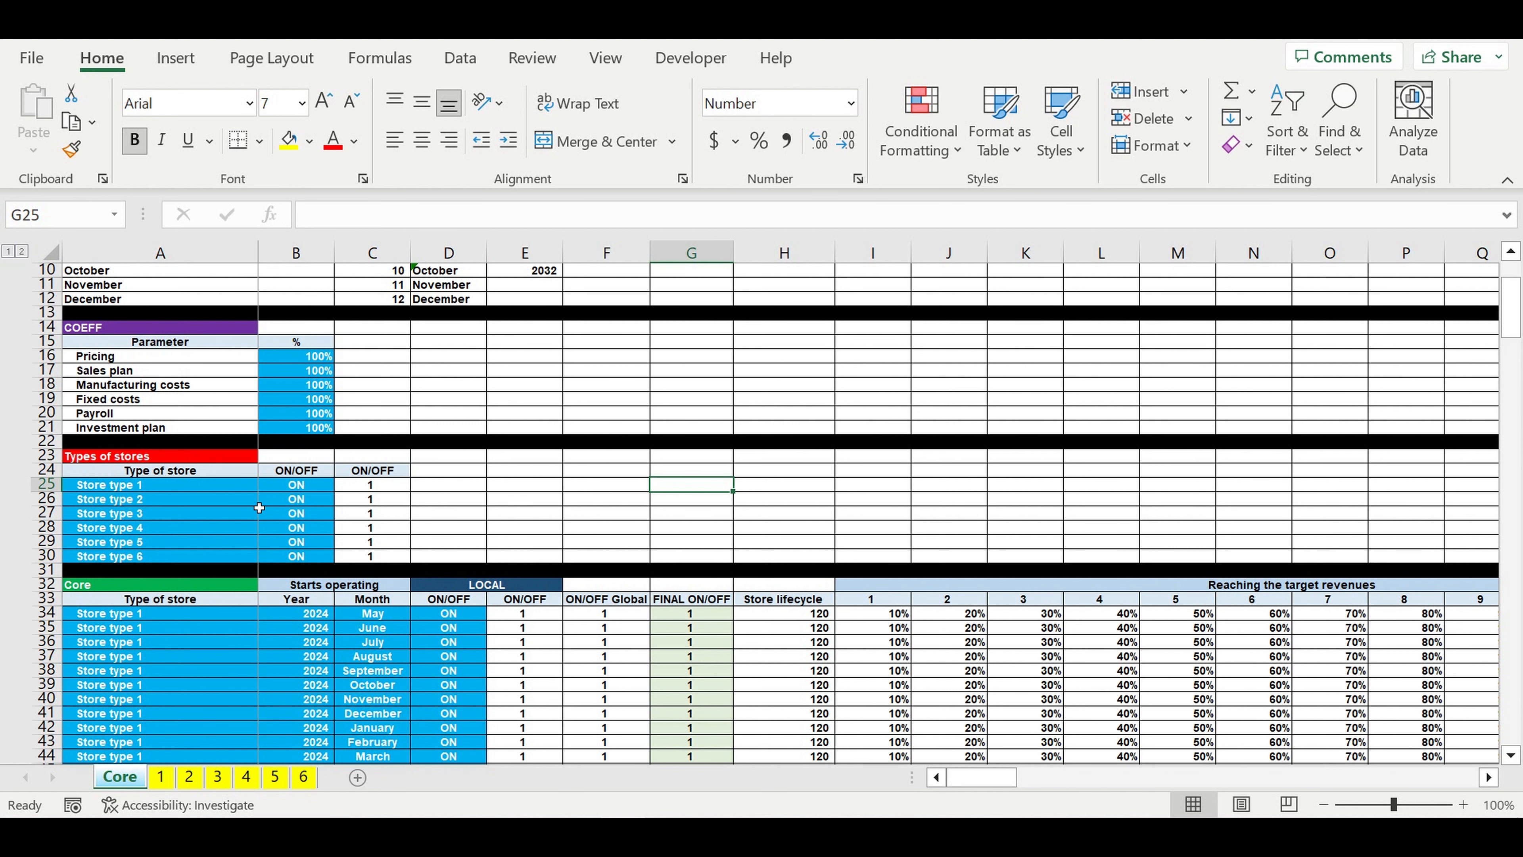
Step: Review the store types and their ON/OFF settings on the Core sheet, and open sheet 1 at its Spring-Summer start-selling month
click(256, 502)
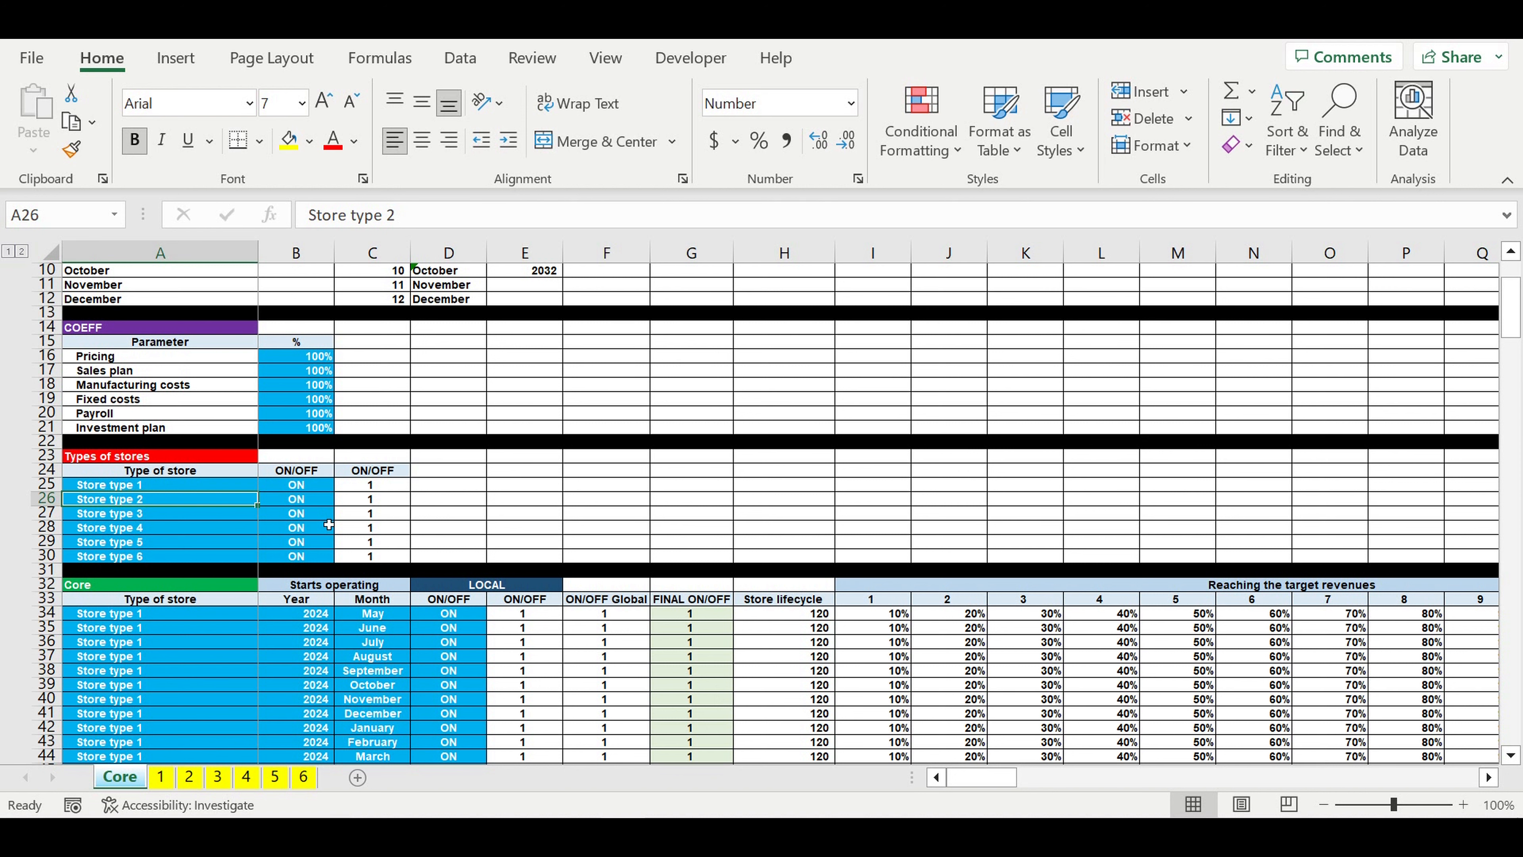
click(311, 515)
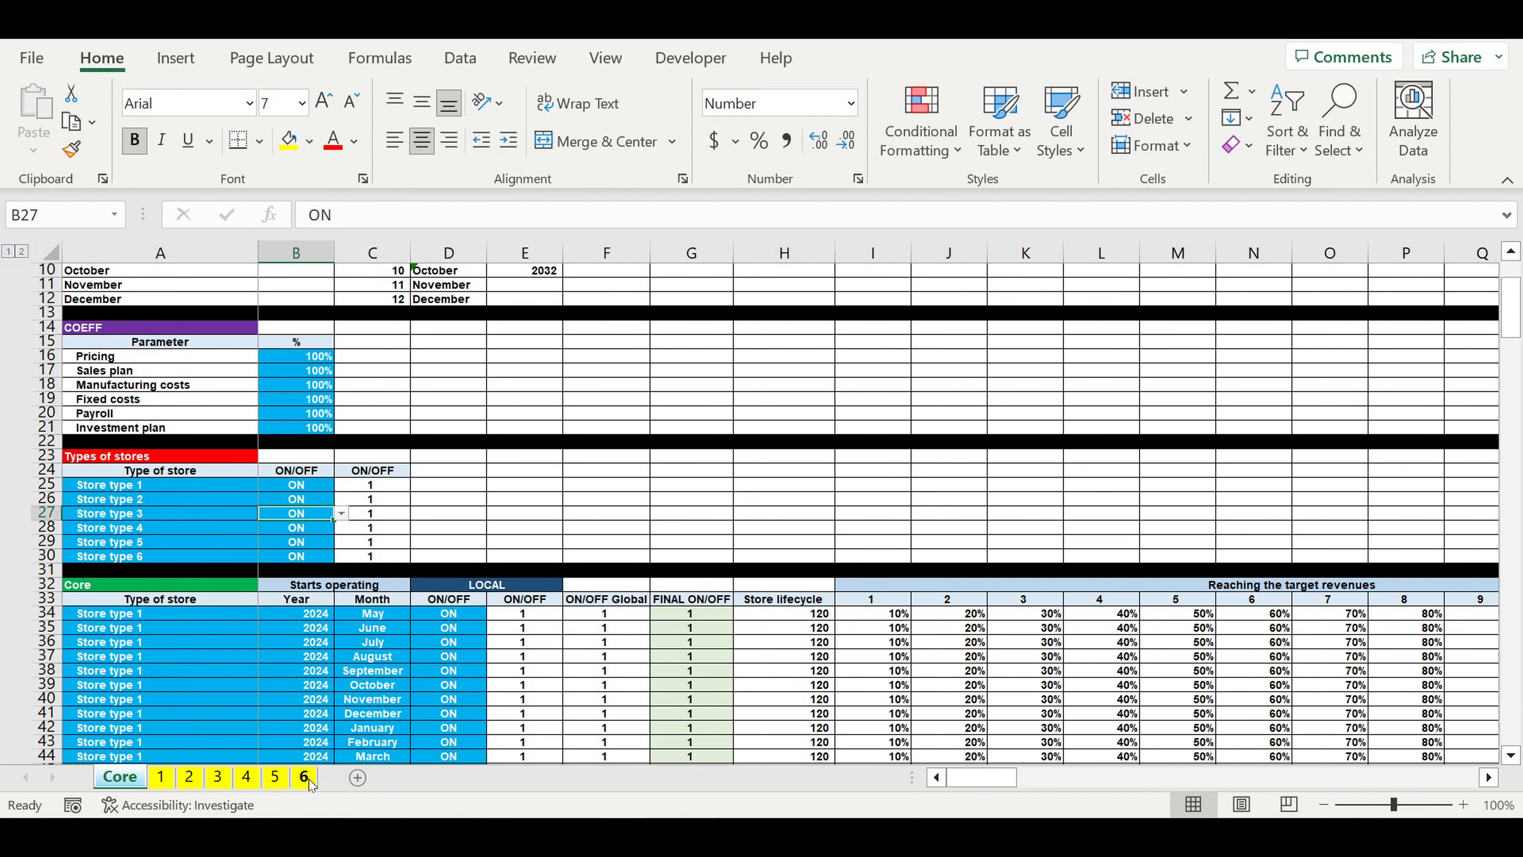
click(162, 777)
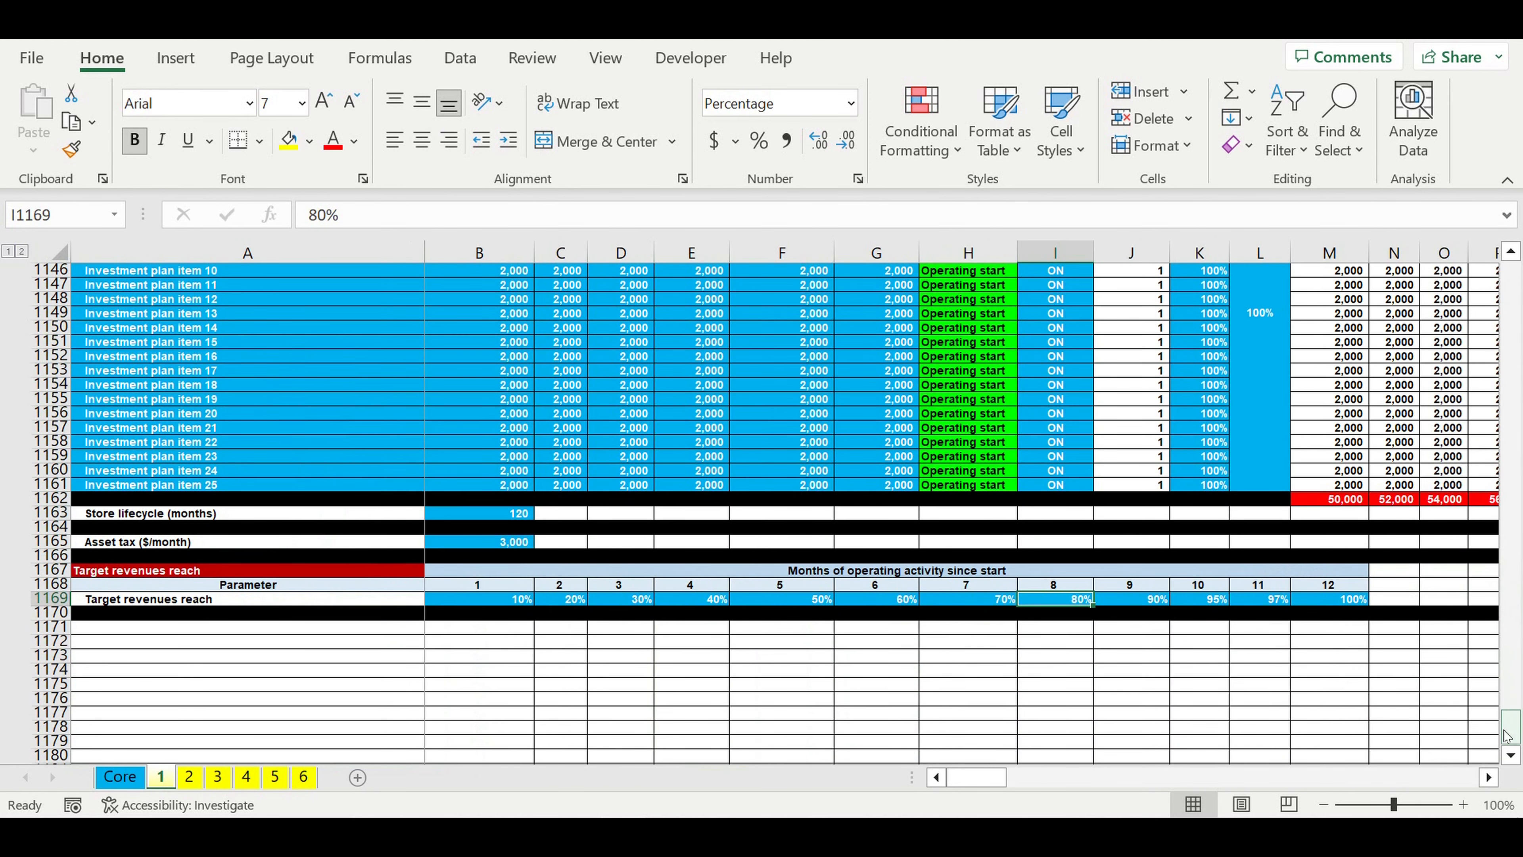
drag(1507, 736, 1520, 174)
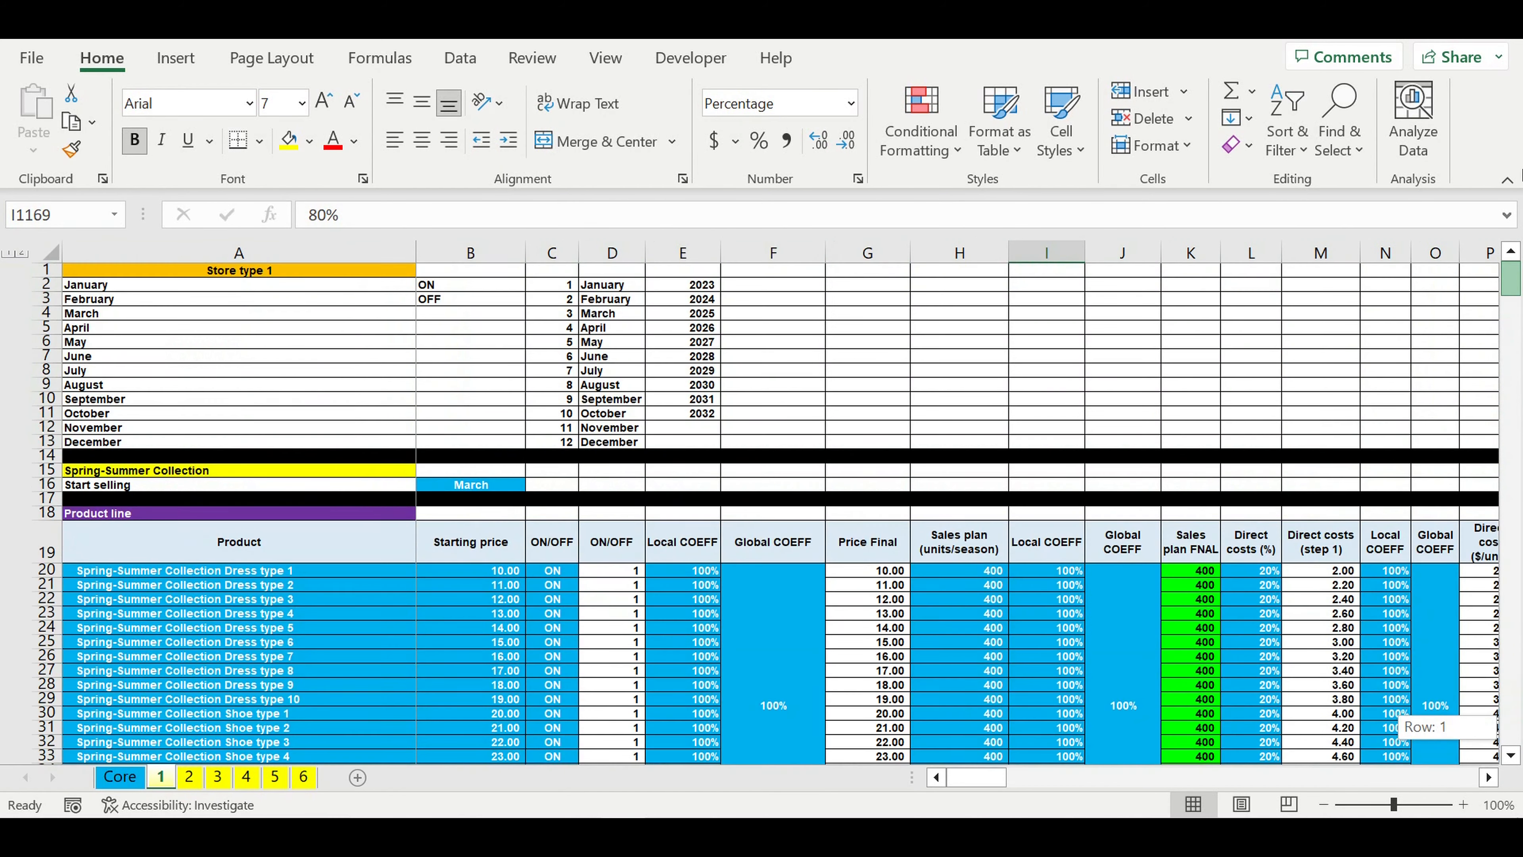
click(478, 599)
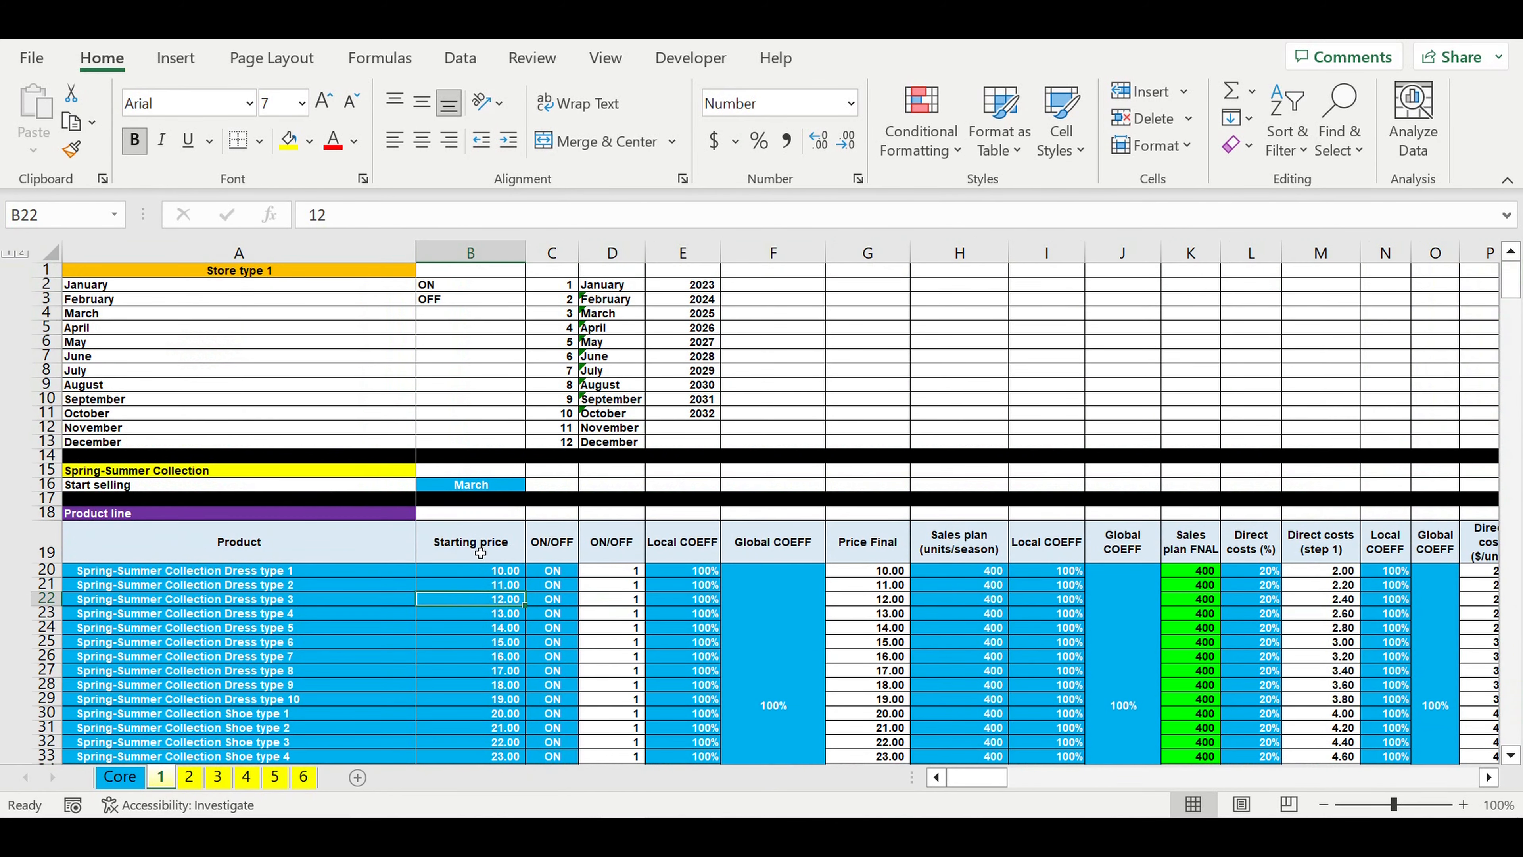
click(462, 488)
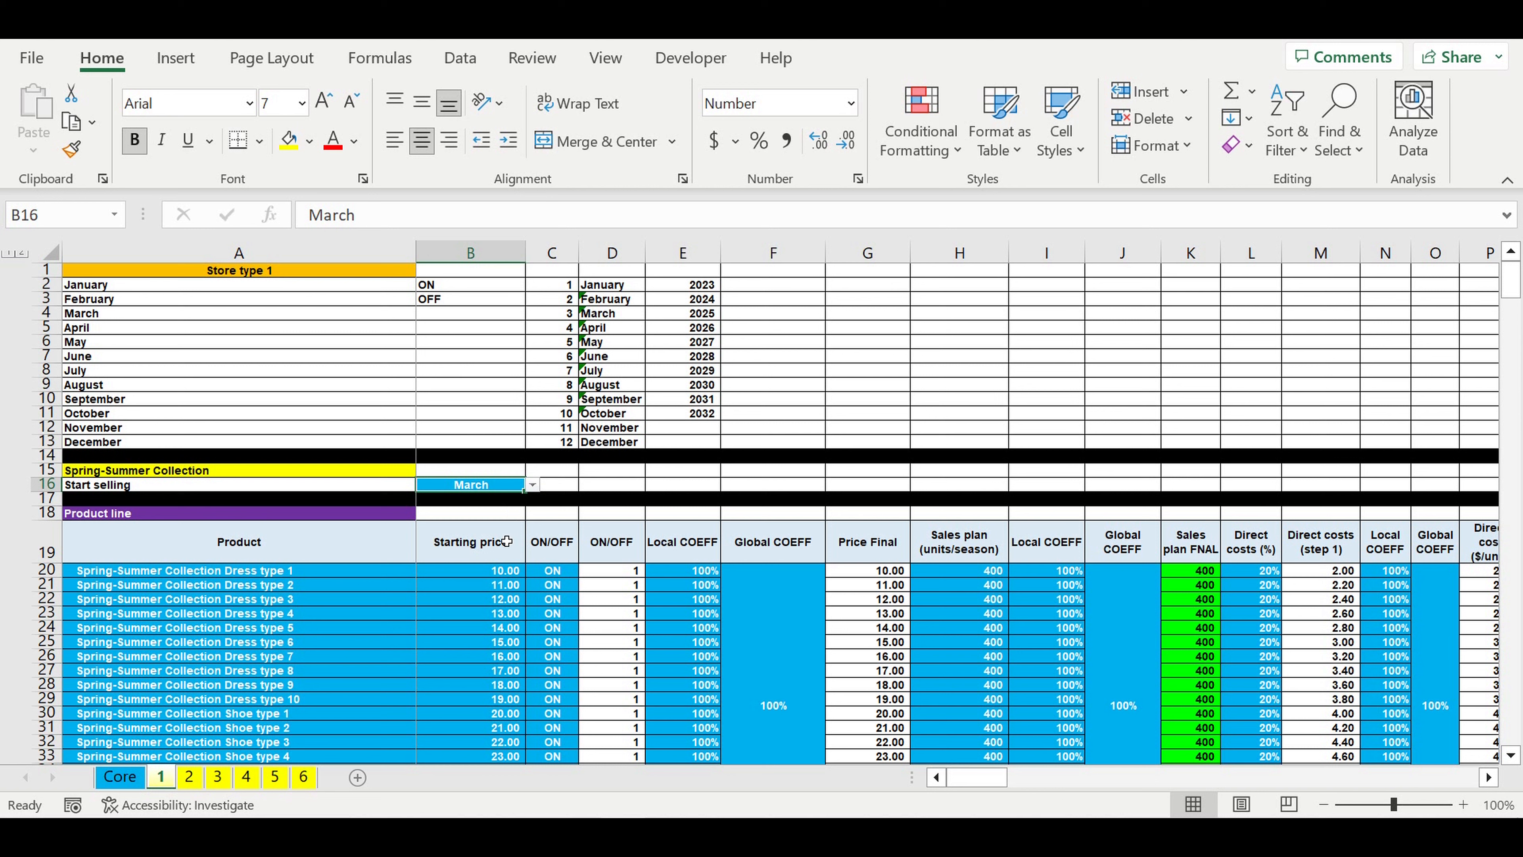
Step: Examine the Spring-Summer product table's numeric ON/OFF flags, final prices, direct costs, final sales plan, product names and starting prices
drag(609, 571, 632, 757)
drag(868, 571, 876, 754)
drag(1322, 585, 1322, 670)
drag(1199, 586, 1199, 670)
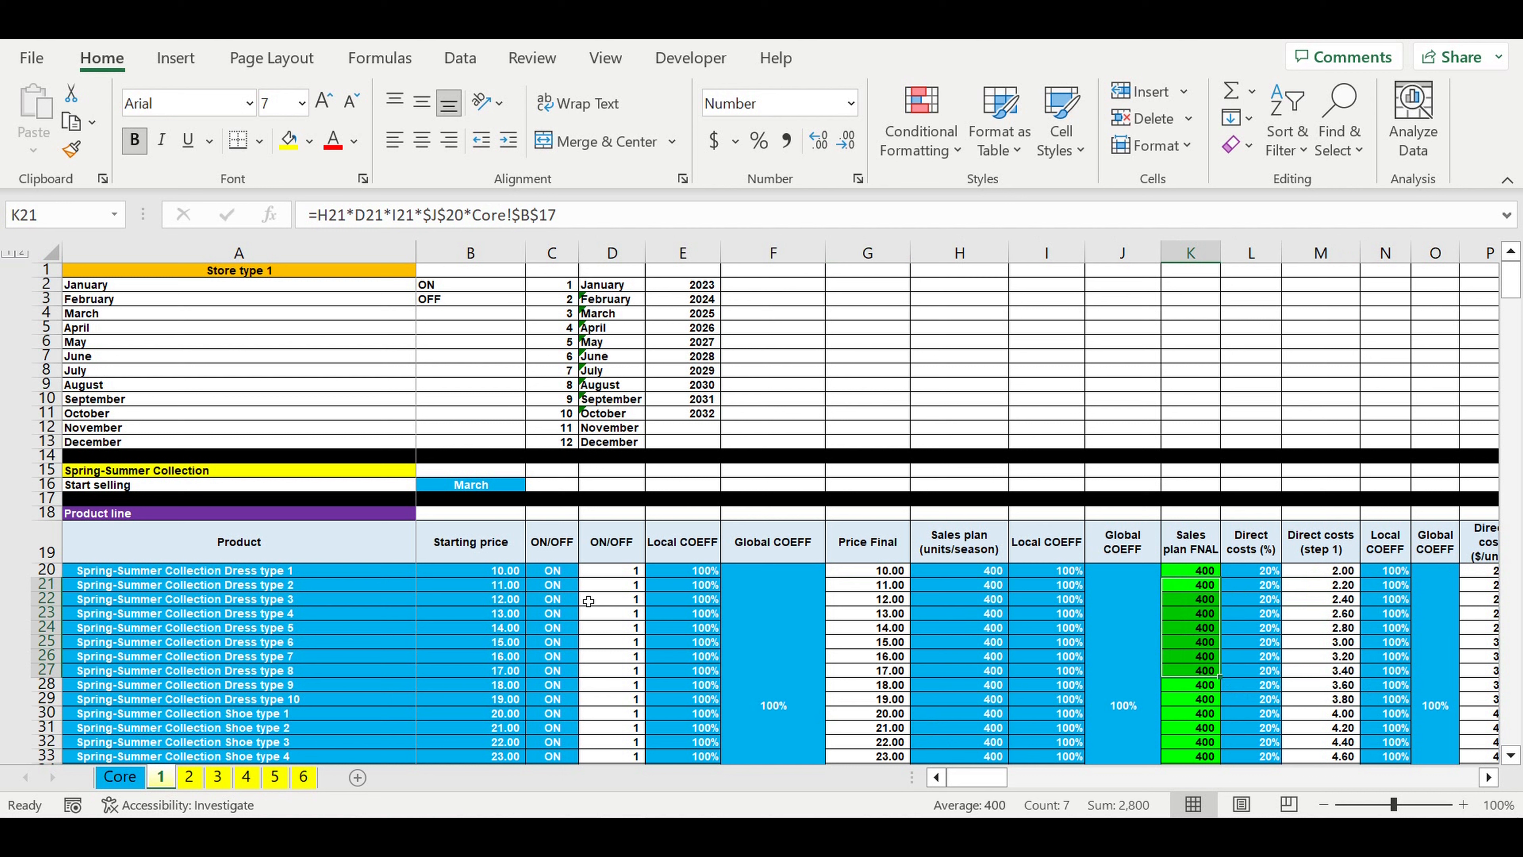
drag(187, 577, 188, 754)
drag(473, 582, 503, 698)
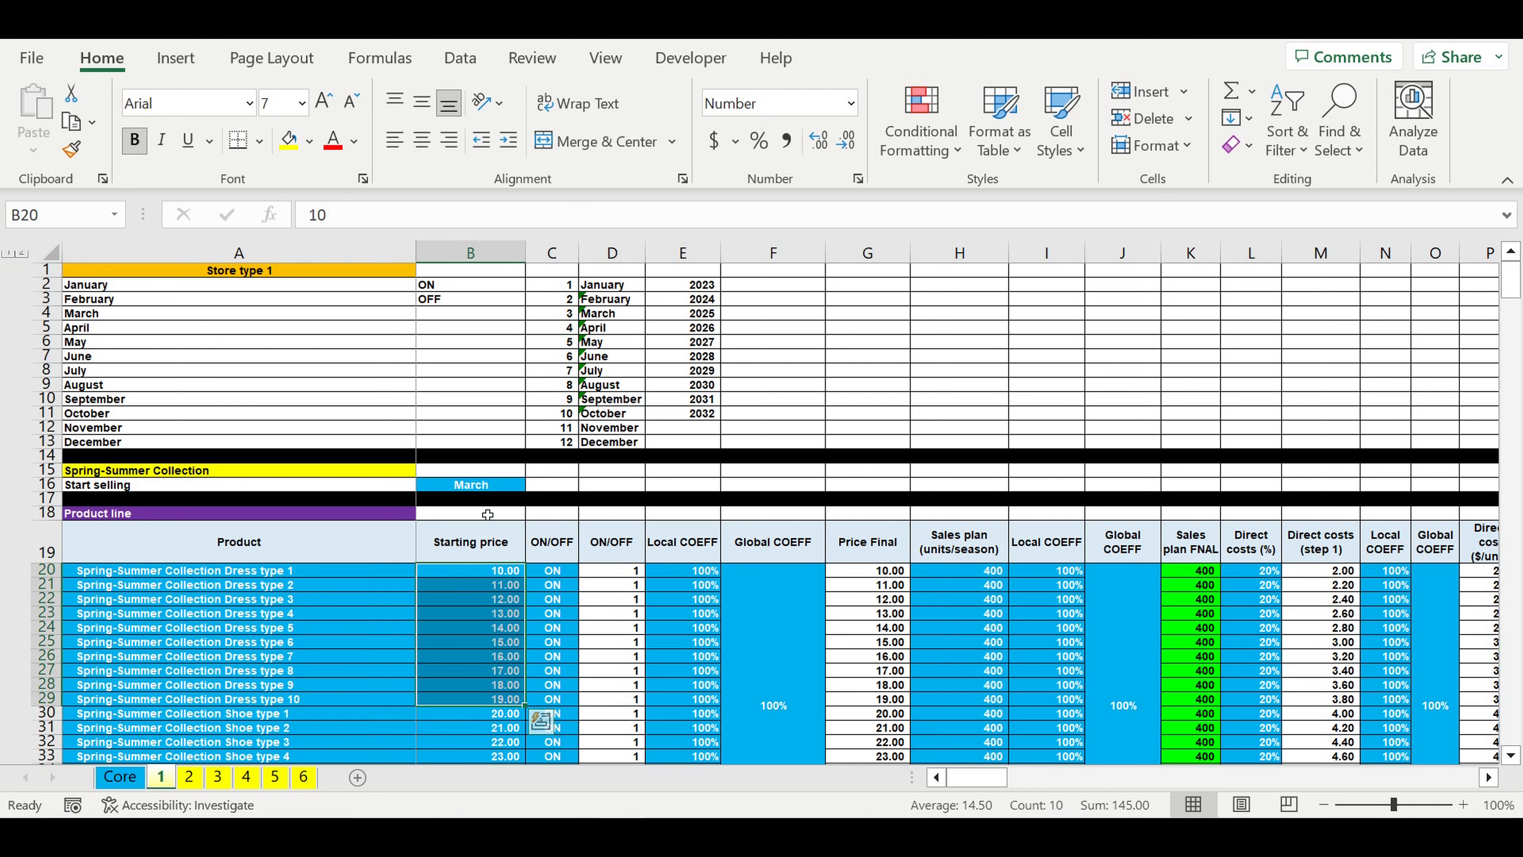
click(336, 670)
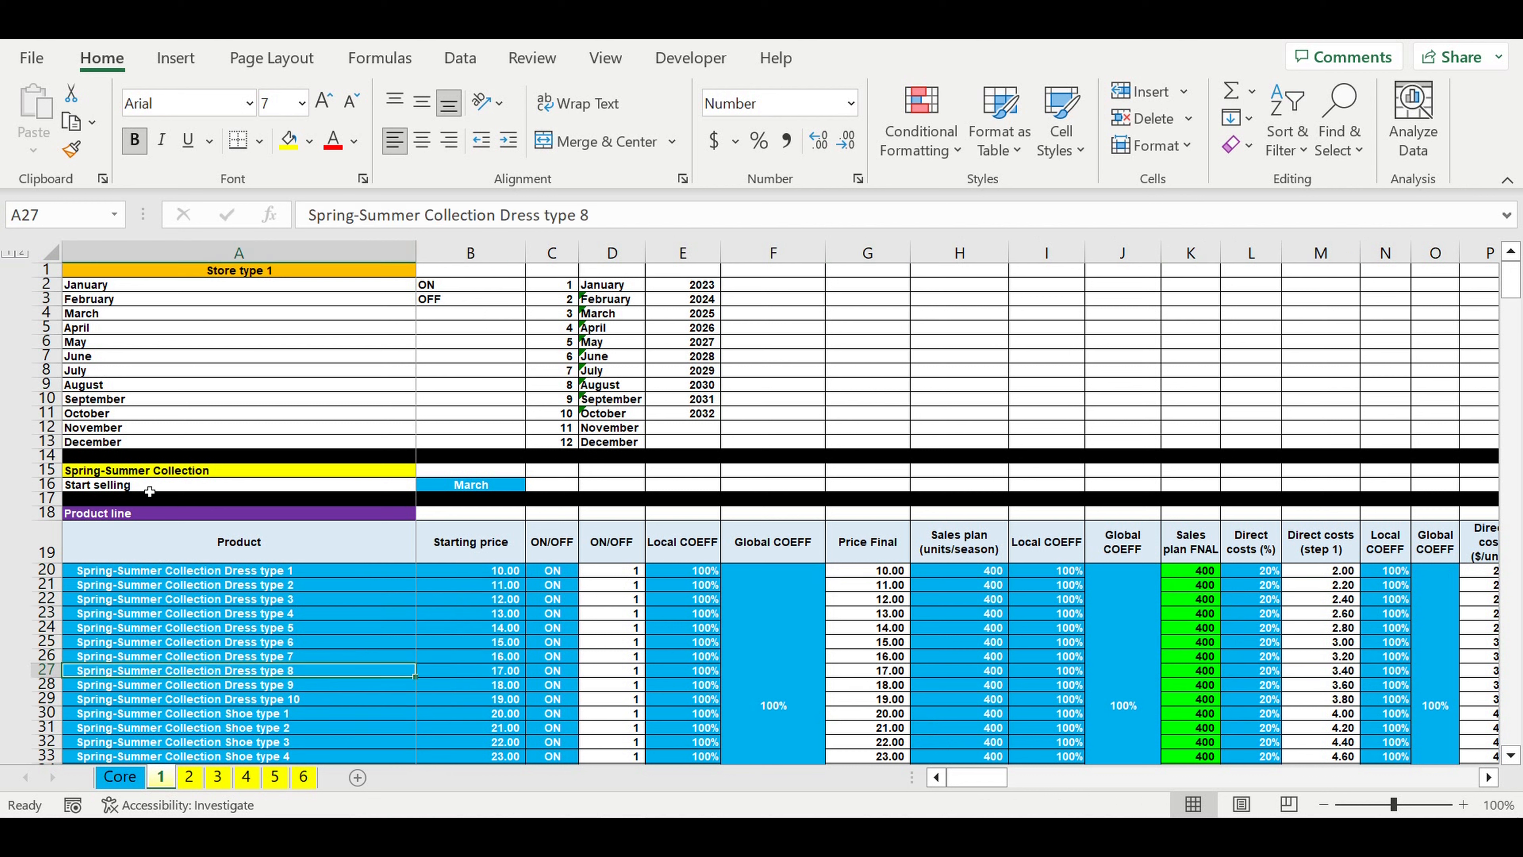
Step: Check which months can be chosen as the Start selling month of the Spring-Summer Collection, leaving the selection as is
click(94, 474)
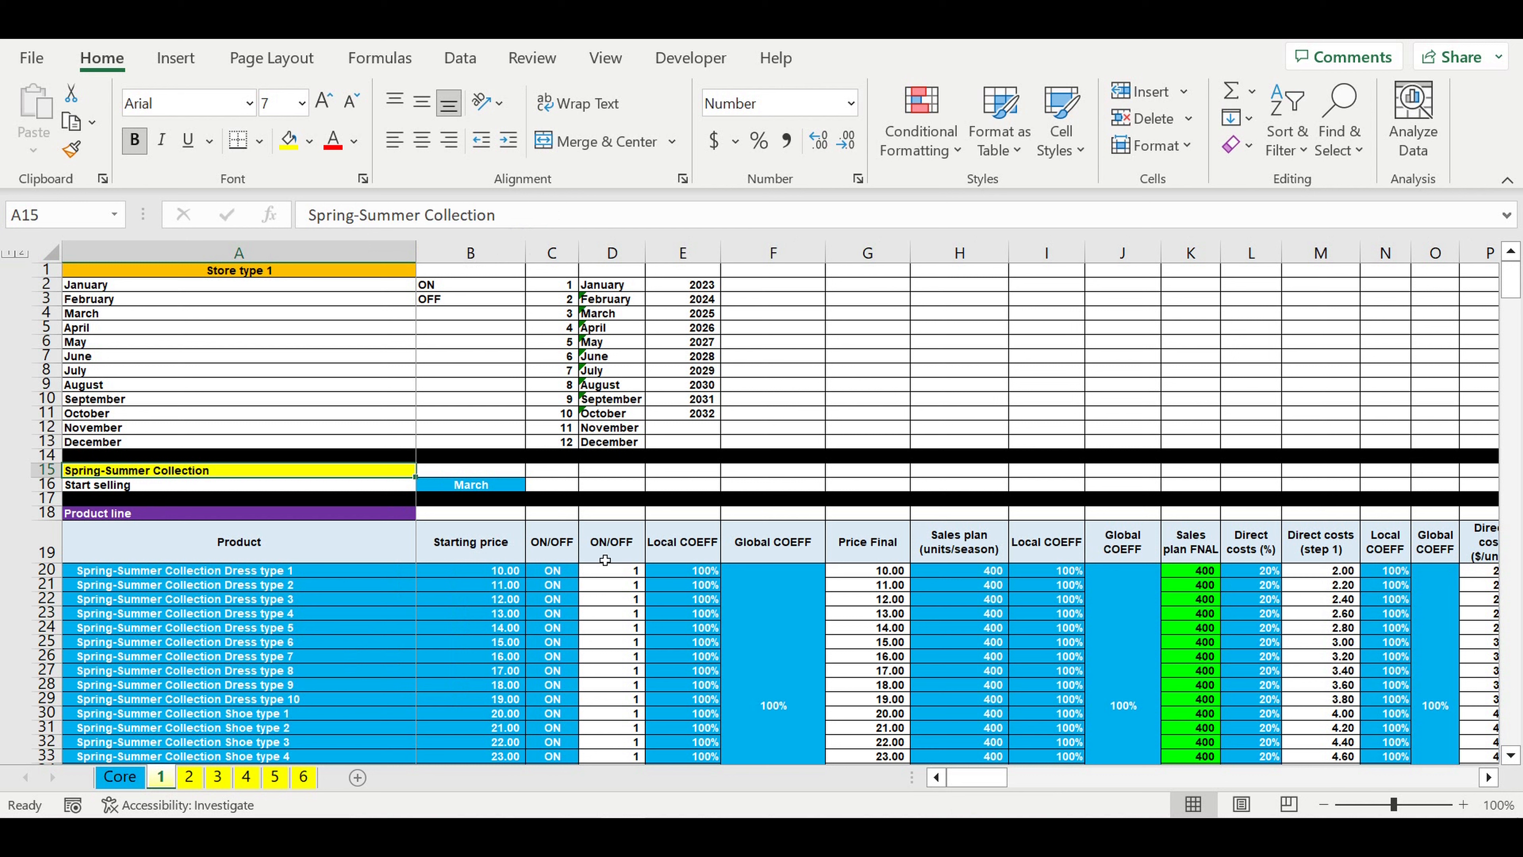
click(478, 488)
click(531, 485)
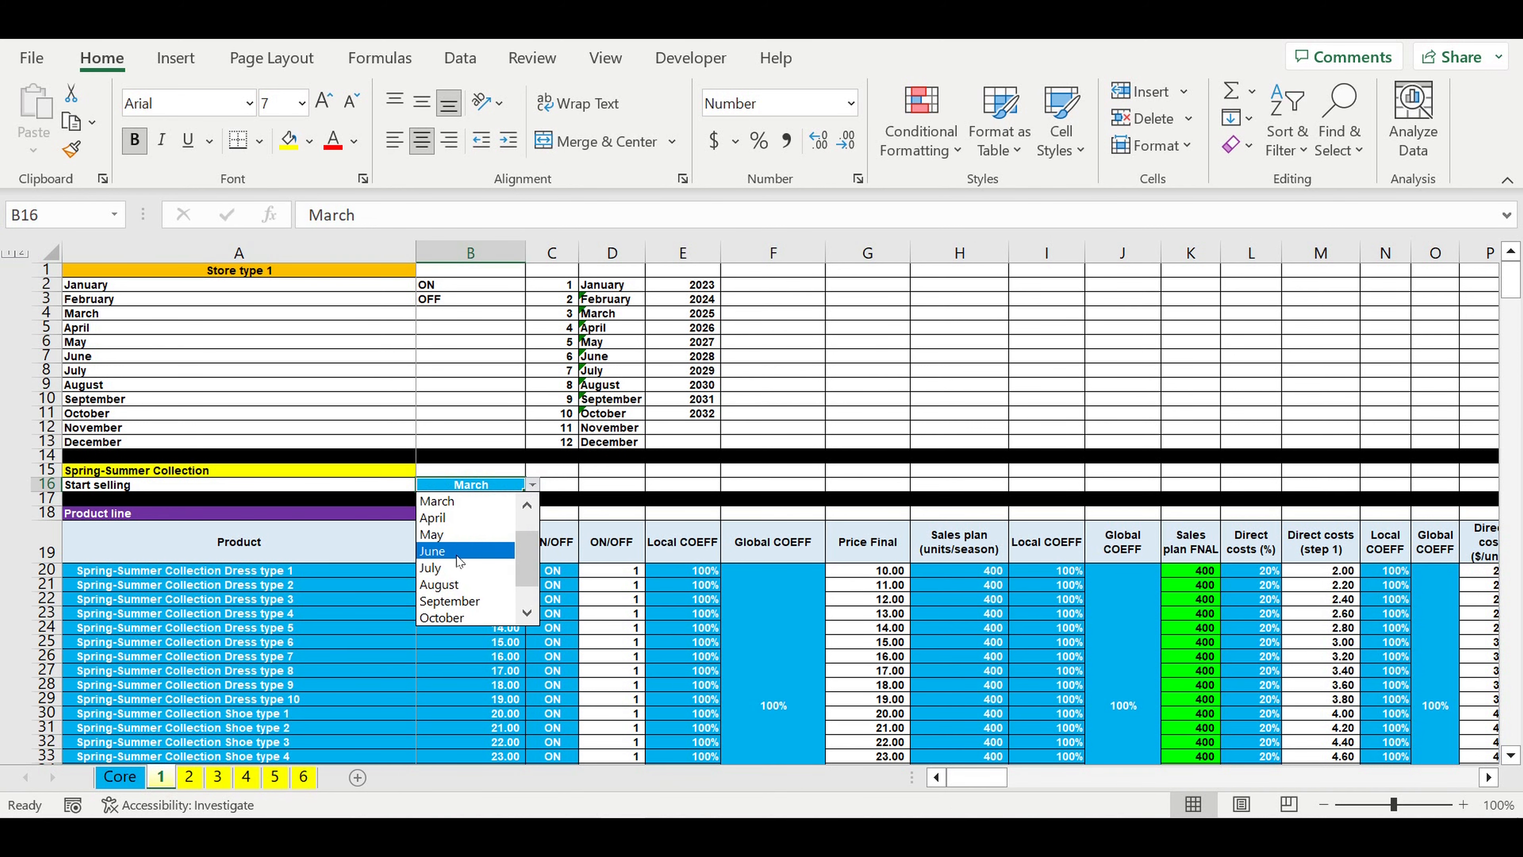
key(Escape)
Step: Examine the full Spring-Summer product list with its starting prices, ON/OFF switches, and local and global price coefficients
scroll(404, 537, down, 5)
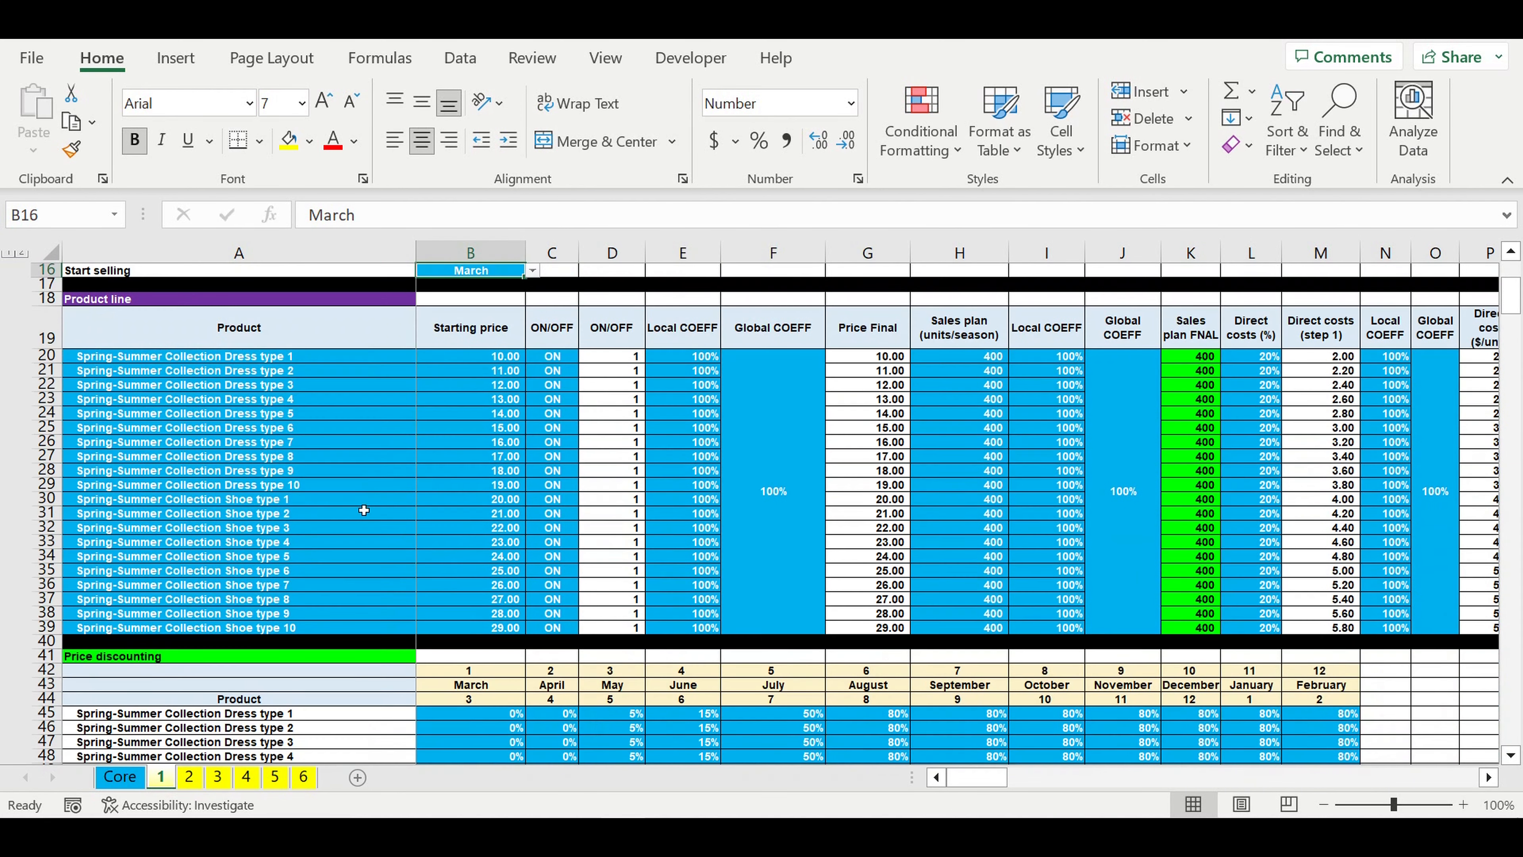
drag(269, 357, 268, 629)
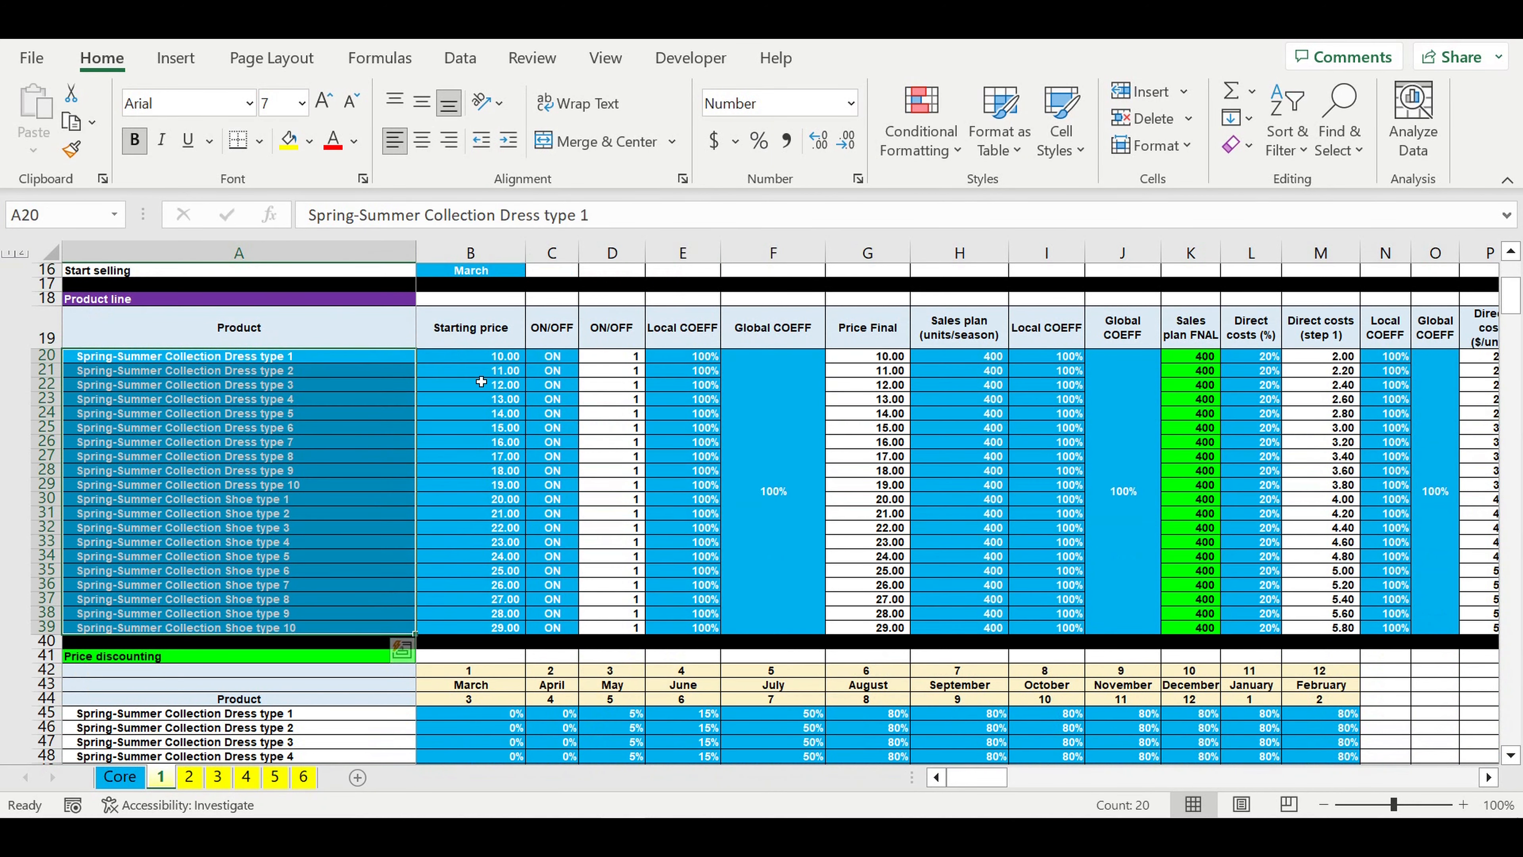
drag(483, 362, 497, 641)
drag(558, 356, 576, 618)
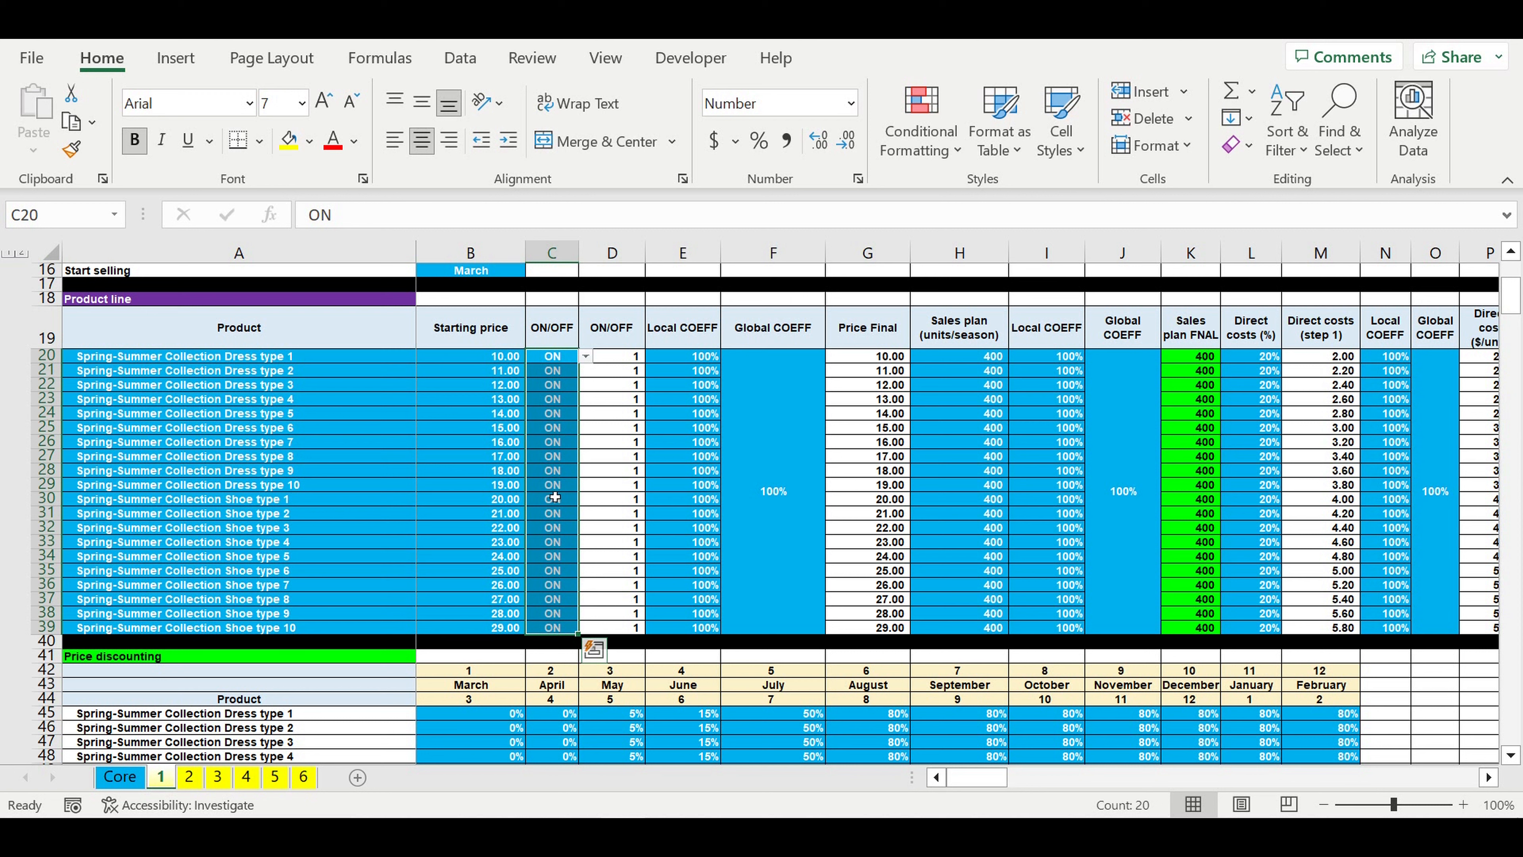
click(773, 416)
drag(721, 420, 683, 420)
drag(497, 359, 486, 584)
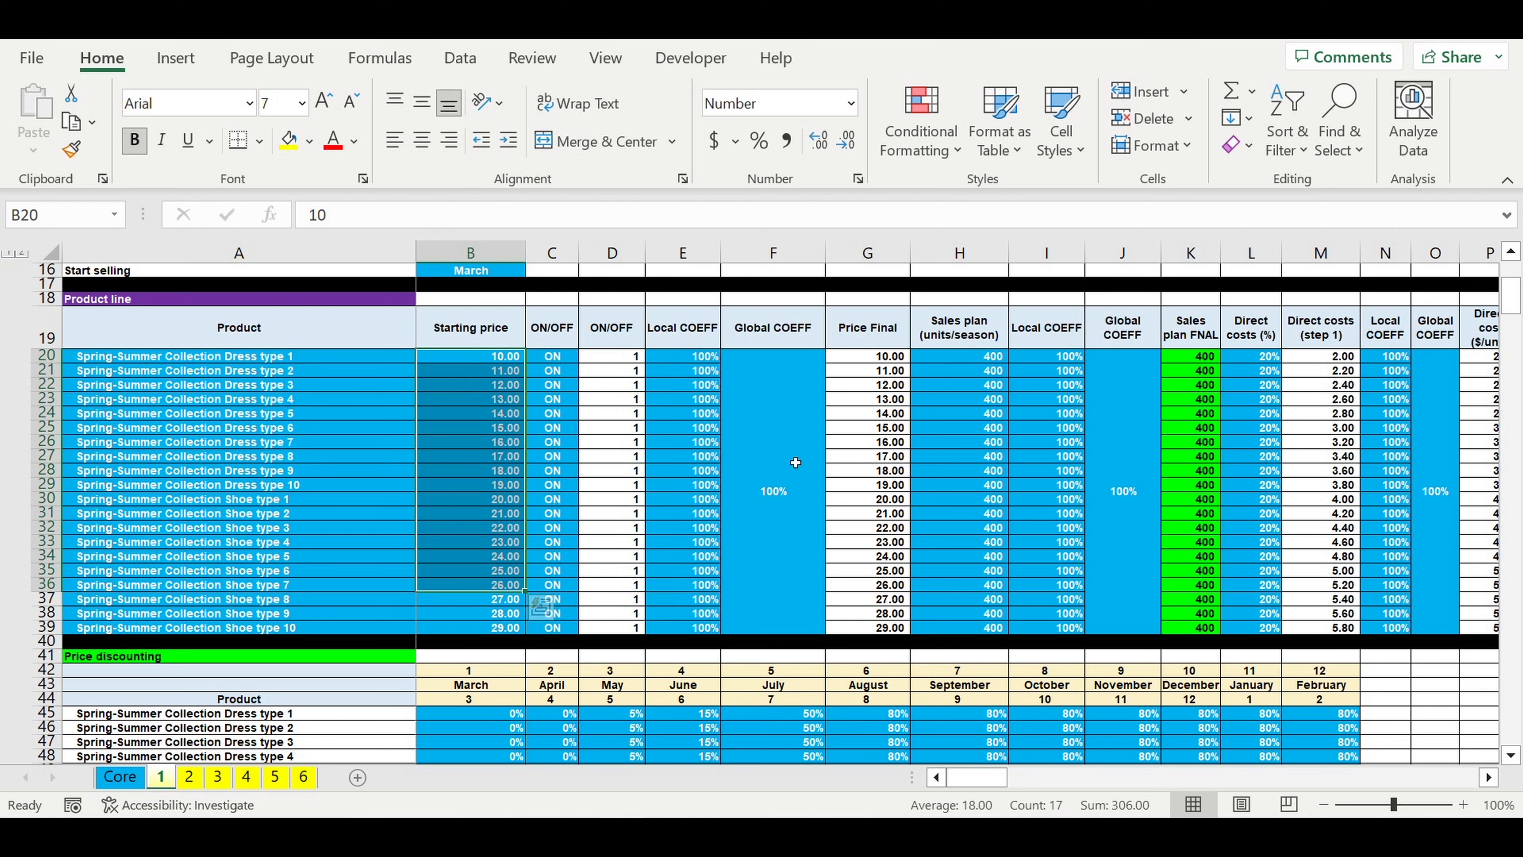
click(711, 429)
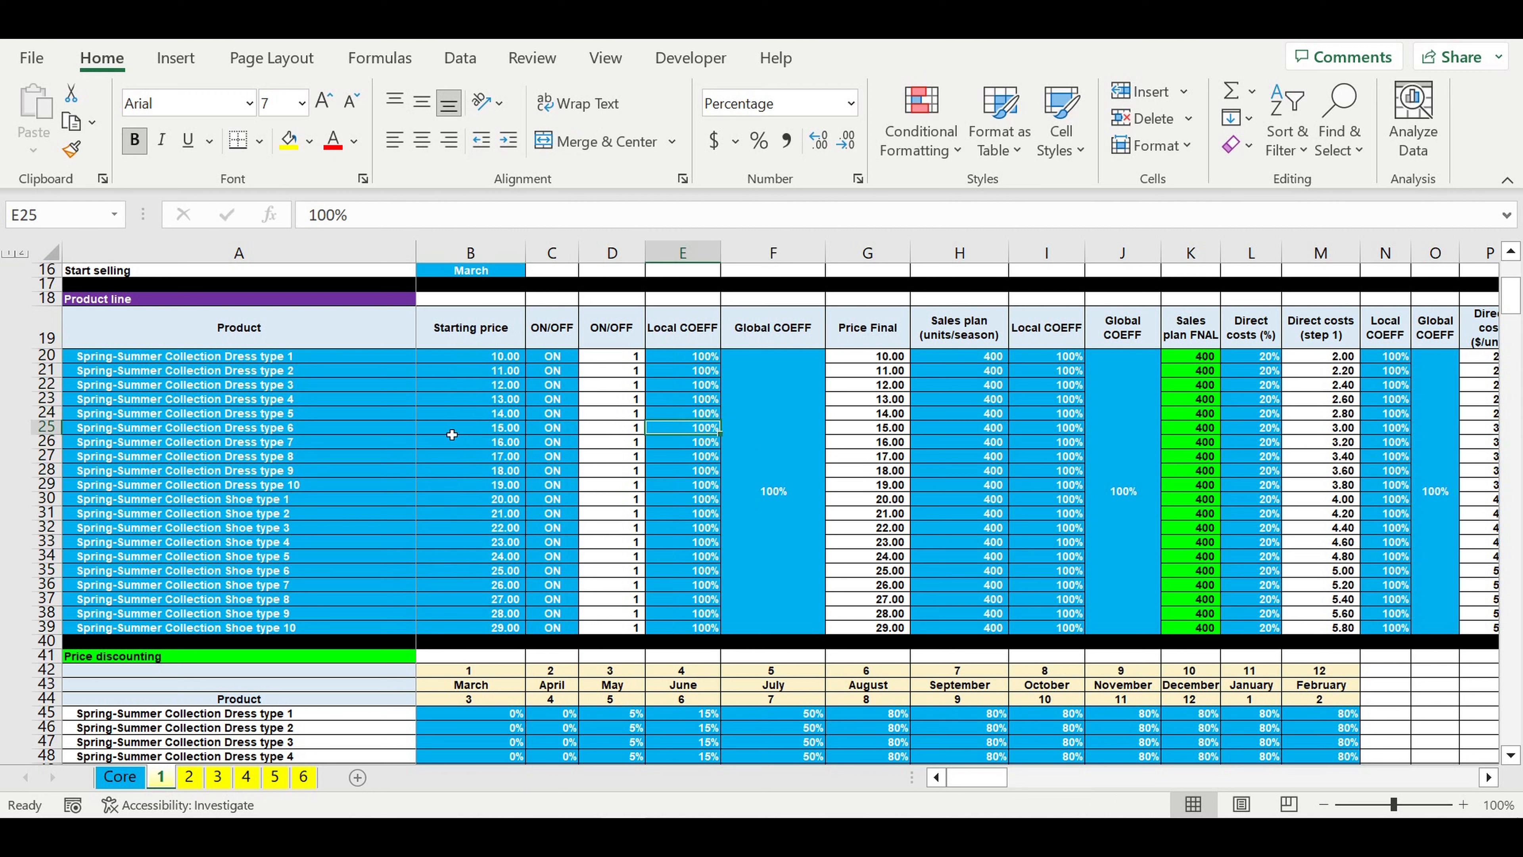
drag(497, 389, 522, 595)
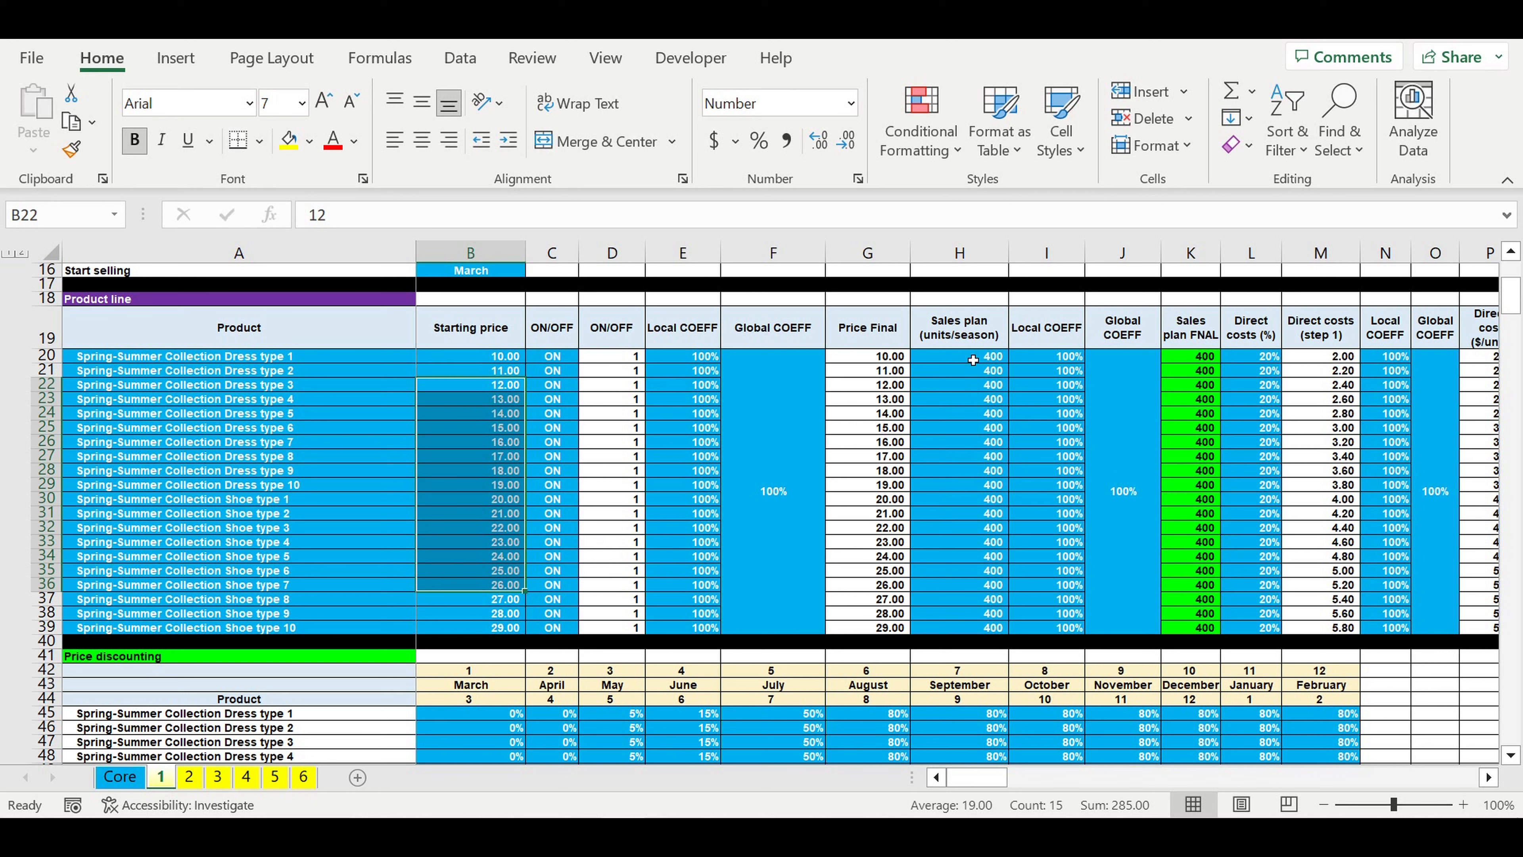
Step: Examine the Spring-Summer sales plan in units per season together with its local and global coefficients
drag(972, 360, 993, 628)
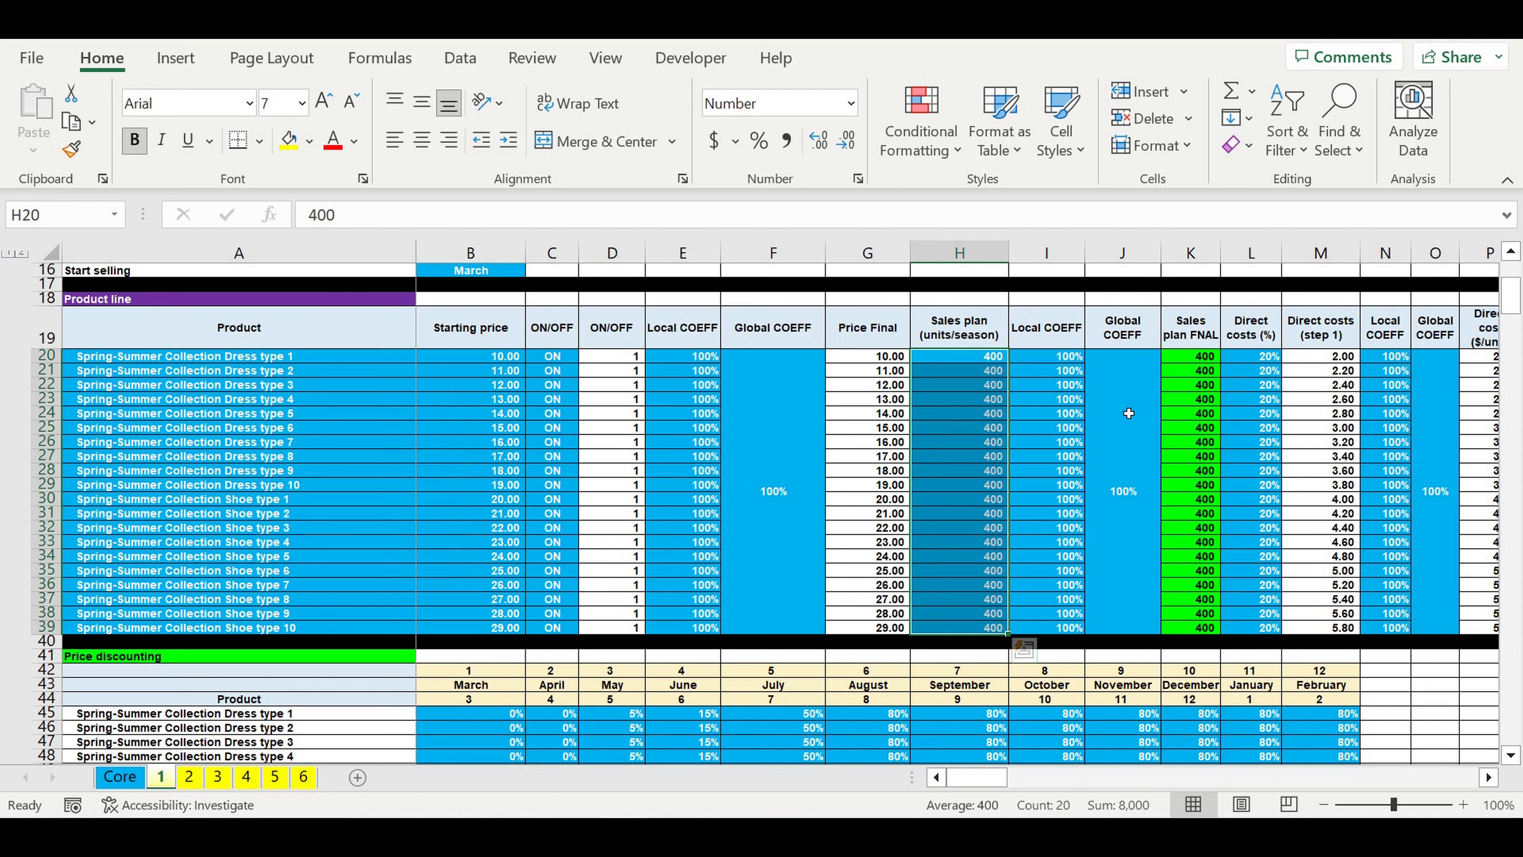
drag(1125, 420, 1075, 436)
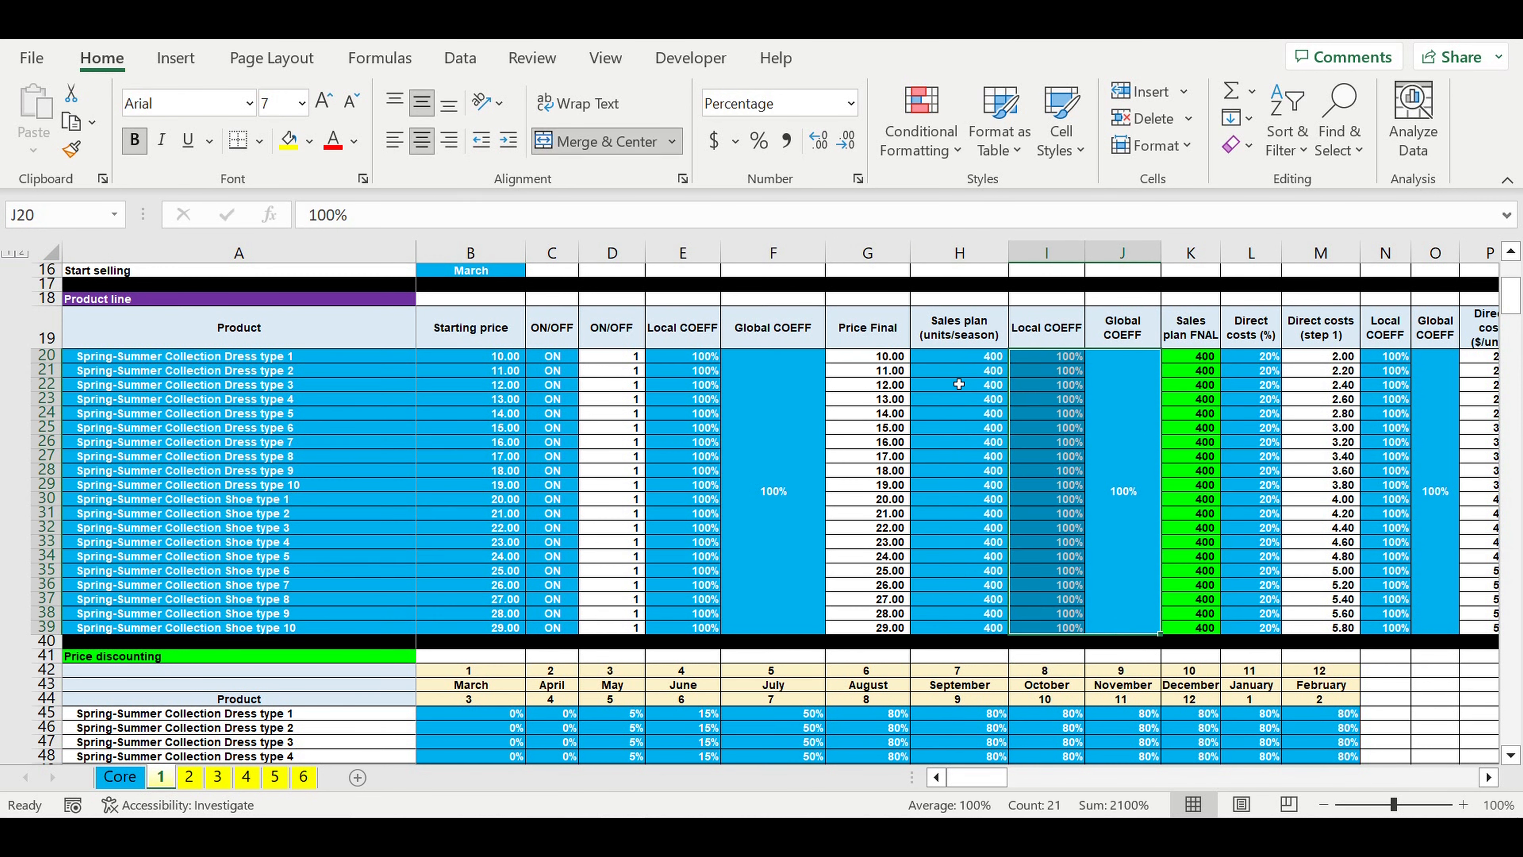
drag(959, 357, 1007, 529)
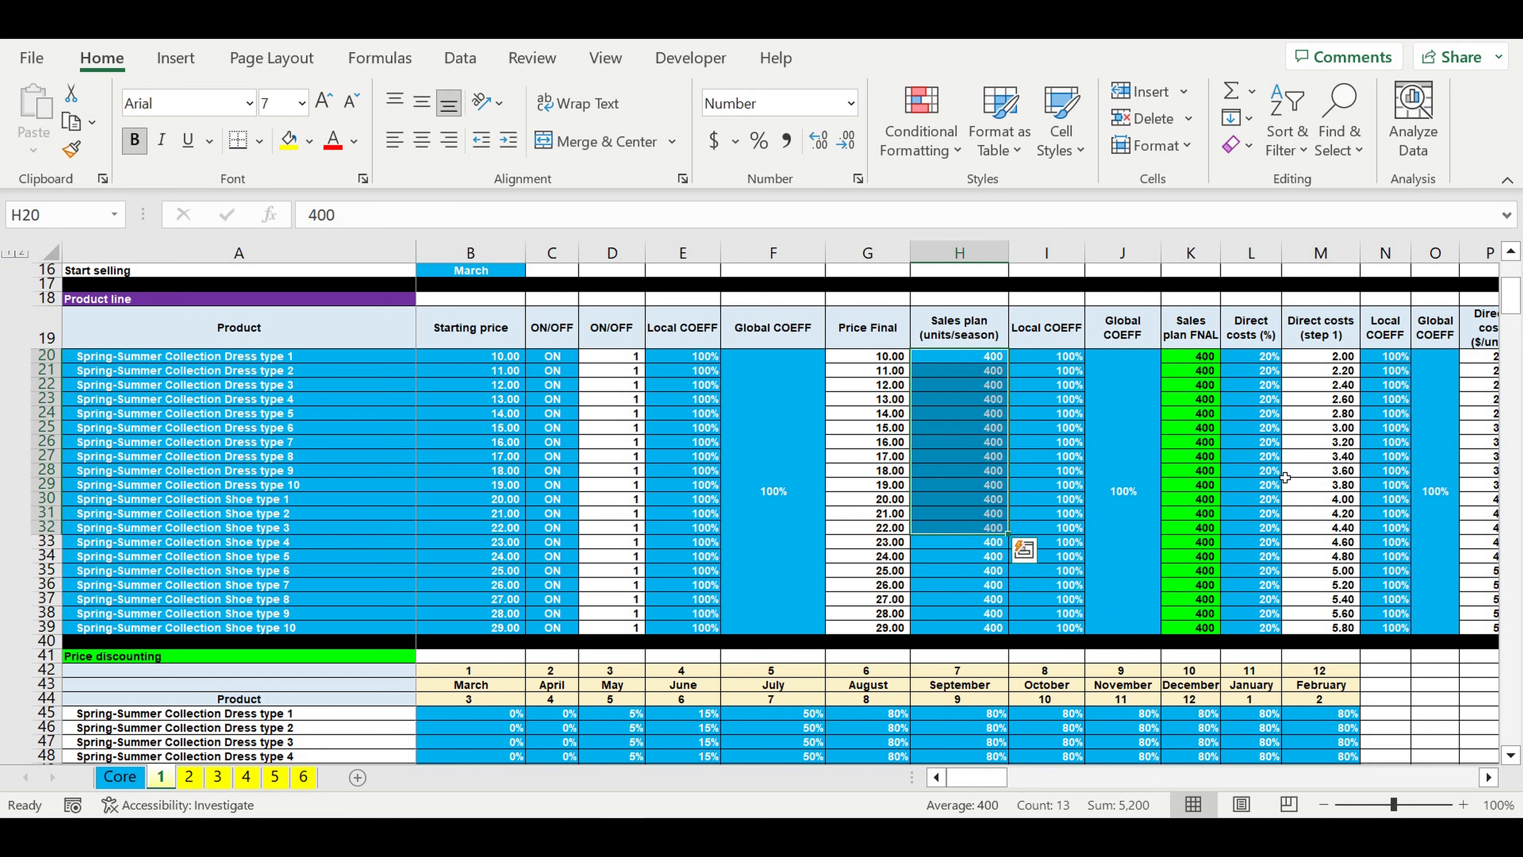
Step: Examine the direct cost percentages, their local coefficients, the direct cost per unit and the cost of collection for the Spring-Summer products
click(1256, 360)
drag(1256, 427, 1256, 628)
click(1407, 444)
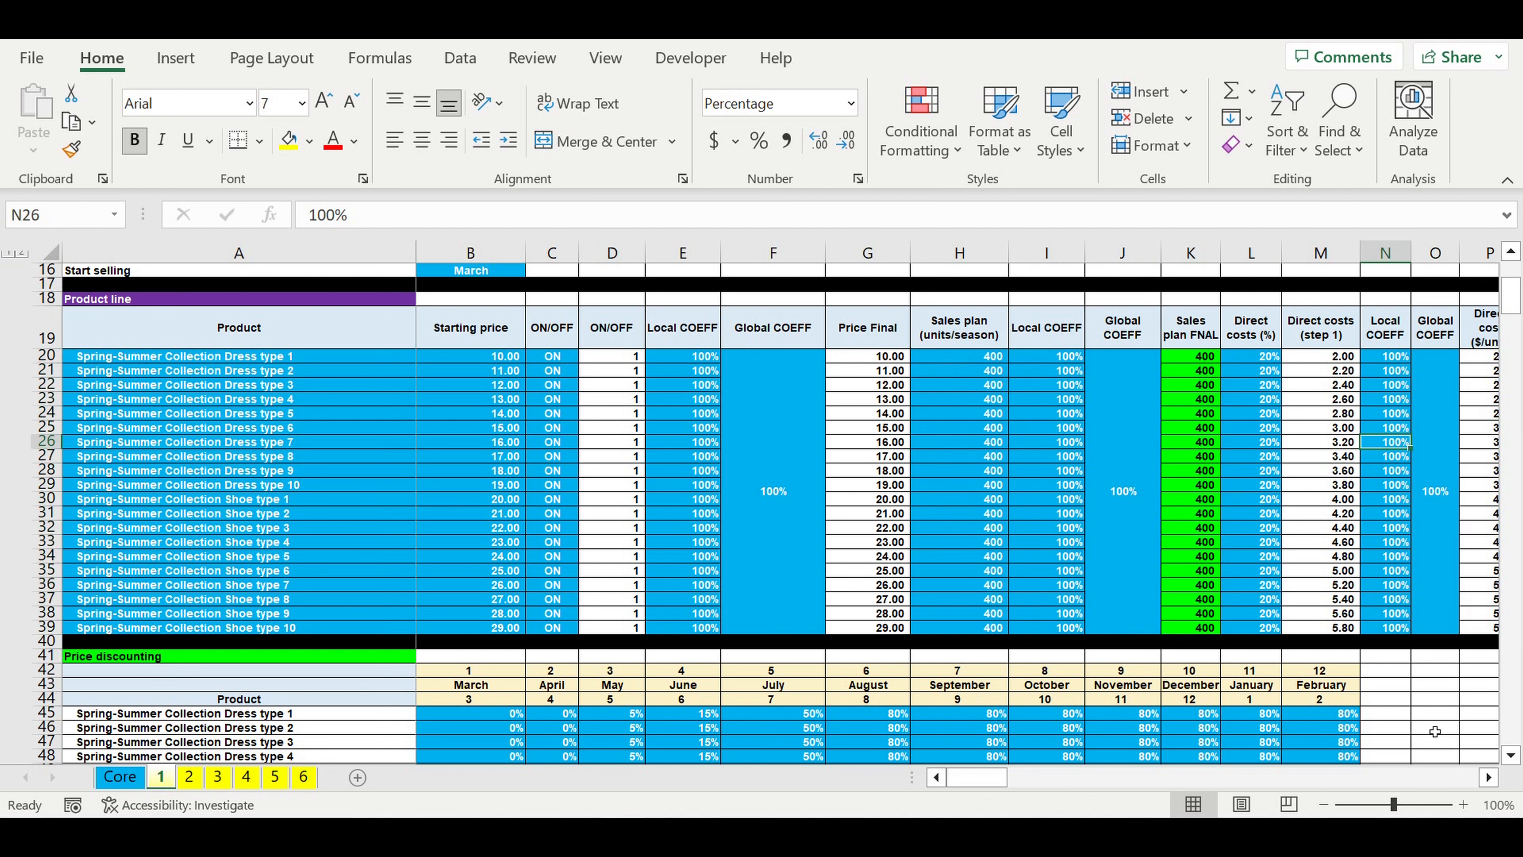
click(1488, 779)
click(1488, 778)
click(1488, 779)
click(1488, 778)
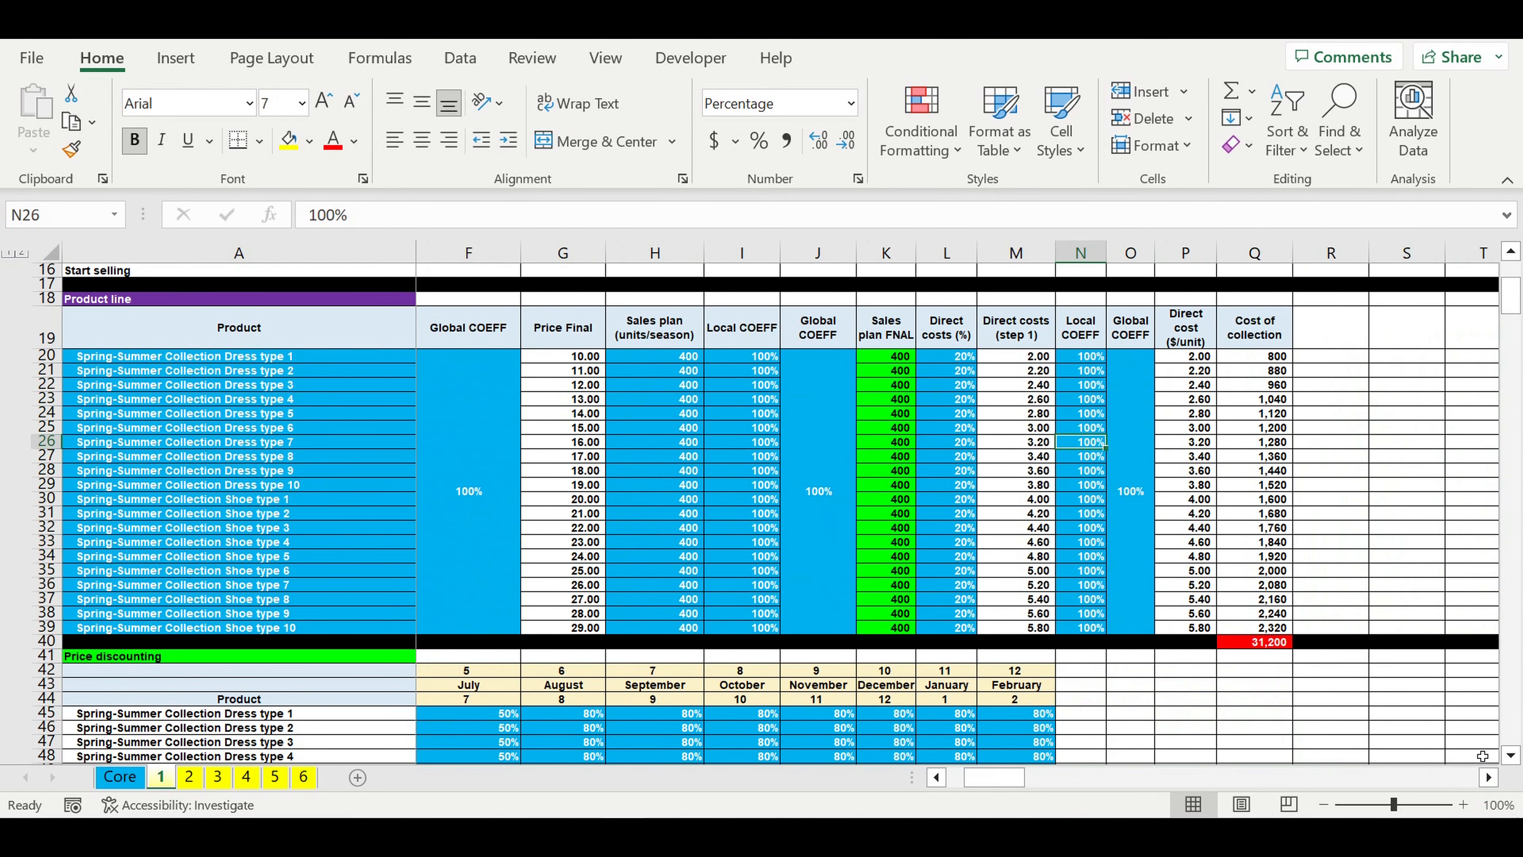
drag(1019, 779, 1002, 779)
Step: Examine the monthly discount percentages for the Spring-Summer products in the Price discounting table, from March through February
scroll(930, 729, down, 3)
scroll(930, 729, down, 3)
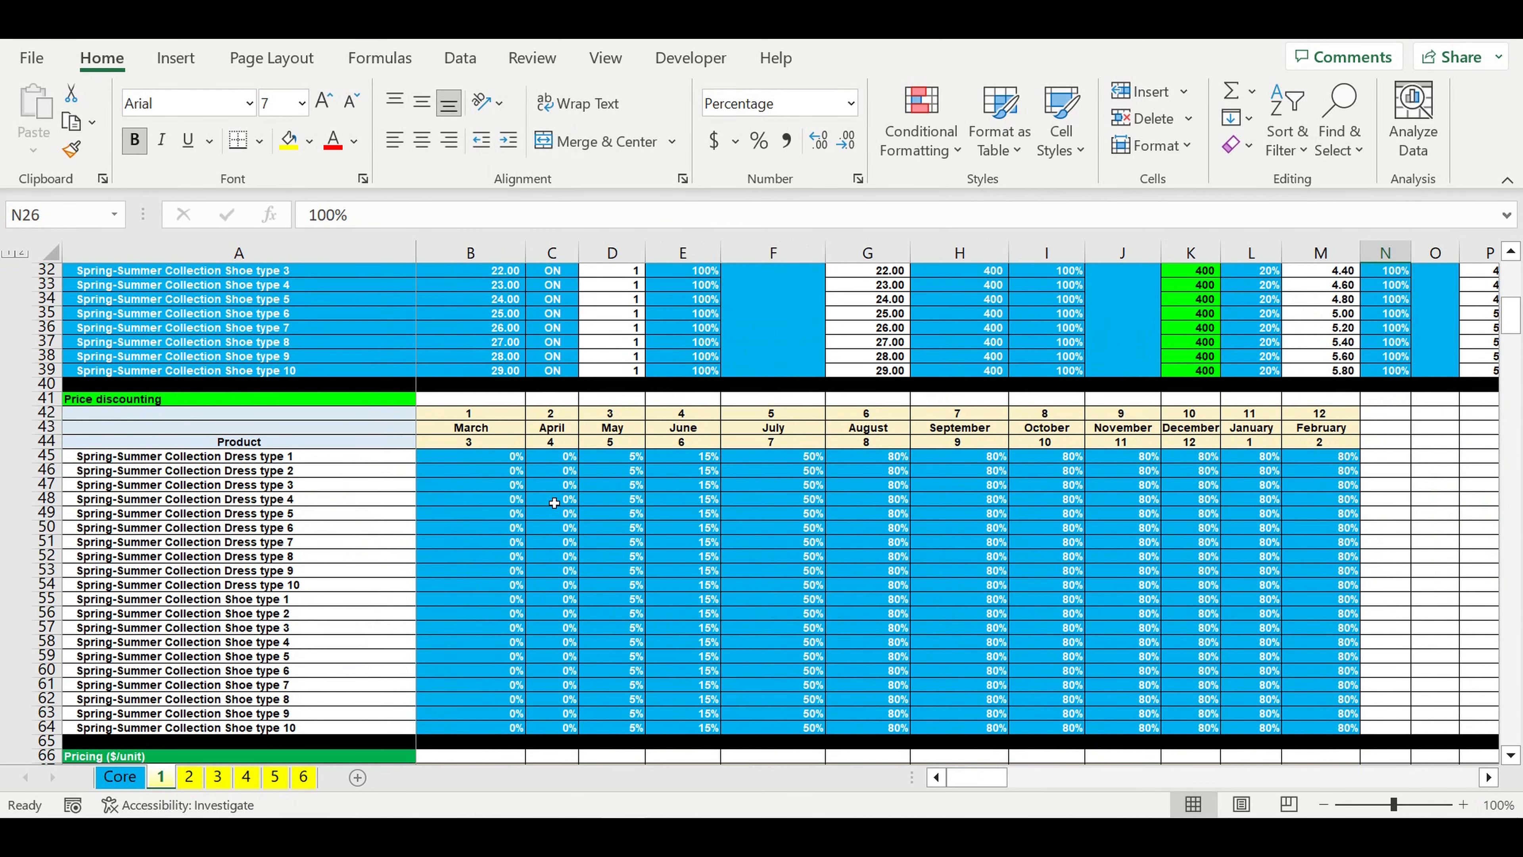
drag(513, 462, 1331, 739)
click(820, 555)
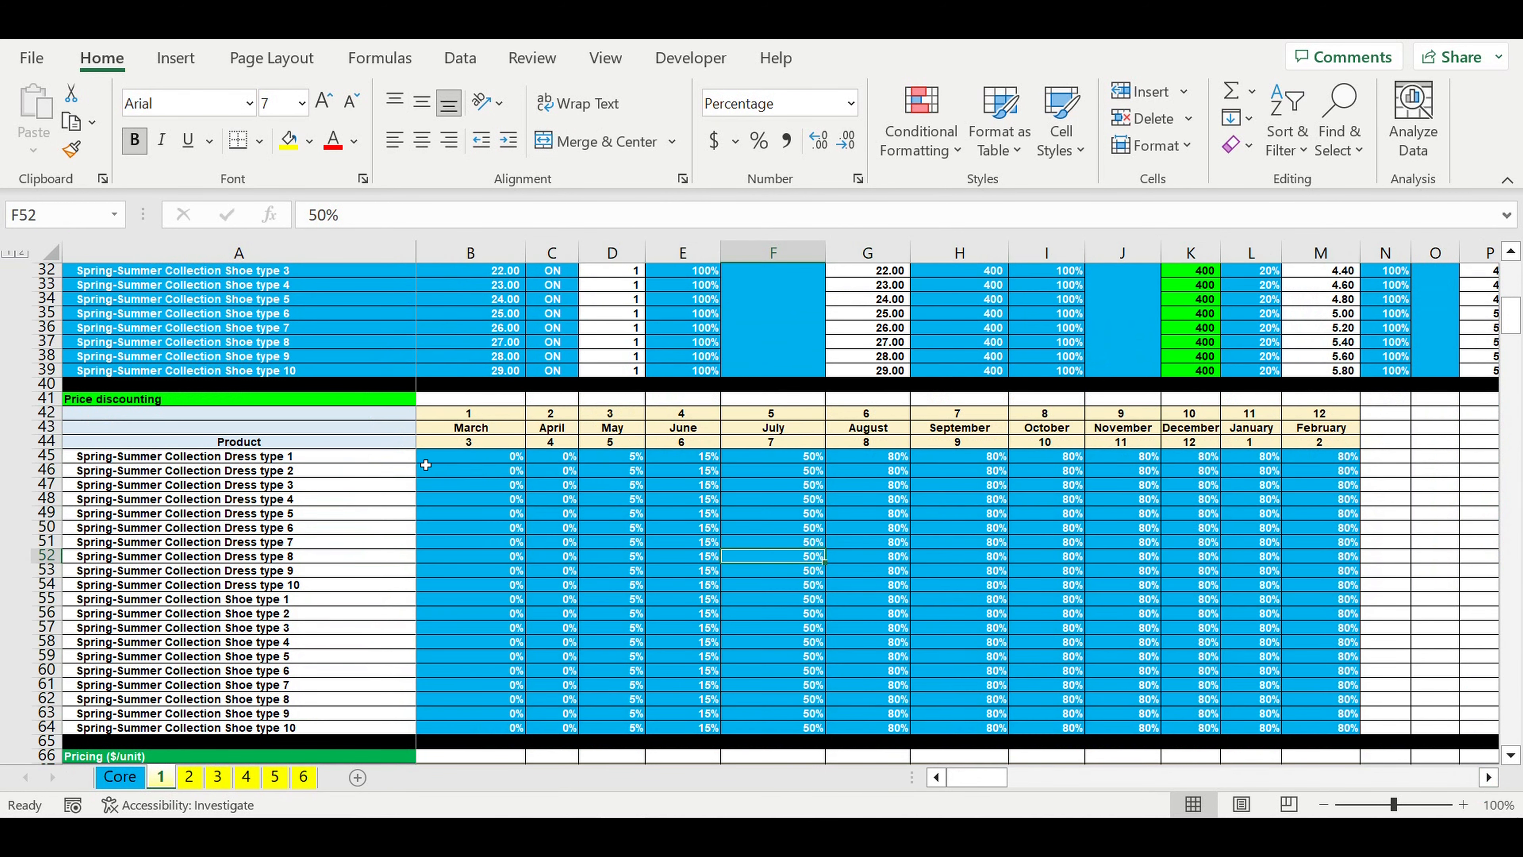
click(490, 462)
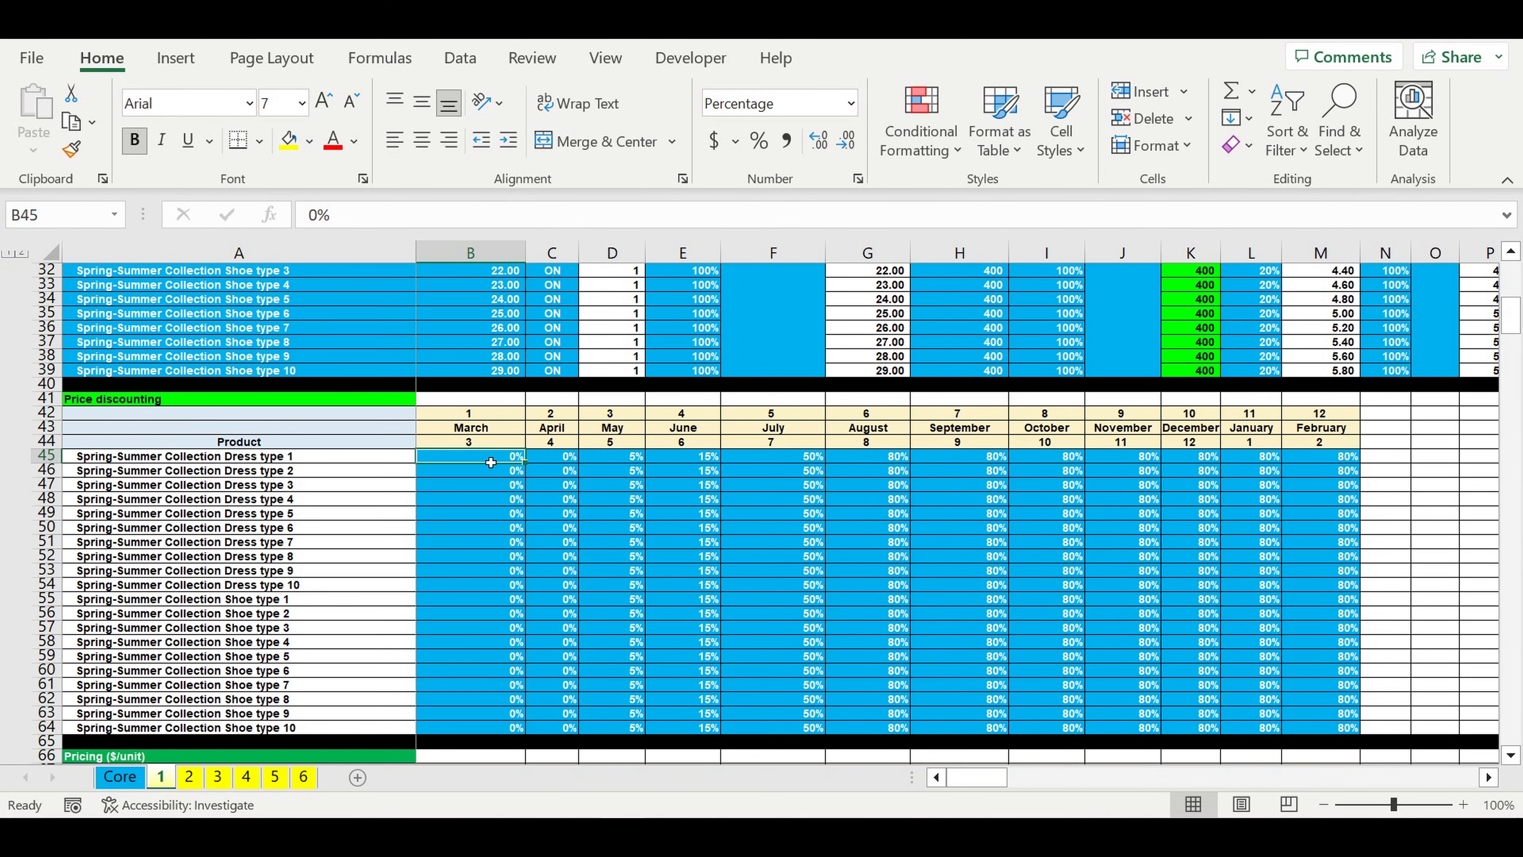
click(629, 460)
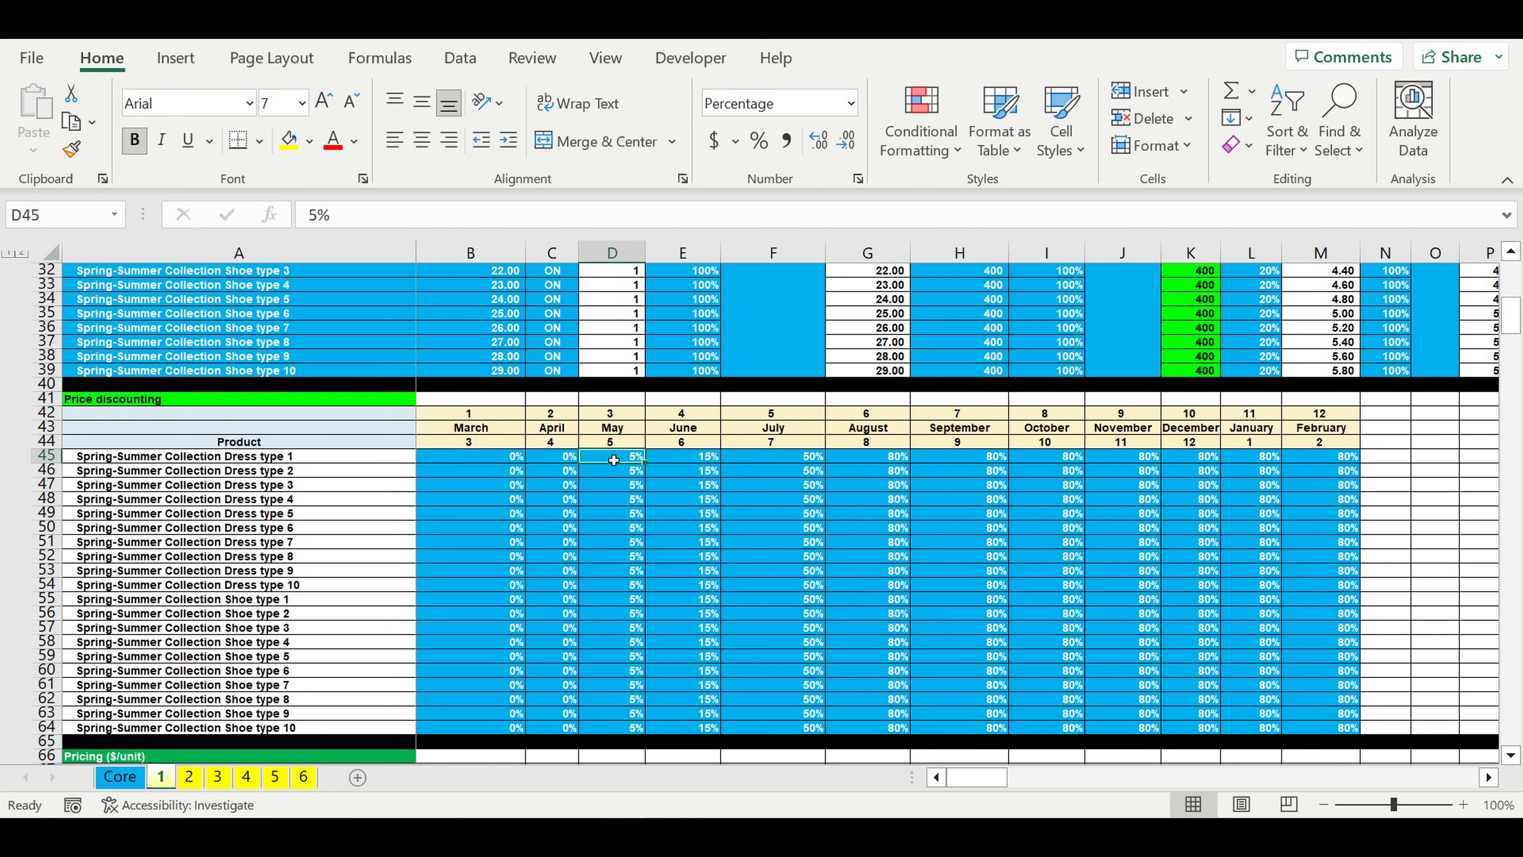
click(681, 463)
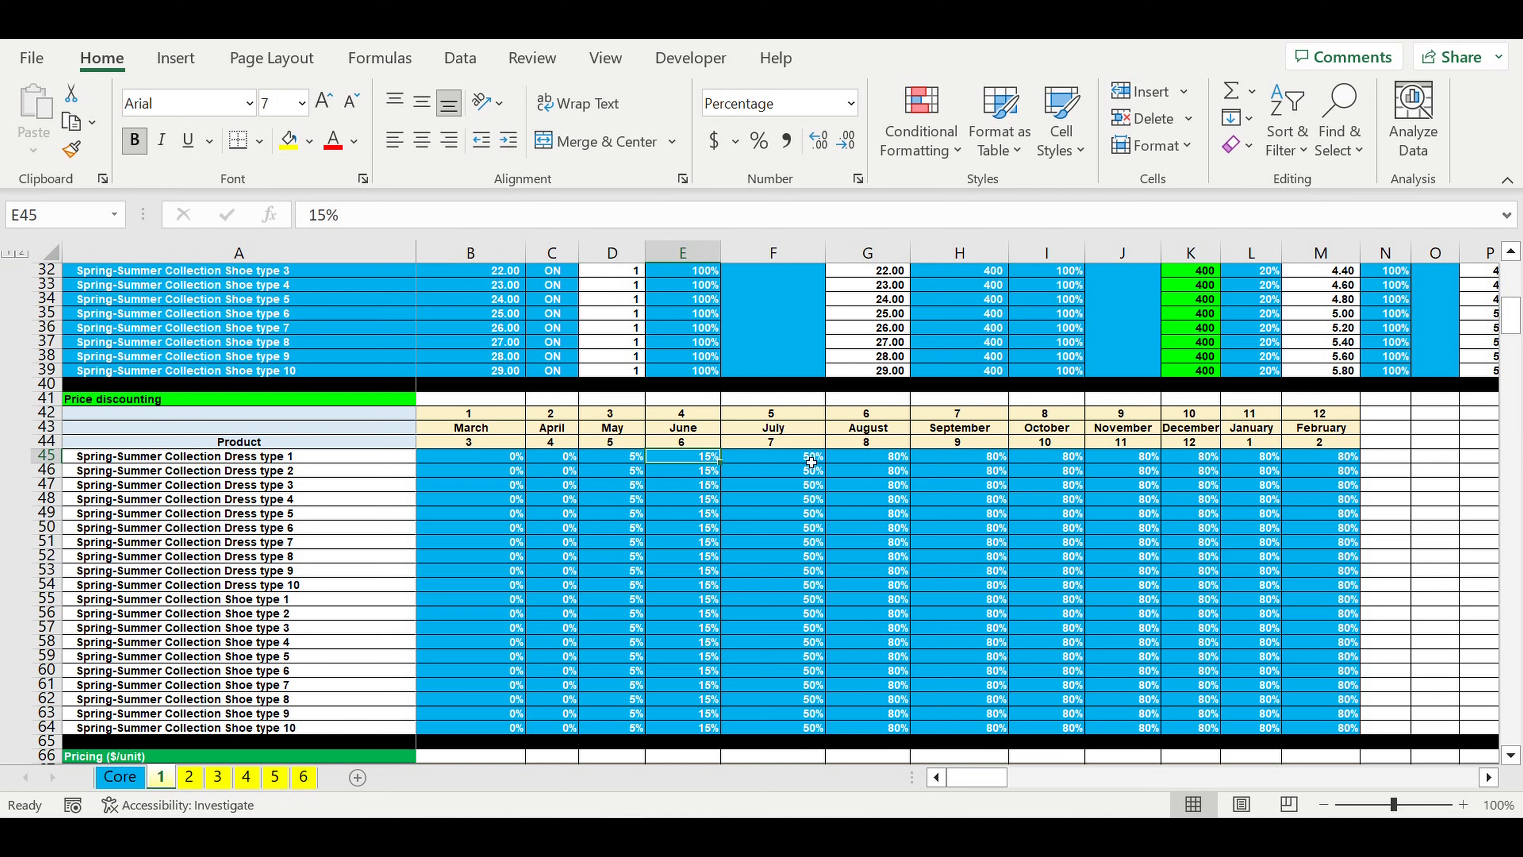
click(779, 459)
click(878, 462)
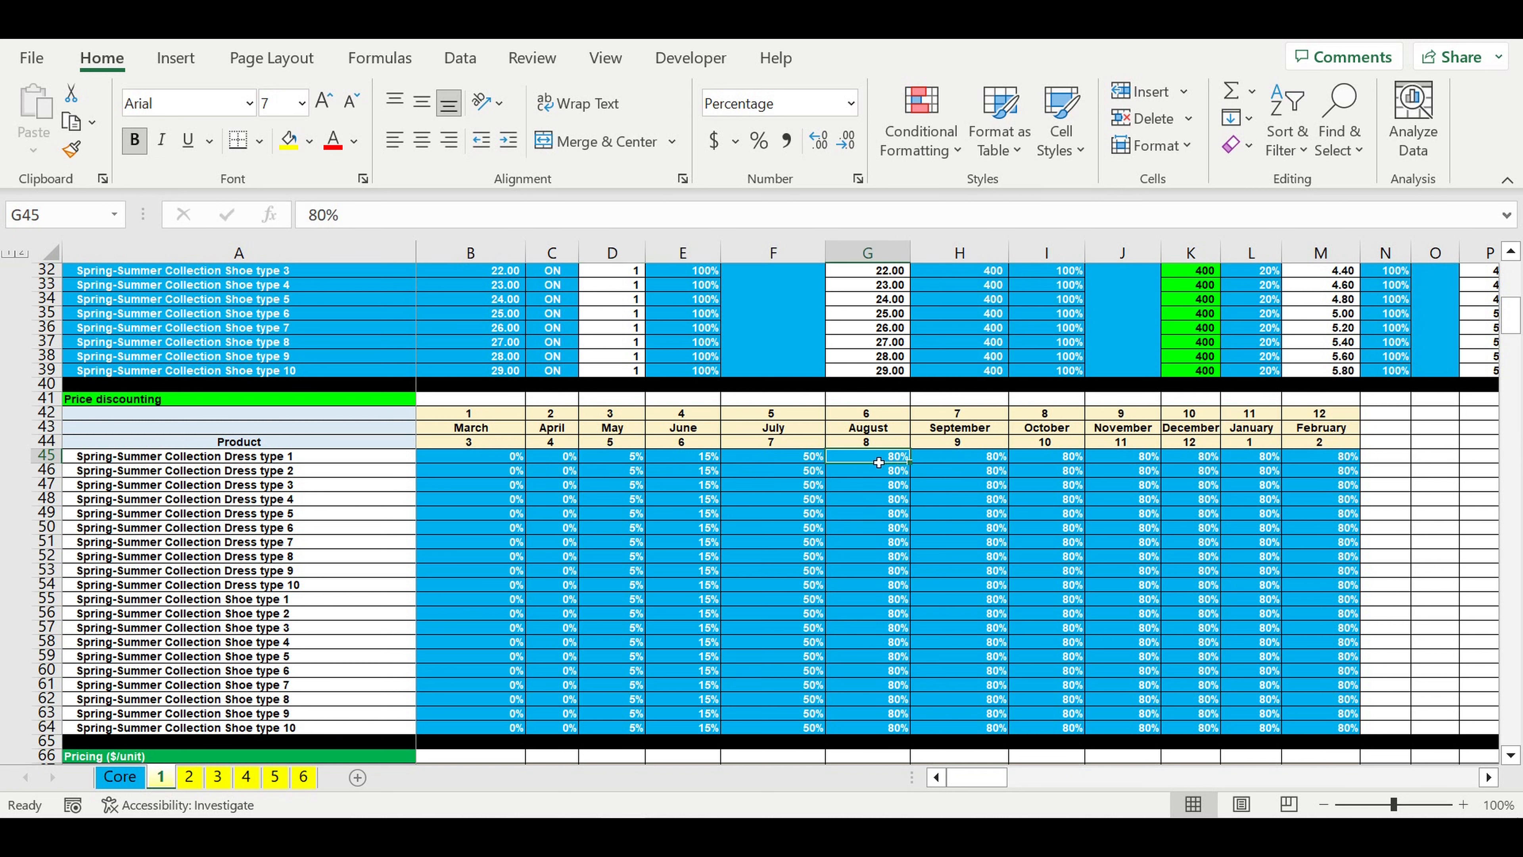
click(961, 467)
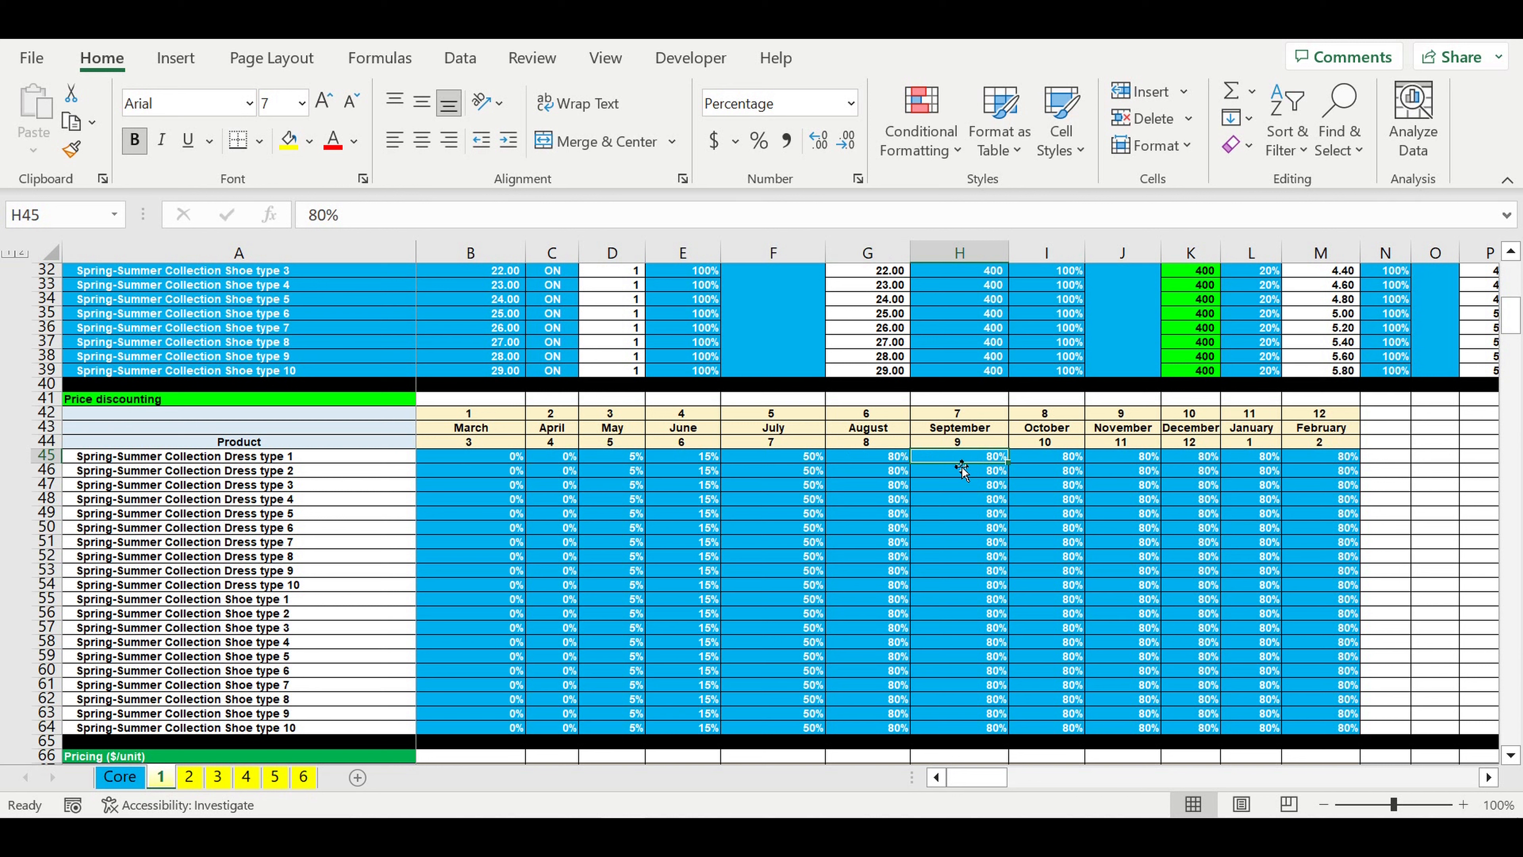
drag(469, 463, 1302, 724)
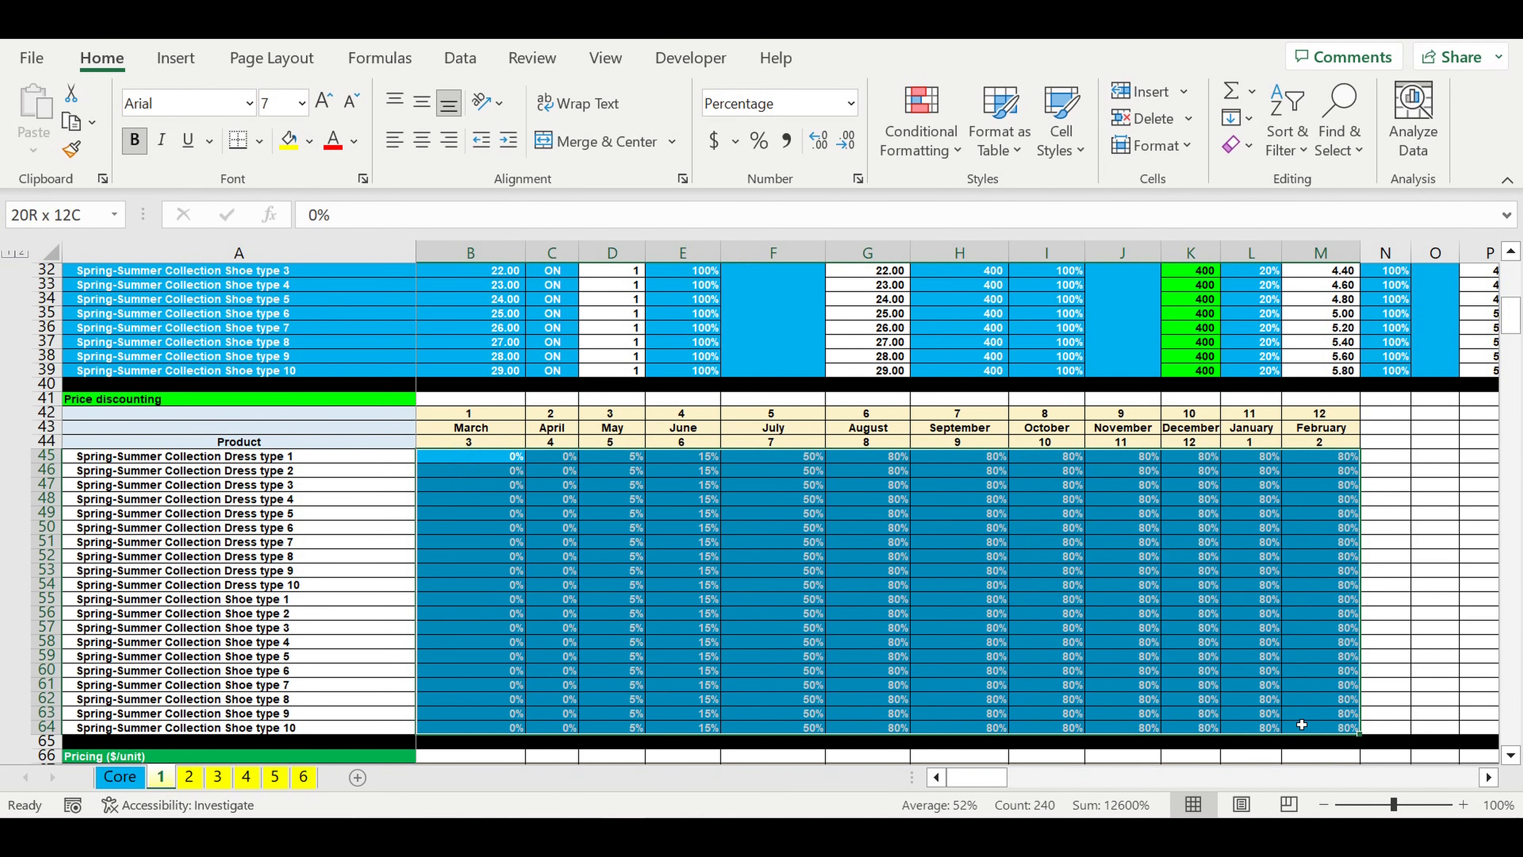
Step: Examine the Sales plan allocation table's products and monthly percentages, focusing on the March share of Spring-Summer Collection Dress type 1
scroll(1056, 626, down, 14)
scroll(1056, 626, down, 4)
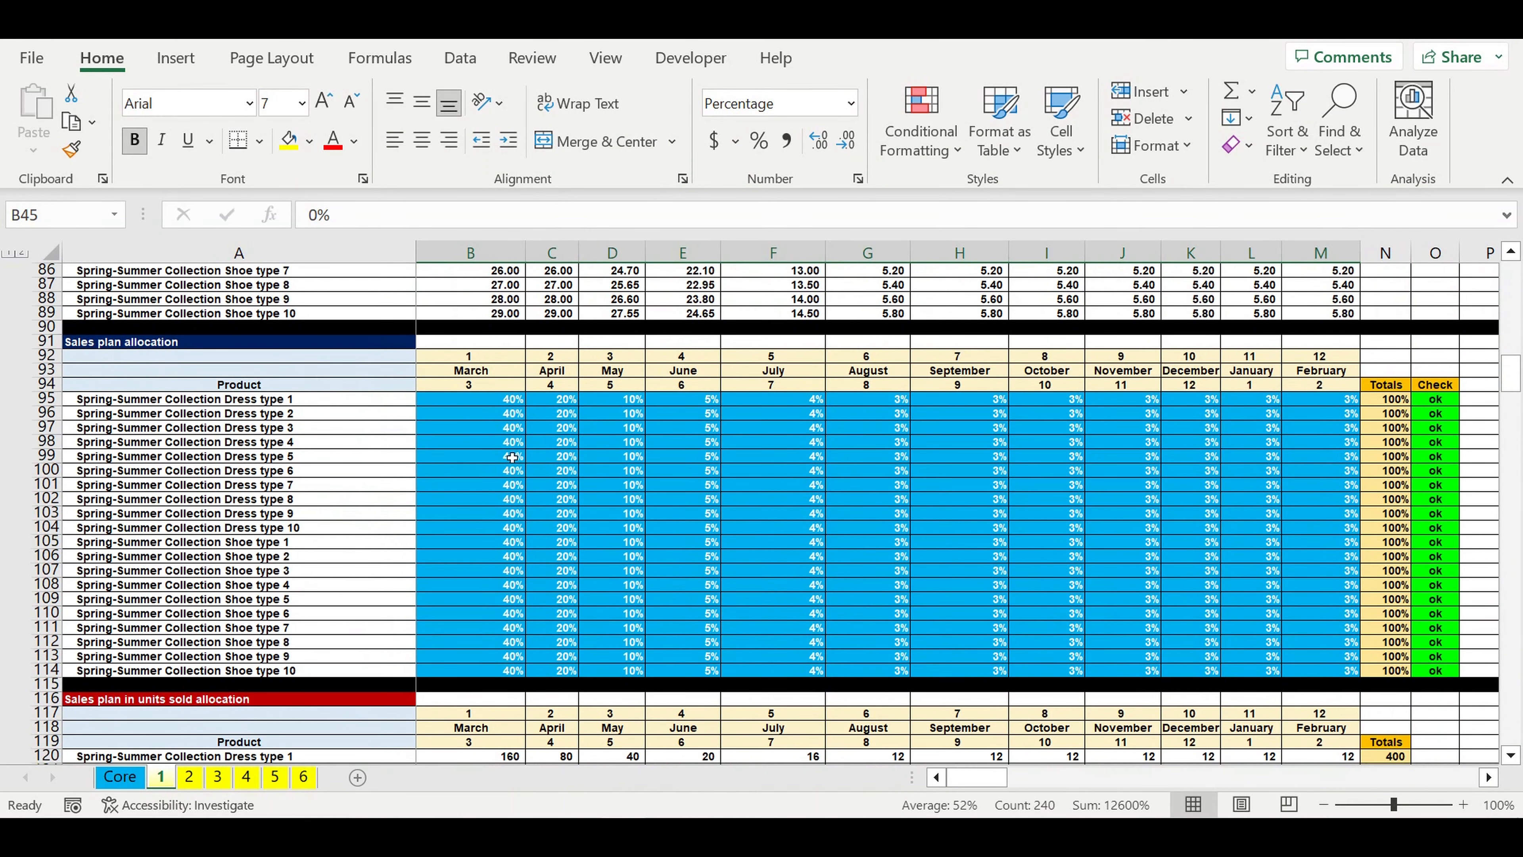
drag(463, 403, 1307, 676)
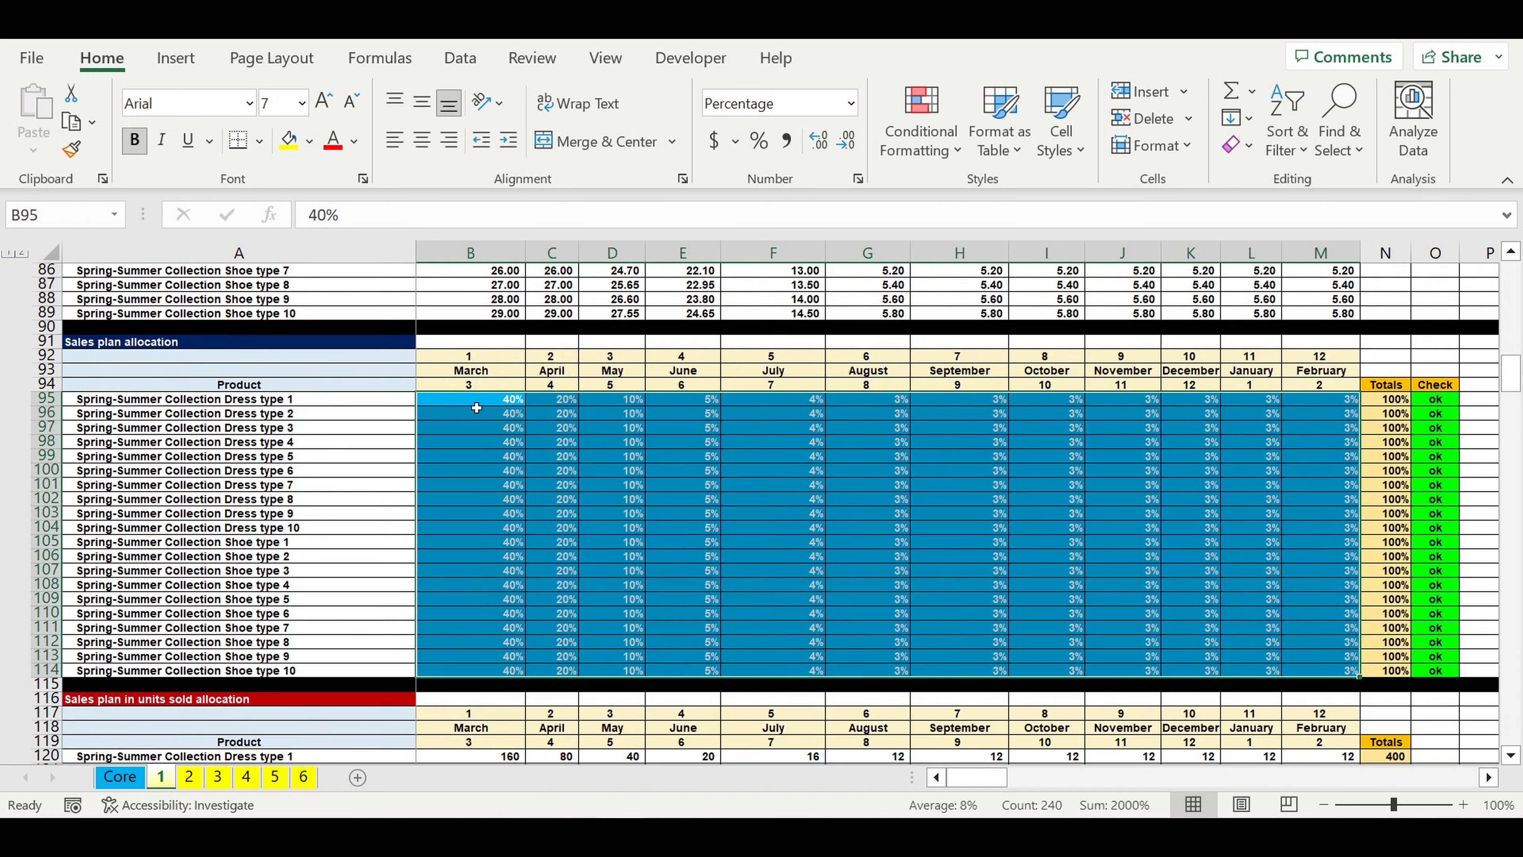
drag(252, 402, 250, 677)
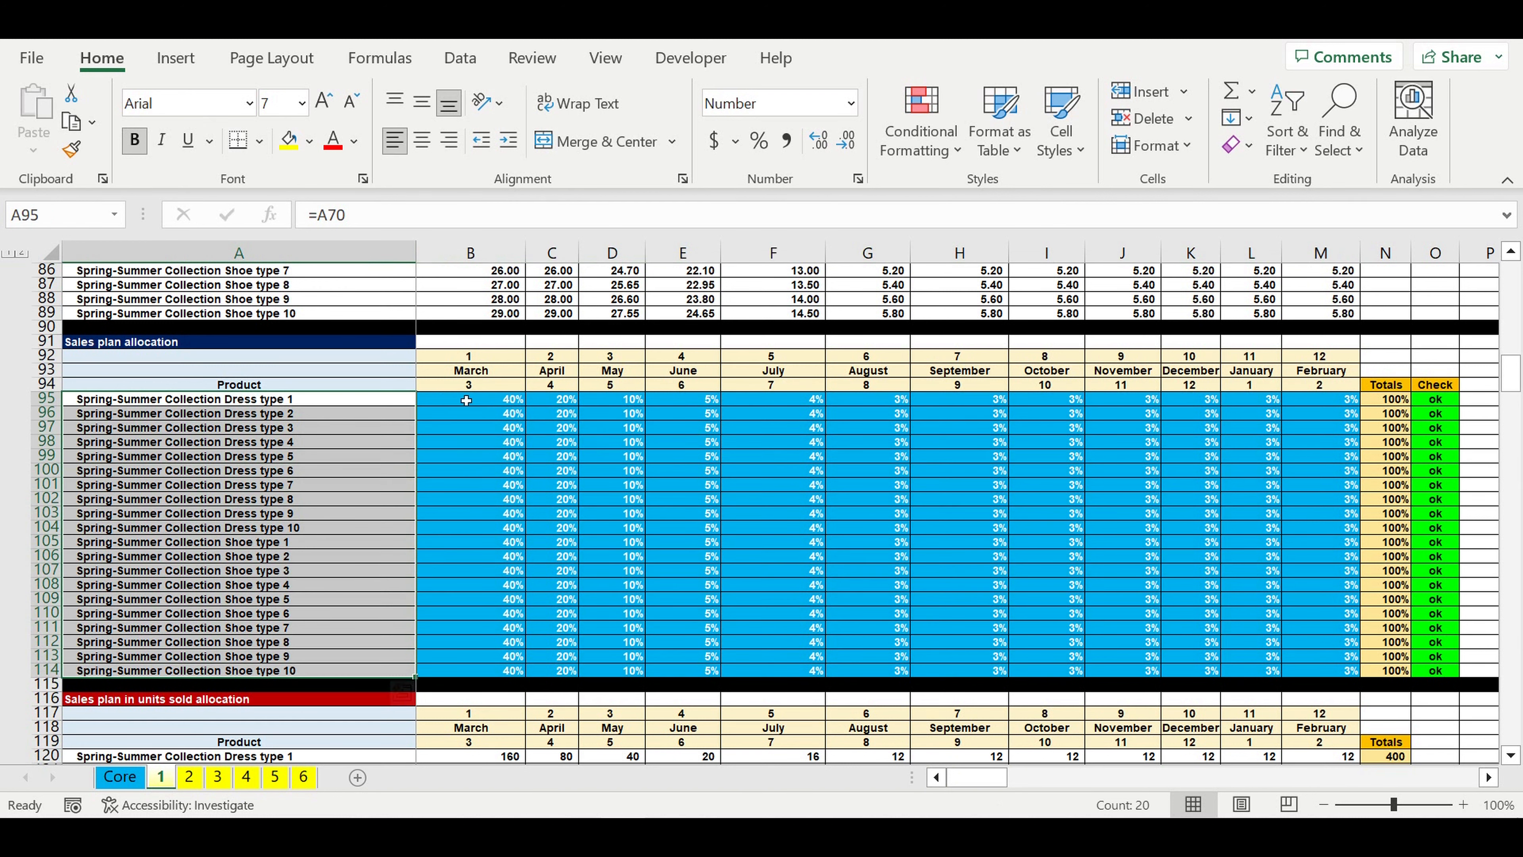
drag(490, 403, 1346, 642)
click(243, 405)
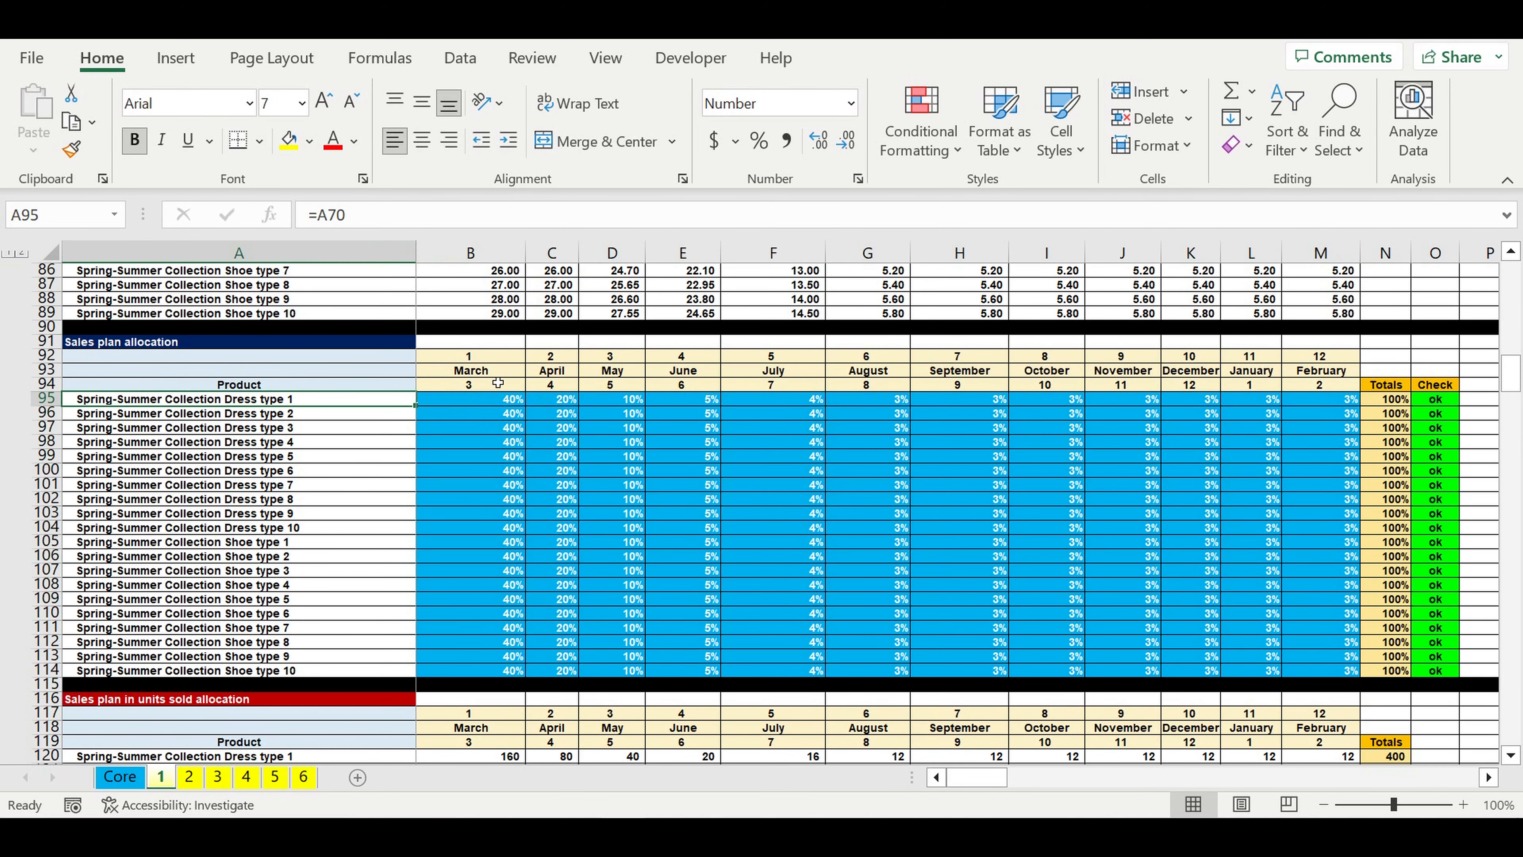
click(492, 403)
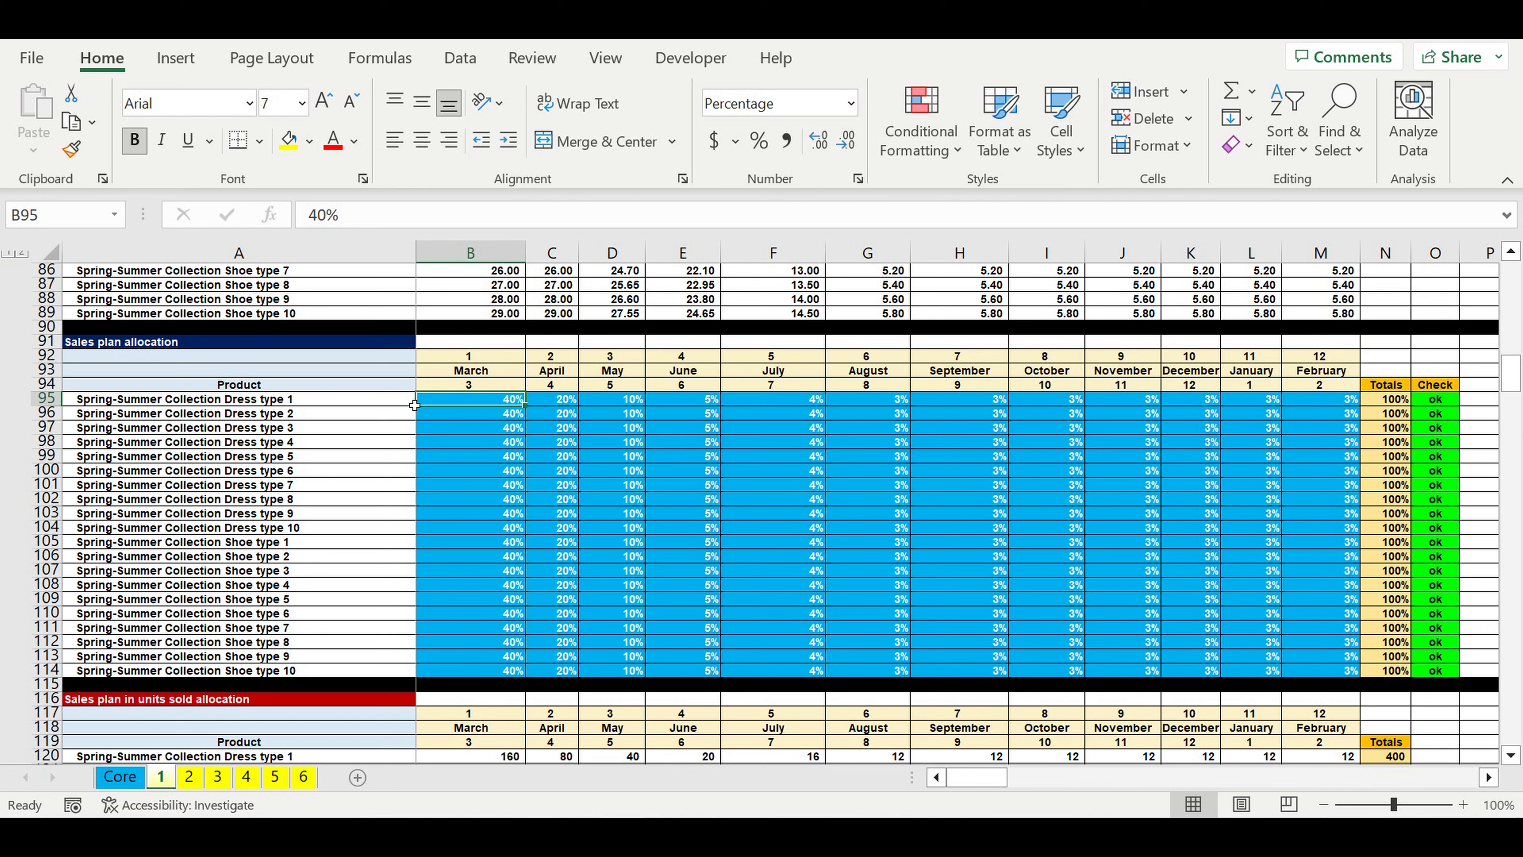
Step: Examine the monthly sales allocation percentages of Spring-Summer Collection Dress type 1 from April through February and across the full year
click(324, 406)
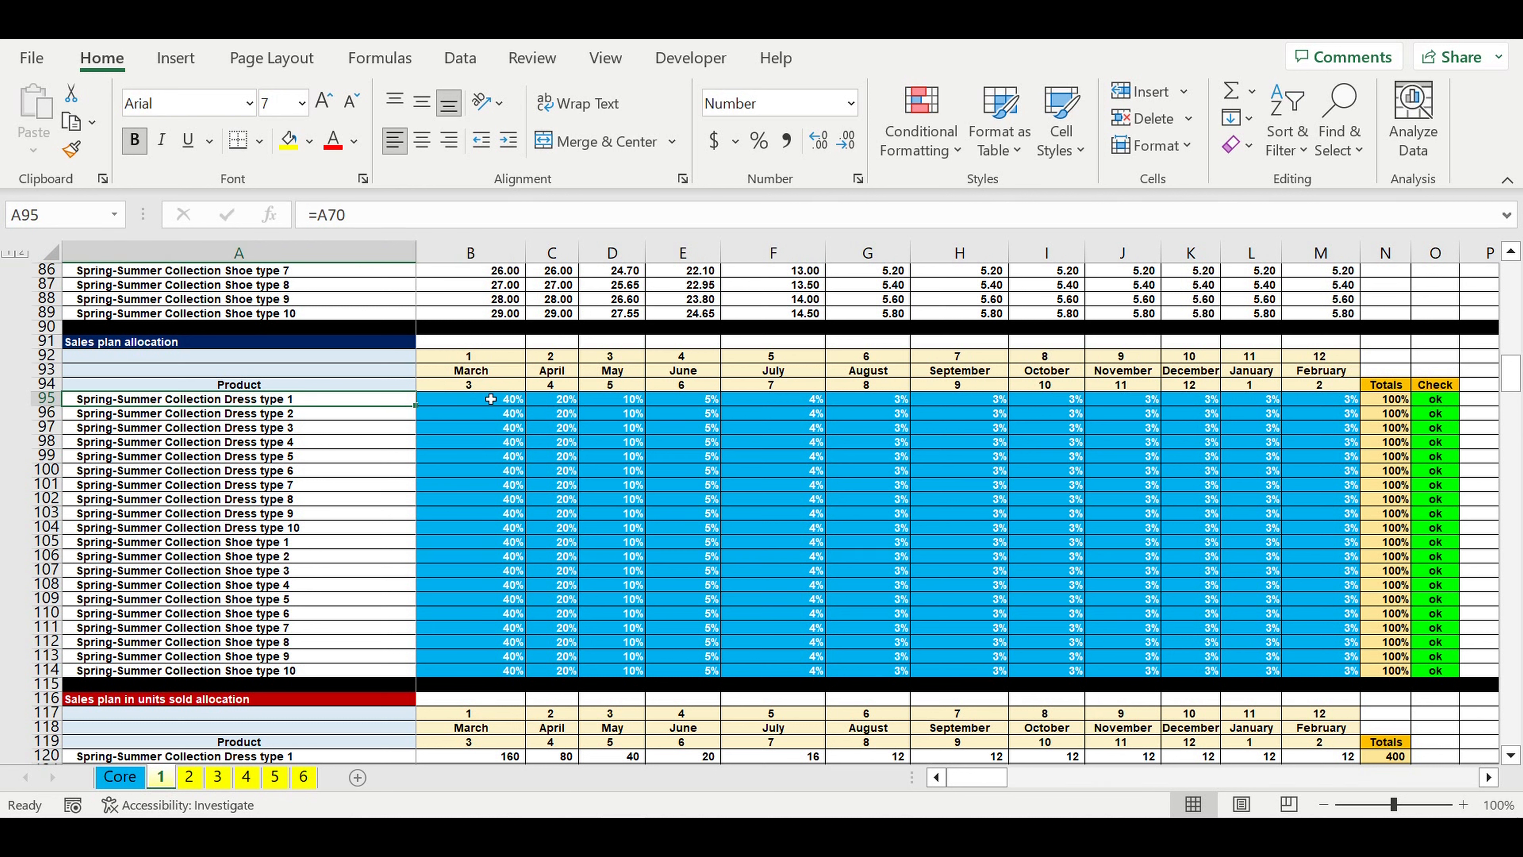
click(560, 405)
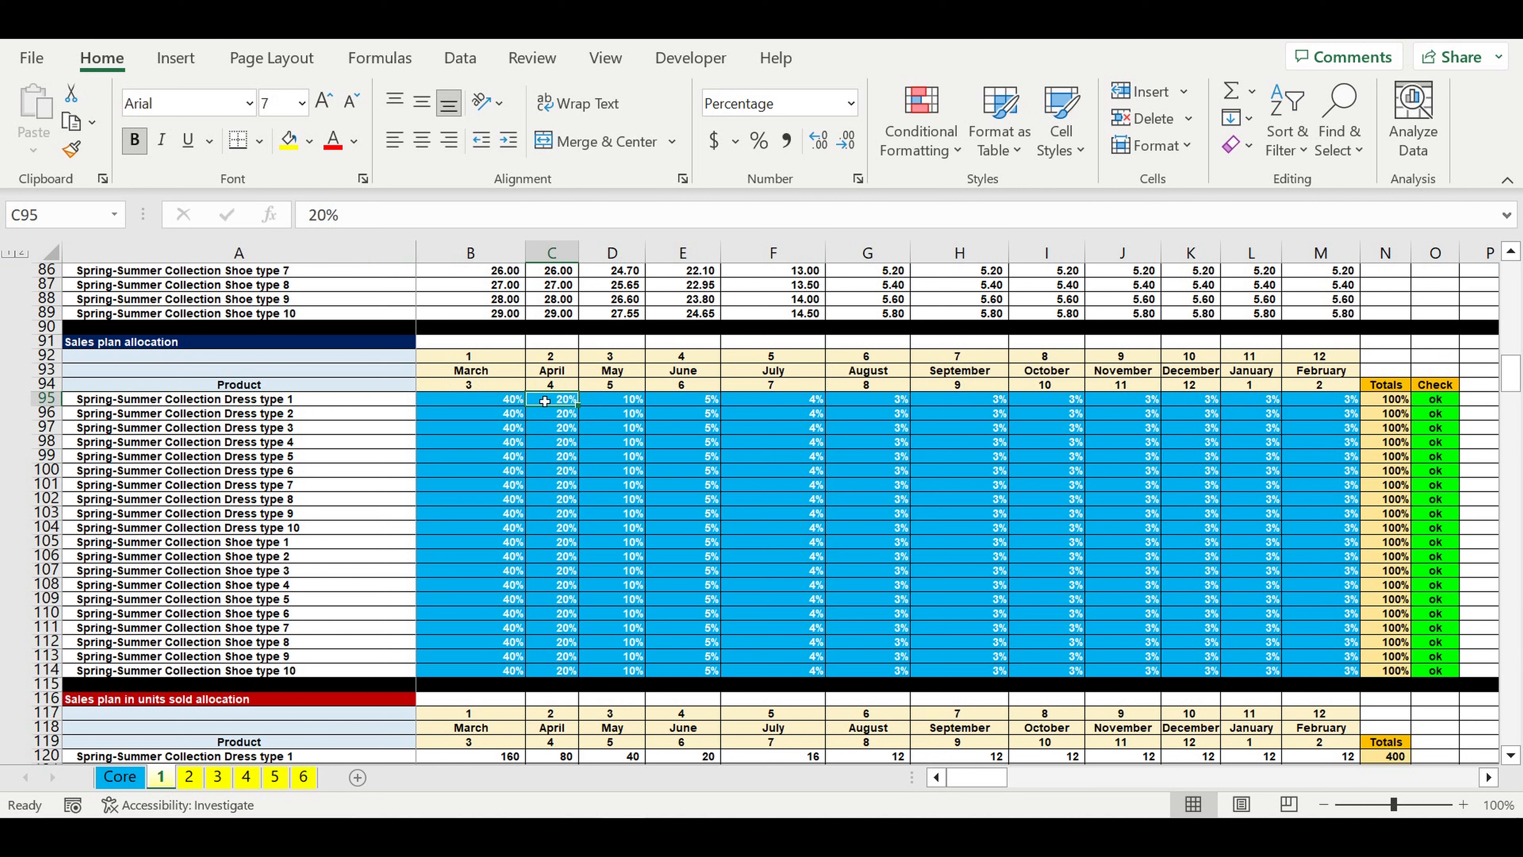
click(606, 406)
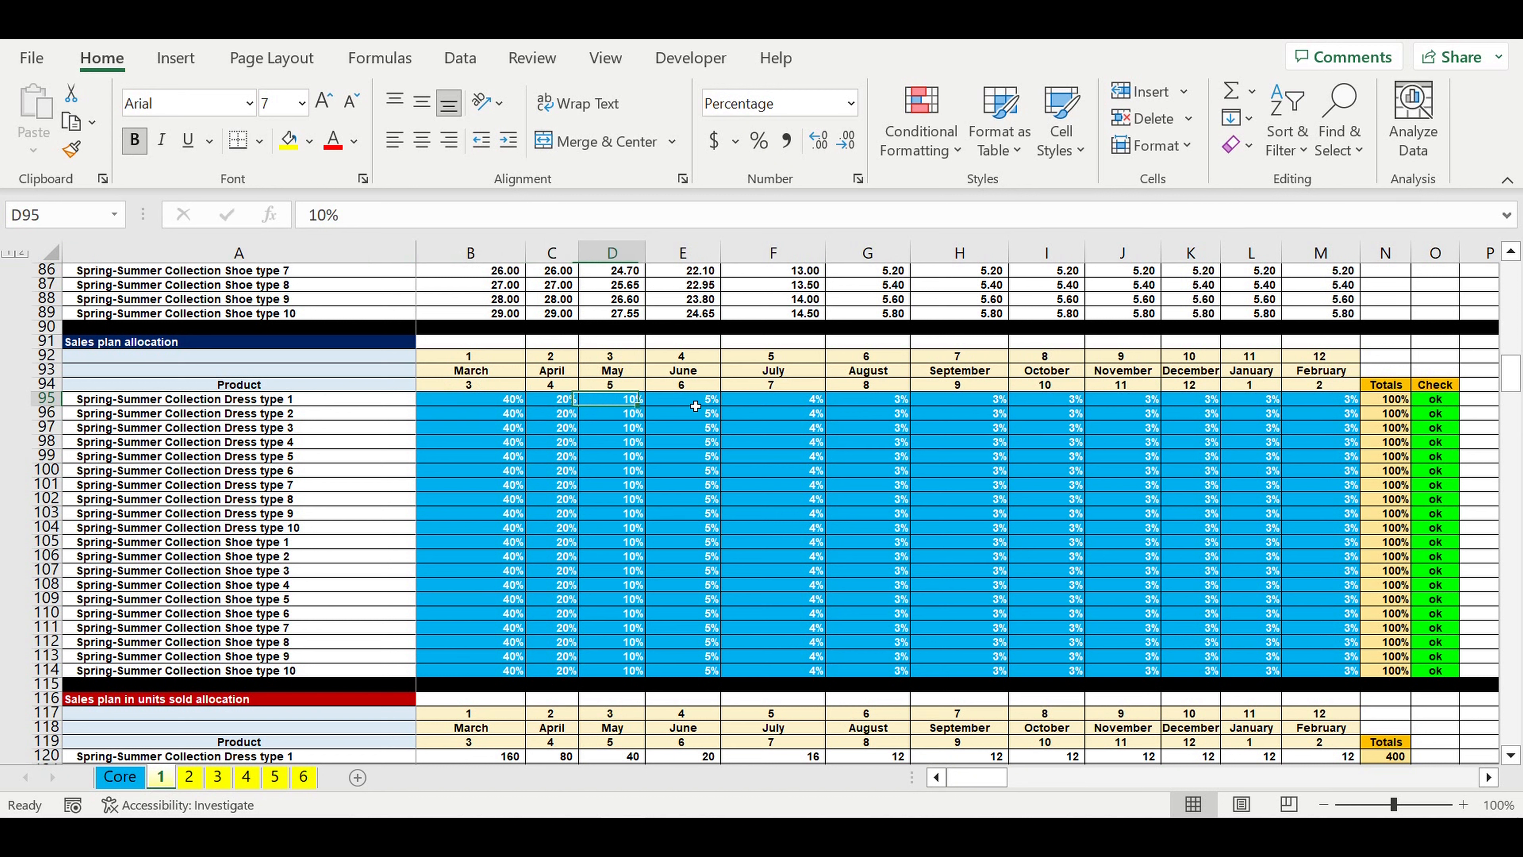
click(694, 406)
drag(1336, 406, 448, 403)
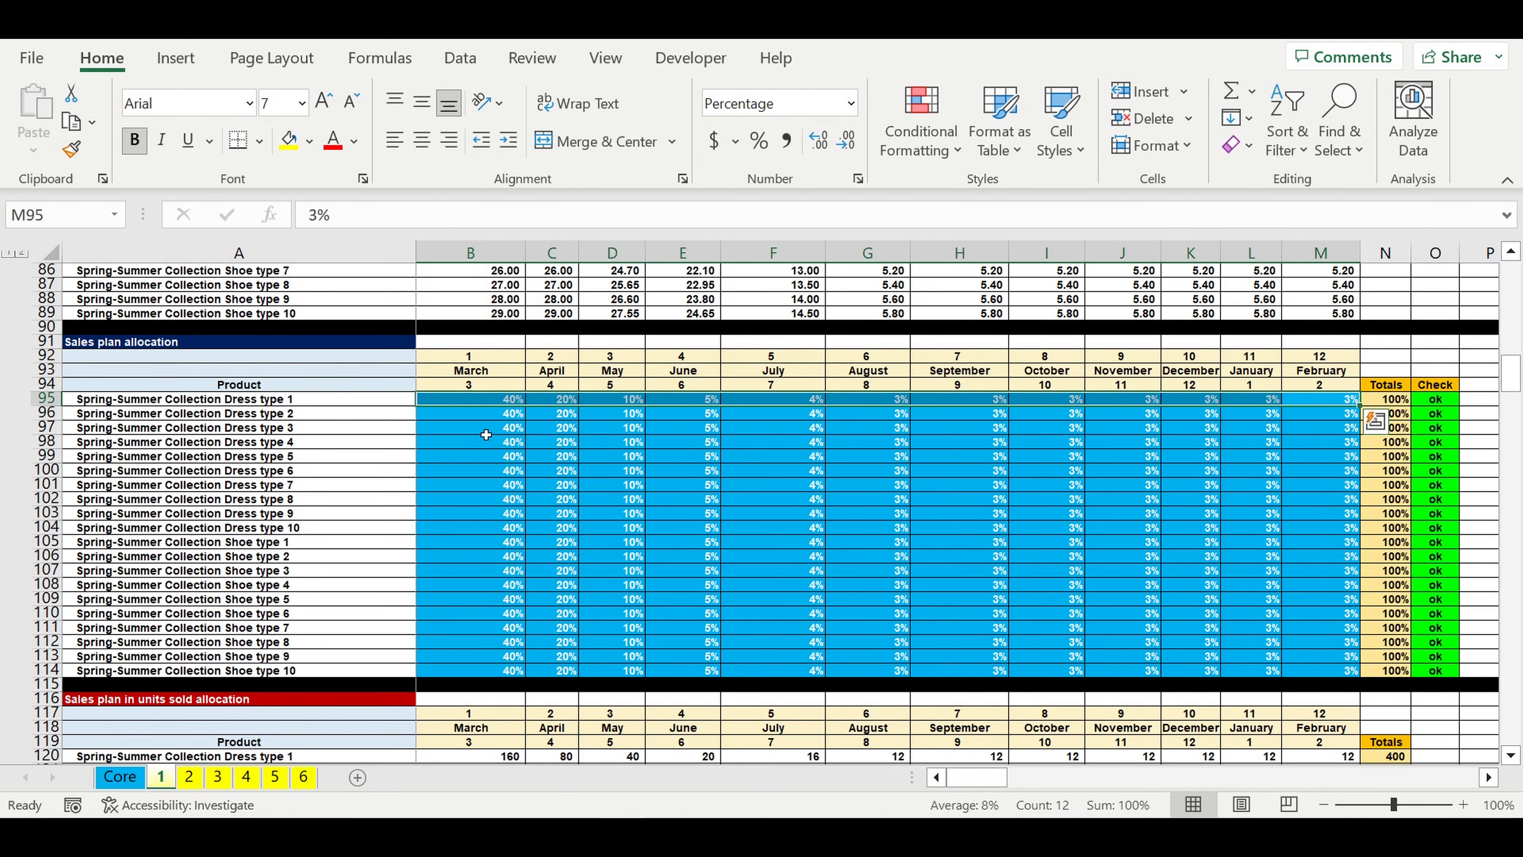
Step: Examine the Autumn-Winter Collection's start selling month and its product names, starting prices and ON/OFF switches
scroll(545, 456, down, 6)
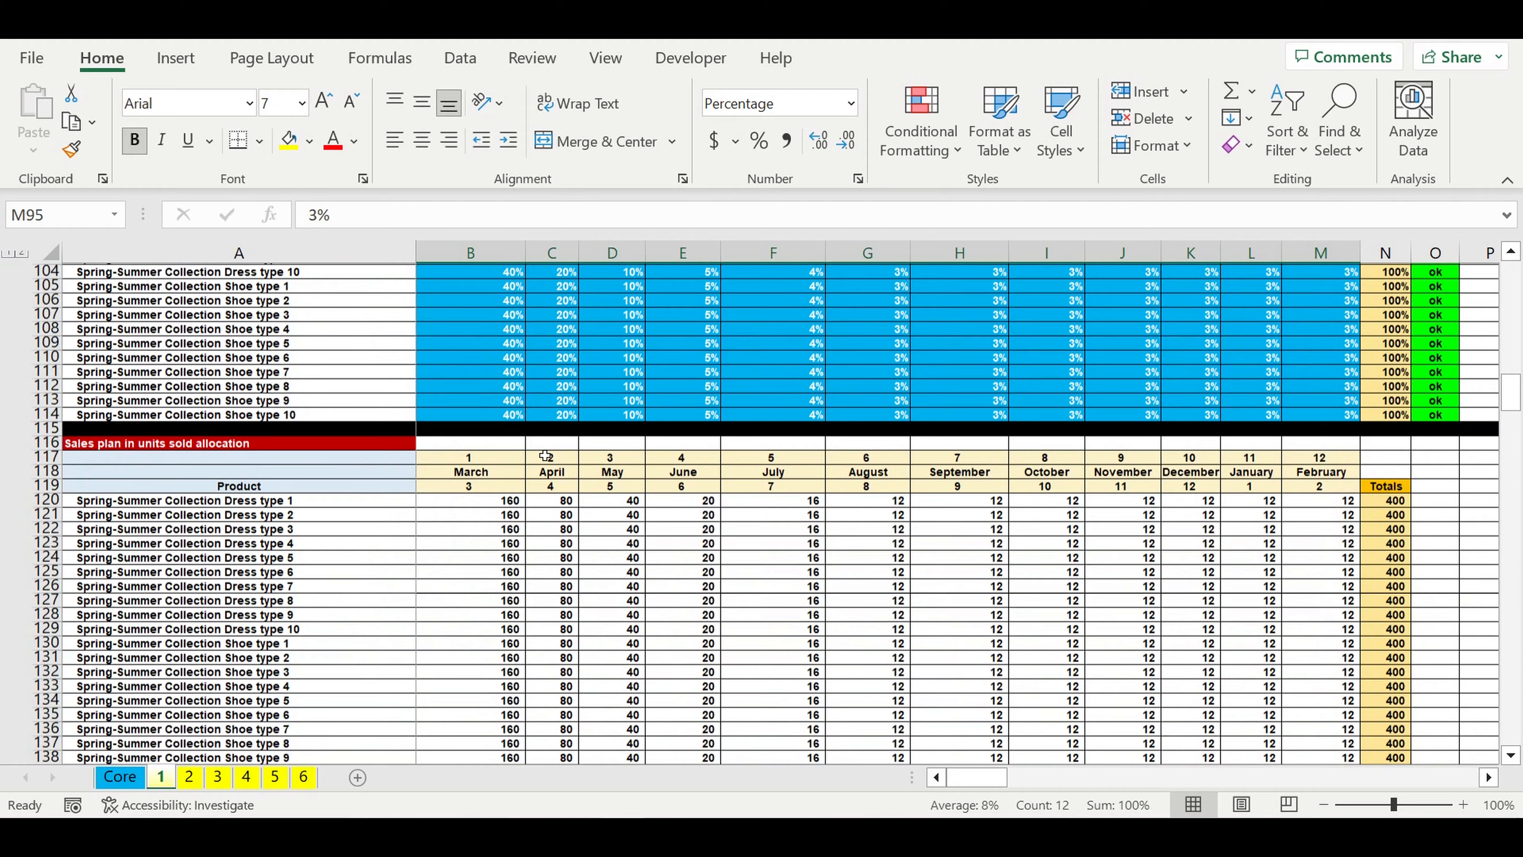
scroll(544, 456, down, 17)
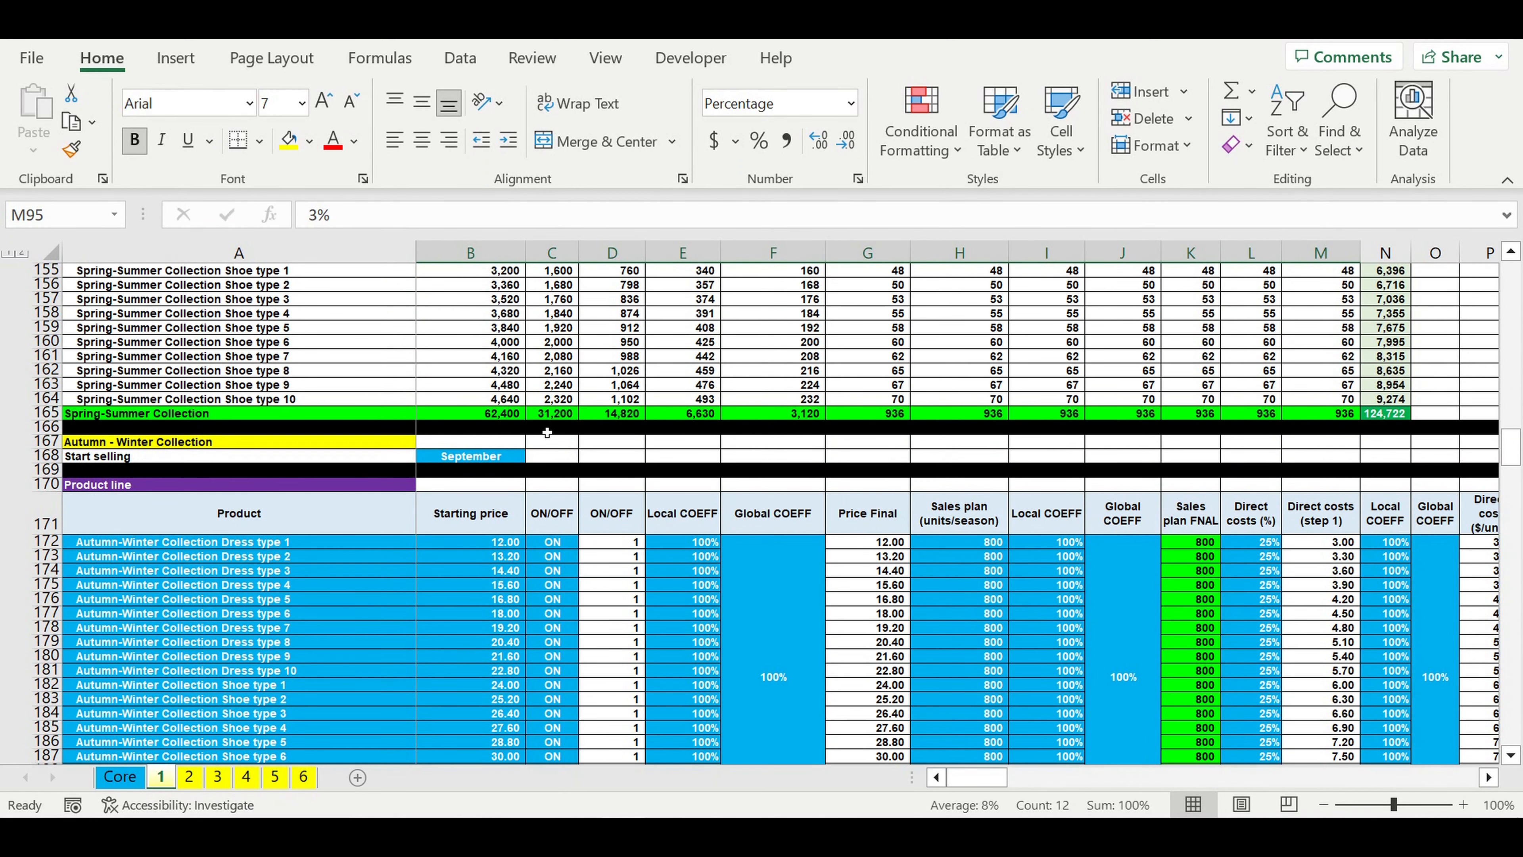
click(496, 460)
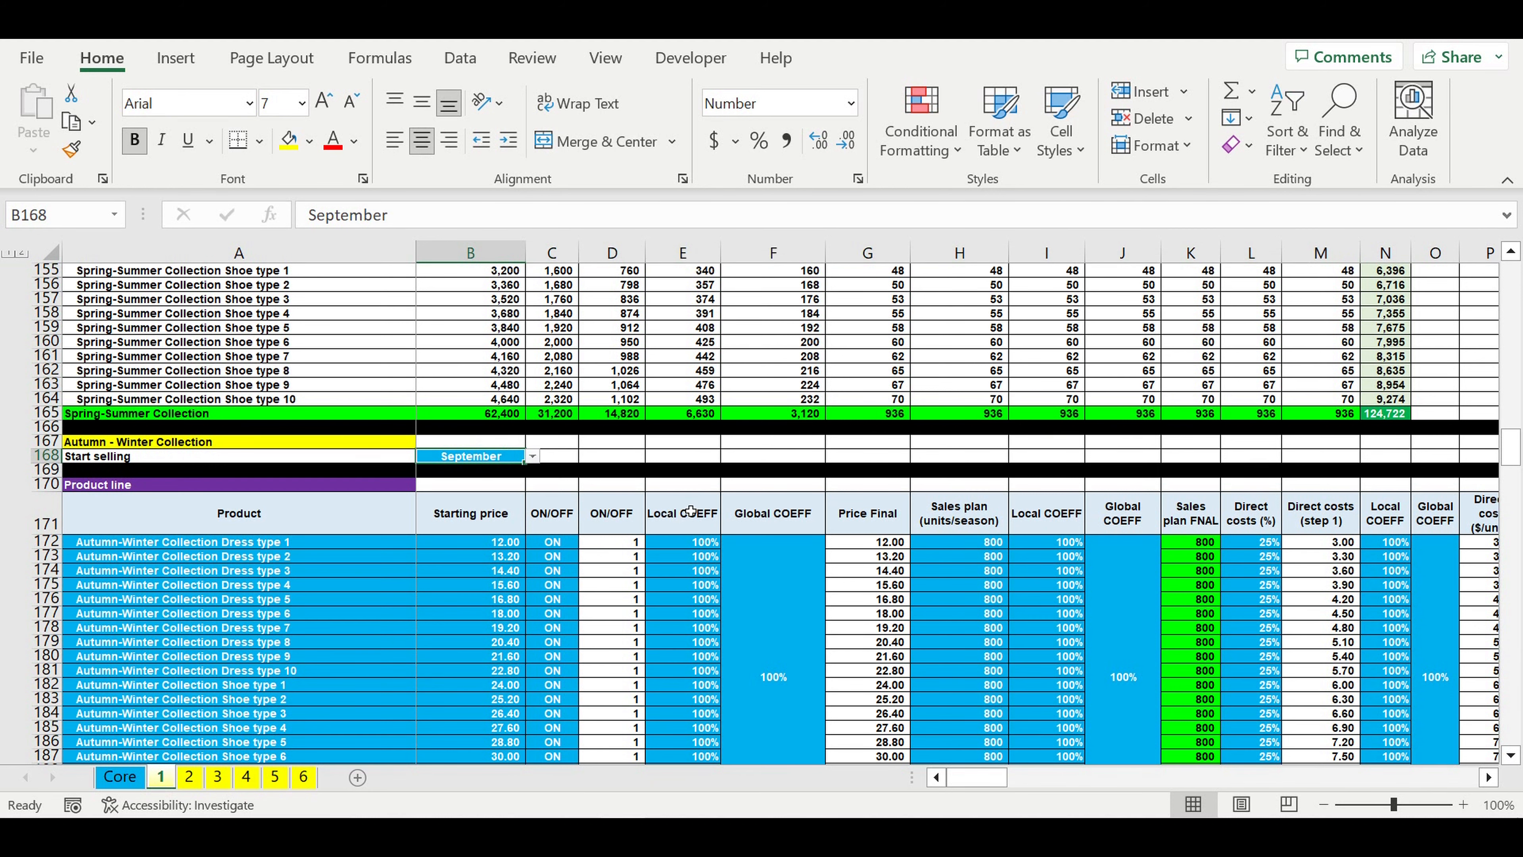
scroll(690, 511, down, 2)
drag(291, 464, 570, 729)
Step: Review the Autumn-Winter price discounting, sales plan allocation, units sold and revenue tables, continuing to the manufacturing costs allocation
scroll(669, 643, down, 18)
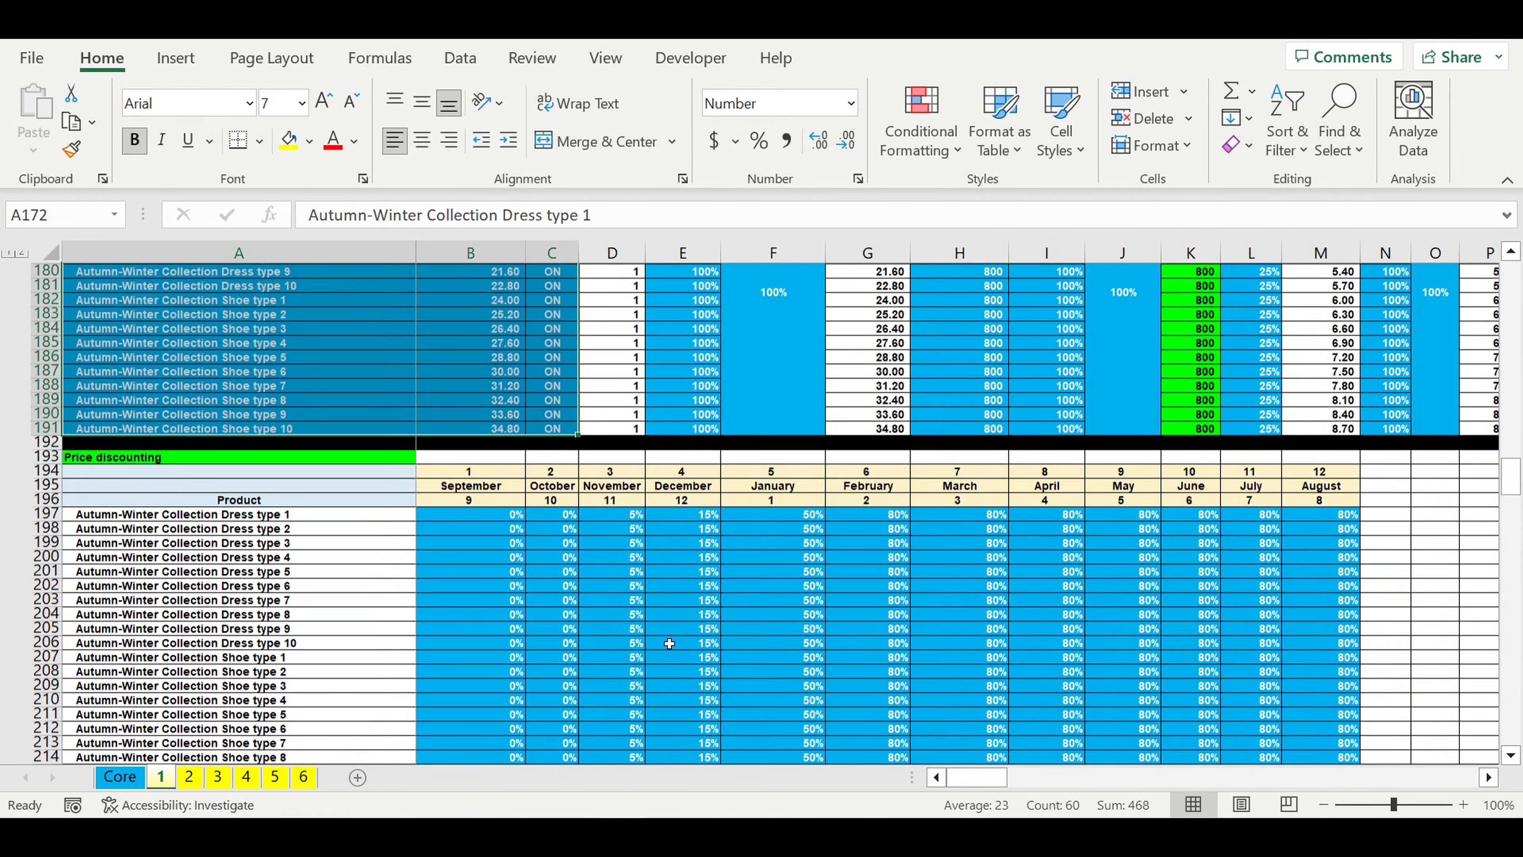
scroll(669, 643, down, 12)
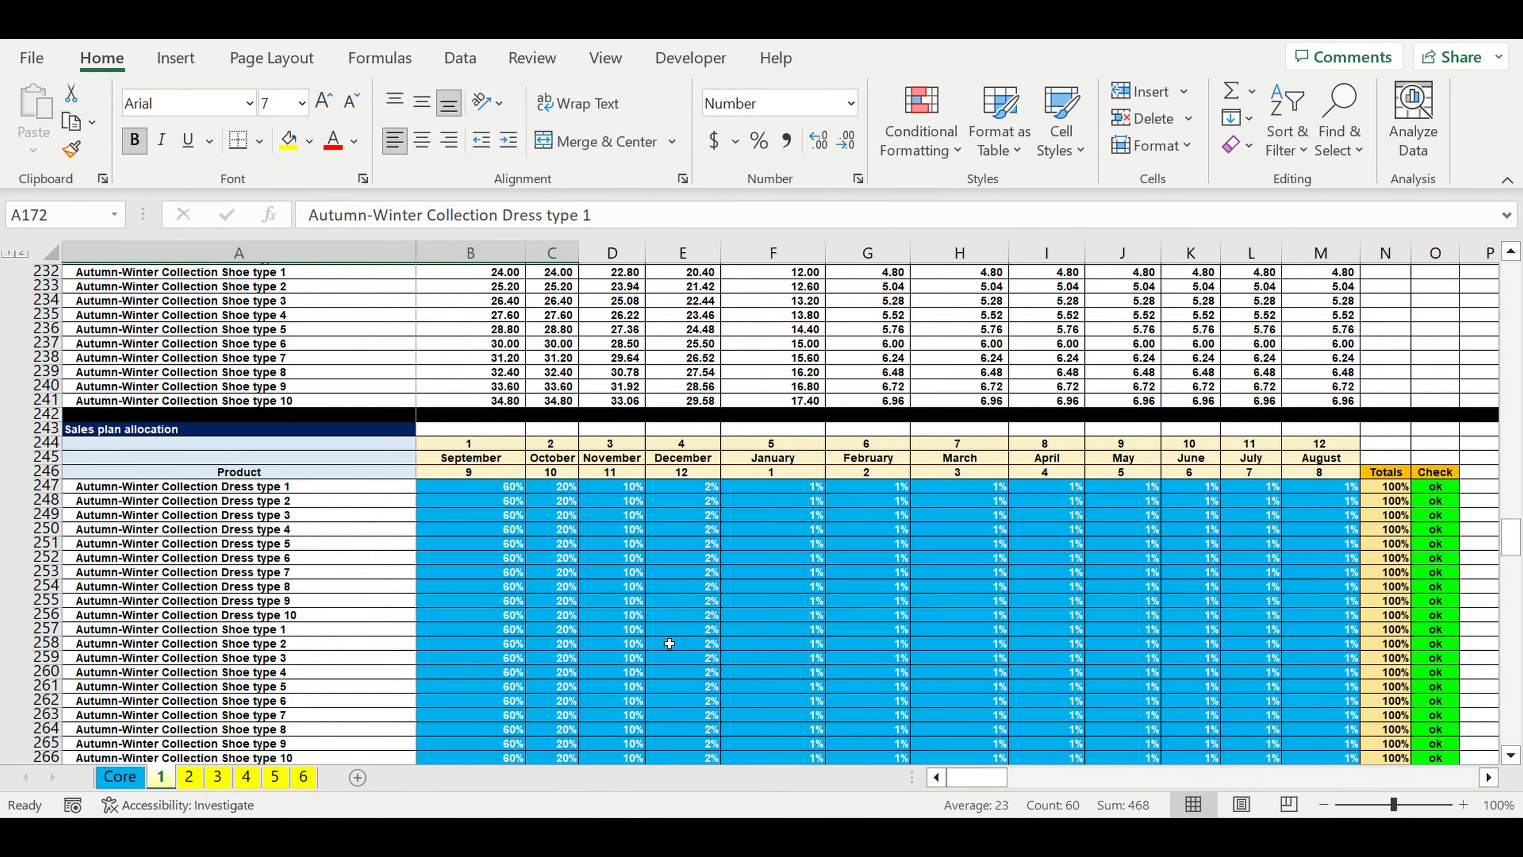
scroll(669, 626, down, 3)
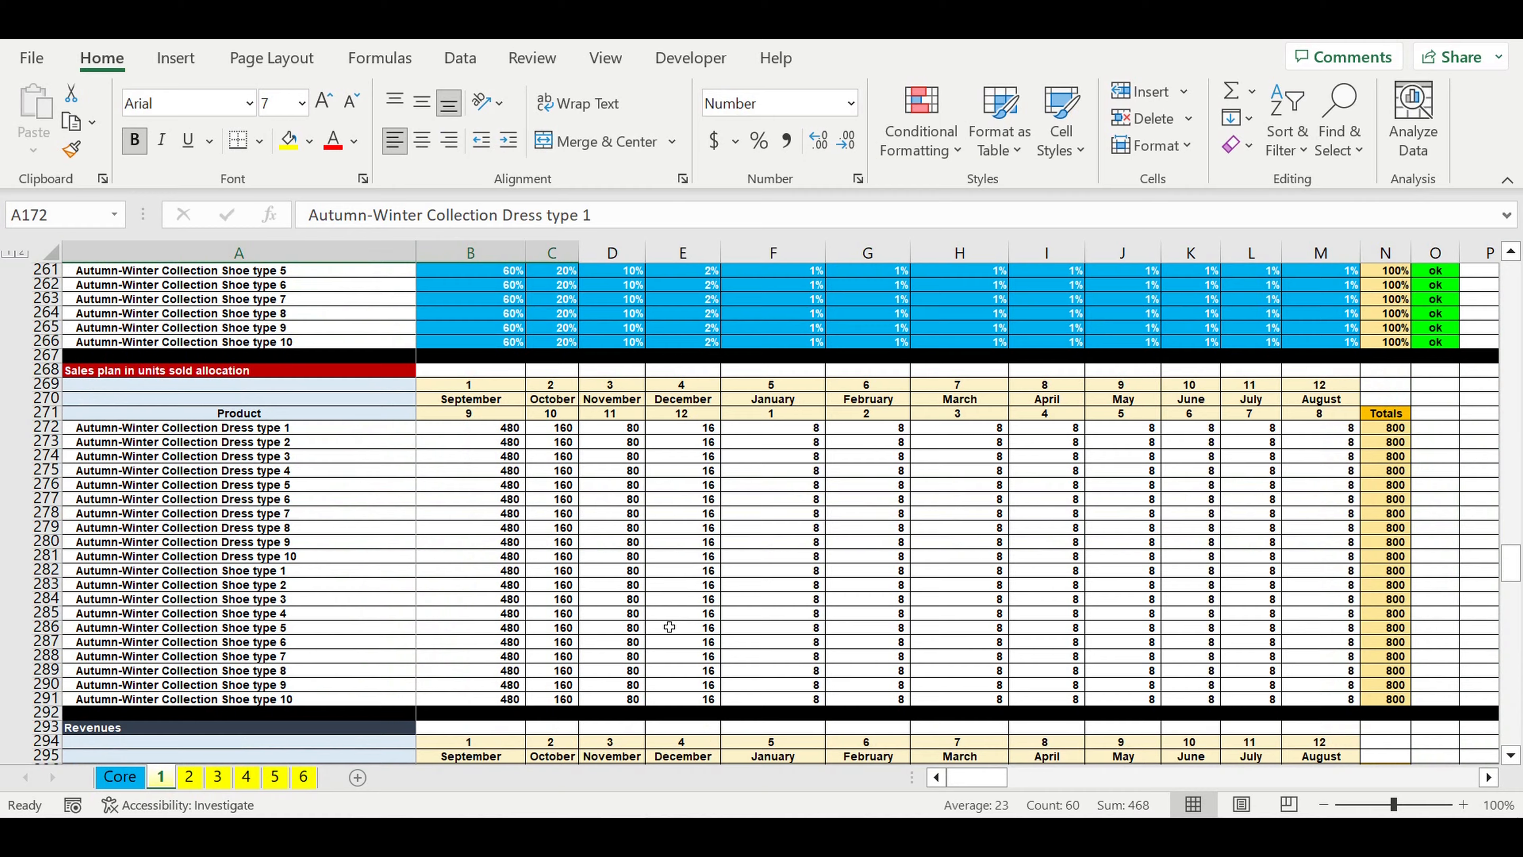
scroll(669, 626, down, 9)
scroll(669, 626, down, 10)
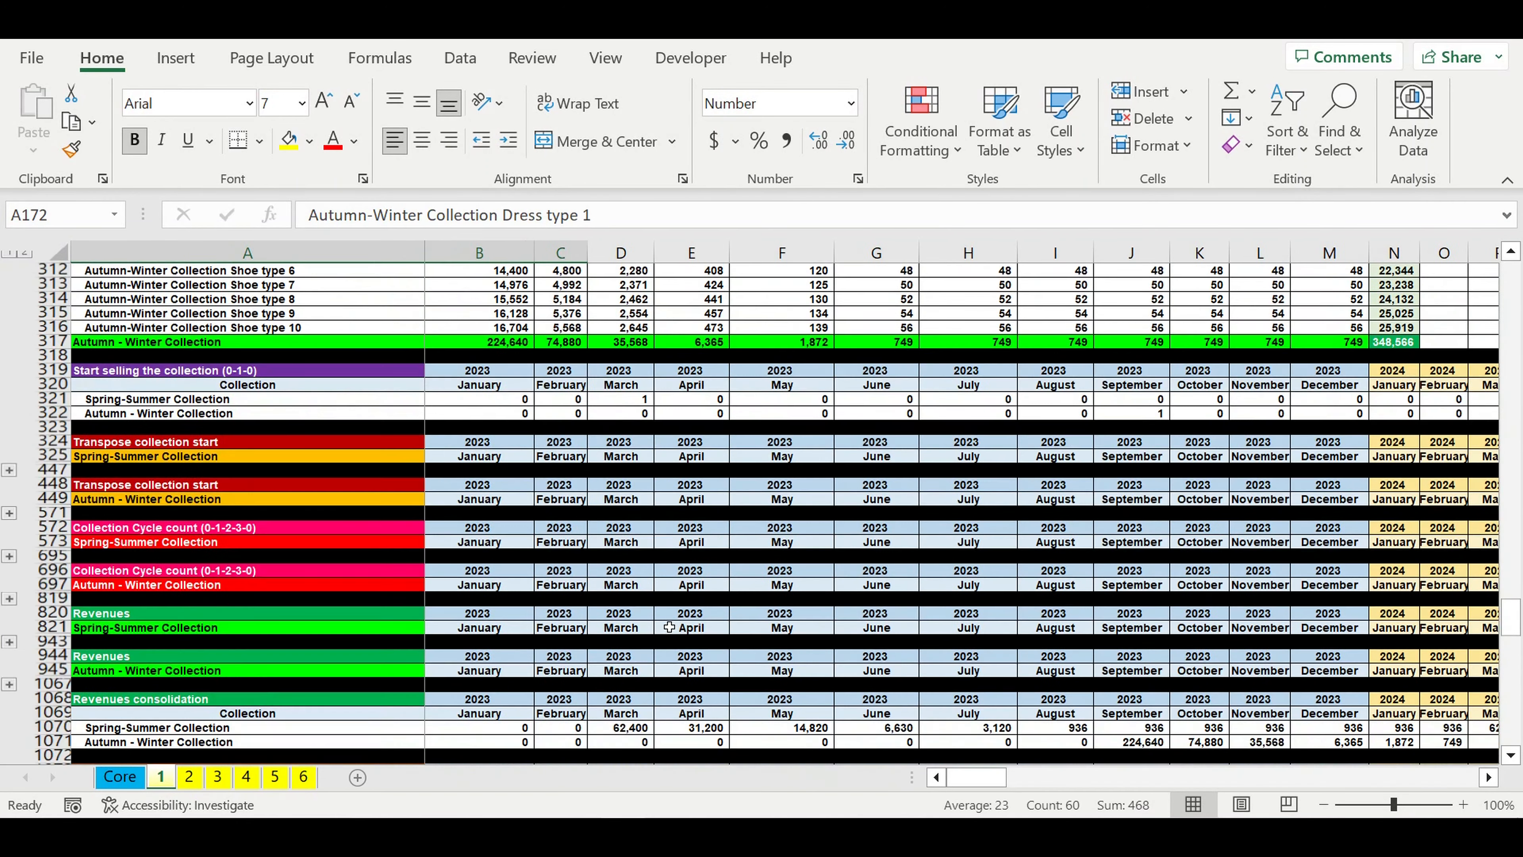
scroll(669, 626, down, 9)
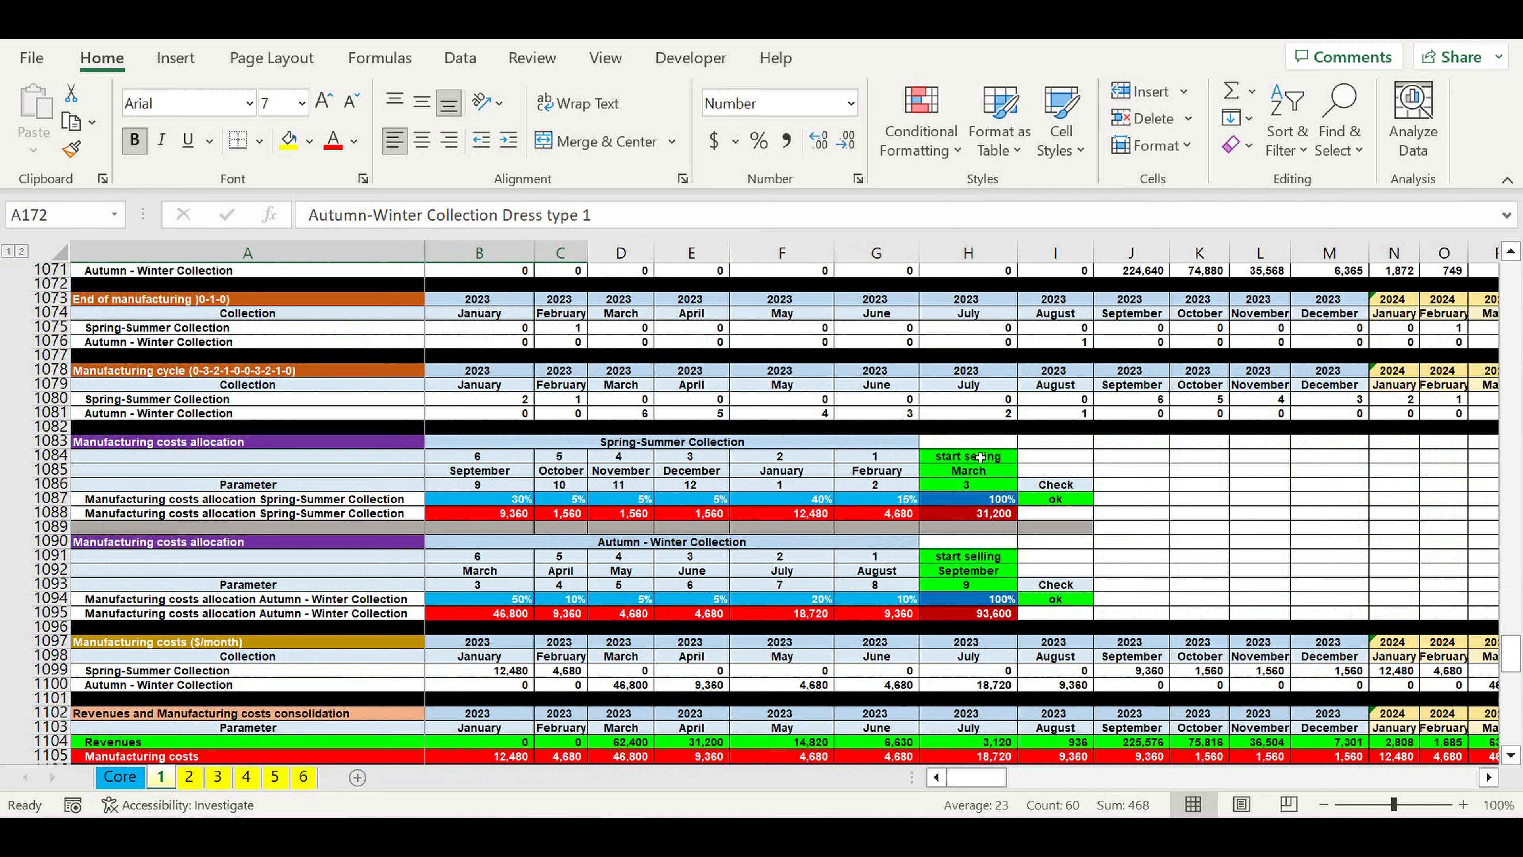
Step: Examine the start selling months and monthly manufacturing cost percentages of the Spring-Summer and Autumn-Winter collections
drag(995, 461, 997, 486)
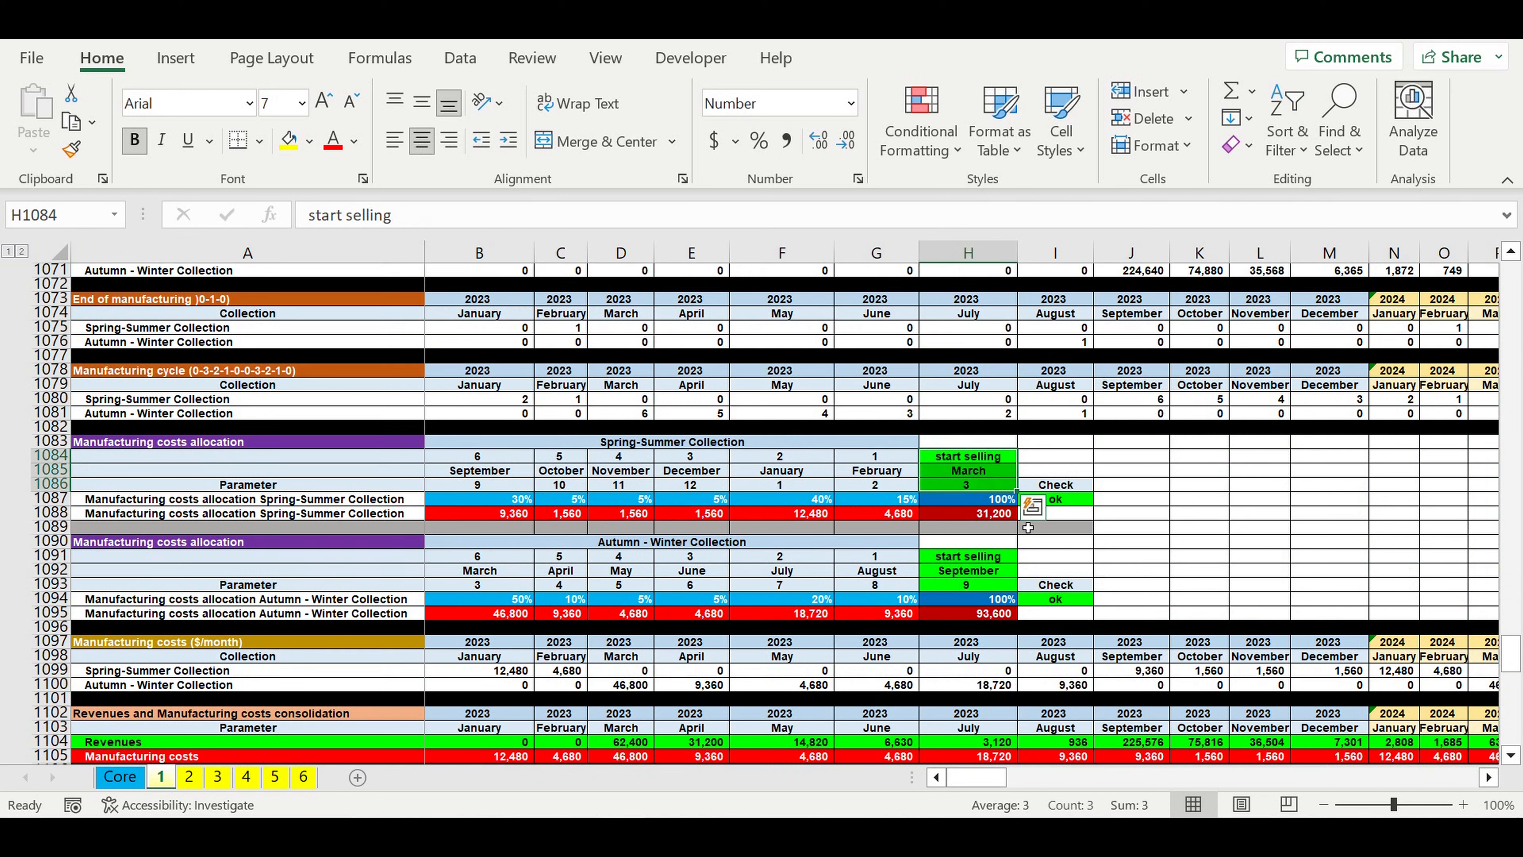
drag(988, 564, 988, 586)
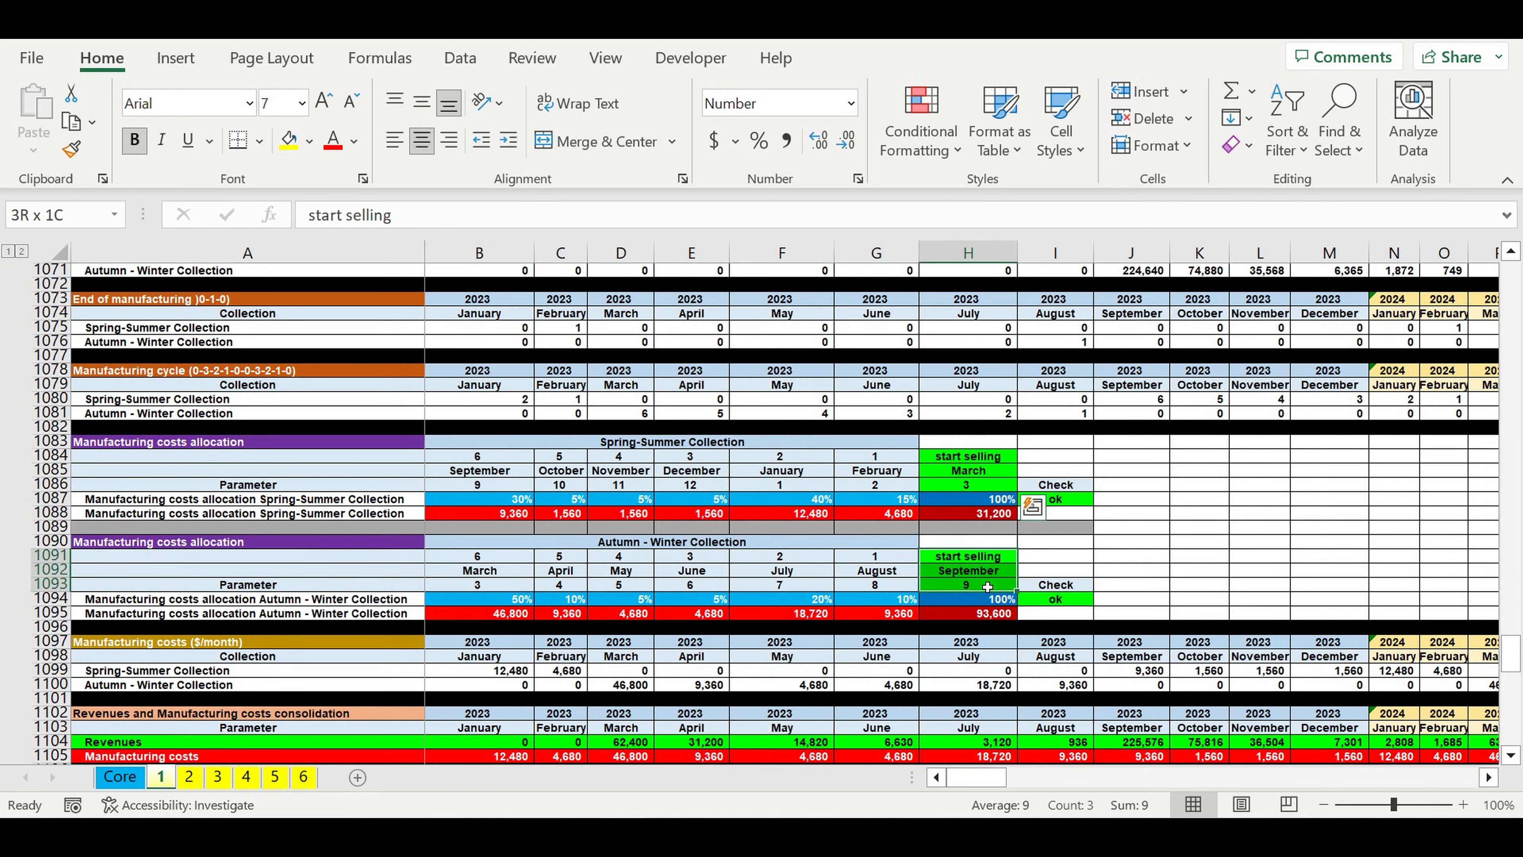
drag(887, 499, 523, 503)
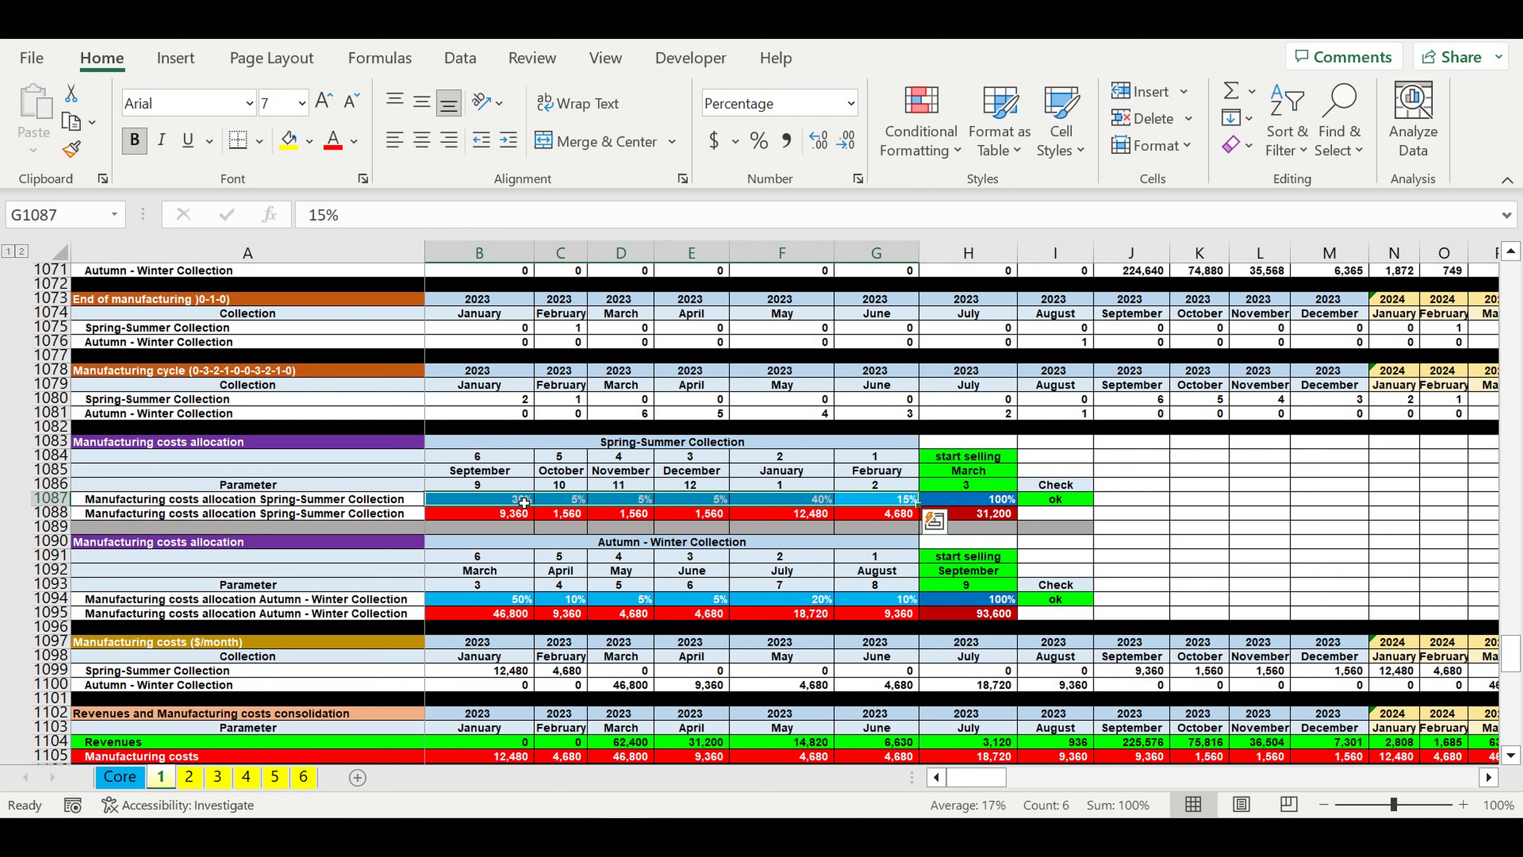
drag(515, 503, 875, 505)
drag(504, 605, 882, 608)
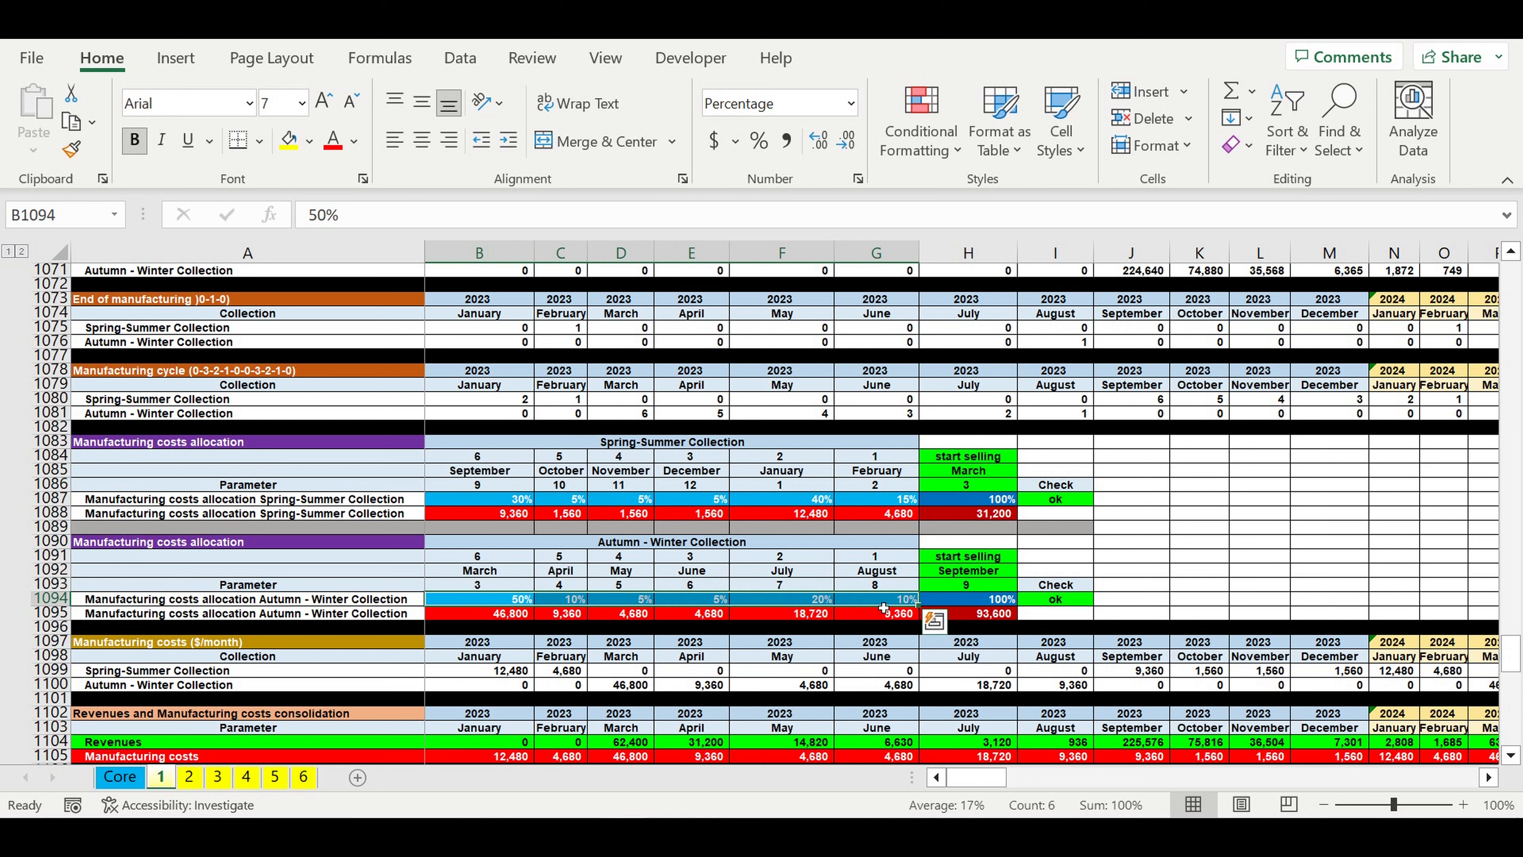
Step: Compare the total manufacturing costs of both collections with their allocation percentages over the six months before selling starts
click(980, 515)
click(986, 614)
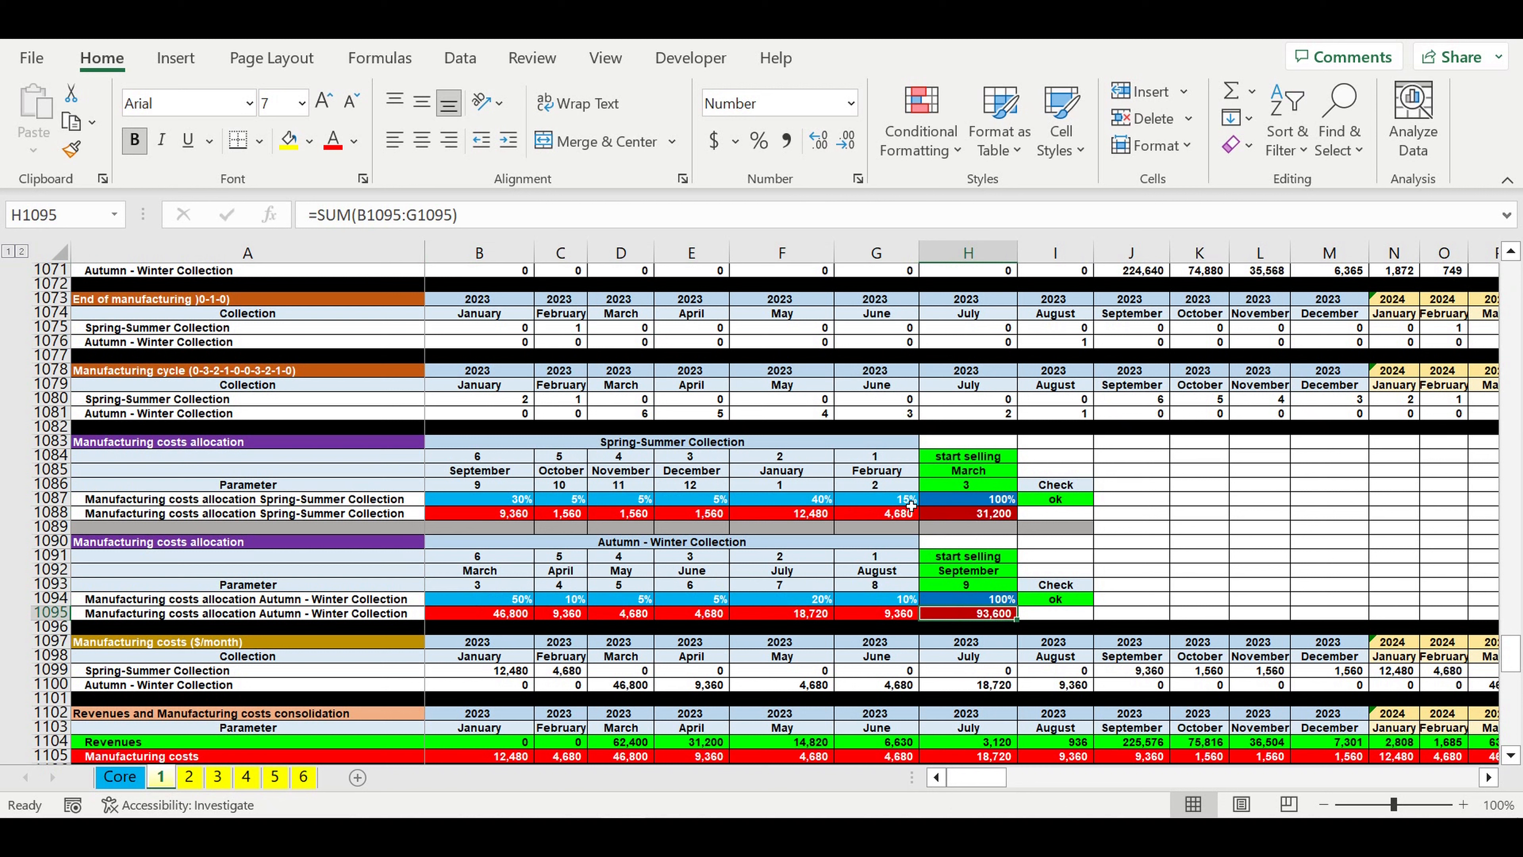
drag(910, 506, 504, 506)
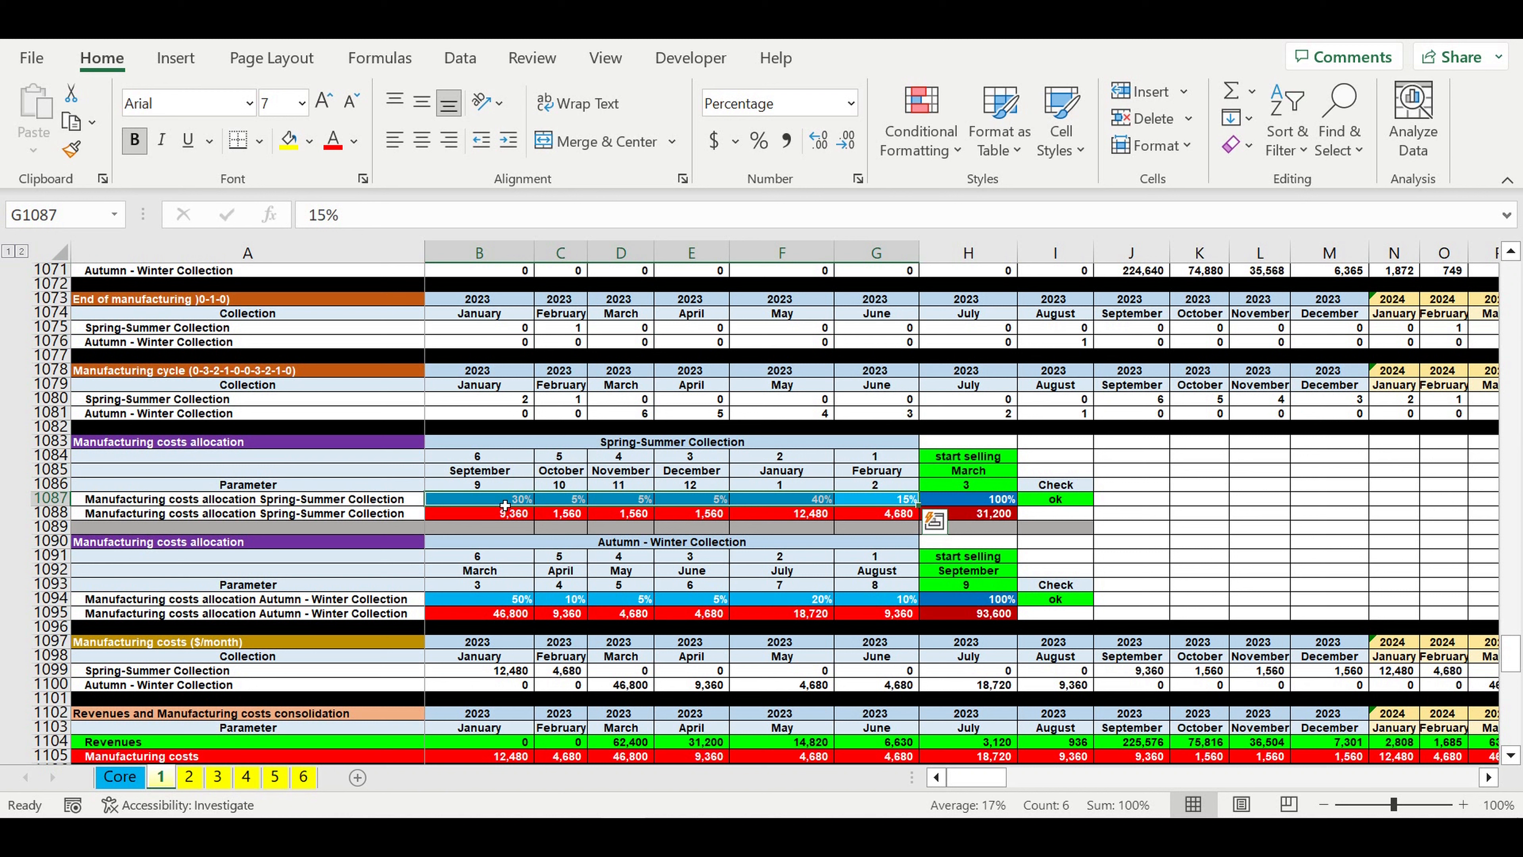
click(494, 599)
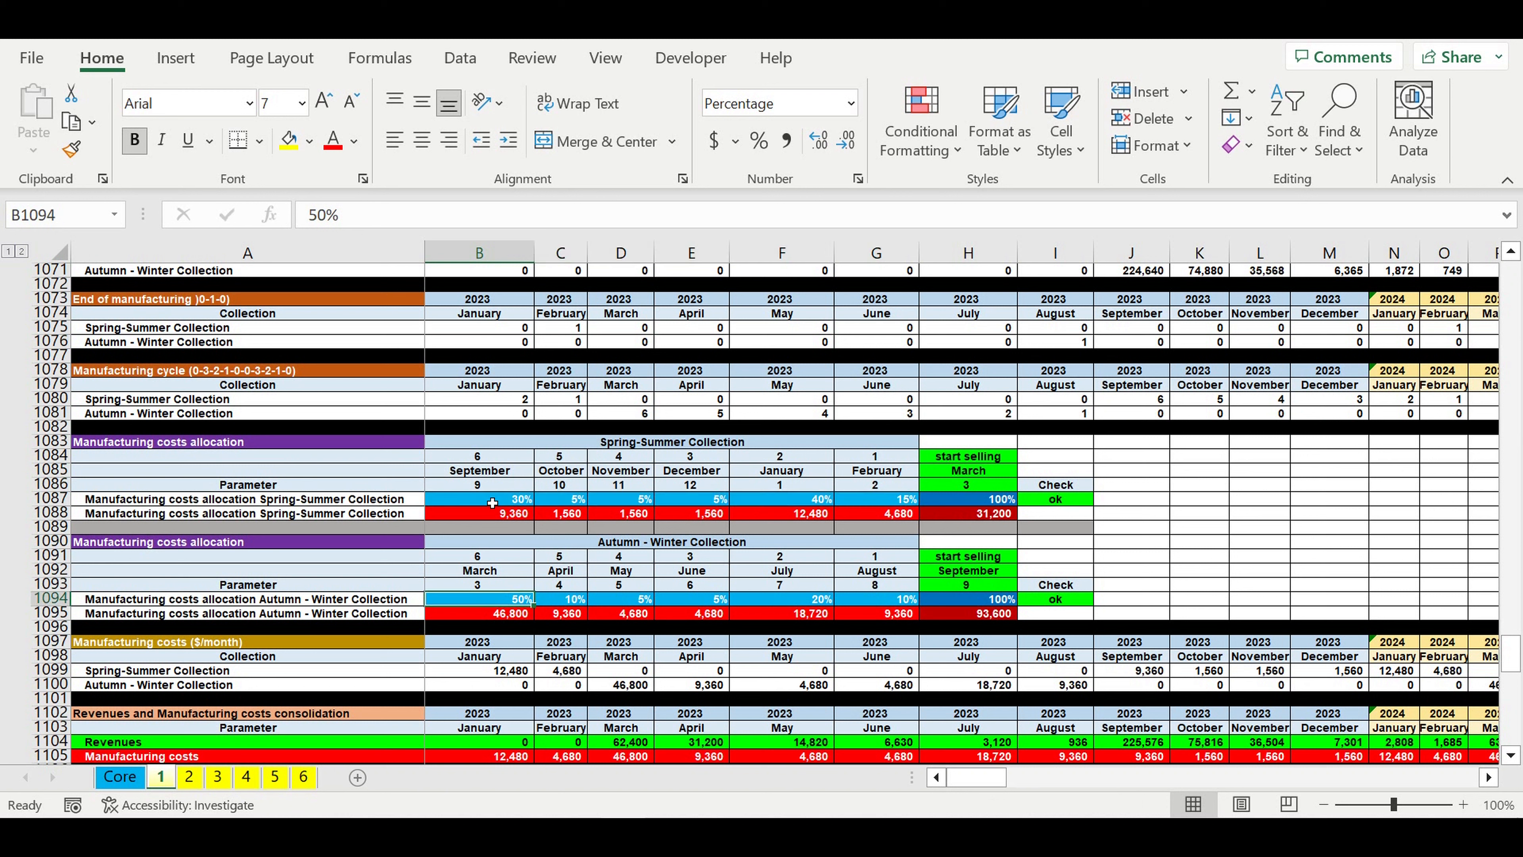
click(625, 444)
click(624, 543)
Step: Examine the Fixed costs table's item names, monthly amounts, ON/OFF switches and local and global coefficients
scroll(785, 595, down, 12)
scroll(780, 591, up, 1)
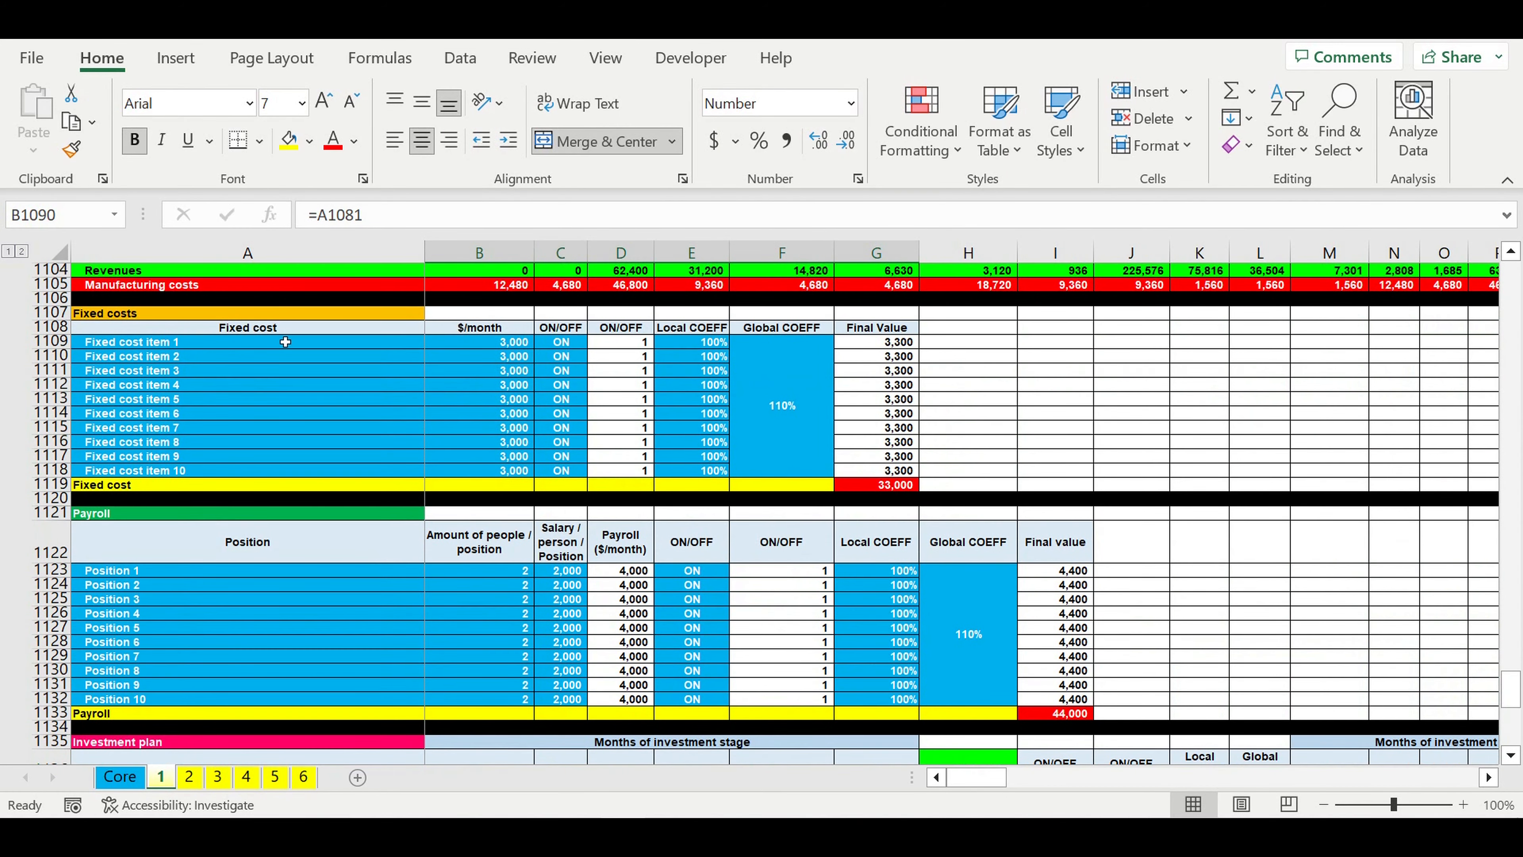
click(258, 349)
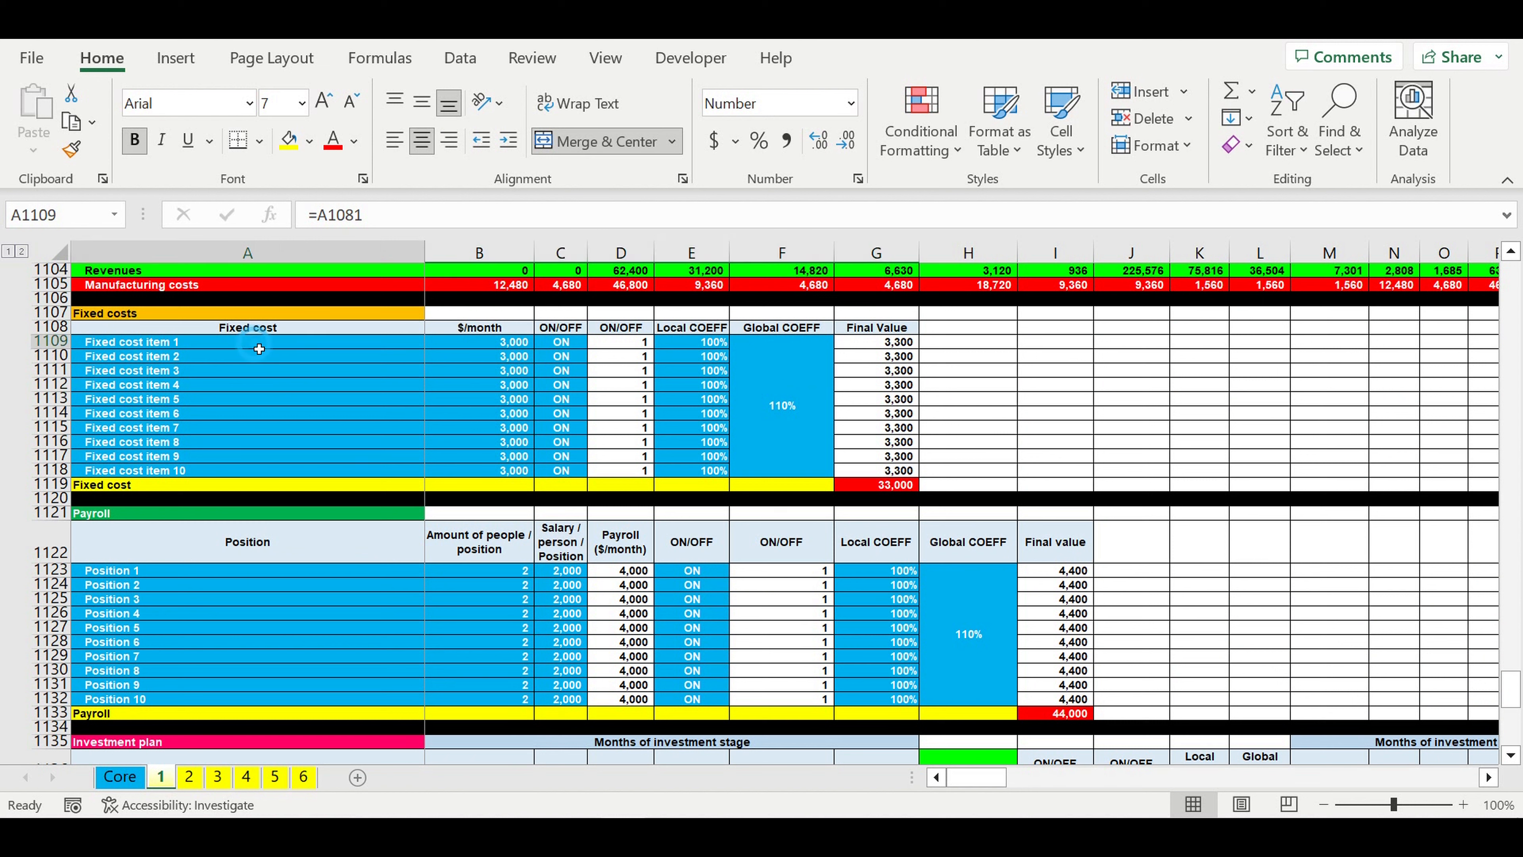
drag(259, 349, 271, 479)
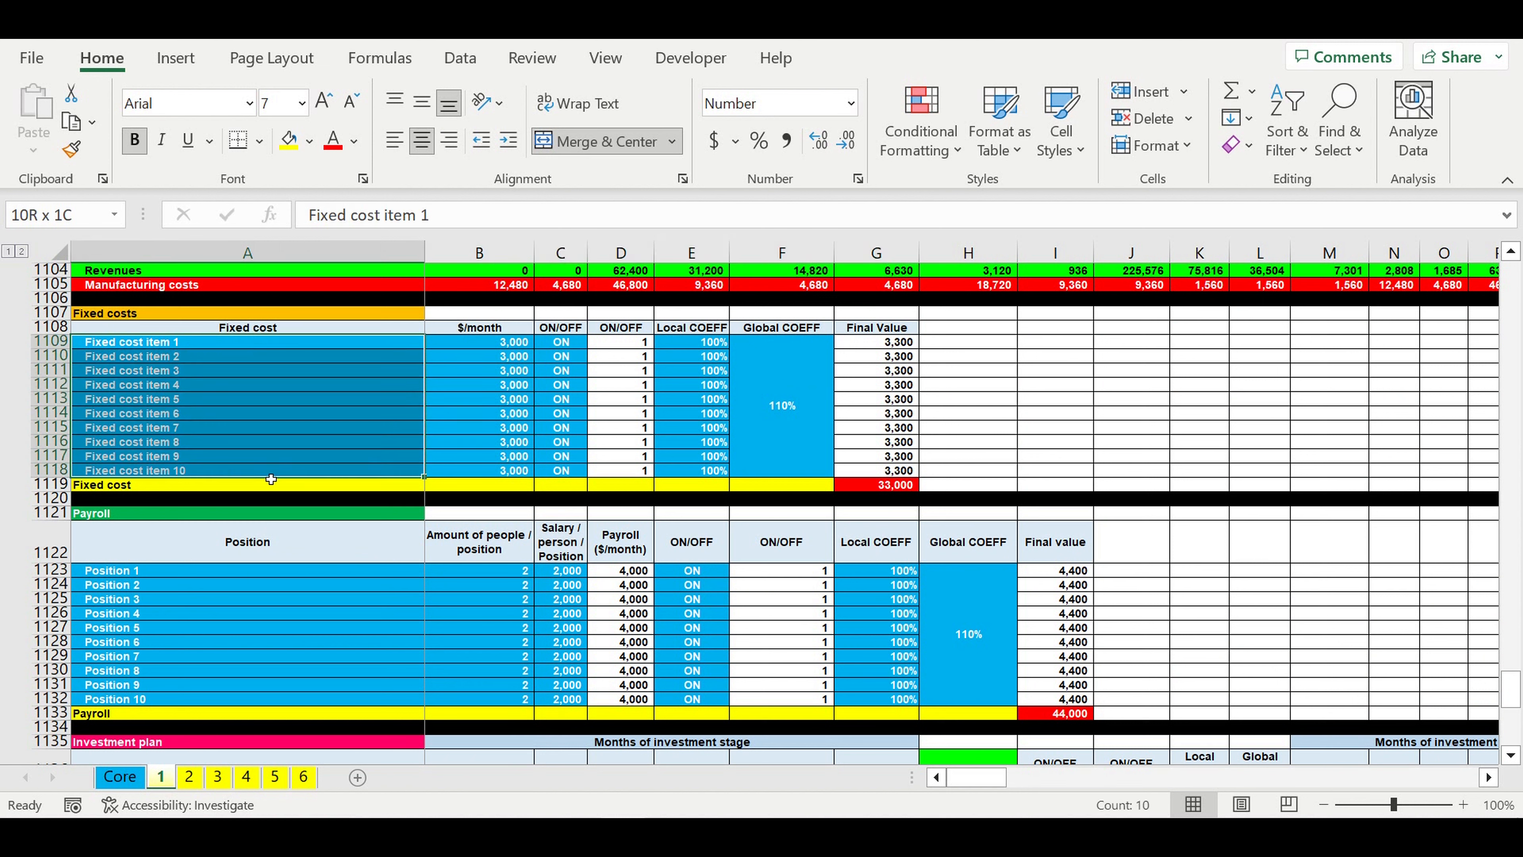
drag(490, 348, 490, 474)
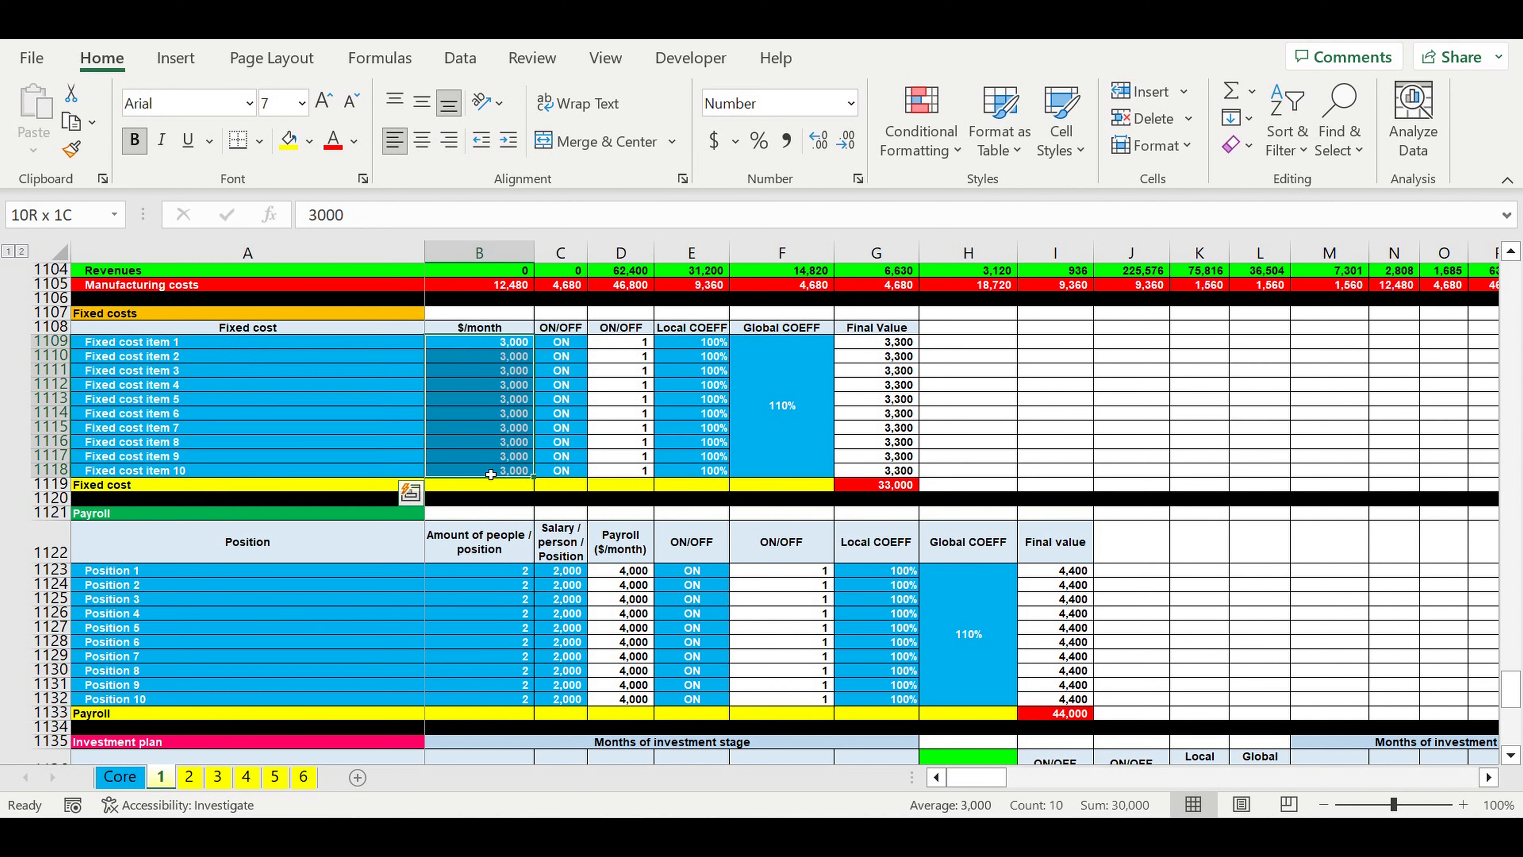
drag(564, 348, 576, 472)
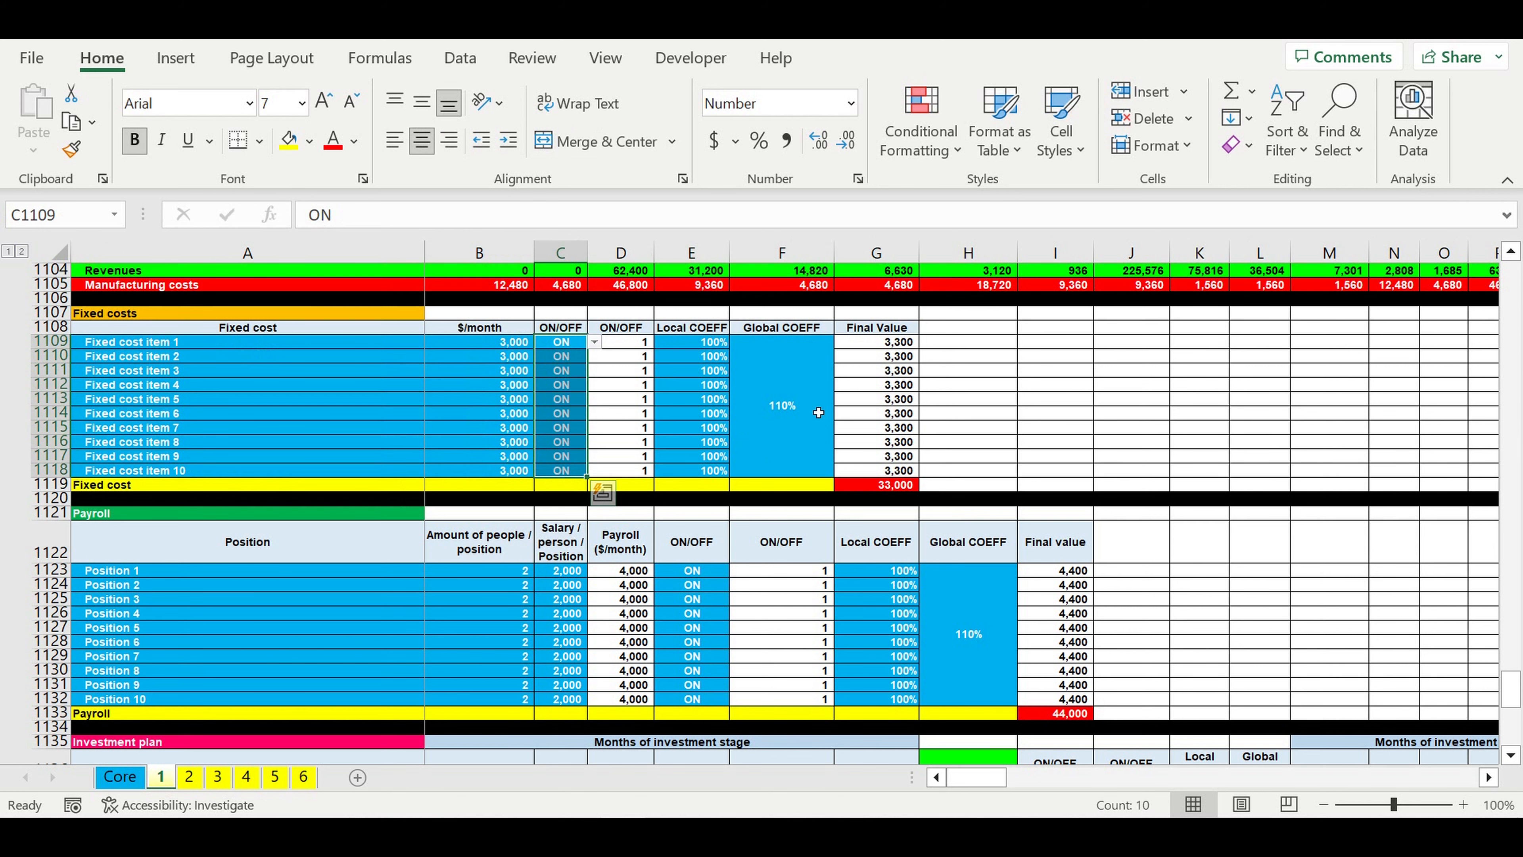
drag(807, 402, 718, 411)
Step: Examine the Payroll table's positions, number of people, salary per person, ON/OFF switches and local and global coefficients
scroll(718, 411, down, 3)
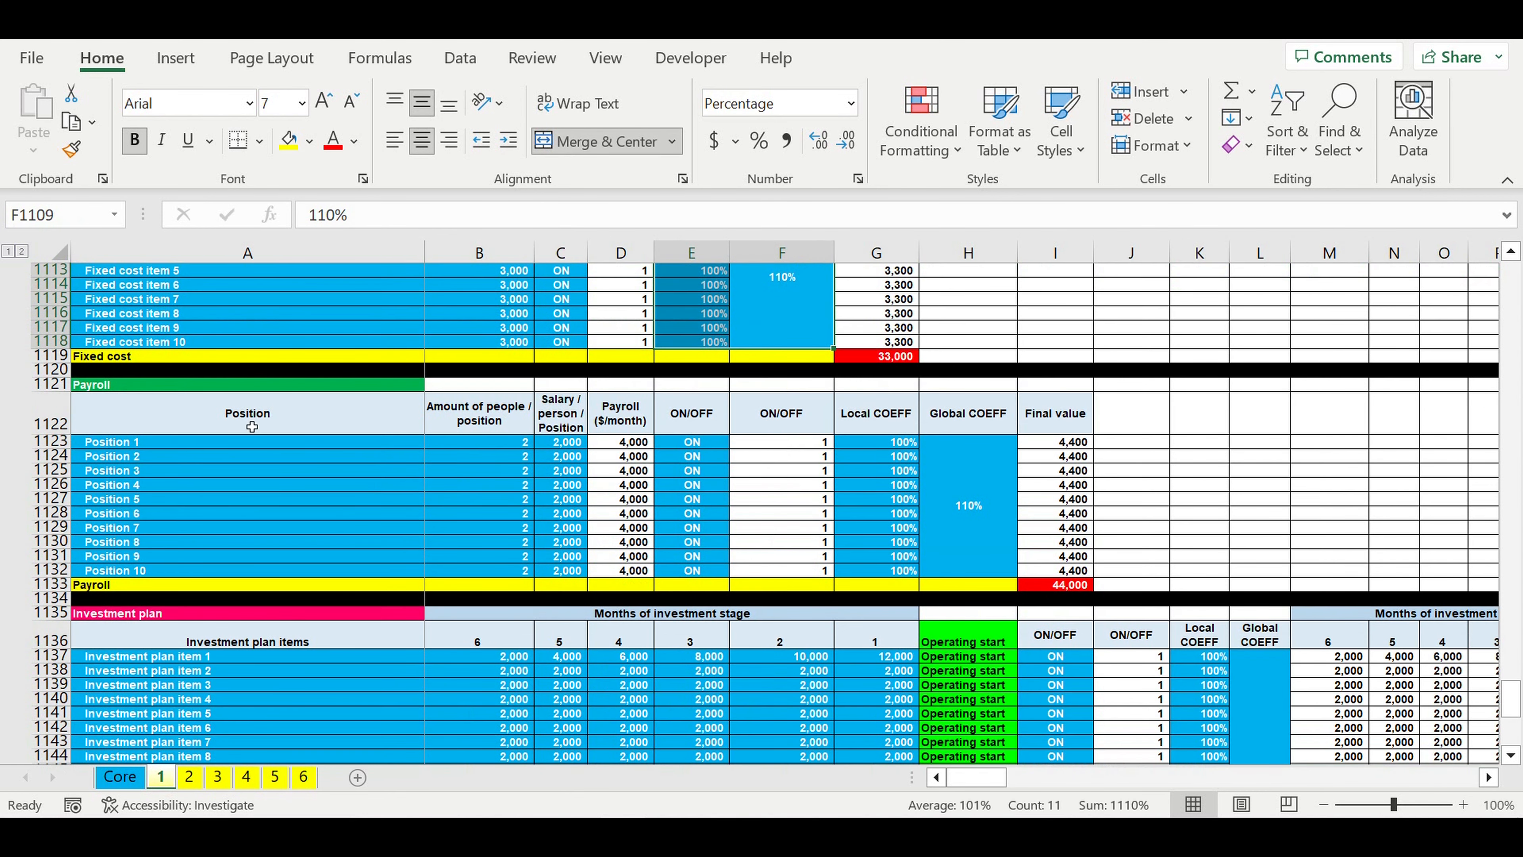
click(153, 387)
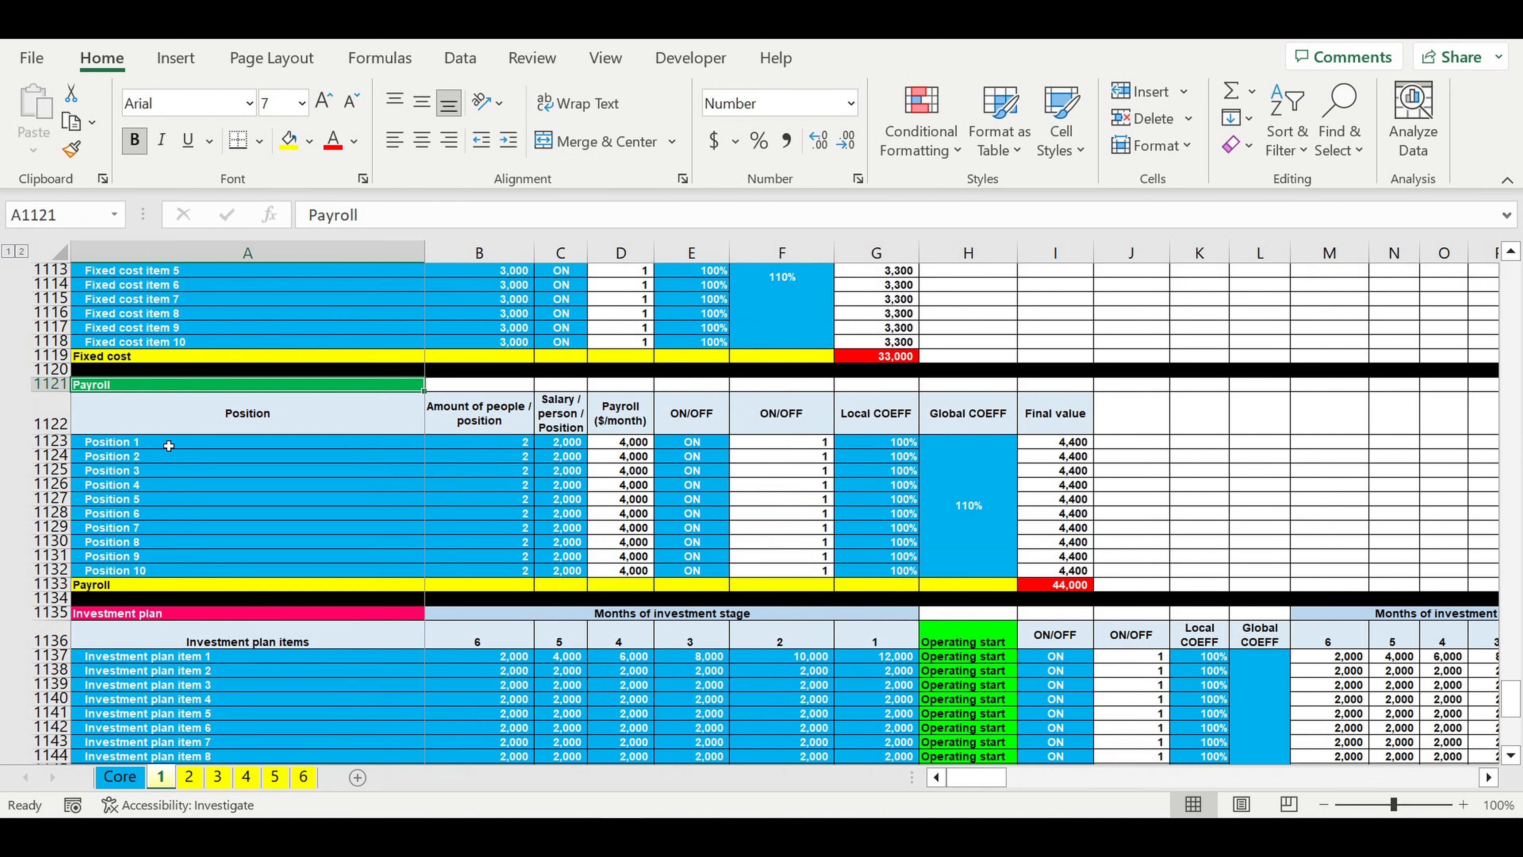
drag(168, 444, 571, 568)
click(344, 472)
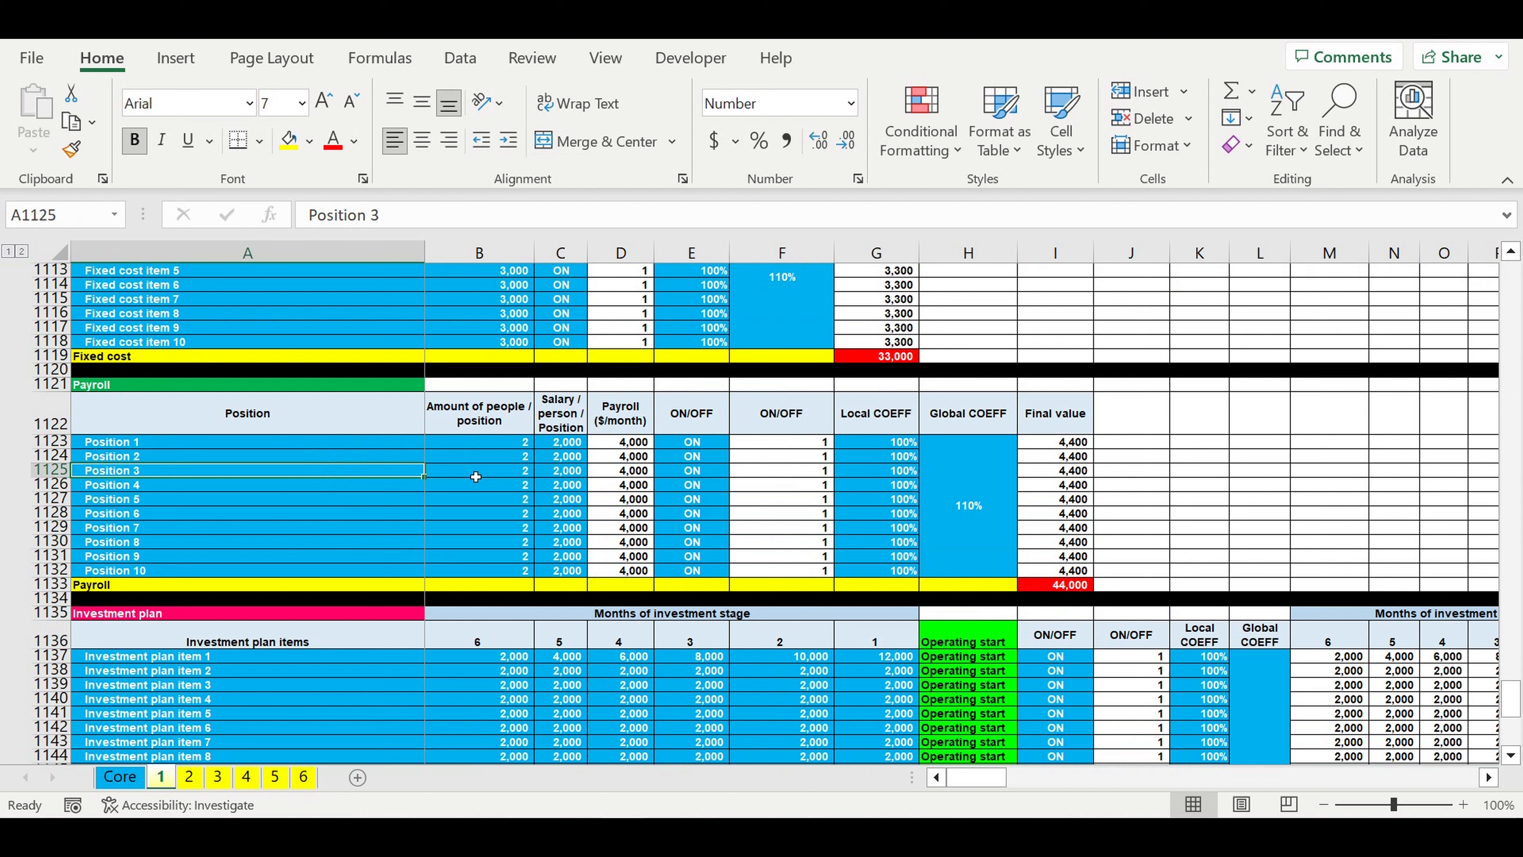
click(509, 457)
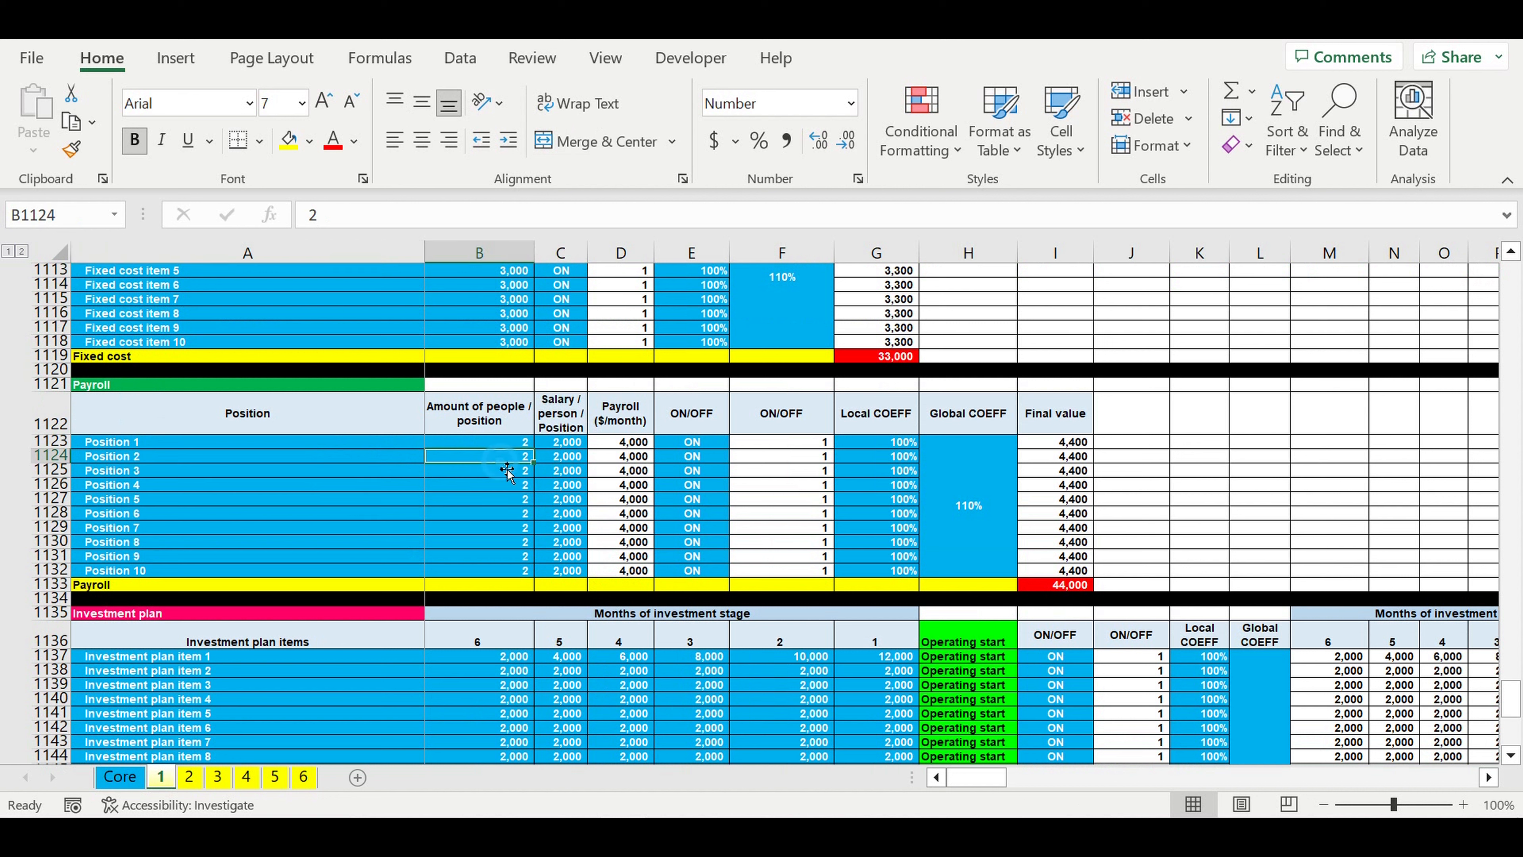
click(579, 463)
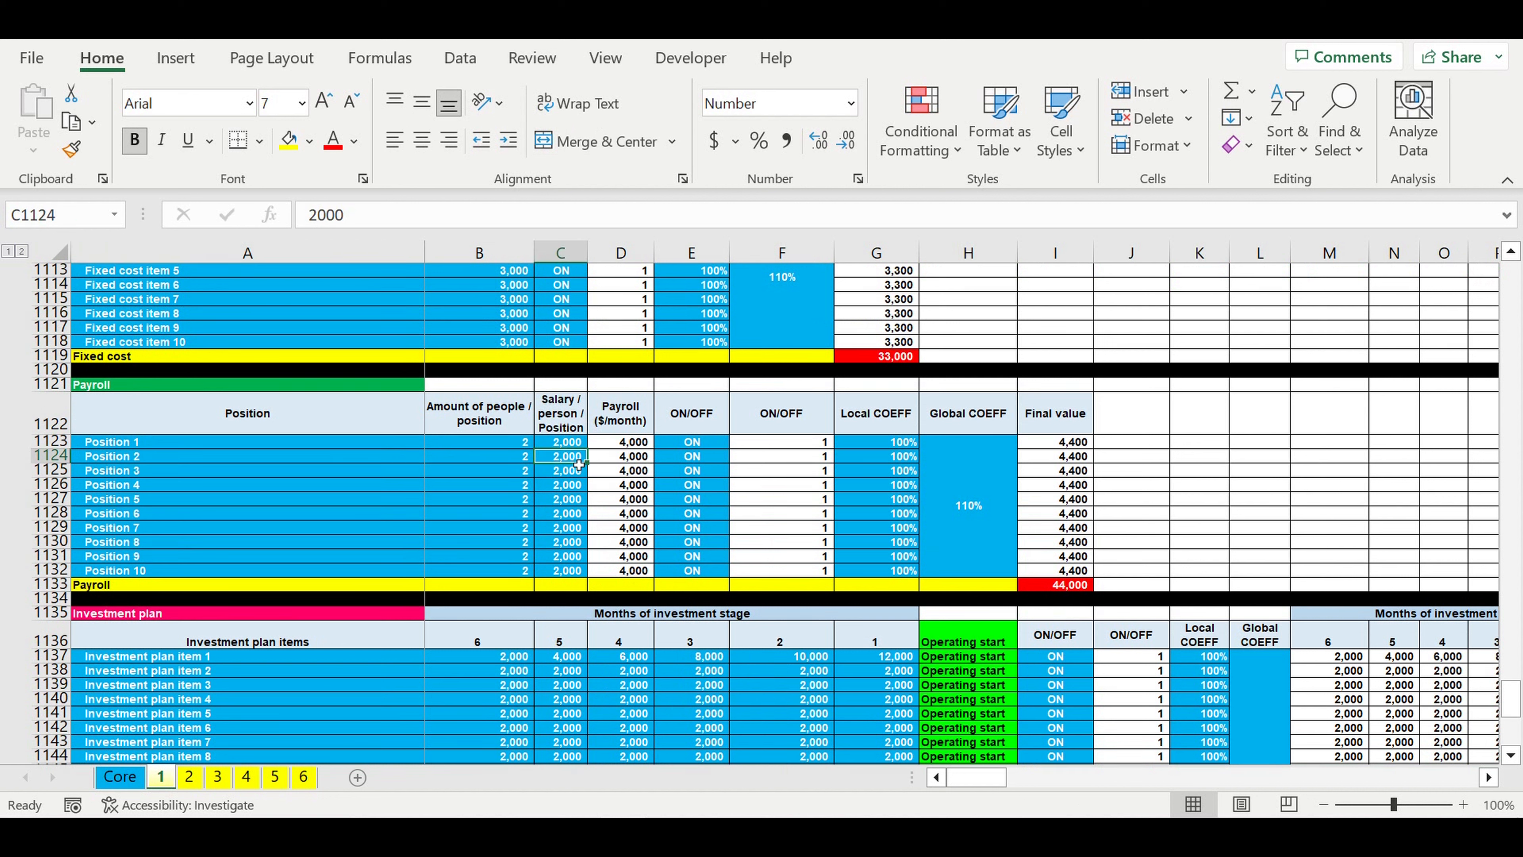
click(692, 482)
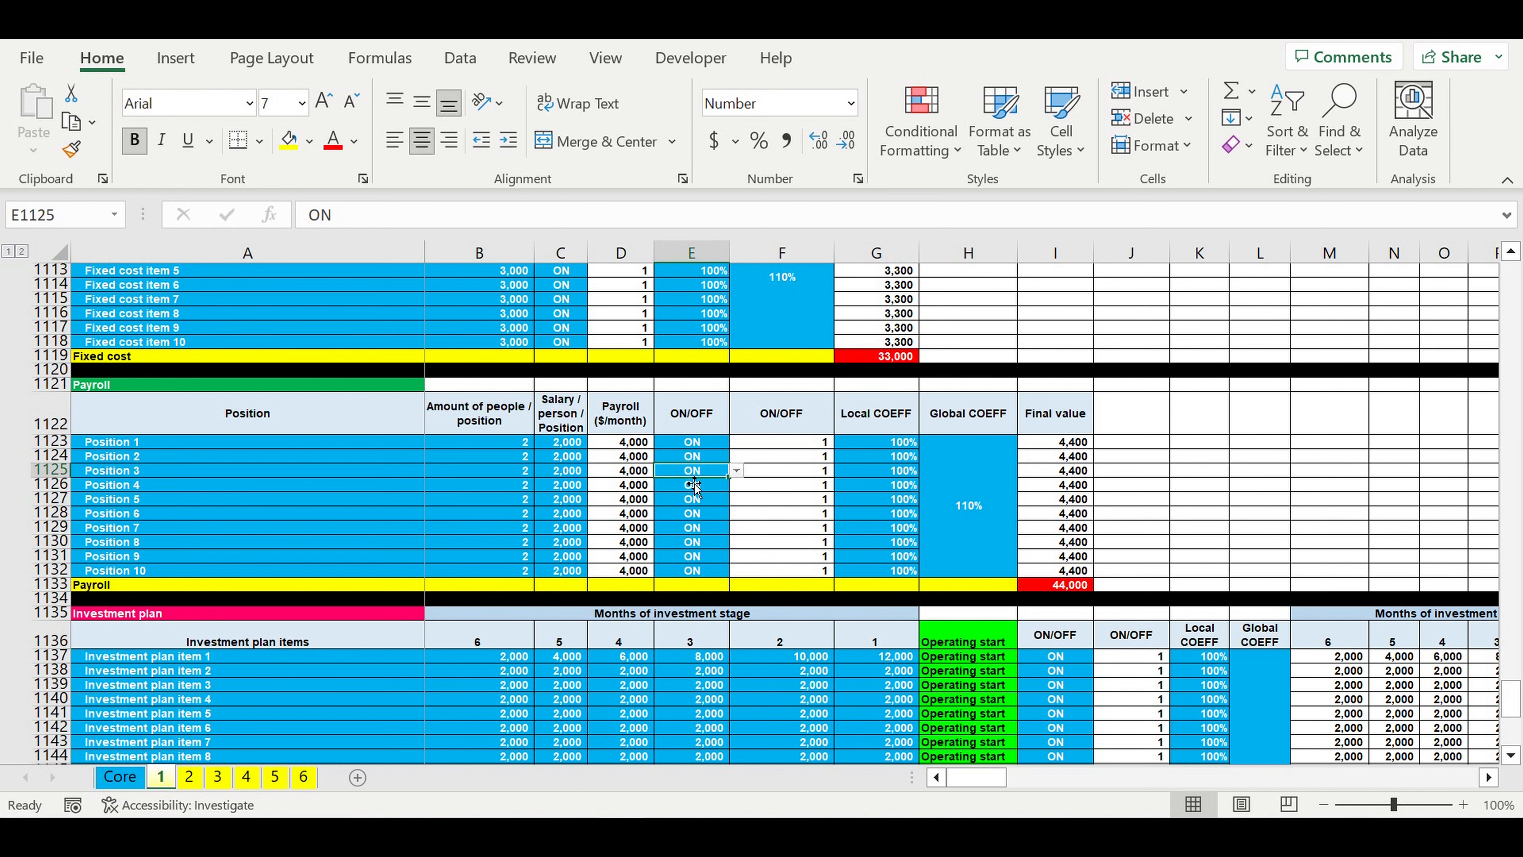
drag(949, 478, 904, 483)
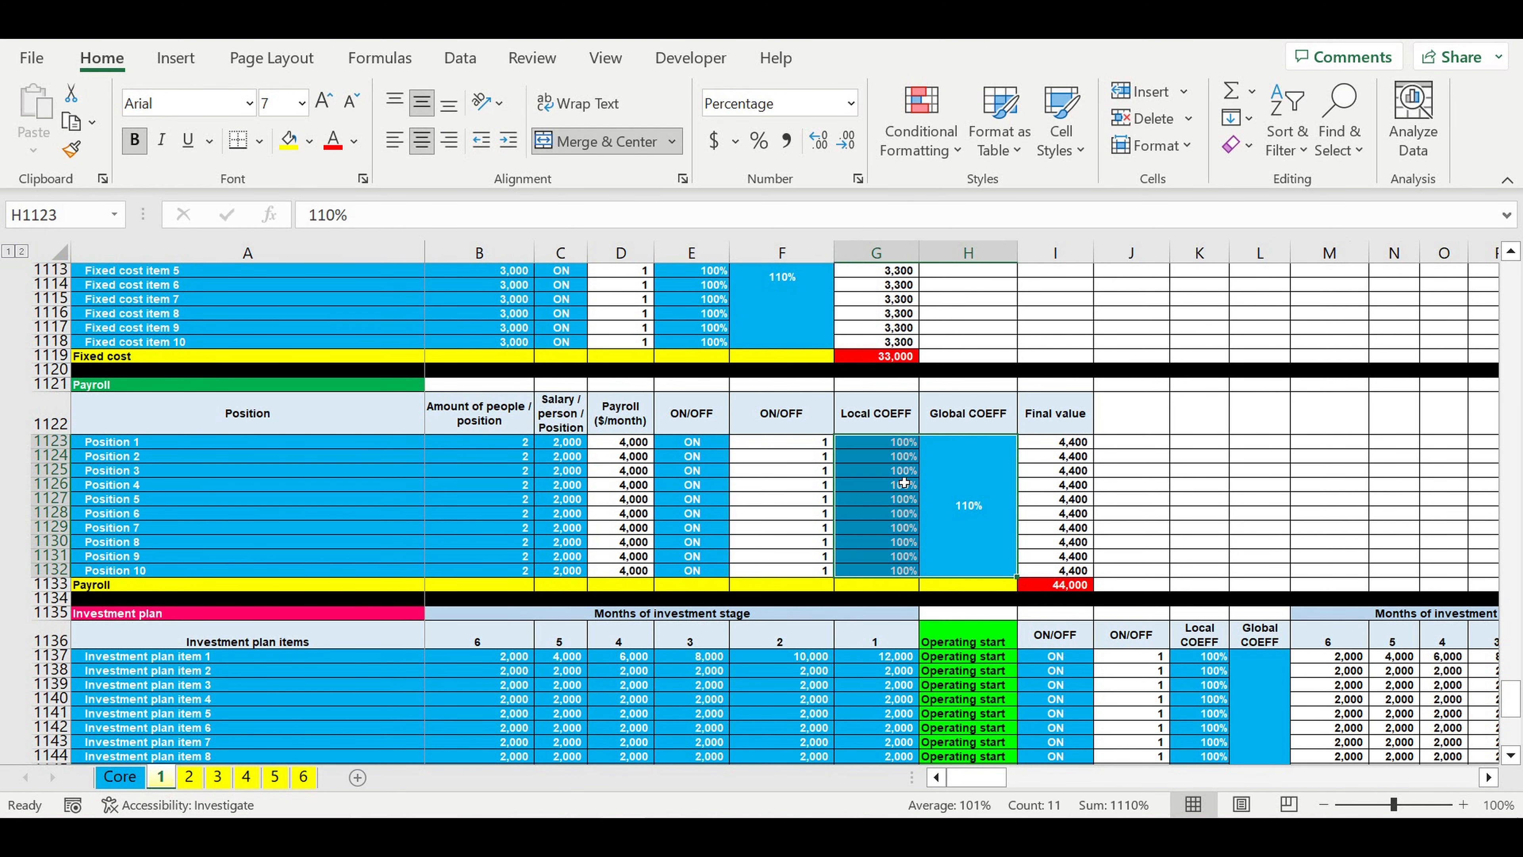
Step: Examine the Investment plan's list of items and the Operating start column that follows the months of investment stage
scroll(904, 483, down, 4)
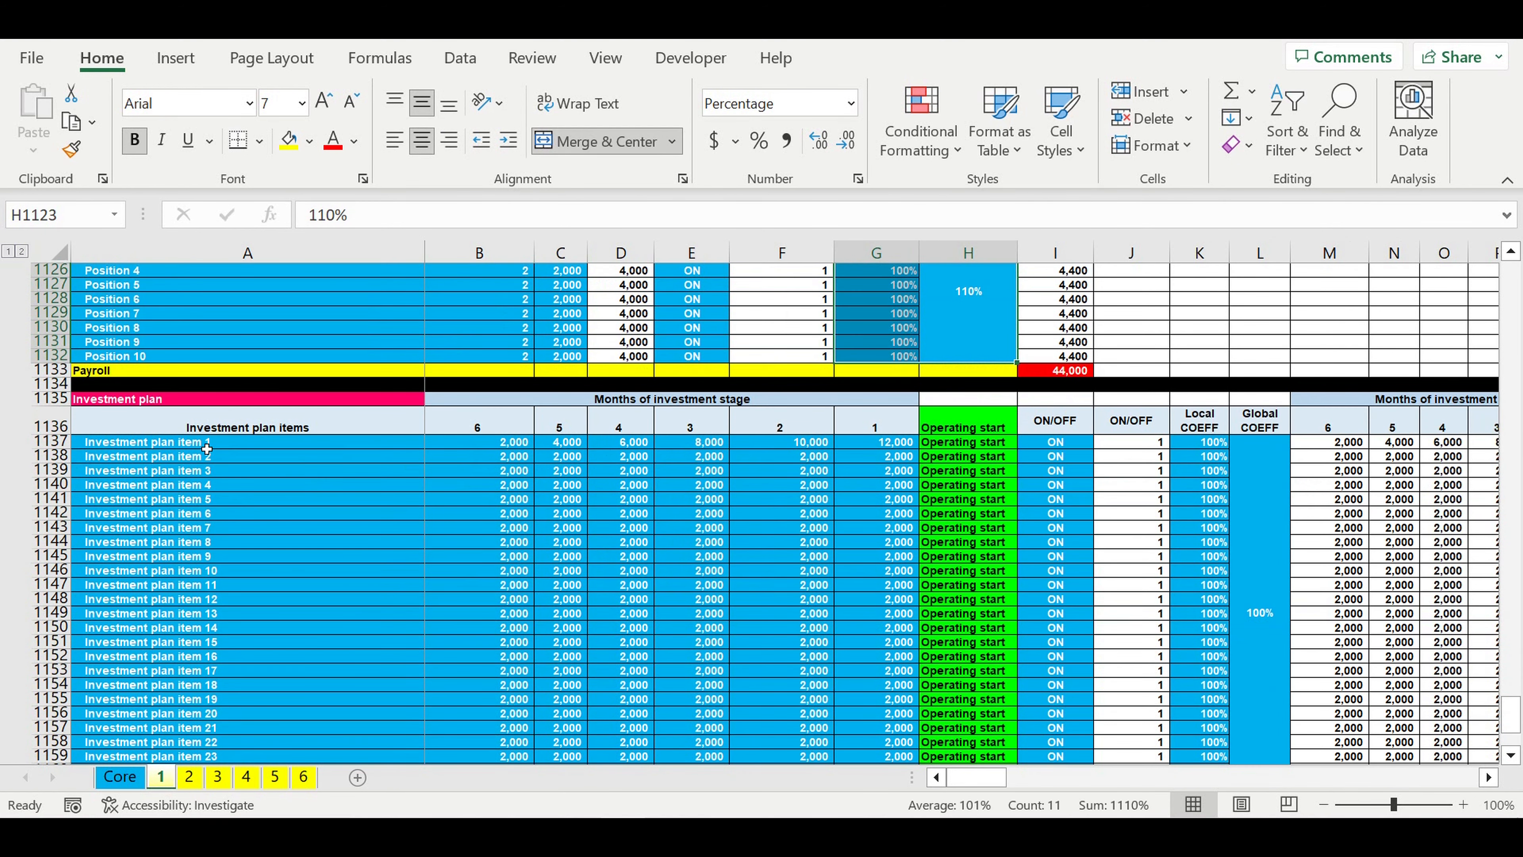
click(111, 402)
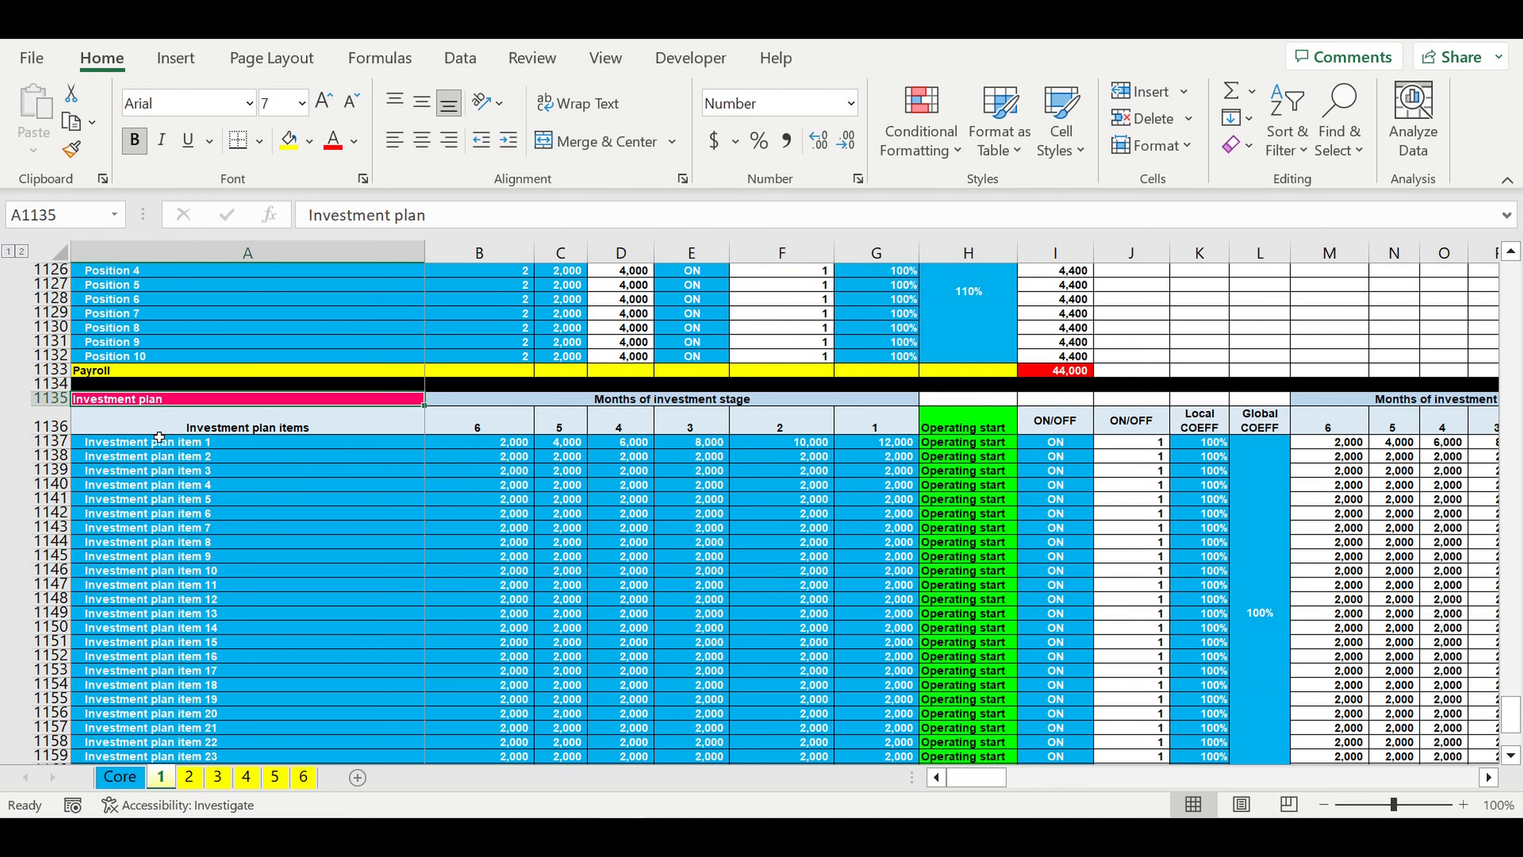
click(146, 440)
drag(152, 481, 168, 685)
scroll(483, 593, down, 1)
scroll(482, 593, down, 1)
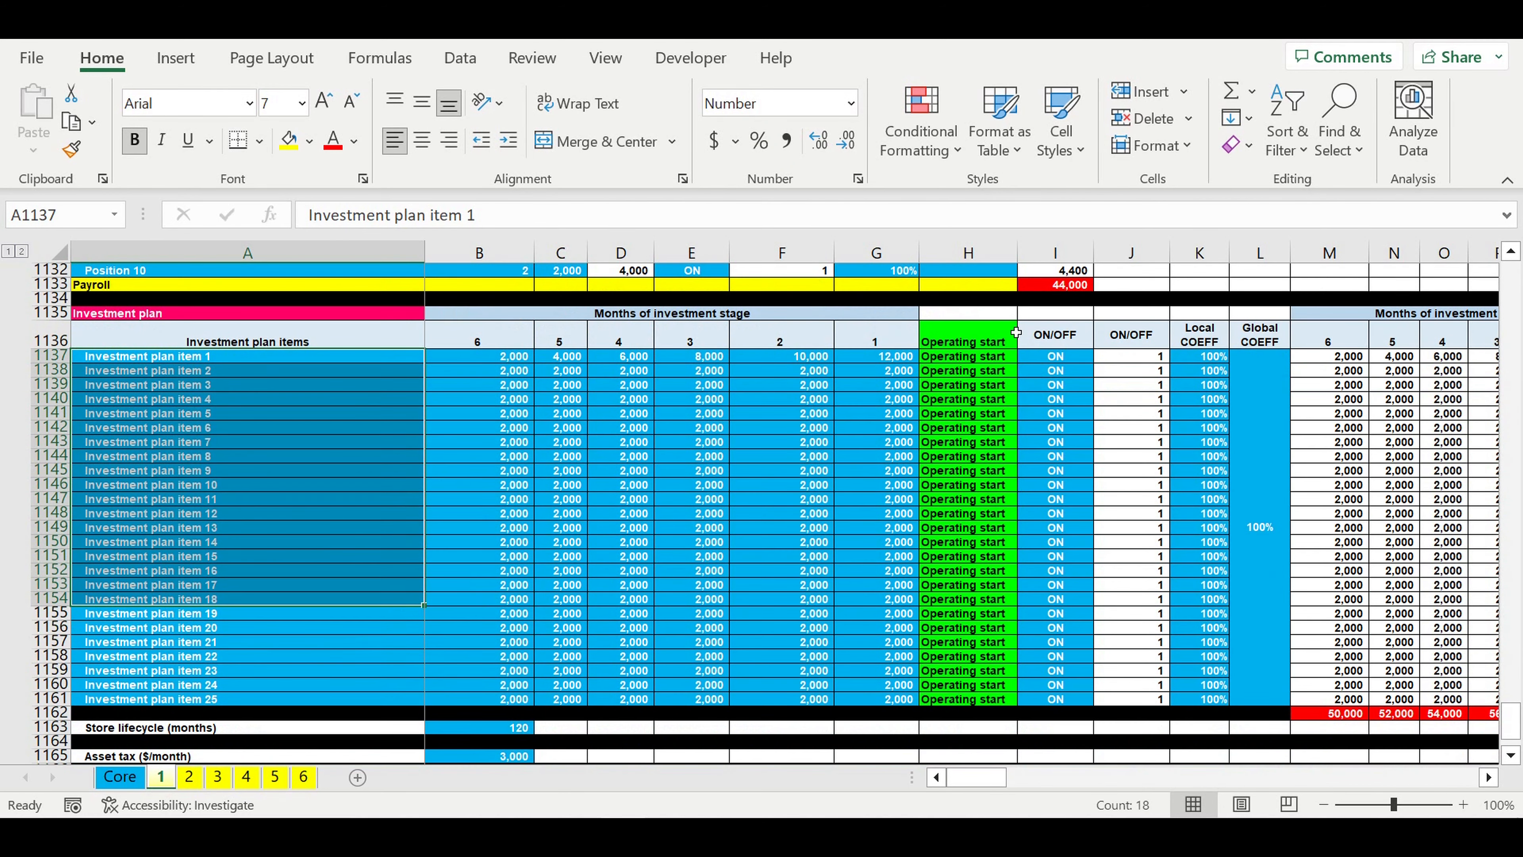
click(975, 335)
drag(981, 382, 985, 703)
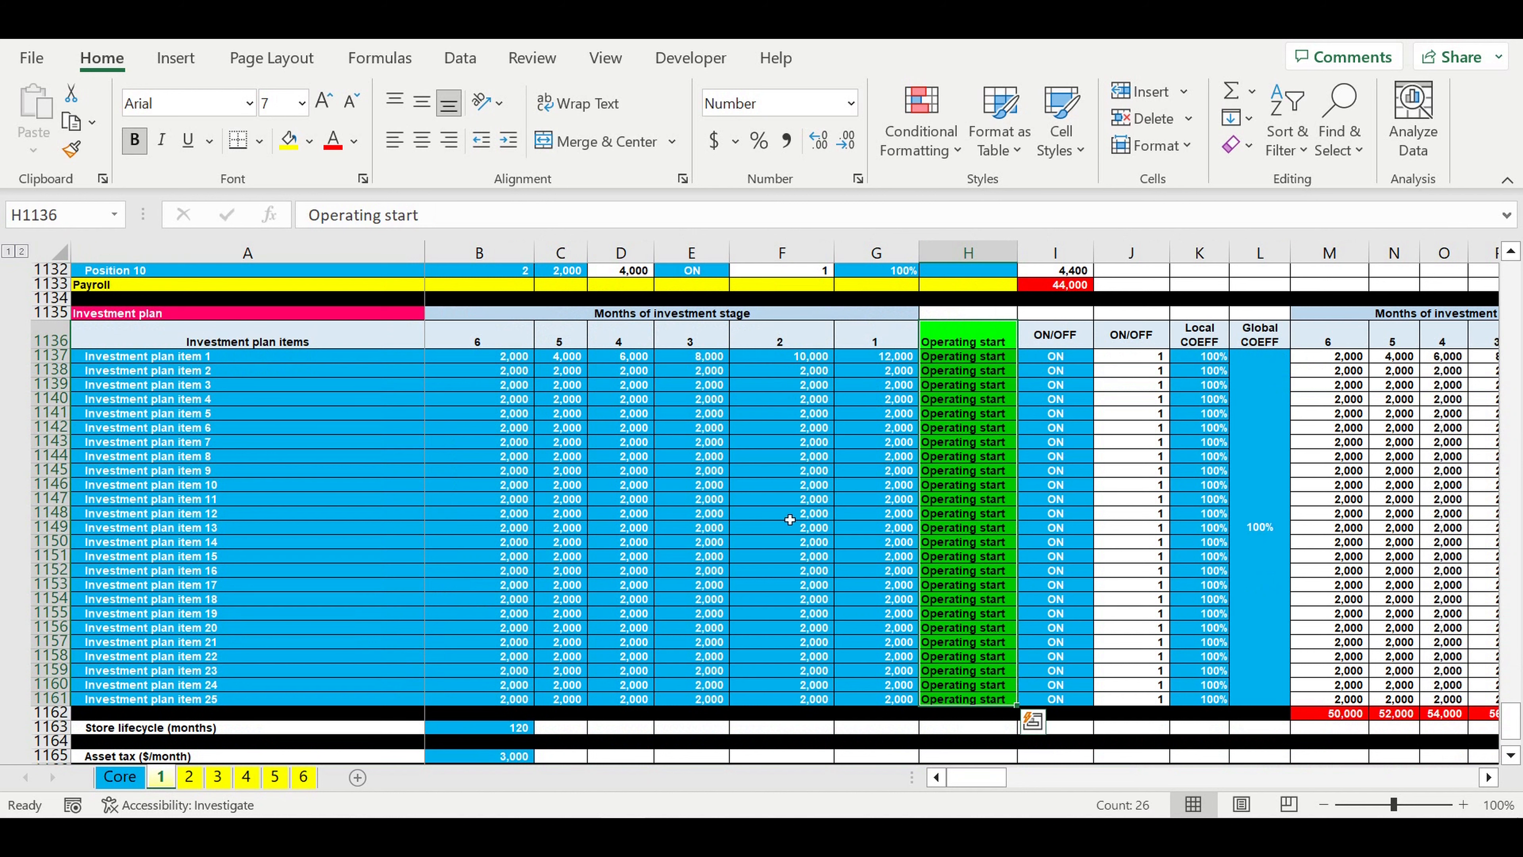
Step: Review the Investment plan's monthly amounts, Operating start column, item names, ON/OFF switches and local and global coefficients
drag(496, 360, 906, 699)
drag(953, 360, 989, 699)
drag(885, 343, 866, 708)
click(221, 358)
drag(221, 485, 232, 702)
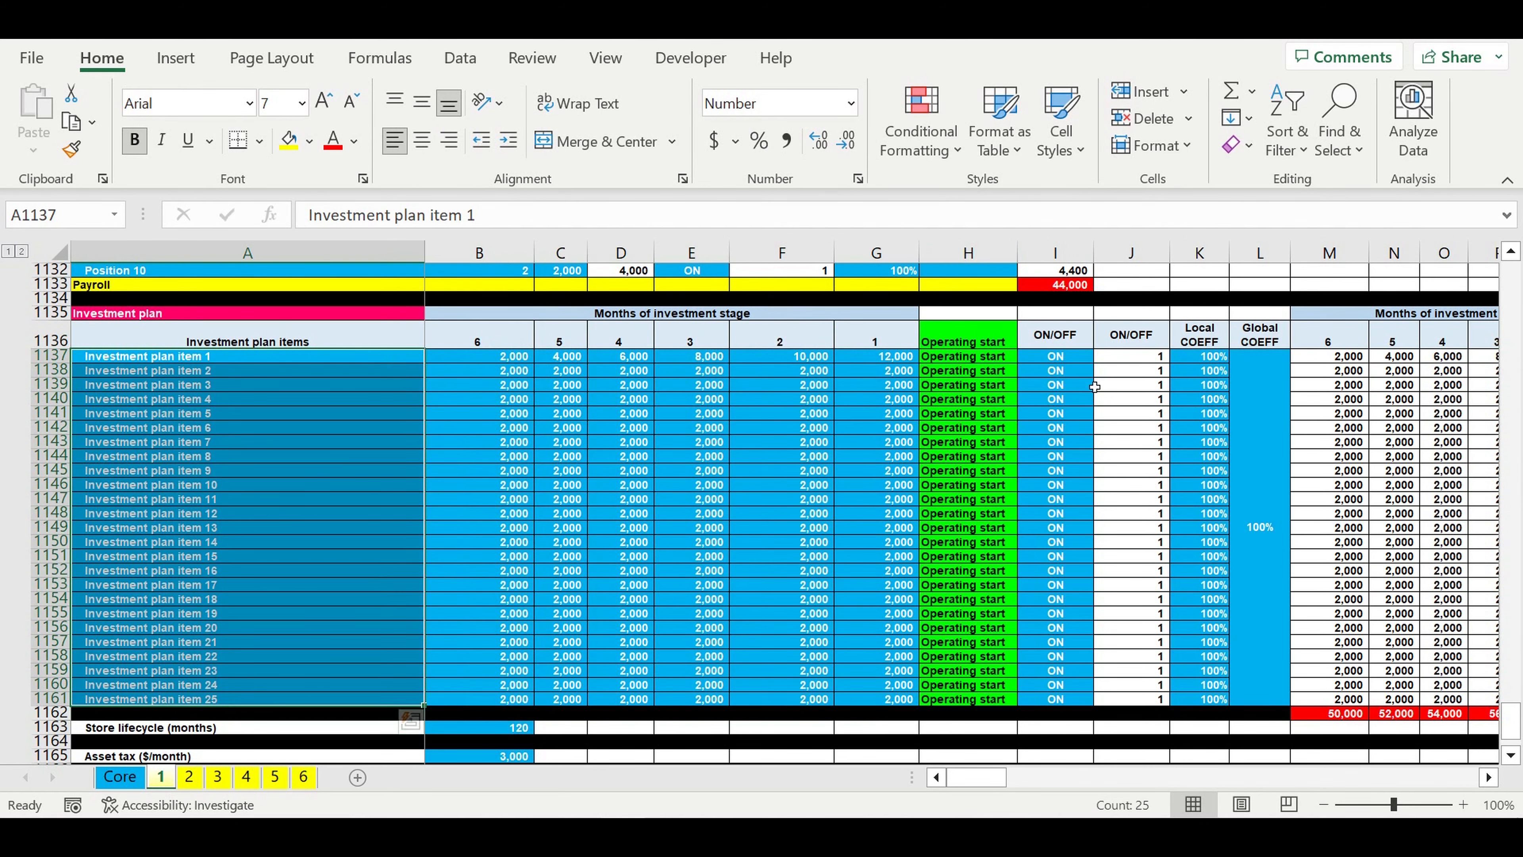
drag(1055, 358, 1079, 656)
drag(1252, 494, 1205, 483)
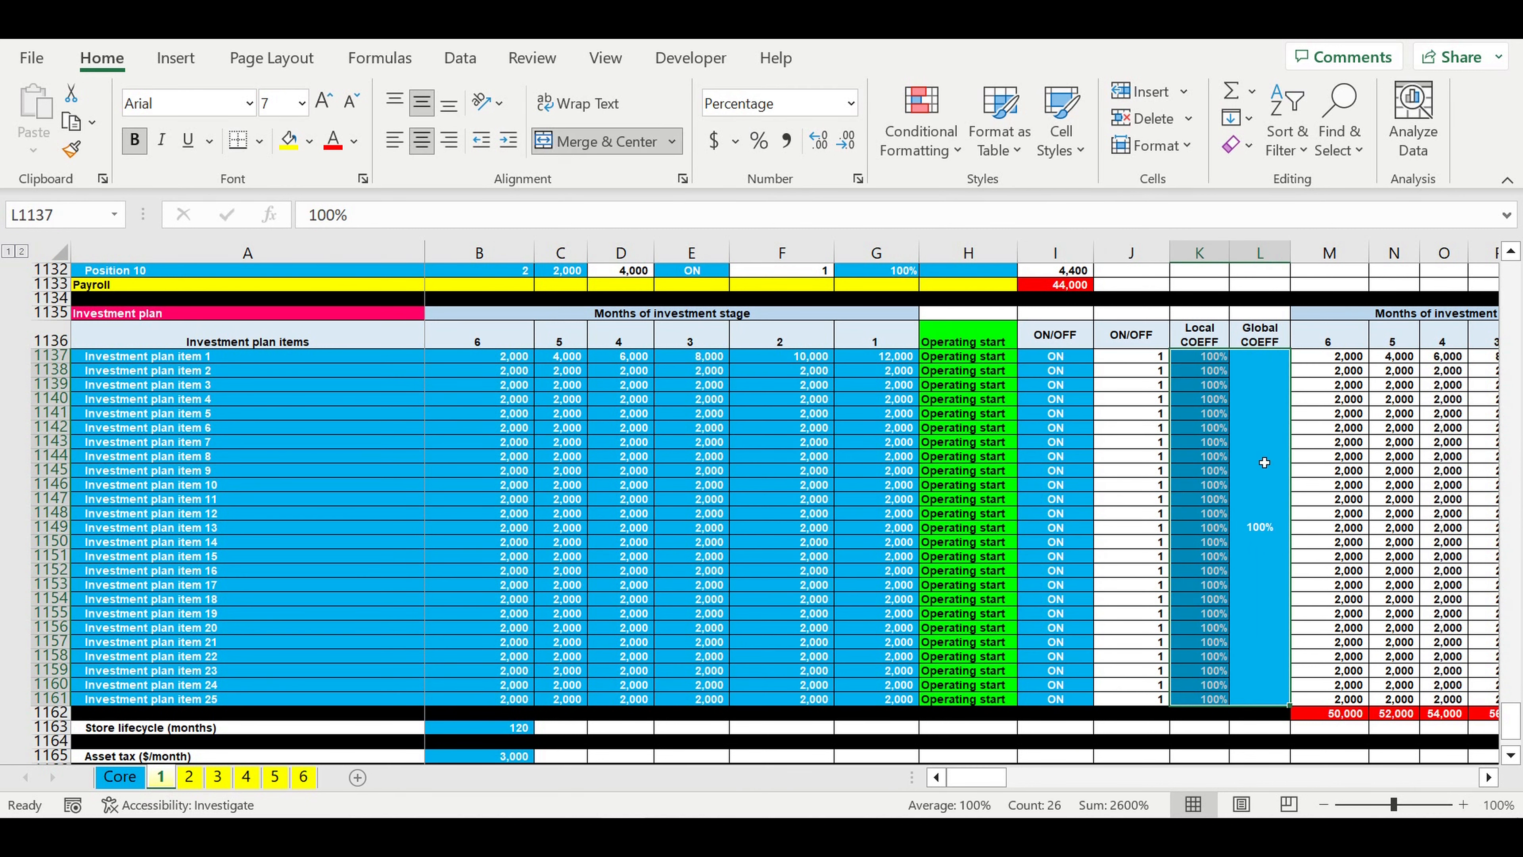
click(828, 471)
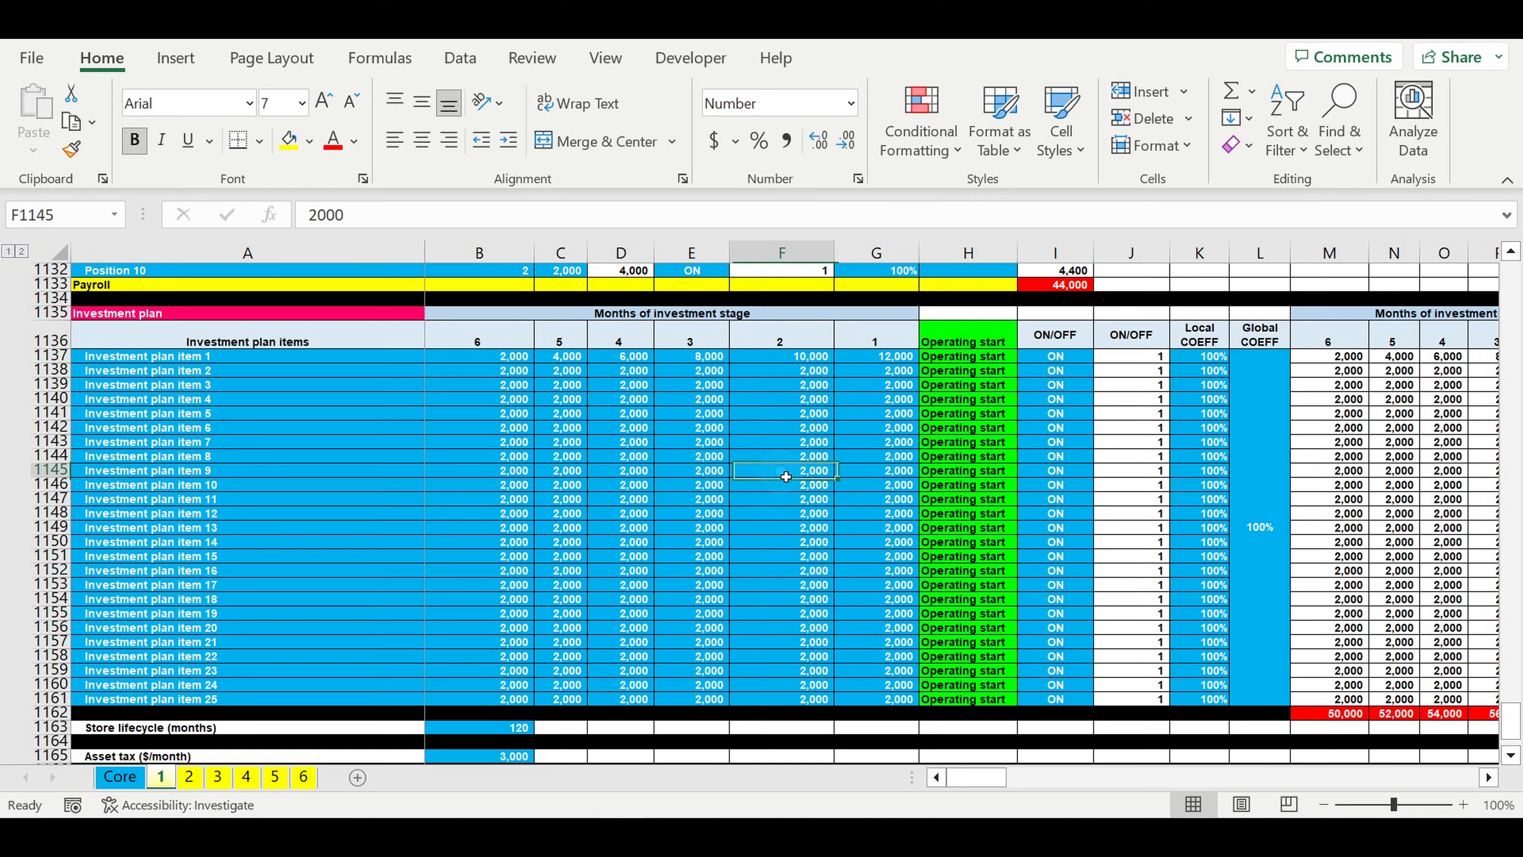
Step: Check the Store lifecycle (months) and Asset tax ($/month) inputs below the Investment plan
scroll(839, 457, down, 5)
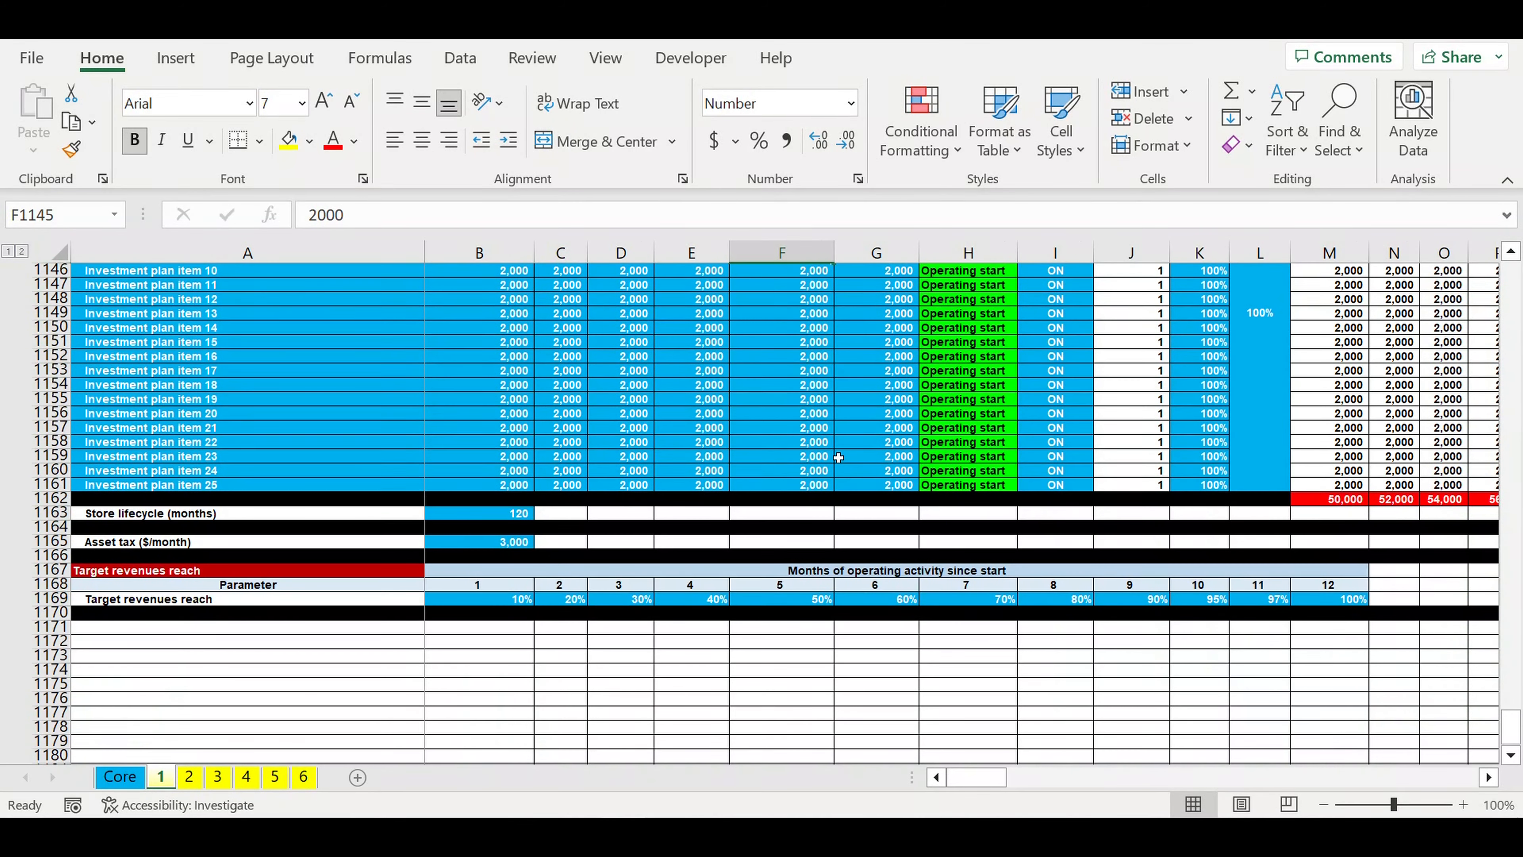
click(494, 521)
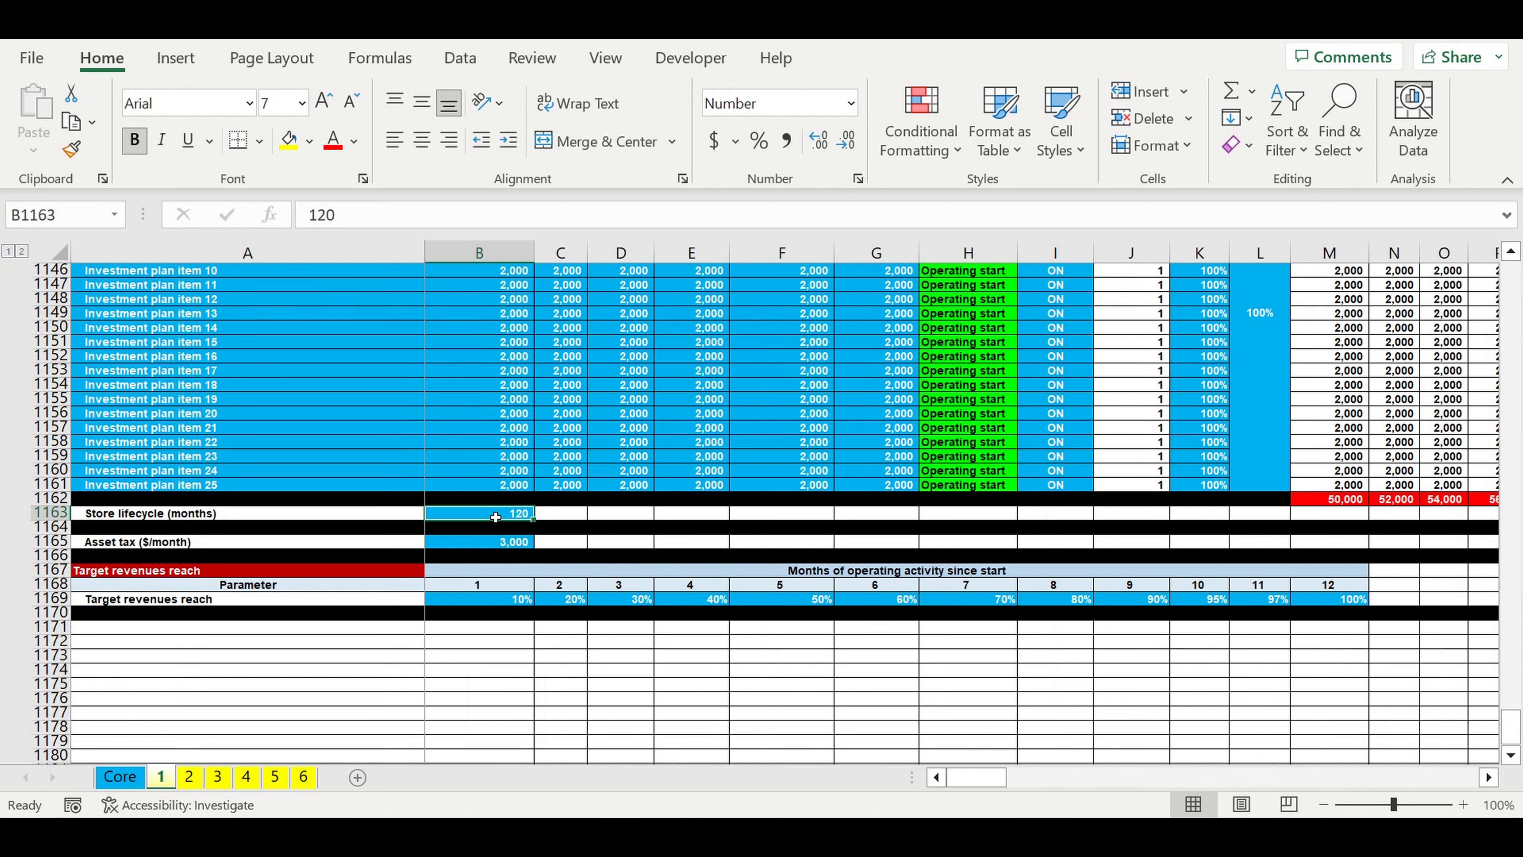
click(496, 546)
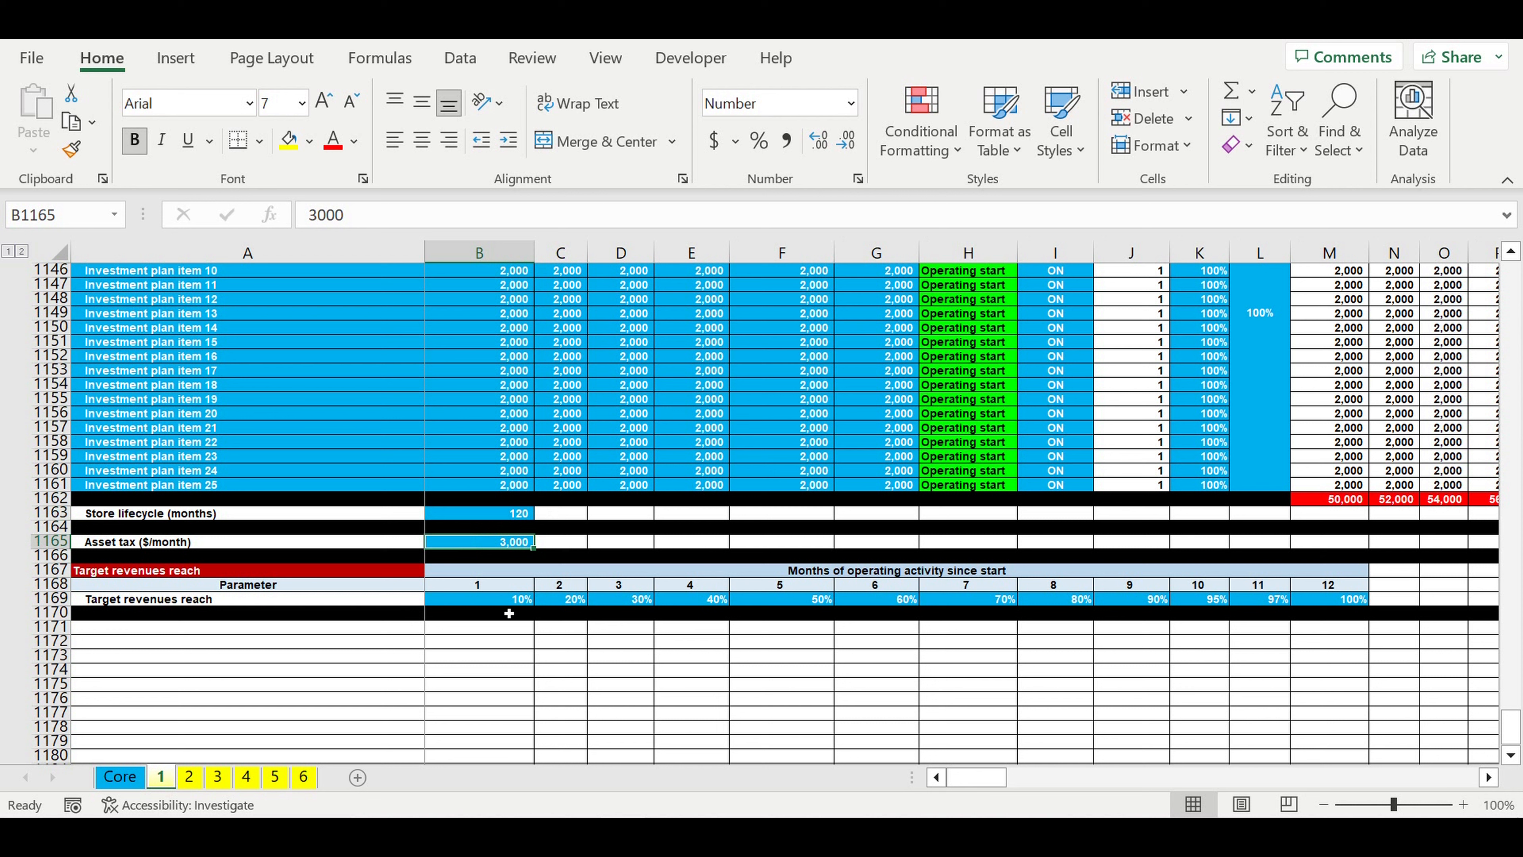
Step: Examine the Target revenues reach percentages for each of the first 12 operating months, alongside the store lifecycle
drag(480, 603, 1301, 606)
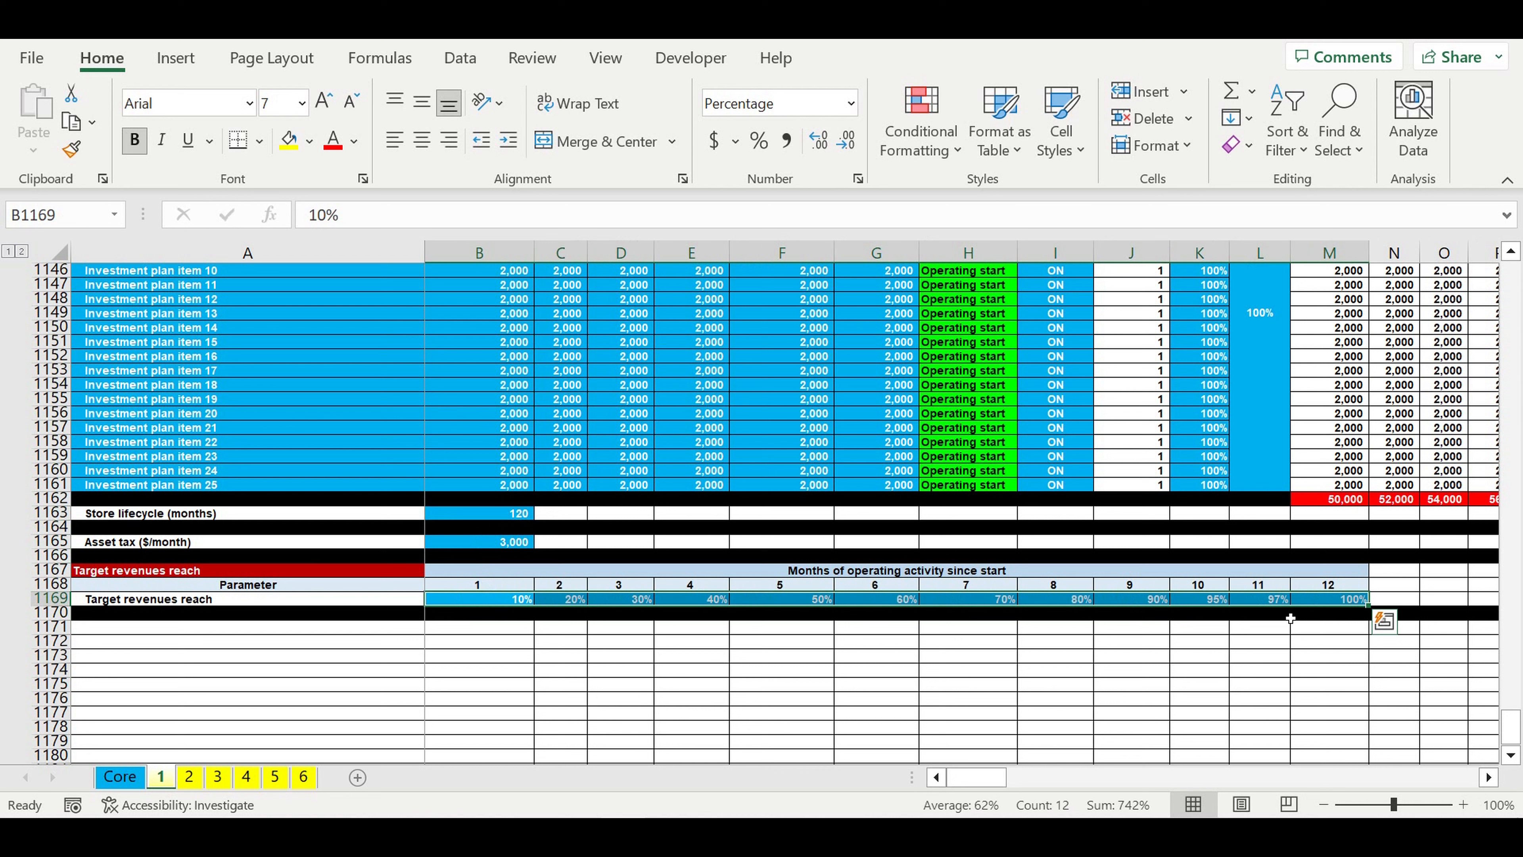
click(527, 655)
click(508, 601)
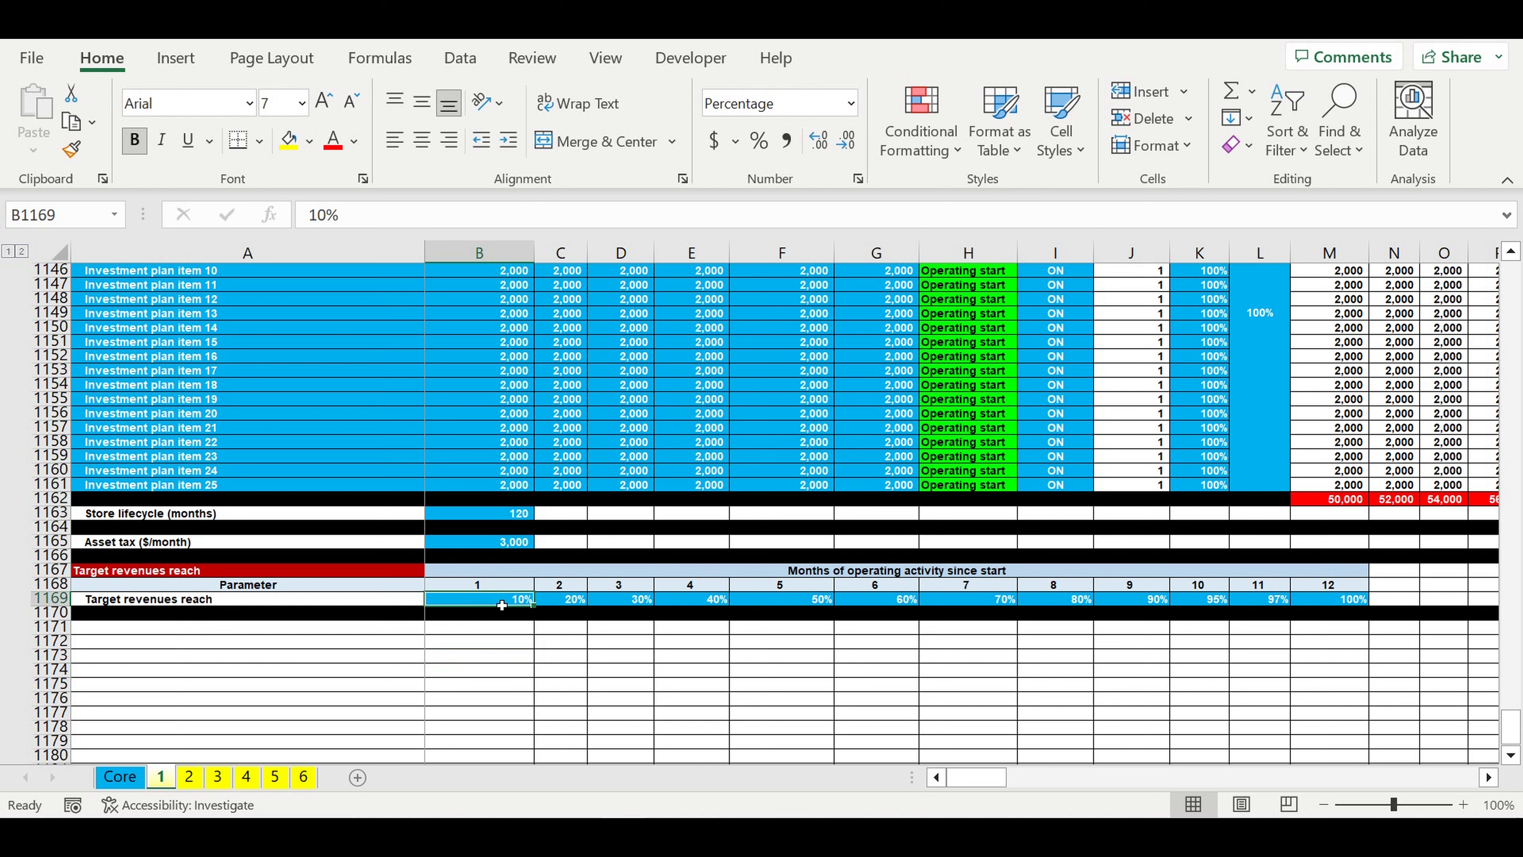
click(578, 603)
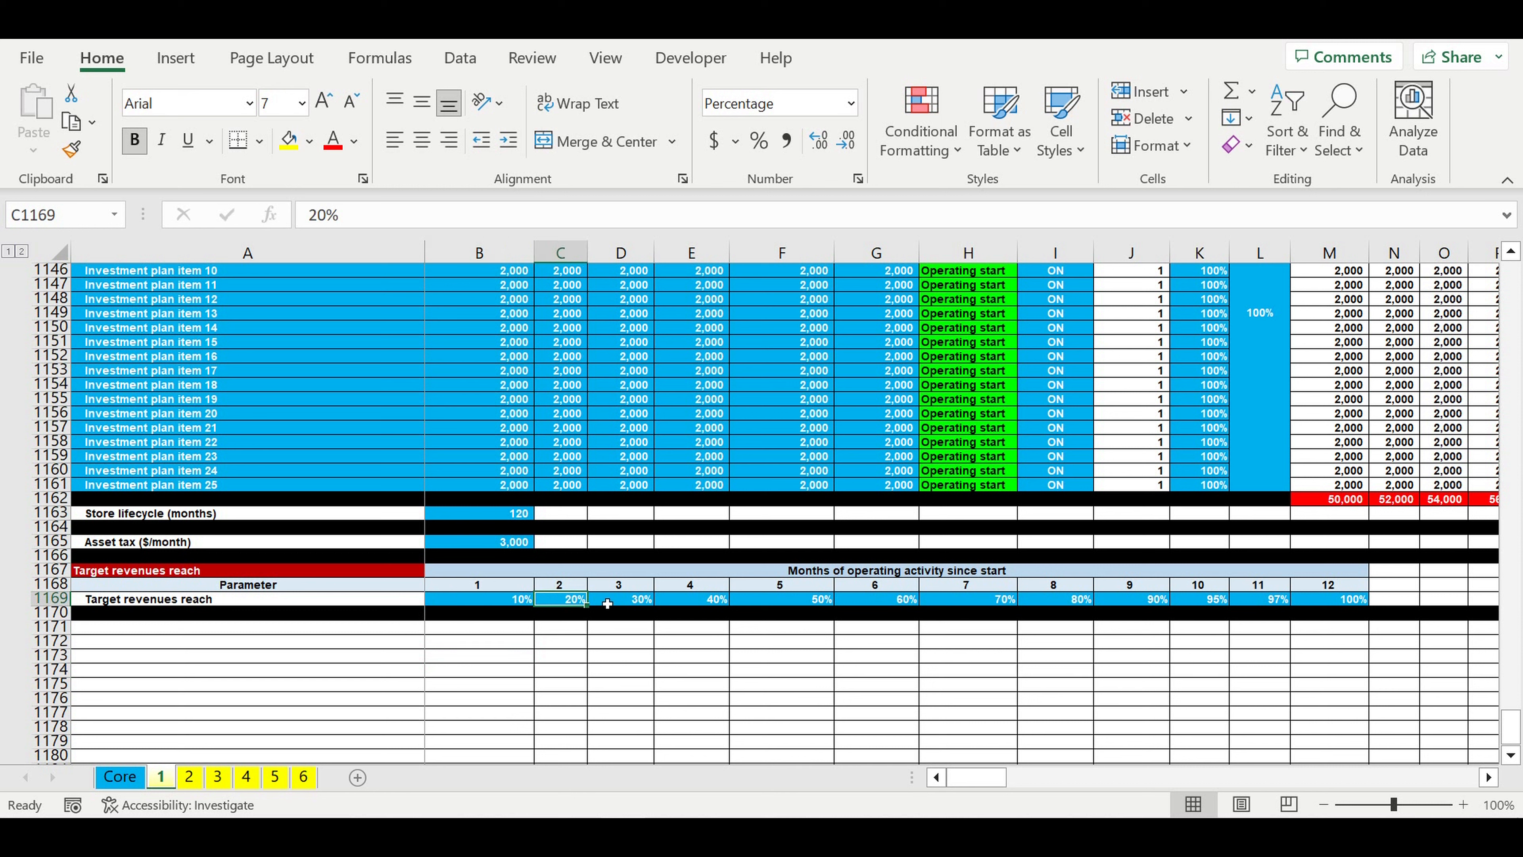
click(606, 602)
click(689, 601)
click(785, 602)
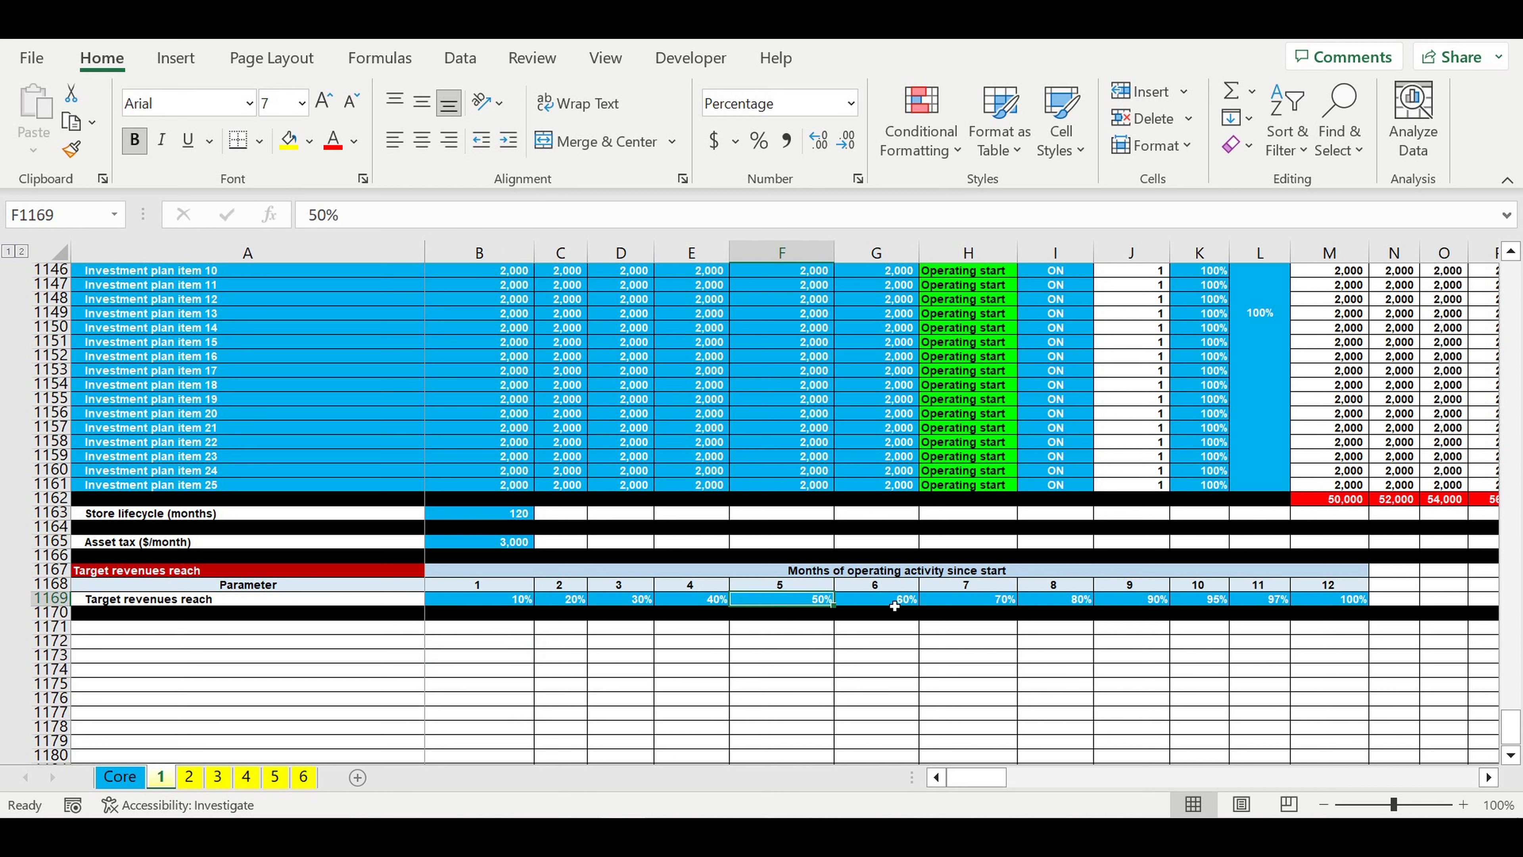
click(881, 600)
click(977, 600)
click(1061, 600)
click(1139, 600)
click(1225, 600)
click(1357, 600)
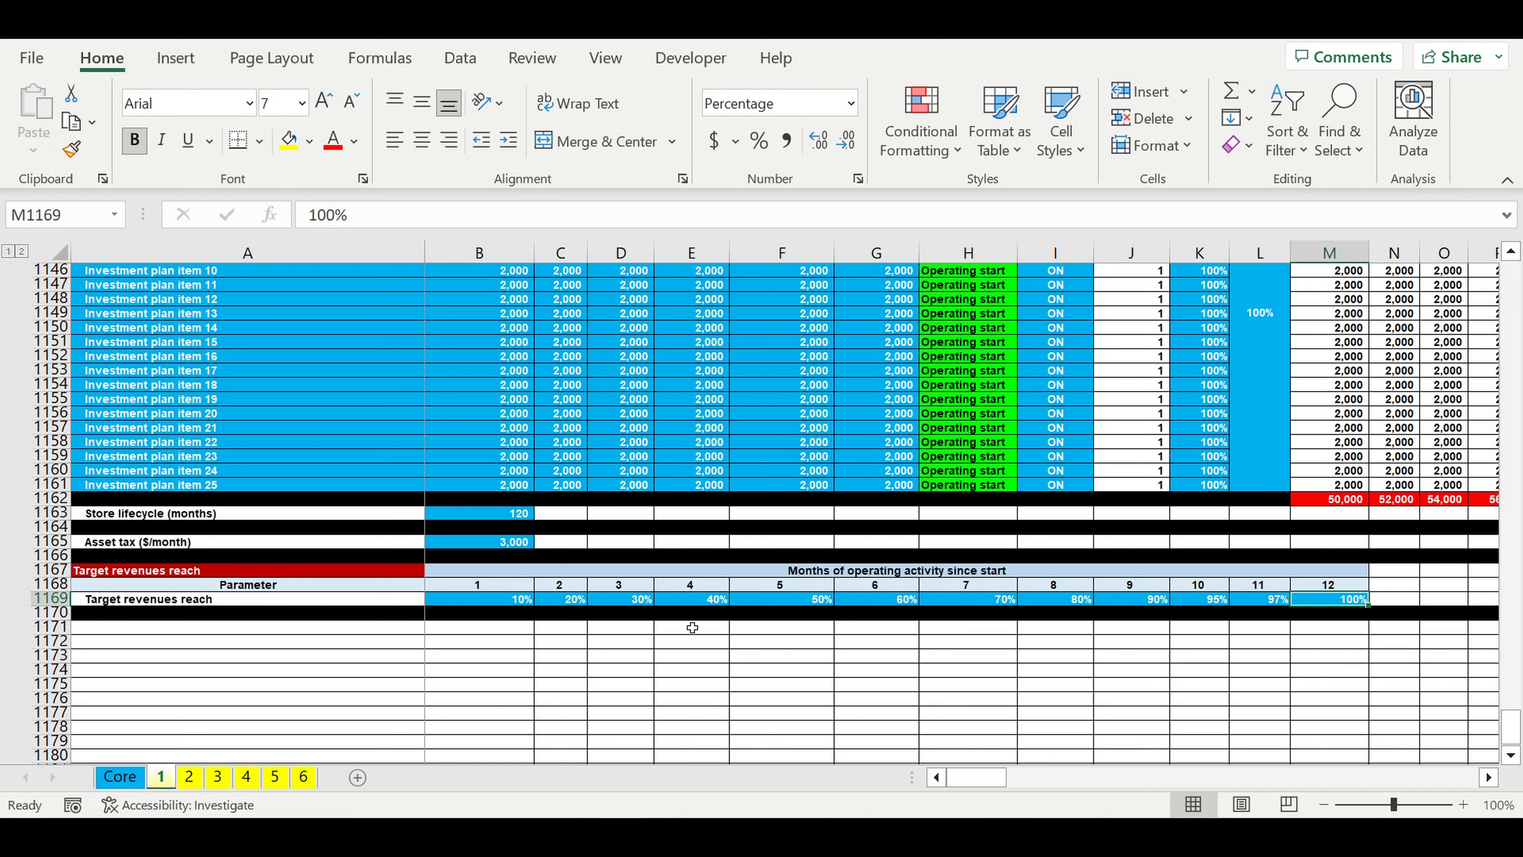
drag(512, 603, 1320, 601)
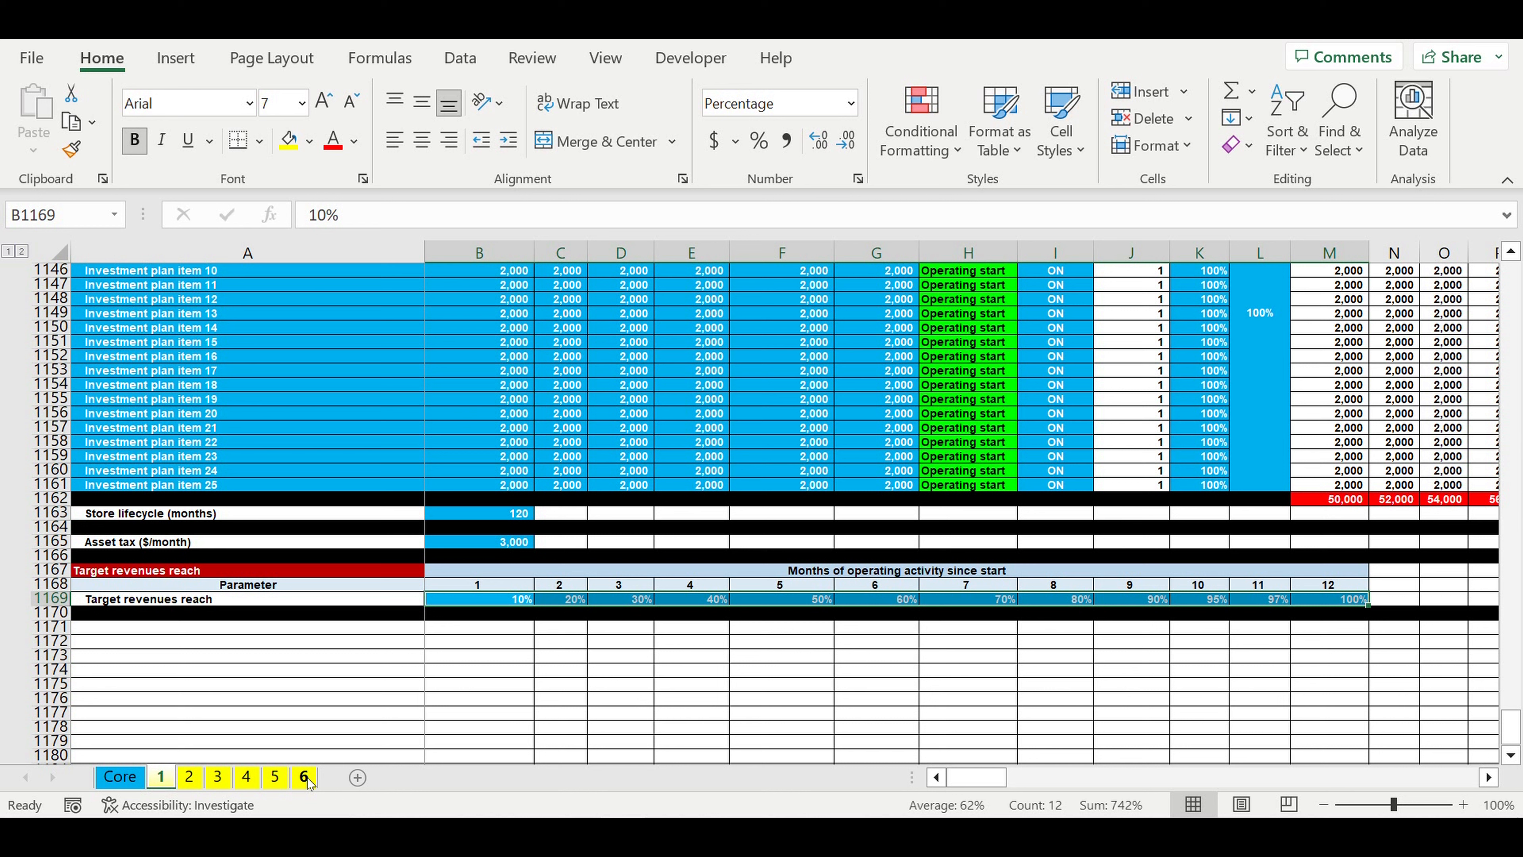
click(459, 517)
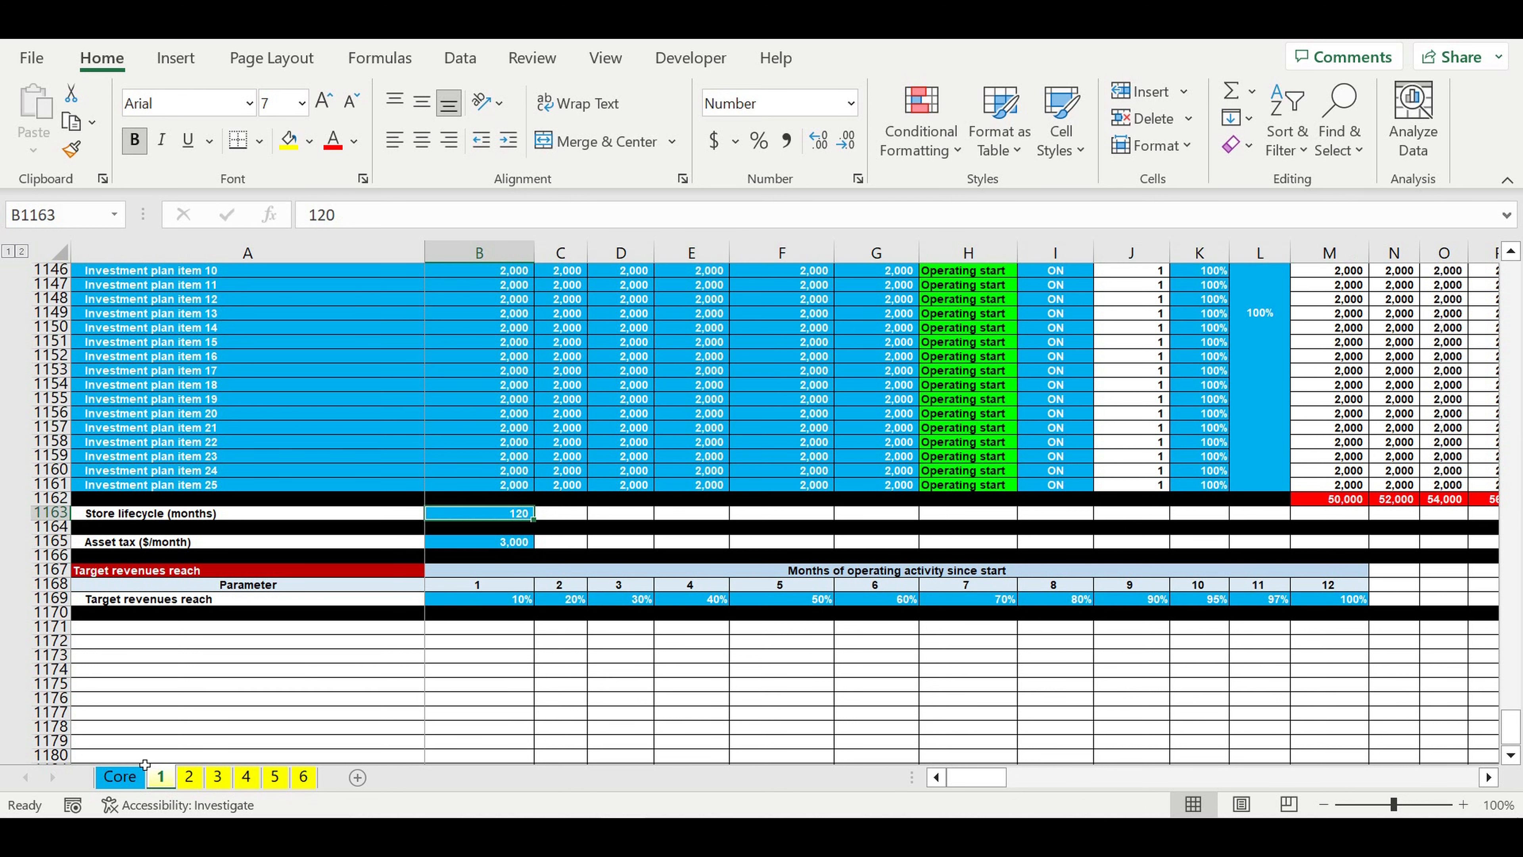
Step: Go to the Core sheet and inspect the model's starting year in cell E1
click(127, 778)
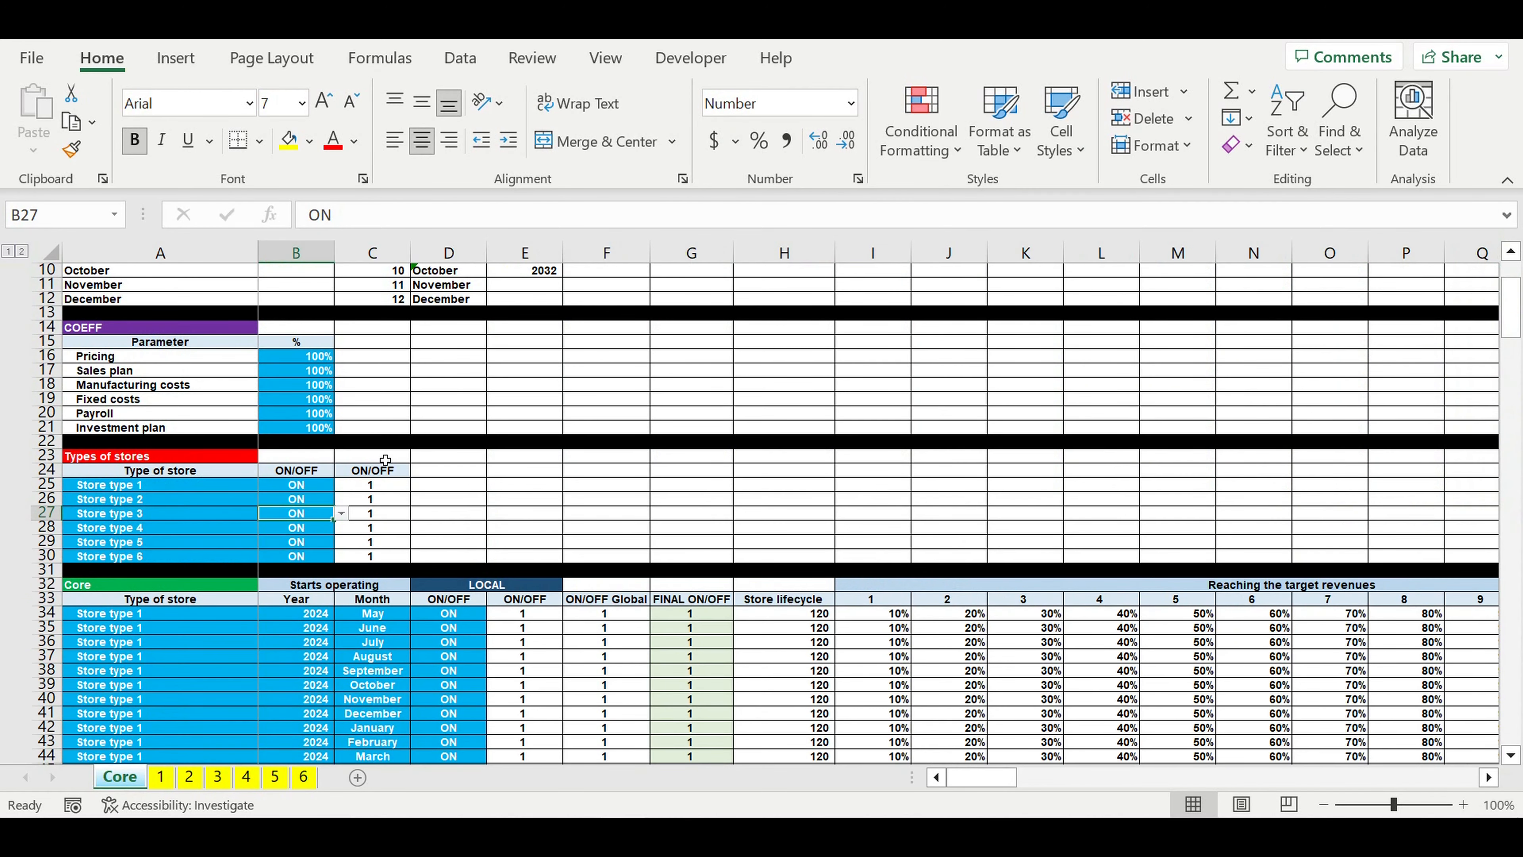
click(425, 430)
scroll(426, 440, up, 3)
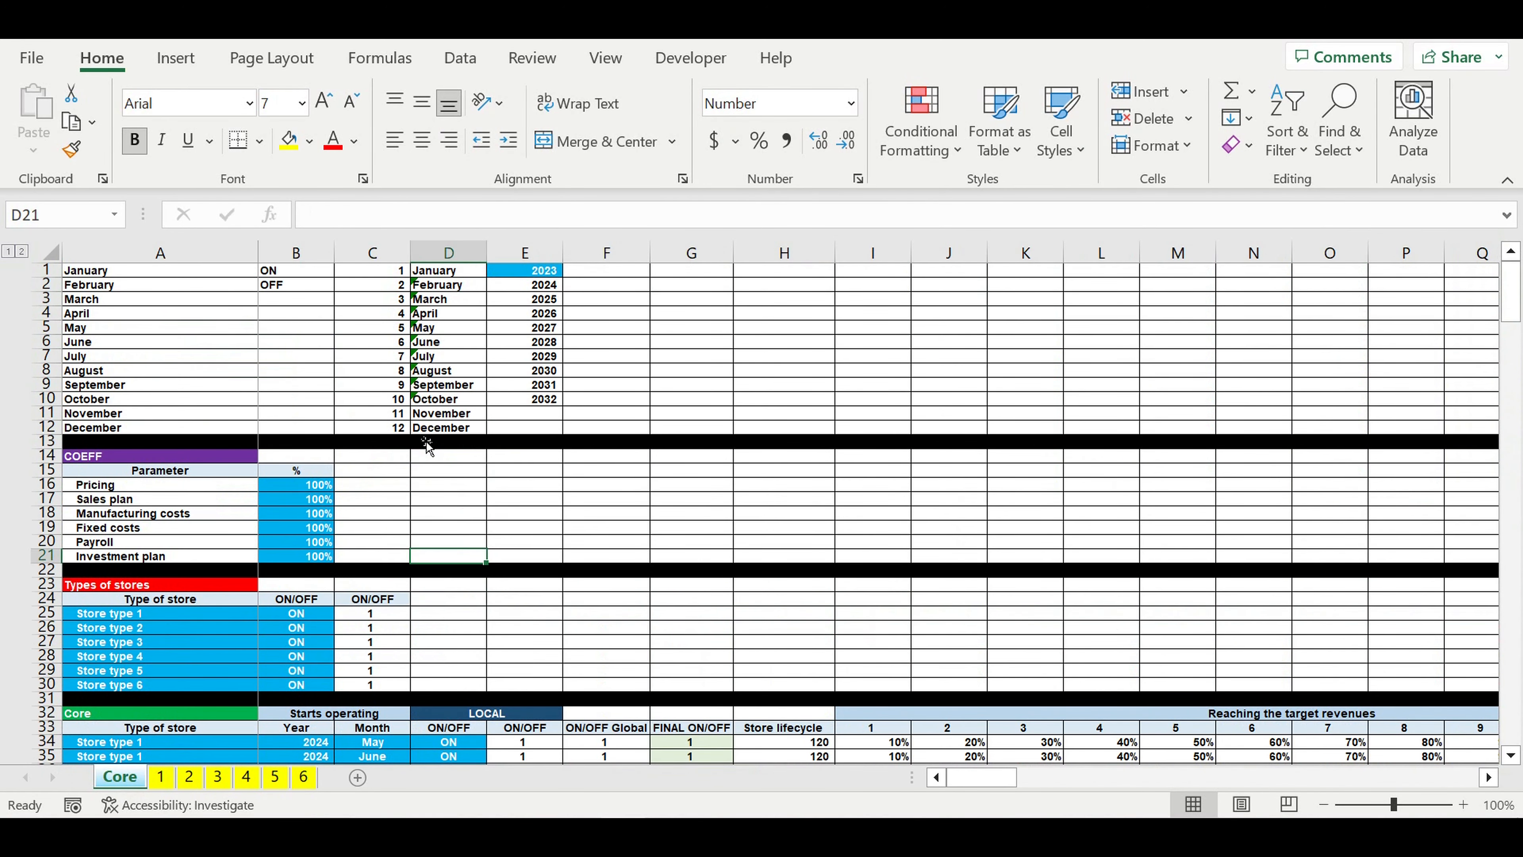
click(511, 276)
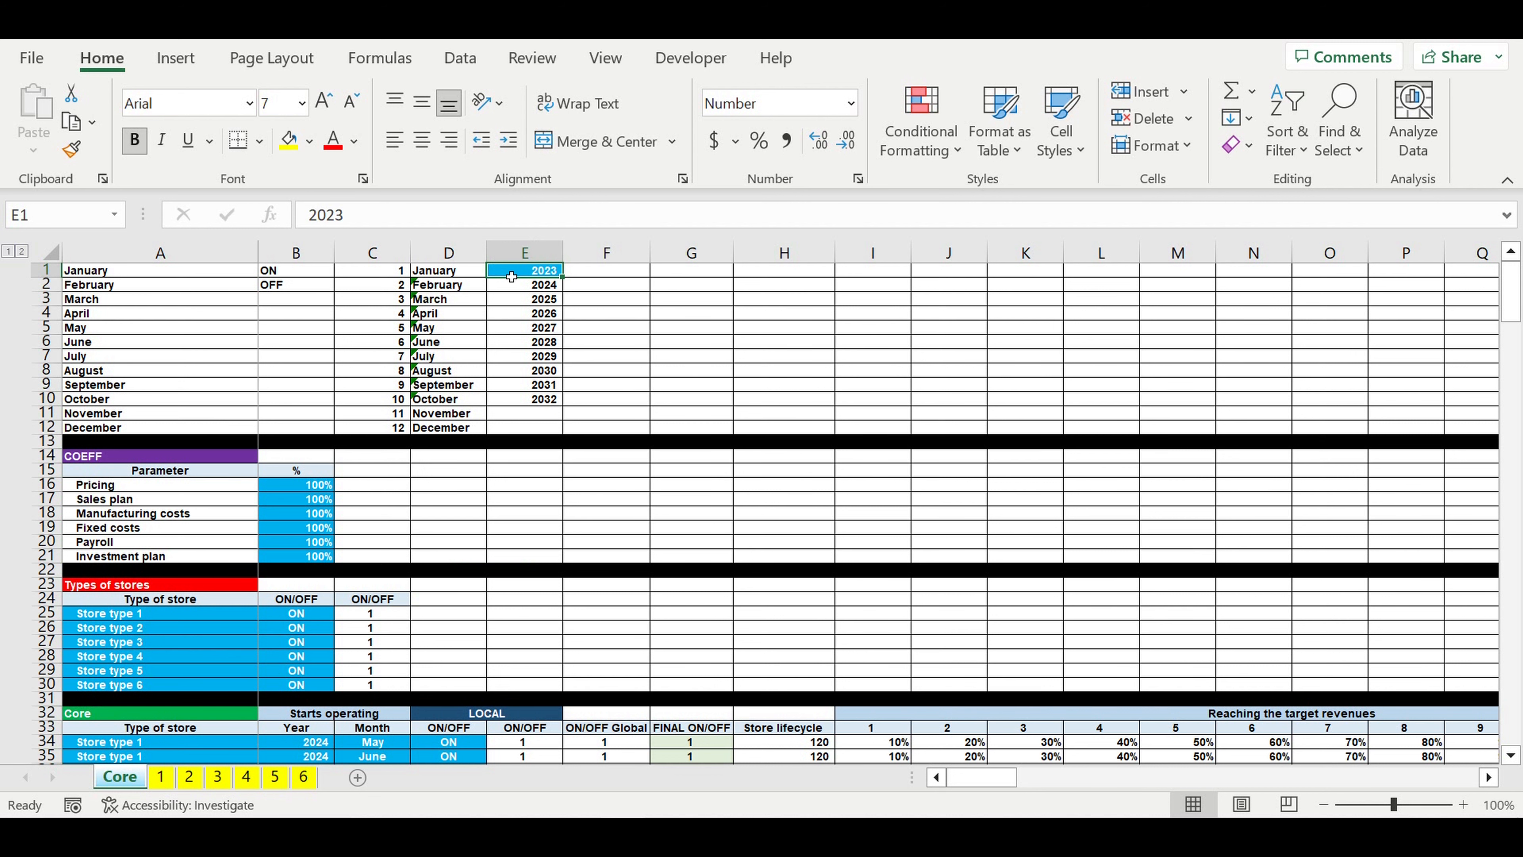
Step: Go through the COEFF table's parameters: Pricing, Sales plan, Manufacturing costs, Fixed costs, Payroll and Investment plan
click(277, 489)
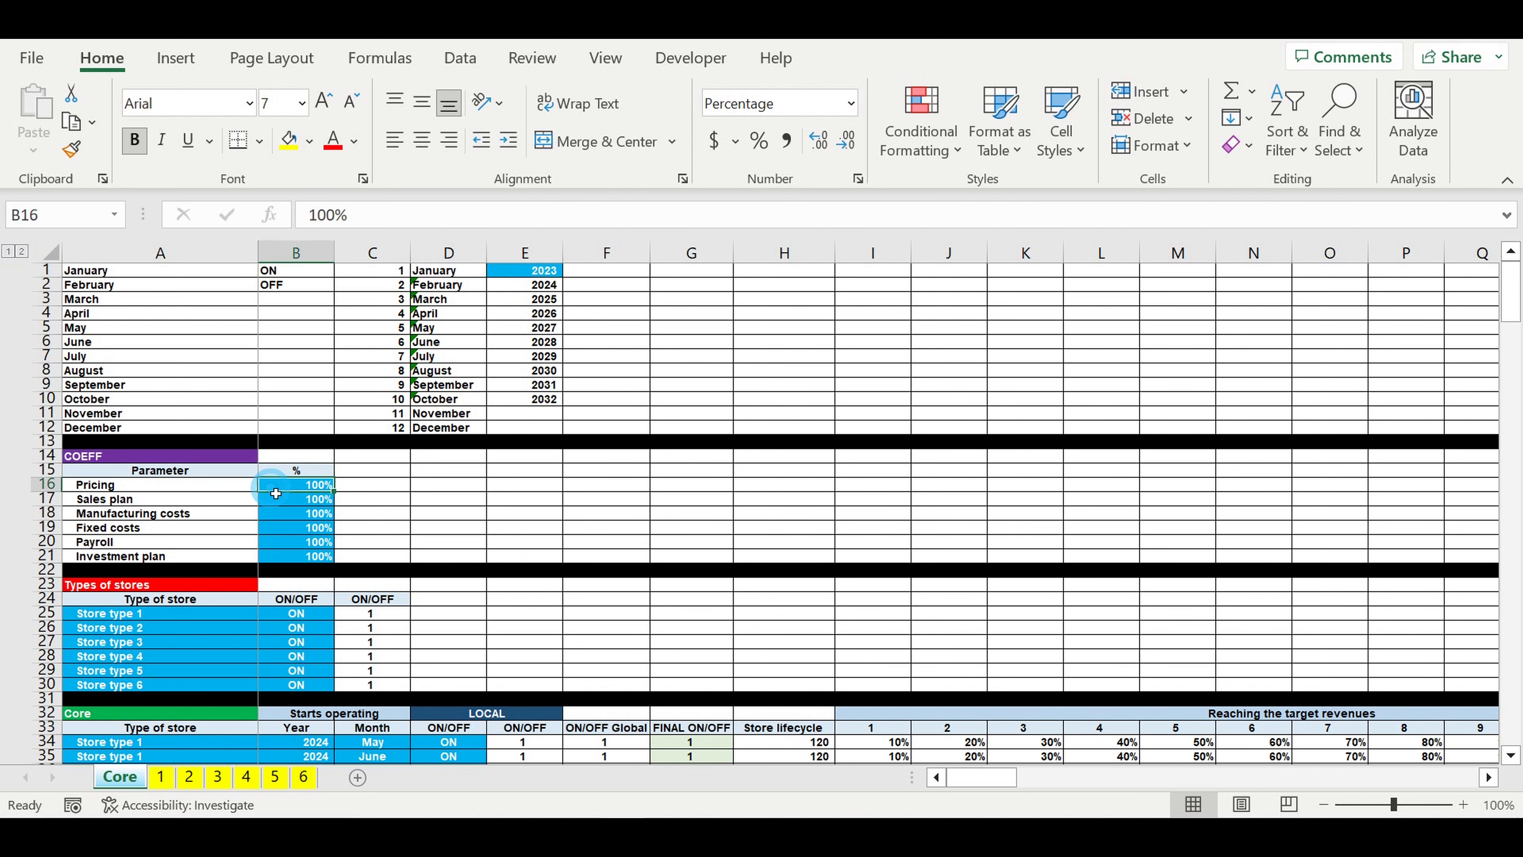
click(291, 503)
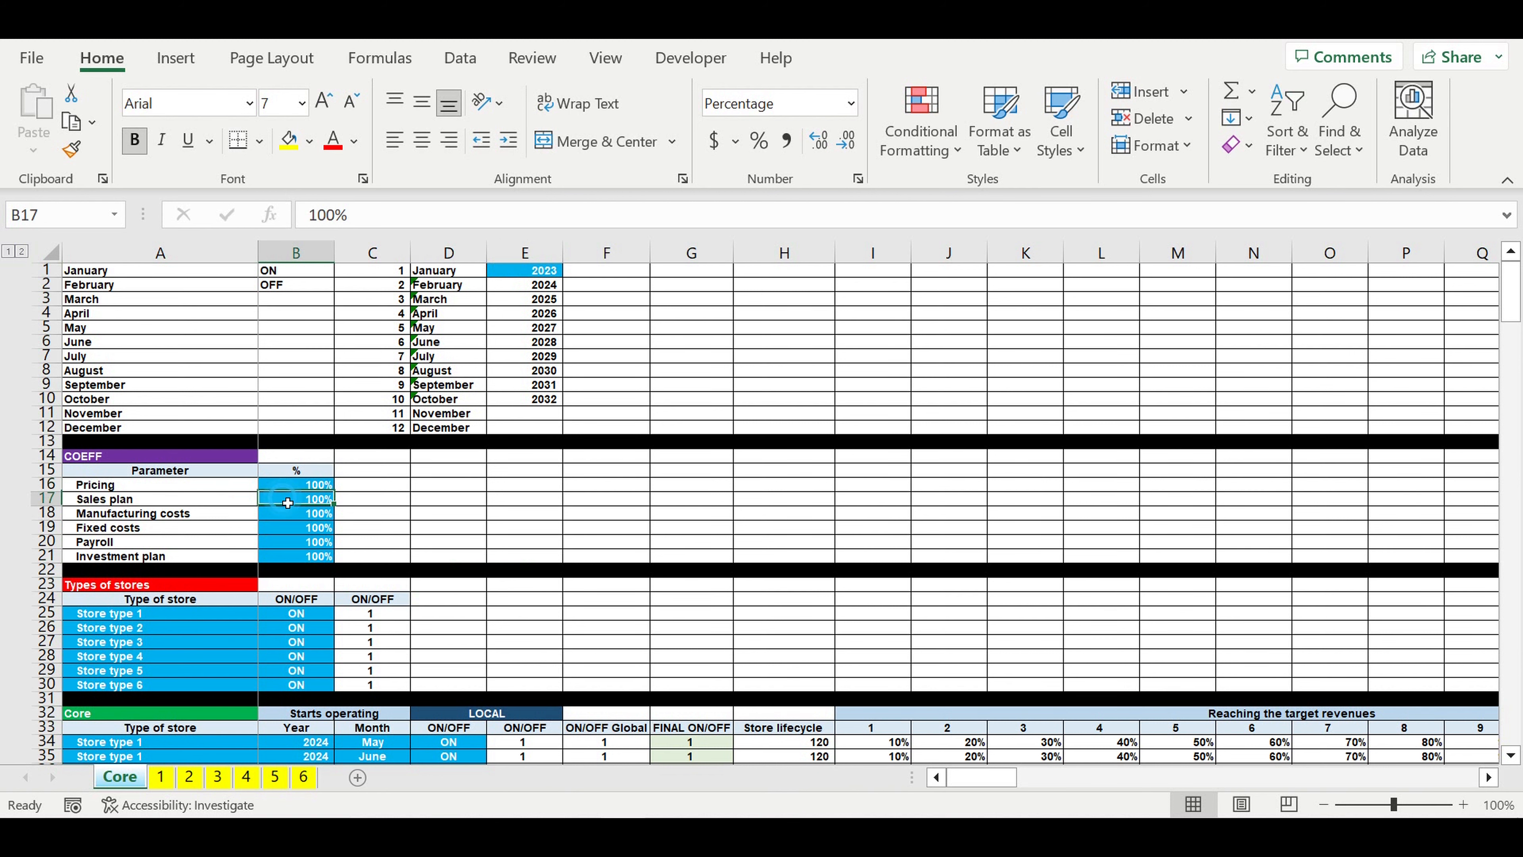
click(143, 517)
click(112, 531)
click(109, 542)
click(109, 557)
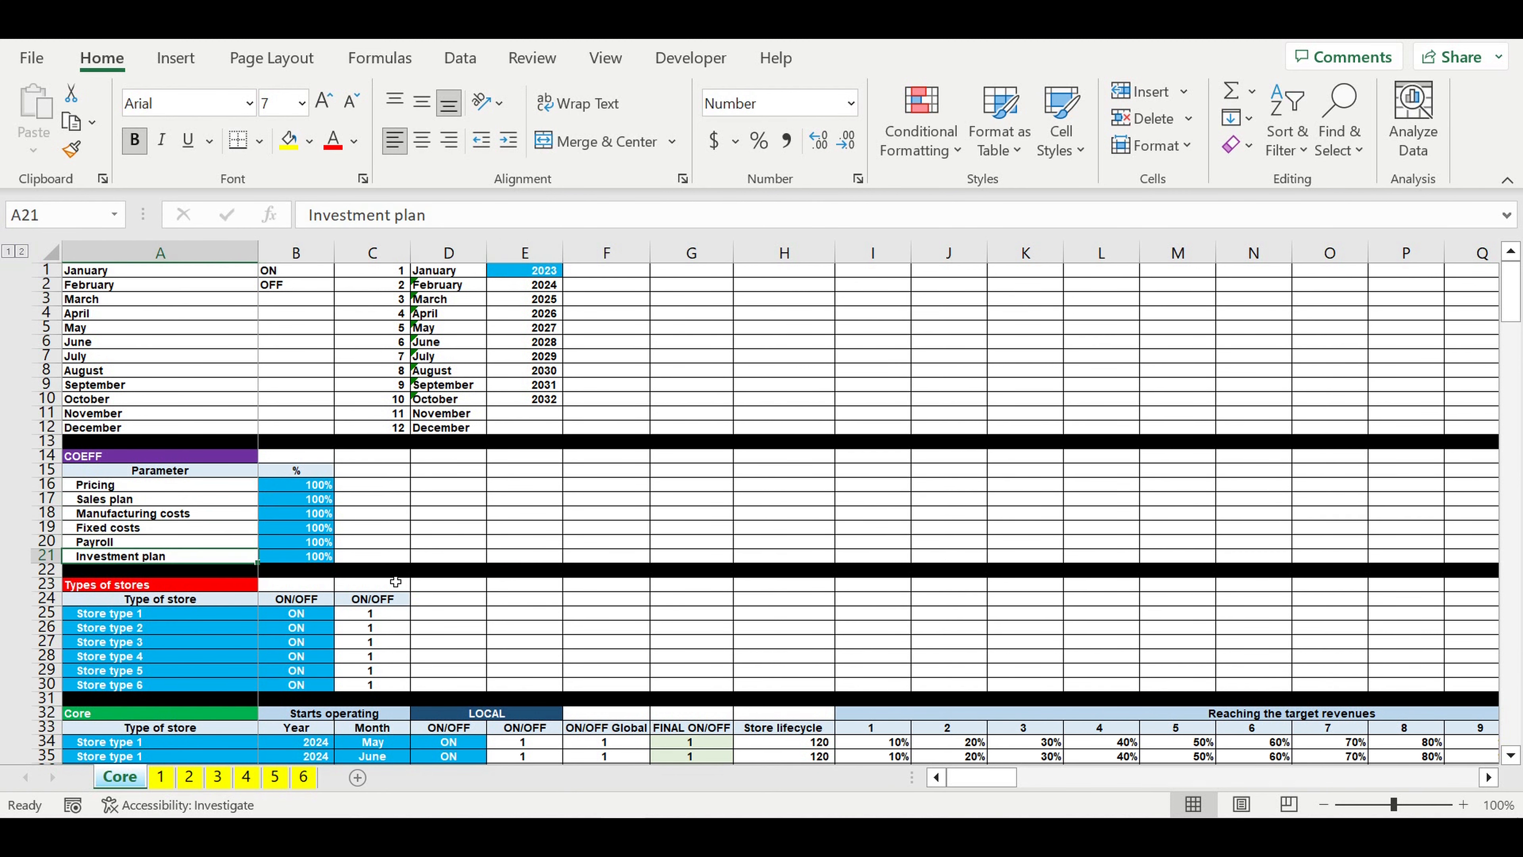
Step: Examine the Types of stores table's six store type names and their ON/OFF switches
scroll(375, 567, down, 3)
drag(153, 487, 159, 557)
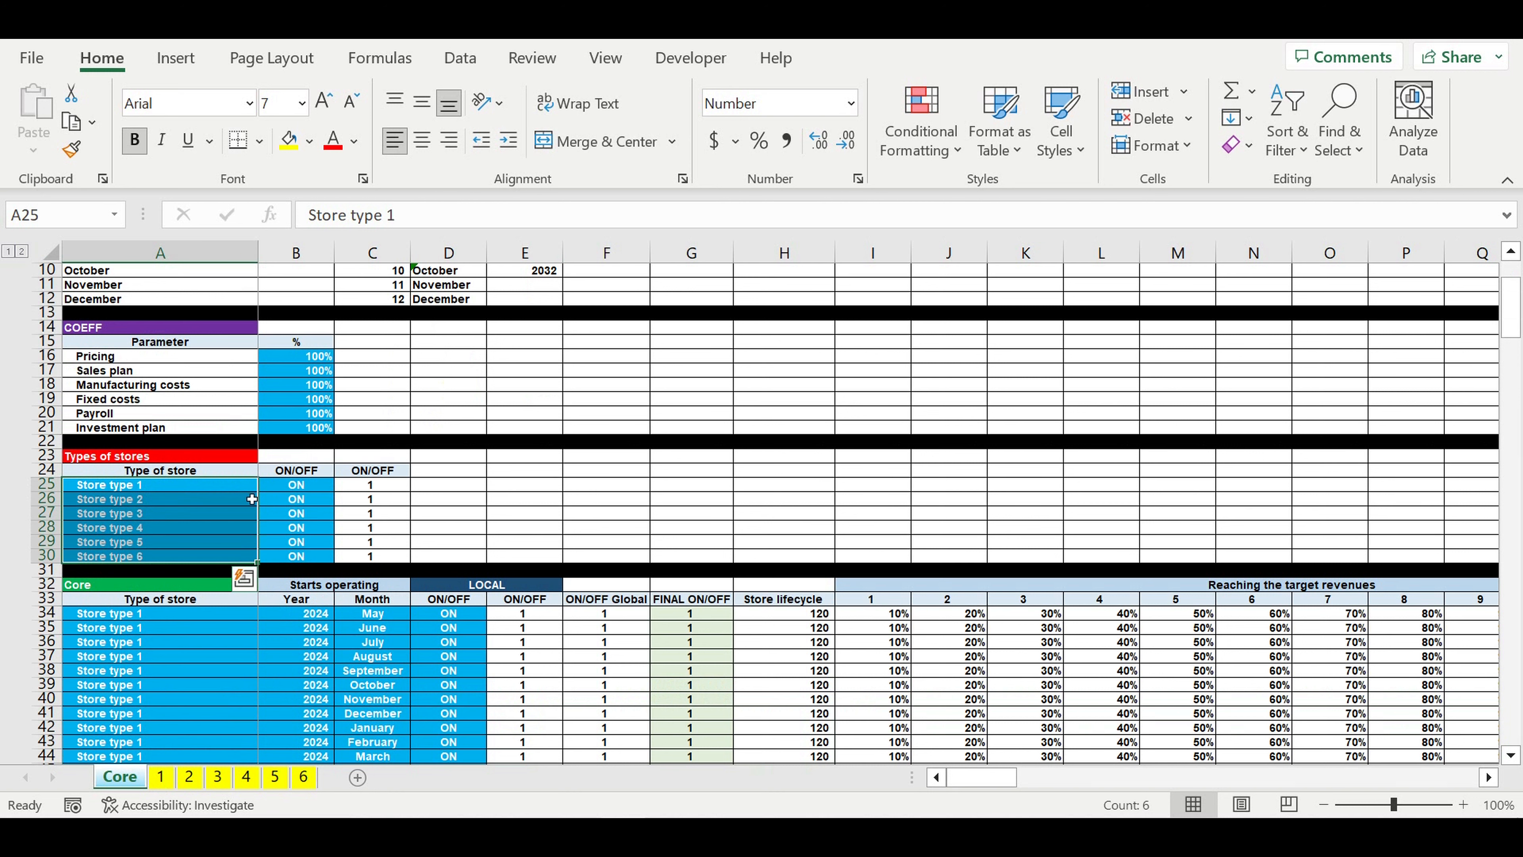
drag(312, 485, 307, 567)
scroll(552, 534, down, 5)
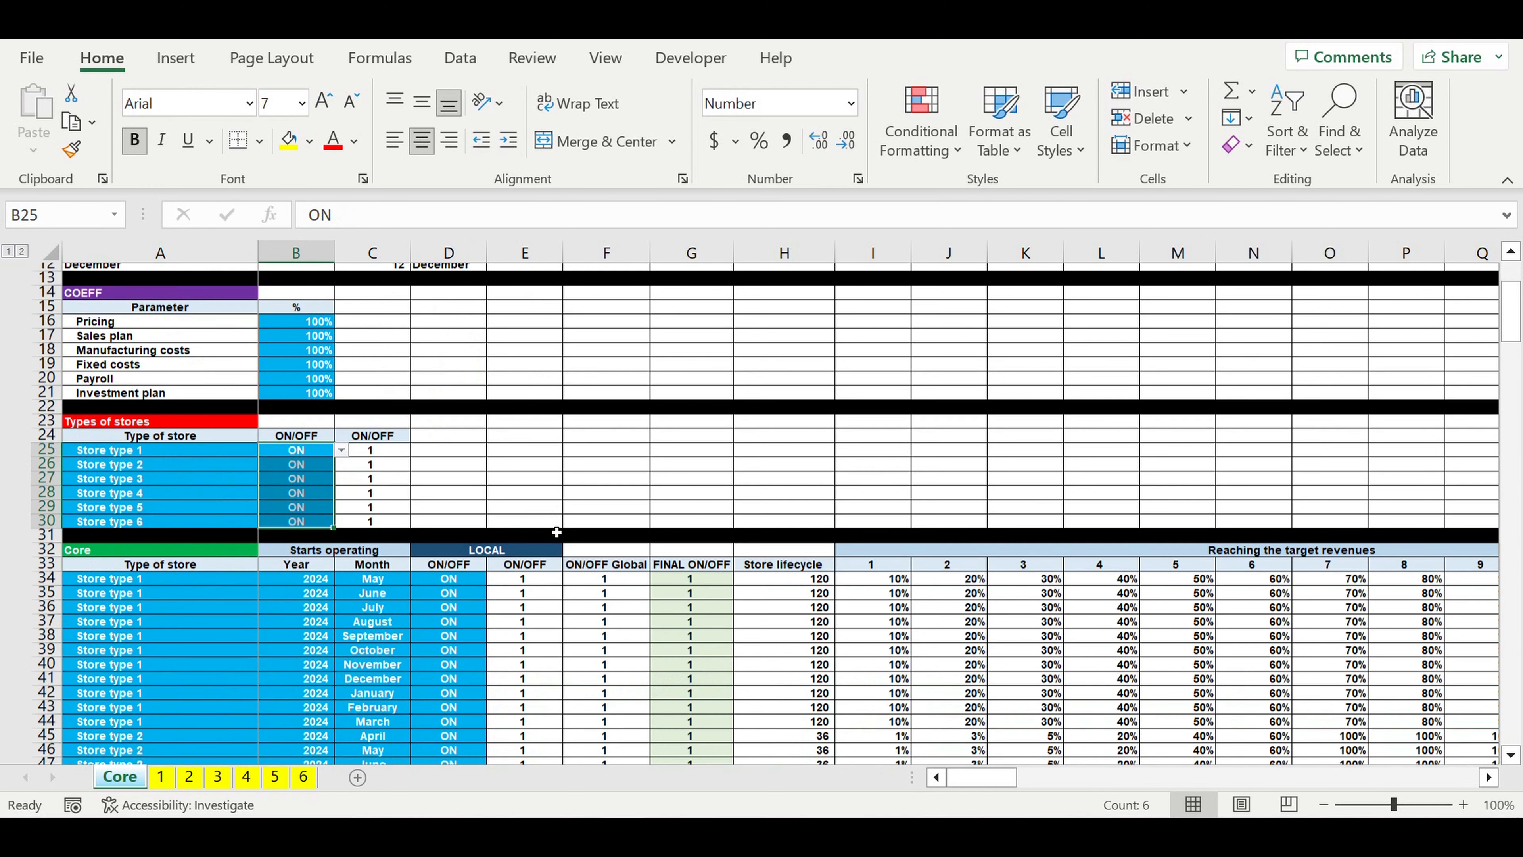
Step: Survey the Core table's store rows and view the available store types for cell A36 without changing it
drag(246, 370, 559, 690)
scroll(324, 567, down, 5)
scroll(323, 568, up, 3)
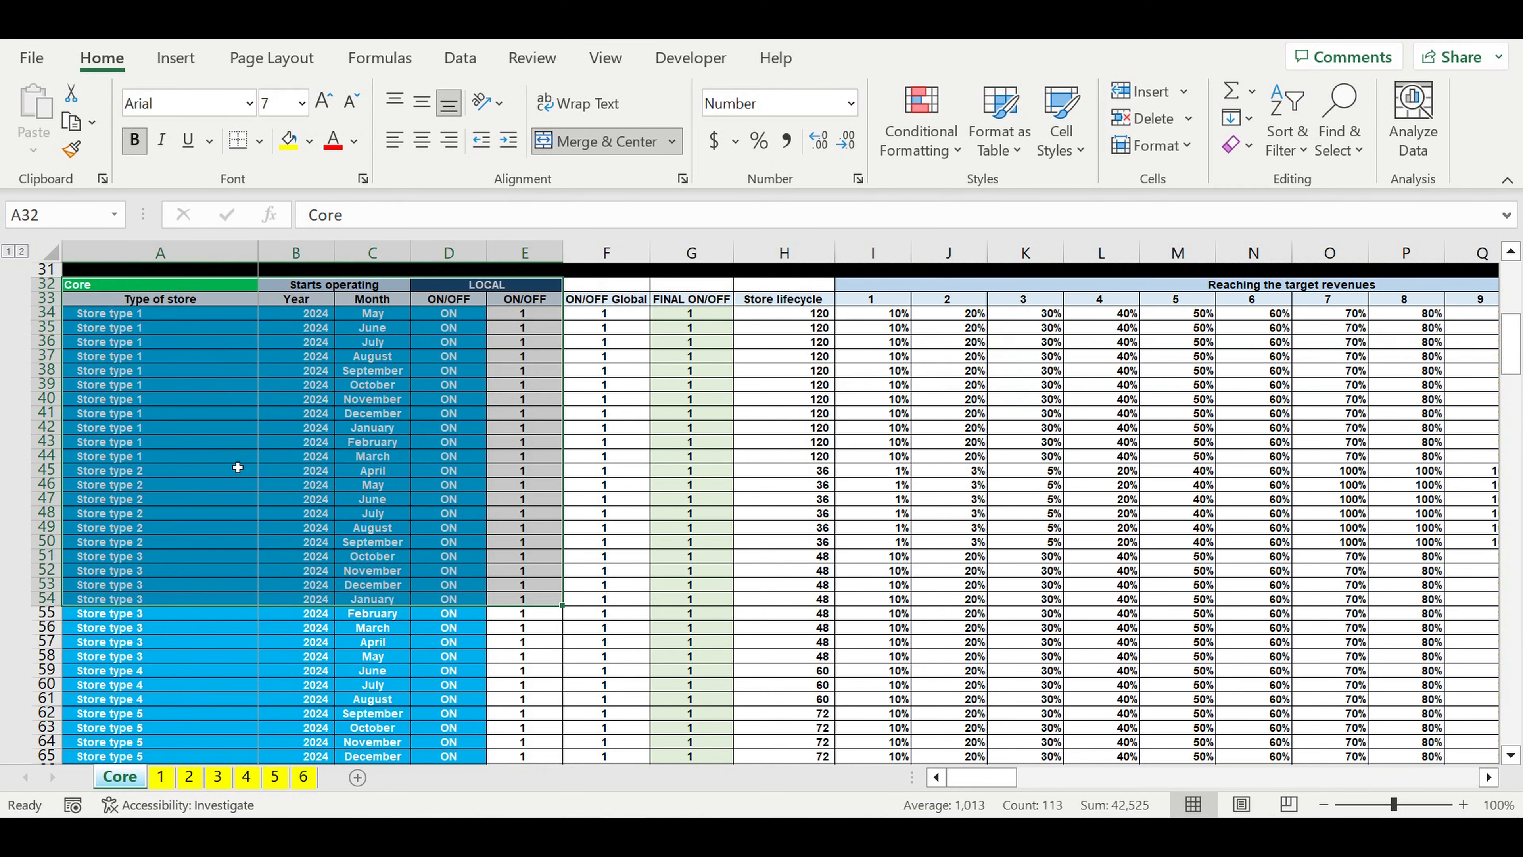
click(163, 341)
click(265, 341)
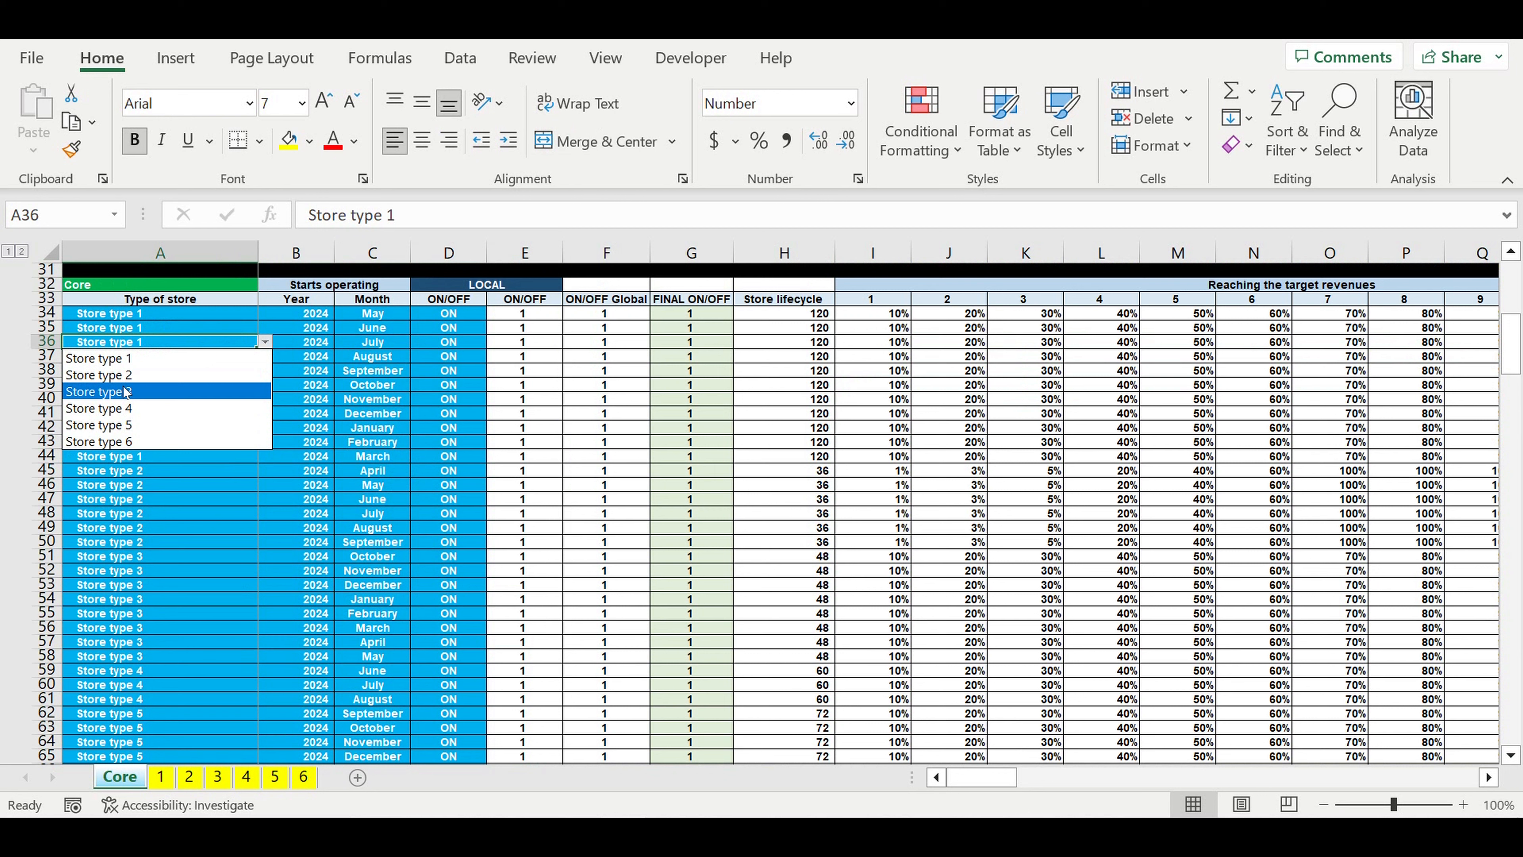
key(Escape)
Step: View the Core table's year and month options for the operating start and its local ON/OFF cells, leaving them unchanged
click(316, 342)
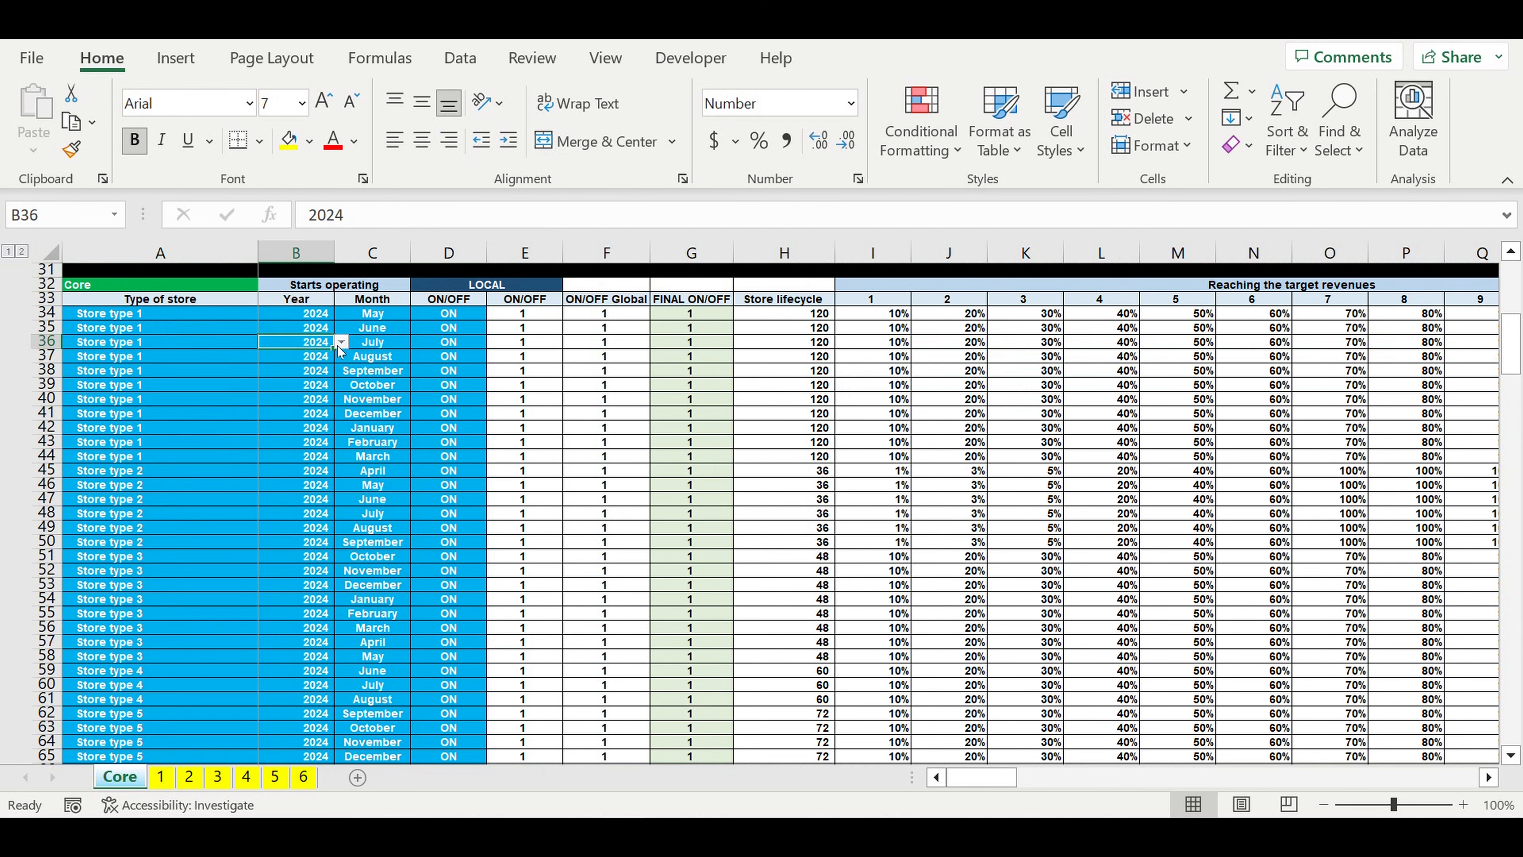
click(340, 343)
key(Escape)
click(387, 356)
click(418, 357)
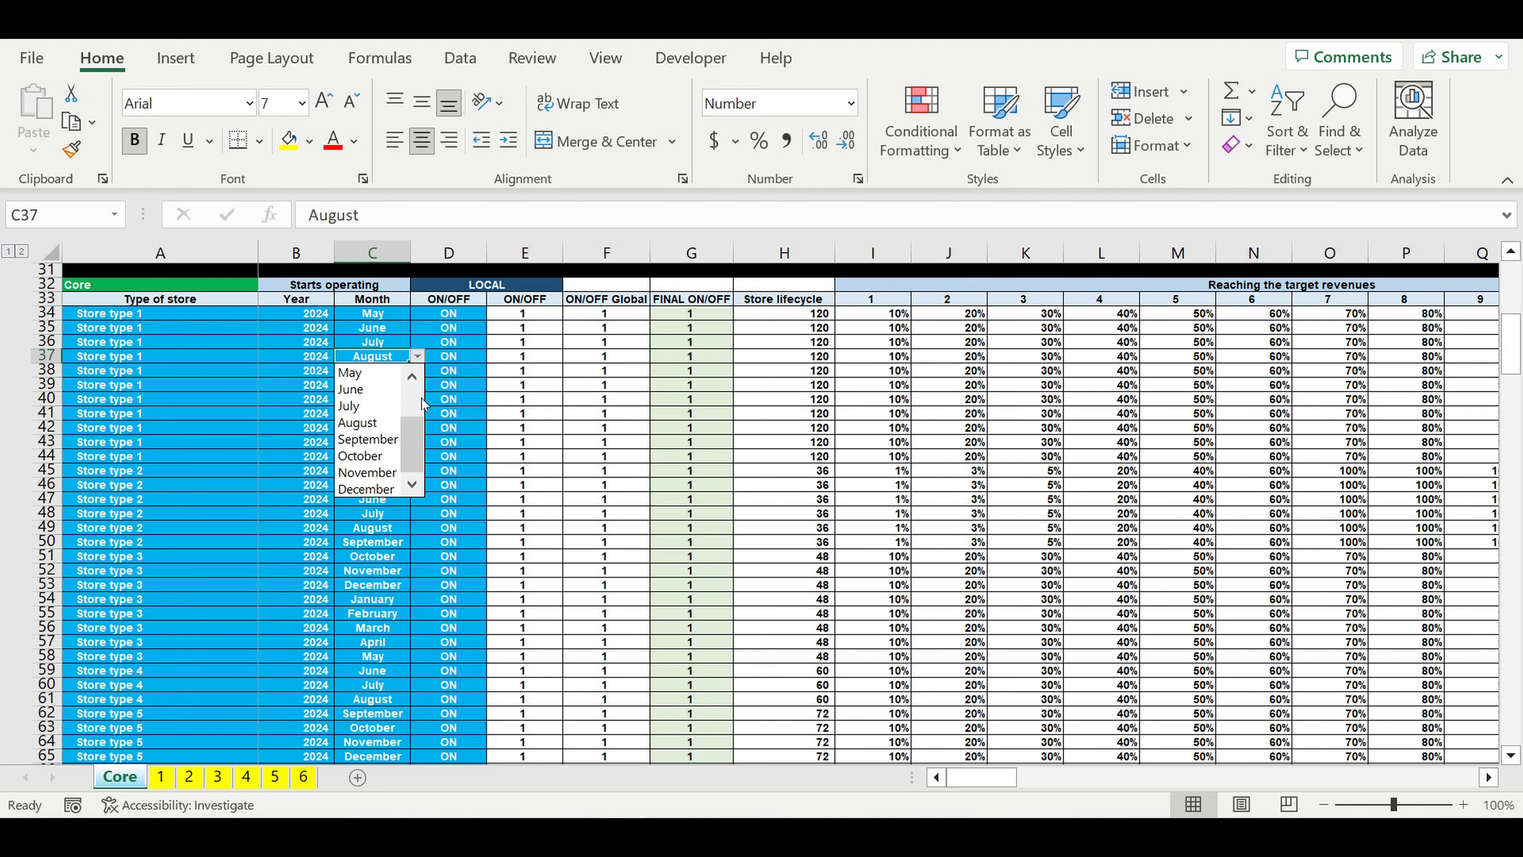
key(Escape)
click(462, 346)
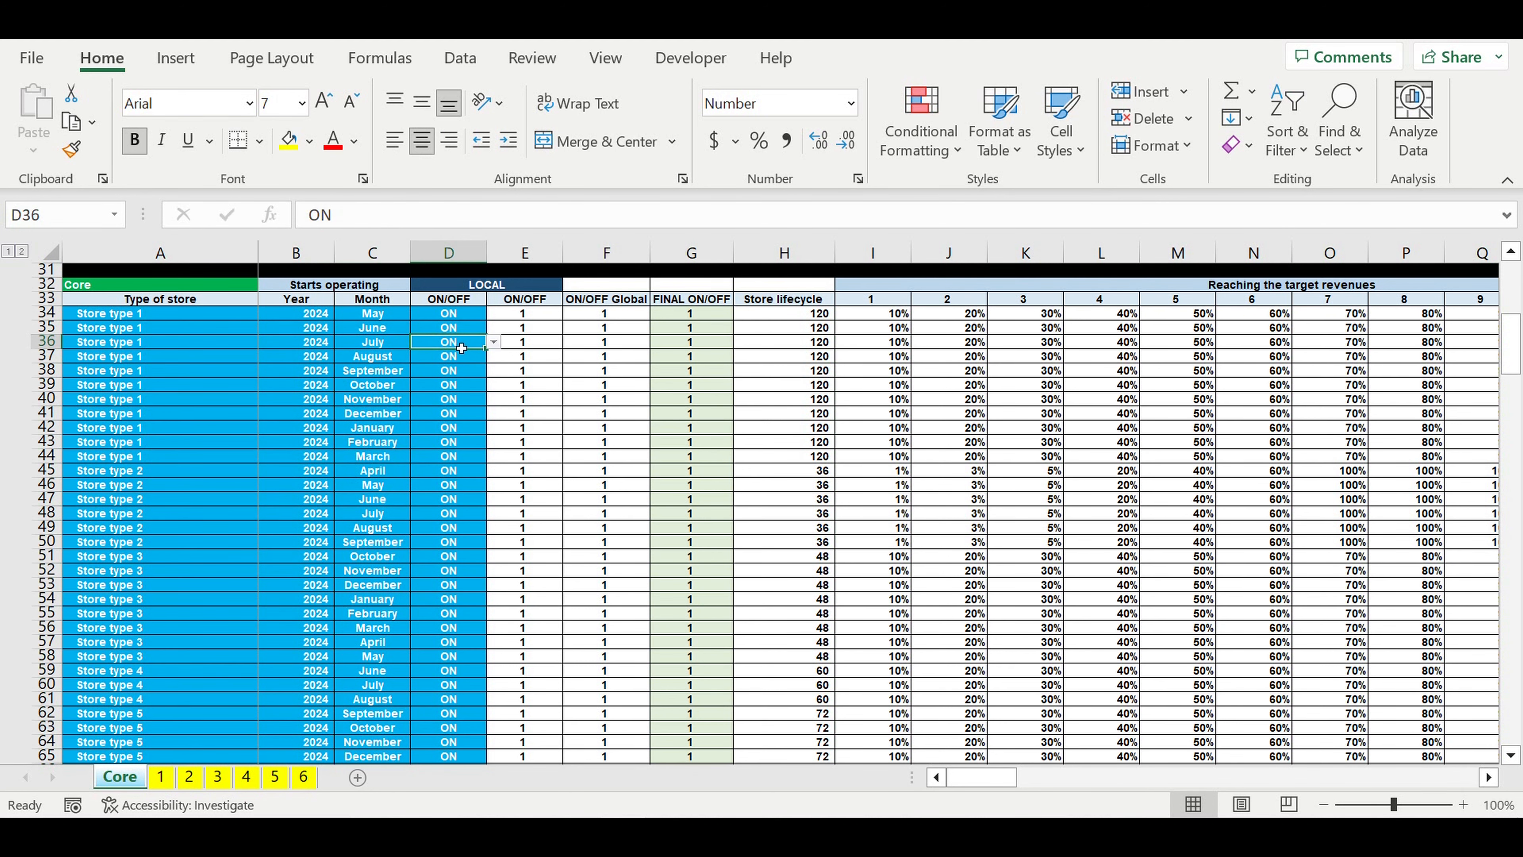
click(526, 427)
Step: Revisit the global ON/OFF switches in the Types of stores table, checking the one for Store type 3
scroll(527, 420, up, 5)
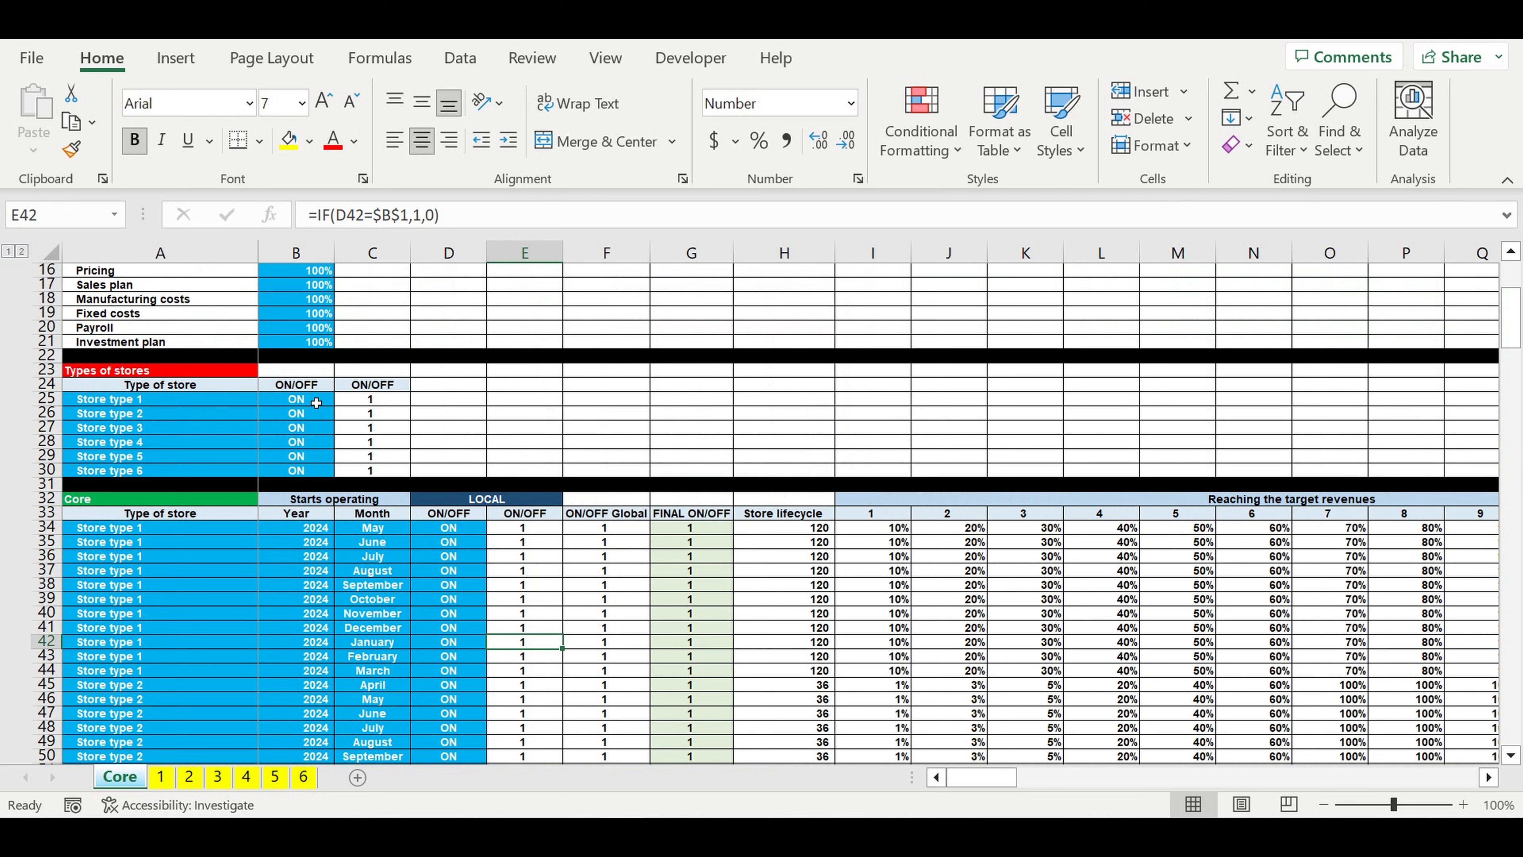
drag(321, 399, 321, 472)
click(147, 427)
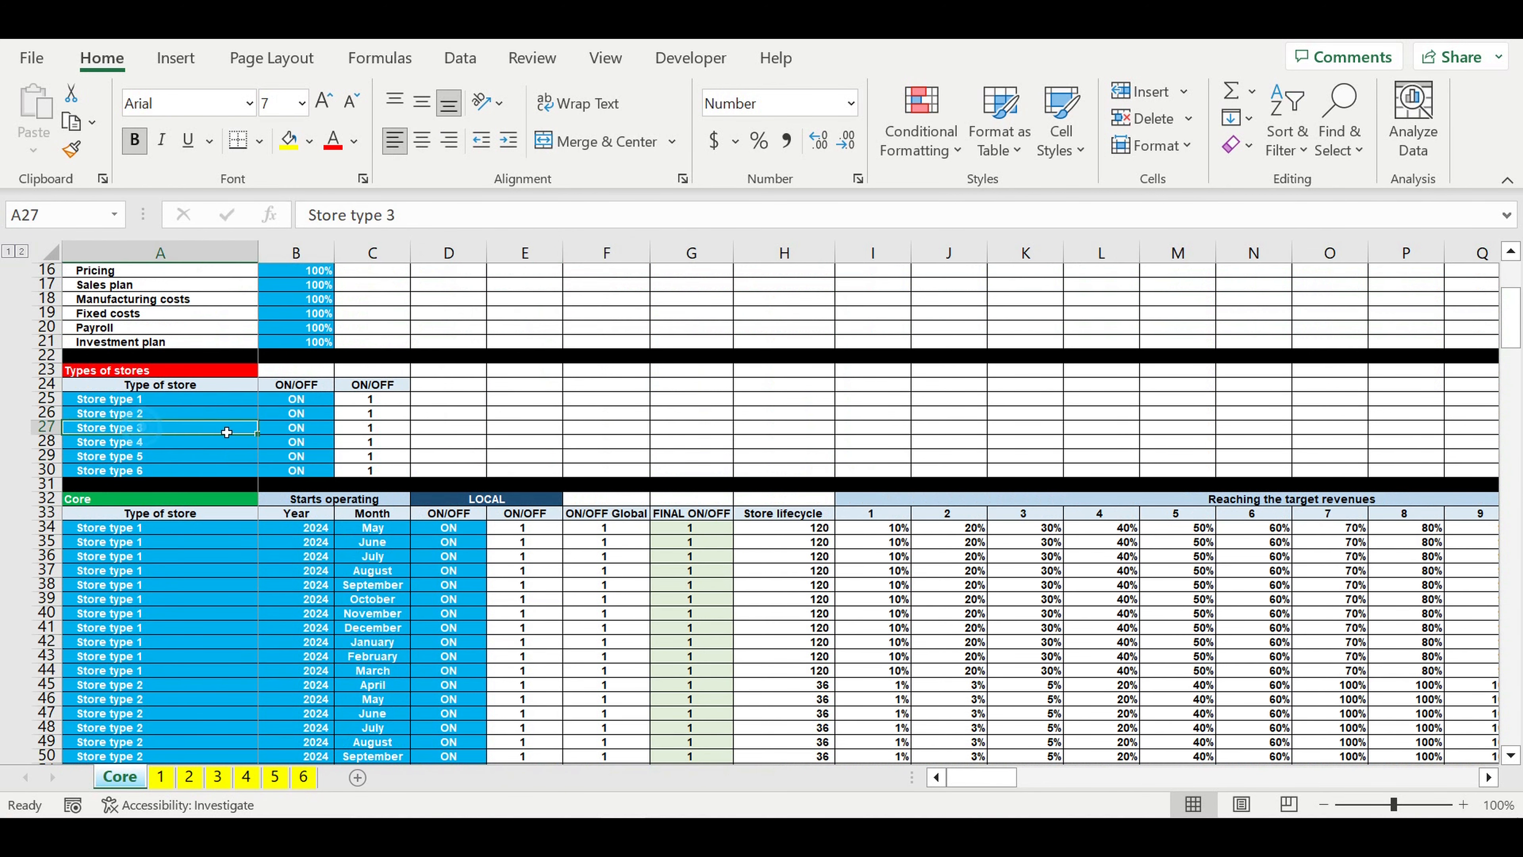
click(323, 427)
scroll(323, 431, down, 14)
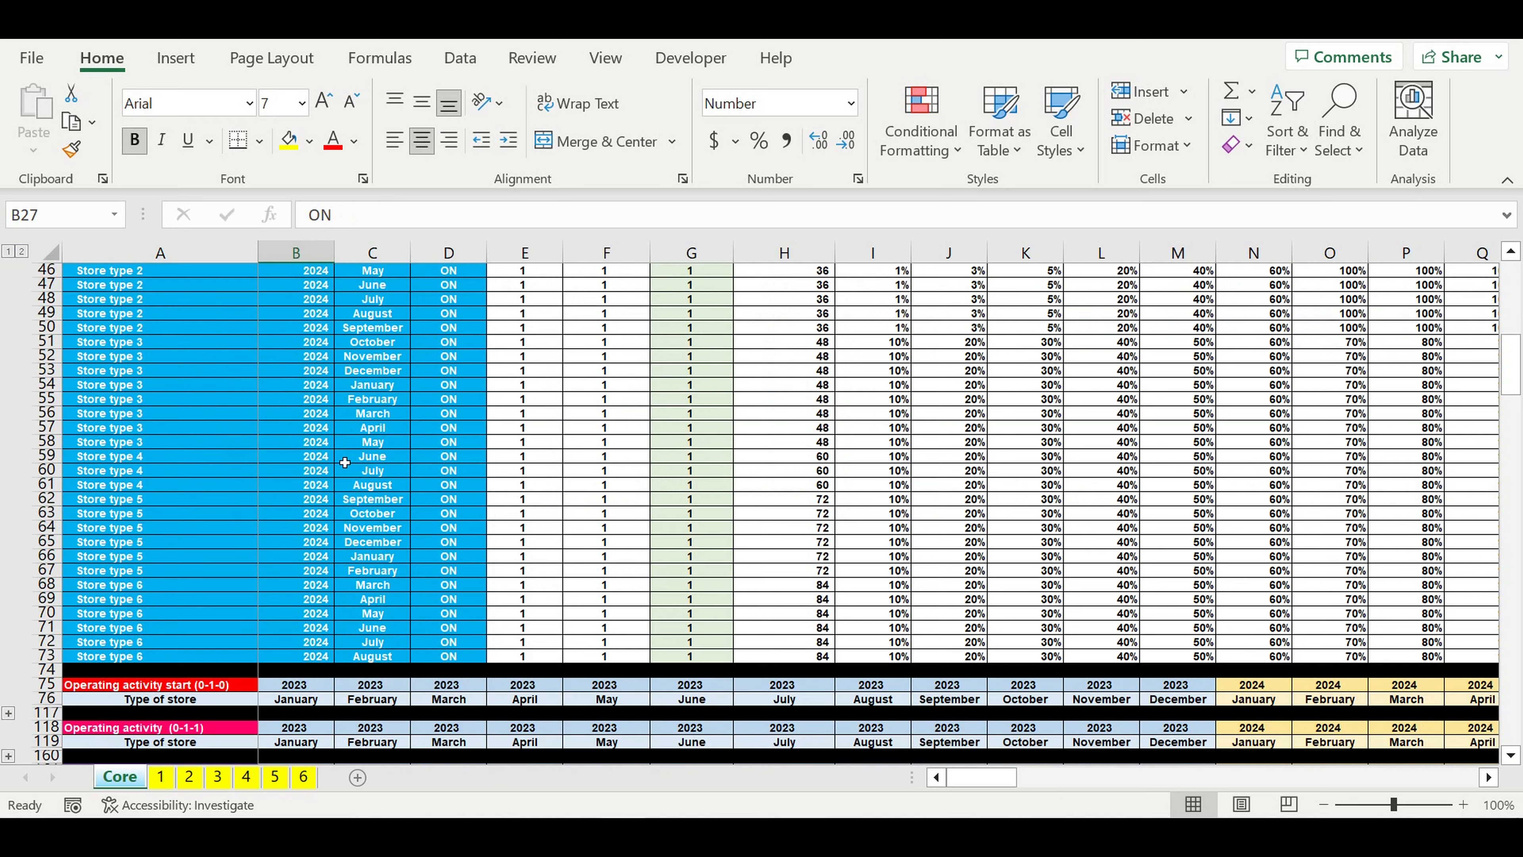
Step: Survey the Core sheet from the store opening rows through the activity, revenue, cost, payroll and investment tables to the Loan table
drag(116, 342, 438, 485)
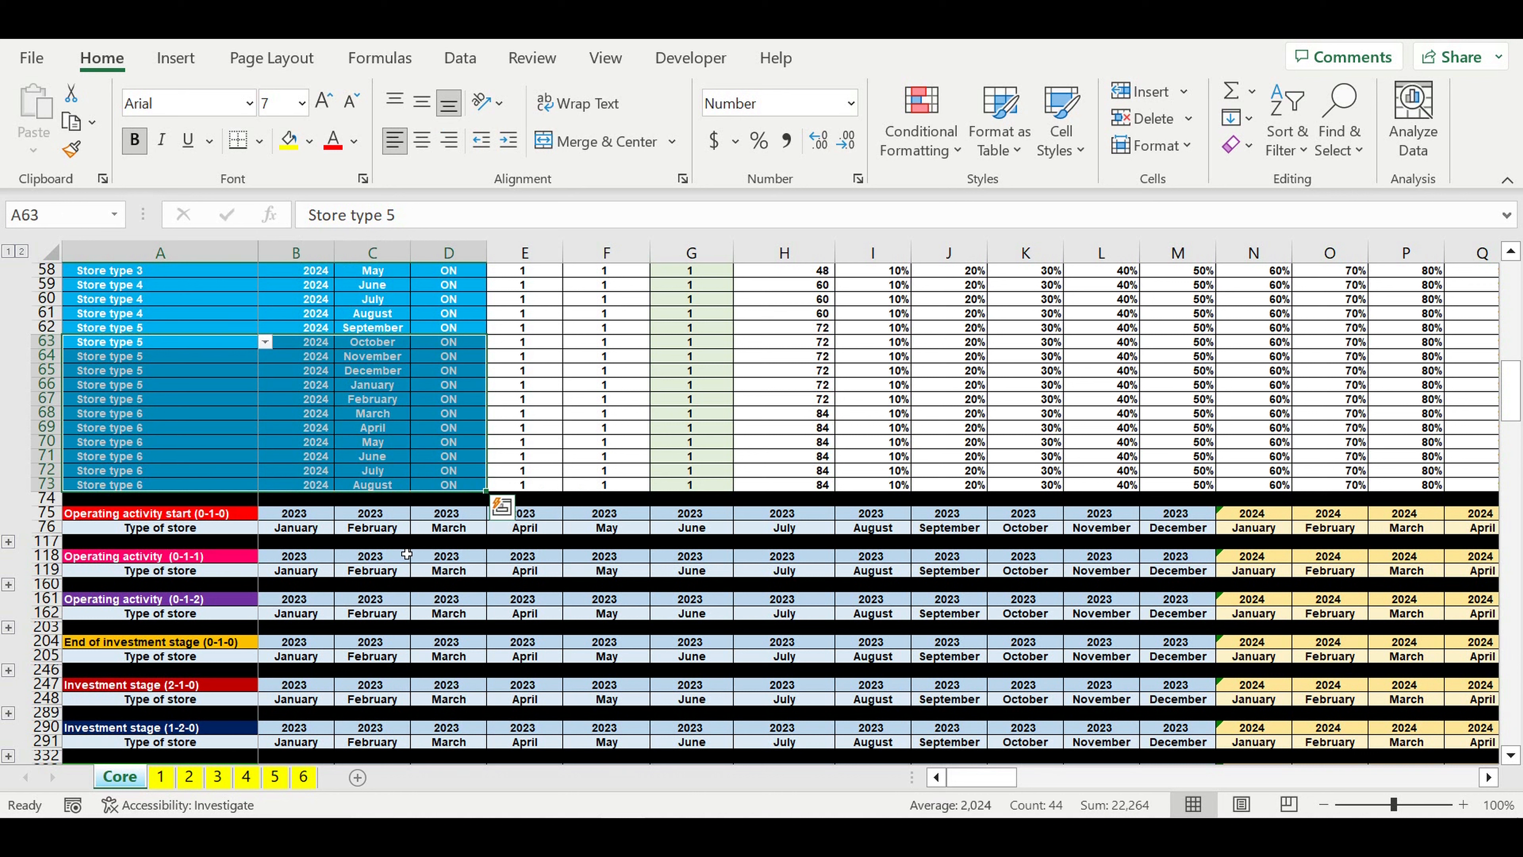
click(406, 543)
scroll(410, 557, down, 9)
scroll(410, 560, down, 1)
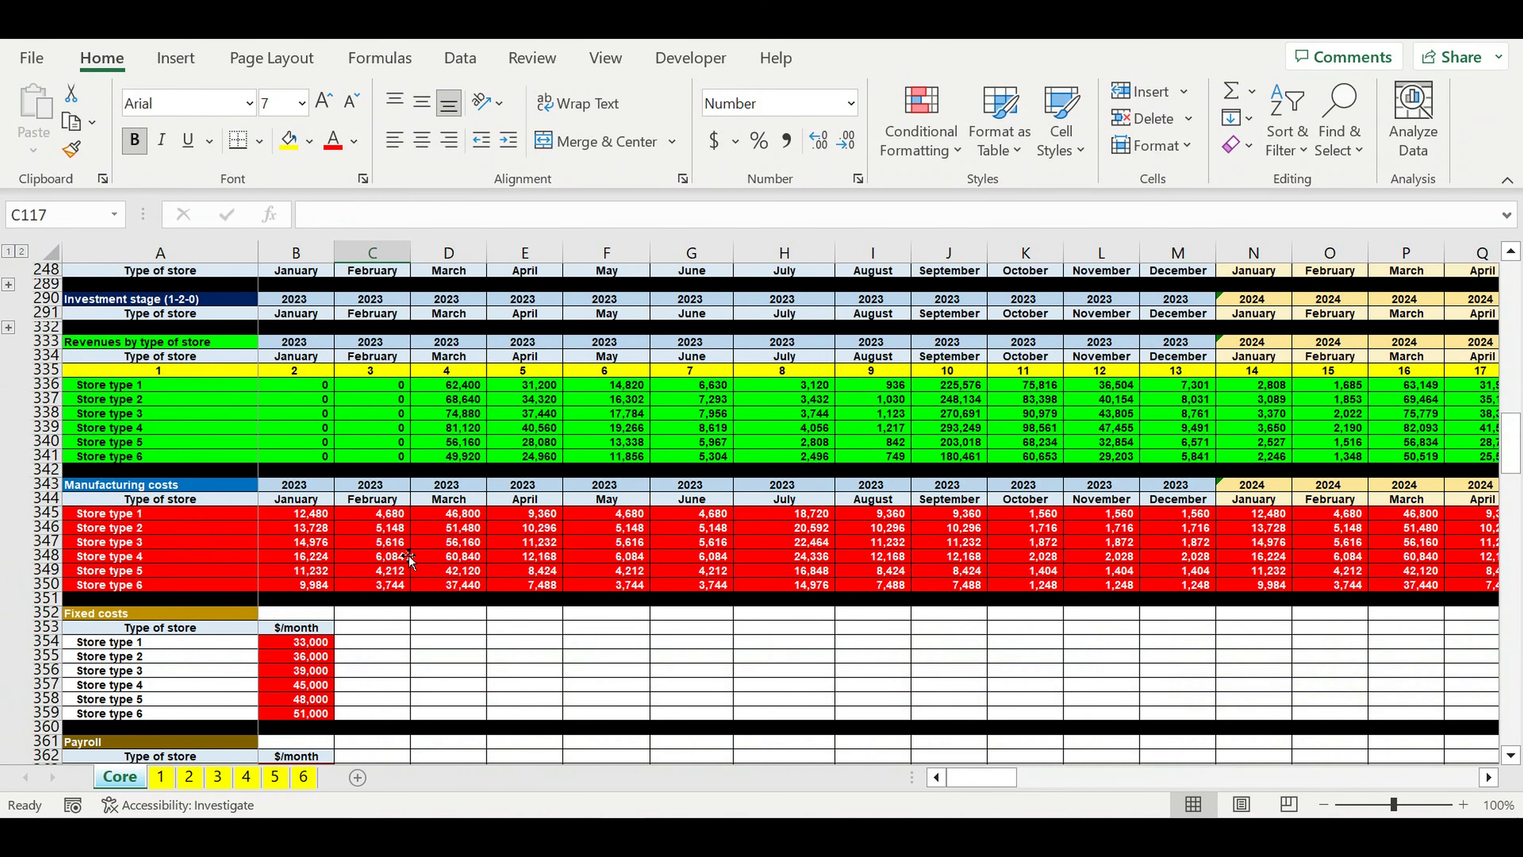
scroll(410, 561, down, 3)
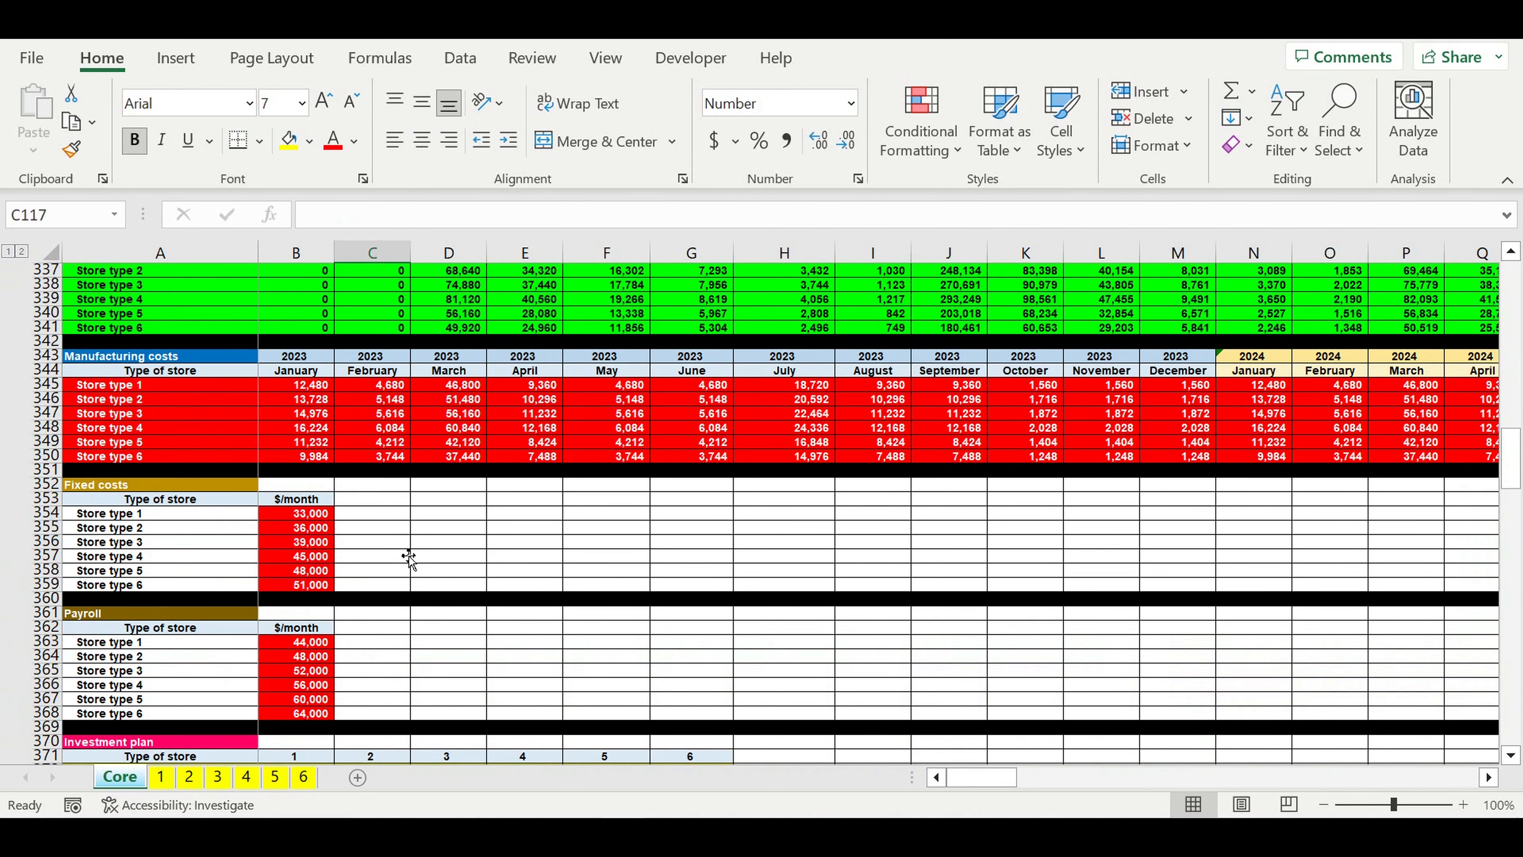
scroll(407, 500, down, 10)
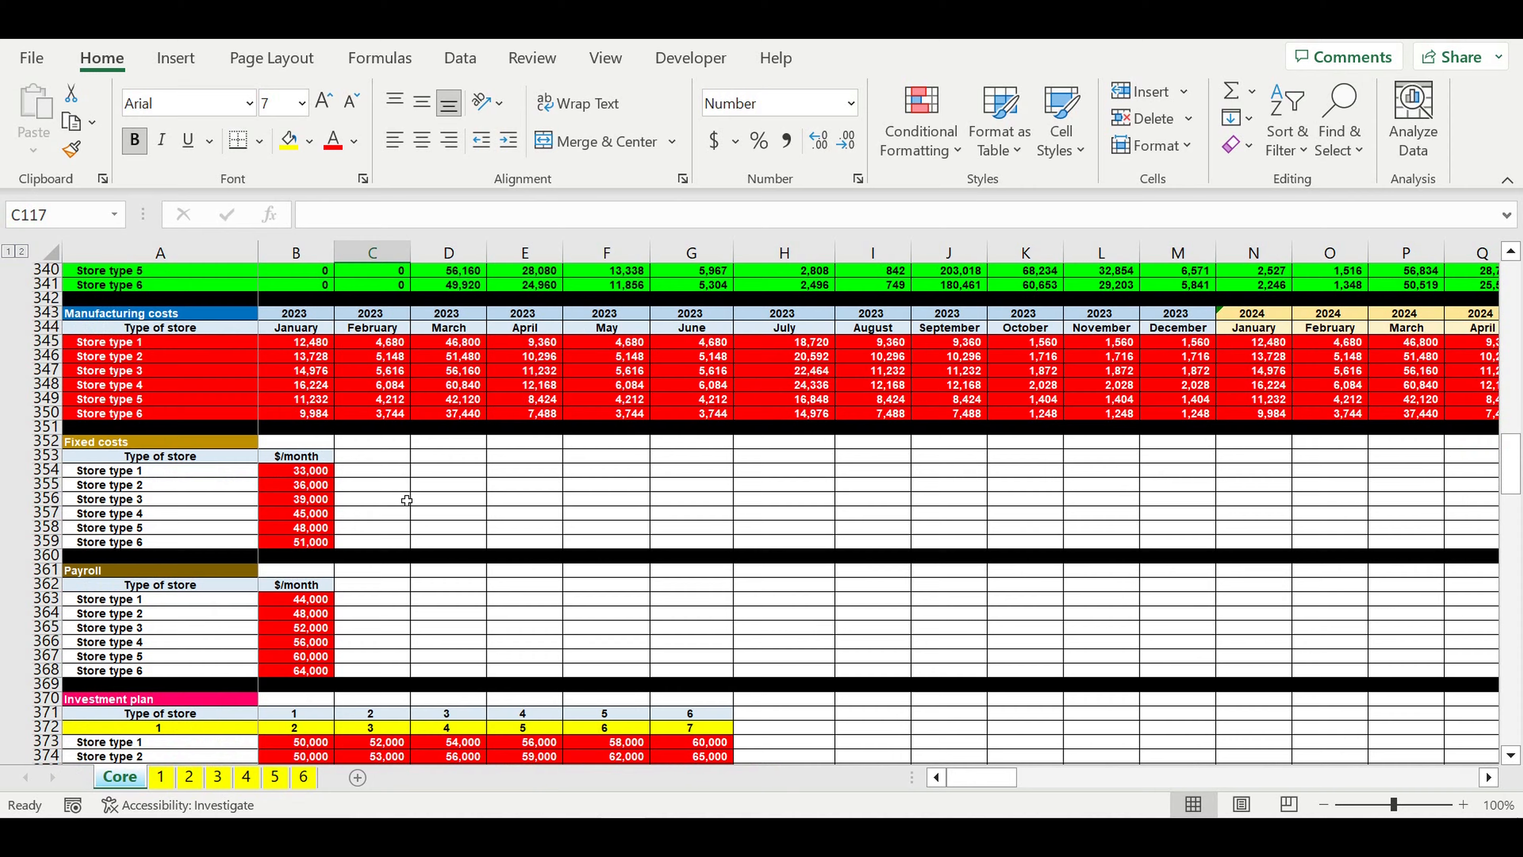
scroll(406, 501, down, 20)
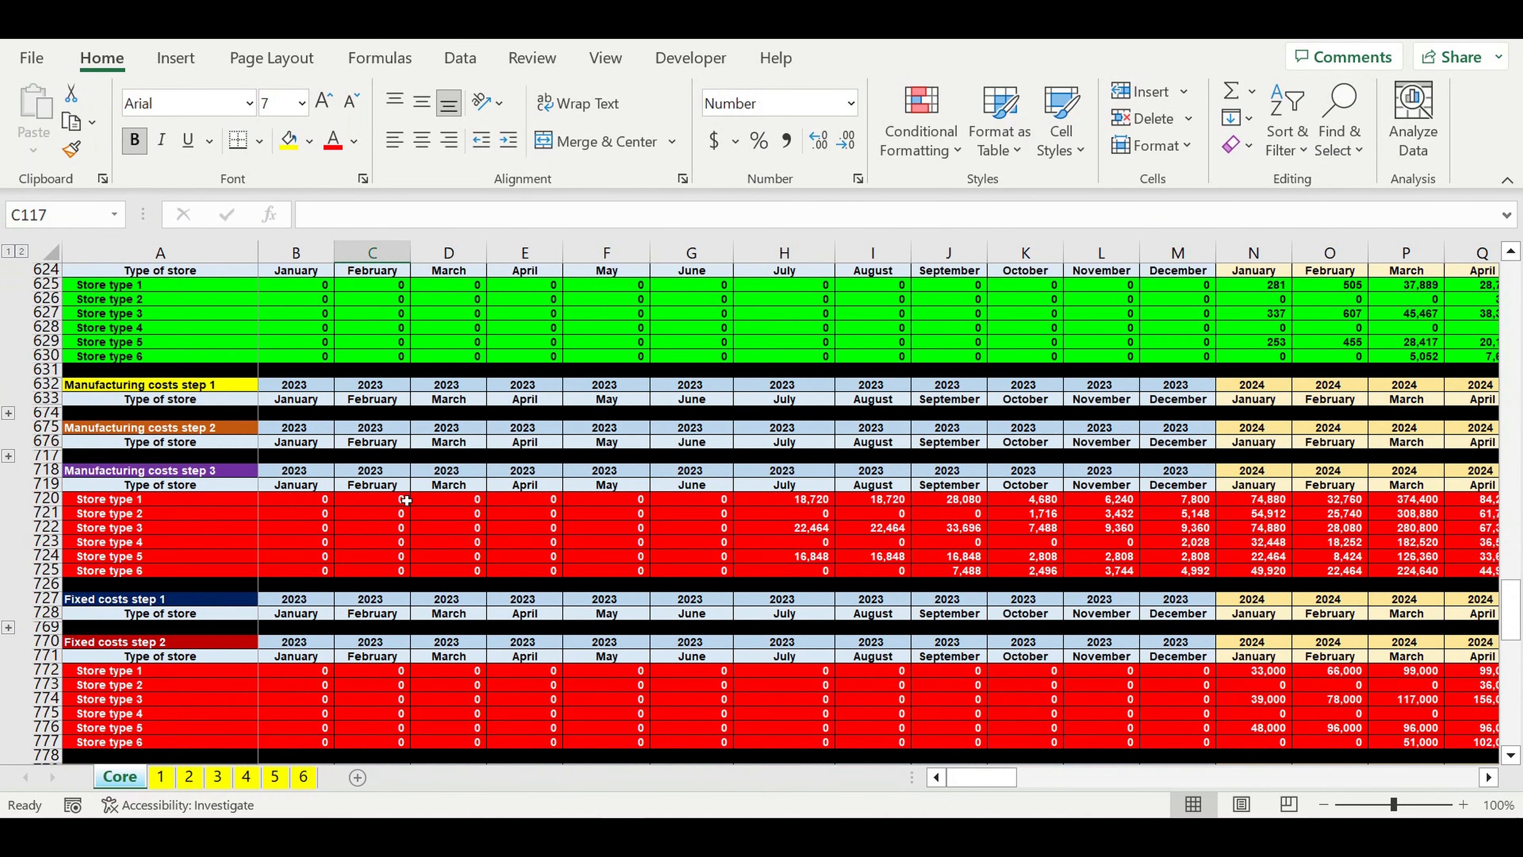
scroll(406, 500, down, 20)
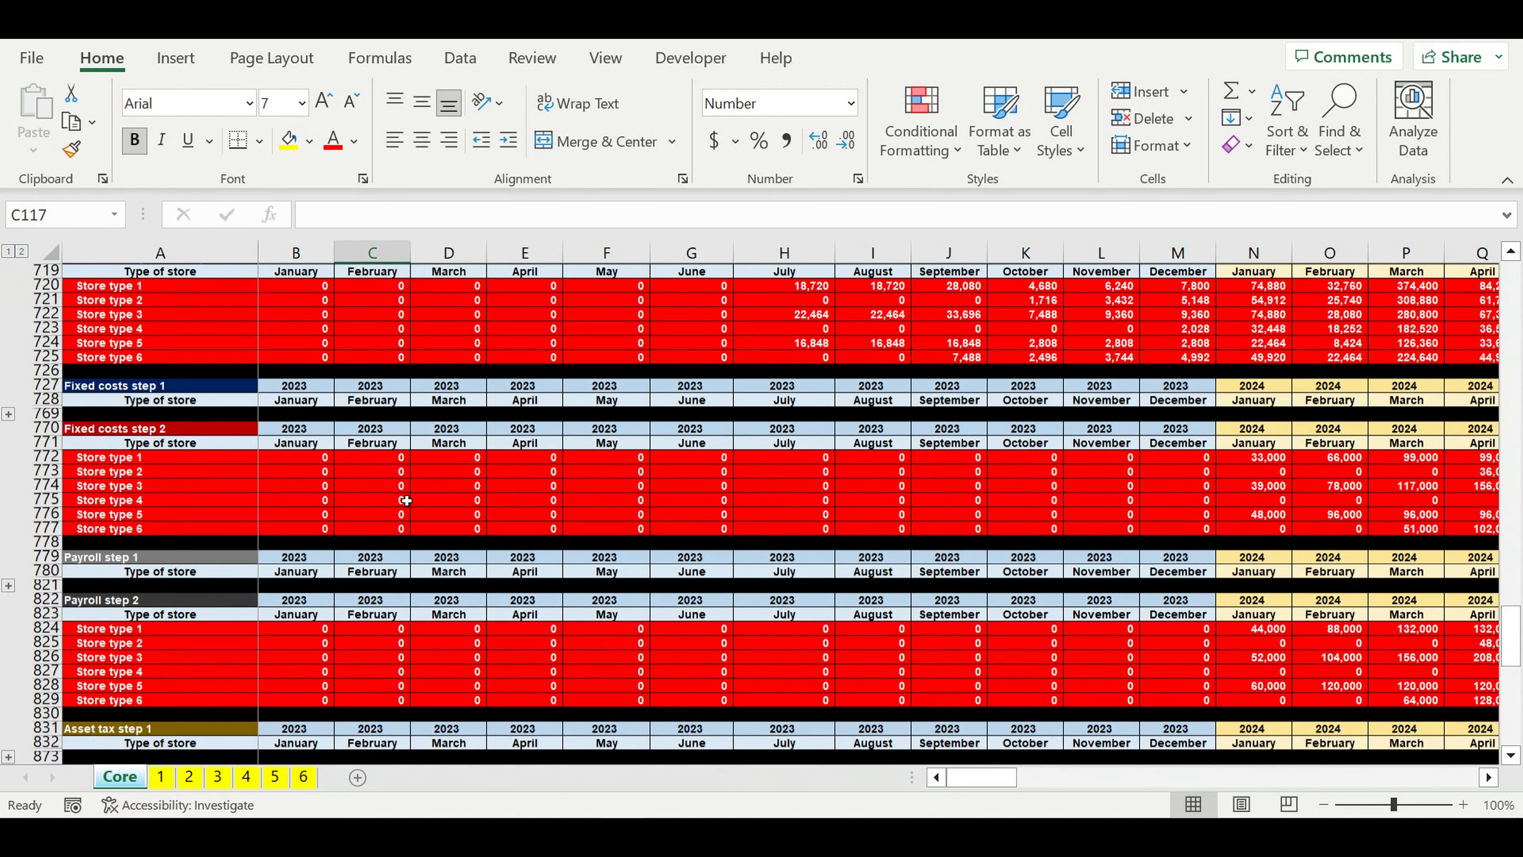
scroll(406, 500, down, 5)
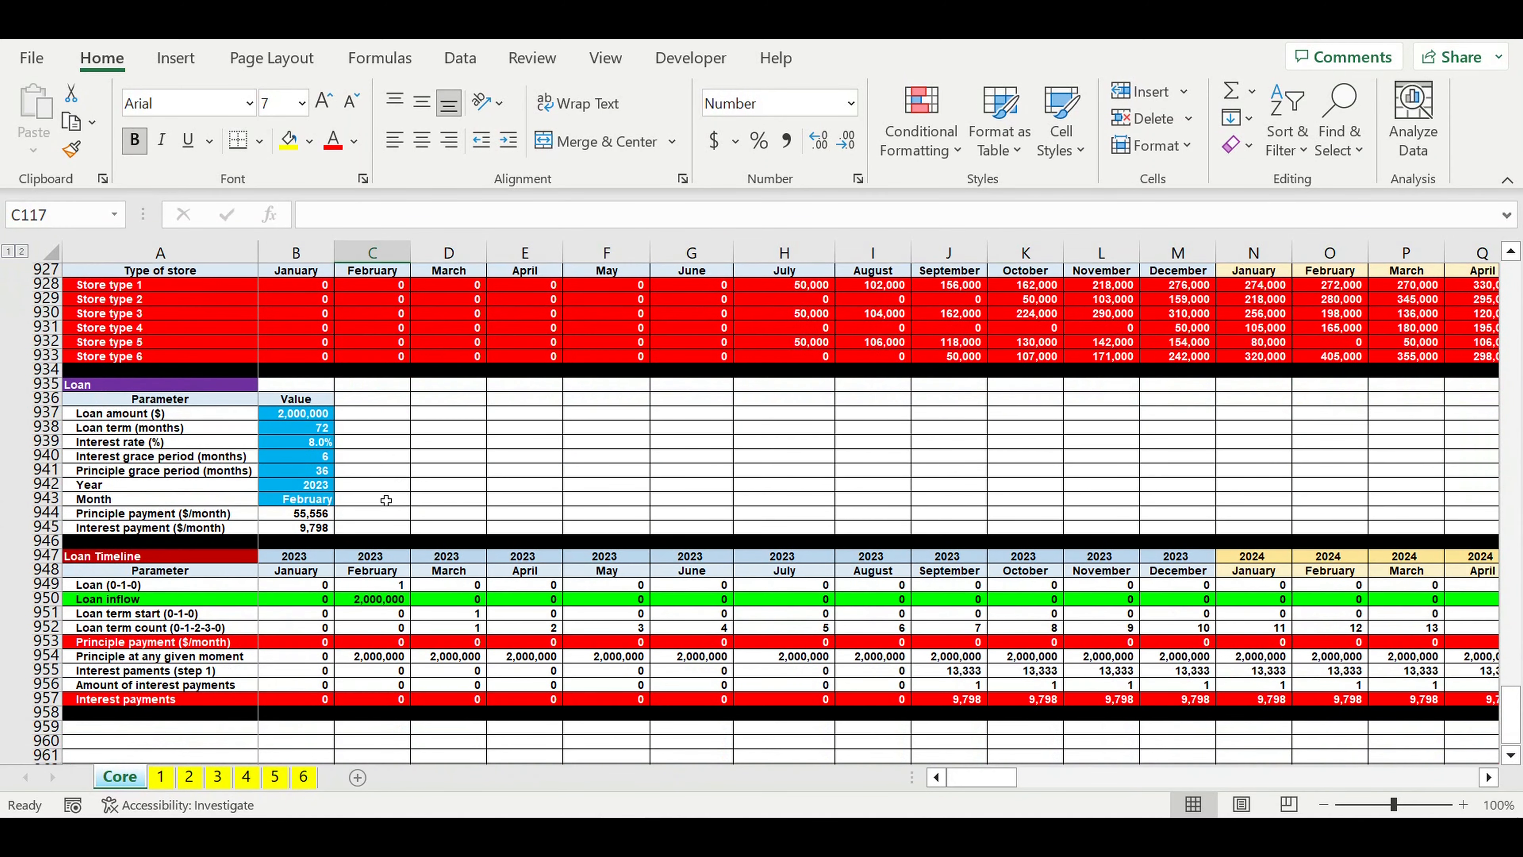
Step: Examine the Loan table's amount, term, interest rate, grace periods and start date, plus the Loan Timeline rows beneath it
click(84, 386)
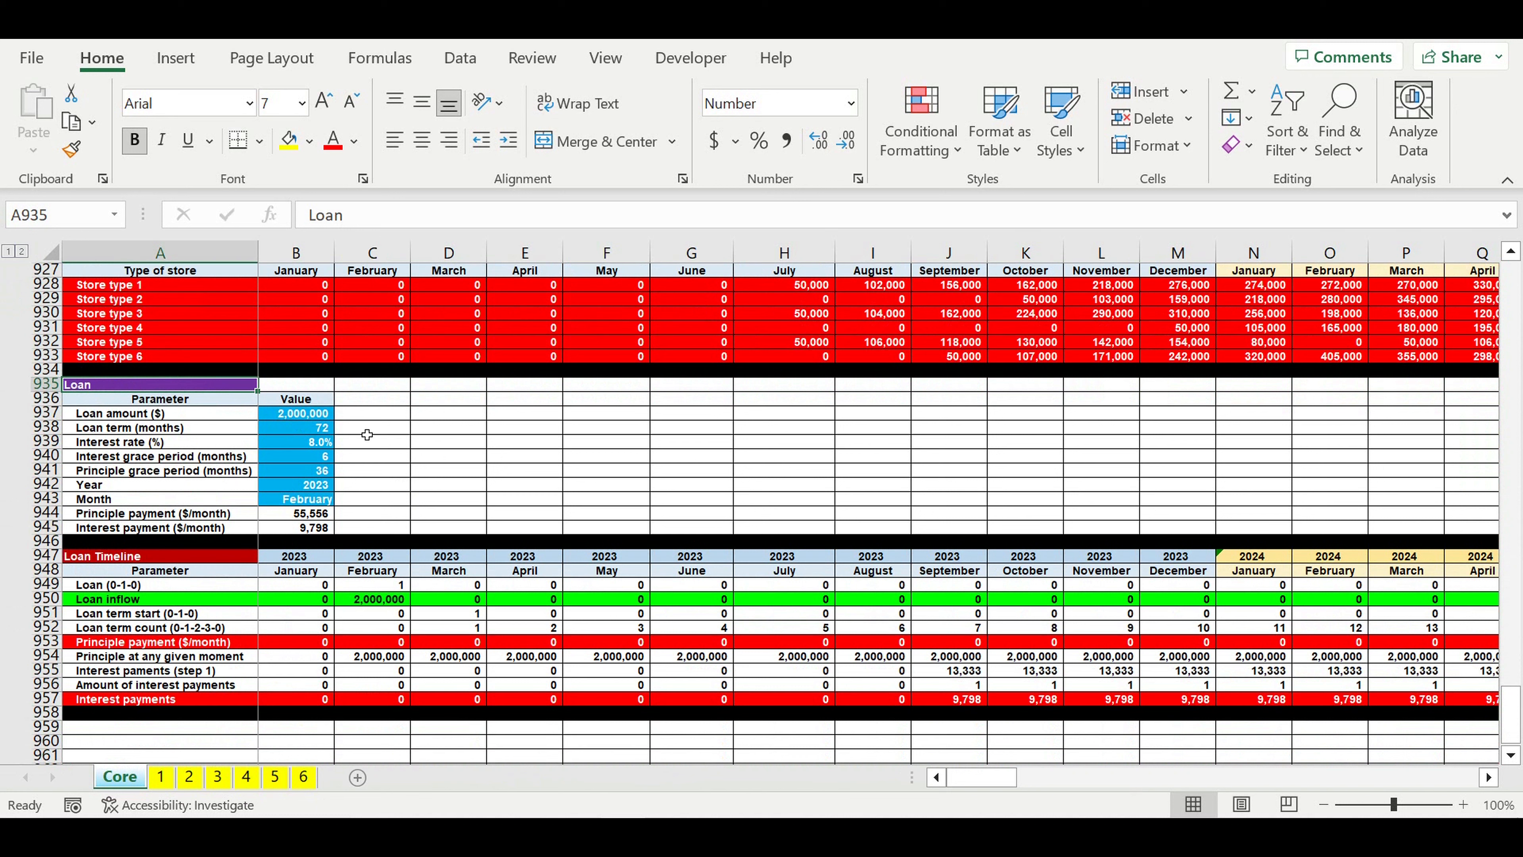
click(300, 419)
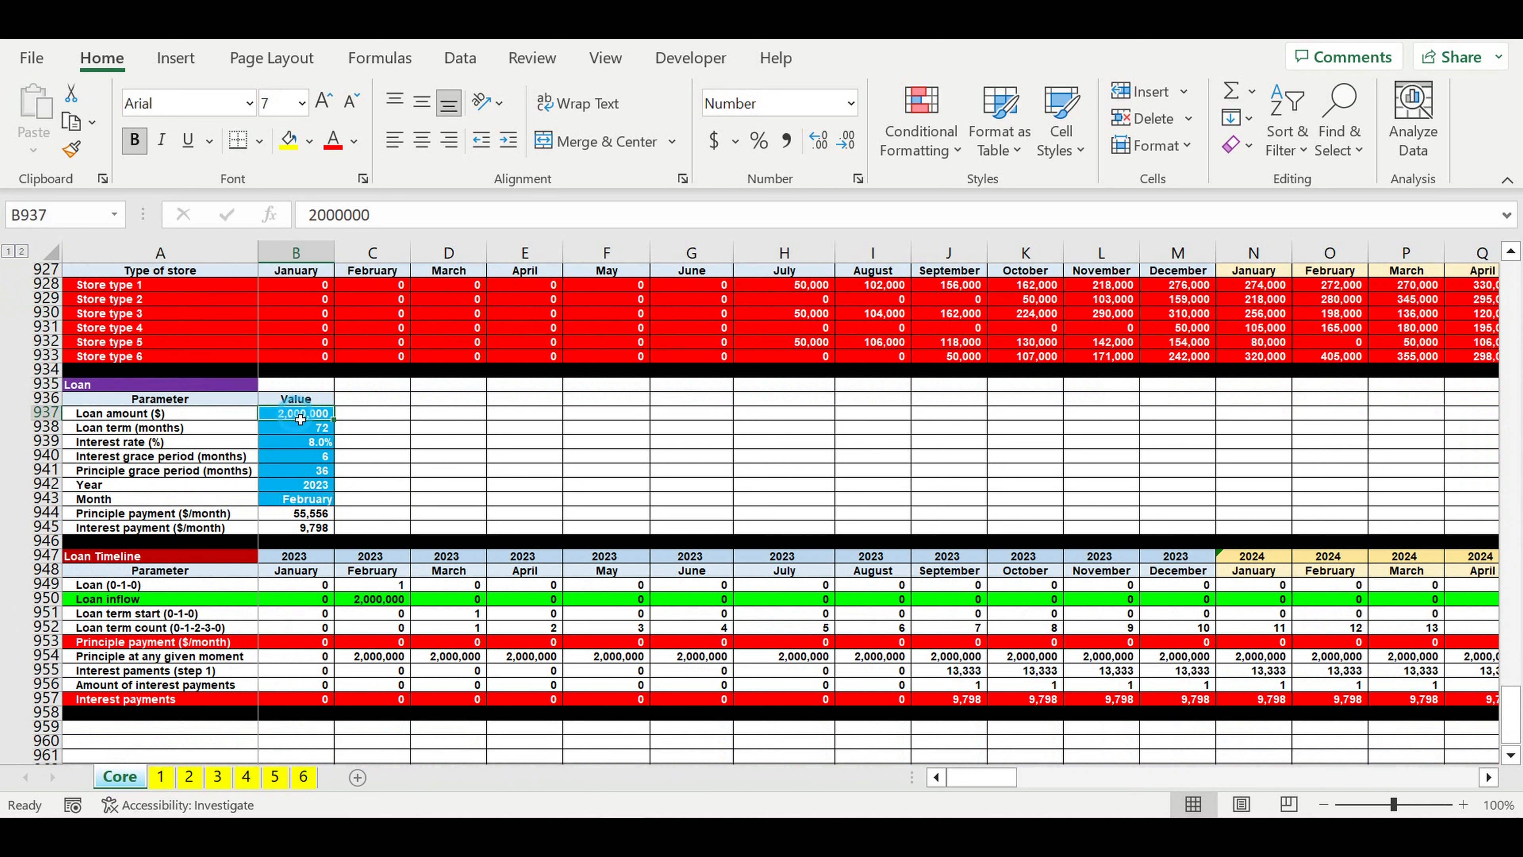
key(Down)
click(302, 444)
drag(304, 457, 305, 474)
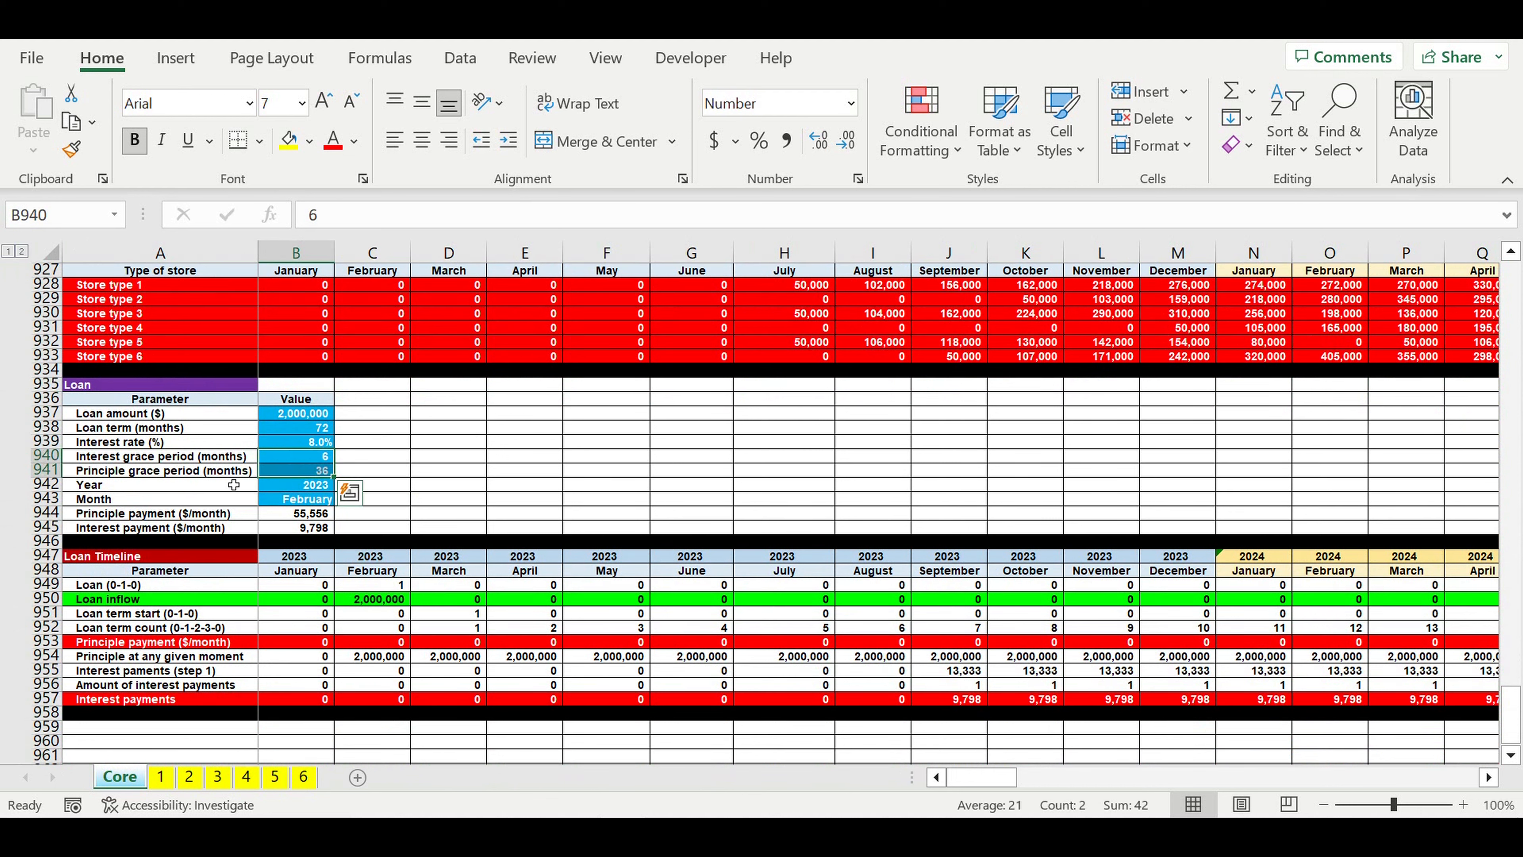
click(295, 474)
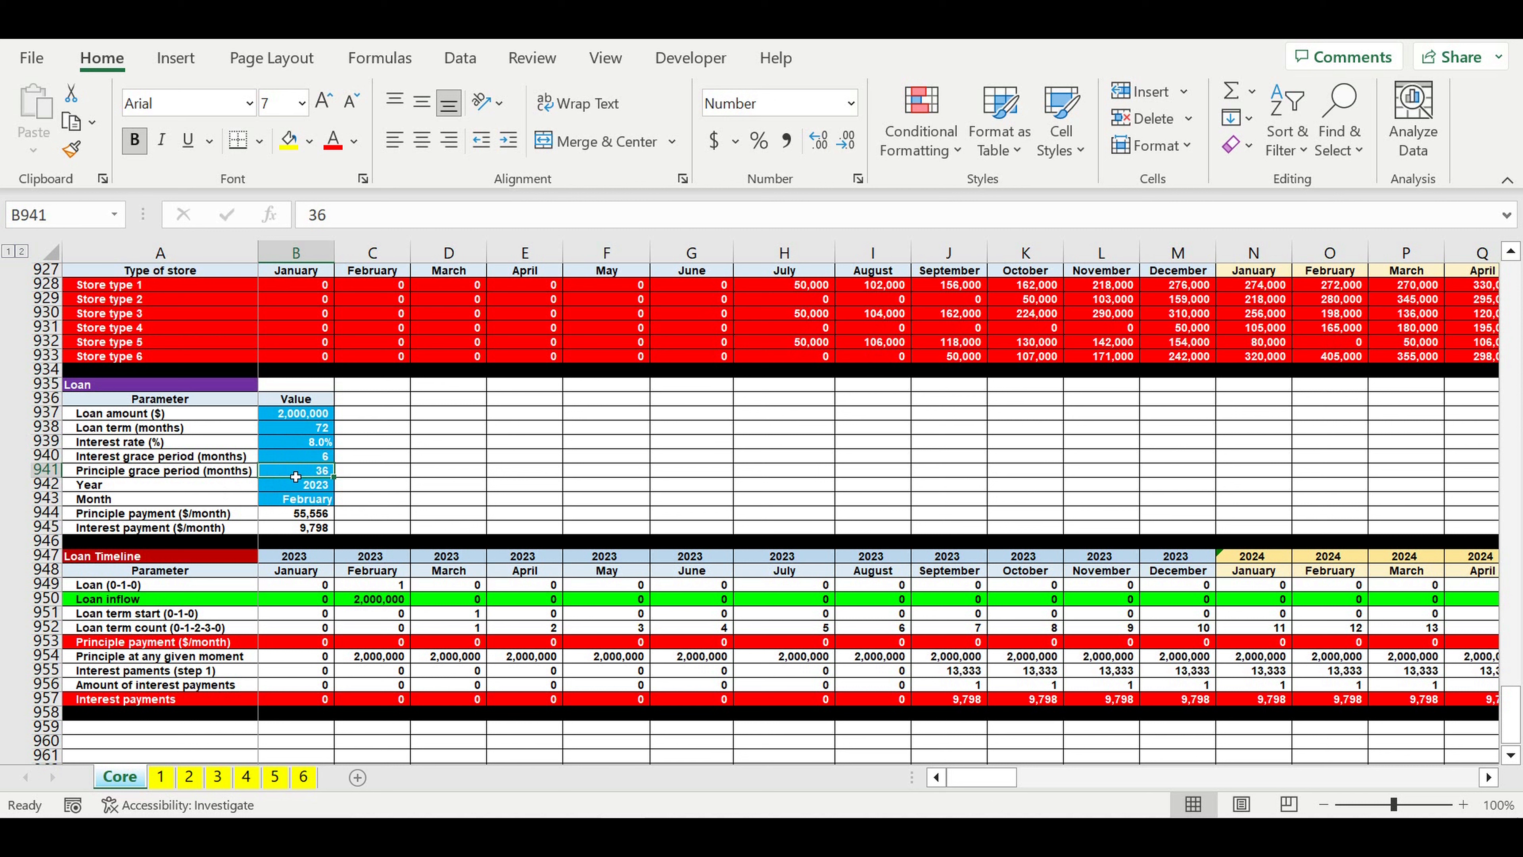
drag(302, 459, 287, 489)
click(288, 489)
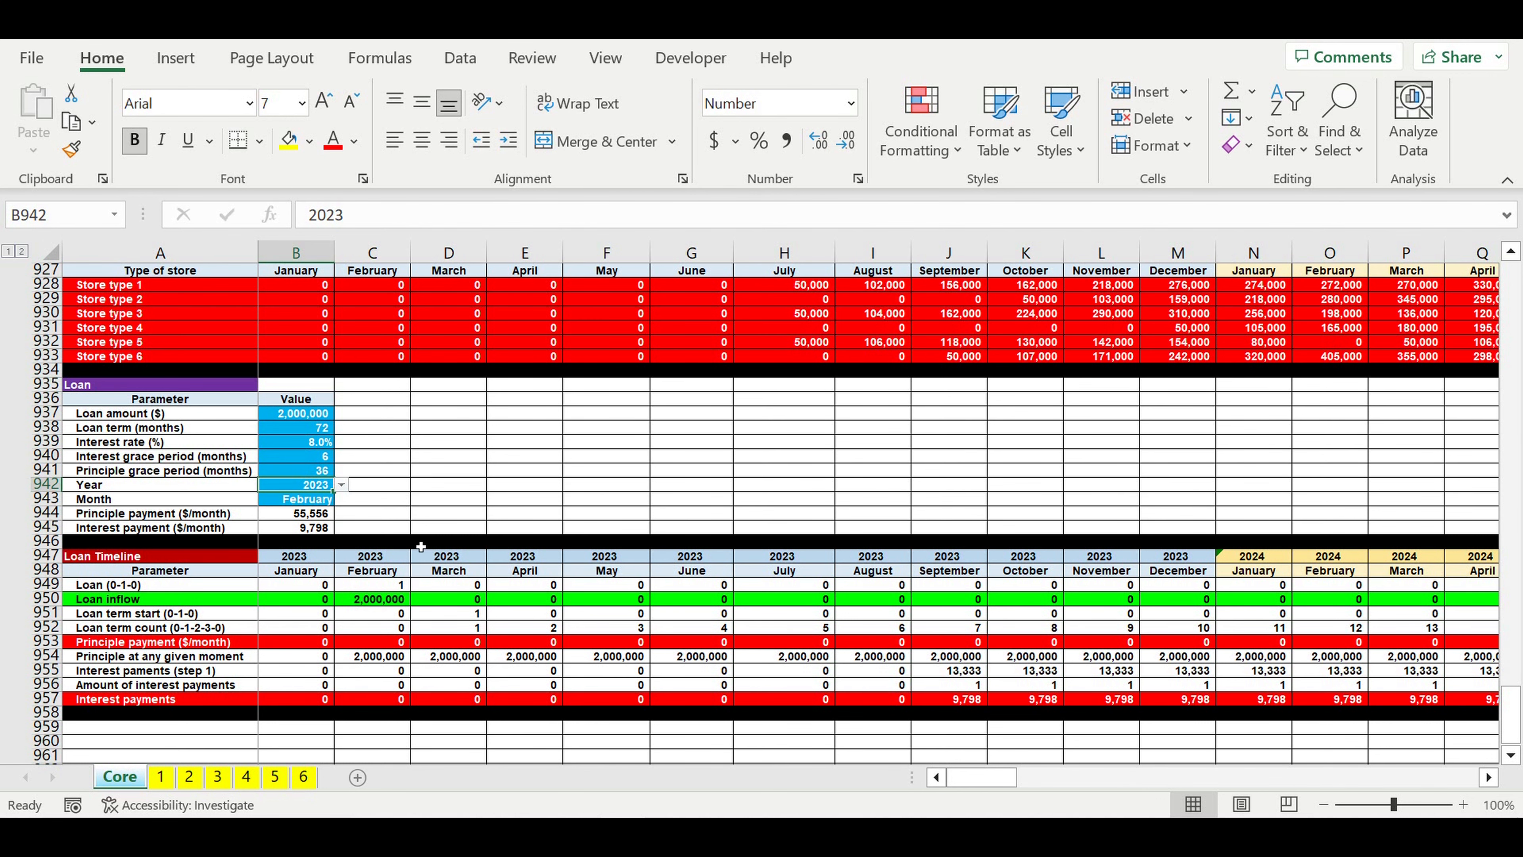
scroll(393, 539, down, 2)
drag(45, 469, 54, 627)
click(285, 728)
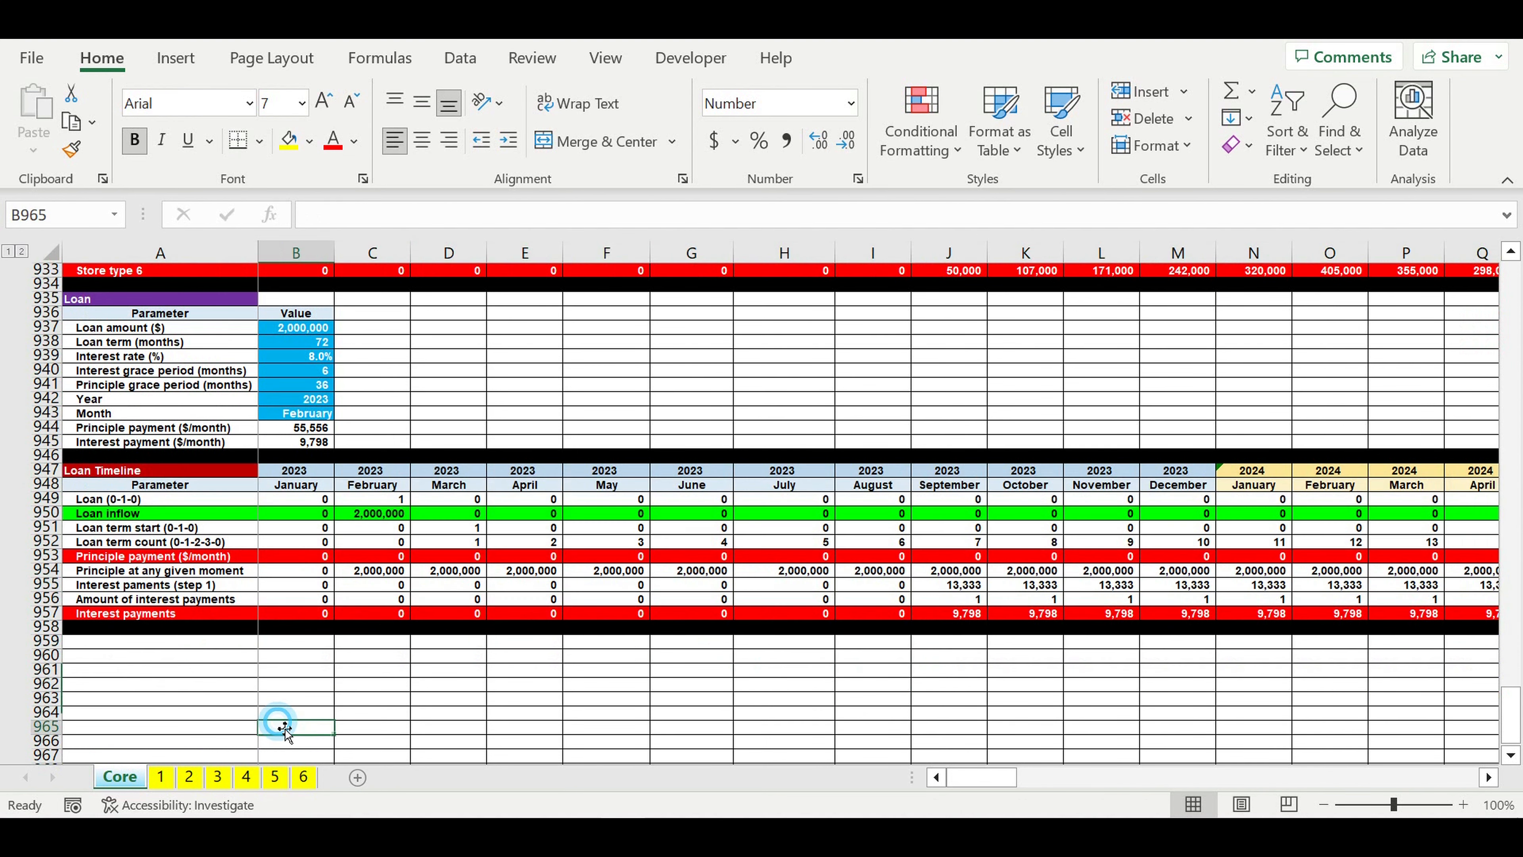
click(311, 670)
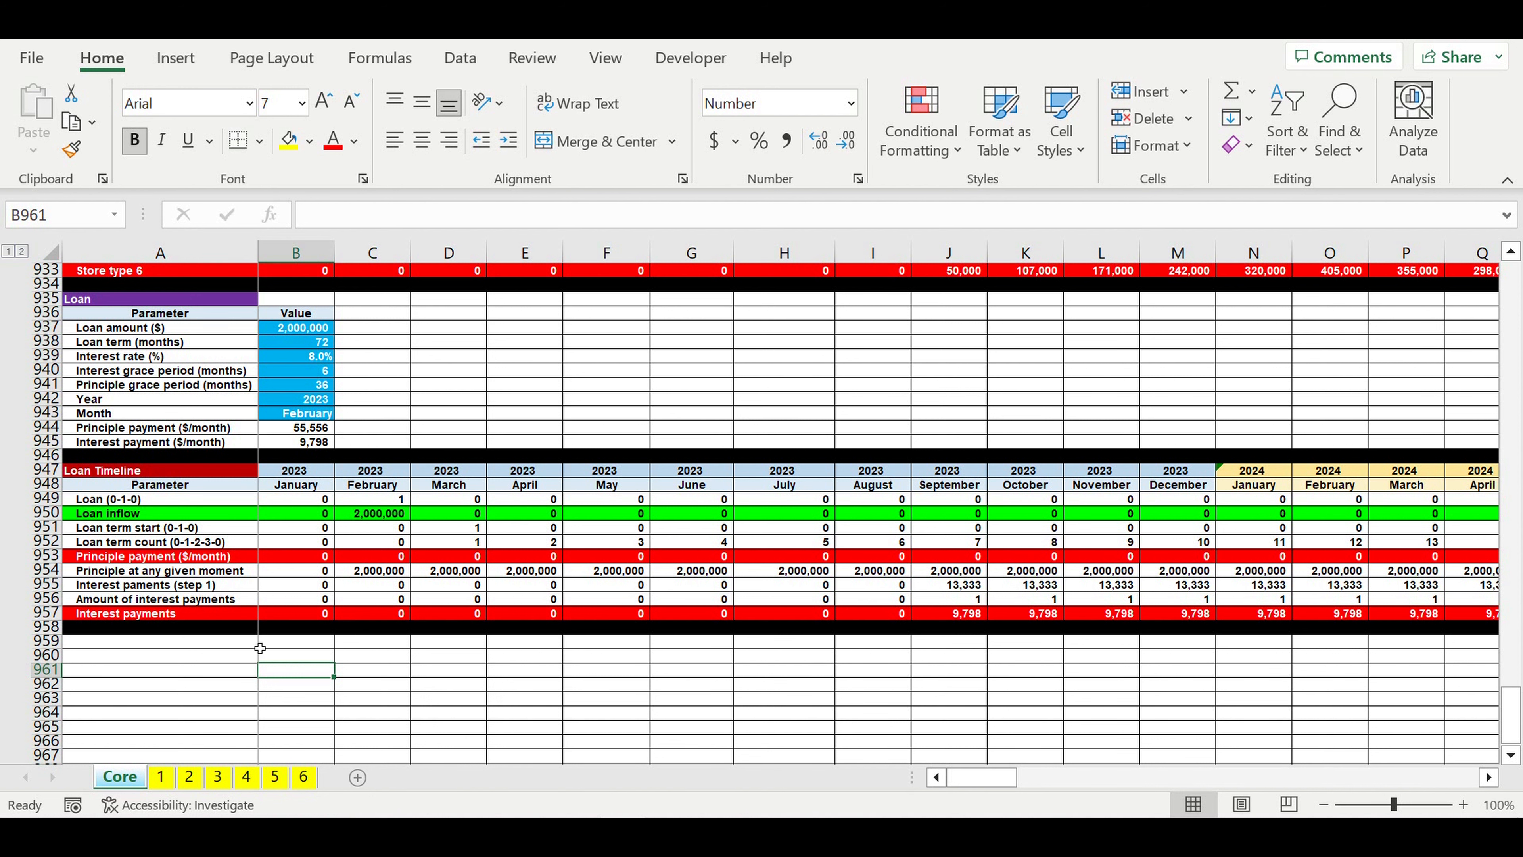
Step: Enter the heading "Management company" in cell A959, below the Loan Timeline table
click(225, 646)
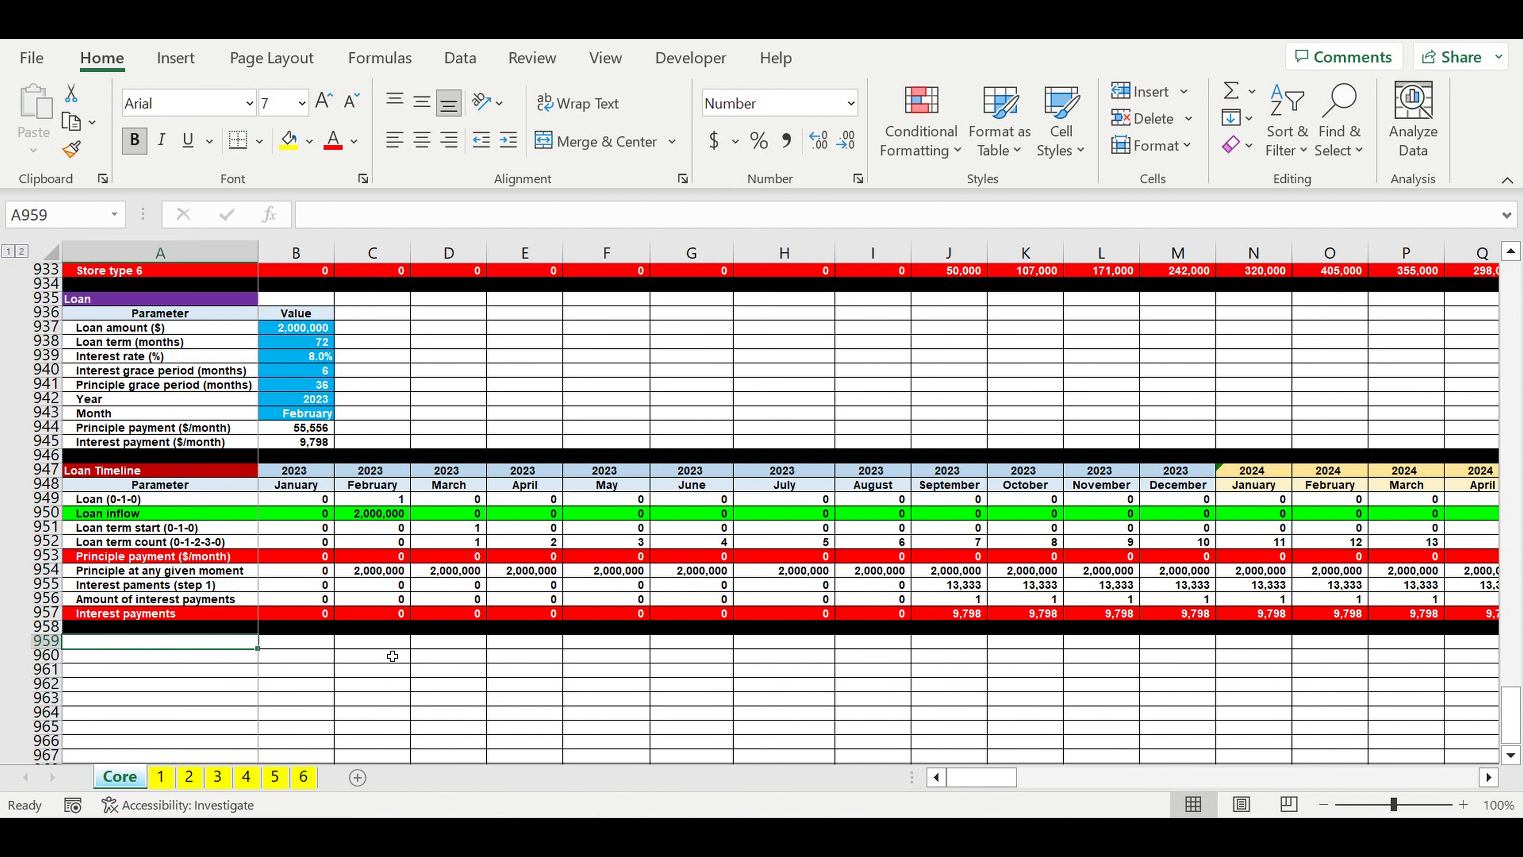
text(M)
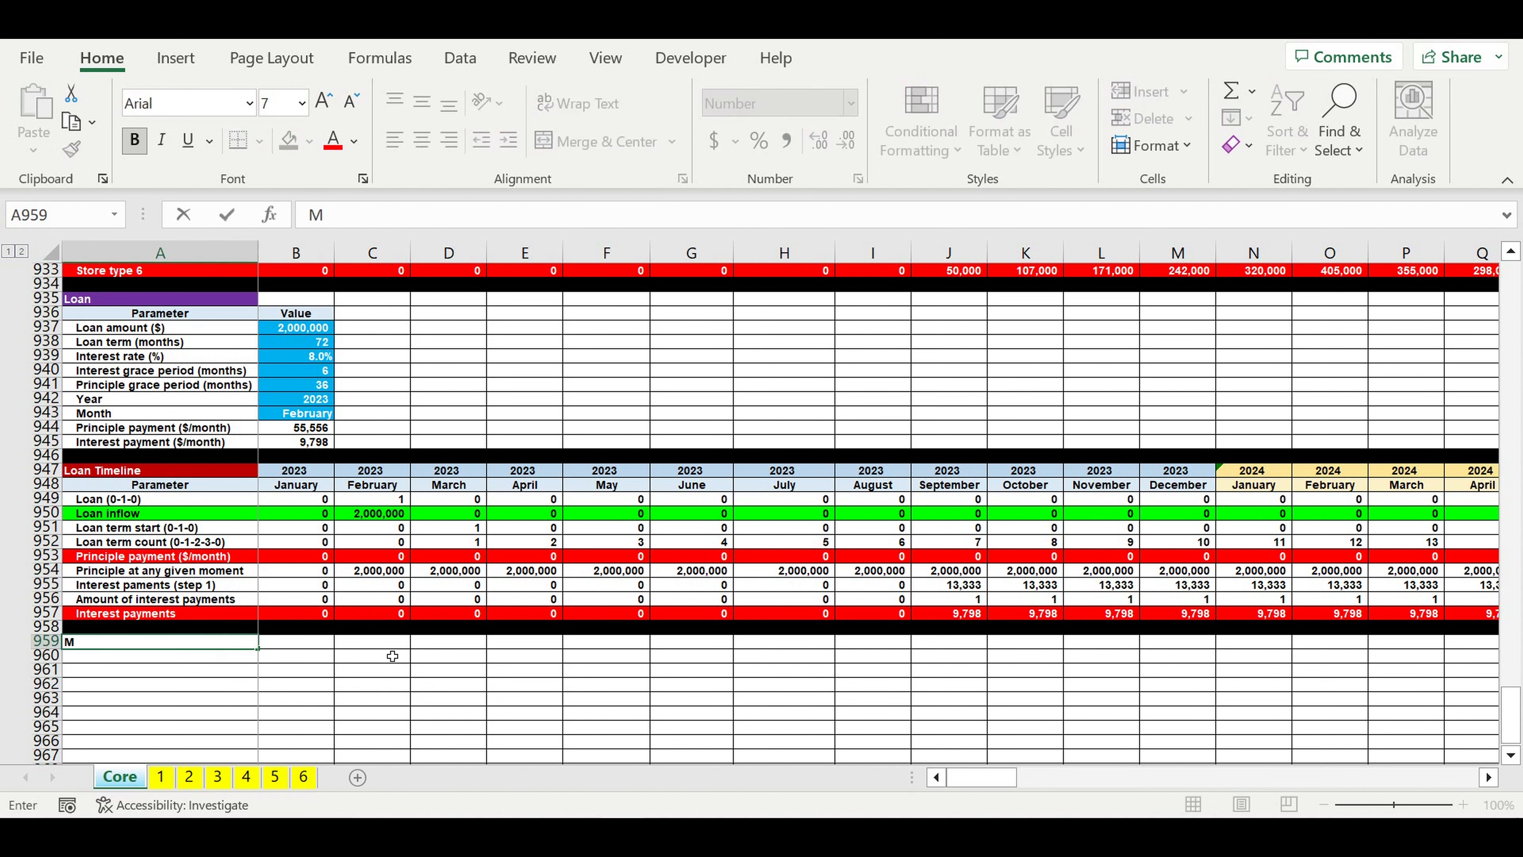
text(anagement company)
key(Return)
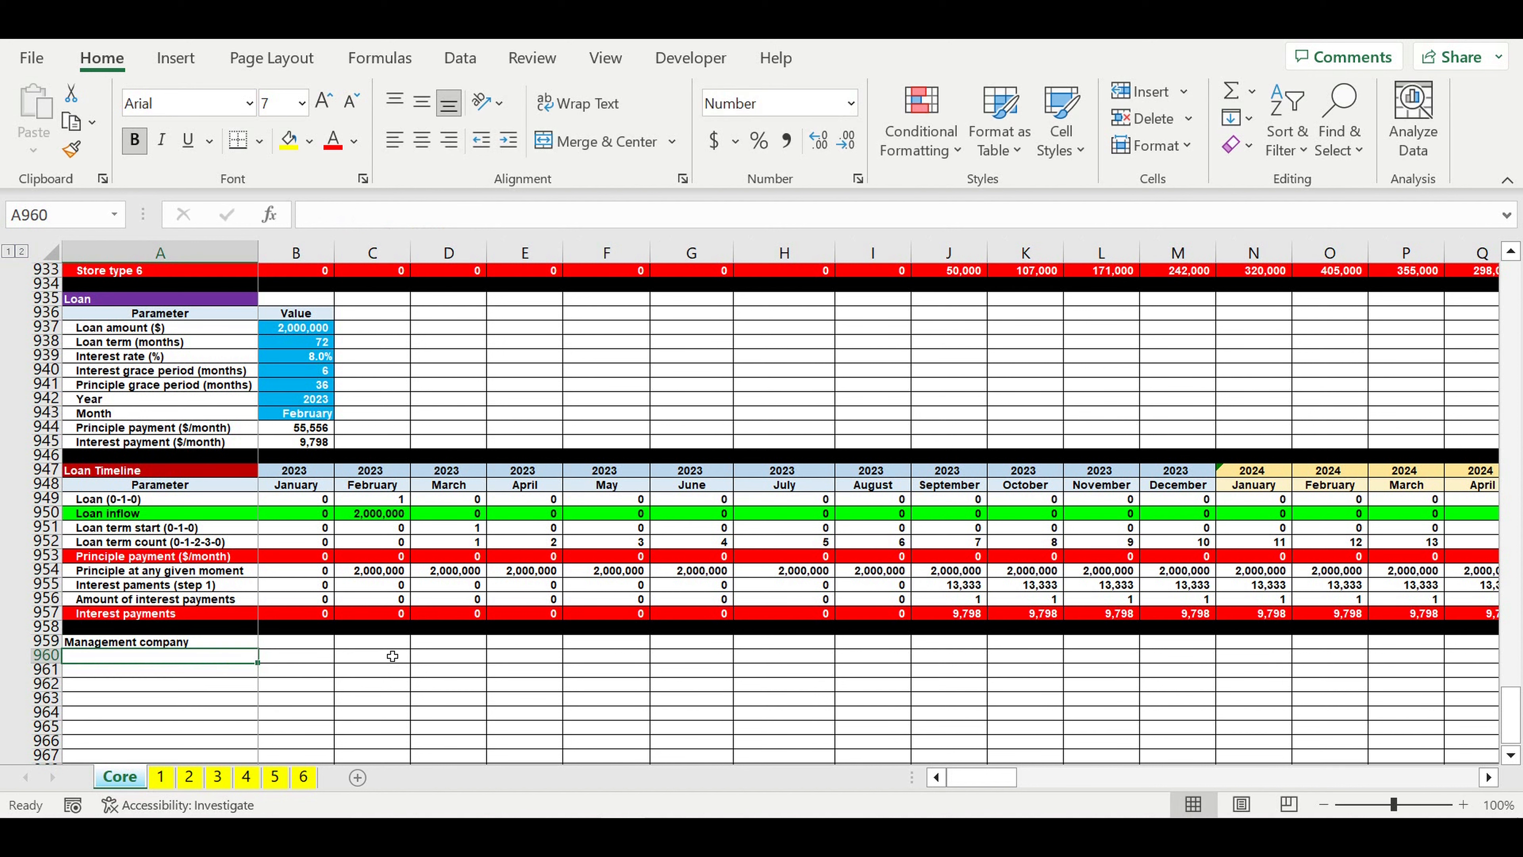
Step: Fill the Management company heading cell with the standard orange colour
click(208, 642)
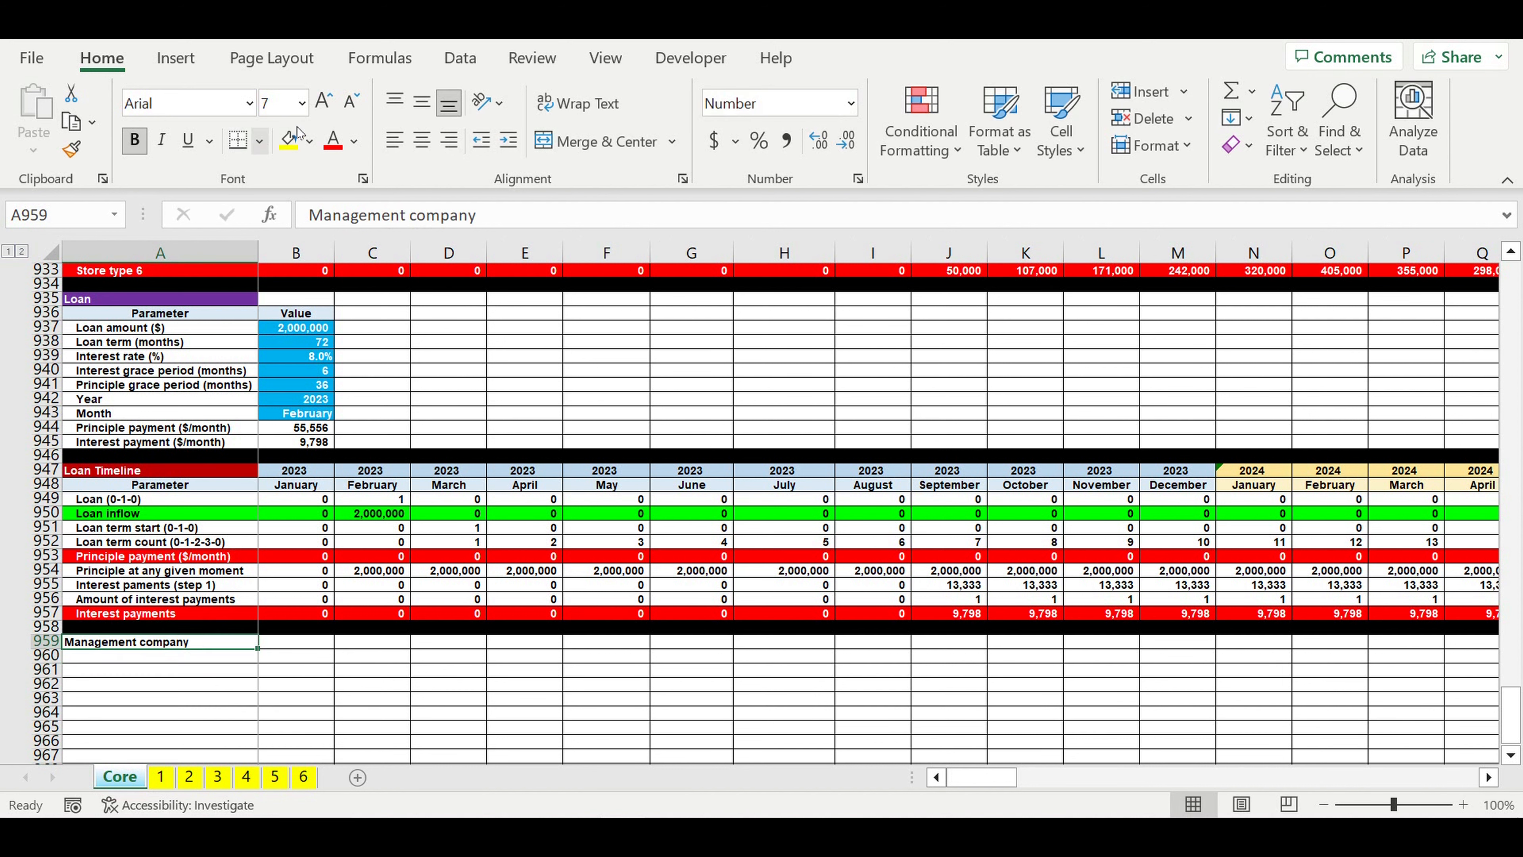
click(310, 141)
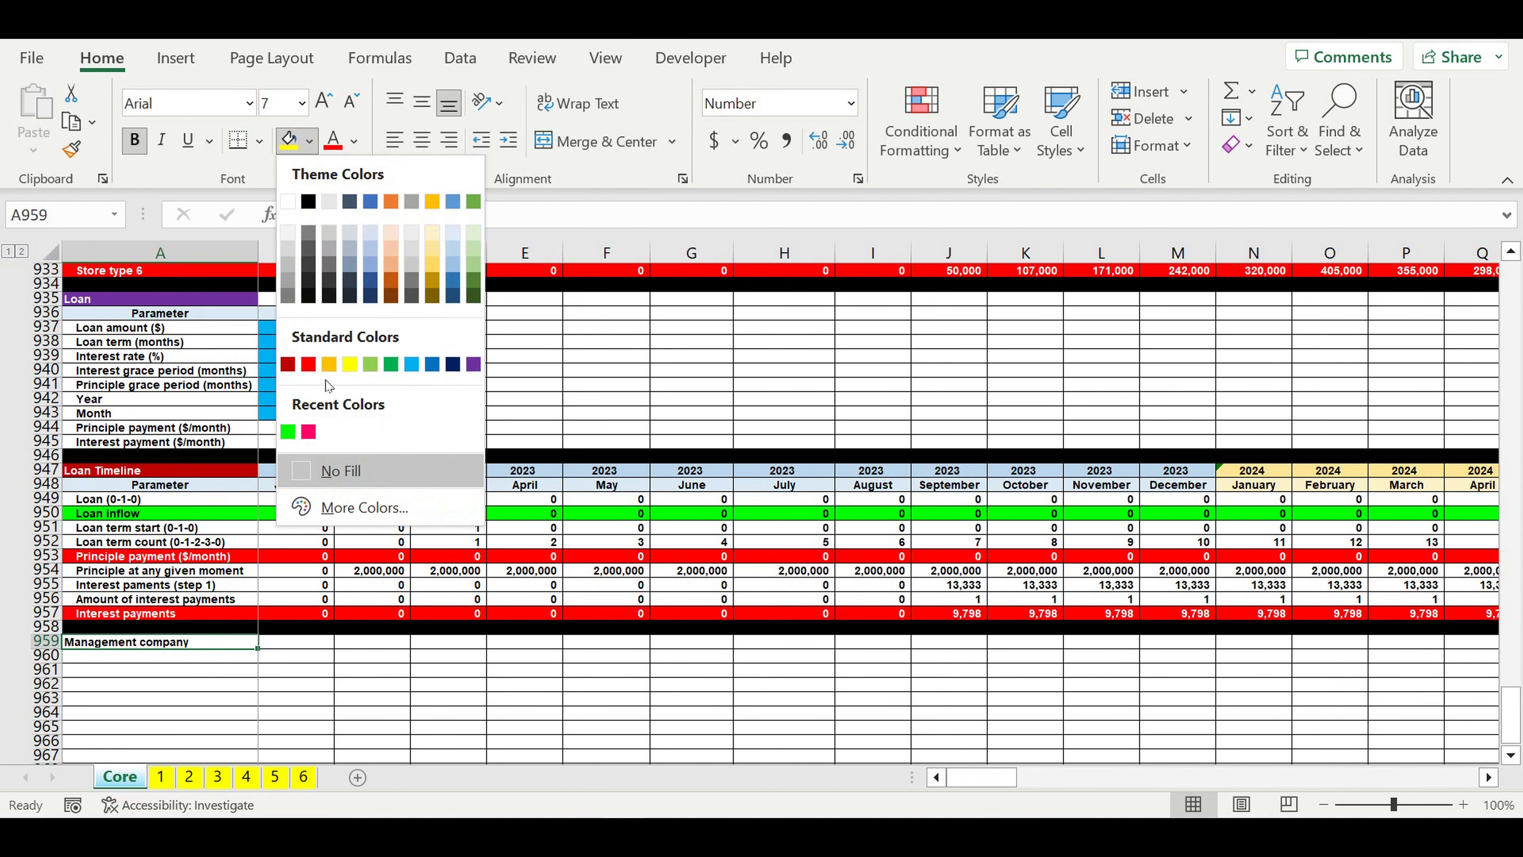
click(329, 364)
click(534, 671)
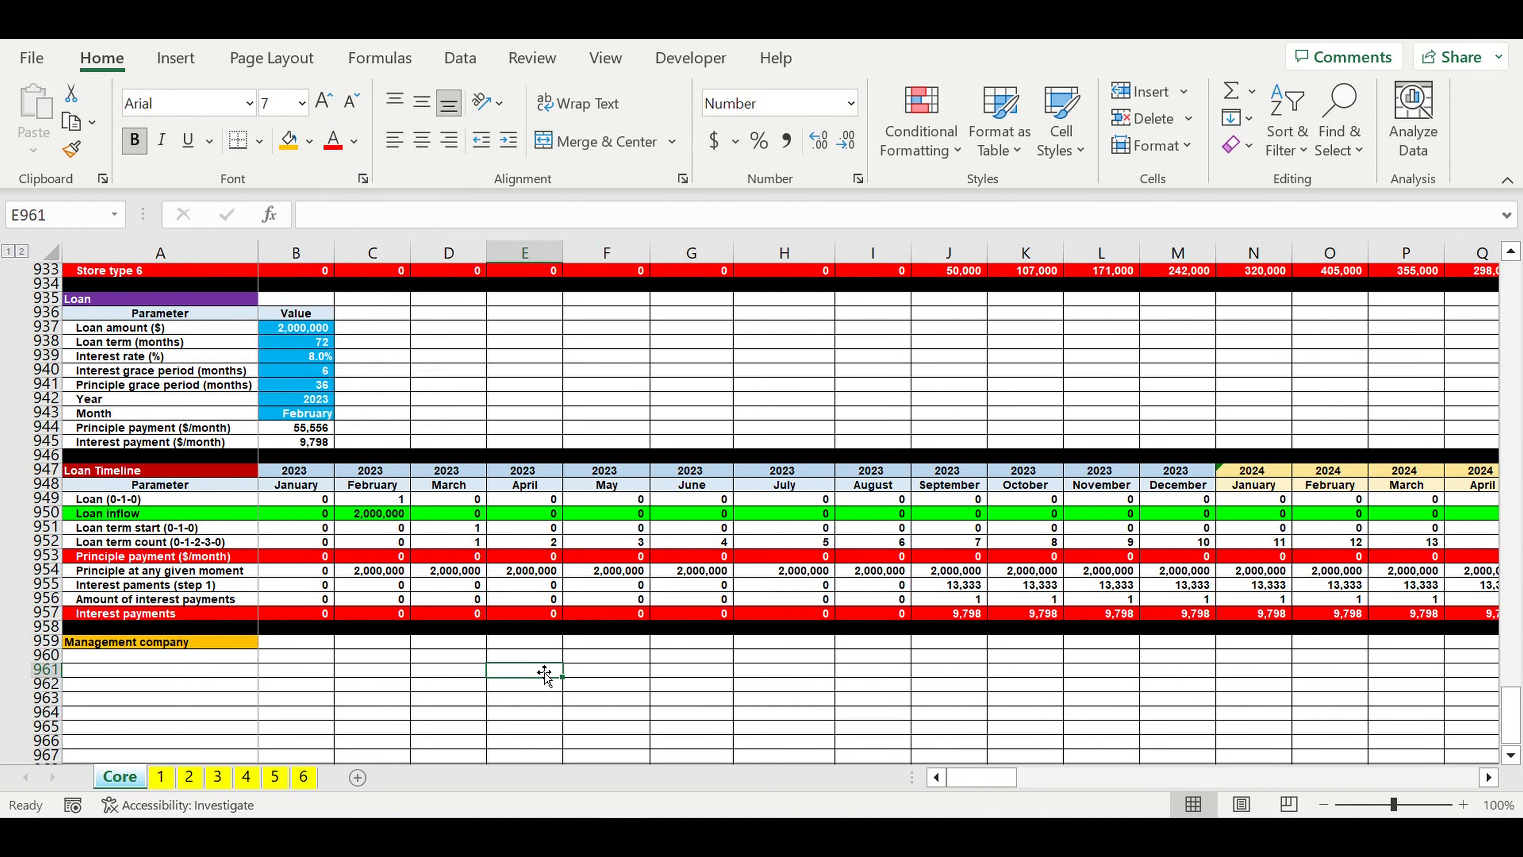
Step: Copy the Loan Timeline header rows 947 and 948 to rows 965 and 966, below the Management company heading
scroll(542, 673, down, 4)
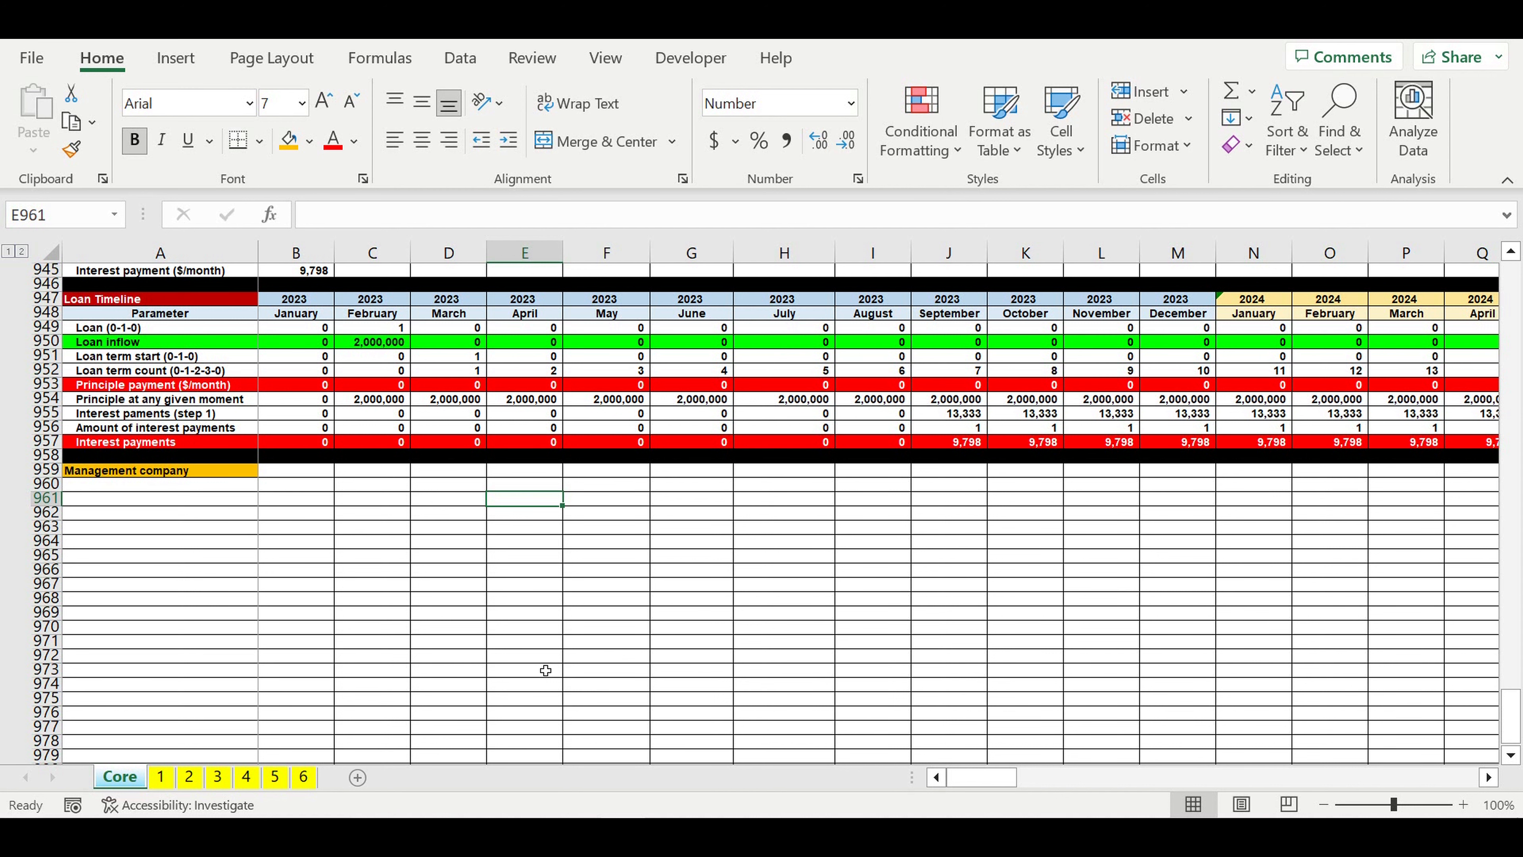
click(547, 613)
drag(48, 299, 51, 316)
key(ctrl+c)
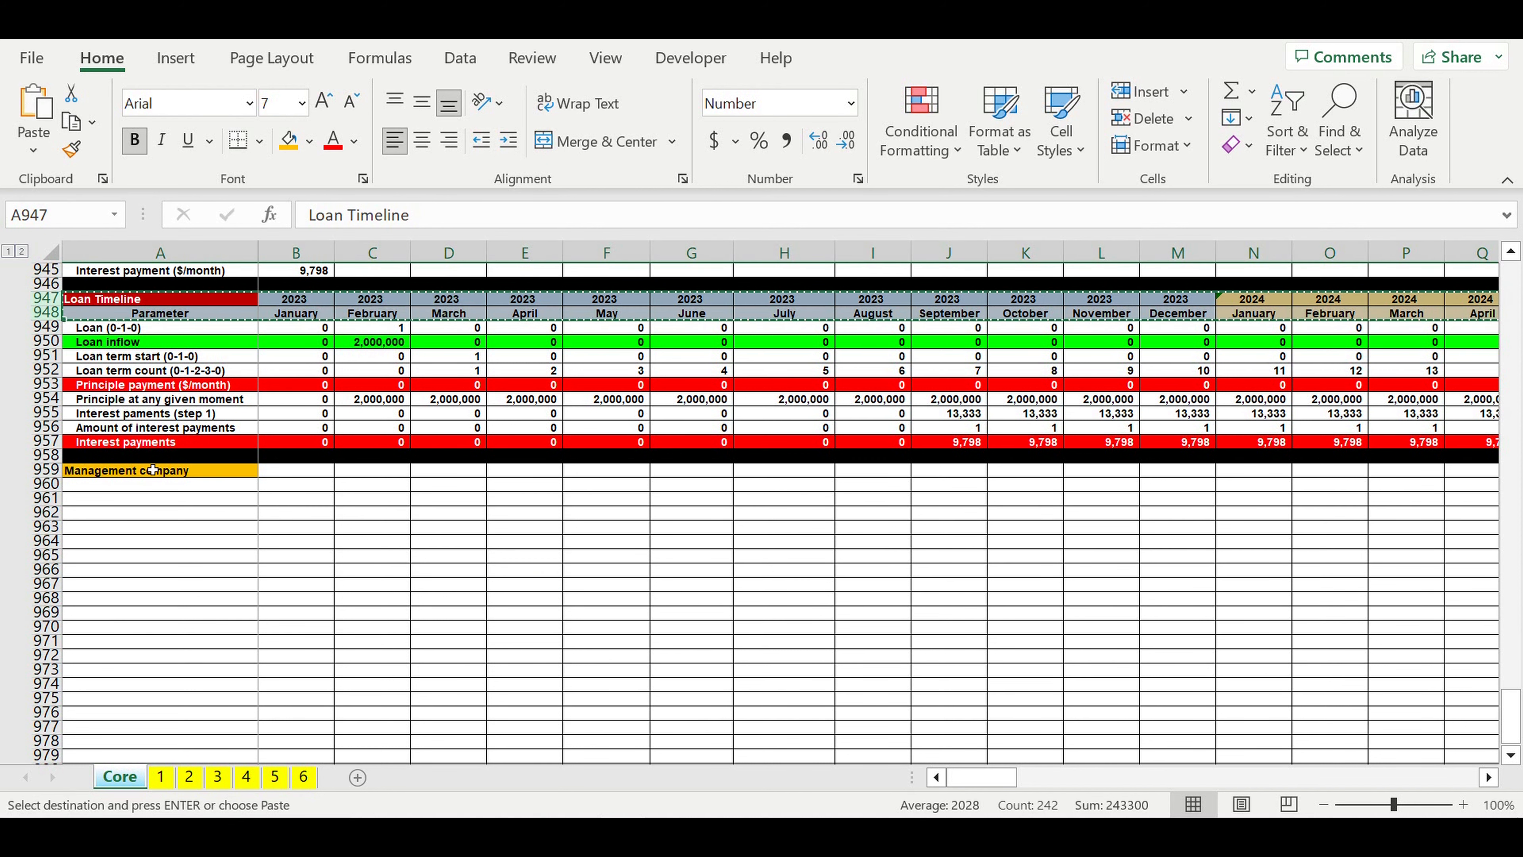
click(160, 528)
click(161, 554)
key(ctrl+v)
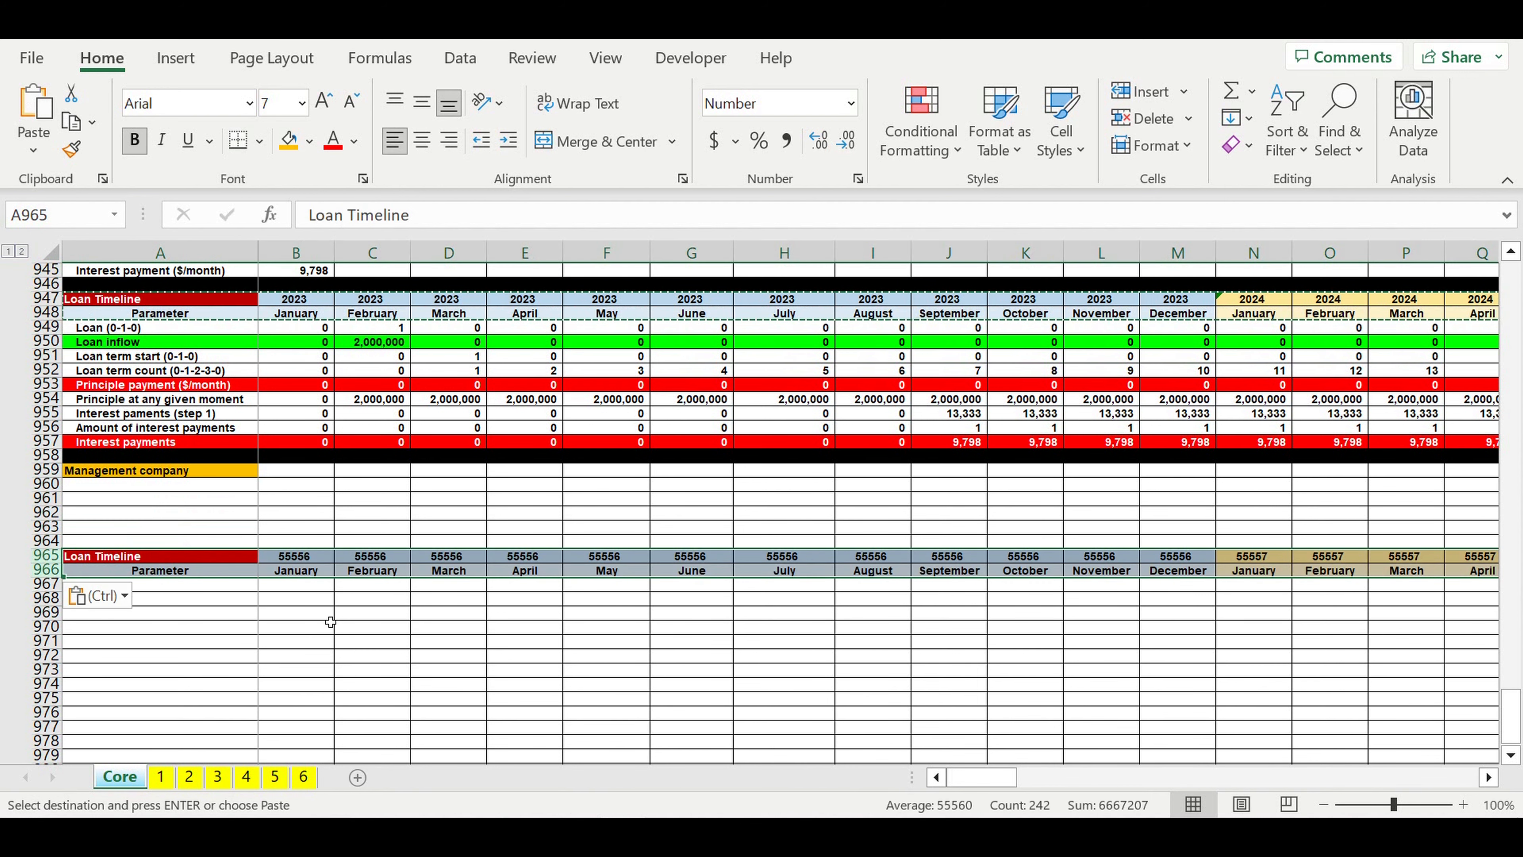
click(319, 622)
Step: Correct the copied header's first year cell, B965, with the formula =B947
click(301, 560)
key(Escape)
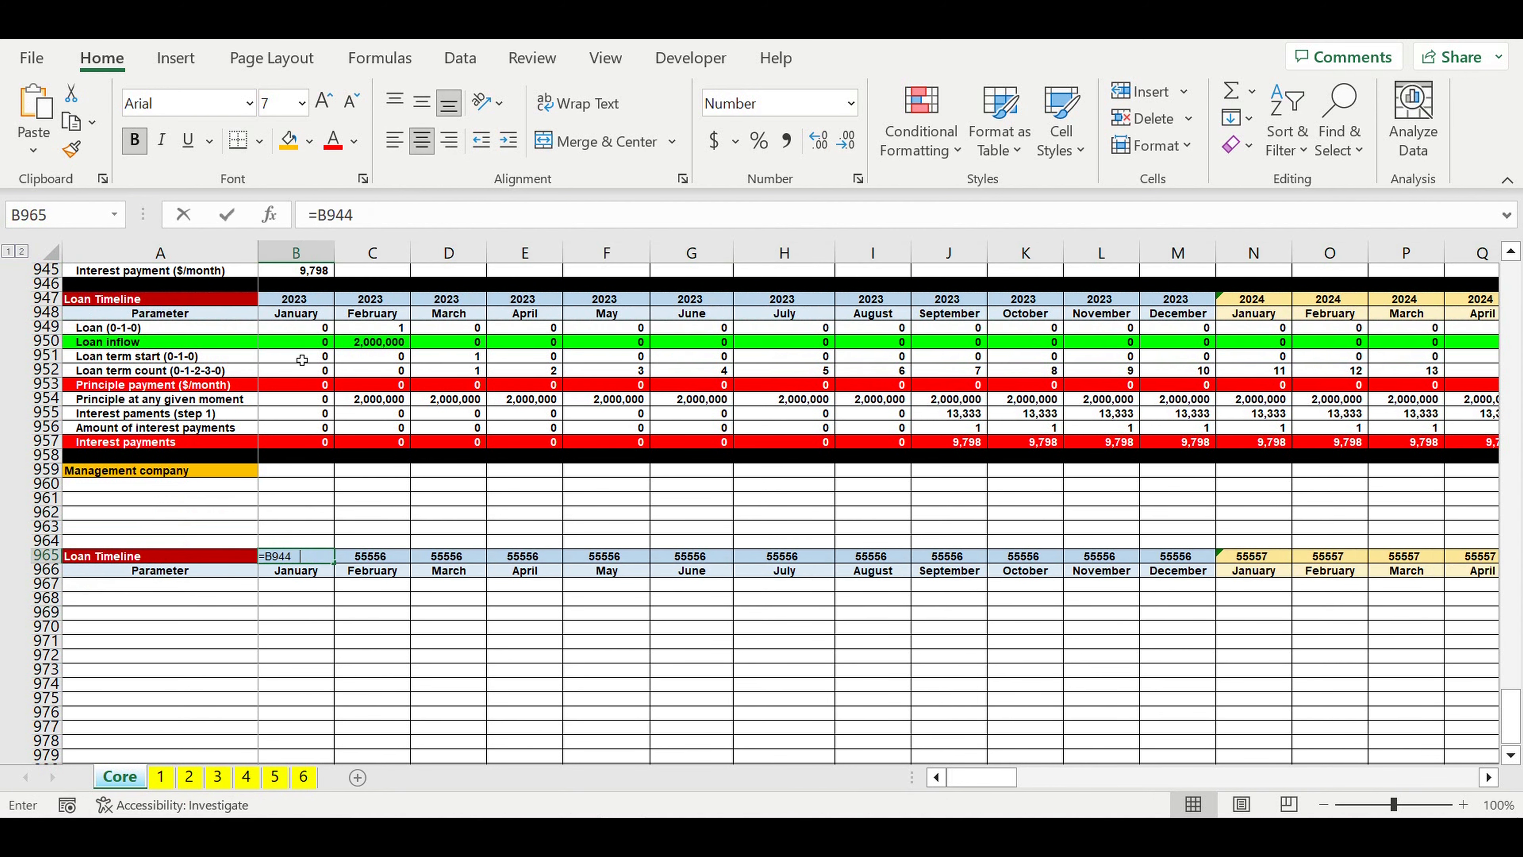
text(=)
click(290, 304)
key(Return)
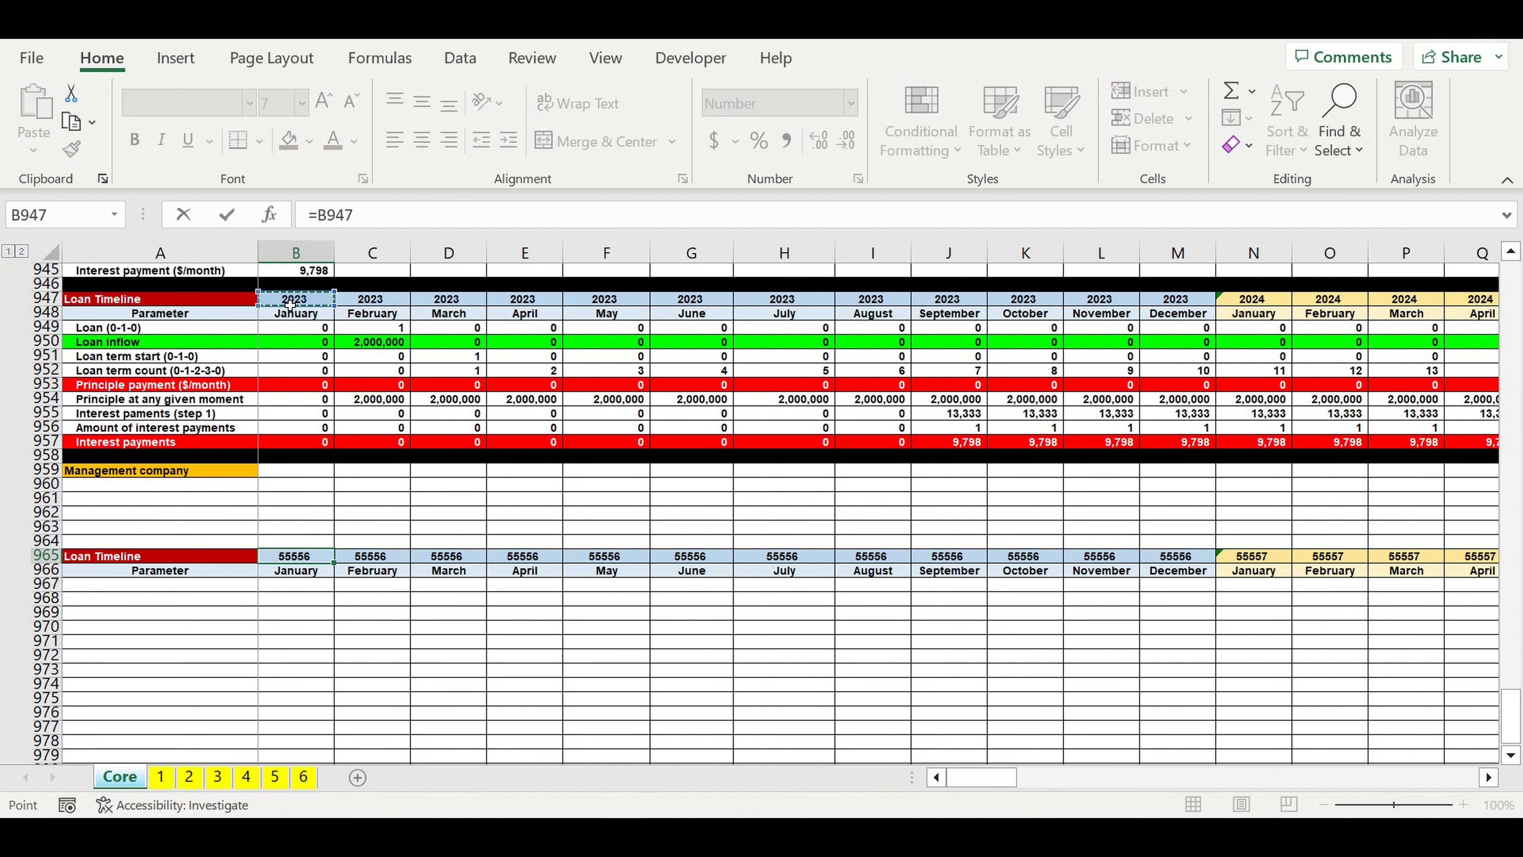
Step: Rename the copied table's heading in A965 as "MC timeline"
click(175, 556)
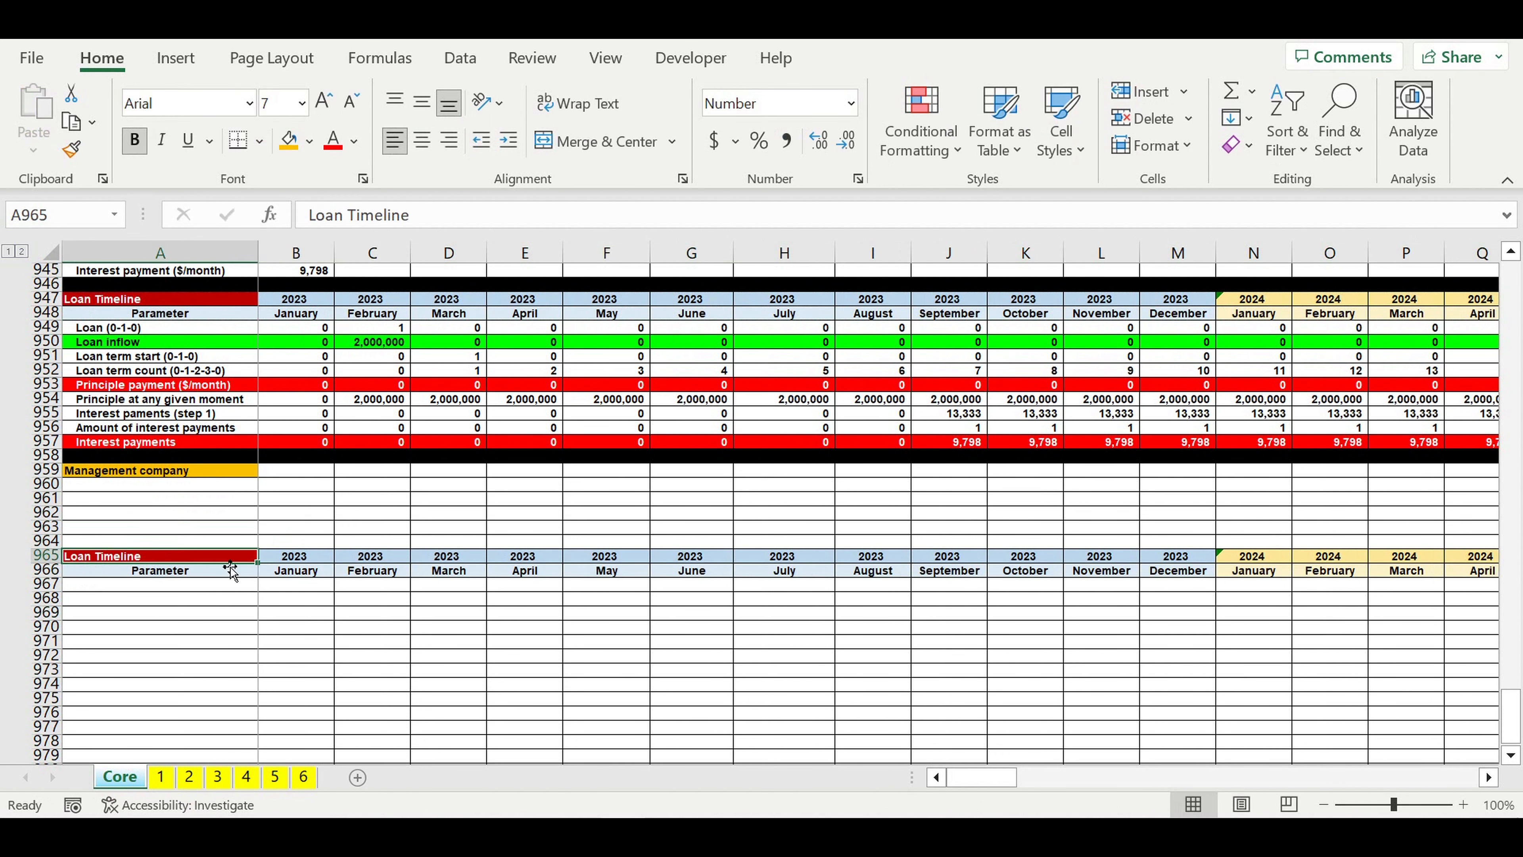
text(MC)
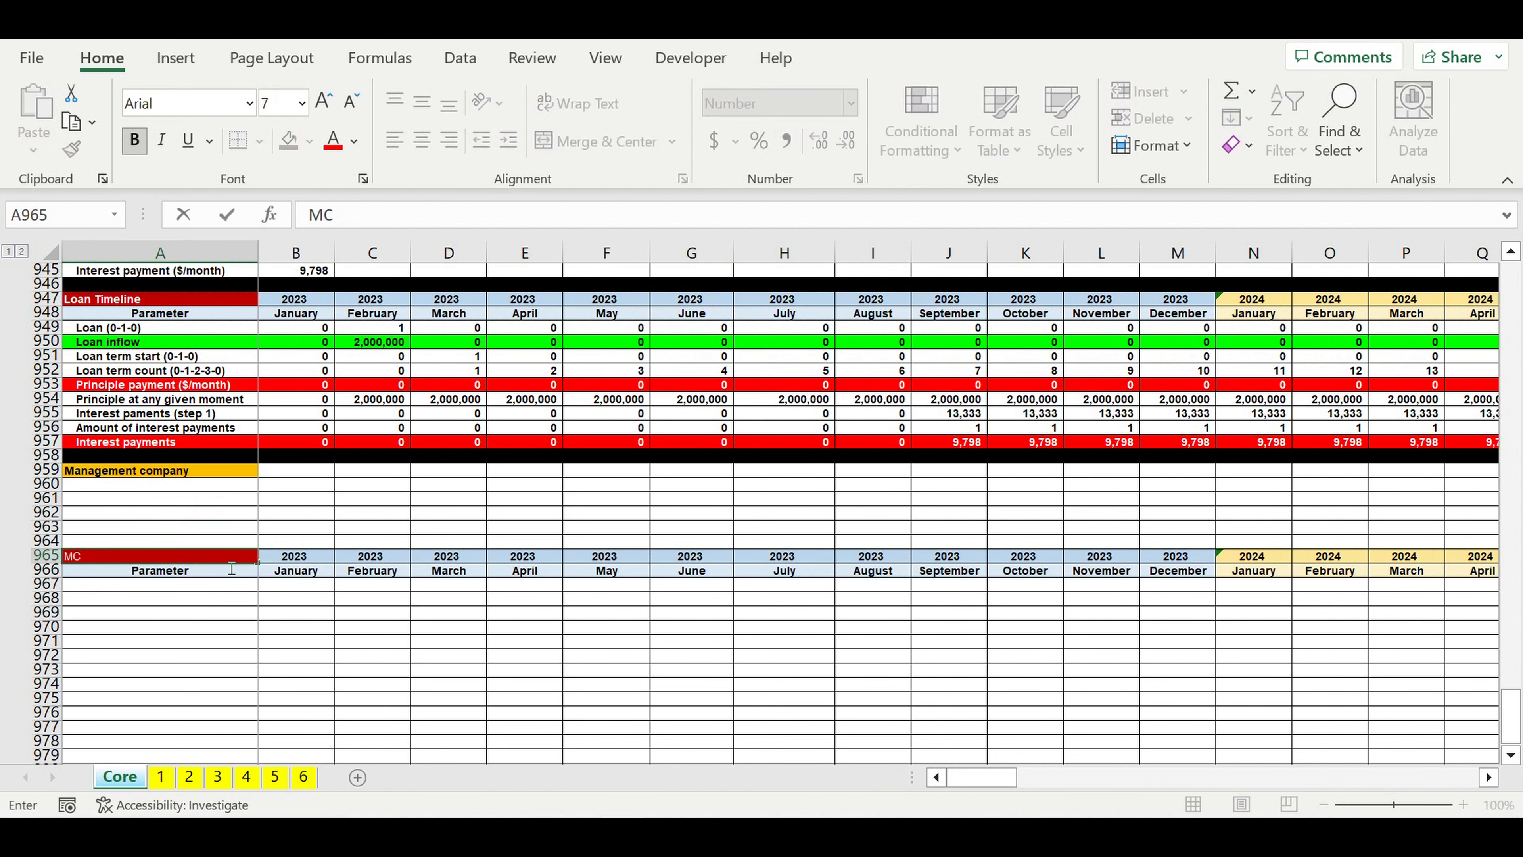
text( timeline)
key(Return)
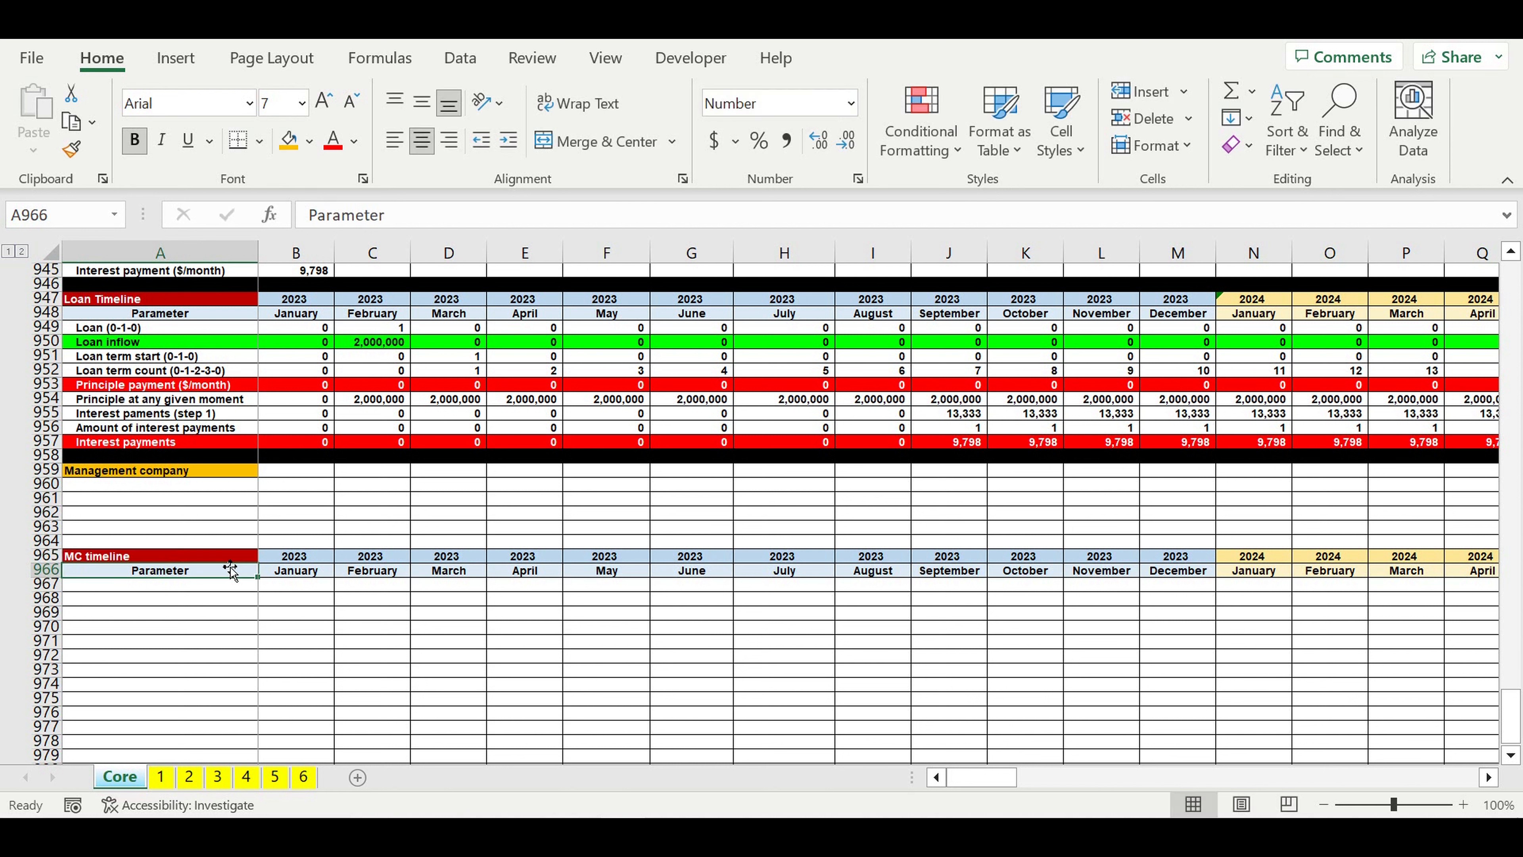
Step: Fill the MC timeline heading cell with the standard dark blue colour
click(199, 674)
click(237, 561)
click(310, 141)
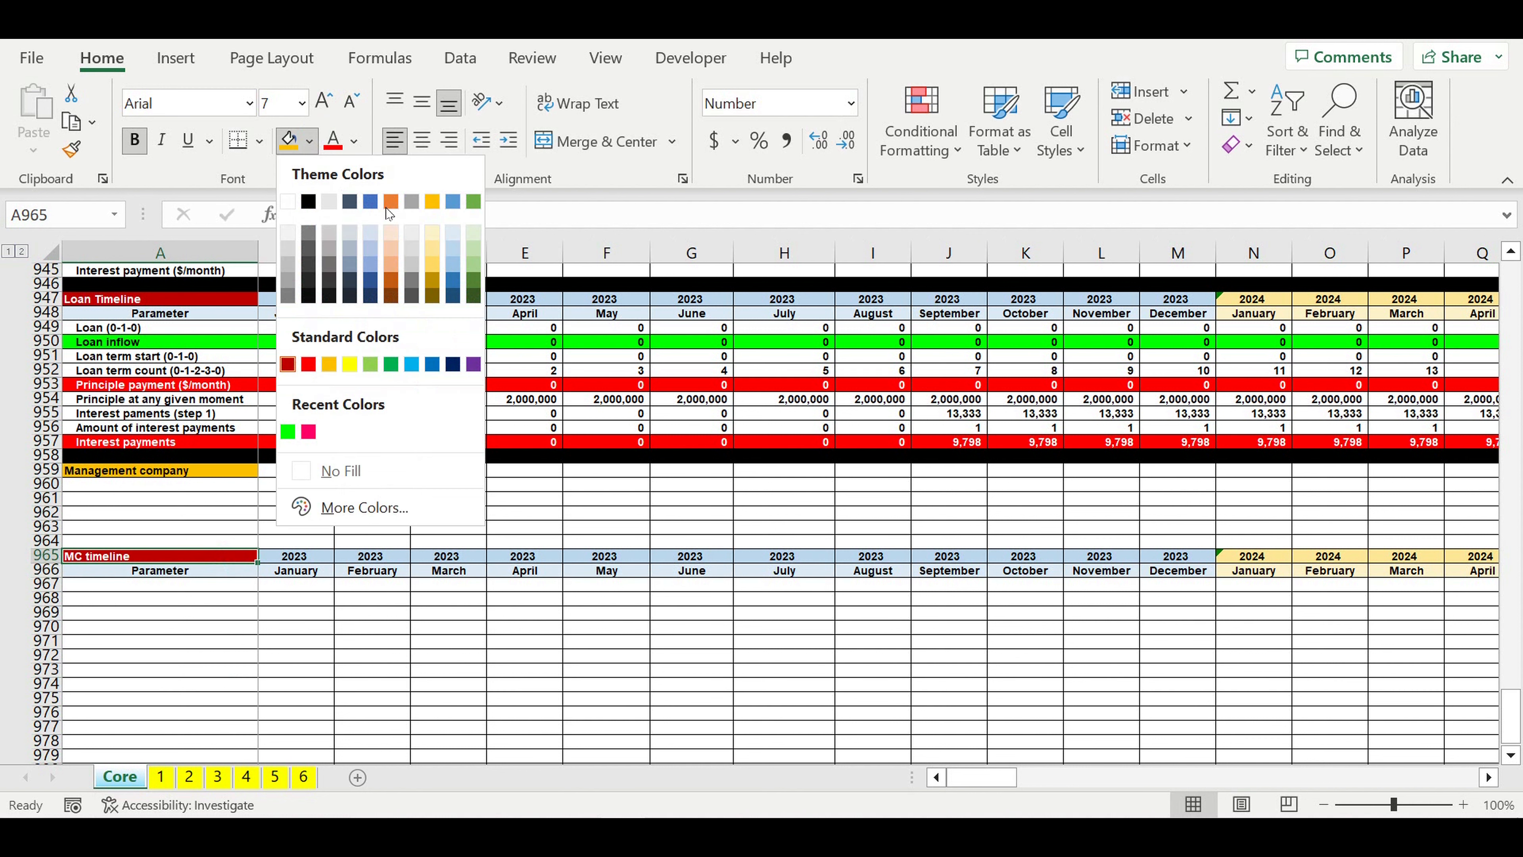
click(452, 364)
click(340, 640)
Step: Enter the row label "Any inflows or outflows" in A967, under the MC timeline's Parameter header
click(231, 587)
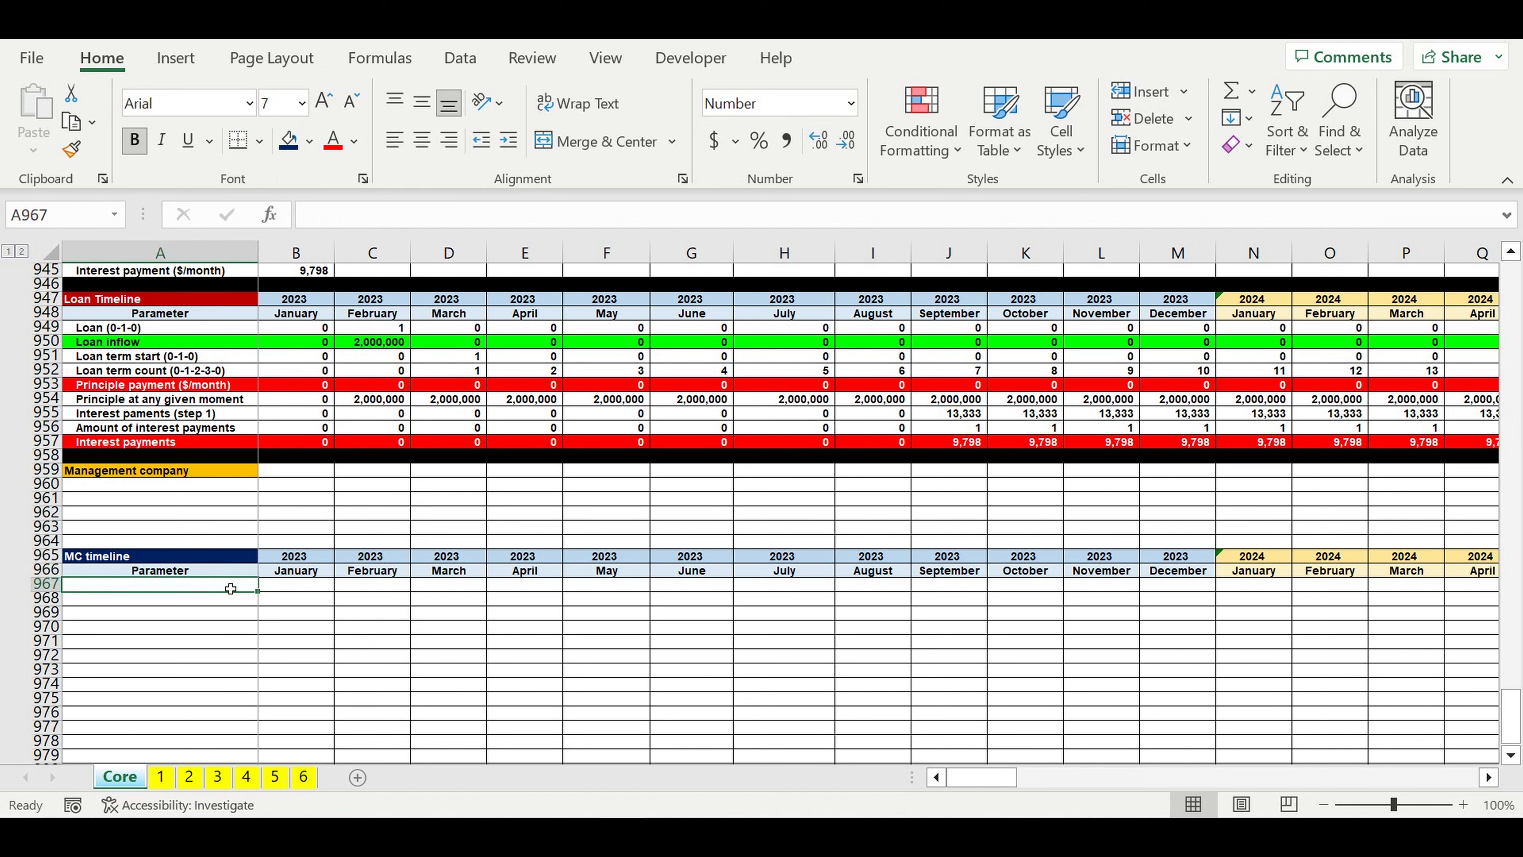
text(A)
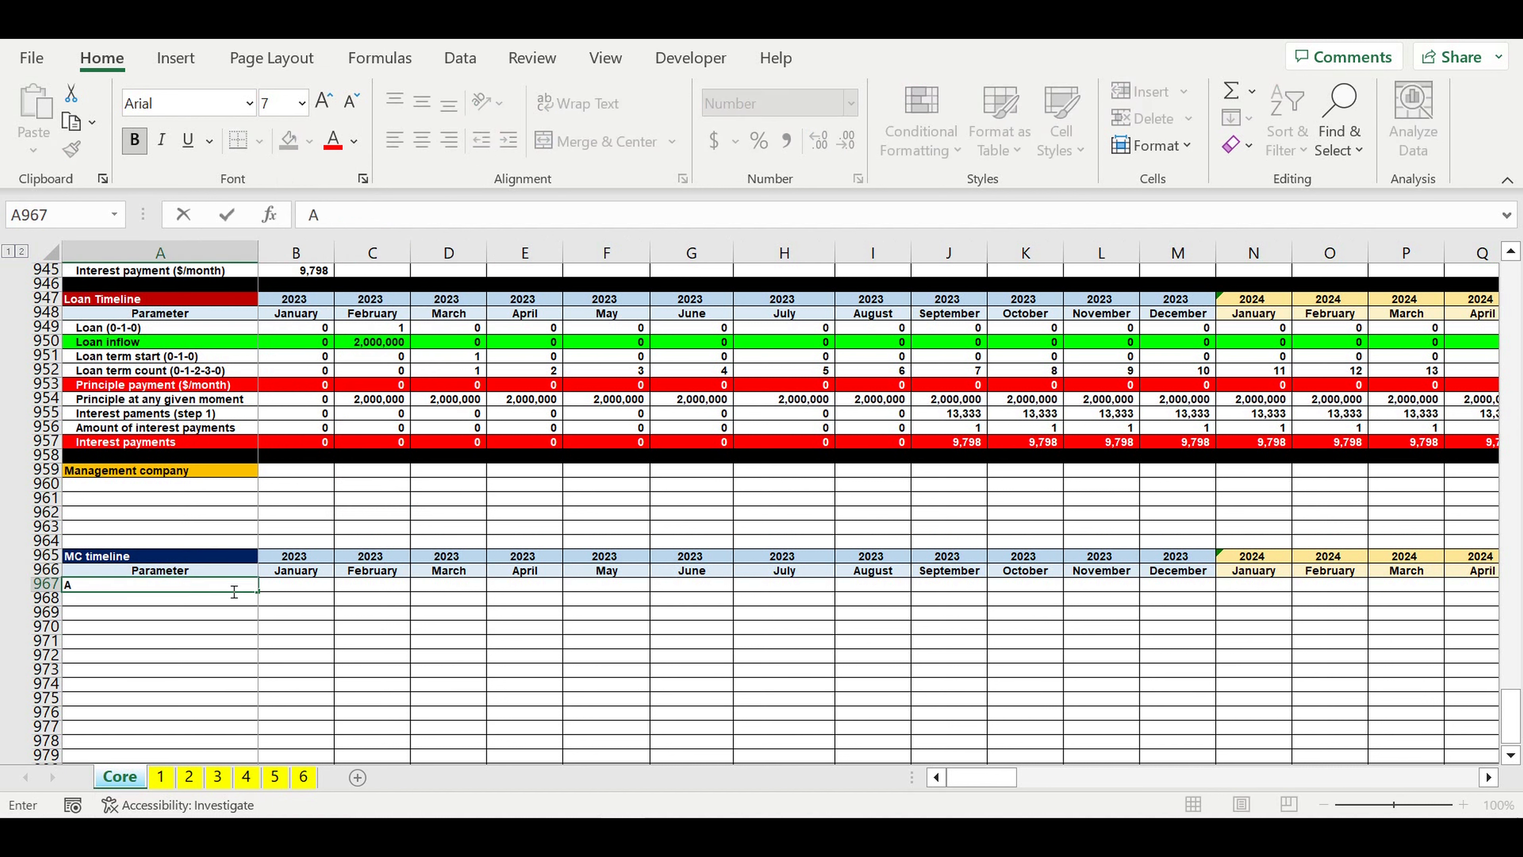
text(ny inflows or outflow)
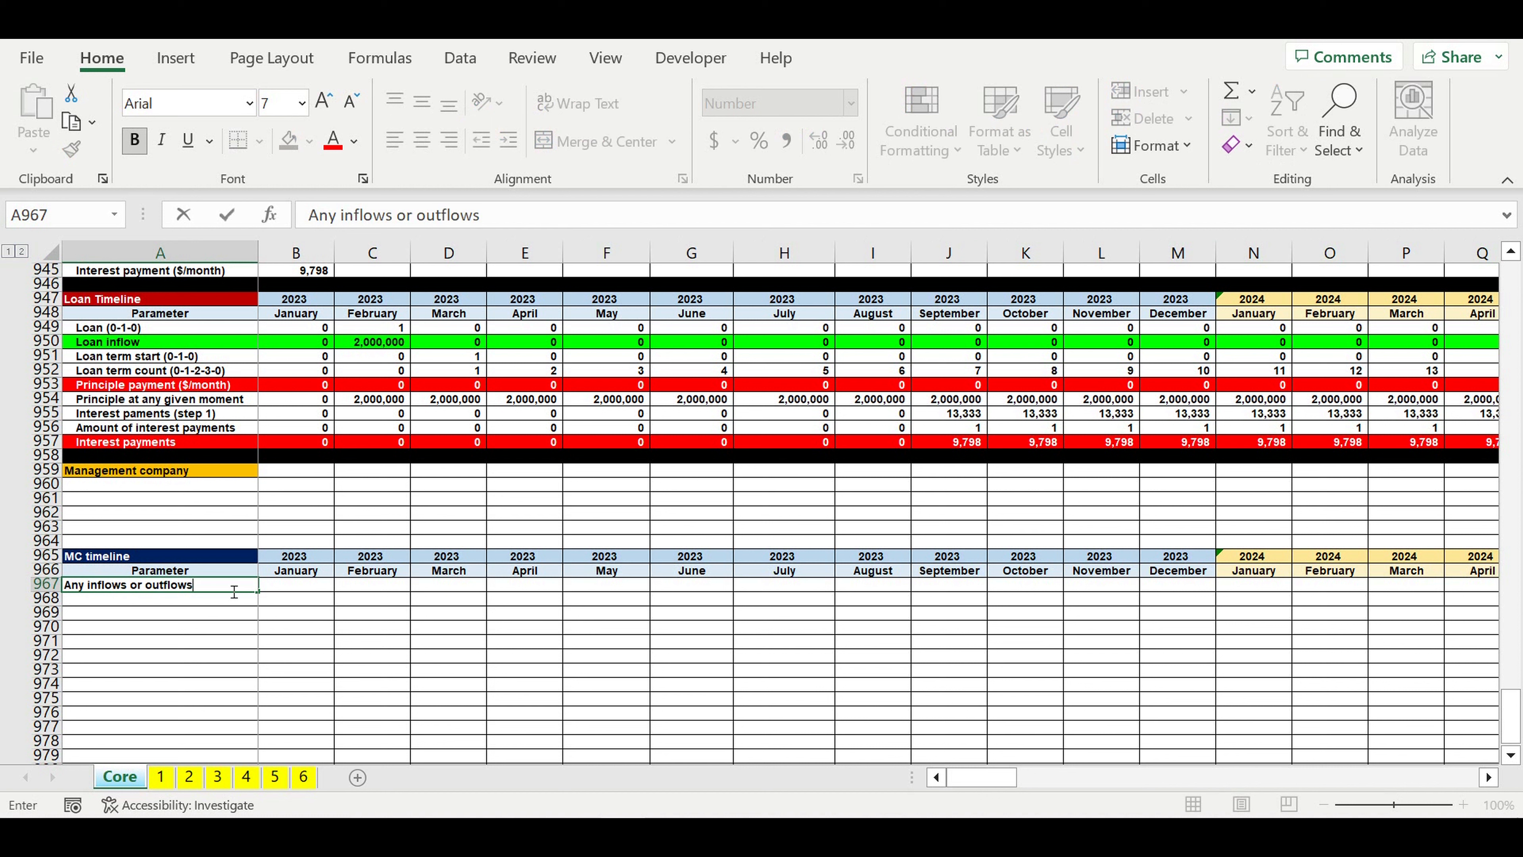
text(s)
key(Return)
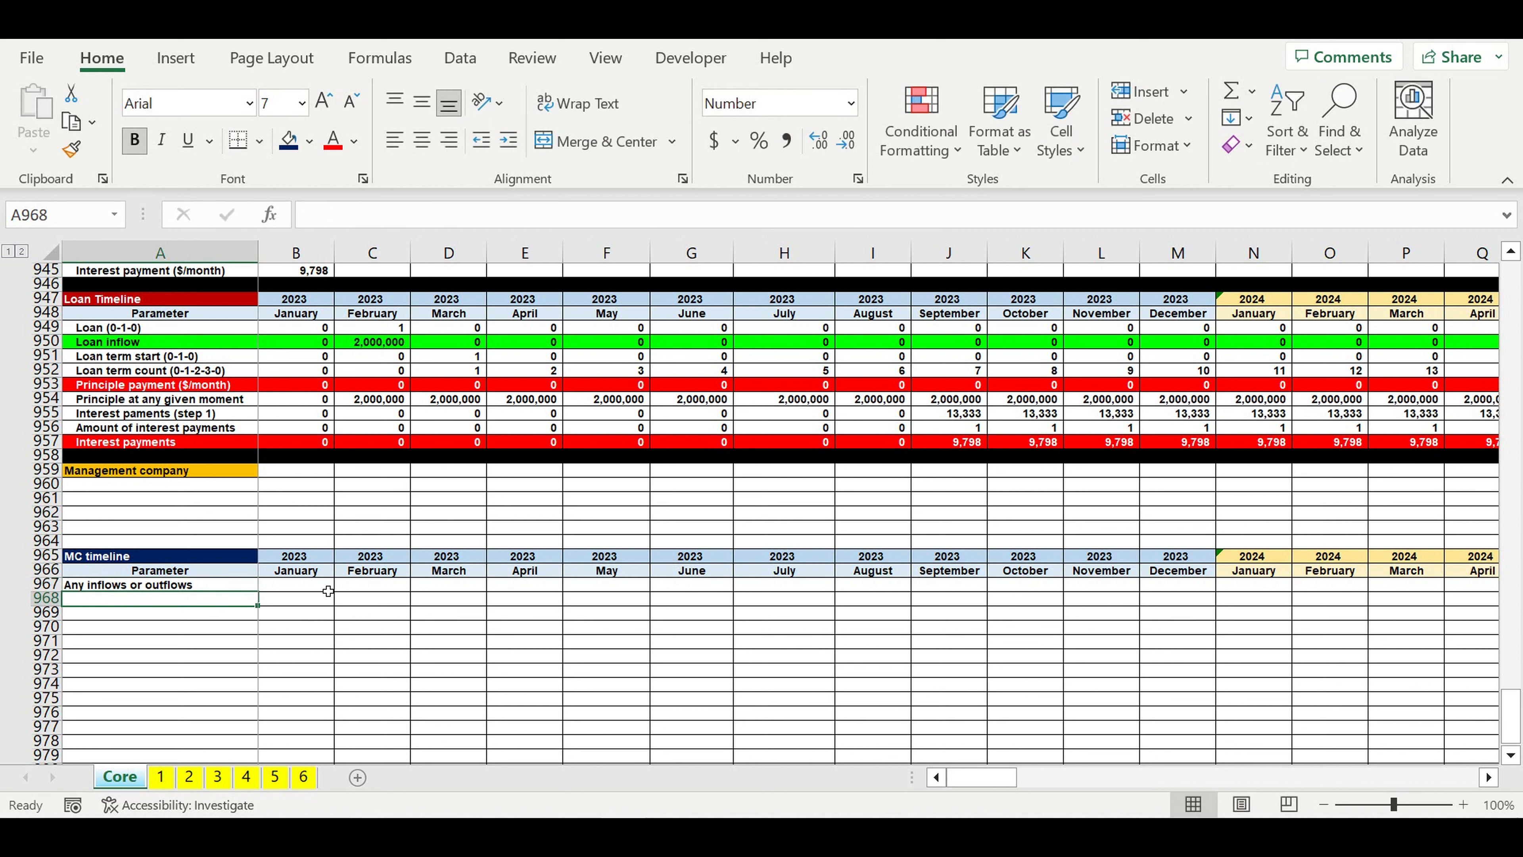
Step: Start the January 2023 "Any inflows or outflows" formula in B967 with the Revenues step 4 total, =sum(B625:B630)+
click(316, 583)
text(=)
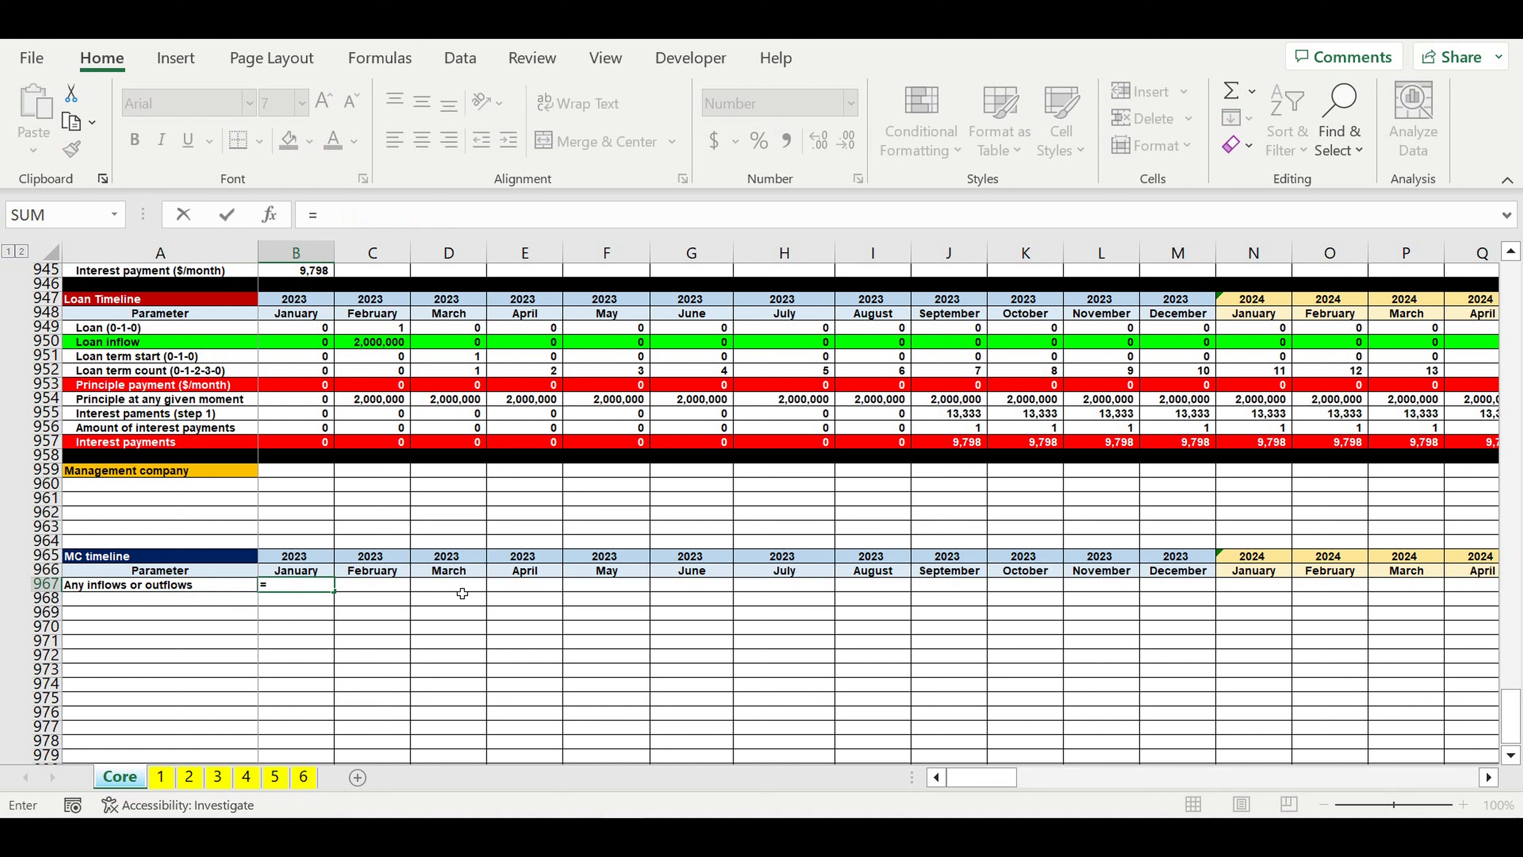
text(sum)
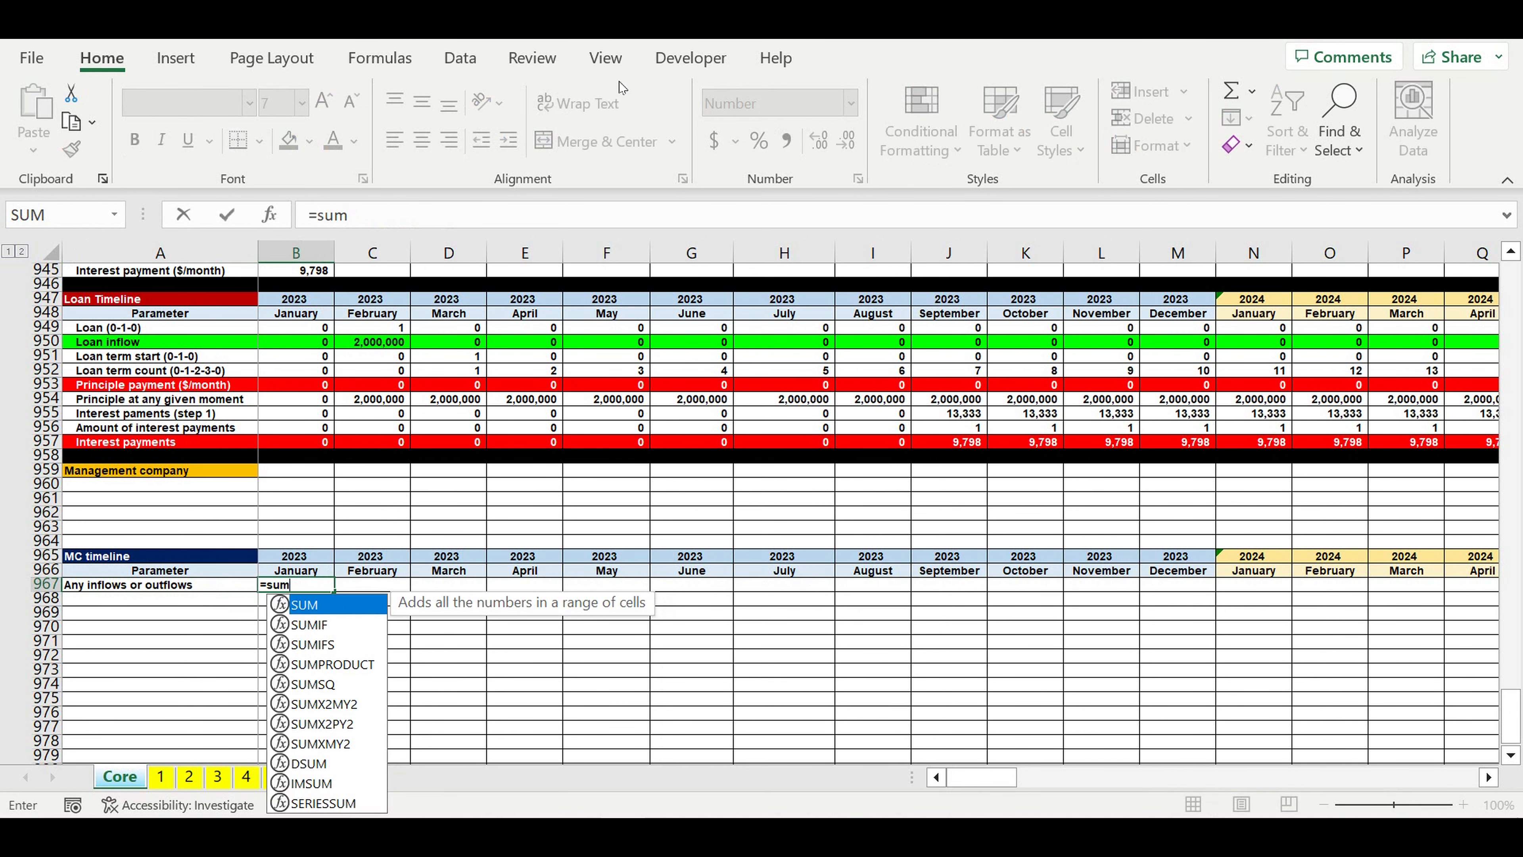
text(()
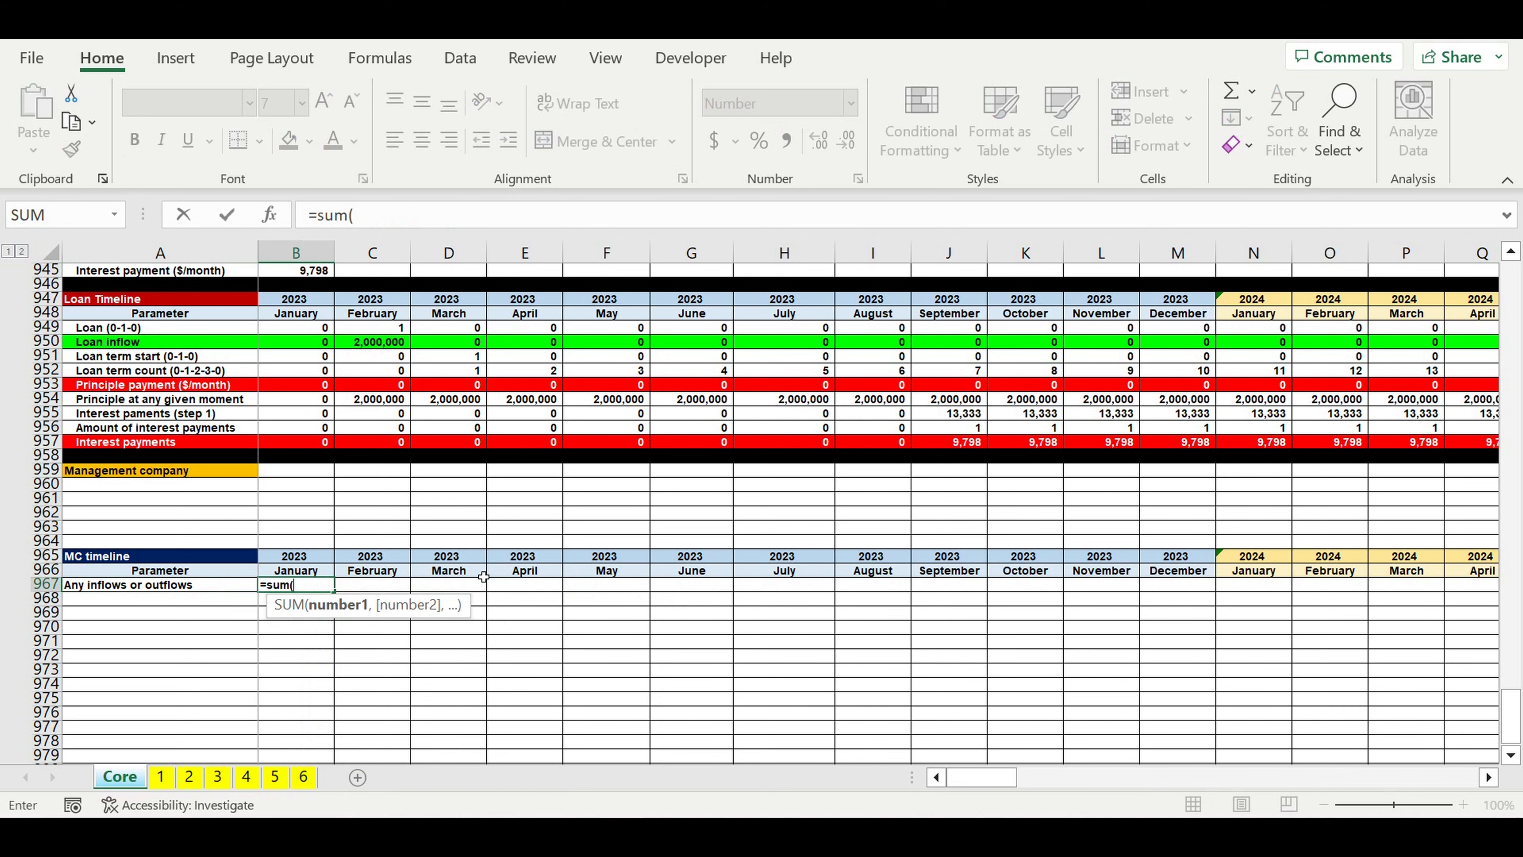
scroll(484, 577, up, 15)
scroll(484, 577, up, 15)
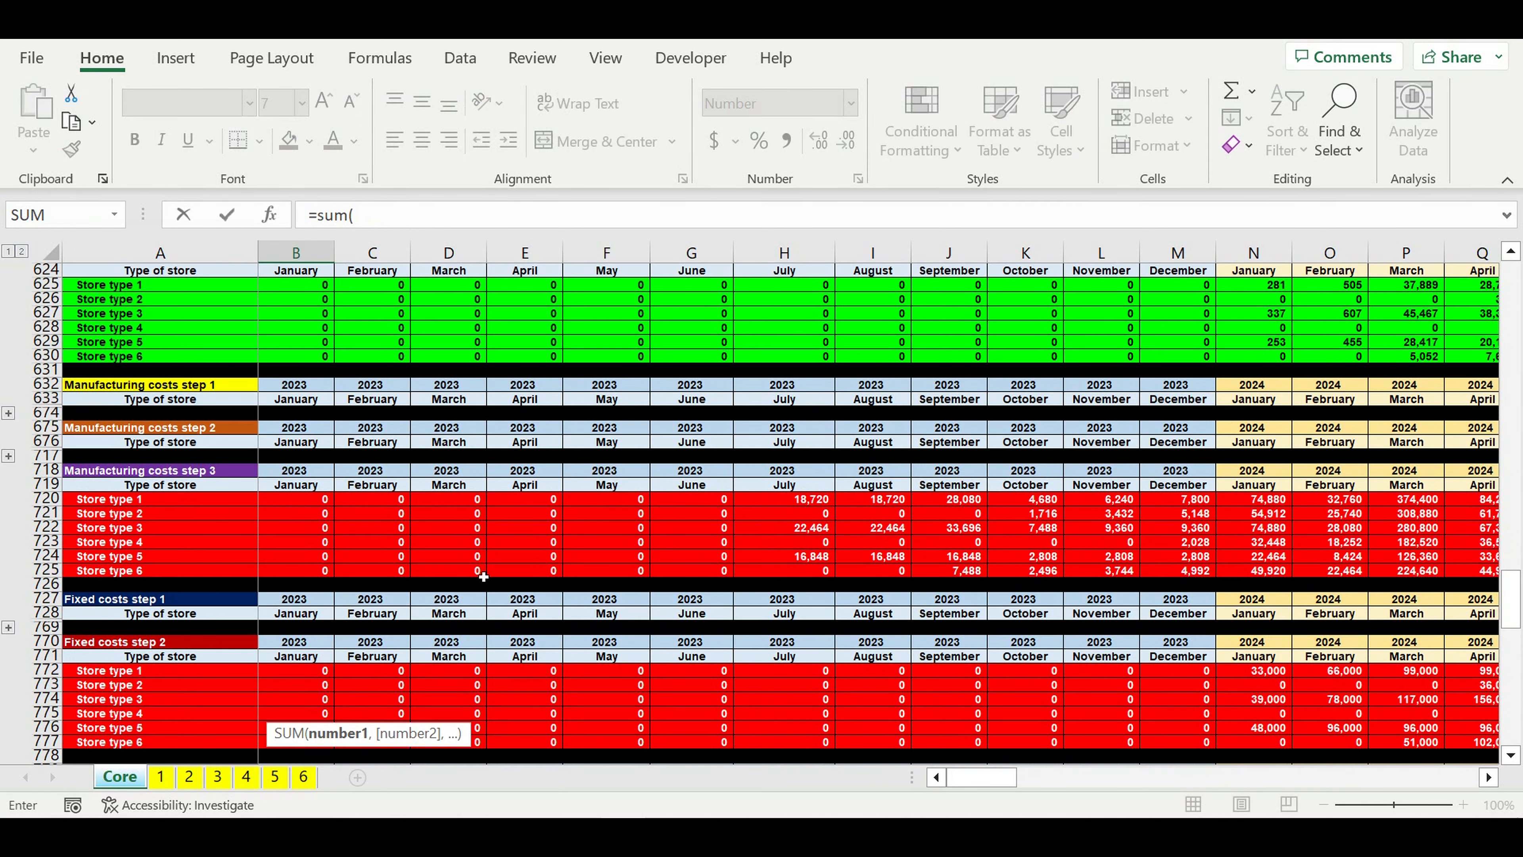
scroll(483, 577, up, 6)
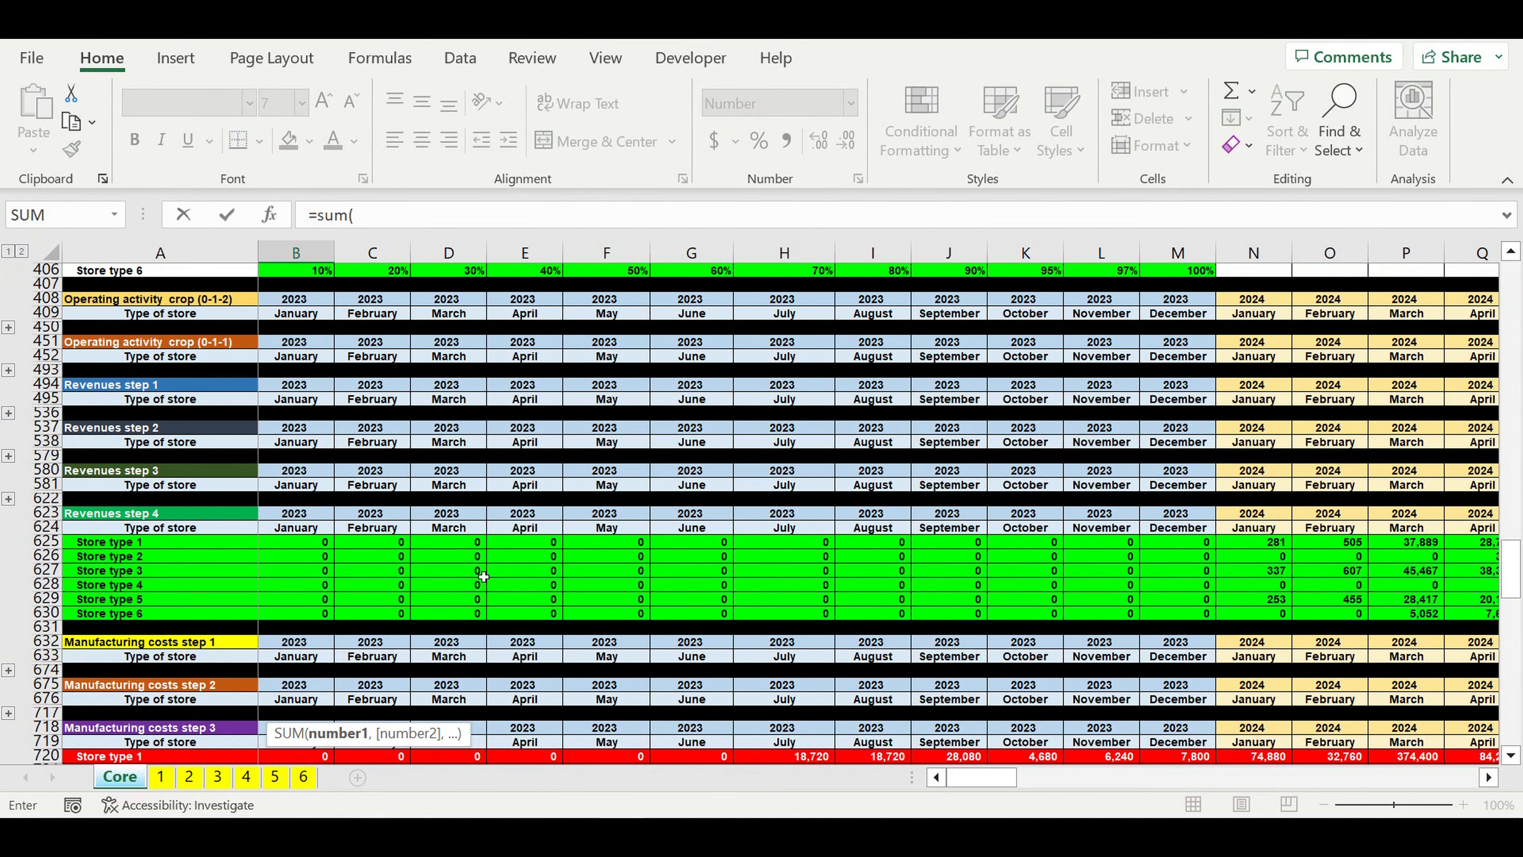
scroll(484, 577, down, 2)
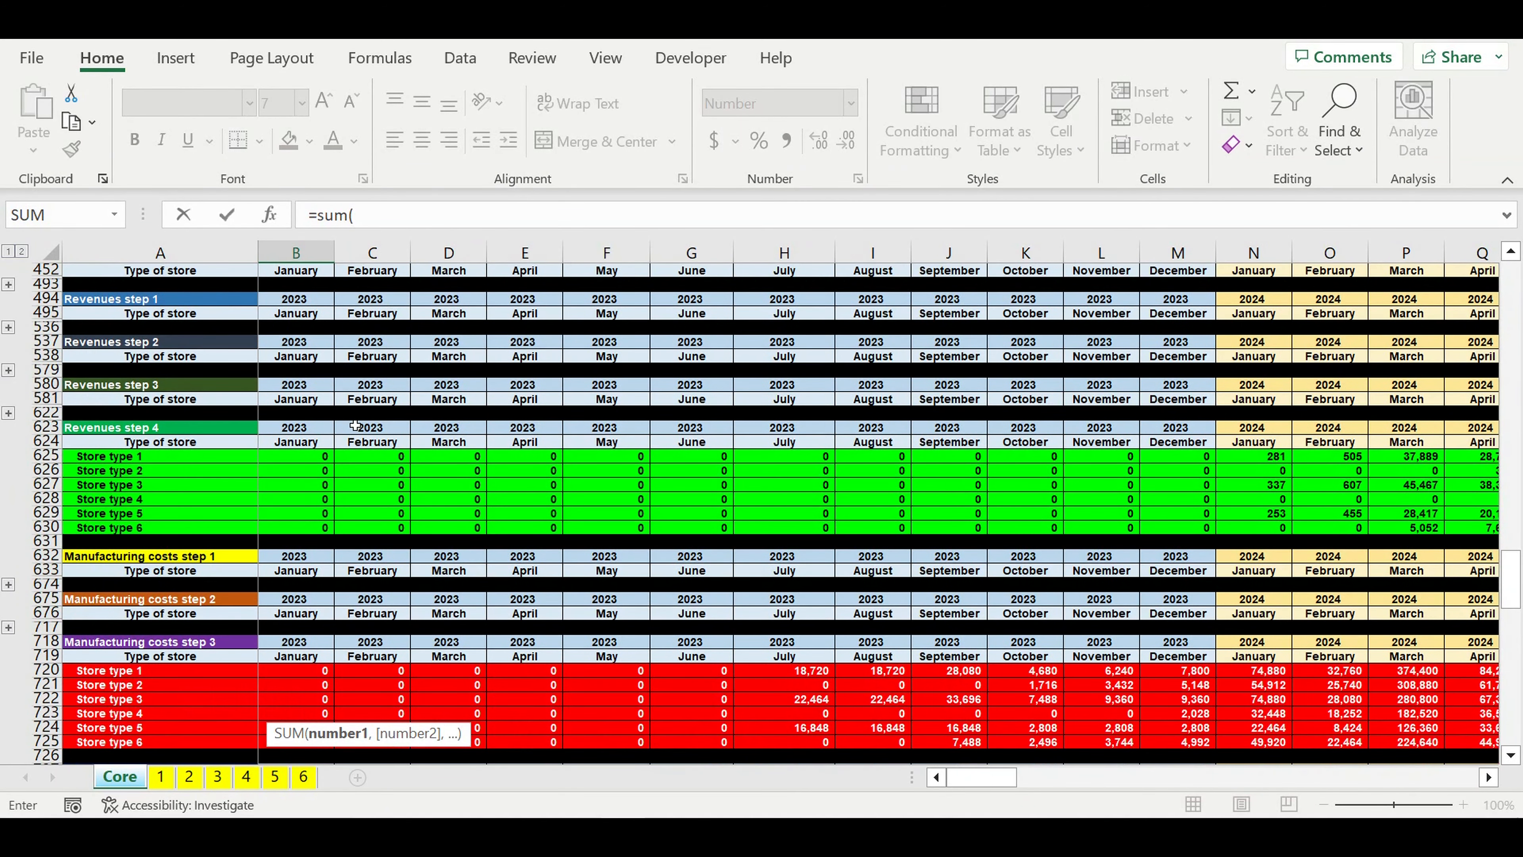
drag(294, 457, 286, 532)
text(+)
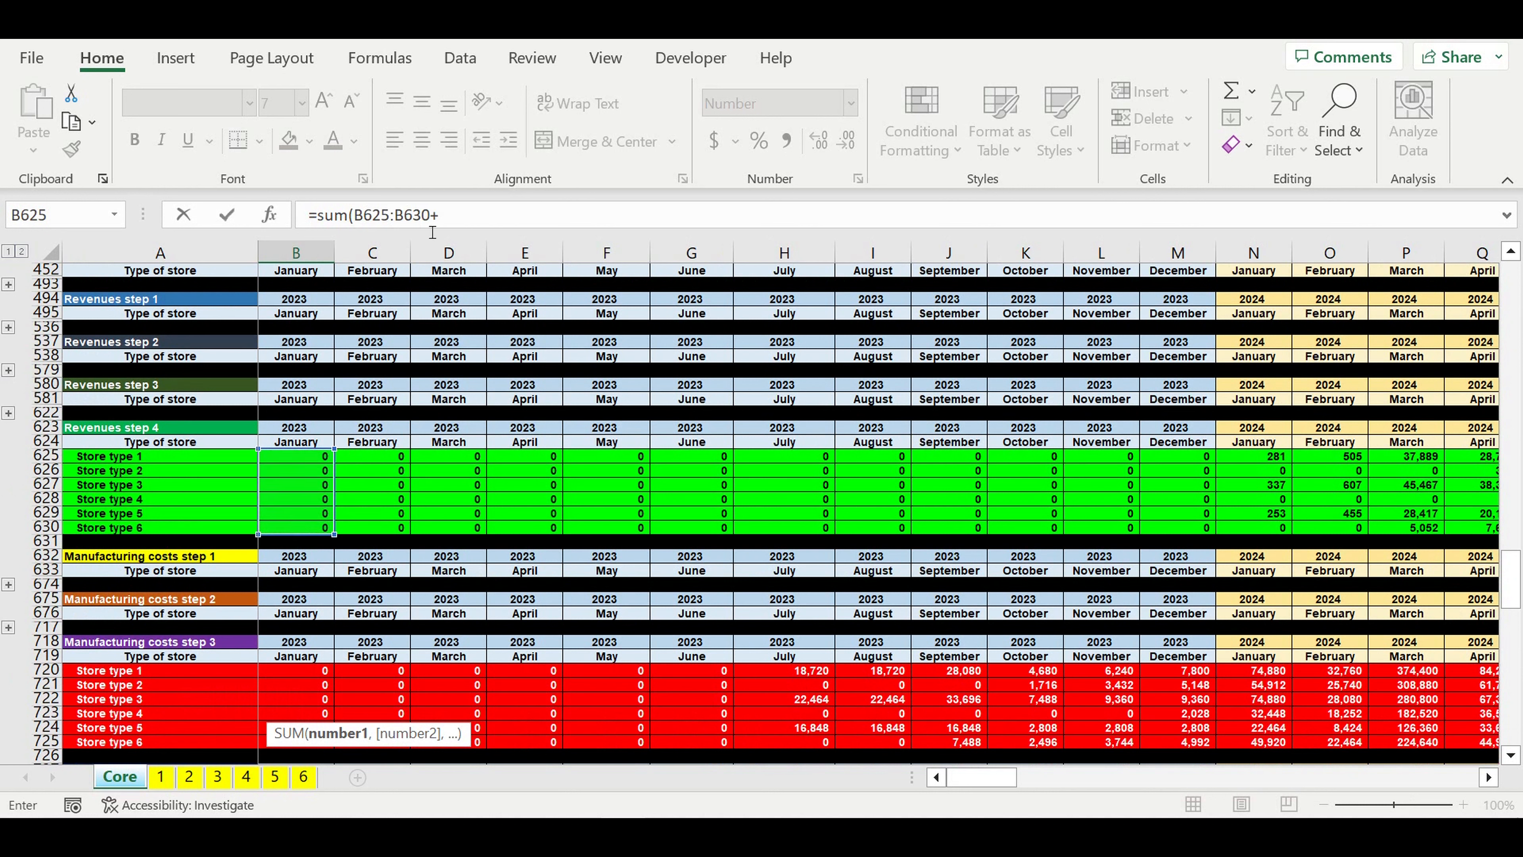
click(474, 225)
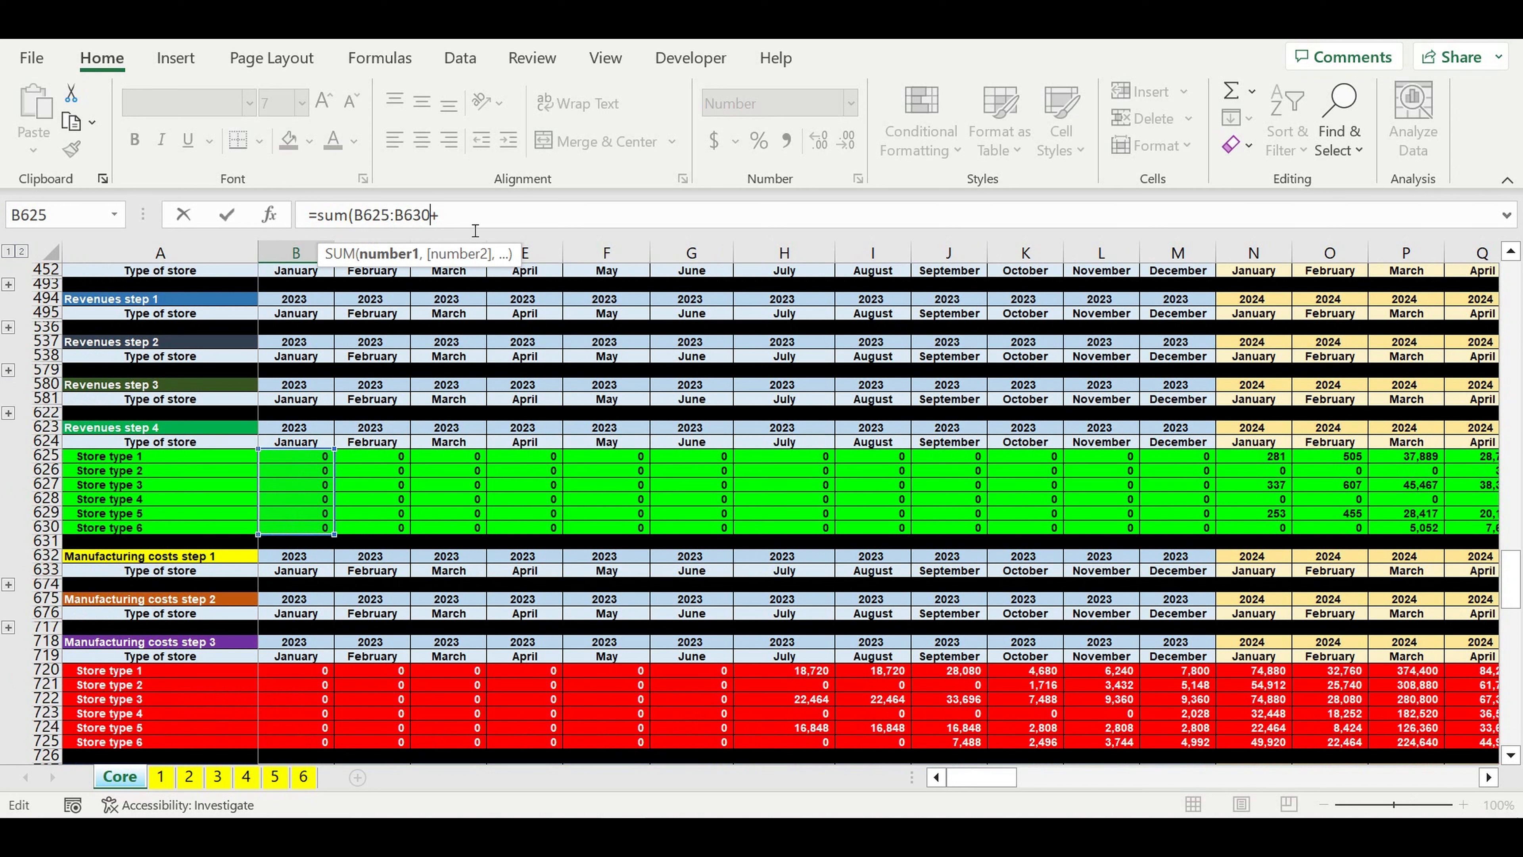
key(Left)
text())
key(Right)
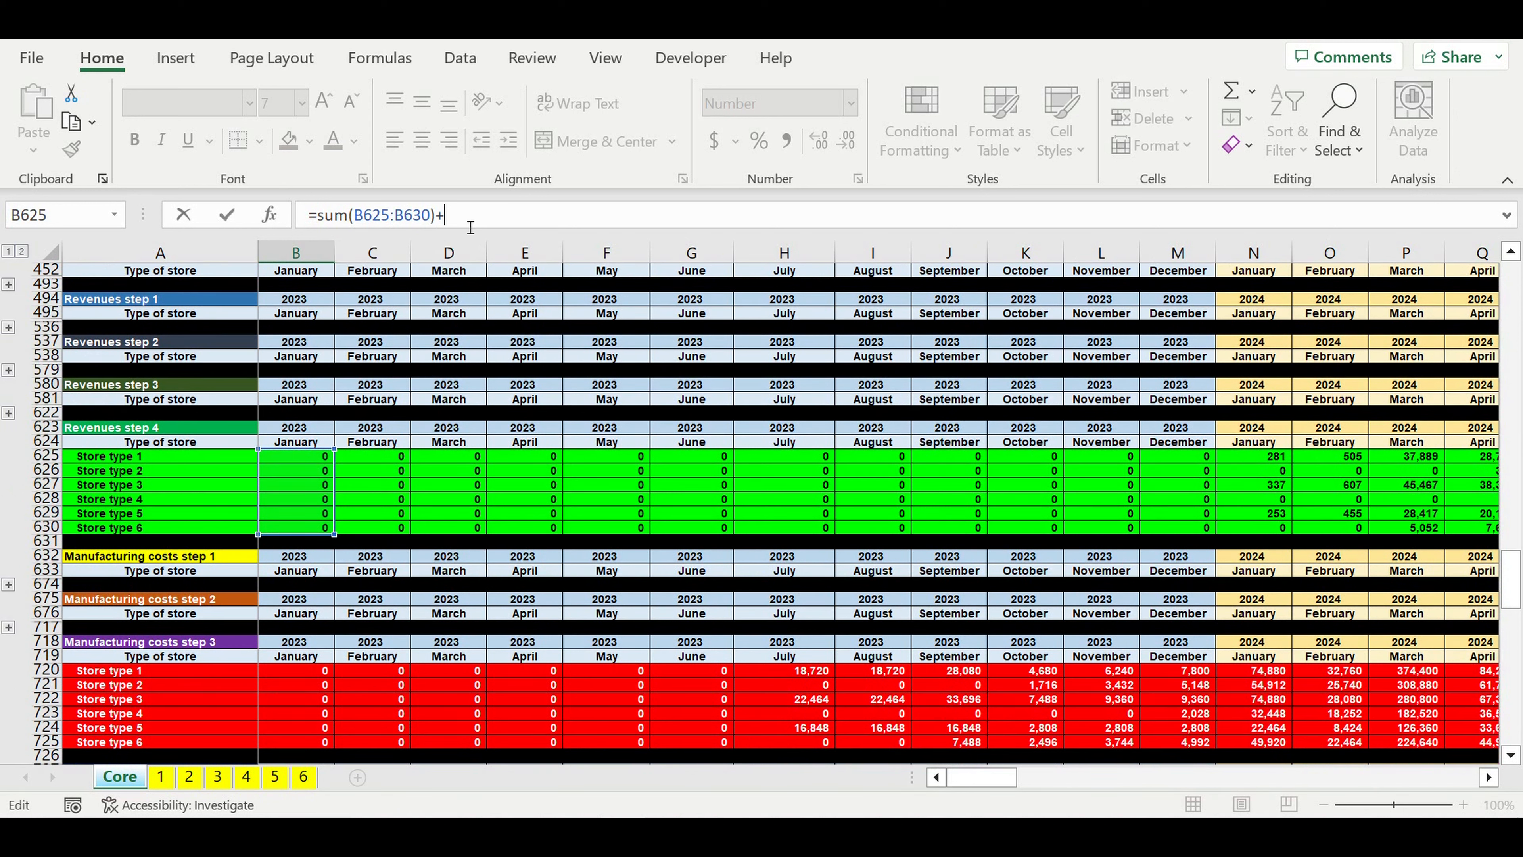
Step: Add the January total of Manufacturing costs step 3 to the formula as sum(B720:B725)
text(sum)
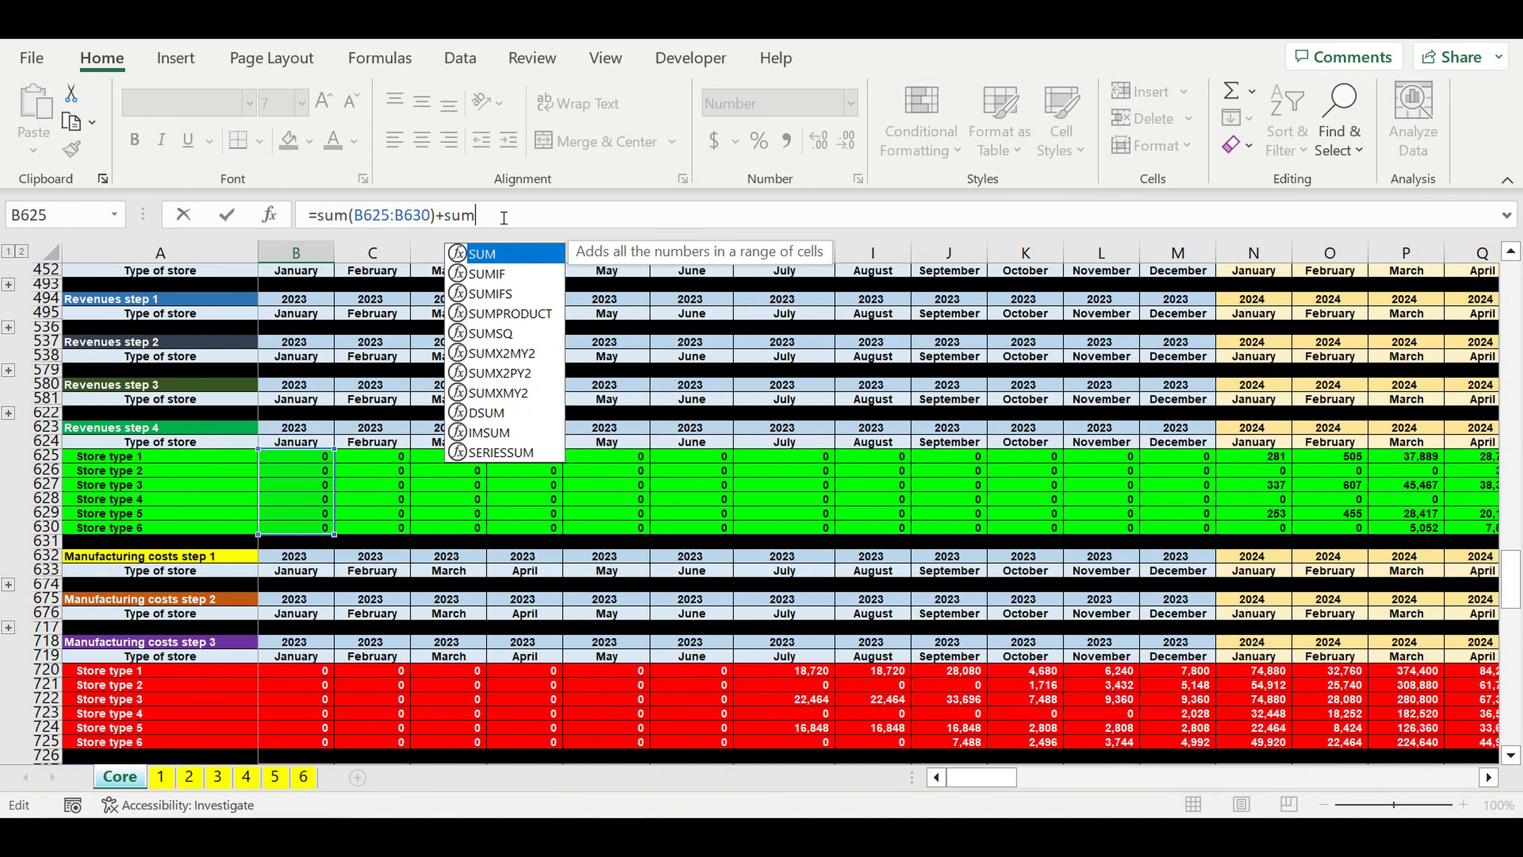
text(()
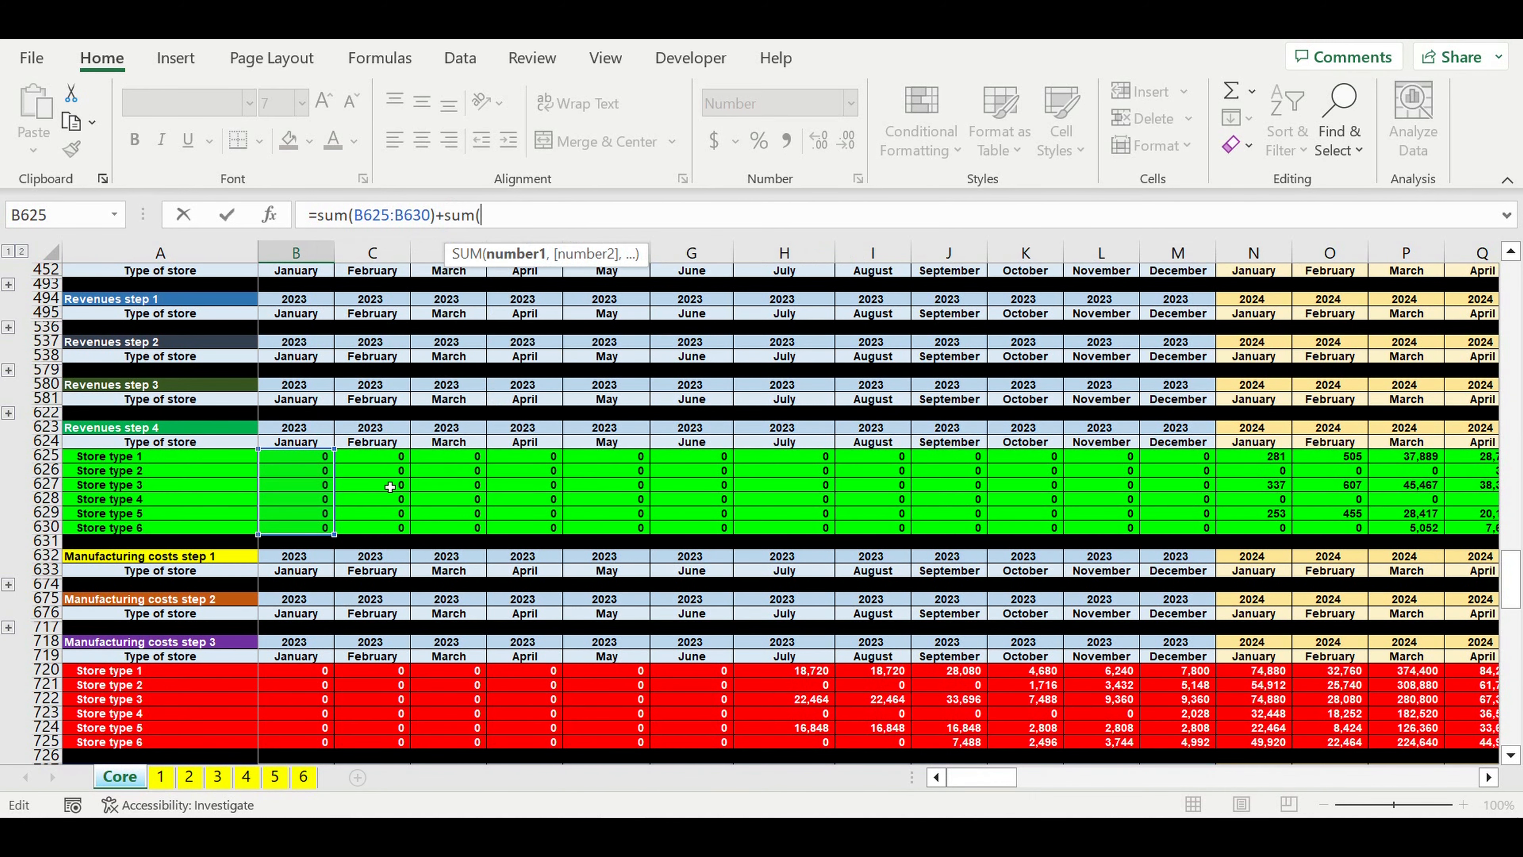
scroll(390, 490, down, 2)
scroll(390, 490, down, 2)
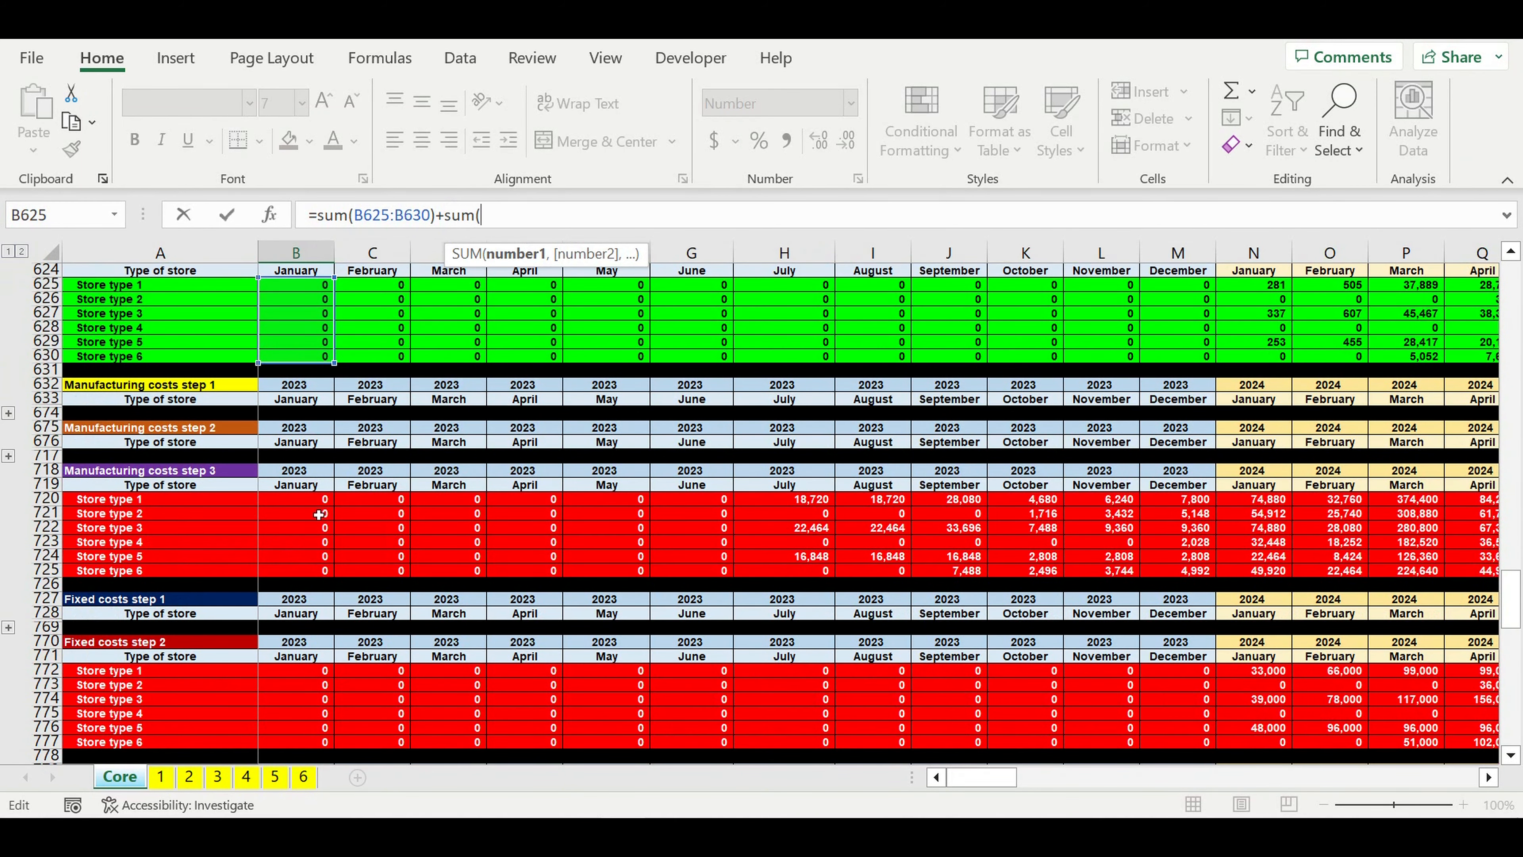
drag(305, 503, 307, 575)
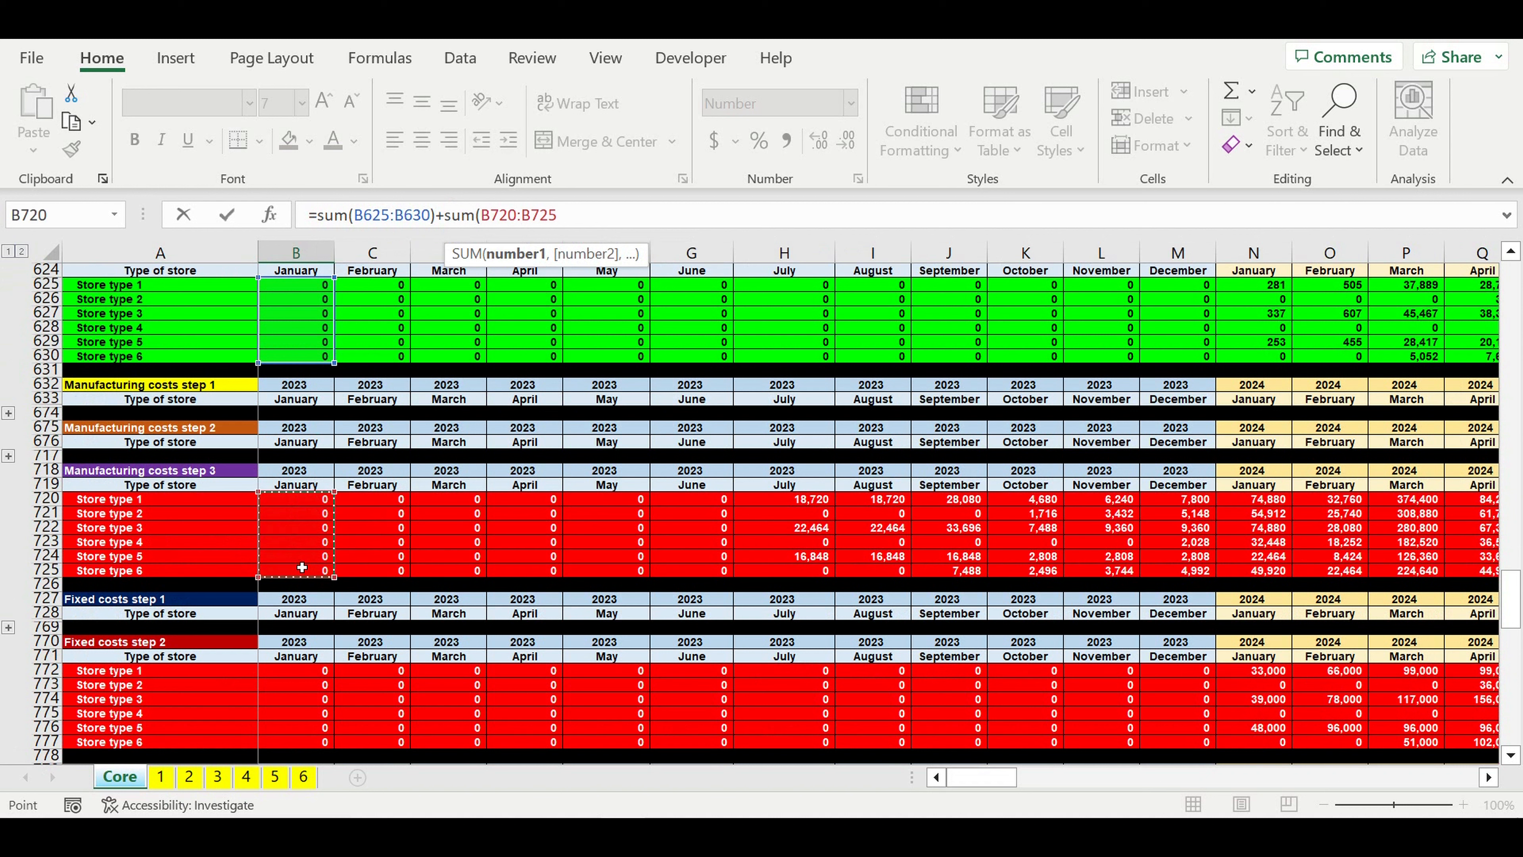
text())
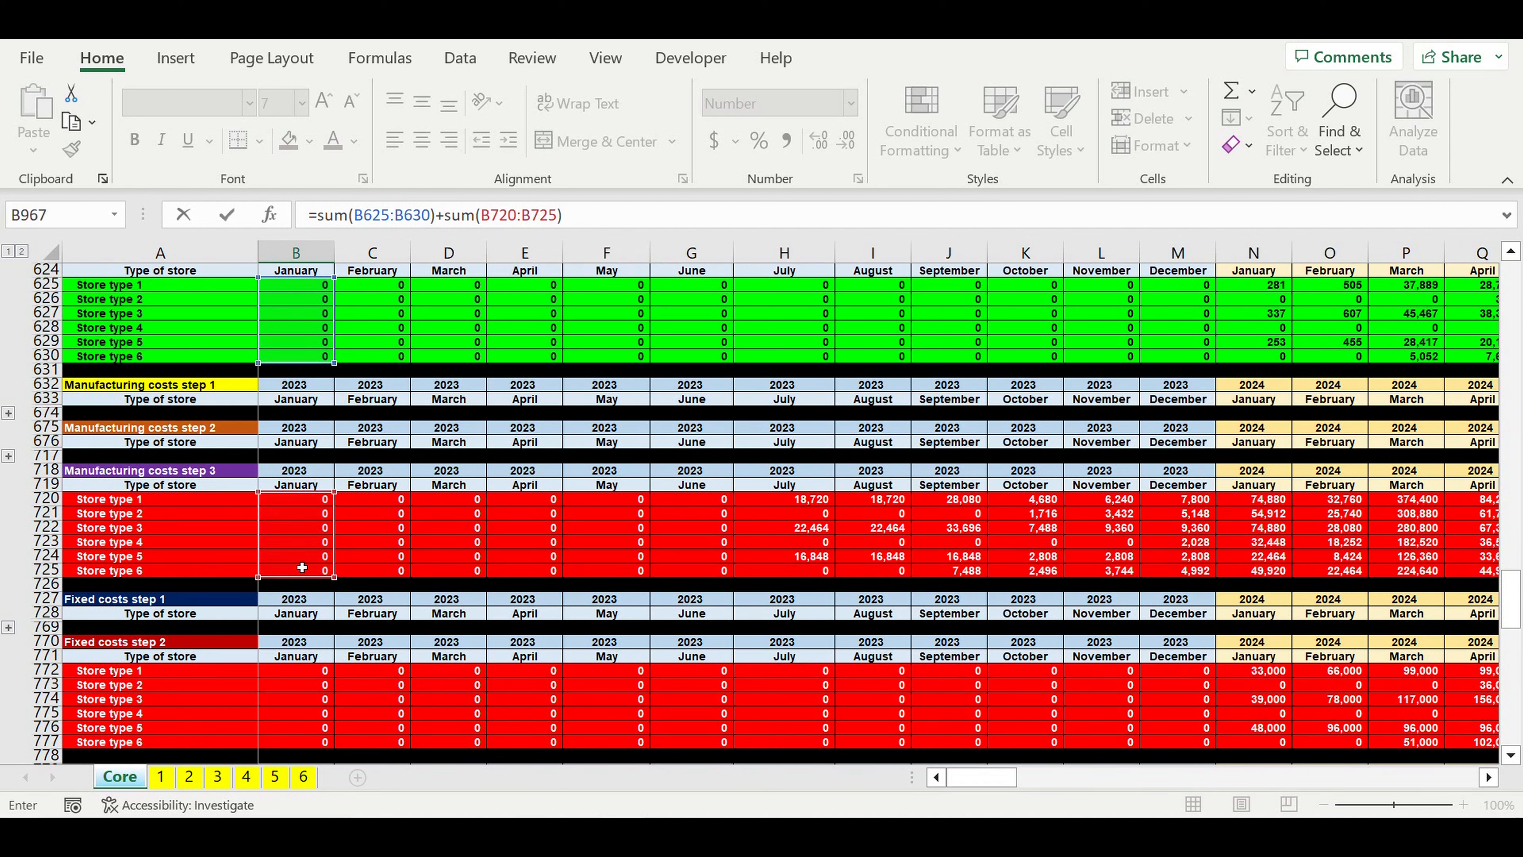
text(+sum)
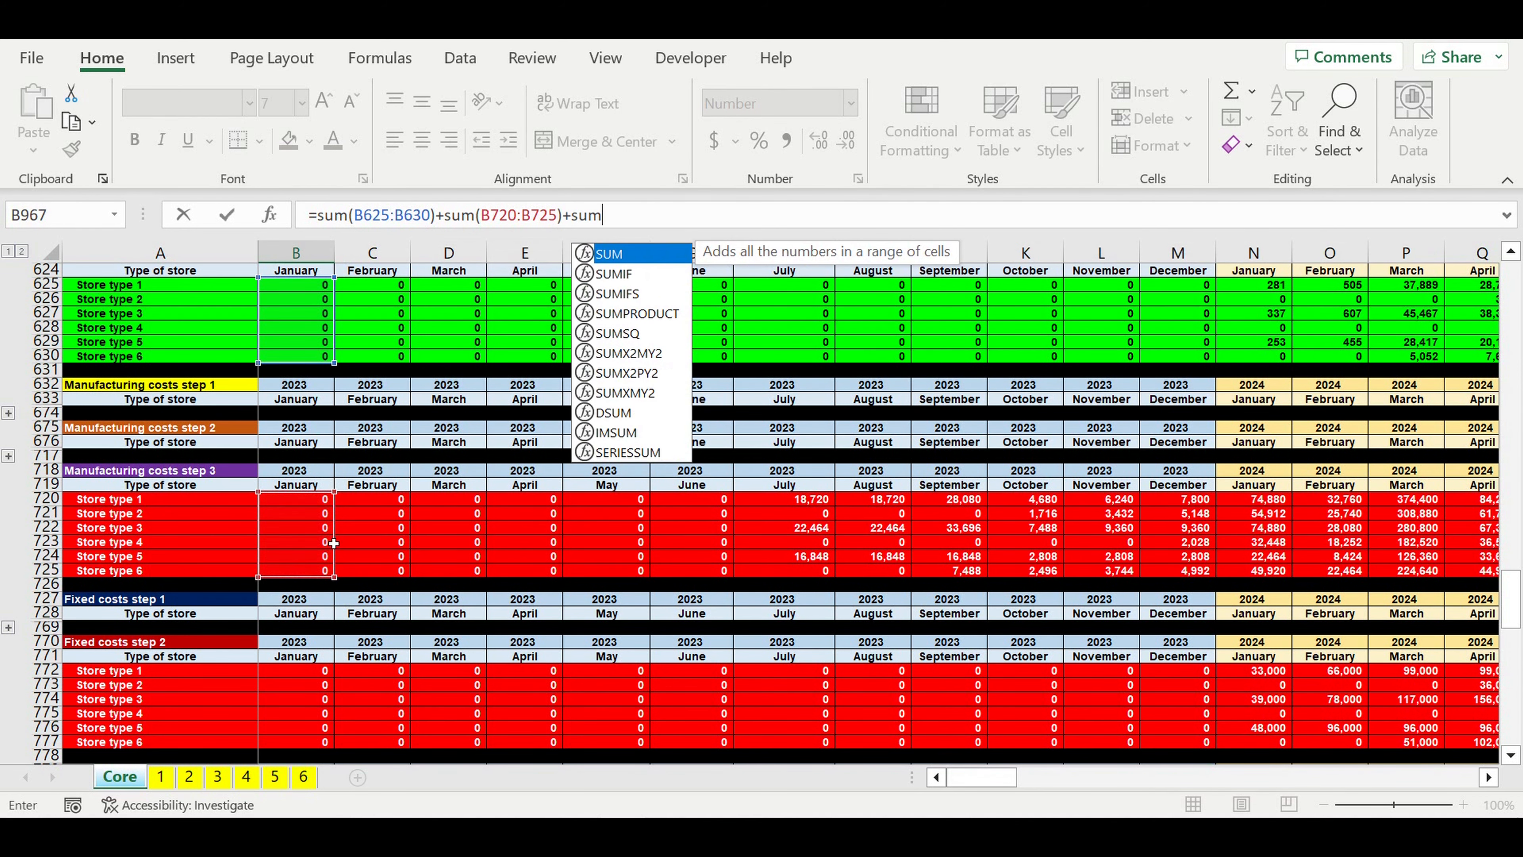
text(()
Step: Extend the formula with the January total of Fixed costs step 2, +sum(B772:B777)
scroll(371, 581, down, 2)
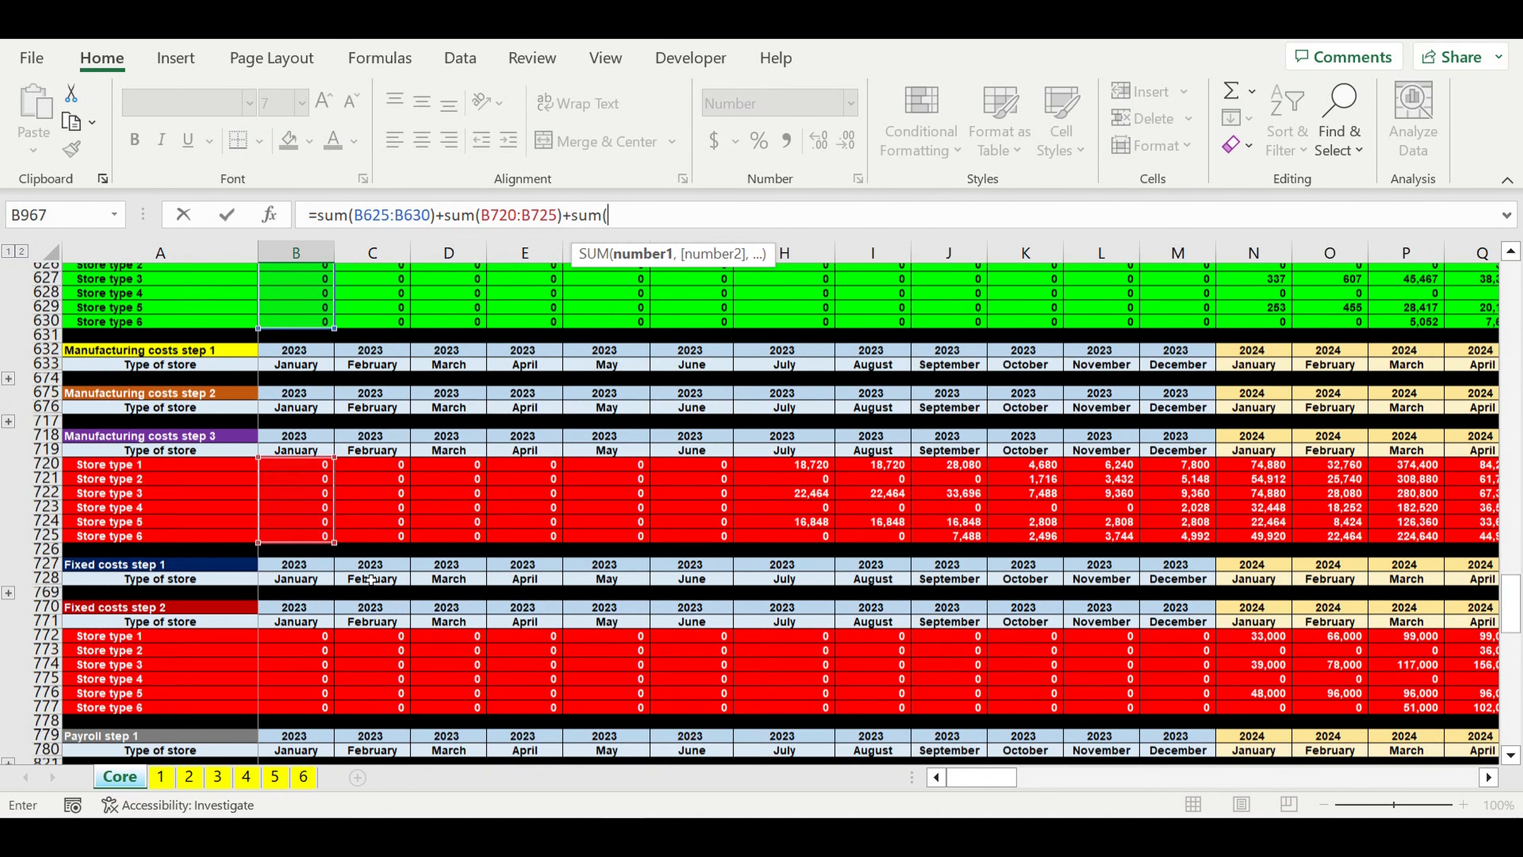
scroll(371, 580, down, 1)
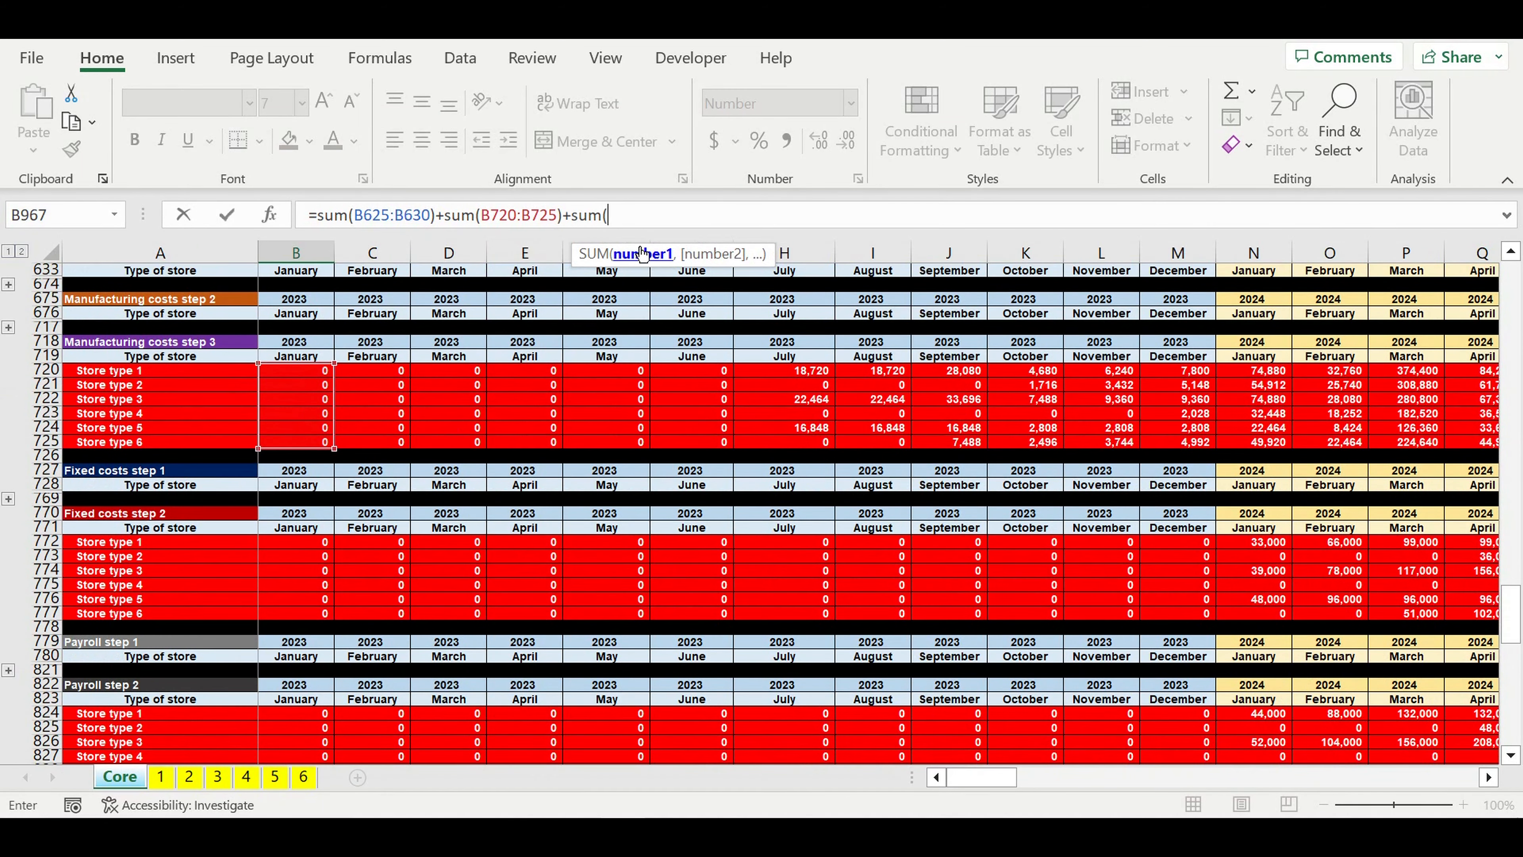
drag(314, 548, 311, 613)
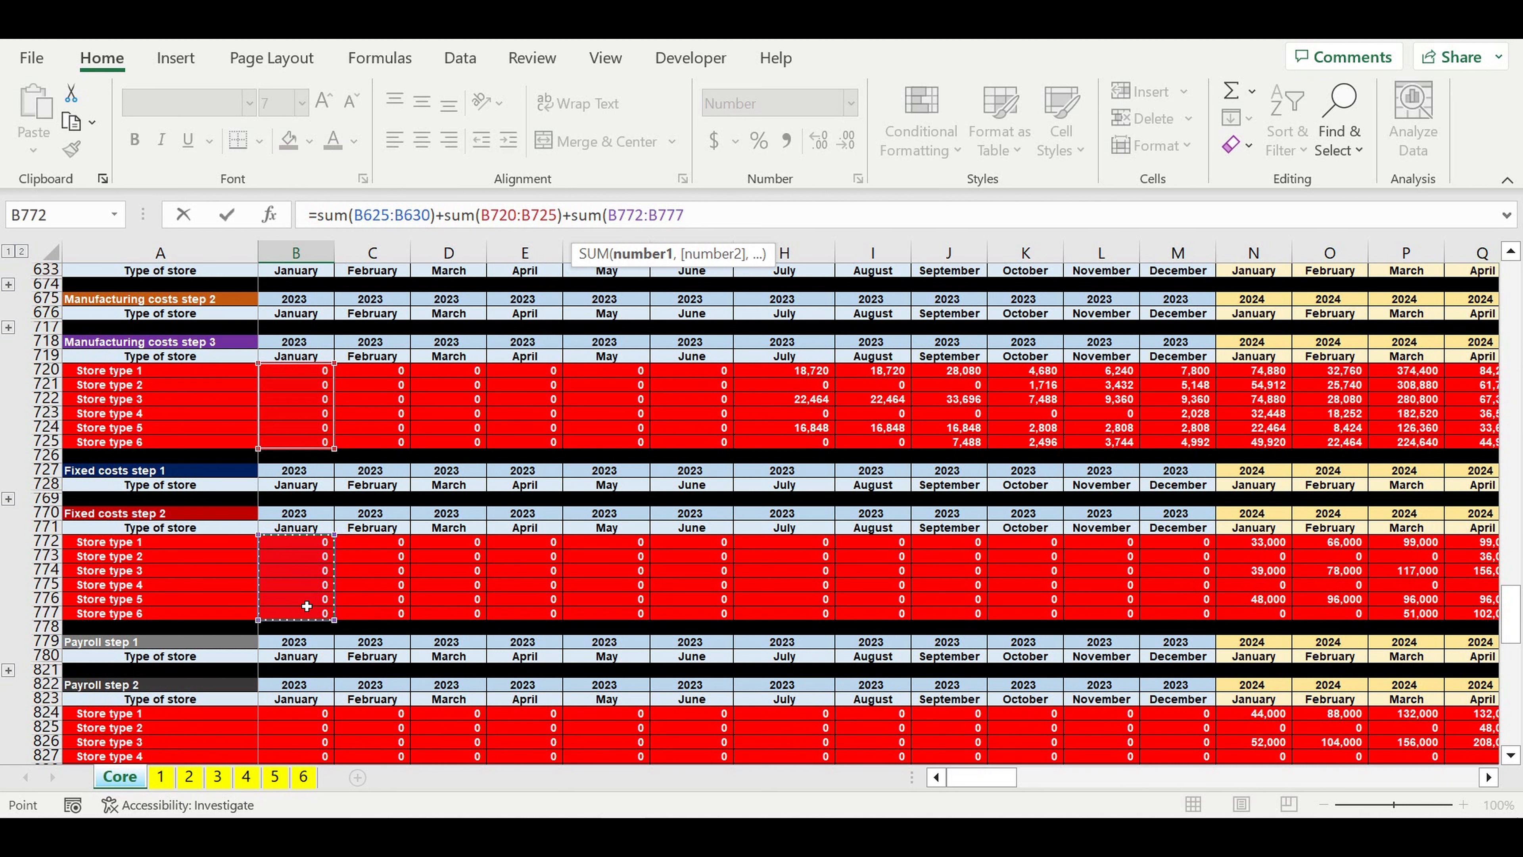
text()+)
Step: Append the January total of Payroll step 2 to the formula, +sum(B824:B829)
scroll(422, 571, down, 3)
scroll(422, 571, down, 2)
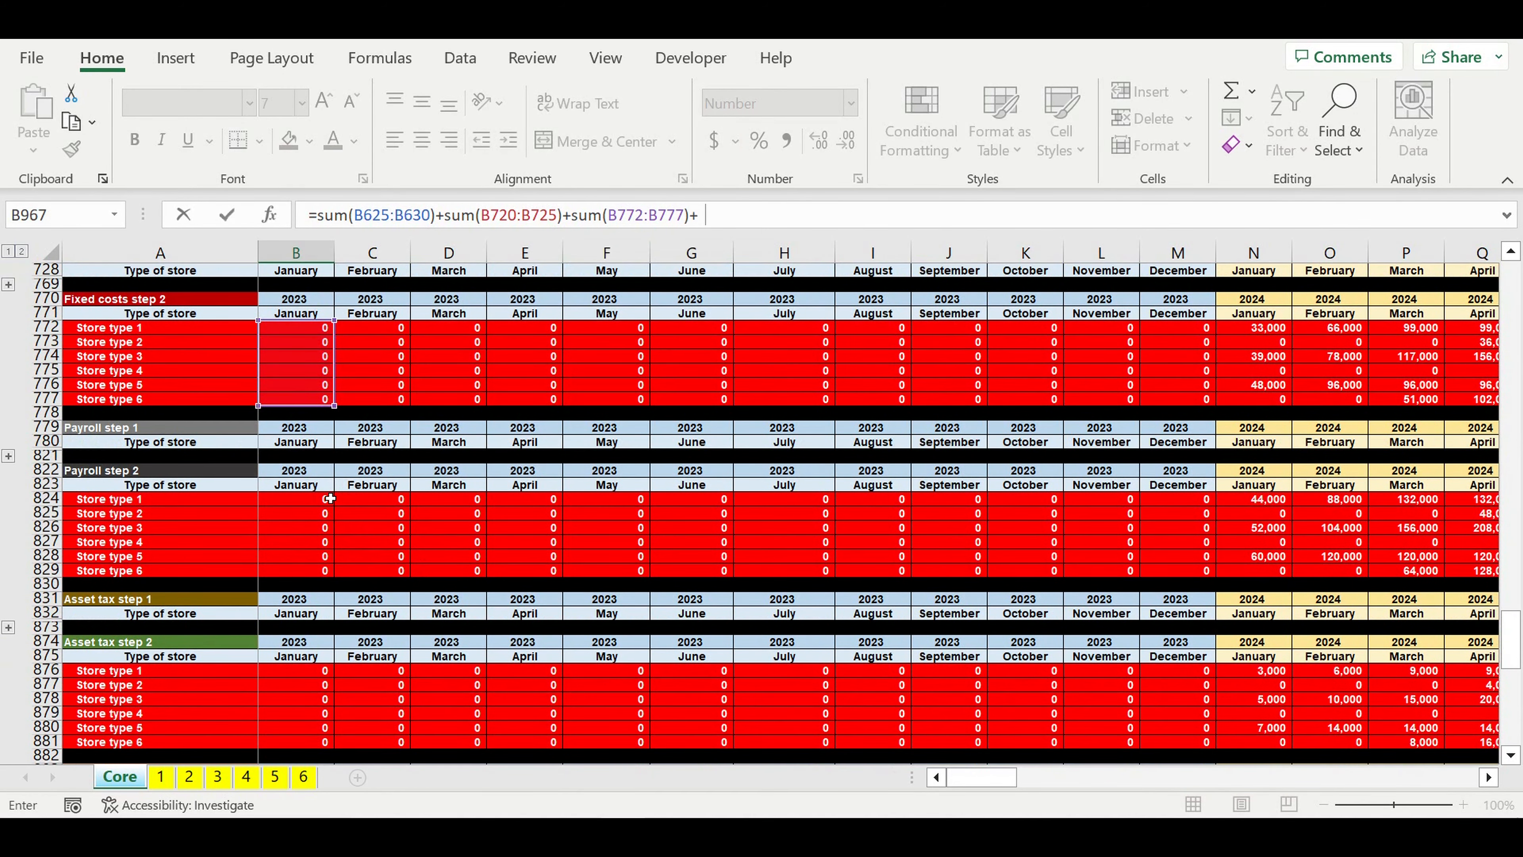
text(sum()
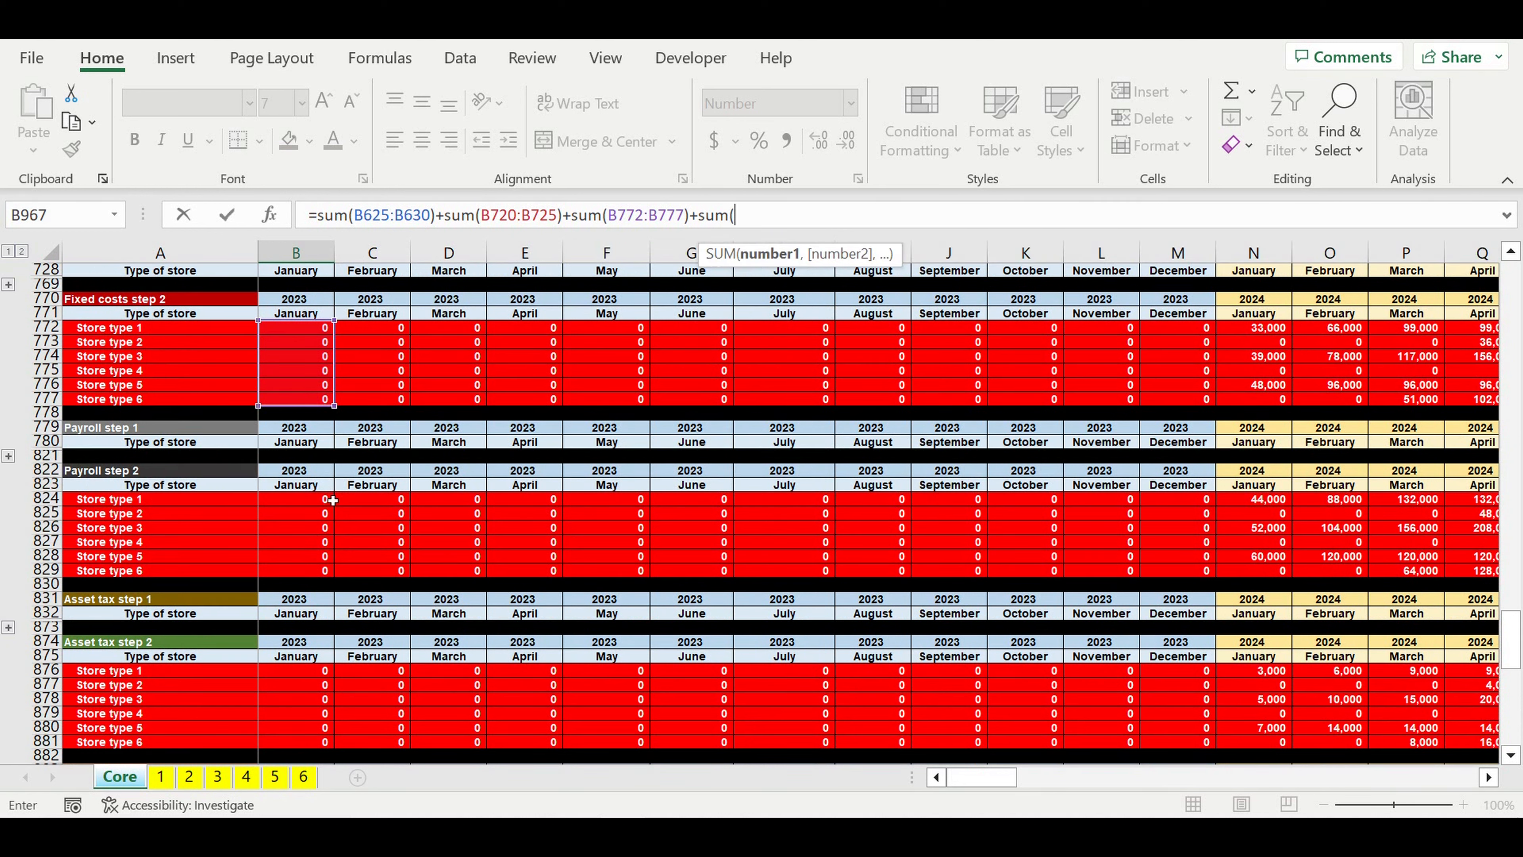
click(296, 500)
drag(296, 519, 304, 568)
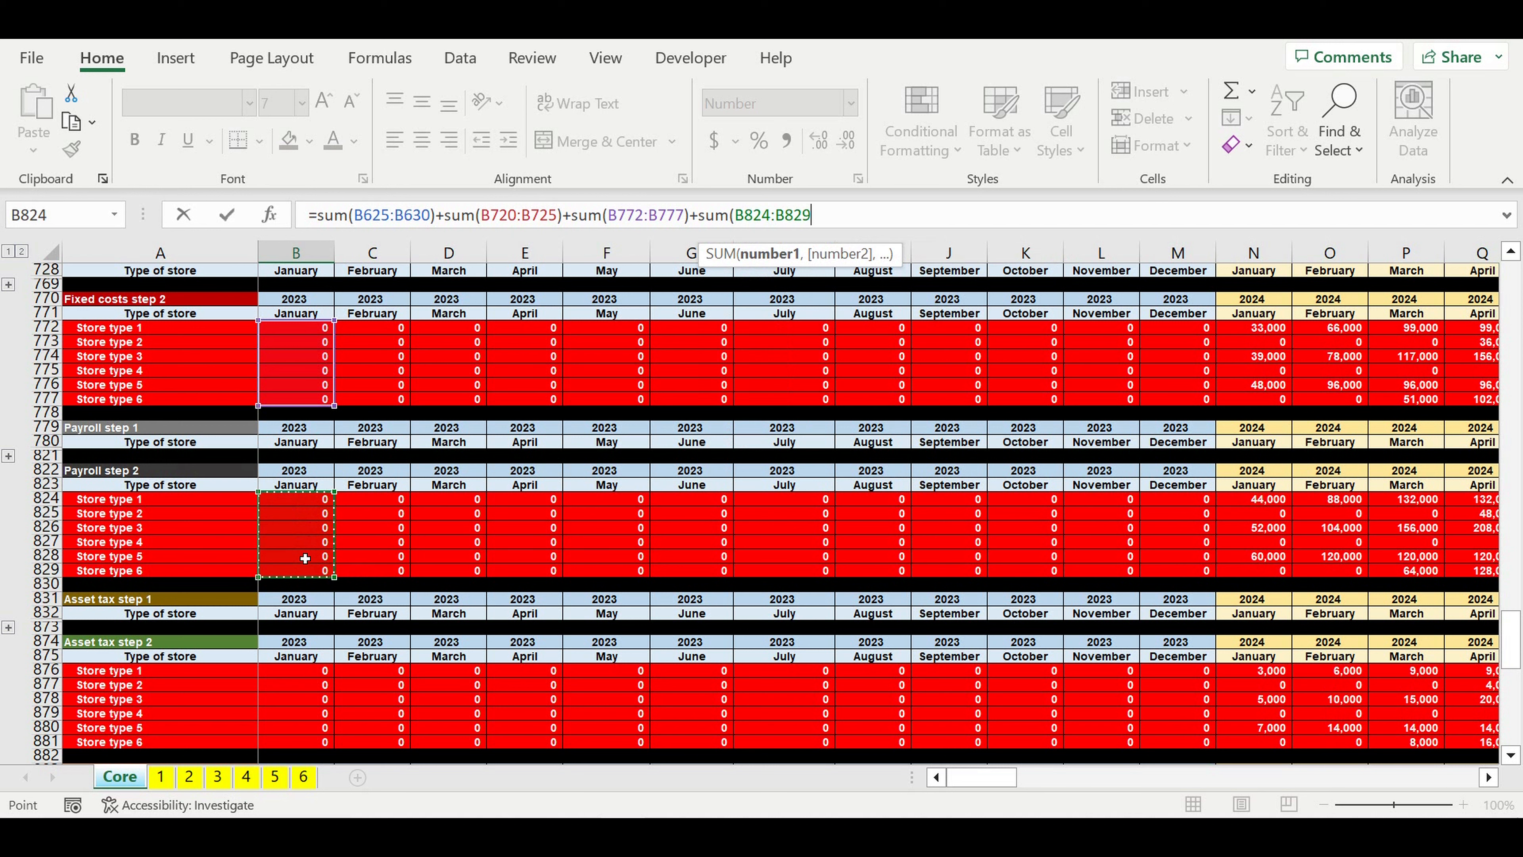
text())
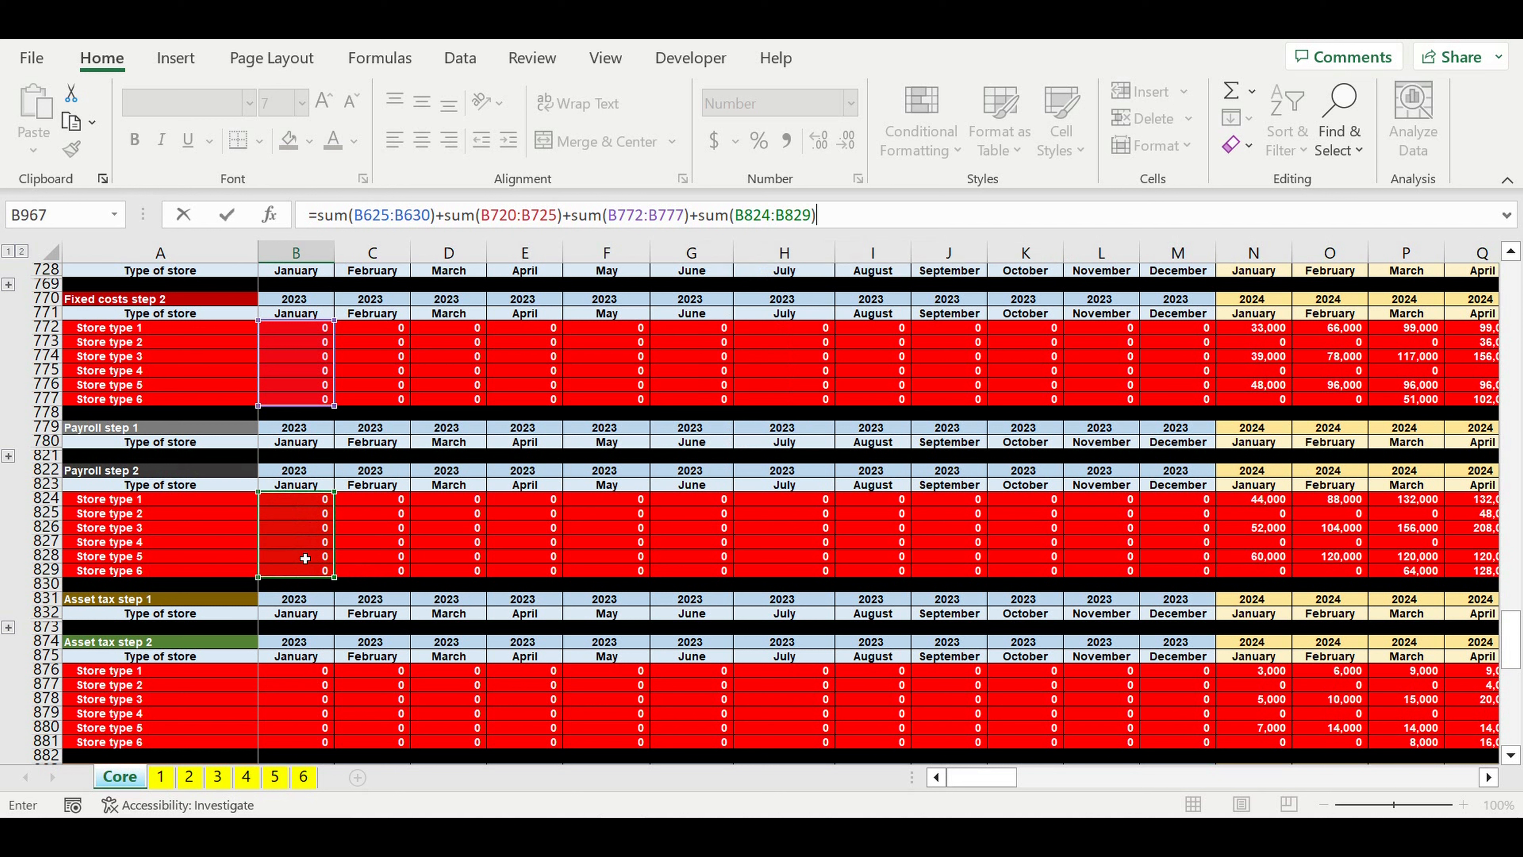
text(+sum)
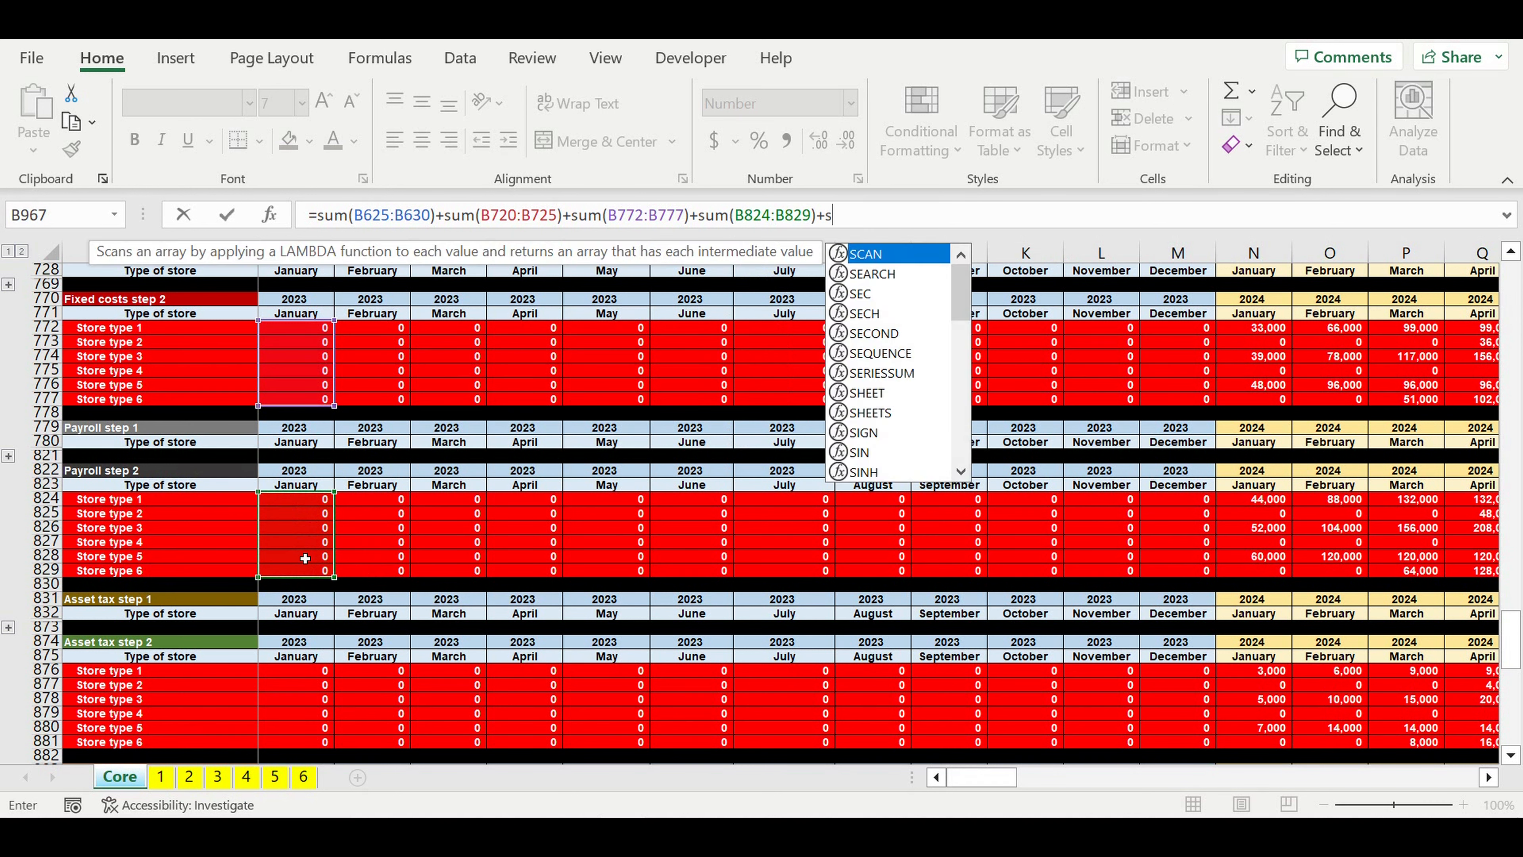
text(()
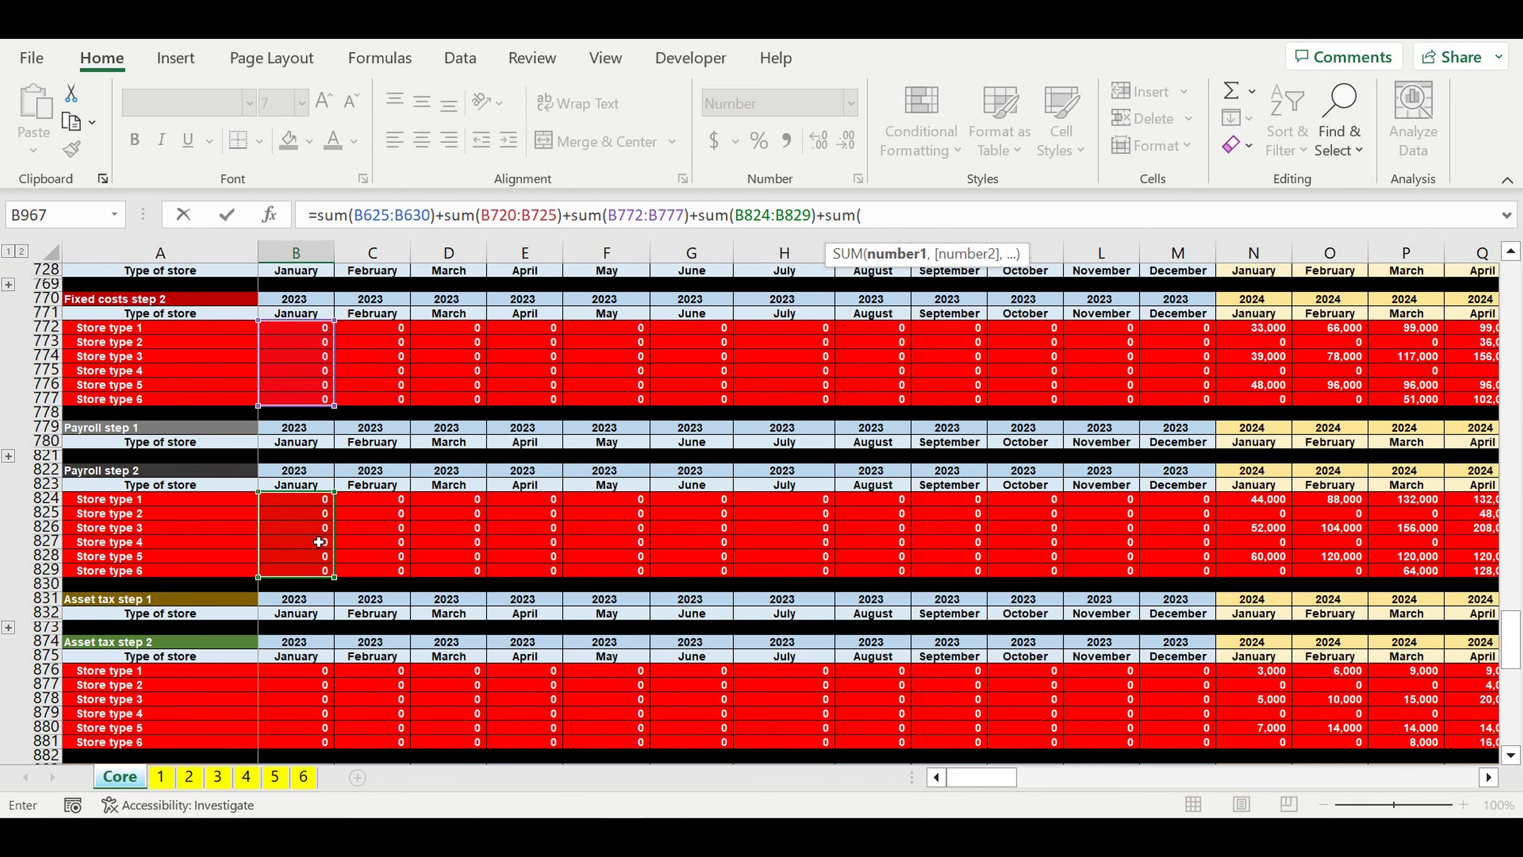
Step: Include the January total of Asset tax step 2 in the formula, +sum(B876:B881)
scroll(319, 542, down, 4)
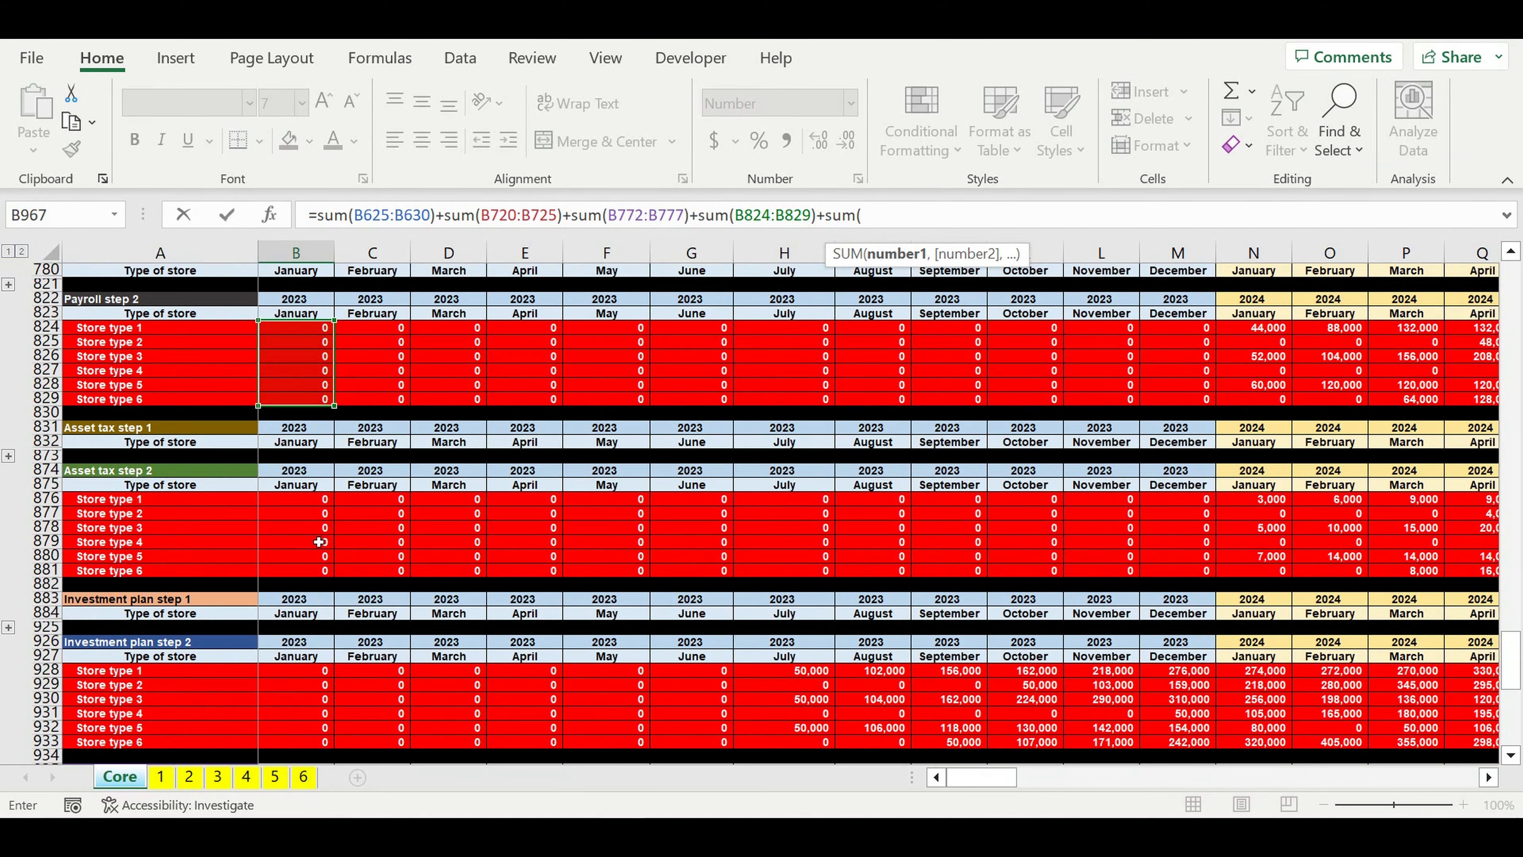
drag(299, 506, 301, 574)
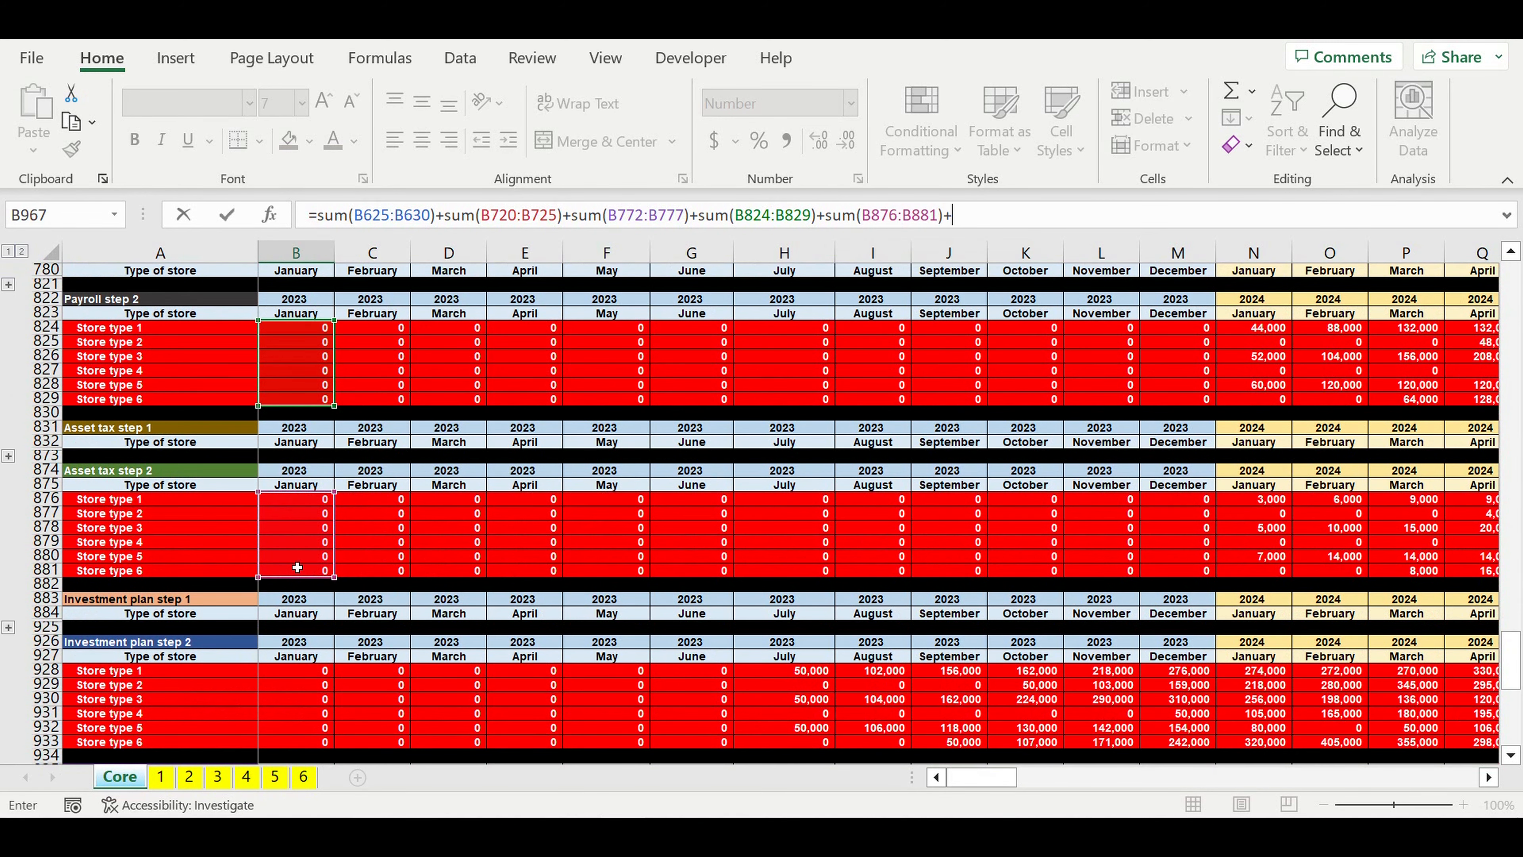
Step: Add the January total of Investment plan step 2 to the formula as sum(B928:B933)
scroll(424, 543, down, 2)
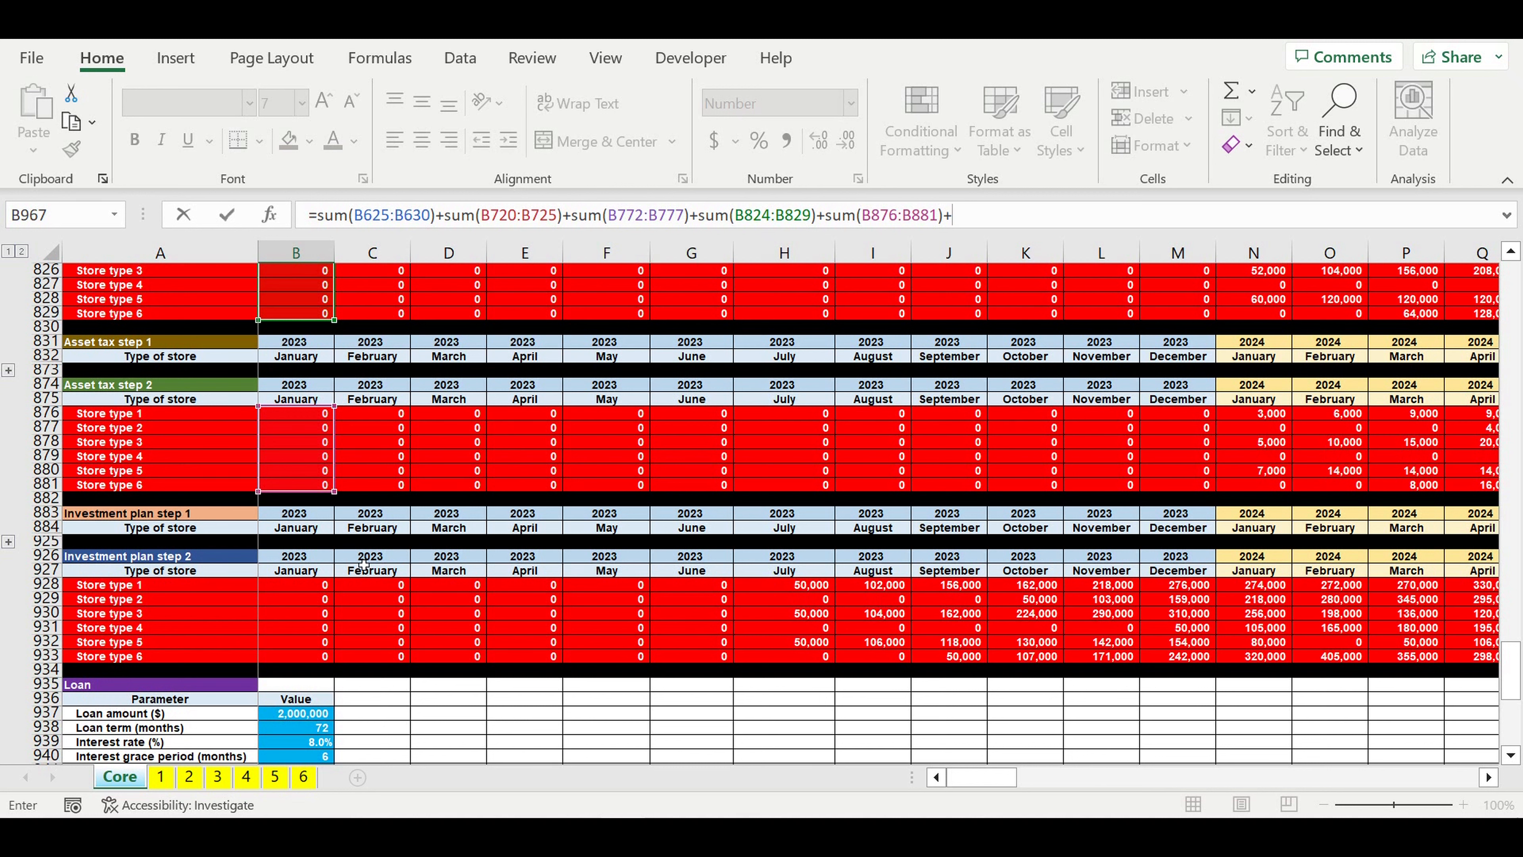
text(sum)
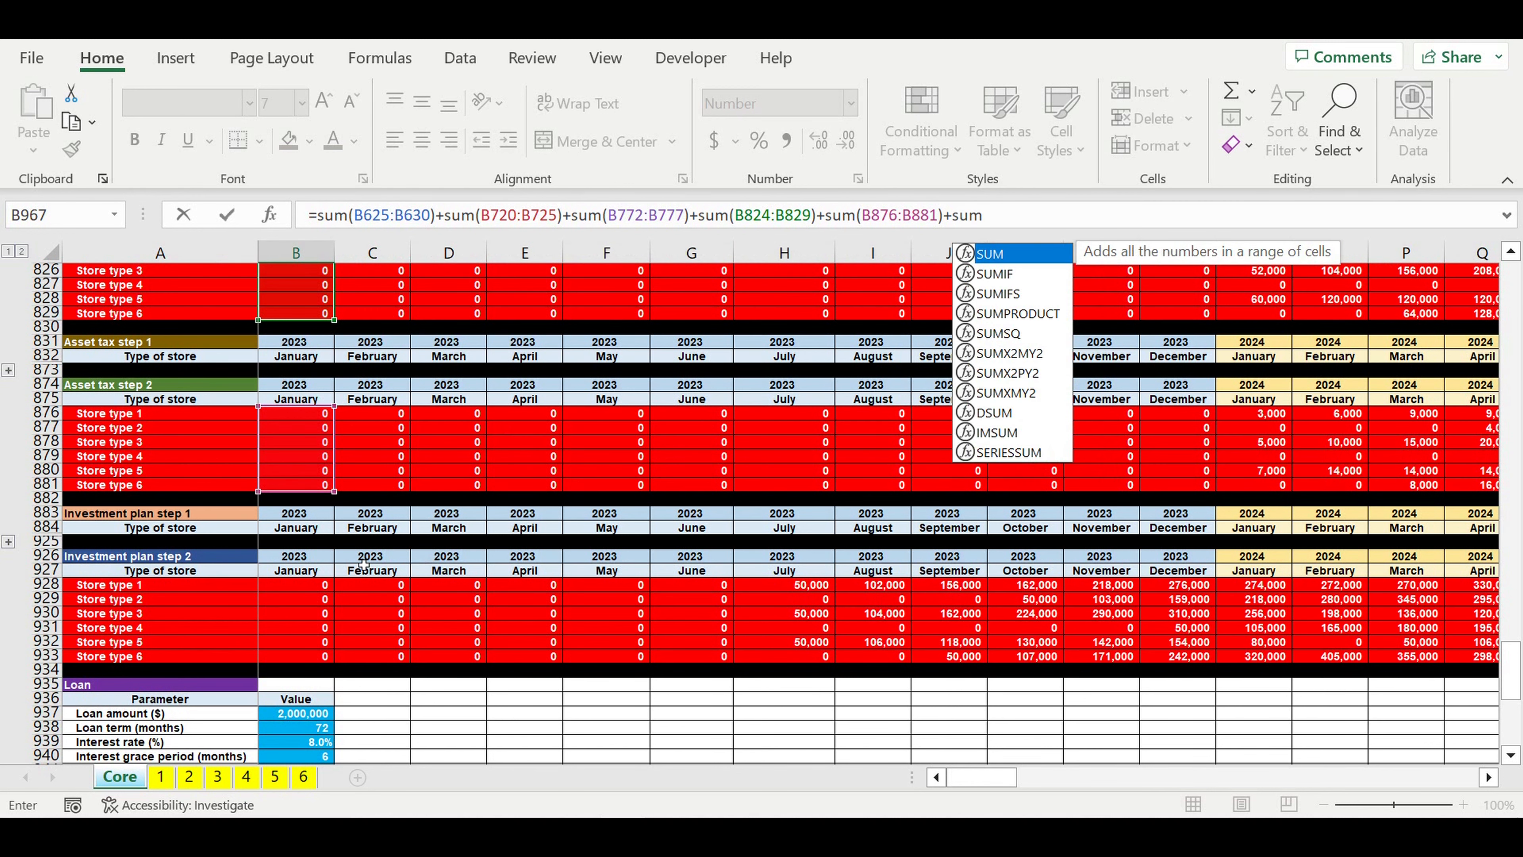
text(()
drag(297, 592, 301, 655)
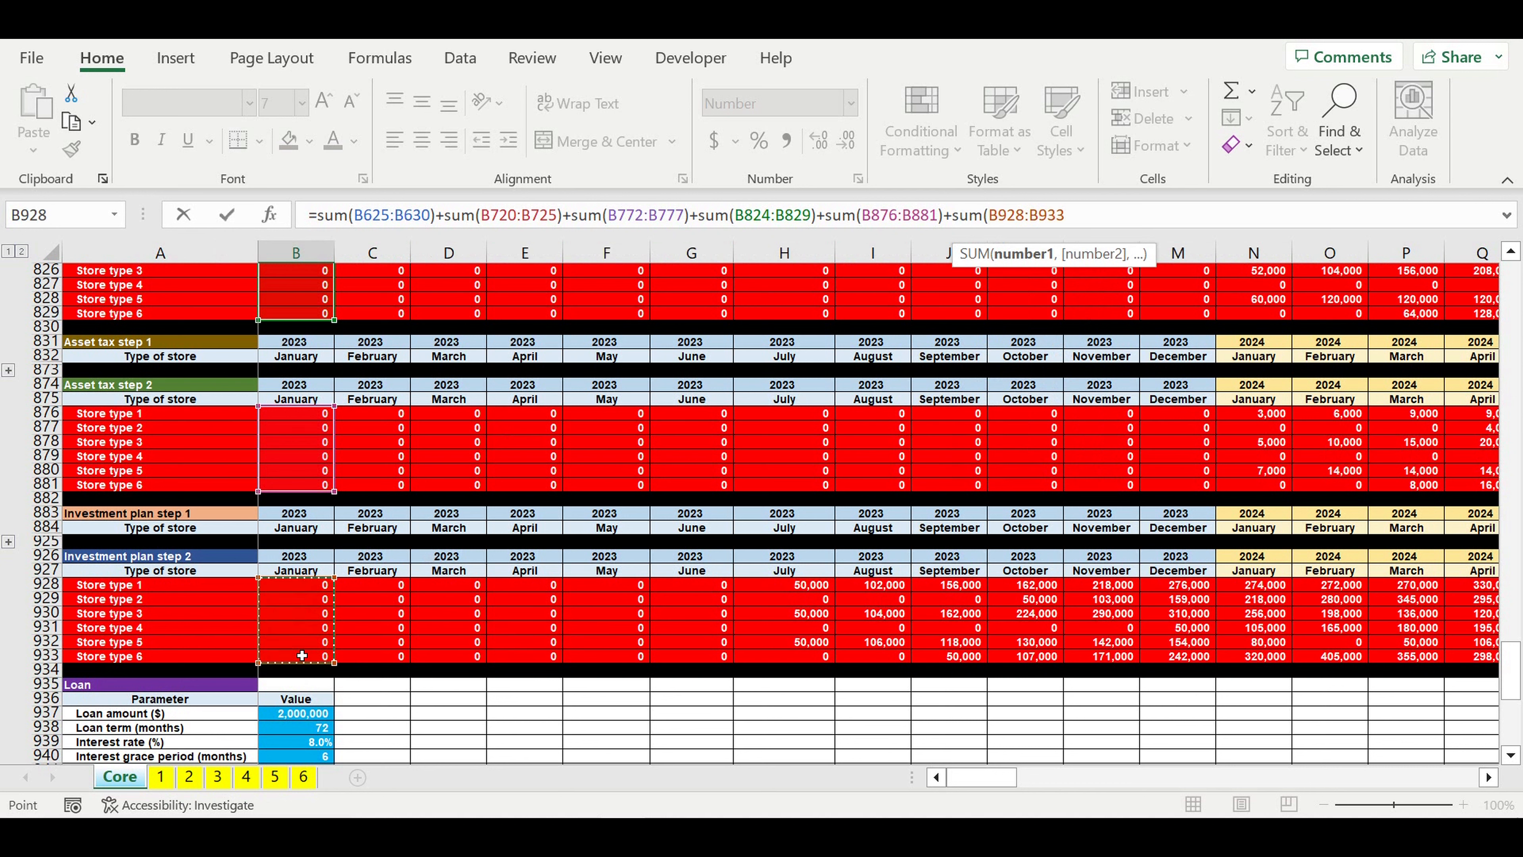
text())
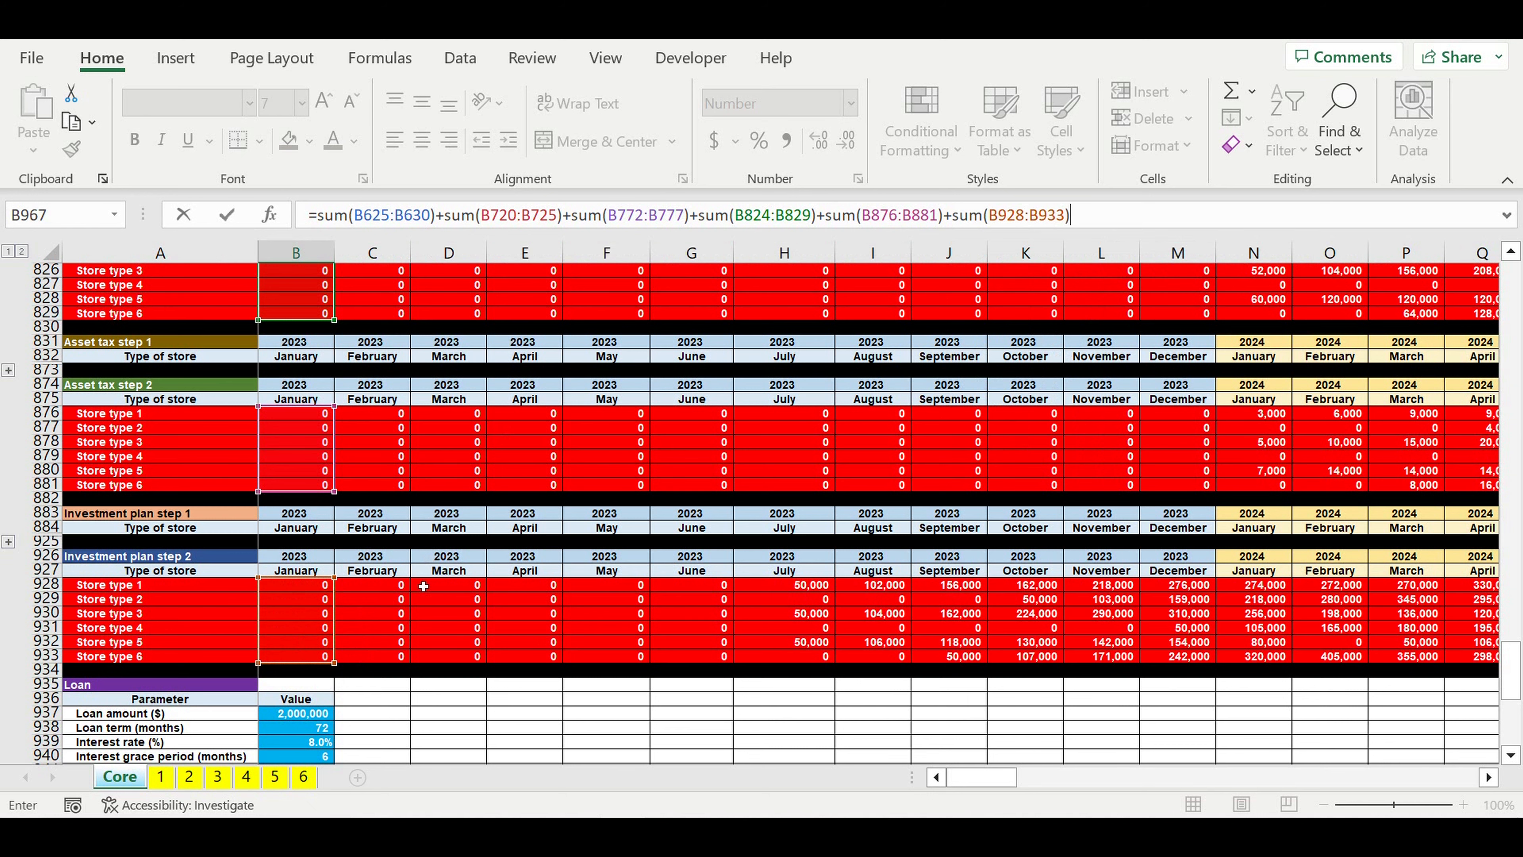
Step: Check the summed ranges across the revenue, cost and investment sections, and commit the January formula for Any inflows or outflows
scroll(426, 585, up, 12)
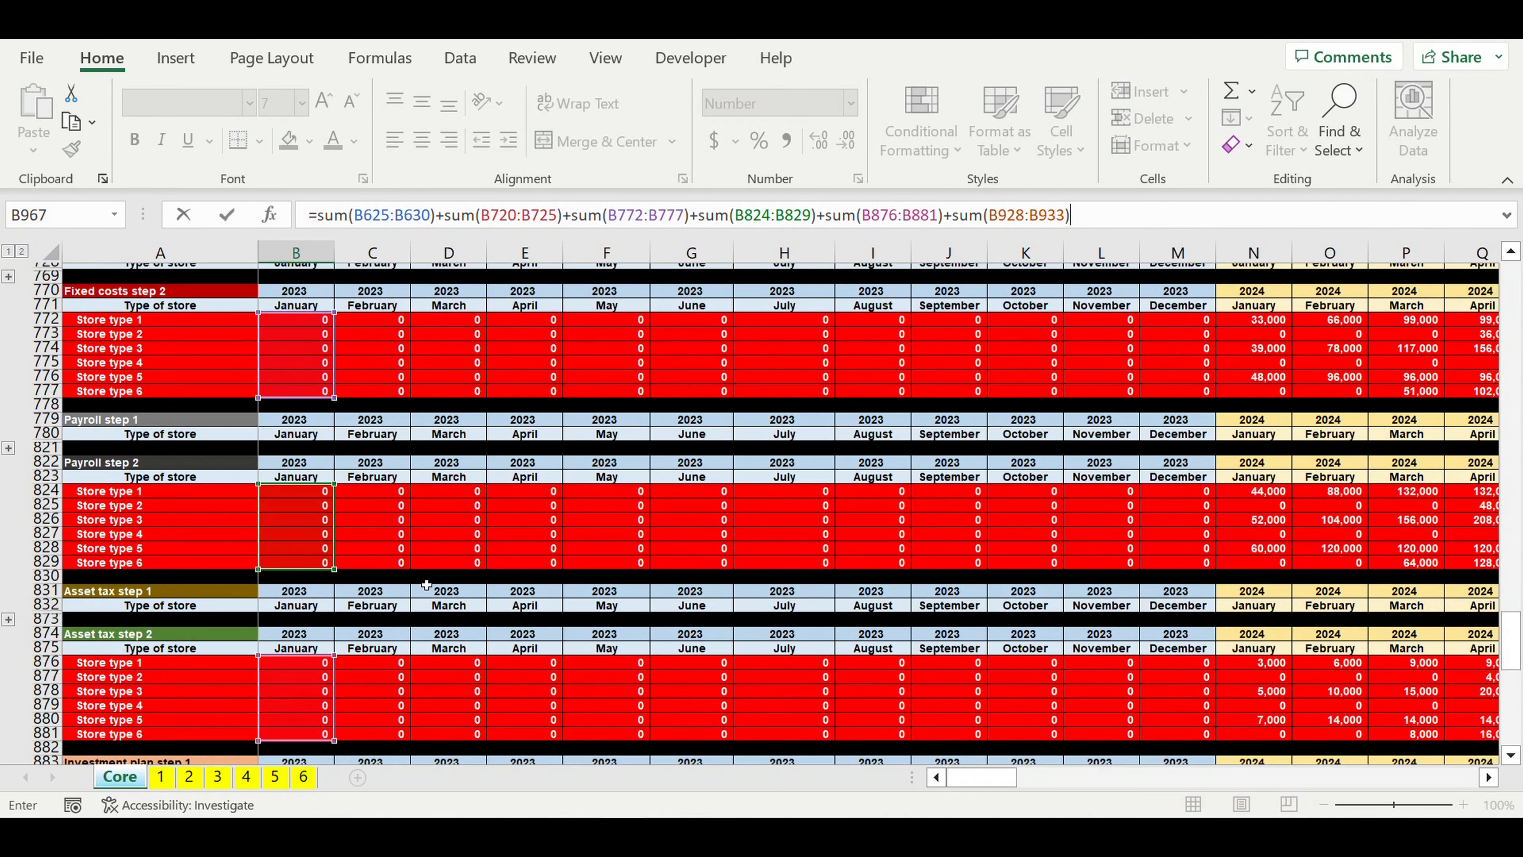
scroll(425, 584, up, 15)
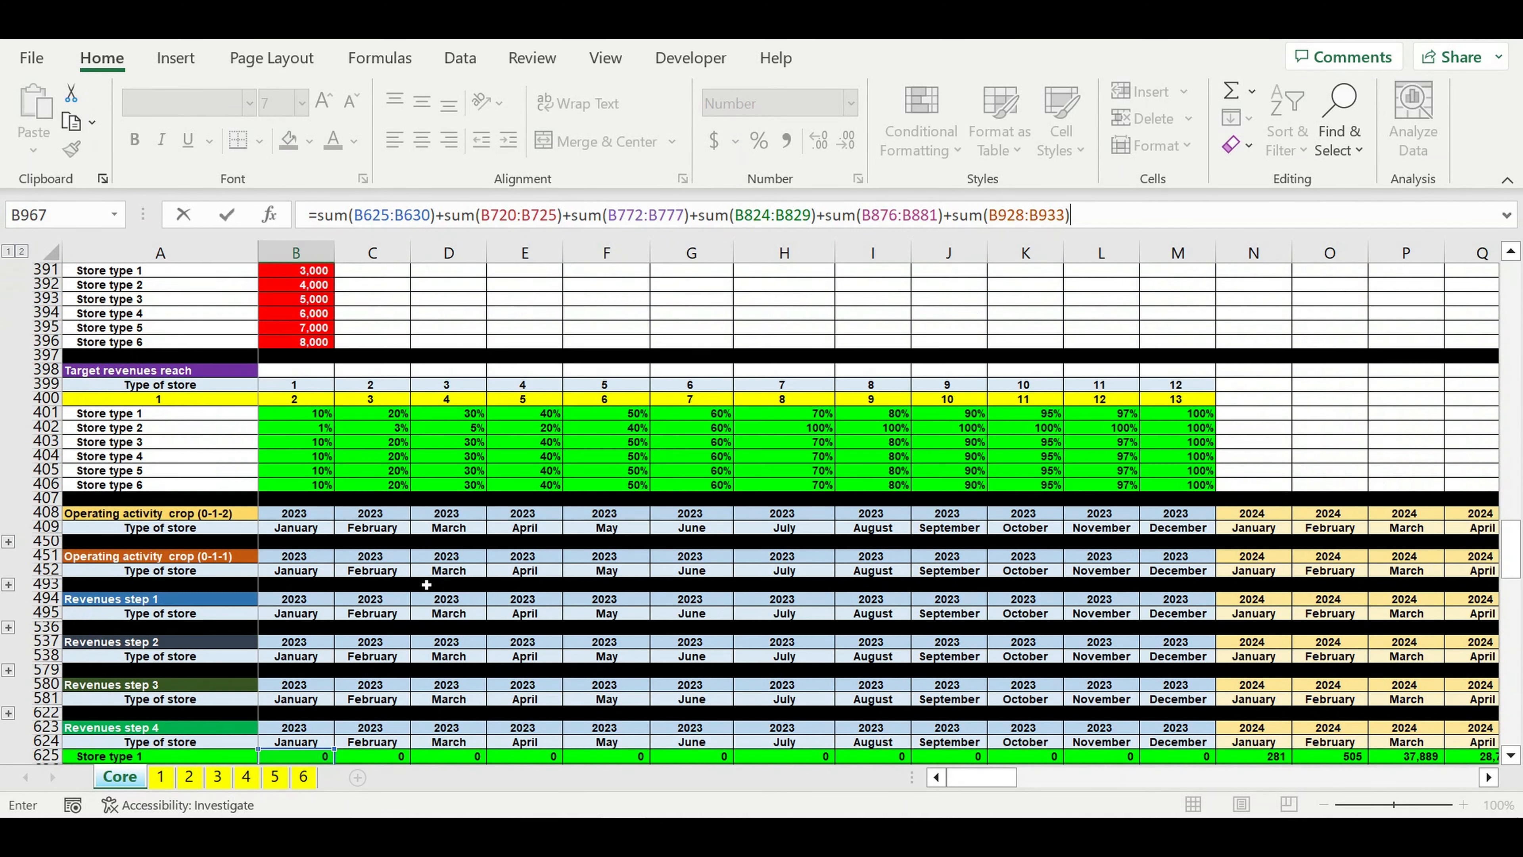
scroll(425, 584, up, 2)
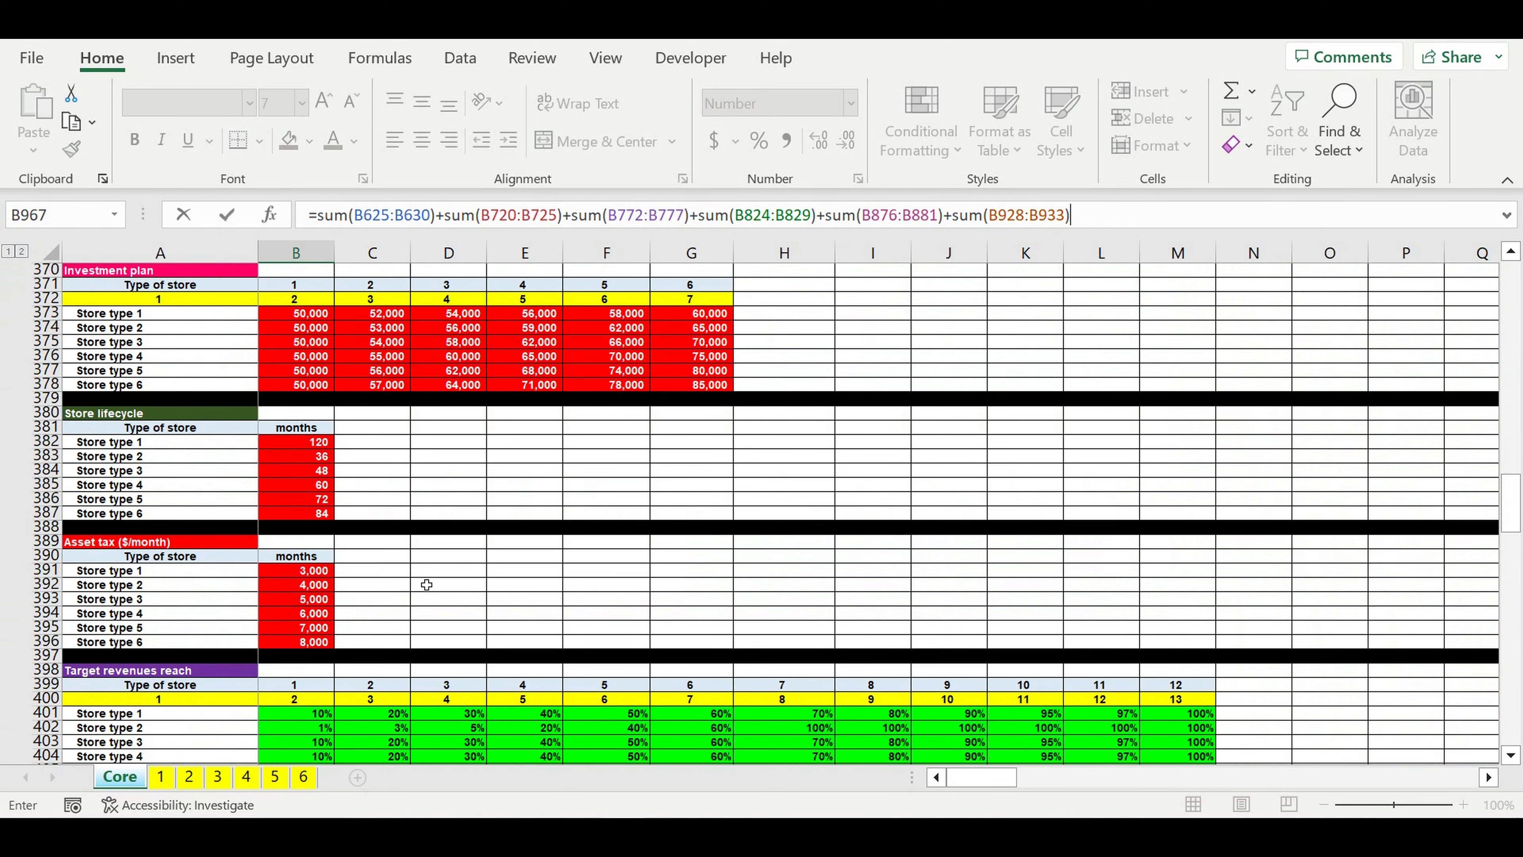
scroll(426, 584, down, 9)
scroll(425, 584, down, 15)
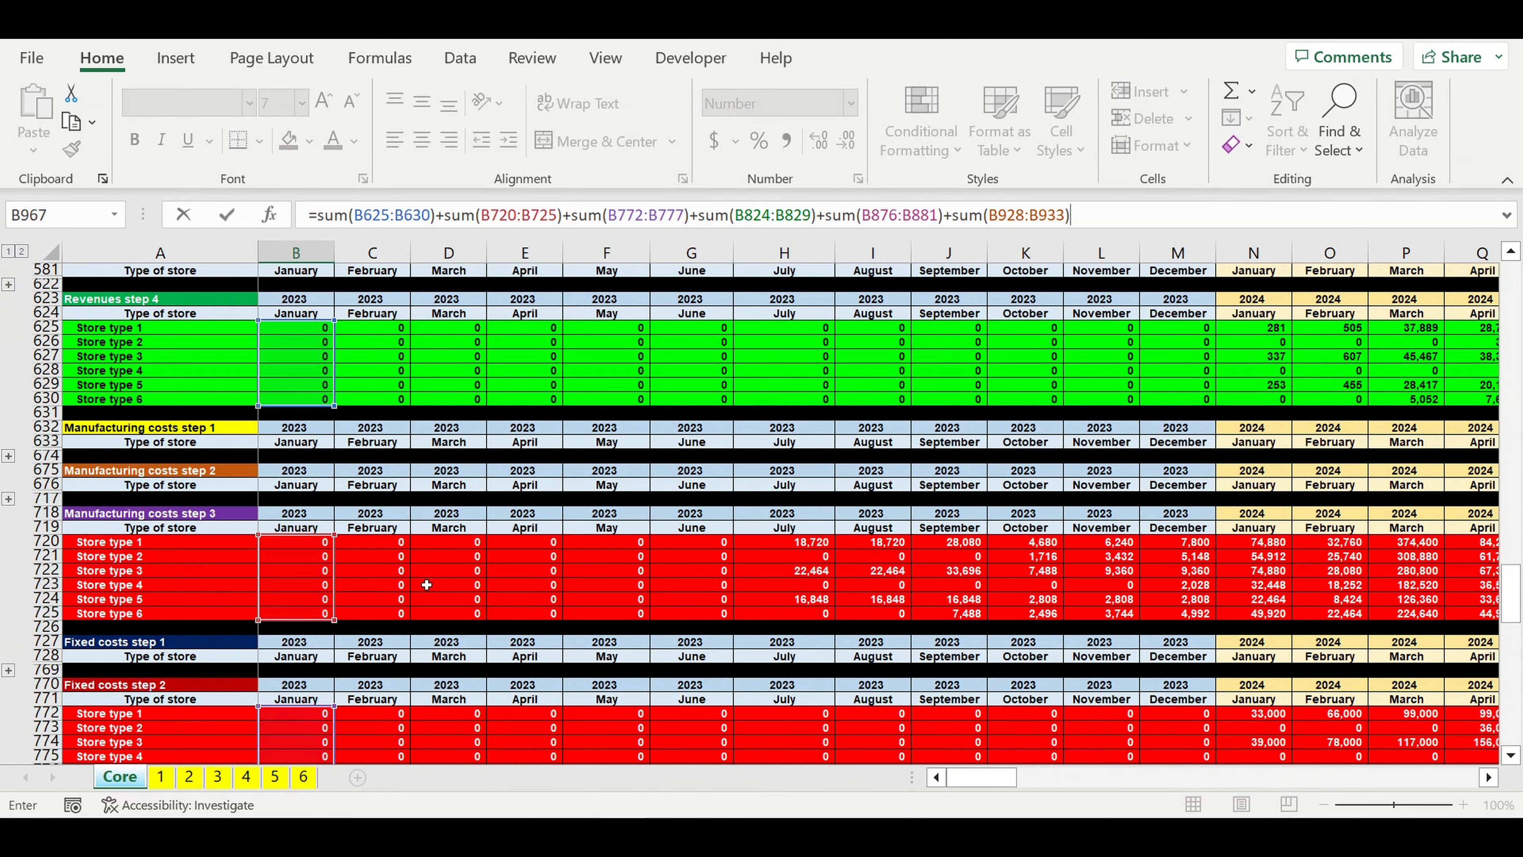
scroll(427, 585, down, 10)
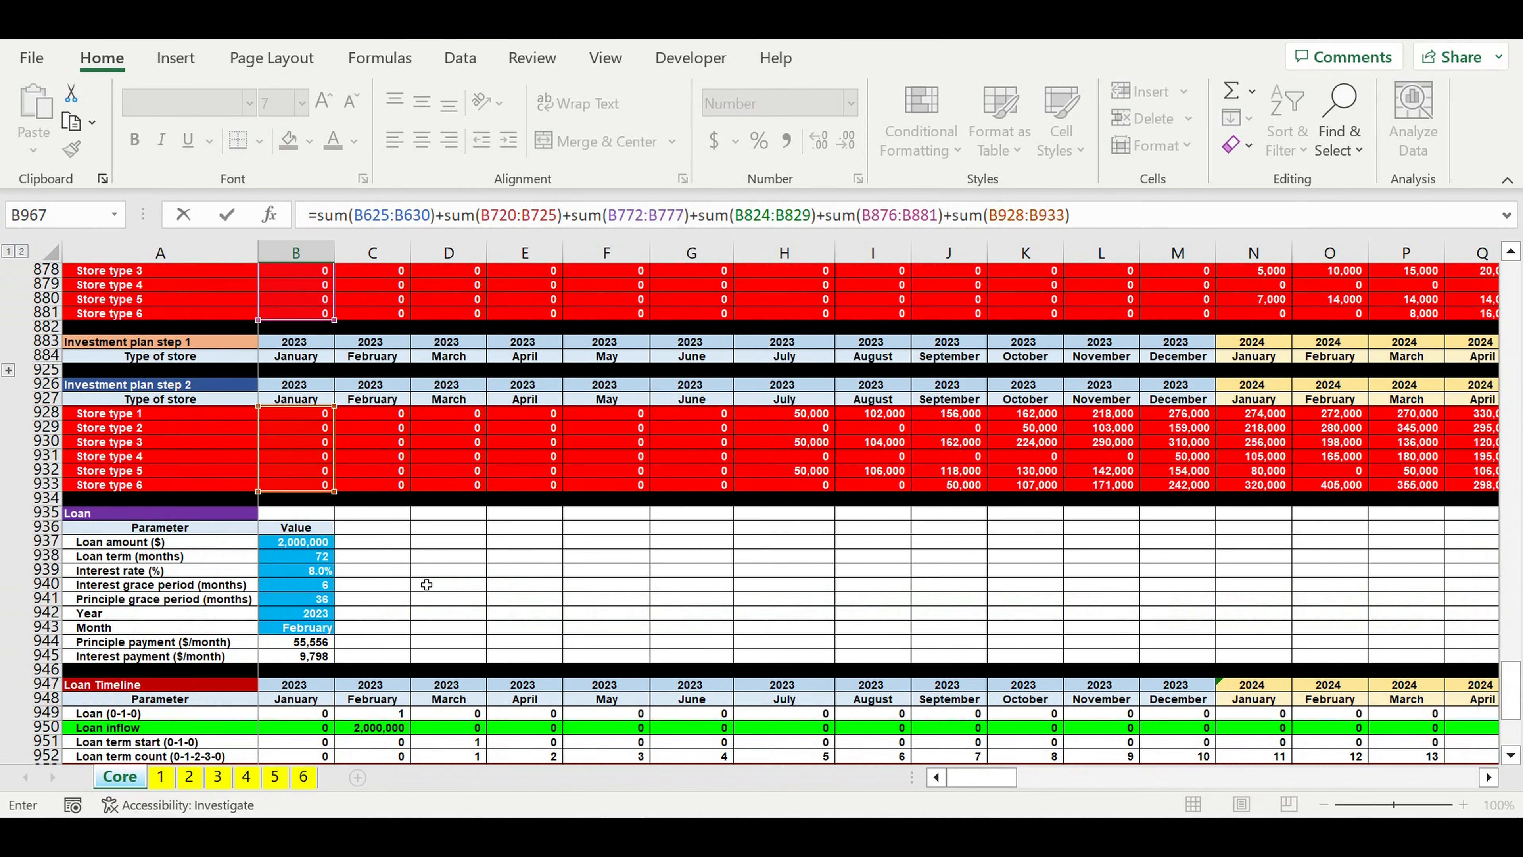
scroll(426, 584, down, 2)
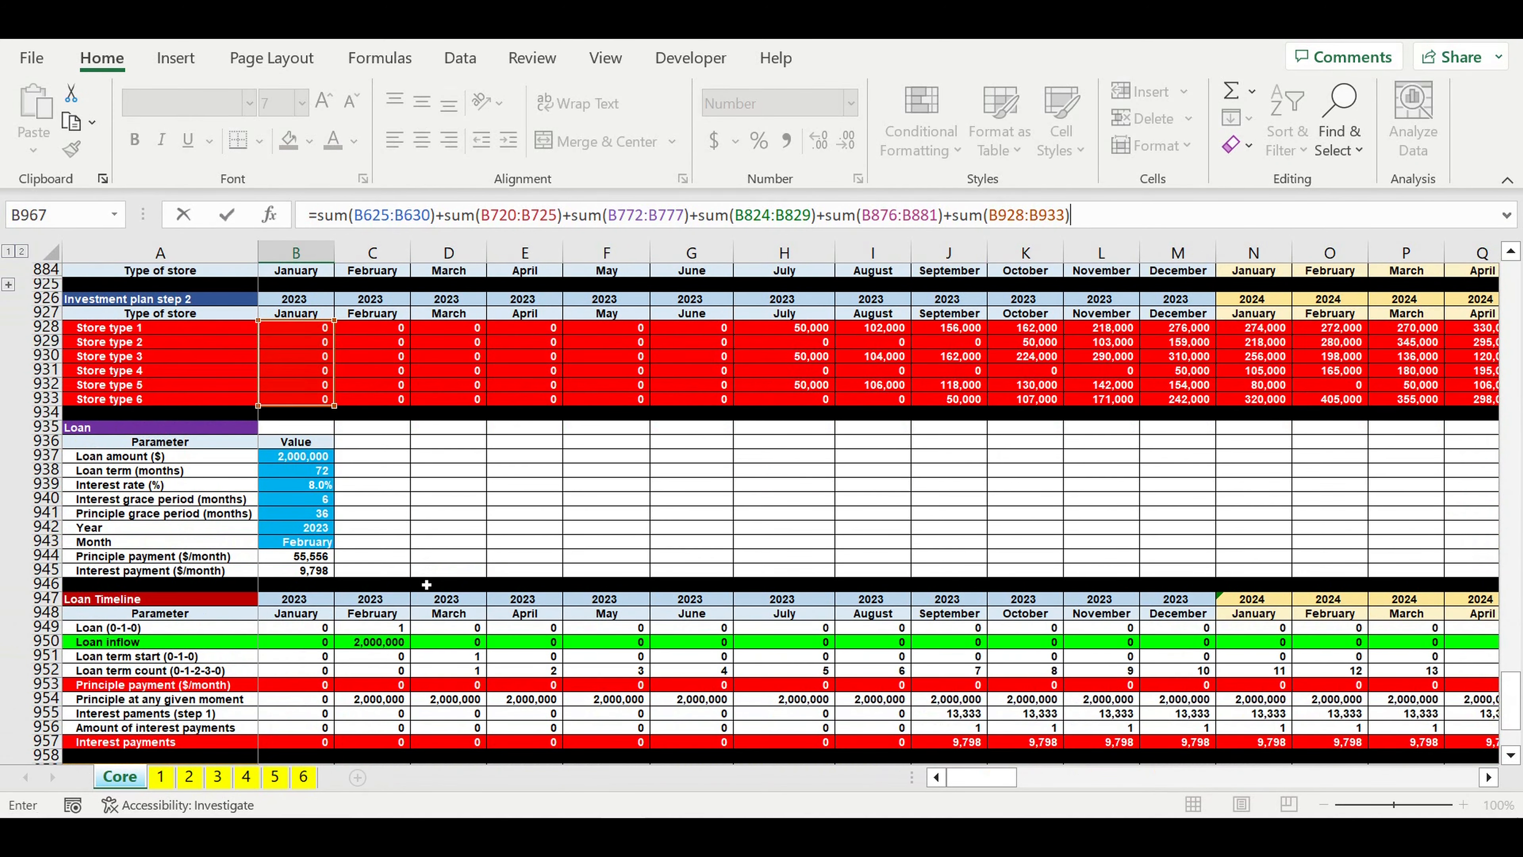
key(Return)
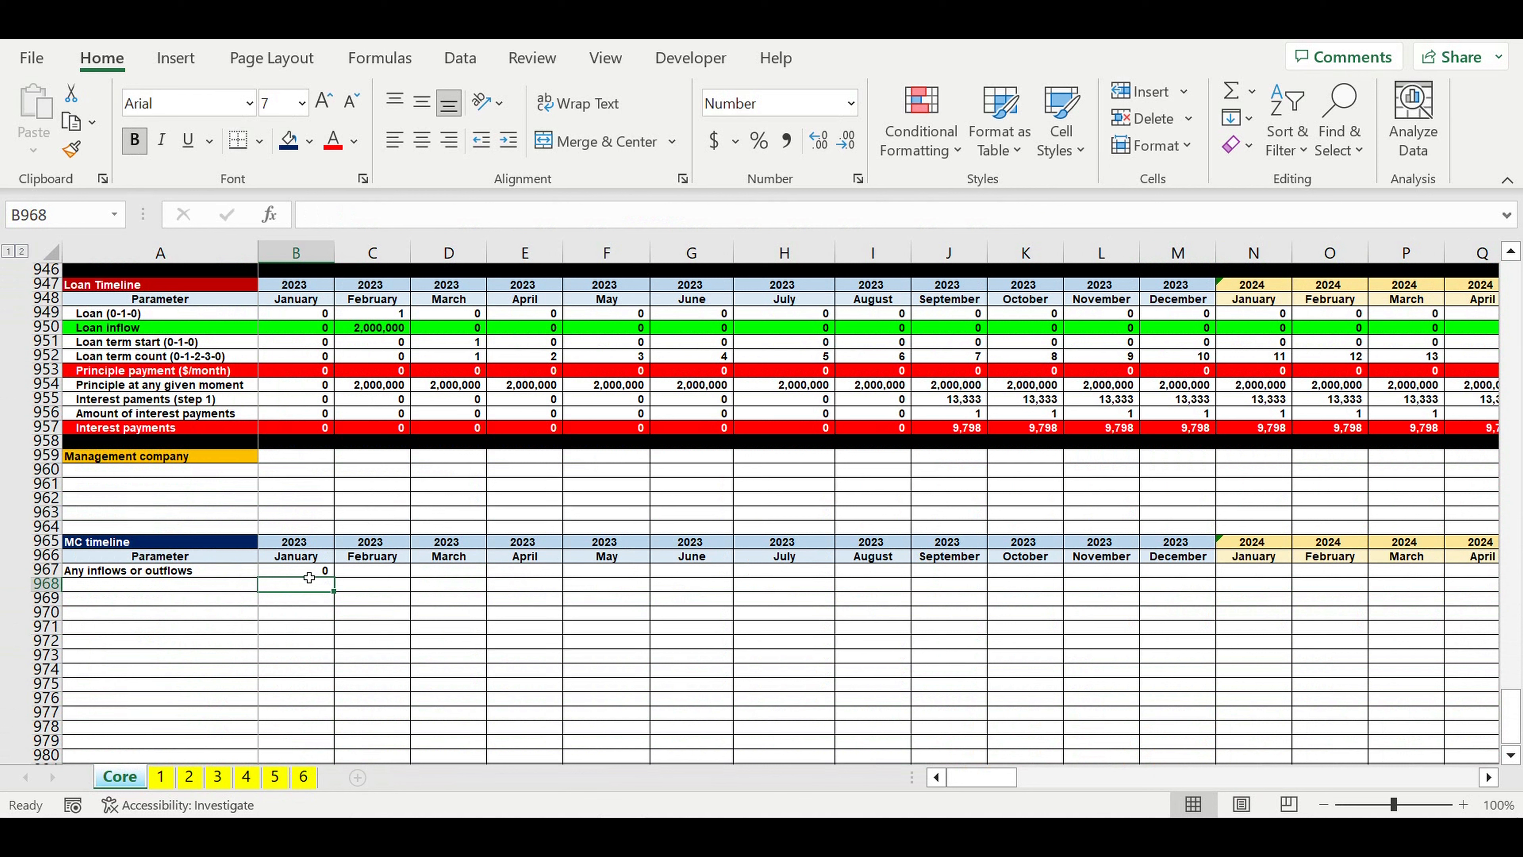
Step: Fill the Any inflows or outflows formula across the MC timeline through December 2032
click(308, 574)
drag(334, 577, 1331, 579)
click(897, 630)
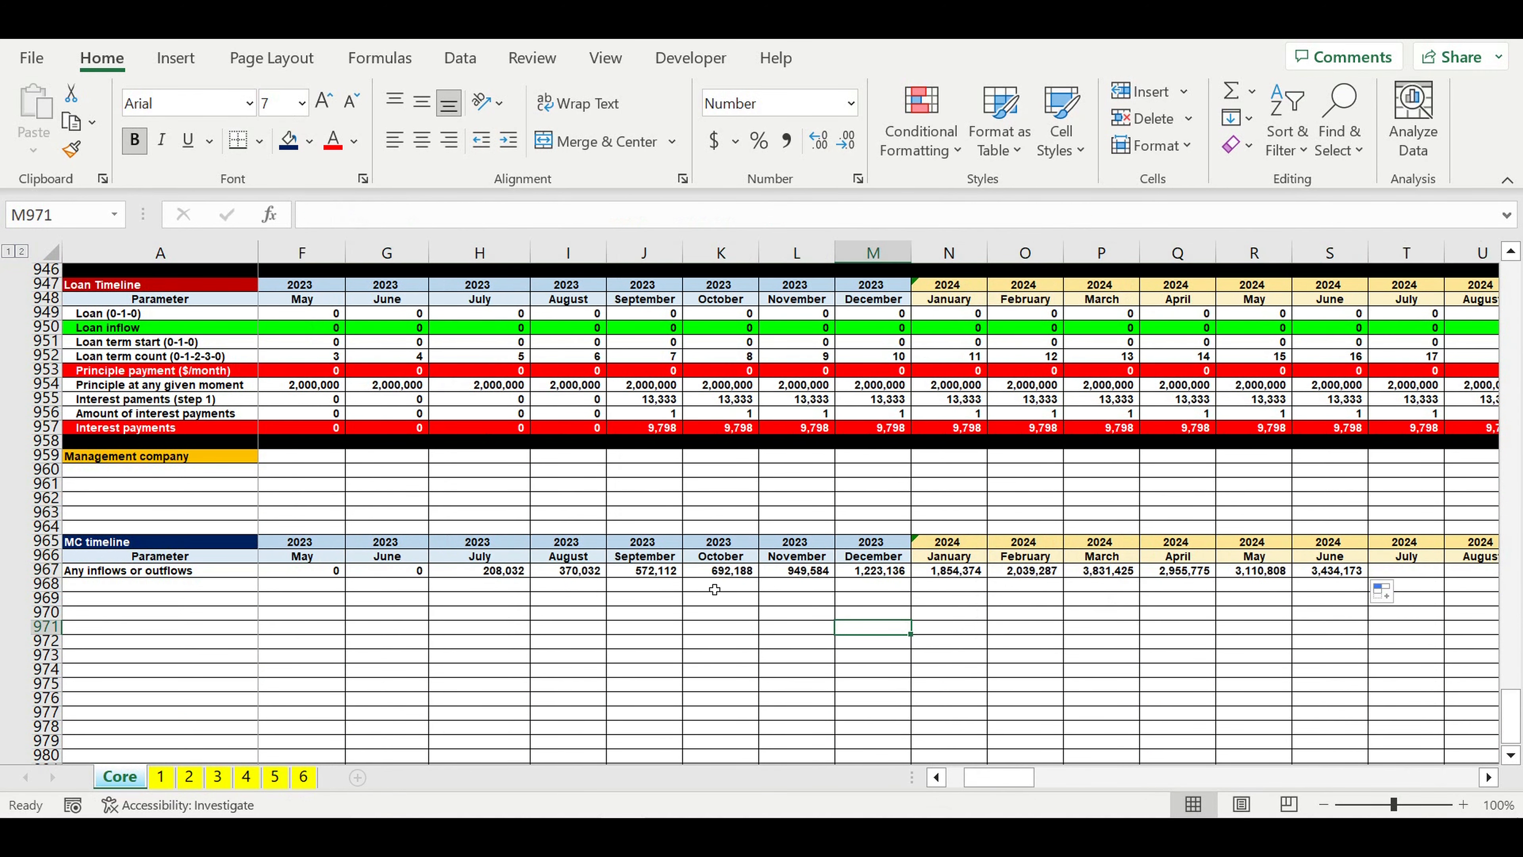
click(667, 577)
drag(683, 577, 1379, 578)
drag(1367, 570, 1337, 600)
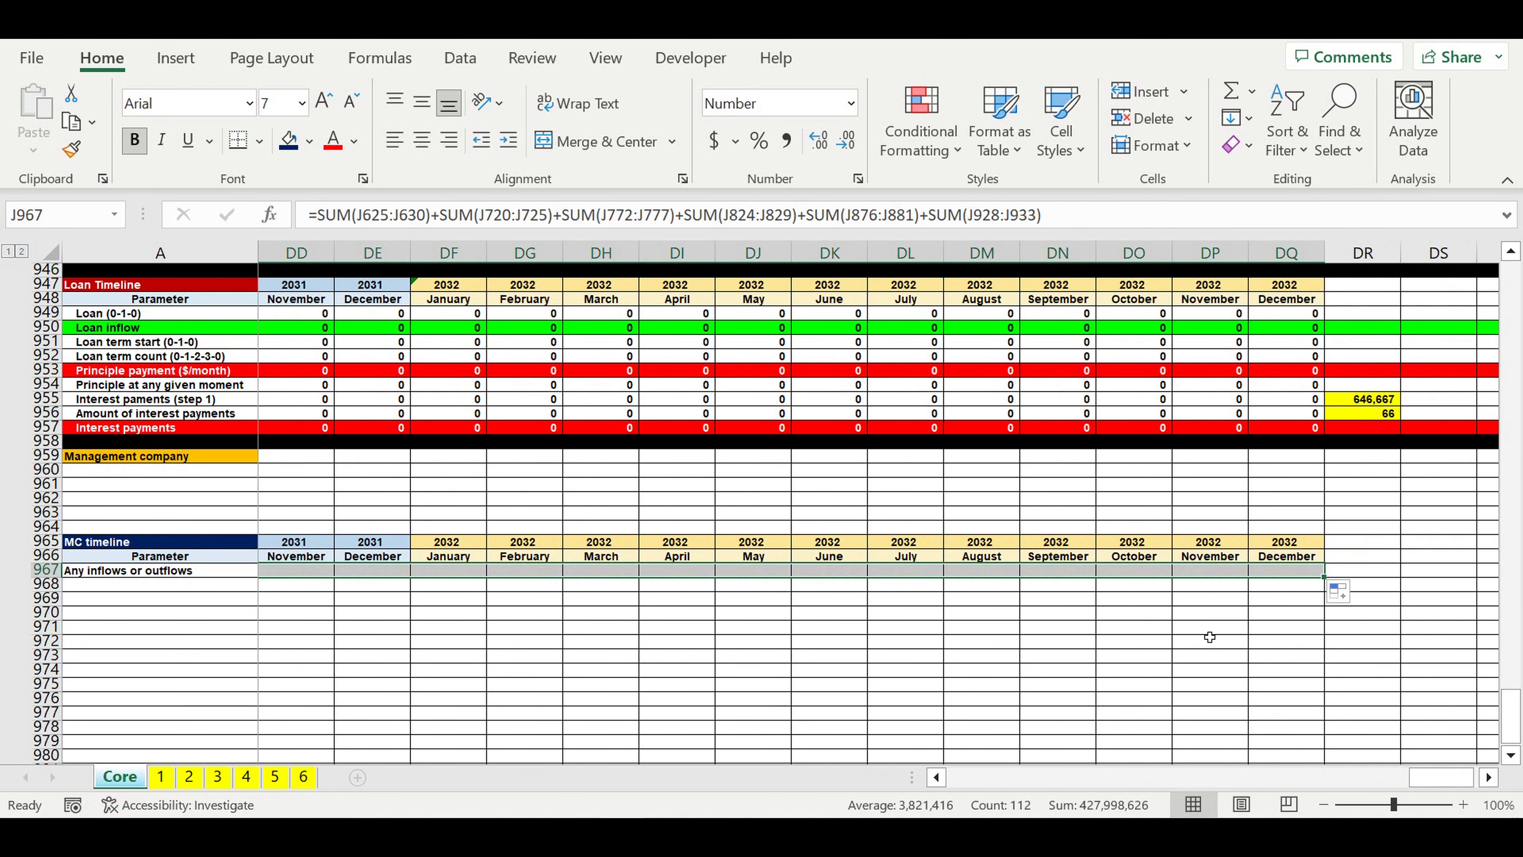
click(1210, 627)
drag(1439, 777, 977, 777)
click(797, 625)
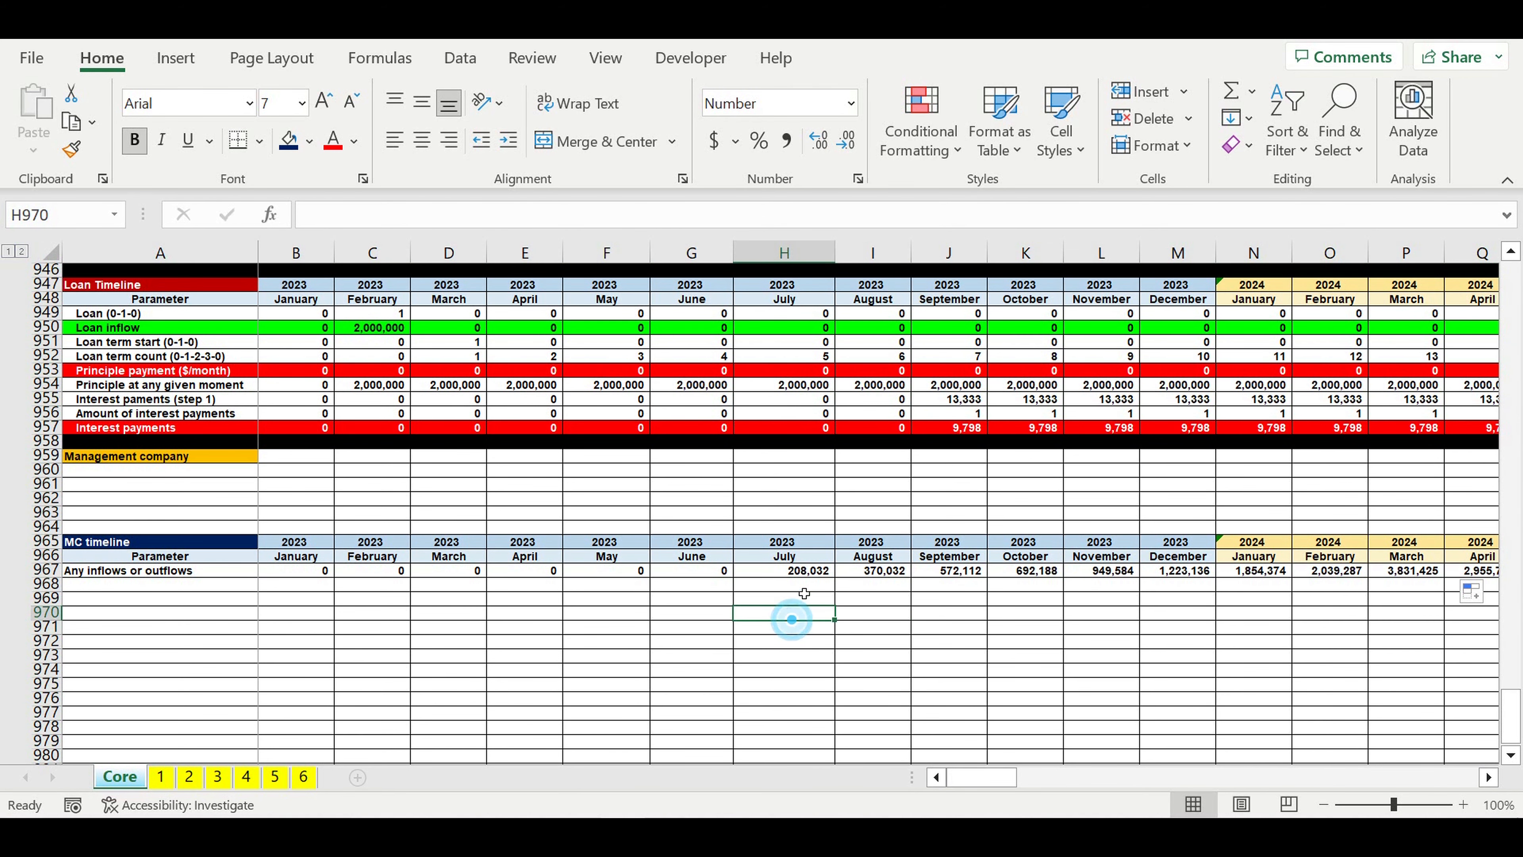
Step: Examine the July 2023 Any inflows or outflows cell together with its year and month headers
click(792, 571)
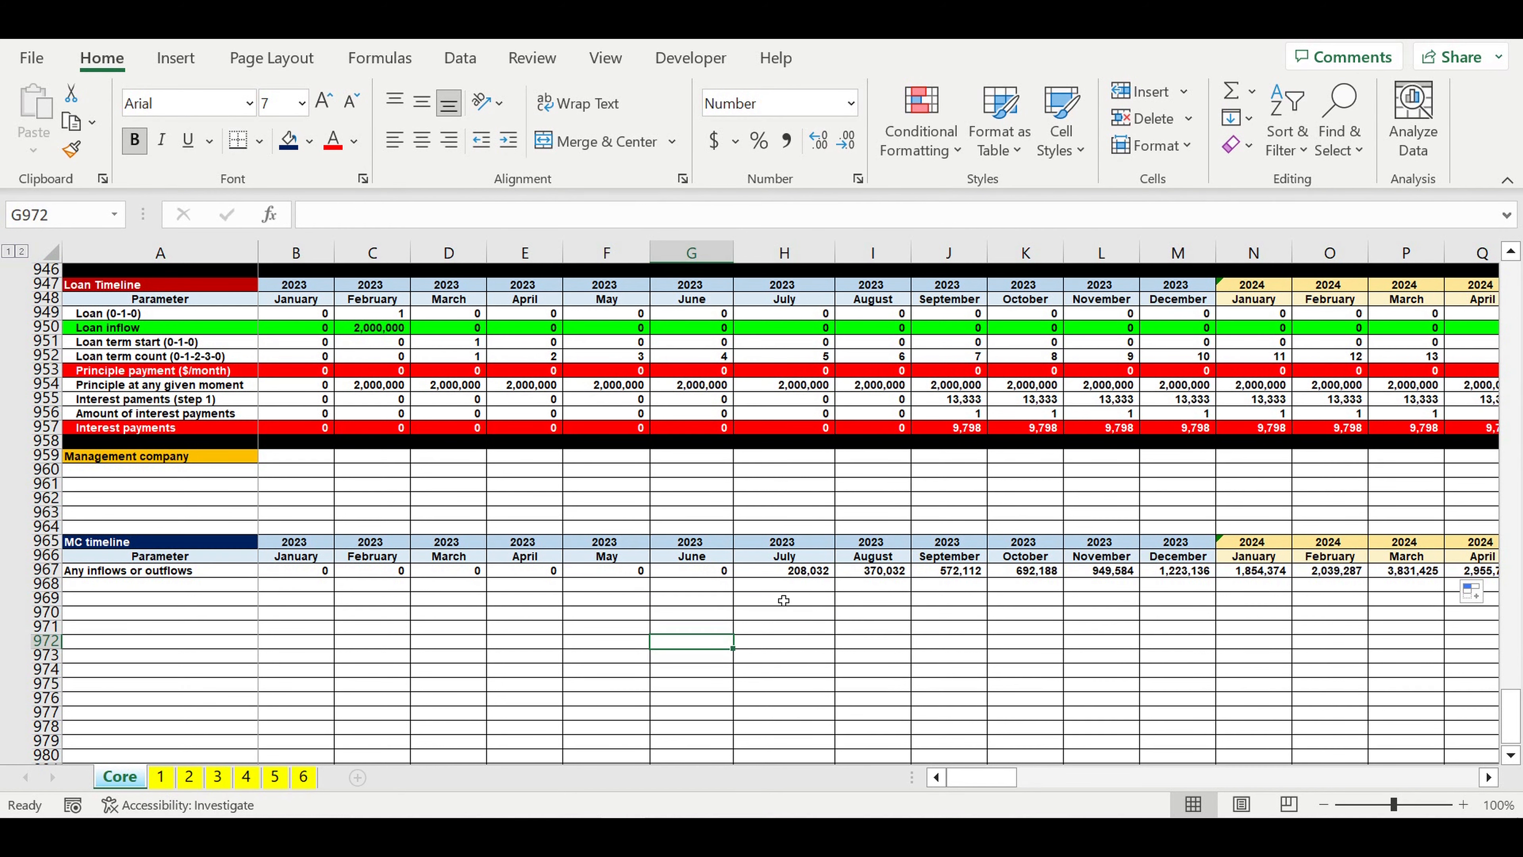
click(803, 570)
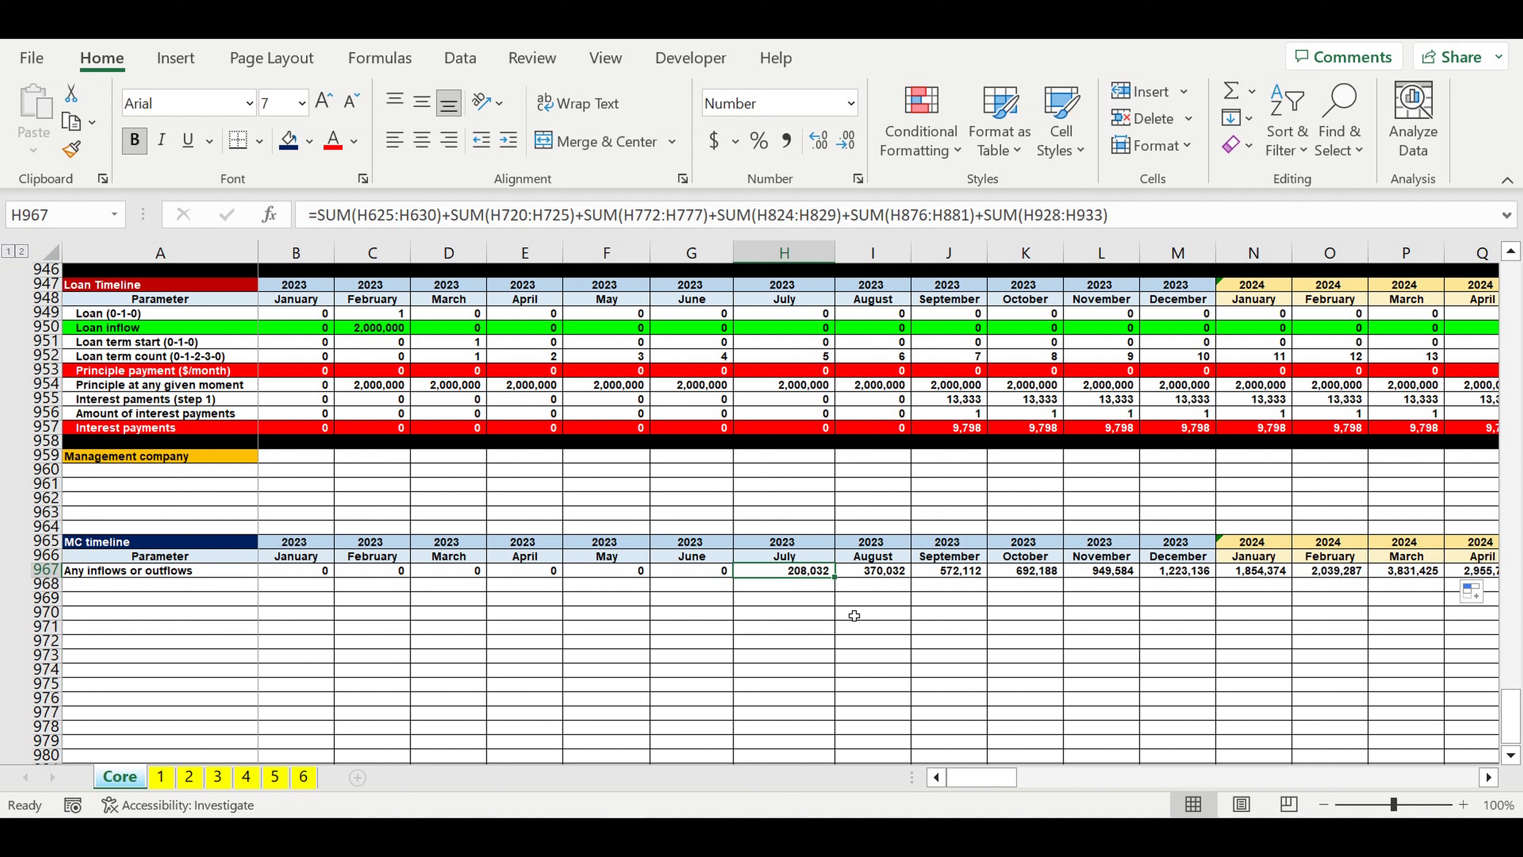
click(784, 556)
click(785, 546)
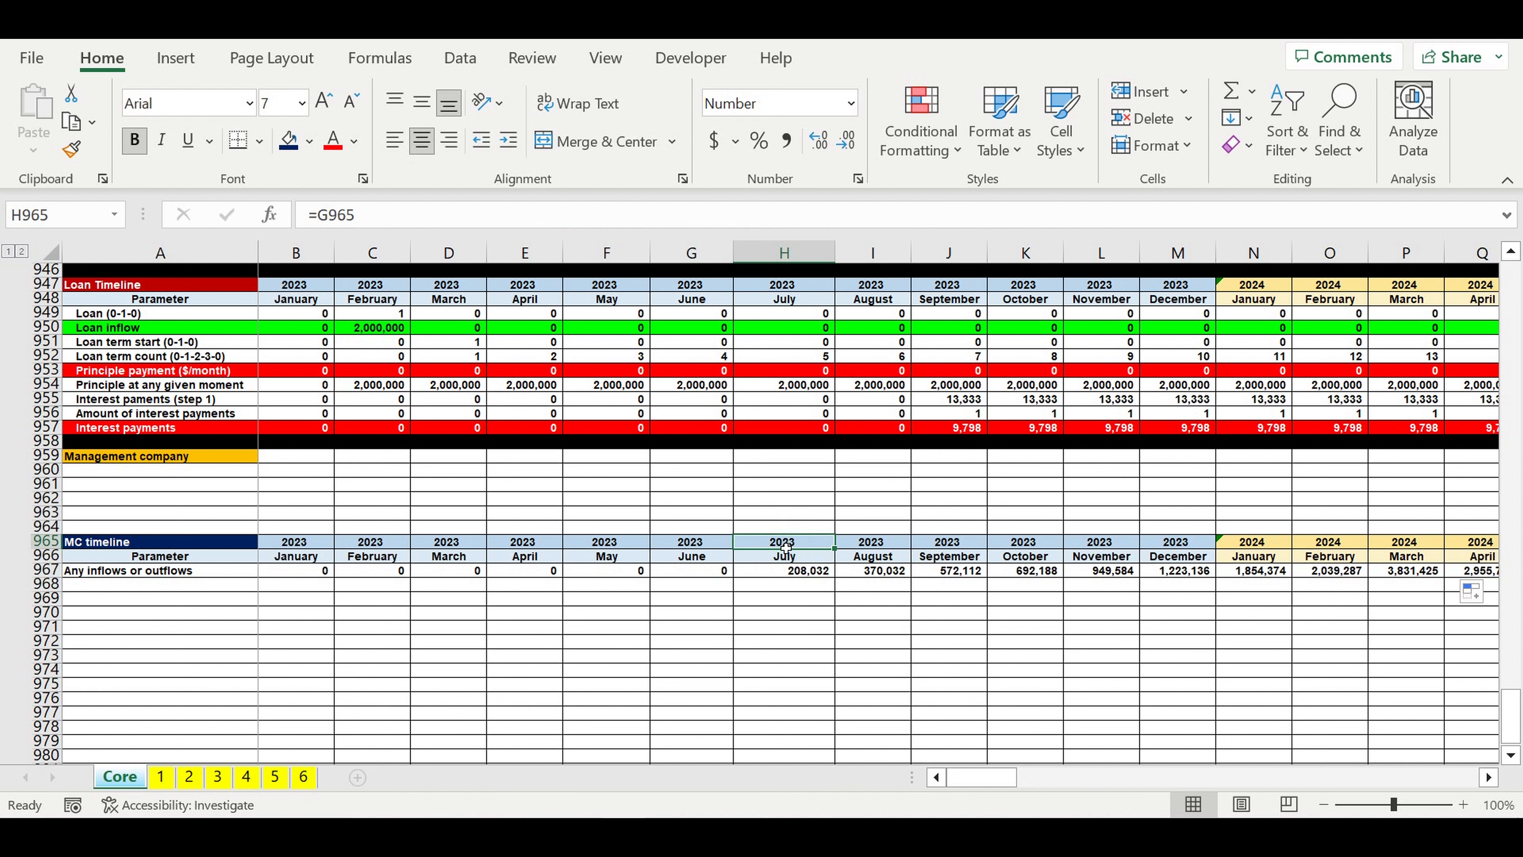
drag(785, 547, 785, 556)
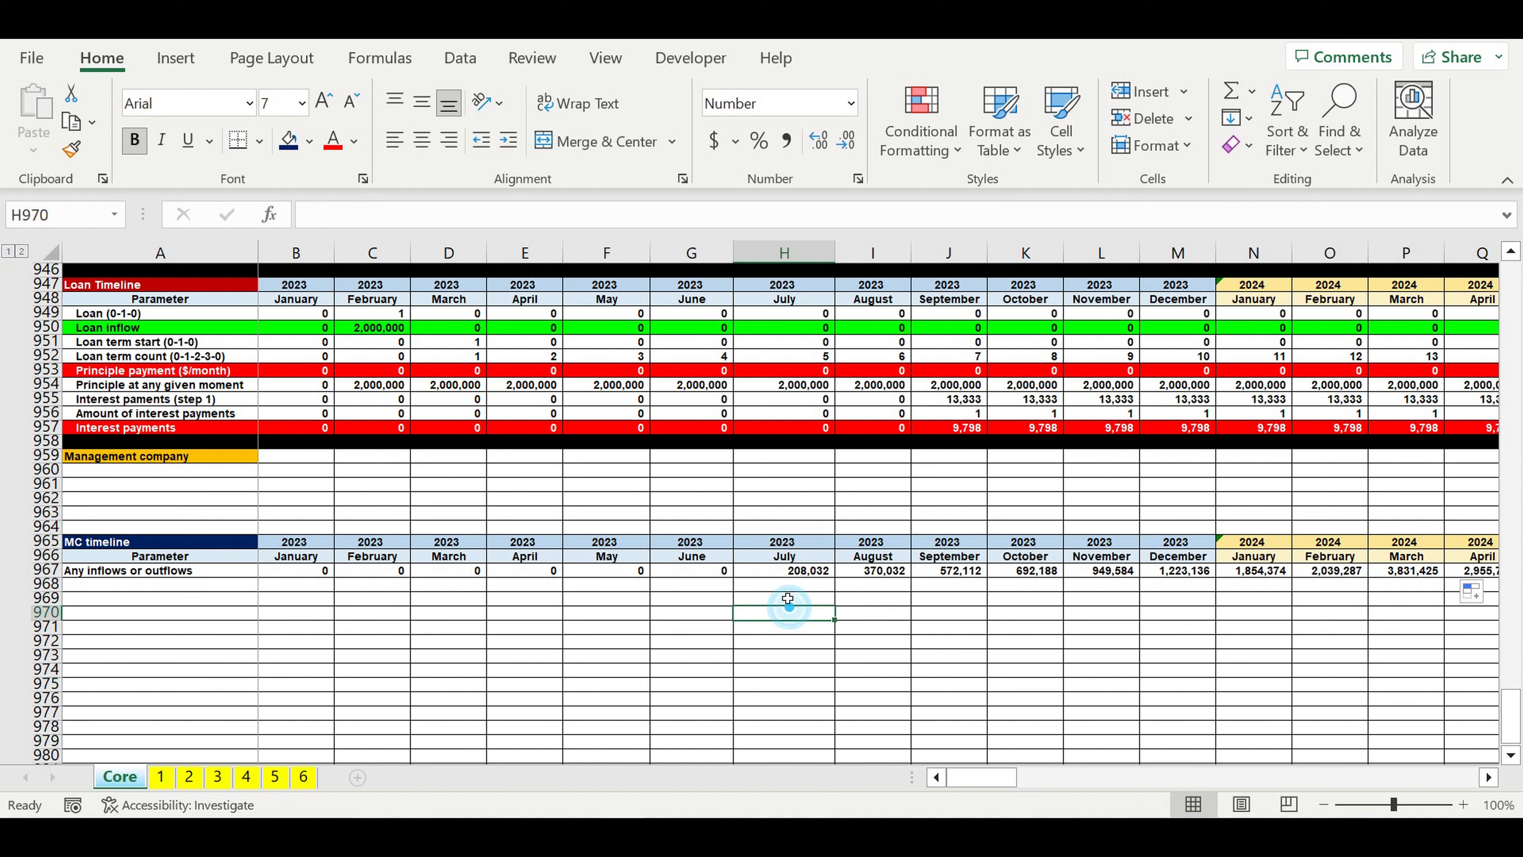
click(773, 576)
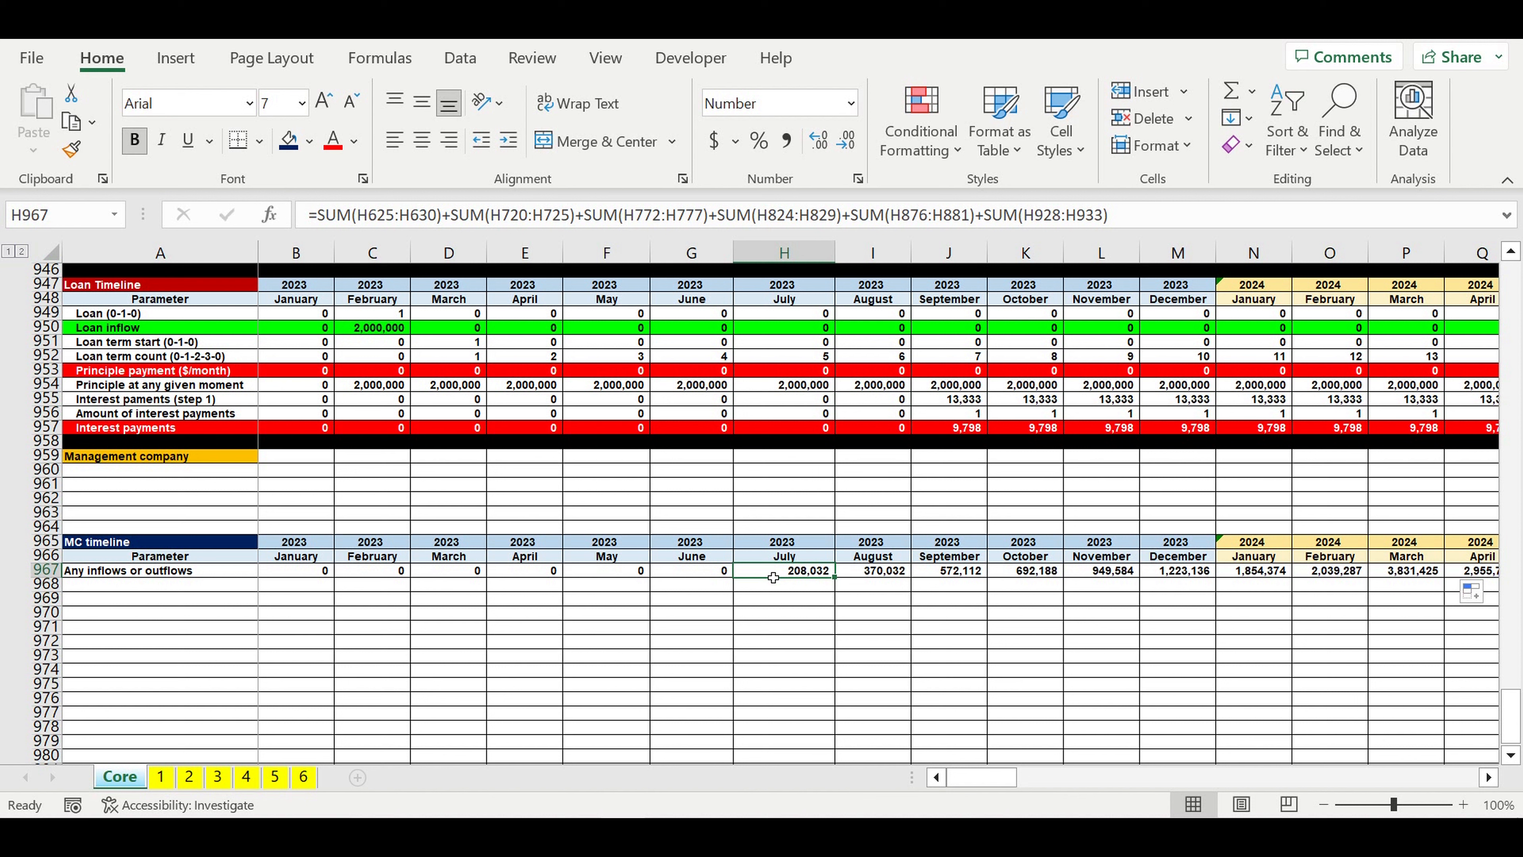
click(782, 613)
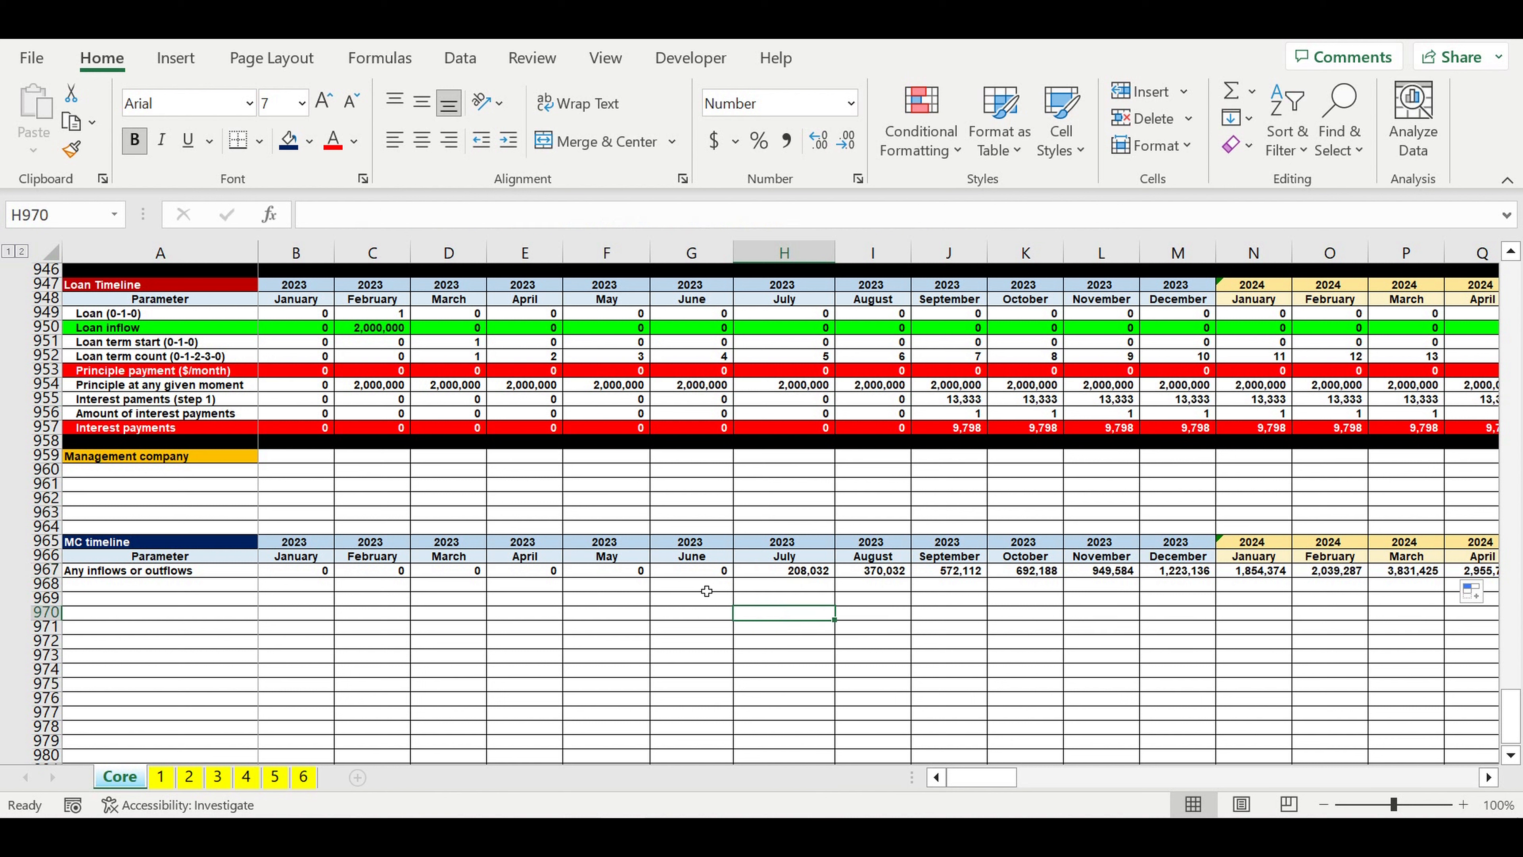
Step: Insert an empty row above Any inflows or outflows in the MC timeline
click(47, 583)
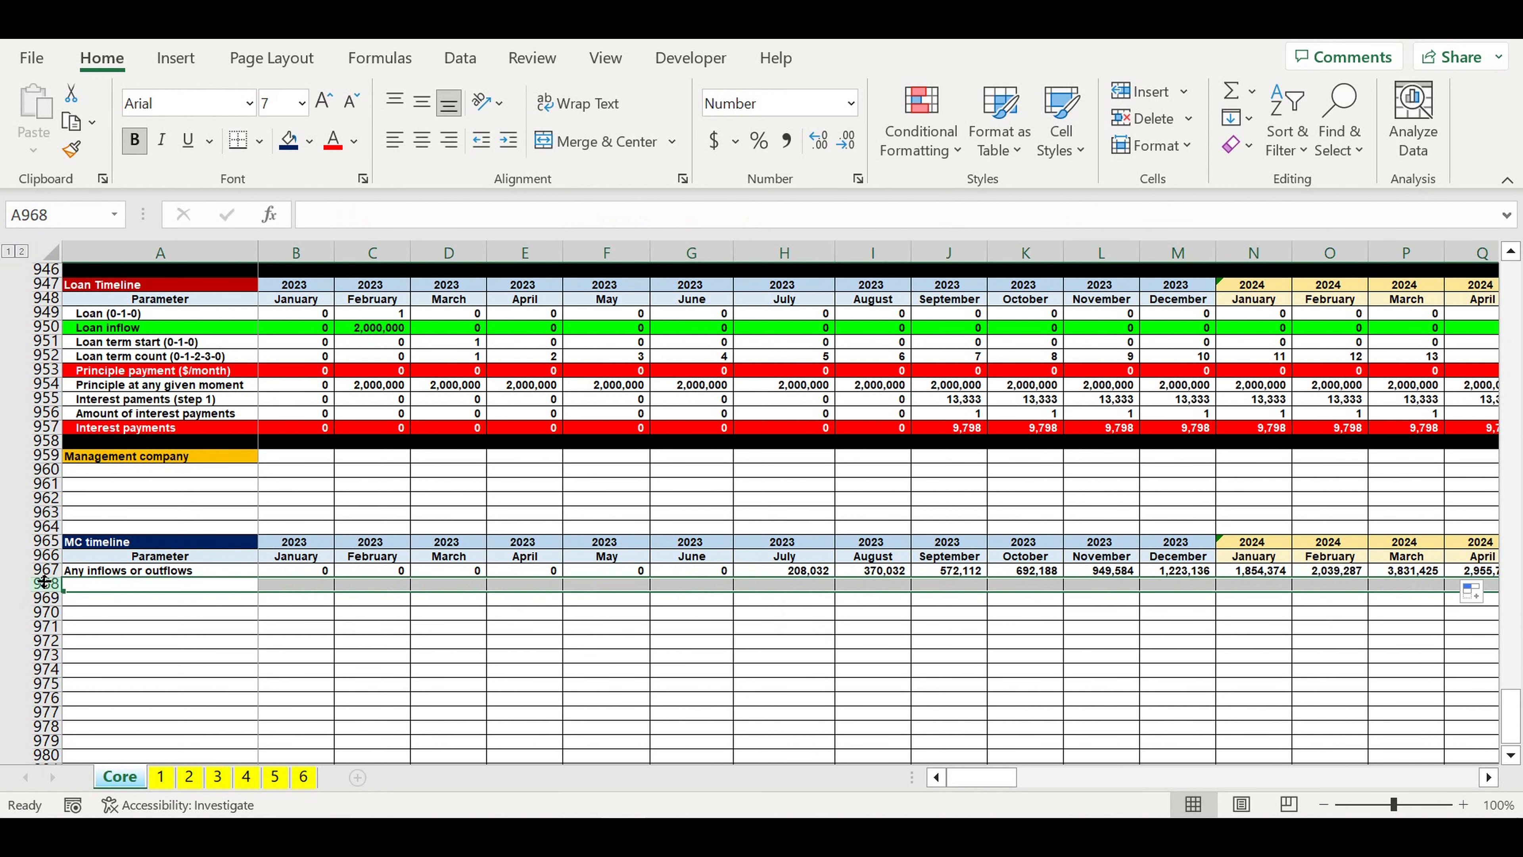
click(40, 571)
right_click(39, 571)
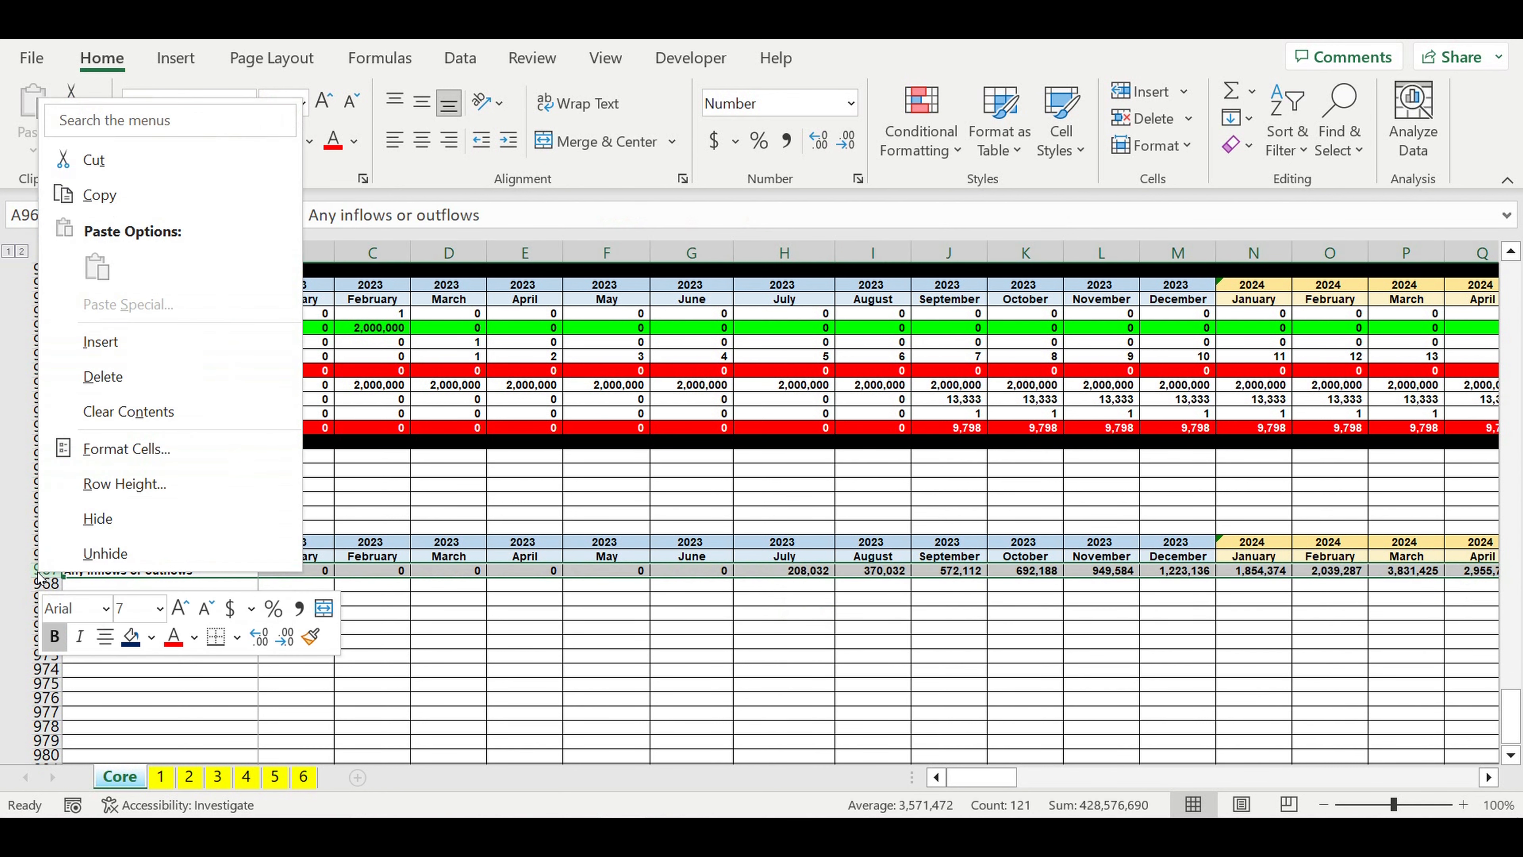
click(93, 351)
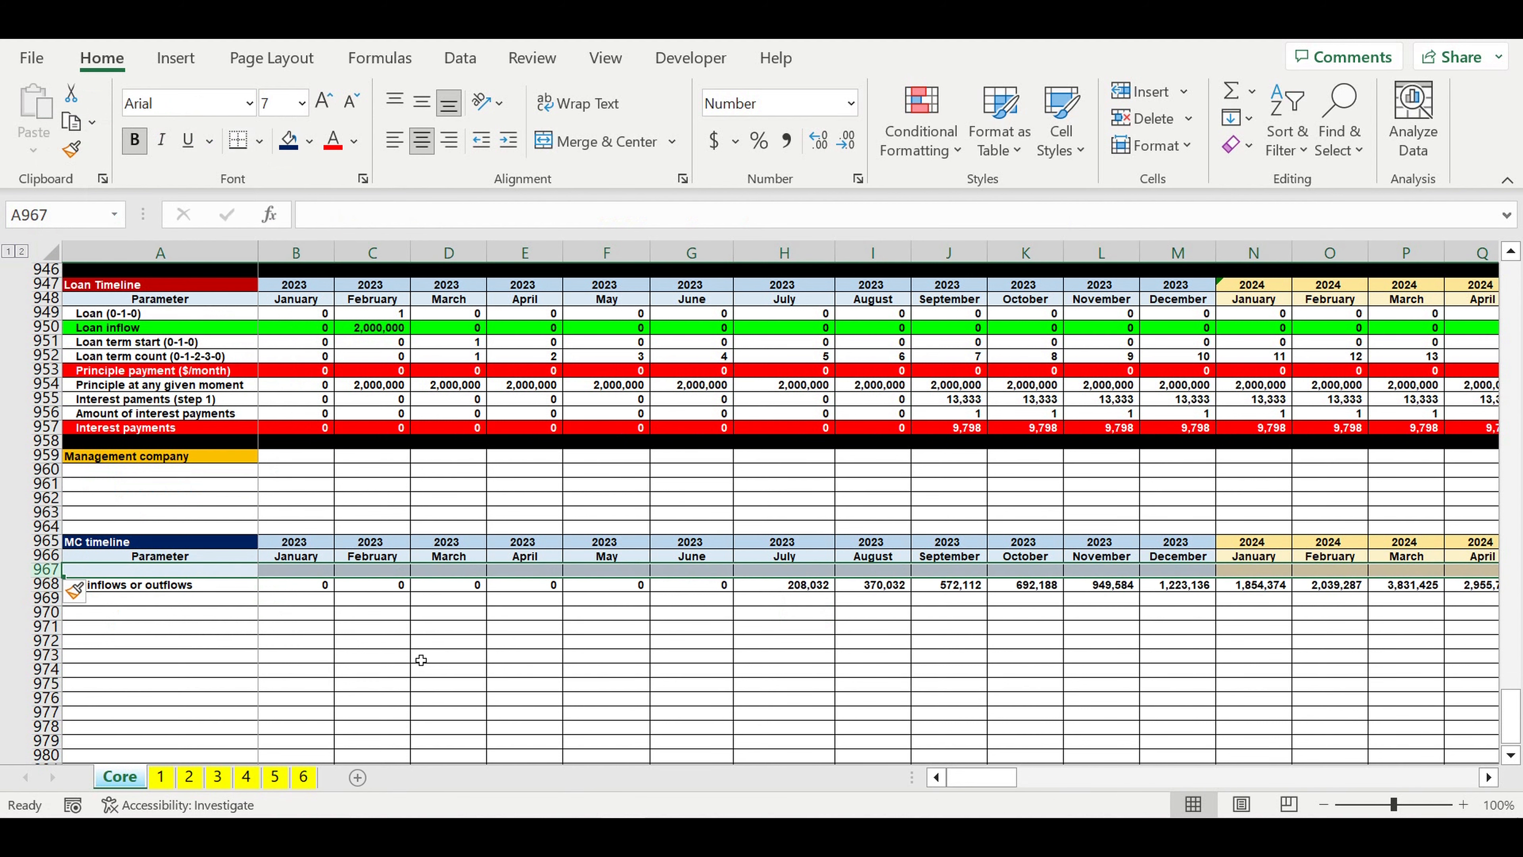
key(Right)
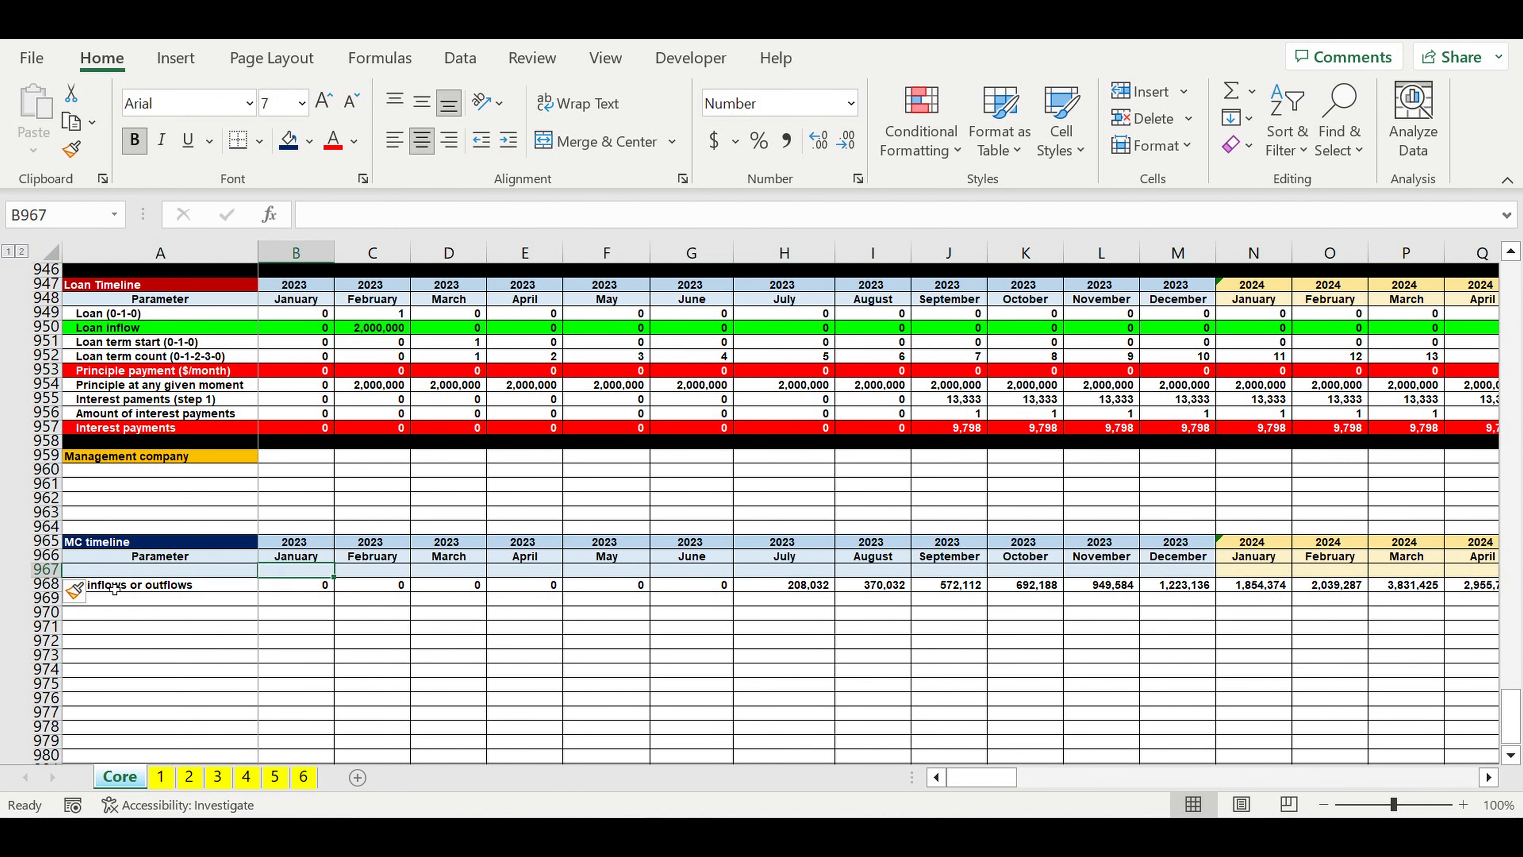
click(47, 568)
click(447, 635)
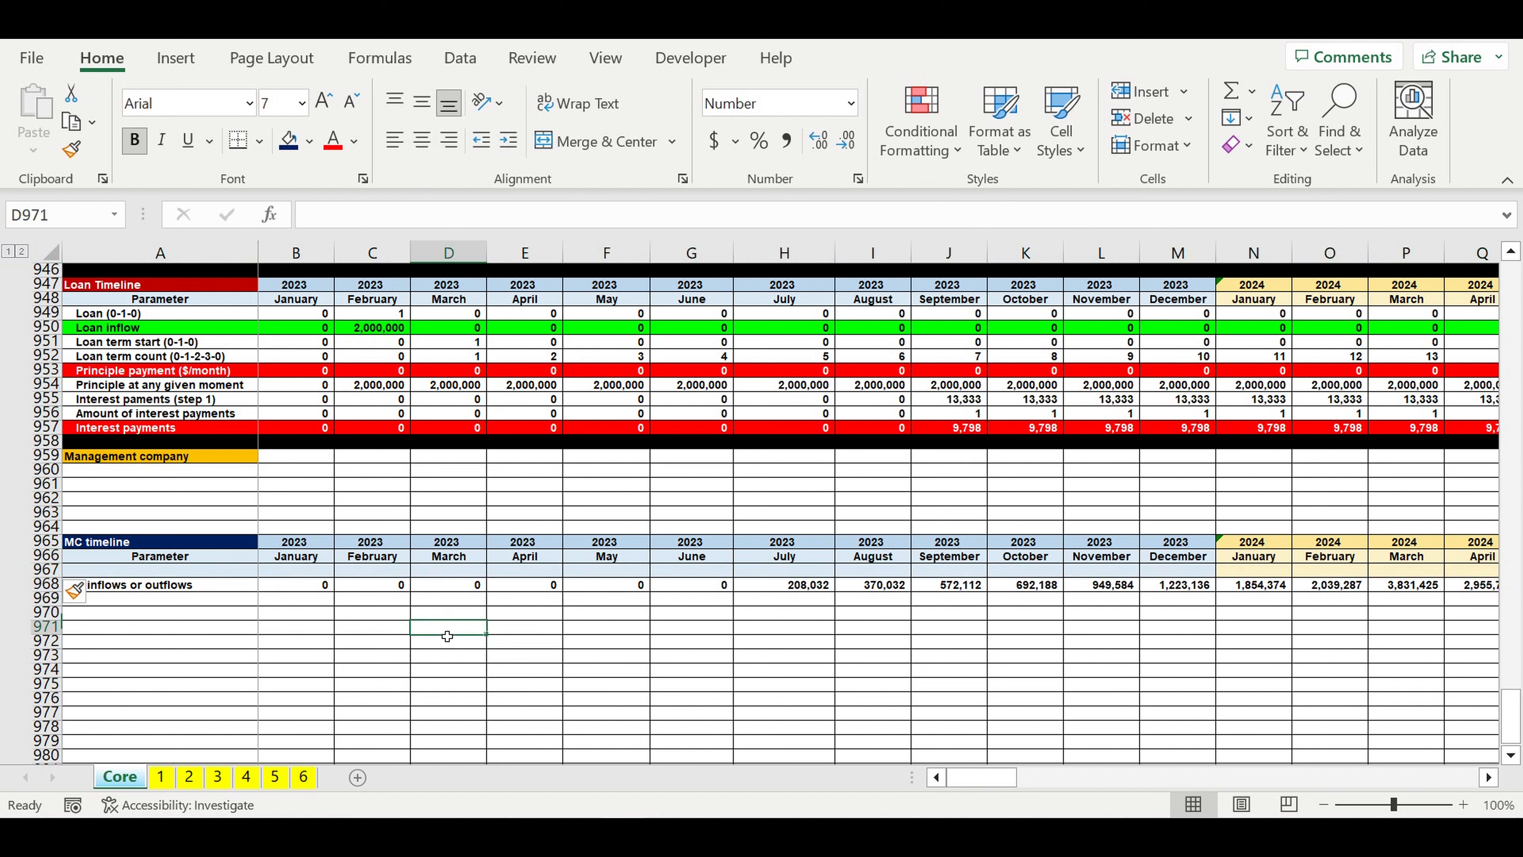
Step: Number the 2023 months in row 967, entering 1 for January and =B967+1 for February, filled through December
click(280, 575)
text(1)
key(Tab)
text(=)
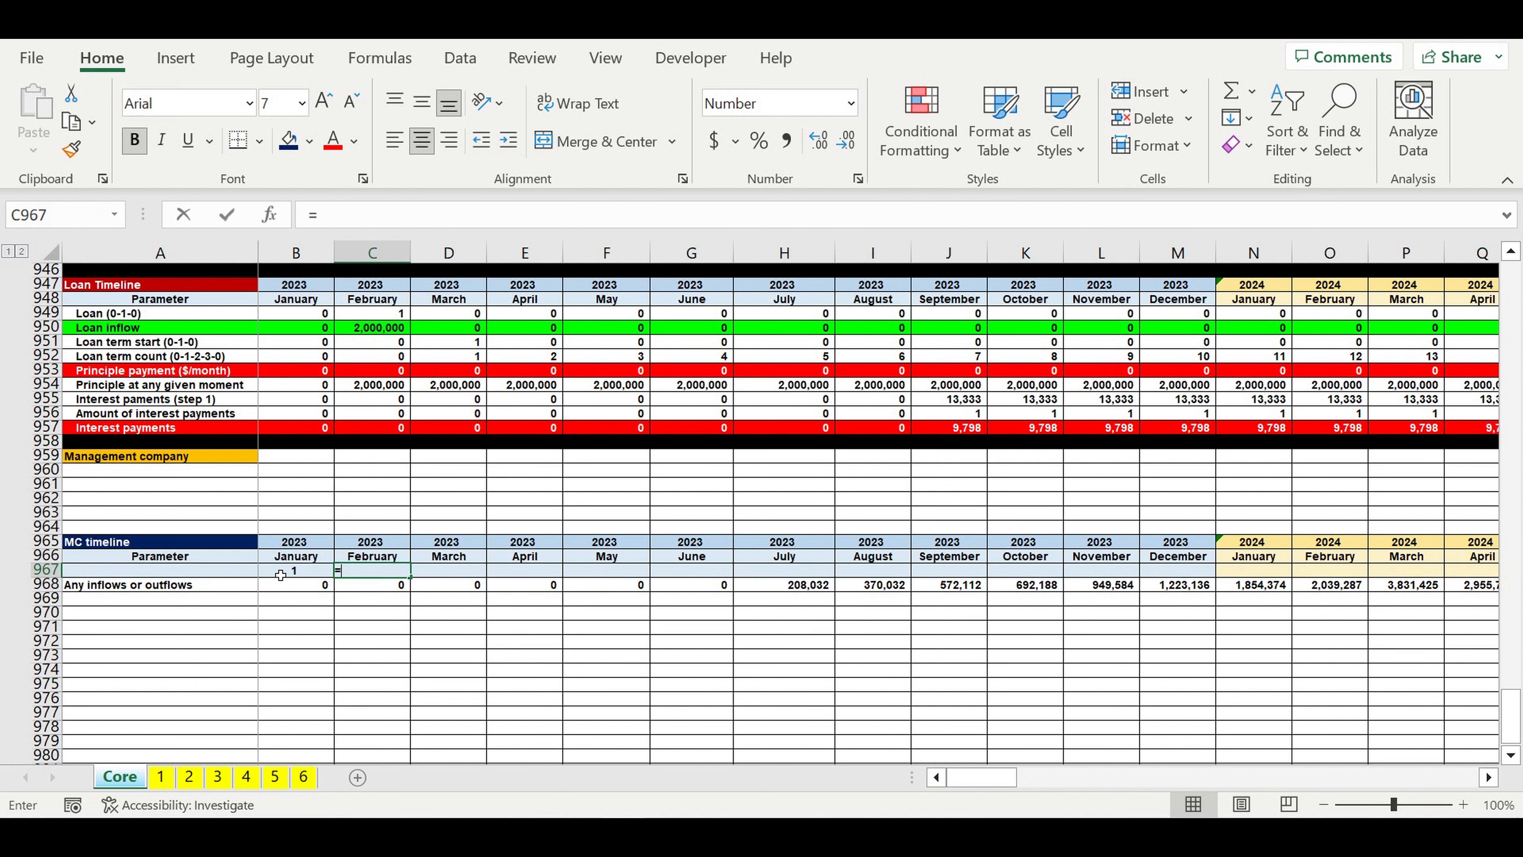
click(281, 575)
text(+)
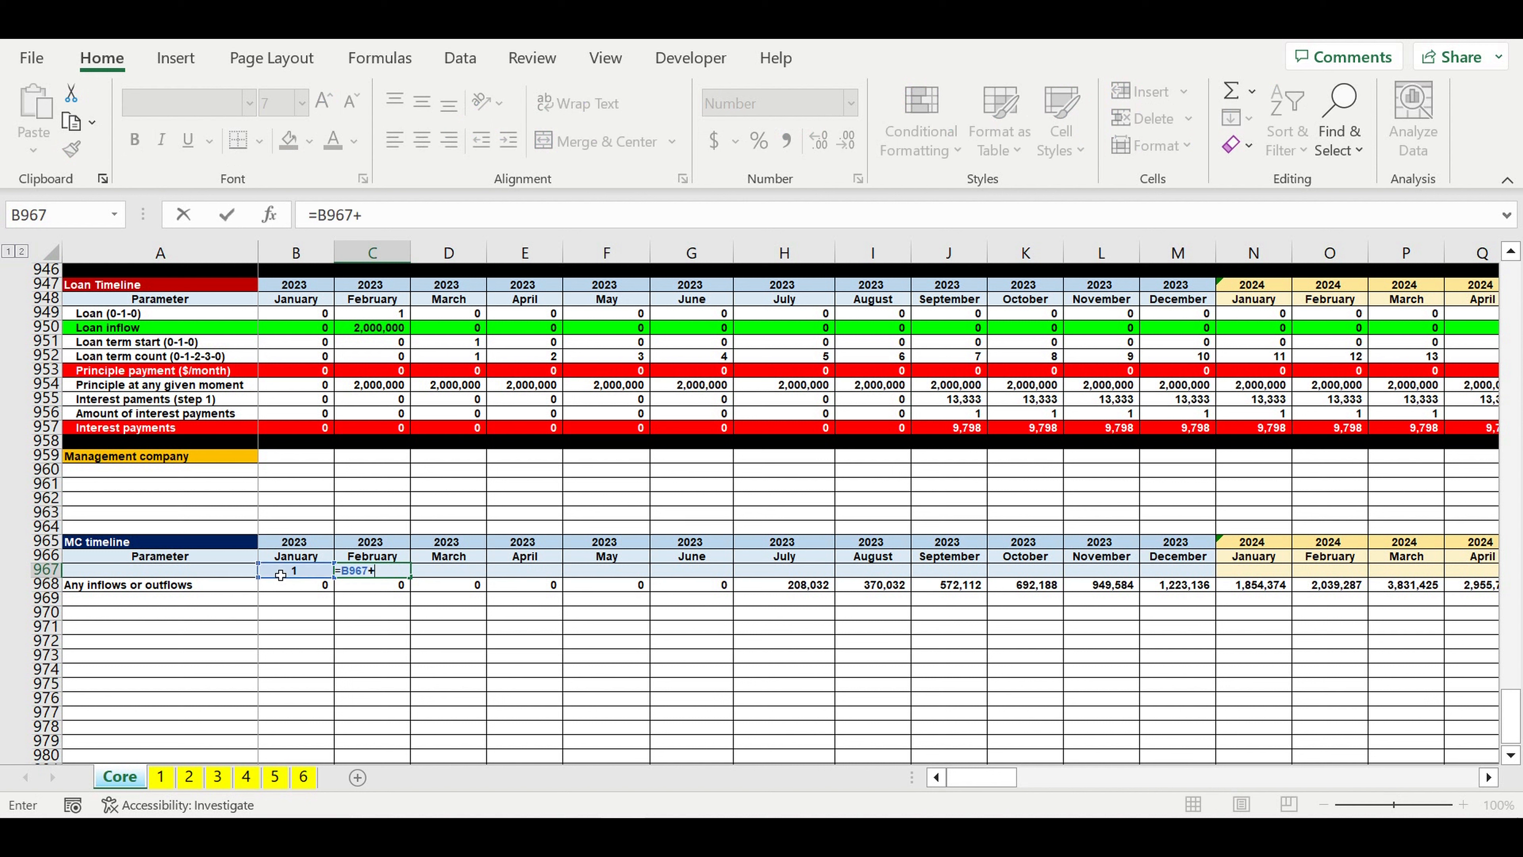
key(Return)
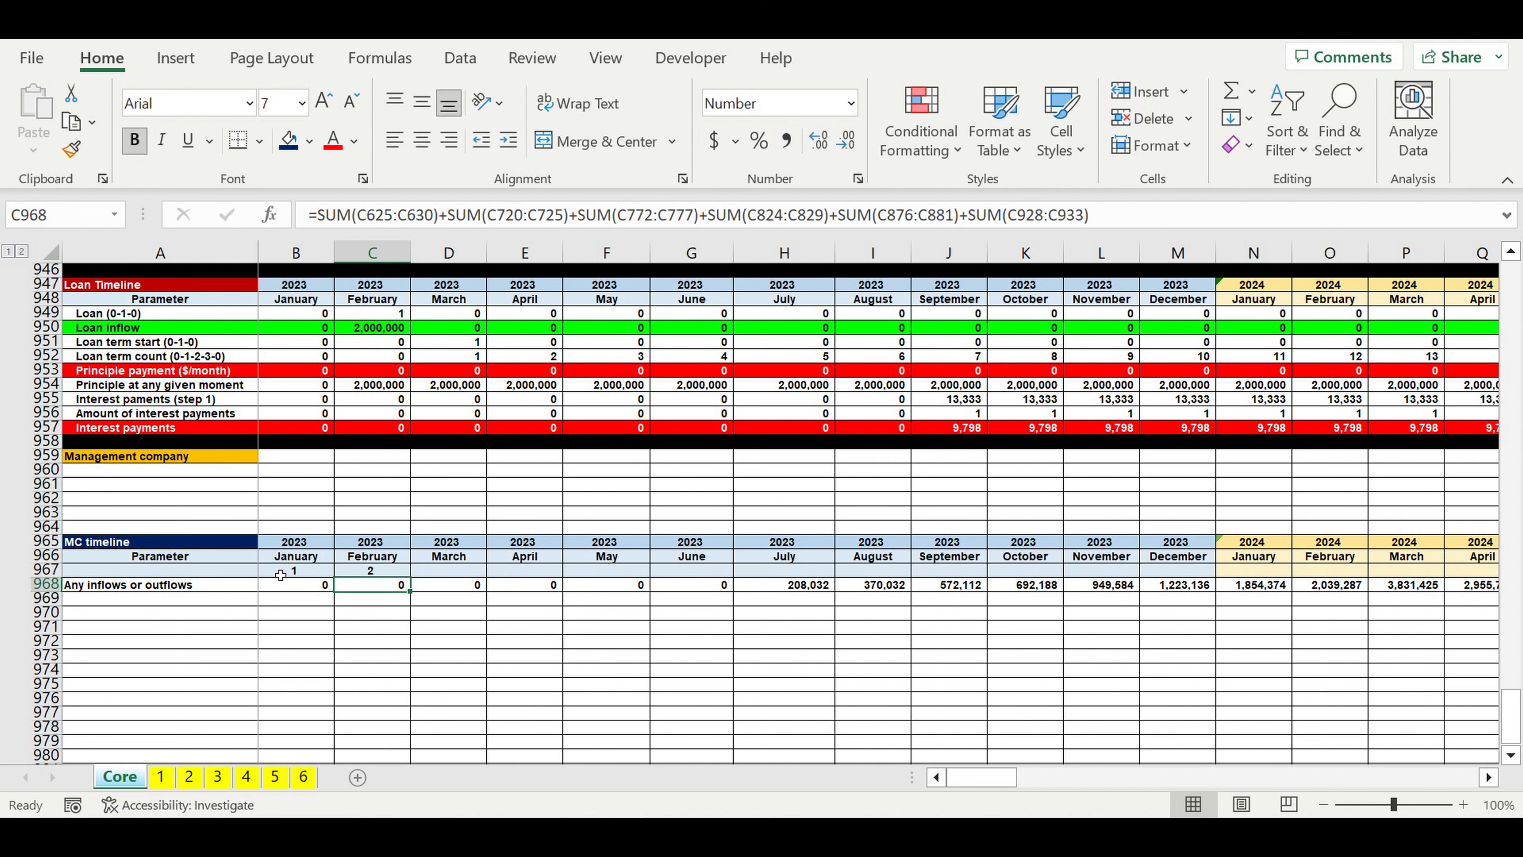
click(374, 569)
drag(418, 581, 1231, 603)
Step: Link the January 2024 month number in N967 to the January 2023 number with =B967
click(1267, 577)
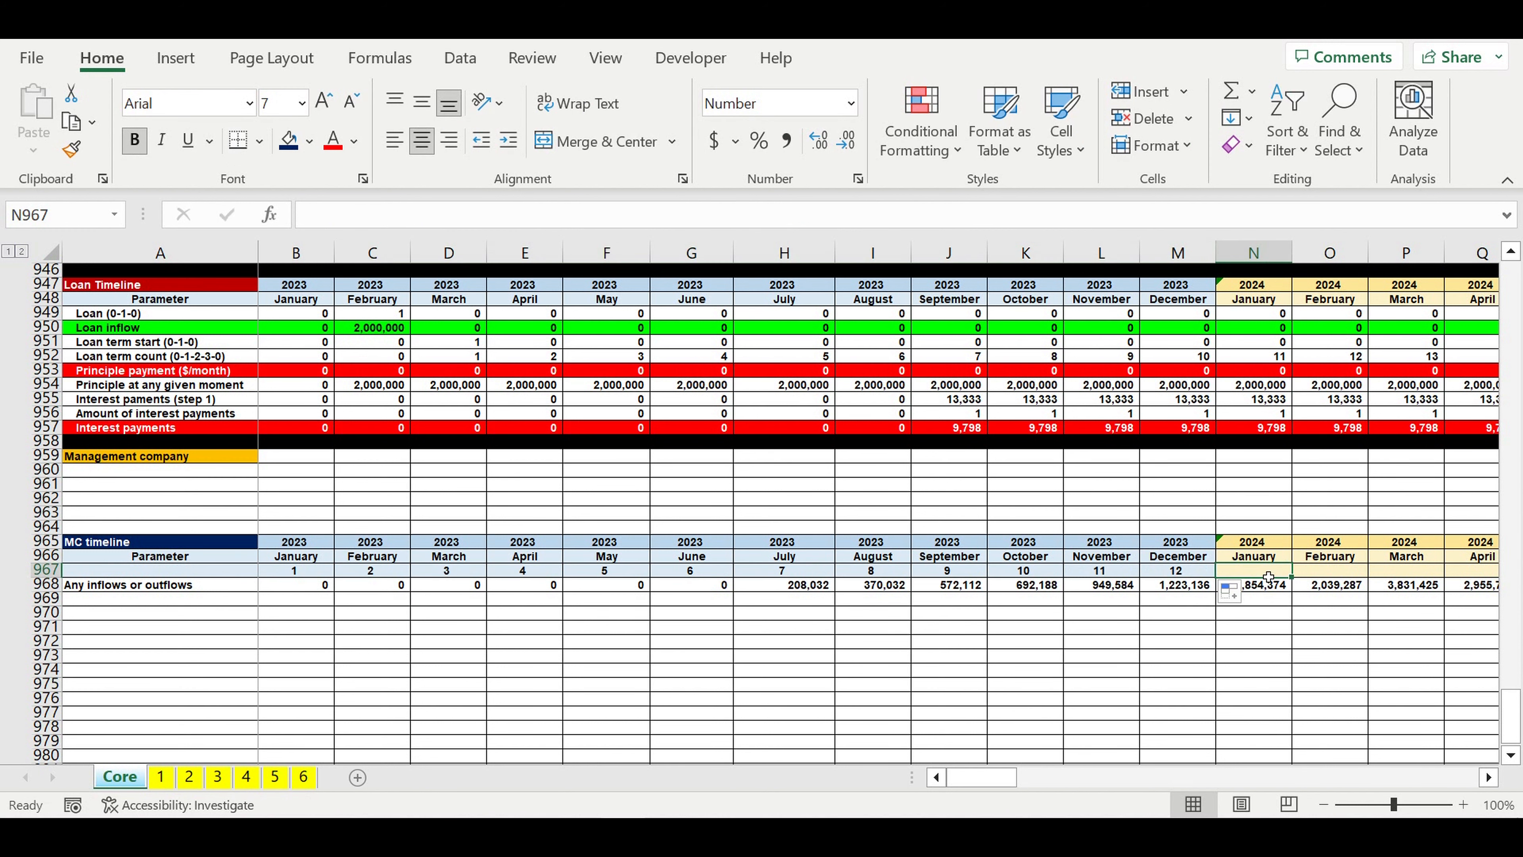
text(=)
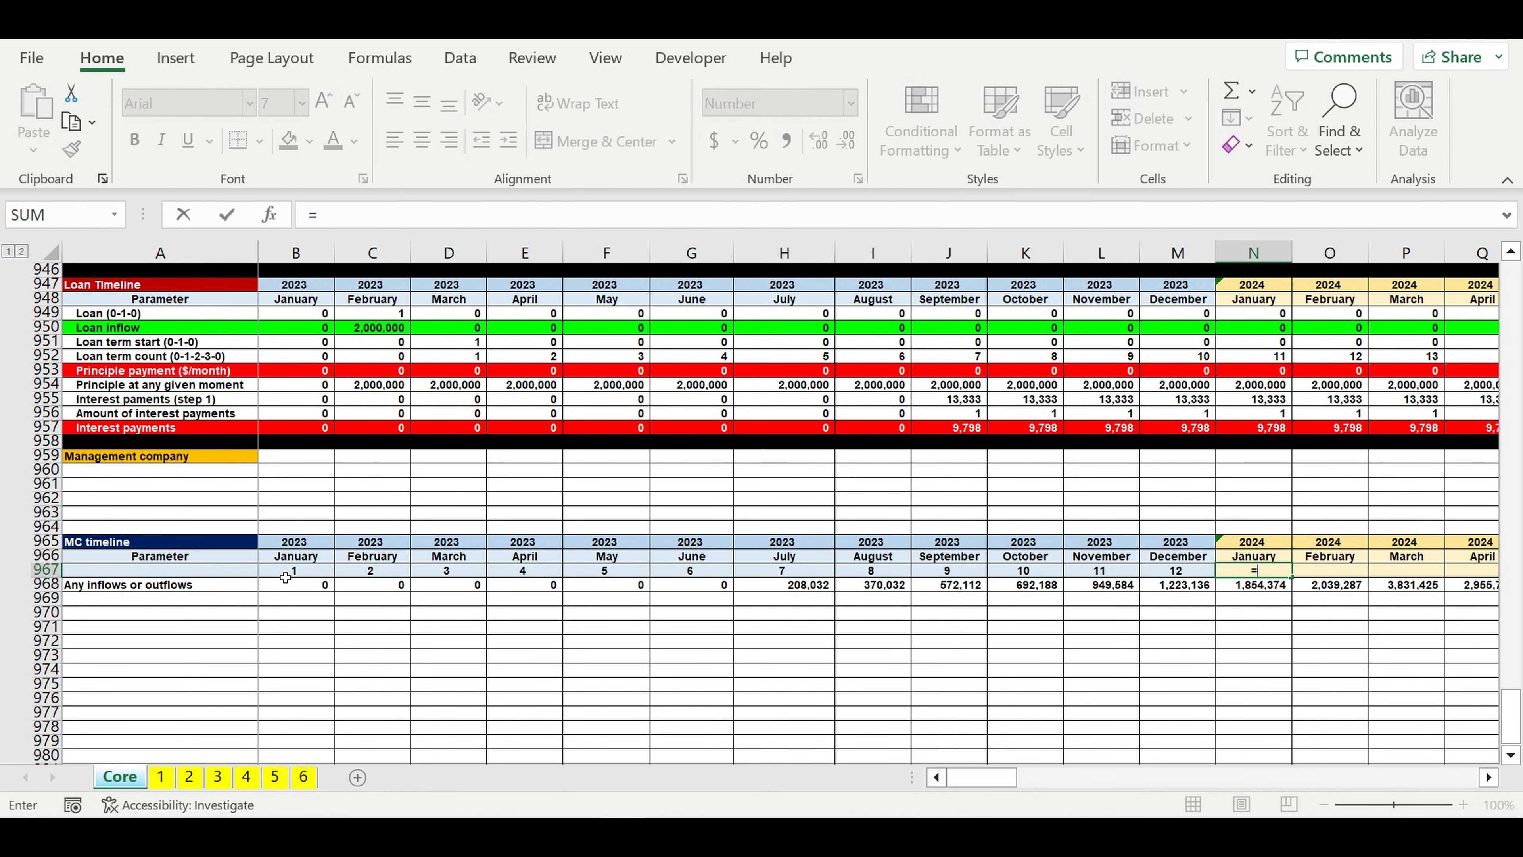
click(292, 575)
key(Return)
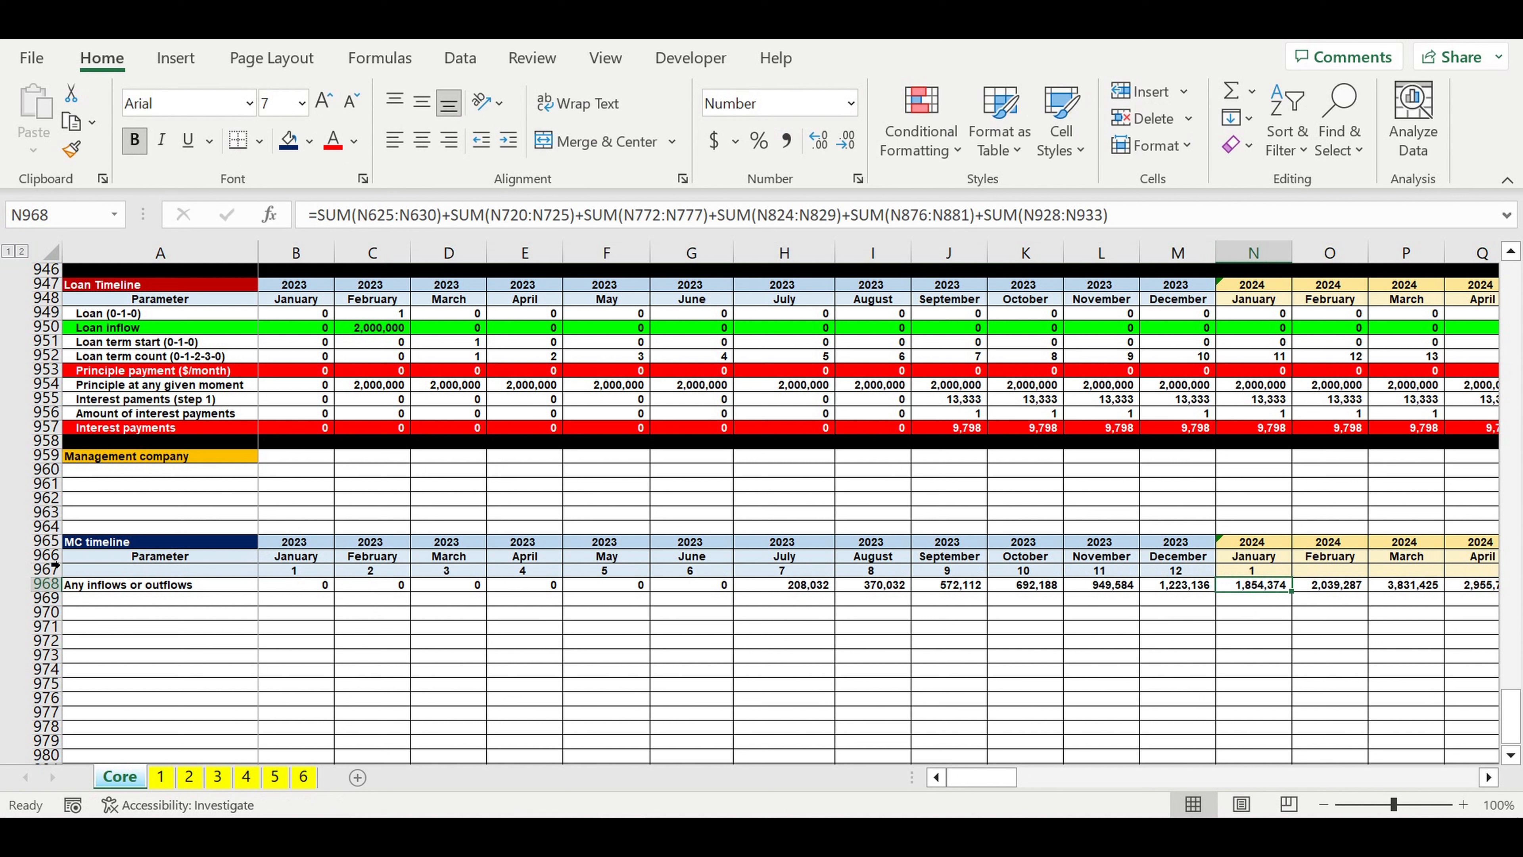
Step: Shade the whole month-number row 967 light grey
click(46, 569)
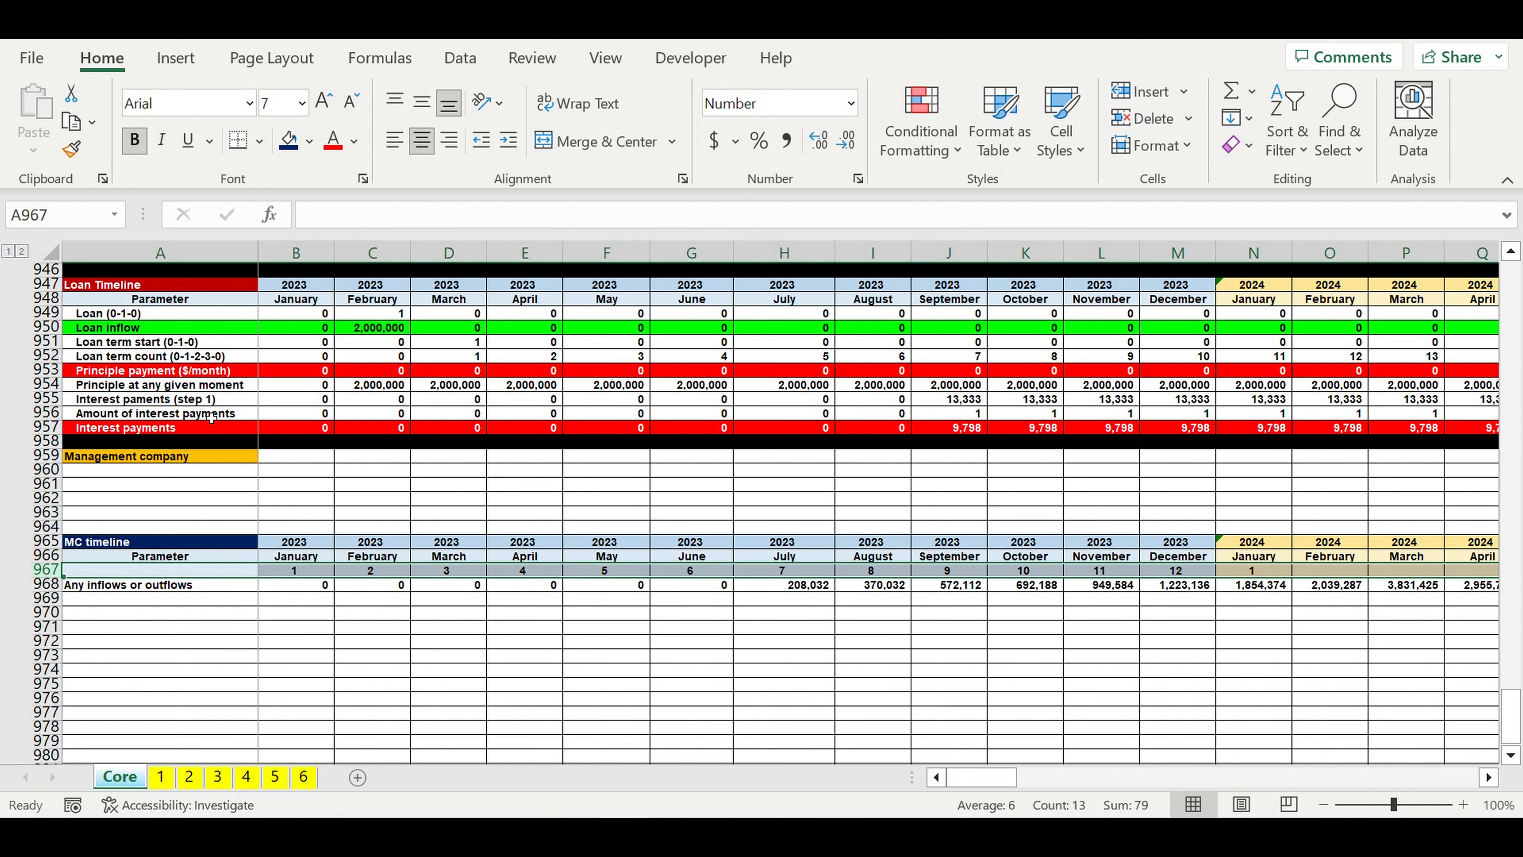
click(310, 142)
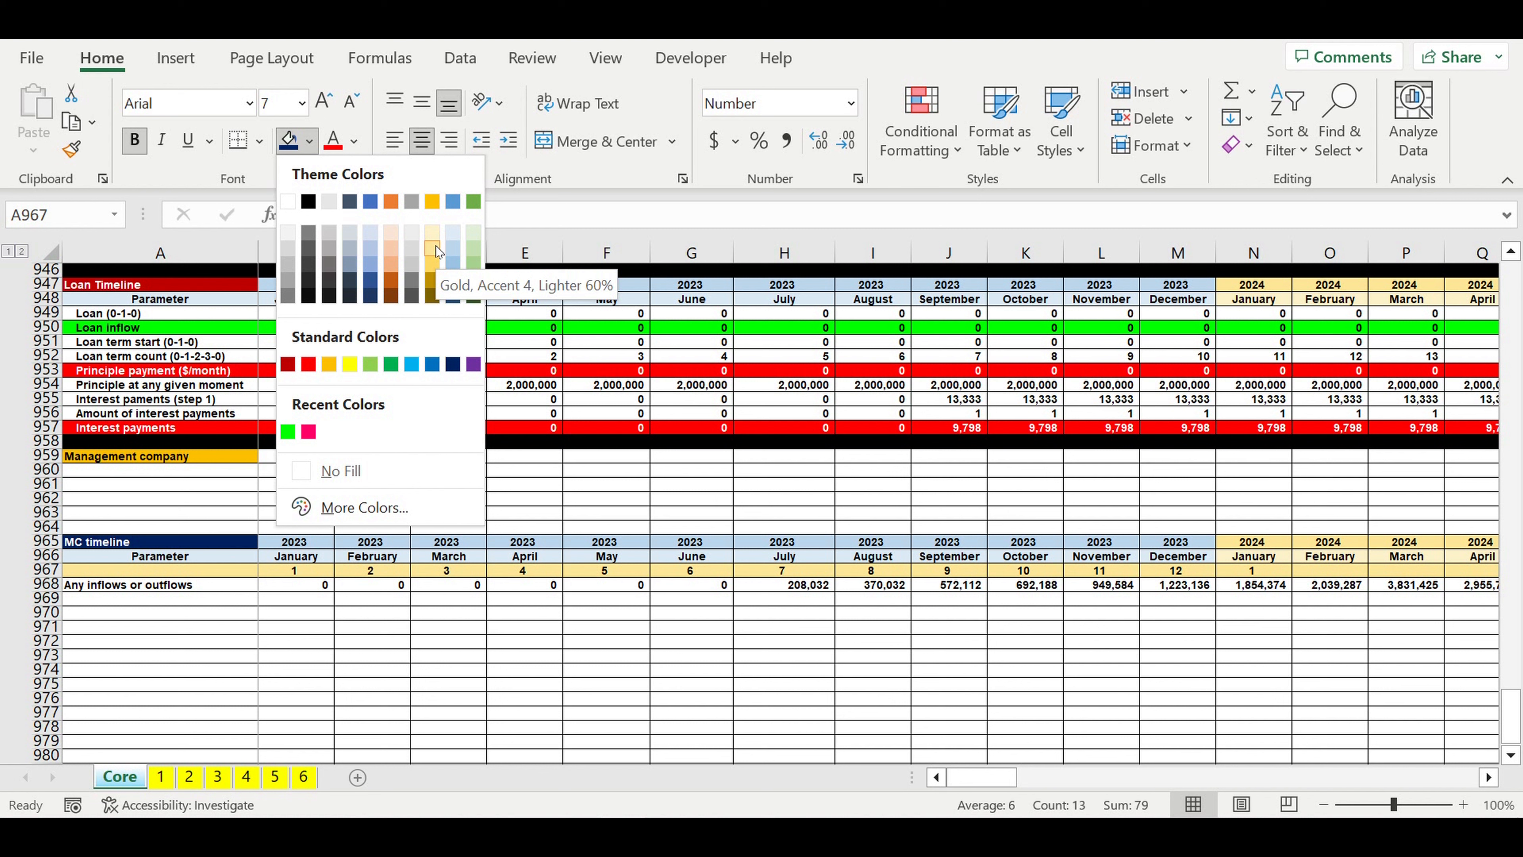
click(415, 246)
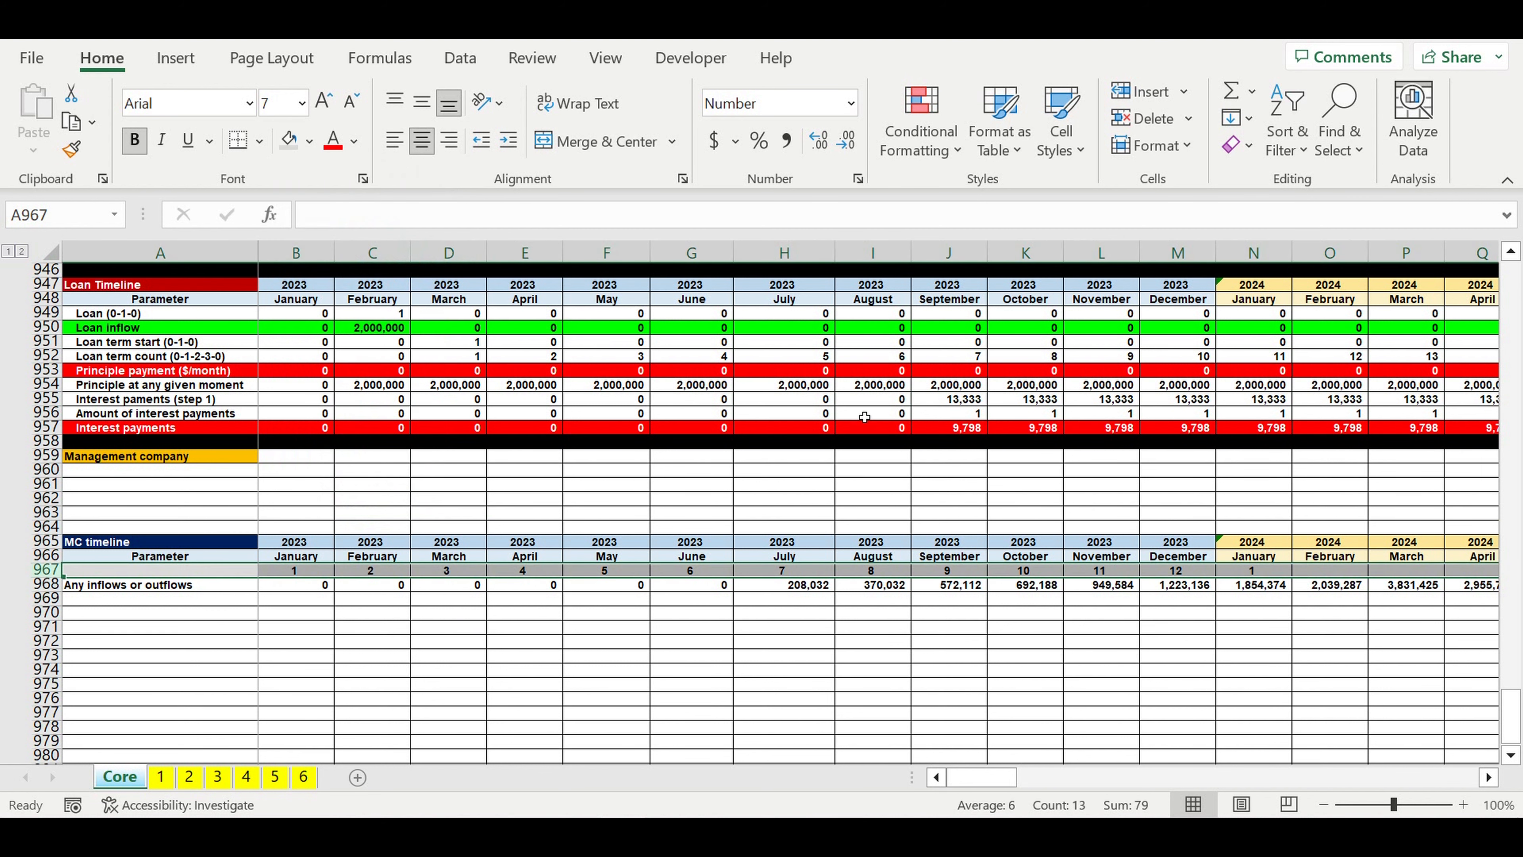
Step: Fill the January 2024 month-number formula across the remaining months of the MC timeline
click(1252, 569)
drag(1297, 588, 1311, 644)
drag(1448, 776, 983, 777)
click(568, 681)
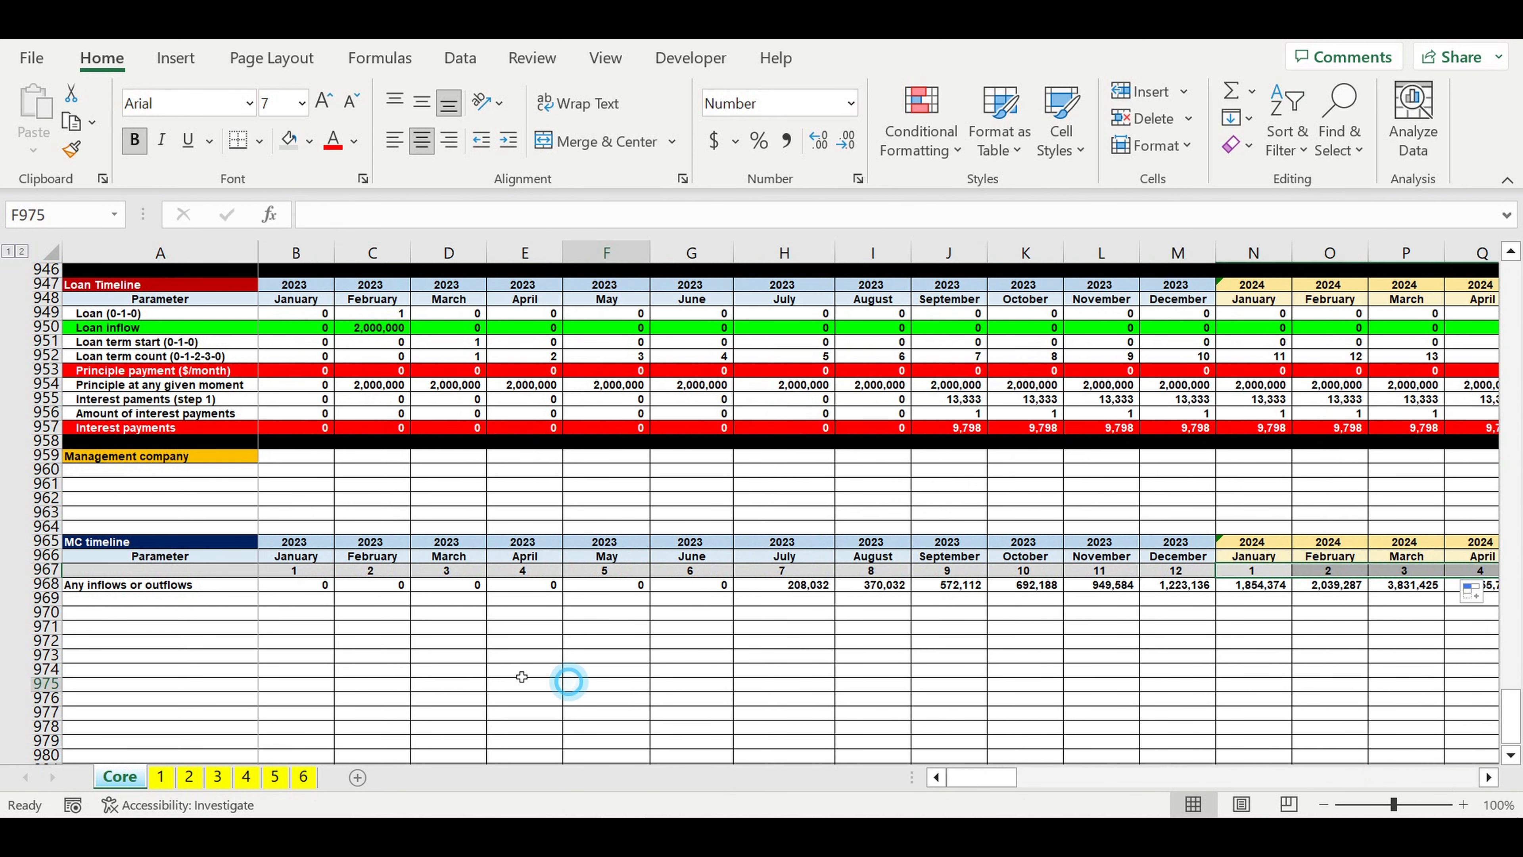
Step: Label the row below Any inflows or outflows "Year MC Start" in A969
click(127, 599)
double_click(129, 599)
text(Ye)
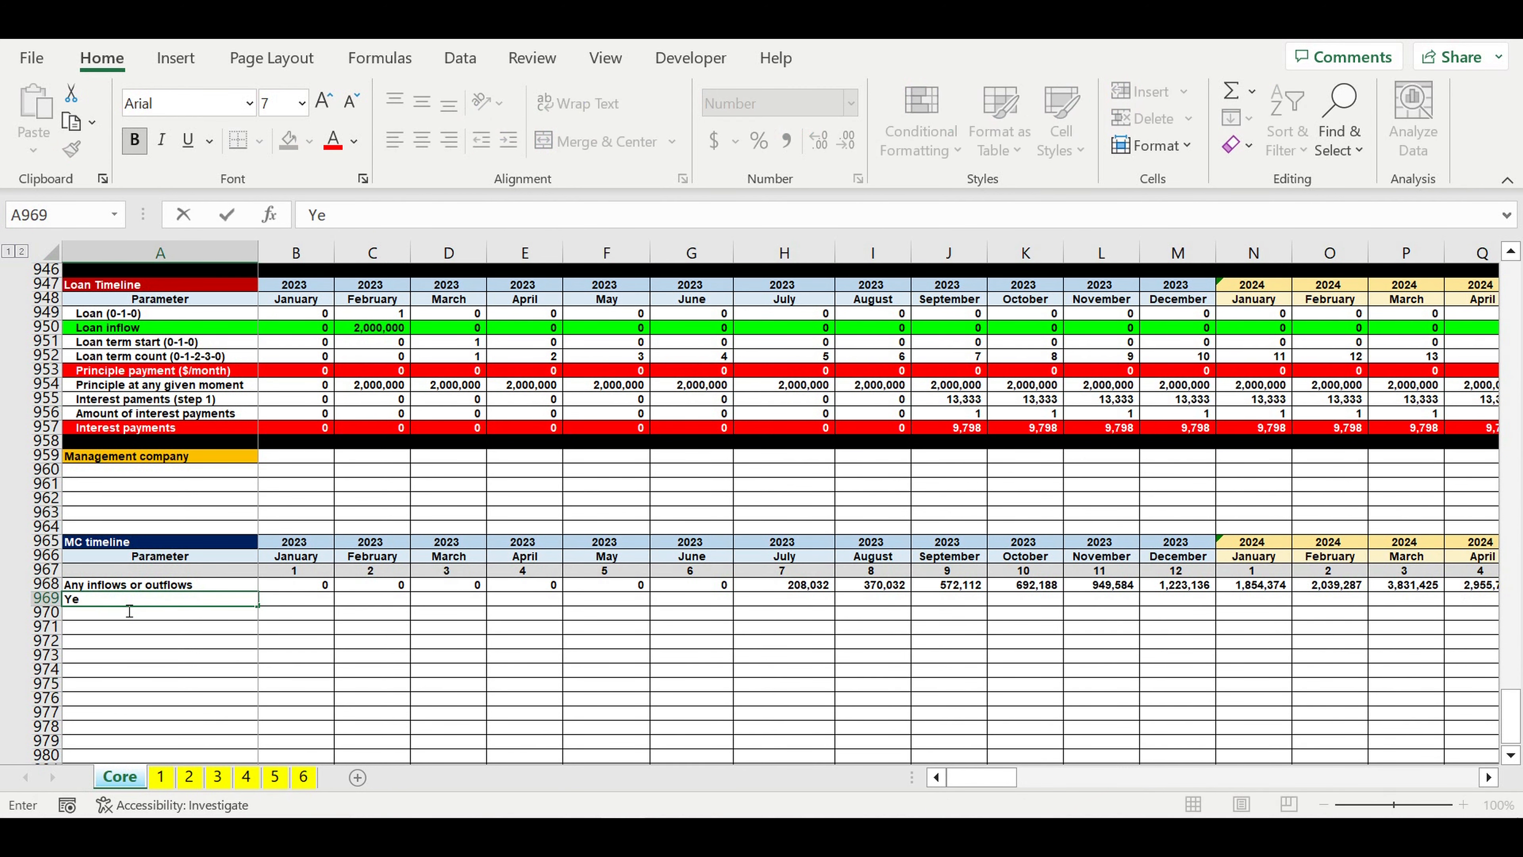
text(ar MC Start)
key(Return)
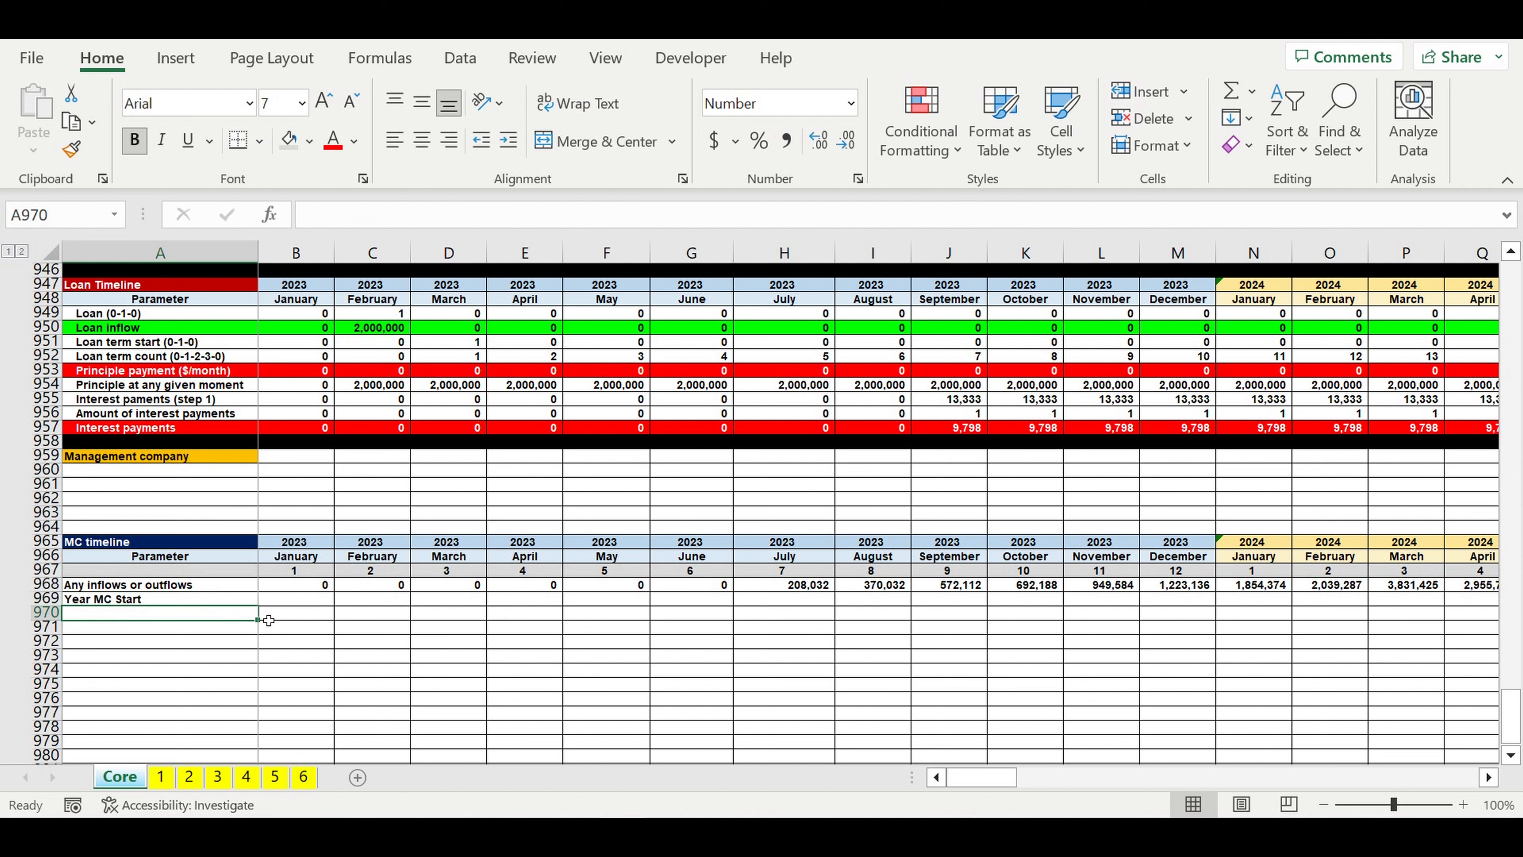
Step: Enter =IF(B968>0,1,0) in B969 to flag January 2023 activity in the MC timeline
click(300, 605)
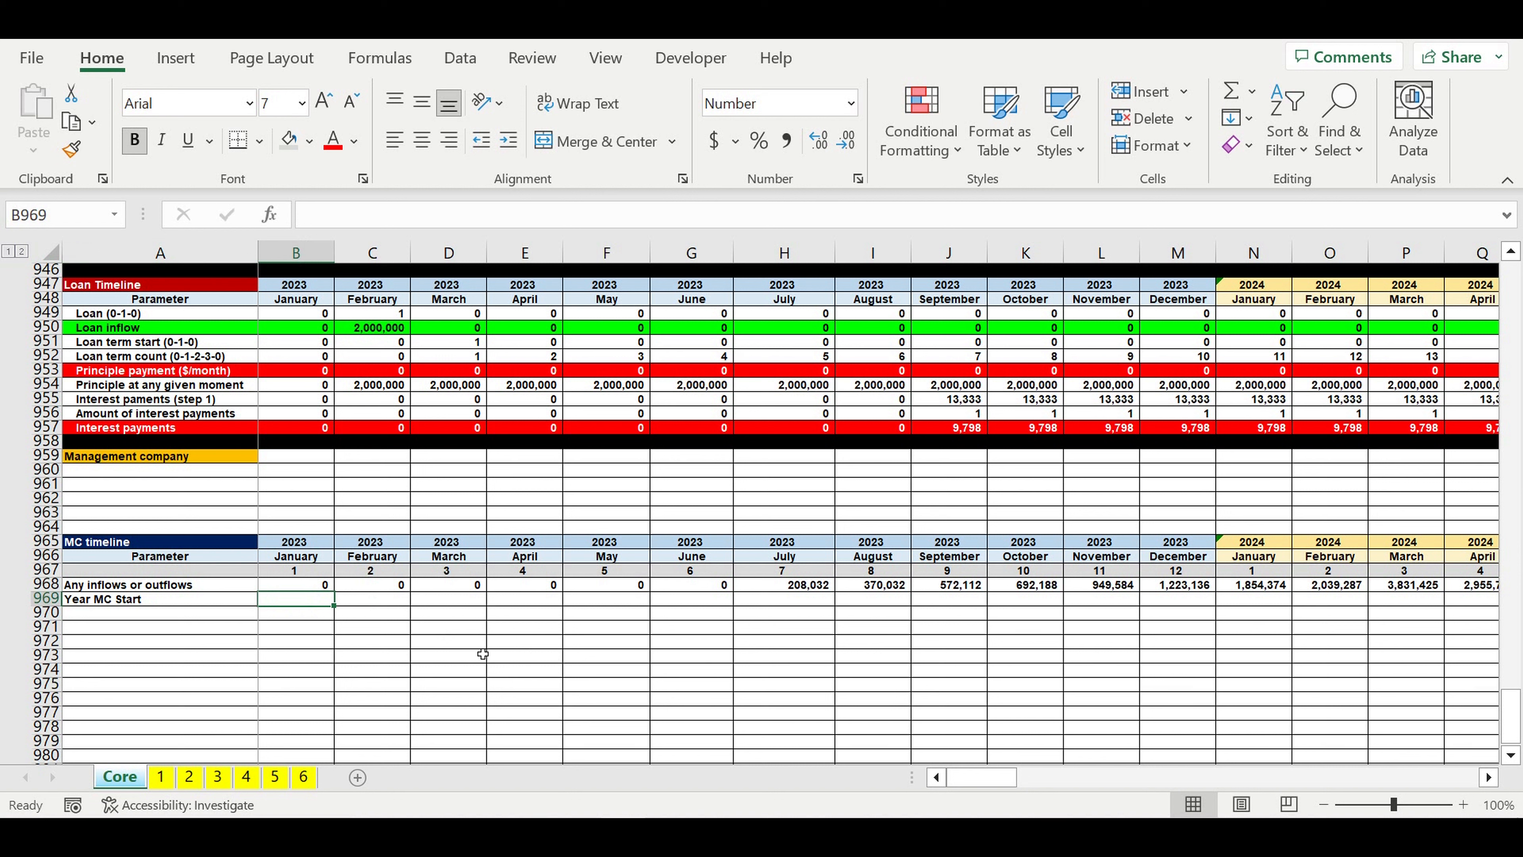
click(196, 600)
key(Right)
text(=if()
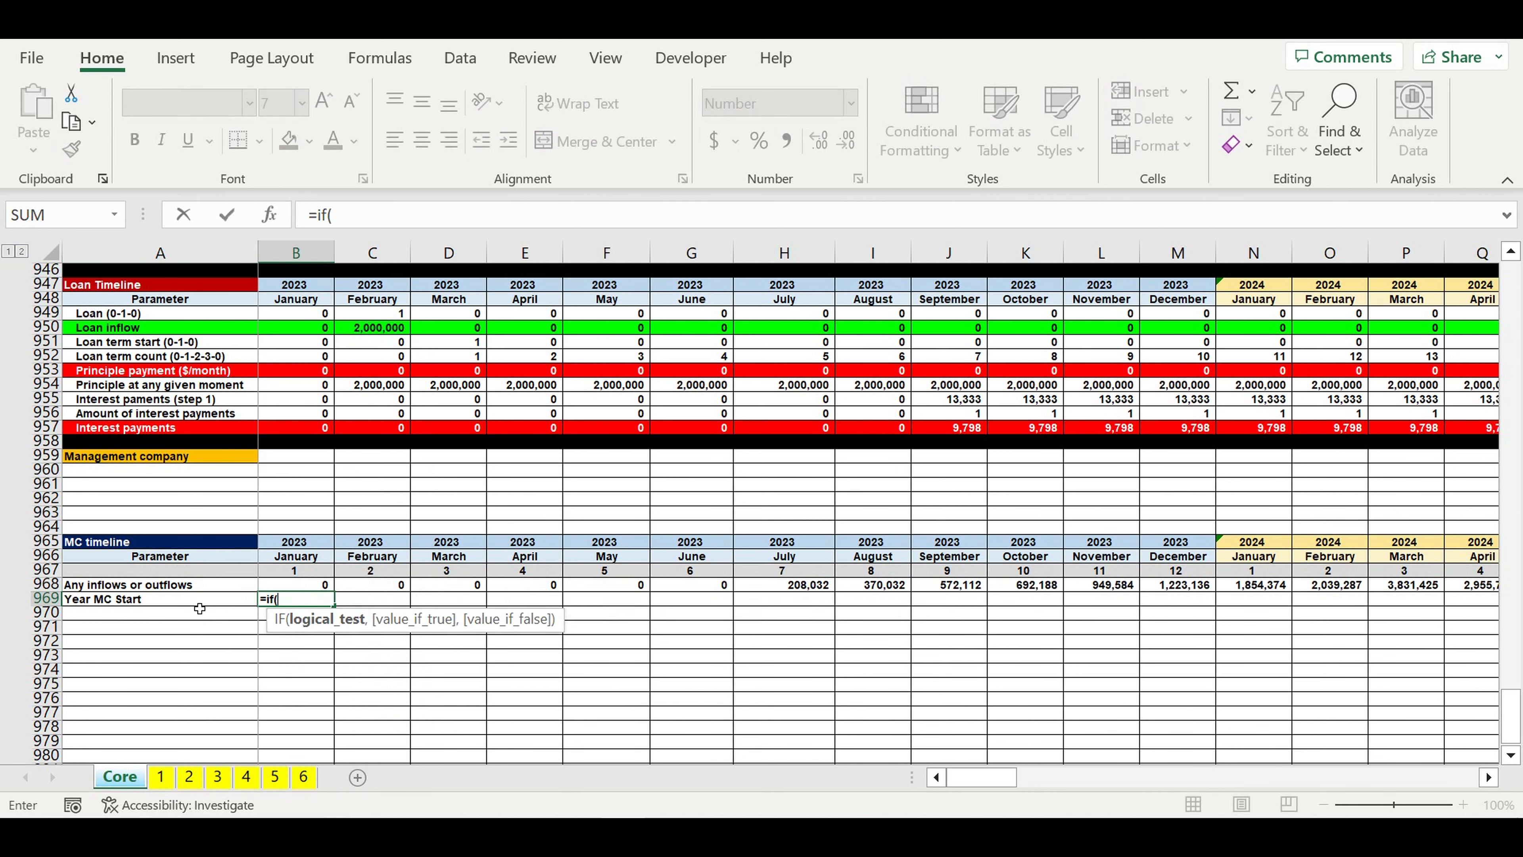
click(282, 589)
text(>0,)
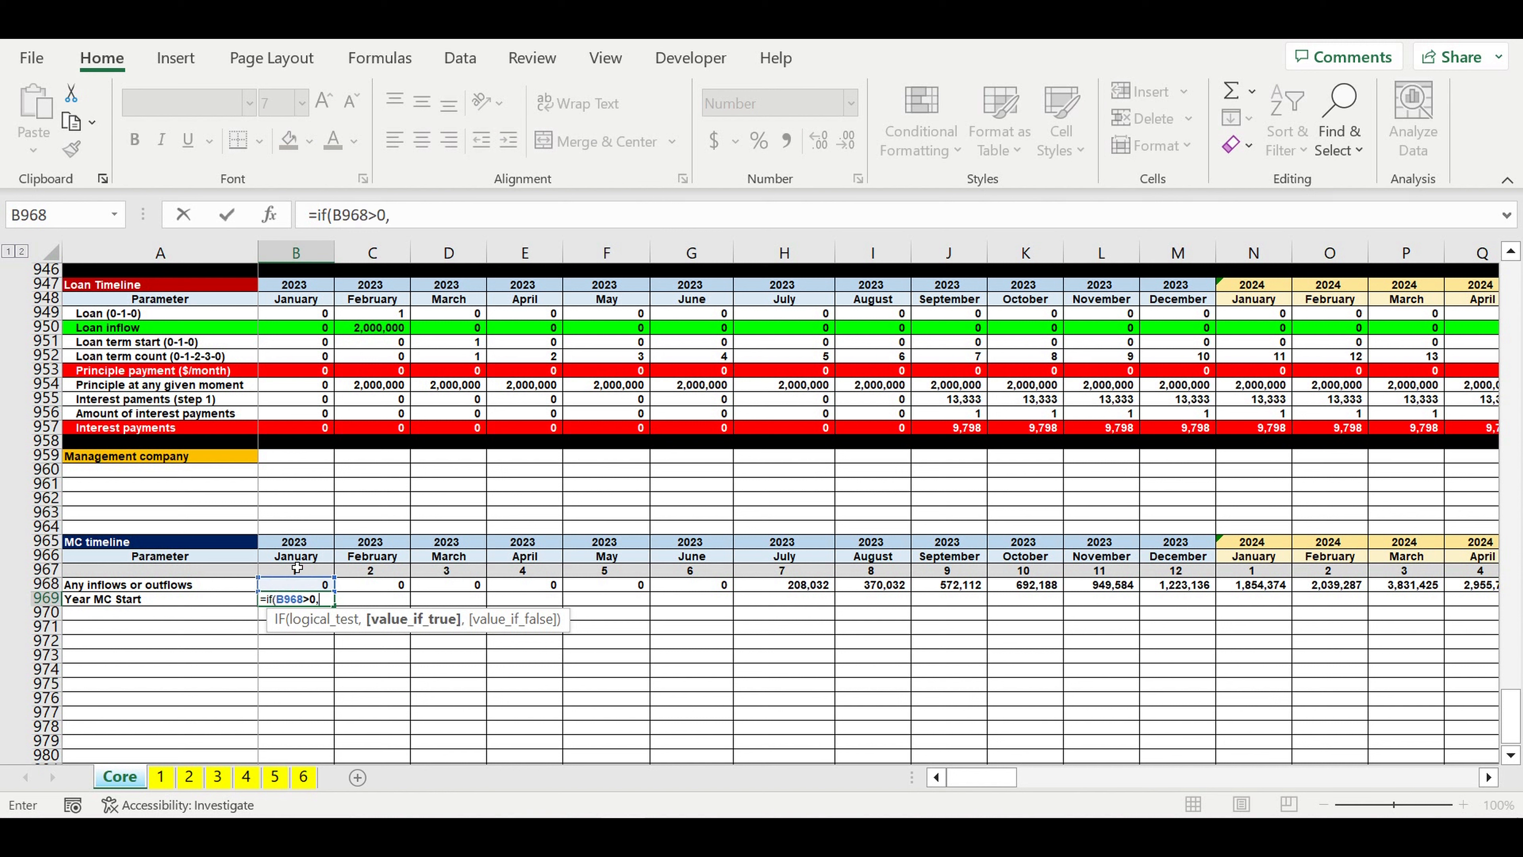
text(1,)
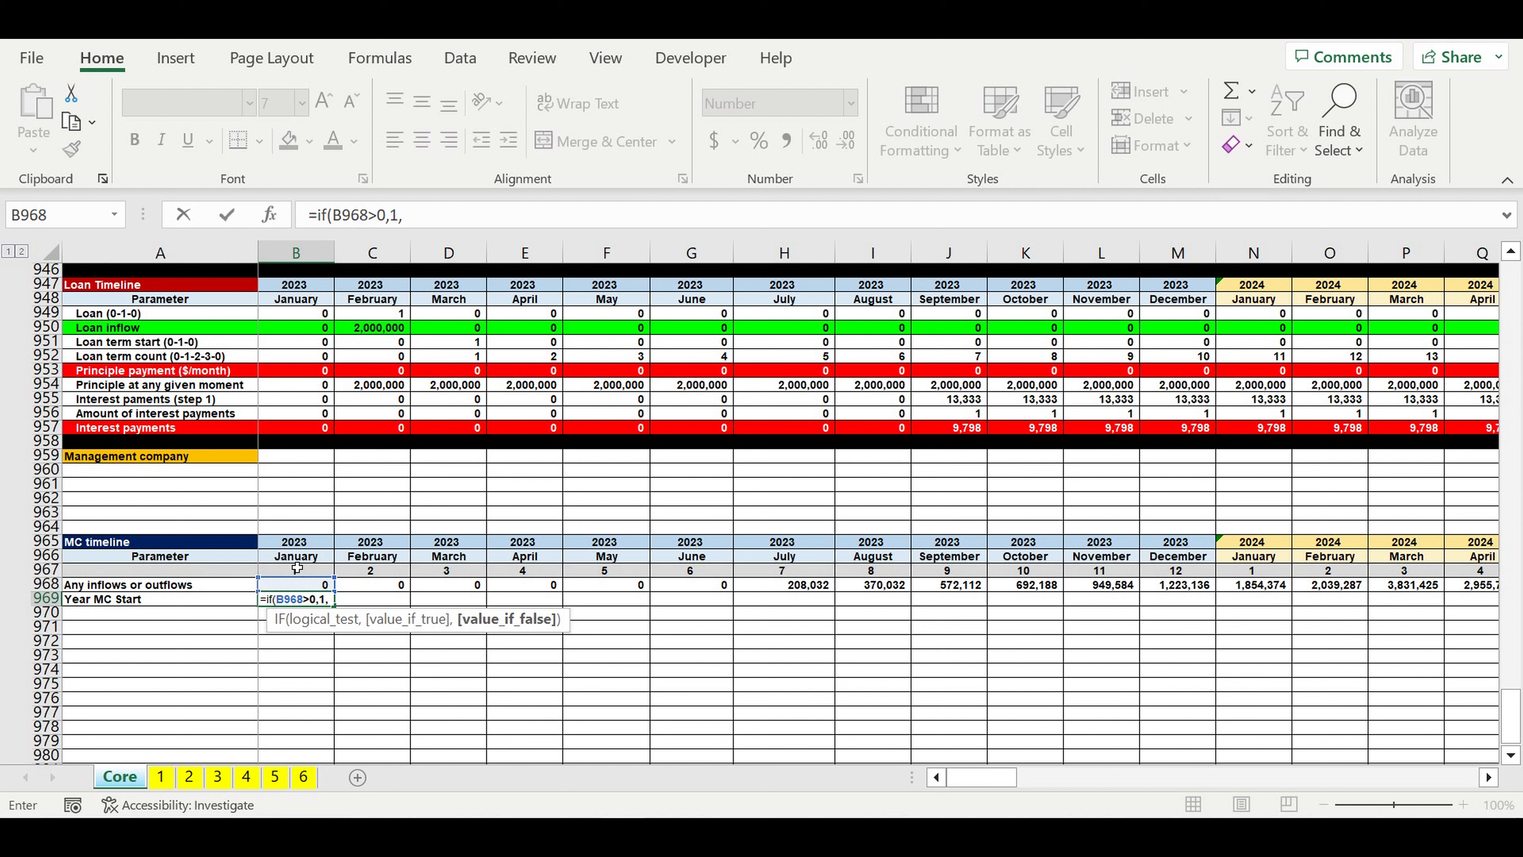
text(0))
key(Return)
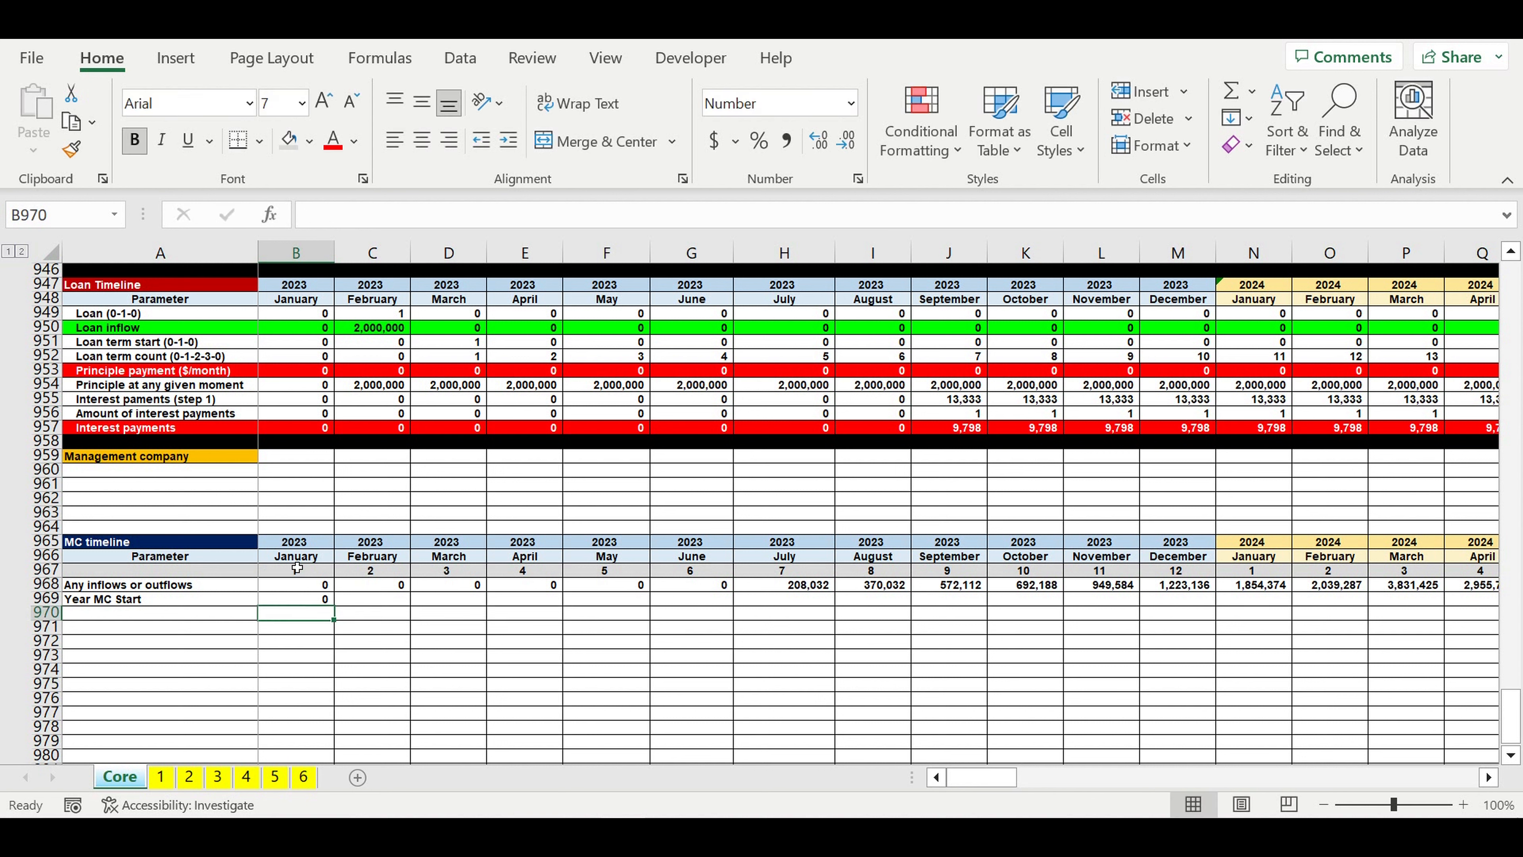
Step: Relabel A969 as "MC start (0-1-1)"
click(180, 604)
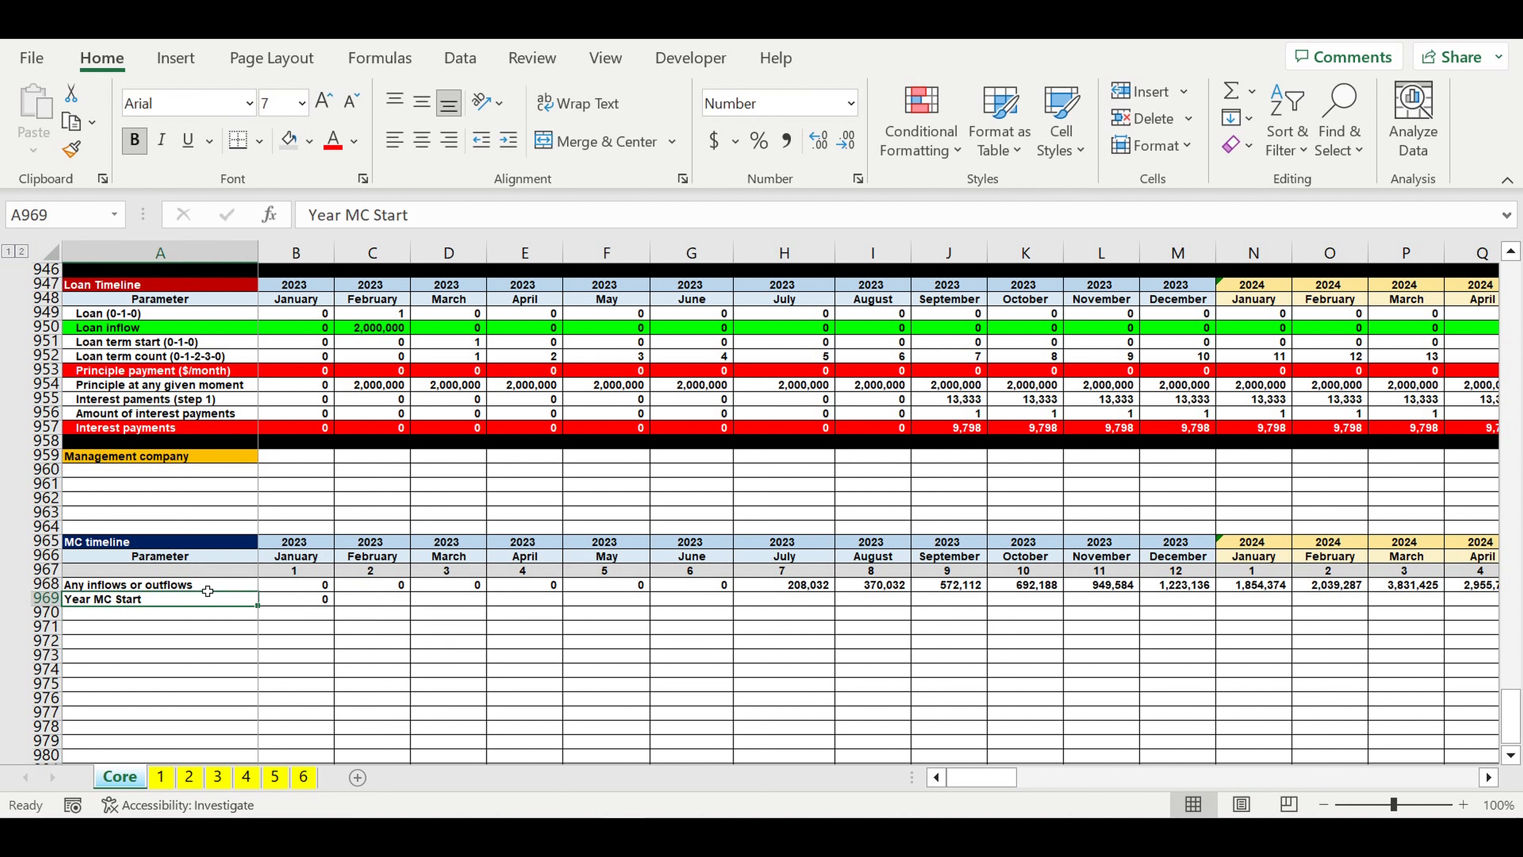
text(MC sy)
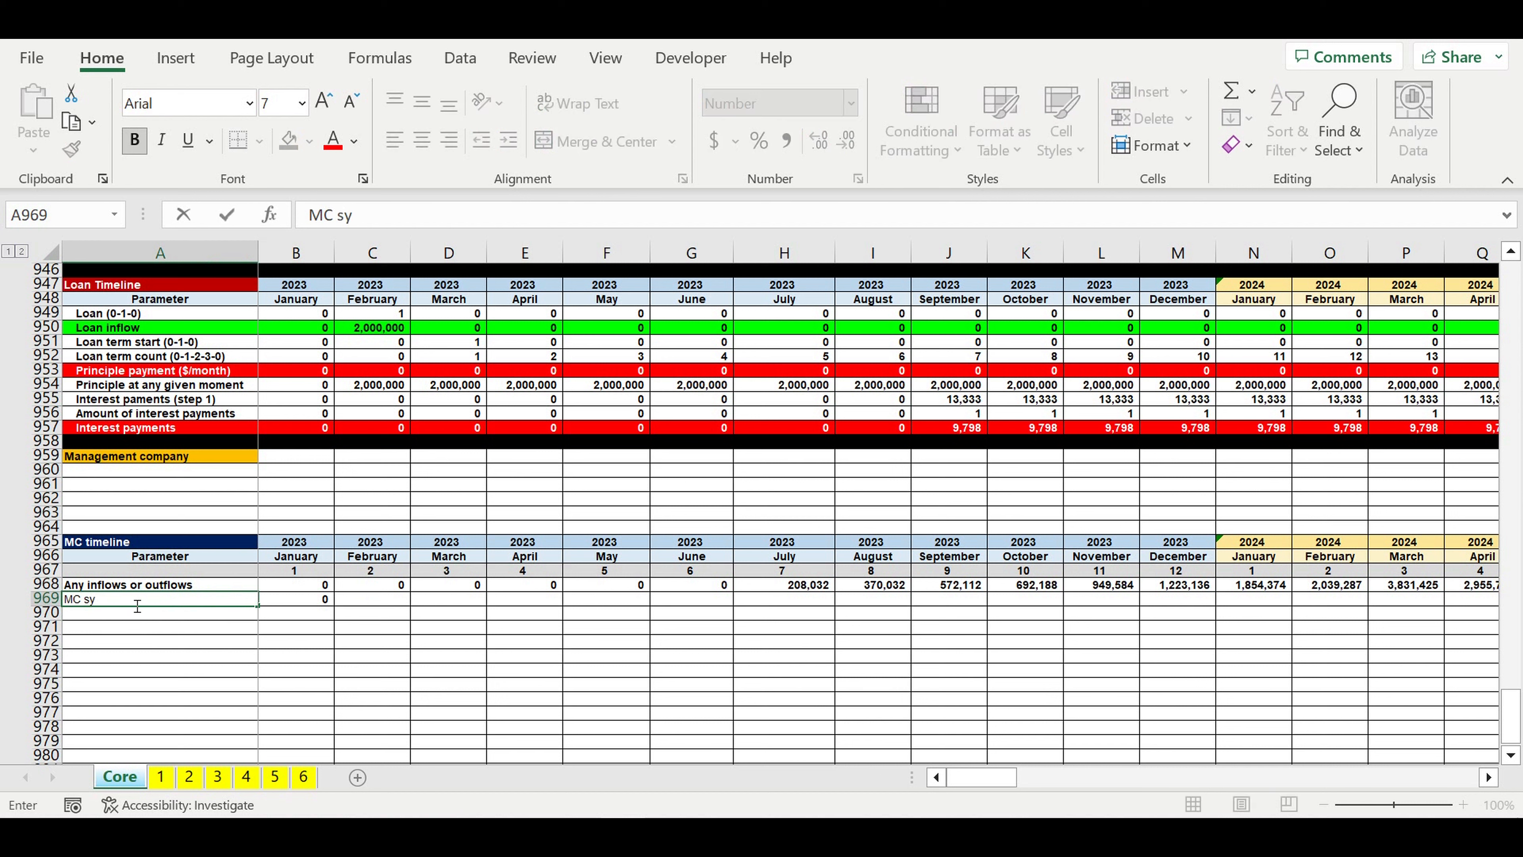
text(tart (0-1-1)
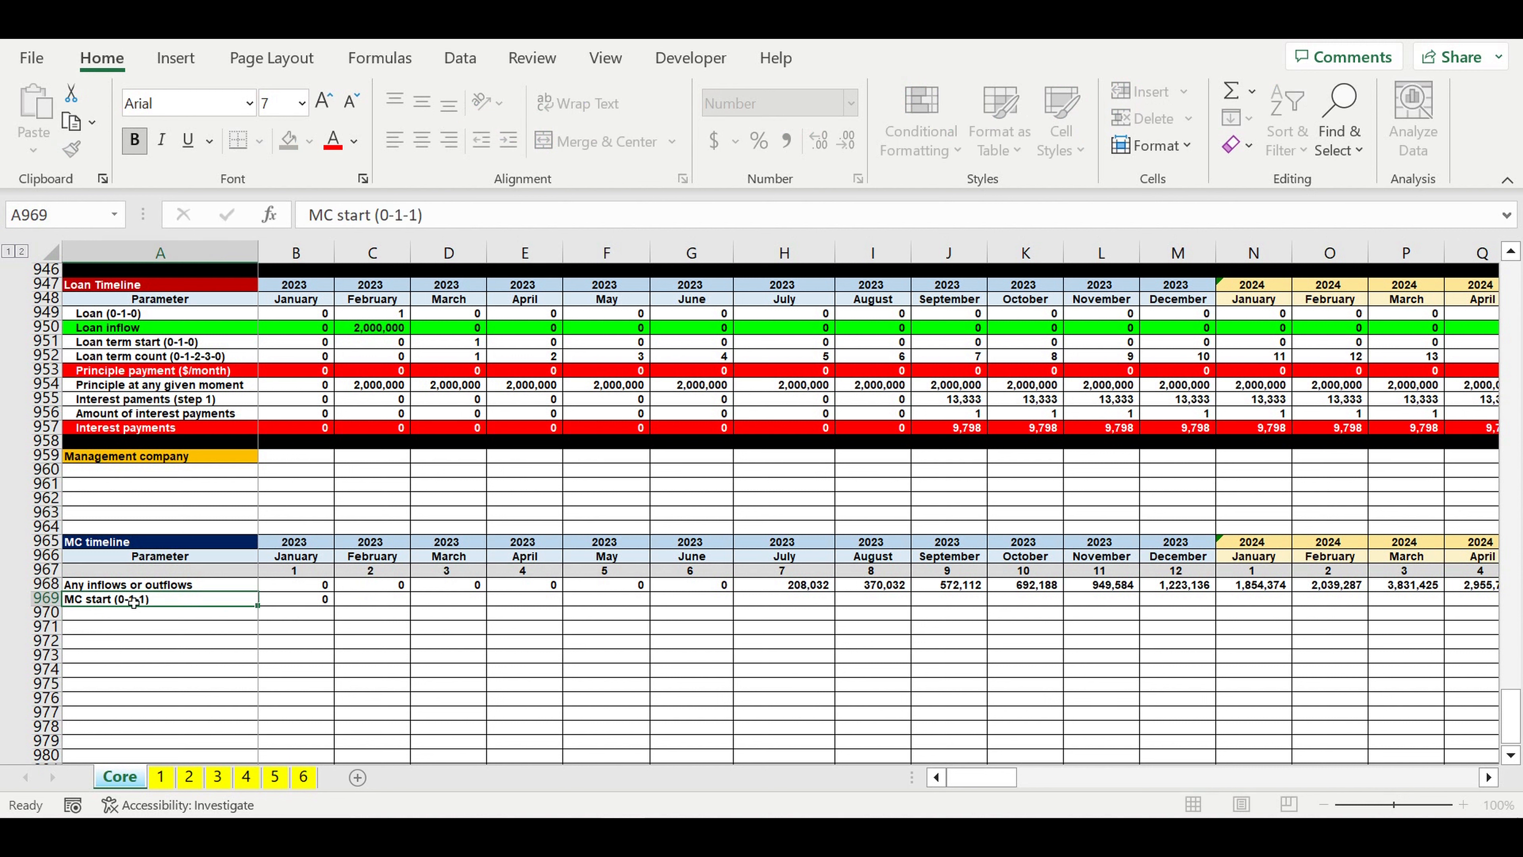
key(Return)
Step: Begin the February 2023 MC start formula in C969 with =IF(AND(B969=0,C968=0),0, as its first condition
click(396, 600)
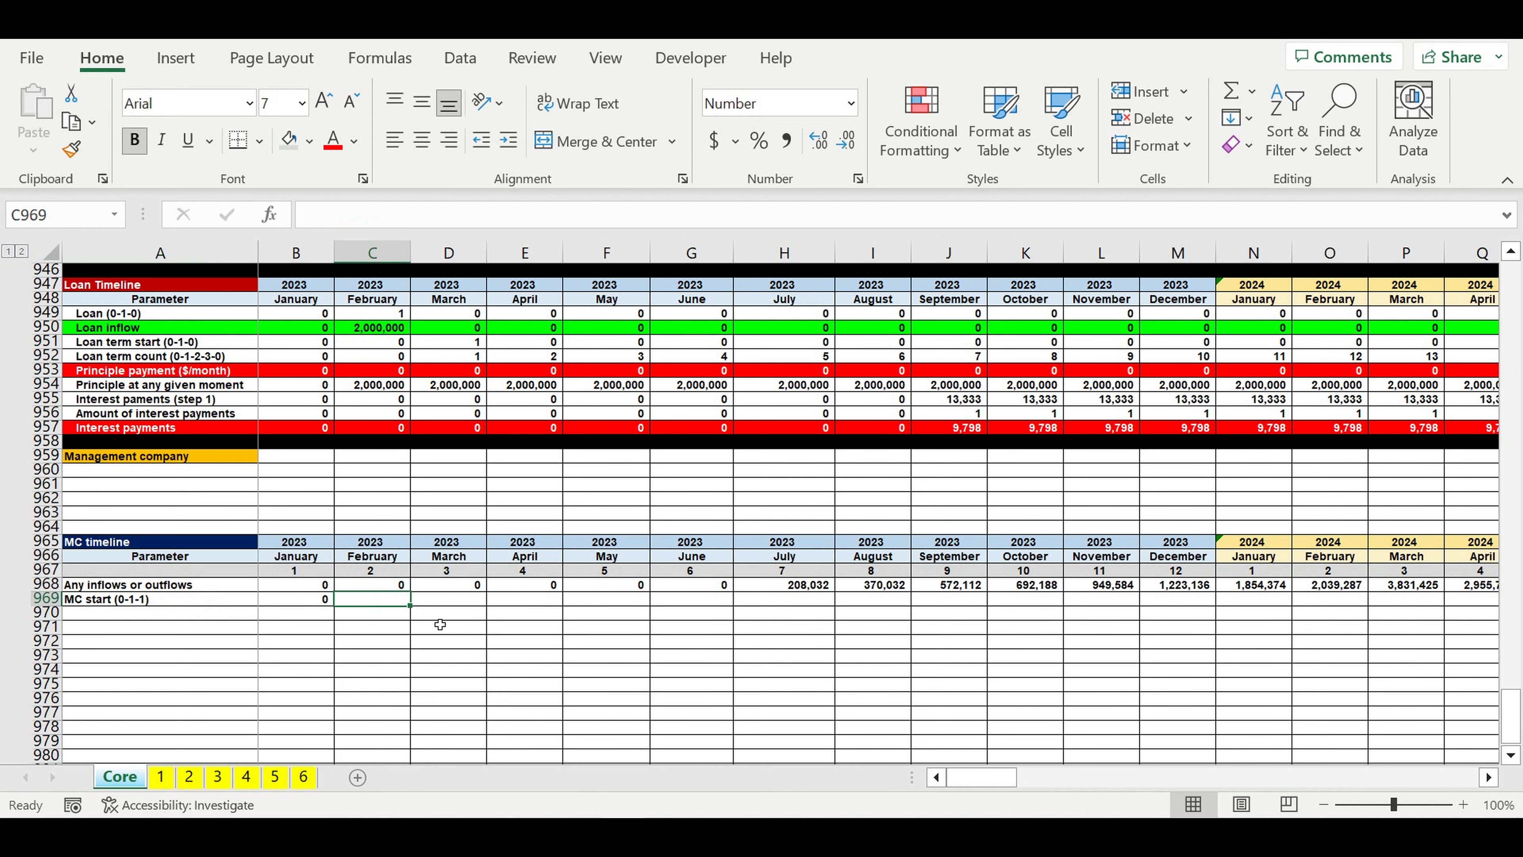
text(=if(and()
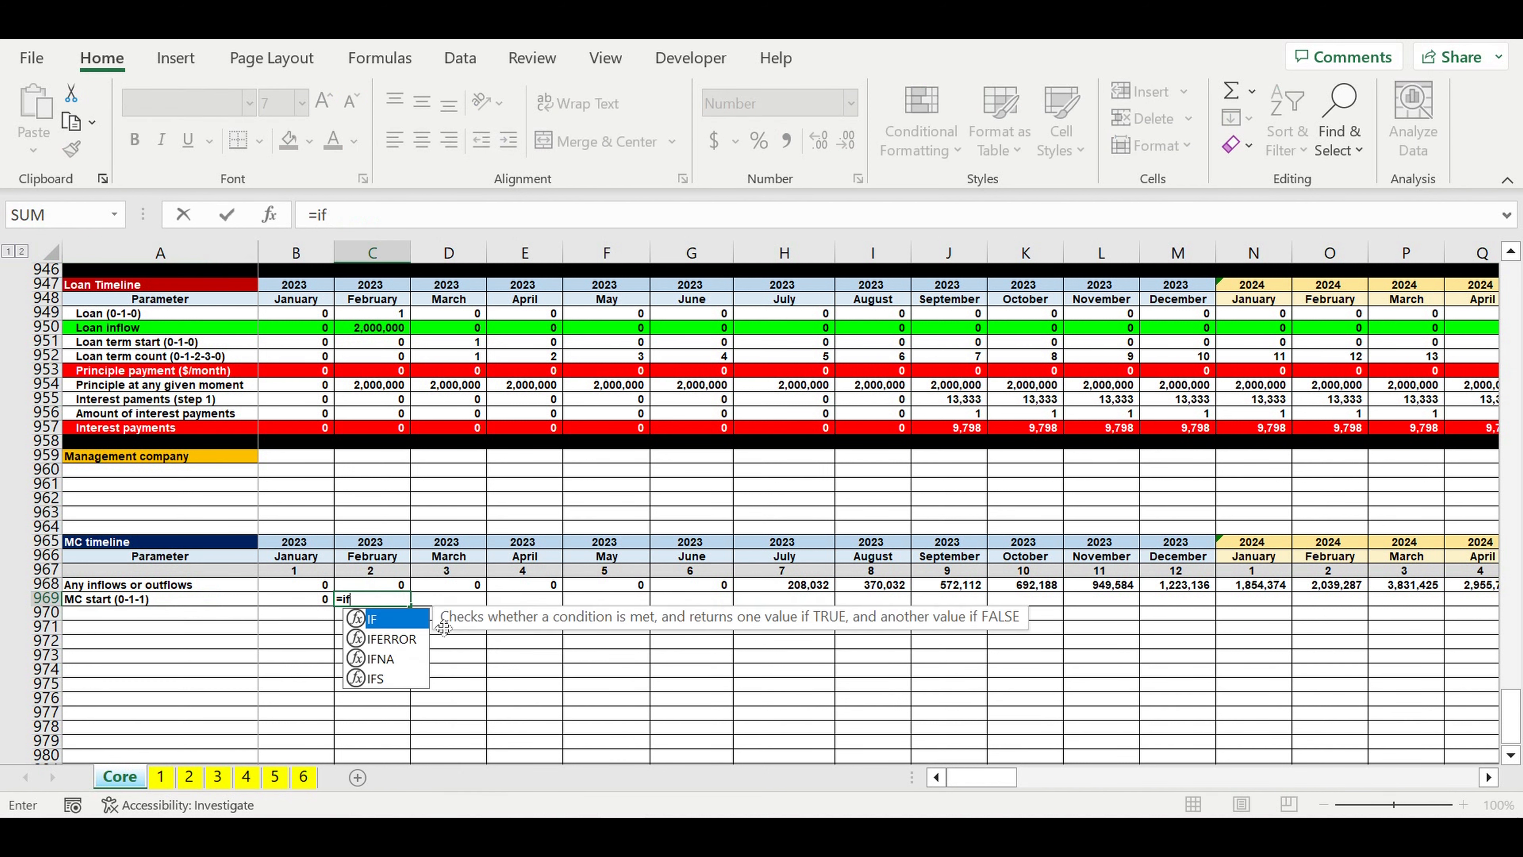
click(310, 605)
text(=0)
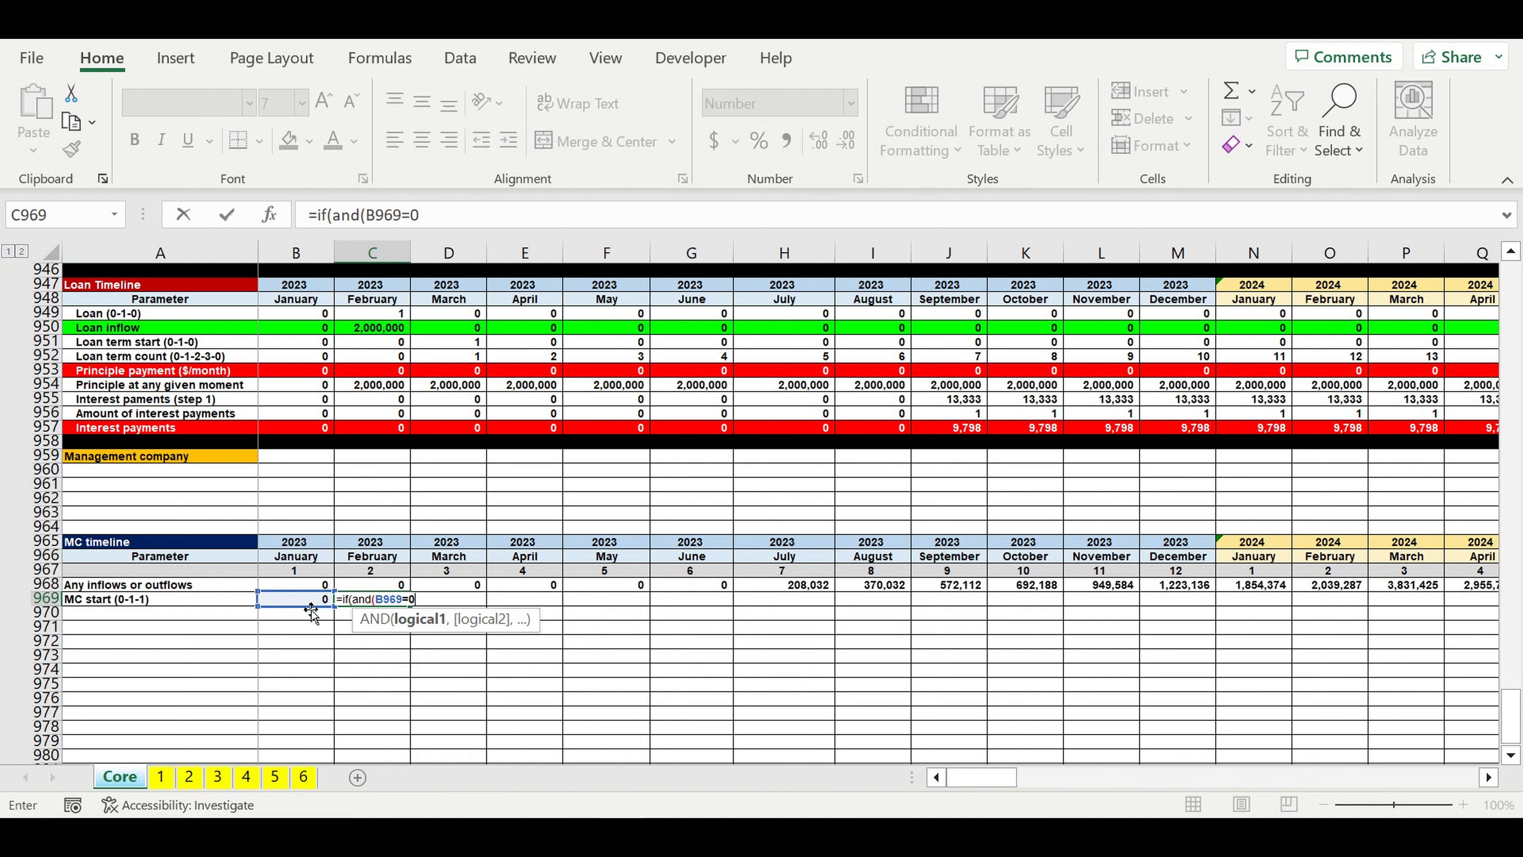
text(,)
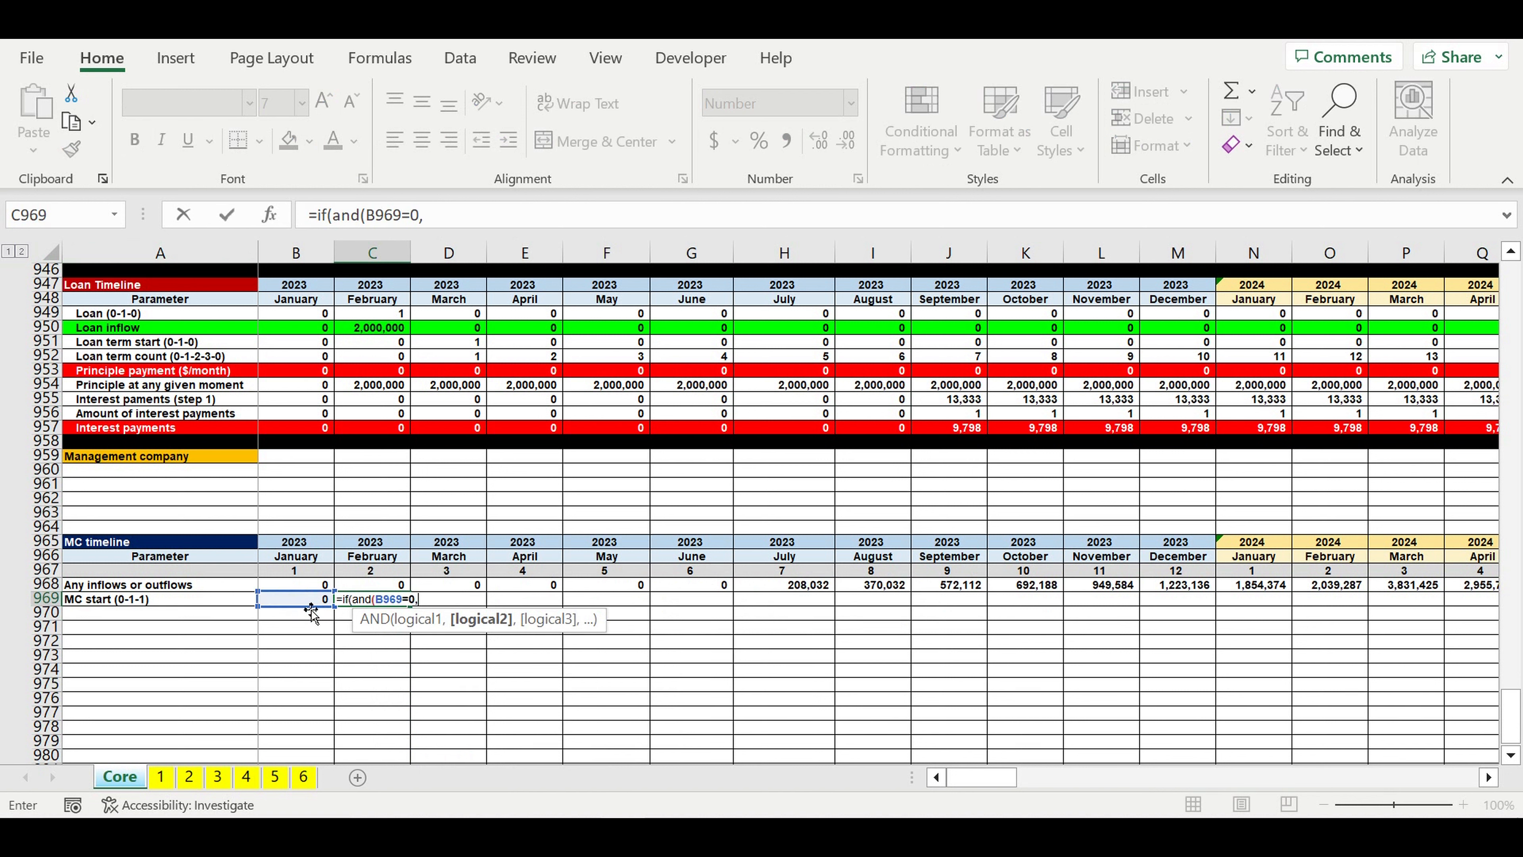
click(366, 584)
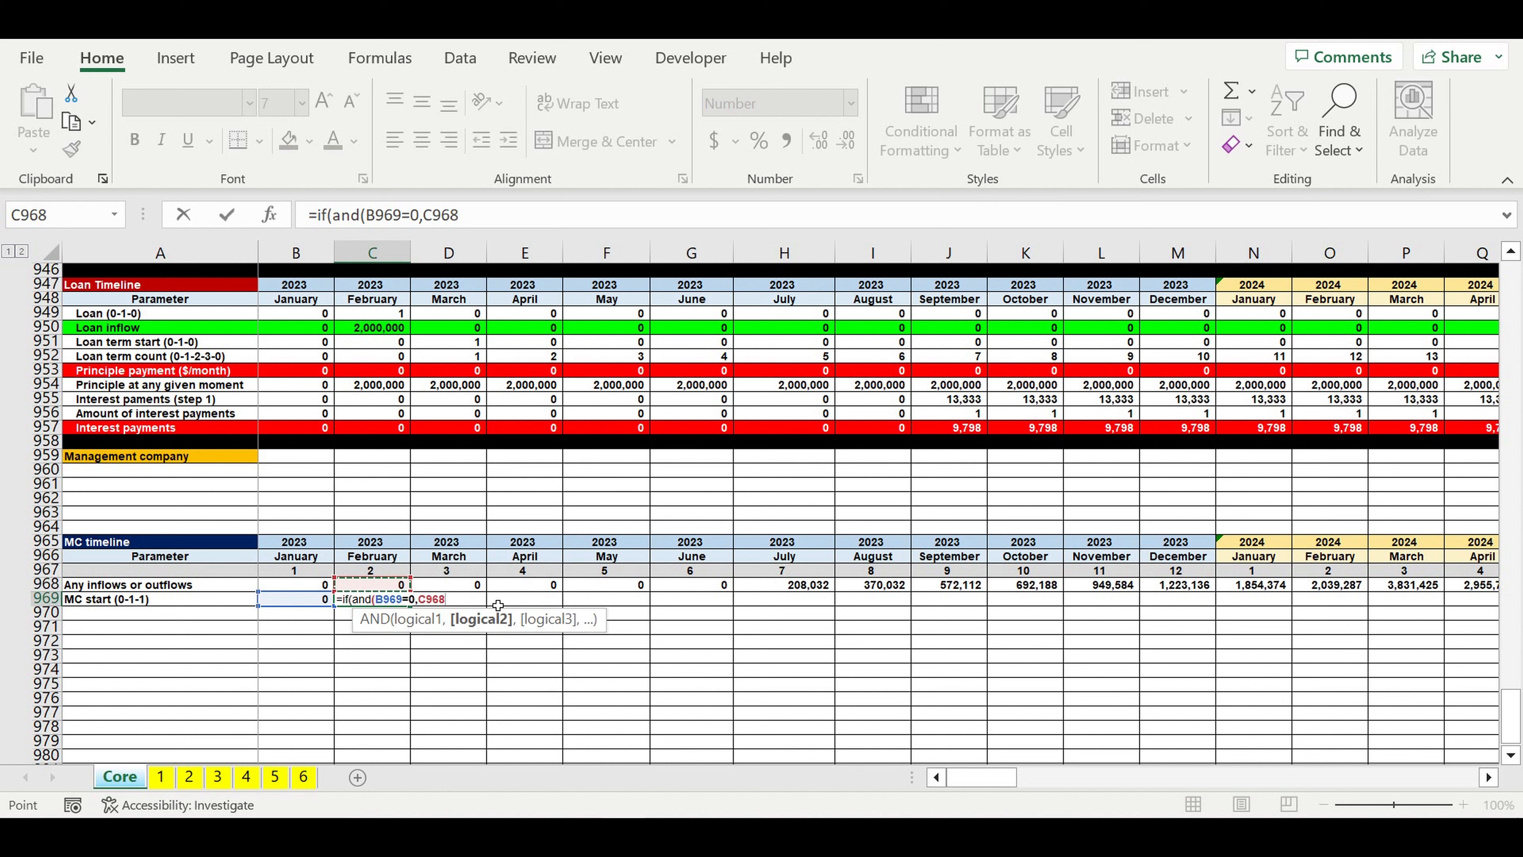
text(=0),0)
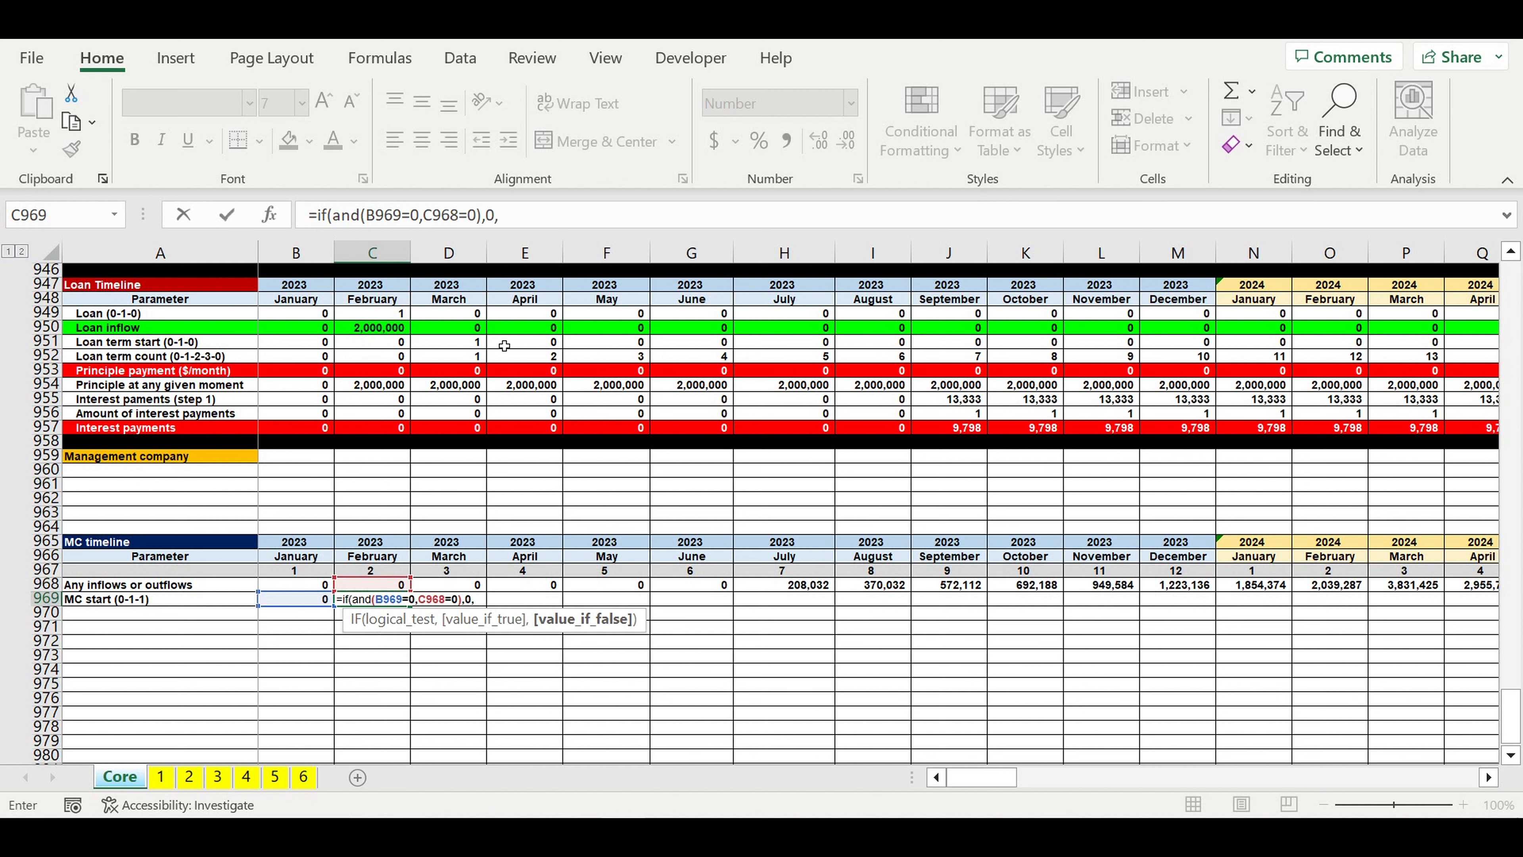
text(,)
Step: Complete the C969 formula with a nested IF(AND(B969=0,C968>0),1,1) built from a copy of the first condition
drag(425, 227, 325, 225)
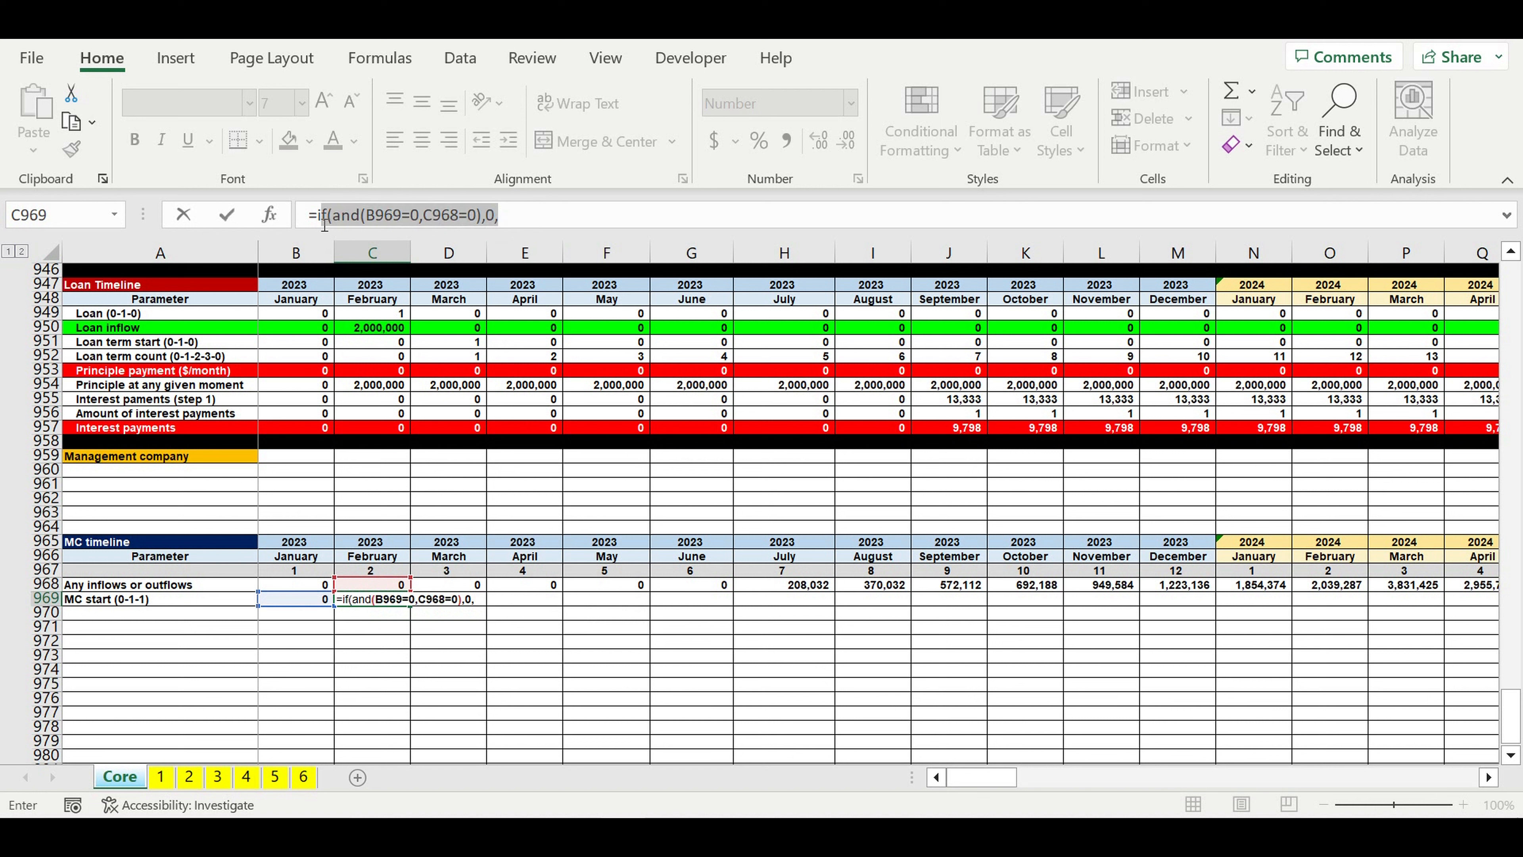
key(ctrl+c)
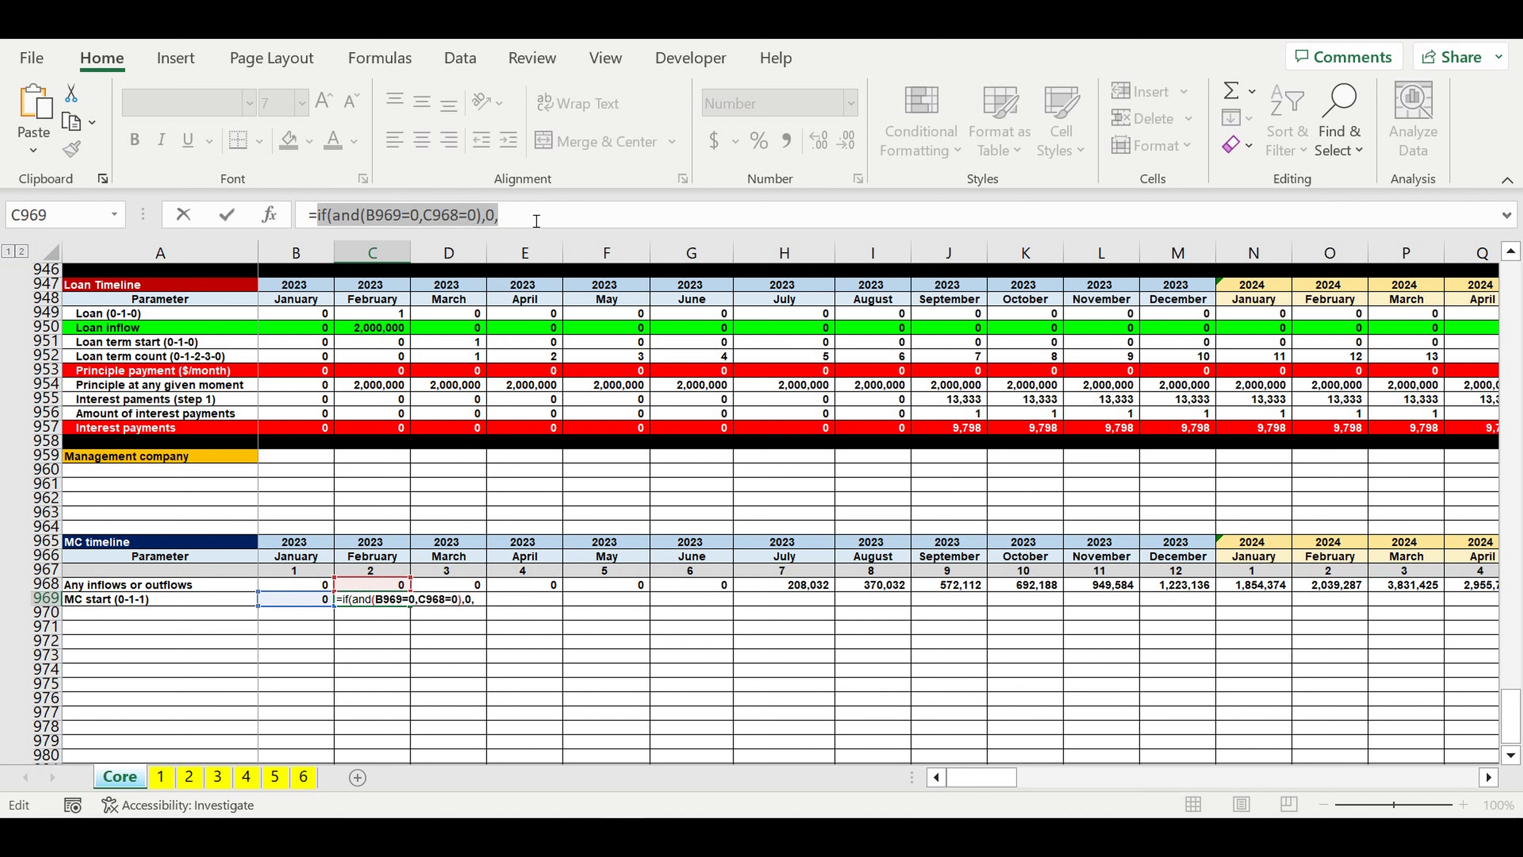
click(517, 223)
key(ctrl+v)
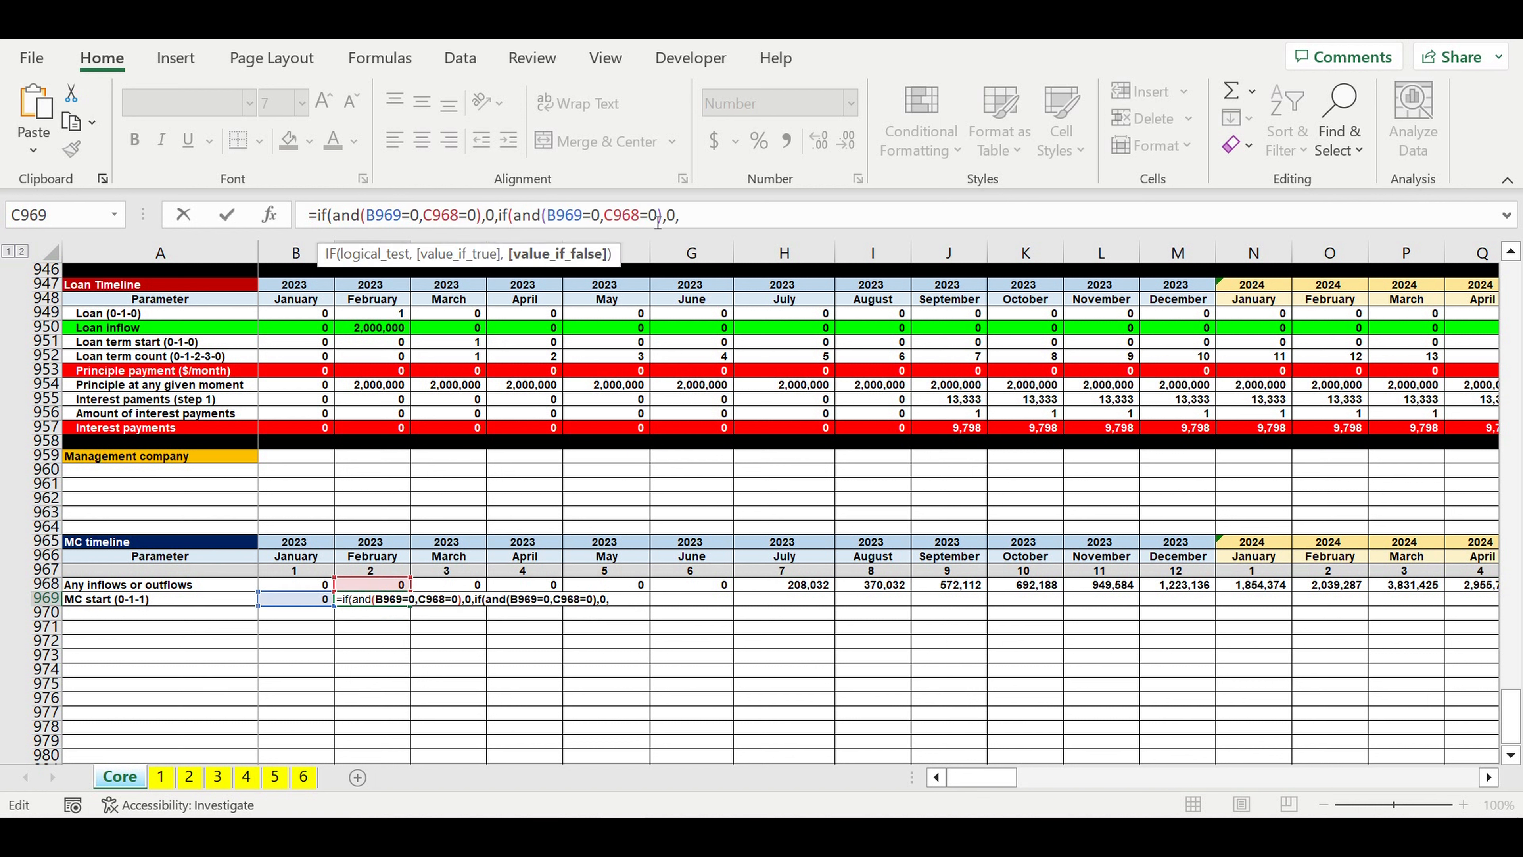
drag(649, 223, 641, 223)
text(>)
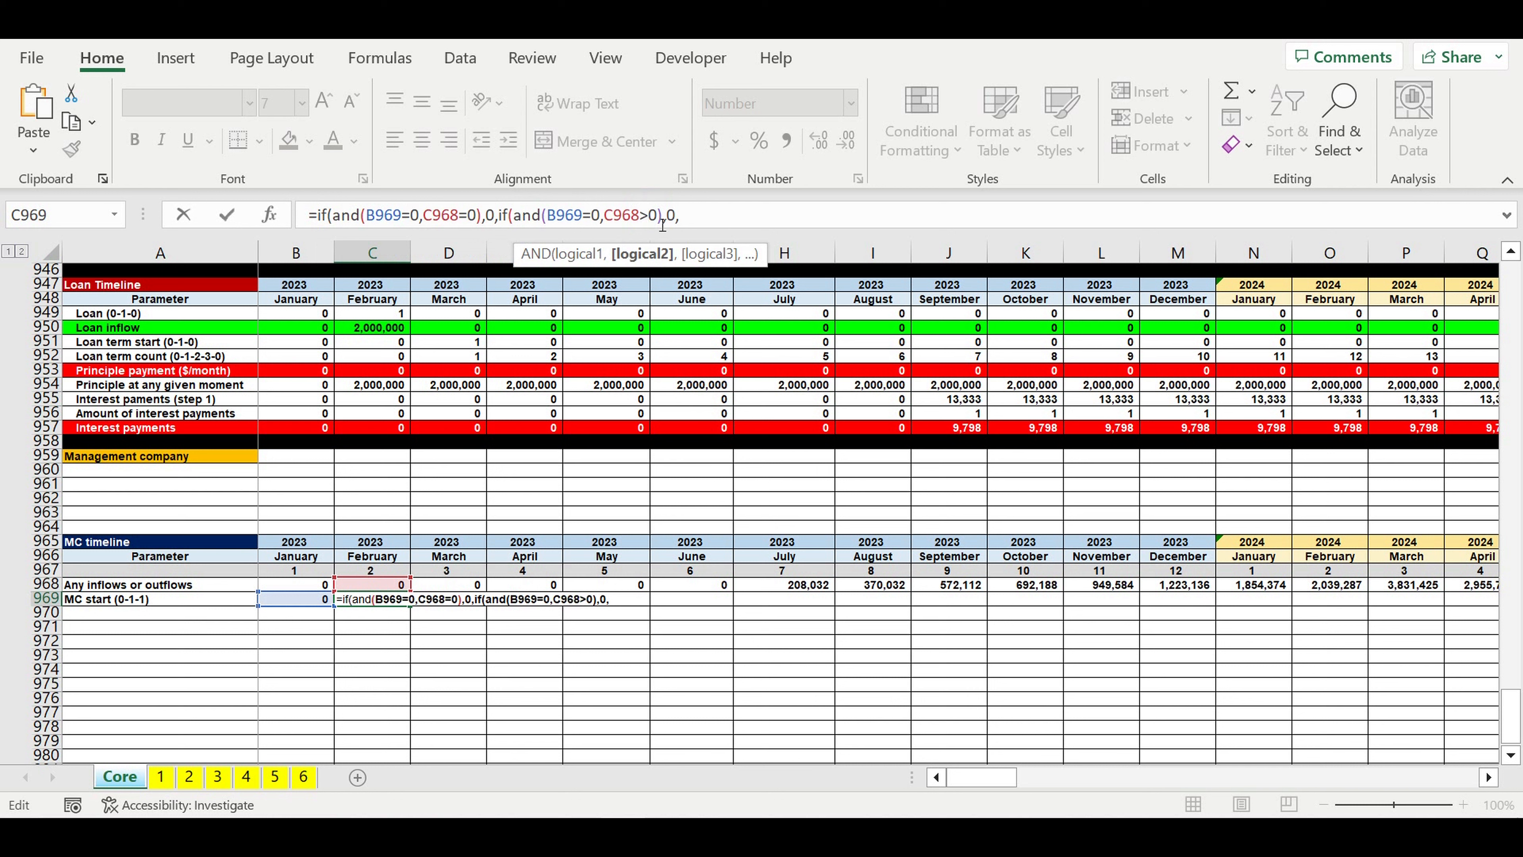
double_click(675, 221)
text(1,)
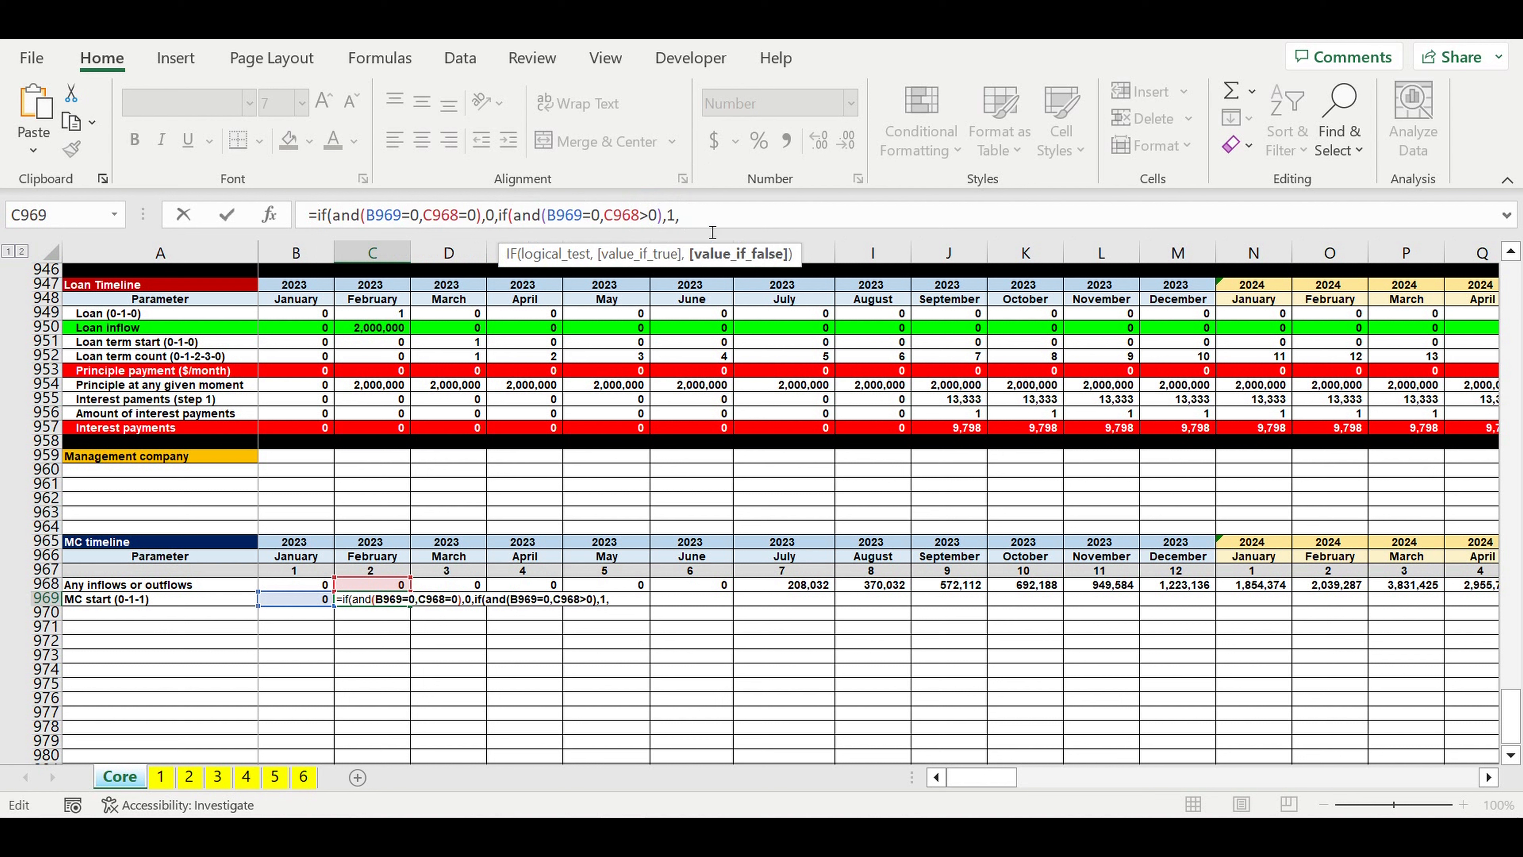
text(1))
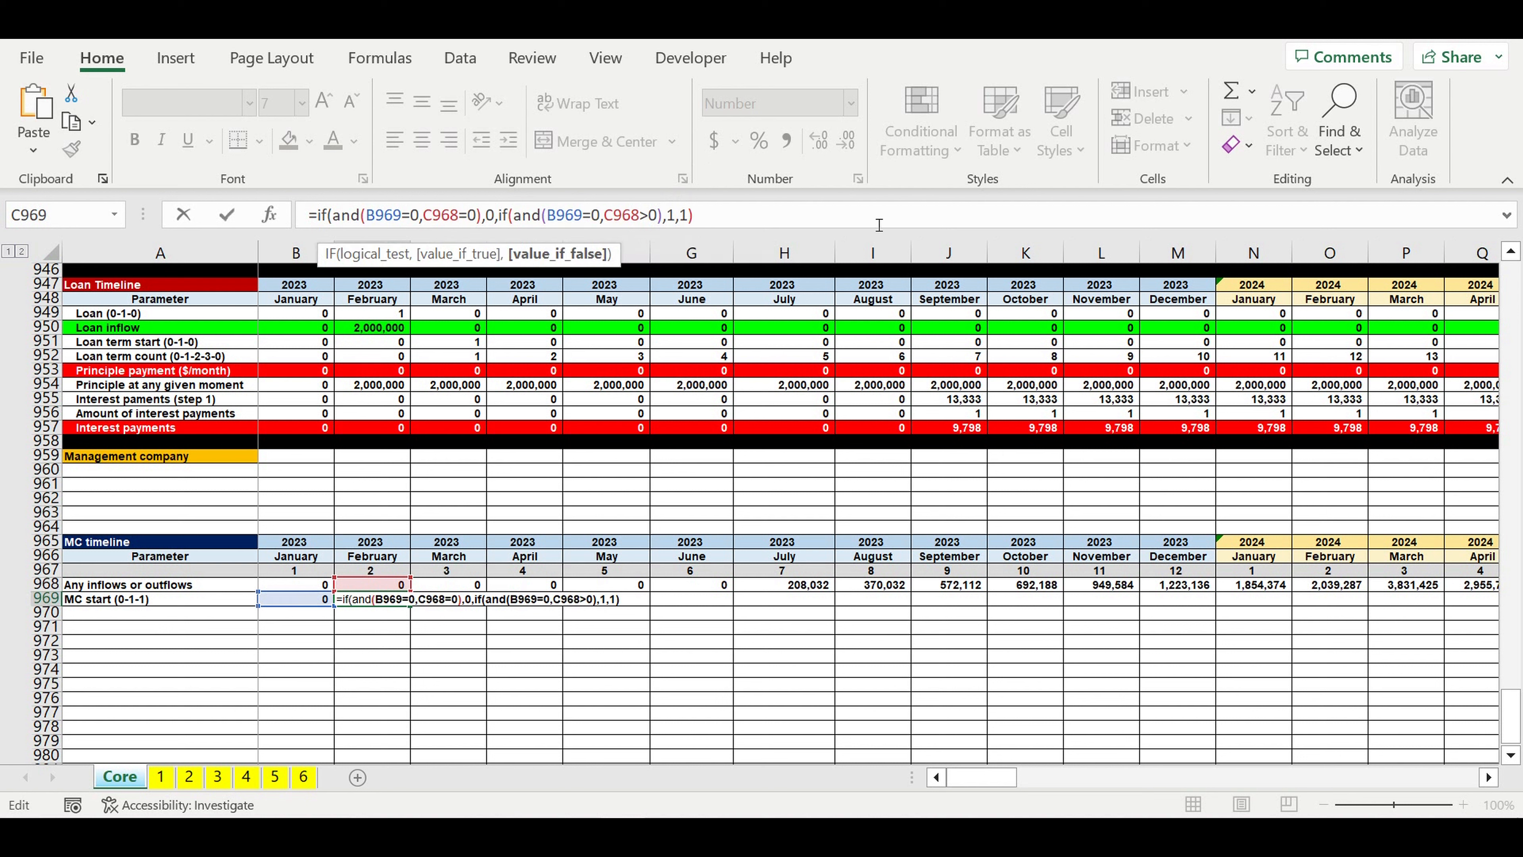
key(Return)
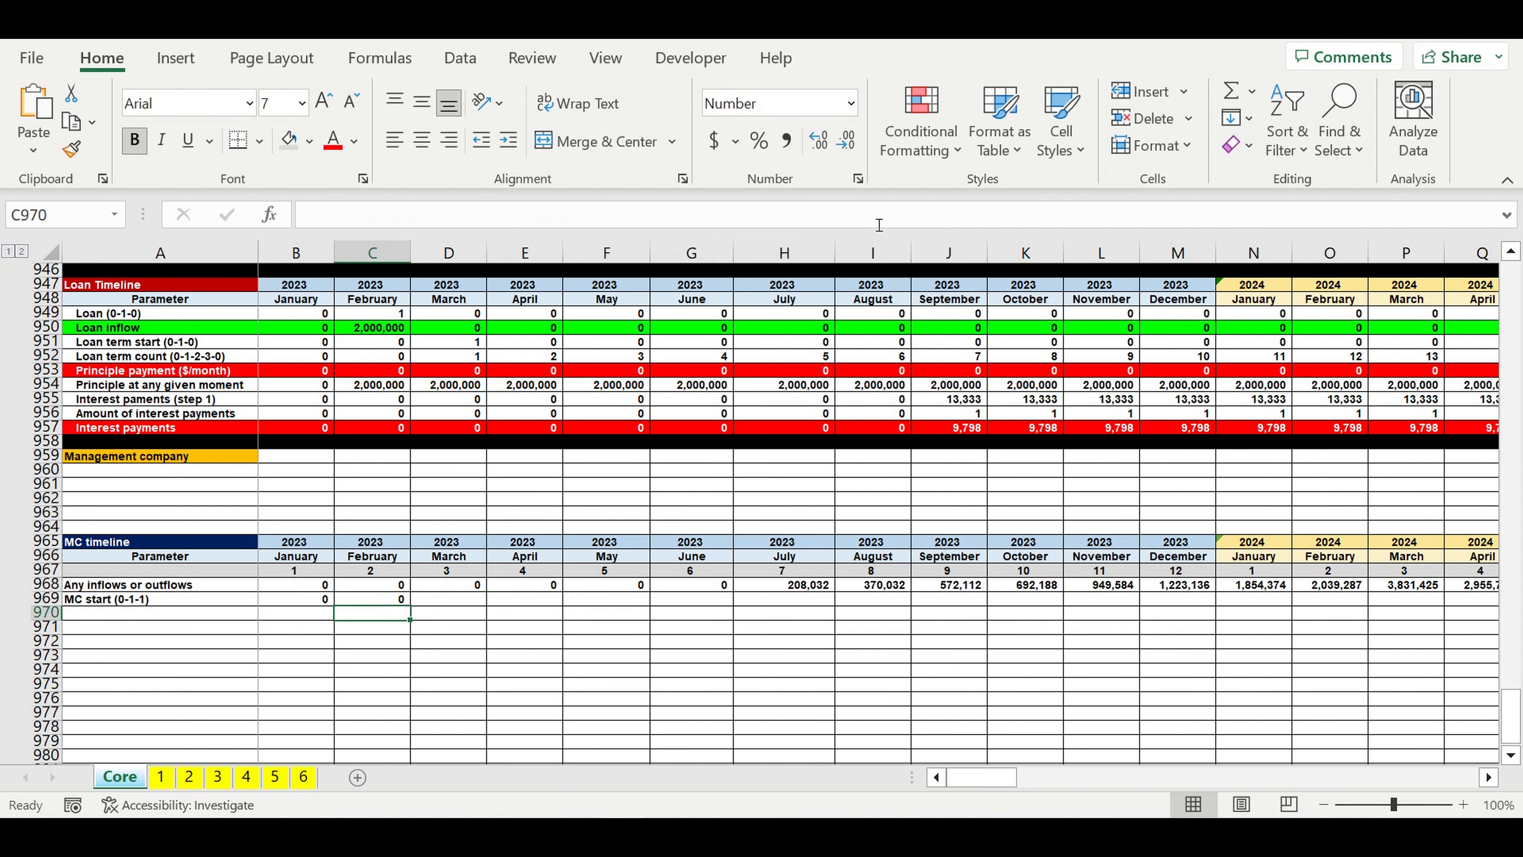
Step: Fill the C969 MC start formula across all remaining months through December 2032 and check the June and July 2023 cells
click(383, 600)
drag(410, 604, 1050, 617)
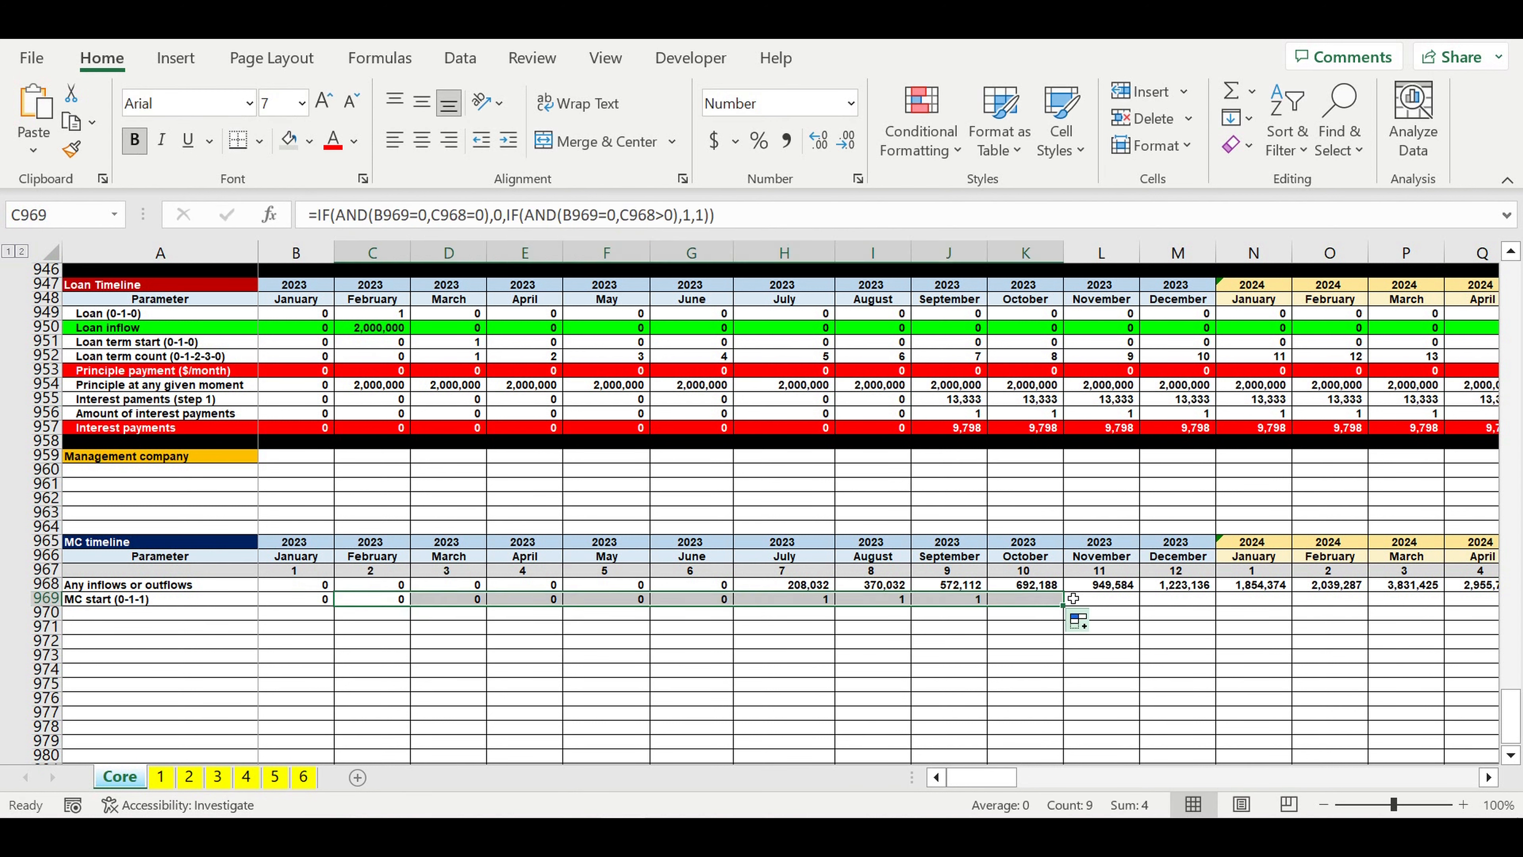
click(962, 667)
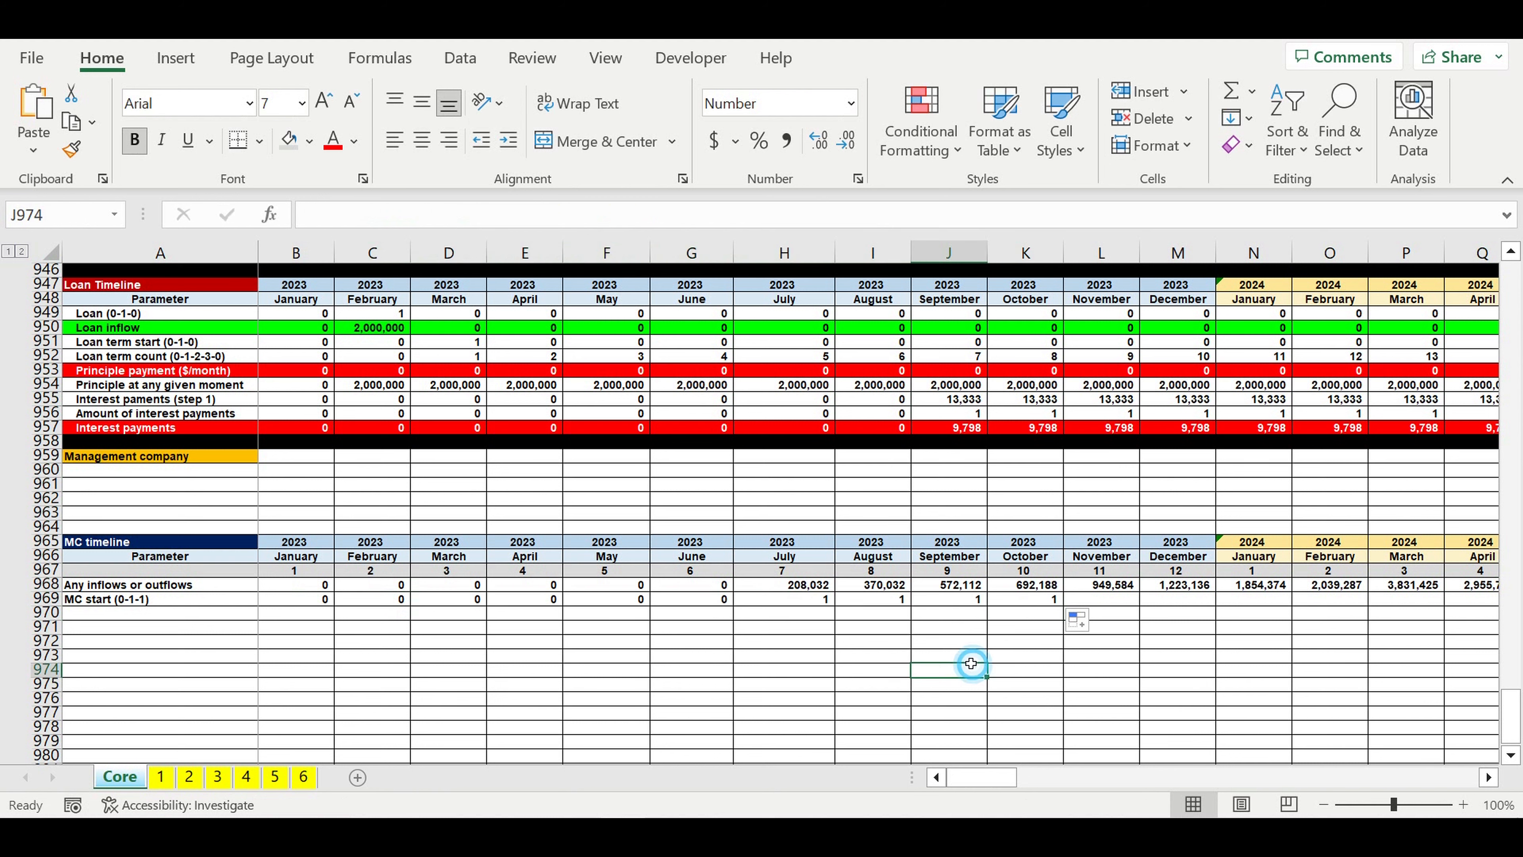
click(800, 601)
drag(834, 605, 1341, 624)
click(1240, 661)
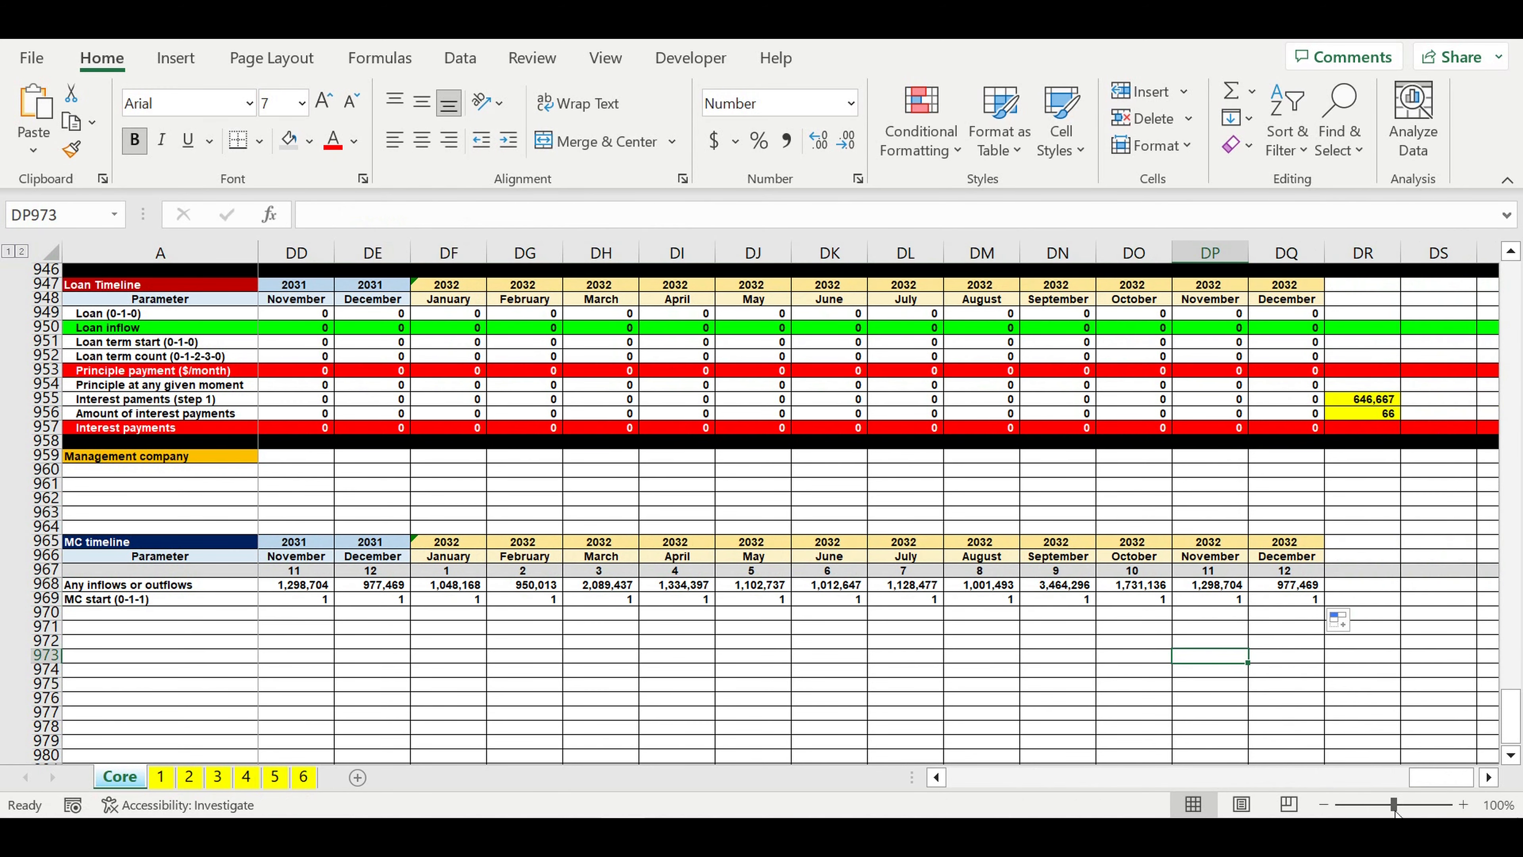
drag(1442, 780, 763, 761)
click(806, 670)
click(800, 605)
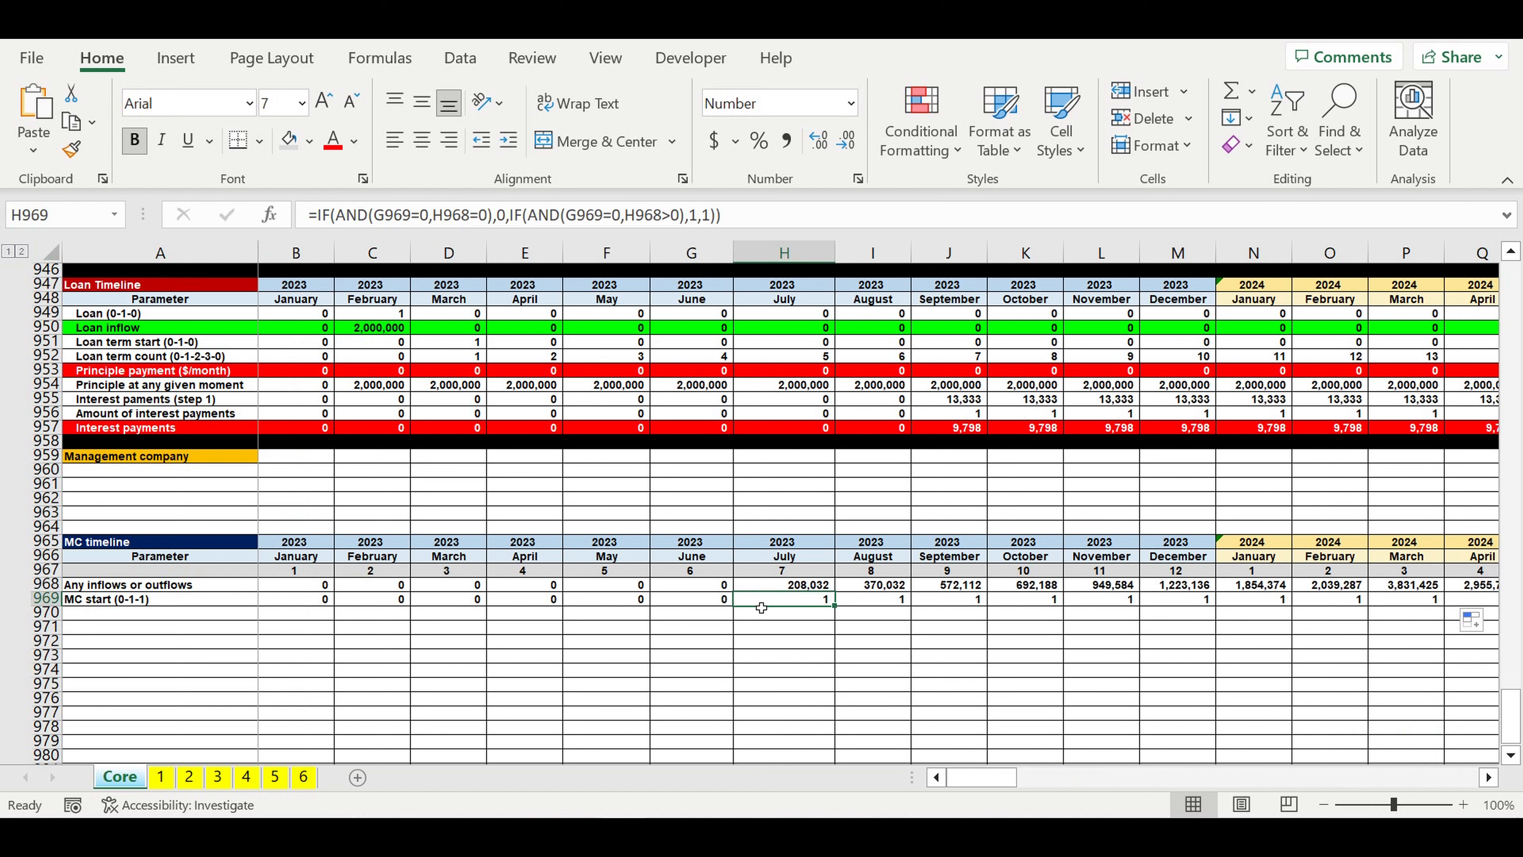
click(709, 606)
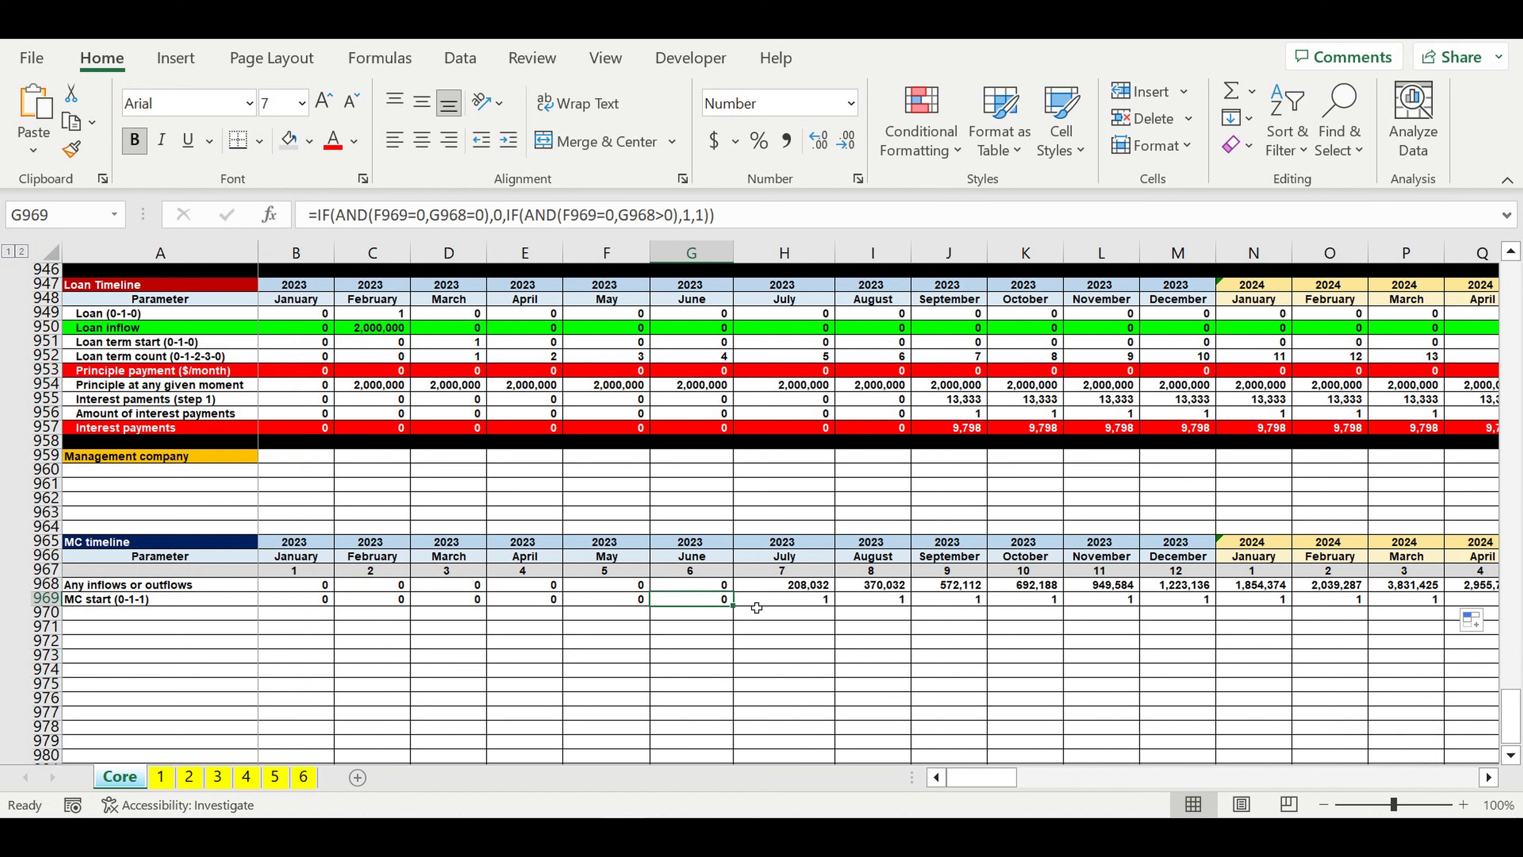
click(804, 607)
Step: Copy the MC start label into A970 and change it to "MC start (0-1-0)"
click(107, 613)
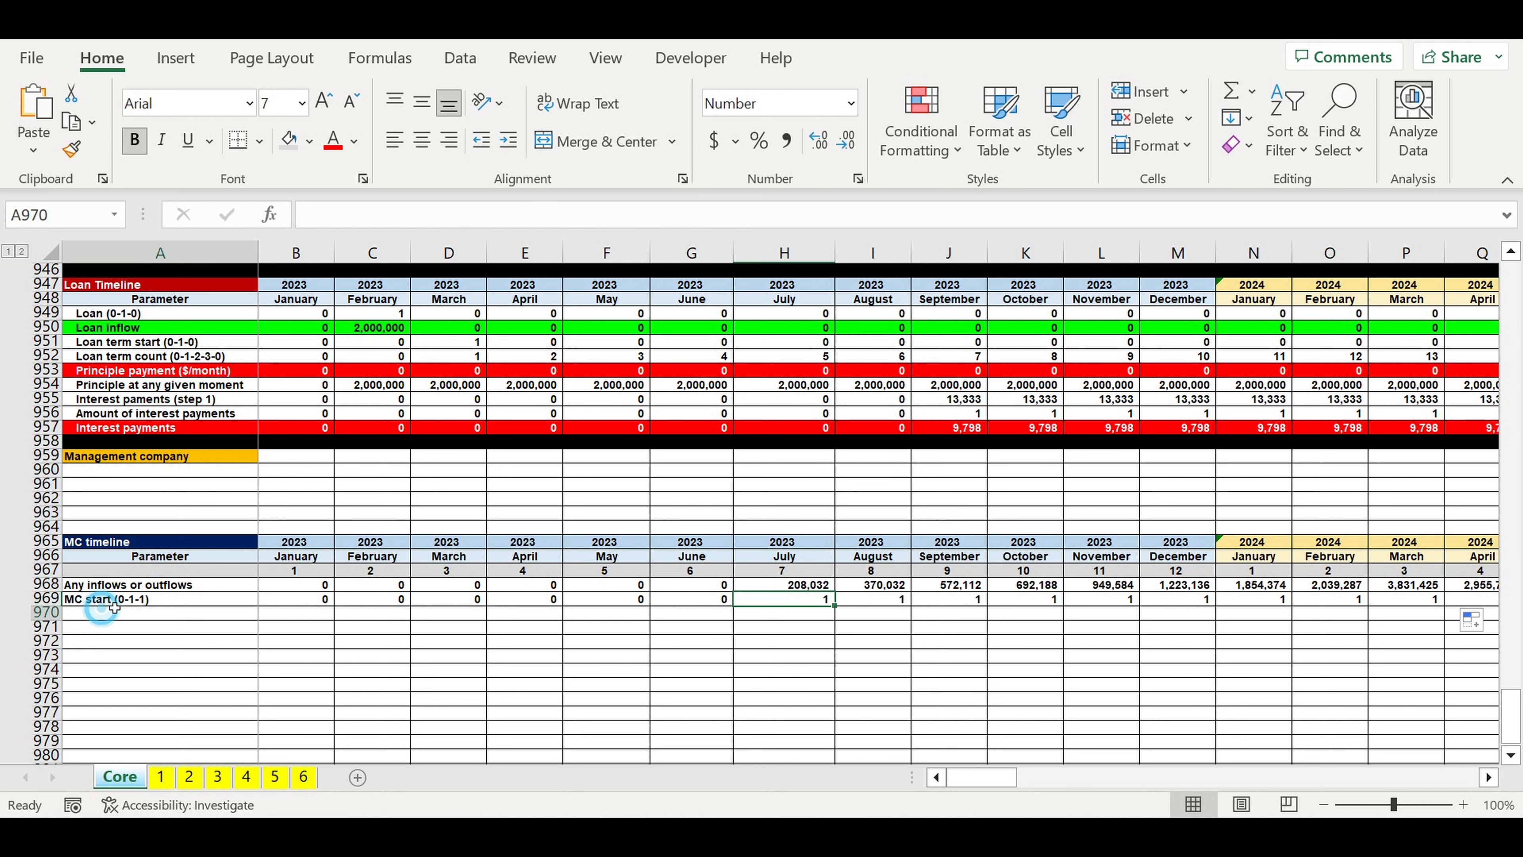
click(153, 599)
drag(262, 613, 258, 621)
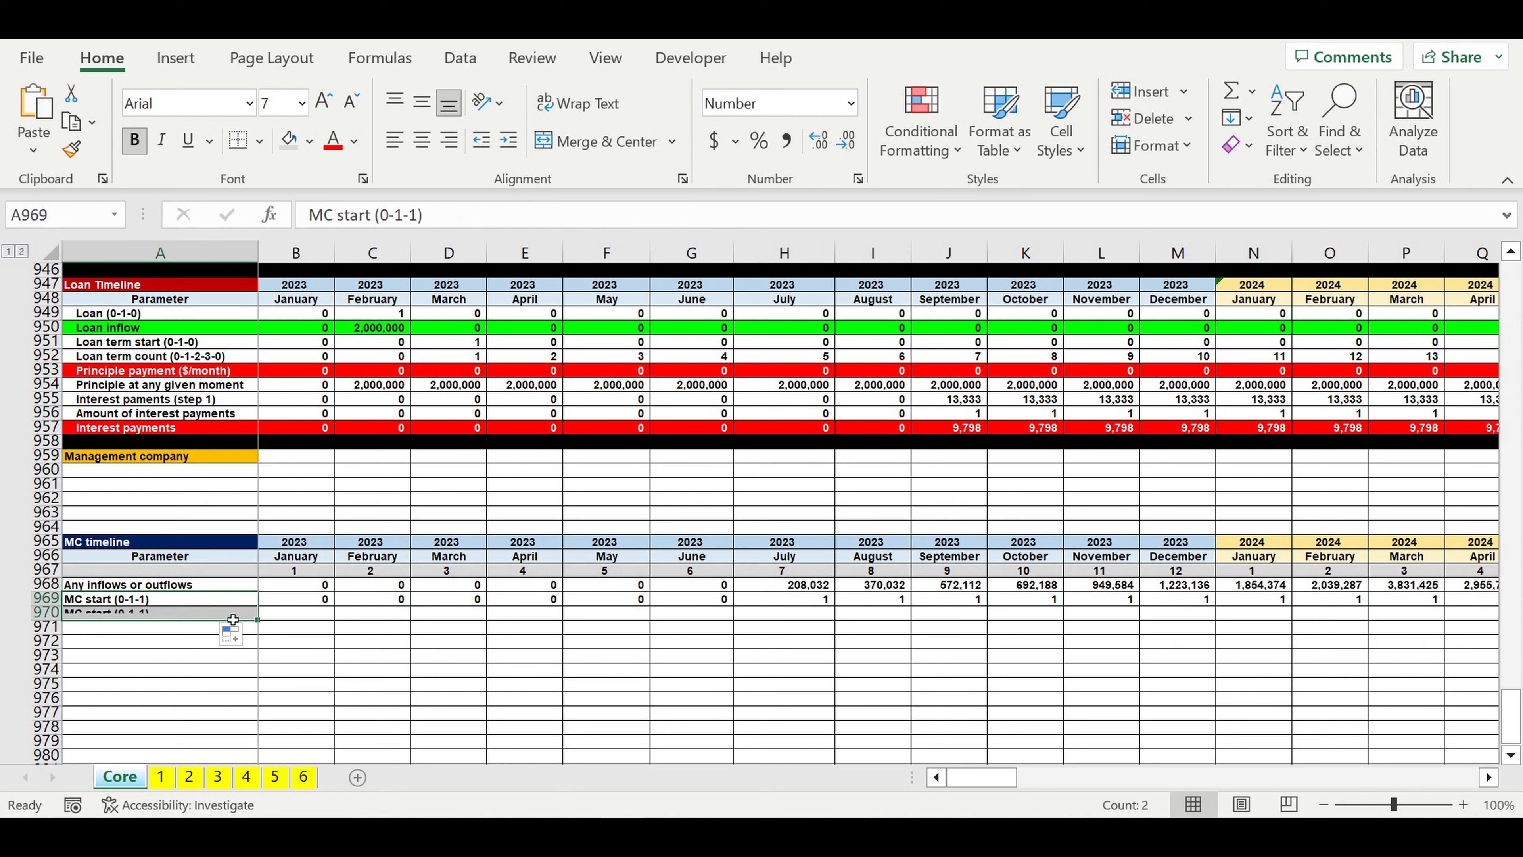
double_click(414, 217)
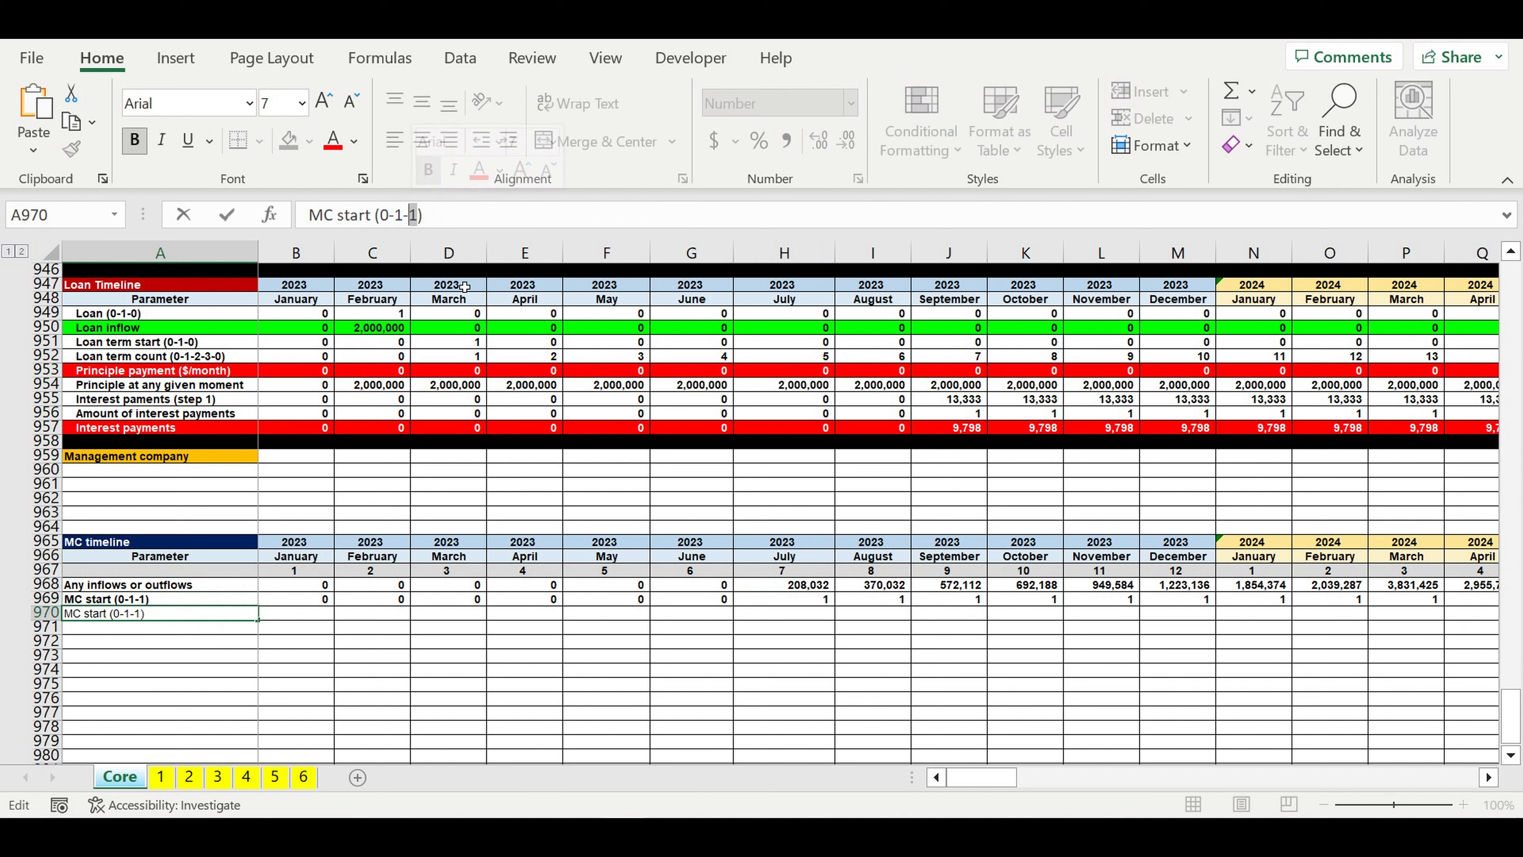
text(0)
key(Return)
Step: Link the January 2023 MC start (0-1-0) cell B970 to the row above with =B969
click(316, 615)
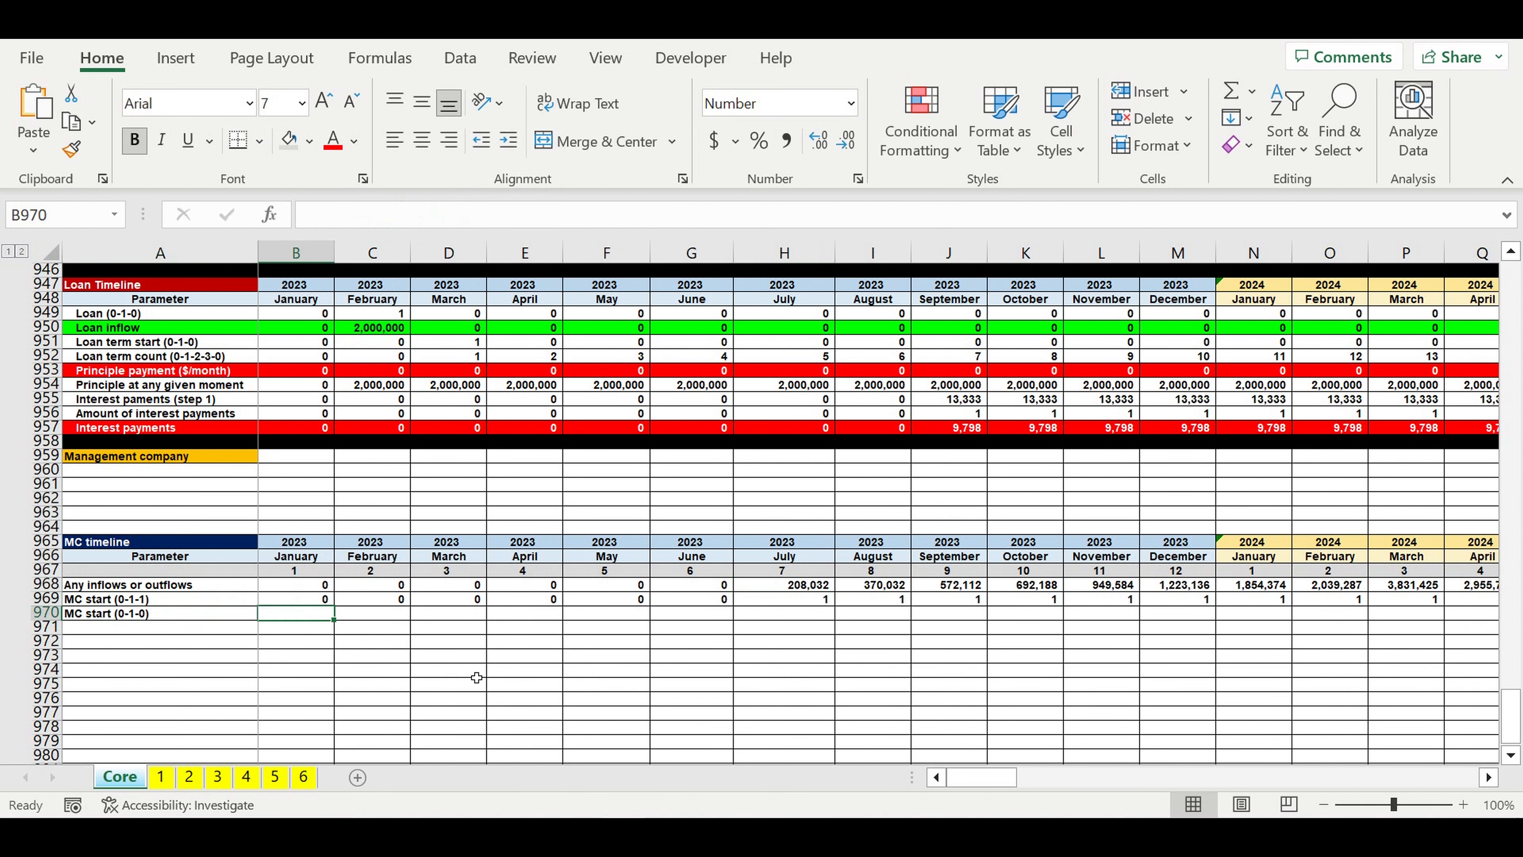
text(=)
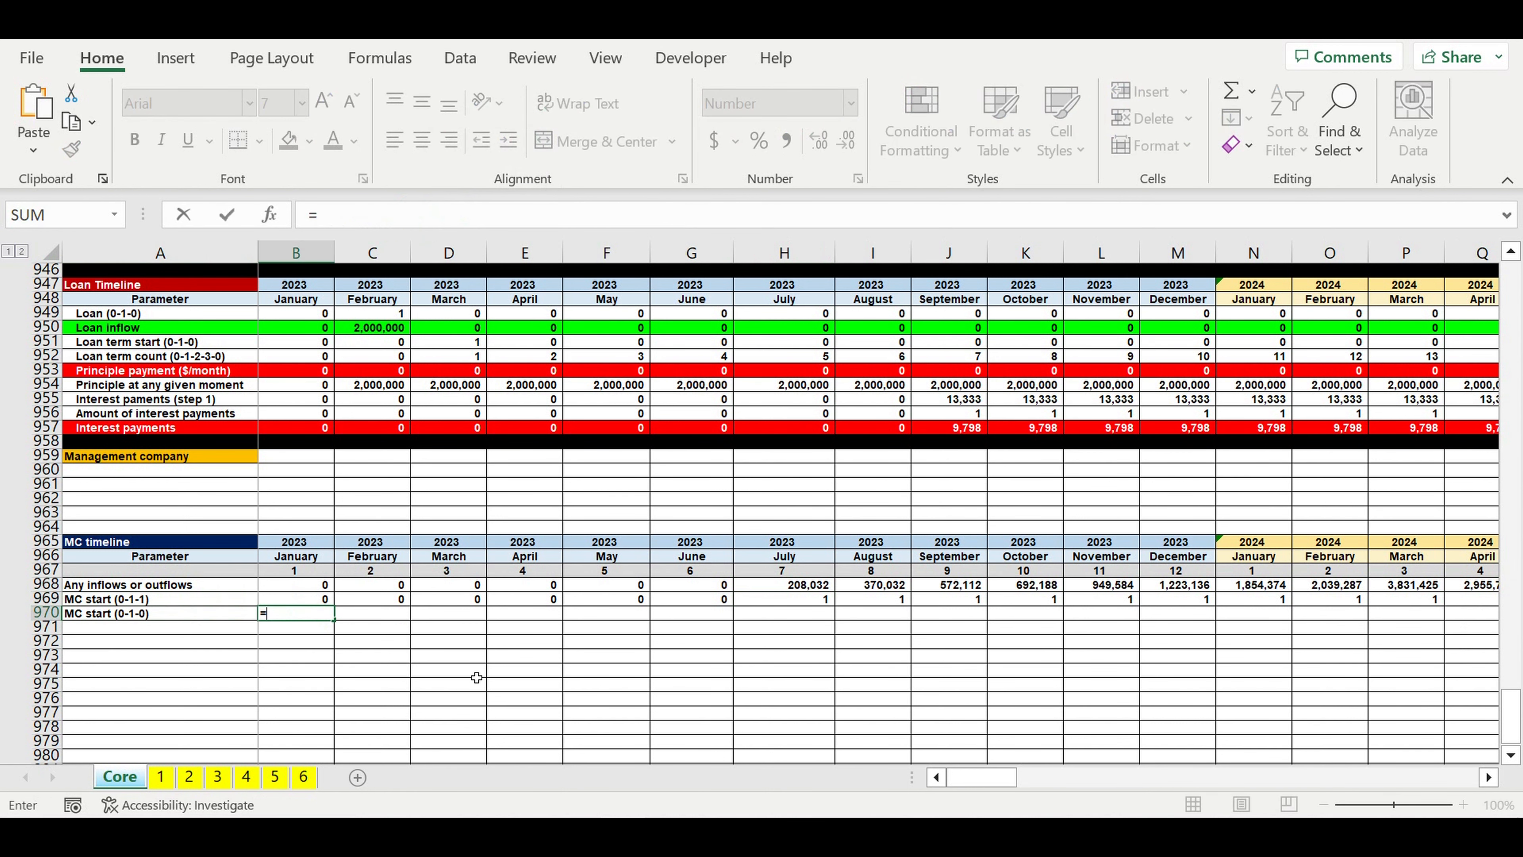
click(303, 600)
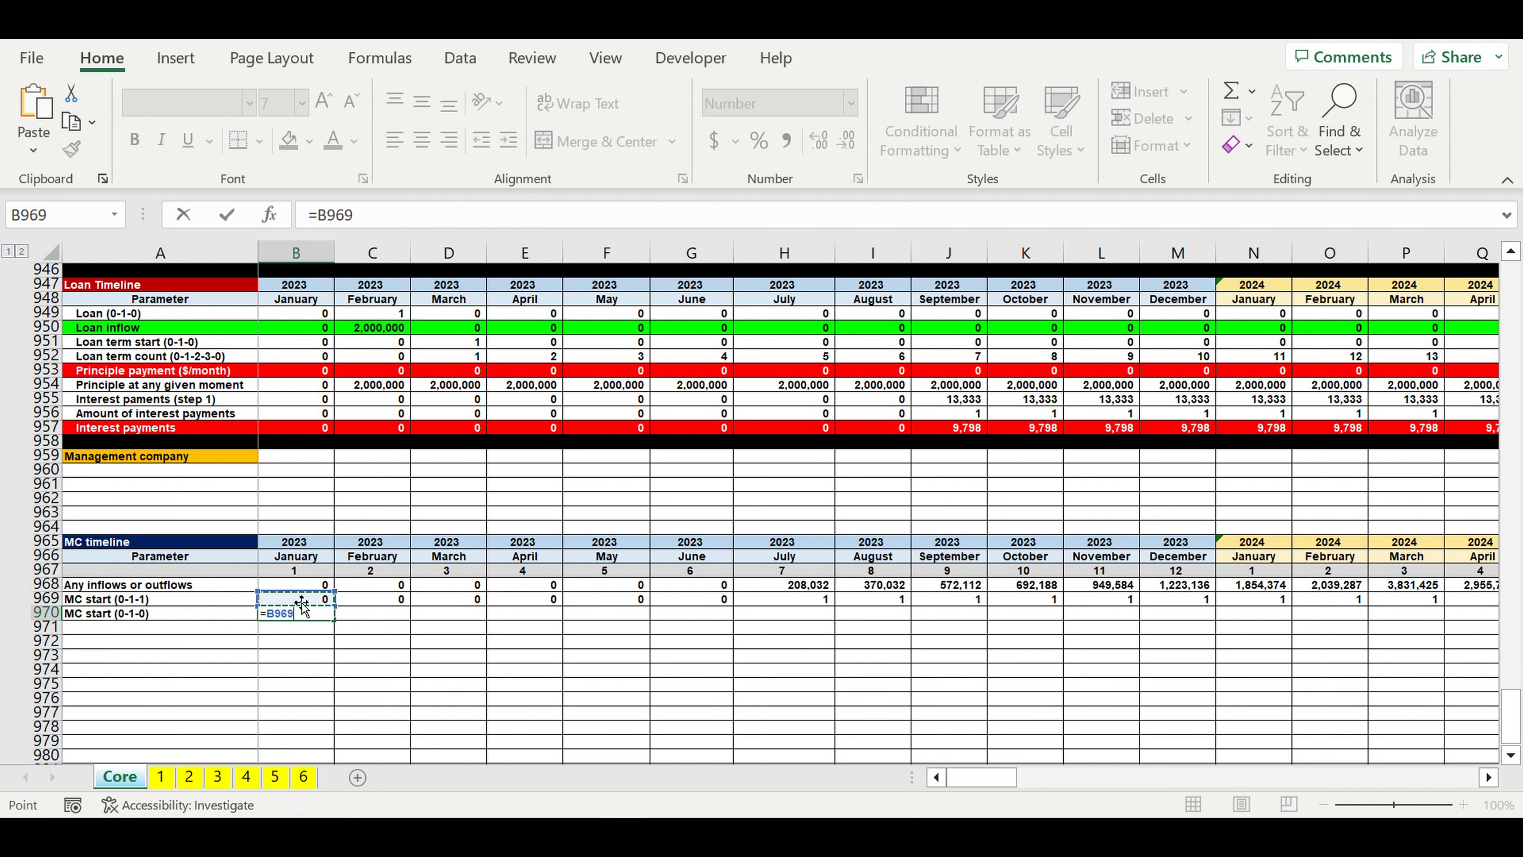
key(Return)
Step: Enter the February 2023 MC start (0-1-0) formula =IF(AND(B969=0,C969=1),1,0) in C970
click(396, 619)
text(=if(an()
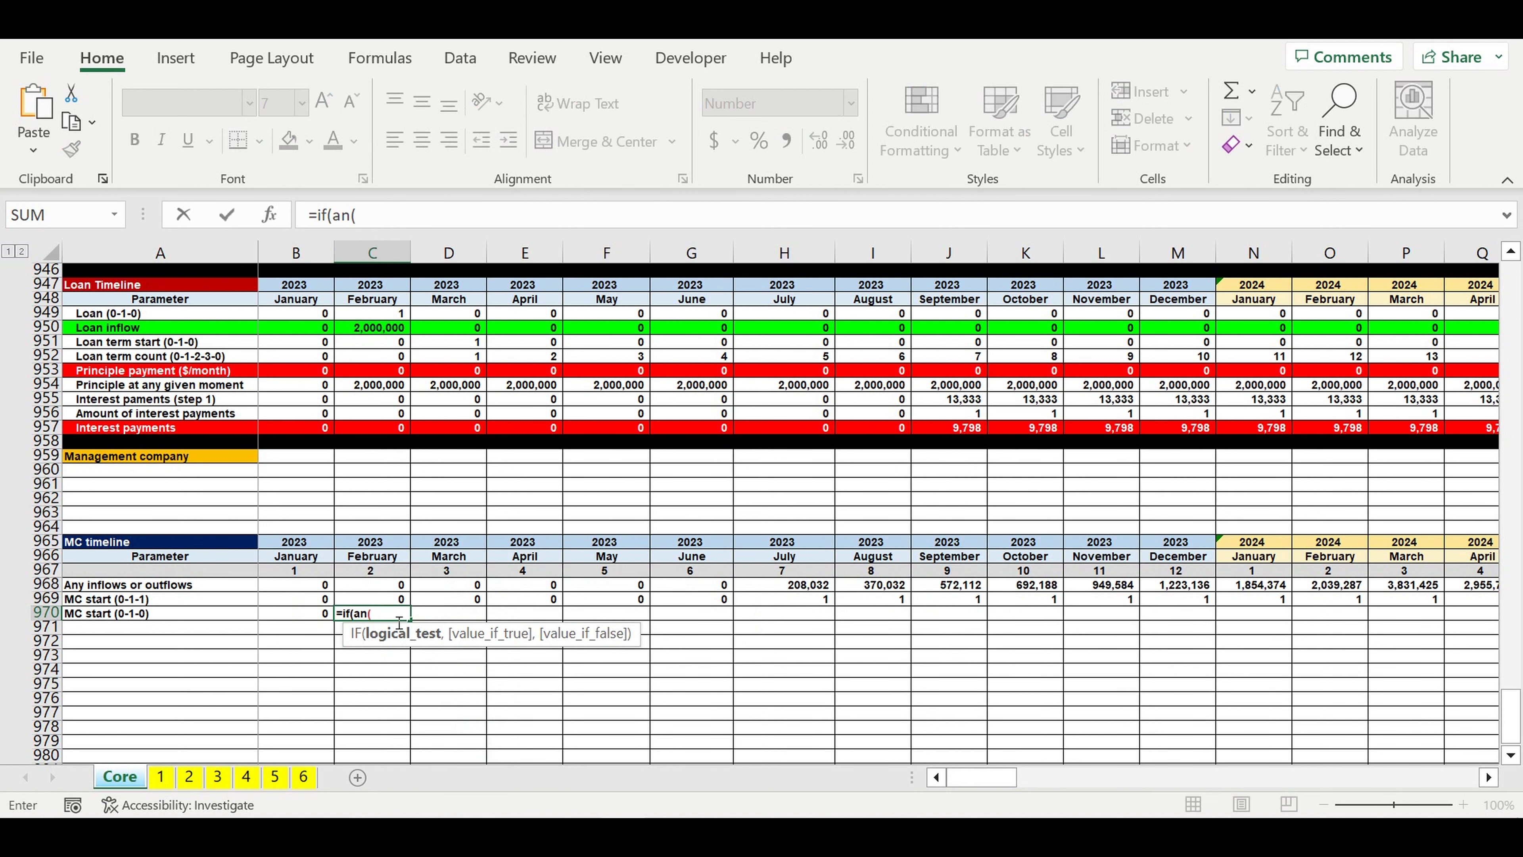
key(BackSpace)
text(d()
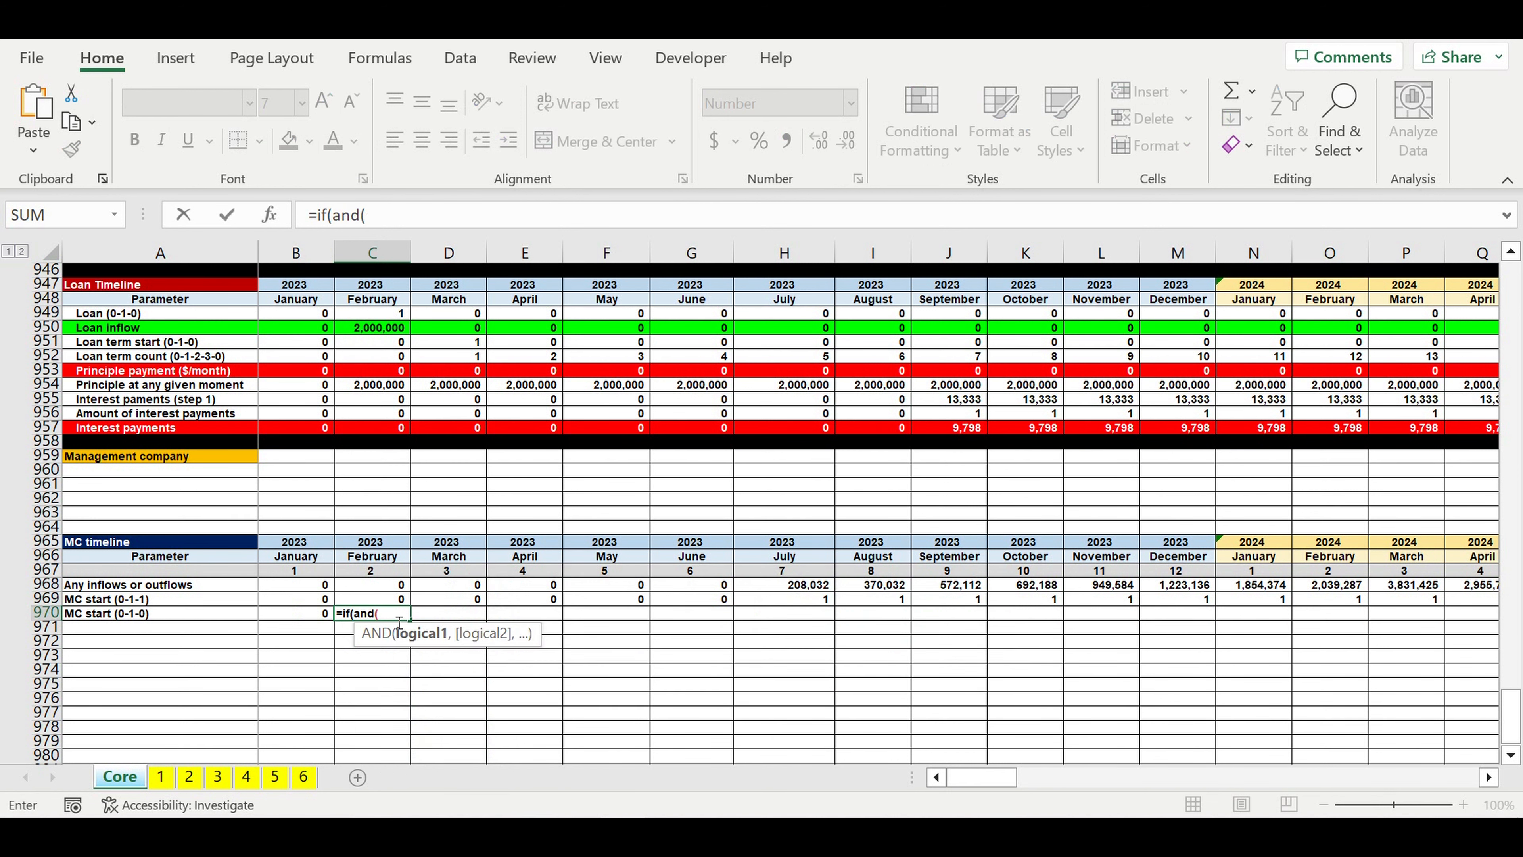
click(302, 604)
text(=0)
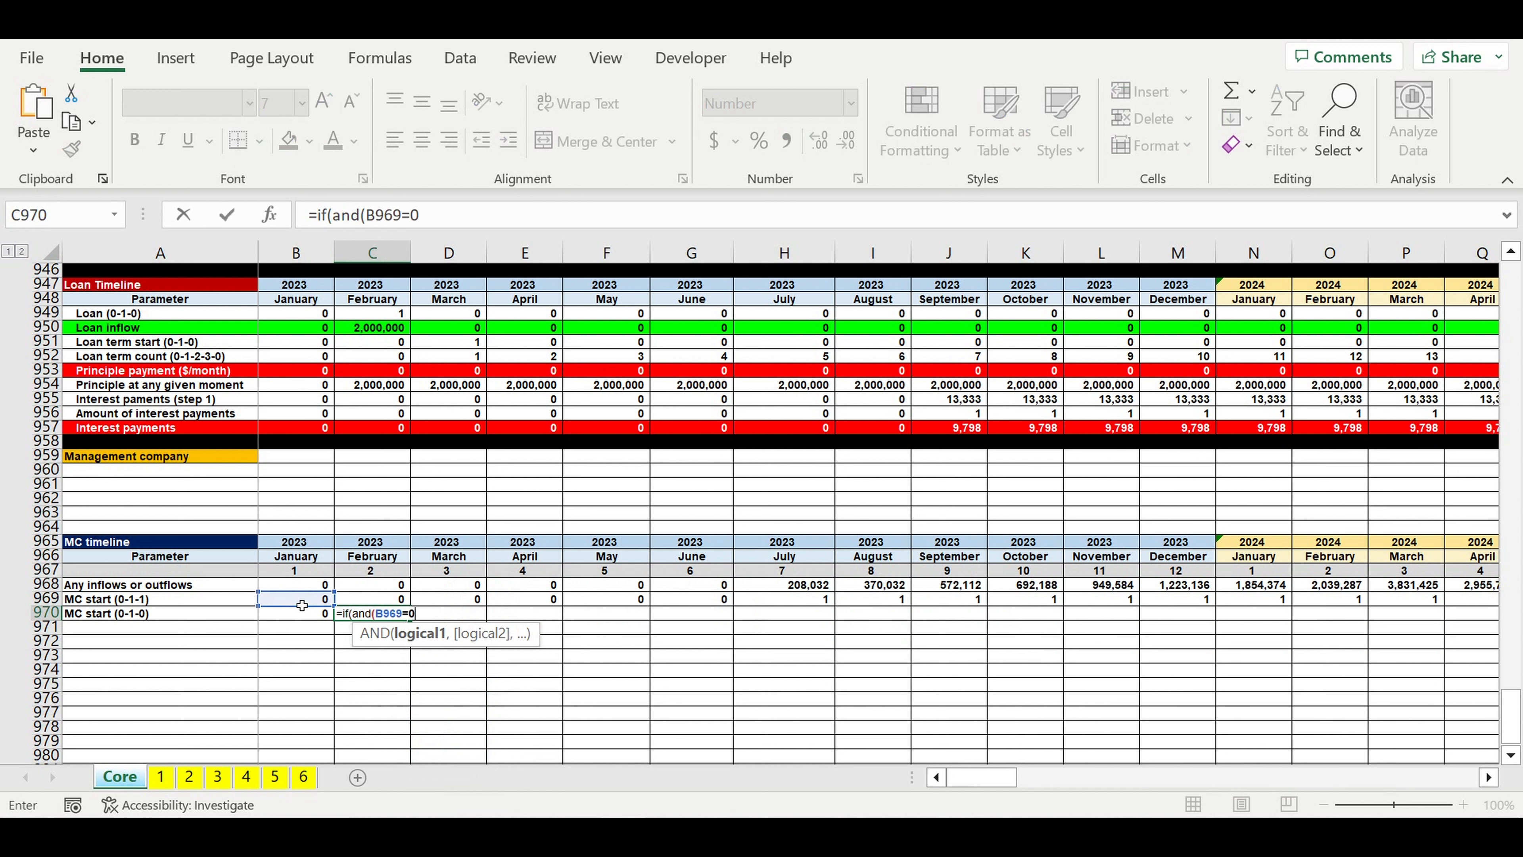
text(,)
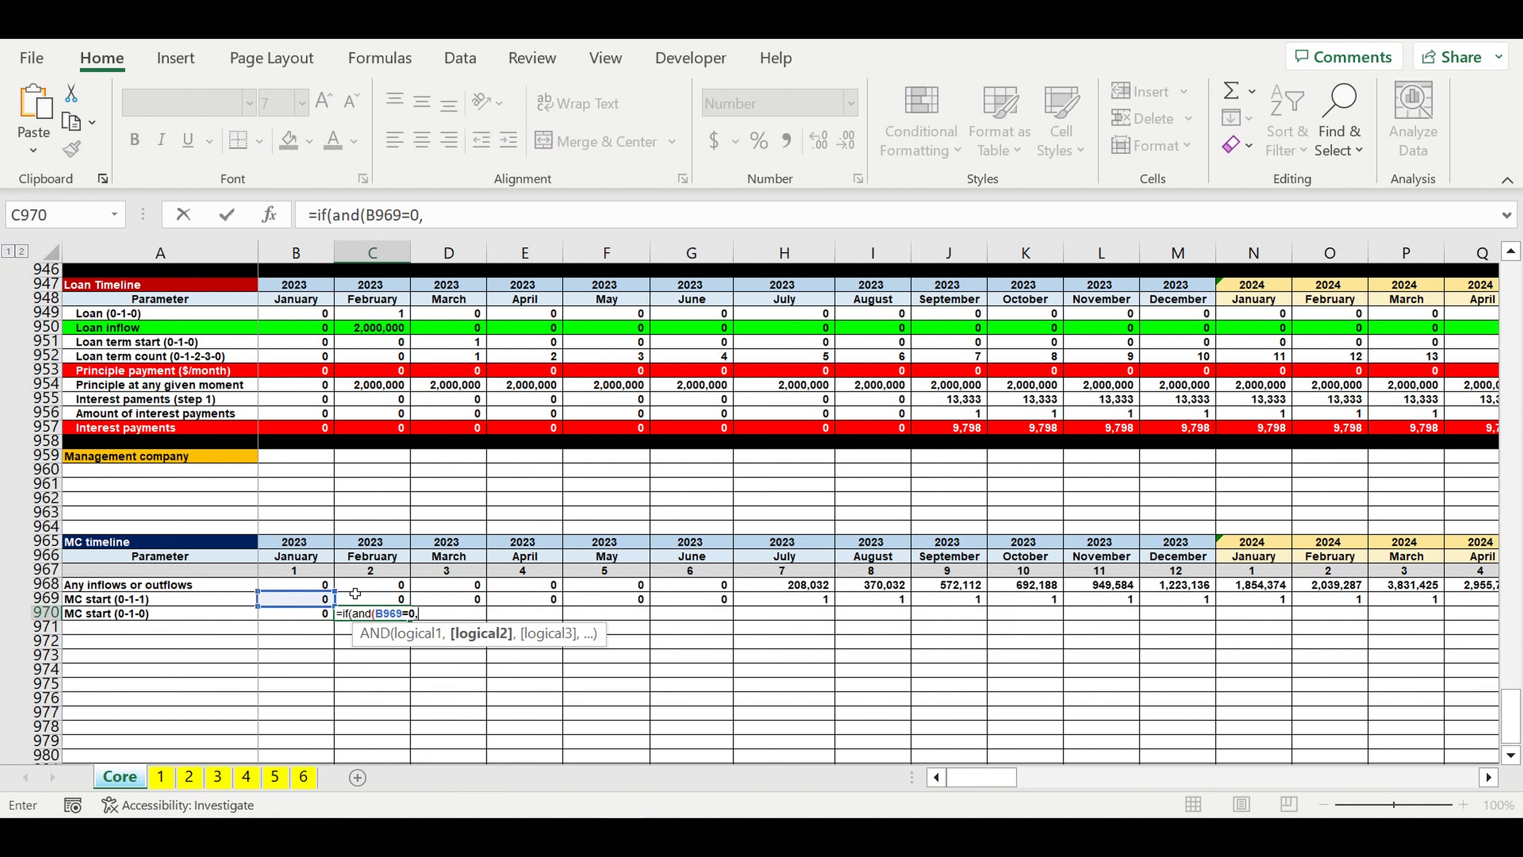
click(371, 605)
text(=)
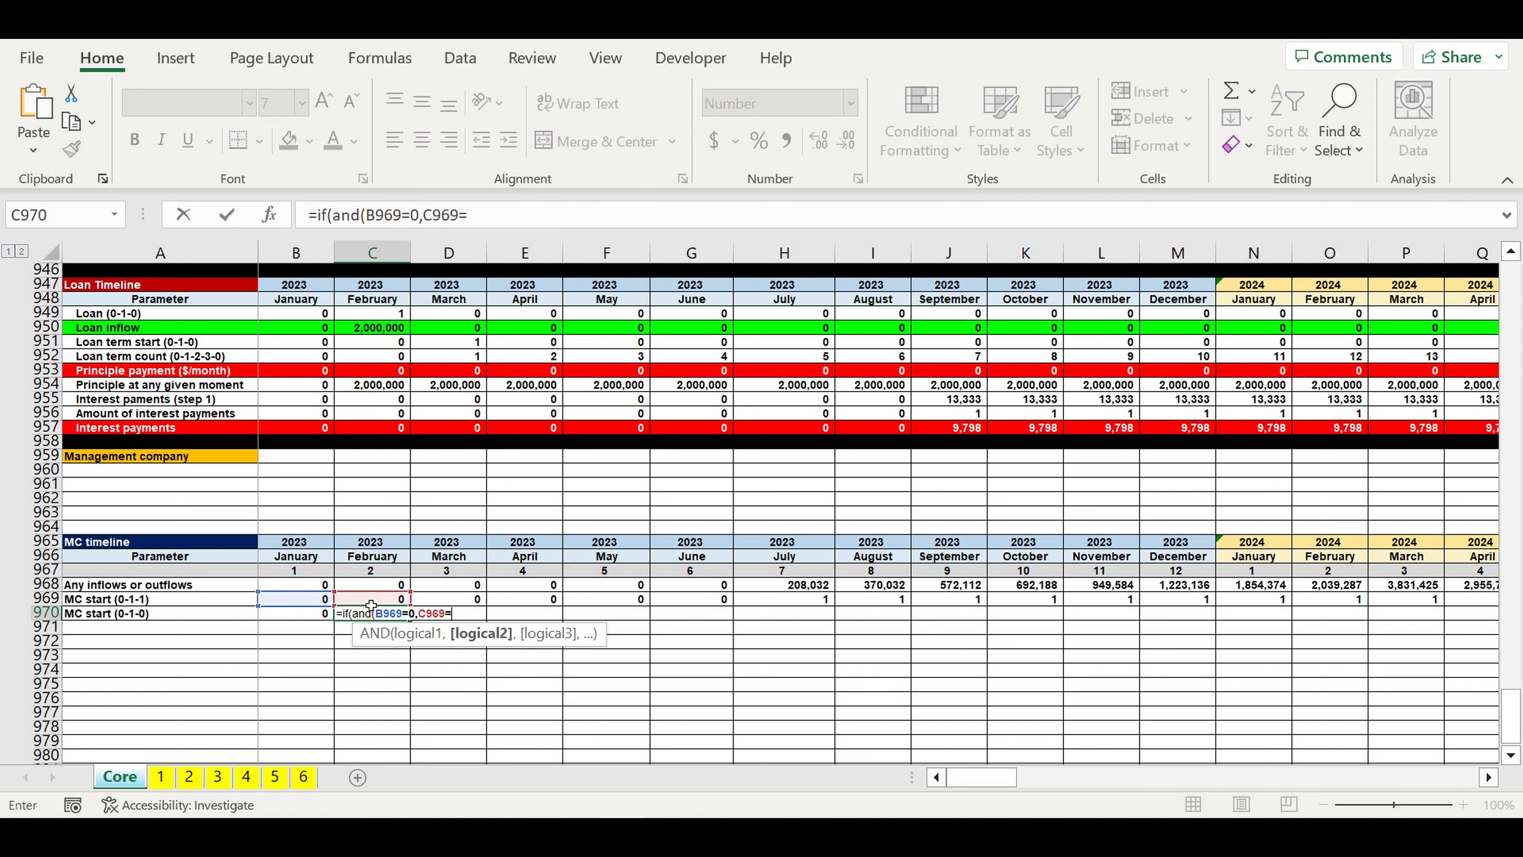
text(1),1,0))
key(Return)
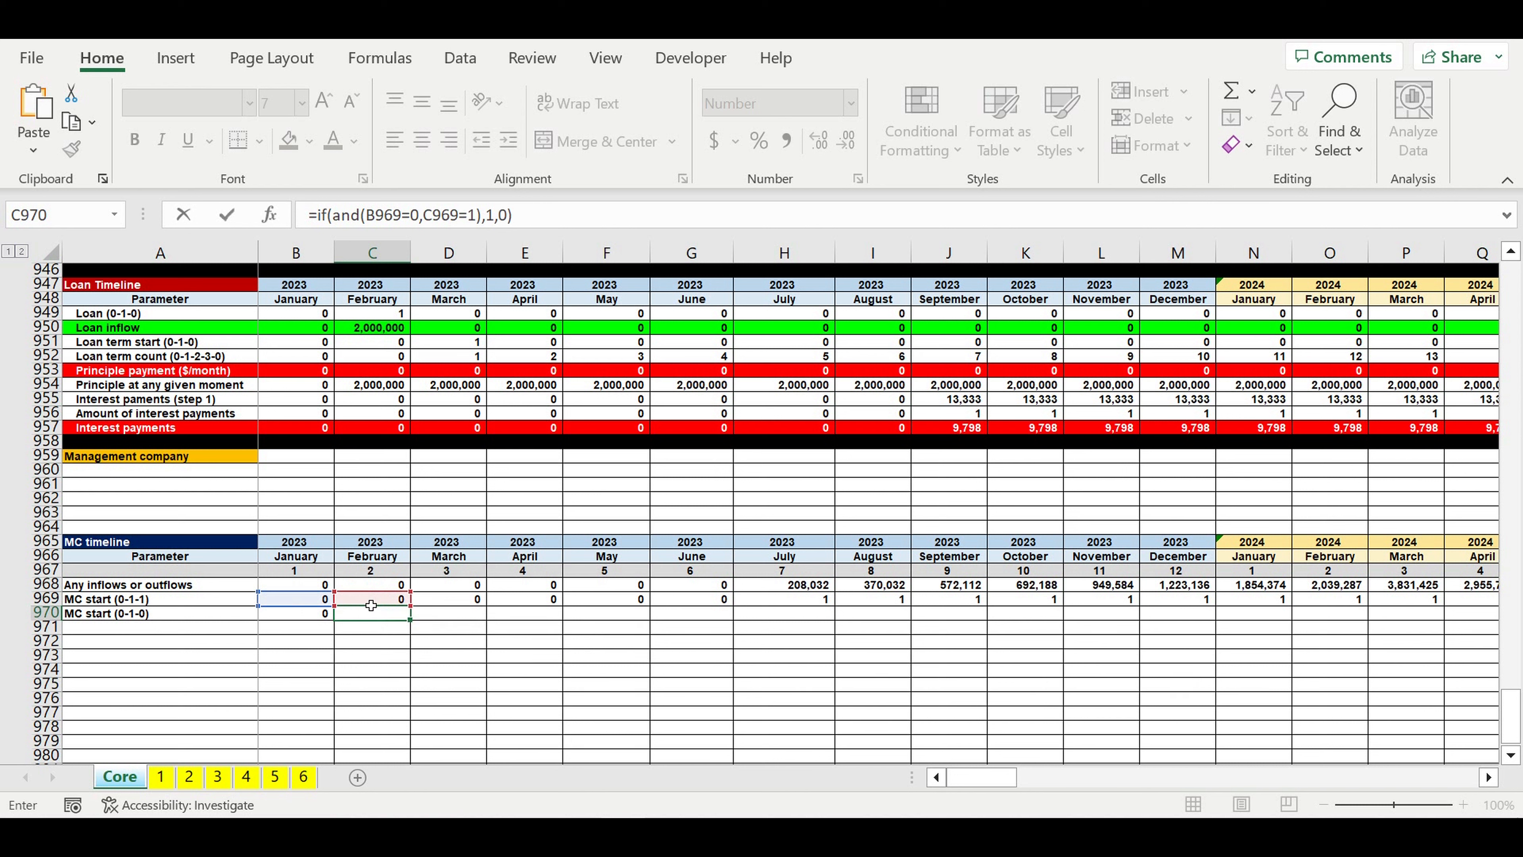
Step: Fill the C970 MC start (0-1-0) formula across all remaining months through December 2032 and check the July 2023 cell
click(367, 613)
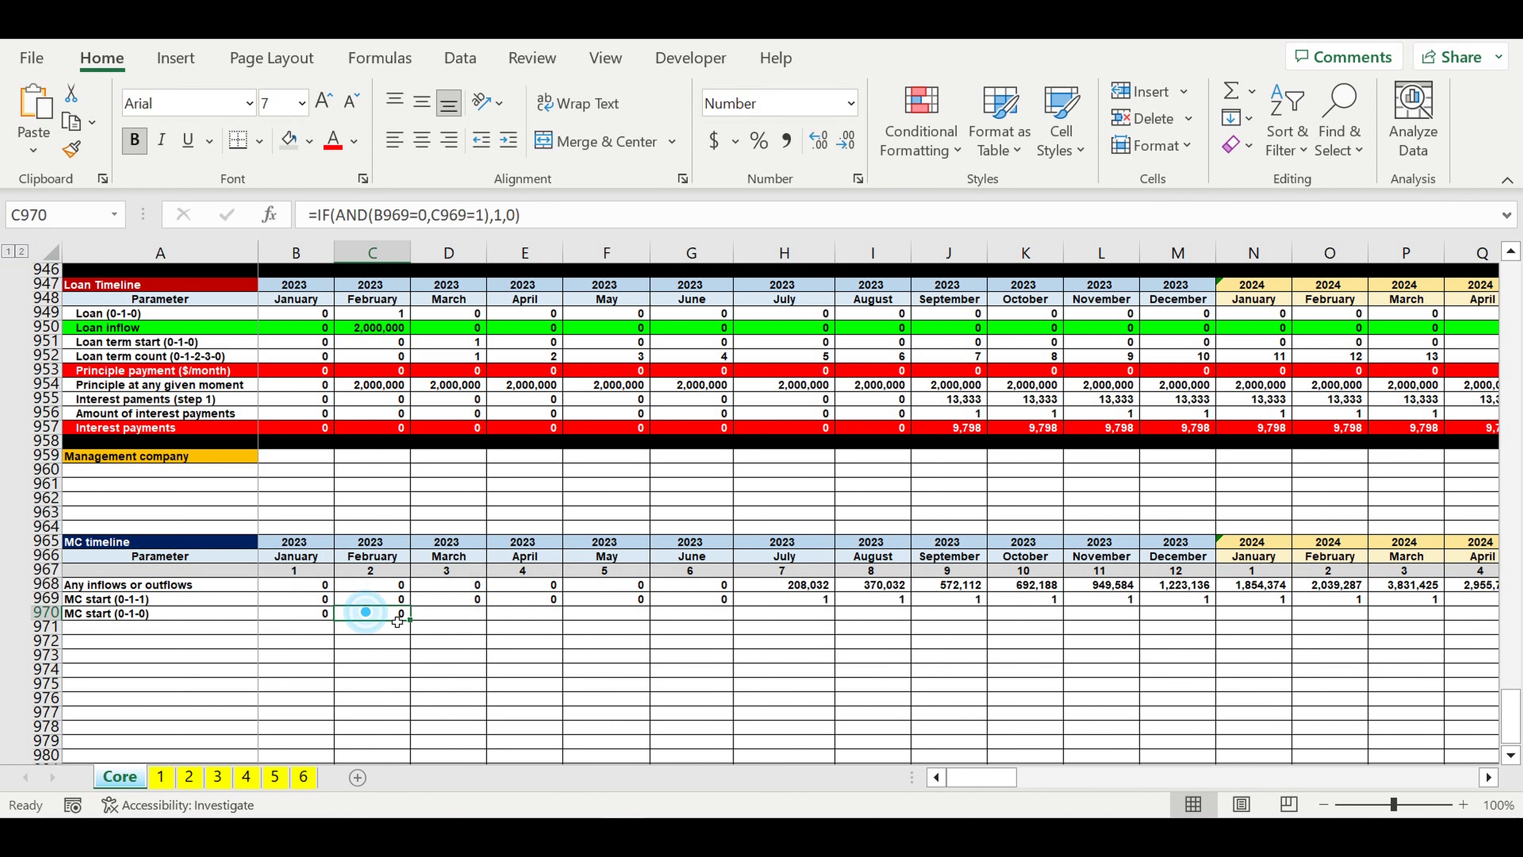
drag(410, 620, 1426, 615)
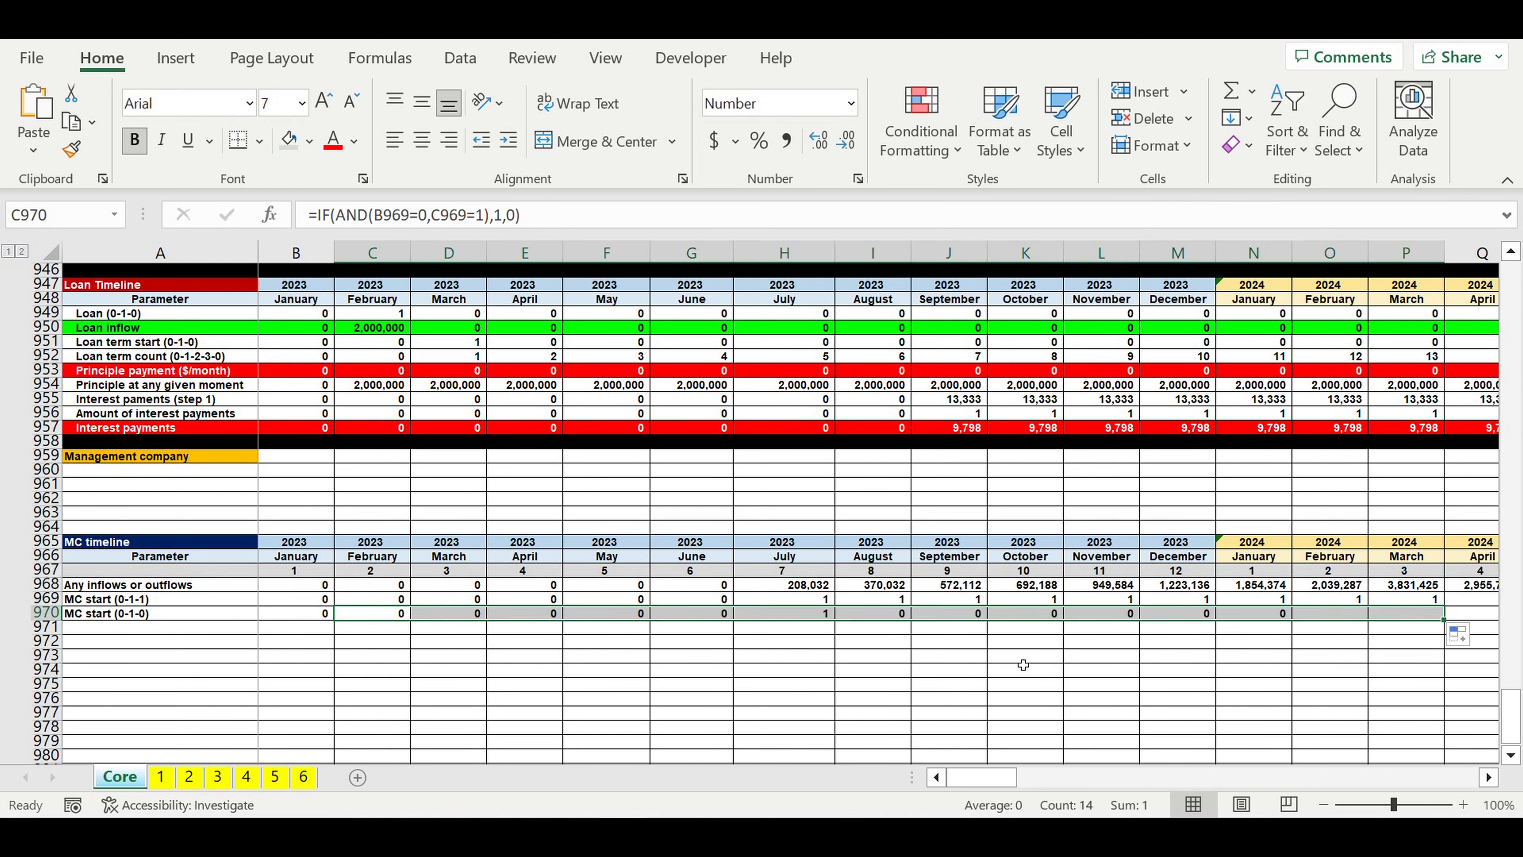
click(806, 613)
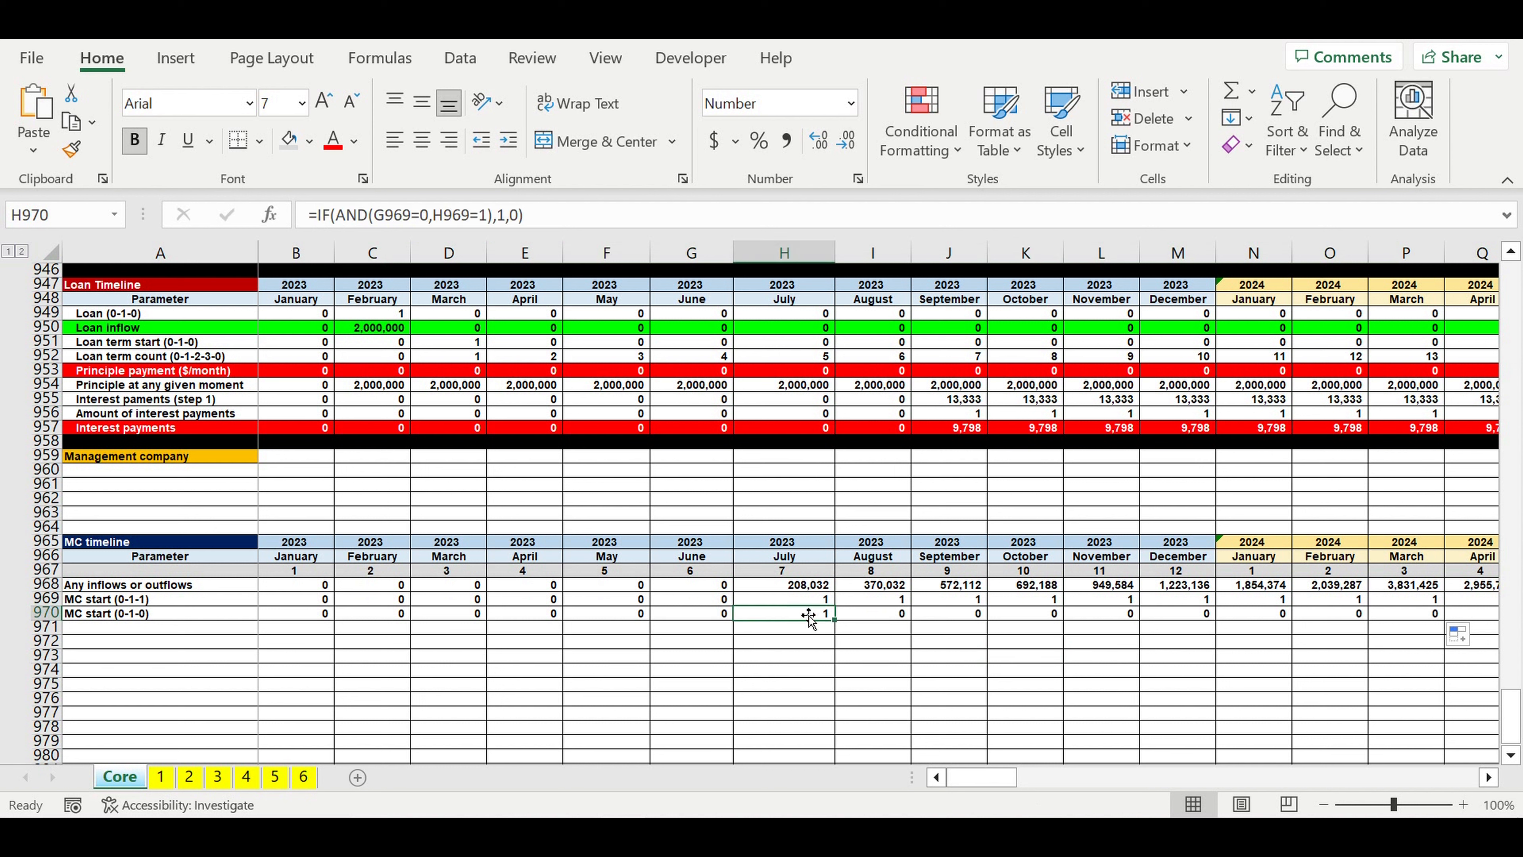
drag(841, 625, 1417, 638)
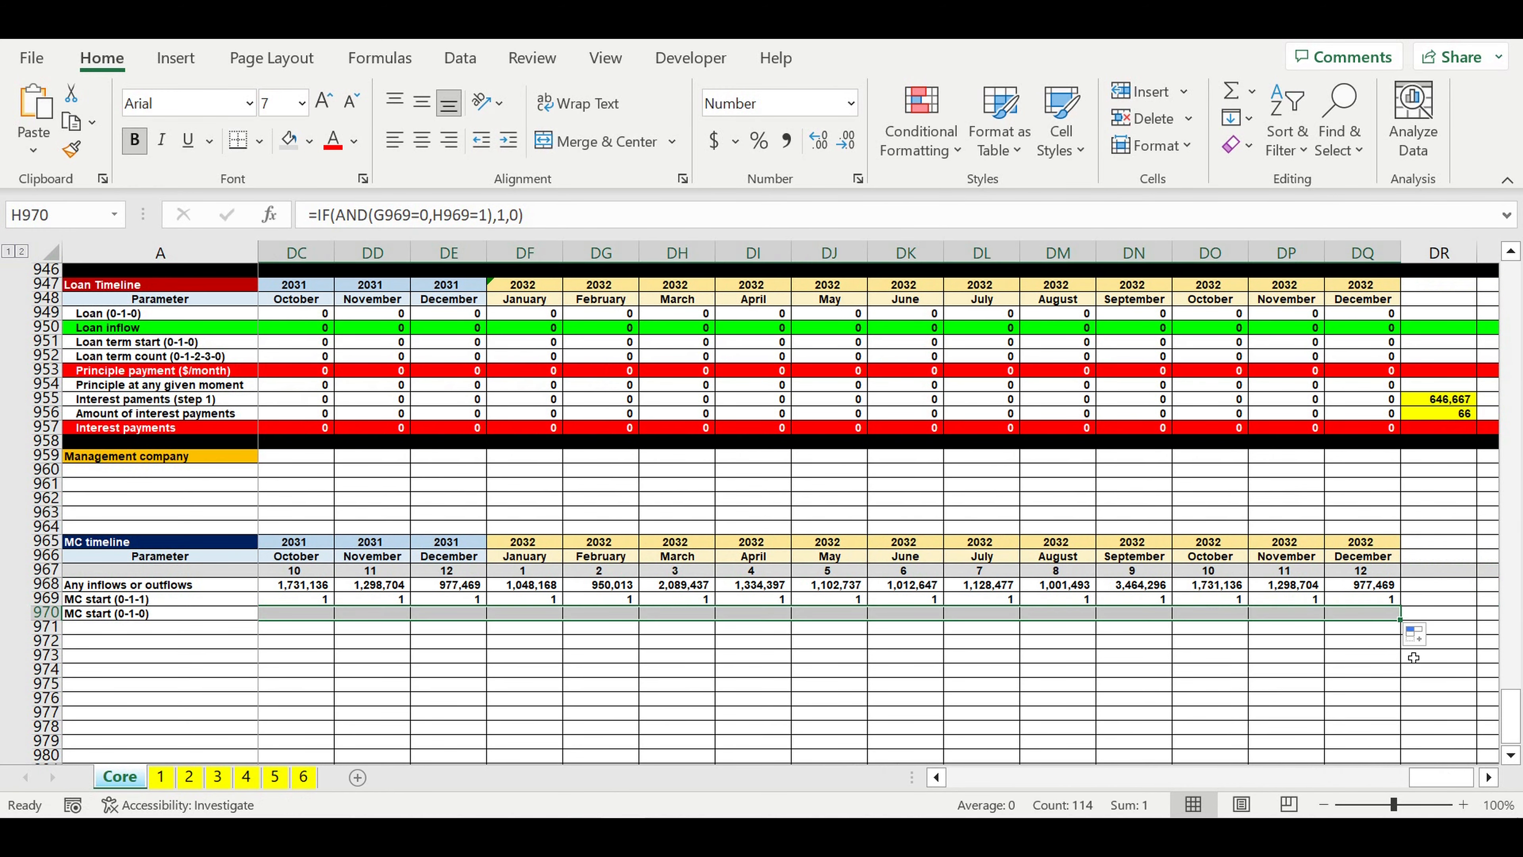
click(1244, 655)
drag(1442, 777, 859, 771)
click(878, 678)
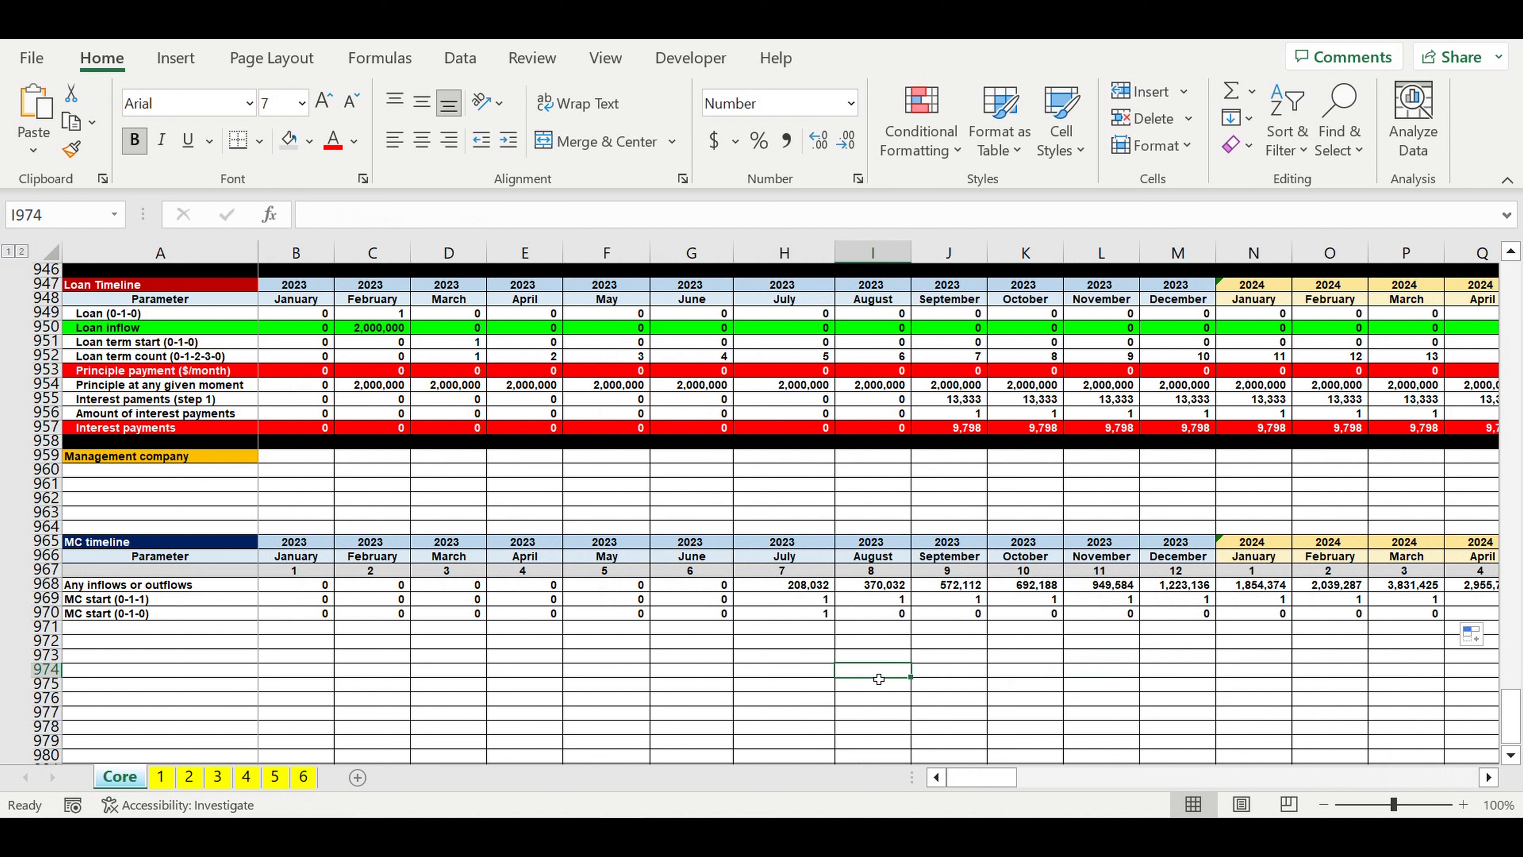
click(813, 614)
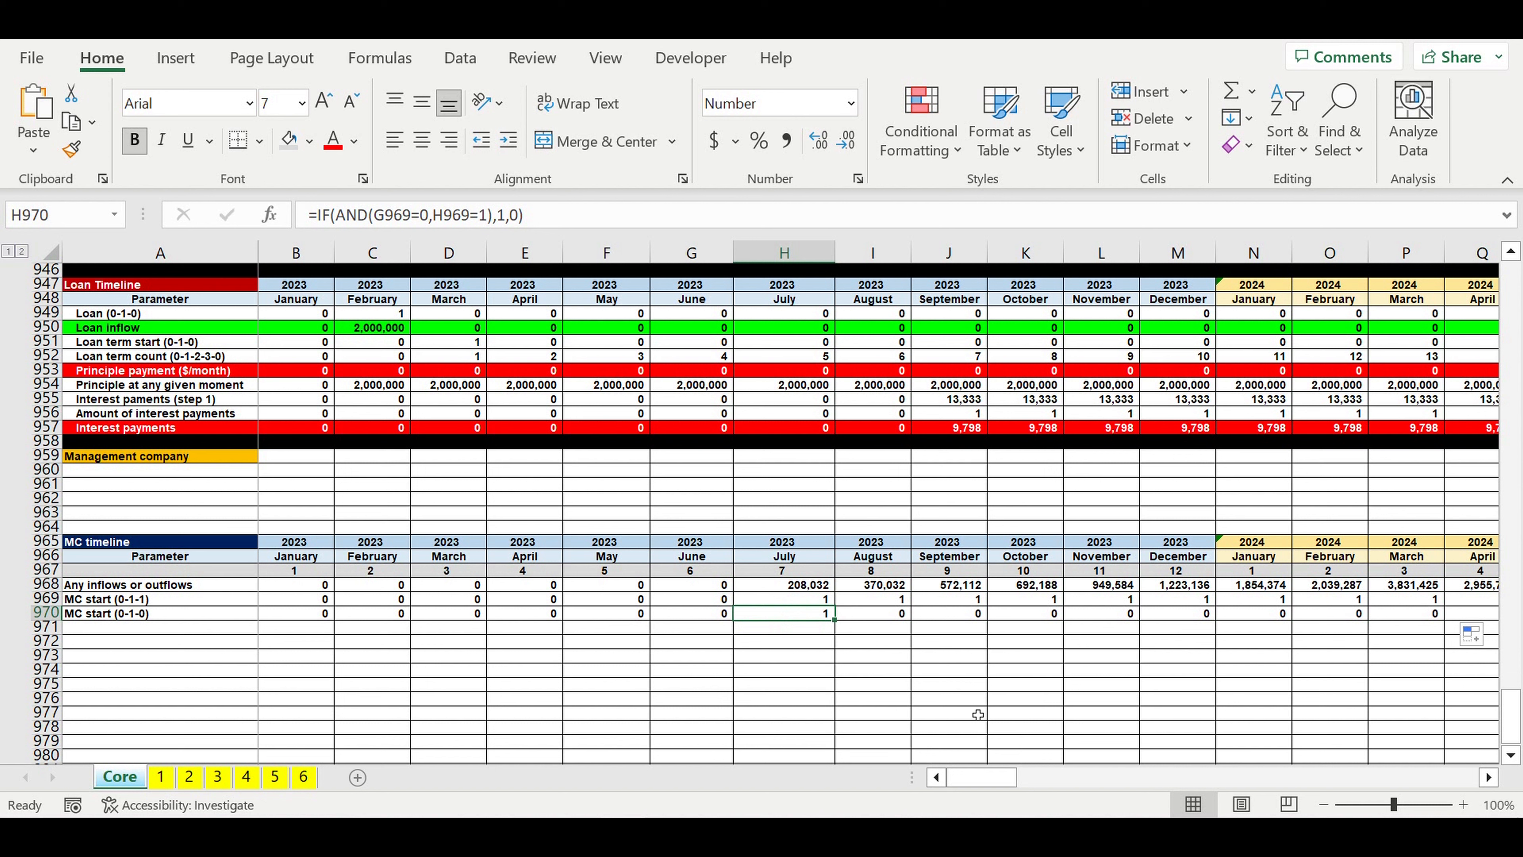
Step: Label the next MC timeline row in A971 "MC year START"
click(188, 628)
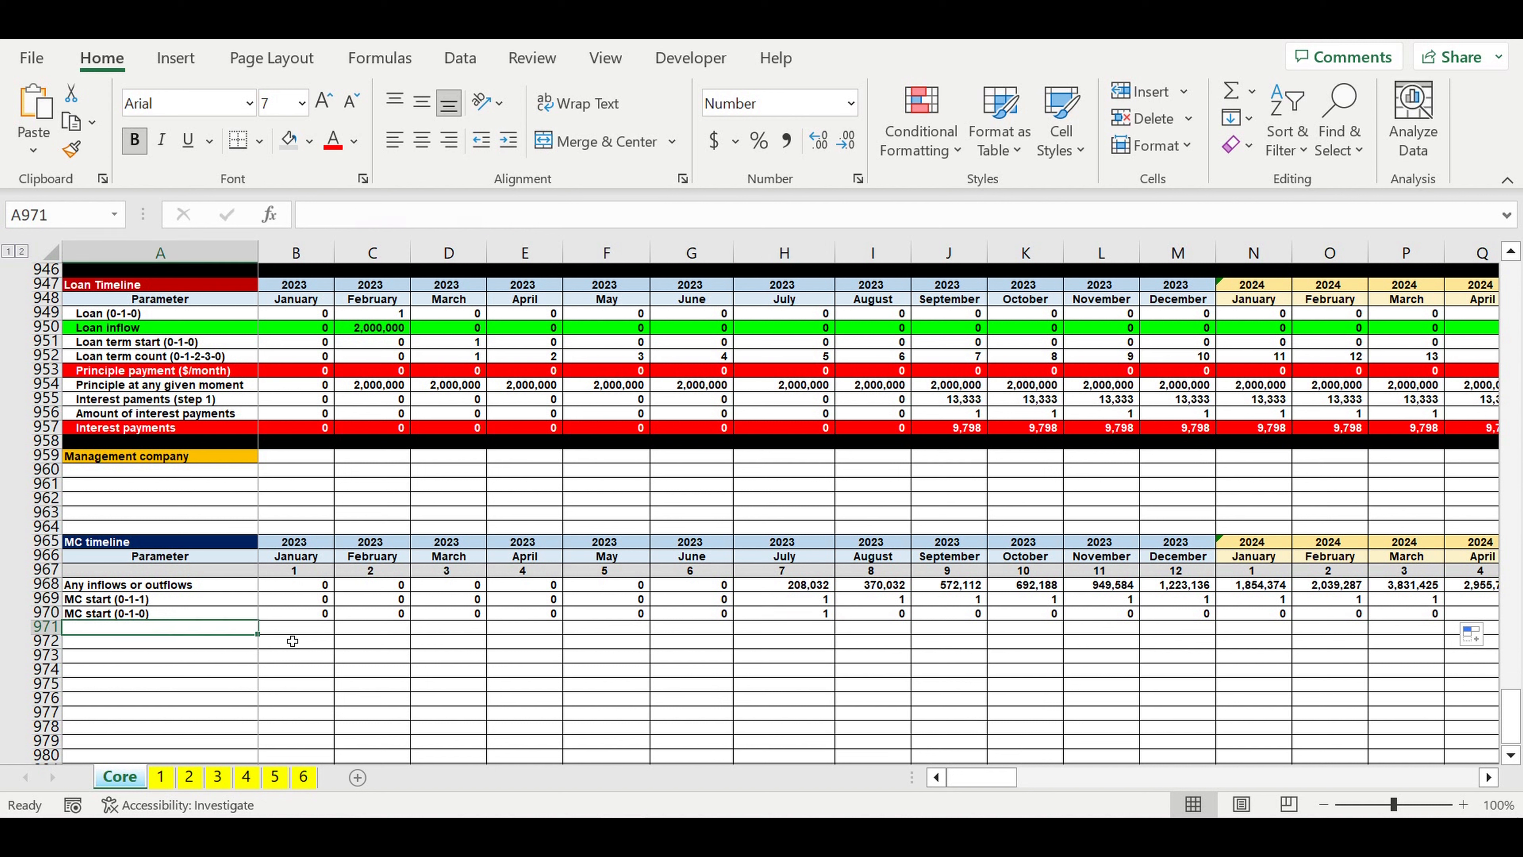
click(761, 618)
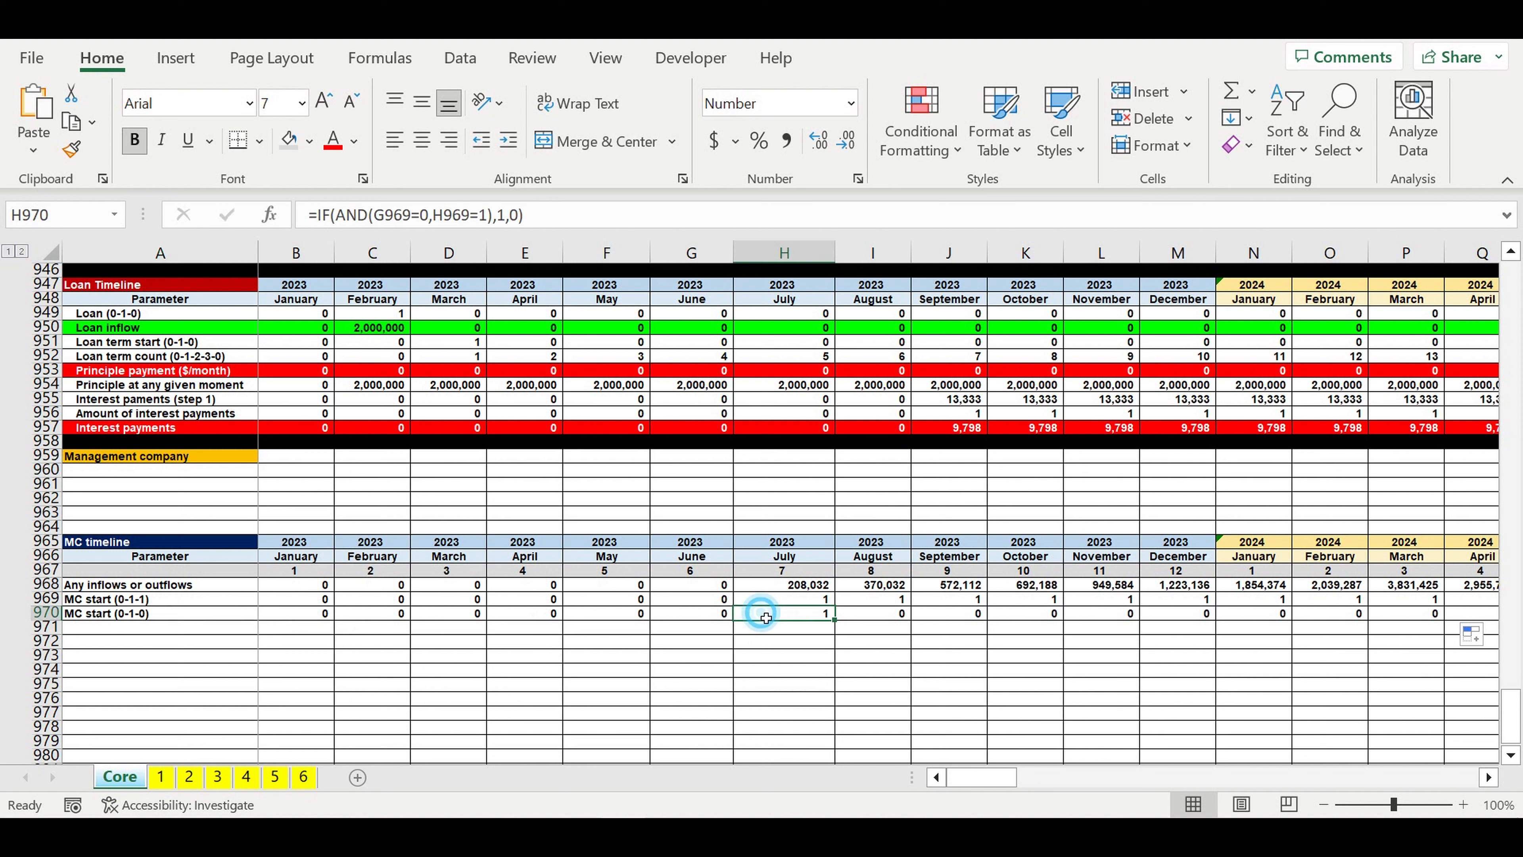
click(103, 629)
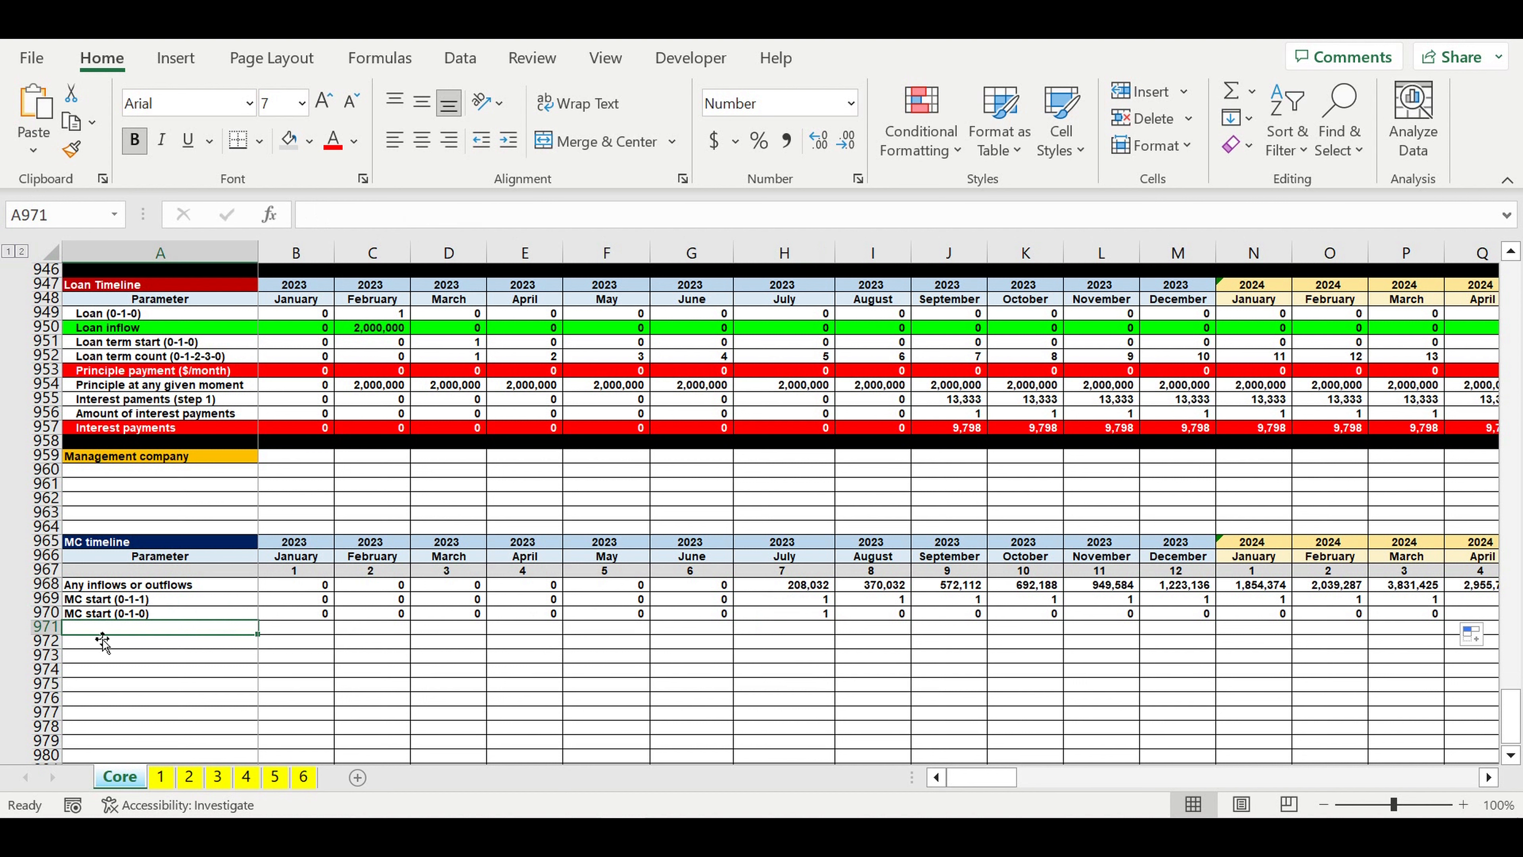
text(MC)
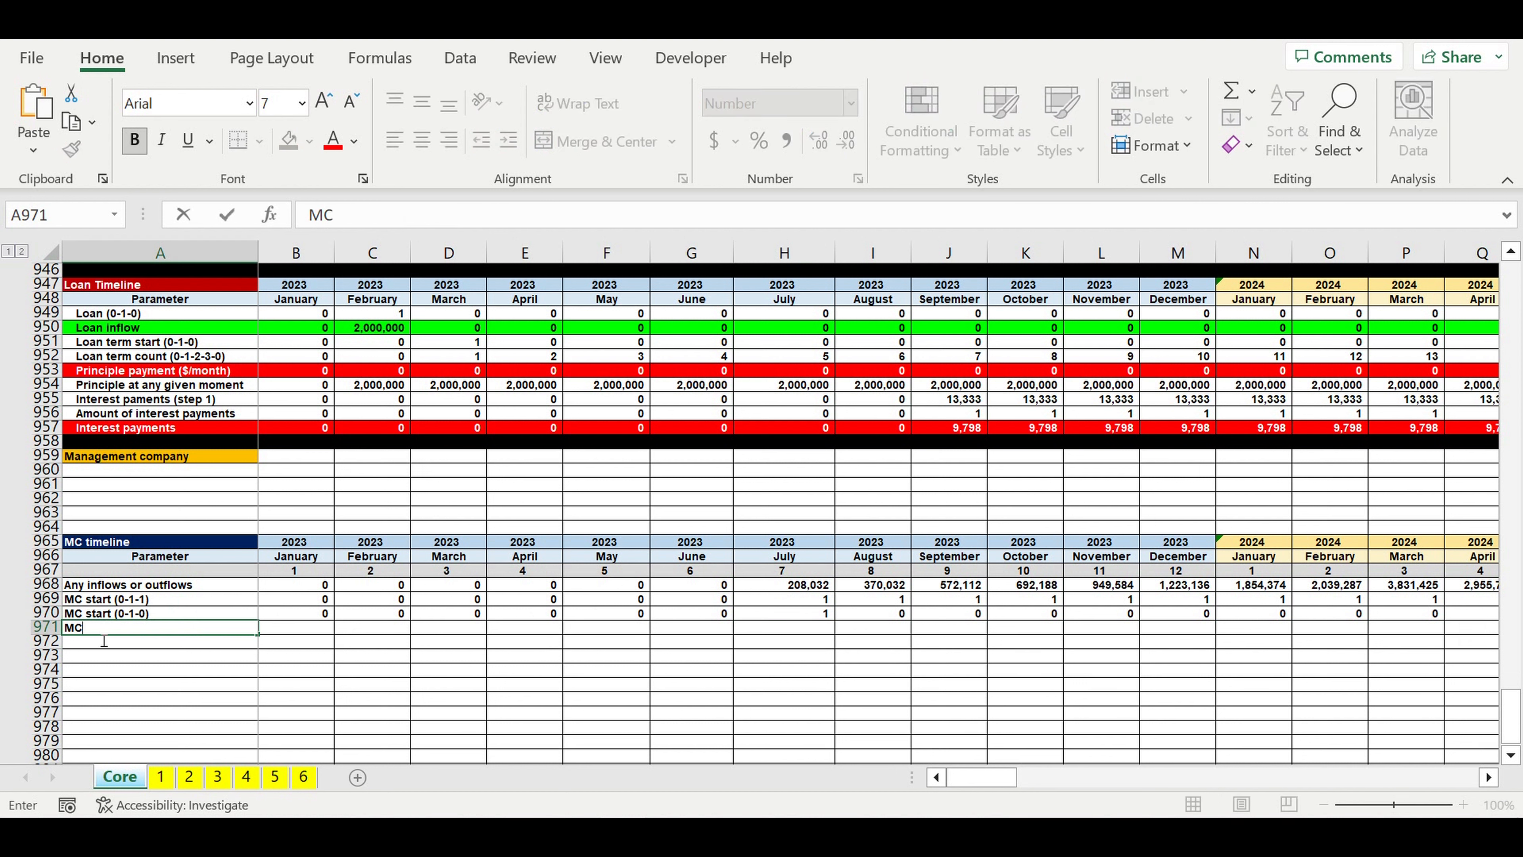
text( year START)
key(Return)
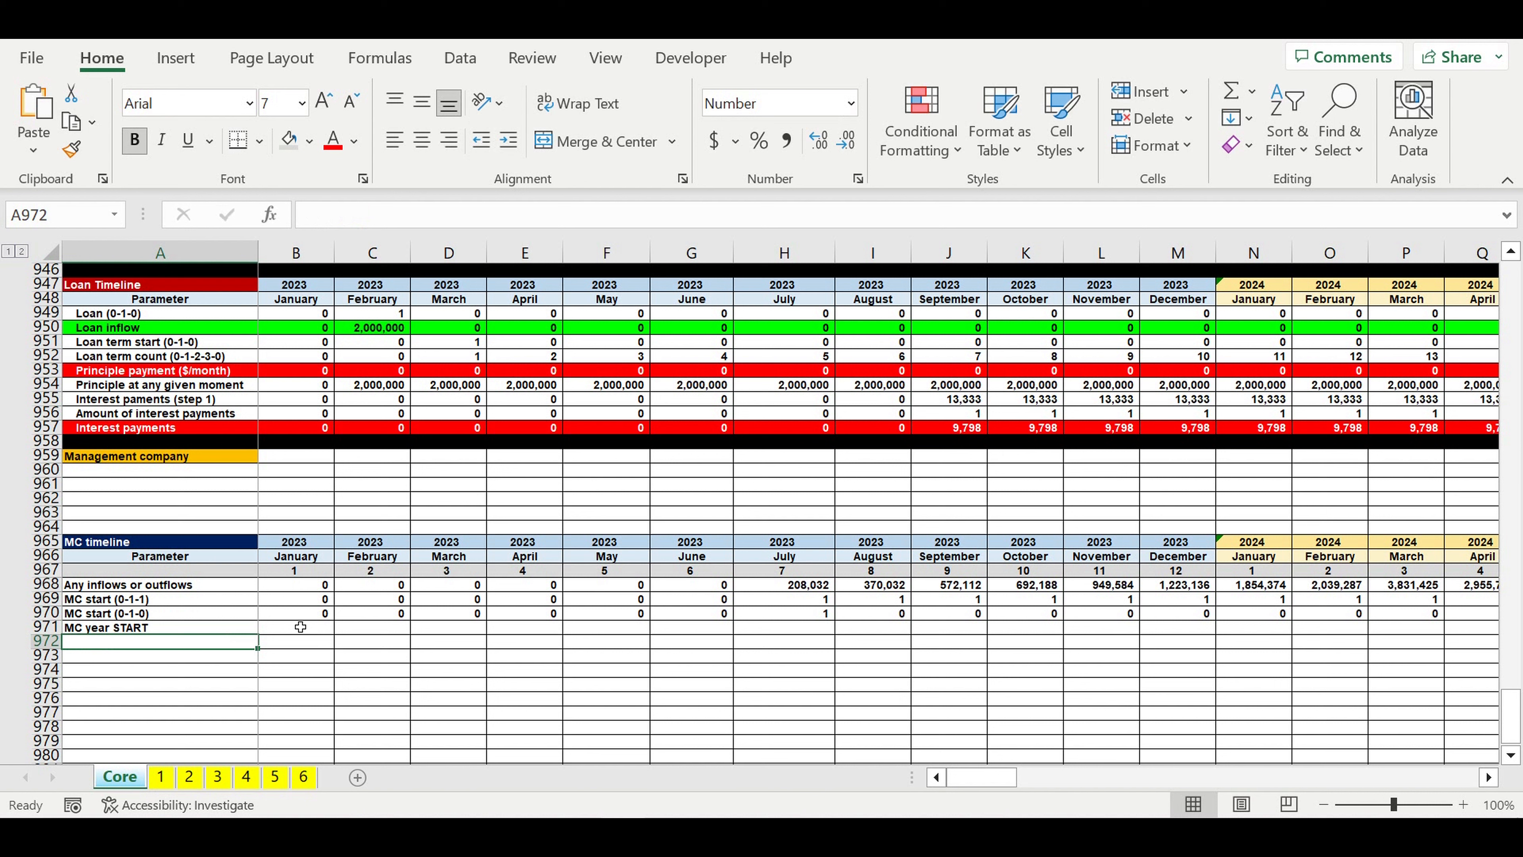
Step: Multiply the start flag by the year in B971 with =B970*B965 and fill the formula through December 2032
click(294, 633)
text(=)
click(297, 618)
text(*)
click(295, 543)
key(Return)
click(313, 629)
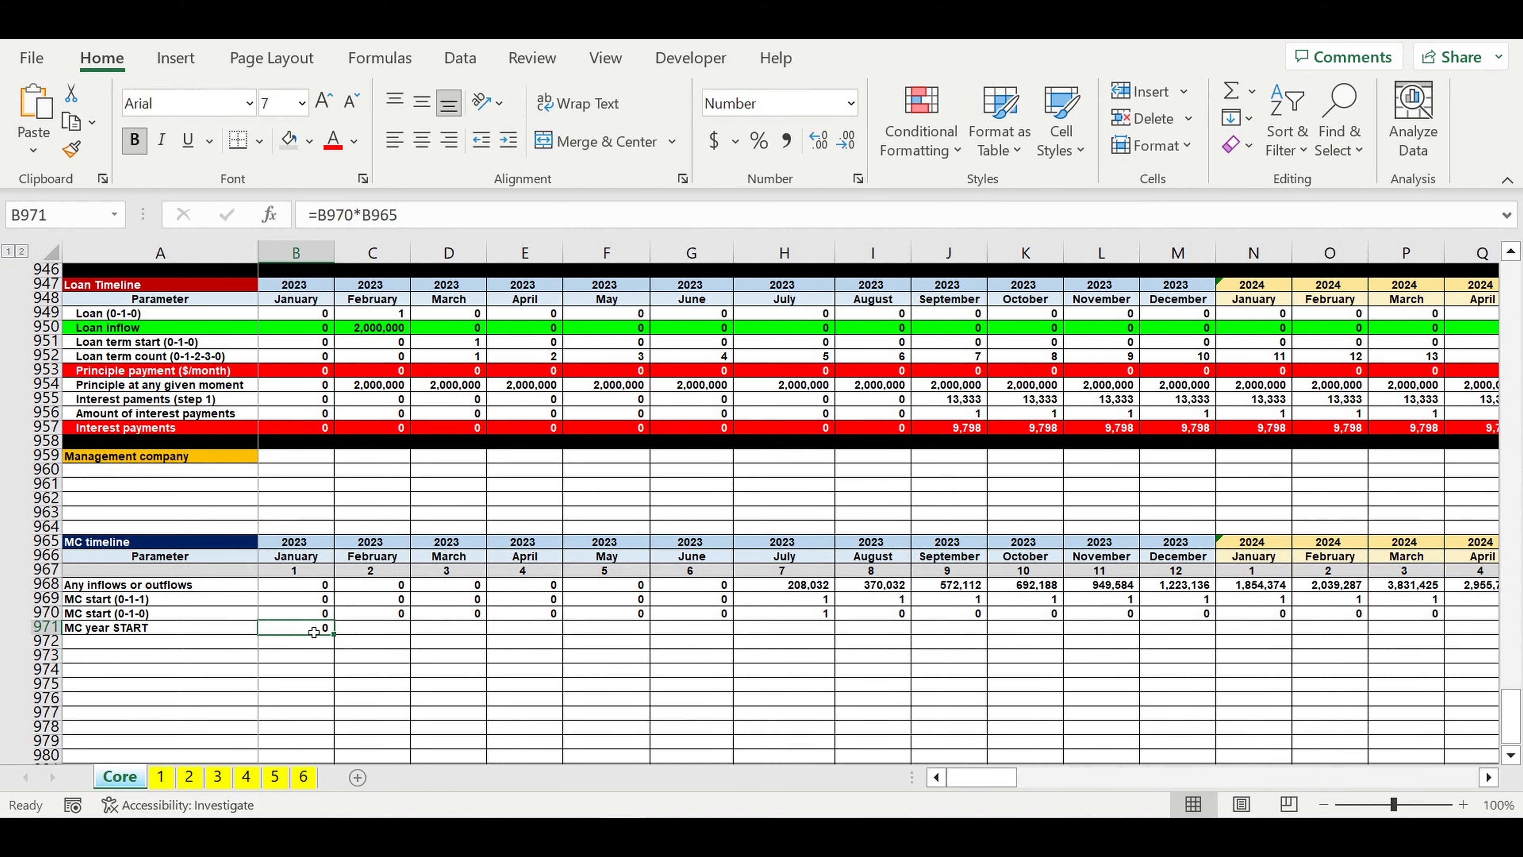
drag(334, 631, 1336, 657)
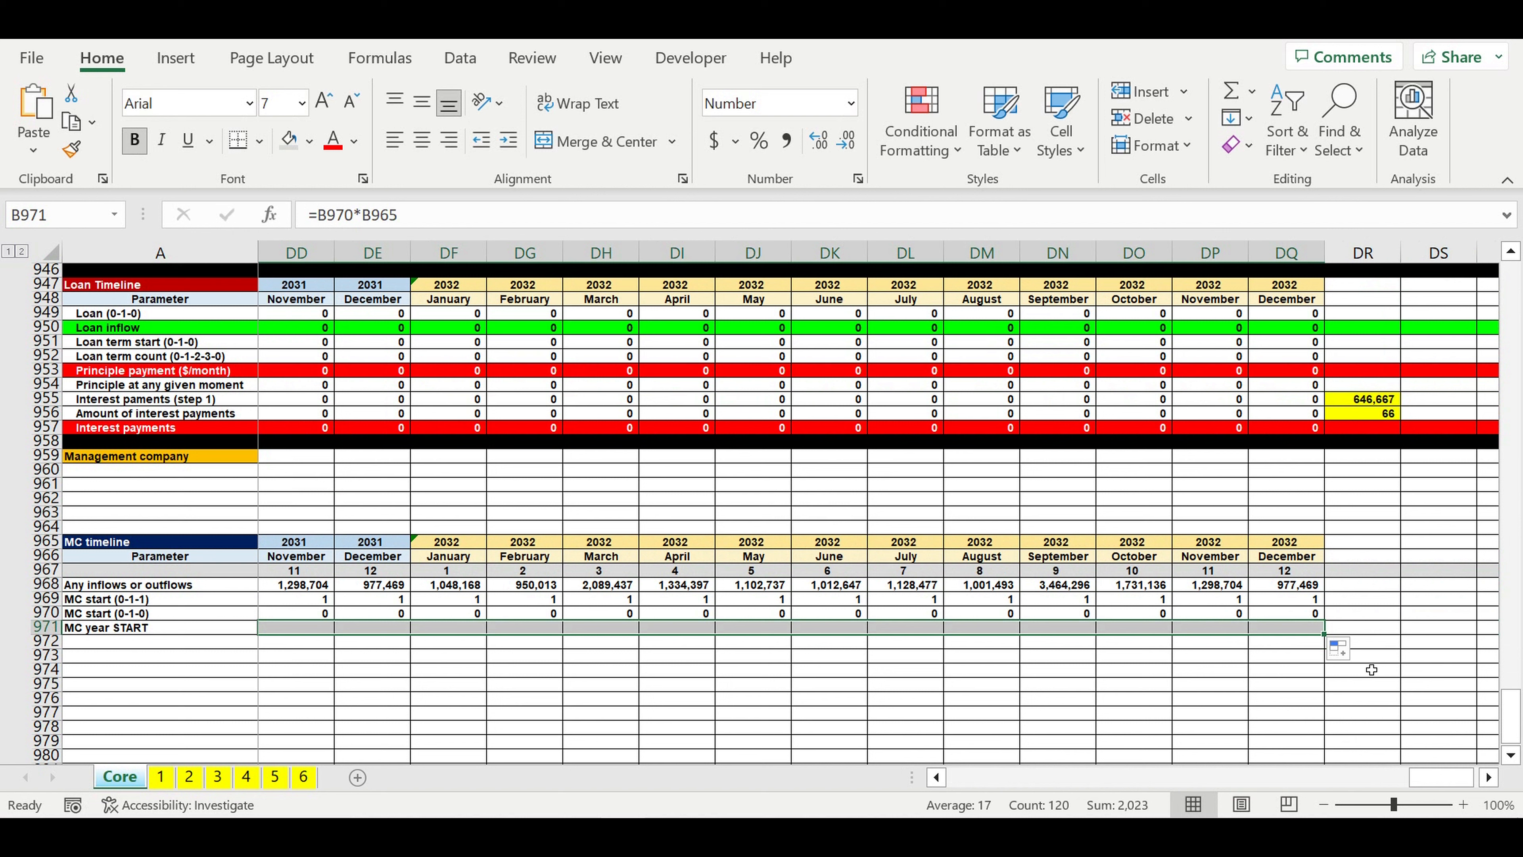
Step: Total the MC year START row in DR971 with =SUM(B971:DQ971) and review the result
click(1371, 631)
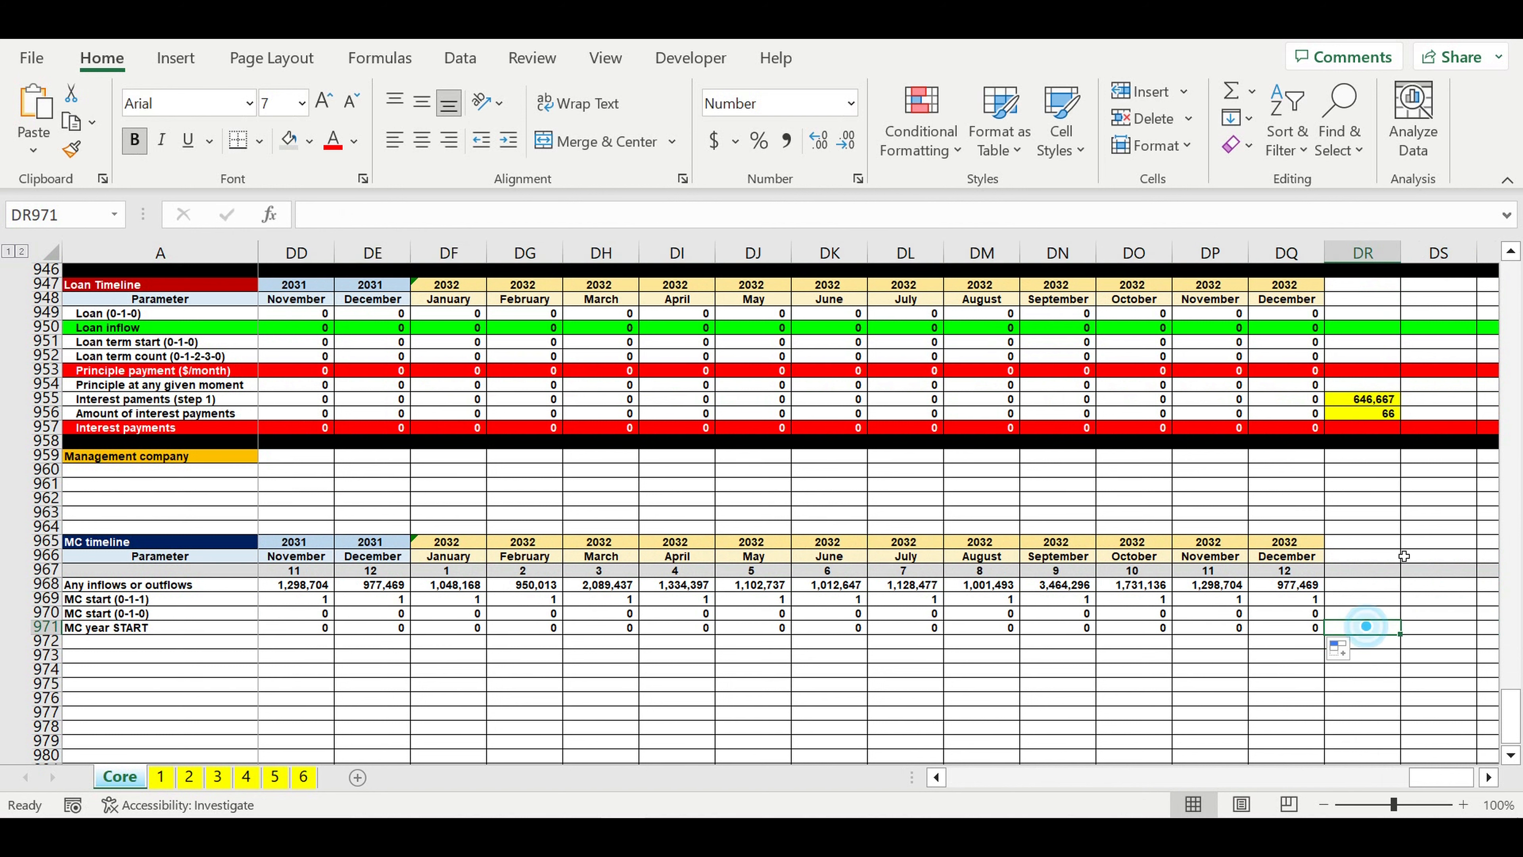
click(1233, 90)
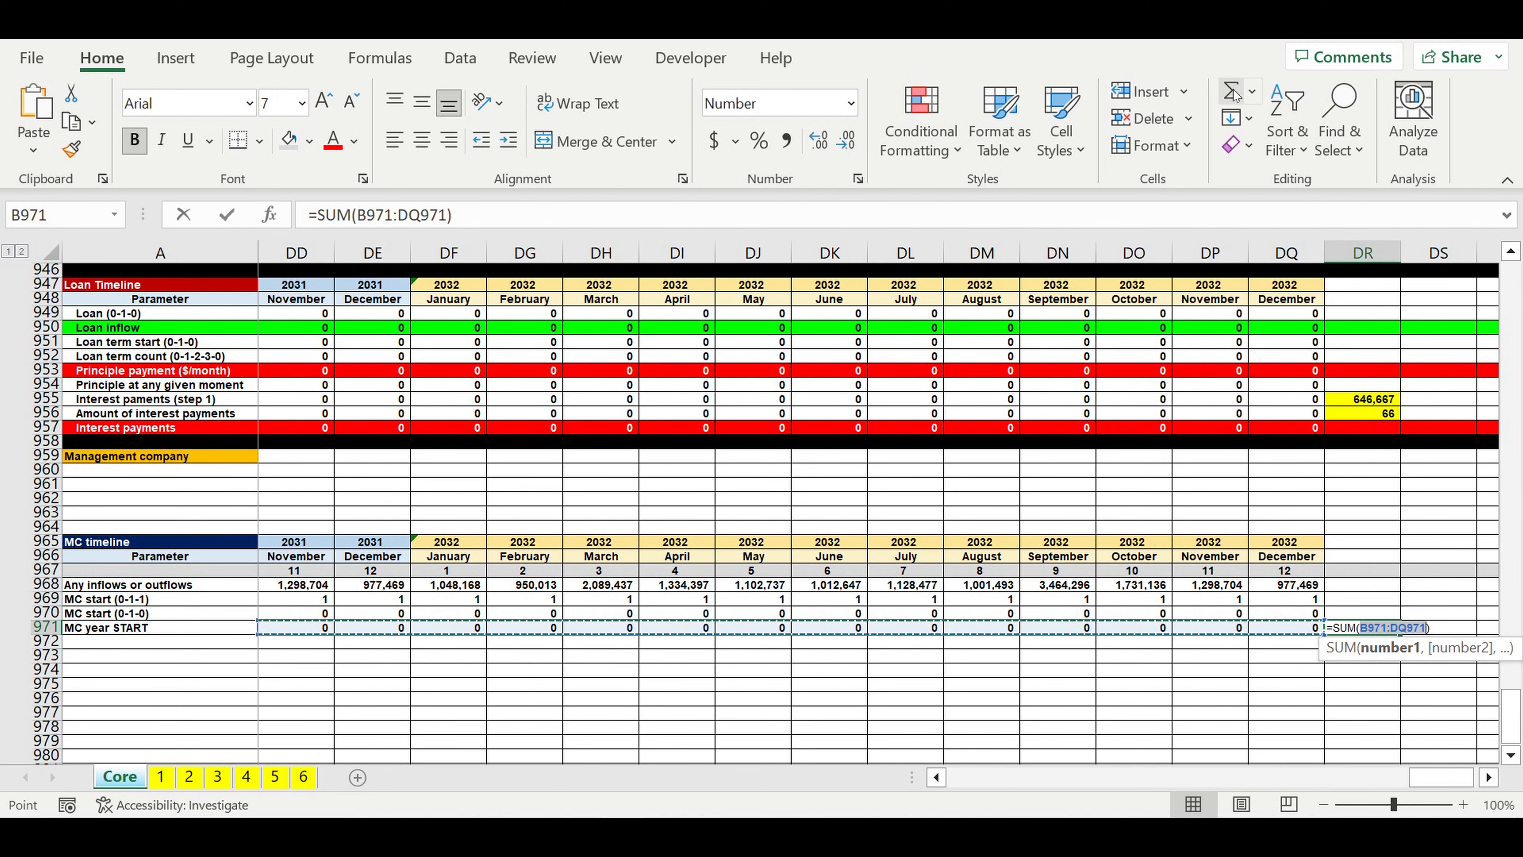
drag(1440, 777, 550, 799)
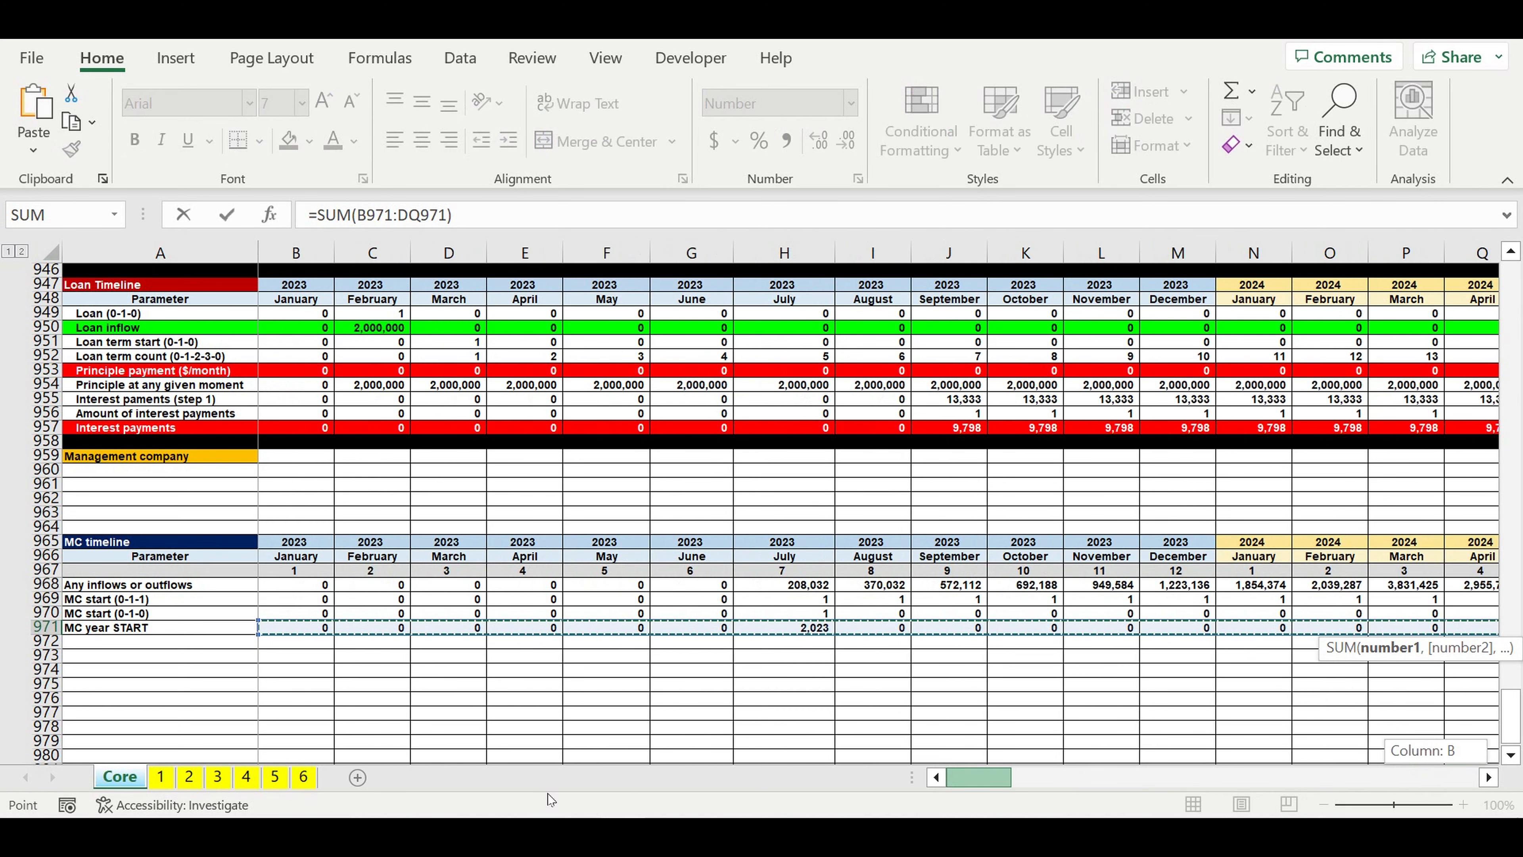
key(Return)
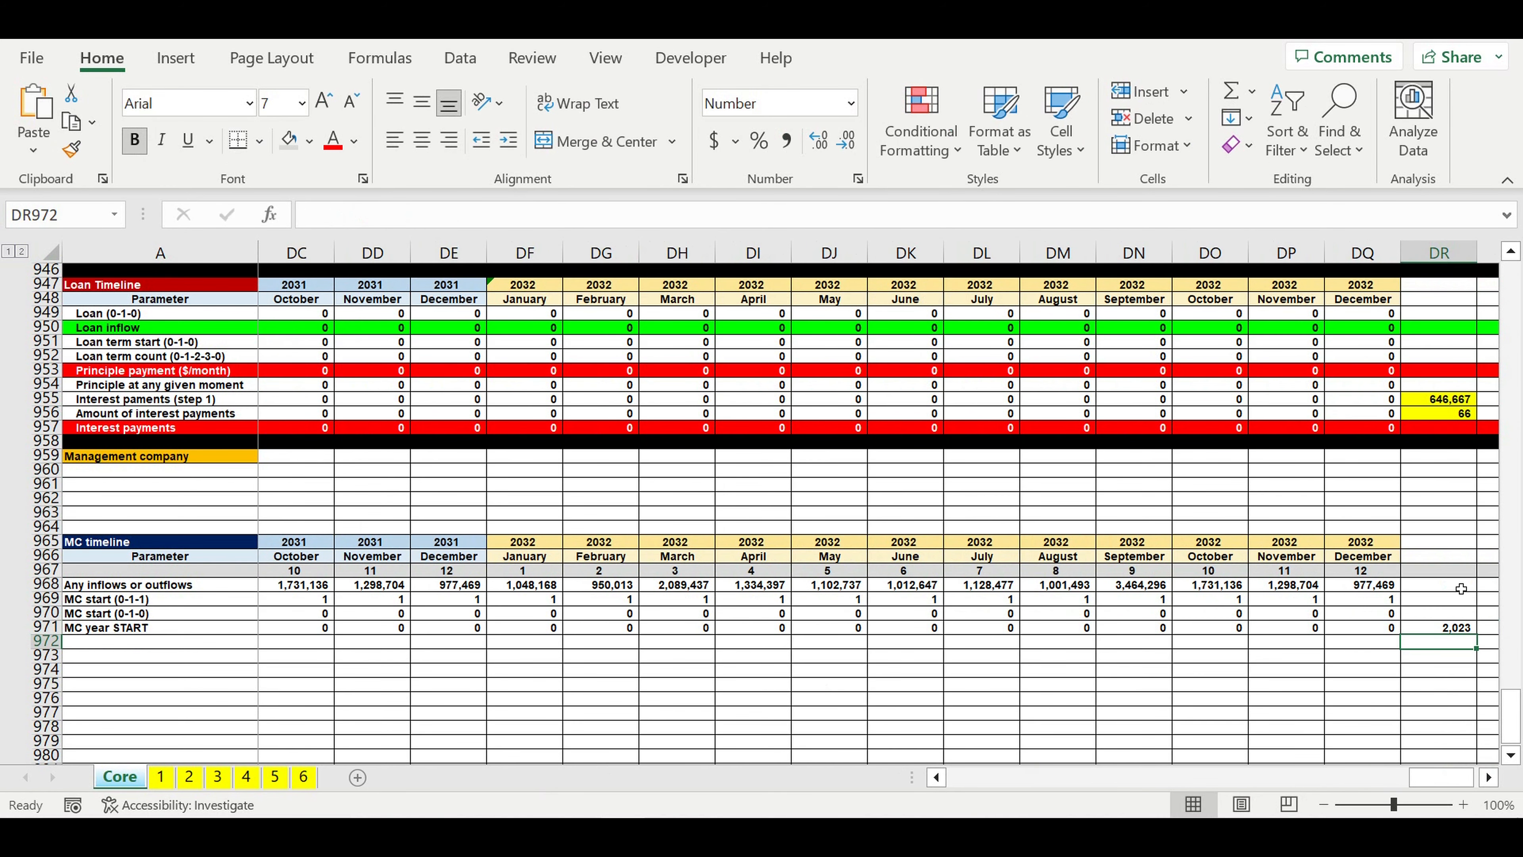
click(1449, 628)
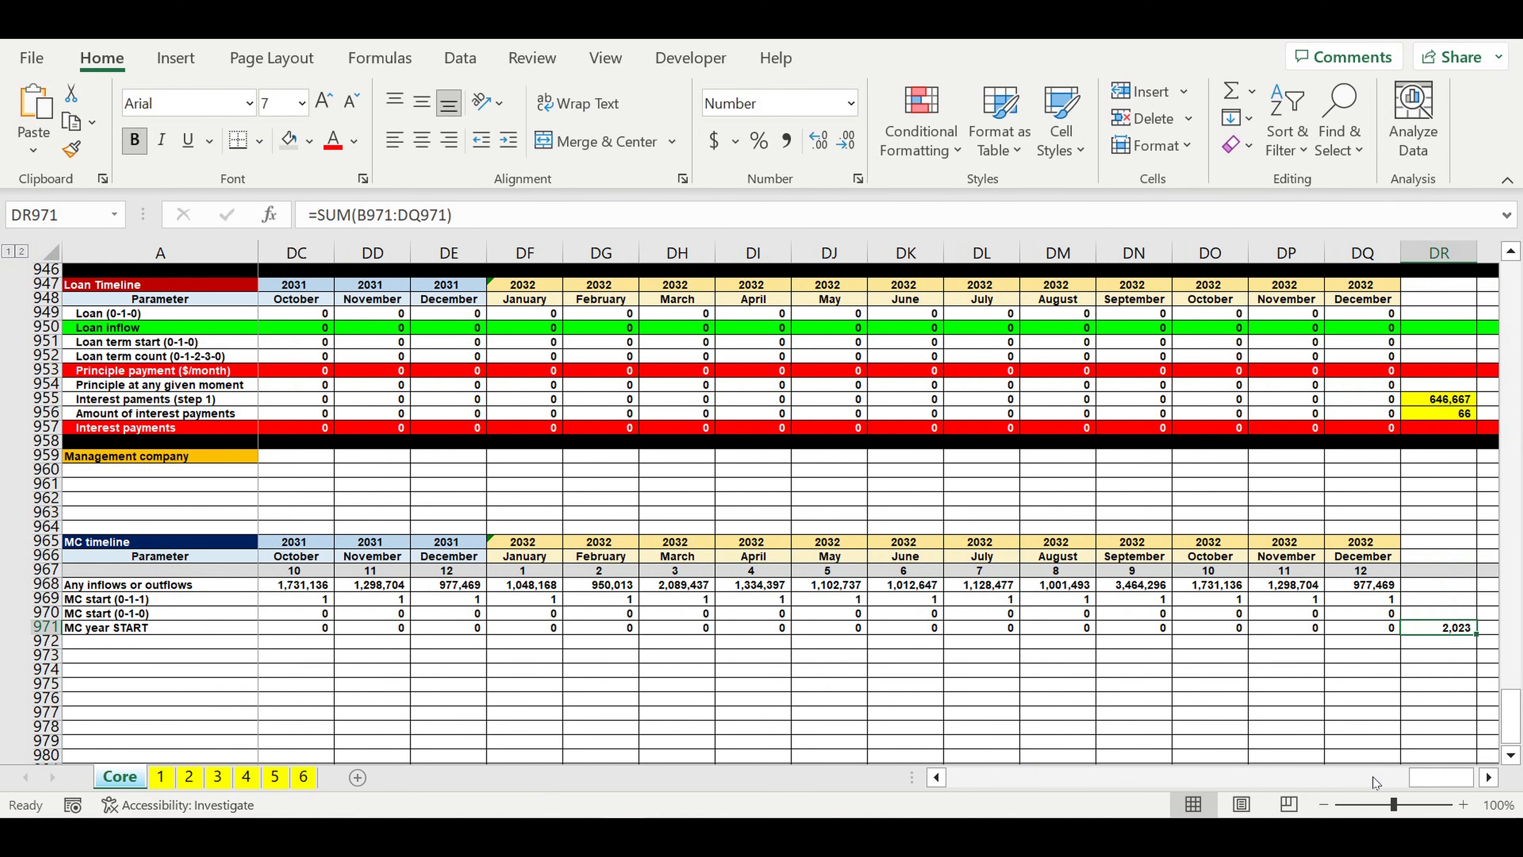
drag(1442, 778, 692, 806)
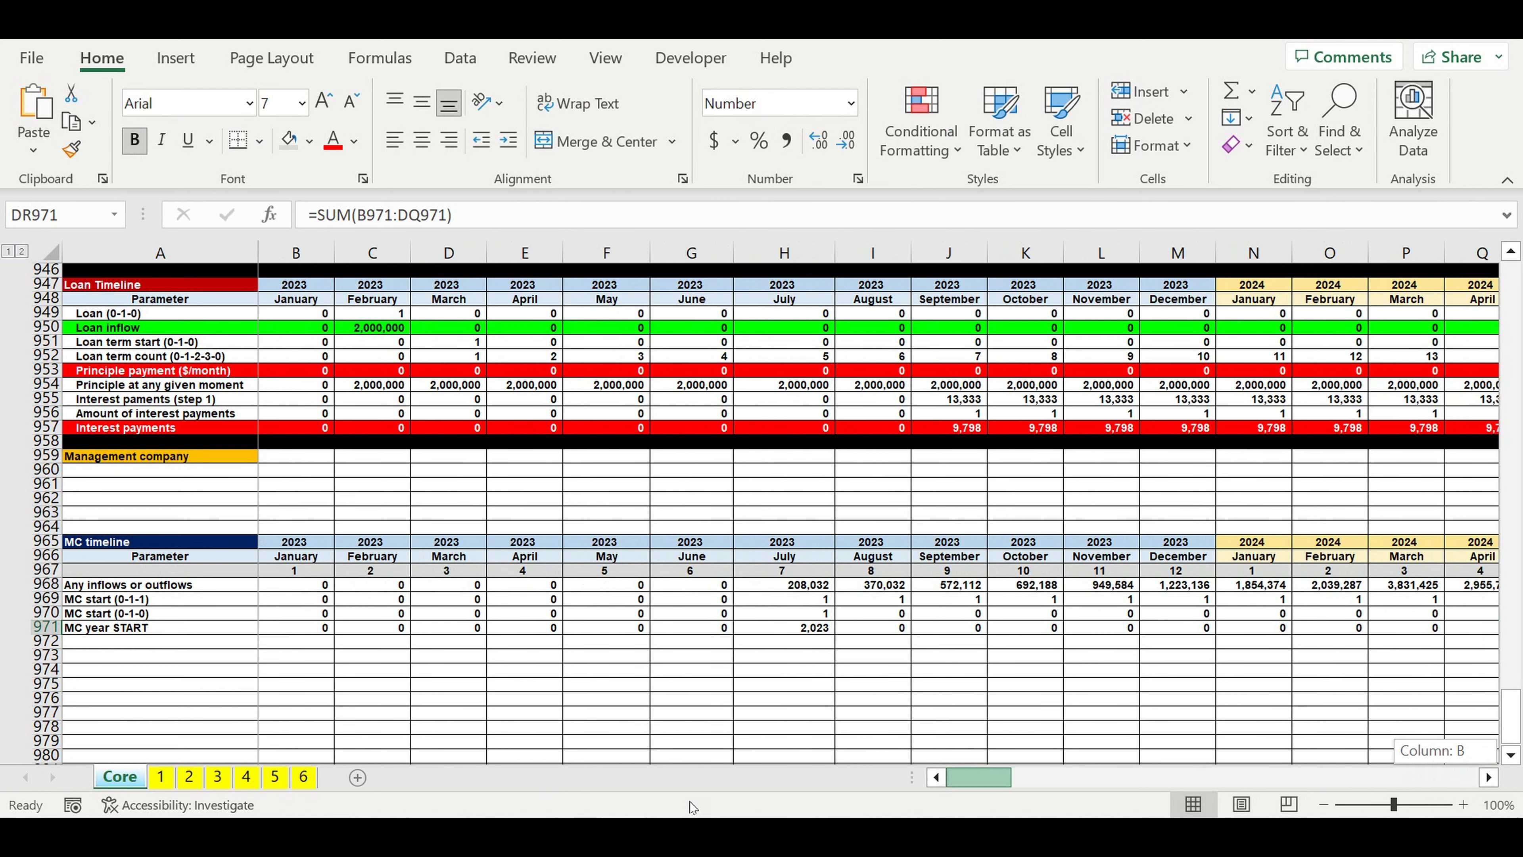
Step: Copy the MC year START label into A972 and change it to "MC month START"
click(123, 630)
drag(264, 641, 224, 648)
click(113, 644)
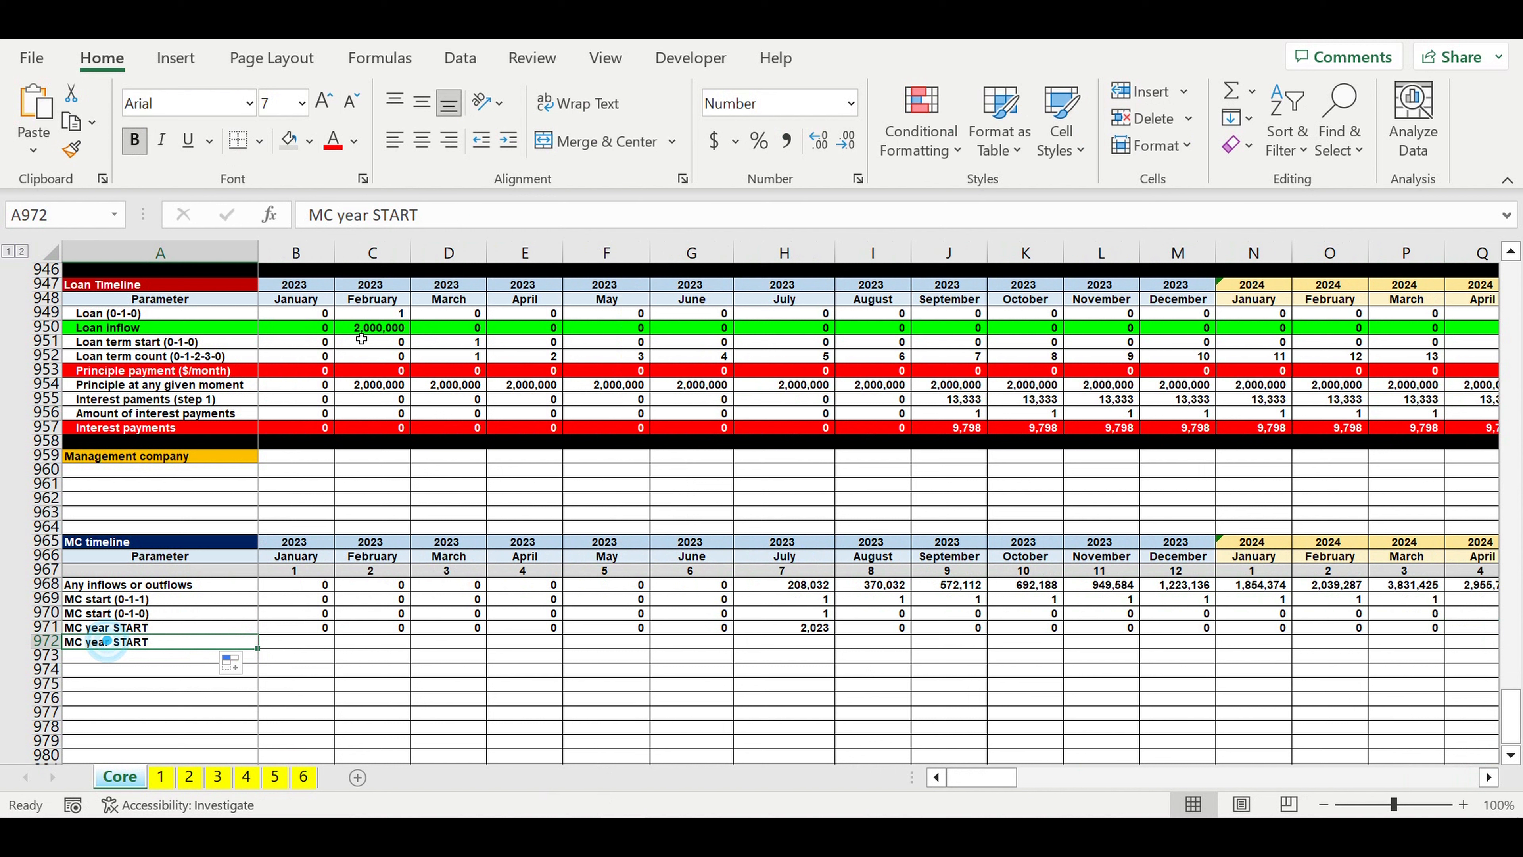
click(340, 217)
double_click(354, 215)
text(month)
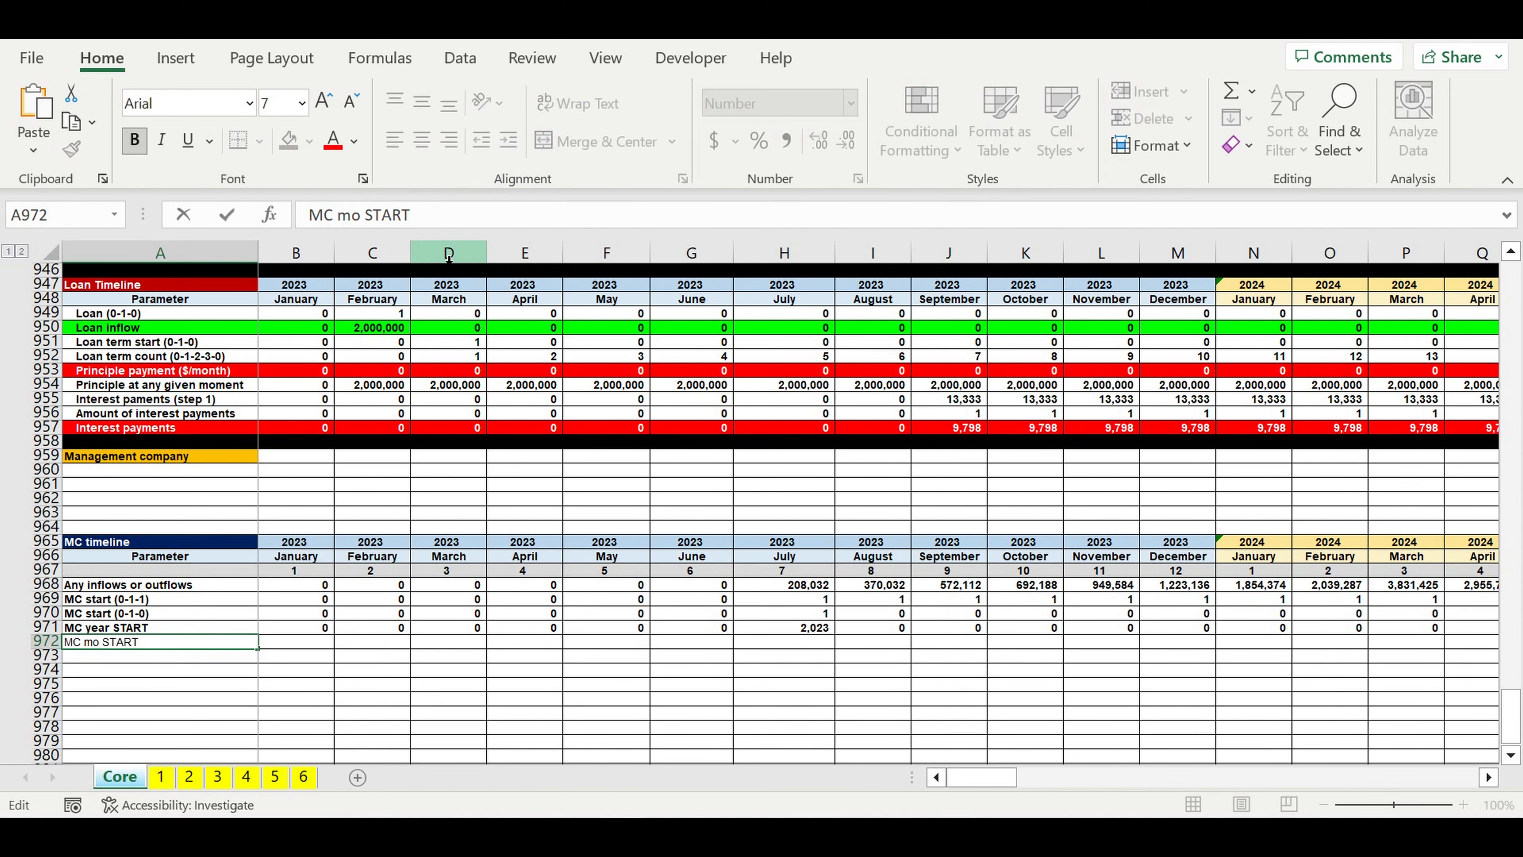
key(Return)
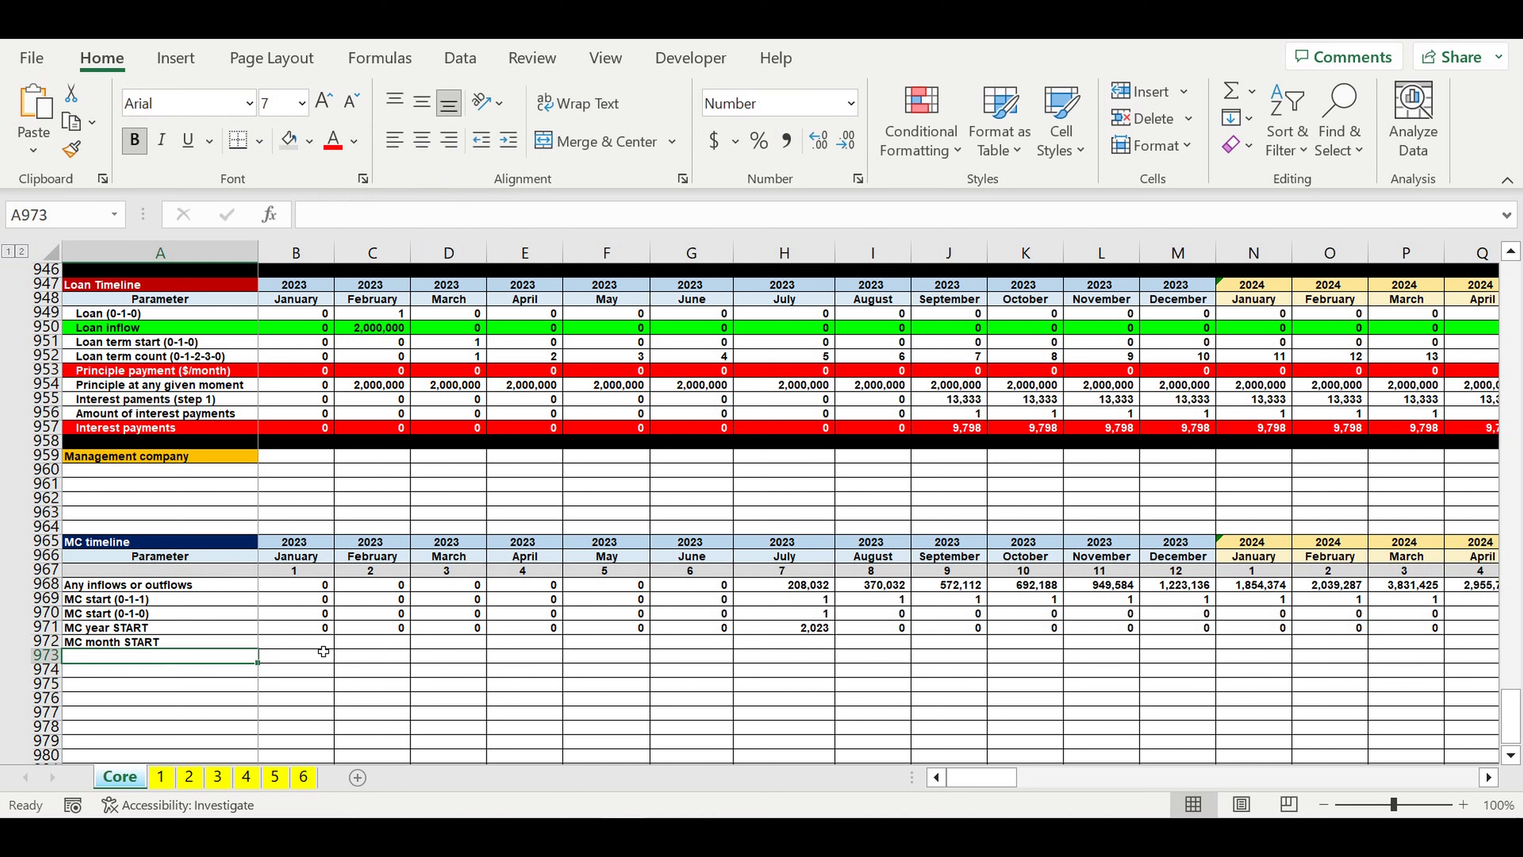
Step: Multiply the start flag by the month number in B972 with =B970*B967 and fill the formula through December 2032
click(298, 643)
text(=)
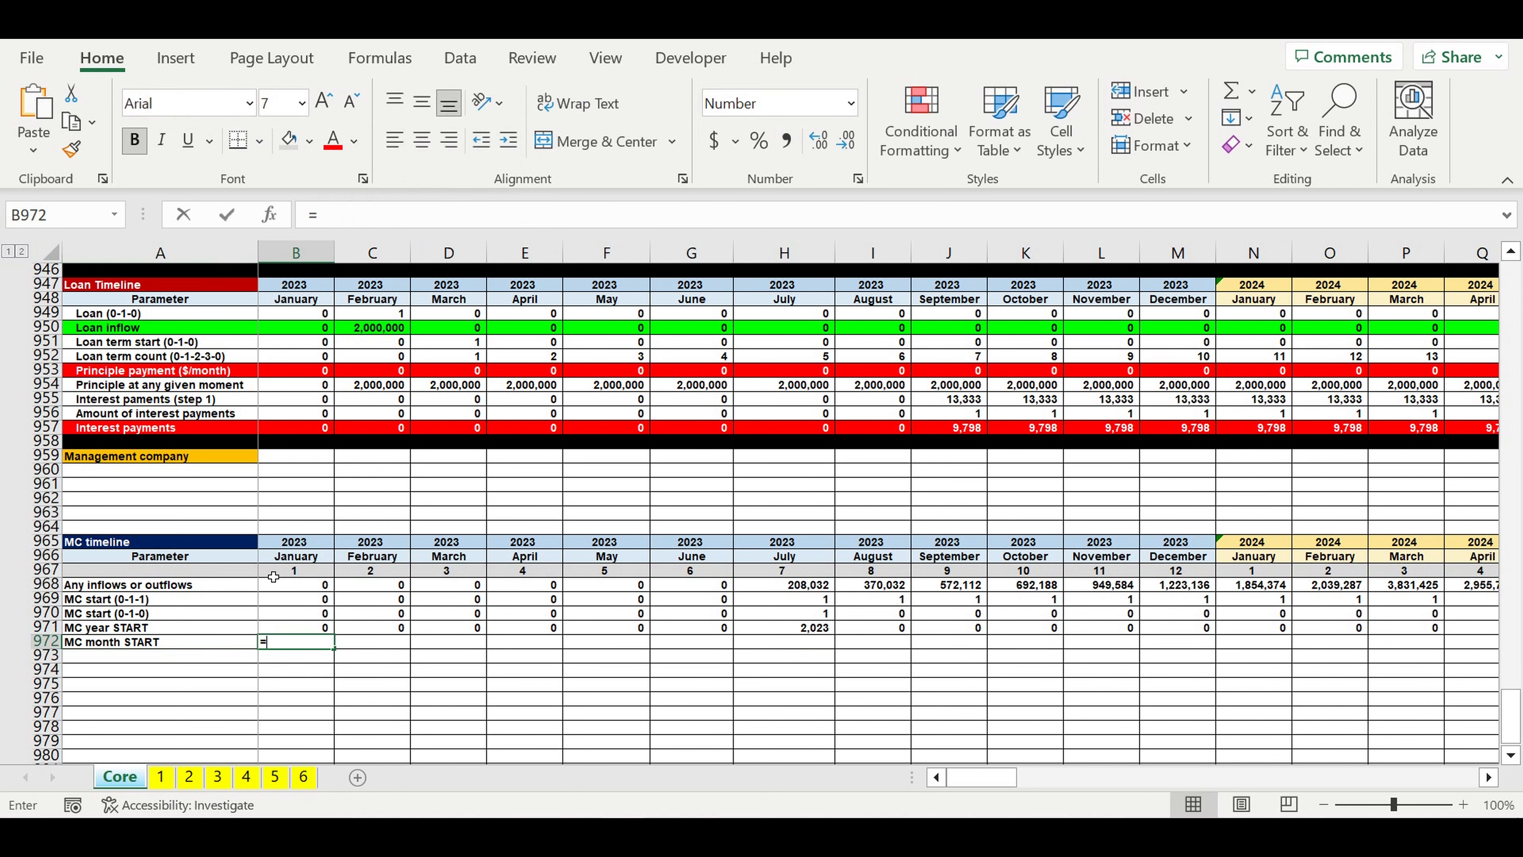
click(292, 615)
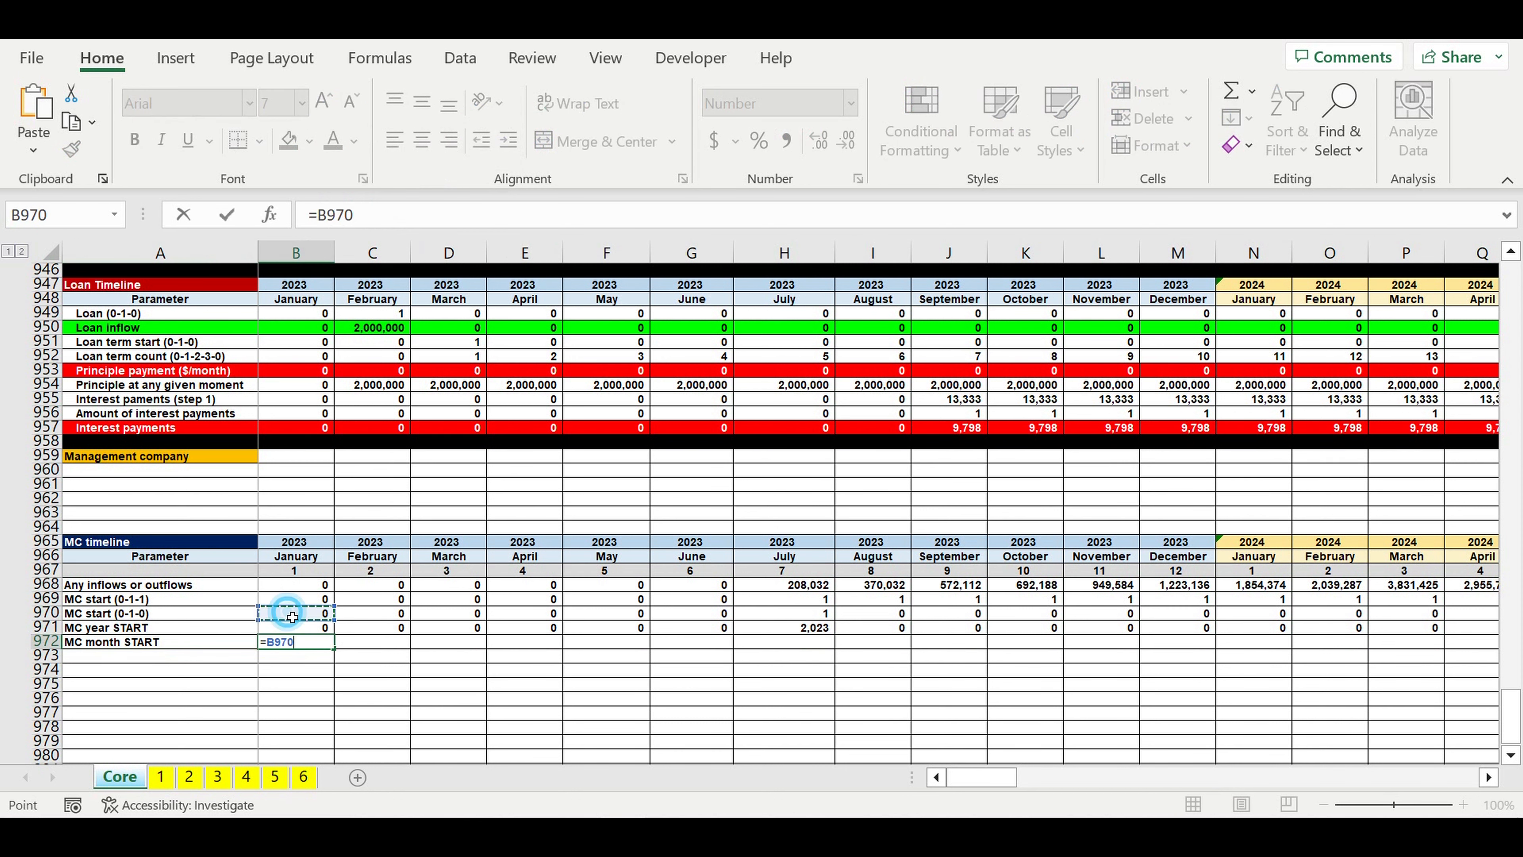
text(*)
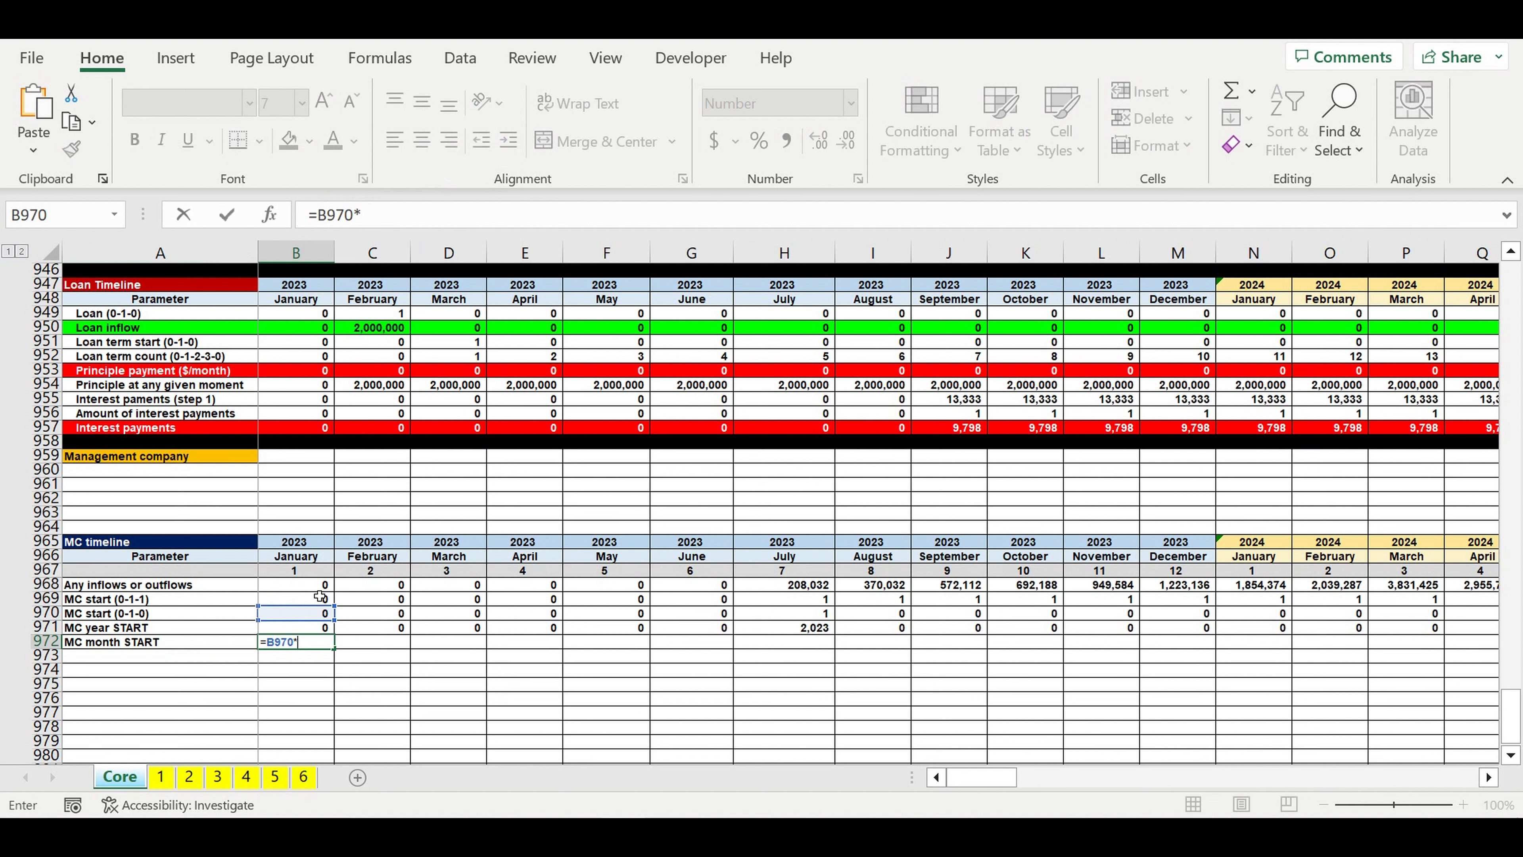
click(304, 575)
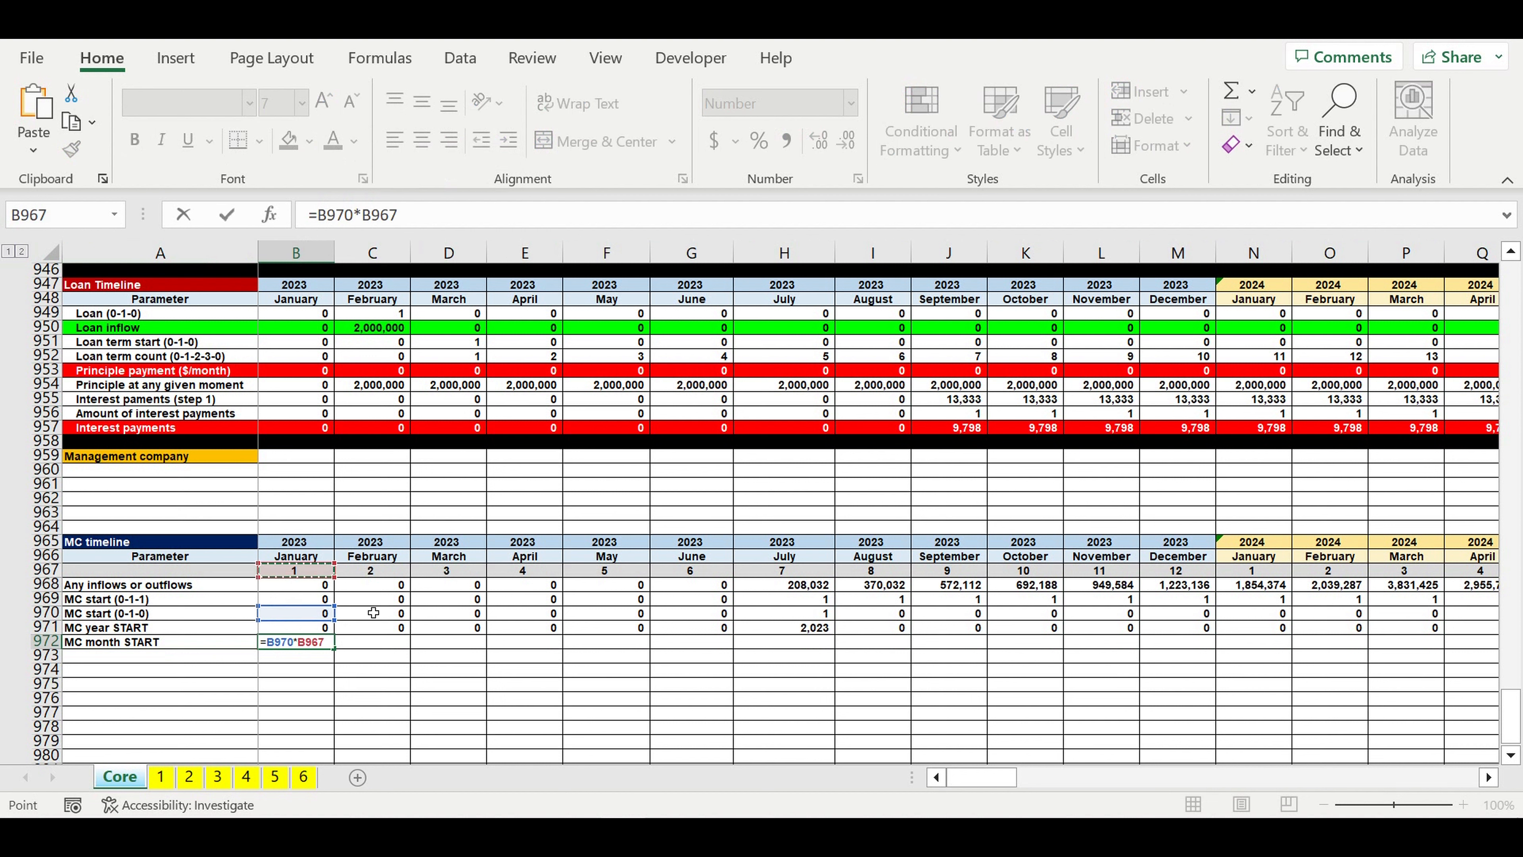
key(Return)
click(307, 646)
drag(334, 661, 1379, 652)
Step: Total the MC month START row in DR972 with =SUM(B972:DQ972)
click(1373, 644)
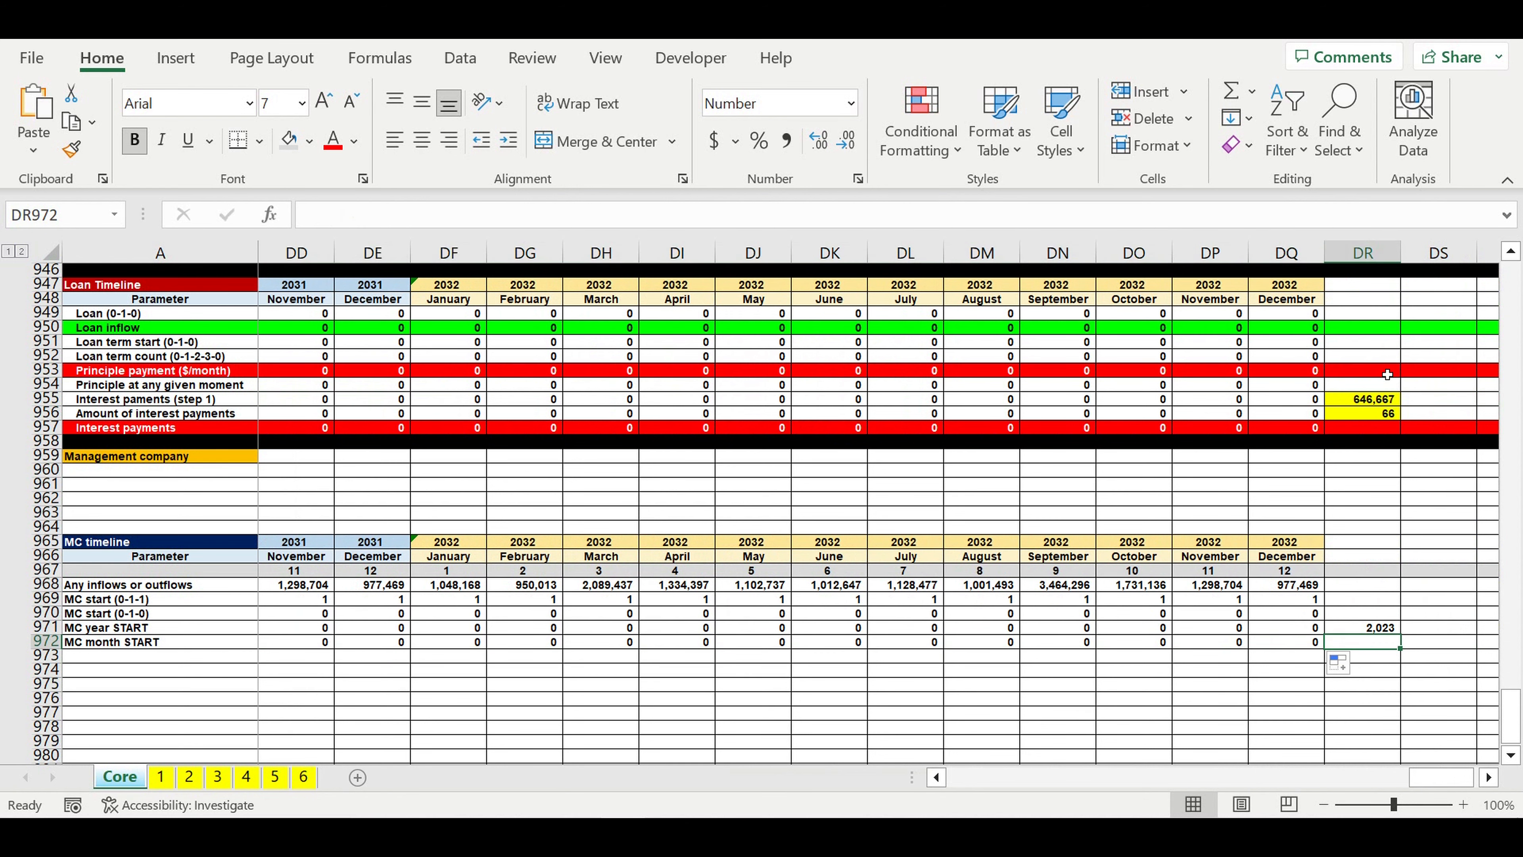
click(1230, 95)
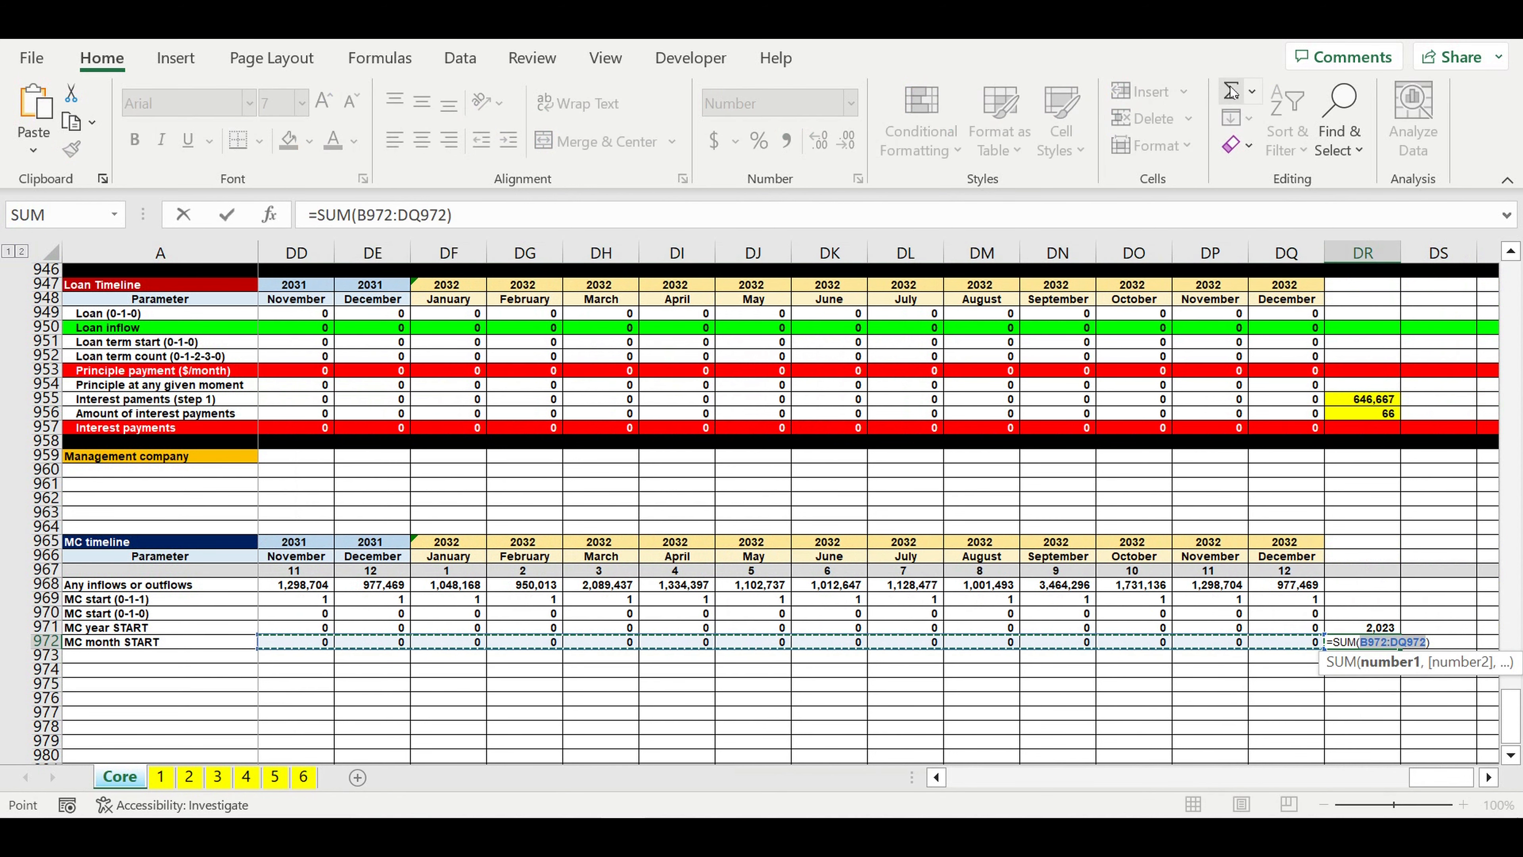
key(Return)
click(1363, 644)
Step: Look up the MC start month's name in DS972 with =VLOOKUP(DR972,C1:D12,2,0) and check it alongside the start year total
click(1466, 649)
text(=vl)
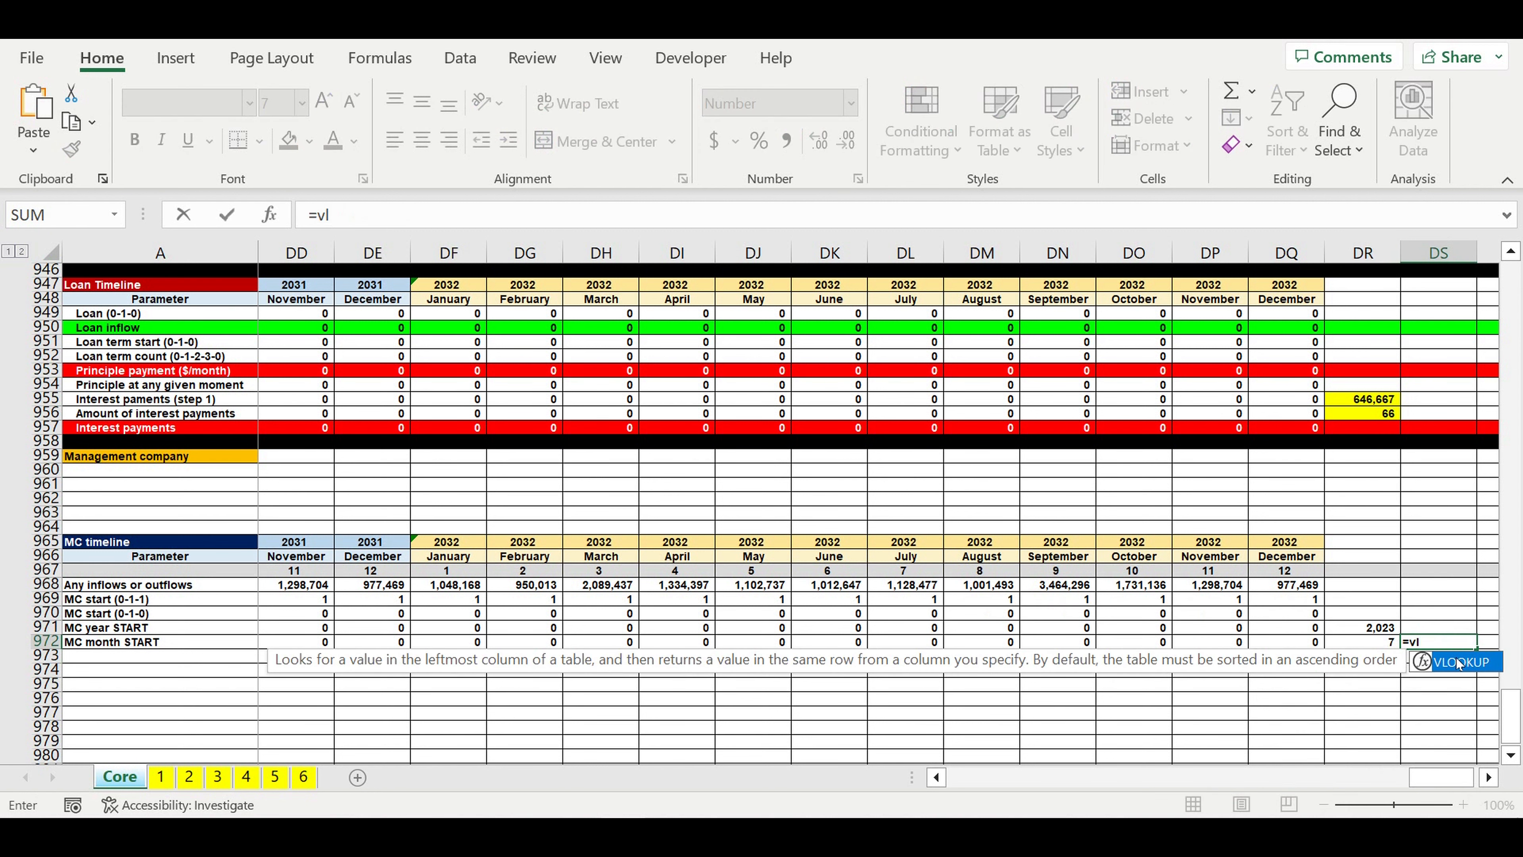
double_click(1457, 661)
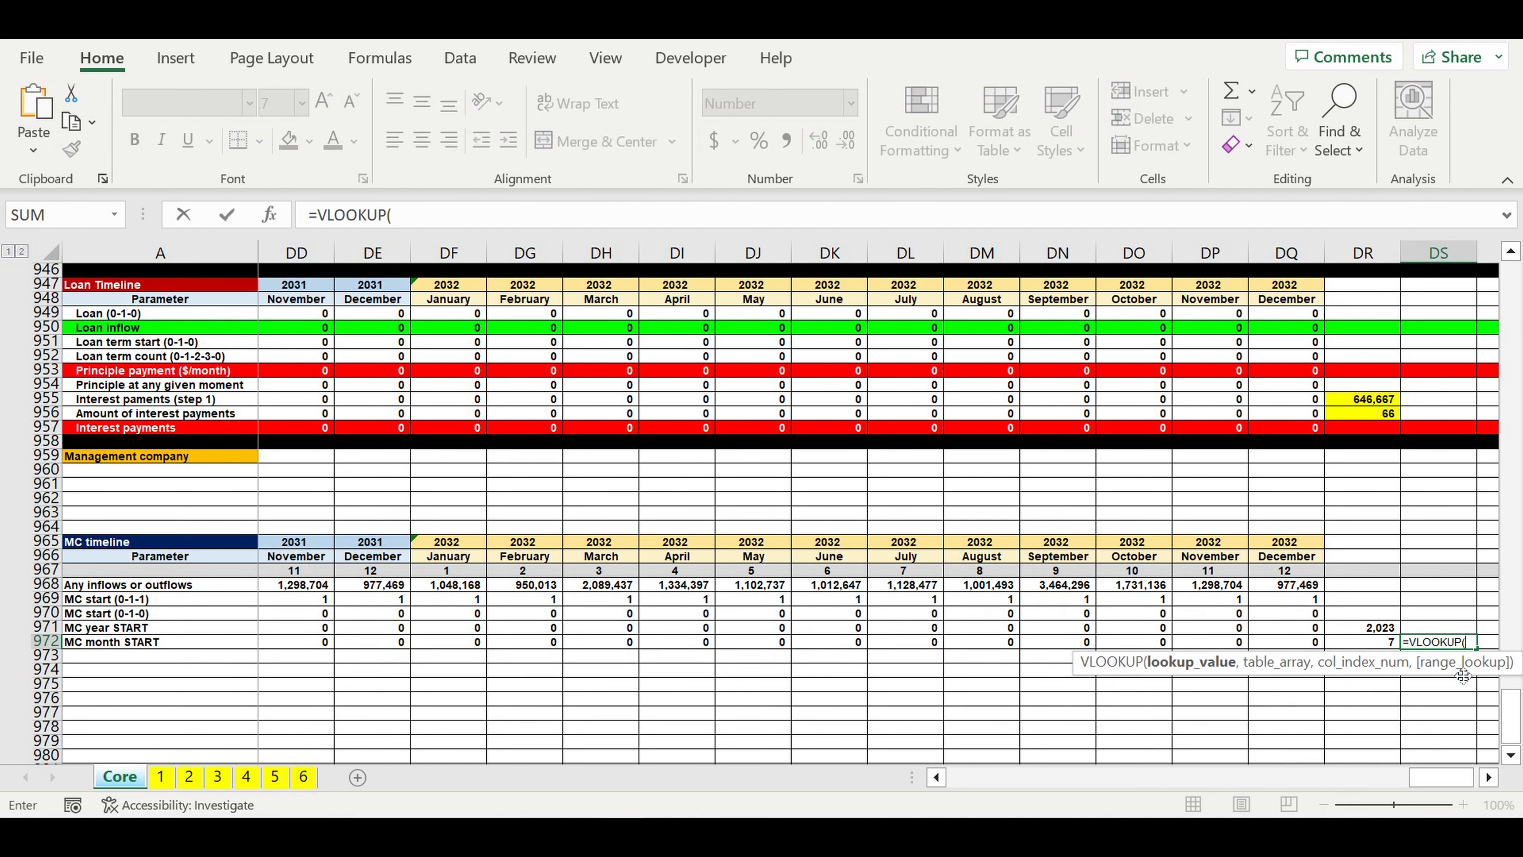
click(1373, 648)
text(,)
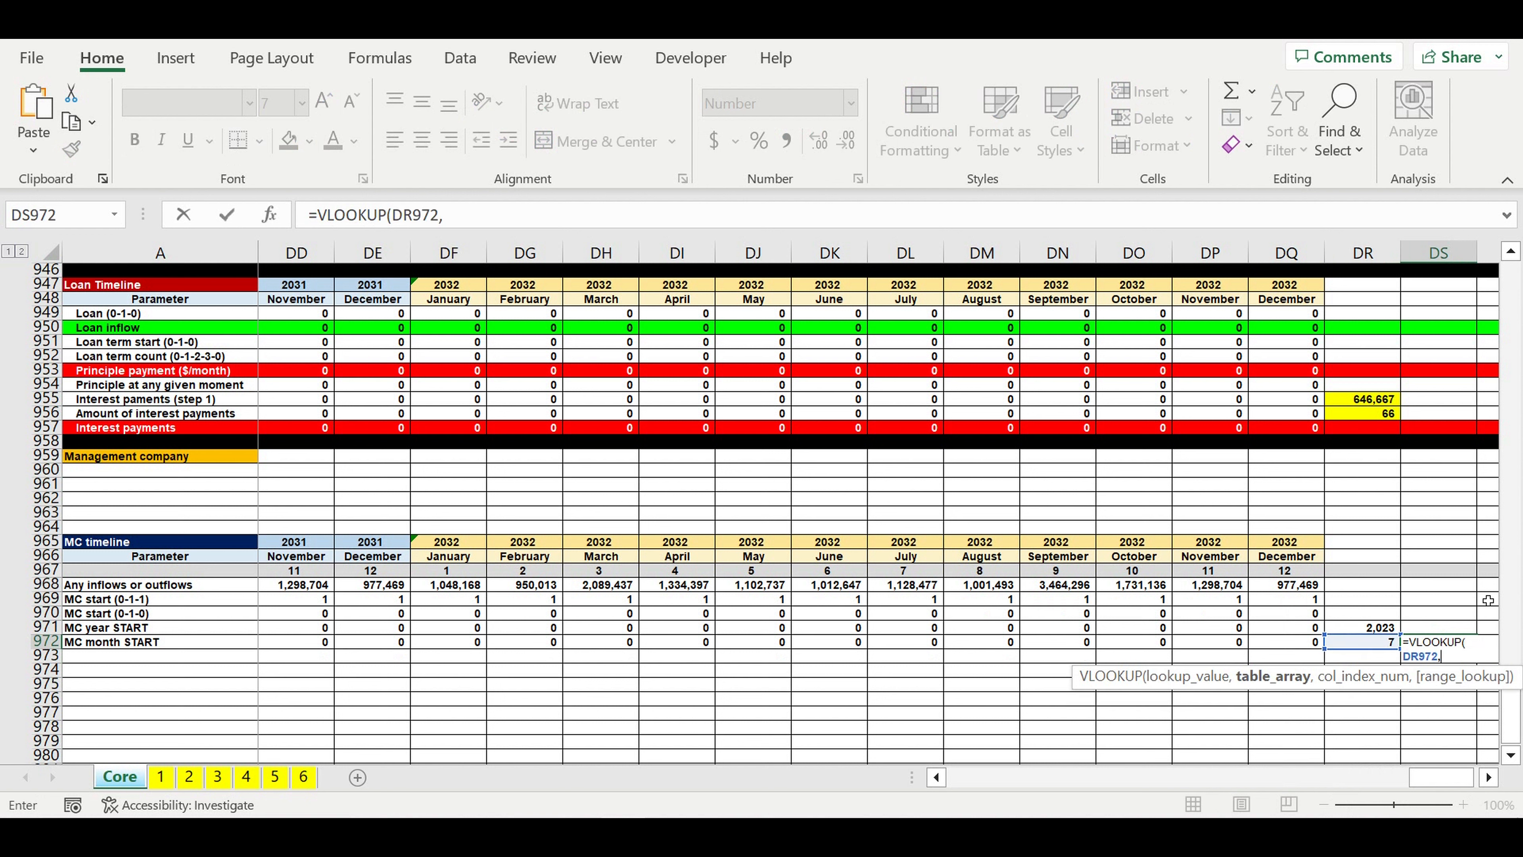
drag(1510, 732, 1521, 111)
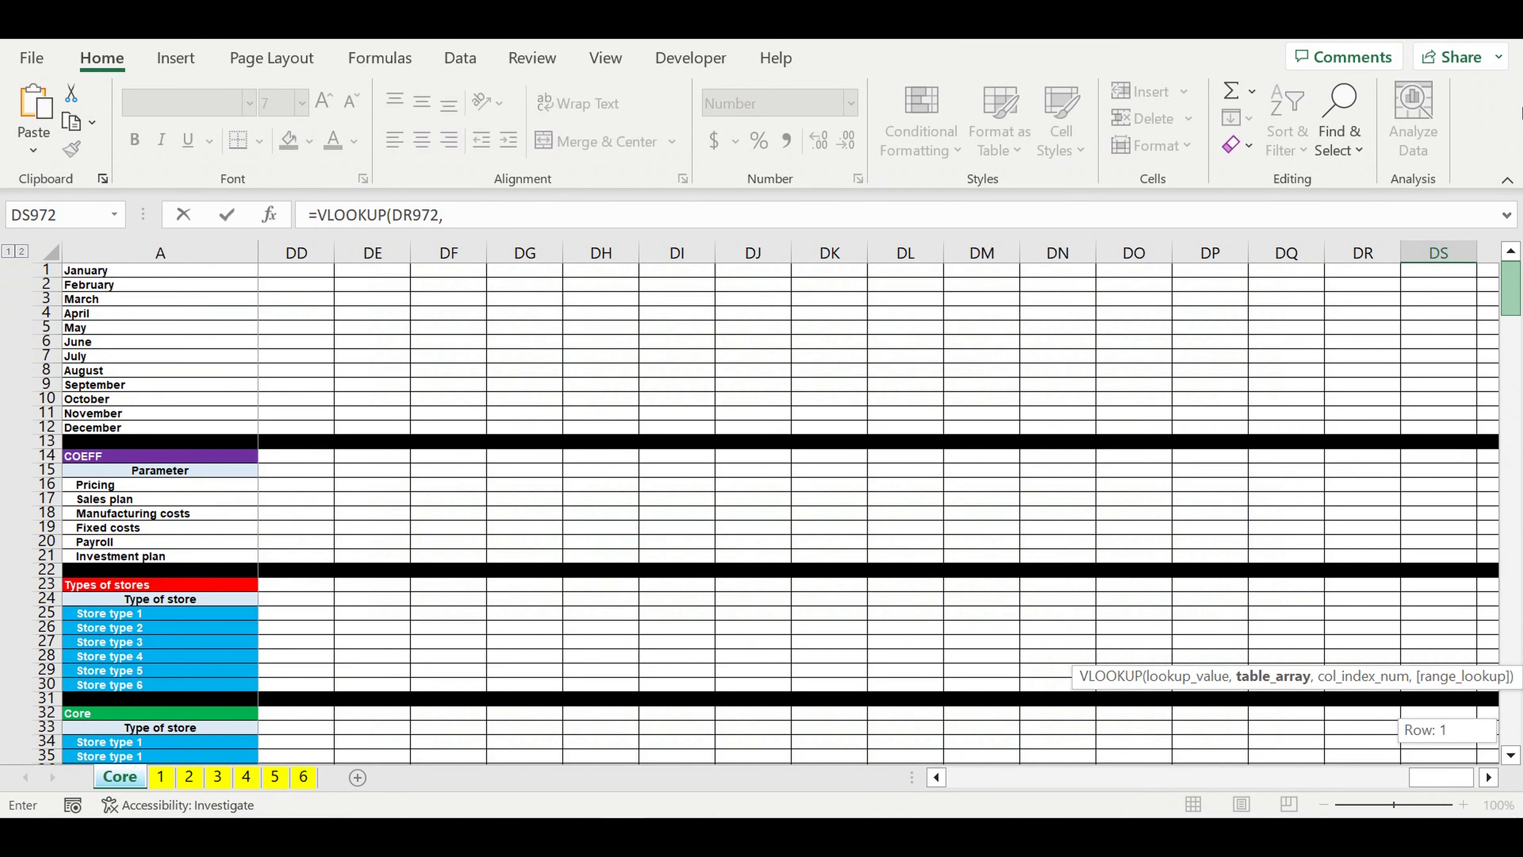
drag(1441, 778, 522, 770)
drag(395, 271, 444, 426)
click(518, 224)
text(,2,0))
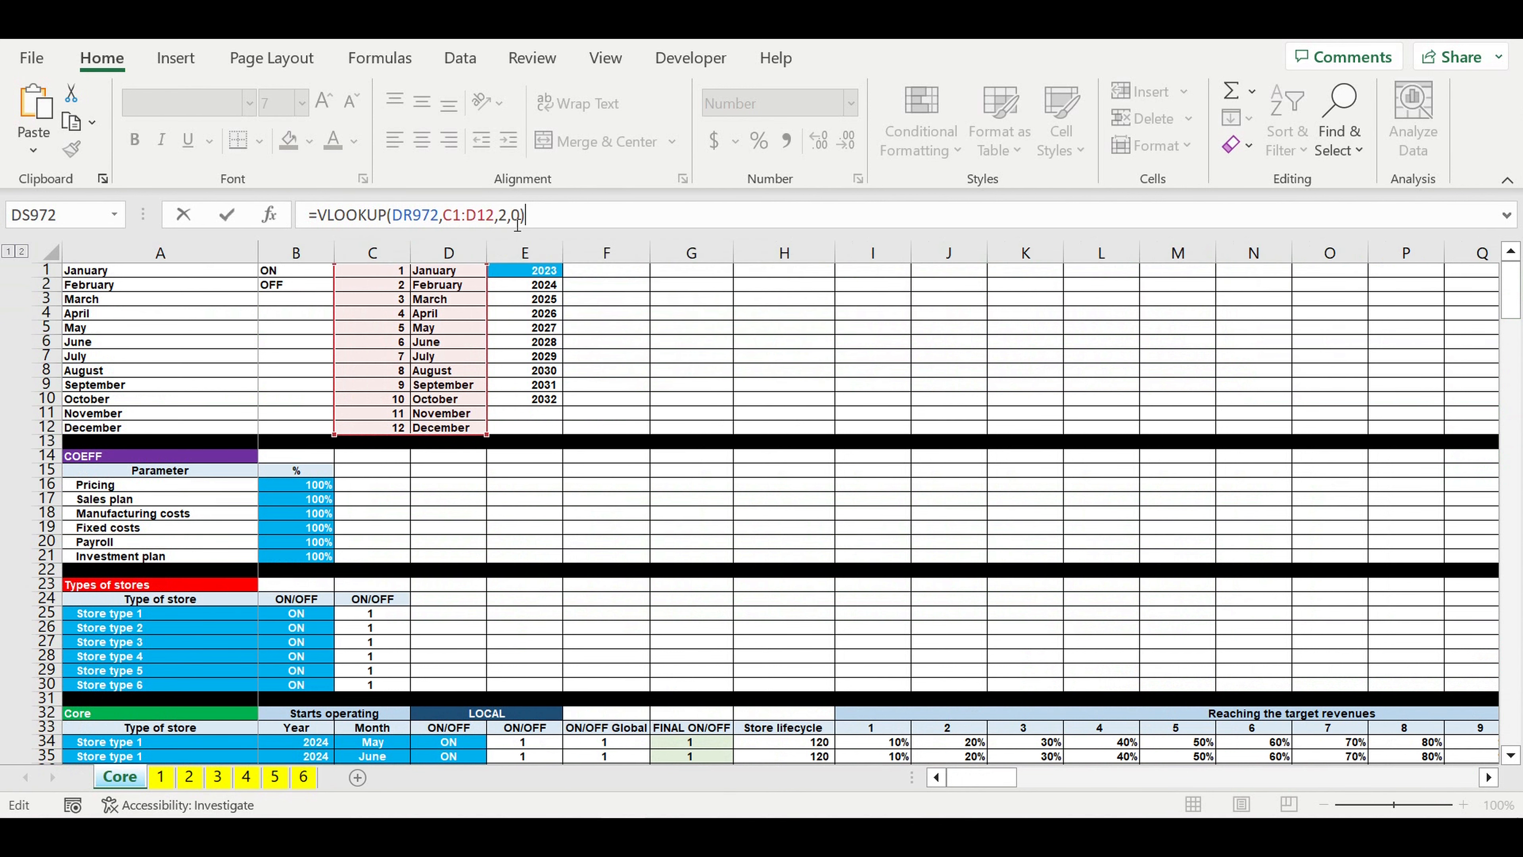
key(Return)
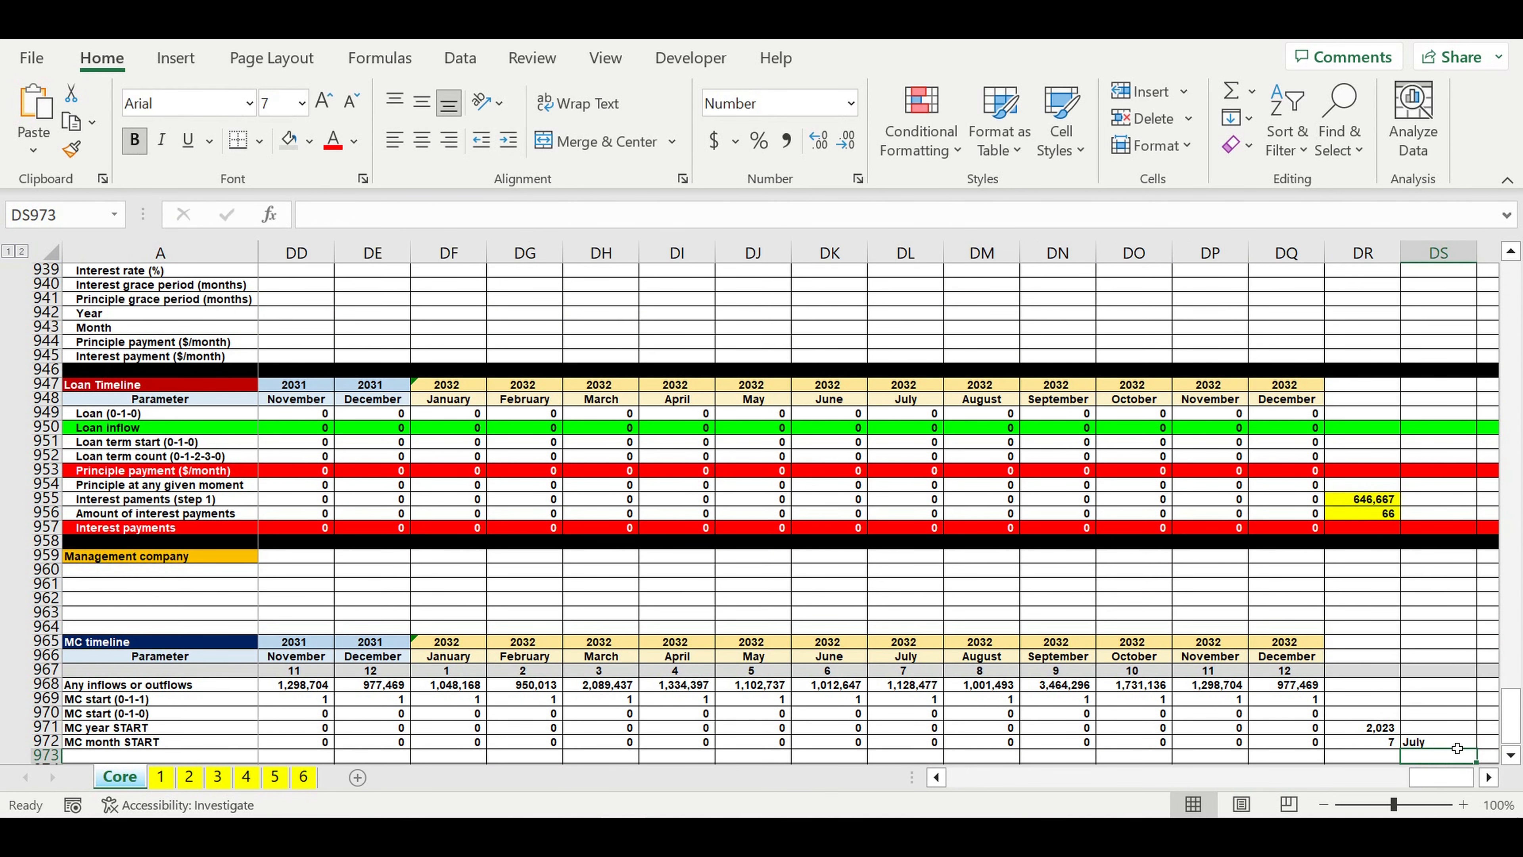
click(1454, 743)
click(1386, 732)
Step: Enter a label starting with "Var" in A960, directly under the Management company heading
drag(1443, 780, 982, 779)
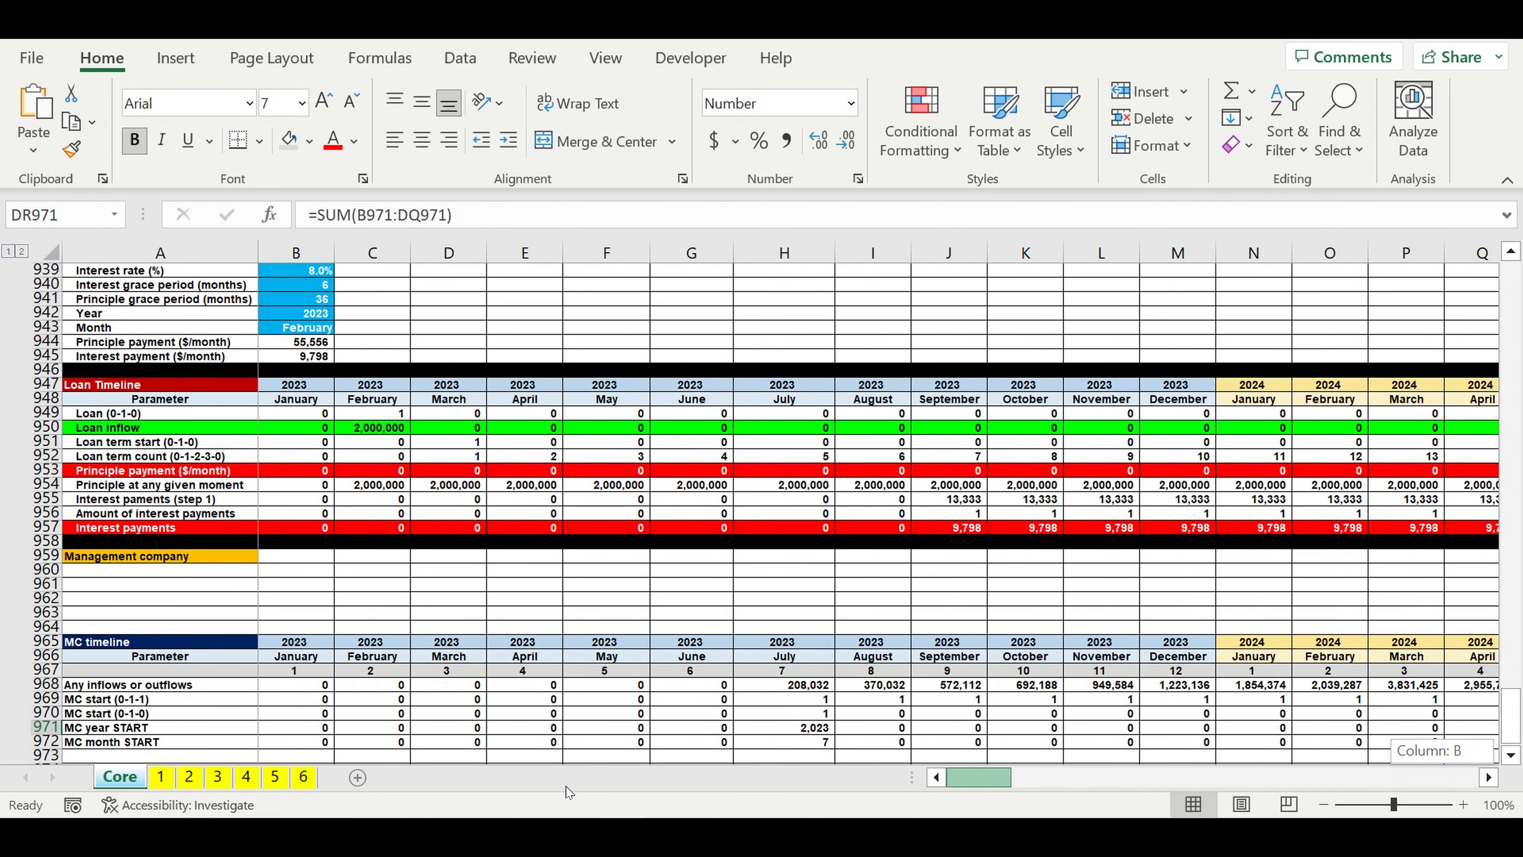
click(111, 576)
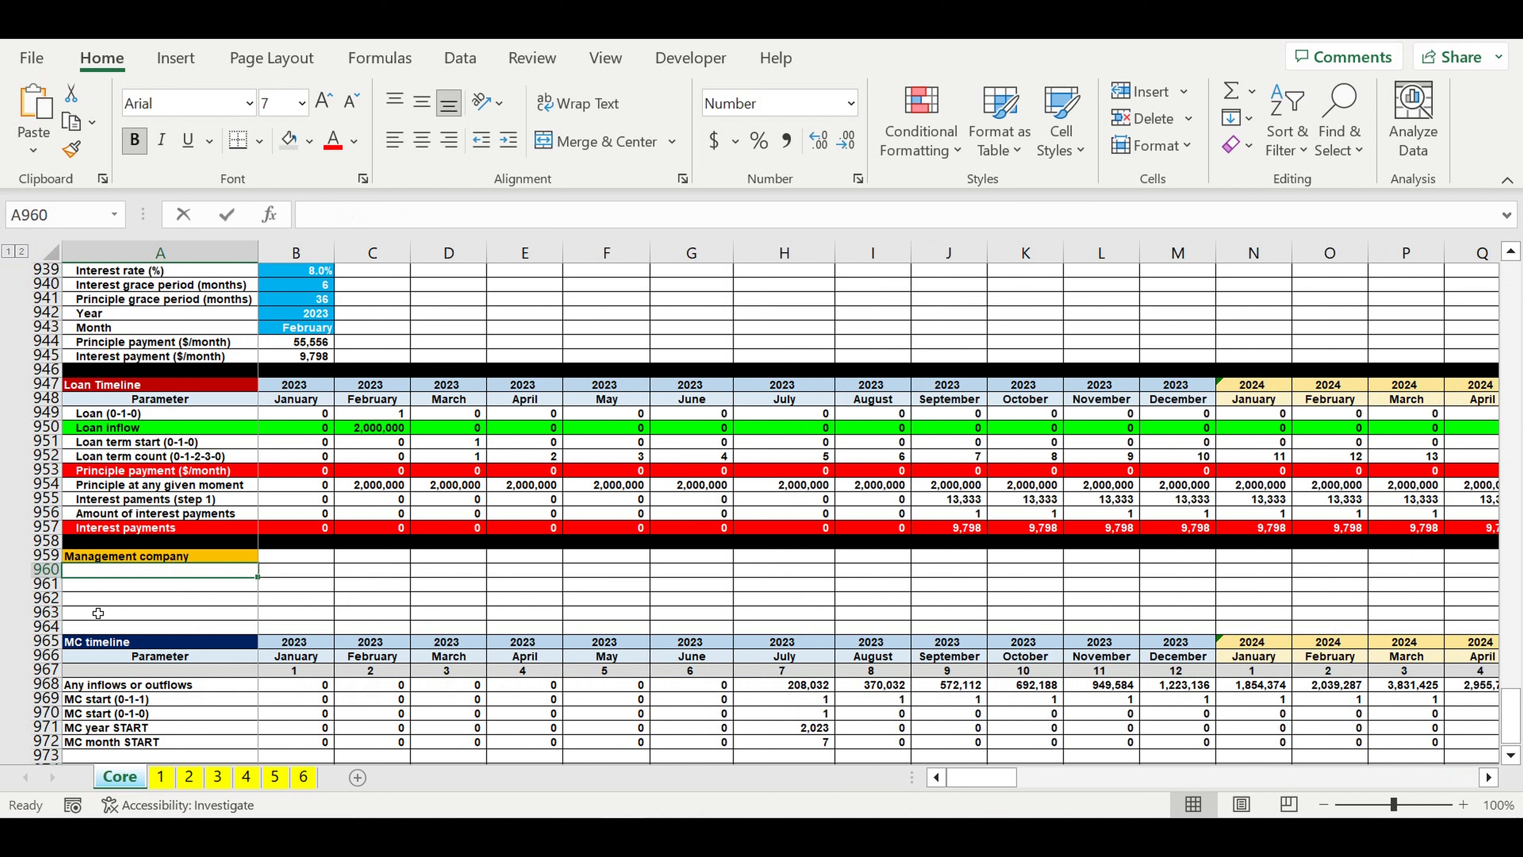
text(Var (linked to Chain st)
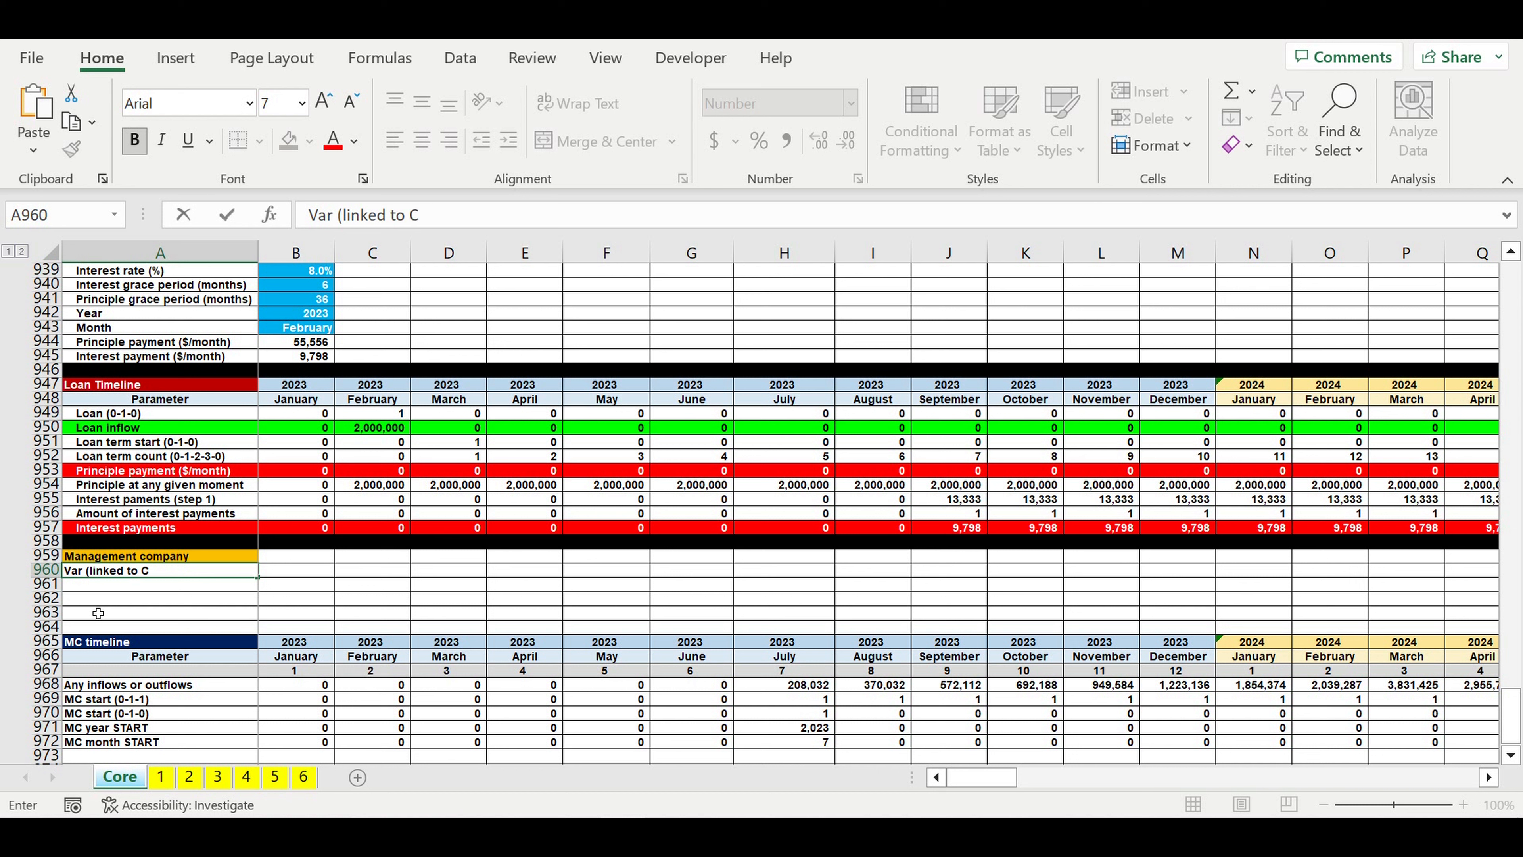
Step: Complete the label in A960 as "Var 1 (linked to Chain start)"
text(art)
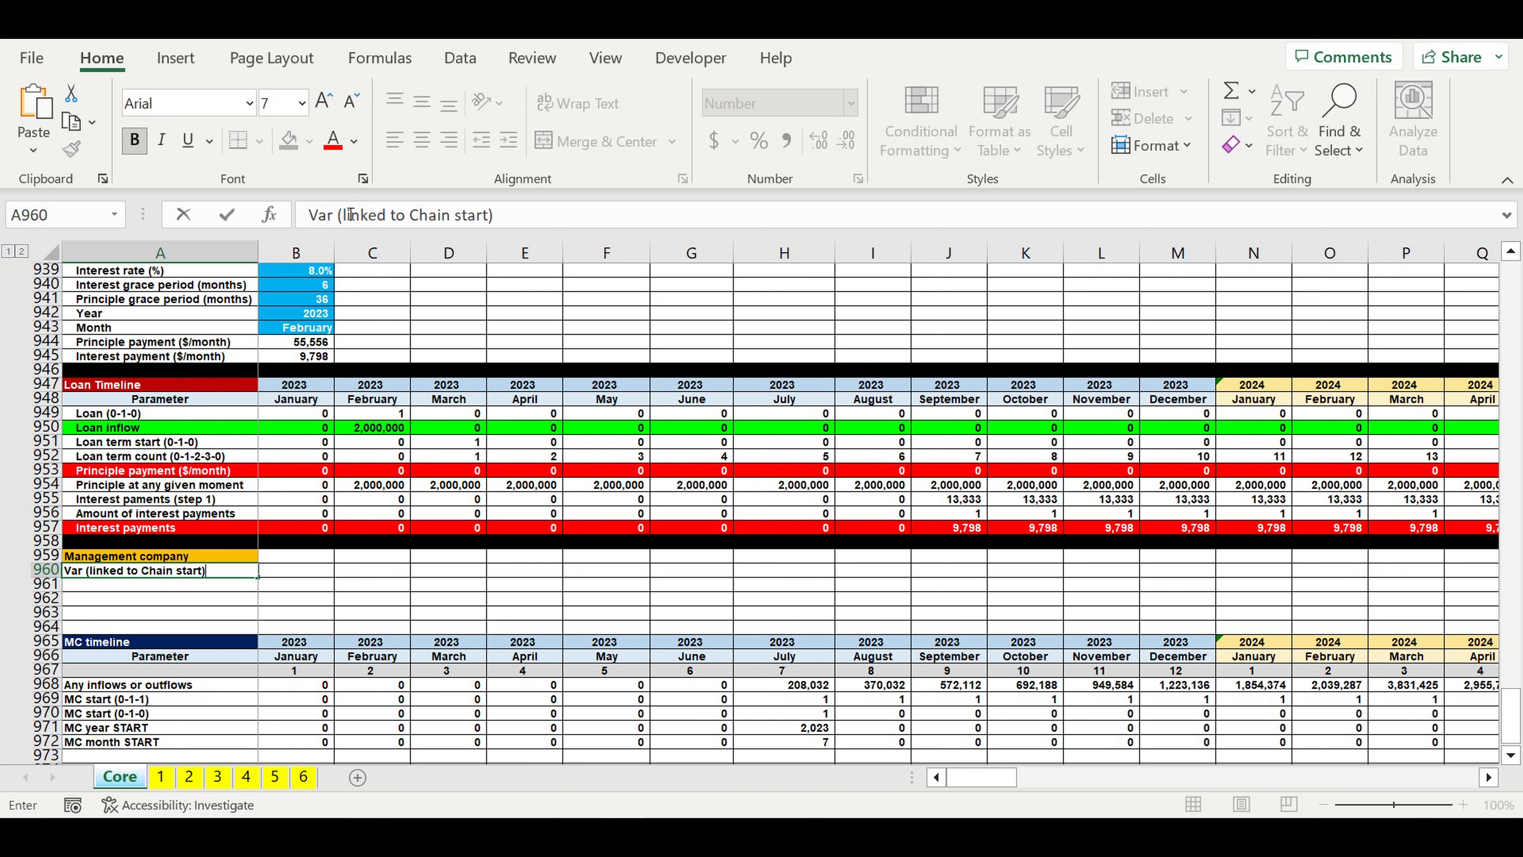
click(332, 216)
text(1)
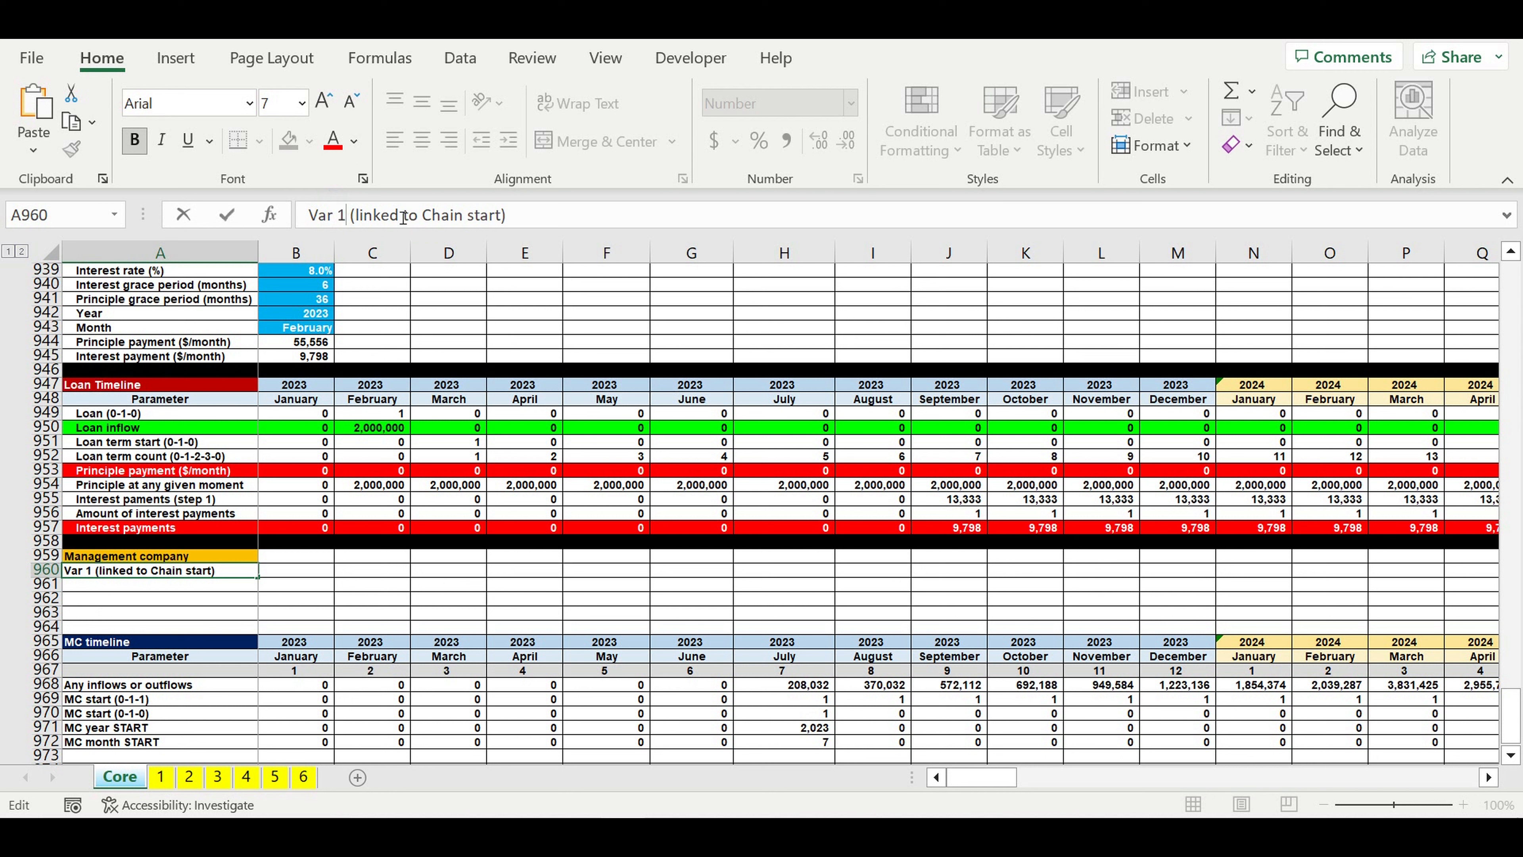
key(Return)
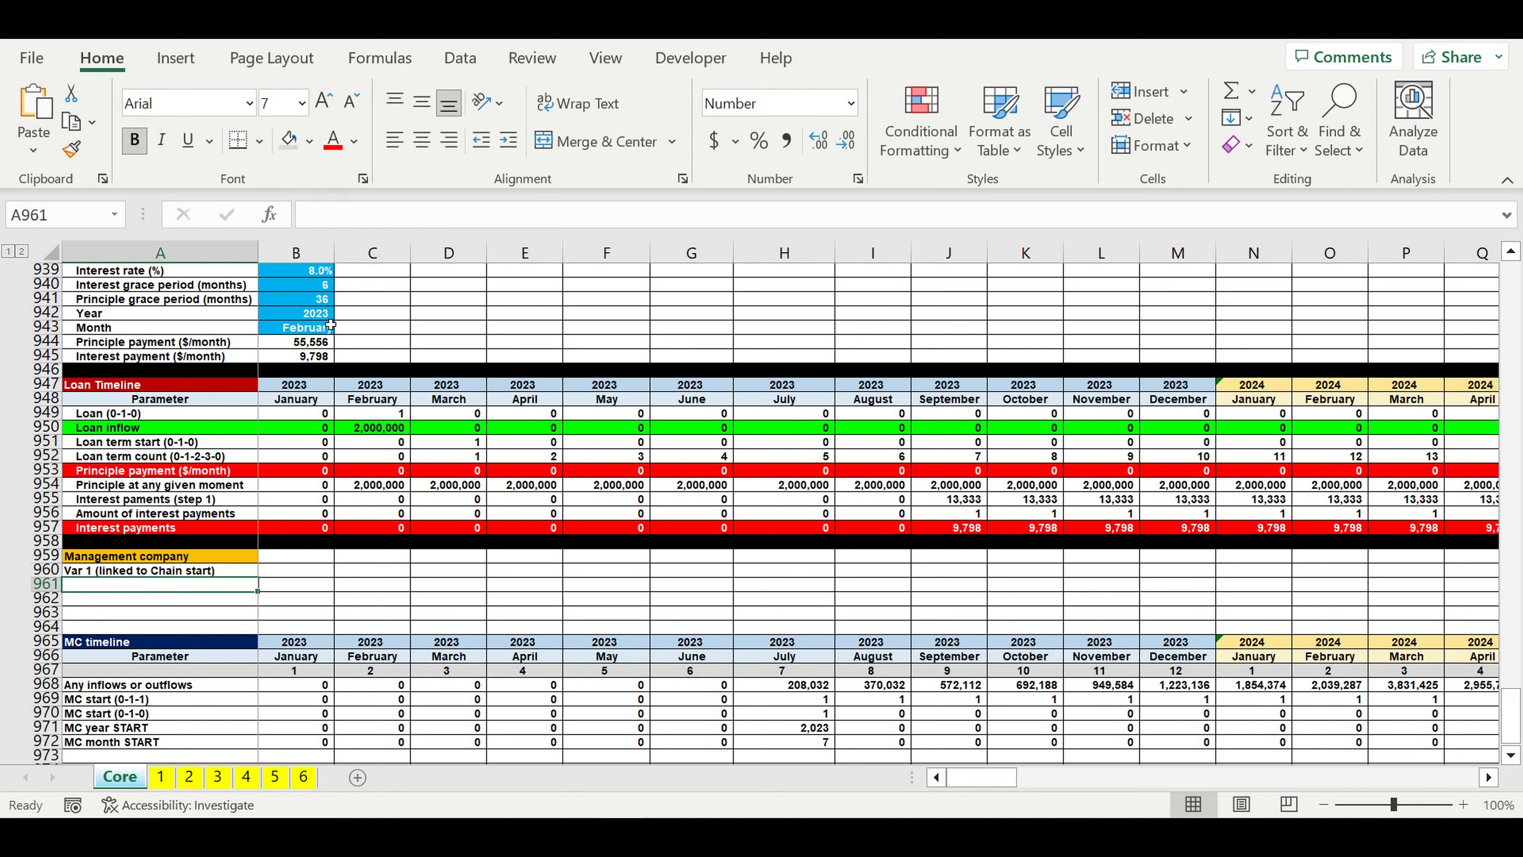
Step: Indent the Var 1 label in A960 one level and fill the cell with bright cyan from the standard colours
click(508, 140)
click(310, 141)
click(406, 481)
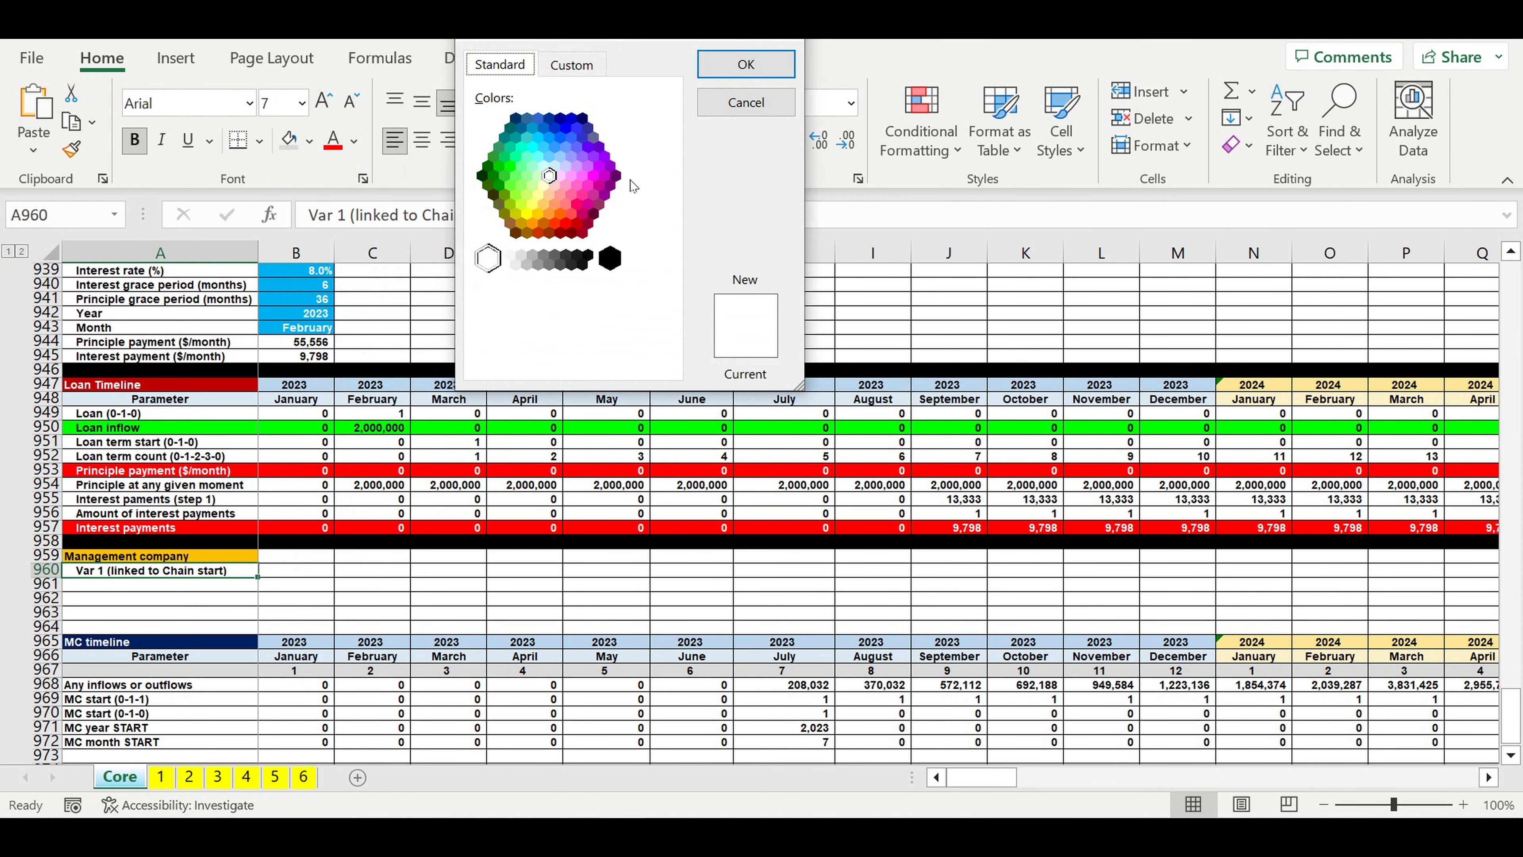
click(531, 149)
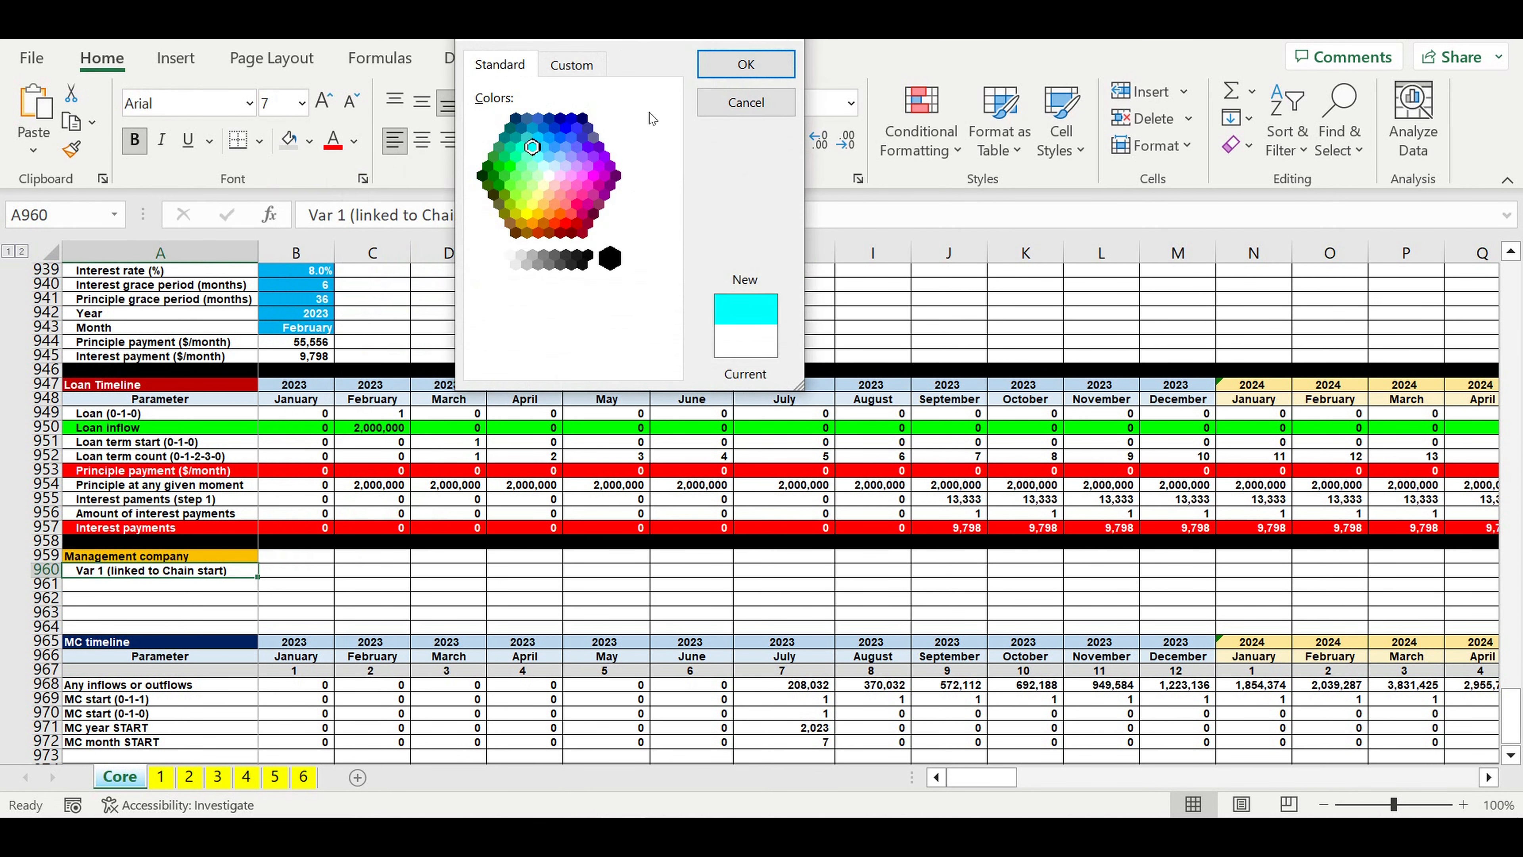
click(746, 65)
click(397, 561)
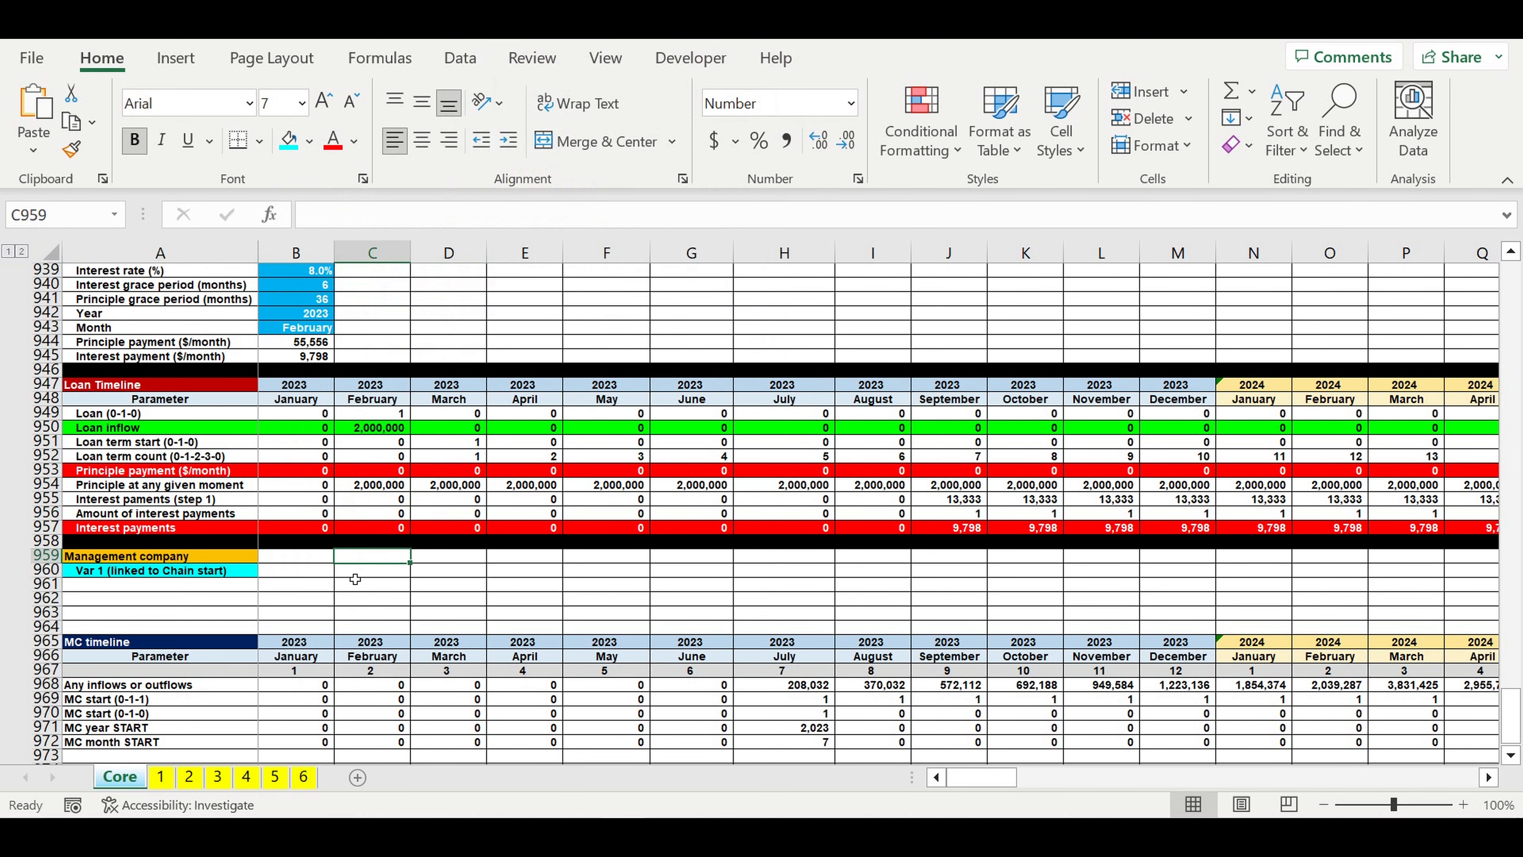
Step: Enter the labels "Year" in A961 and "Month" in A962 under the Var 1 heading
click(240, 588)
text(Year)
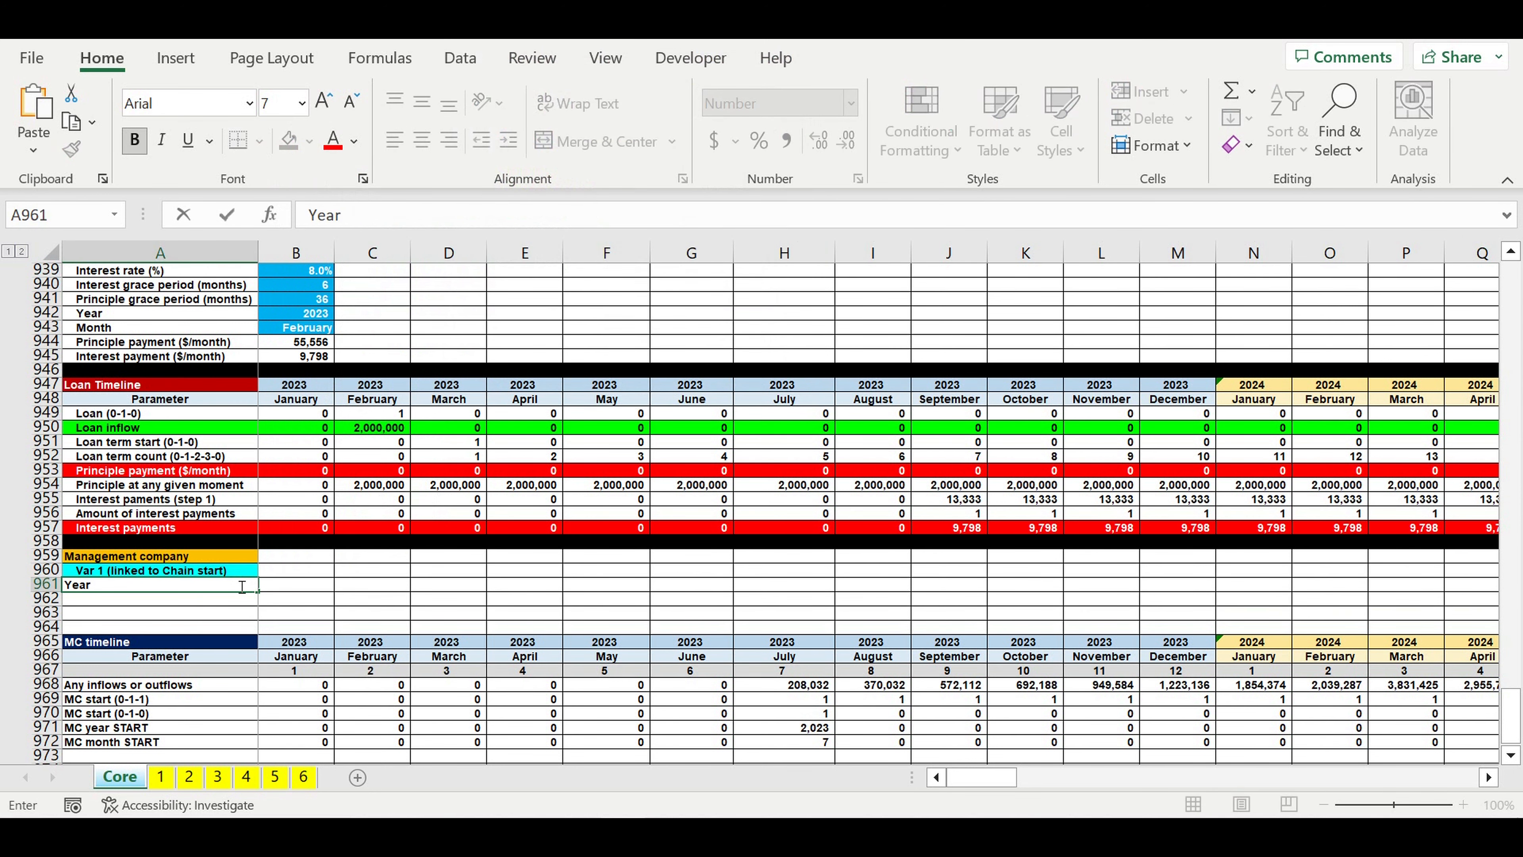
key(Return)
text(month)
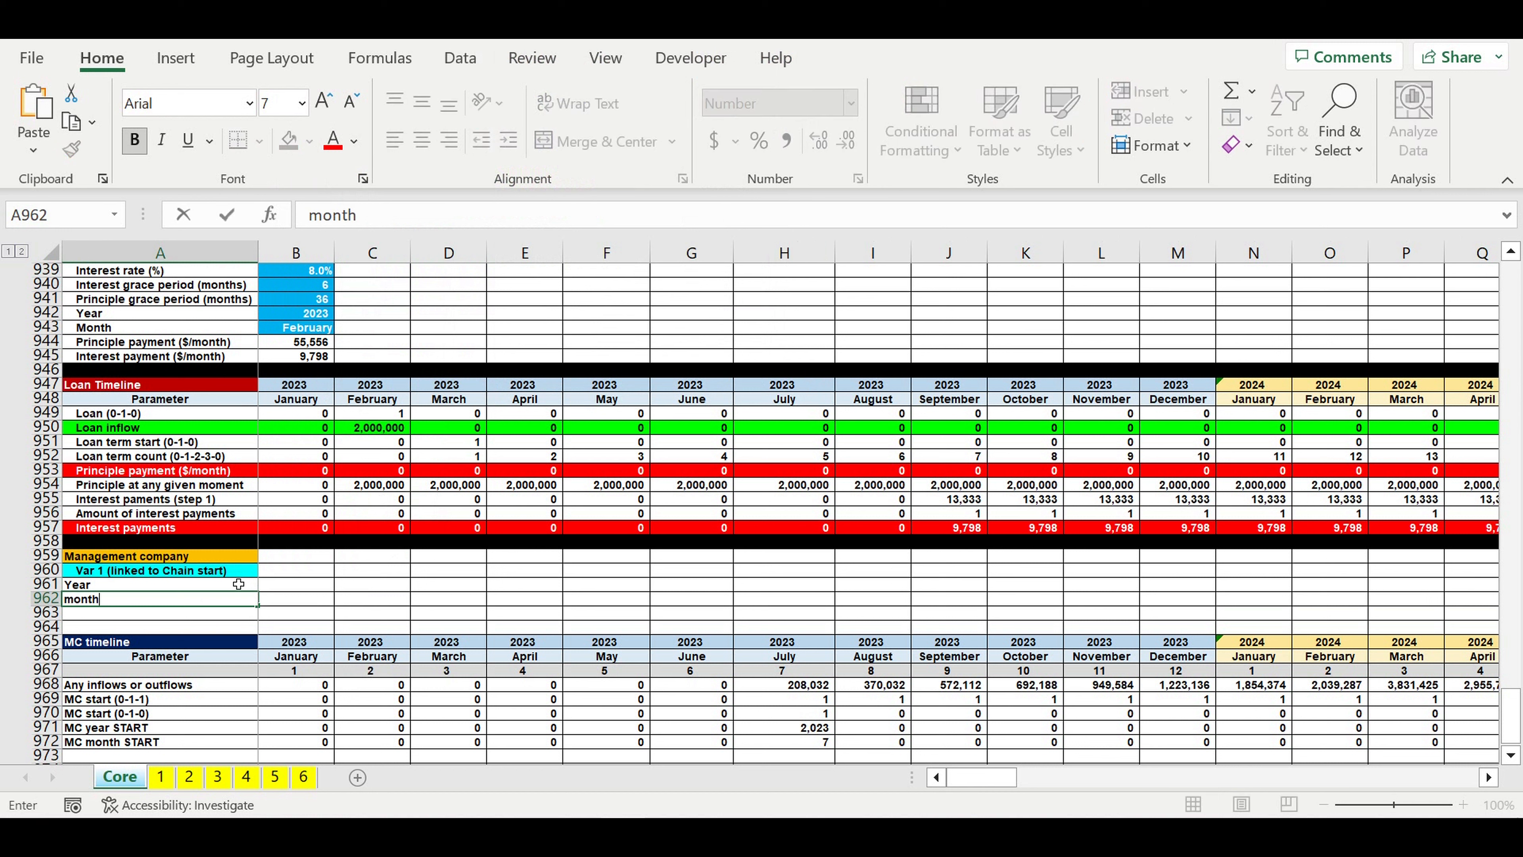
key(Return)
key(Up)
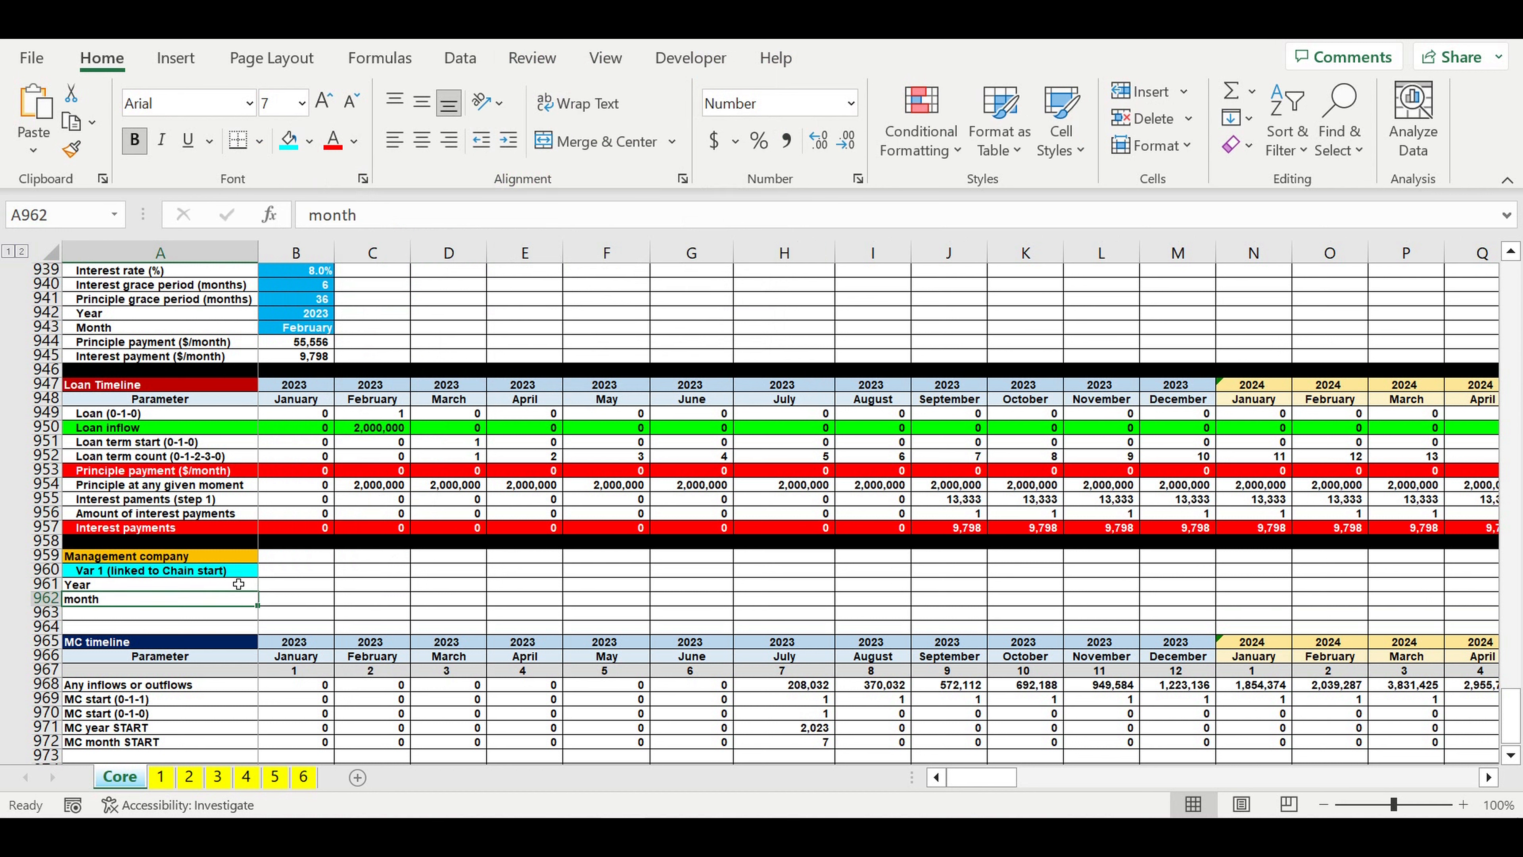
text(Month)
key(Return)
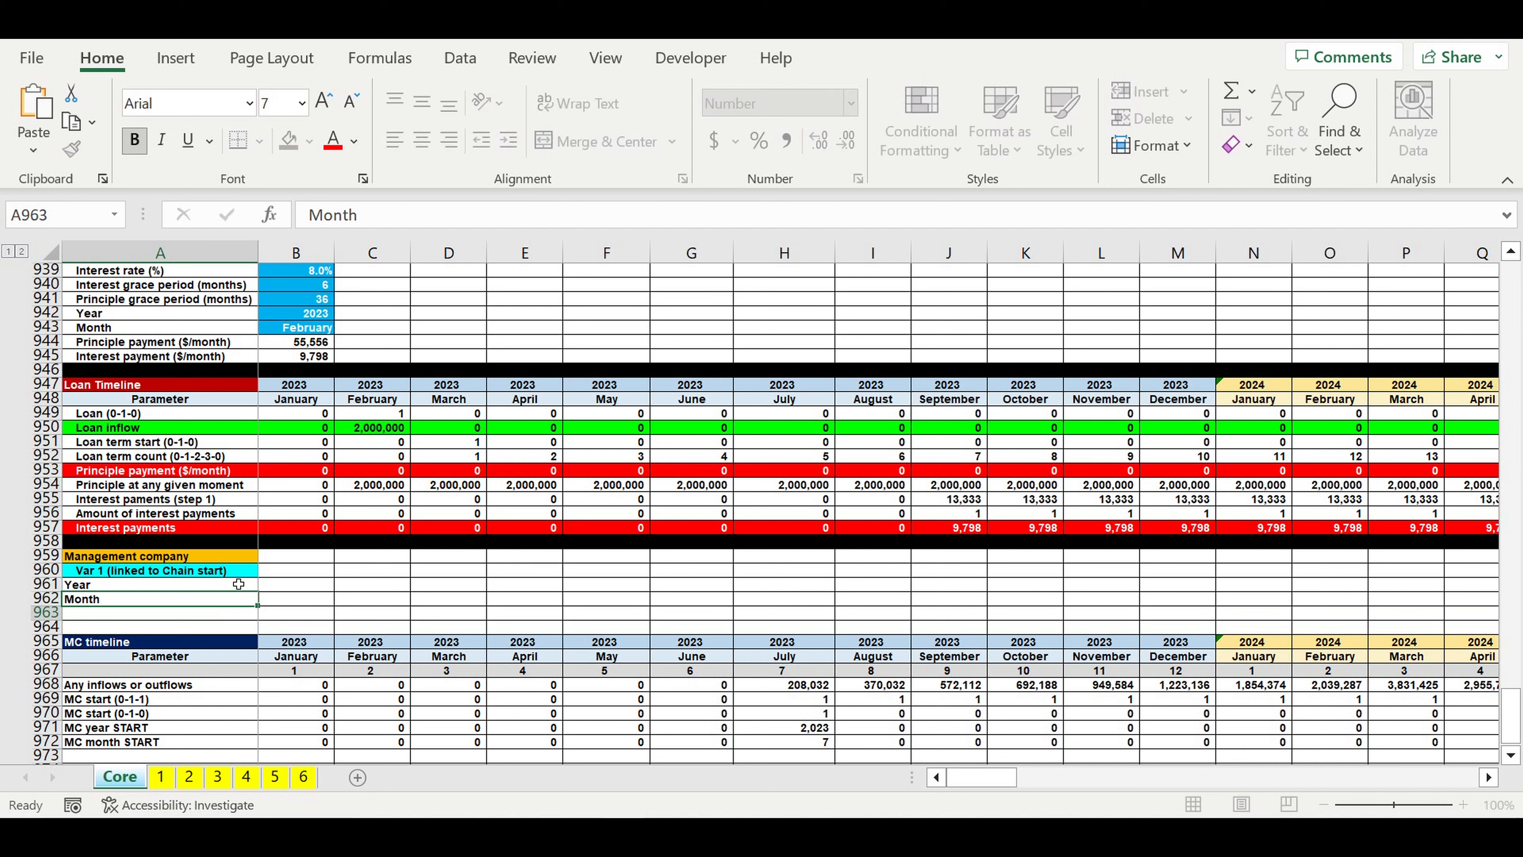
Step: Link the Year value in B961 to the MC year START total with =DR971
click(293, 589)
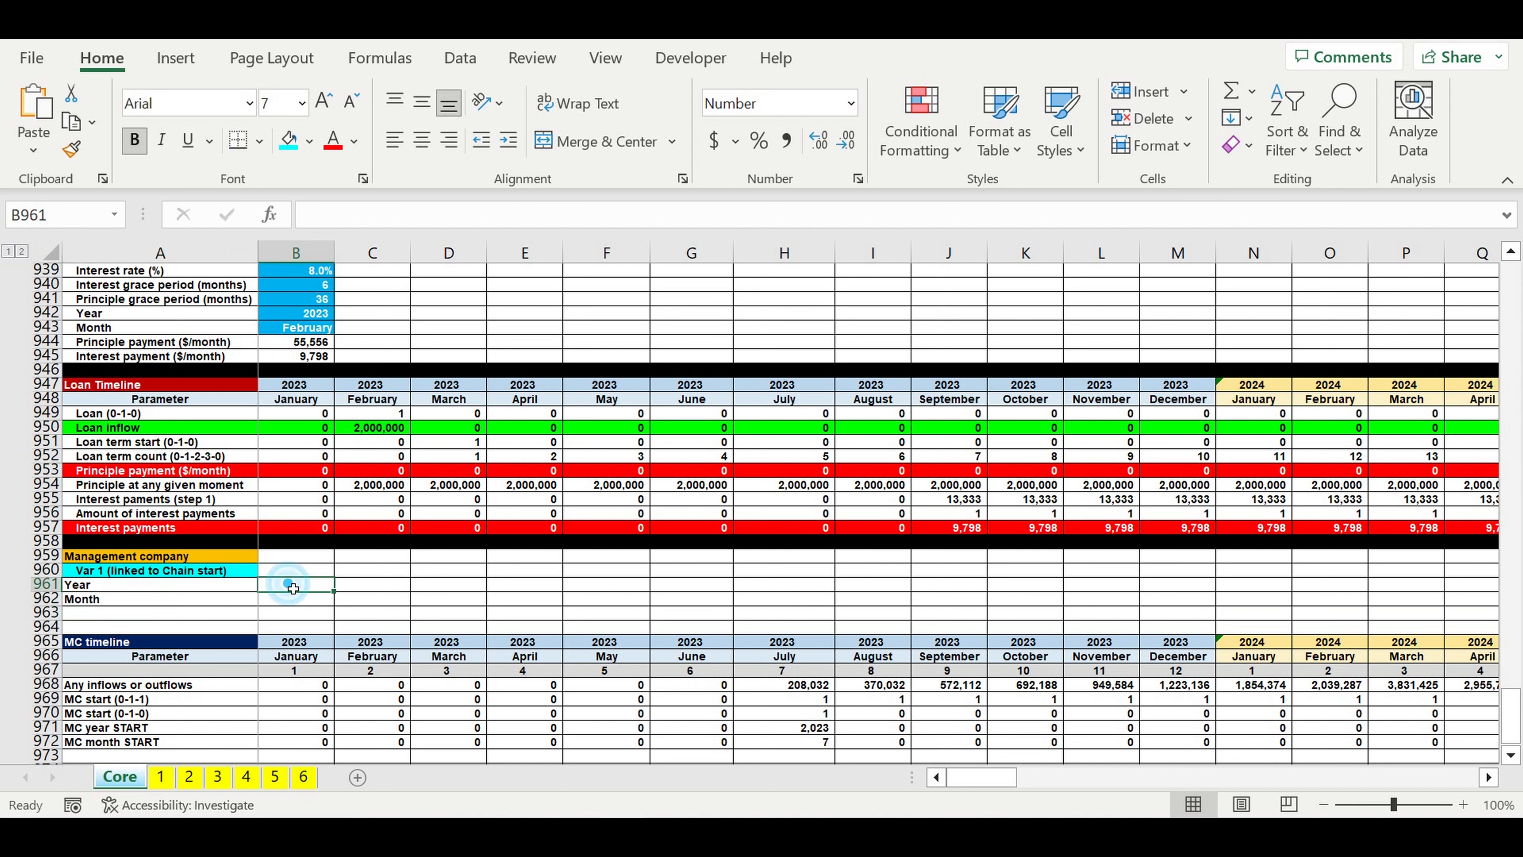
text(=)
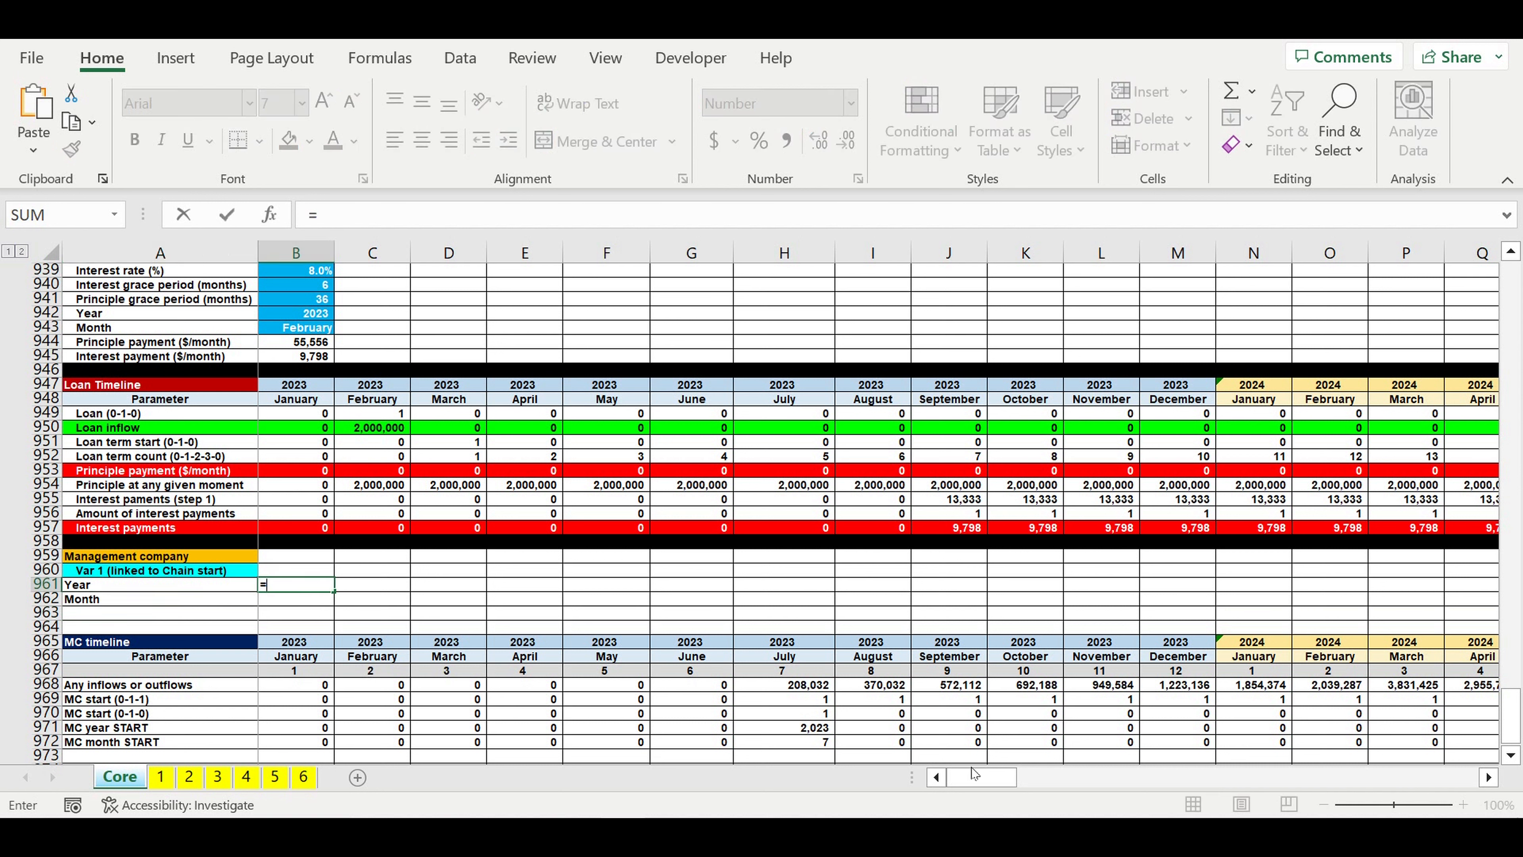
drag(974, 783, 1020, 781)
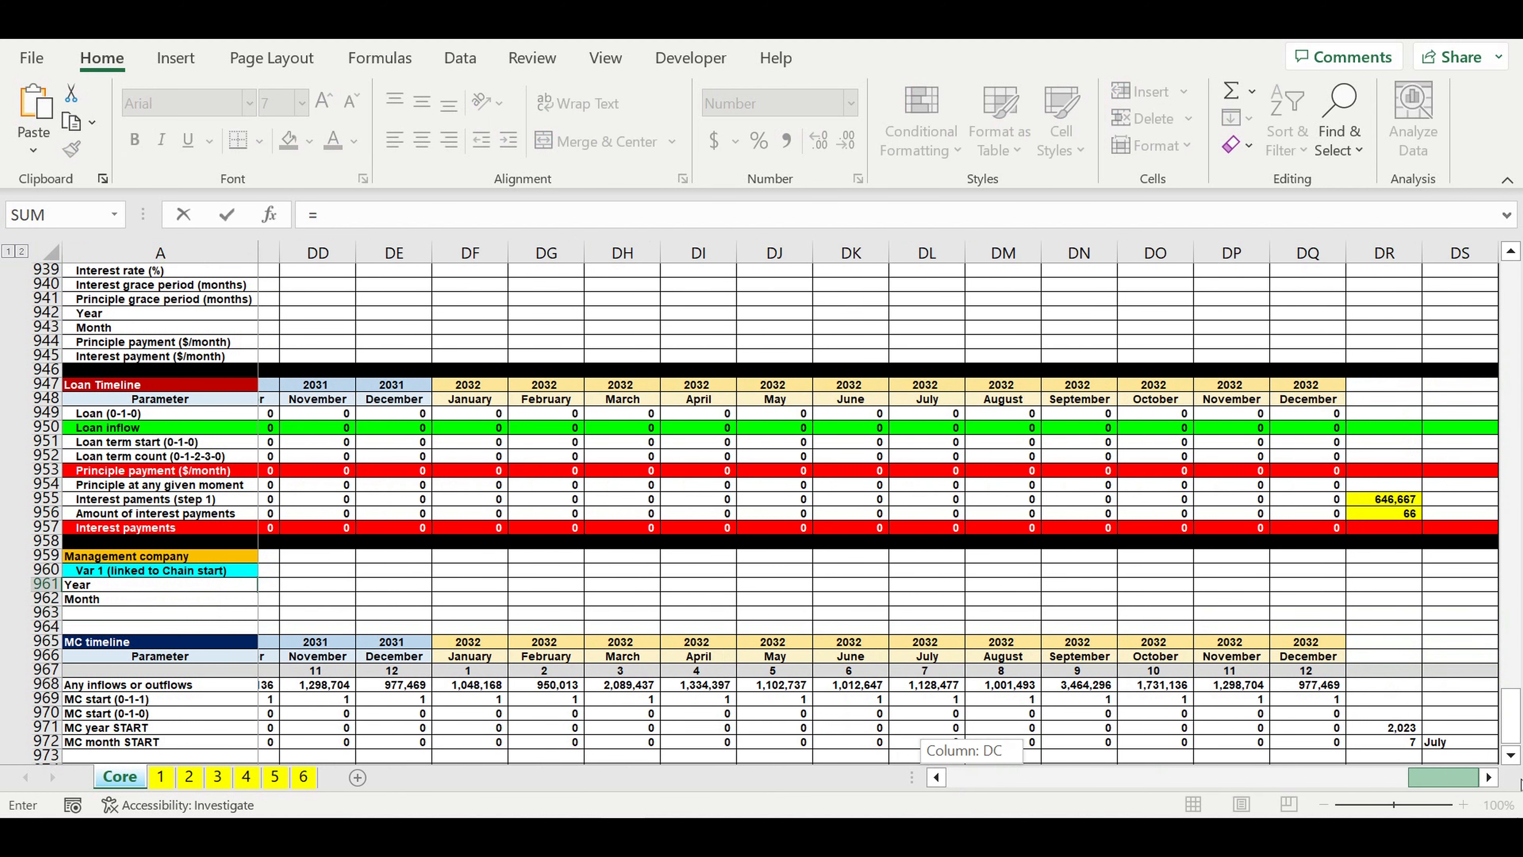
click(1406, 728)
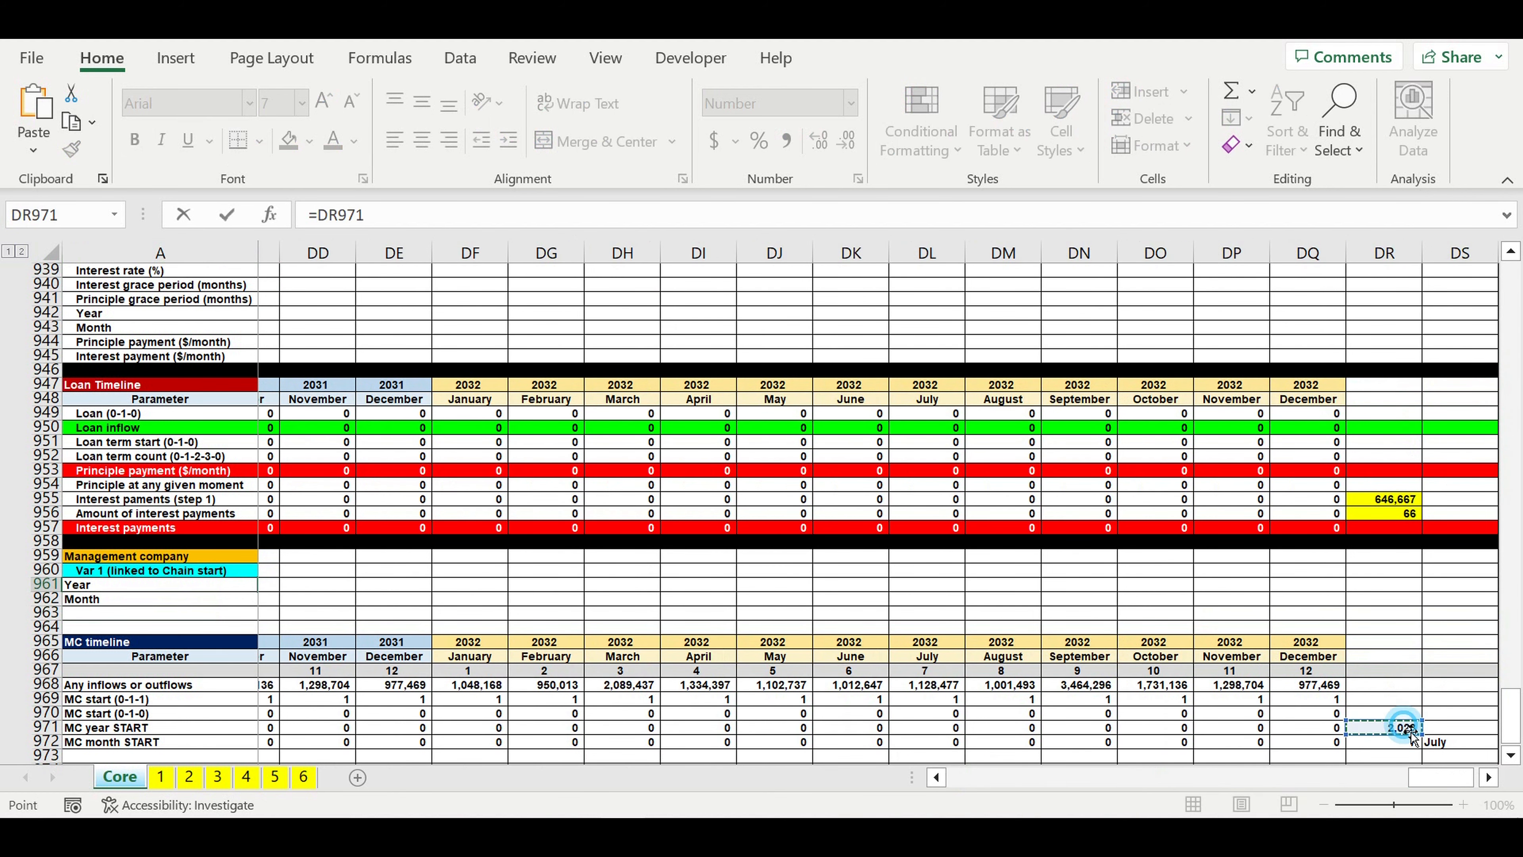
key(Return)
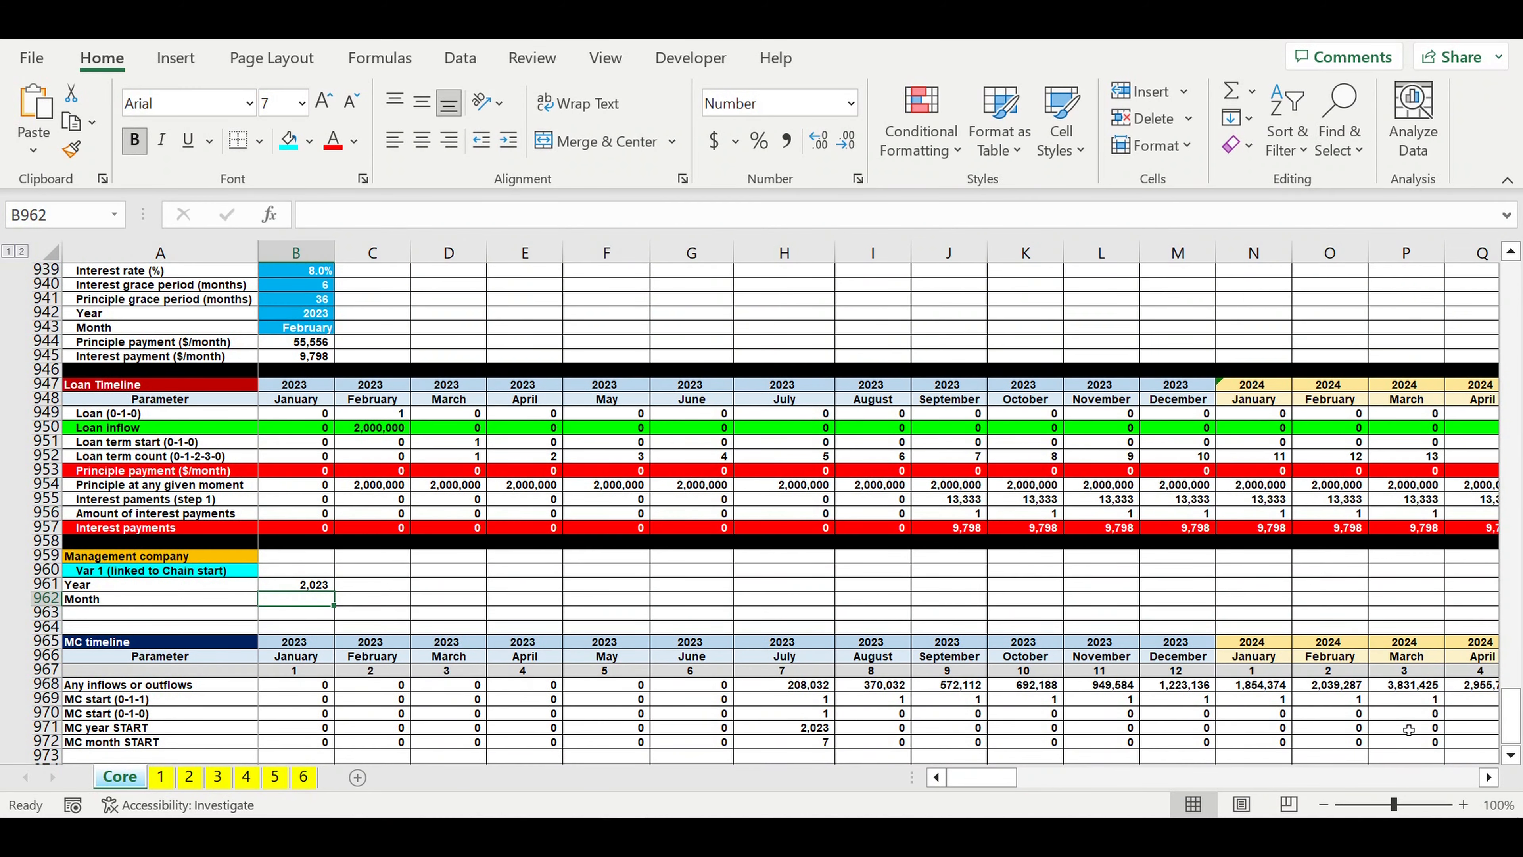
Step: Link the Month value in B962 to the MC start month's name with =DS972
text(=)
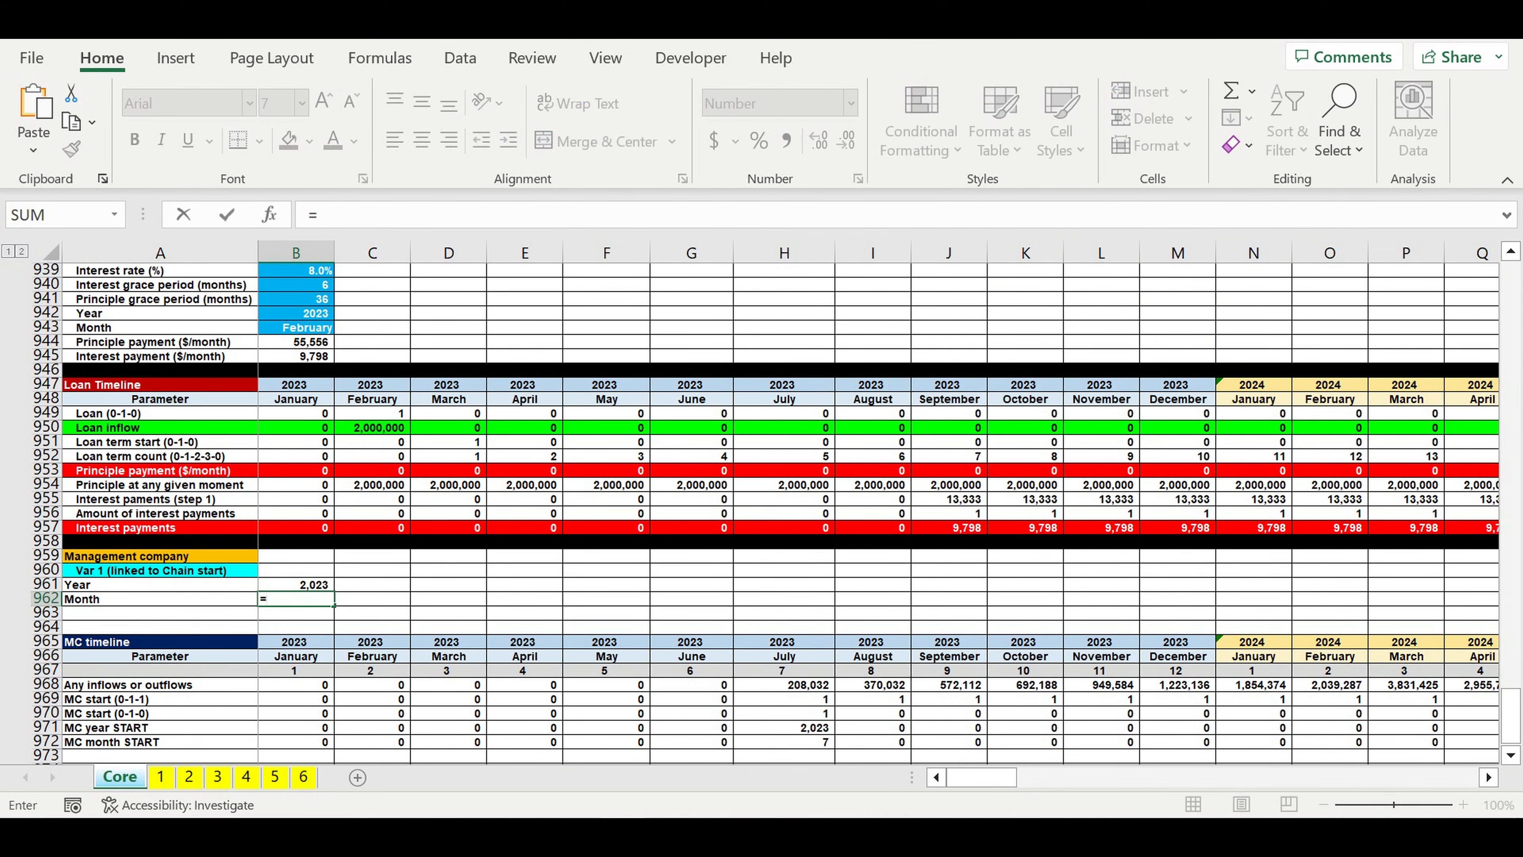
drag(981, 777, 1479, 768)
click(1457, 744)
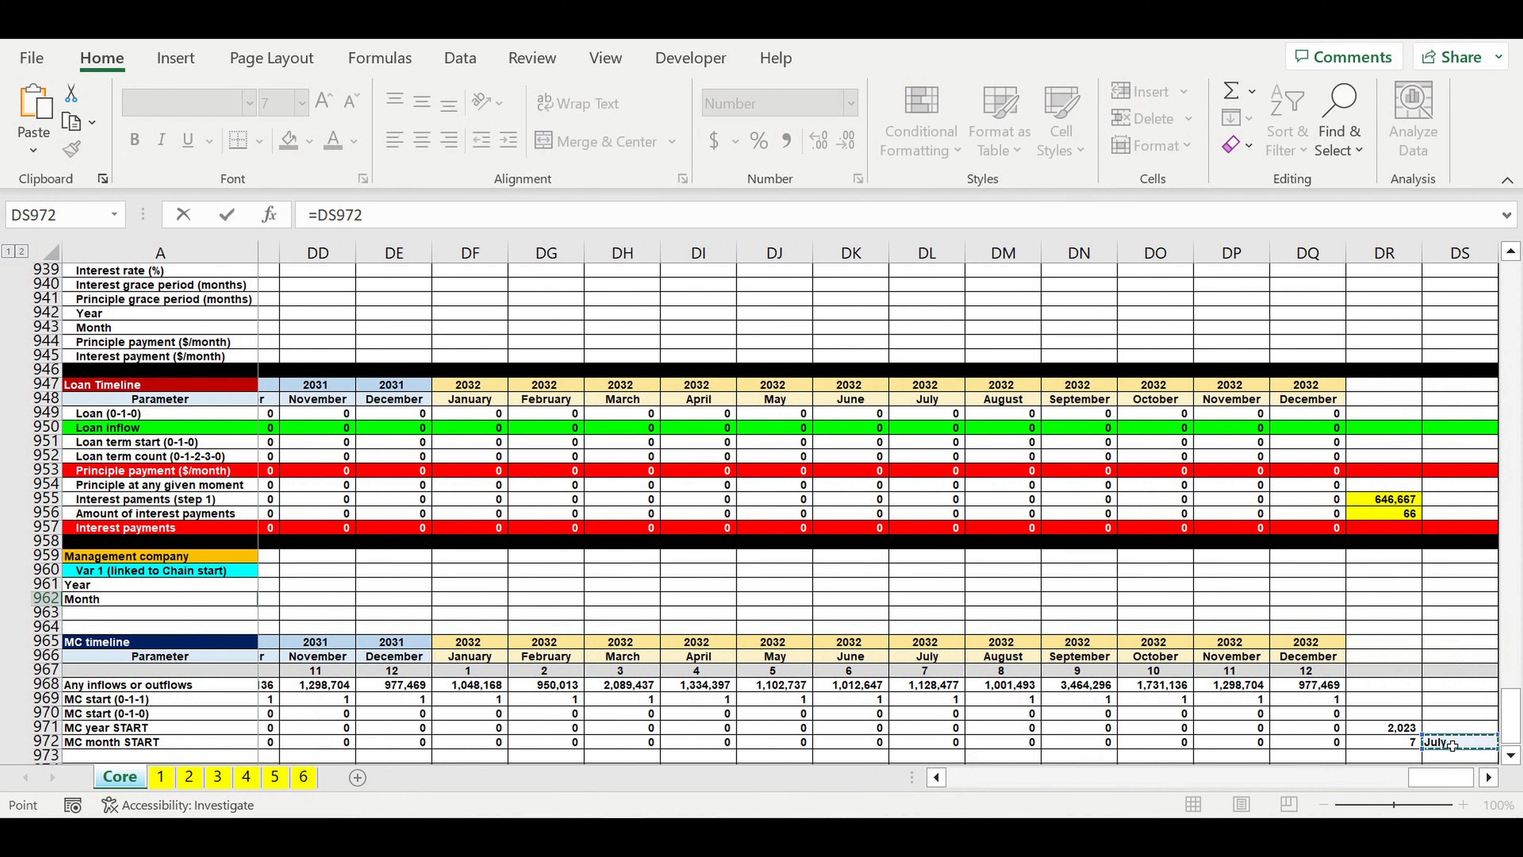
key(Return)
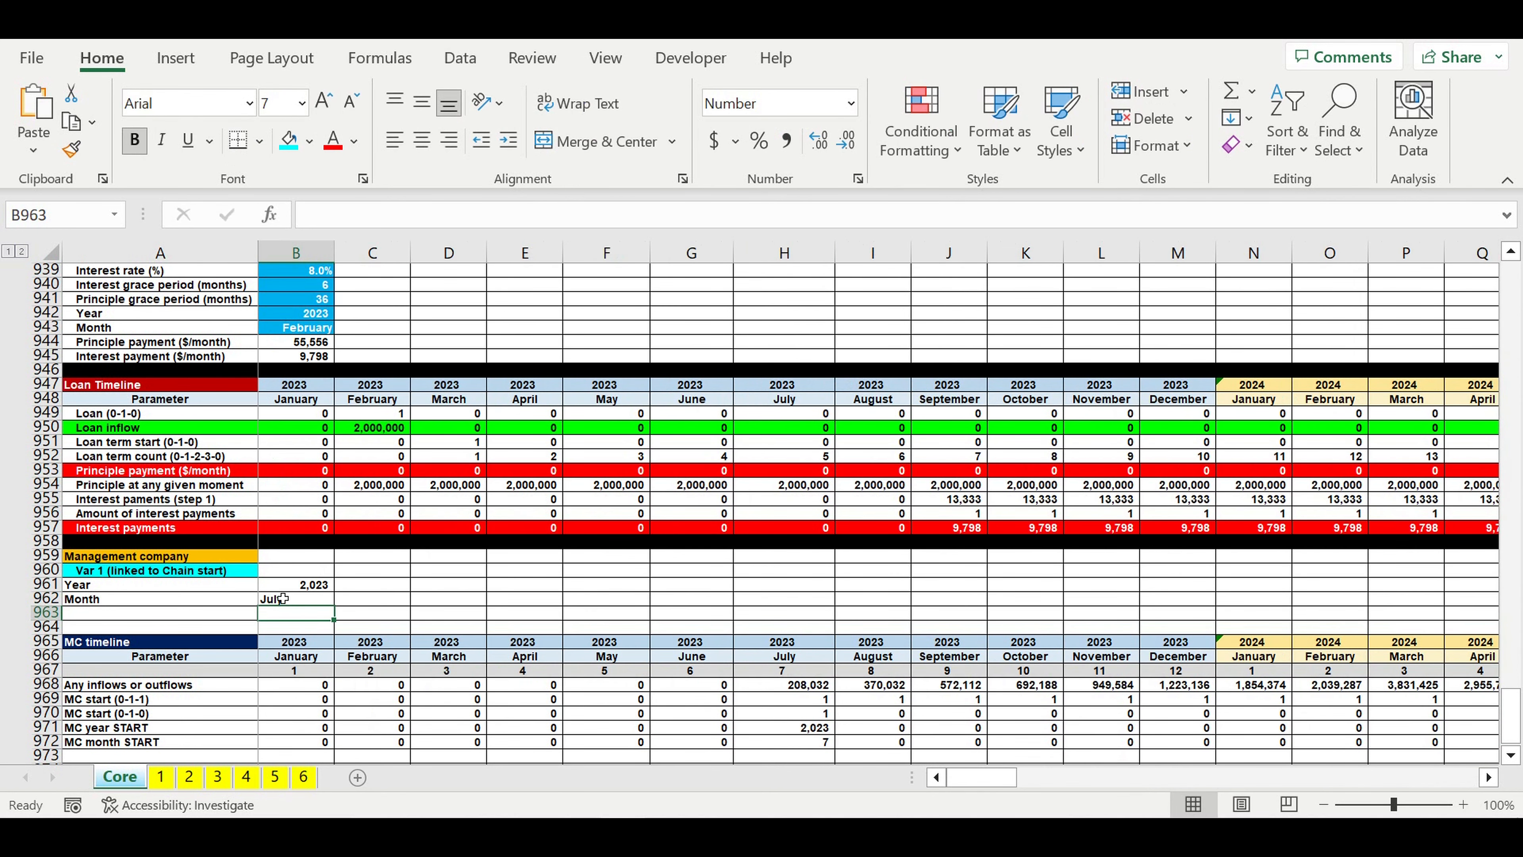
Step: Right-align the month name in B962 with no indent
click(288, 600)
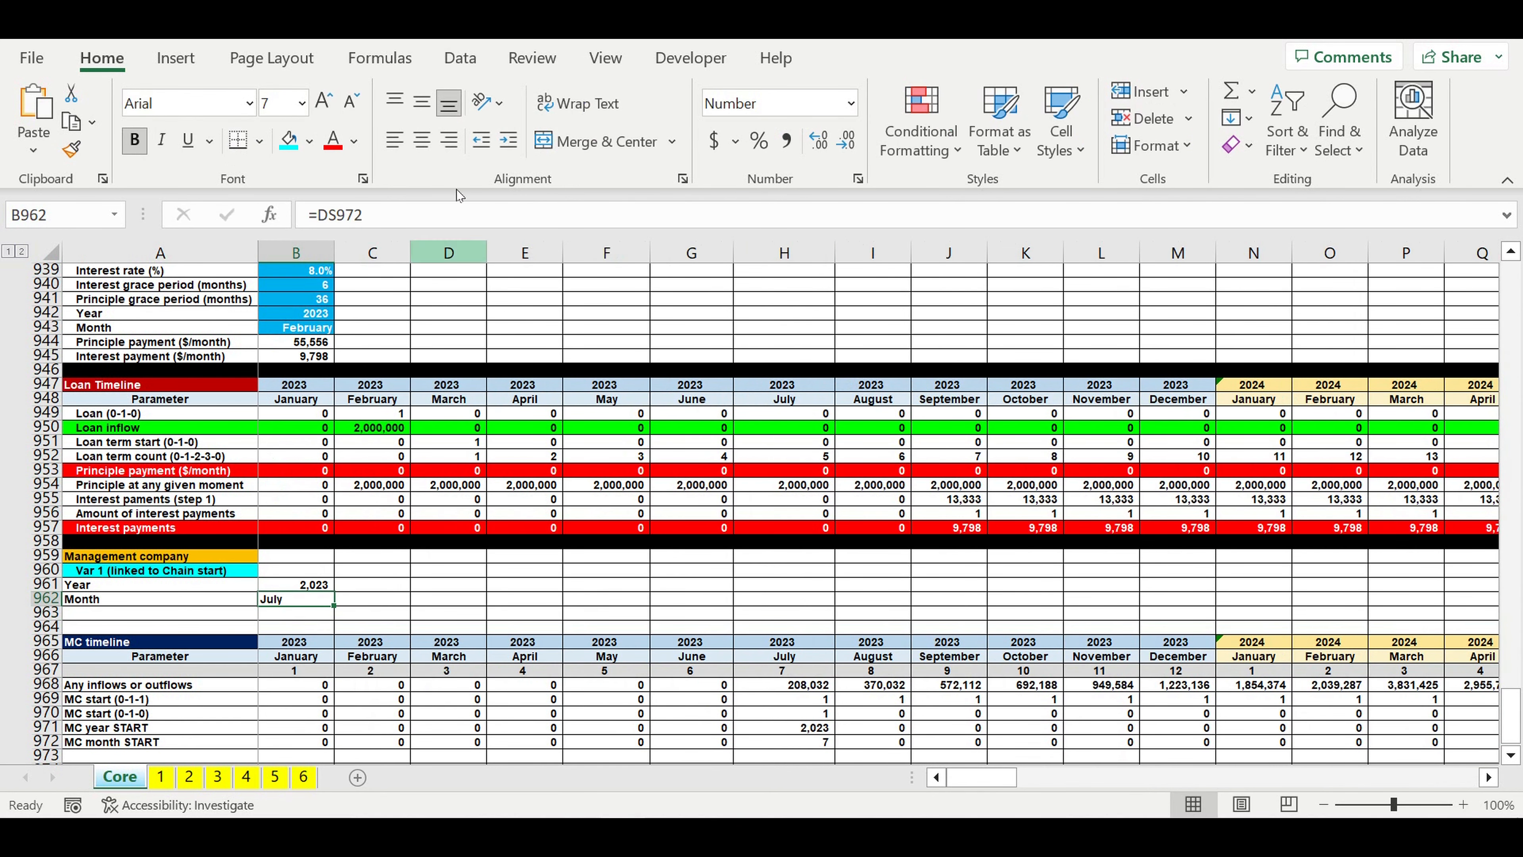
click(507, 141)
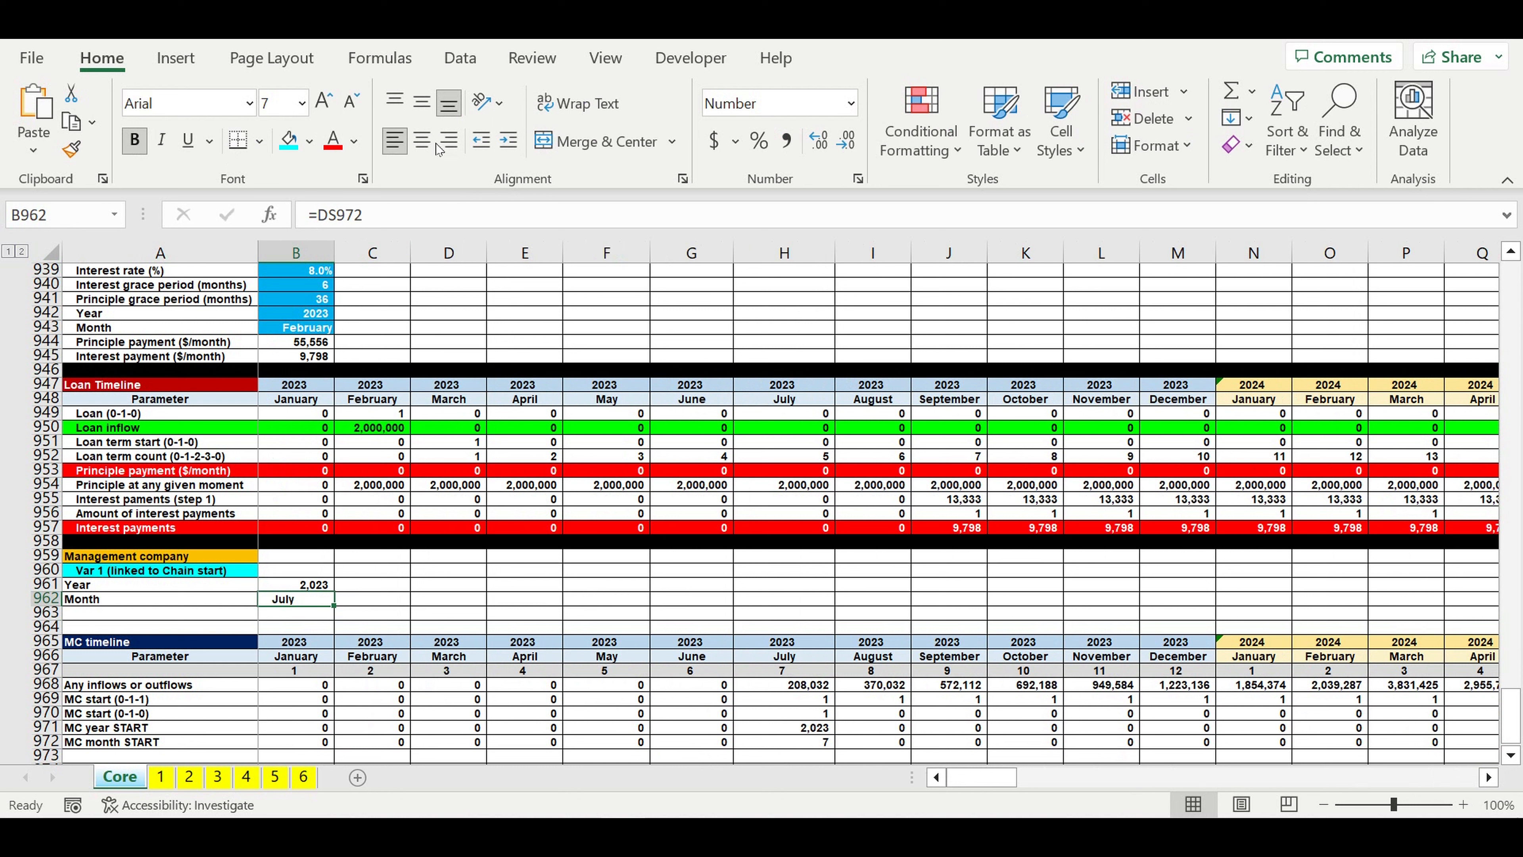
click(449, 140)
click(478, 146)
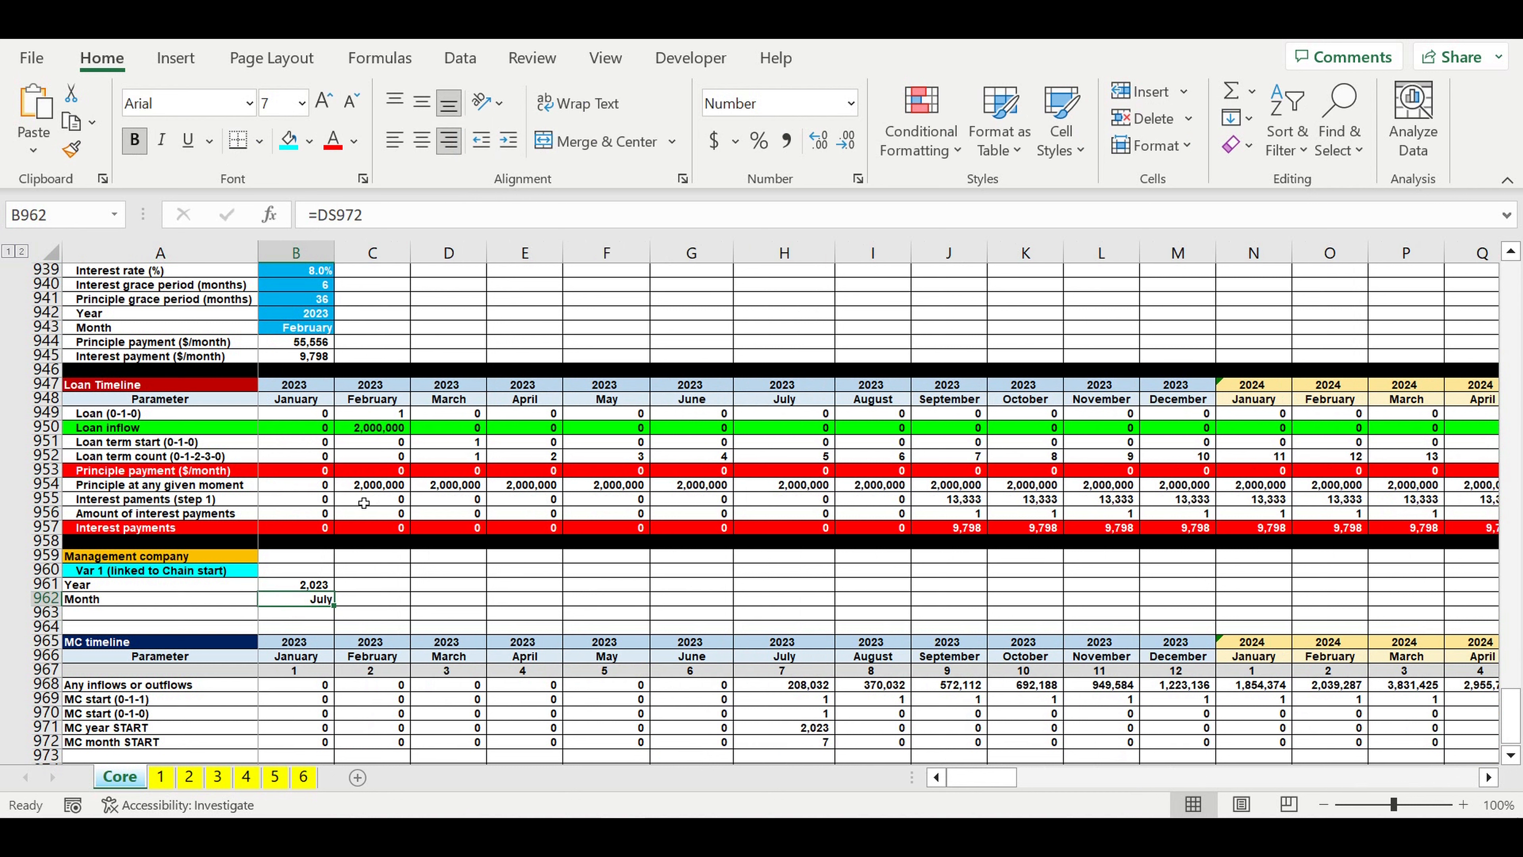
Step: Turn off the thousands separator in the number format of the Year value in B961
click(300, 587)
right_click(296, 587)
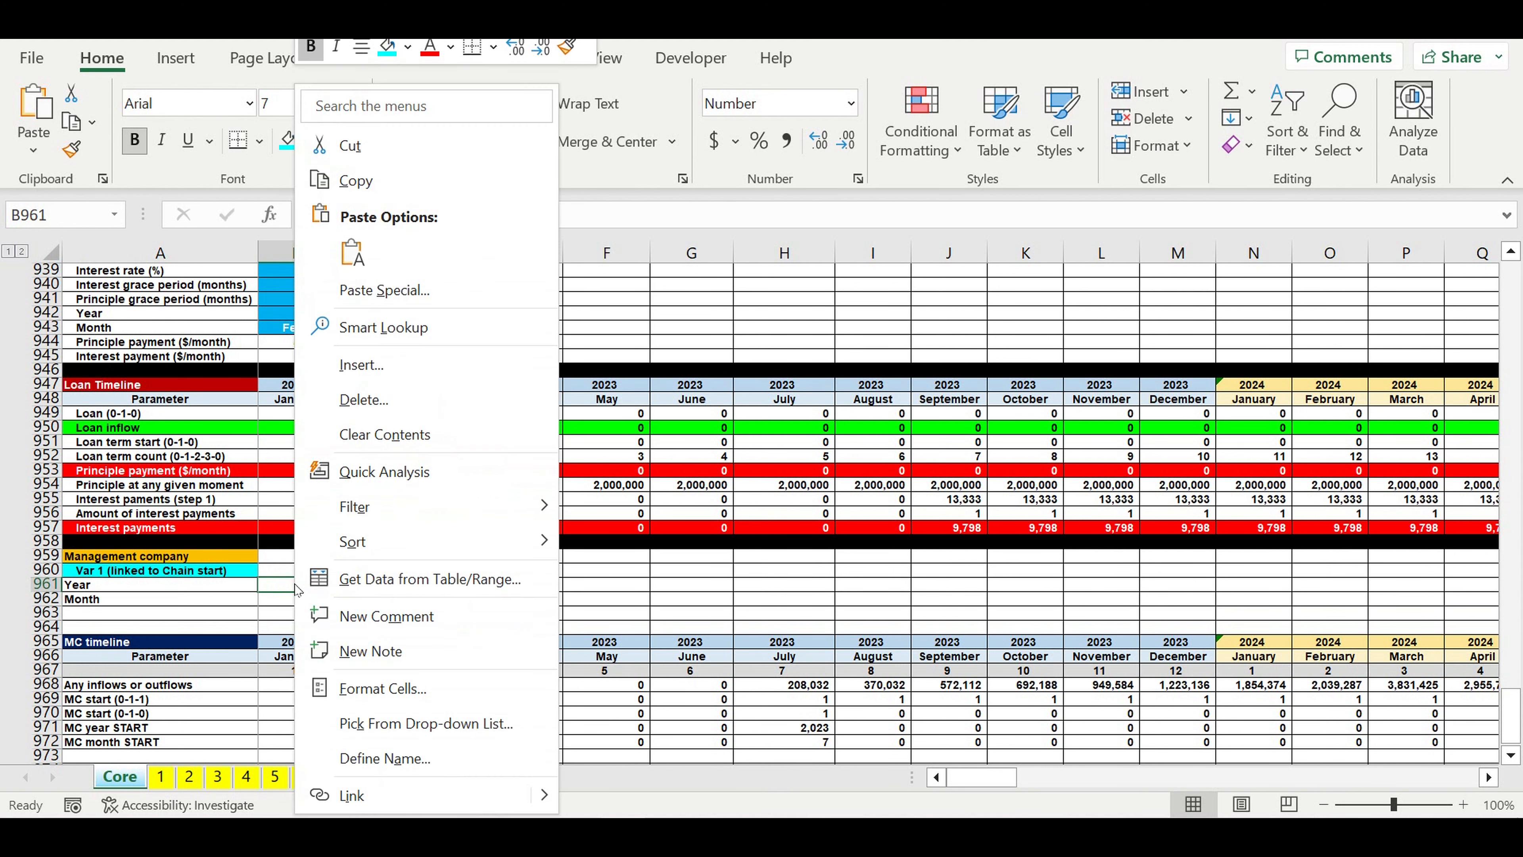
click(369, 691)
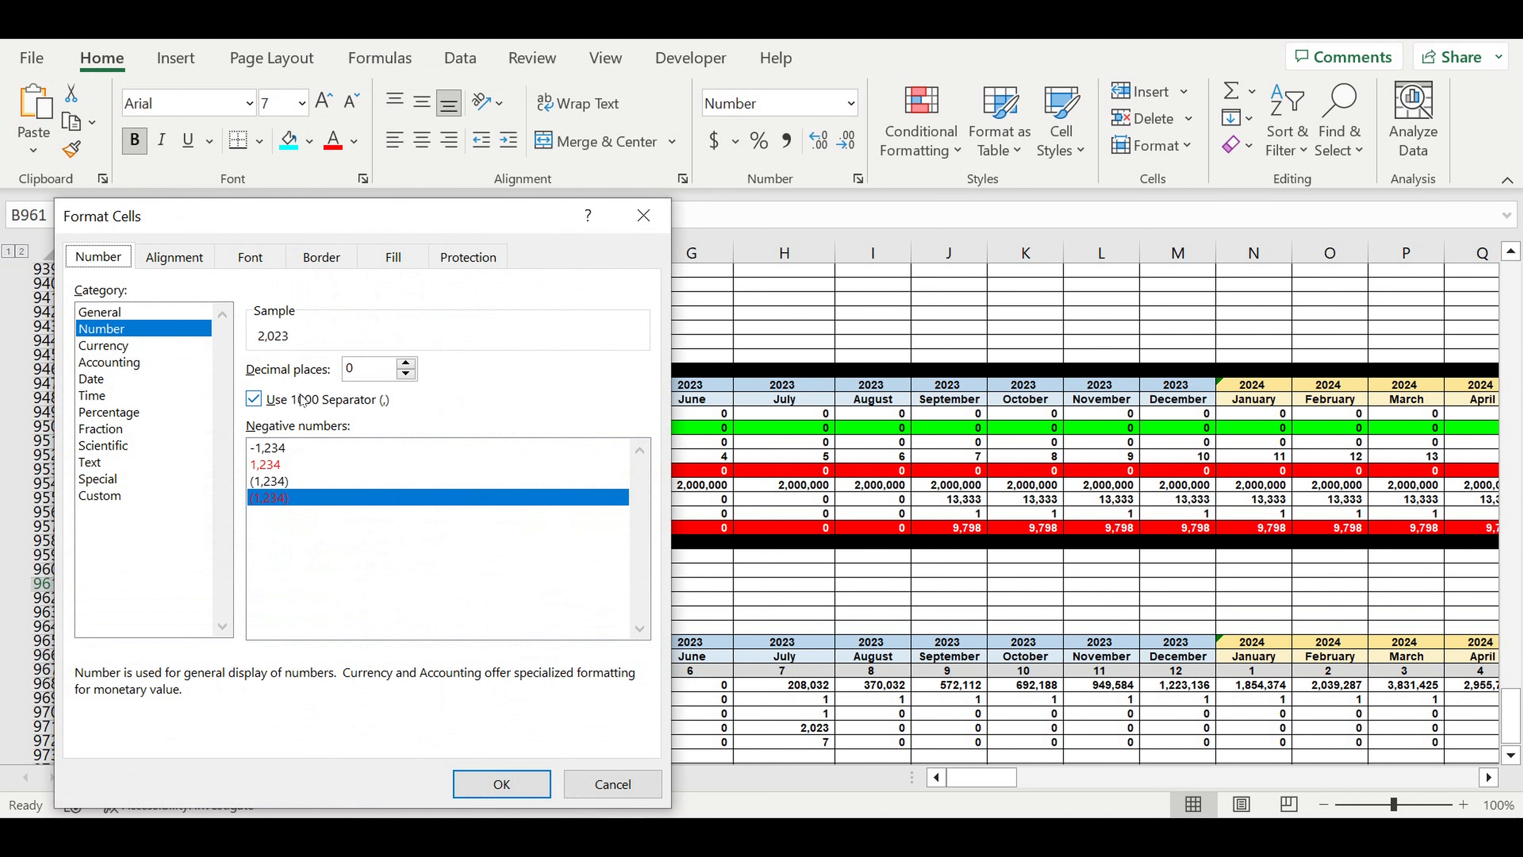
click(254, 400)
click(504, 779)
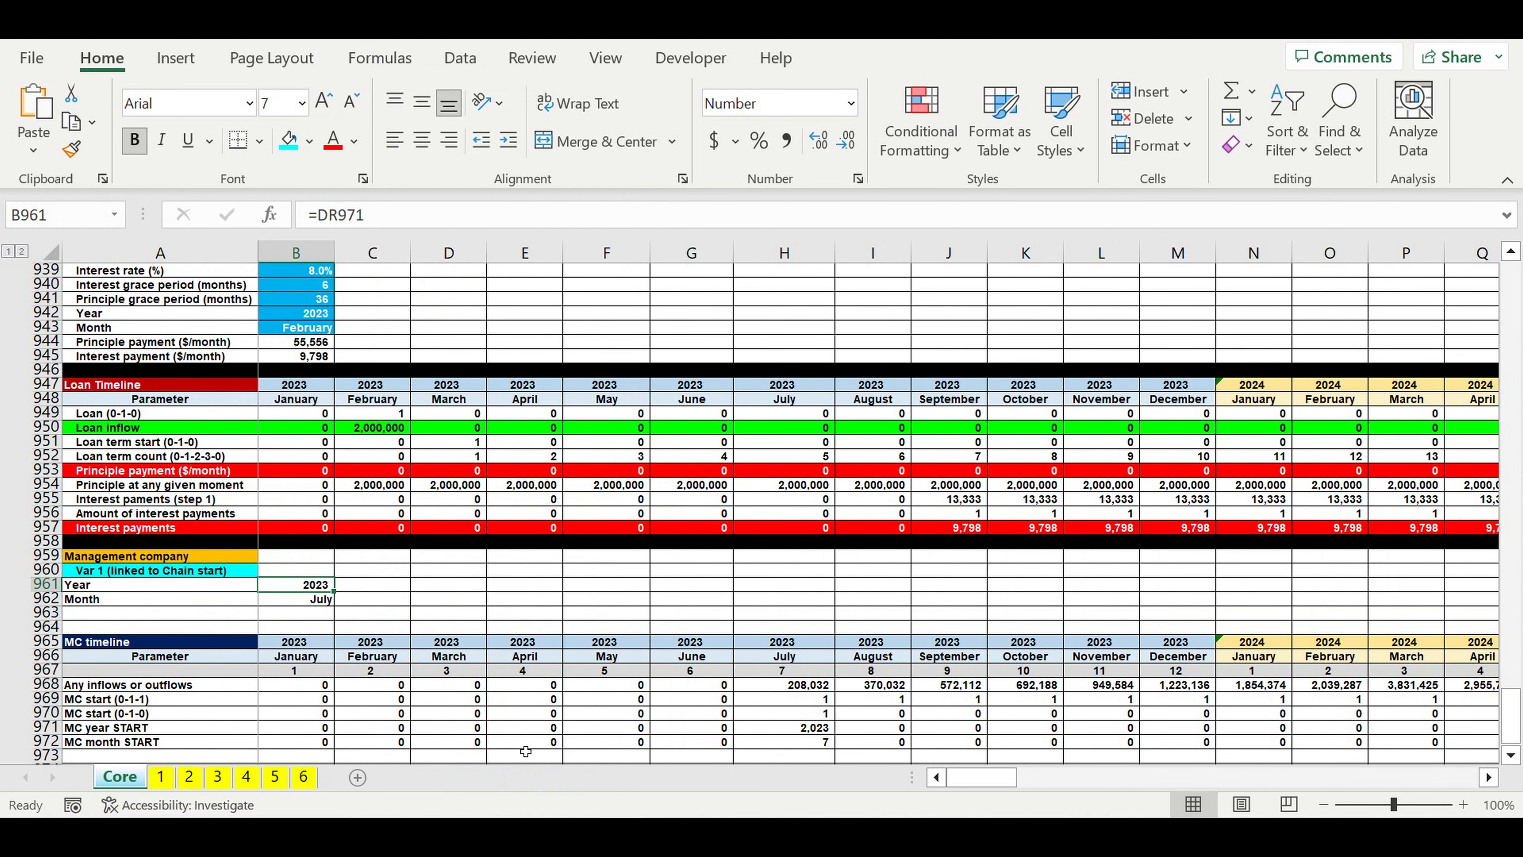
click(478, 586)
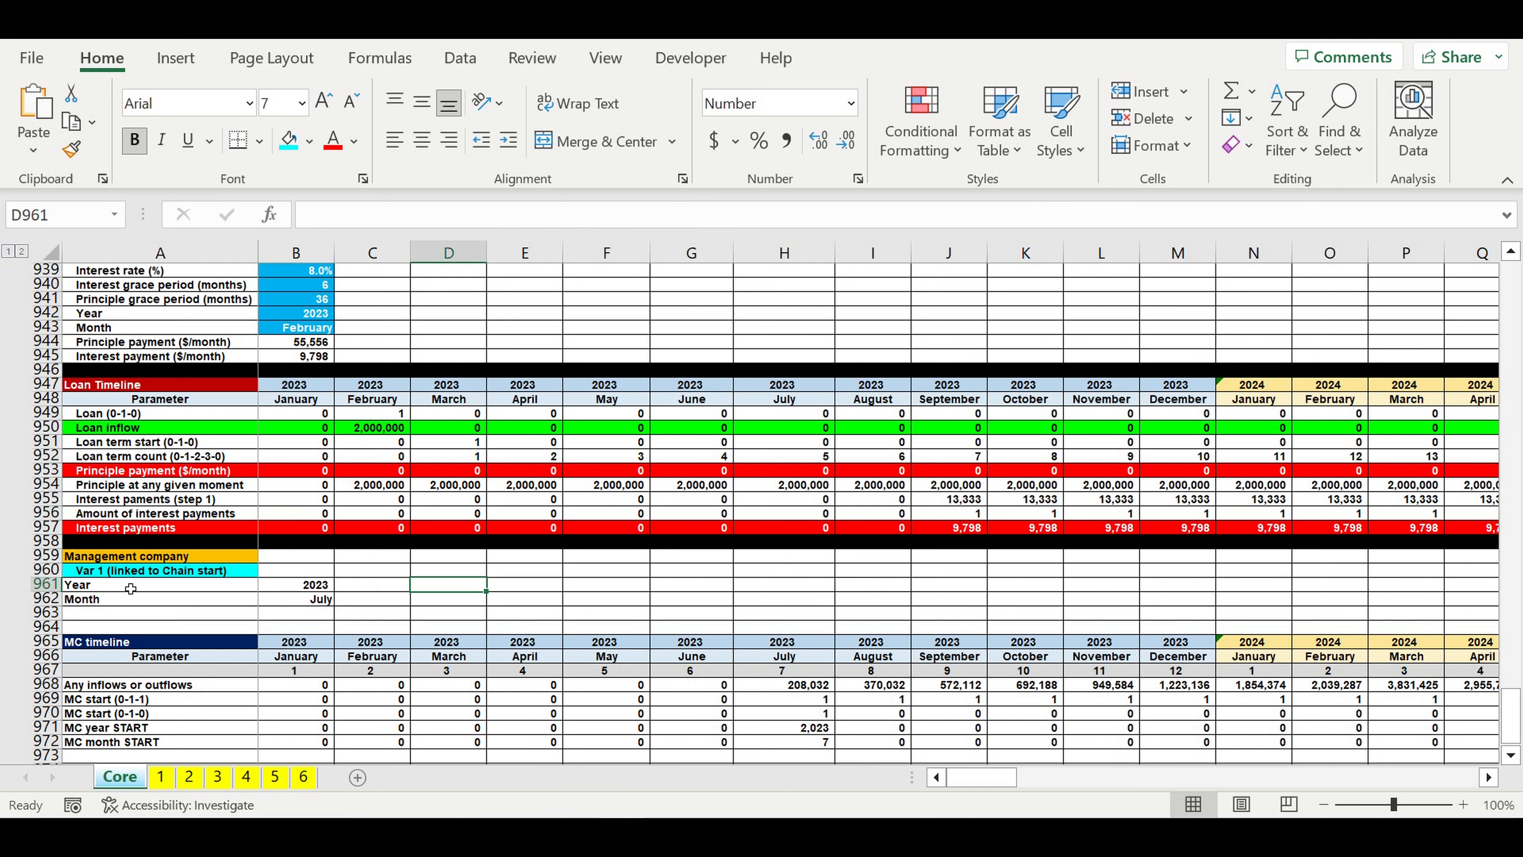
Step: Indent the Year and Month labels in A961:A962 two levels so they sit under the Var 1 heading
drag(130, 588, 130, 600)
click(508, 139)
click(508, 139)
click(529, 532)
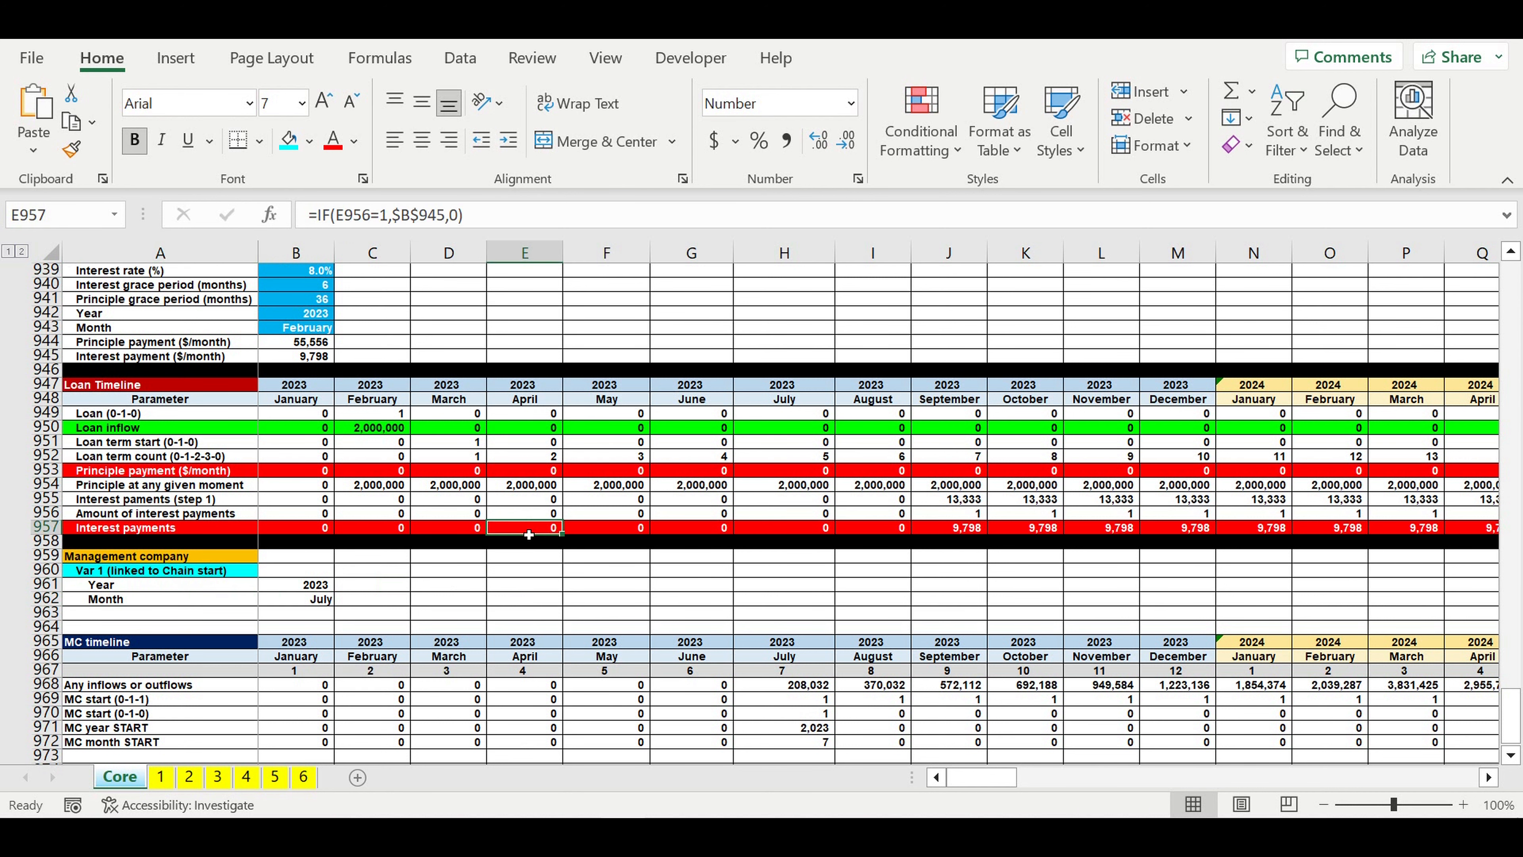
Step: Fill the entire rows 973 and 964 with black as separators below and above the MC timeline block
scroll(528, 534, down, 4)
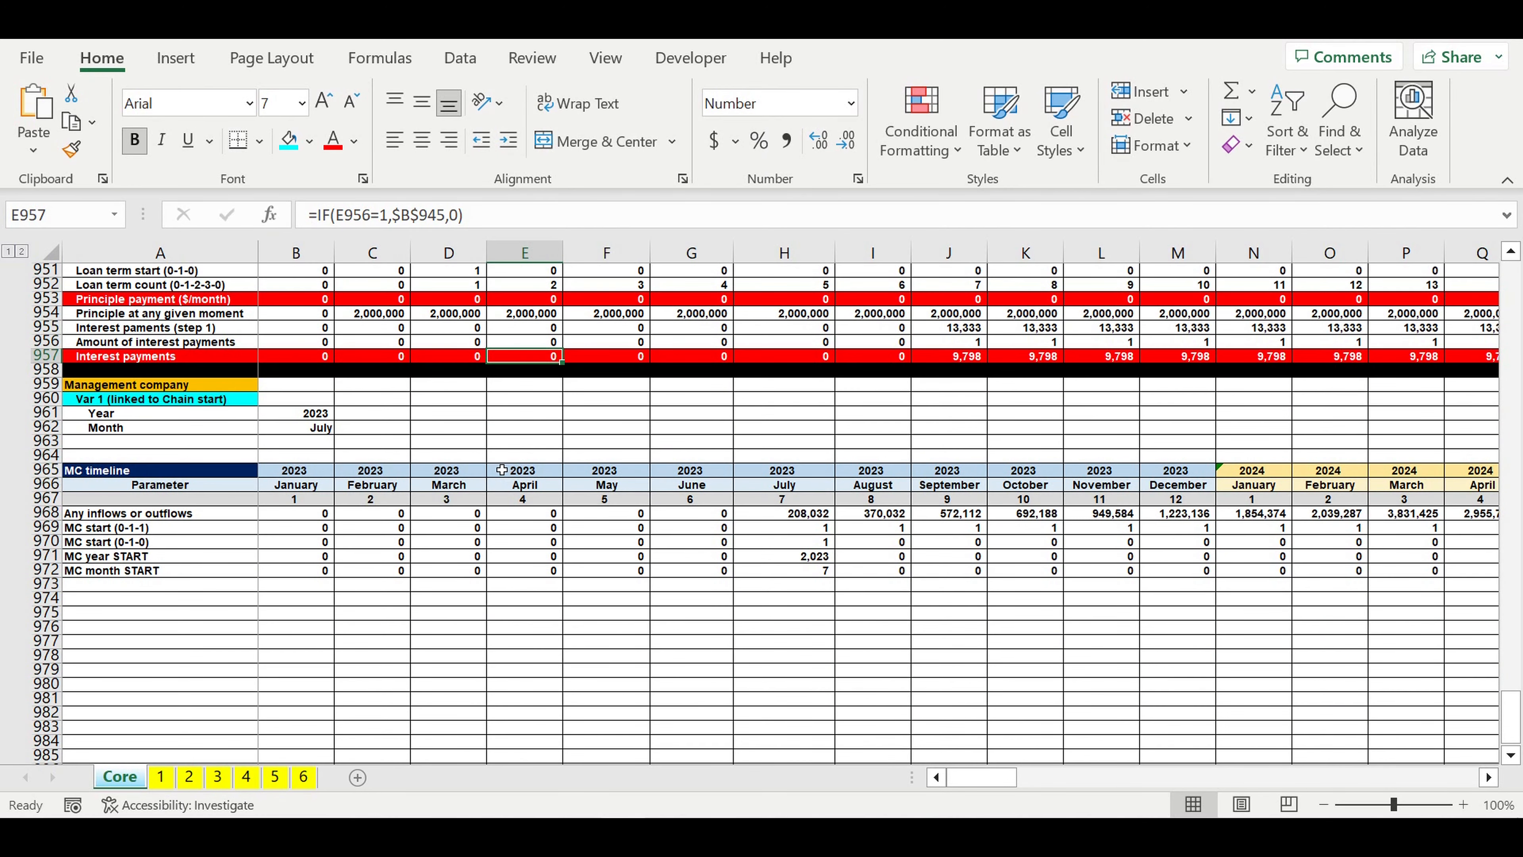
click(328, 430)
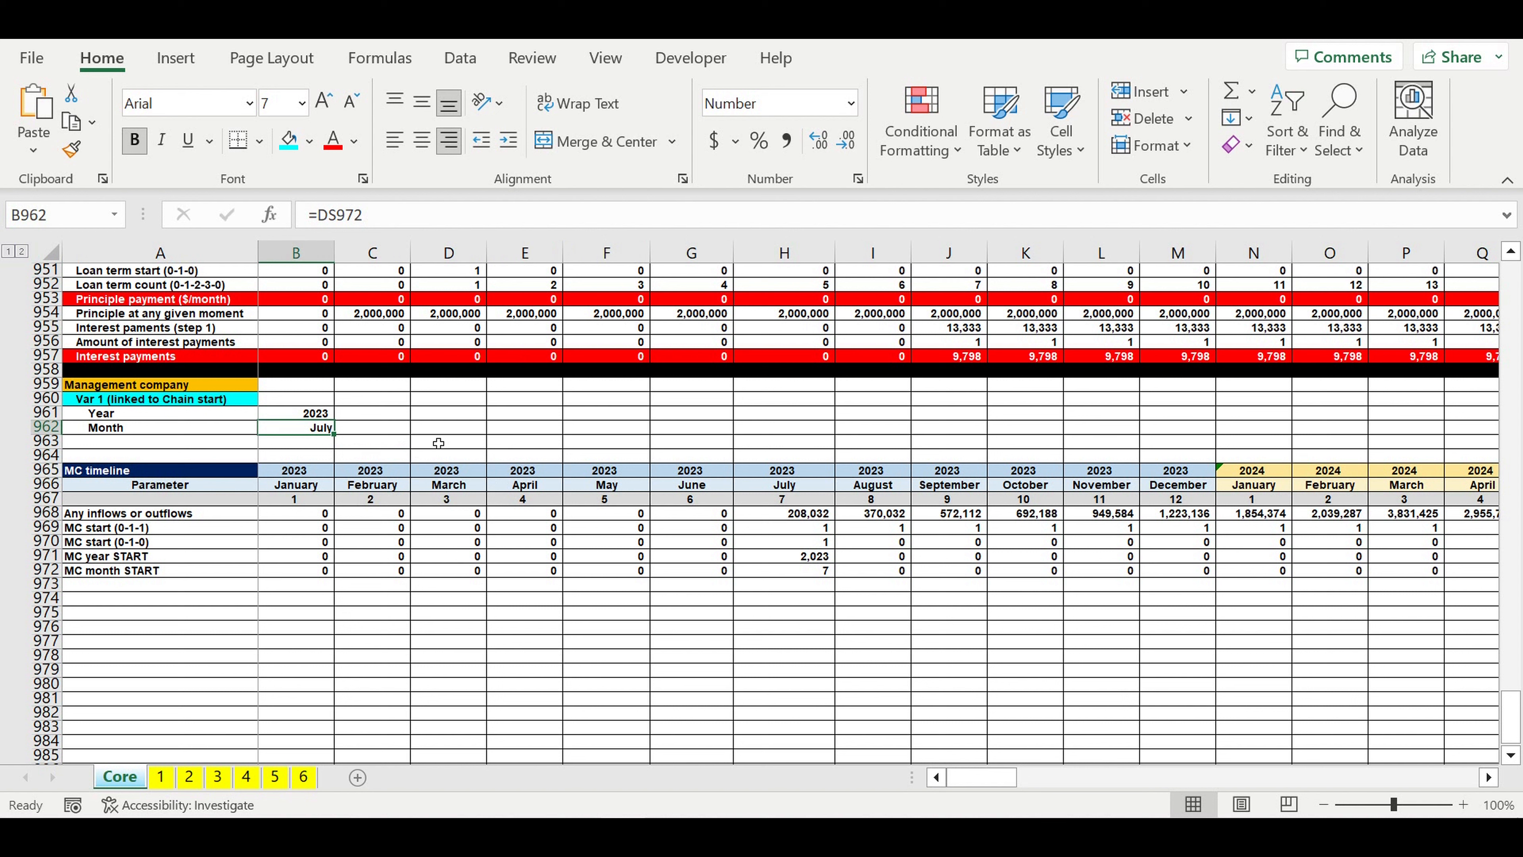
click(421, 414)
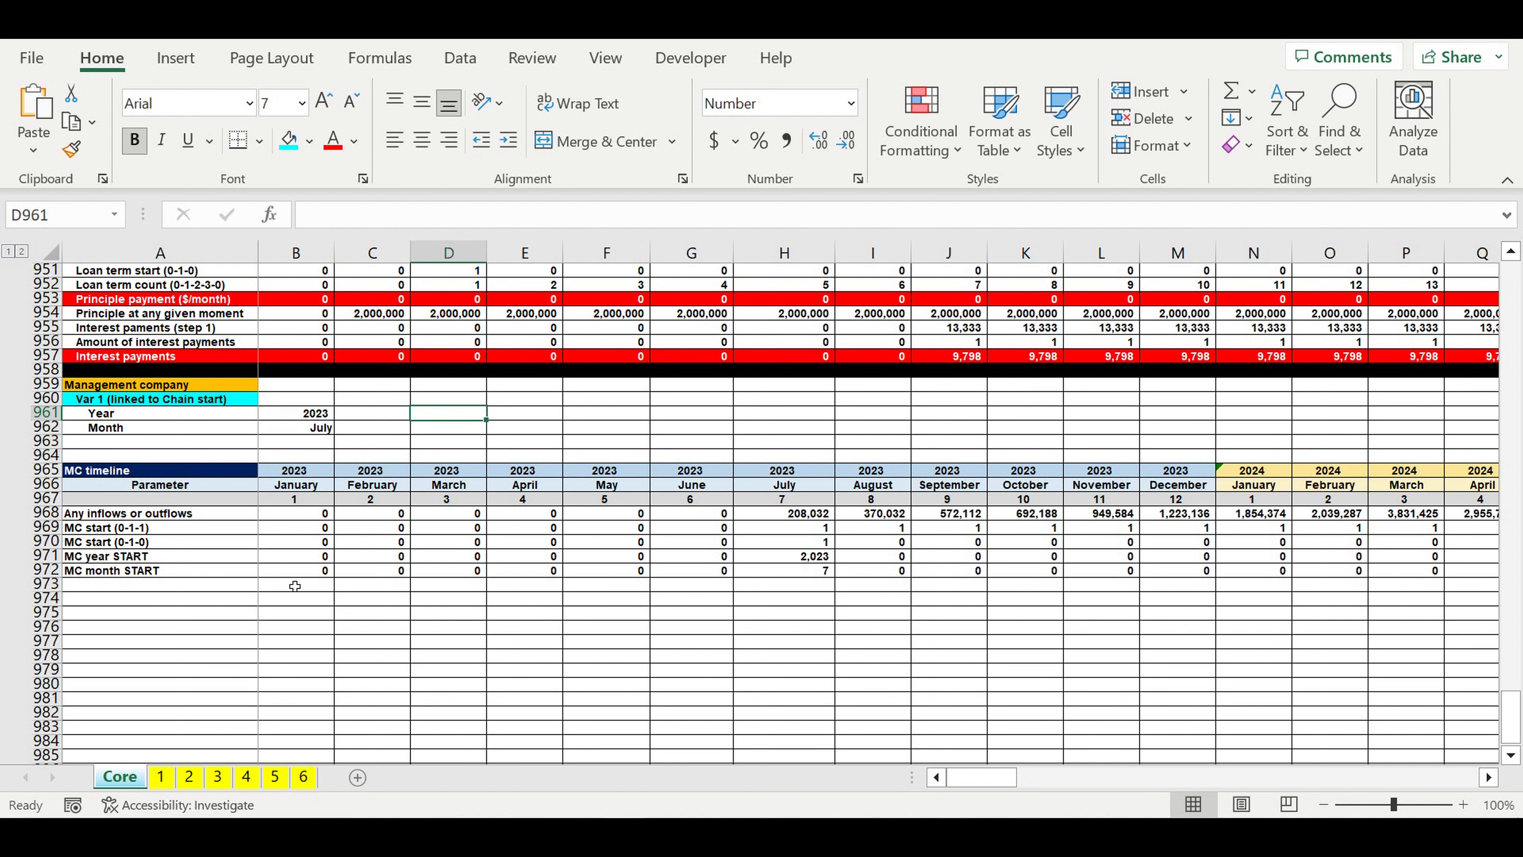
click(49, 588)
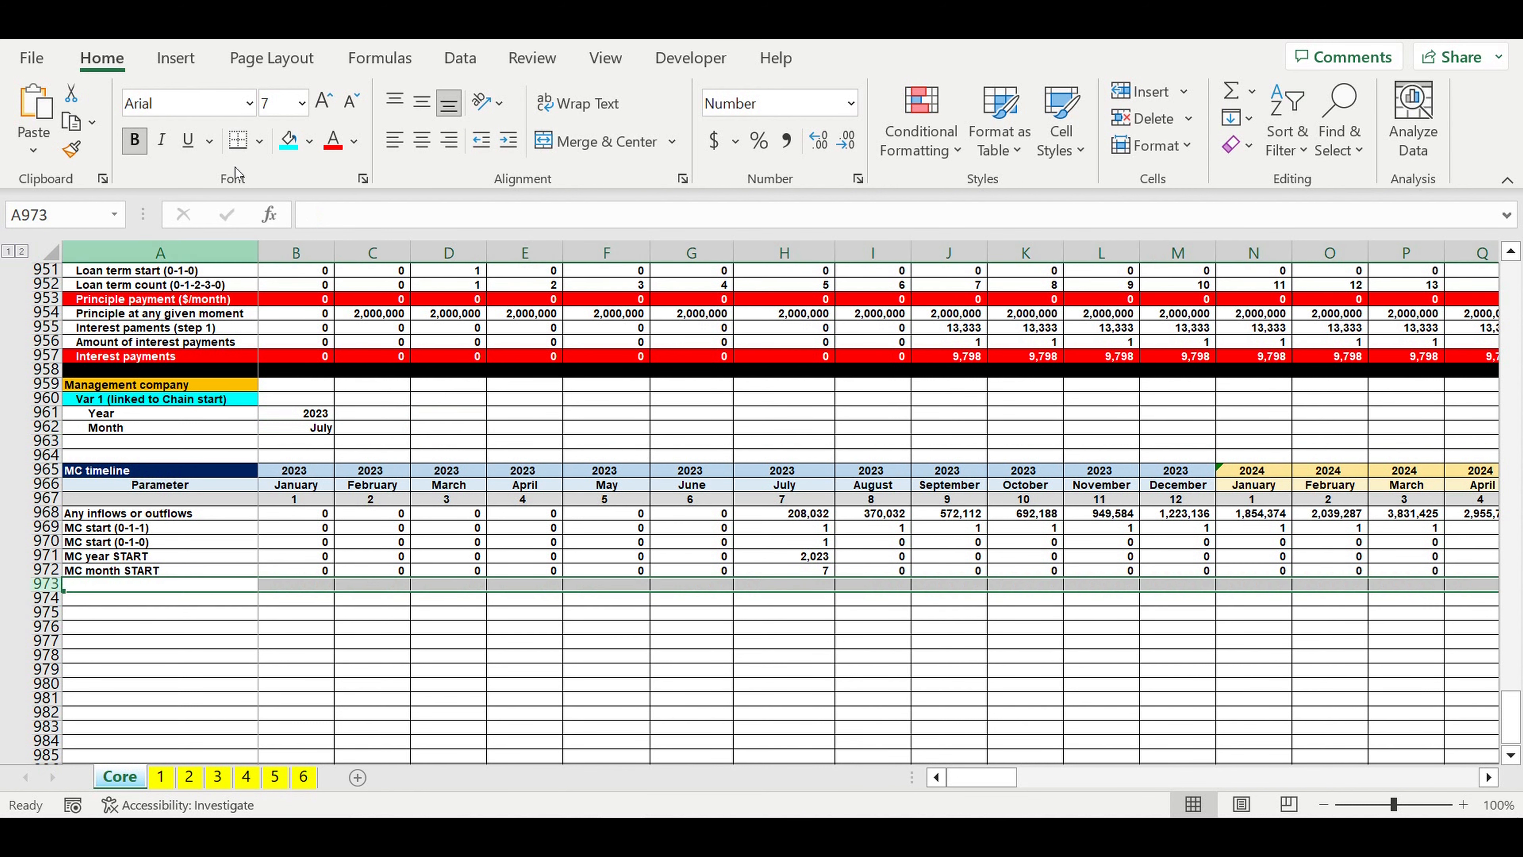
click(310, 141)
click(308, 201)
click(60, 455)
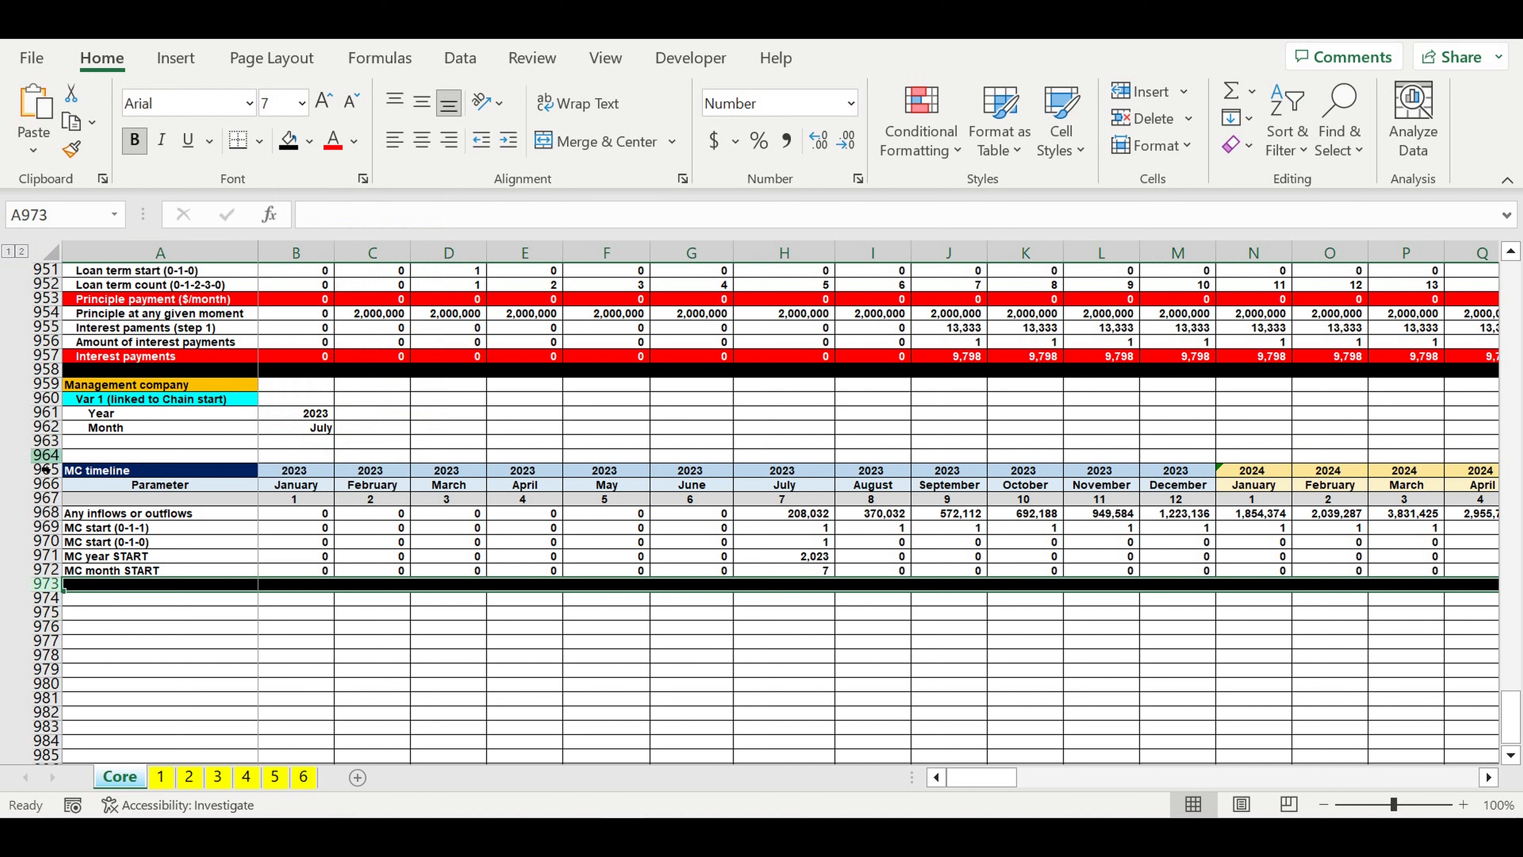
click(309, 141)
click(308, 201)
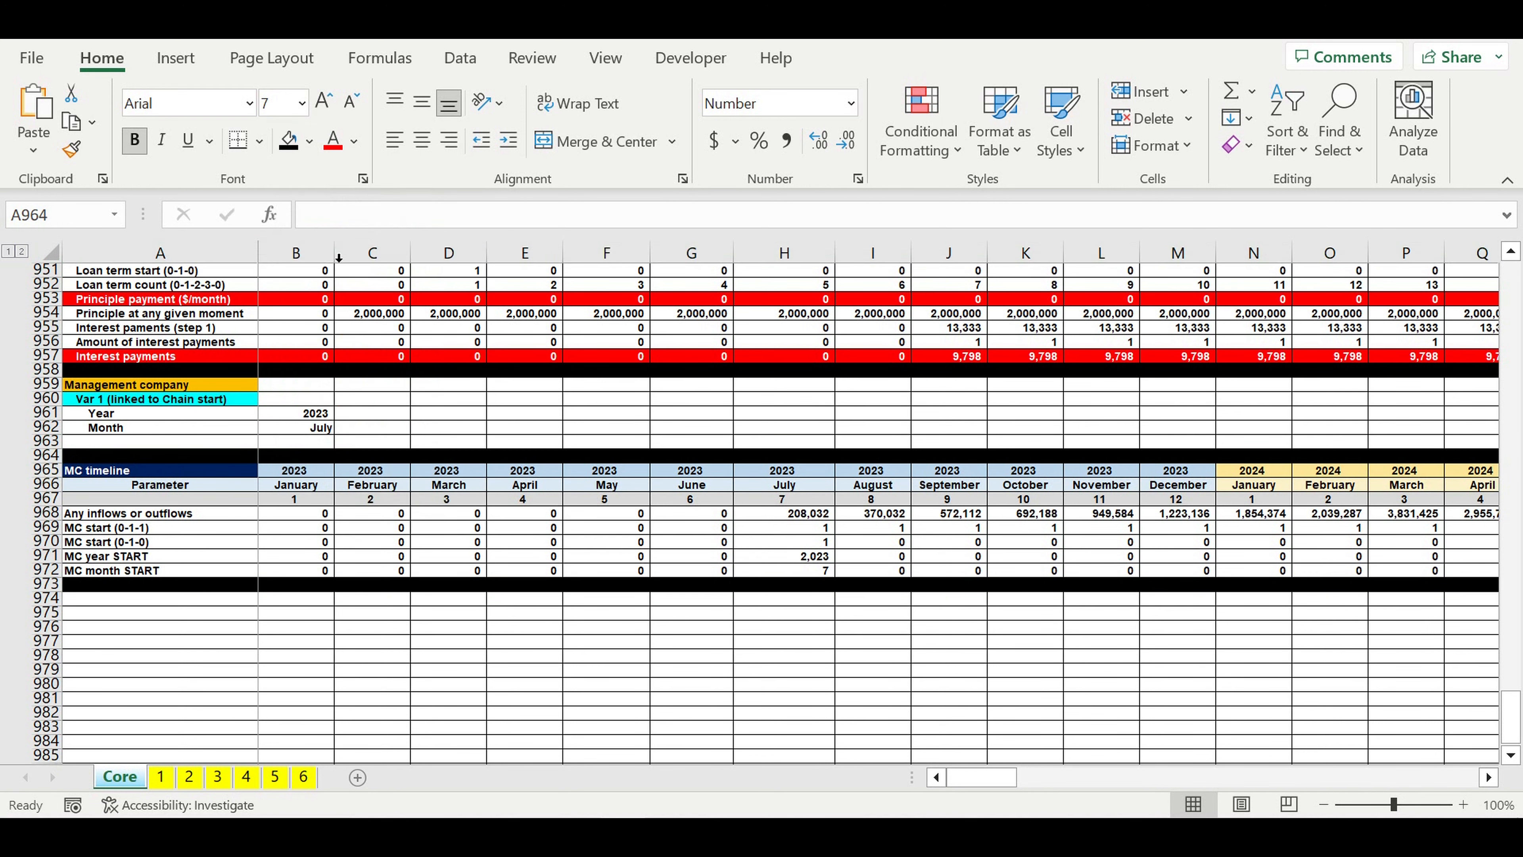
click(553, 413)
Step: Insert six blank rows above the black separator at row 964, below the Management company parameters
drag(45, 455, 40, 536)
right_click(40, 504)
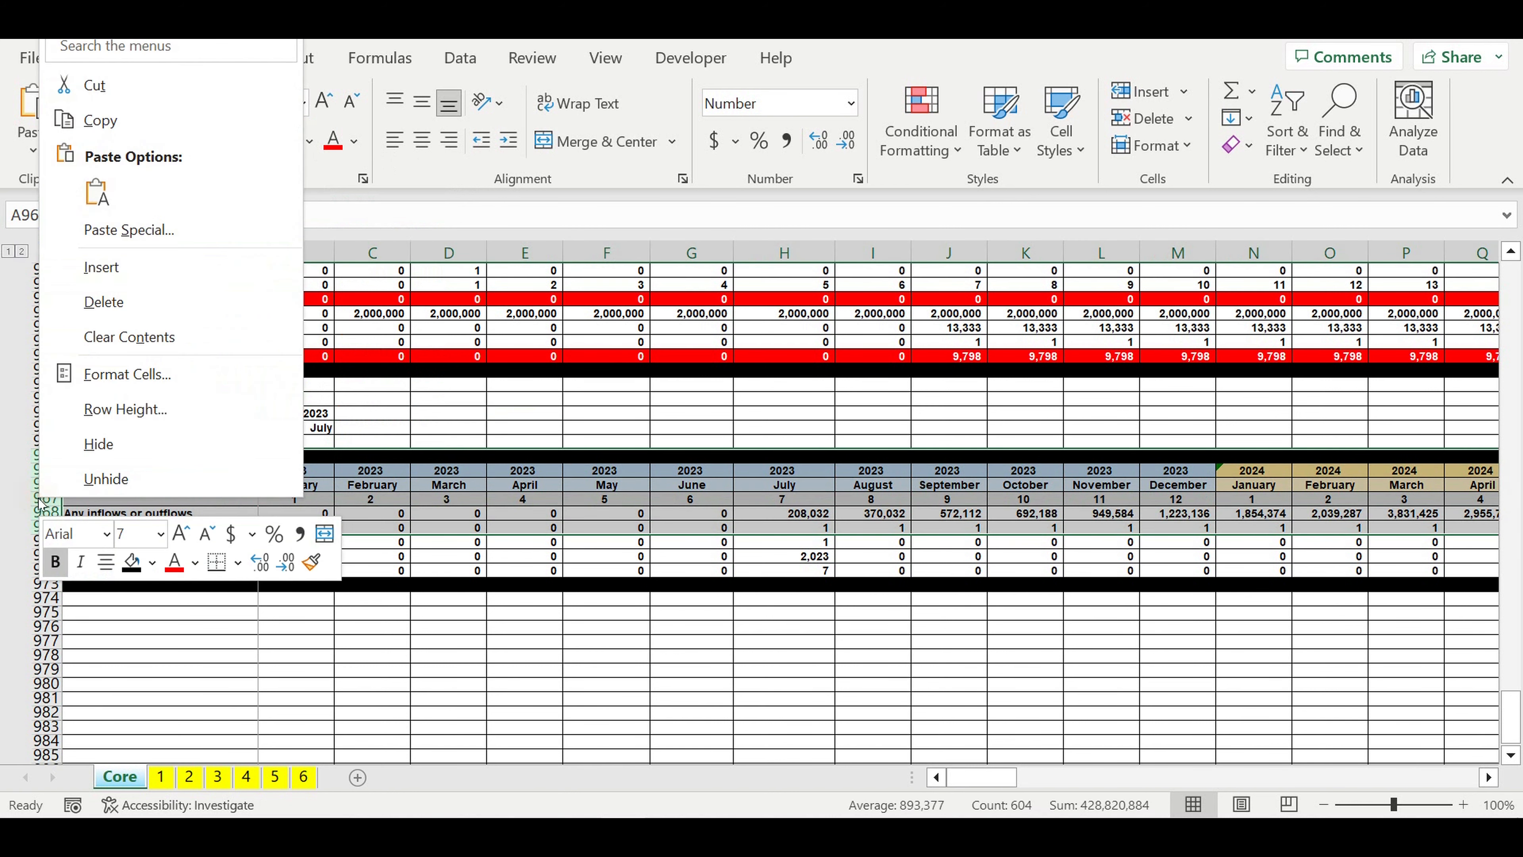
click(107, 275)
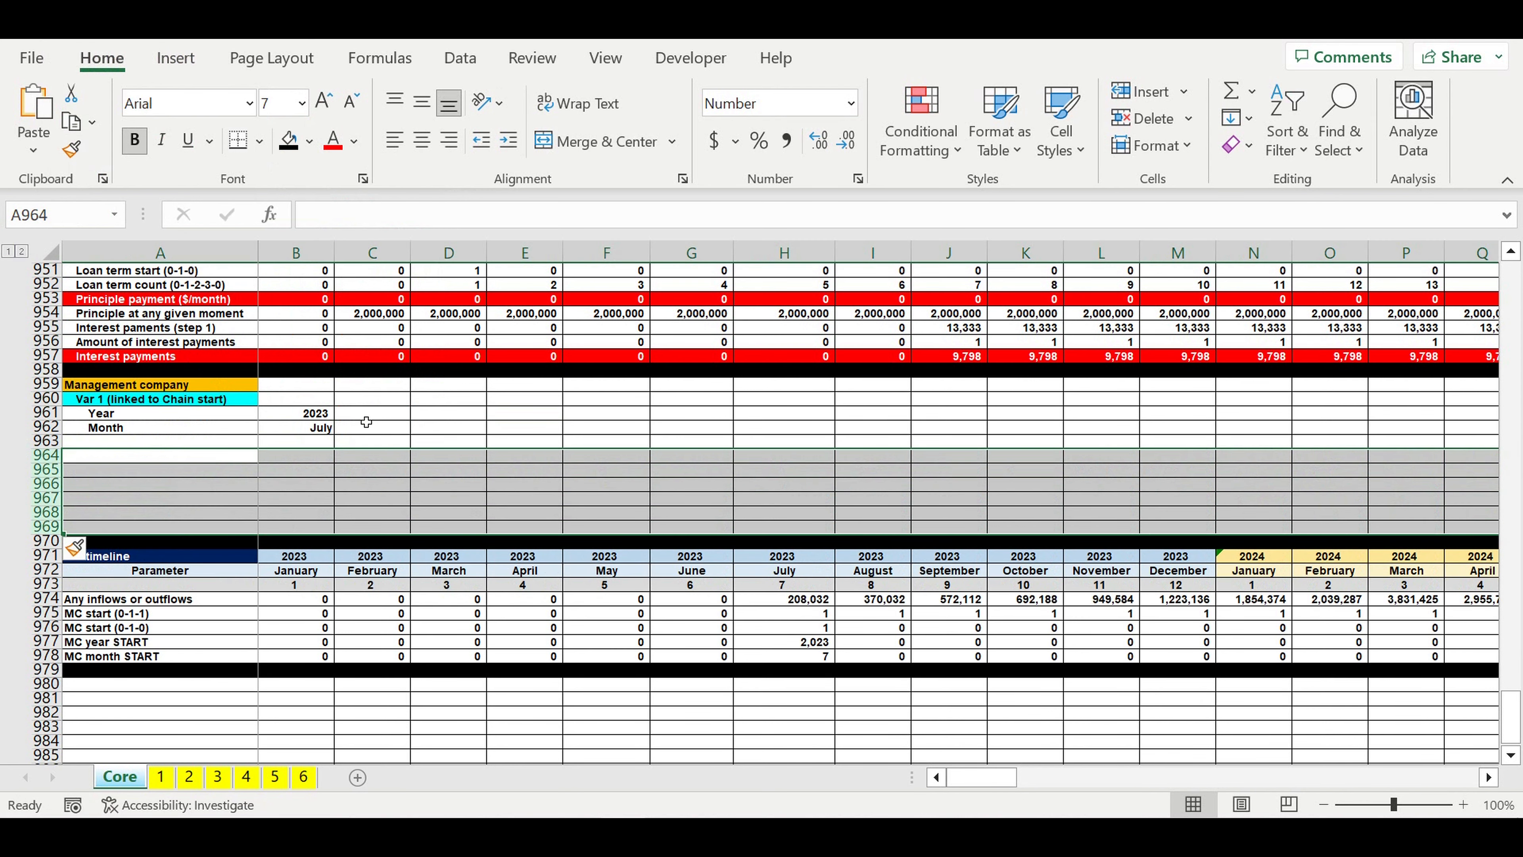
click(449, 416)
Step: Copy the Var 1 heading in A960 to A963, directly below the Month row
click(240, 400)
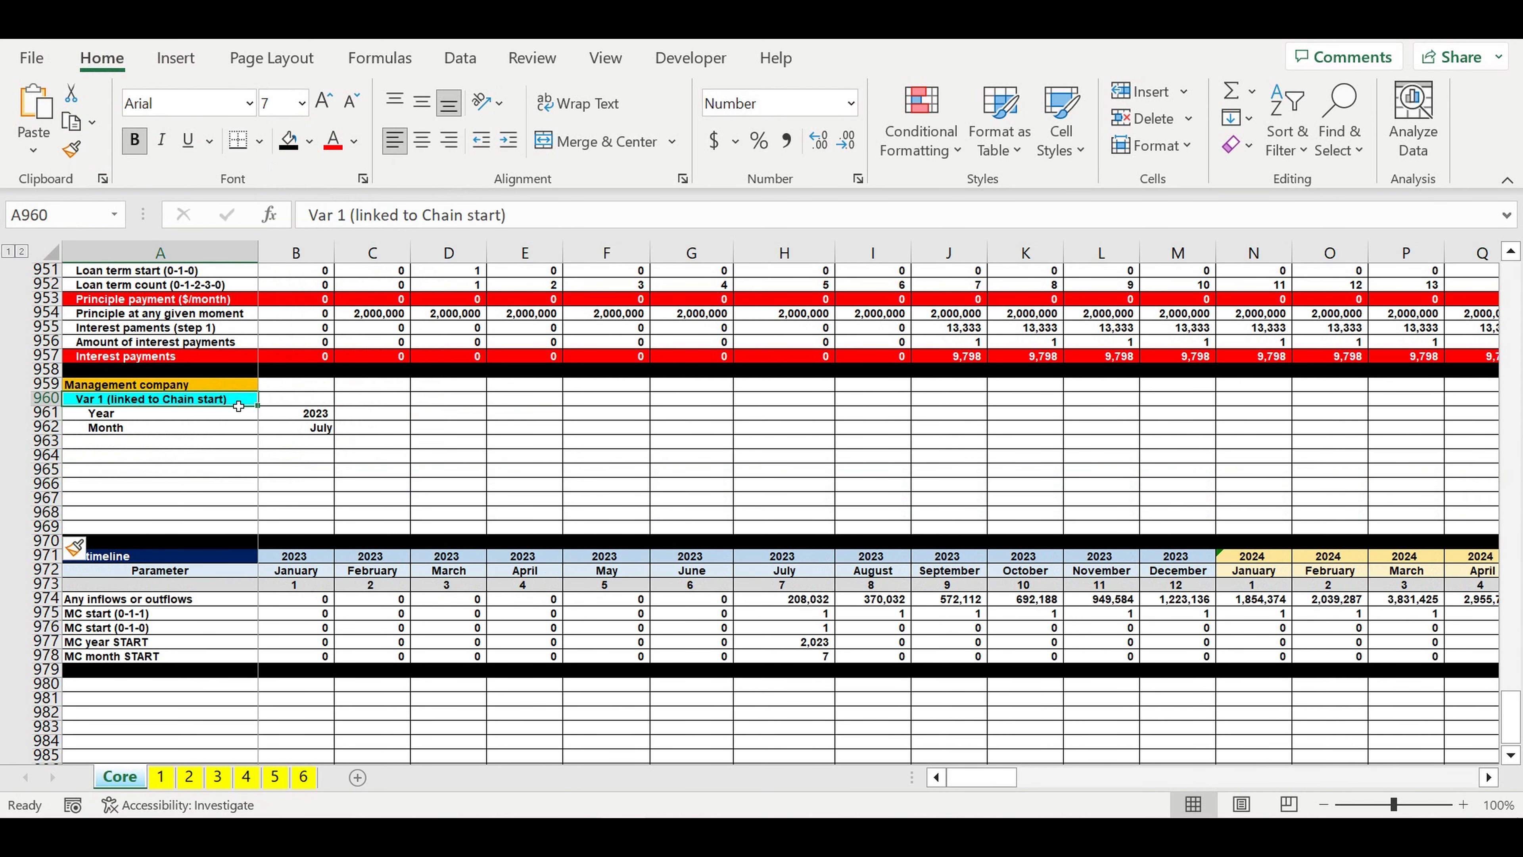
key(ctrl+c)
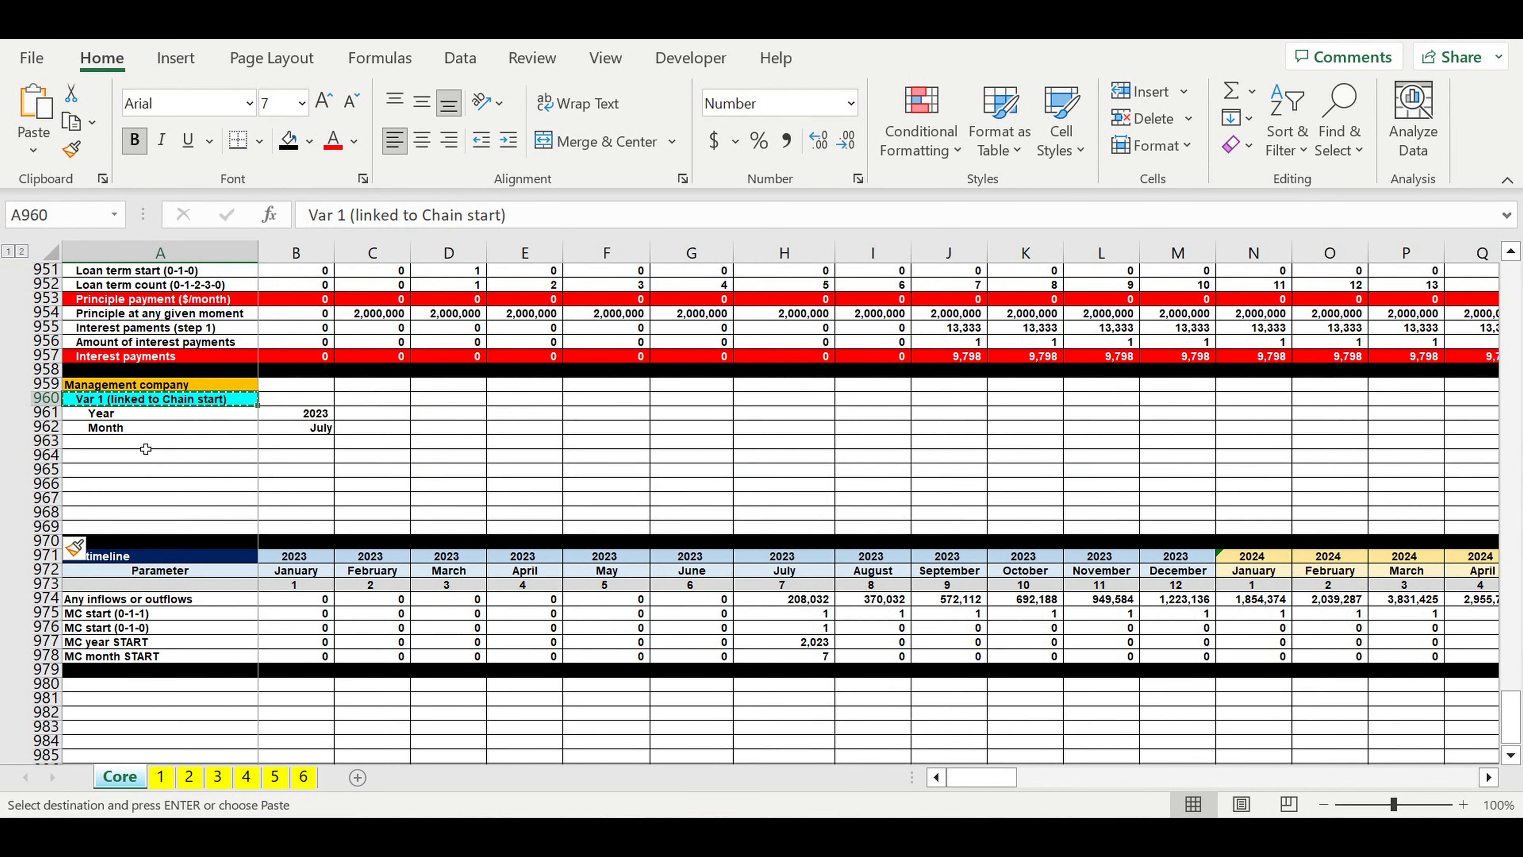
click(141, 442)
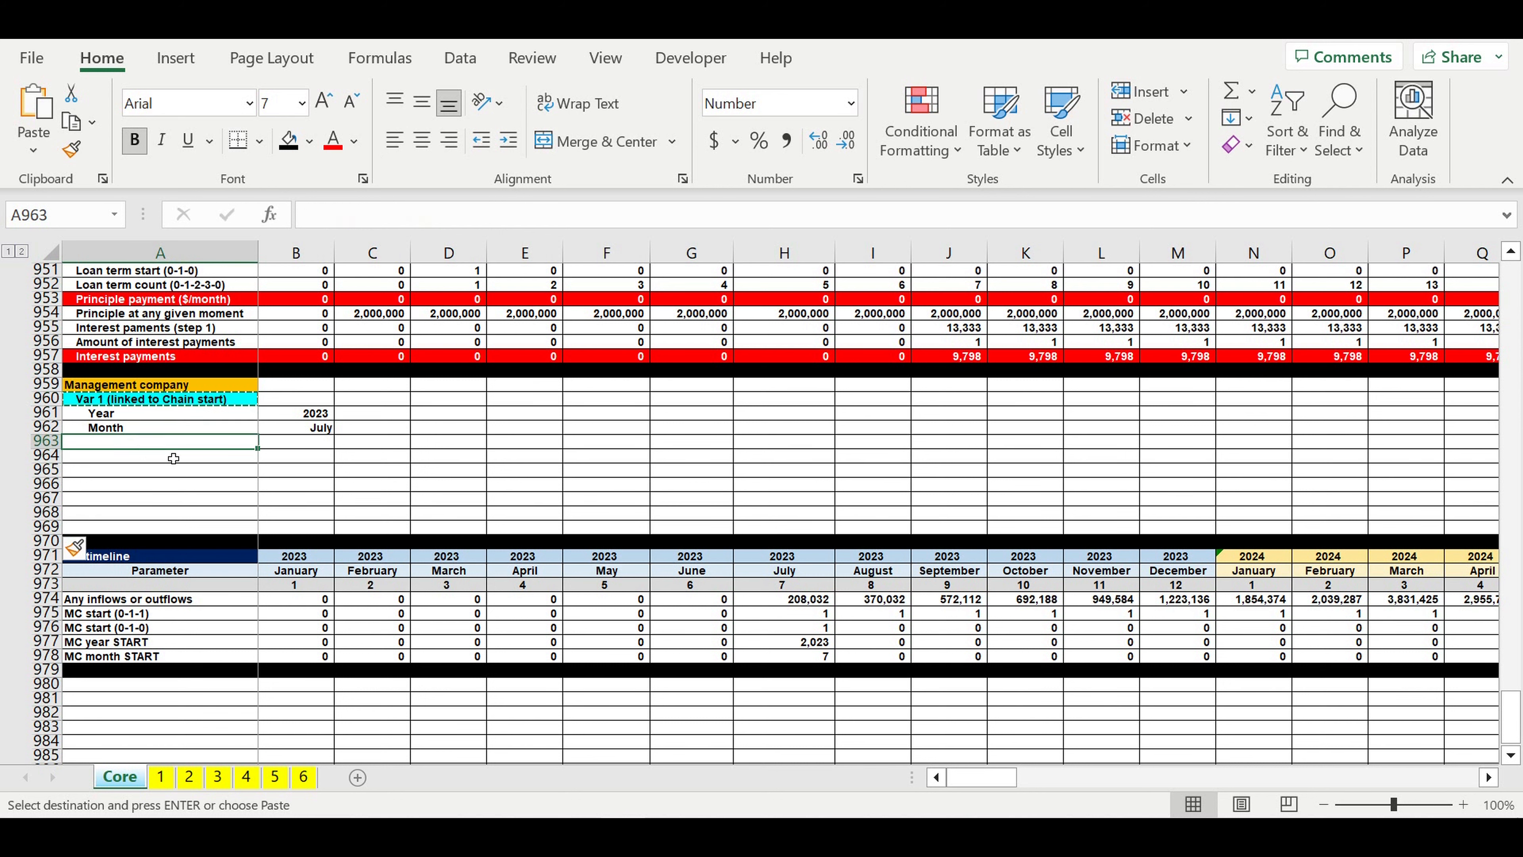
key(ctrl+v)
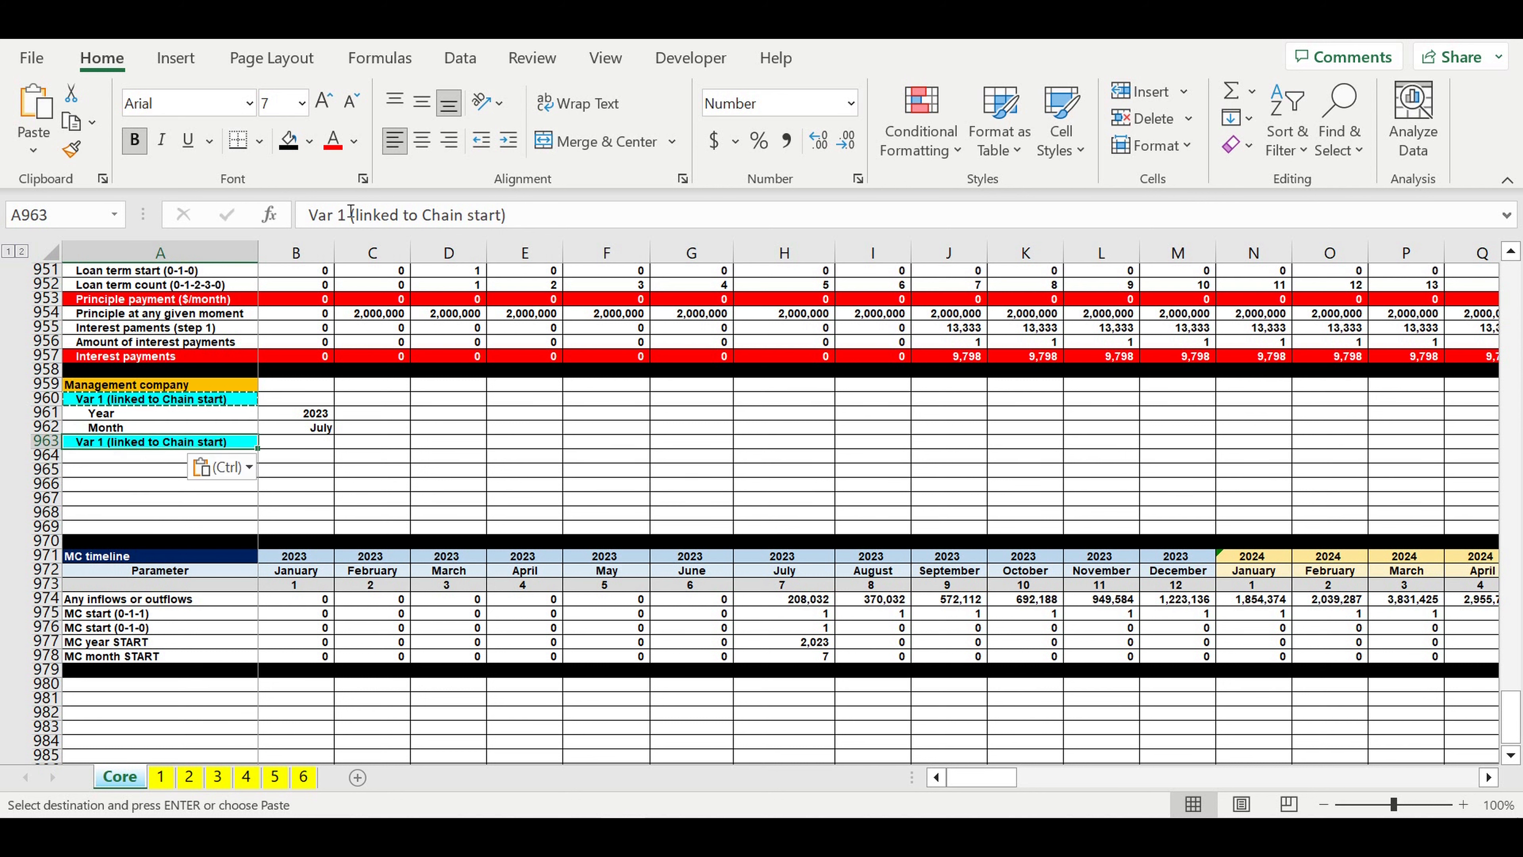
Step: Change the copied heading in A963 to "Var 2 (Amount of stores in chain)"
double_click(349, 223)
text(2)
drag(356, 218, 504, 223)
text(Amo)
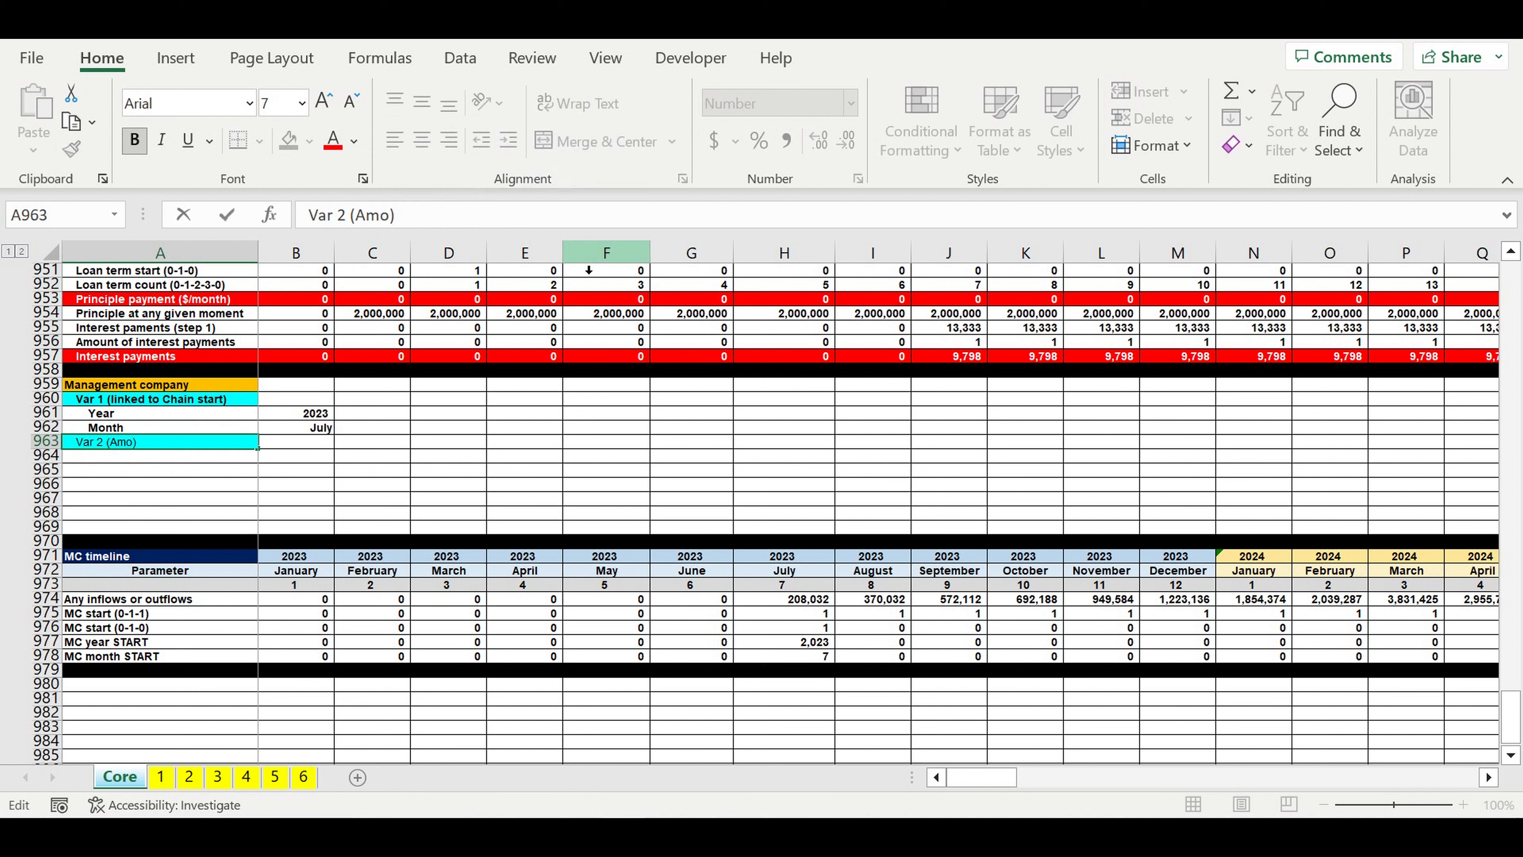
text(unt of stores in chain)
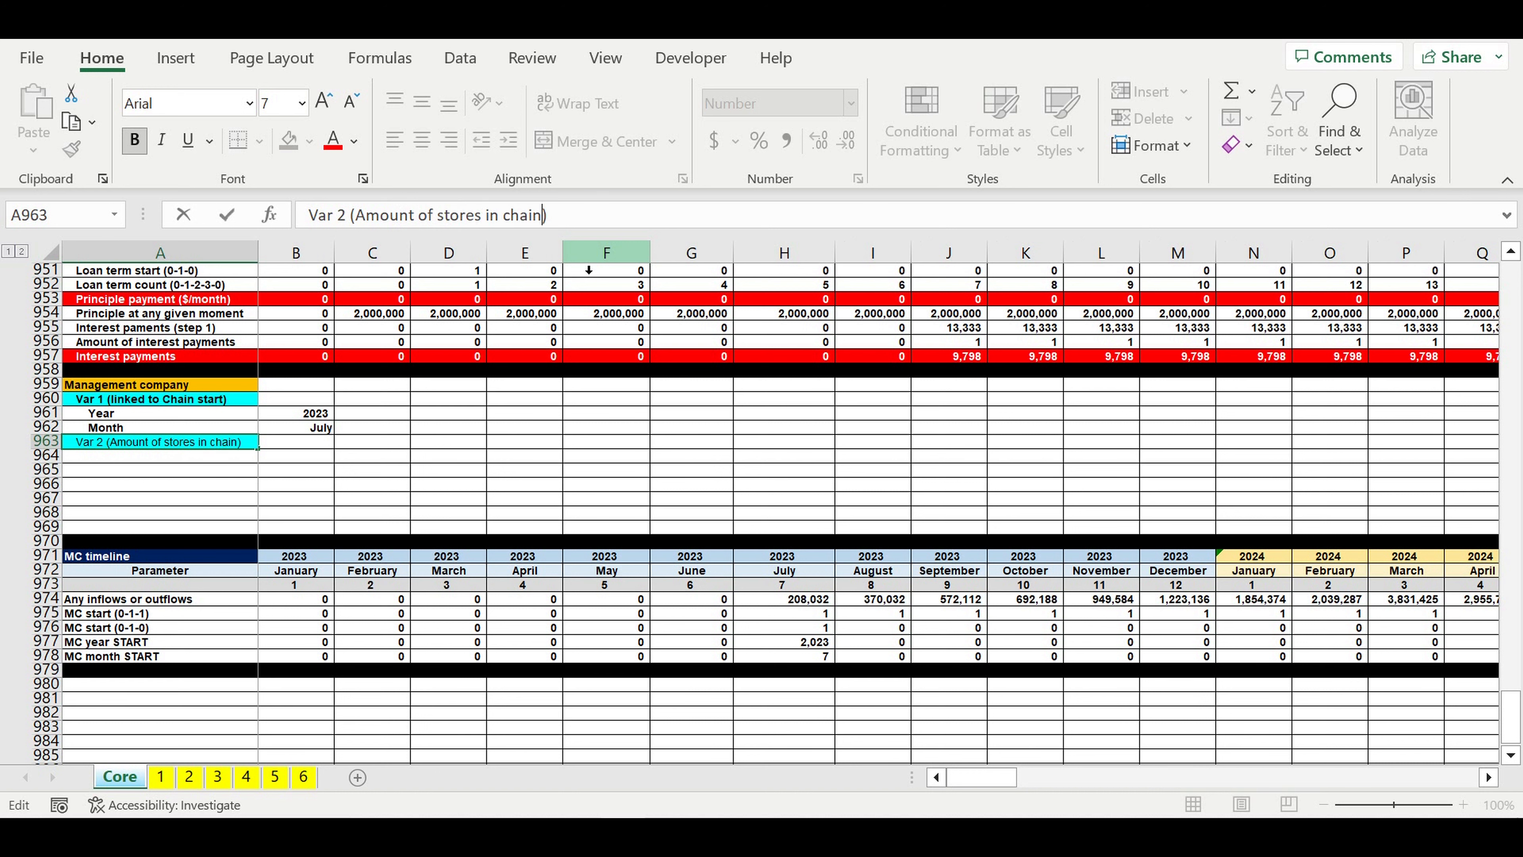
key(Return)
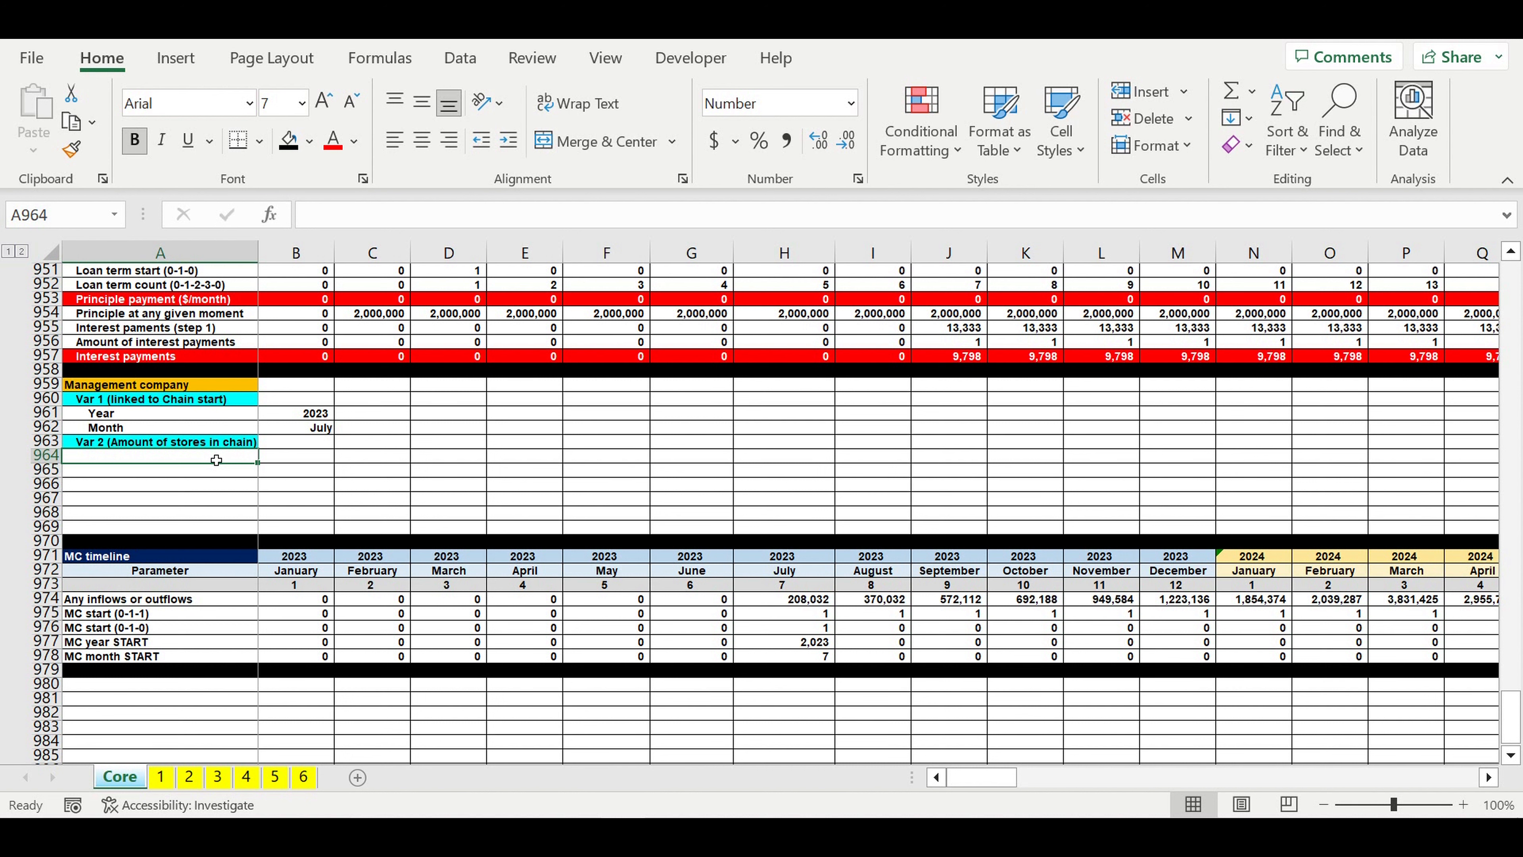
Step: Add the label "Amount of stores in chain" in A964 under the Var 2 heading
text(Amount of s)
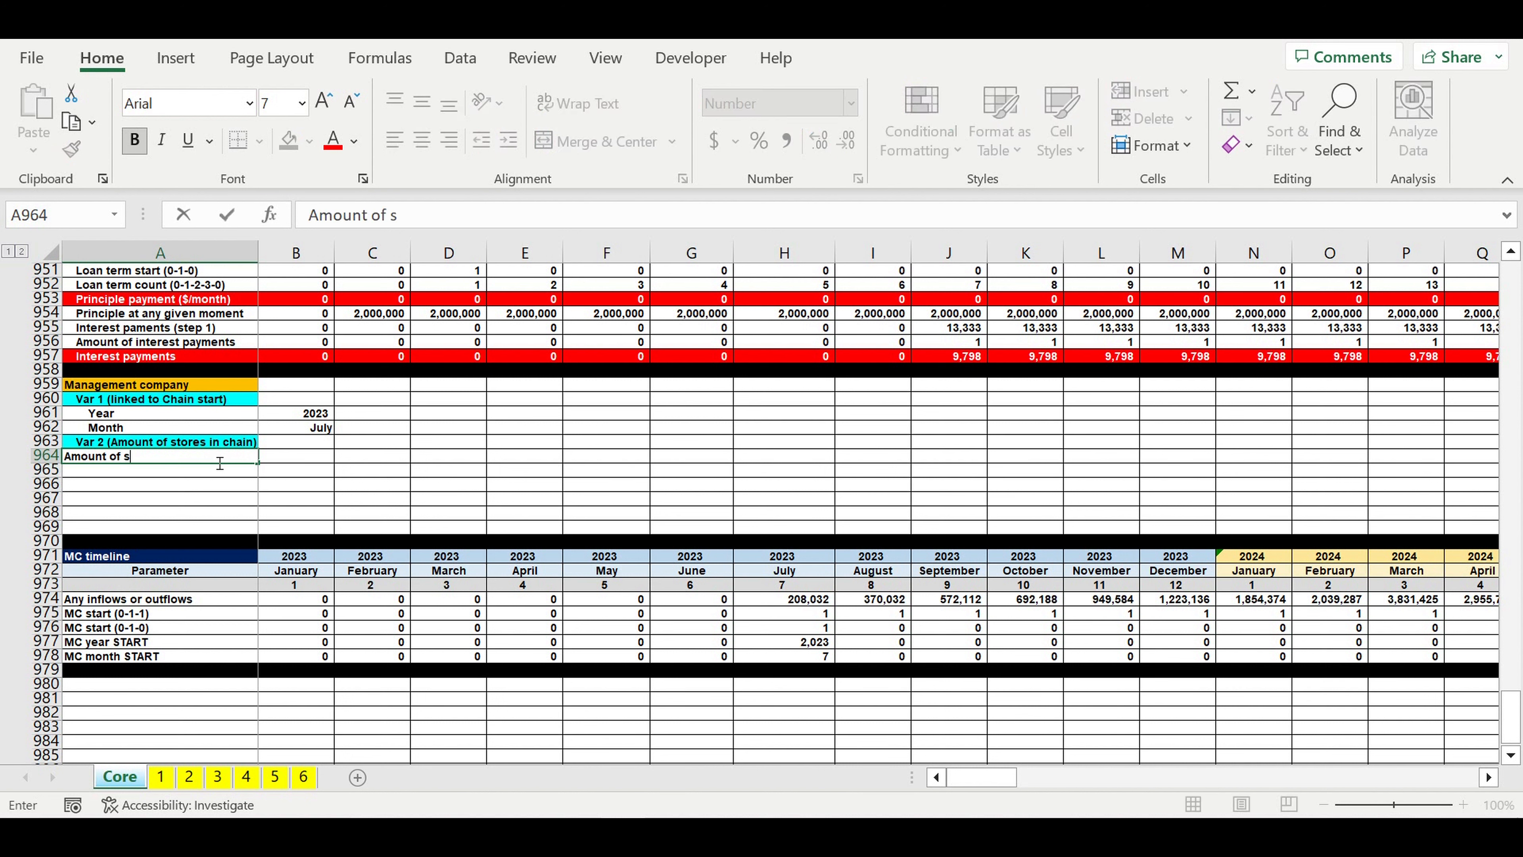
text(tores in chain)
key(Return)
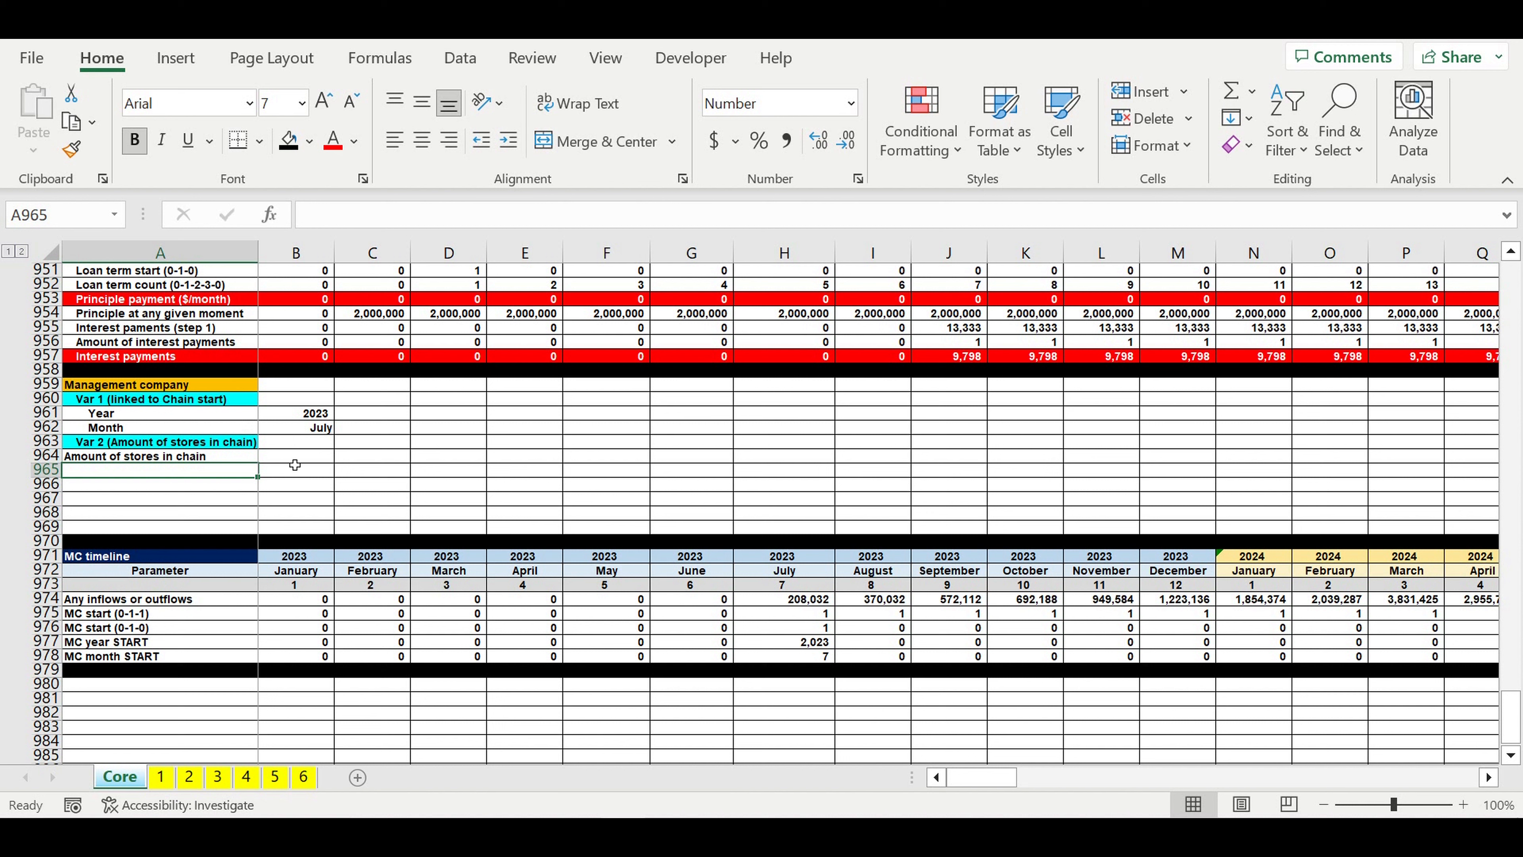
Step: Enter 6 in B964 as the amount of stores in chain
click(295, 460)
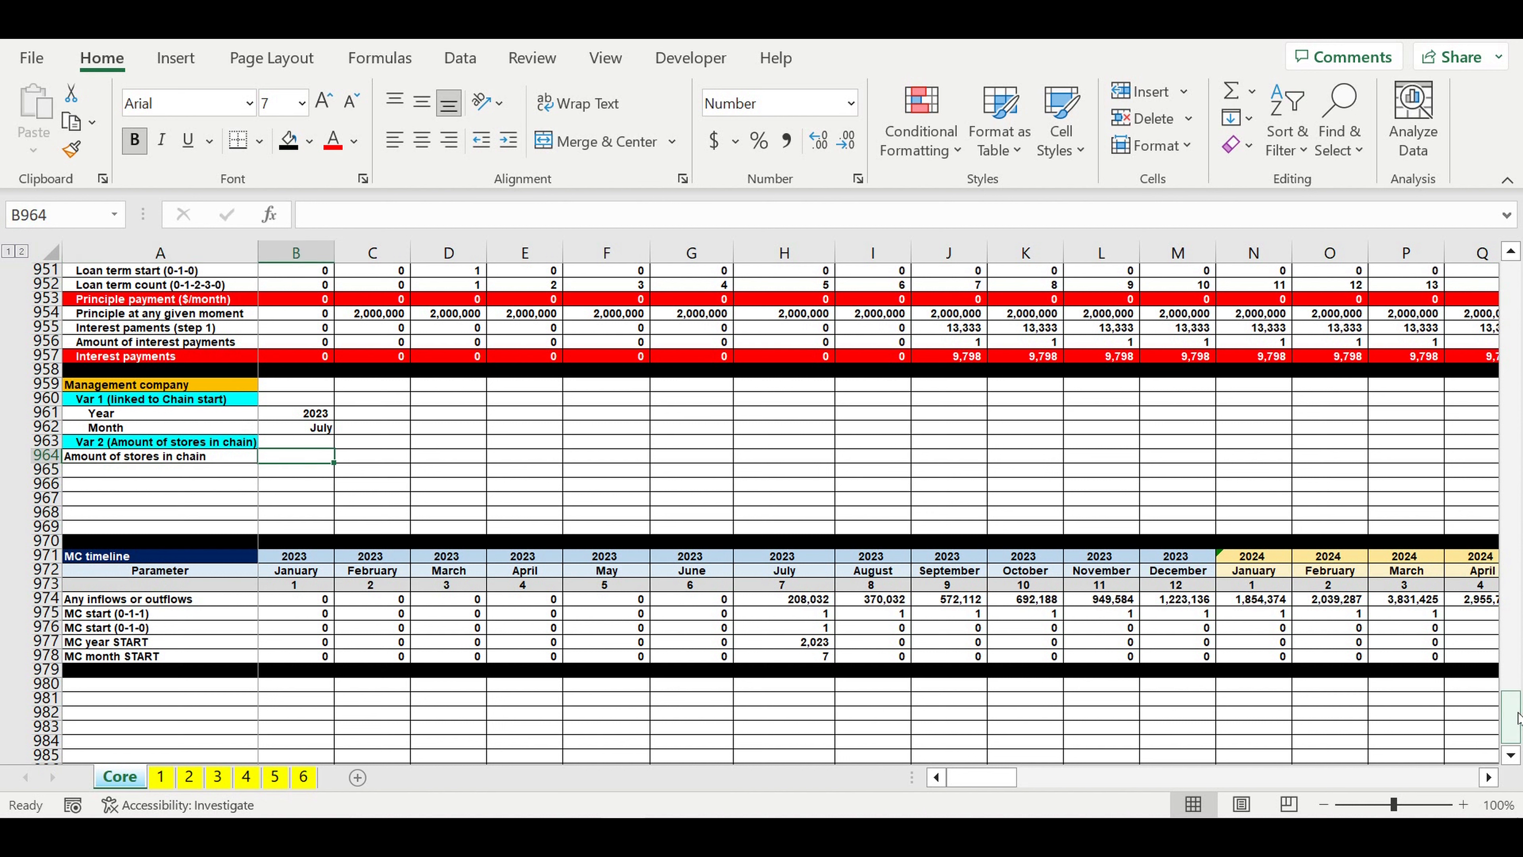
drag(1517, 717, 1513, 279)
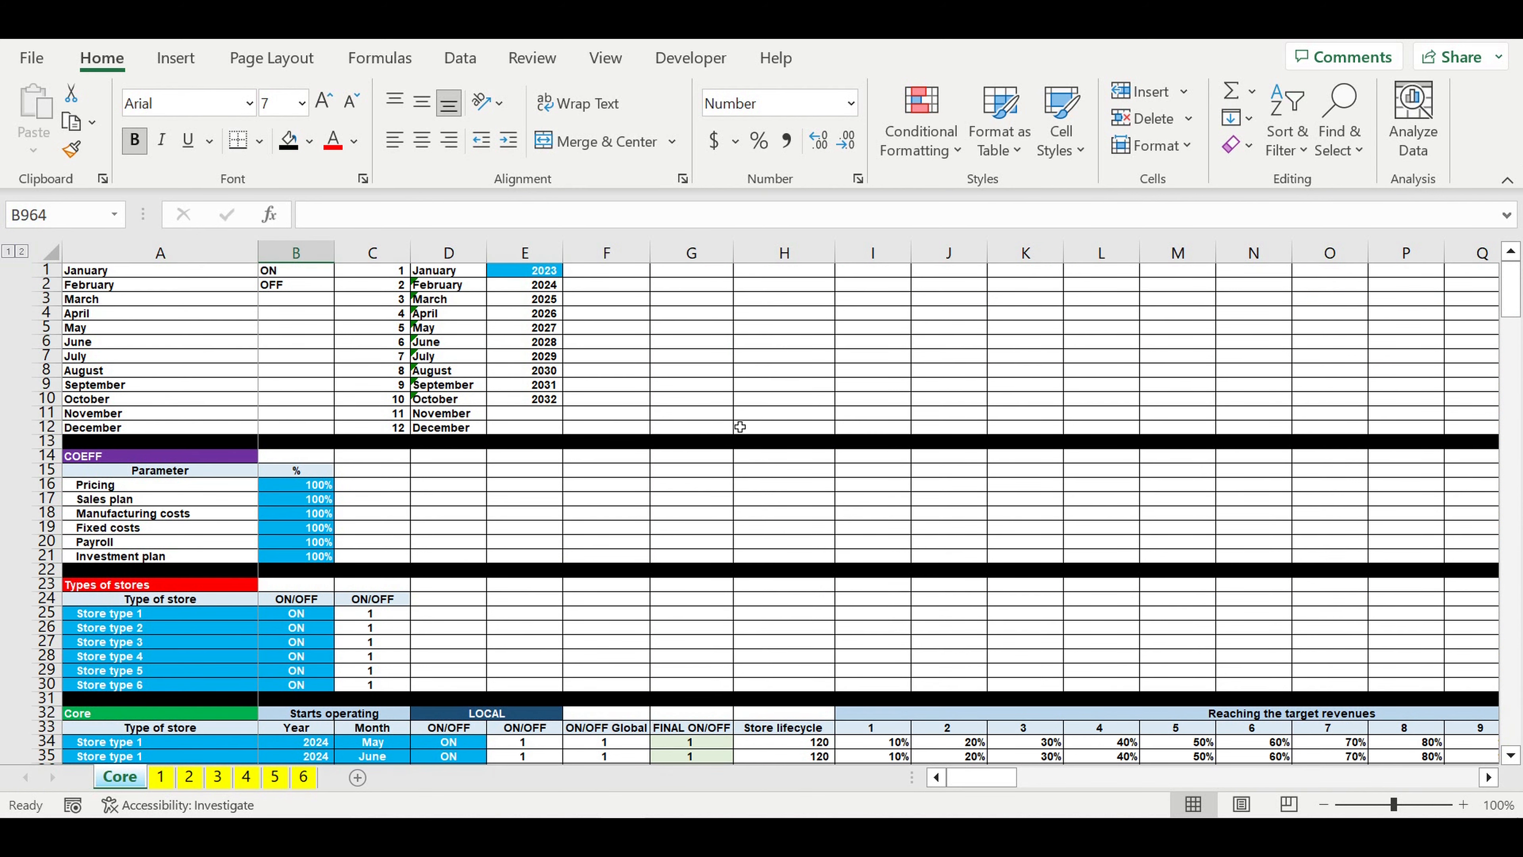
scroll(740, 426, down, 20)
scroll(728, 443, down, 6)
scroll(728, 444, down, 20)
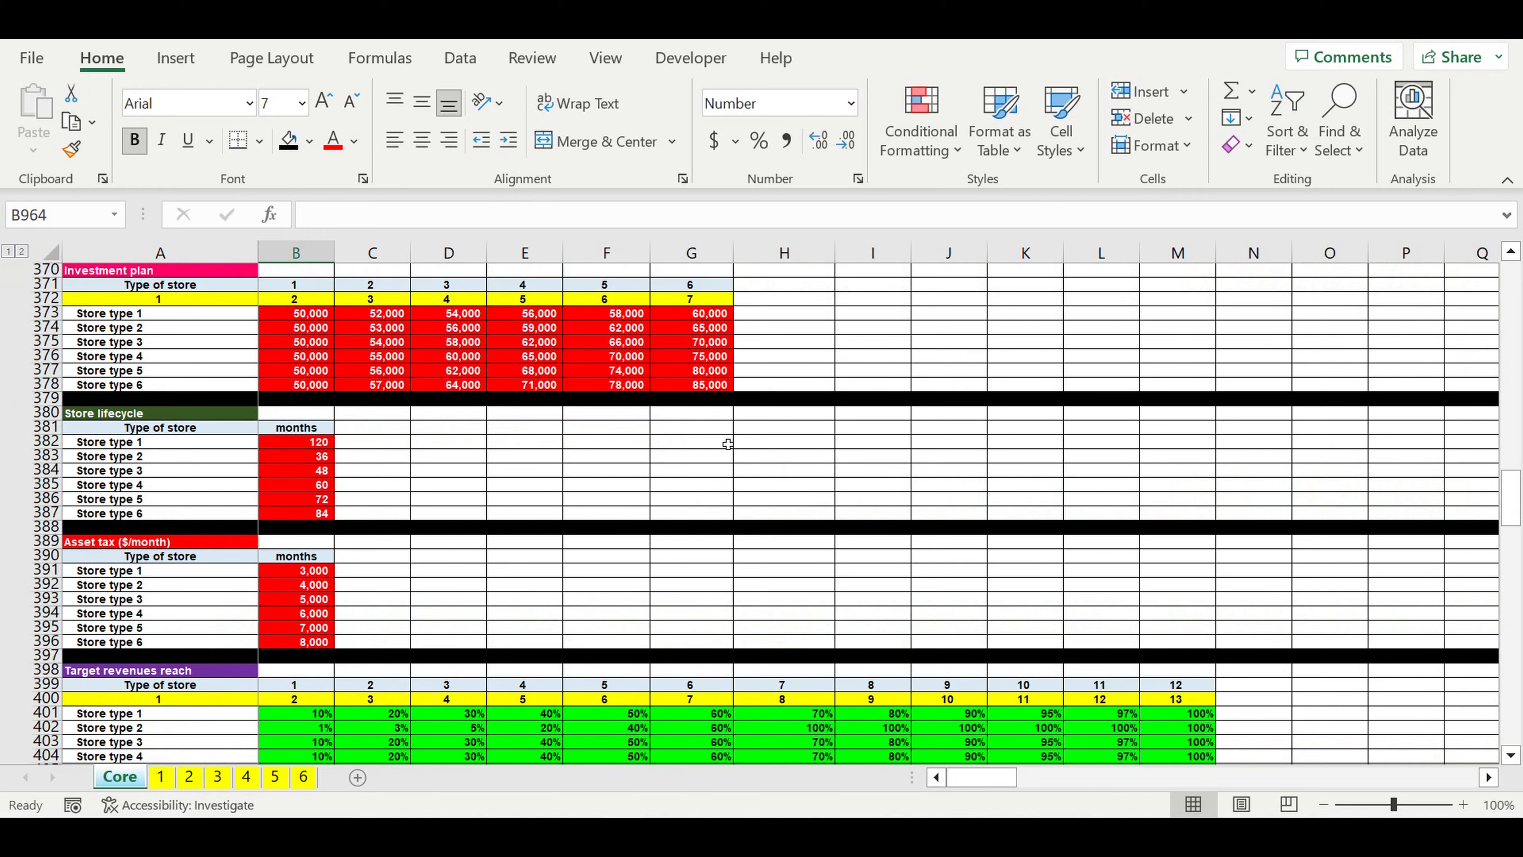
scroll(727, 444, down, 6)
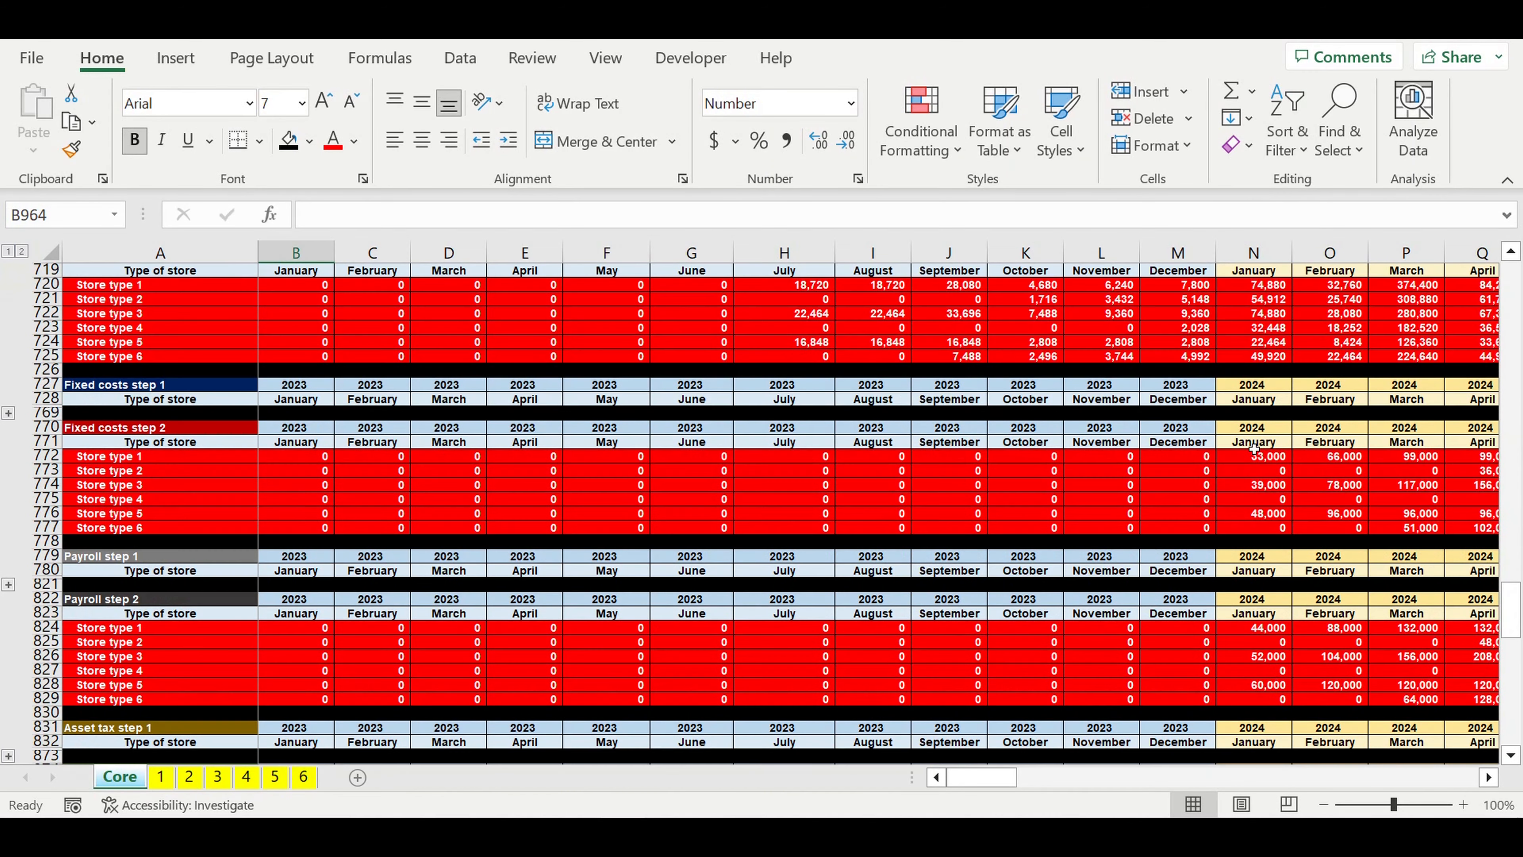
drag(1517, 609, 1517, 717)
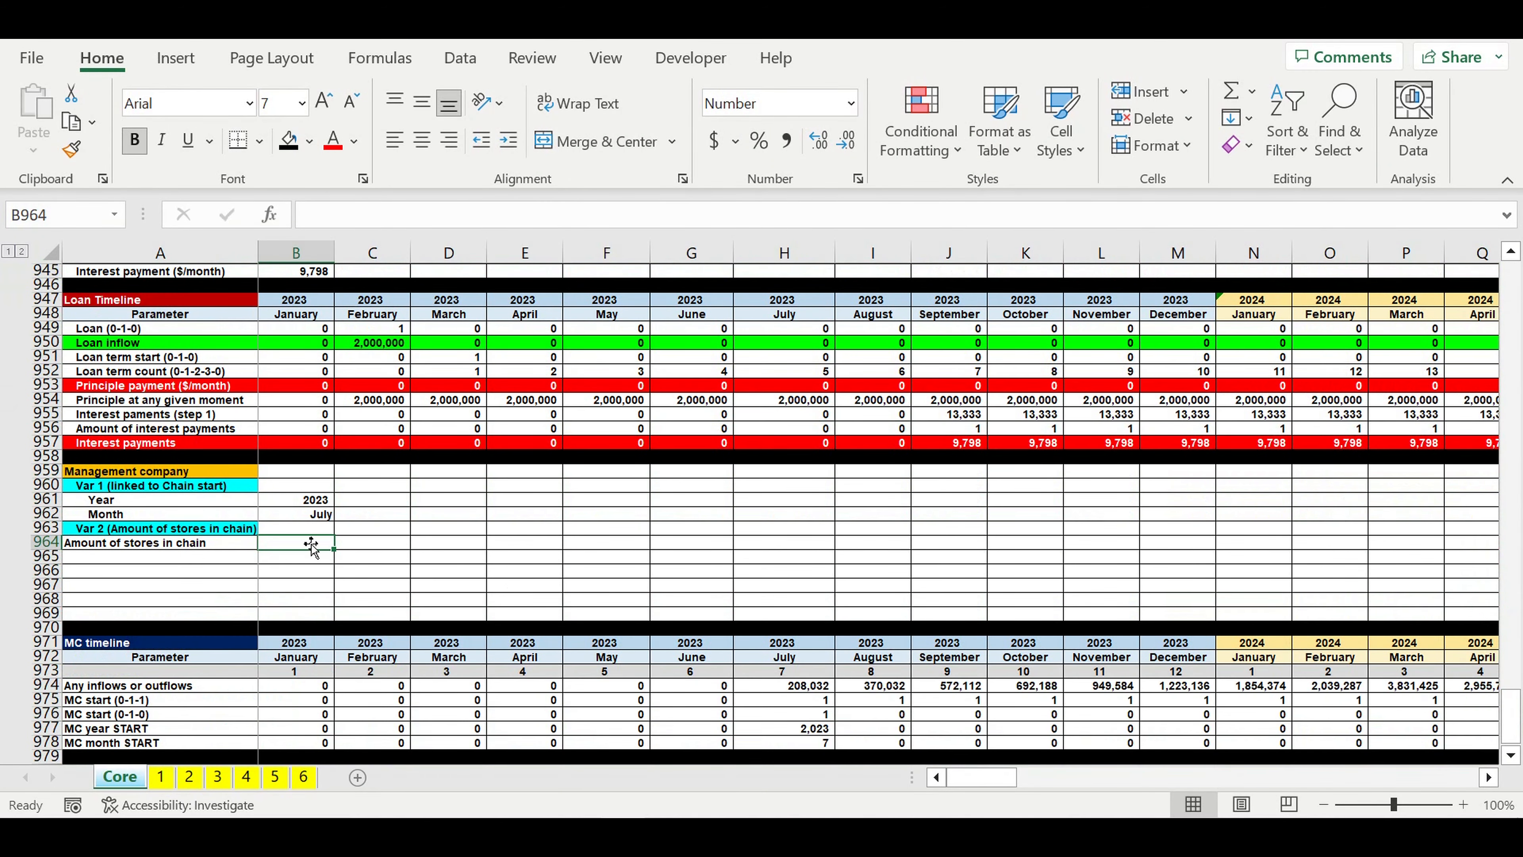
text(6)
click(467, 530)
Step: Format the store amount in B964 as an input cell with white font and light blue fill
click(318, 542)
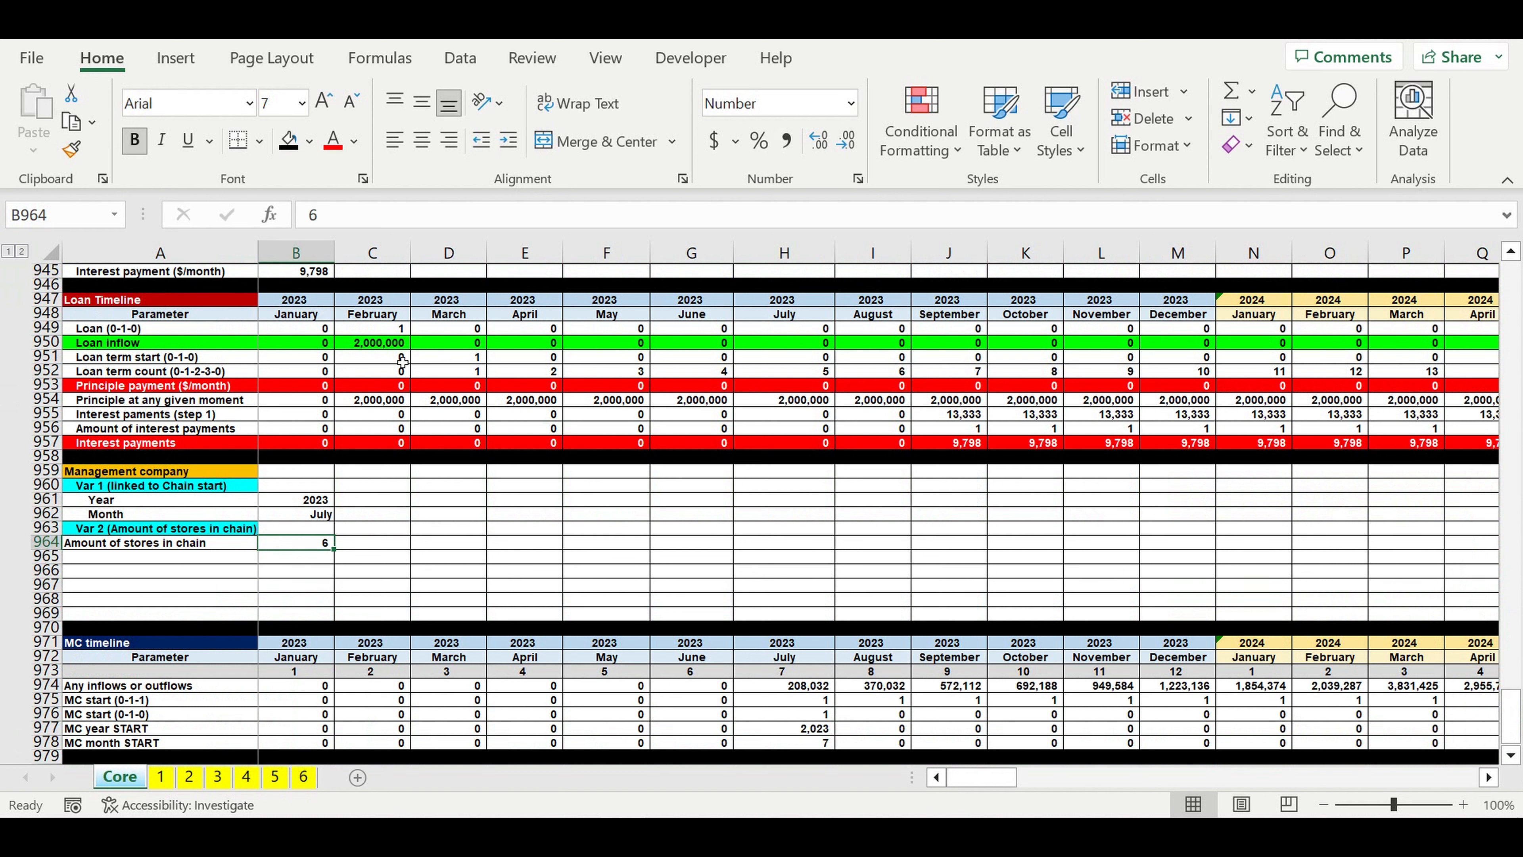
click(353, 140)
click(333, 240)
click(309, 141)
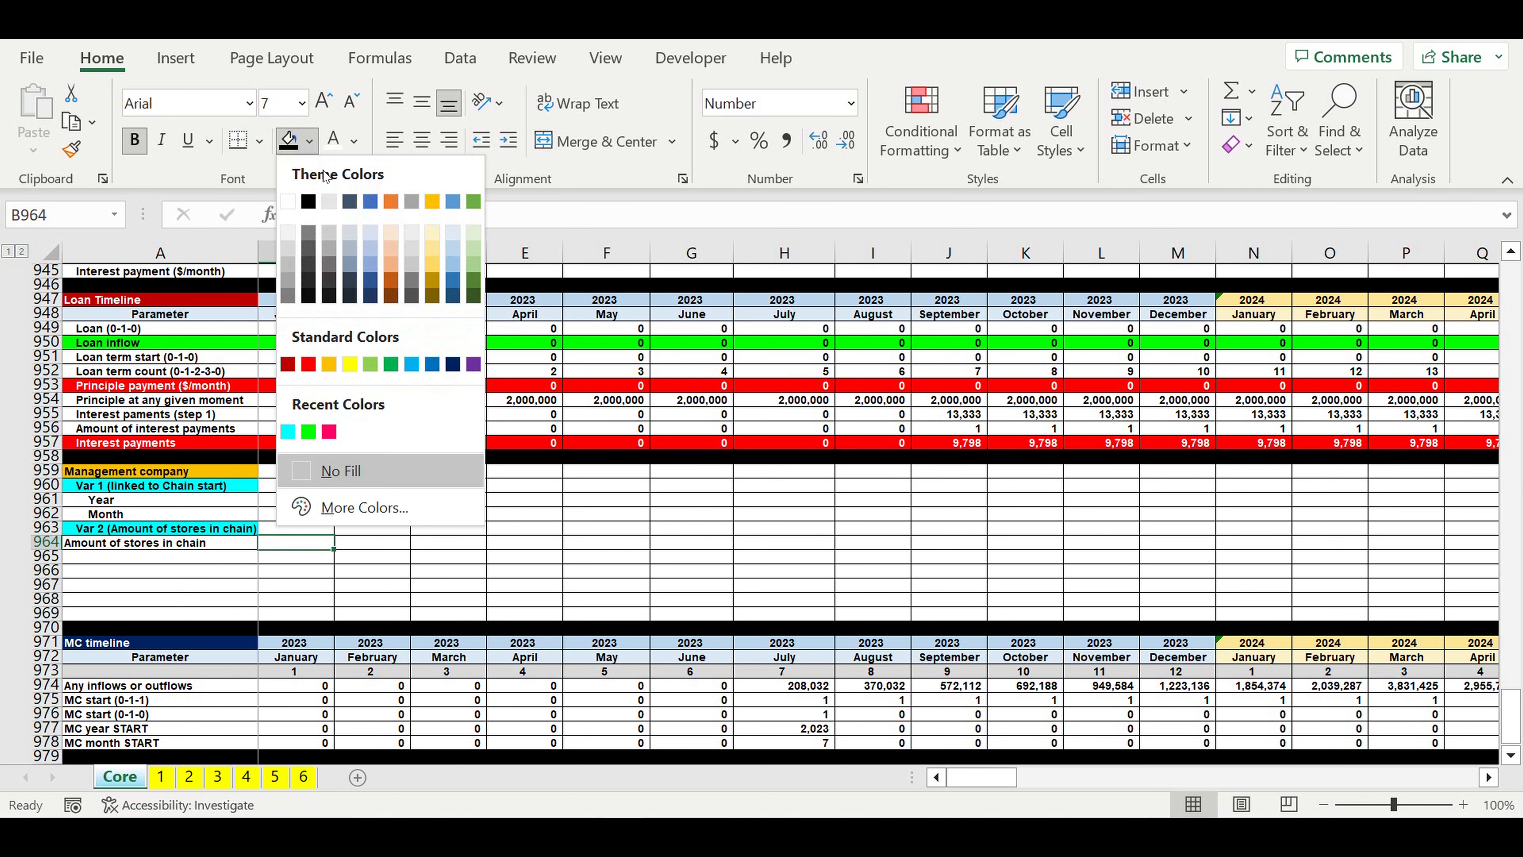
click(411, 364)
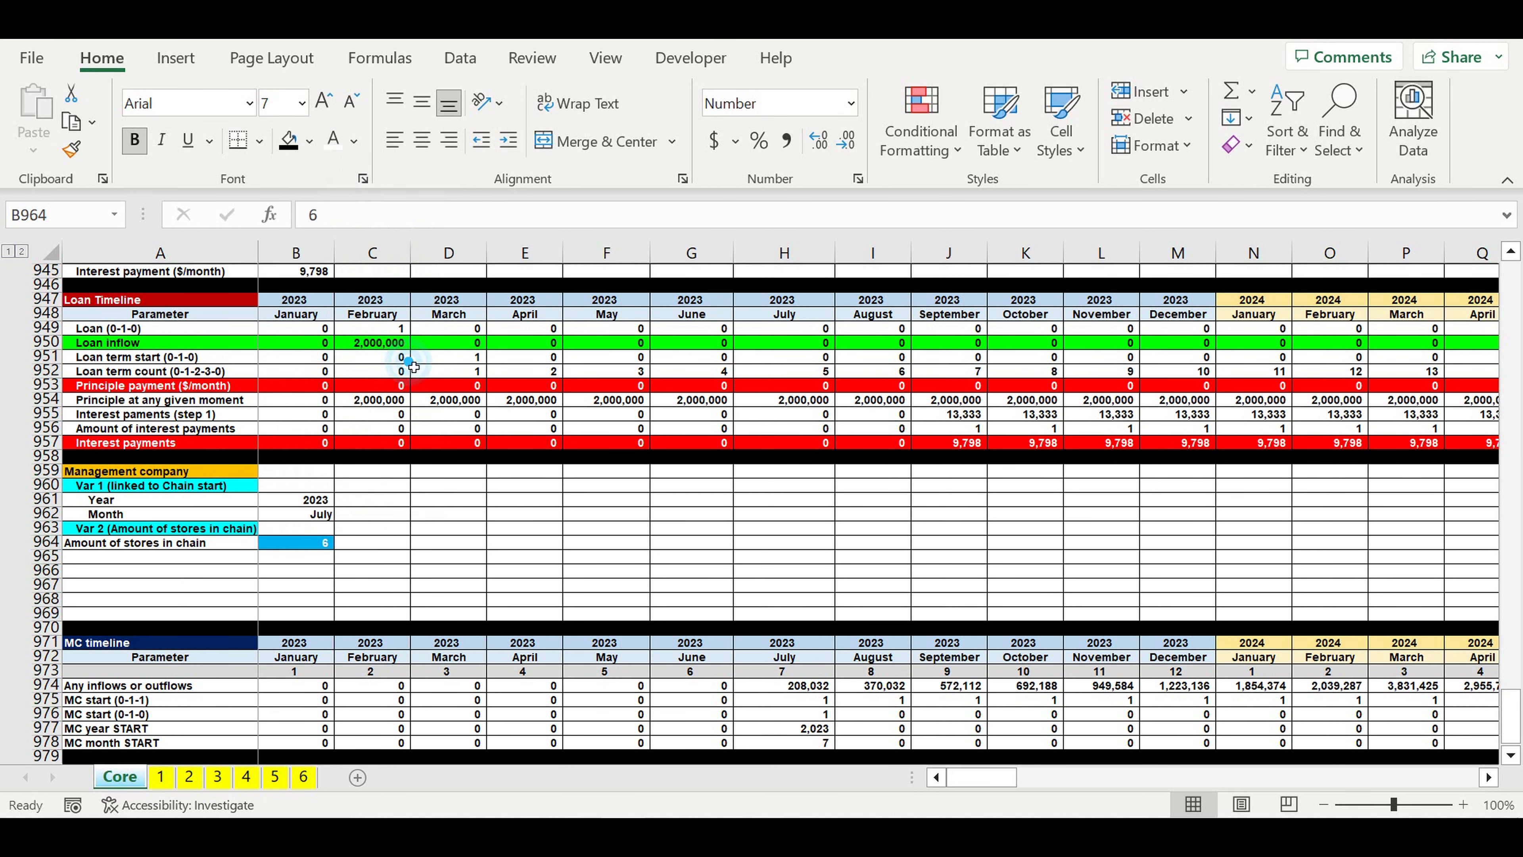
click(427, 531)
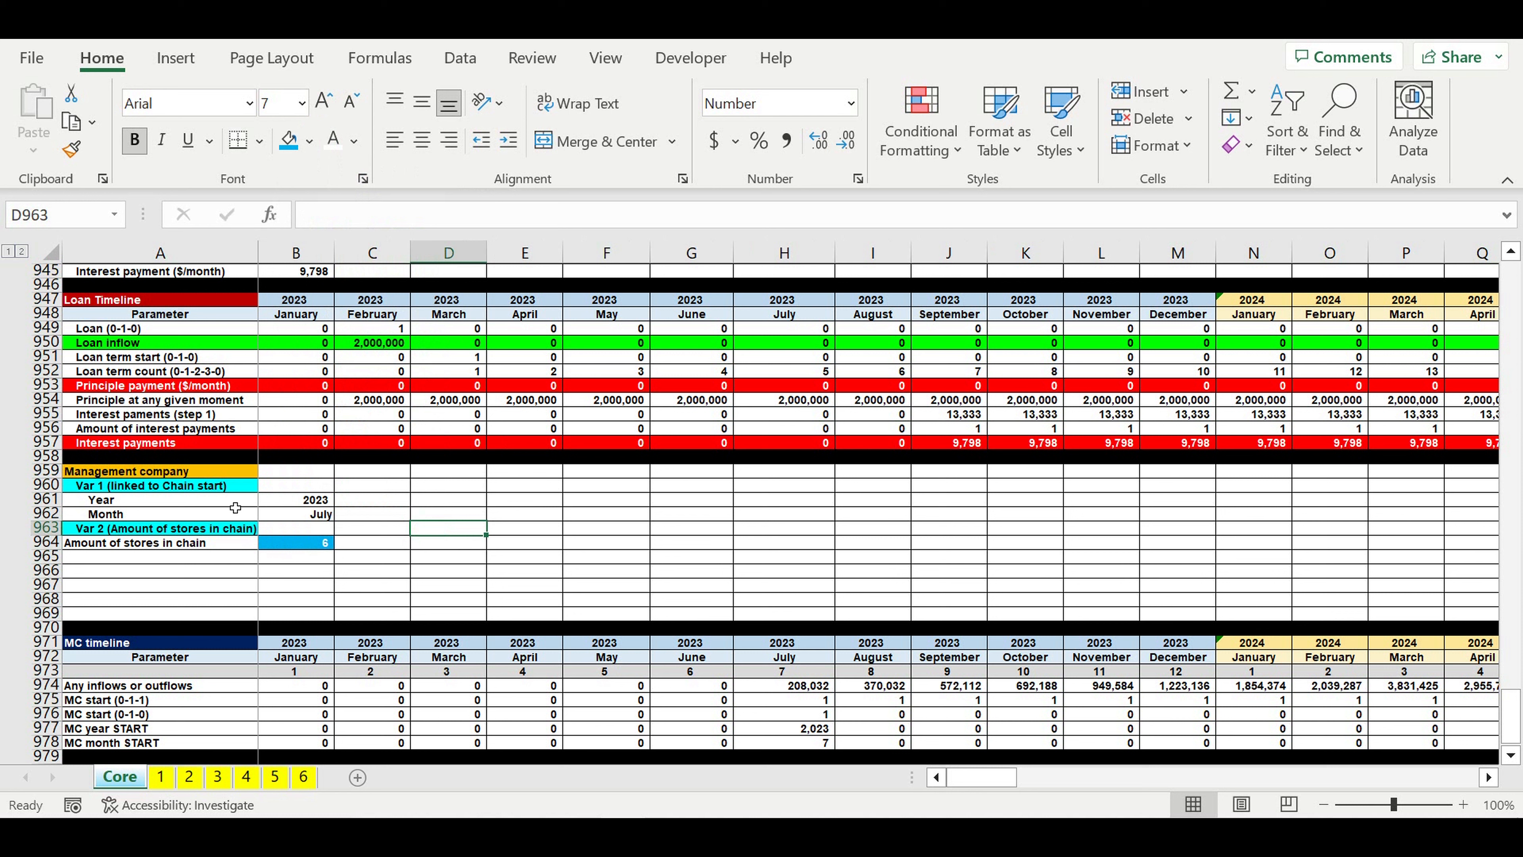
Step: Copy the Year and Month rows A961:B962 to A965:B966 under Var 2 and clear the copied formulas in B965:B966
drag(133, 501, 292, 519)
key(ctrl+c)
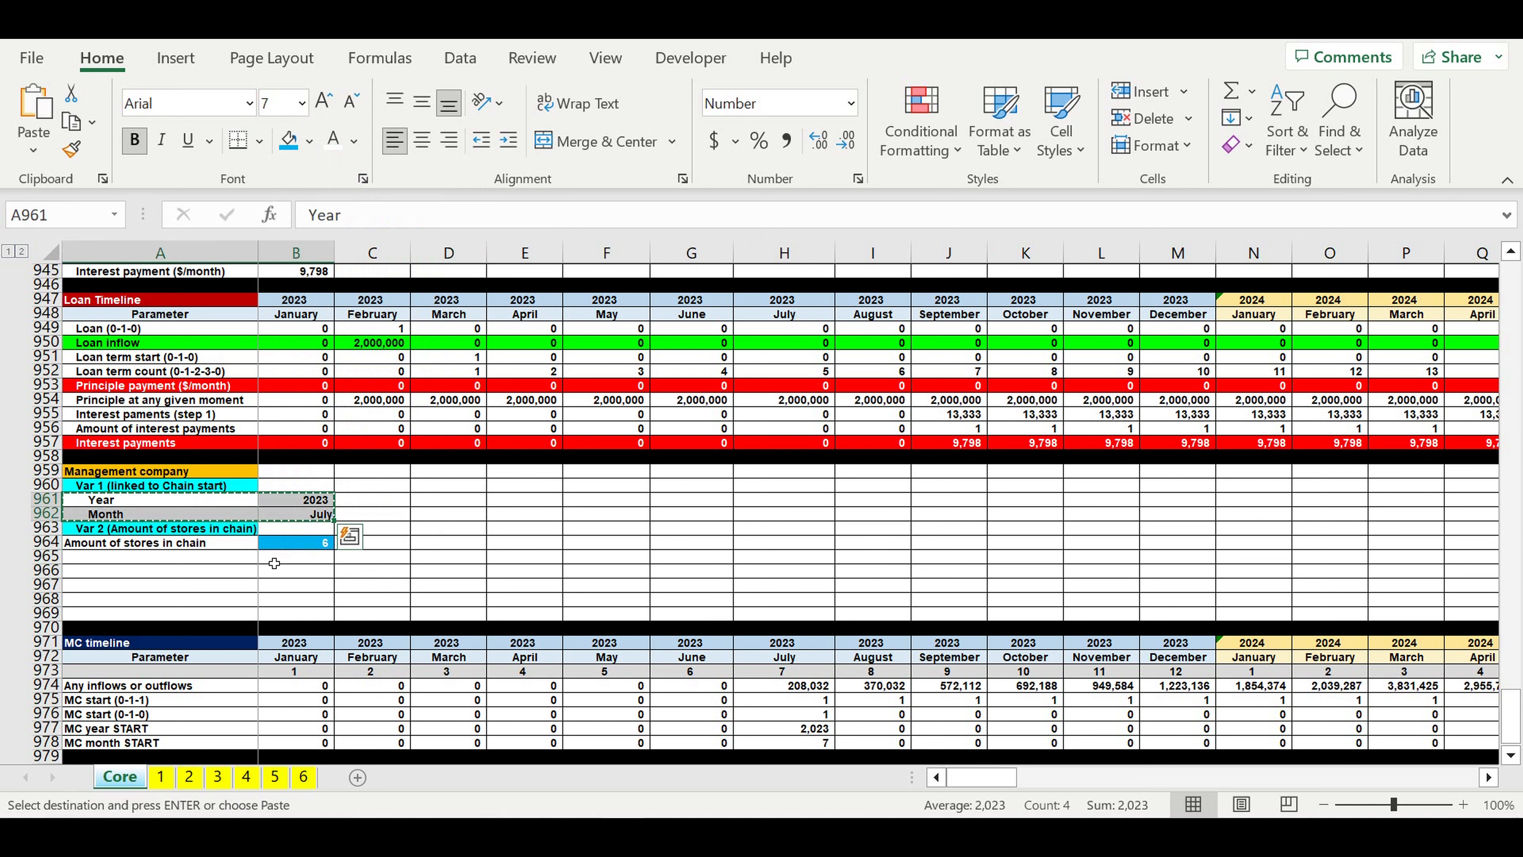
click(202, 562)
key(ctrl+v)
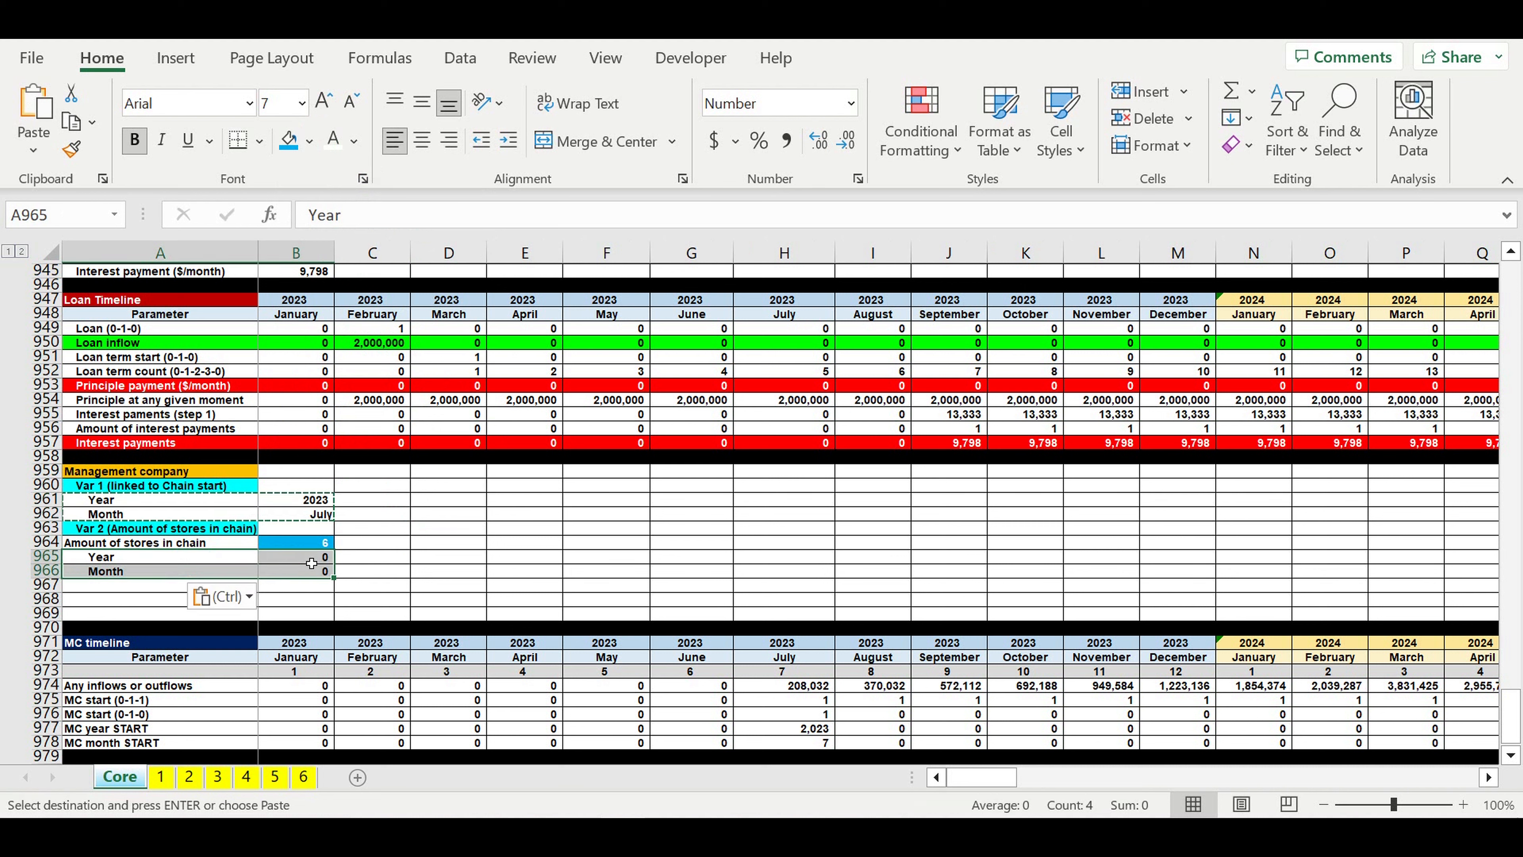
drag(311, 563, 309, 571)
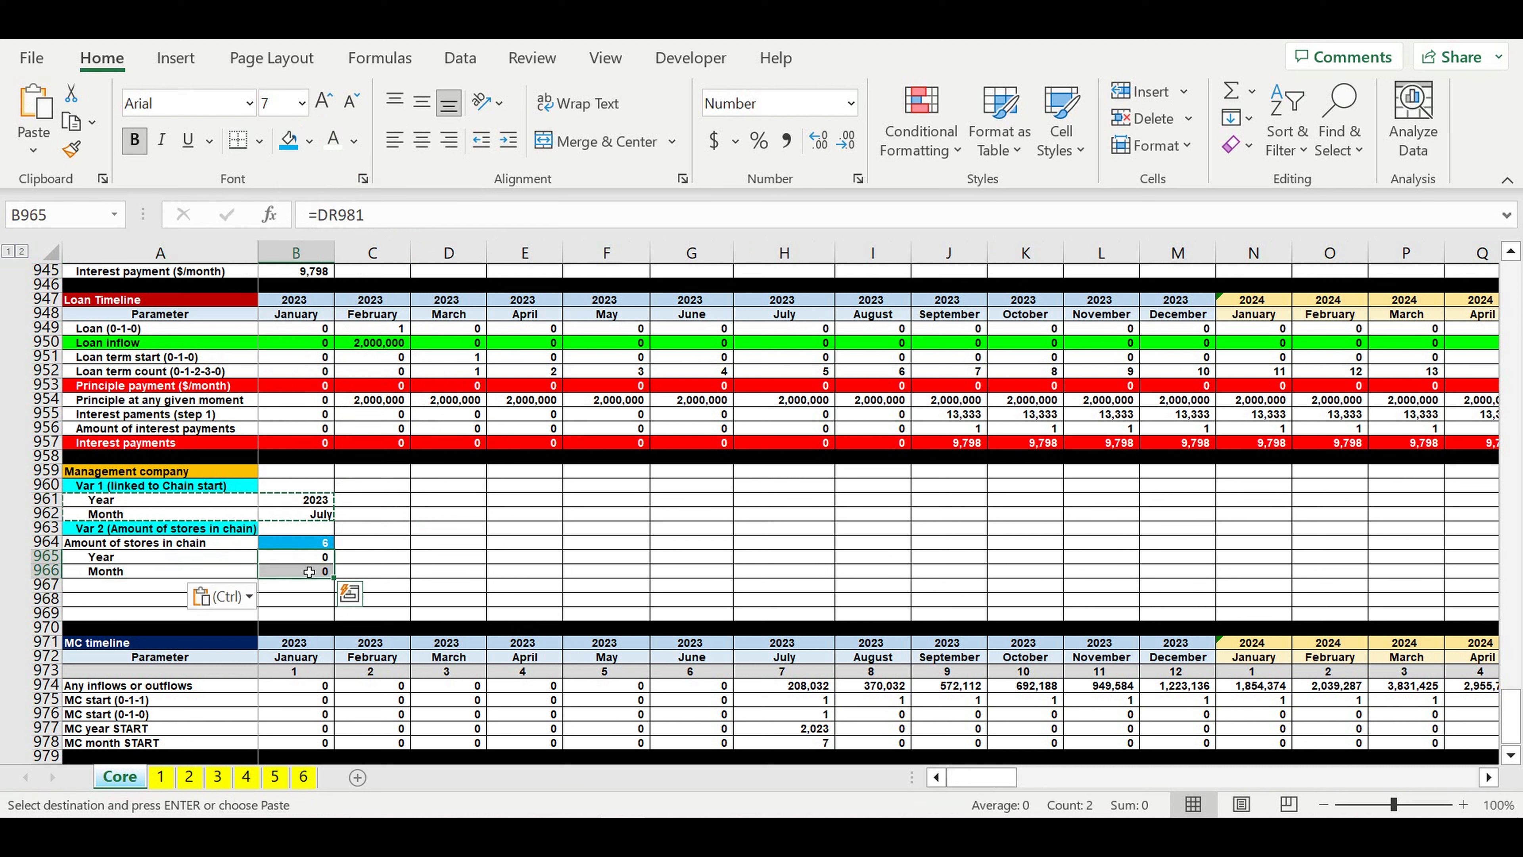
key(Delete)
click(532, 503)
Step: Rename the MC timeline heading in A971 as "MC timeline VAR 1"
scroll(532, 503, down, 4)
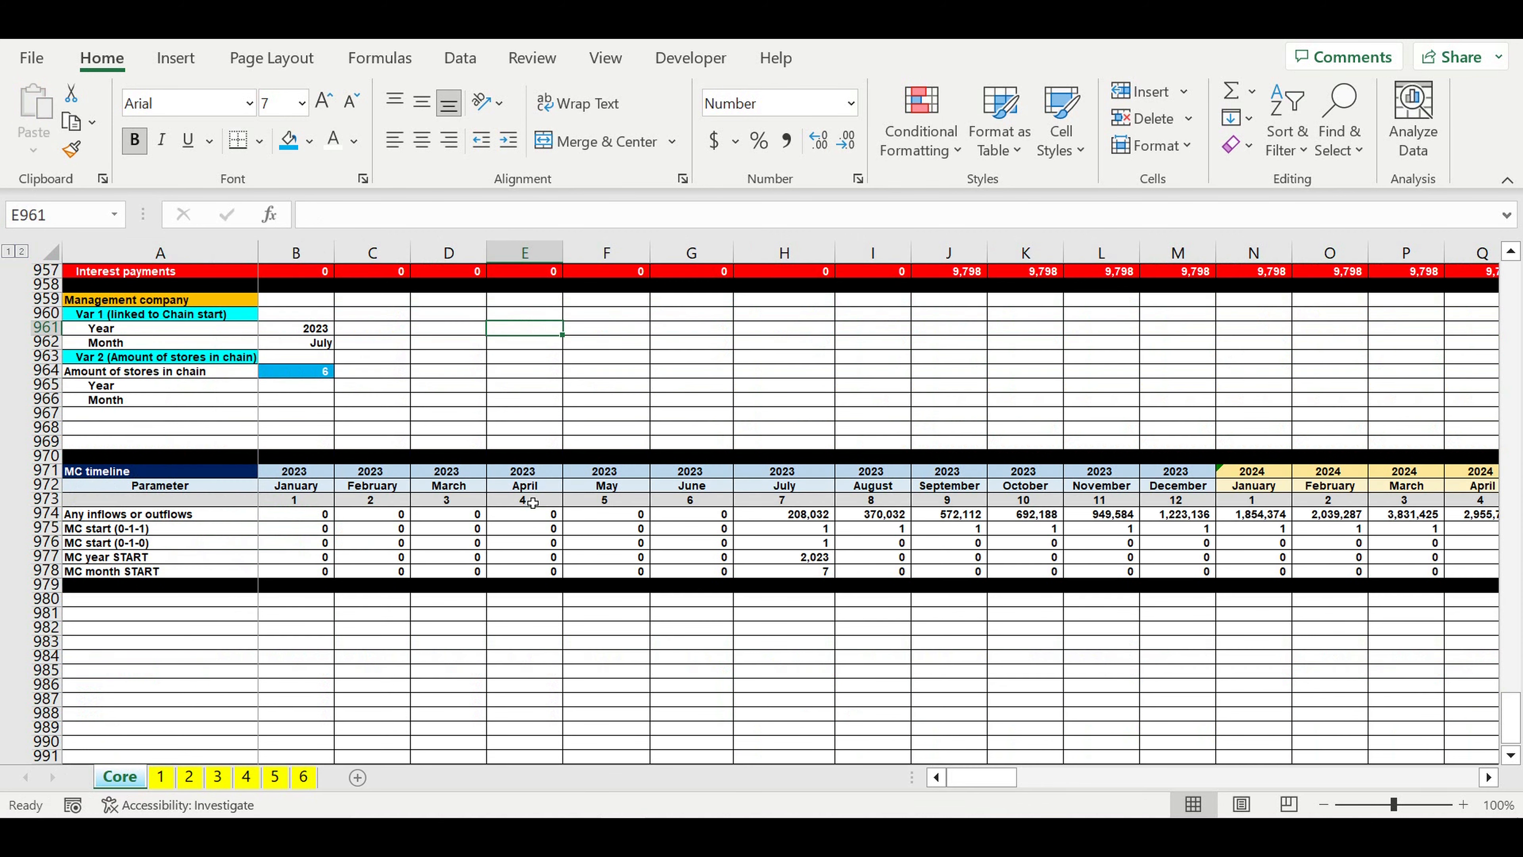
drag(45, 470, 52, 505)
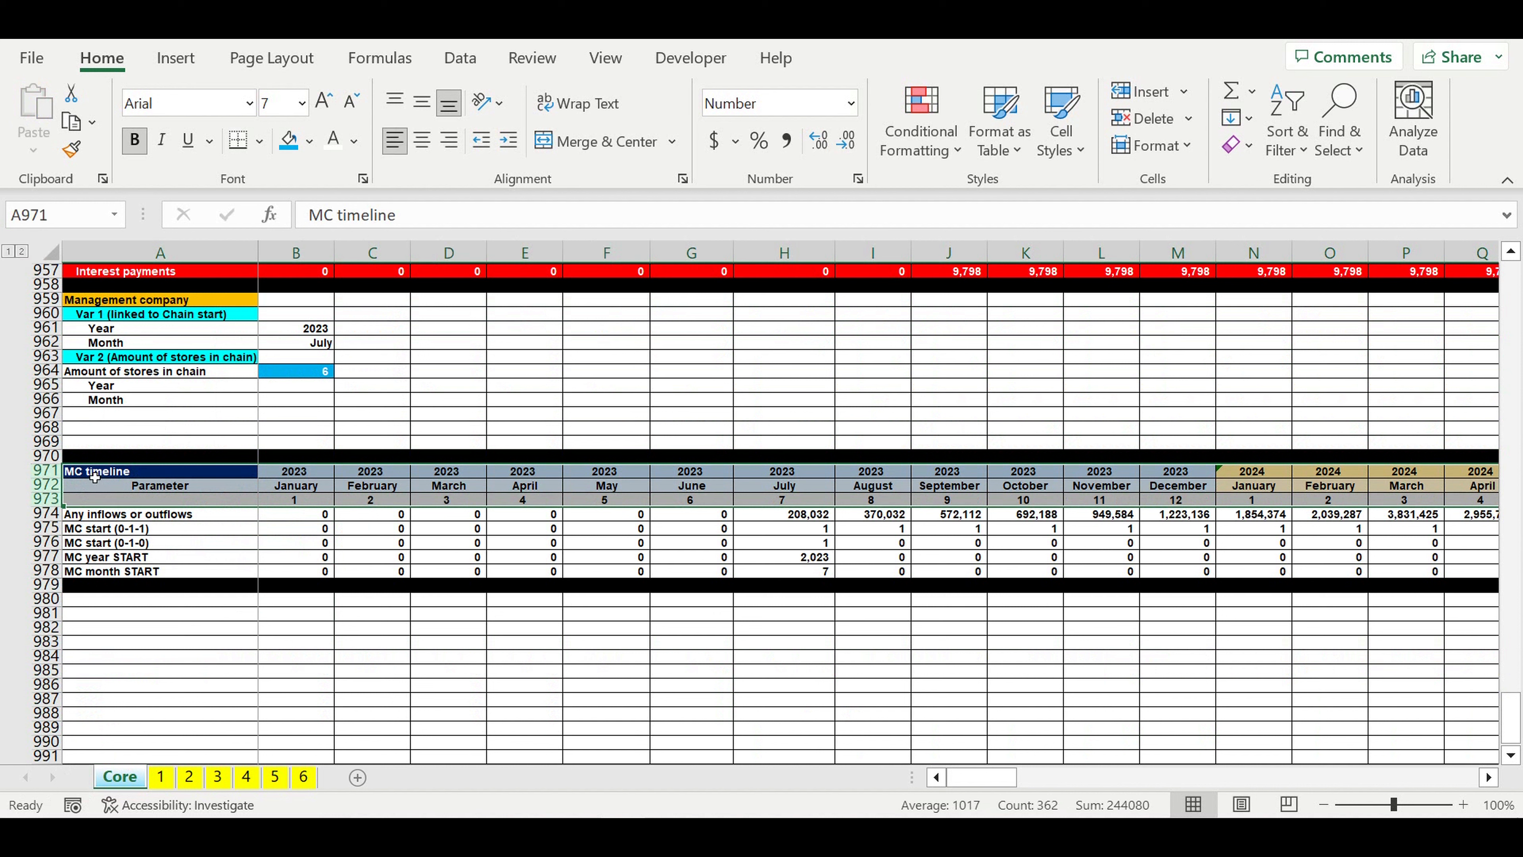
click(160, 473)
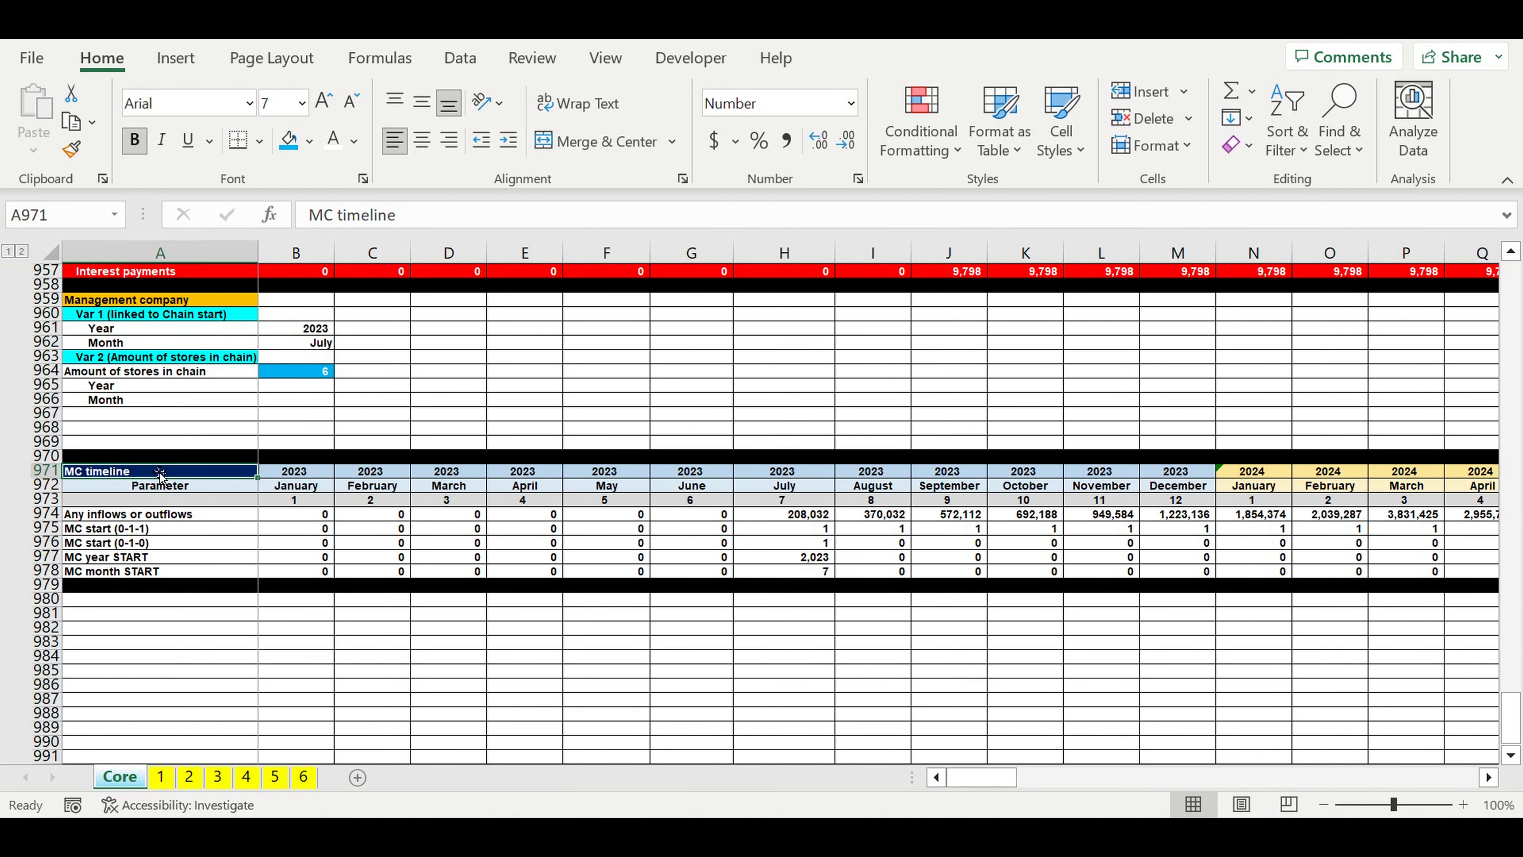
click(434, 213)
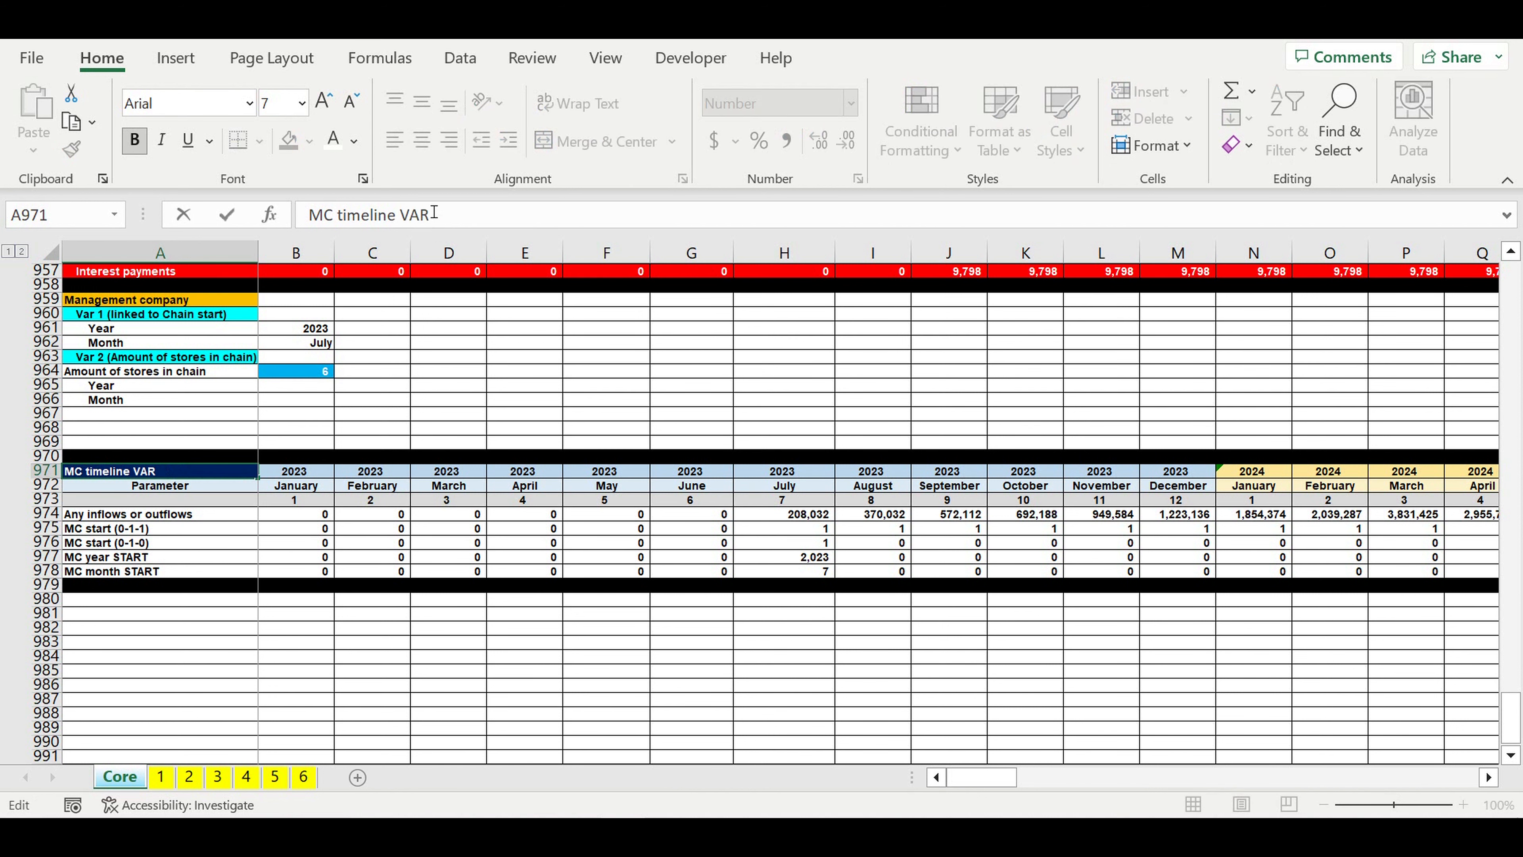
key(Return)
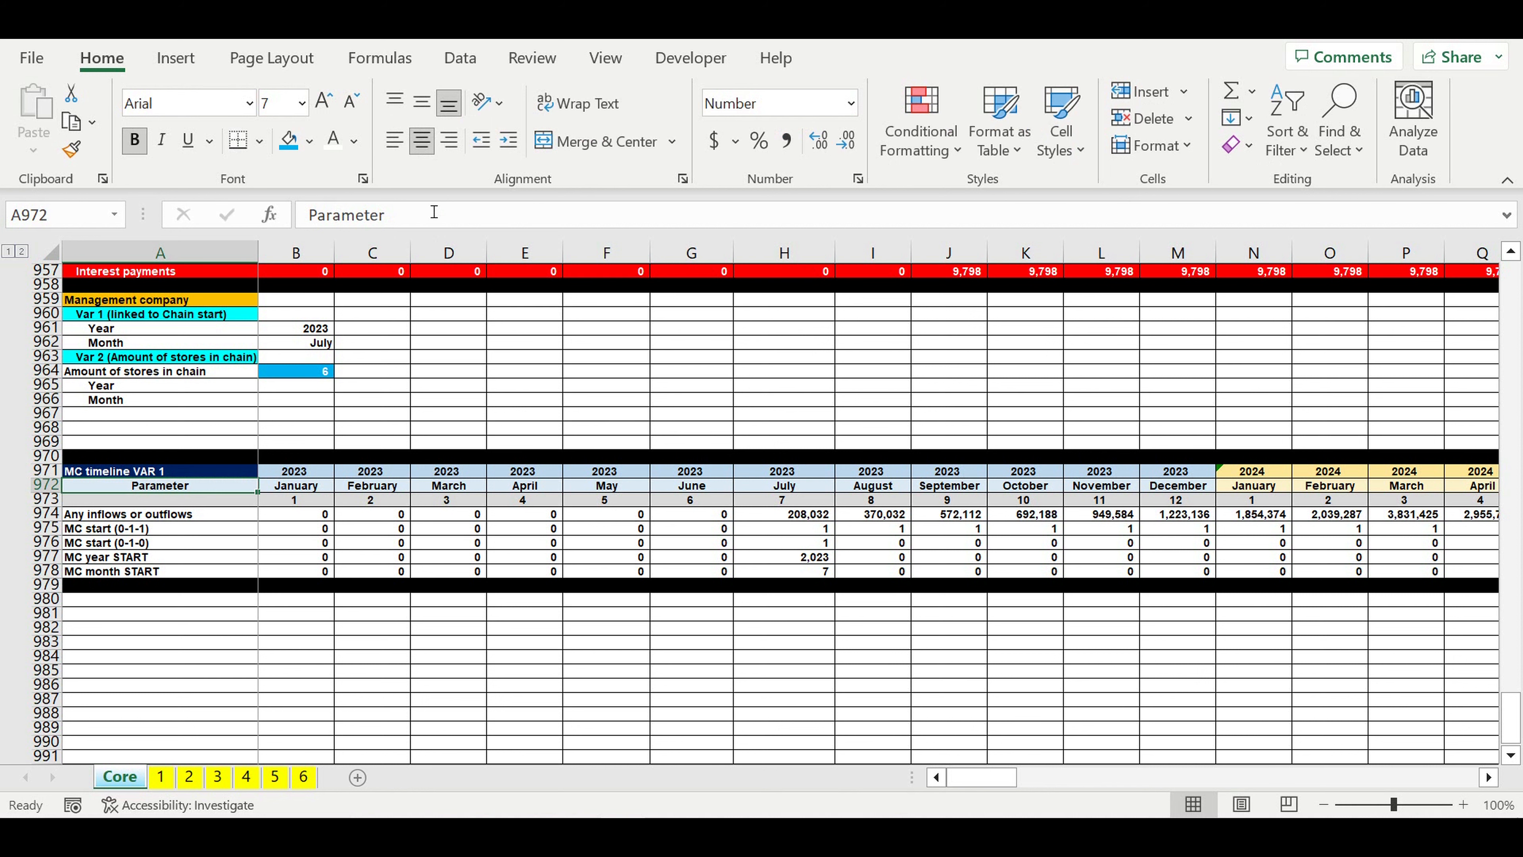
Step: Copy the timeline header rows 971:973 to row 980, below the black separator
click(193, 614)
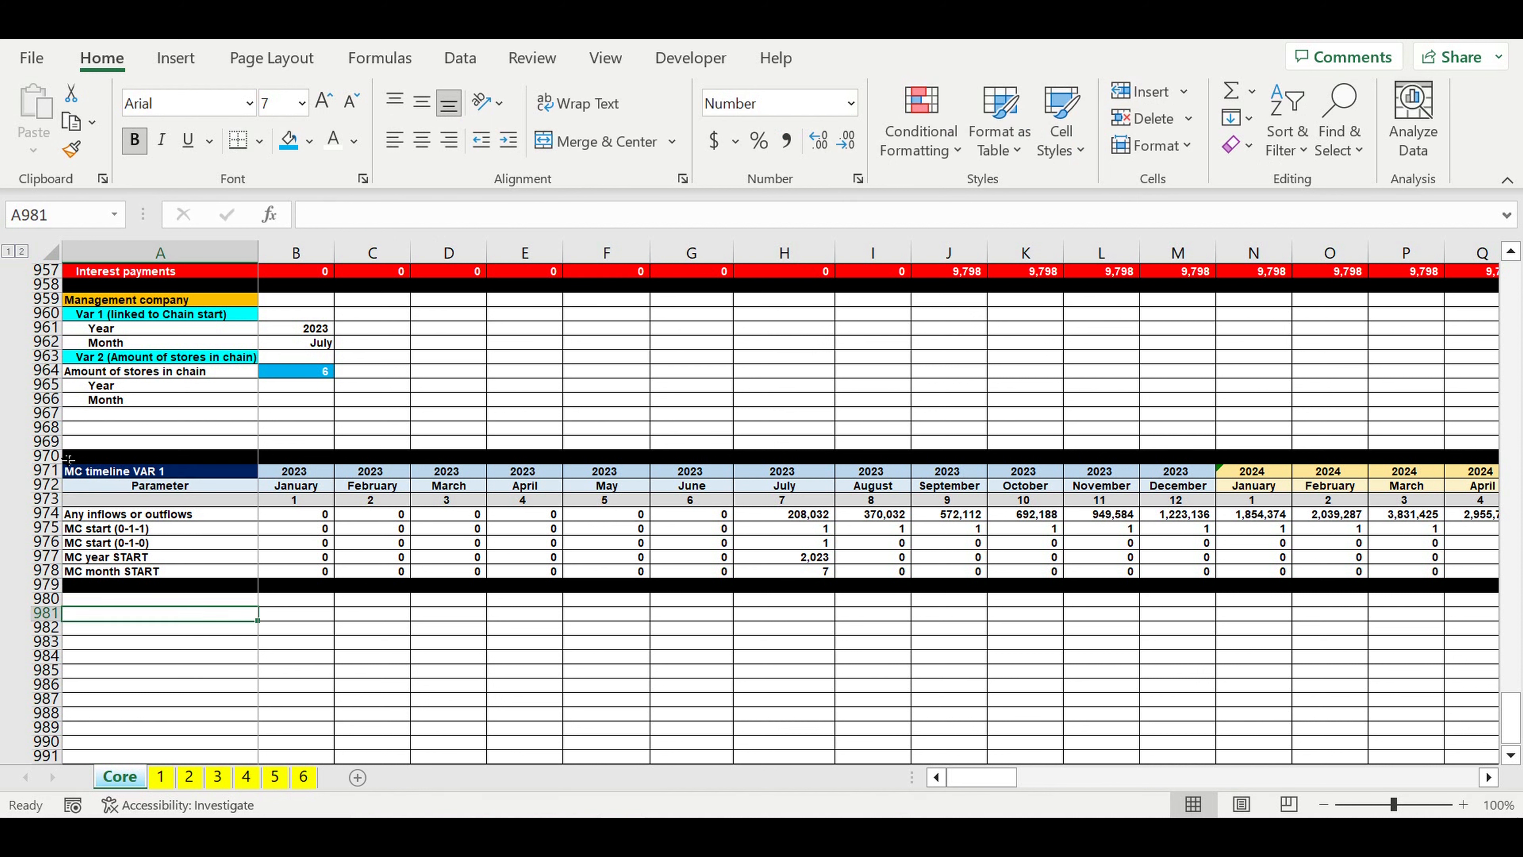
drag(40, 472, 39, 501)
key(ctrl+c)
click(129, 599)
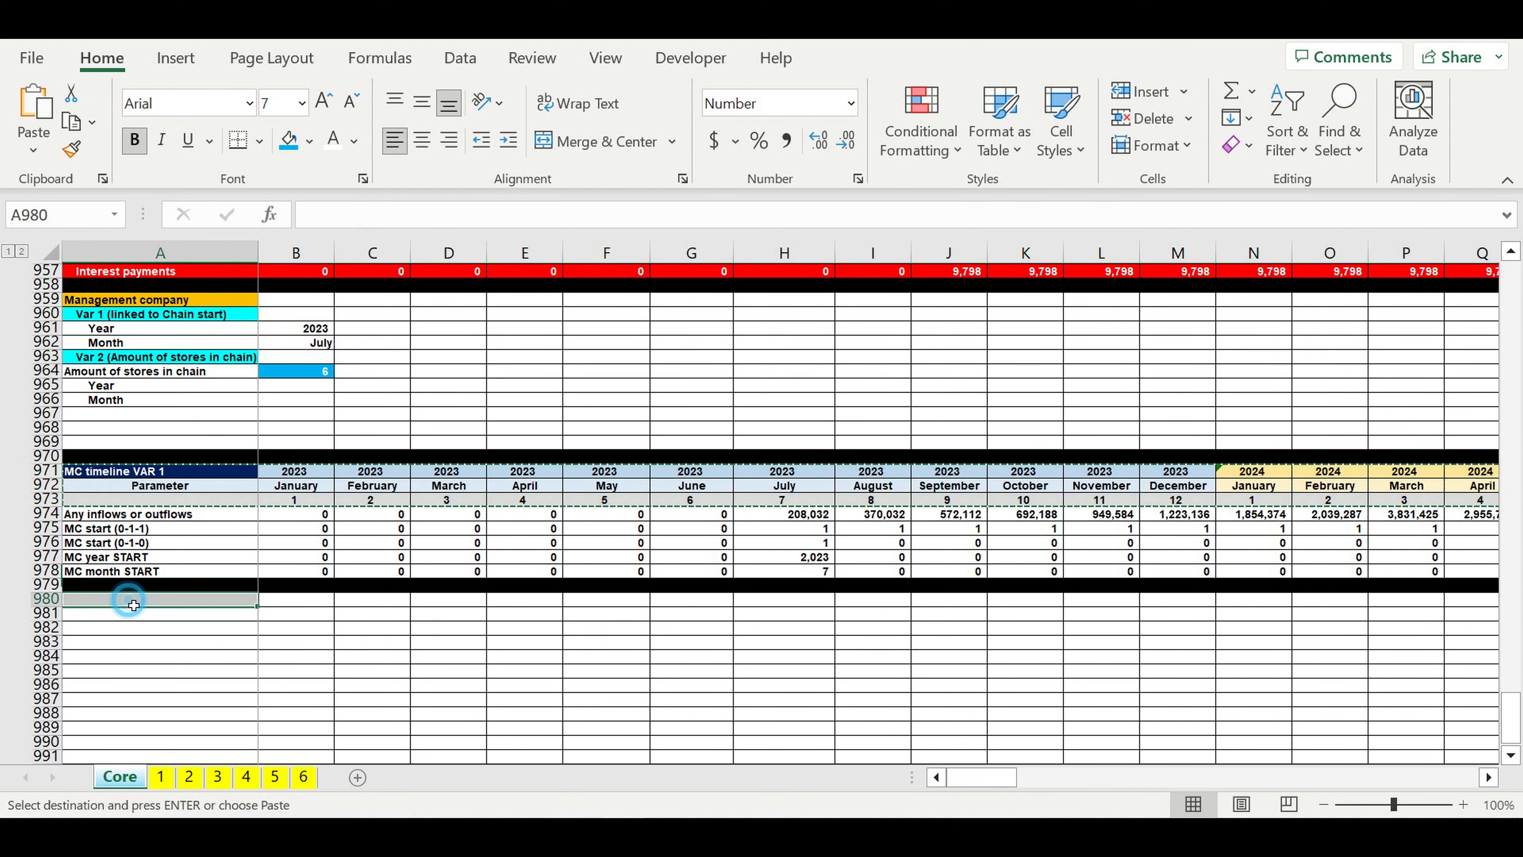
key(ctrl+v)
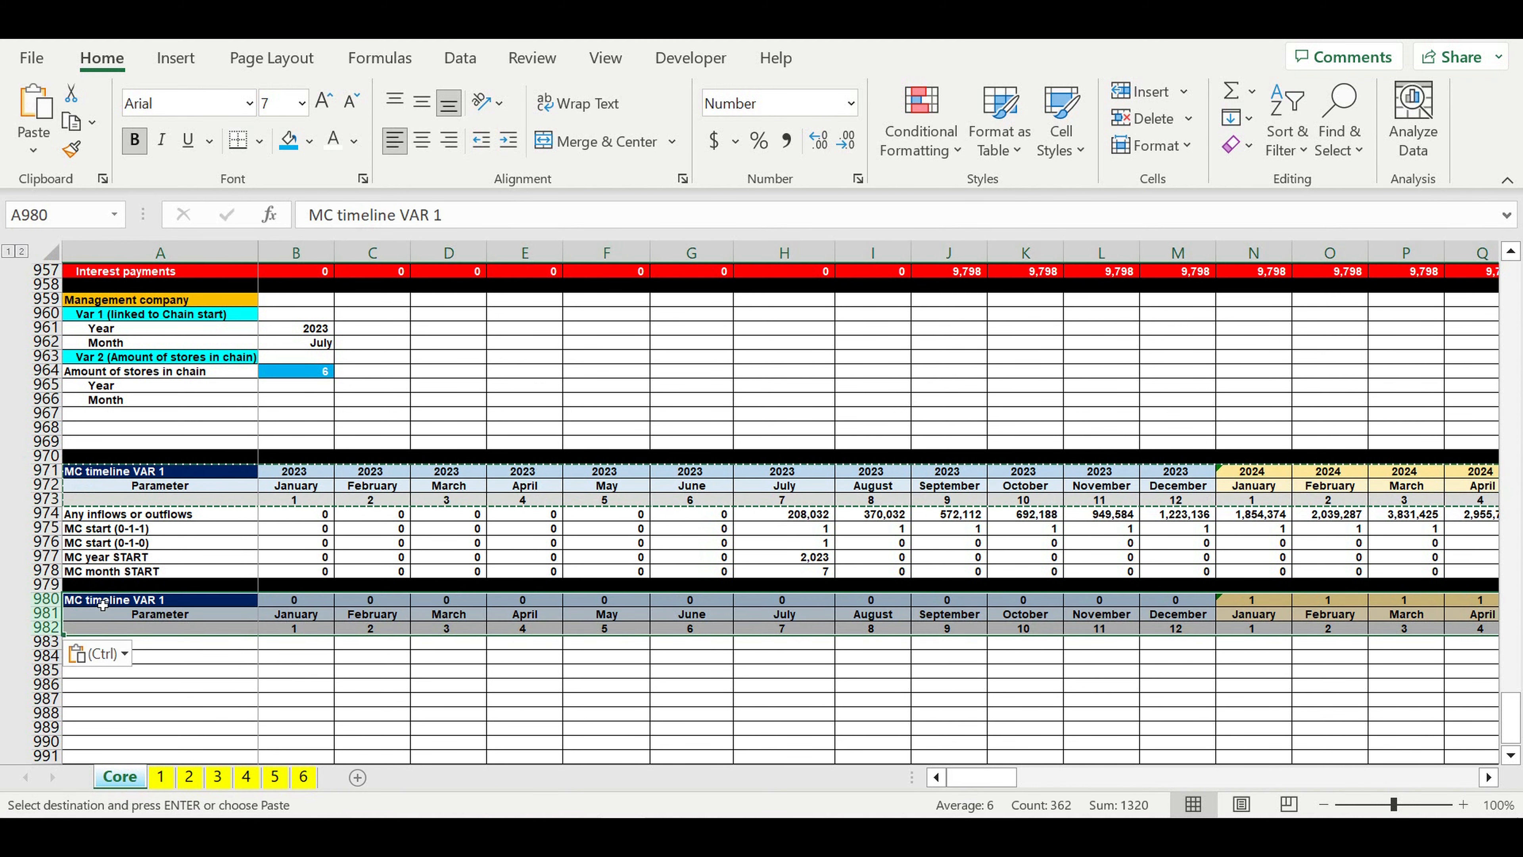
Step: Change the copied timeline heading in A980 to "MC timeline VAR 2"
double_click(440, 218)
text(2)
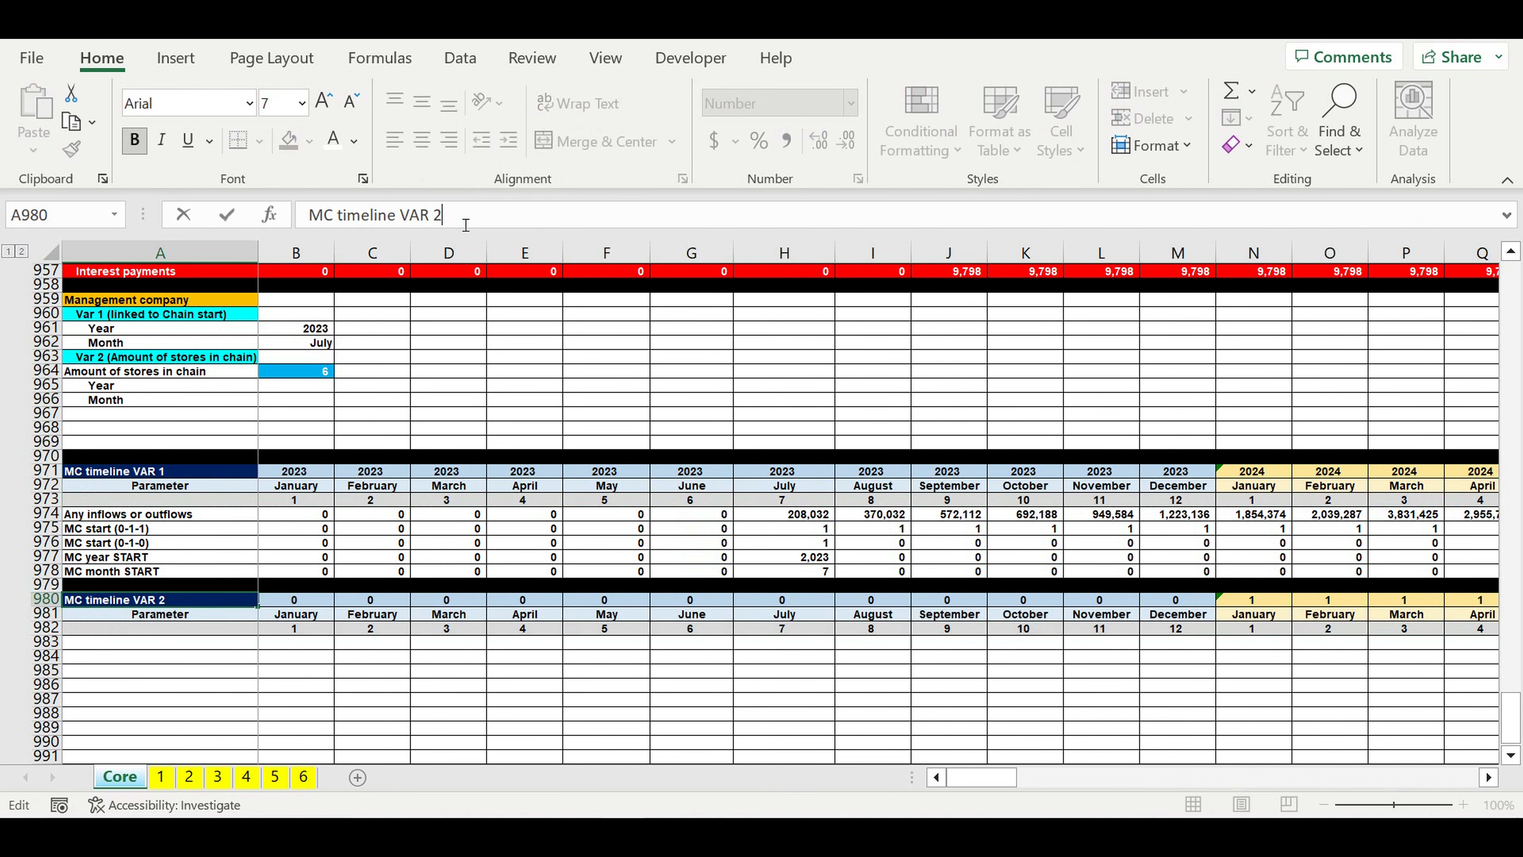
key(Return)
Step: Link the first year of the VAR 2 timeline in B980 to the VAR 1 timeline with =B971
click(279, 602)
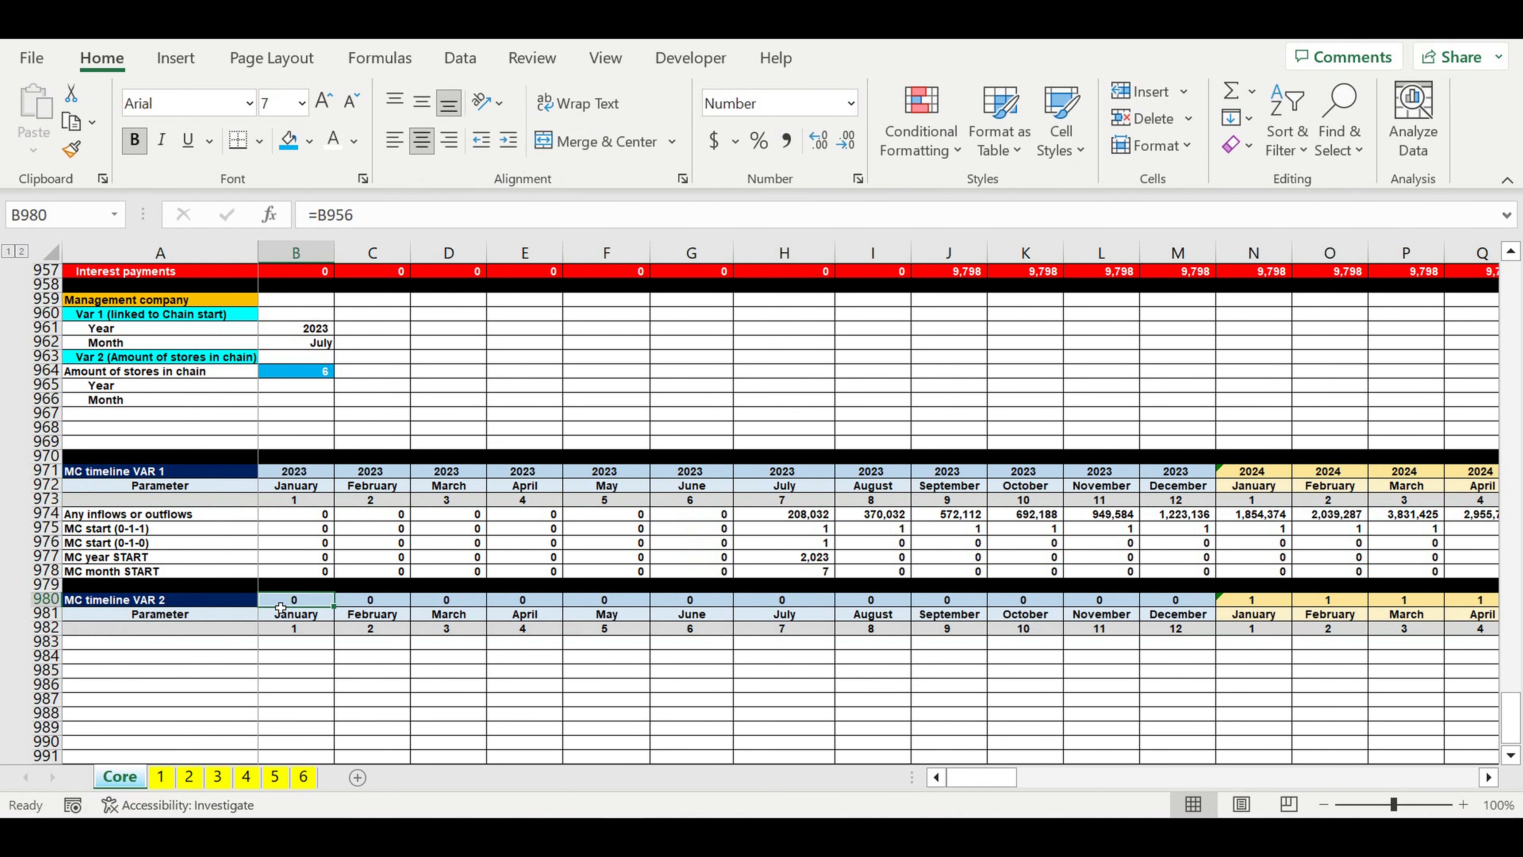
text(=)
click(316, 474)
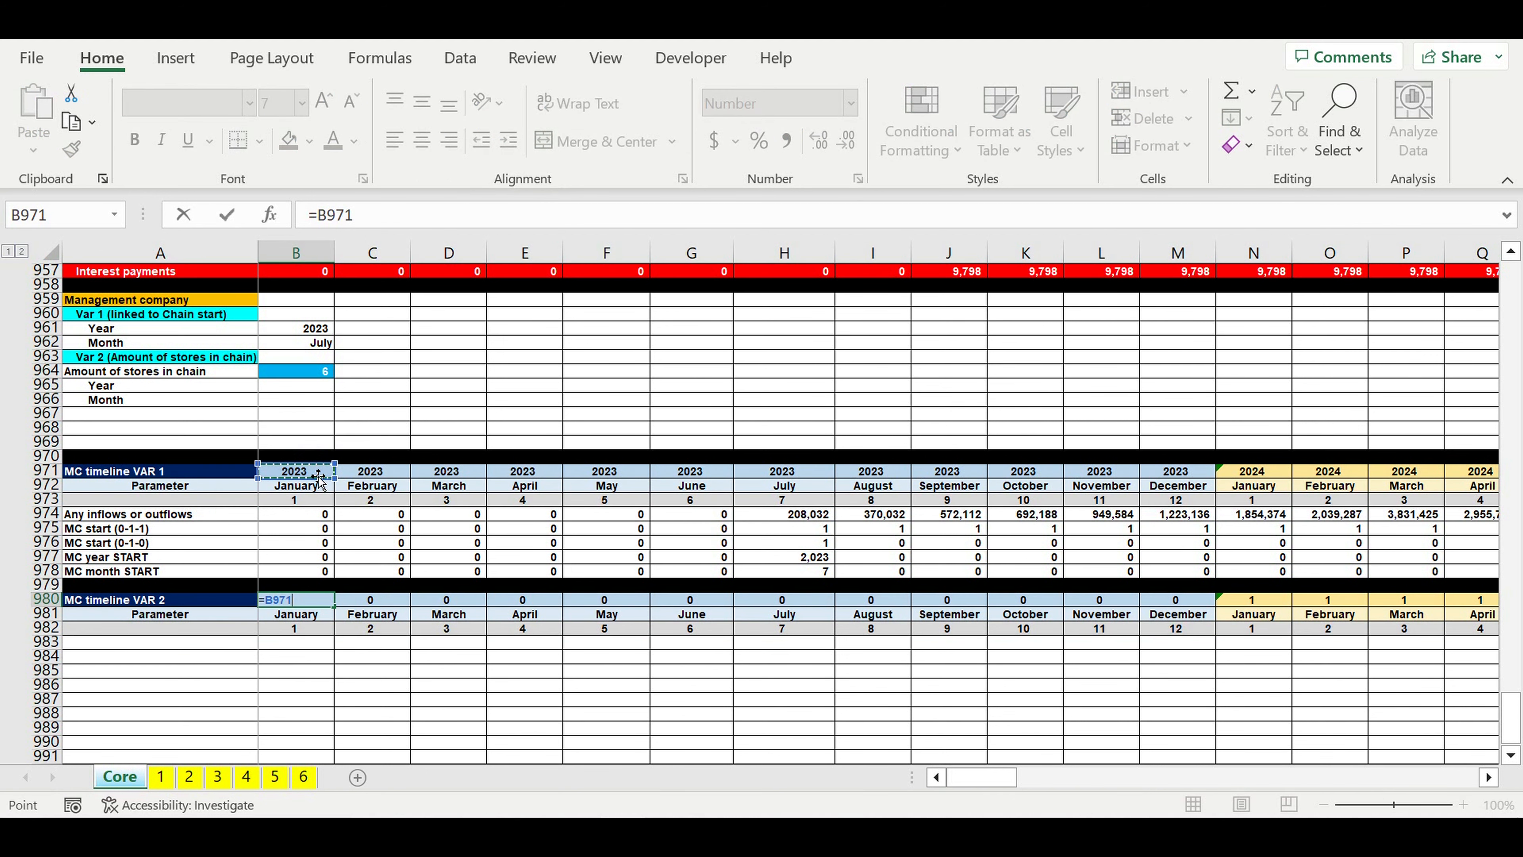
key(Return)
click(308, 698)
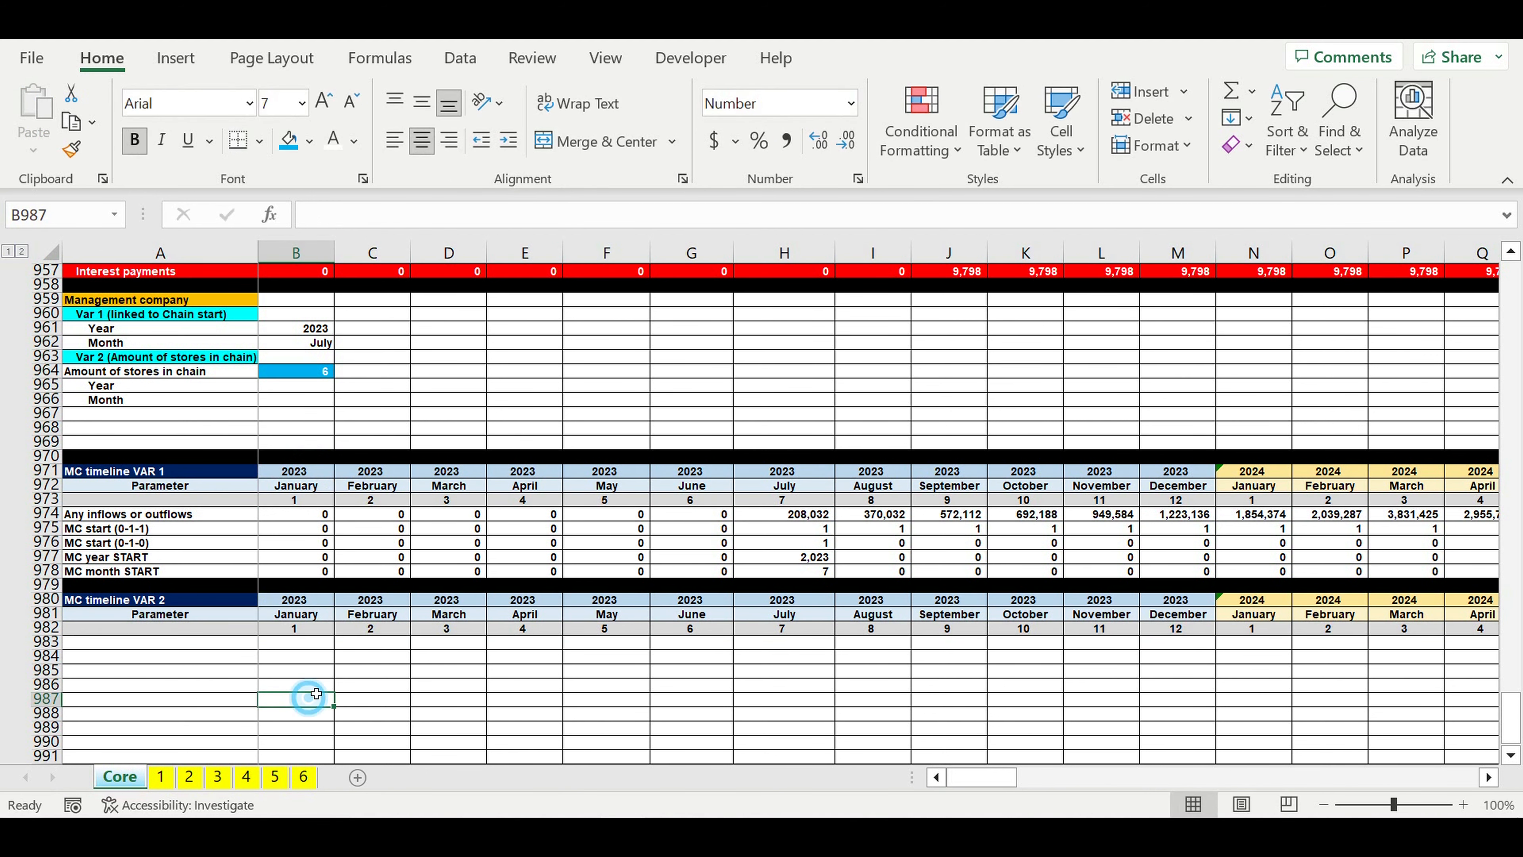
Step: Indent the MC timeline VAR 1 parameter labels in A974:A978 by one level
scroll(315, 654, down, 2)
drag(168, 423, 159, 486)
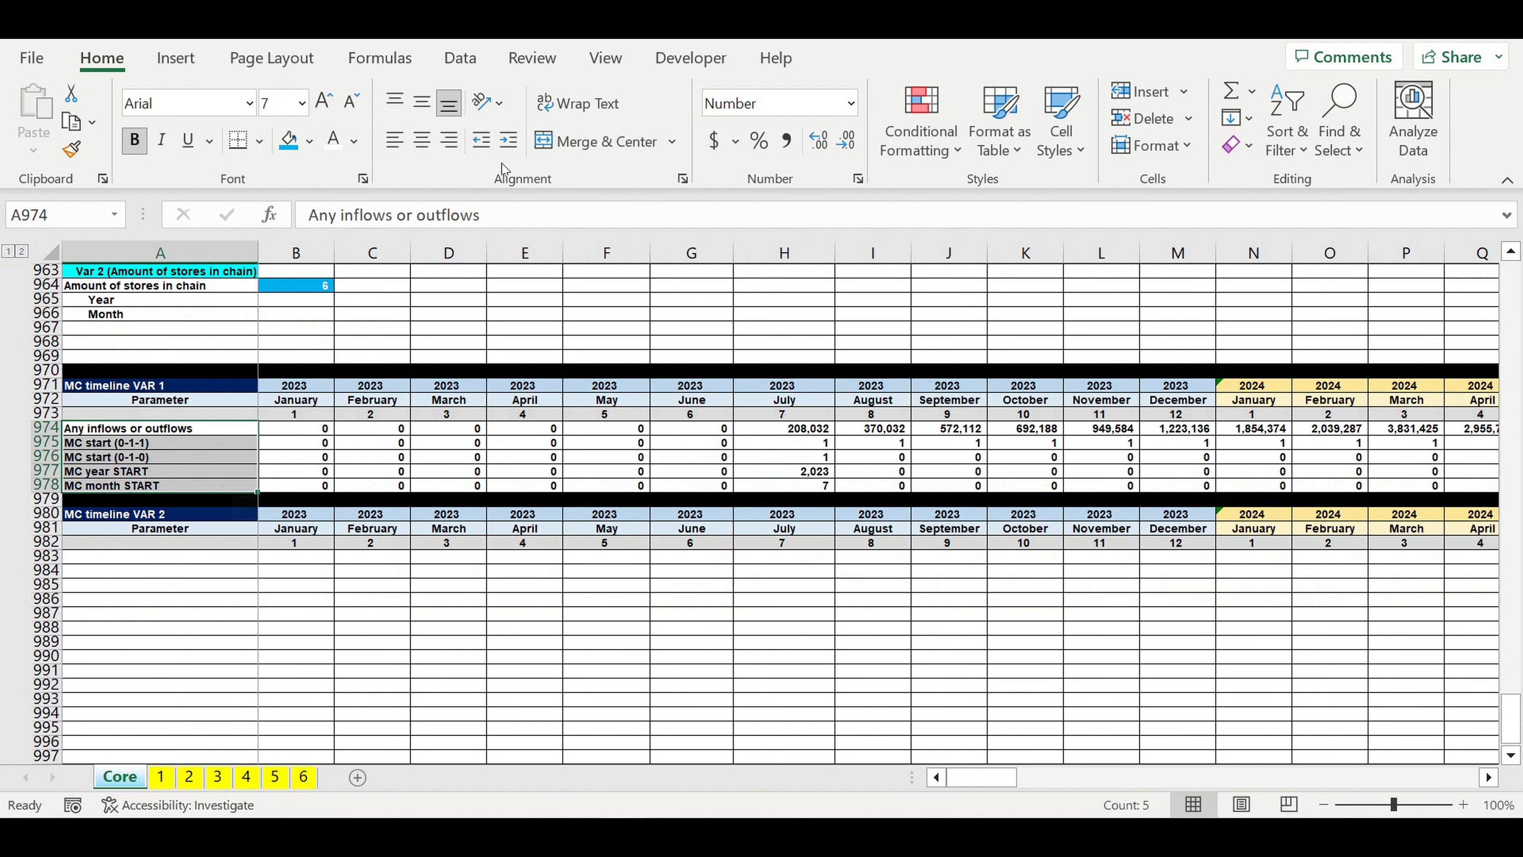
click(508, 140)
click(236, 659)
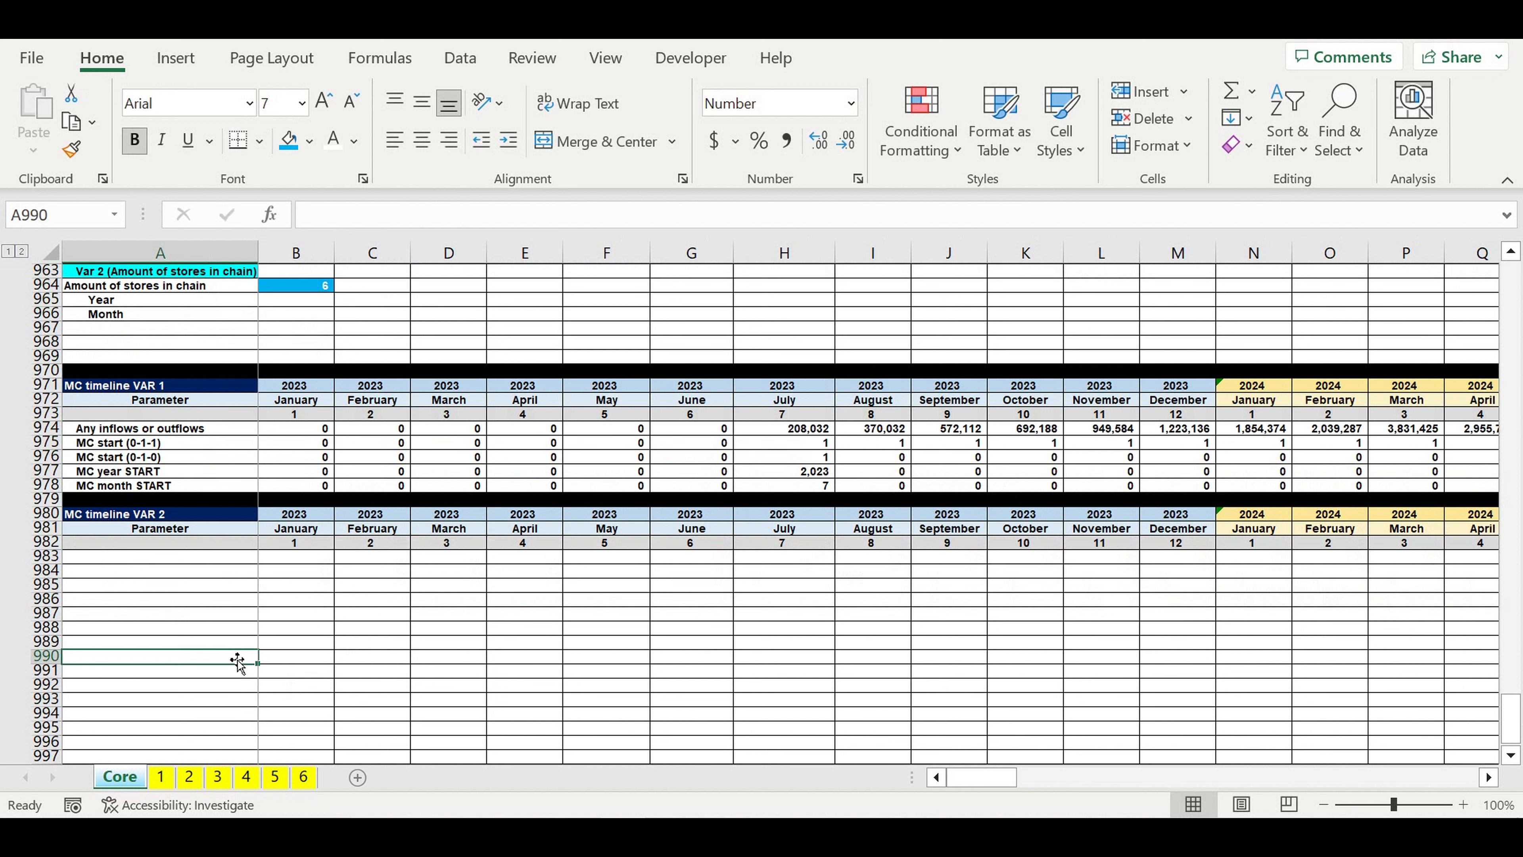
Step: Label A983 "Amount of stores at any given moment" and widen column A to fit the text
click(175, 560)
text(Amoun)
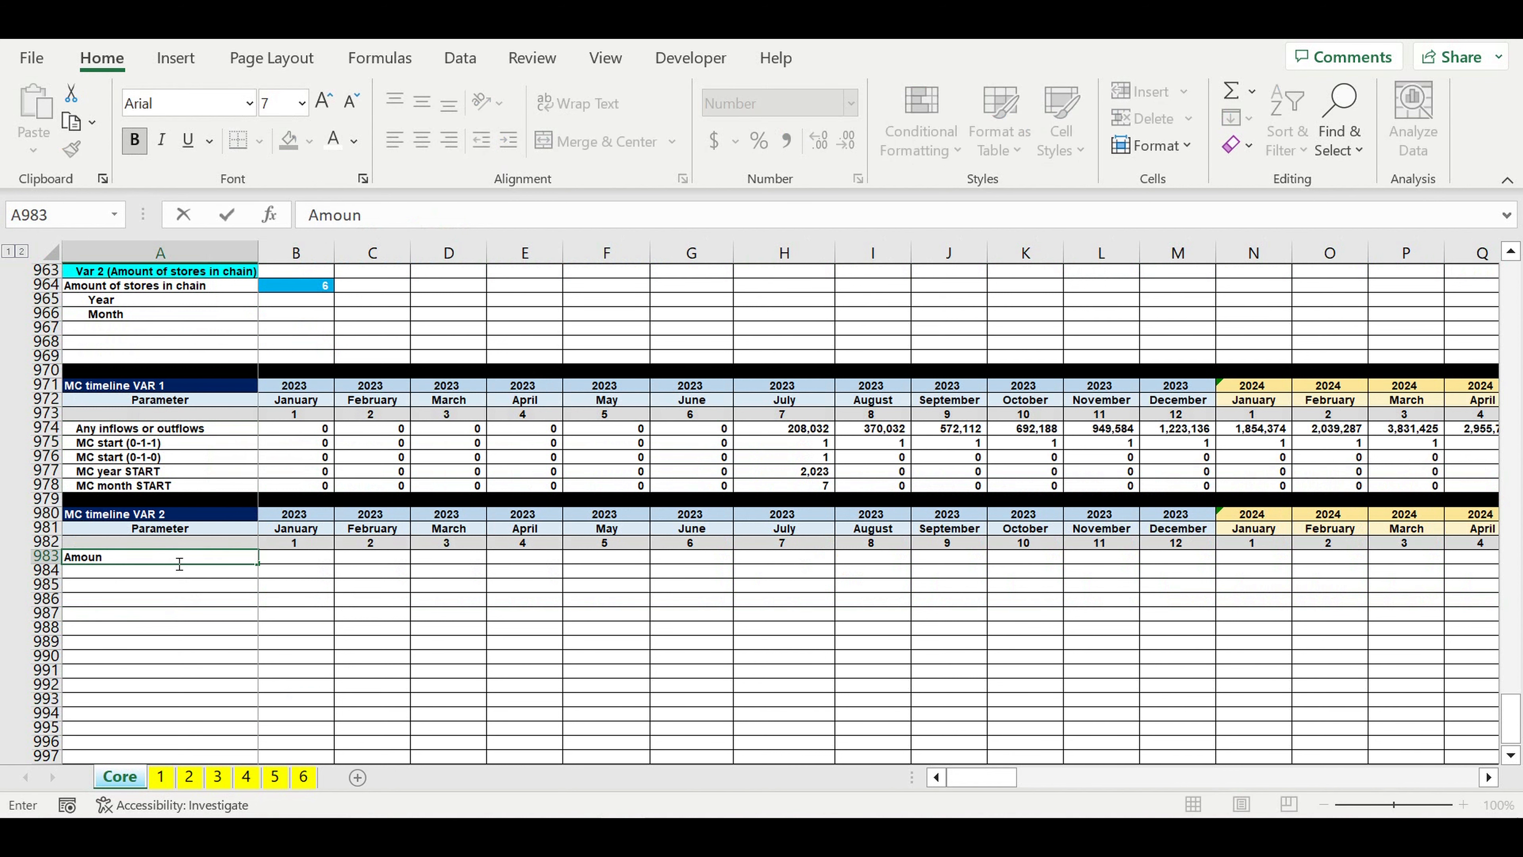
text(t of stores at any give)
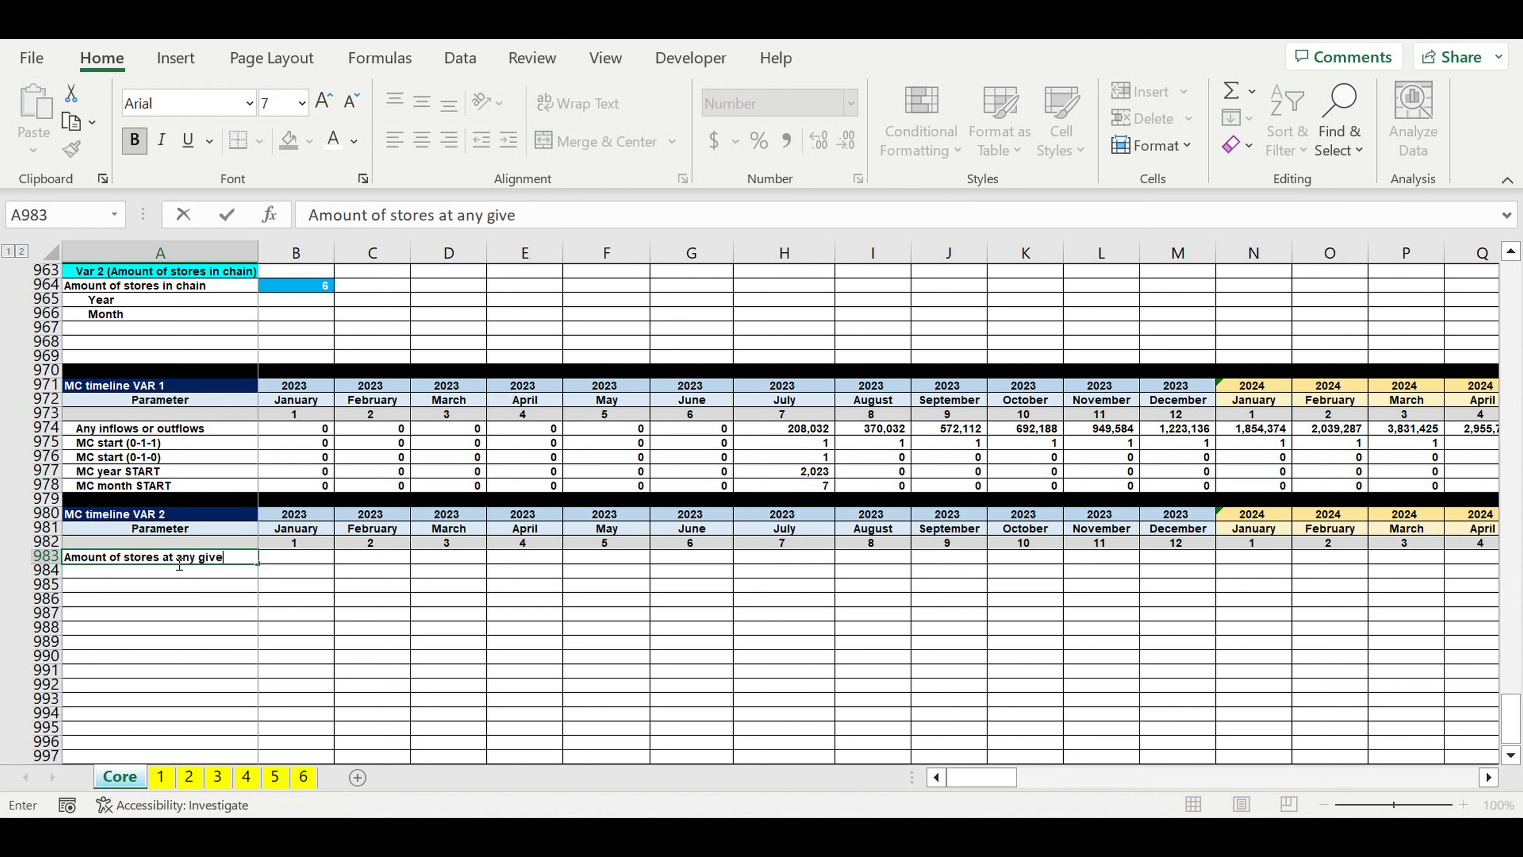
text(n moment)
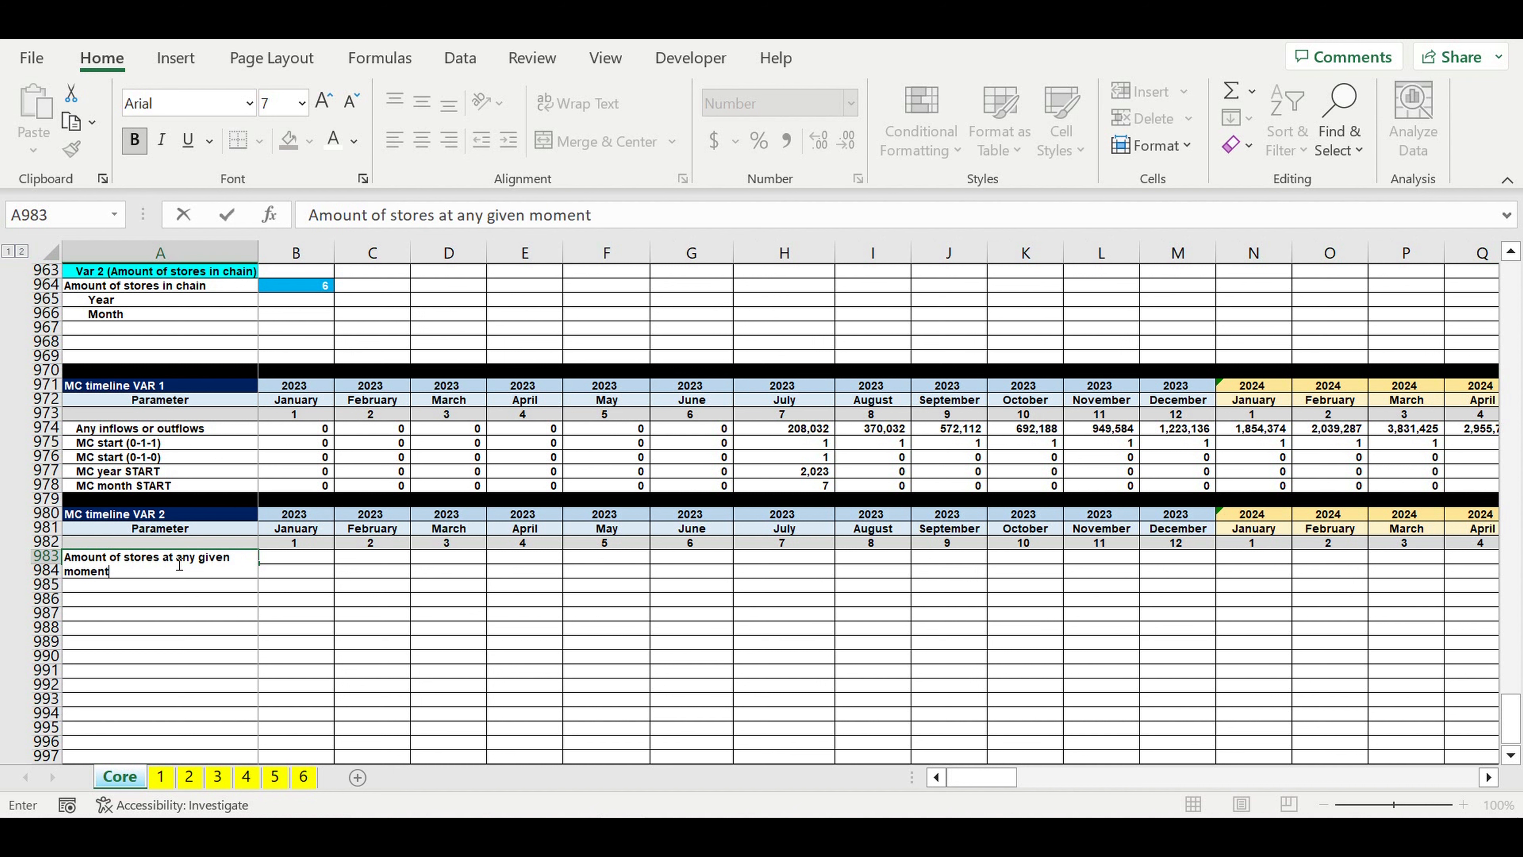
key(Return)
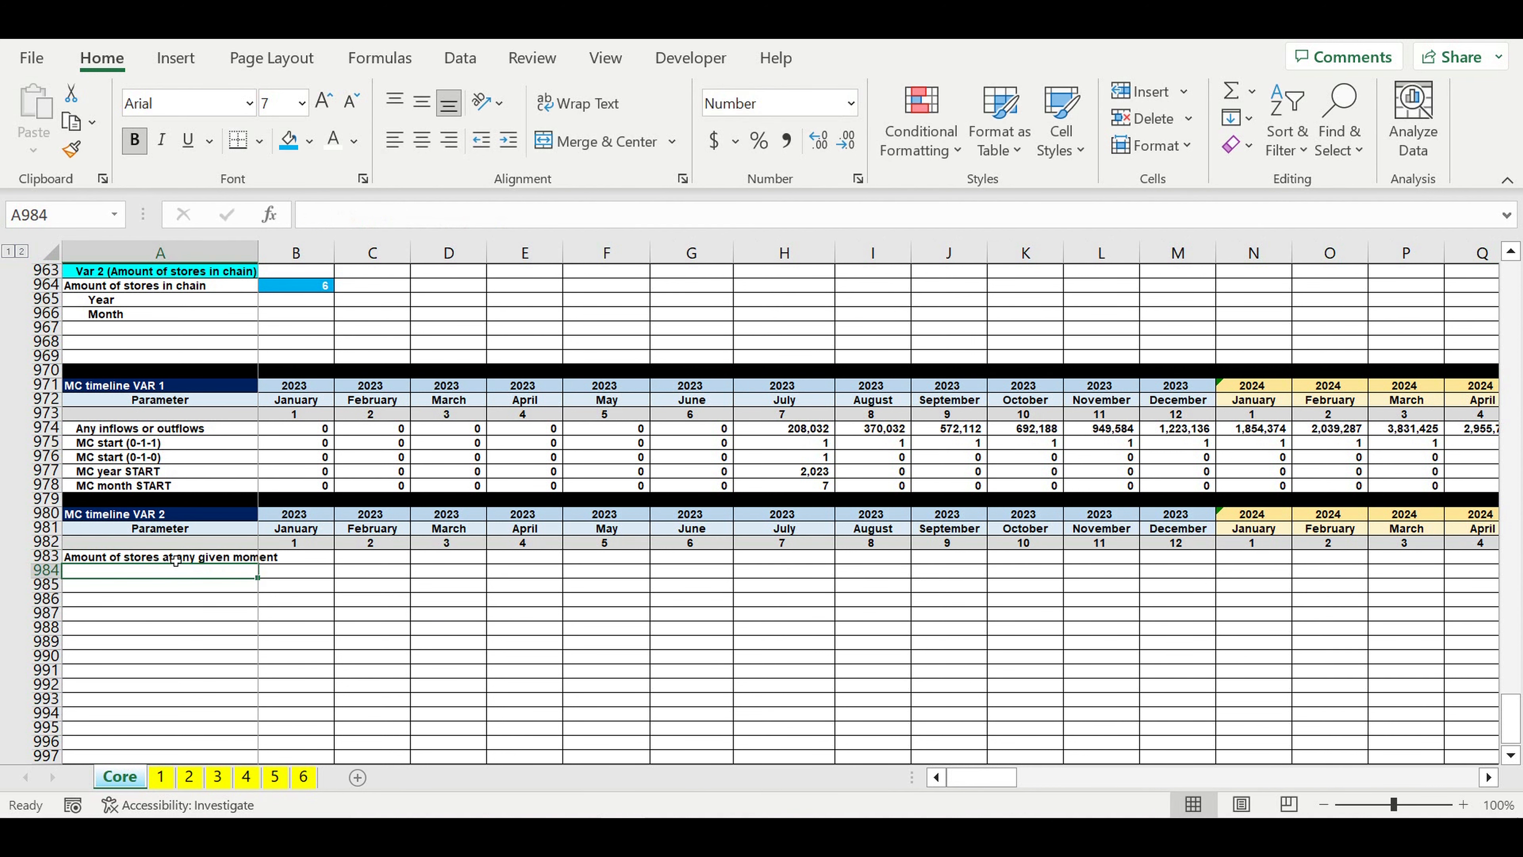
drag(259, 259, 285, 259)
click(258, 630)
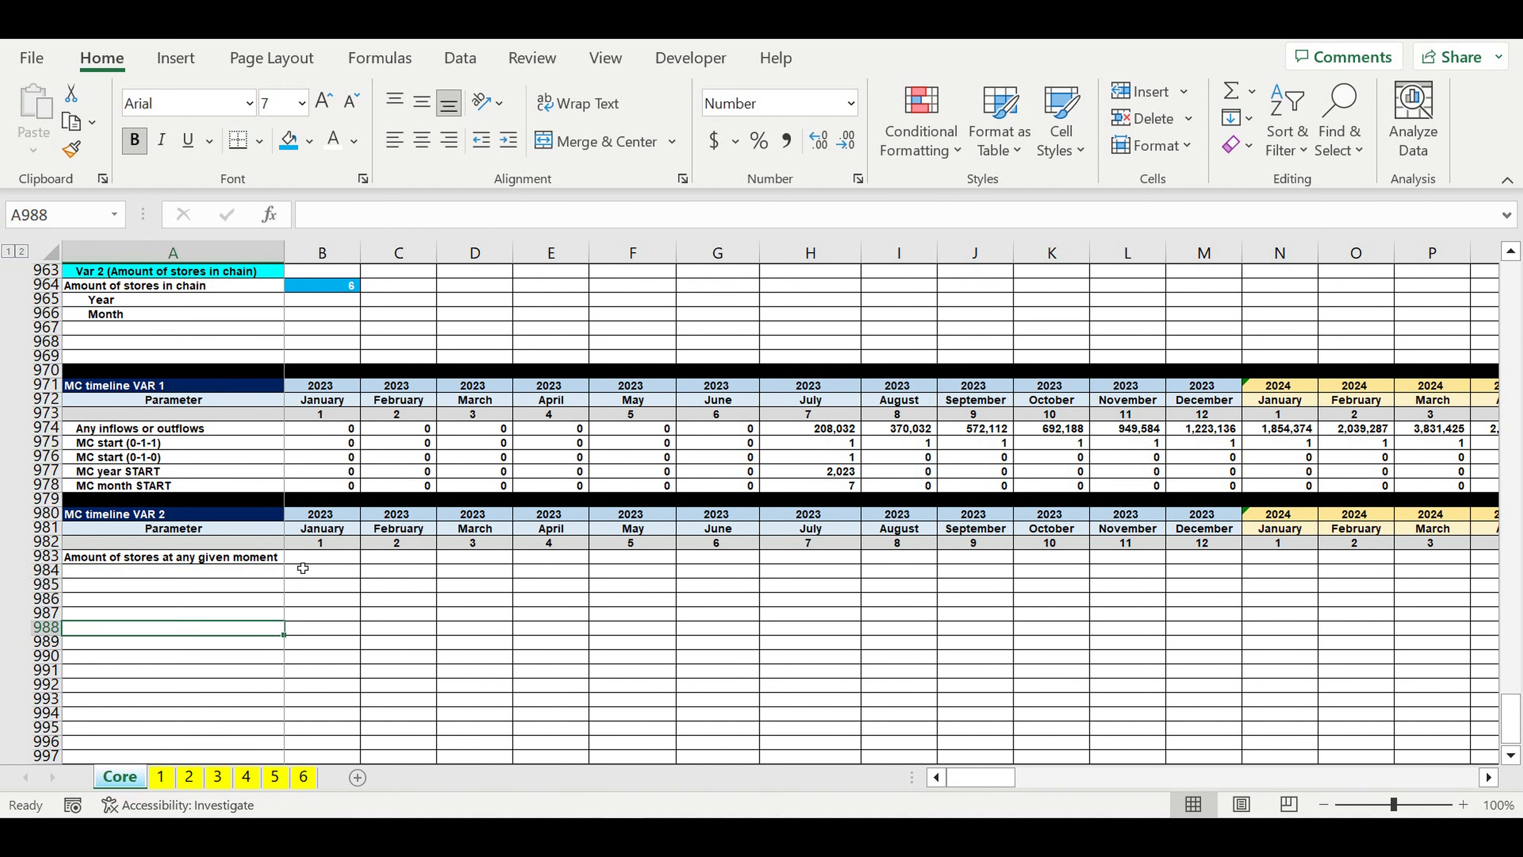
Step: Look through the Core sheet's operating activity sections for monthly activity rows suitable for counting stores
click(303, 558)
scroll(396, 578, up, 15)
scroll(405, 579, up, 20)
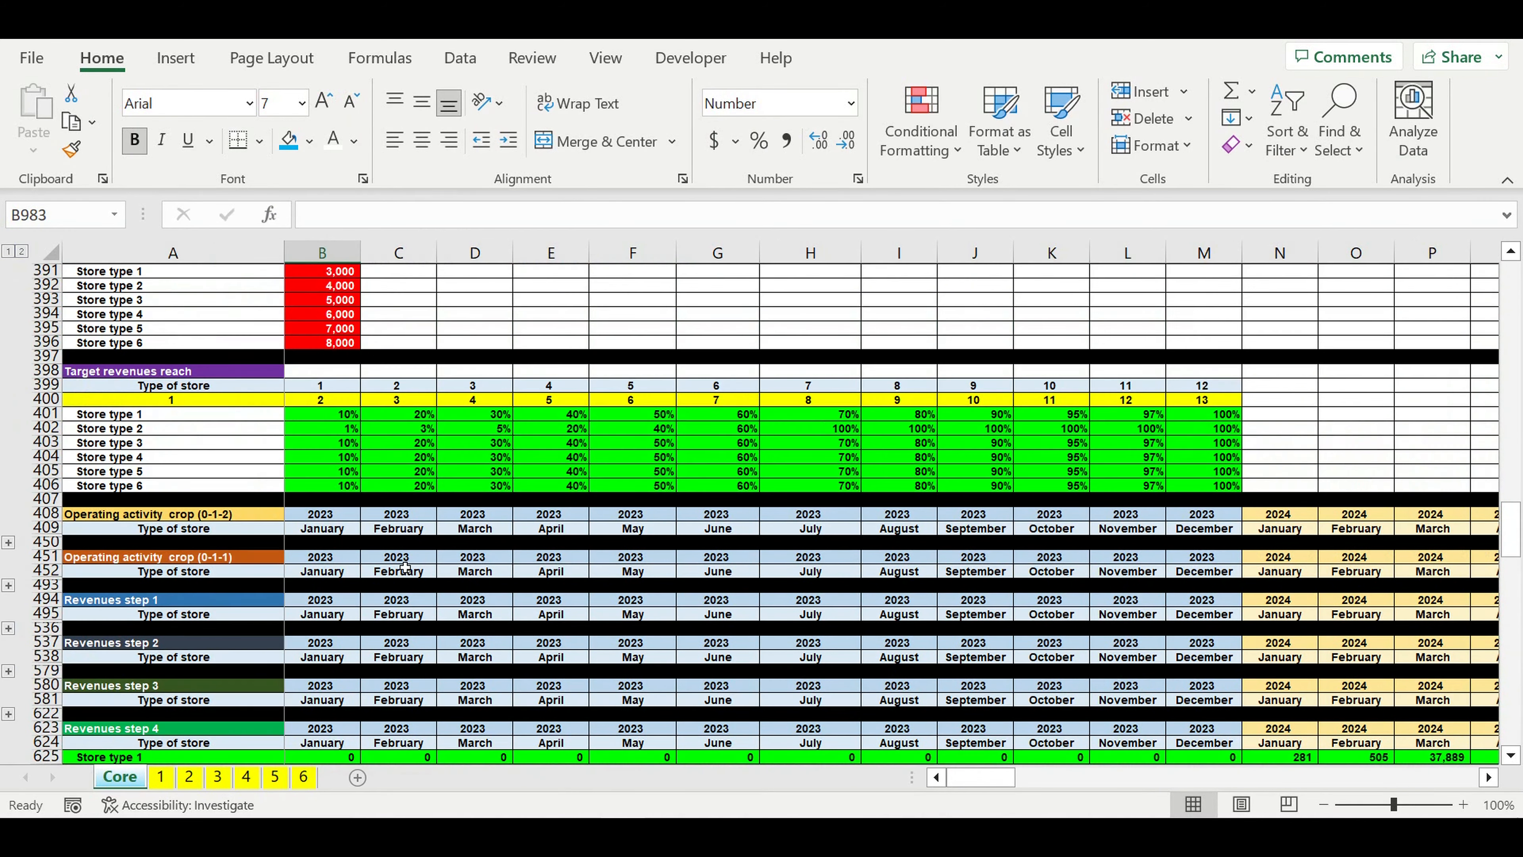
scroll(404, 567, up, 10)
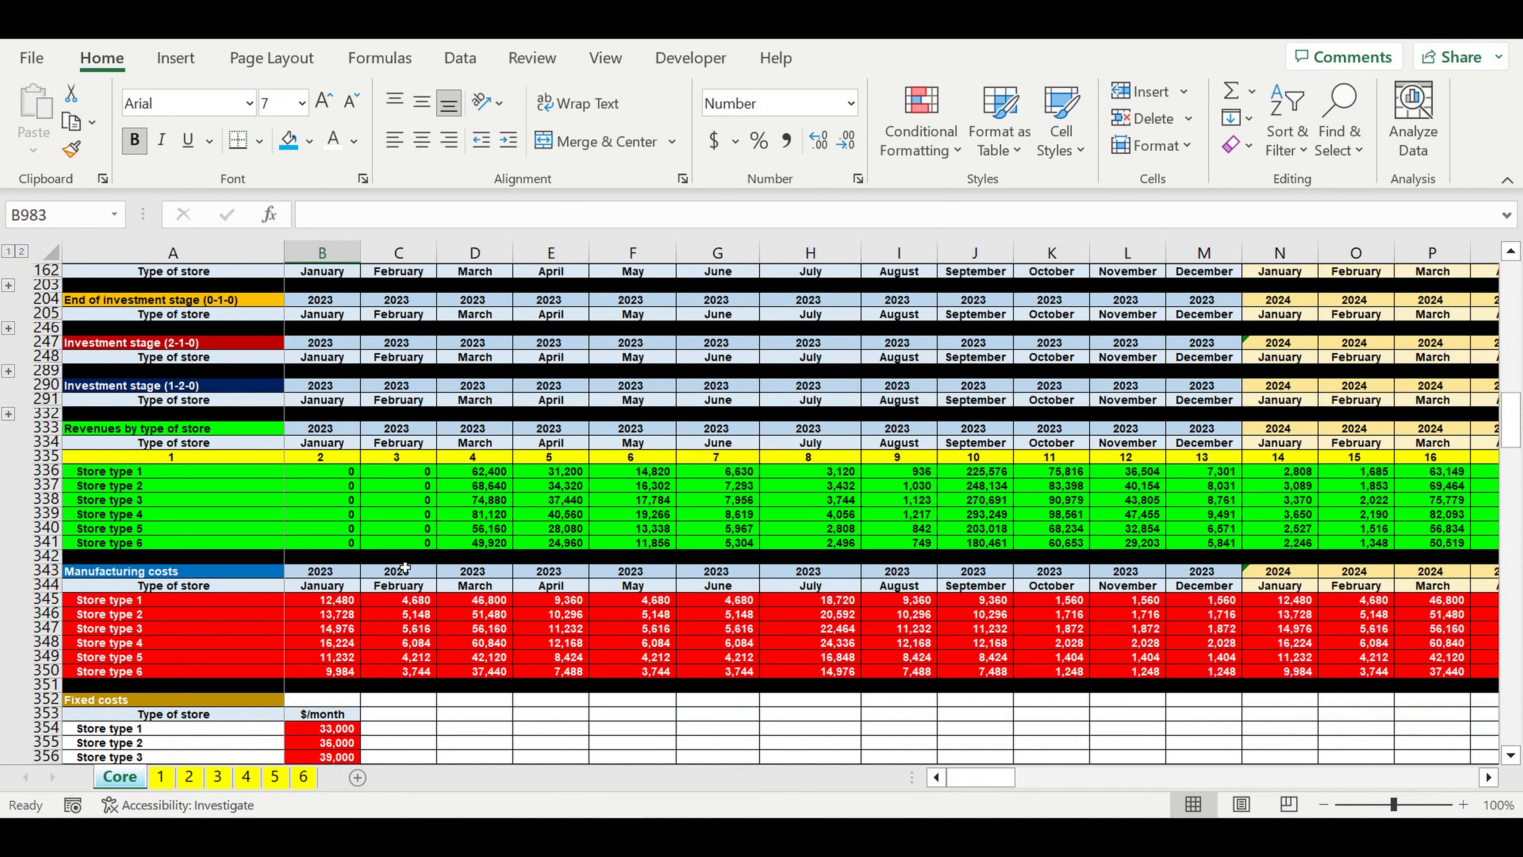
scroll(405, 567, up, 12)
scroll(405, 567, down, 9)
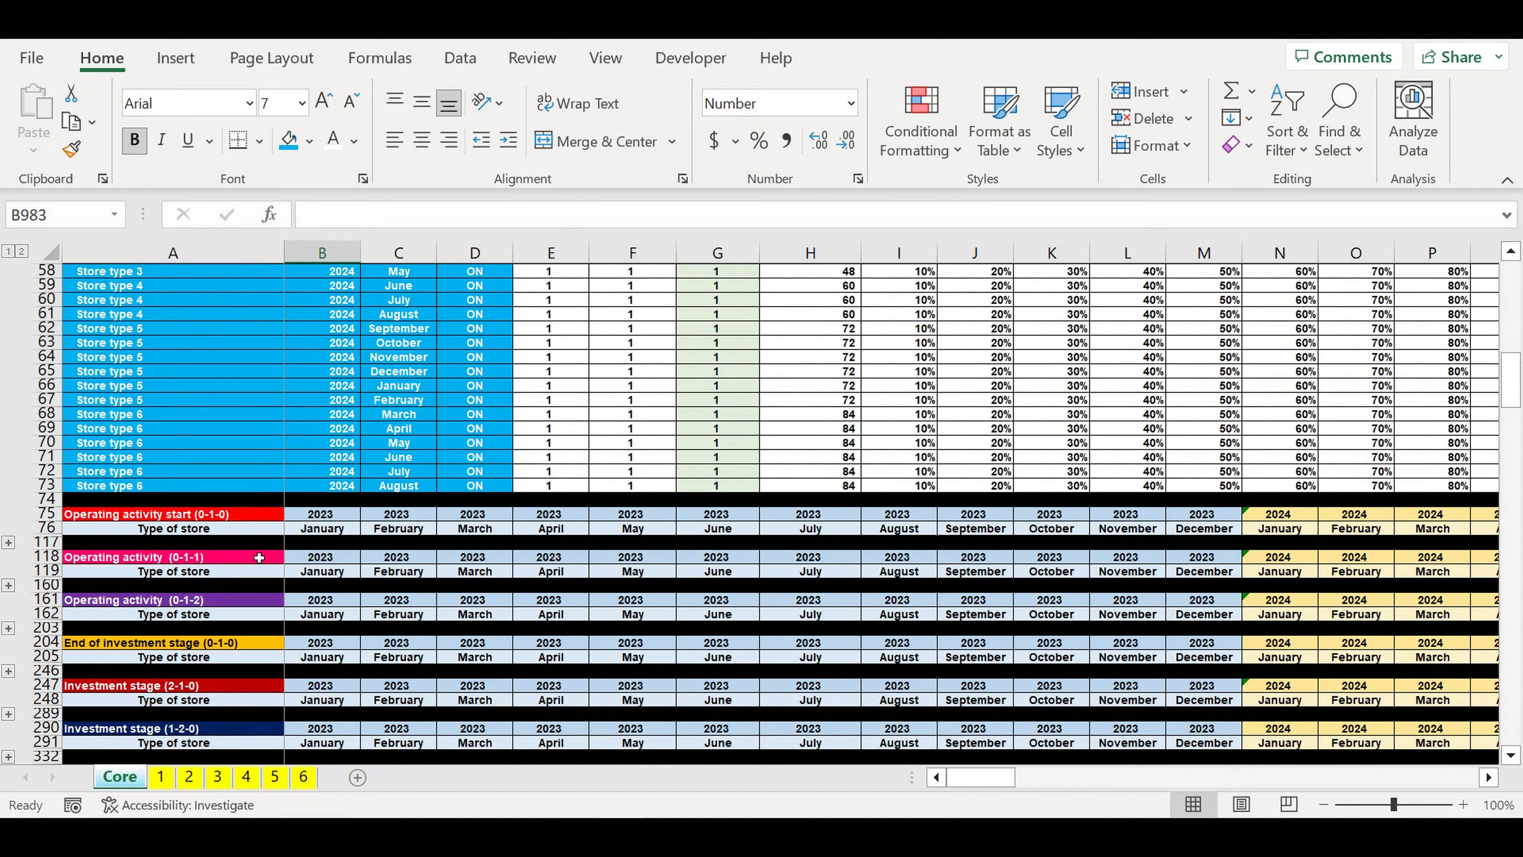
scroll(255, 562, down, 1)
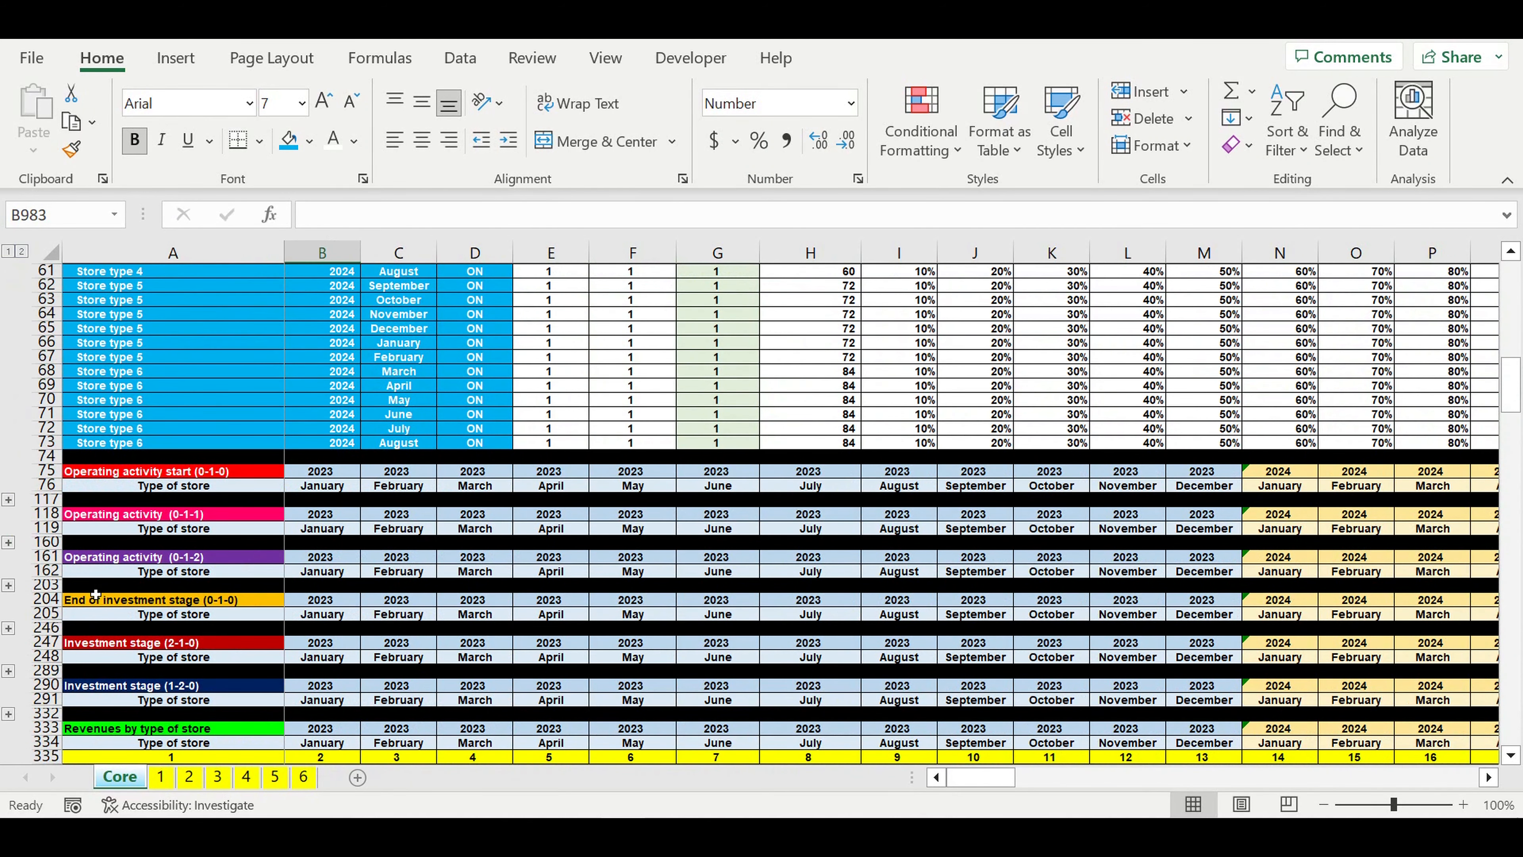
click(204, 559)
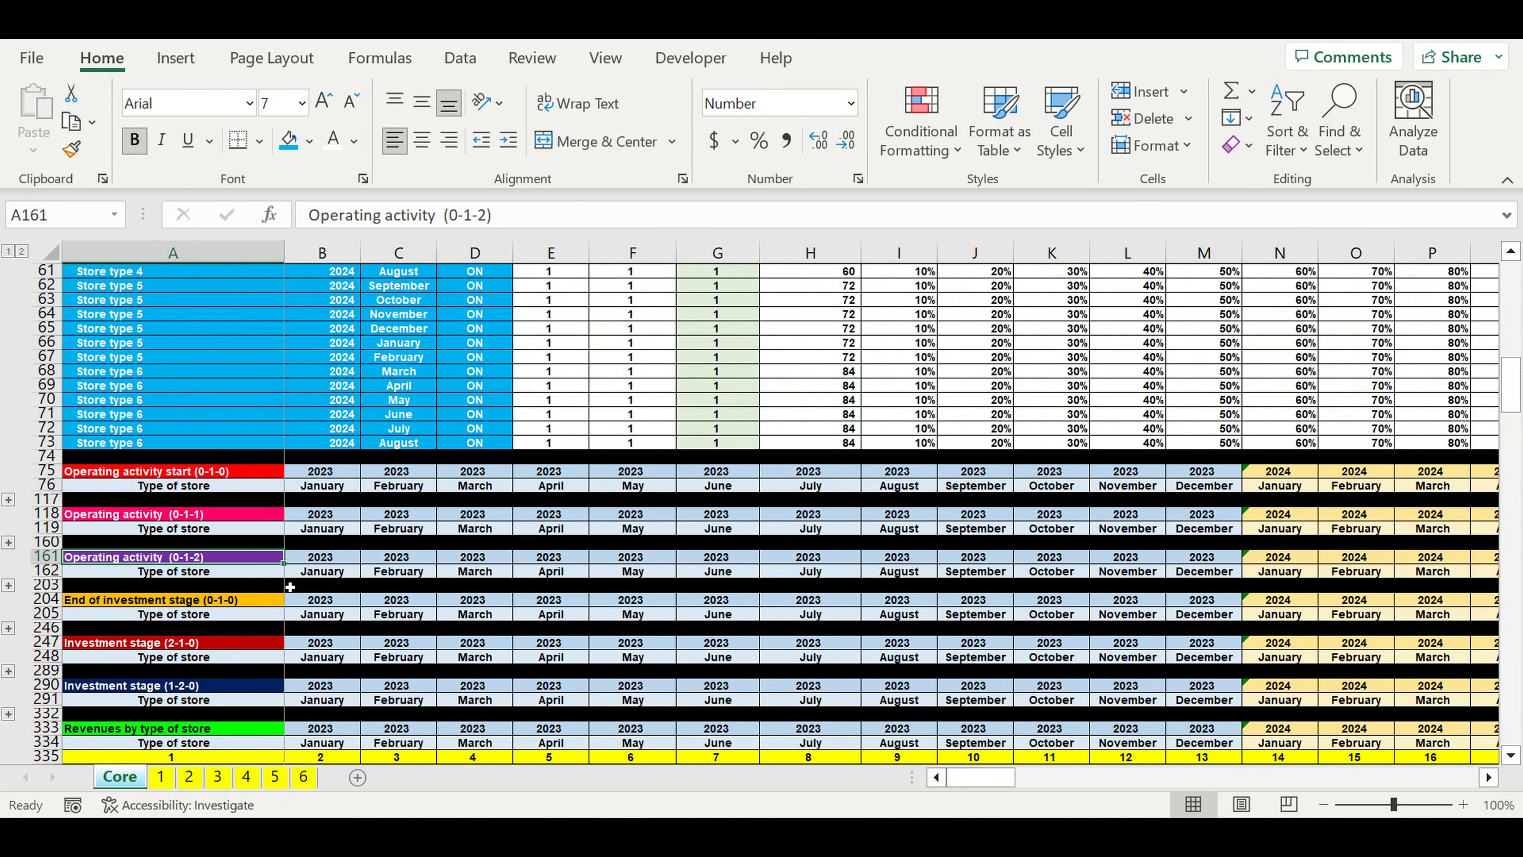
scroll(290, 587, down, 18)
scroll(290, 587, down, 13)
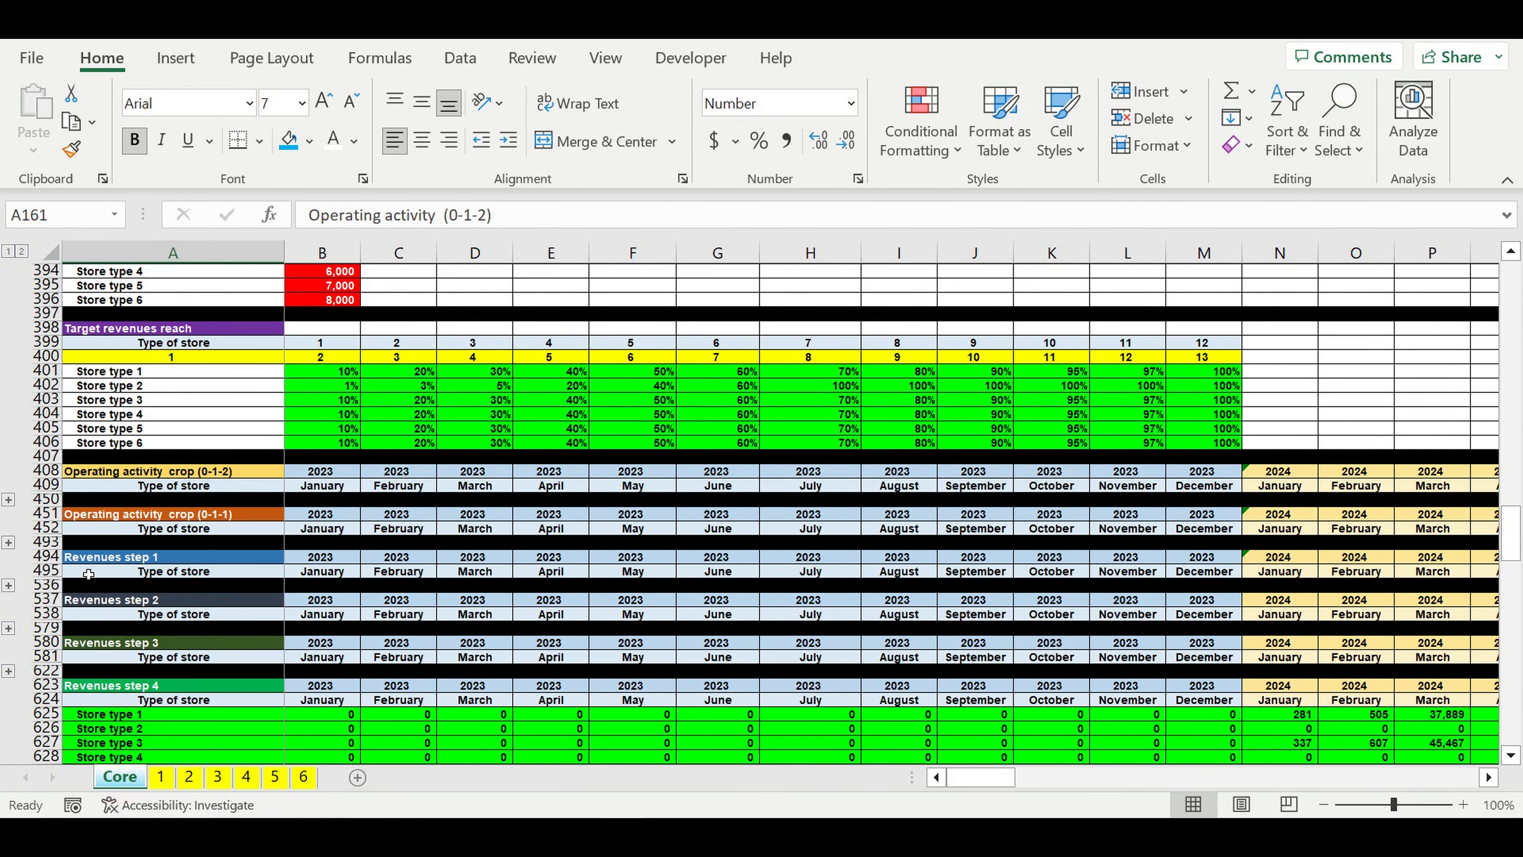
Step: Expand the grouped store rows under Operating activity crop (0-1-1) and review the monthly flags
click(143, 519)
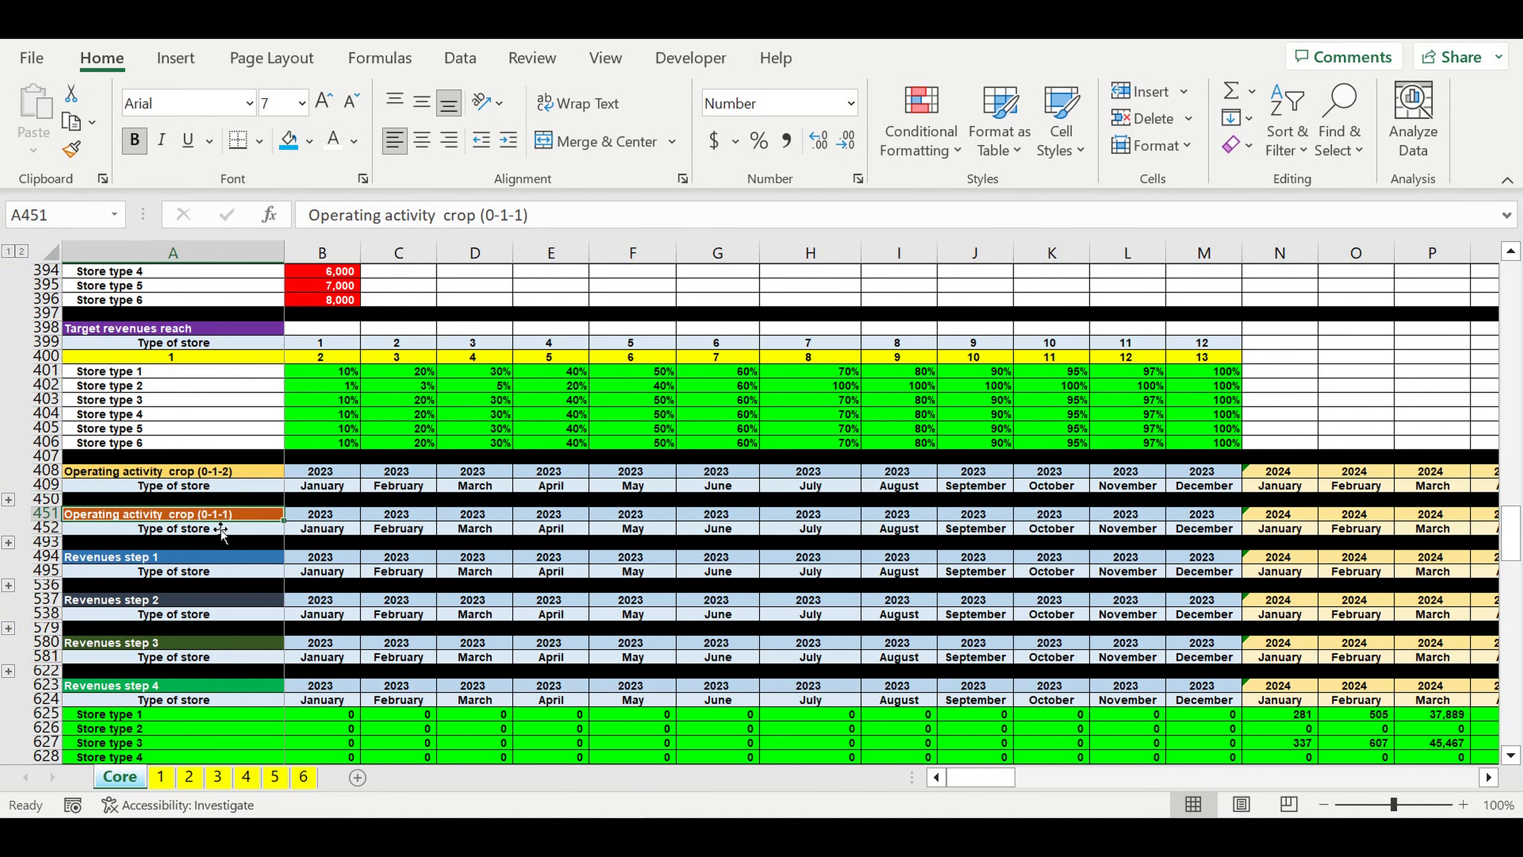
click(9, 544)
scroll(330, 567, down, 8)
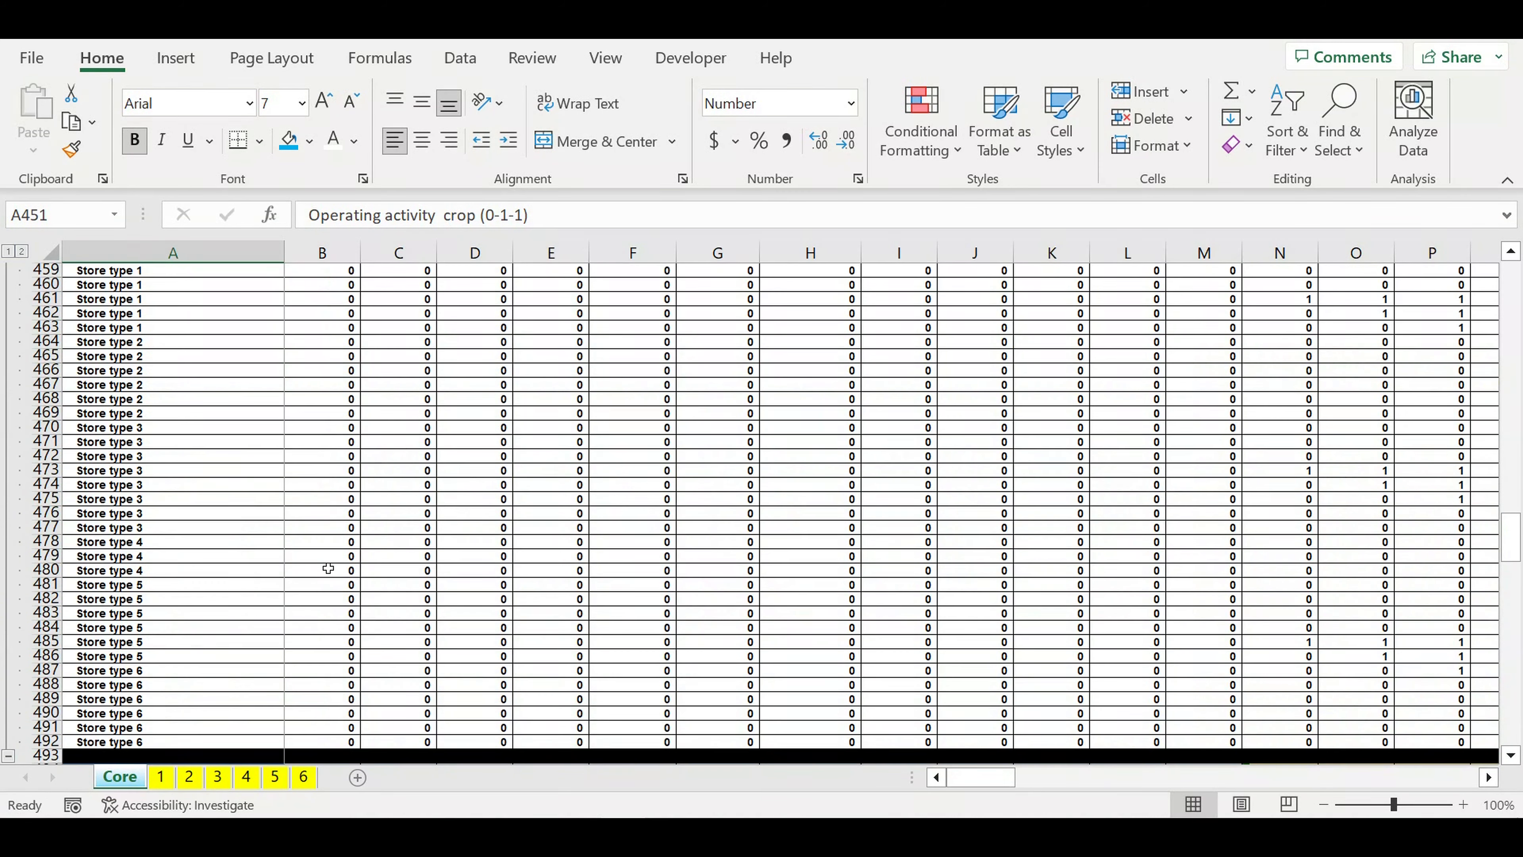
scroll(422, 575, up, 4)
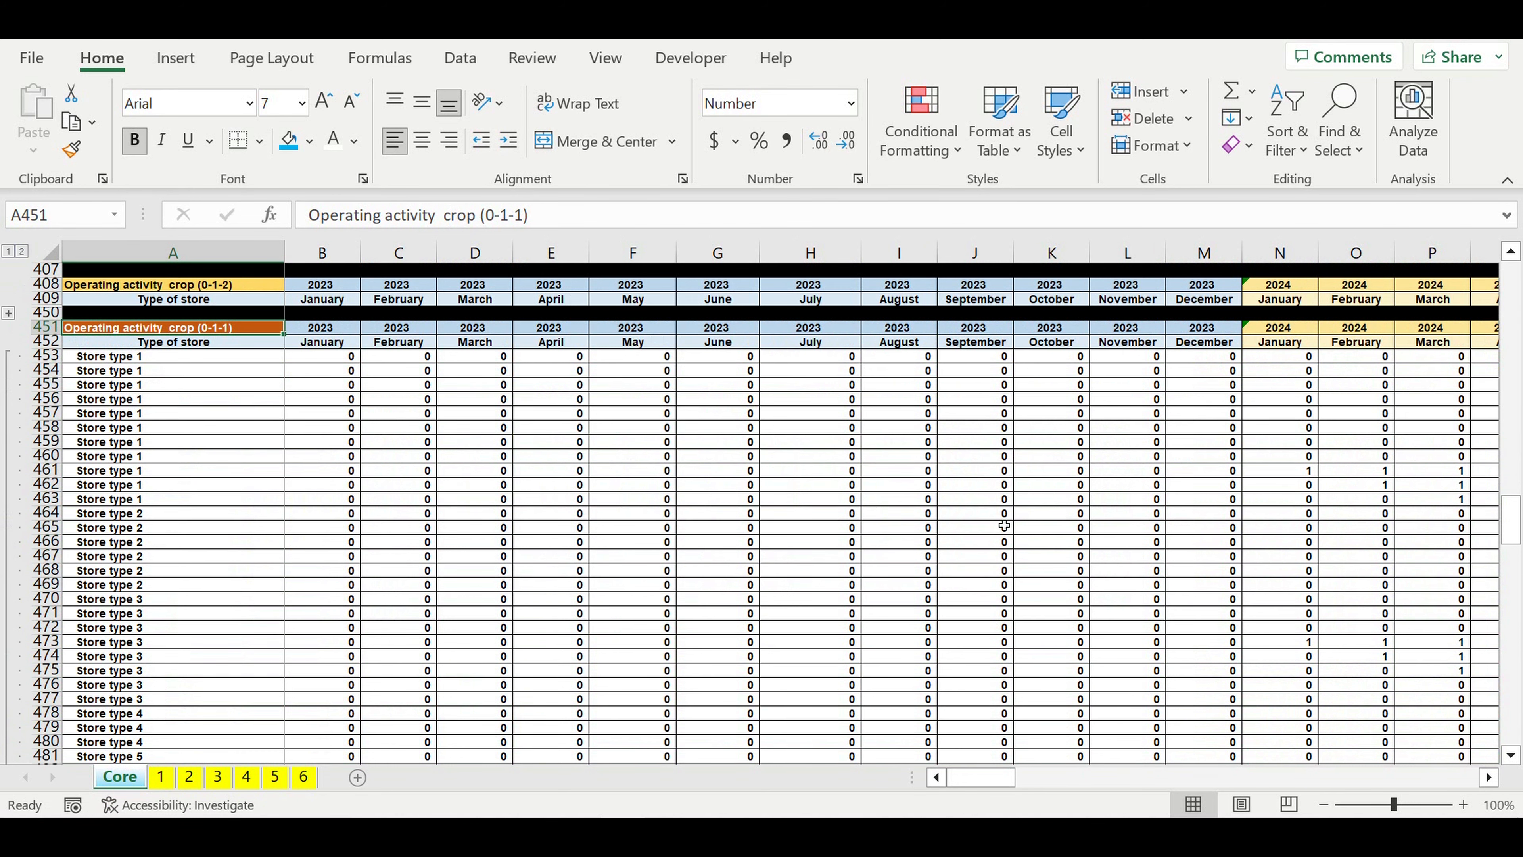
Step: Total the January 2023 cropped operating activity flags in B983 with =SUM(B453:B492)
scroll(1004, 525, down, 20)
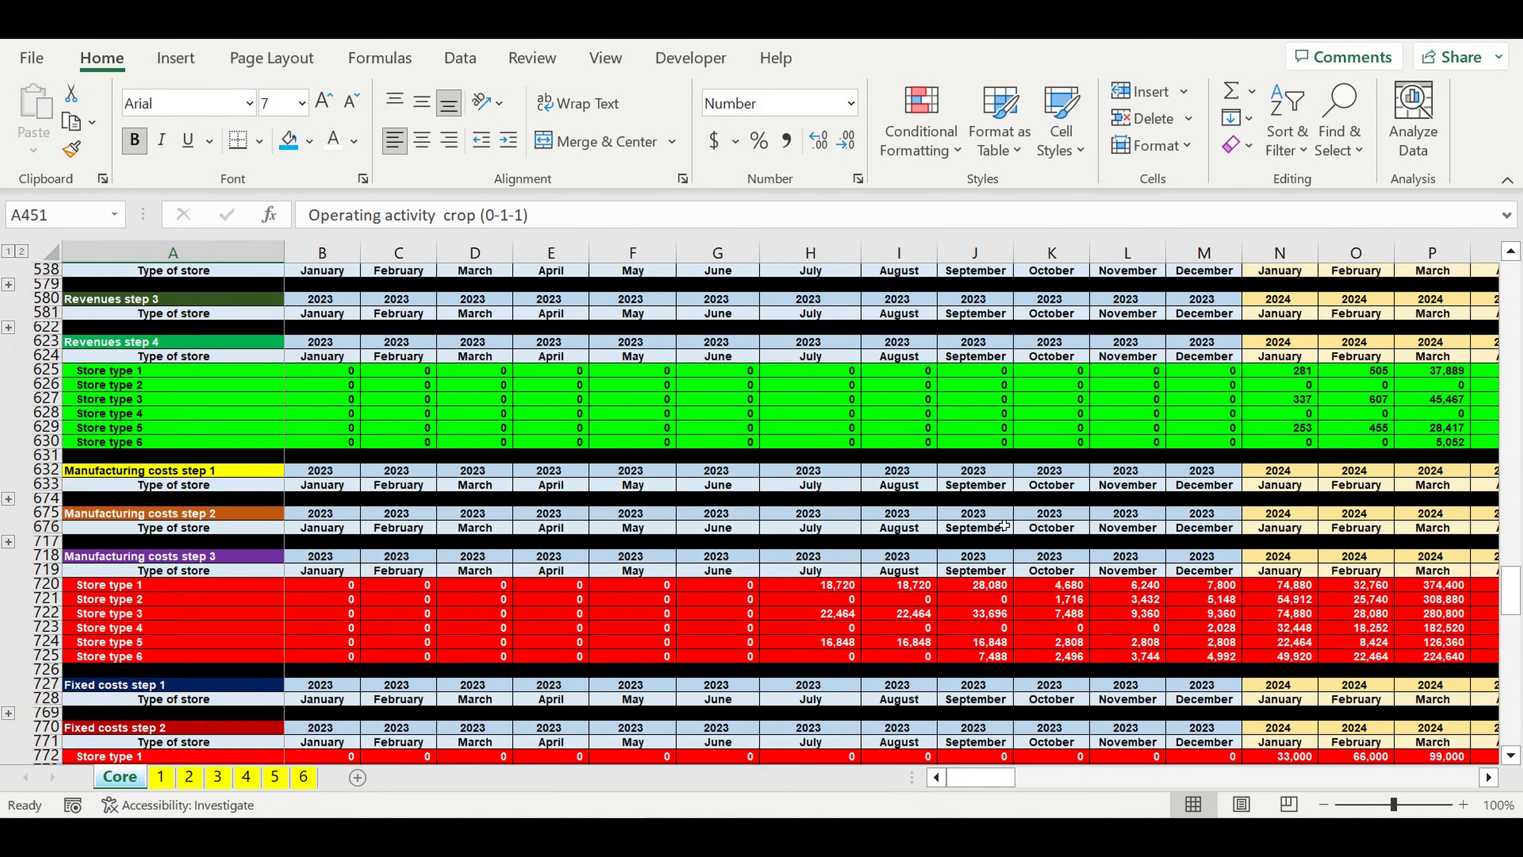
scroll(1004, 525, down, 20)
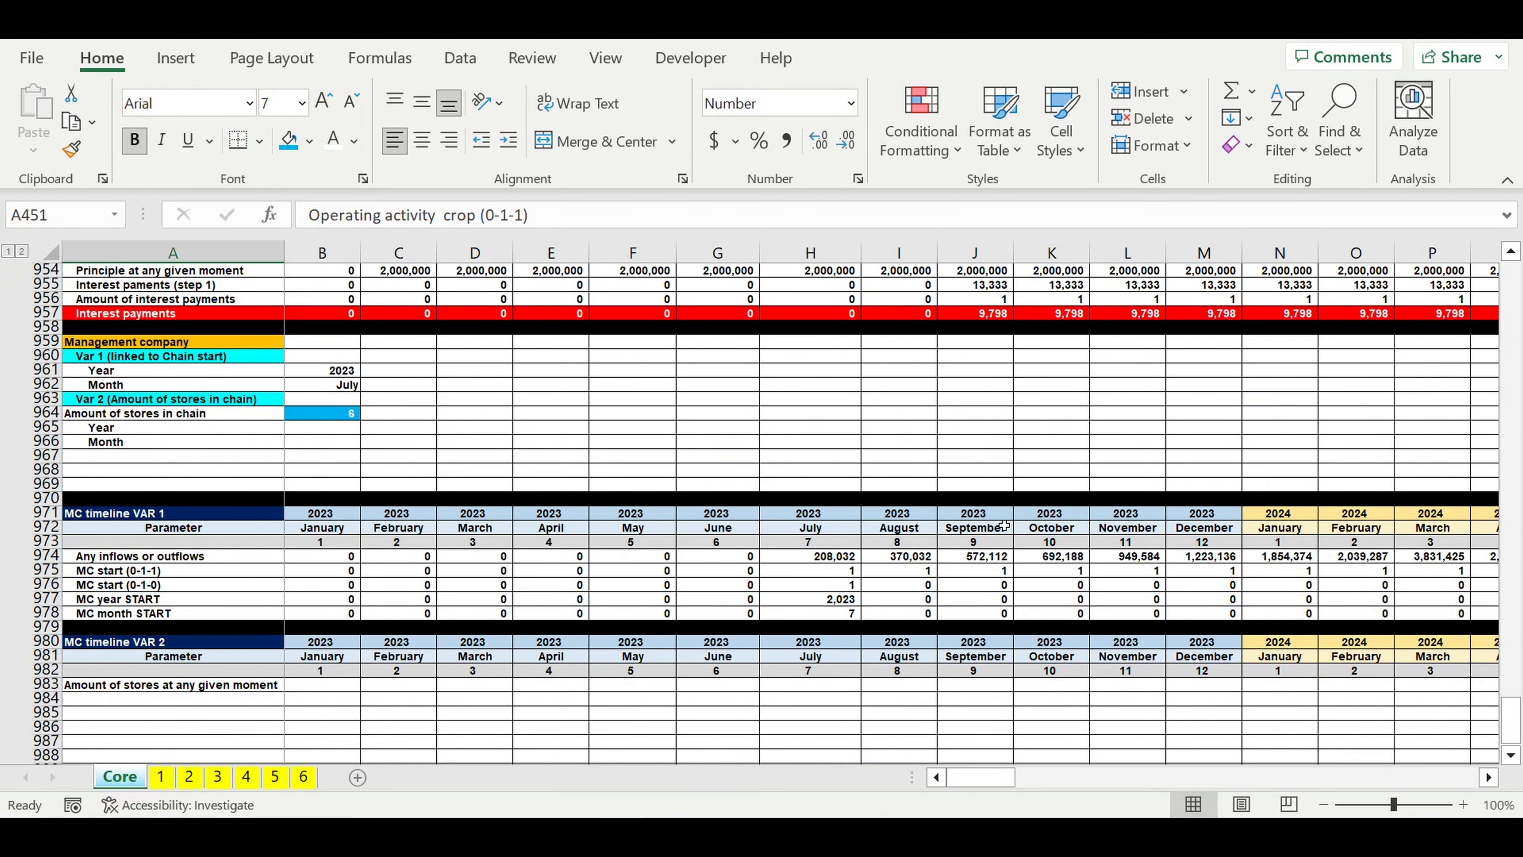
click(323, 687)
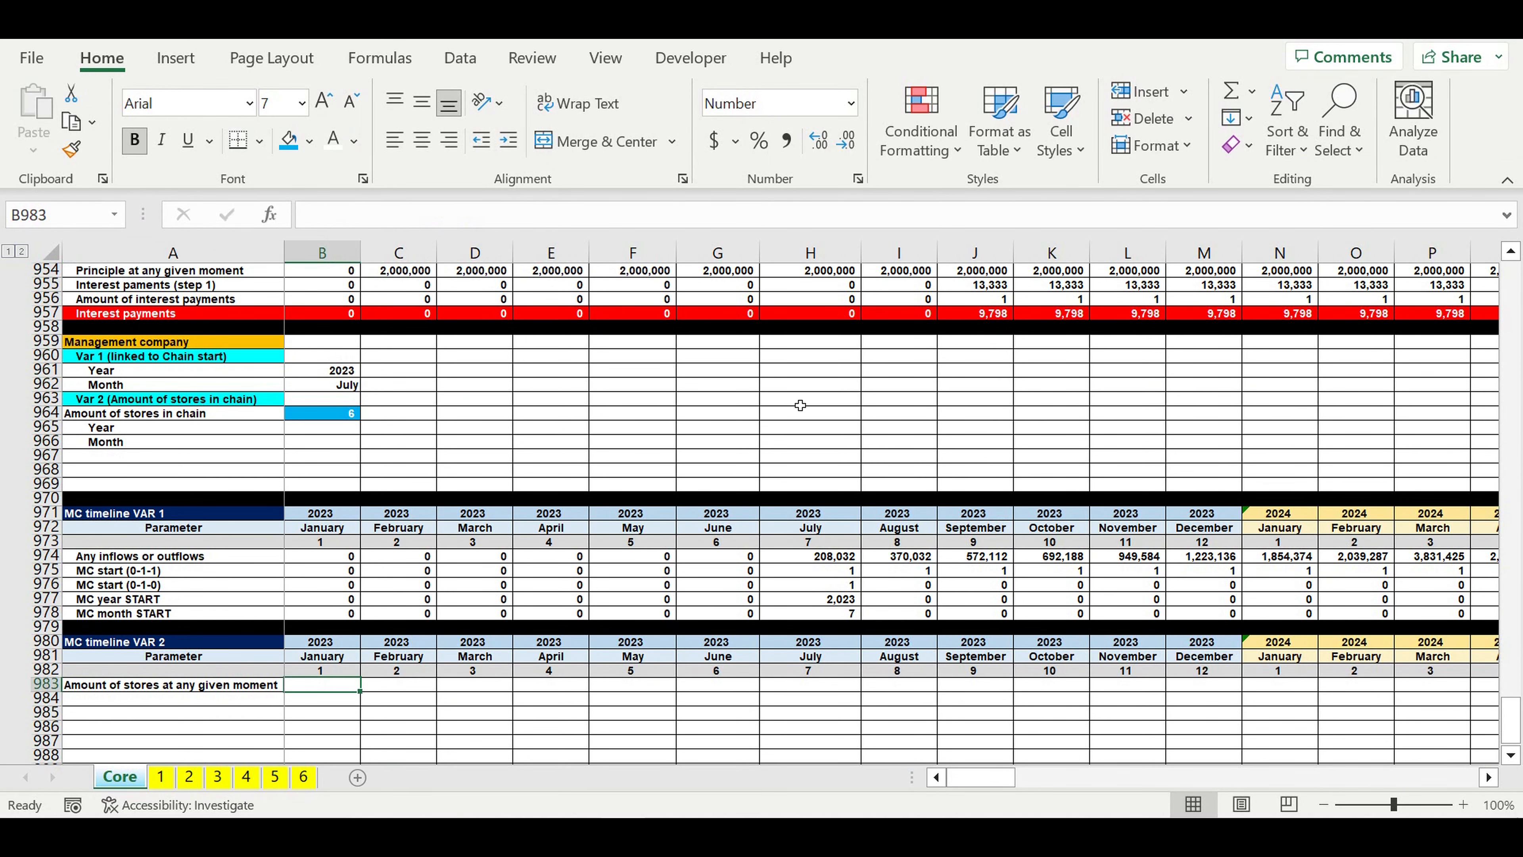
click(1231, 91)
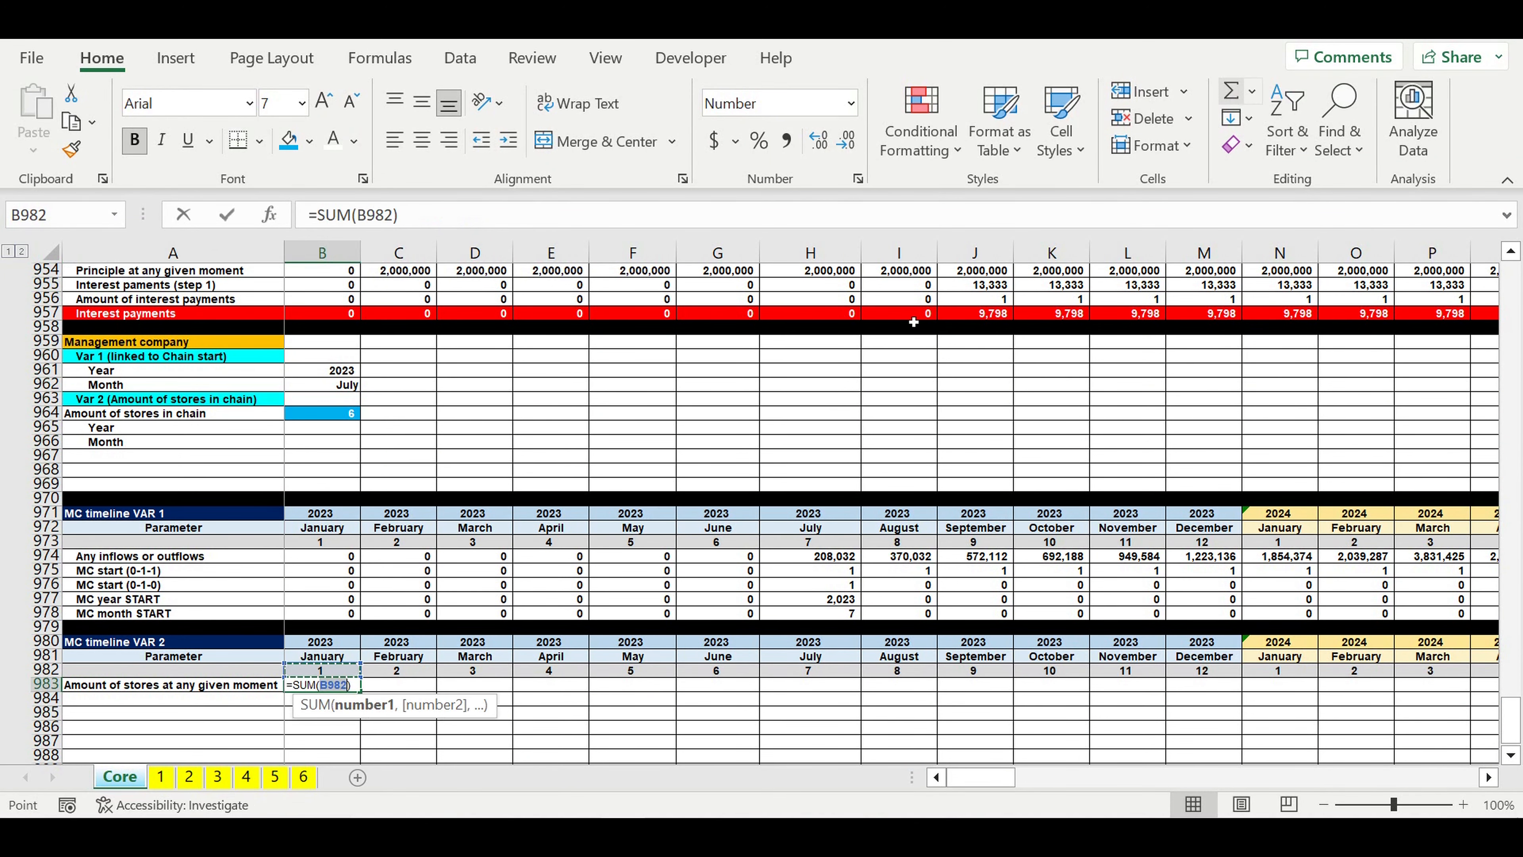
scroll(644, 510, up, 20)
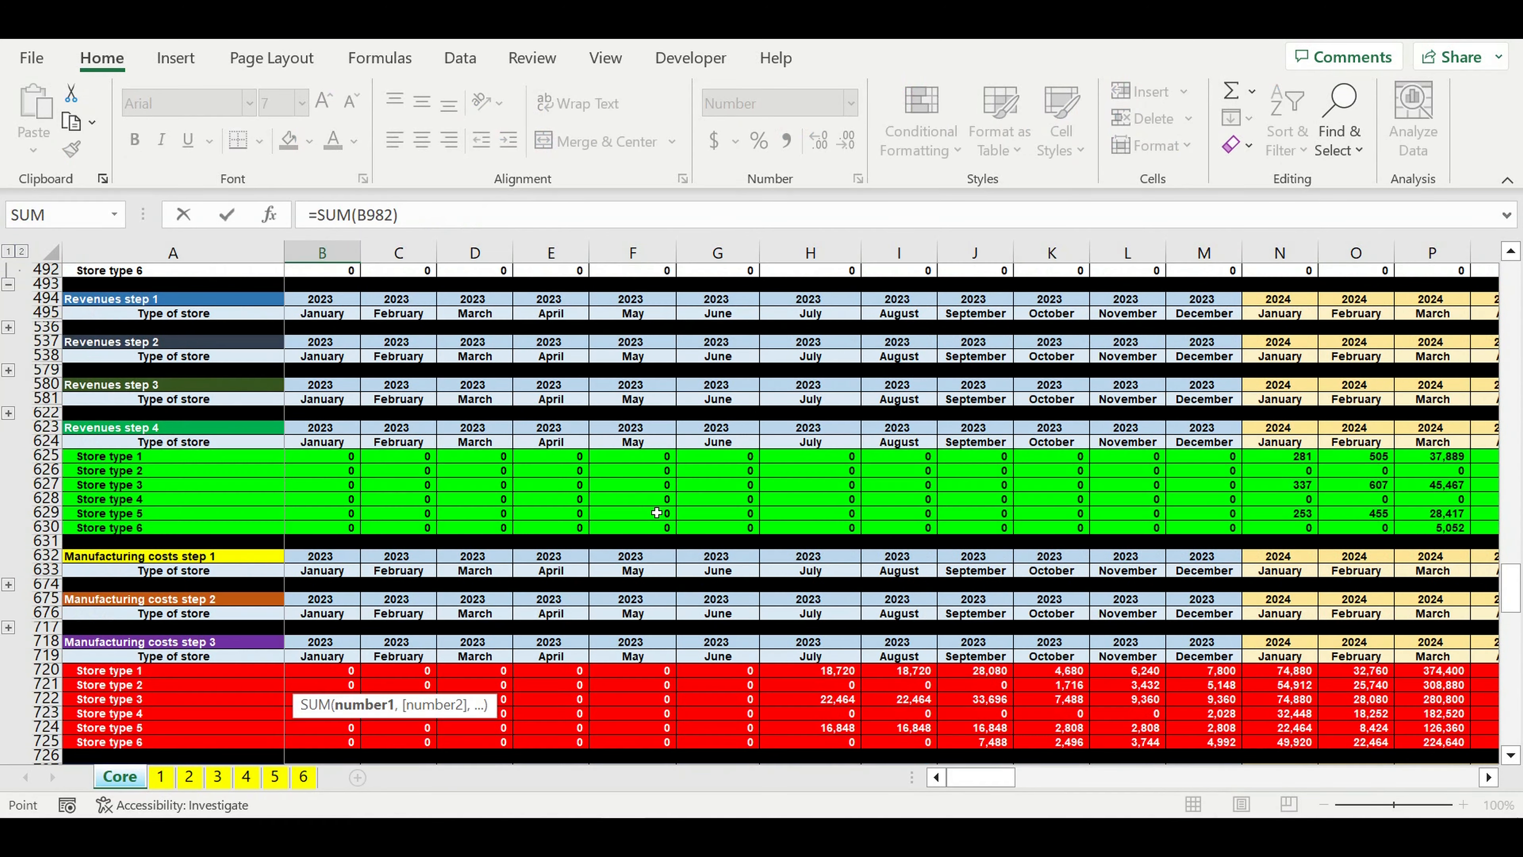
scroll(656, 512, up, 10)
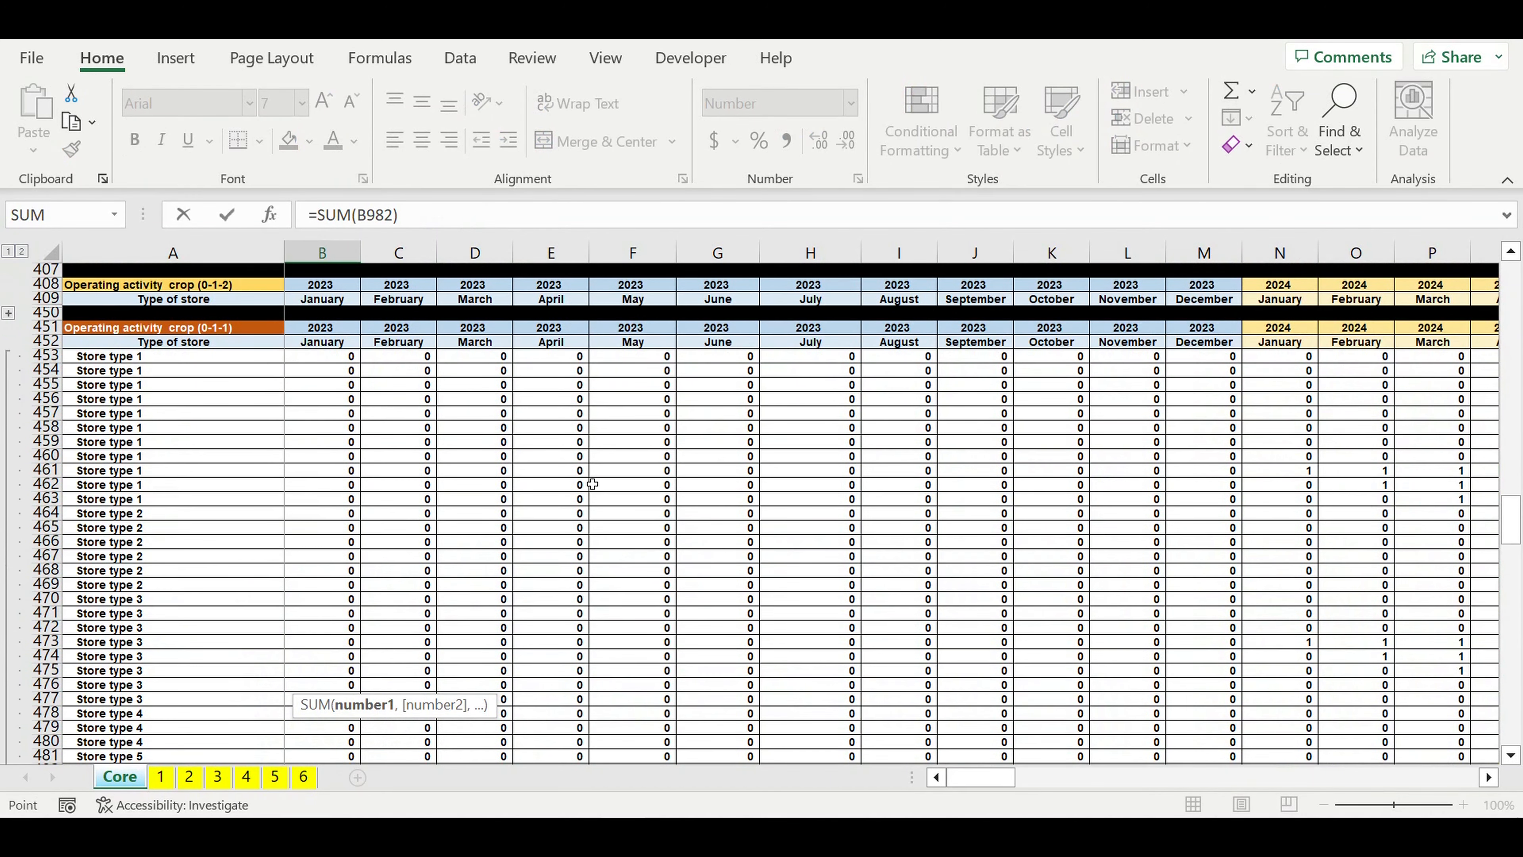
drag(310, 358, 300, 714)
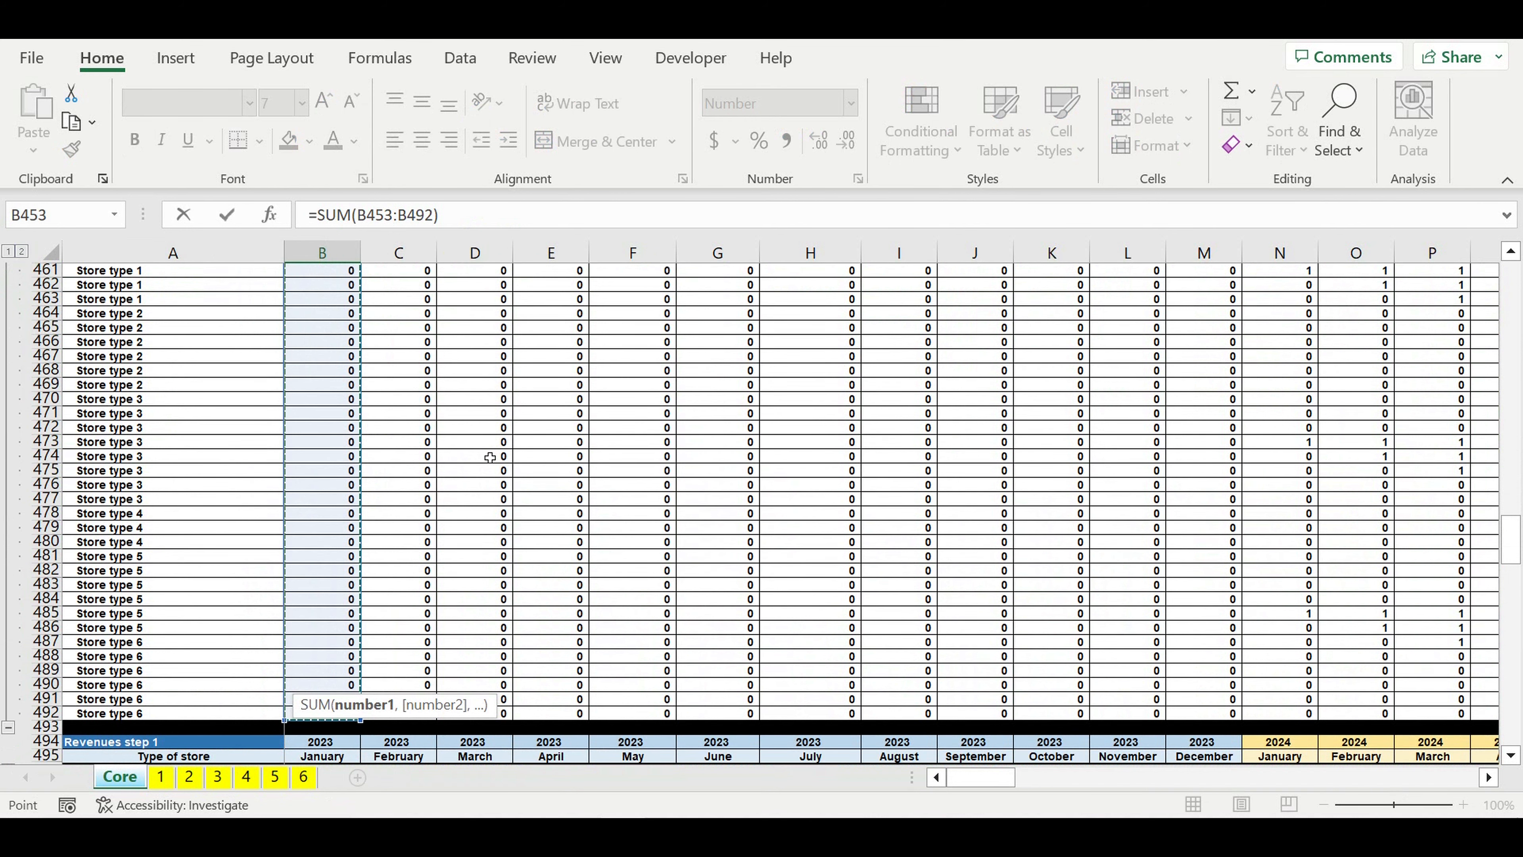
key(Return)
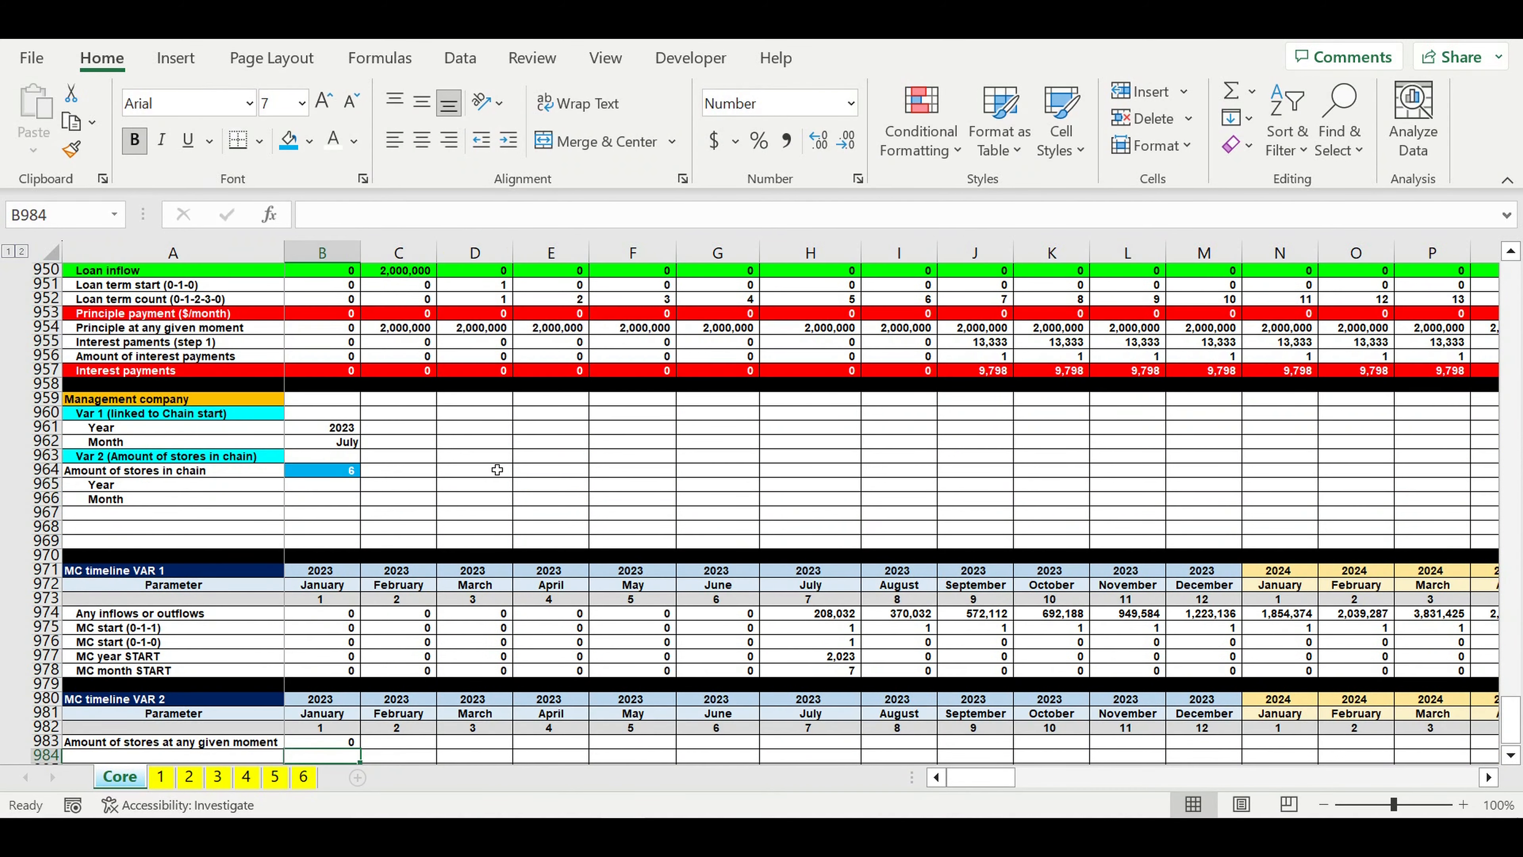
Step: Fill the store count formula from B983 across the timeline to December 2032 in column DQ
scroll(497, 470, down, 3)
click(331, 618)
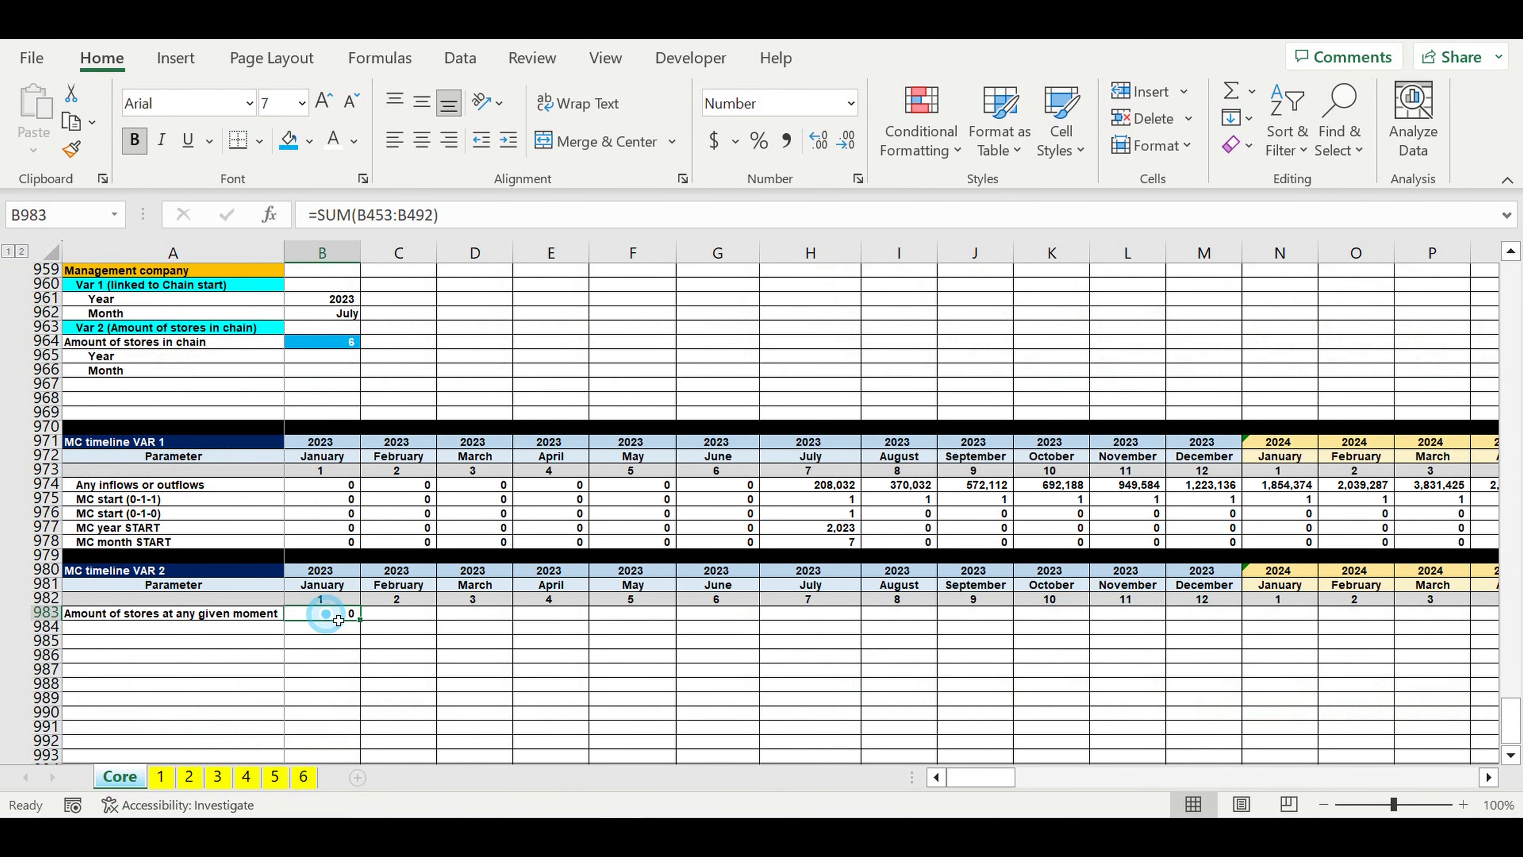
drag(364, 628, 1335, 683)
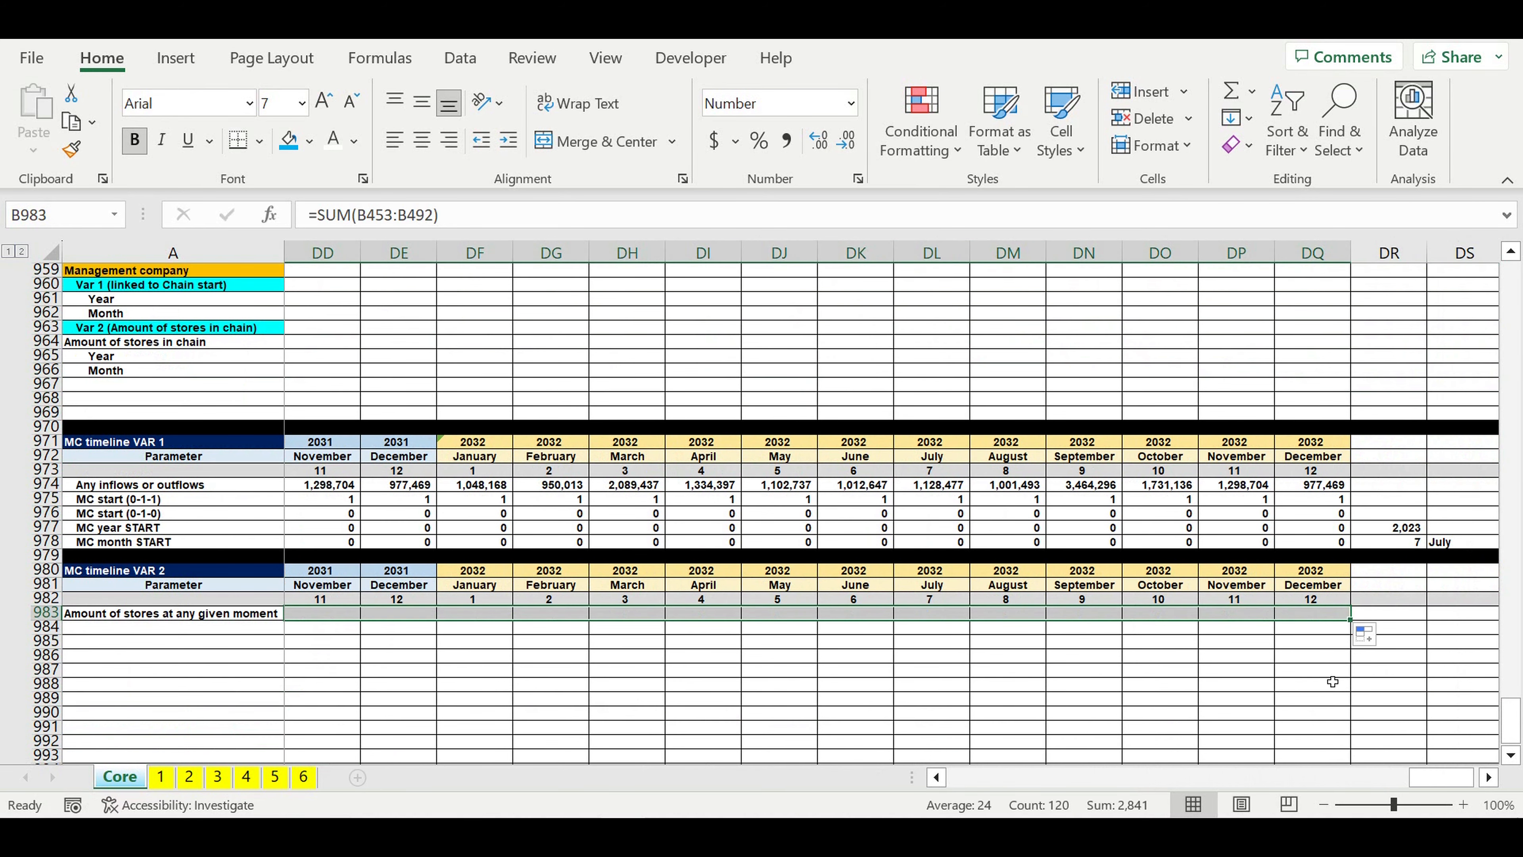
click(1174, 684)
Step: Examine the monthly store counts along row 983, from the first 2024 openings through the following years
drag(1434, 786, 941, 791)
click(1381, 616)
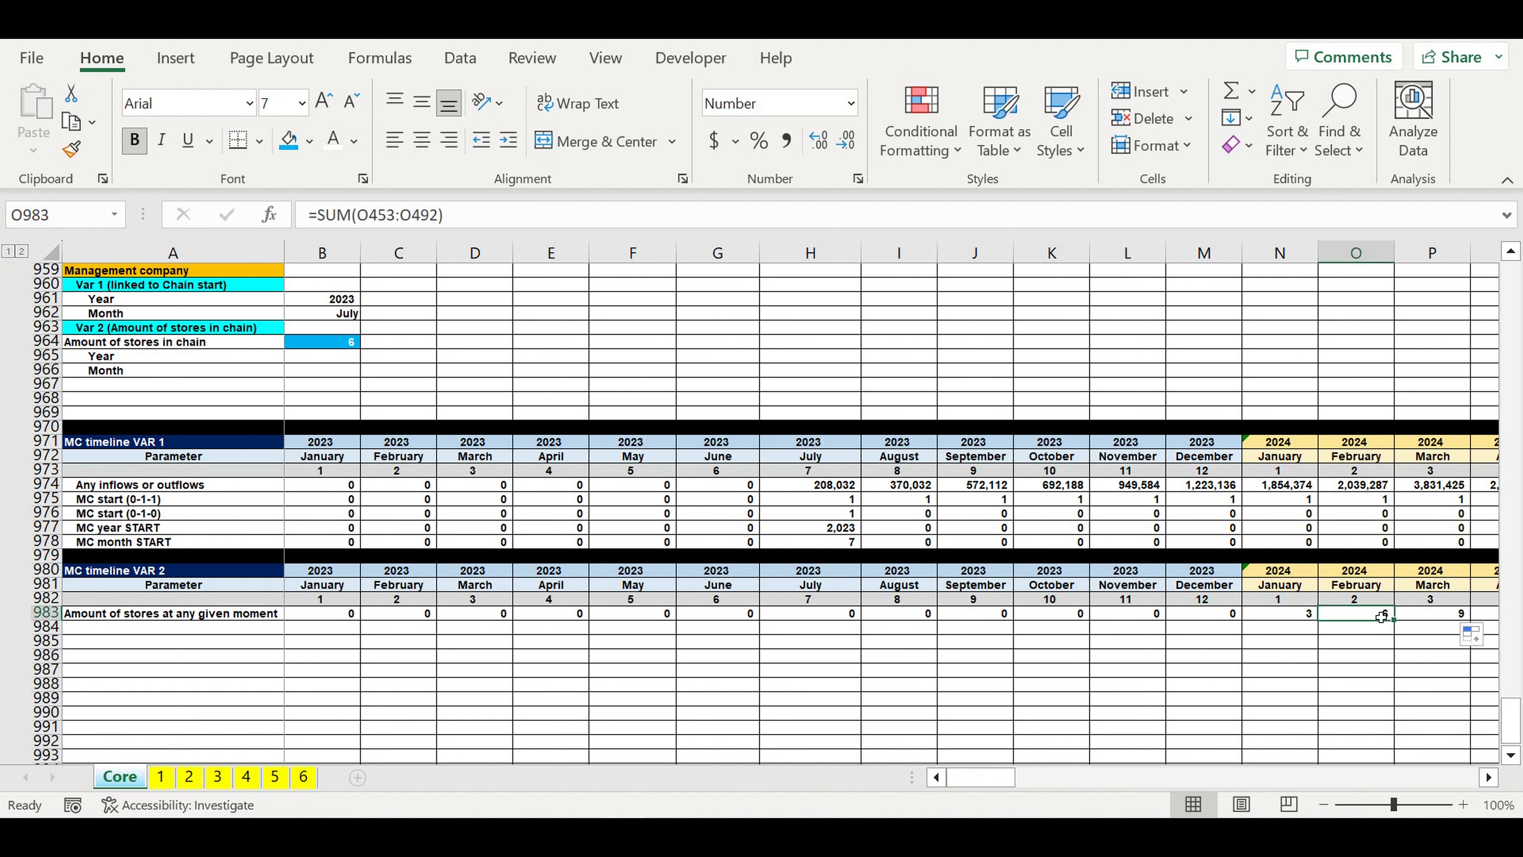
click(1464, 615)
click(1281, 618)
click(1387, 616)
click(1462, 616)
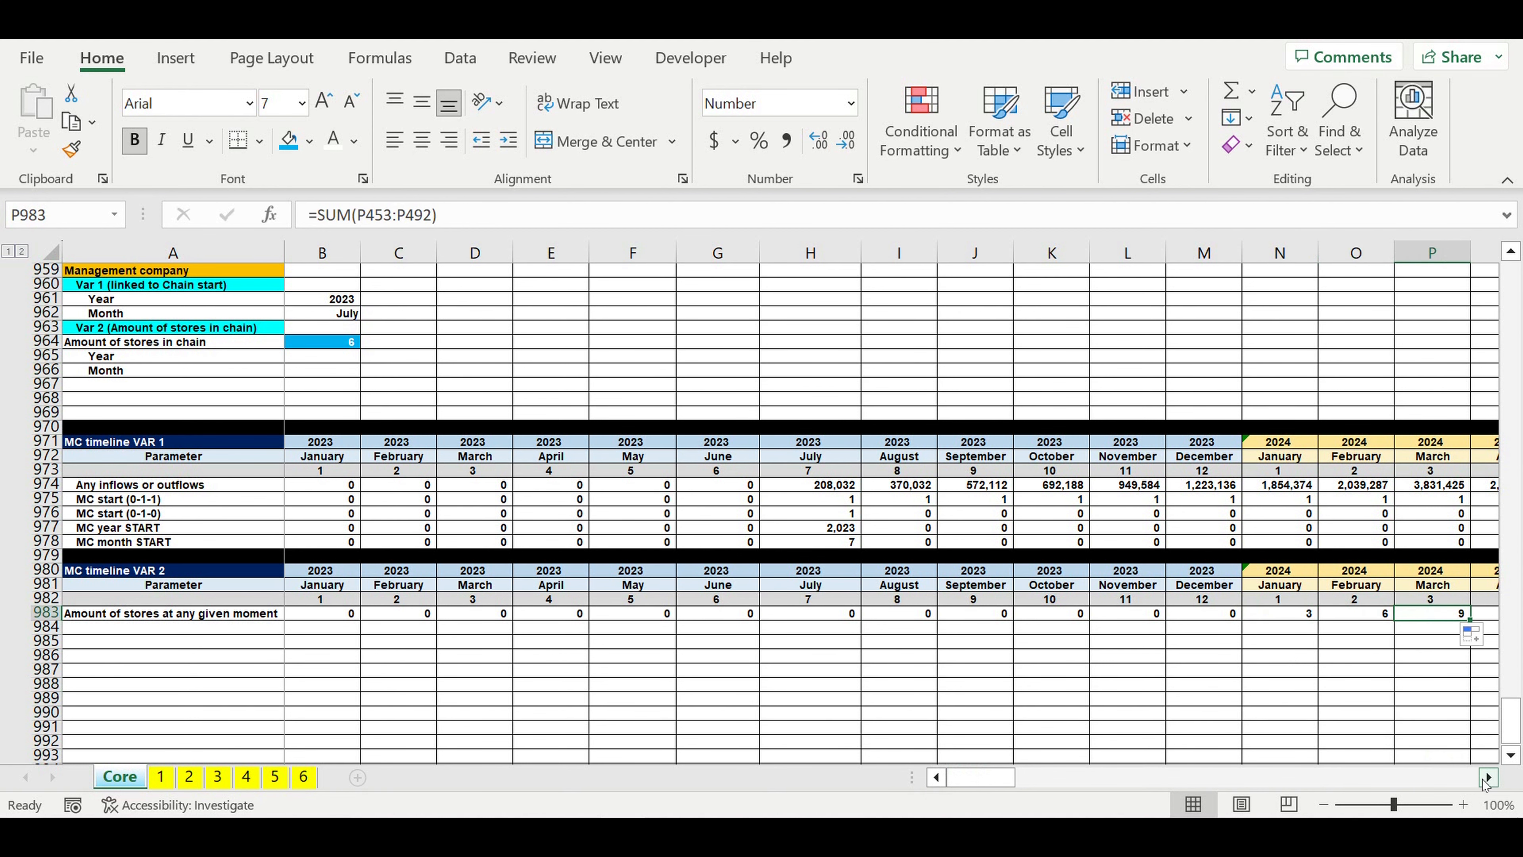
click(1488, 777)
click(1489, 778)
click(1489, 777)
click(1488, 777)
click(1489, 777)
click(1488, 777)
drag(1170, 616, 1356, 616)
drag(1521, 613, 1378, 666)
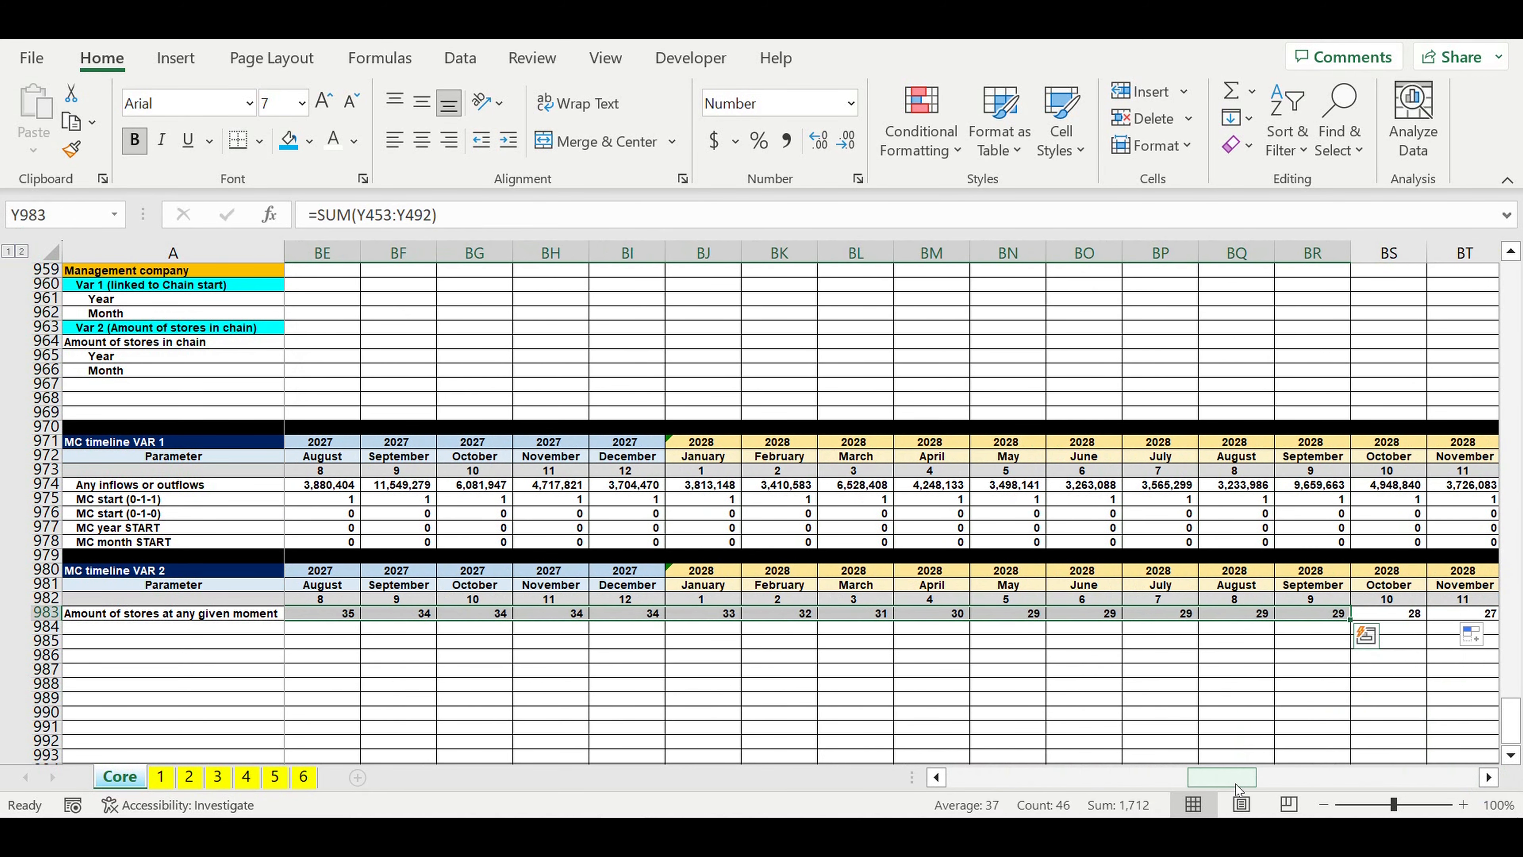
drag(1235, 781, 893, 783)
click(666, 714)
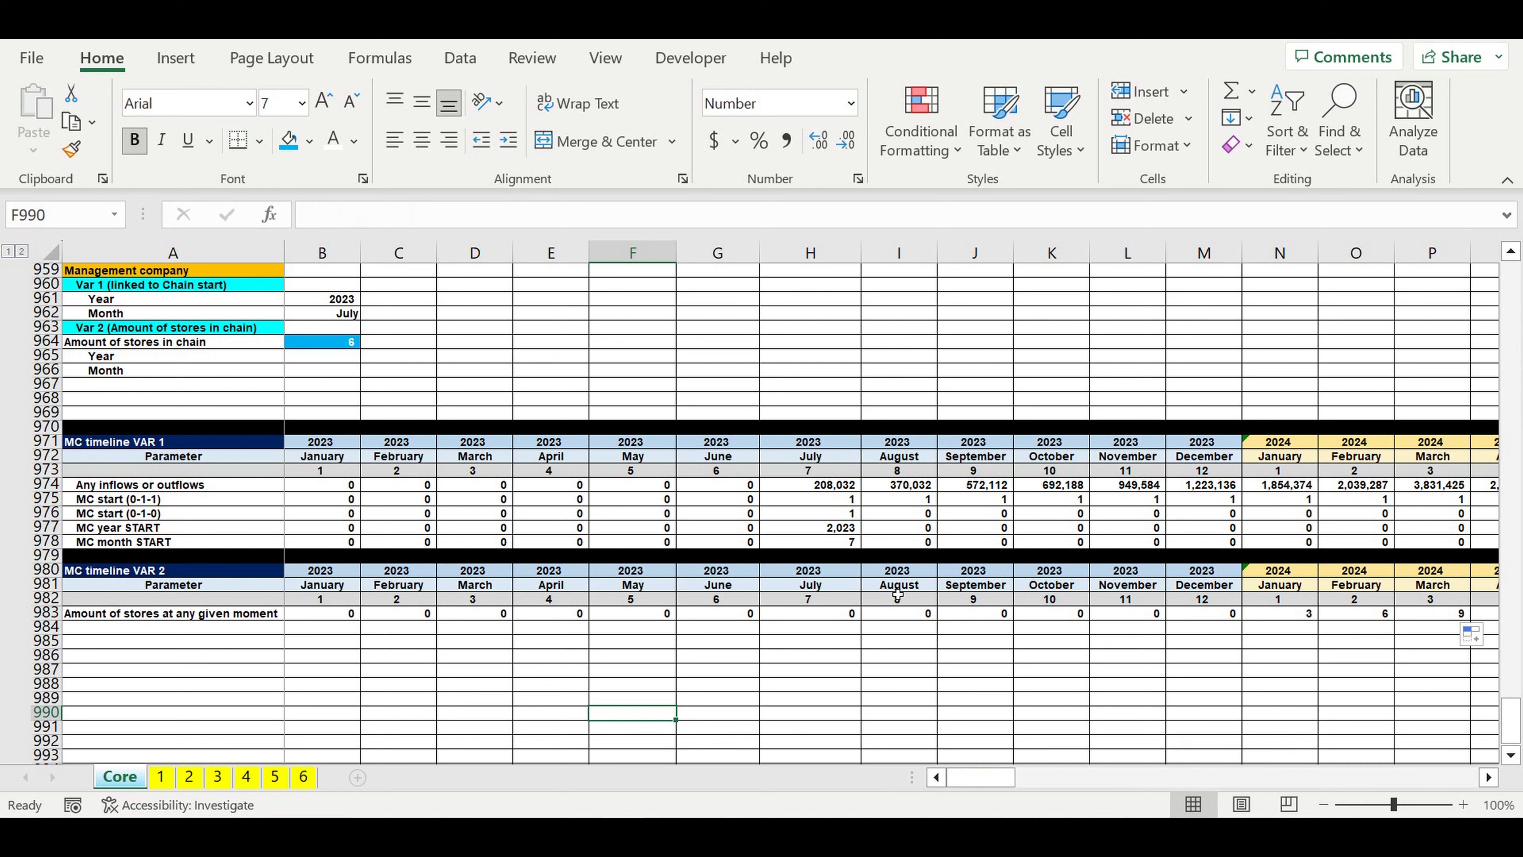
click(1161, 657)
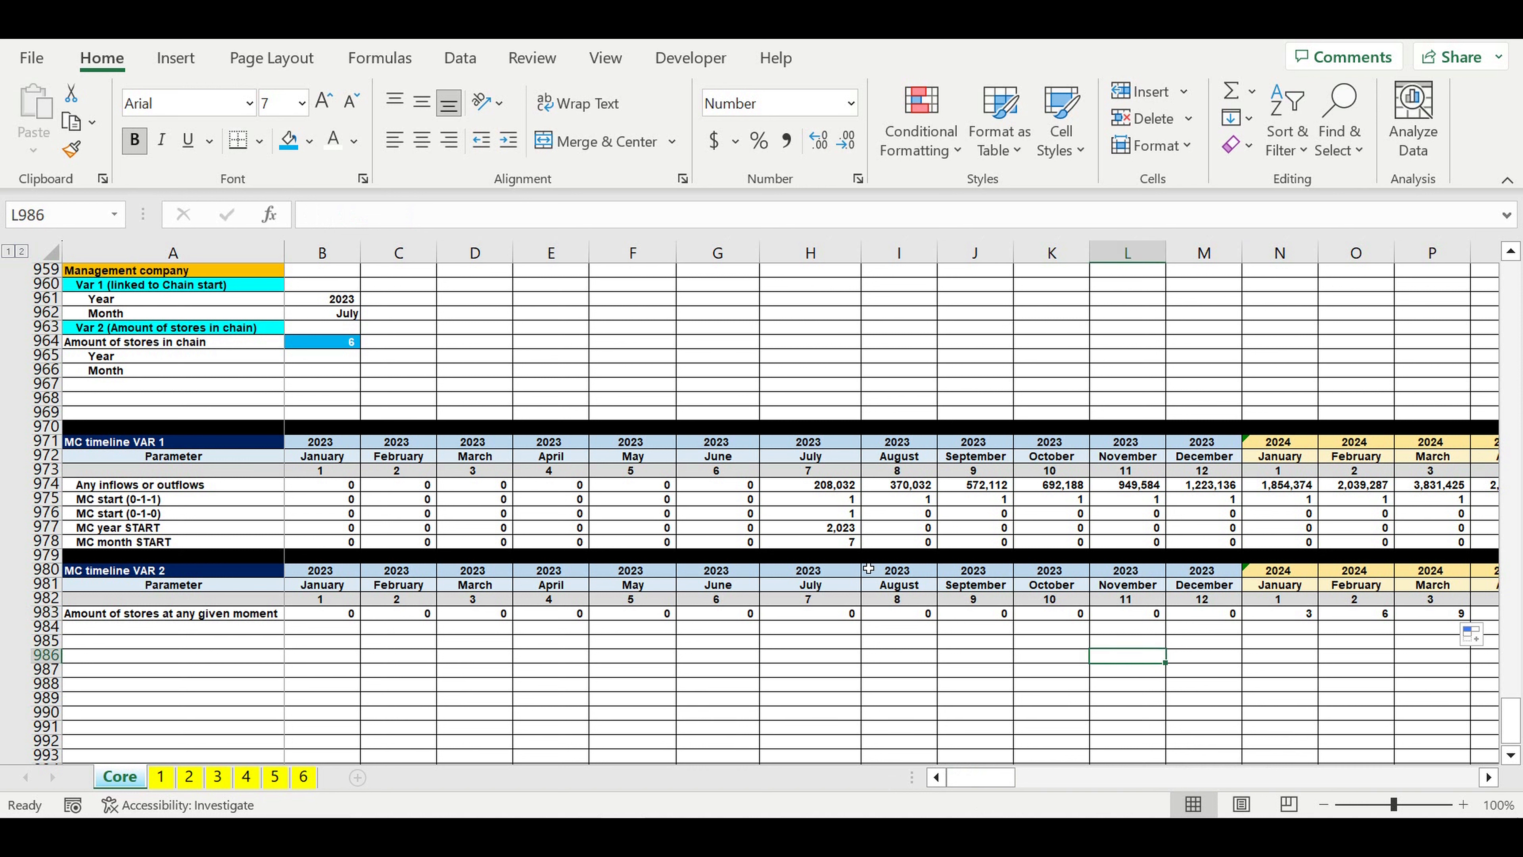
click(1365, 618)
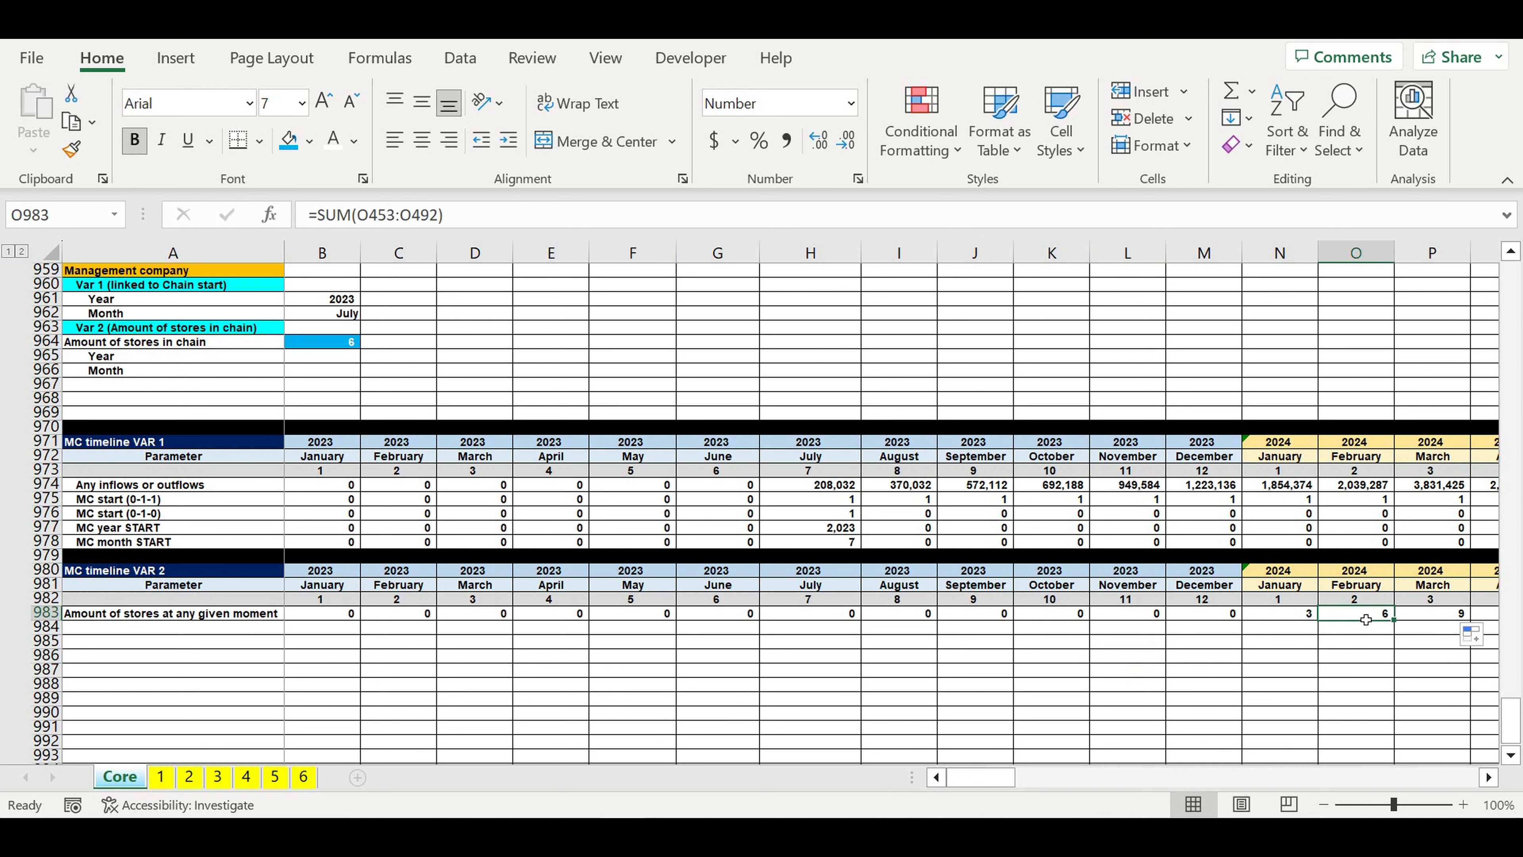
Step: Label row 984 of the MC timeline VAR 2 as MC (0-1-1) in column A
click(231, 627)
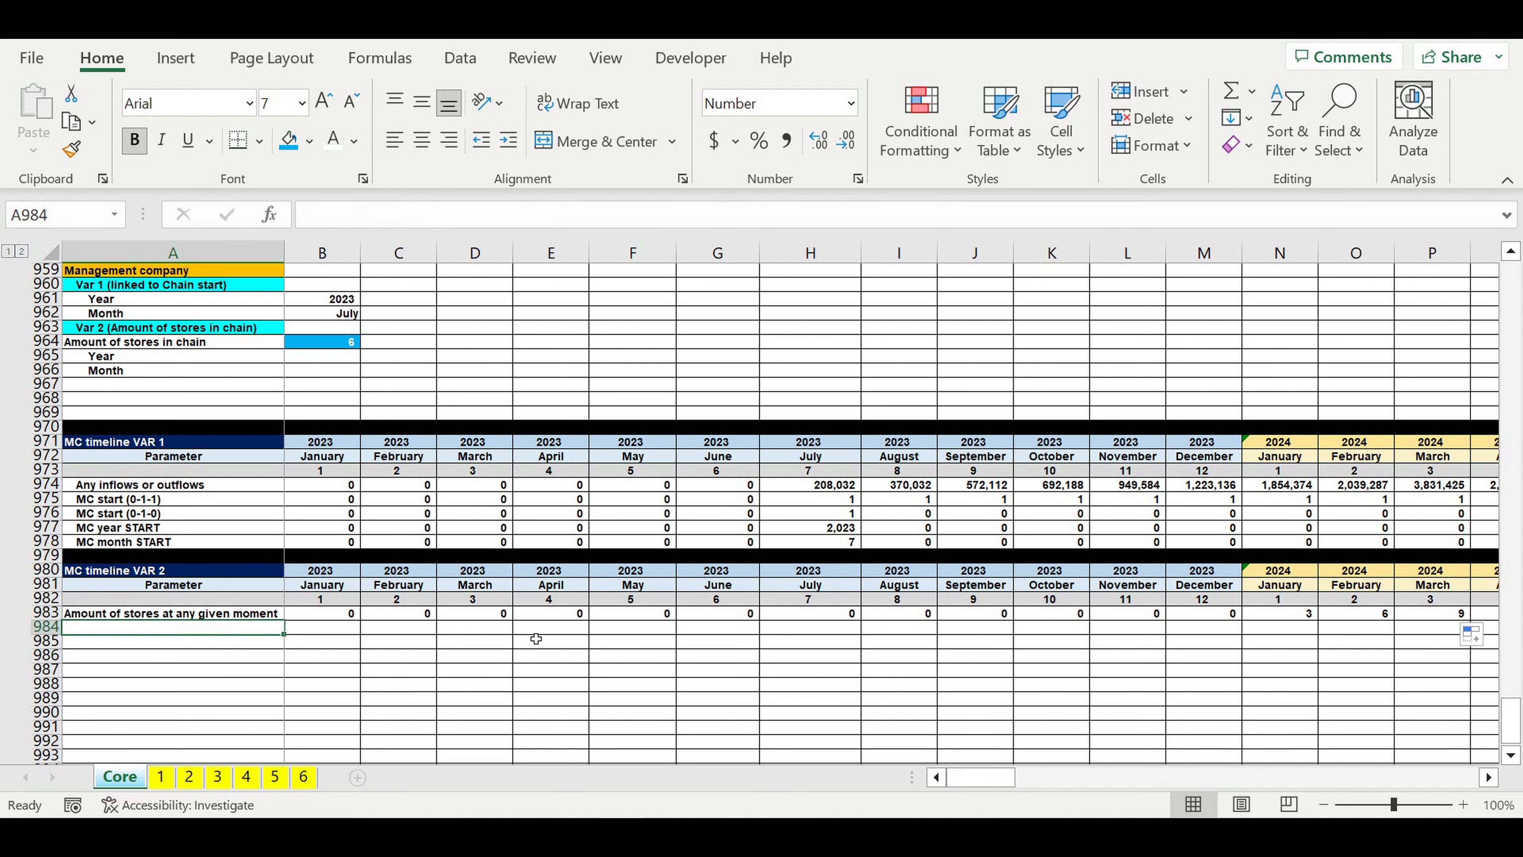
click(320, 634)
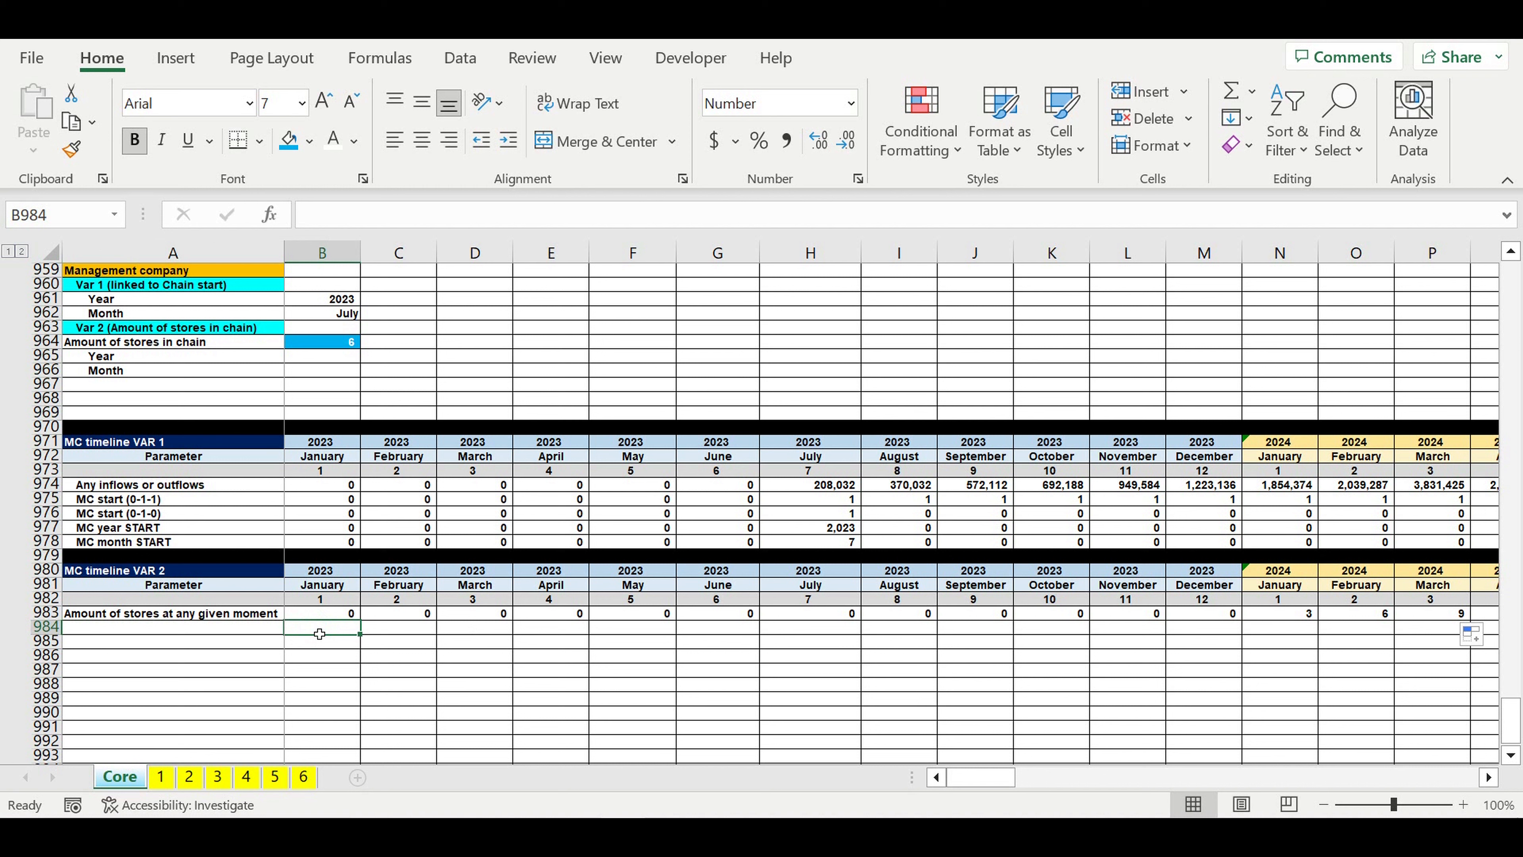
text(=)
key(BackSpace)
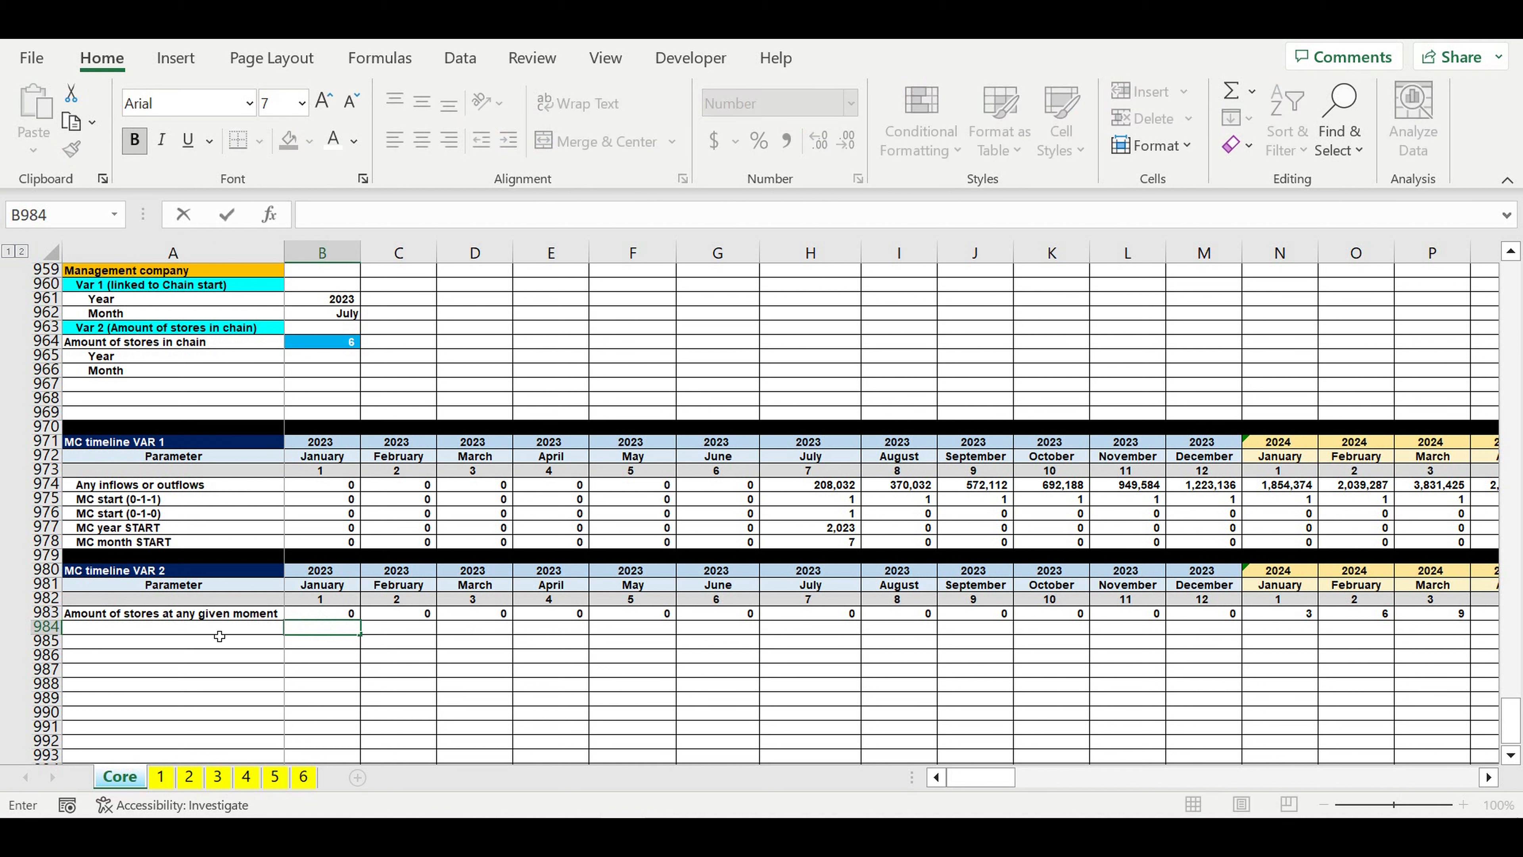
key(Left)
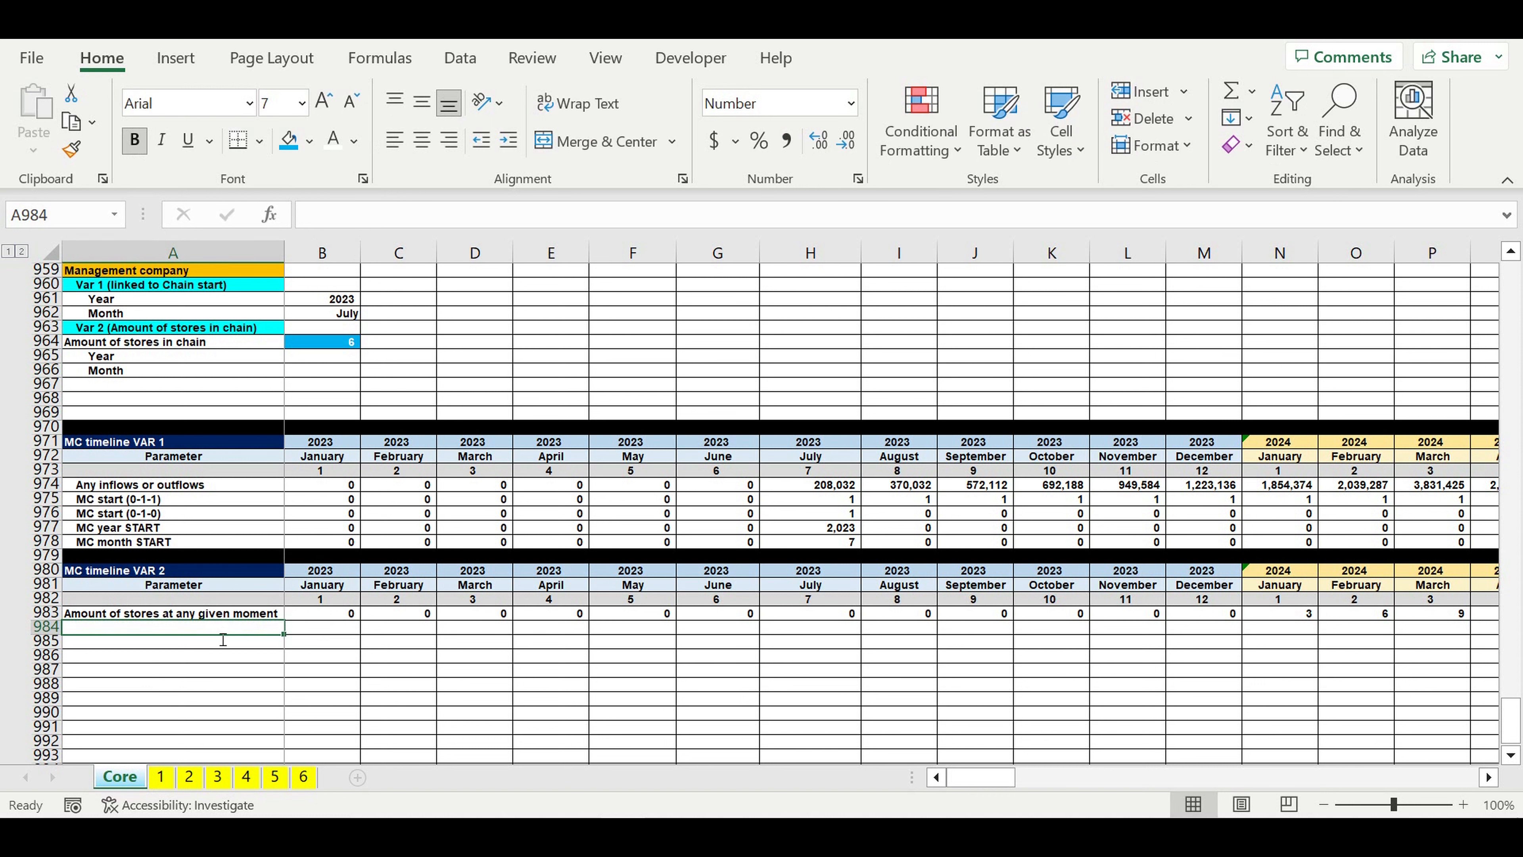
text(MC (0-1-1)
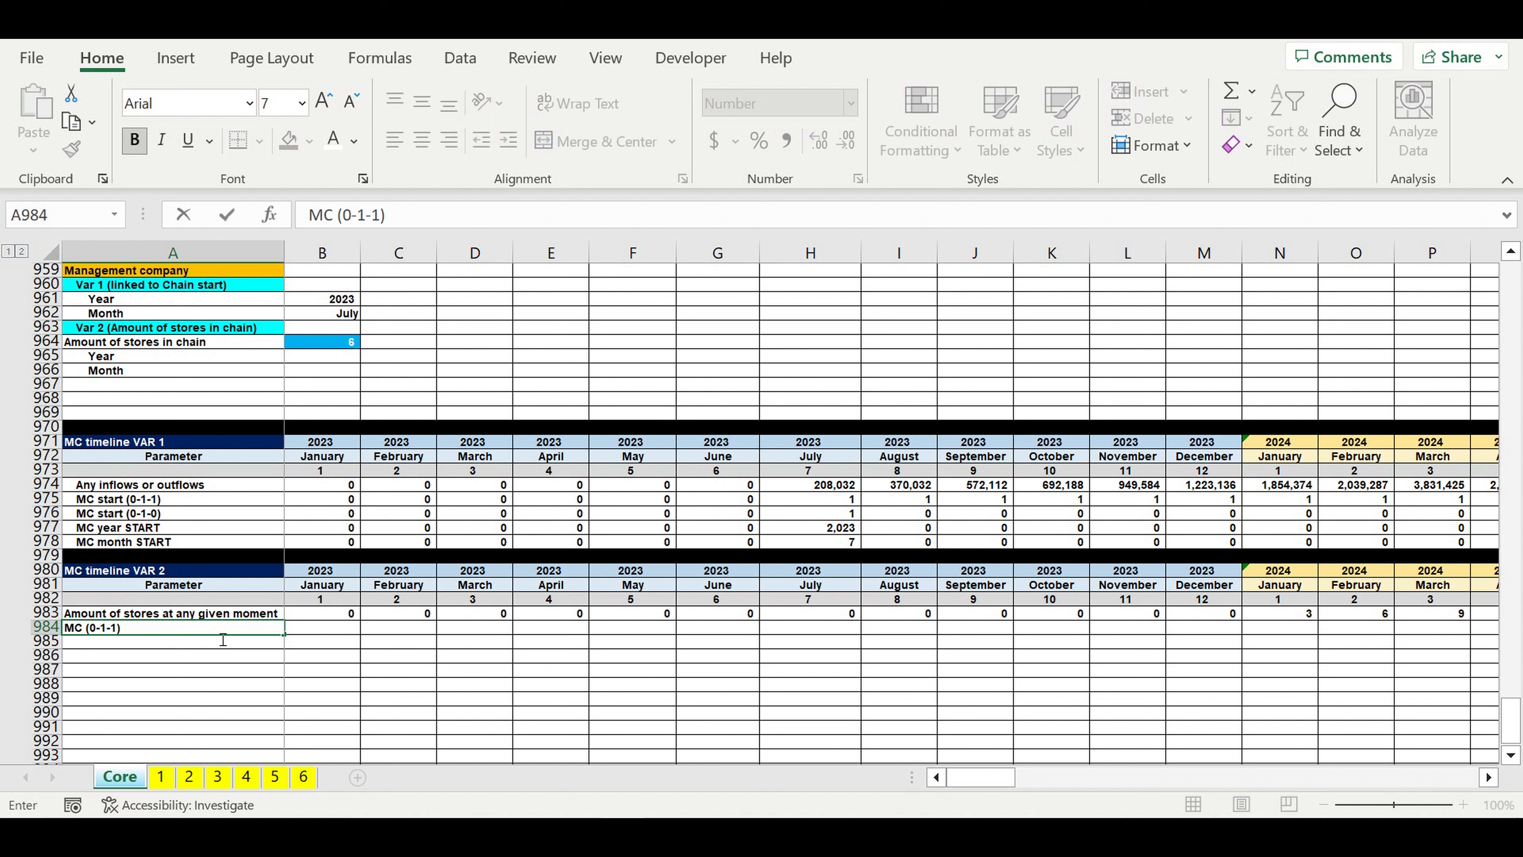
key(Return)
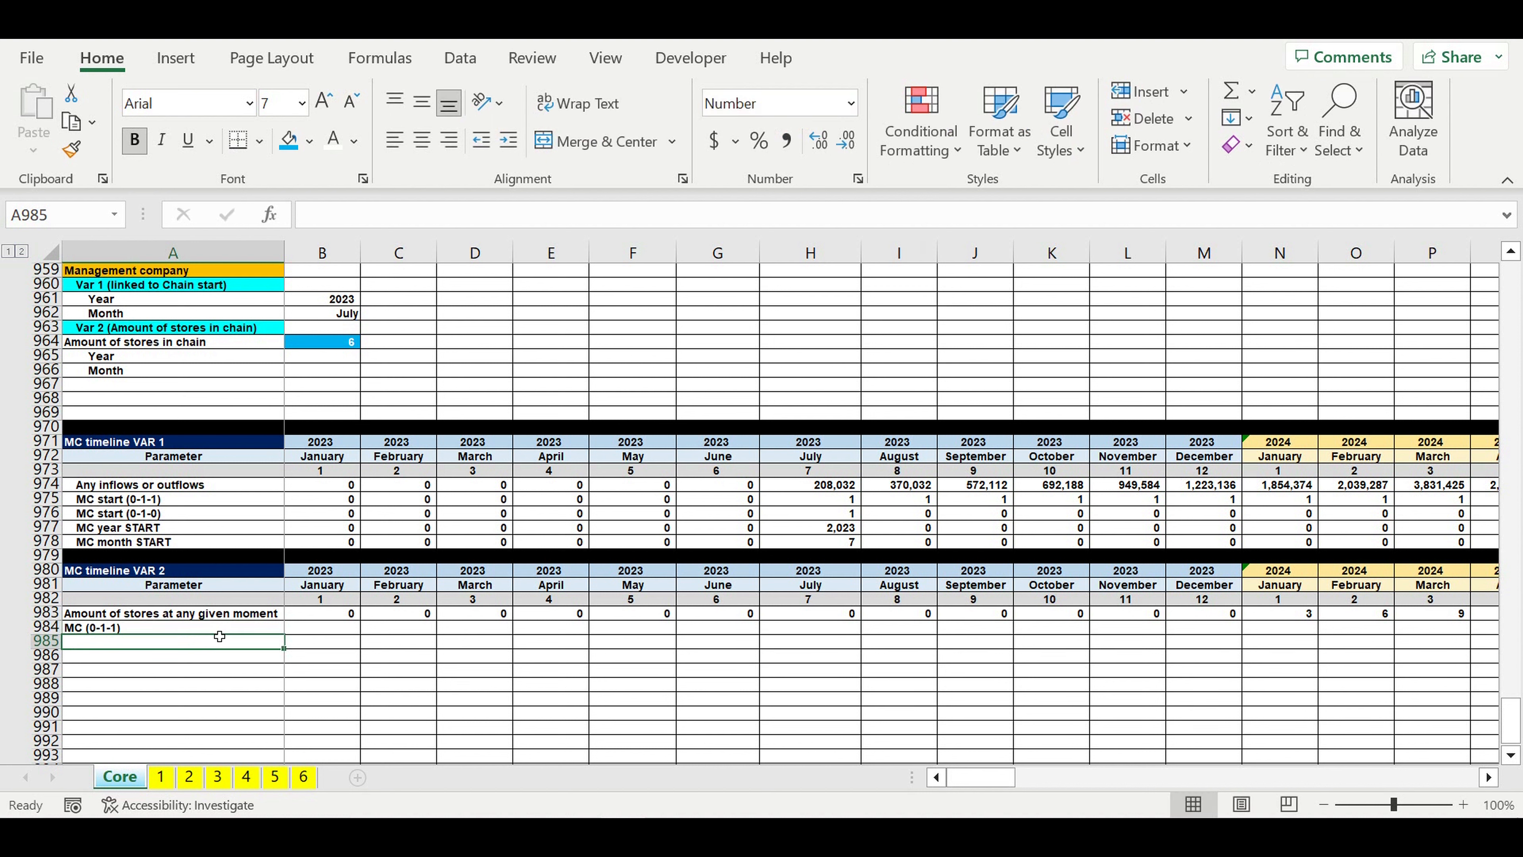
Step: Enter =IF(B983>=$B$964,1,0) in B984 to flag whether January 2023 reaches the required amount of stores
click(328, 629)
text(=if()
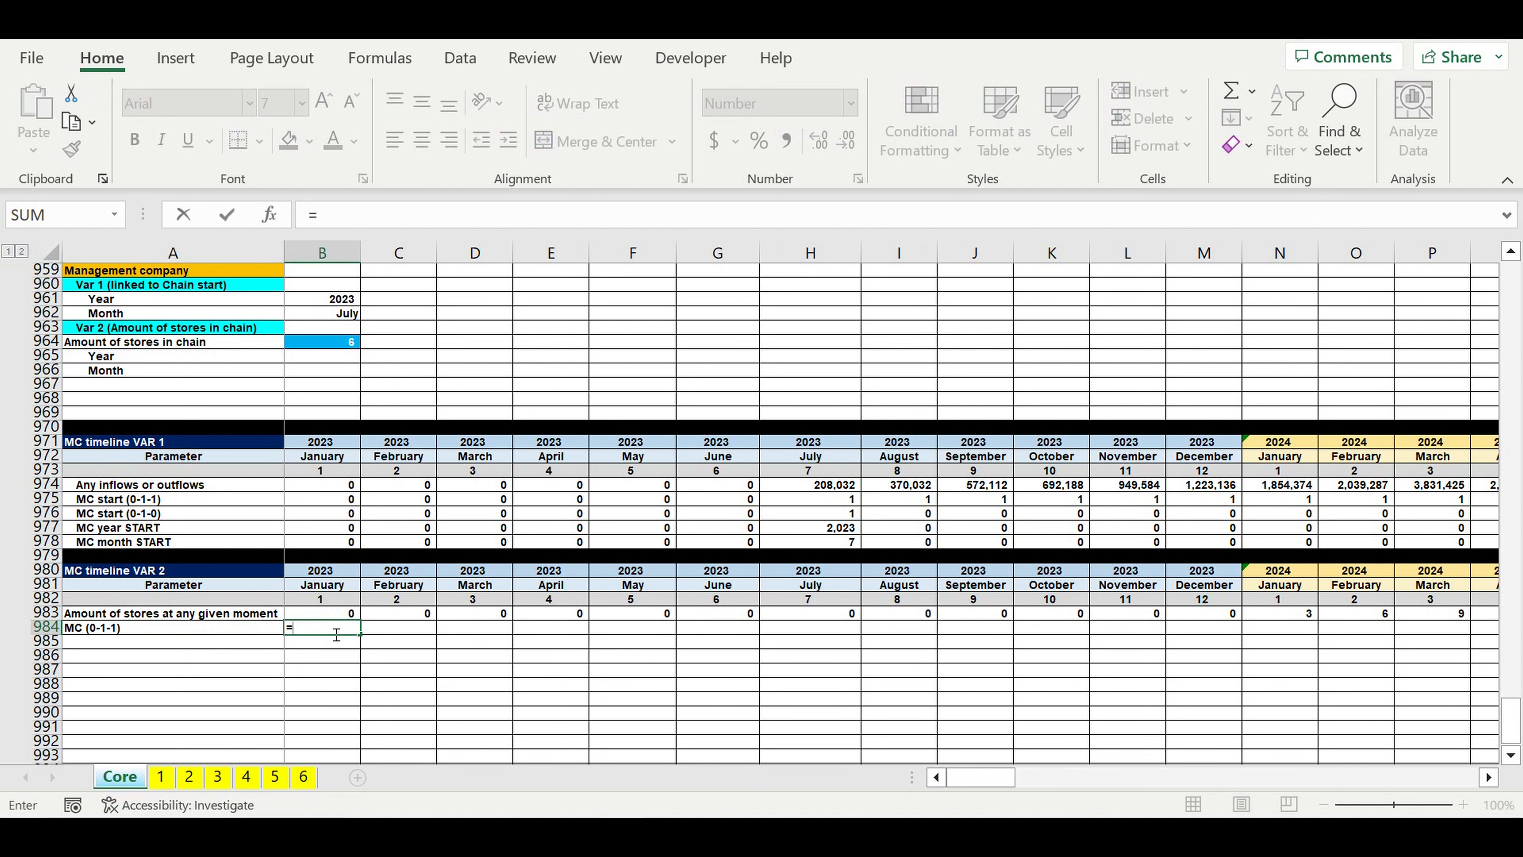
click(316, 618)
text(>=)
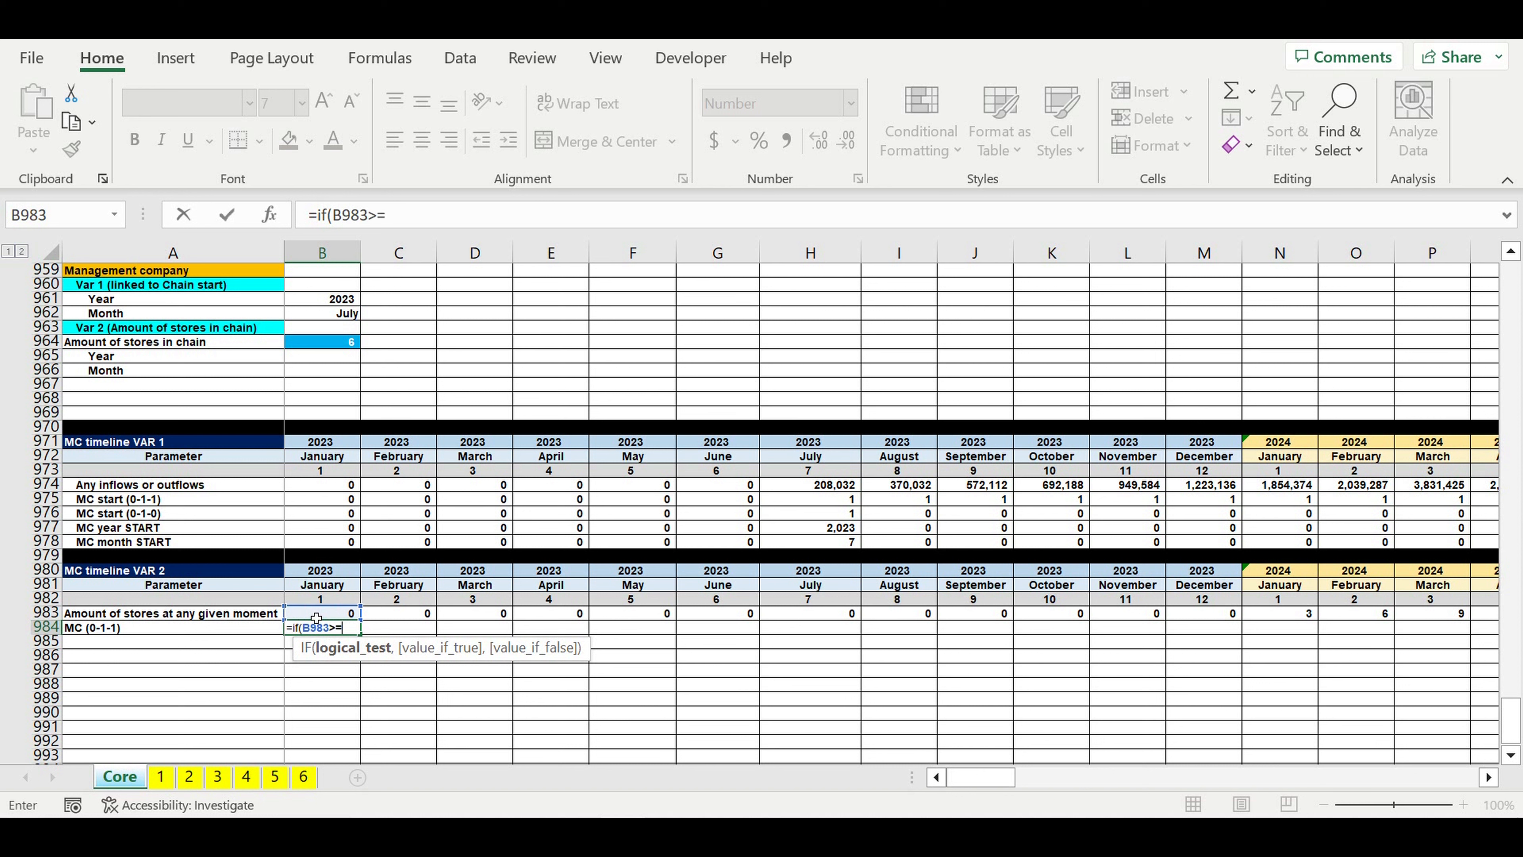
click(334, 348)
click(388, 214)
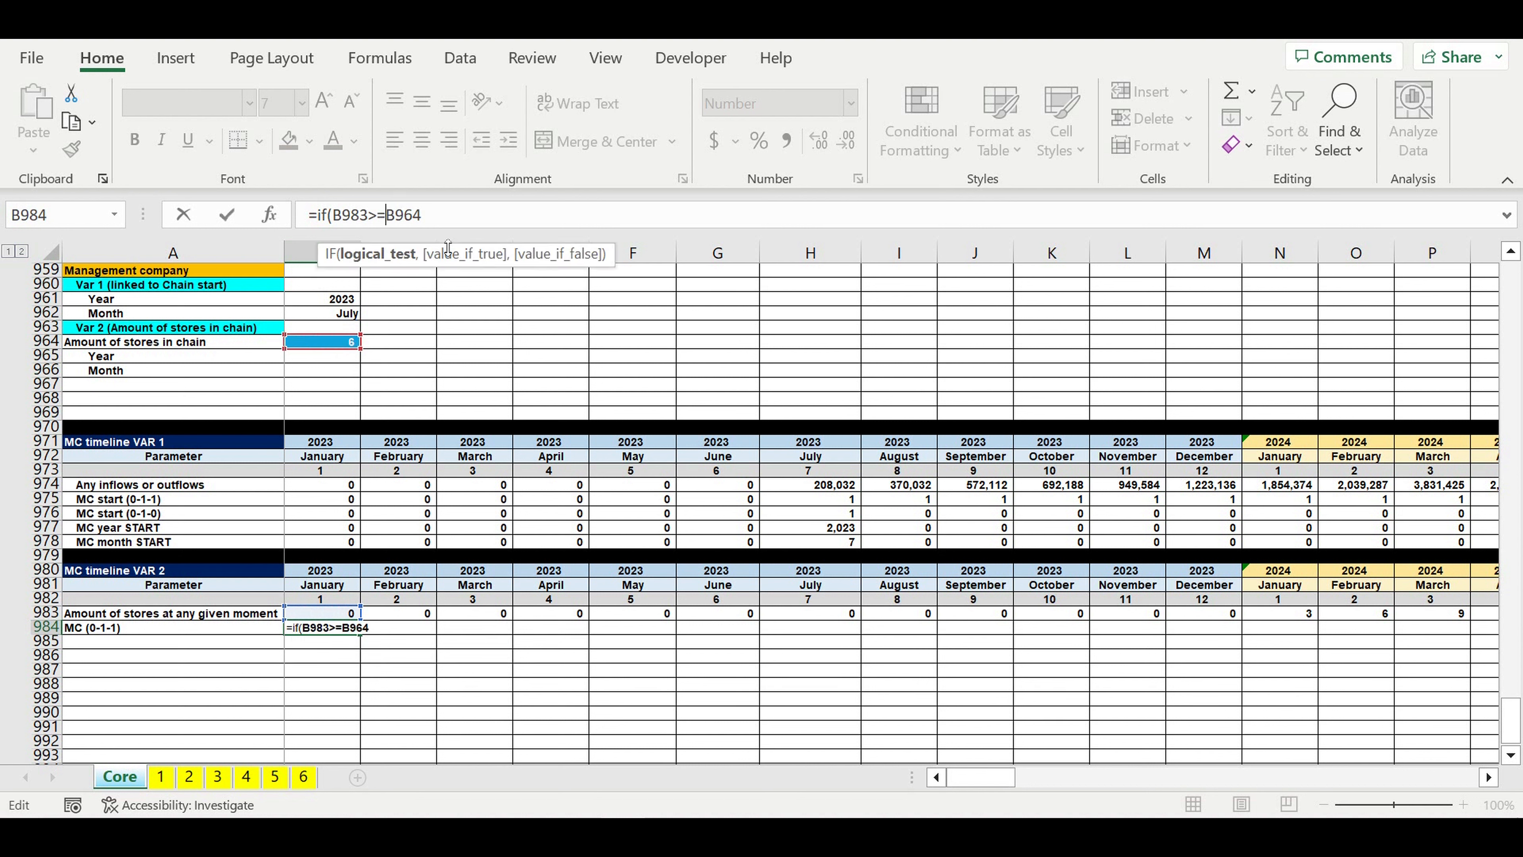
text($)
text($)
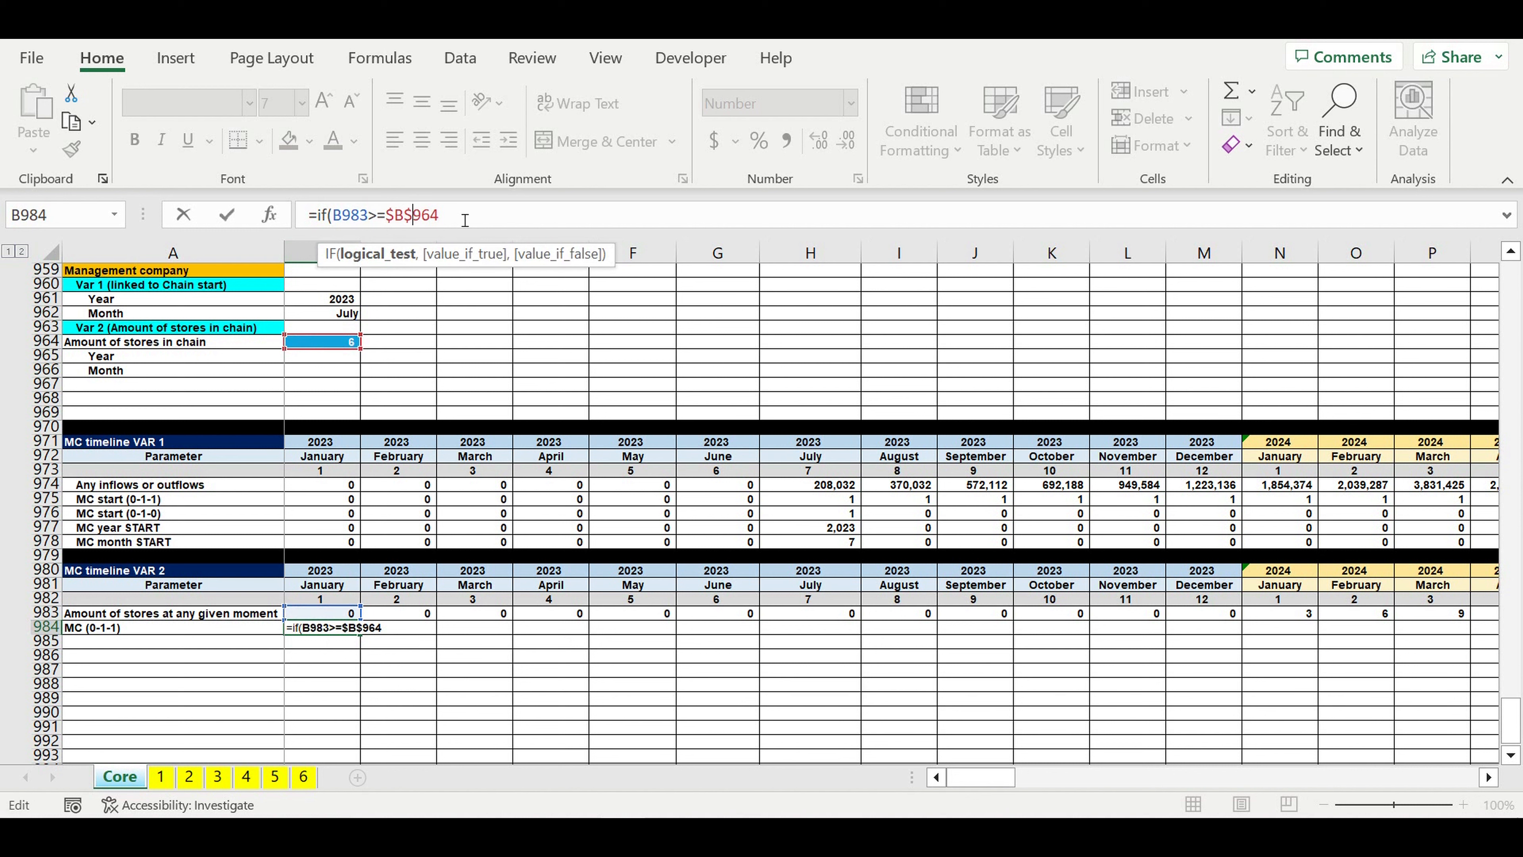
text(,)
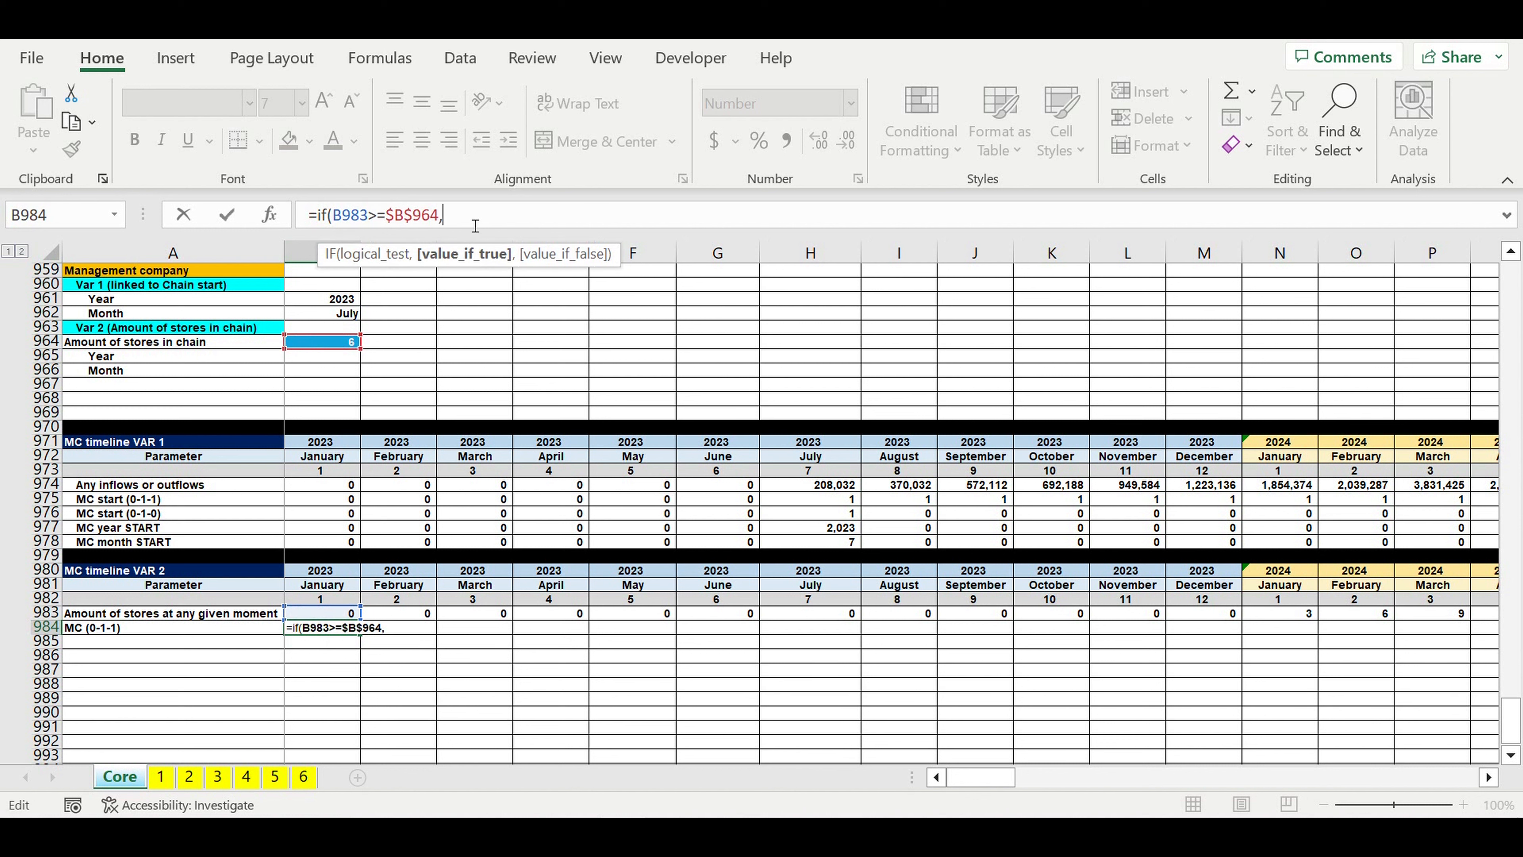
text(1,)
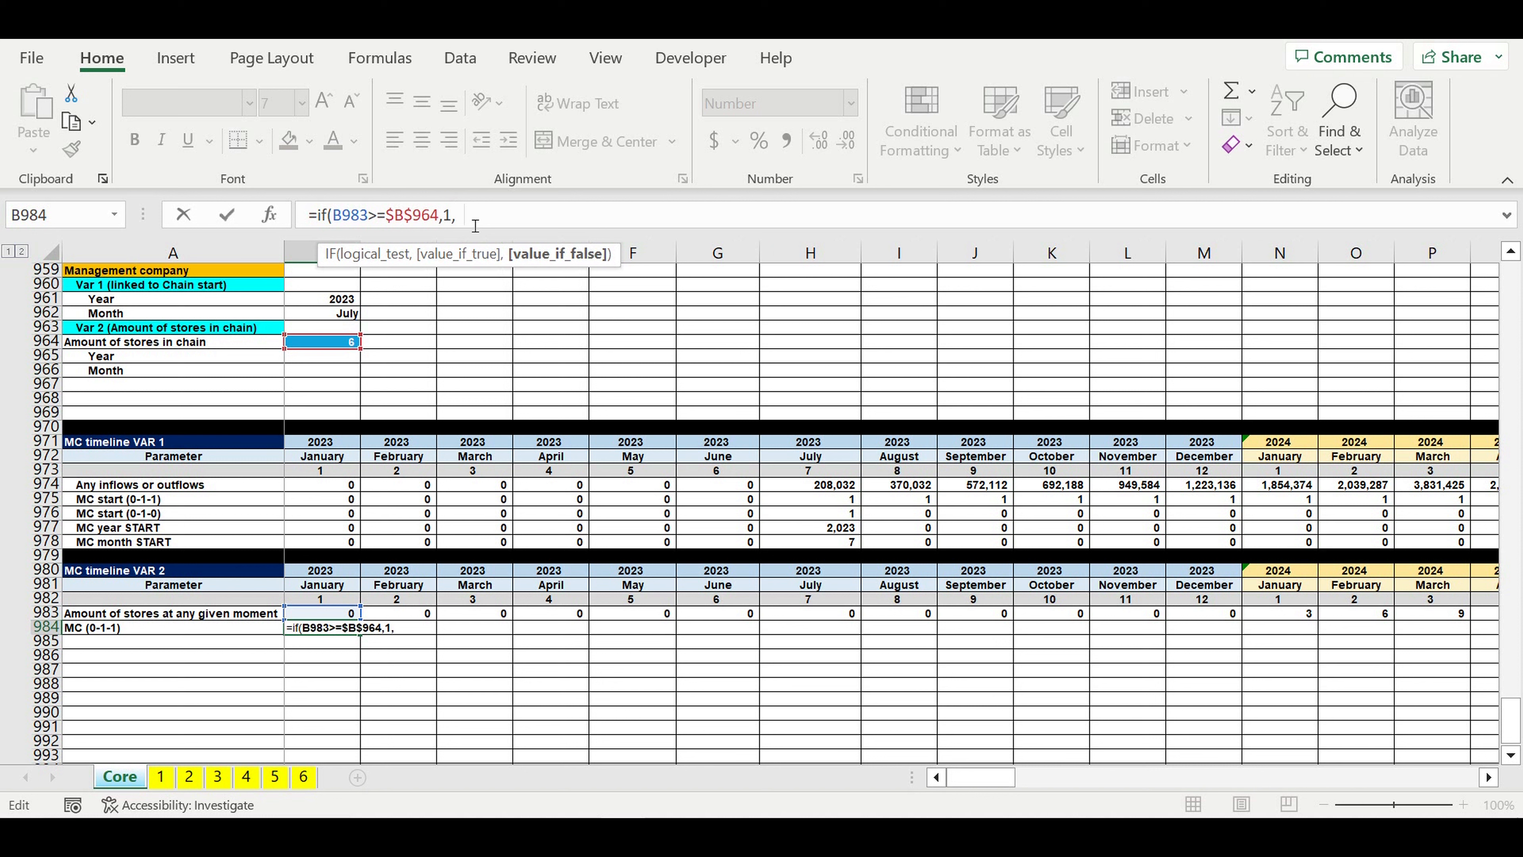
text(0))
key(Return)
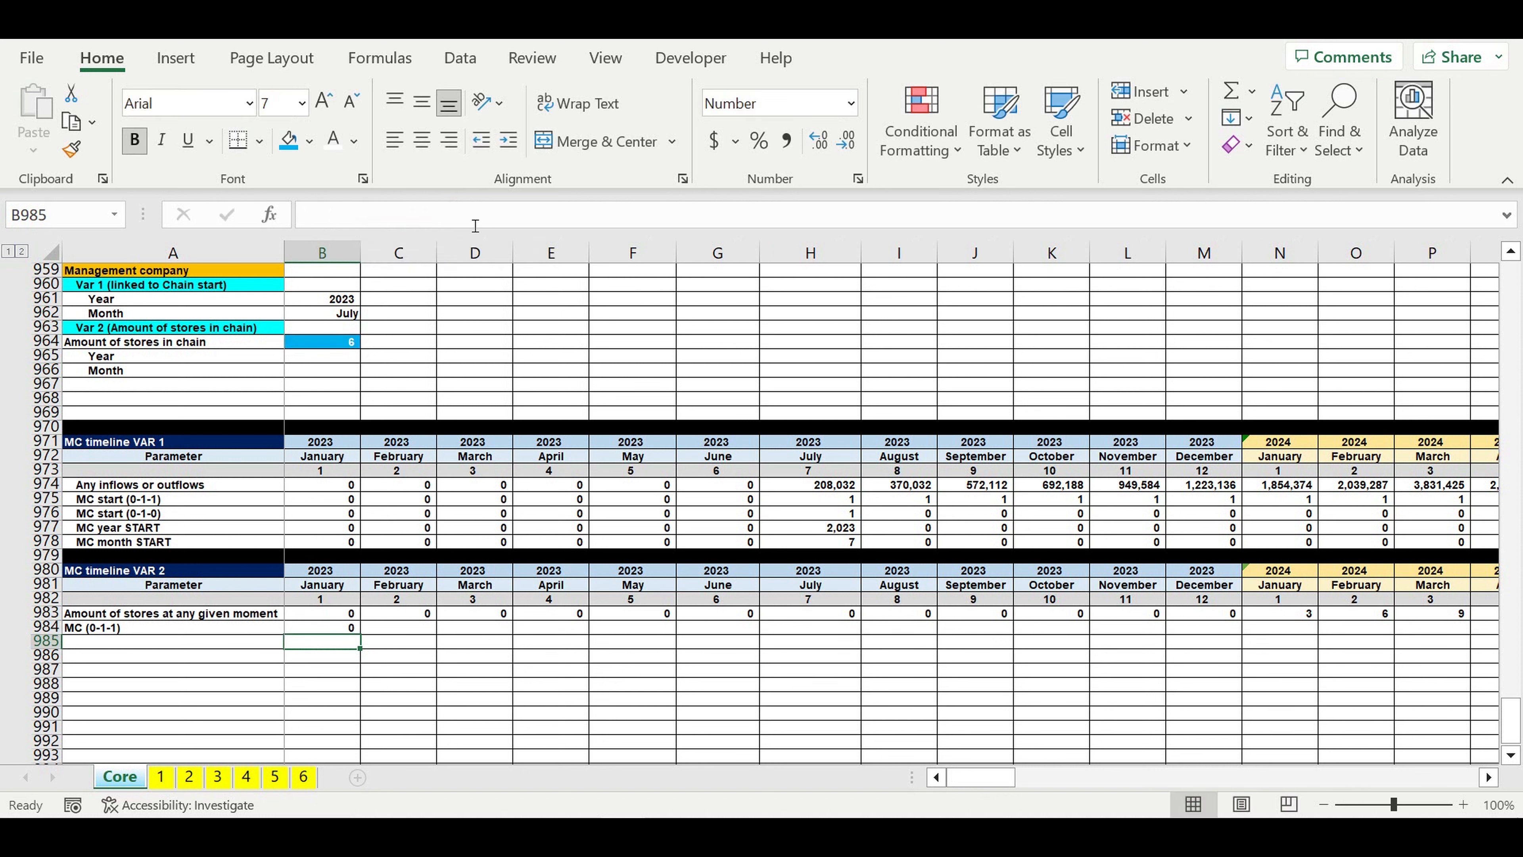
Step: Begin the February 2023 flag formula in C984 with =IF(AND(B984=0,C983<$B$964),0, for months before the store threshold is reached
click(409, 629)
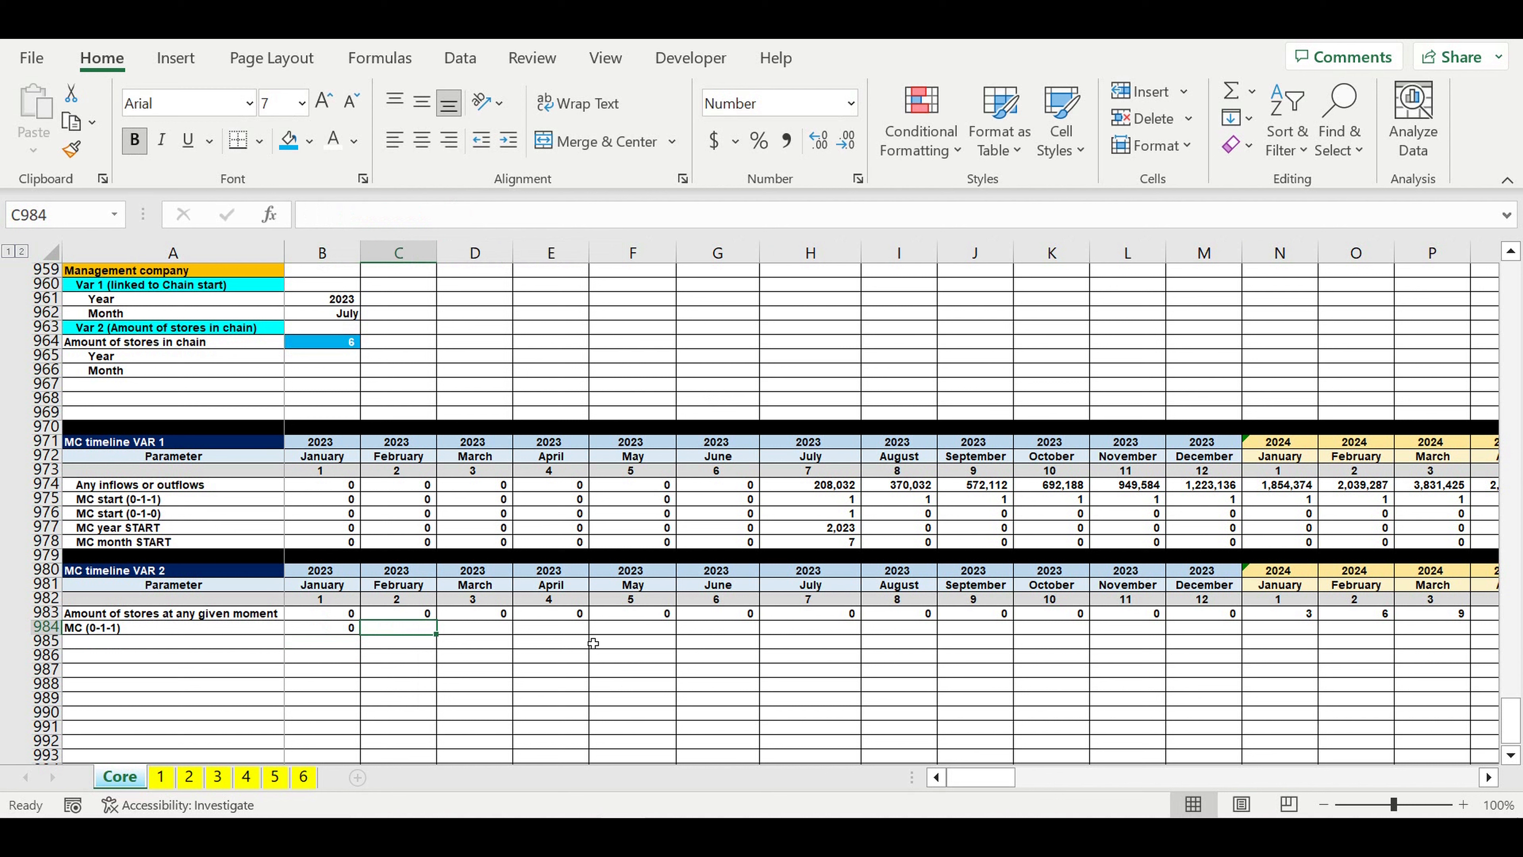
text(=if)
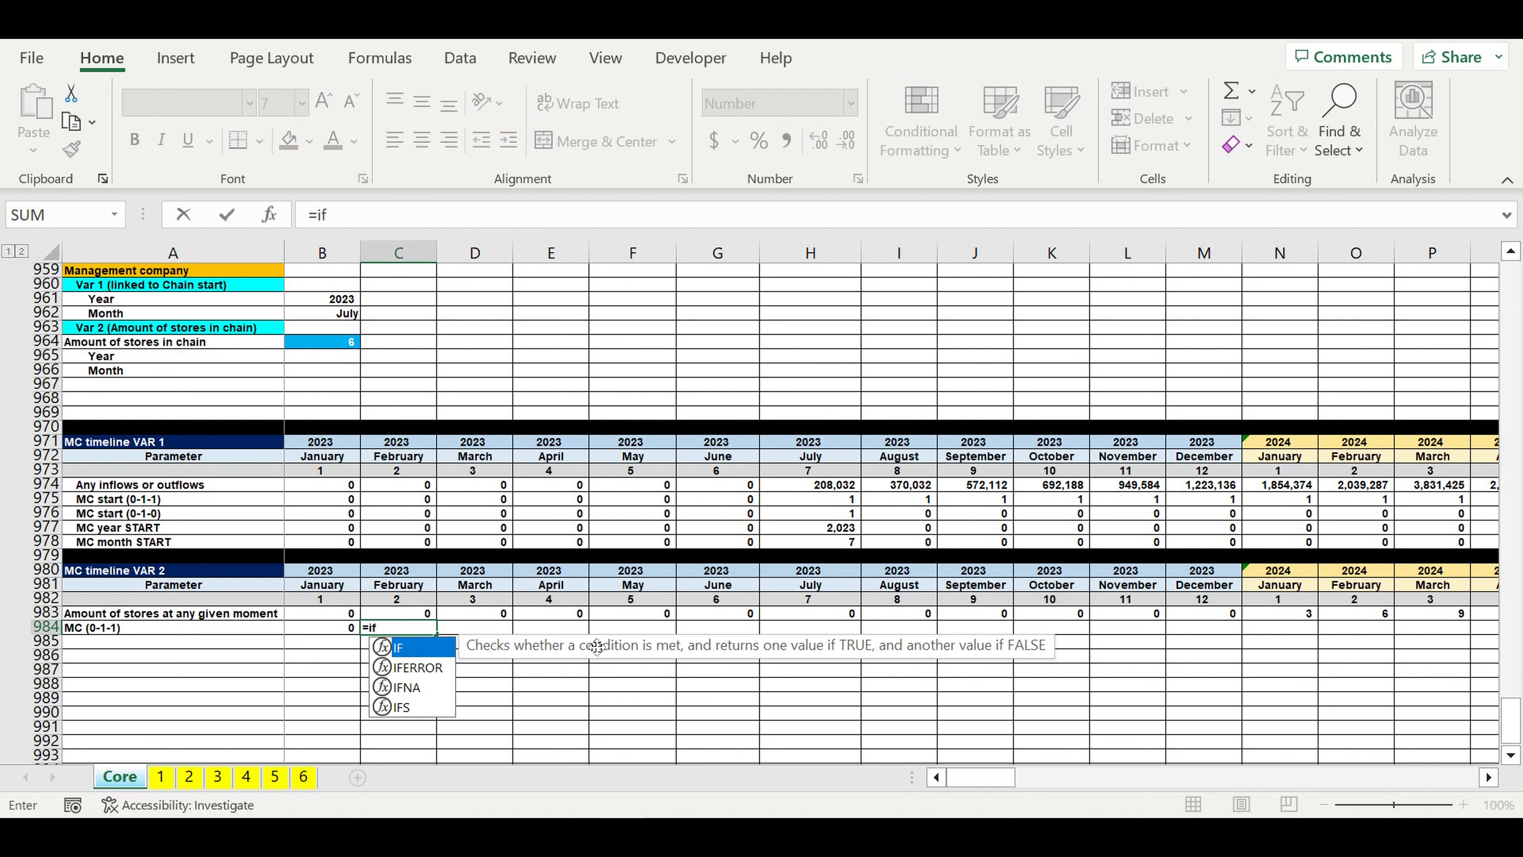
text((and()
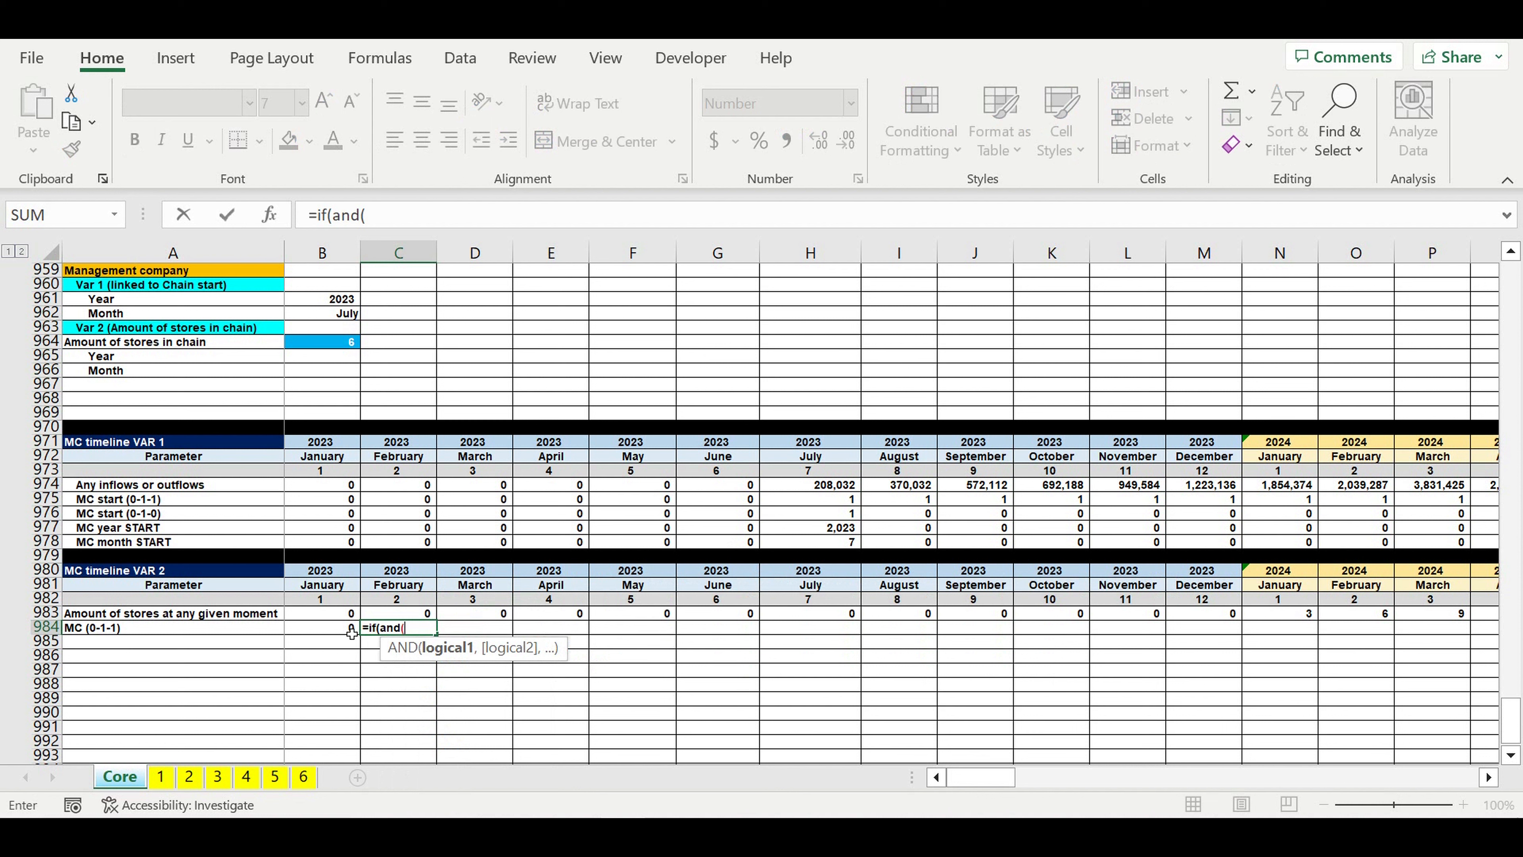
click(324, 632)
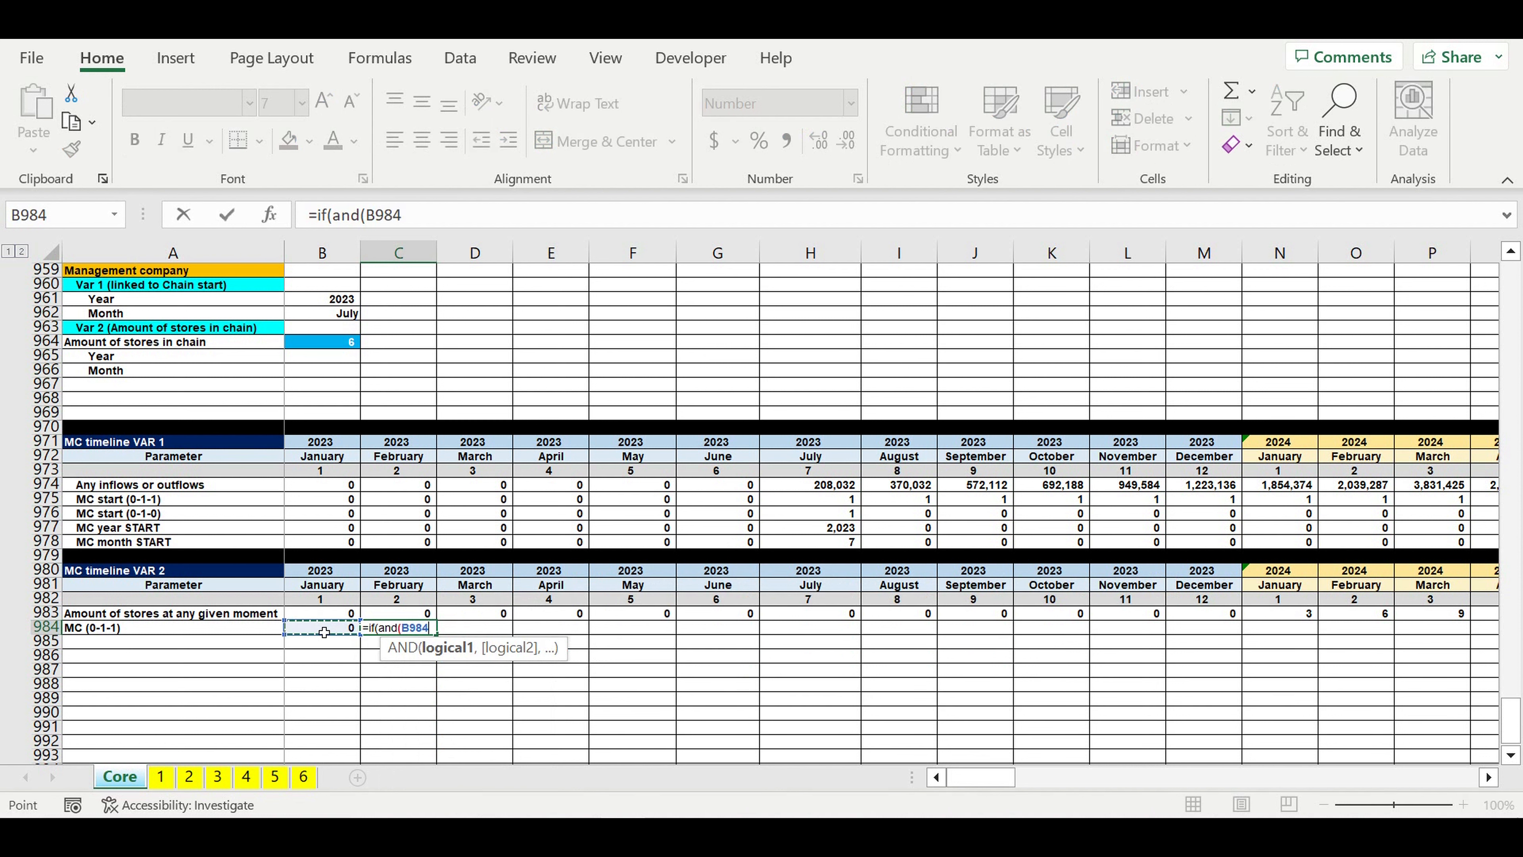
text(=0,)
click(422, 614)
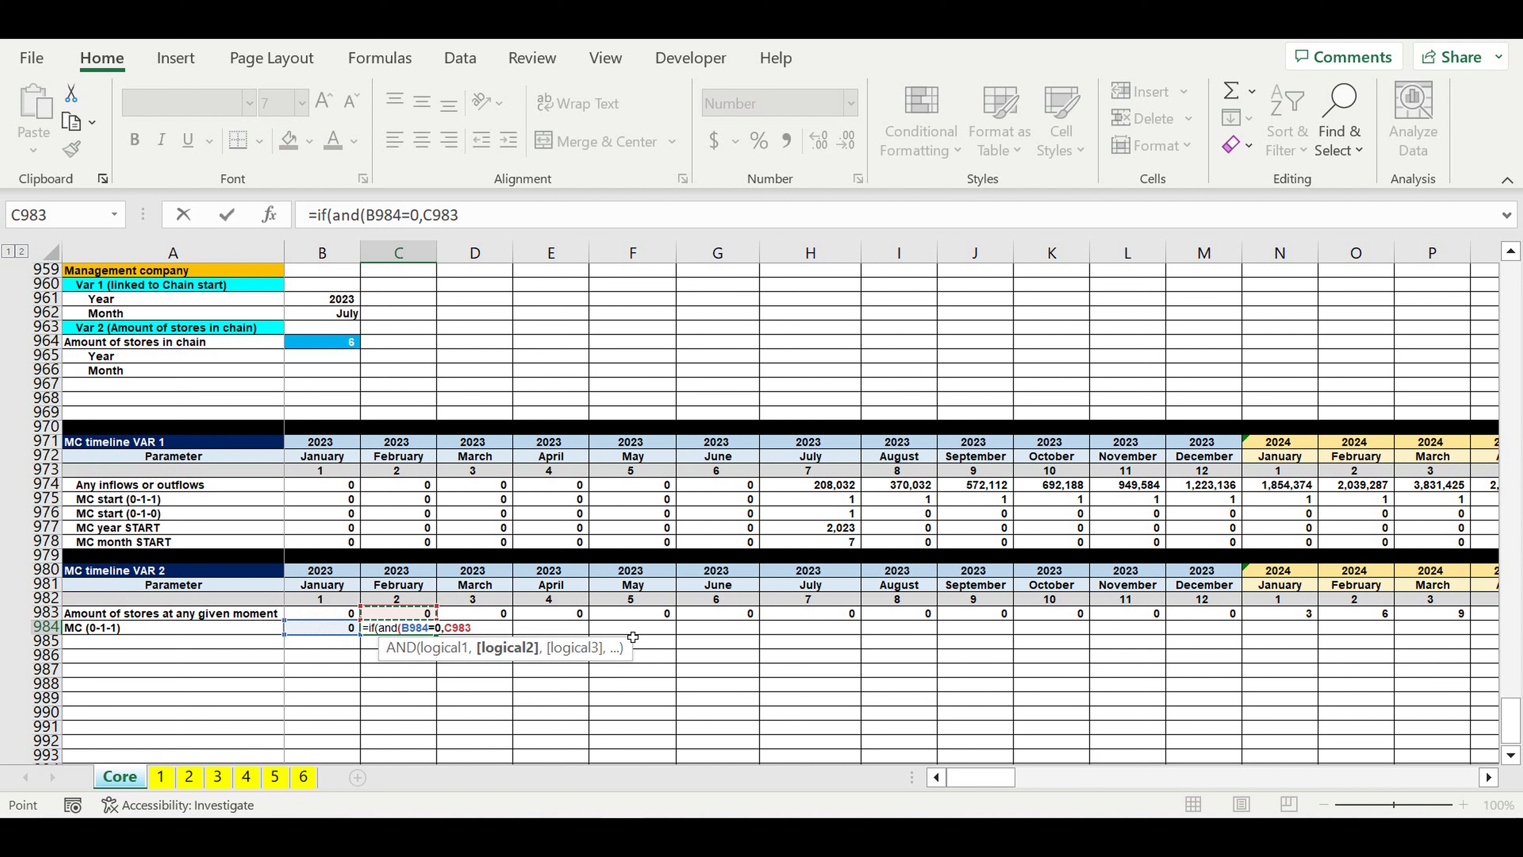
text(<)
click(329, 348)
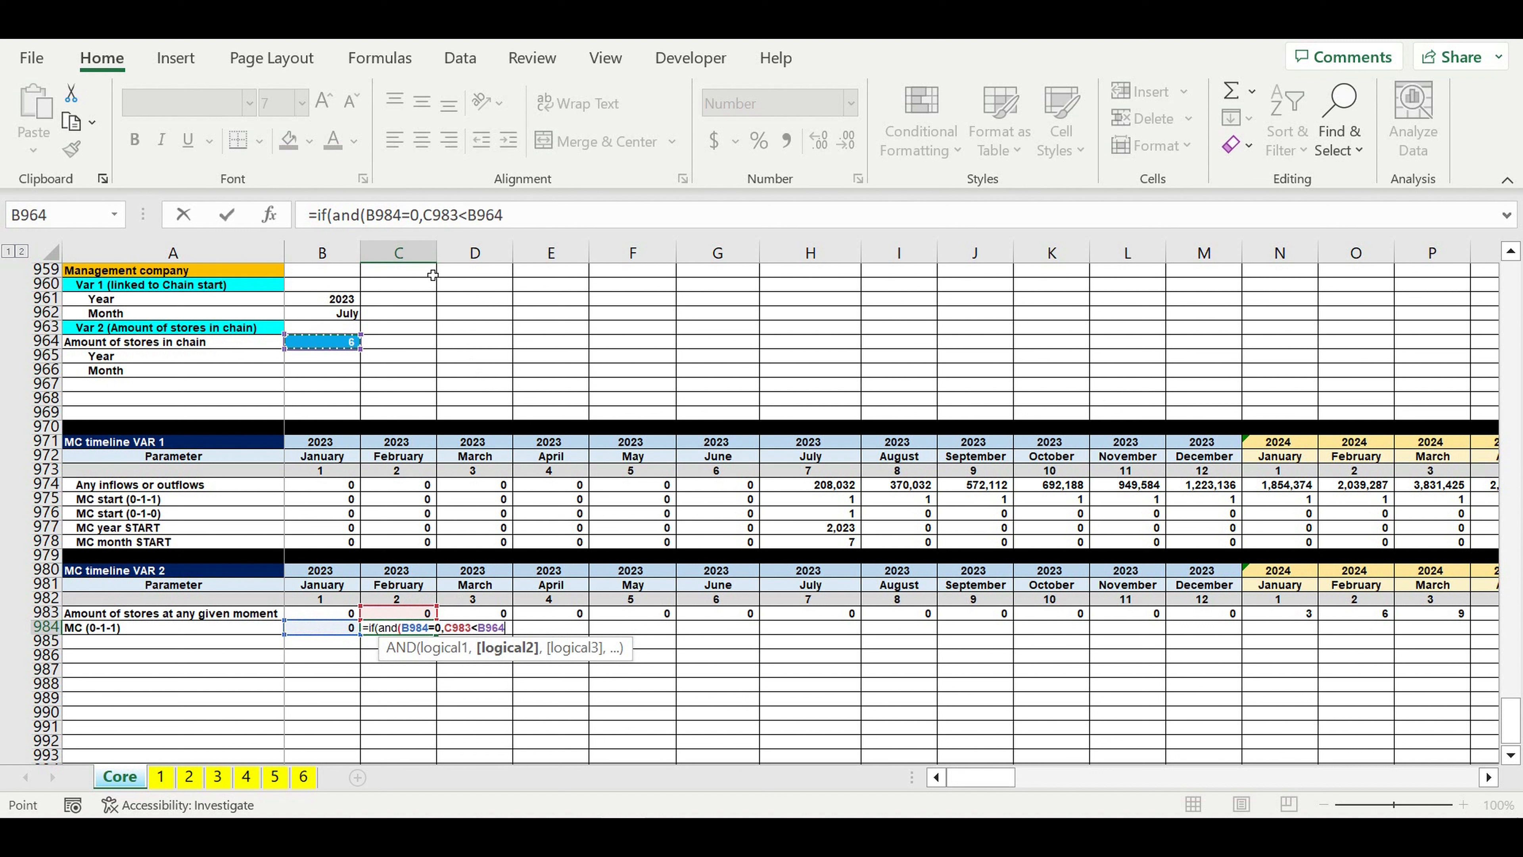
click(477, 216)
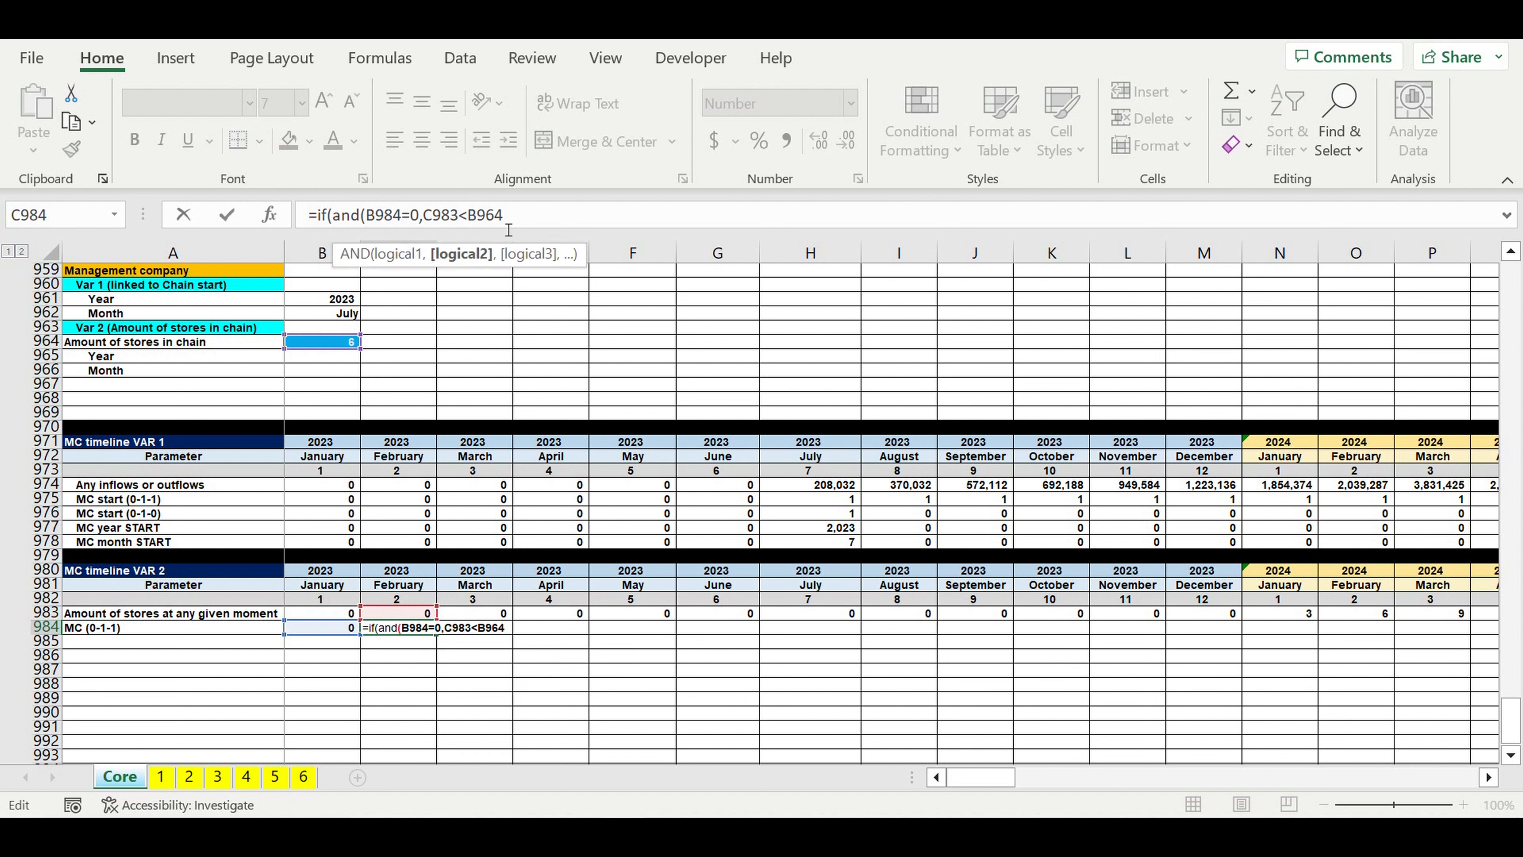
text($)
key(Right)
text($)
click(534, 220)
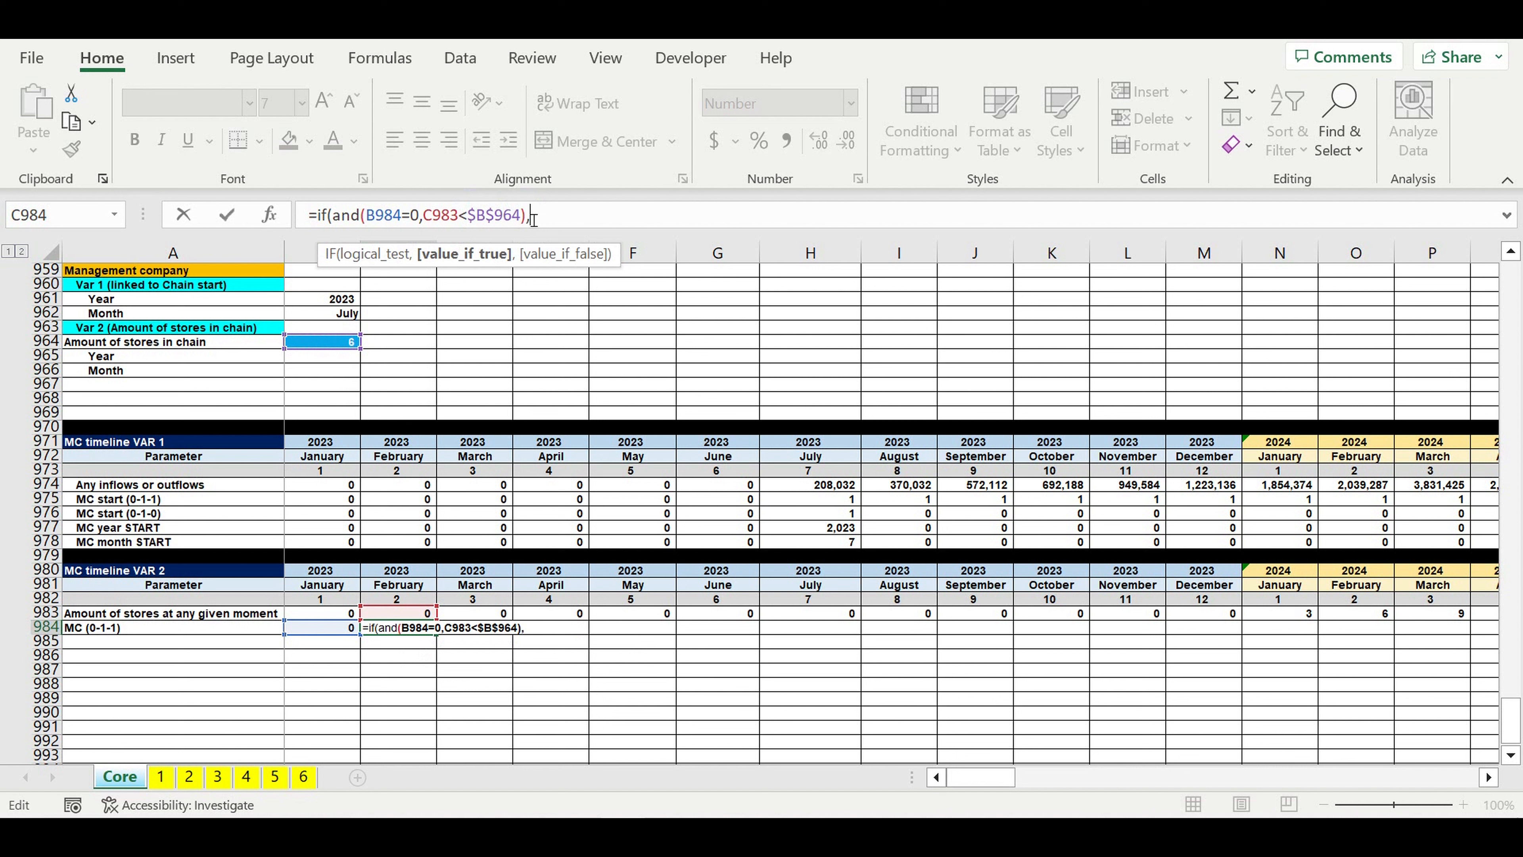
text(),0,)
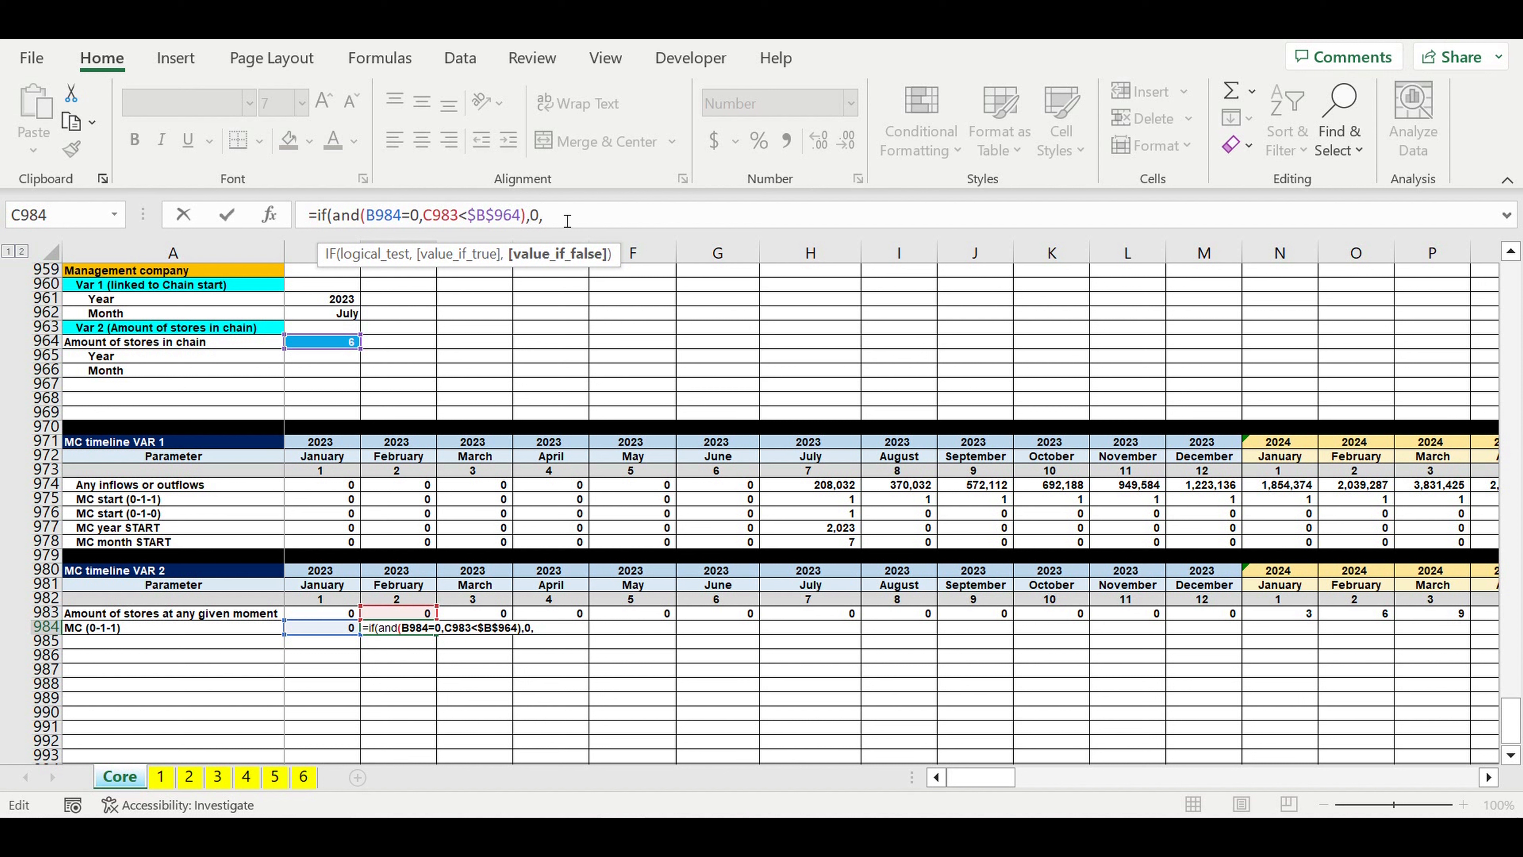
Step: Complete the C984 formula with the nested condition IF(AND(B984=0,C983>=$B$964),1,1)) as its false branch
text(if(and()
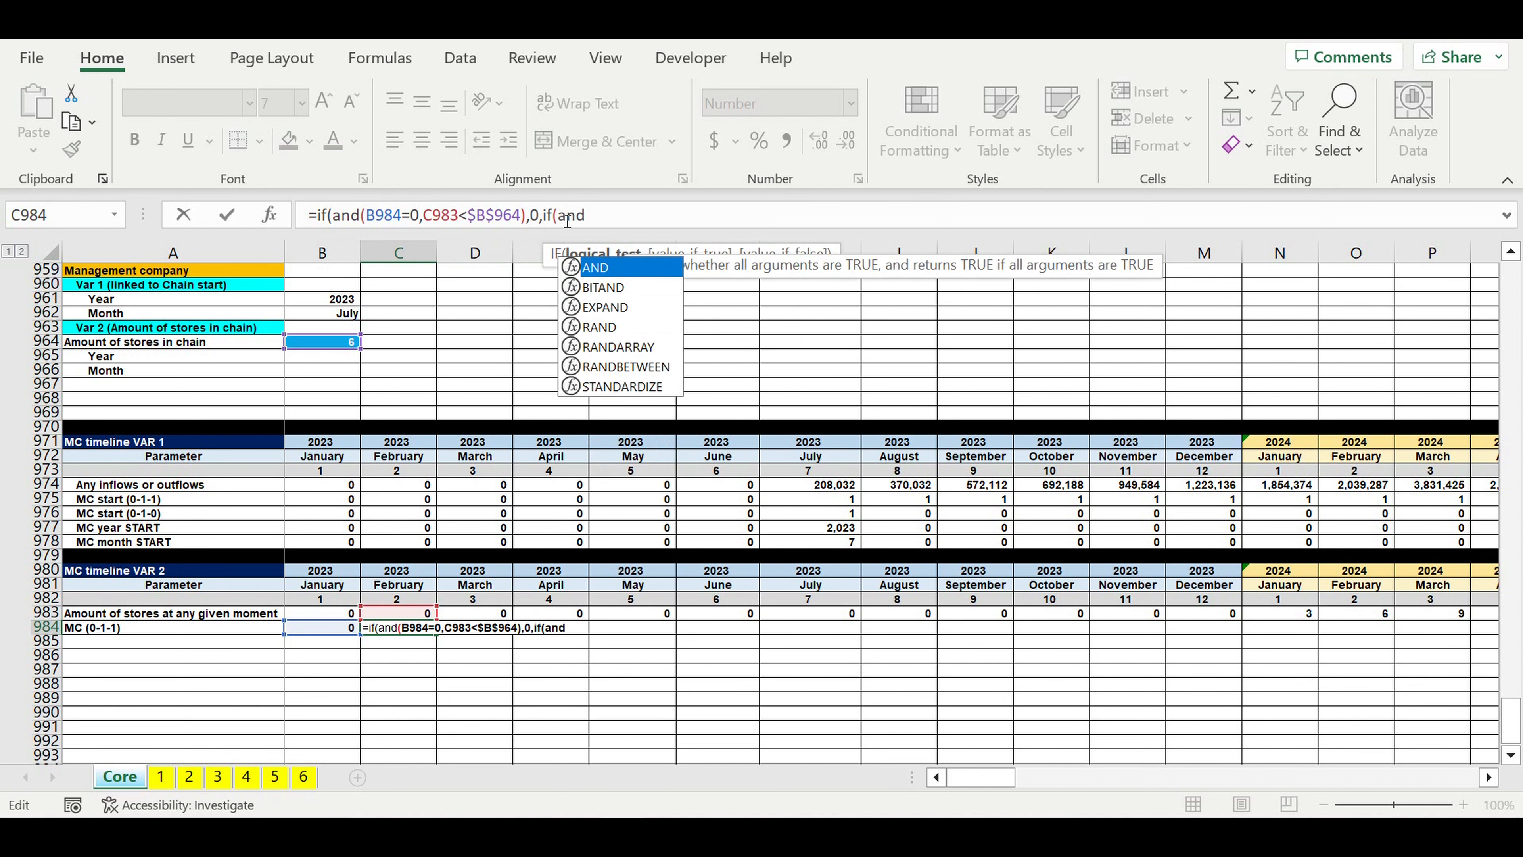
click(320, 632)
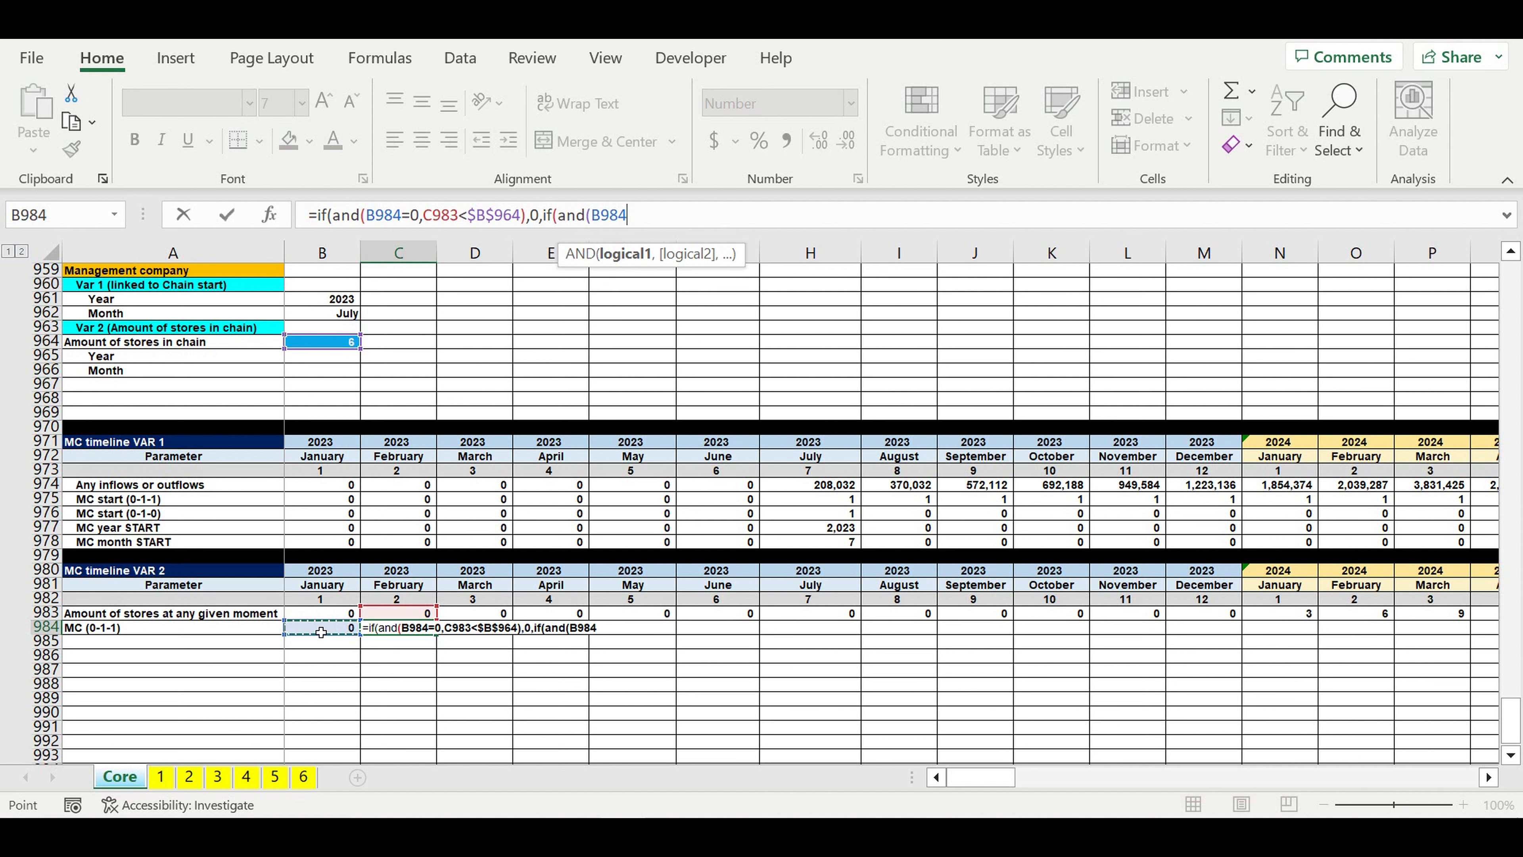
text(=0,)
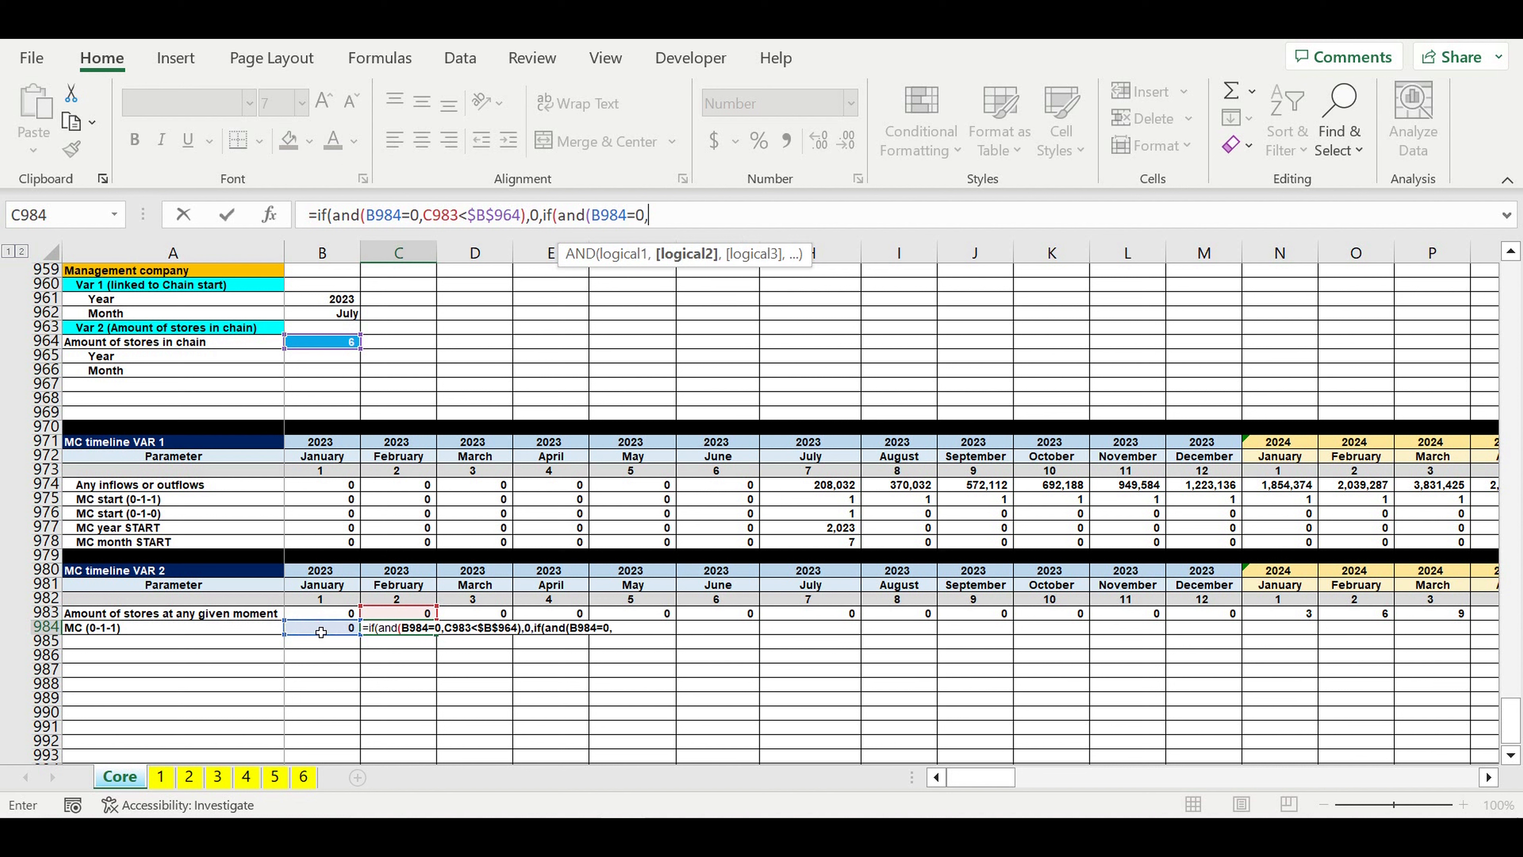
click(416, 617)
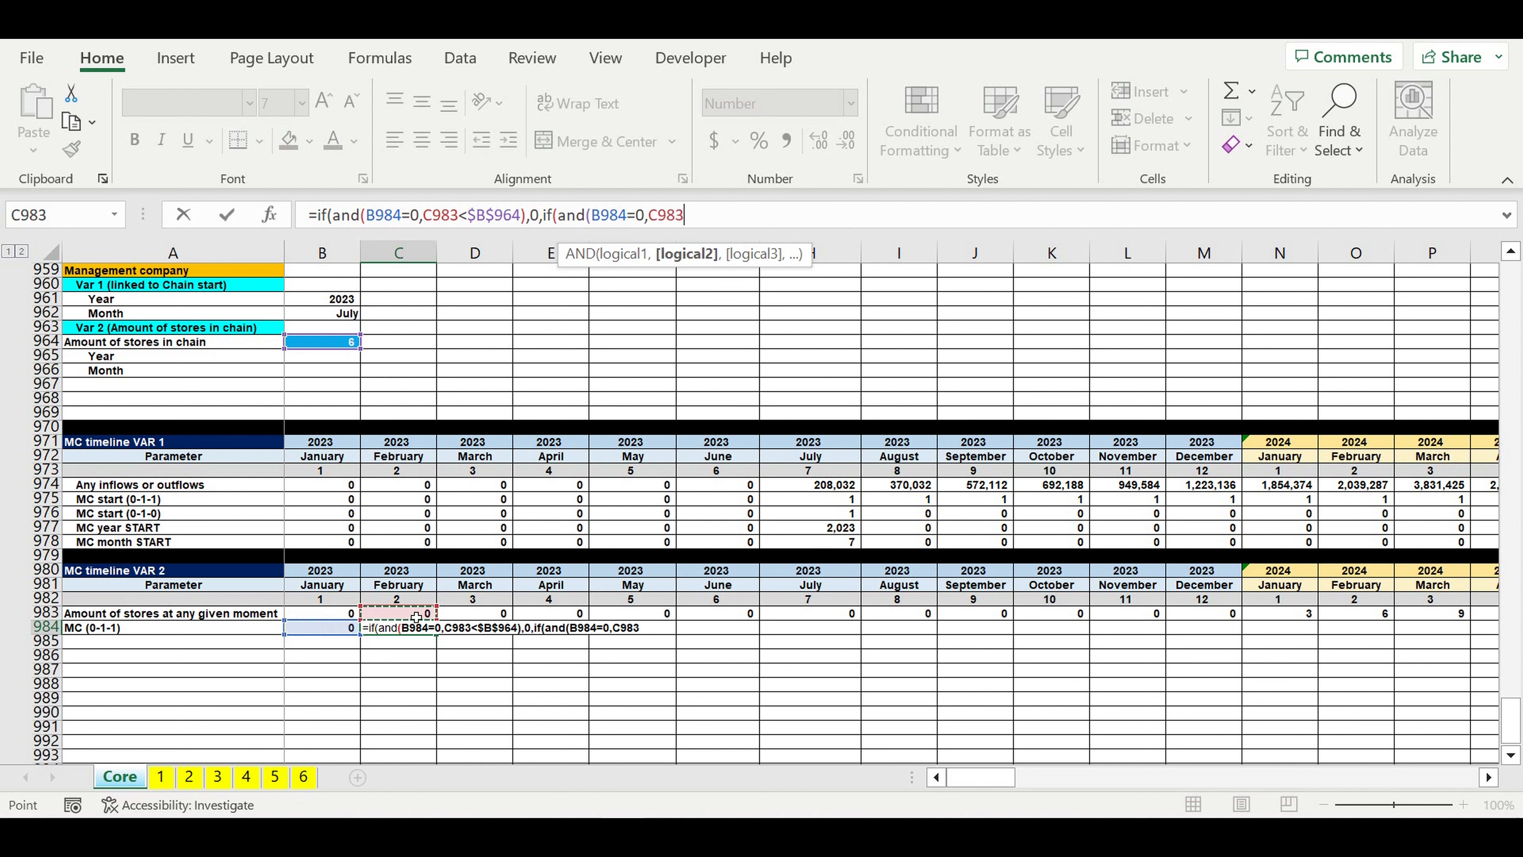
text(>=)
click(339, 347)
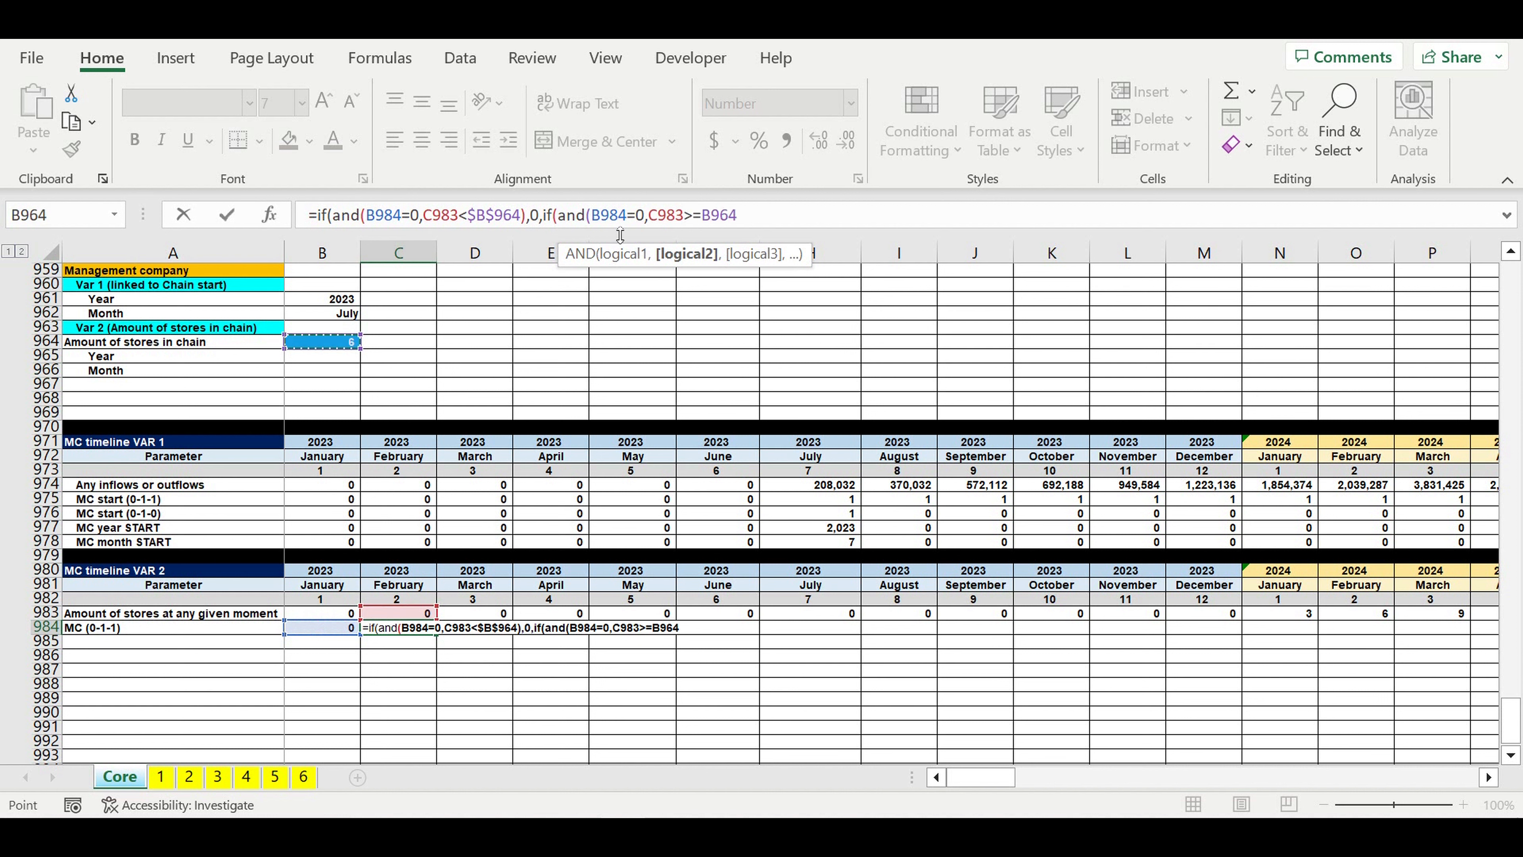
click(744, 226)
text($)
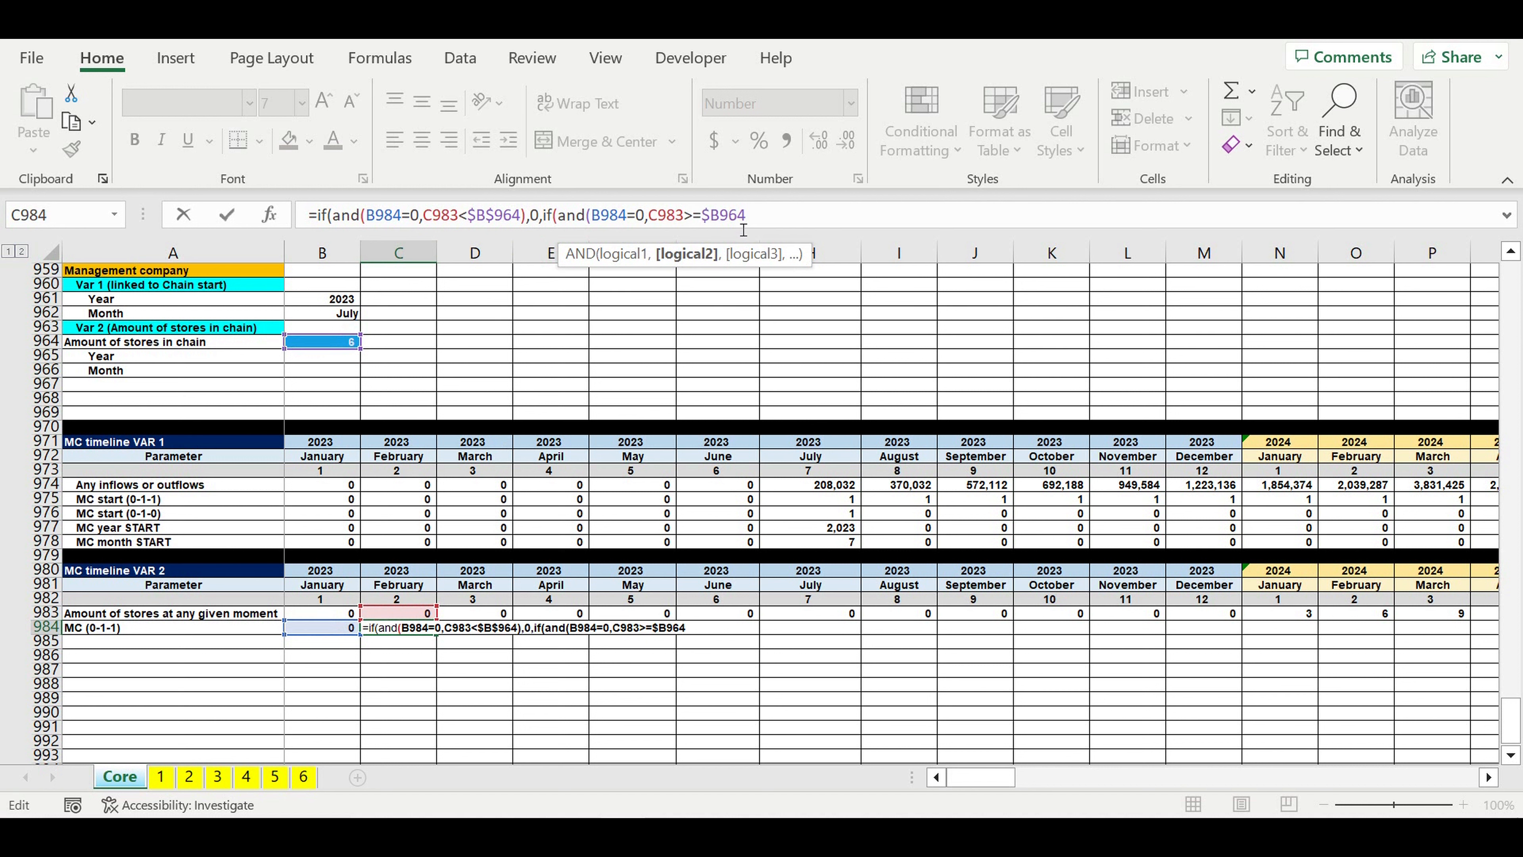
key(Right)
text($)
text(),)
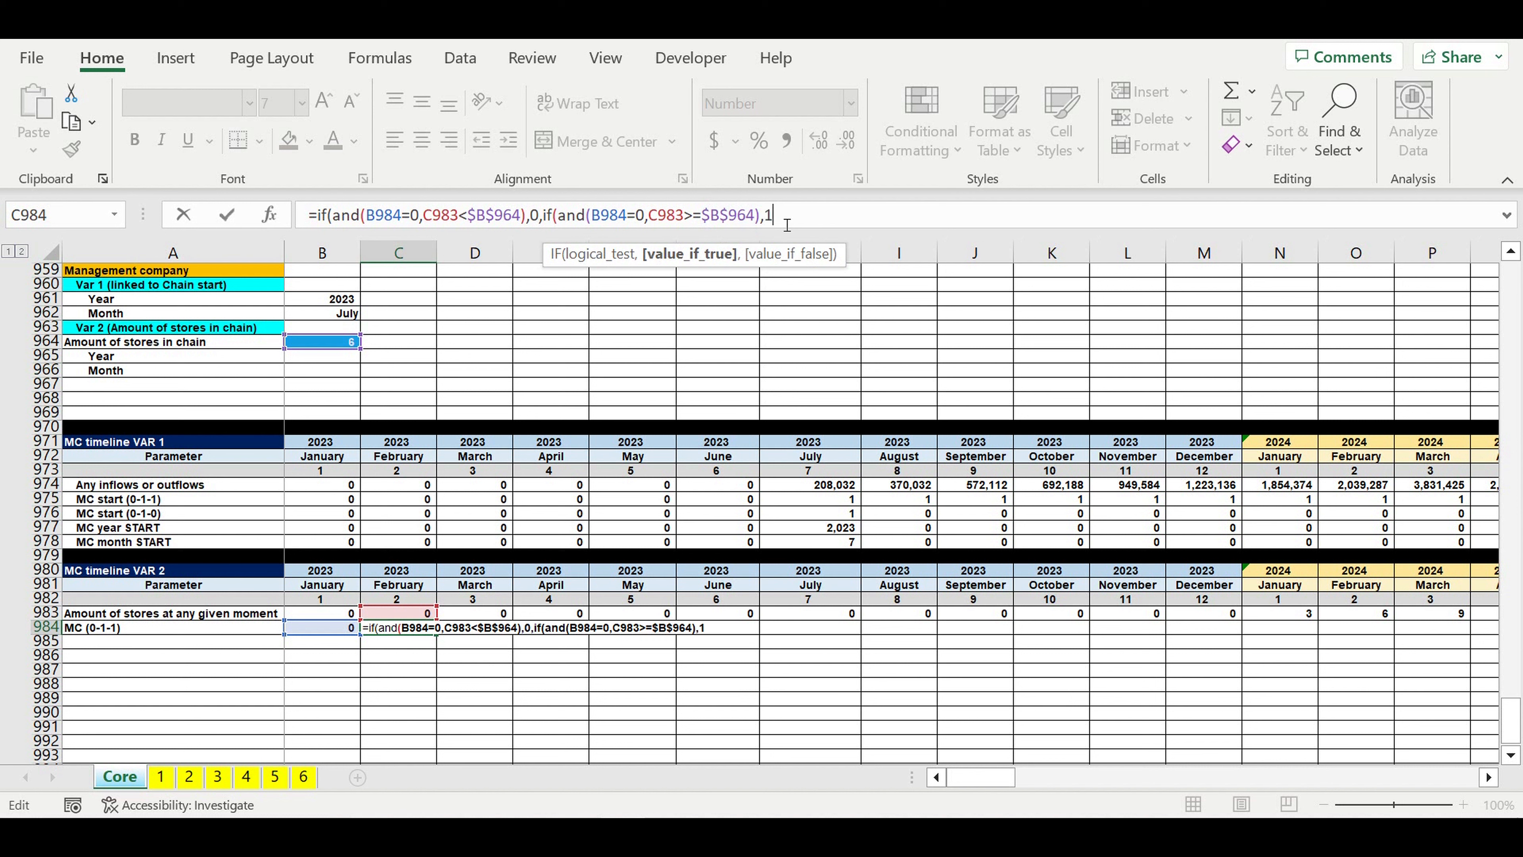
text(11)
key(BackSpace)
text(,)
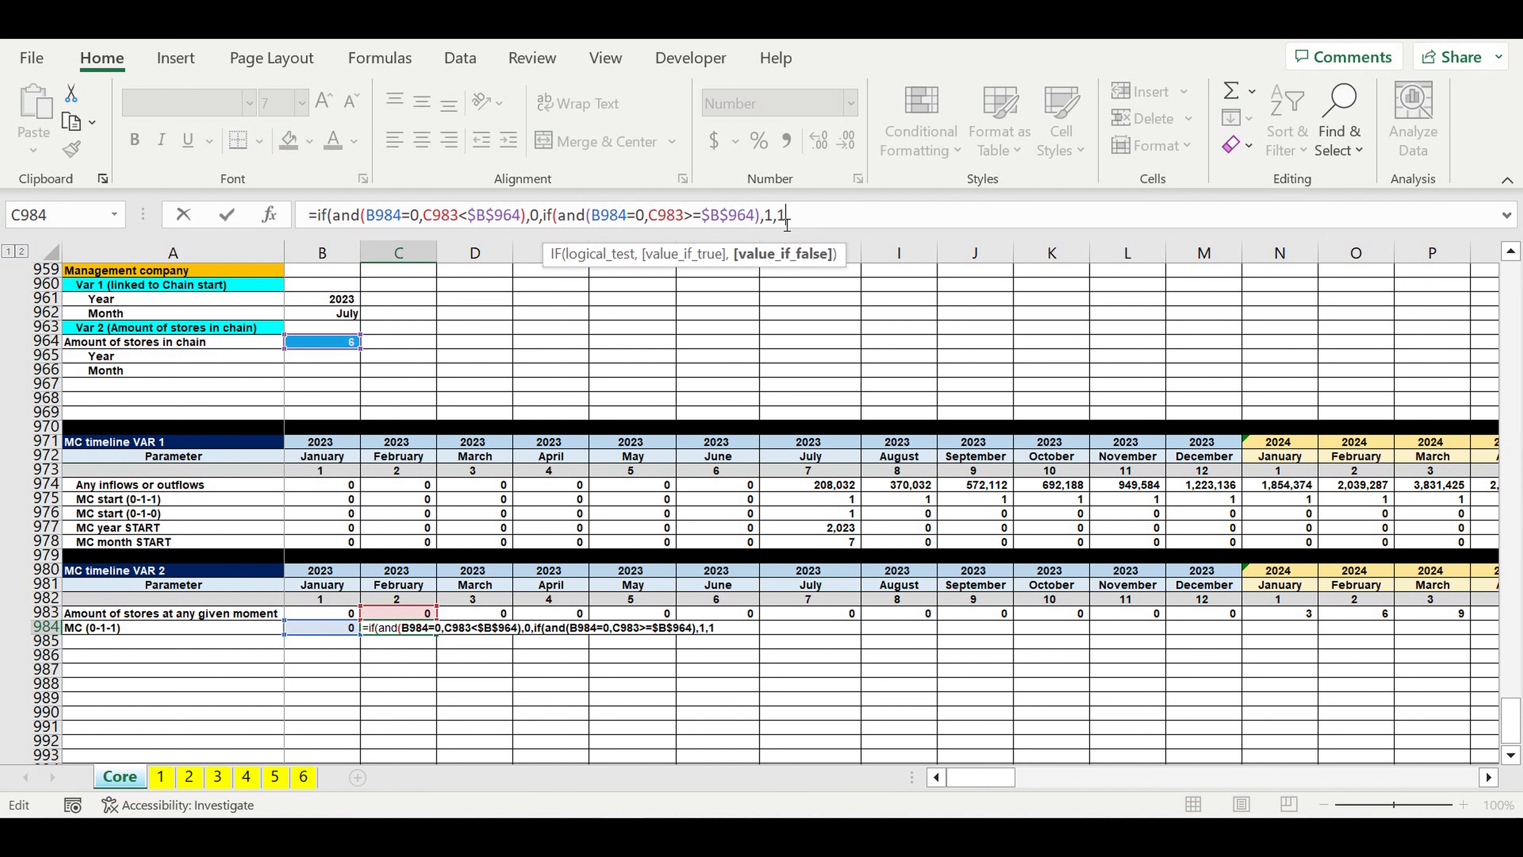
text(1)))
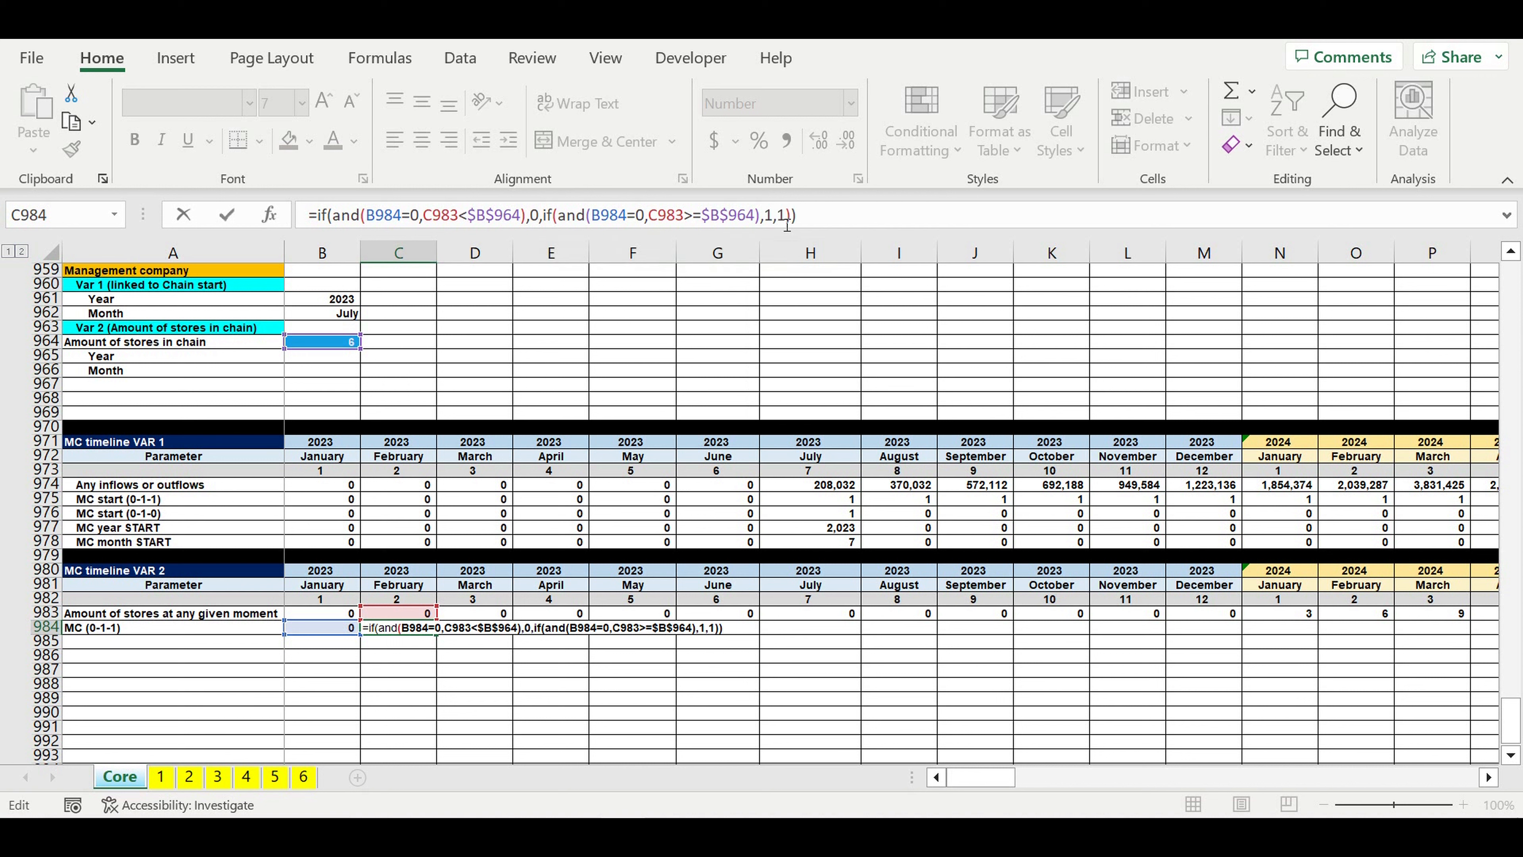
key(Return)
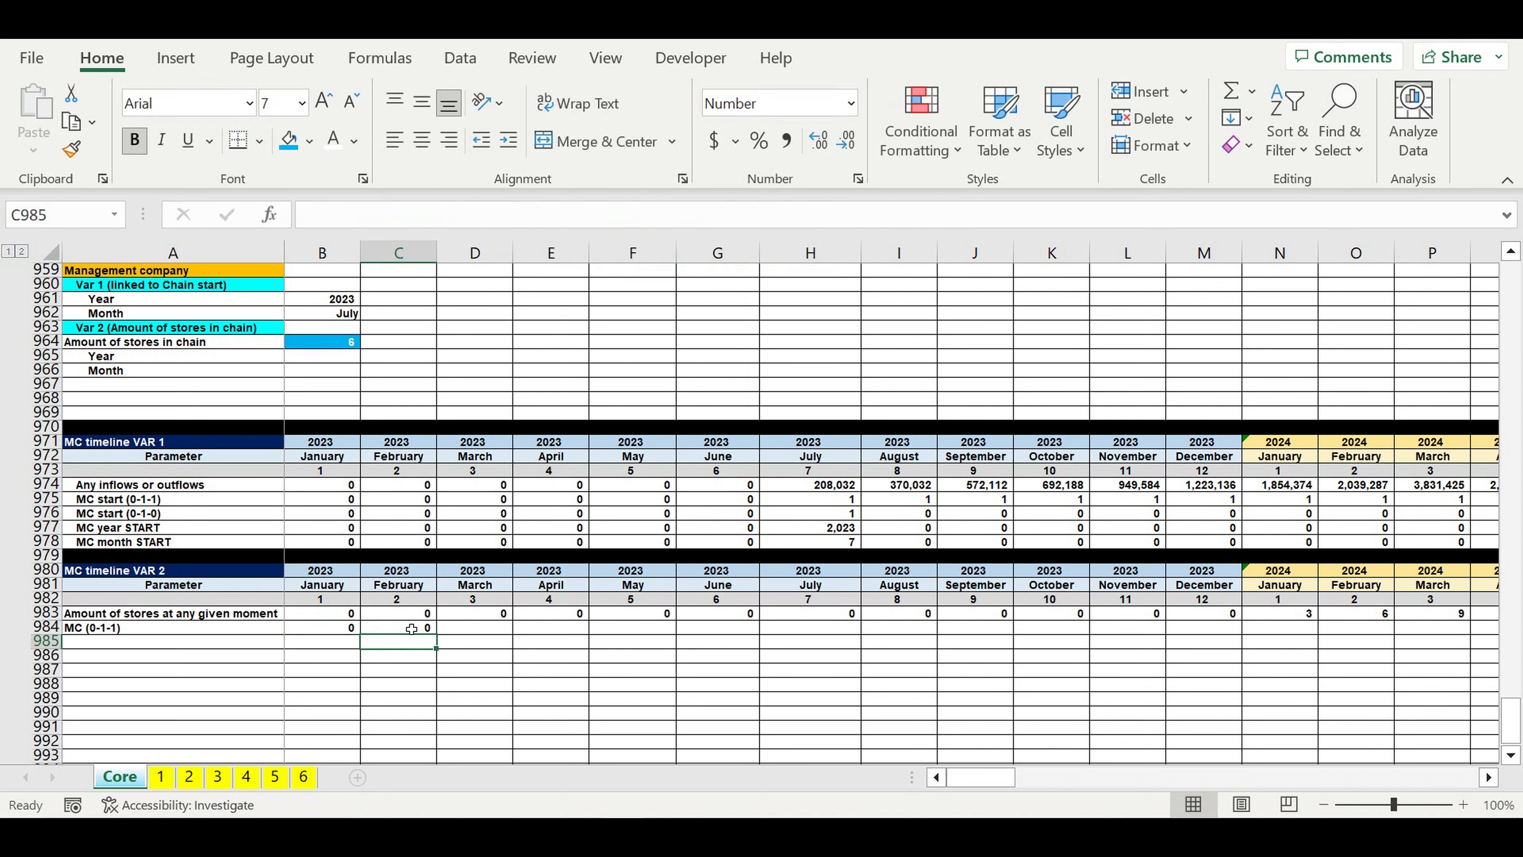
Step: Fill the MC (0-1-1) formula from C984 across to January 2024 in column N
click(411, 628)
drag(443, 638, 1289, 689)
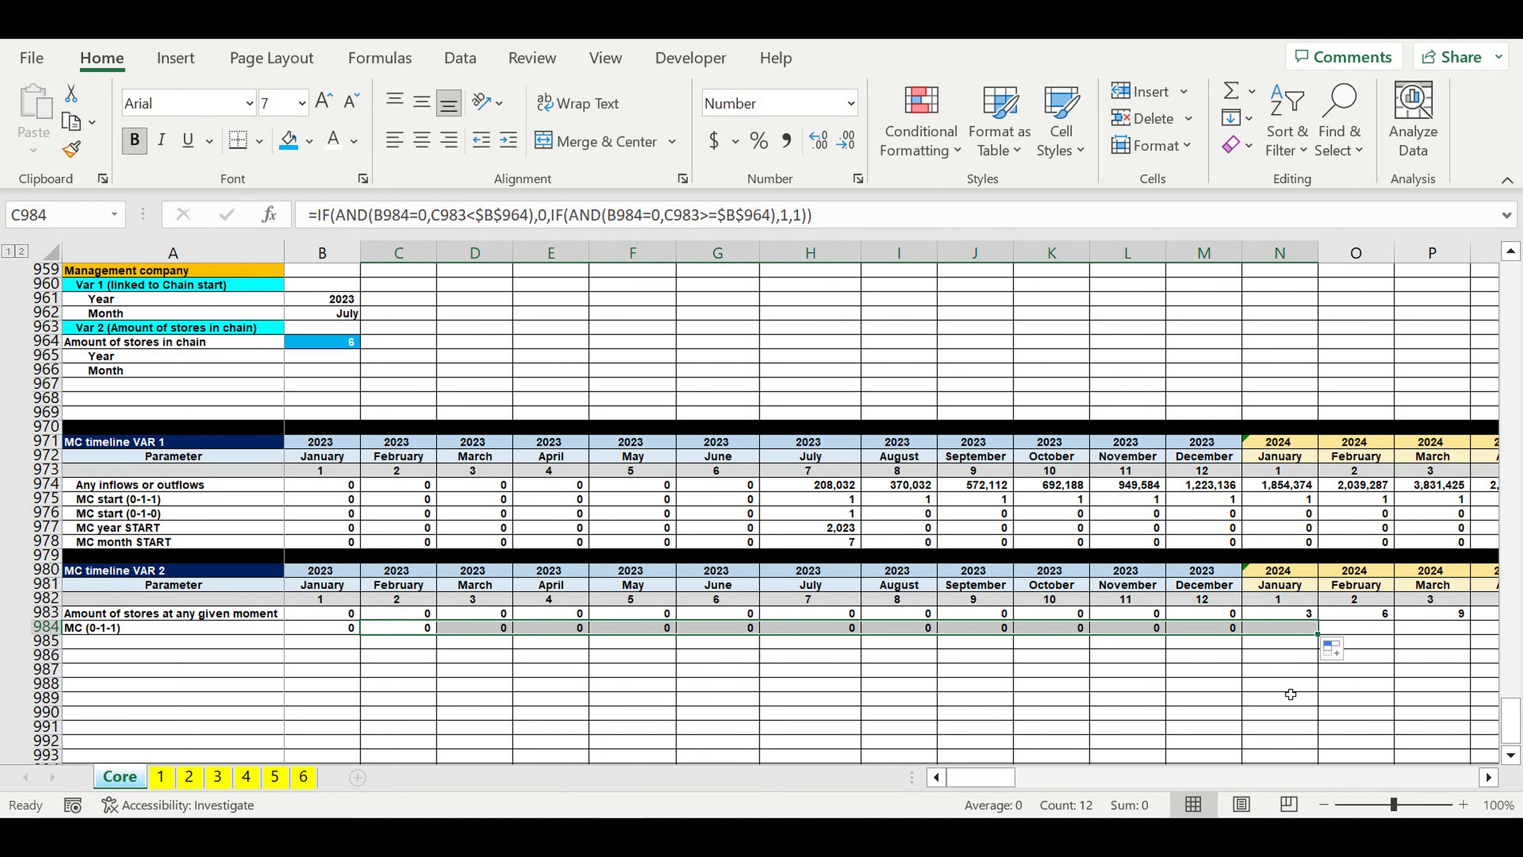
click(1491, 781)
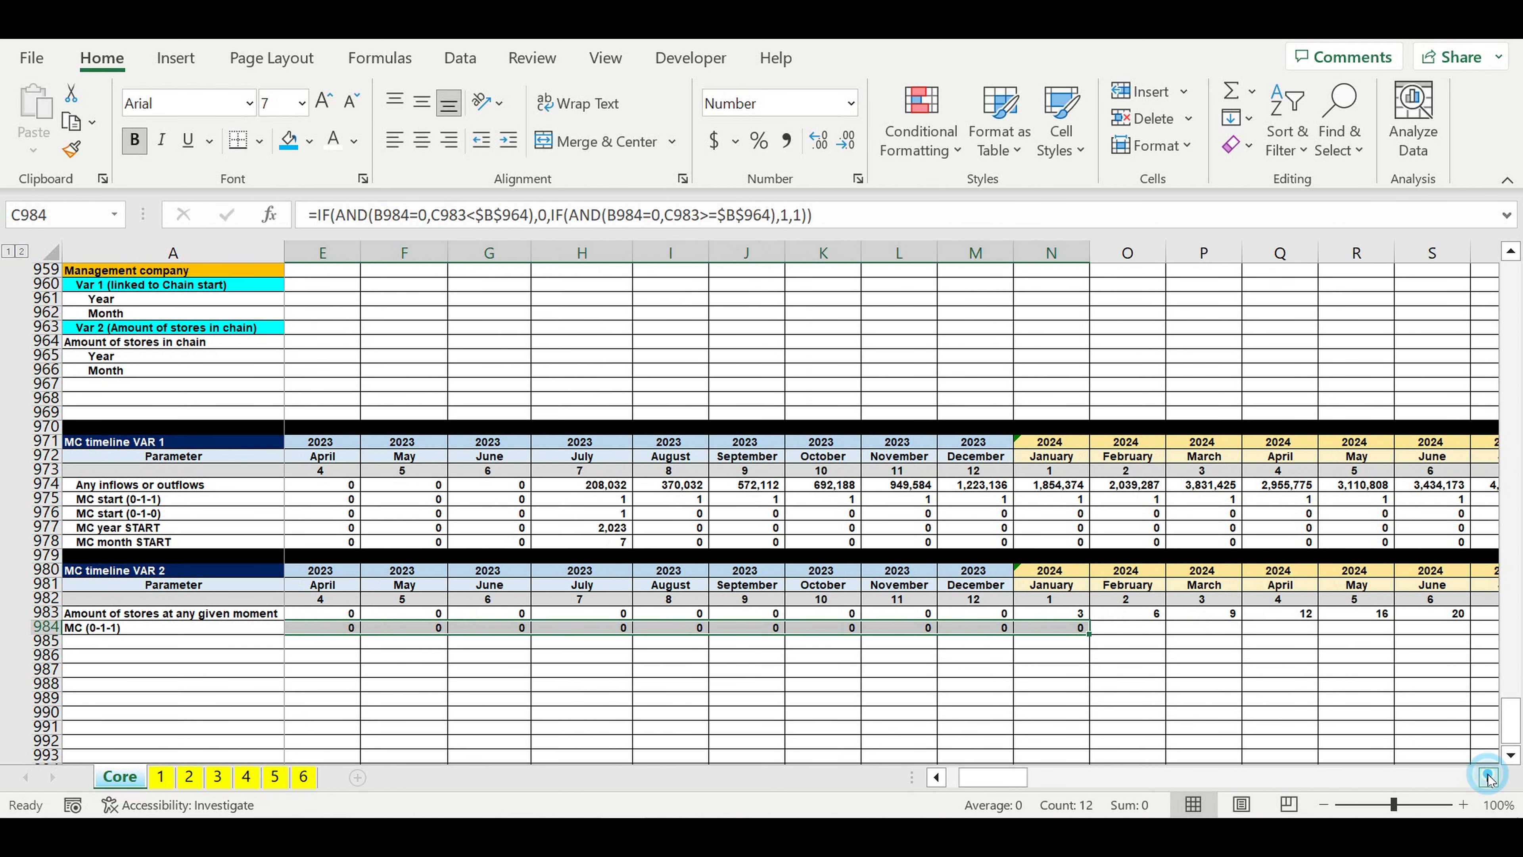
click(956, 673)
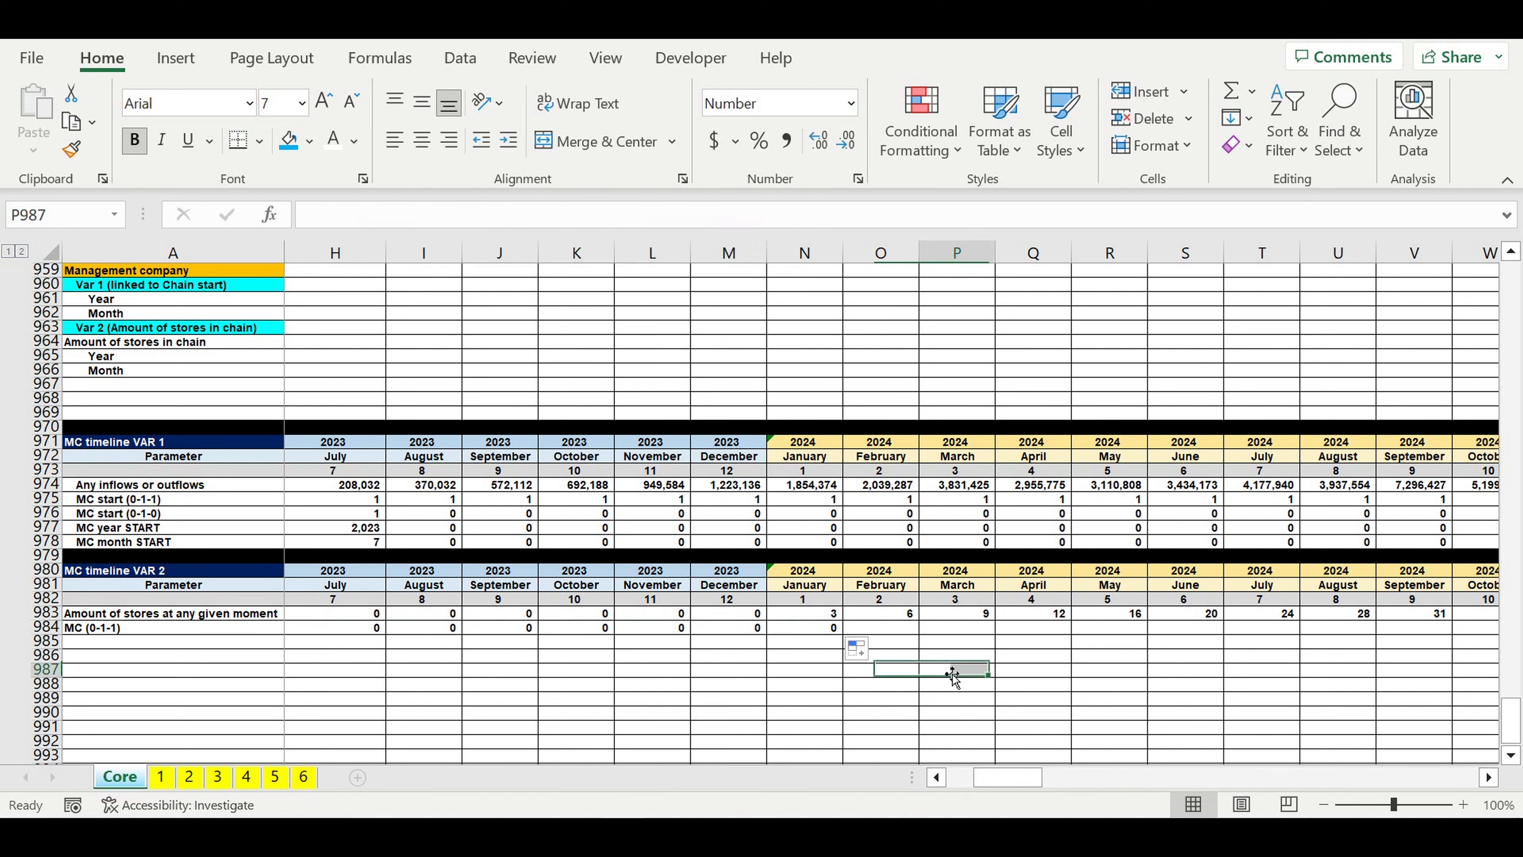
Step: Extend the MC (0-1-1) formula from N984 through July 2024 in column T, and check the flags against the store counts
click(822, 631)
drag(843, 633, 1295, 642)
click(1063, 680)
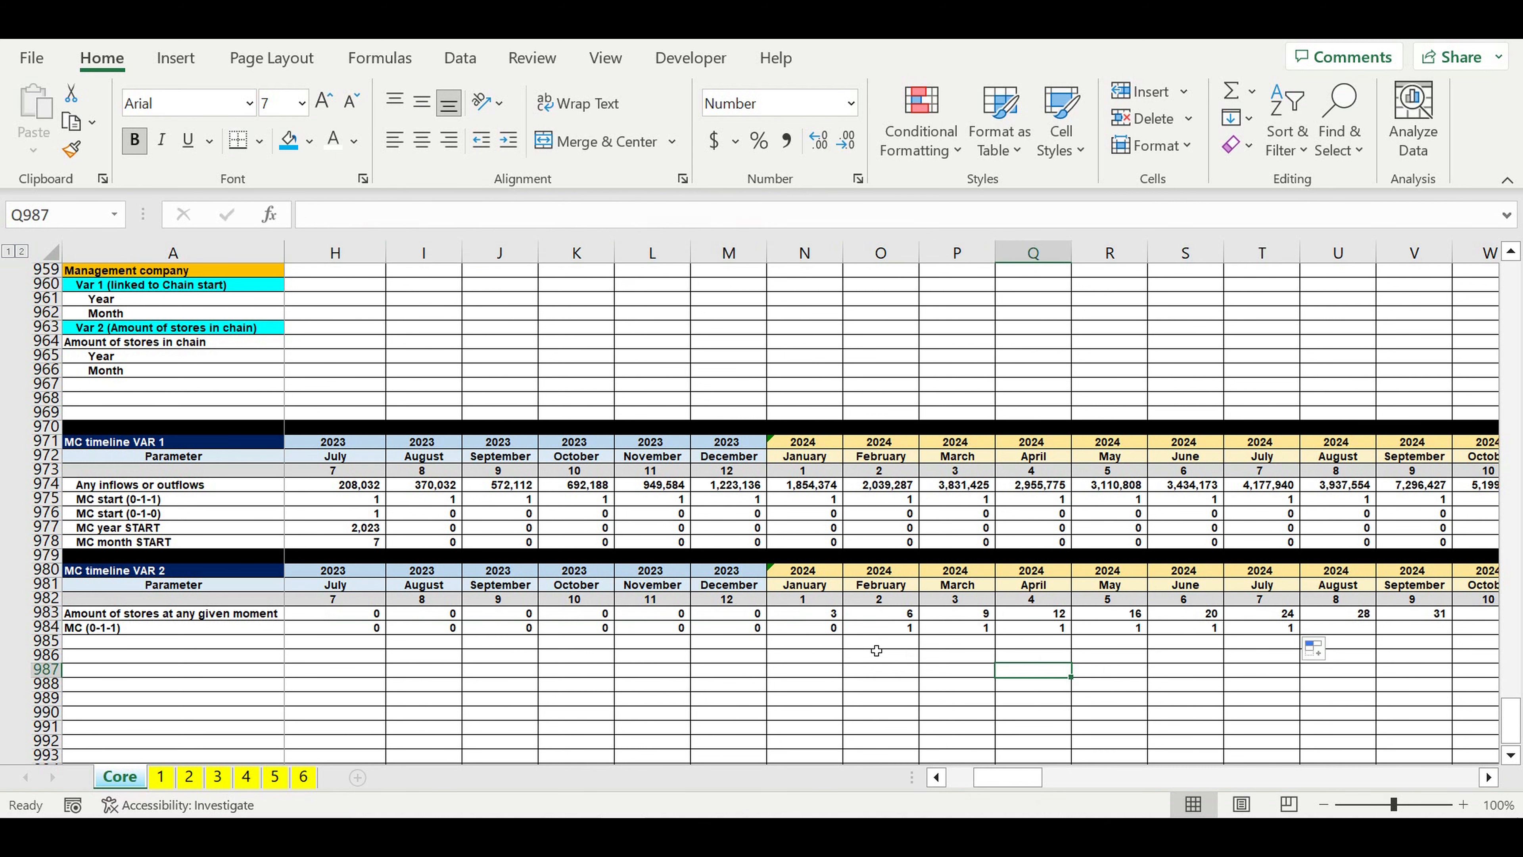
click(878, 627)
click(962, 630)
click(1043, 632)
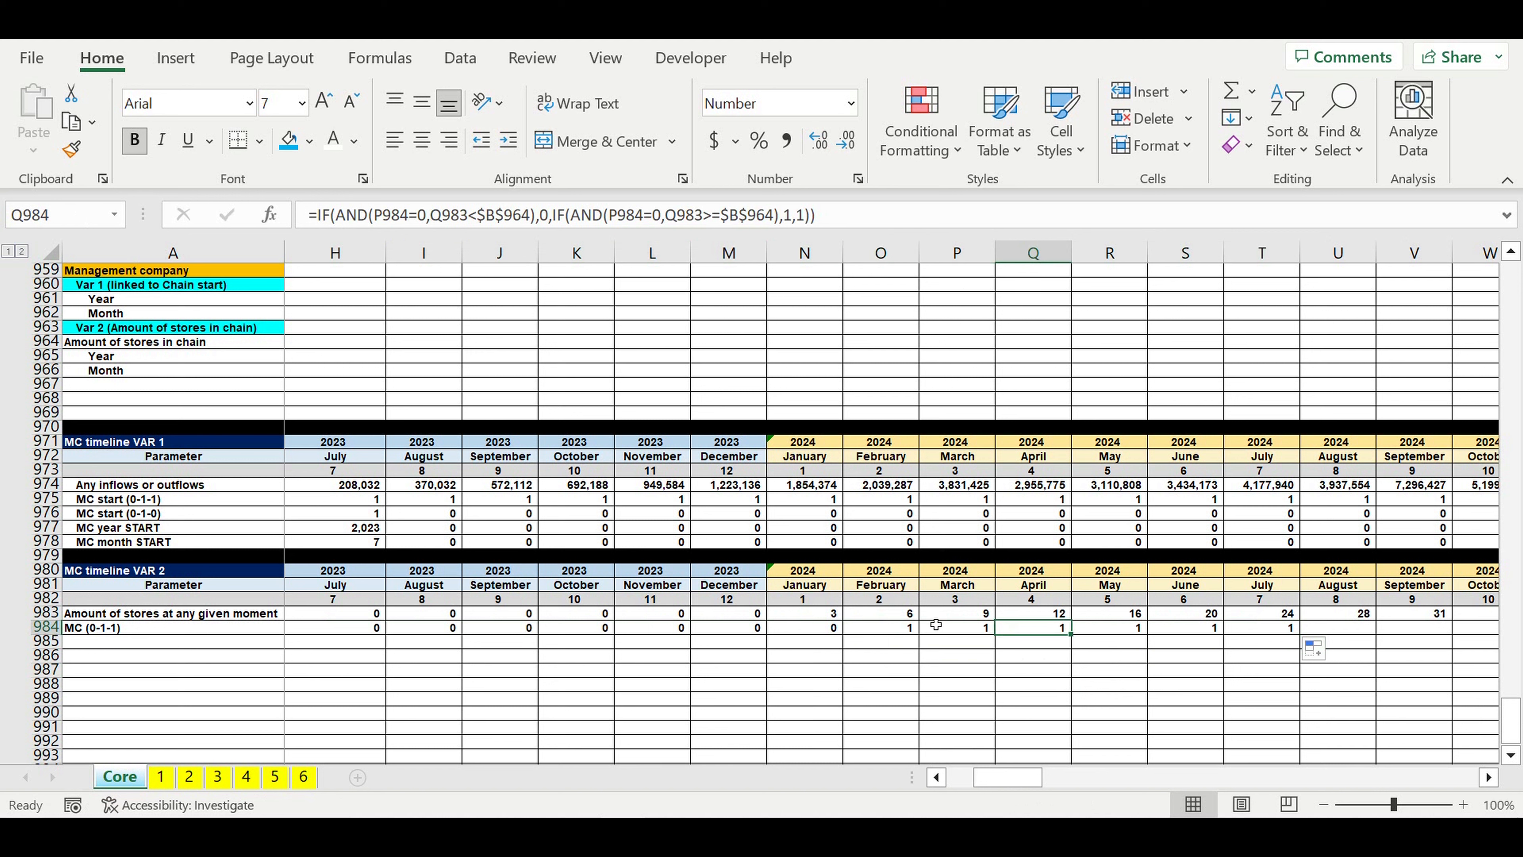
click(897, 616)
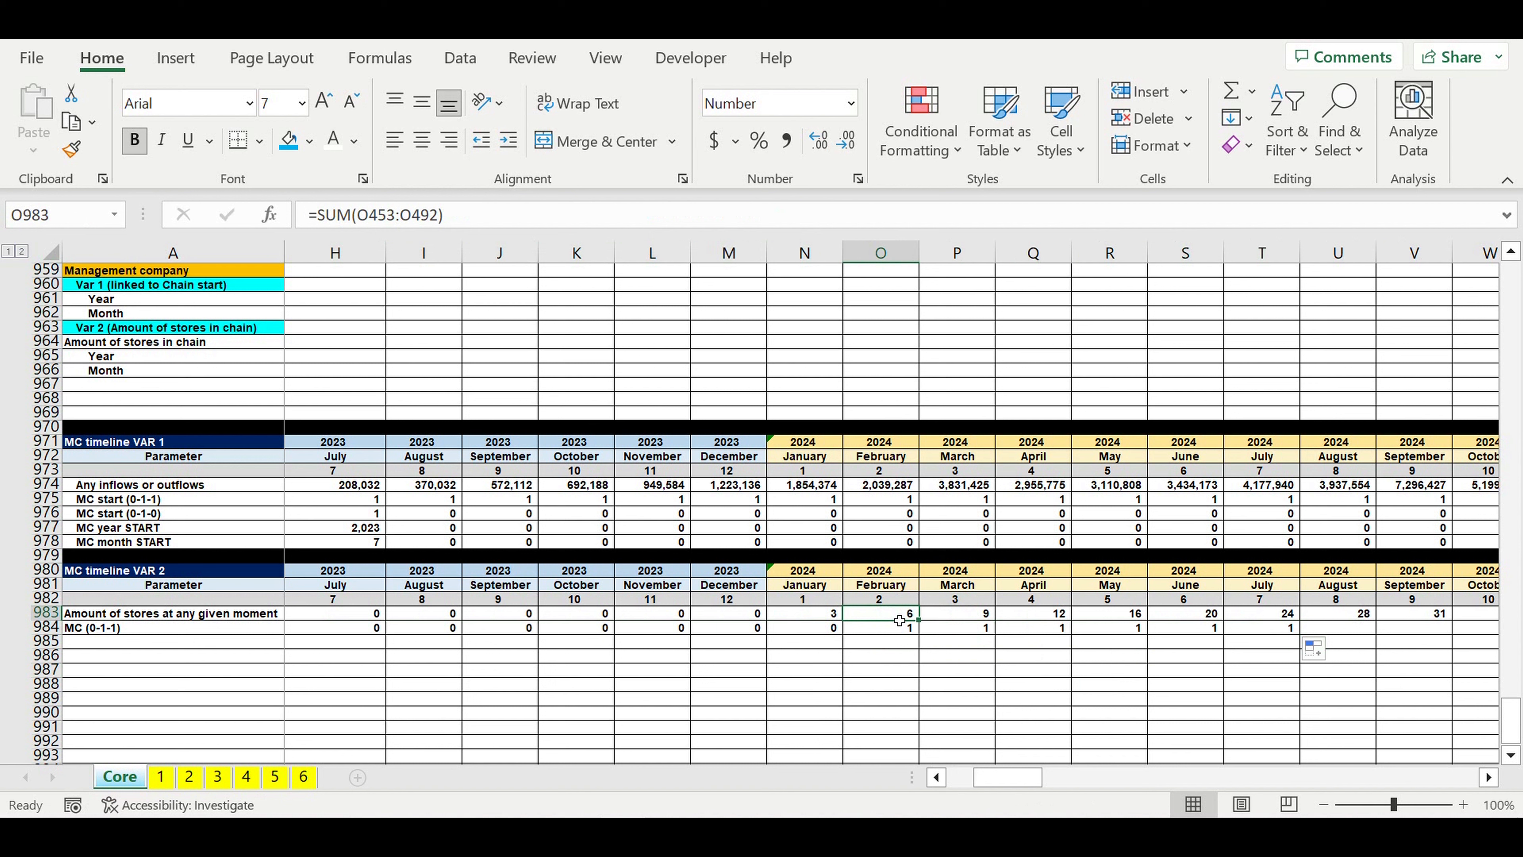
click(1117, 631)
Step: Set the required amount of stores in chain for Var 2 in B964 to 14
drag(1006, 778, 981, 779)
click(328, 349)
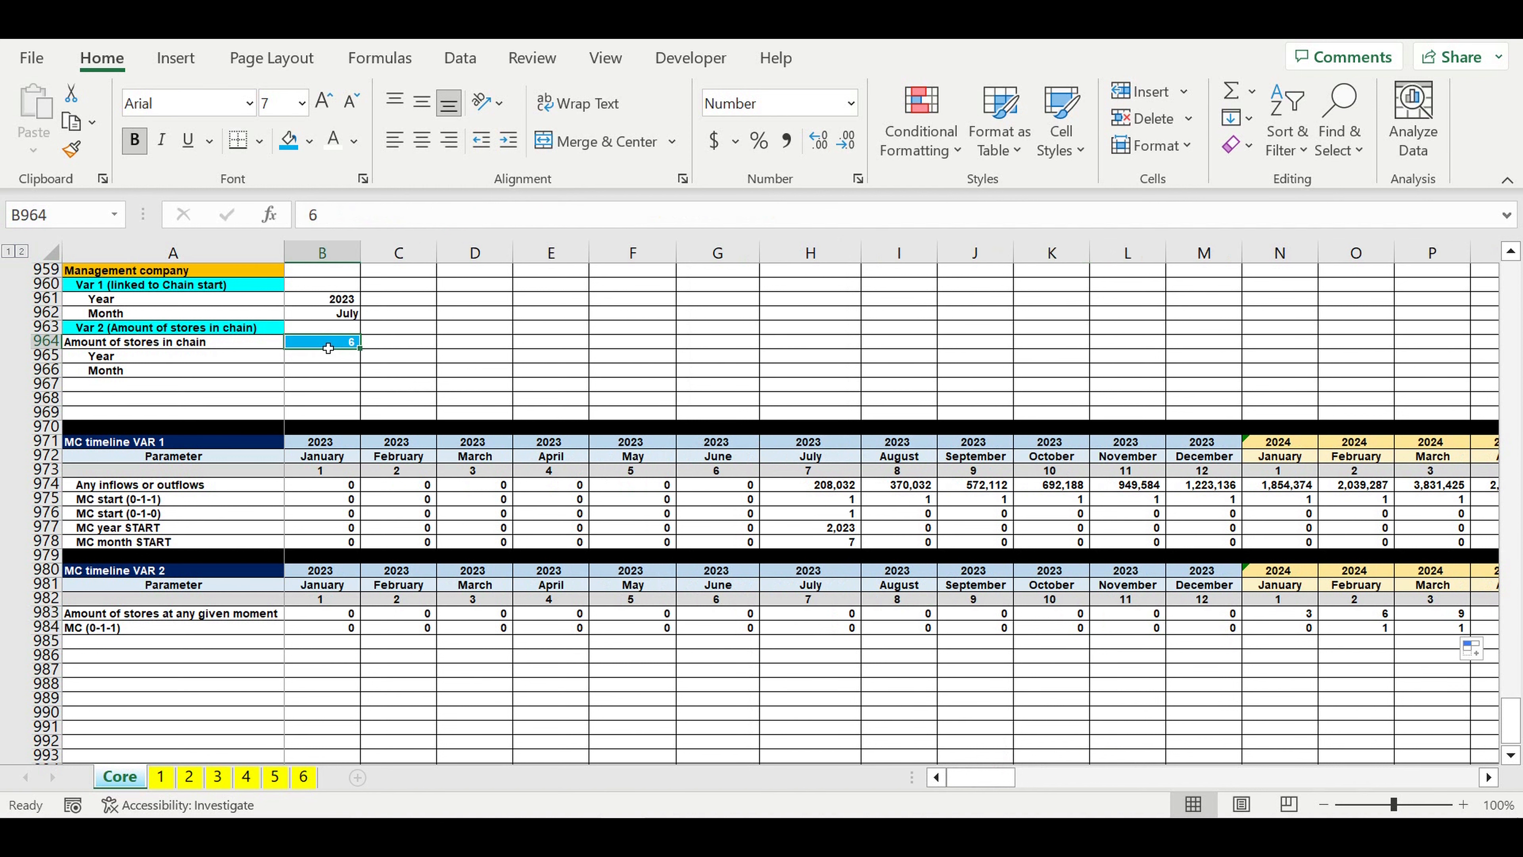
text(14)
key(Return)
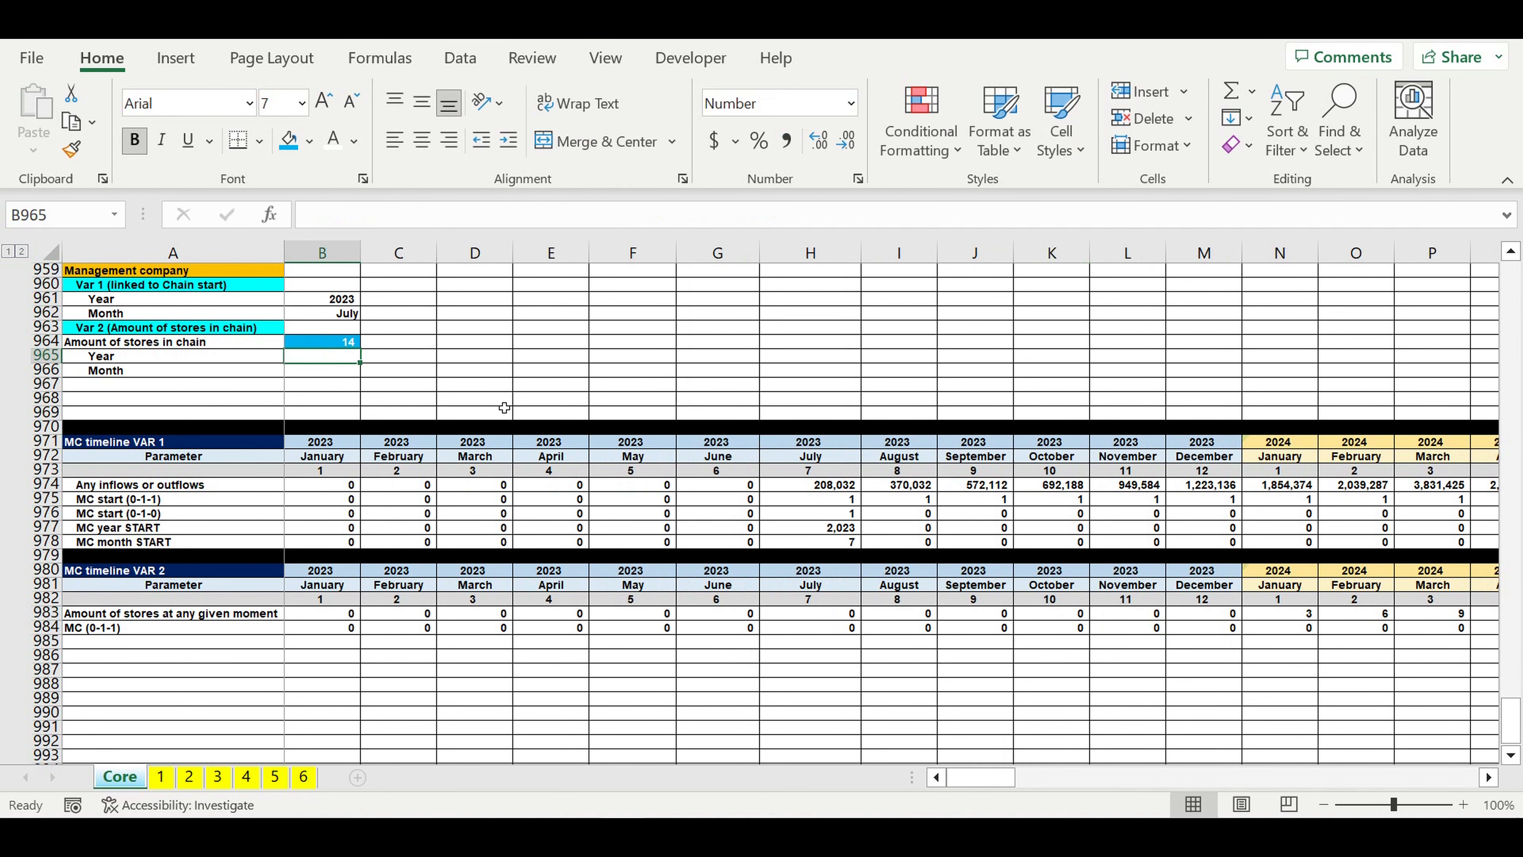
Step: Check the MC (0-1-1) flag for May 2024 against that month's store count and the new threshold
click(1489, 777)
click(1488, 777)
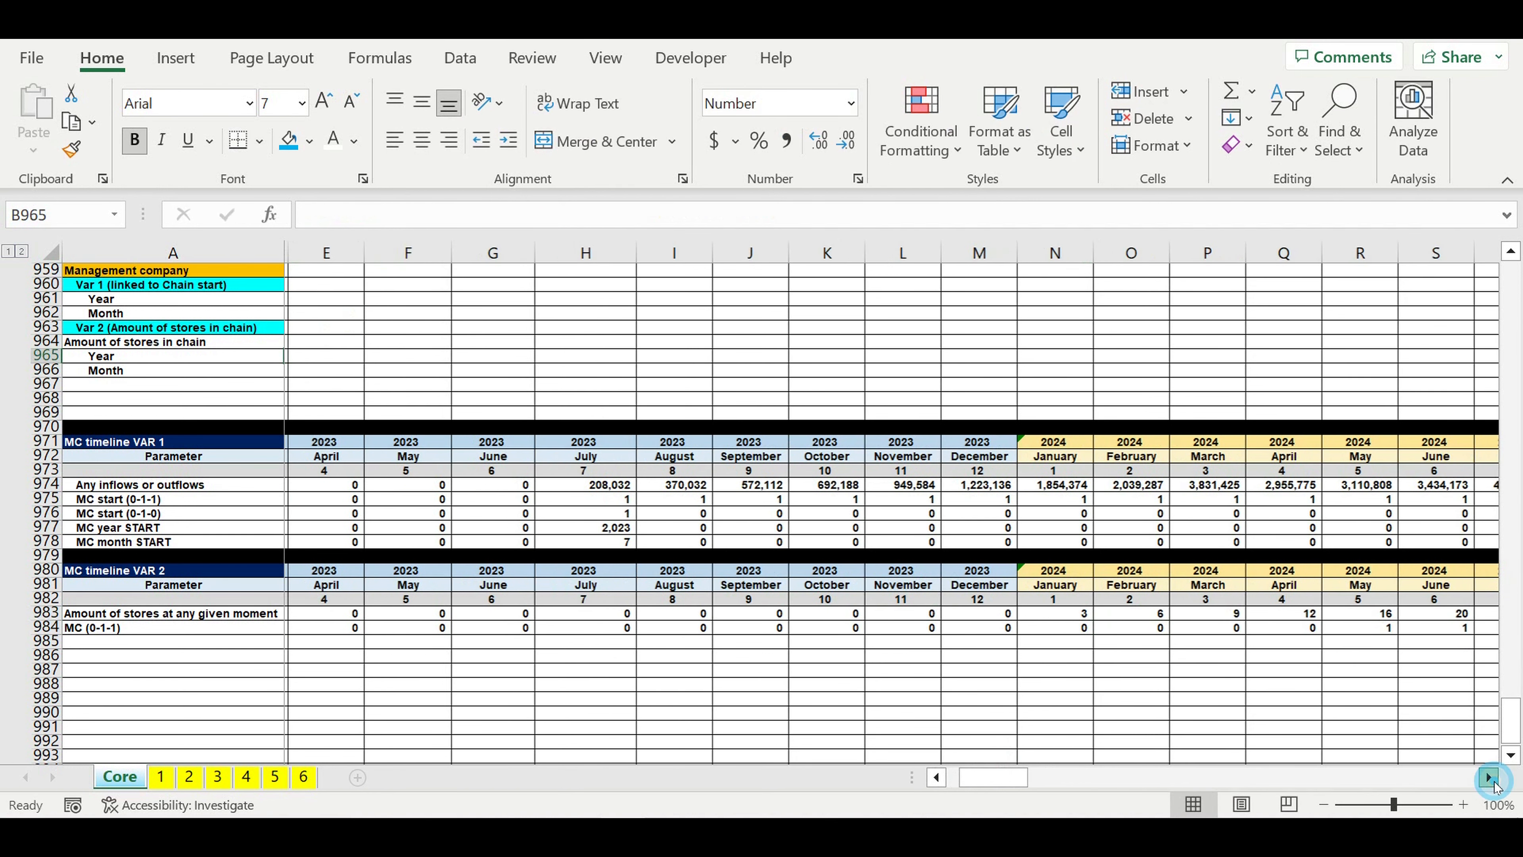
click(1489, 777)
click(1130, 671)
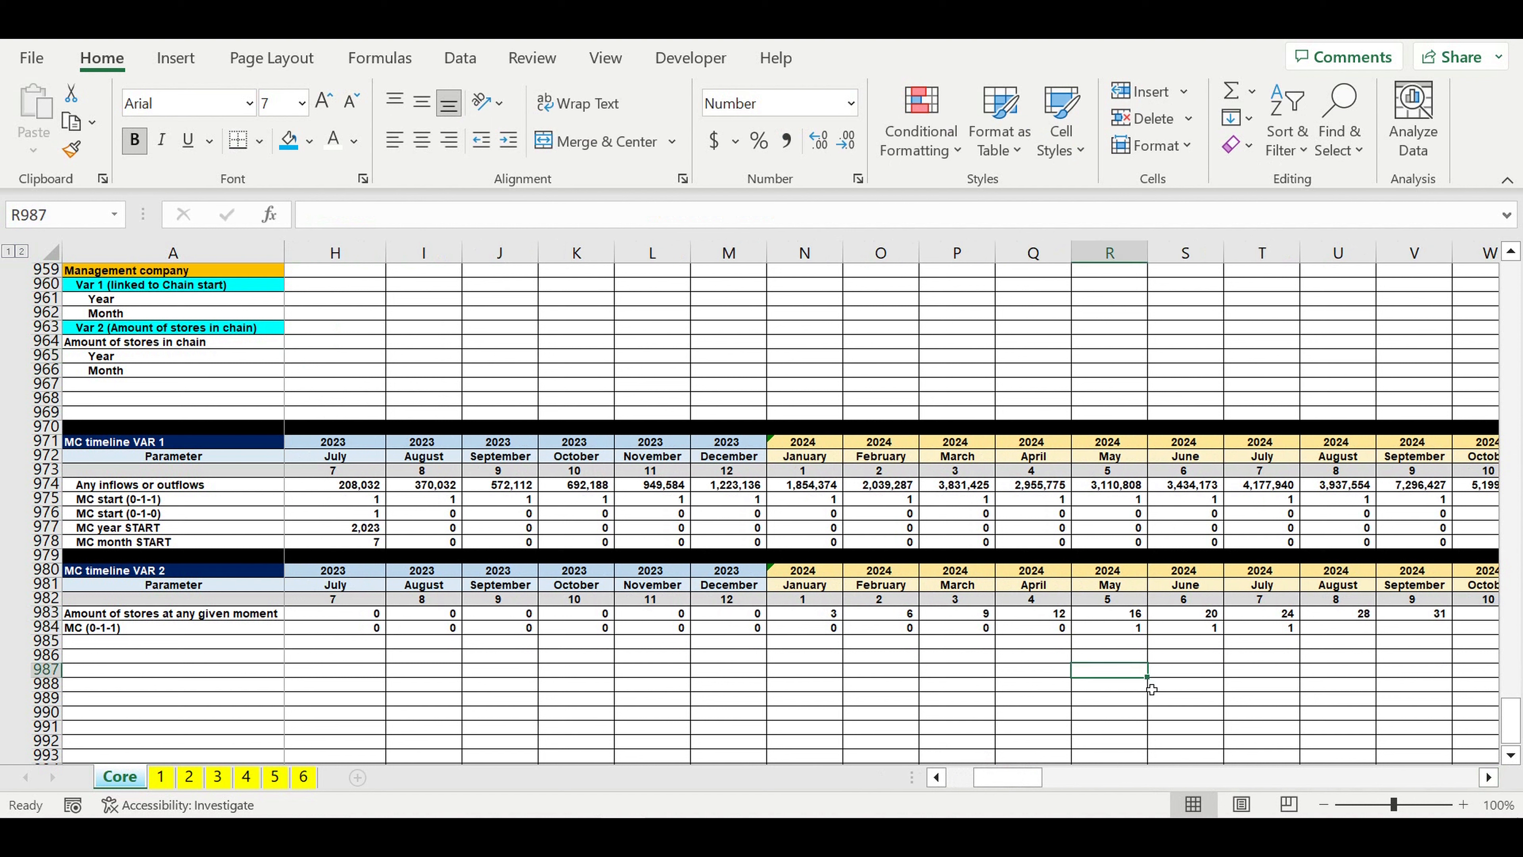
click(1112, 627)
click(1120, 613)
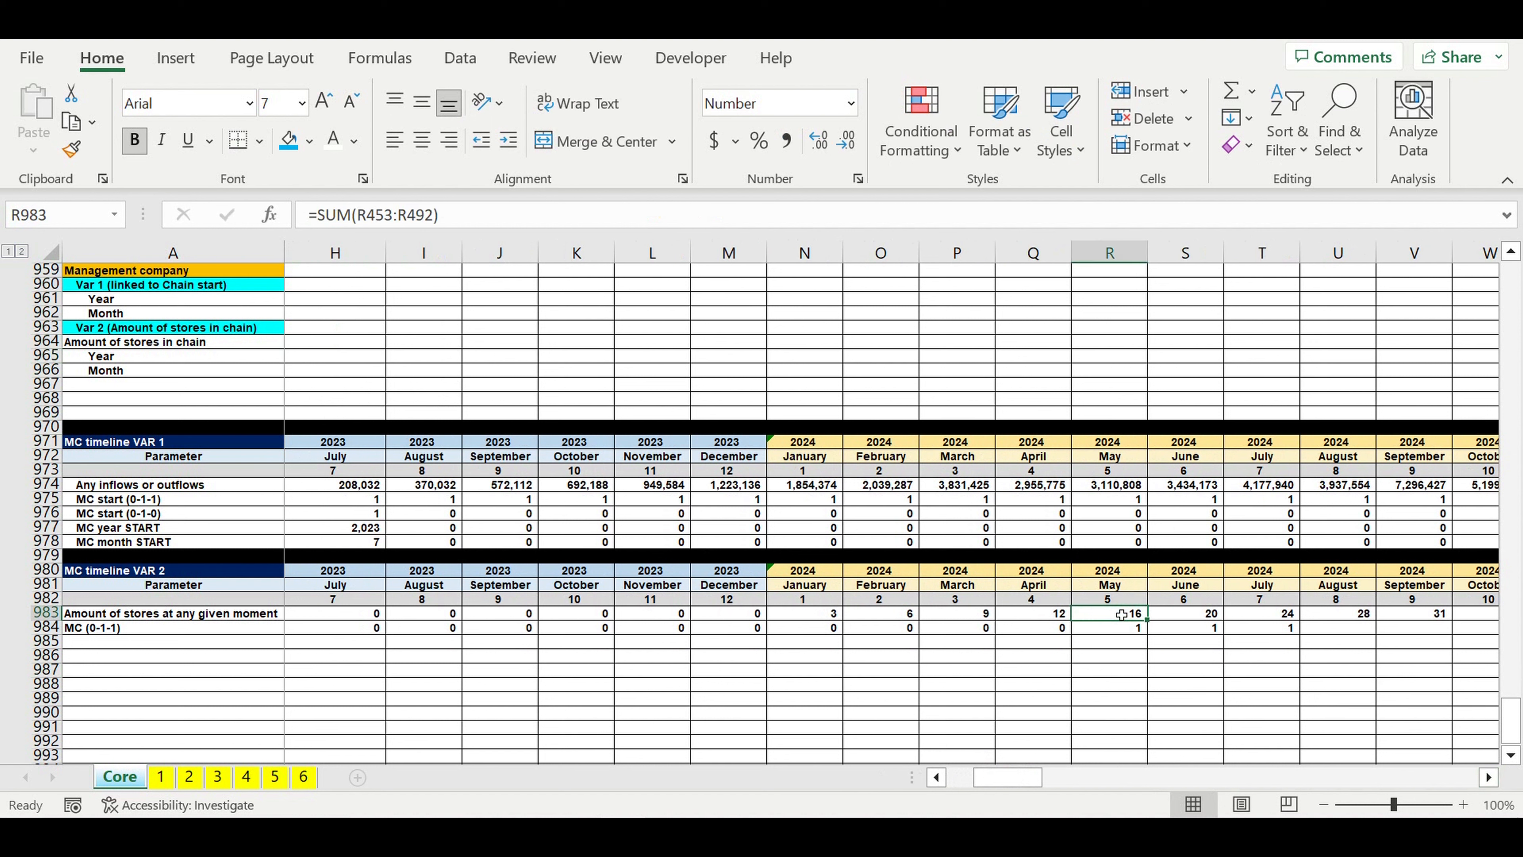
click(1118, 628)
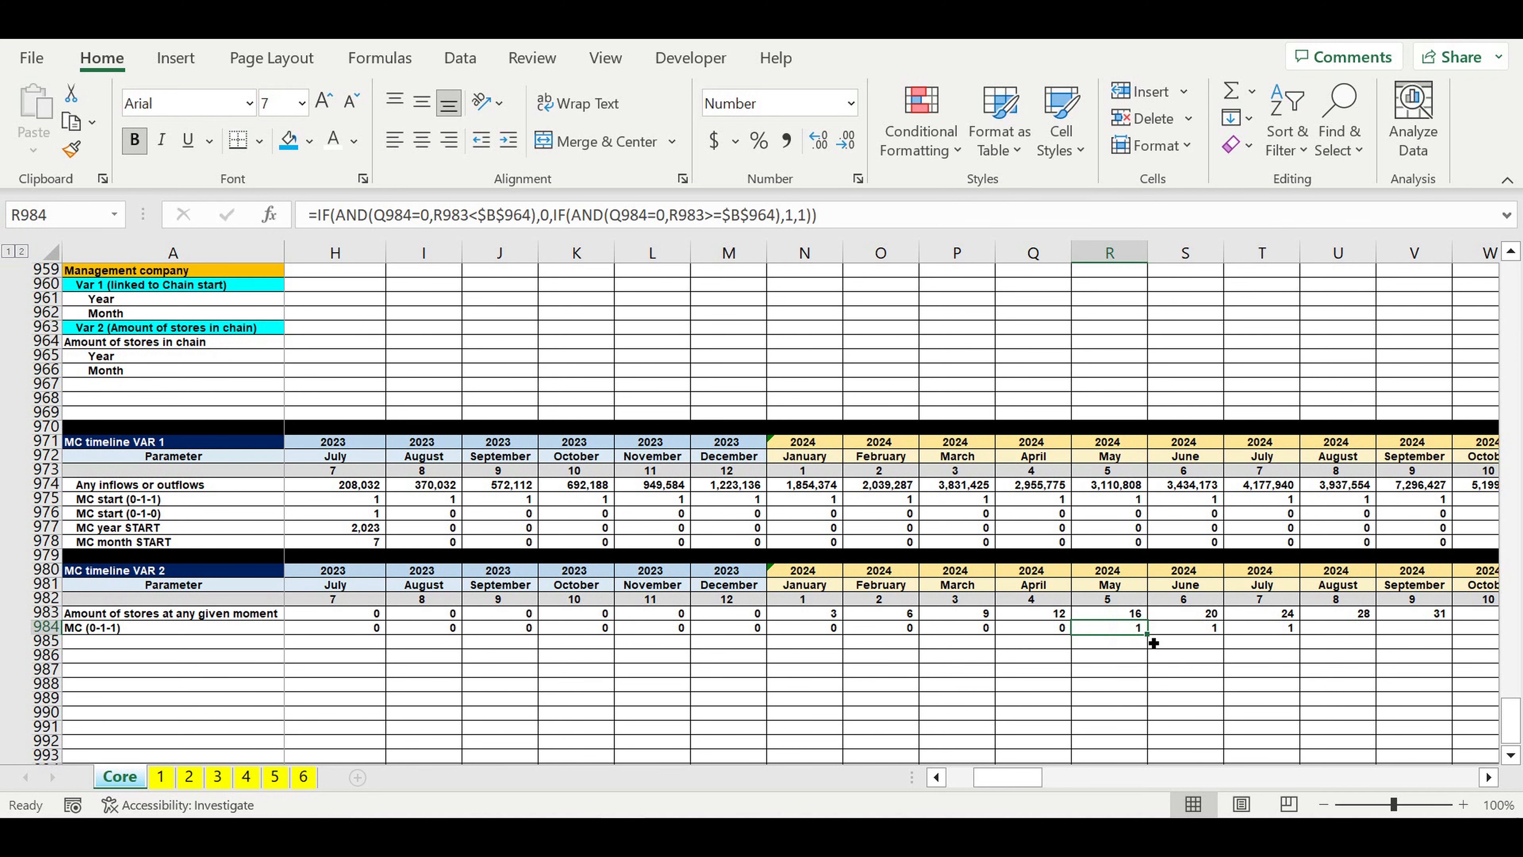
Step: Fill the MC (0-1-1) formula from R984 across to December 2032 in column DQ
drag(1156, 640, 1209, 655)
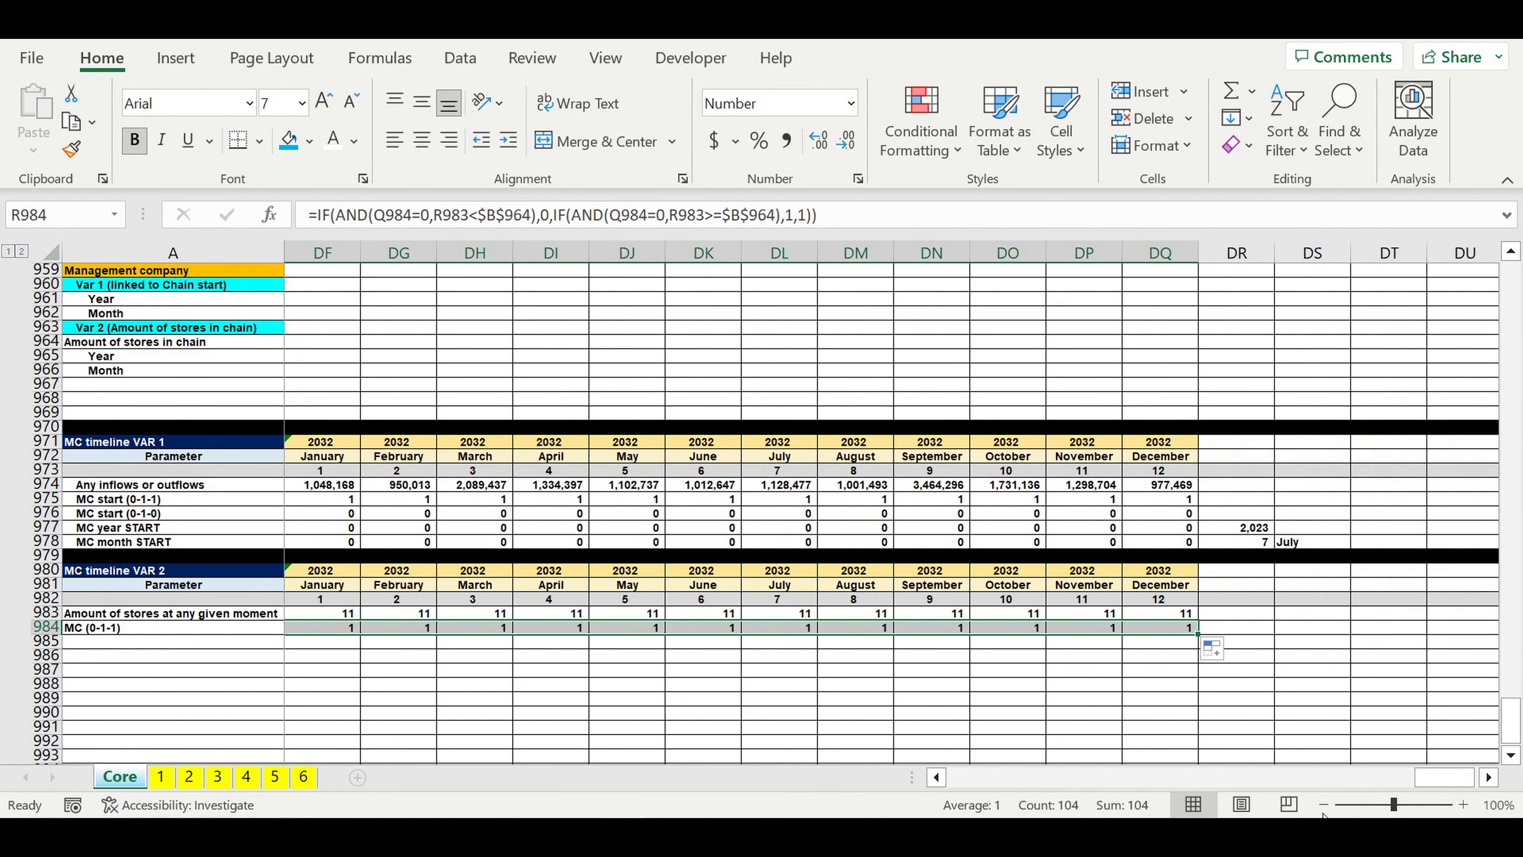
drag(1439, 774, 981, 775)
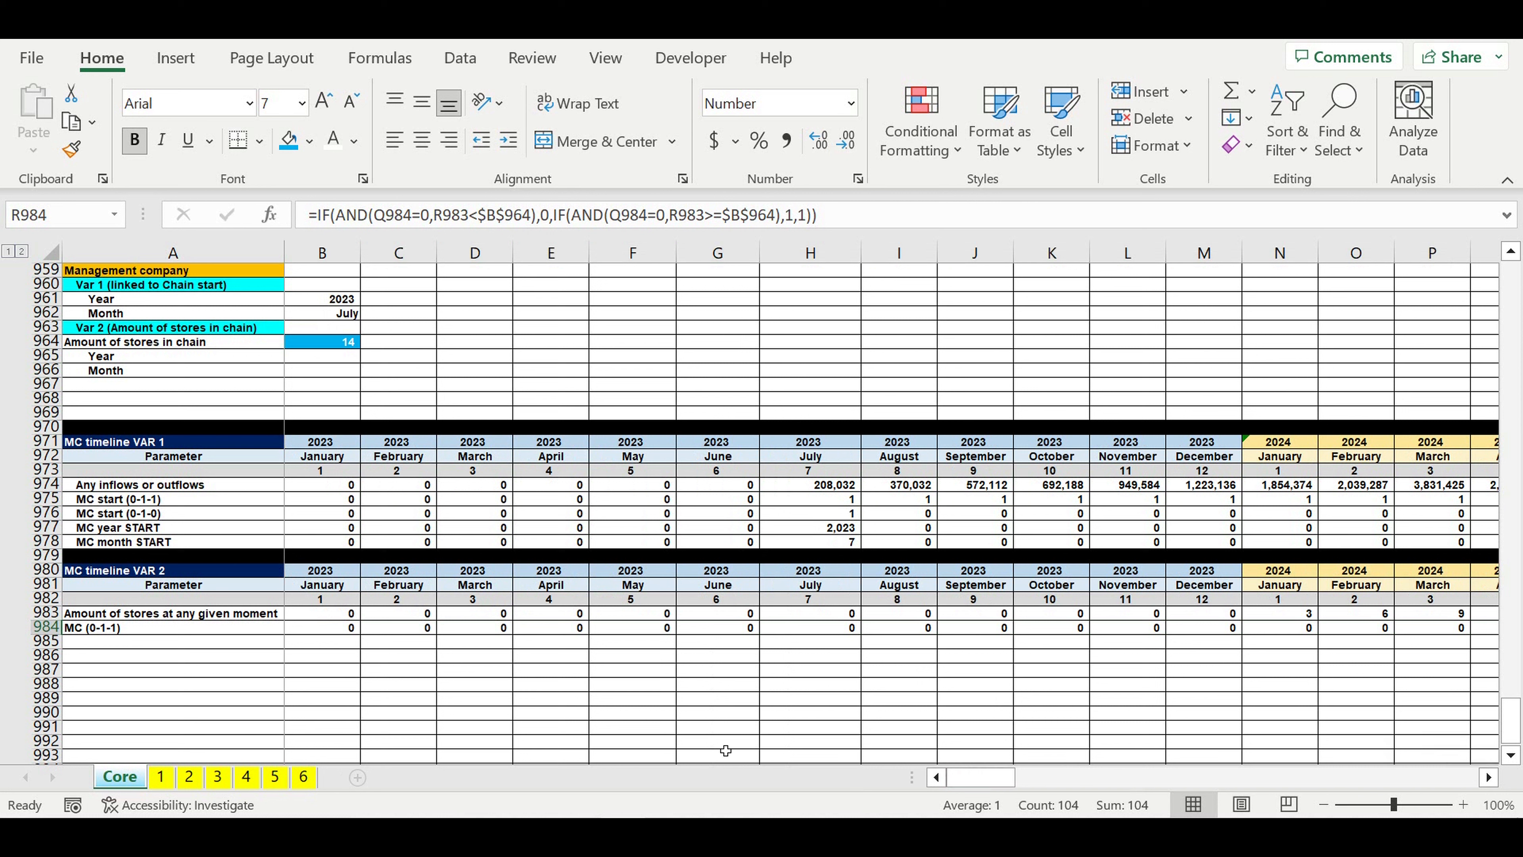
click(417, 687)
Step: Copy the MC (0-1-1) label down to A985 and rename it MC (0-1-0)
click(165, 629)
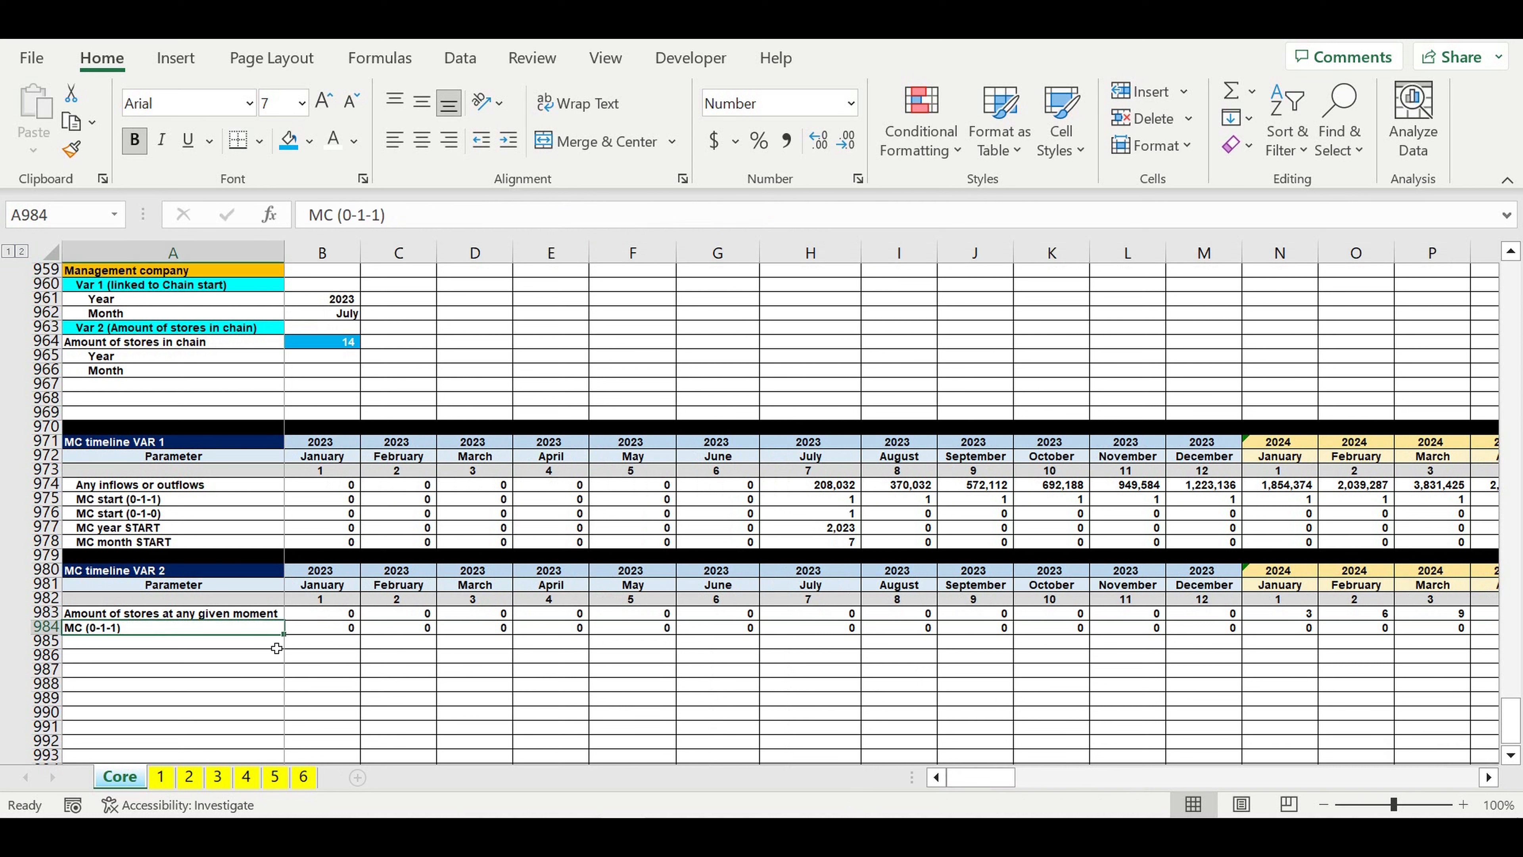
drag(290, 641, 282, 646)
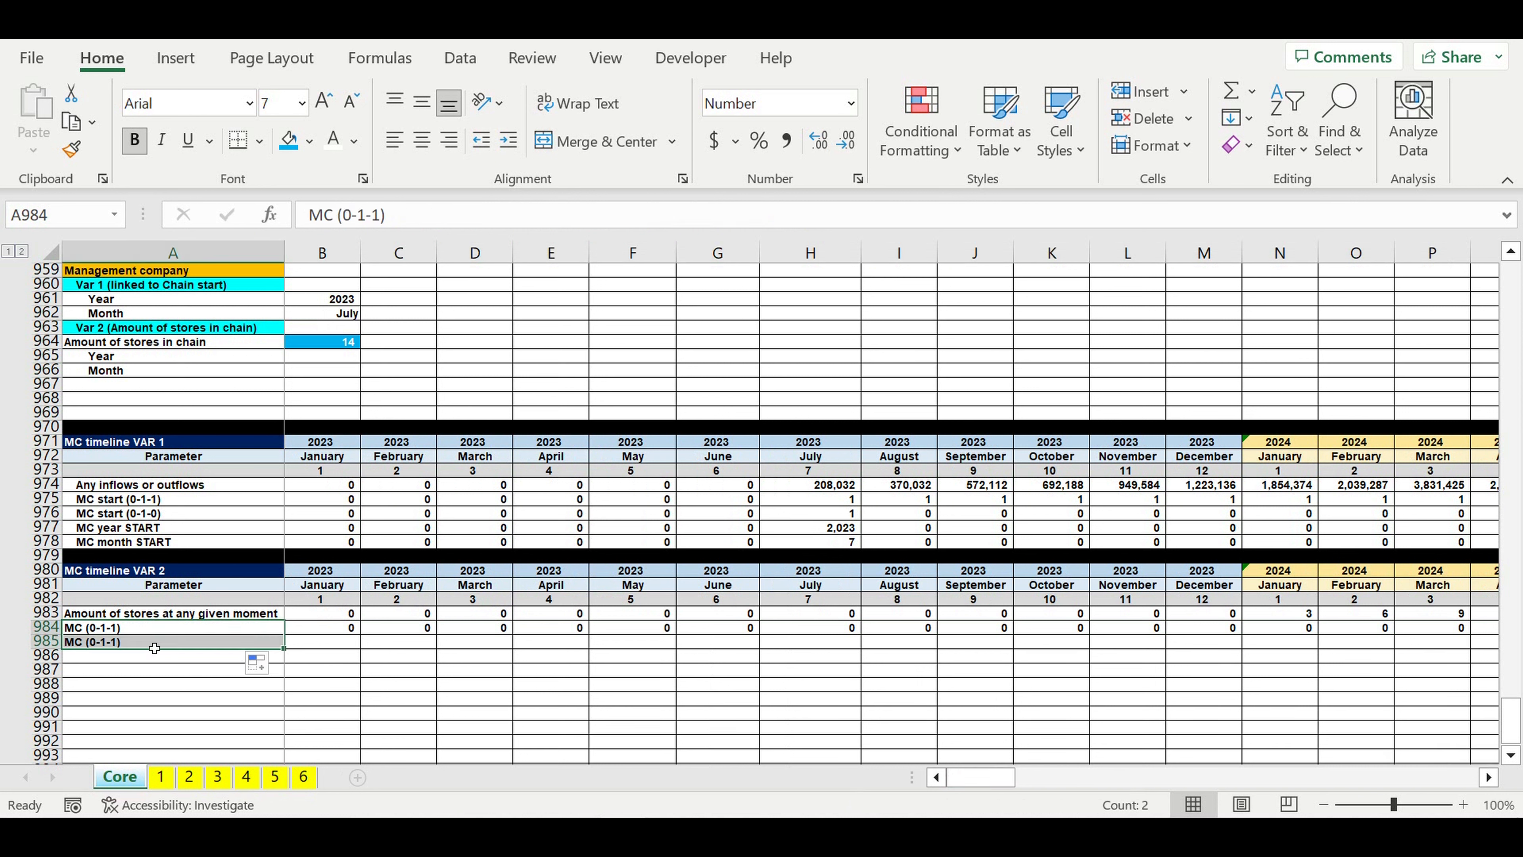
click(137, 643)
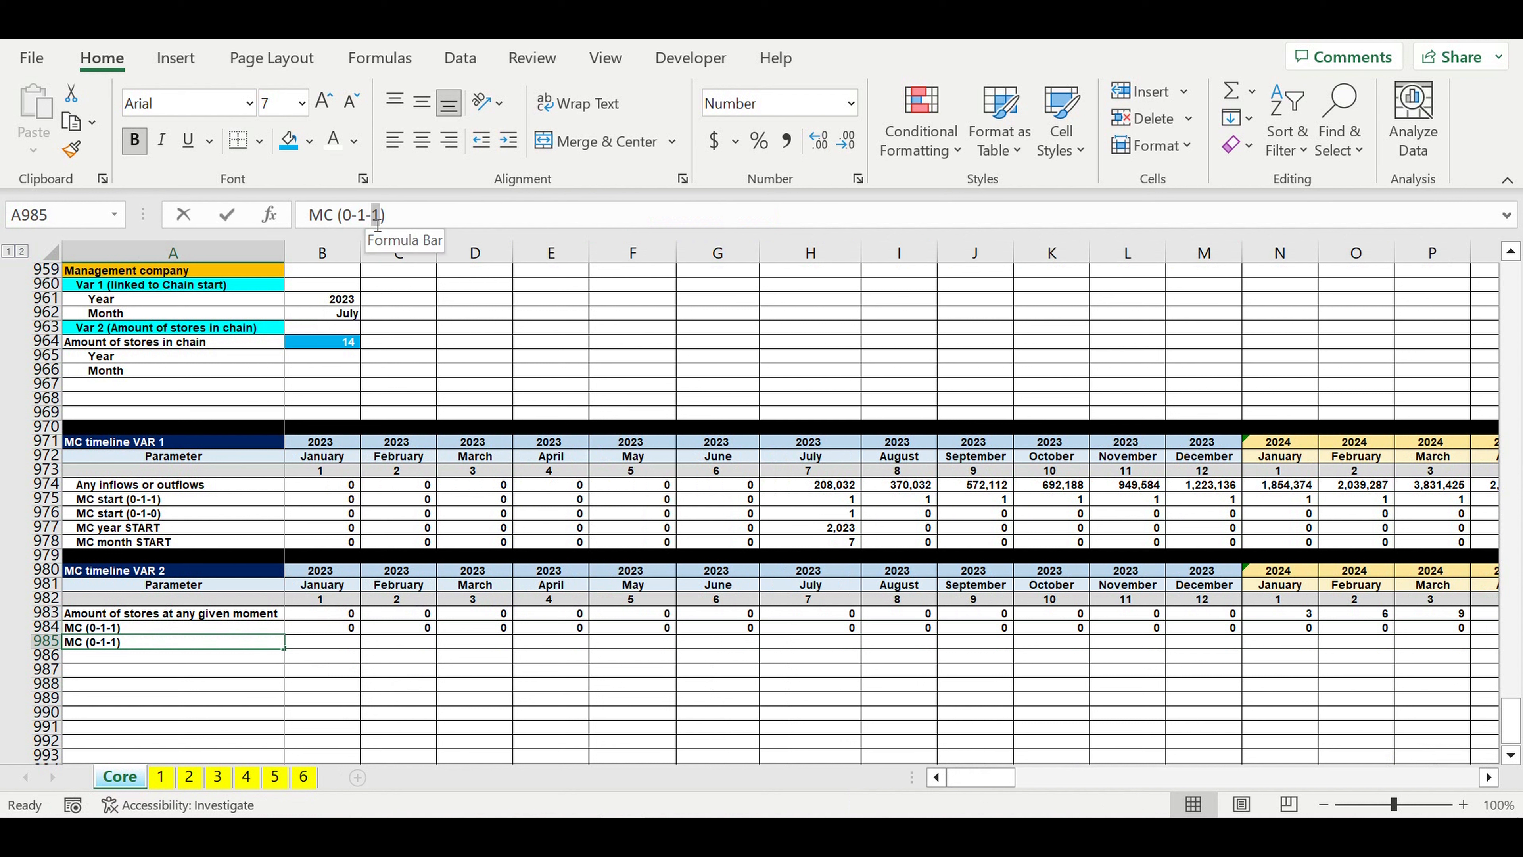
double_click(376, 215)
text(0)
key(Return)
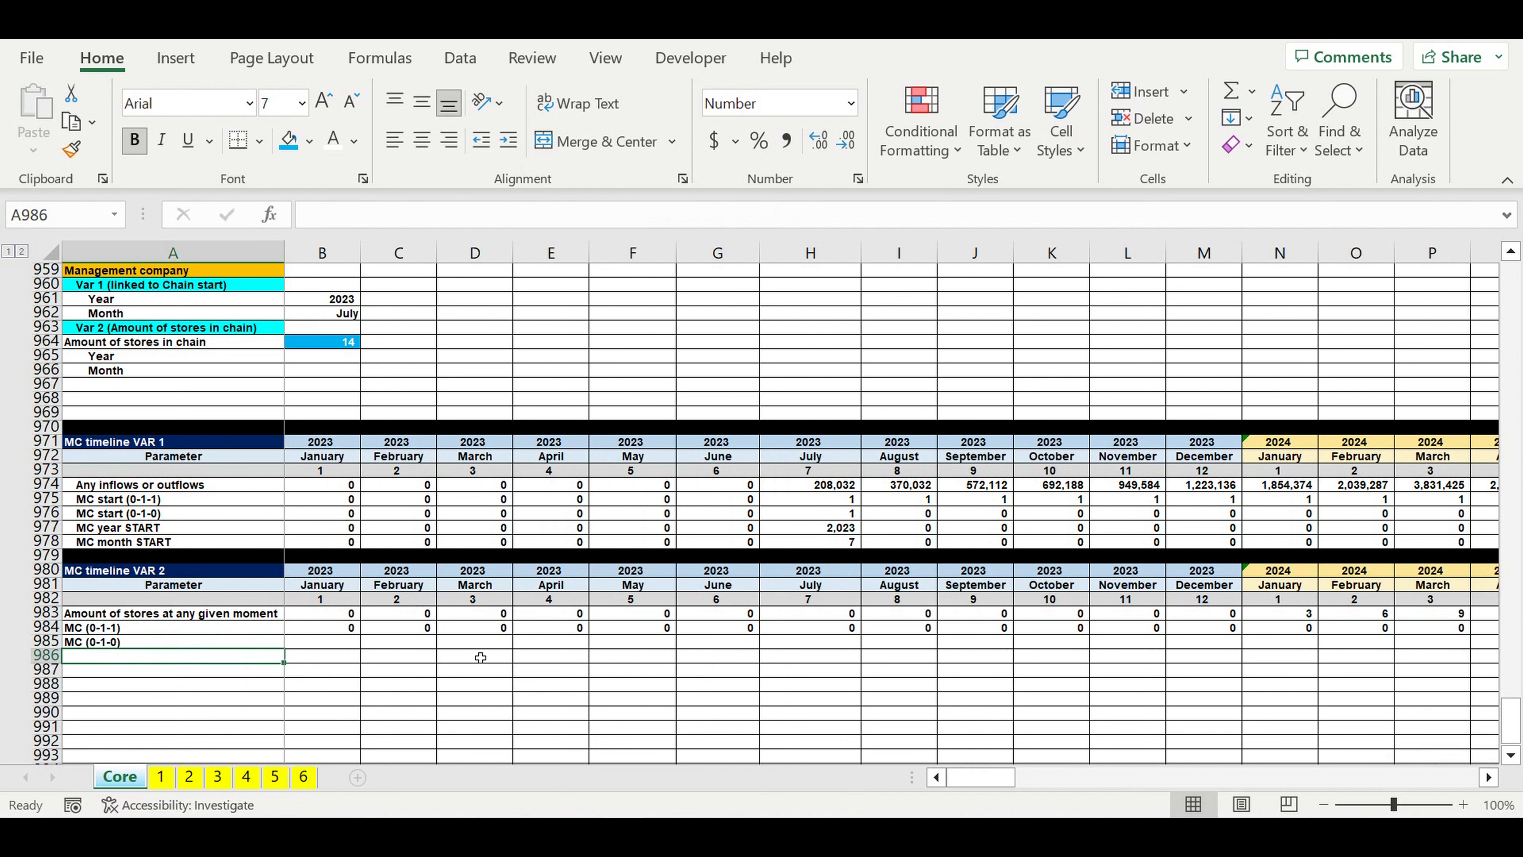
click(457, 685)
Step: Enter =B984 in B985 as the MC (0-1-0) flag for January 2023
click(337, 643)
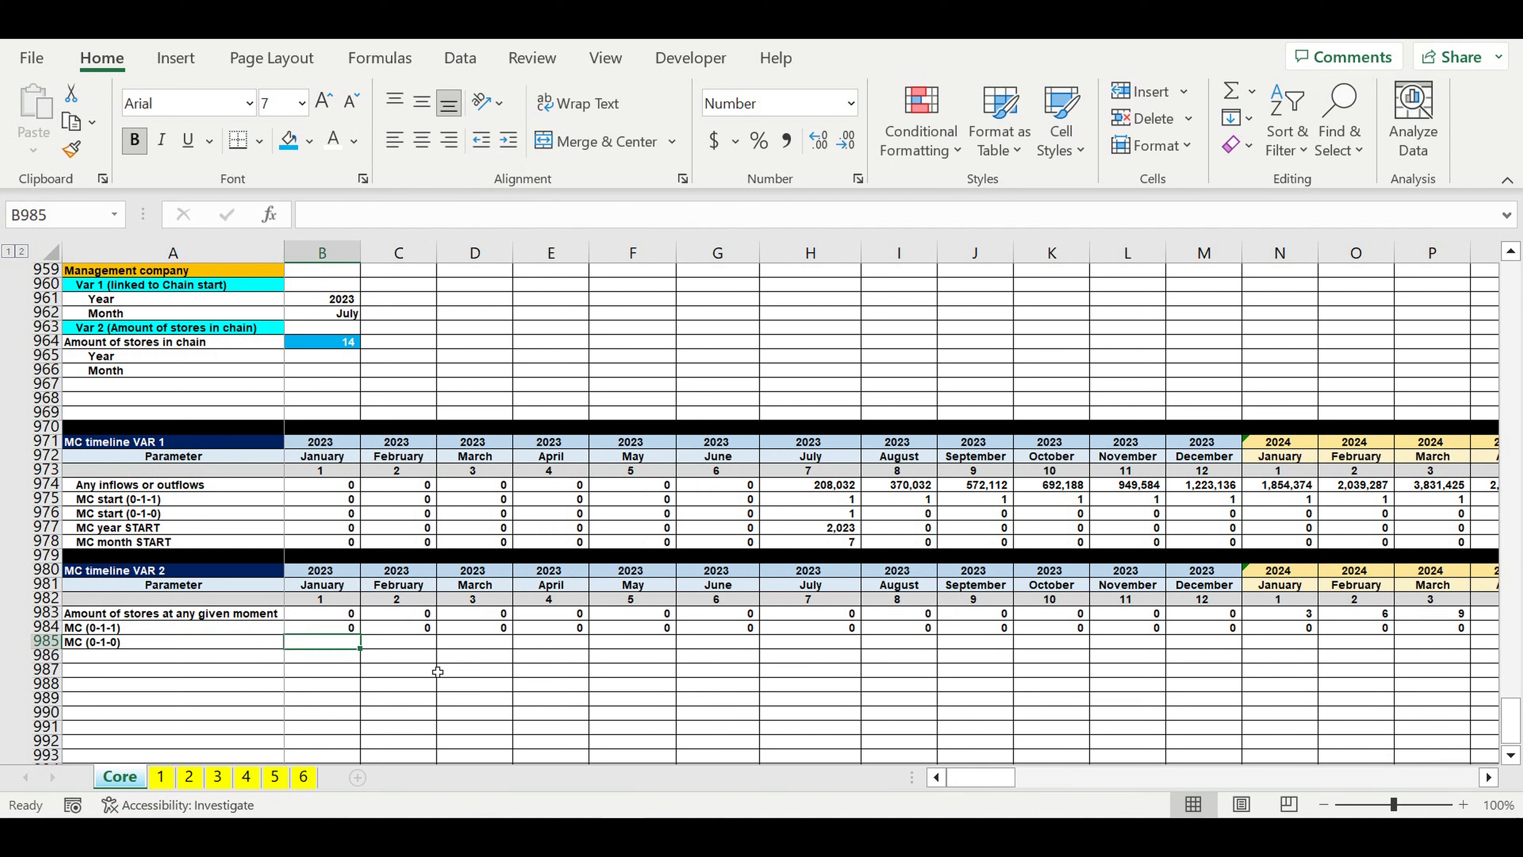
text(=)
click(333, 627)
key(ctrl+Return)
Step: Enter =IF(AND(B984=0,C984=1),1,0) in C985 to flag only the month when the management company starts
click(427, 648)
text(=i)
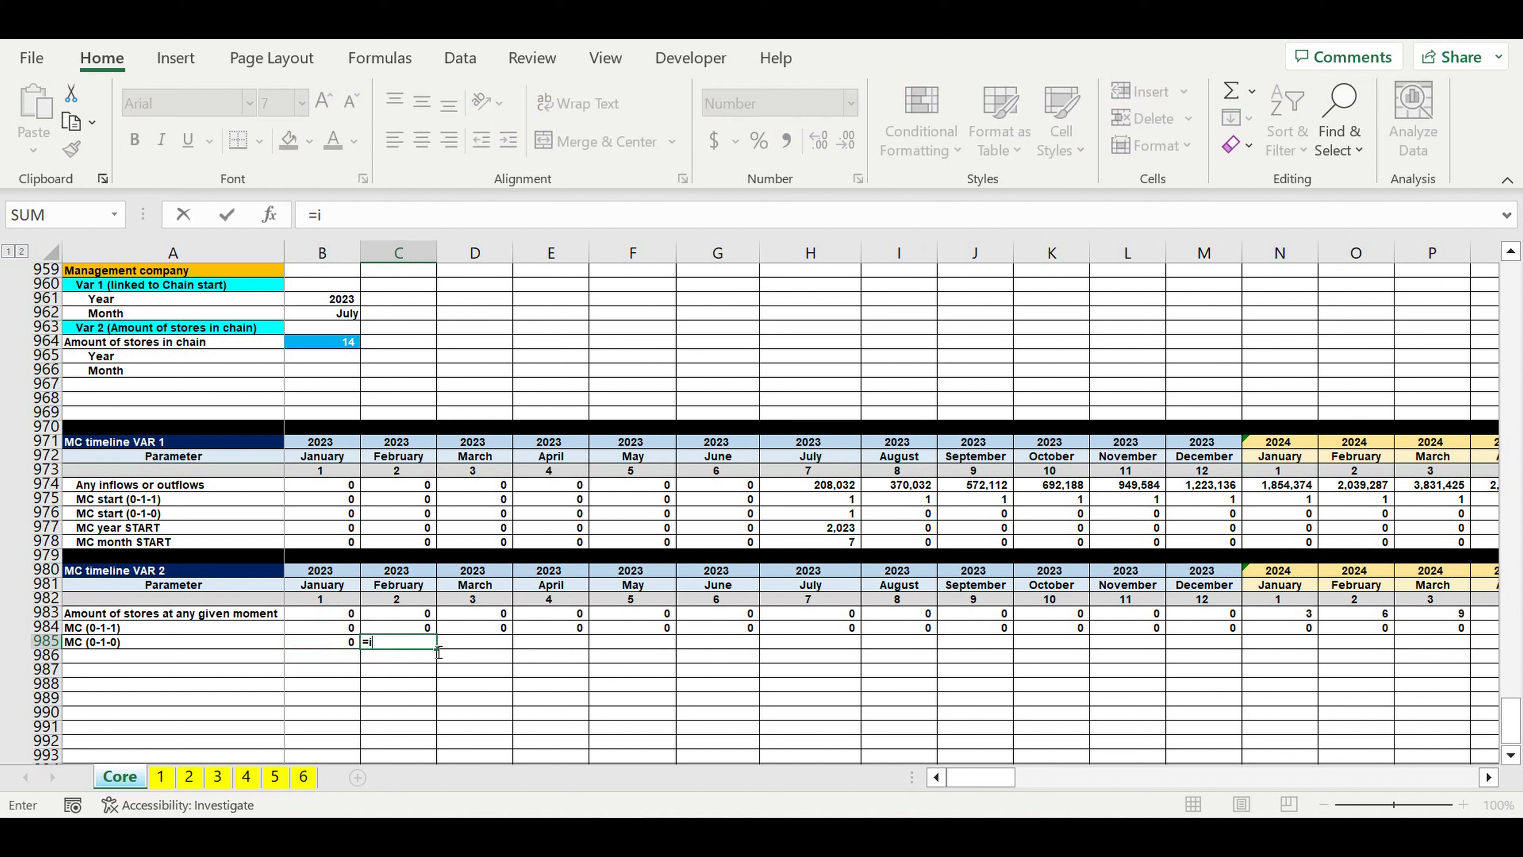
text(f(and()
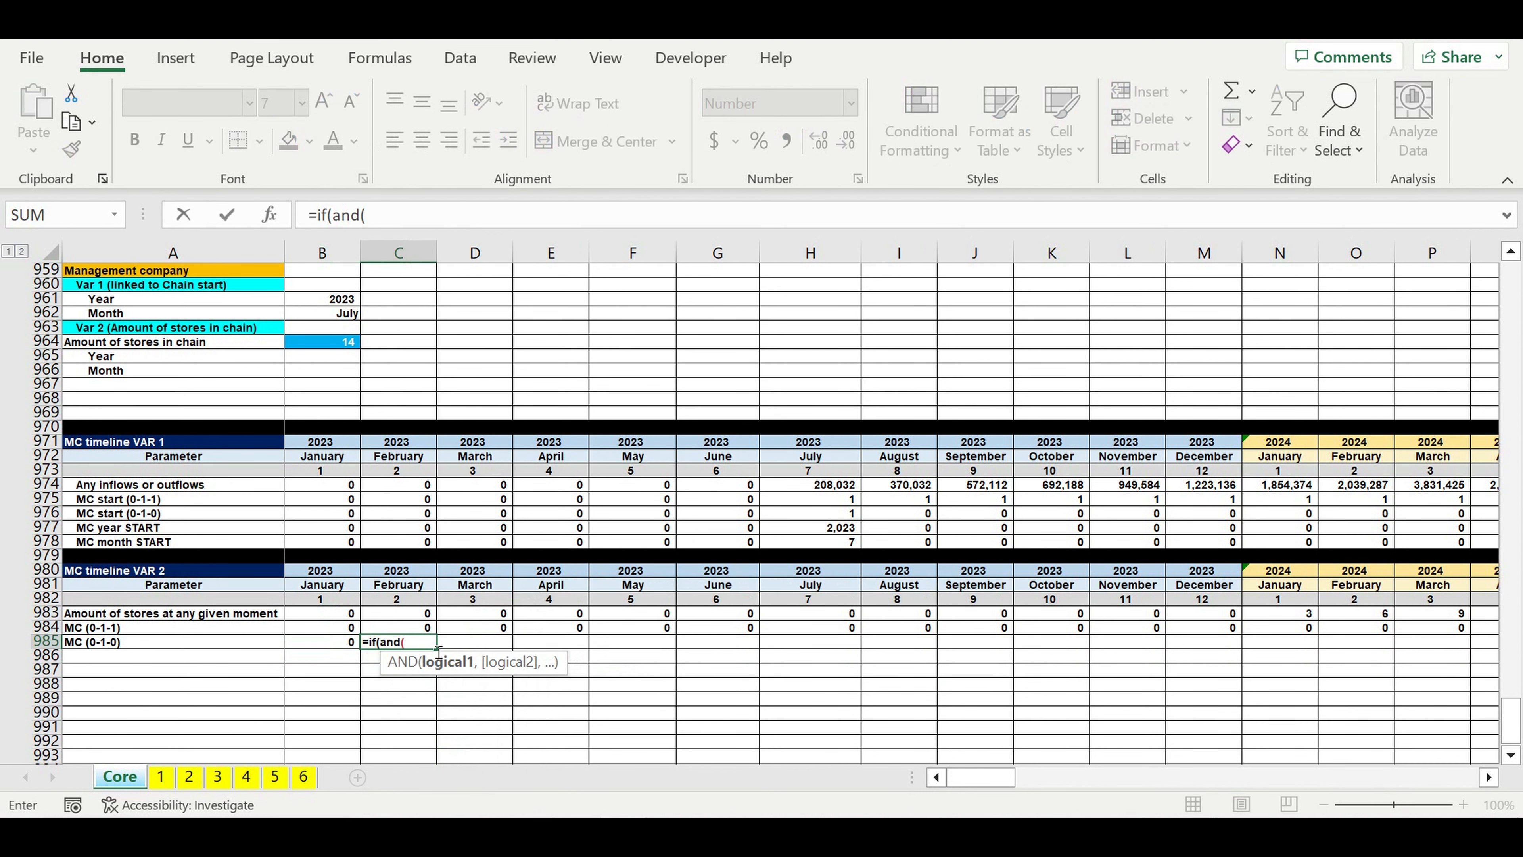
click(339, 628)
text(=0,)
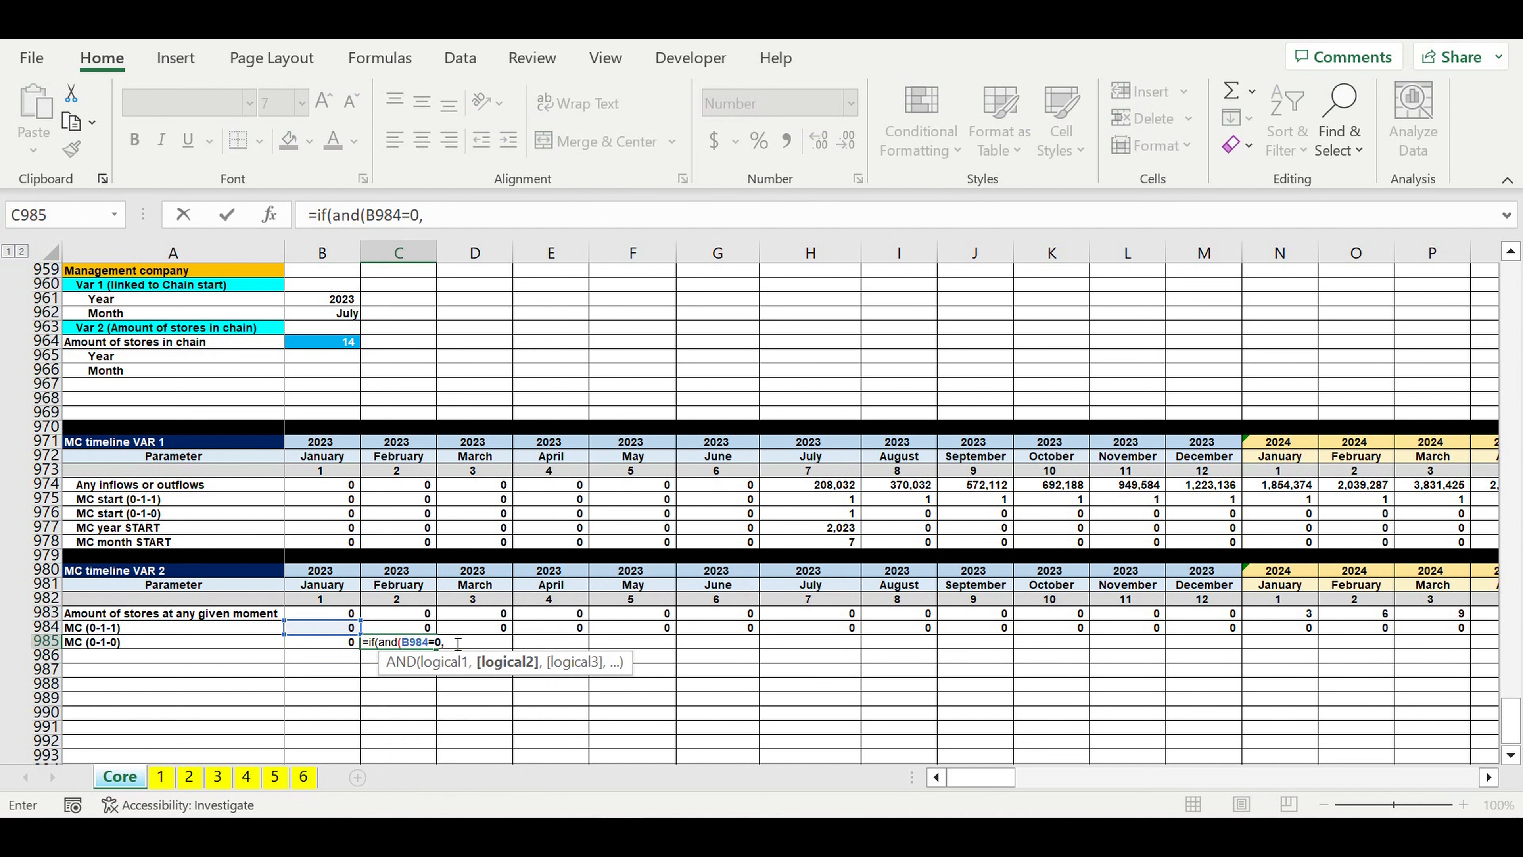
click(406, 632)
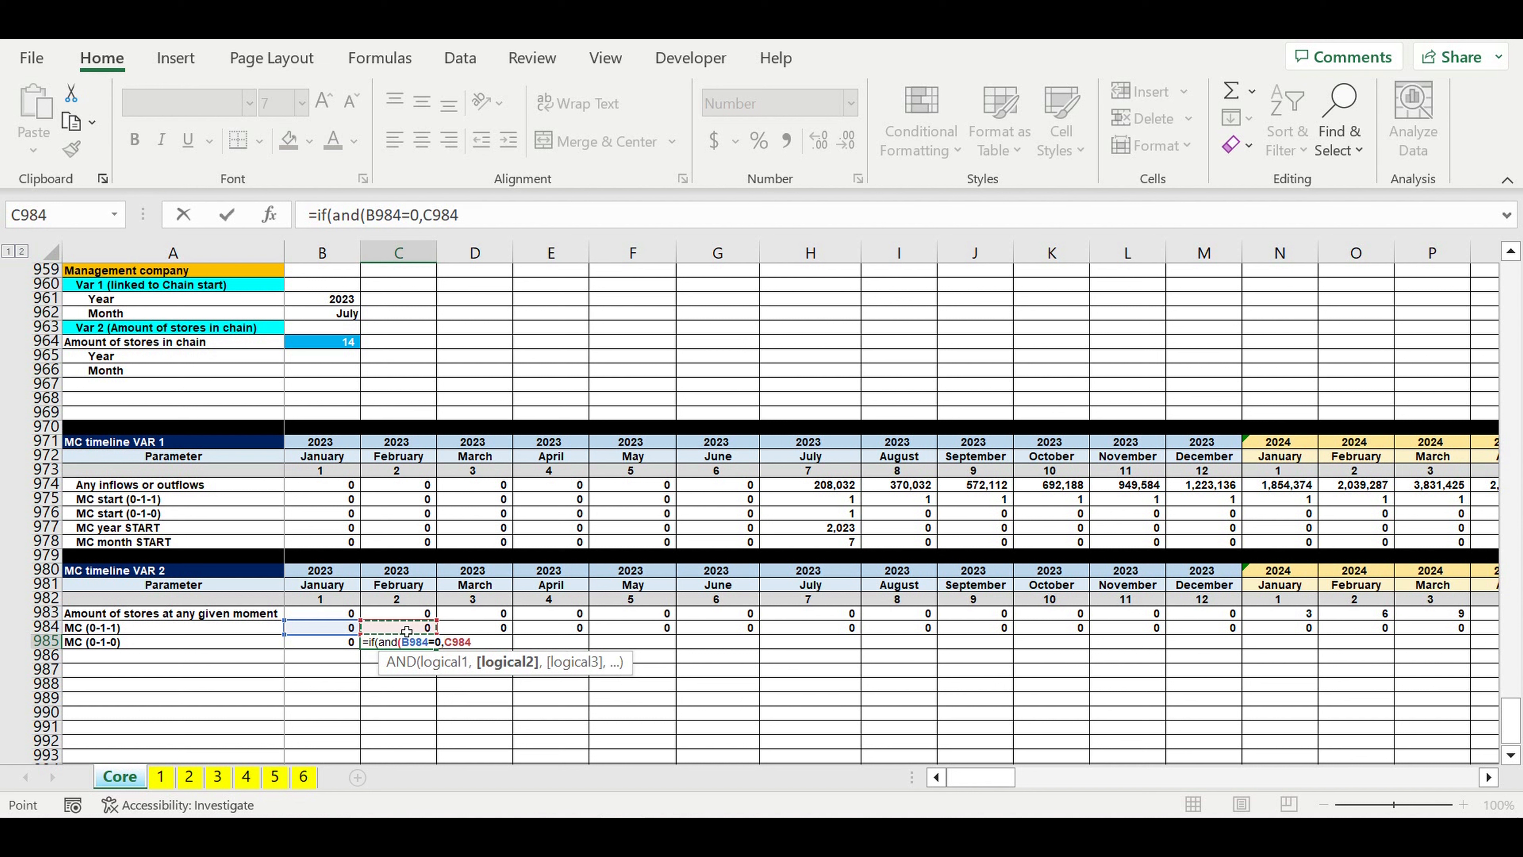
text(=1),1,)
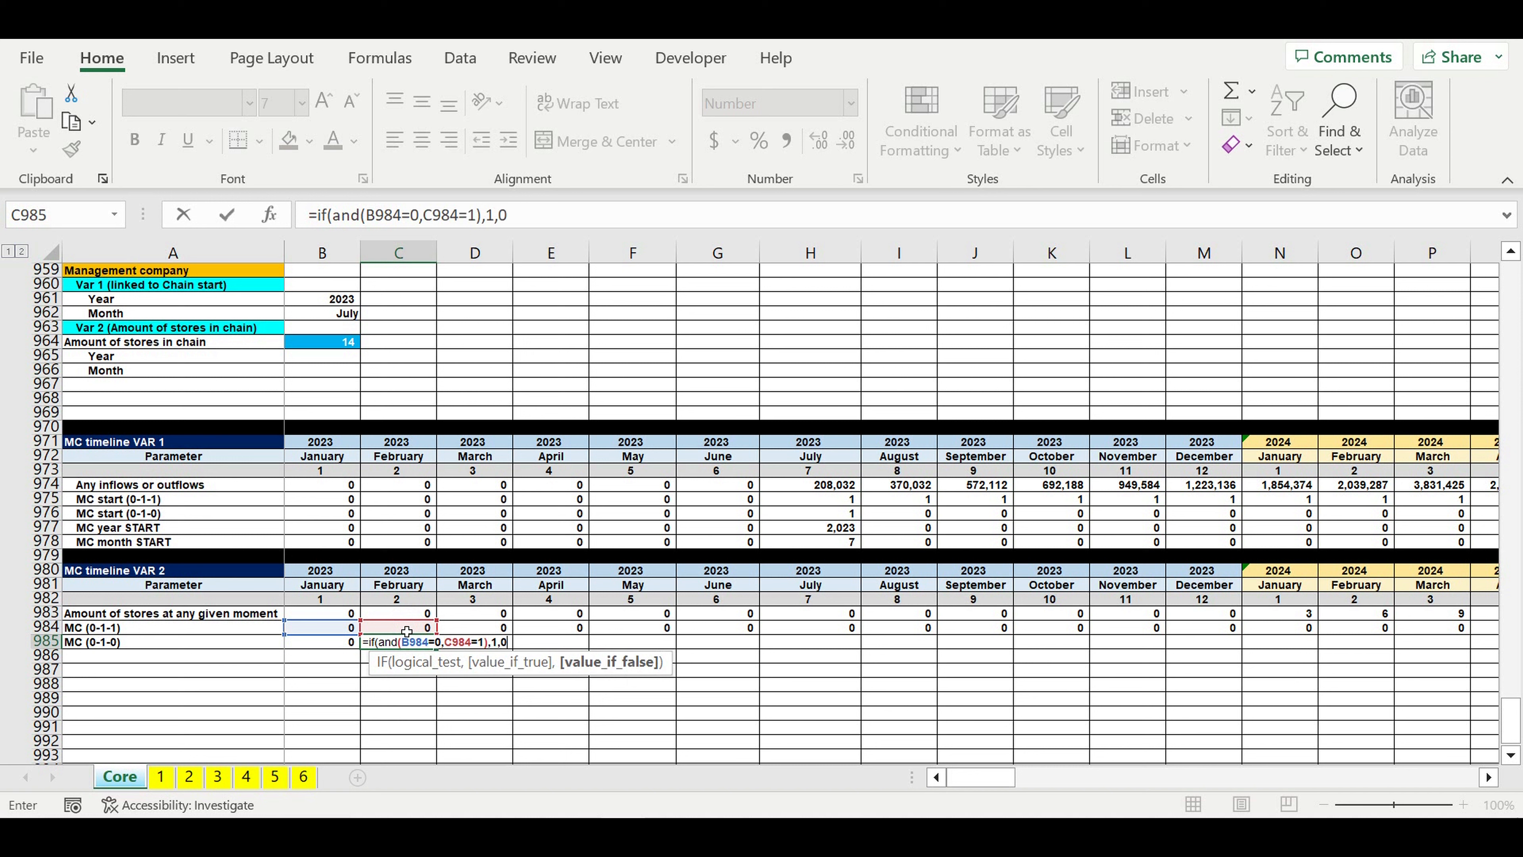
text(0)
key(ctrl+Return)
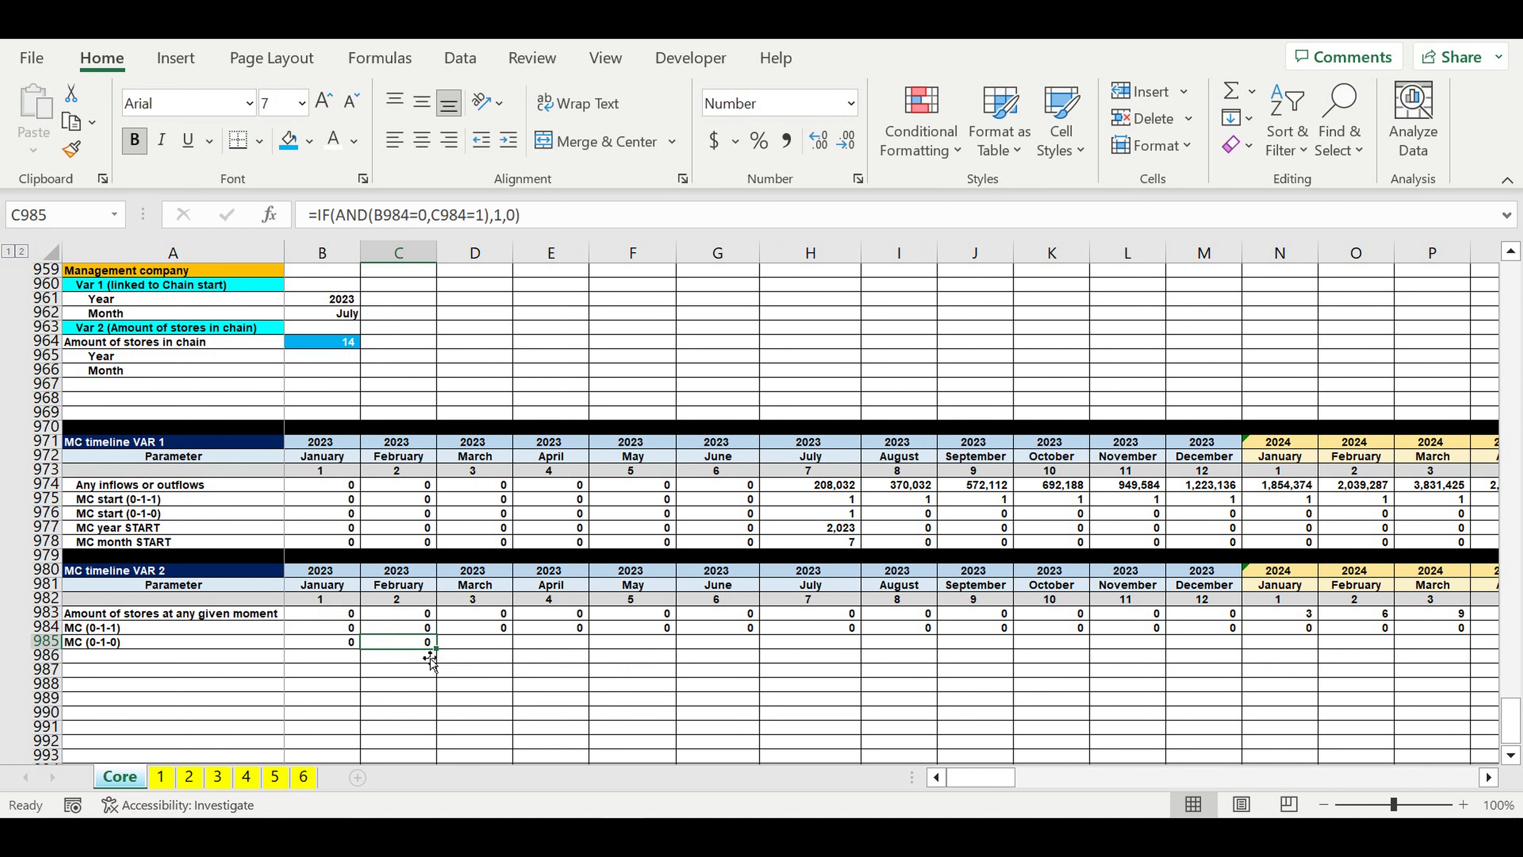
Step: Fill the MC (0-1-0) formula from C985 to October 2024 in column W, and check the May 2024 flag against row 984
drag(432, 659, 1323, 650)
click(953, 644)
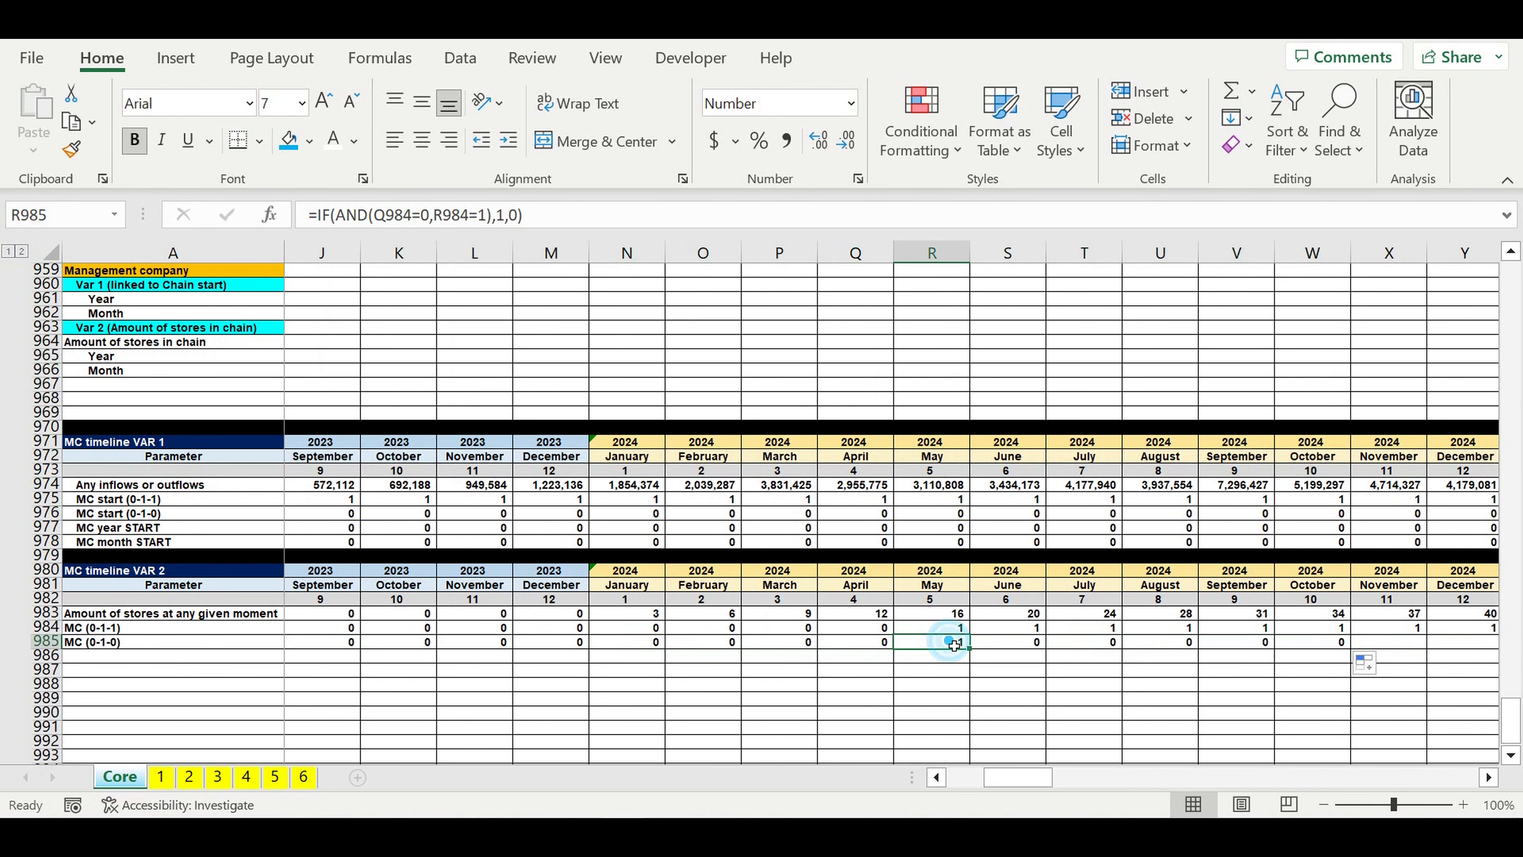
click(877, 632)
click(937, 631)
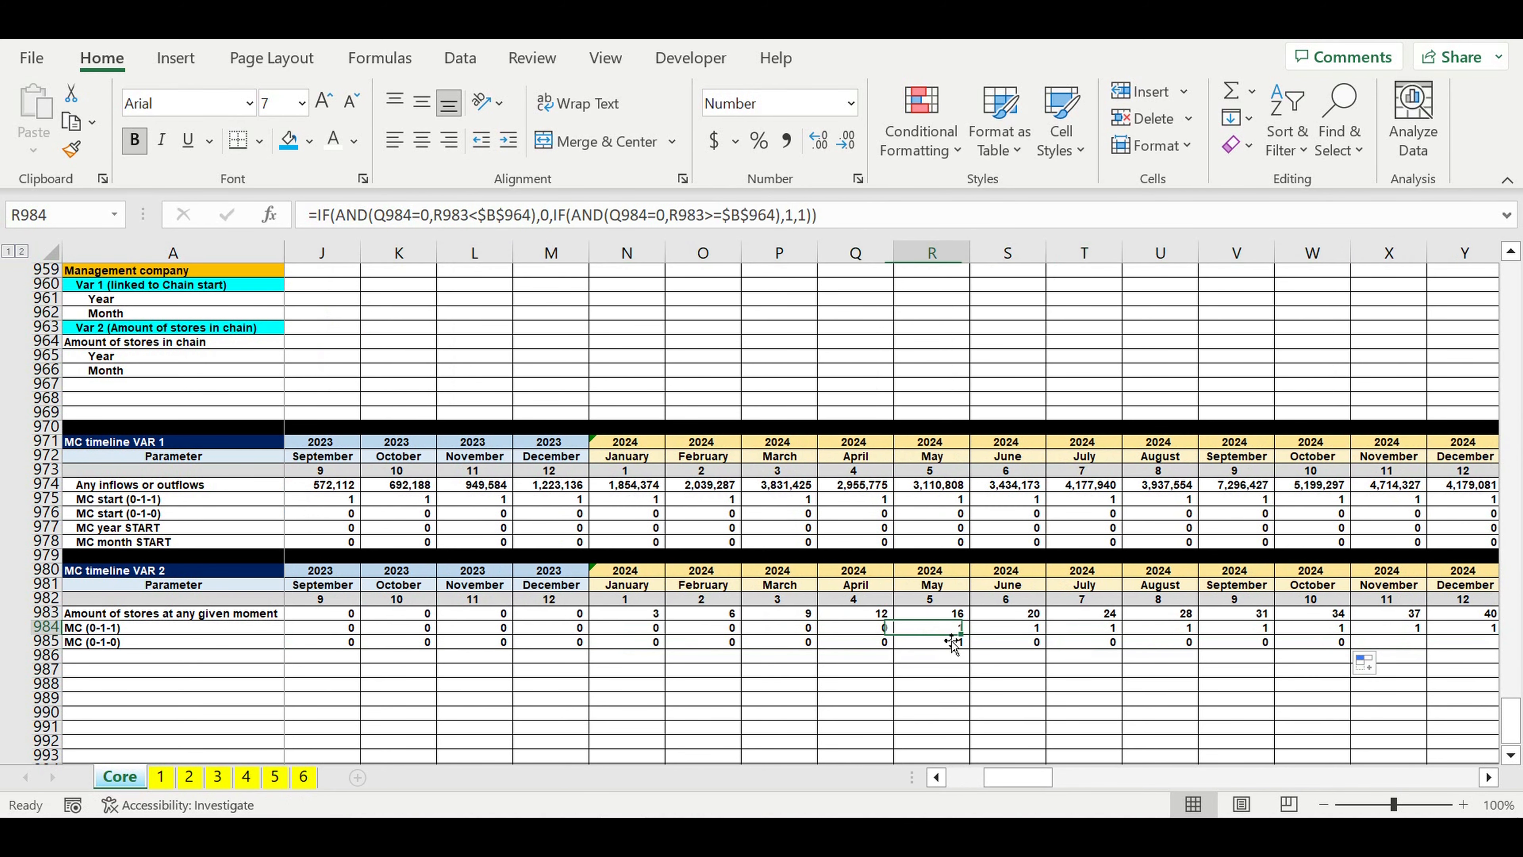
click(940, 646)
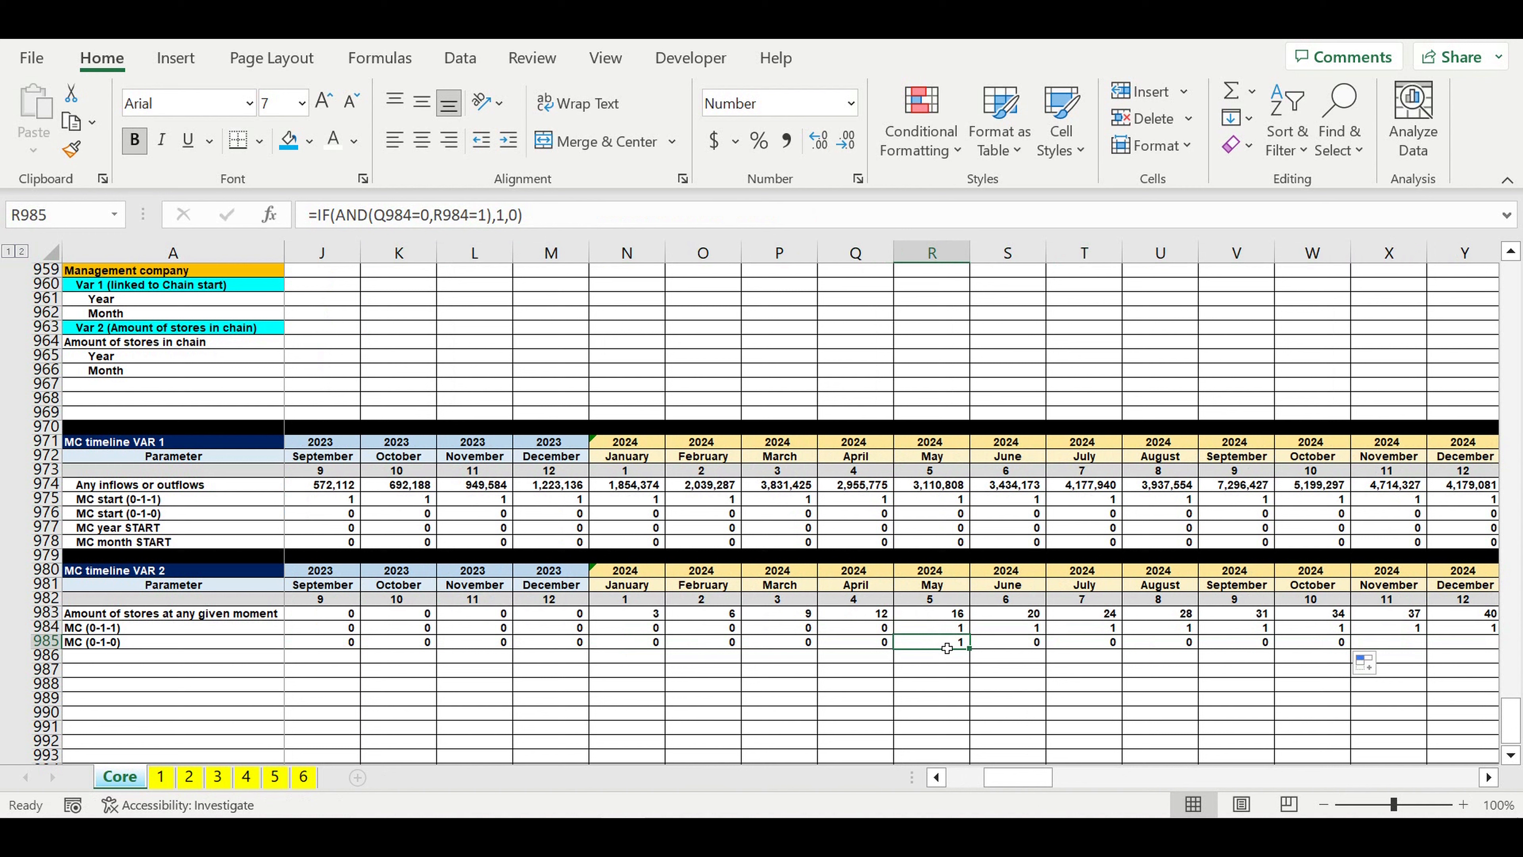
Step: Fill the MC (0-1-0) formula from R985 across to December 2032 in column DQ
drag(970, 649, 1352, 687)
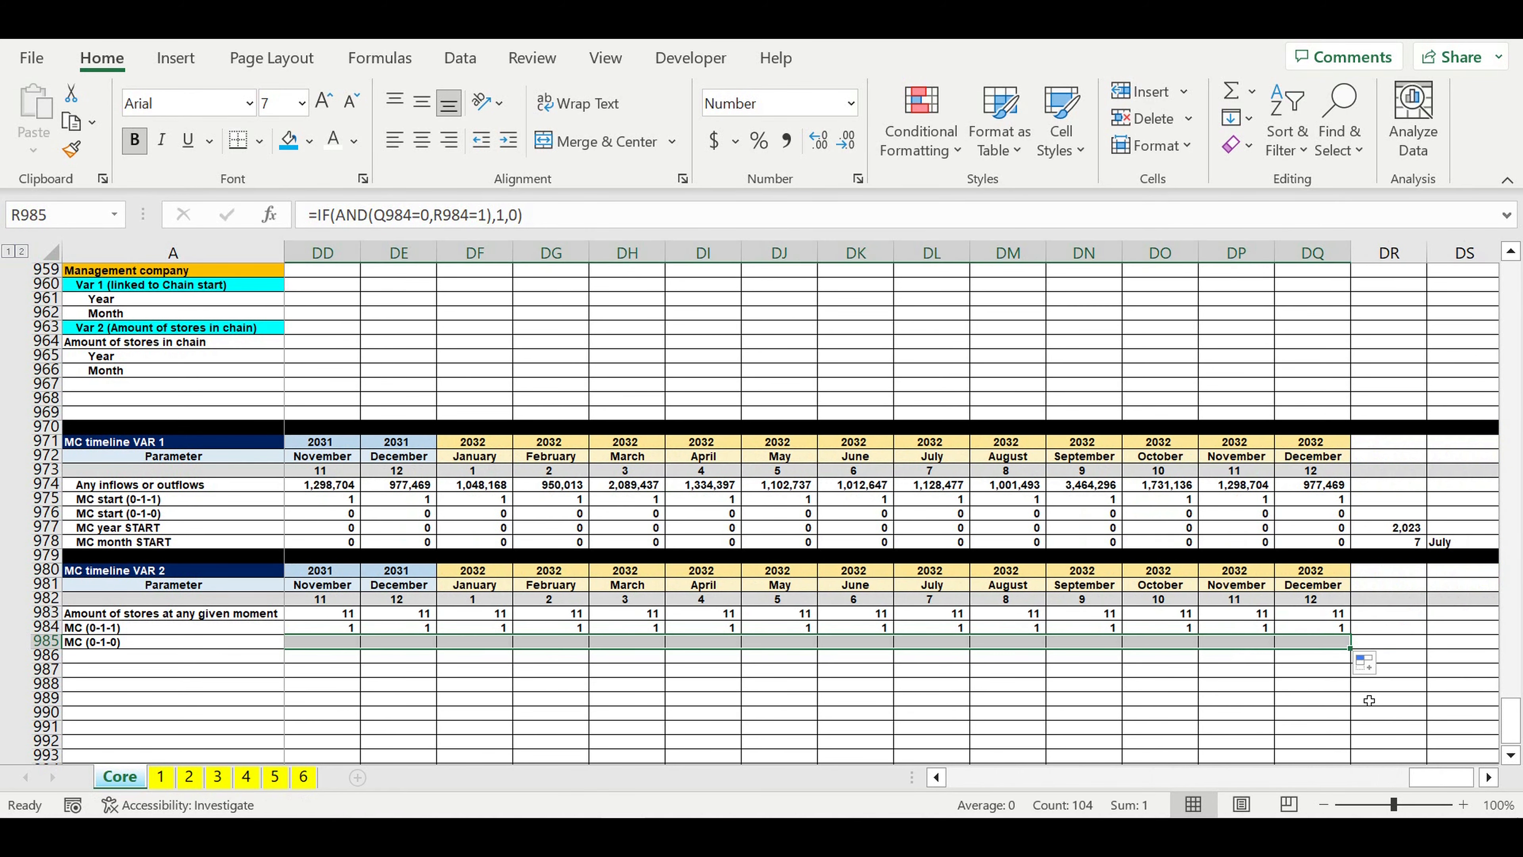
click(1418, 703)
drag(1442, 777, 823, 776)
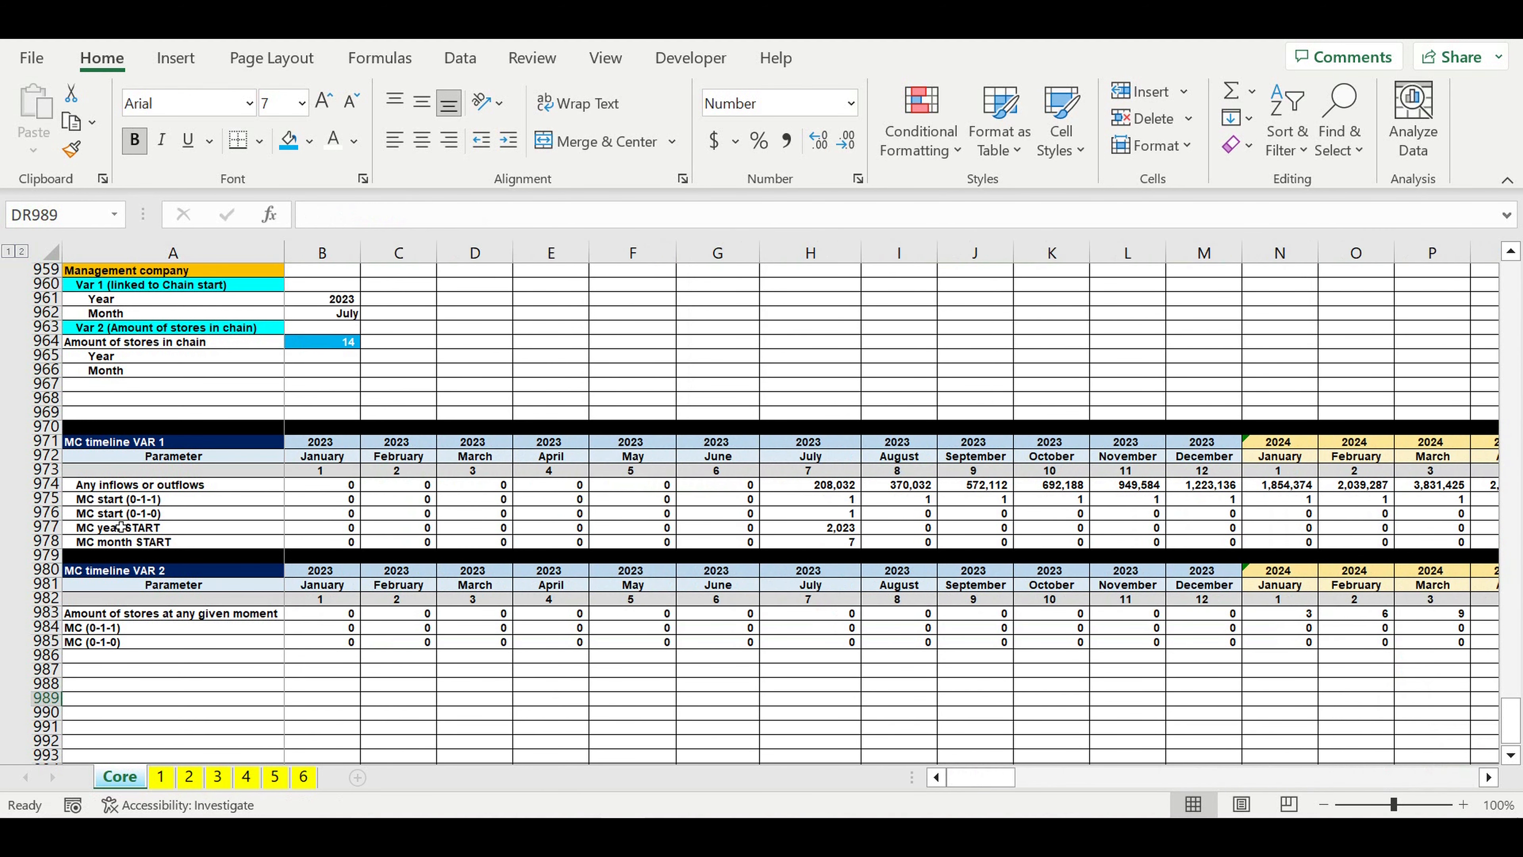
Step: Copy the MC year START and MC month START labels from the VAR 1 timeline to A986:A987 and remove their indent
drag(108, 526, 191, 539)
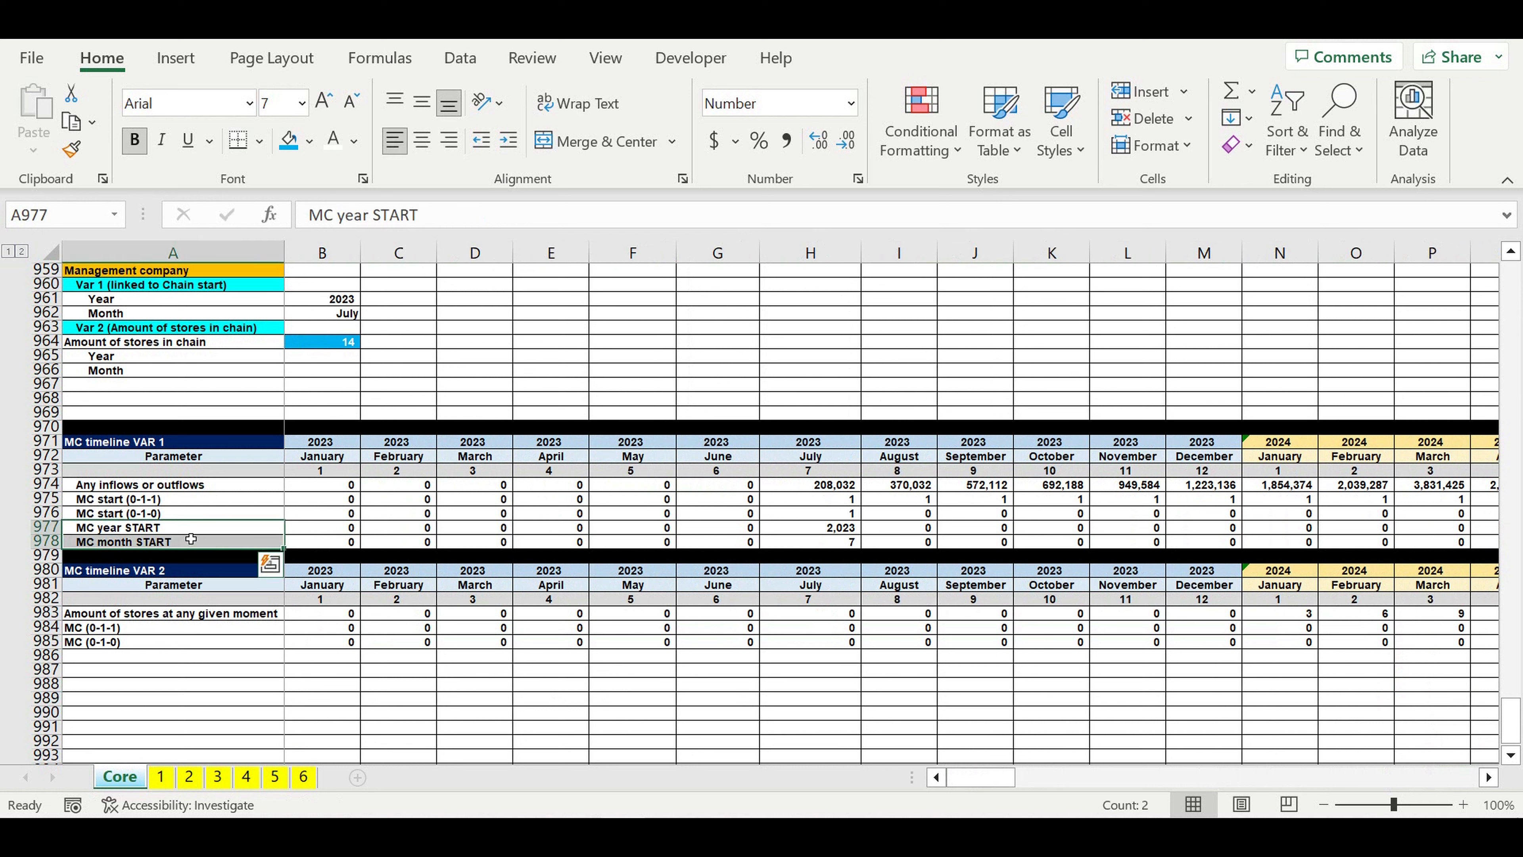
key(ctrl+c)
click(110, 657)
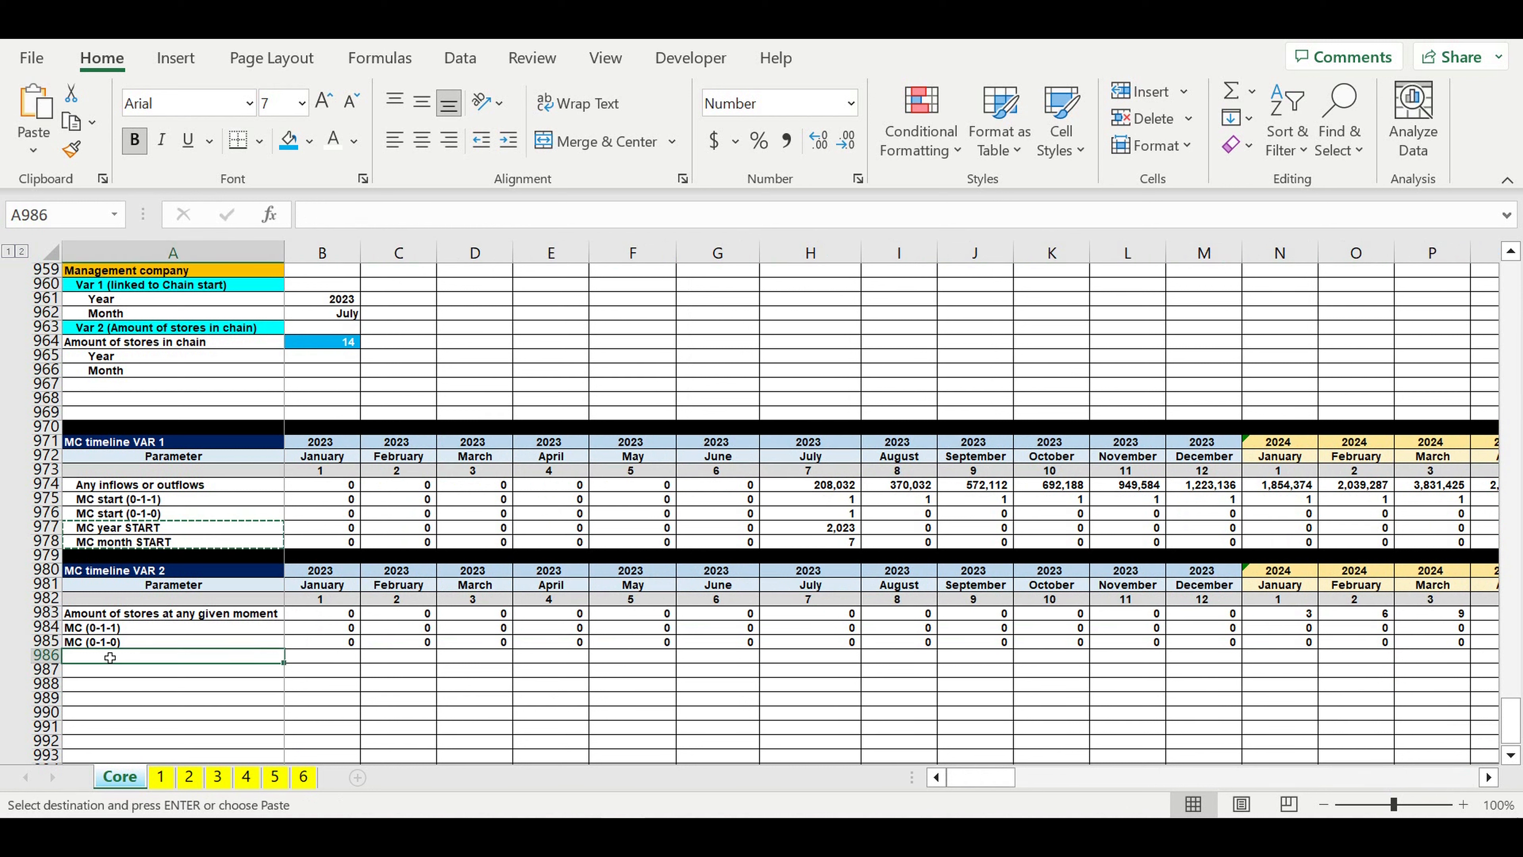
key(ctrl+v)
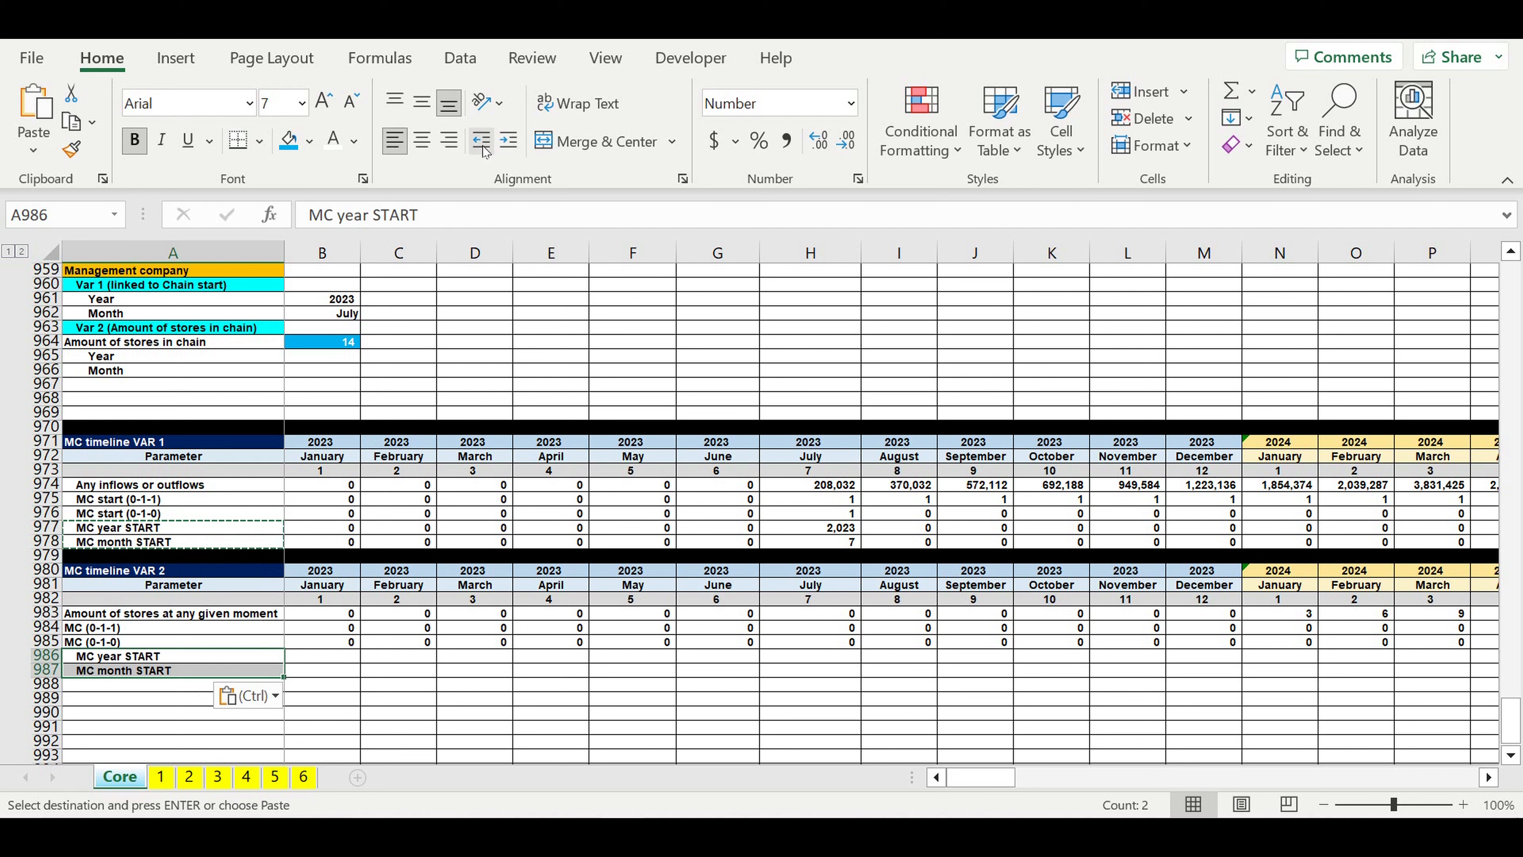
click(481, 142)
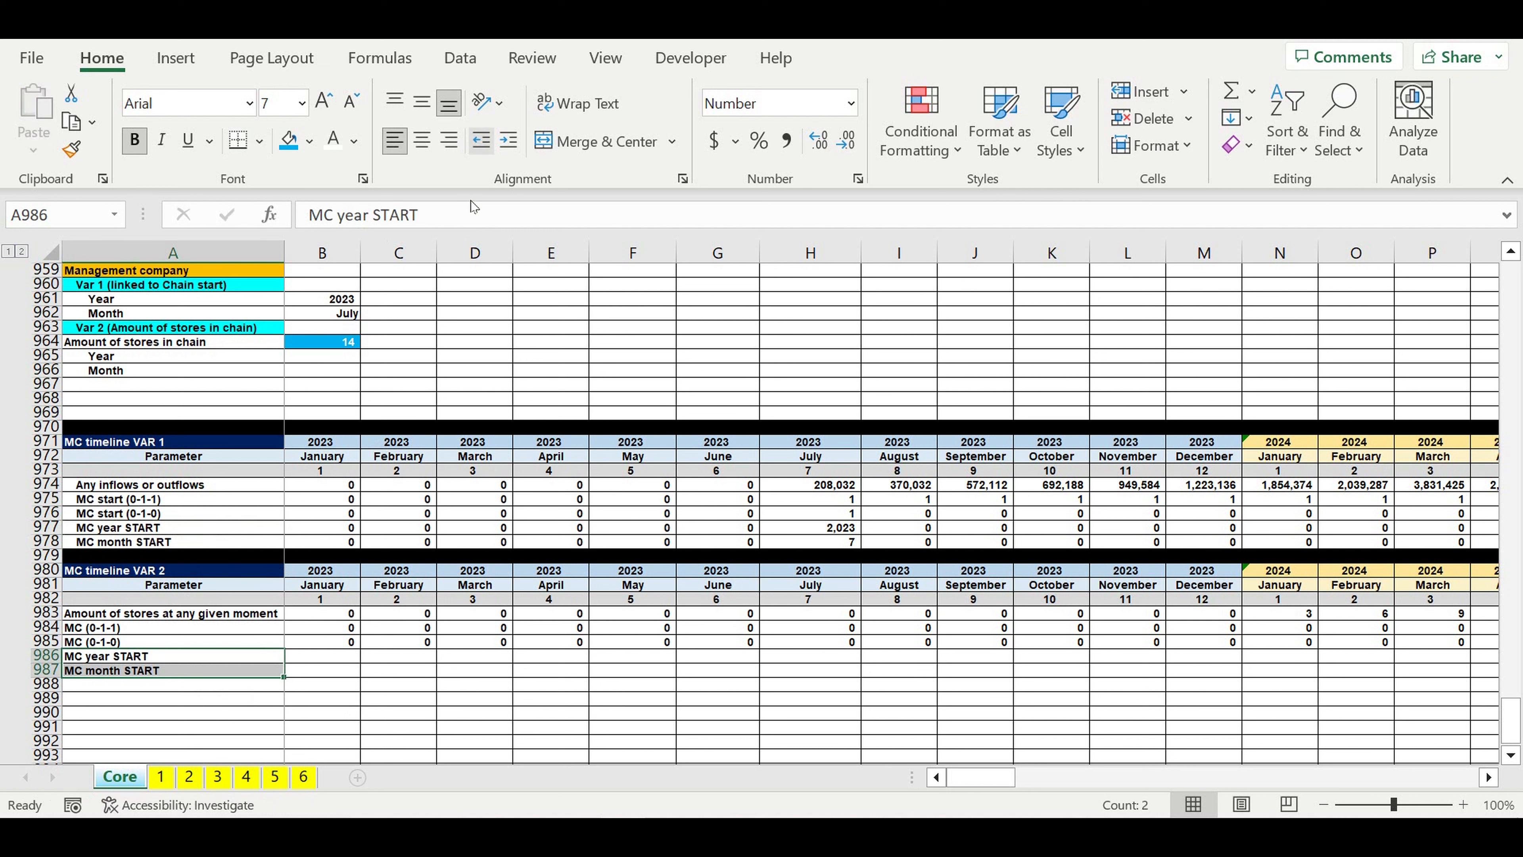
click(384, 711)
Step: Enter =B985*B980 in B986 to calculate the MC year START value for January 2023
click(147, 659)
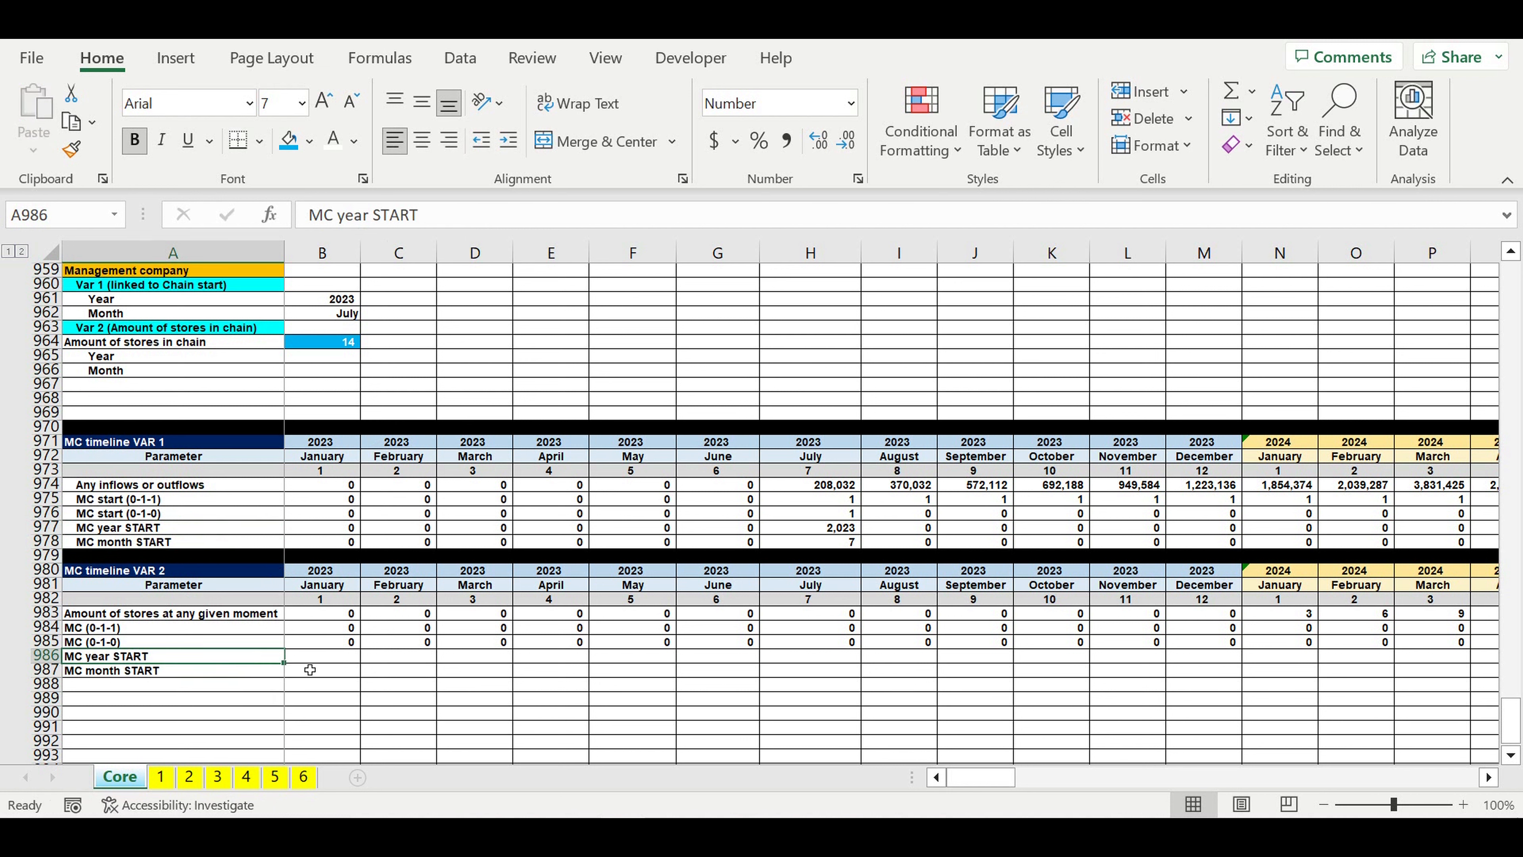
click(320, 657)
text(=)
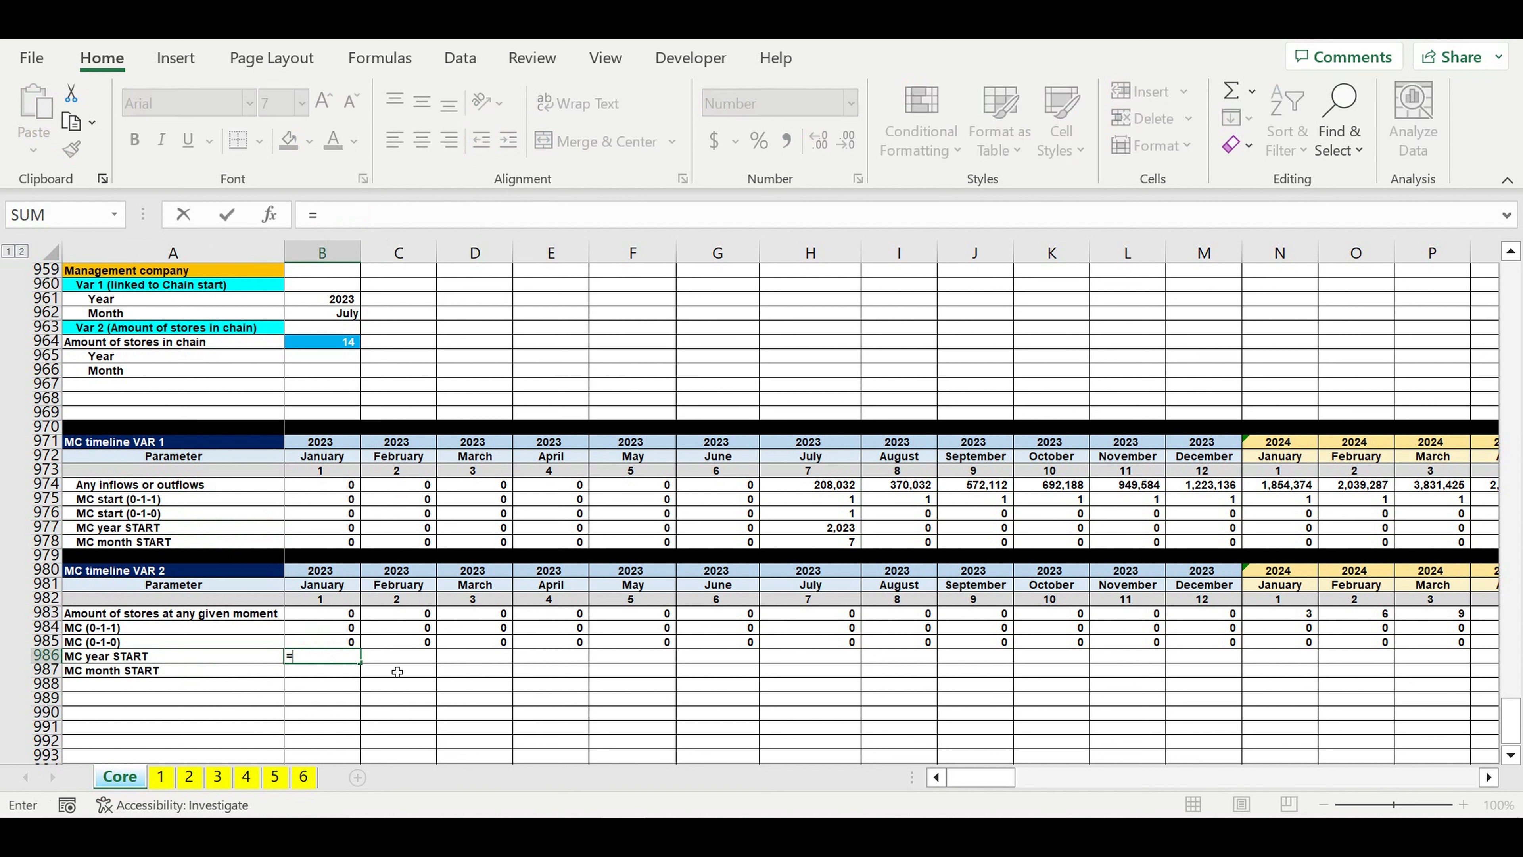
click(300, 640)
text(*)
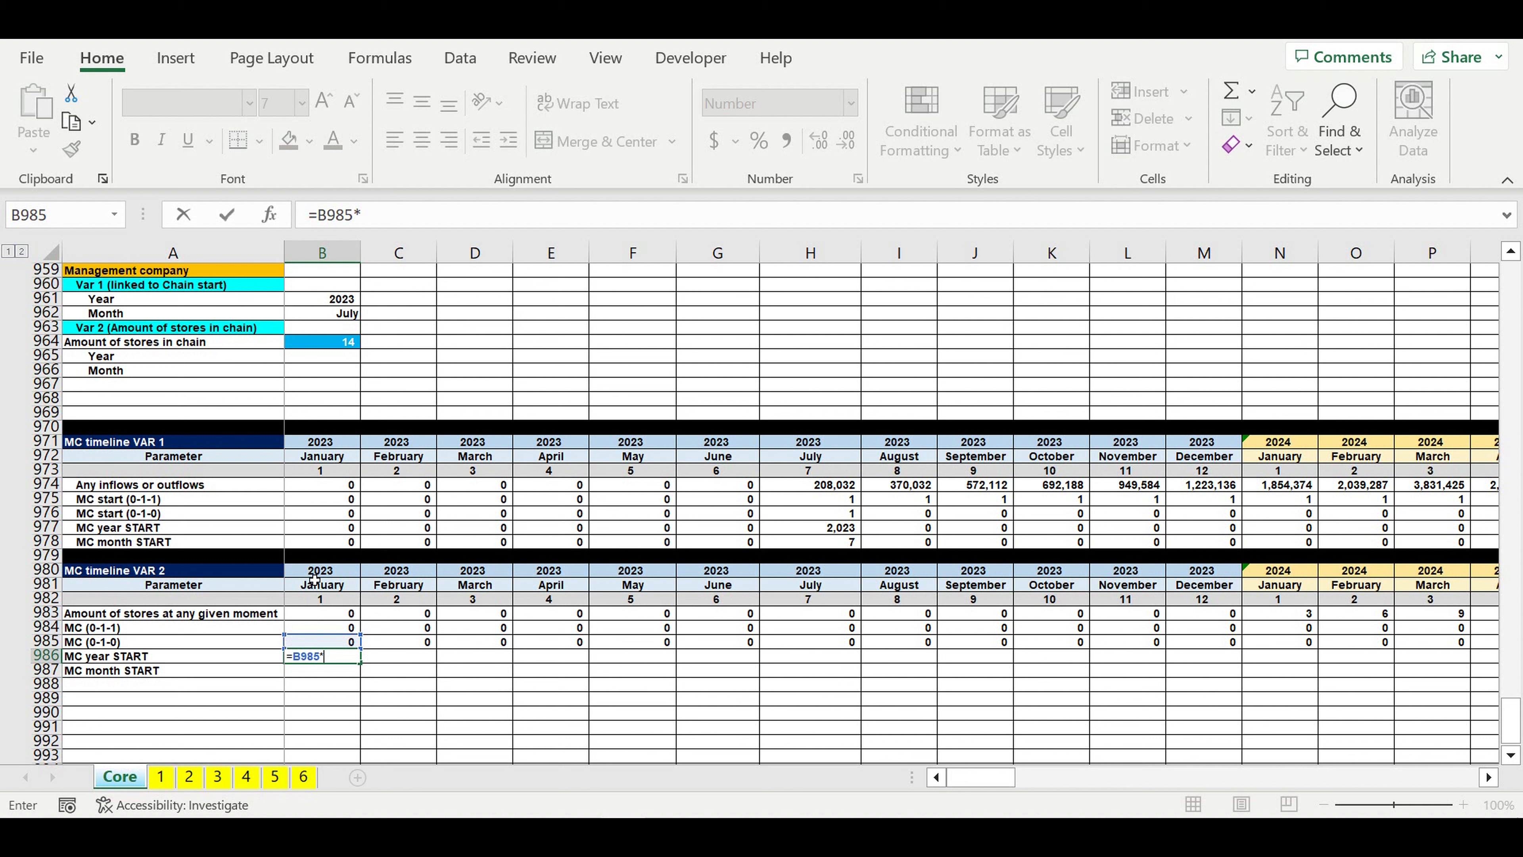
click(314, 574)
key(Return)
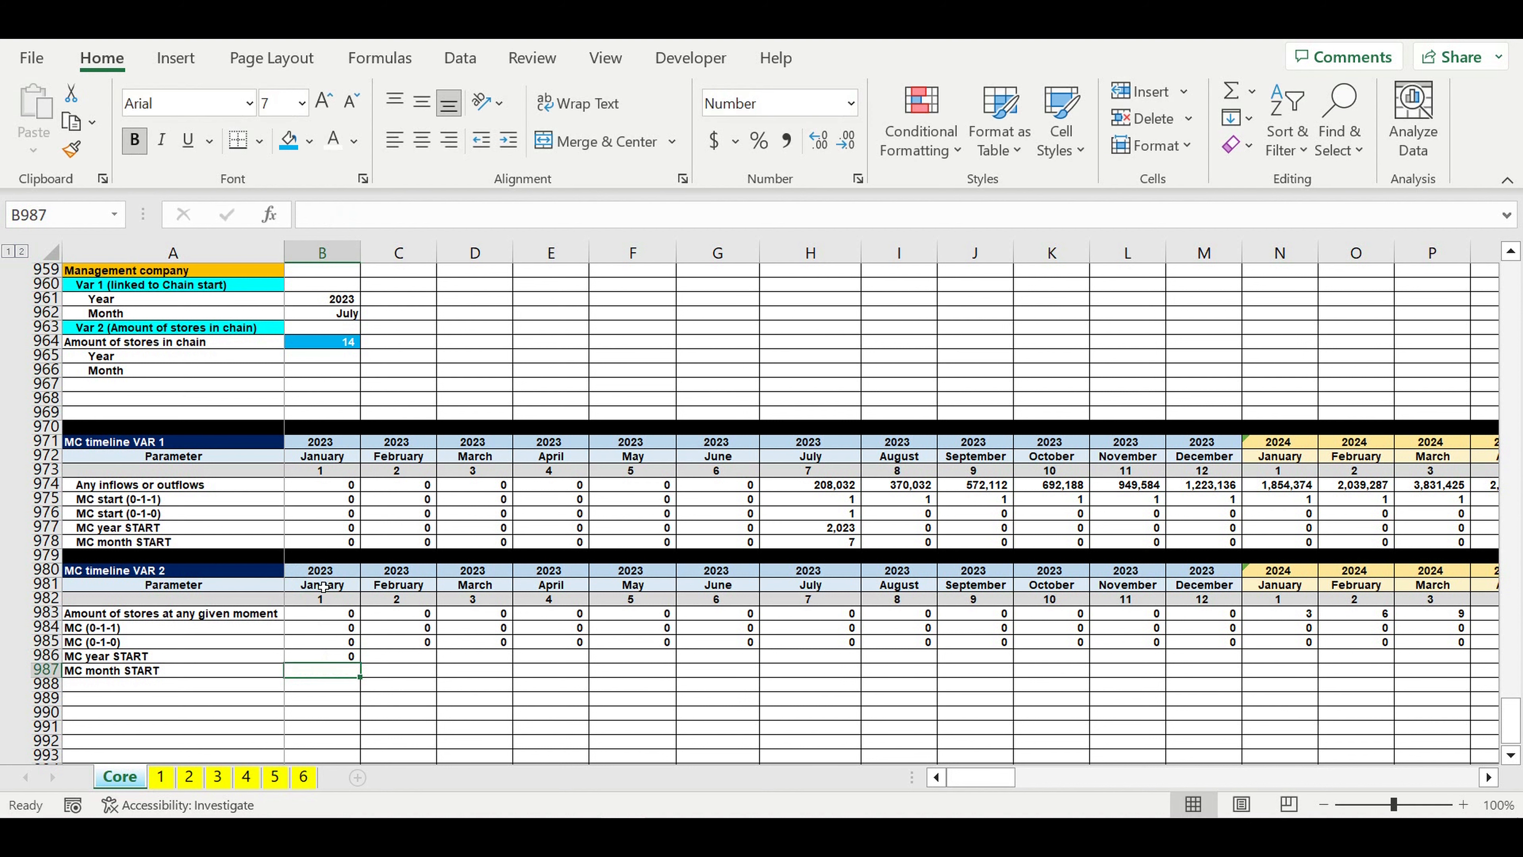
text(=)
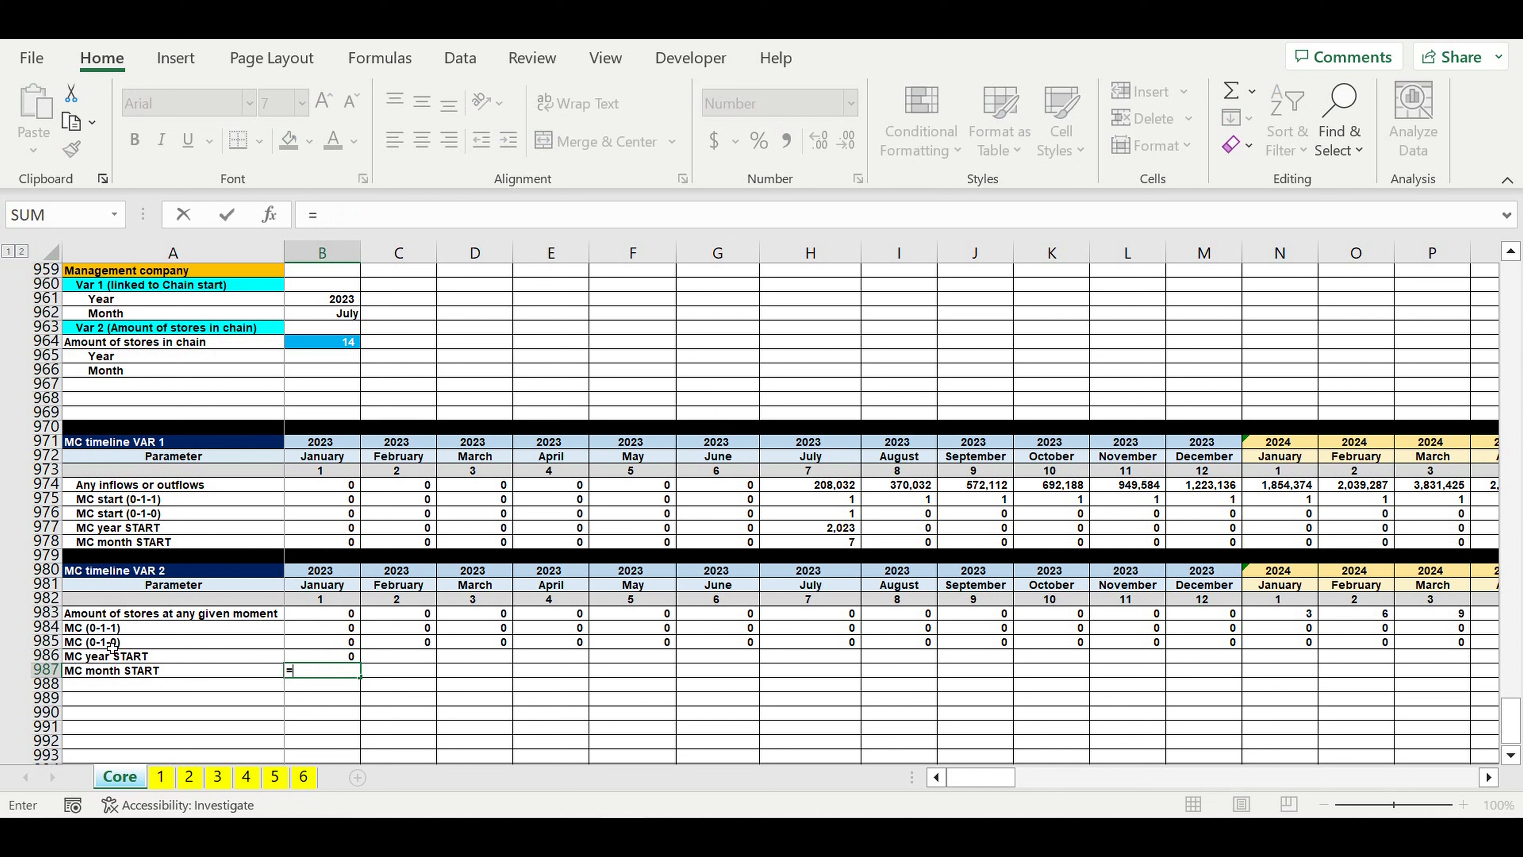
click(313, 601)
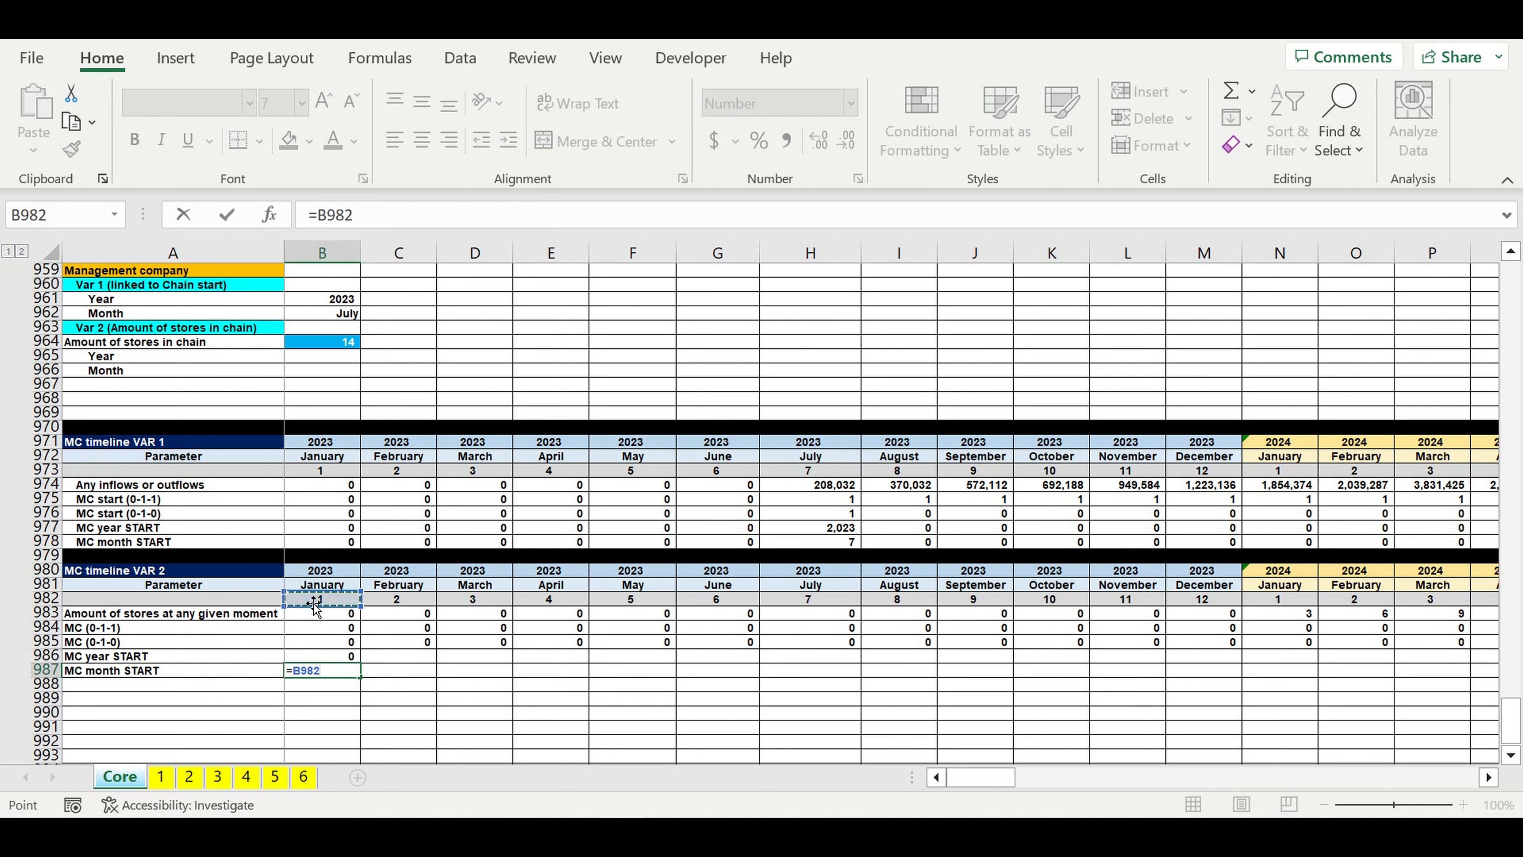
text(*)
click(319, 574)
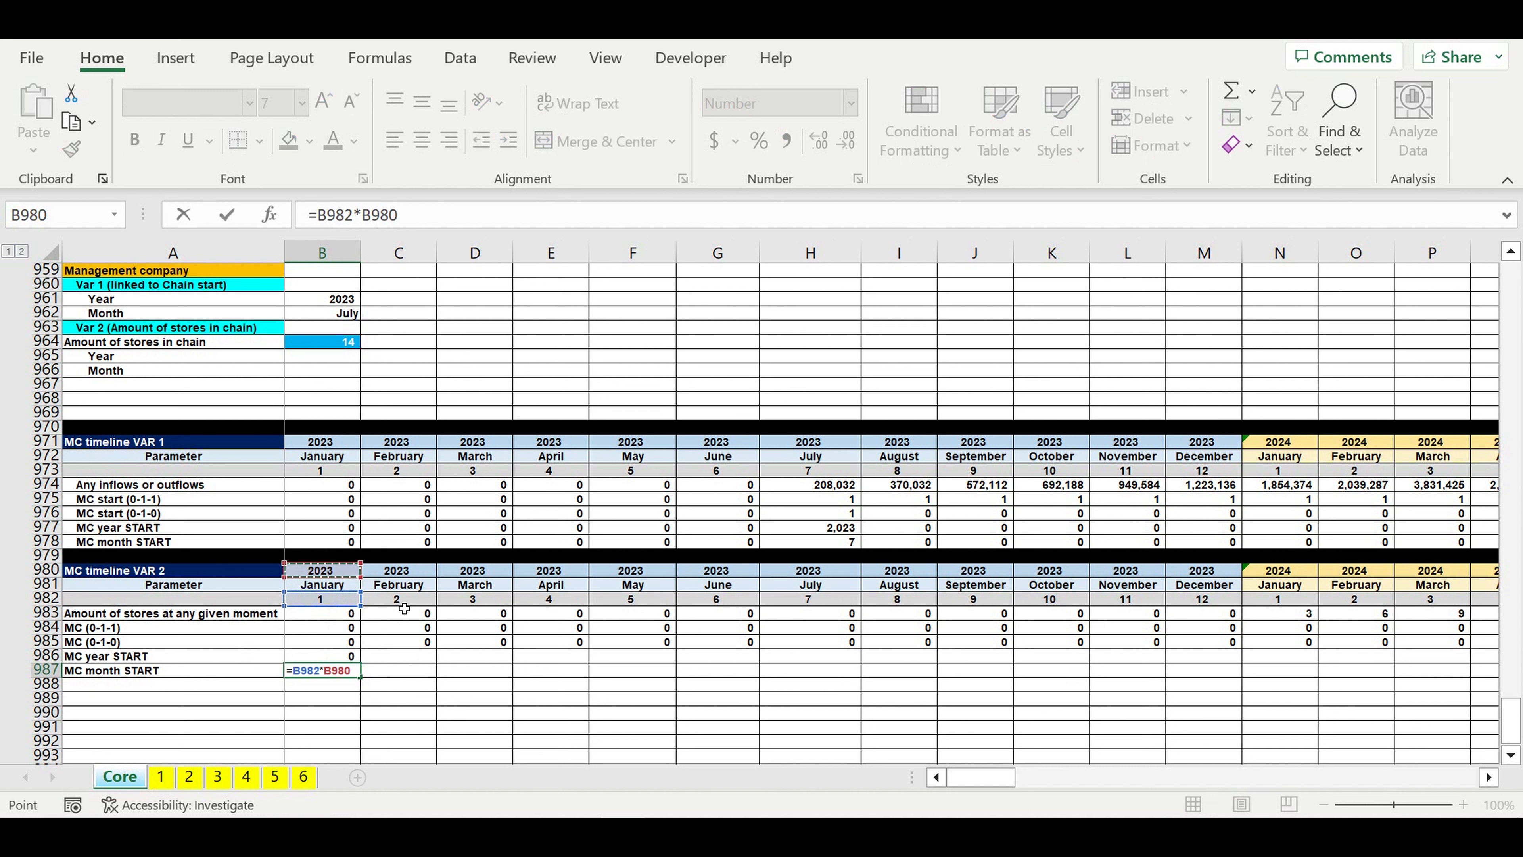
drag(401, 215, 246, 218)
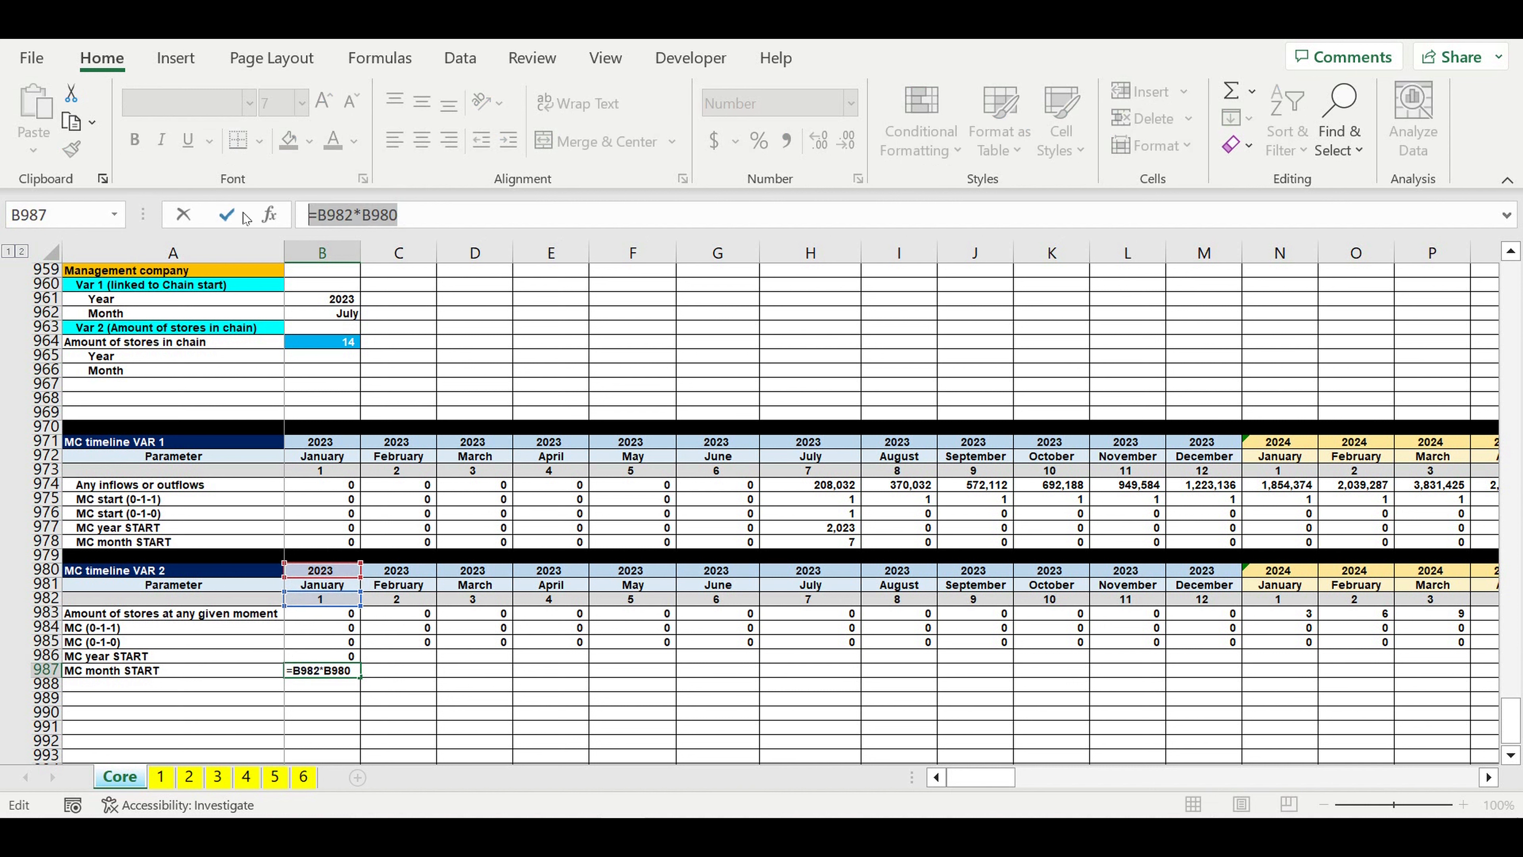
Step: Enter =B985*B982 in B987 to calculate the MC month START value for January 2023
text(=)
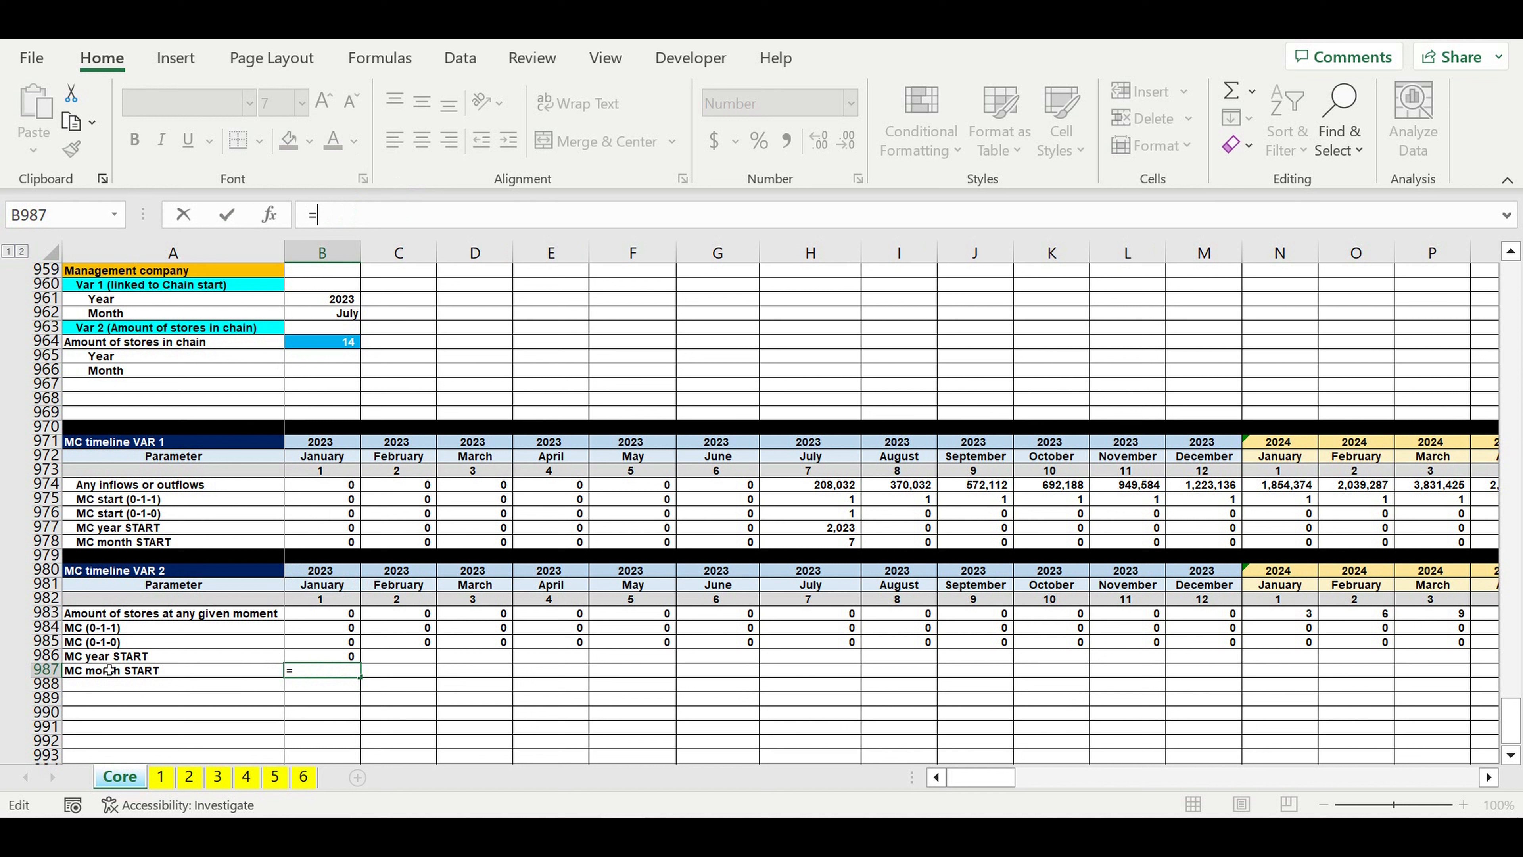
click(333, 646)
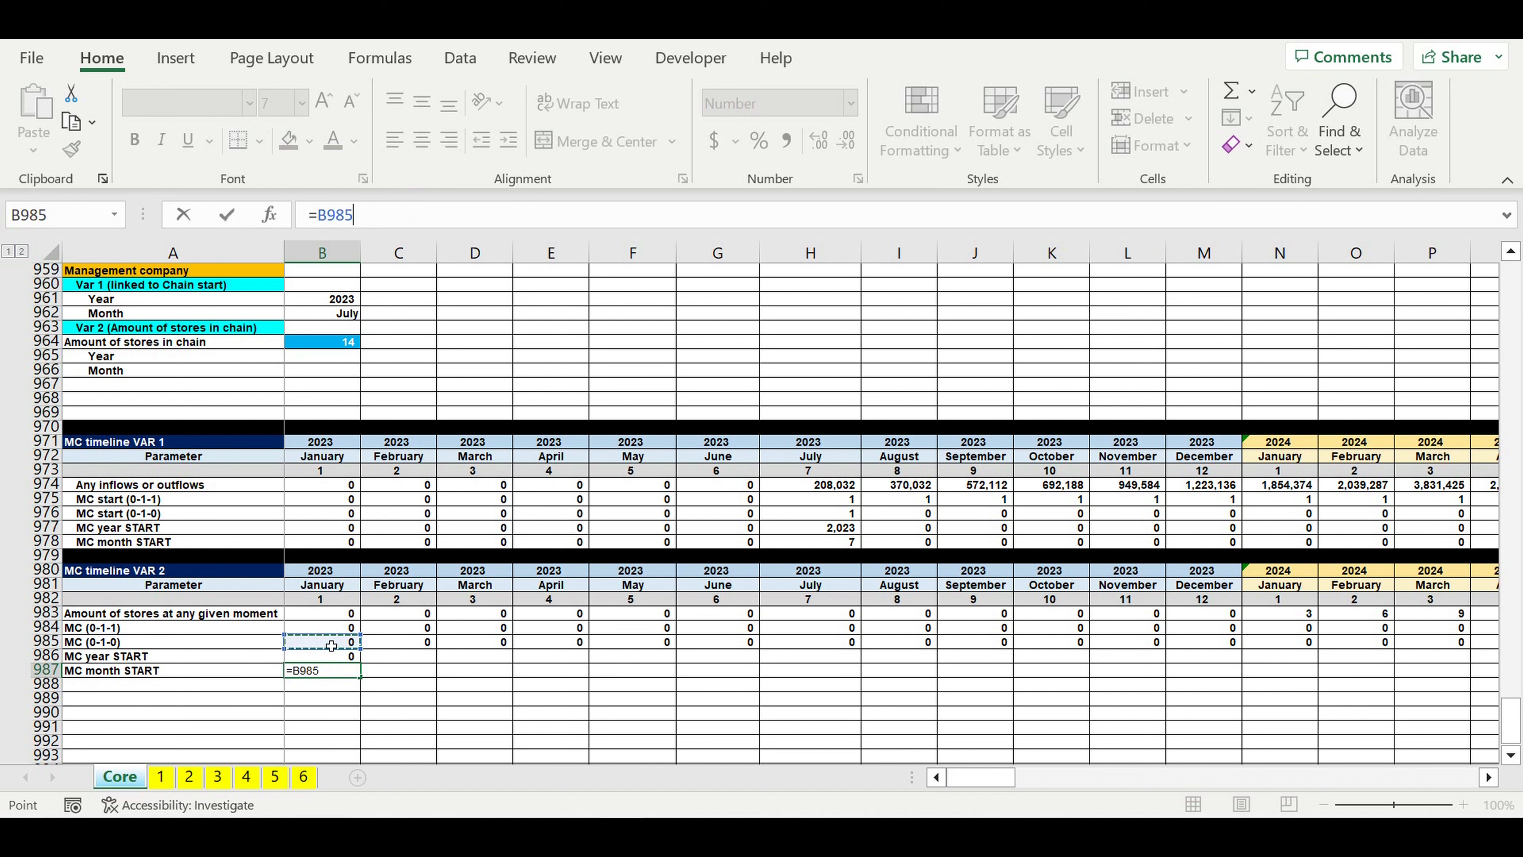
text(*)
click(314, 603)
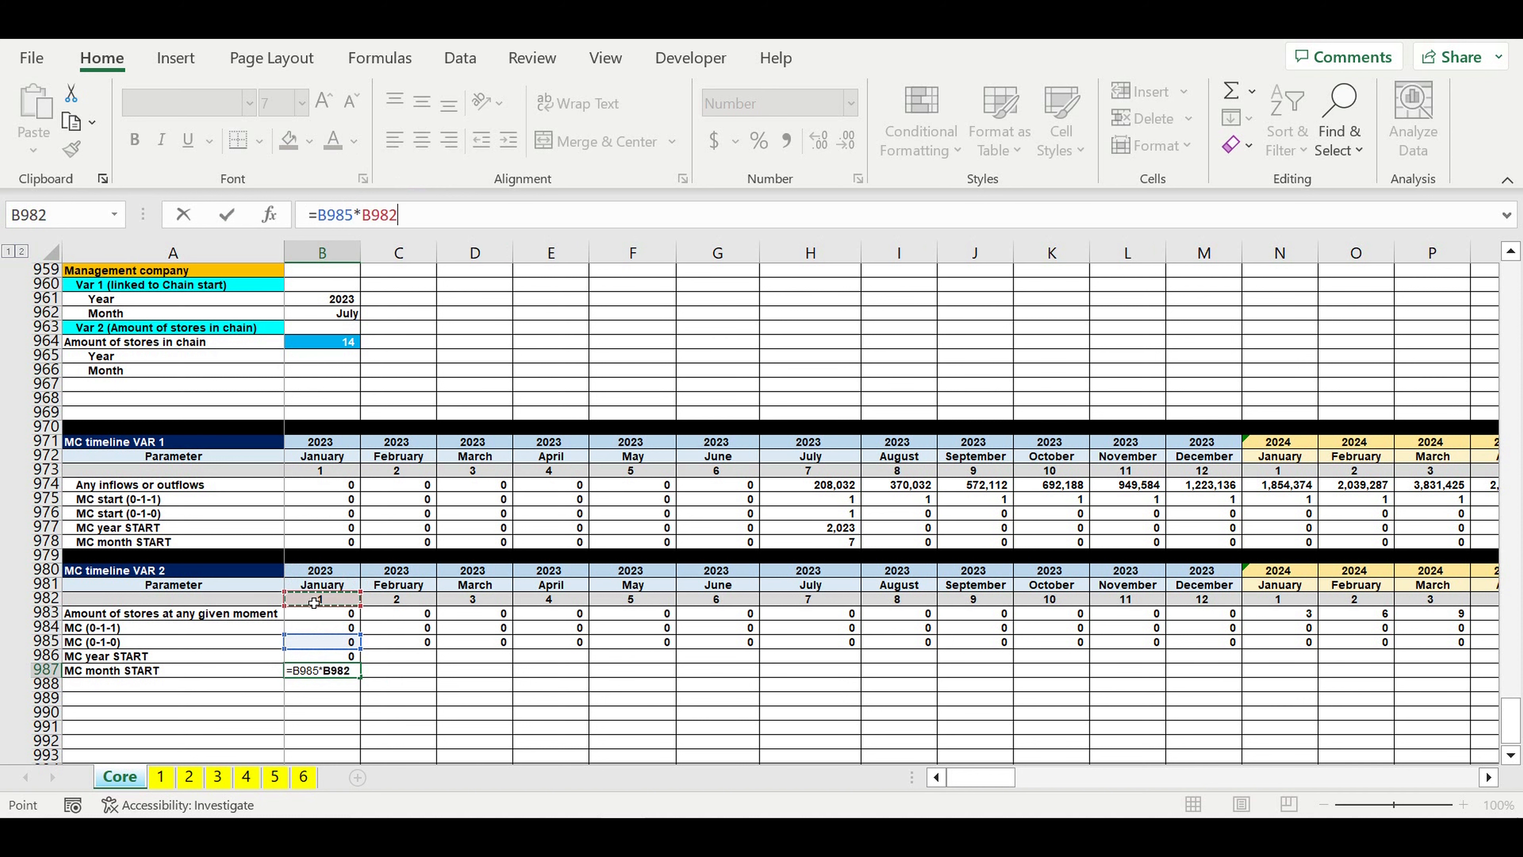
key(Return)
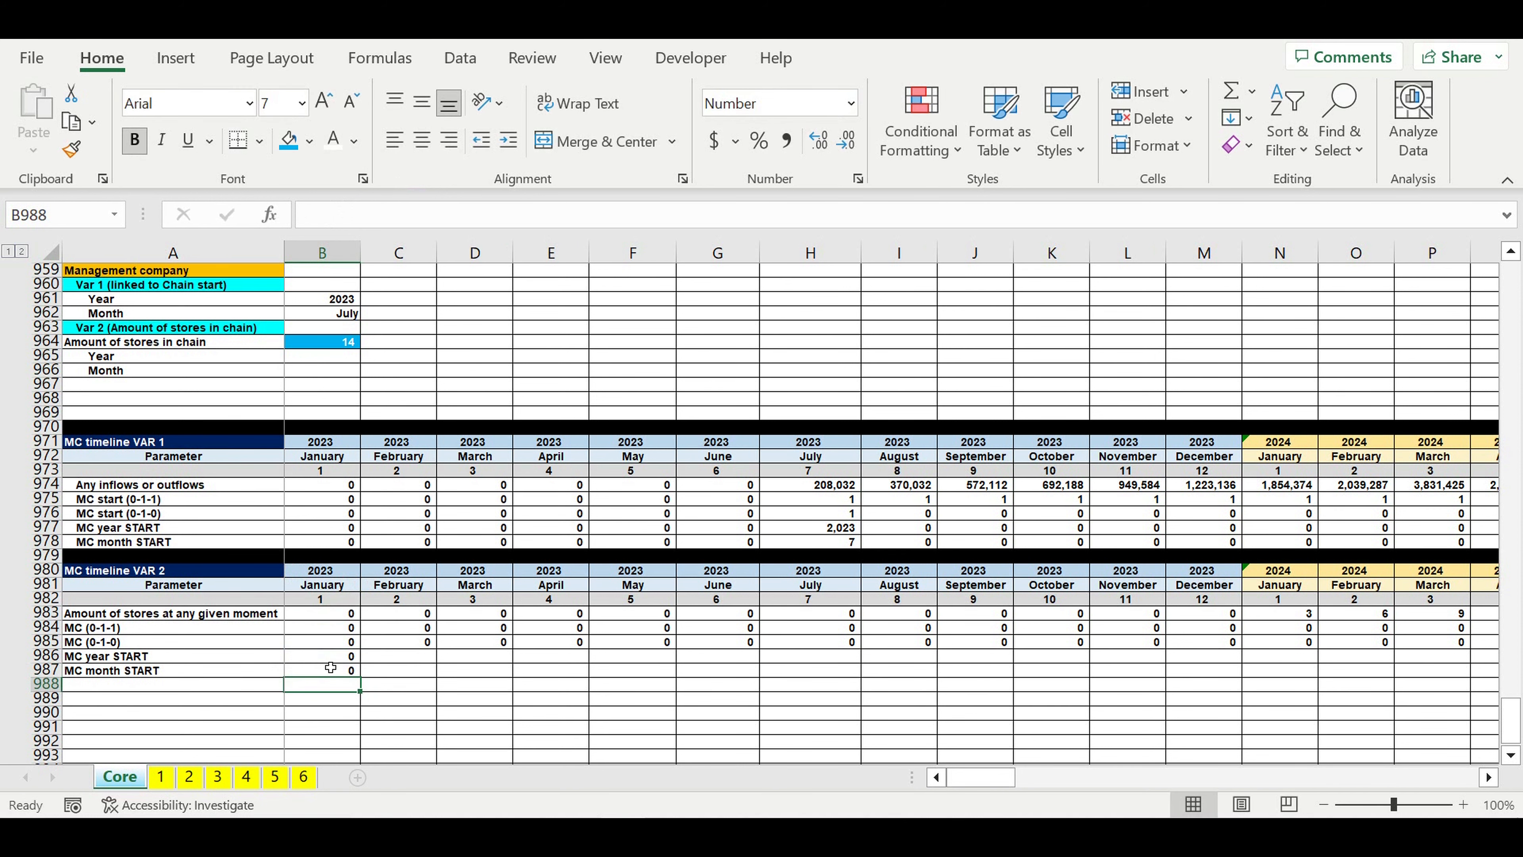
Step: Fill B986:B987 across to December 2032 in column DQ and copy the VAR 1 row totals from DR977:DR978 to DR986:DR987
drag(331, 657, 1354, 694)
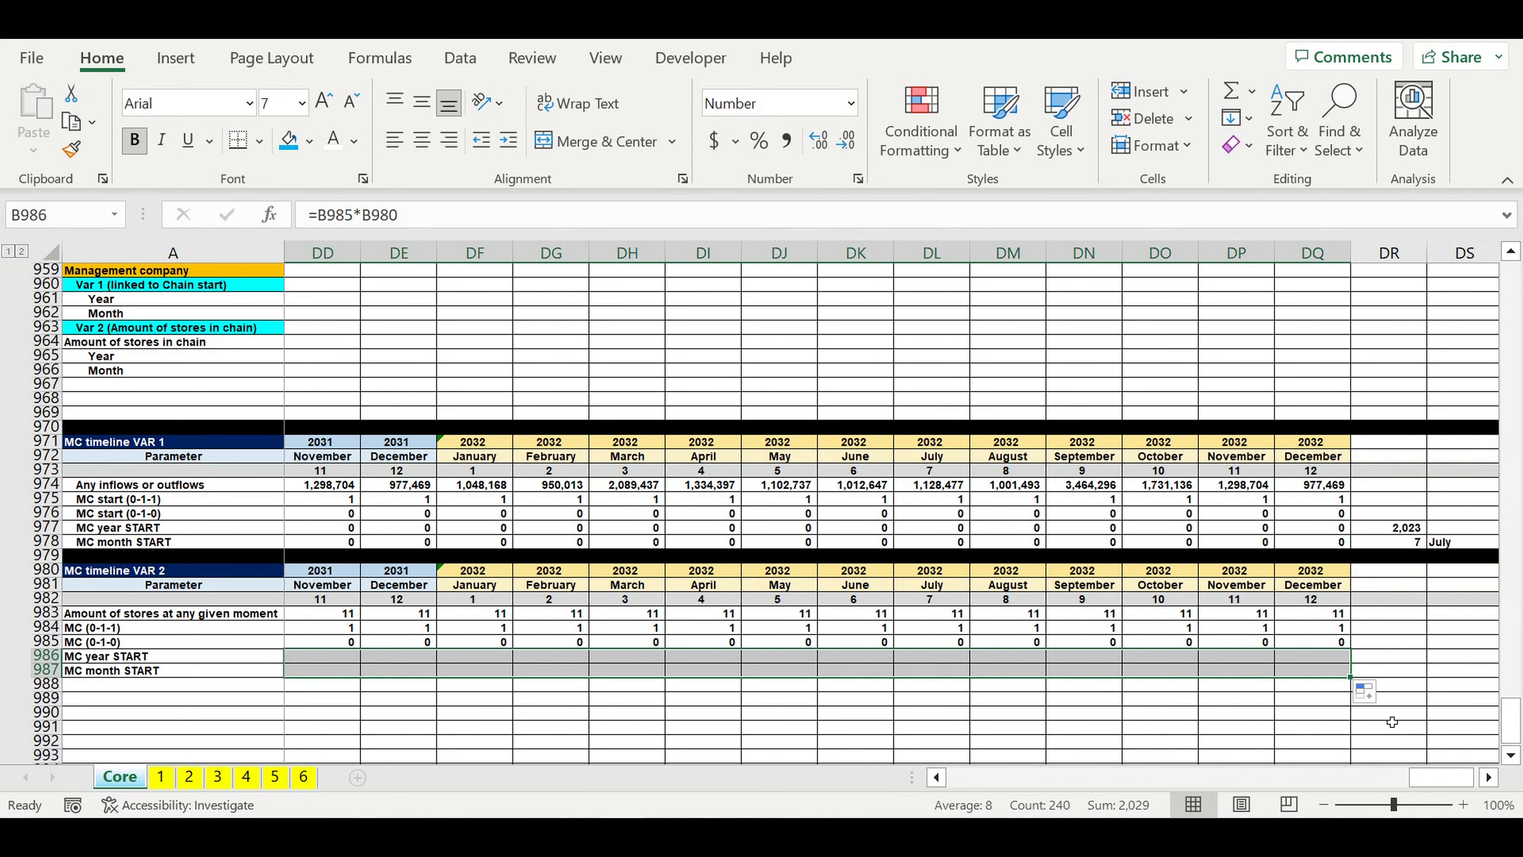
click(1417, 685)
drag(1390, 527, 1387, 544)
key(ctrl+c)
click(1392, 657)
key(ctrl+v)
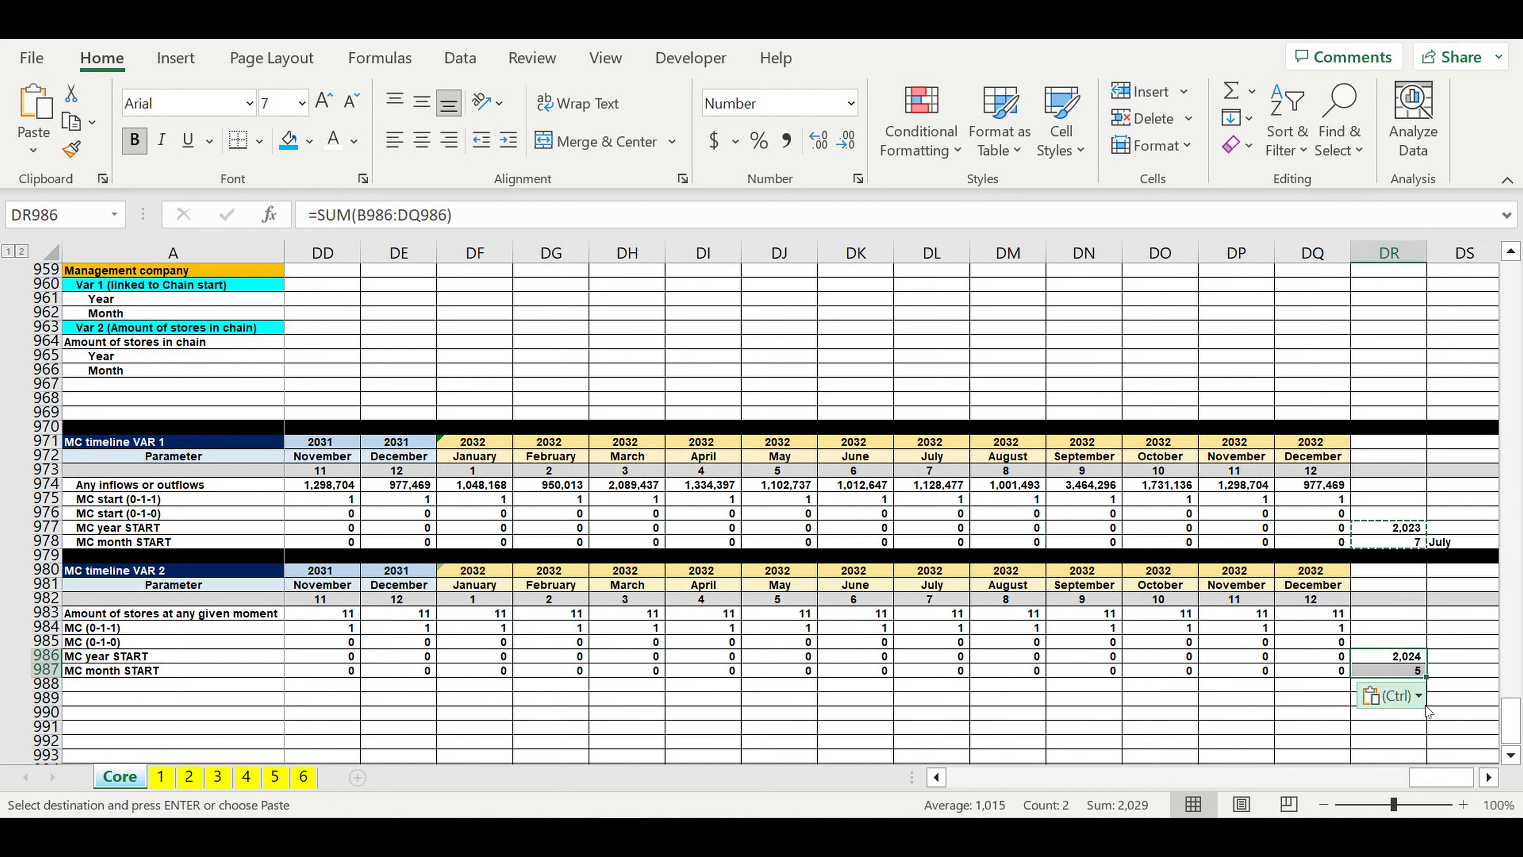
click(1408, 673)
click(1397, 657)
Step: Make the lookup range in the VAR 1 month name formula in DS978 absolute as $C$1:$D$12
click(1489, 777)
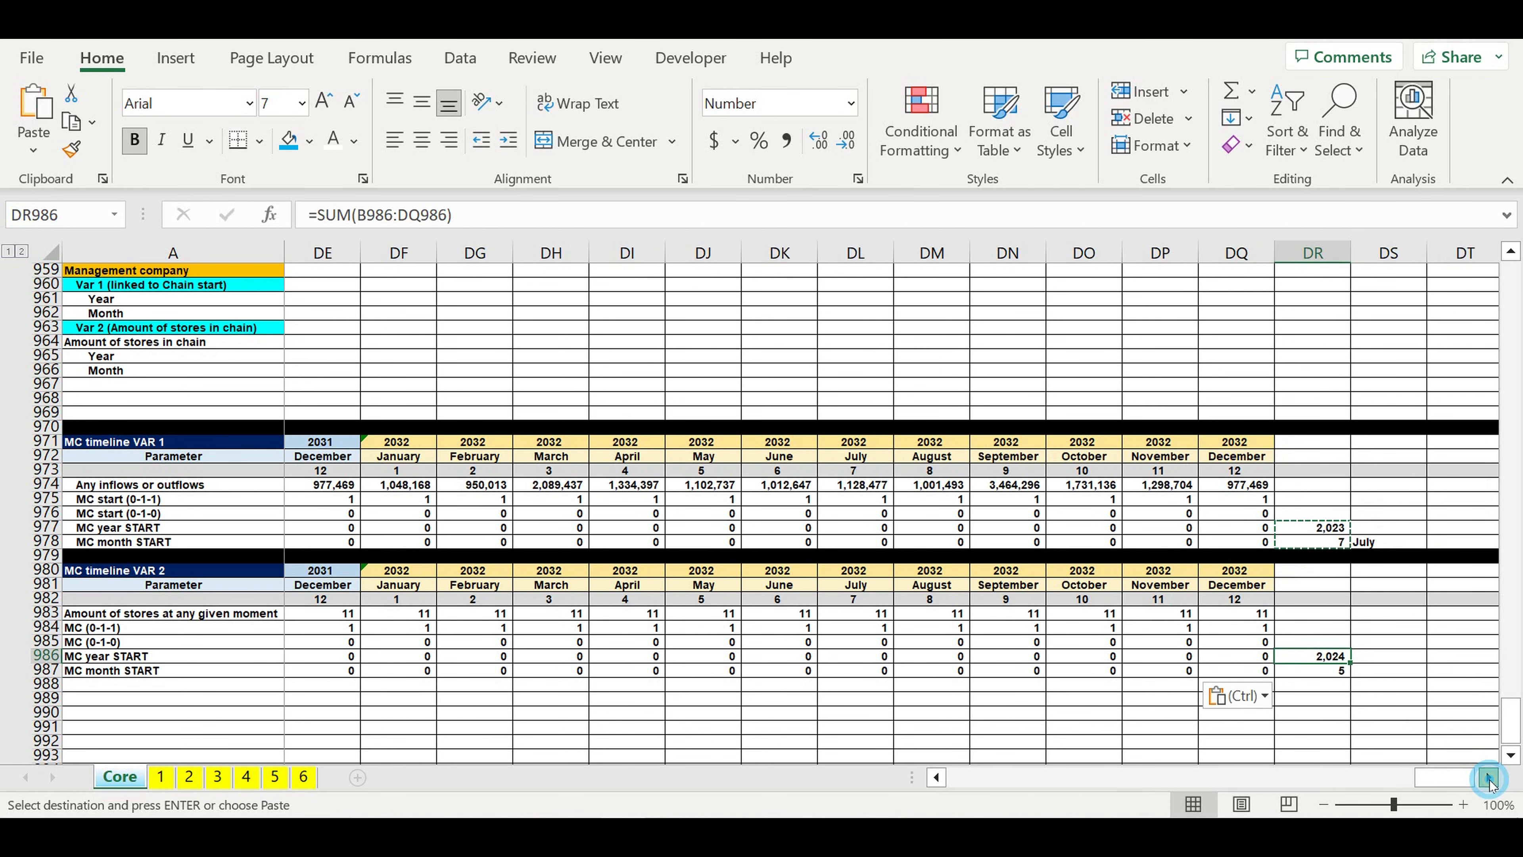
click(1489, 779)
click(1489, 778)
click(1239, 543)
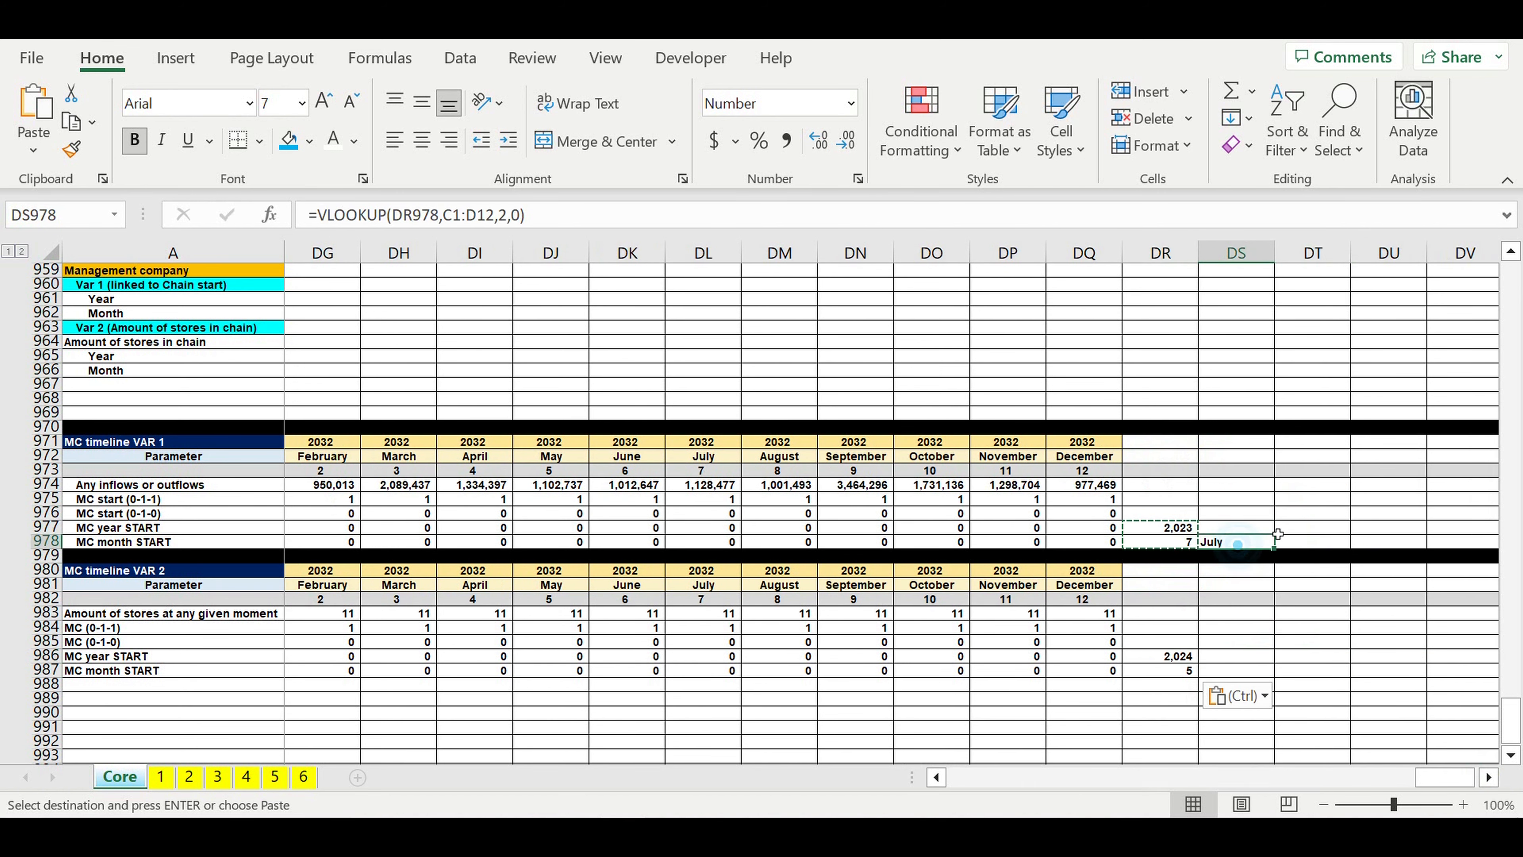
click(555, 218)
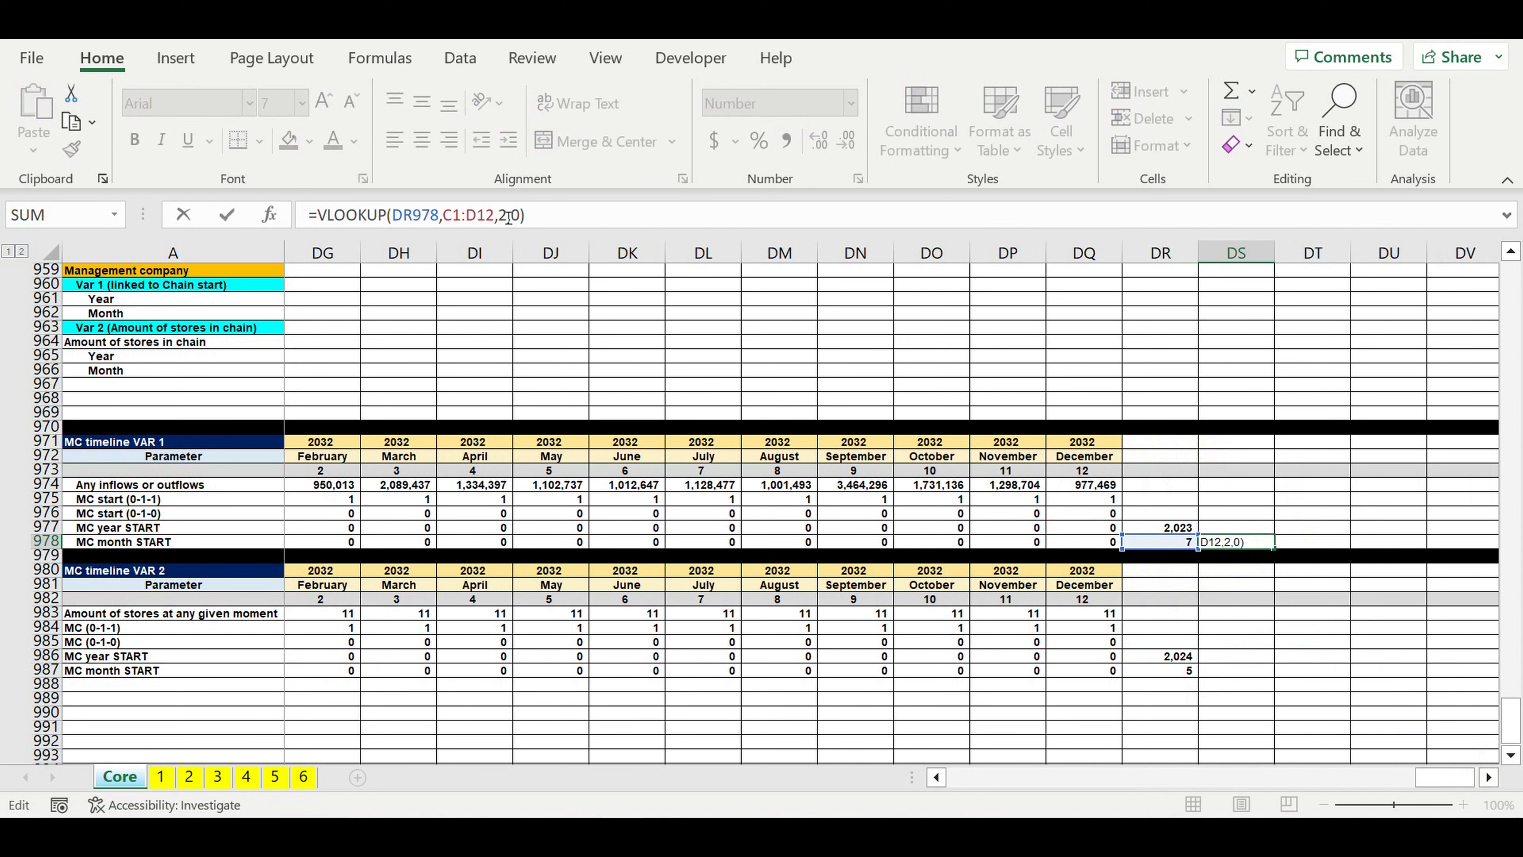
click(445, 217)
text($)
click(465, 218)
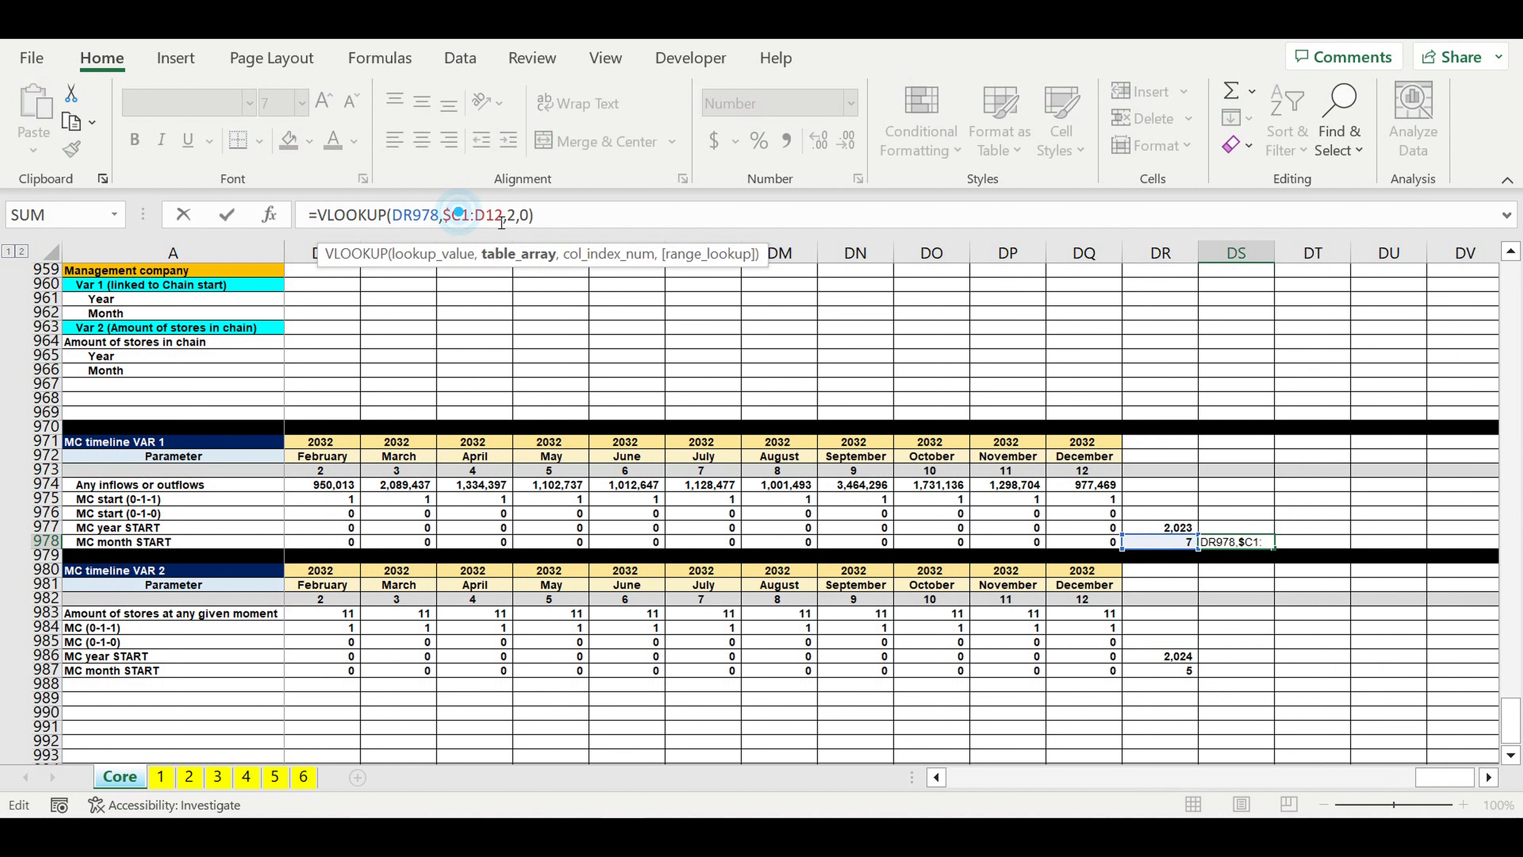
text($)
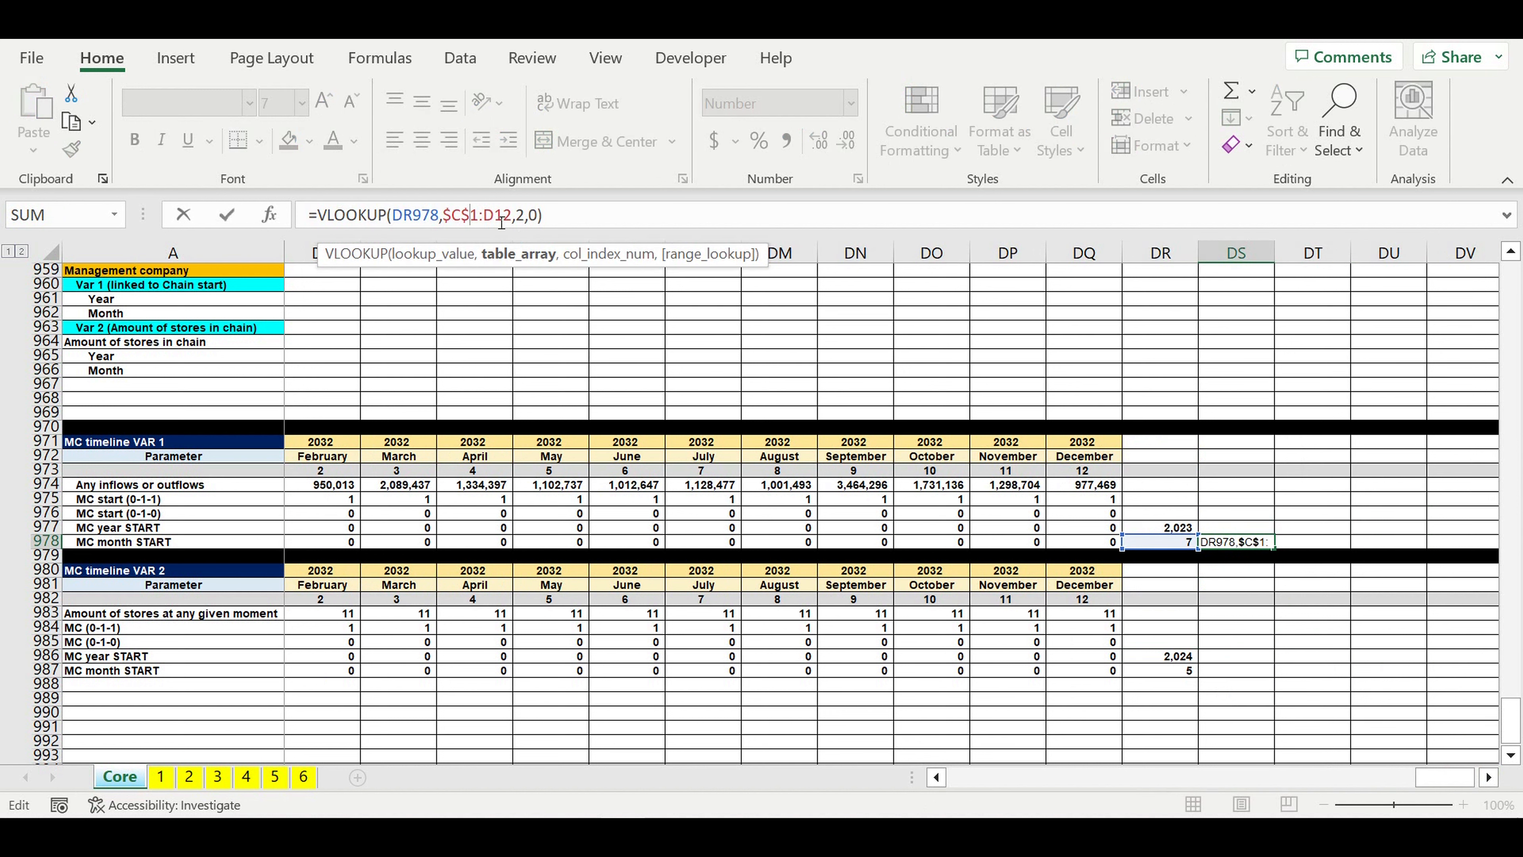
click(485, 215)
text($)
key(Right)
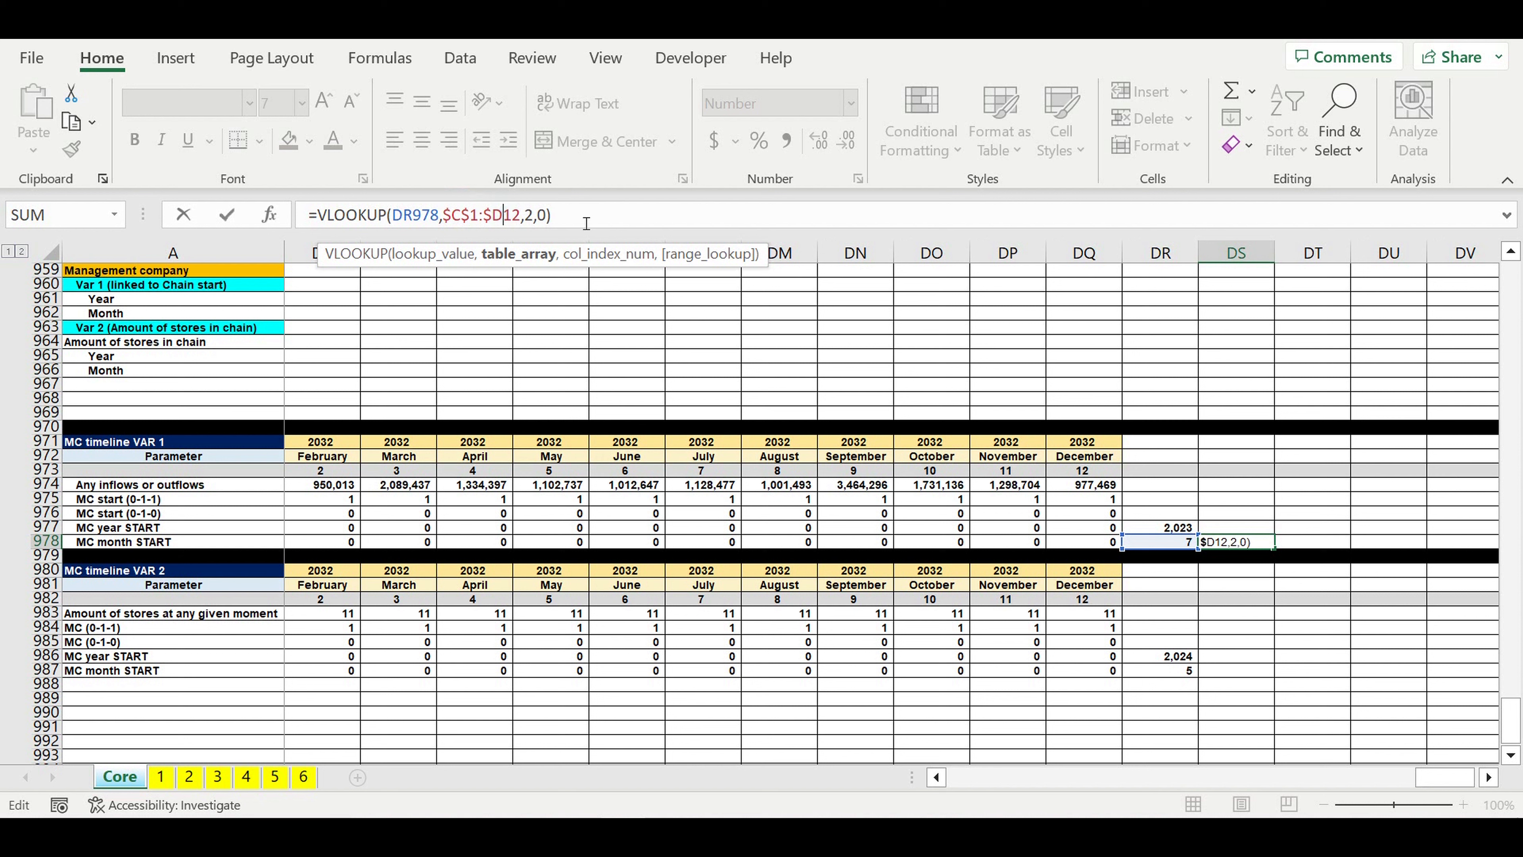
text($)
key(Return)
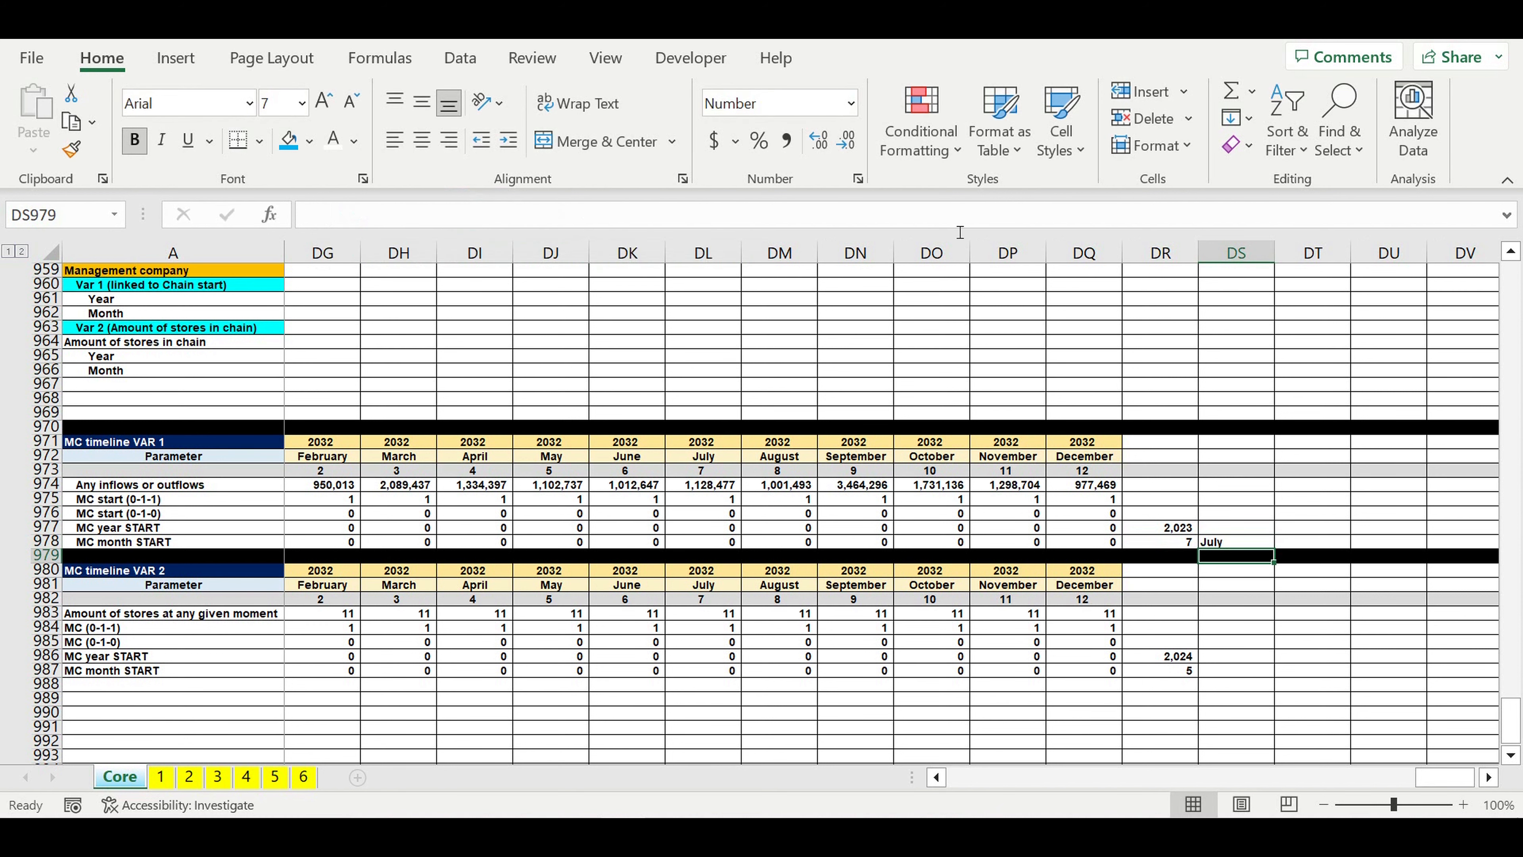
Step: Copy the month name lookup from DS978 to DS987 for the VAR 2 timeline
click(1244, 546)
key(ctrl+c)
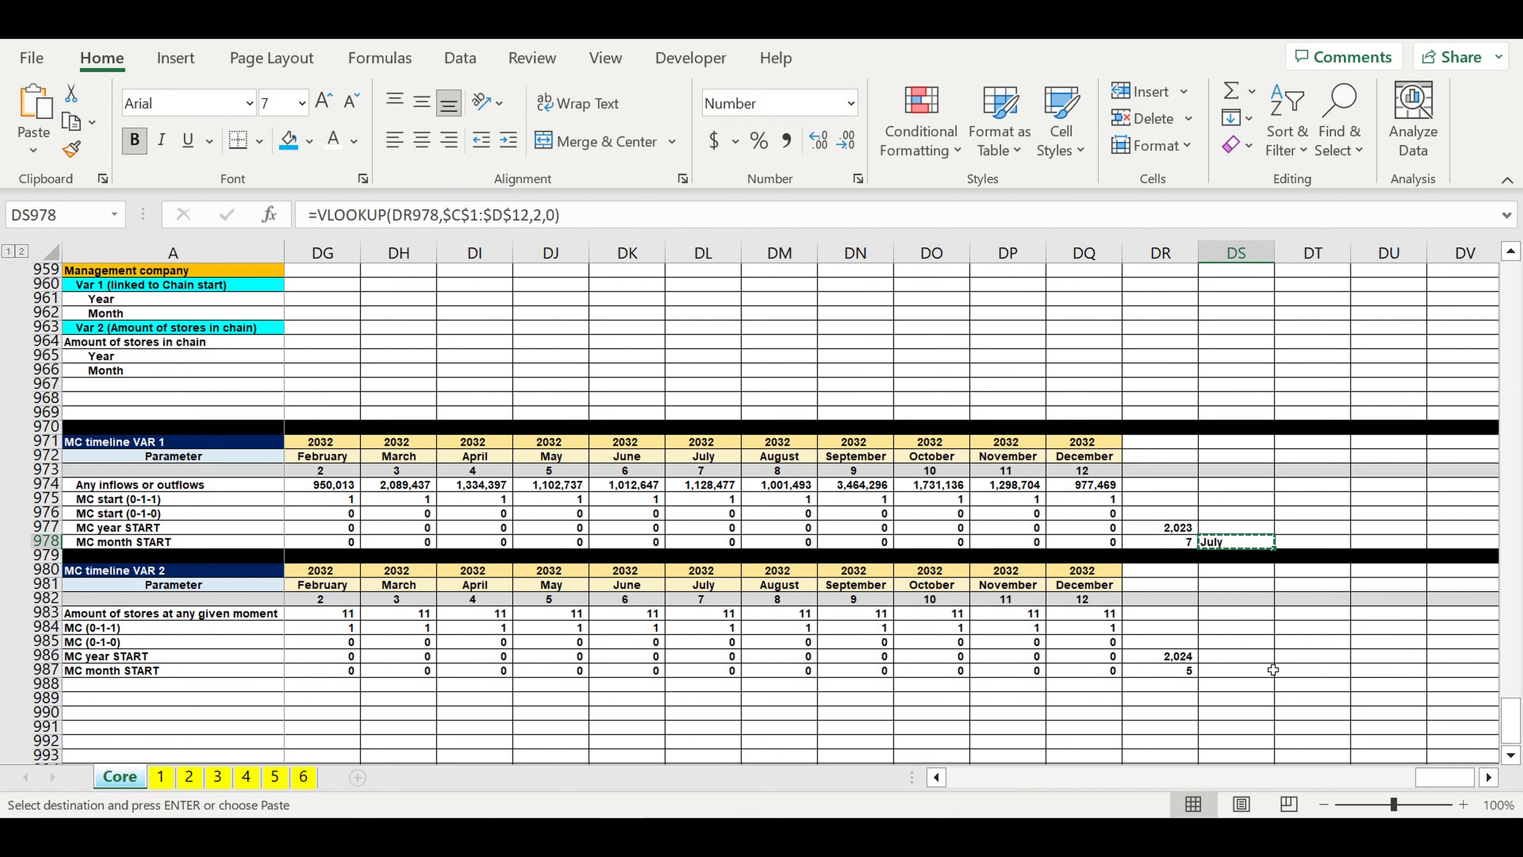
click(1249, 672)
key(ctrl+v)
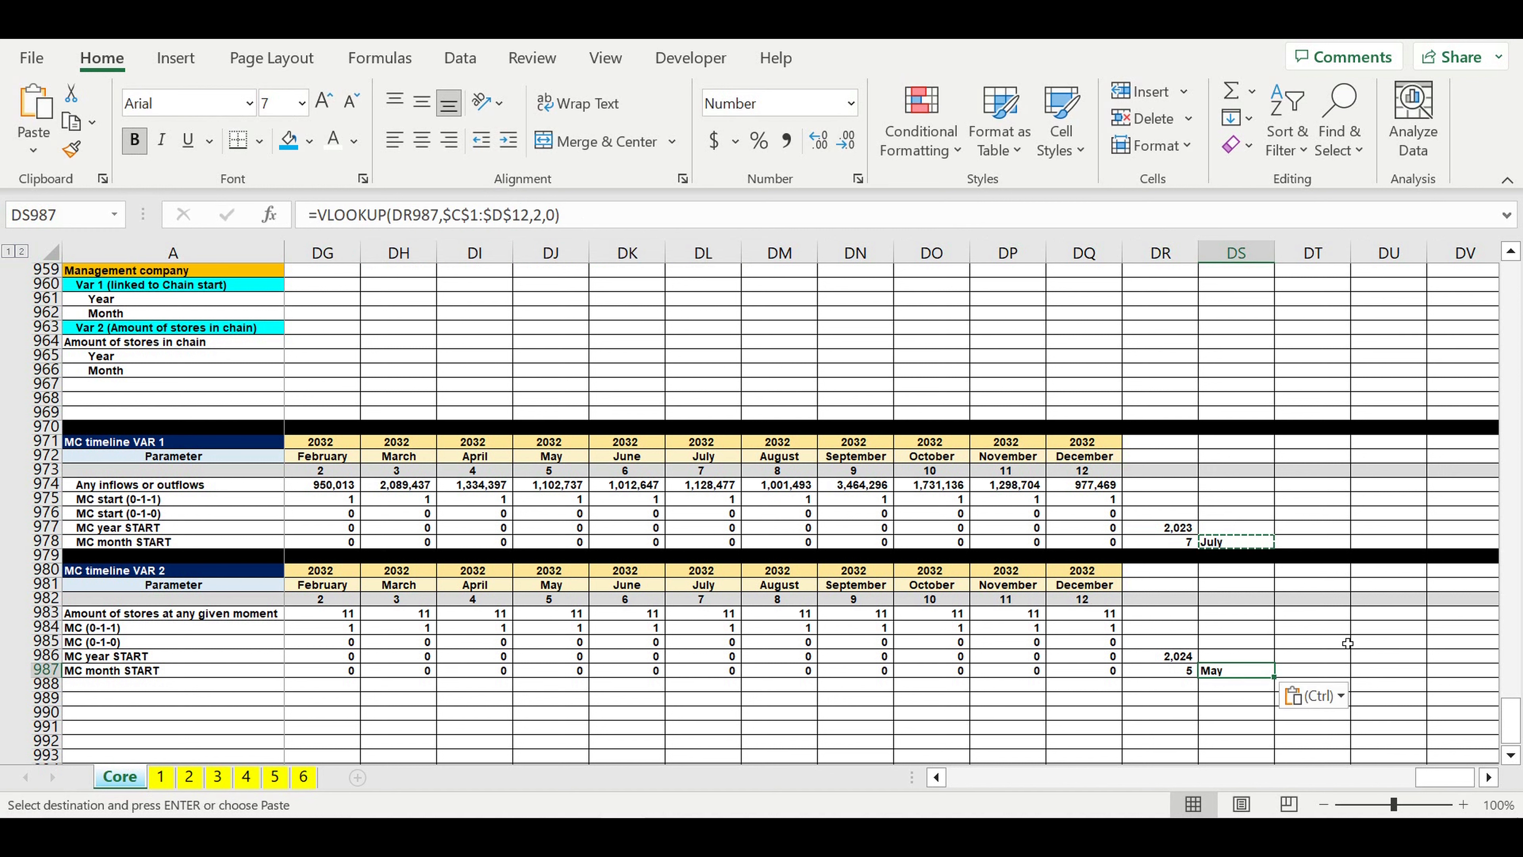
click(1315, 642)
click(1156, 661)
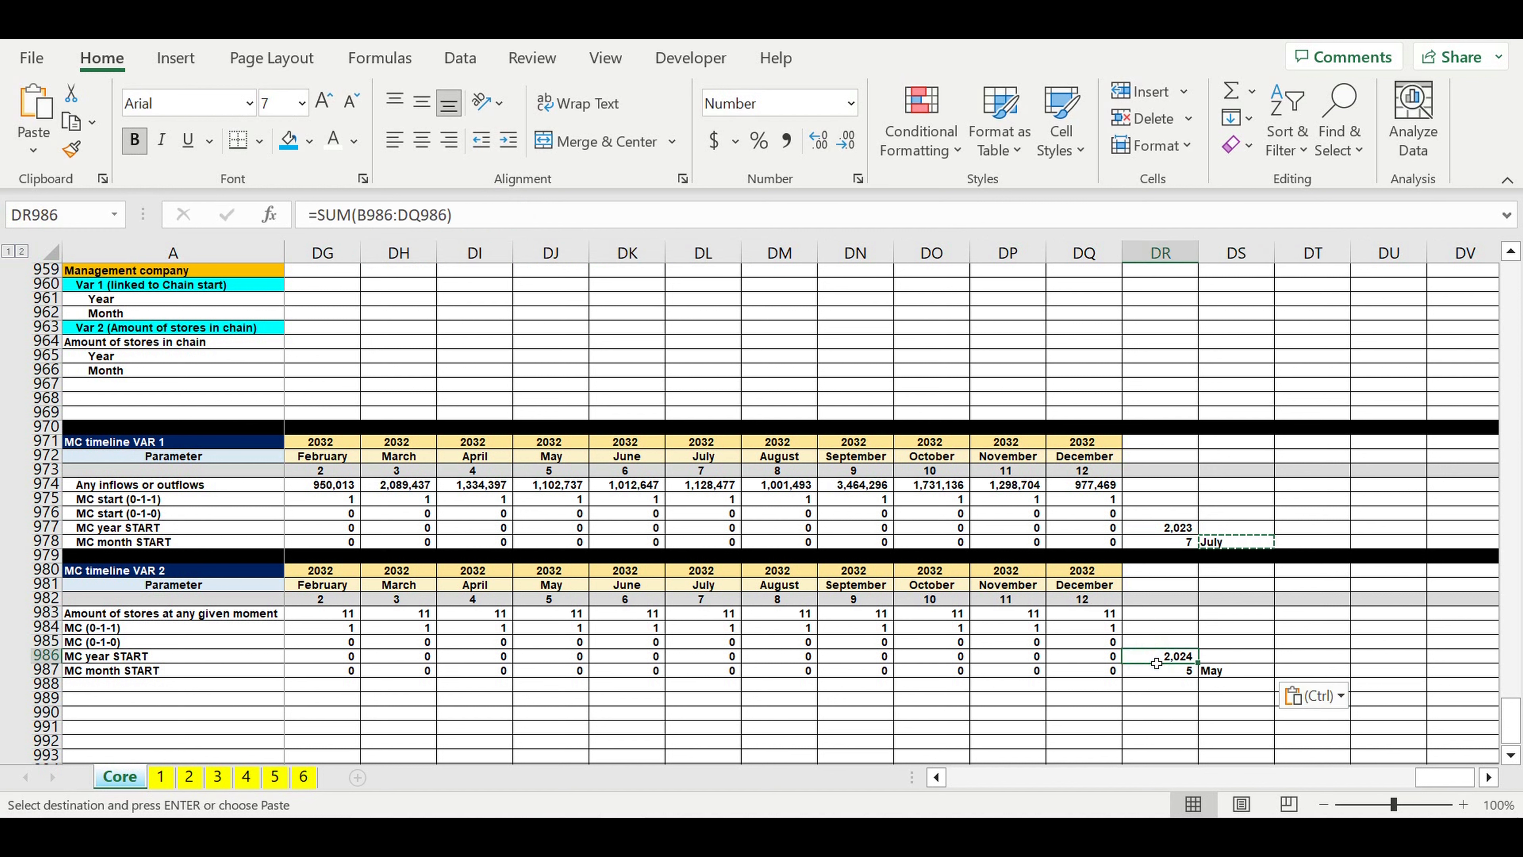
click(1241, 672)
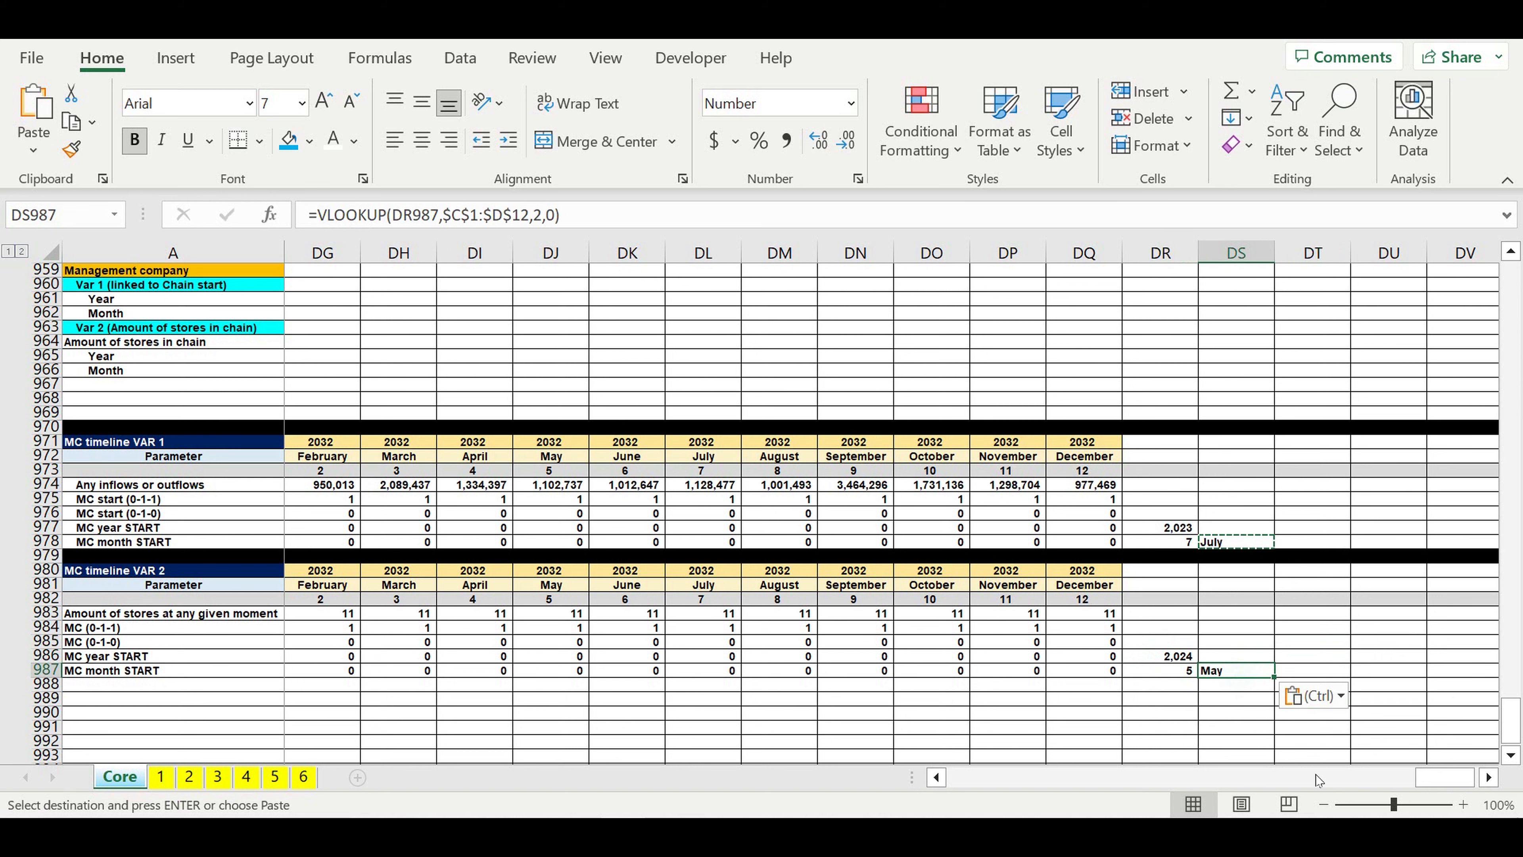
Step: Link the Var 2 Year cell B965 to the MC year START total with =DR986
drag(1445, 777, 857, 775)
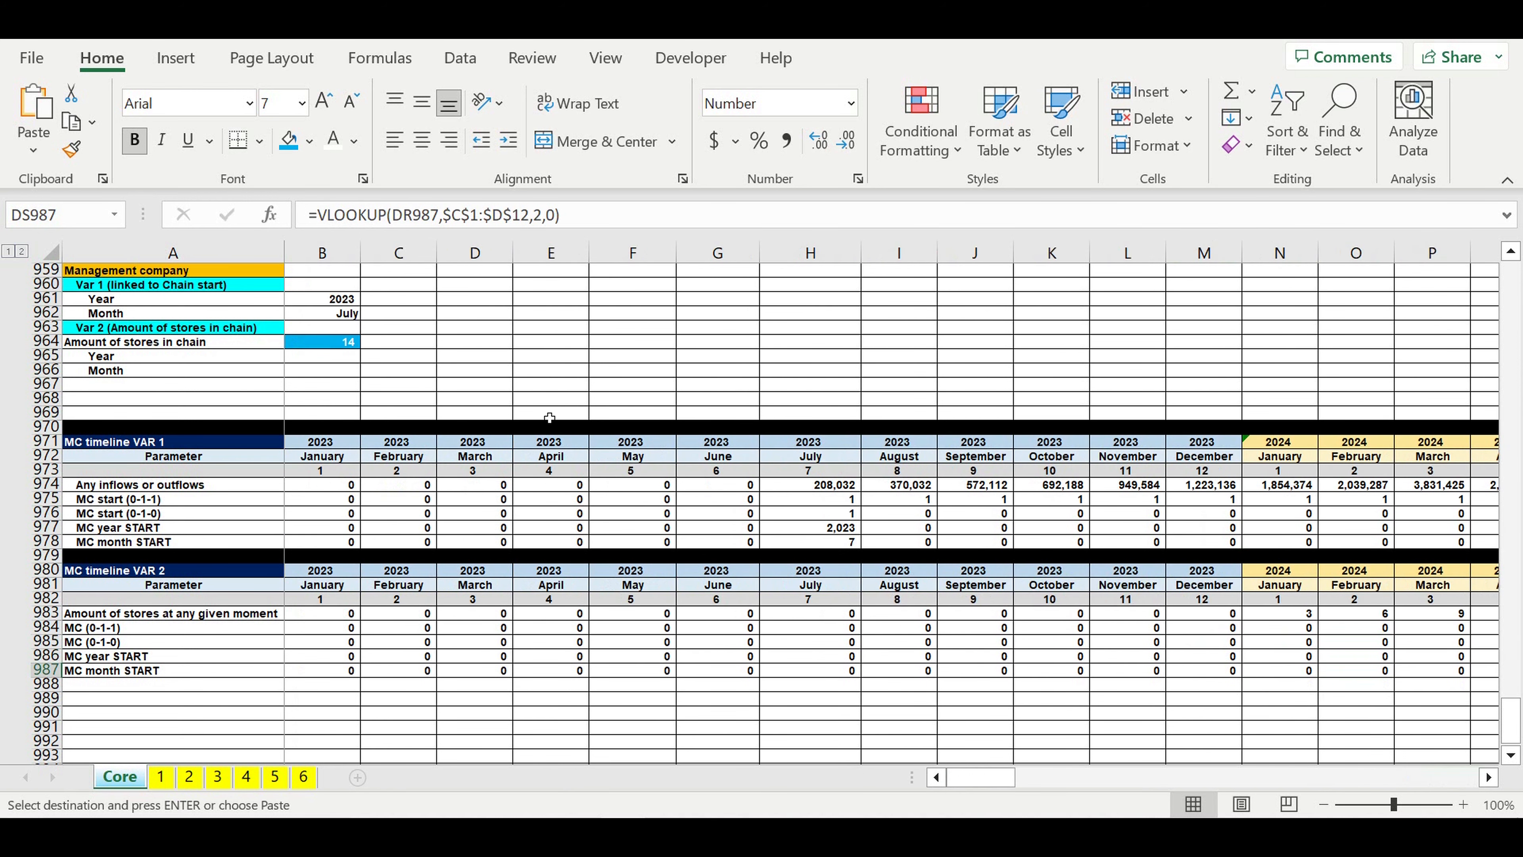
click(328, 356)
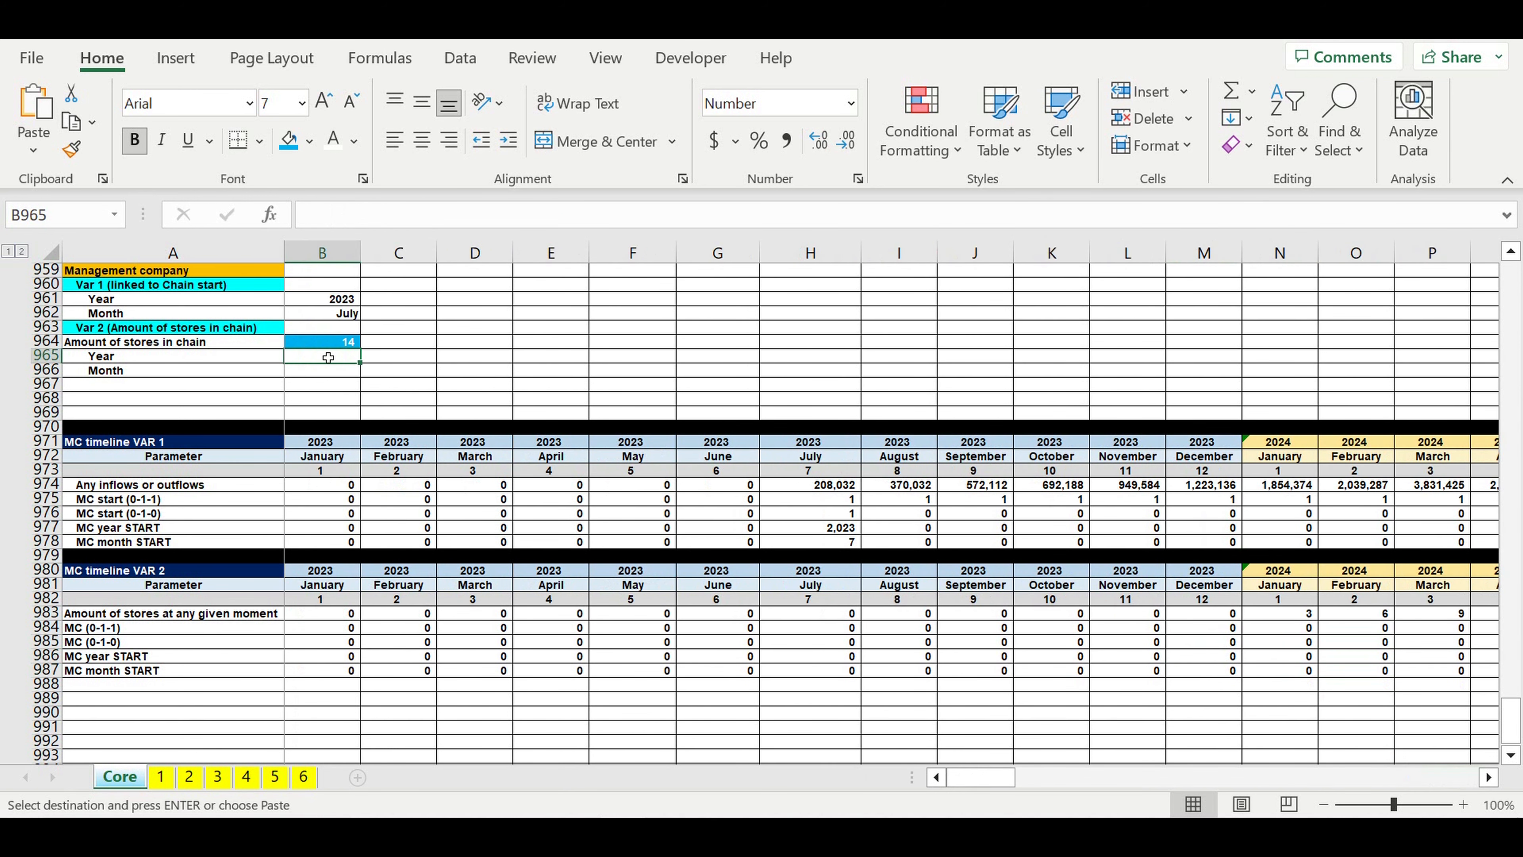
text(=)
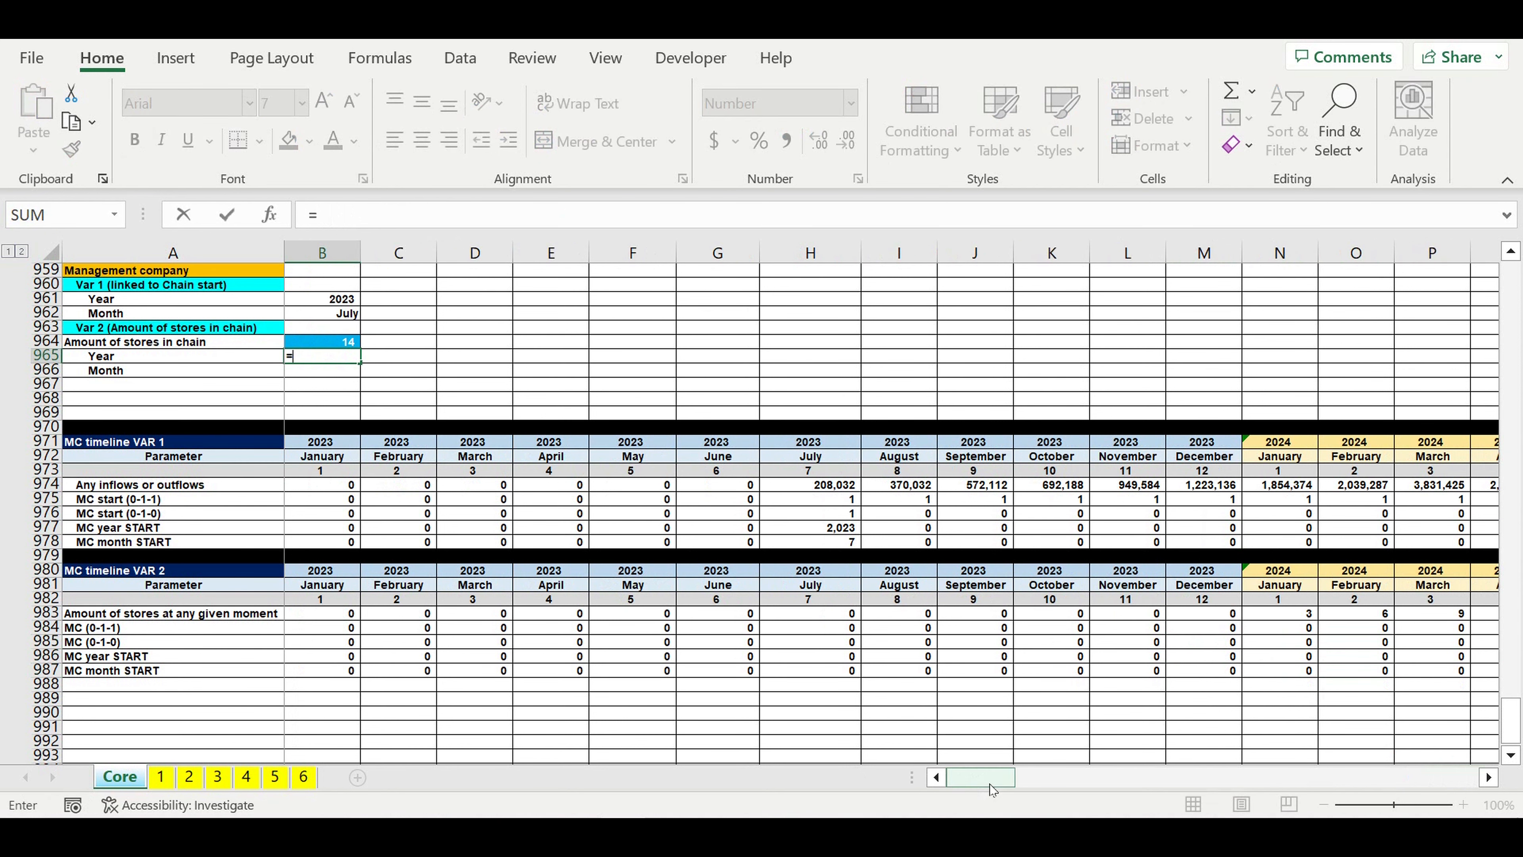
drag(990, 786, 996, 780)
click(1378, 659)
key(Return)
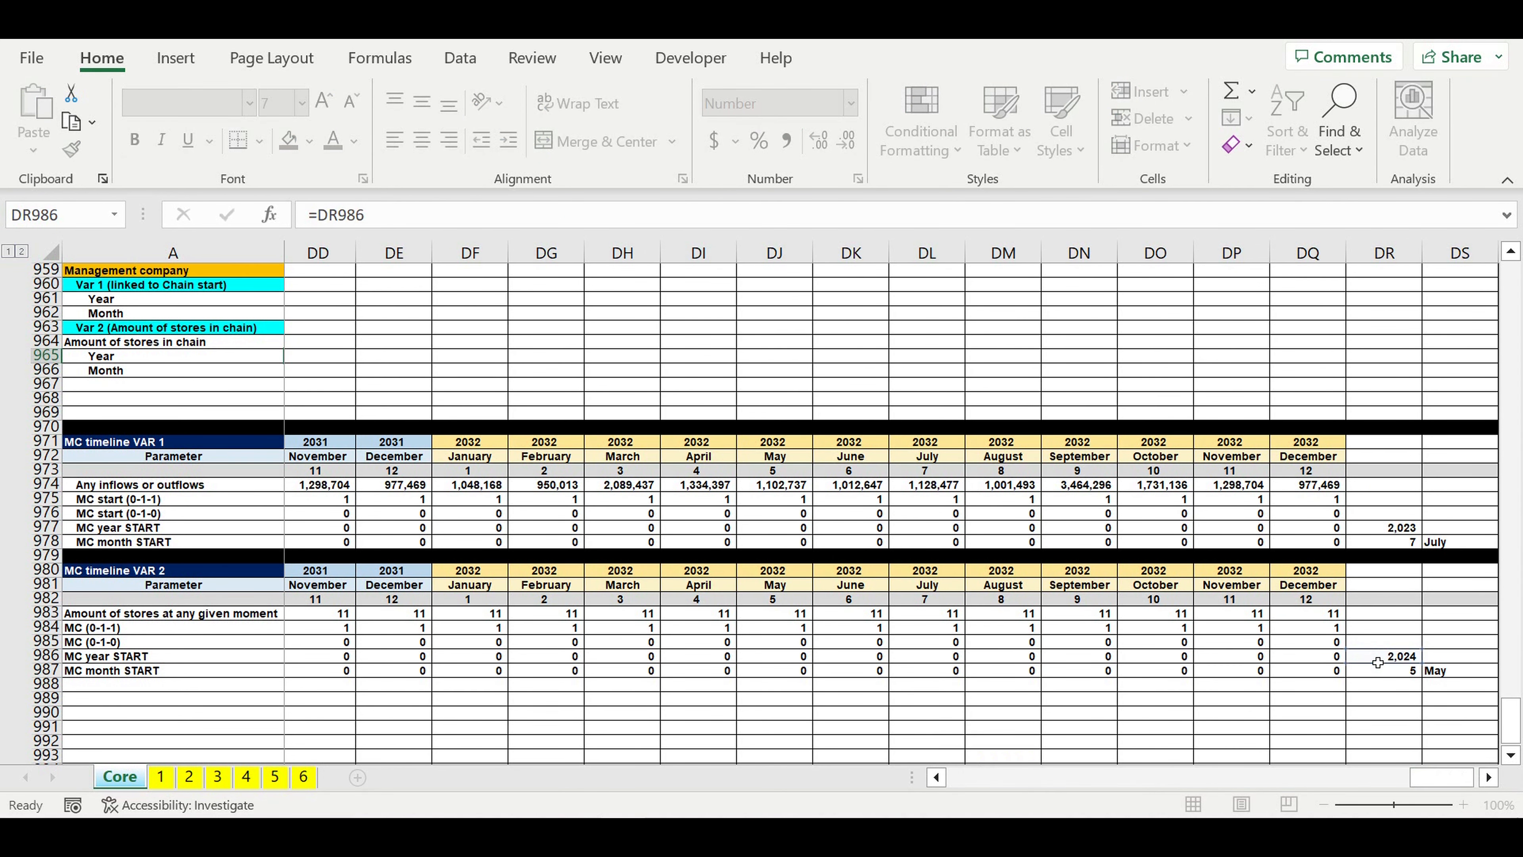
Step: Link the Var 2 Month cell B966 to the looked-up month name with =DS987
text(=)
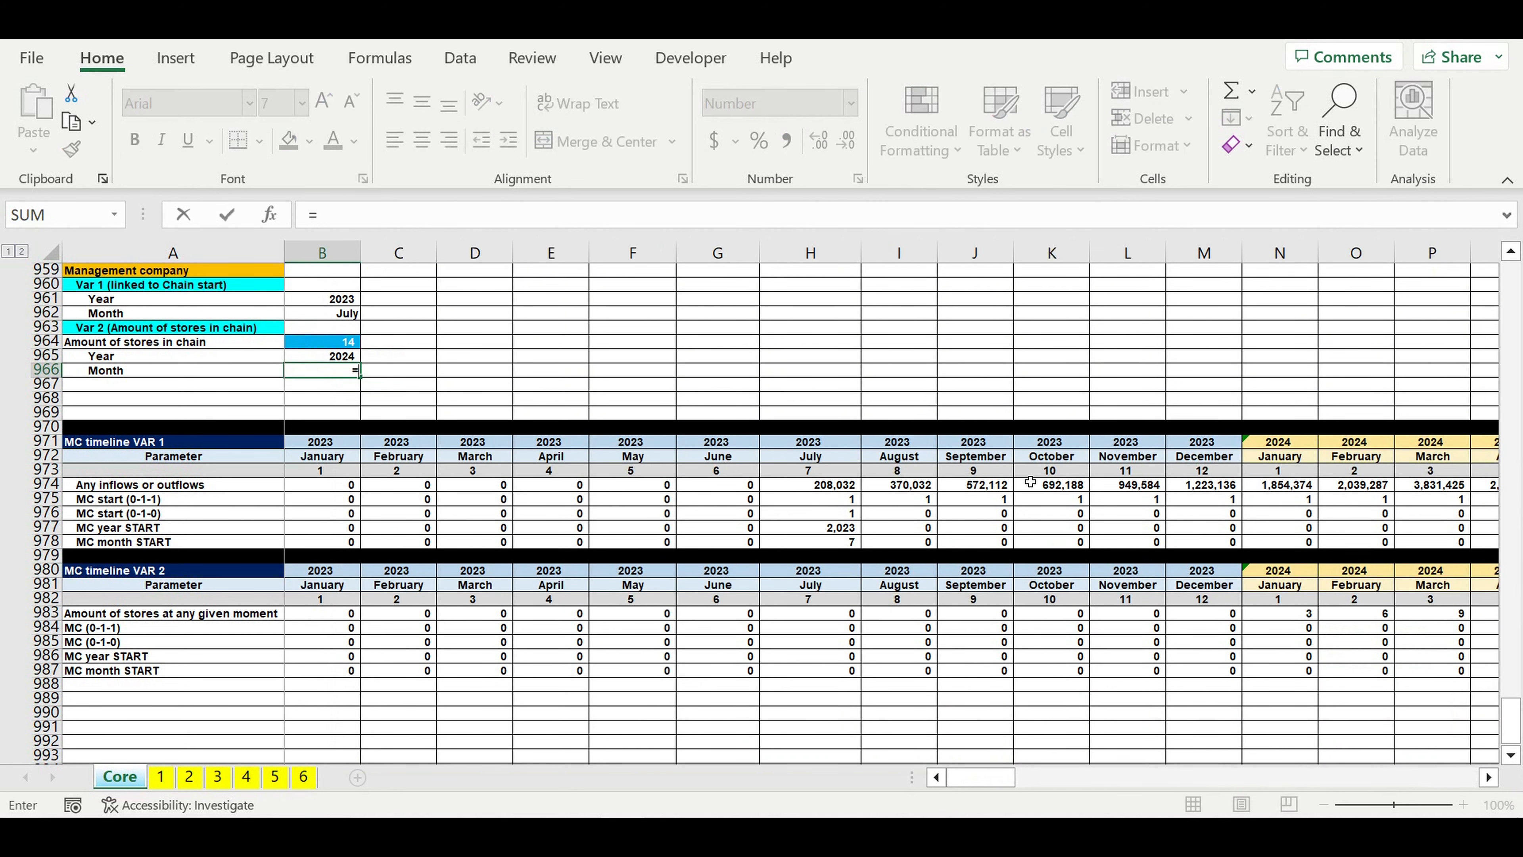
drag(1004, 779, 1507, 767)
click(1458, 676)
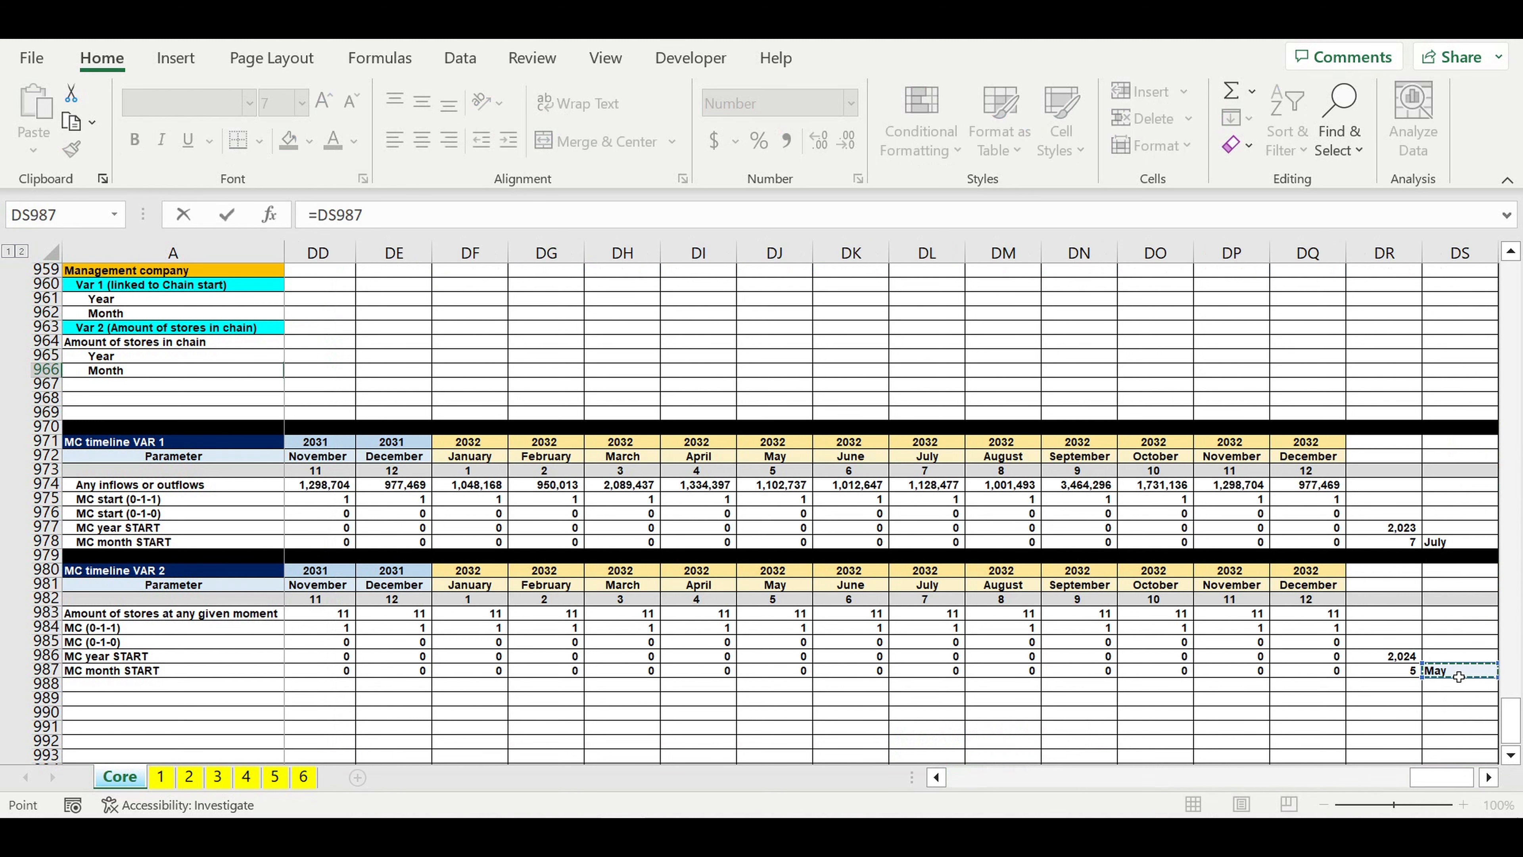
key(Return)
Step: Test the Var 2 start date by setting the amount of stores in B964 to 20, 30 and 40 in turn
click(328, 346)
text(20)
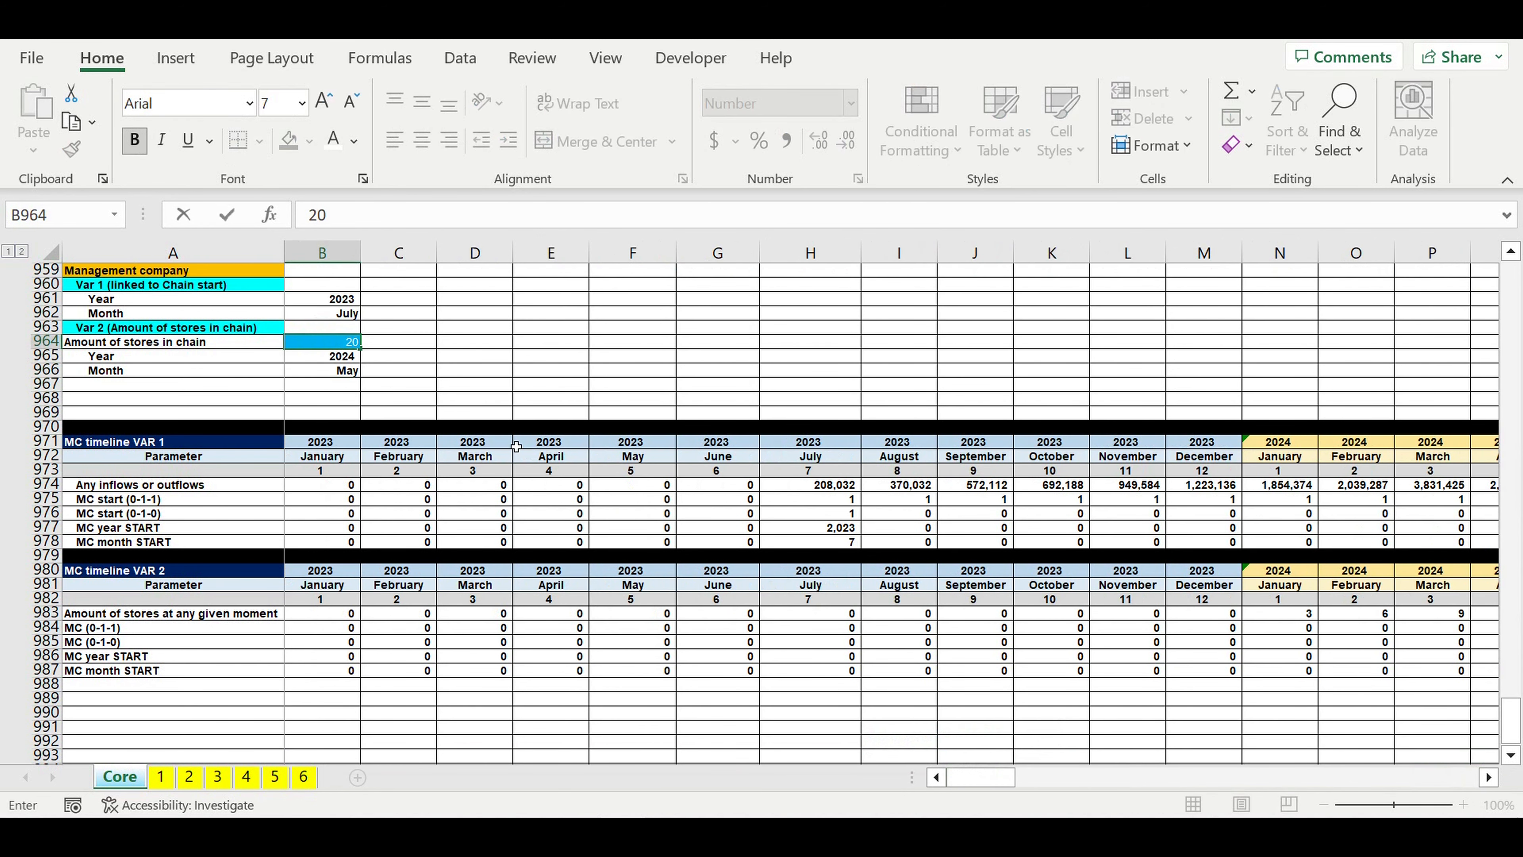
key(Return)
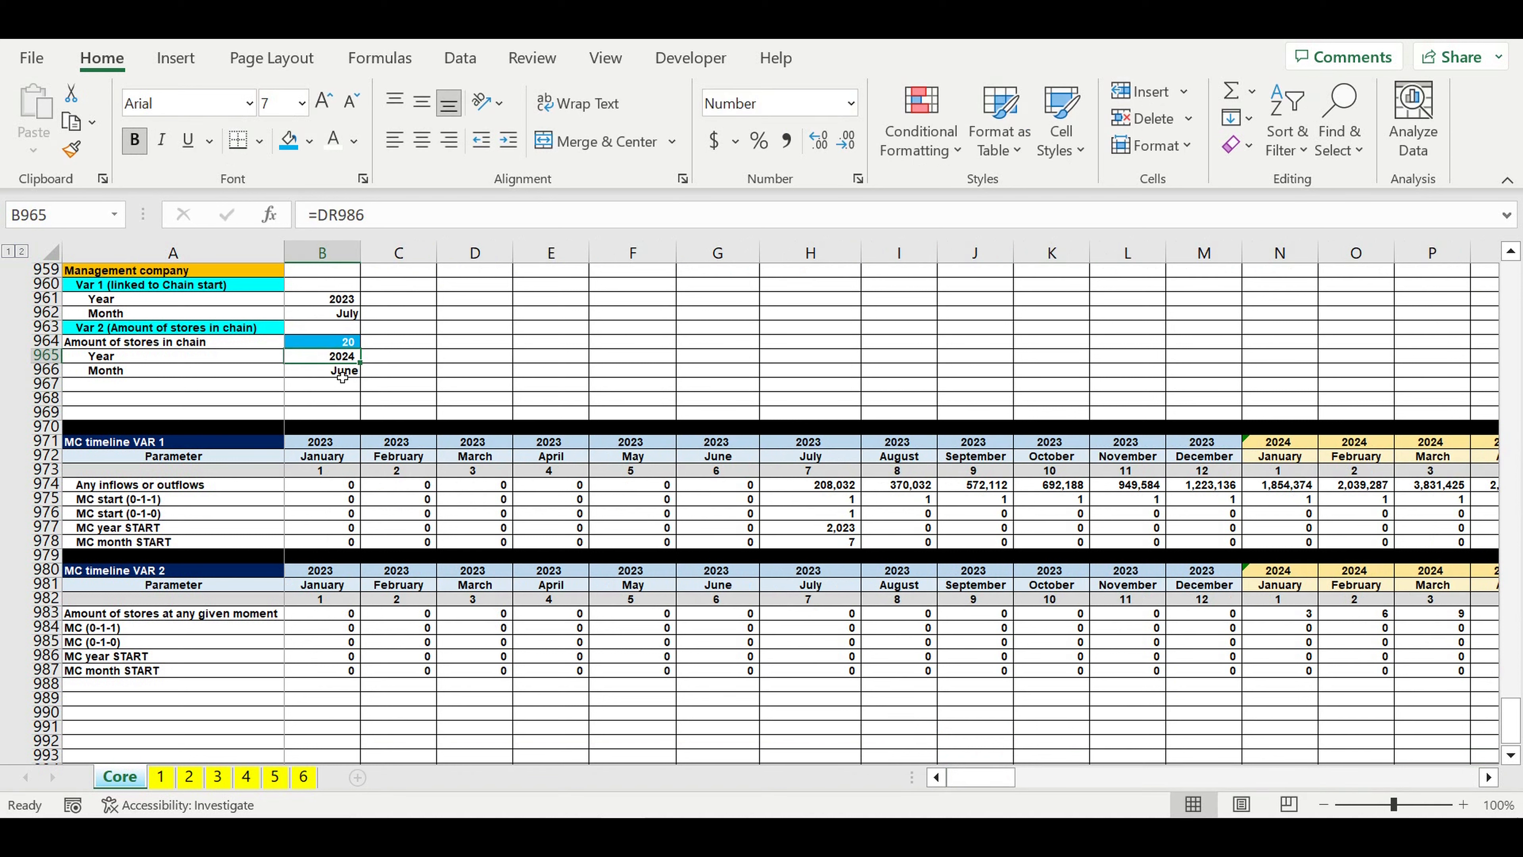
click(342, 346)
text(3)
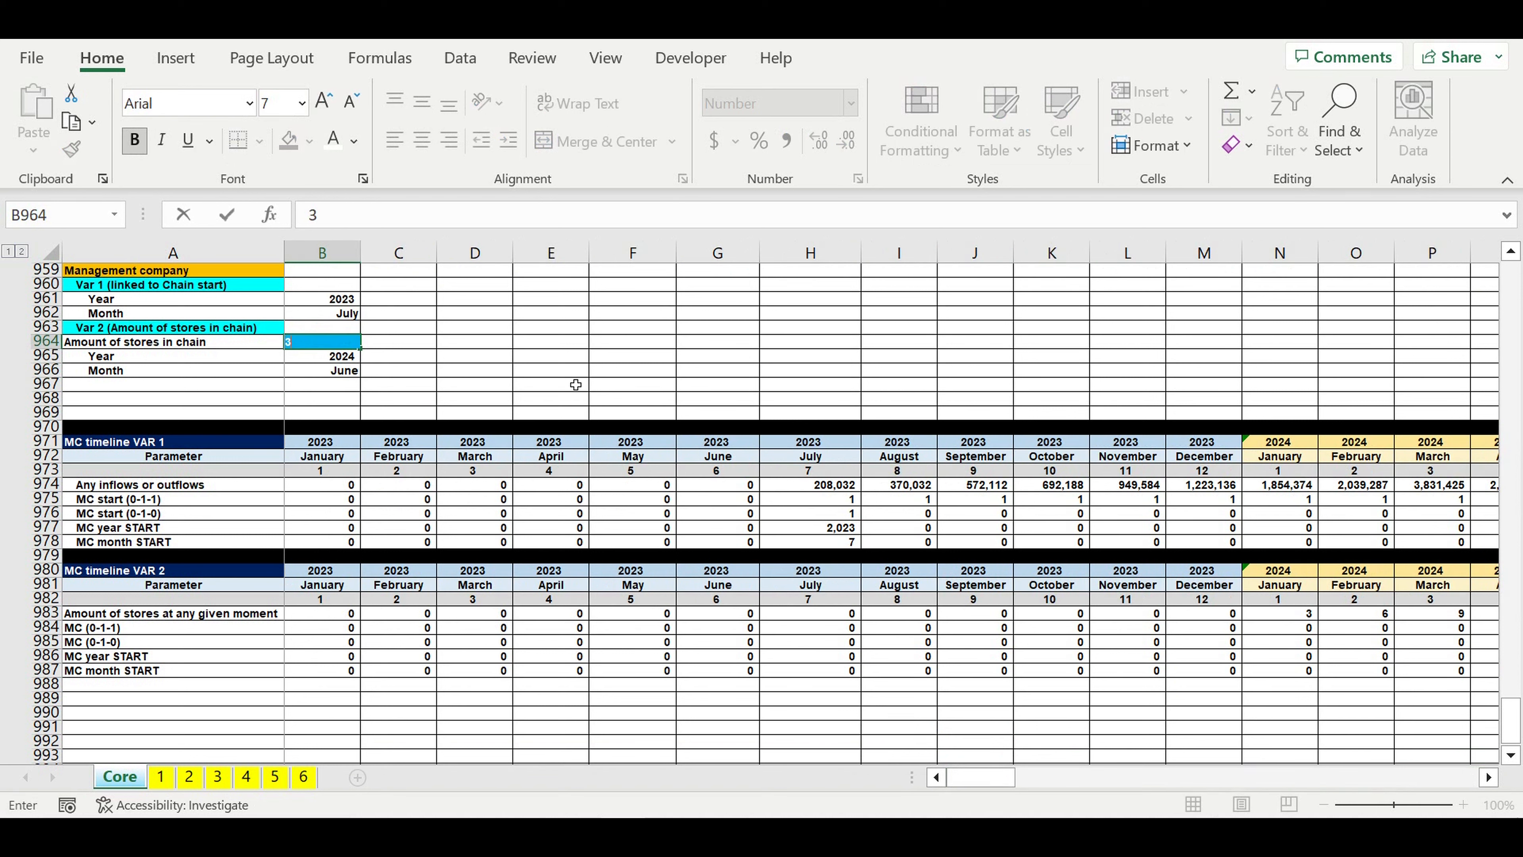
key(Return)
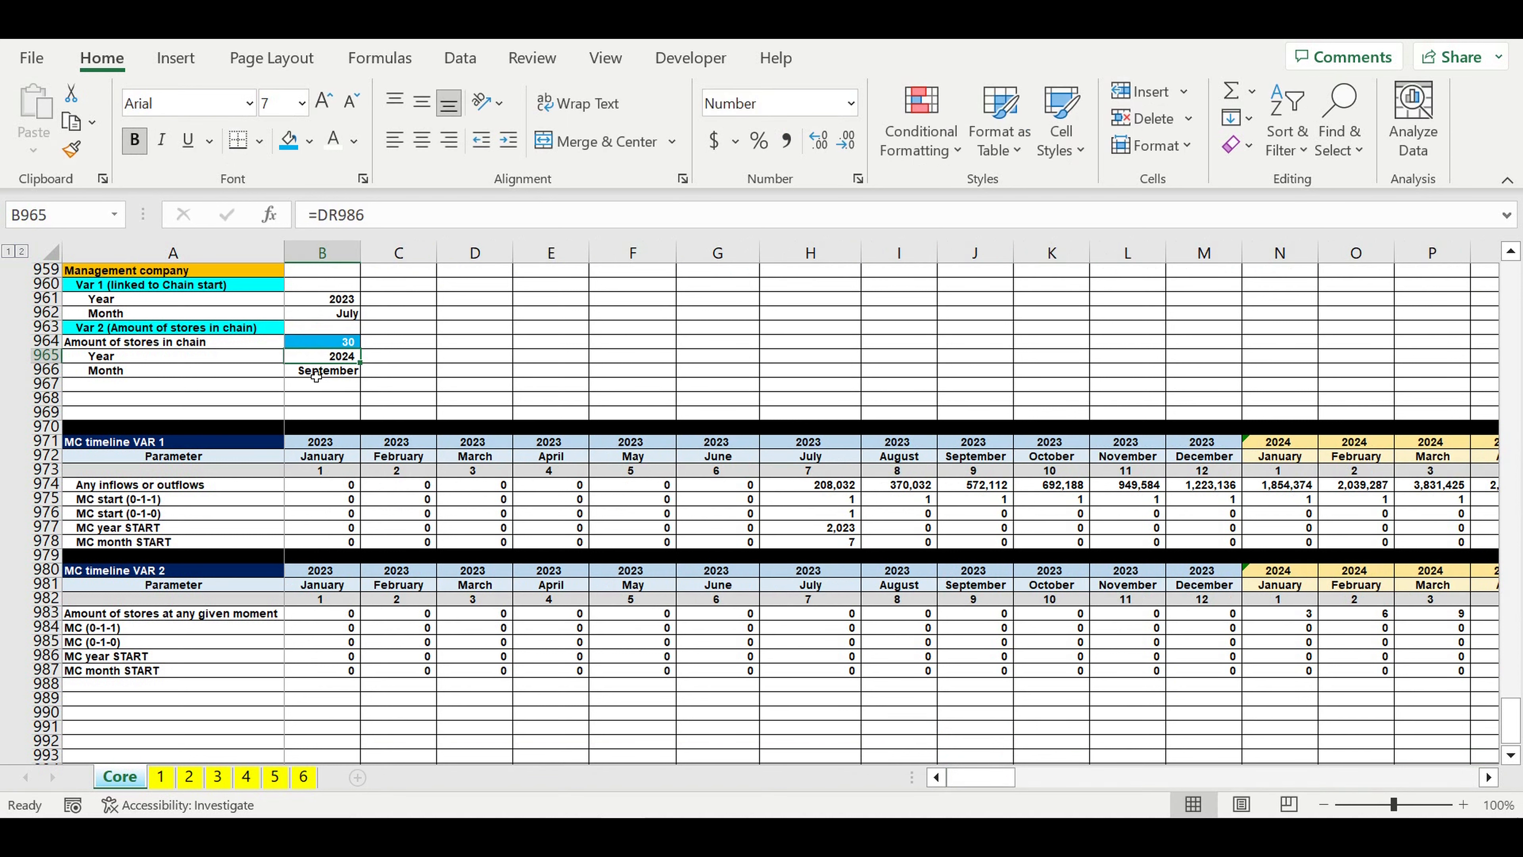
click(316, 376)
click(328, 345)
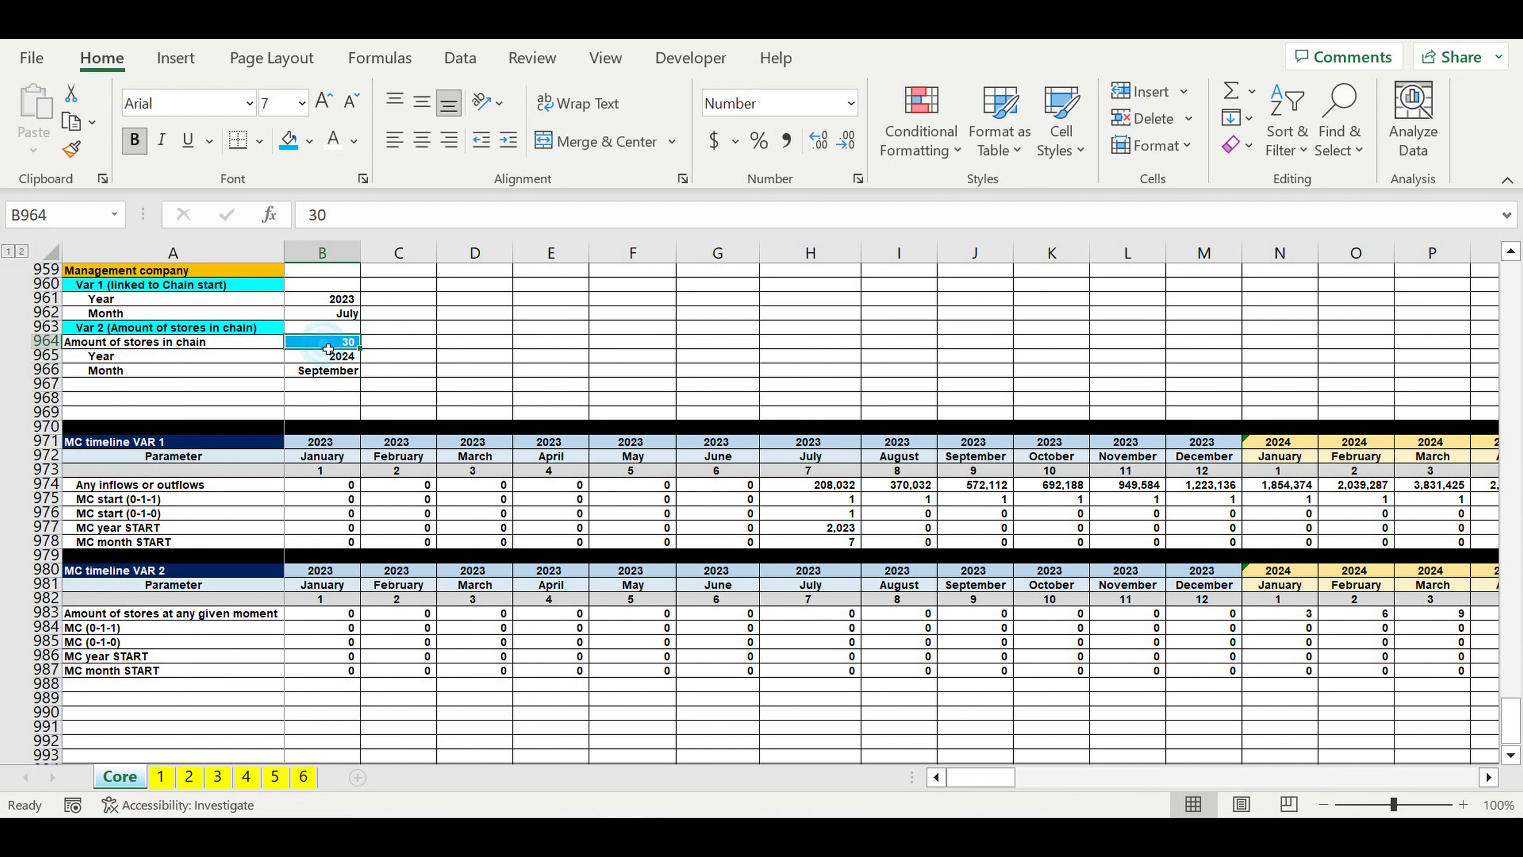
text(4)
key(Return)
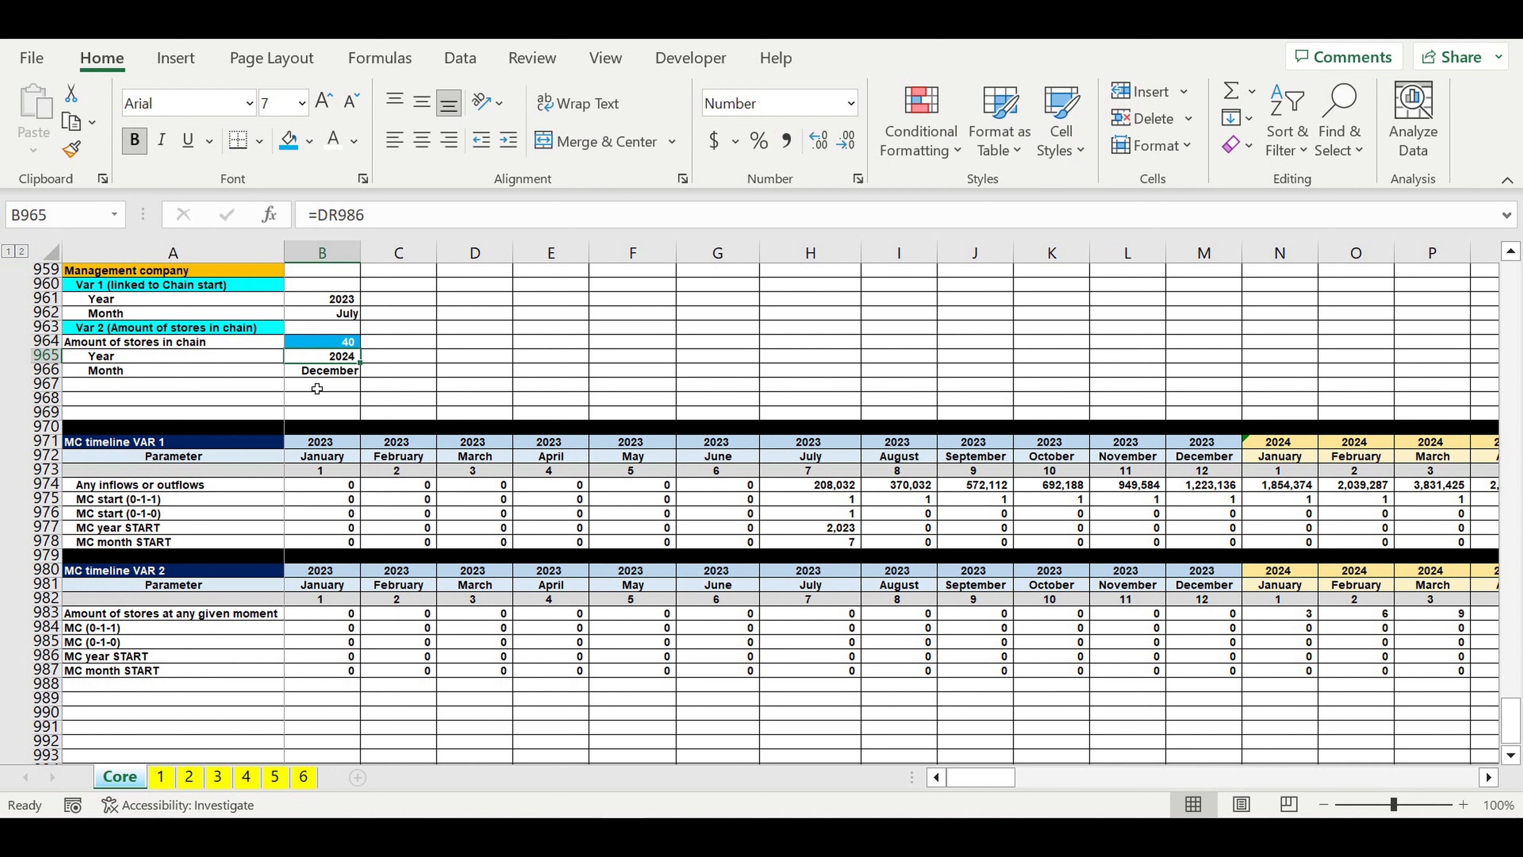
Step: Set the Var 2 amount of stores in chain in B964 to 20
click(340, 346)
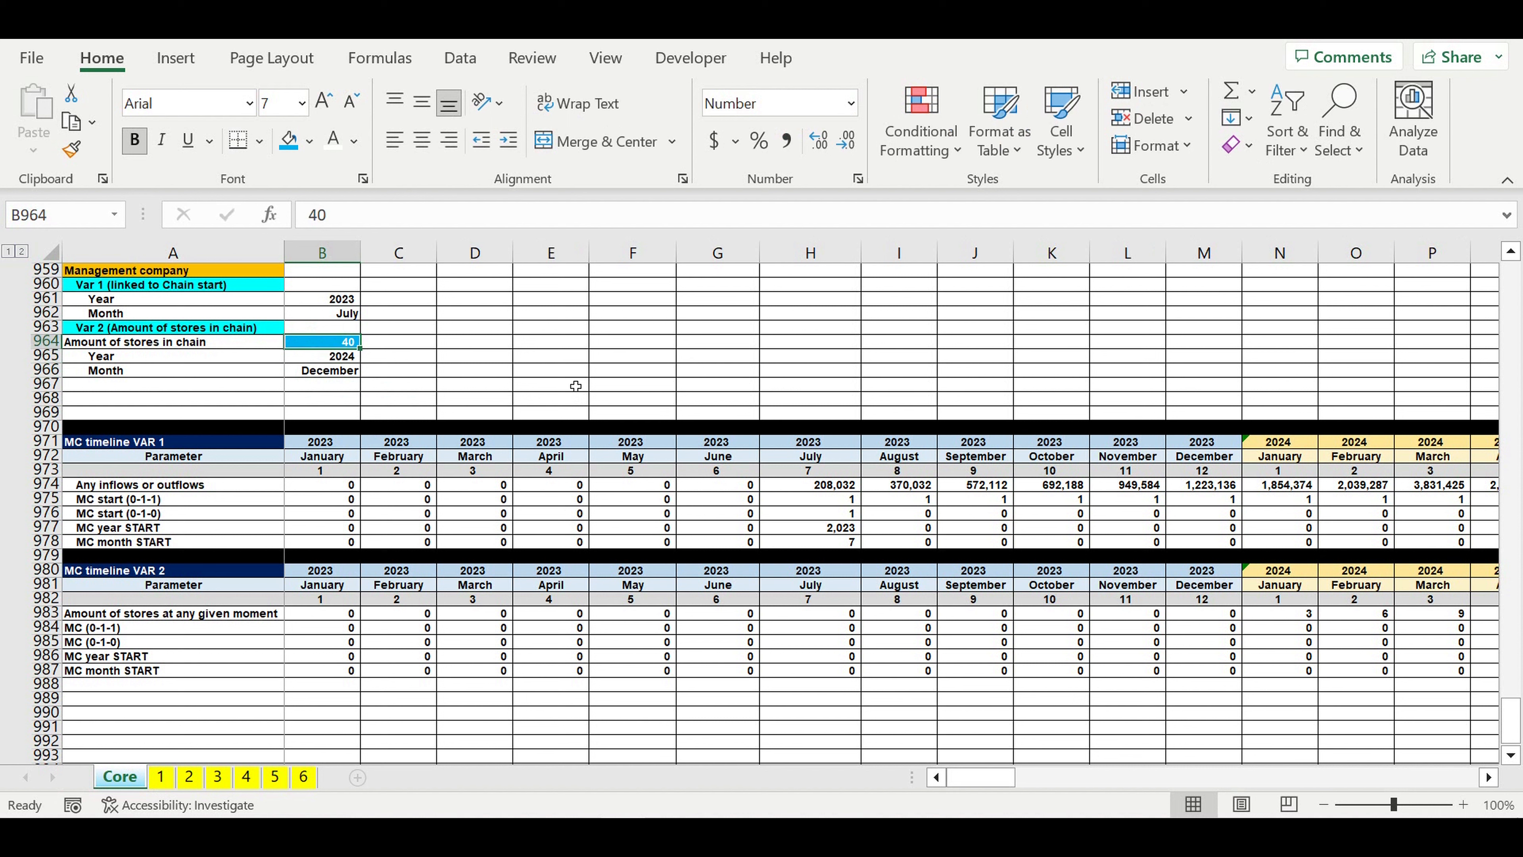
text(20)
key(Return)
click(584, 372)
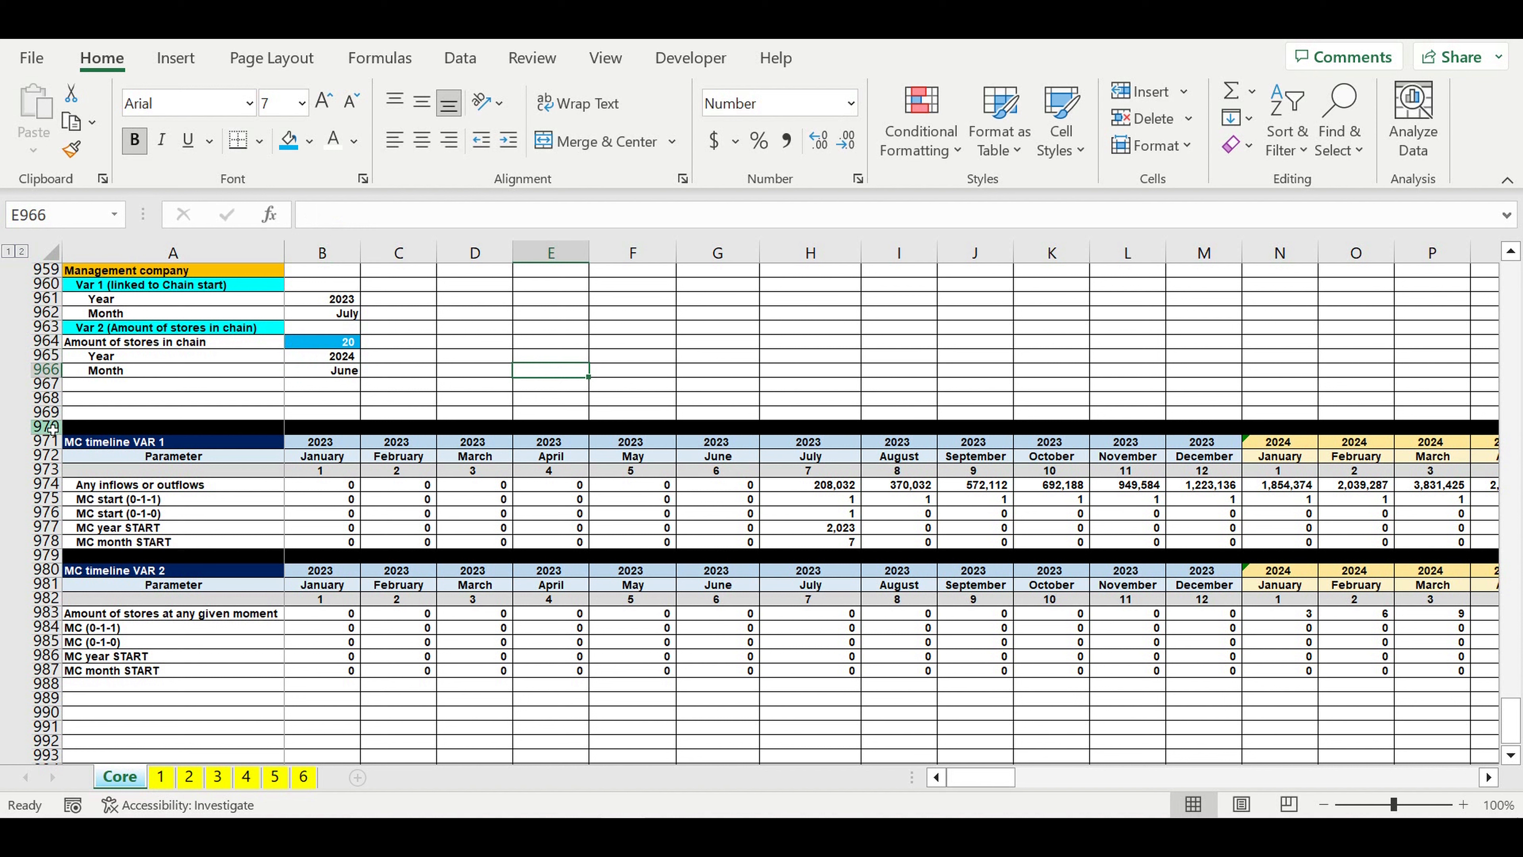
Step: Insert eight blank rows at row 970, above the MC timeline VAR 1 block
drag(48, 427, 36, 527)
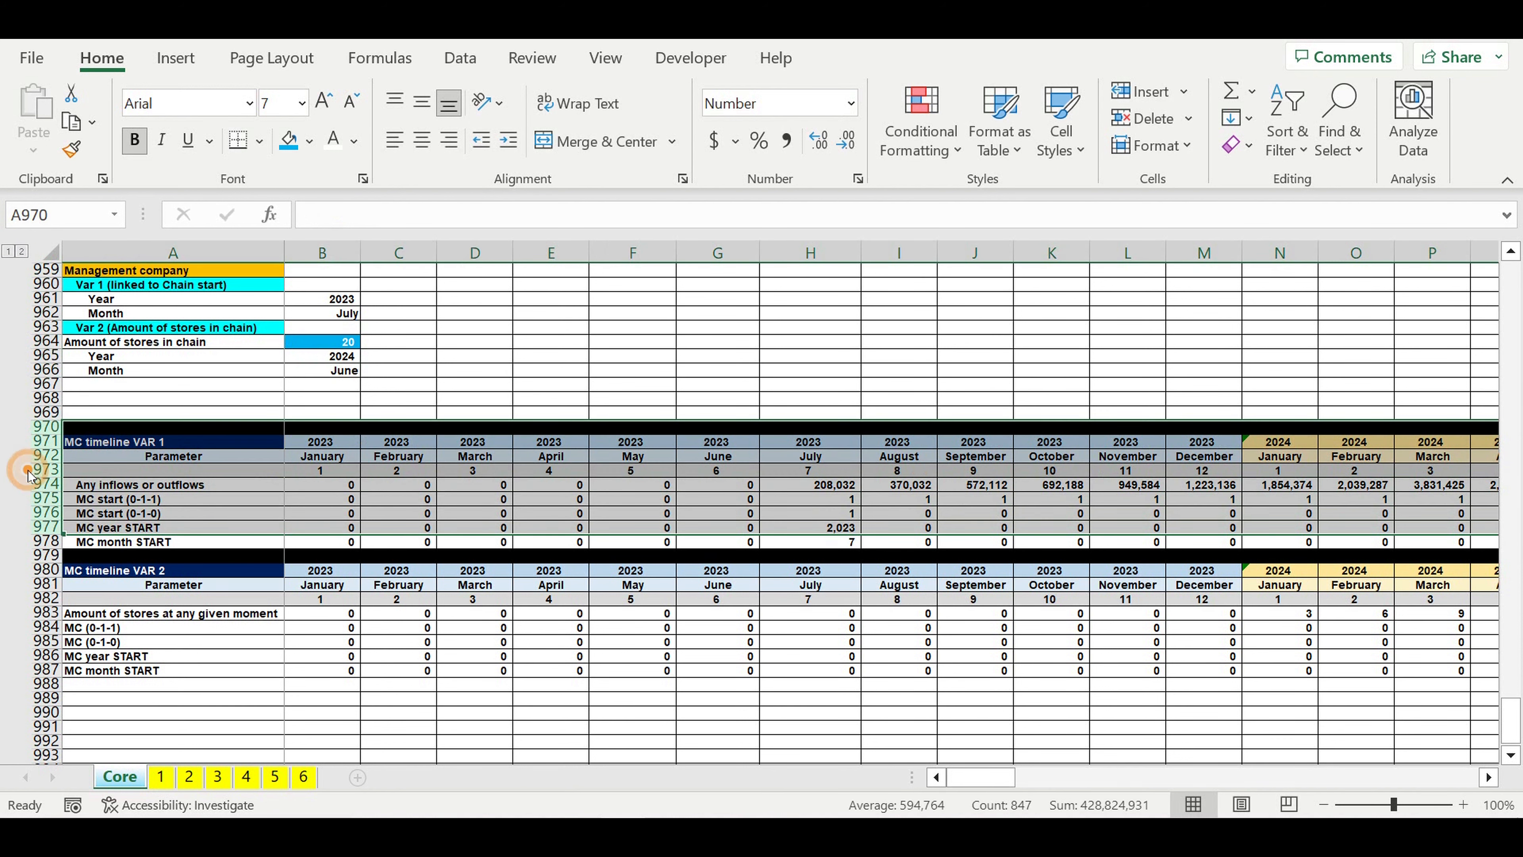
right_click(30, 474)
click(114, 582)
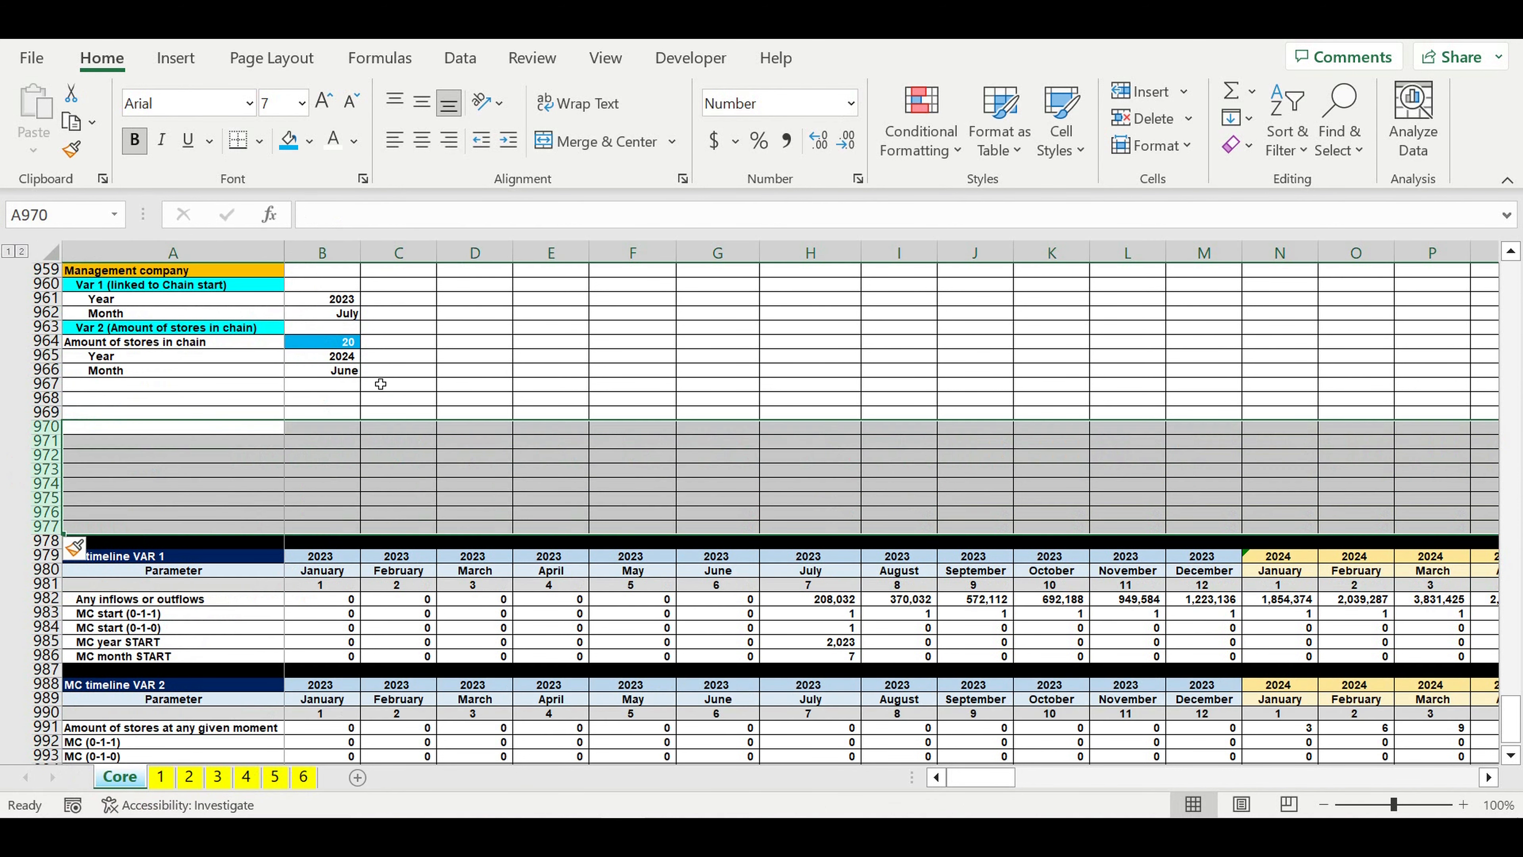
click(454, 387)
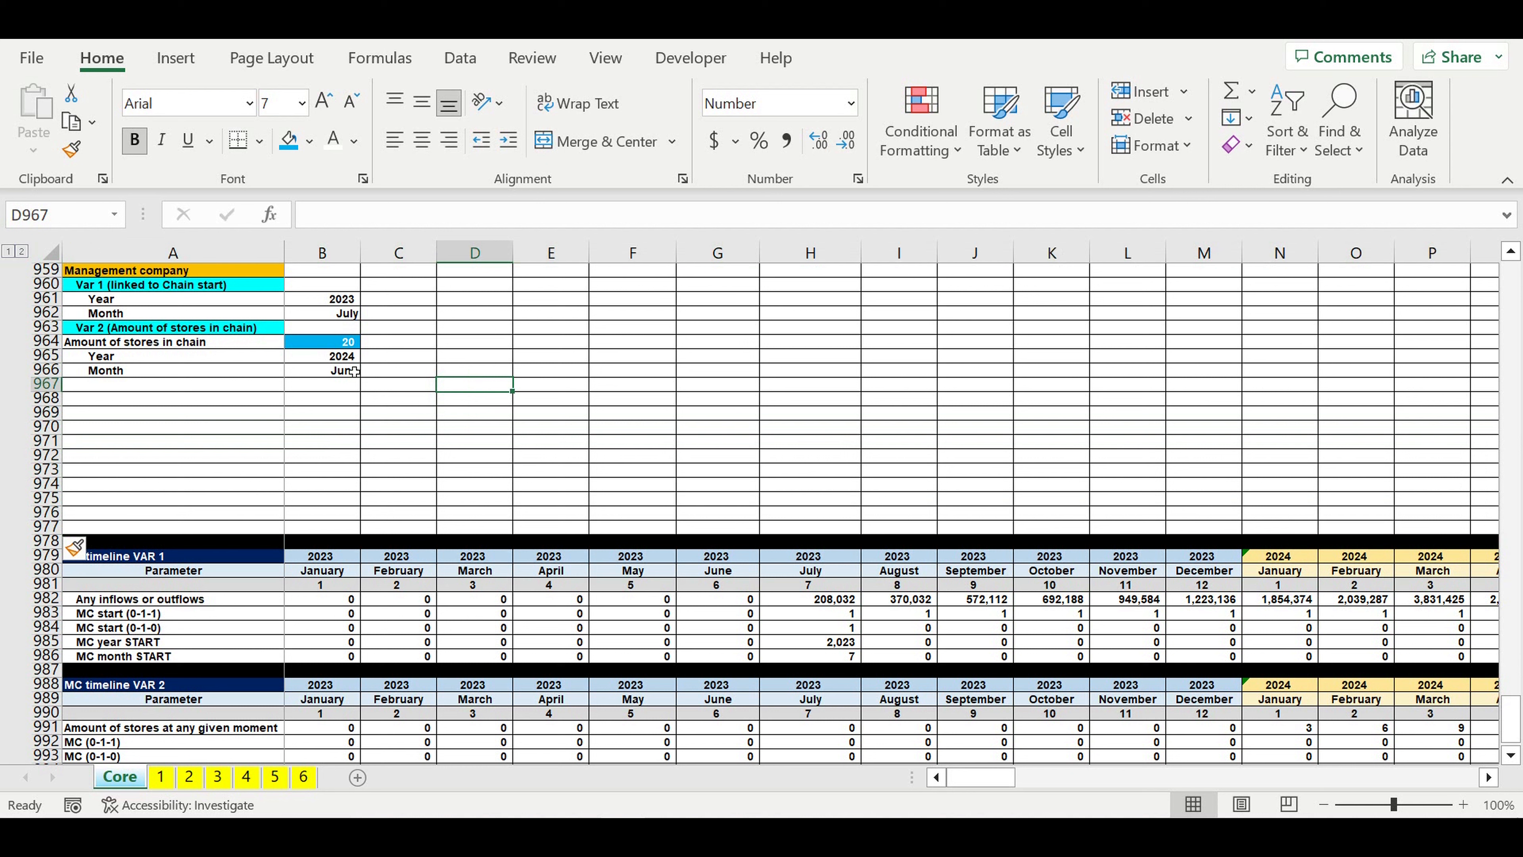
Step: Copy the Var 2 header from A963 to A967 and rename it "Var 3 (Manually)"
click(173, 330)
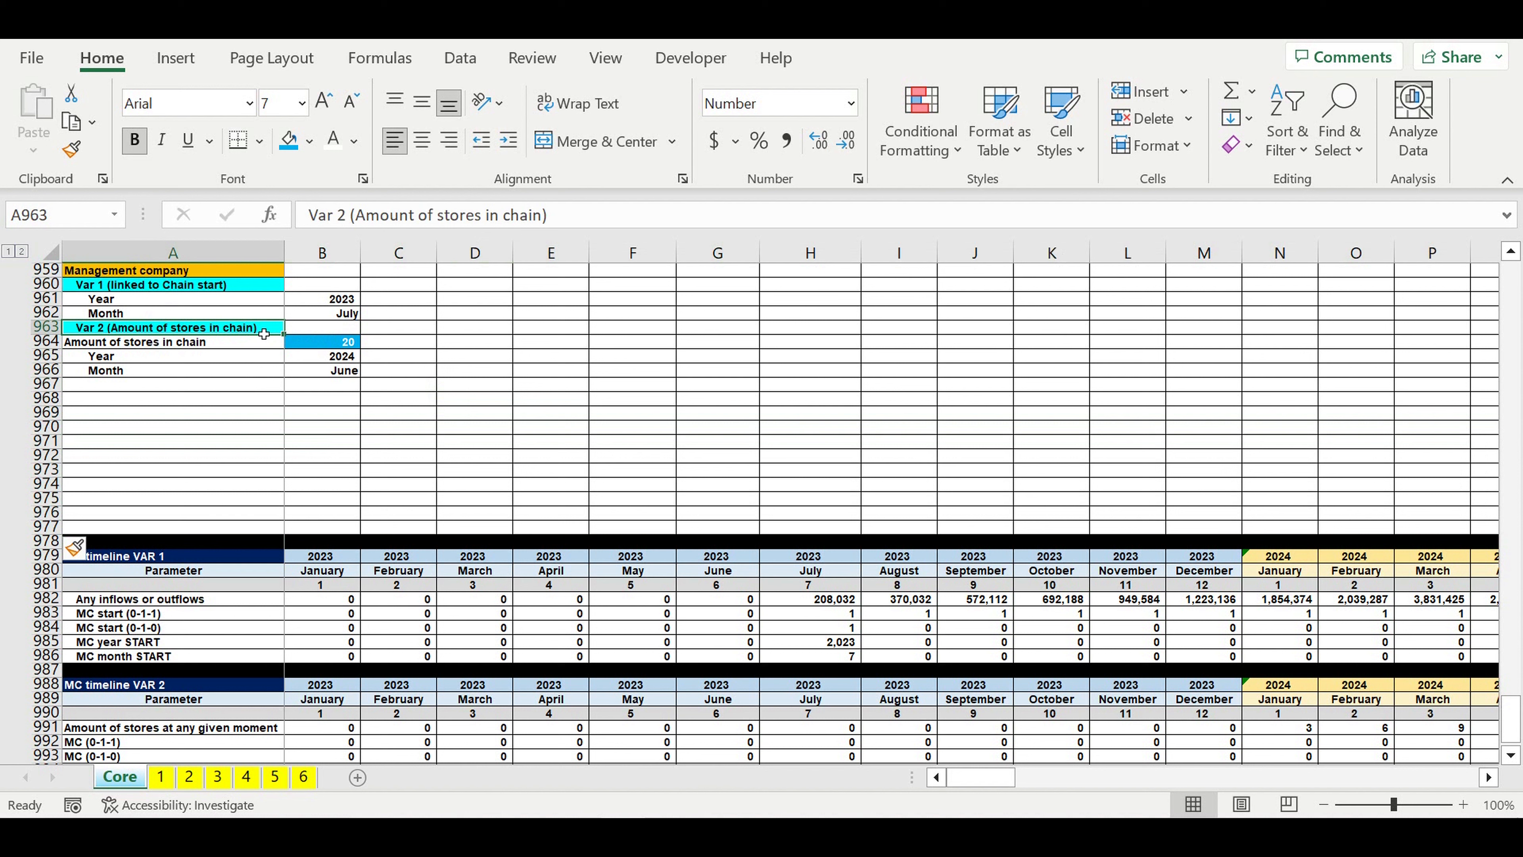
key(ctrl+c)
click(123, 387)
key(ctrl+v)
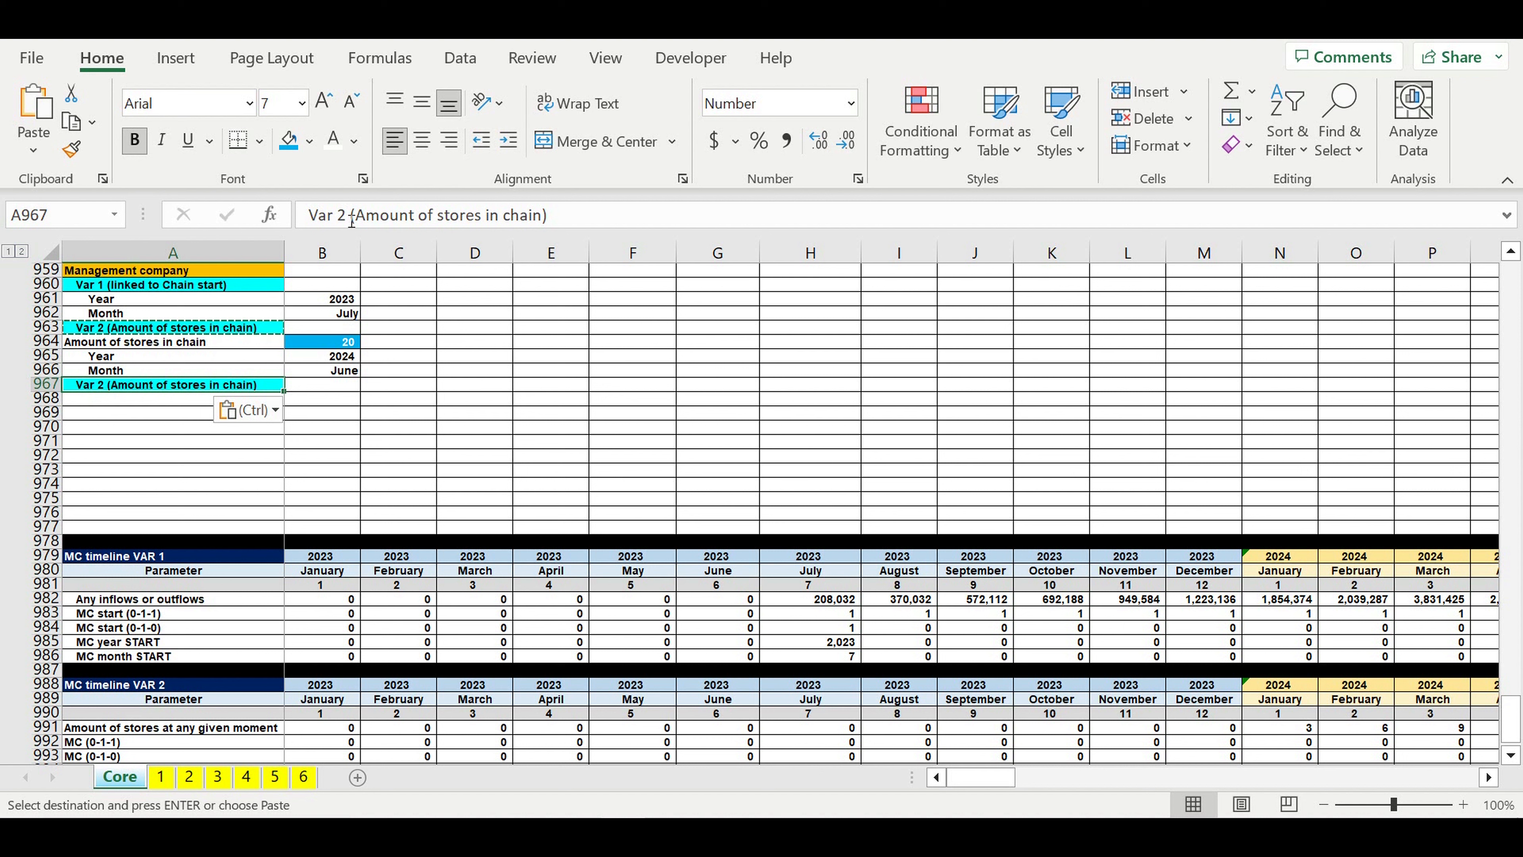
click(339, 215)
double_click(339, 215)
key(BackSpace)
text(3)
drag(367, 225, 549, 228)
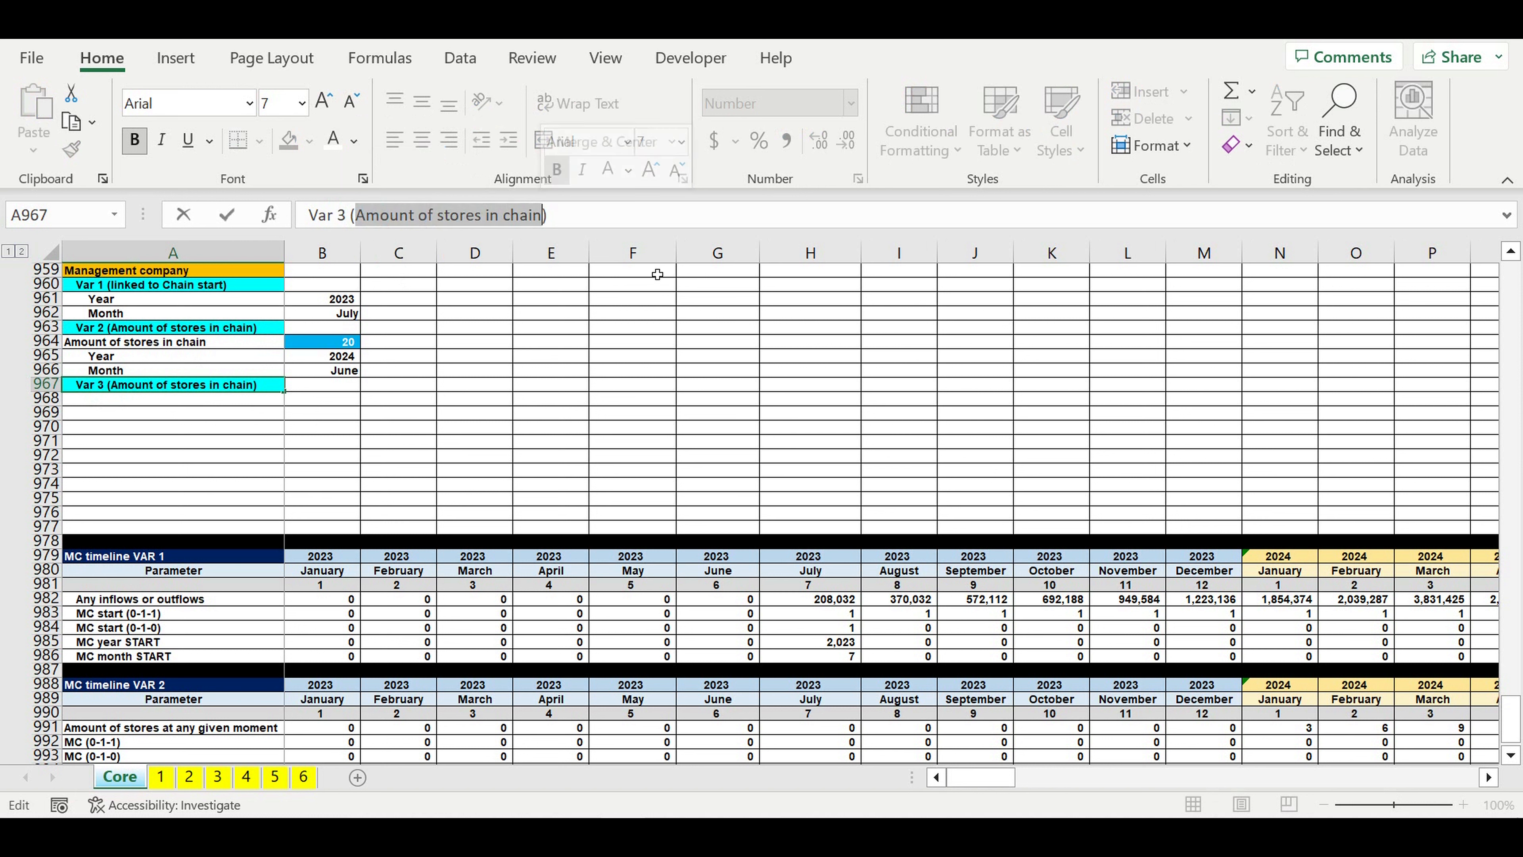
text(Manually)
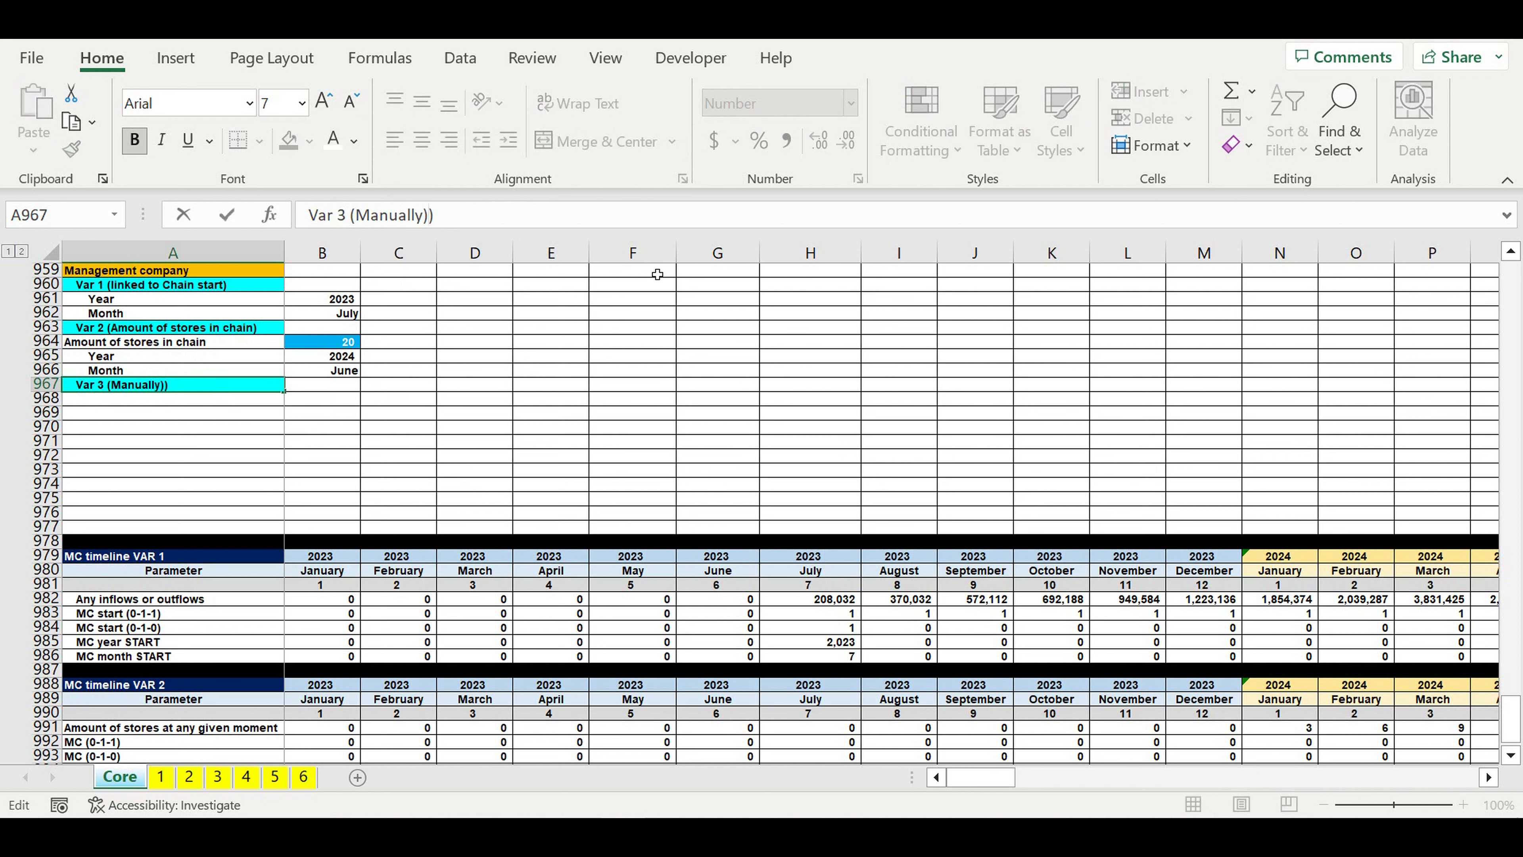
key(Return)
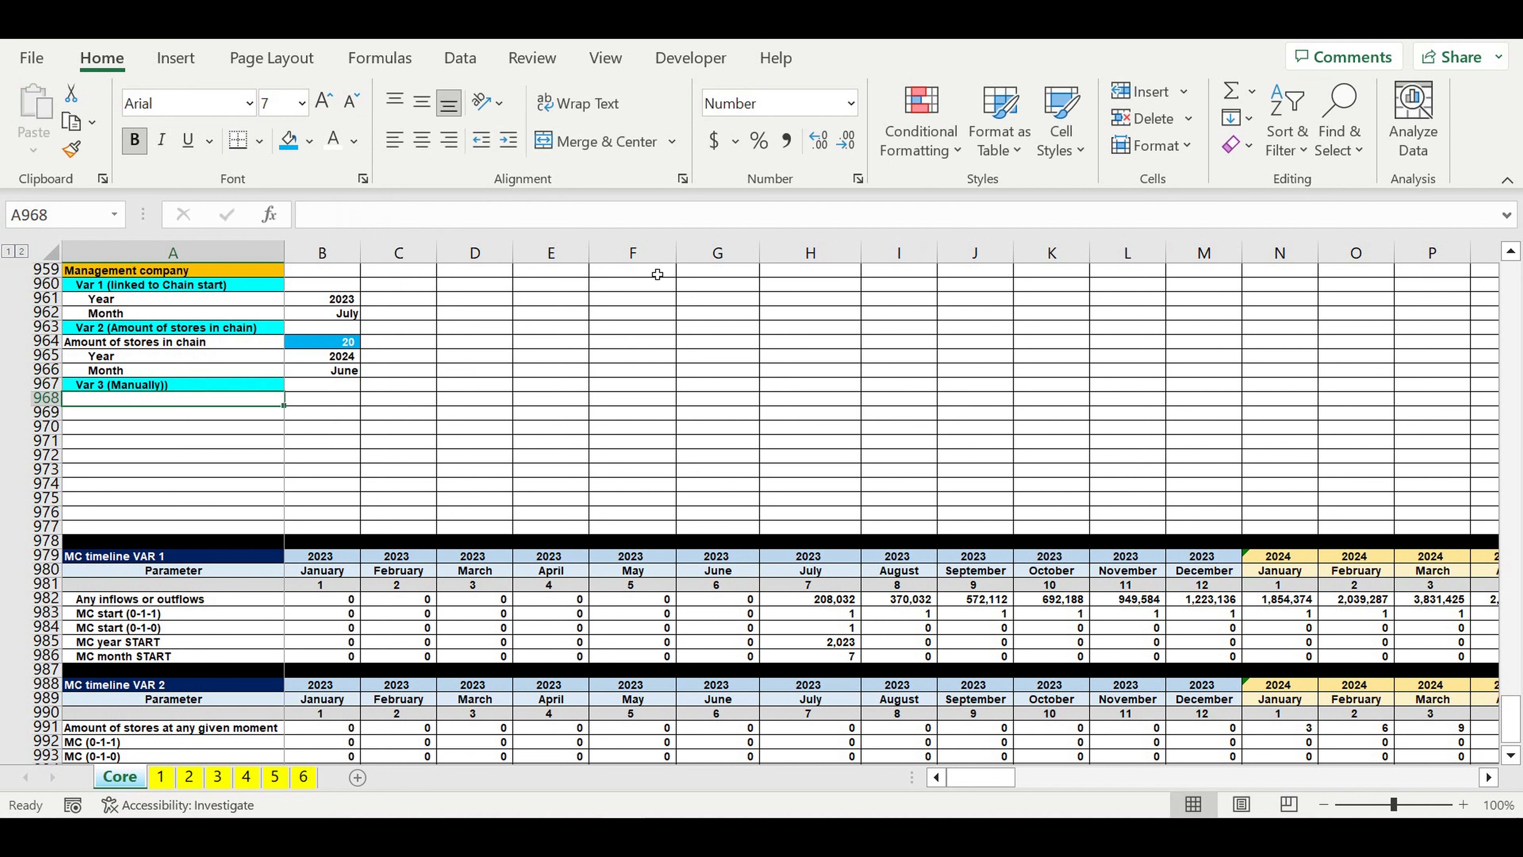
Step: Copy the Year and Month labels from A965:A966 to A968:A969 under the Var 3 header
drag(119, 356, 121, 370)
key(ctrl+c)
click(143, 413)
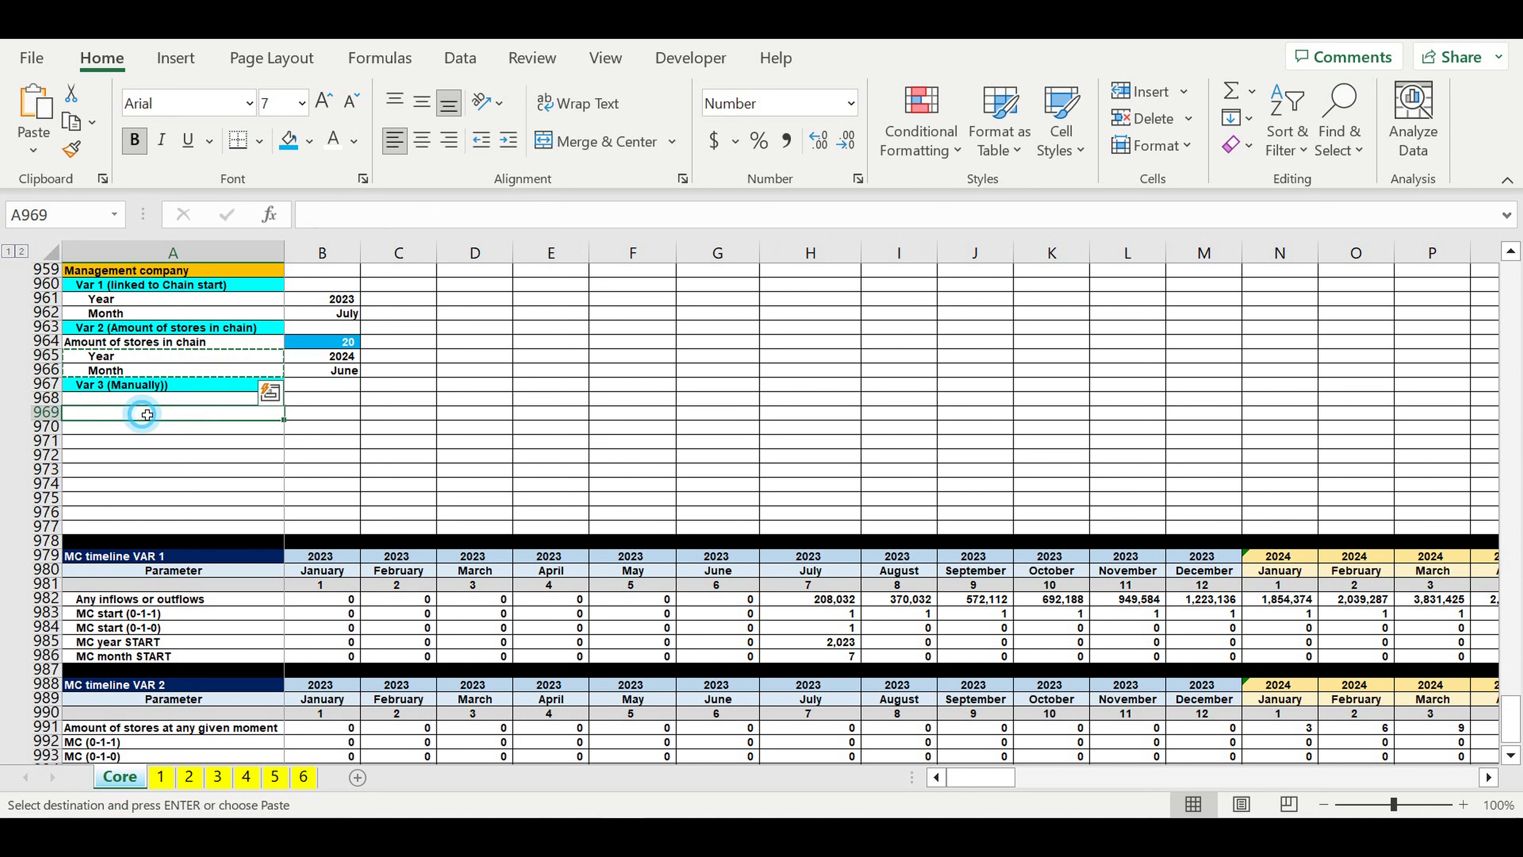
click(146, 401)
key(ctrl+v)
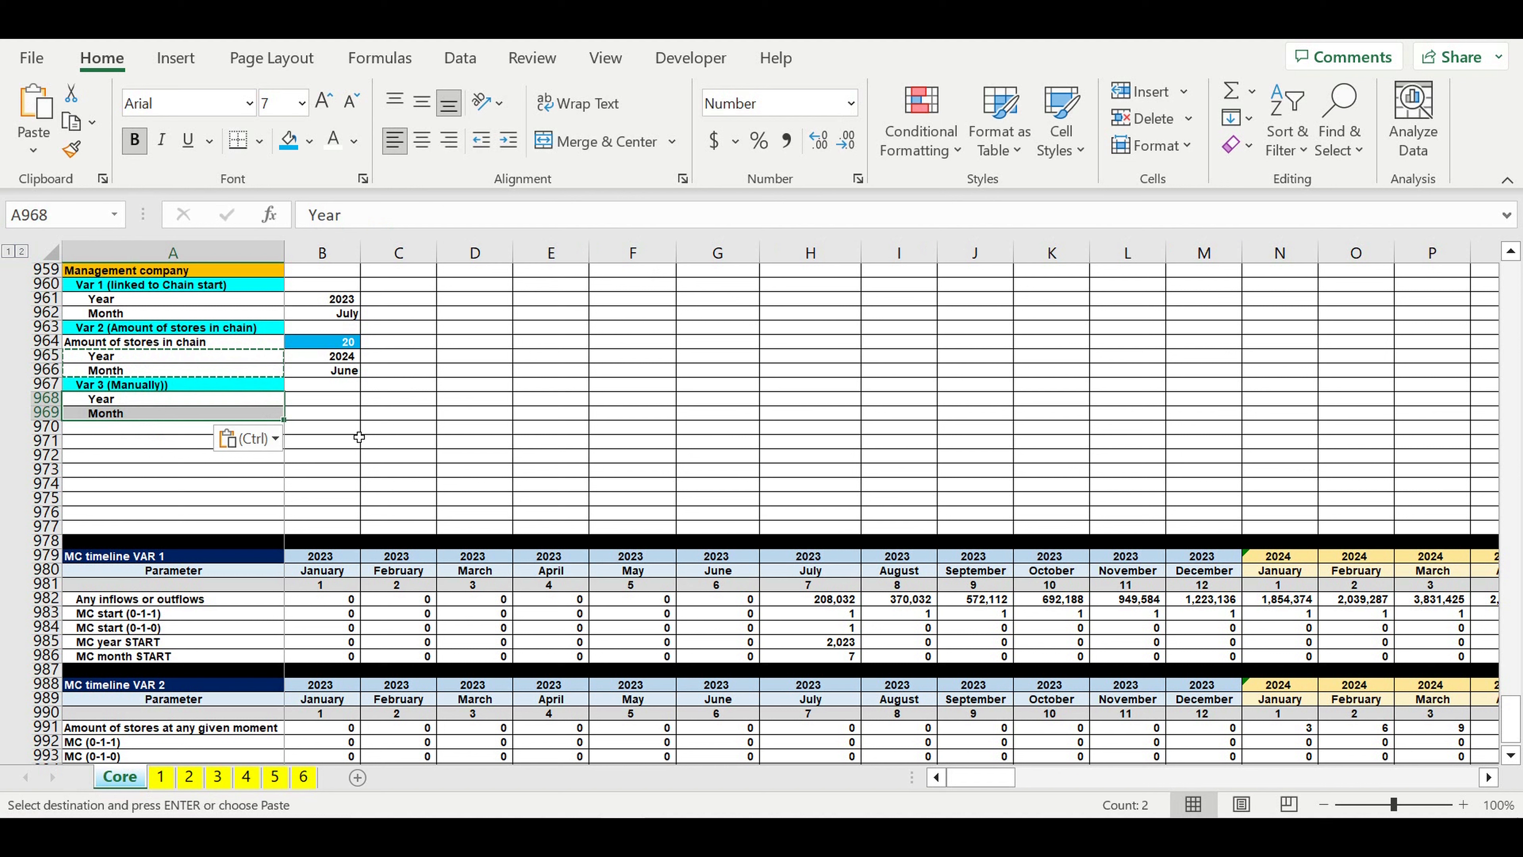
click(452, 431)
Step: Add list data validation to the Var 3 Year cell B968 with the years in =$E$1:$E$10 as source
scroll(451, 432, up, 2)
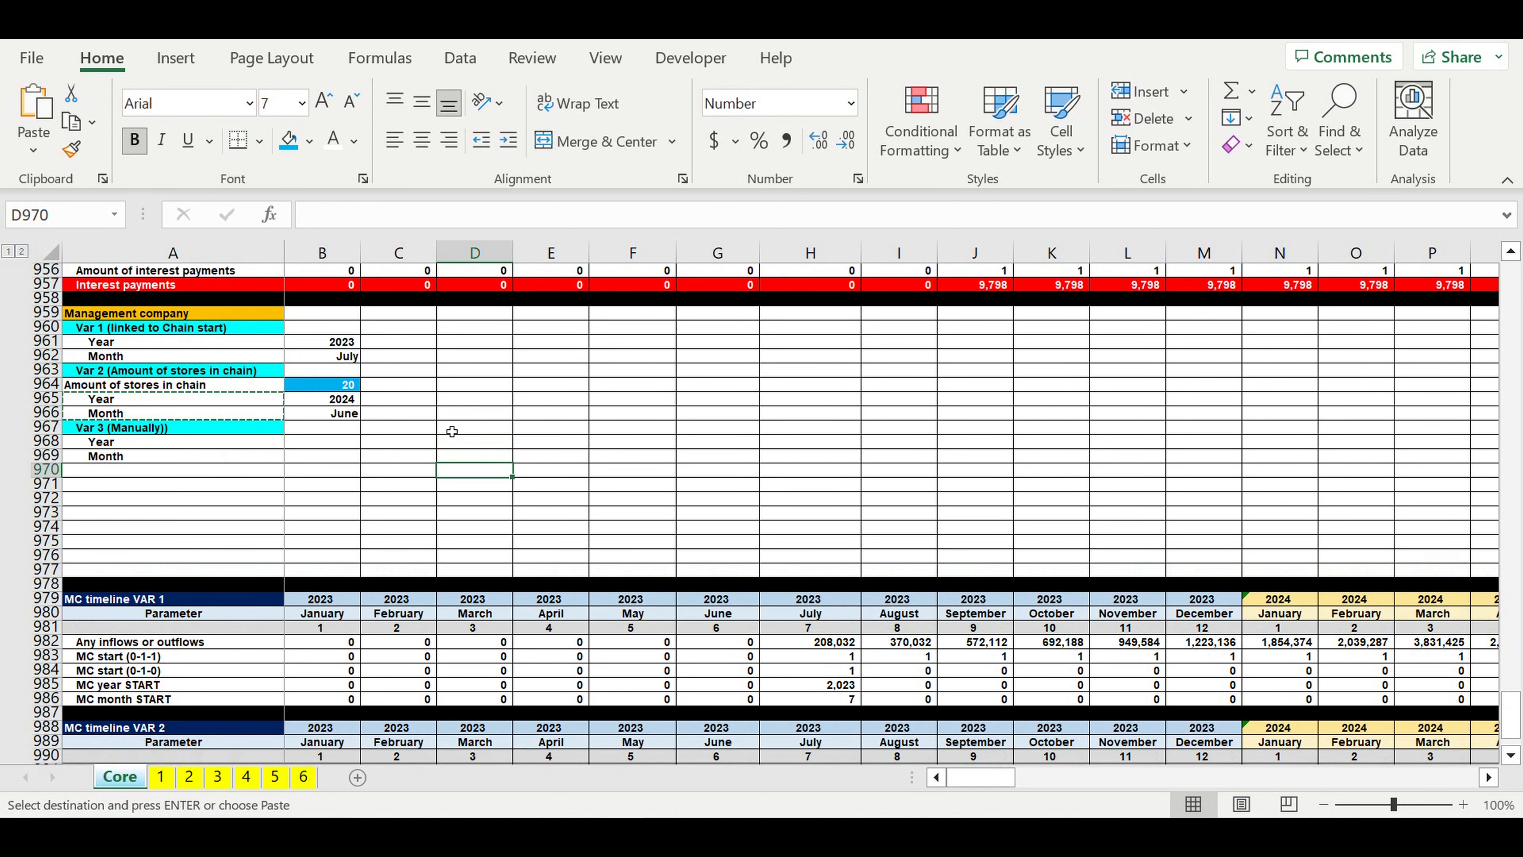
click(339, 484)
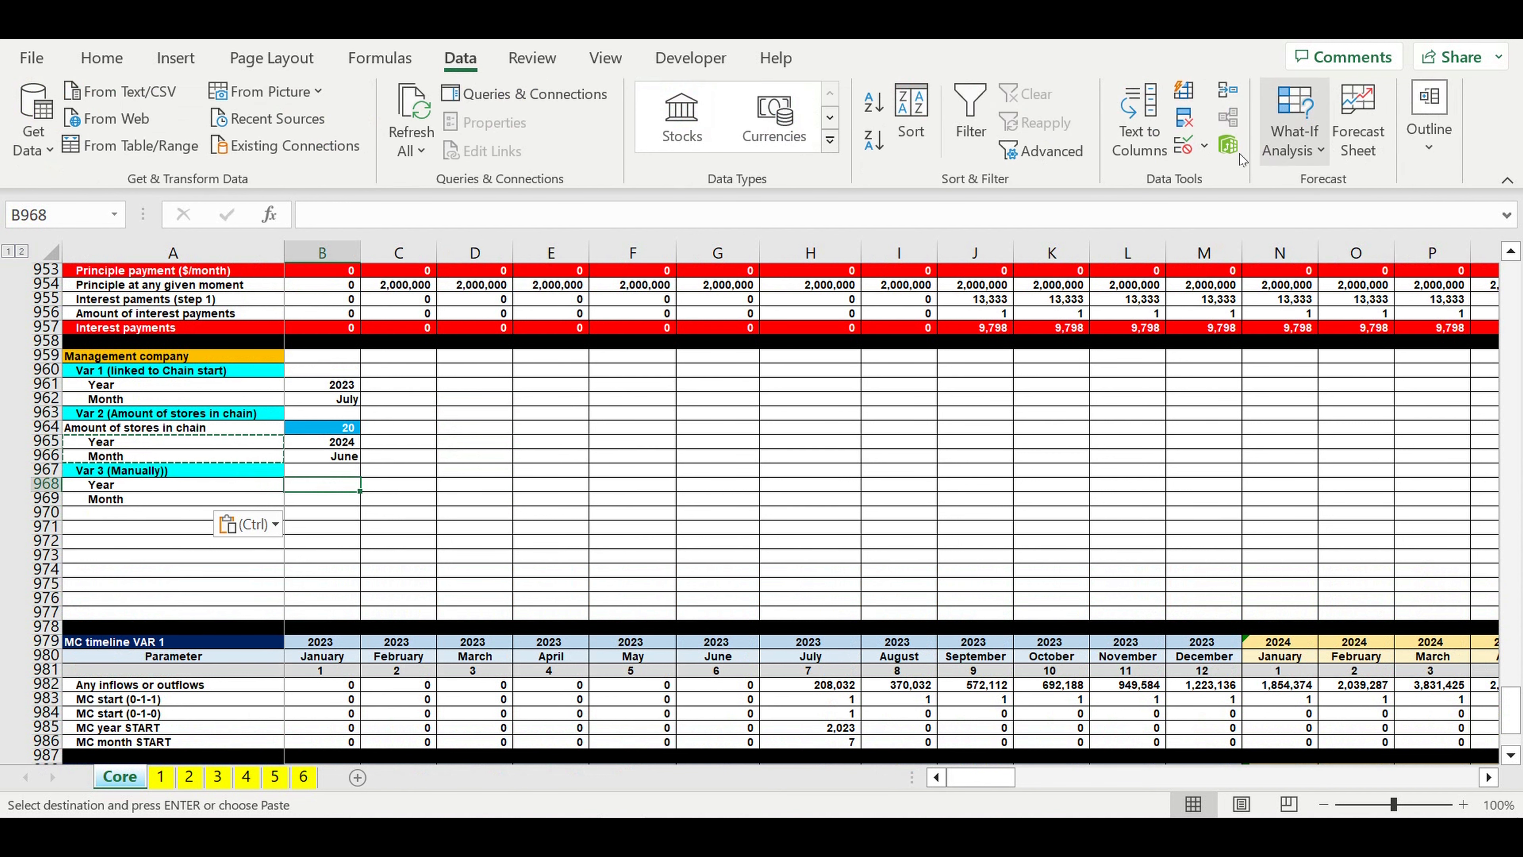
click(1204, 145)
click(1209, 178)
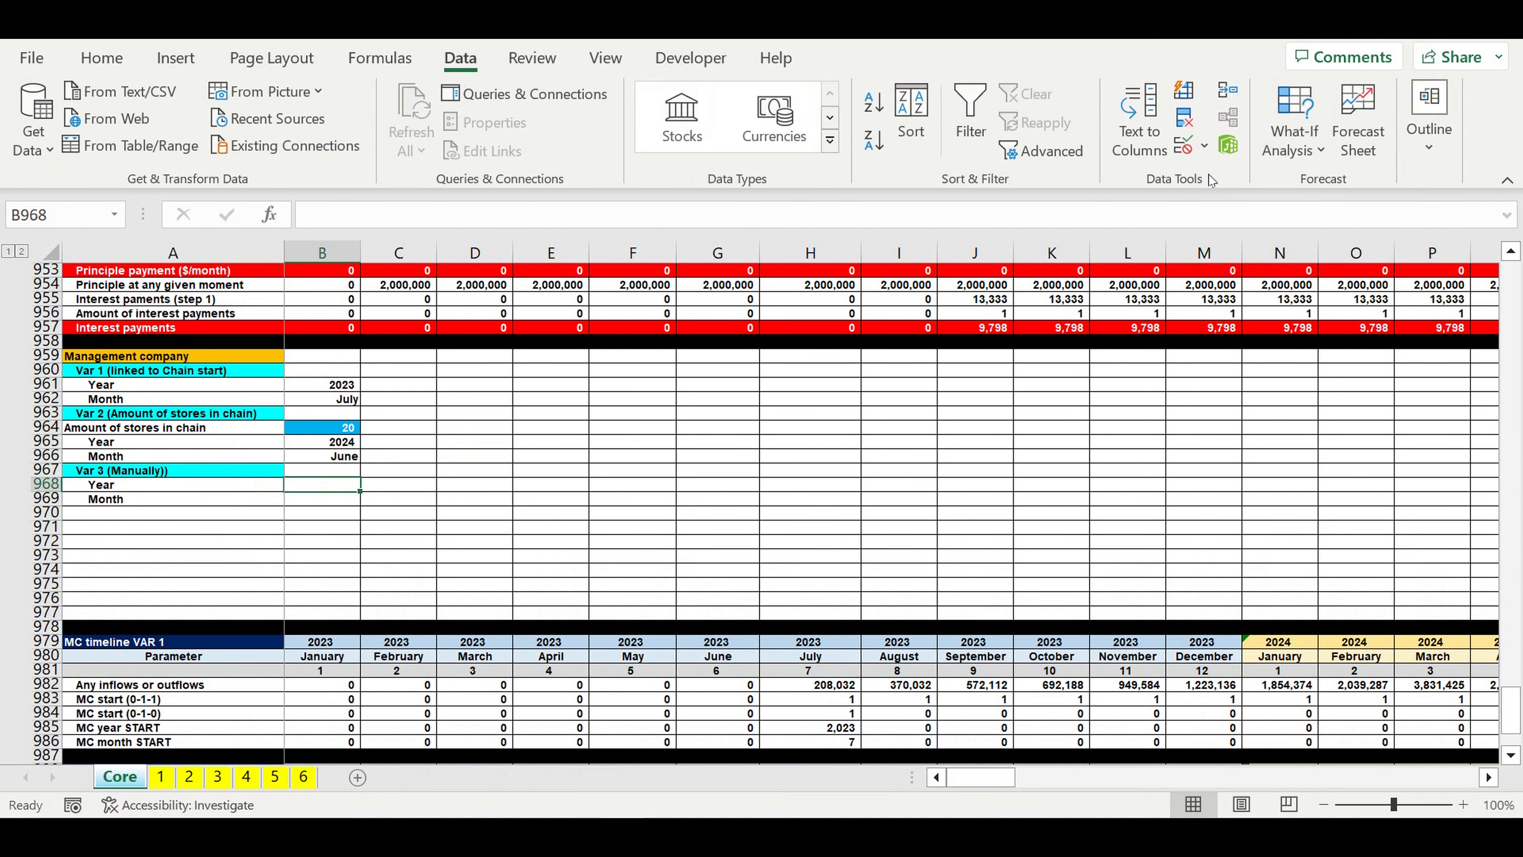
click(562, 142)
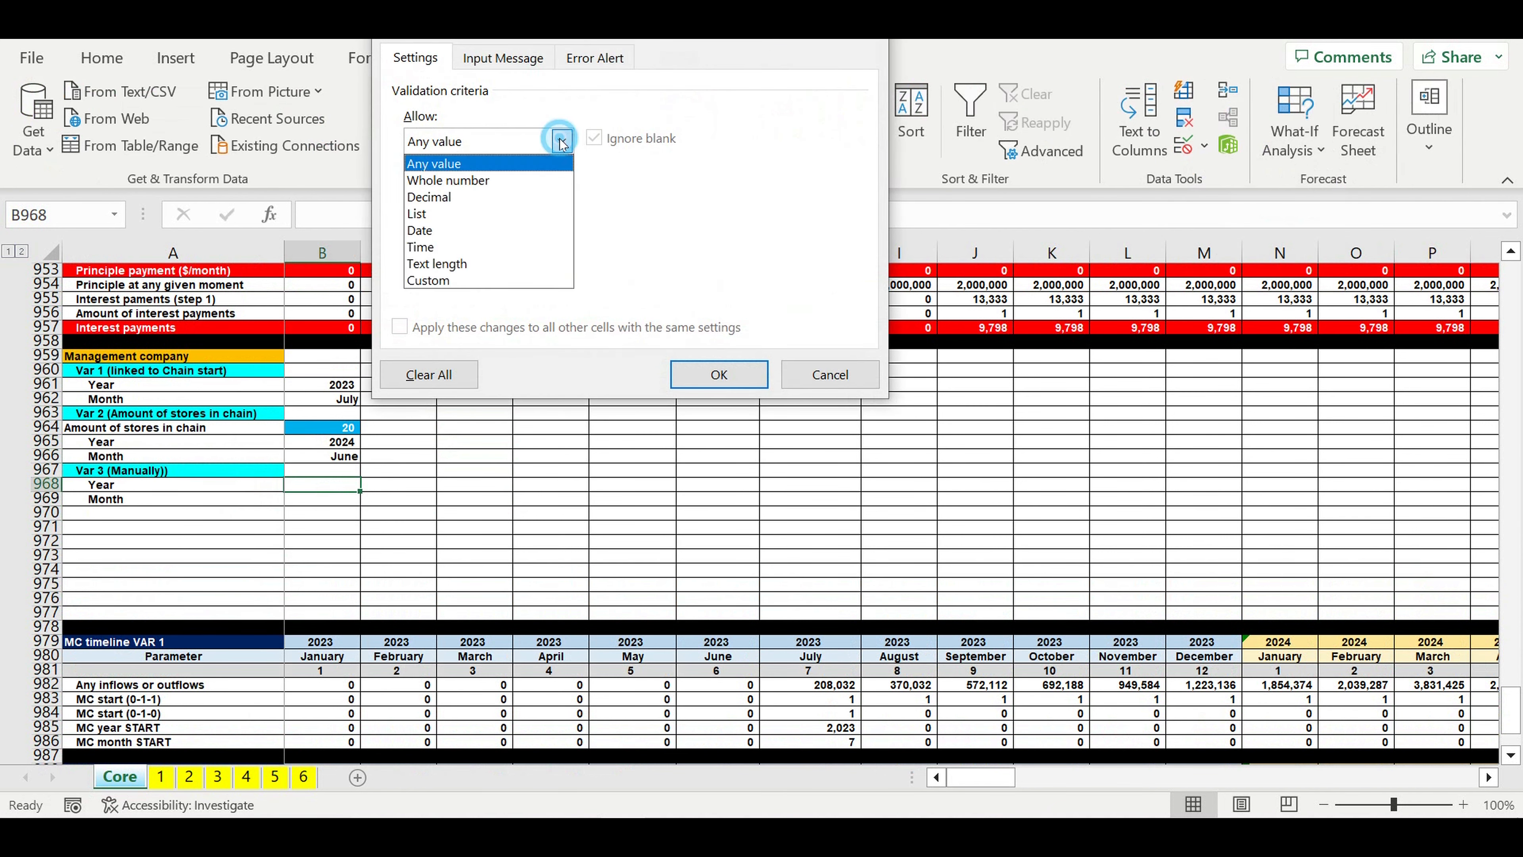
click(468, 211)
click(724, 244)
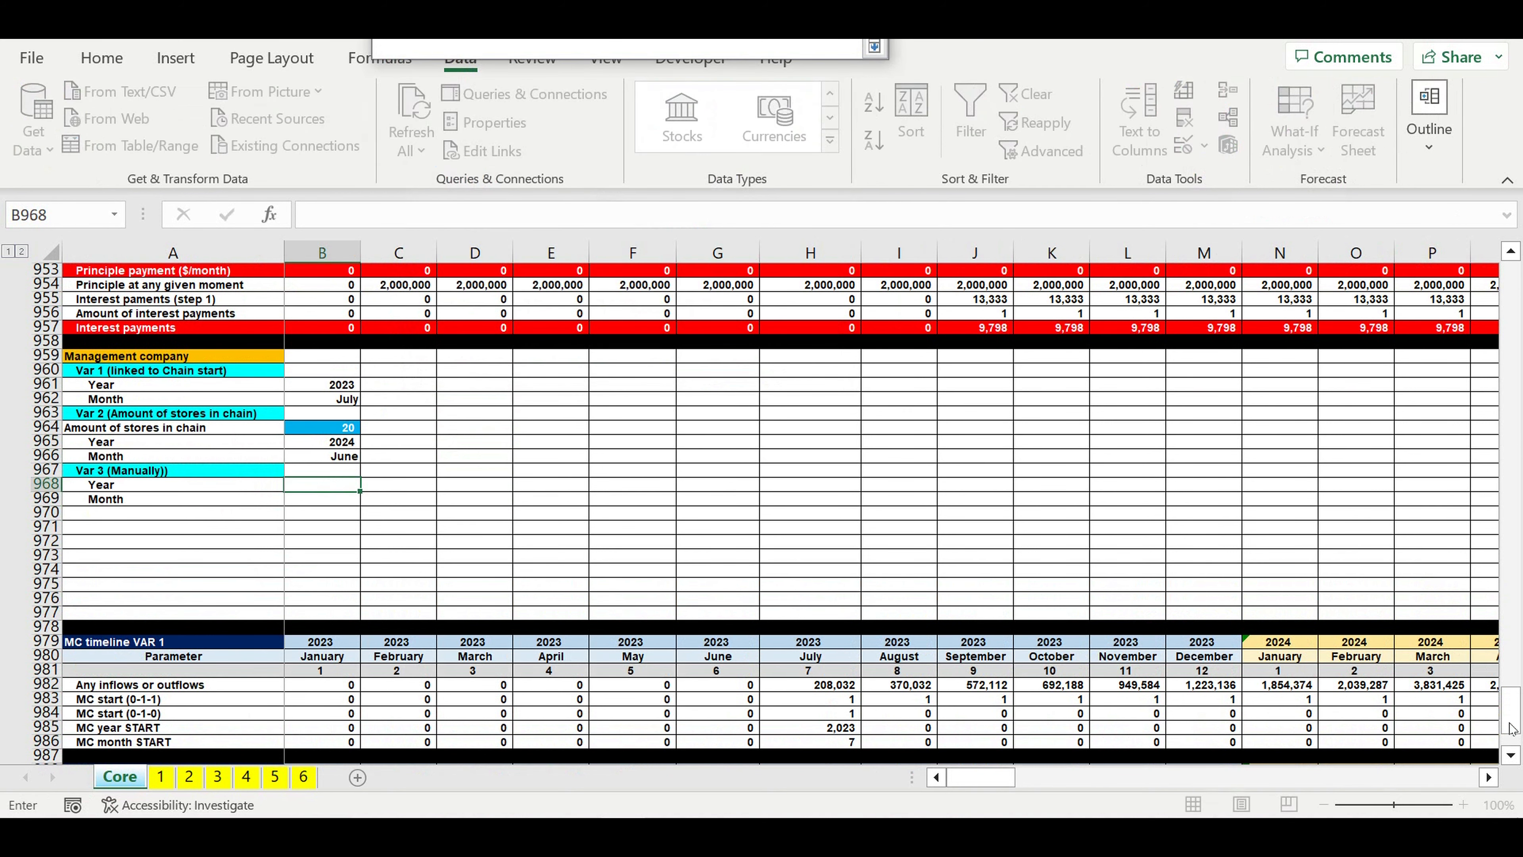
drag(1510, 711, 1510, 282)
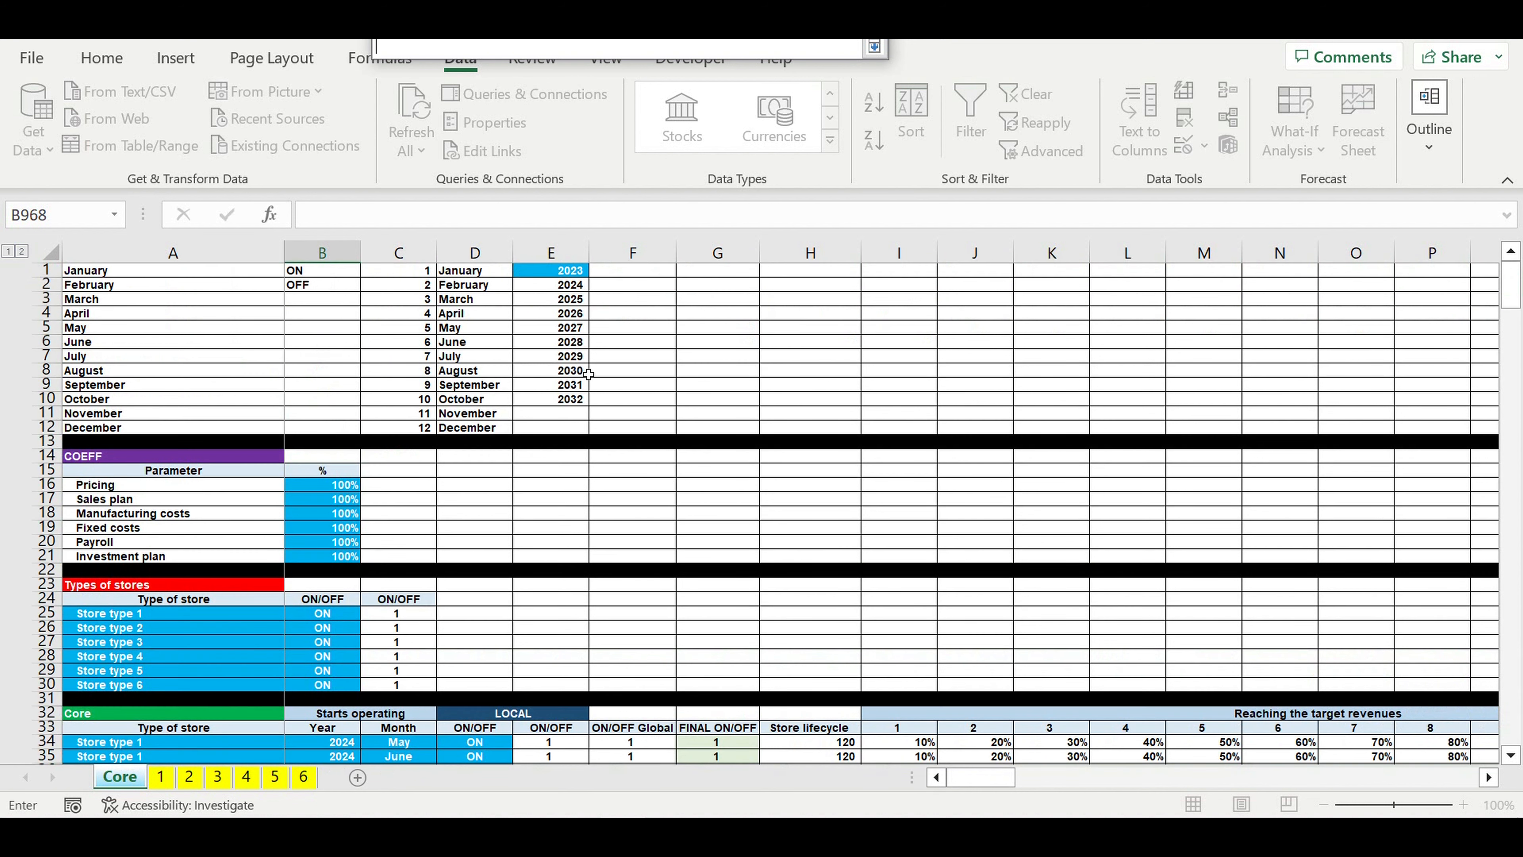
drag(563, 274, 564, 403)
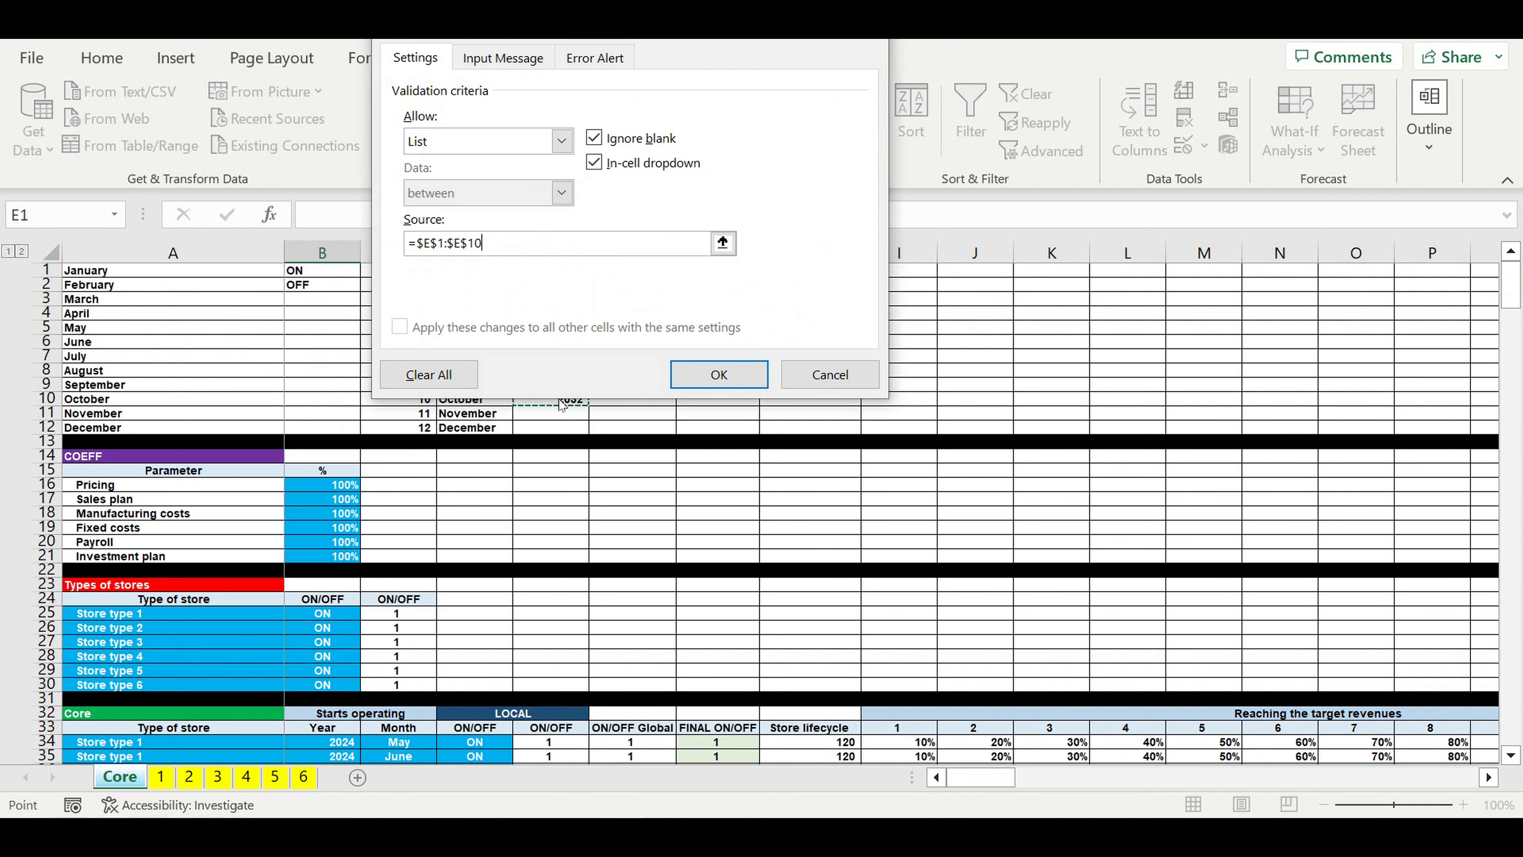
key(Return)
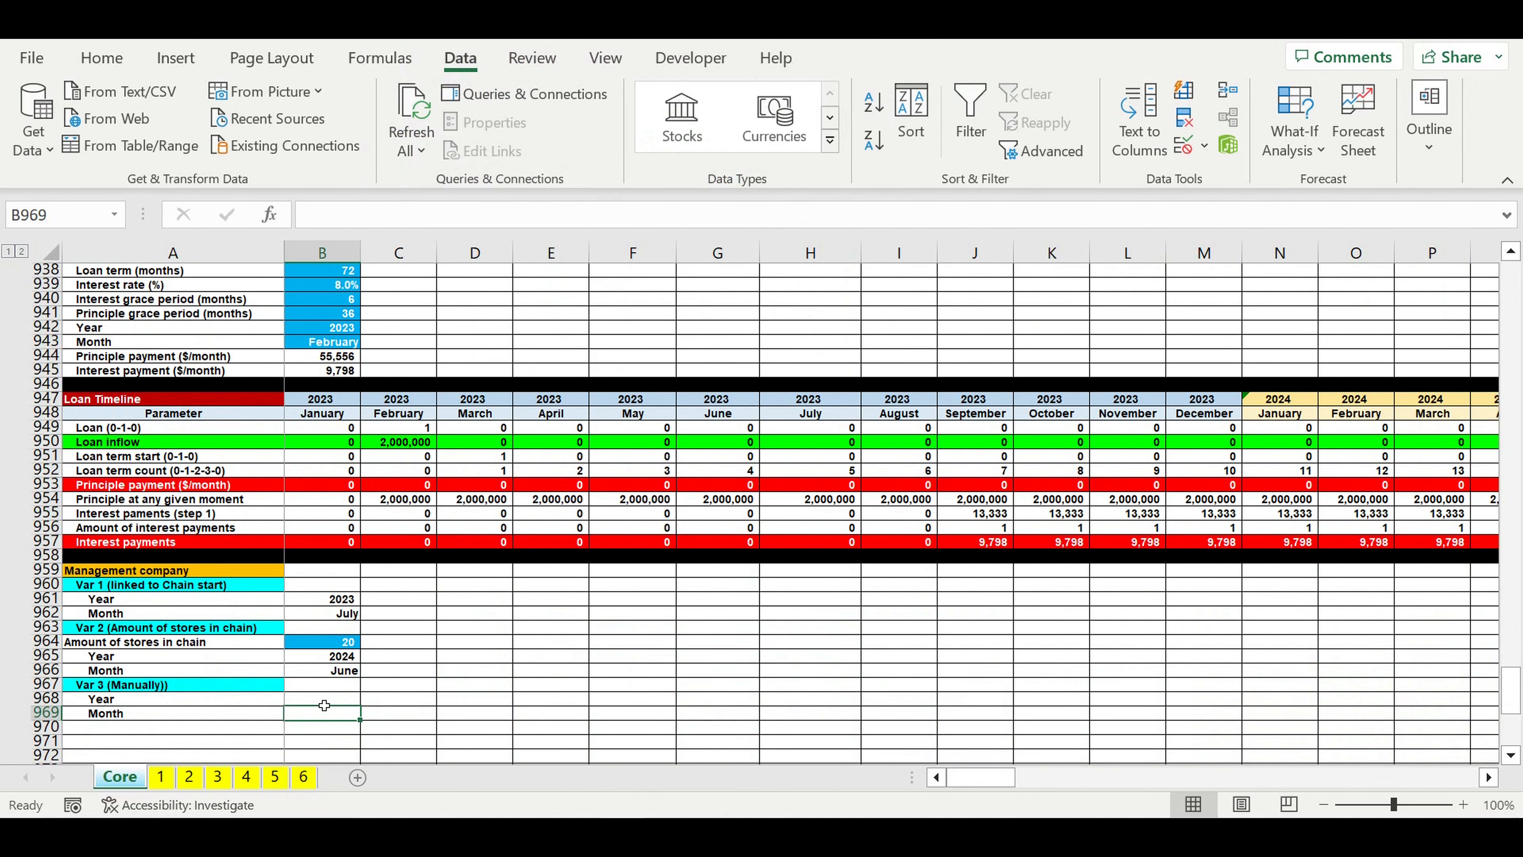
Step: Choose 2023 as the Var 3 Year in B968
click(323, 702)
click(367, 698)
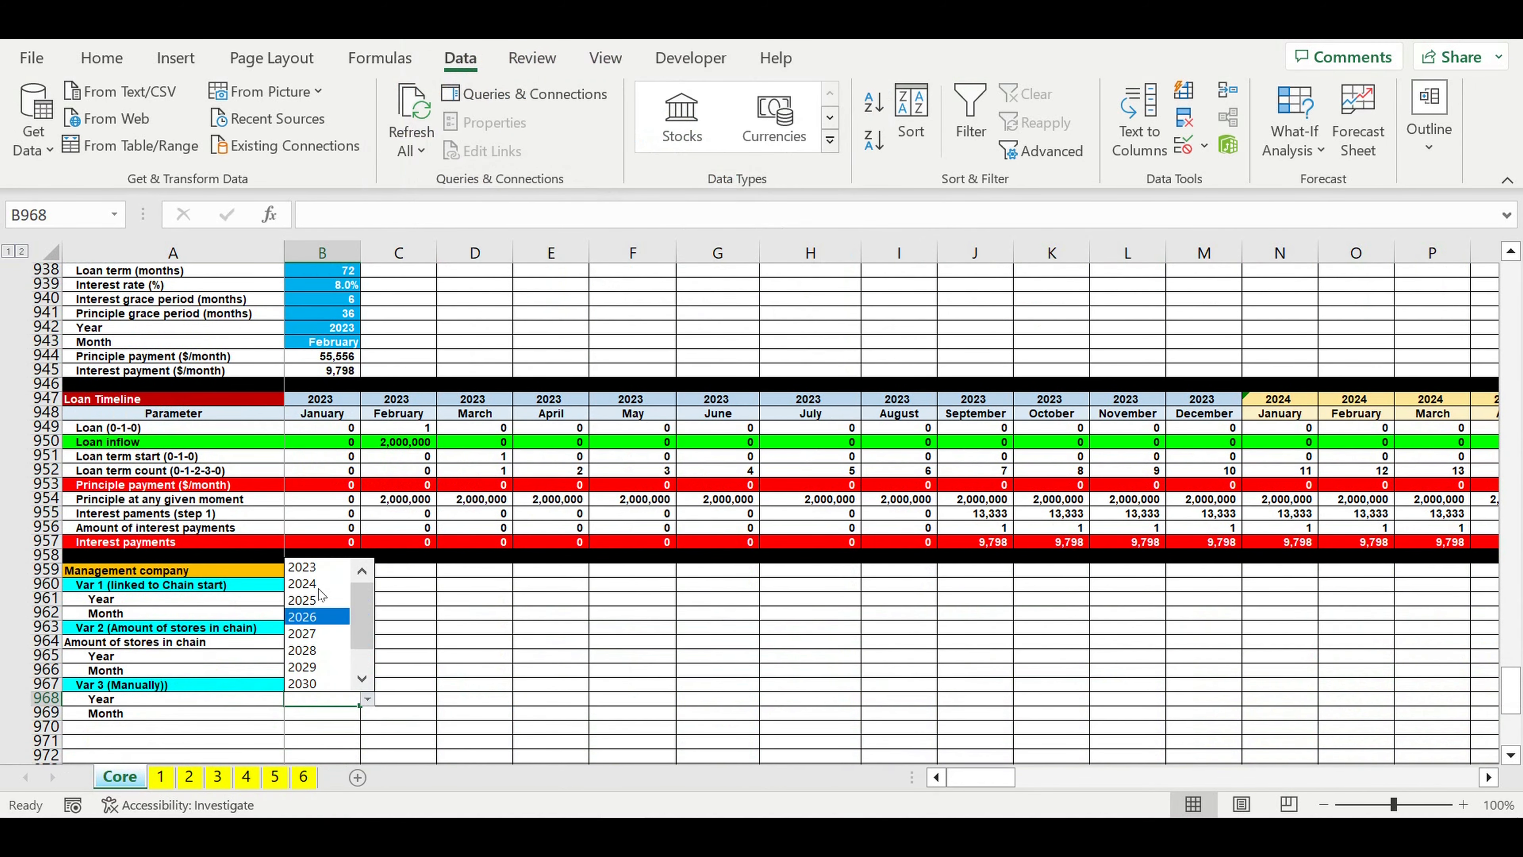
click(303, 567)
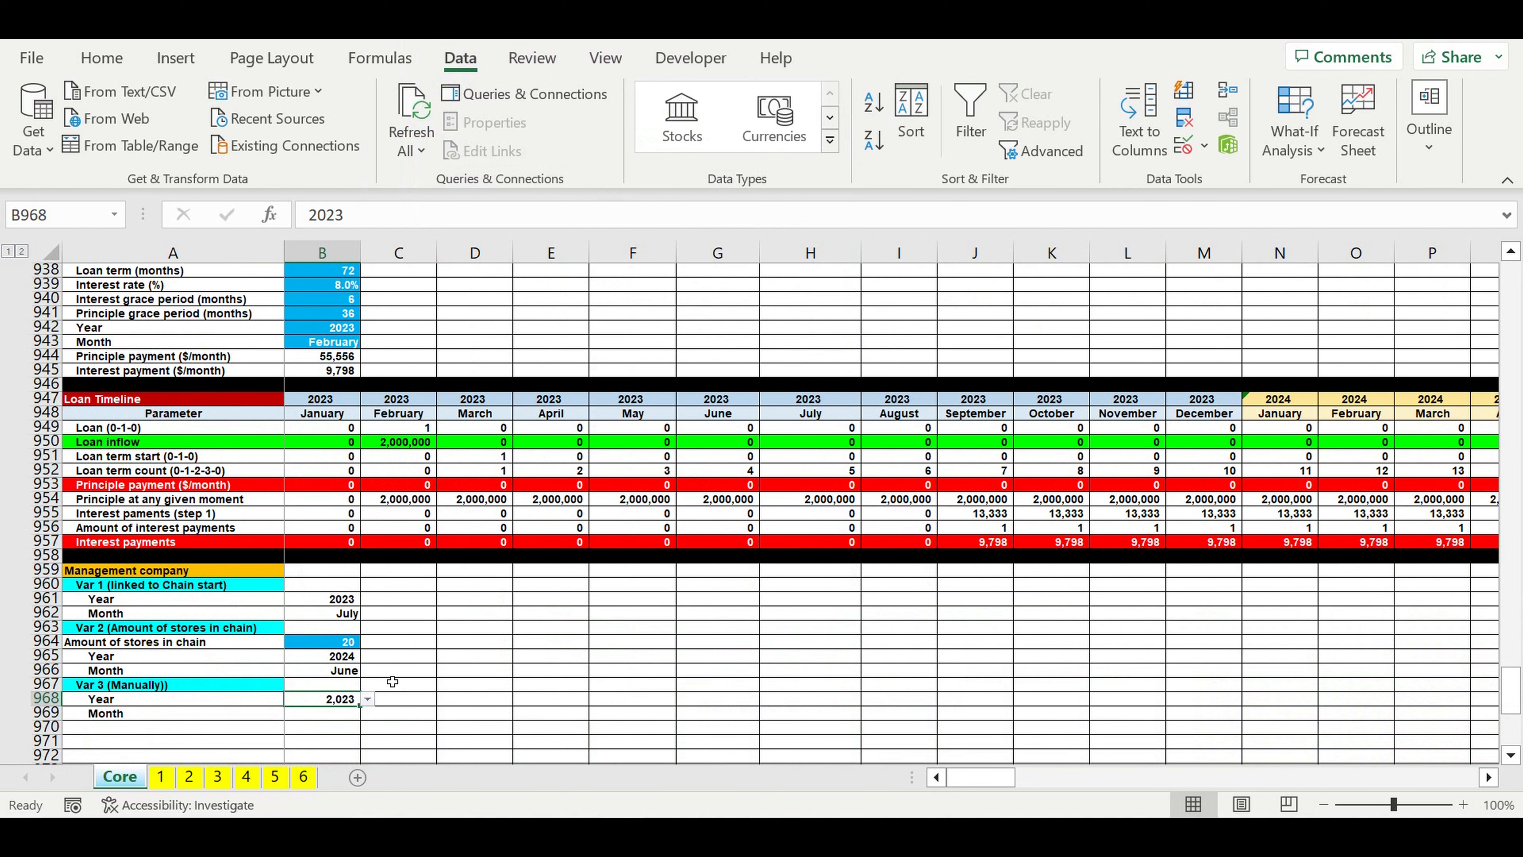
Step: Format B968 as a number without thousands separator and give it the blue input fill with white text
right_click(324, 702)
click(385, 699)
click(276, 401)
click(510, 786)
click(102, 57)
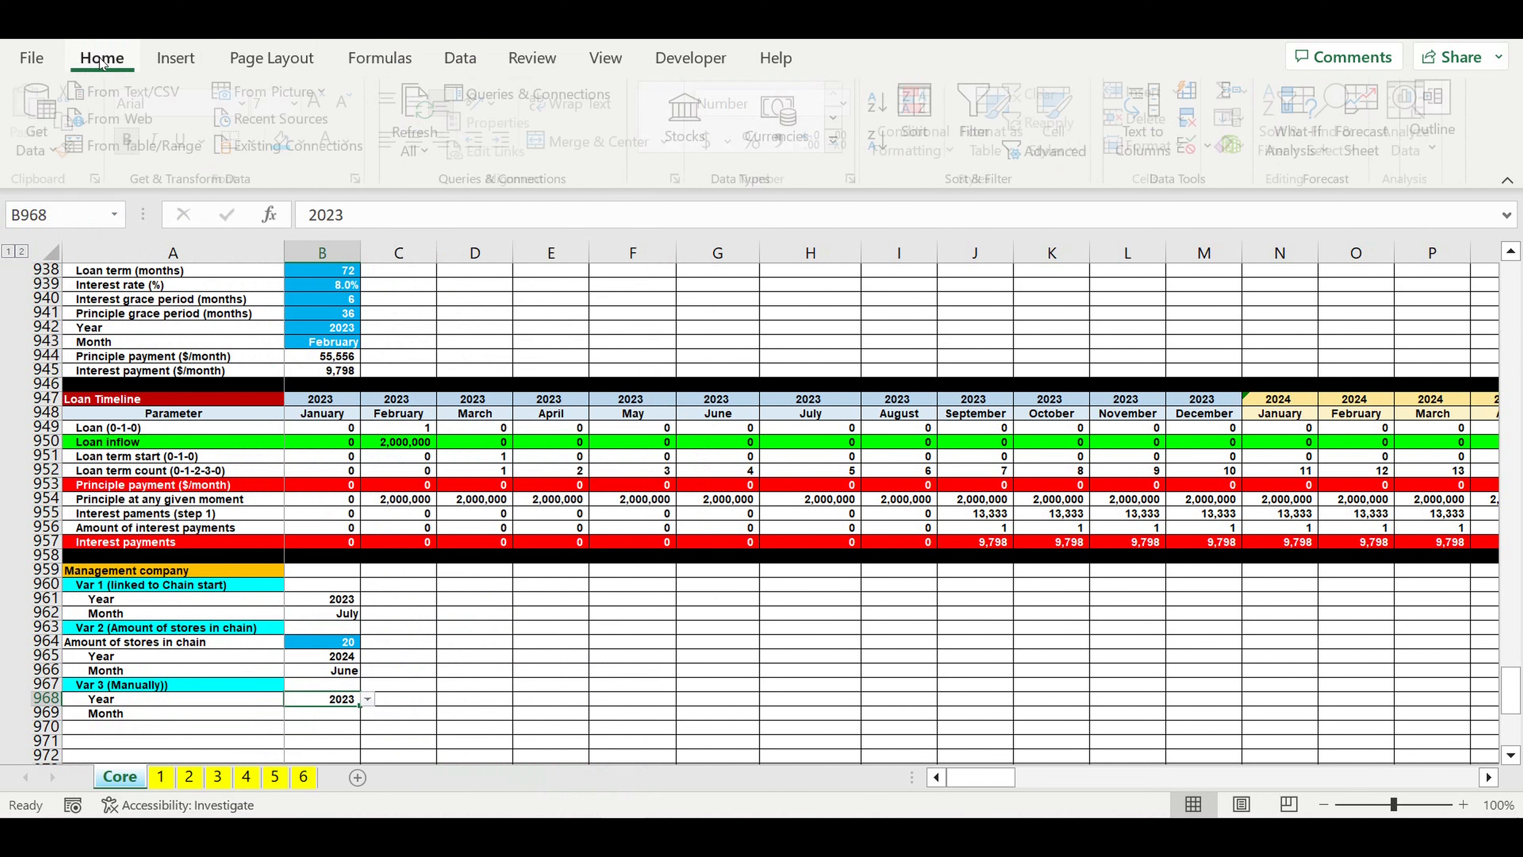
click(289, 141)
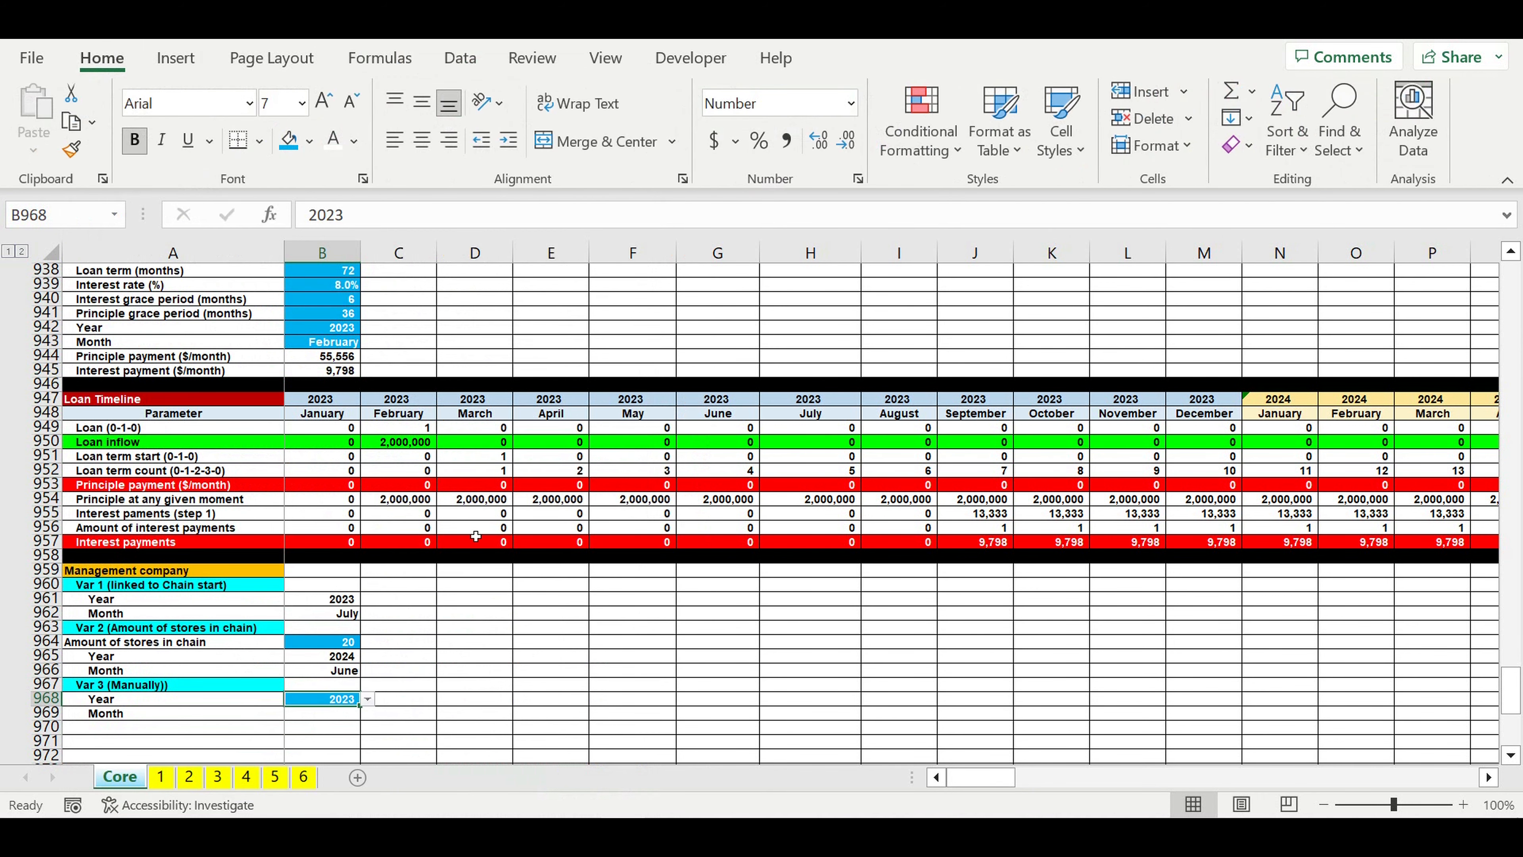
click(533, 617)
Step: Add list data validation to the Var 3 Month cell B969 with the month names in D1:D12 as source
scroll(533, 628, down, 4)
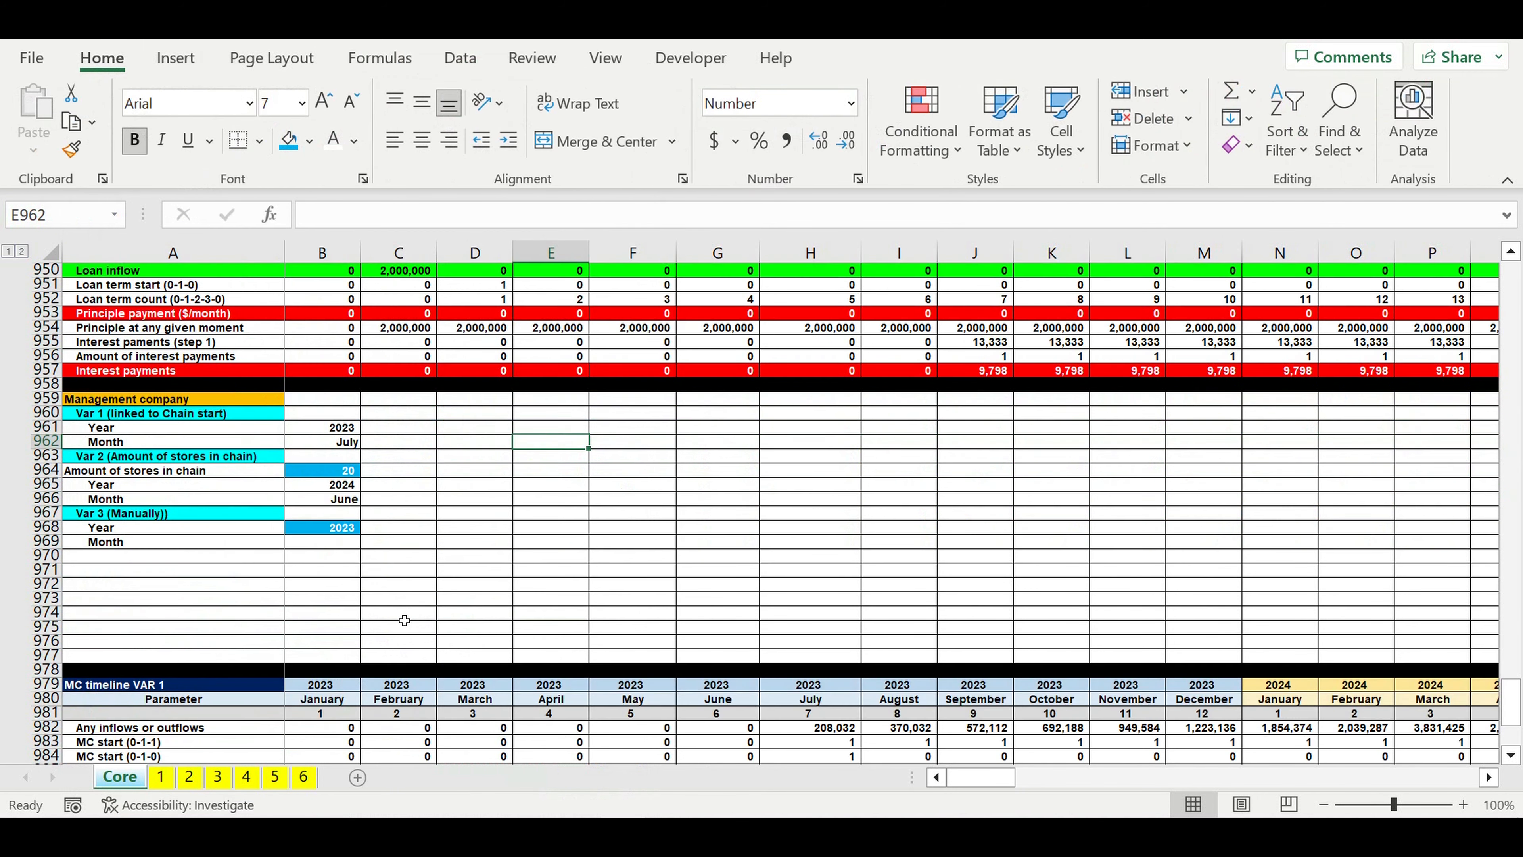
click(328, 542)
click(451, 60)
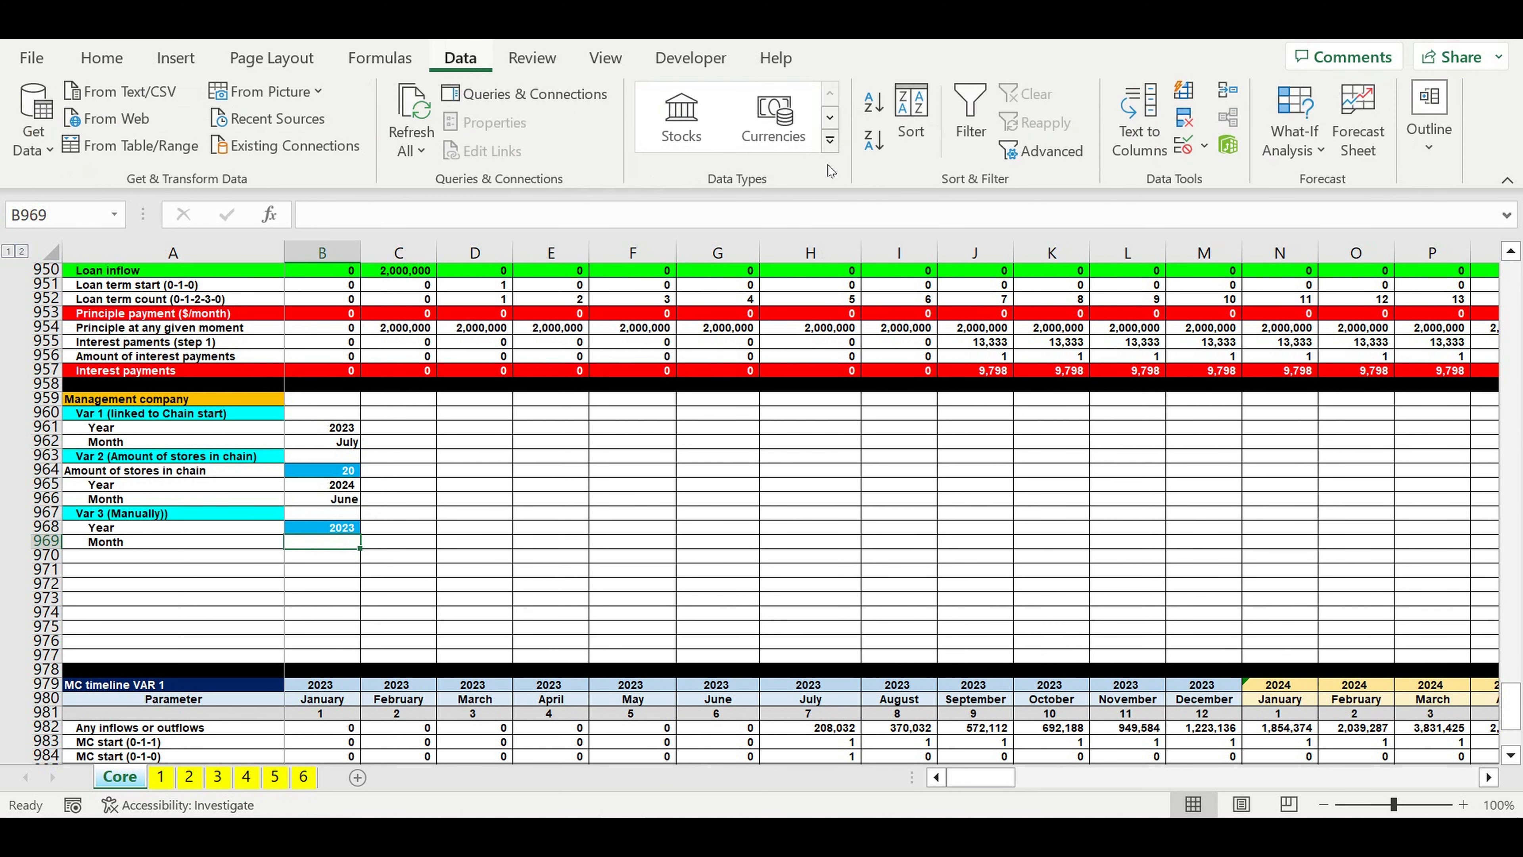
click(1206, 146)
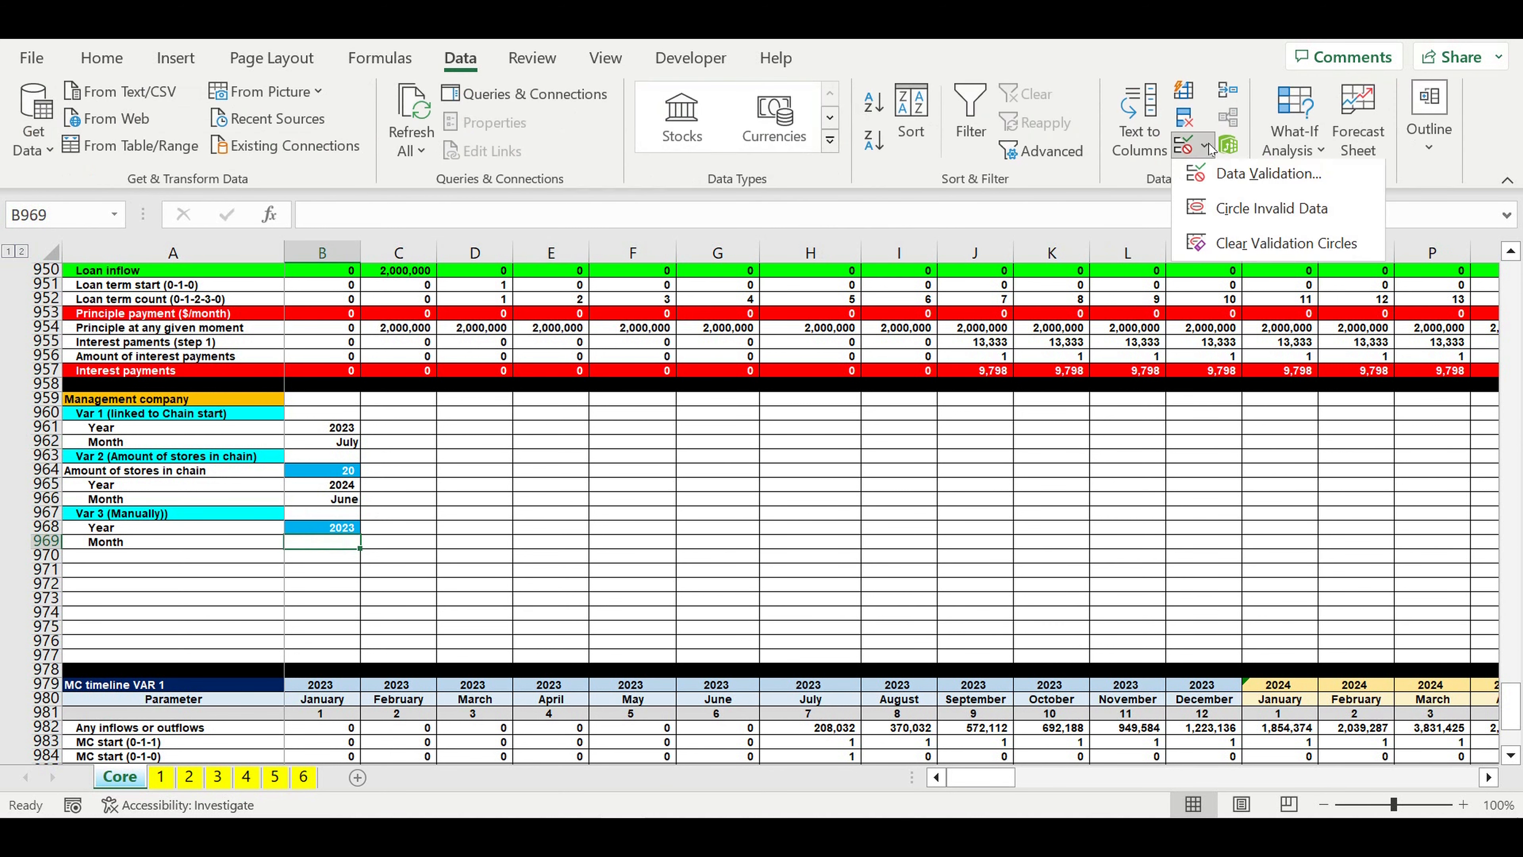
click(1223, 178)
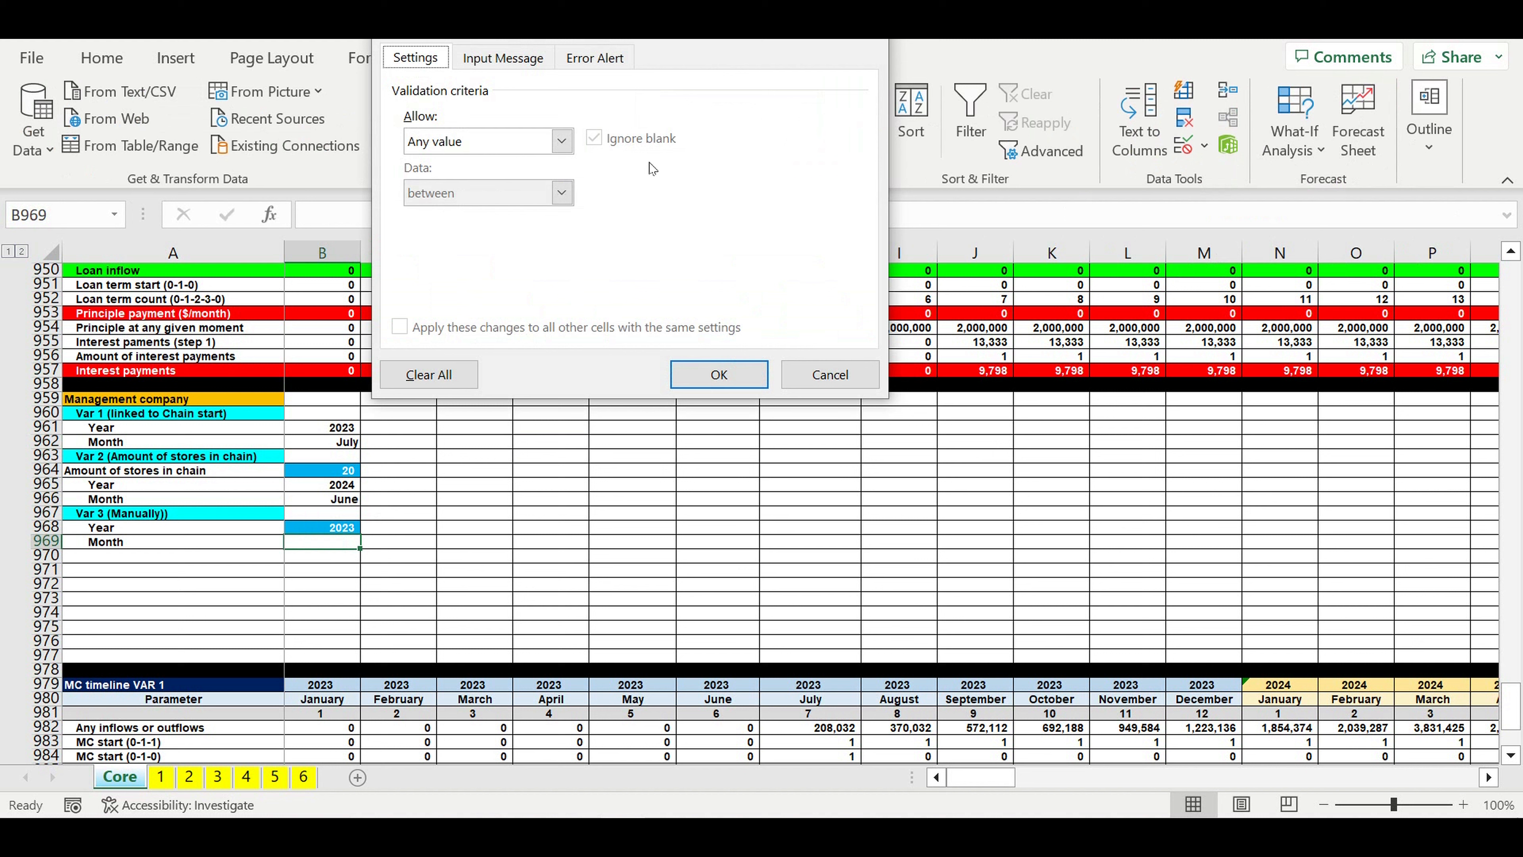
click(562, 140)
click(443, 205)
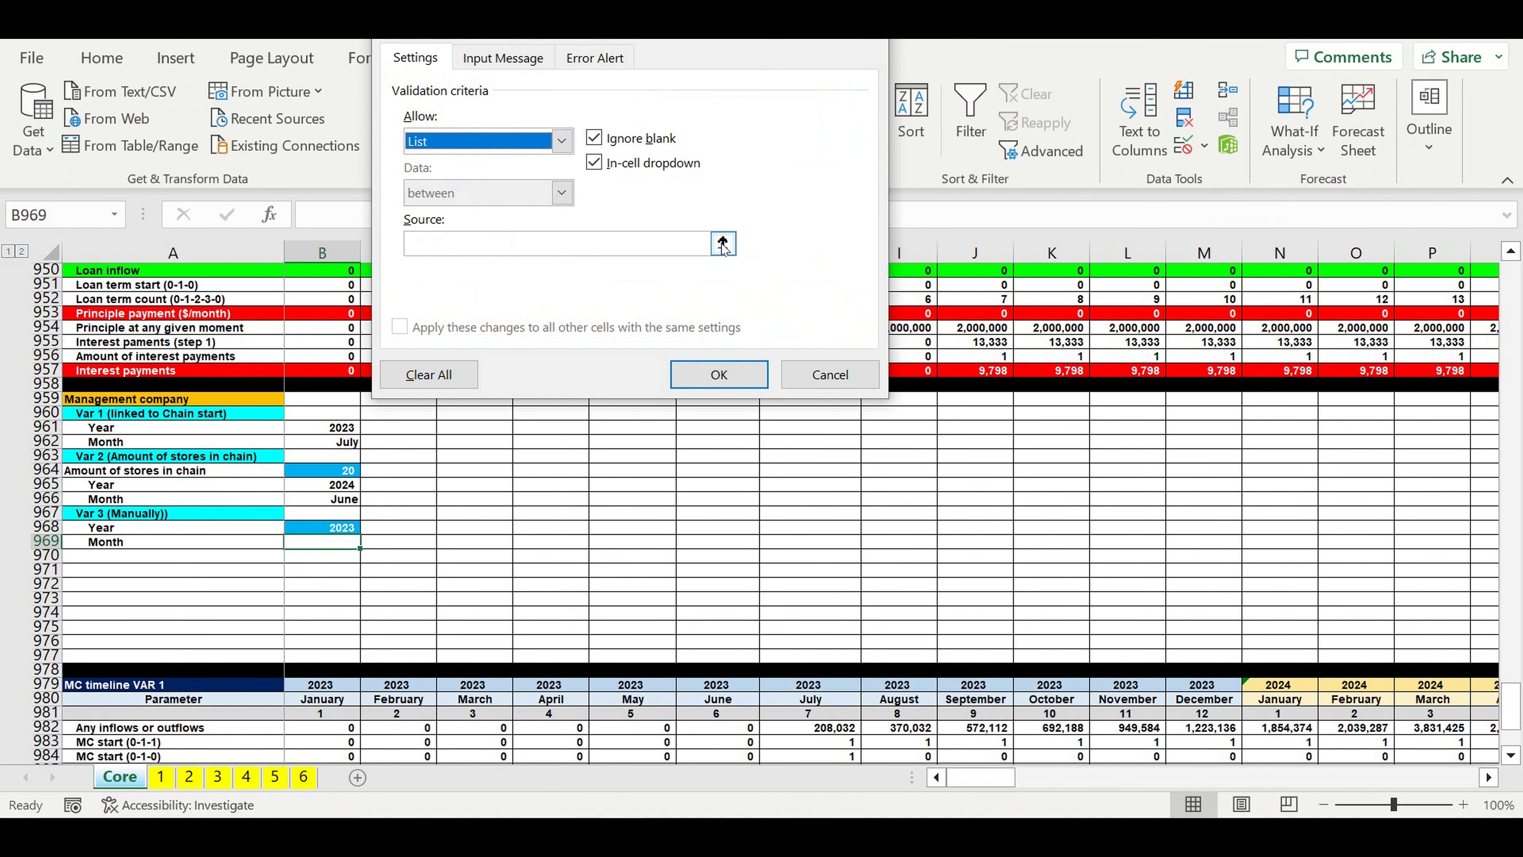
click(723, 242)
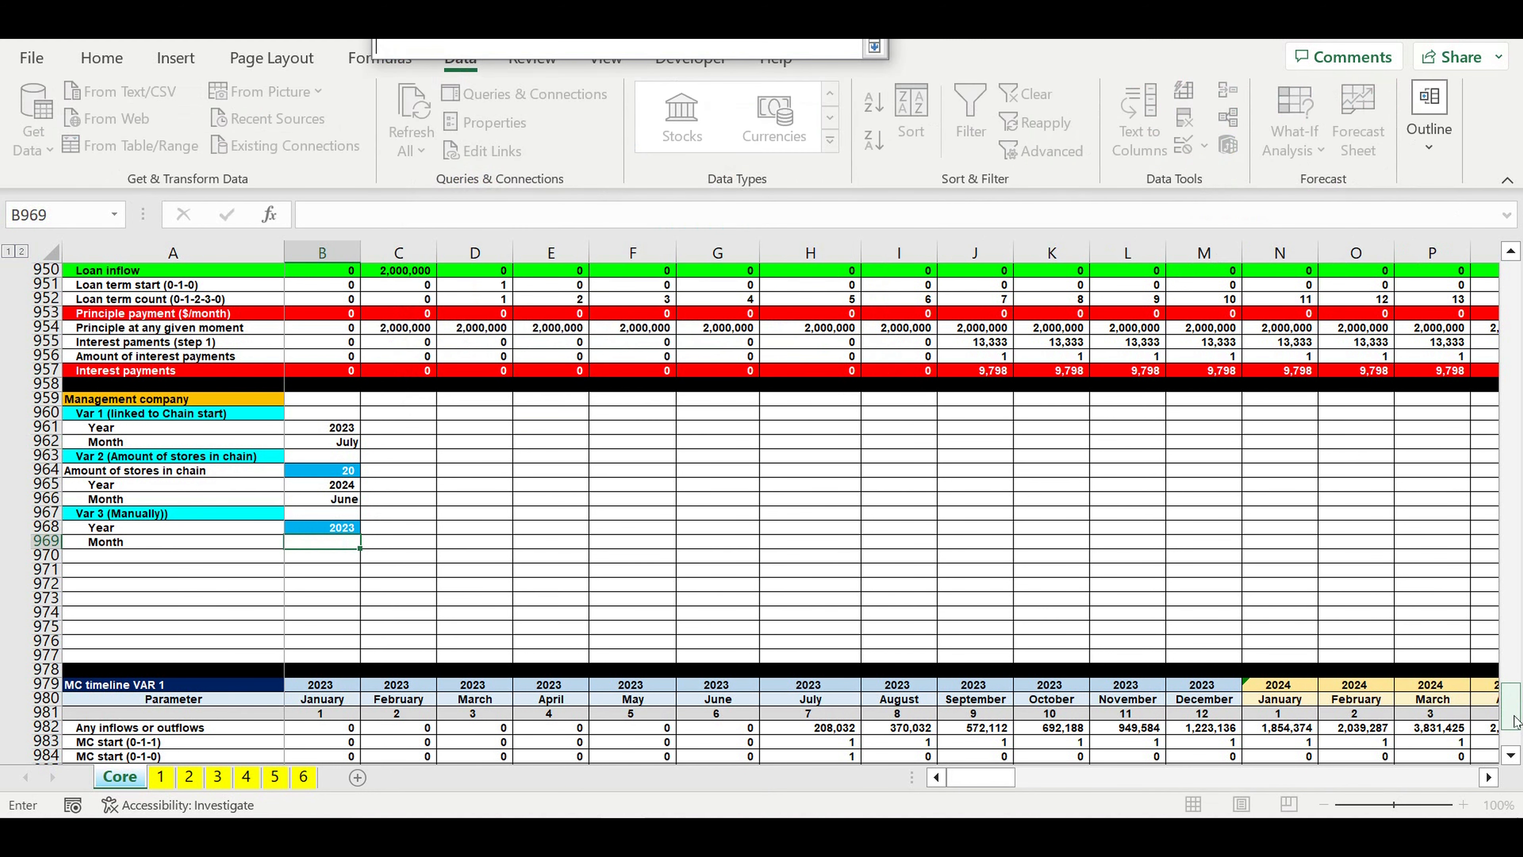
drag(1515, 689, 1518, 155)
drag(456, 277, 465, 428)
key(Return)
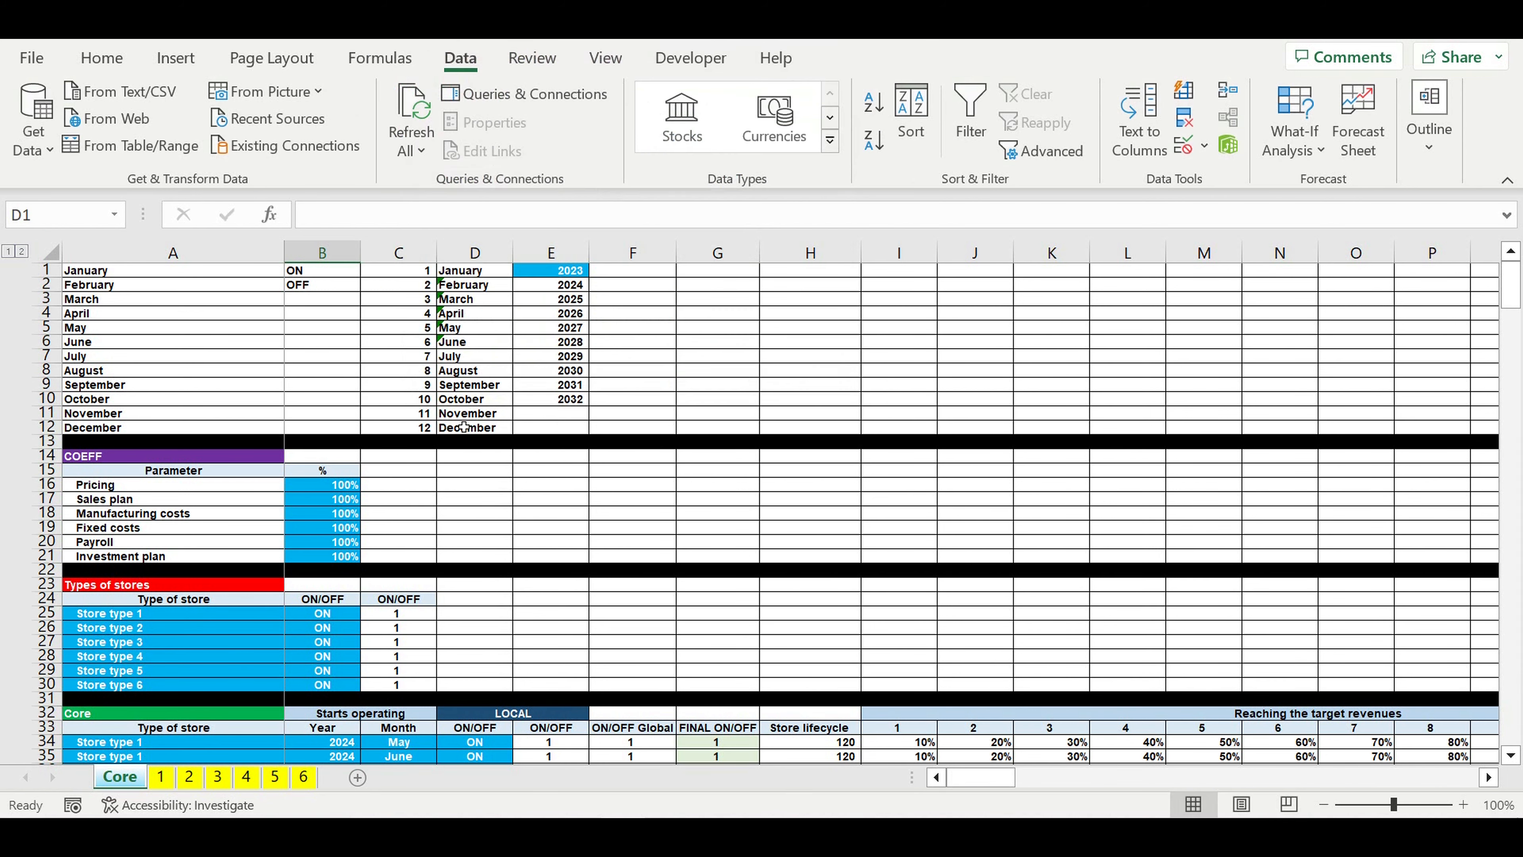
Step: Choose July as the Var 3 Month in B969
scroll(395, 579, down, 5)
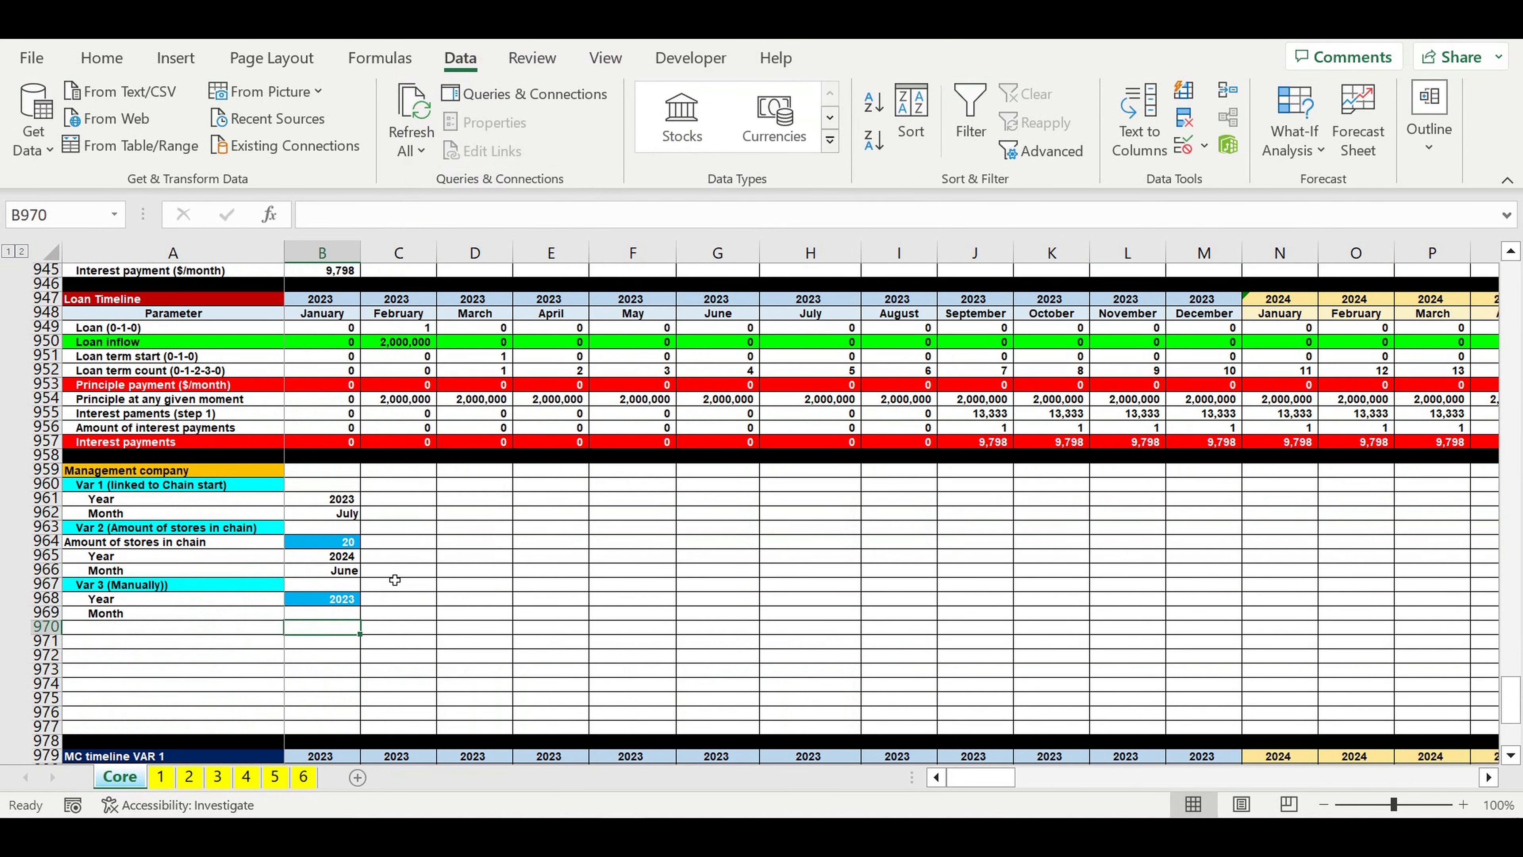
scroll(394, 580, down, 1)
click(336, 572)
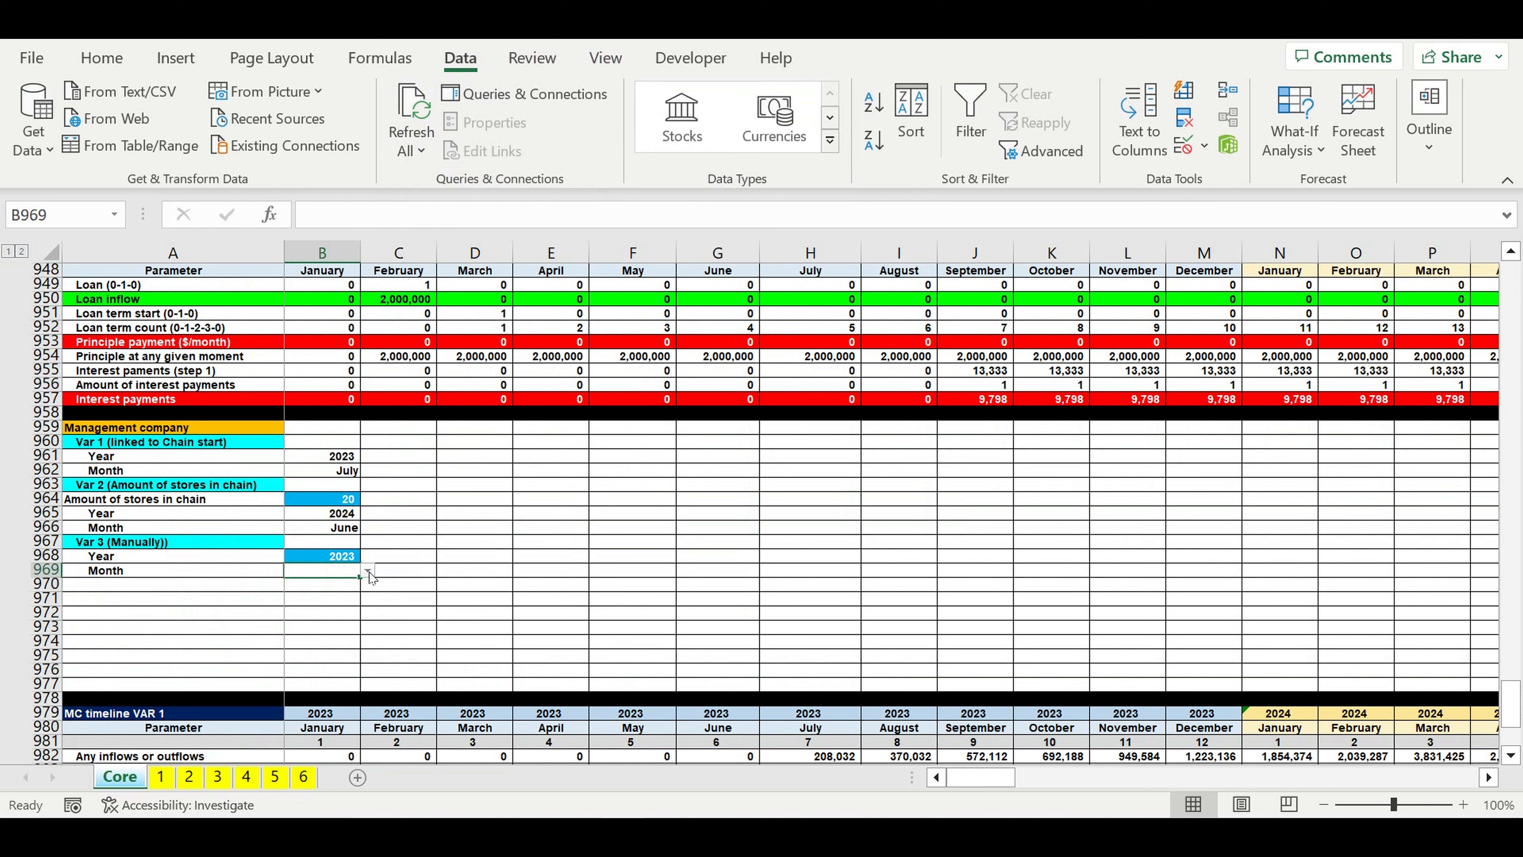
click(367, 572)
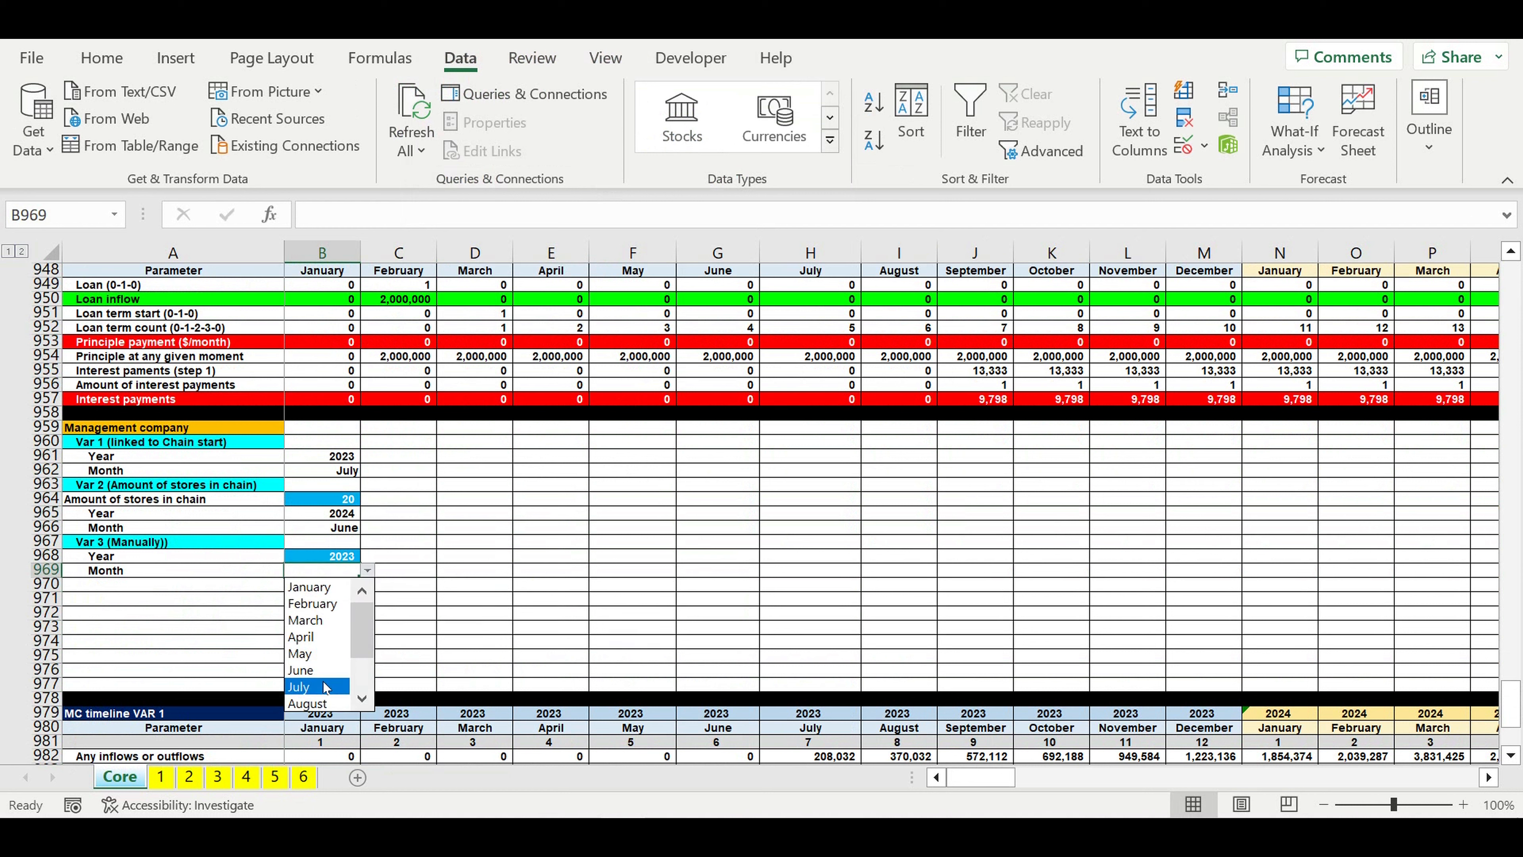
click(309, 686)
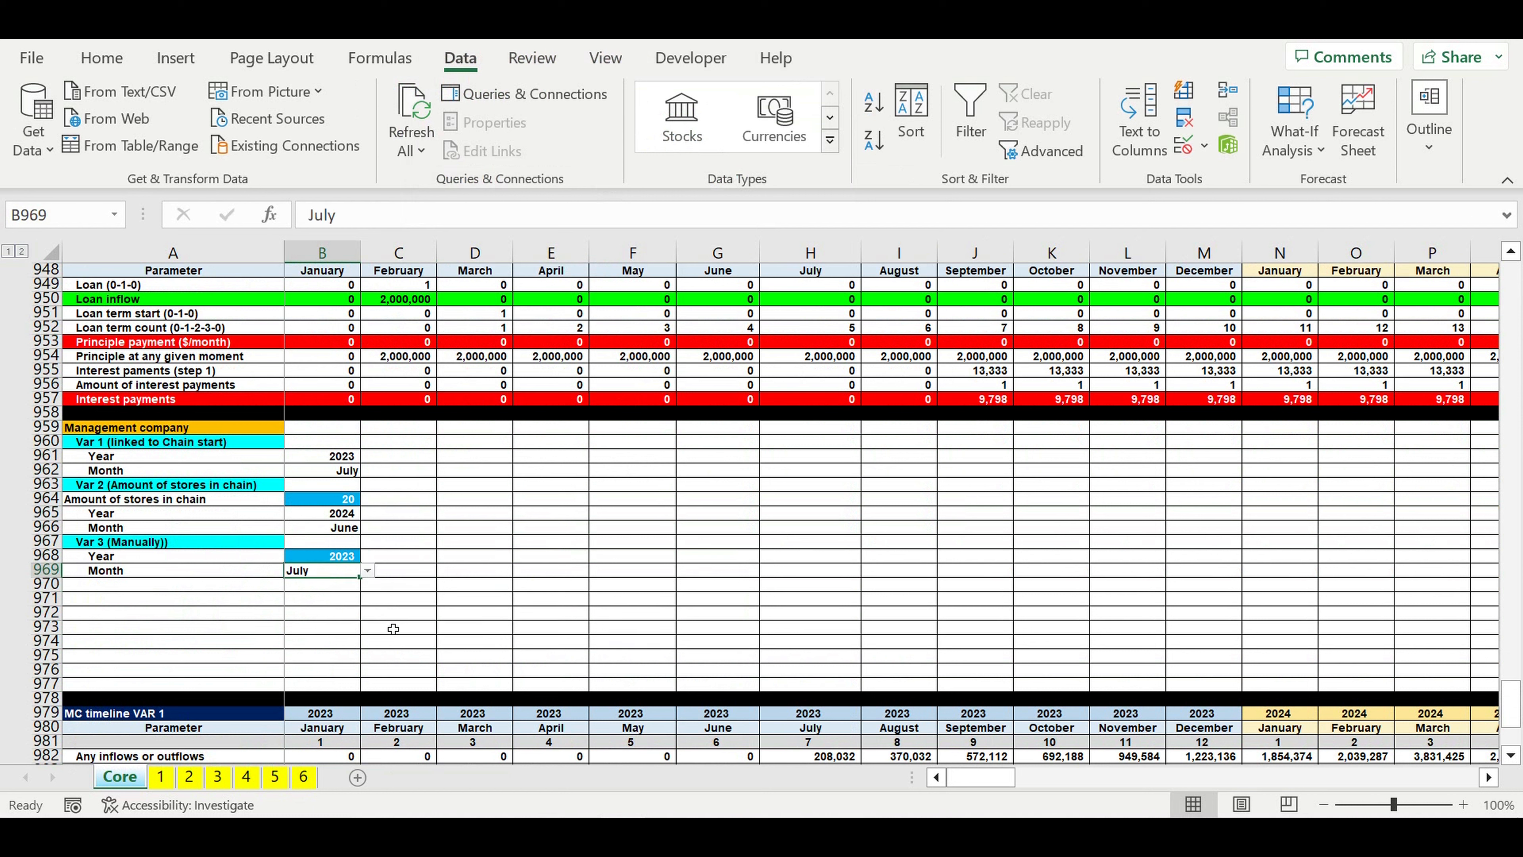
Step: Right-align the Var 3 Month cell B969 and give it the blue input fill with white text
click(102, 57)
click(508, 143)
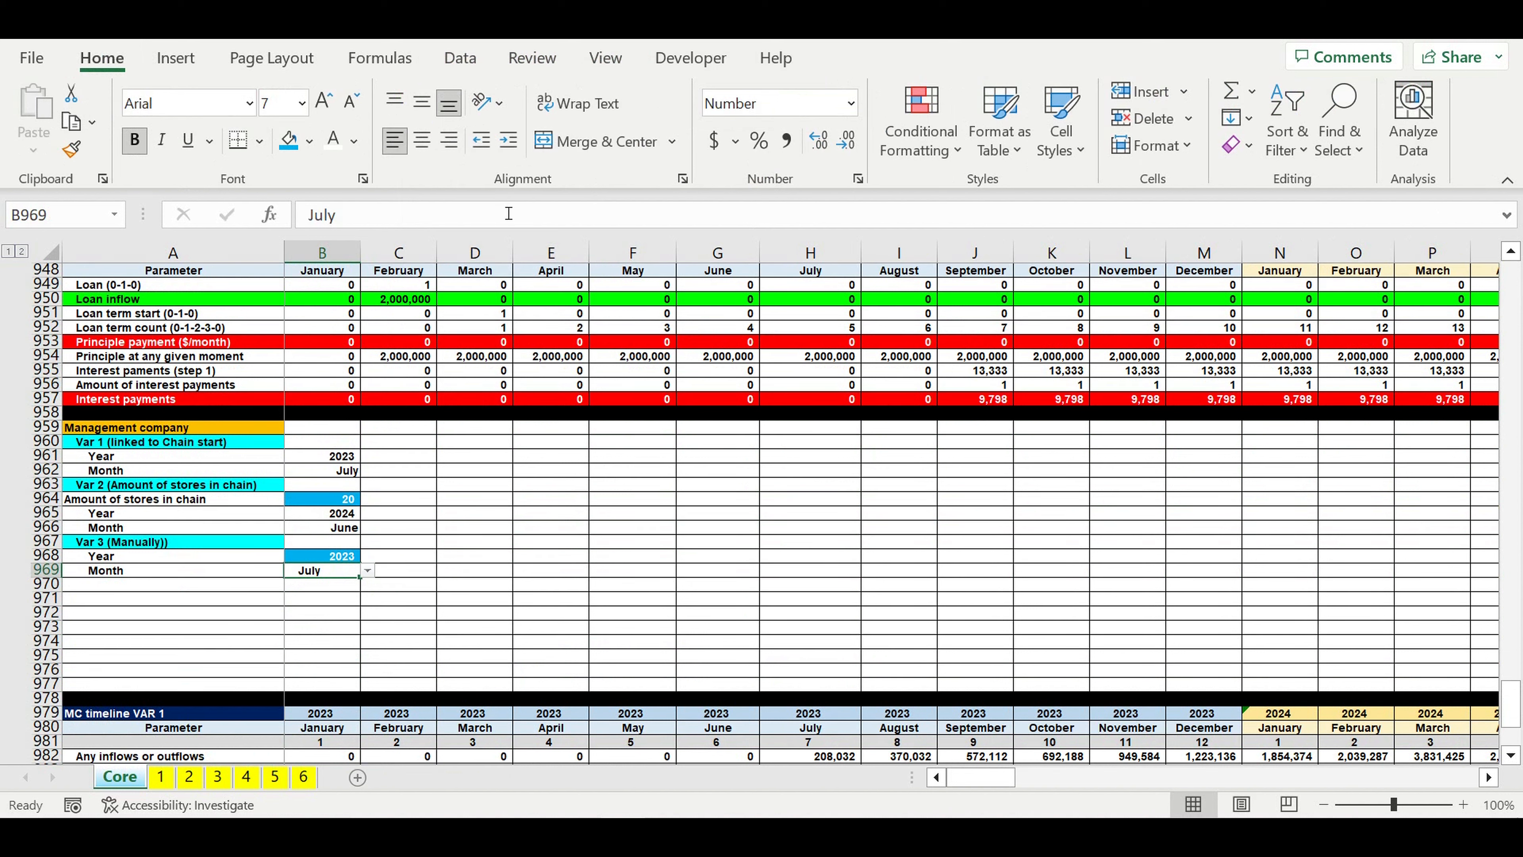
click(449, 139)
click(481, 140)
click(289, 140)
click(333, 139)
click(563, 490)
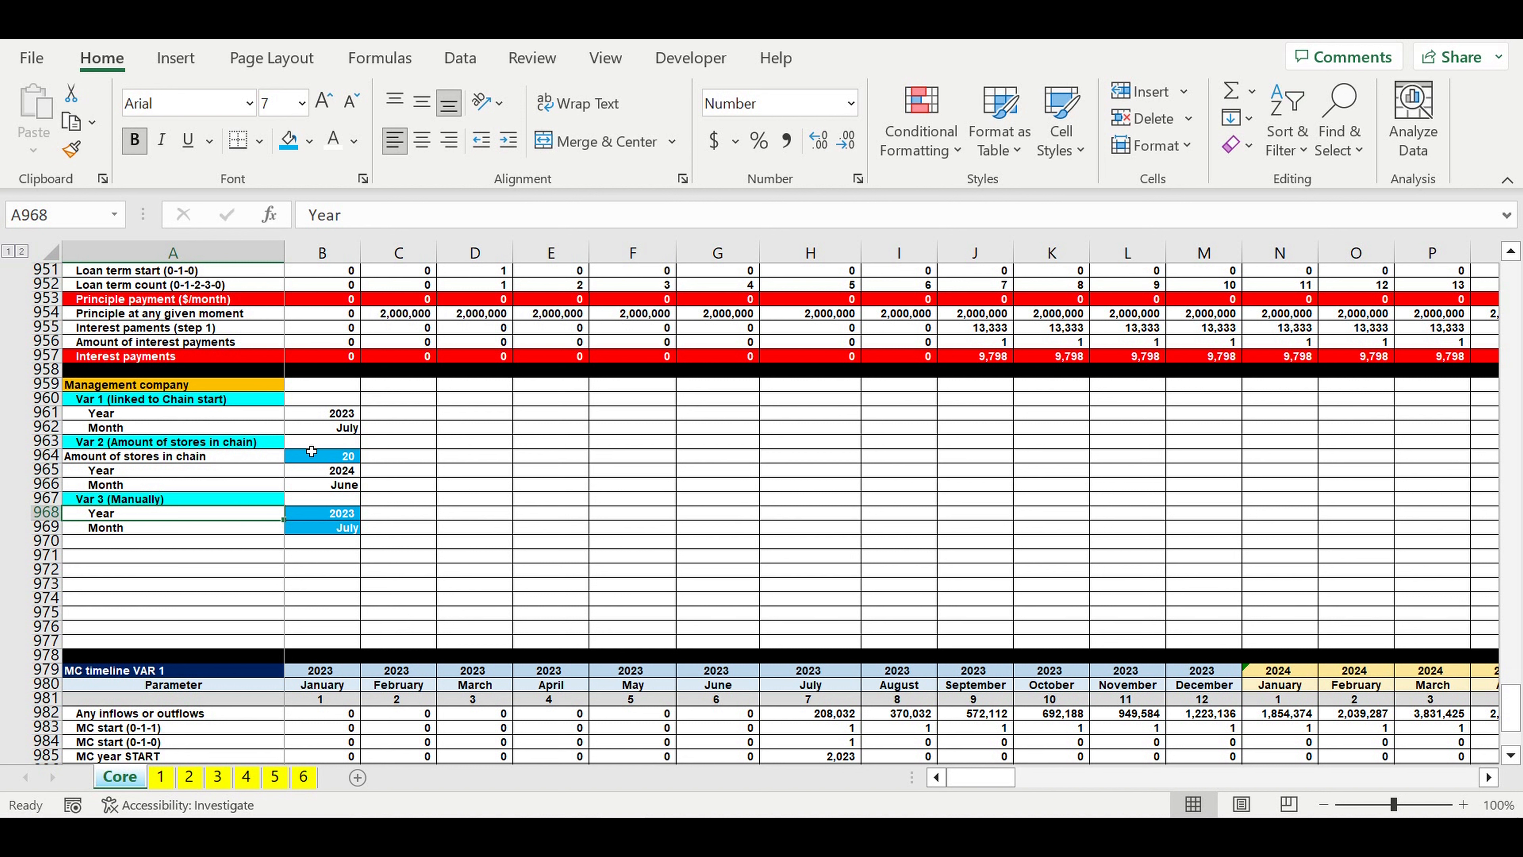
Step: Add the label Variant select in A970, directly below the Var 3 (Manually) block
drag(327, 414, 321, 528)
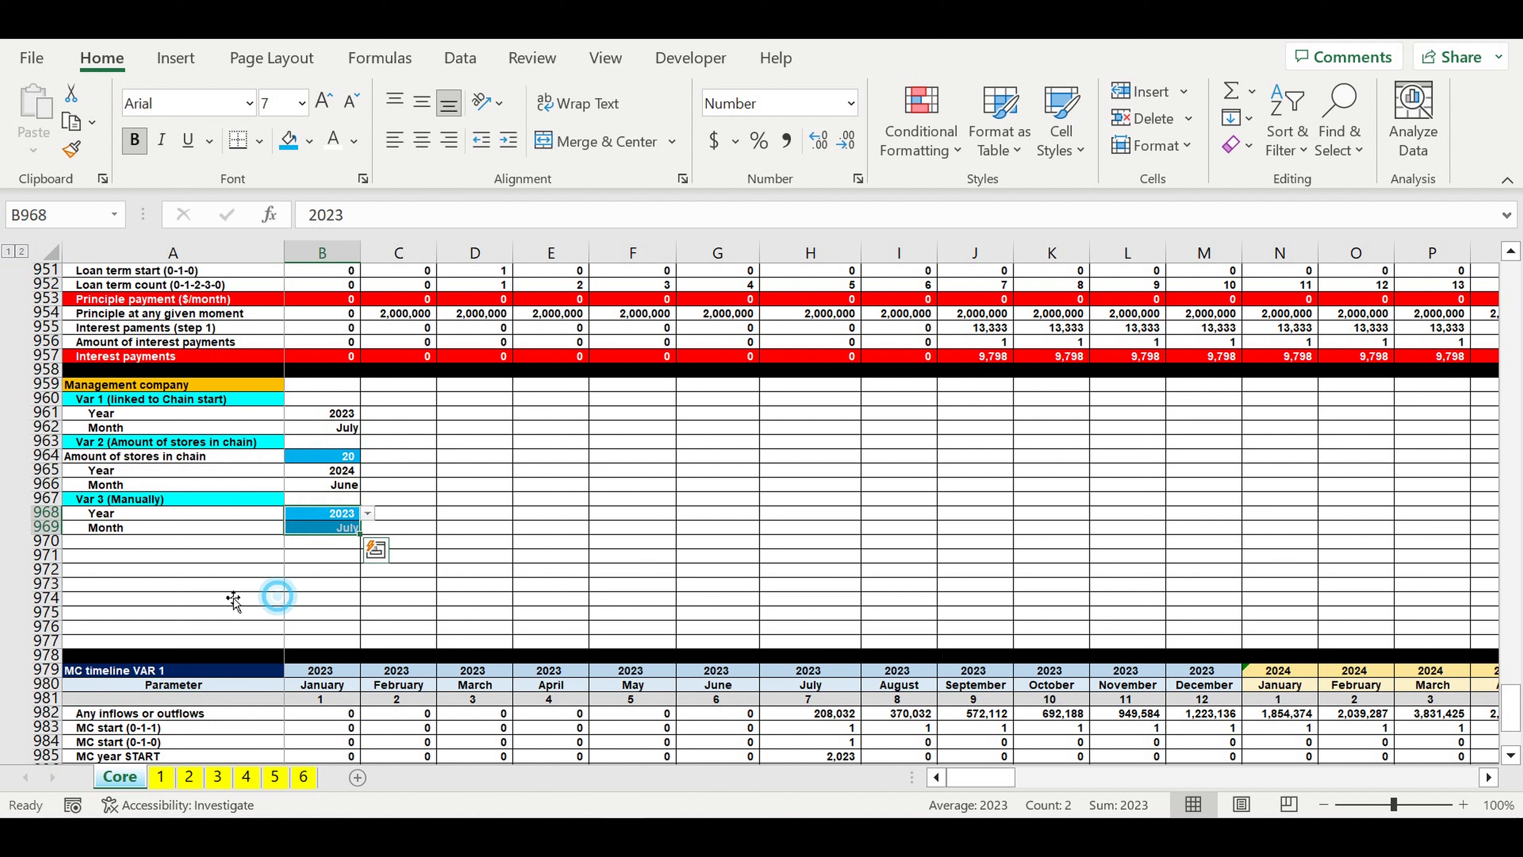
click(231, 599)
click(111, 561)
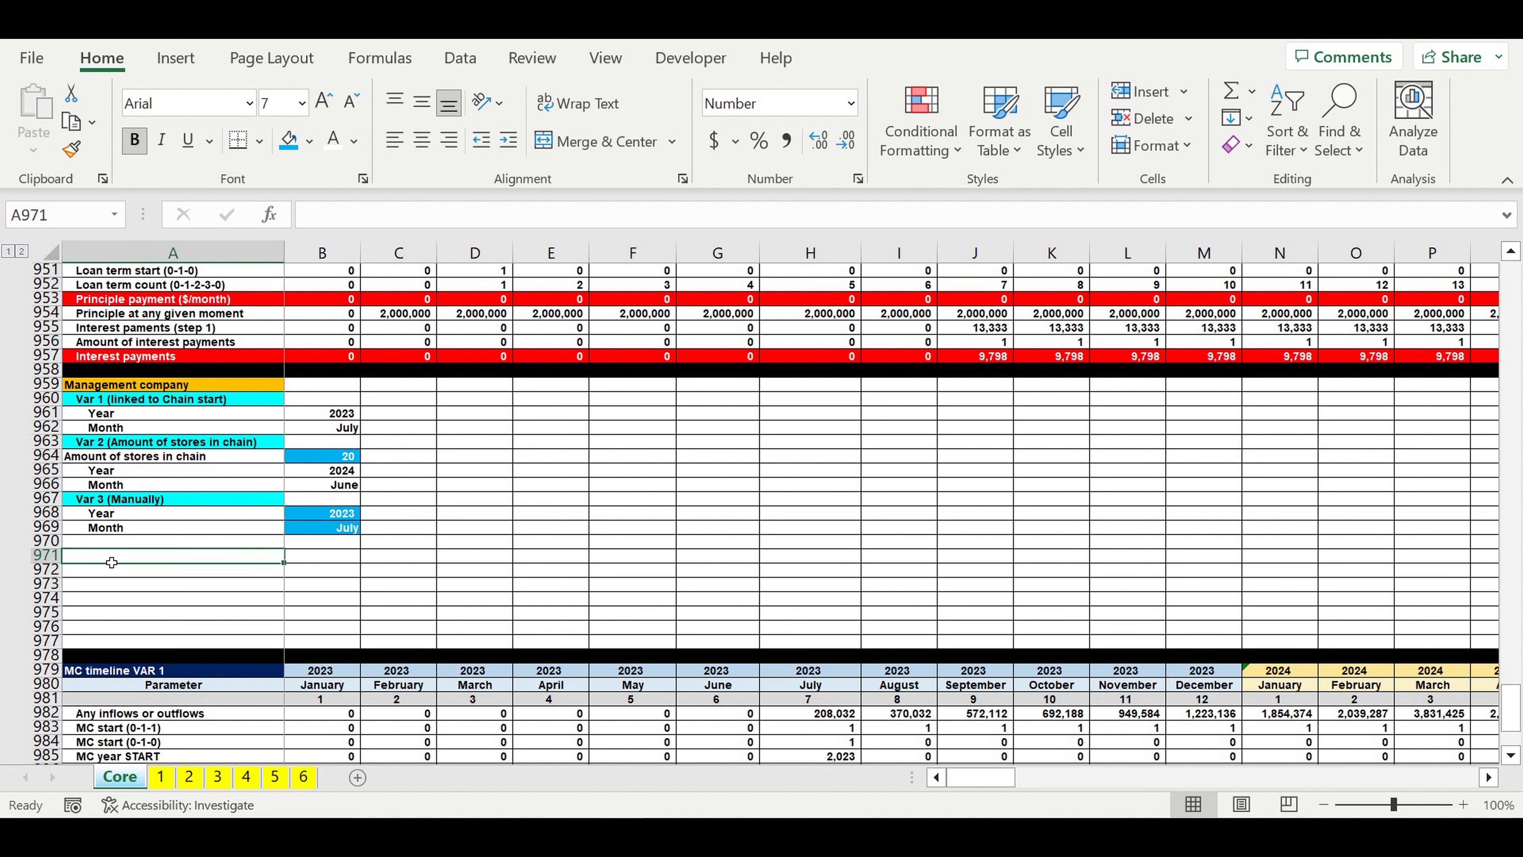
click(126, 546)
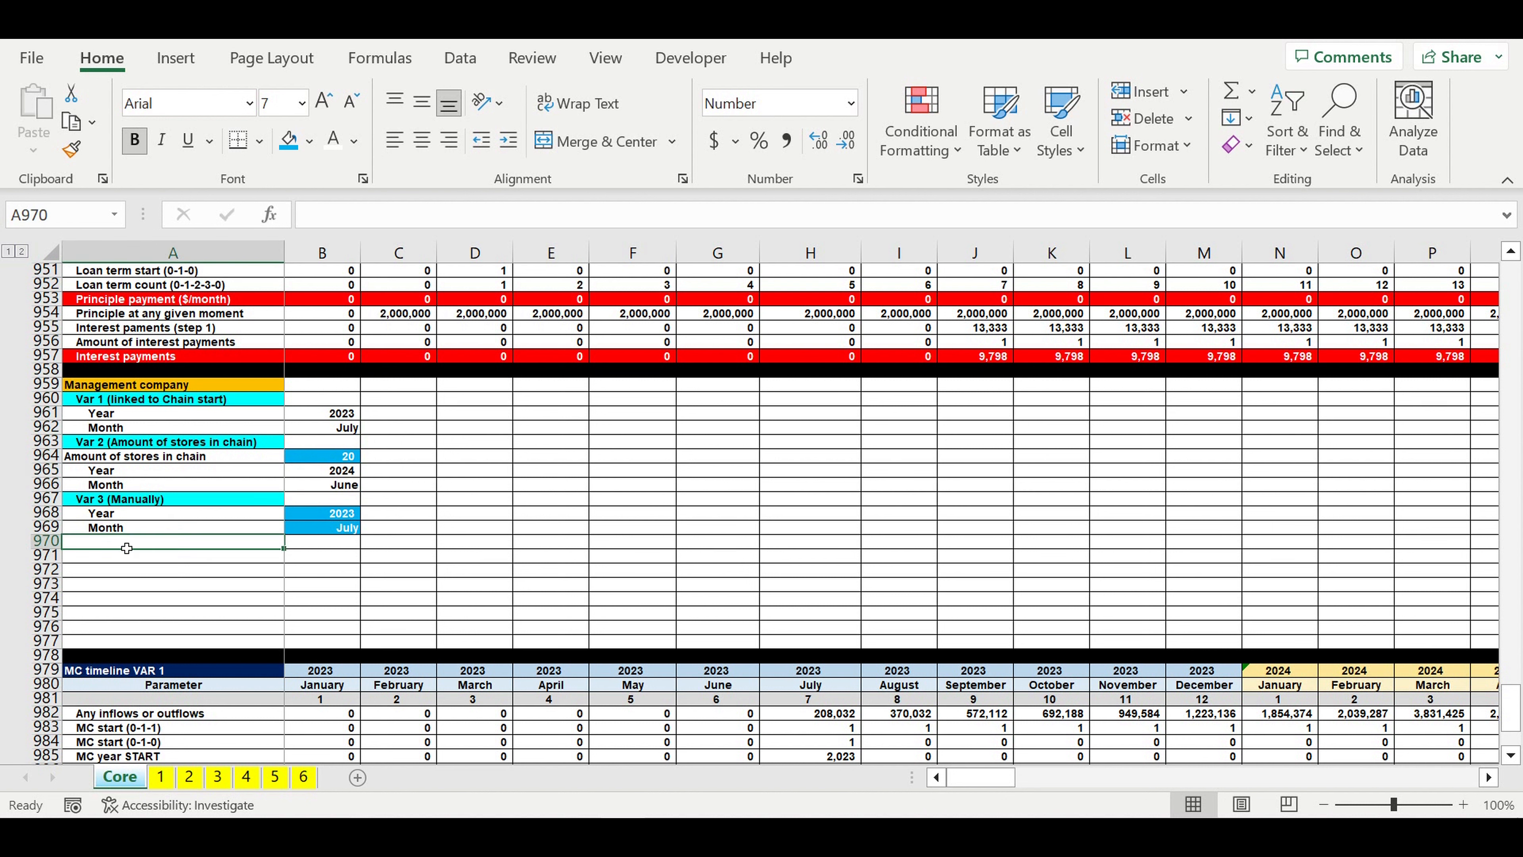
text(Variant select)
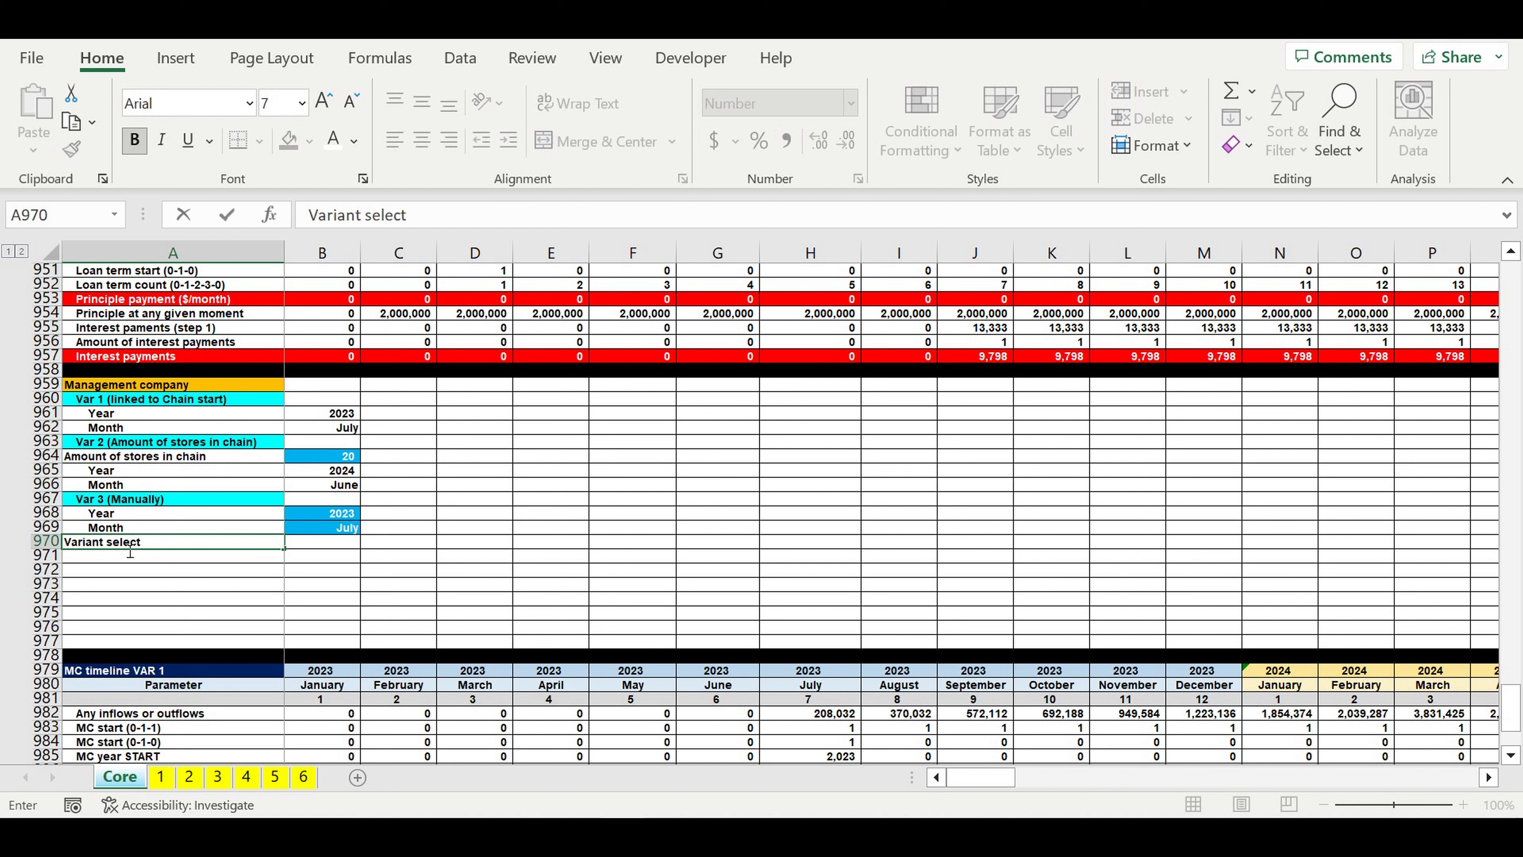
key(Return)
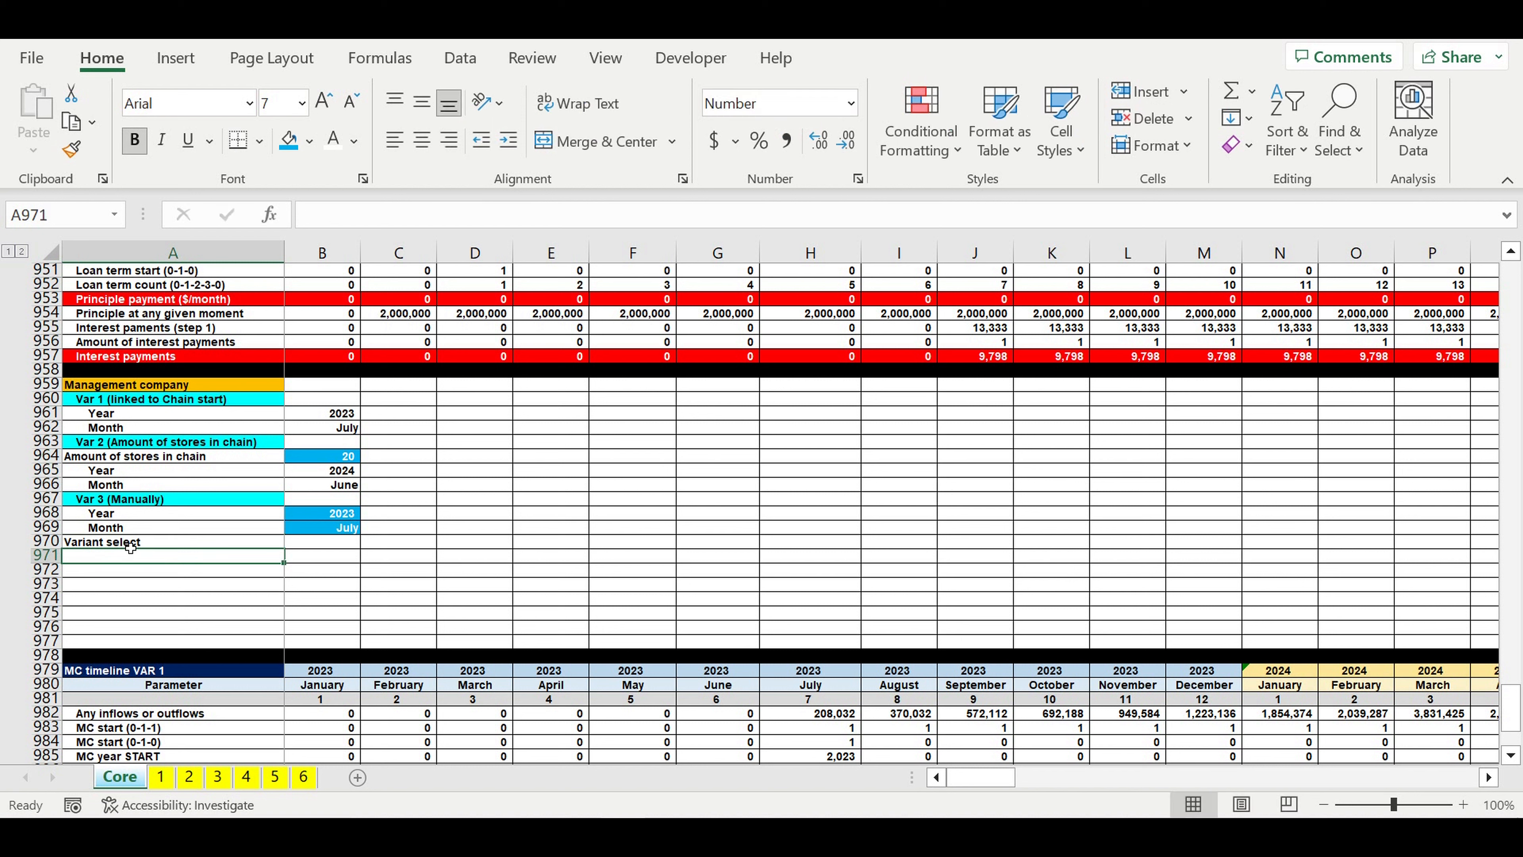
Step: Copy the three variant headings in A960, A963 and A967 and paste them as values into F1:F3
click(321, 567)
click(122, 399)
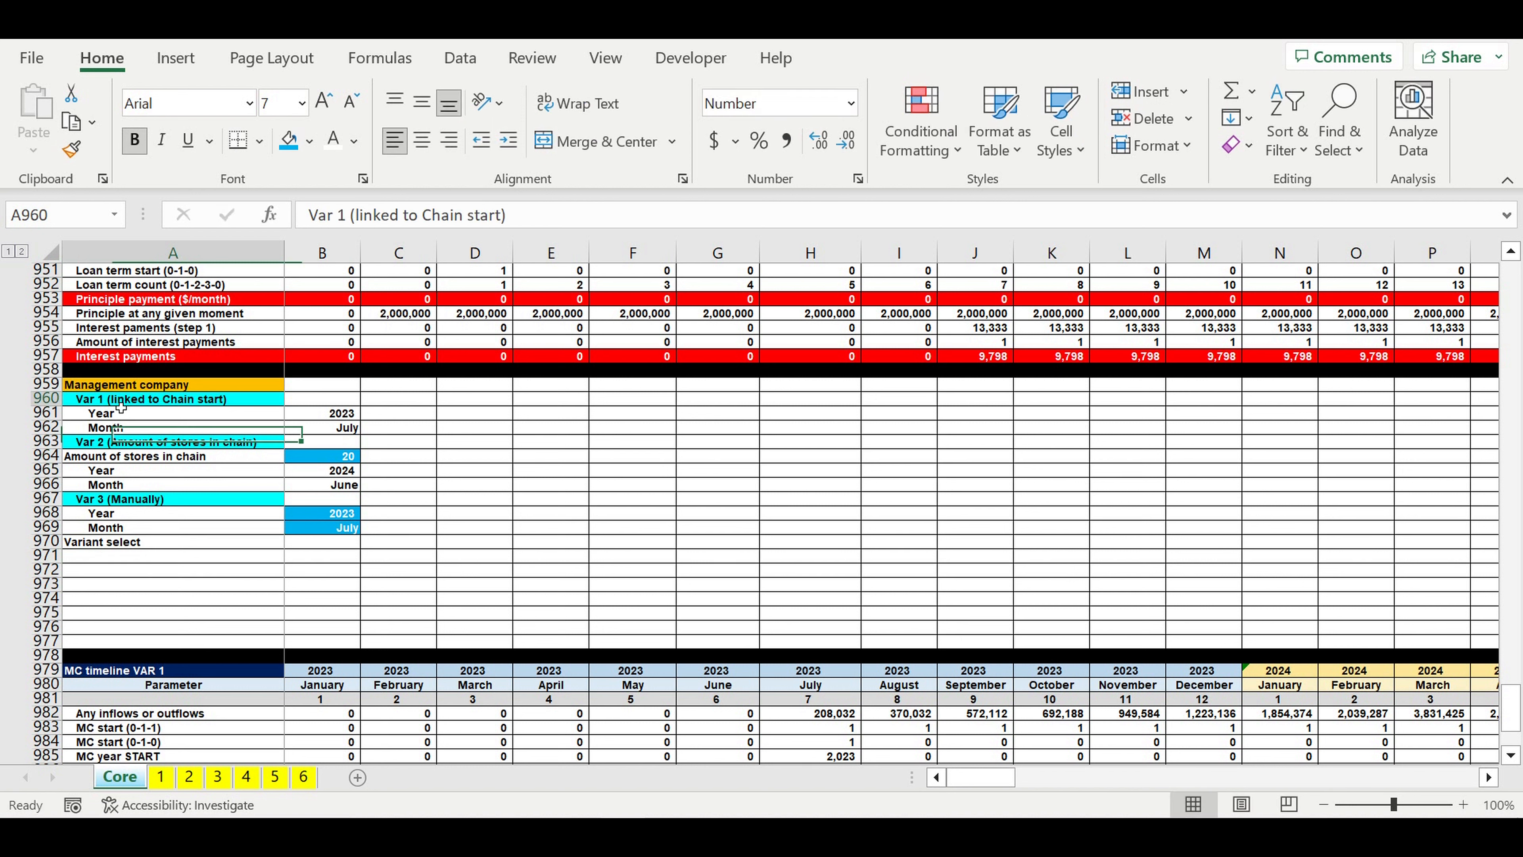
ctrl+click(239, 443)
ctrl+click(205, 500)
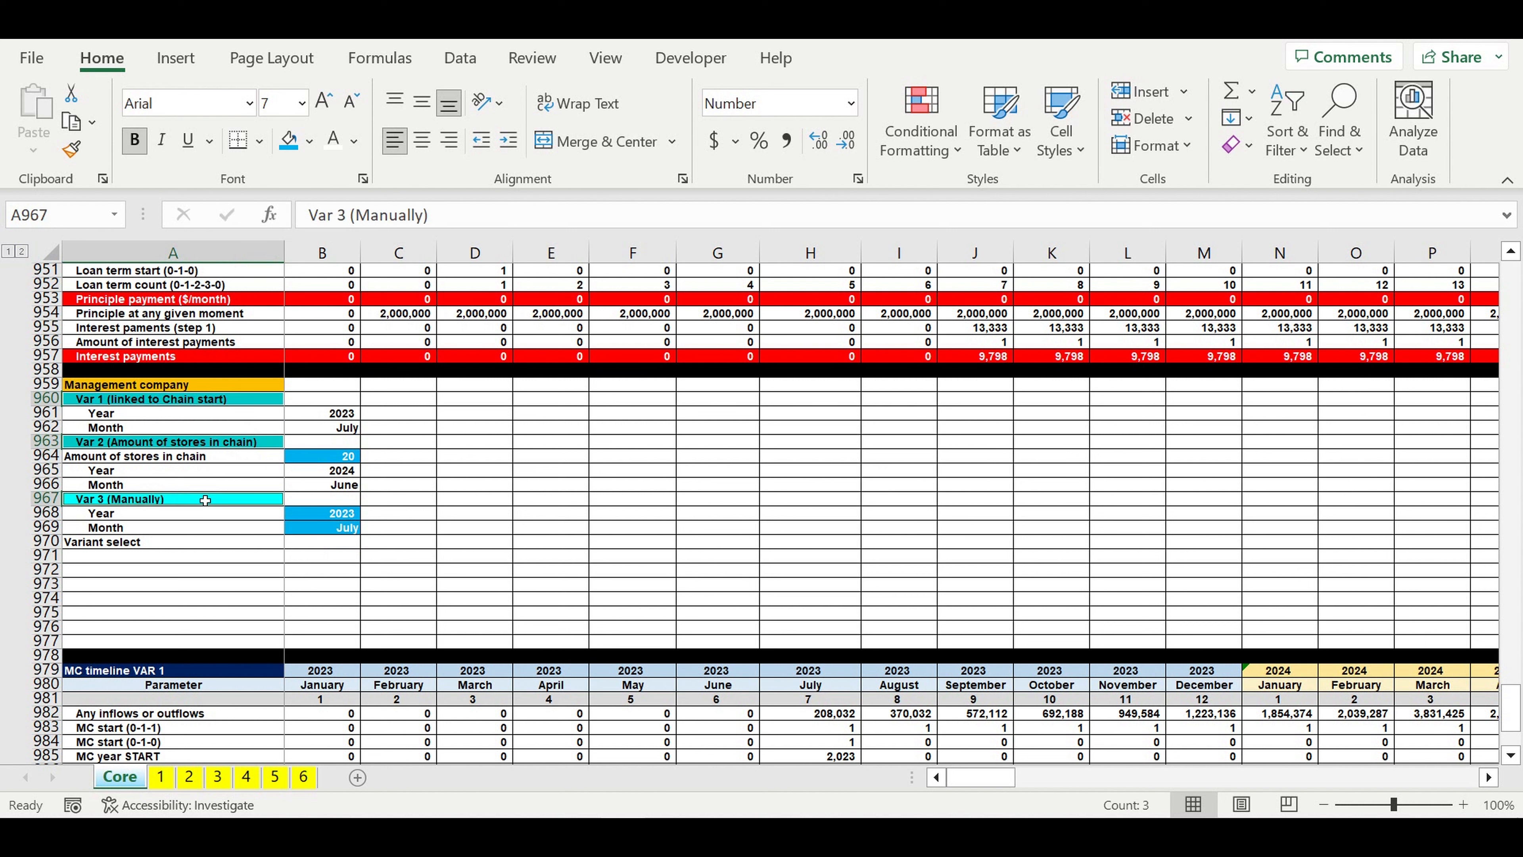
key(ctrl+c)
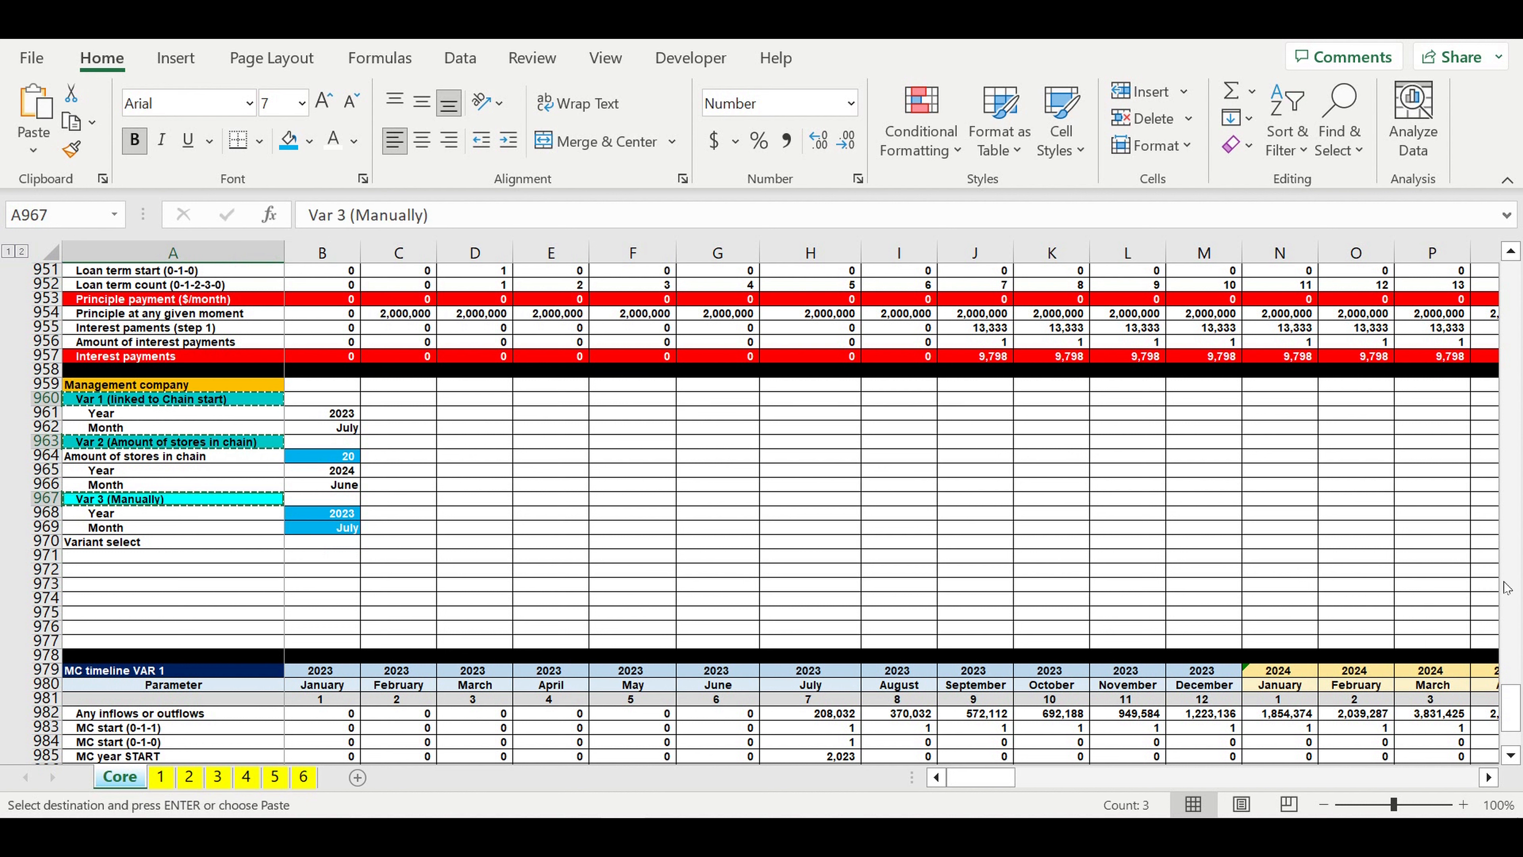
drag(1511, 714, 1518, 209)
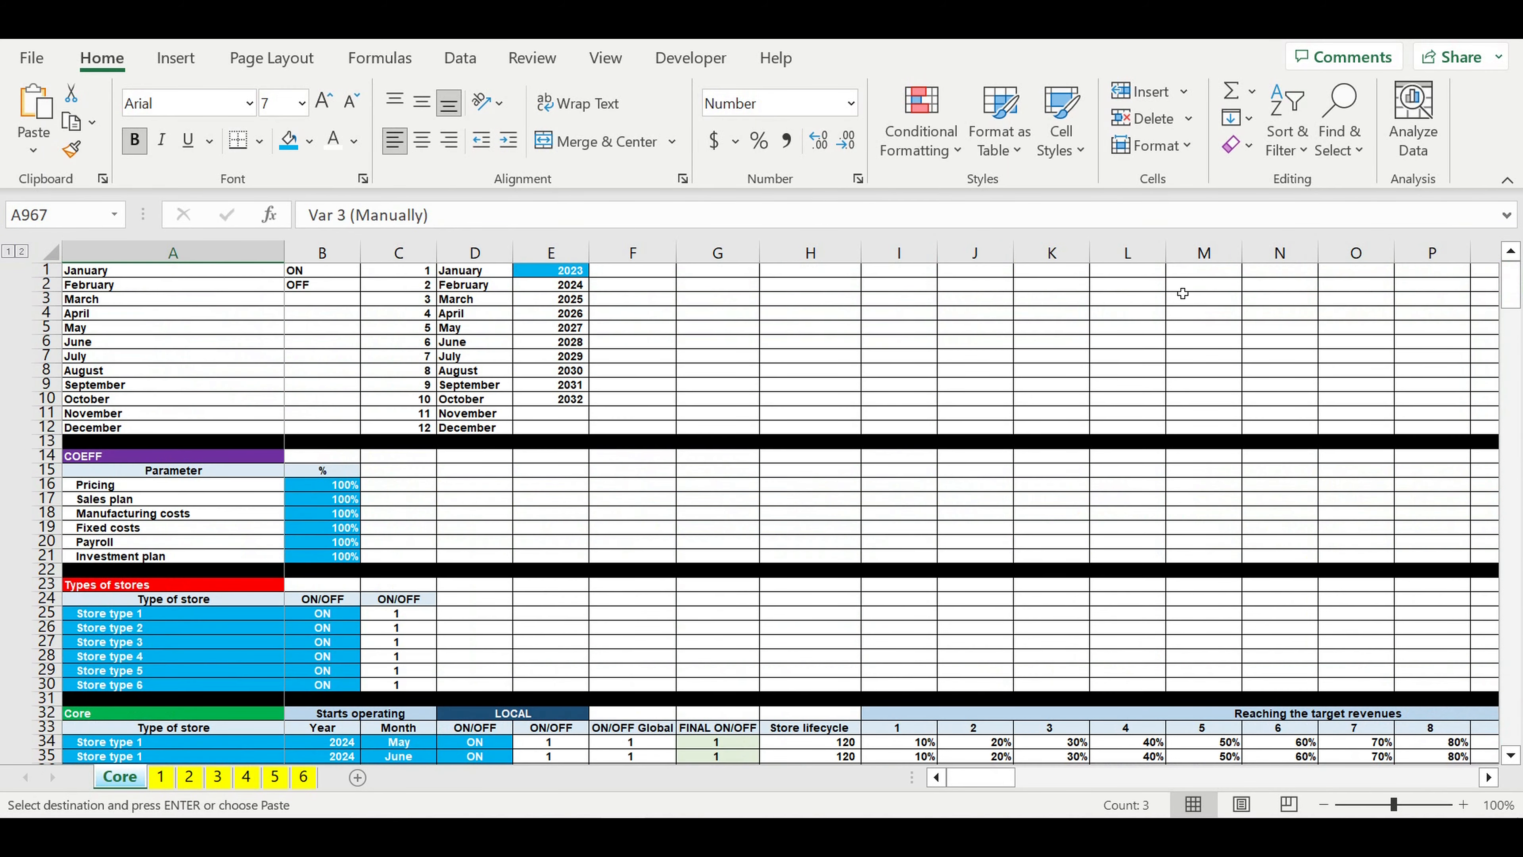
click(635, 274)
right_click(635, 274)
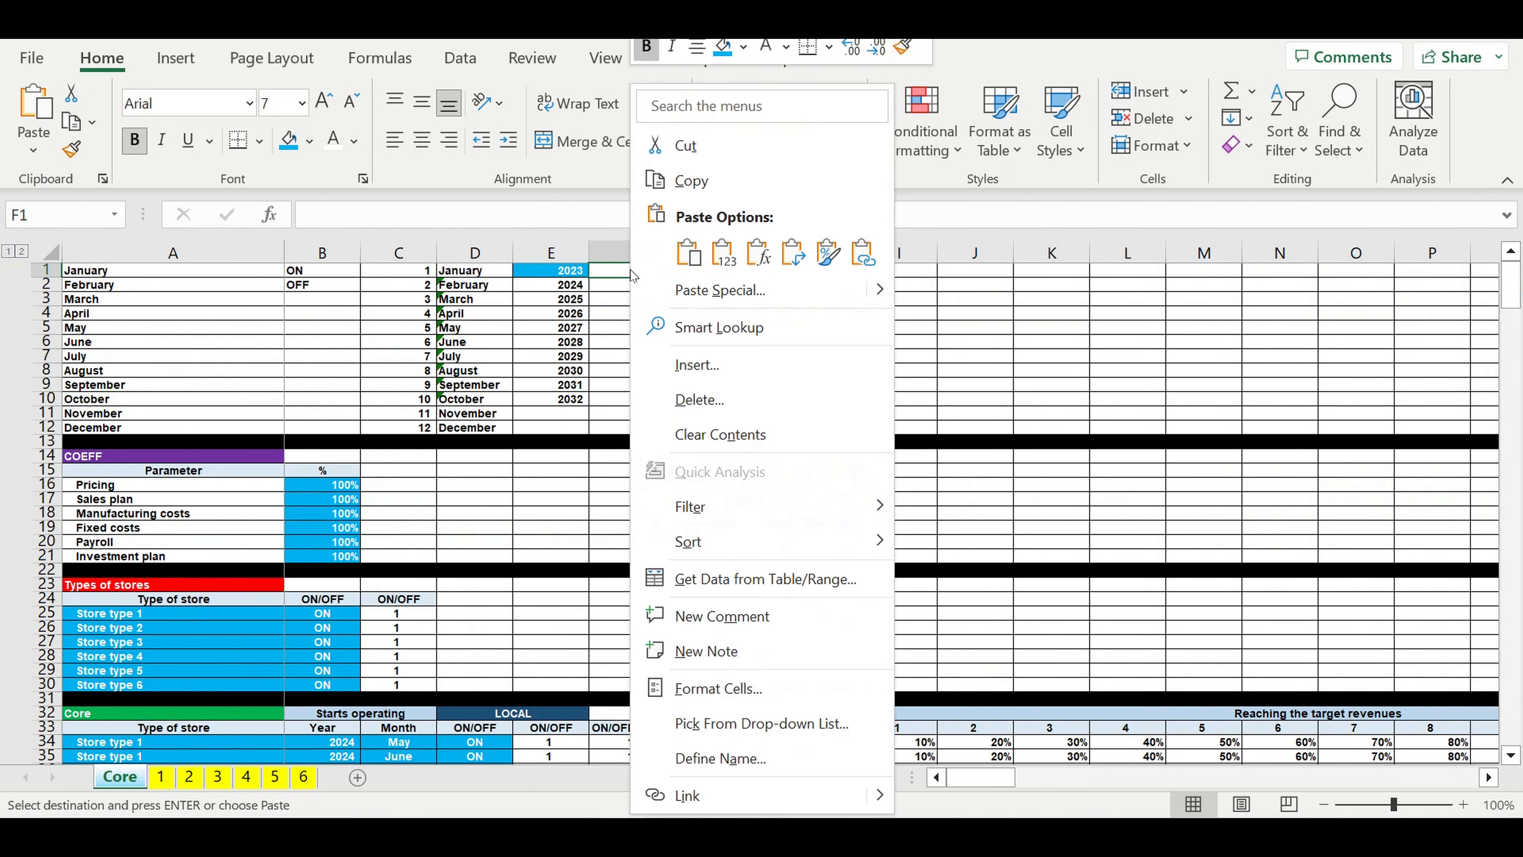
click(721, 251)
click(676, 253)
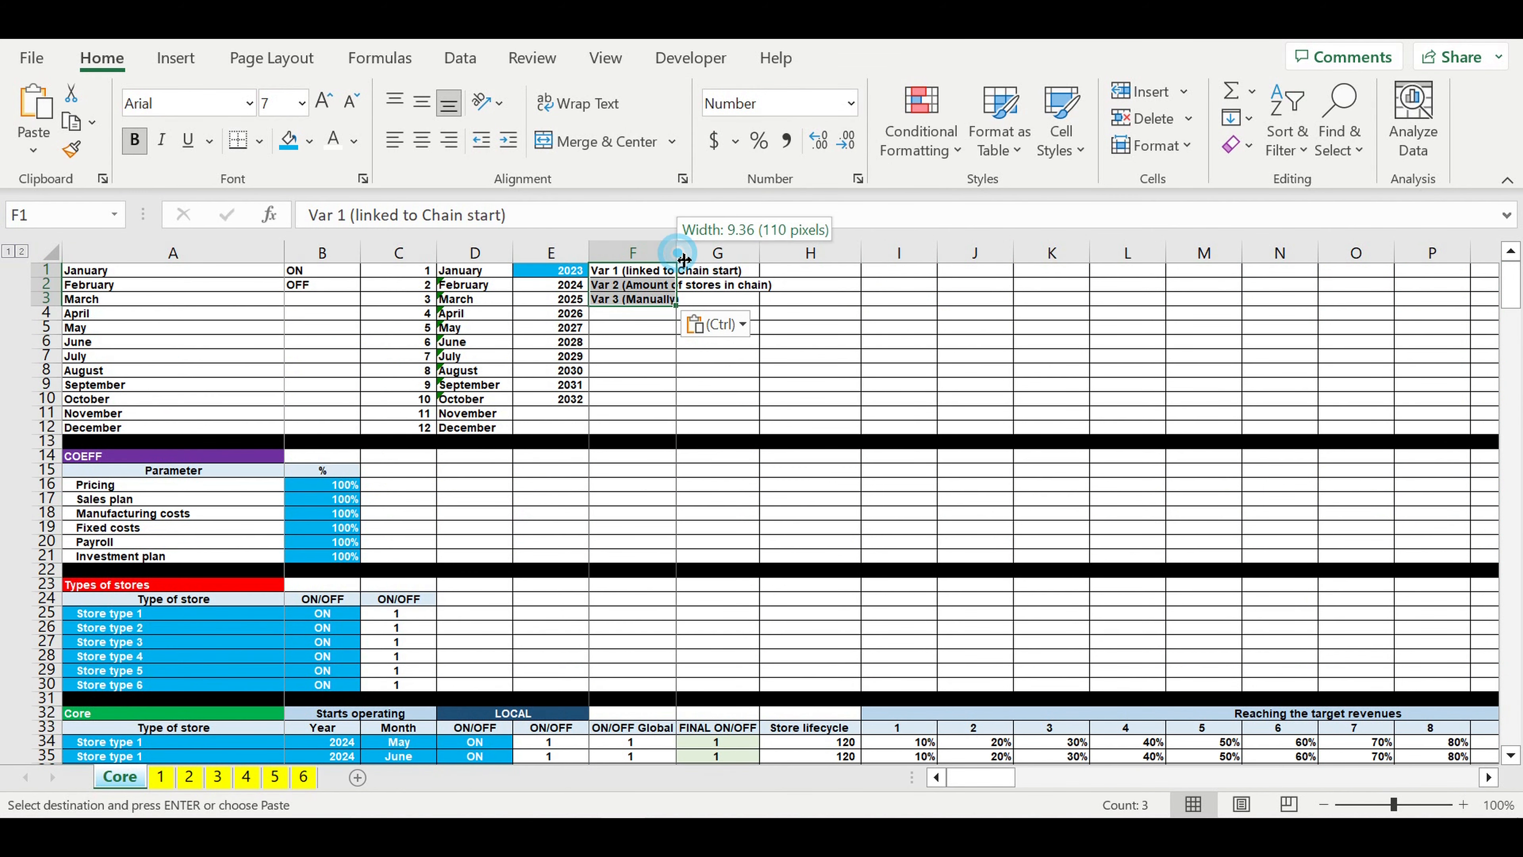
click(642, 374)
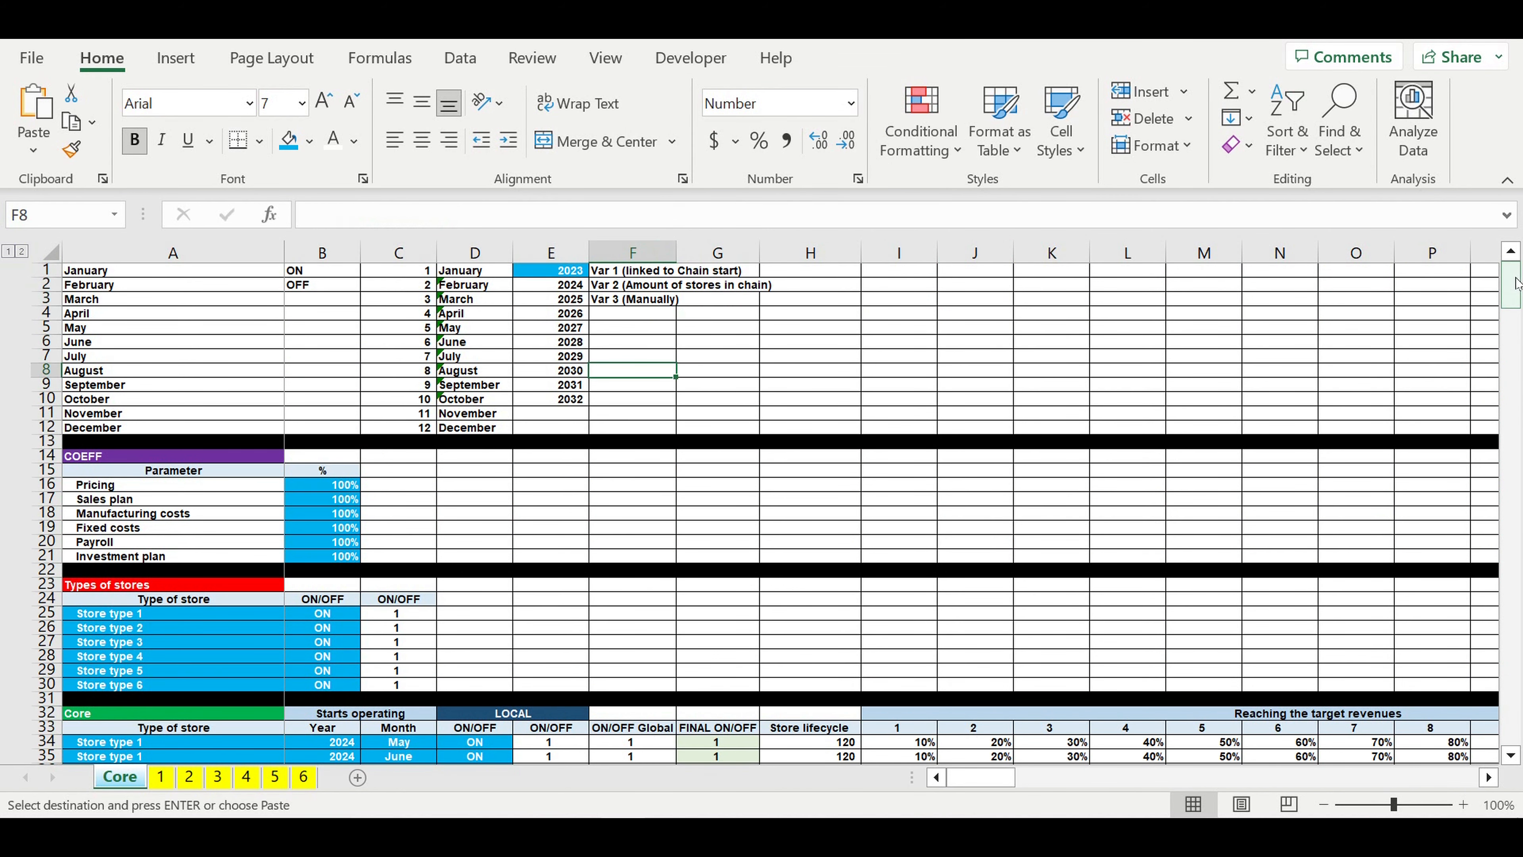
Step: Insert a new row above the Variant select row and fill it black as a separator
drag(1510, 287, 1510, 722)
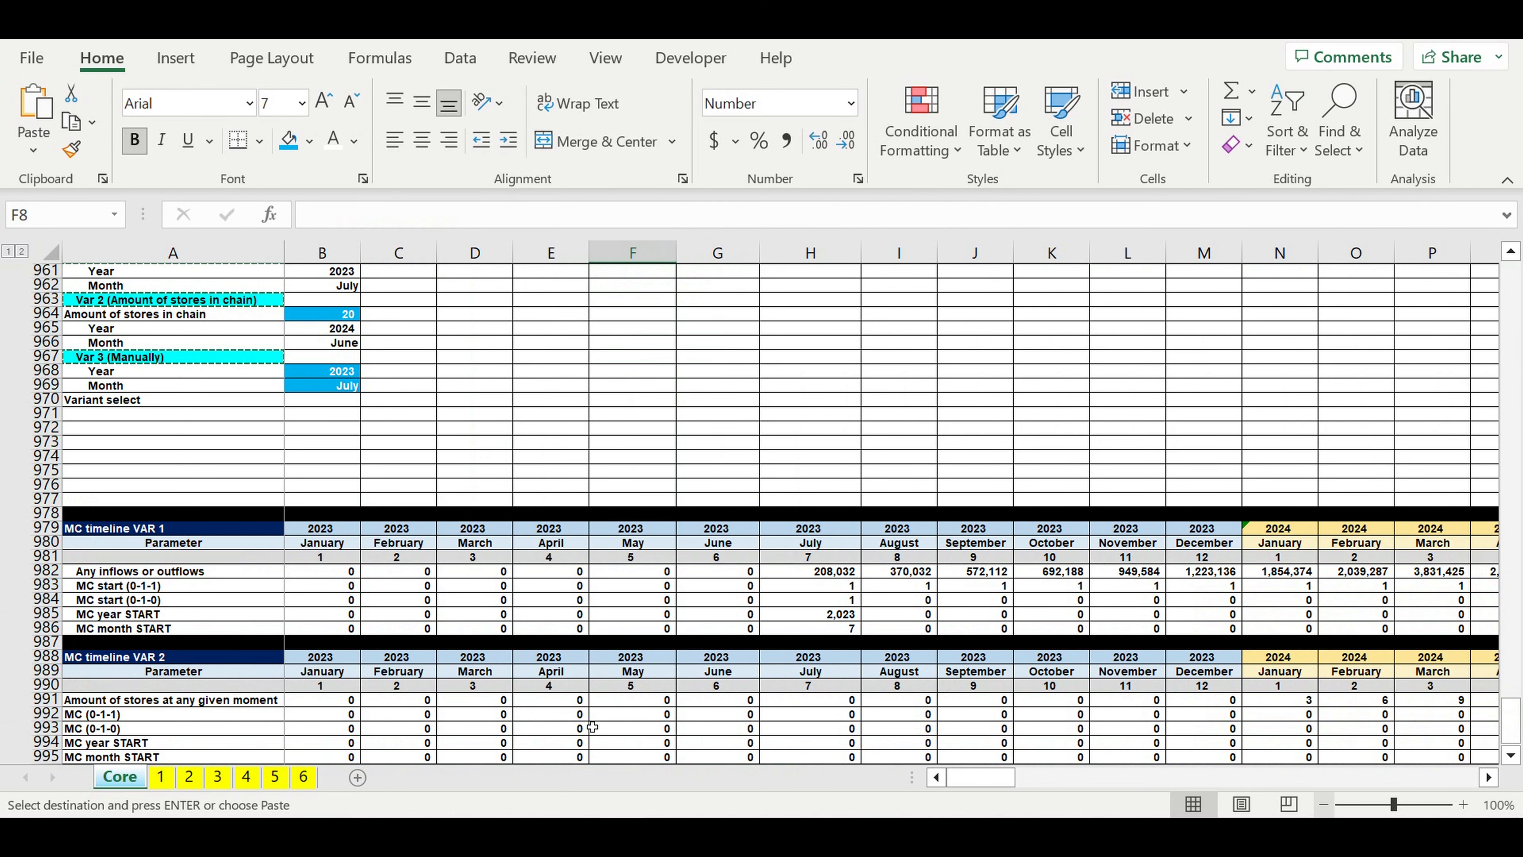
click(120, 401)
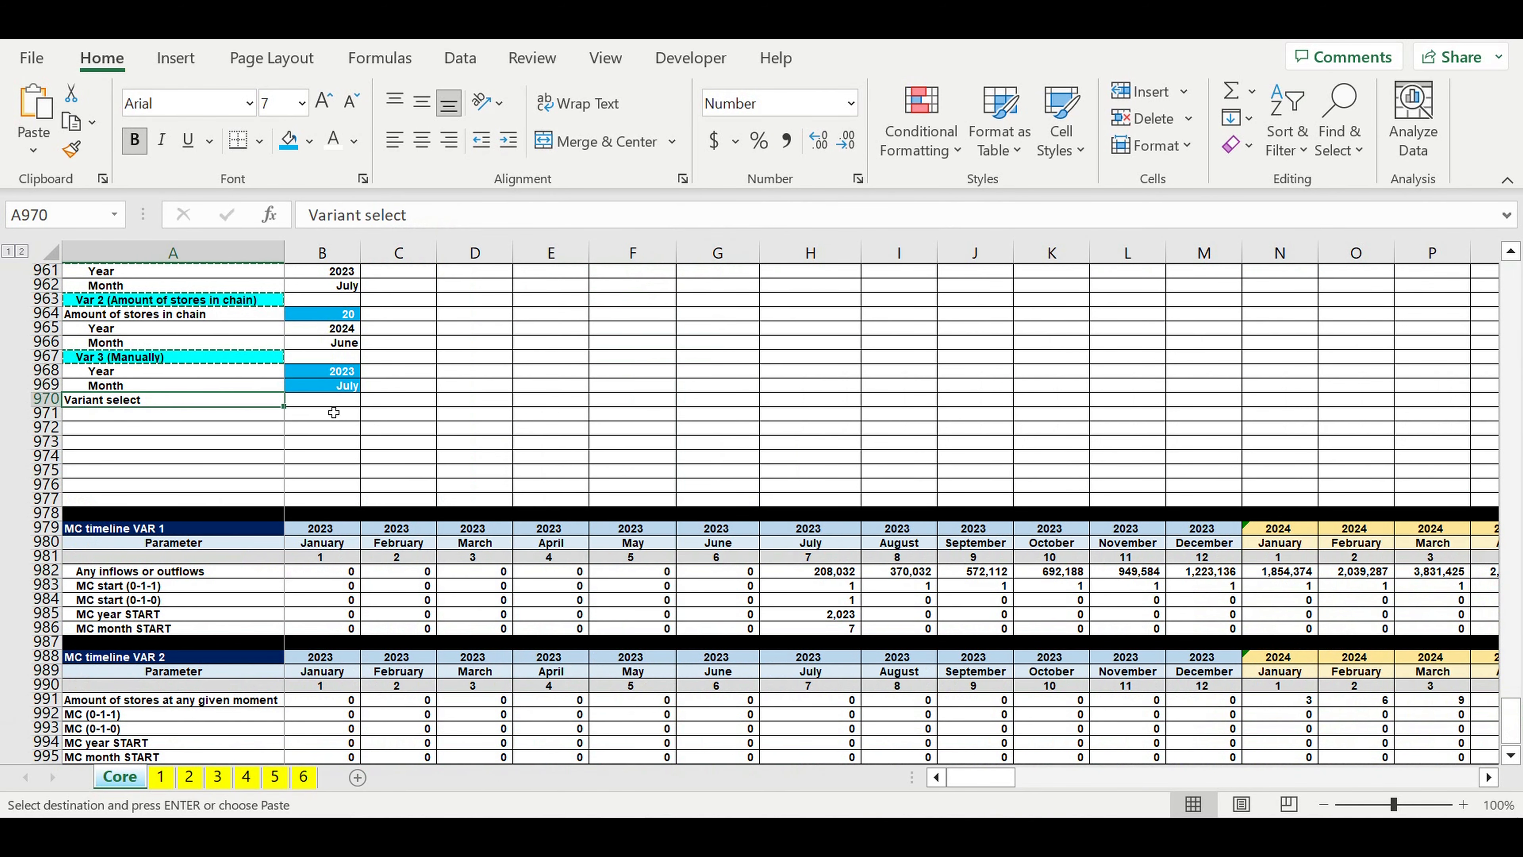
click(45, 399)
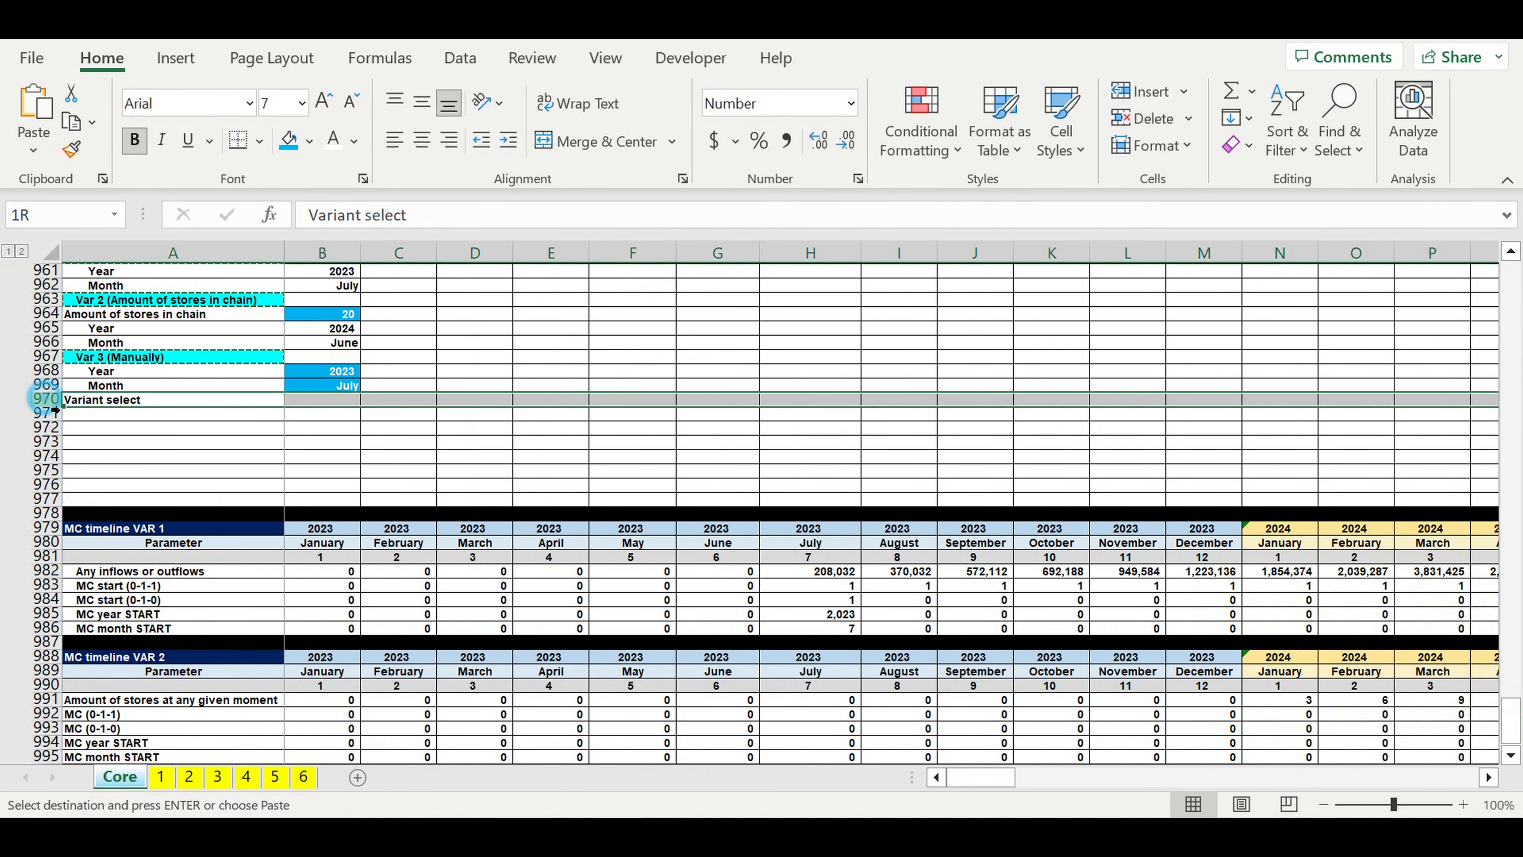
right_click(45, 400)
click(122, 603)
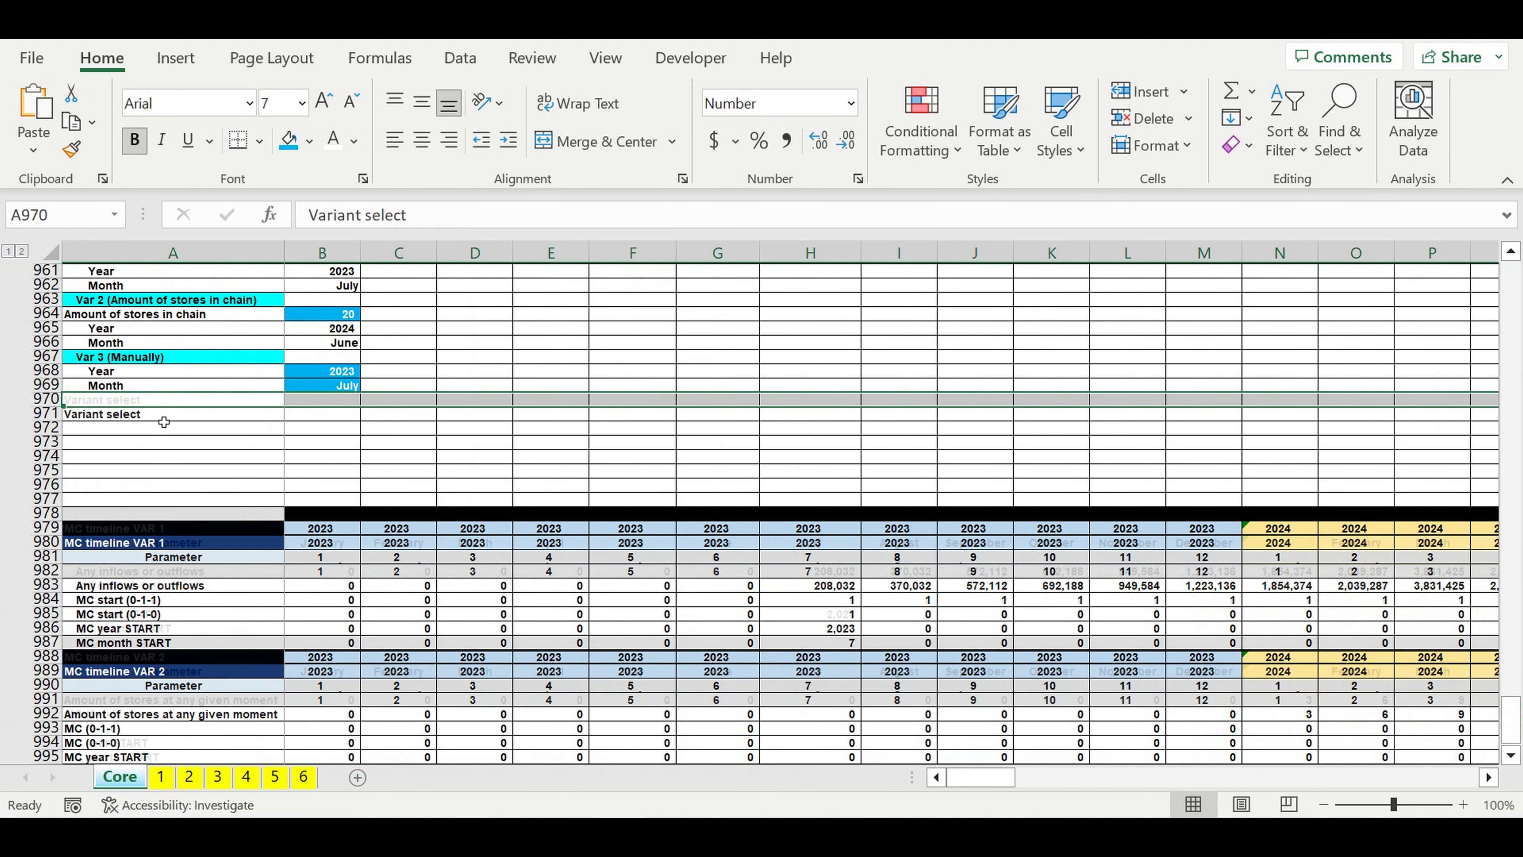
click(310, 140)
click(311, 204)
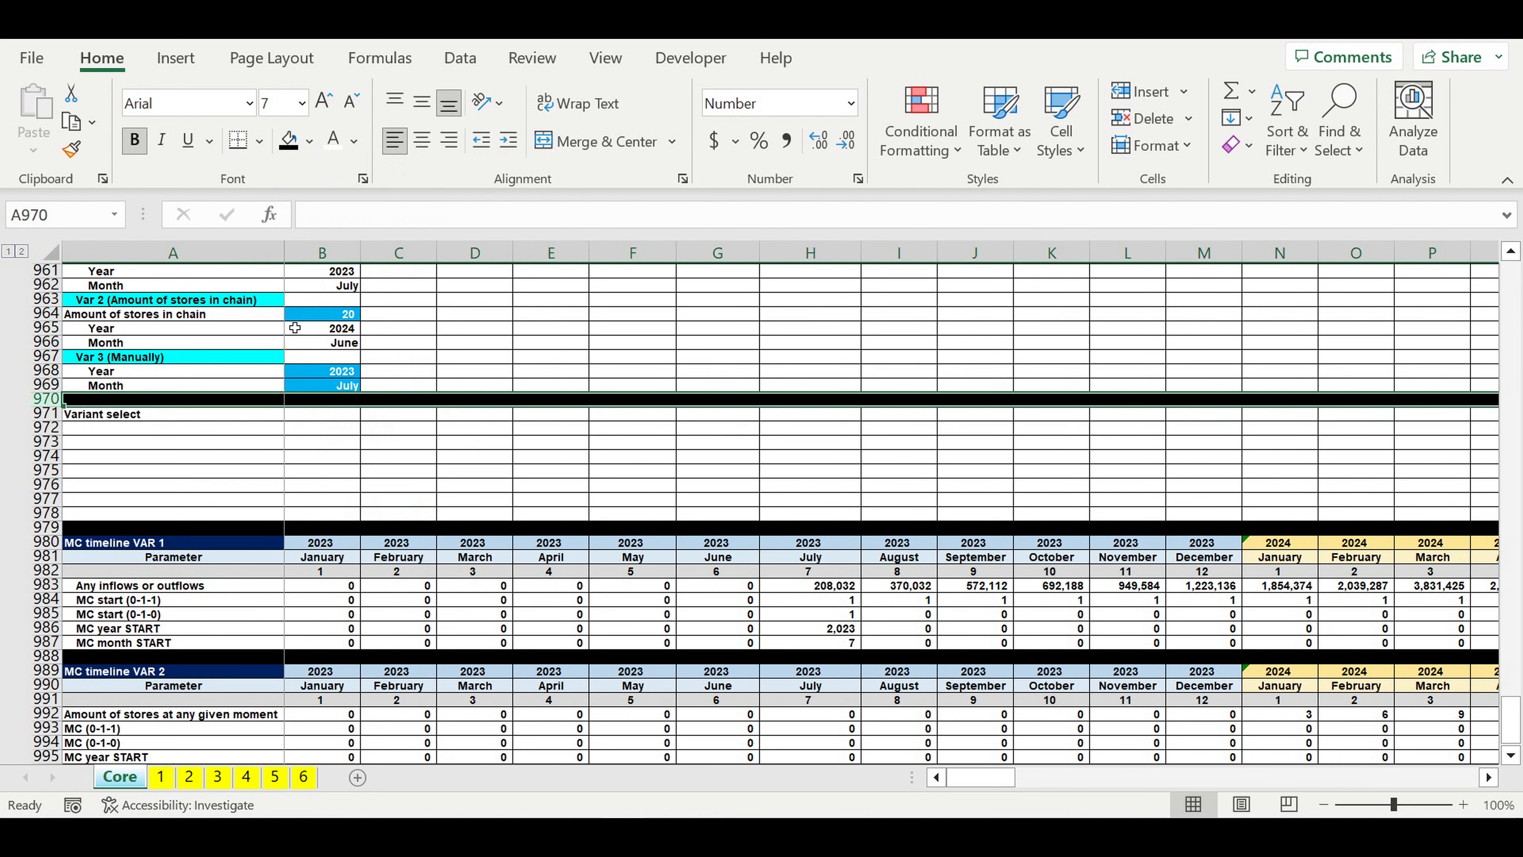
Step: Indent the Variant select label in A971 by one level
click(228, 473)
click(228, 415)
click(508, 140)
Step: Add list data validation to the Variant select cell B971 with the variant names in F1:F3 as source
click(337, 415)
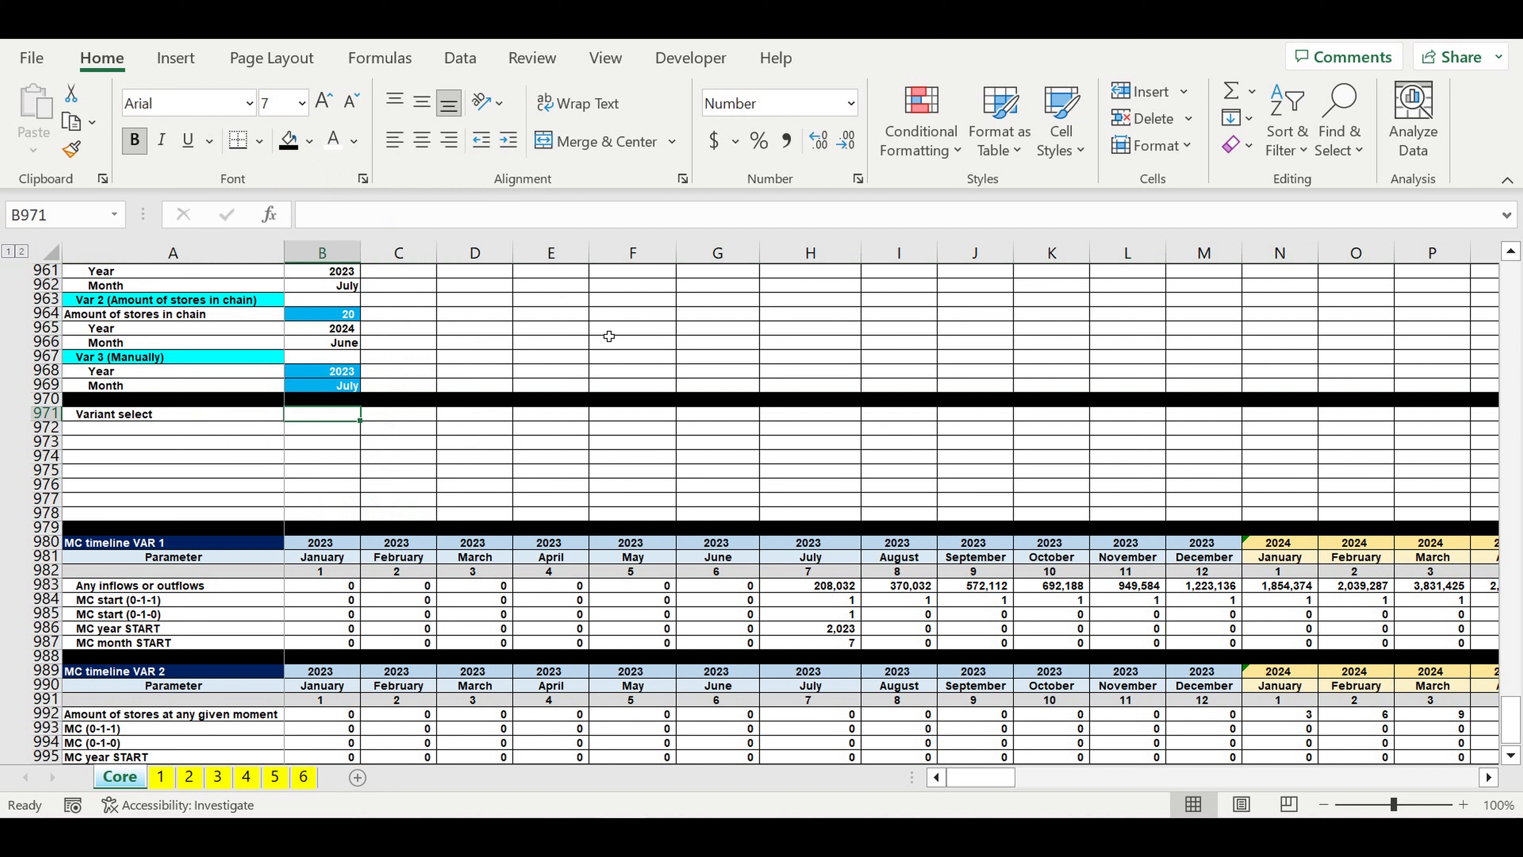
click(460, 60)
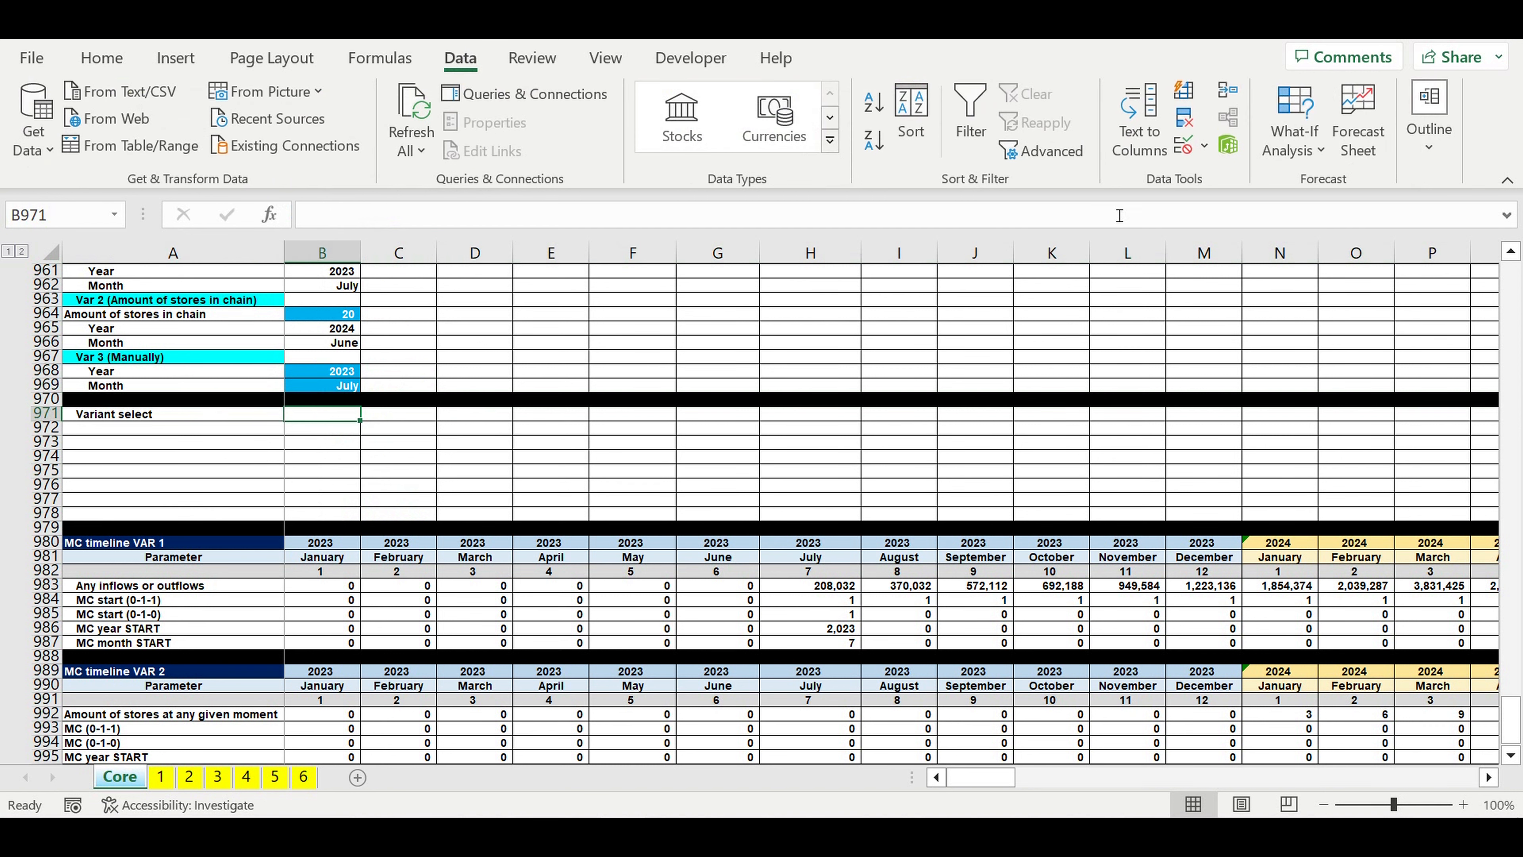
click(1204, 149)
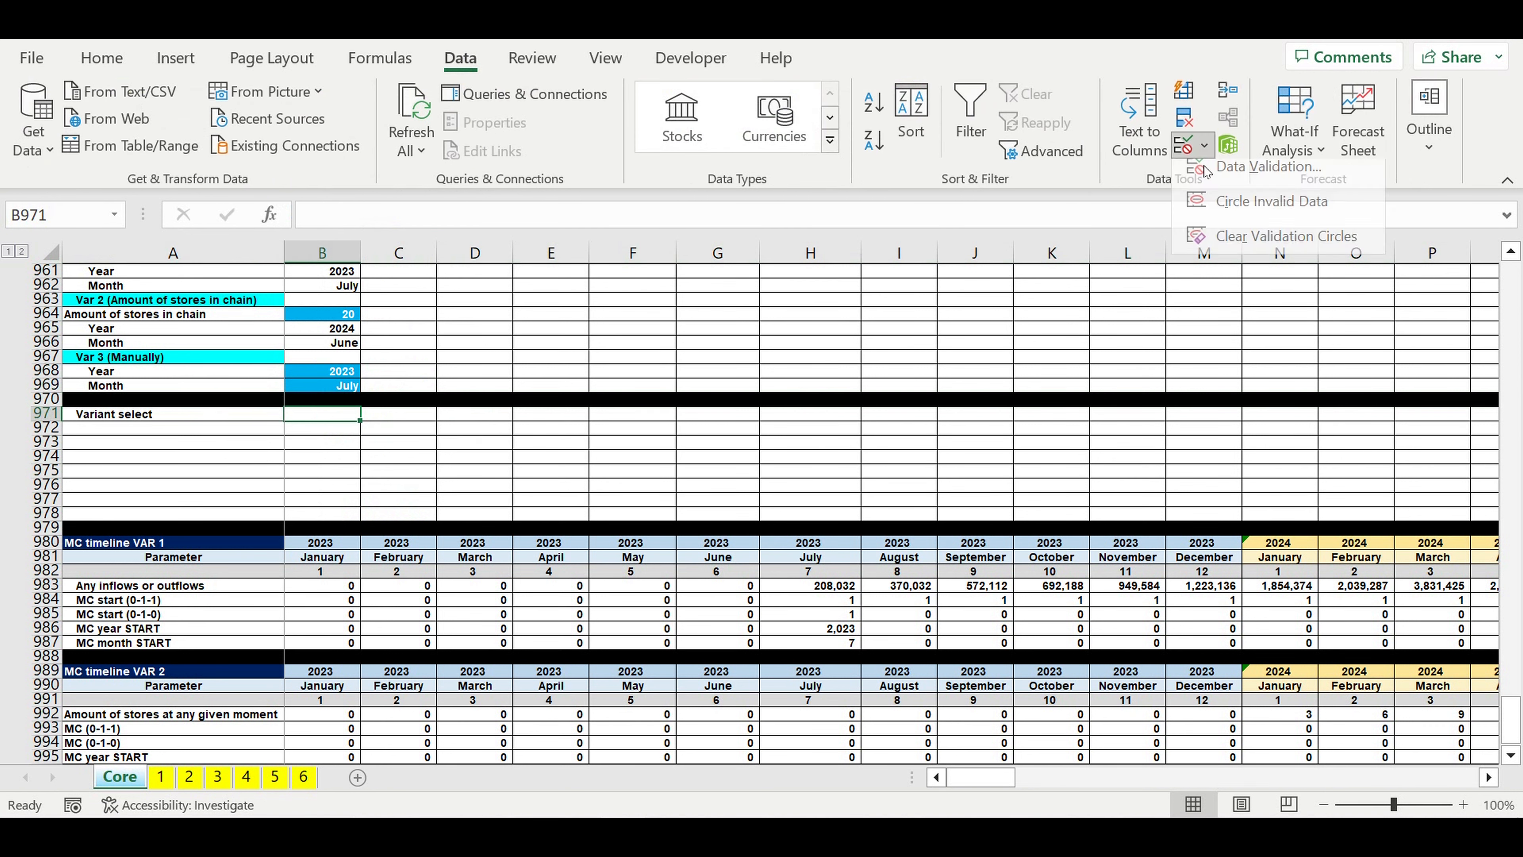
click(1209, 169)
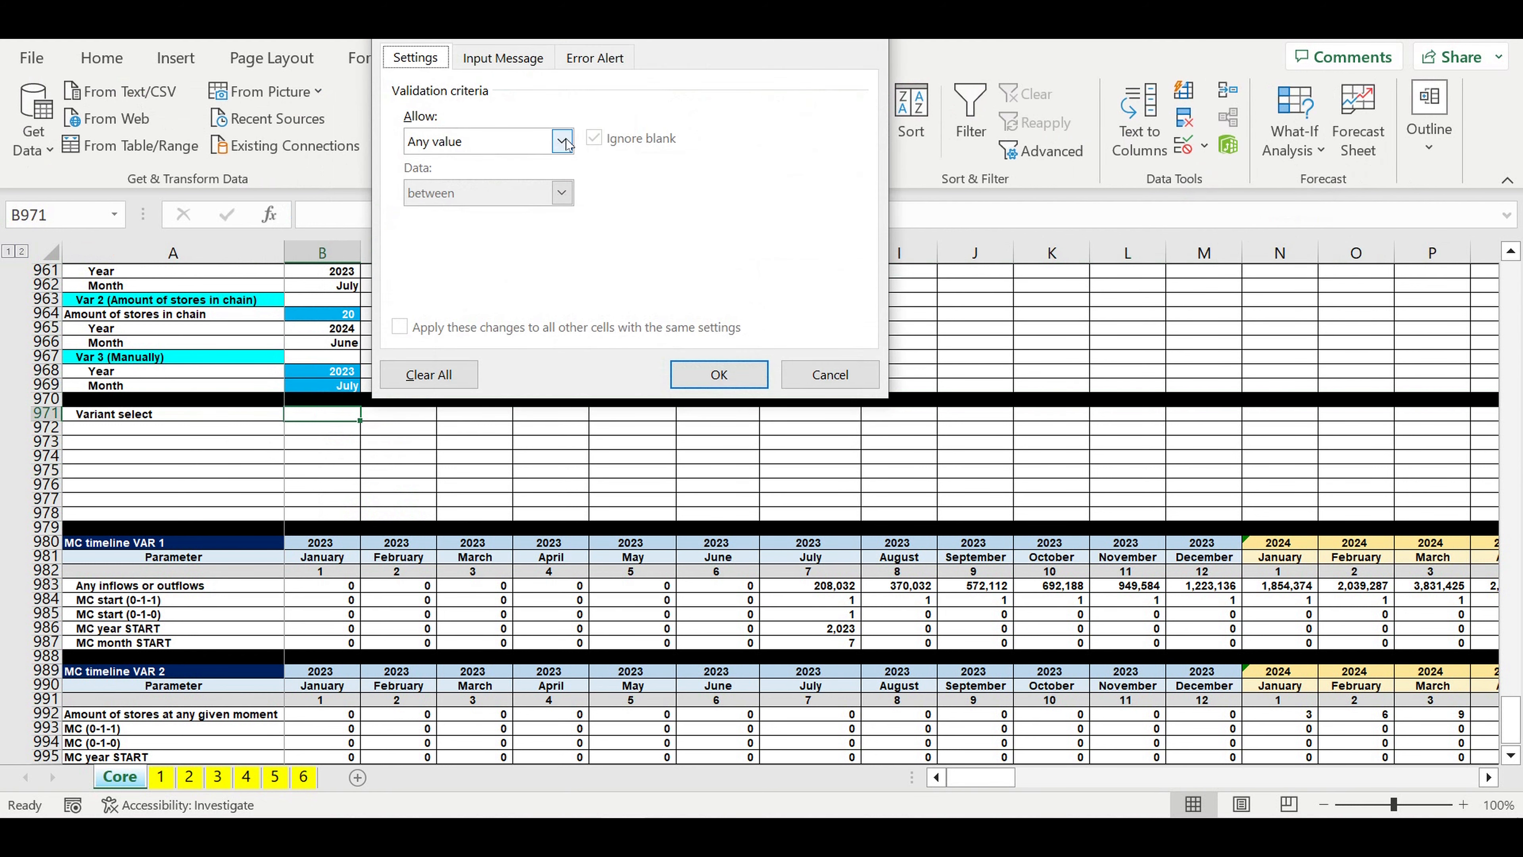
click(562, 141)
click(450, 215)
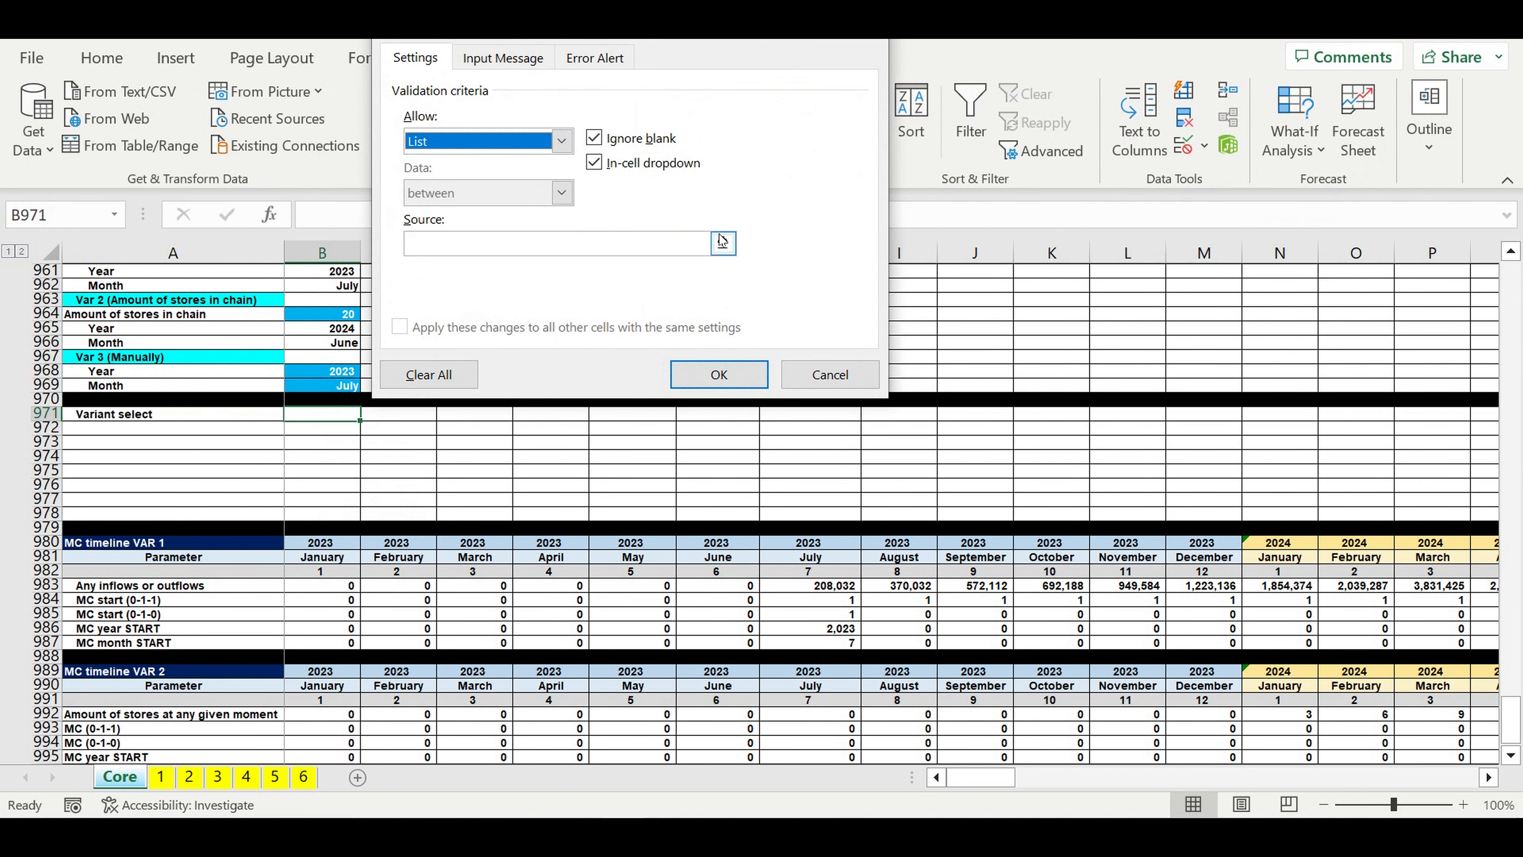
click(722, 243)
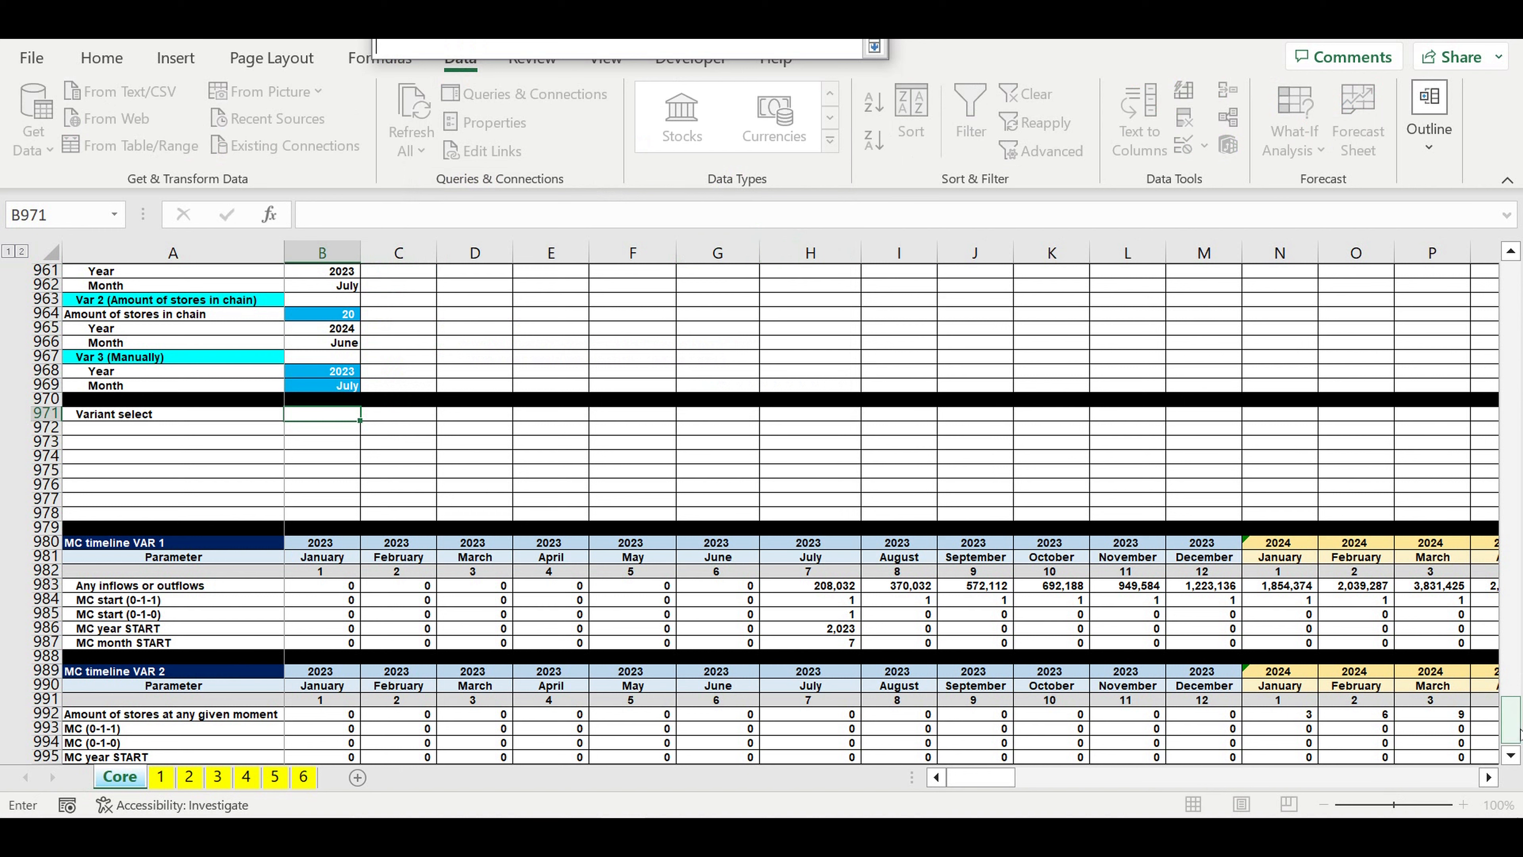
drag(1515, 739, 1388, 198)
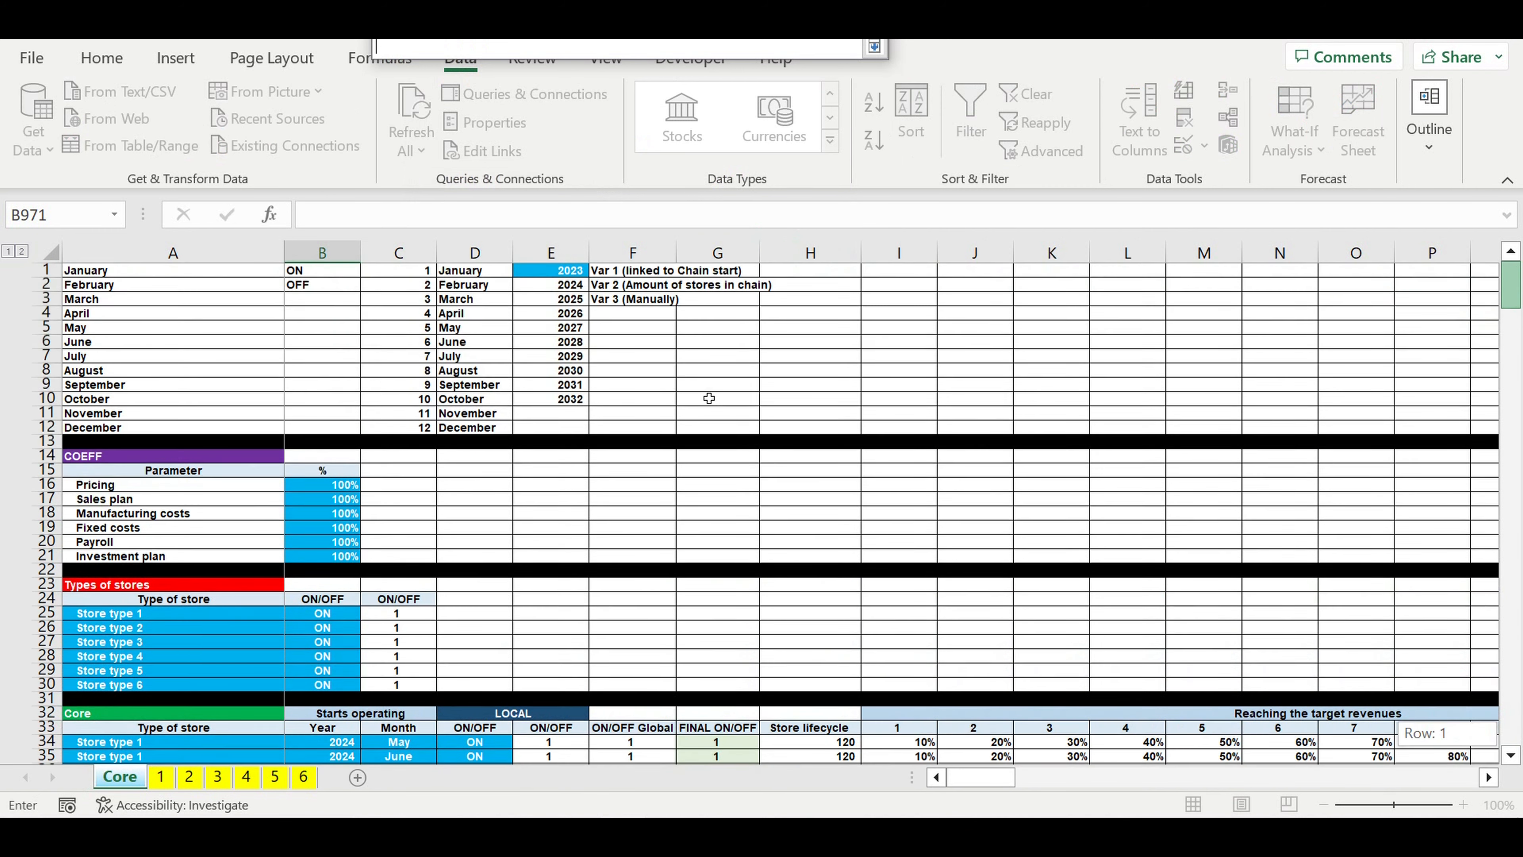
drag(615, 273, 616, 305)
key(Return)
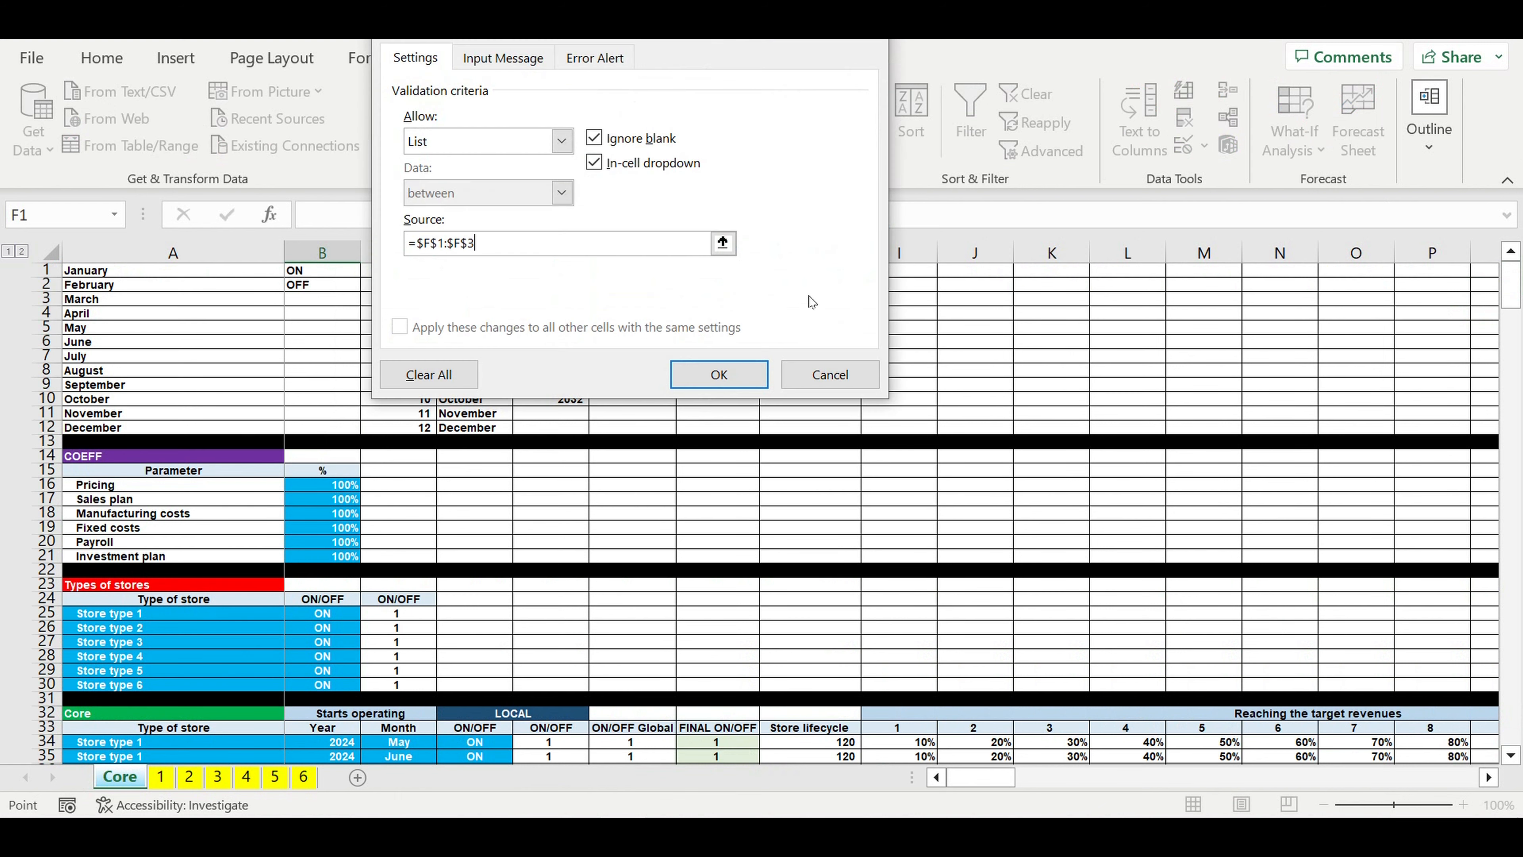
key(Return)
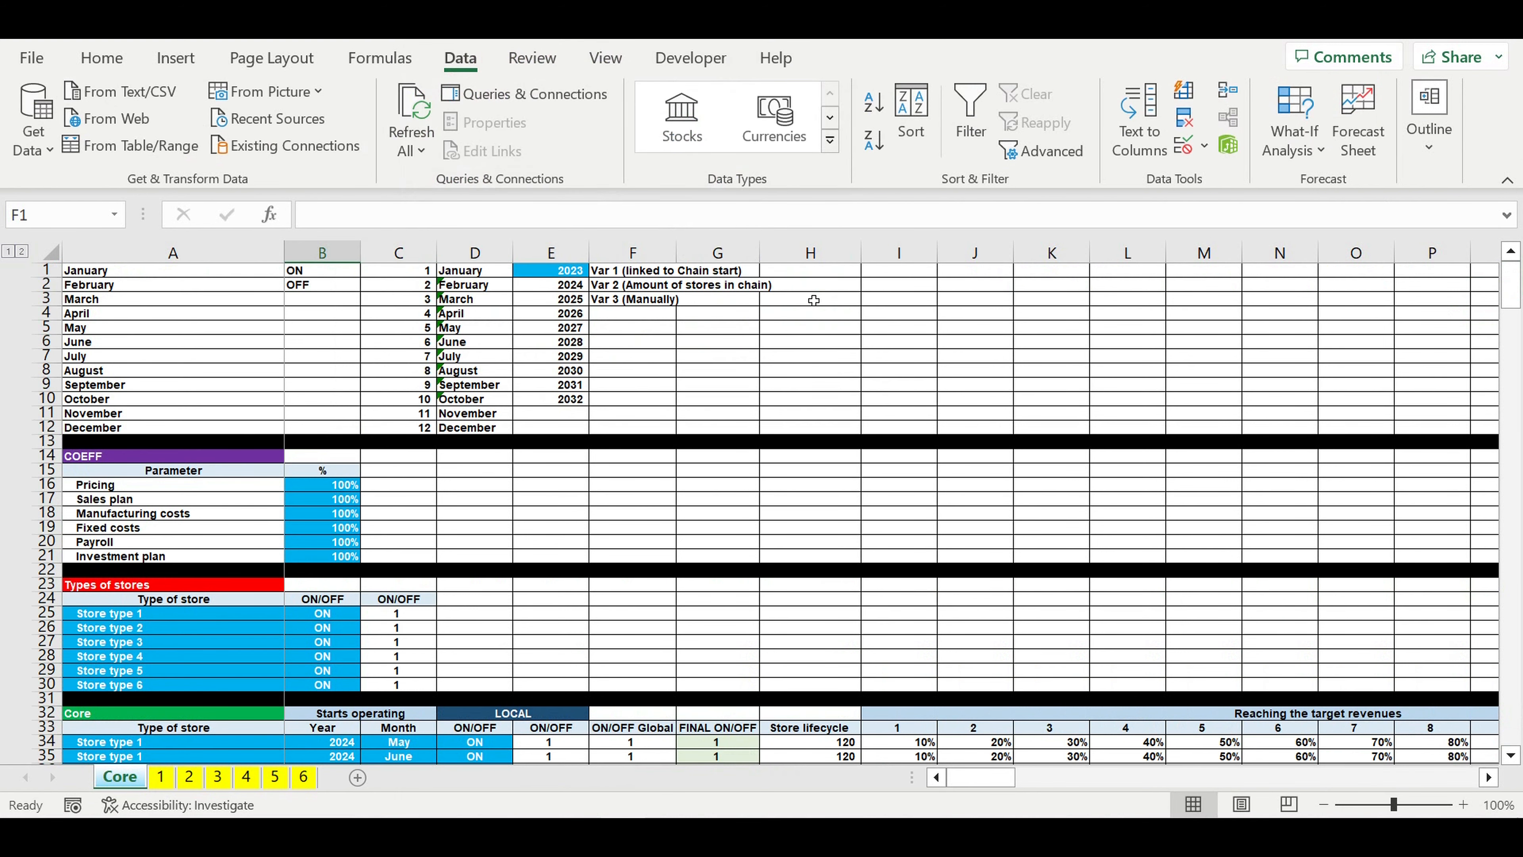
Step: Give the Variant select input cell B971 the light blue input fill
scroll(490, 618, down, 3)
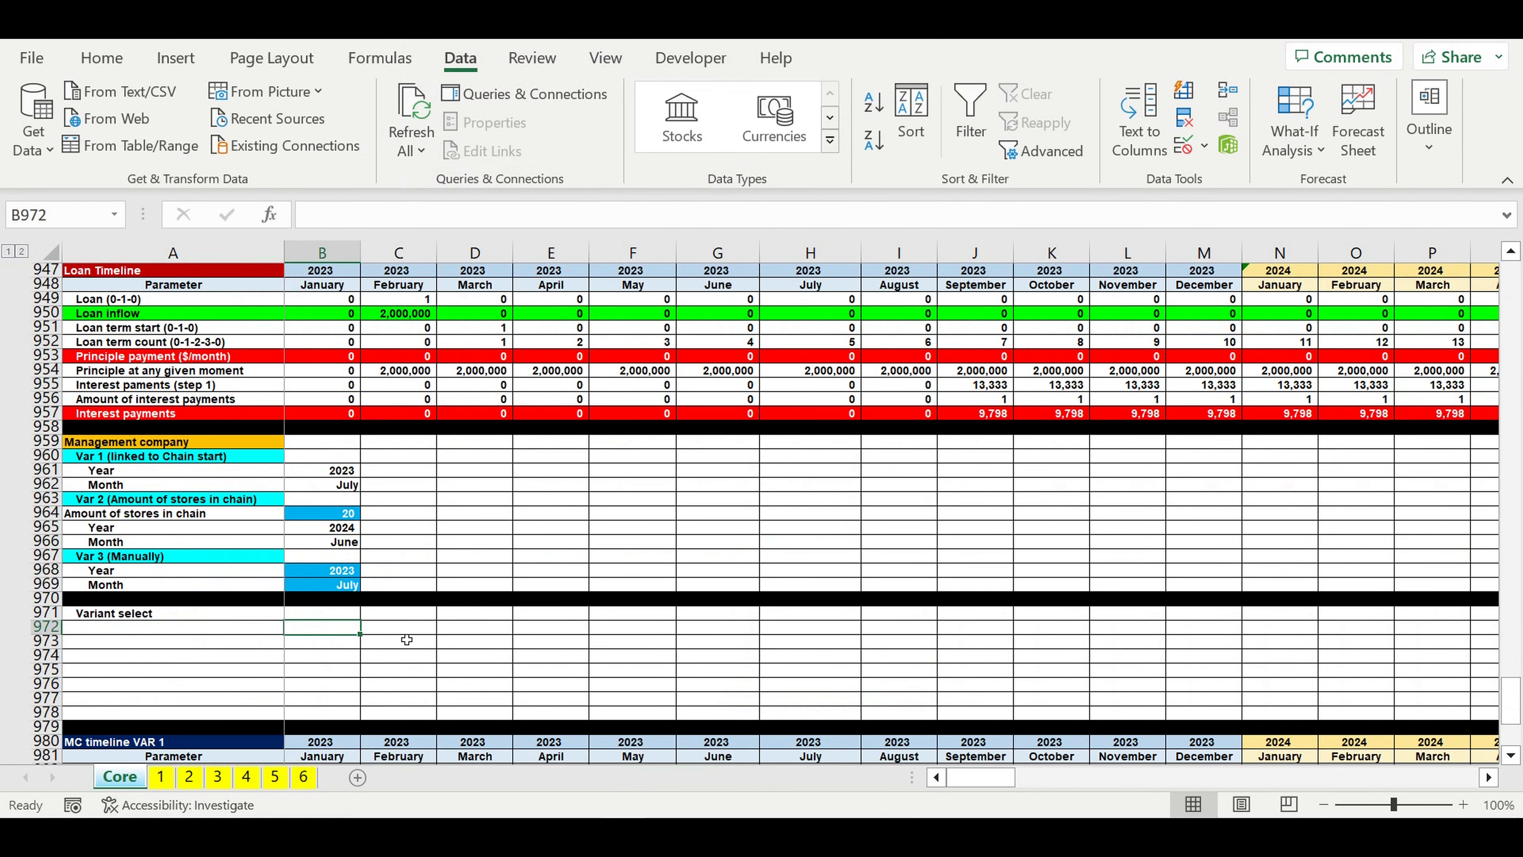
click(345, 613)
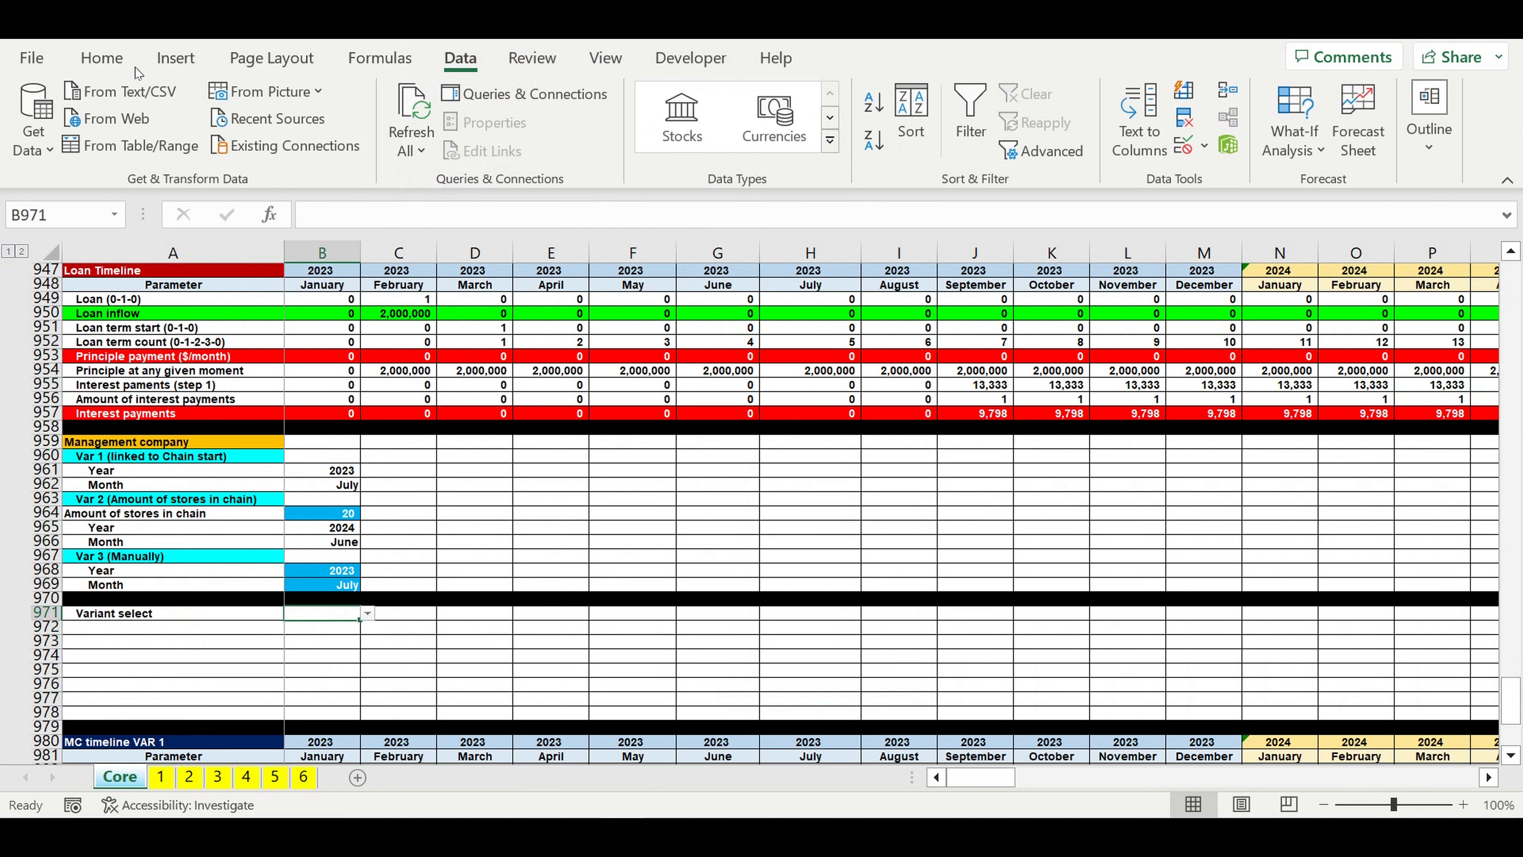
click(102, 59)
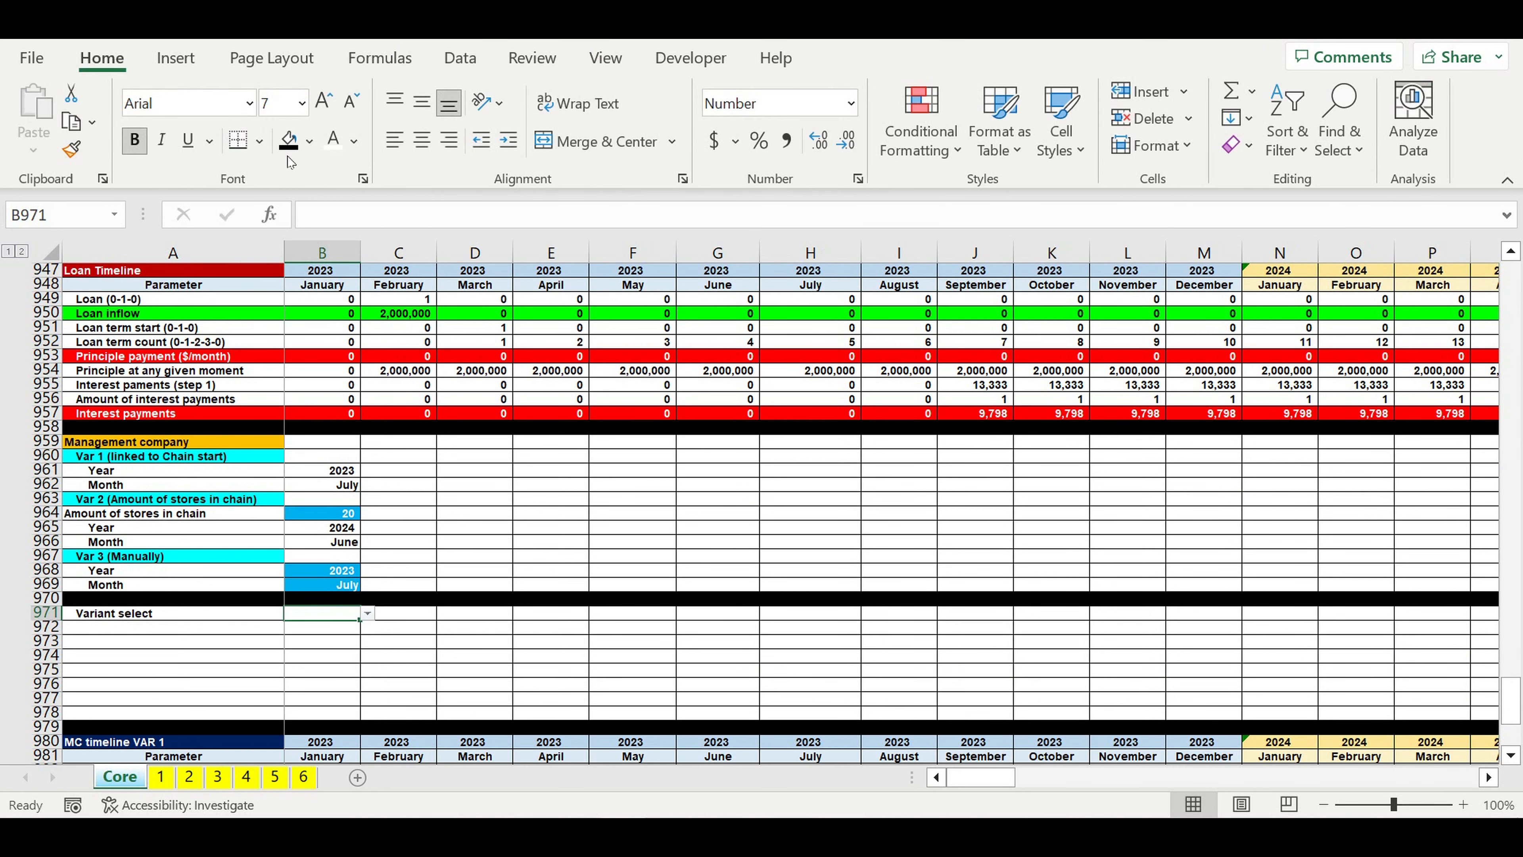
click(311, 142)
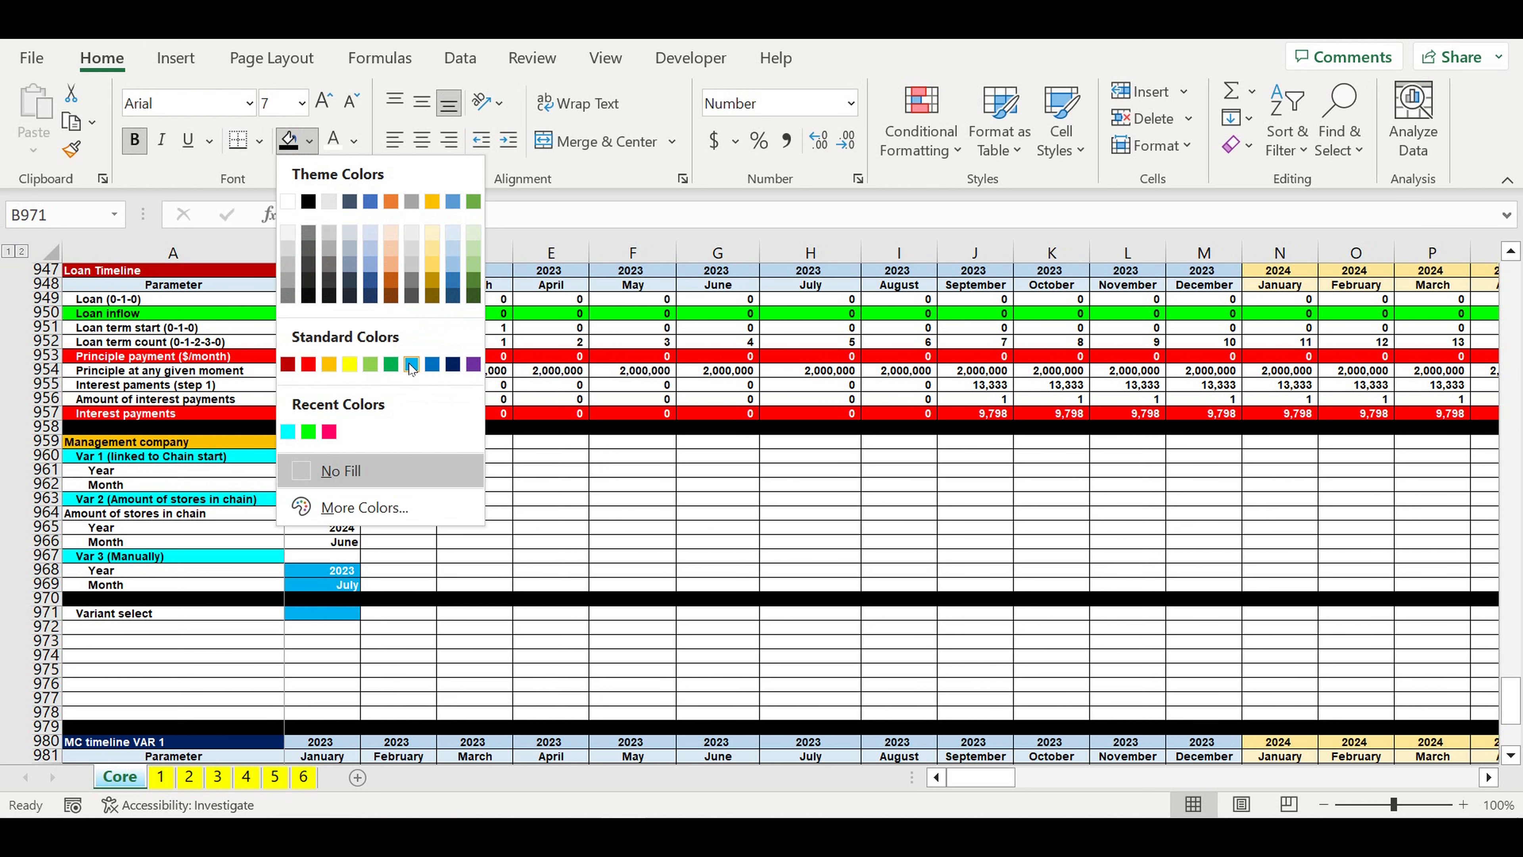
click(411, 365)
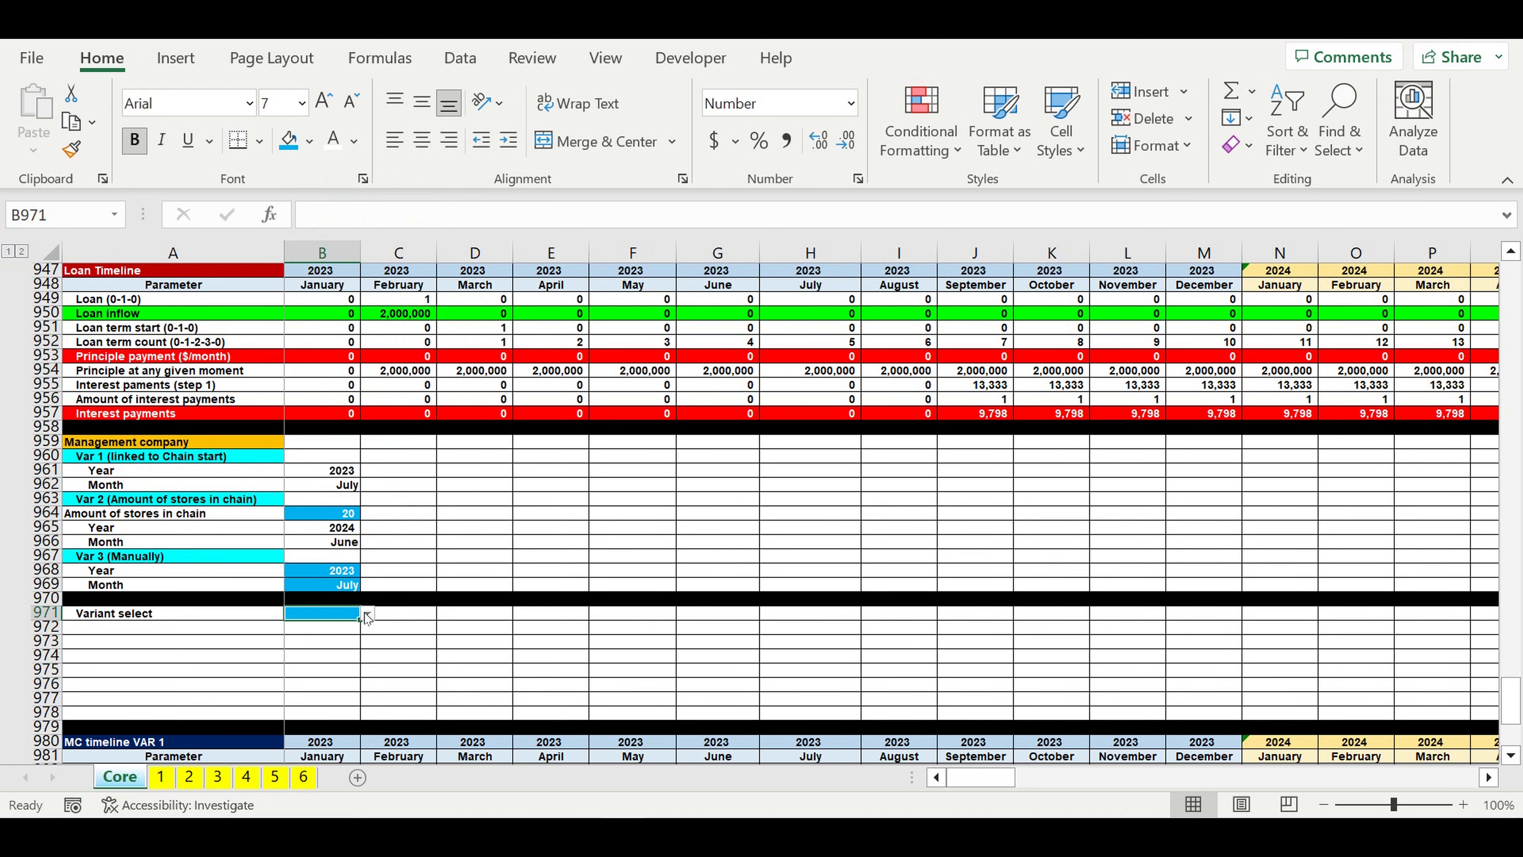
Step: Choose Var 1 (linked to Chain start) in B971 and widen column B so the full variant name fits
click(367, 614)
click(349, 635)
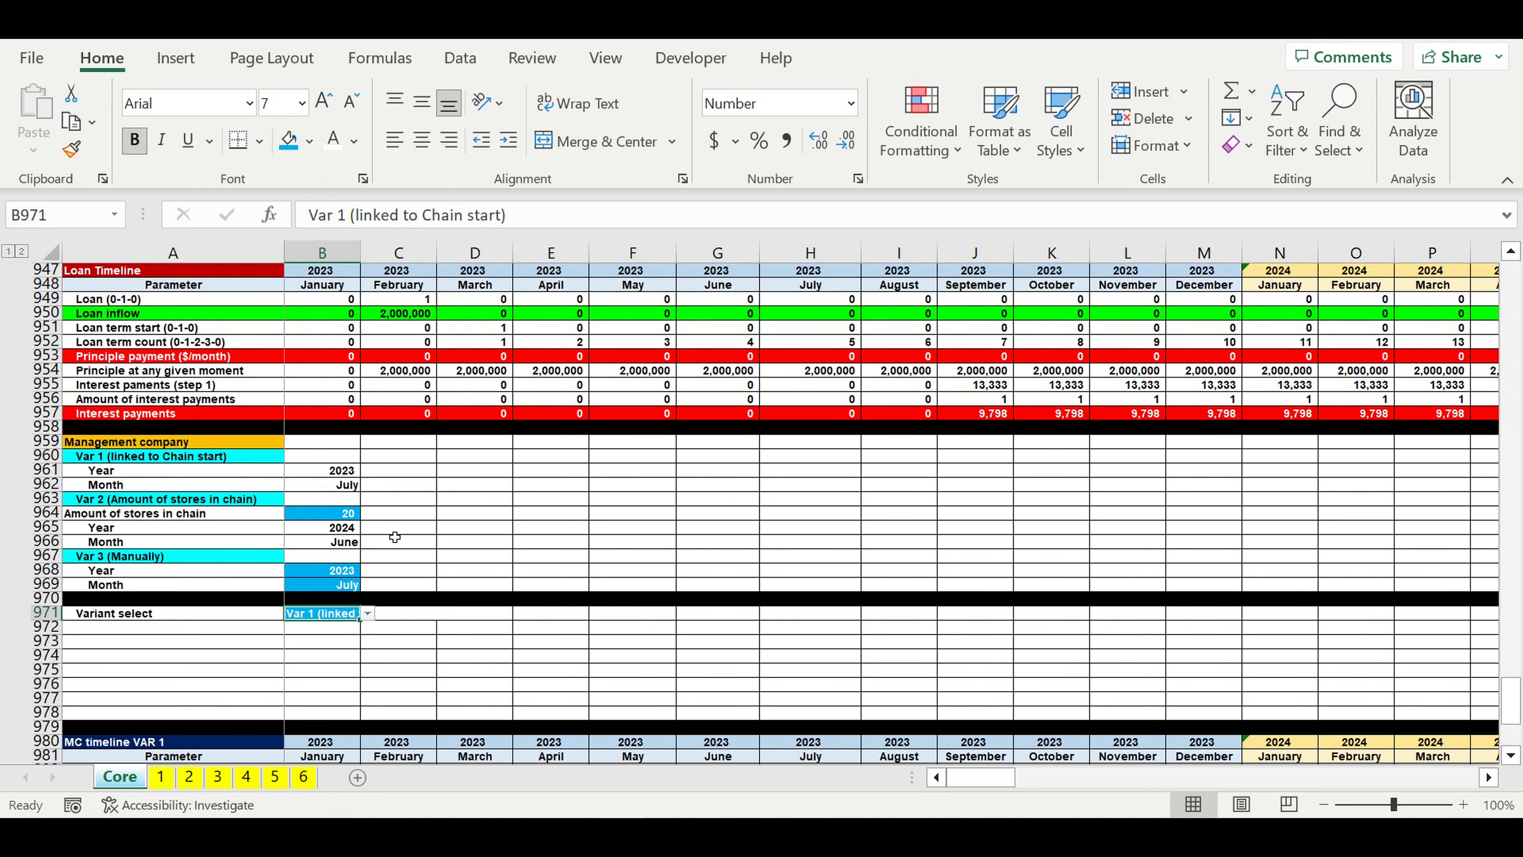
drag(369, 259, 461, 264)
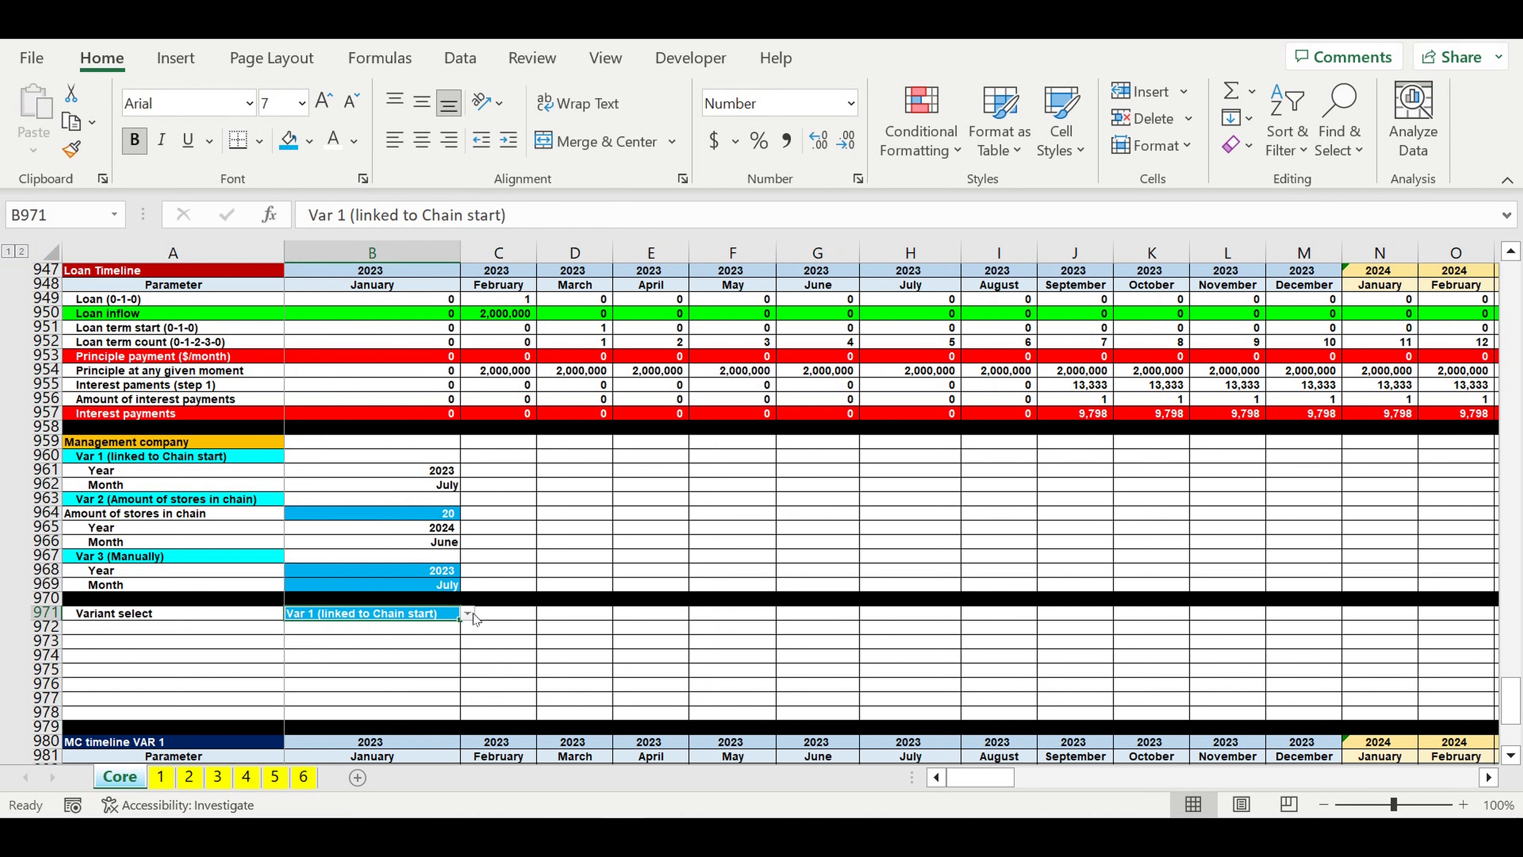
click(469, 614)
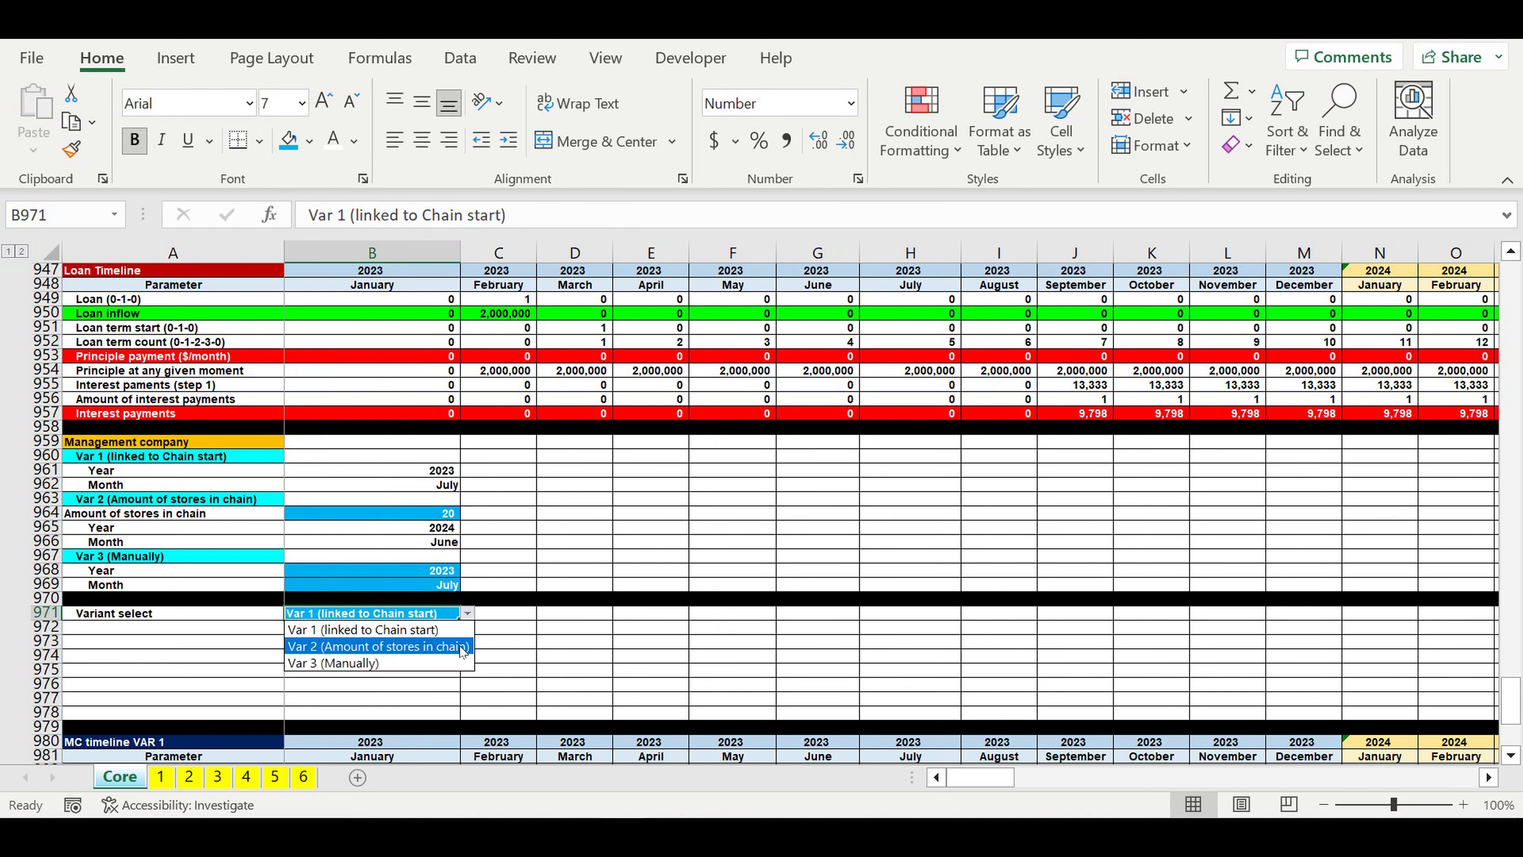
click(602, 637)
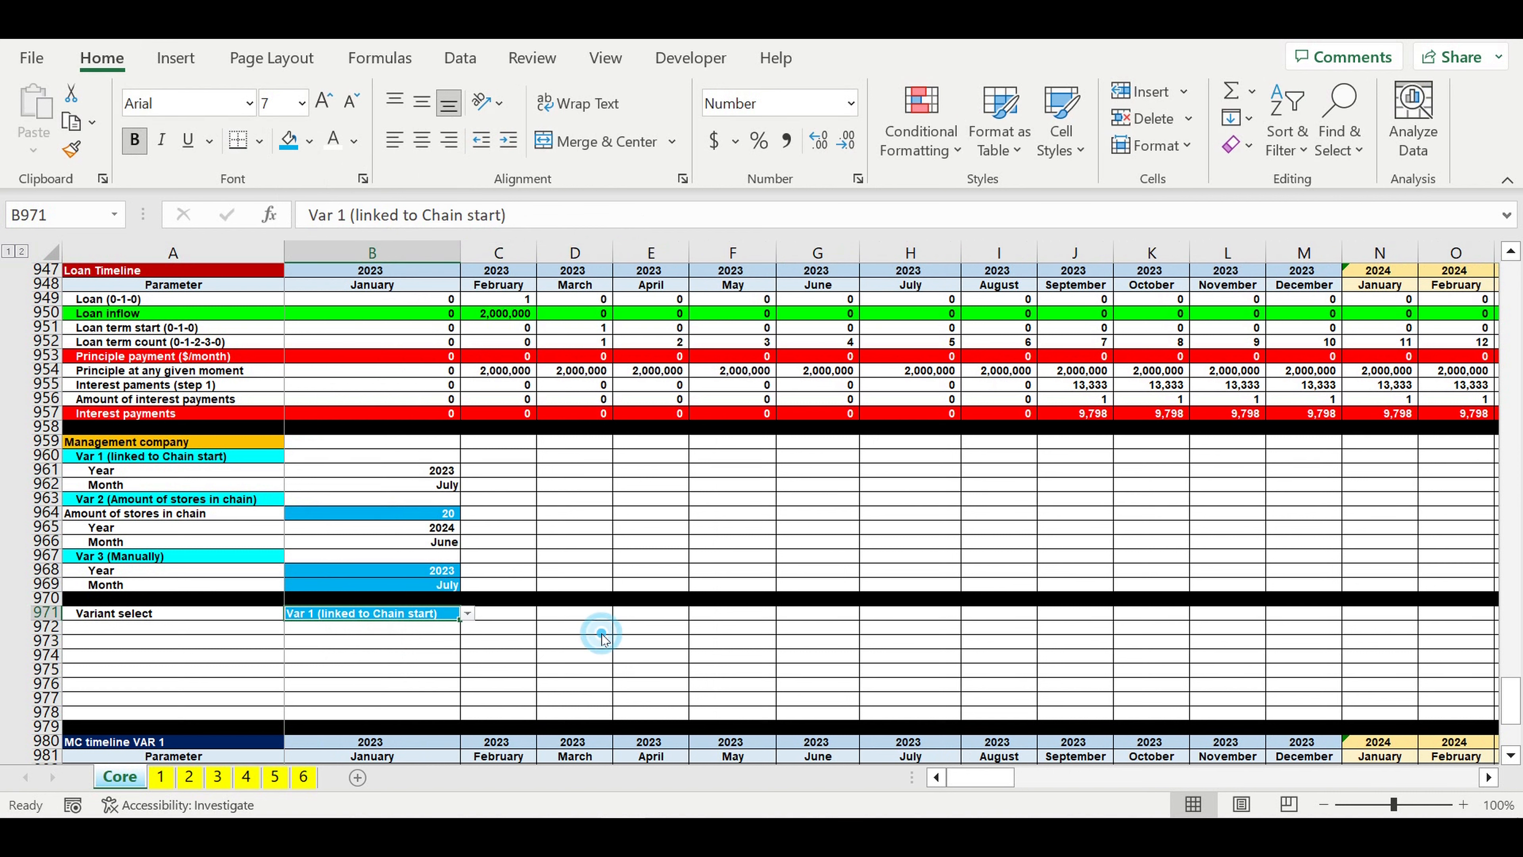
Step: Copy the Year and Month labels from A968:A969 into A972:A973 without their formatting
click(411, 654)
click(120, 614)
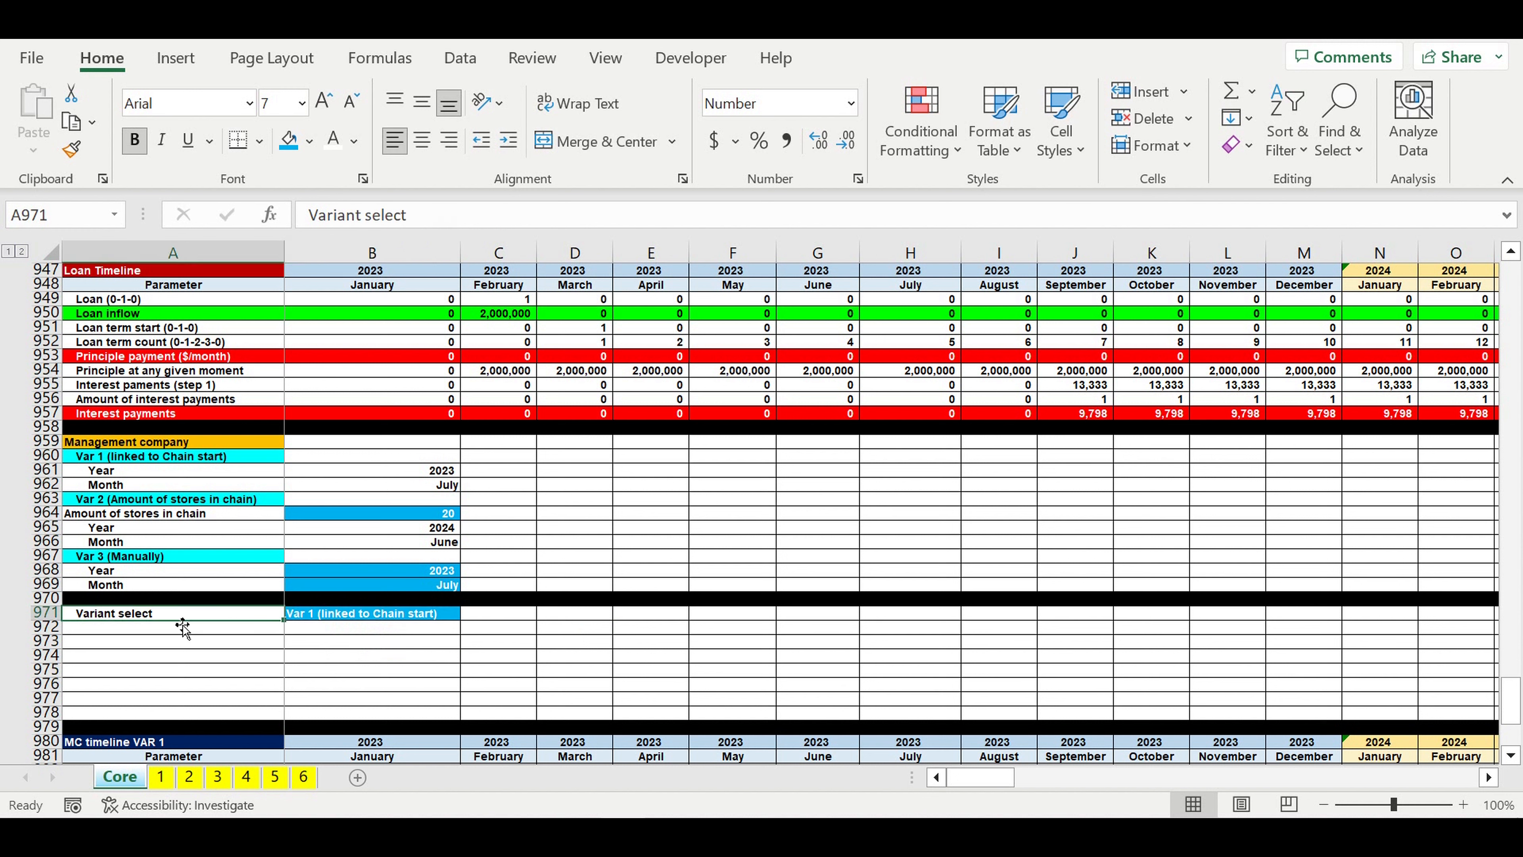
drag(108, 576, 108, 585)
right_click(108, 584)
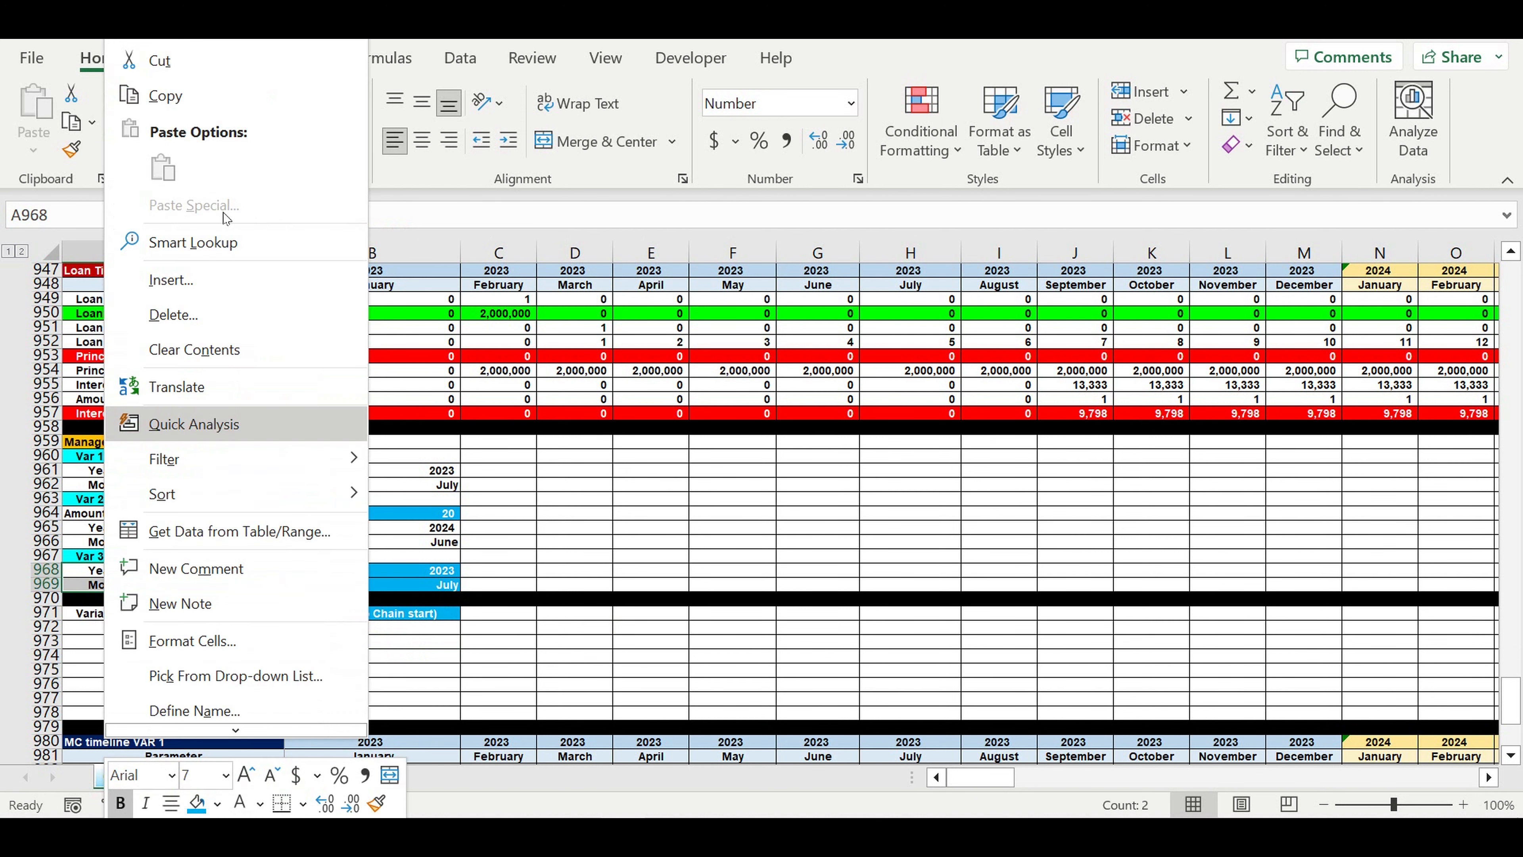
click(170, 95)
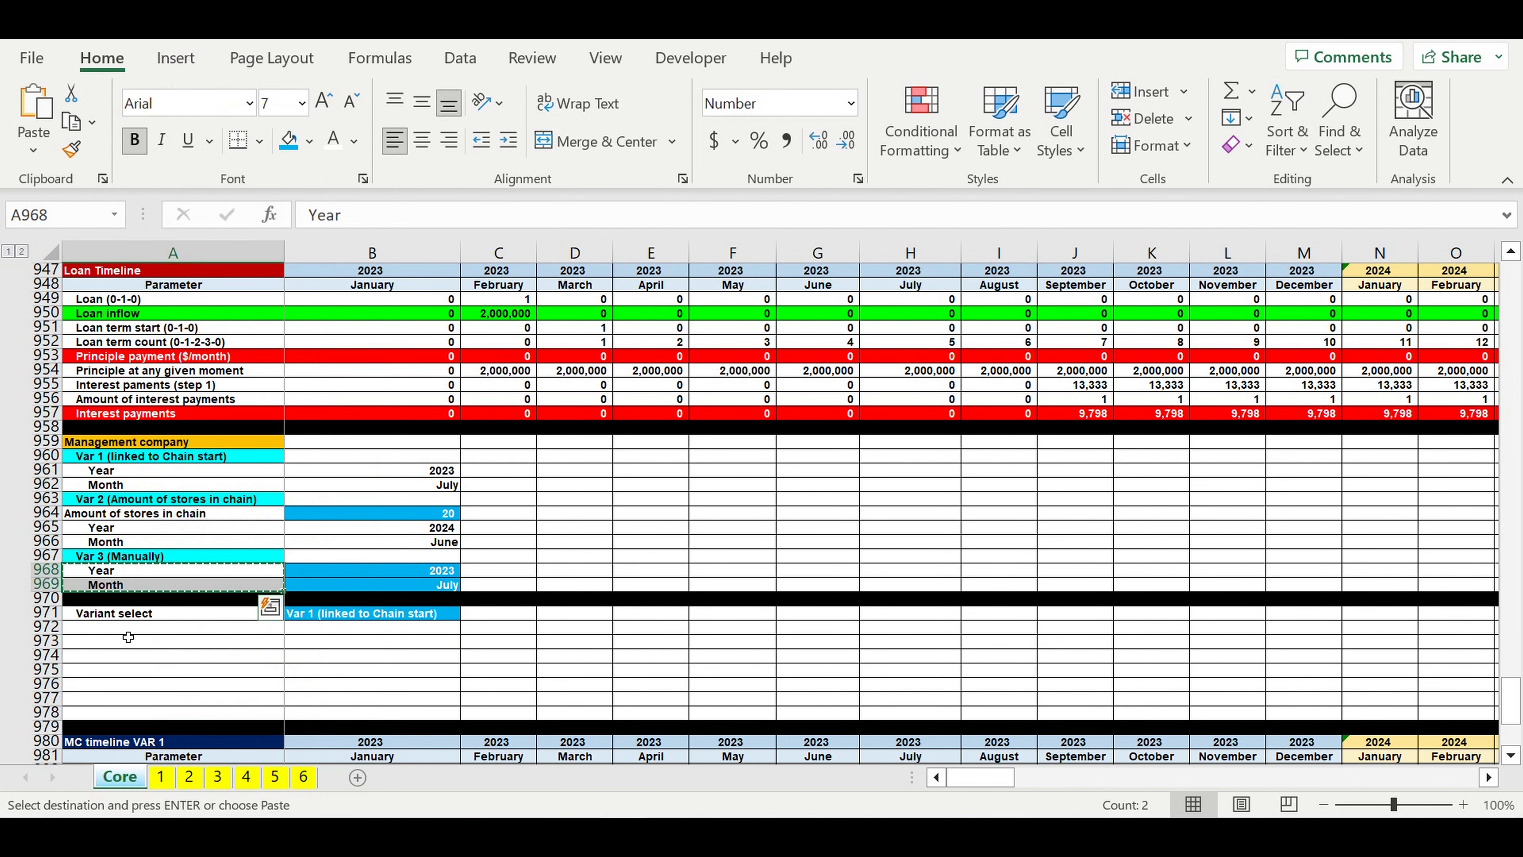
click(112, 632)
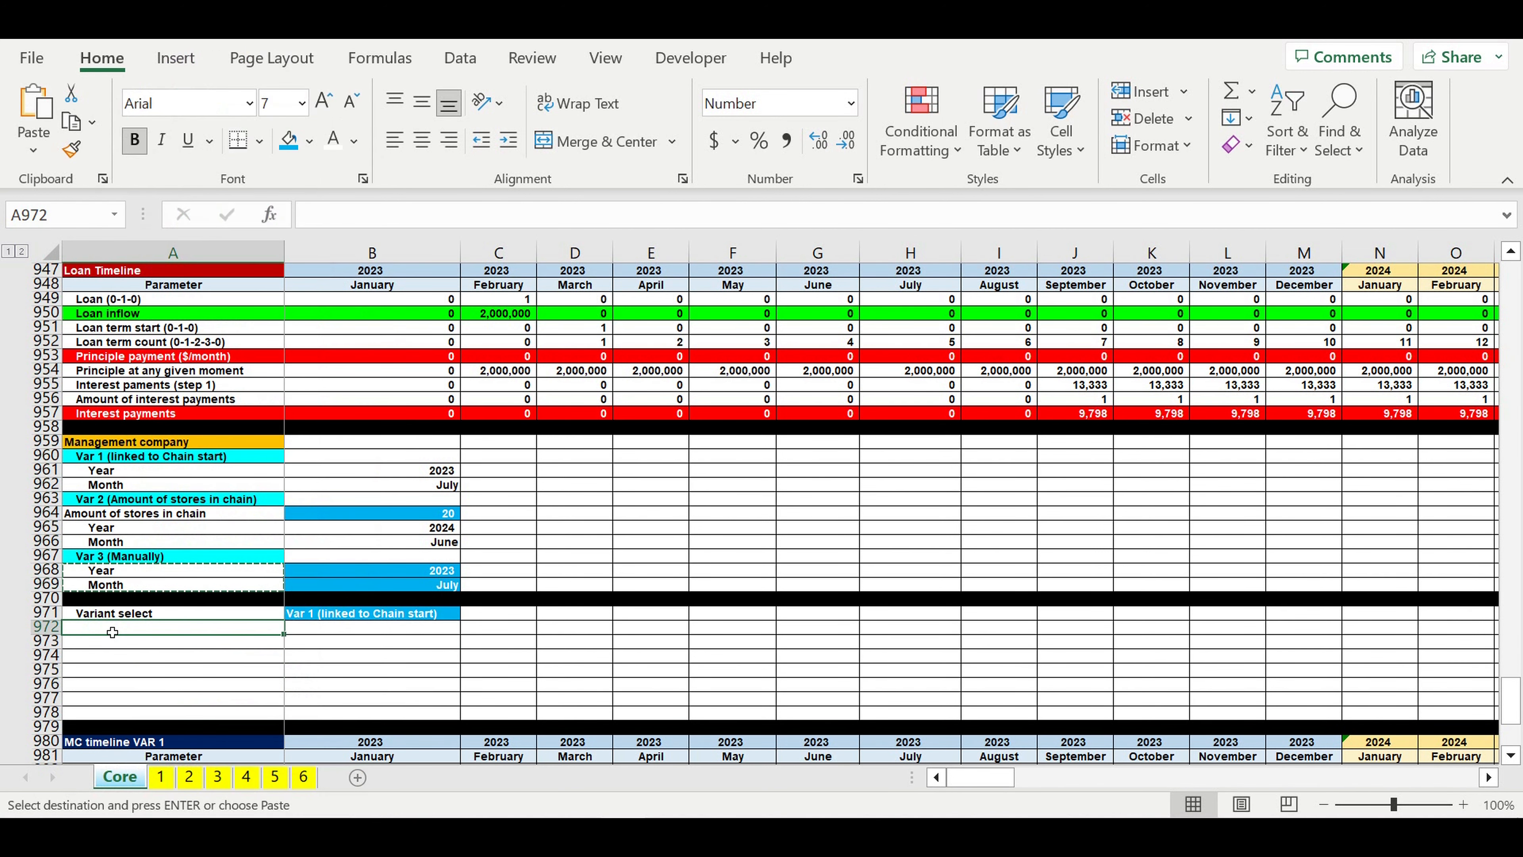
right_click(112, 632)
click(222, 264)
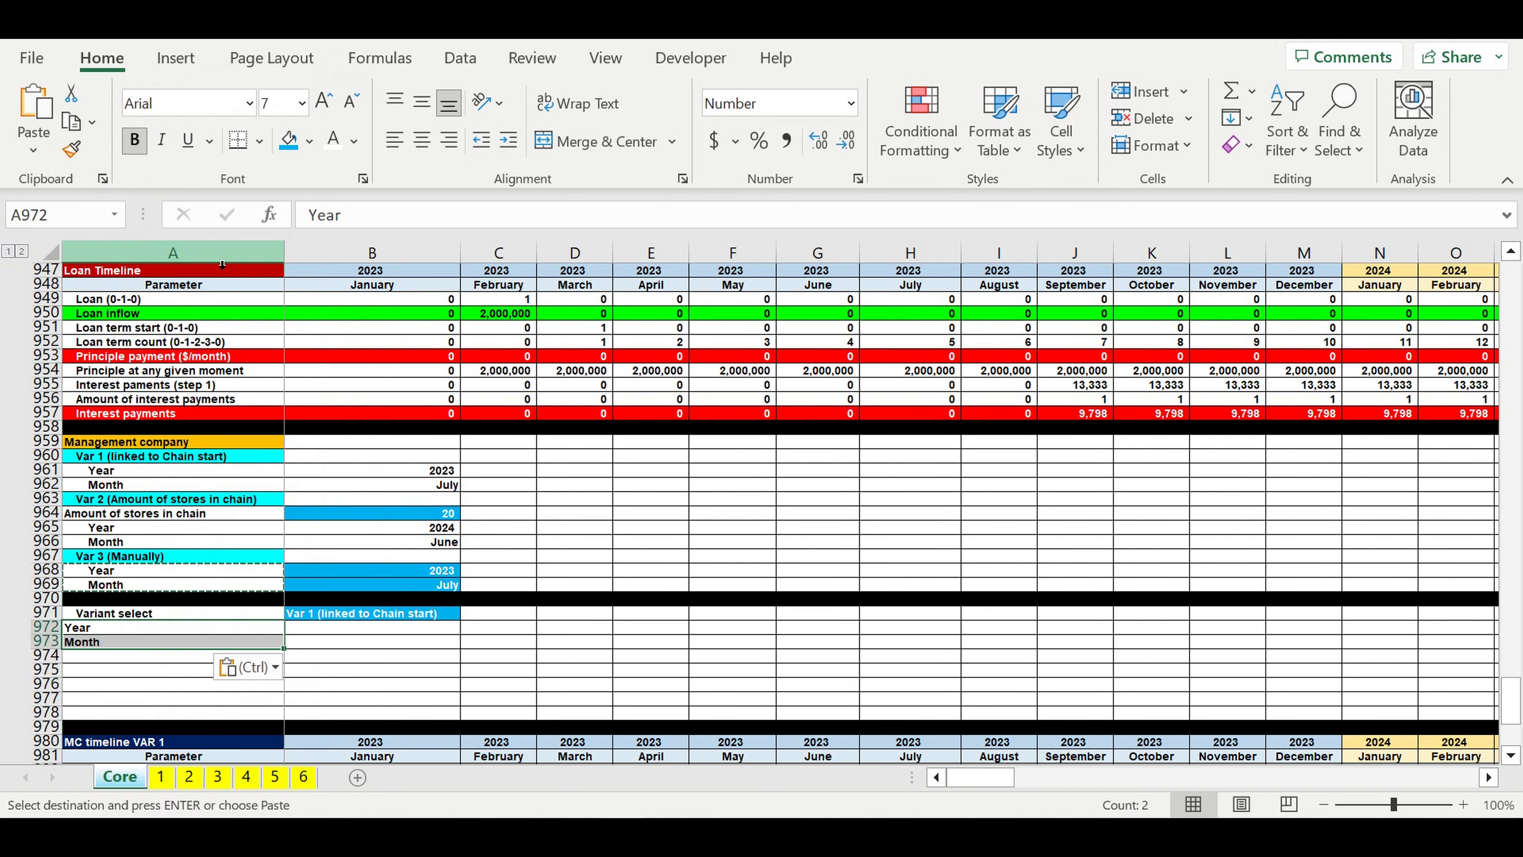
Step: Indent the Year and Month labels in A972:A973 by two levels
click(509, 140)
click(509, 139)
click(343, 683)
Step: Start an IF formula in B972 that tests whether B$971 equals the first variant name in $F$1
click(327, 629)
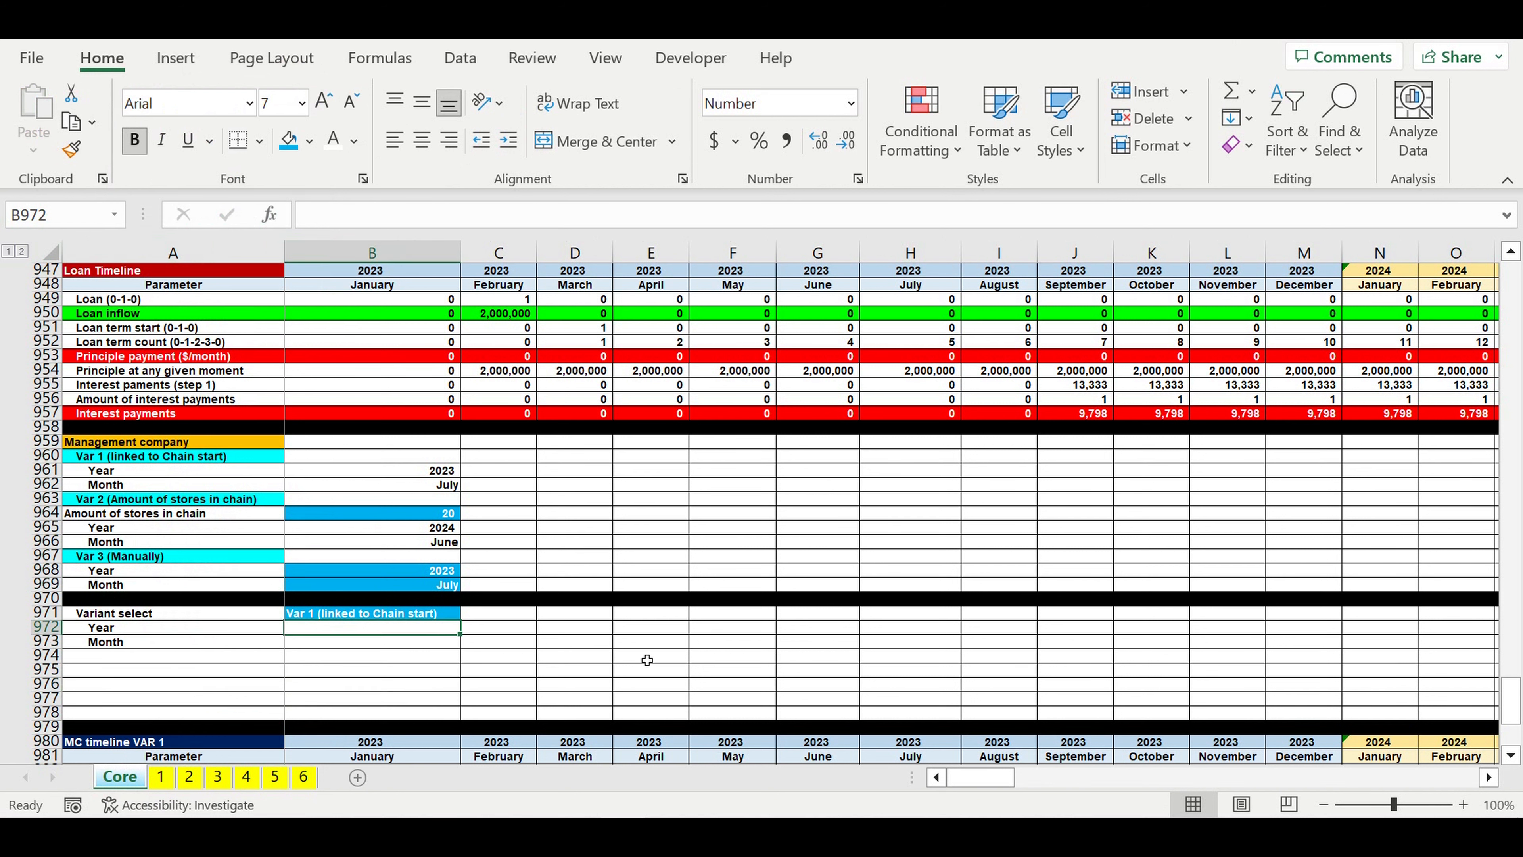
text(=if()
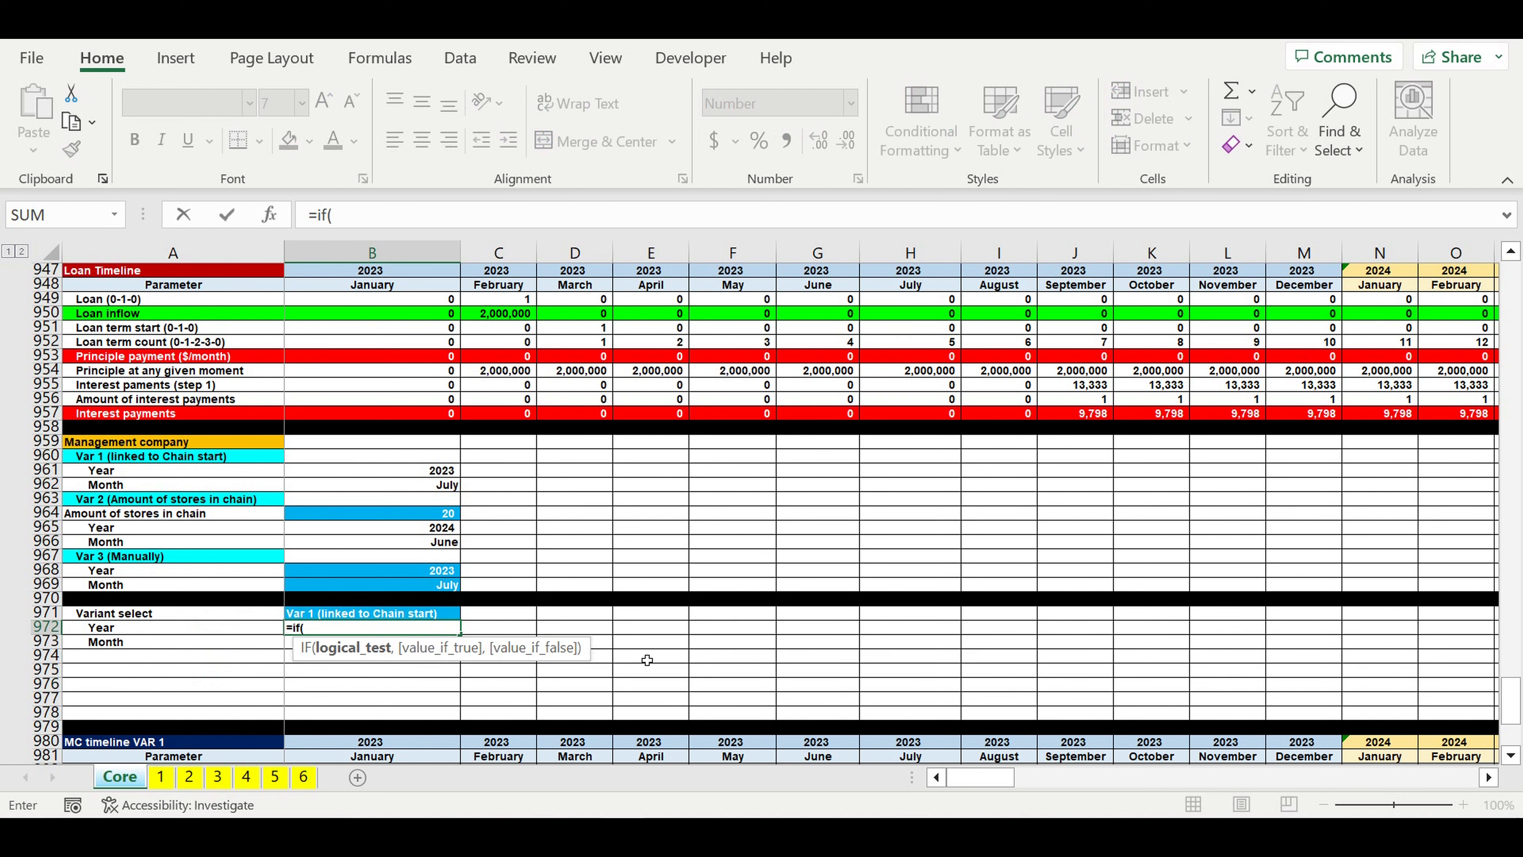
click(385, 619)
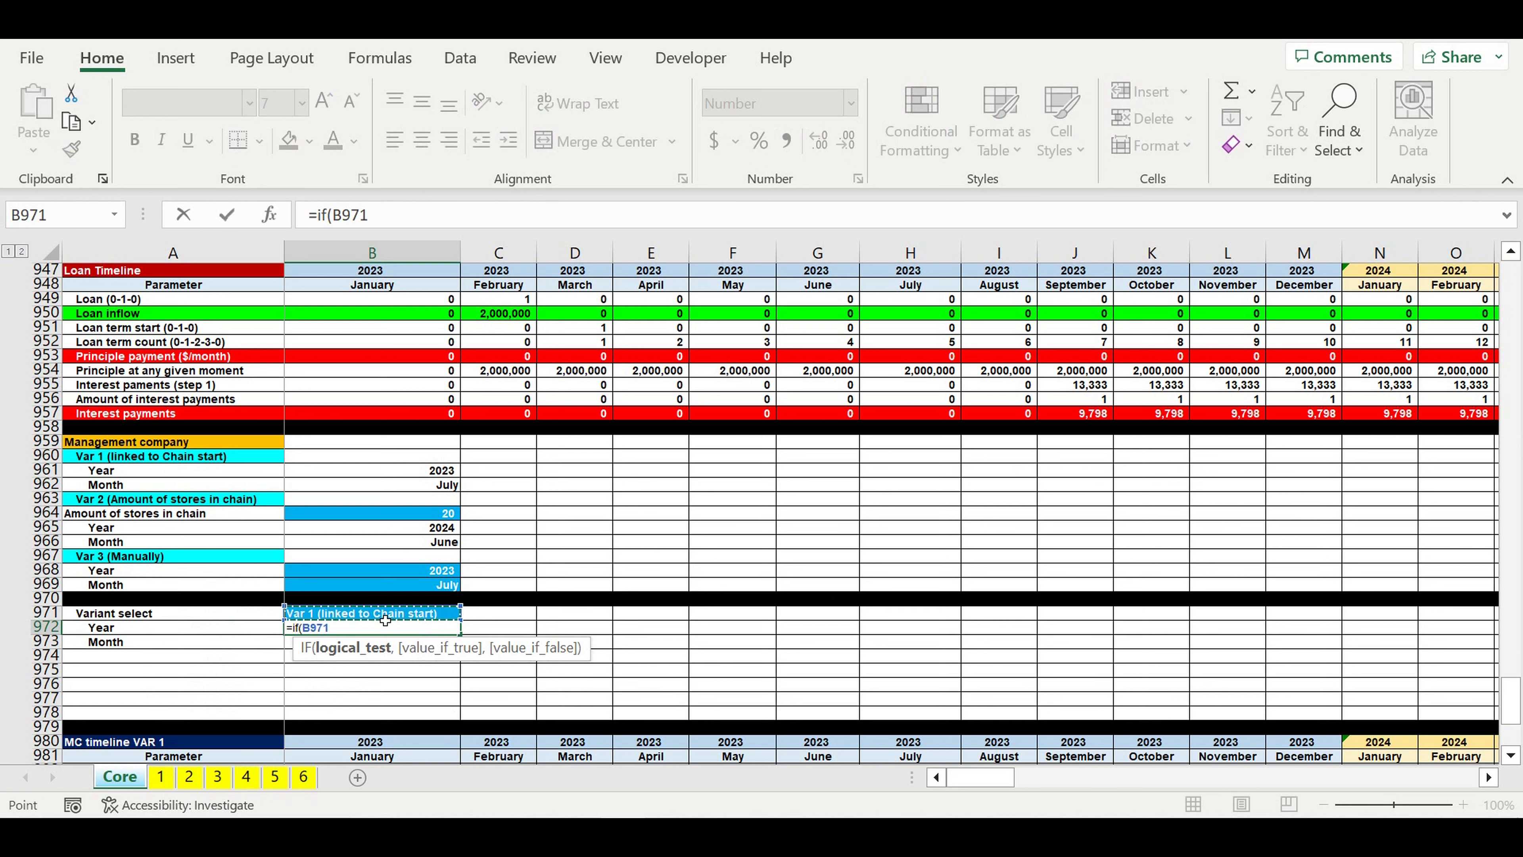
click(350, 217)
text($)
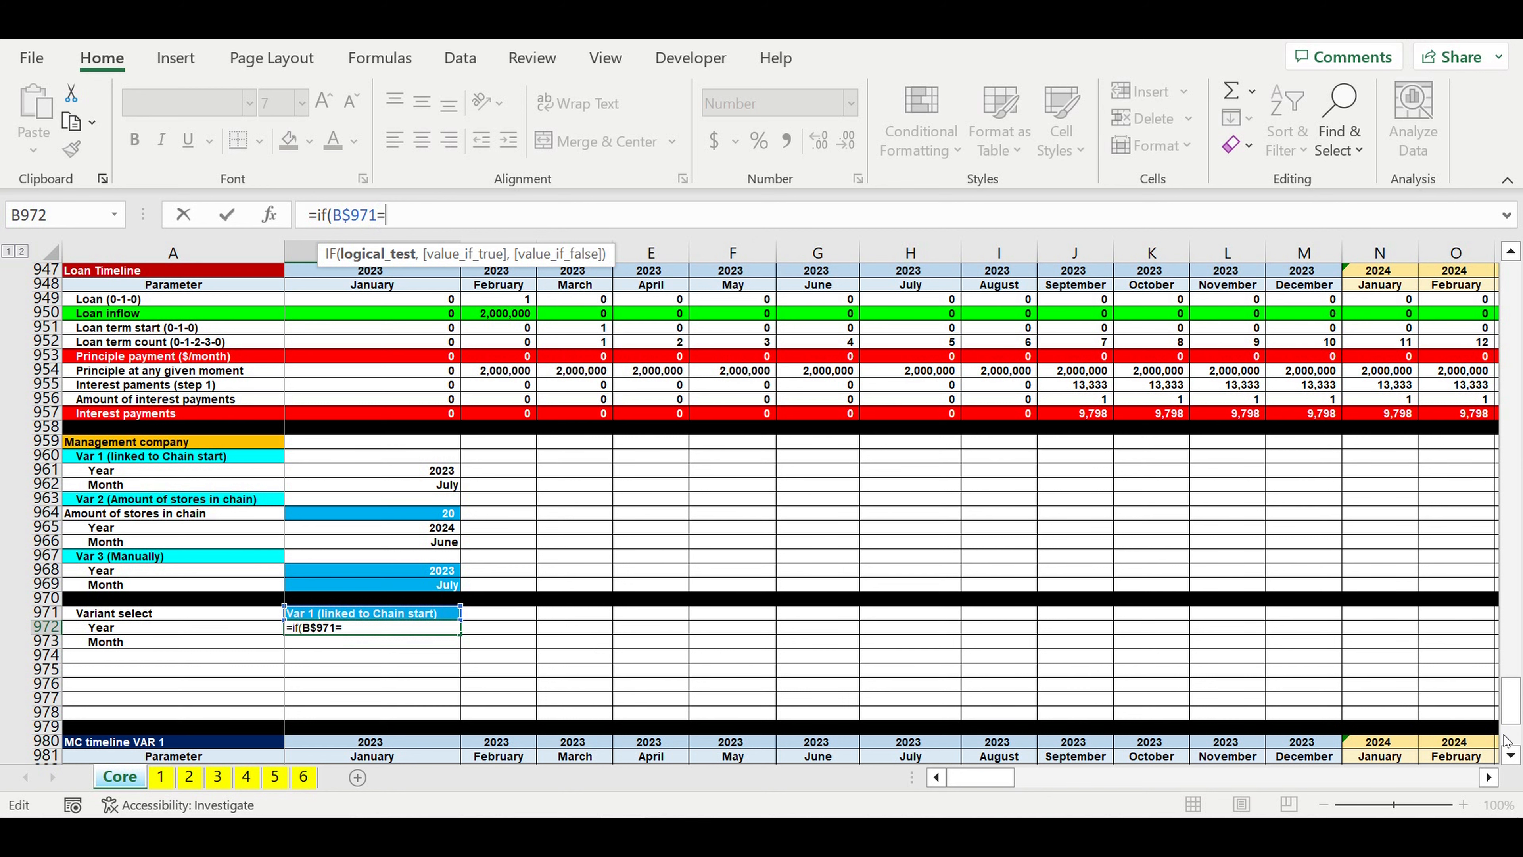
drag(1510, 702, 987, 310)
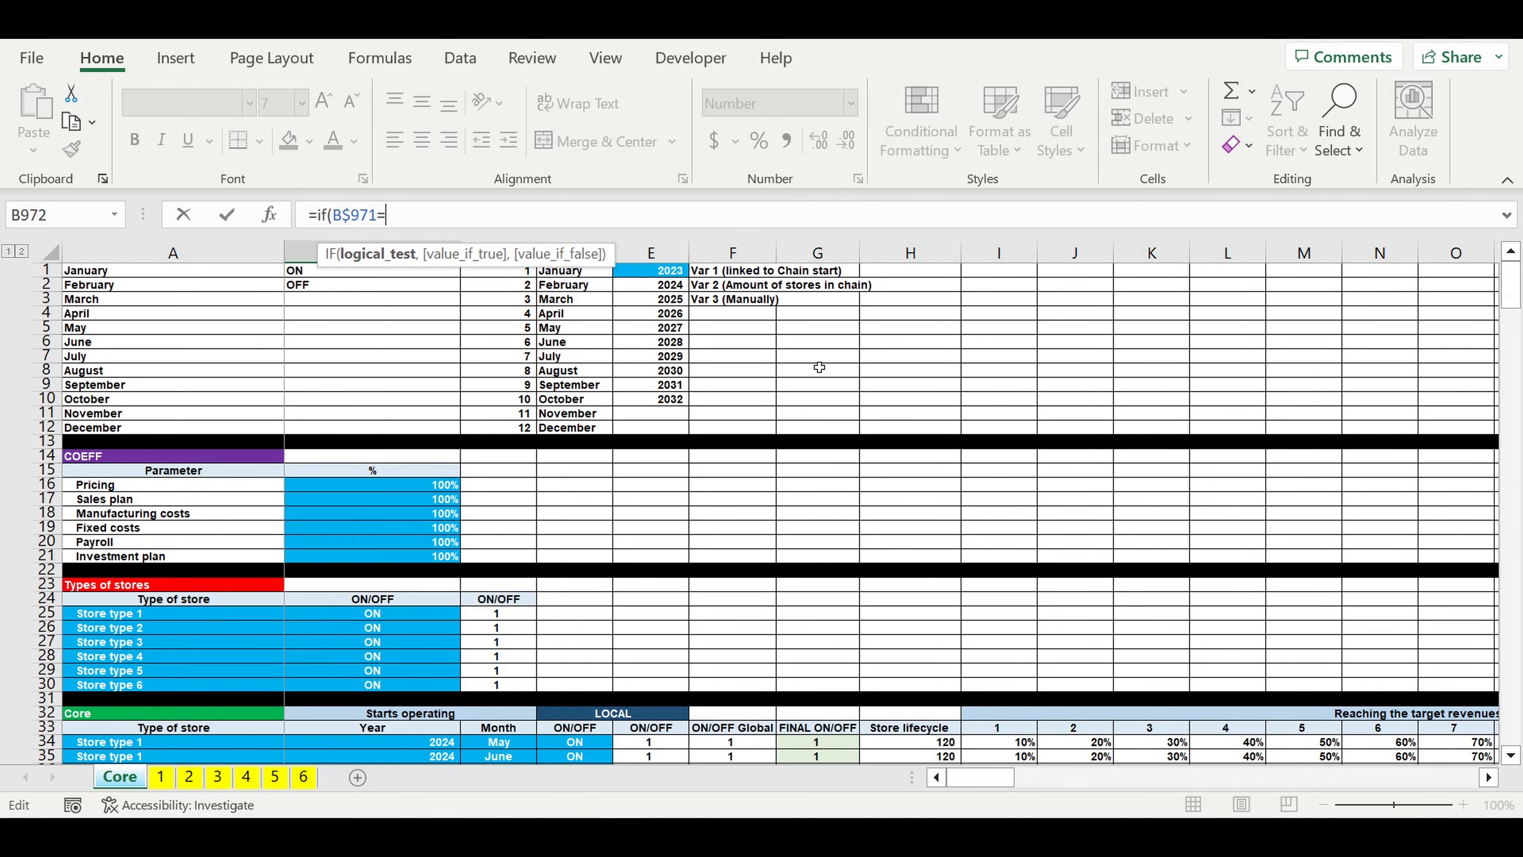
click(732, 271)
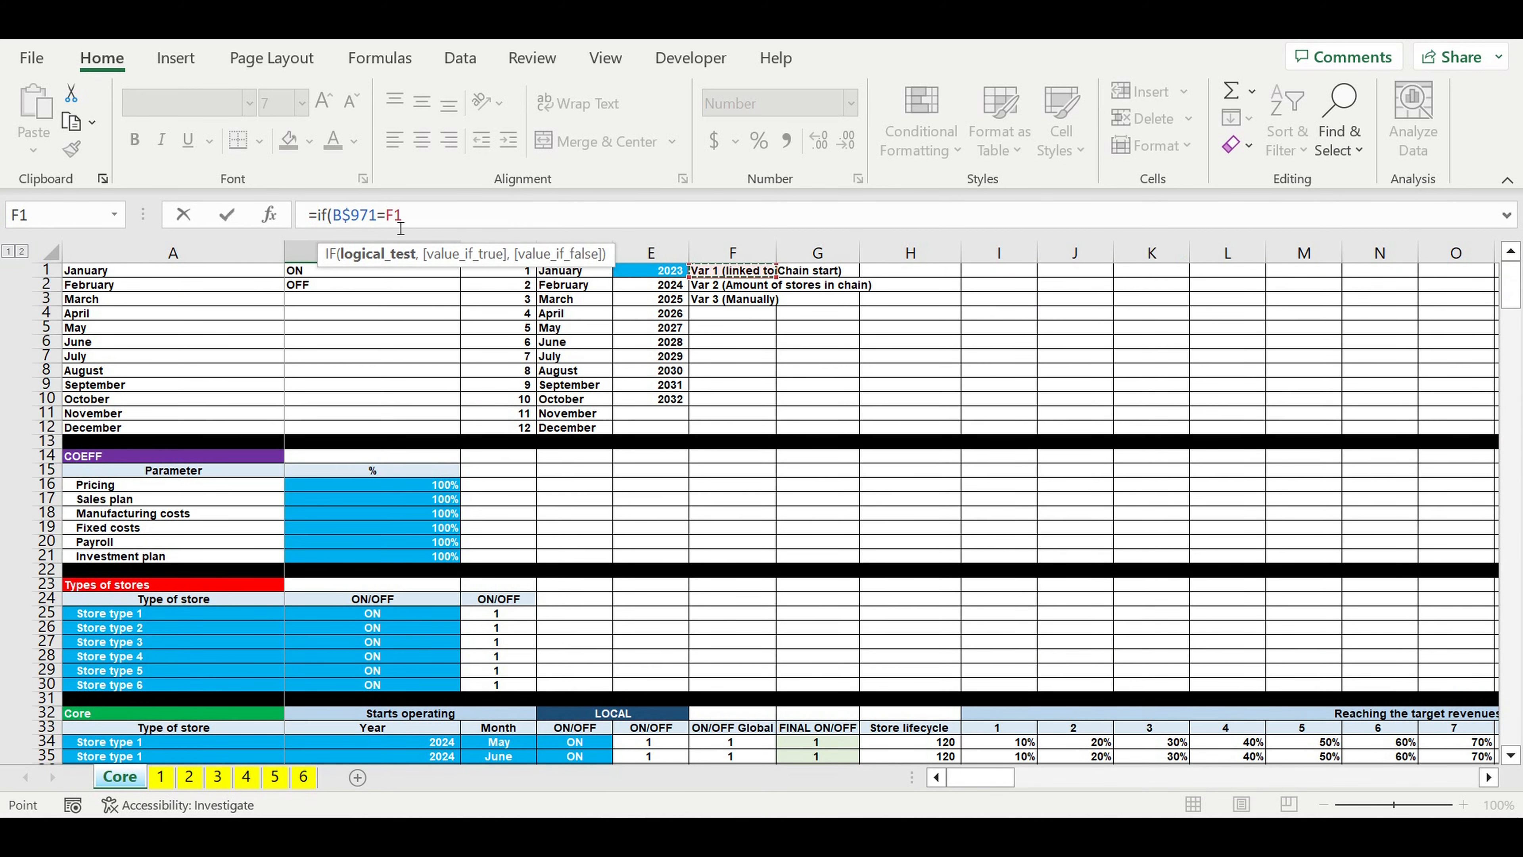
click(393, 217)
text($)
key(Right)
key(Right)
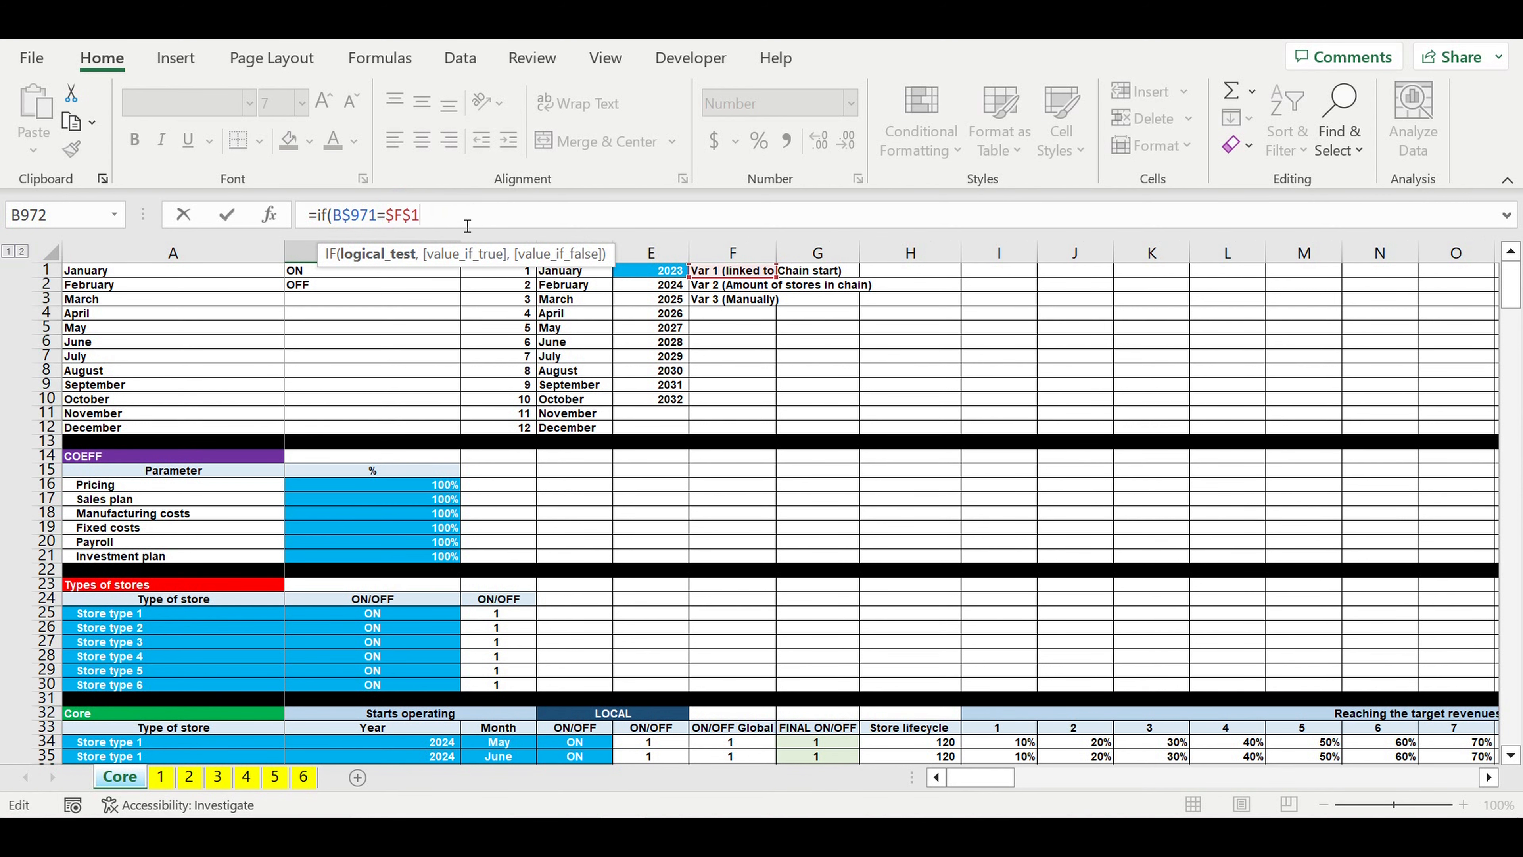
Step: Make the B972 formula return the Var 1 year in B961 when its first test is true
text(,)
drag(1520, 288, 1130, 816)
scroll(452, 372, up, 2)
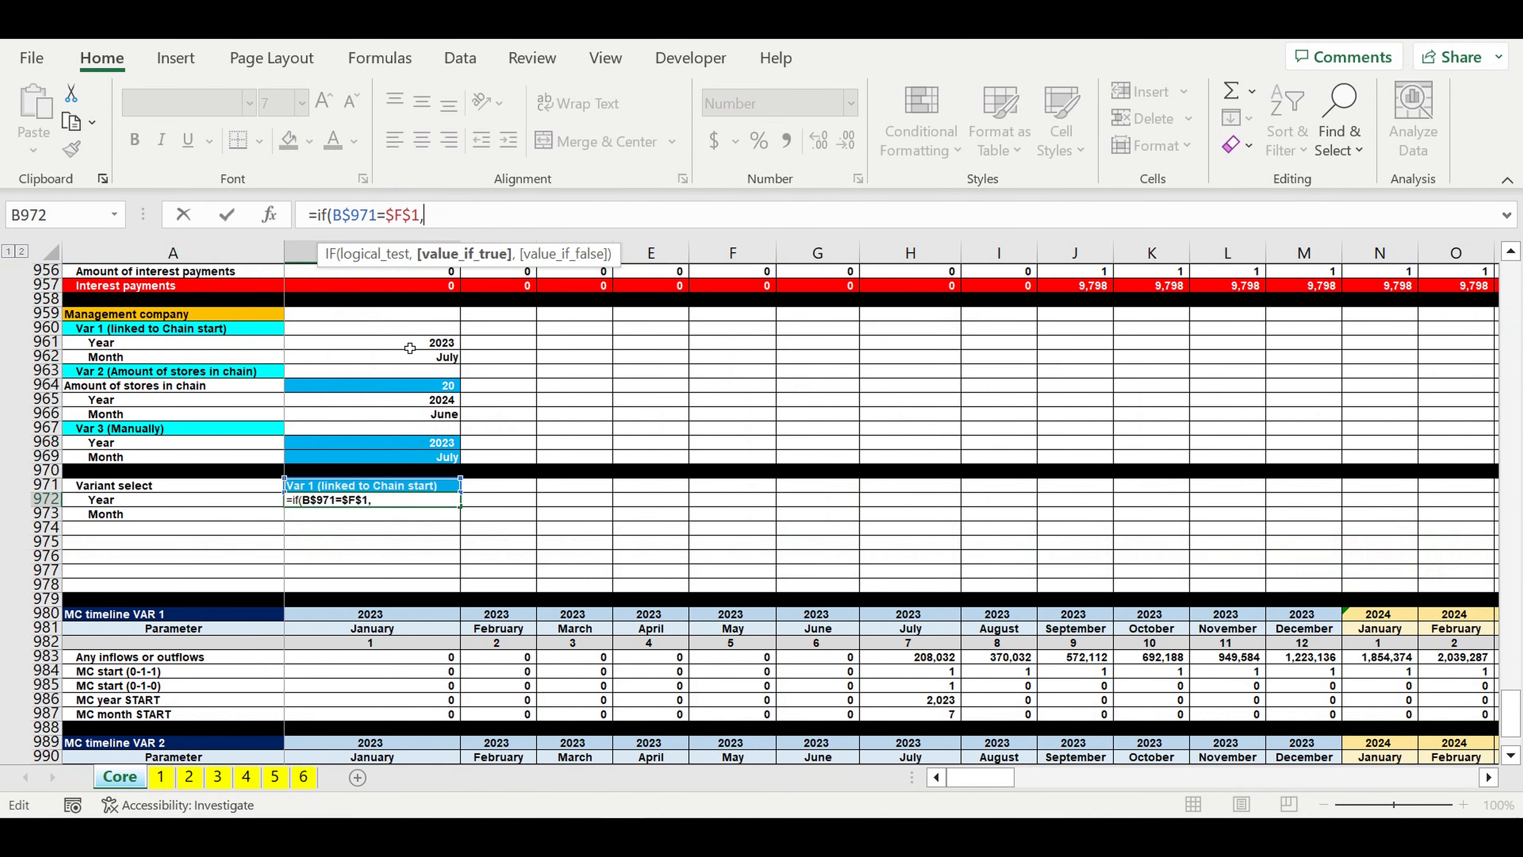
click(409, 348)
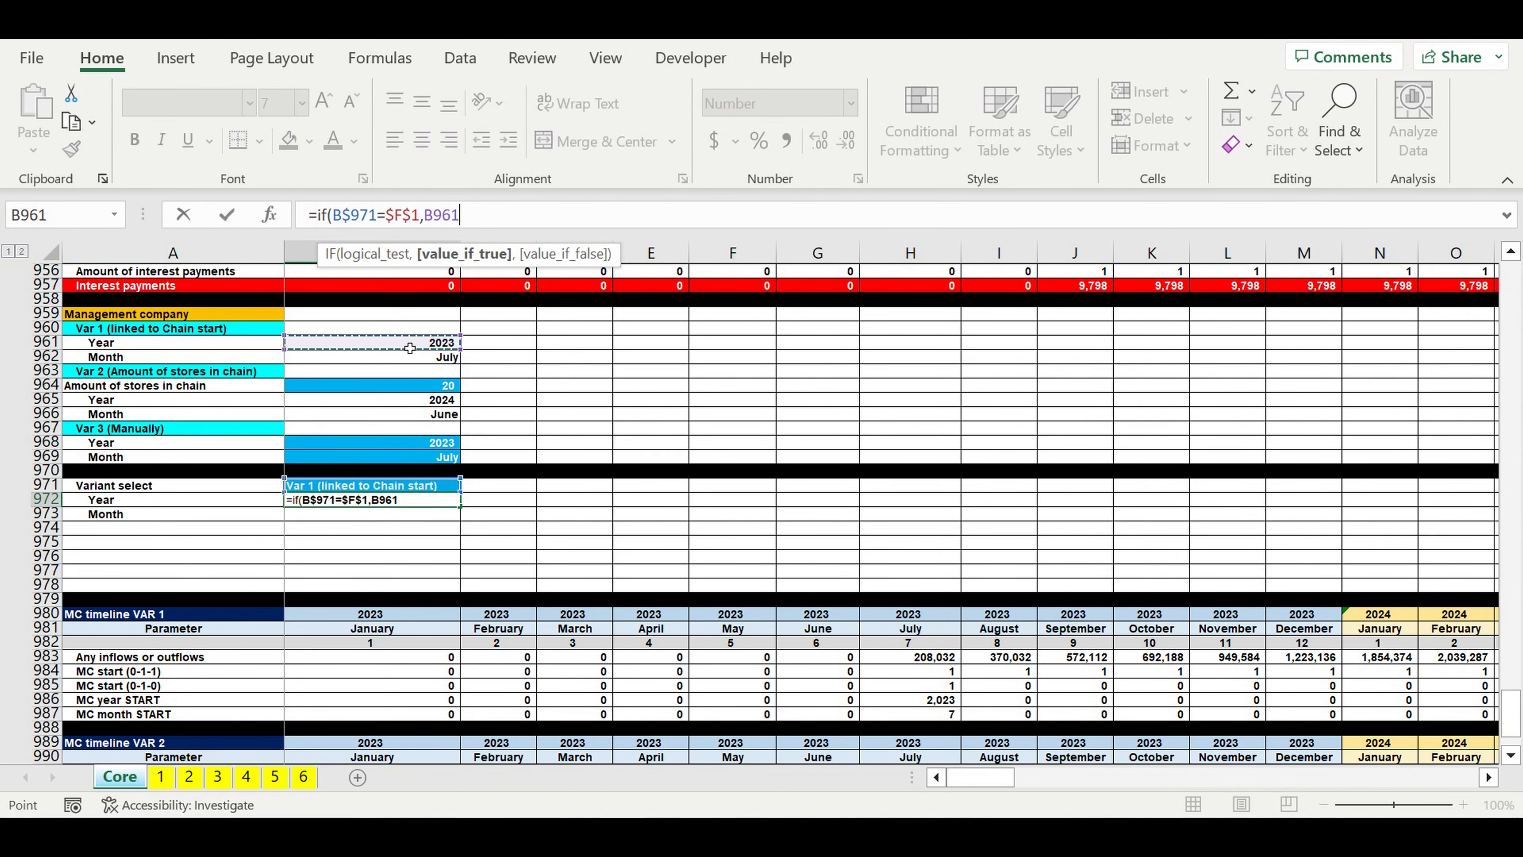
text(.)
text(,)
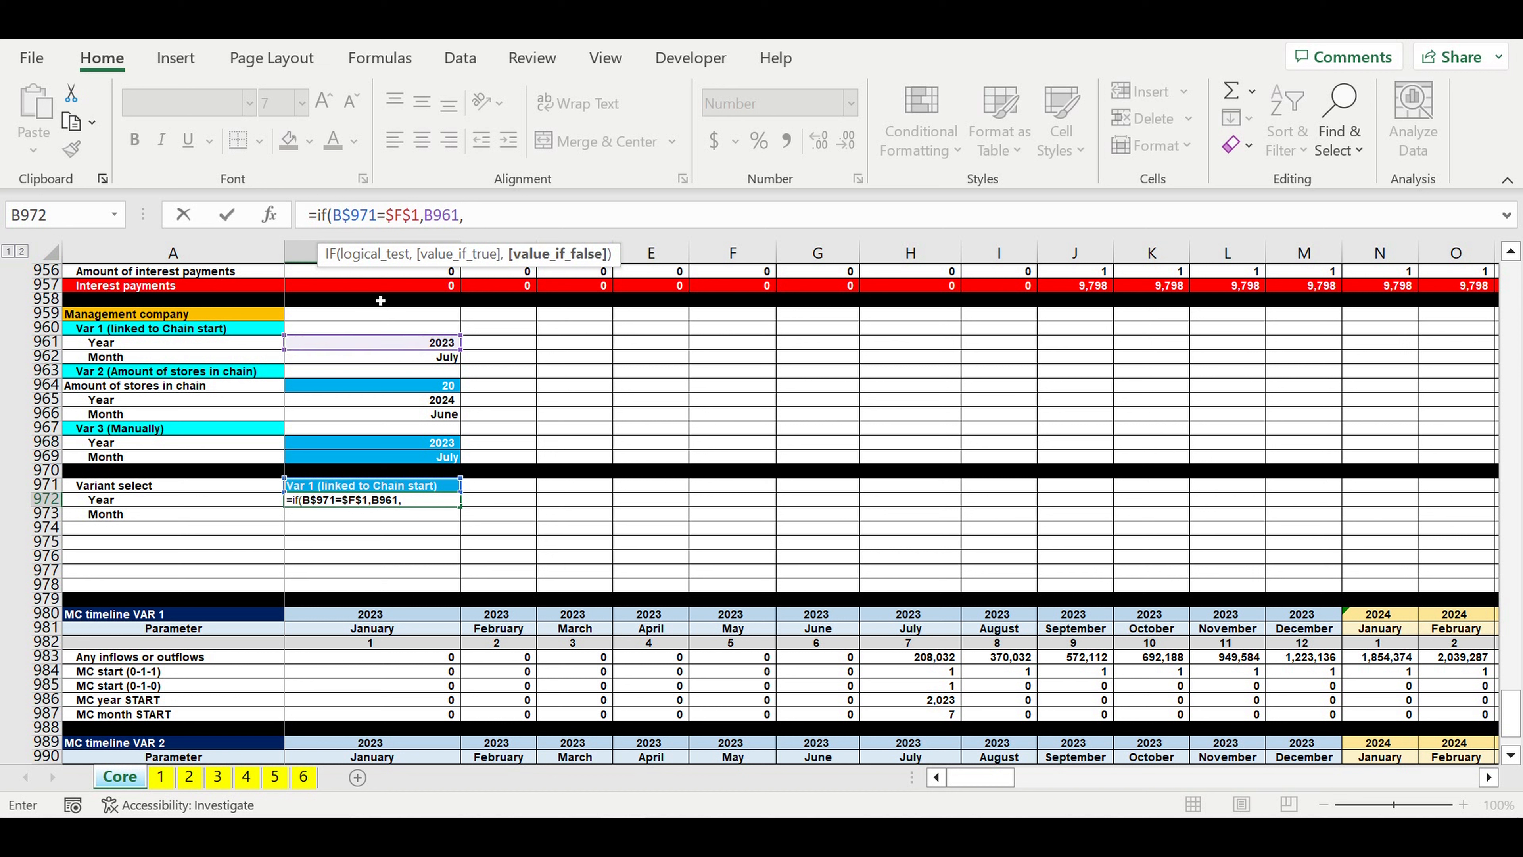
Step: Nest a copy of the IF expression in the B972 formula and change its test to B$971=$F$2
drag(471, 218, 327, 217)
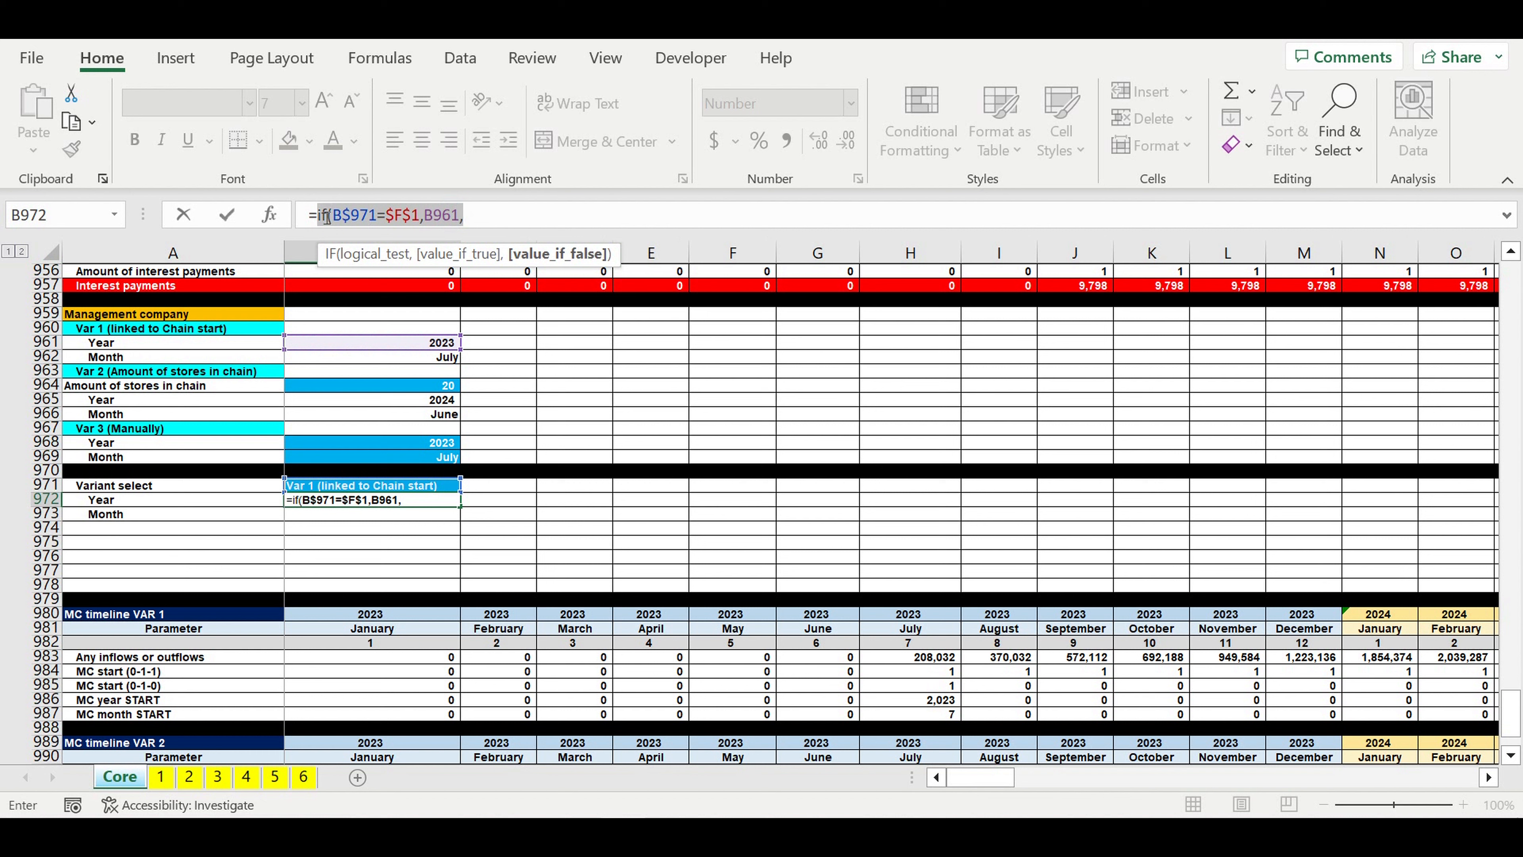
click(495, 224)
key(ctrl+v)
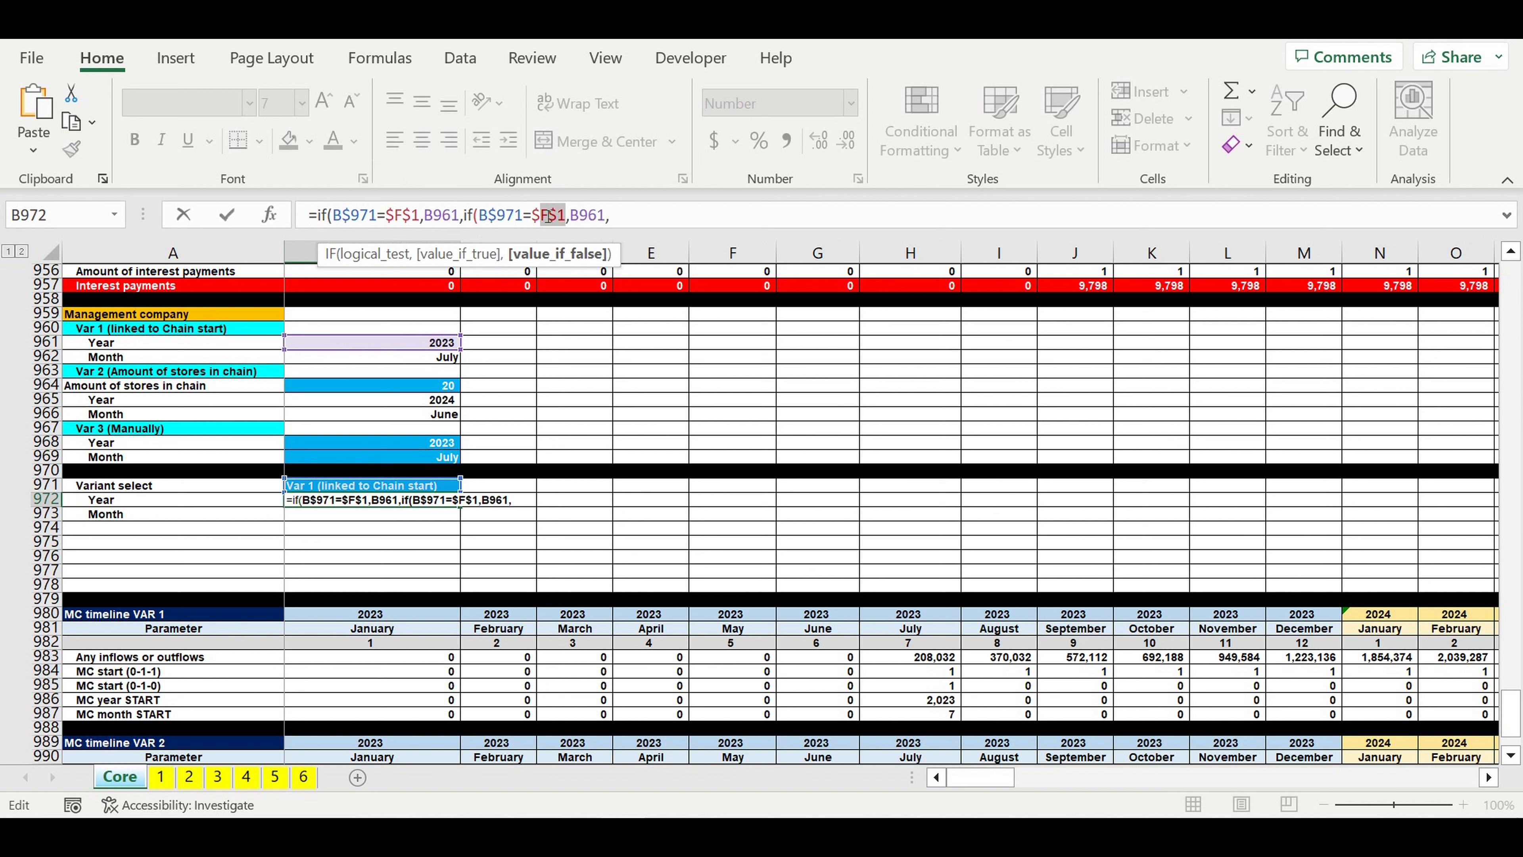
drag(562, 215, 560, 215)
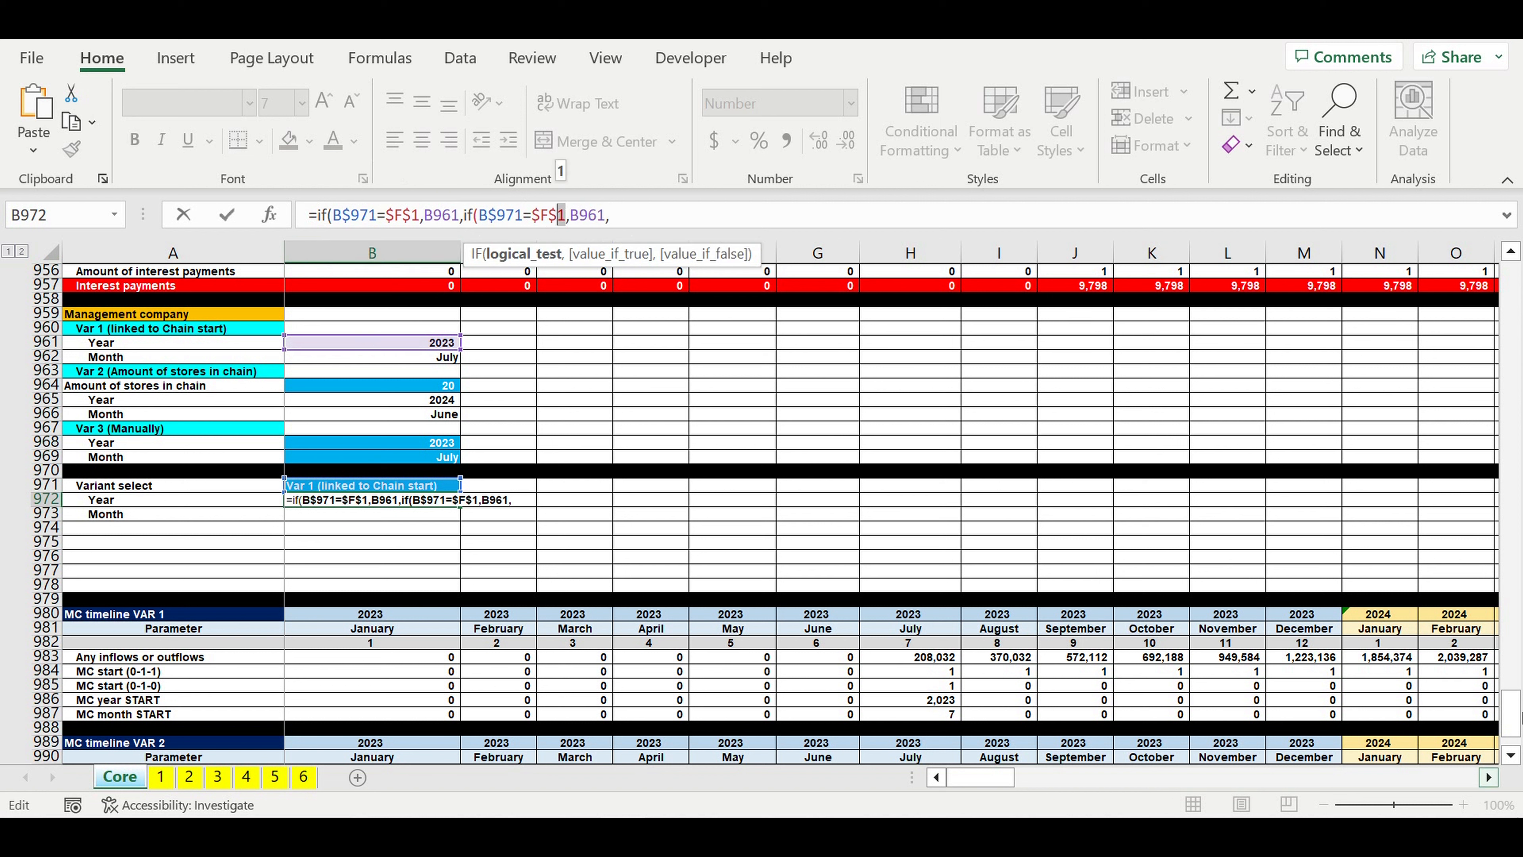
drag(1516, 717, 1511, 281)
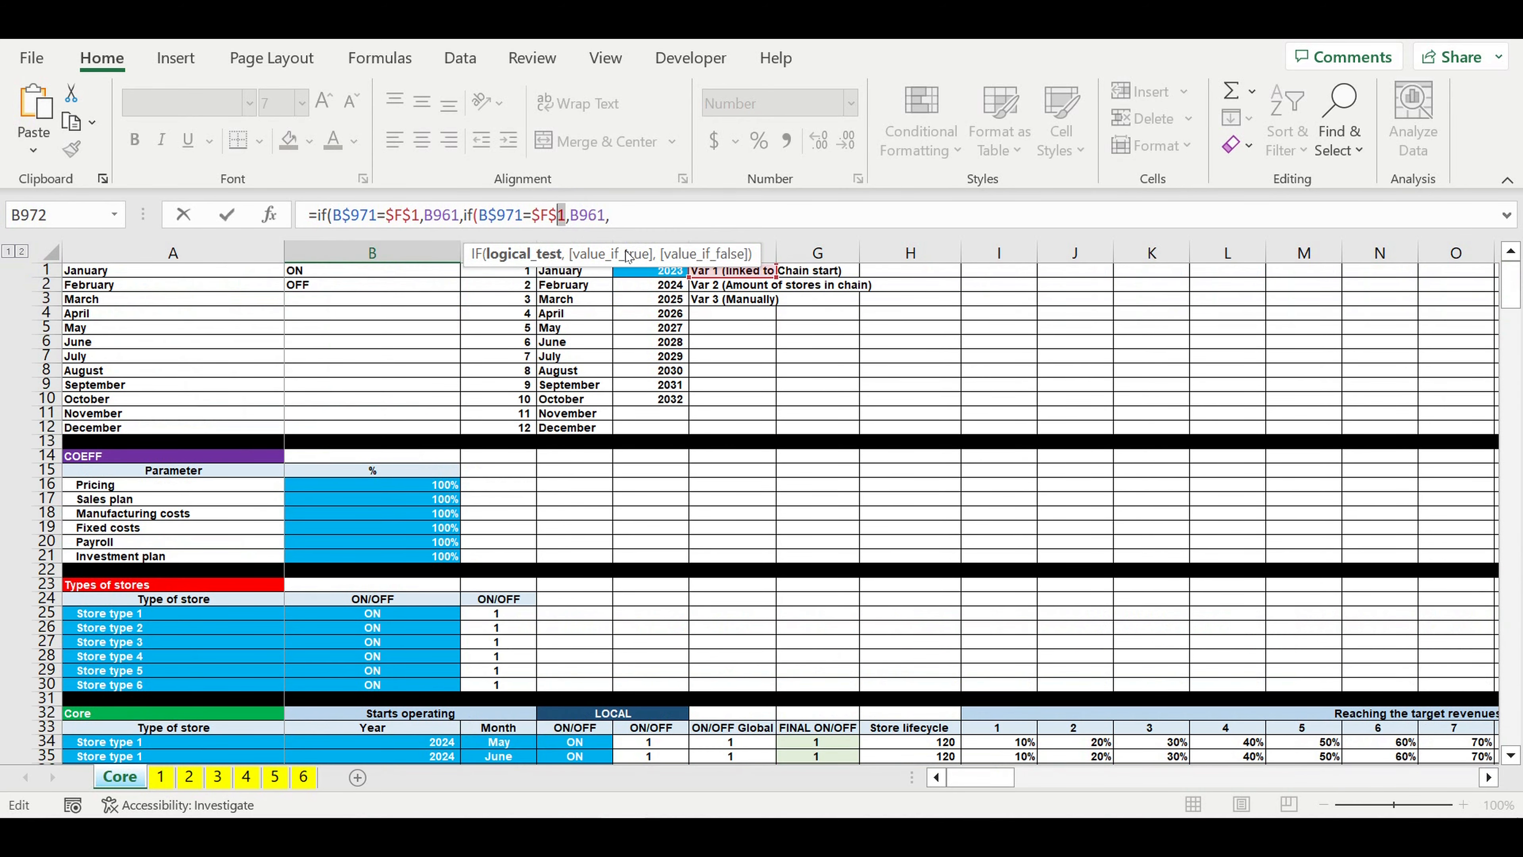
text(2)
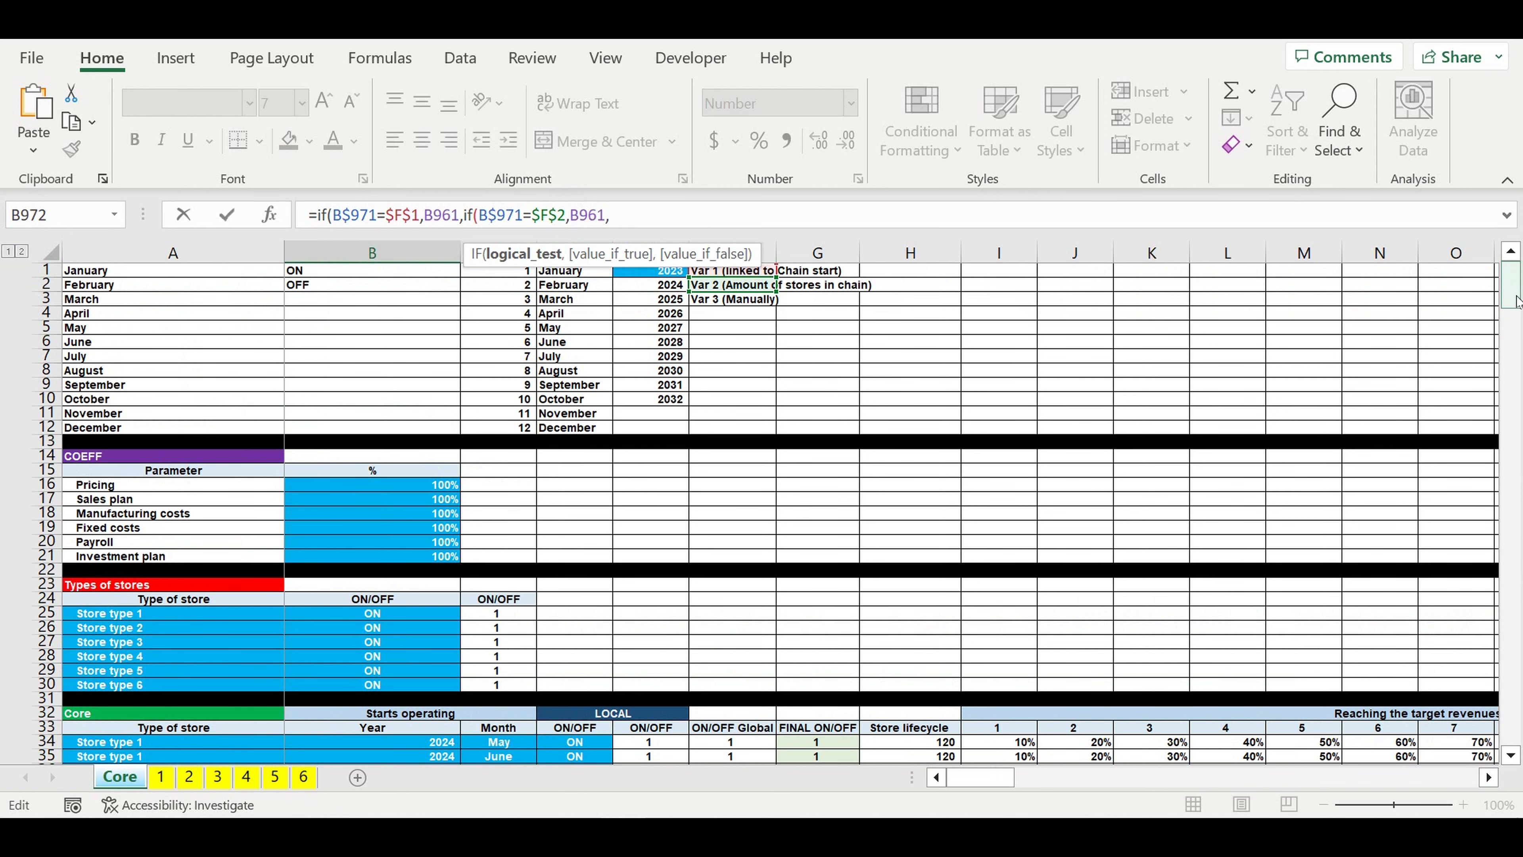
Step: Set the second IF in B972 to return the Var 2 year from B965
click(644, 227)
drag(1515, 305, 1515, 720)
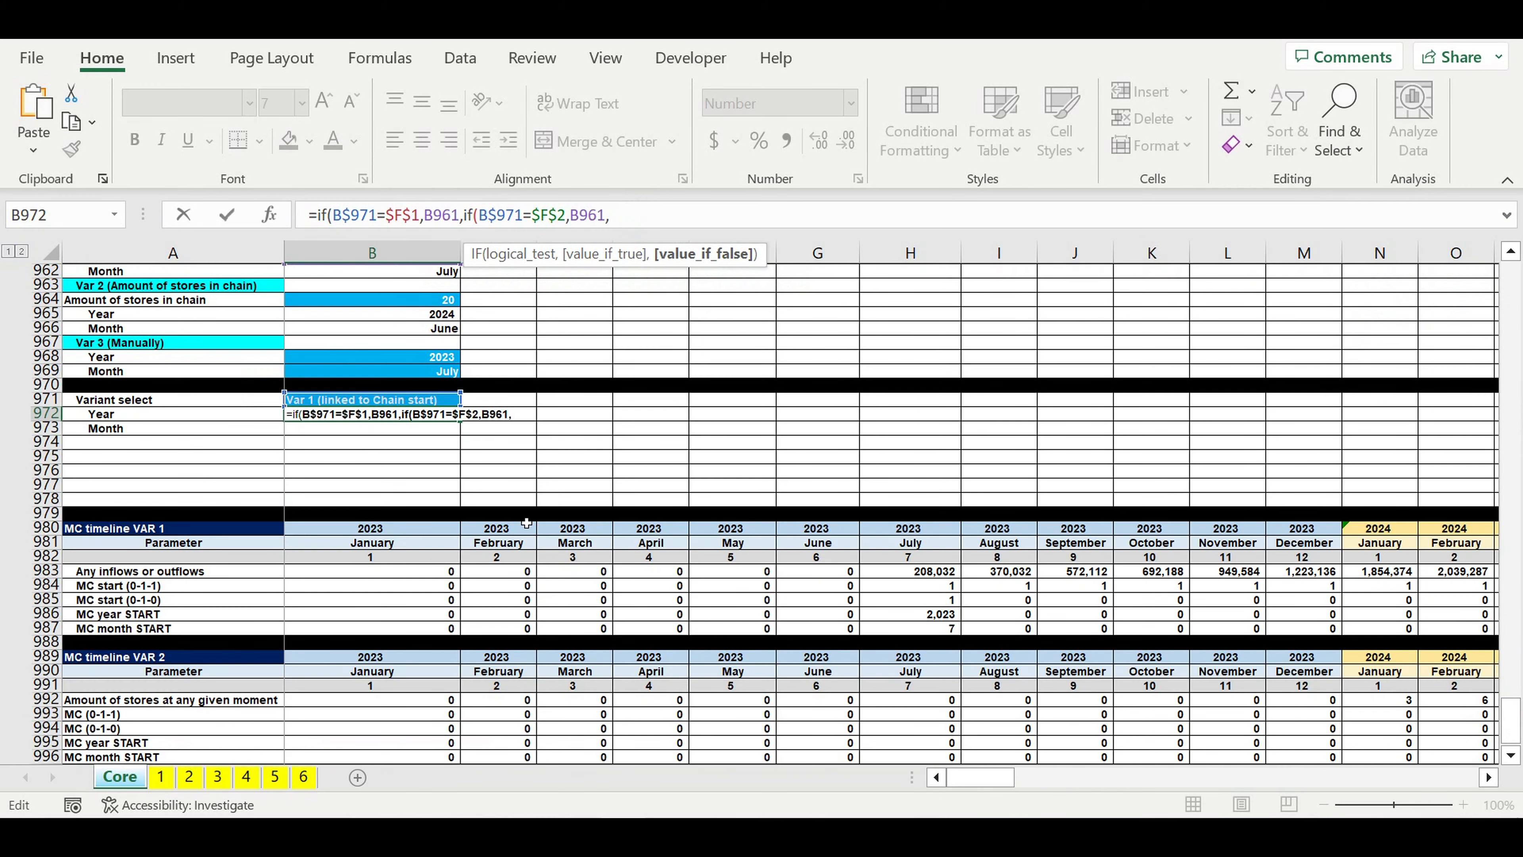
scroll(489, 423, up, 2)
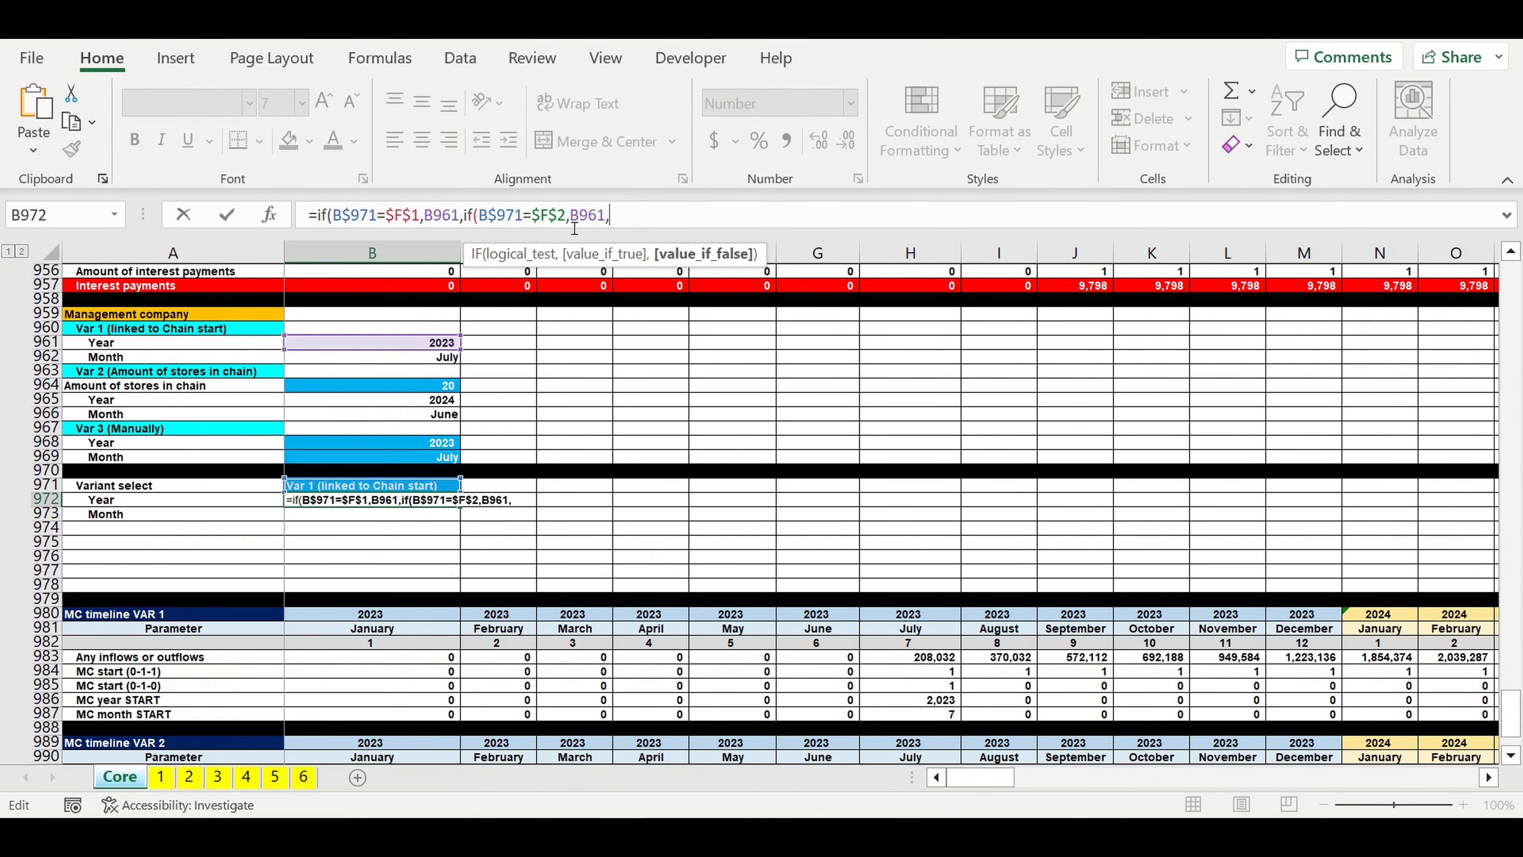
click(639, 253)
text(B965)
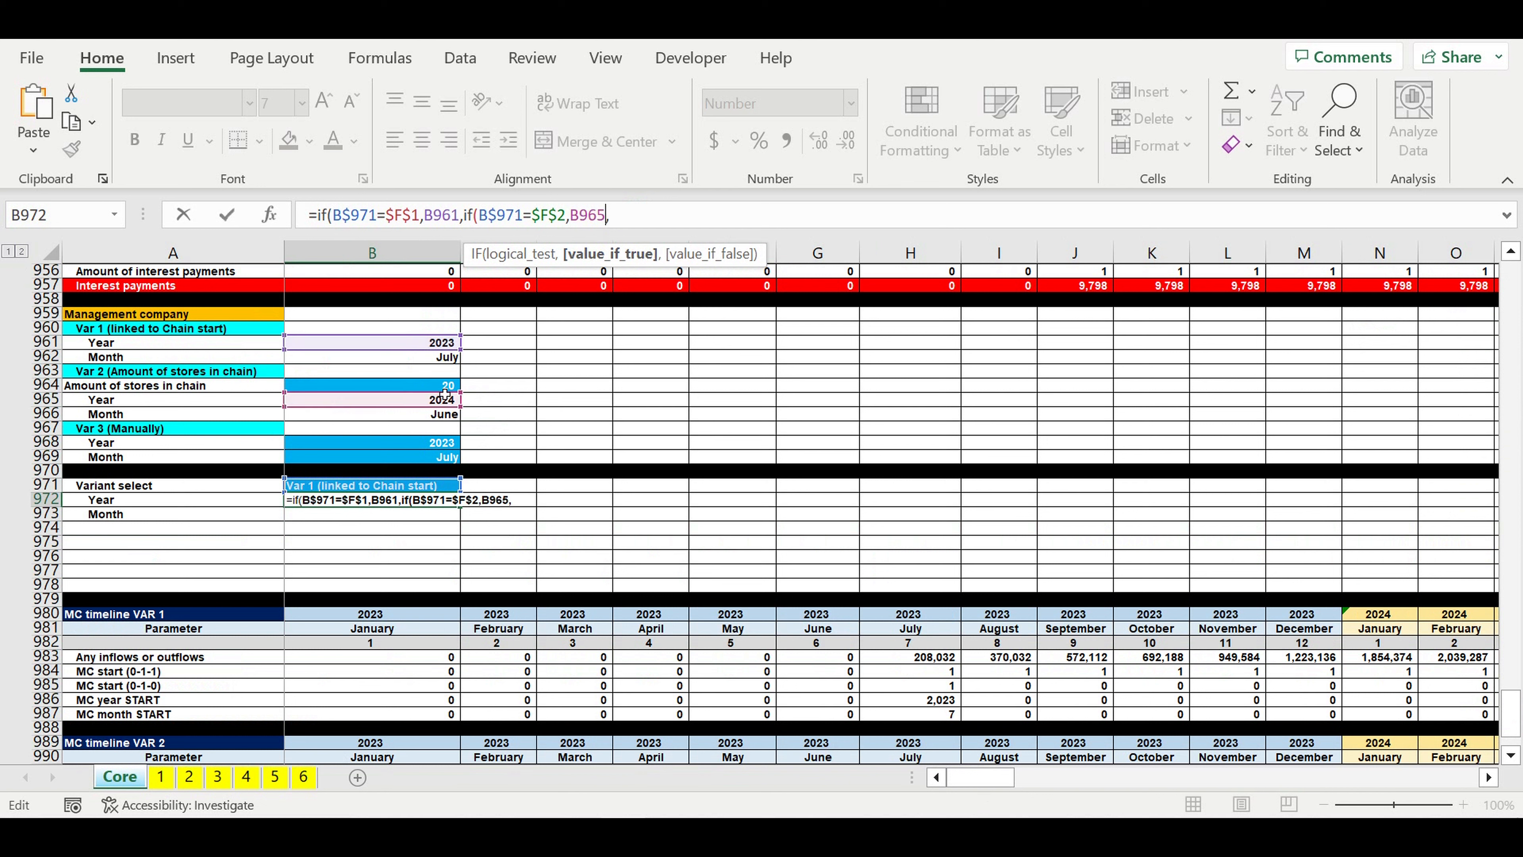
Step: Nest a third IF in the B972 formula by duplicating the second one and changing its test to B$971=$F$3
drag(644, 216, 474, 224)
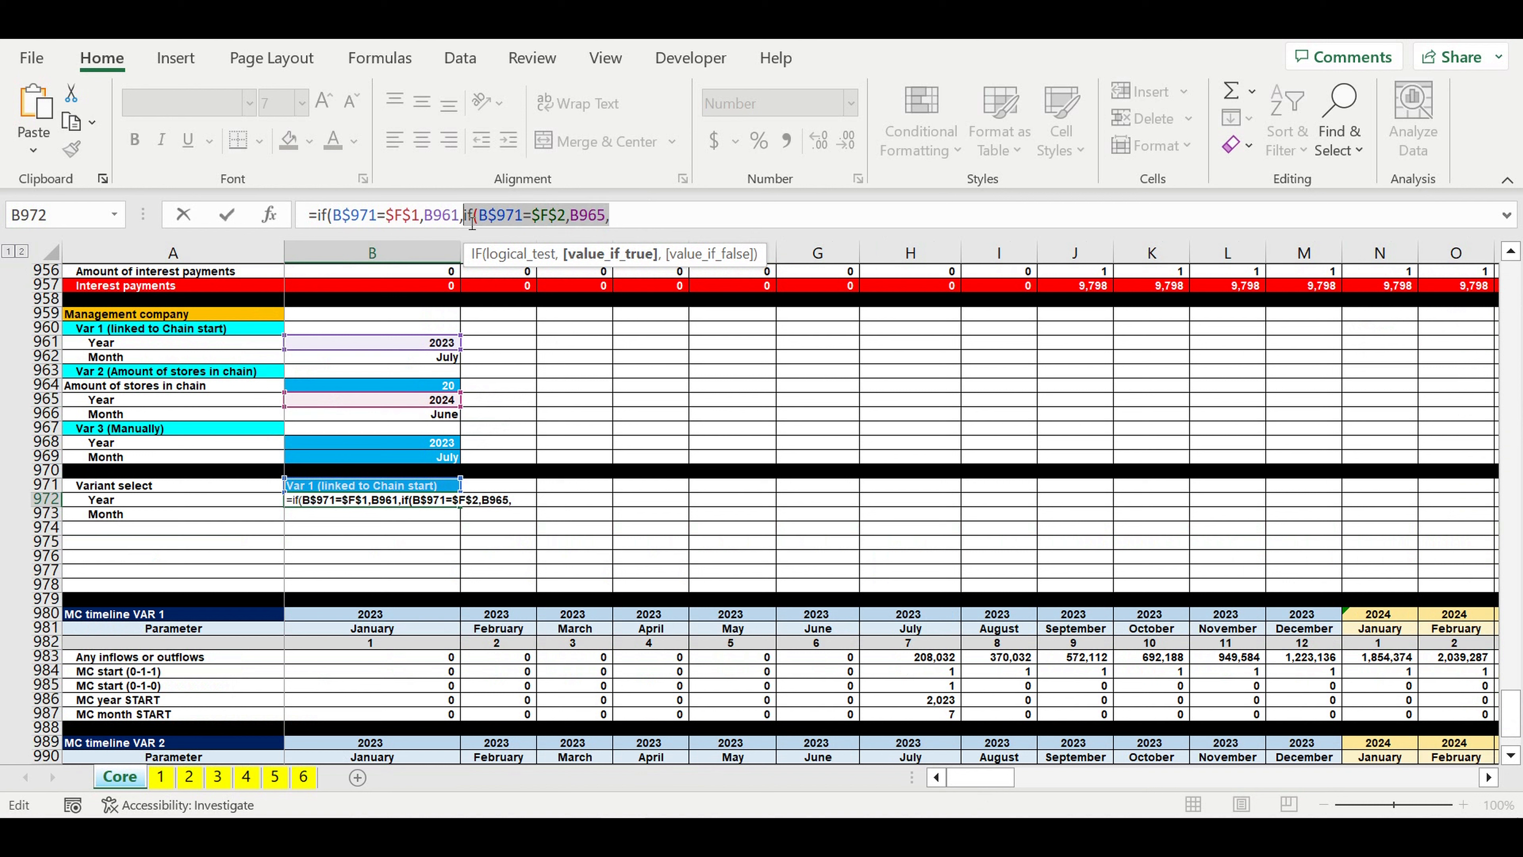
click(637, 221)
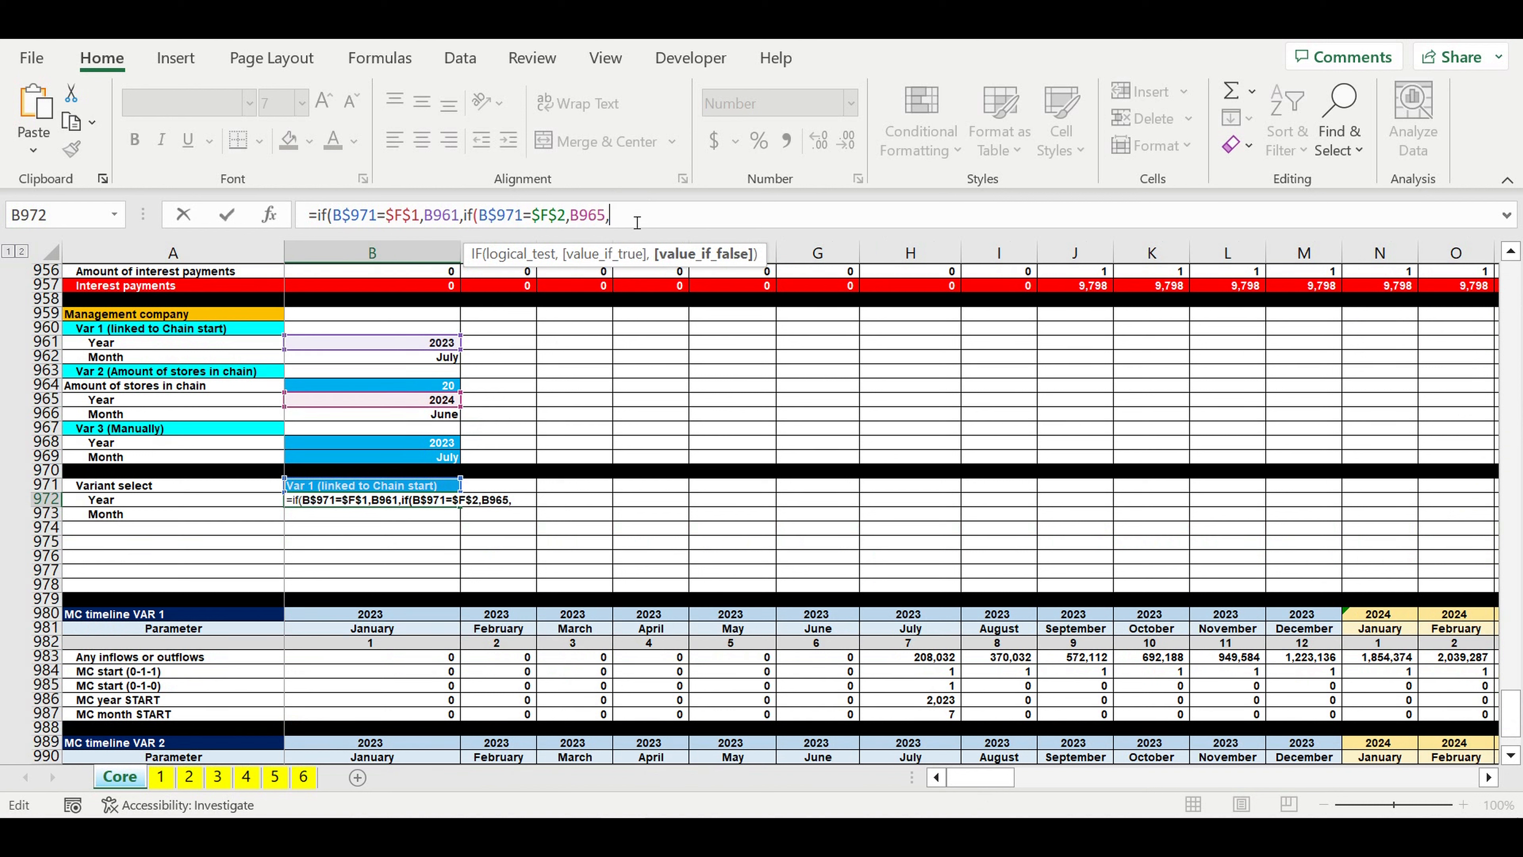
key(ctrl+v)
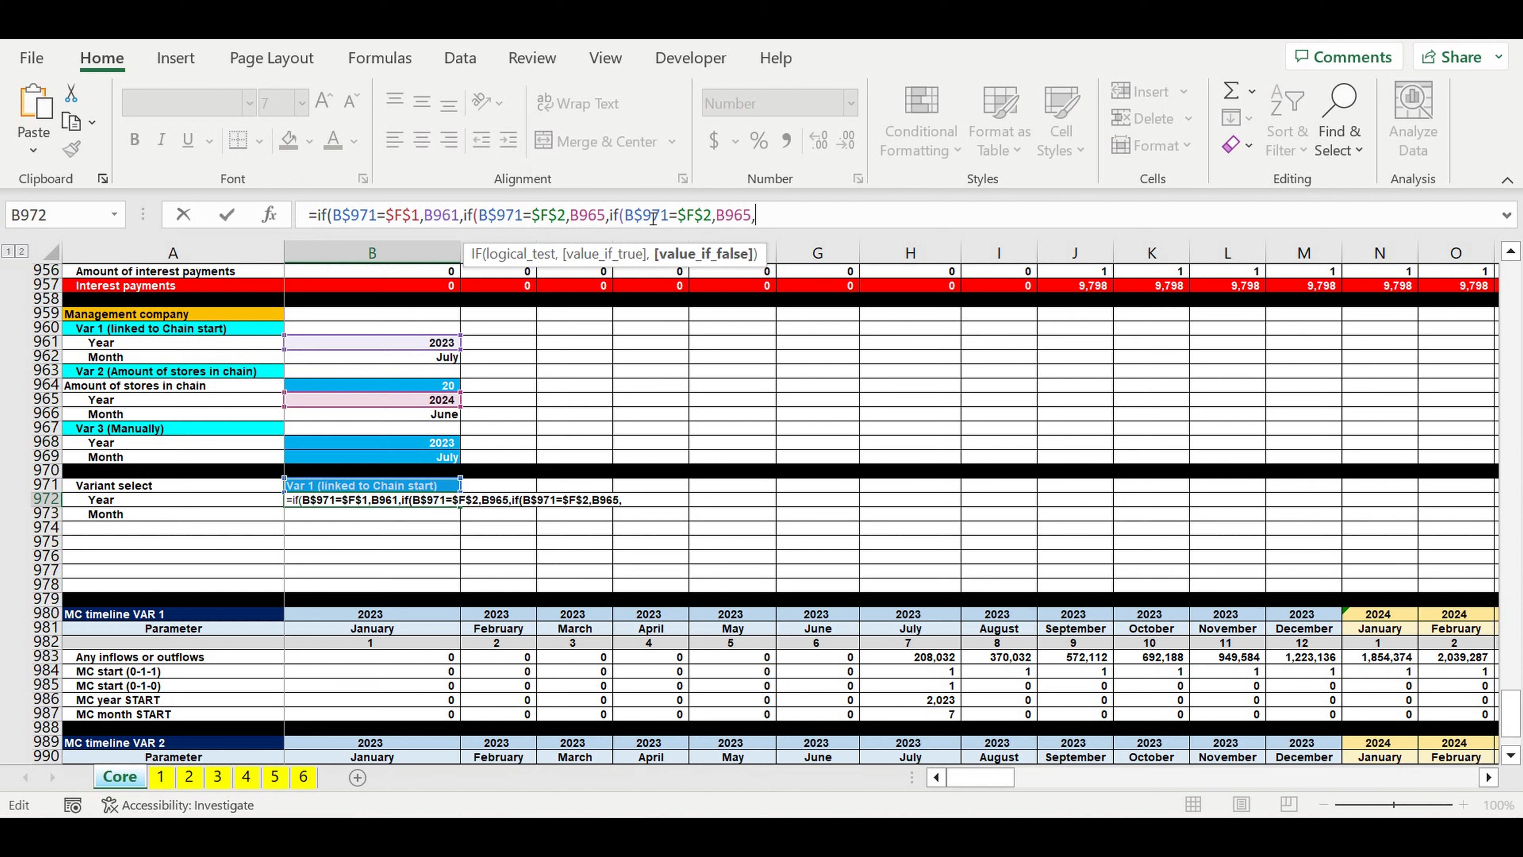
click(715, 221)
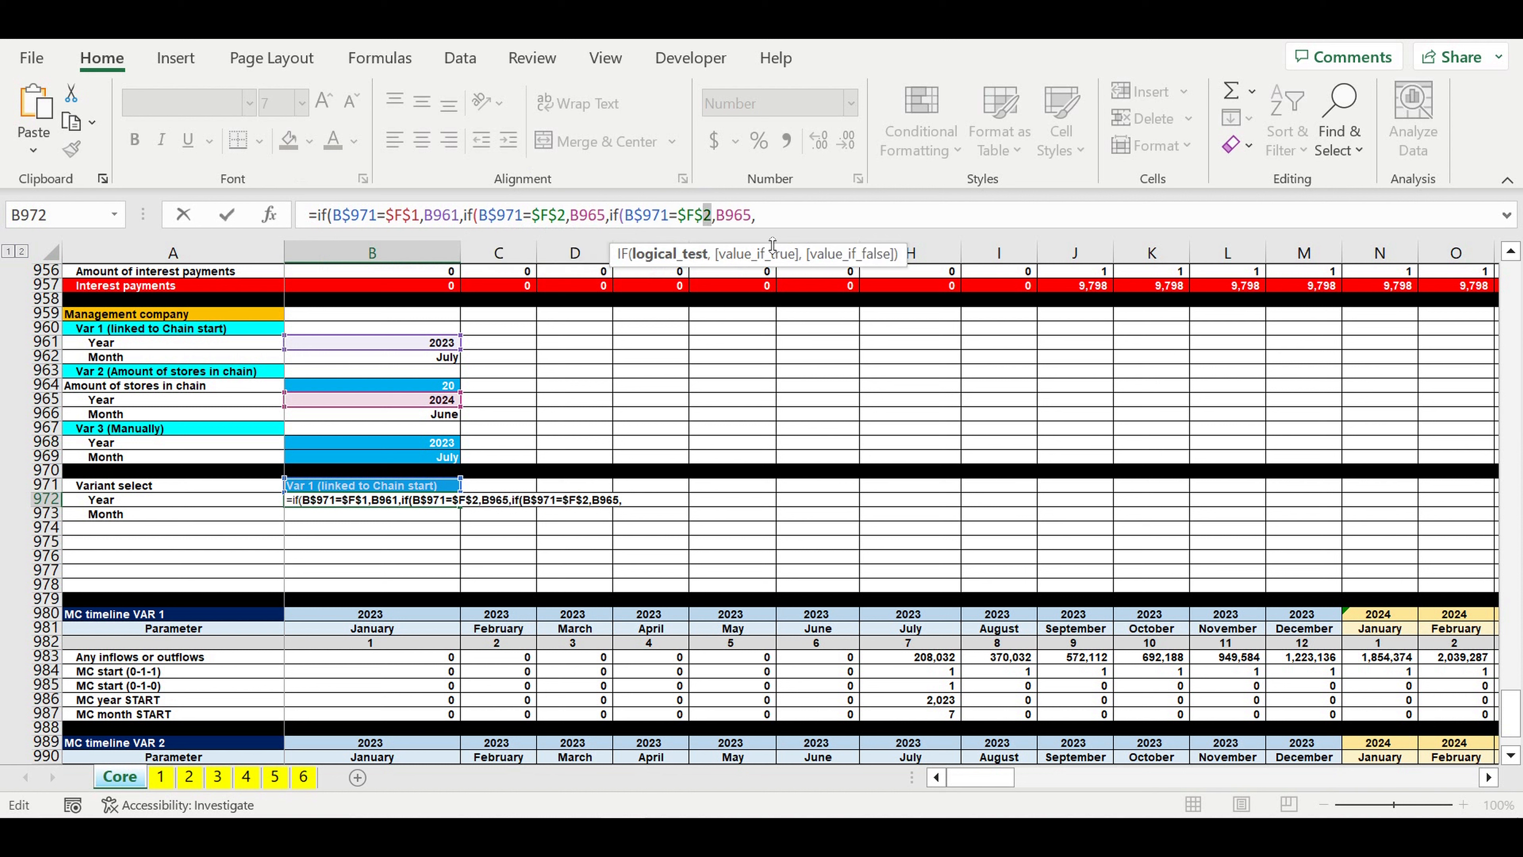
key(BackSpace)
text(3)
drag(1512, 715, 1519, 120)
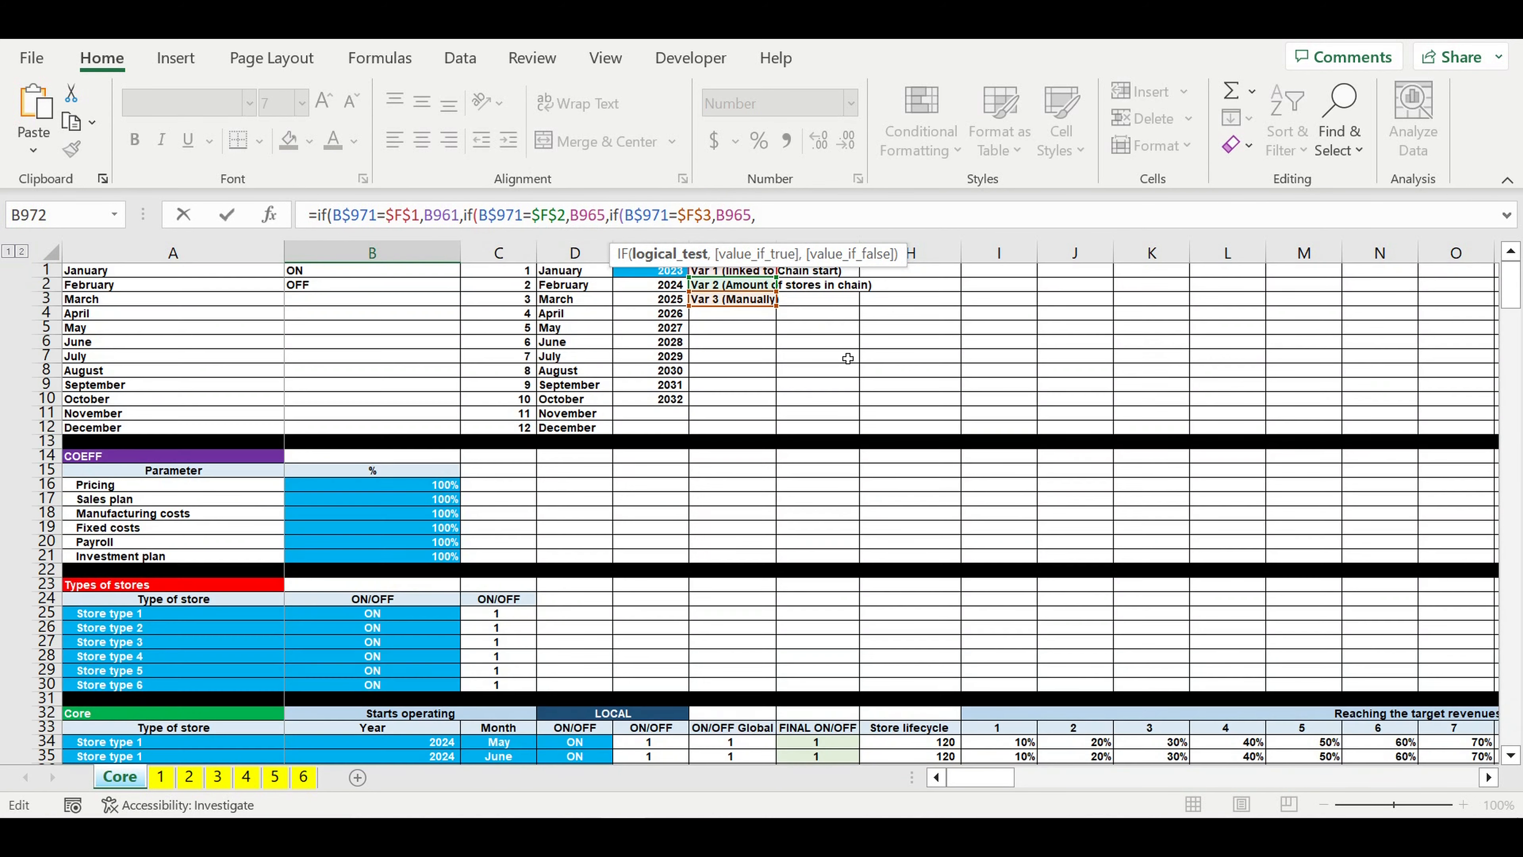
drag(1512, 282, 1512, 720)
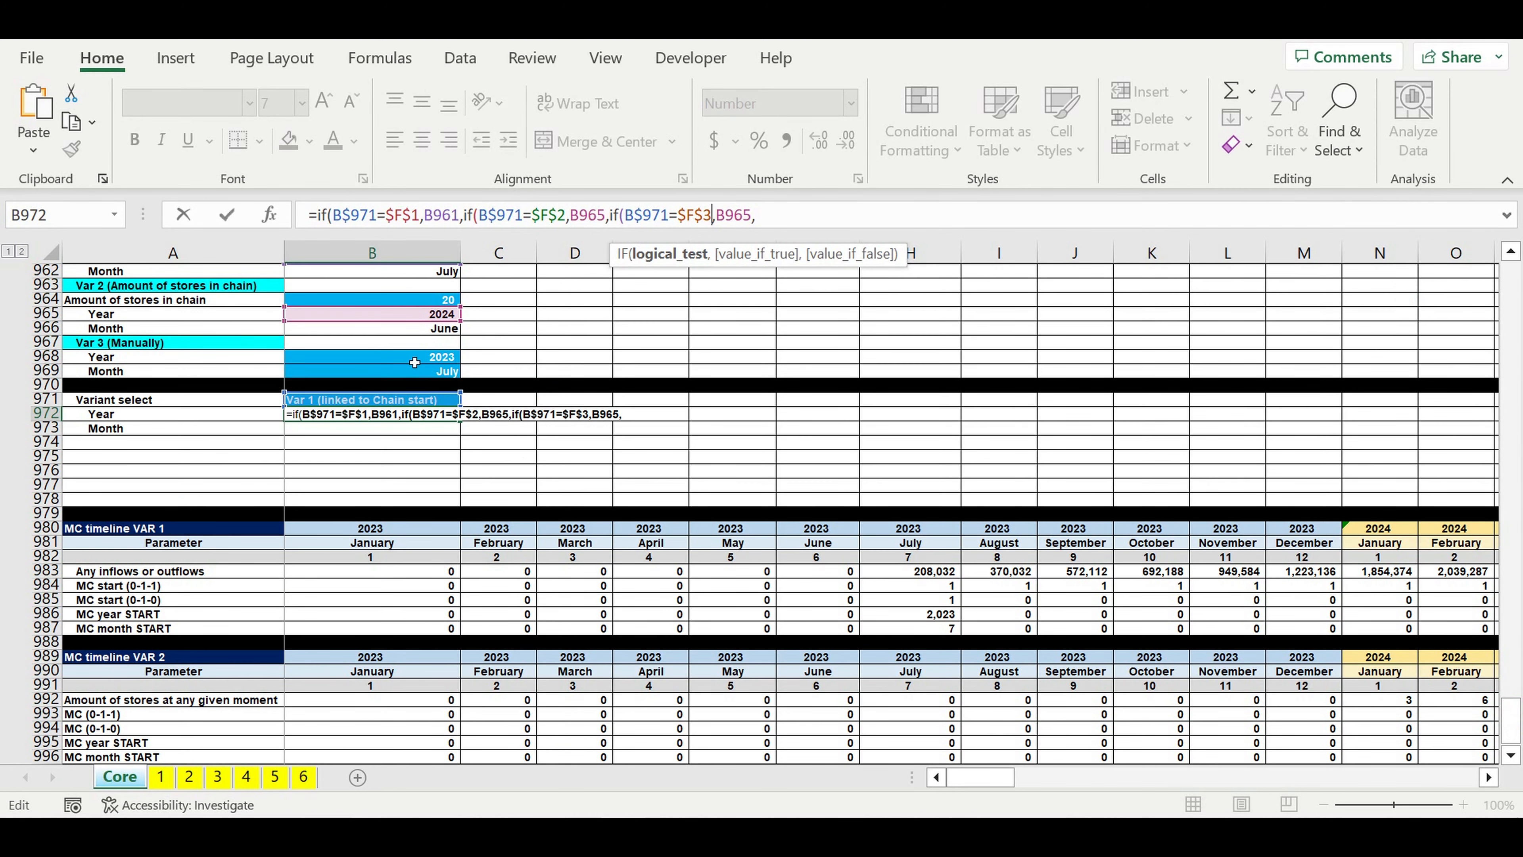
Step: Set the third IF to return B968, add "" as the fallback, close all three IFs and enter the B972 formula
click(750, 216)
key(BackSpace)
text(8)
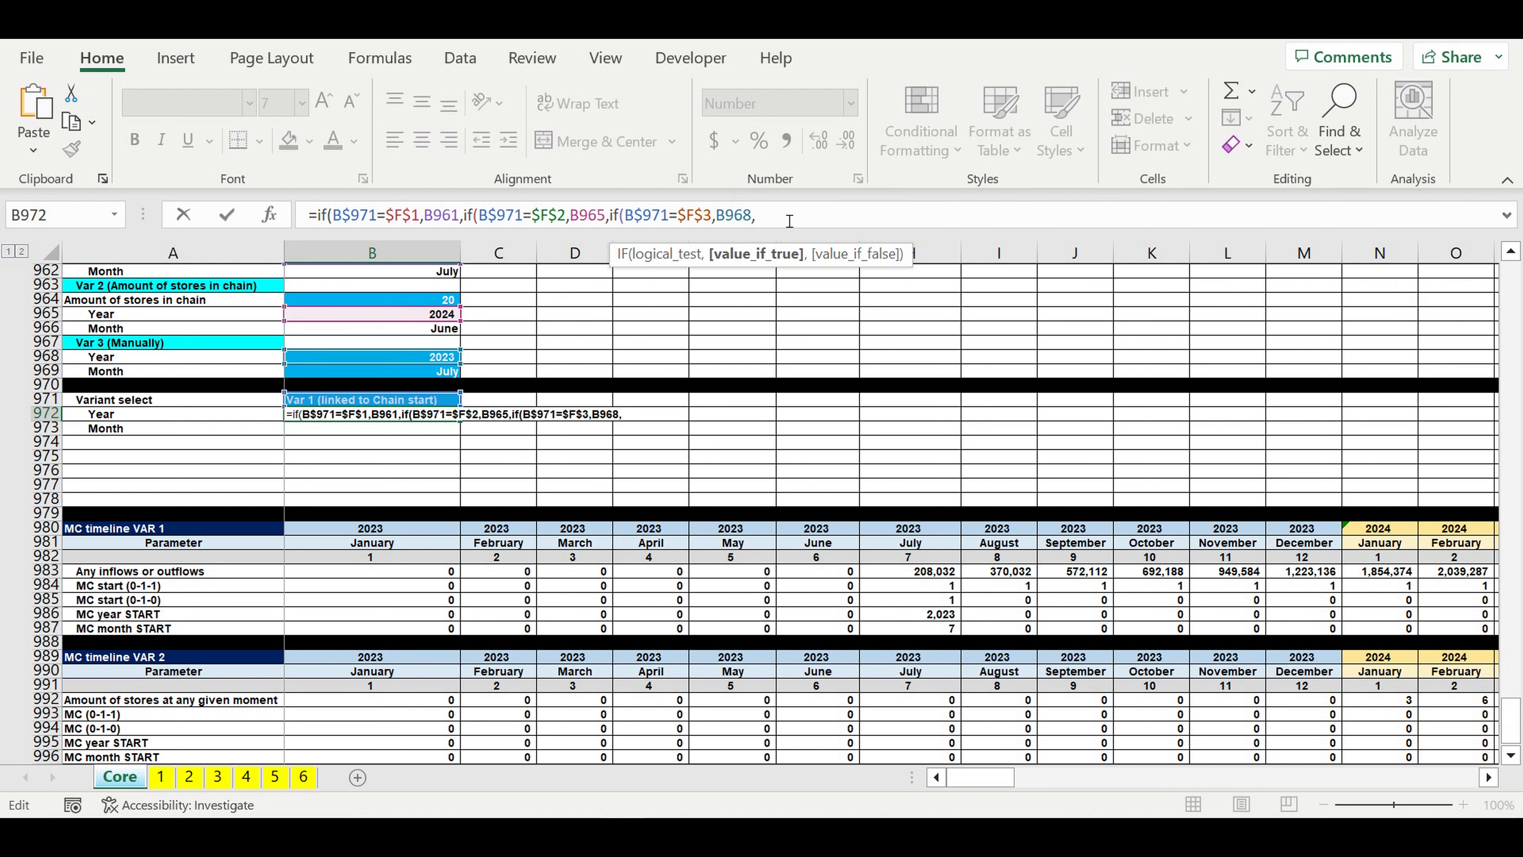
click(777, 221)
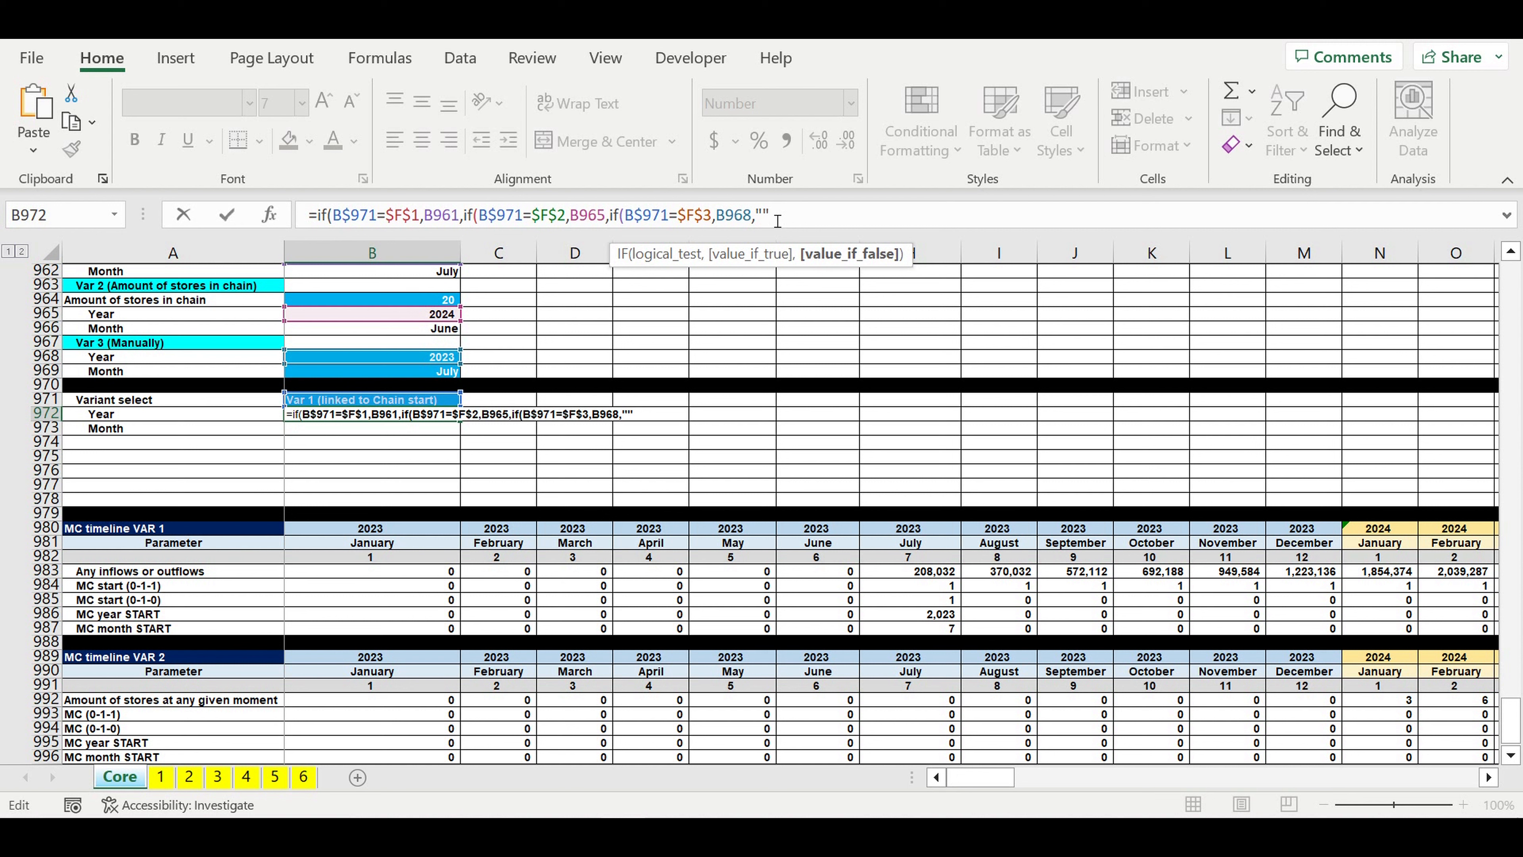
text(""))
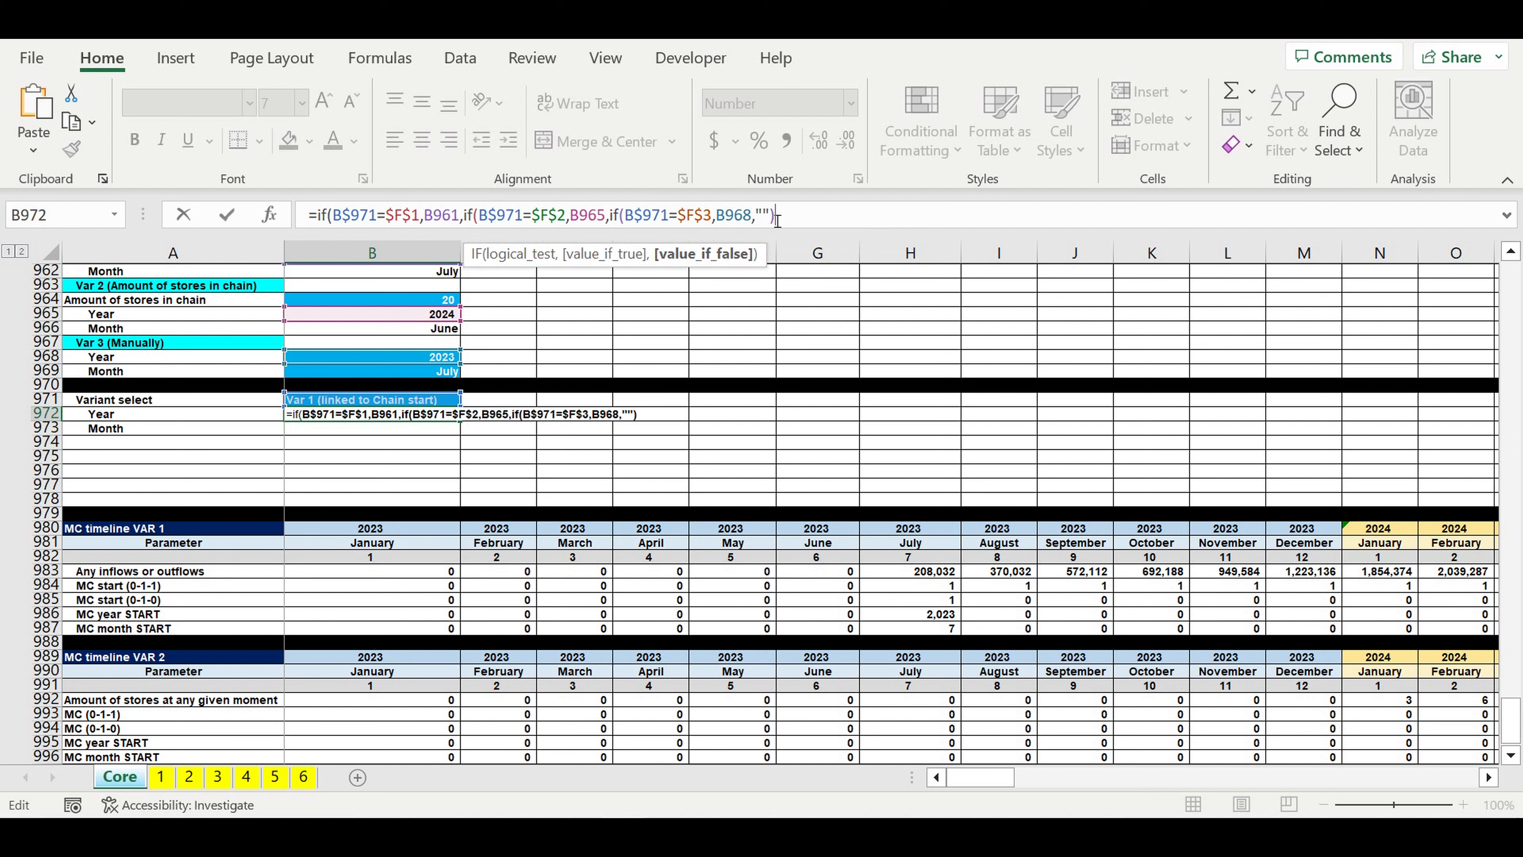
text()))
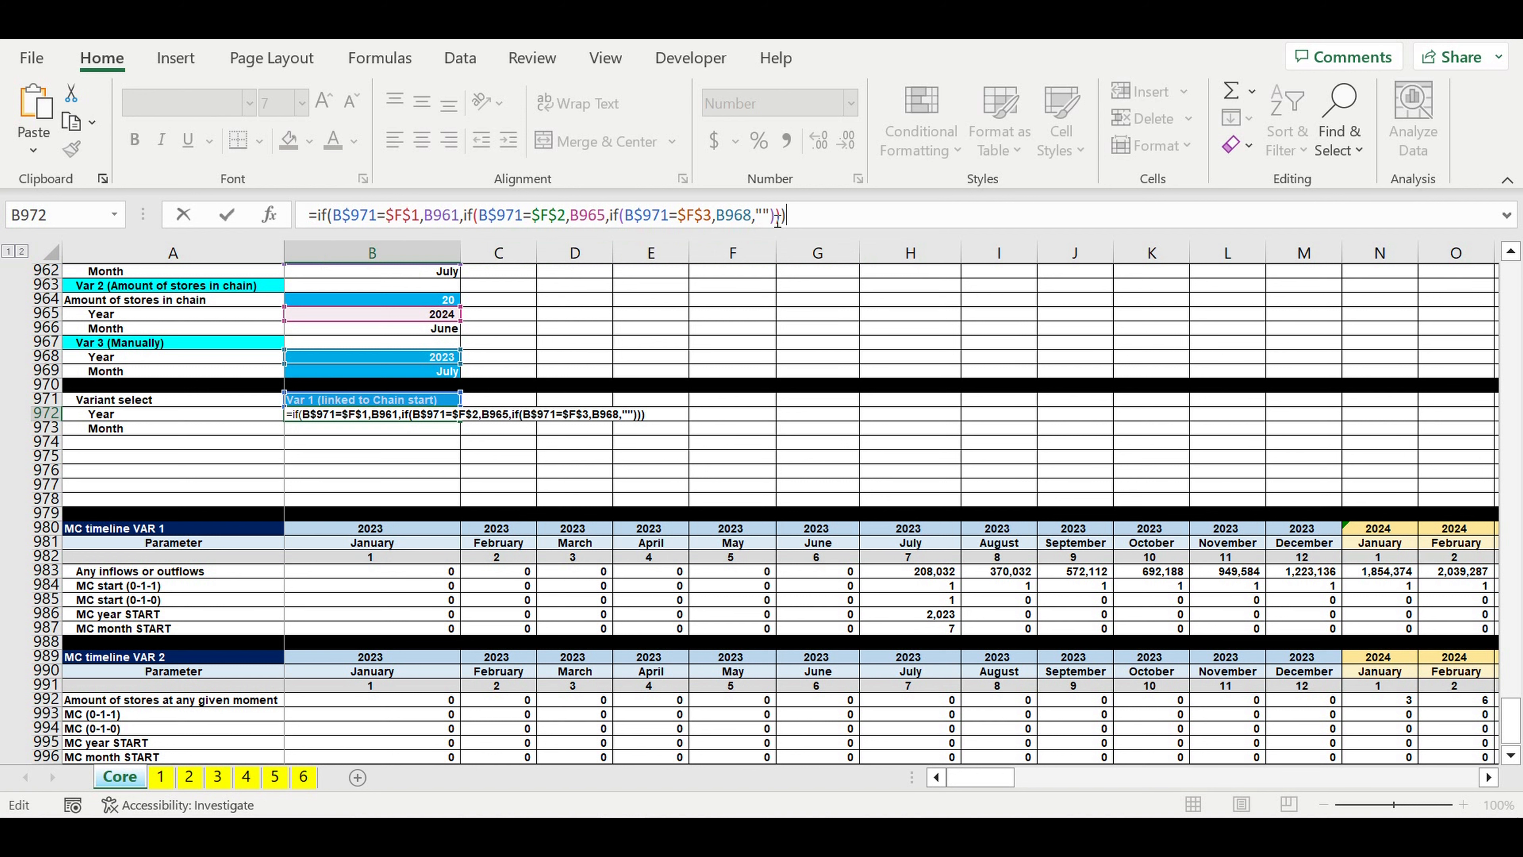
key(Return)
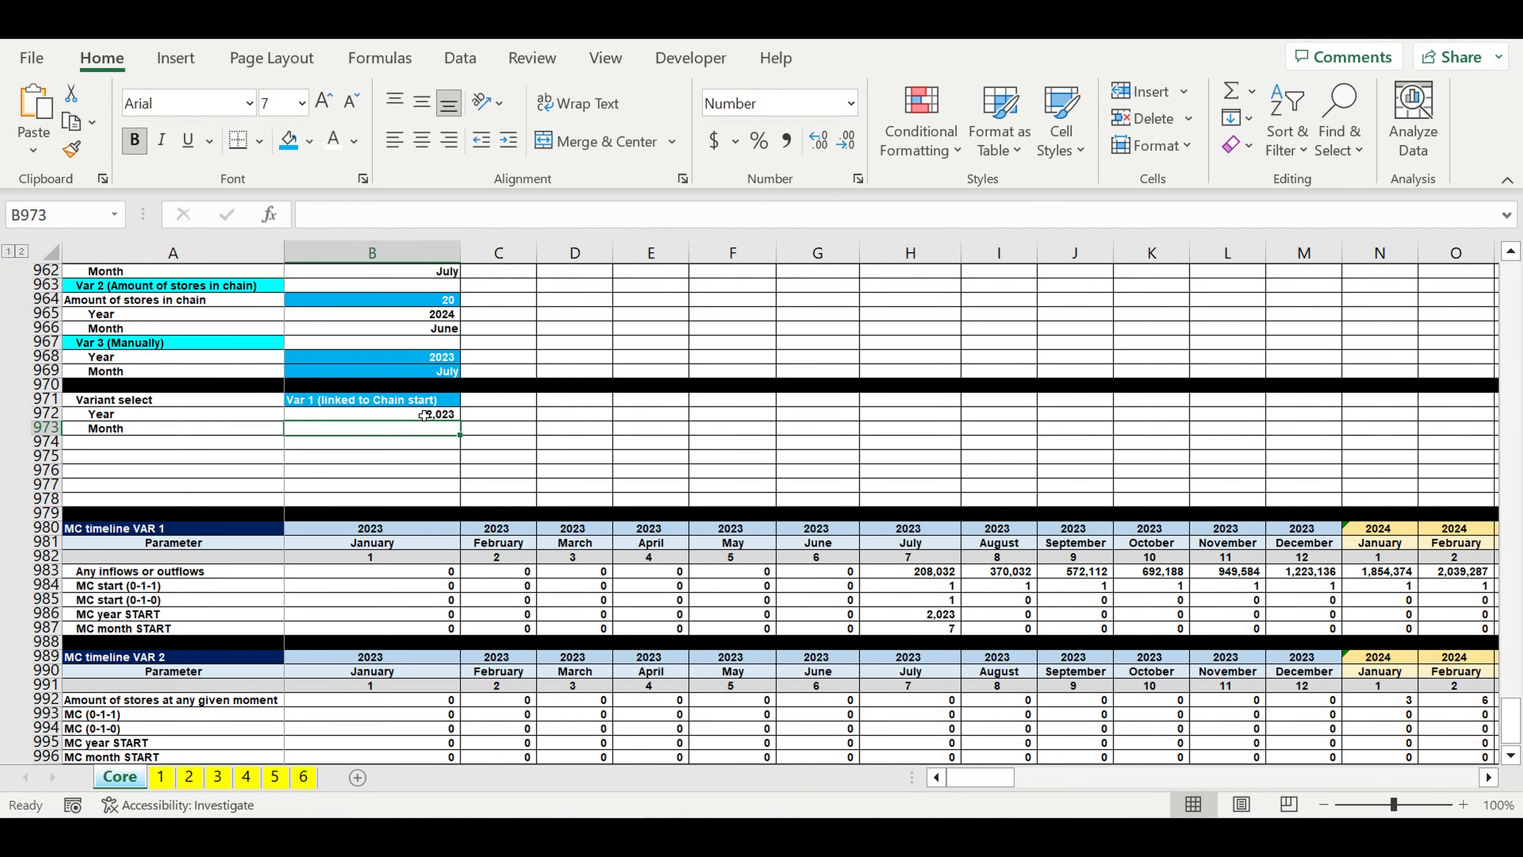
Step: Remove the 1000 separator from the number format of the selected variant's year in B972
click(419, 418)
right_click(419, 417)
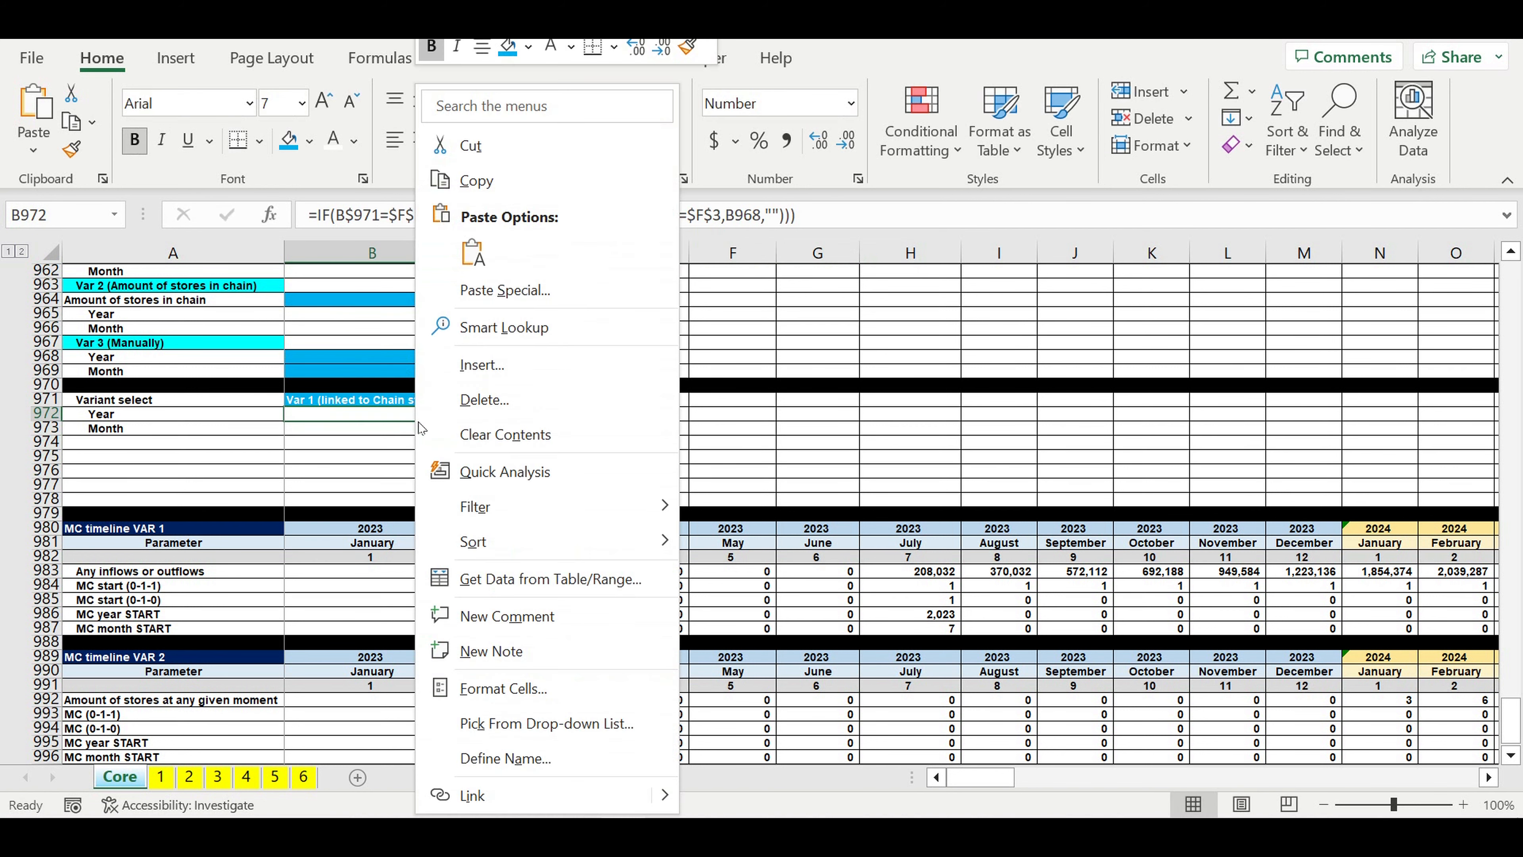
click(503, 688)
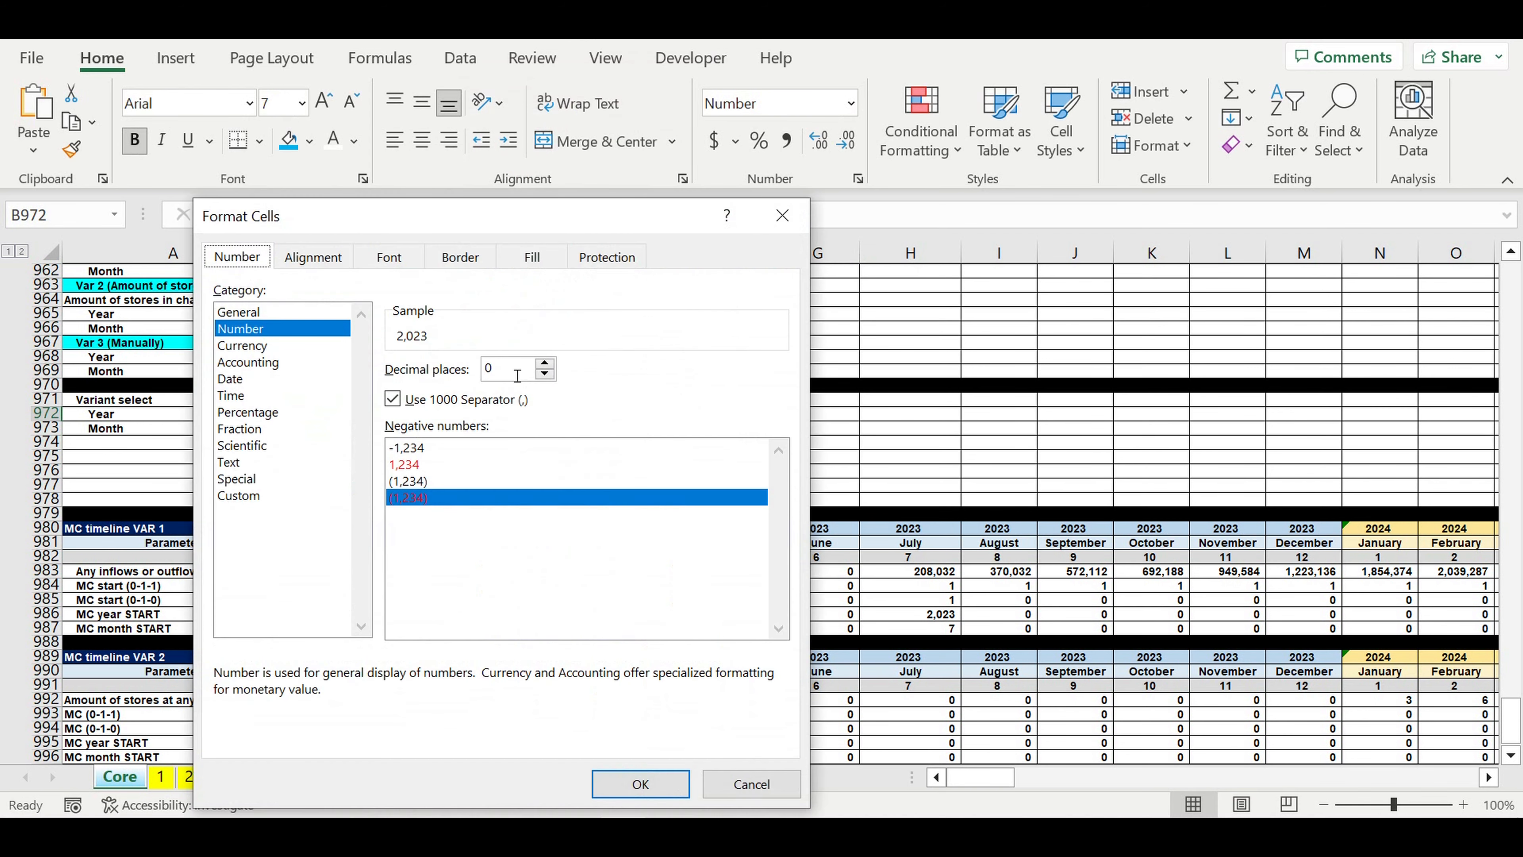
click(393, 399)
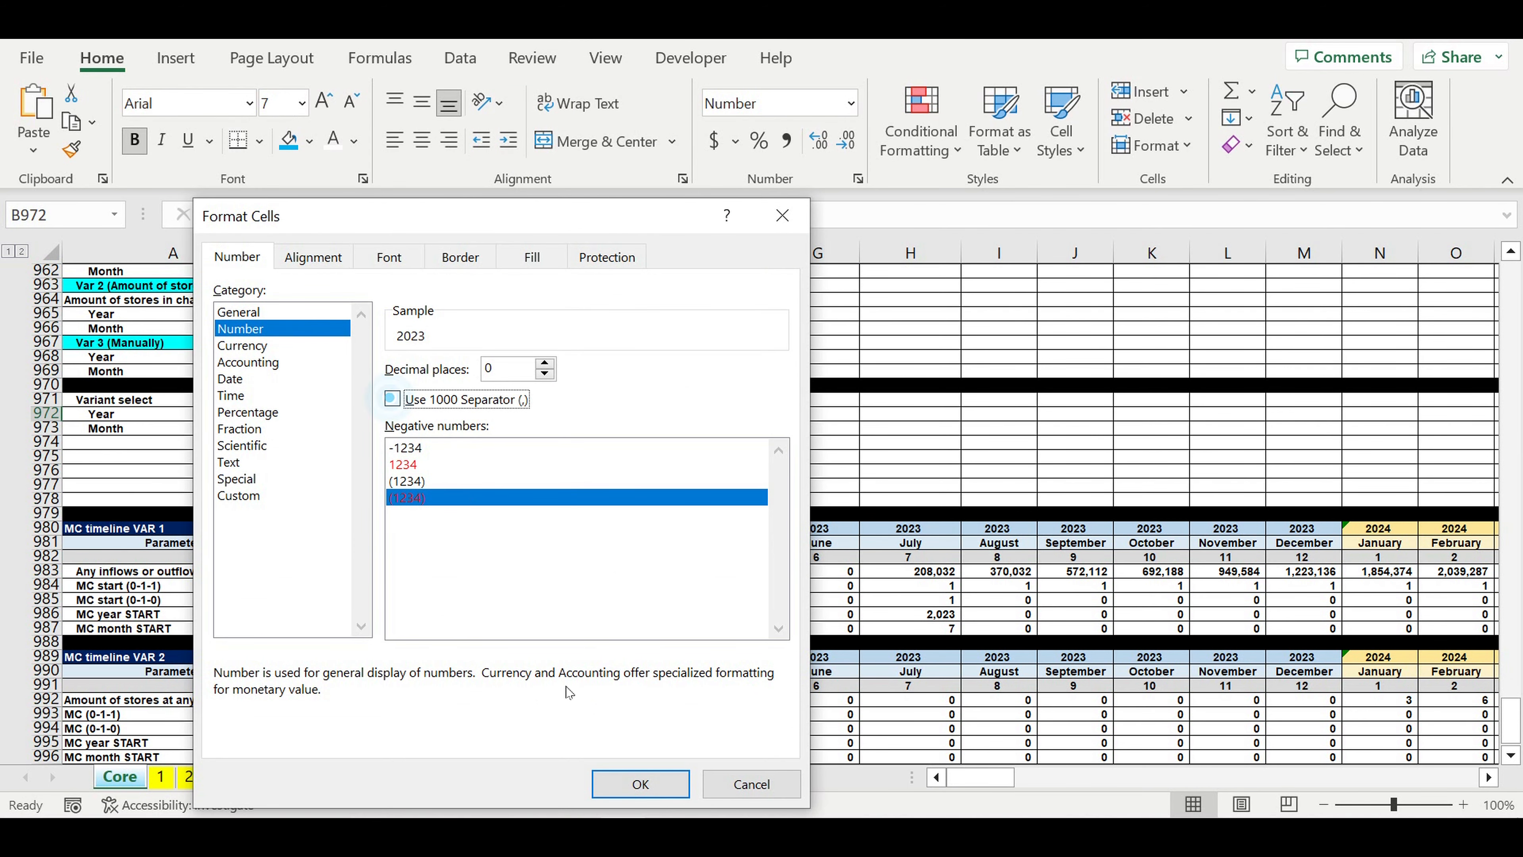
click(630, 785)
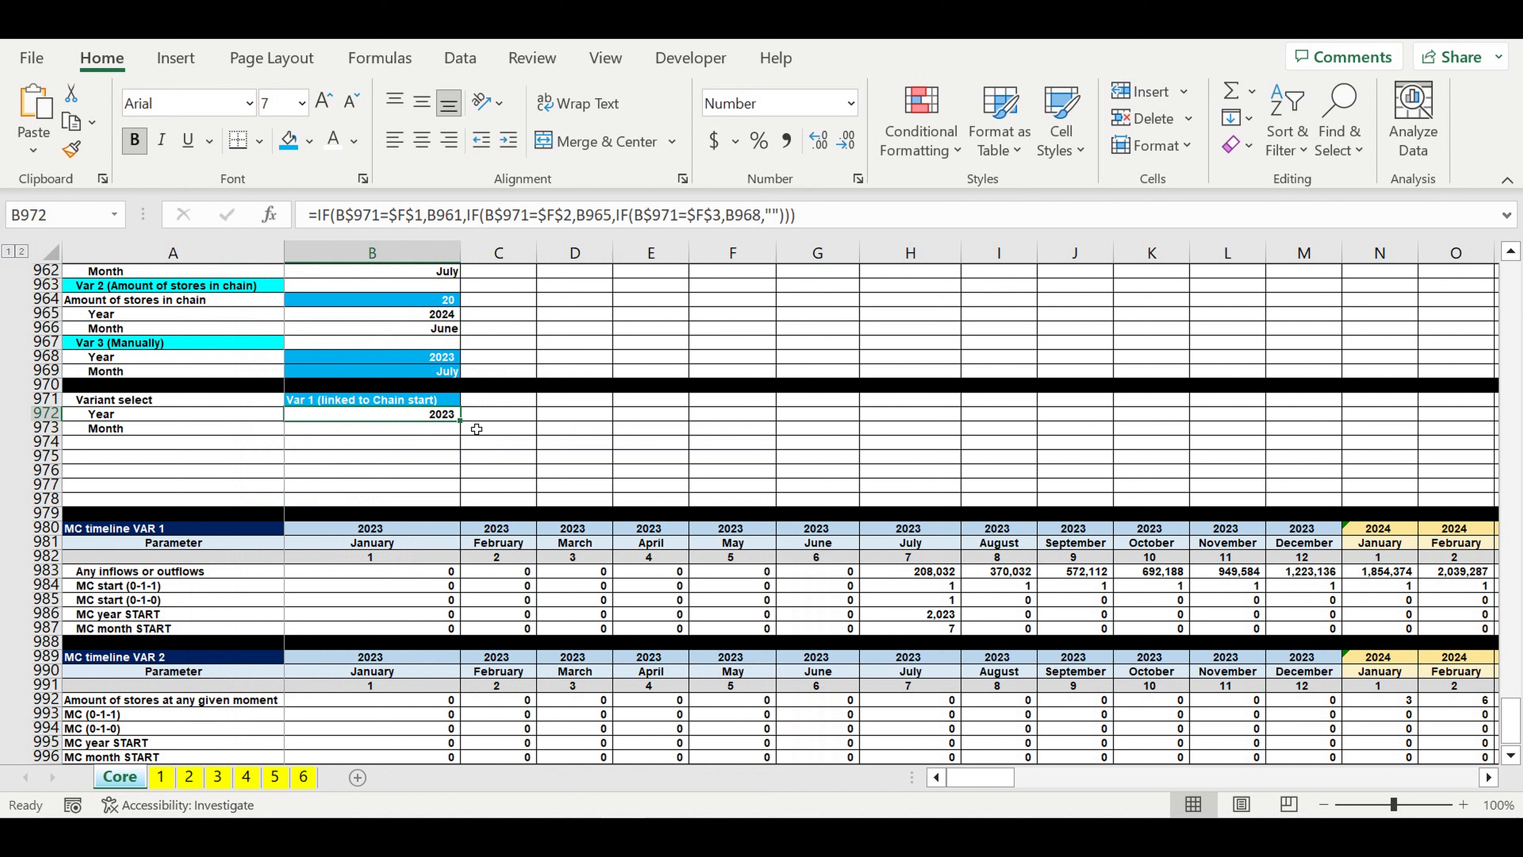
Step: Fill the B972 formula down to the Month cell B973 and right-align B973
drag(462, 423, 464, 433)
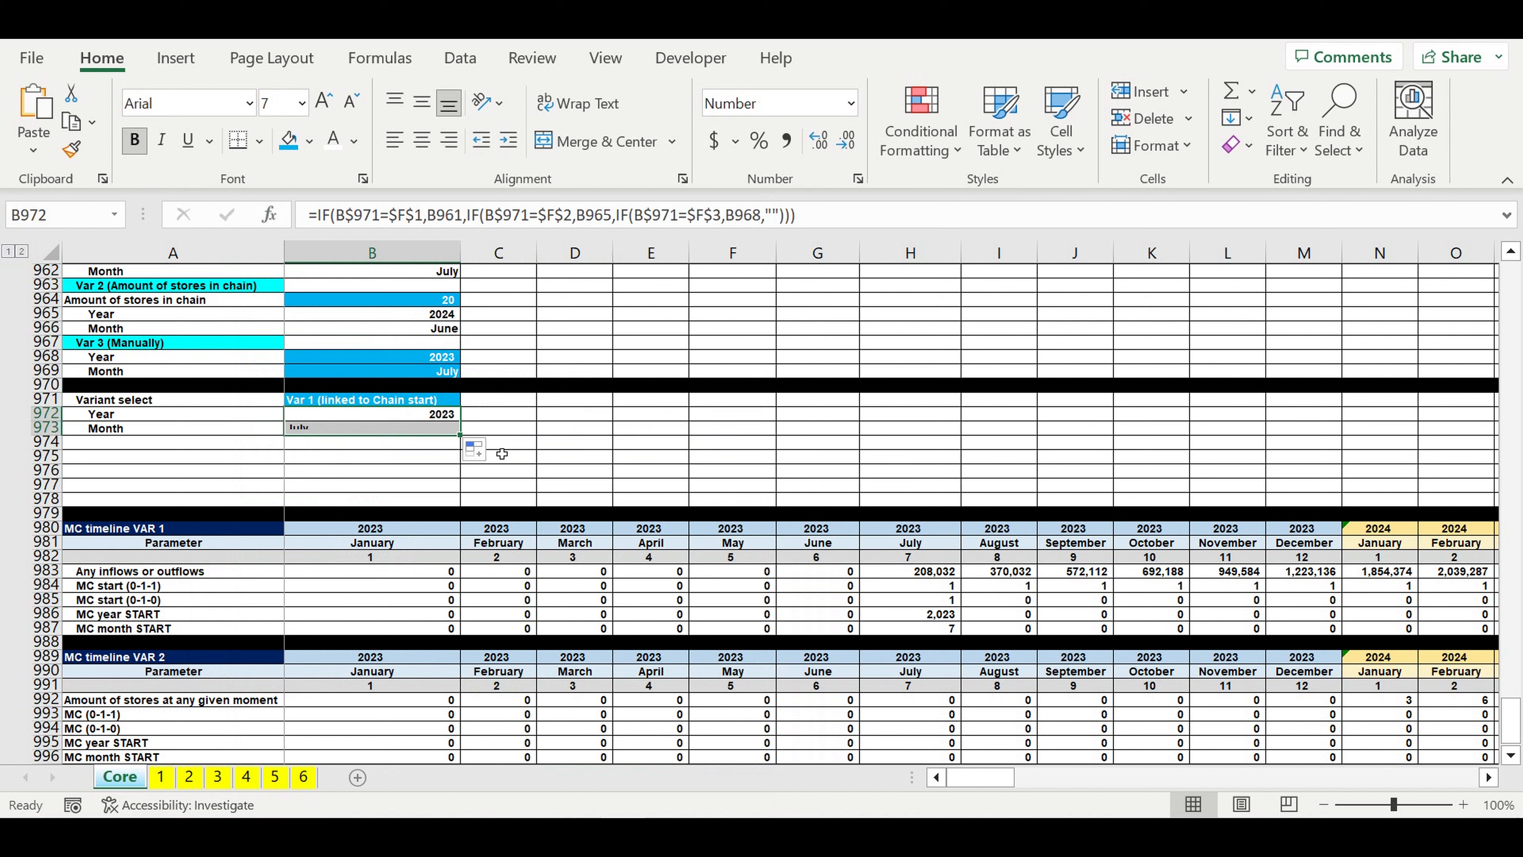
click(422, 428)
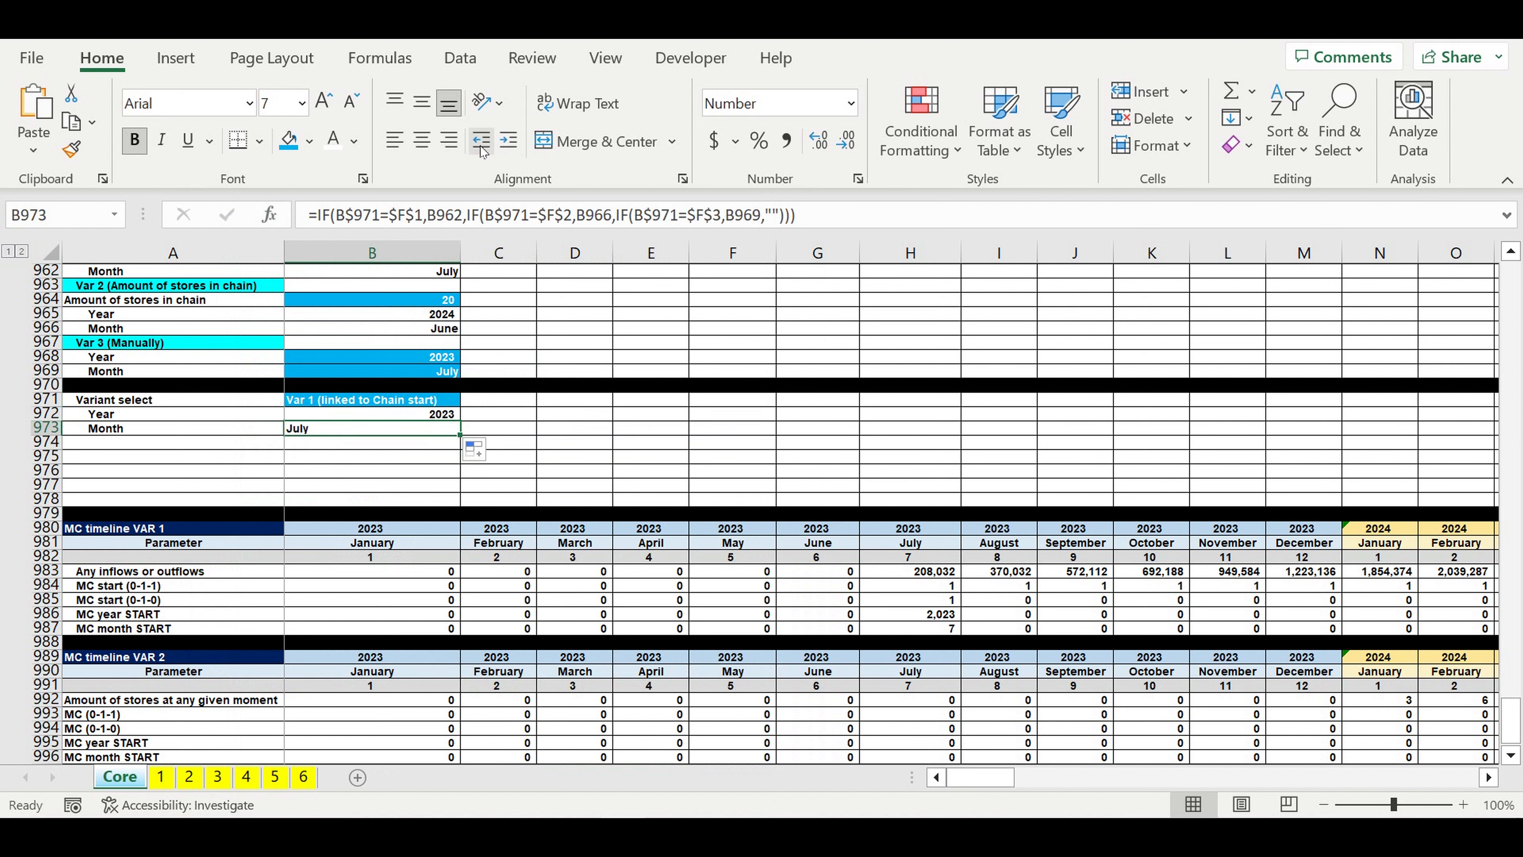
click(449, 139)
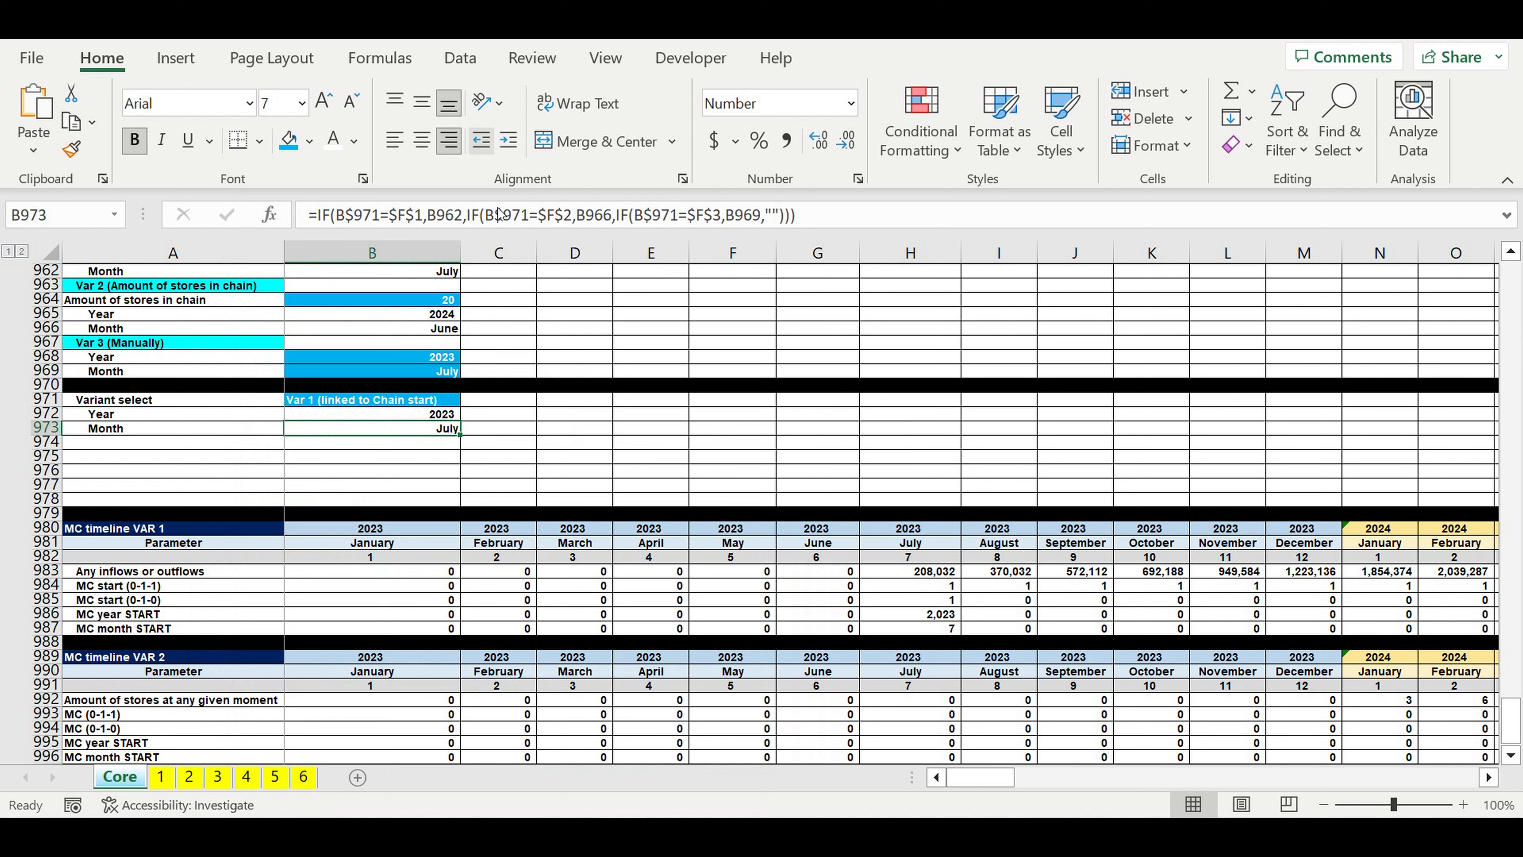
Step: Fill row 974 with black as a divider below the variant selection block
click(46, 445)
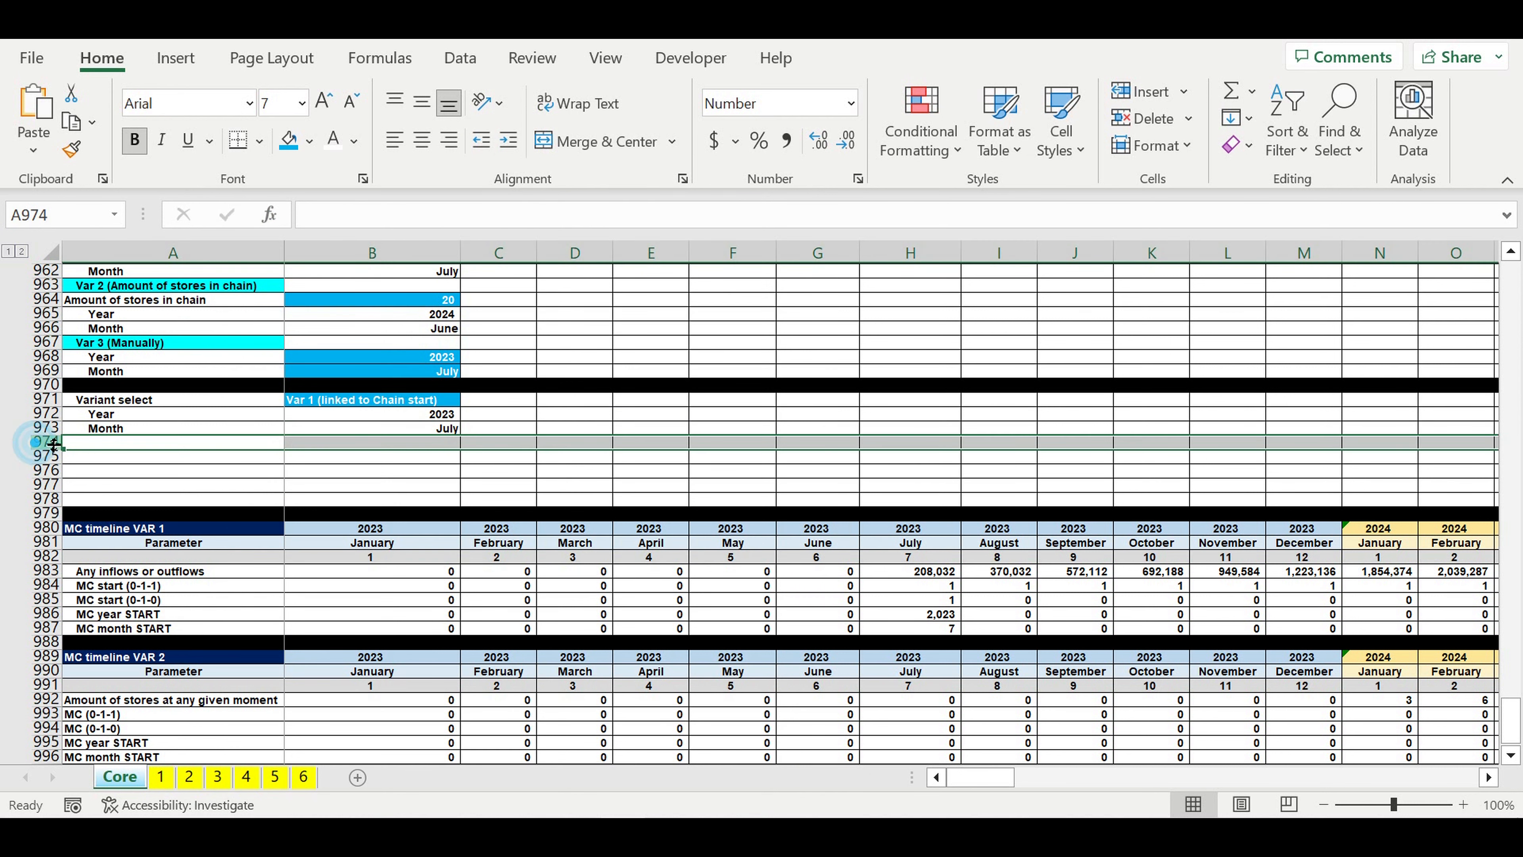
click(312, 143)
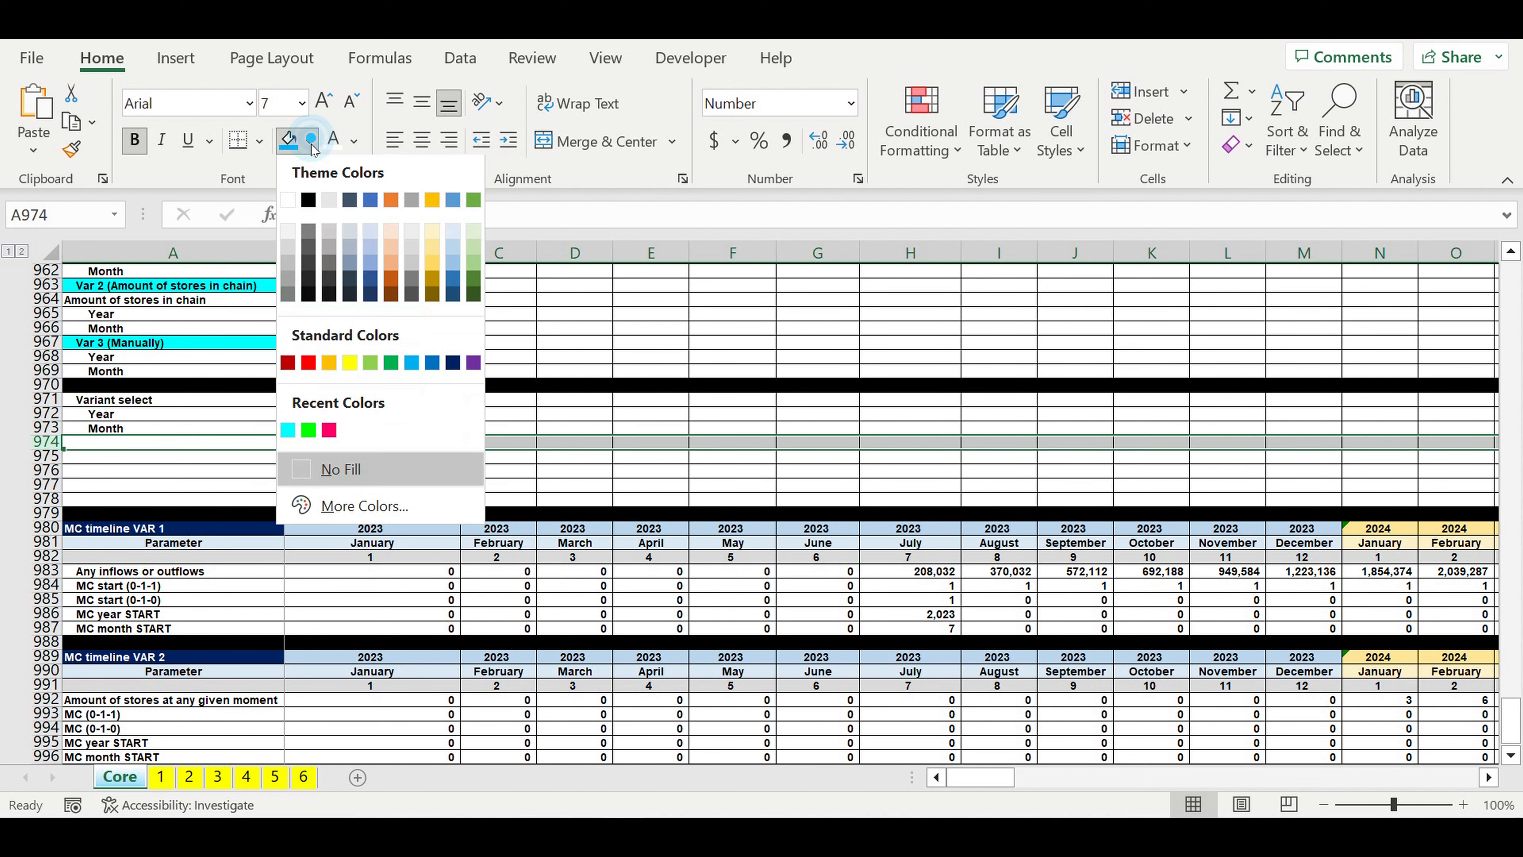
click(308, 200)
click(577, 384)
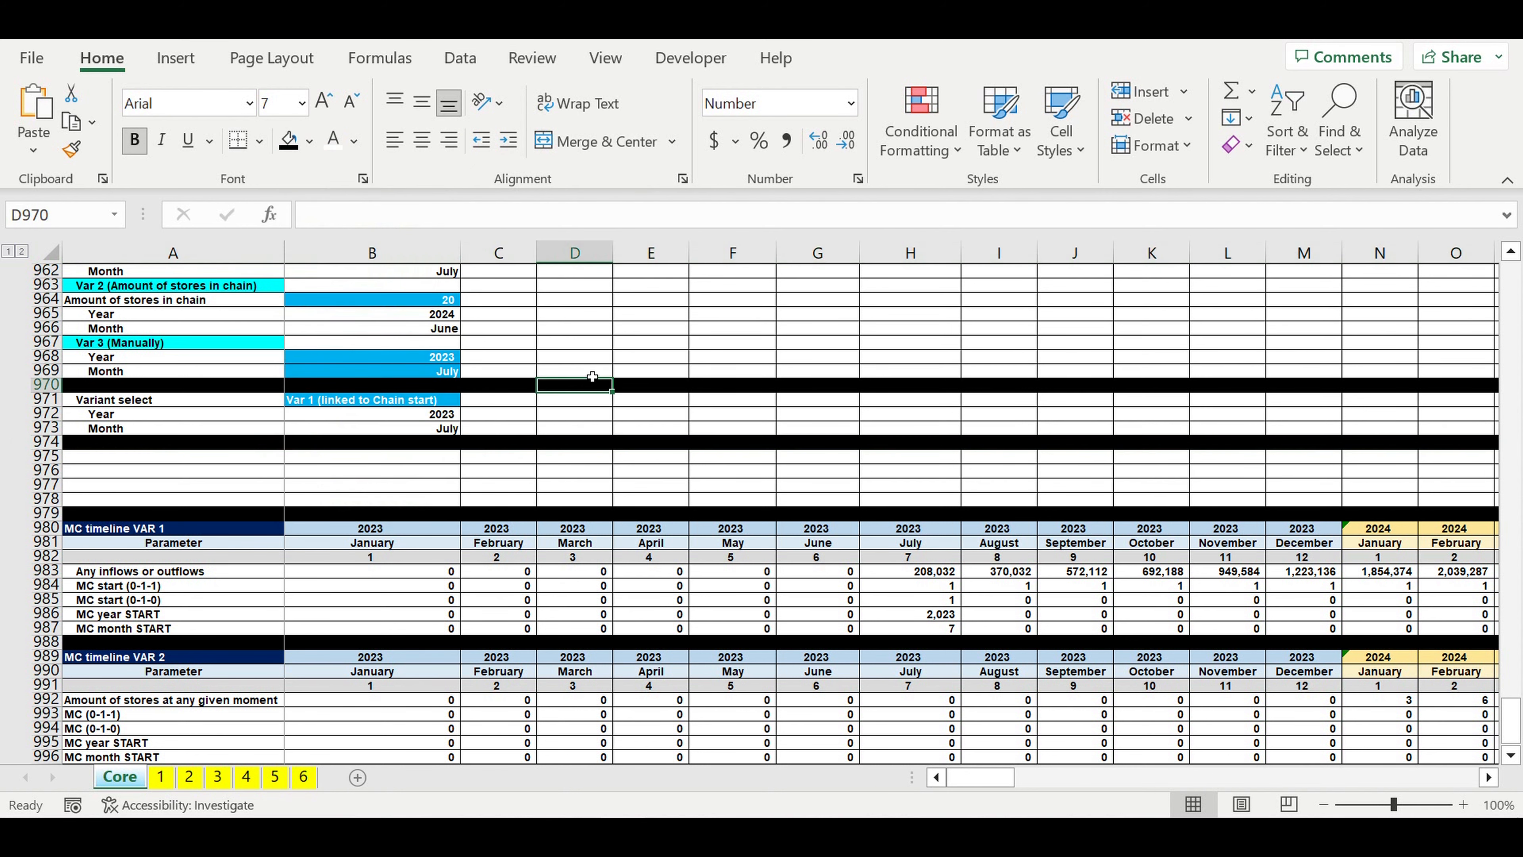
Step: Switch the variant in B971 to Var 2 (Amount of stores in chain) and compare the selected date with B965:B966
scroll(577, 384, up, 3)
drag(397, 387, 397, 400)
click(385, 534)
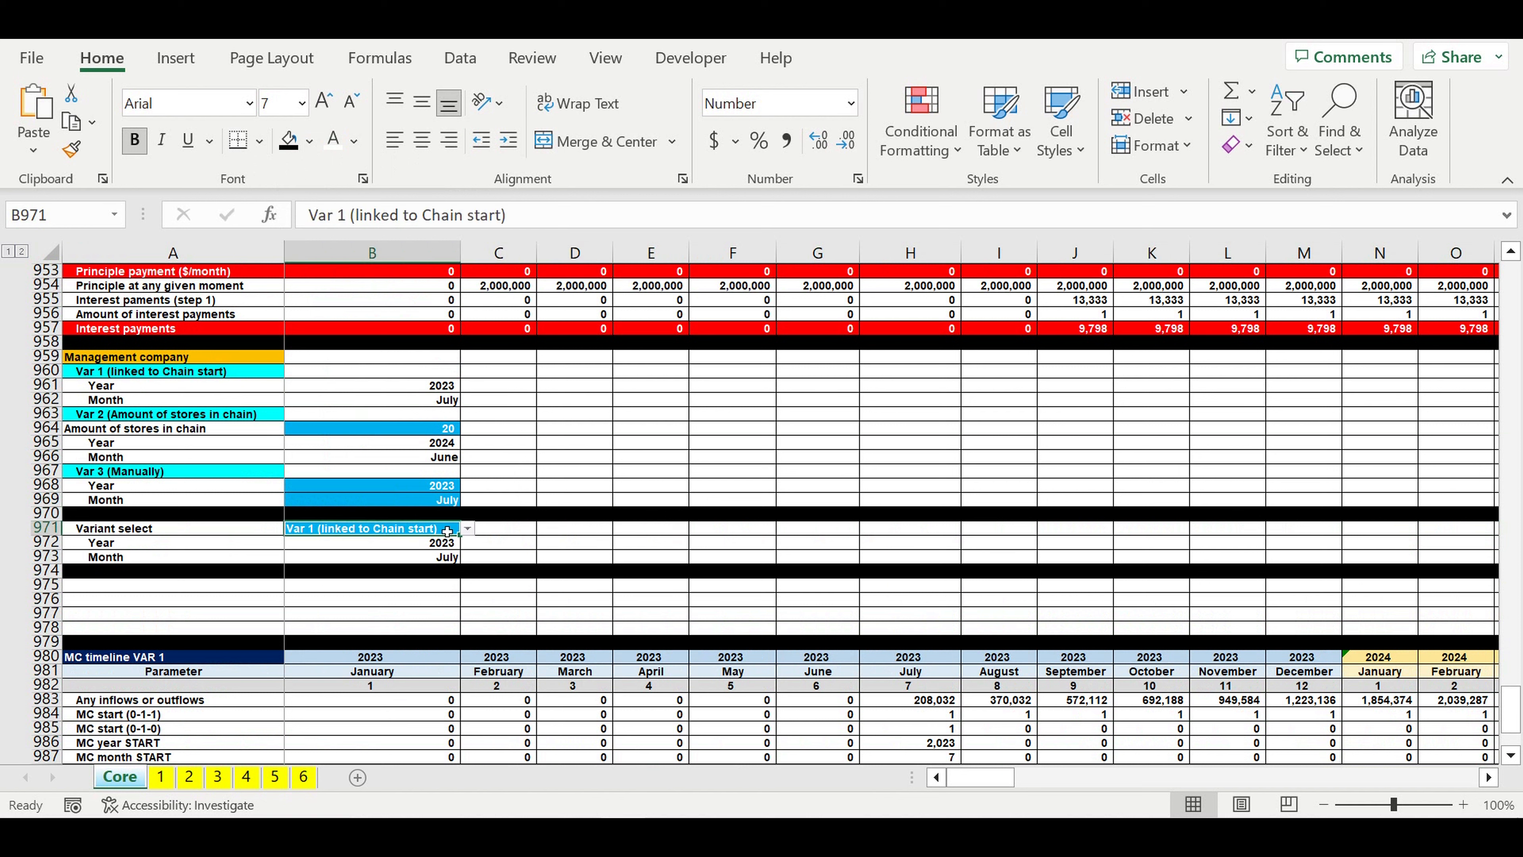
click(467, 528)
click(371, 557)
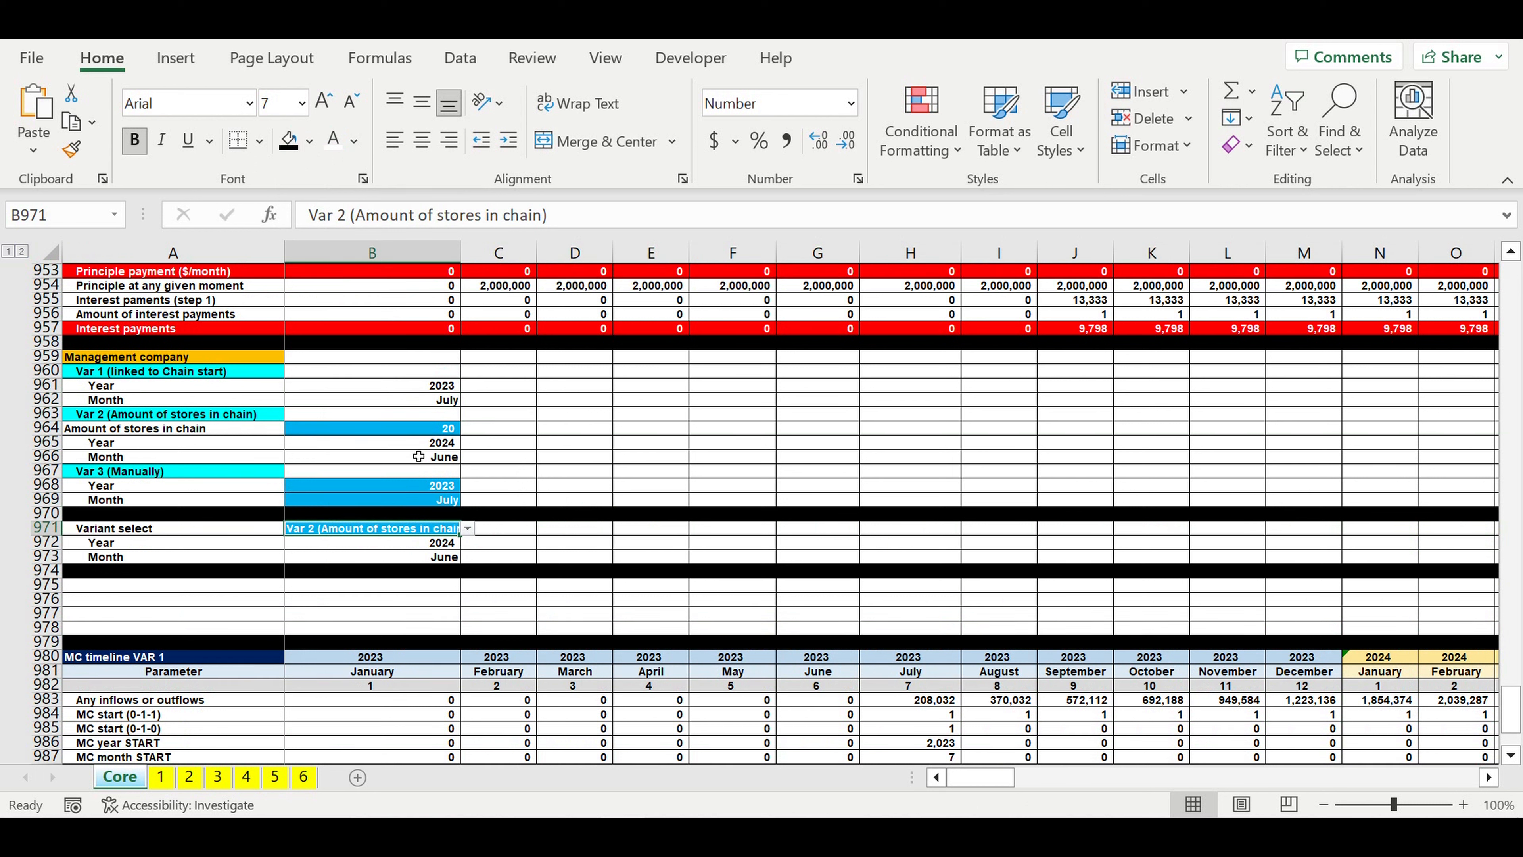
drag(434, 449, 427, 457)
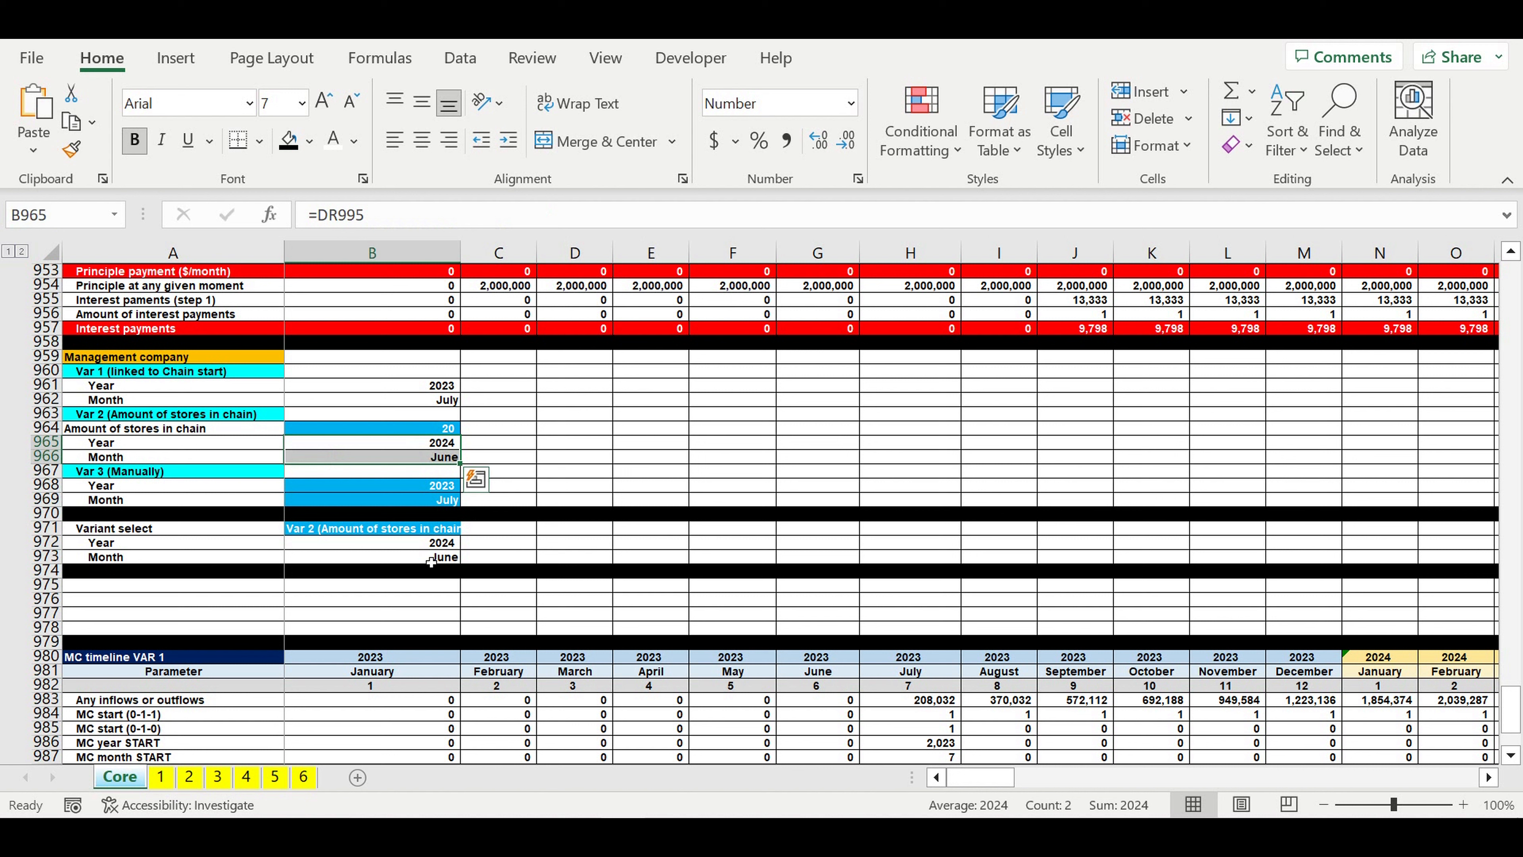
click(412, 487)
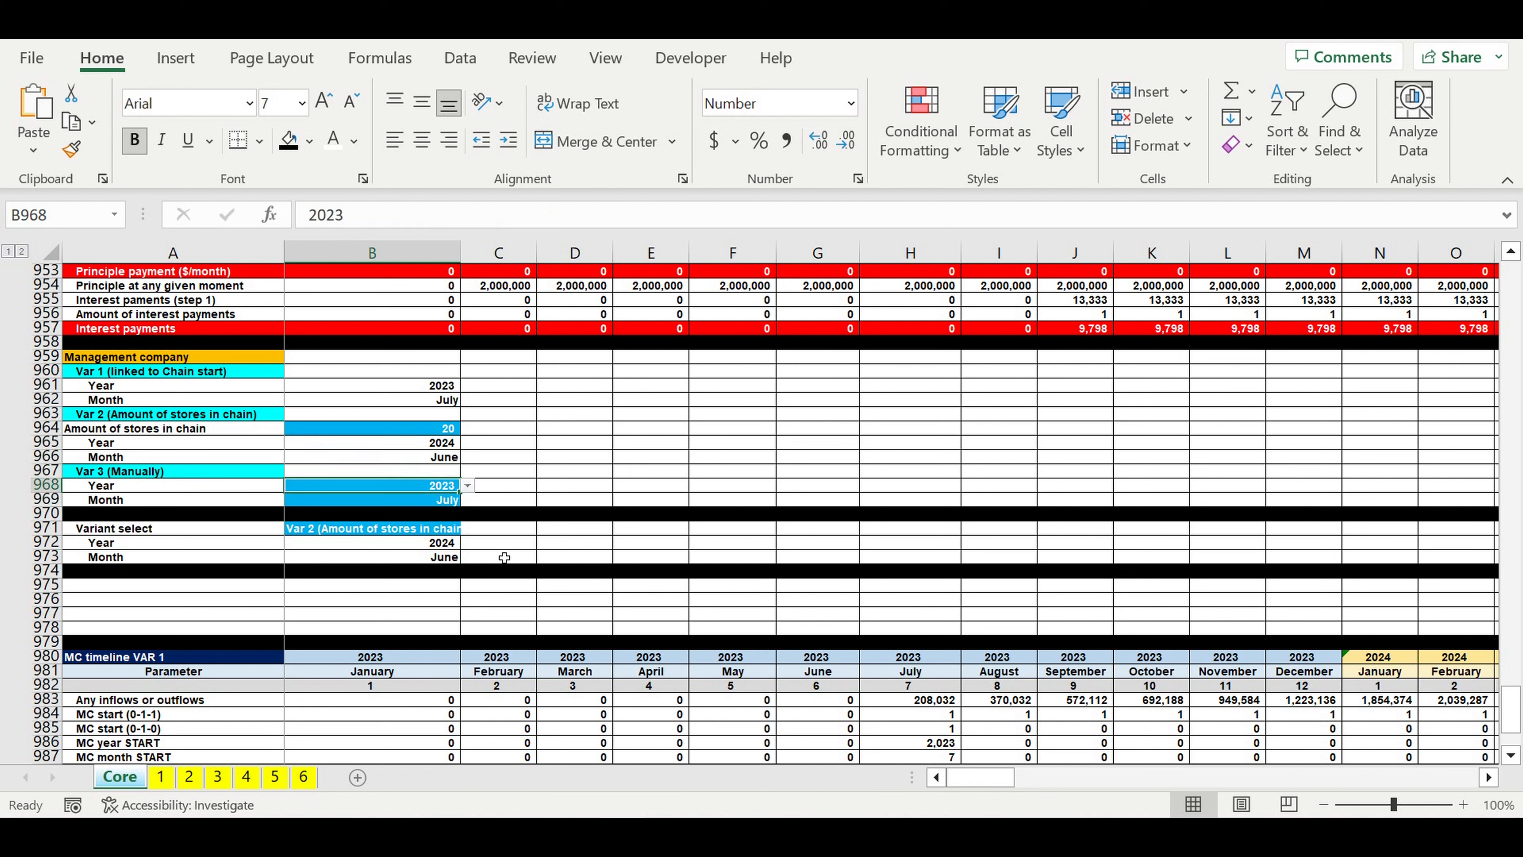
Step: Widen column B slightly to fit the variant name and switch the variant in B971 to Var 3 (Manually)
click(440, 530)
drag(470, 259, 483, 259)
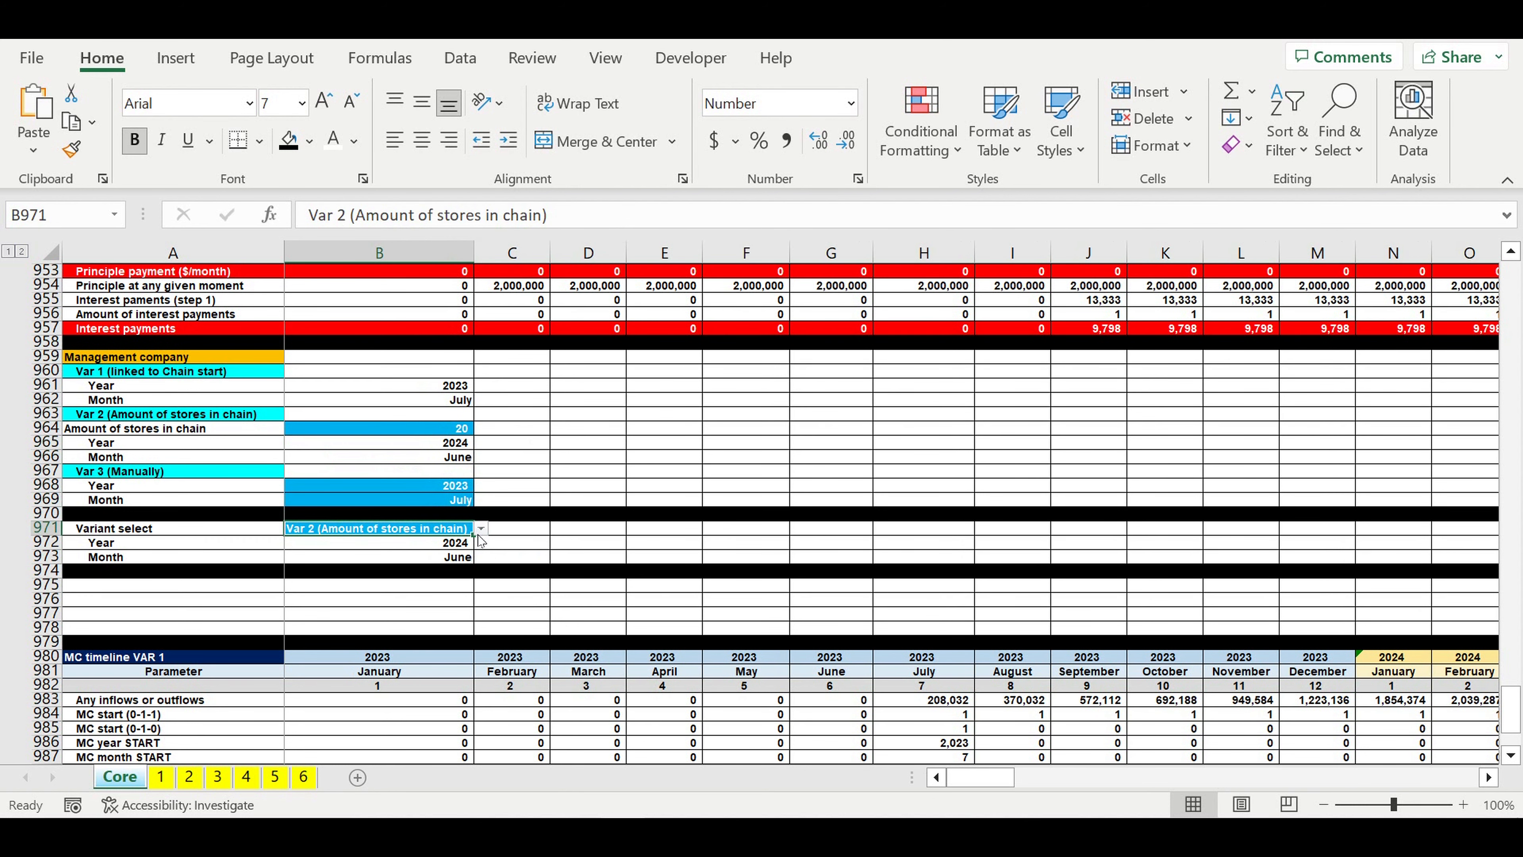
click(481, 528)
click(386, 573)
Step: Set the Var 3 month in B969 to October and check the selected variant's month in B973
click(441, 502)
click(482, 501)
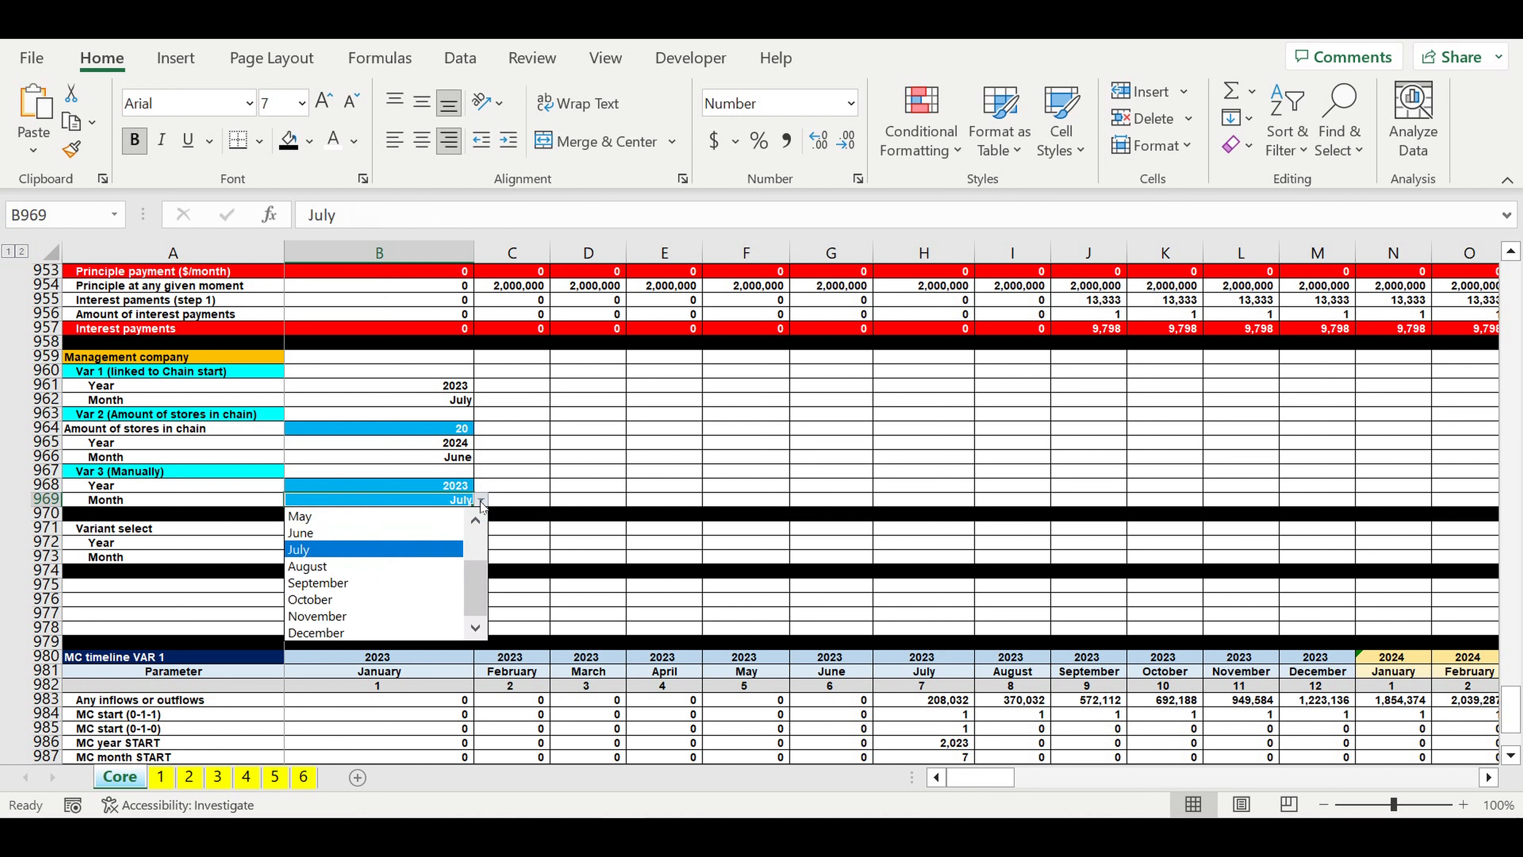
click(459, 589)
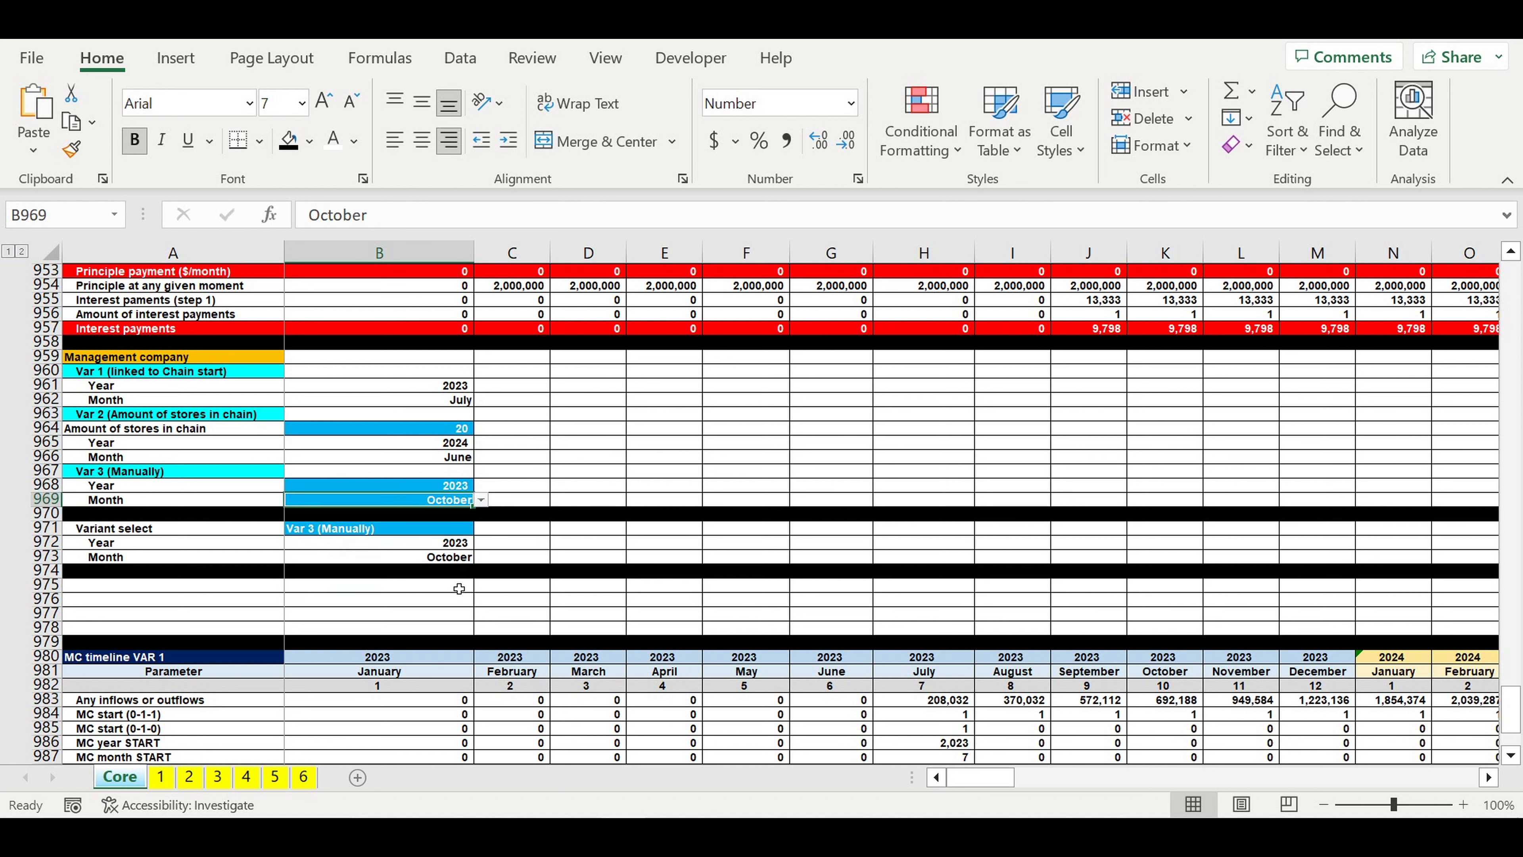
click(454, 559)
click(618, 475)
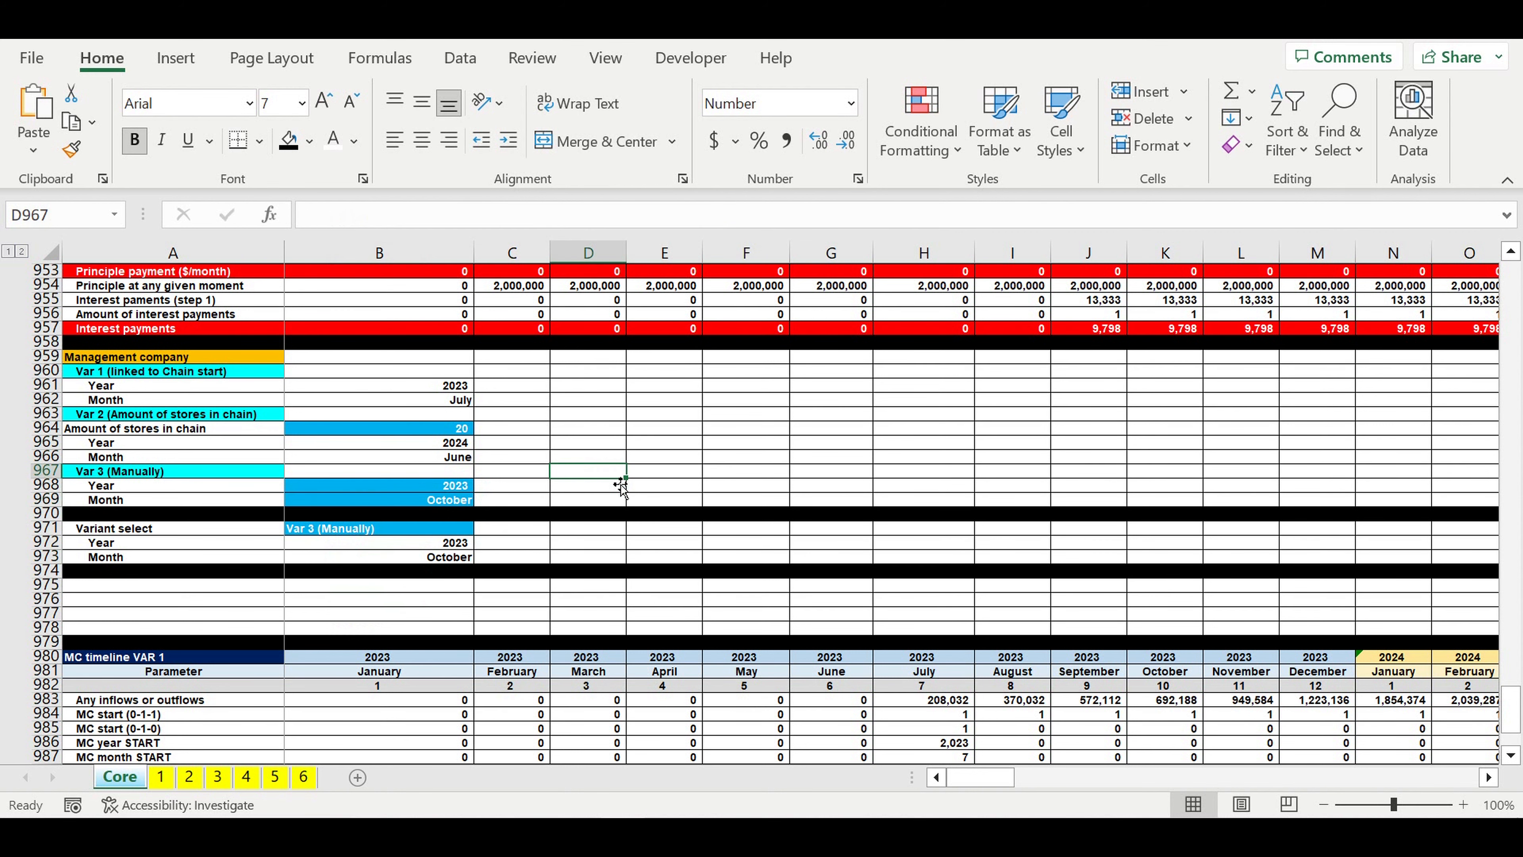
Step: Delete the surplus rows 975 to 979 above the MC timeline VAR 1 block
scroll(621, 489, down, 1)
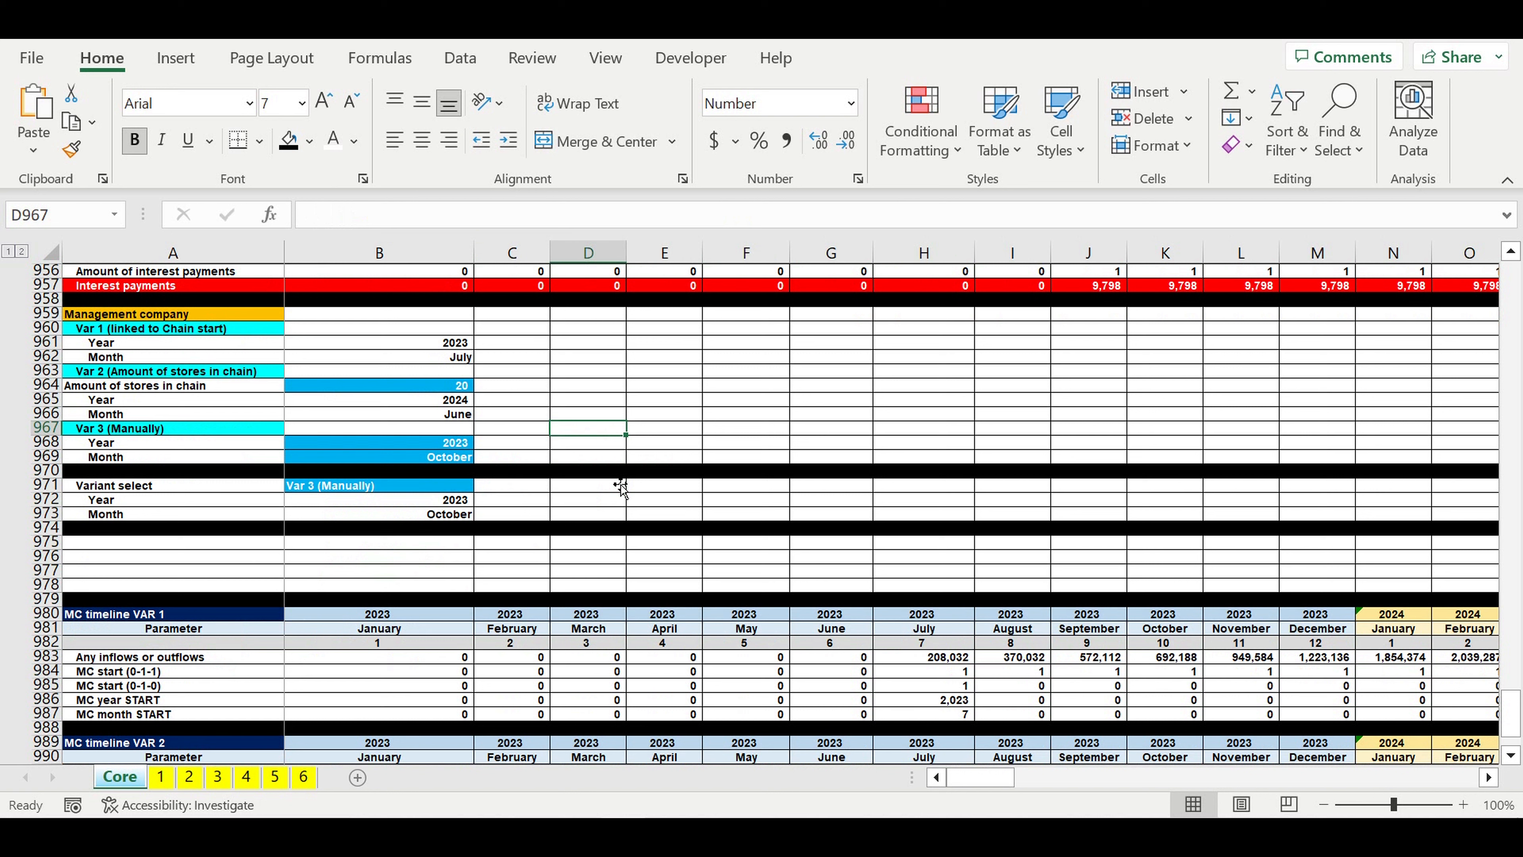
click(402, 486)
scroll(554, 480, down, 2)
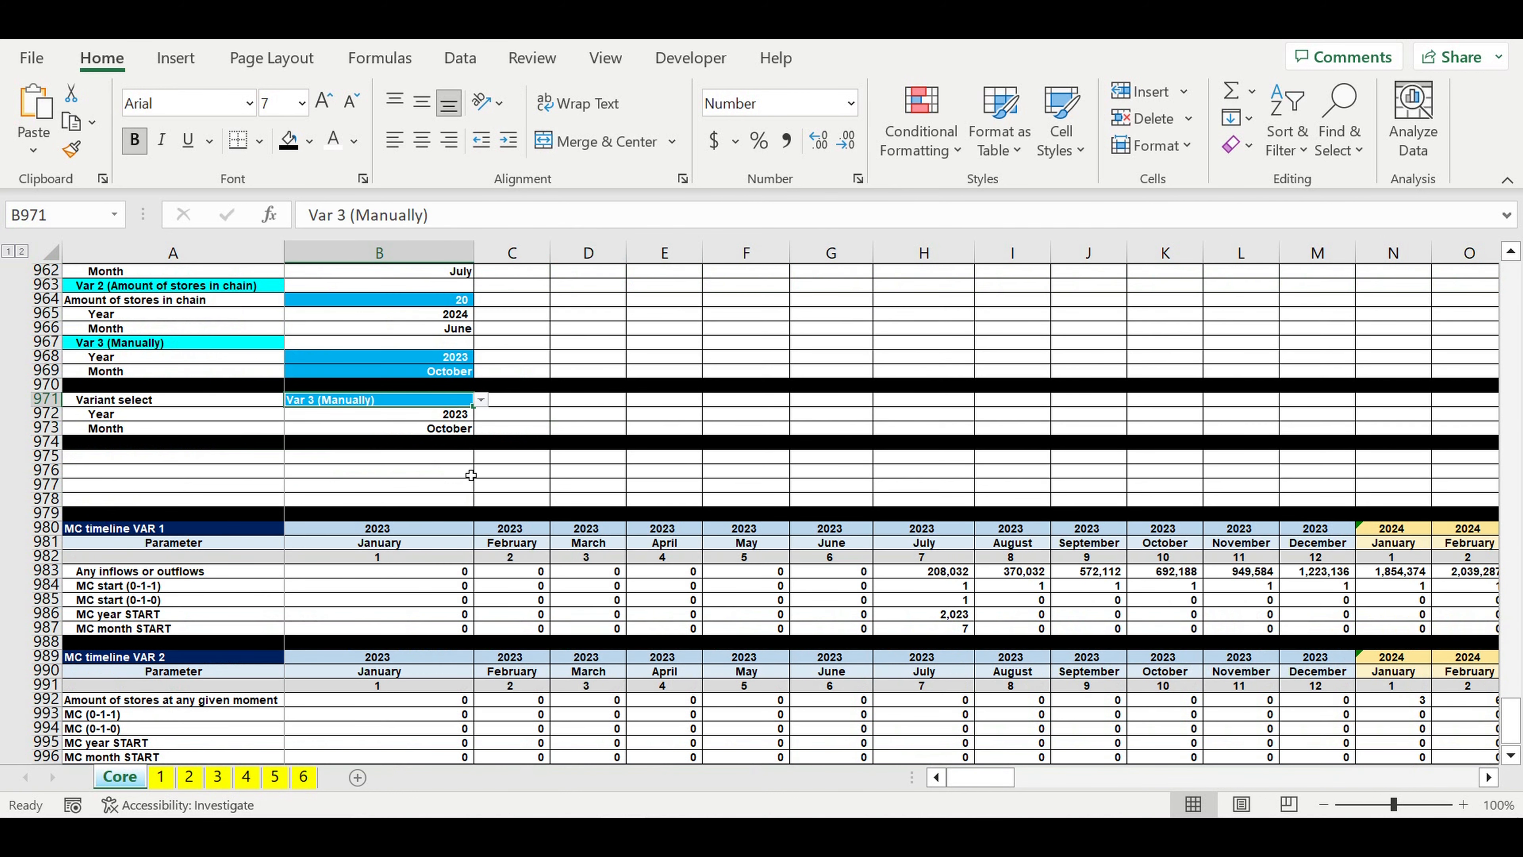
drag(44, 456, 48, 515)
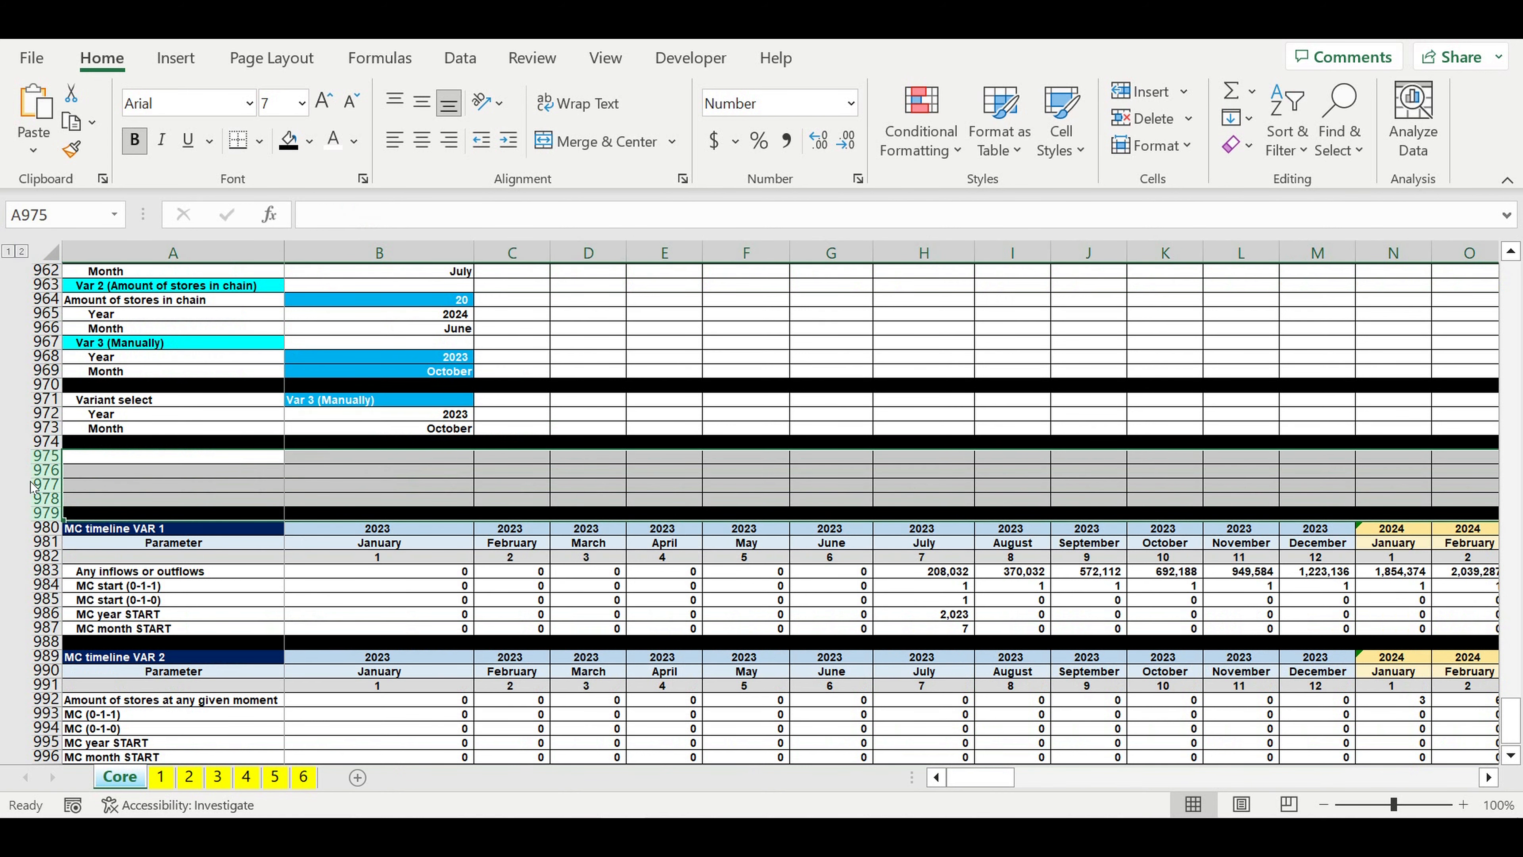
right_click(47, 485)
click(106, 284)
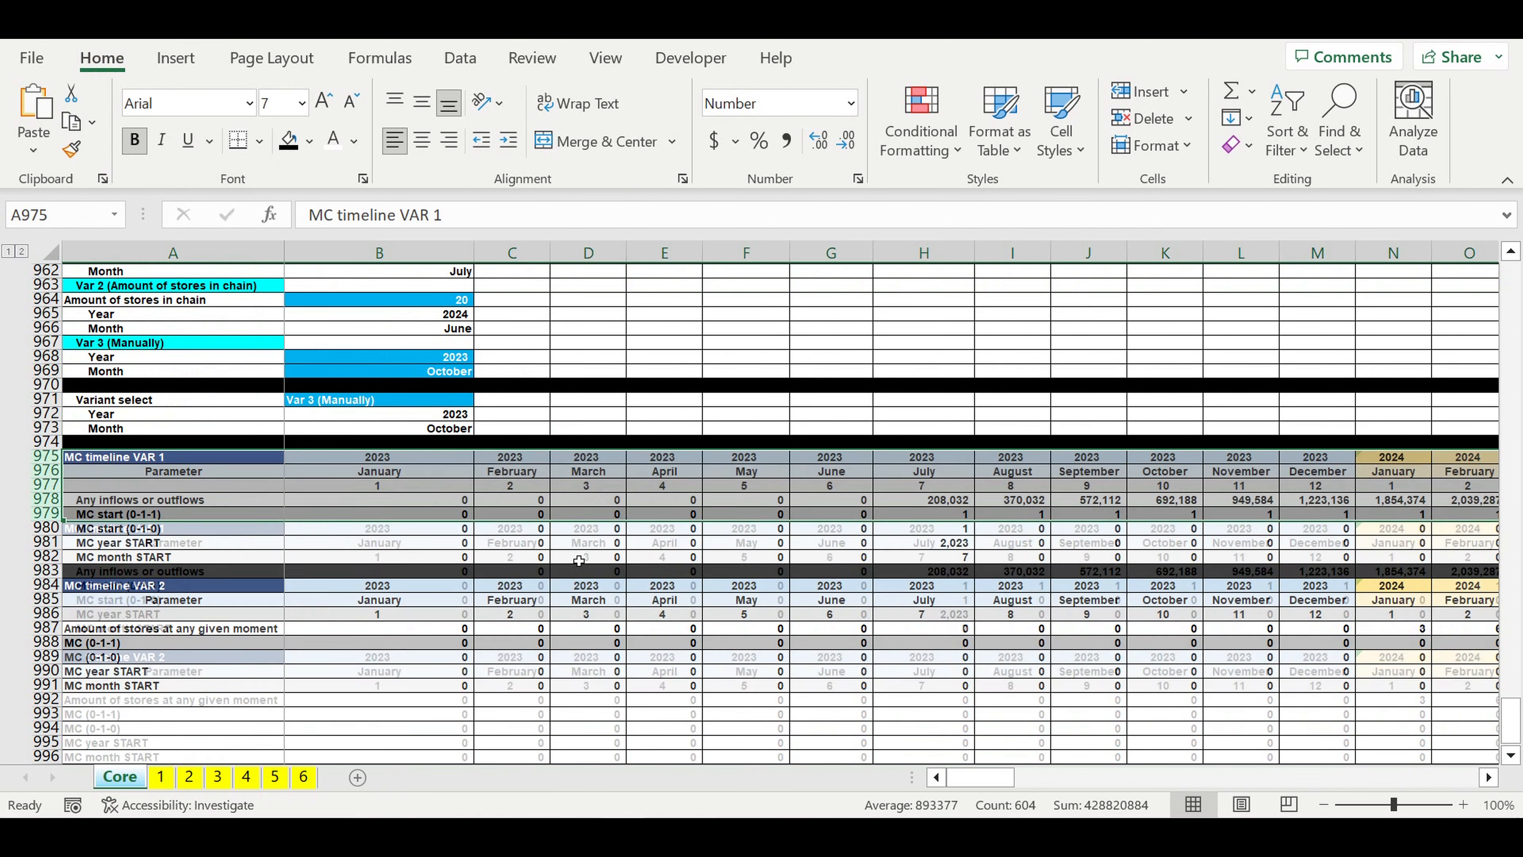
click(250, 682)
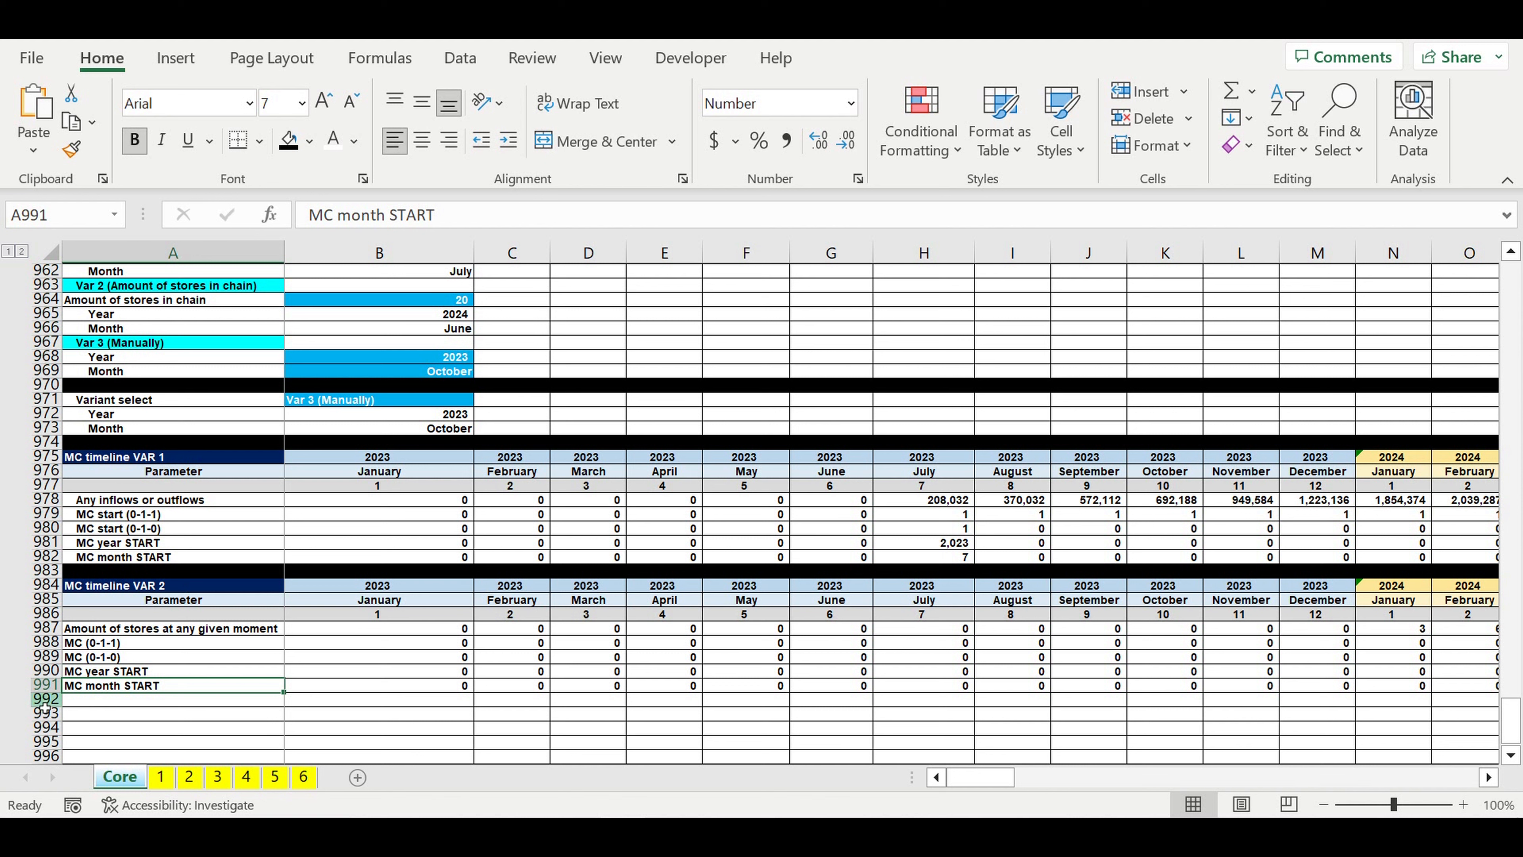
Step: Fill row 992 with black as a divider below the MC timeline VAR 2 block
click(47, 699)
click(309, 141)
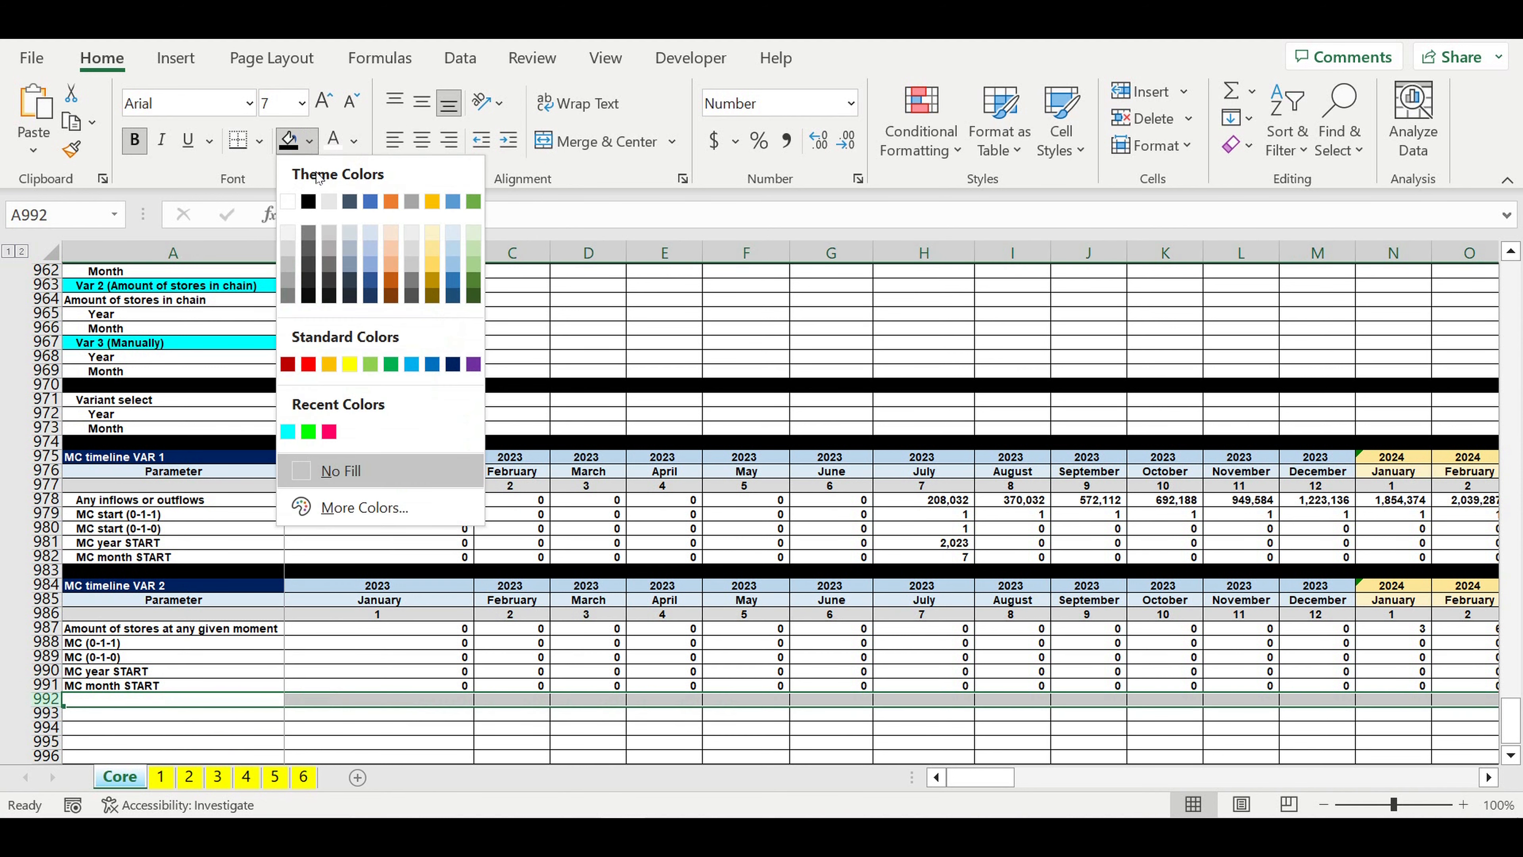
click(309, 204)
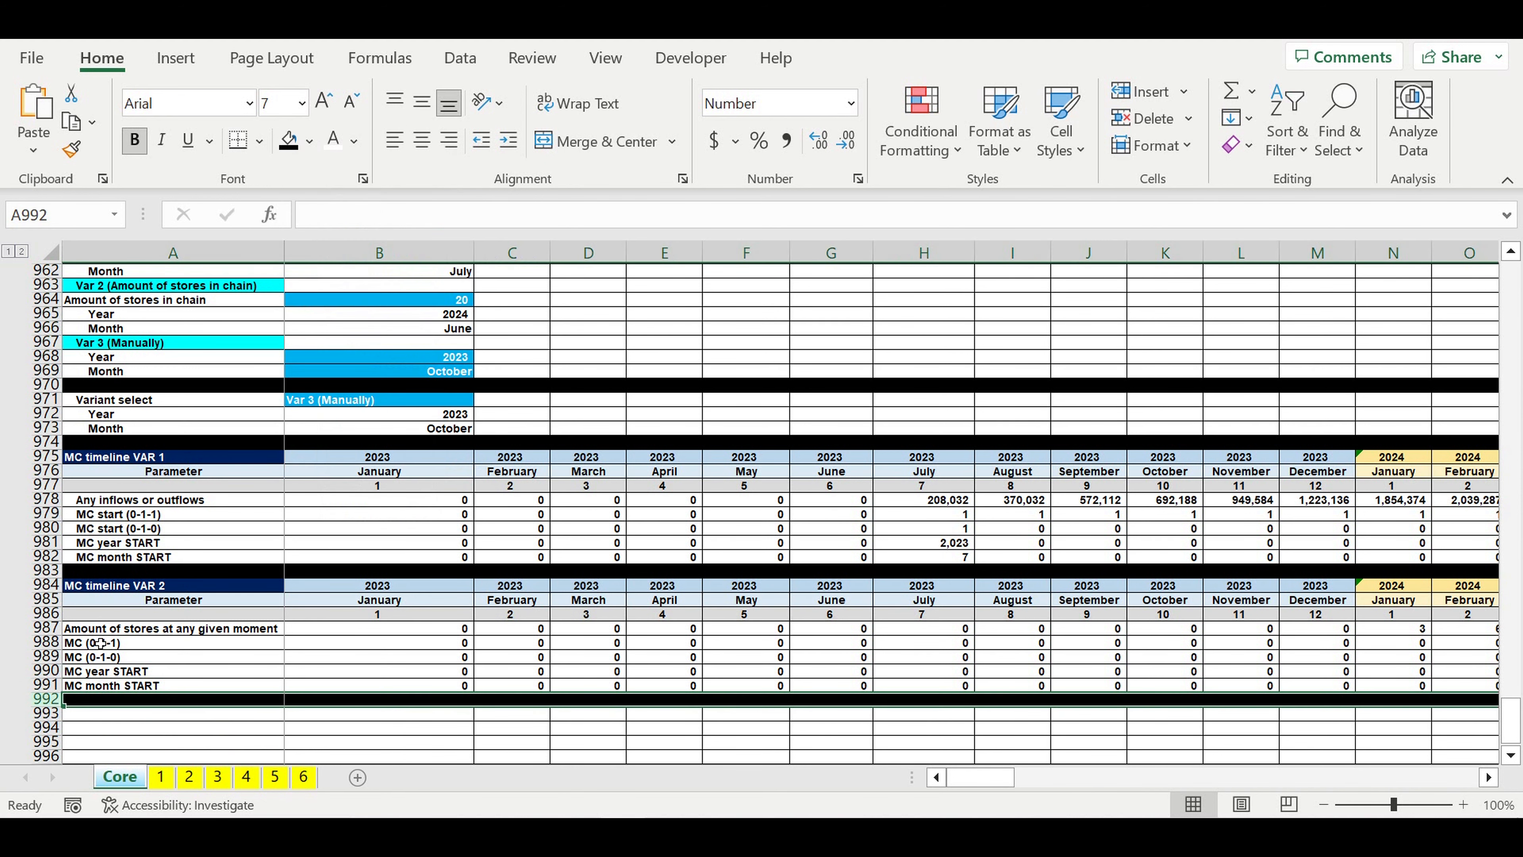
Step: Indent the MC timeline VAR 2 parameter labels in A987:A991 by one level
drag(98, 630, 99, 685)
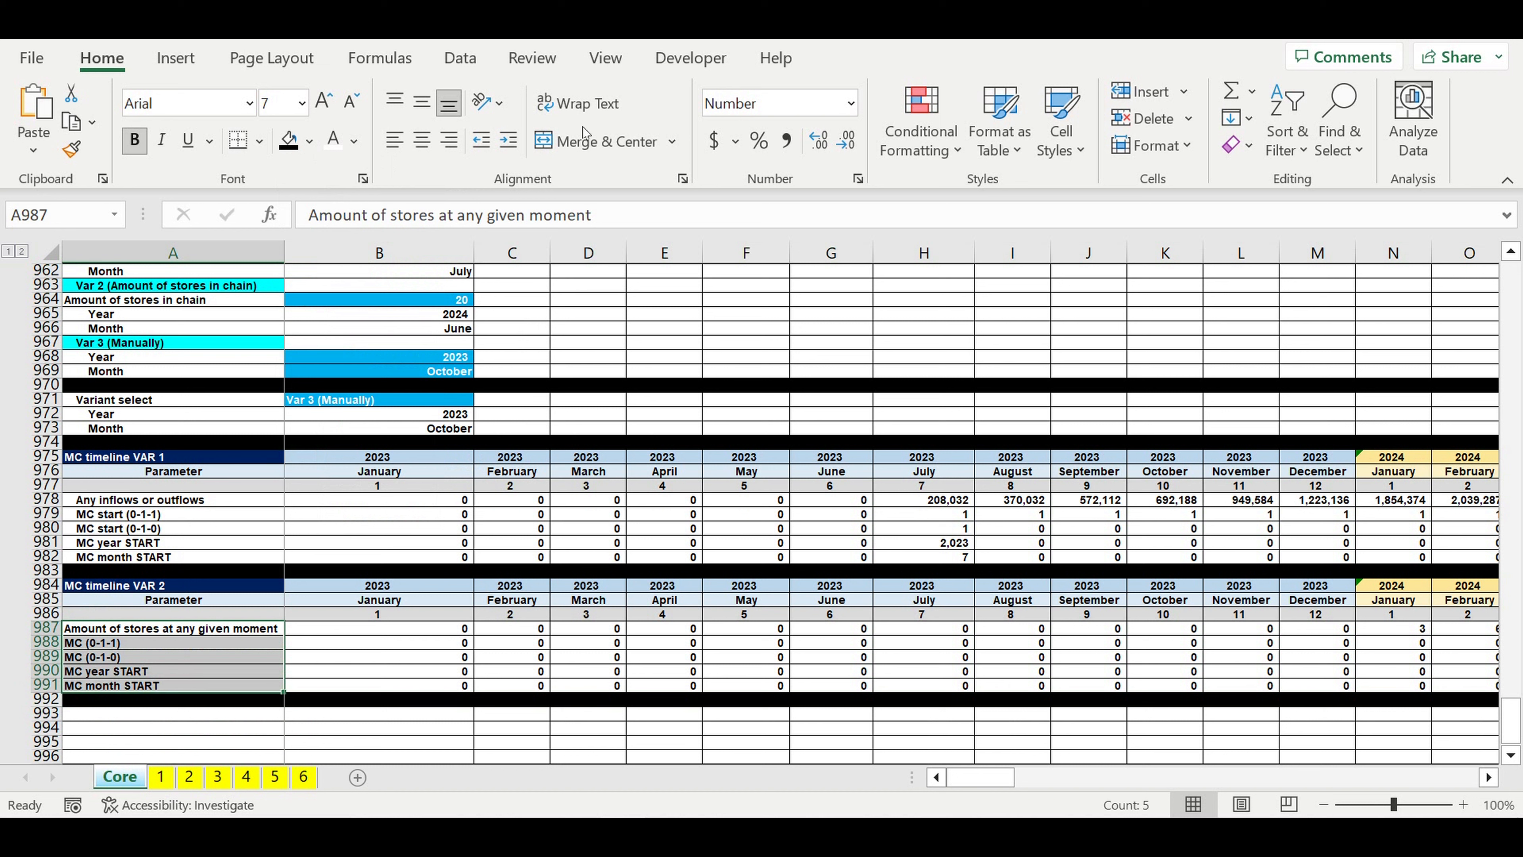
click(505, 142)
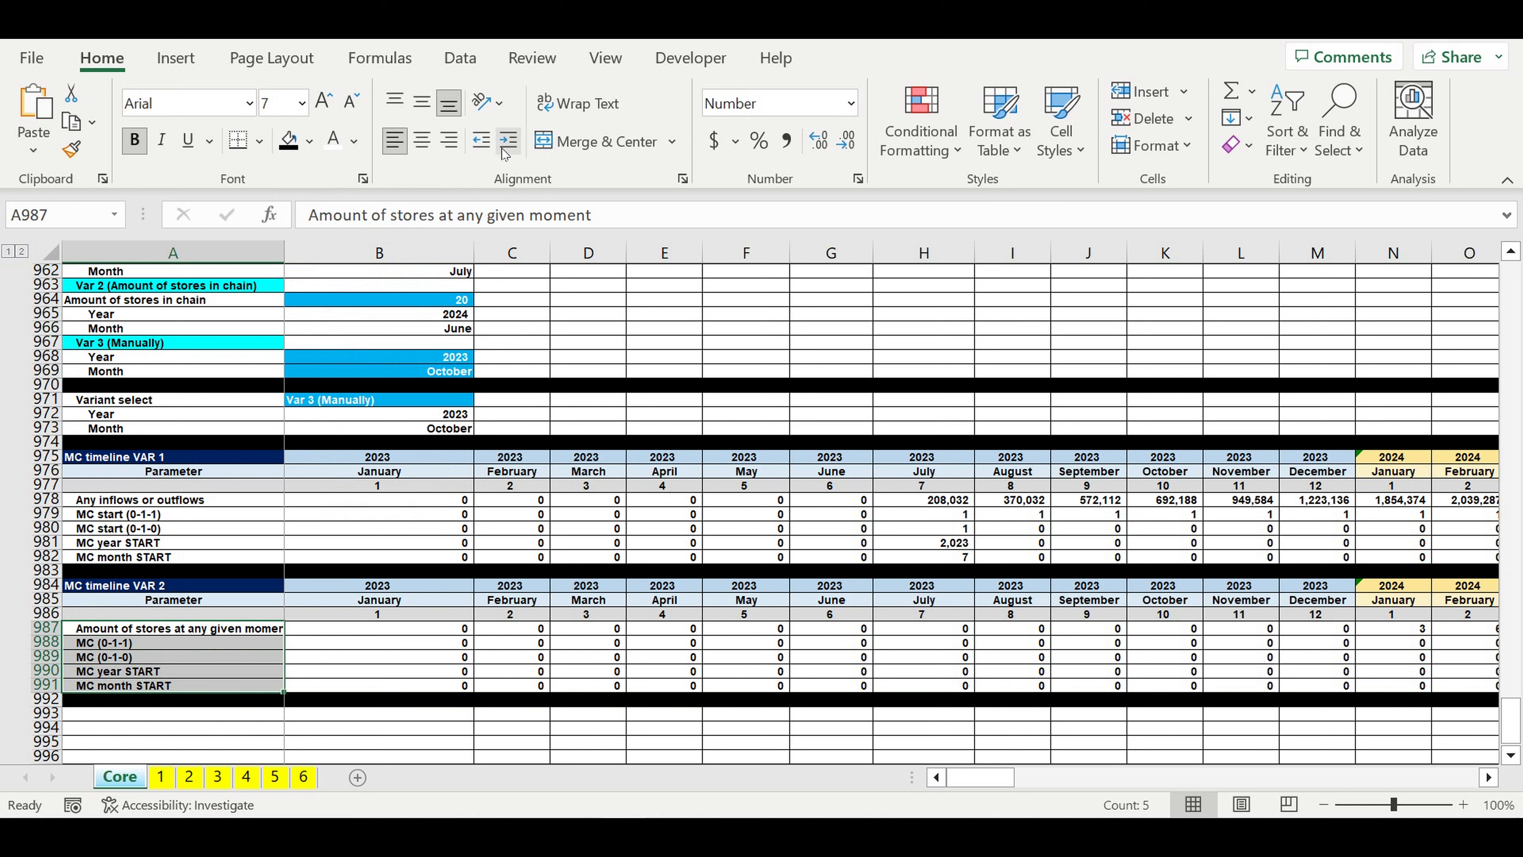
click(415, 660)
Step: Copy the MC timeline VAR 2 header rows 984 and 985 and paste them starting at A993
drag(51, 586, 59, 599)
key(ctrl+c)
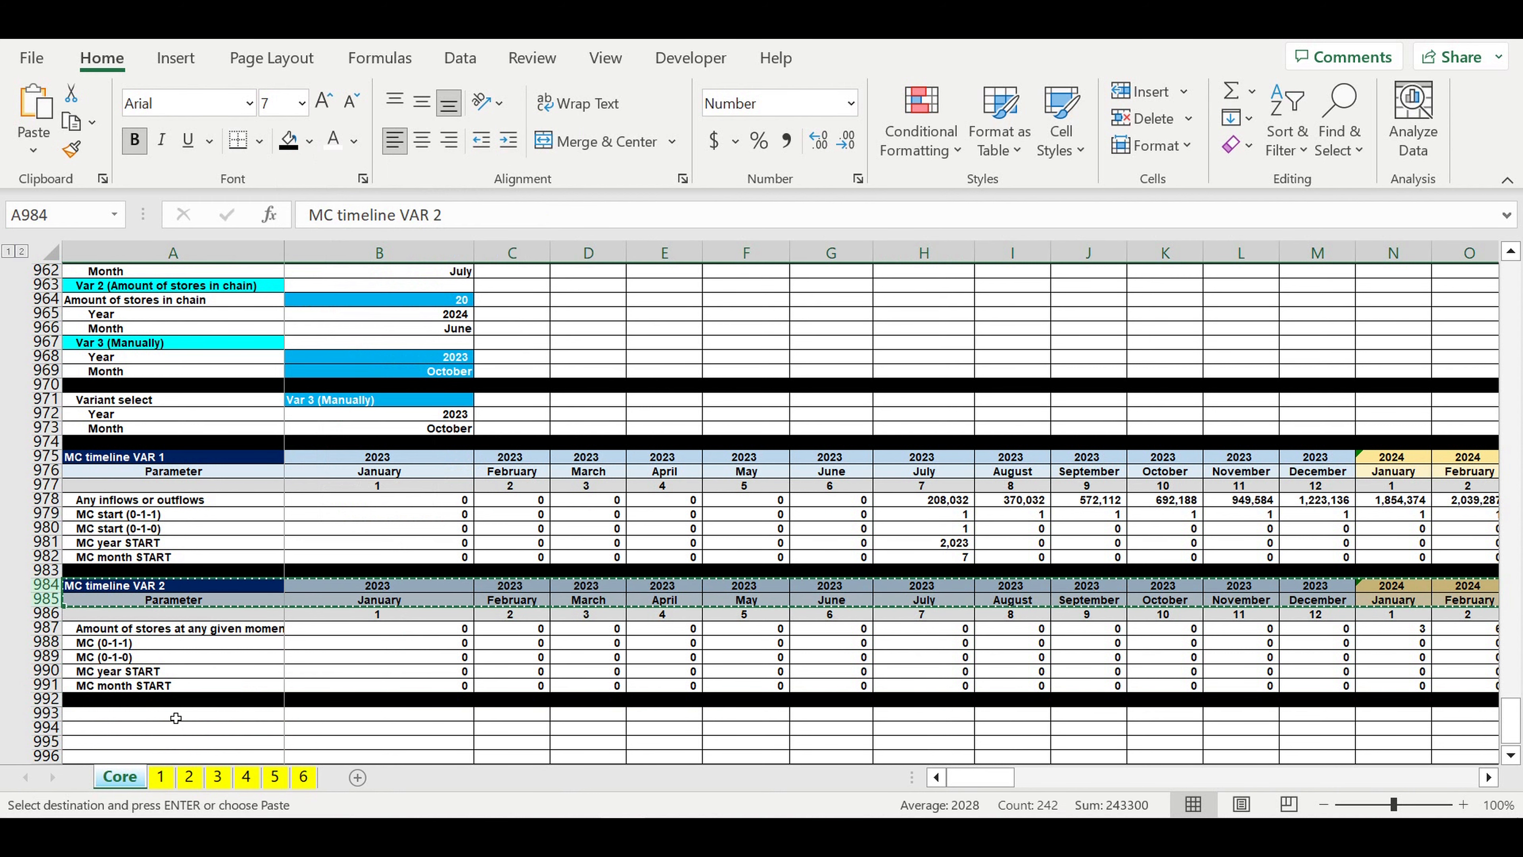
click(176, 718)
key(ctrl+v)
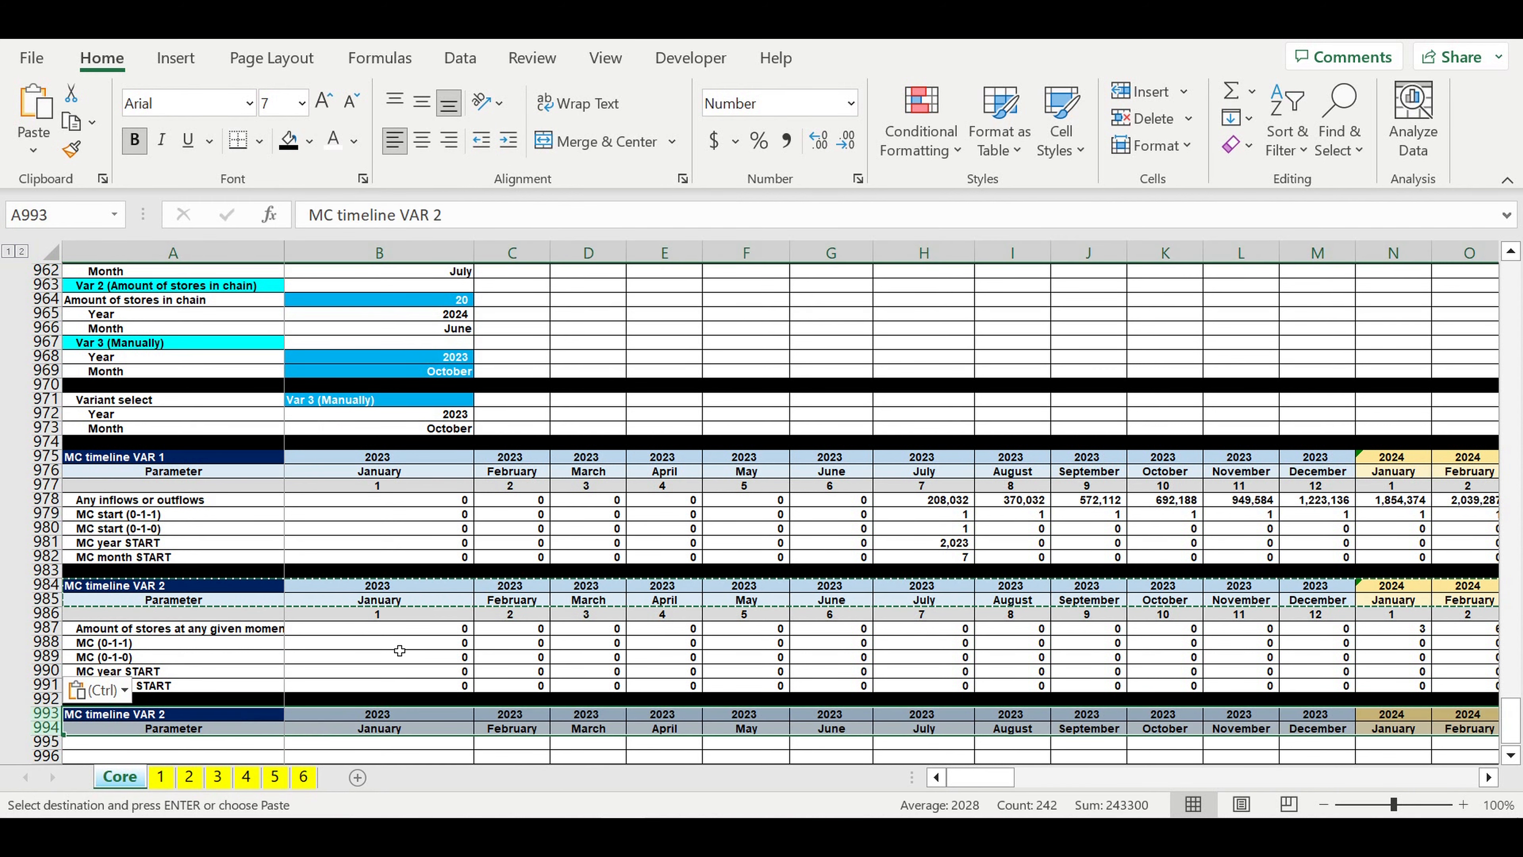
scroll(399, 651, down, 4)
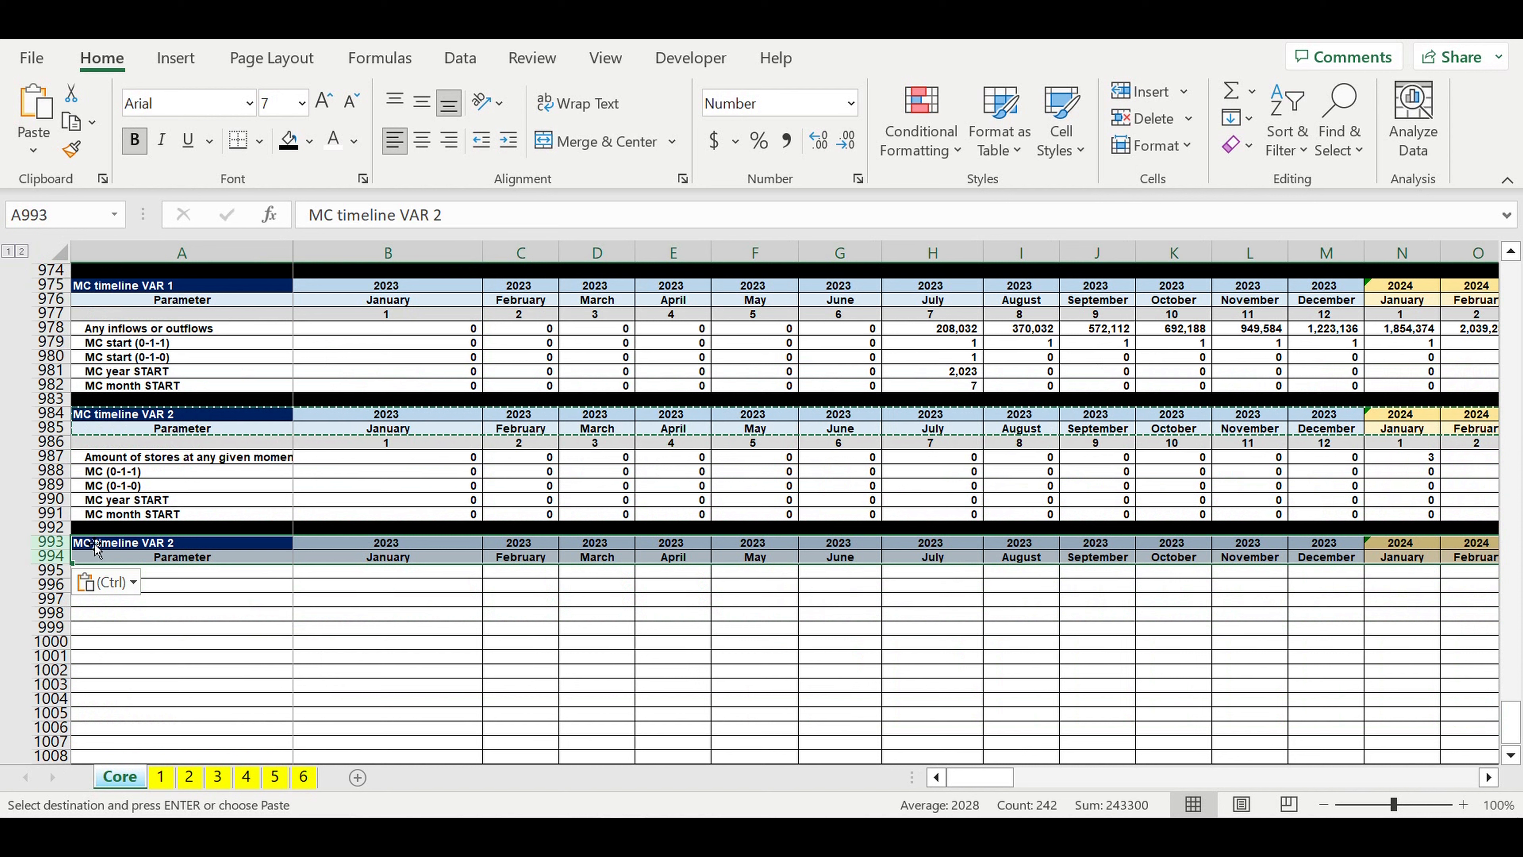
Step: Change the pasted header title in A993 to "MC FINAL timeline"
click(104, 545)
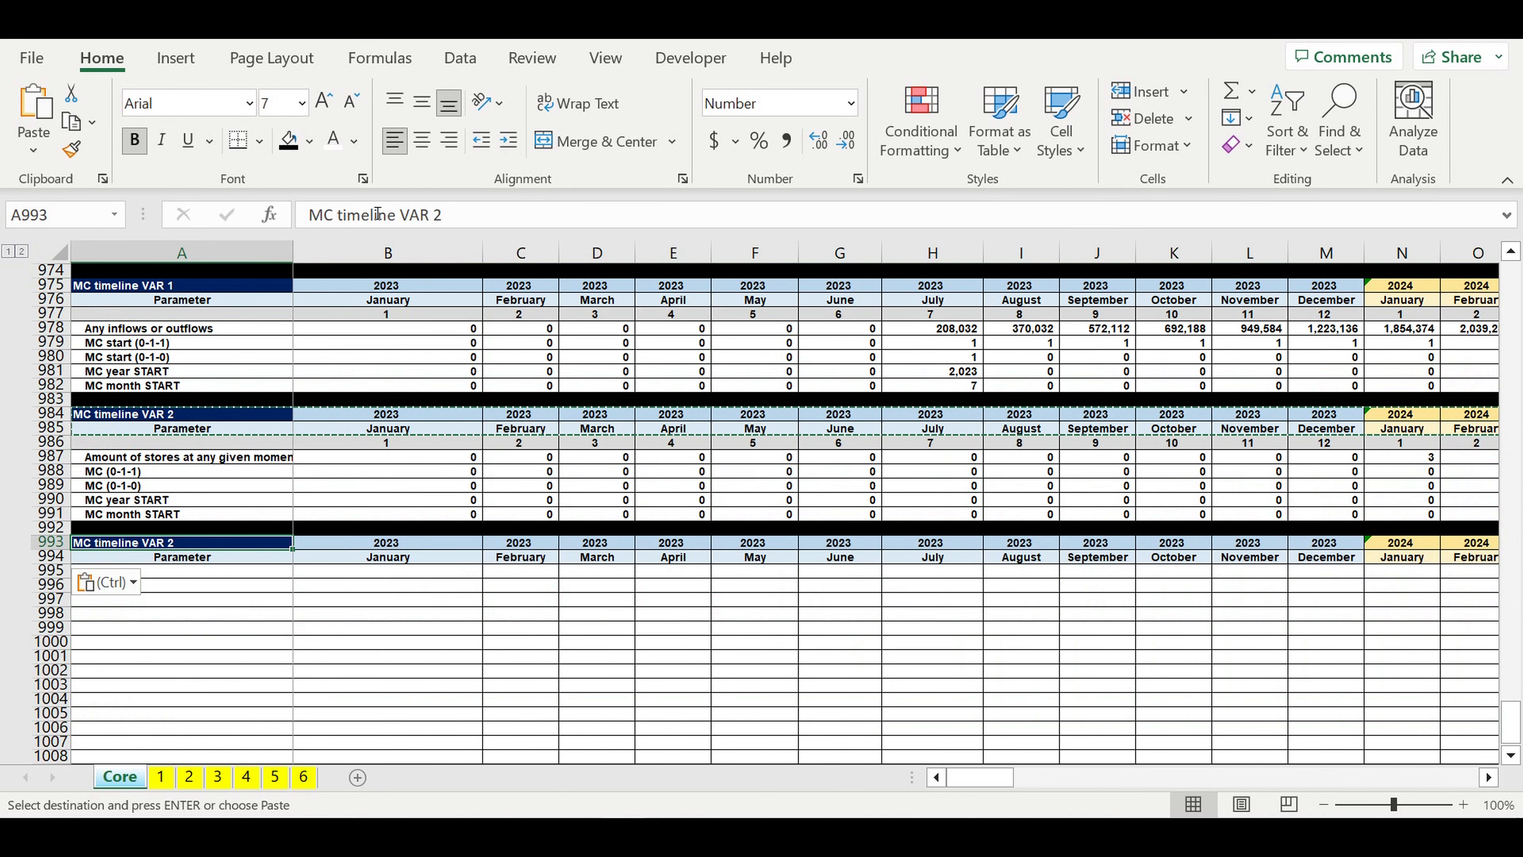
click(335, 218)
text(FINAL)
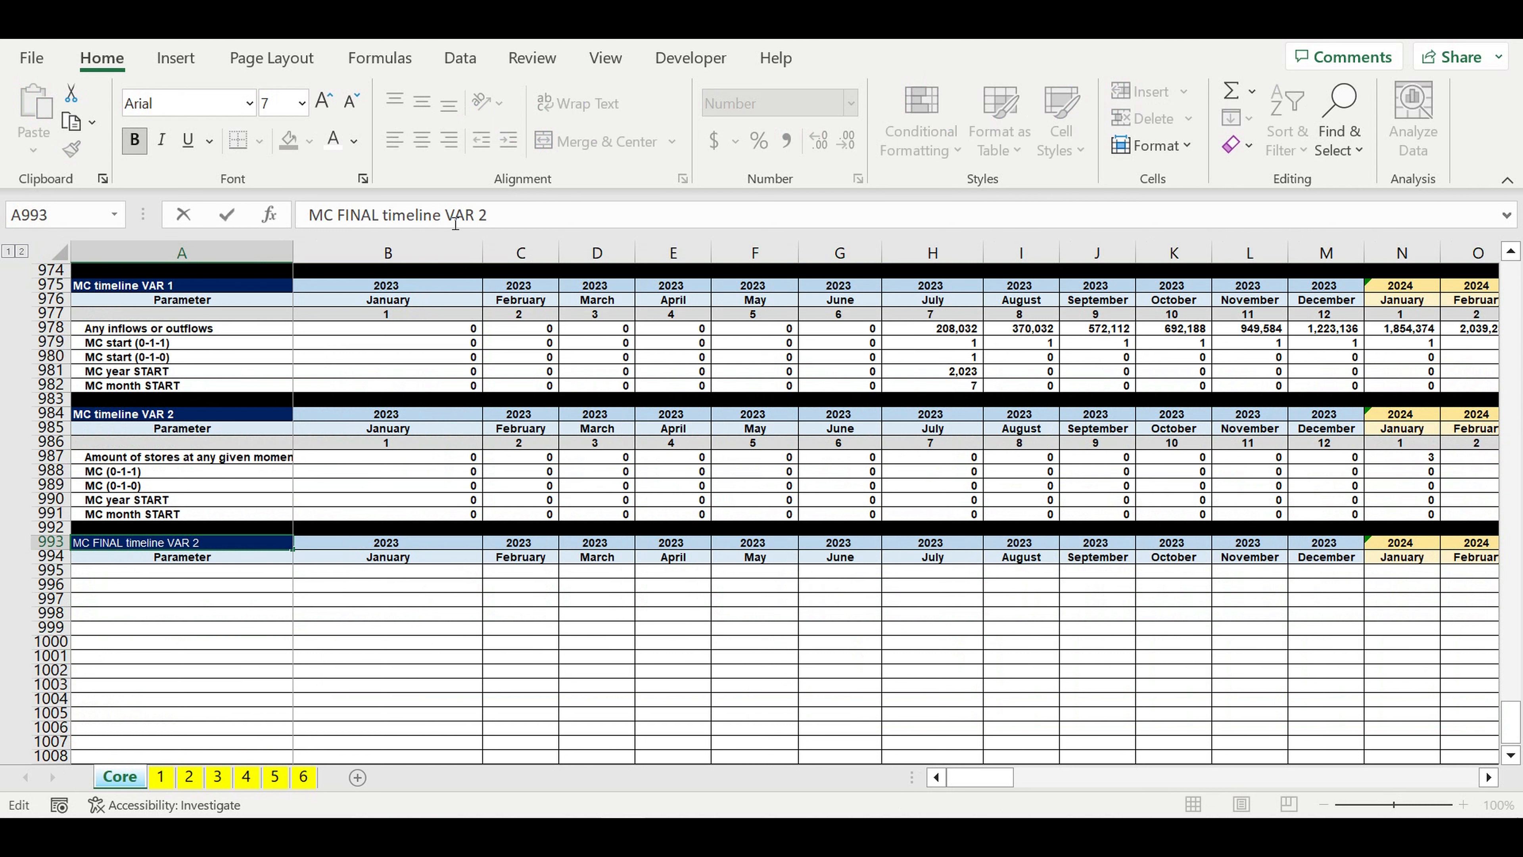
drag(445, 216, 660, 219)
key(BackSpace)
key(Return)
Step: Fill the MC FINAL timeline title cell A993 with the recently used pink colour
click(267, 543)
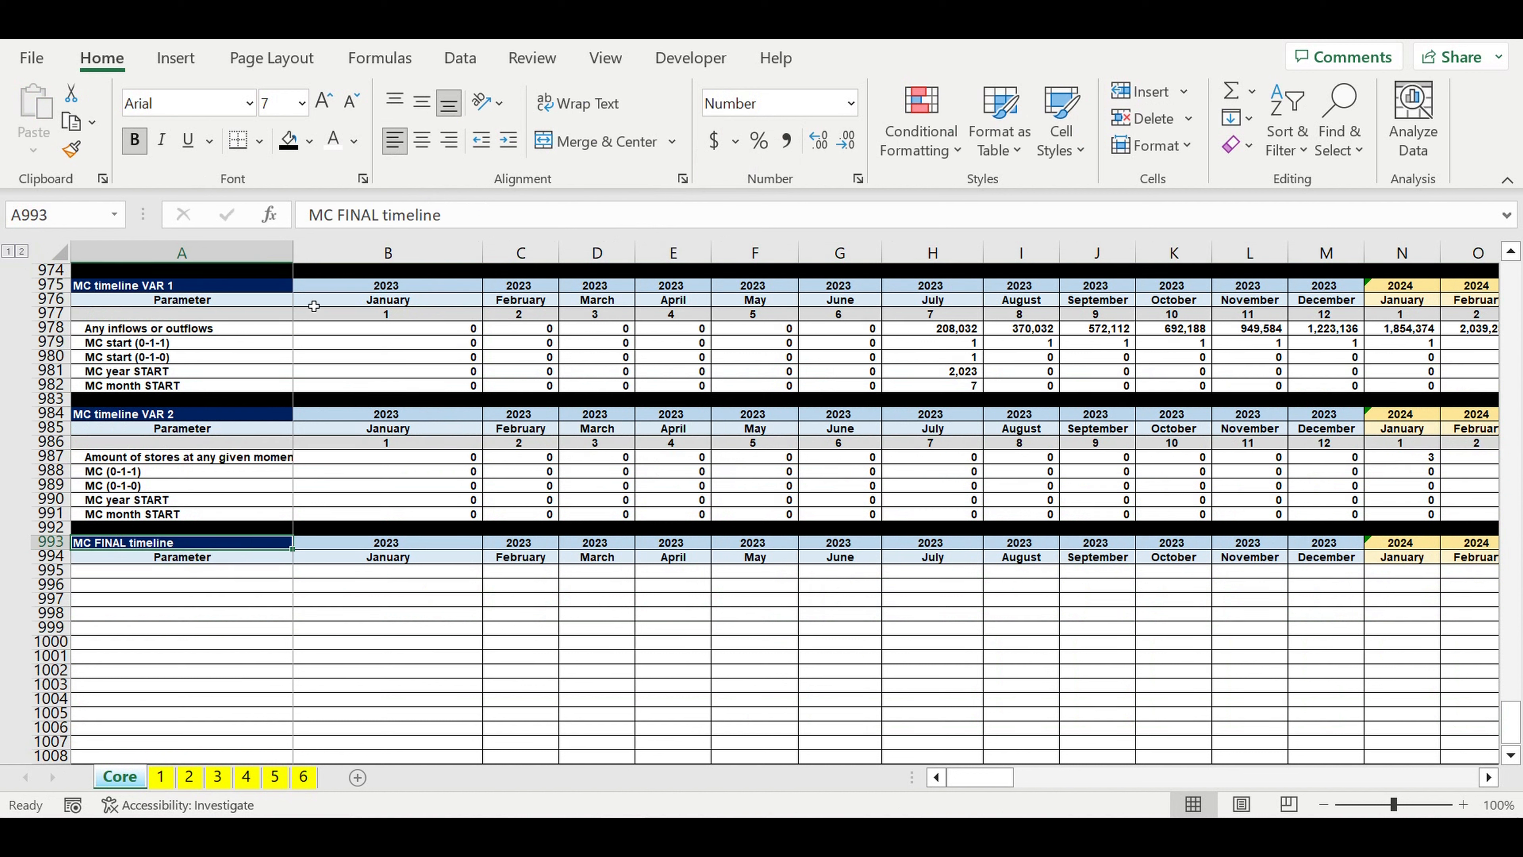
click(311, 144)
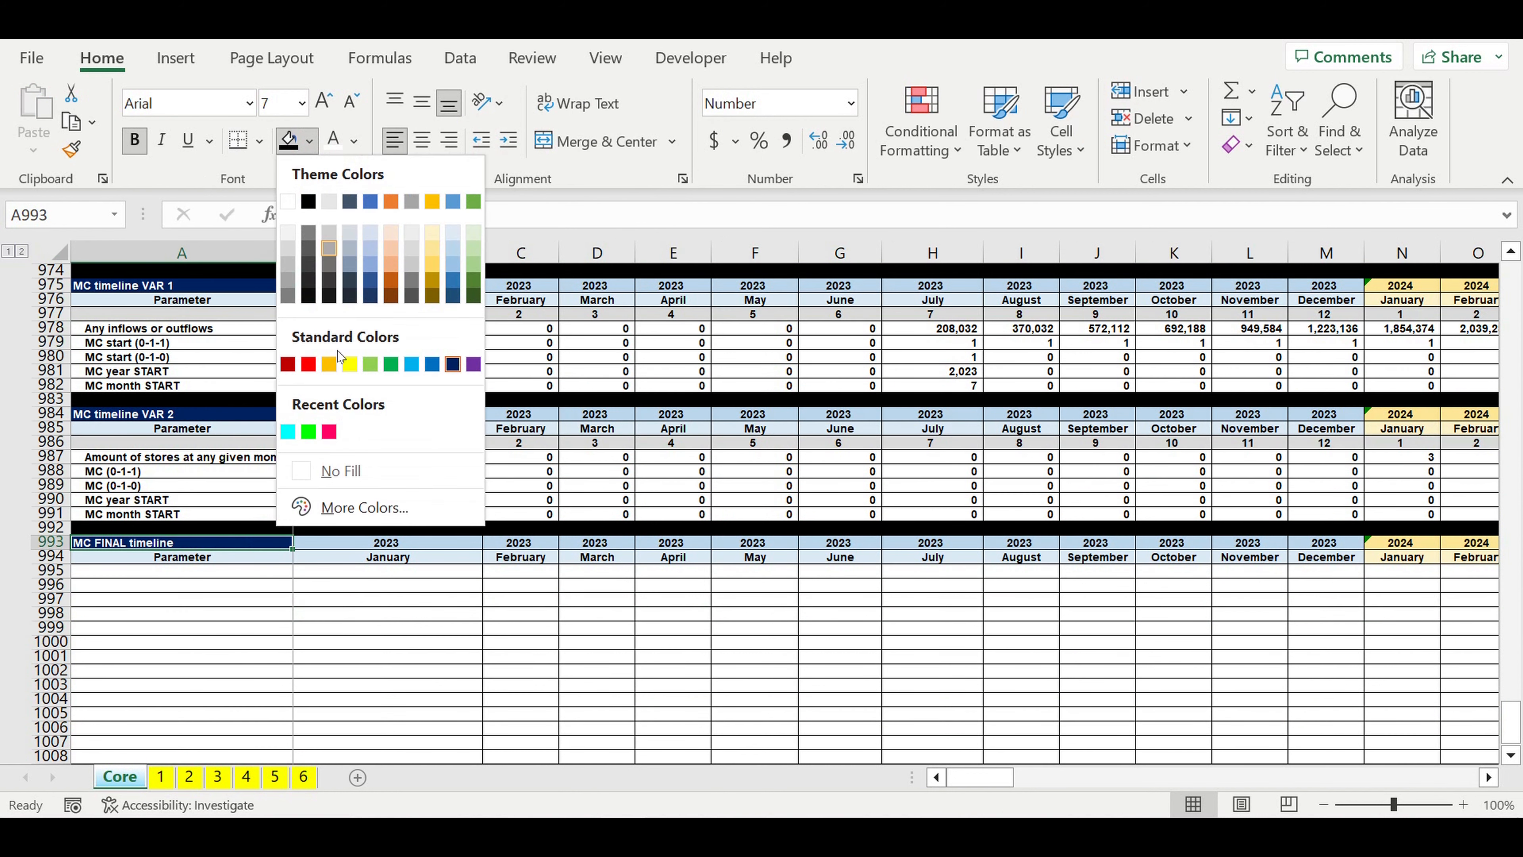
click(329, 432)
click(367, 644)
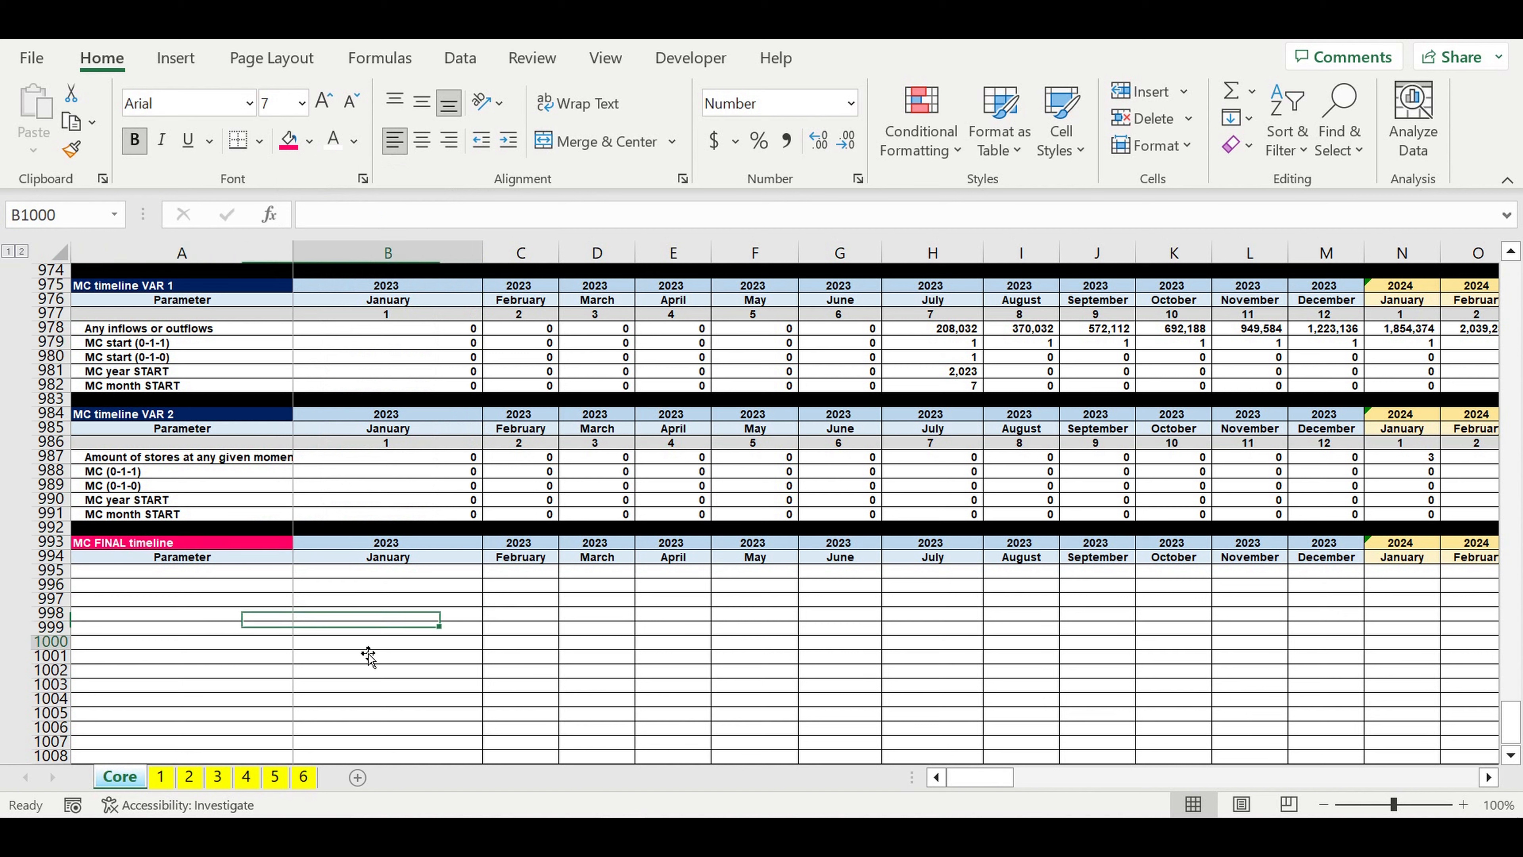
click(258, 570)
Step: Insert a row above the selected variant's Year row 972 and copy blank cell C972 over B972 to remove its blue fill
scroll(342, 576, up, 4)
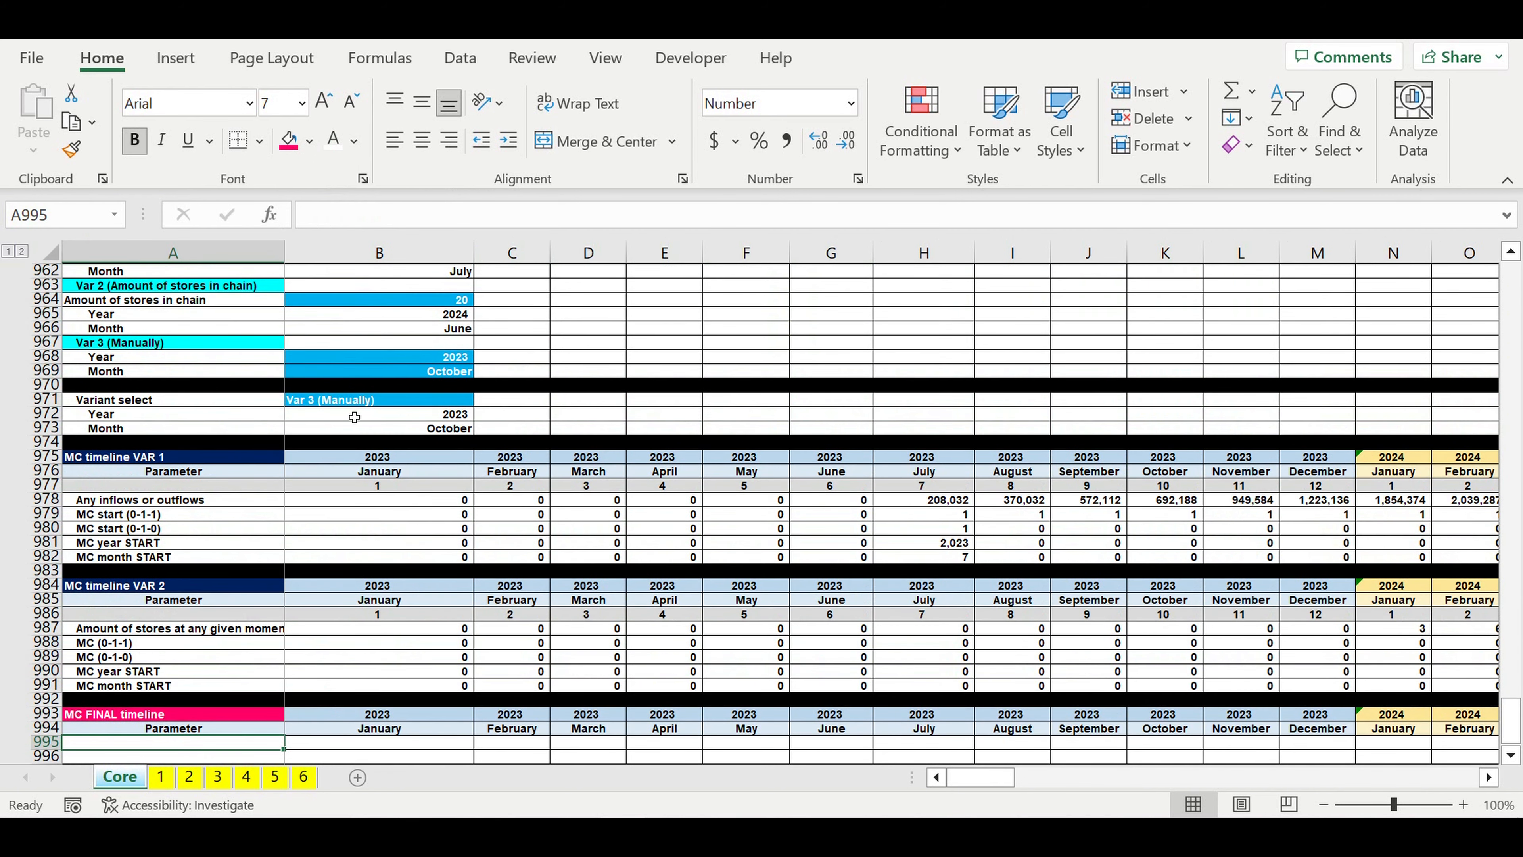
click(354, 417)
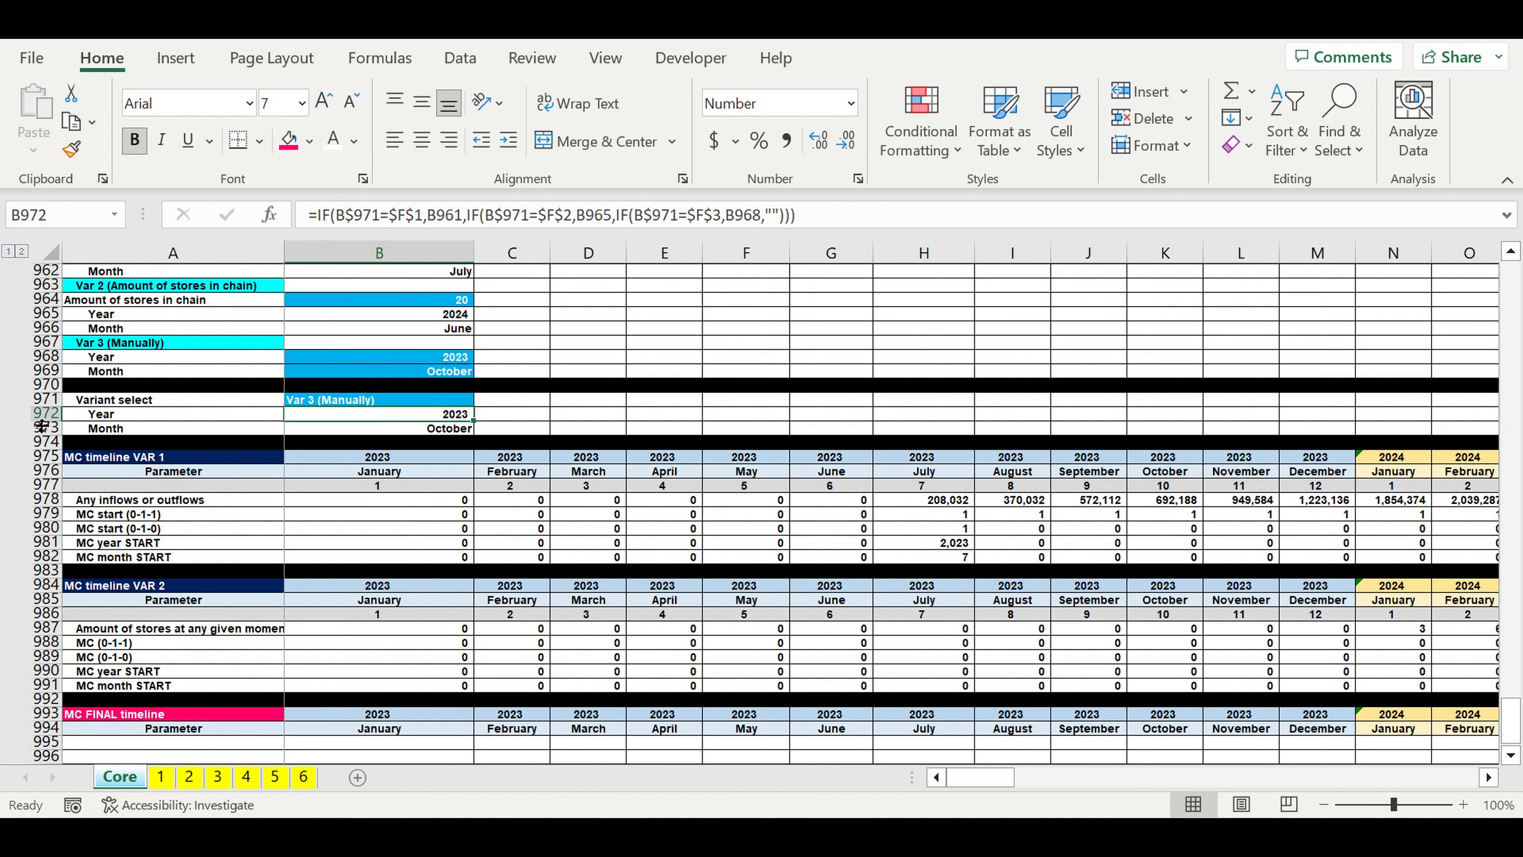
click(120, 400)
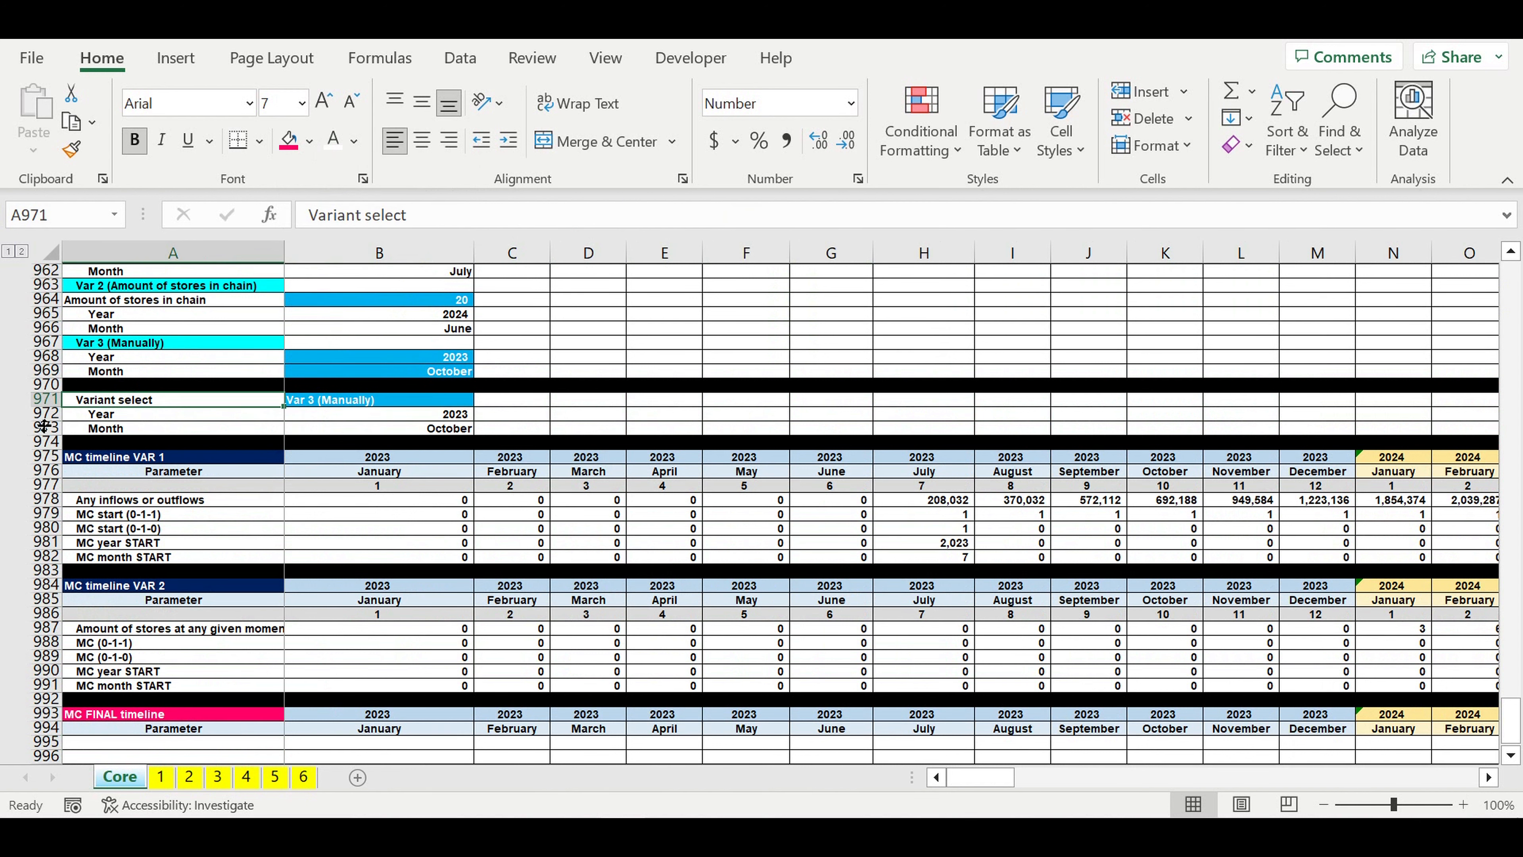
click(52, 415)
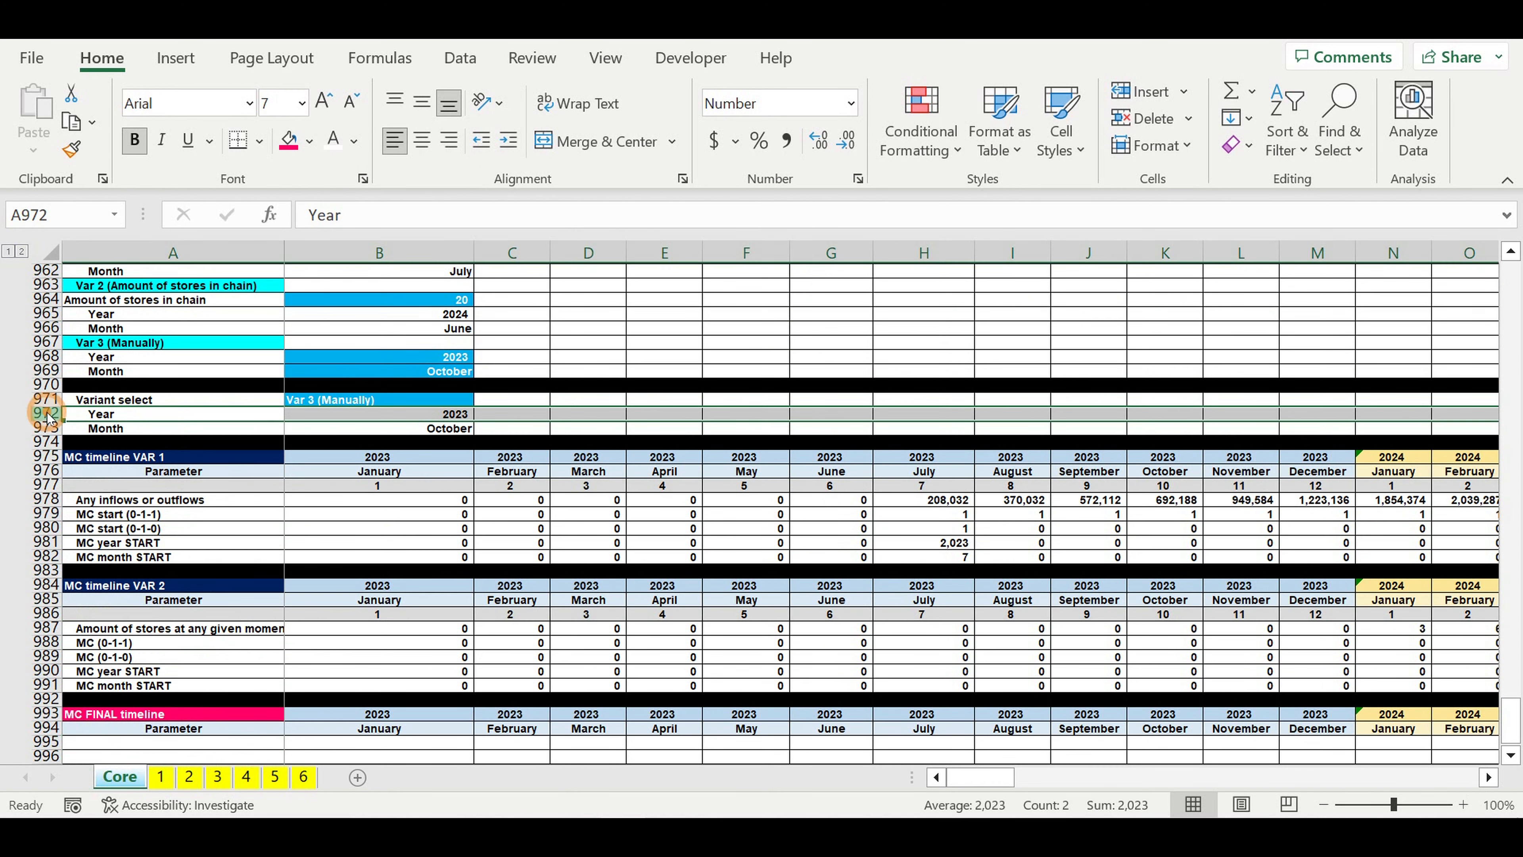
right_click(53, 415)
click(109, 585)
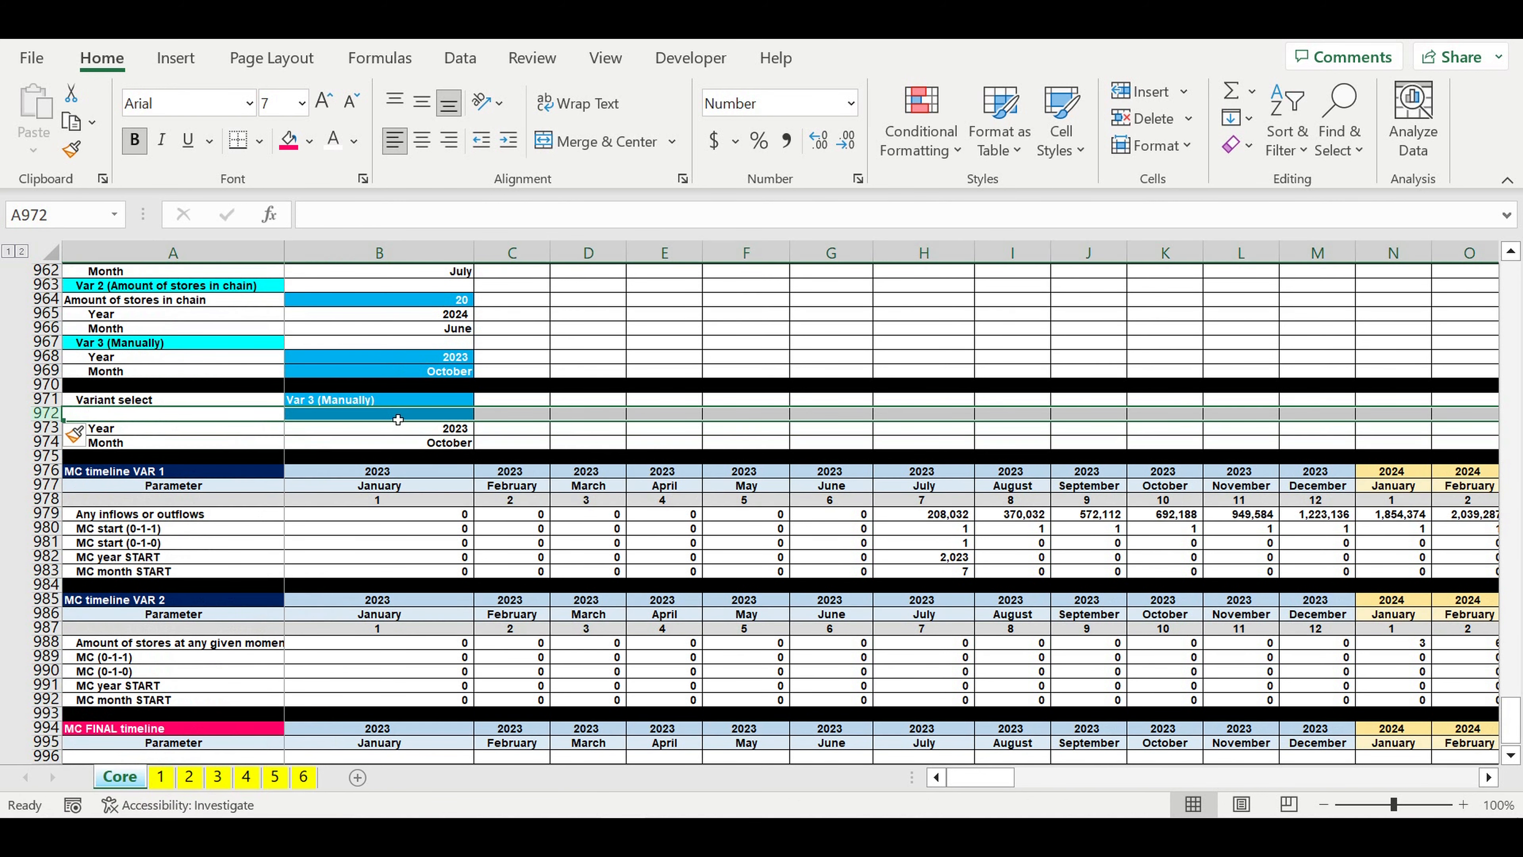
click(540, 418)
drag(553, 426, 302, 420)
Step: Enter the label "MC ON/OFF" in A972
click(174, 420)
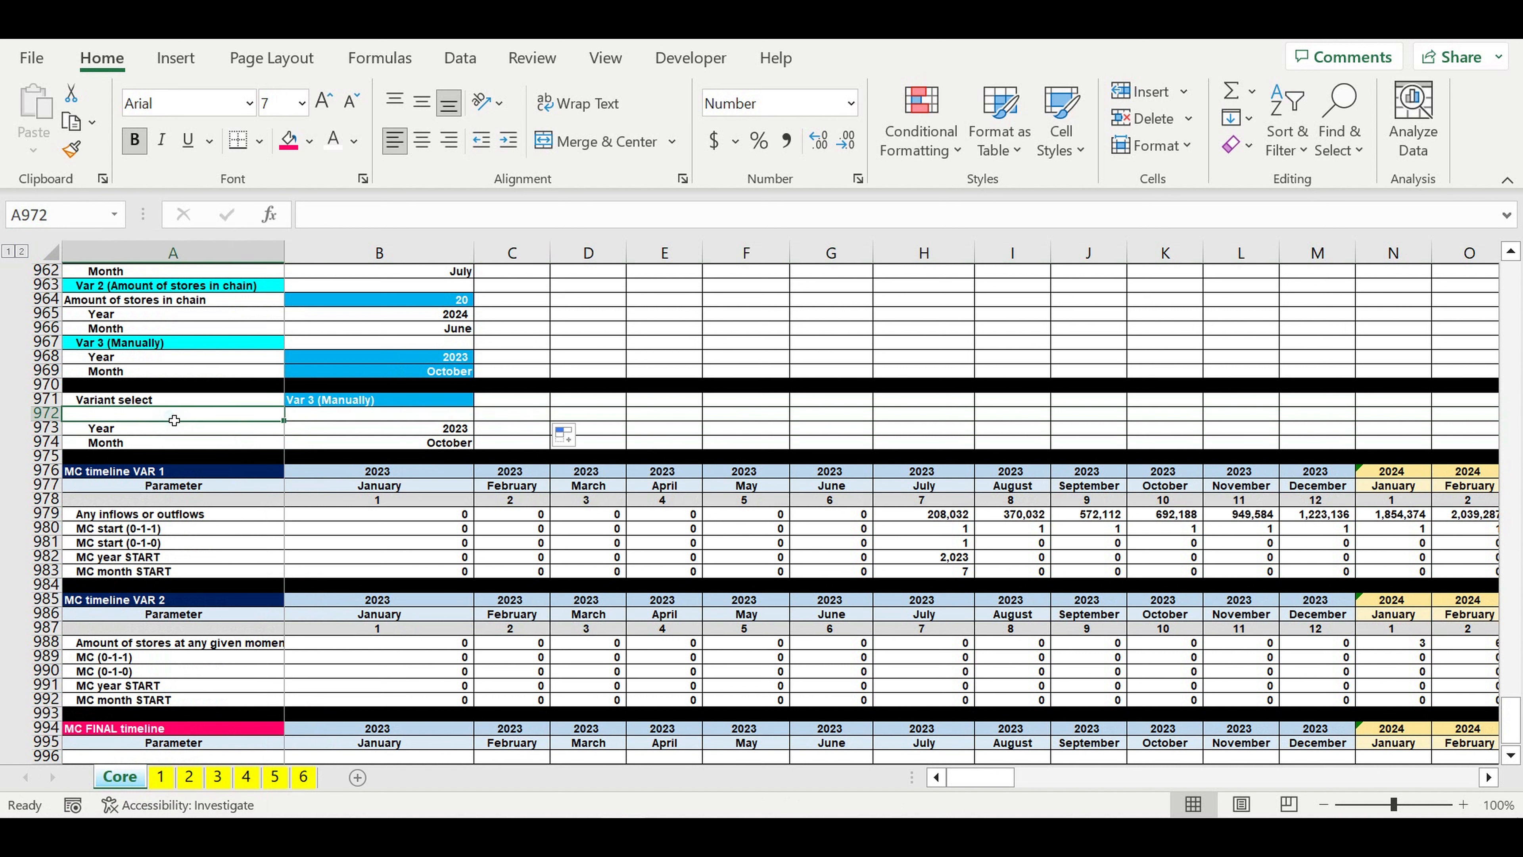
text(Mon)
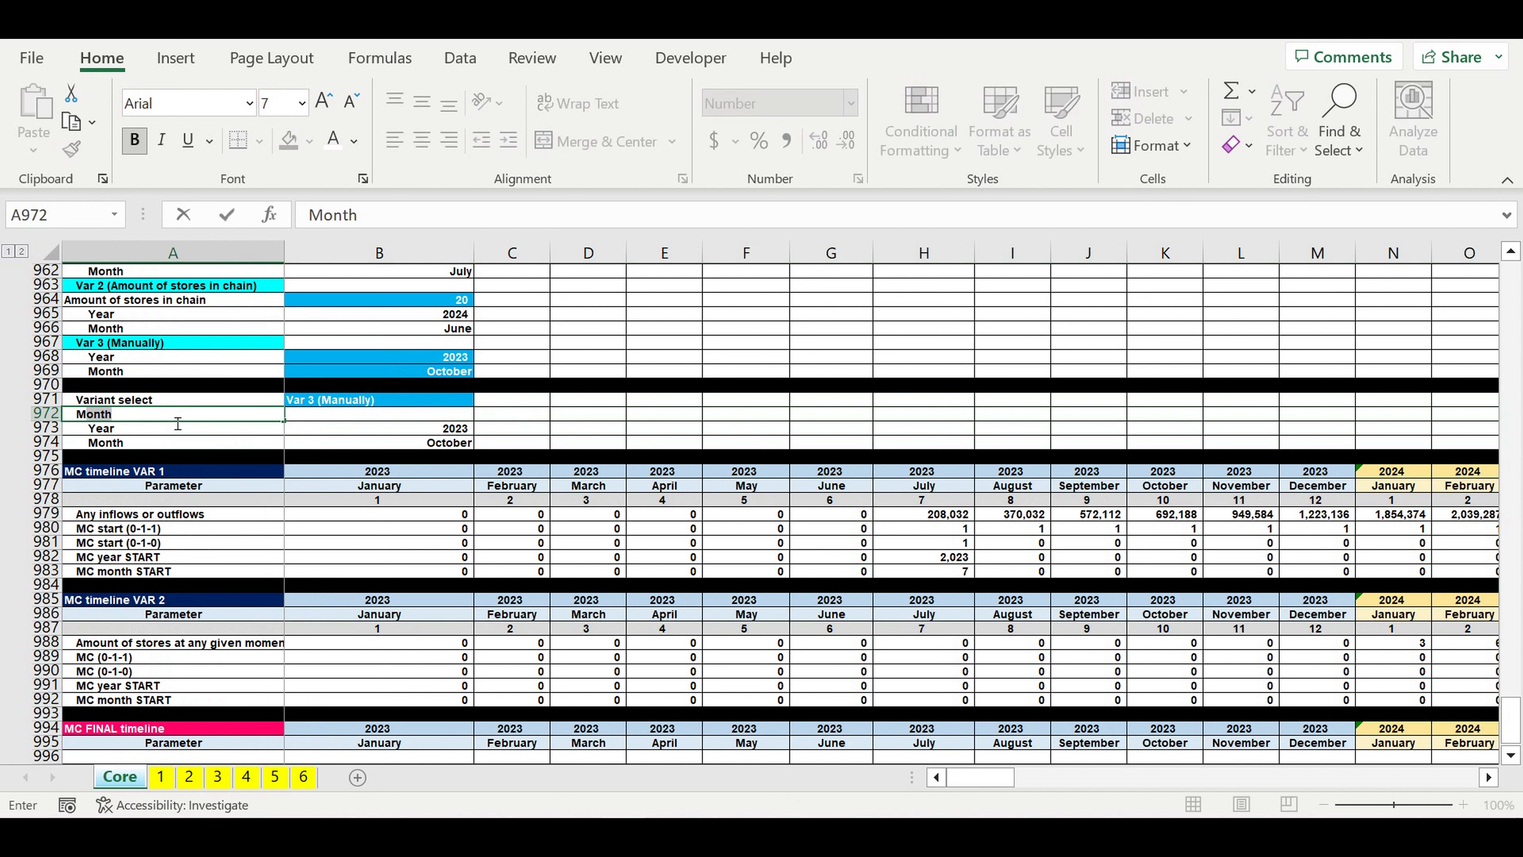
text(C ON/OFF)
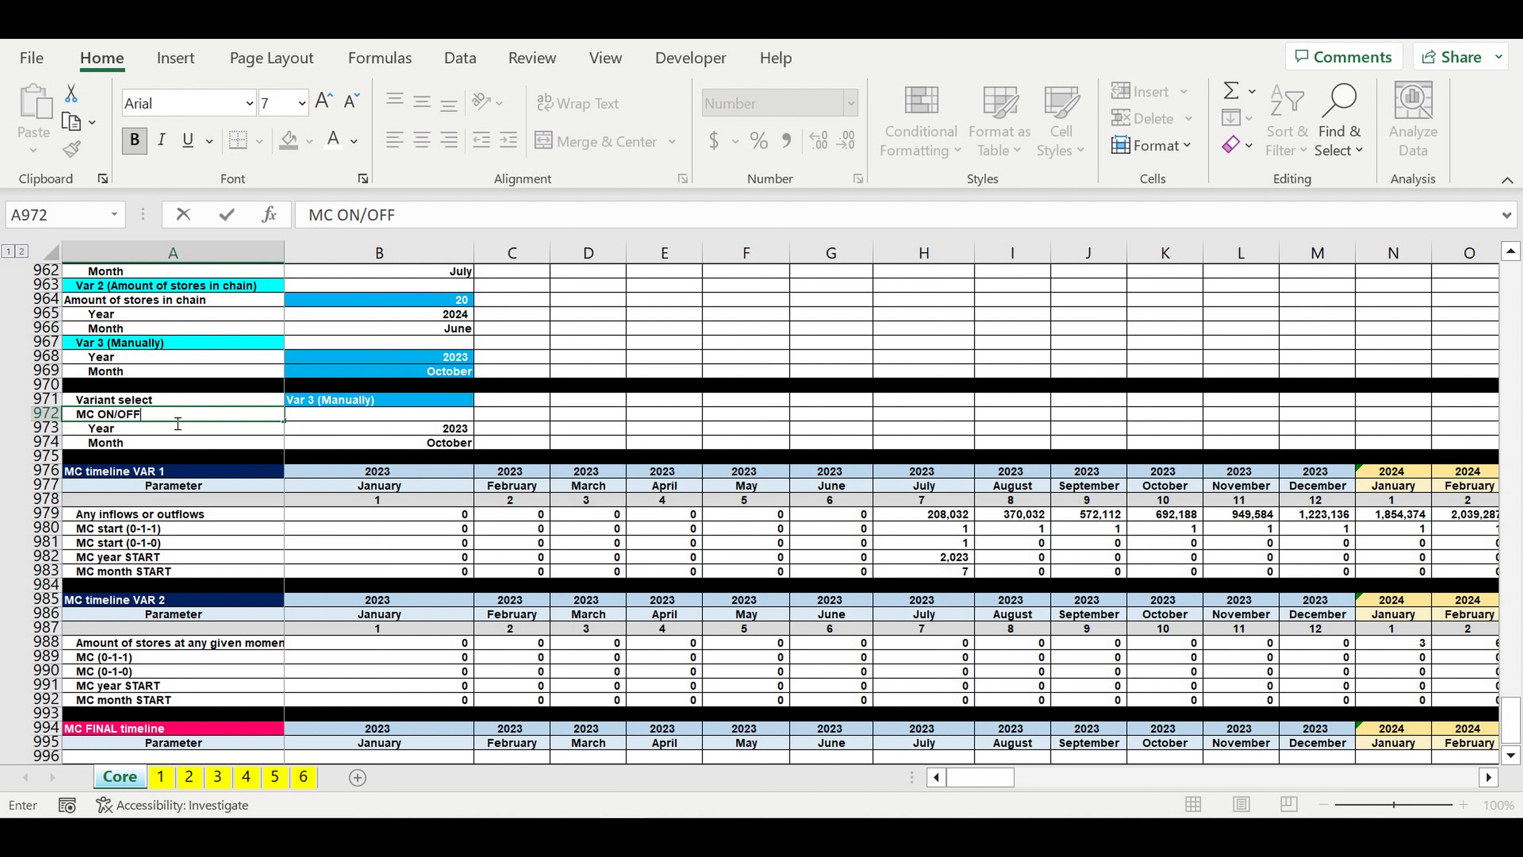
key(Return)
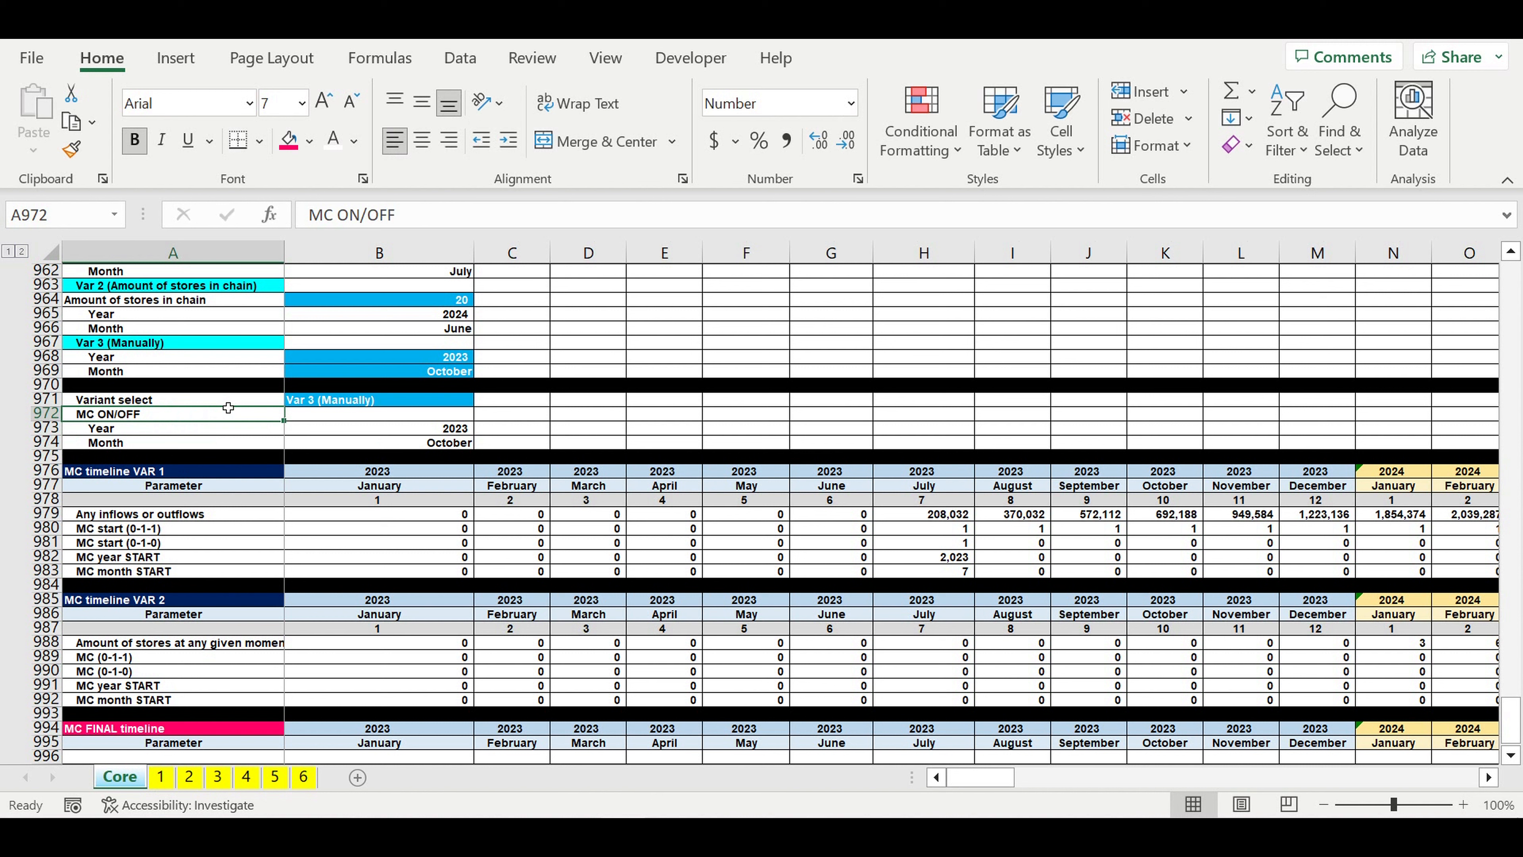
click(232, 443)
click(231, 418)
Step: Add list data validation to B972 using the ON and OFF entries in =$B$1:$B$2 as source
click(324, 419)
click(461, 58)
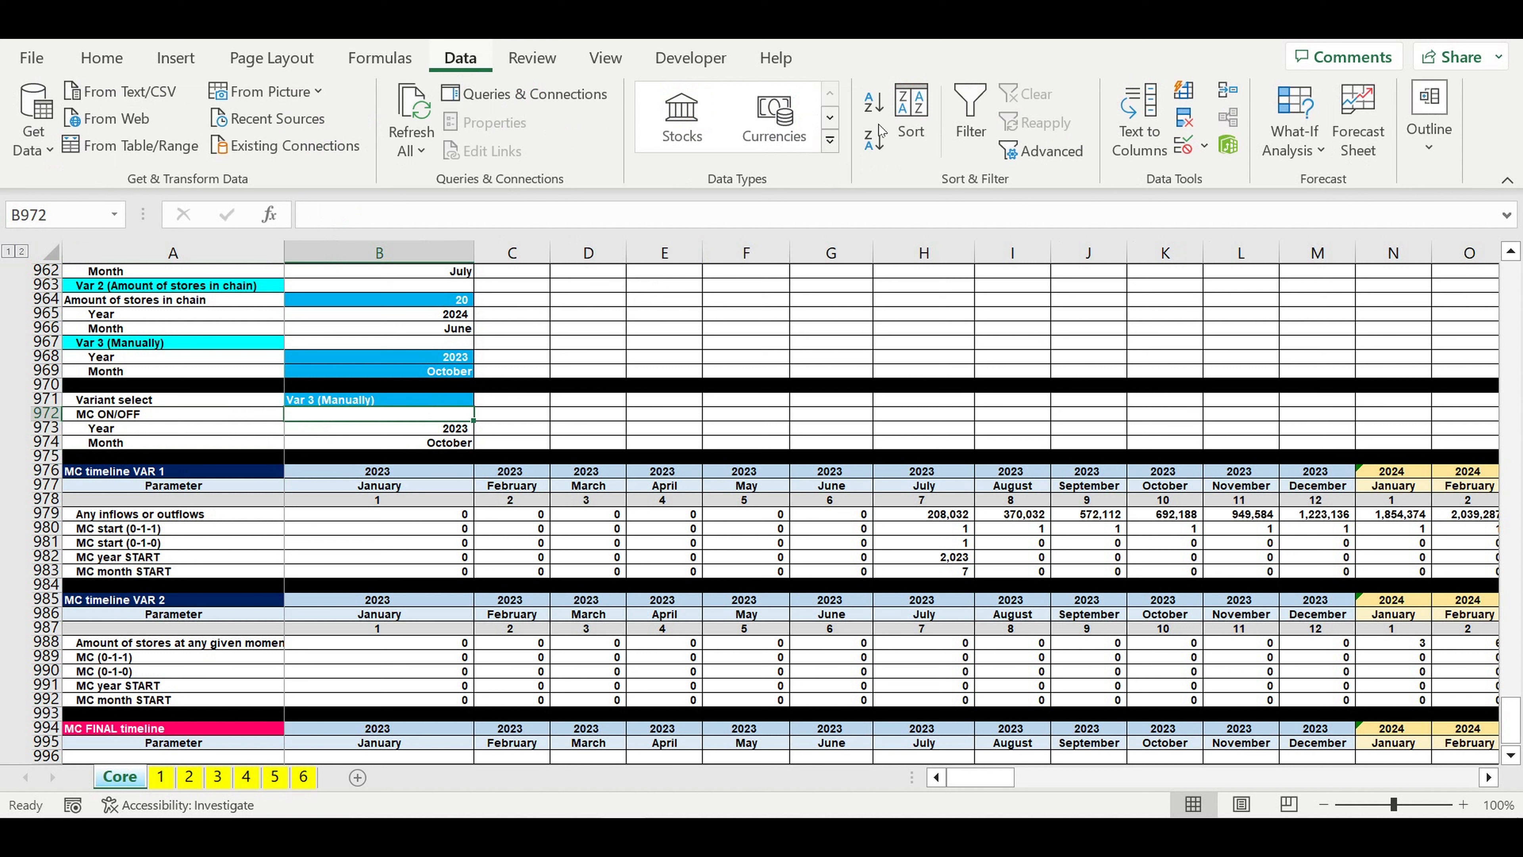
click(1204, 146)
click(1222, 180)
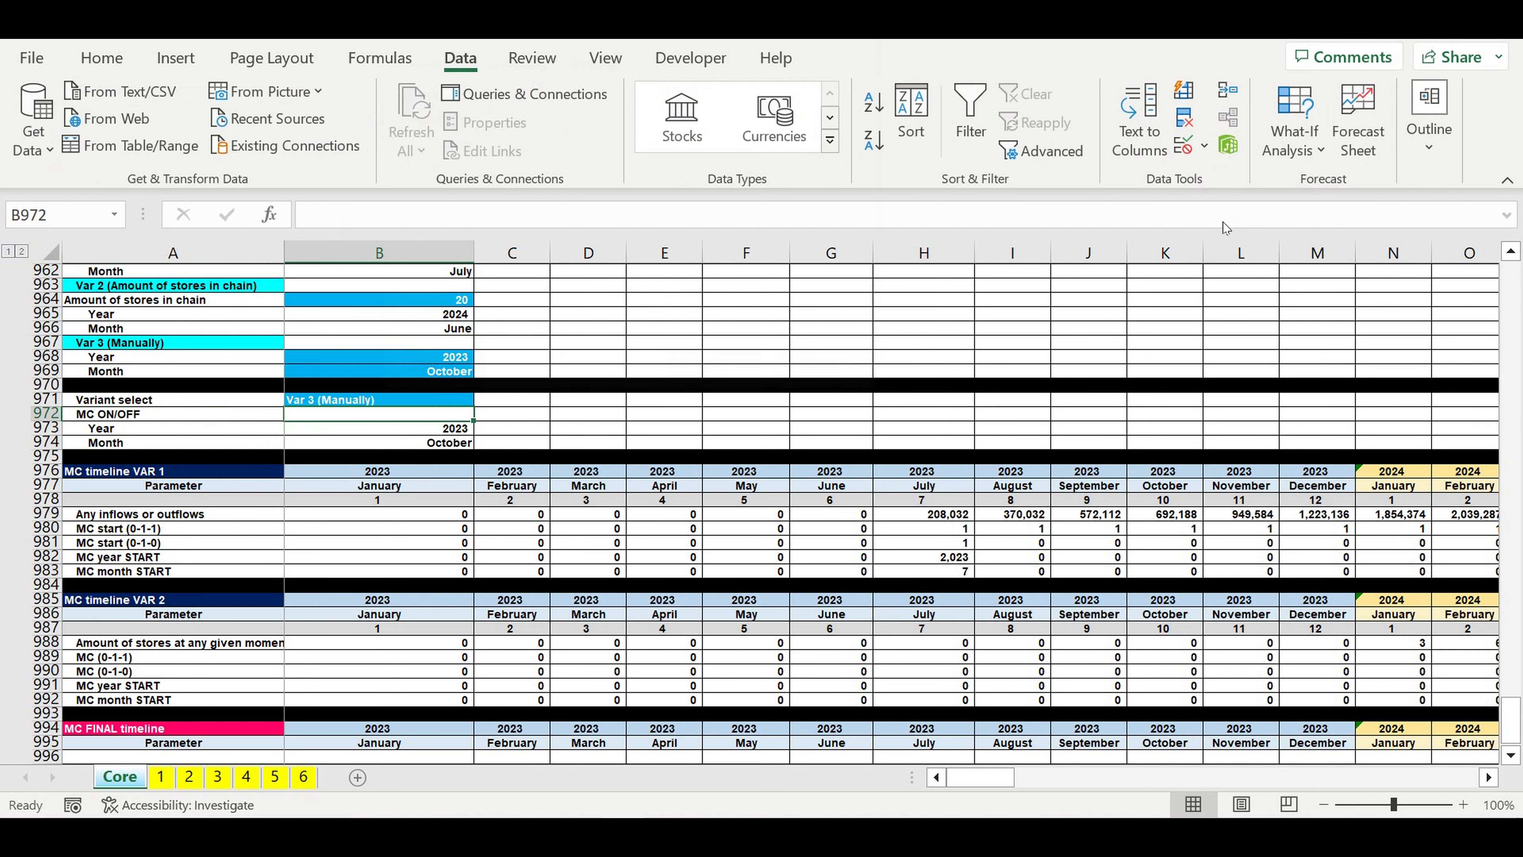
click(562, 142)
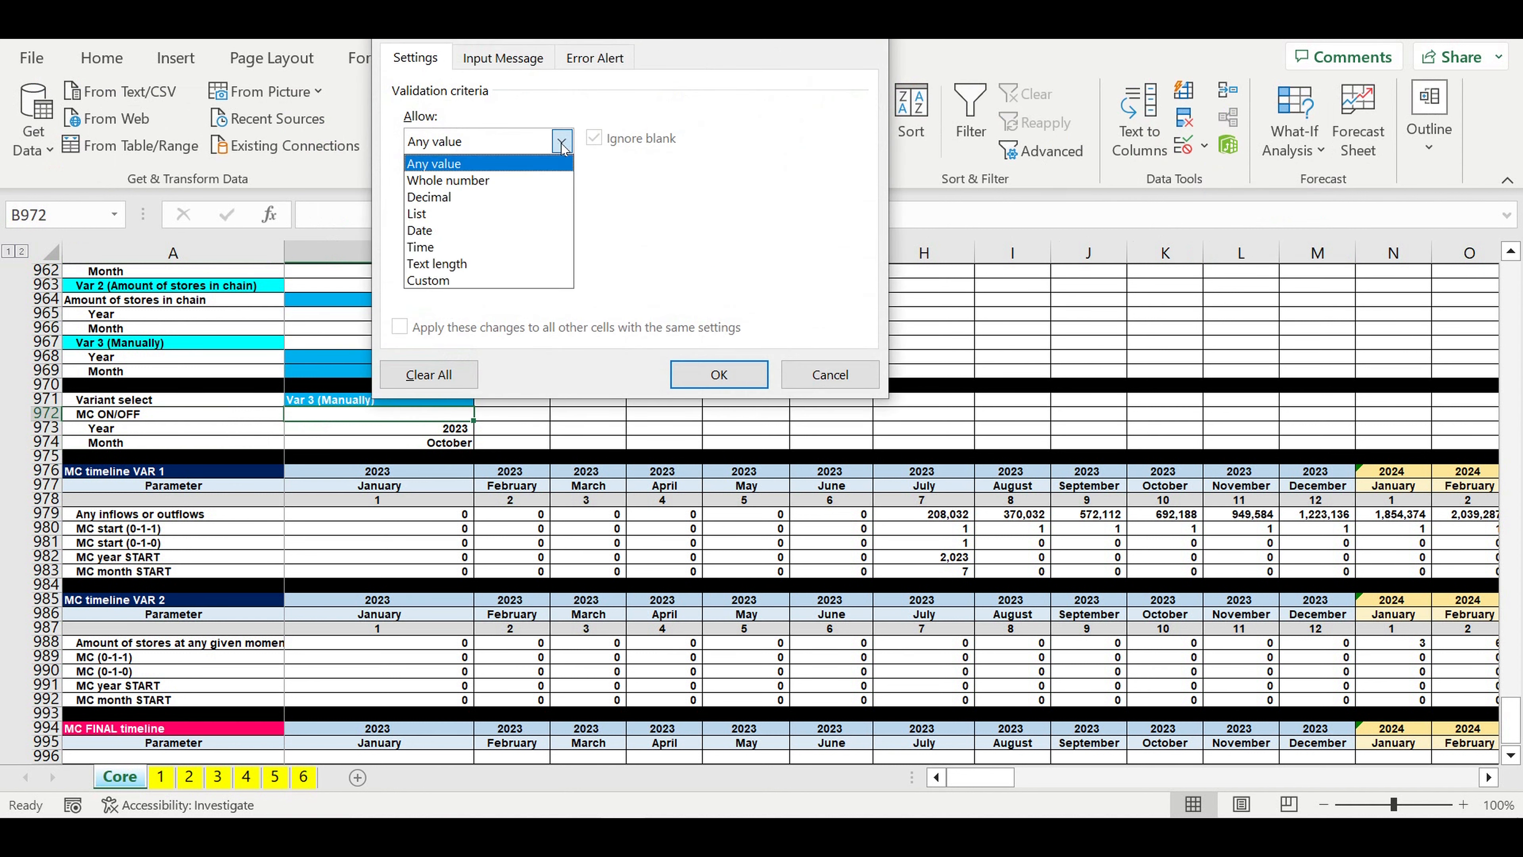
click(473, 206)
click(723, 243)
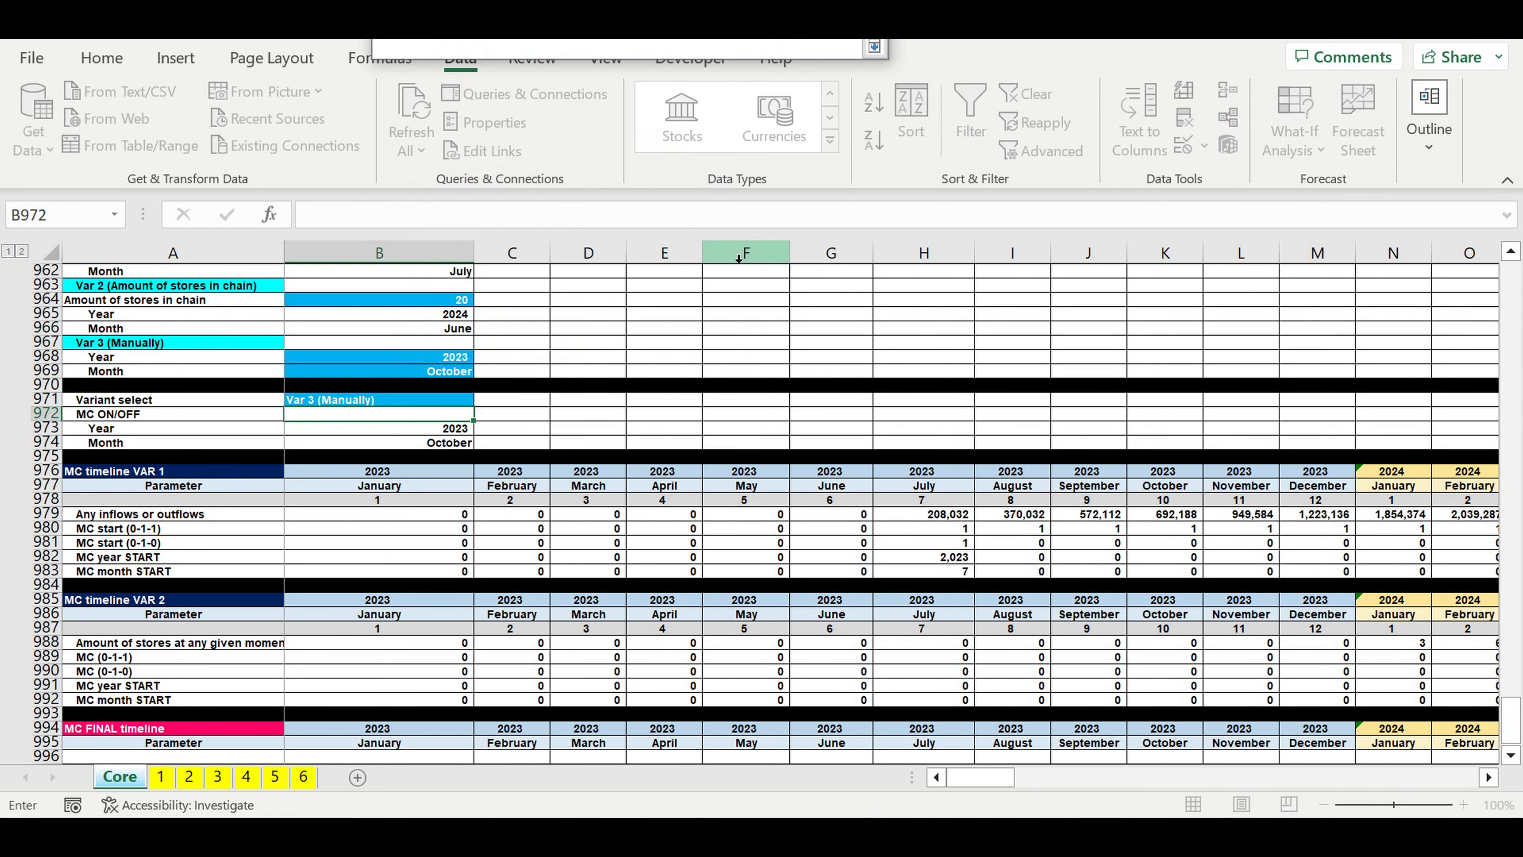
drag(1515, 710, 1516, 285)
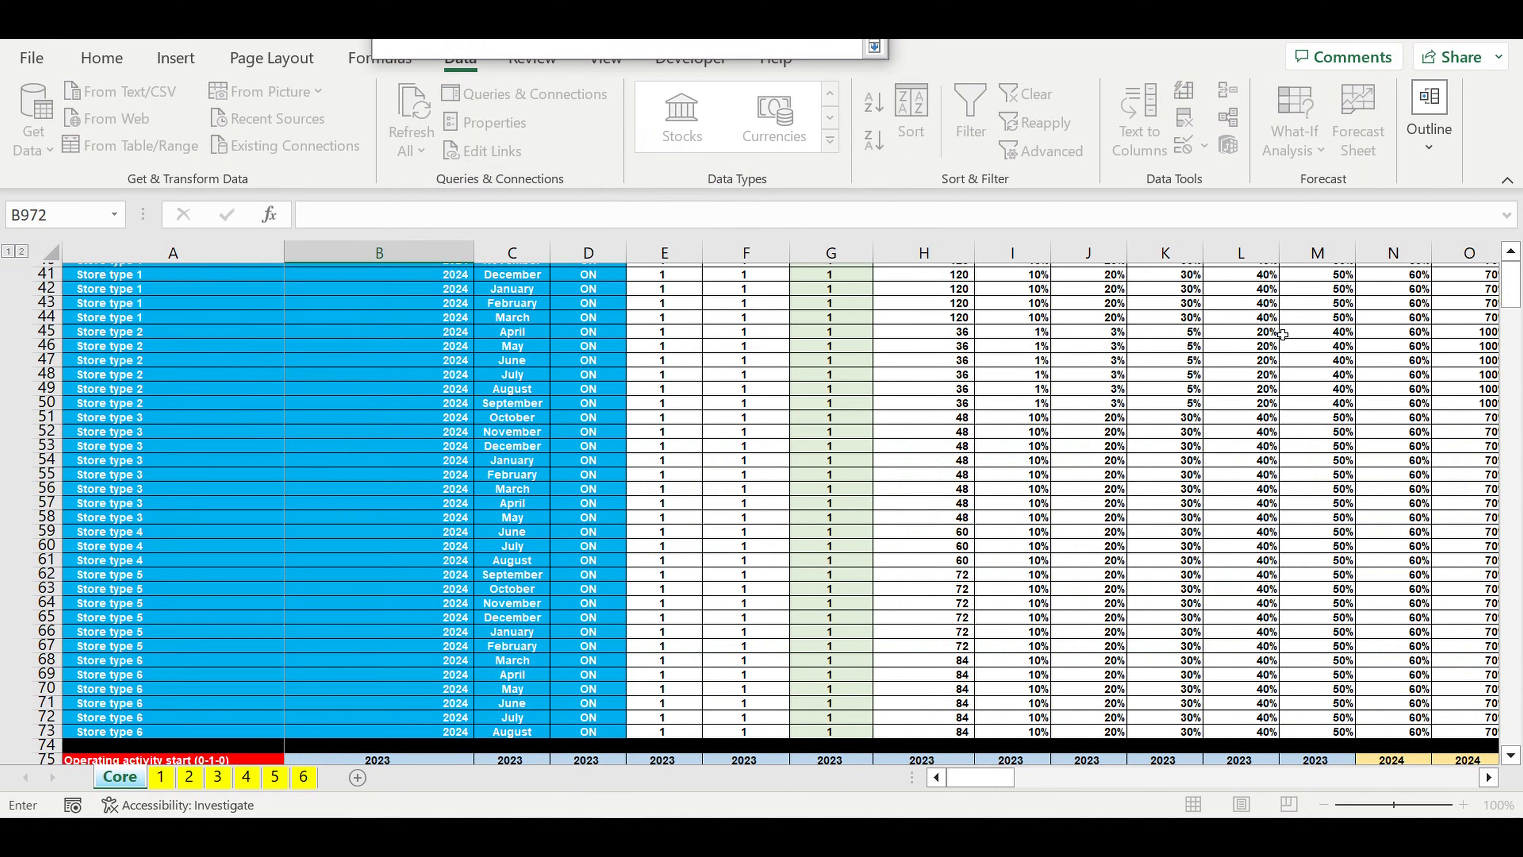
scroll(932, 380, up, 13)
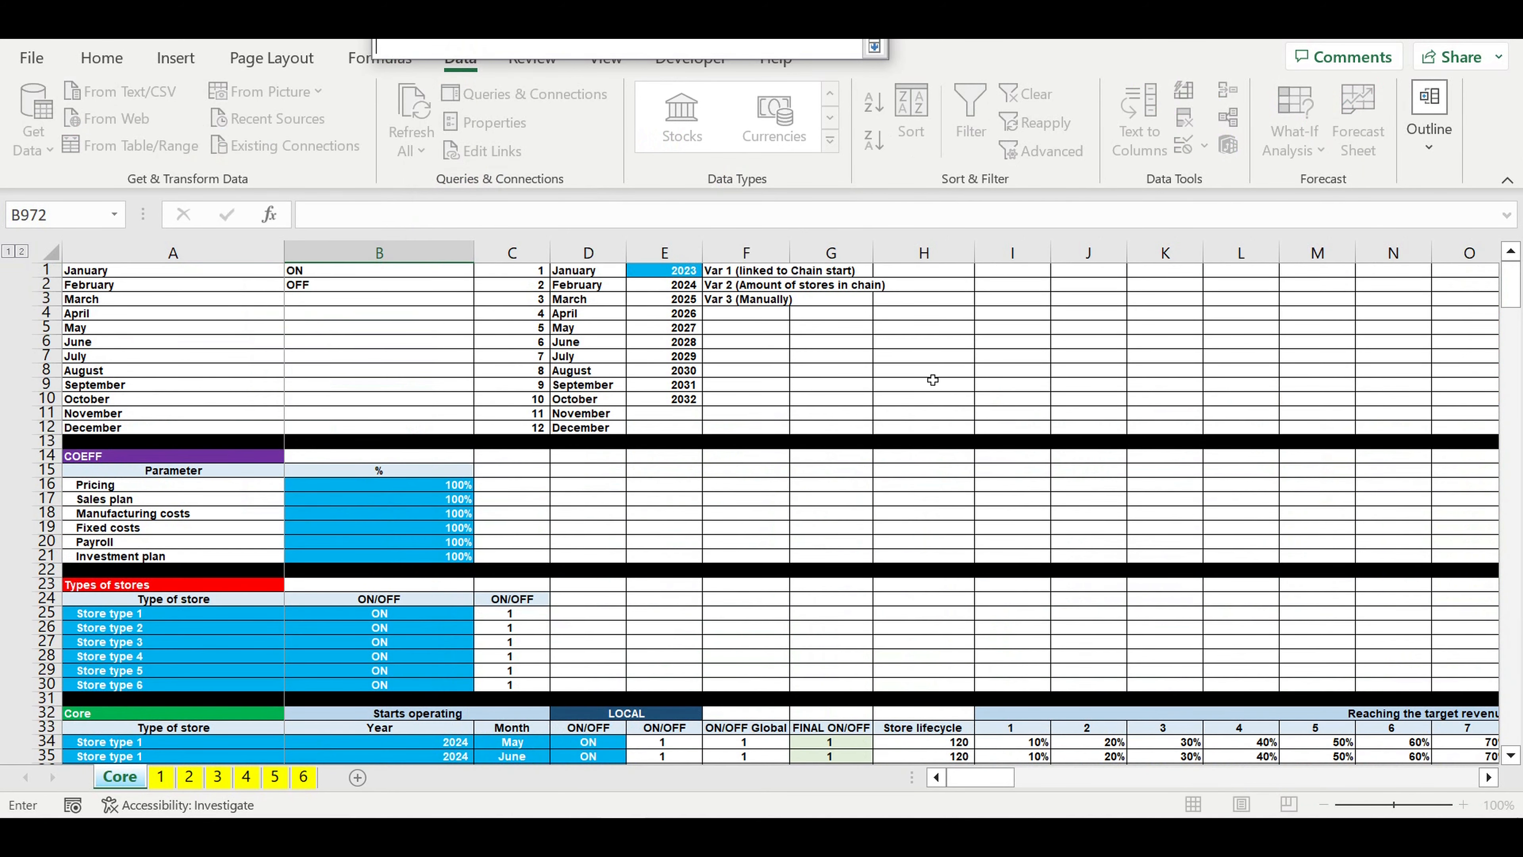
drag(306, 277, 314, 290)
key(Return)
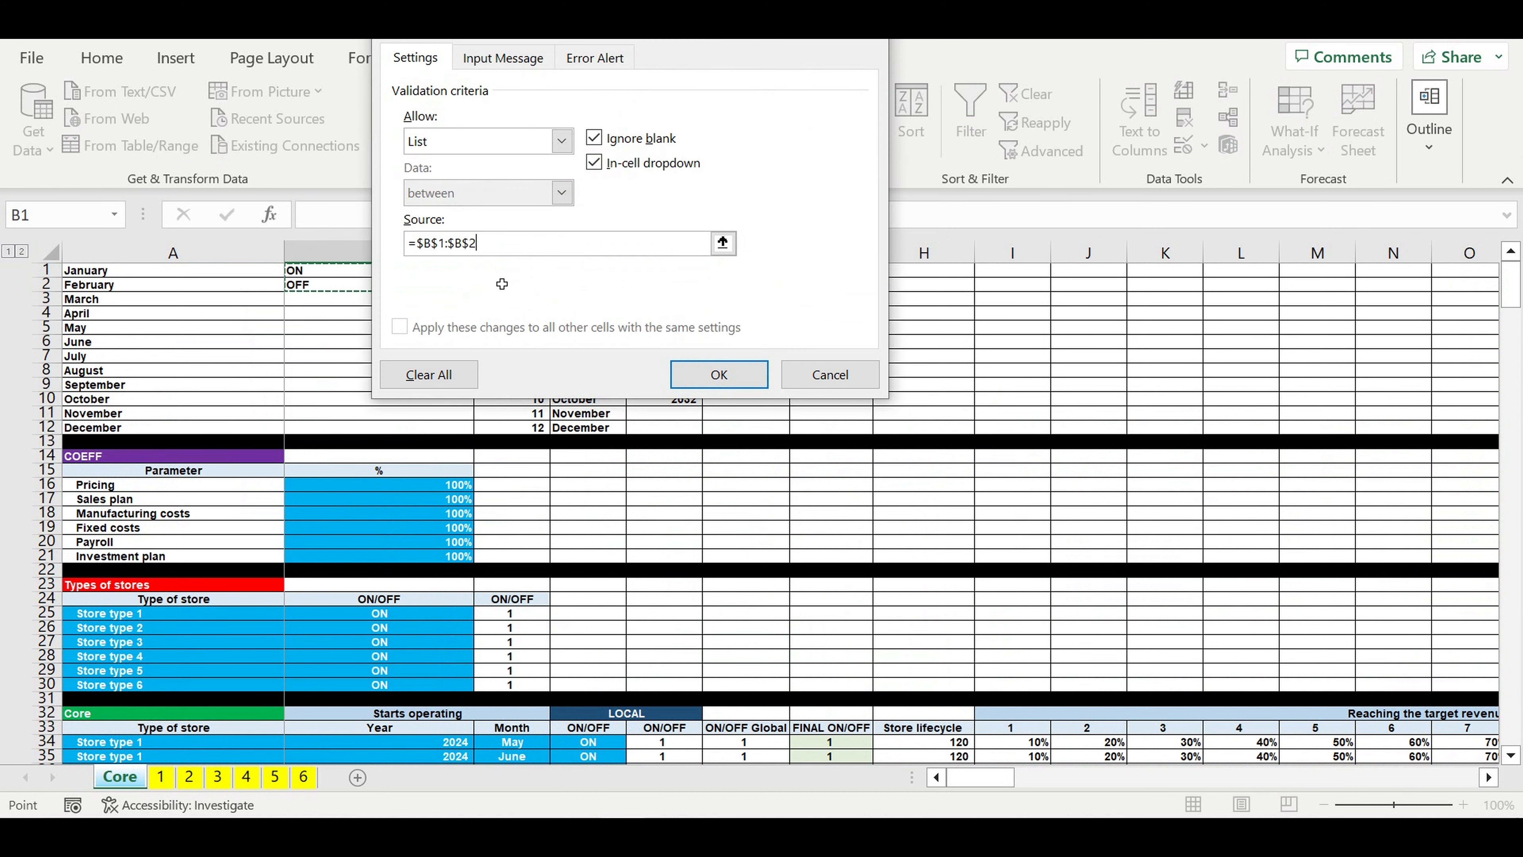
key(Return)
key(Return)
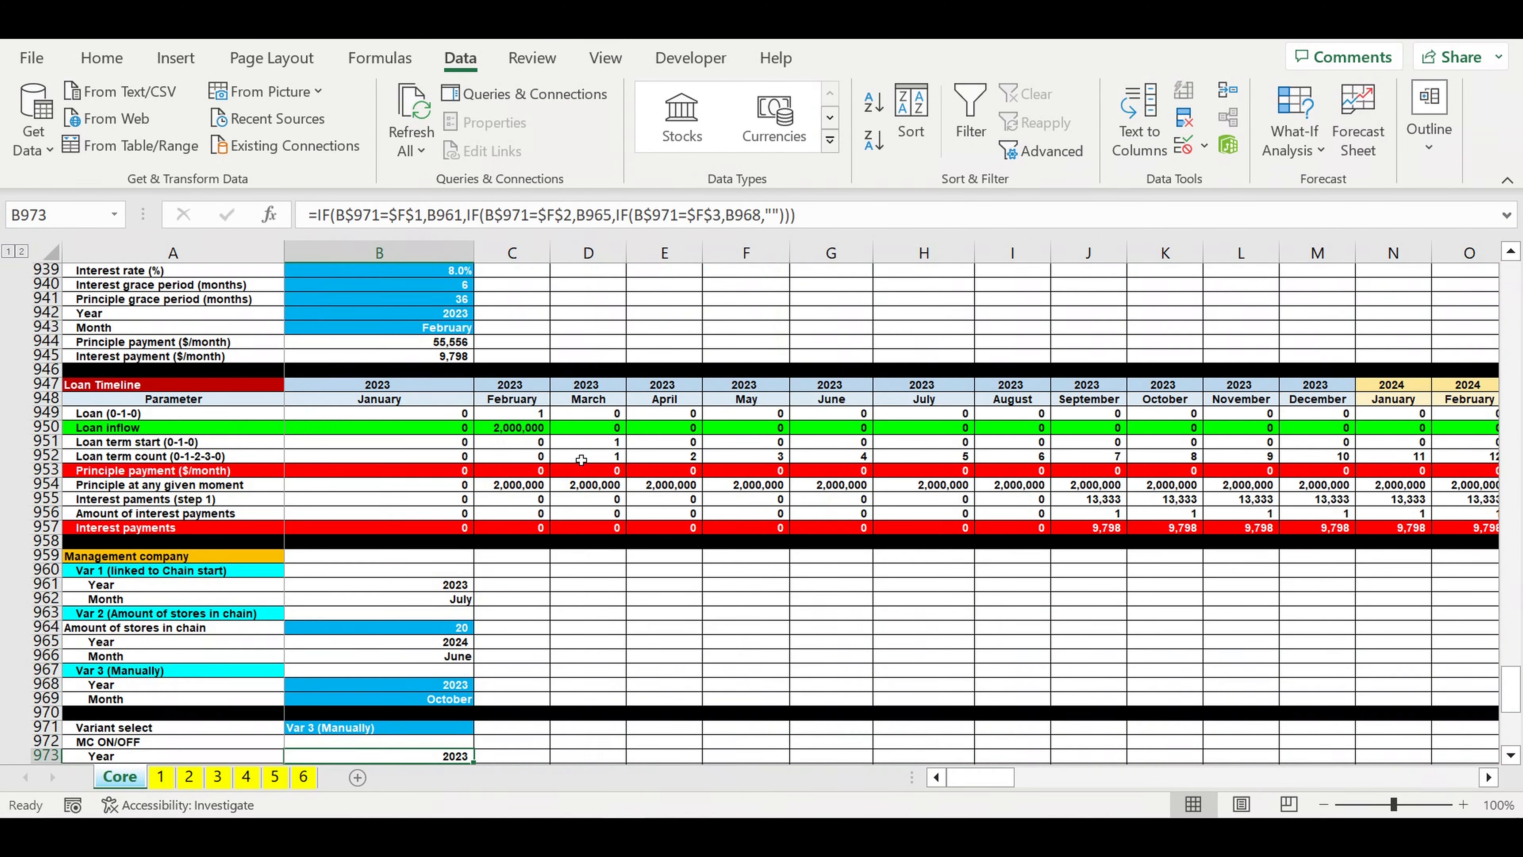
Step: Choose ON from the MC ON/OFF dropdown in B972
scroll(701, 522, down, 3)
scroll(701, 522, down, 4)
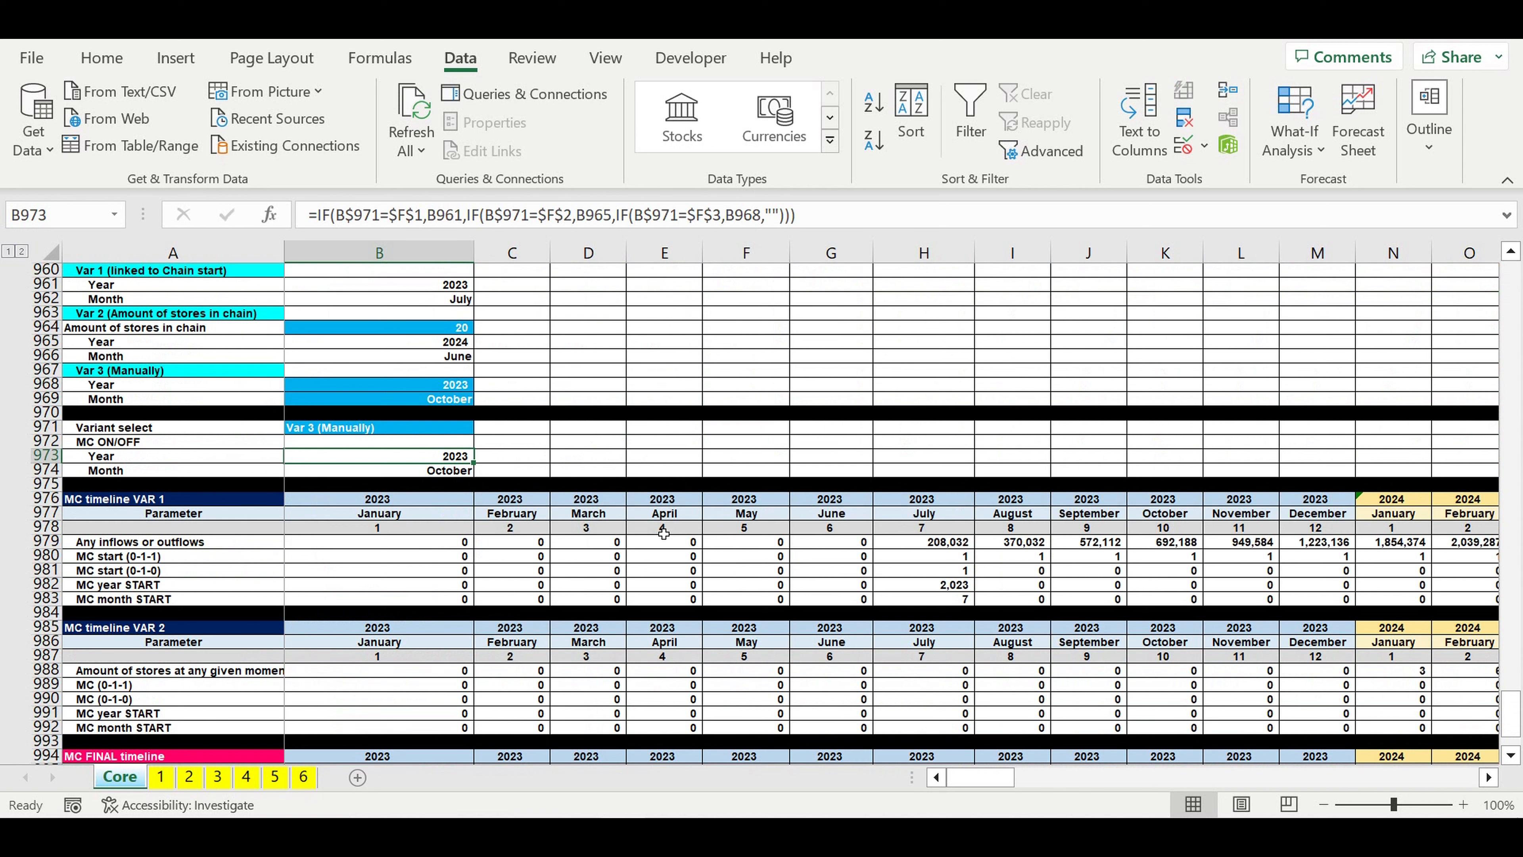
click(450, 441)
click(481, 441)
click(446, 468)
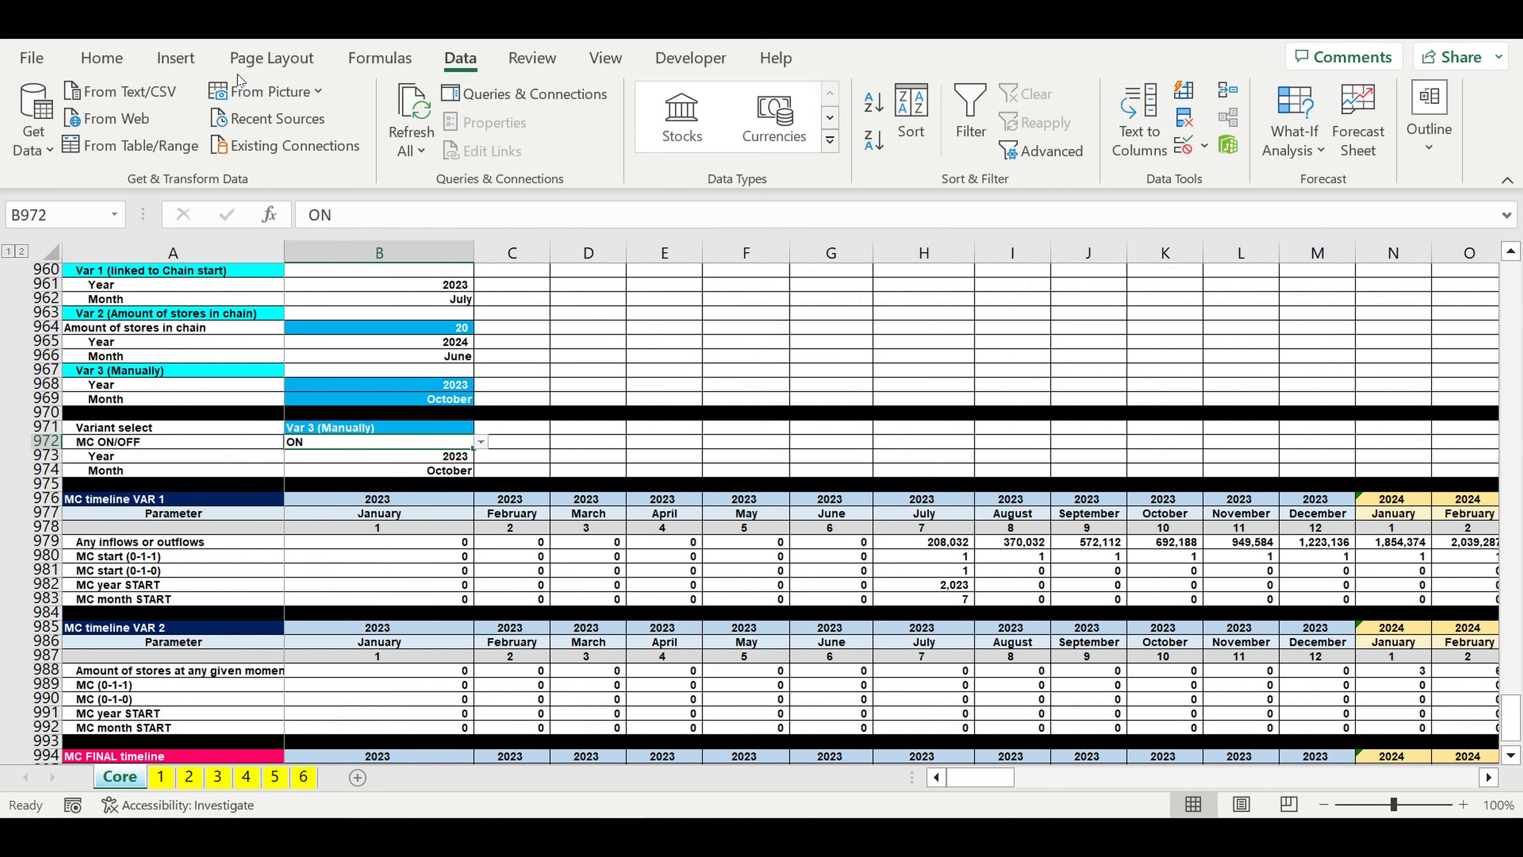
Step: Center the MC ON/OFF value in B972 and format it with light blue fill and white text
click(101, 58)
click(422, 142)
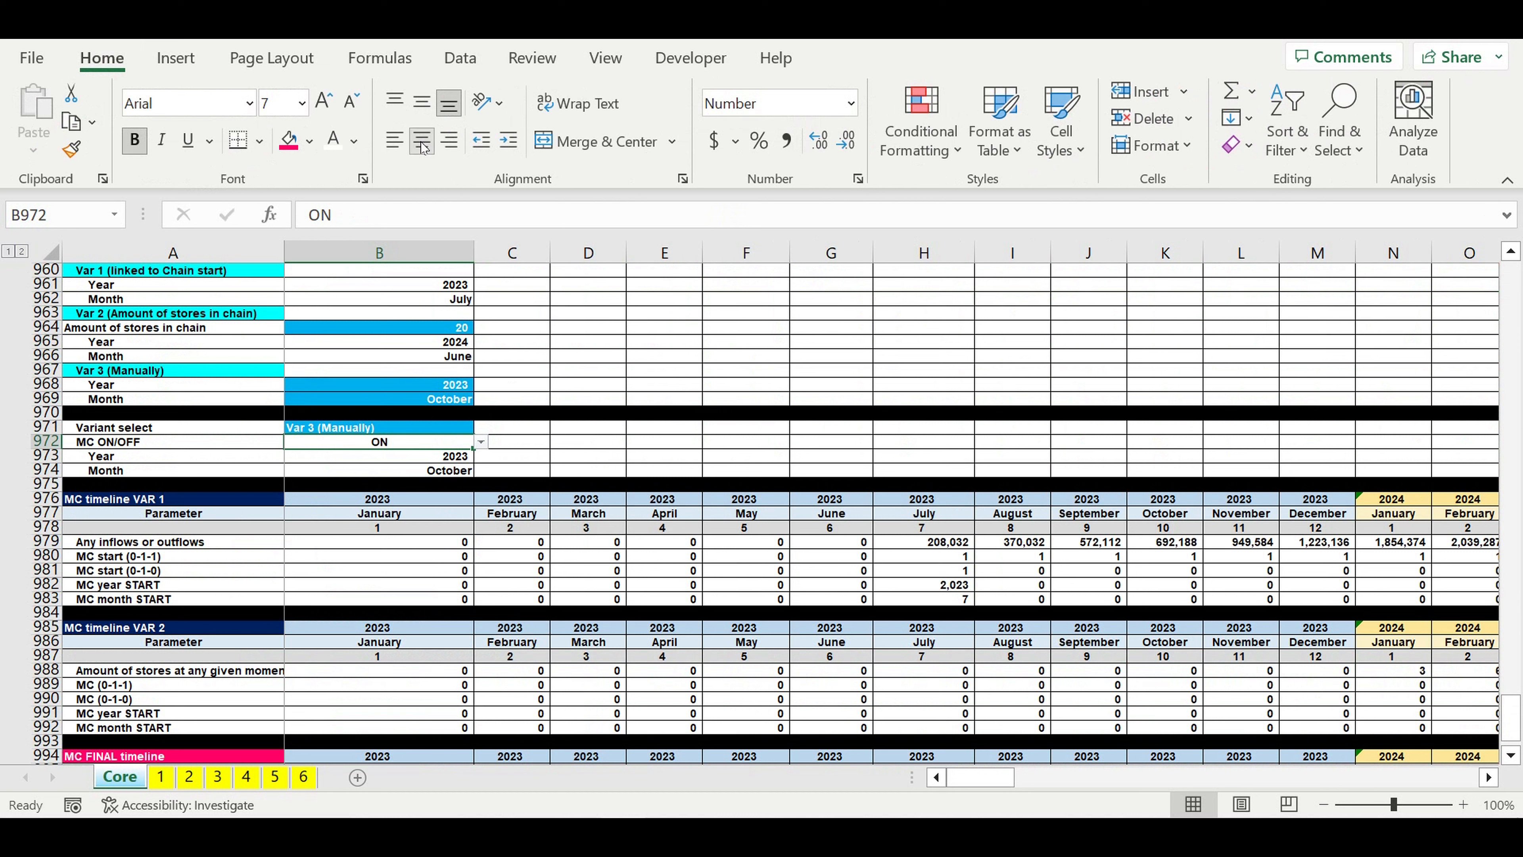
click(311, 143)
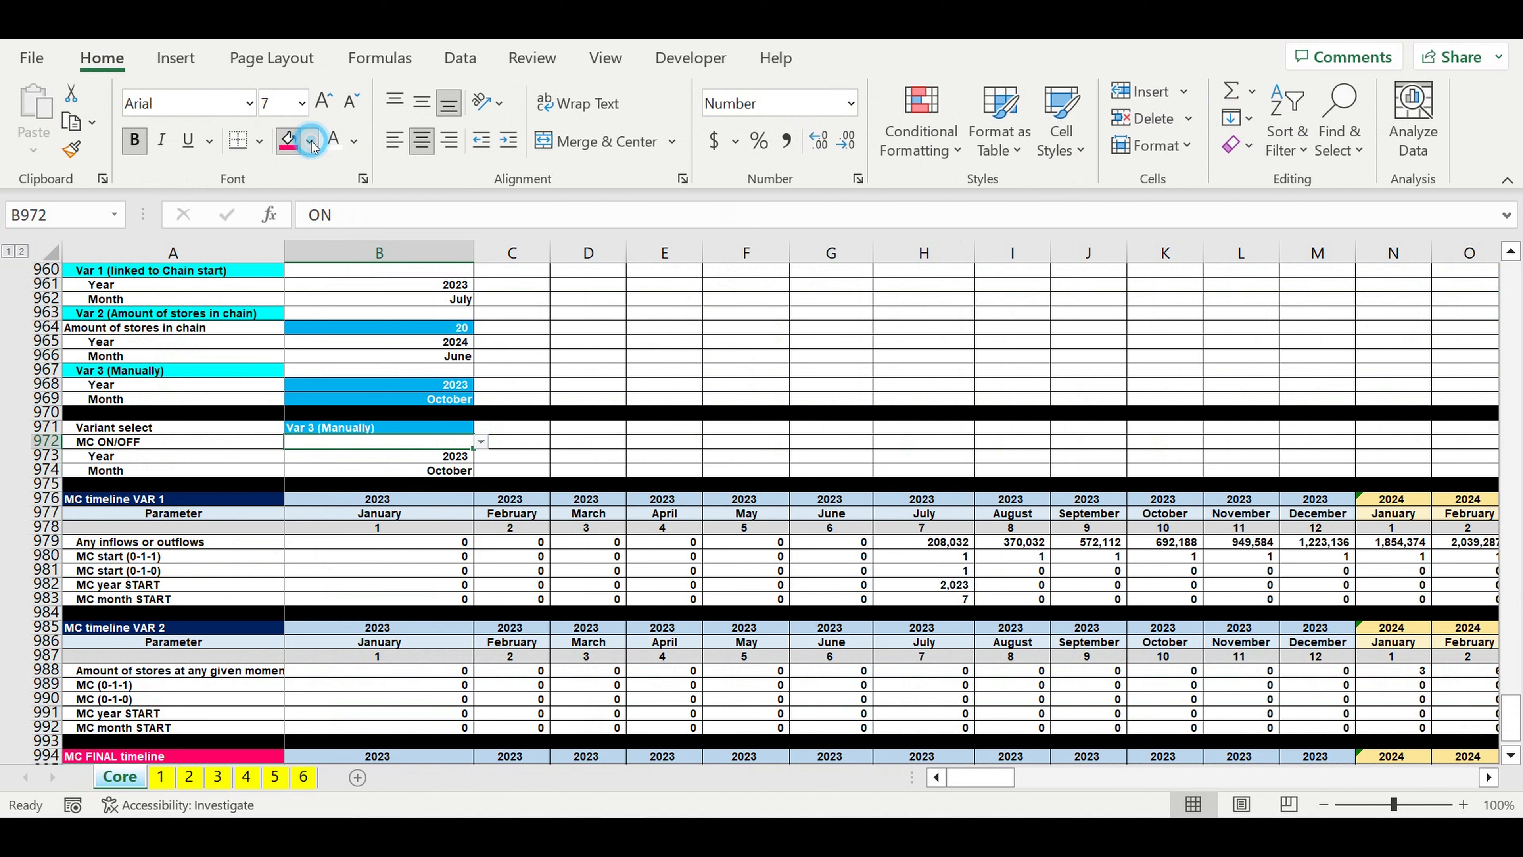
click(413, 363)
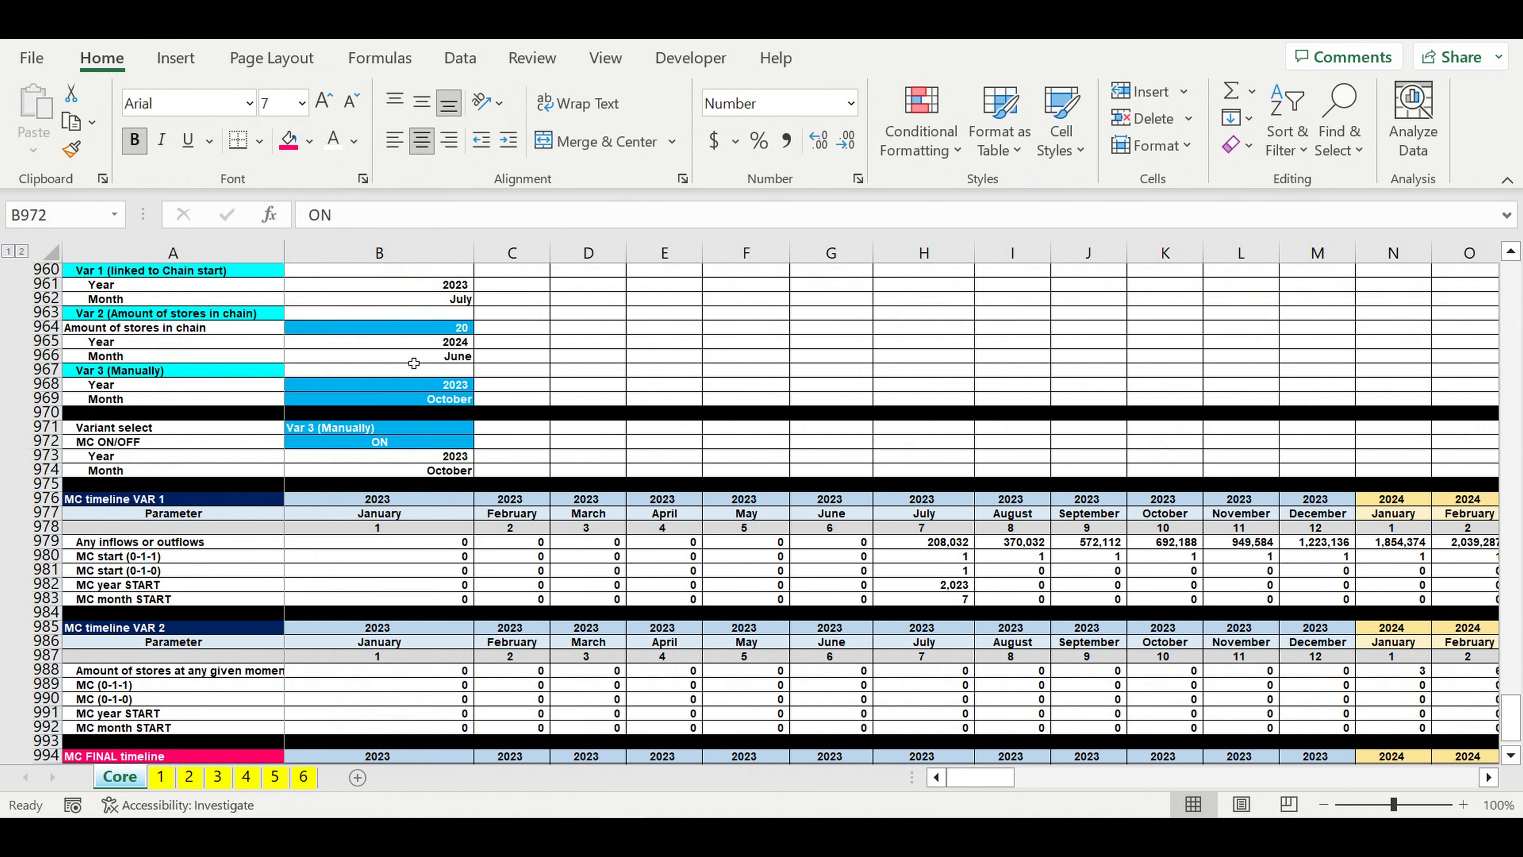
click(624, 462)
Step: Enter =IF(B972=B1,1,0) in C972 to convert the MC ON/OFF switch to 1 or 0
click(541, 445)
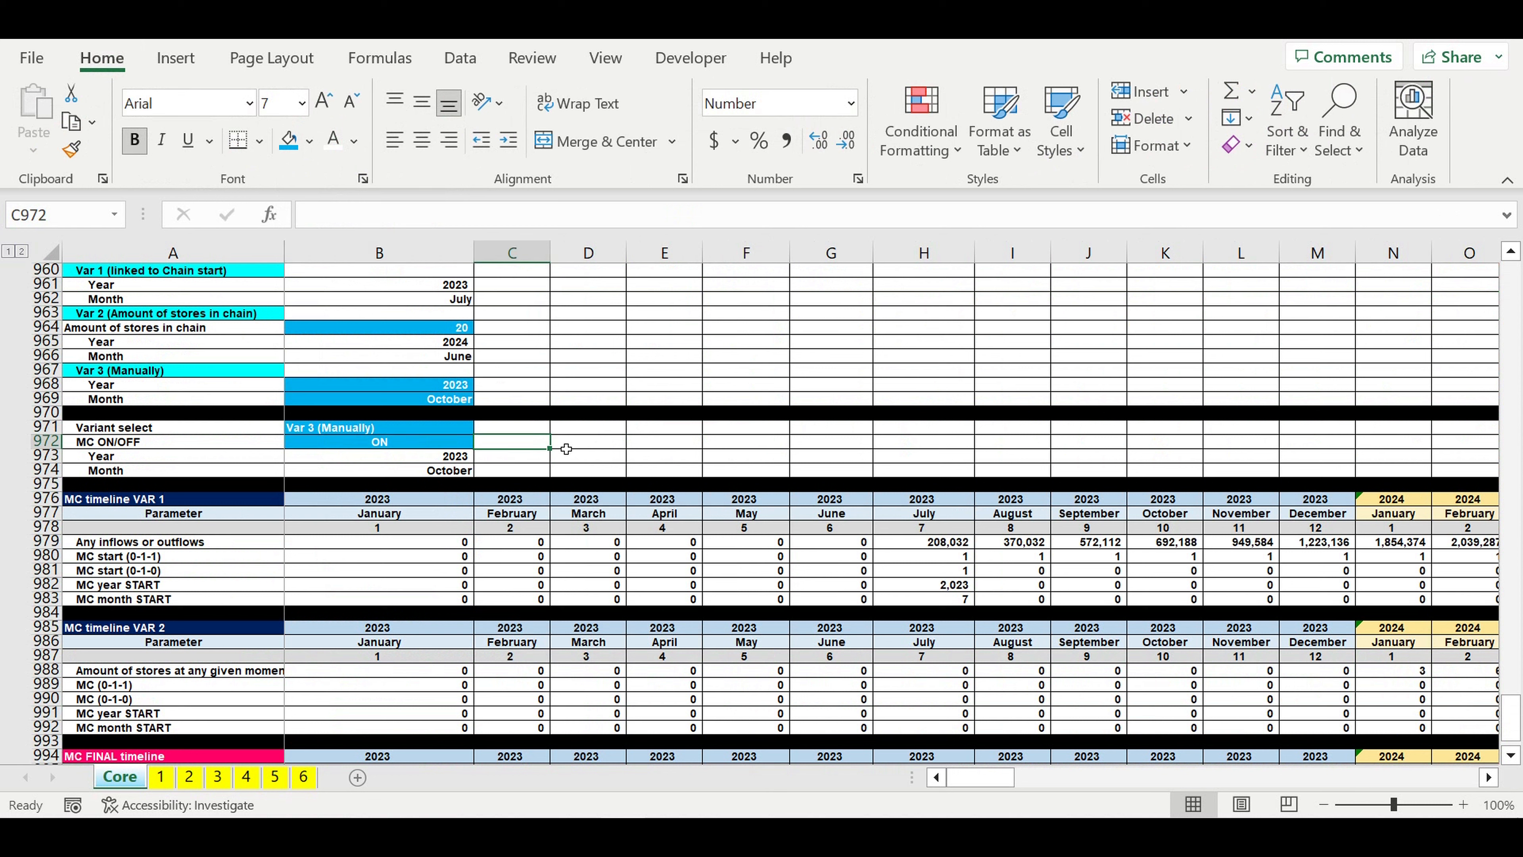
text(=if()
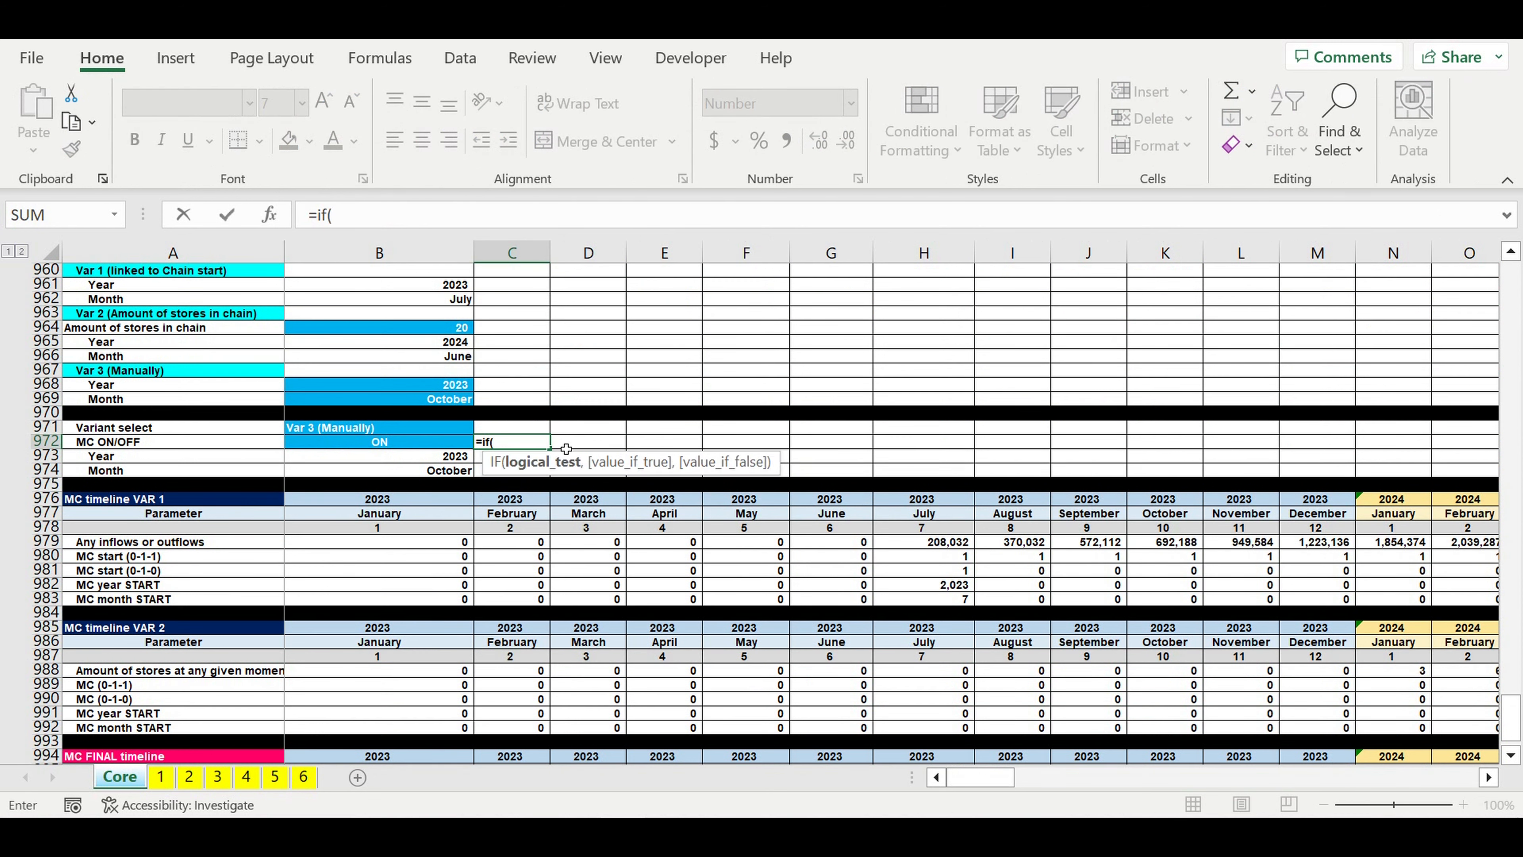
click(417, 439)
text(=)
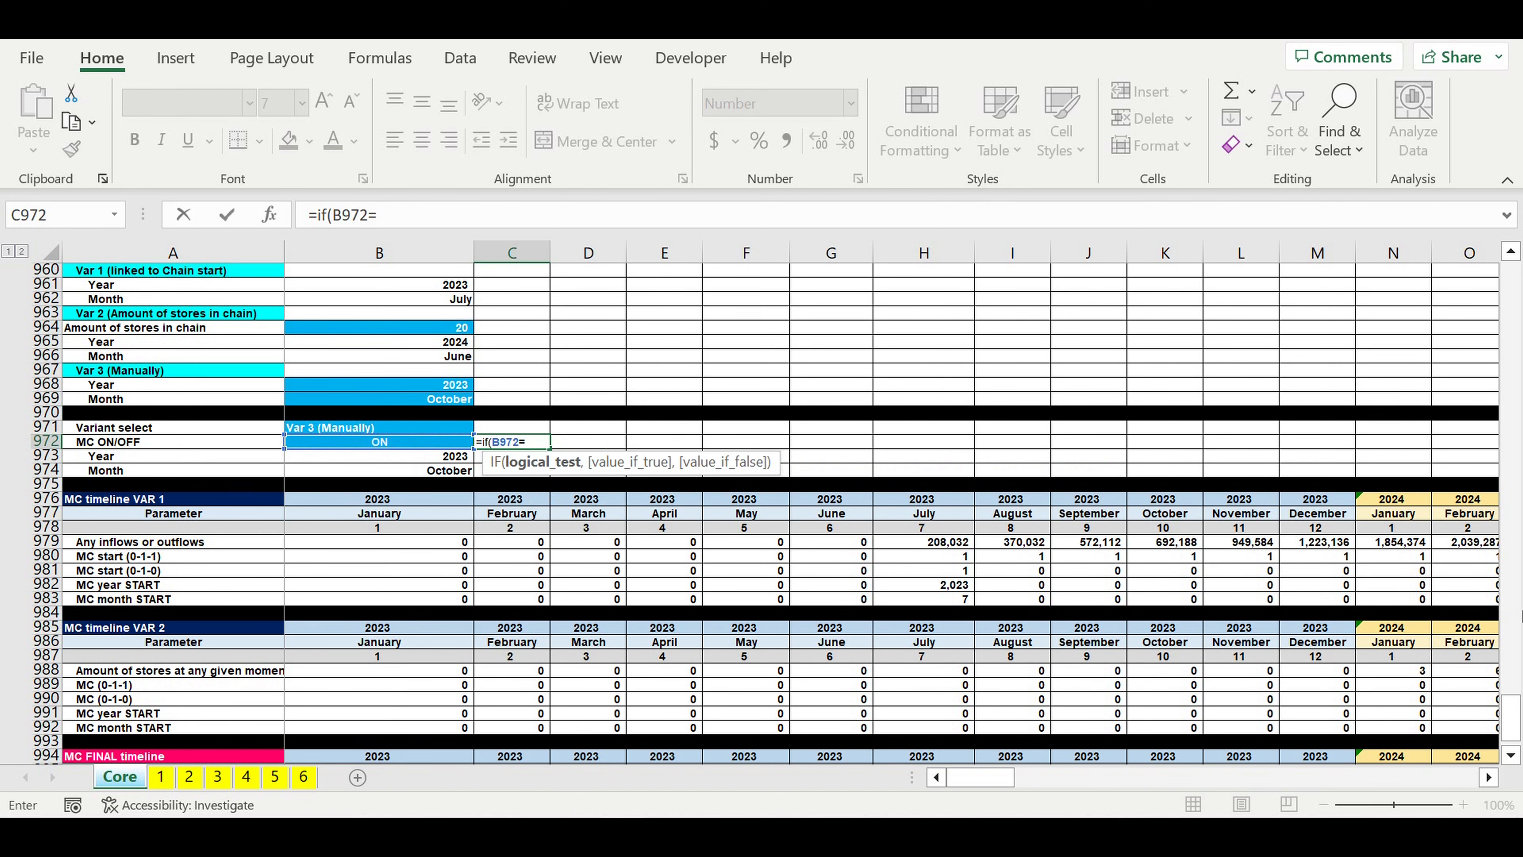
drag(1510, 720, 1511, 282)
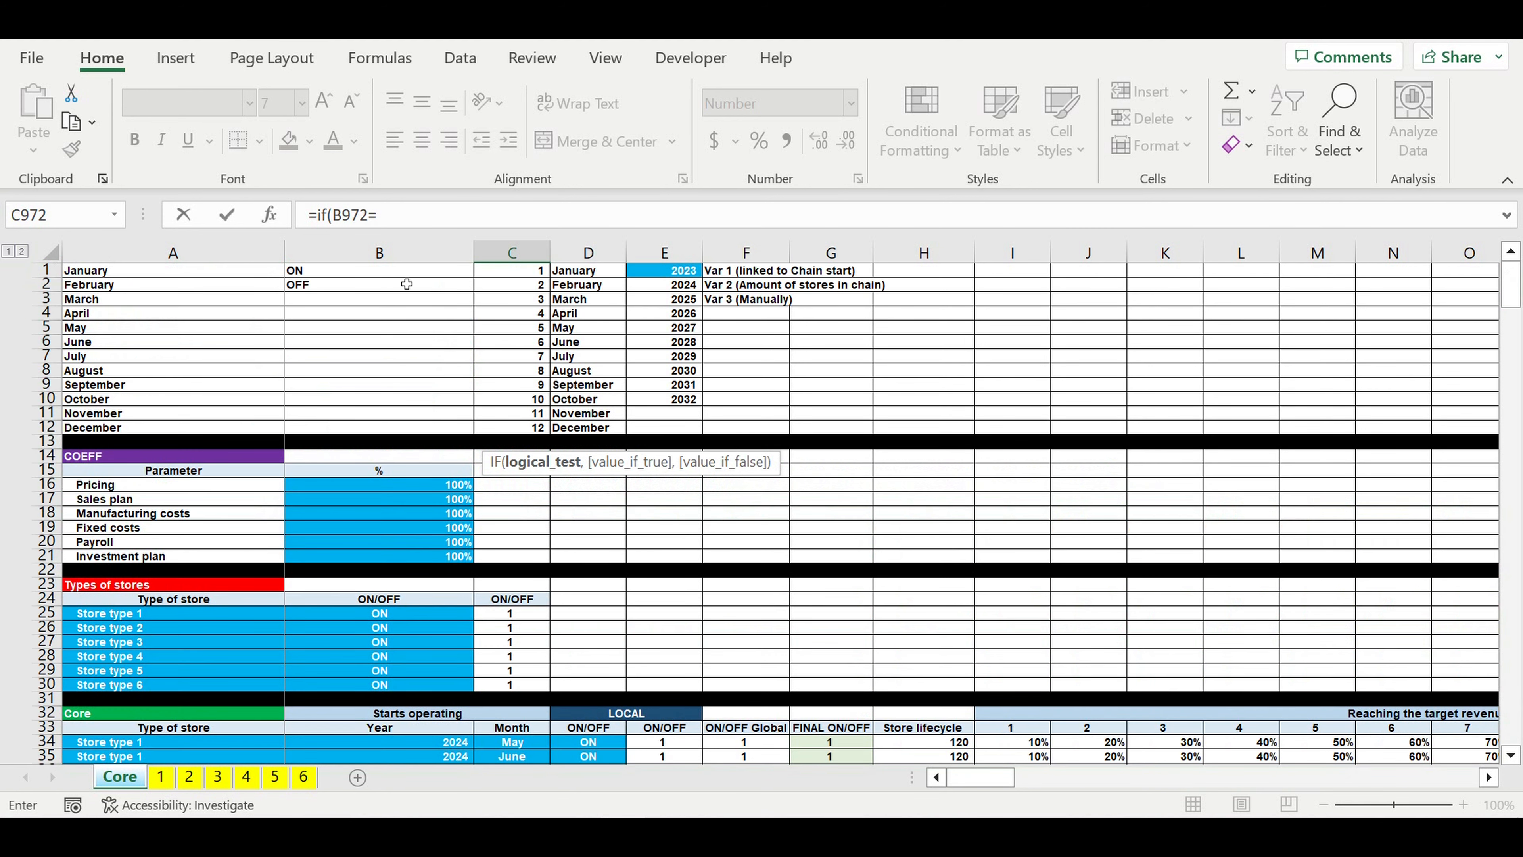
click(331, 274)
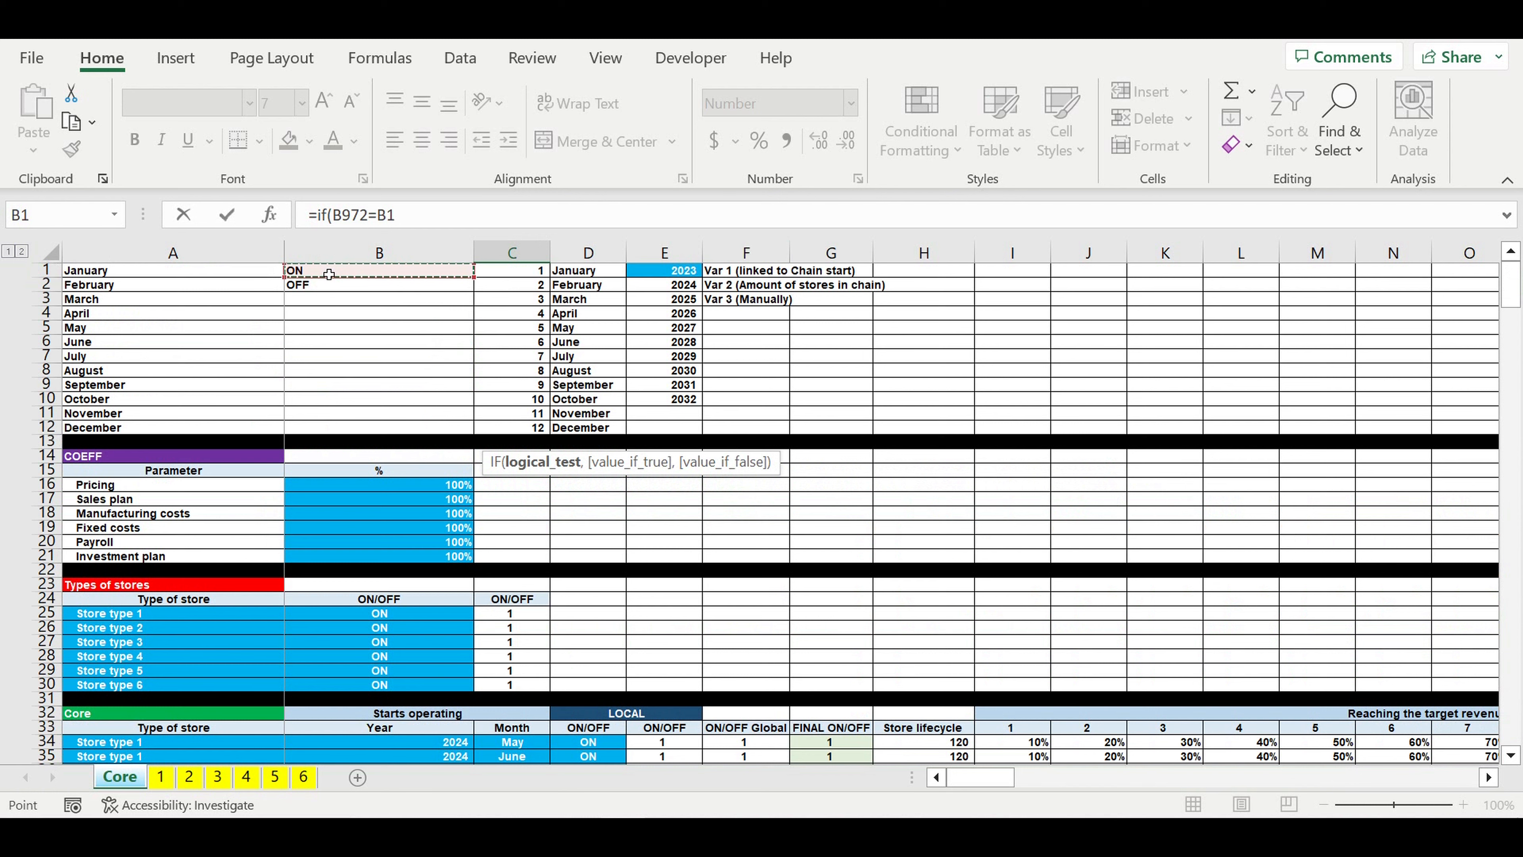
text(,1,0)
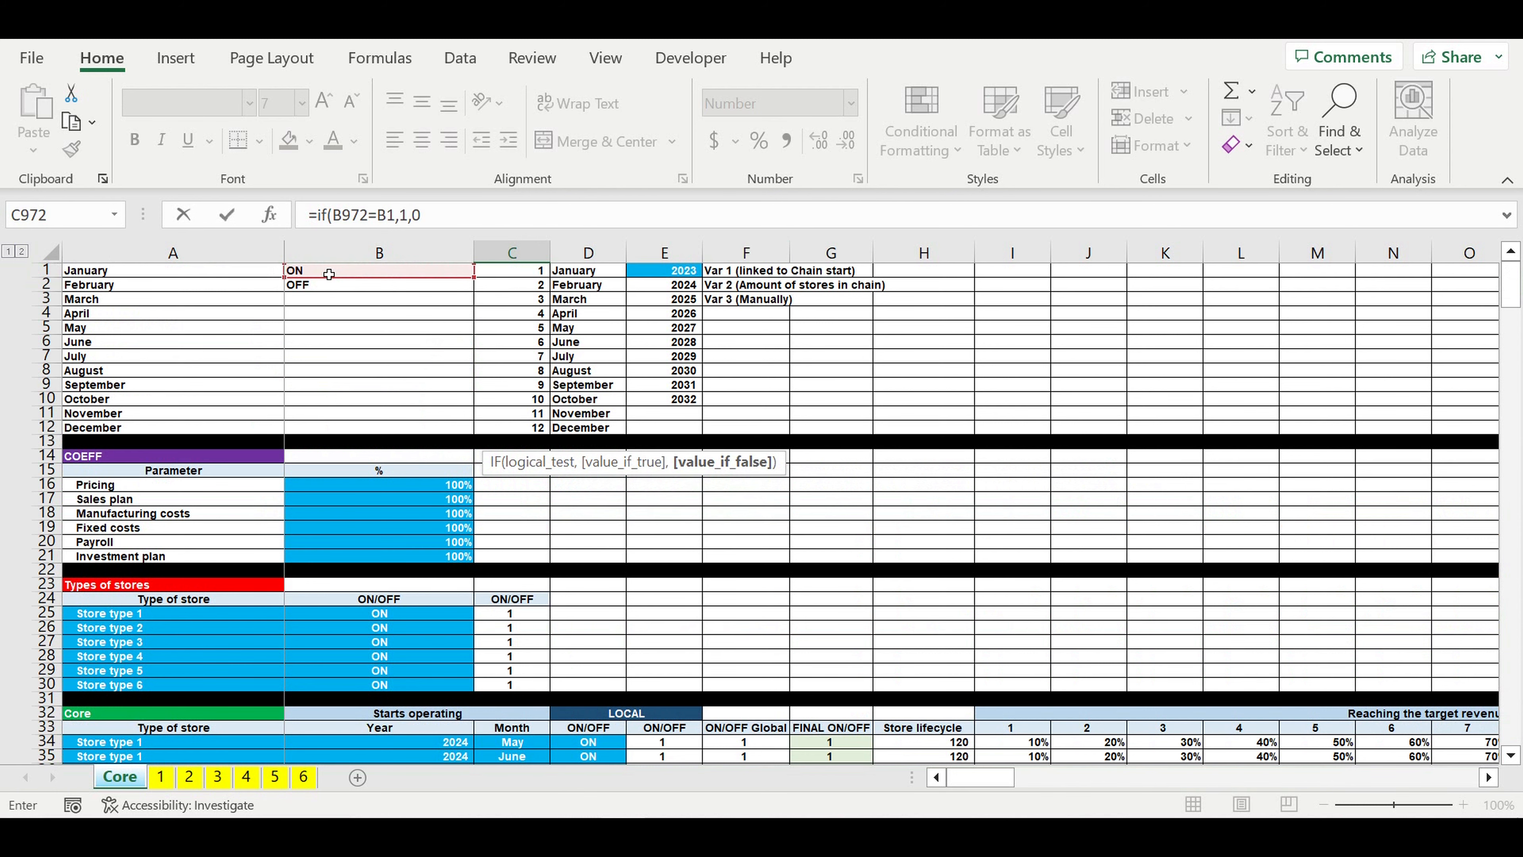
key(Return)
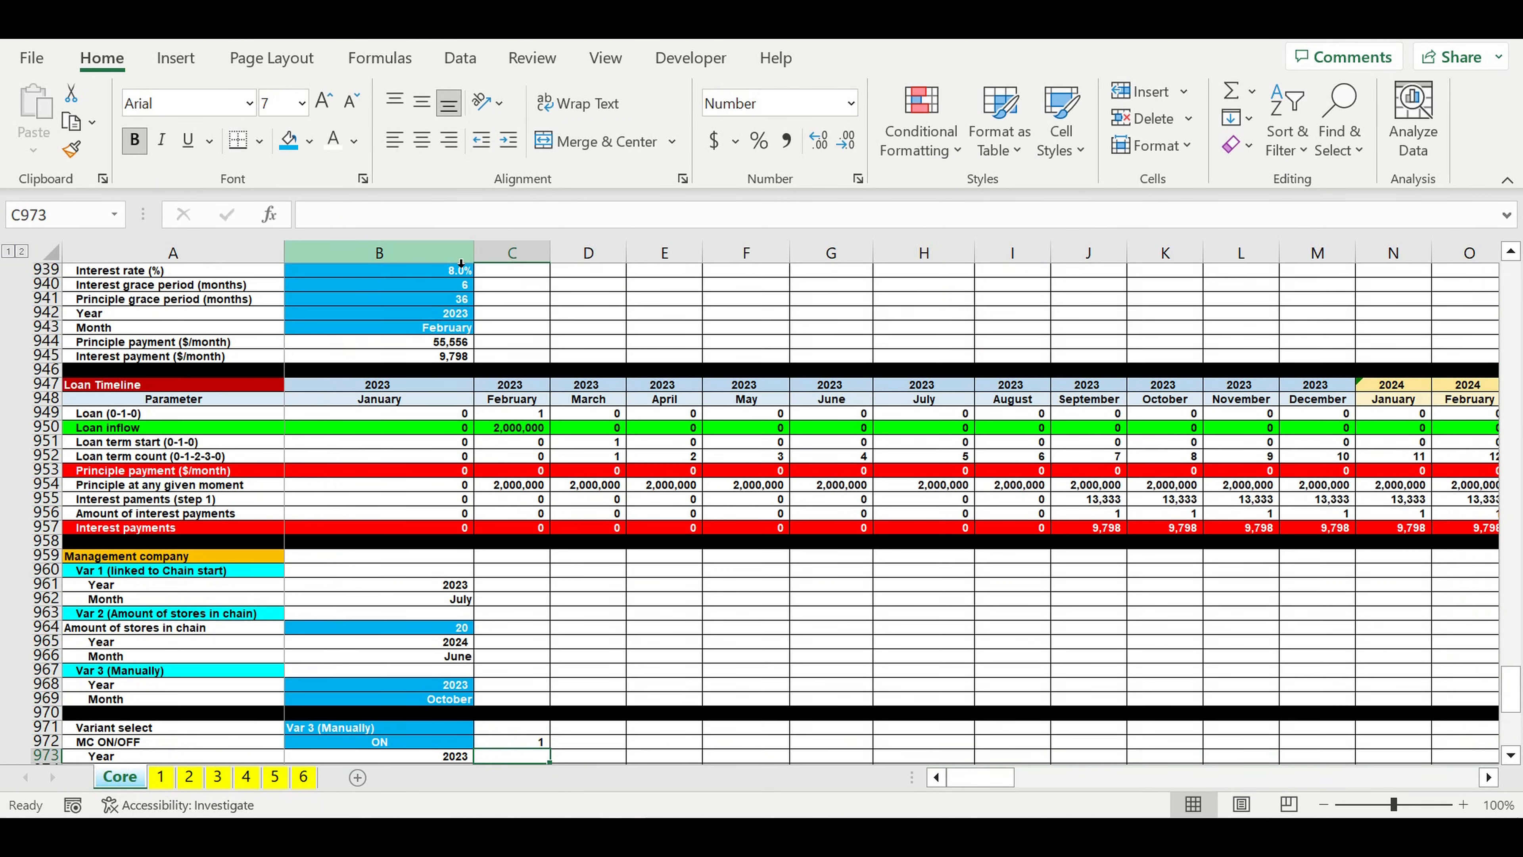
Step: Center the switch flag in C972 and fill the cell with yellow
click(539, 742)
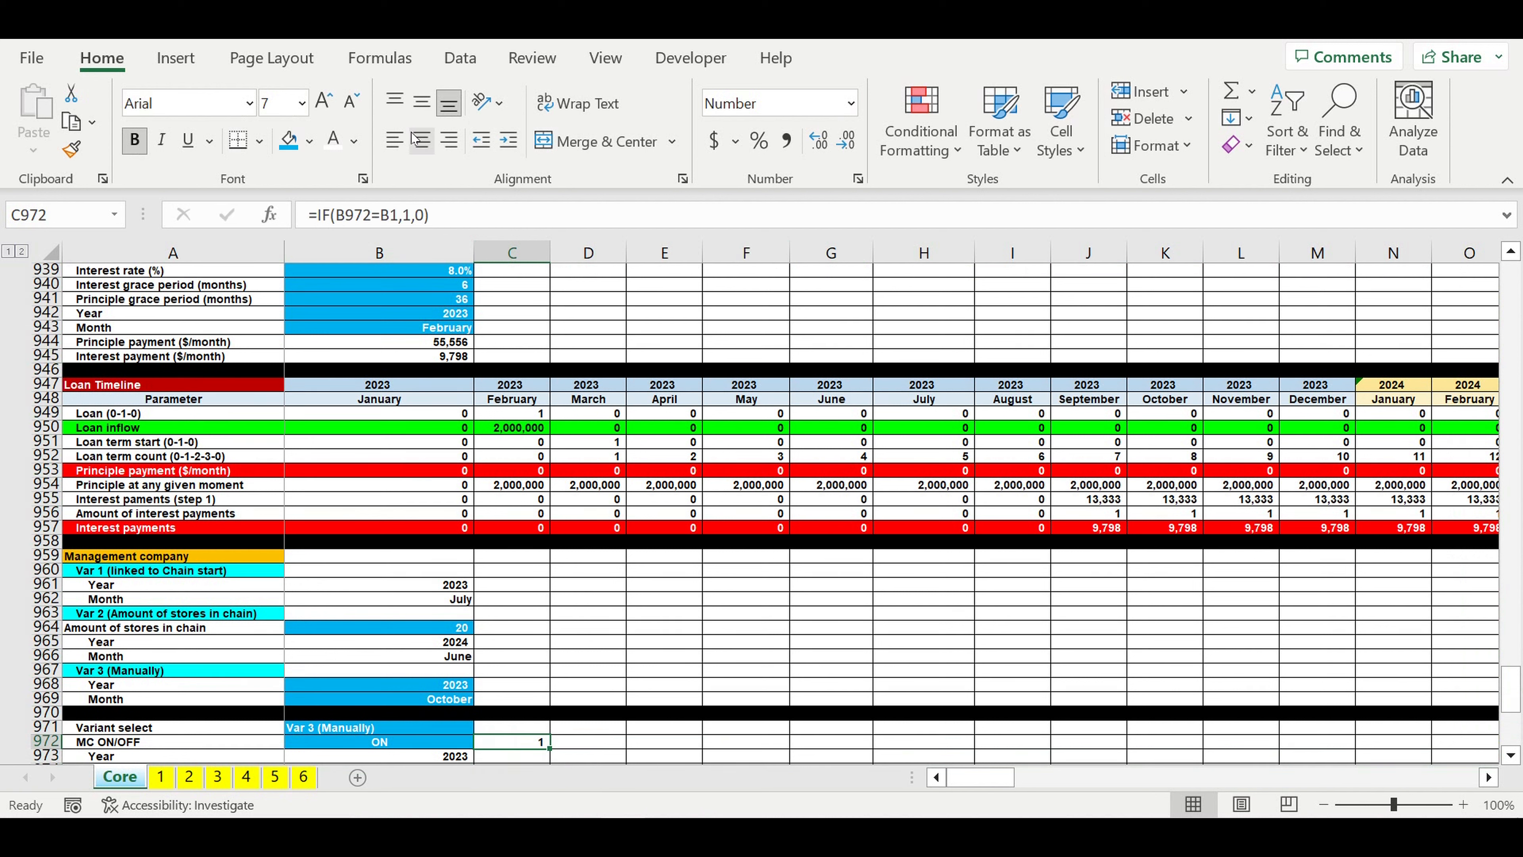
click(310, 140)
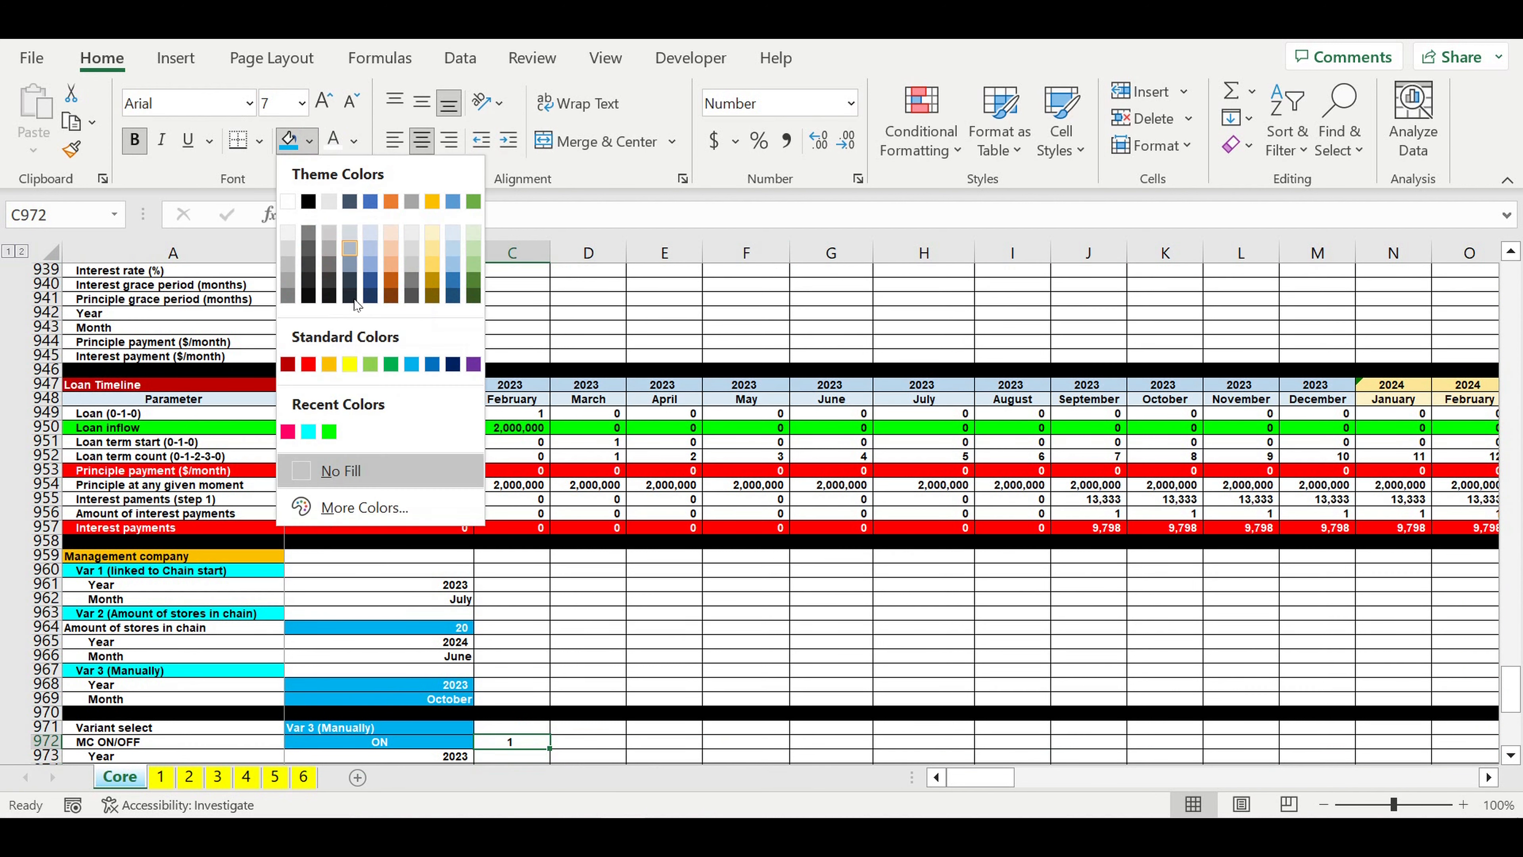
click(349, 363)
click(652, 585)
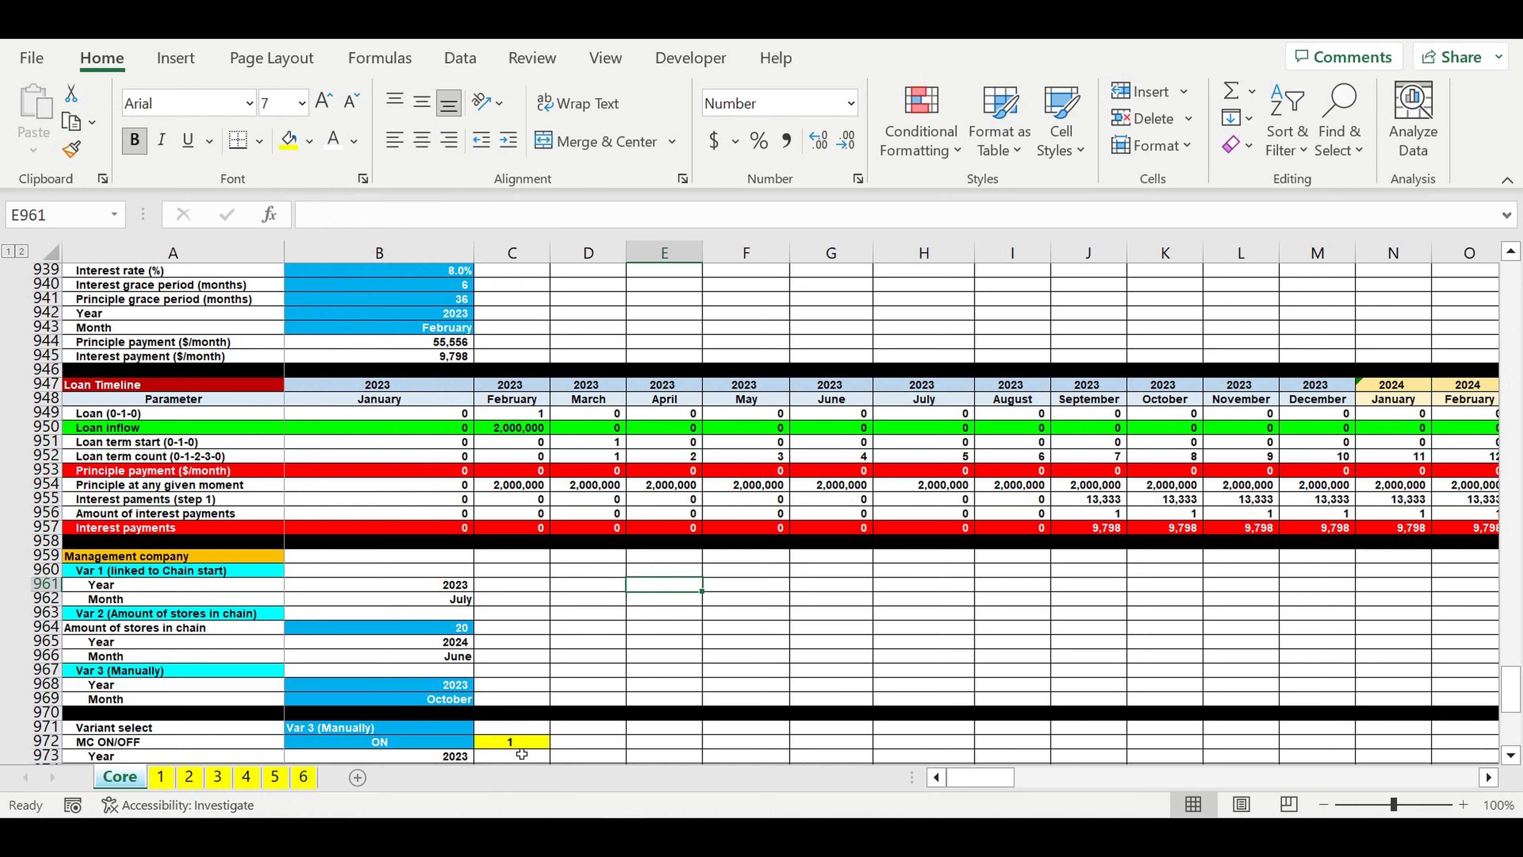
Step: Label the first row of the MC FINAL timeline, A996, as "MC (0-1-0)"
click(515, 743)
scroll(619, 671, down, 10)
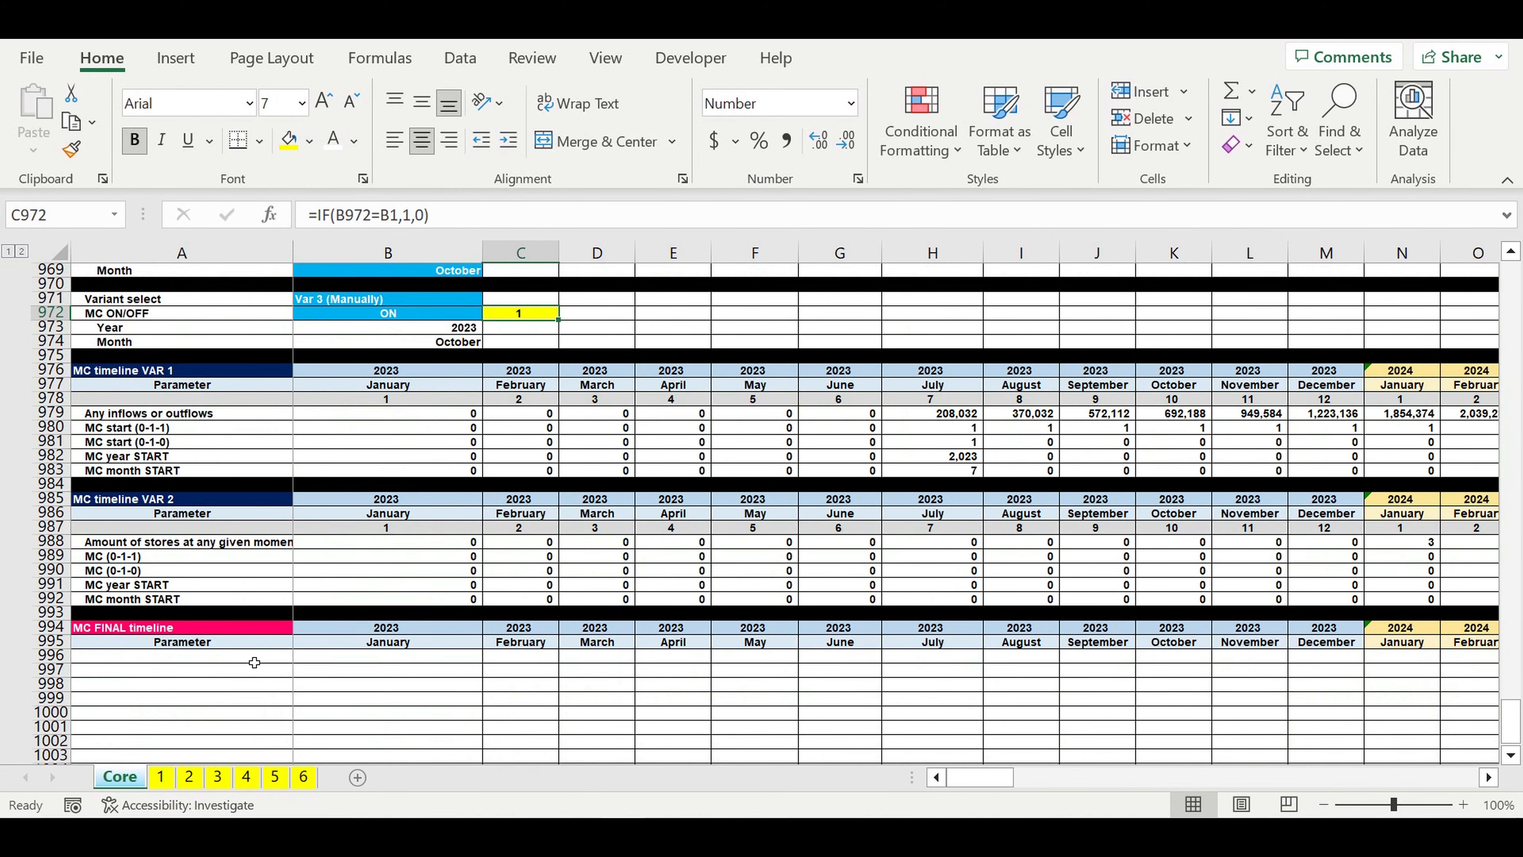
click(240, 697)
scroll(459, 674, down, 10)
scroll(459, 674, down, 2)
scroll(394, 571, up, 8)
key(Up)
key(Up)
key(Up)
text(M)
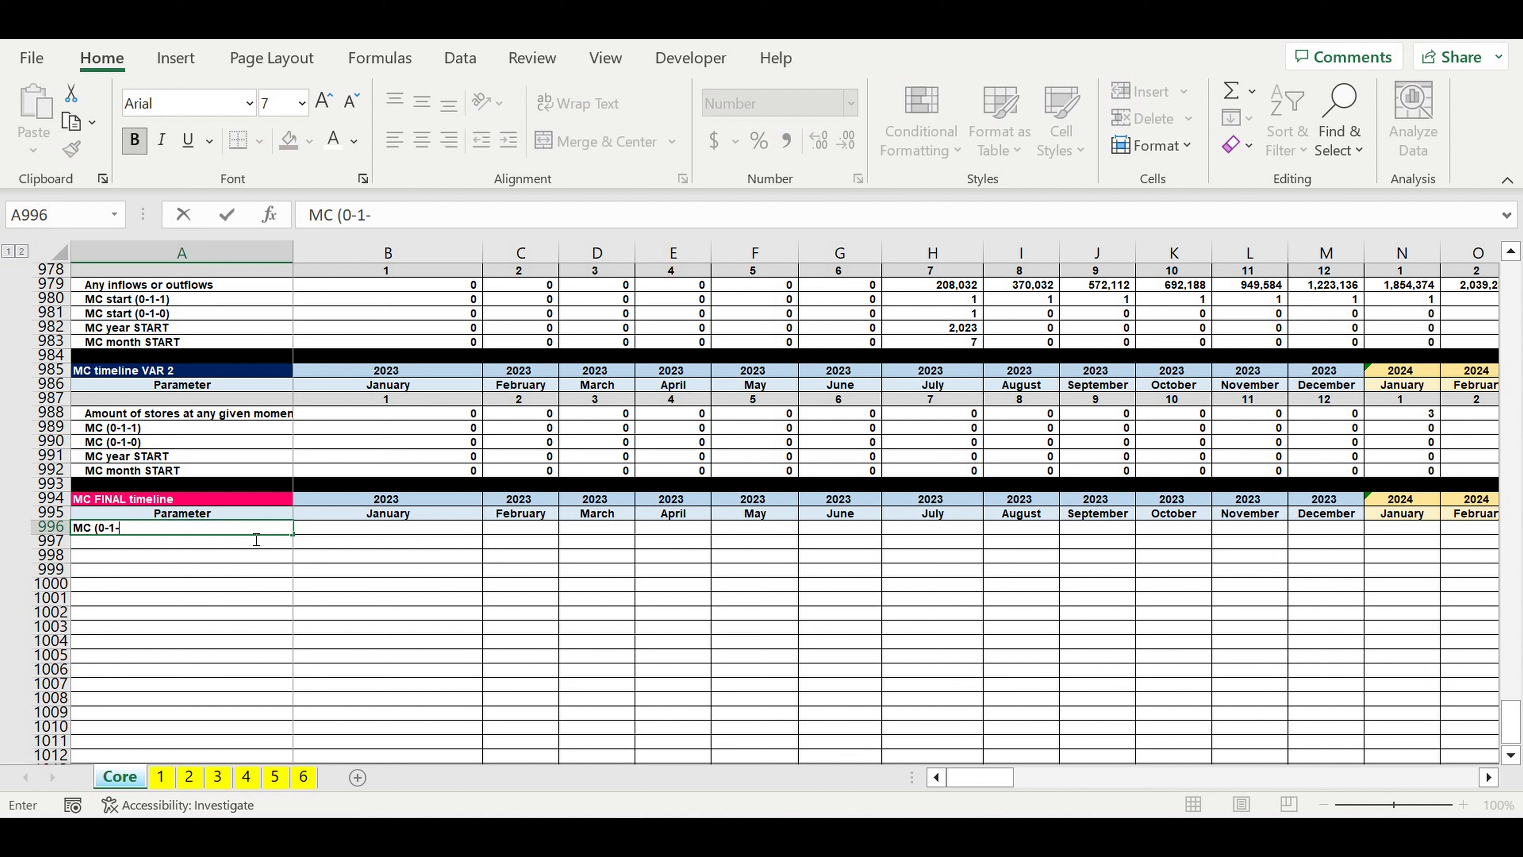
text(C (0-1-0))
key(Return)
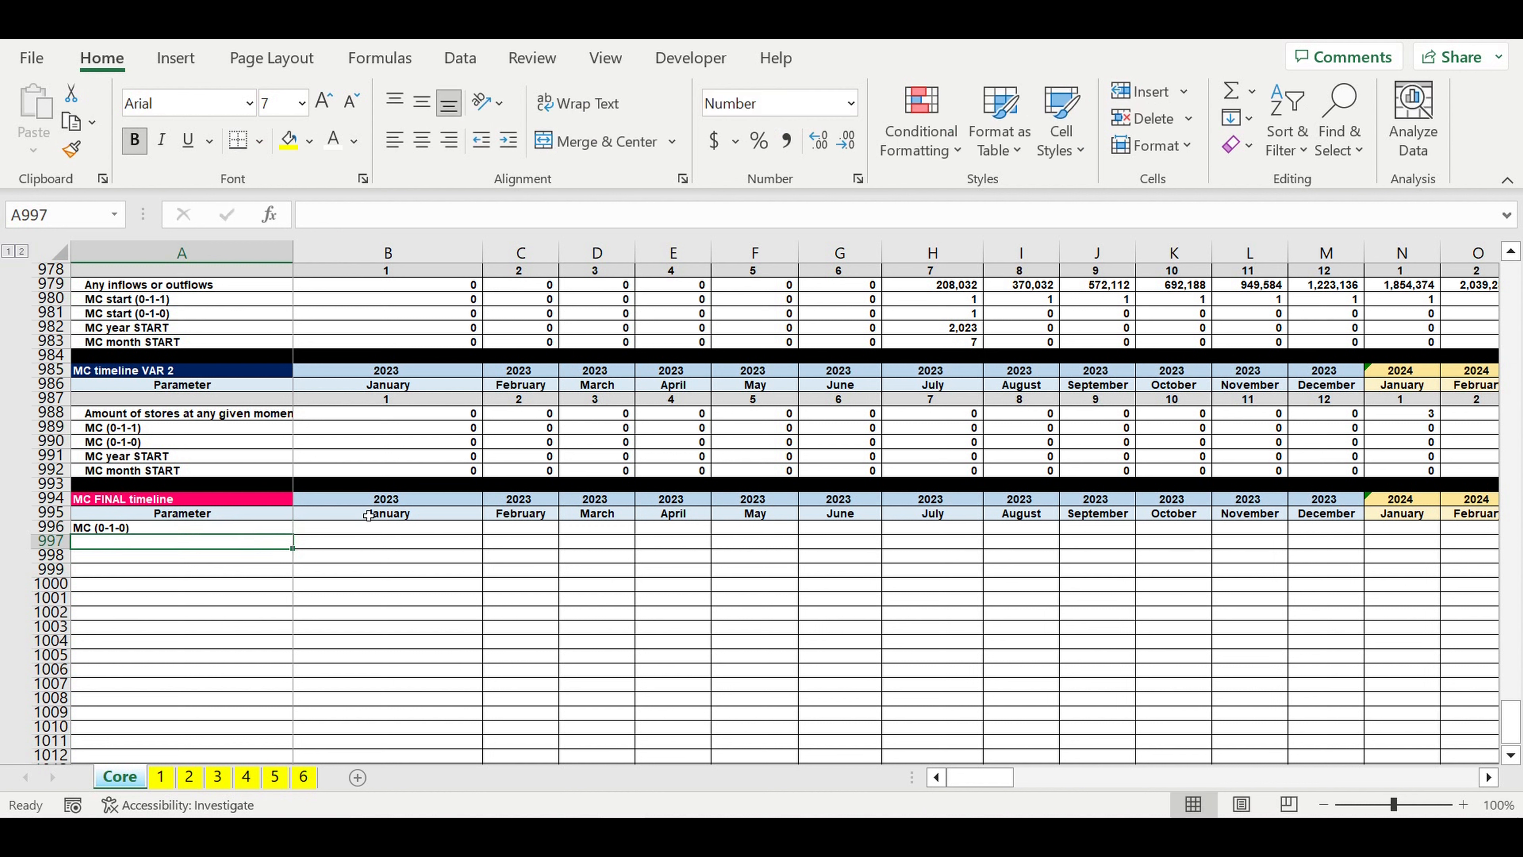
Step: Start an IF formula in B996 comparing the timeline year B994 with the selected start year as absolute reference $B$973
click(372, 532)
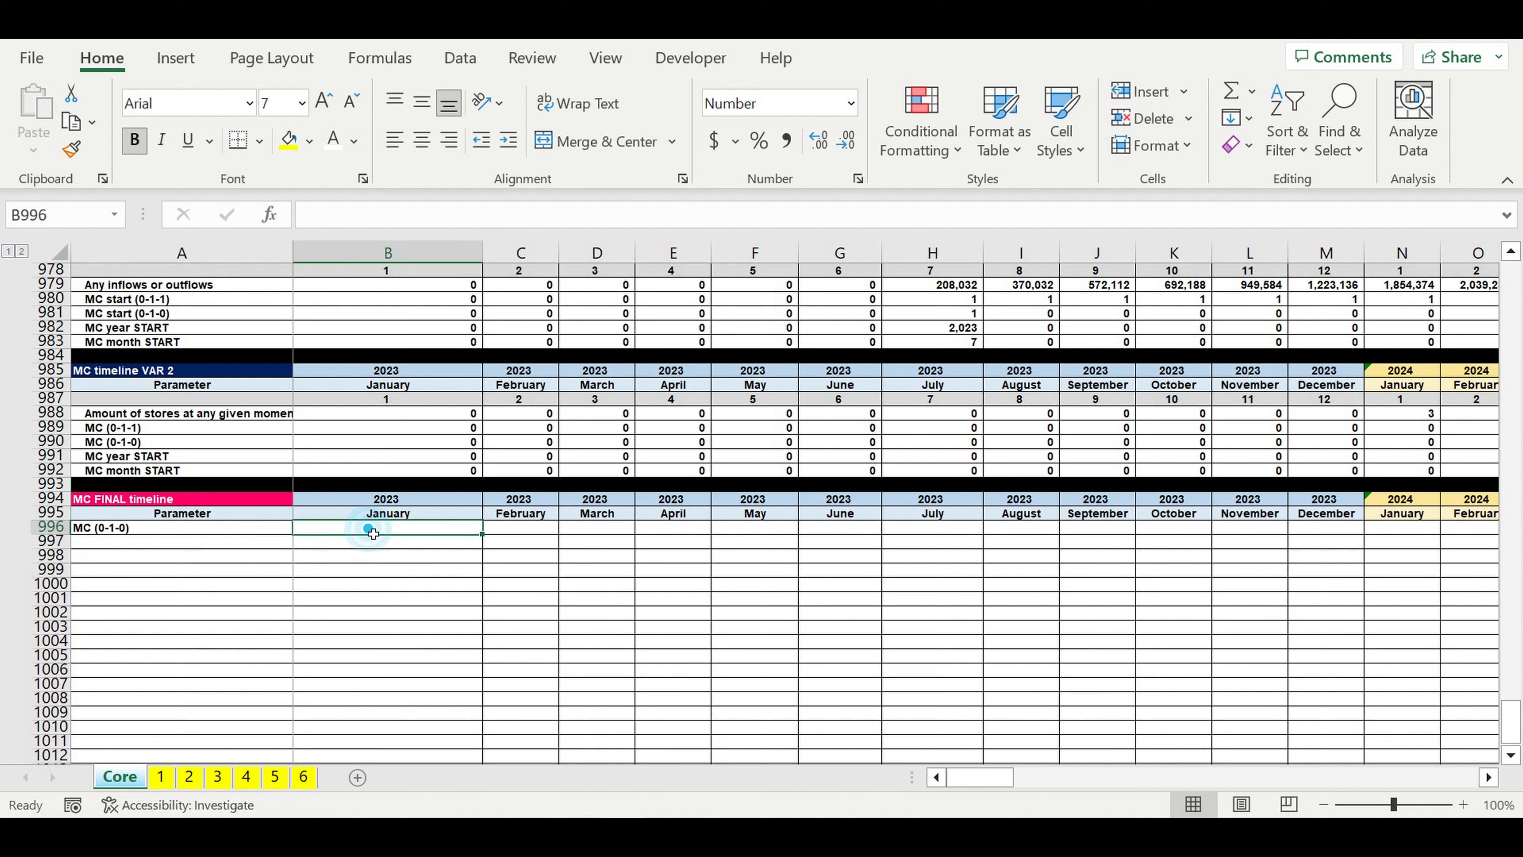
text(=if()
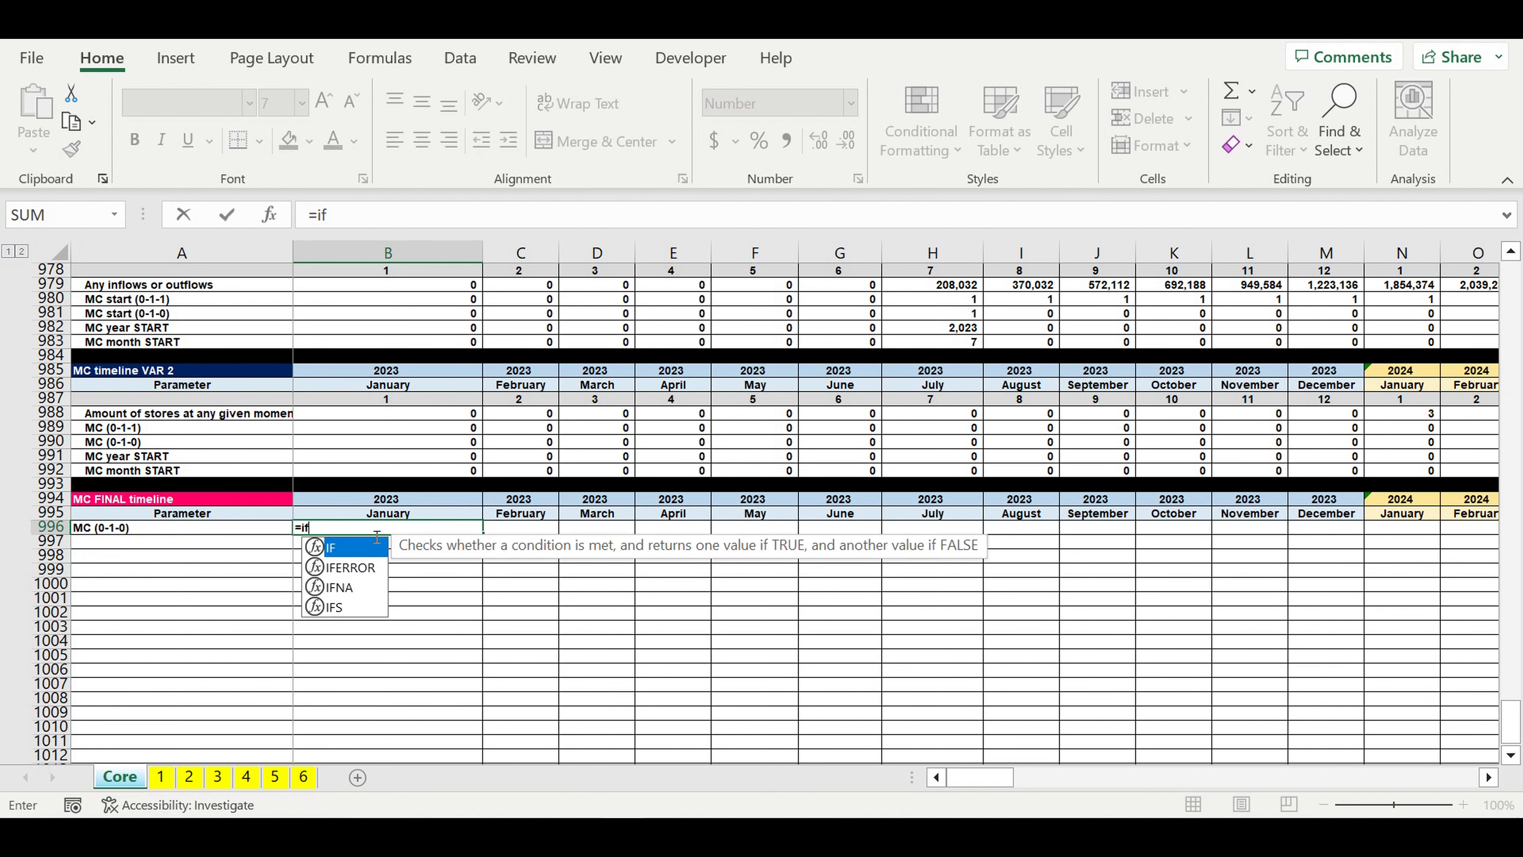
click(351, 500)
text(=)
scroll(388, 526, up, 4)
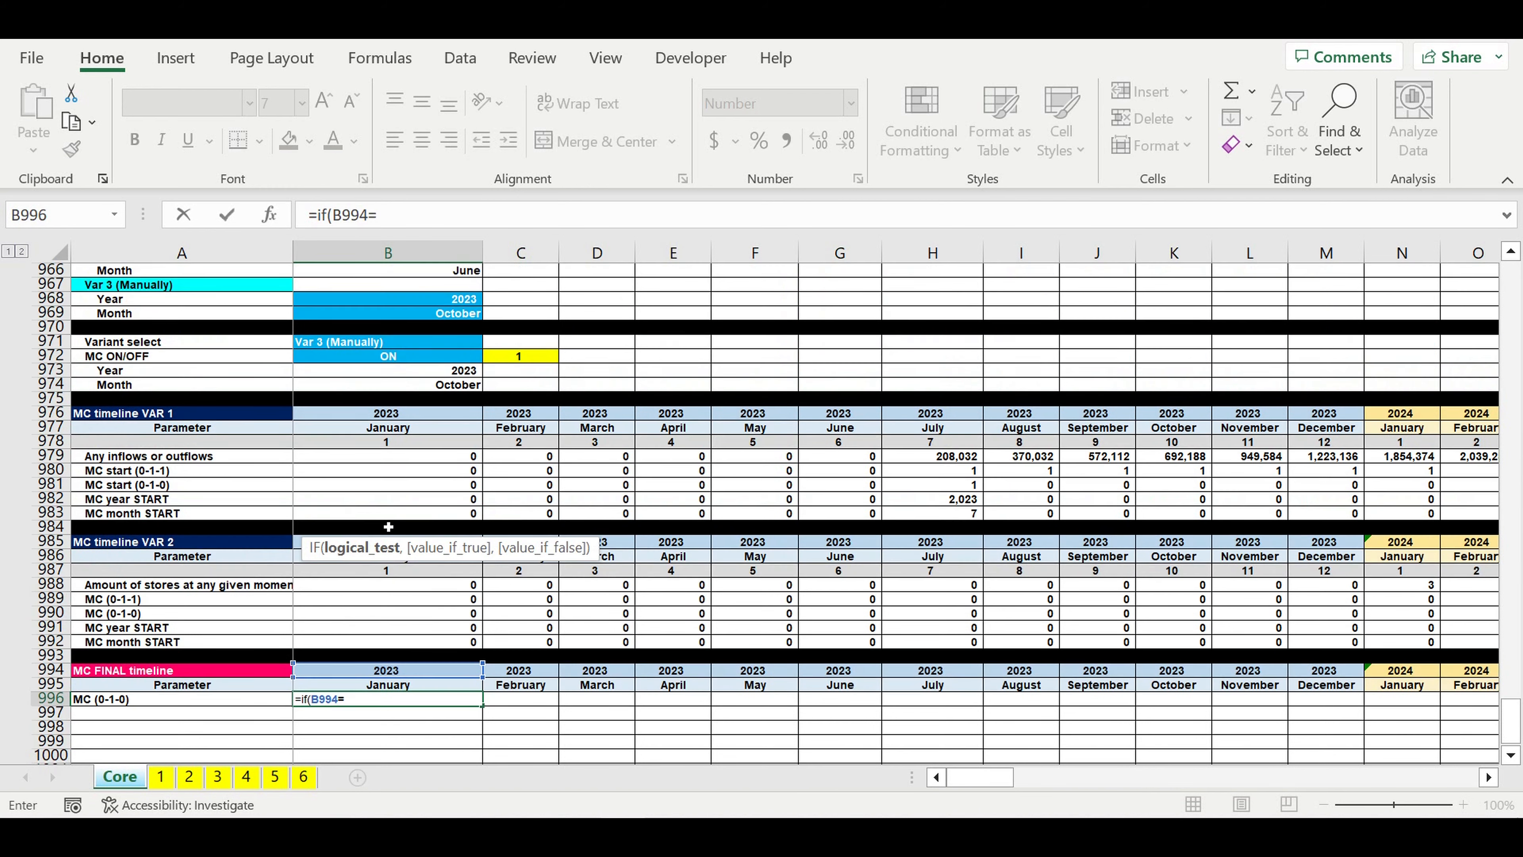
scroll(389, 526, up, 2)
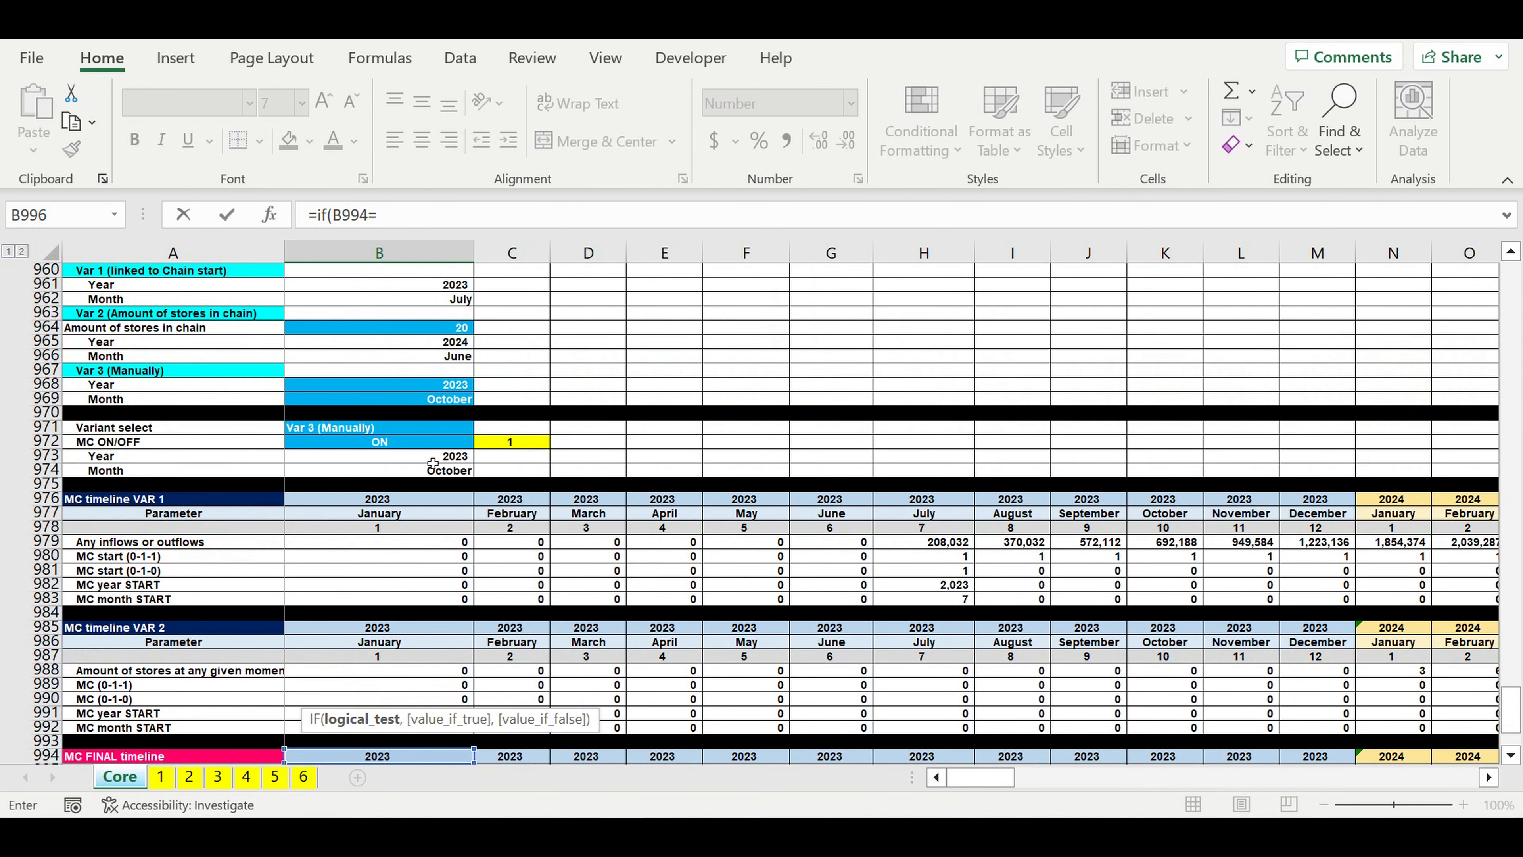
click(432, 371)
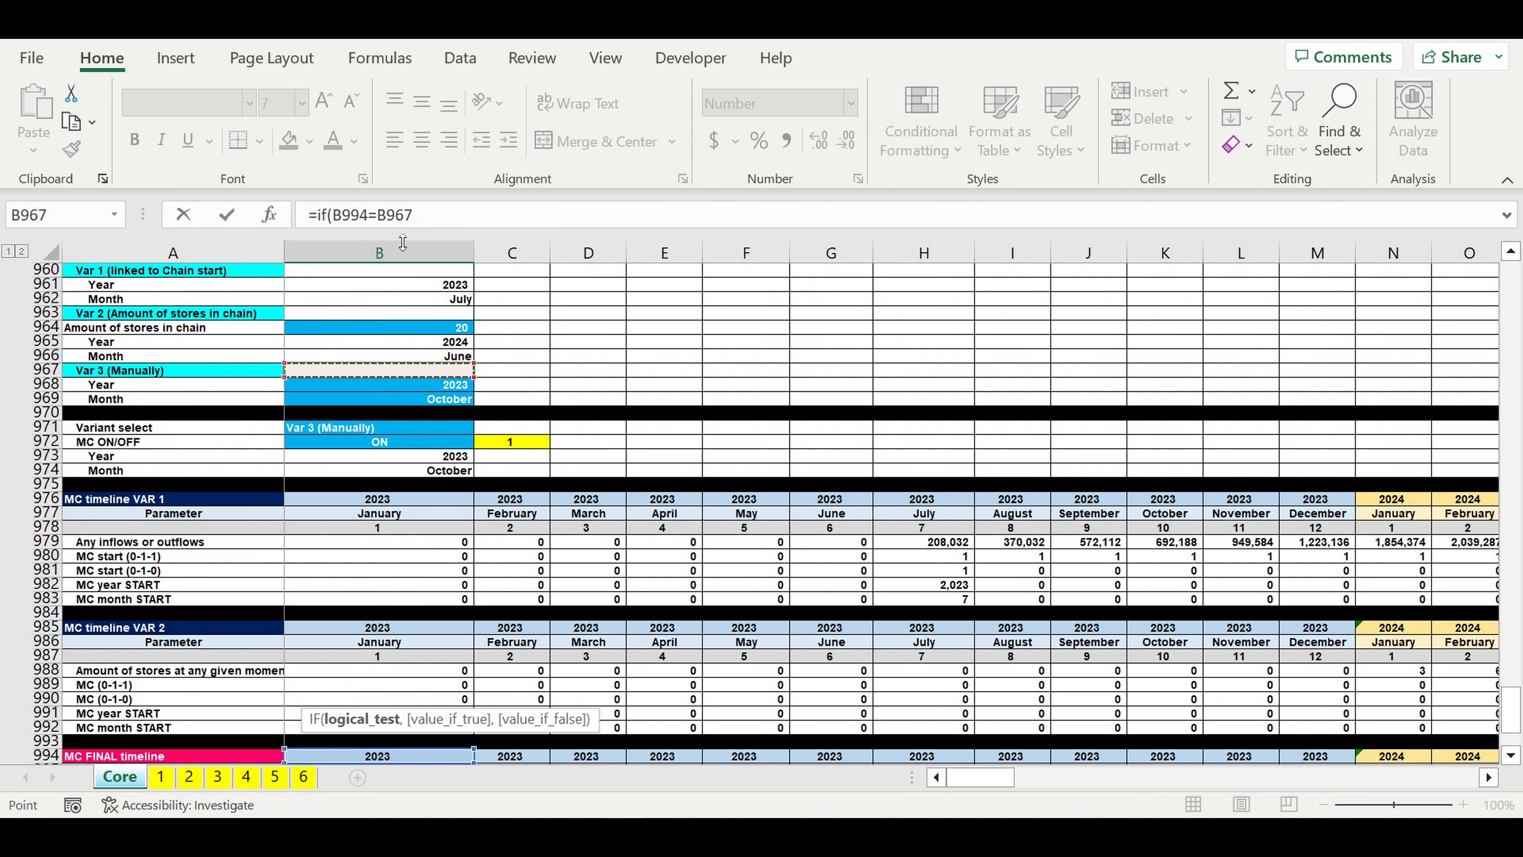
drag(419, 221, 399, 221)
text(7)
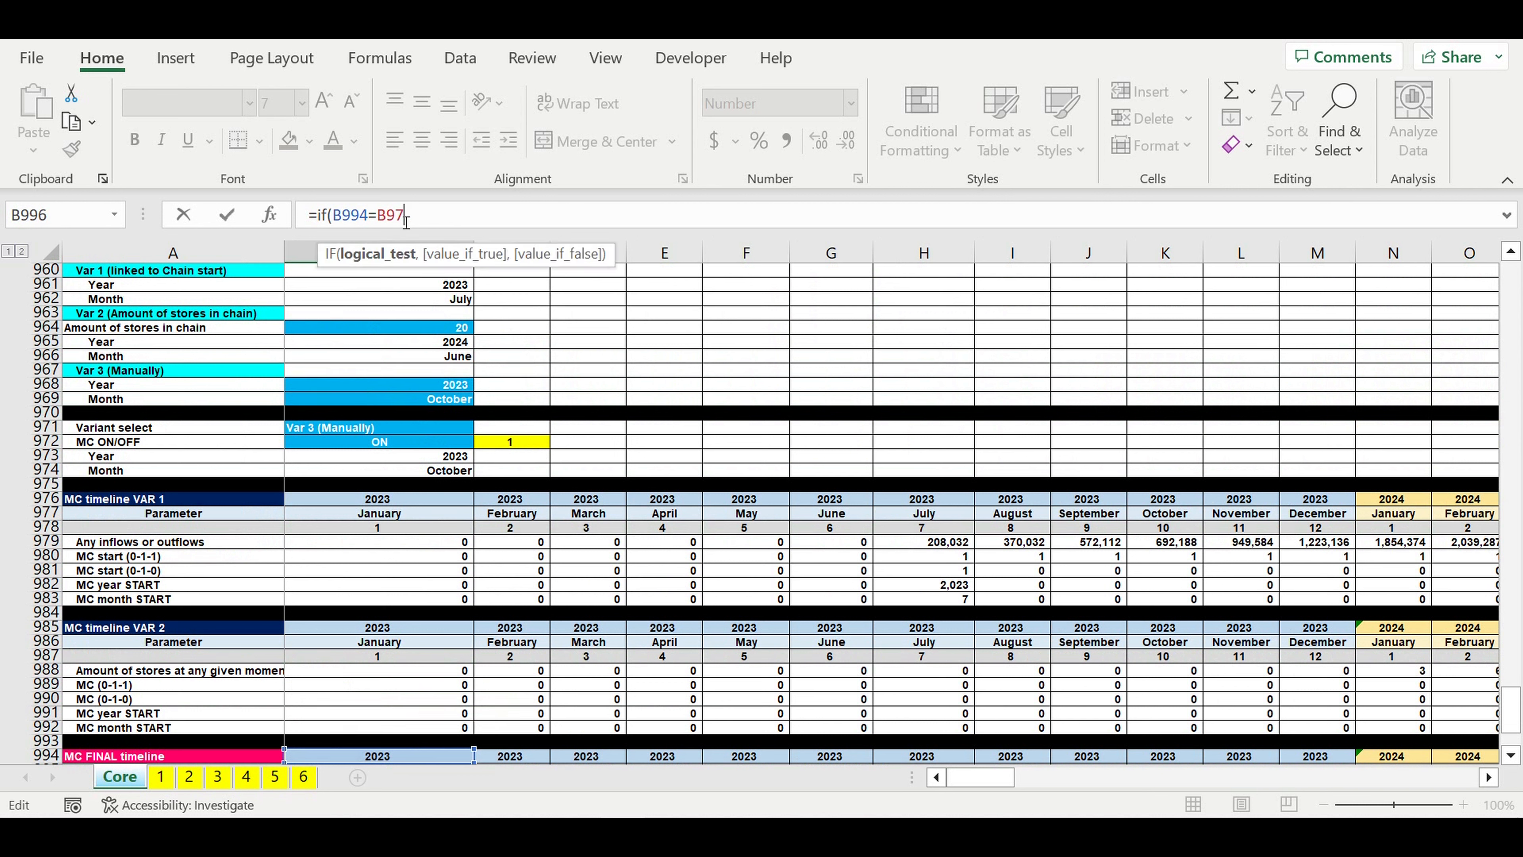
text(3)
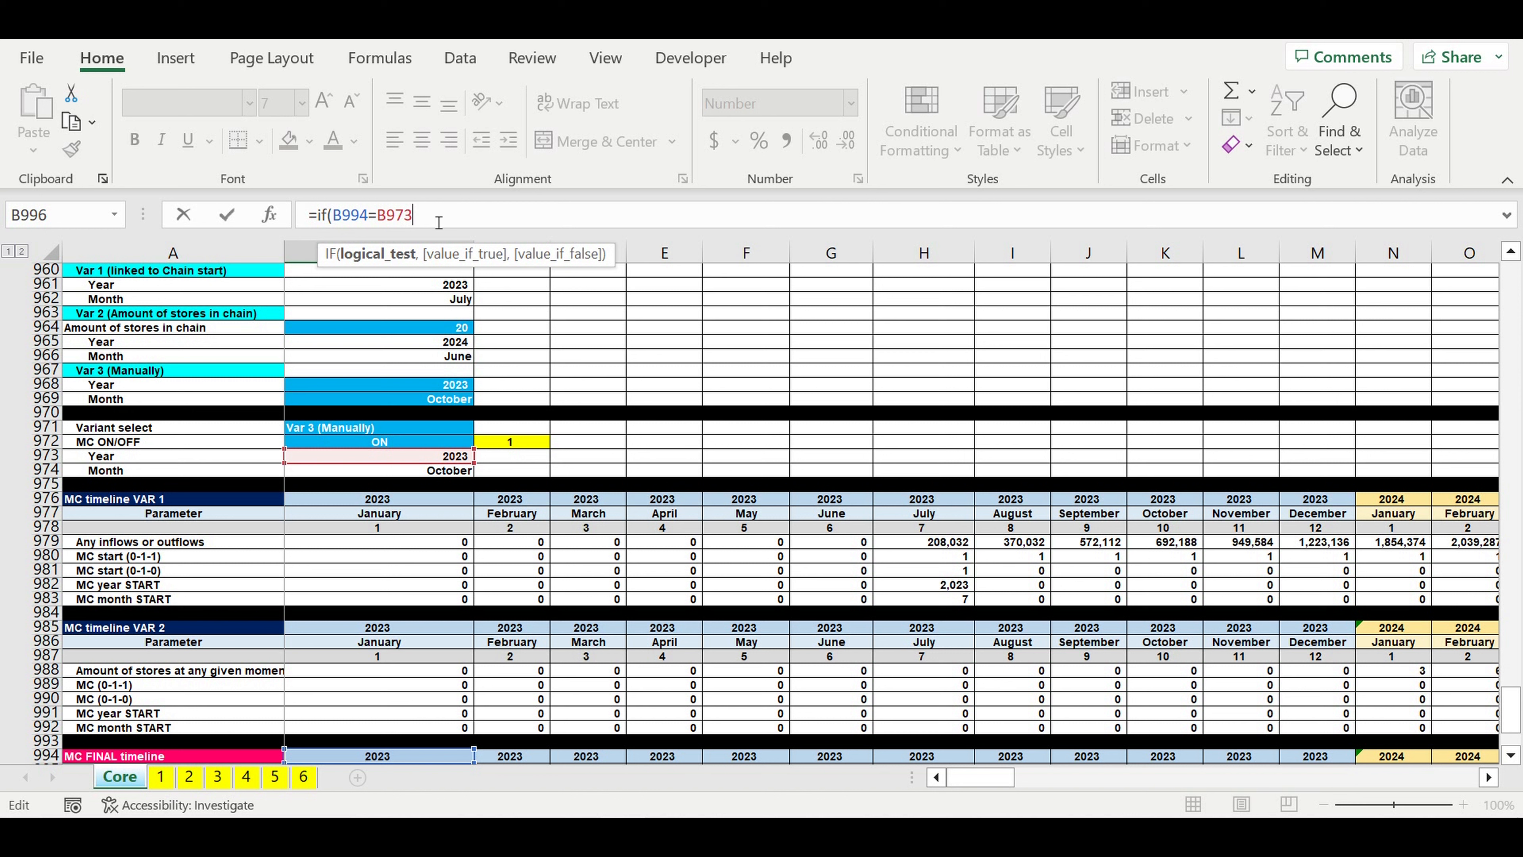
text($)
click(395, 217)
text($973,)
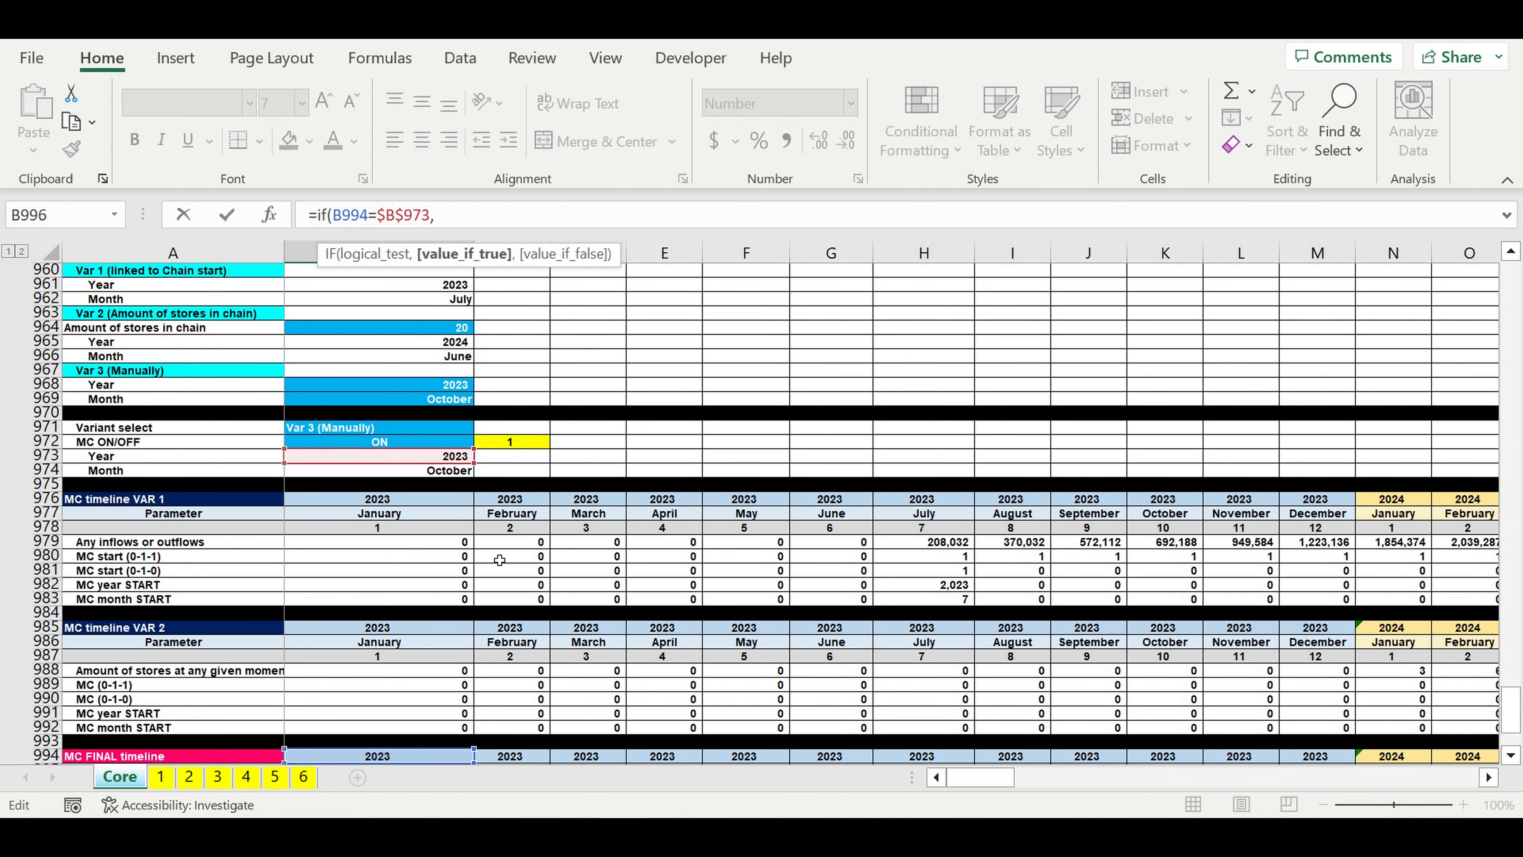
Step: Extend the B996 formula with the month comparison B995=$B$974 and the results 1 and 0
scroll(507, 556, down, 2)
scroll(506, 556, down, 4)
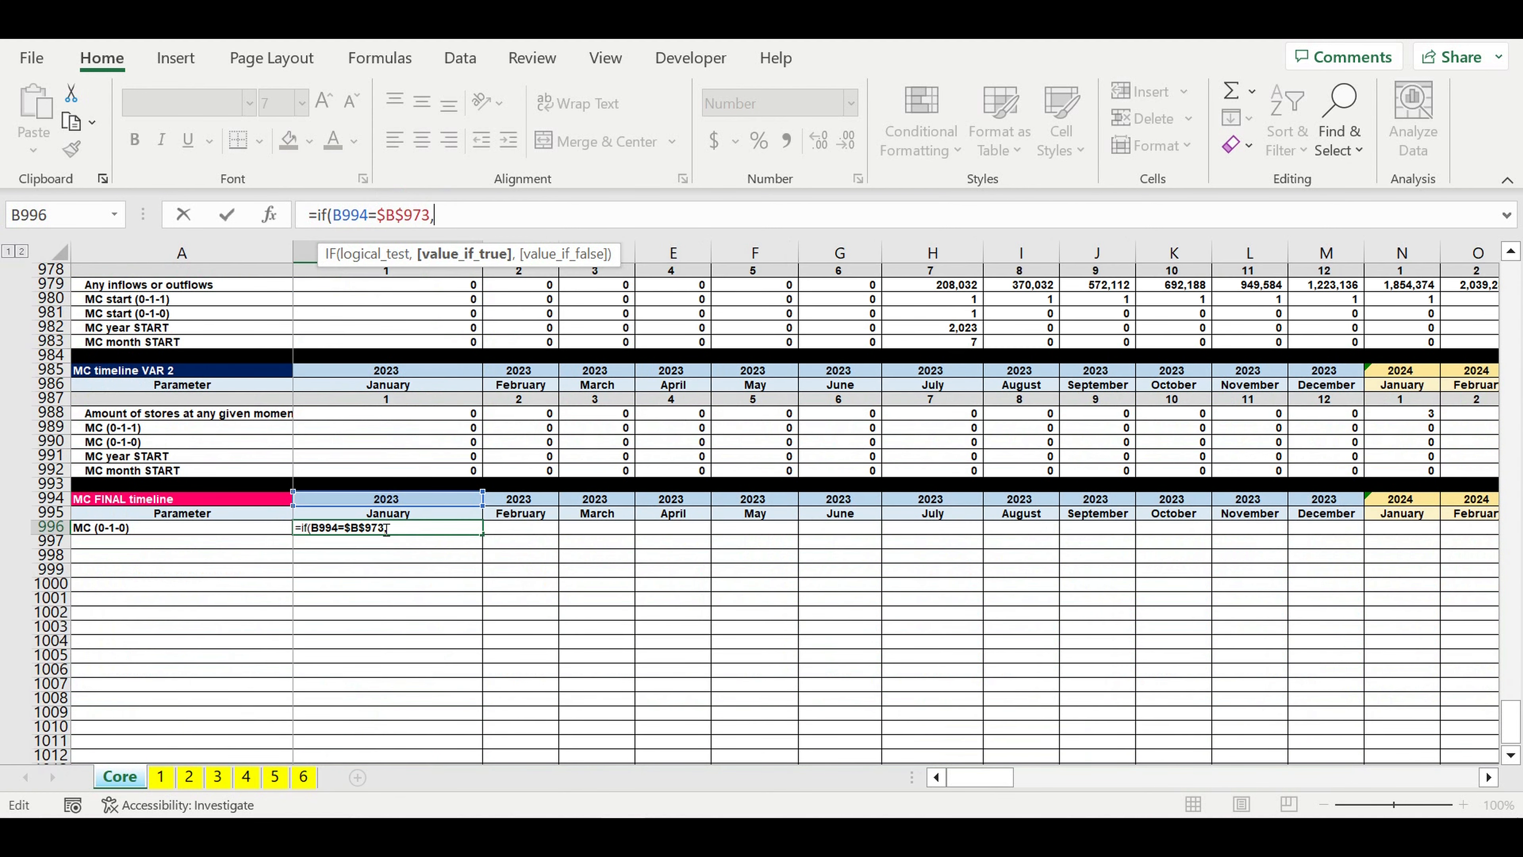
click(368, 517)
text(=)
scroll(368, 517, up, 8)
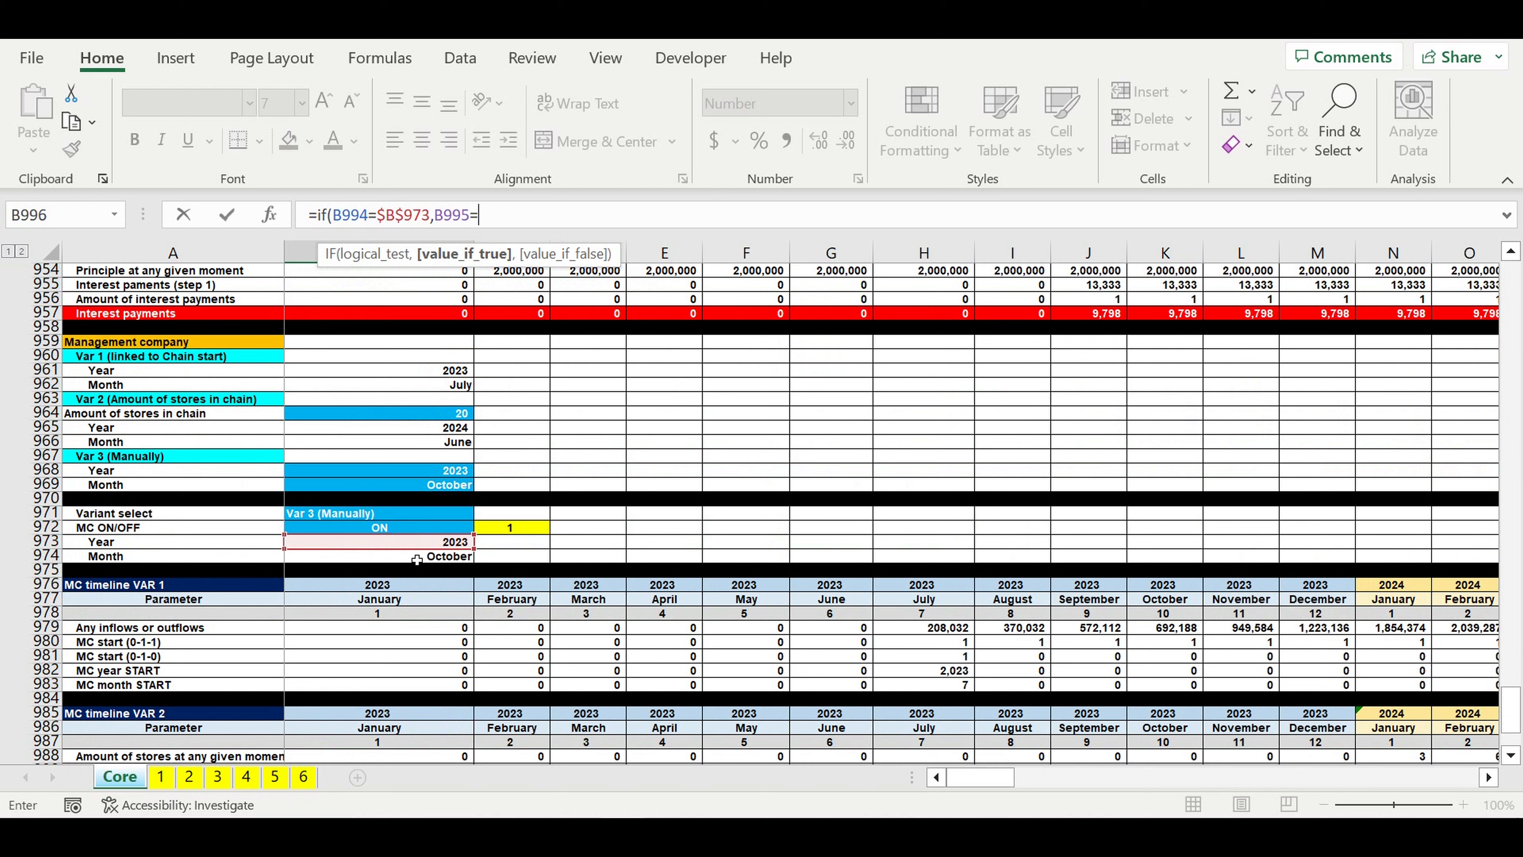
click(417, 559)
click(508, 219)
text($B974)
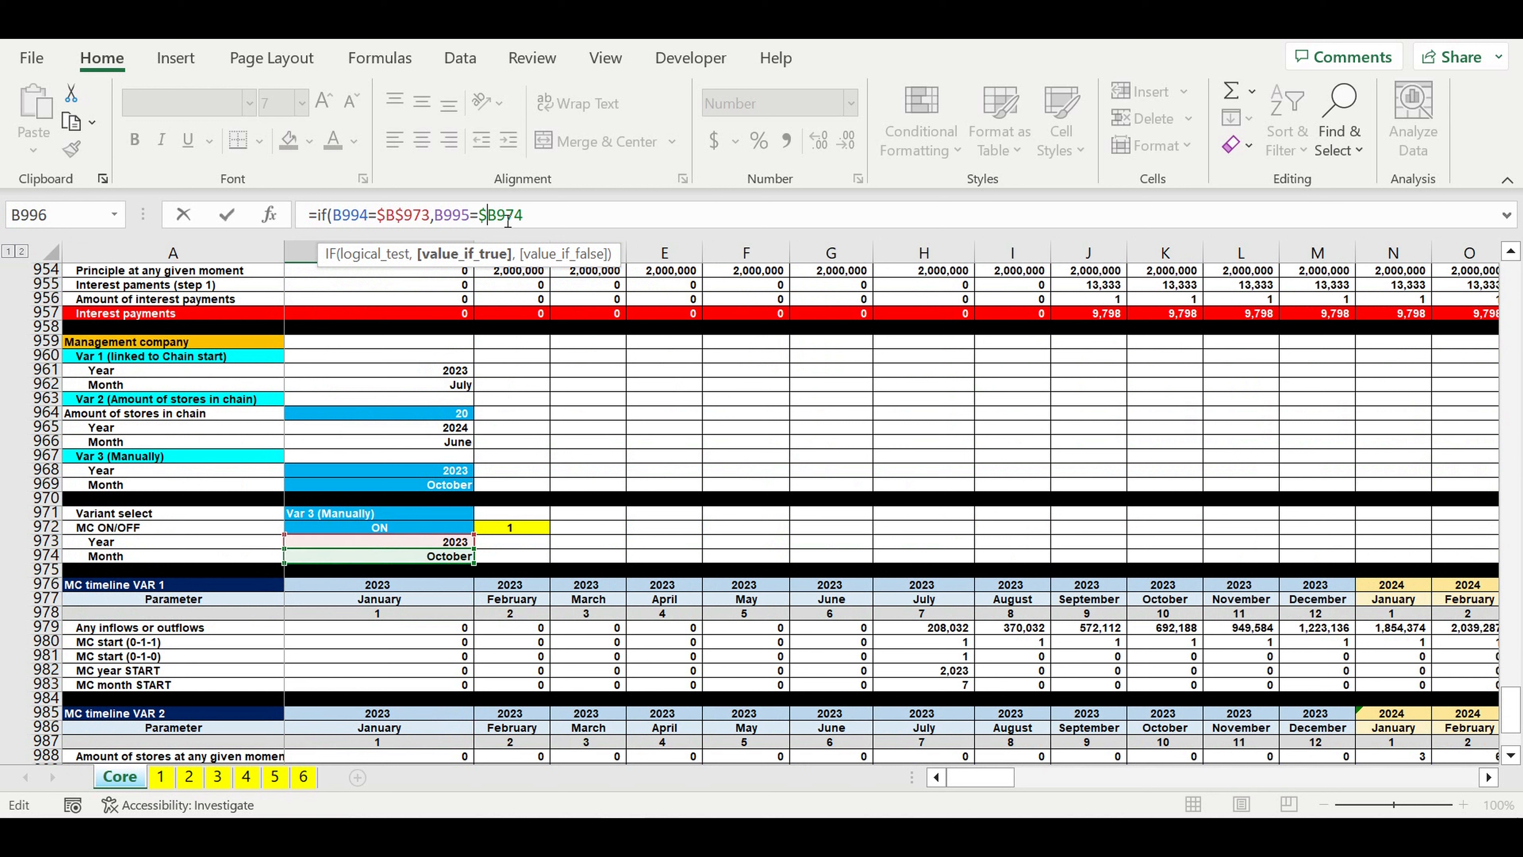
key(Right)
text($974))
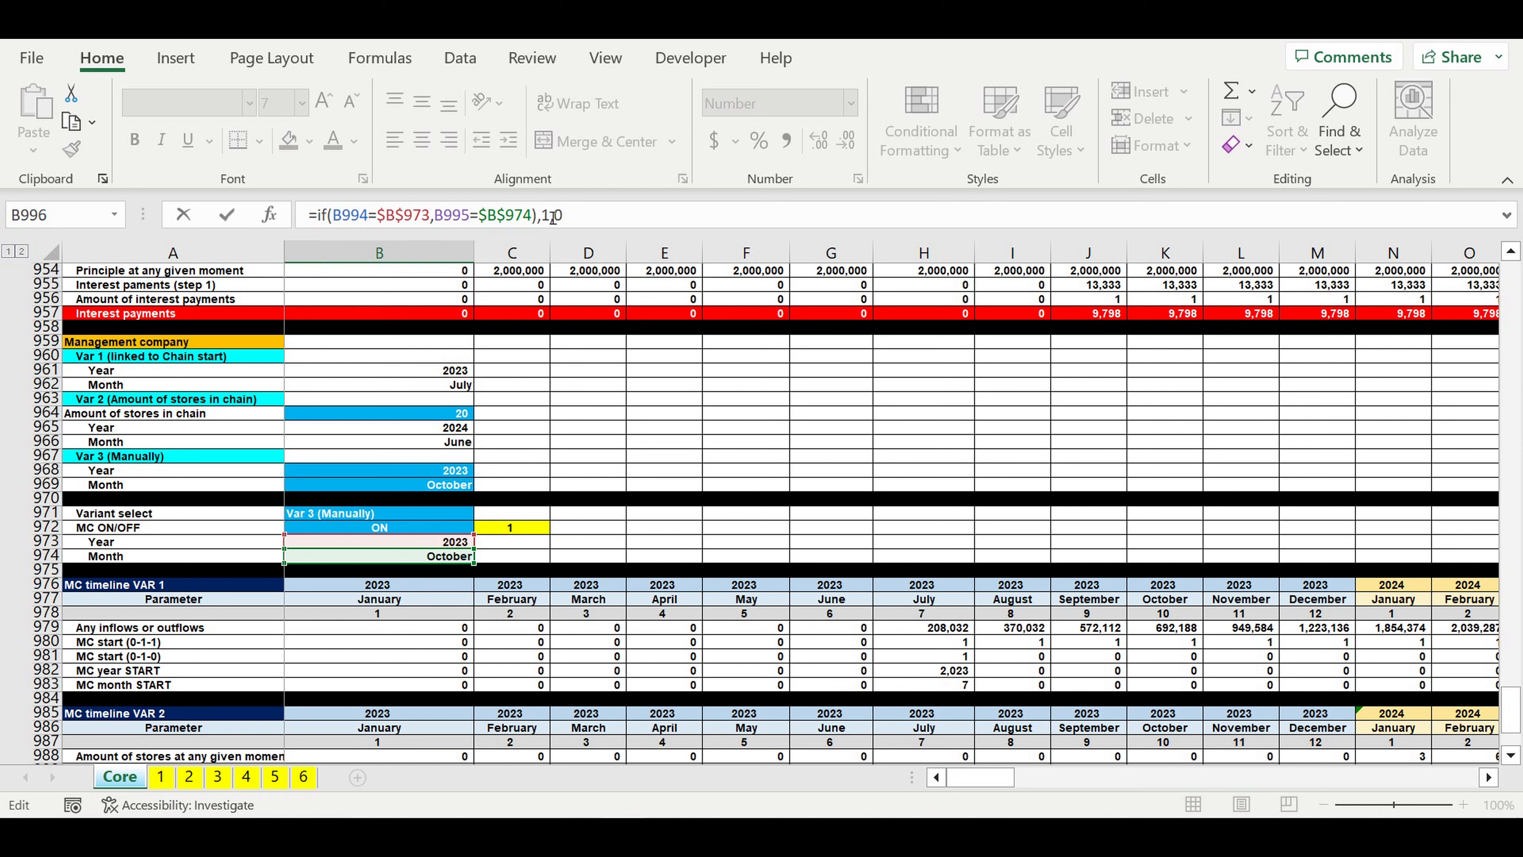
Step: Multiply the B996 formula by the MC switch flag $C$972 and try to enter it
click(536, 534)
click(629, 223)
text($C972)
key(Right)
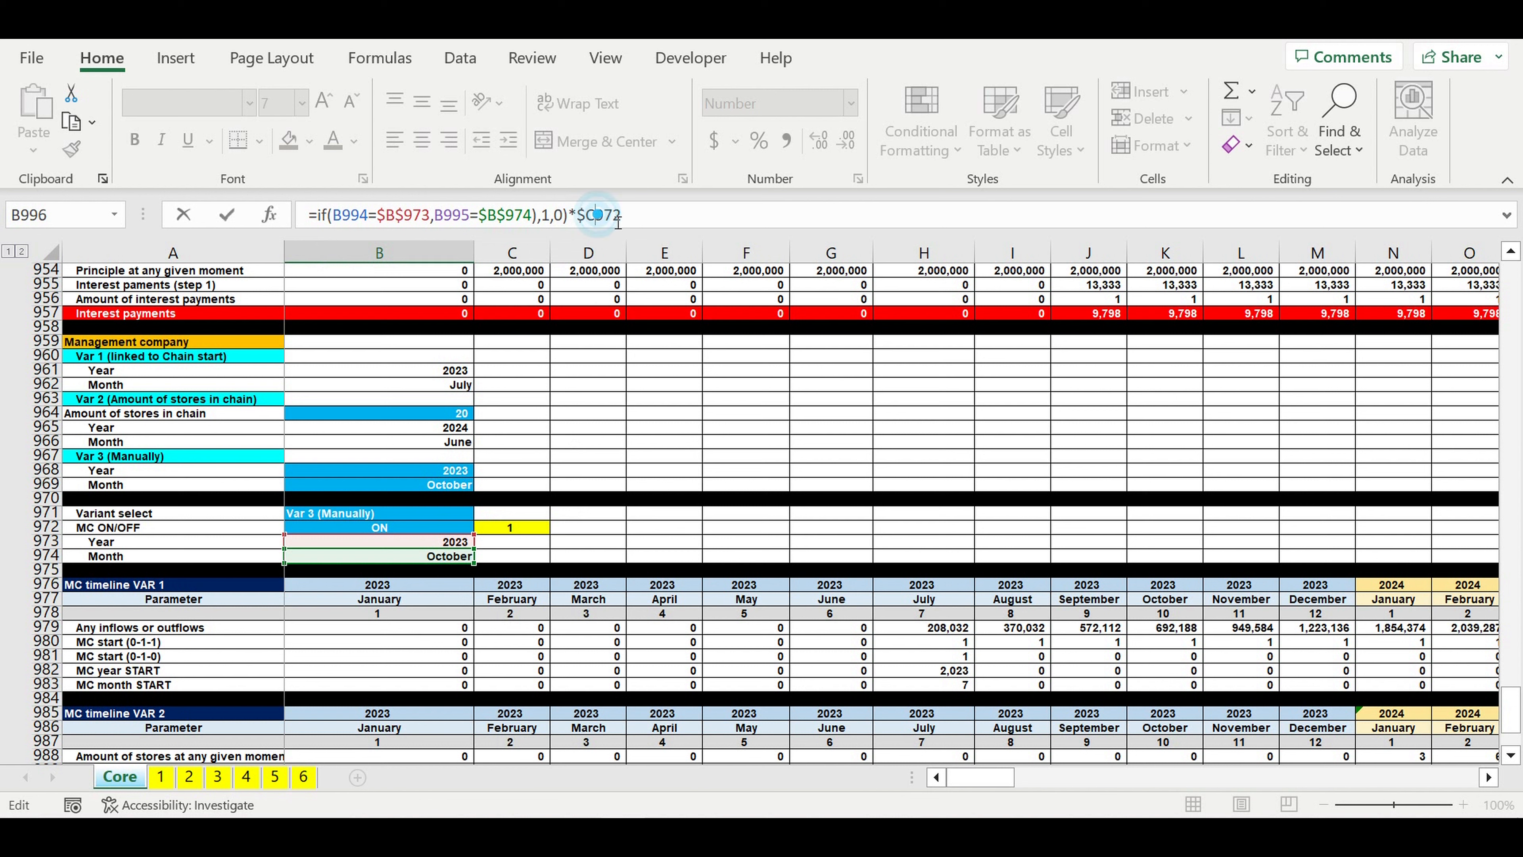
text($)
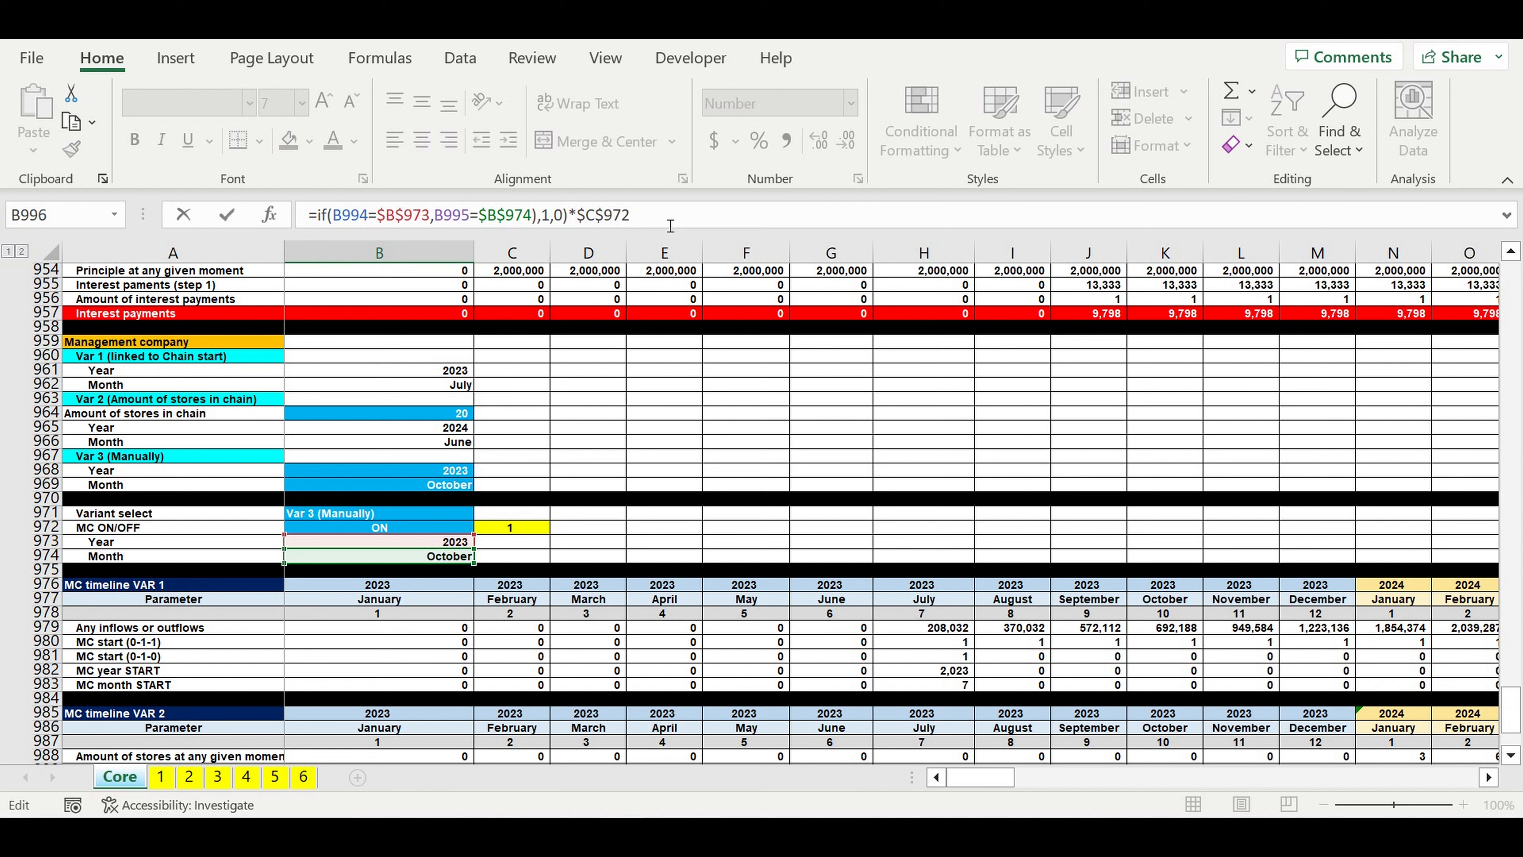
key(Return)
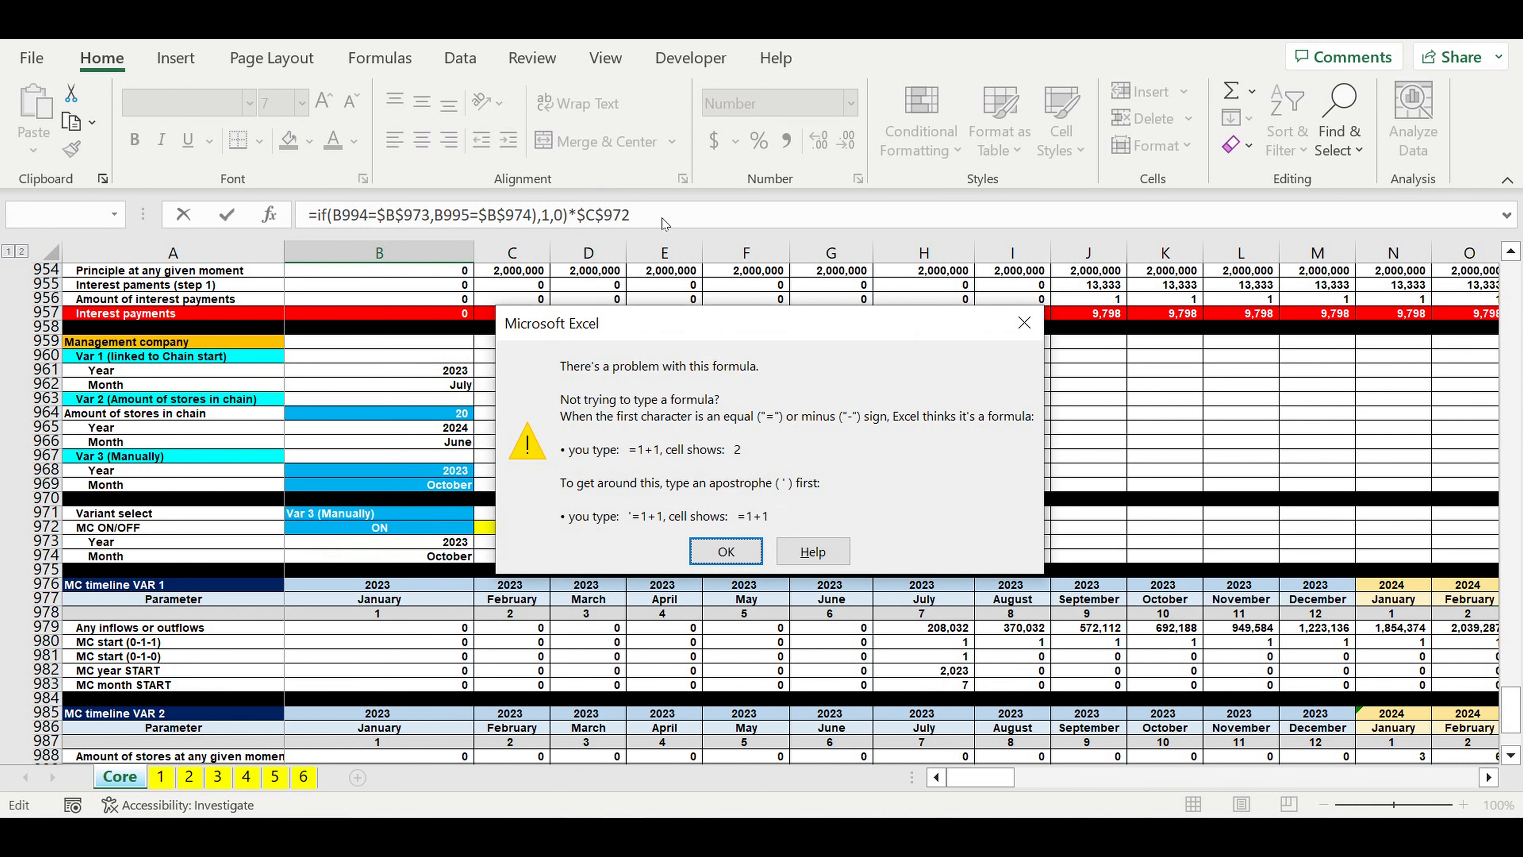
Step: Wrap both comparisons in AND so B996 reads =IF(AND(B994=$B$973,B995=$B$974),1,0)*$C$972
click(1025, 324)
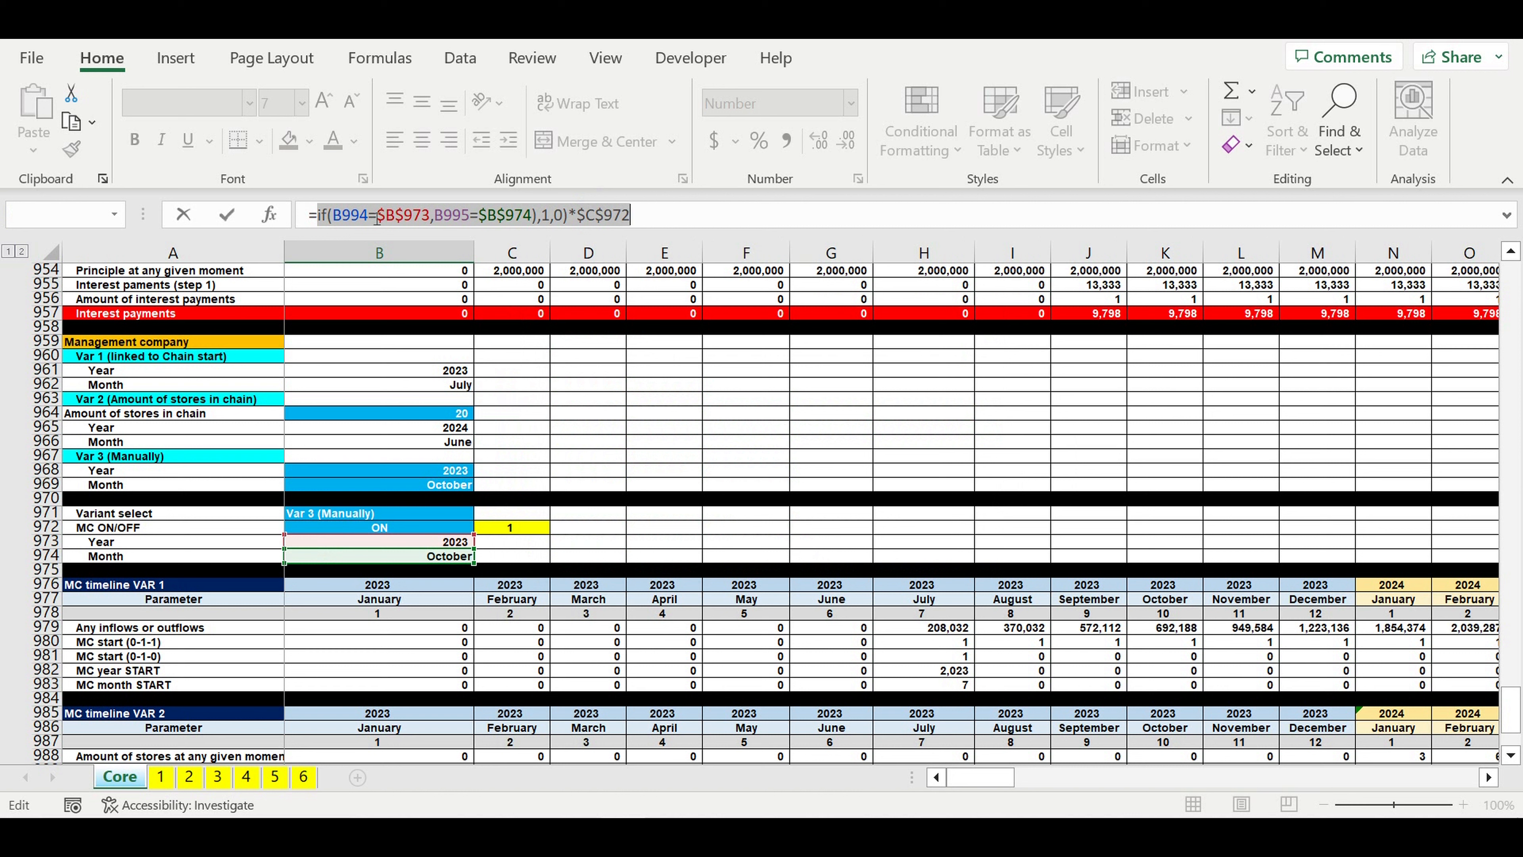
click(371, 216)
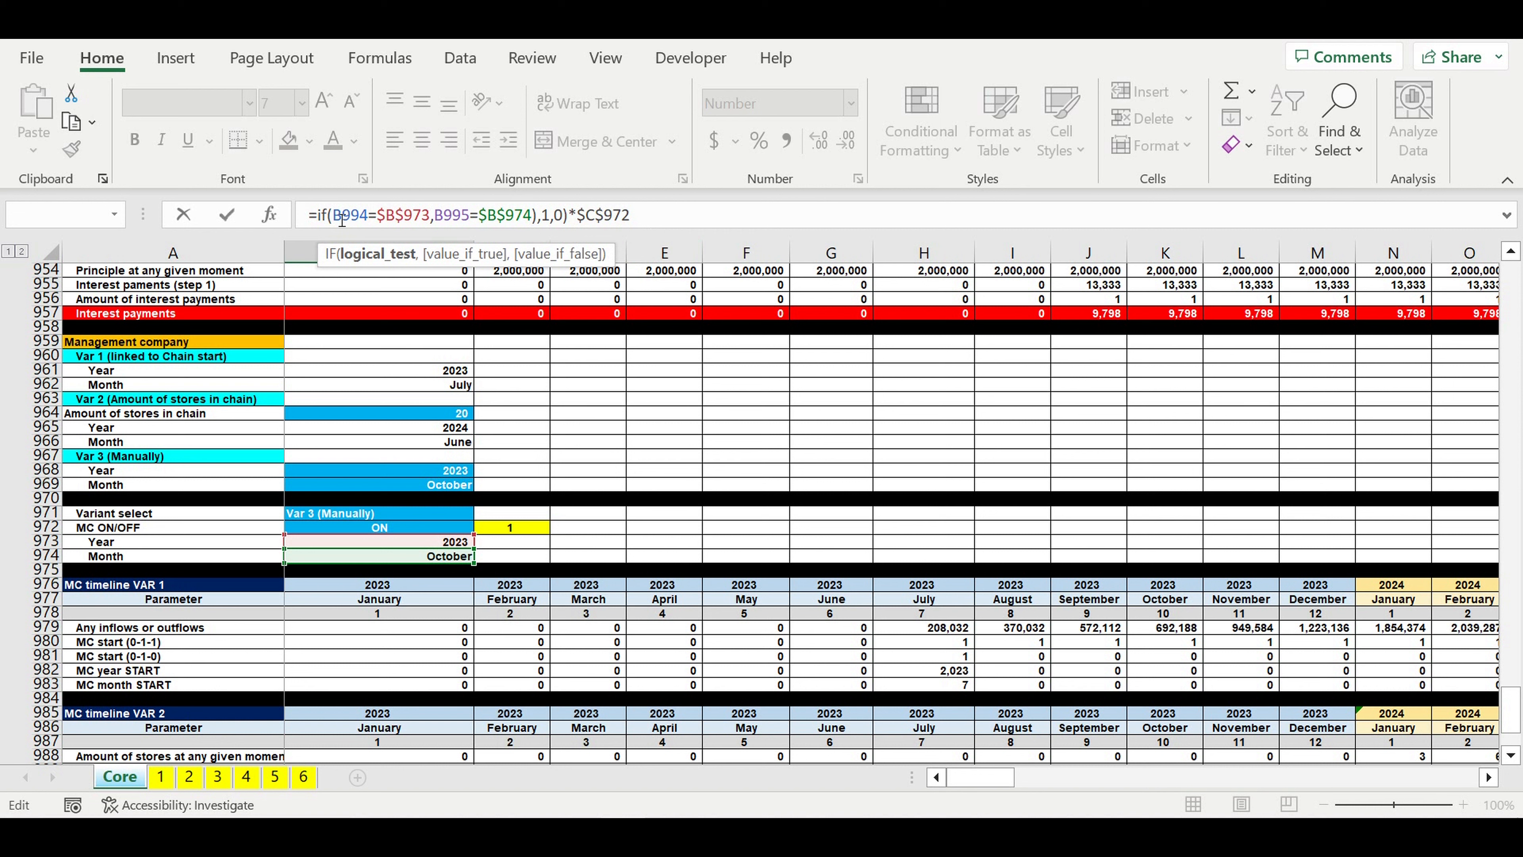
text(and()
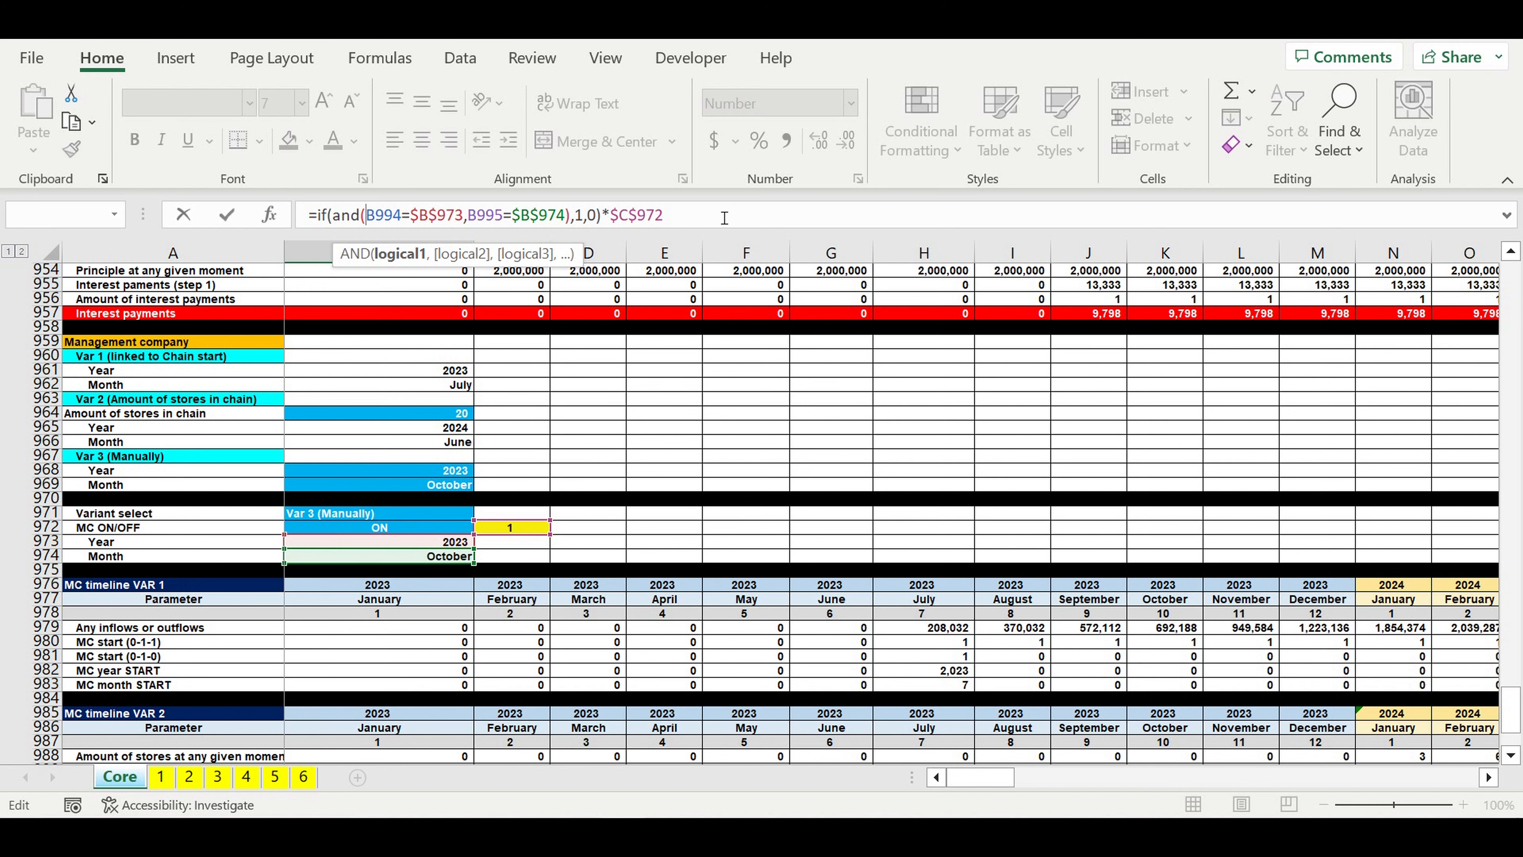
key(Return)
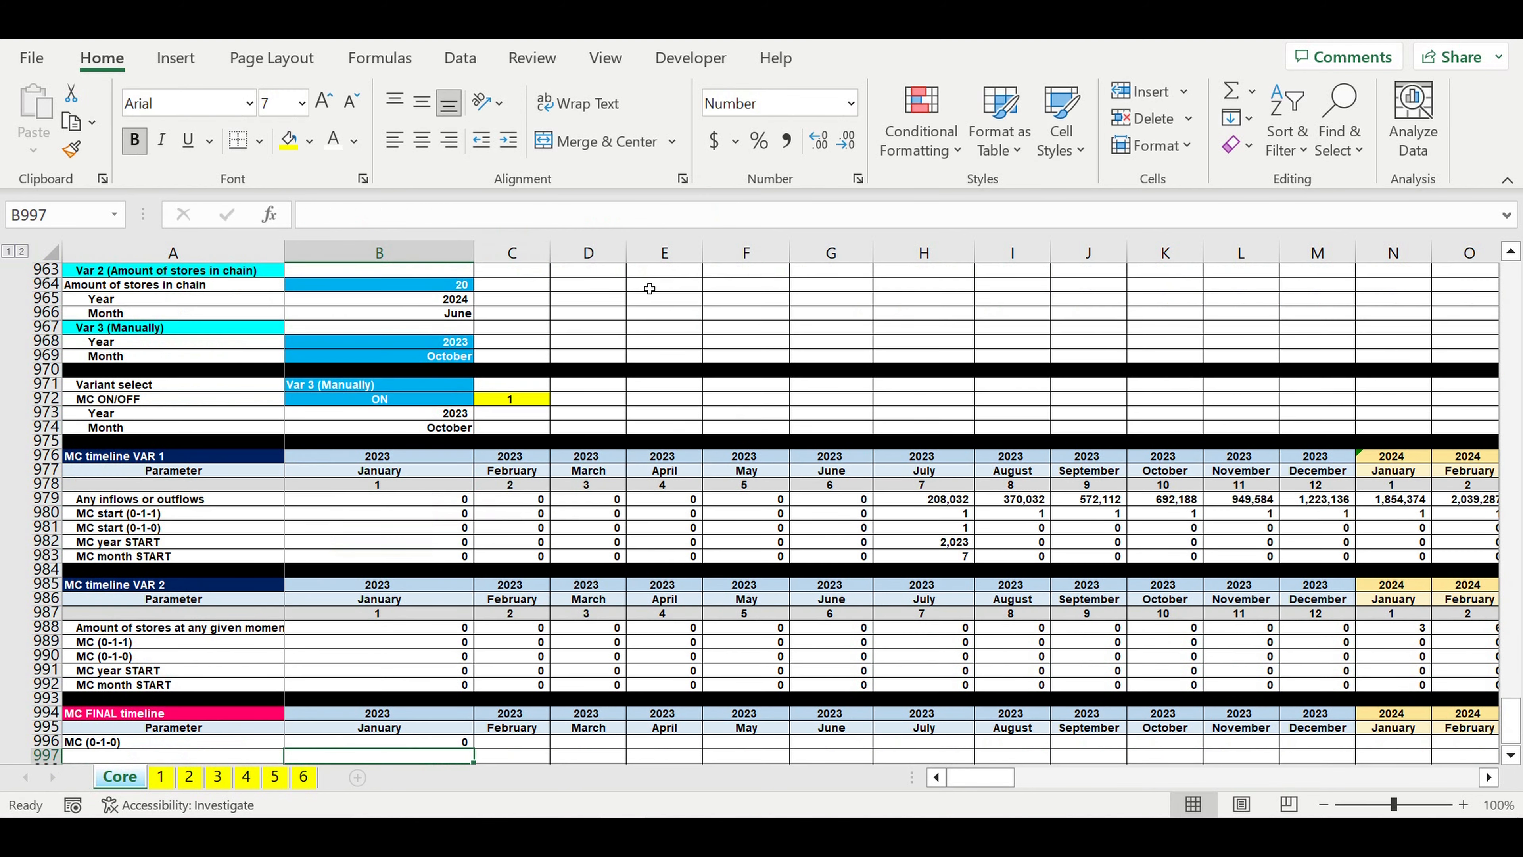
Step: Fill the B996 formula across to December 2023 in M996 and inspect the October 2023 cell
scroll(552, 411, down, 2)
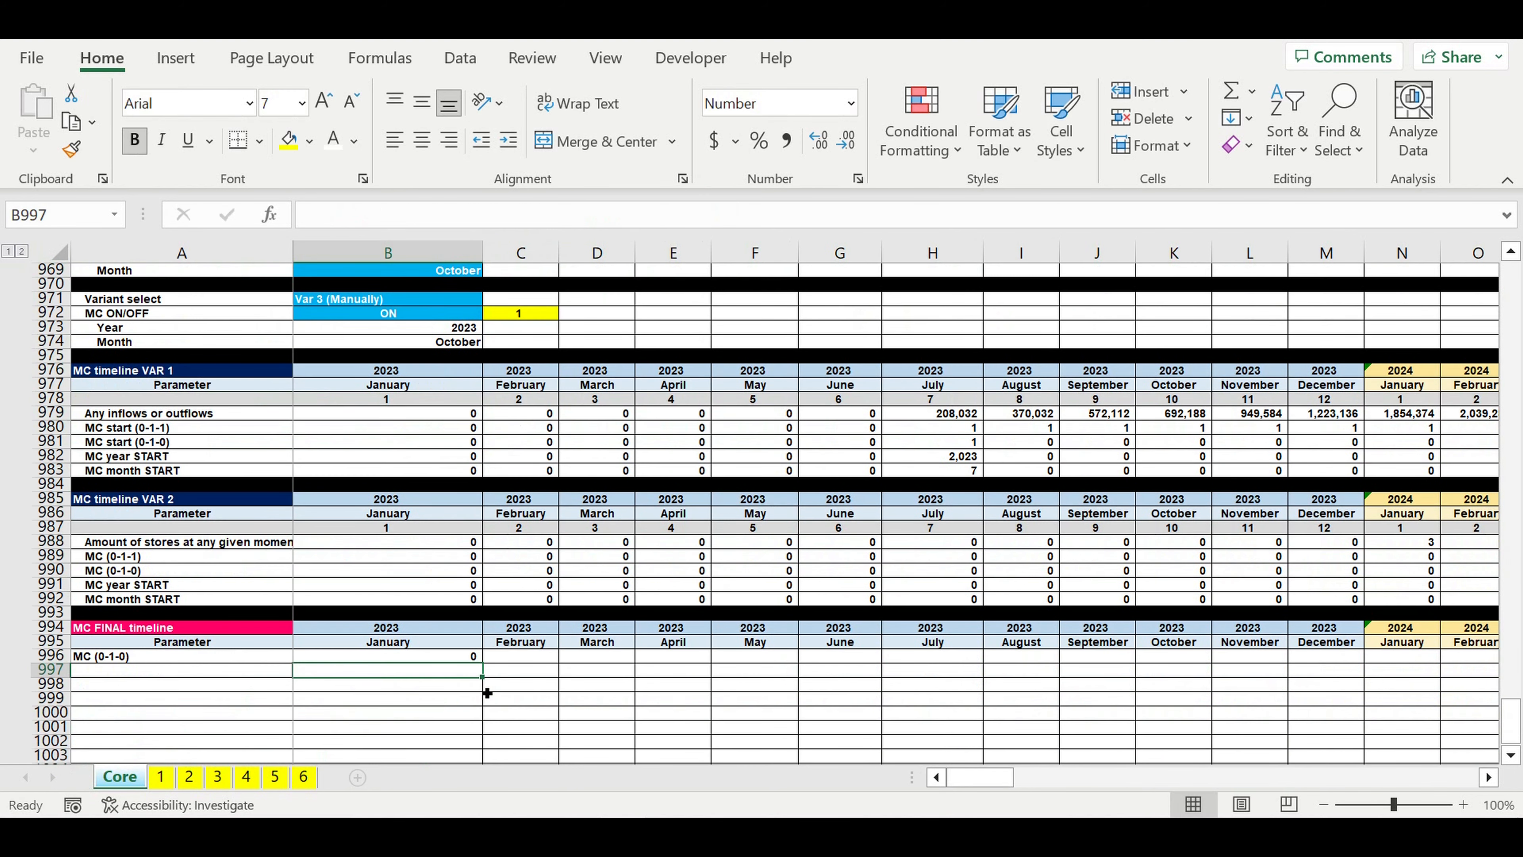
click(459, 656)
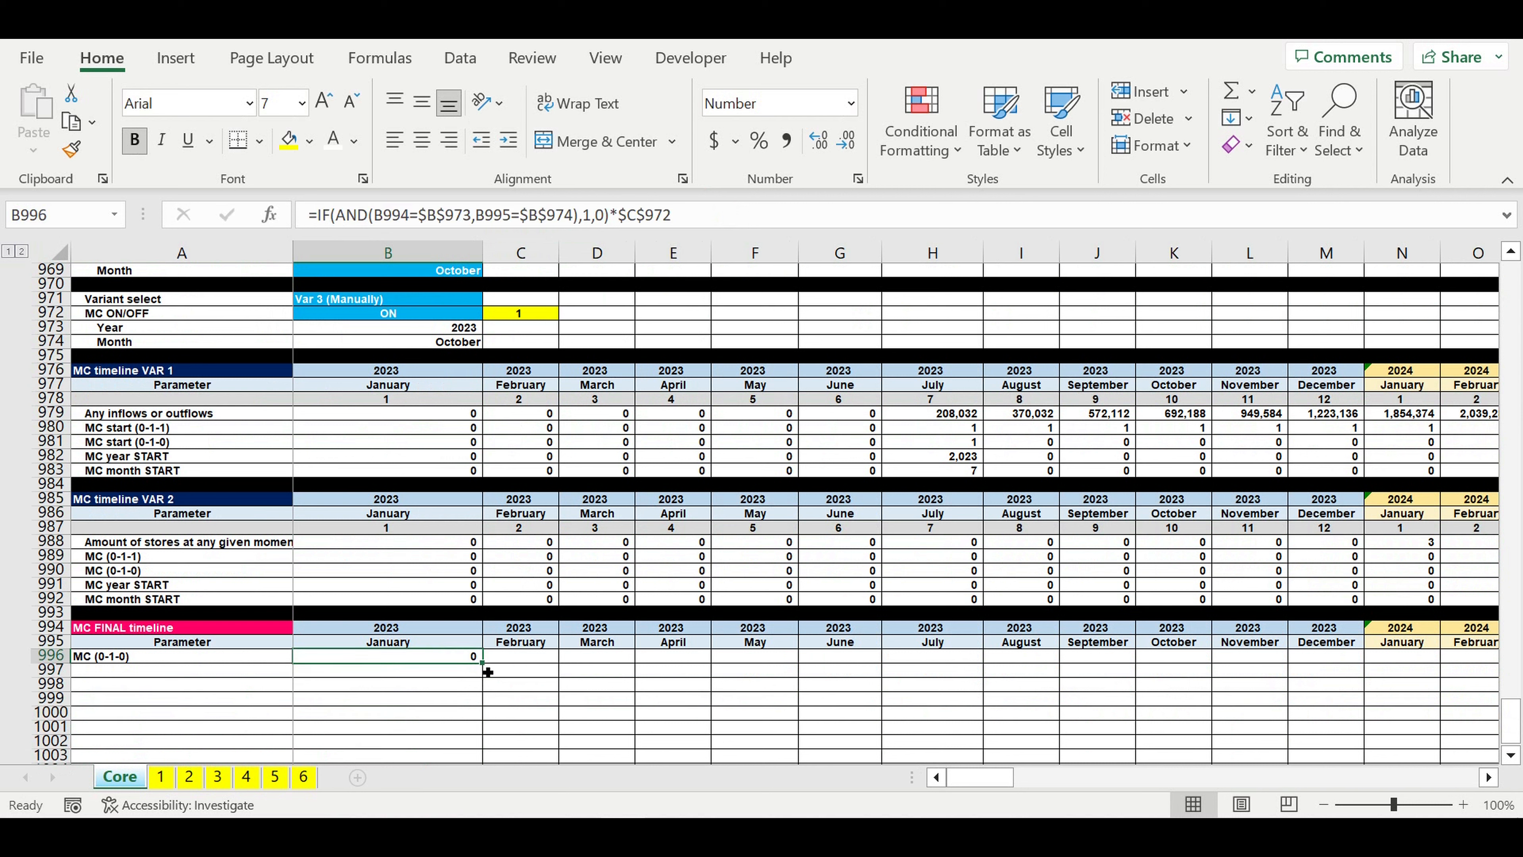
drag(488, 672, 1340, 663)
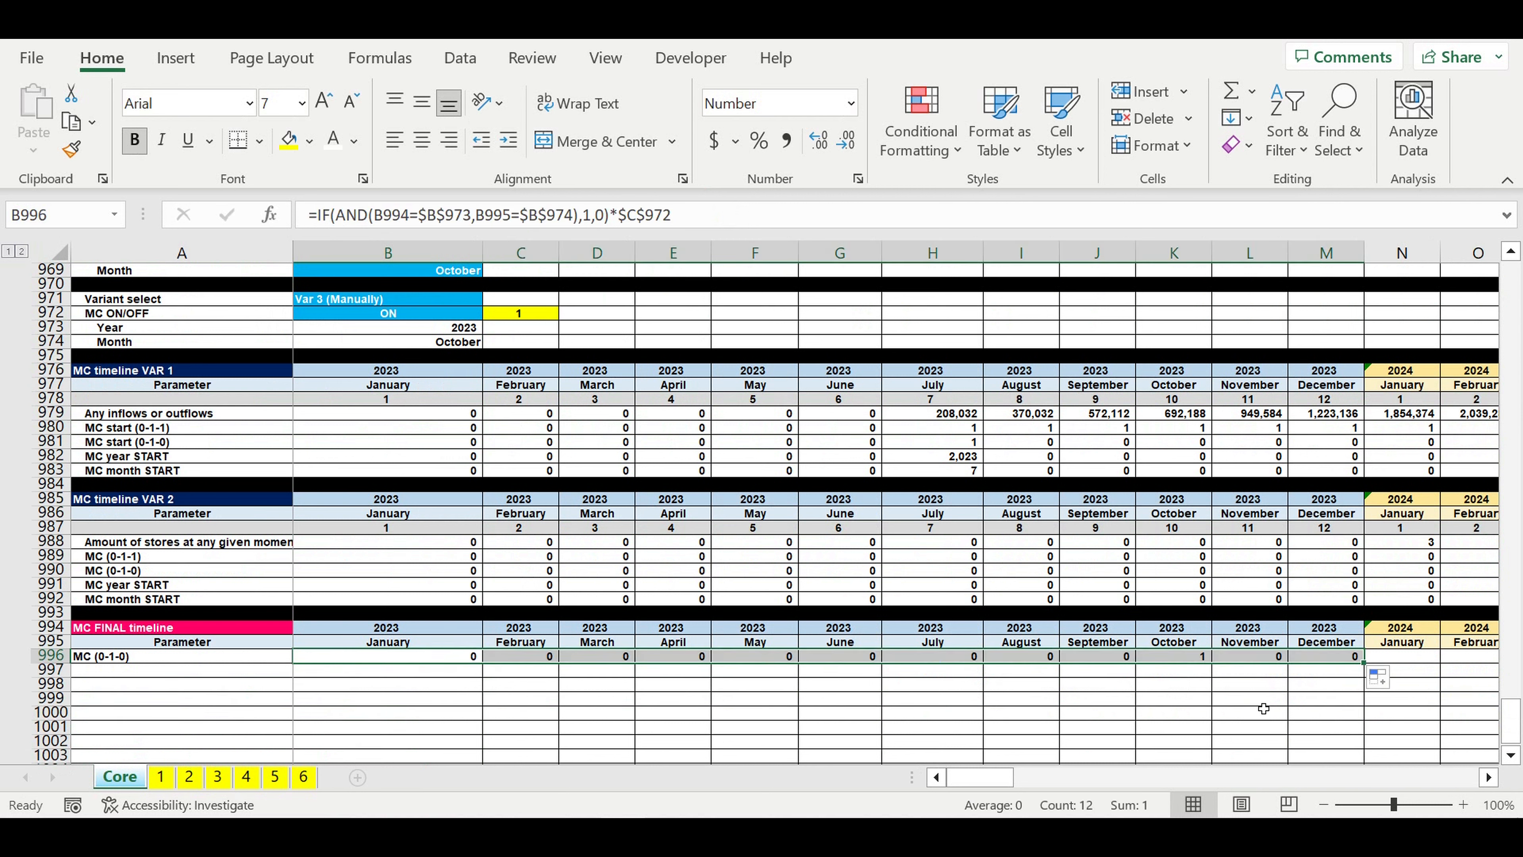
click(1258, 702)
click(1184, 657)
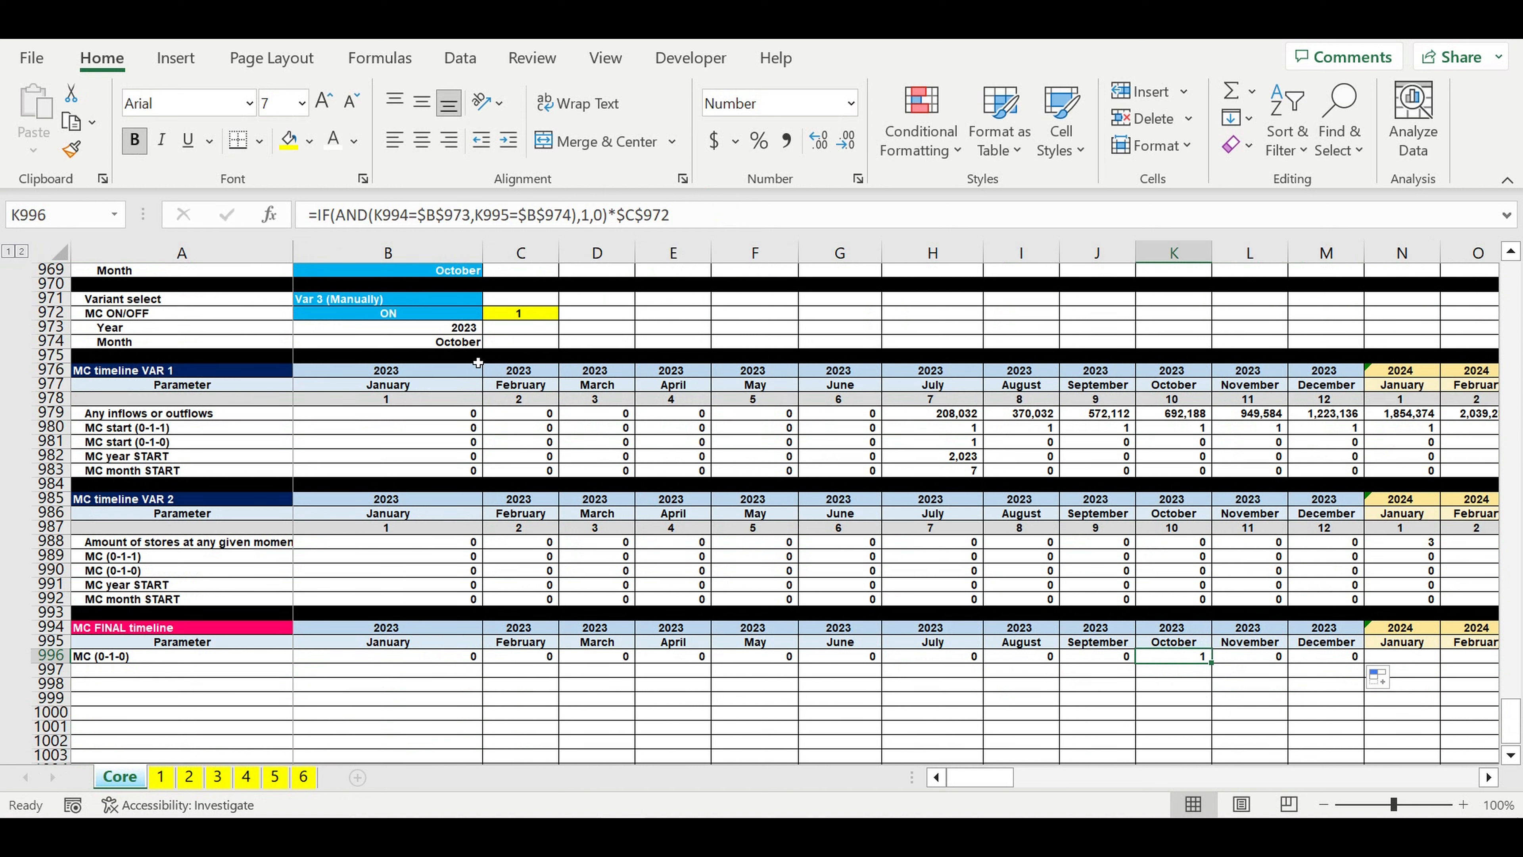
Step: Test the MC ON/OFF switch in B972 by setting it to OFF and back to ON
click(465, 318)
click(490, 314)
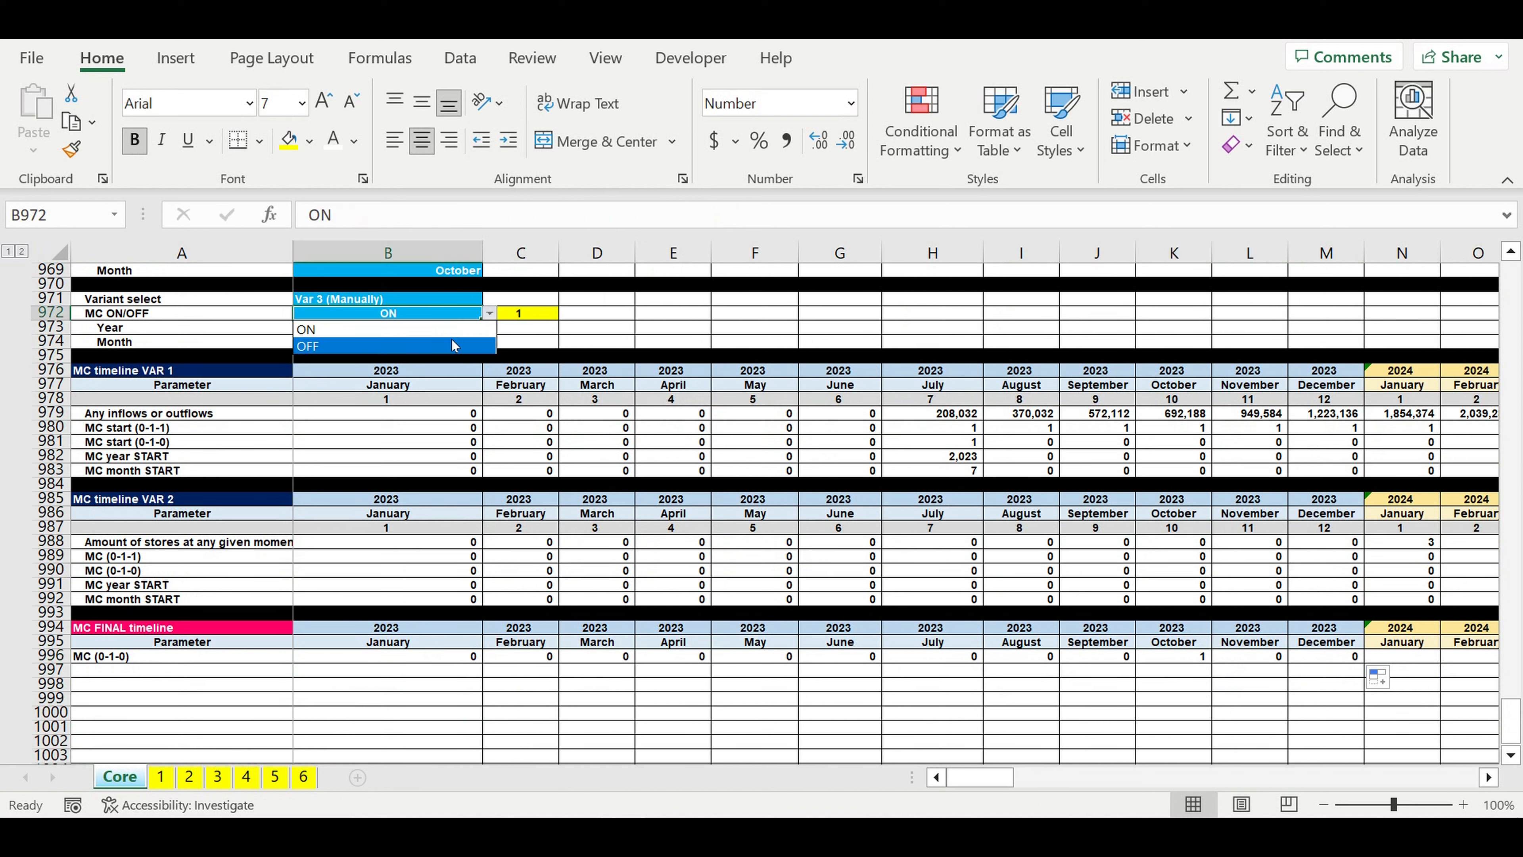
click(447, 342)
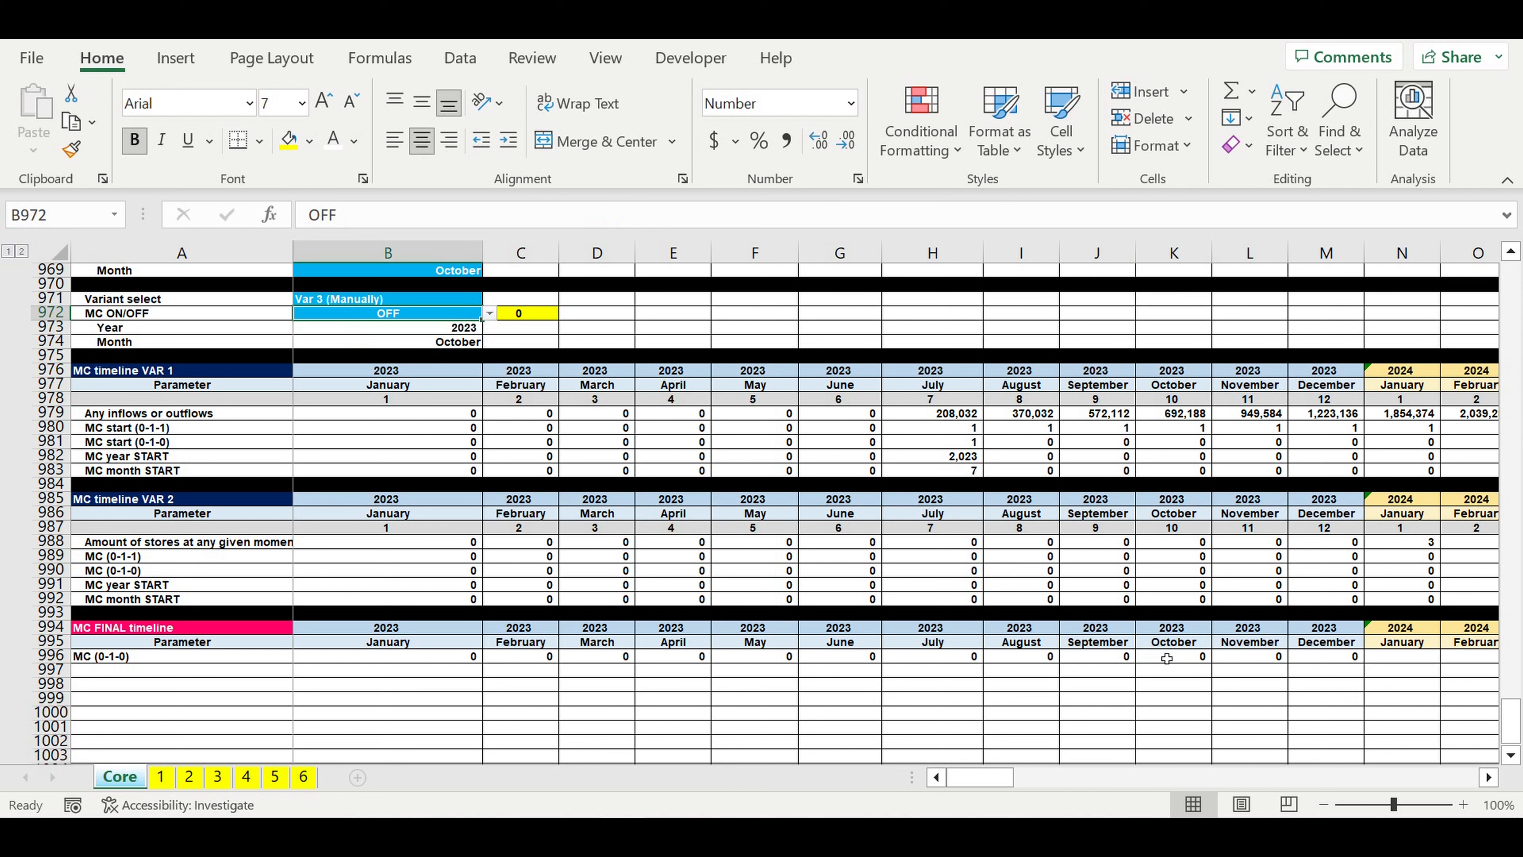
click(489, 313)
click(465, 330)
click(1357, 712)
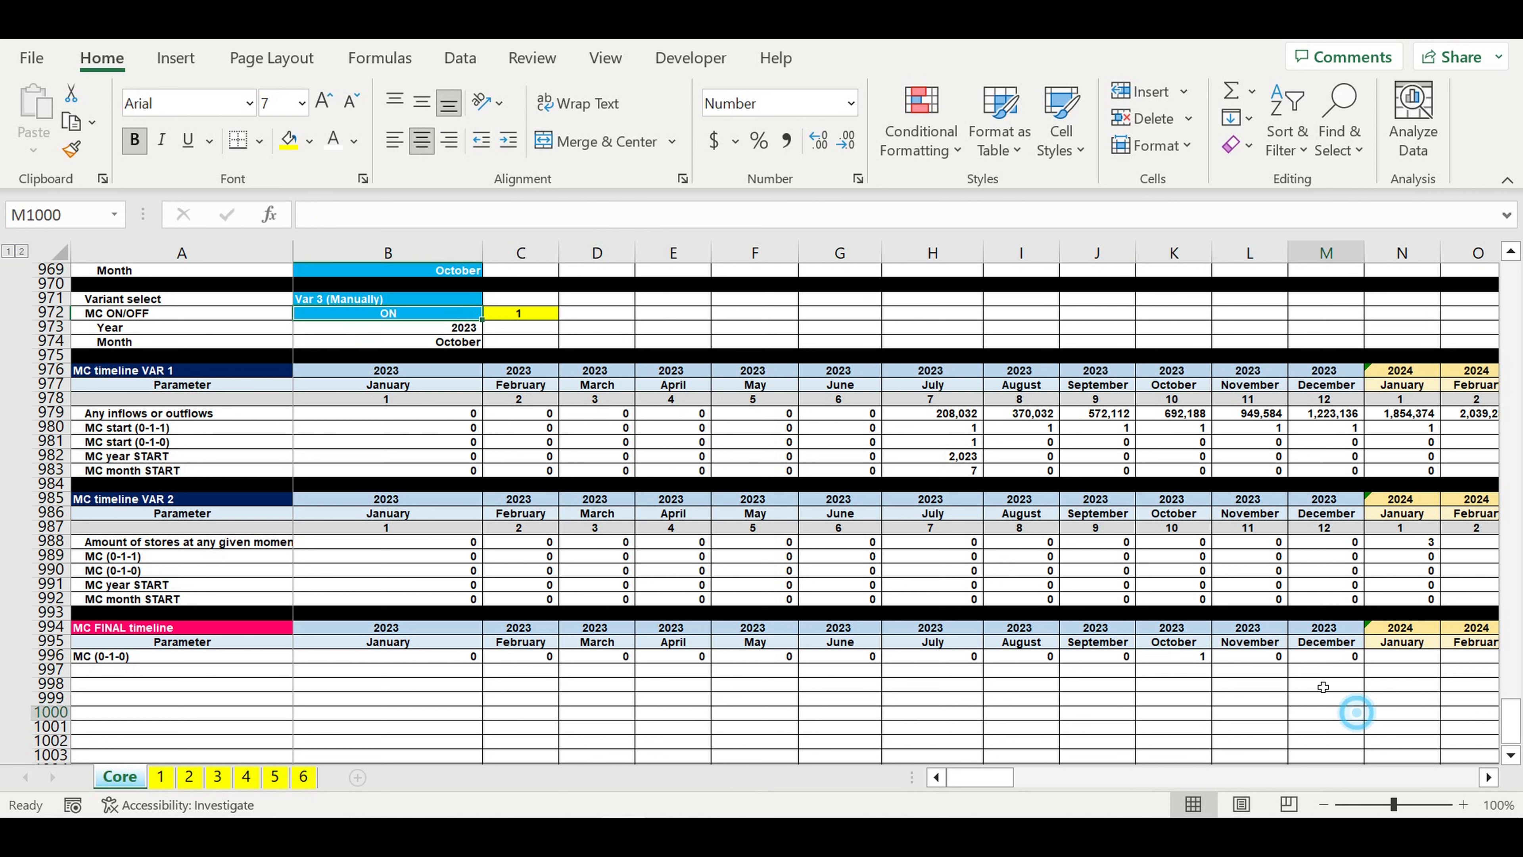
Step: Fill the MC (0-1-0) formula from L996 through December 2032 in DQ996
click(1254, 660)
drag(1288, 663, 1325, 660)
drag(1517, 609, 1356, 706)
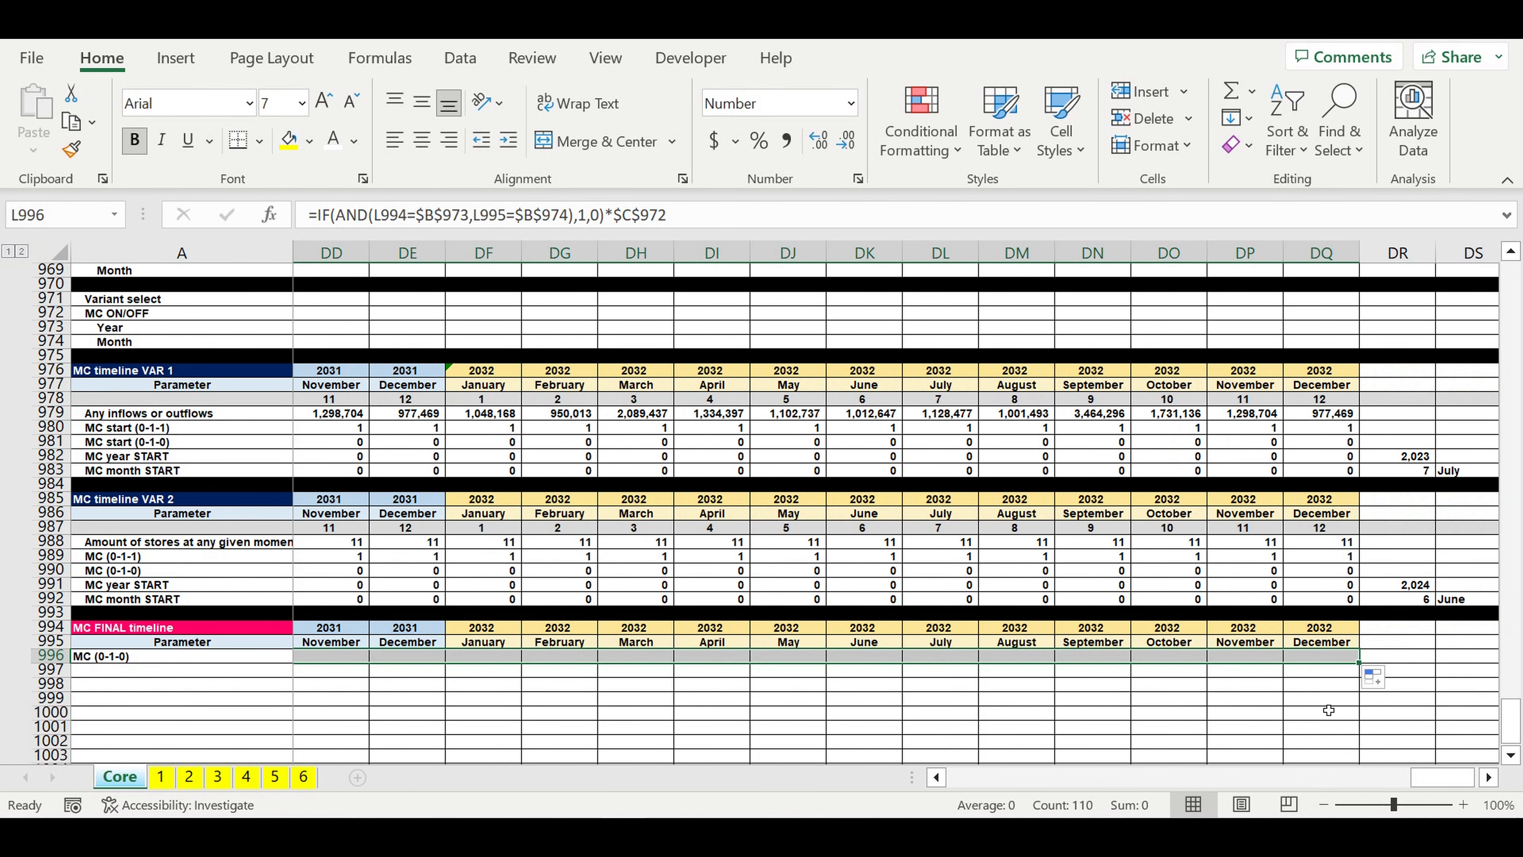
click(1313, 699)
drag(1450, 783, 863, 784)
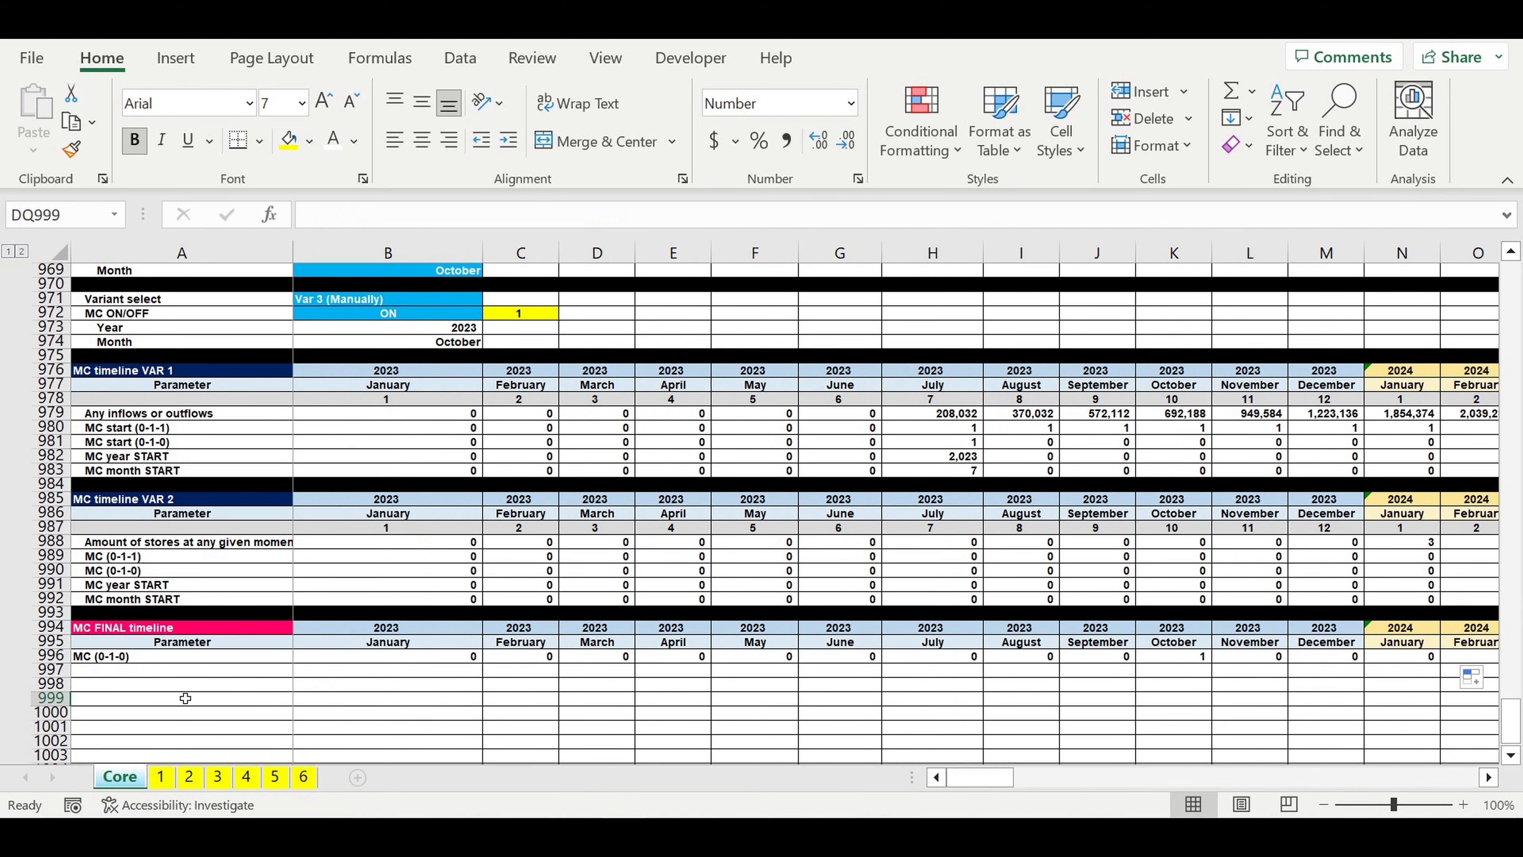
Step: Copy the MC (0-1-0) label from A996 into A997 and change it to MC (0-1-1)
click(125, 674)
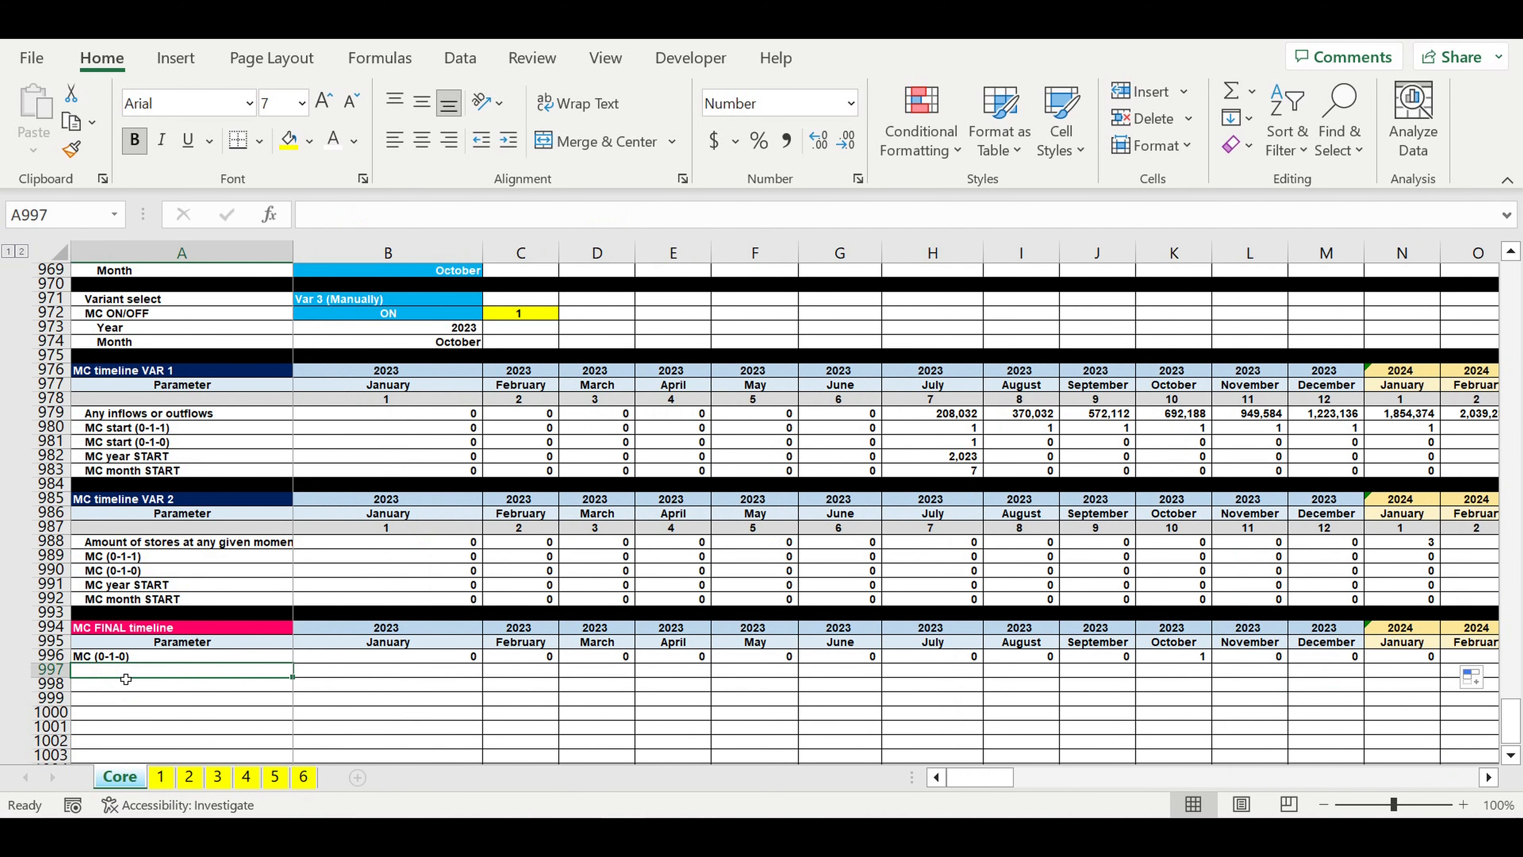
click(132, 658)
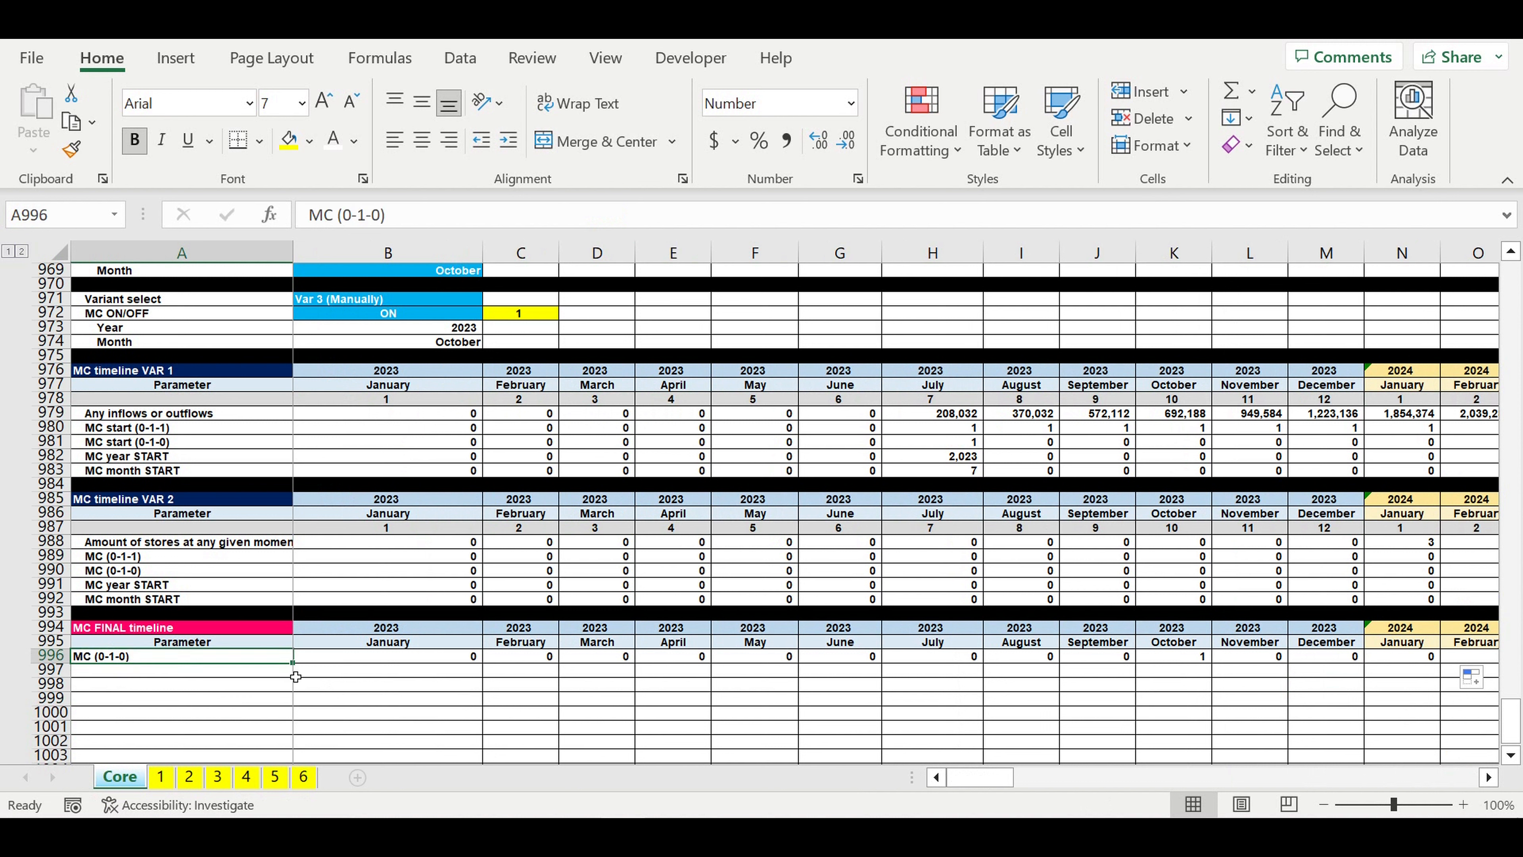
drag(299, 673, 293, 679)
click(148, 672)
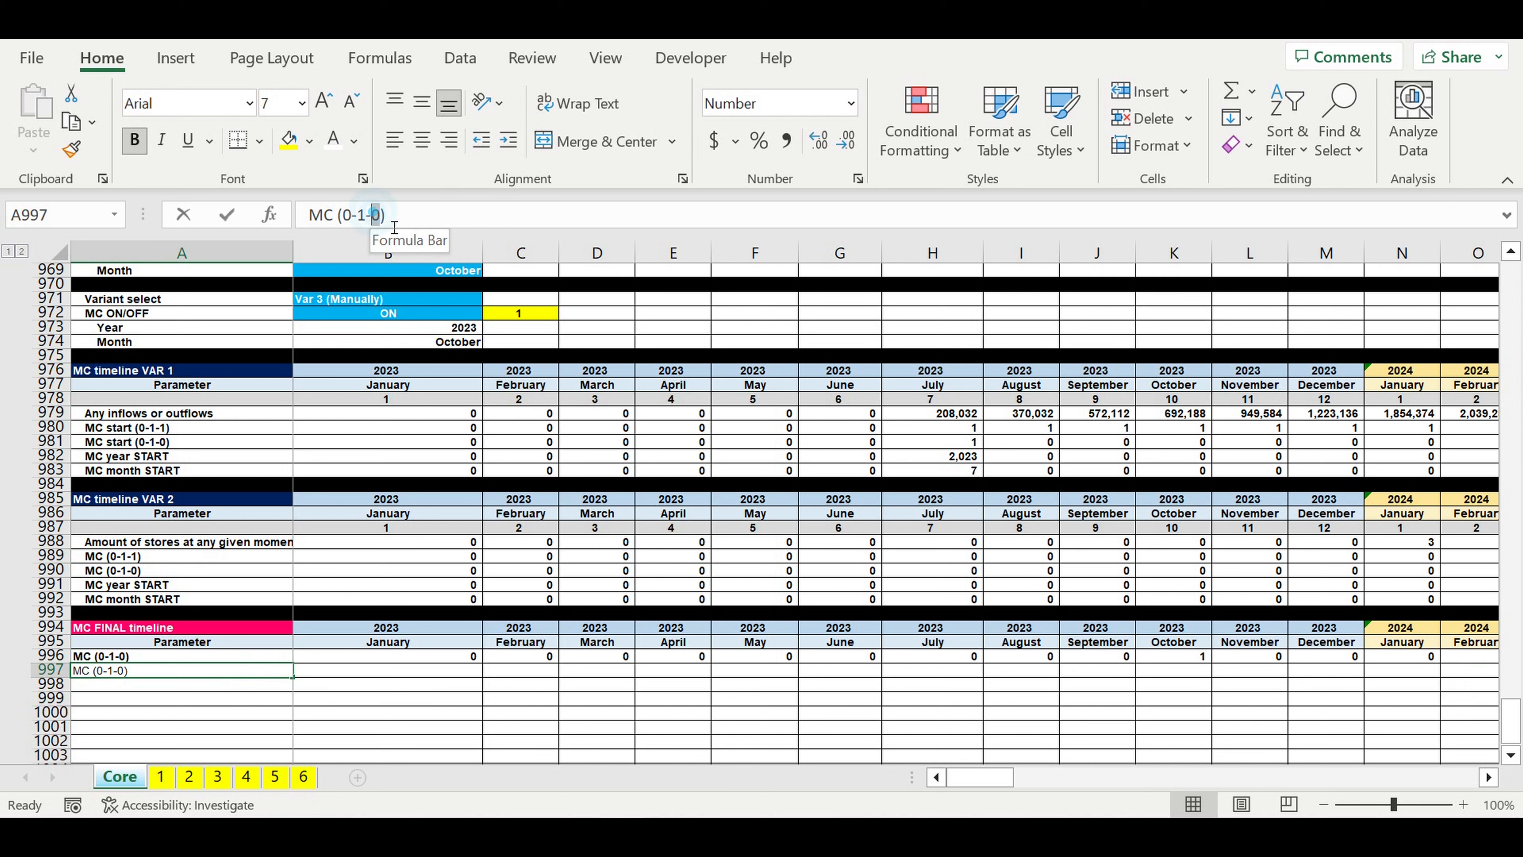
double_click(375, 215)
text(1)
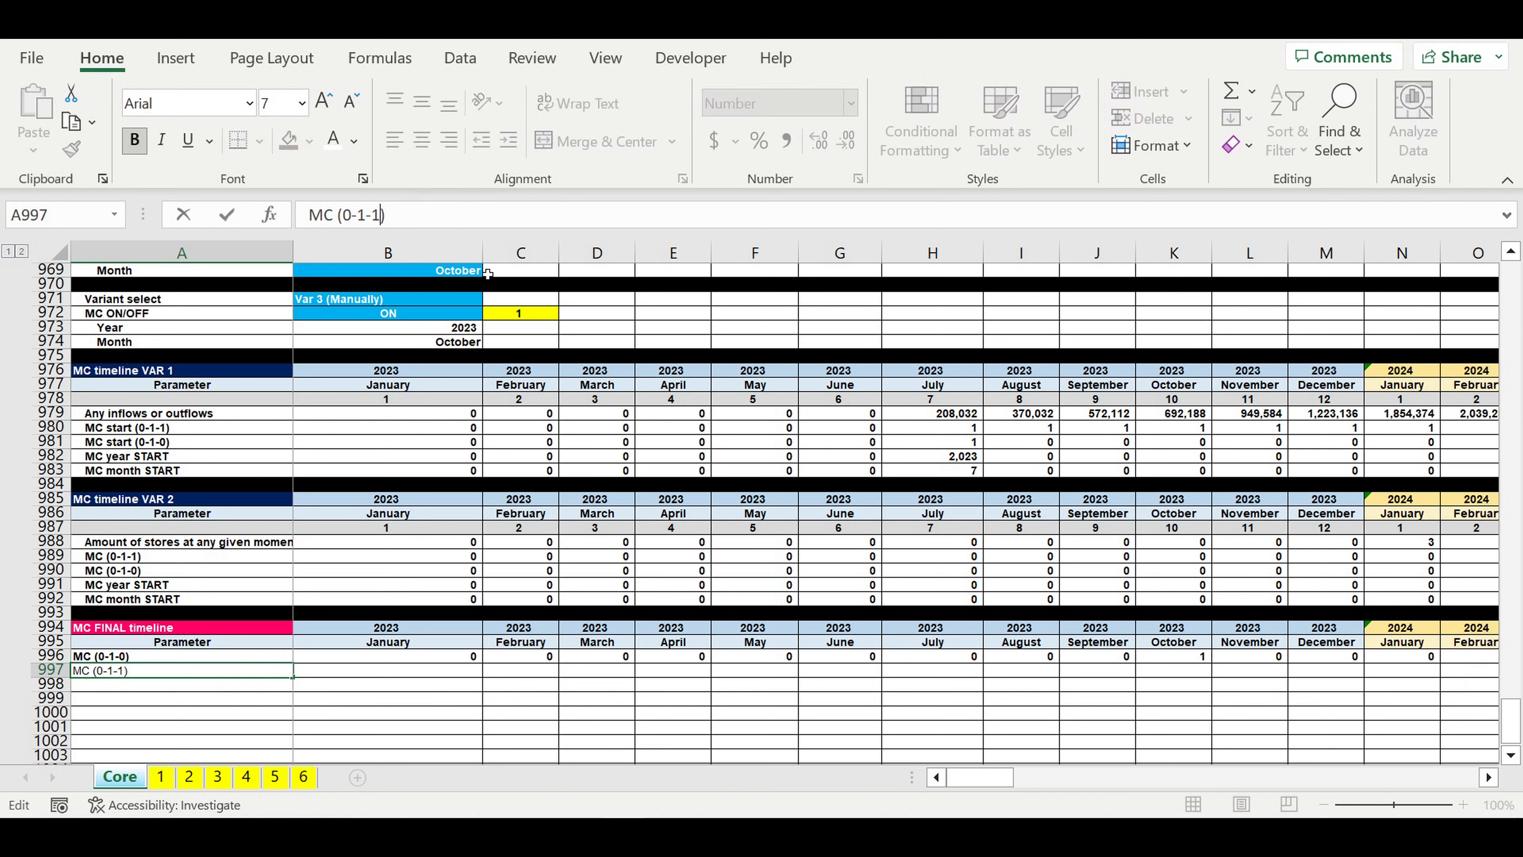
key(Return)
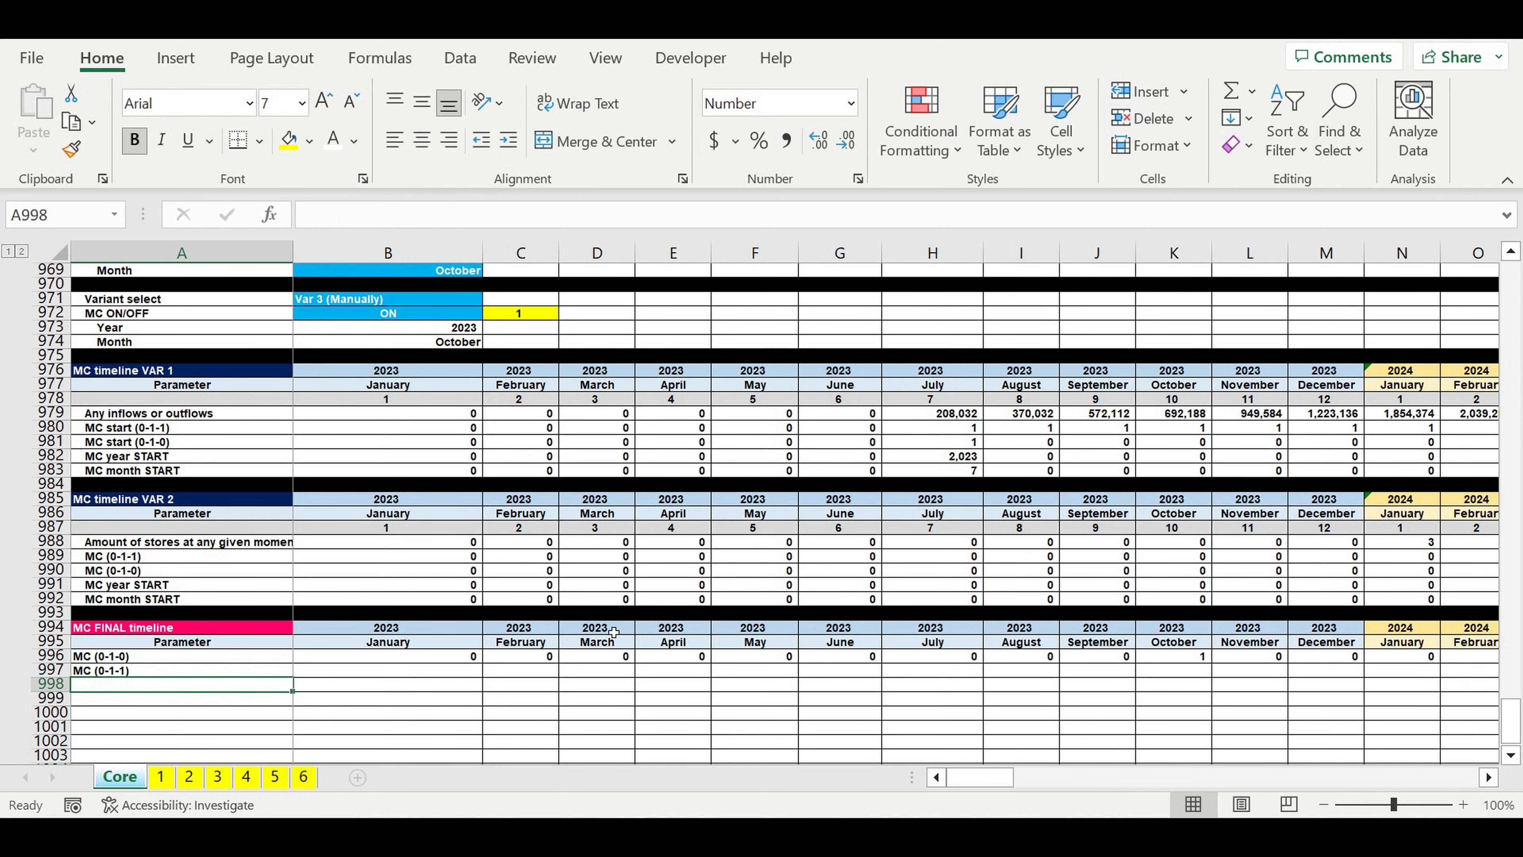
Step: Link the January 2023 cell B997 of the MC (0-1-1) row to the cell above with =B996
click(696, 712)
click(473, 676)
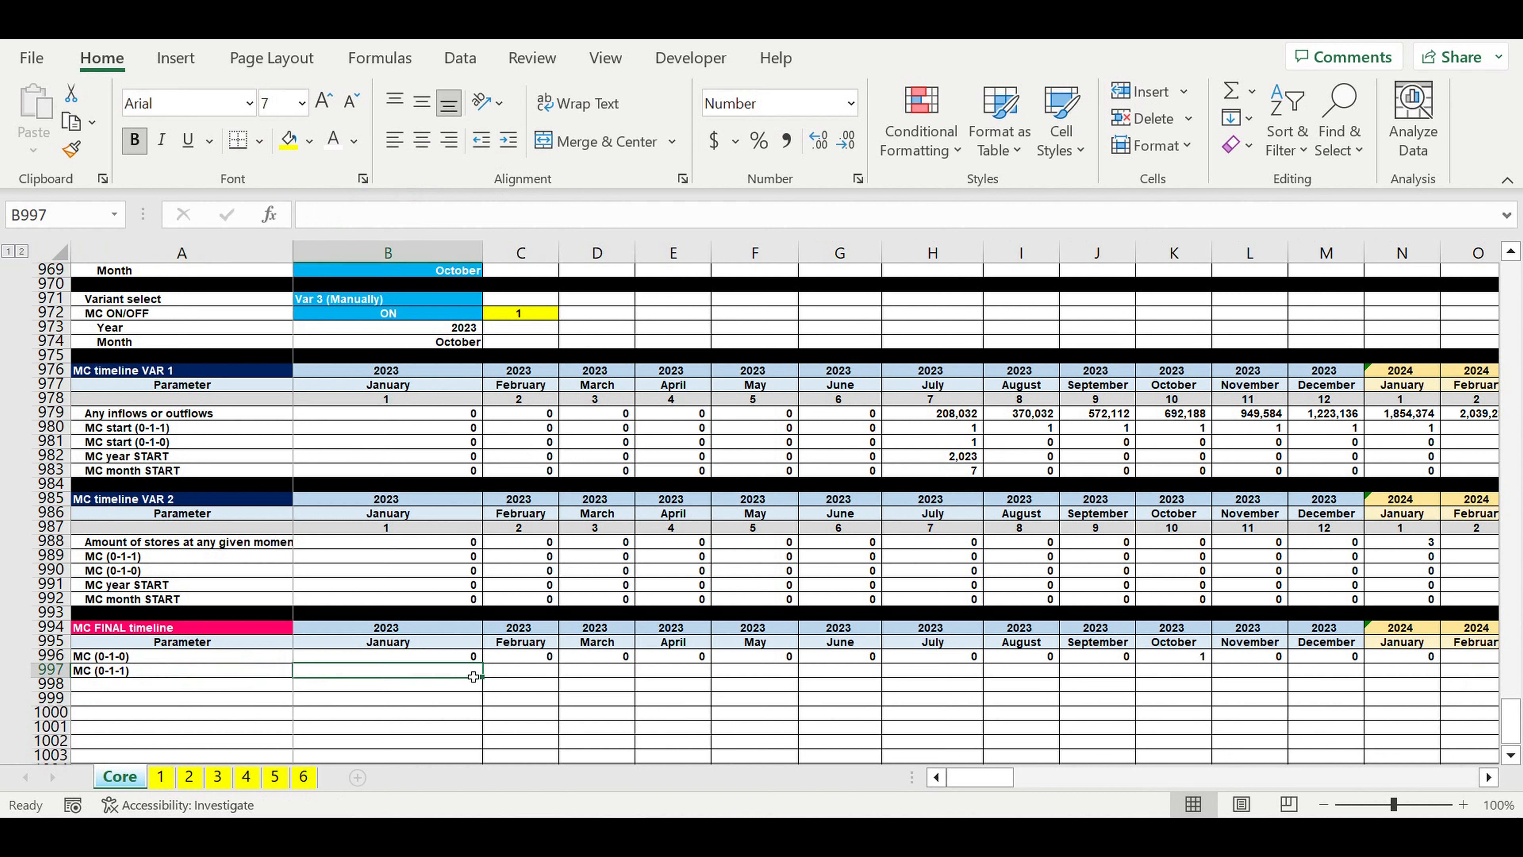
text(=)
click(453, 659)
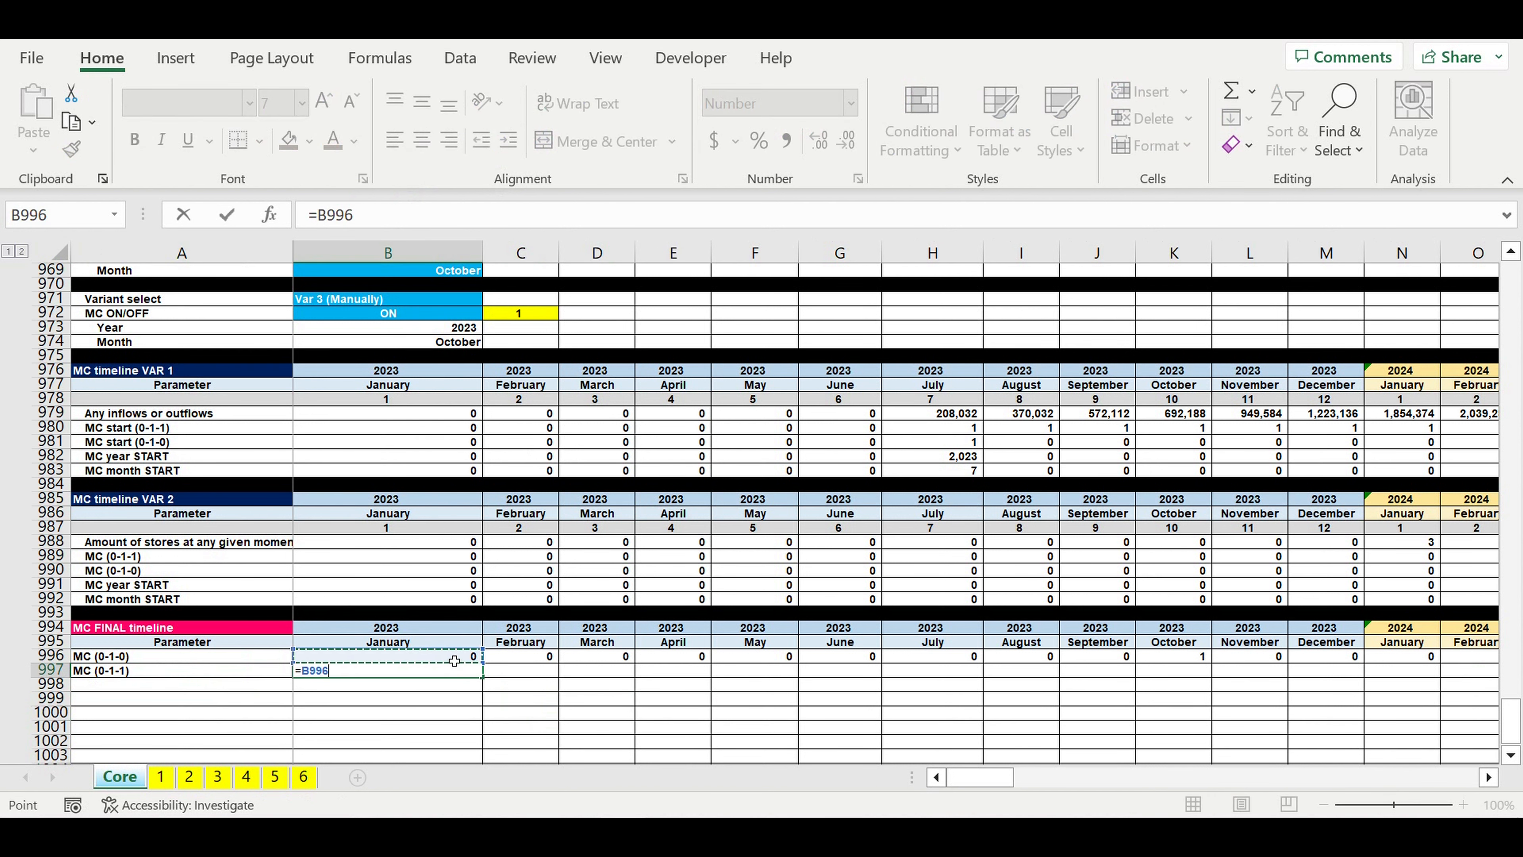
key(Return)
Step: Enter the cumulative formula =B997+C996 in the February 2023 cell C997
click(530, 672)
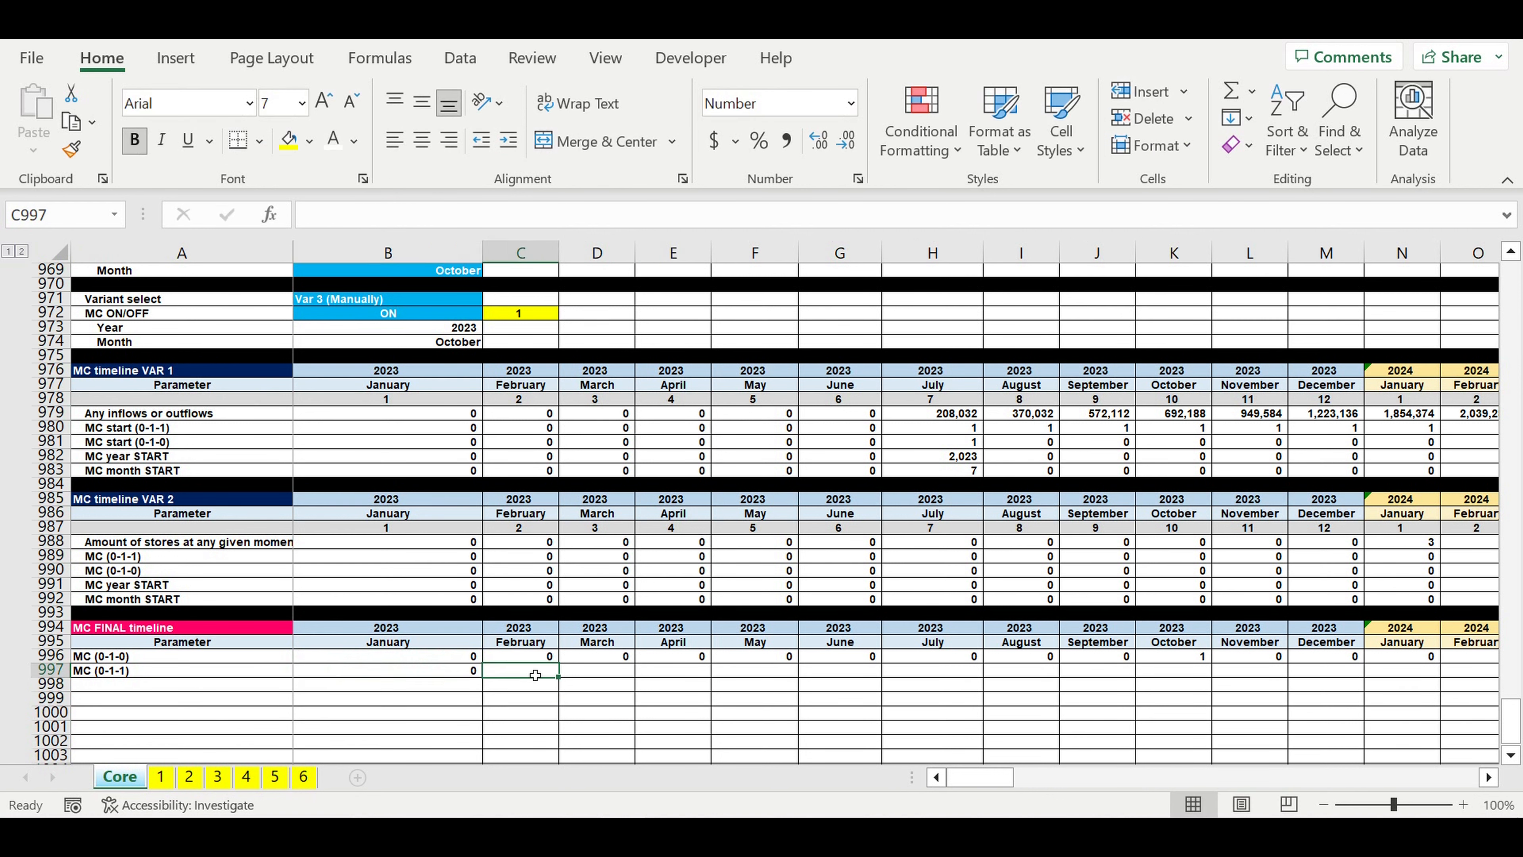
text(=)
click(439, 674)
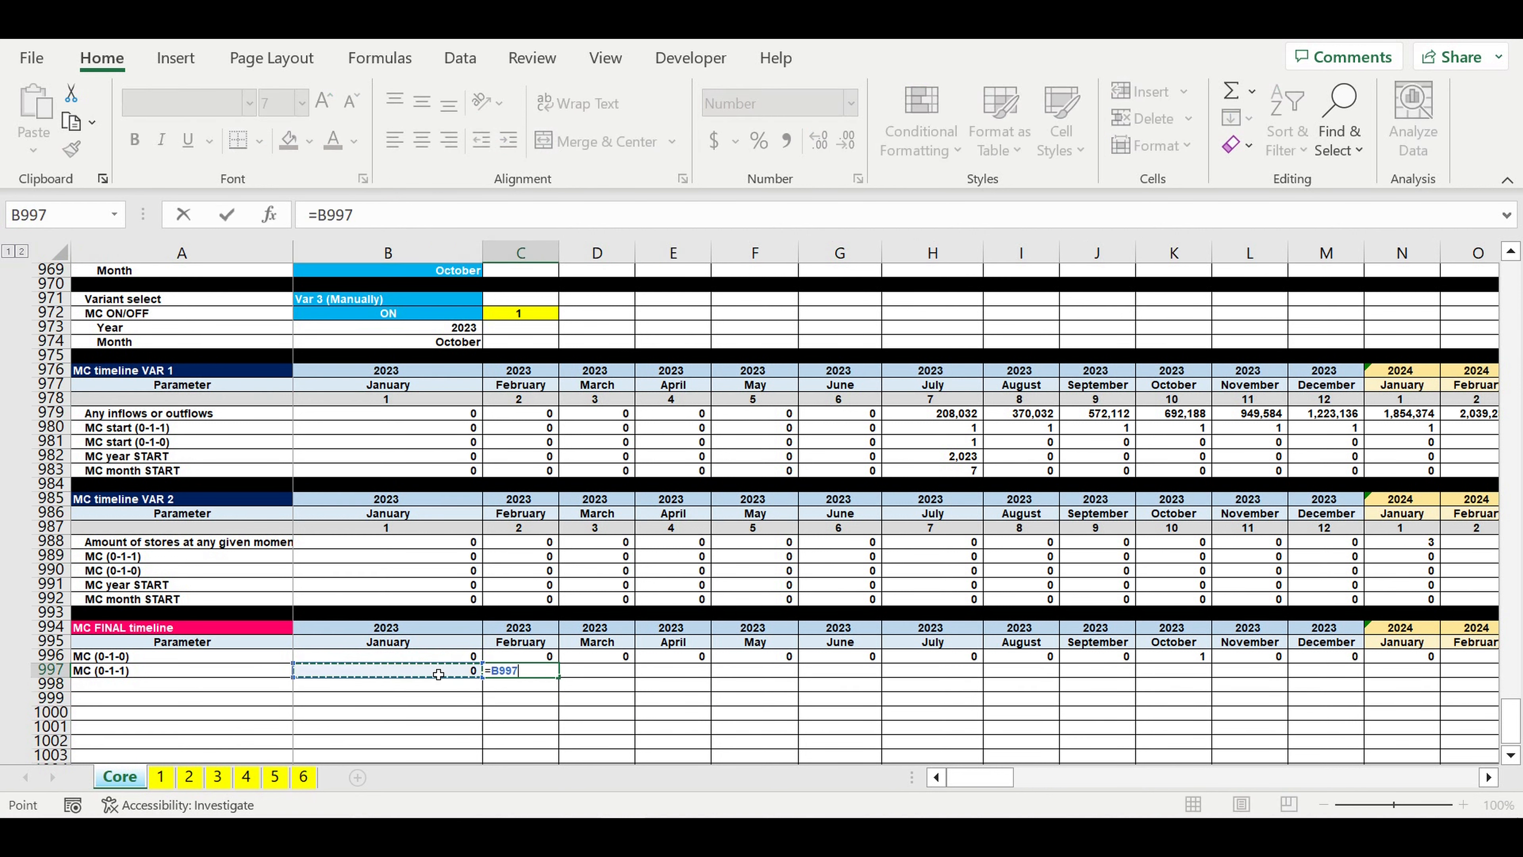
text(+)
click(521, 660)
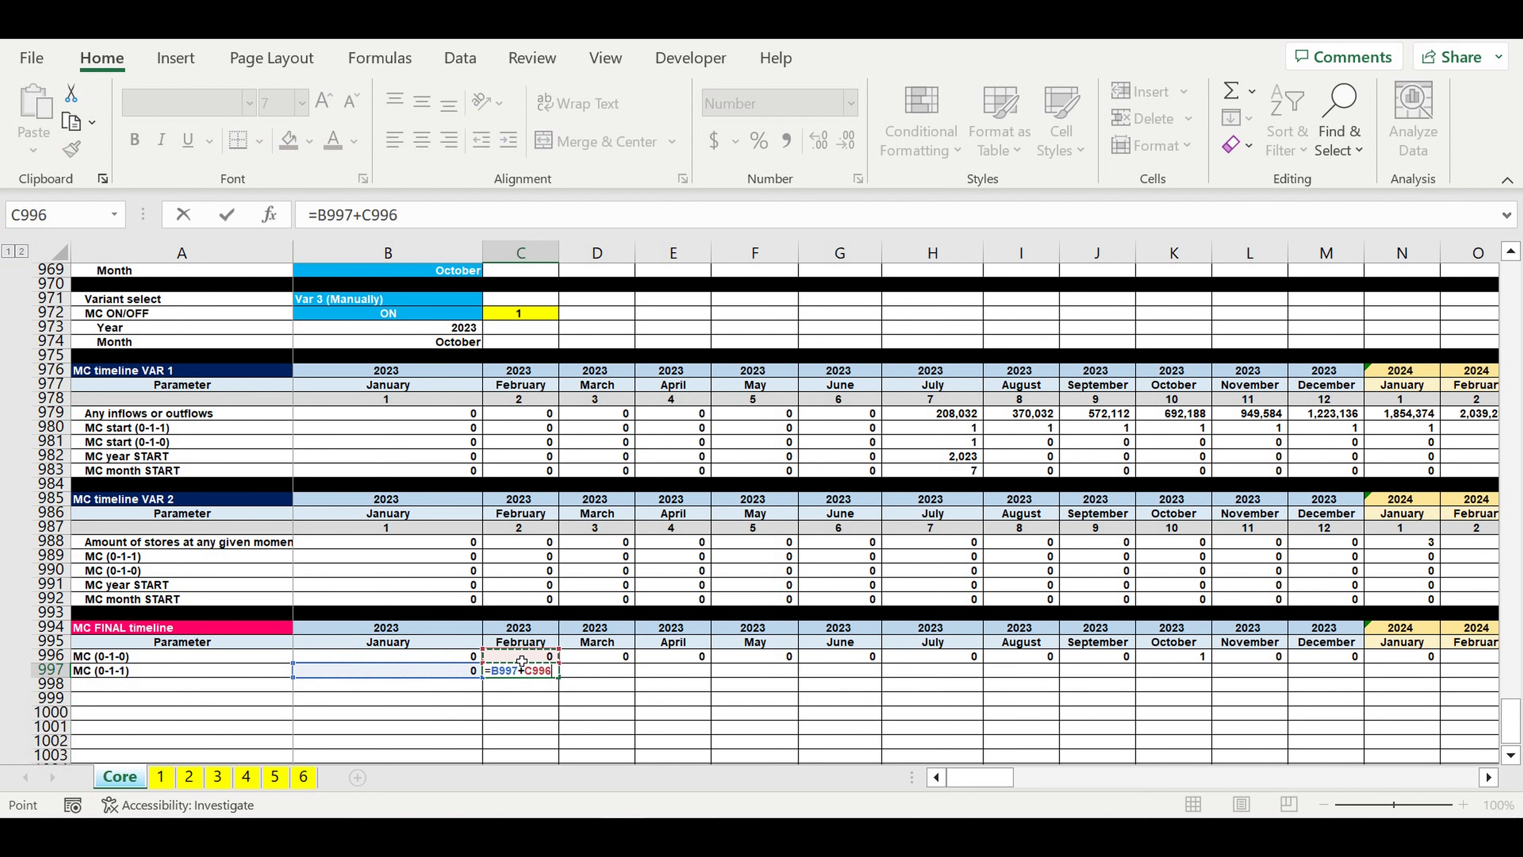
key(Return)
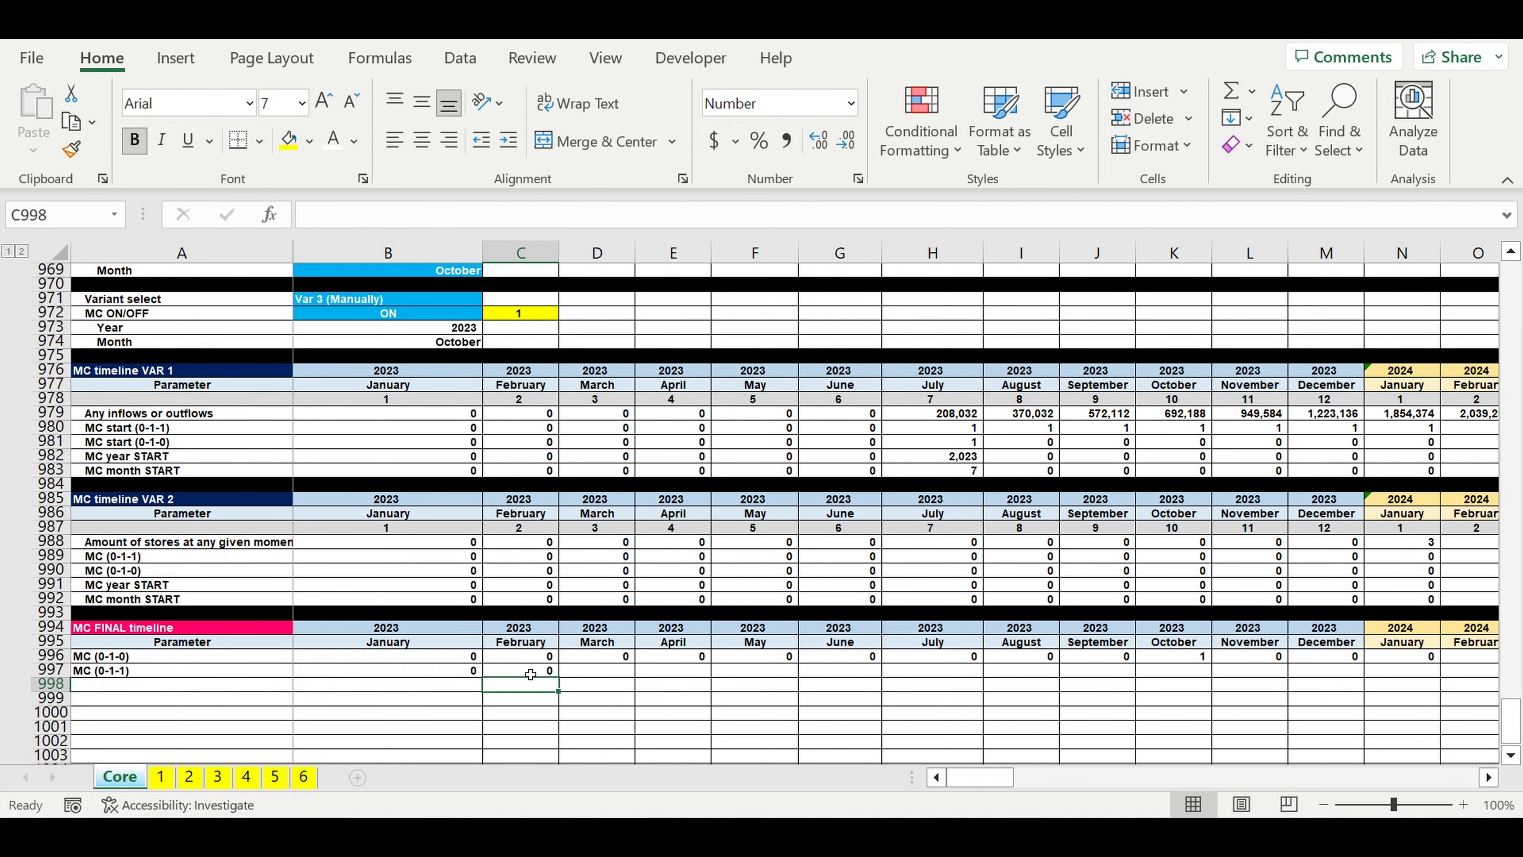
Step: Fill the C997 formula across the MC (0-1-1) row through December 2032 in DQ997
click(529, 674)
drag(568, 684, 1363, 690)
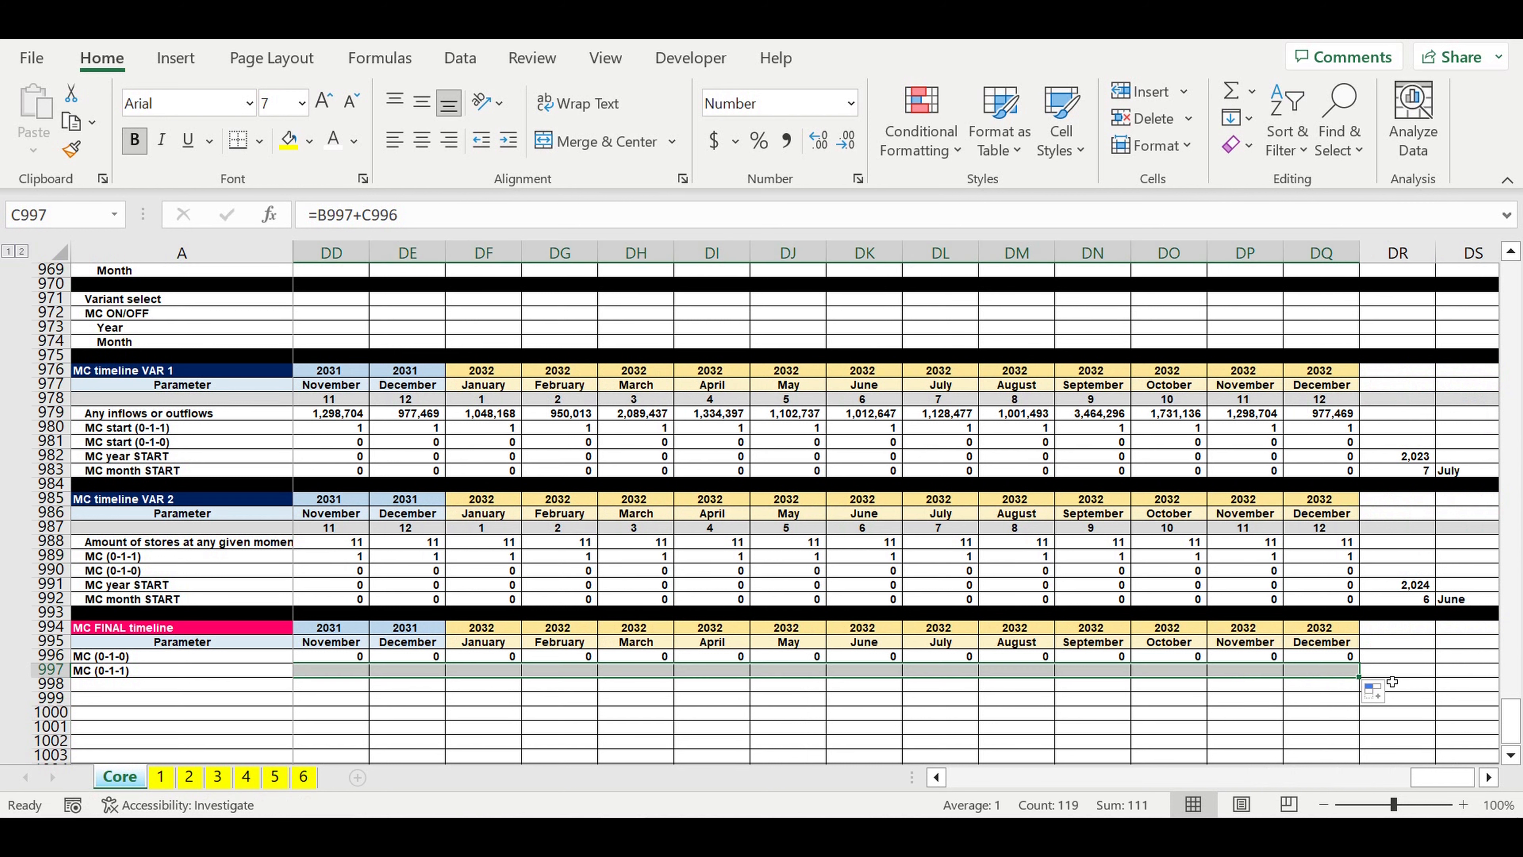
click(1300, 698)
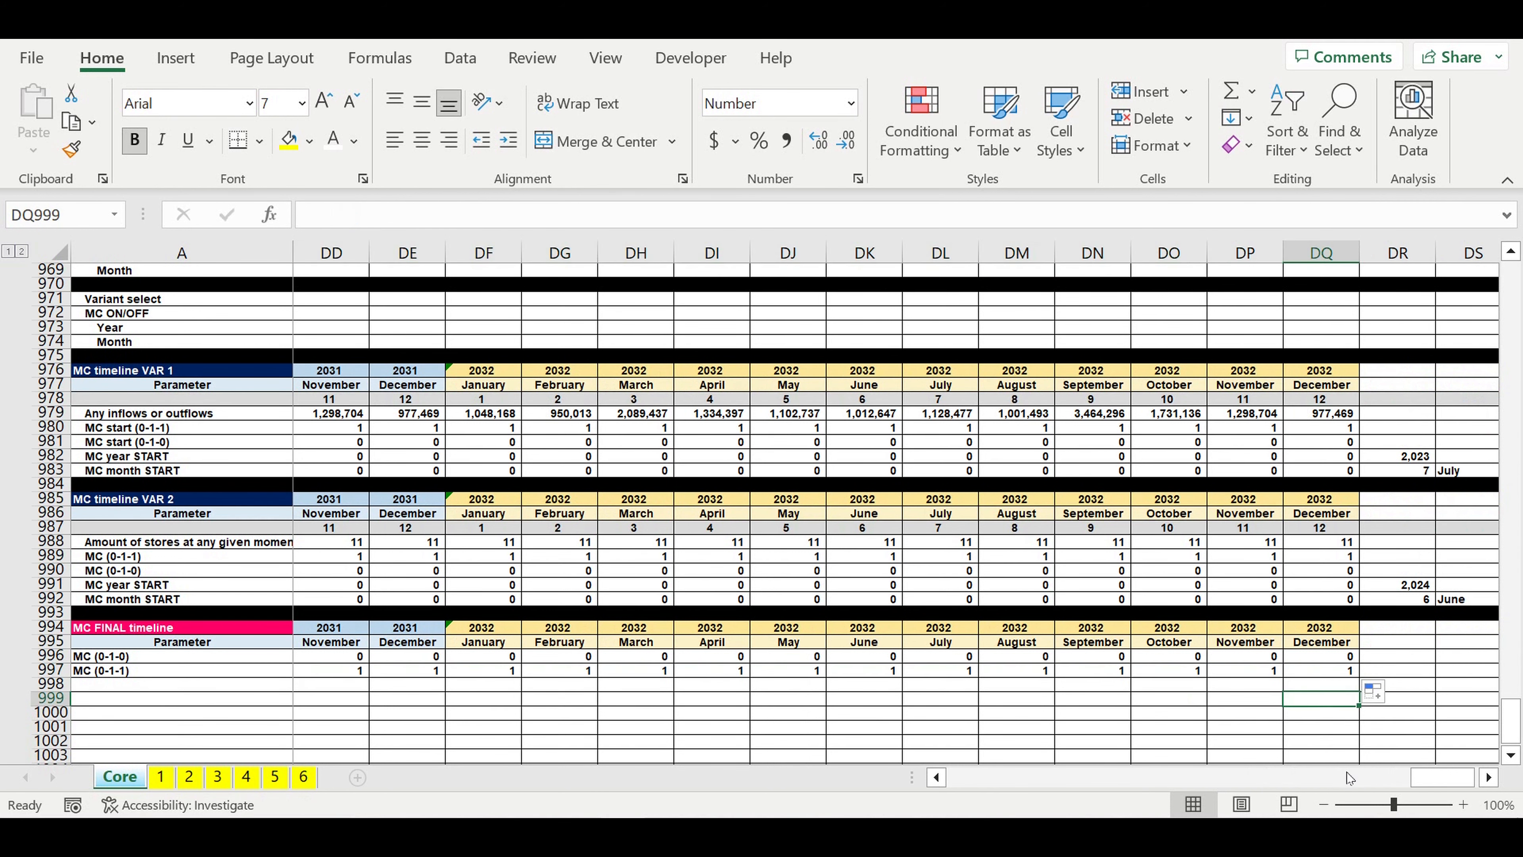
drag(1461, 785, 930, 784)
click(791, 716)
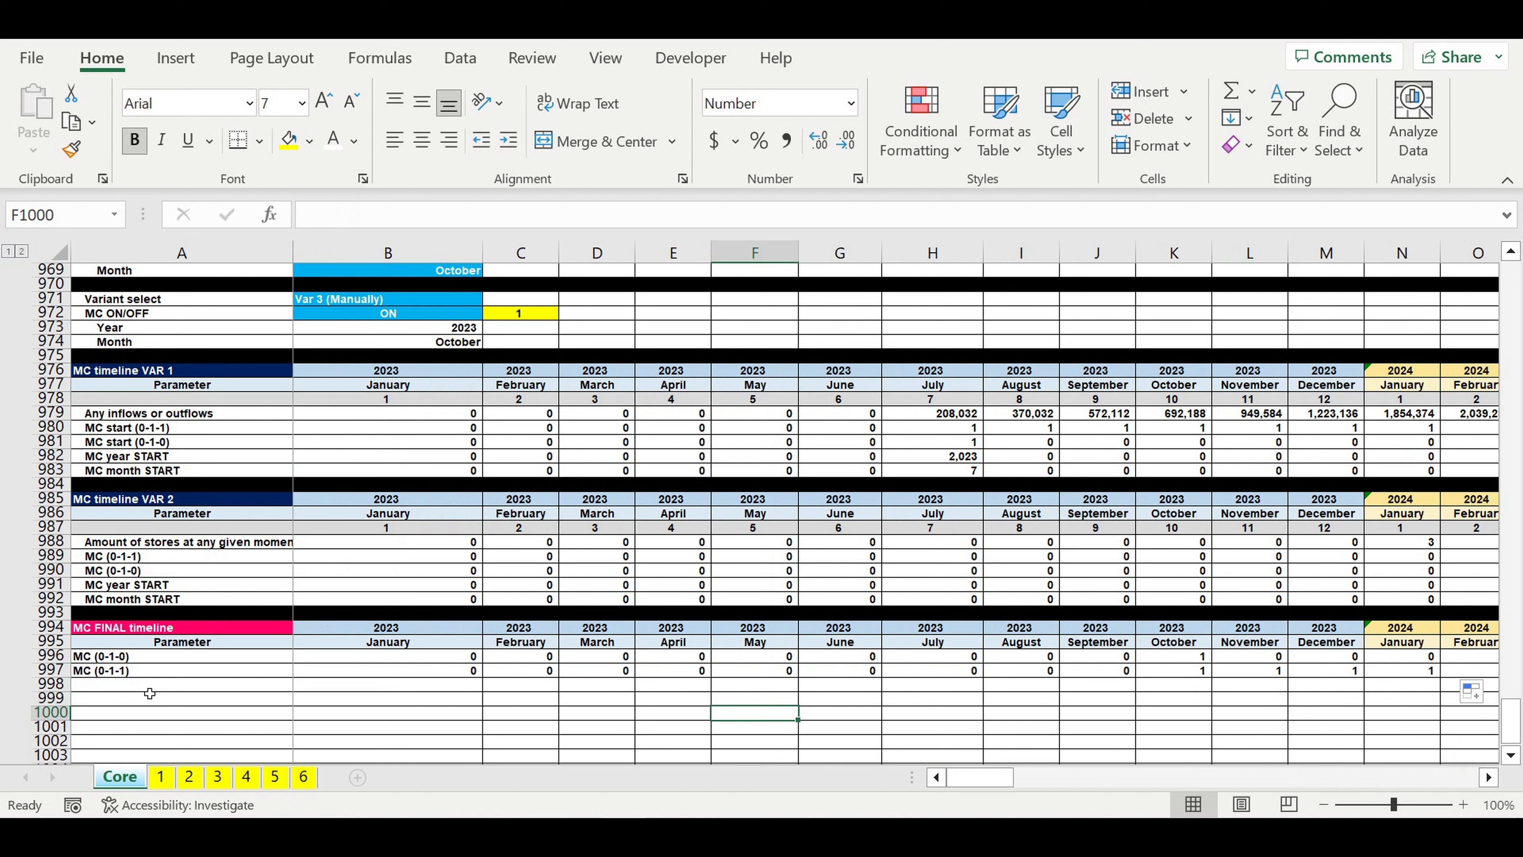
Step: Label A998 of the MC FINAL timeline as End of MC investment stage (0-1-0)
click(124, 688)
text(E)
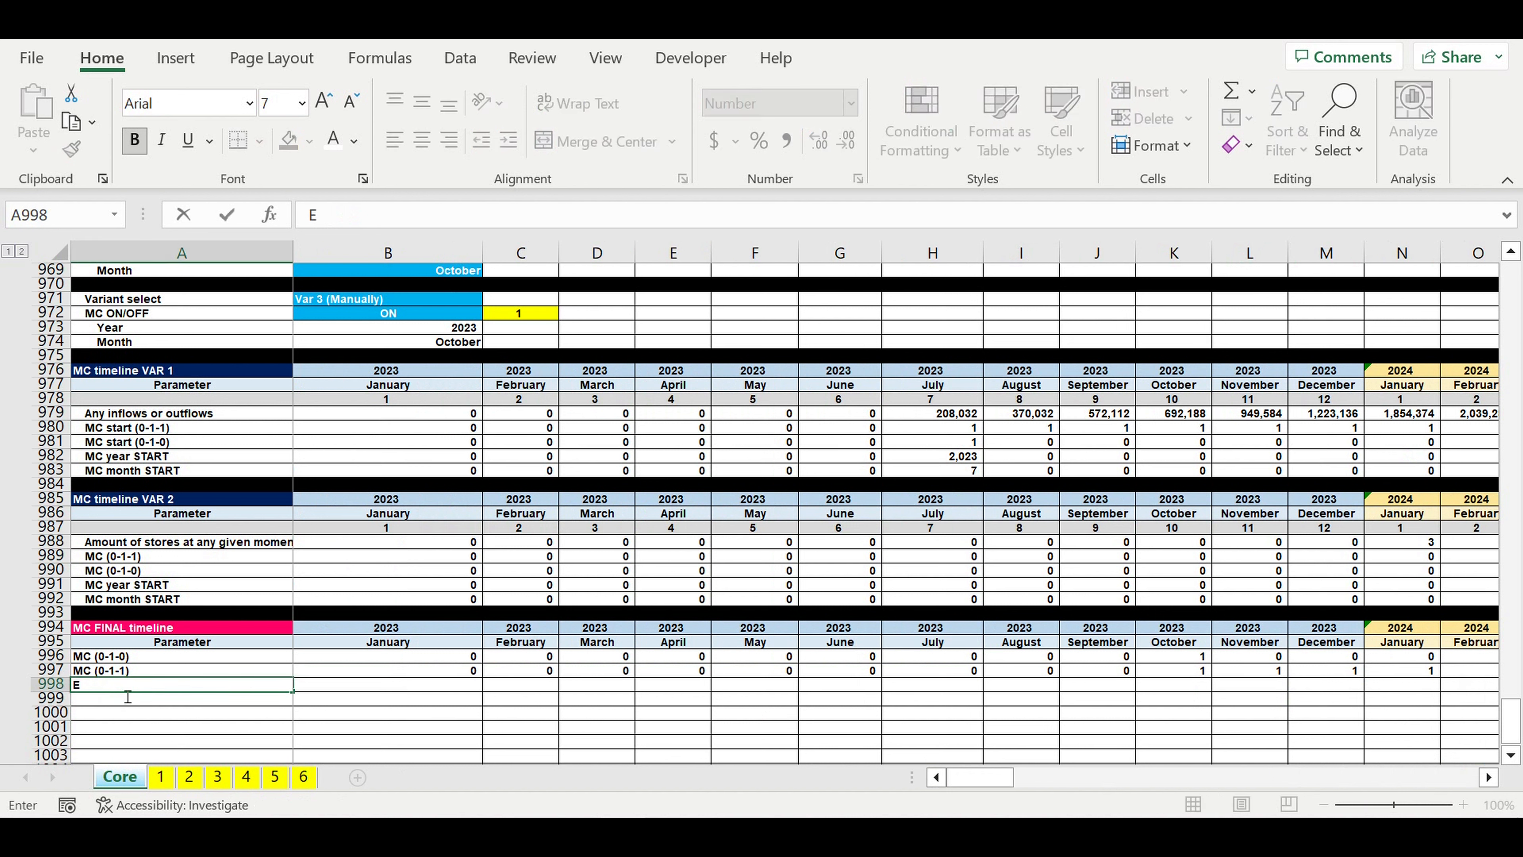
text(nd of MC investment stage)
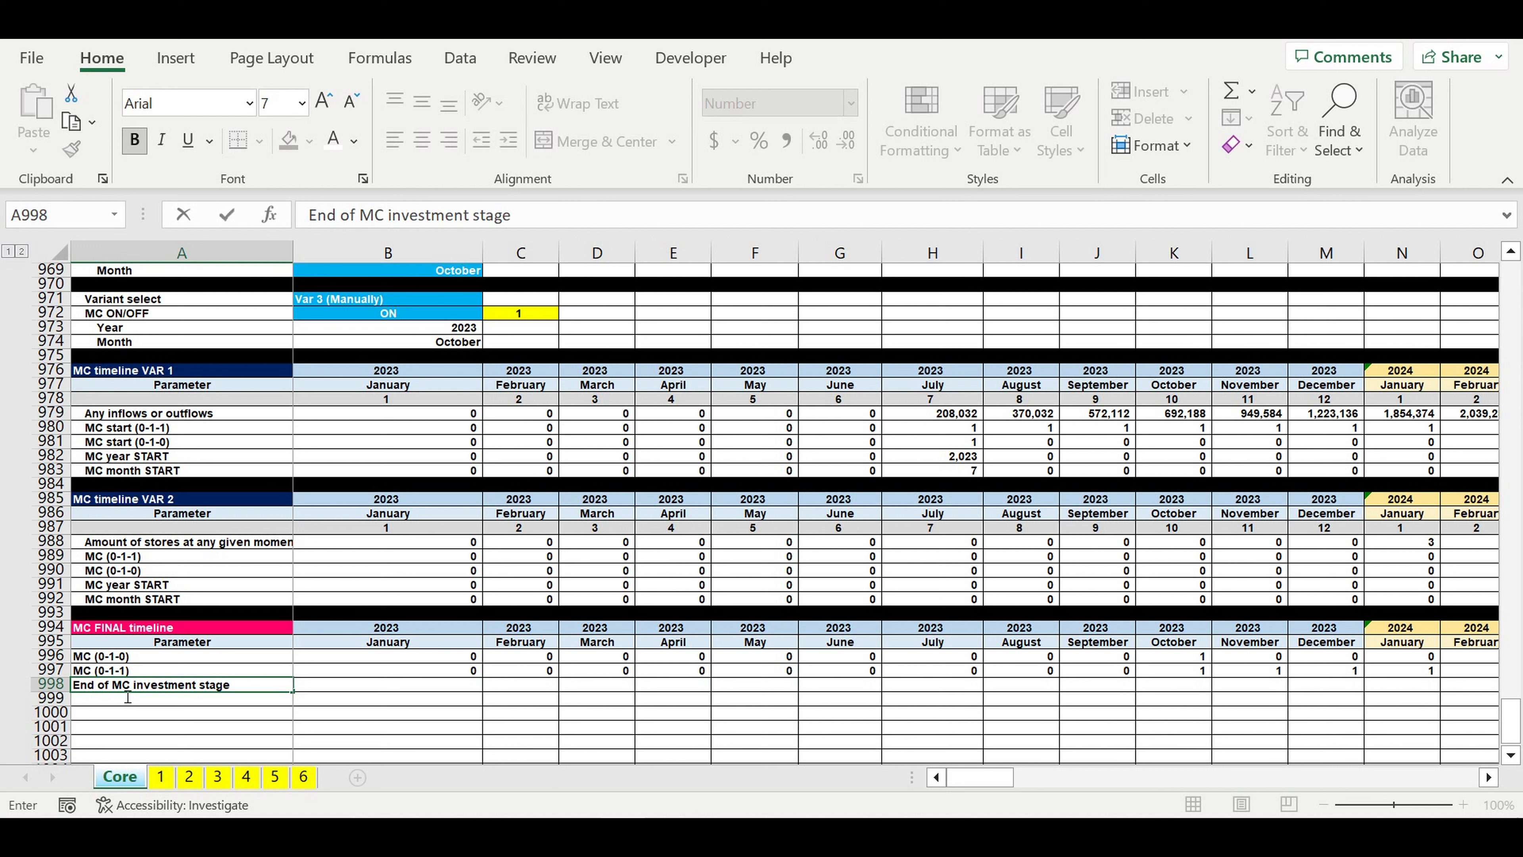
text( (0-1-0)
key(Return)
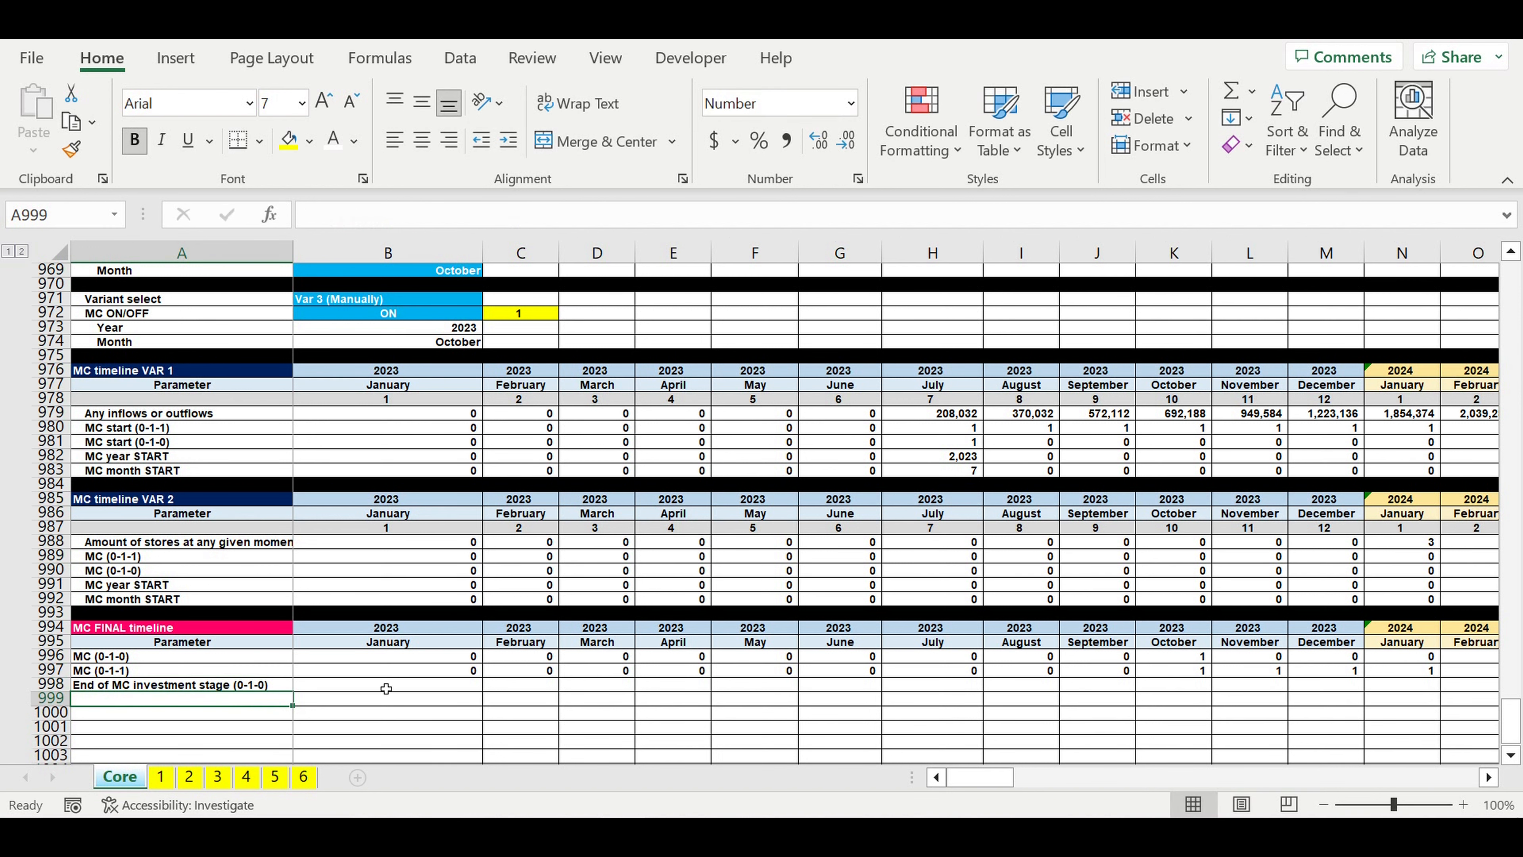
Step: Enter =C996 in B998 and fill it across to January 2024 in N998
click(388, 689)
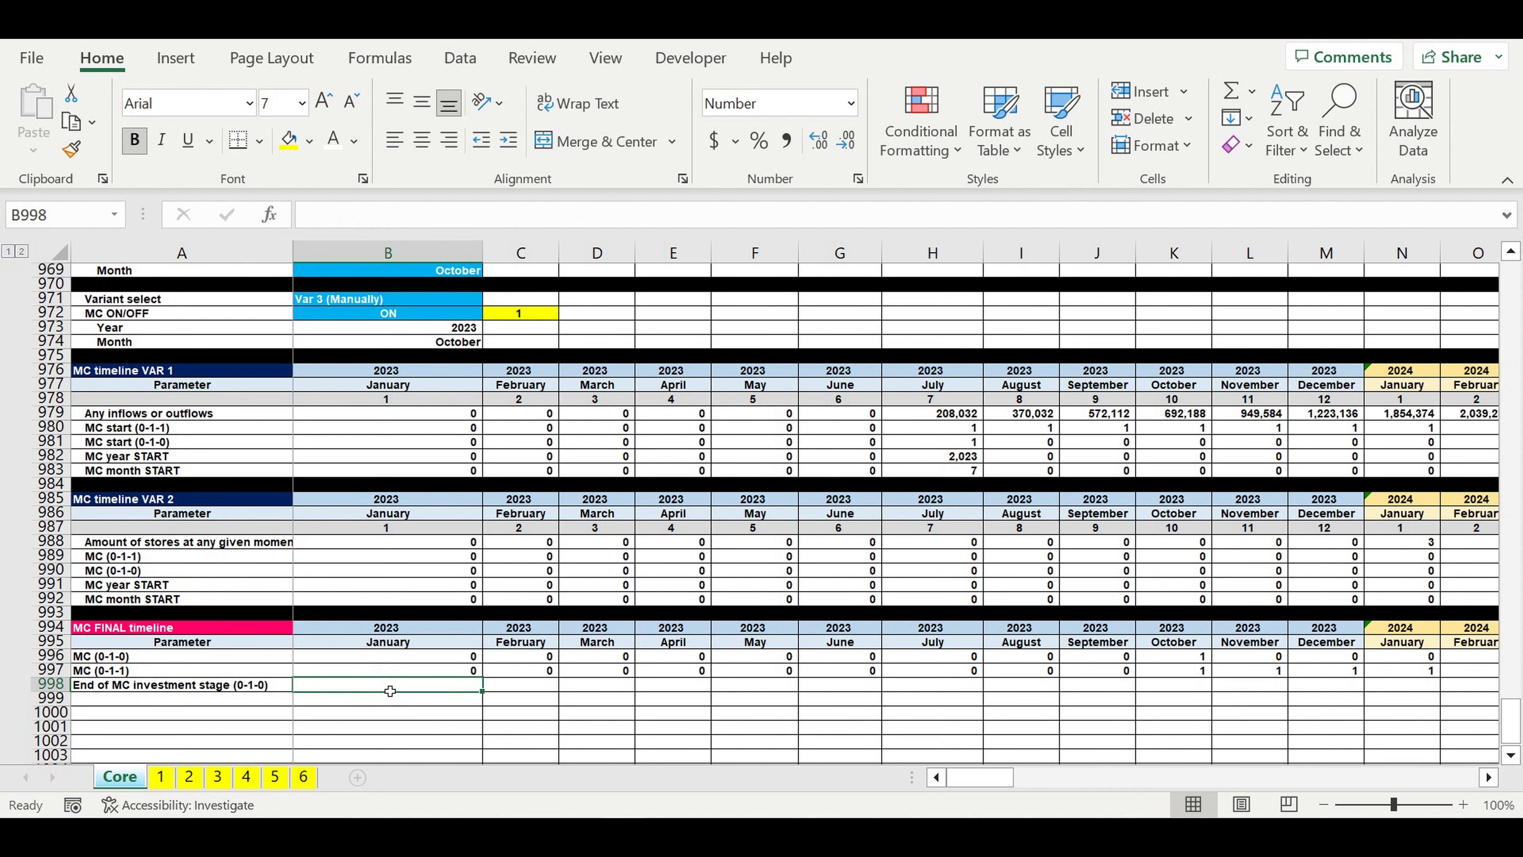
text(=)
click(514, 662)
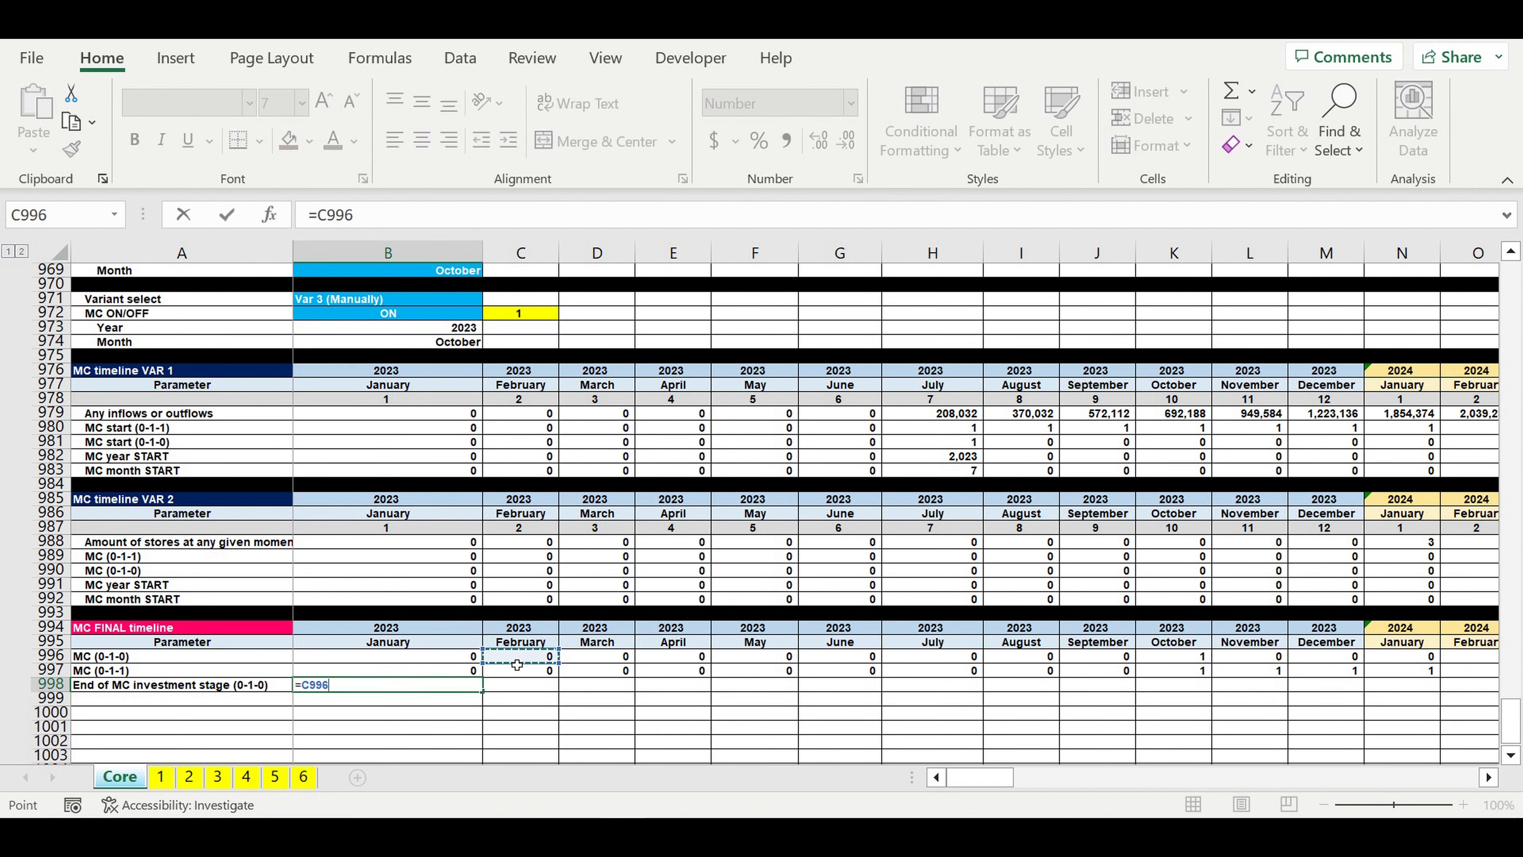
key(Return)
click(465, 686)
drag(482, 690, 1403, 689)
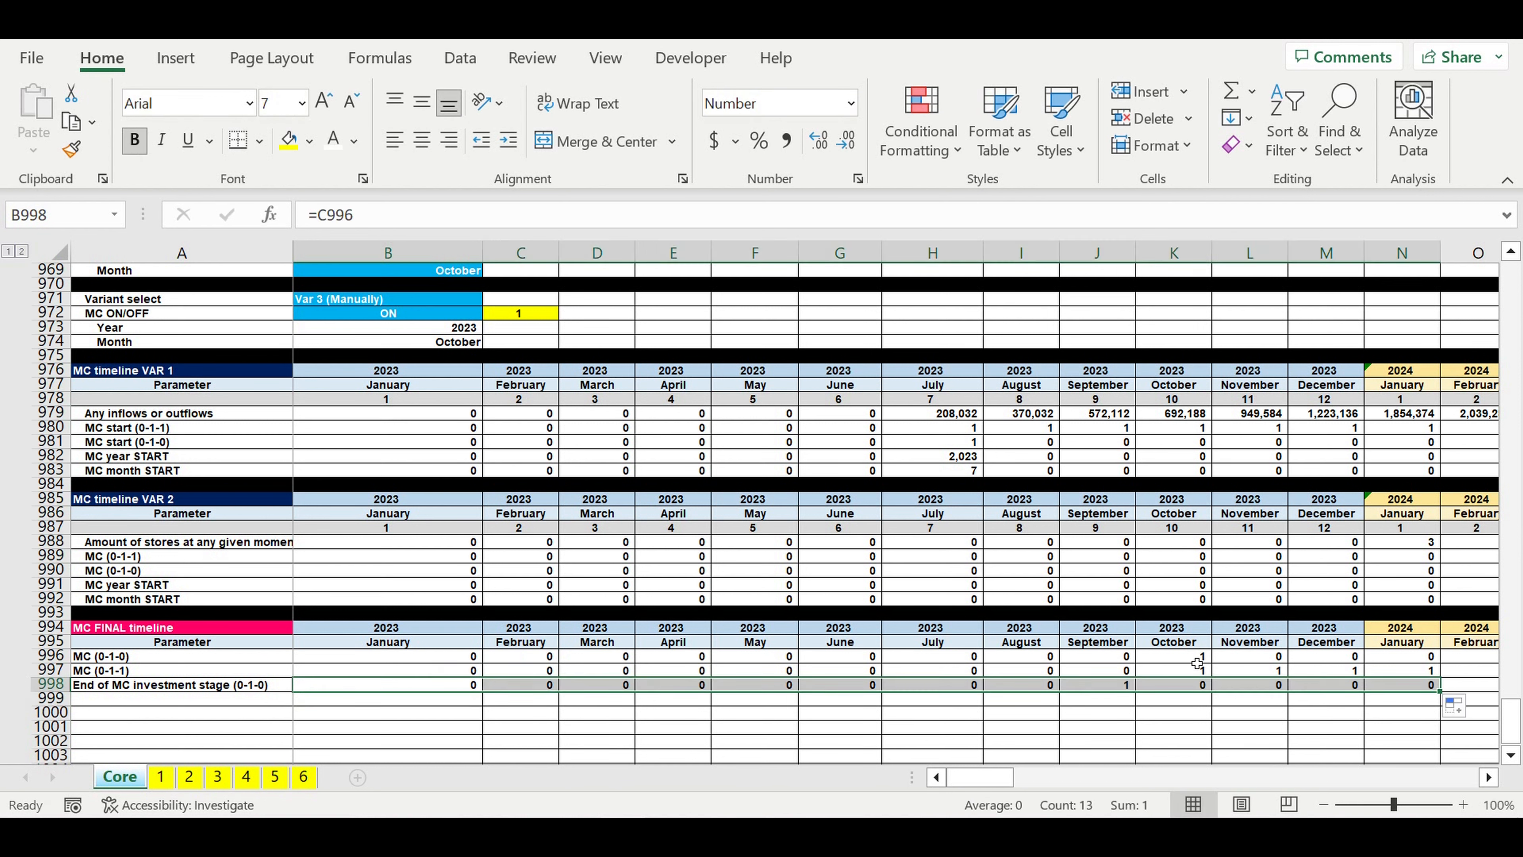
click(1197, 659)
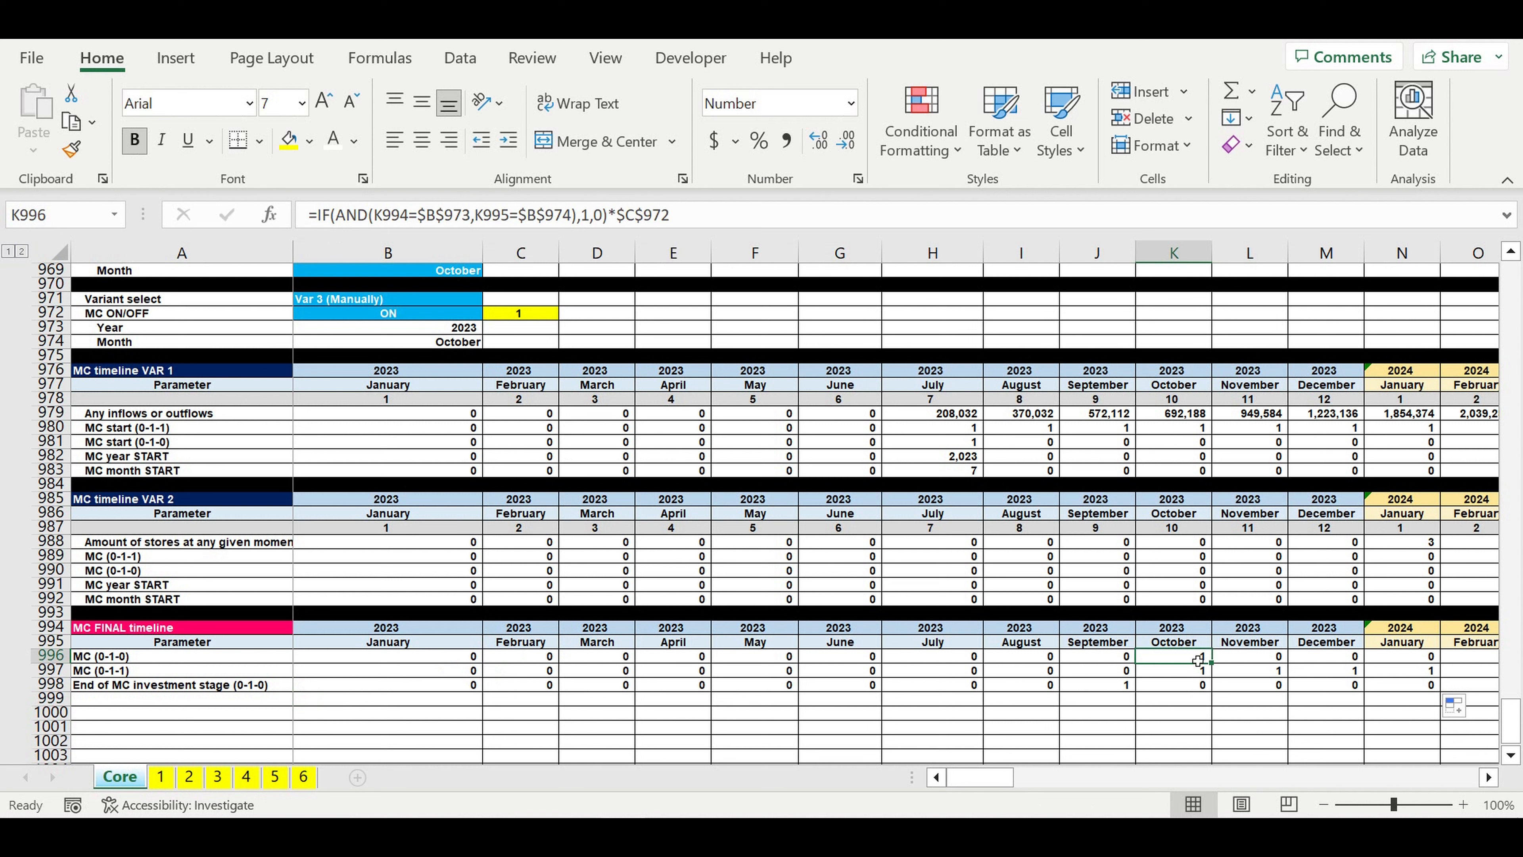
Step: Fill the End of MC investment stage formula from September 2023 in J998 through December 2032 in DQ998
click(1108, 692)
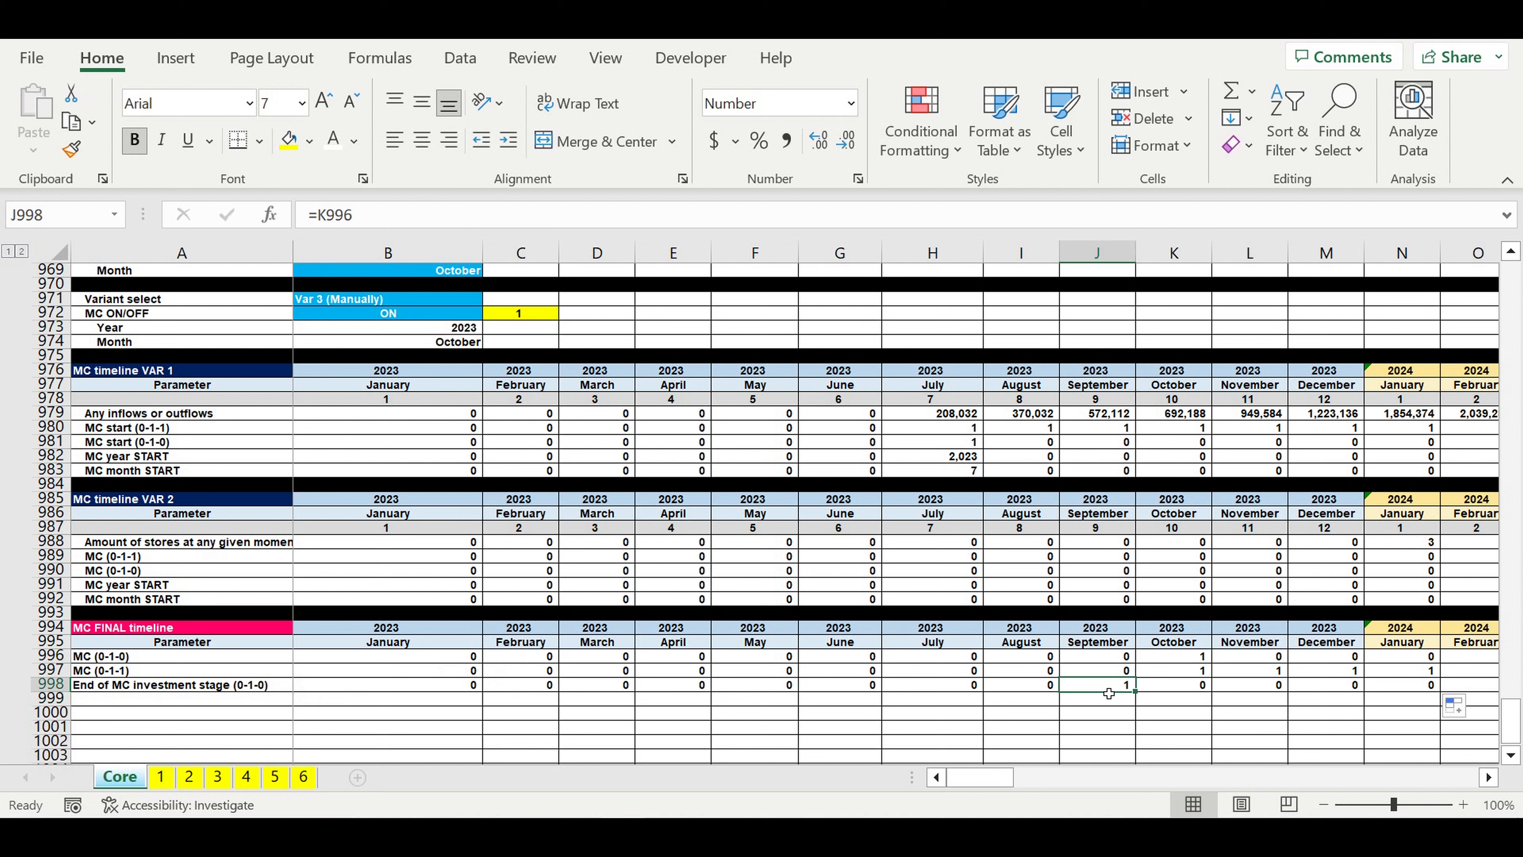
drag(1141, 695, 1366, 708)
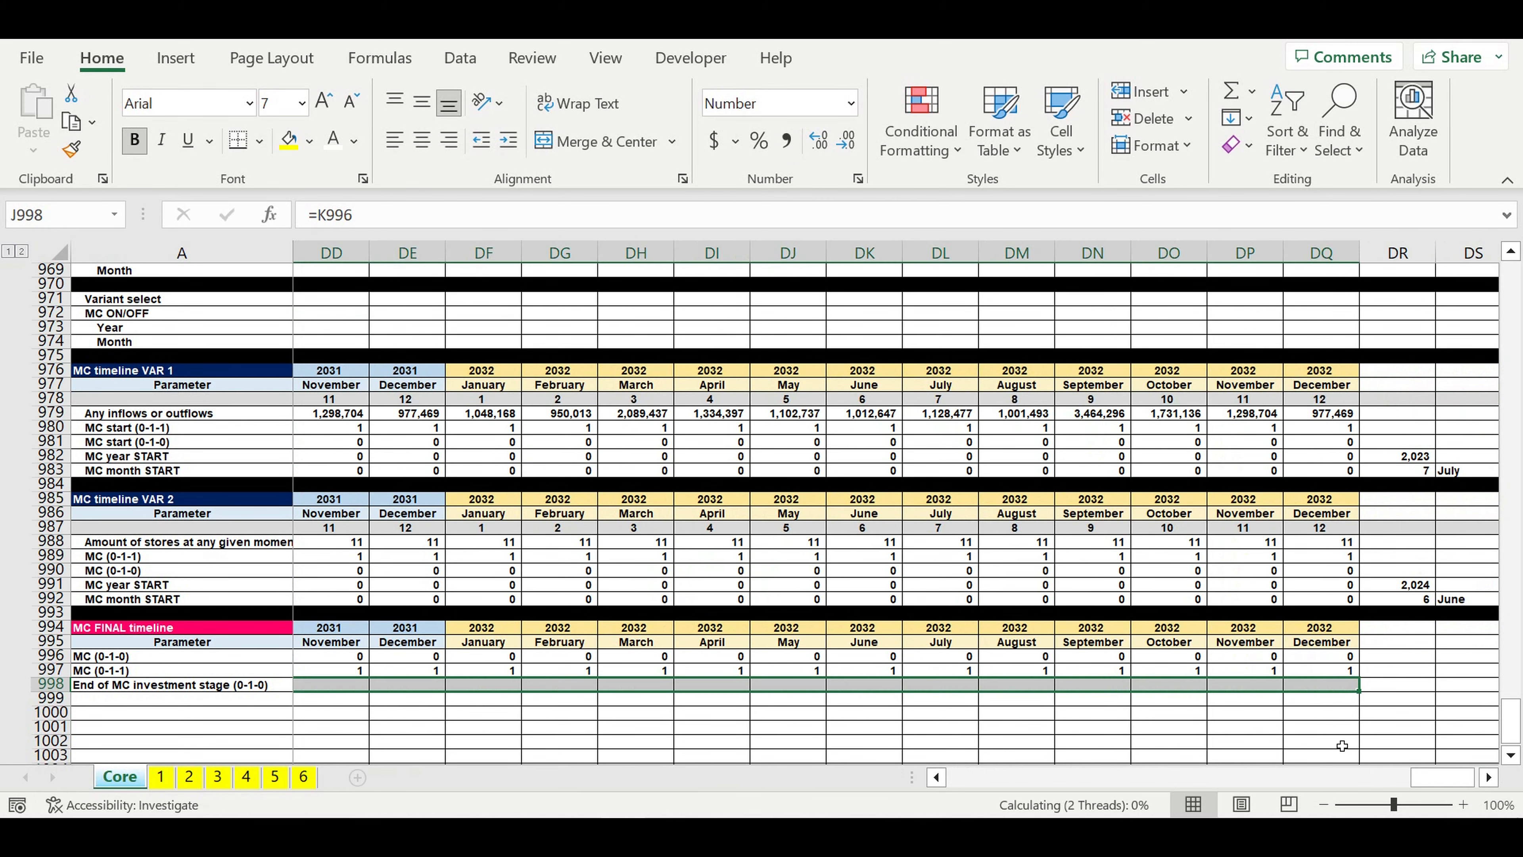
click(1338, 715)
drag(1430, 778, 819, 764)
click(581, 703)
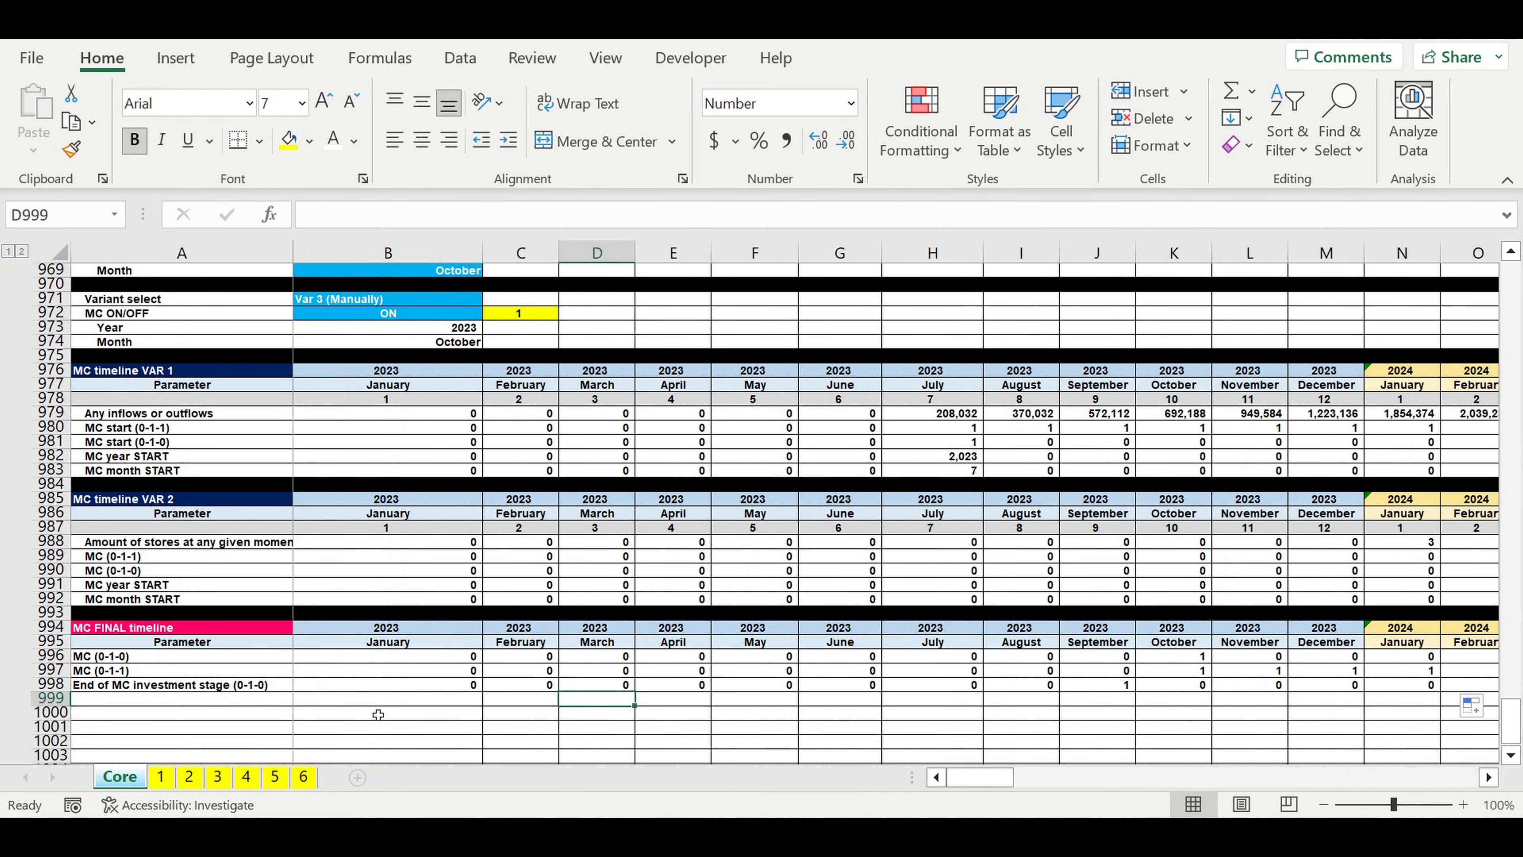
Step: Label A999 of the MC FINAL timeline as MC investment stage (0-3-2-1-0)
scroll(321, 691, down, 2)
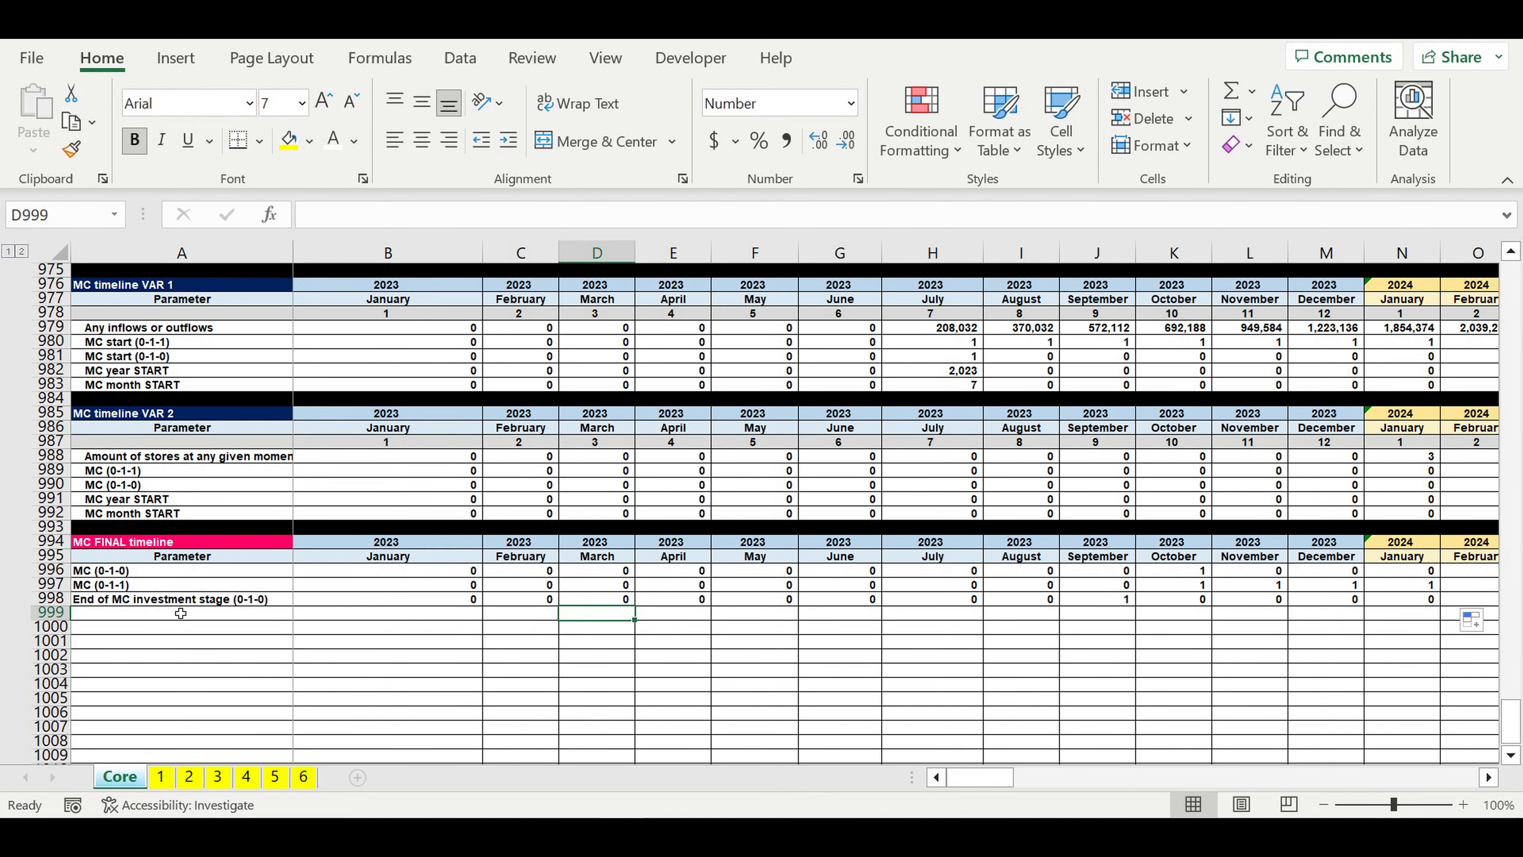
click(180, 600)
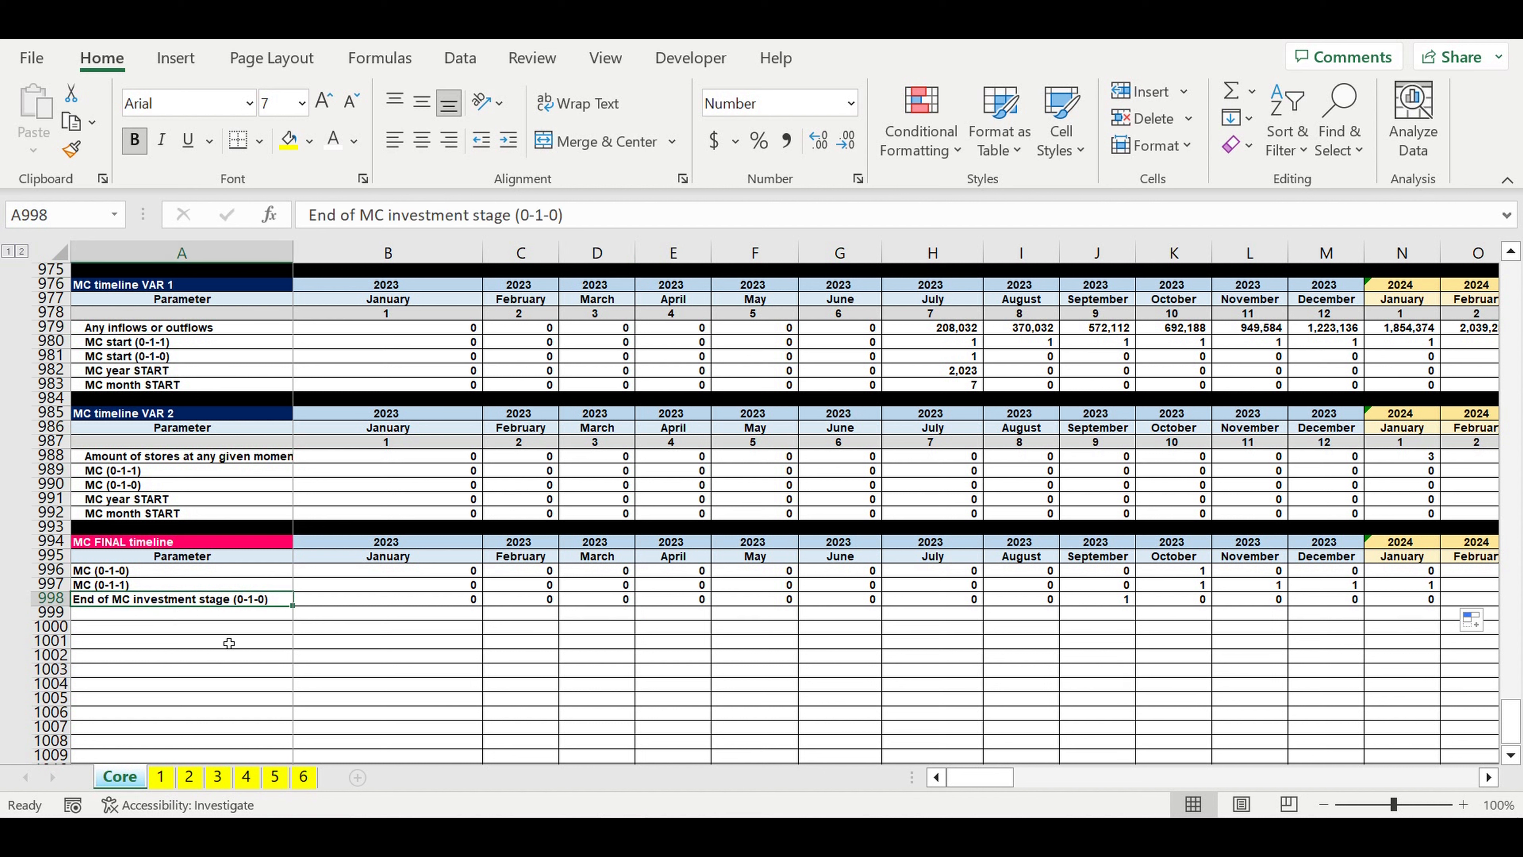
click(137, 613)
text(MC investment stage)
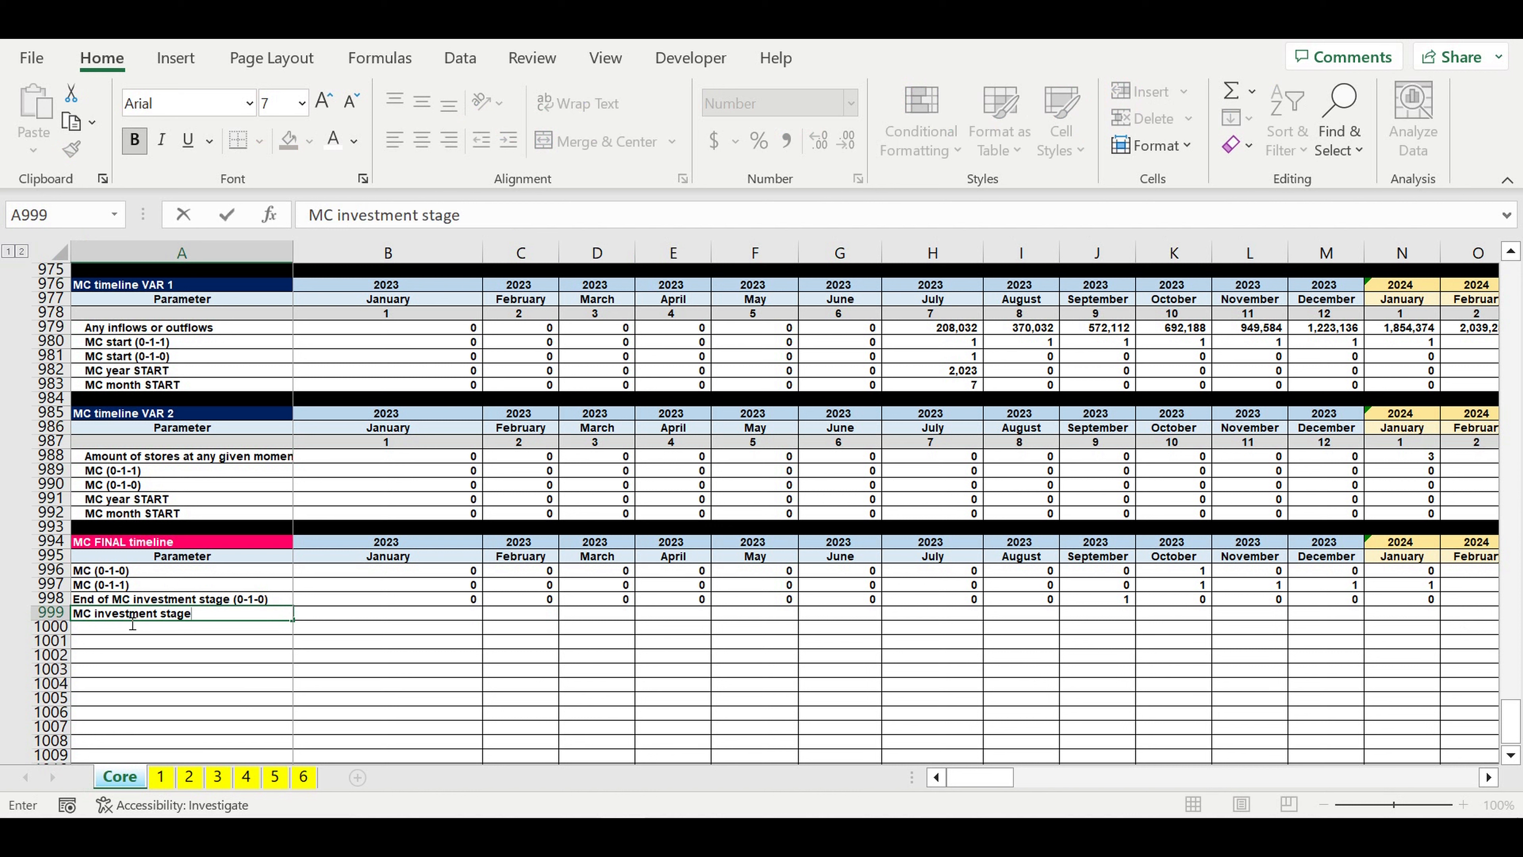
text(  (0-3-2-1-0))
key(Return)
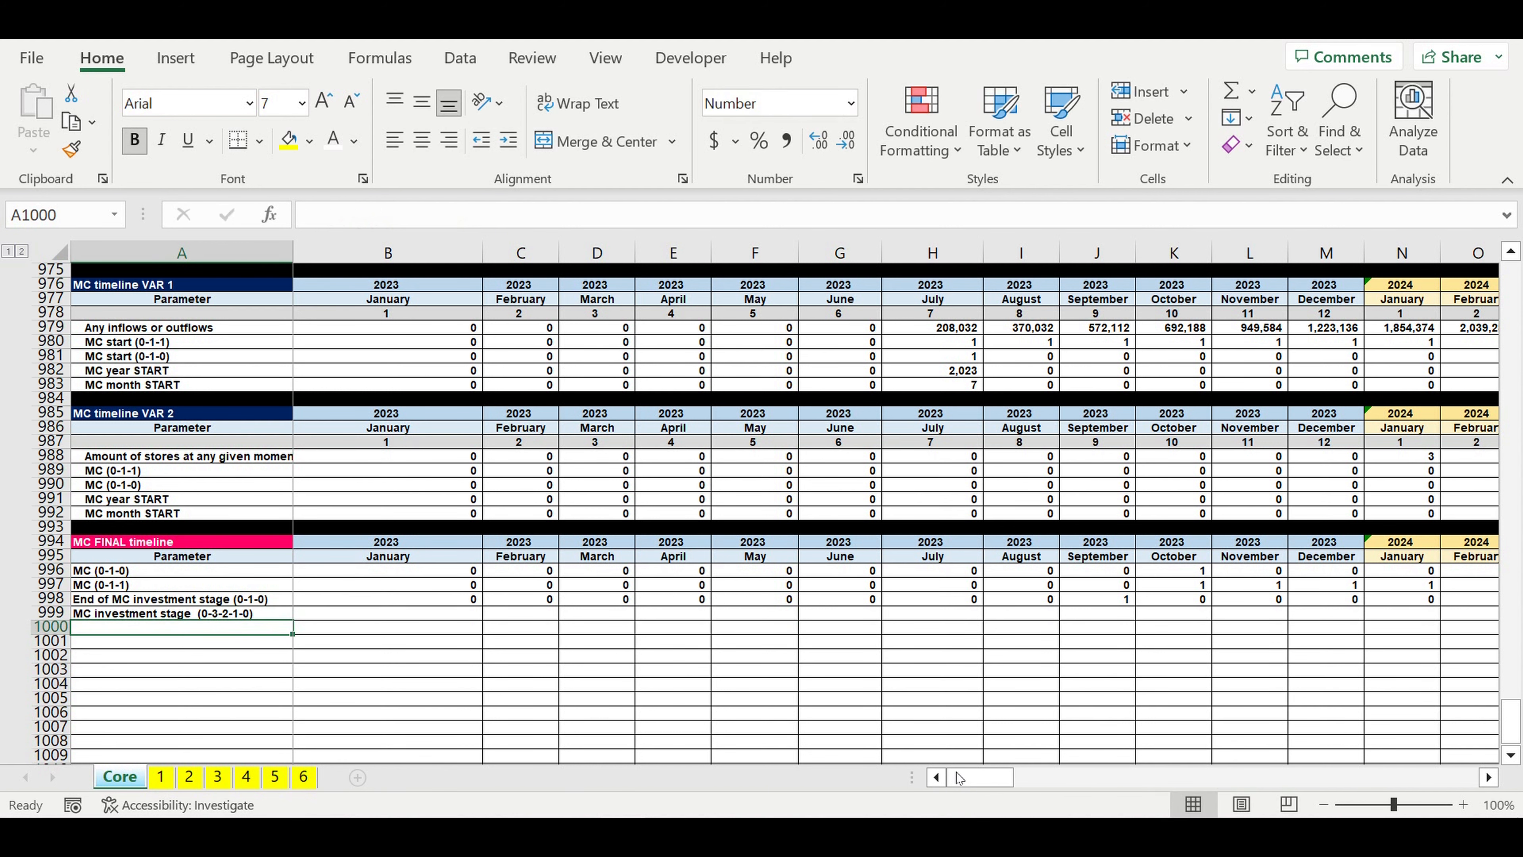
Step: Link the December 2032 cell DQ999 of the MC investment stage row to the cell above with =DQ998
drag(979, 778, 995, 777)
click(1341, 617)
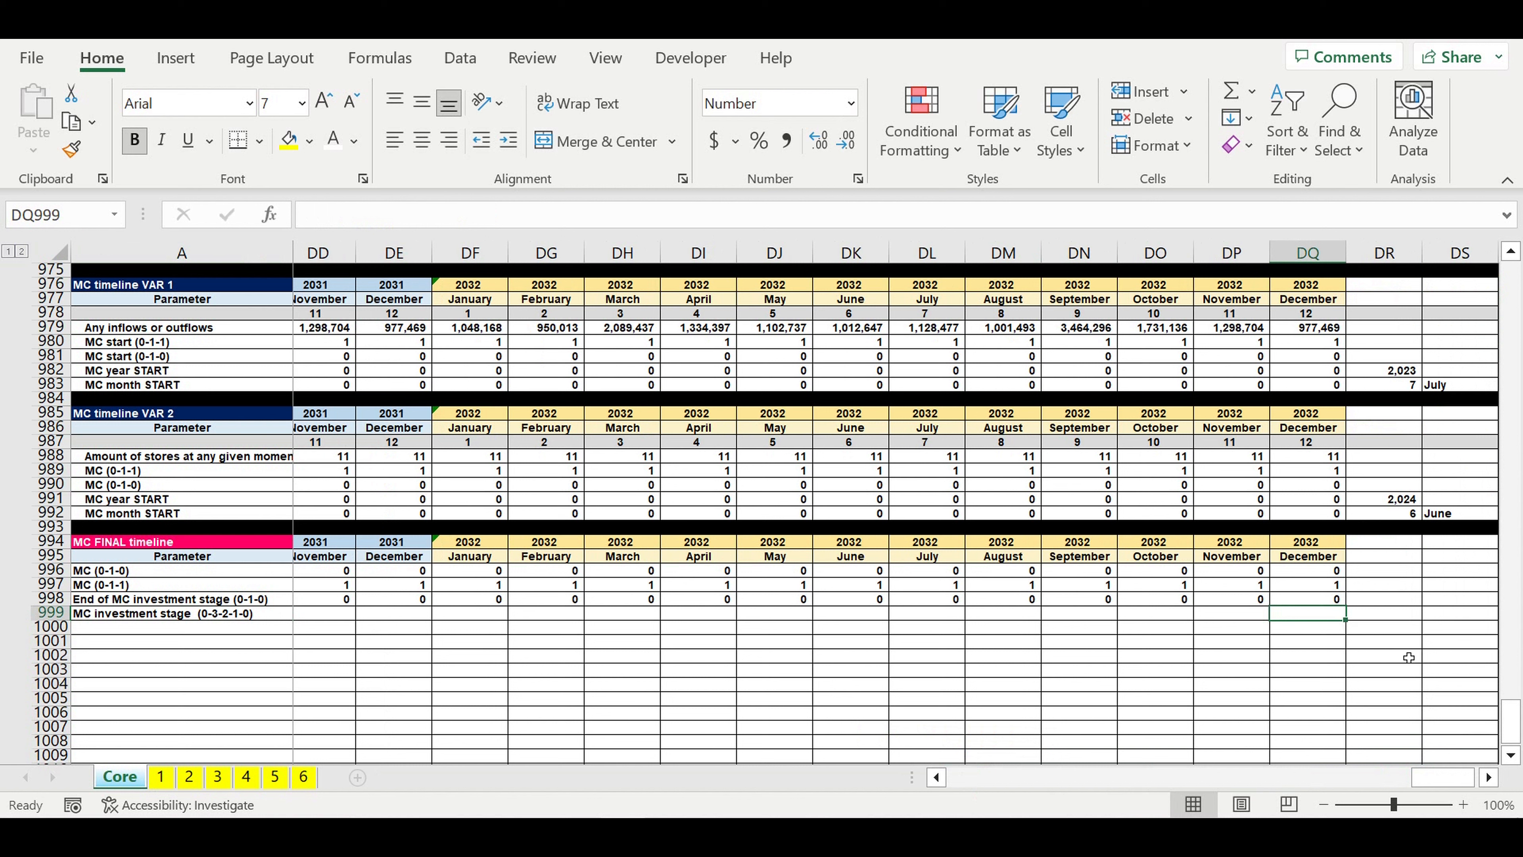
text(=)
click(1319, 599)
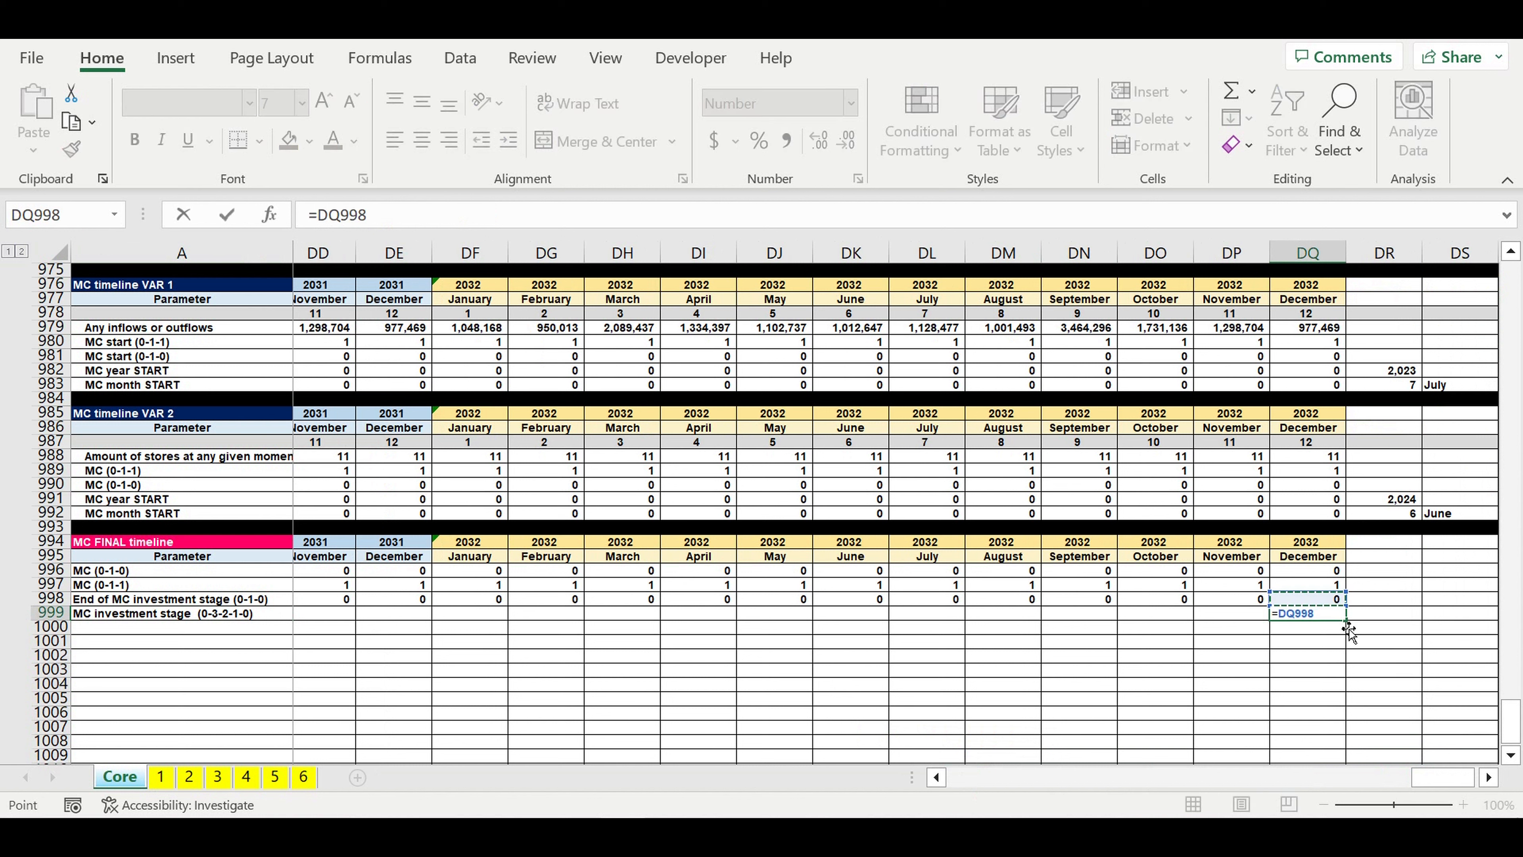
key(Return)
Step: Begin the November 2032 MC investment stage formula in DP999 with =IF(AND(DQ999=0,DP998=0),0, as the first condition
click(1248, 616)
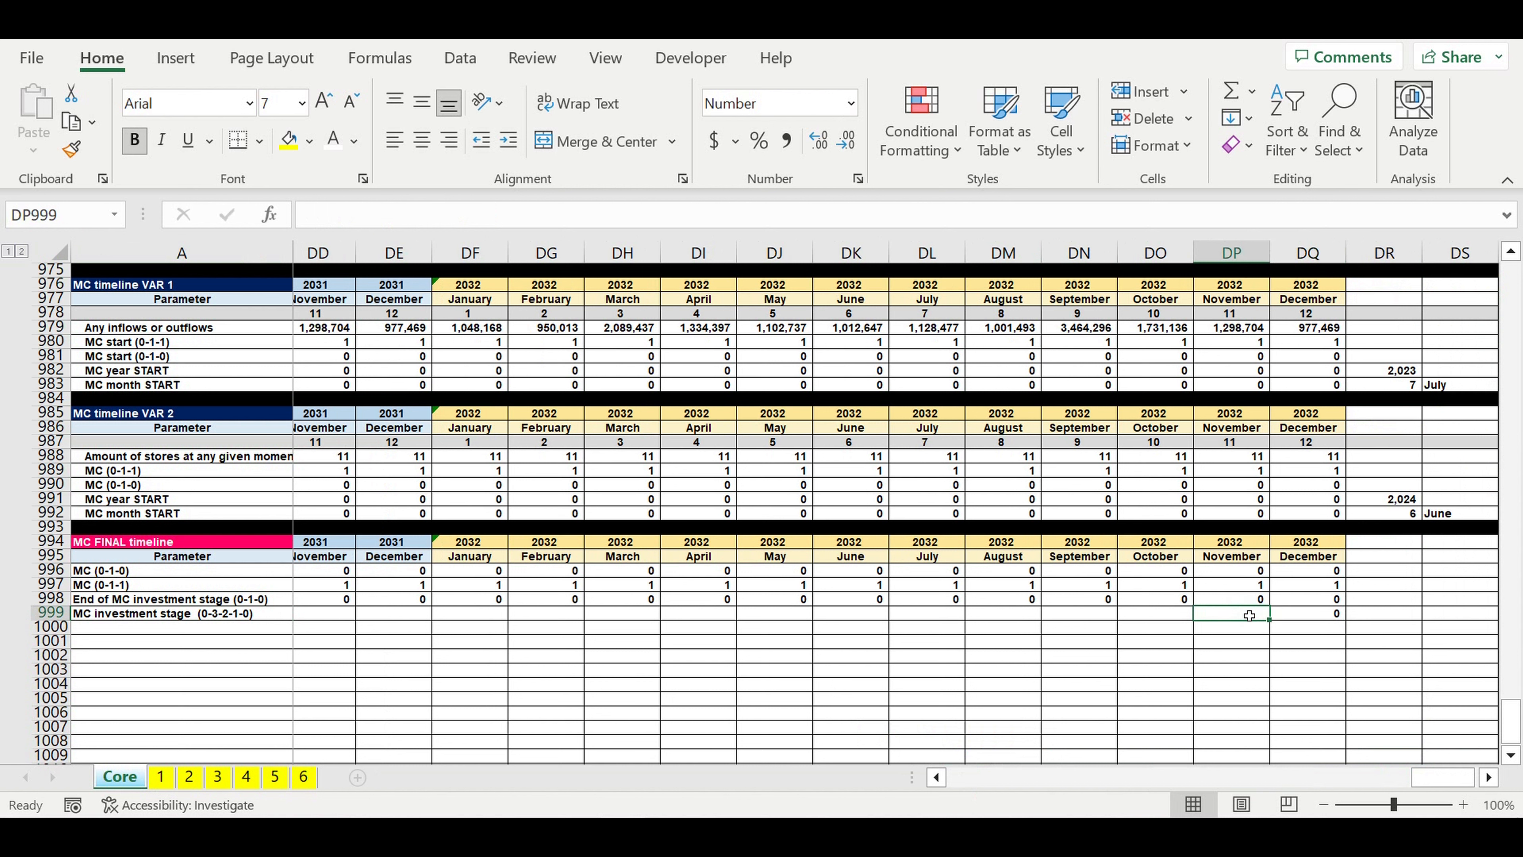
text(=)
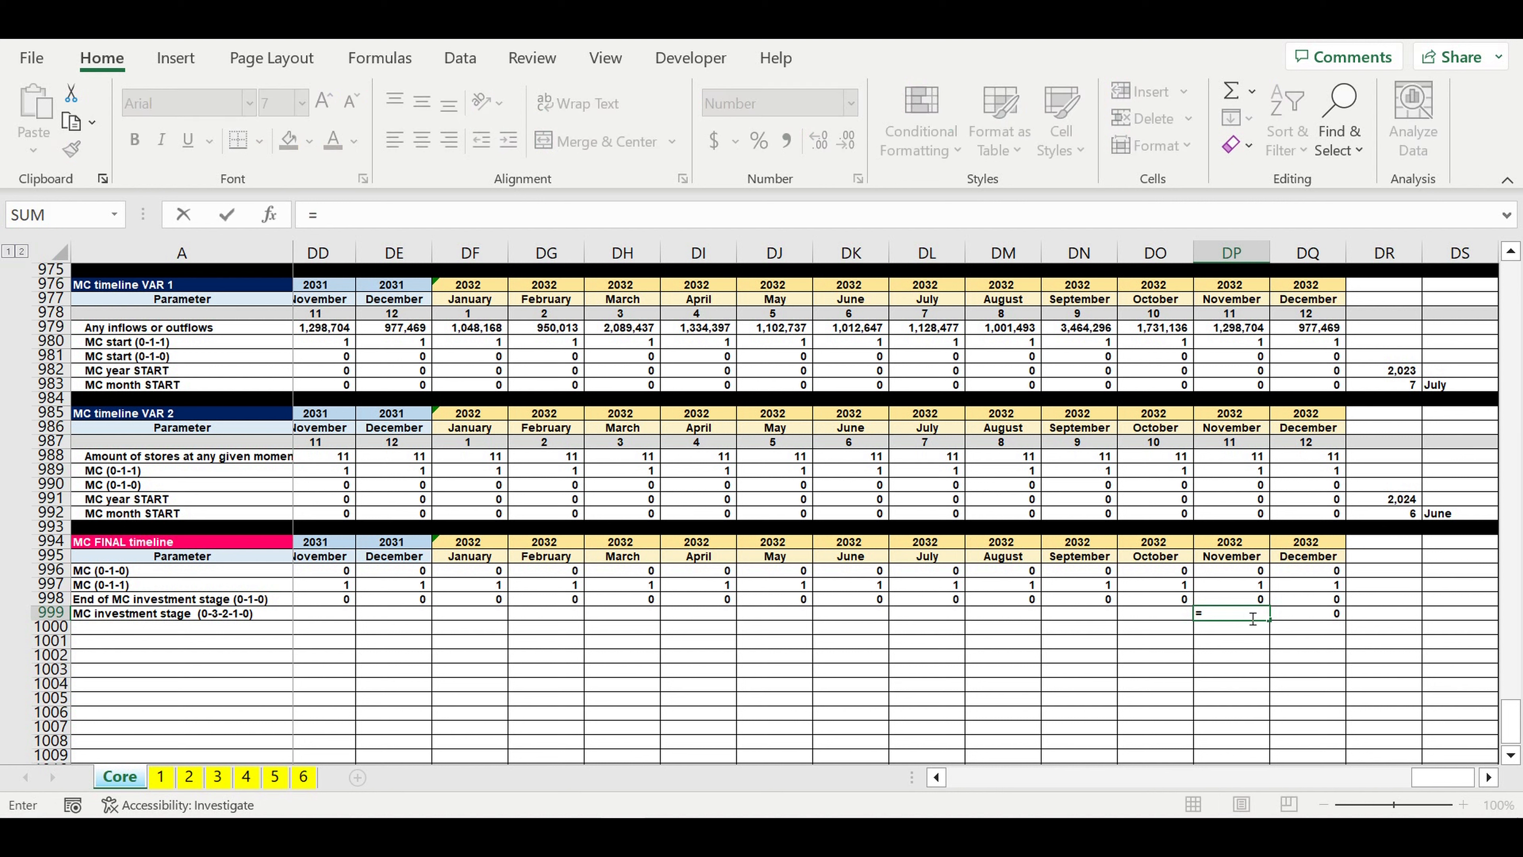
text(if(and)
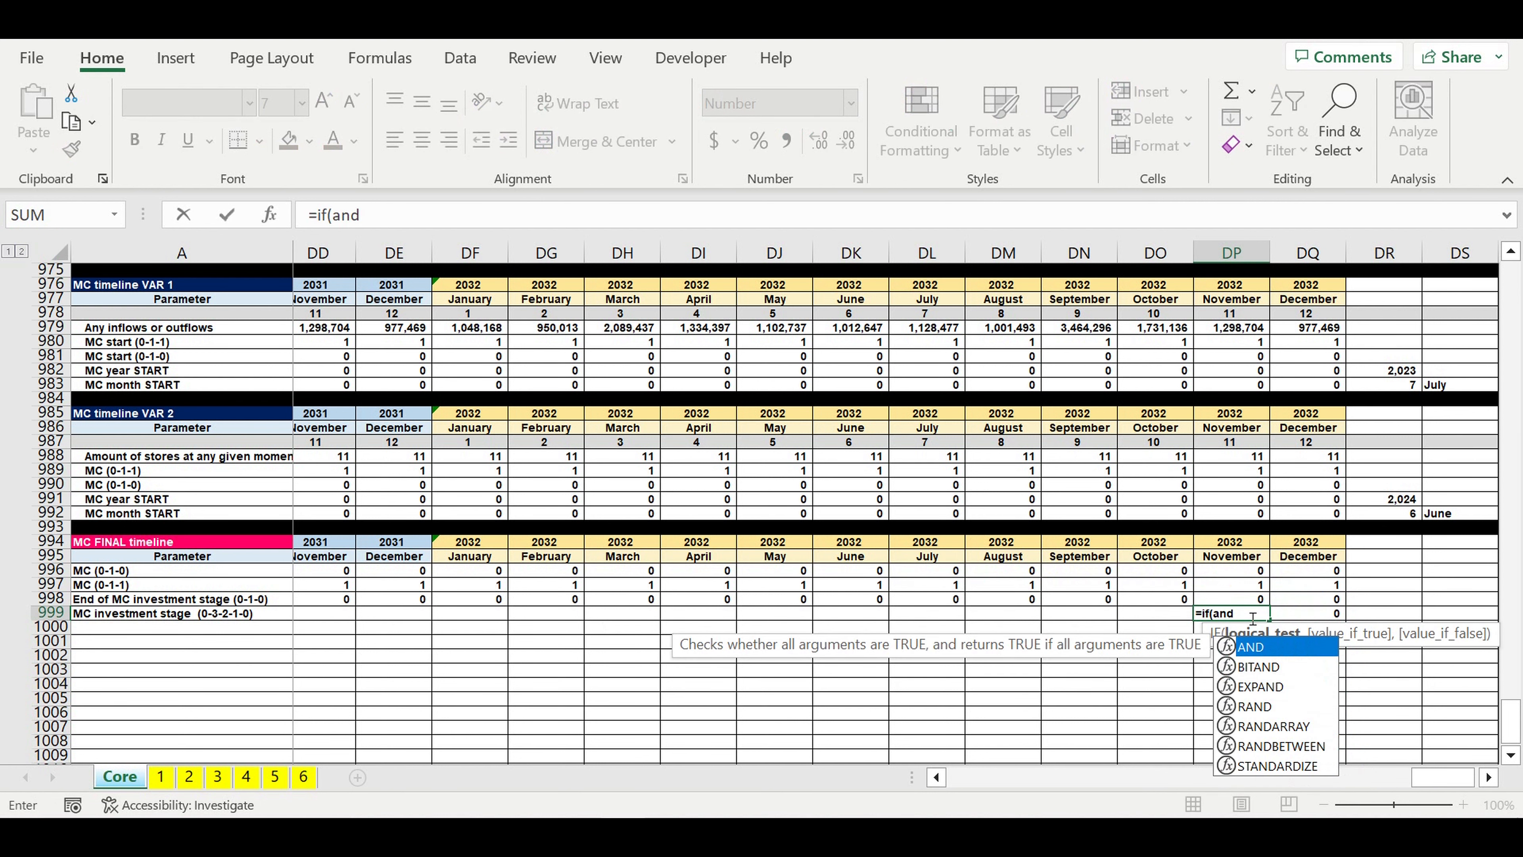
text(()
click(1312, 613)
text(=0,)
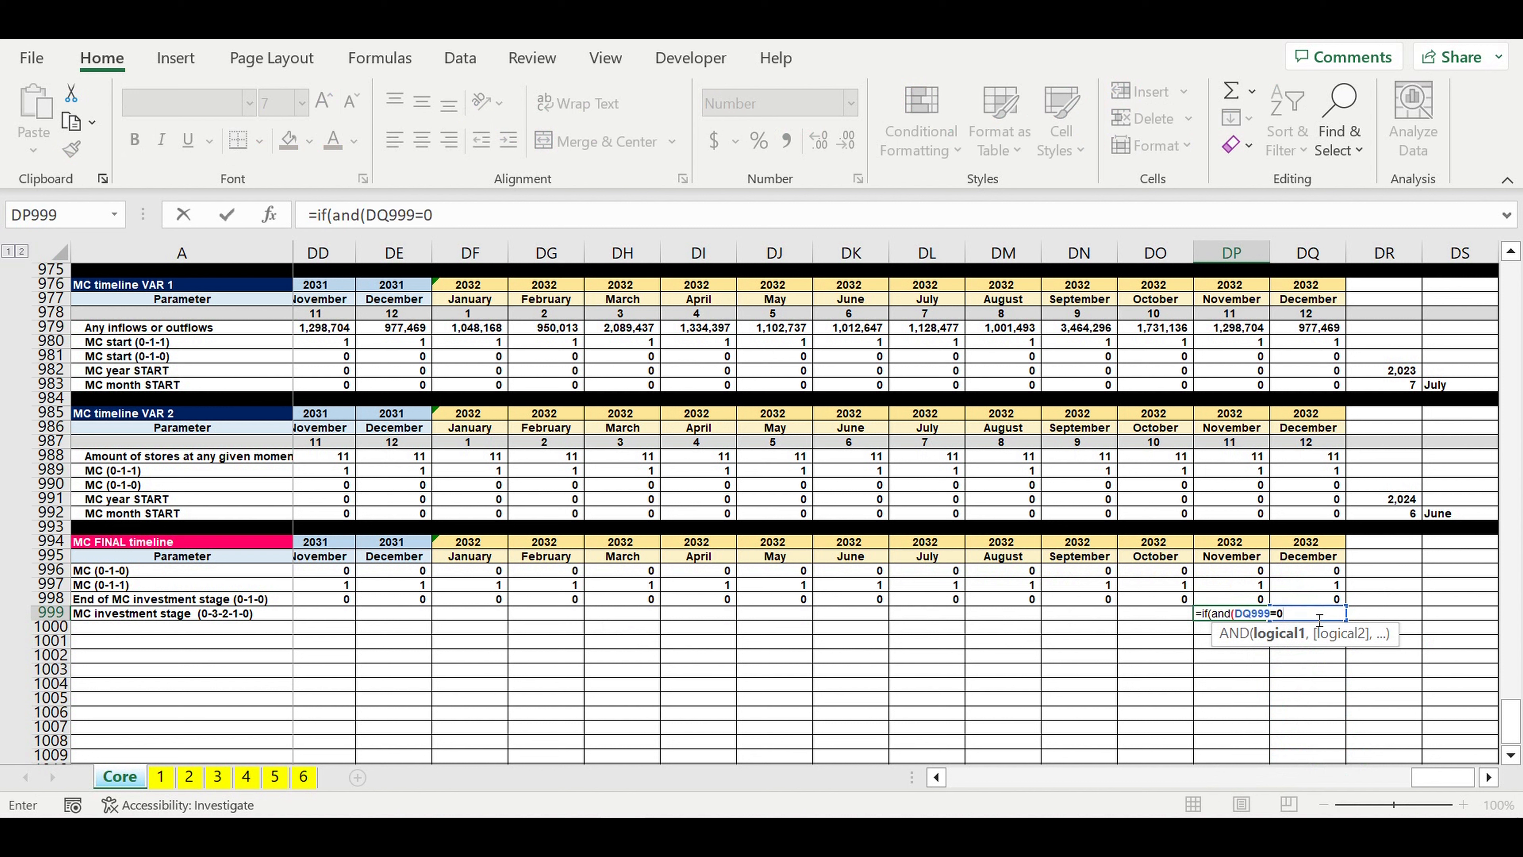
click(1237, 604)
text(=0),0,)
Step: Add a second nested condition IF(AND(DQ999=0,DP998>0),1, to the DP999 formula, based on a copy of the first
drag(565, 225, 317, 217)
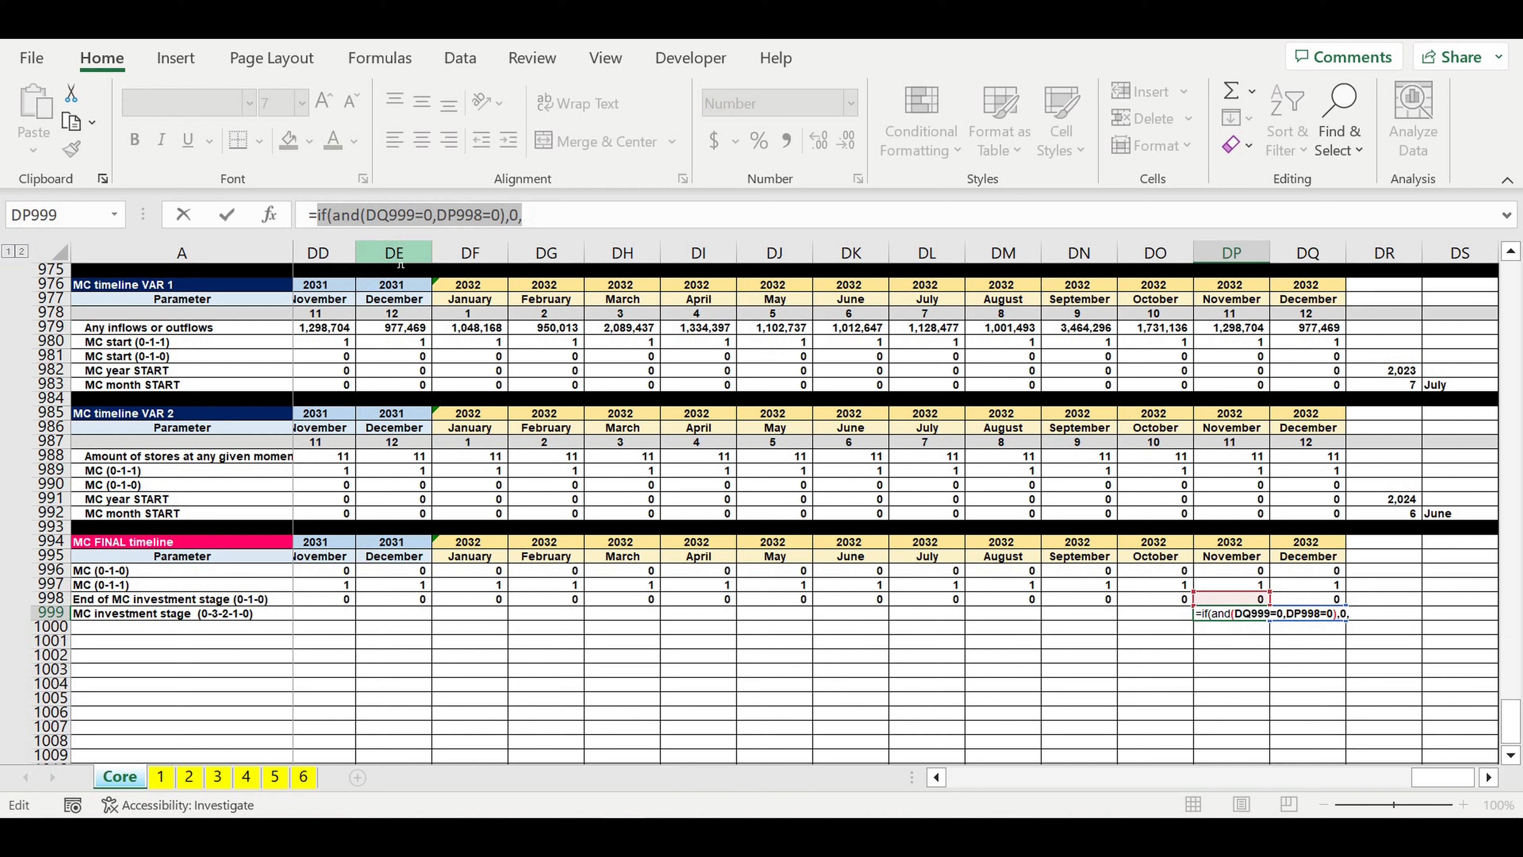
key(ctrl+c)
click(560, 222)
key(ctrl+v)
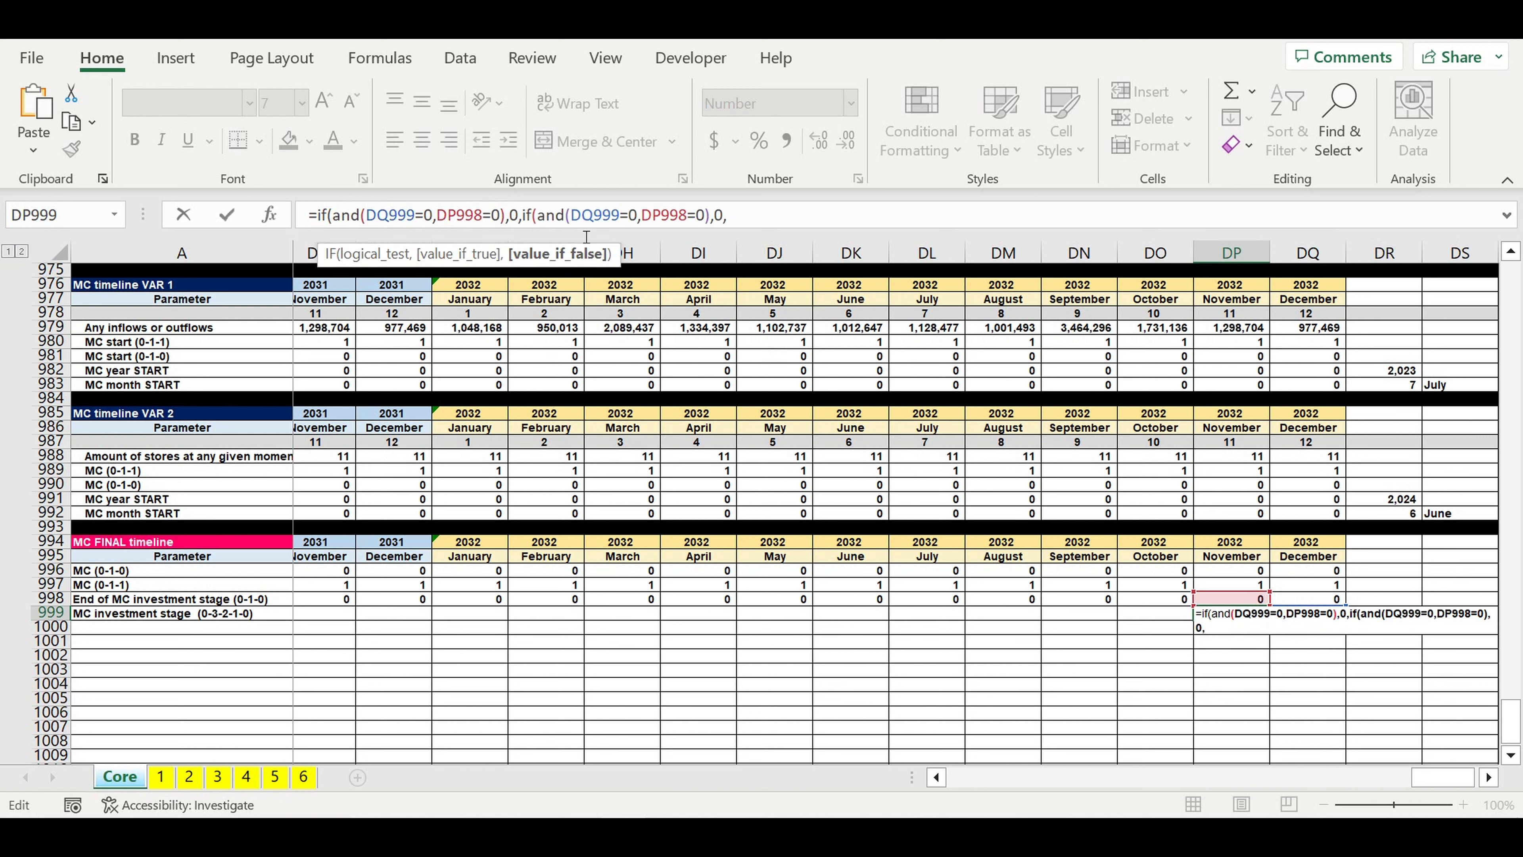
double_click(693, 216)
text(>)
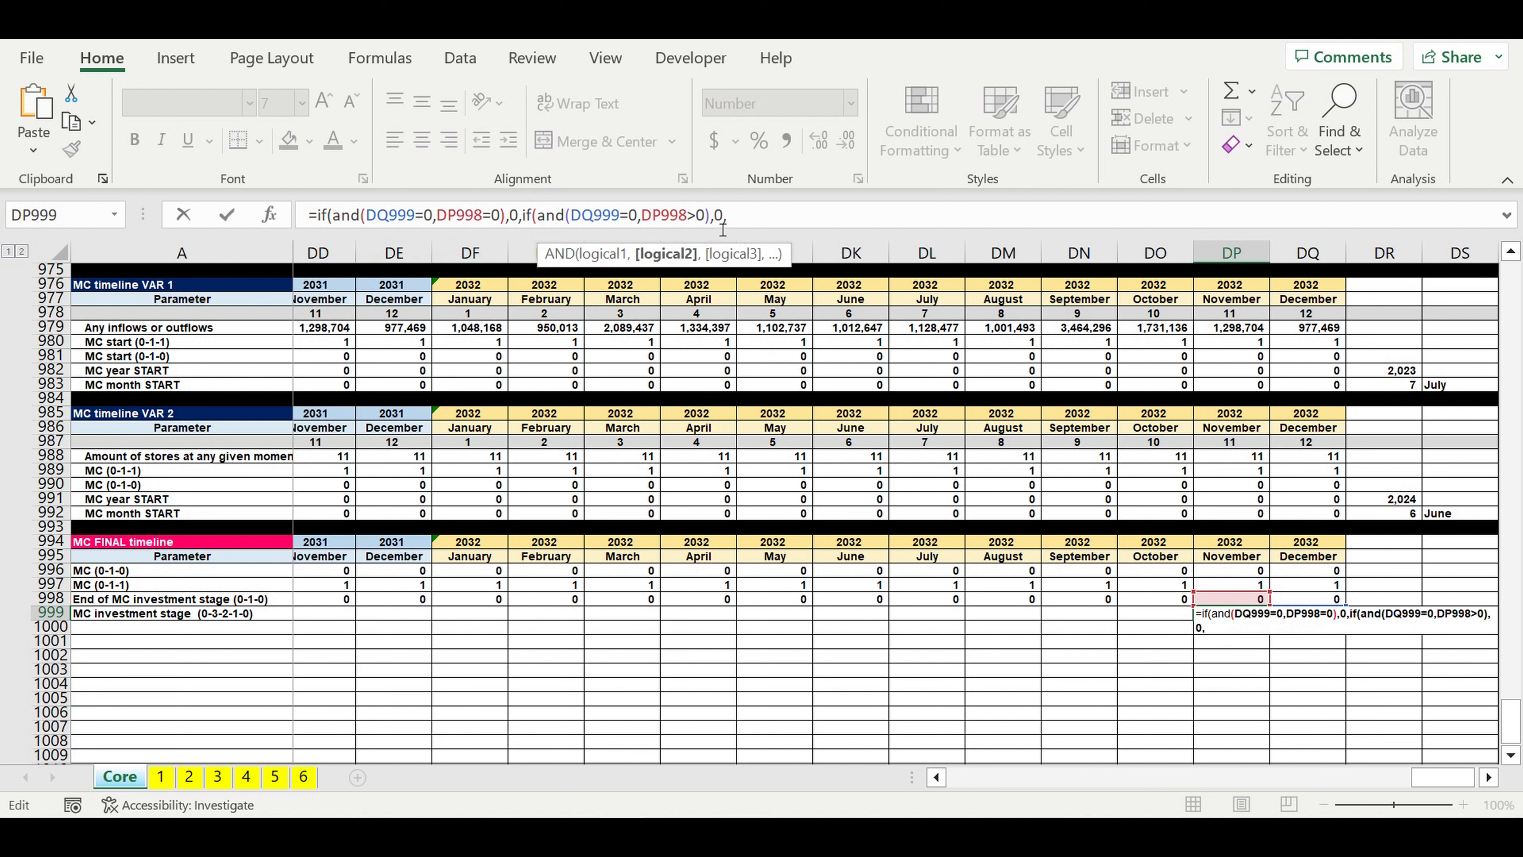
double_click(718, 214)
text(1)
click(749, 217)
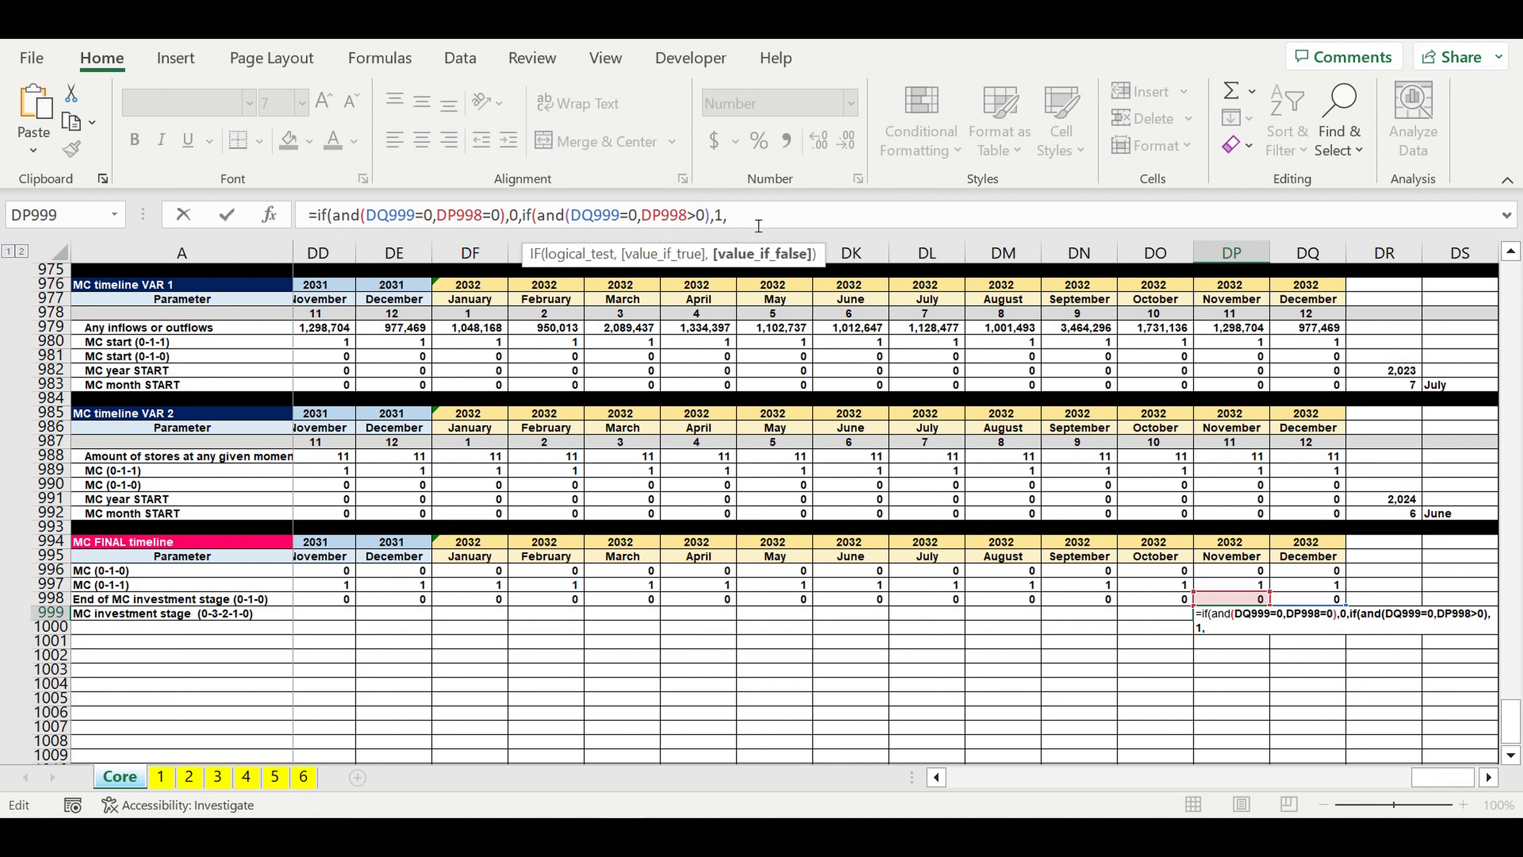
Step: Add a third nested condition IF(AND(DQ999>0,DQ999<6), to the DP999 formula
text(if(and()
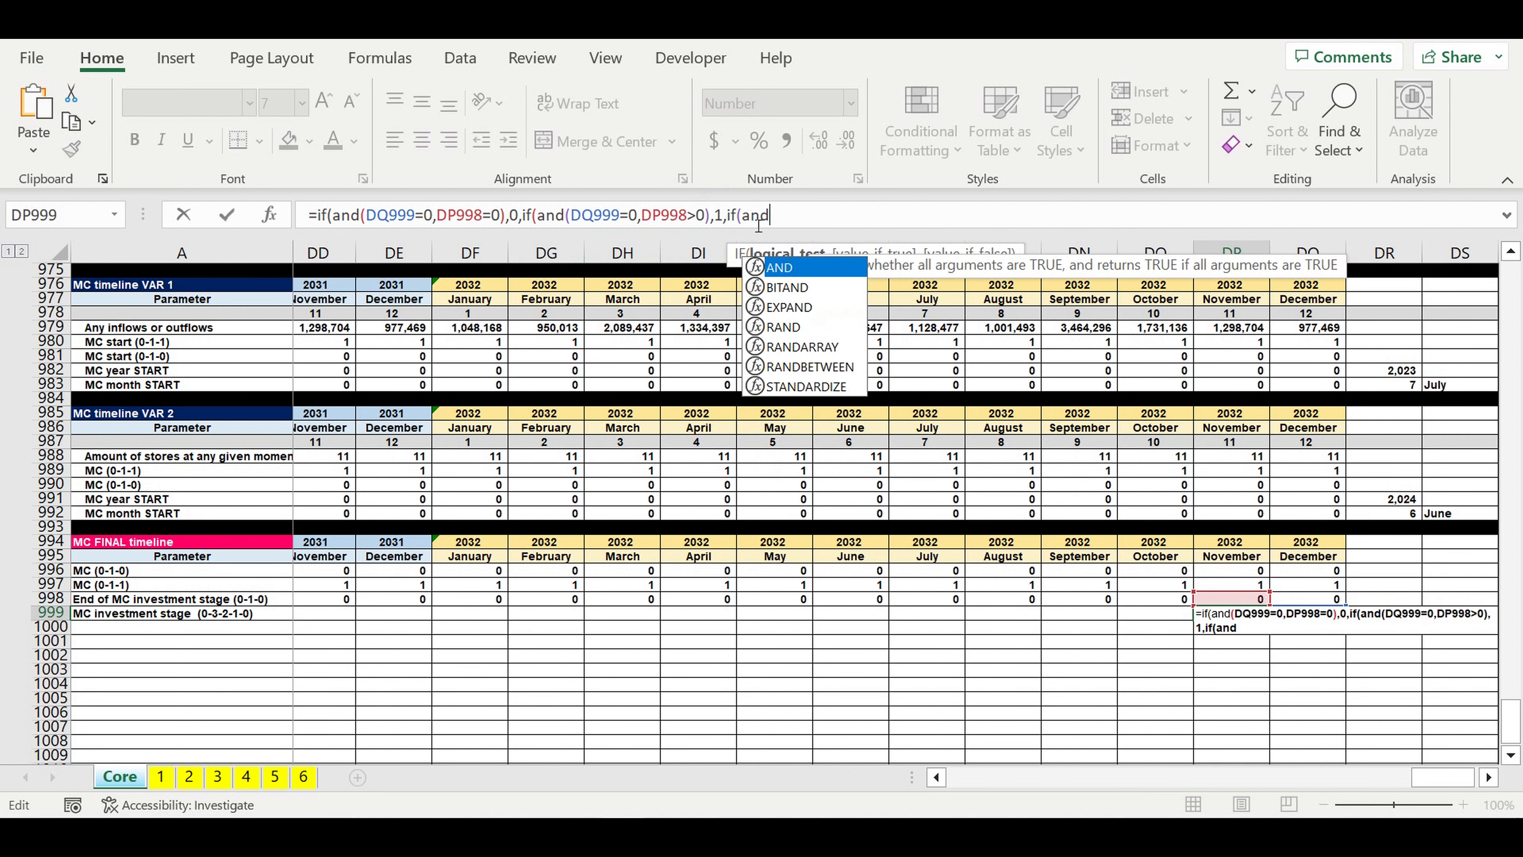
drag(571, 216, 622, 220)
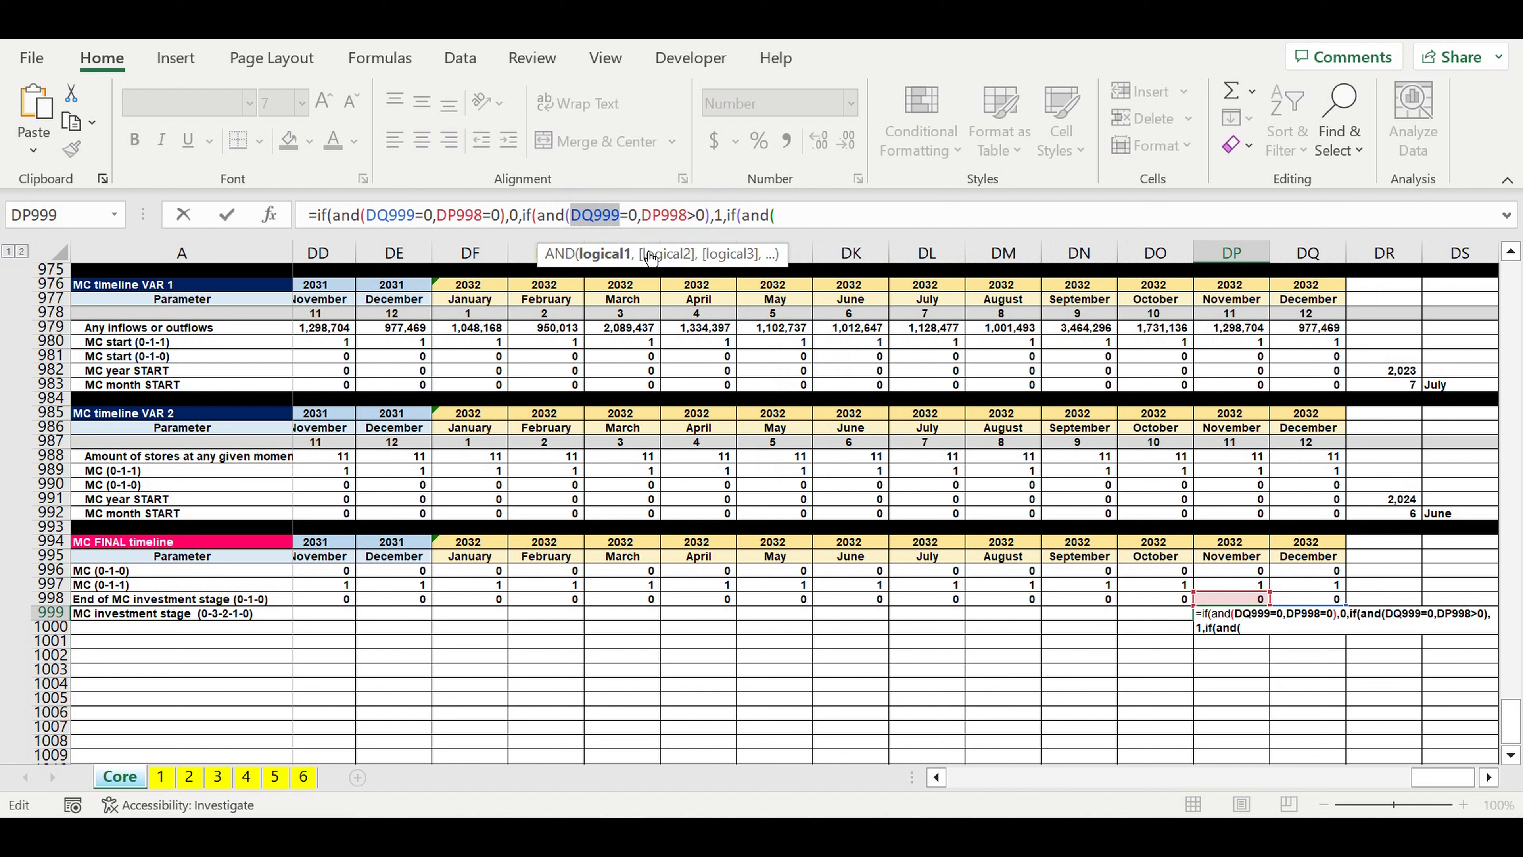
click(809, 228)
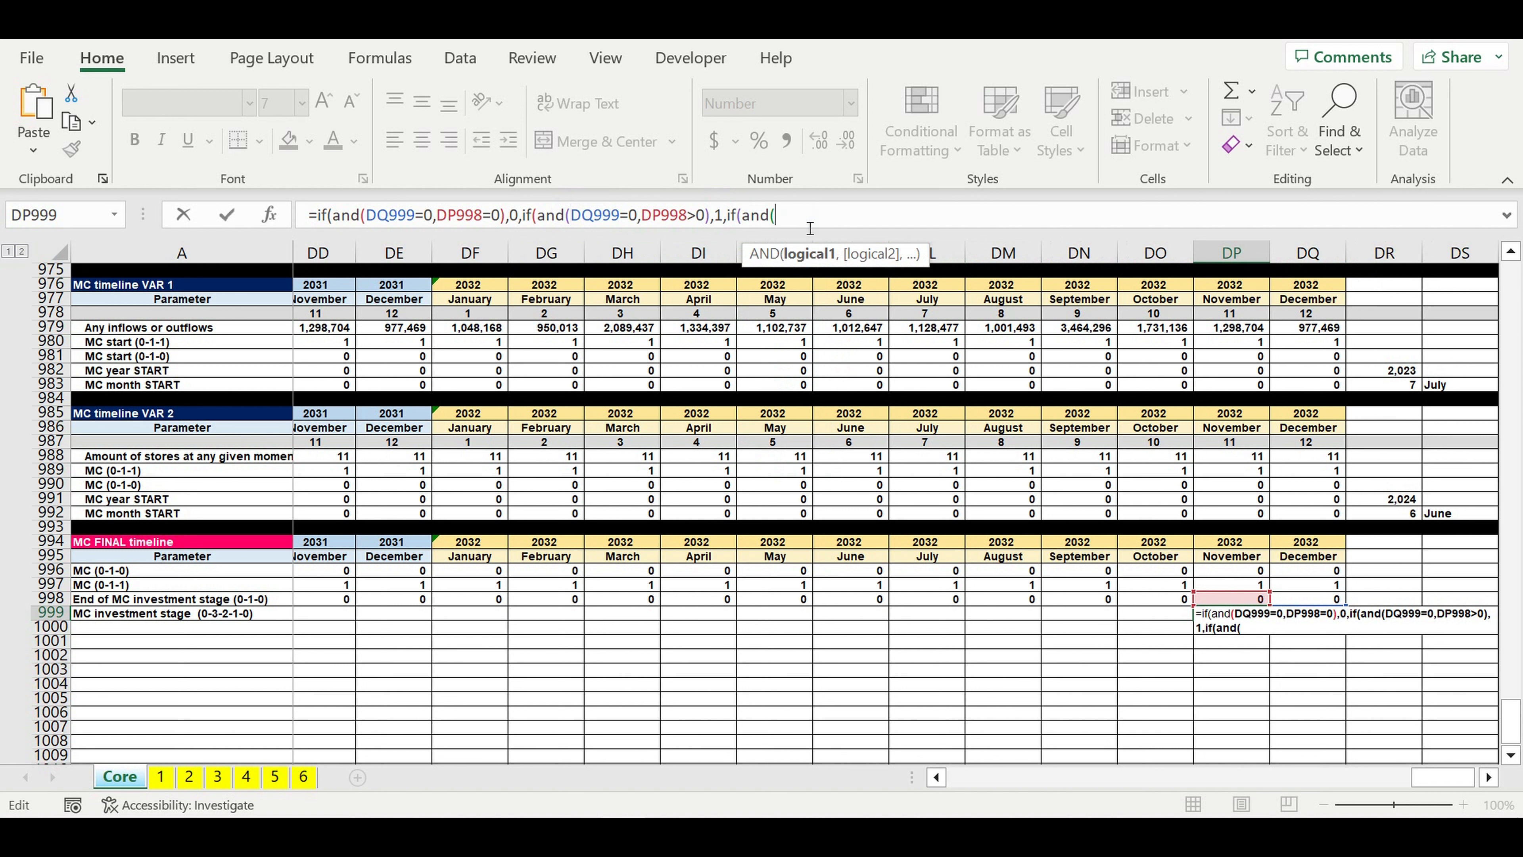
key(ctrl+v)
text(>0,)
key(ctrl+v)
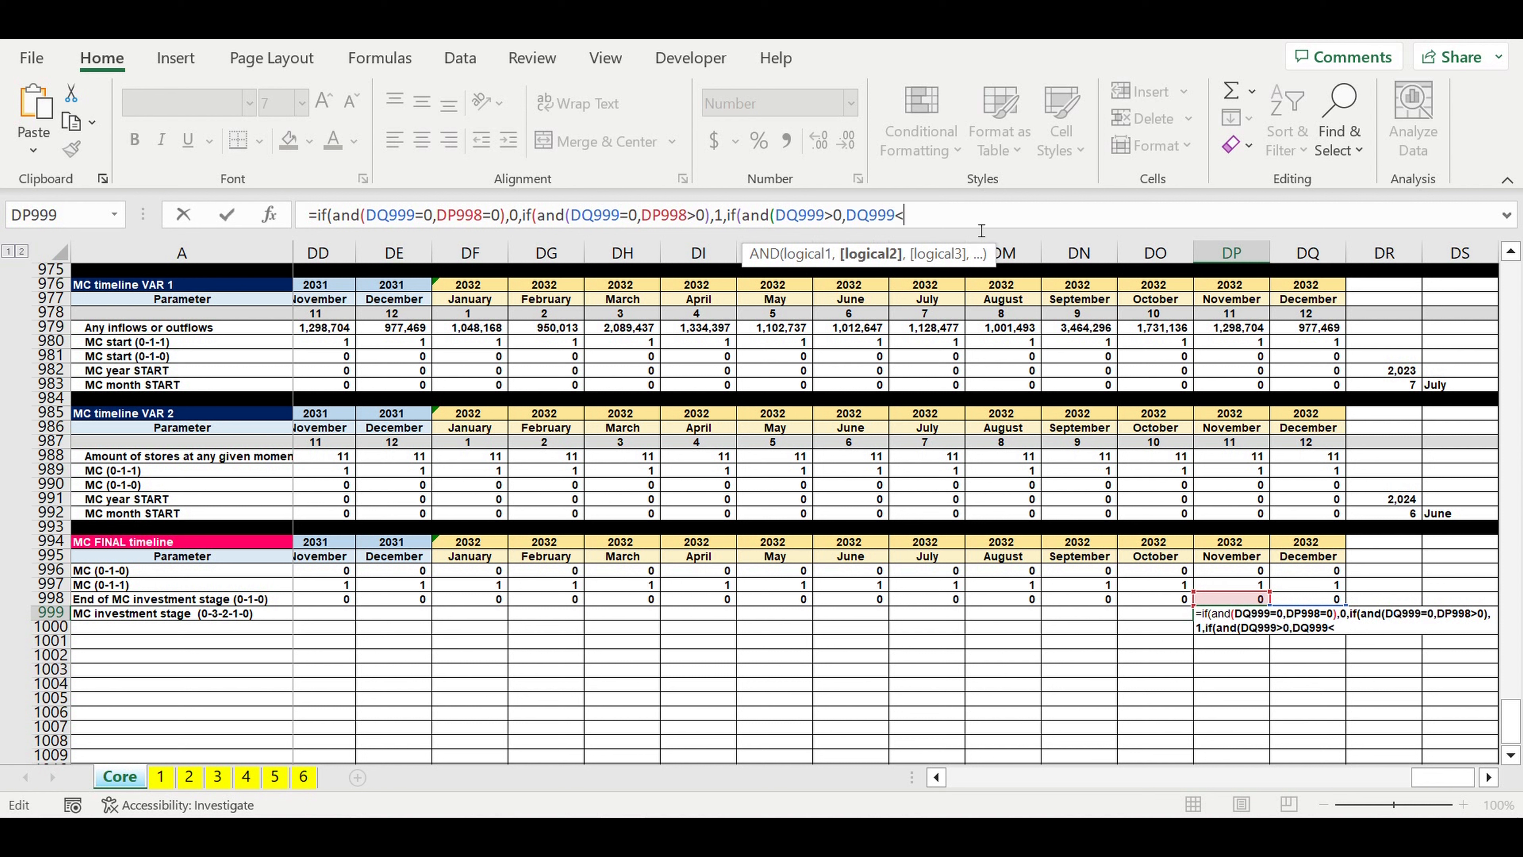
text(<6),)
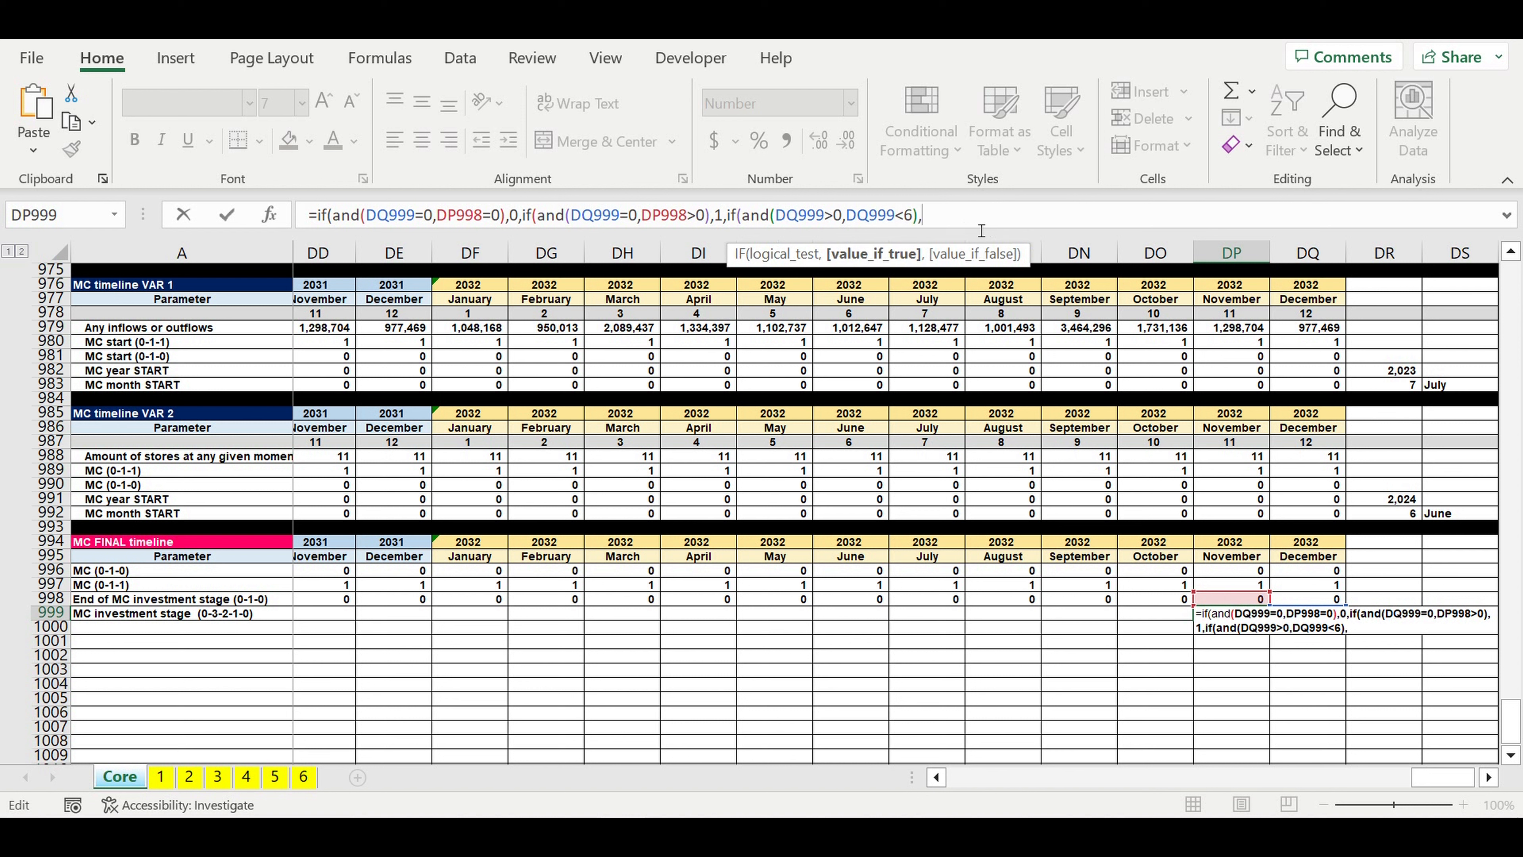
Step: Finish the DP999 formula so the third condition returns DQ999+1 and otherwise 0, and enter it
drag(776, 216, 825, 218)
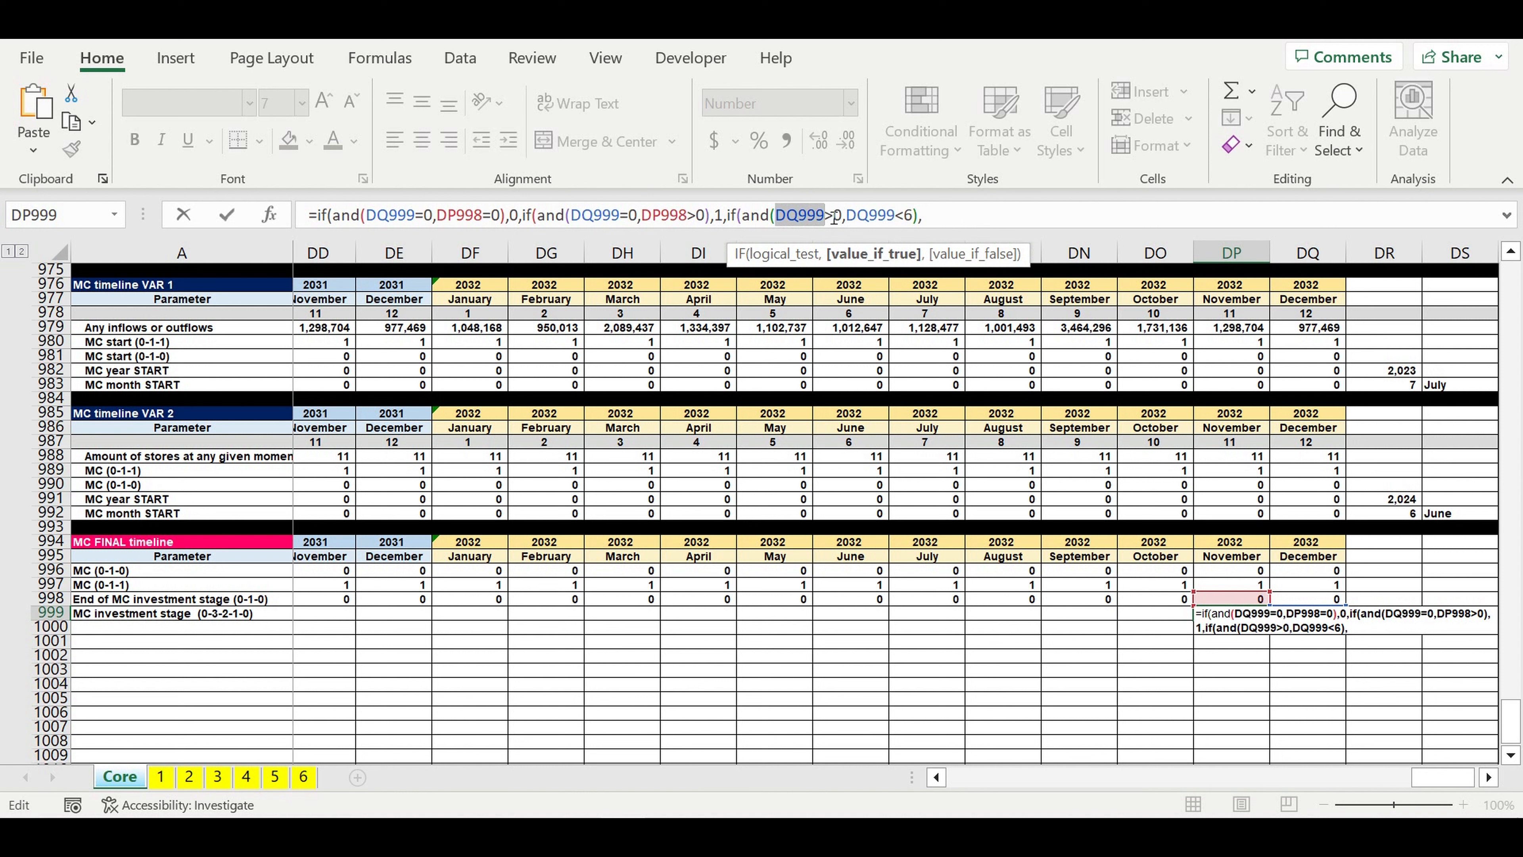
key(ctrl+c)
click(926, 226)
key(ctrl+v)
text(+1,)
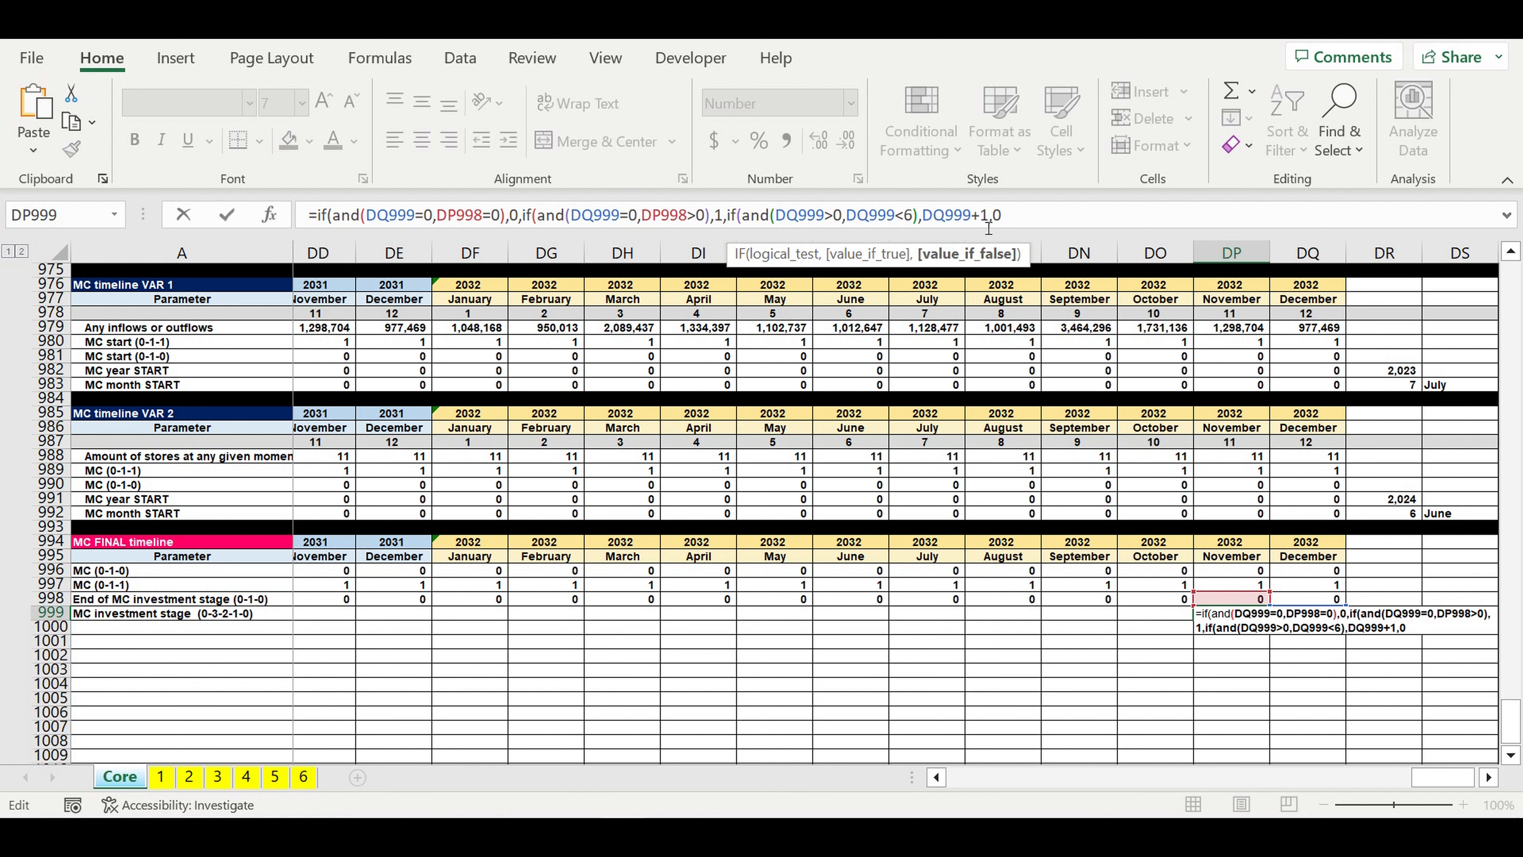
text(0)))
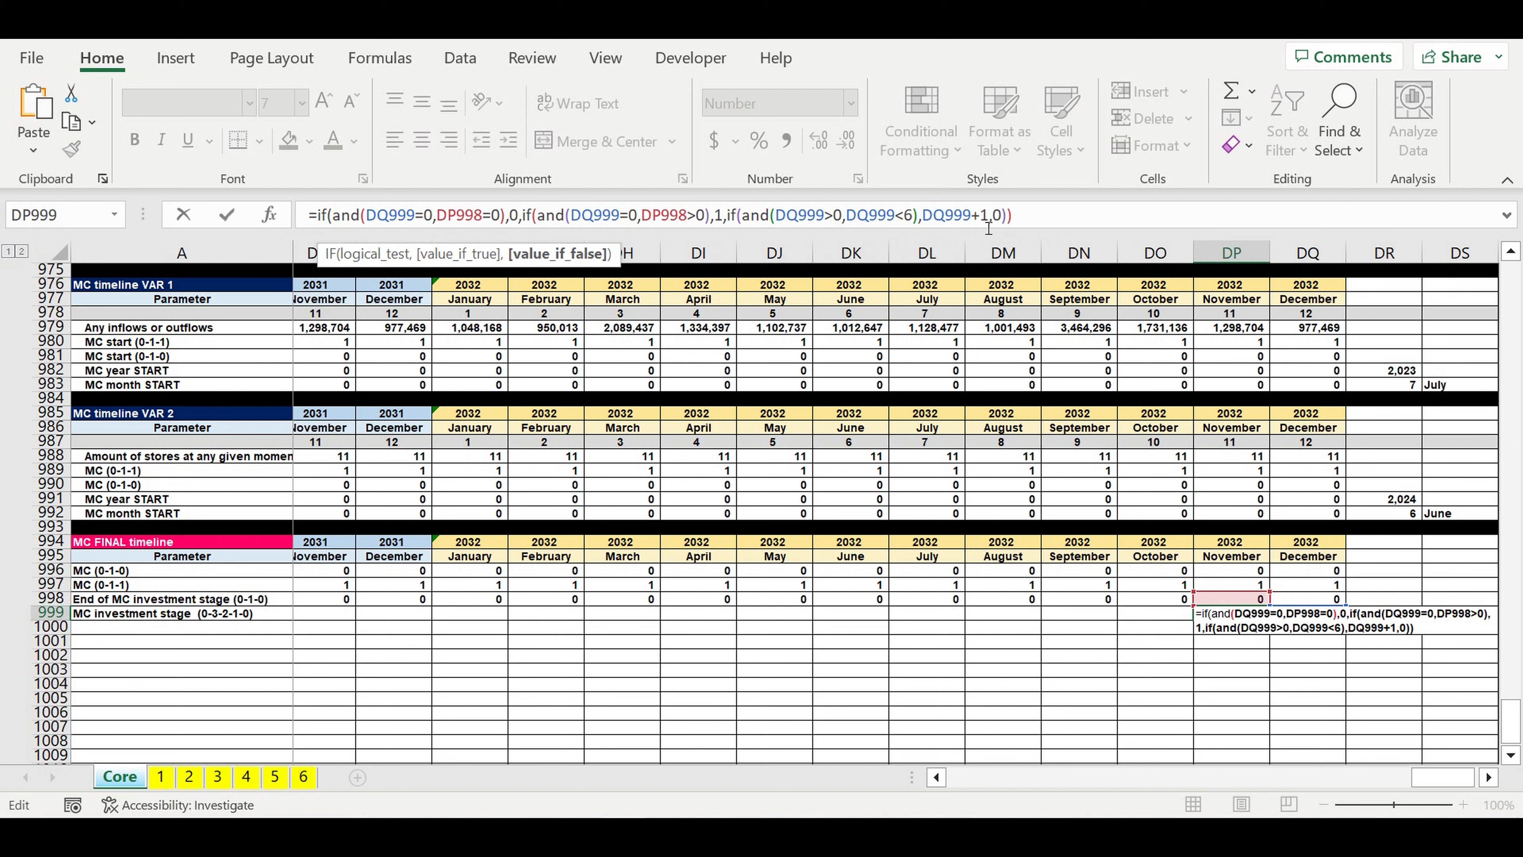
key(Return)
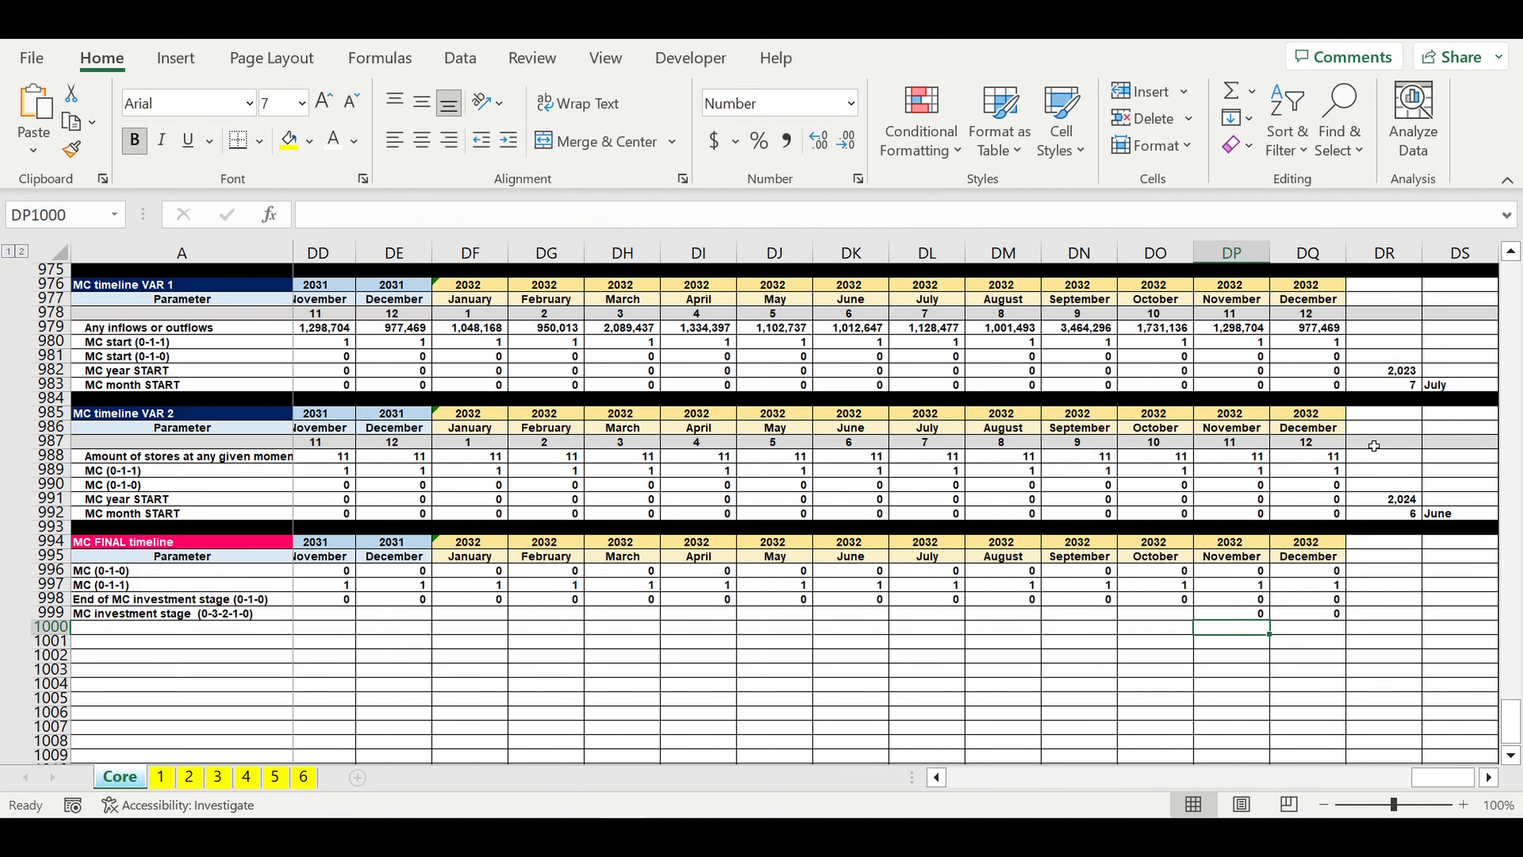
Step: Fill the MC investment stage formula from DP999 back to January 2023 in B999 and check the April to September 2023 values
click(1256, 614)
drag(1269, 620, 7, 691)
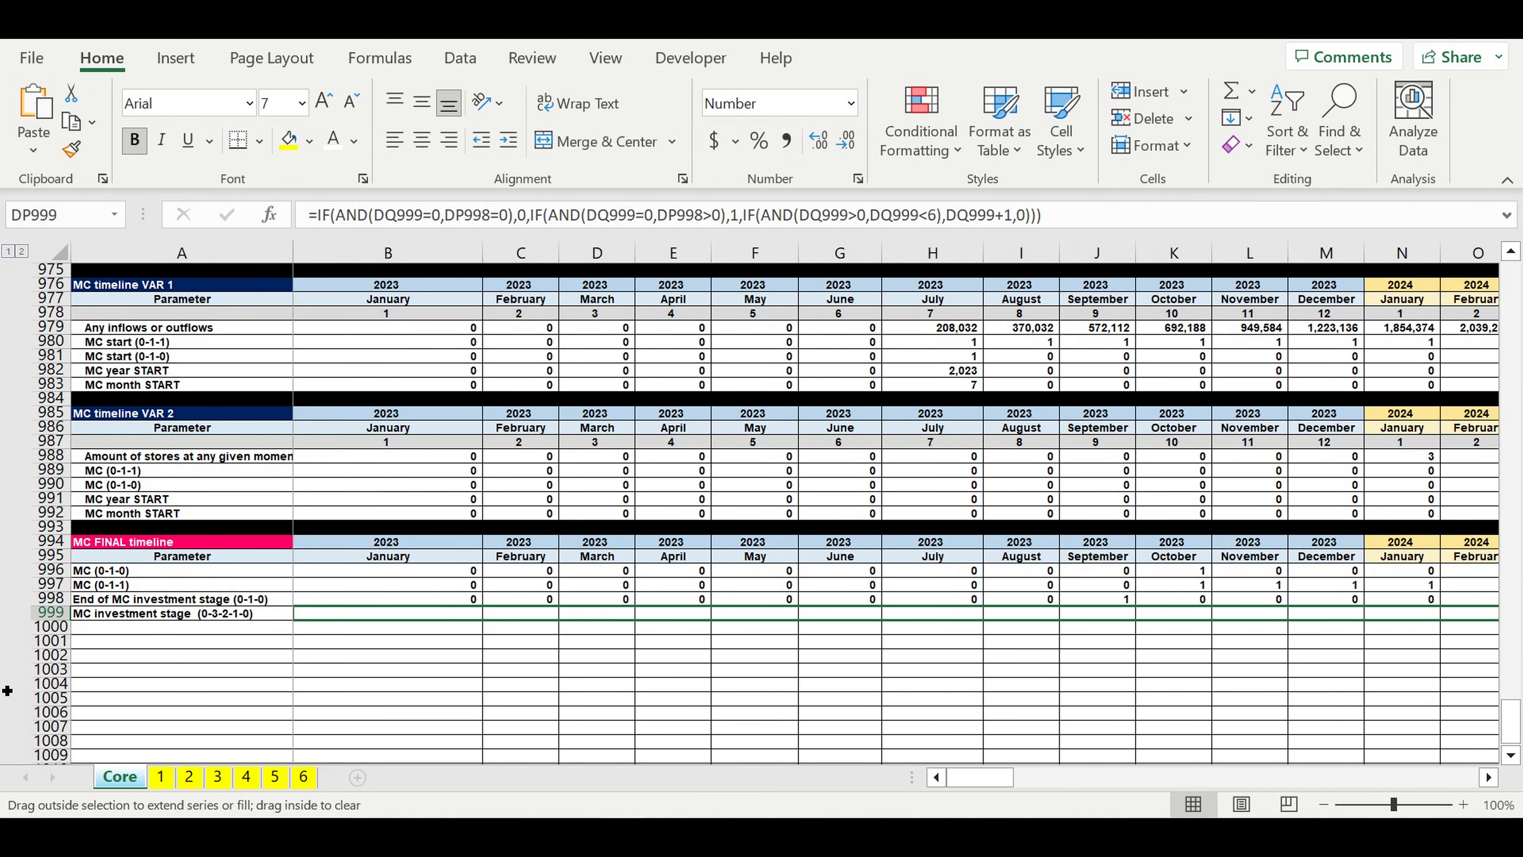
drag(347, 620, 347, 620)
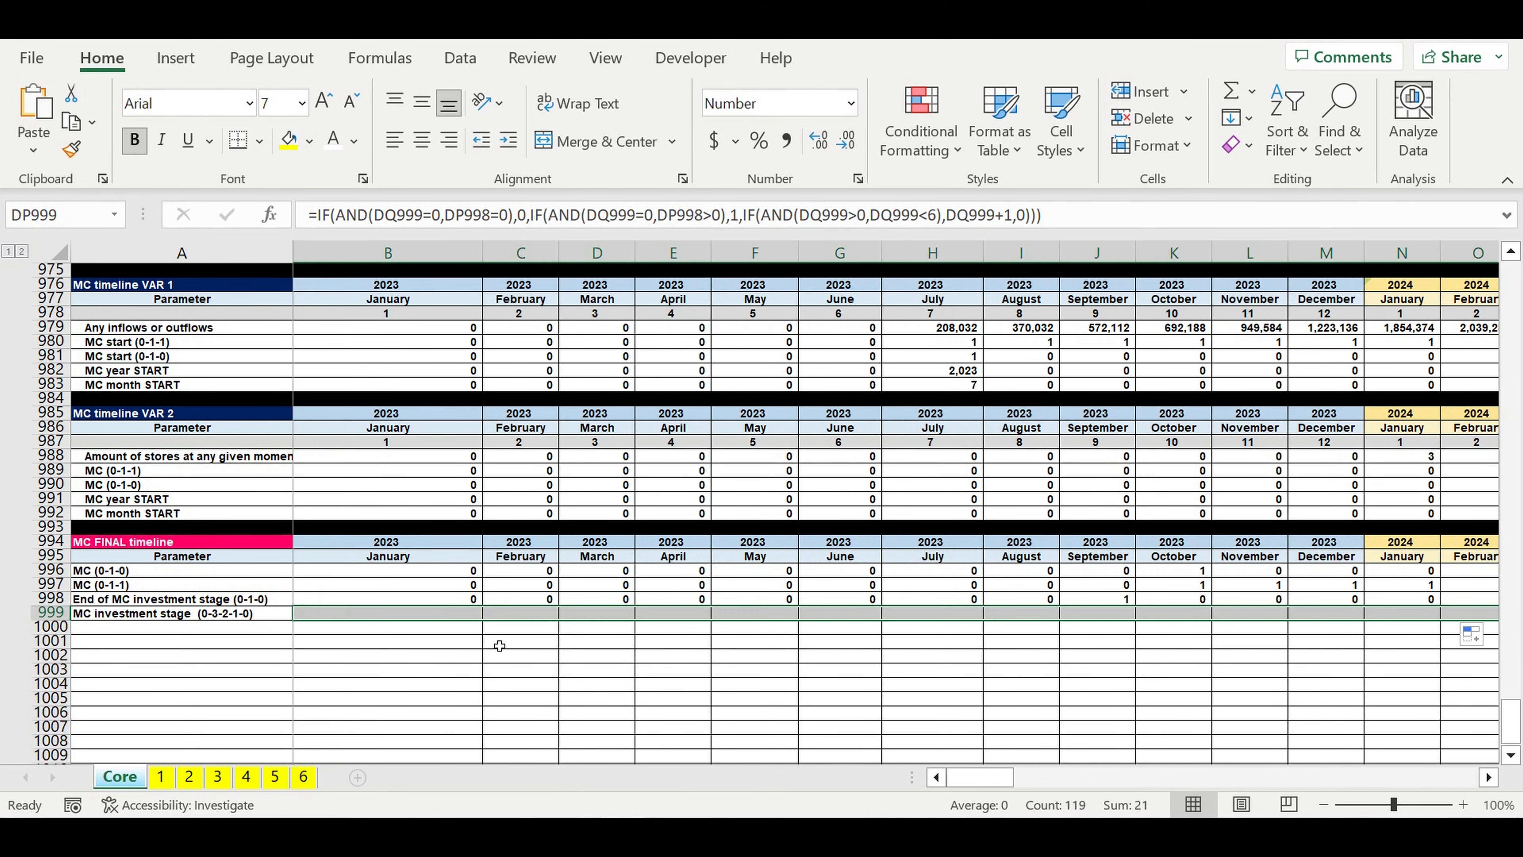
click(754, 670)
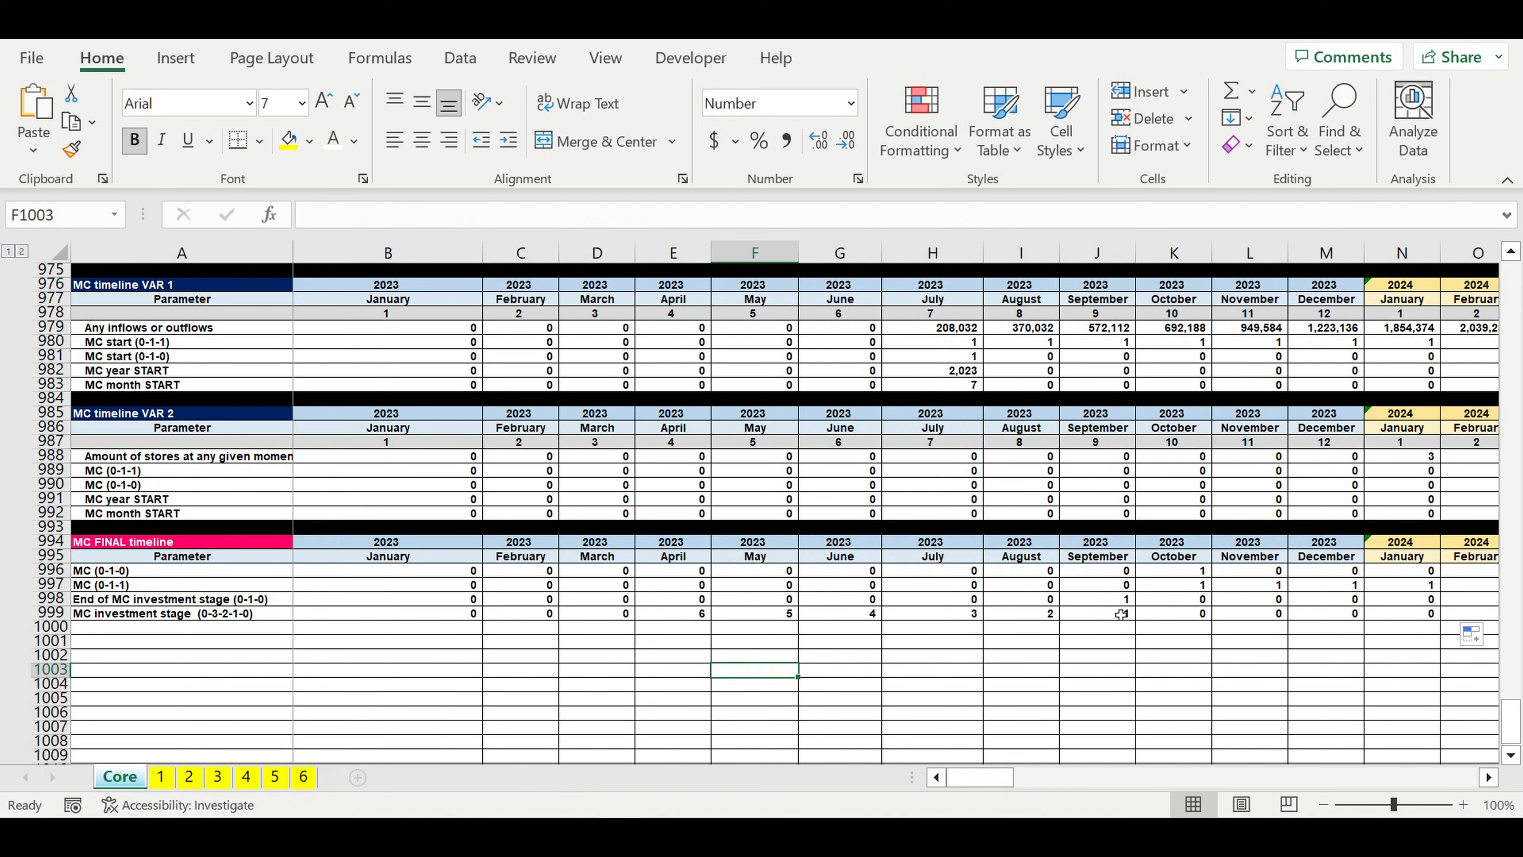
drag(1121, 615, 680, 617)
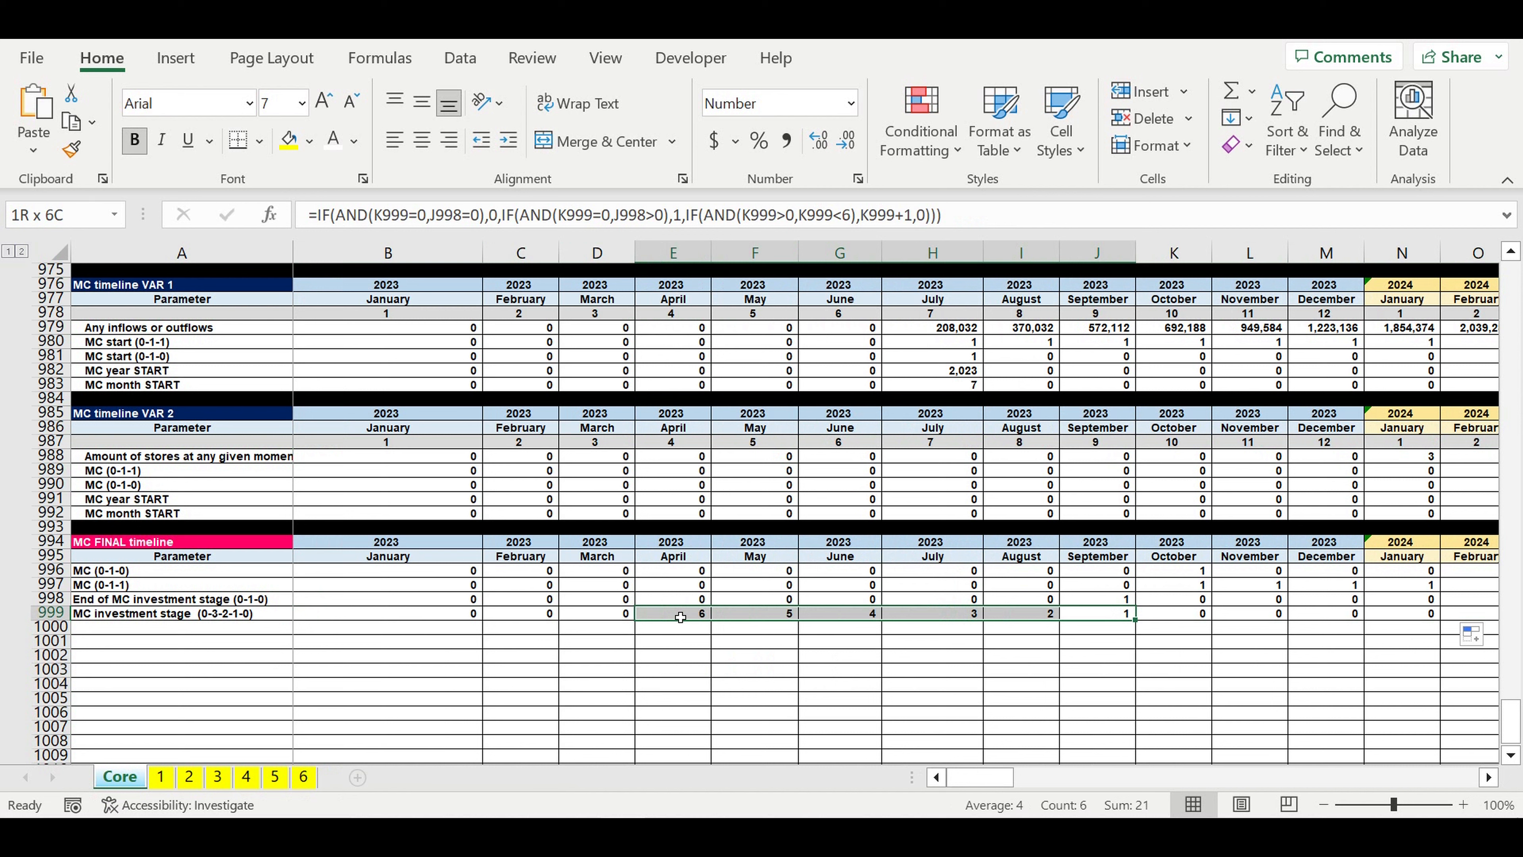
drag(680, 617, 680, 617)
click(699, 689)
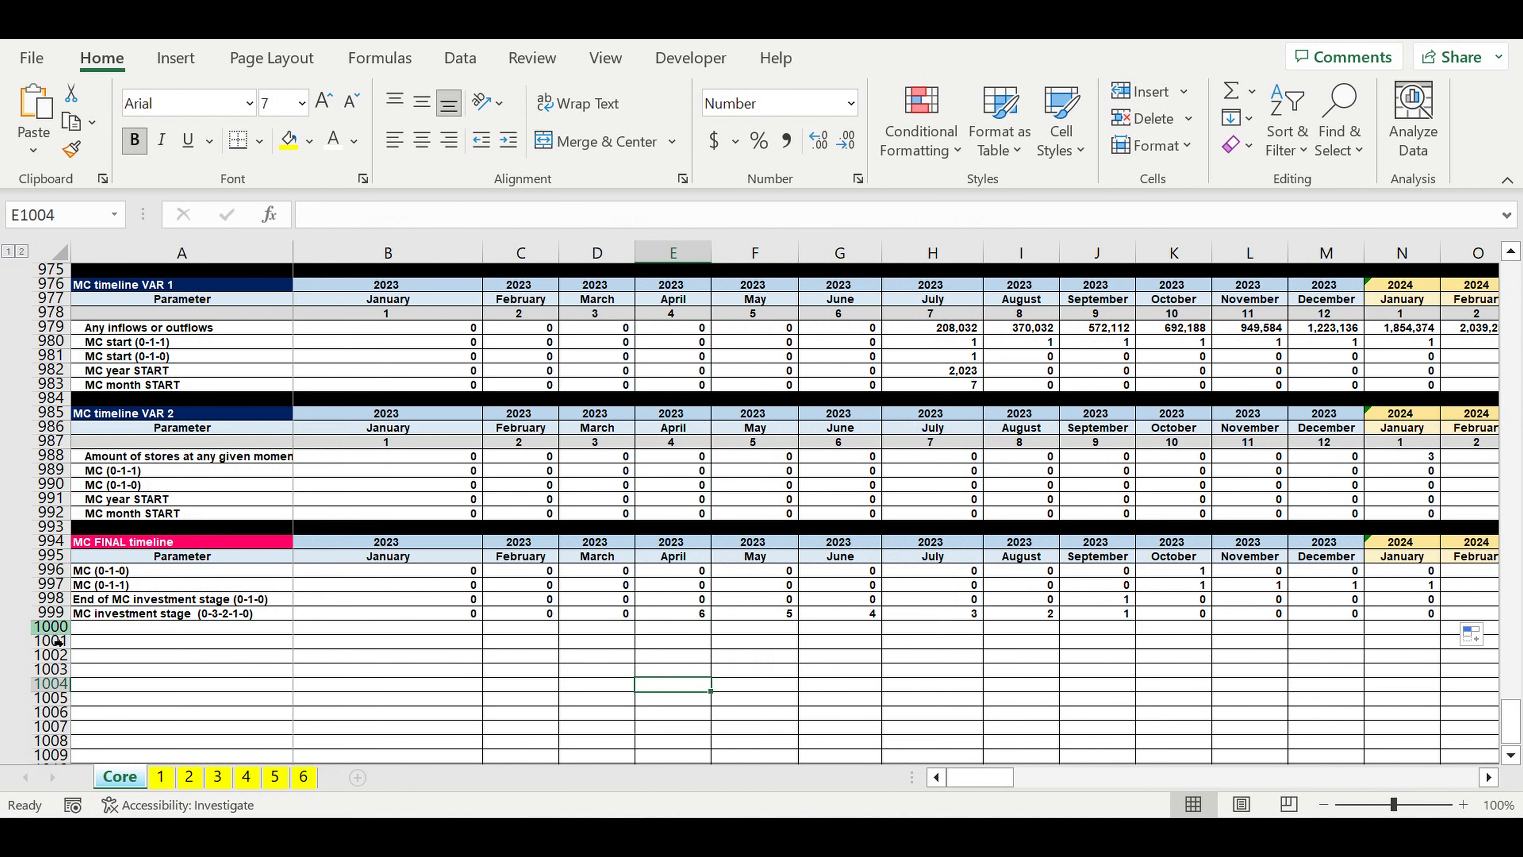
Step: Fill row 1000 below the MC FINAL timeline with black as a separator
click(53, 627)
click(312, 145)
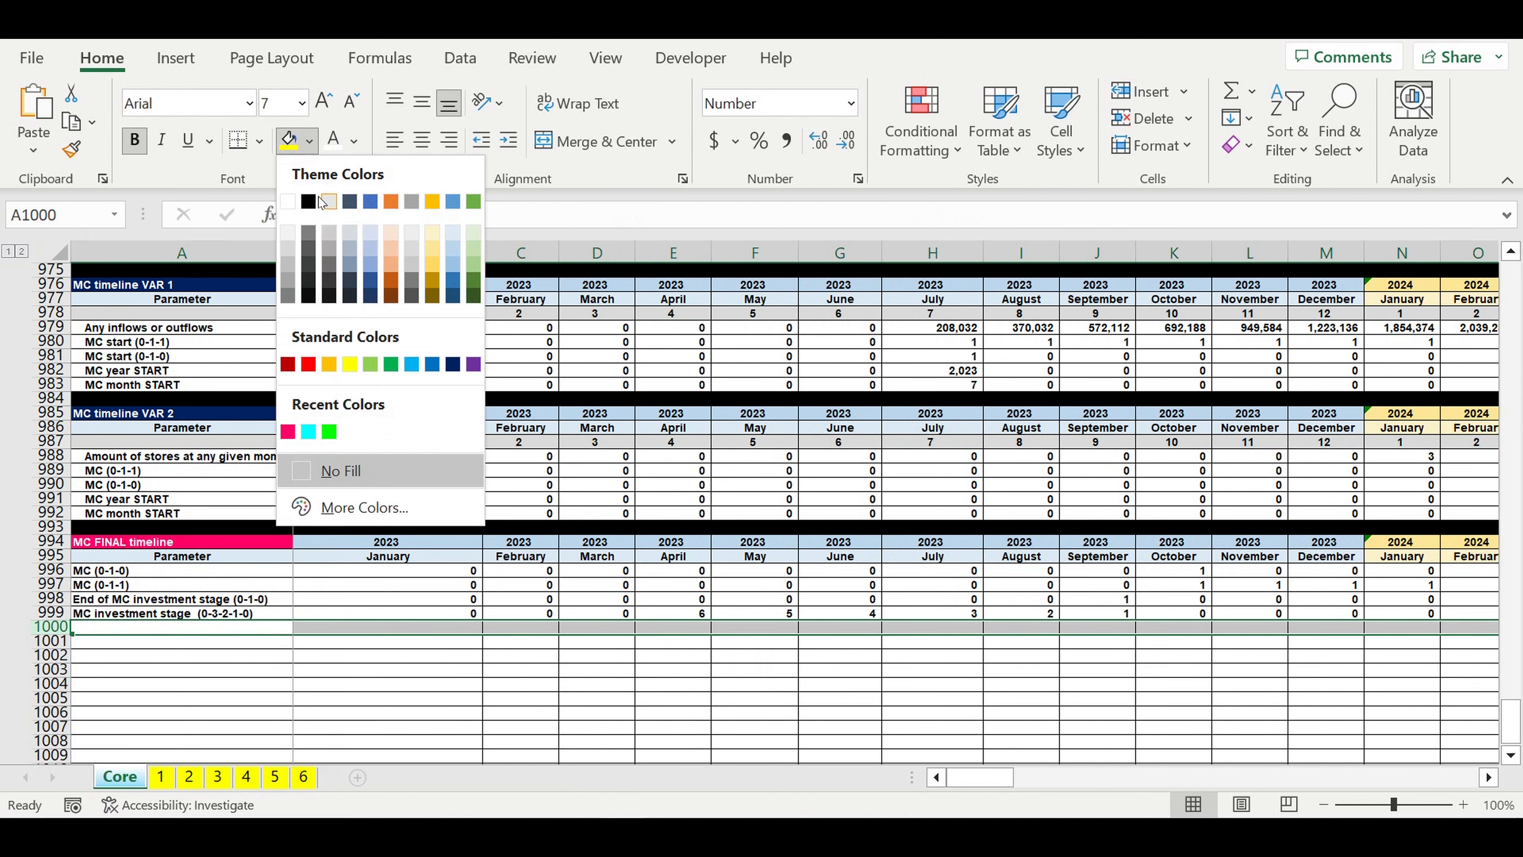
click(319, 211)
Step: Indent the four MC FINAL timeline row labels in A996:A999 by one level
drag(138, 576, 204, 613)
click(507, 141)
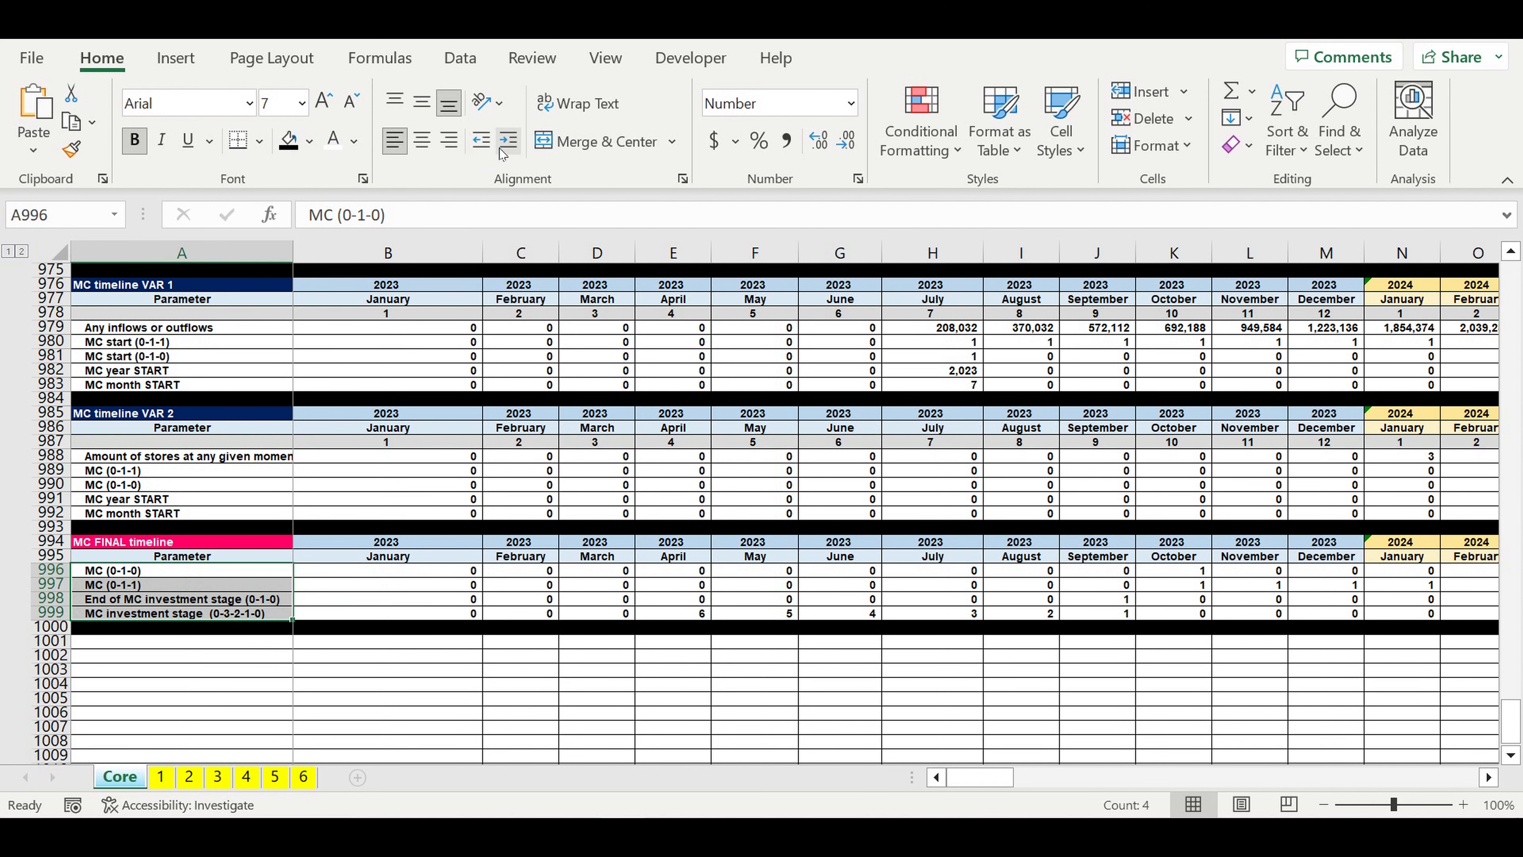
click(436, 702)
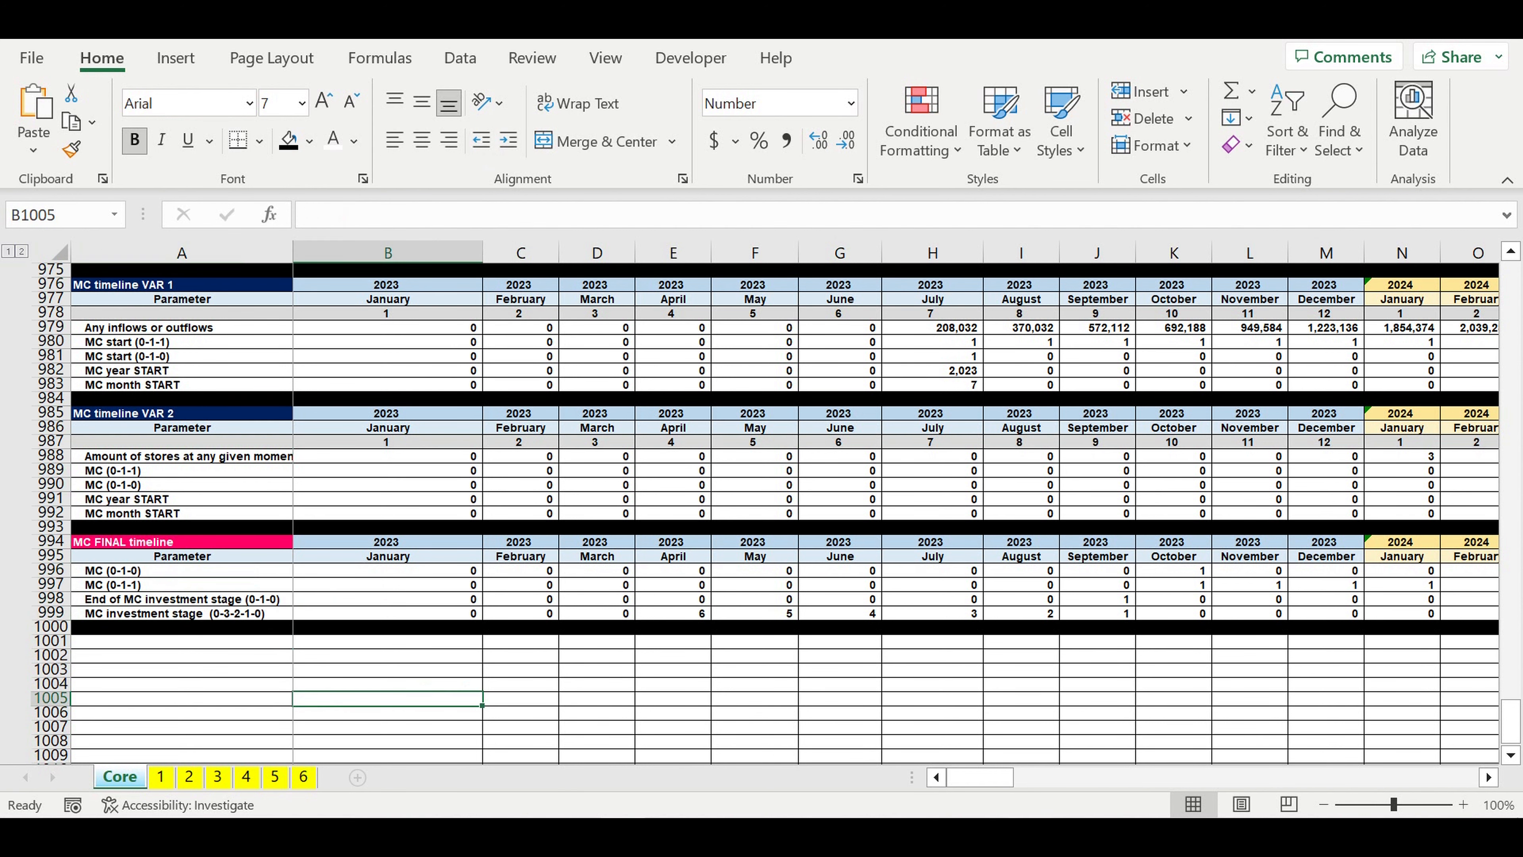
click(596, 710)
scroll(639, 622, down, 1)
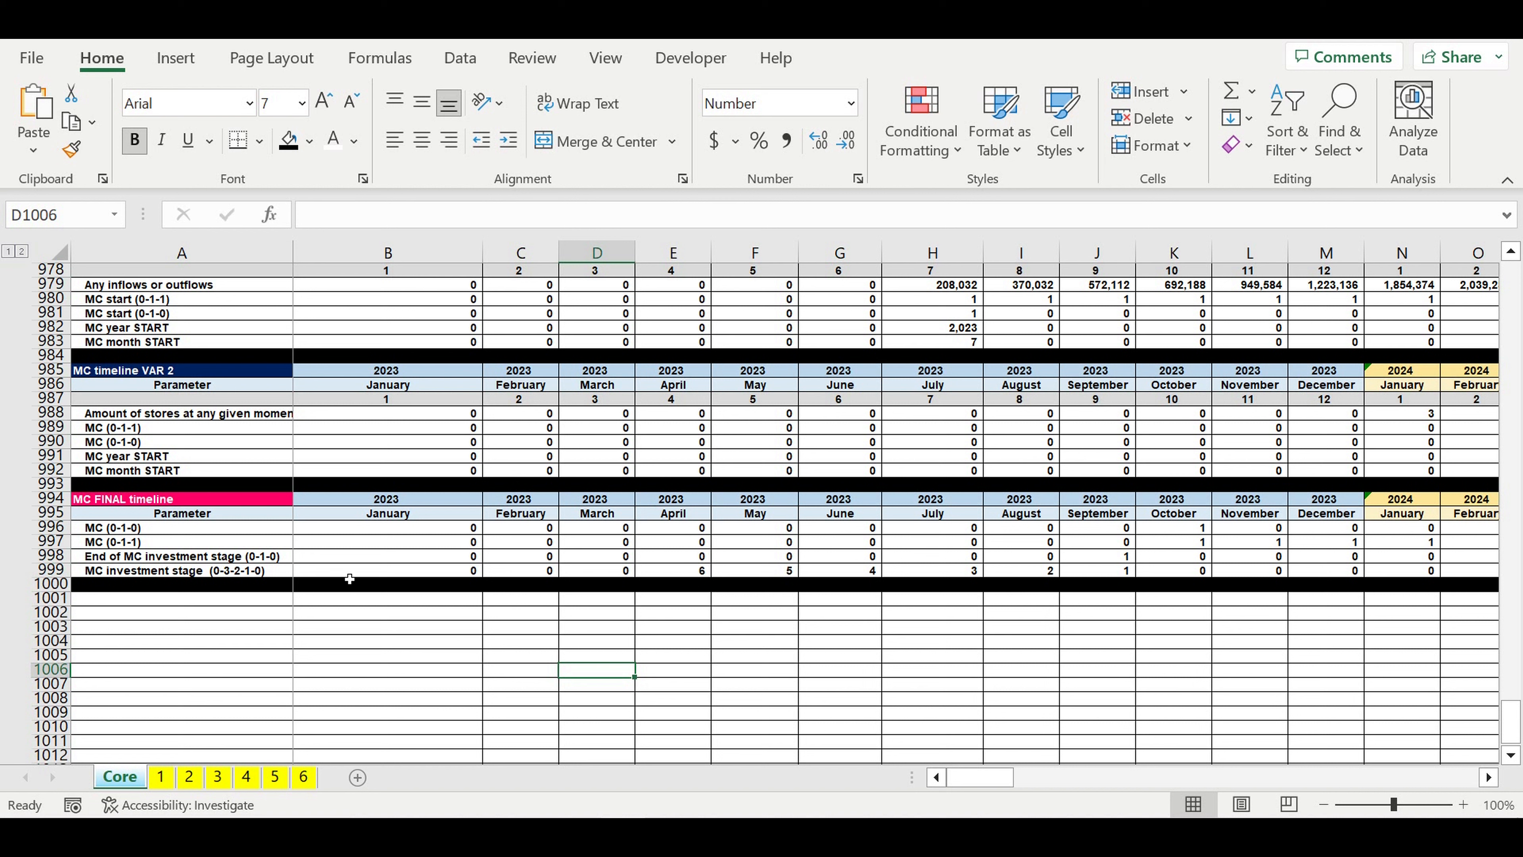
Step: Copy the Fixed costs block A1107:G1119 from sheet 1 to the Core sheet starting at A1001
click(161, 779)
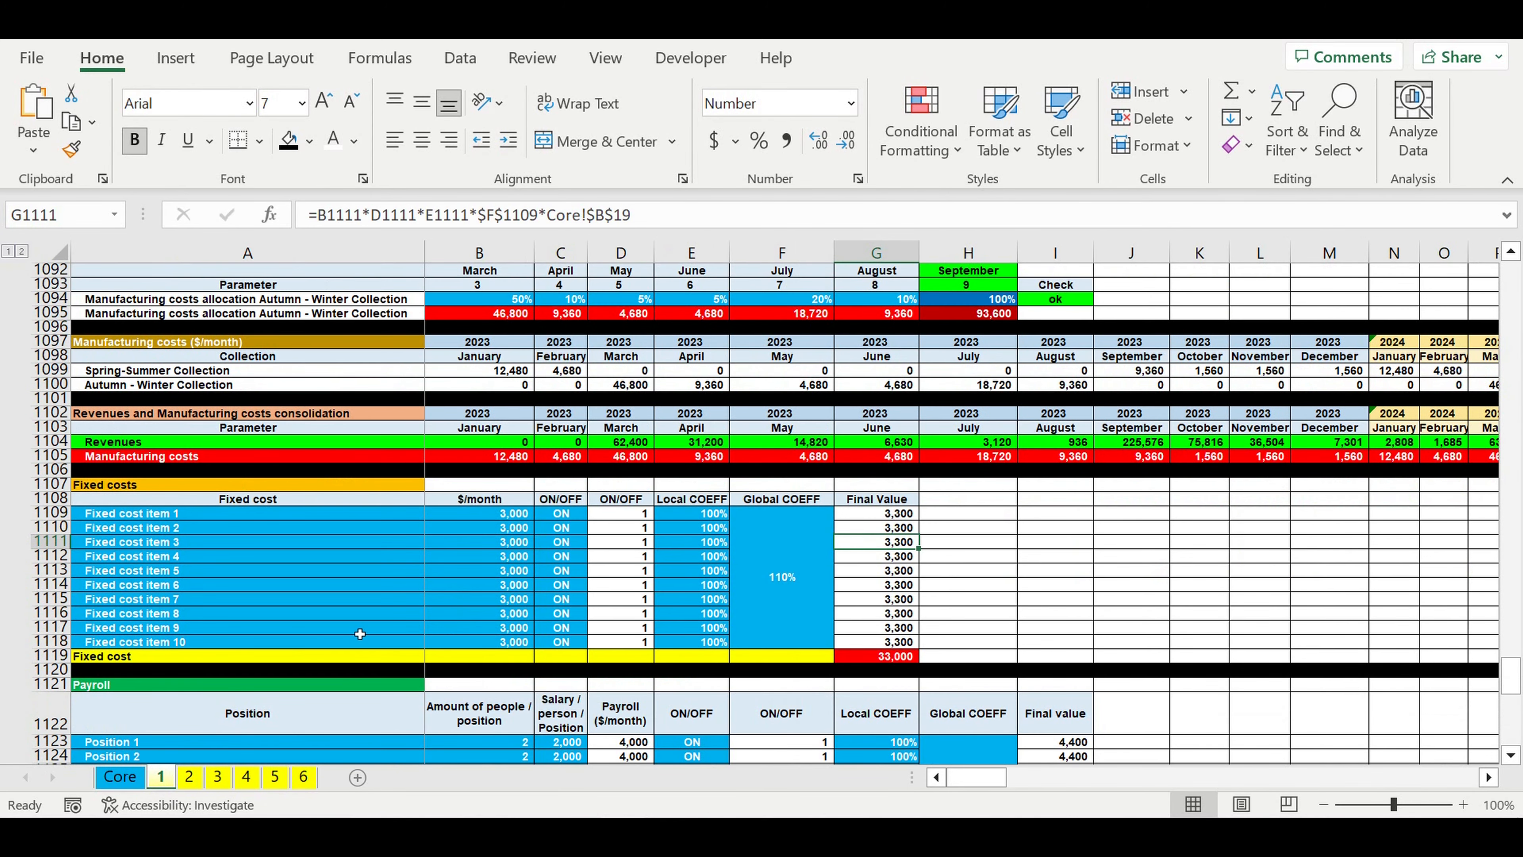
click(136, 485)
scroll(369, 542, down, 3)
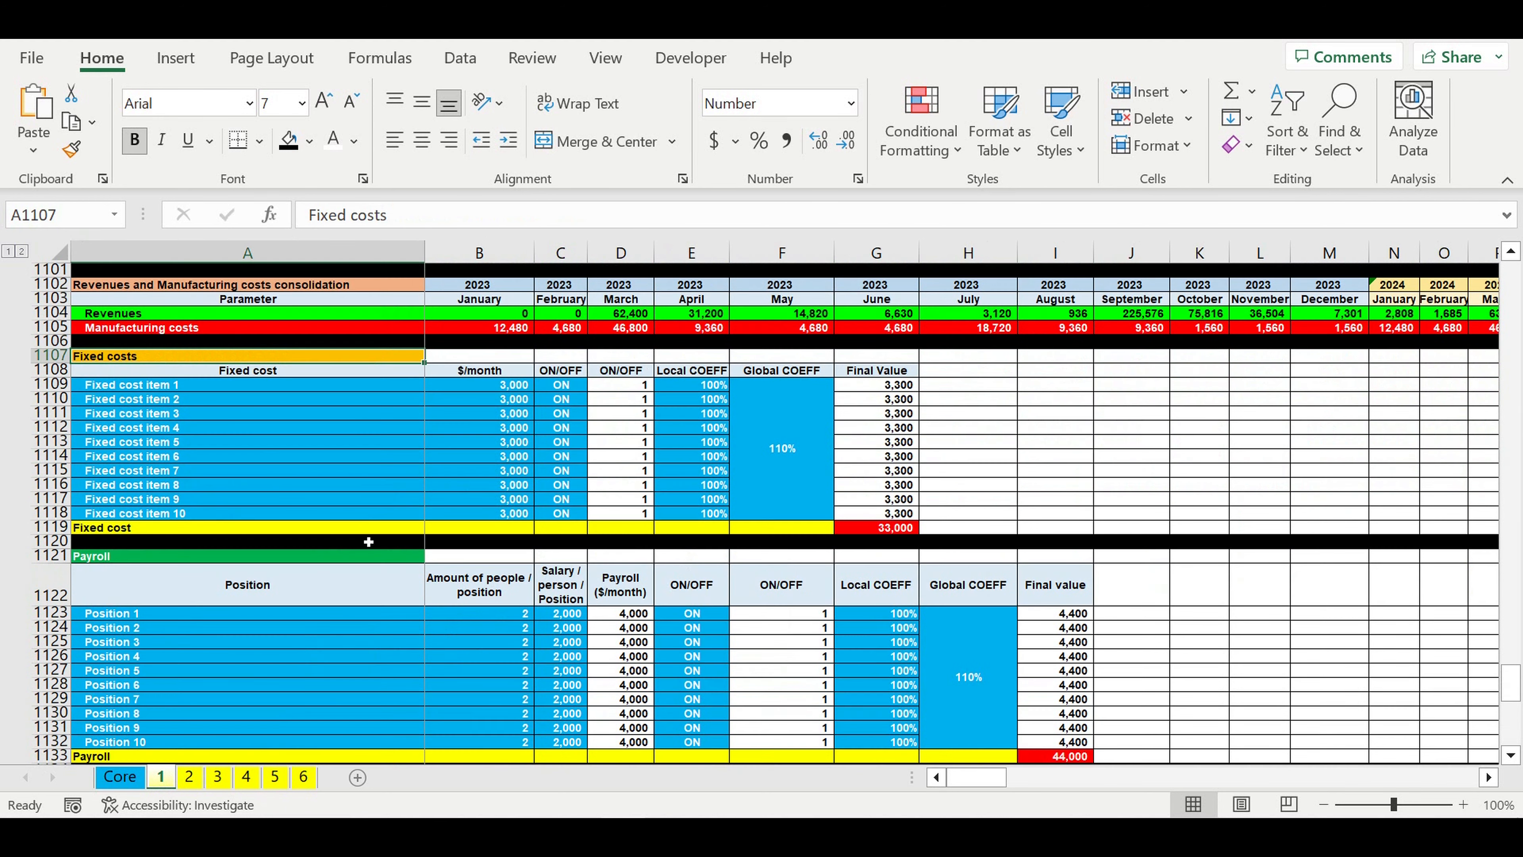
mouse_move(393, 362)
mouse_down()
mouse_move(690, 444)
mouse_move(923, 540)
mouse_move(909, 522)
mouse_up()
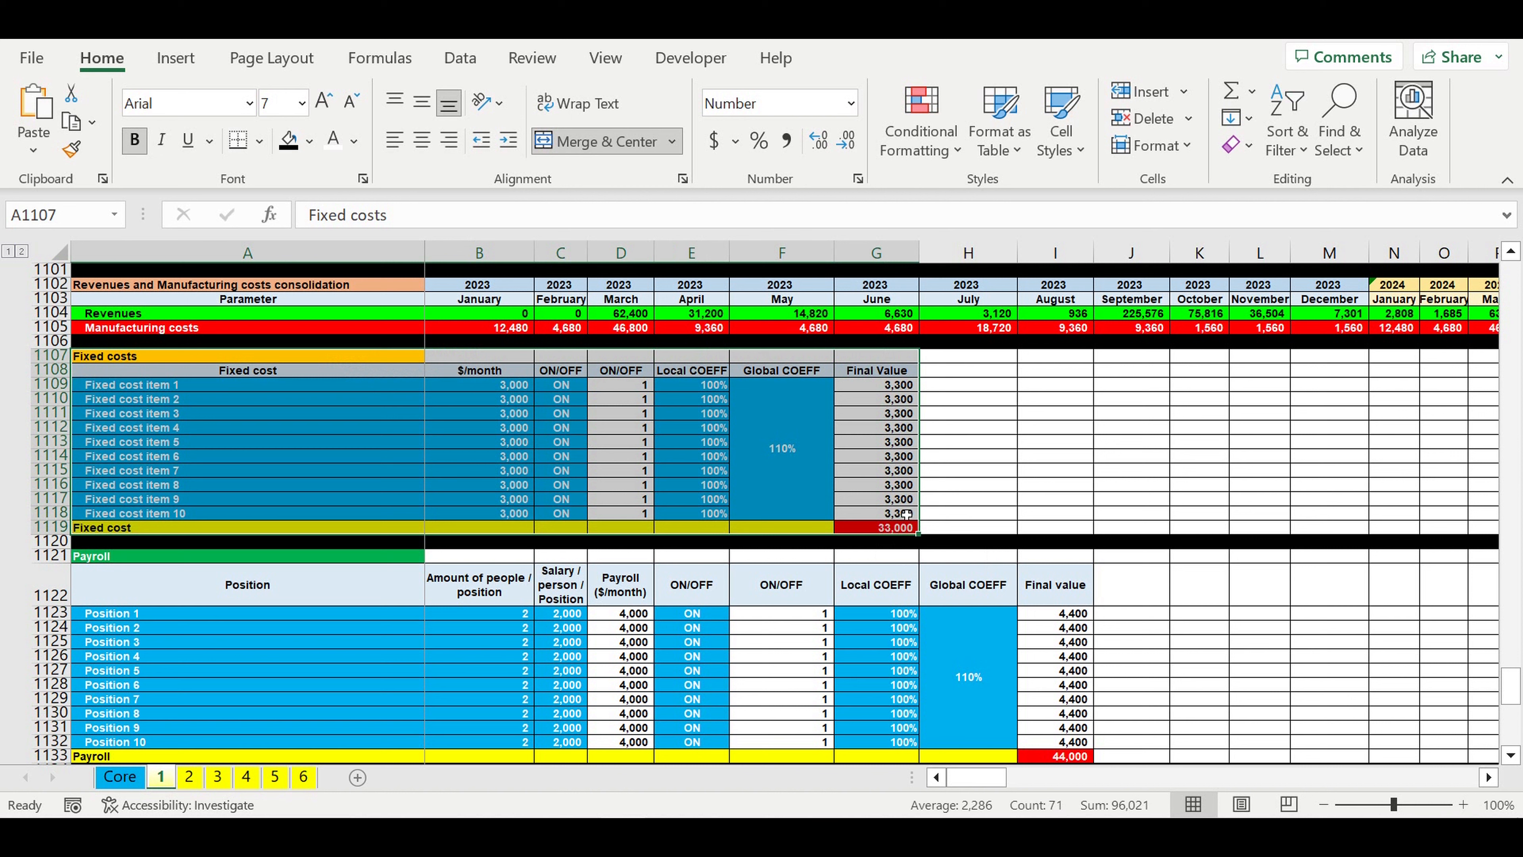
key(ctrl+c)
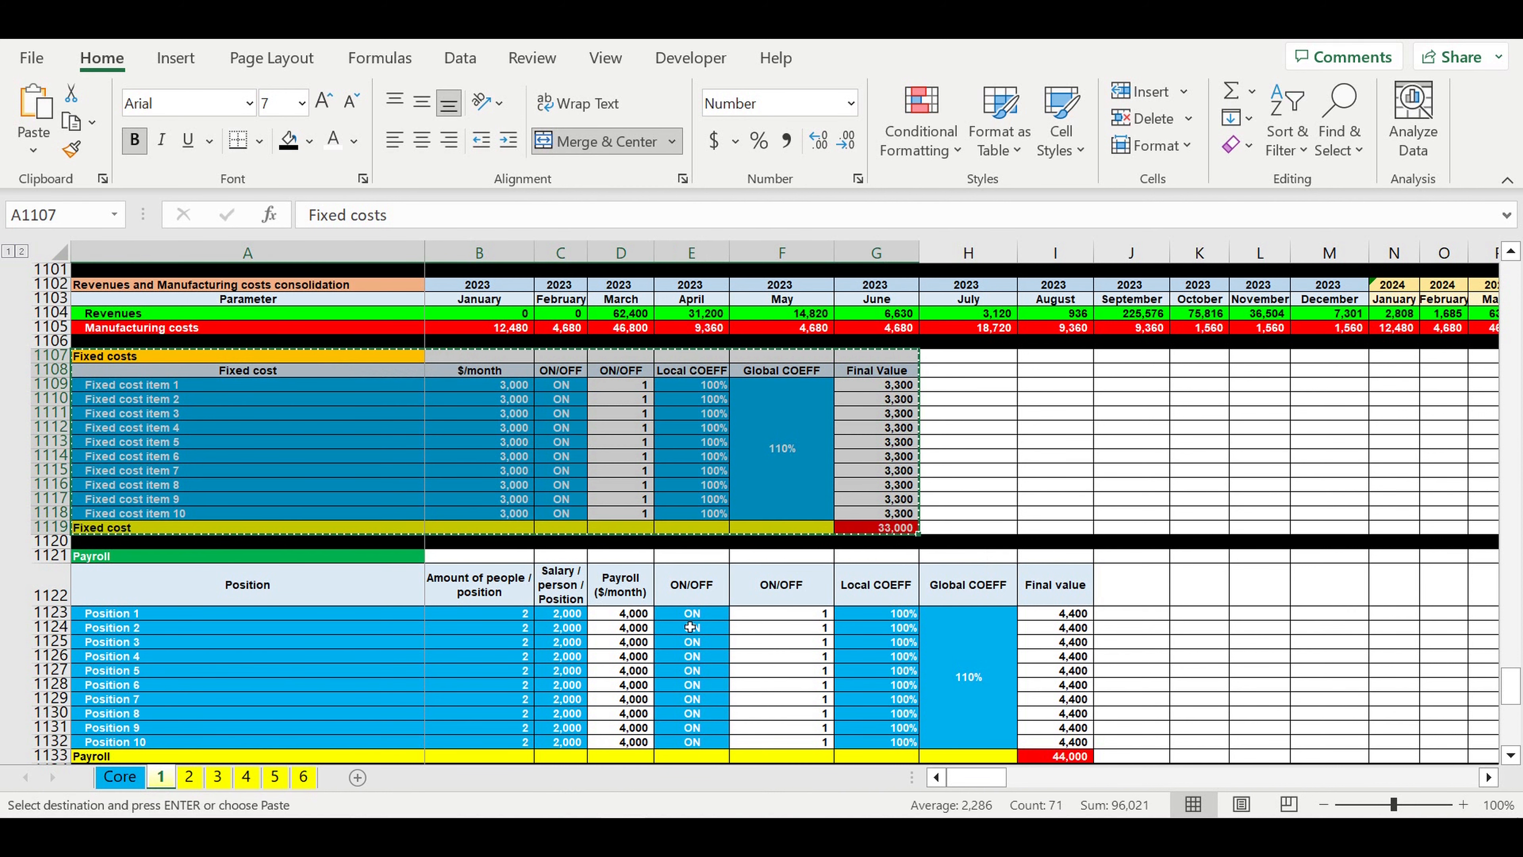
click(118, 778)
click(154, 599)
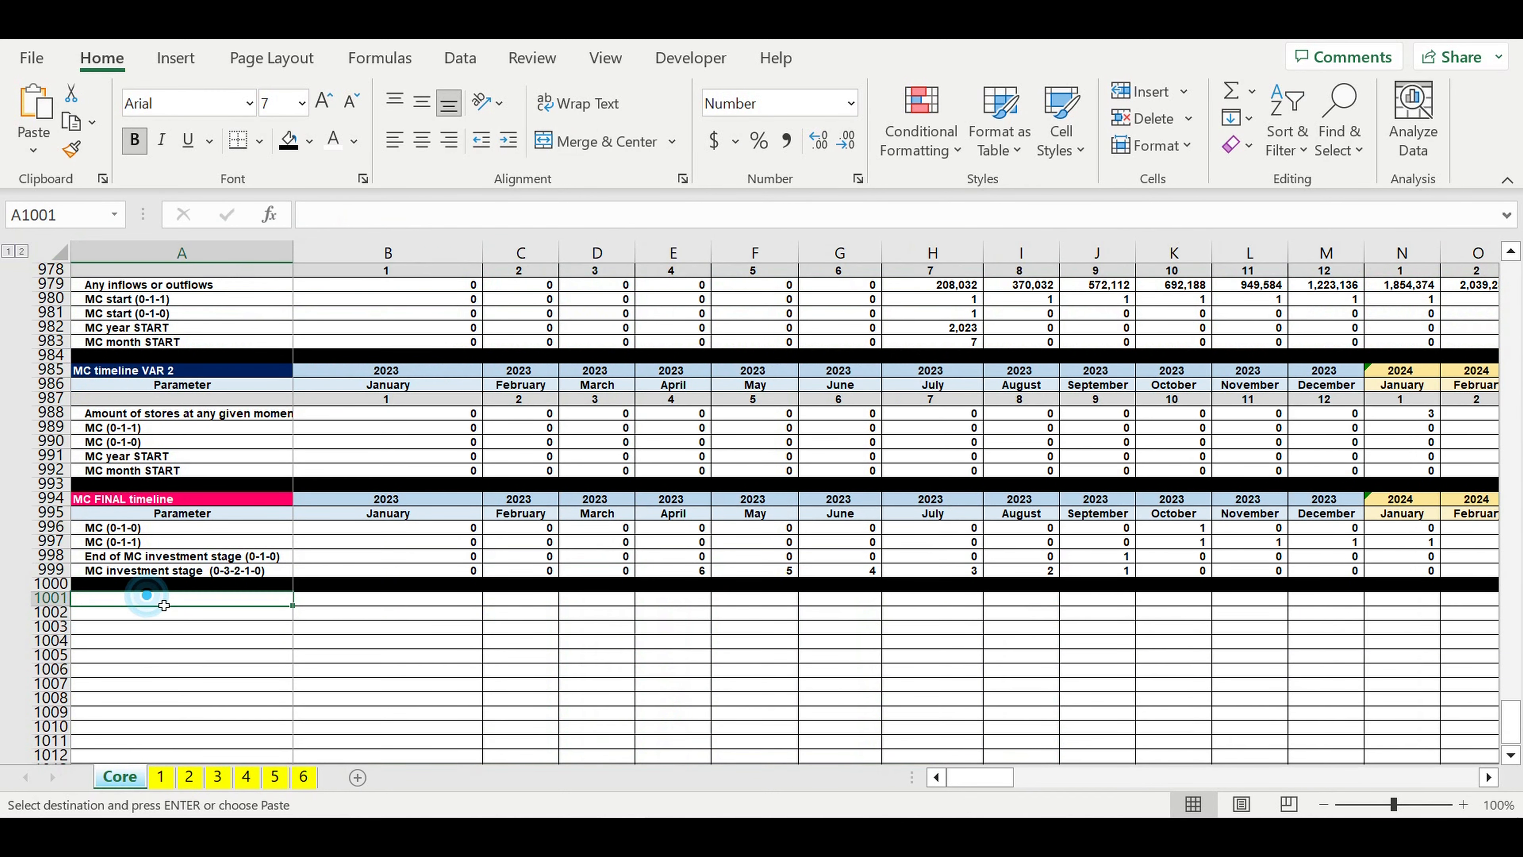
key(Return)
scroll(312, 624, down, 2)
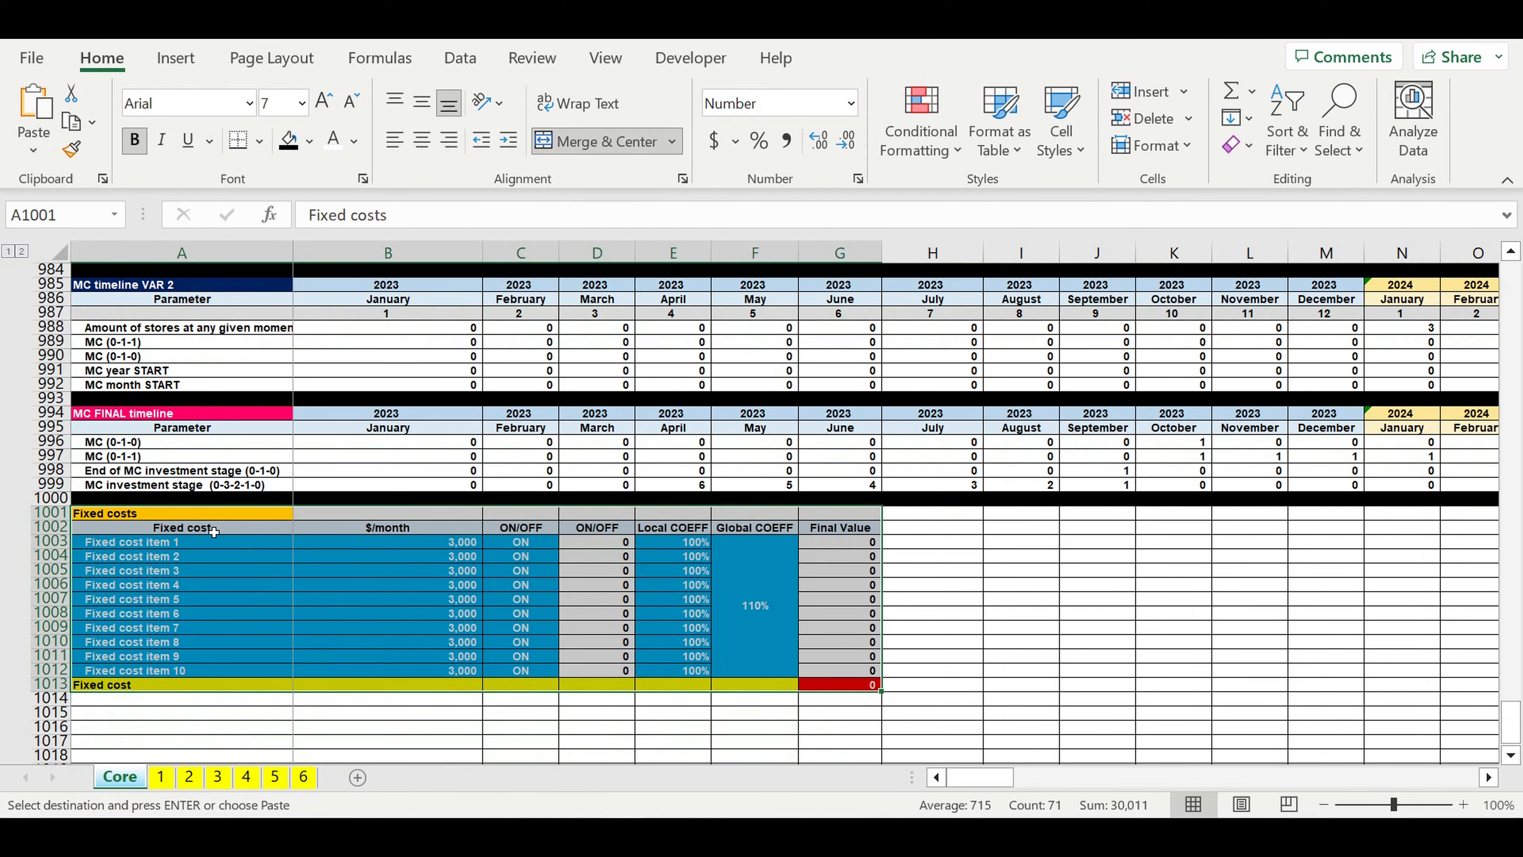
Step: Rename the copied block's title in A1001 to "MC Fixed costs"
click(129, 516)
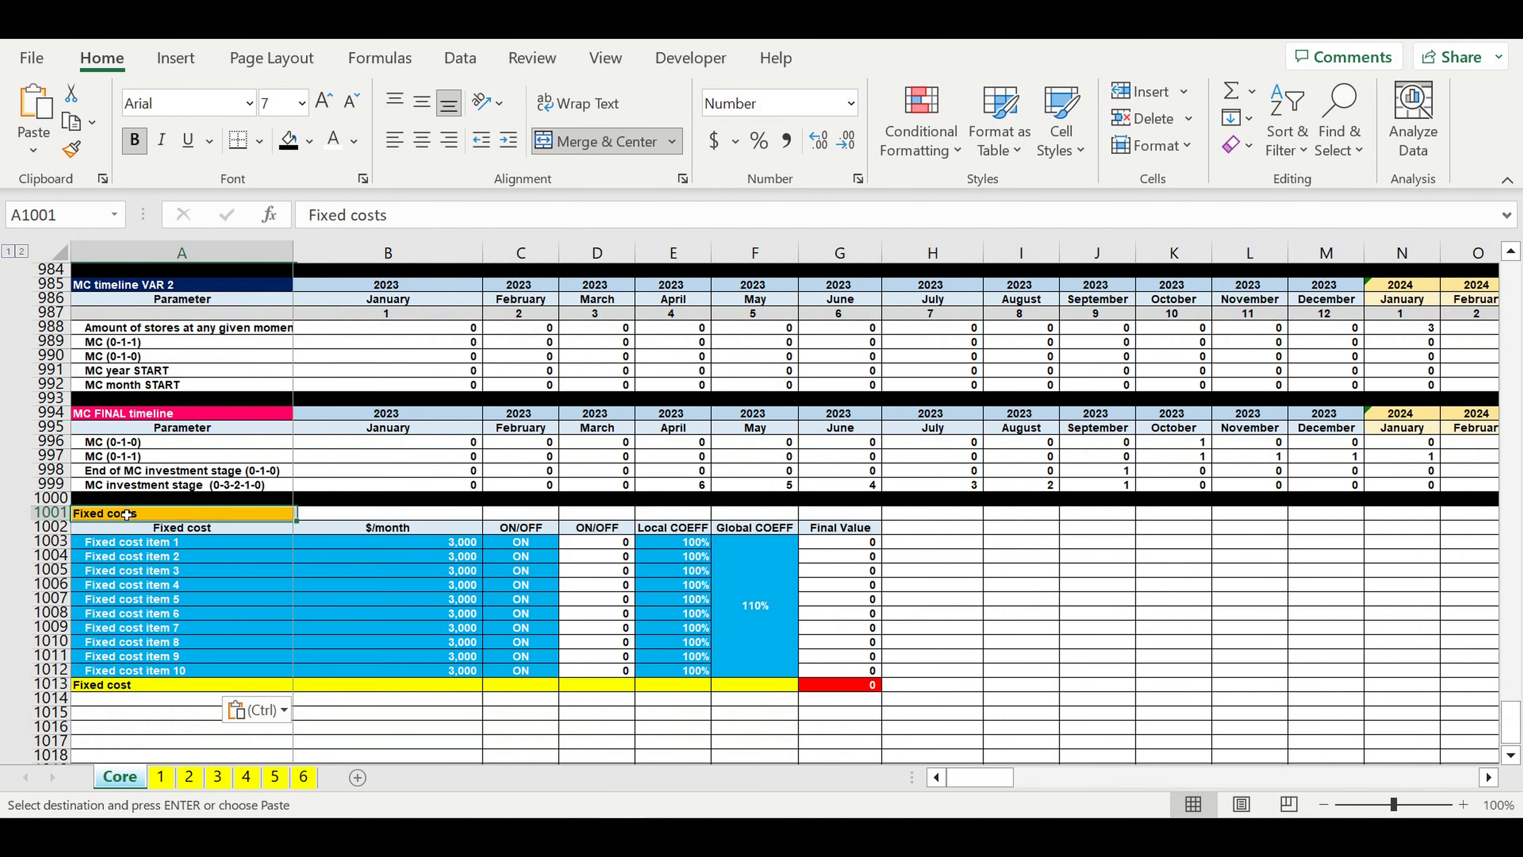
click(317, 214)
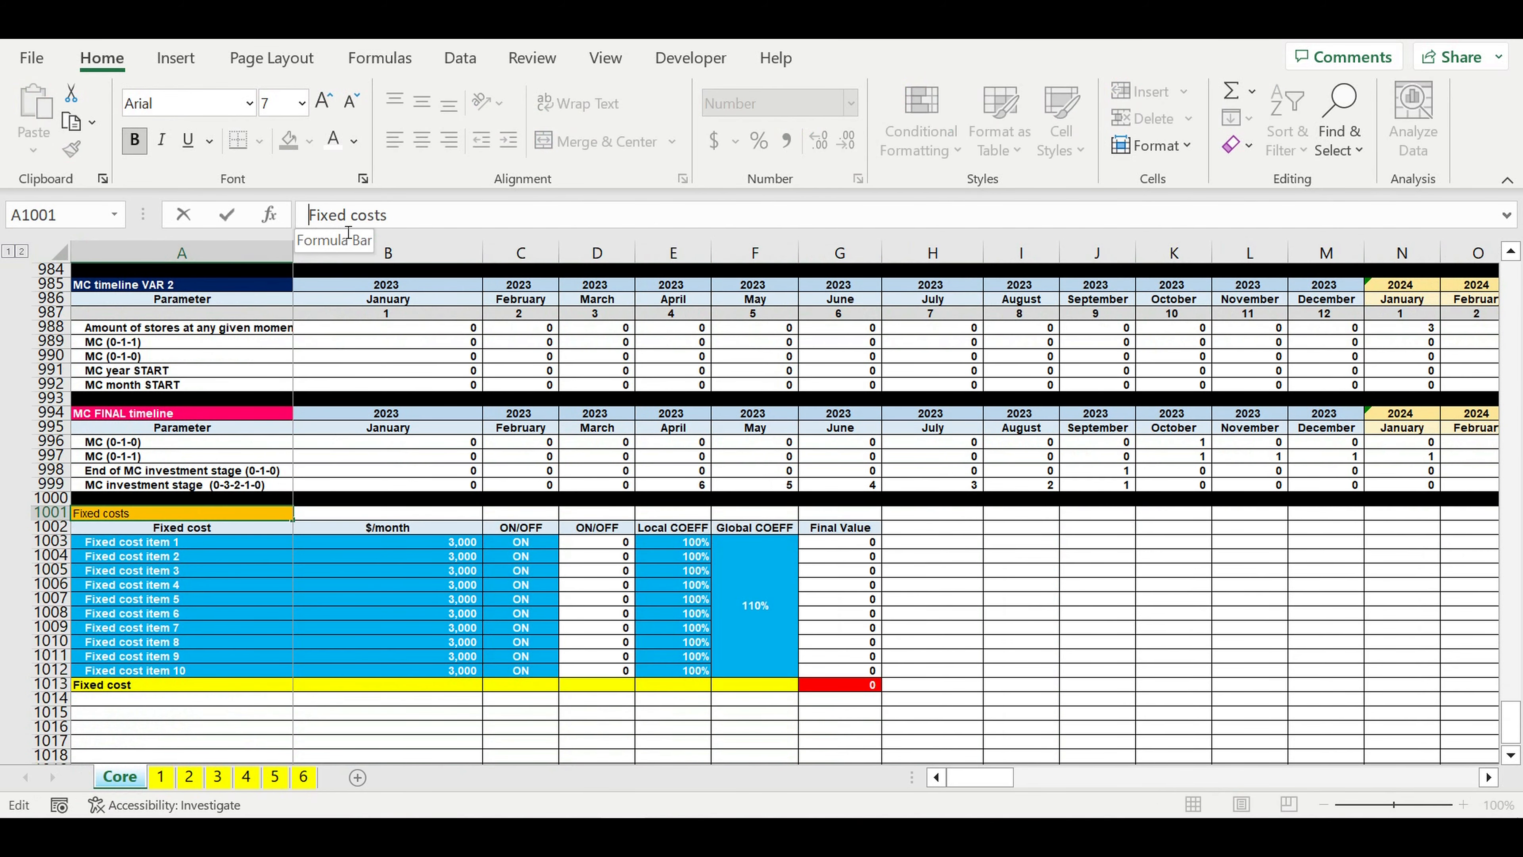
text(MC)
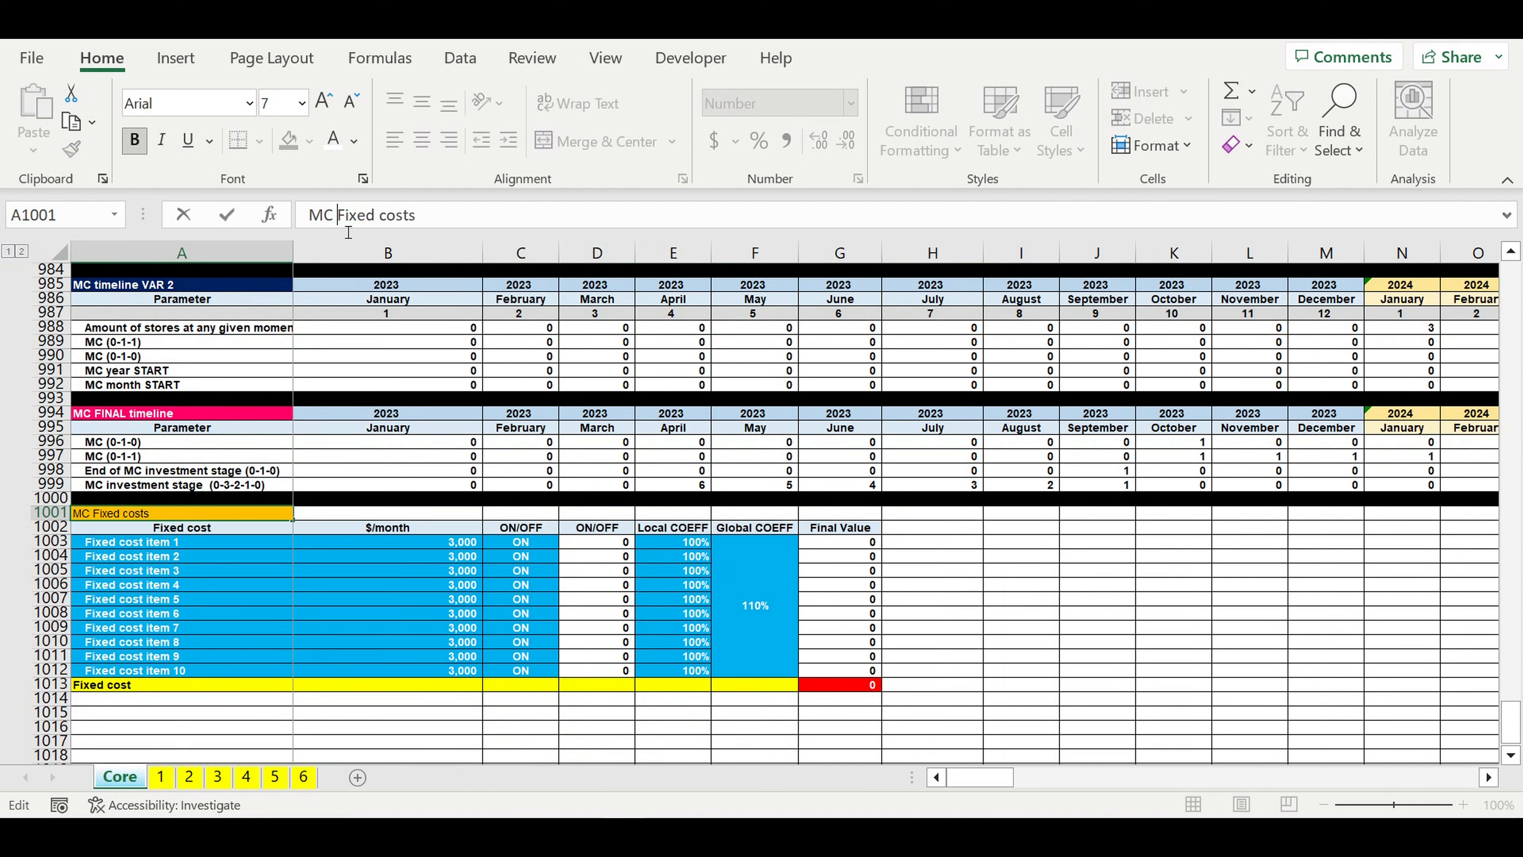
key(Return)
Step: Rename A1003 to "MC Fixed cost item 1" and fill the numbered labels down through item 10 in A1012
click(127, 545)
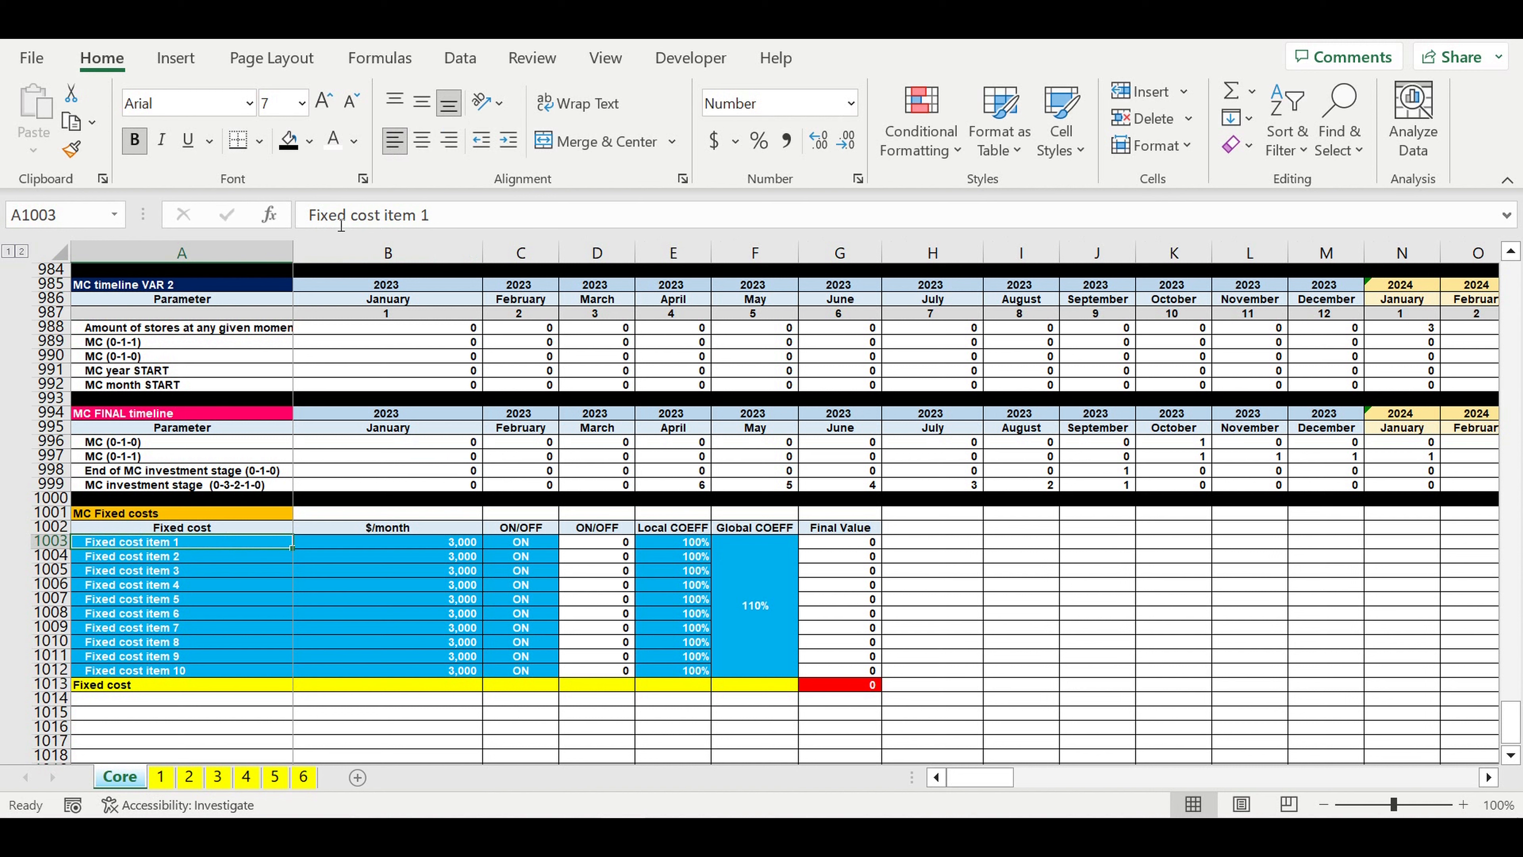
click(310, 214)
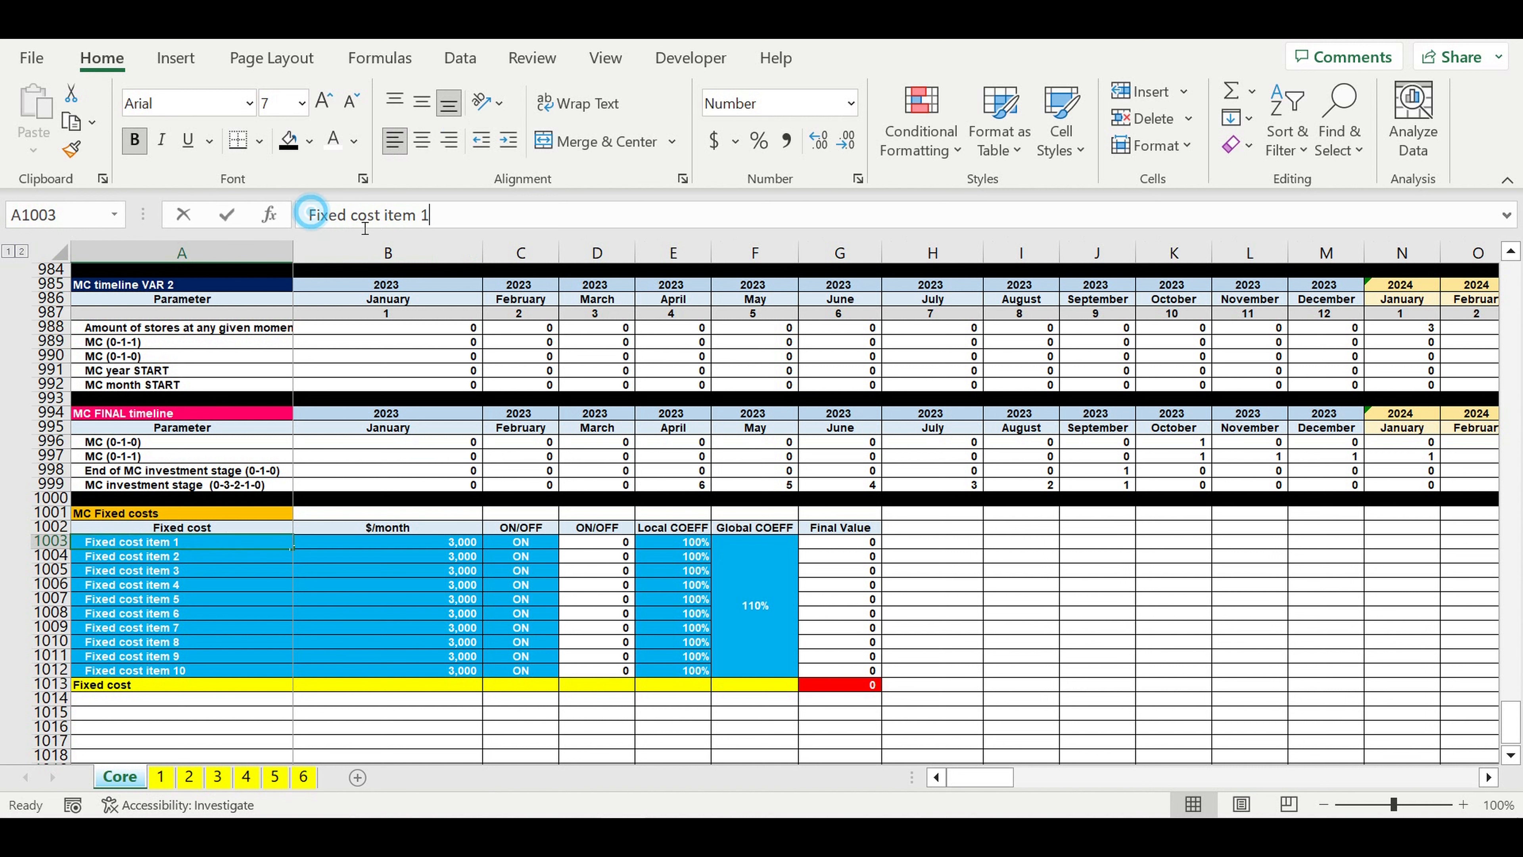
text(MC)
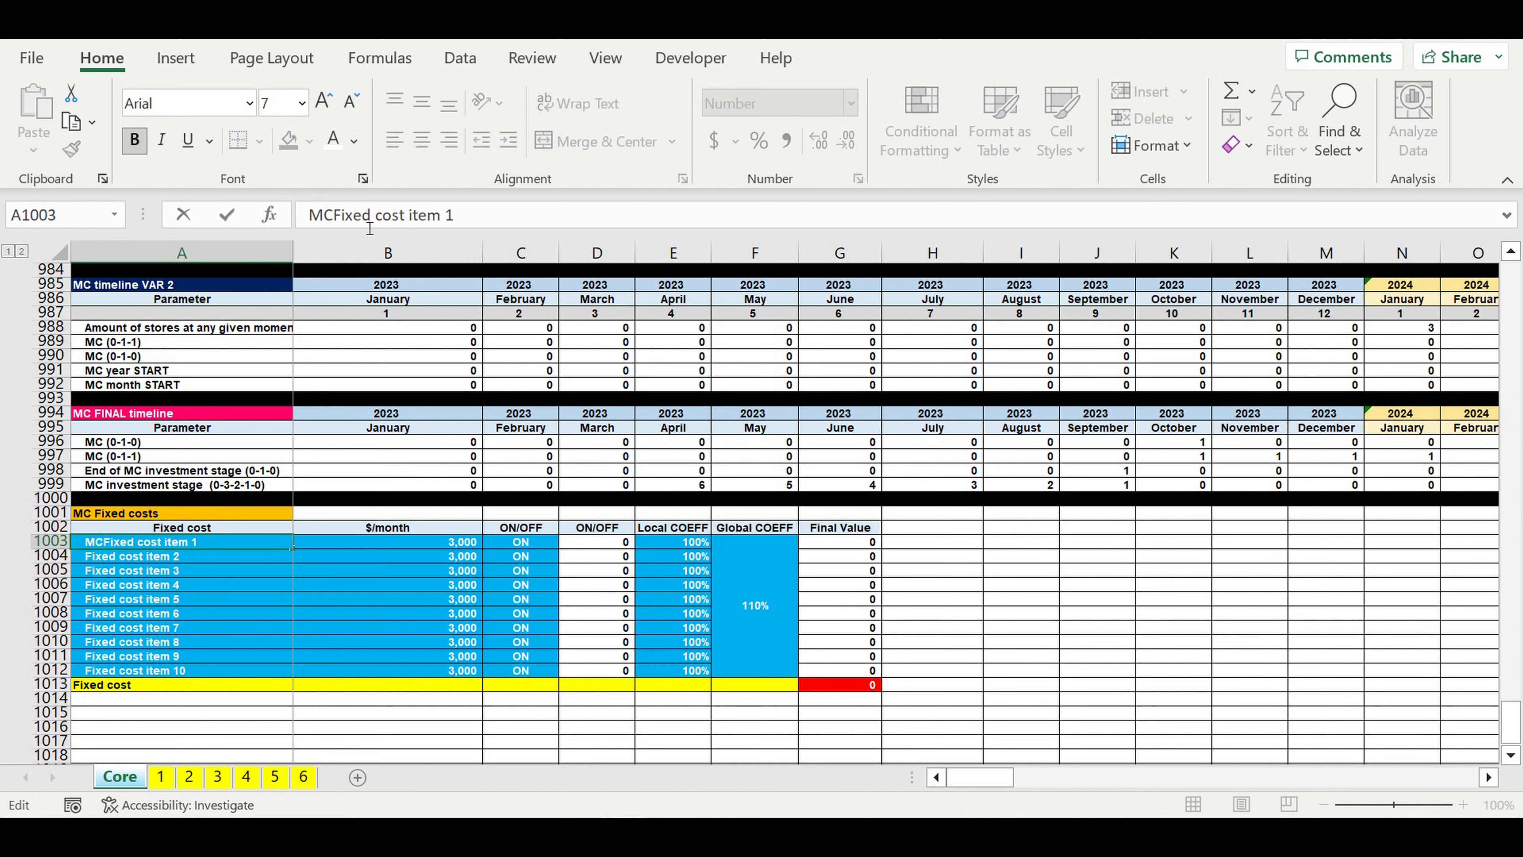
key(Return)
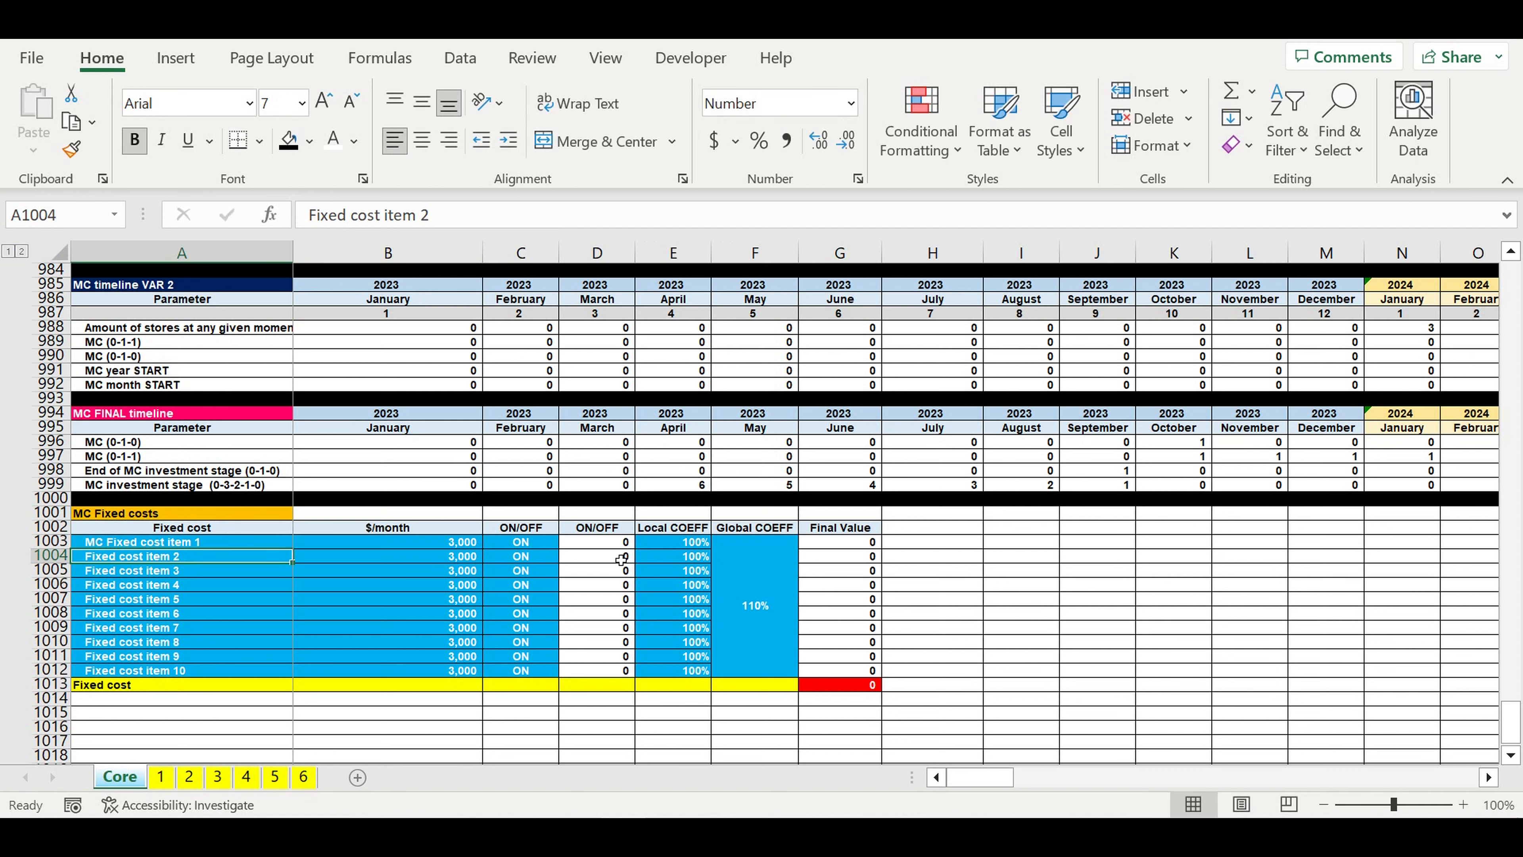
click(610, 546)
click(263, 551)
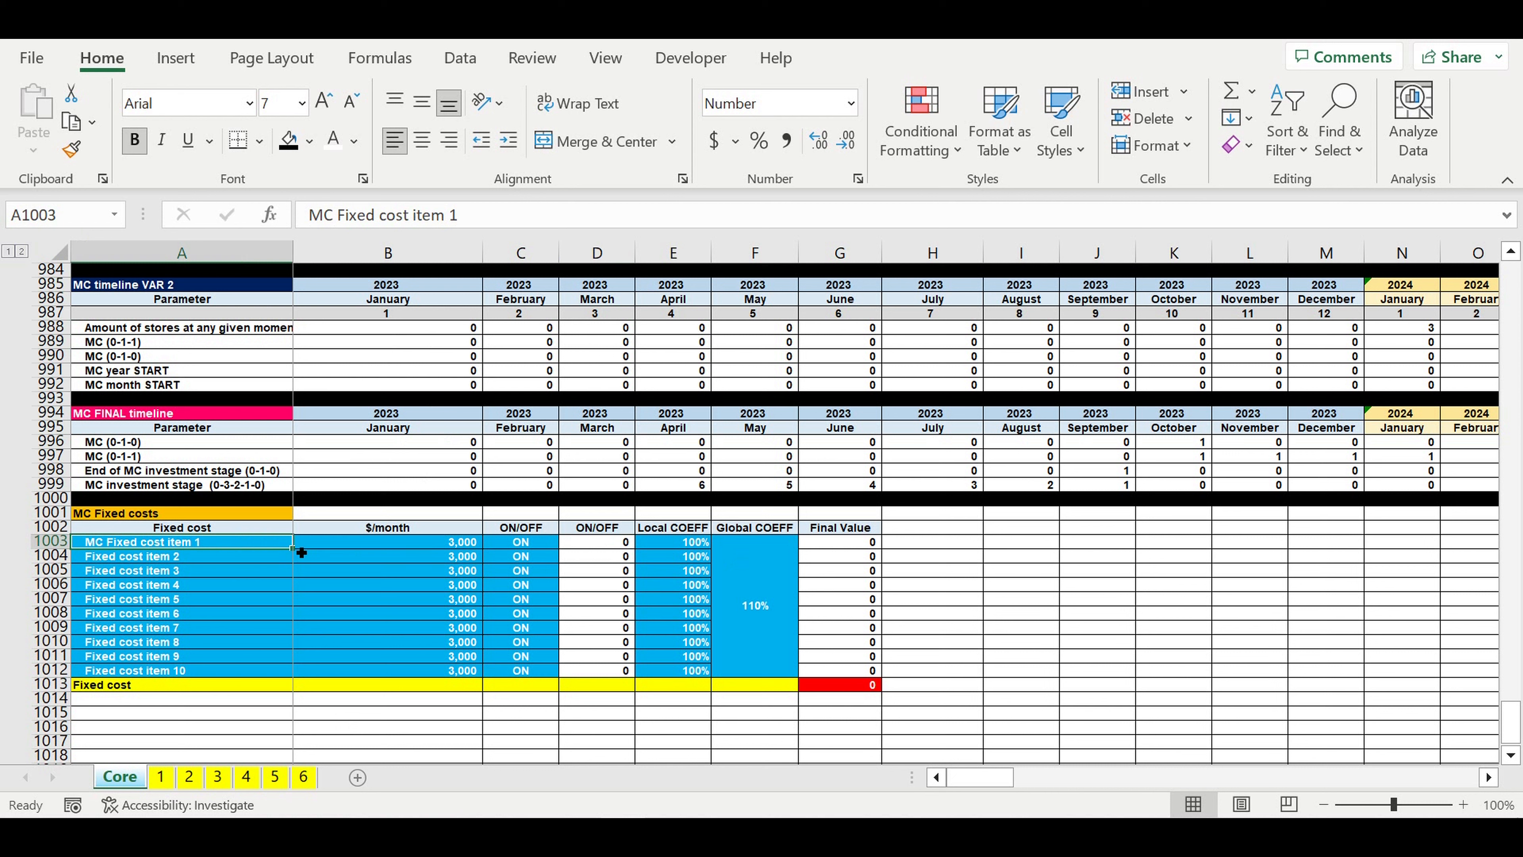
drag(301, 552, 261, 689)
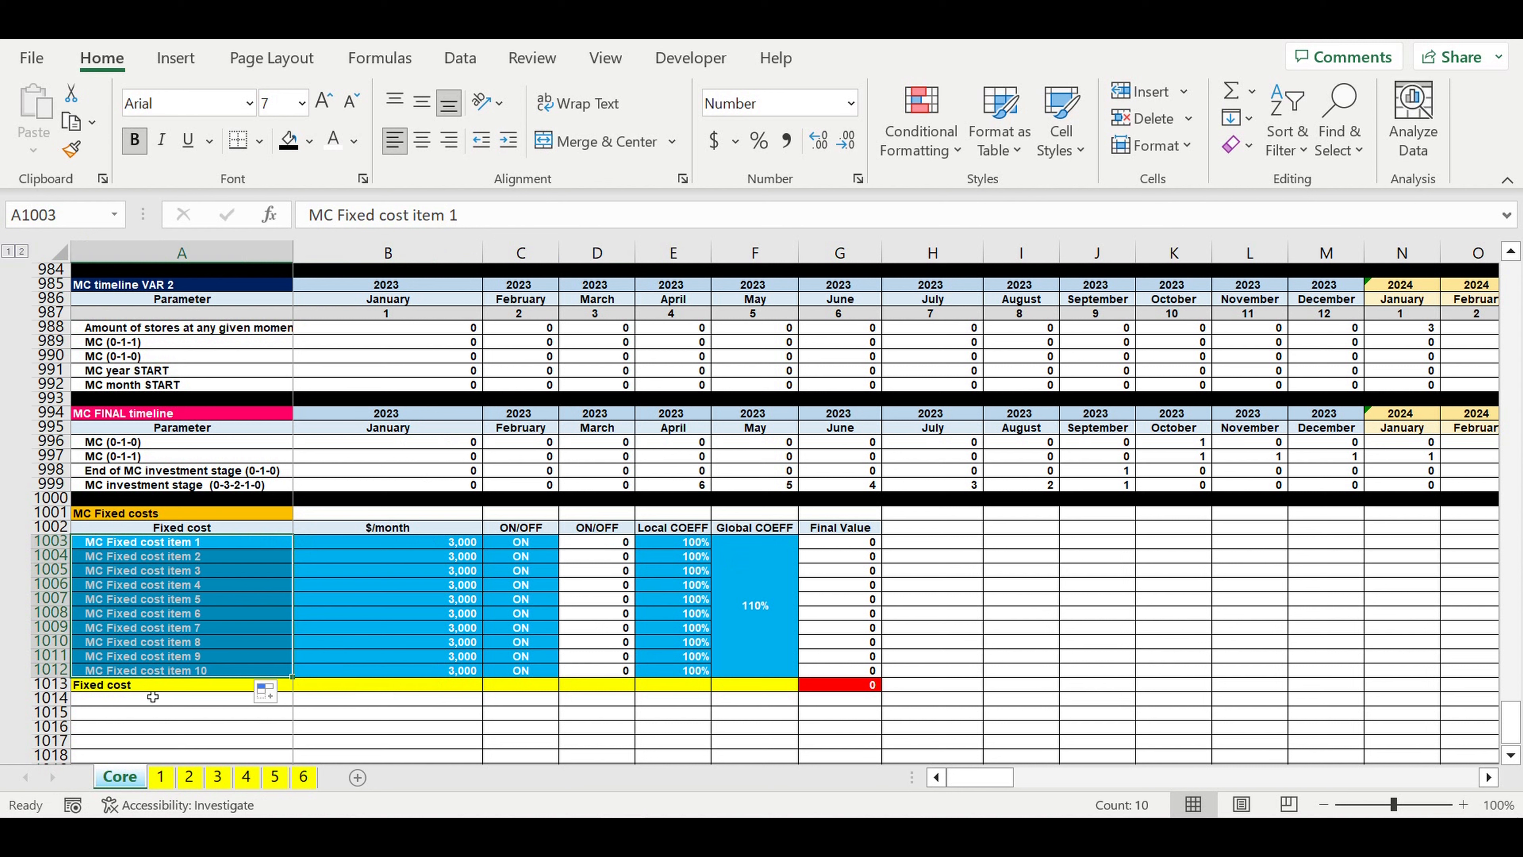
Step: Link the total row label in A1013 to the block title with =A1001
click(142, 691)
text(=)
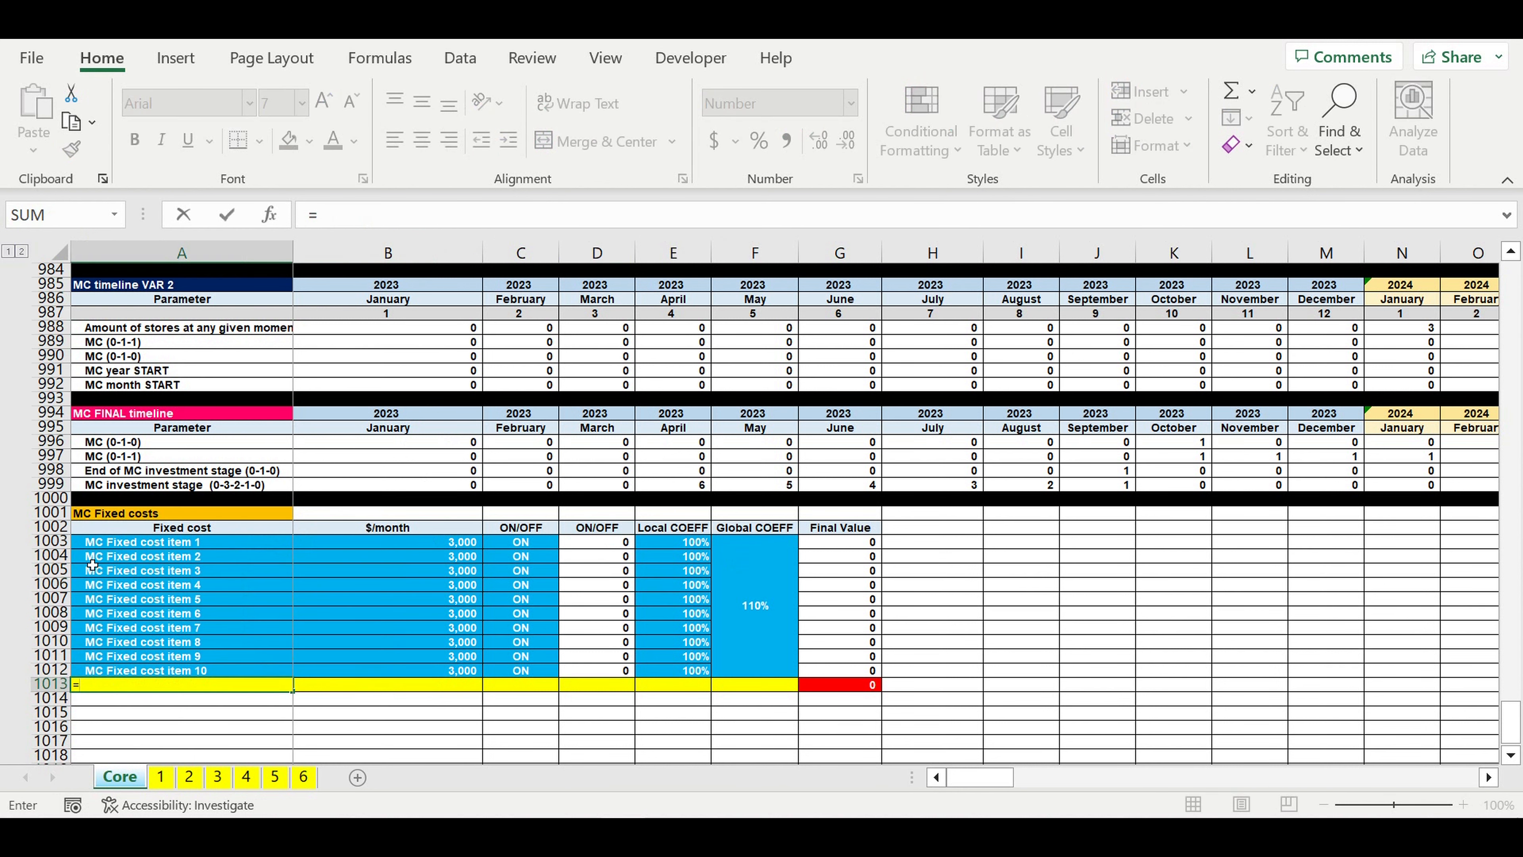
click(114, 517)
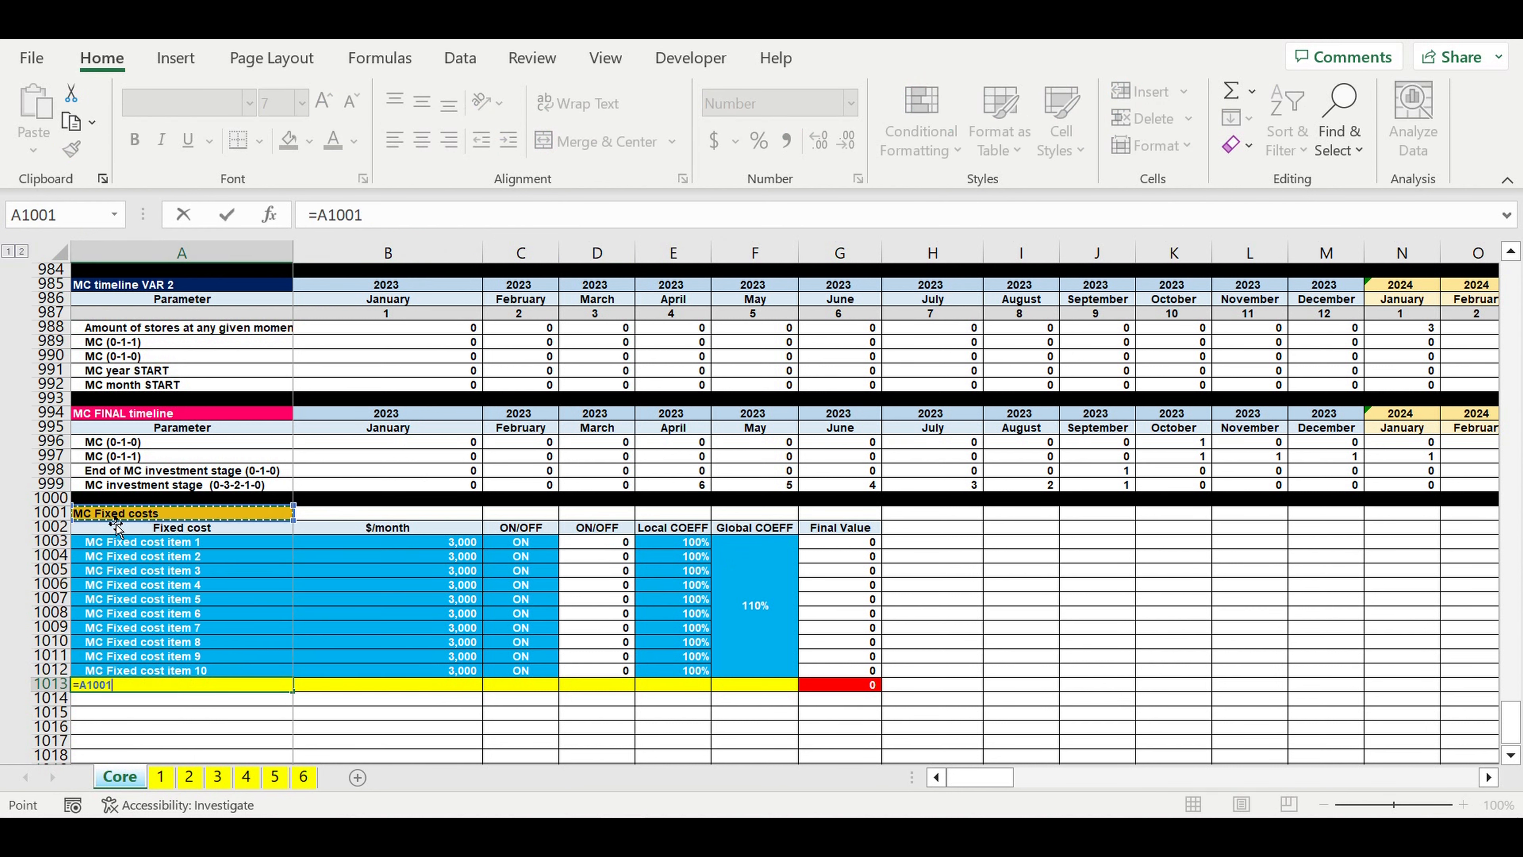
key(Return)
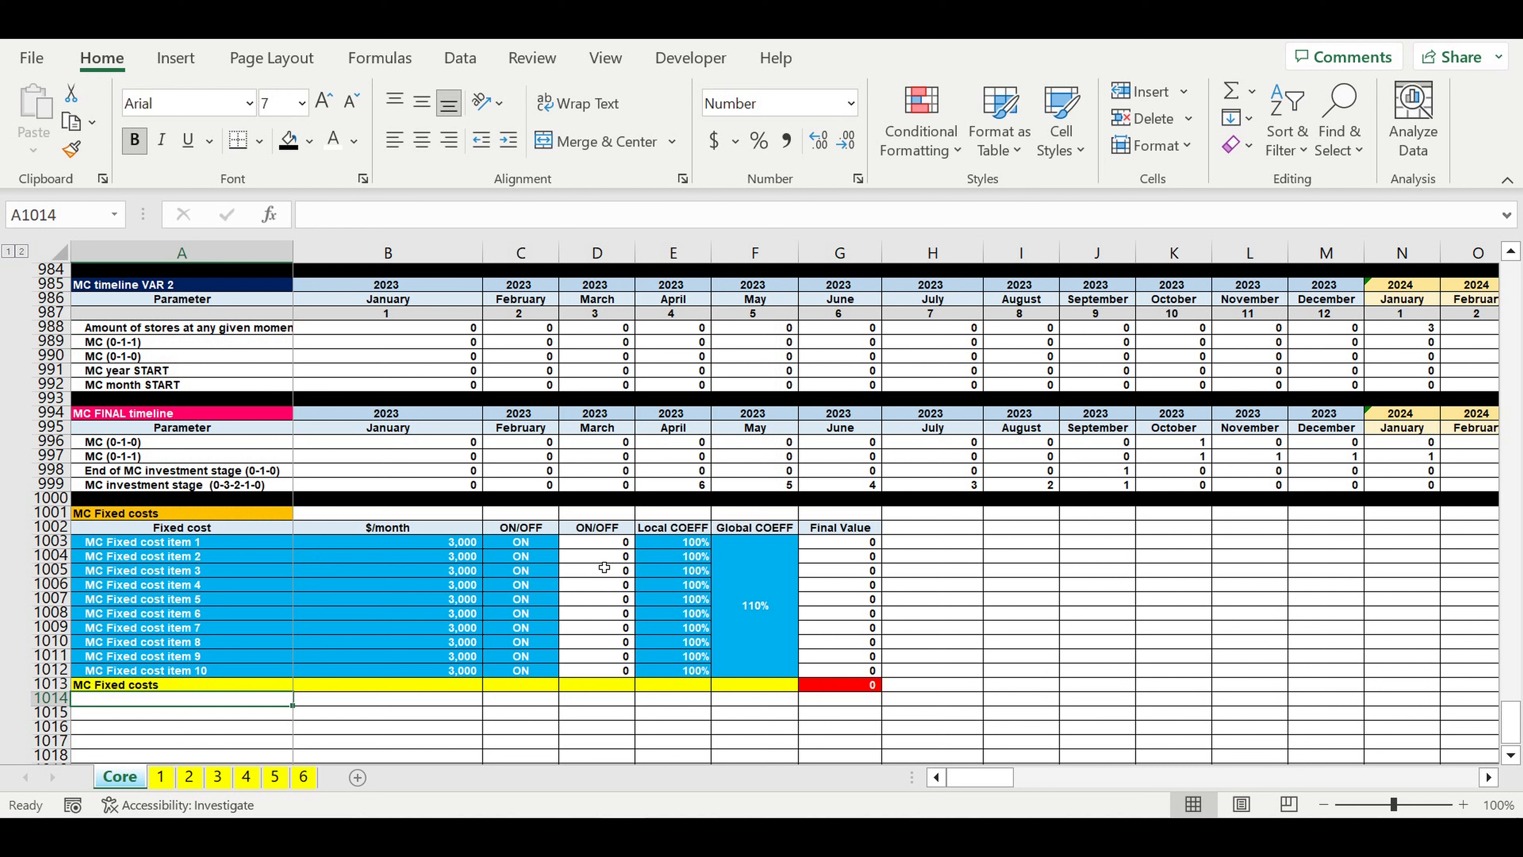
Step: Correct the ON/OFF formula in D1003 to =IF(C1003=$B$1,1,0) and fill it down to D1012
click(591, 548)
click(500, 224)
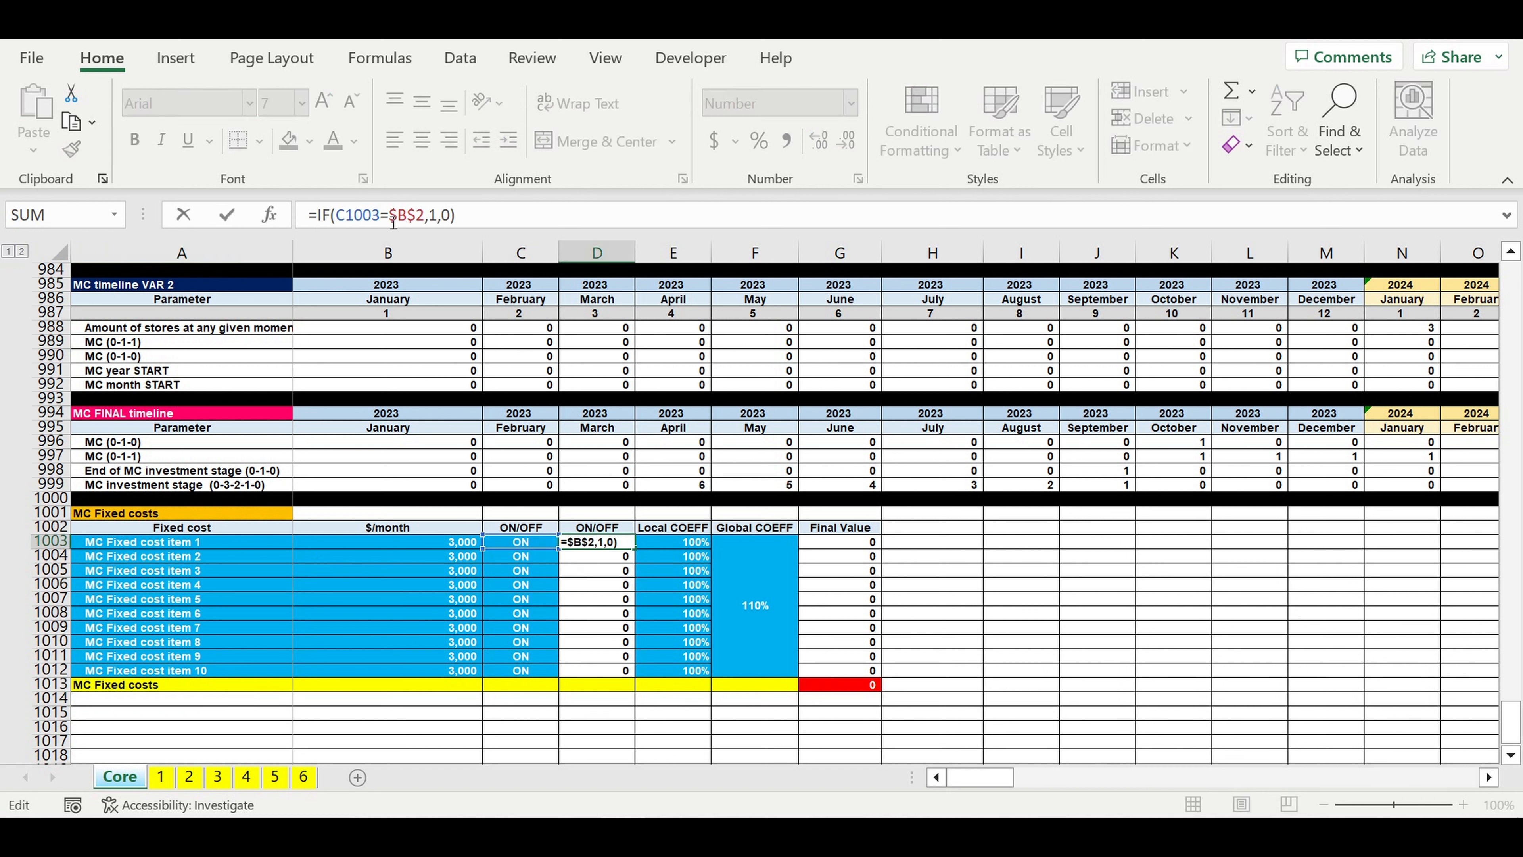
scroll(683, 613, up, 20)
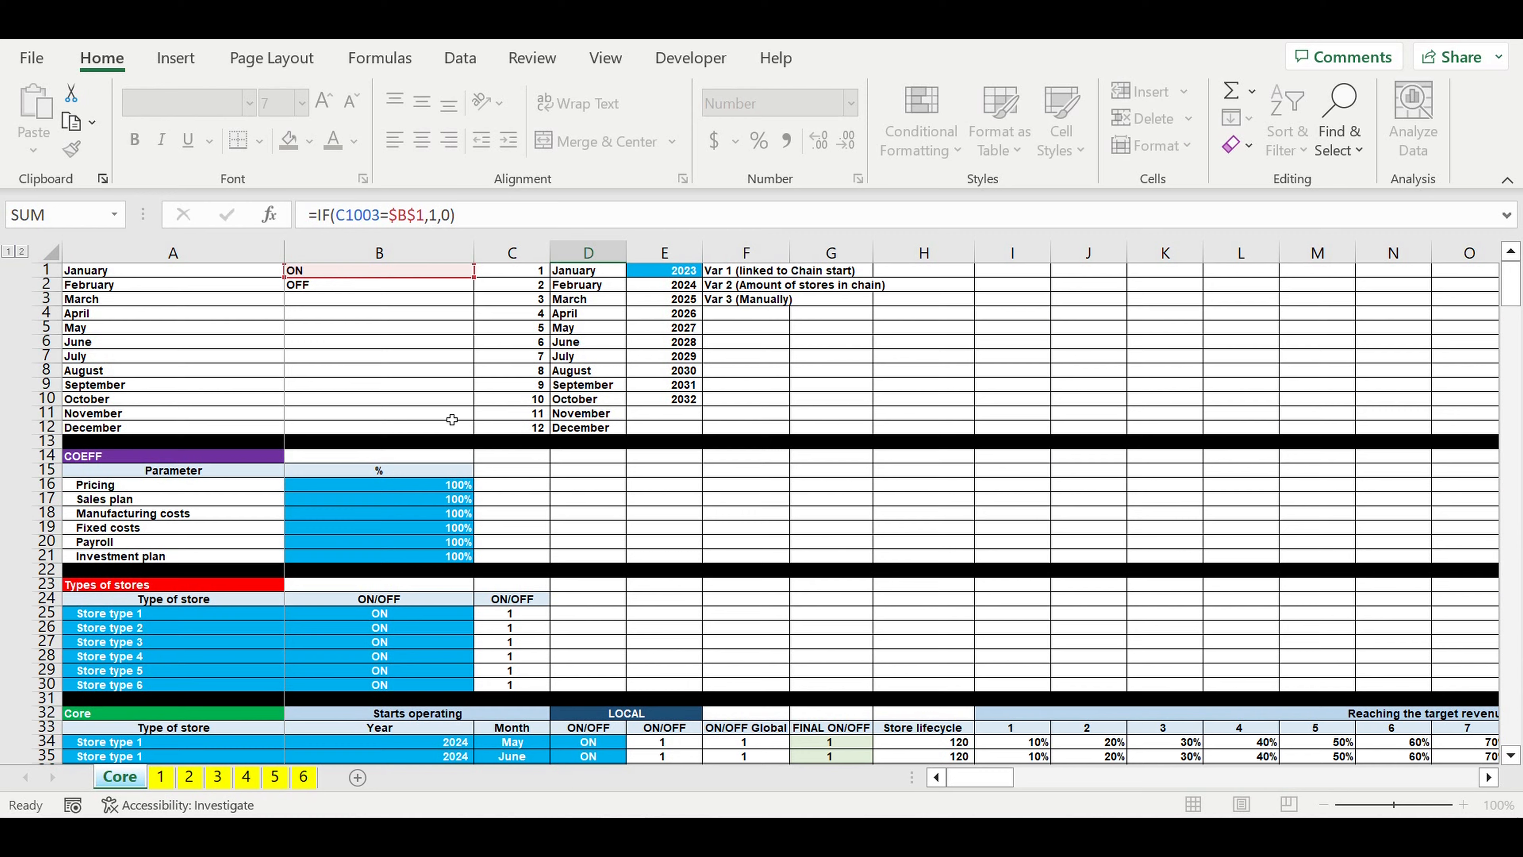
key(Return)
scroll(682, 612, down, 6)
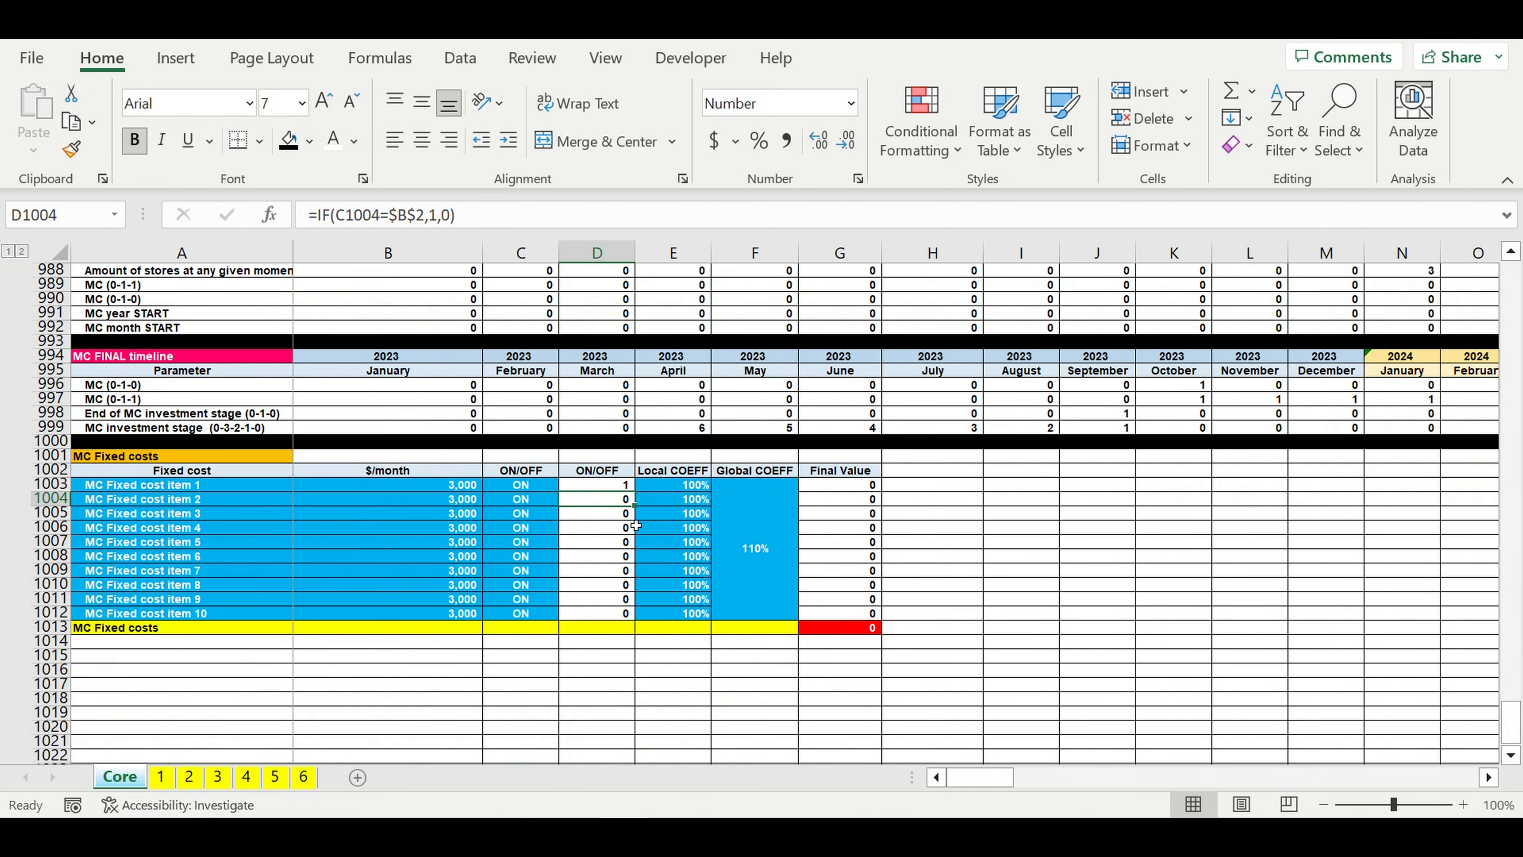
click(611, 490)
drag(633, 493, 627, 620)
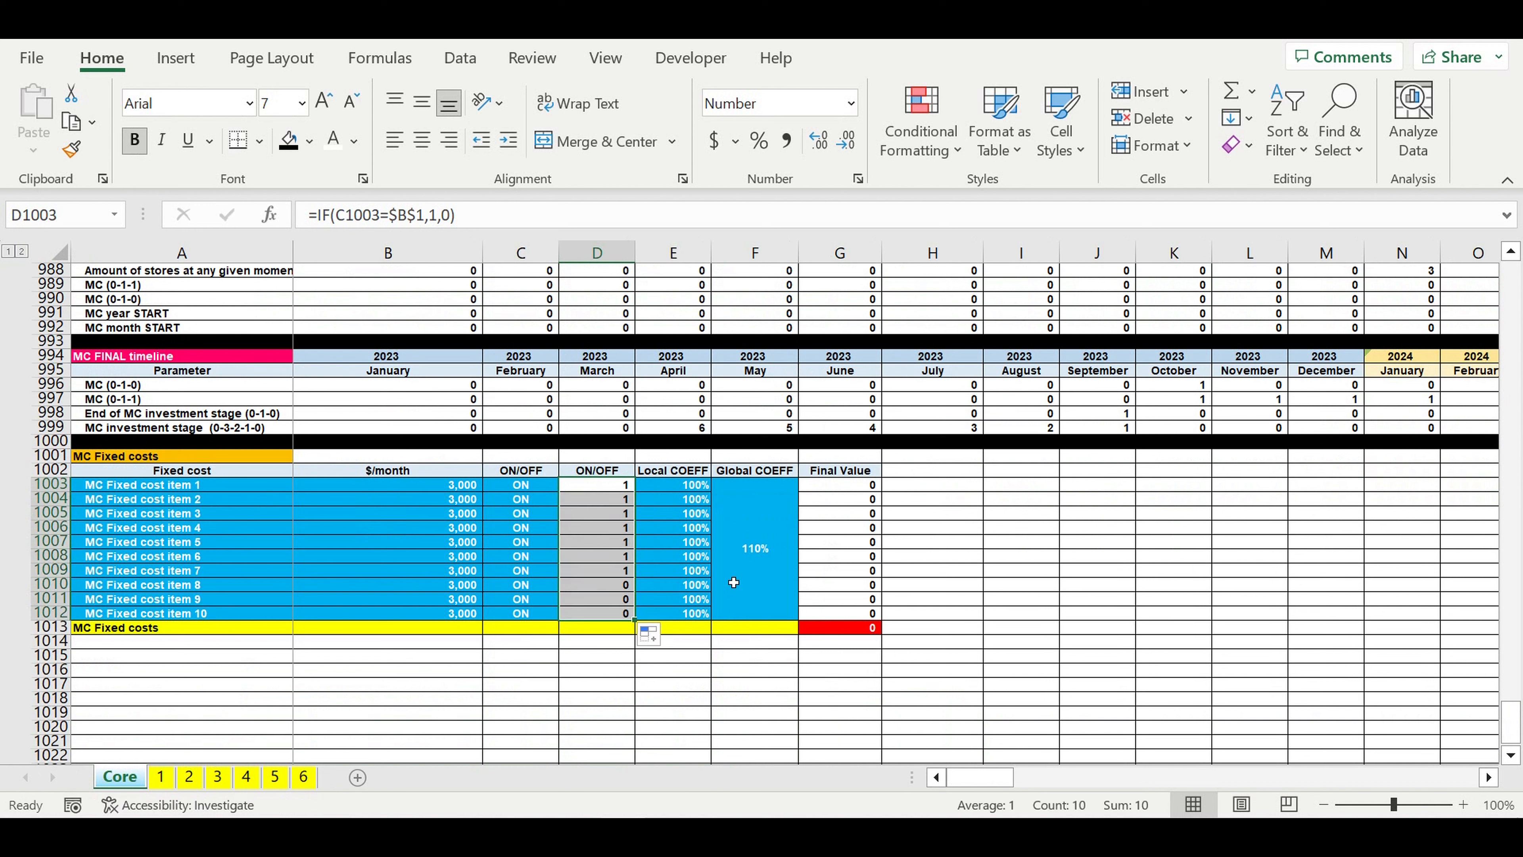
Step: Change the Final Value formula in G1003 to =B1003*D1003*E1003*$F$1003*Core!$B$19 and fill it down to G1012
click(801, 528)
click(839, 487)
click(576, 221)
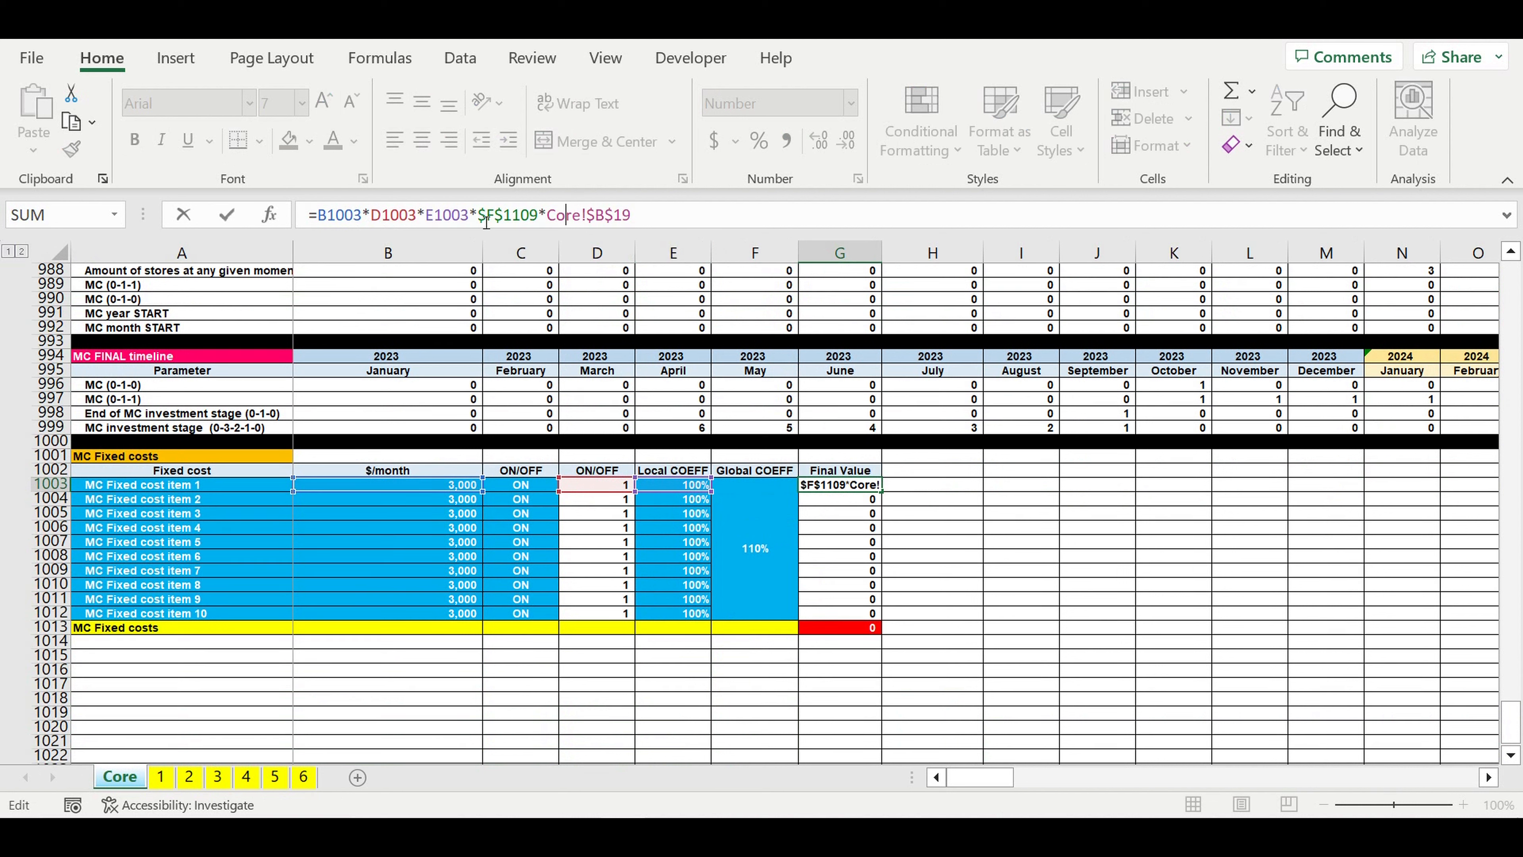
double_click(503, 220)
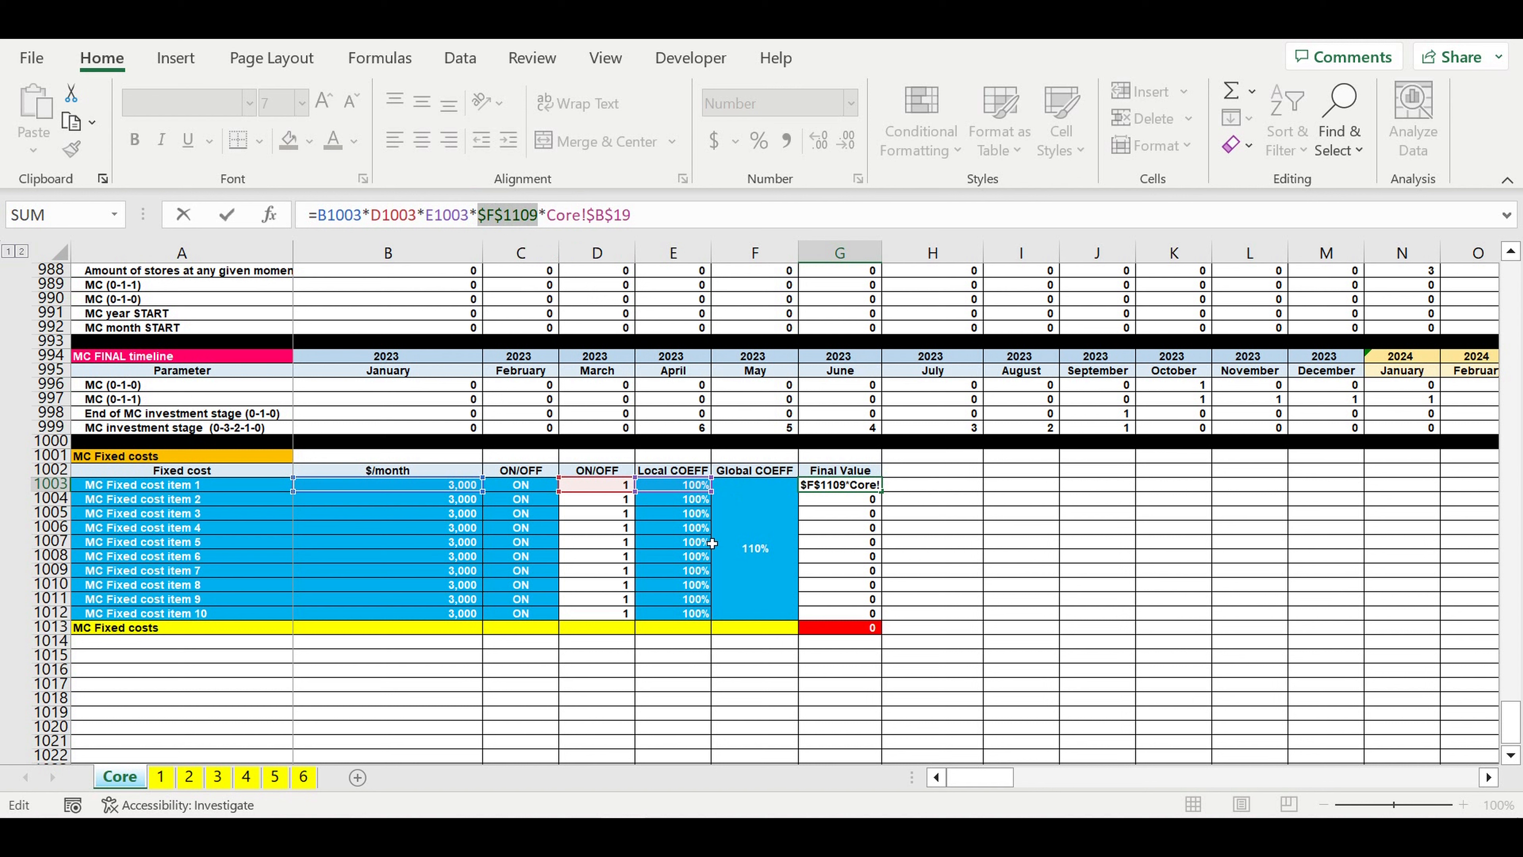
click(758, 534)
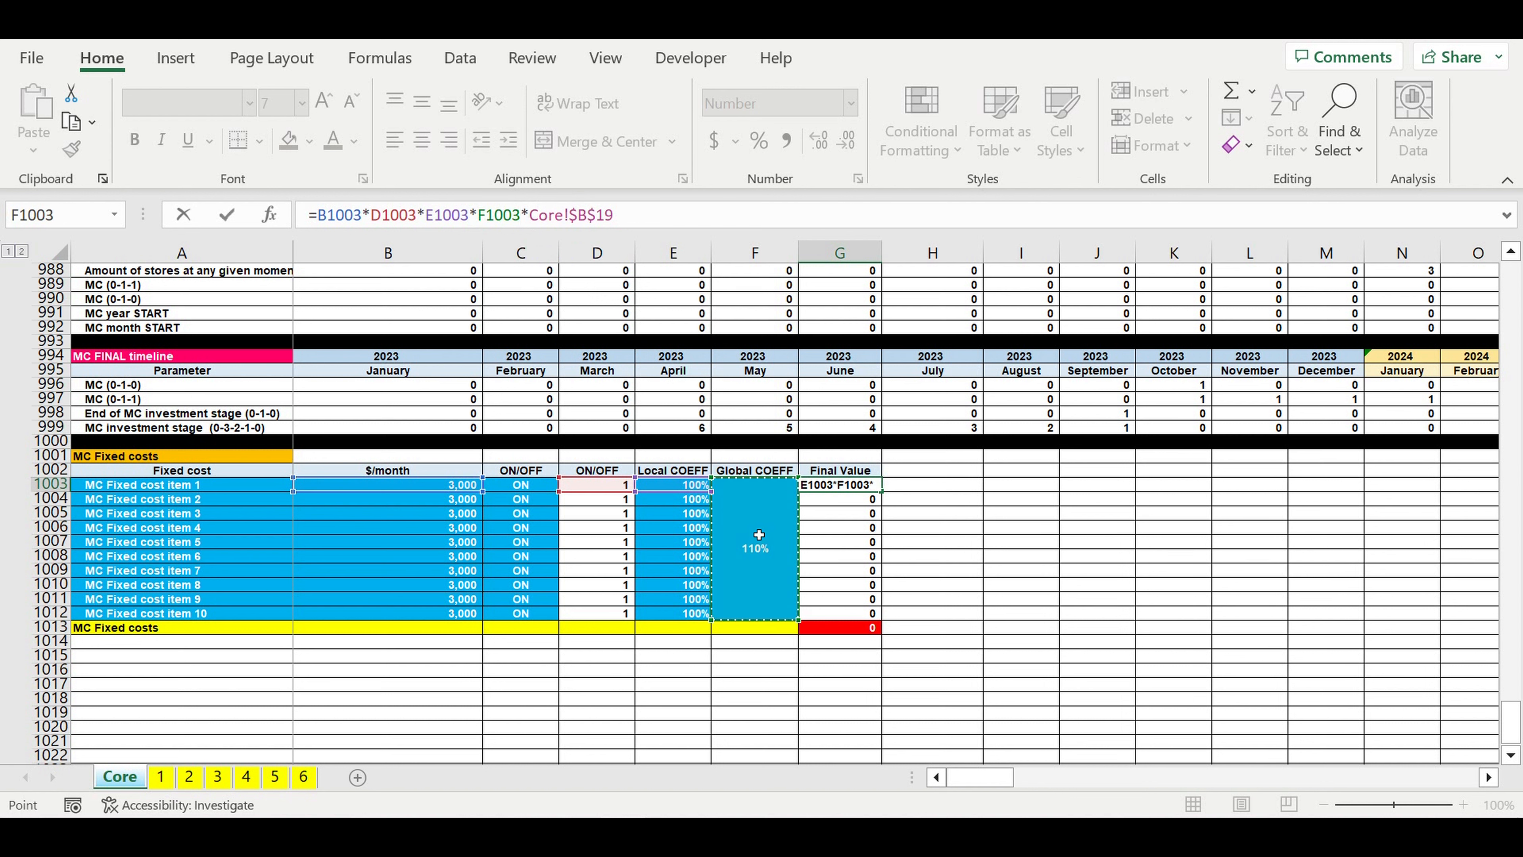
click(479, 220)
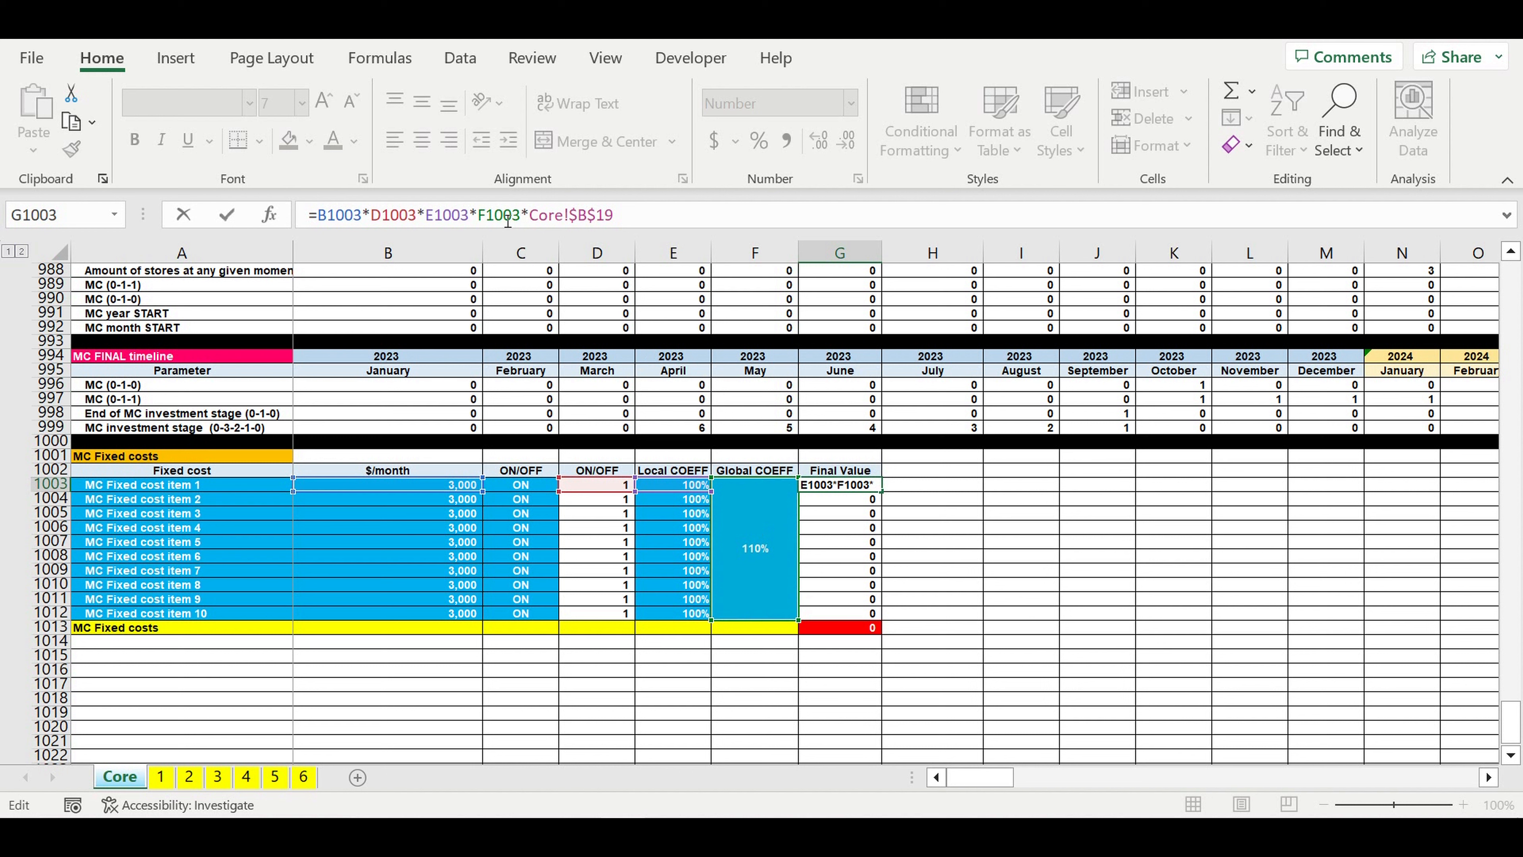
text($F)
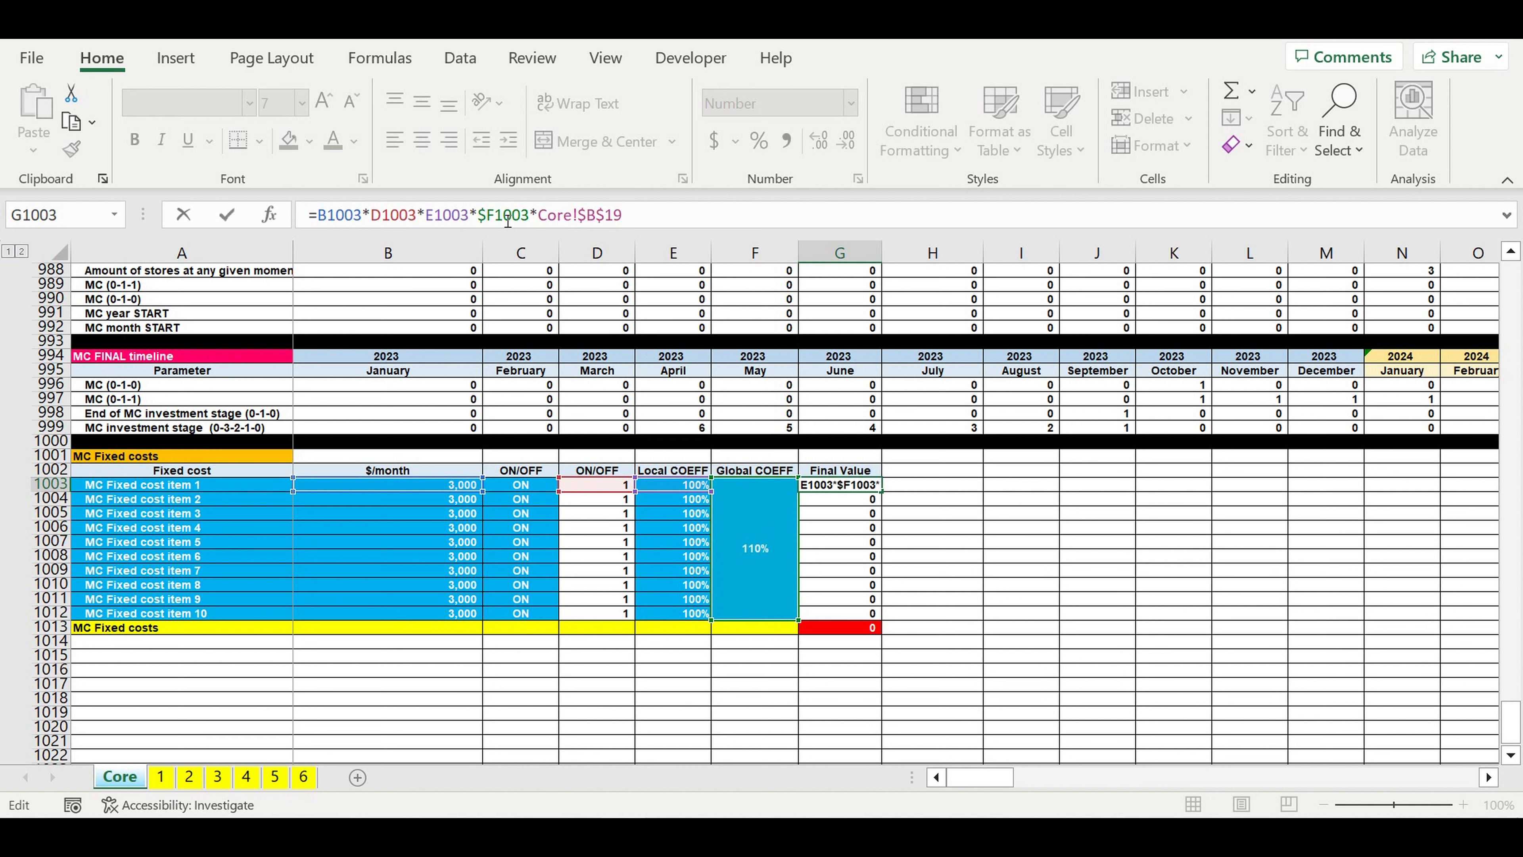
text($)
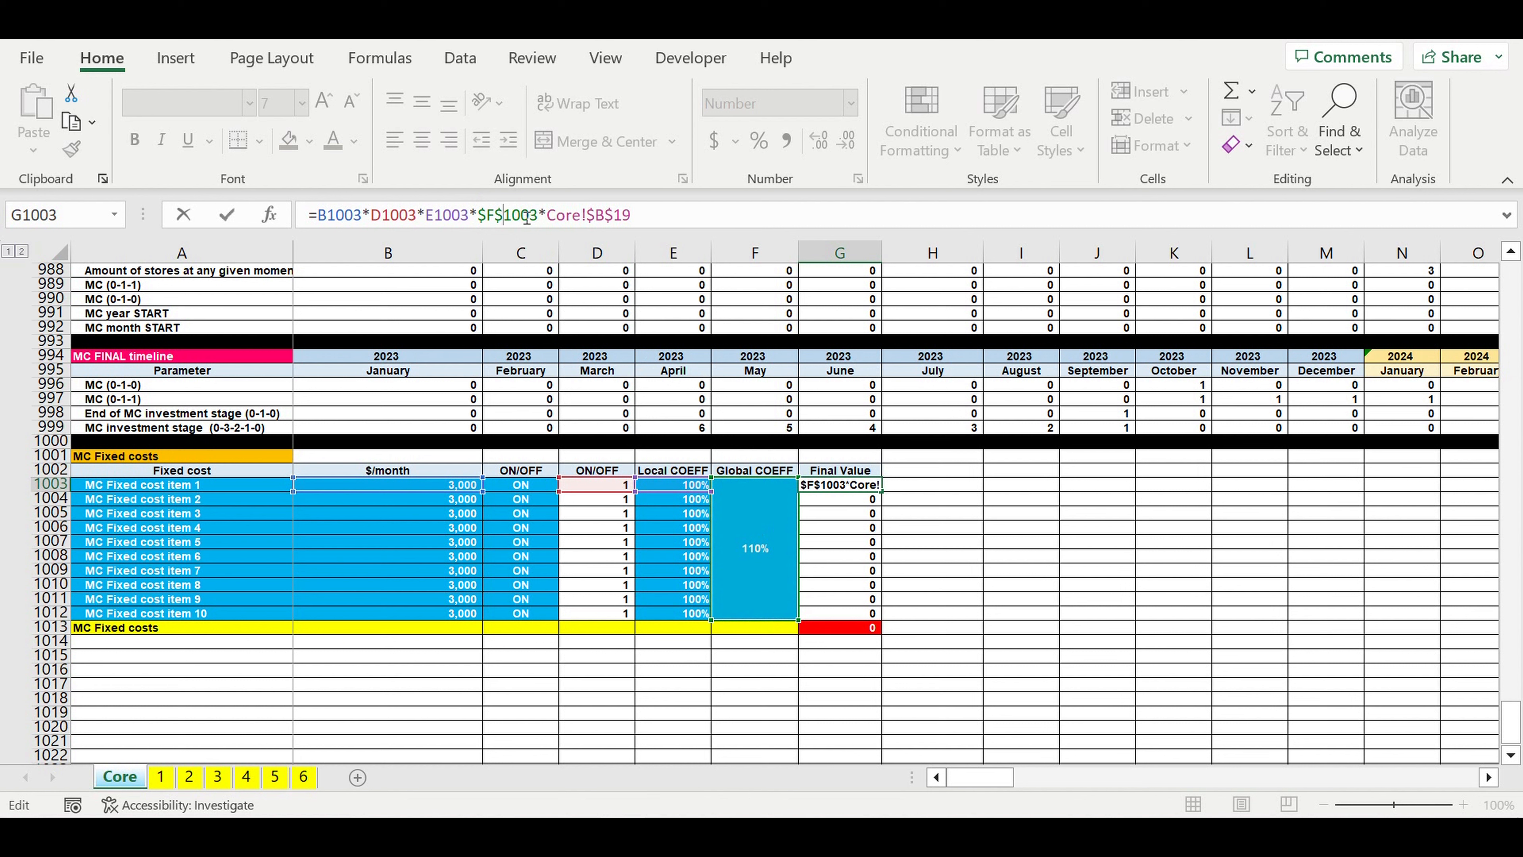
key(Return)
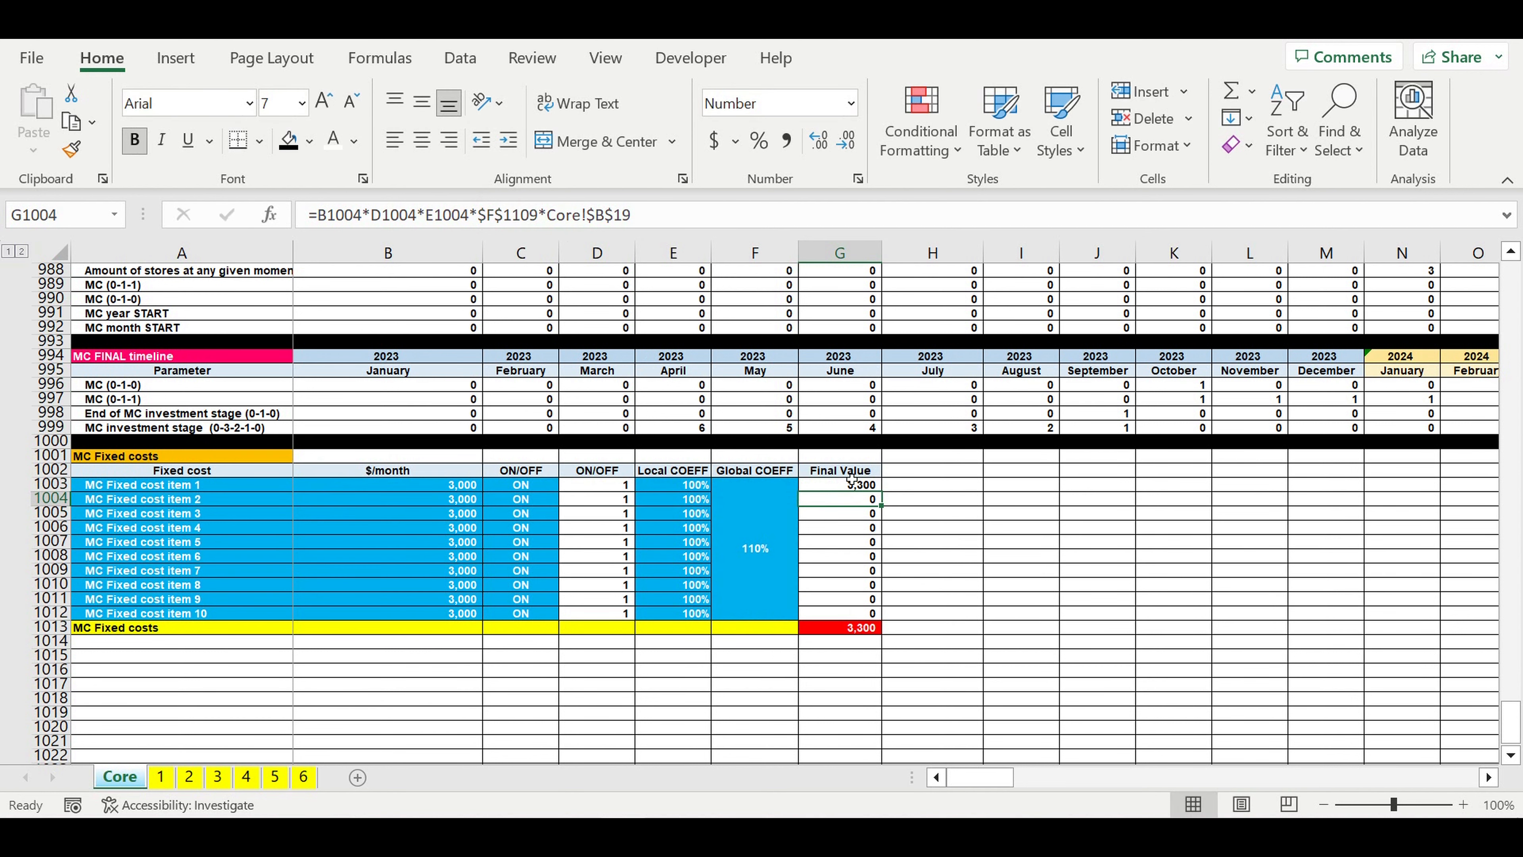
click(842, 489)
drag(881, 492, 933, 610)
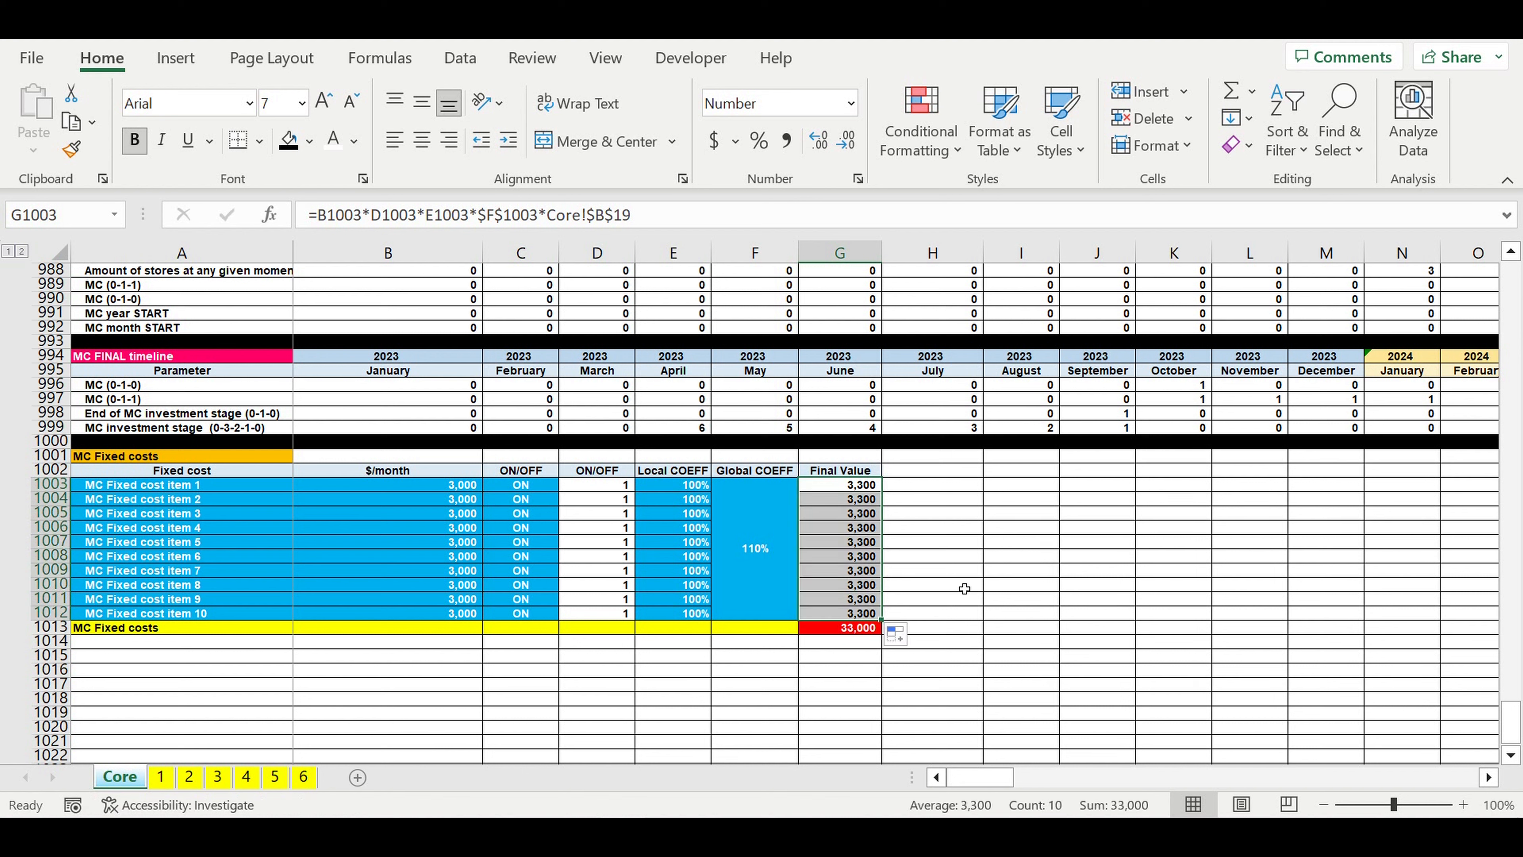
click(964, 589)
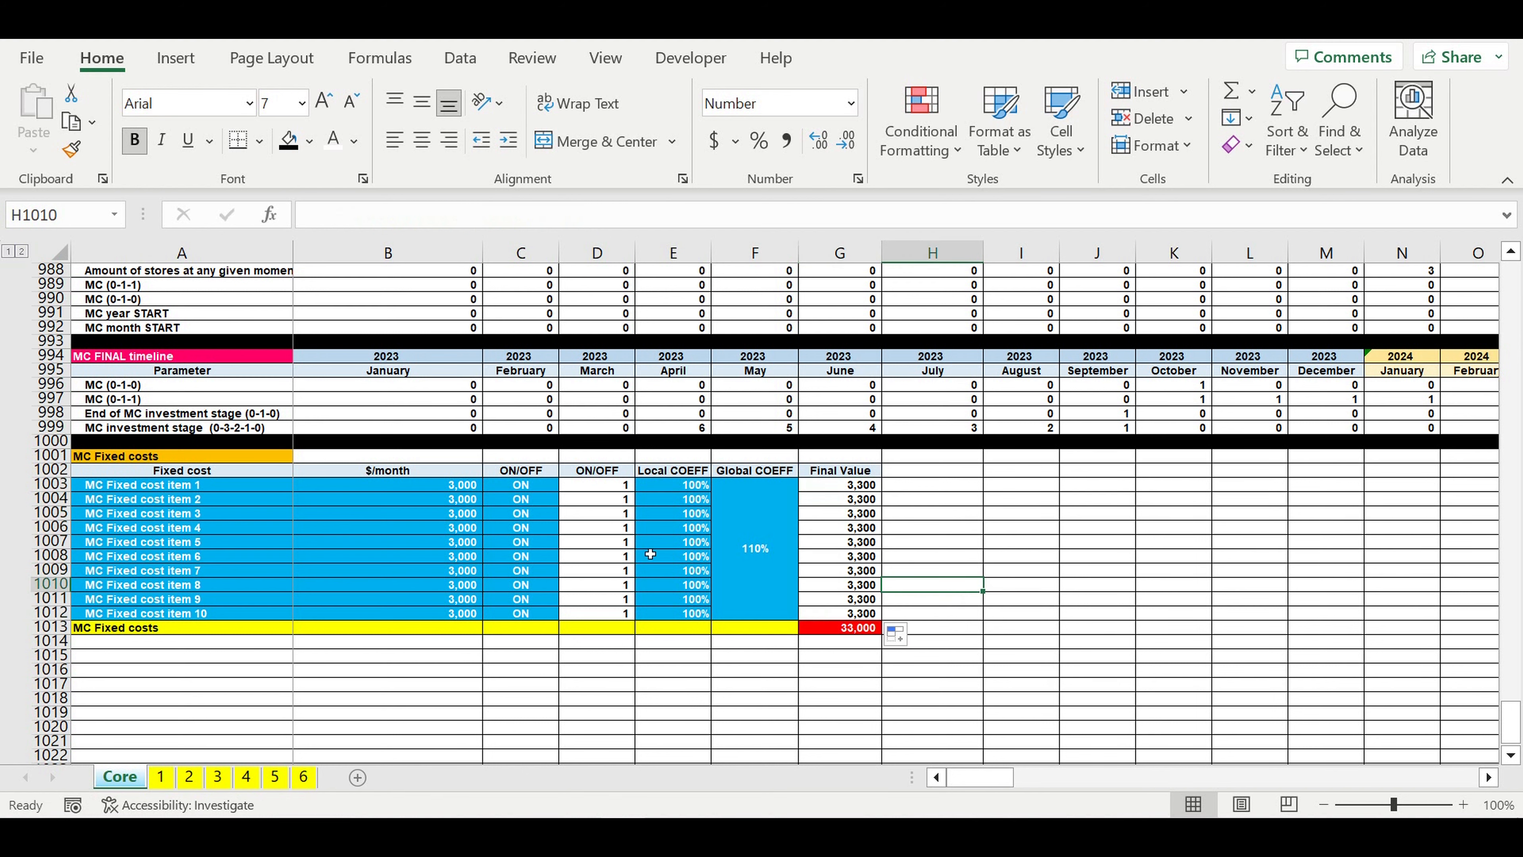
Step: Fill row 1014 below the MC Fixed costs block with black as a separator
click(136, 462)
click(51, 640)
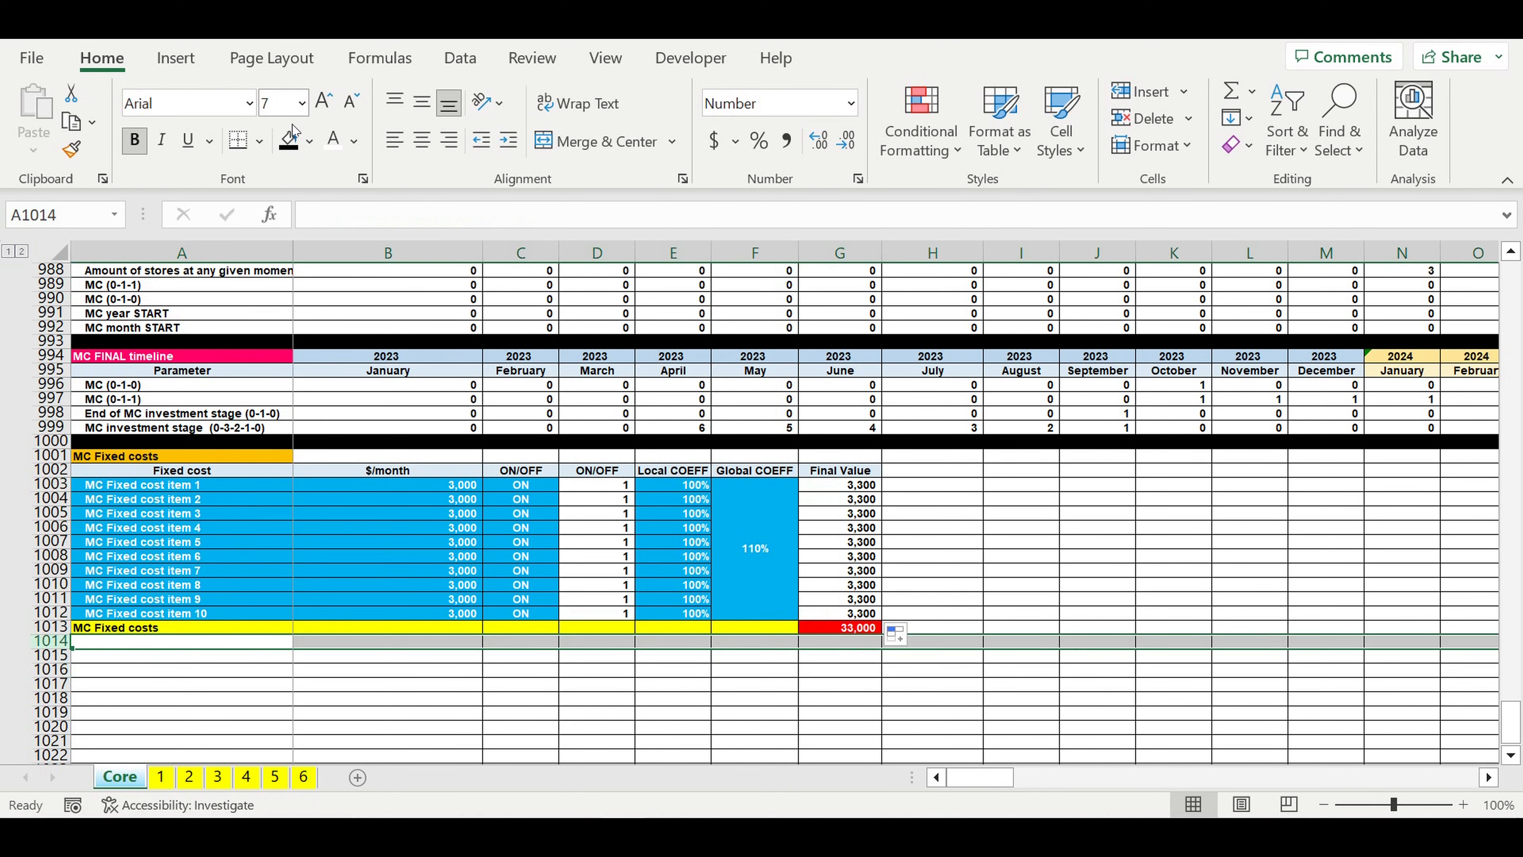
click(310, 142)
click(312, 194)
Step: Clear the ON/OFF setting of MC Fixed cost item 3 in C1005
click(520, 514)
key(Delete)
Step: Change the data validation list source of the ON/OFF cell C1003 to =$B$1:$B$2
click(520, 484)
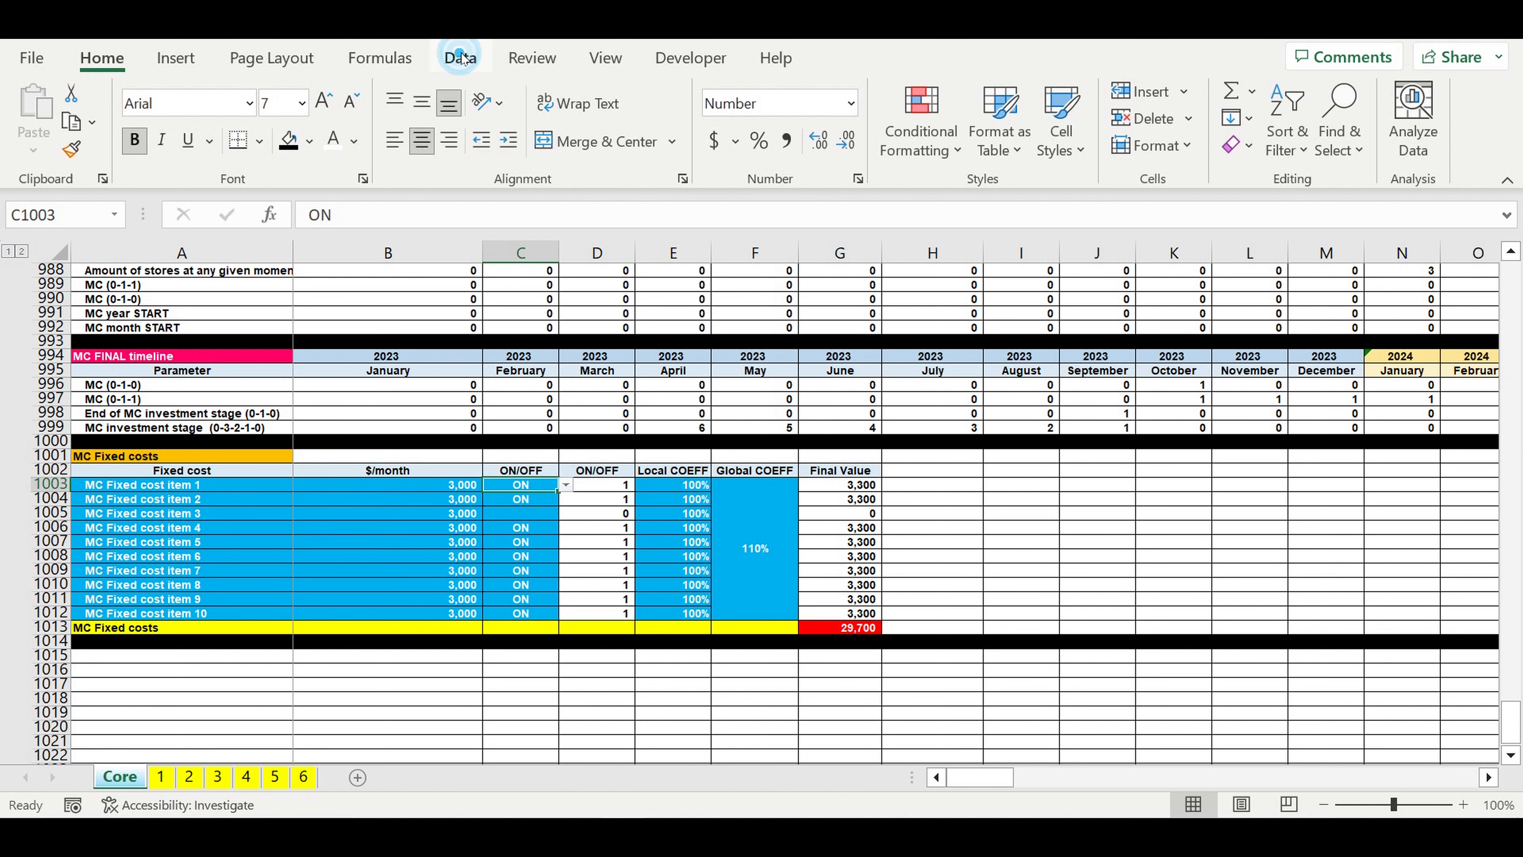
click(460, 59)
click(1204, 145)
click(1236, 174)
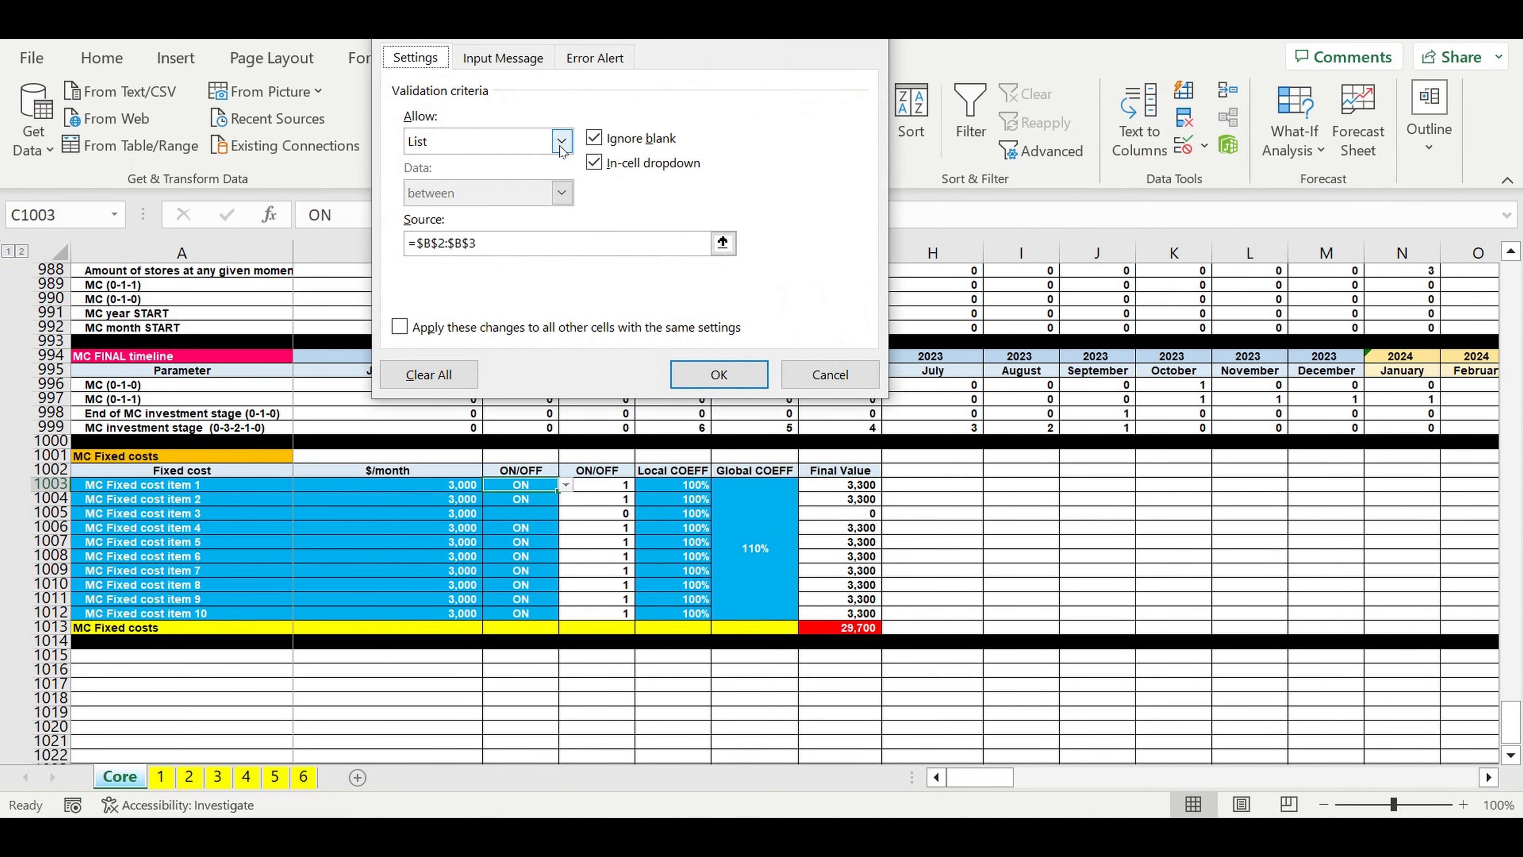
click(722, 243)
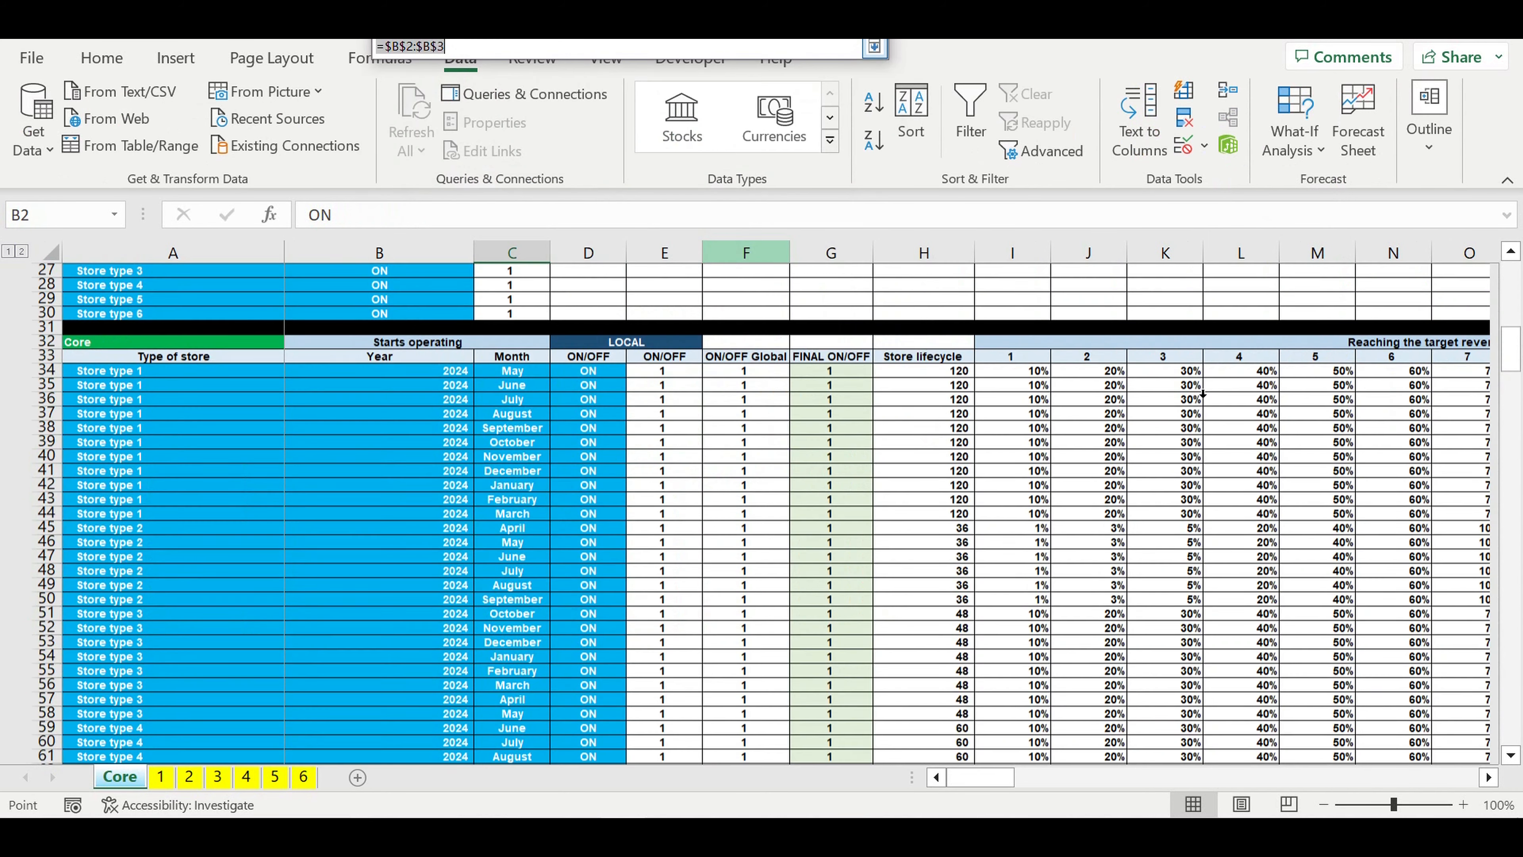
scroll(422, 303, up, 1)
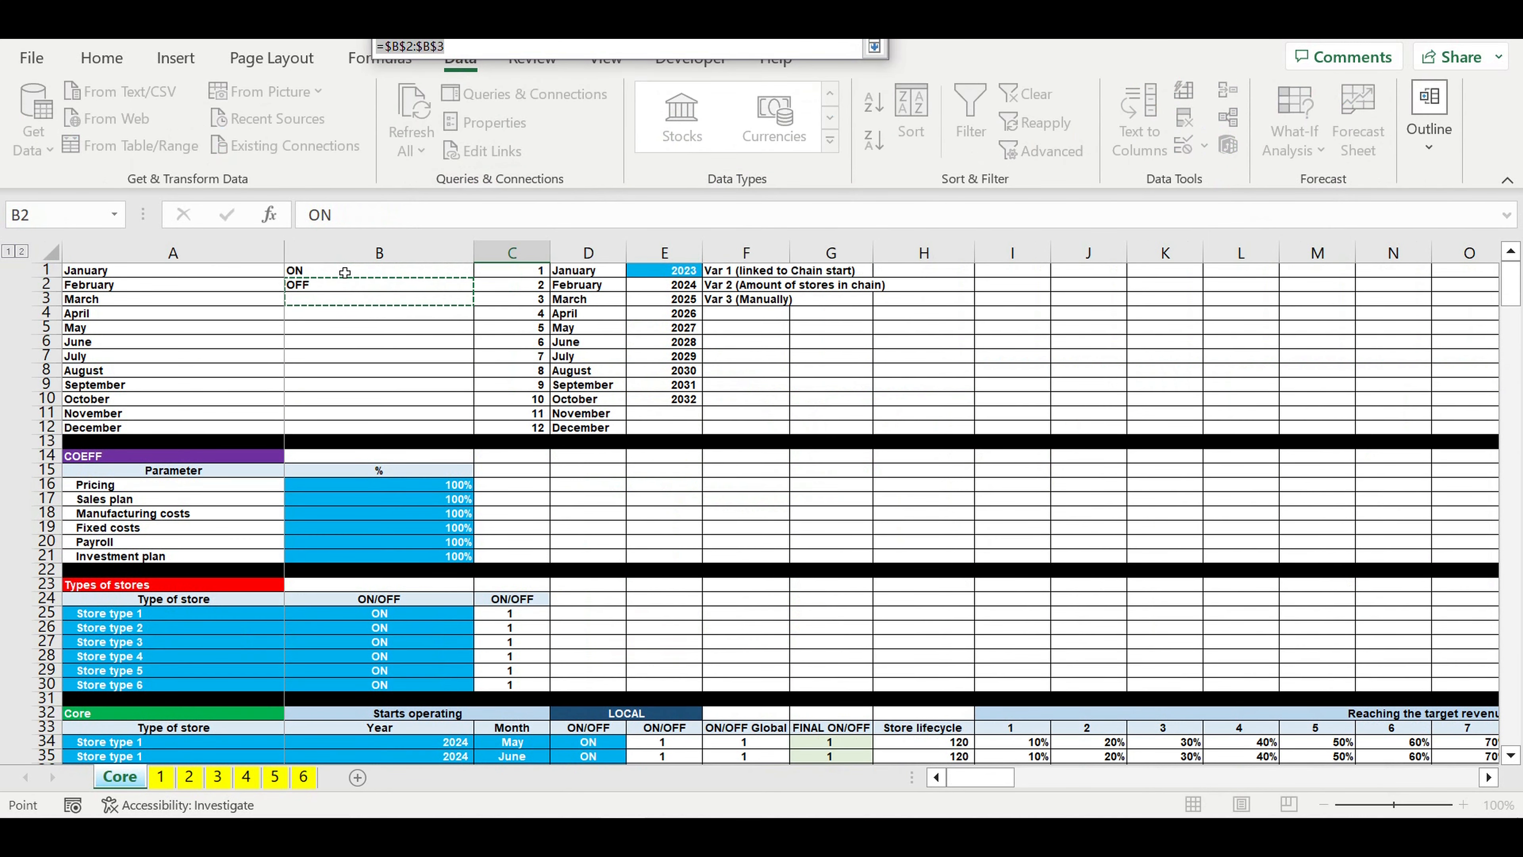
drag(348, 271, 340, 286)
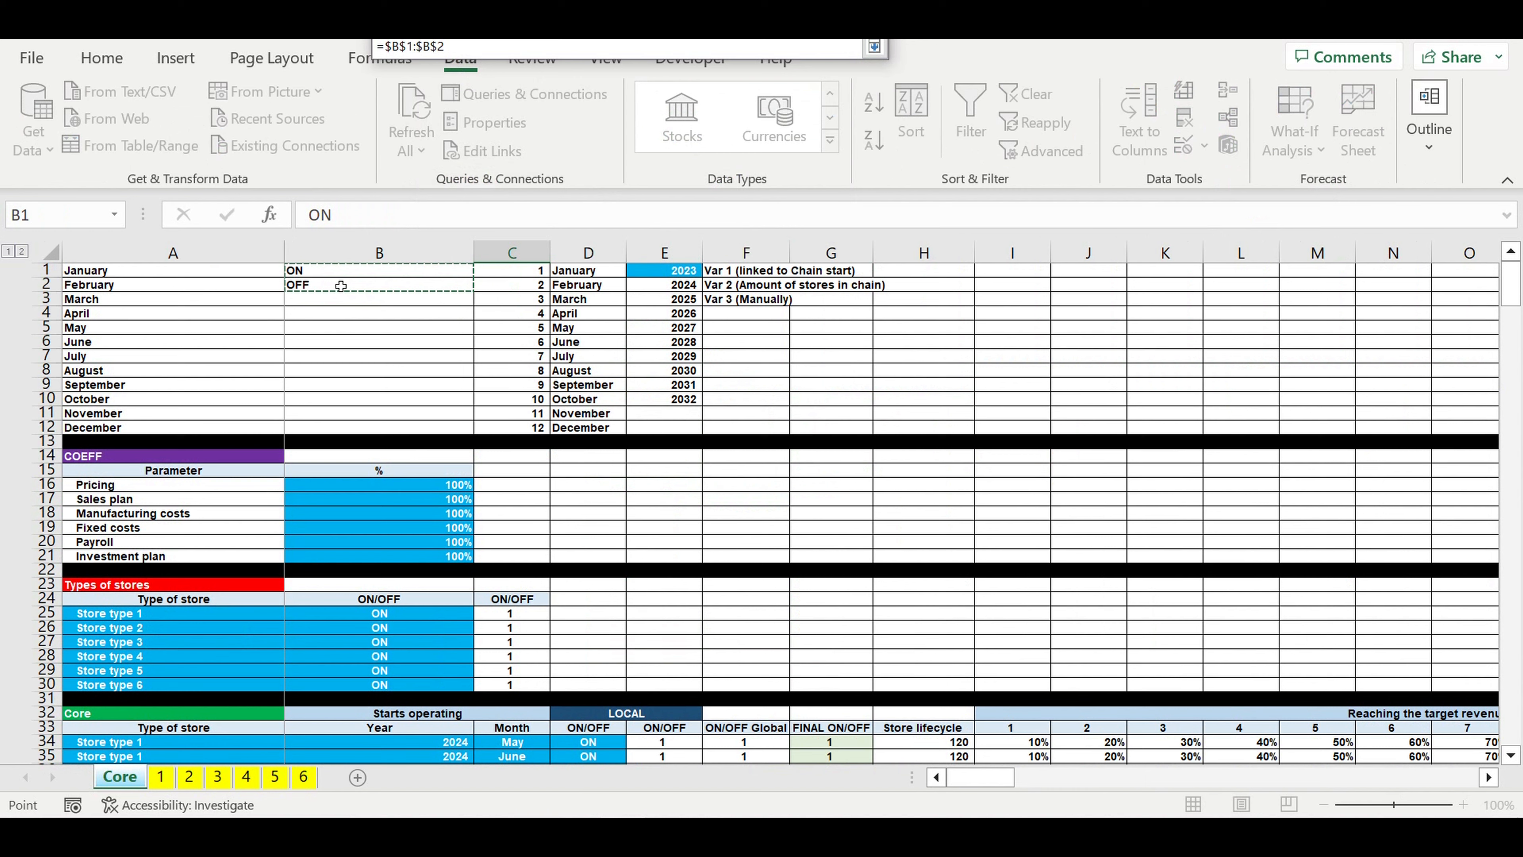
key(Return)
key(Return)
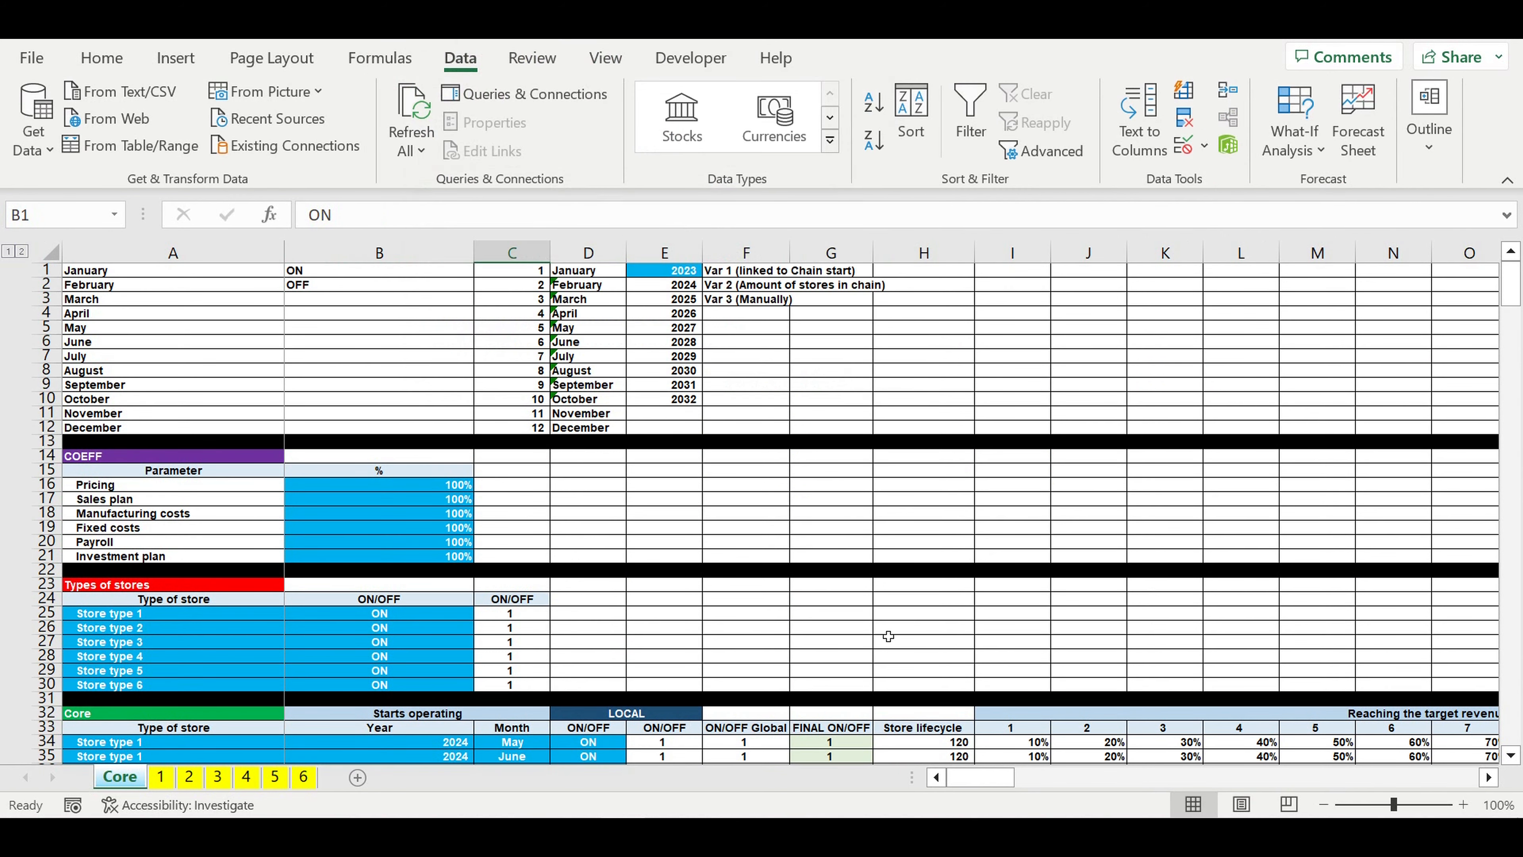
Step: Fill the corrected ON/OFF cell C1003 down to C1012 in the MC Fixed costs block
scroll(799, 650, down, 12)
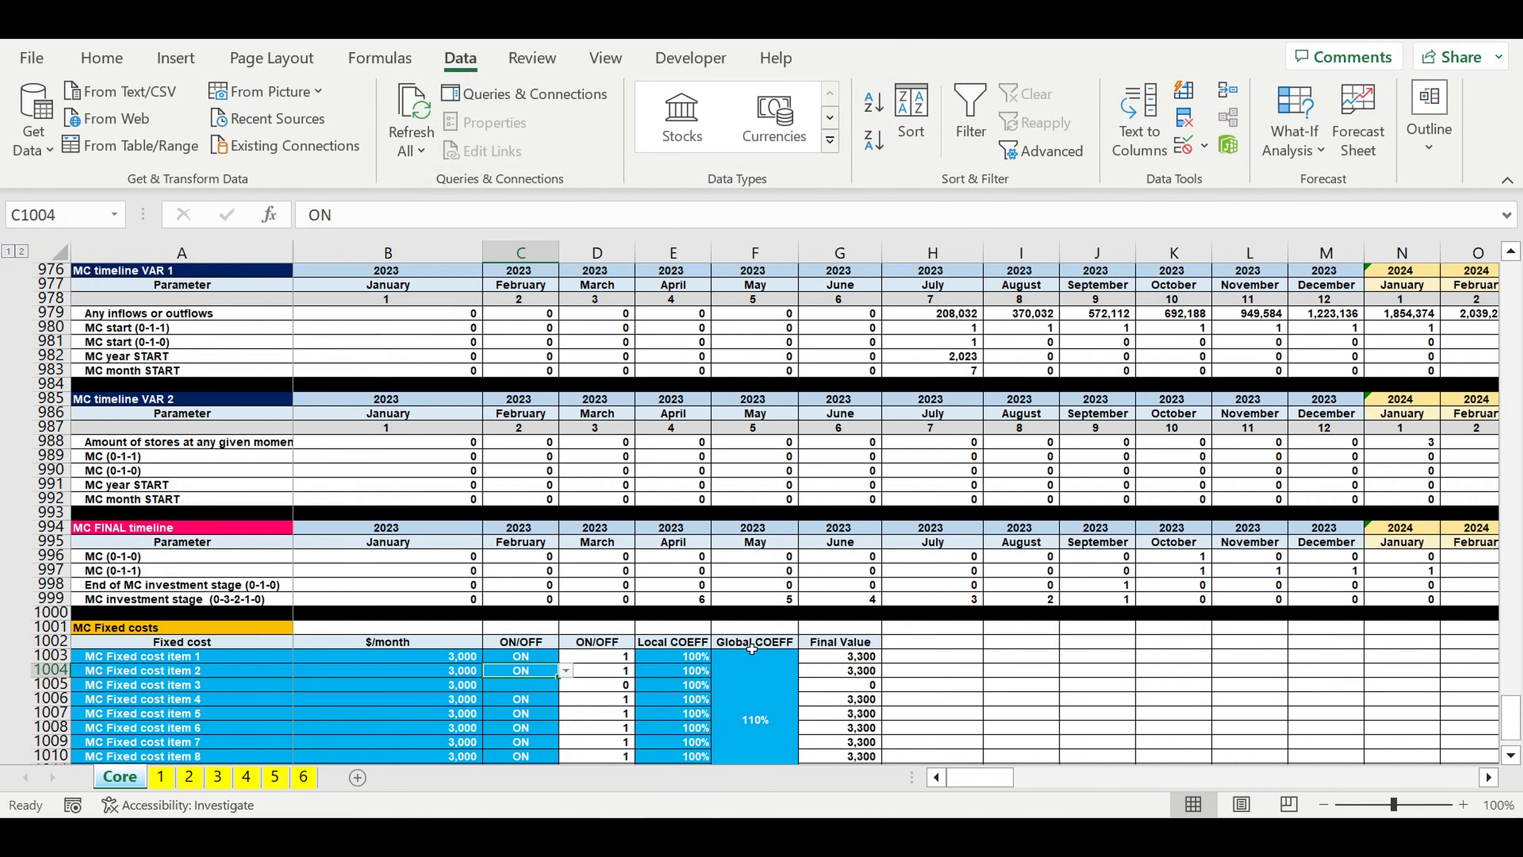
scroll(752, 649, down, 1)
scroll(562, 637, down, 2)
click(521, 529)
drag(566, 539, 568, 656)
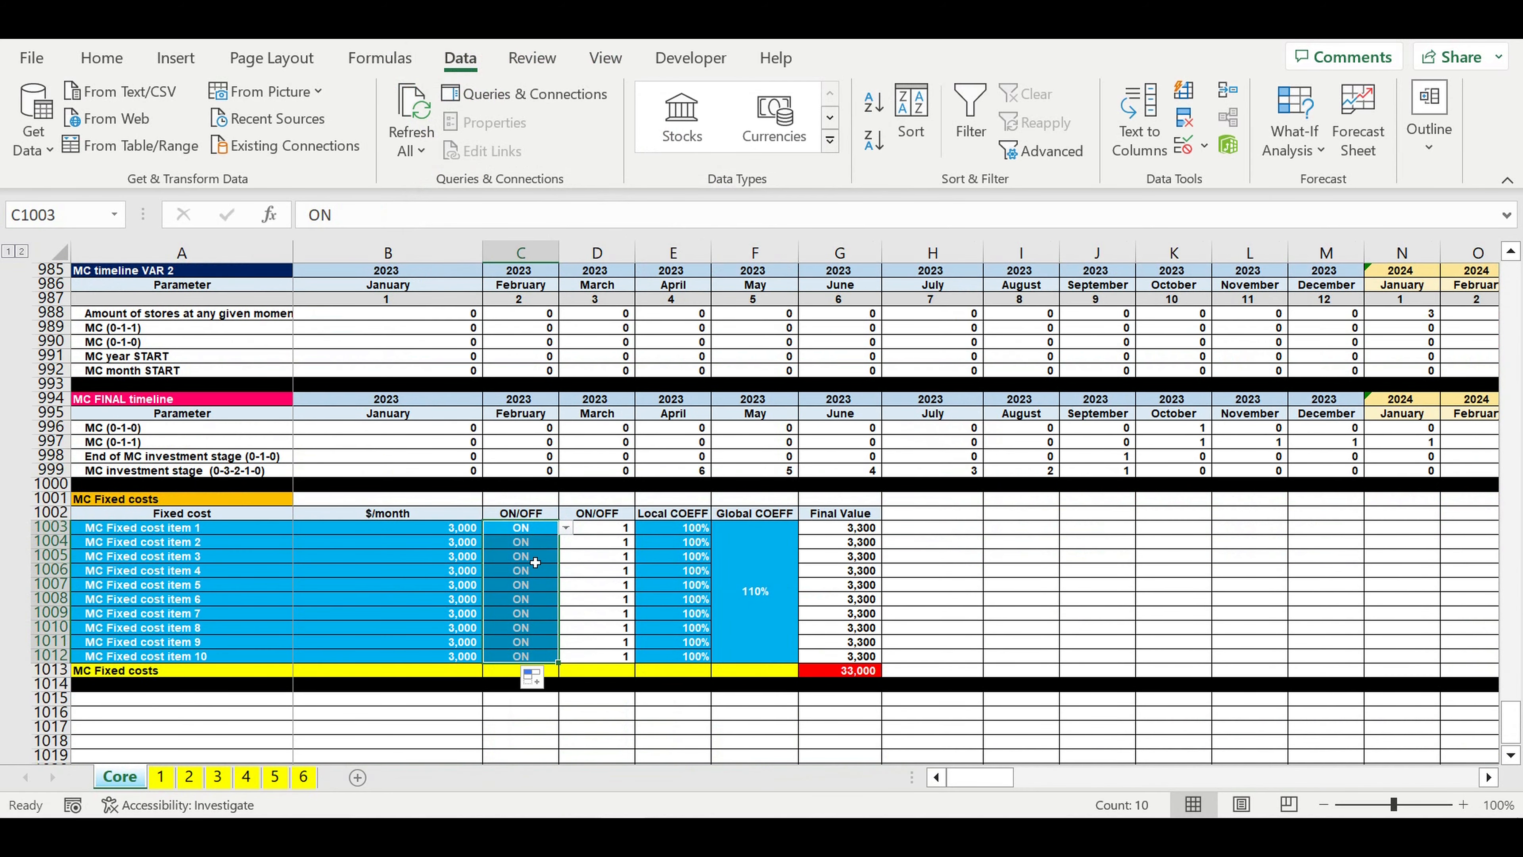
Step: Test the switches by setting C1004 to OFF and filling it down to C1009, and restore ON by filling C1003 down to C1012
click(530, 542)
click(564, 541)
click(527, 575)
drag(558, 548, 558, 617)
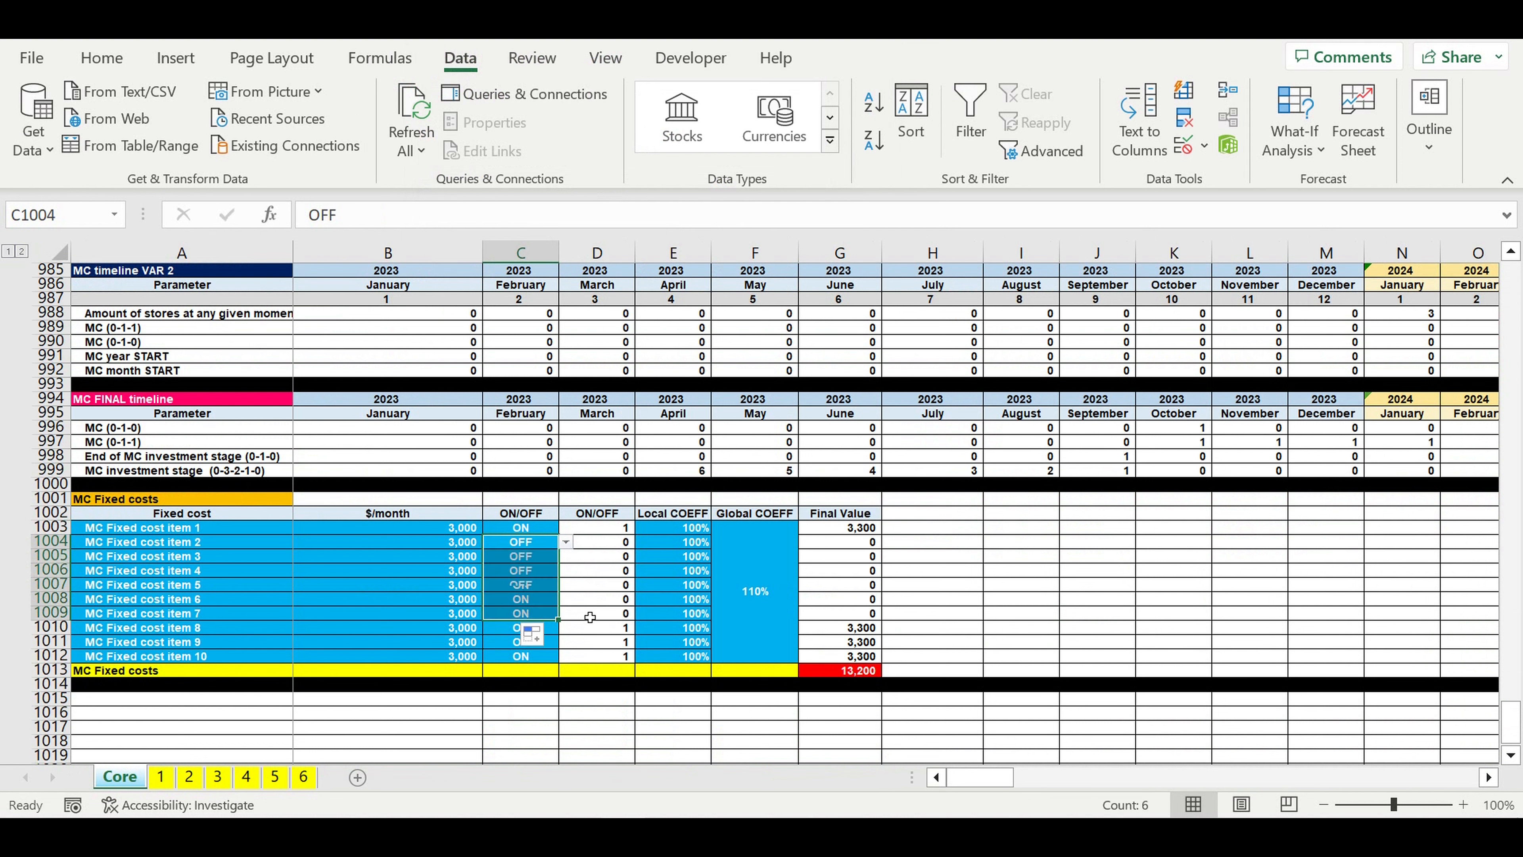
click(519, 532)
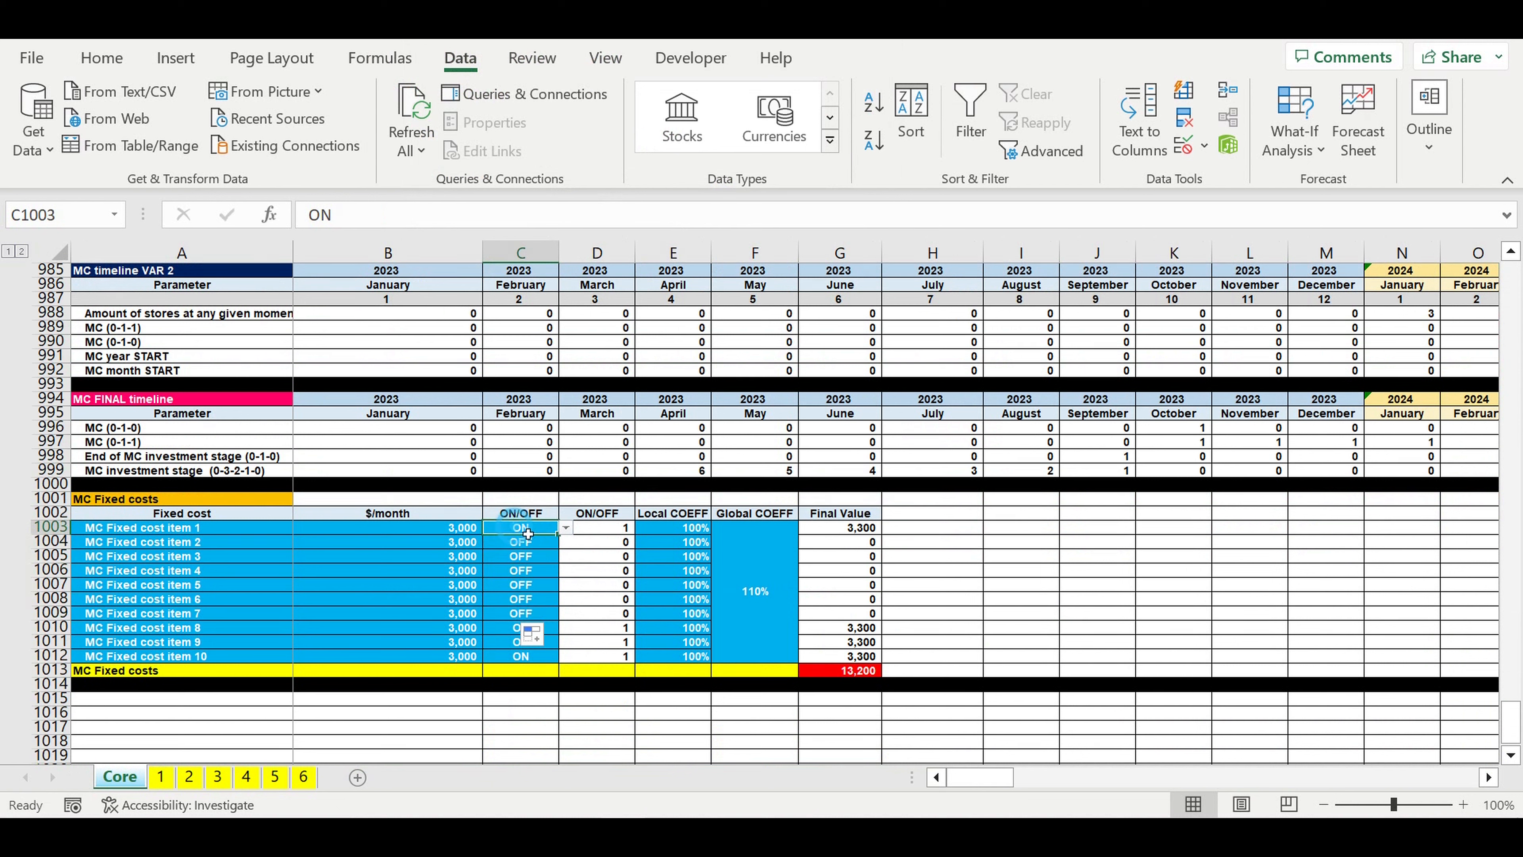
drag(561, 576, 553, 654)
Step: Try 150% and 80% as the Global COEFF of the MC Fixed costs block
click(785, 593)
text(150)
key(ctrl+Return)
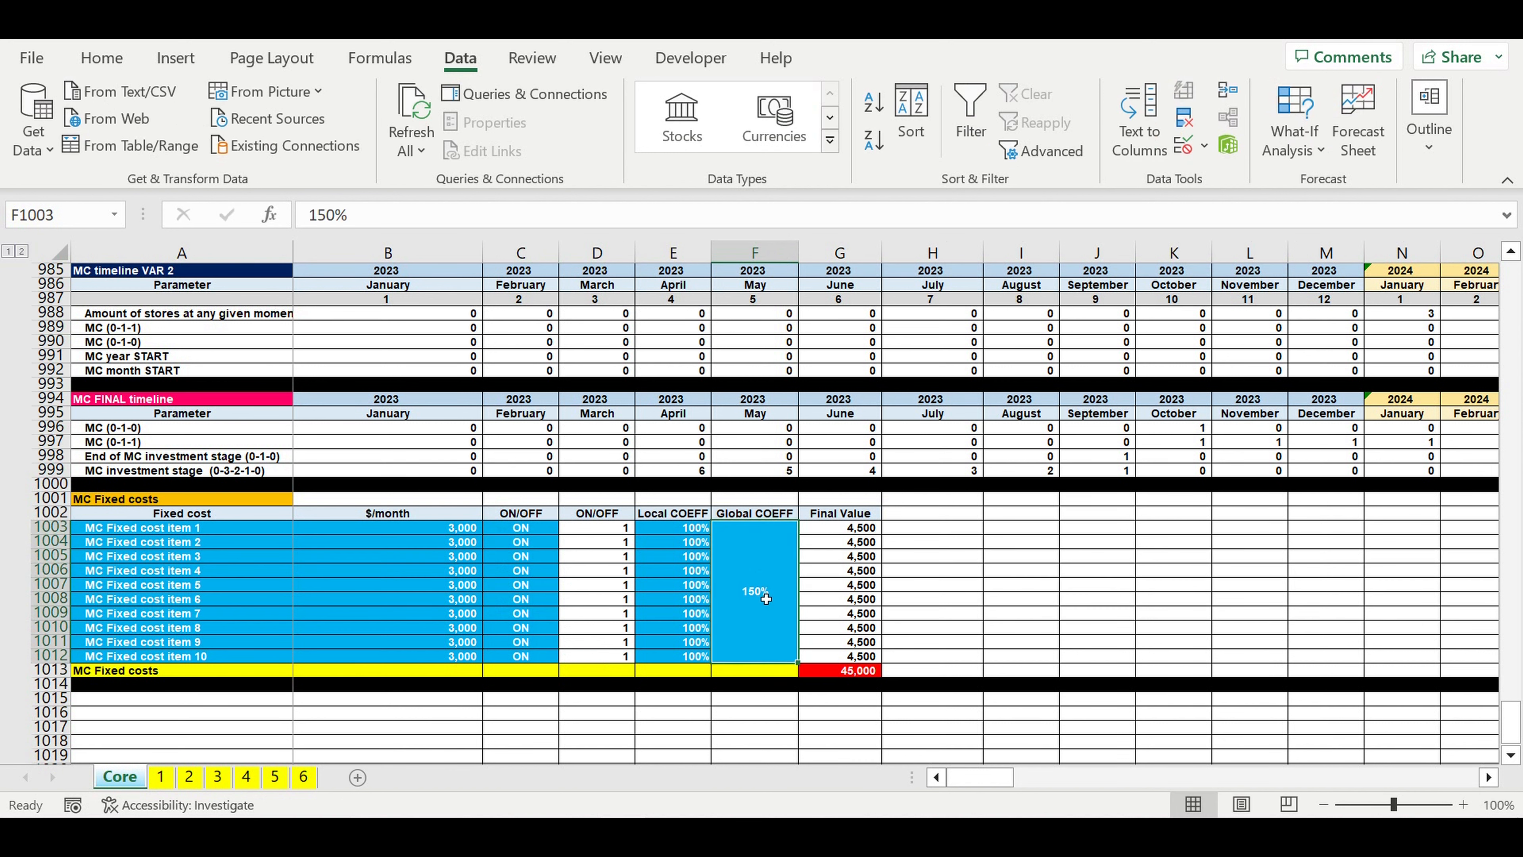
text(80)
key(ctrl+Return)
Step: Set the Global COEFF of the MC Fixed costs block to 100%
click(770, 612)
text(100)
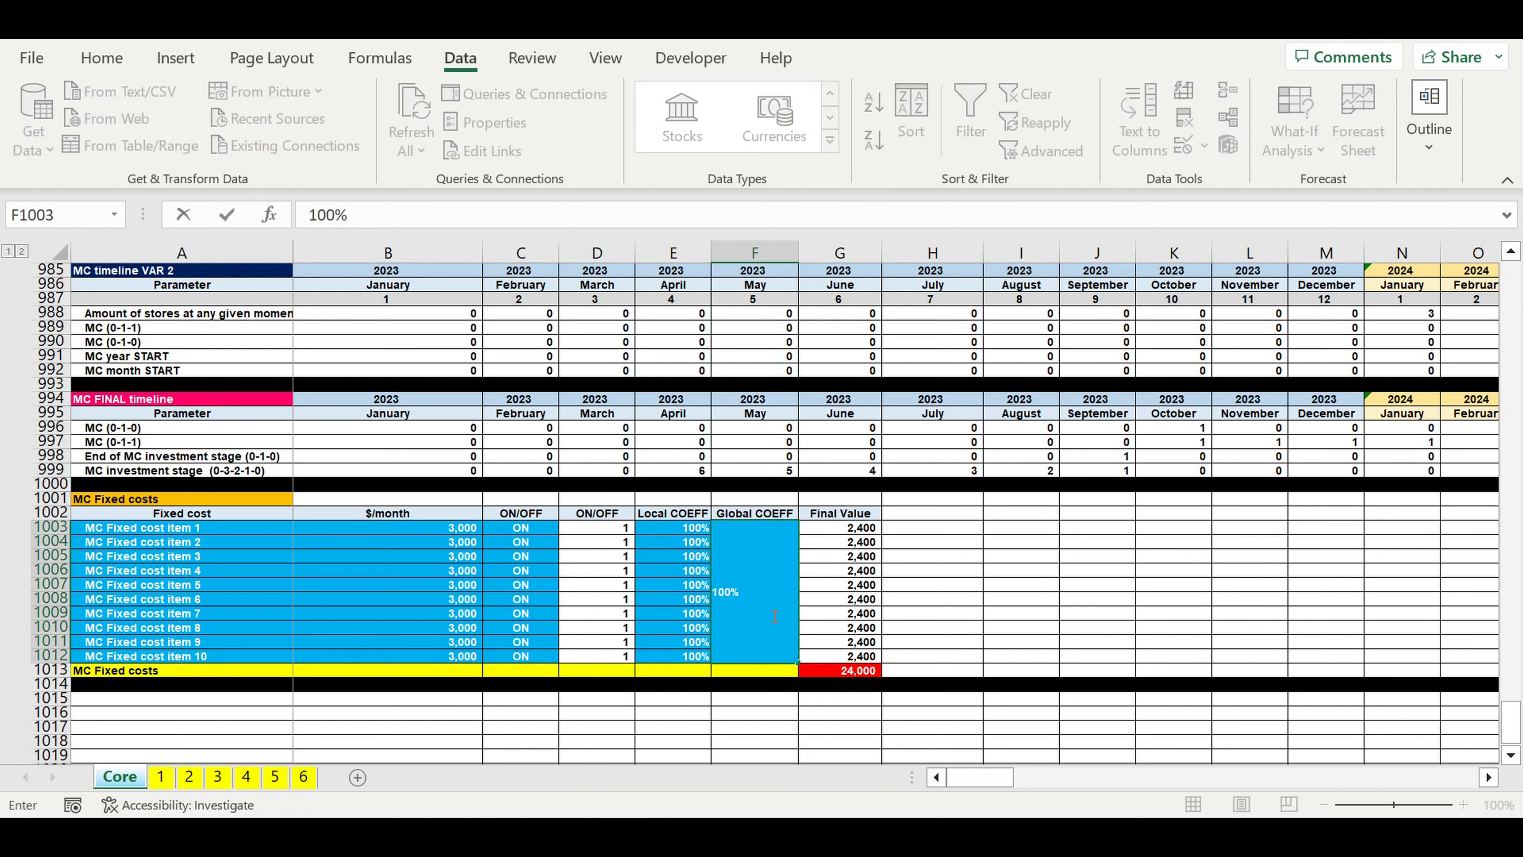
key(Return)
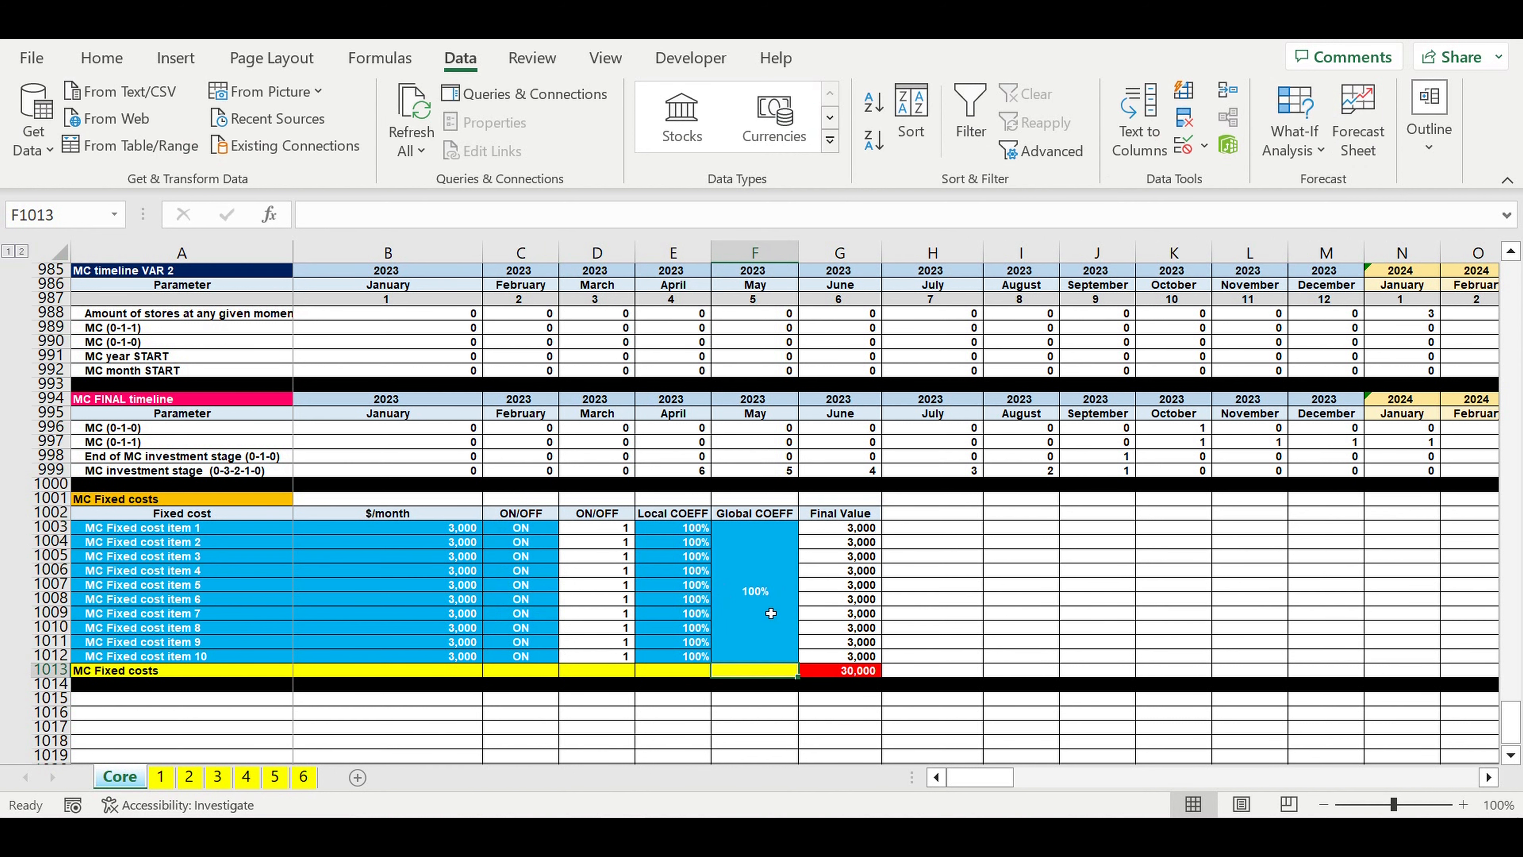
Step: Try a Local COEFF of 80% in E1004 and fill it down to E1010
click(675, 548)
text(80)
key(Return)
key(Up)
drag(713, 550, 719, 628)
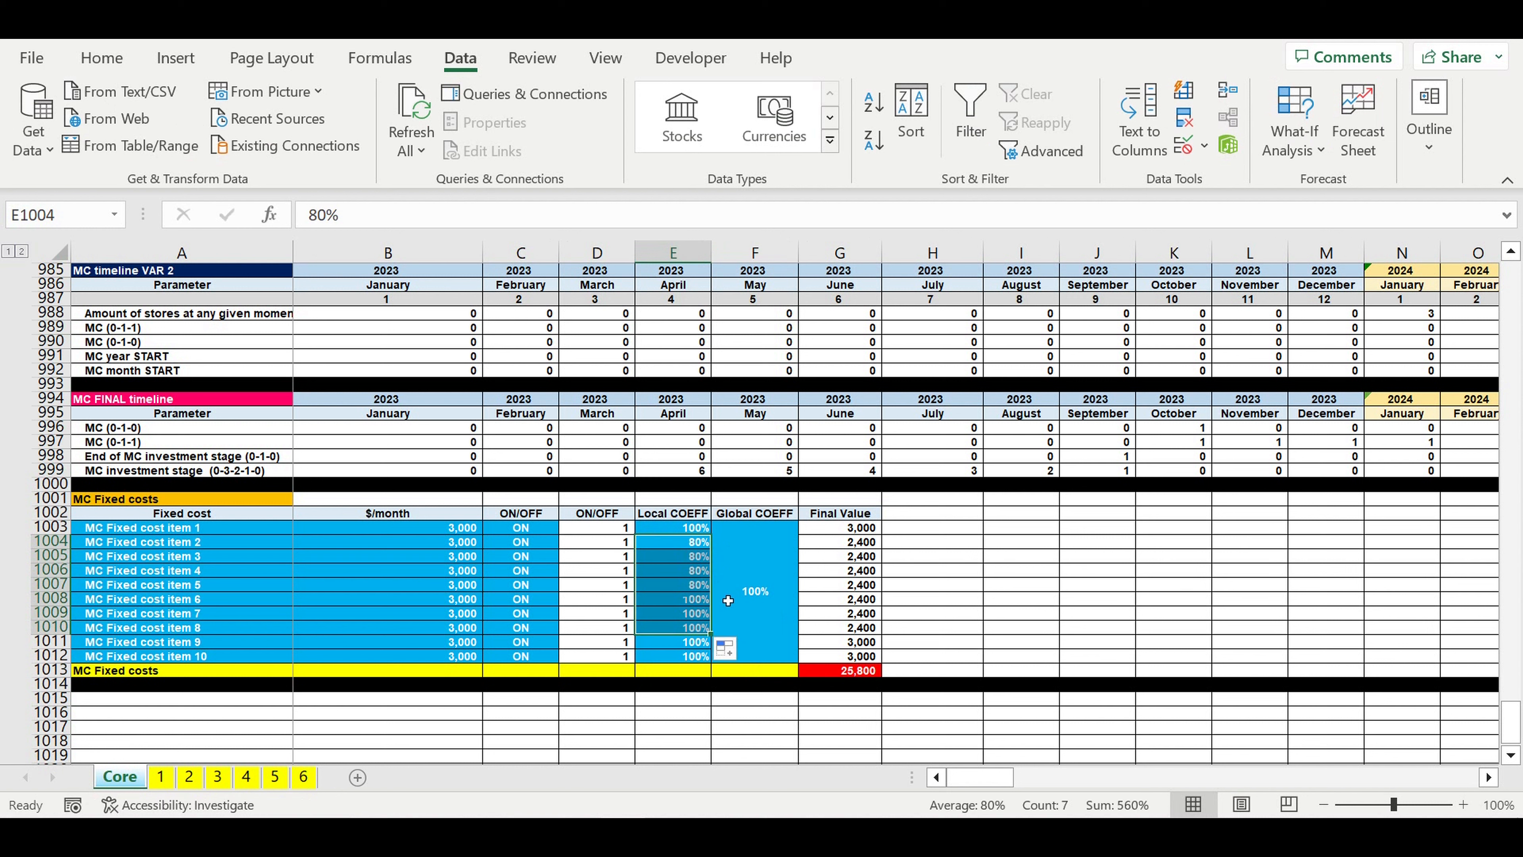
Step: Try a Local COEFF of 170% in E1004 and fill it down to E1008
click(696, 545)
text(170)
key(Return)
key(Up)
drag(719, 550, 716, 599)
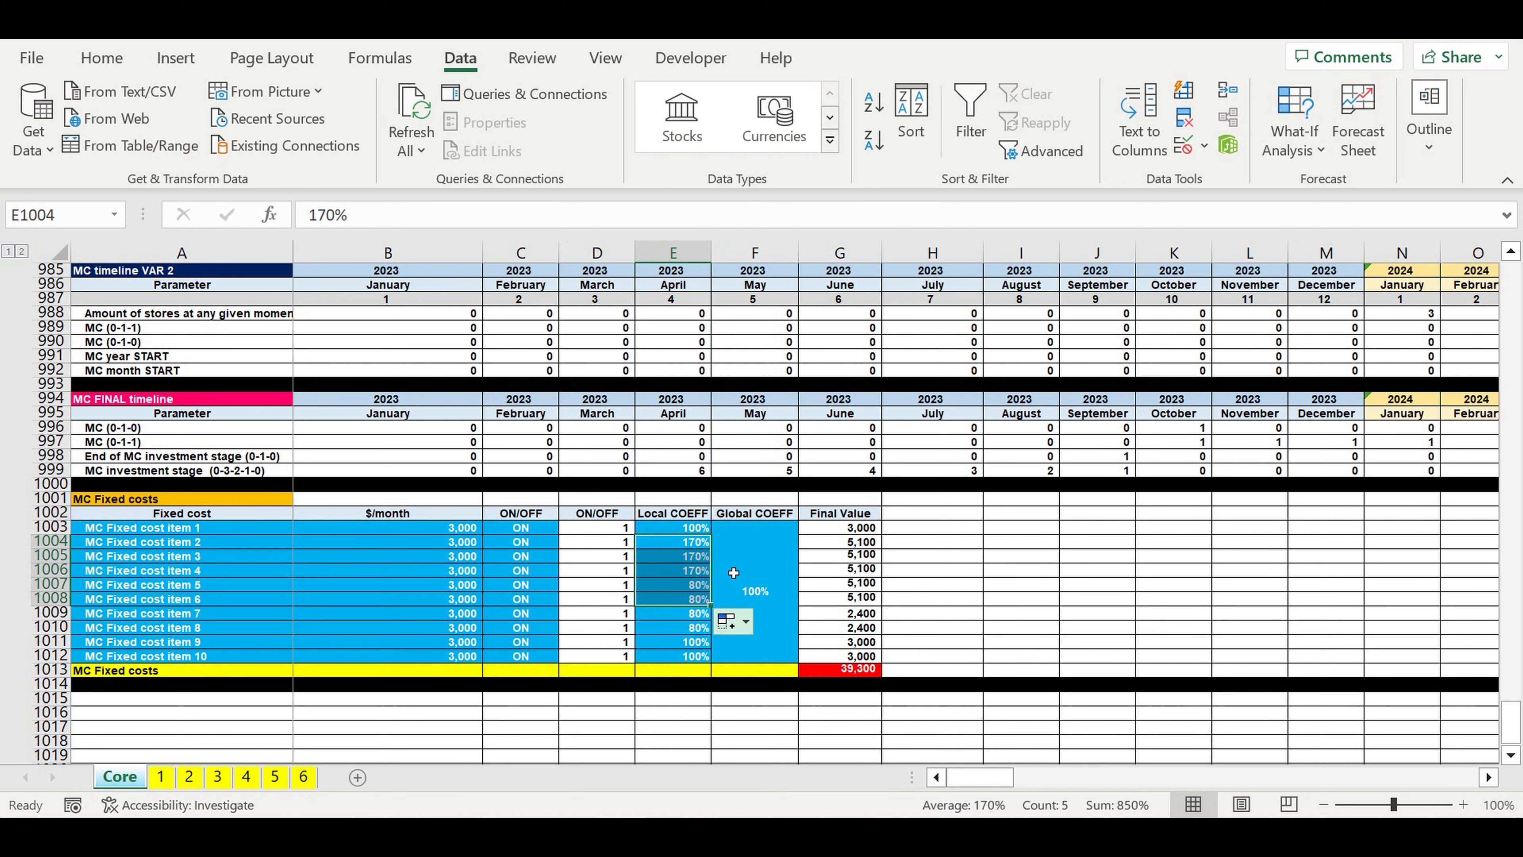
Step: Restore the Local COEFF values by filling the 100% in E1003 down to E1011
click(683, 535)
drag(710, 534, 714, 647)
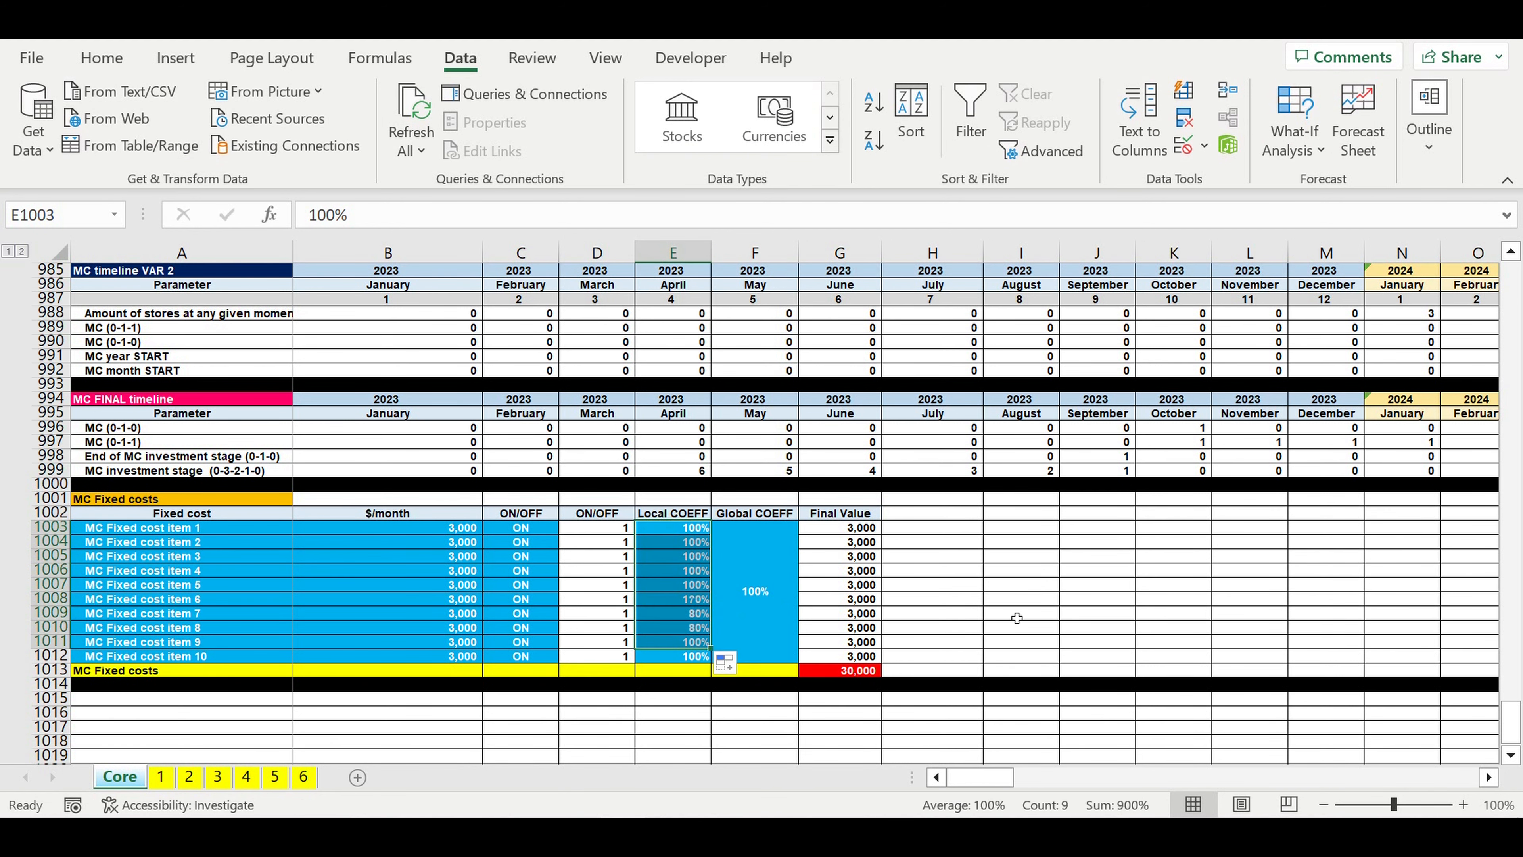
click(1004, 616)
Step: Copy the whole Payroll block on sheet 1, A1121:I1133, from its title to its total row
scroll(249, 591, down, 3)
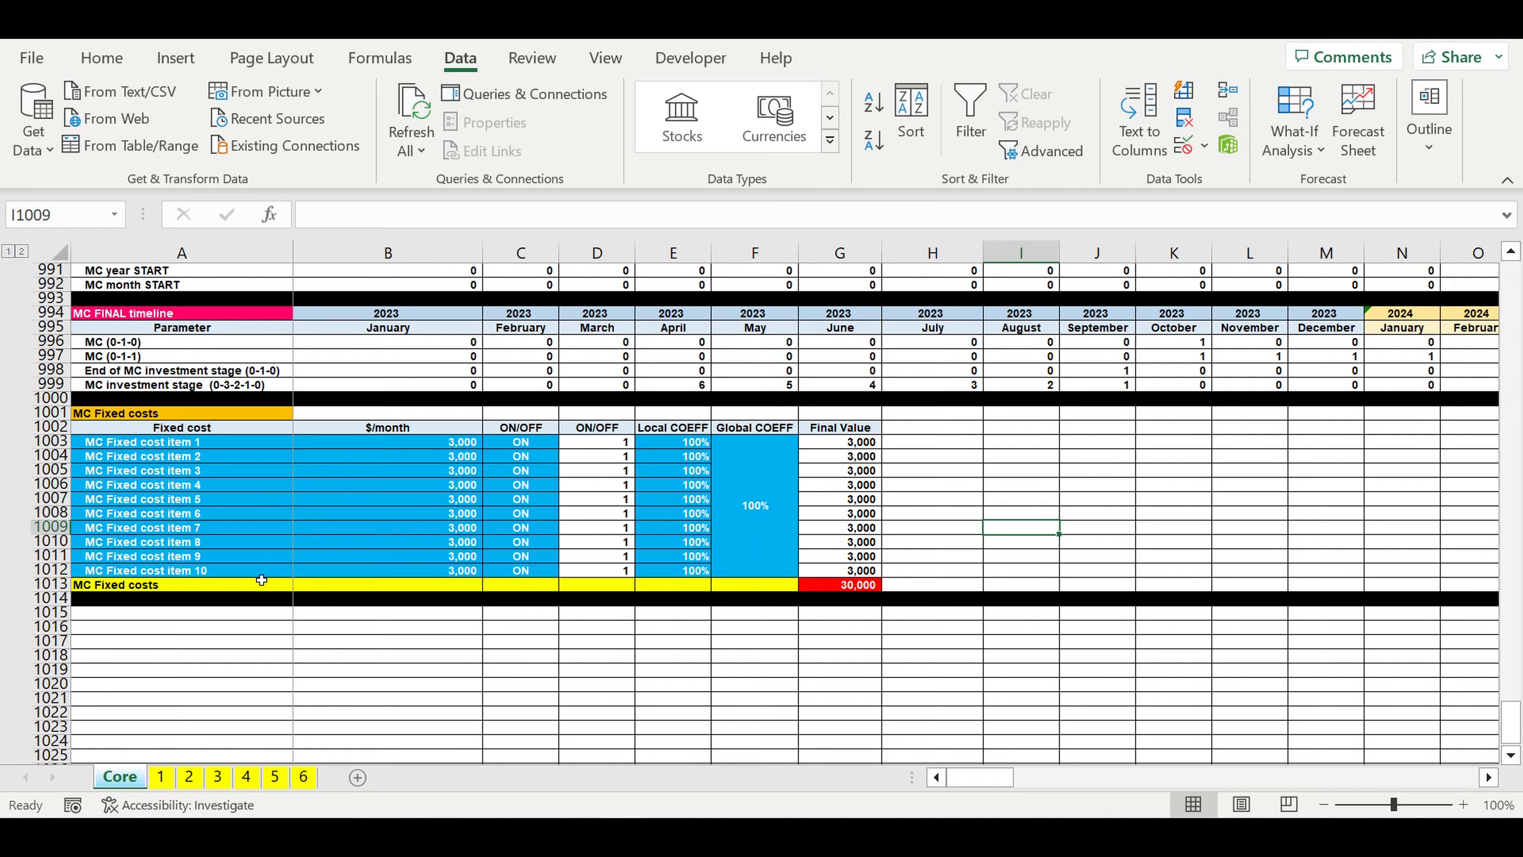
click(131, 430)
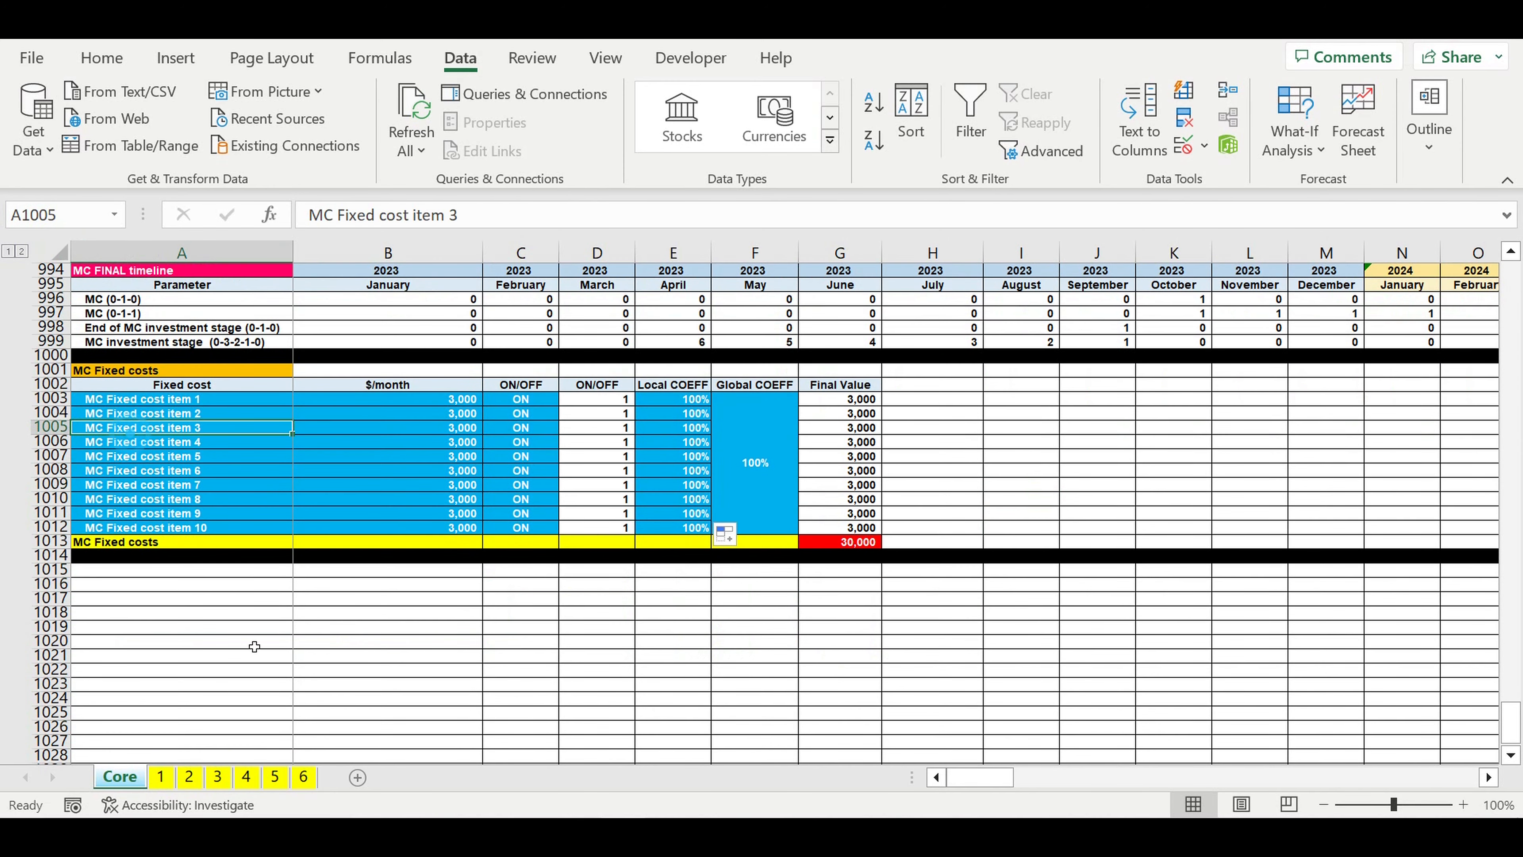
click(161, 776)
click(360, 687)
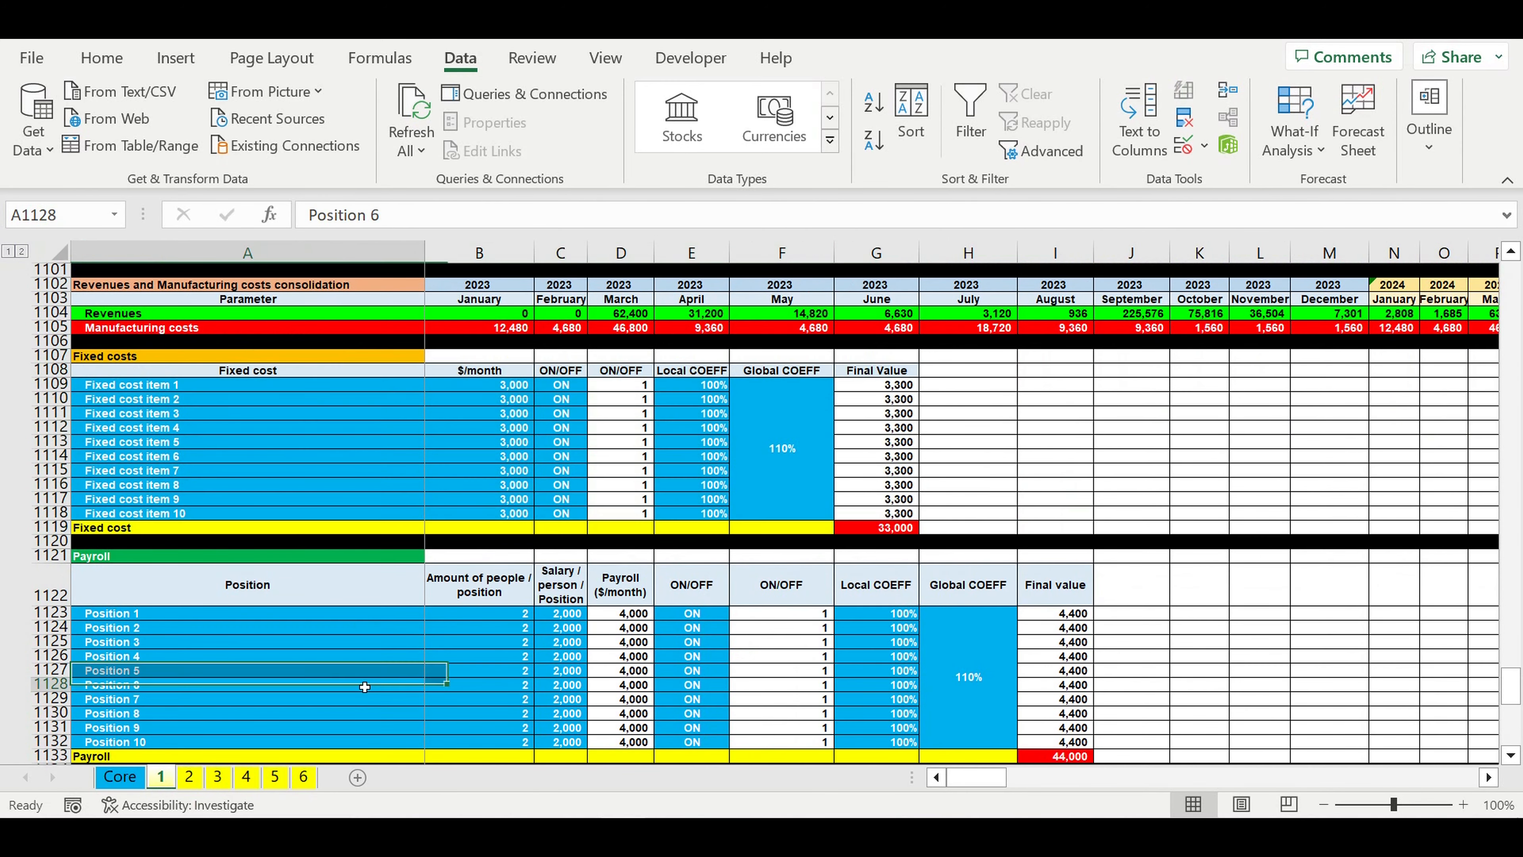
scroll(359, 672, down, 2)
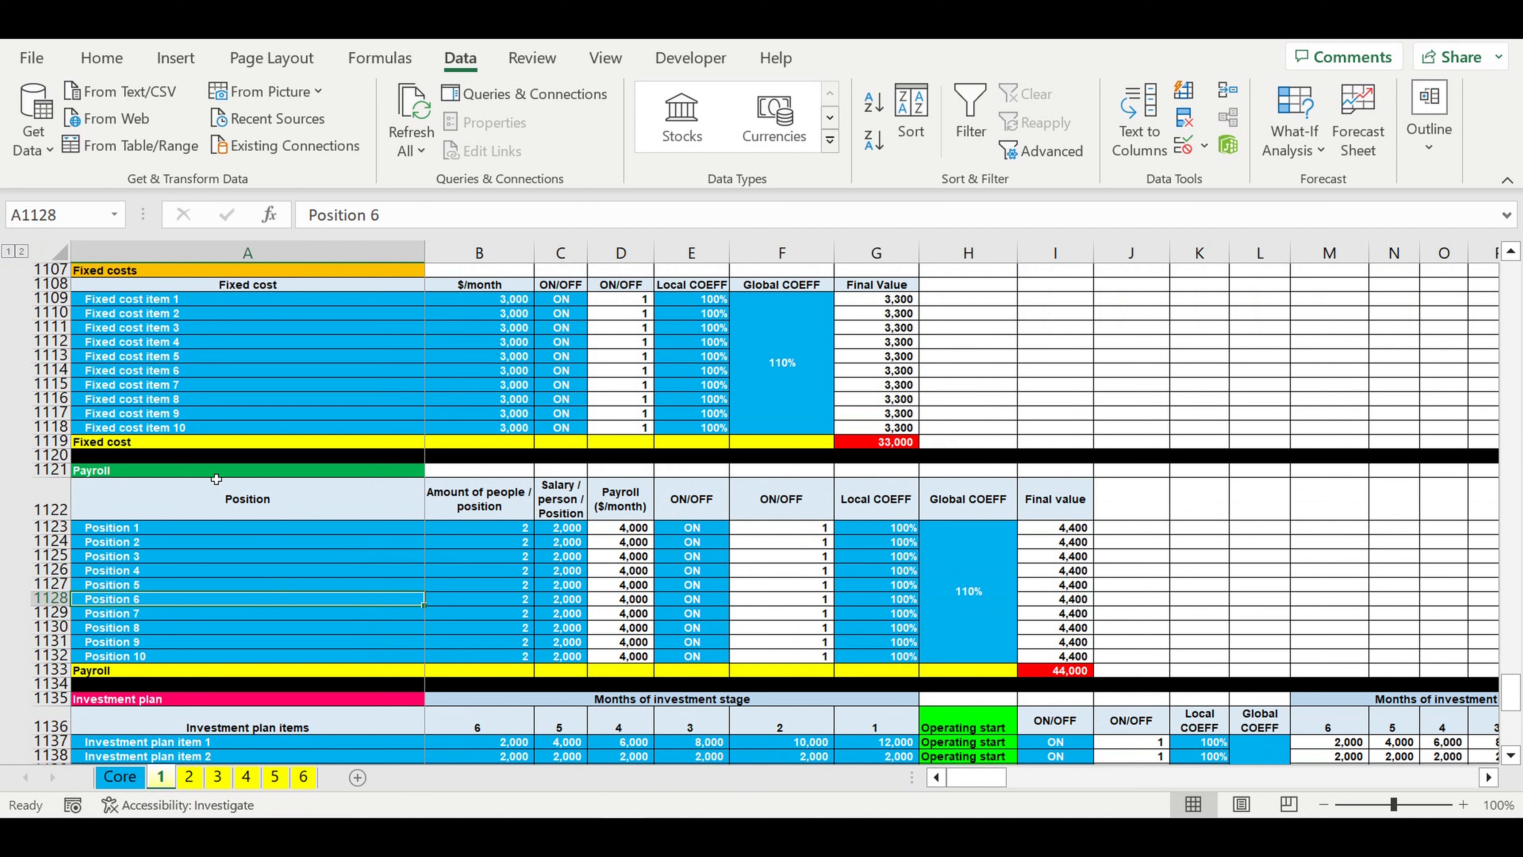
drag(216, 476, 1042, 670)
key(ctrl+c)
click(753, 613)
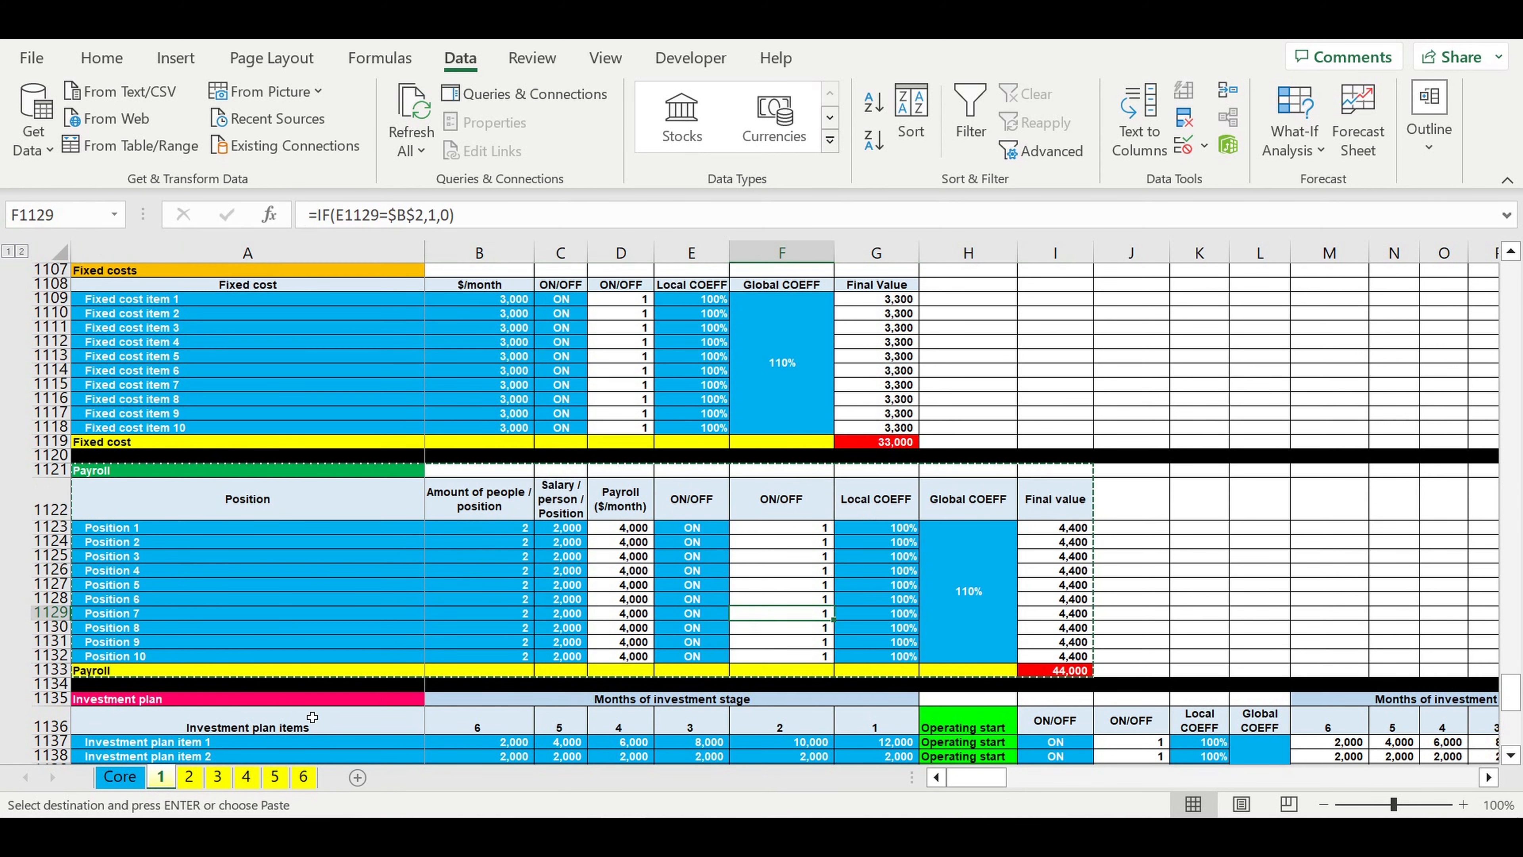
Step: Paste the copied Payroll block into the Core sheet at A1015, below the black separator row
click(131, 778)
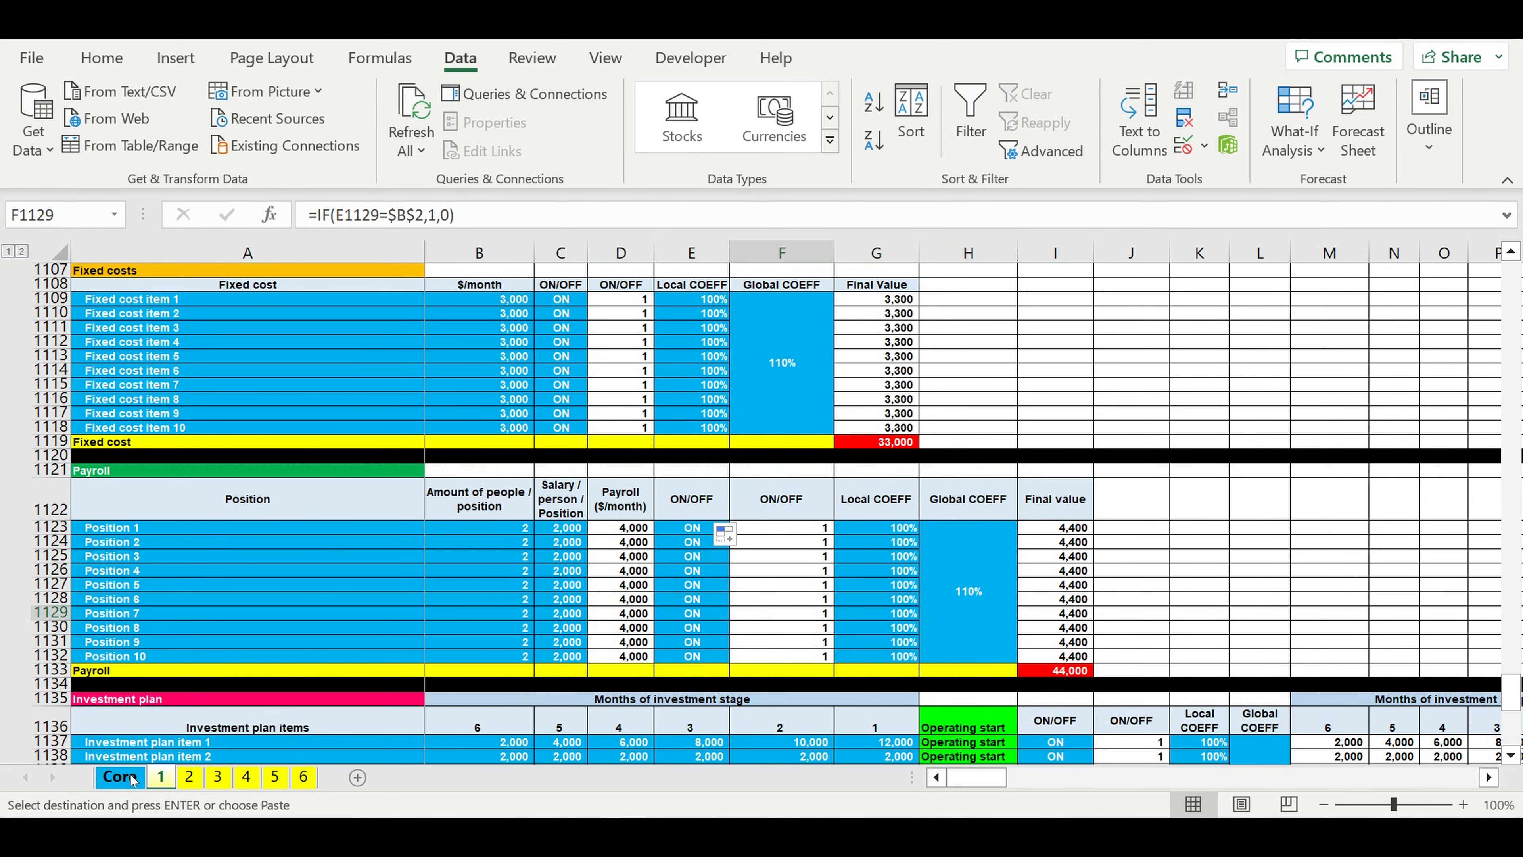
click(122, 571)
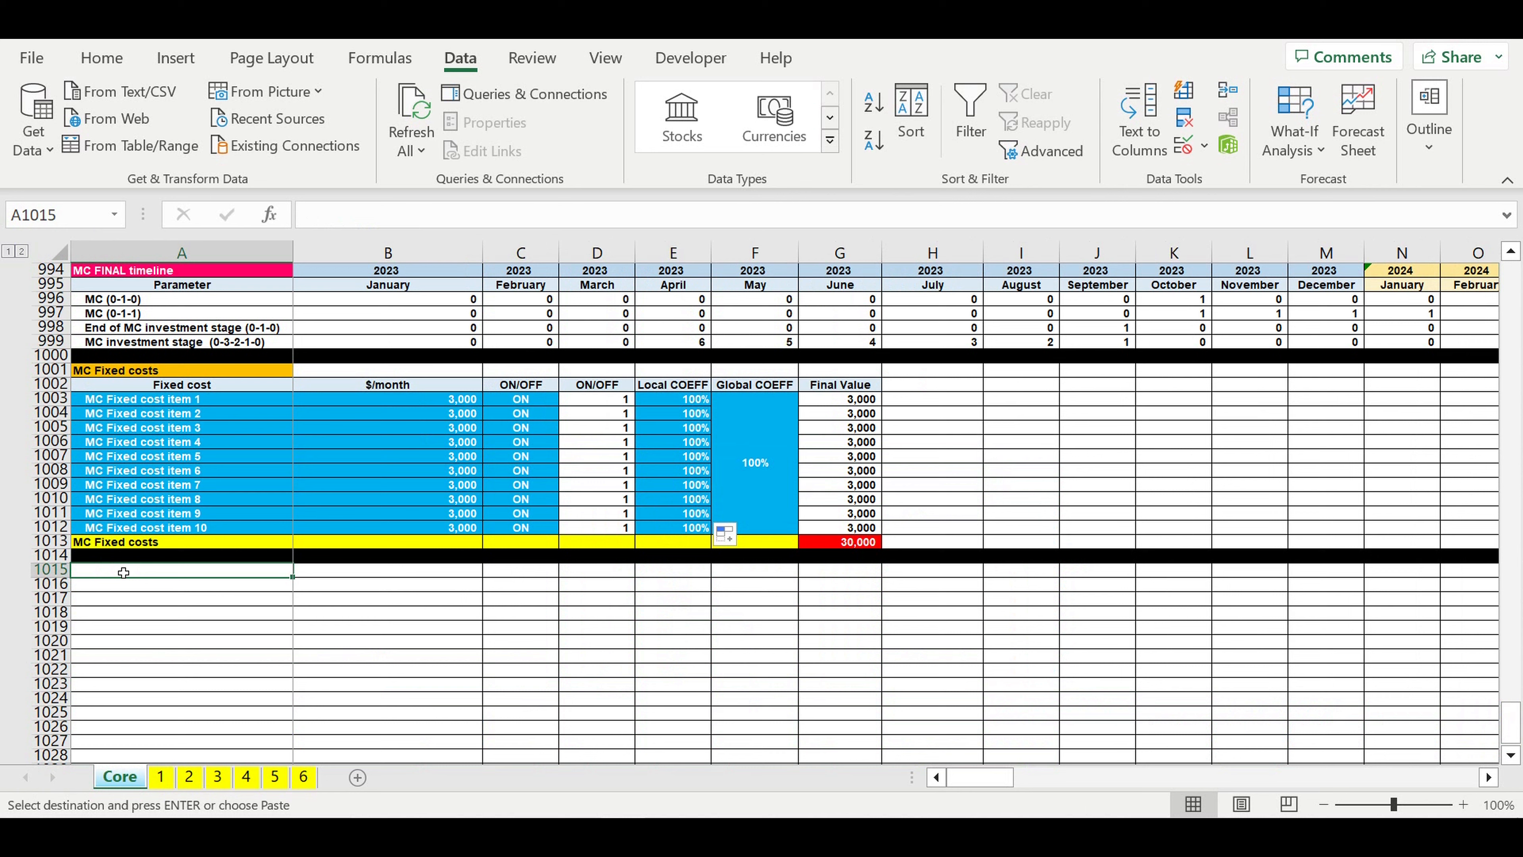
key(ctrl+v)
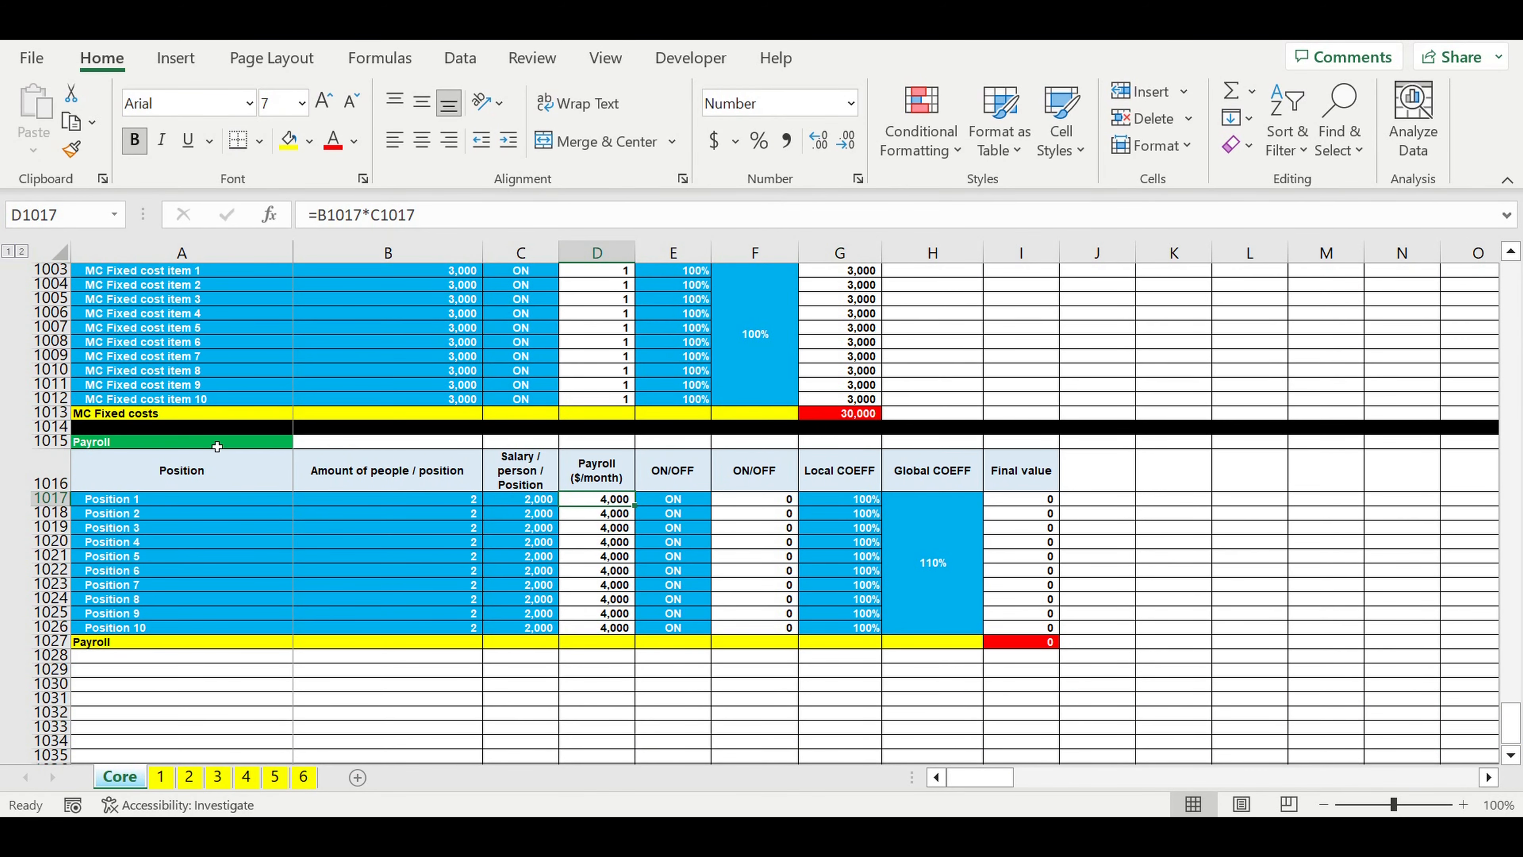
Step: Rename the pasted block's title in A1015 as MC Payroll
click(163, 446)
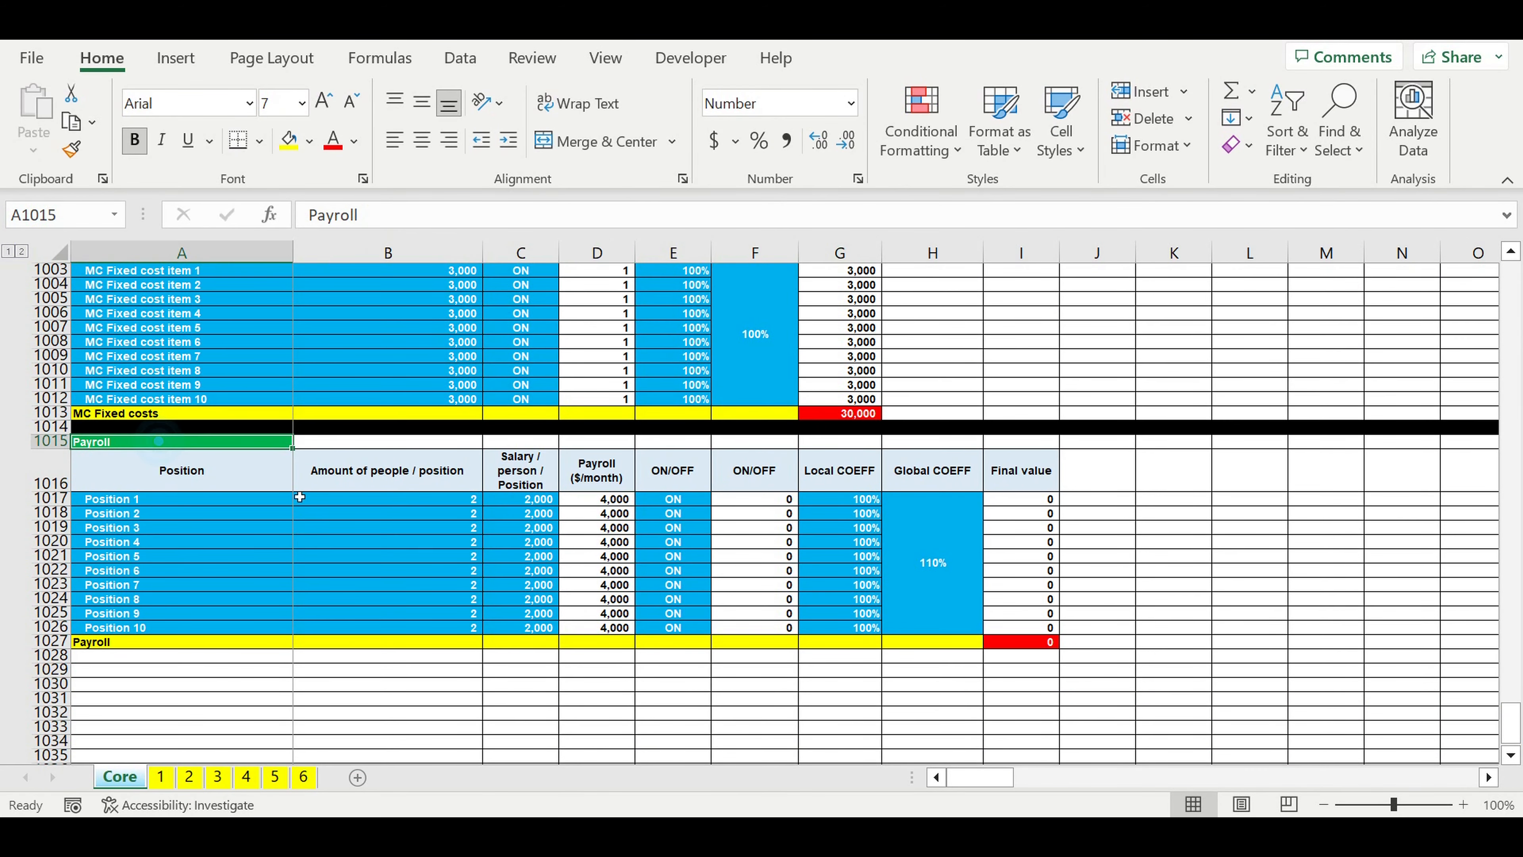
click(312, 214)
text(MC)
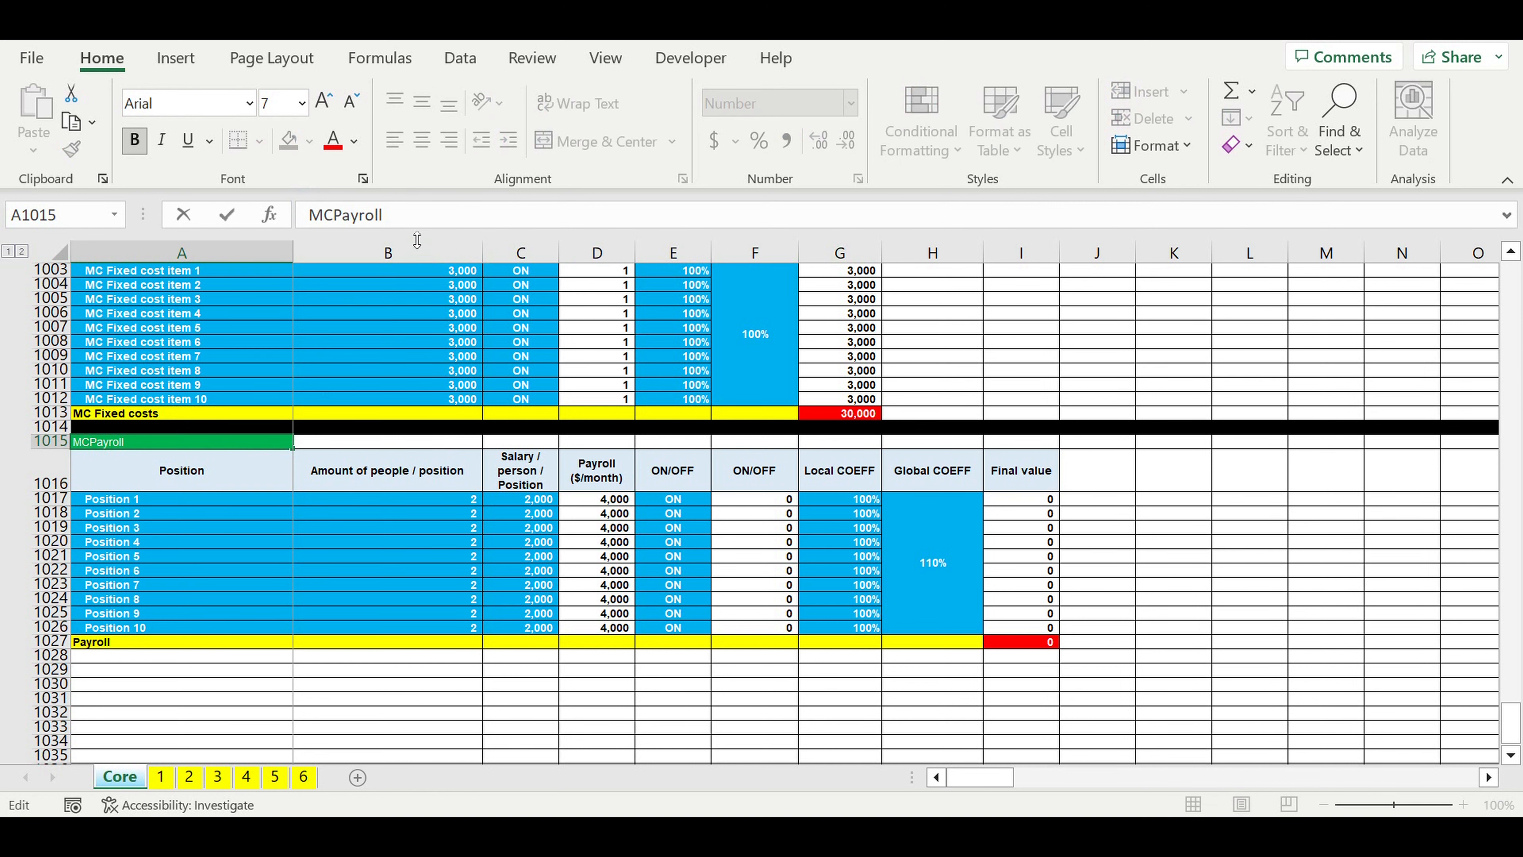
key(Return)
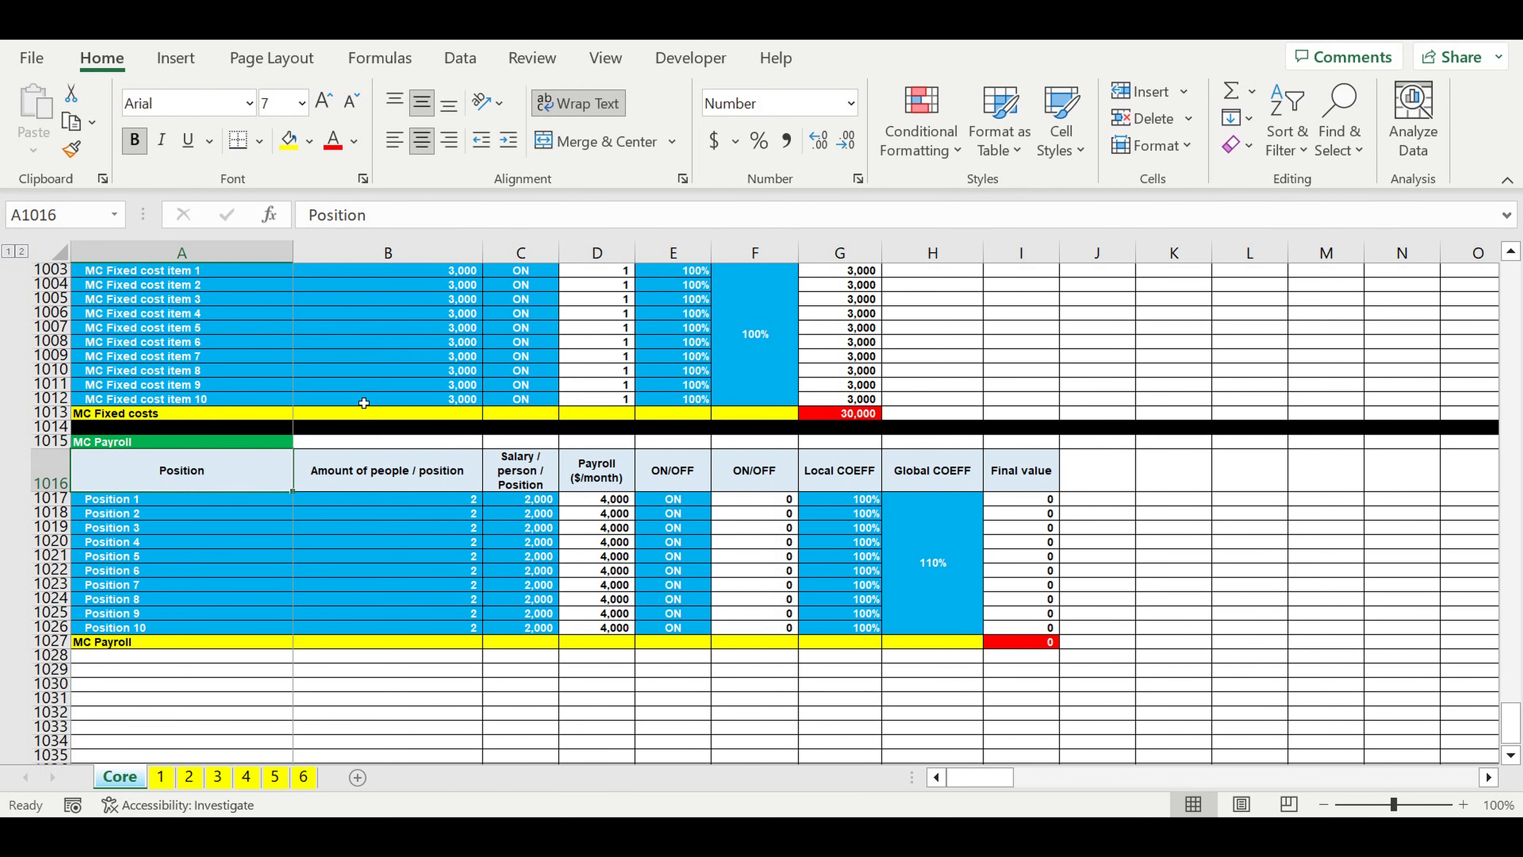
Step: Rename the first position in A1017 as MC Position 1 and fill the series down to A1026
click(111, 501)
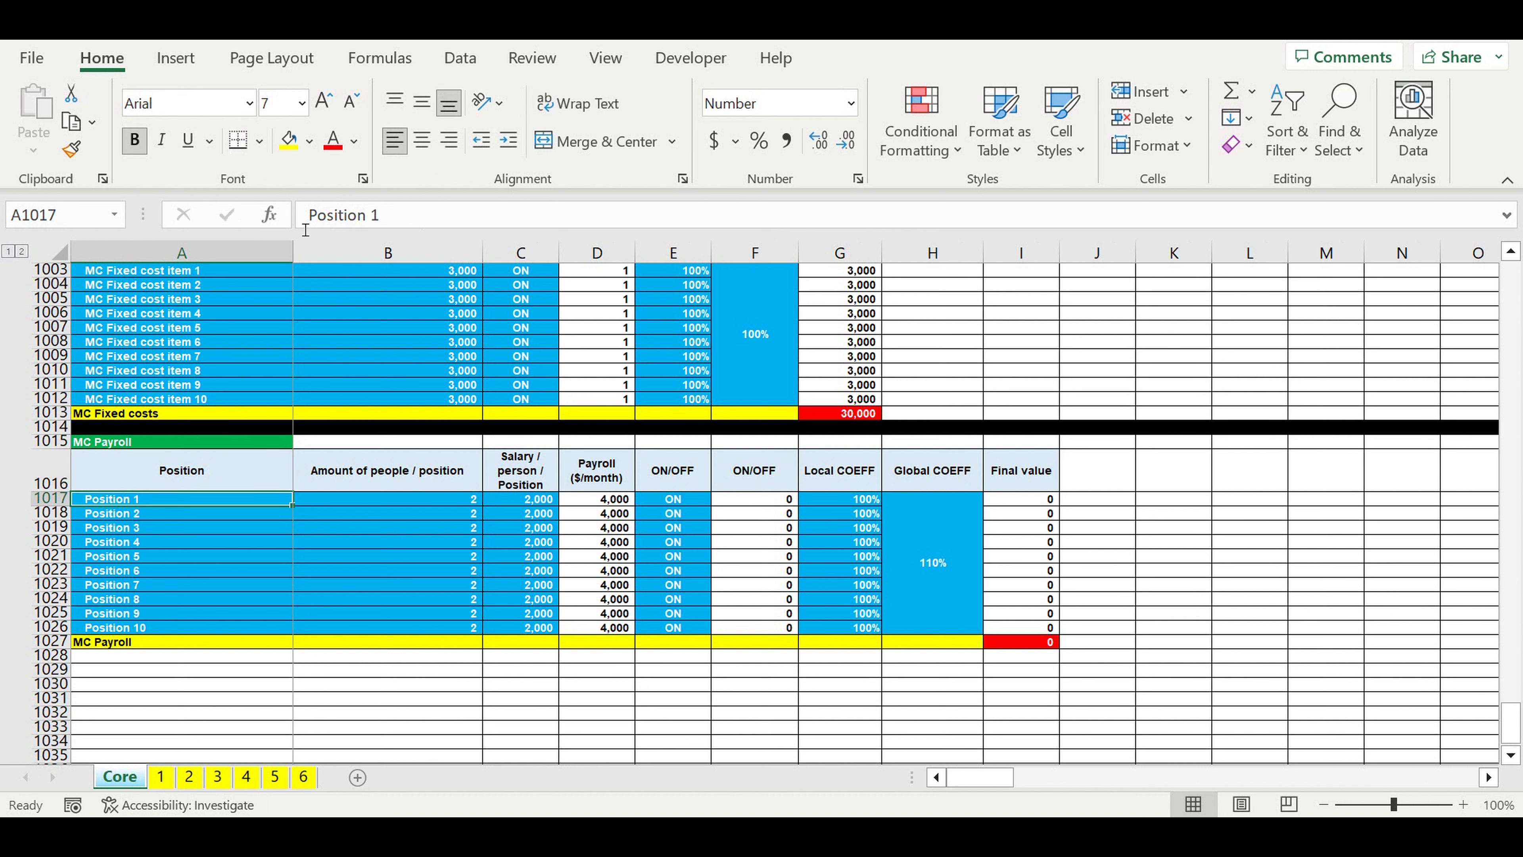
click(307, 217)
text(MC)
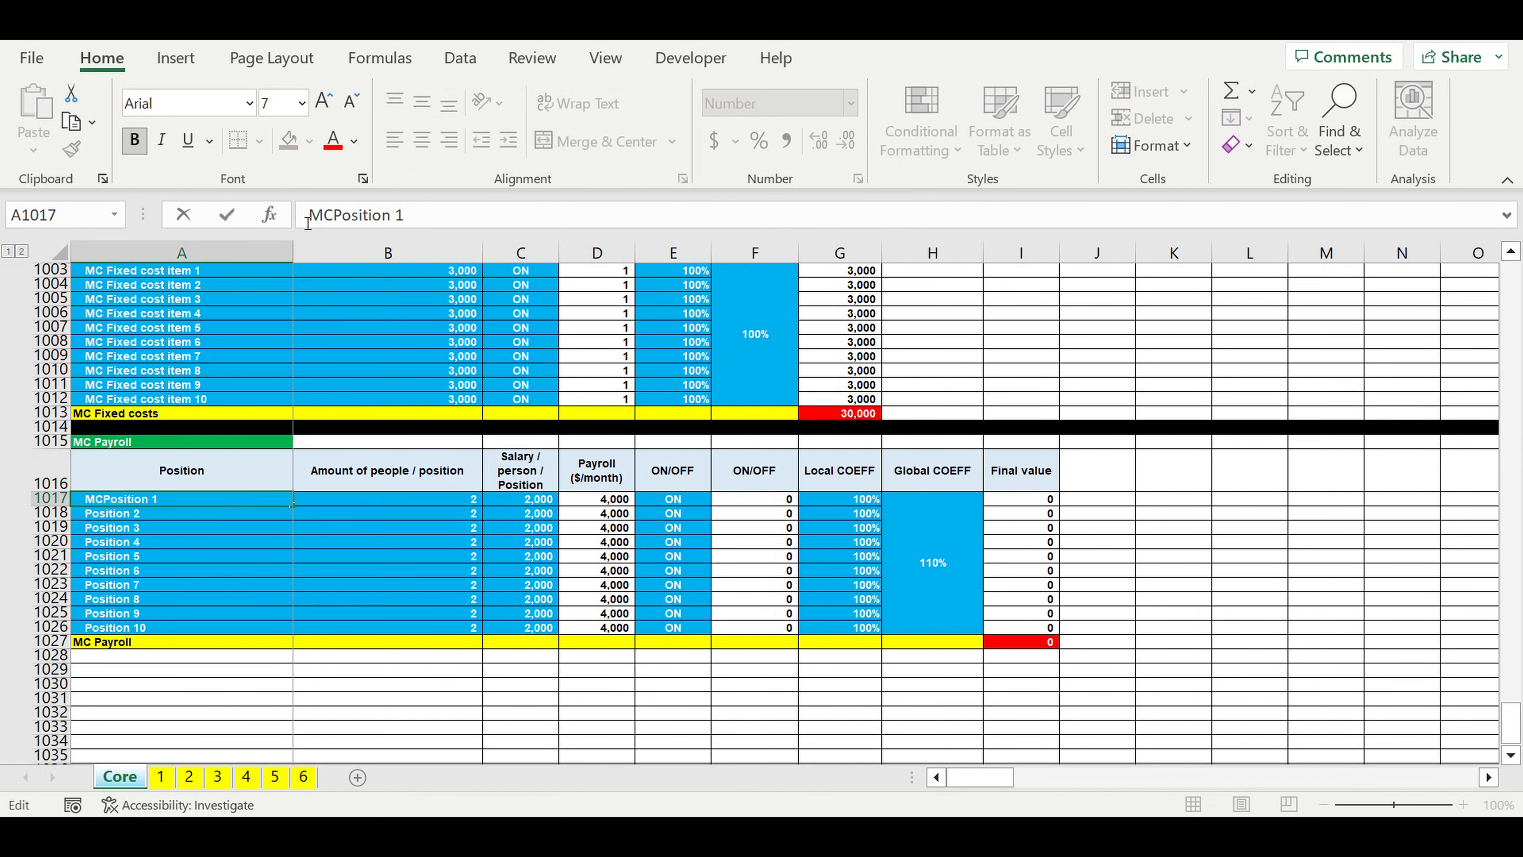
key(Return)
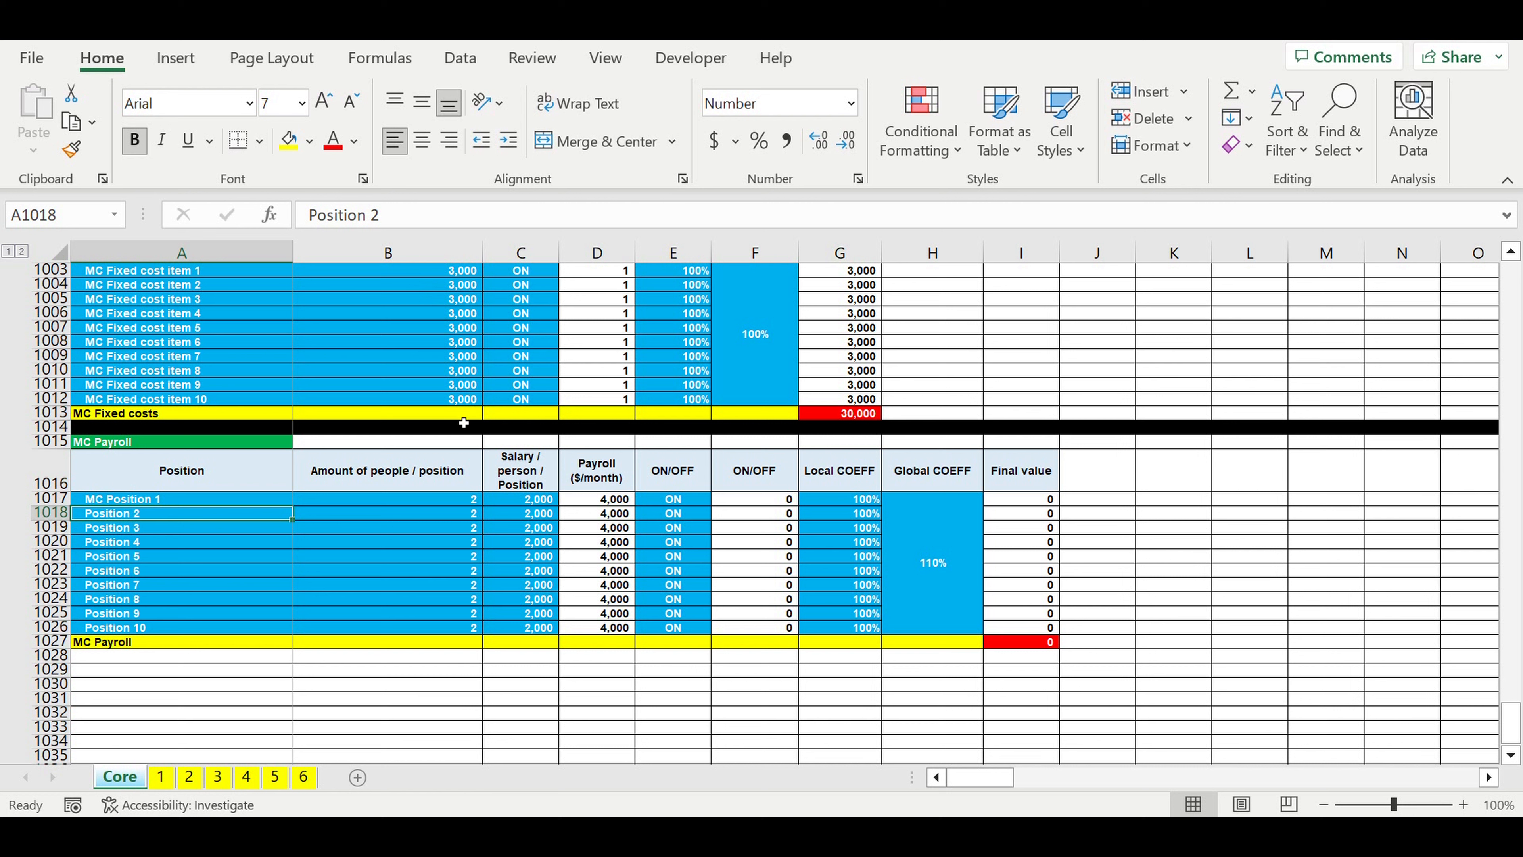
click(280, 501)
drag(292, 507, 283, 632)
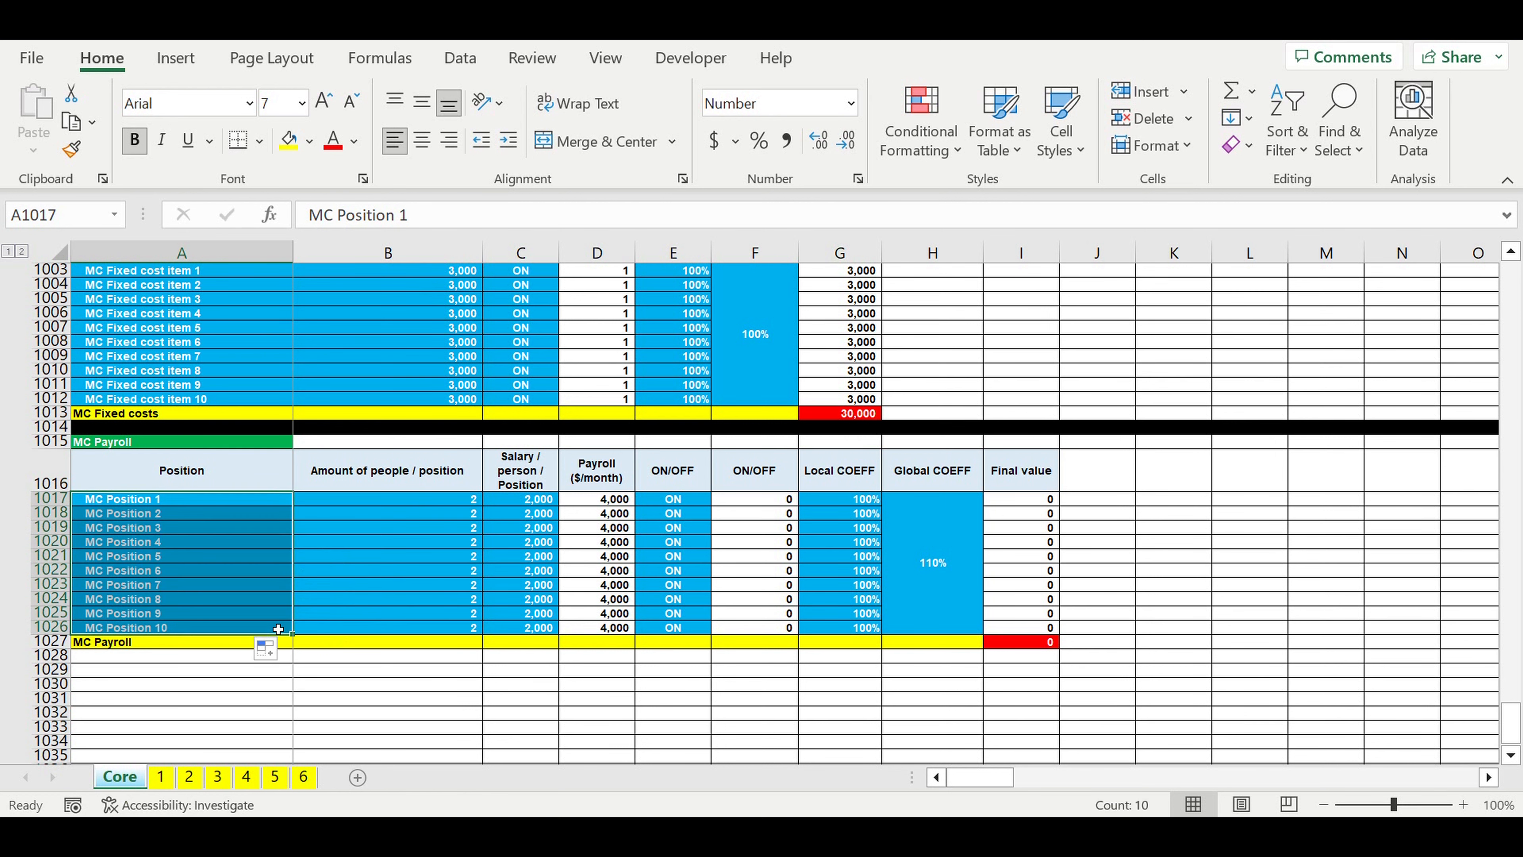
click(213, 698)
Step: Check the Payroll ($/month) formula in D1017 and the ON/OFF list options in E1017
click(617, 501)
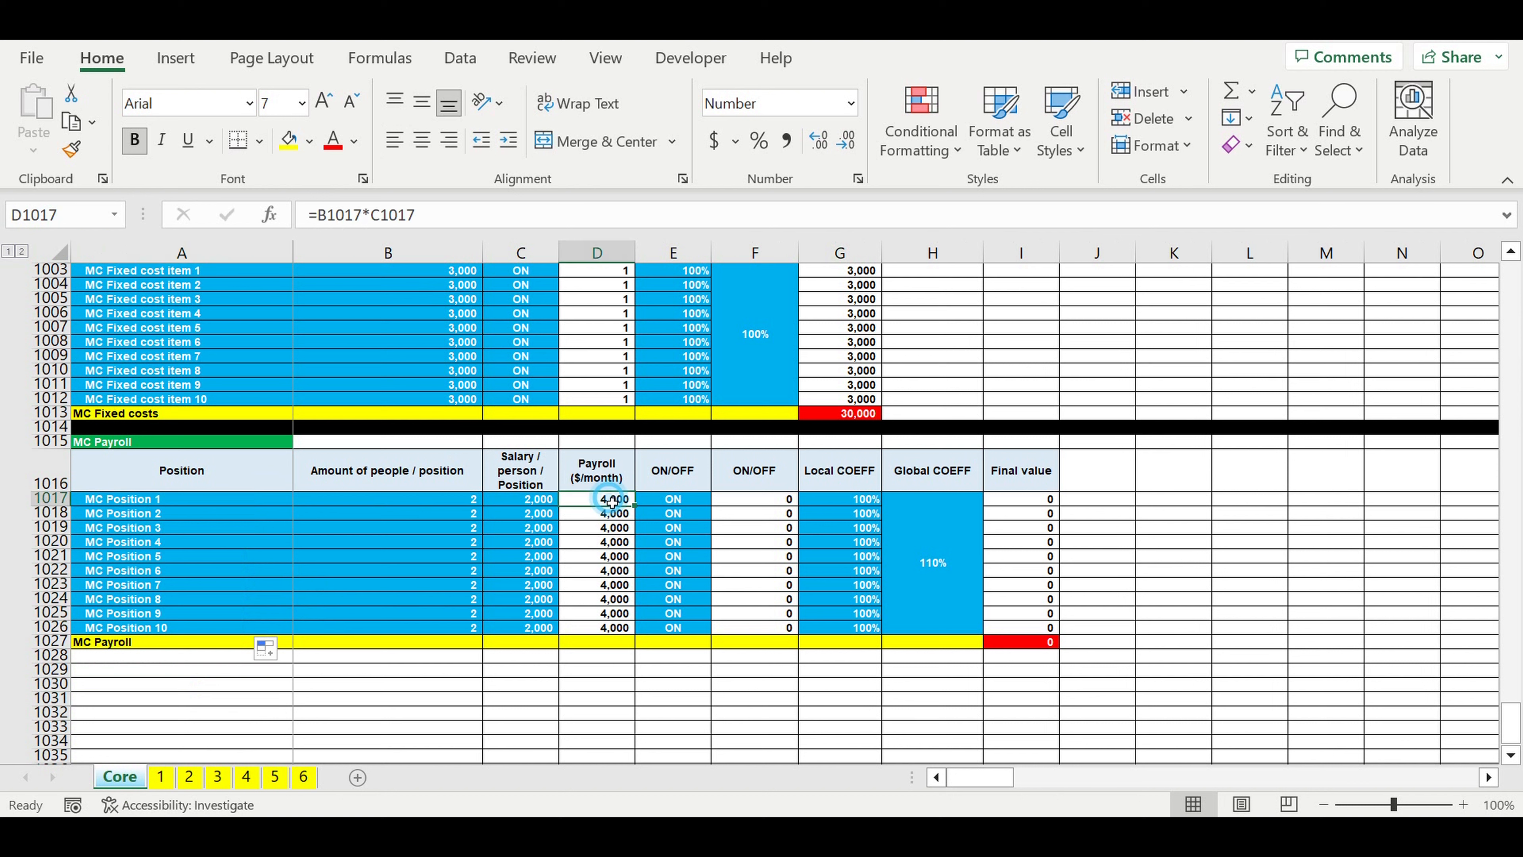
click(461, 218)
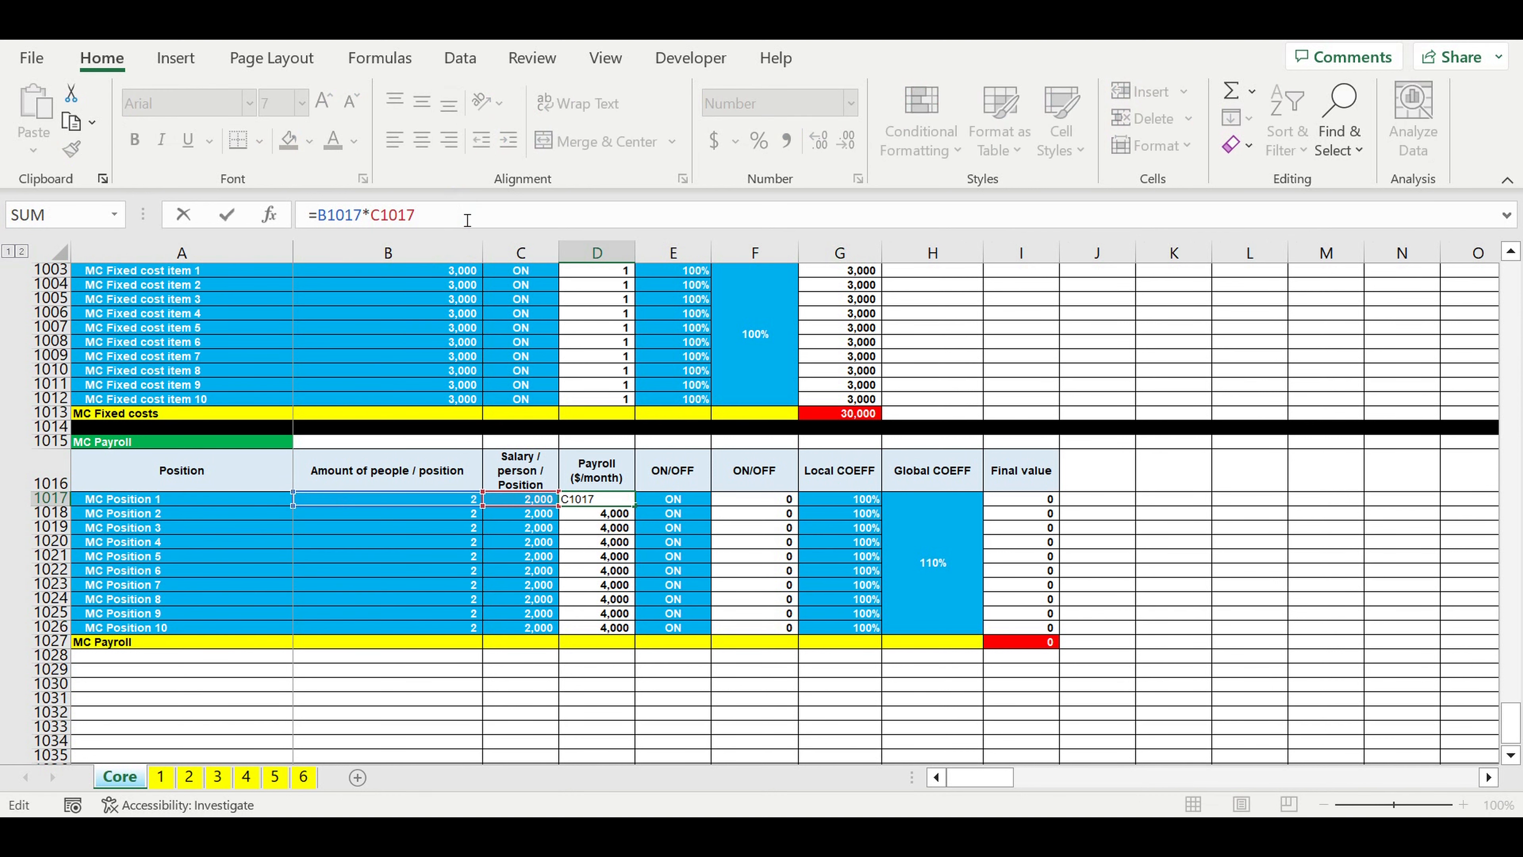
key(Return)
click(690, 501)
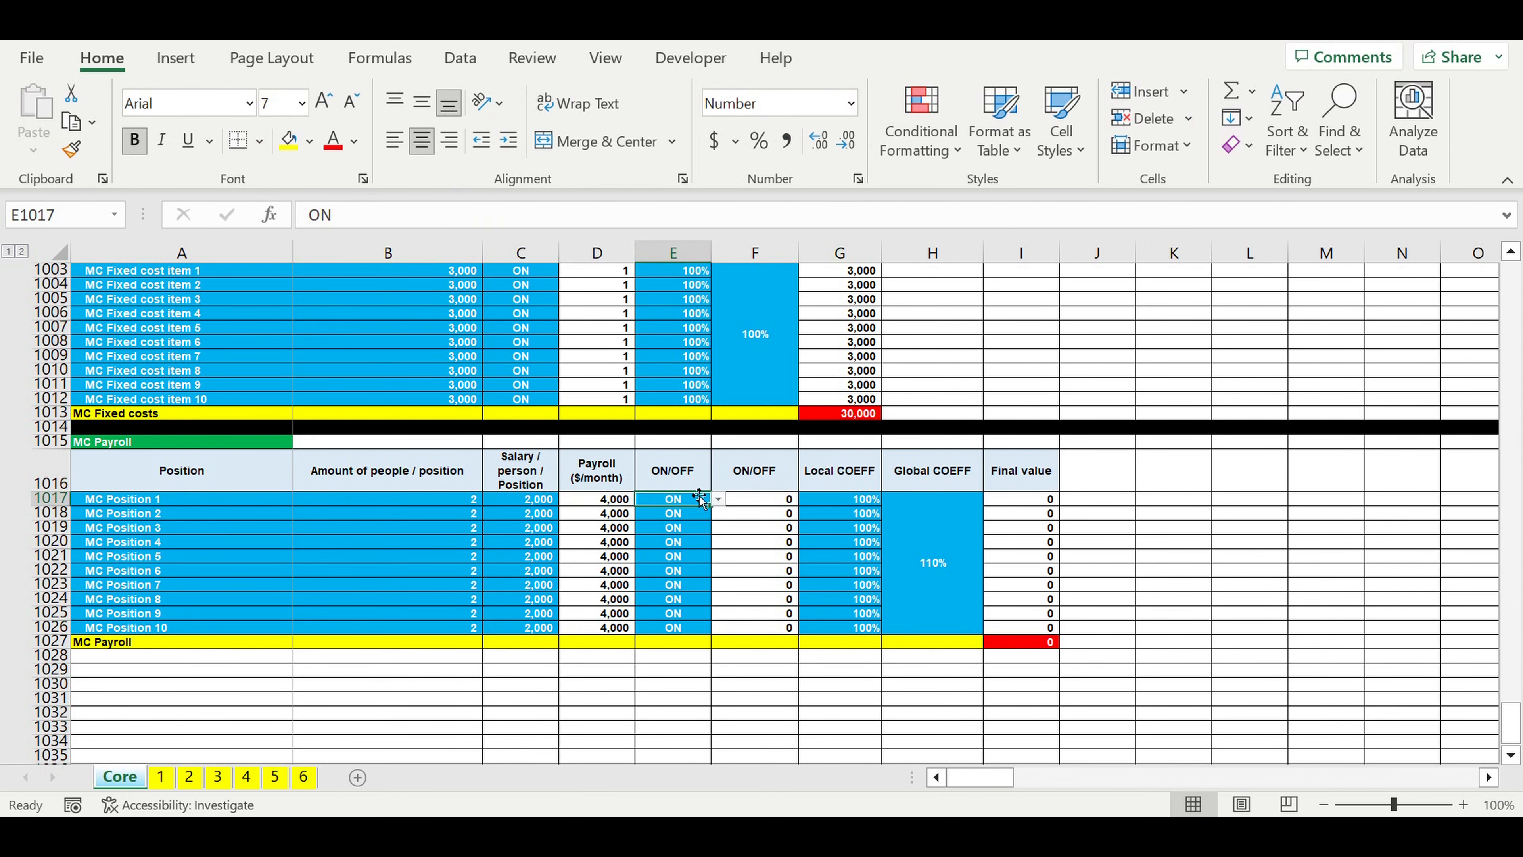
click(718, 500)
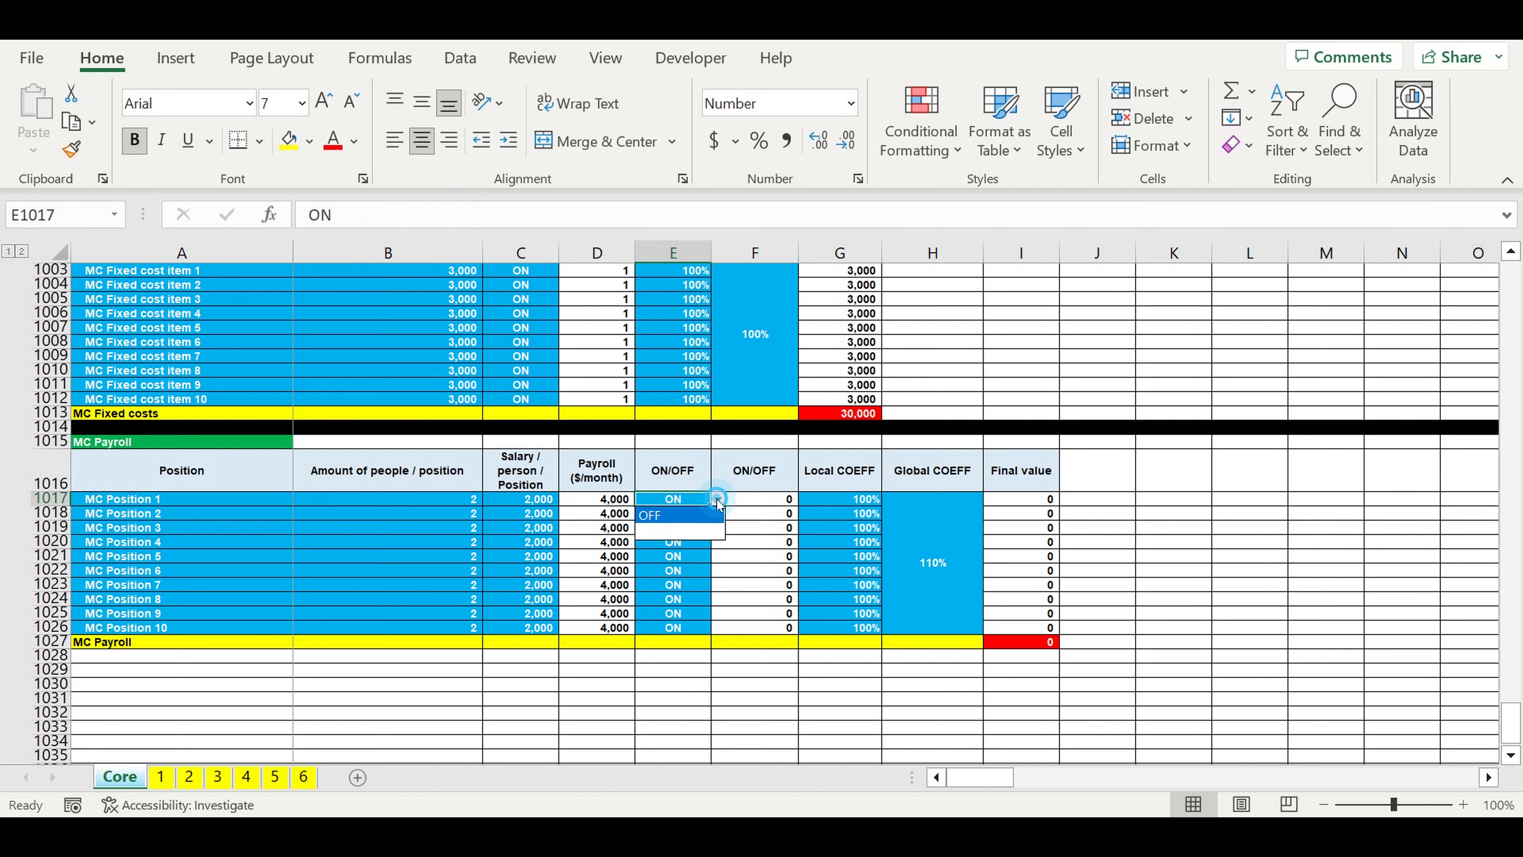
Step: Set the list validation source of the ON/OFF cell E1017 to =$B$1:$B$2 on the Core sheet
click(718, 498)
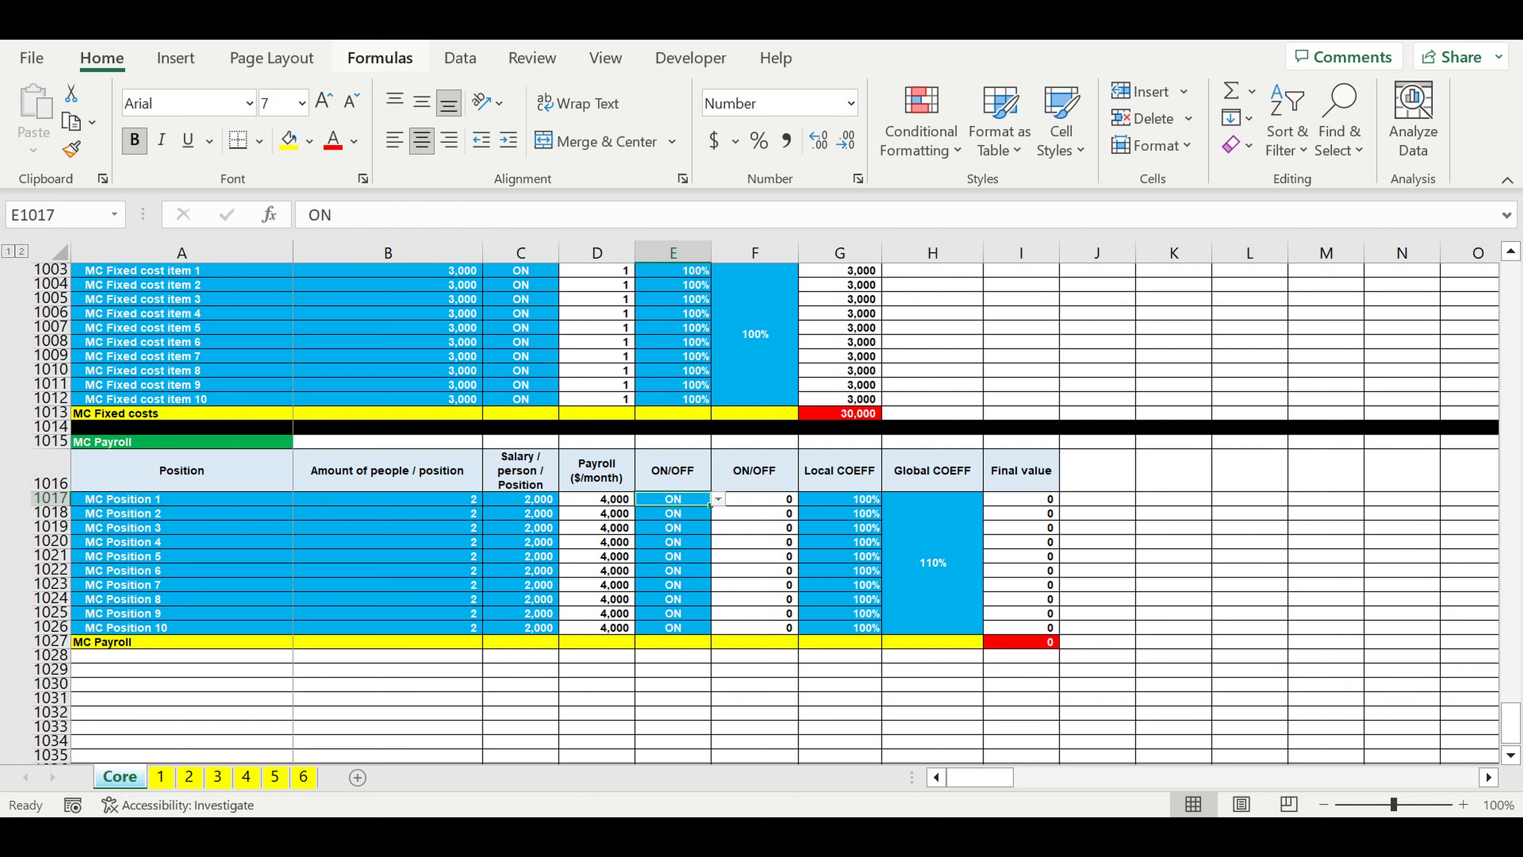
click(462, 59)
click(1204, 146)
click(1211, 175)
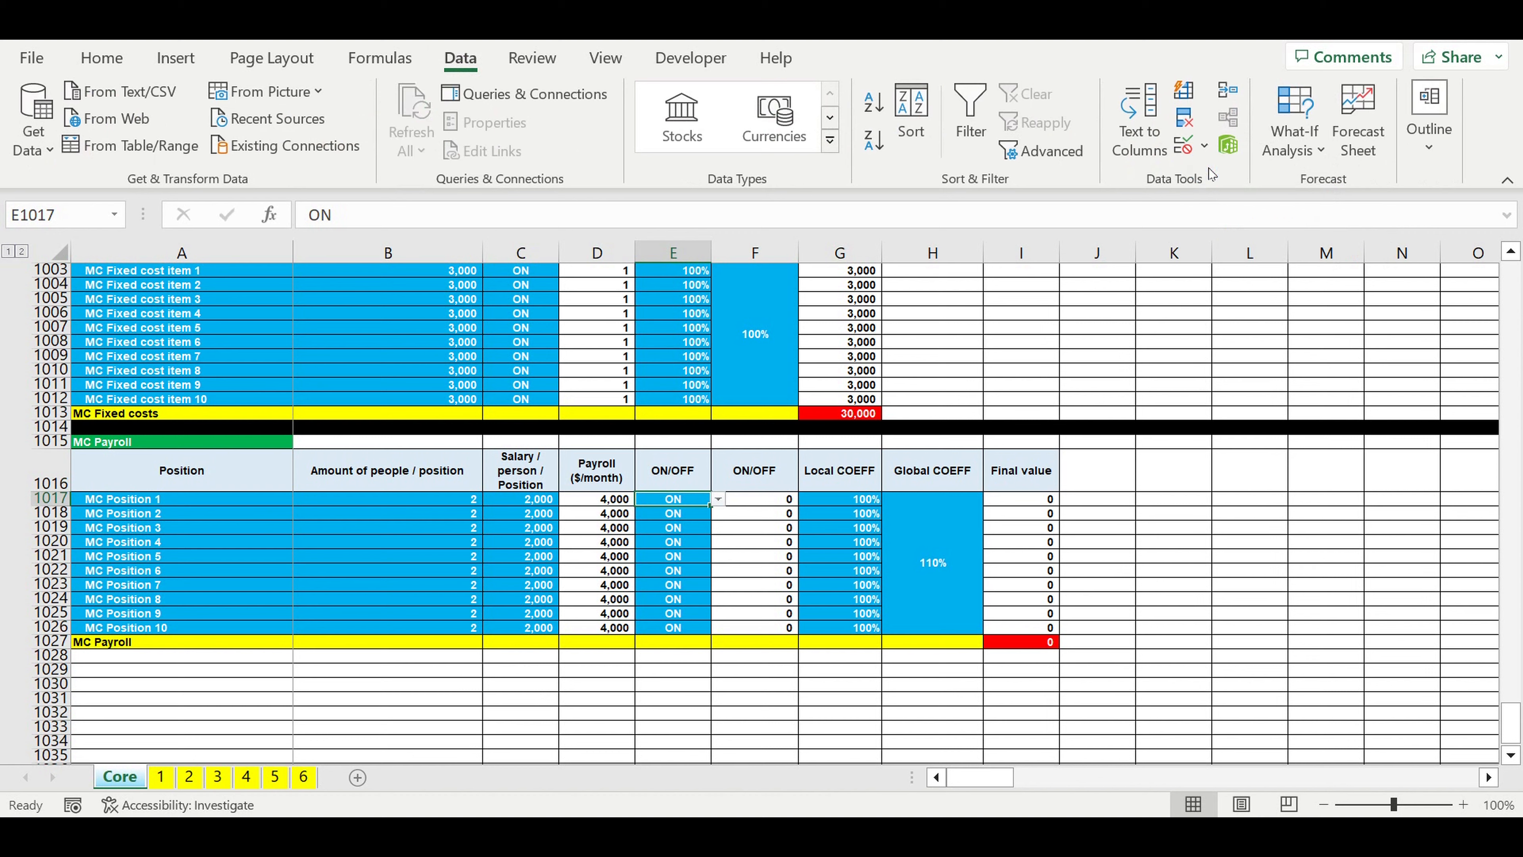
click(724, 242)
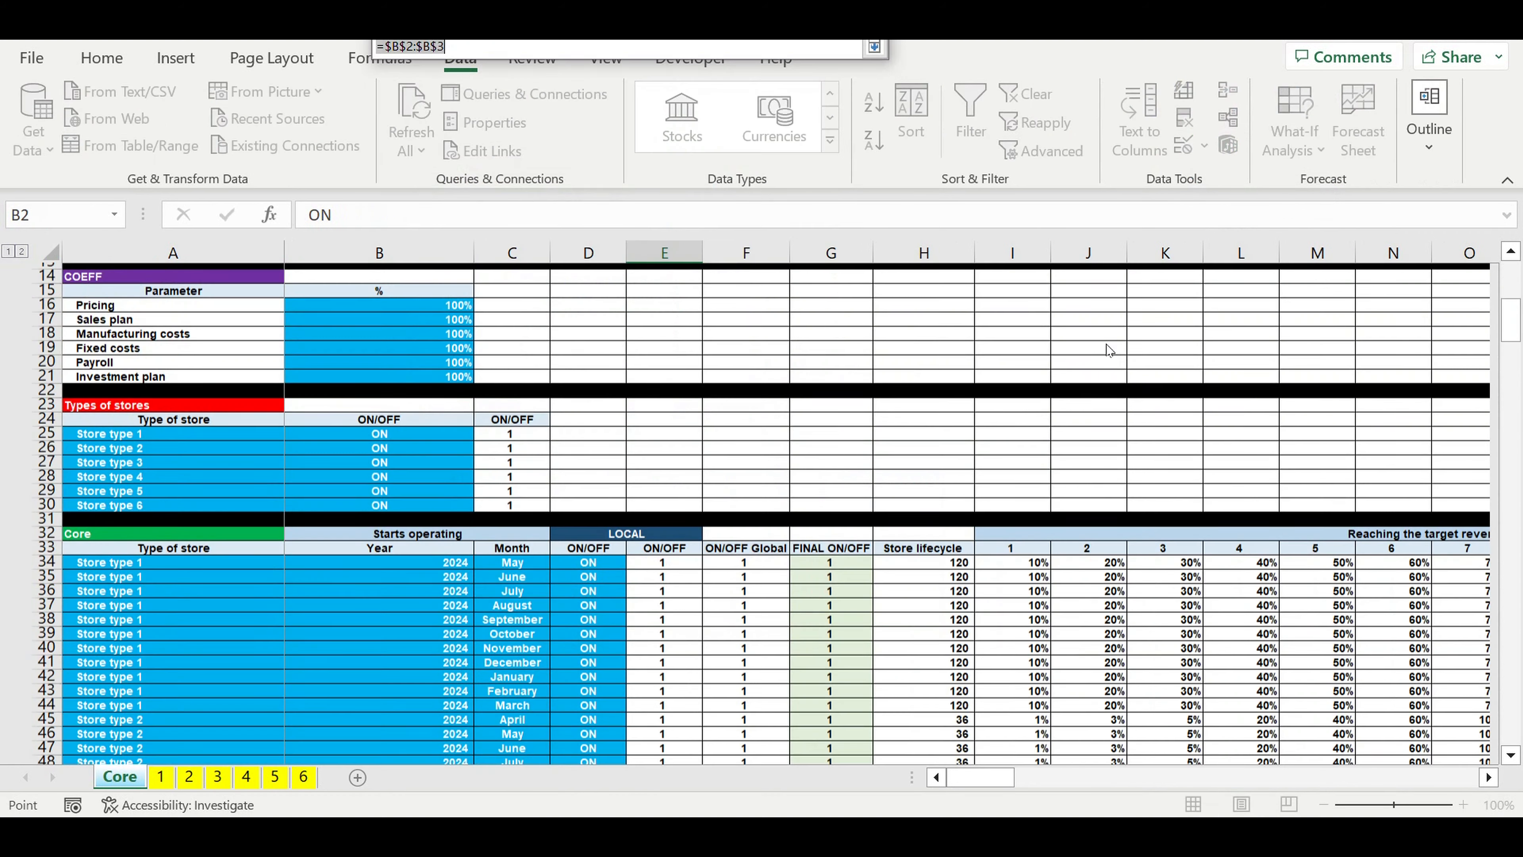
scroll(352, 281, up, 1)
drag(306, 271, 323, 286)
key(Return)
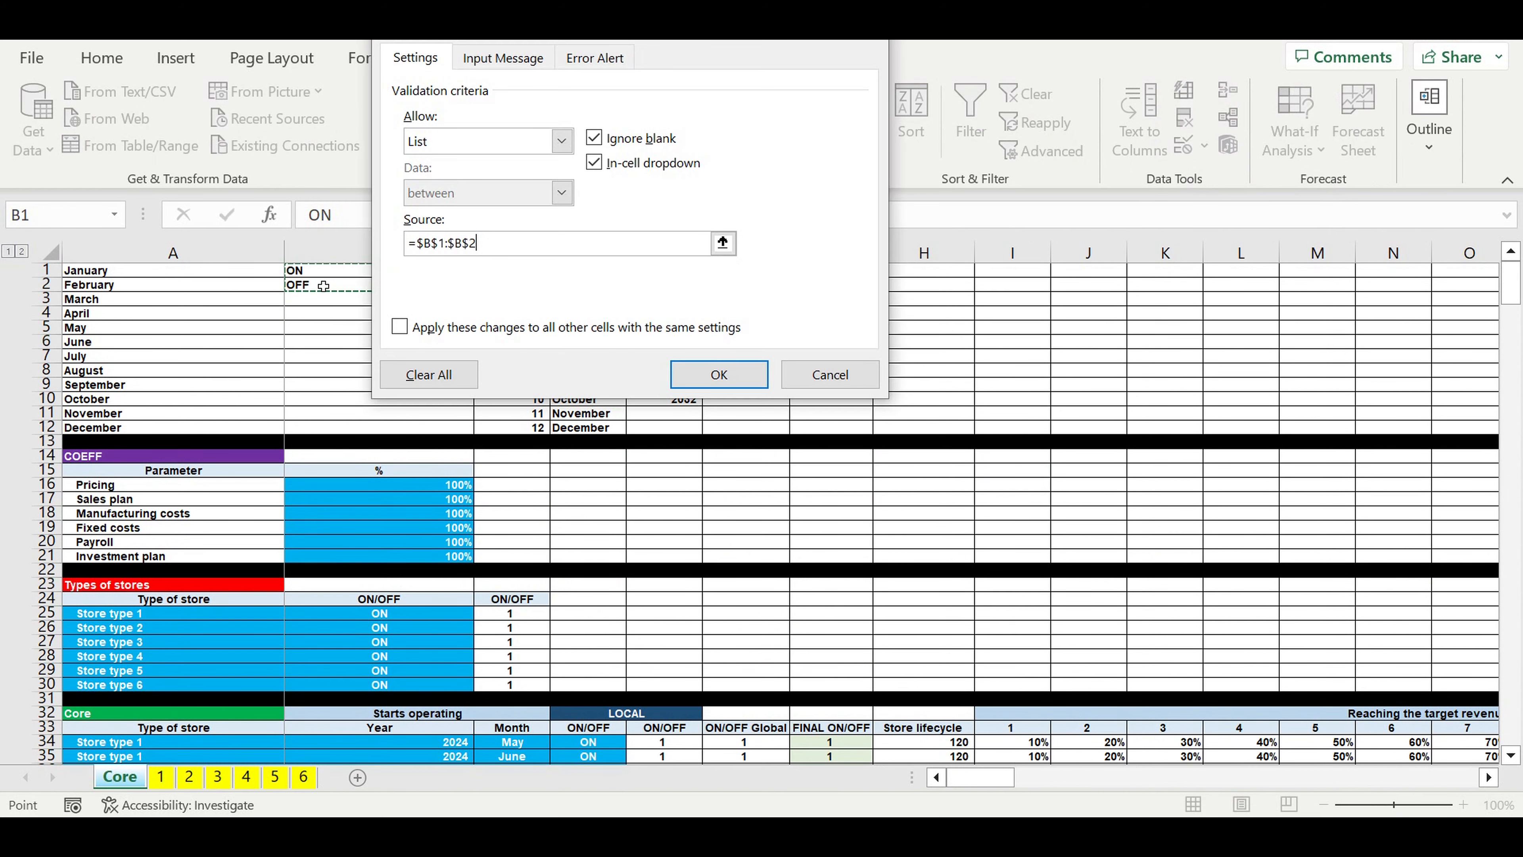
key(Return)
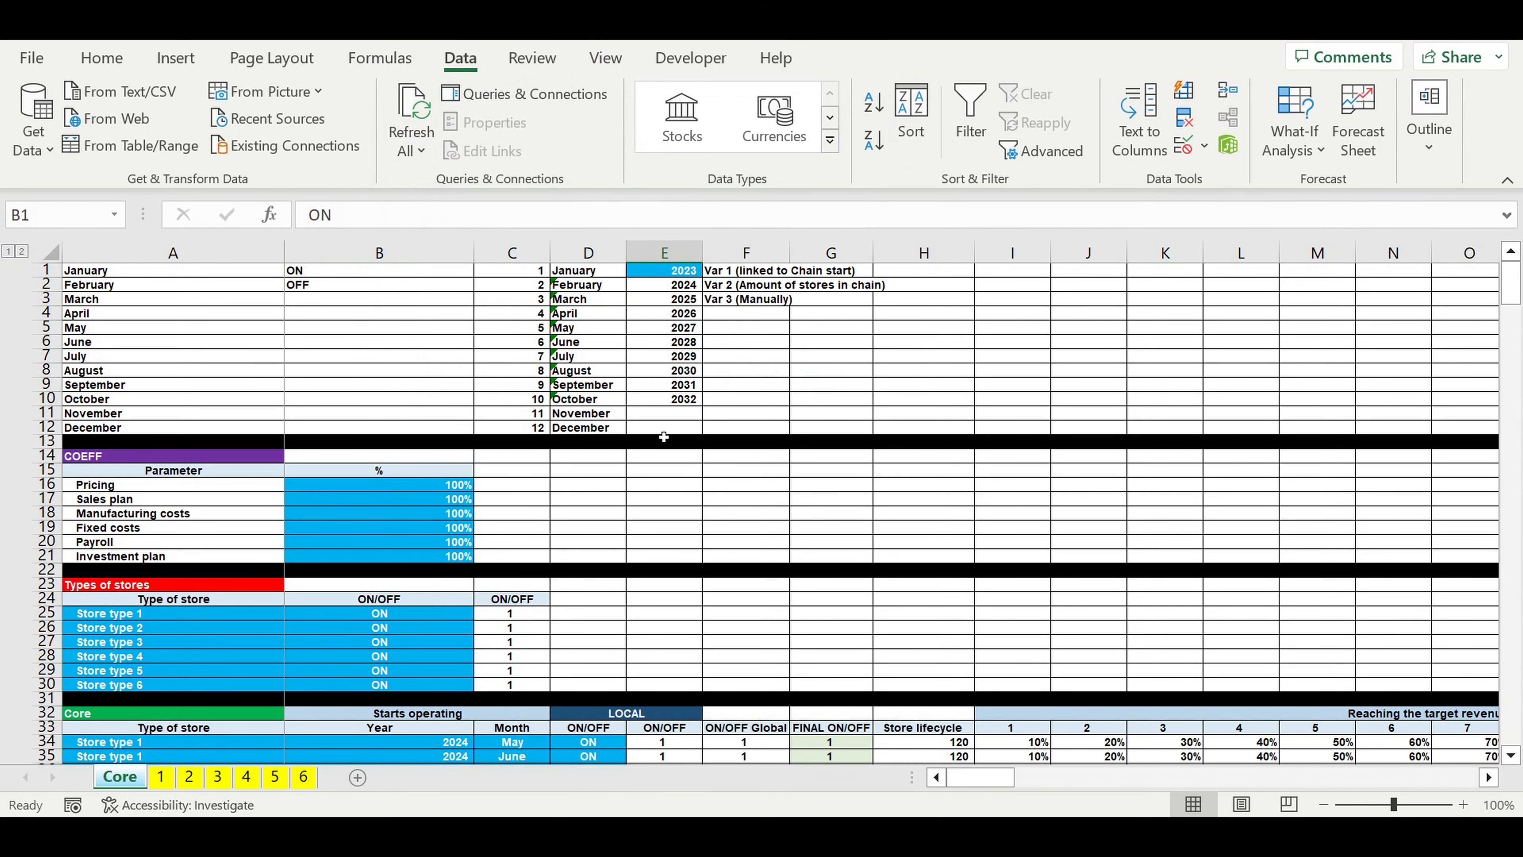
Step: Fill the ON/OFF cell E1017 down to E1026 and check the drop-down list in E1020
key(Down)
scroll(697, 480, down, 6)
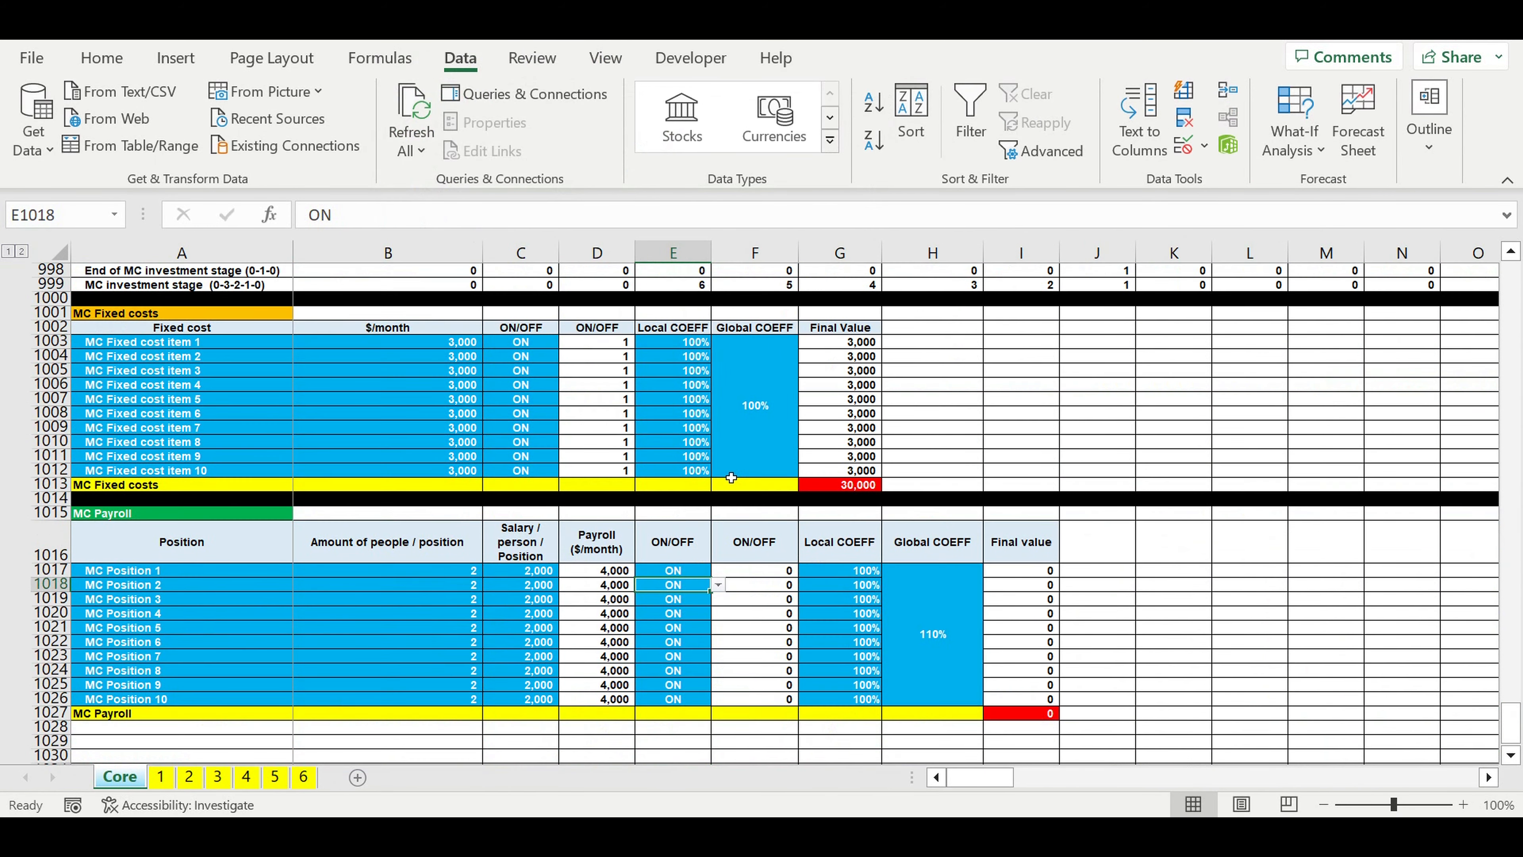
click(680, 488)
drag(716, 498, 715, 609)
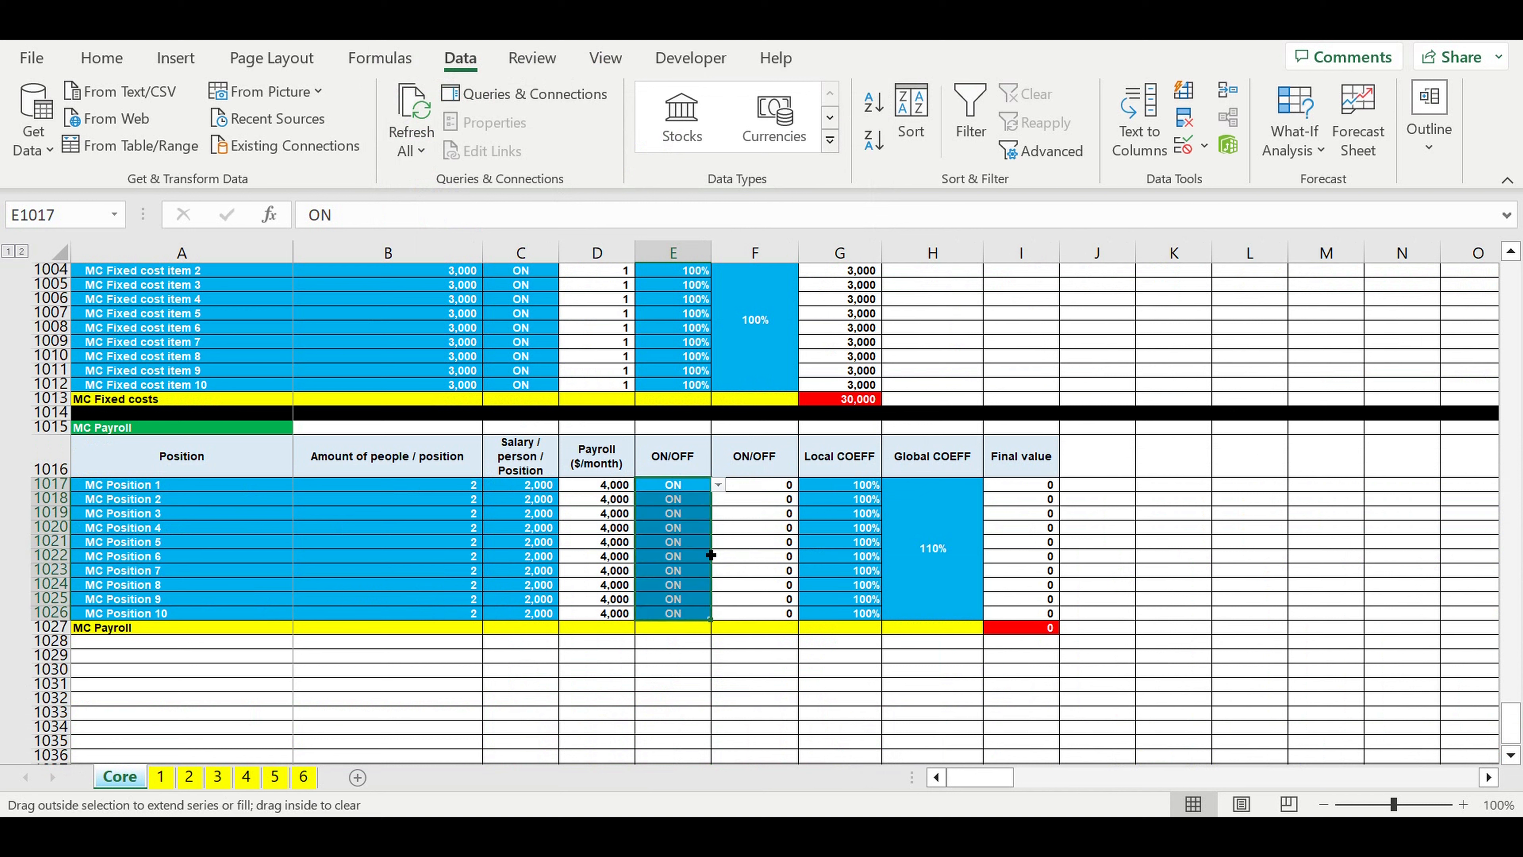
click(689, 533)
click(720, 529)
click(720, 529)
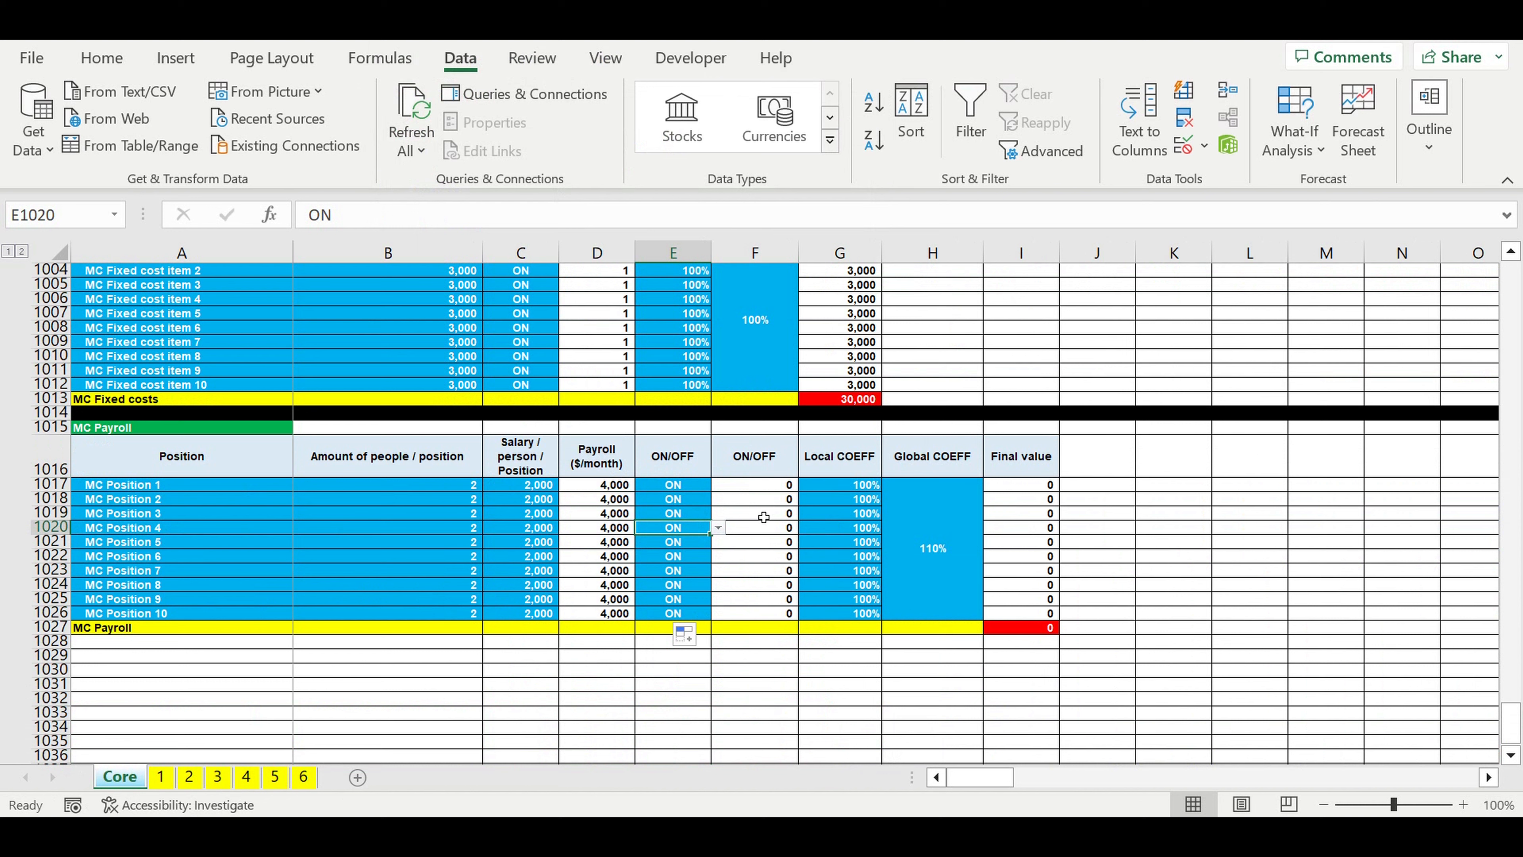
Step: Change the reference in the F1017 ON/OFF formula so it reads =IF(E1017=$B$1,1,0)
click(766, 486)
click(474, 216)
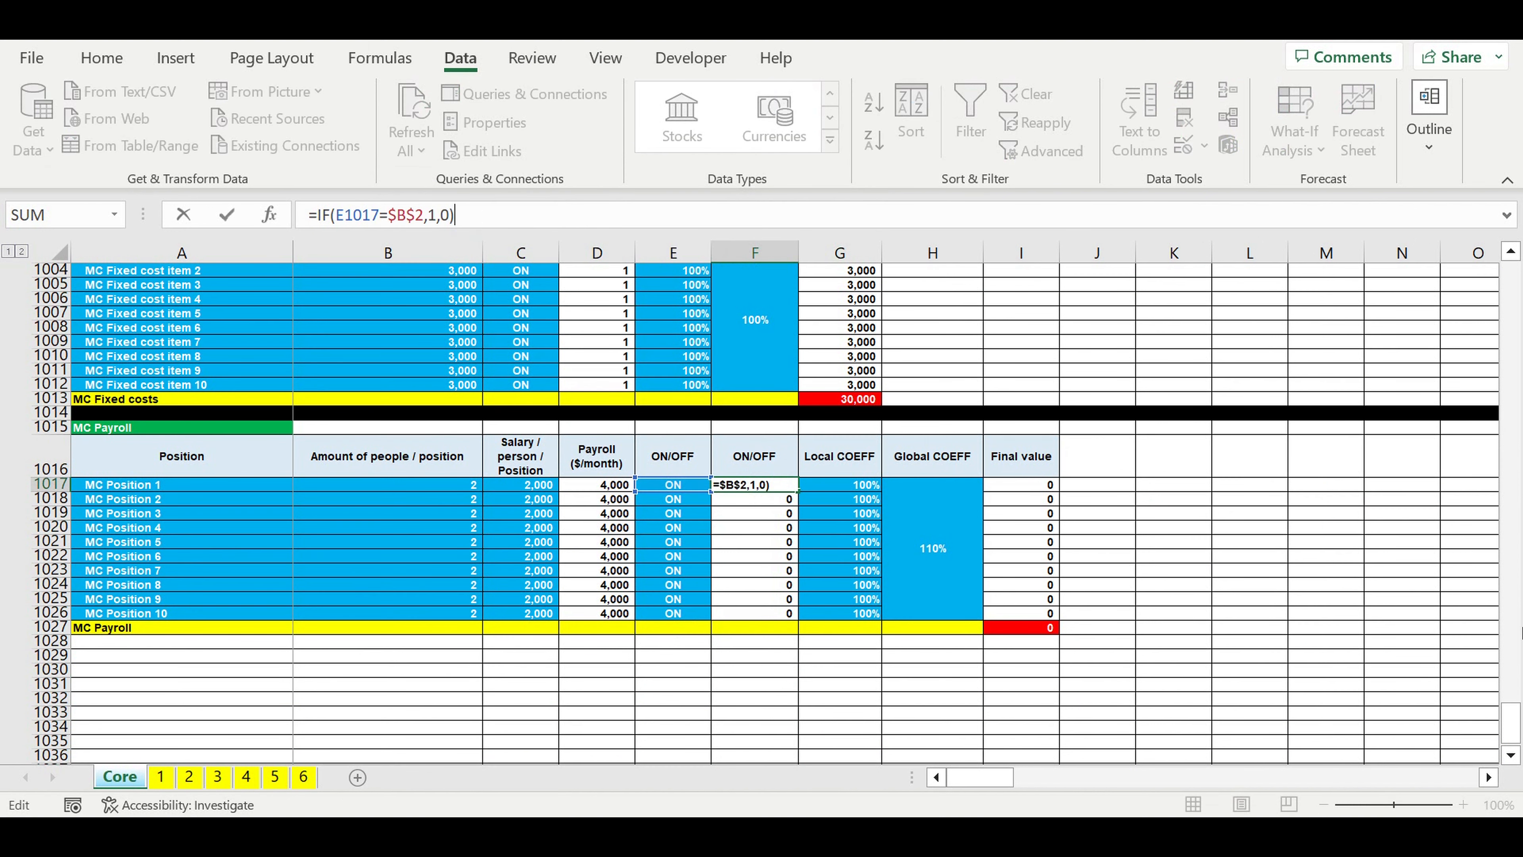
drag(1511, 717, 1458, 152)
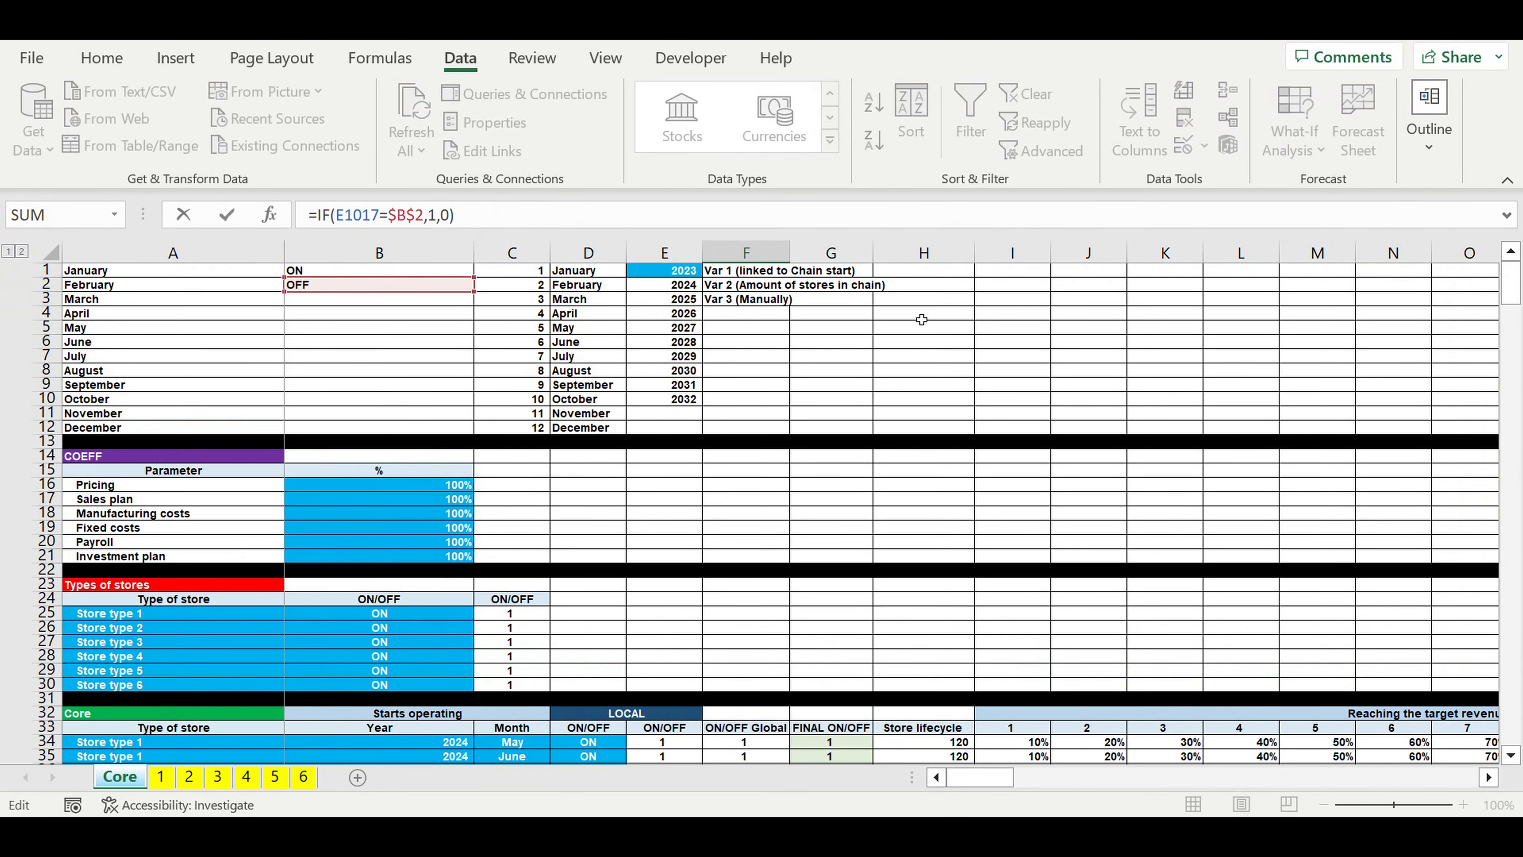
drag(344, 303, 350, 278)
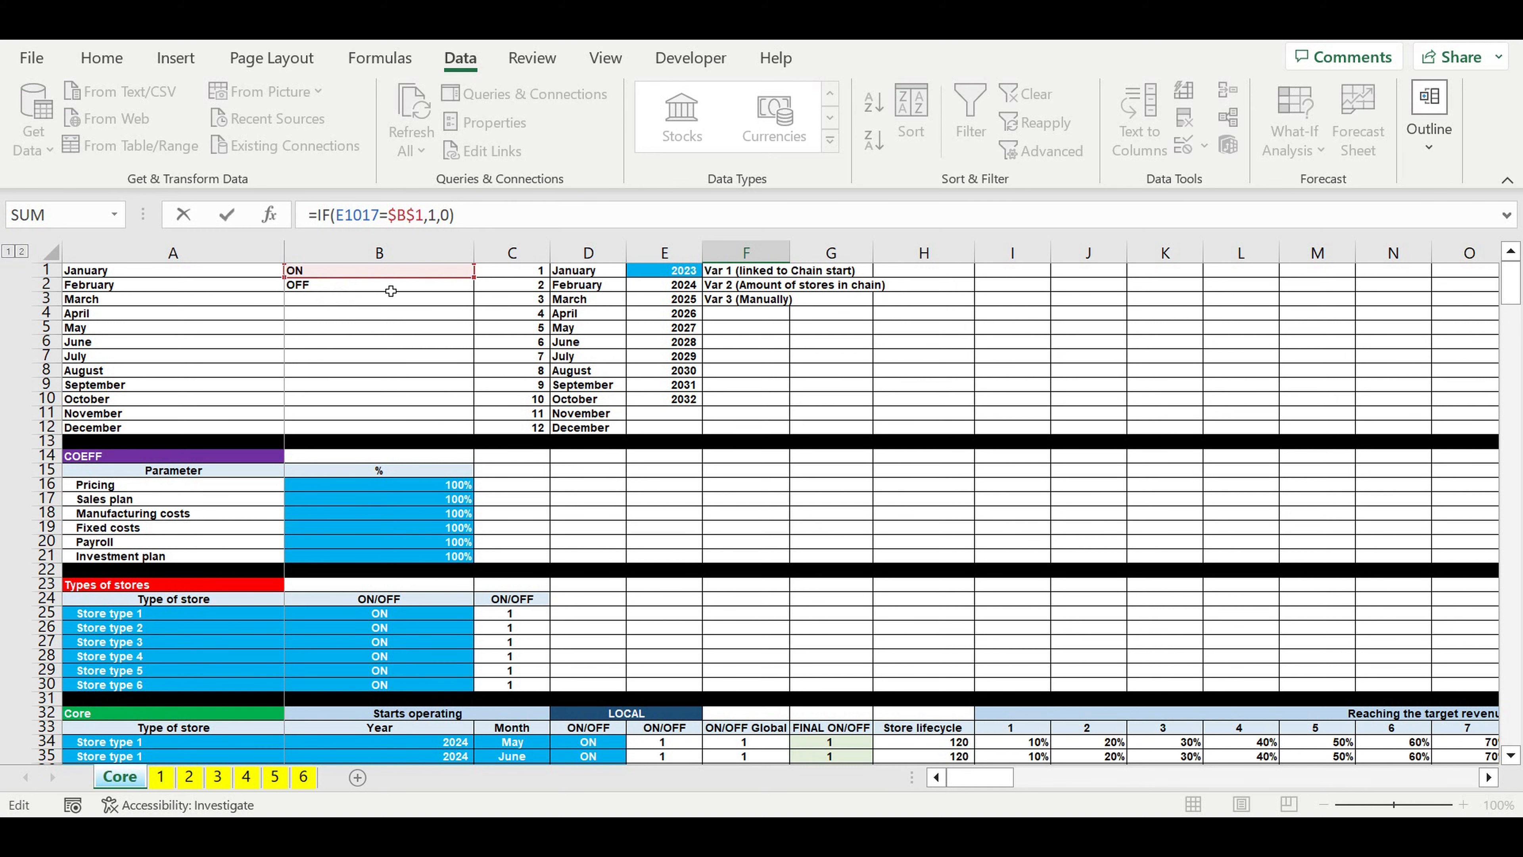
key(Return)
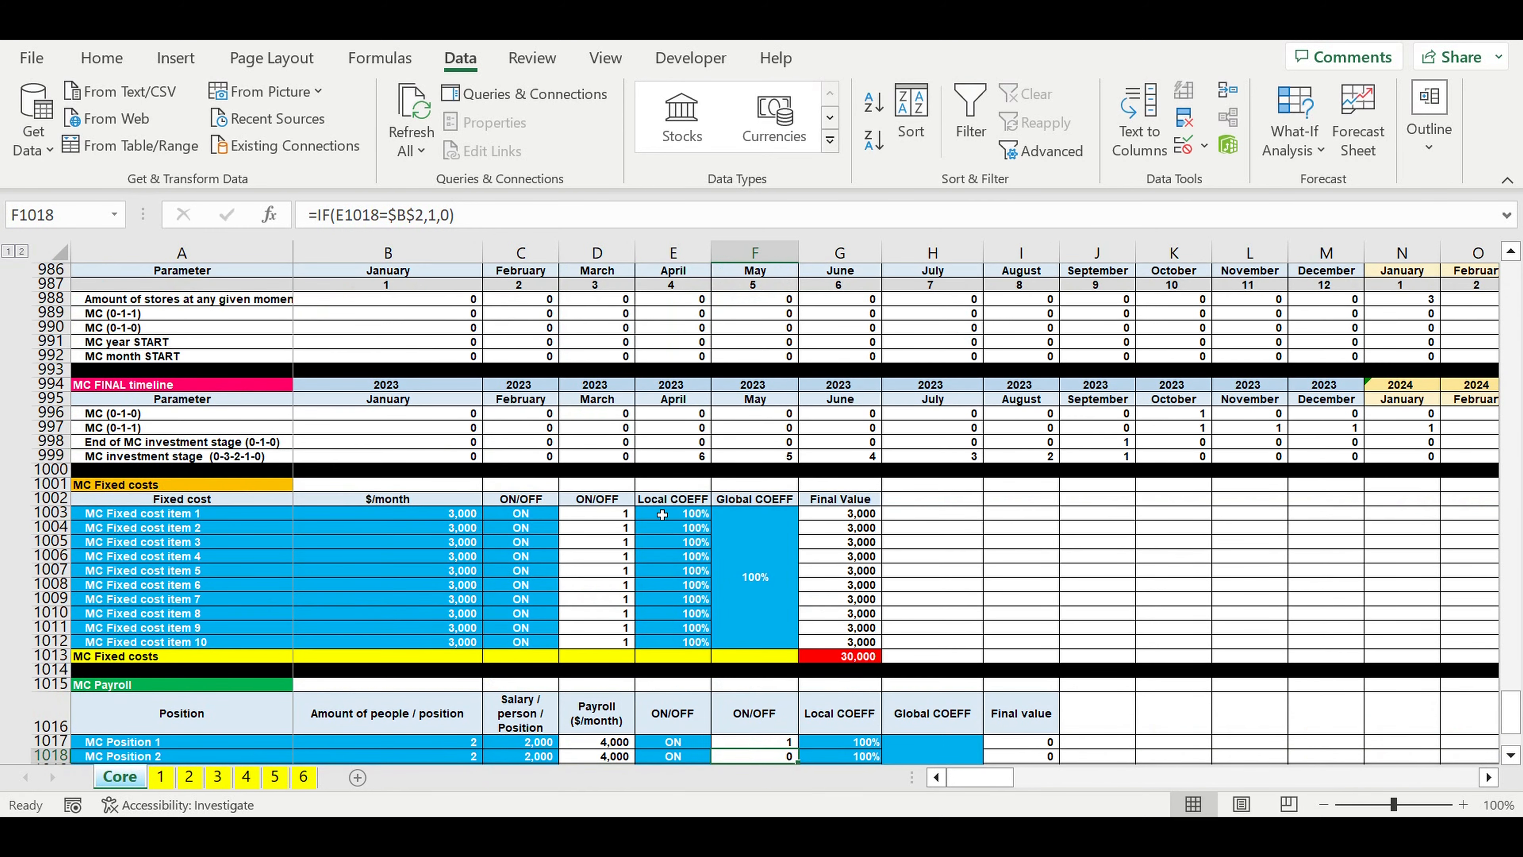
Step: Fill the corrected ON/OFF formula from F1017 down to F1026
scroll(783, 499, down, 2)
scroll(783, 498, down, 2)
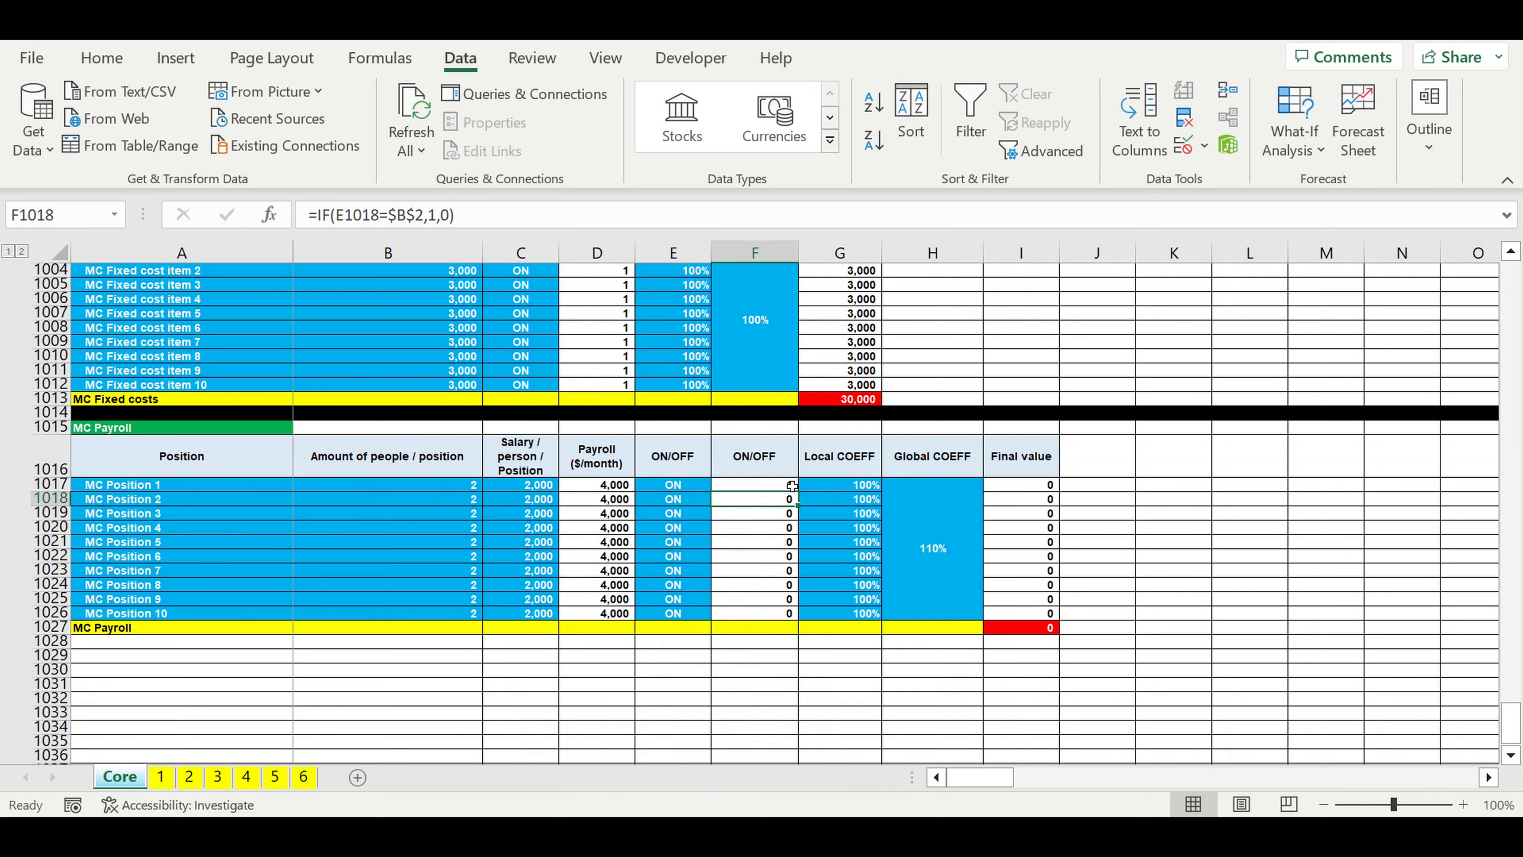
click(771, 483)
drag(797, 492, 800, 618)
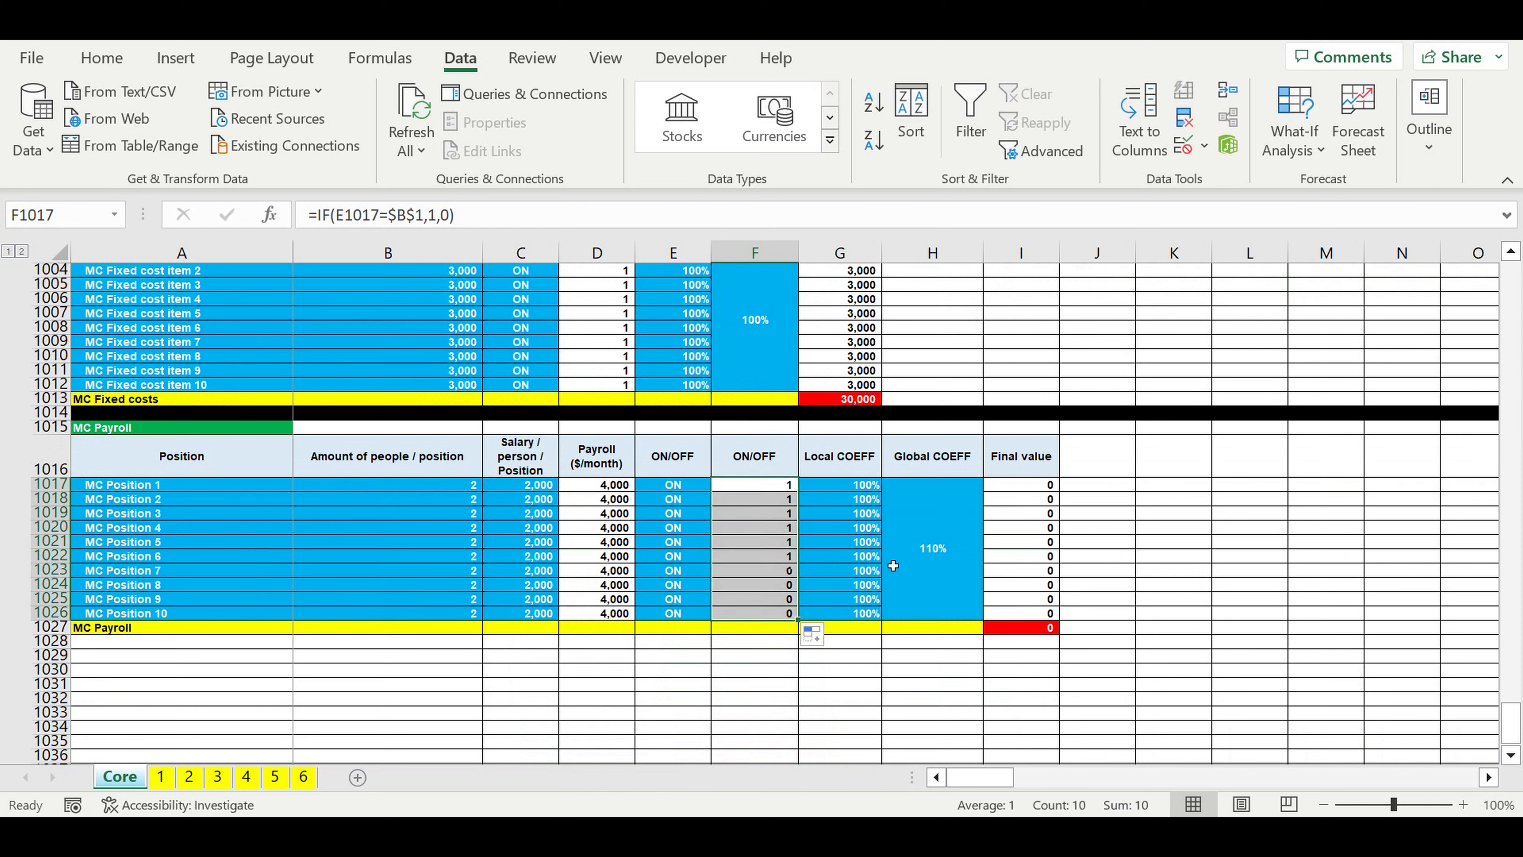
Step: Point the Final value formula in I1017 to the block's own Global COEFF cell: =D1017*F1017*G1017*$H$1017*Core!$B$20
click(989, 515)
click(1019, 485)
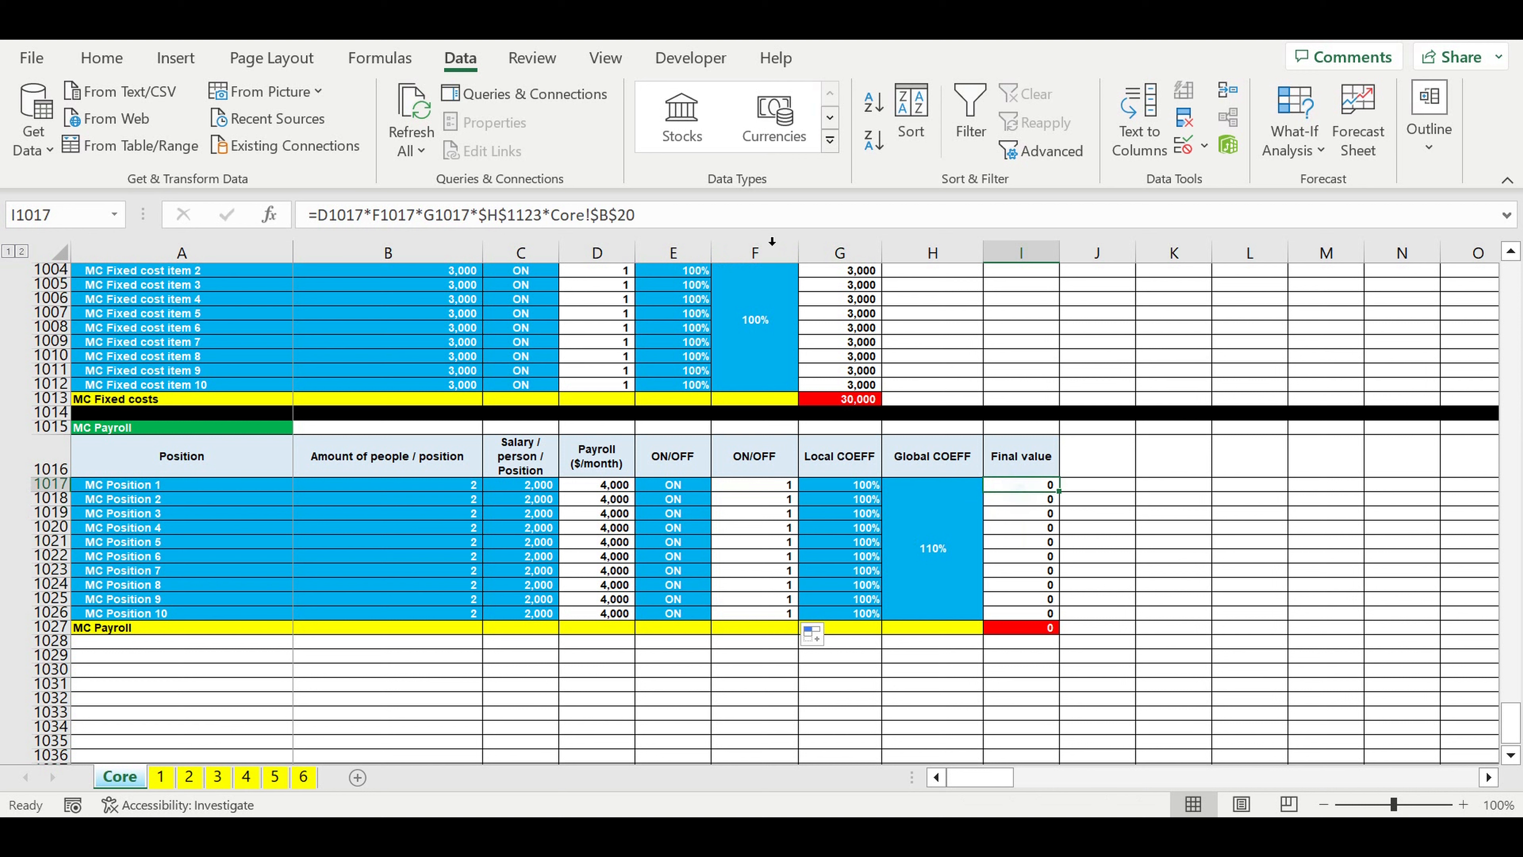
click(549, 215)
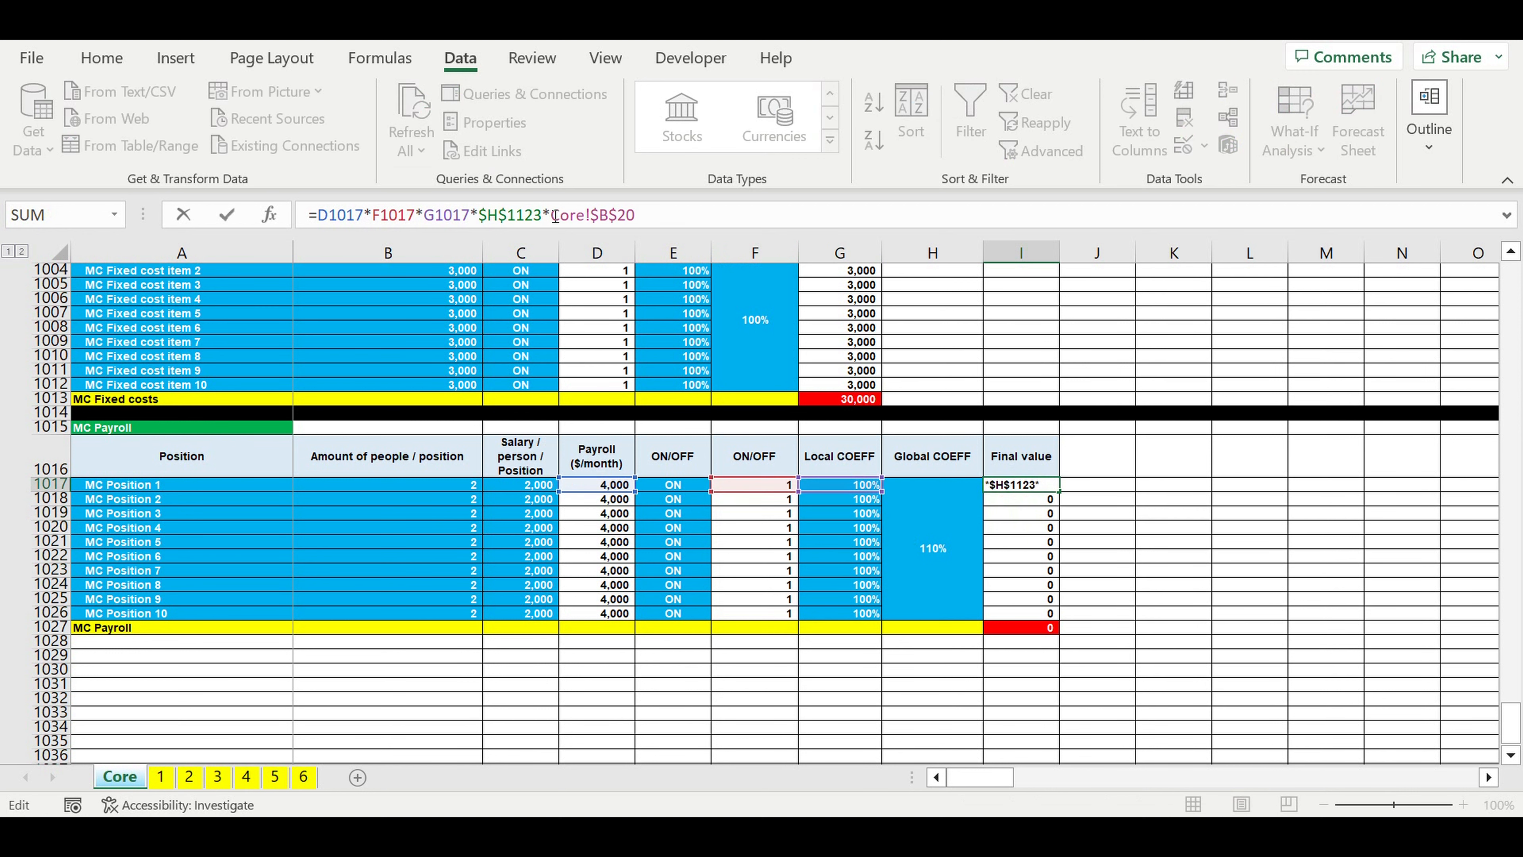
drag(480, 222, 550, 223)
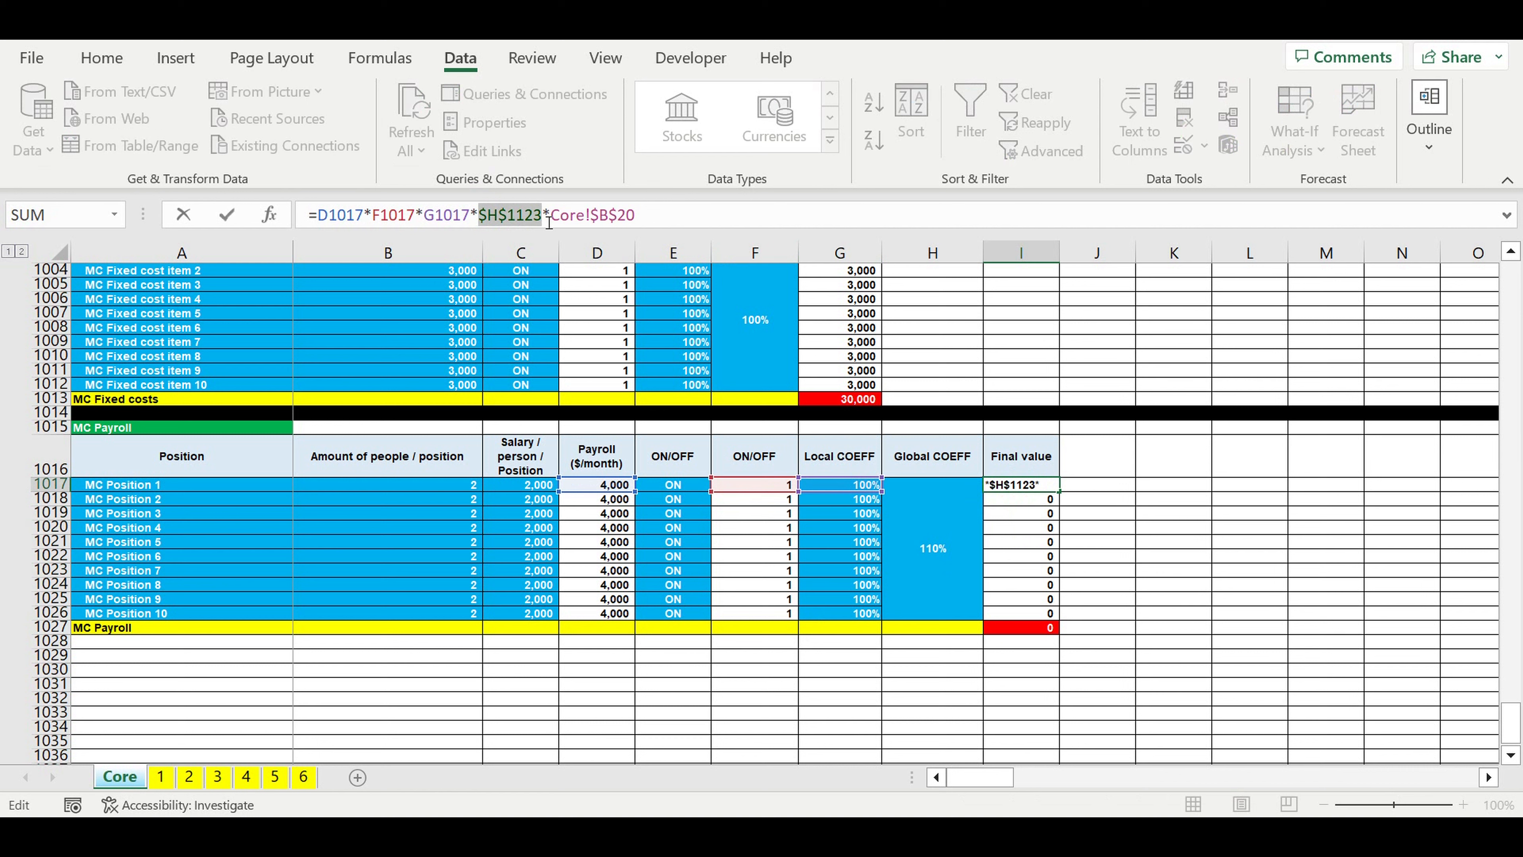
click(924, 510)
click(479, 218)
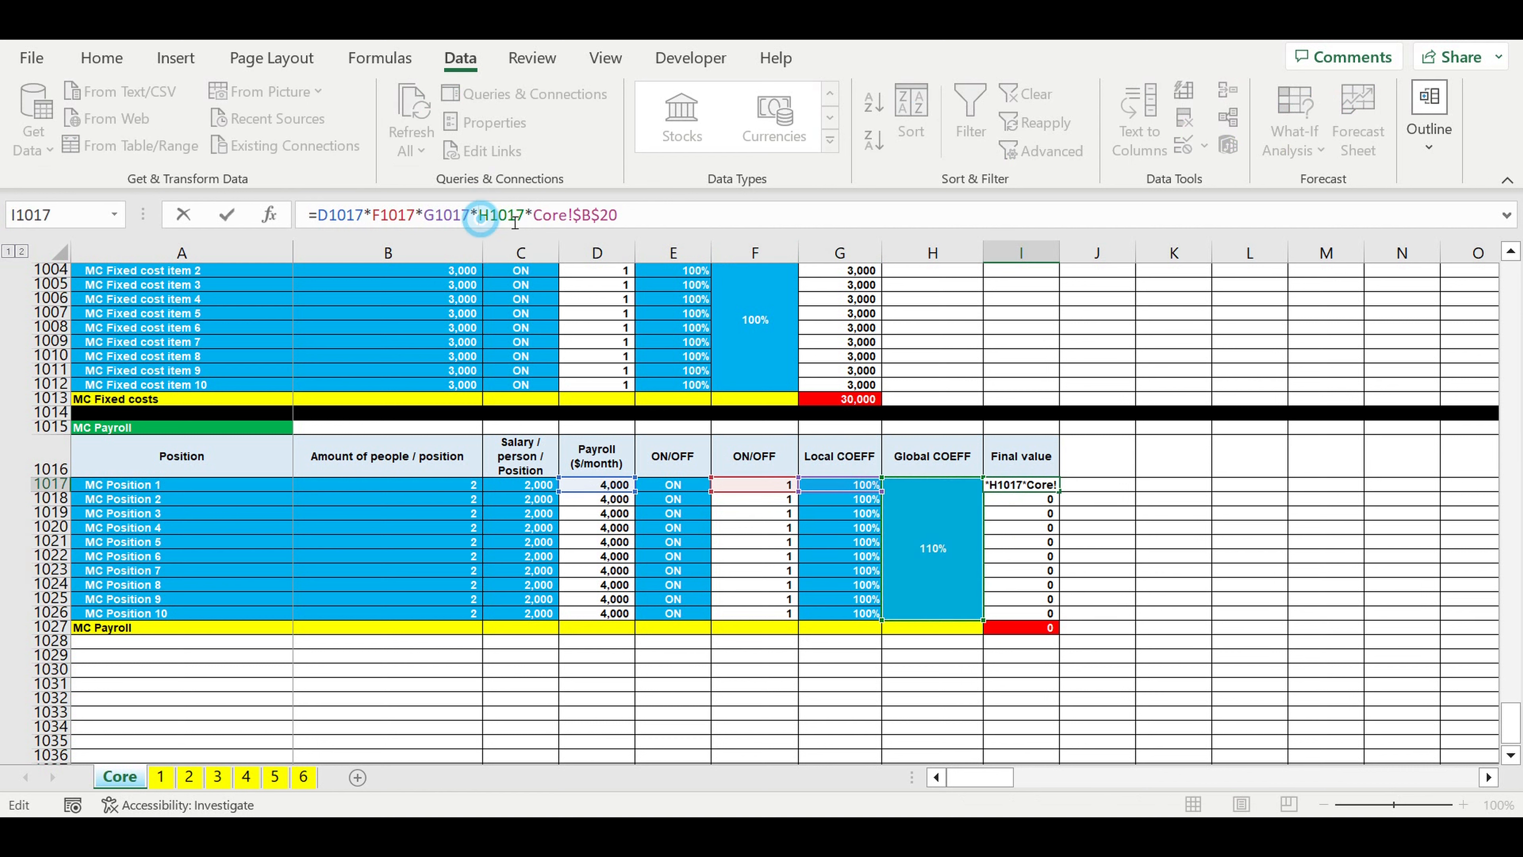
text($)
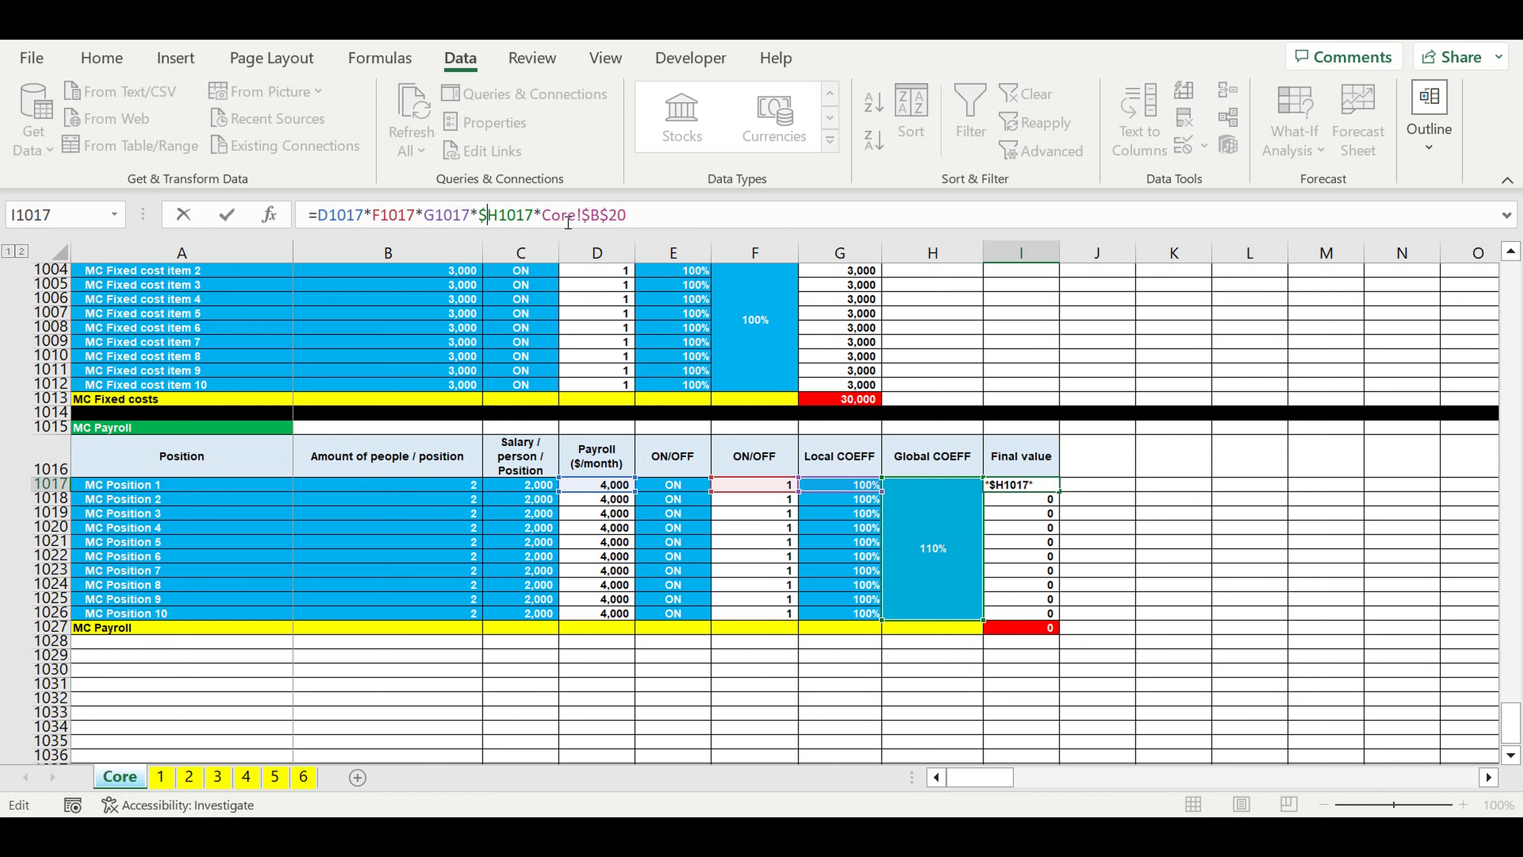
click(500, 215)
text($)
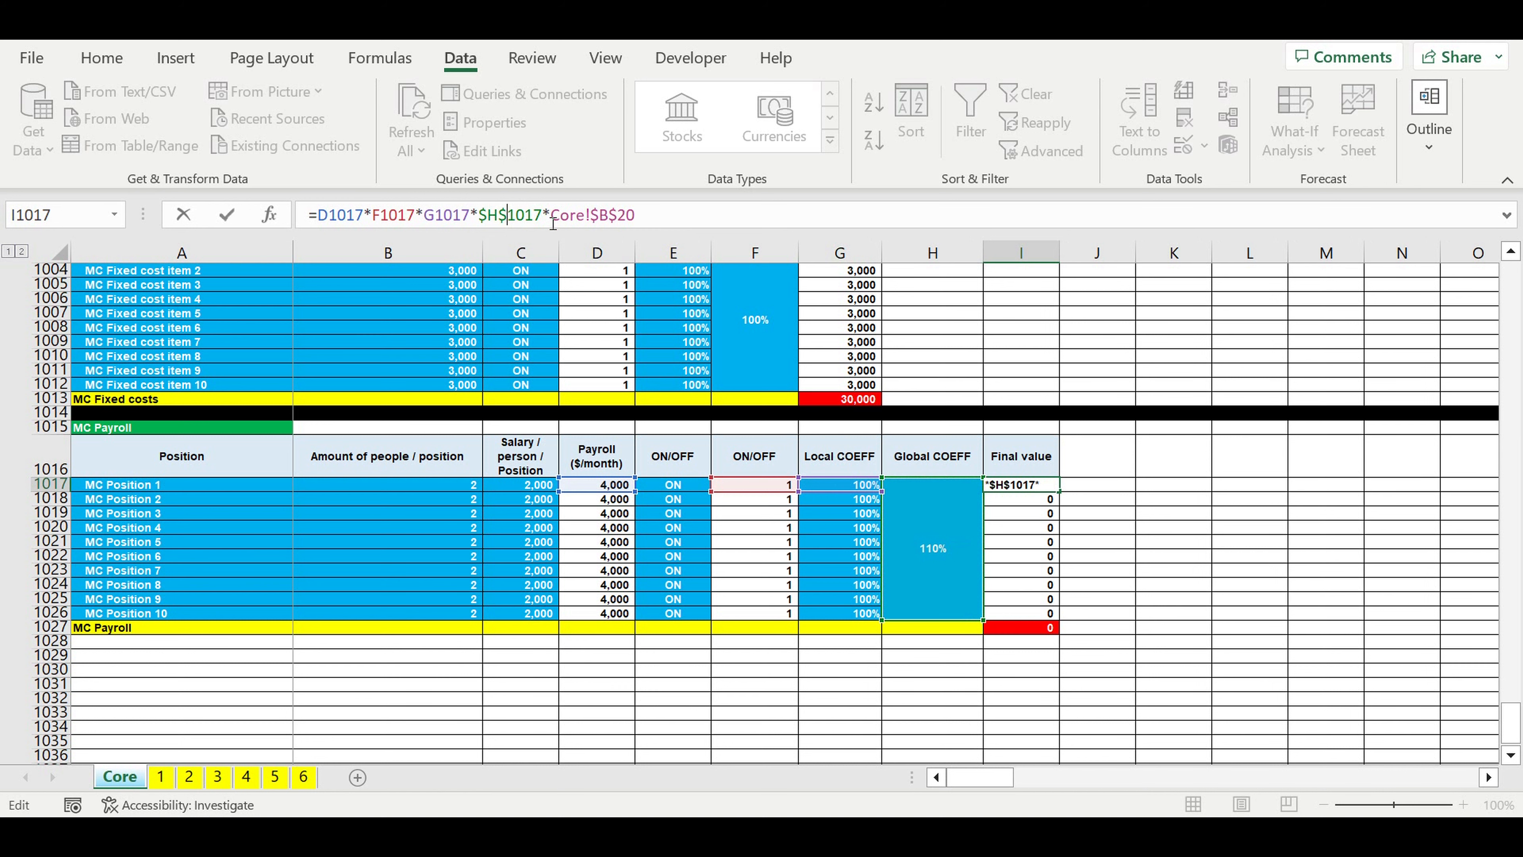
key(Return)
Step: Check which coefficient the Core!$B$20 reference in the I1017 formula points to
click(1019, 485)
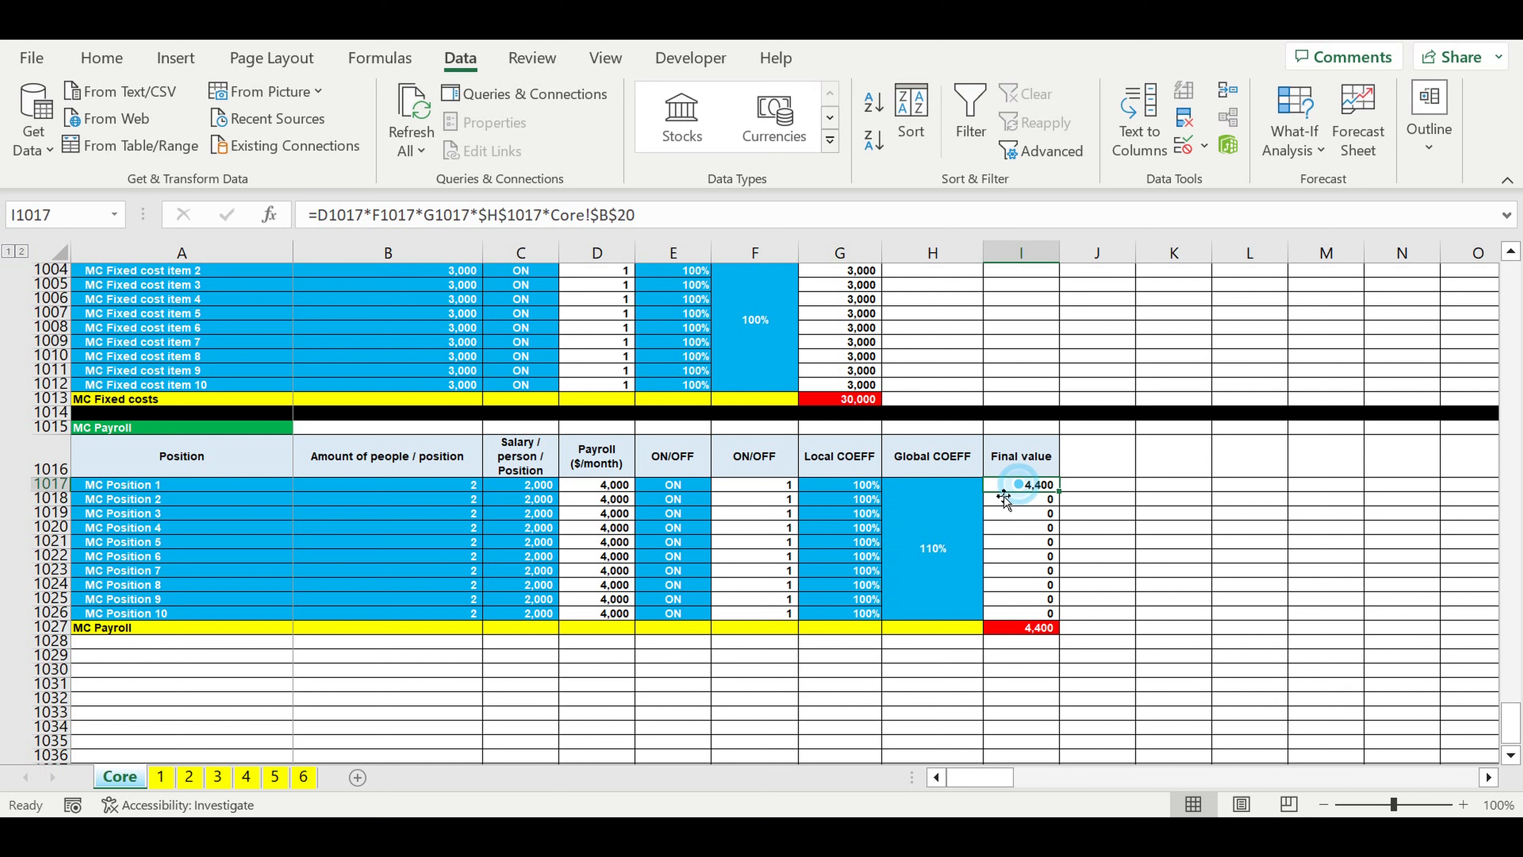
click(591, 214)
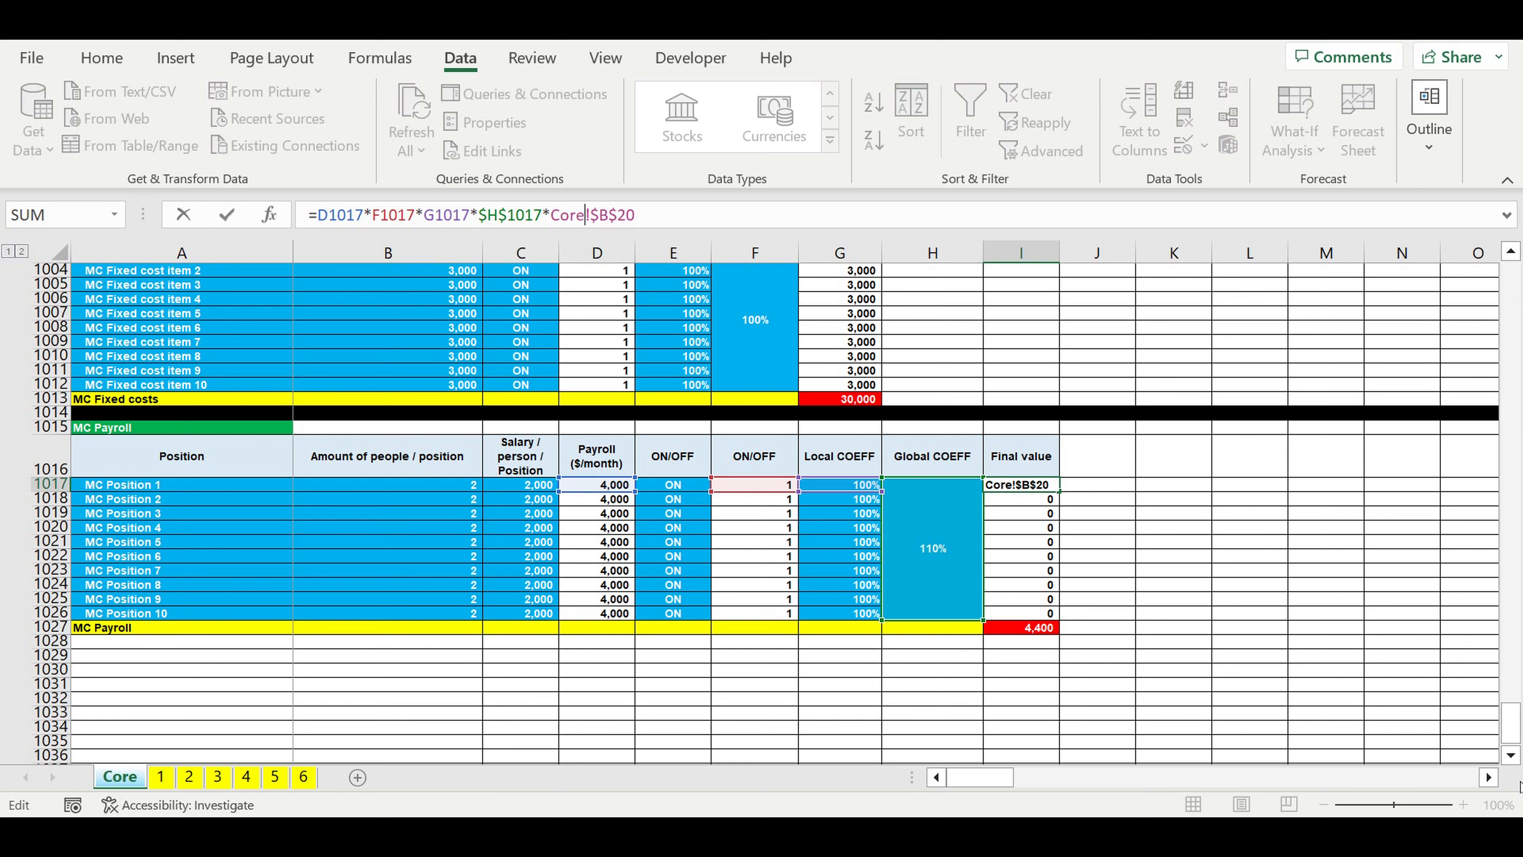
drag(1511, 723, 1487, 186)
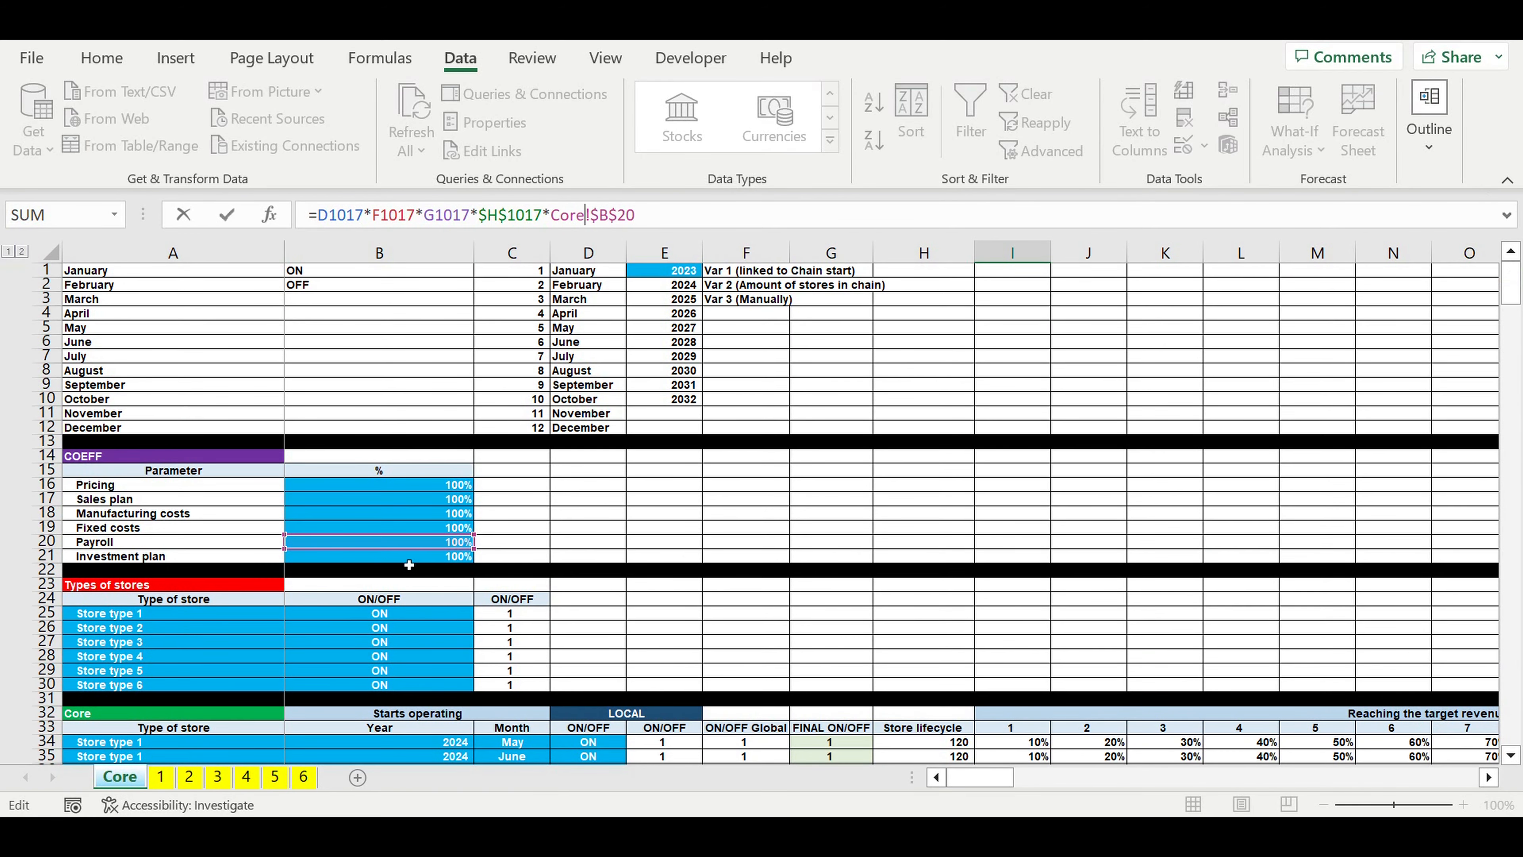
key(Return)
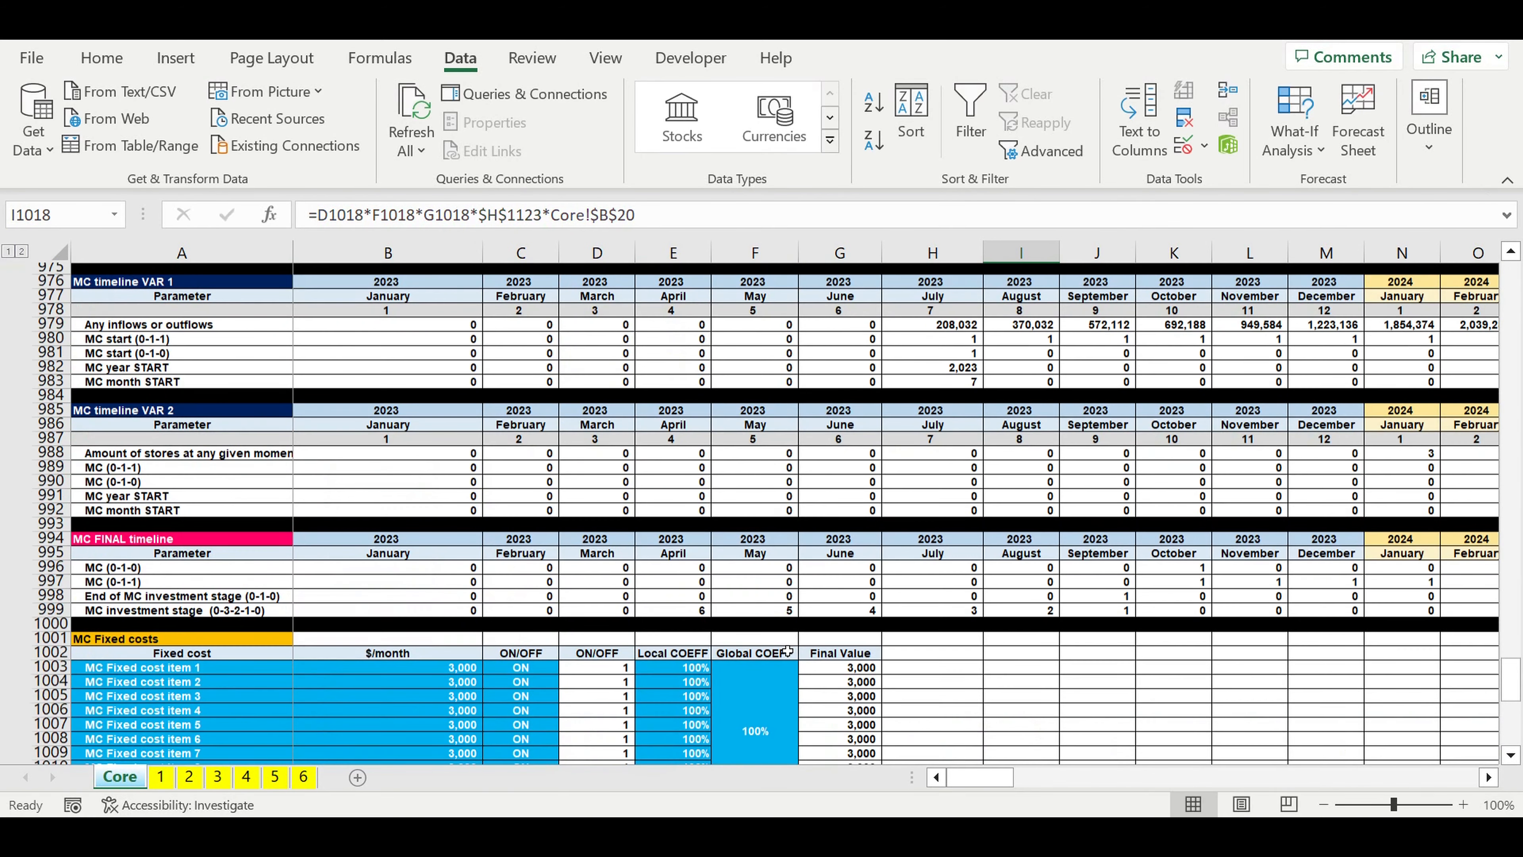
Step: Fill the Final value formula from I1017 down to I1026
scroll(852, 628, down, 3)
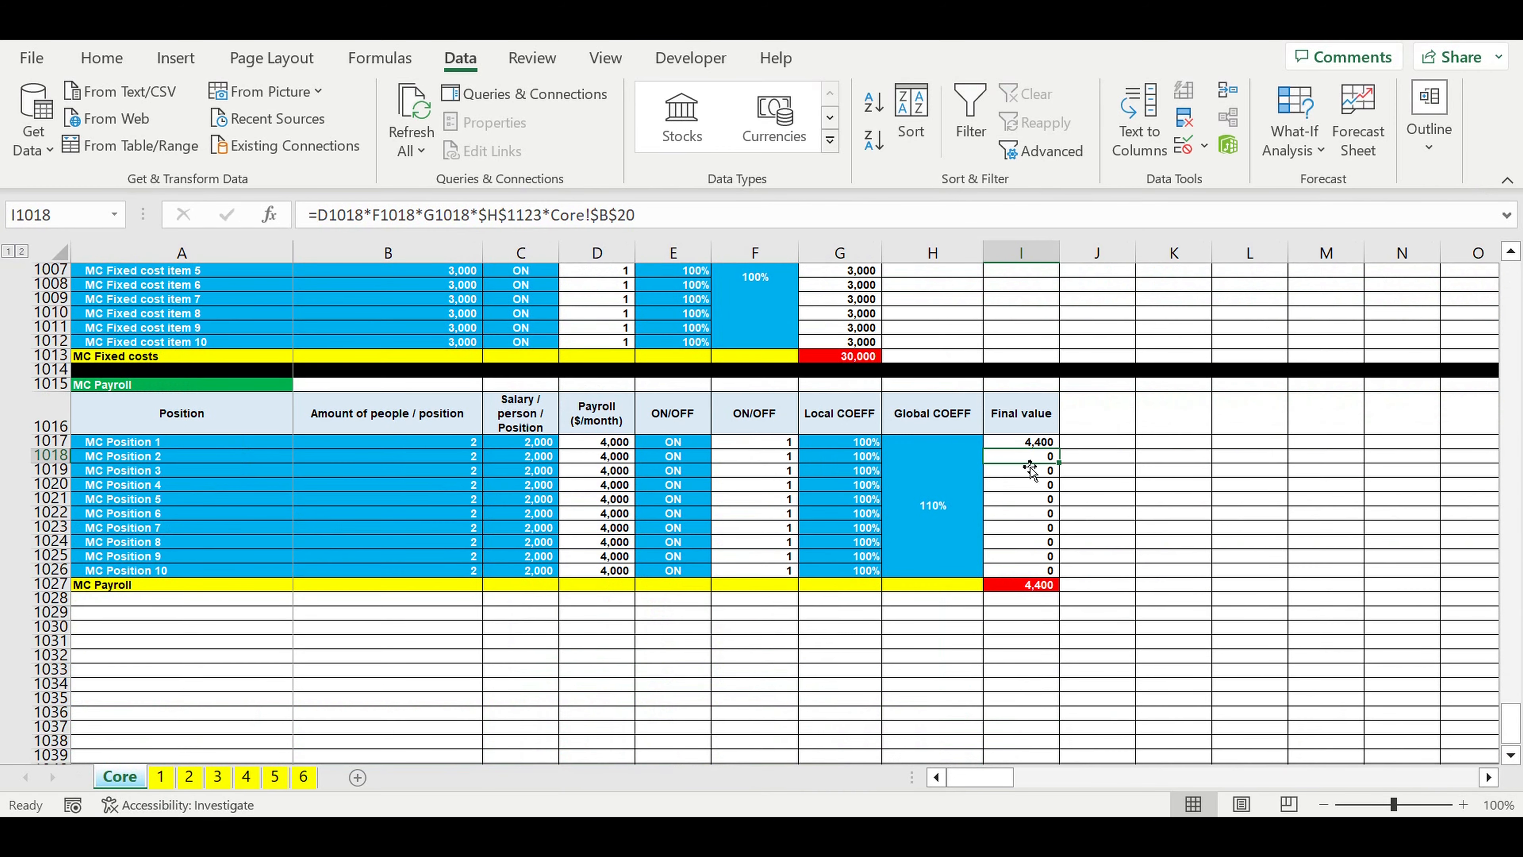
click(1027, 444)
drag(1059, 448, 1104, 556)
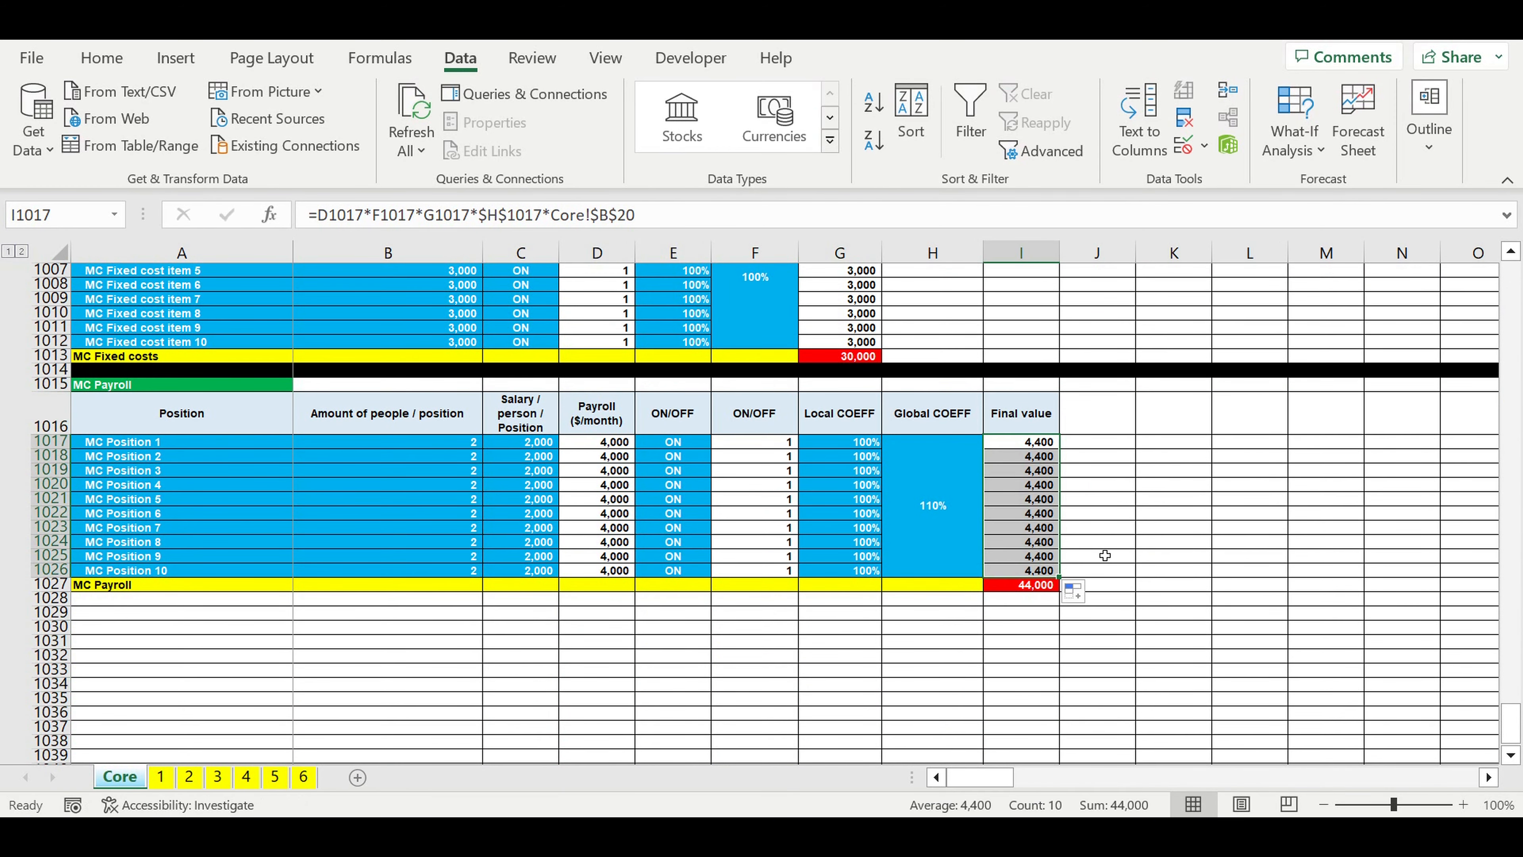
click(1147, 502)
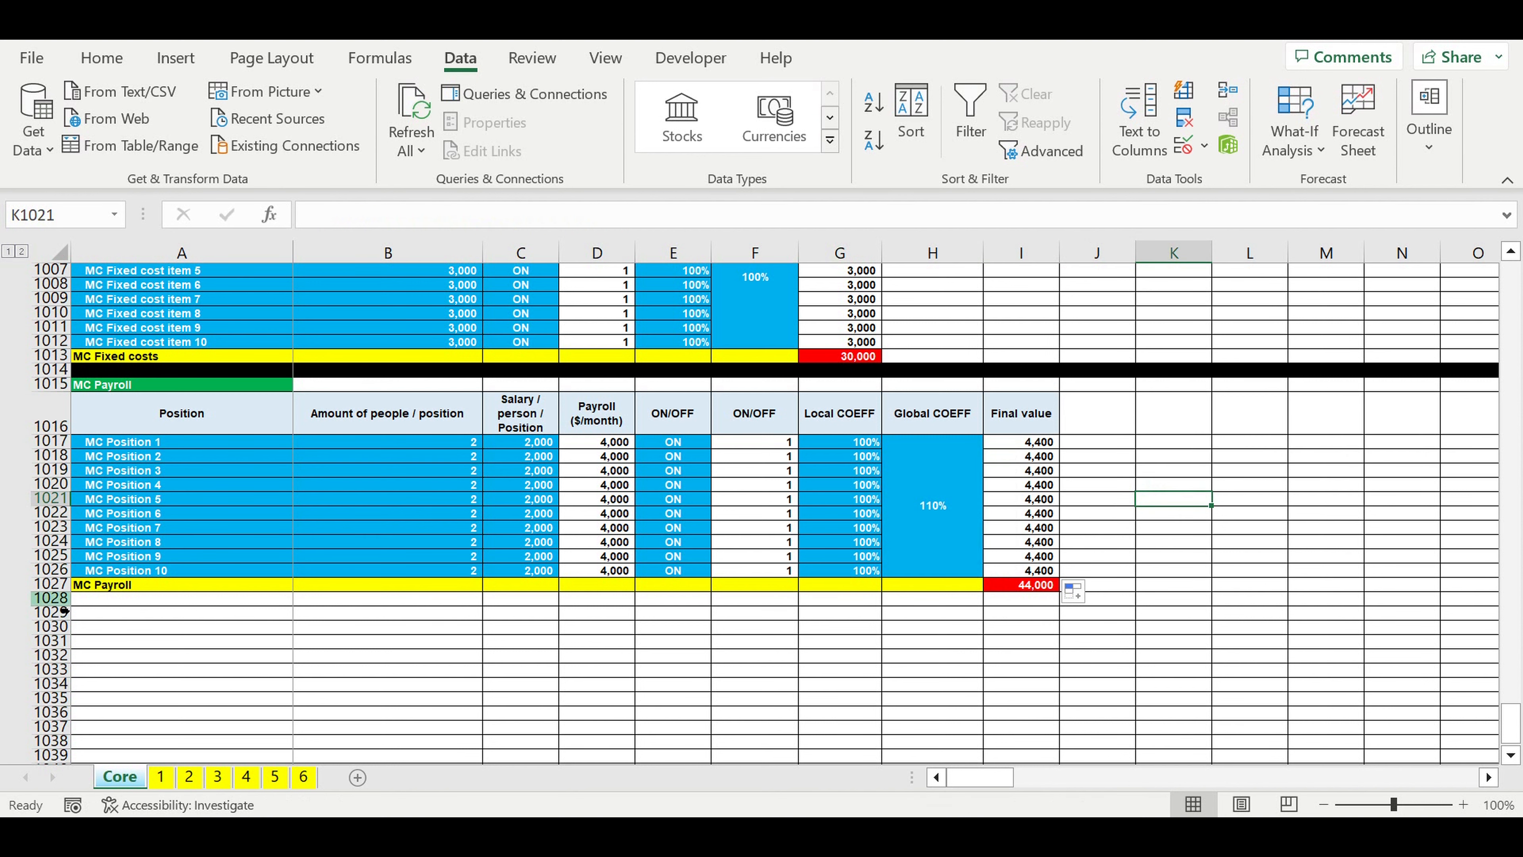
Step: Fill row 1028 below the MC Payroll total with black as a separator
click(59, 599)
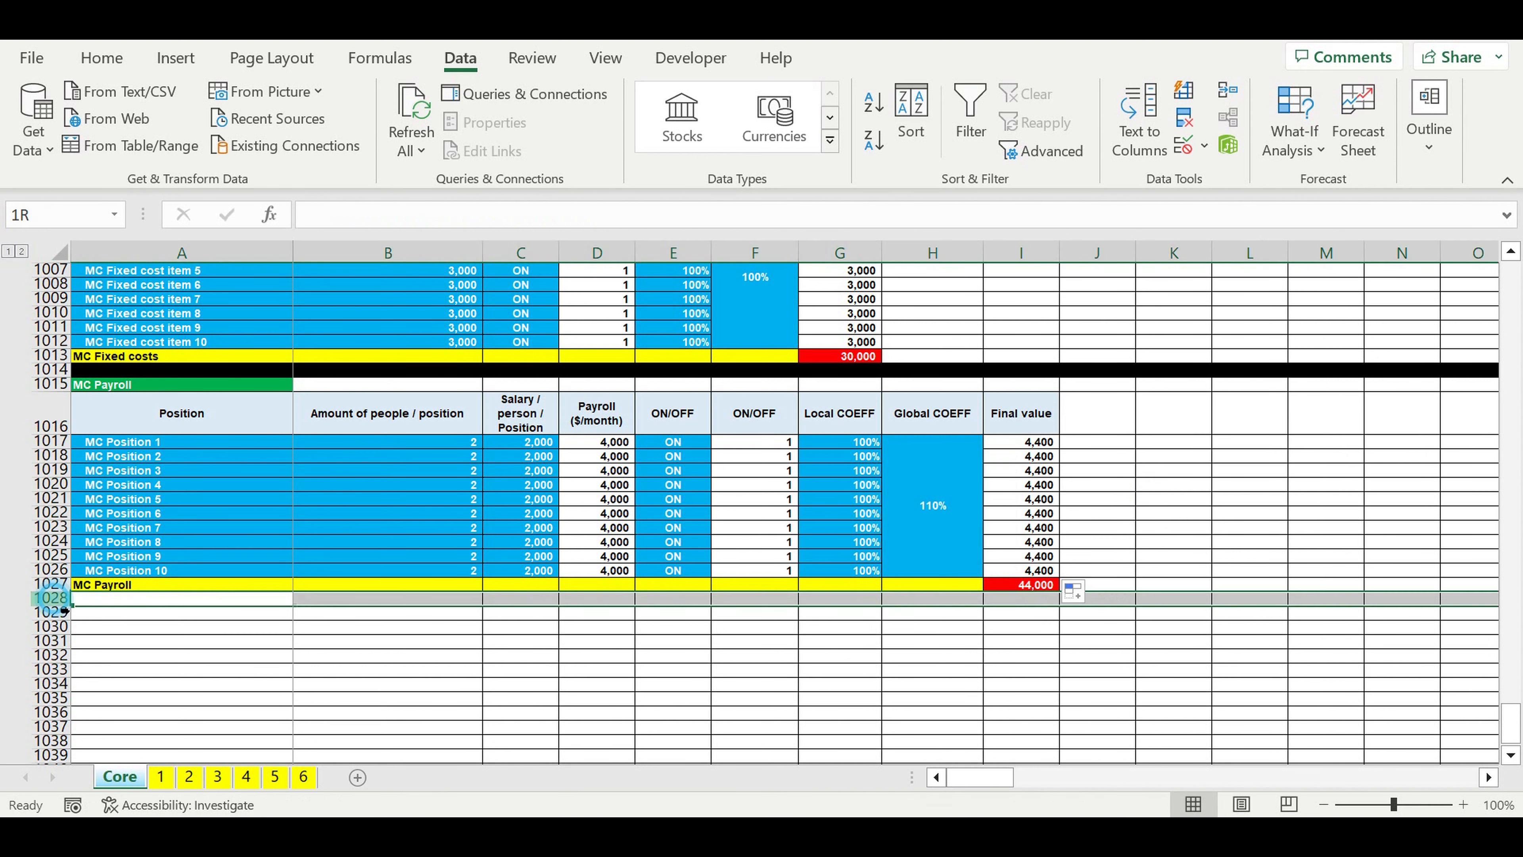
click(107, 65)
click(310, 140)
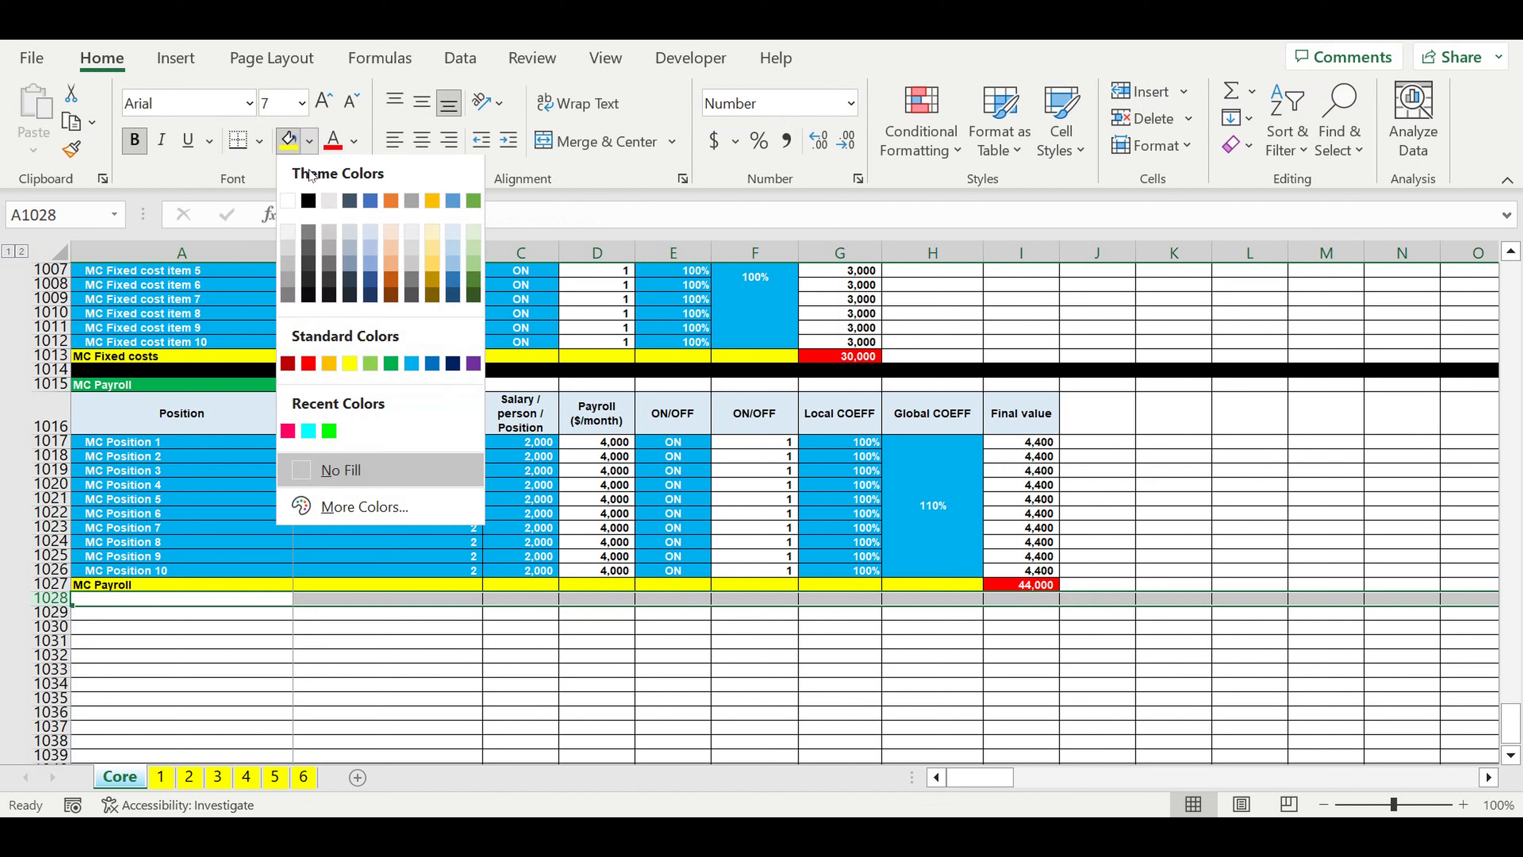
click(308, 203)
click(468, 669)
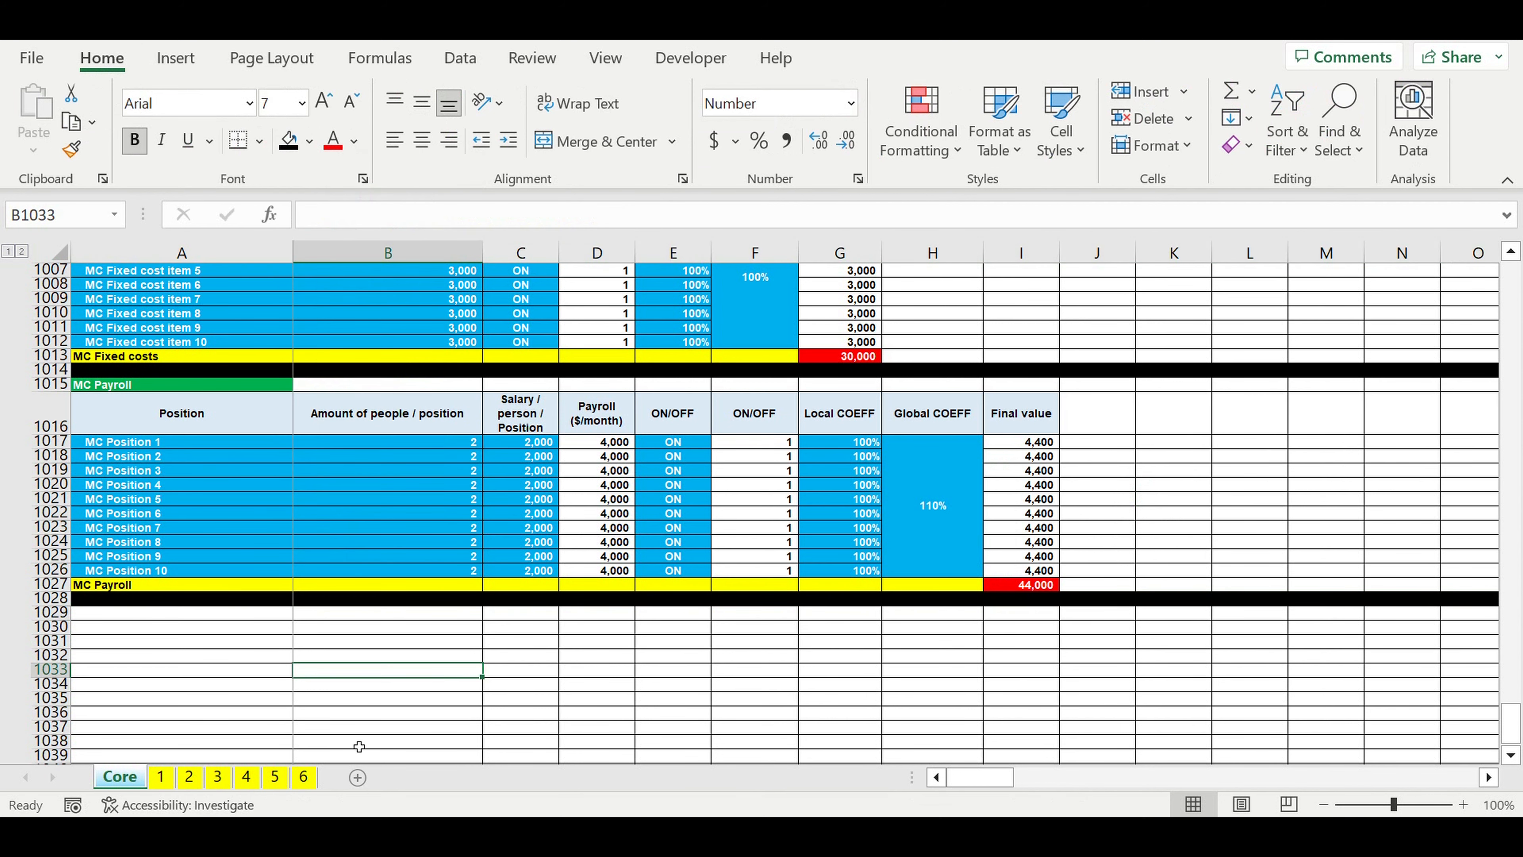
Step: Copy the whole Investment plan block A1135:R1162 from sheet 1, including its totals row
click(167, 779)
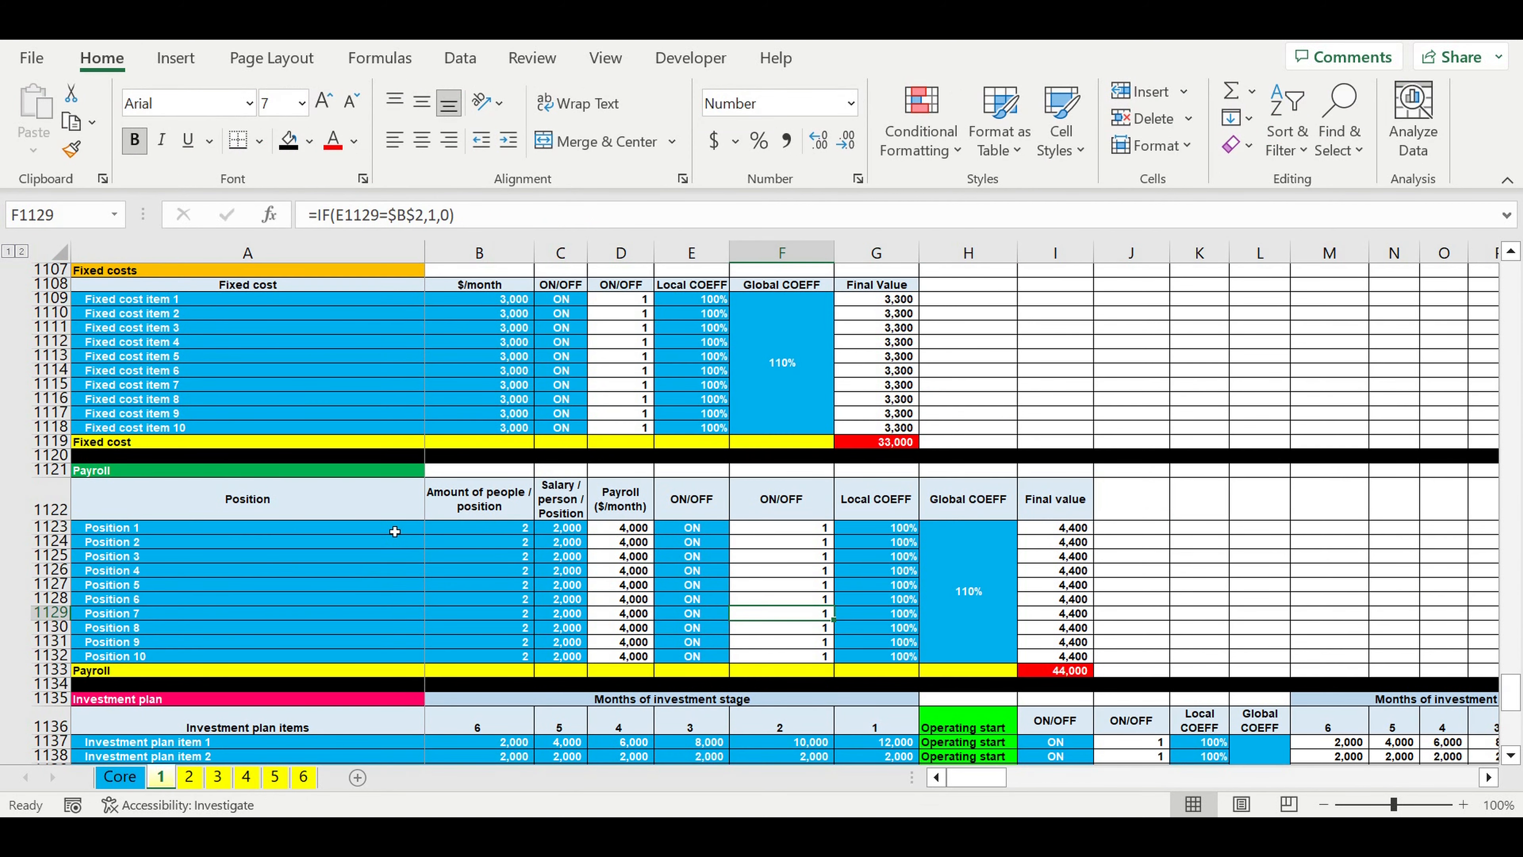
scroll(394, 531, down, 5)
scroll(394, 531, down, 2)
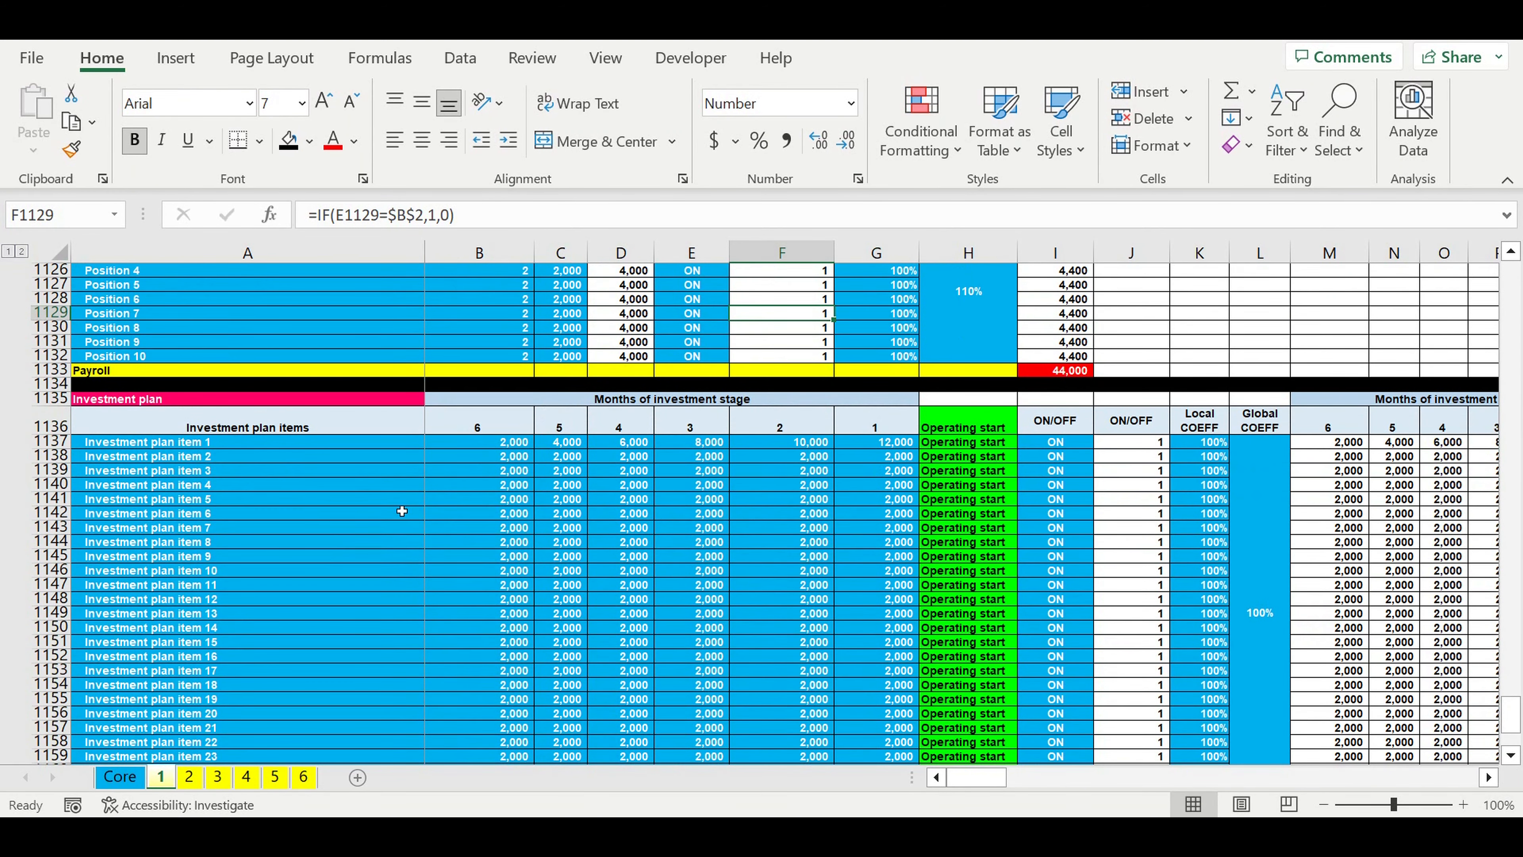
drag(233, 407, 308, 554)
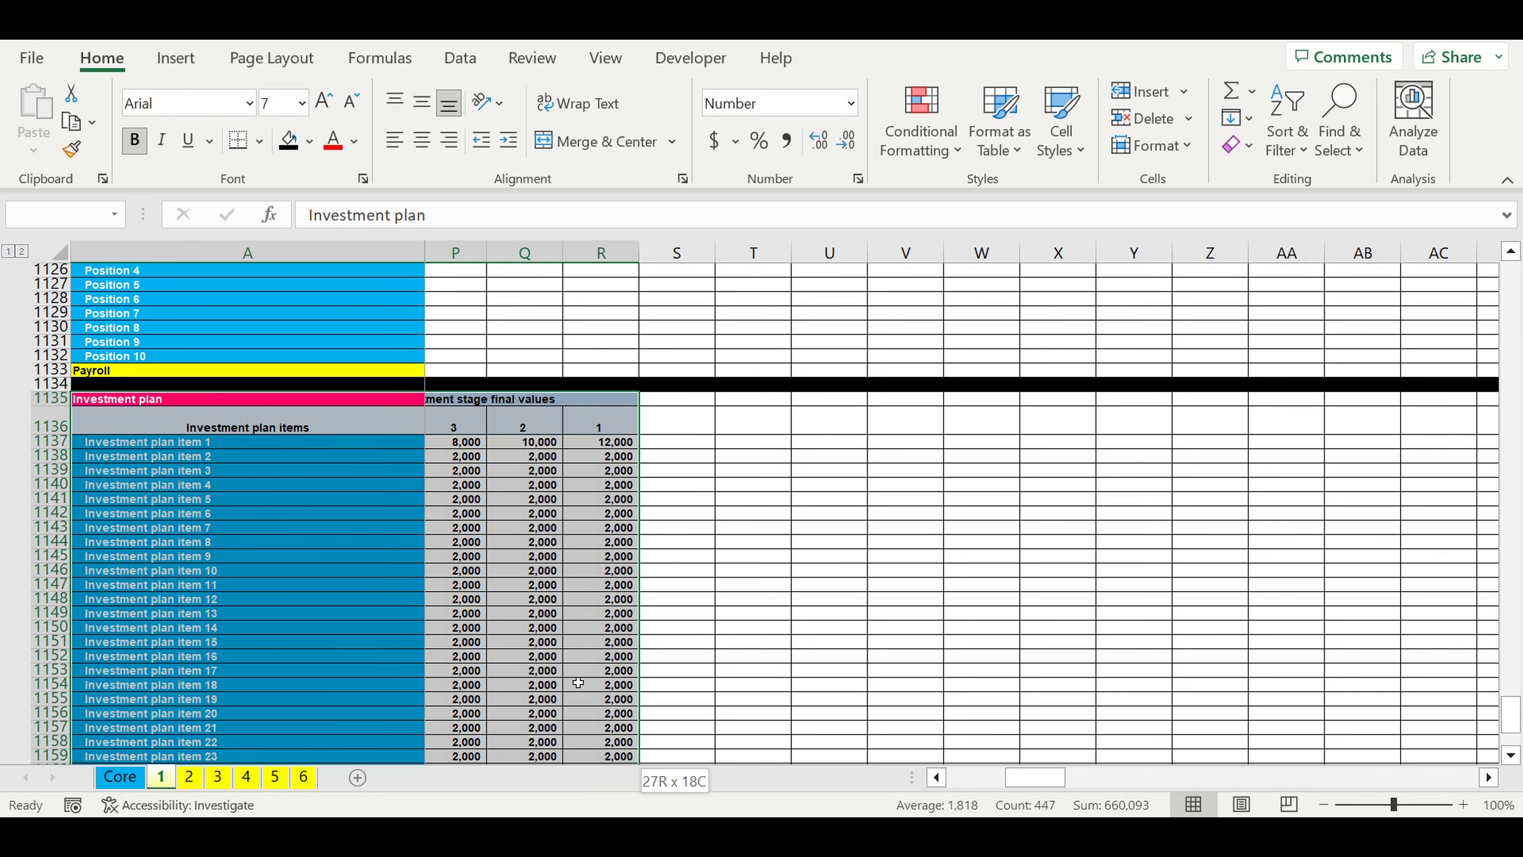
drag(578, 717, 76, 400)
scroll(580, 653, down, 3)
drag(129, 289, 129, 269)
scroll(248, 391, up, 3)
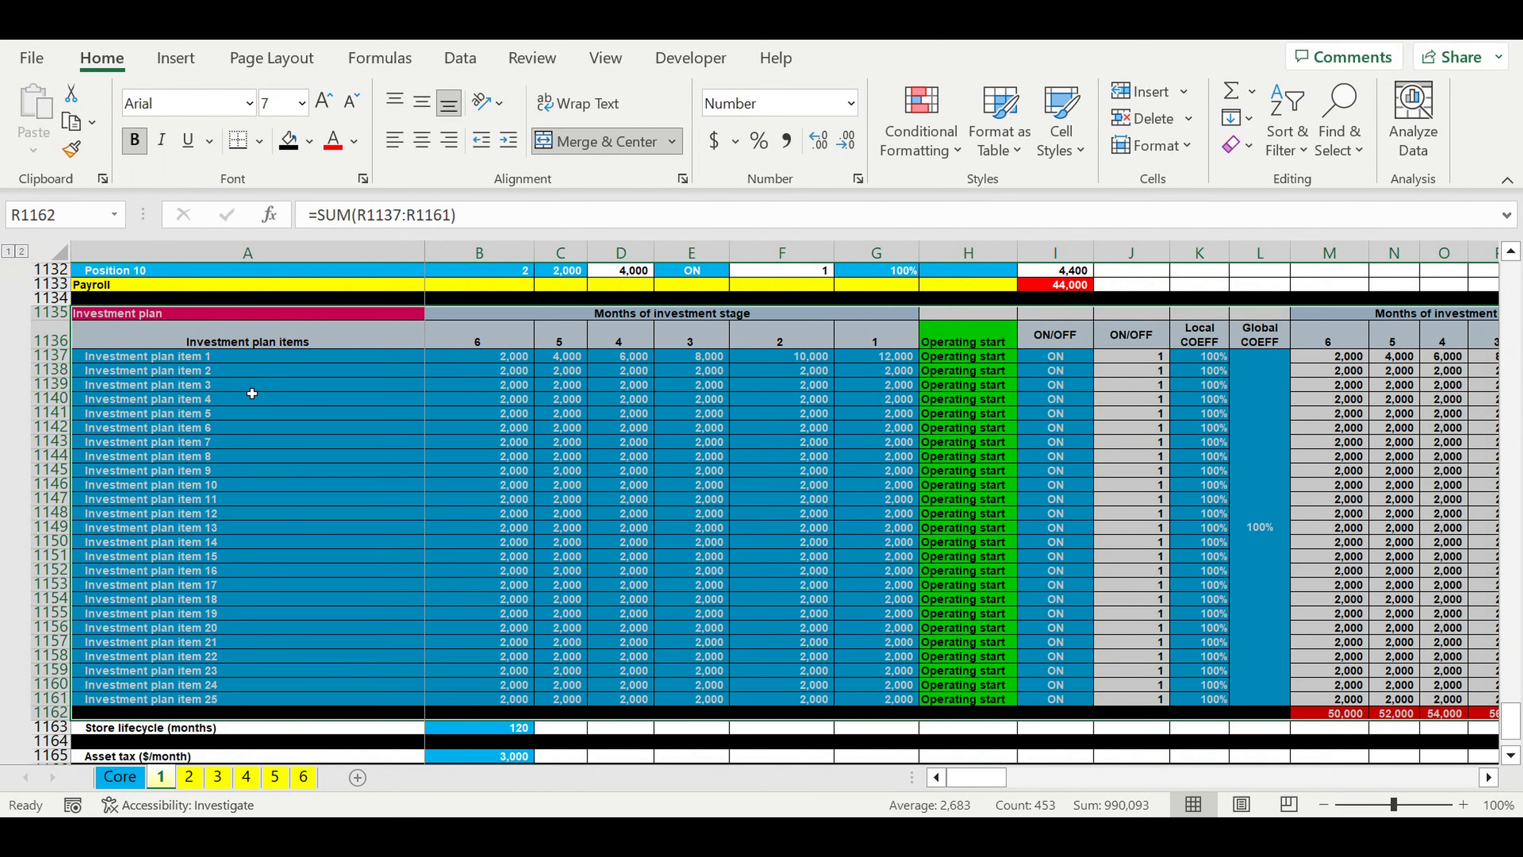
key(ctrl+c)
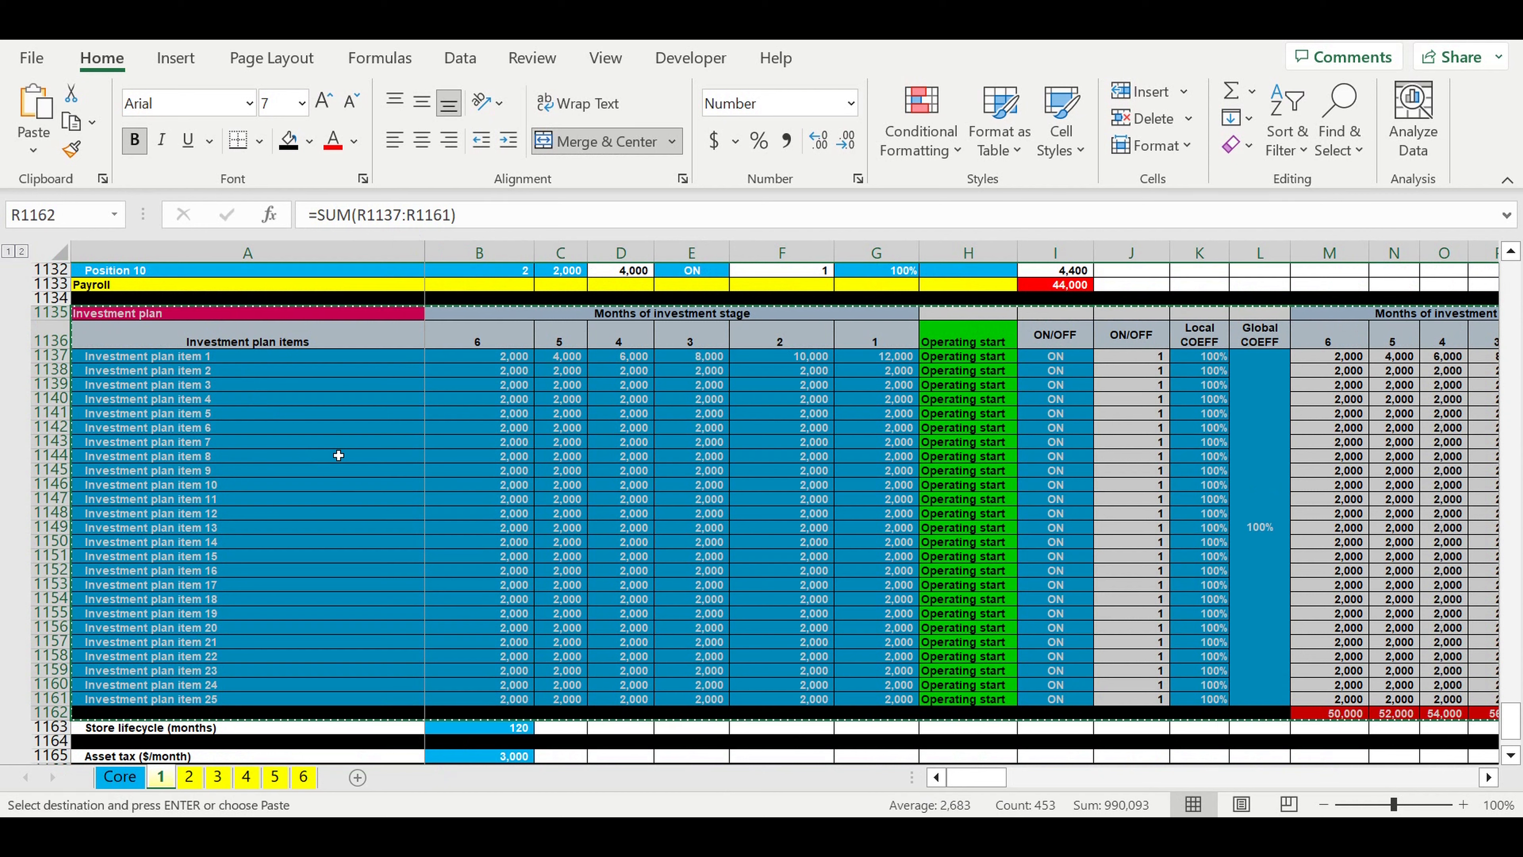
Step: Paste the copied Investment plan block into the Core sheet at A1029, directly below the black separator row
click(114, 778)
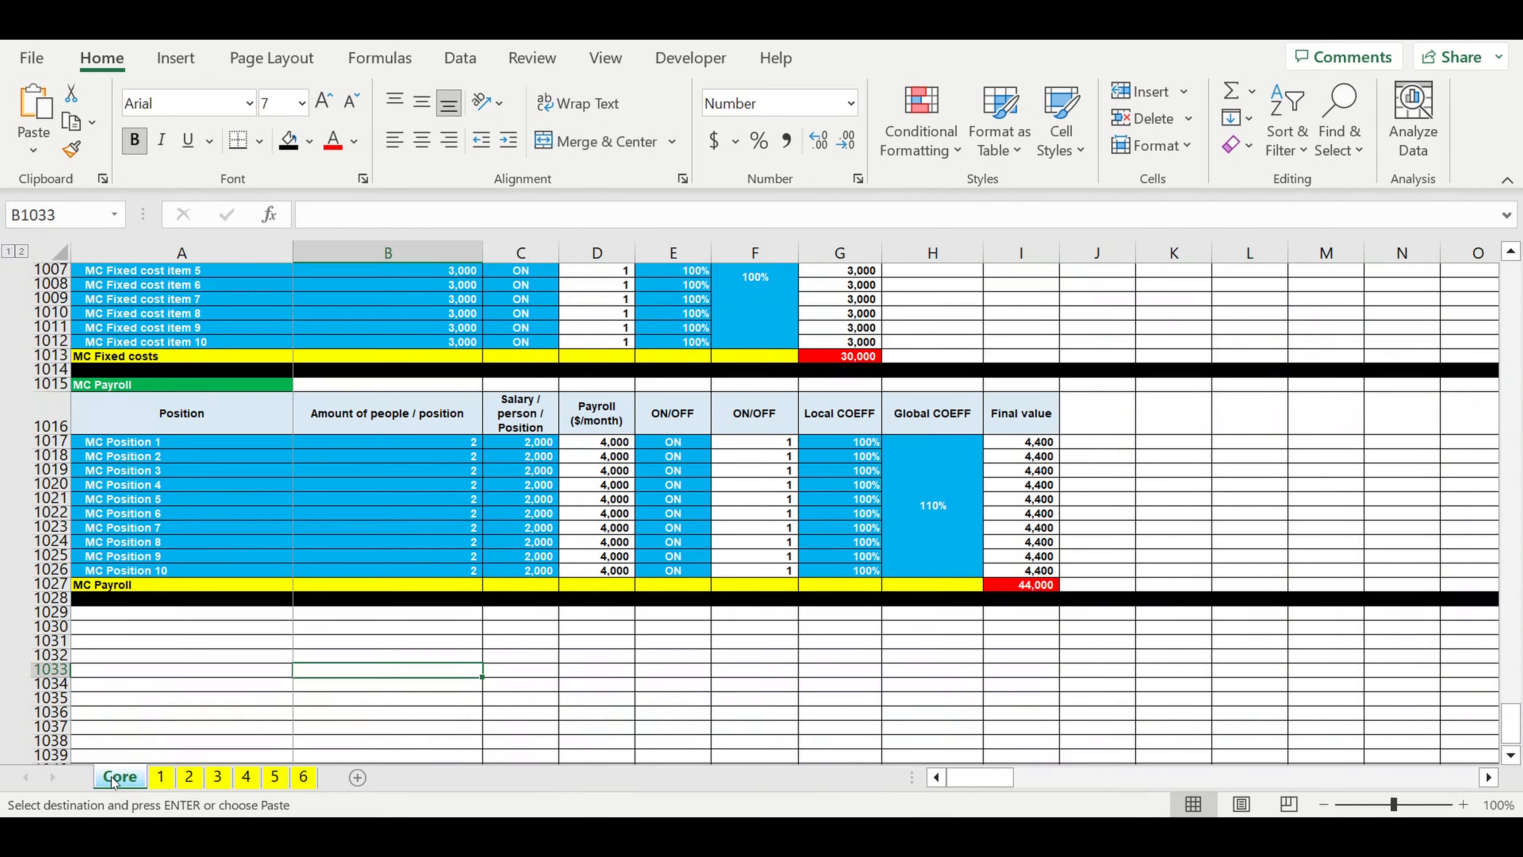
click(162, 620)
key(ctrl+v)
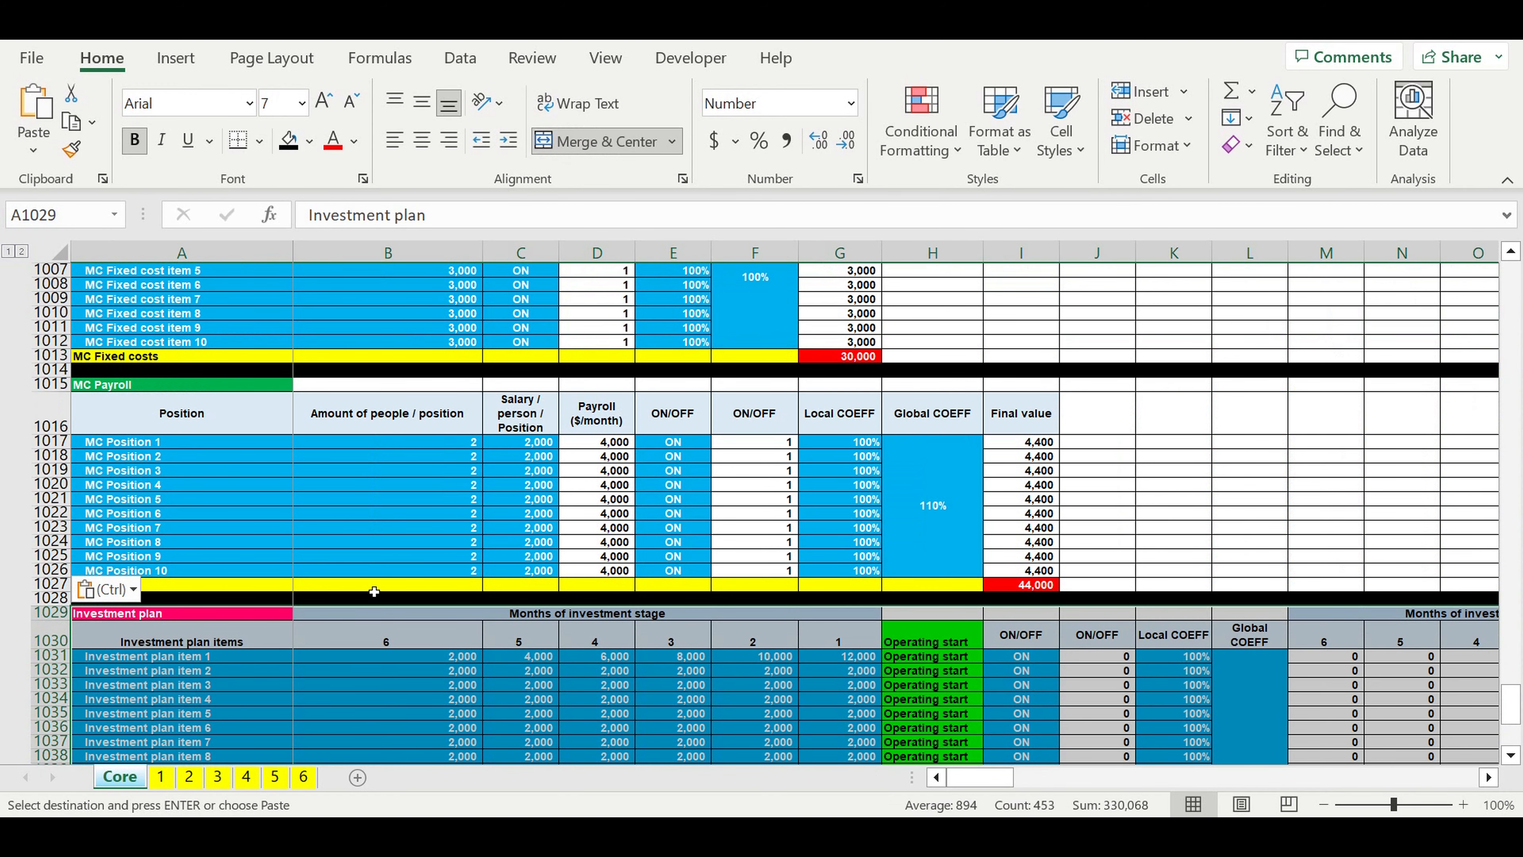
scroll(374, 591, down, 5)
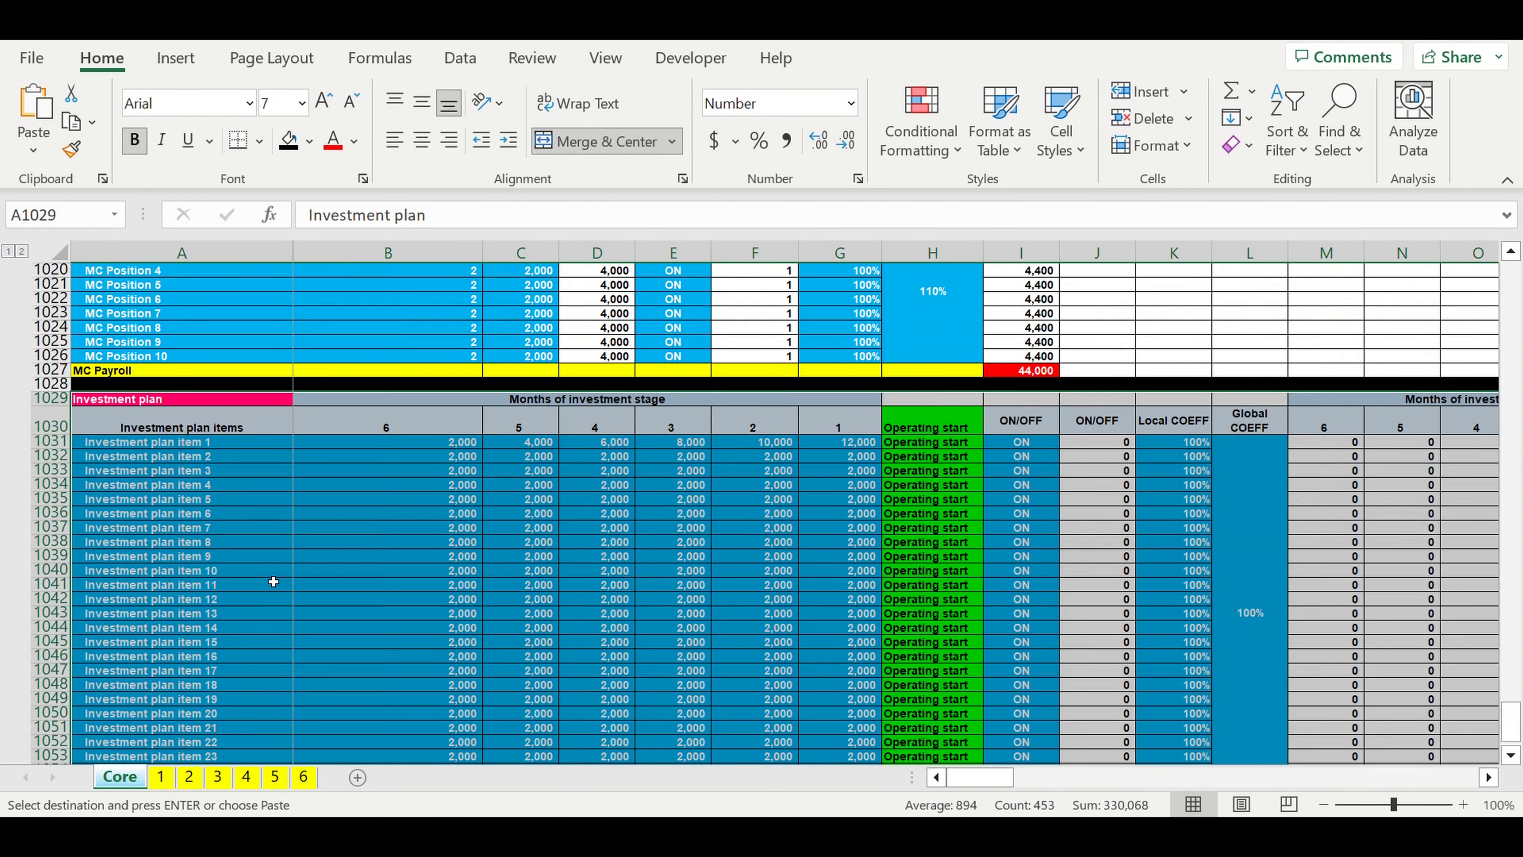
click(246, 571)
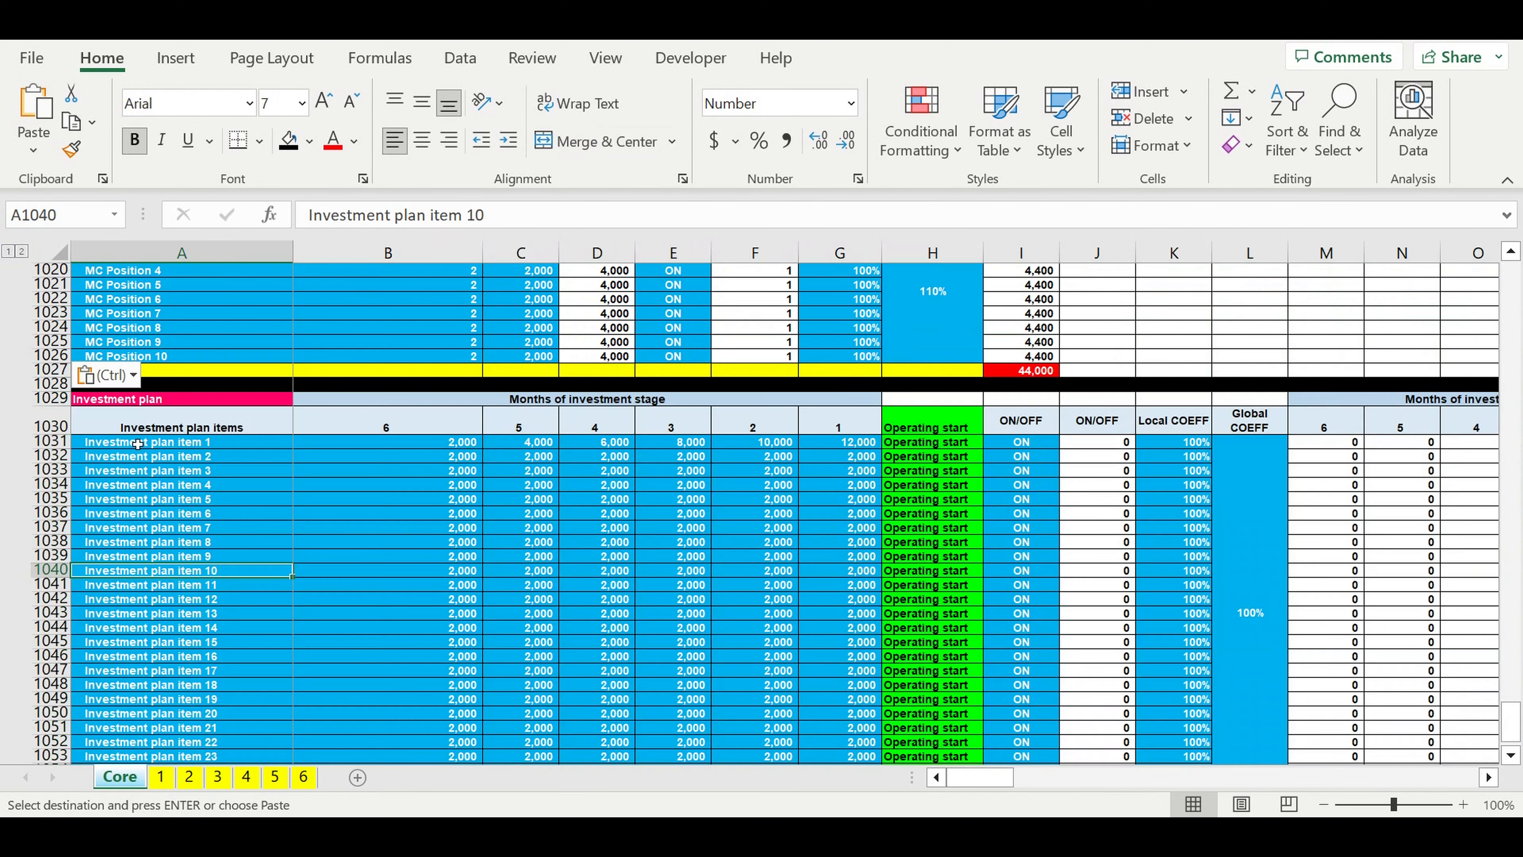
Step: Rename the pasted block's heading in A1029 to "MC Investment plan"
click(137, 399)
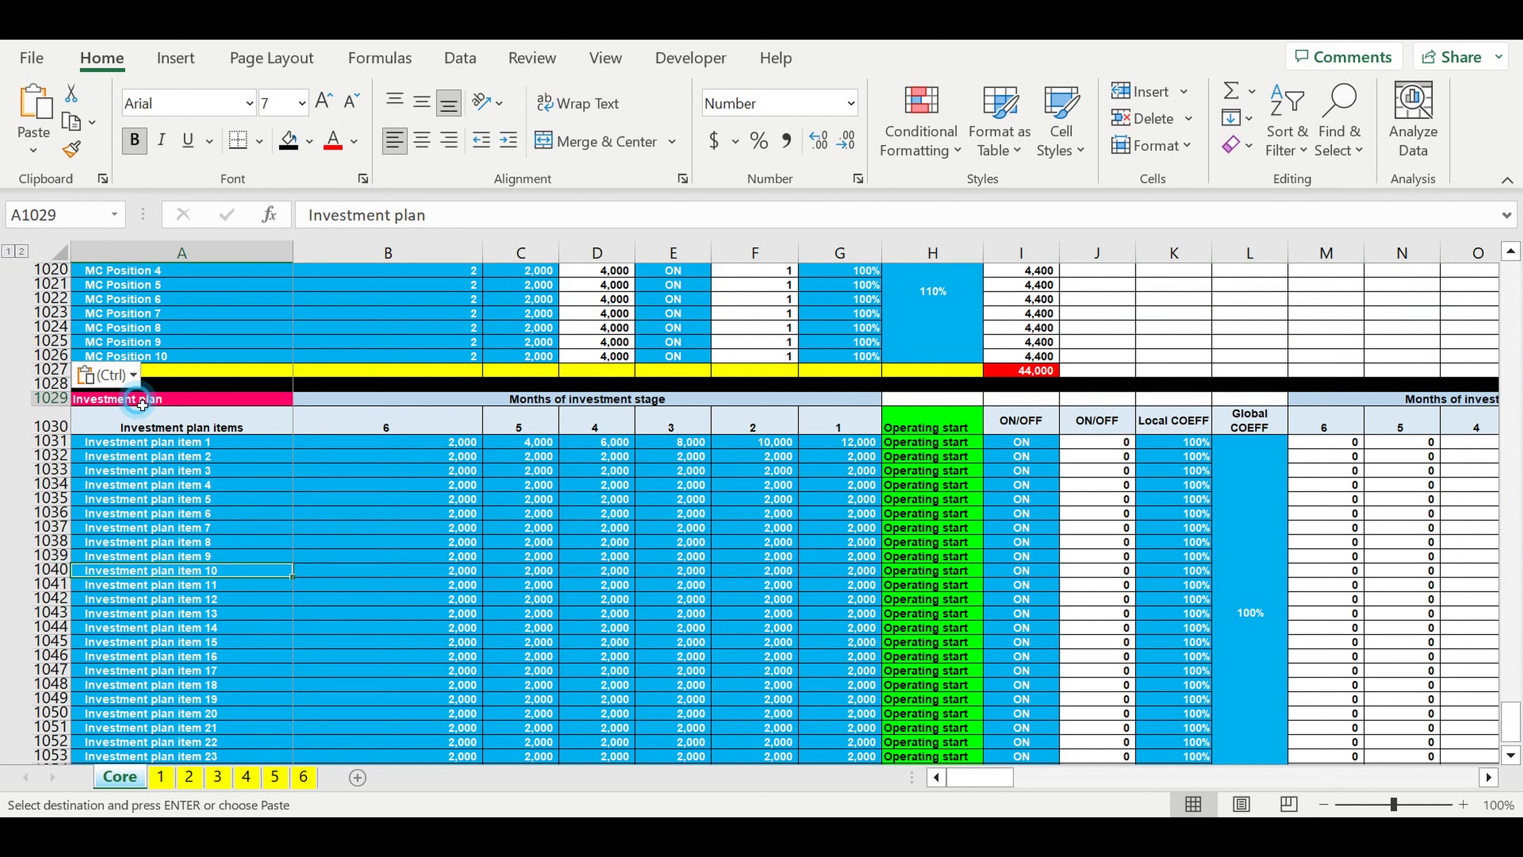
click(314, 216)
text(MC)
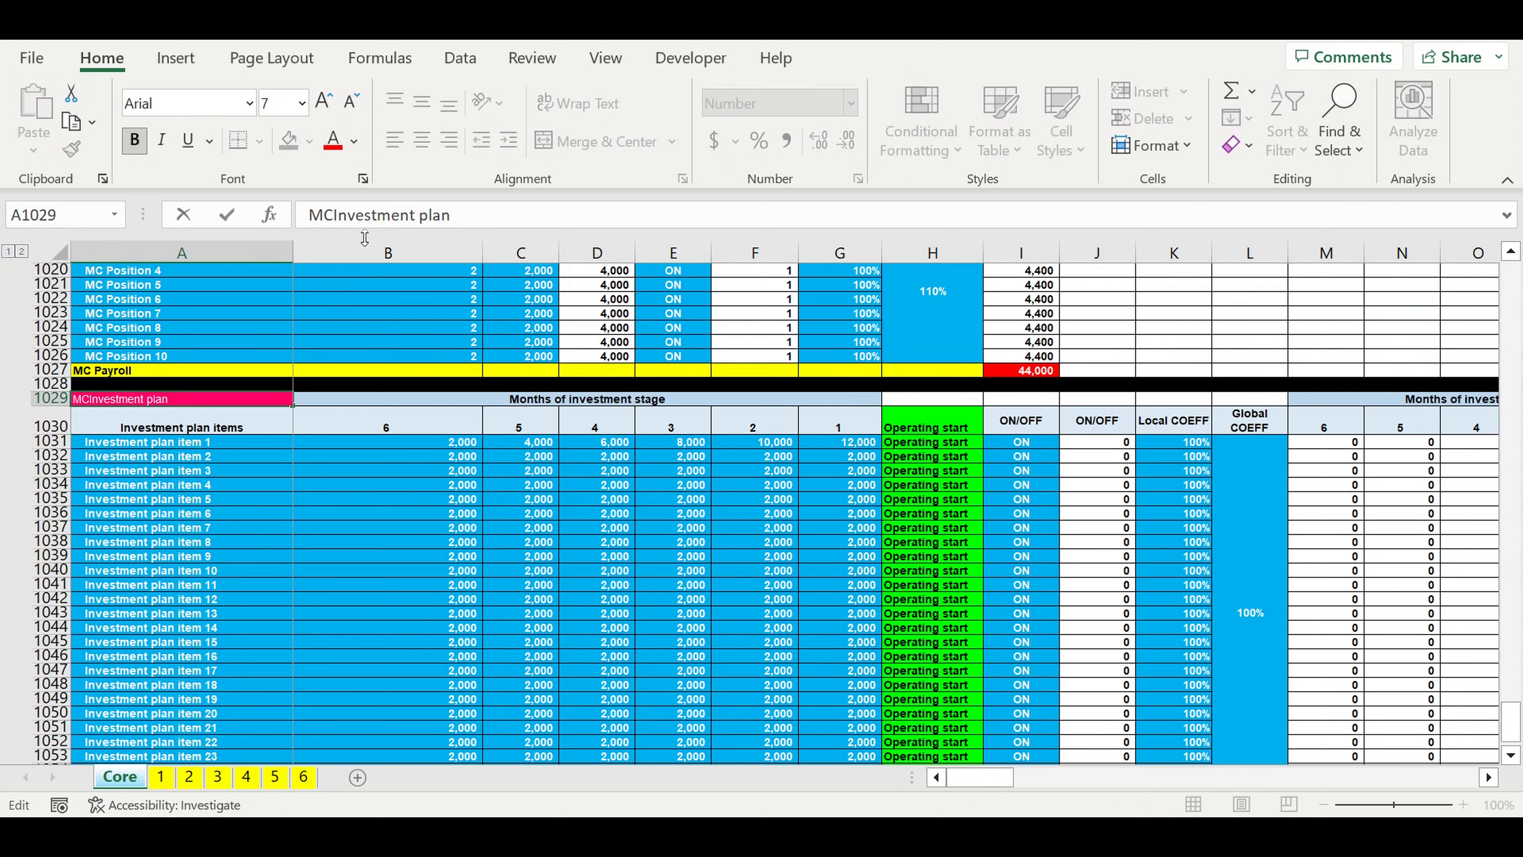
key(Return)
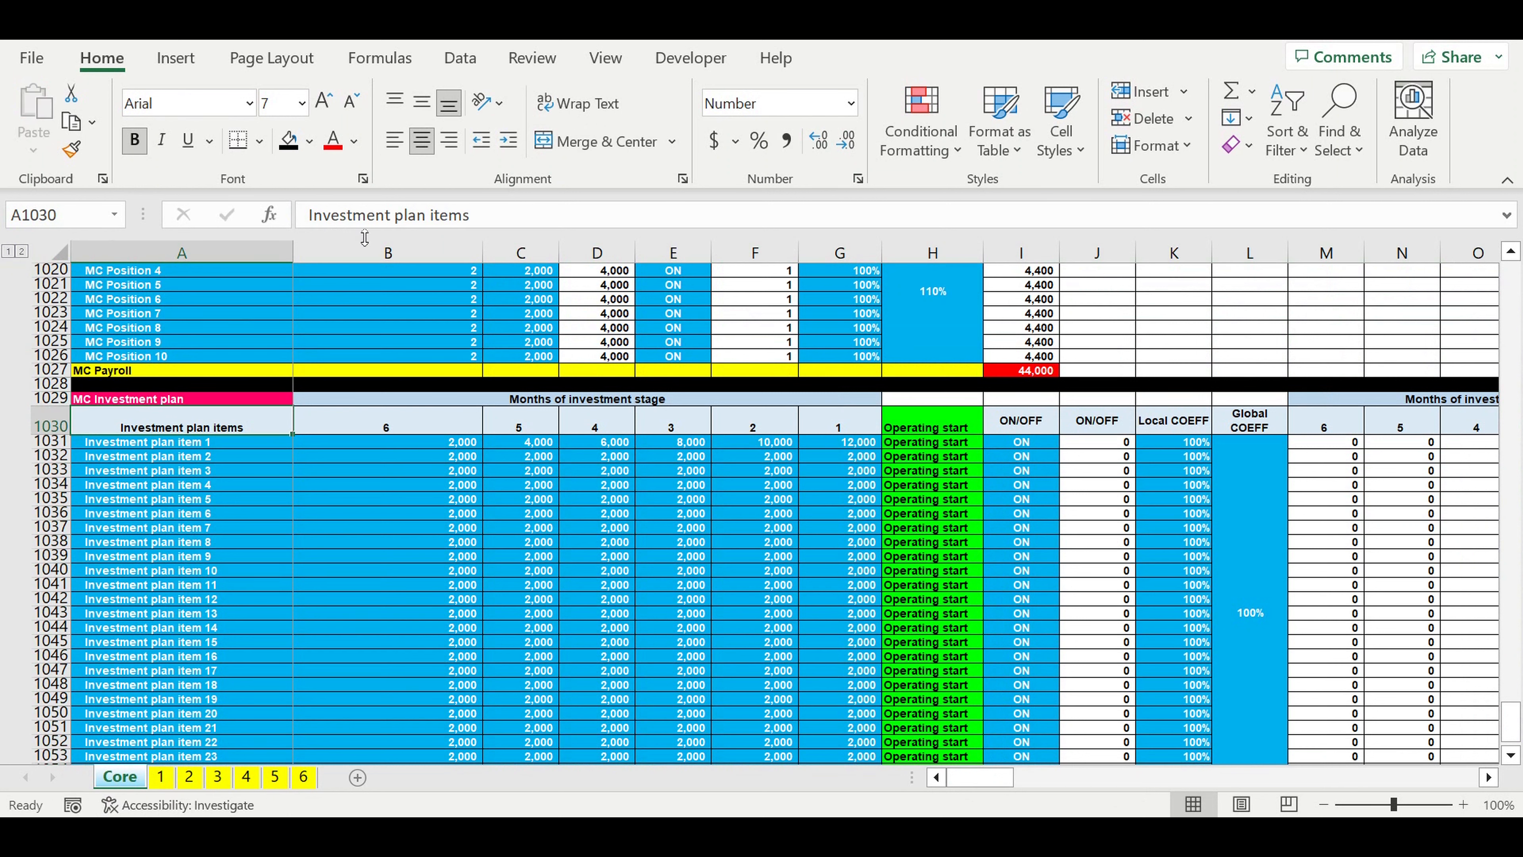
Step: Rename A1031 to "MC Investment plan item 1" and fill the numbered item names down to A1055
click(150, 442)
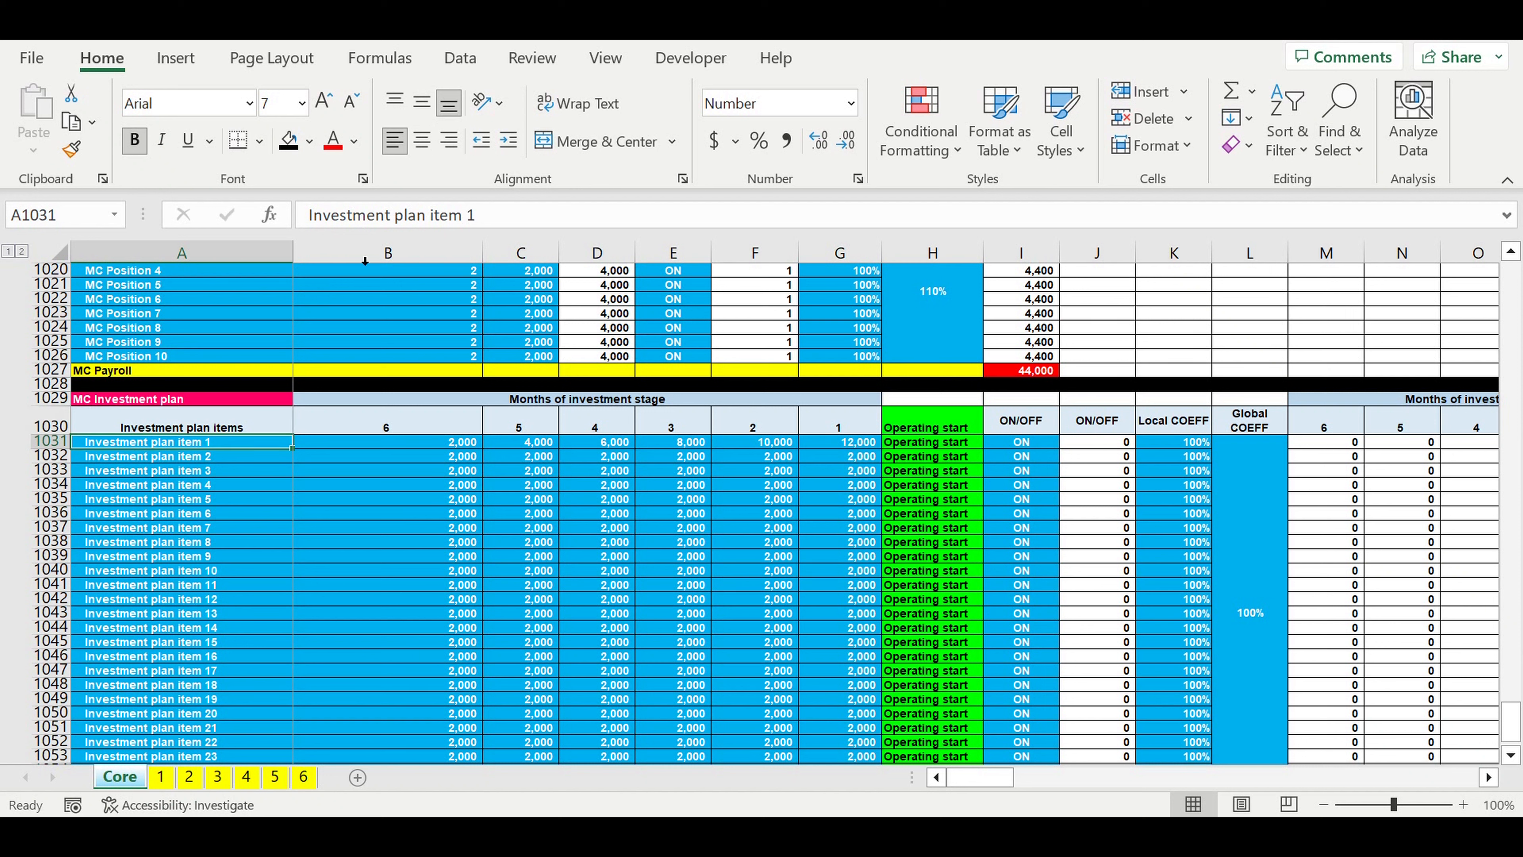
click(312, 220)
text(MC)
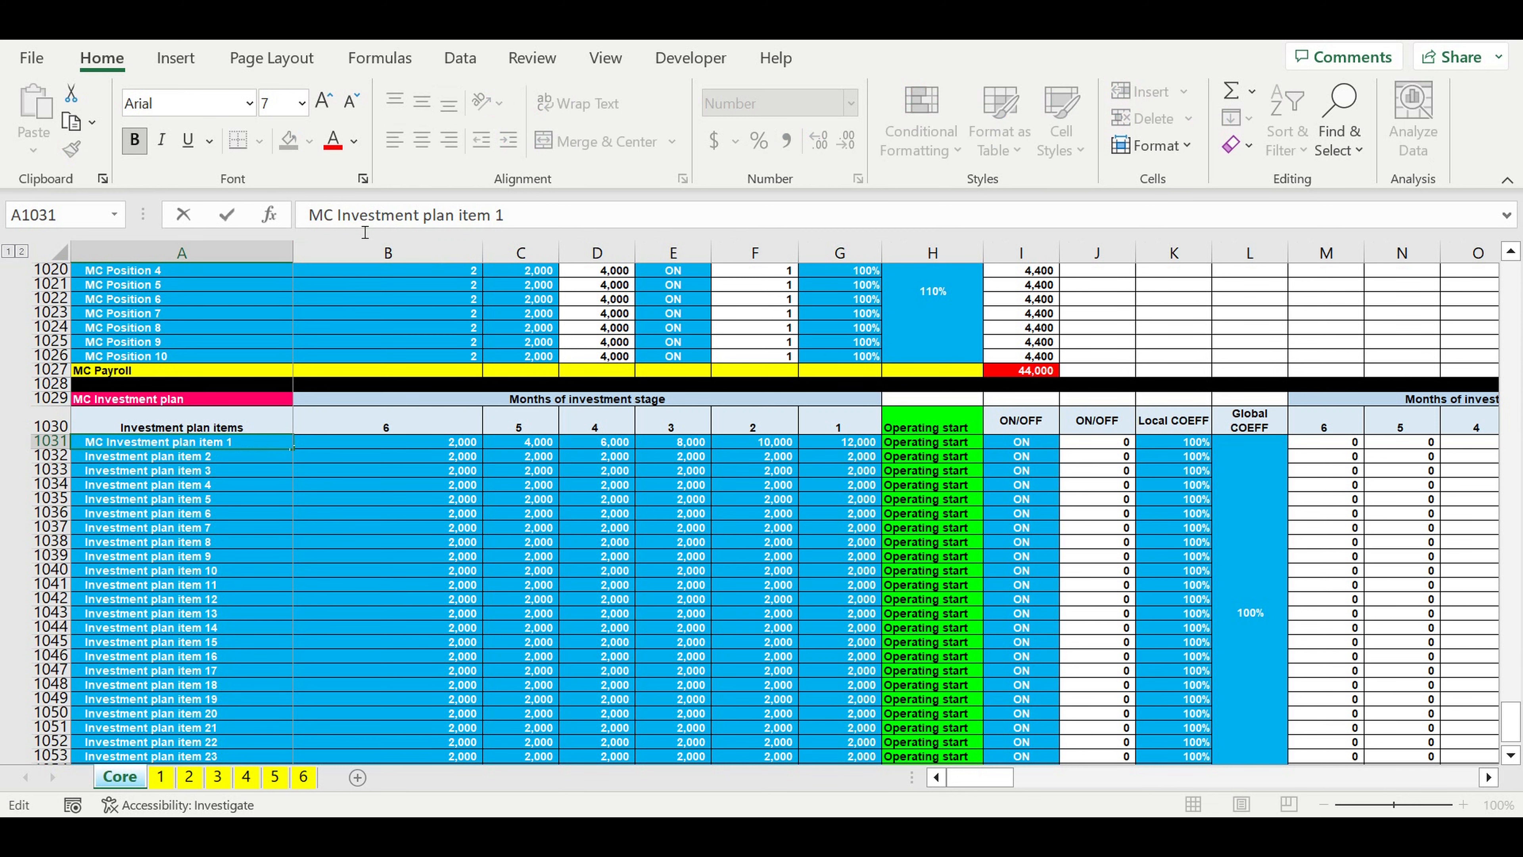
key(Return)
scroll(233, 313, down, 2)
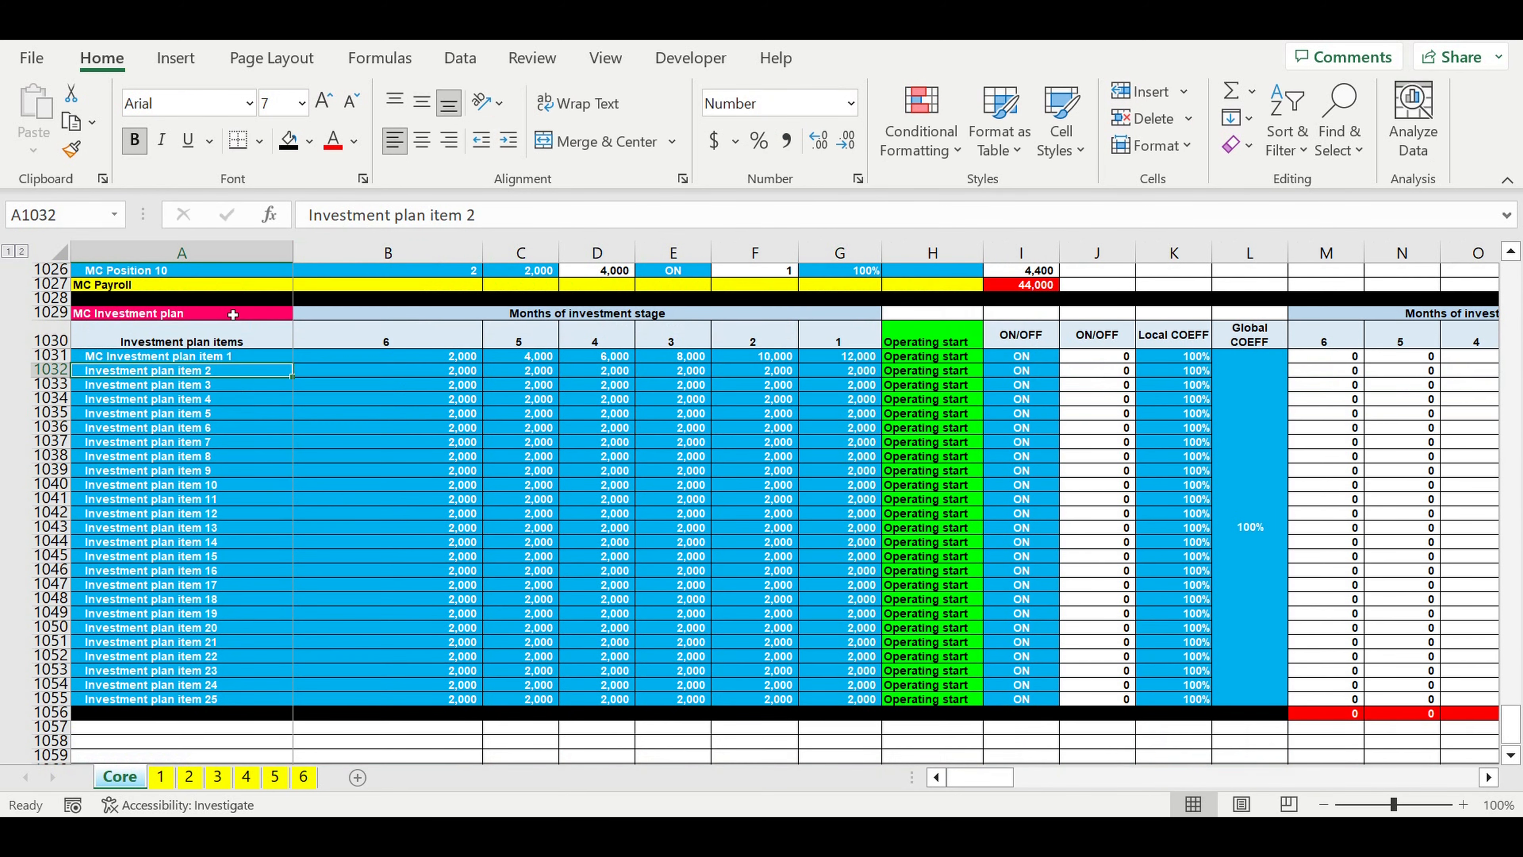
scroll(233, 314, down, 1)
click(233, 314)
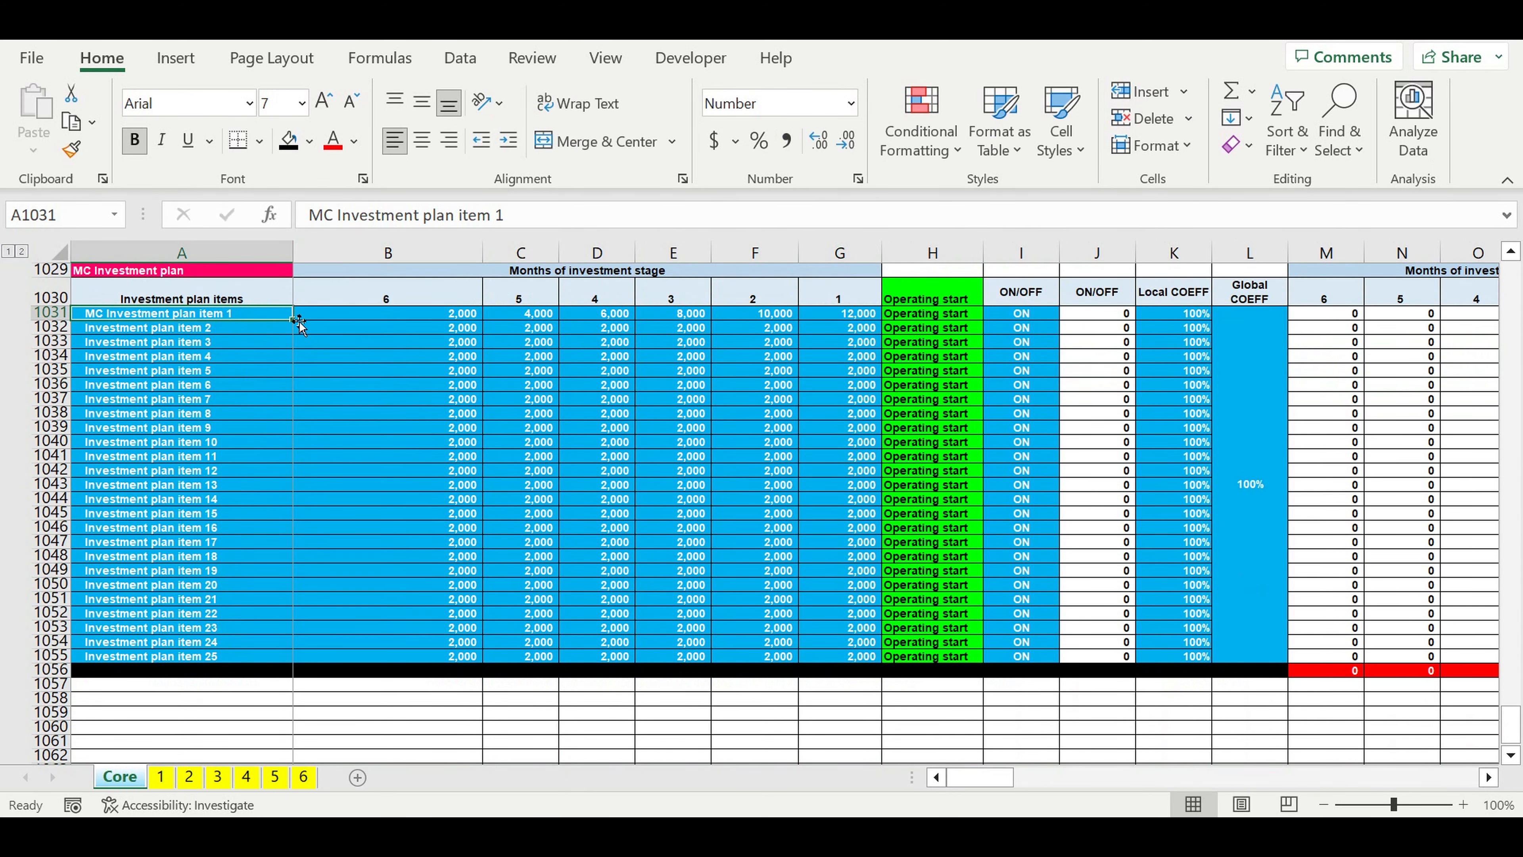
drag(299, 327, 338, 643)
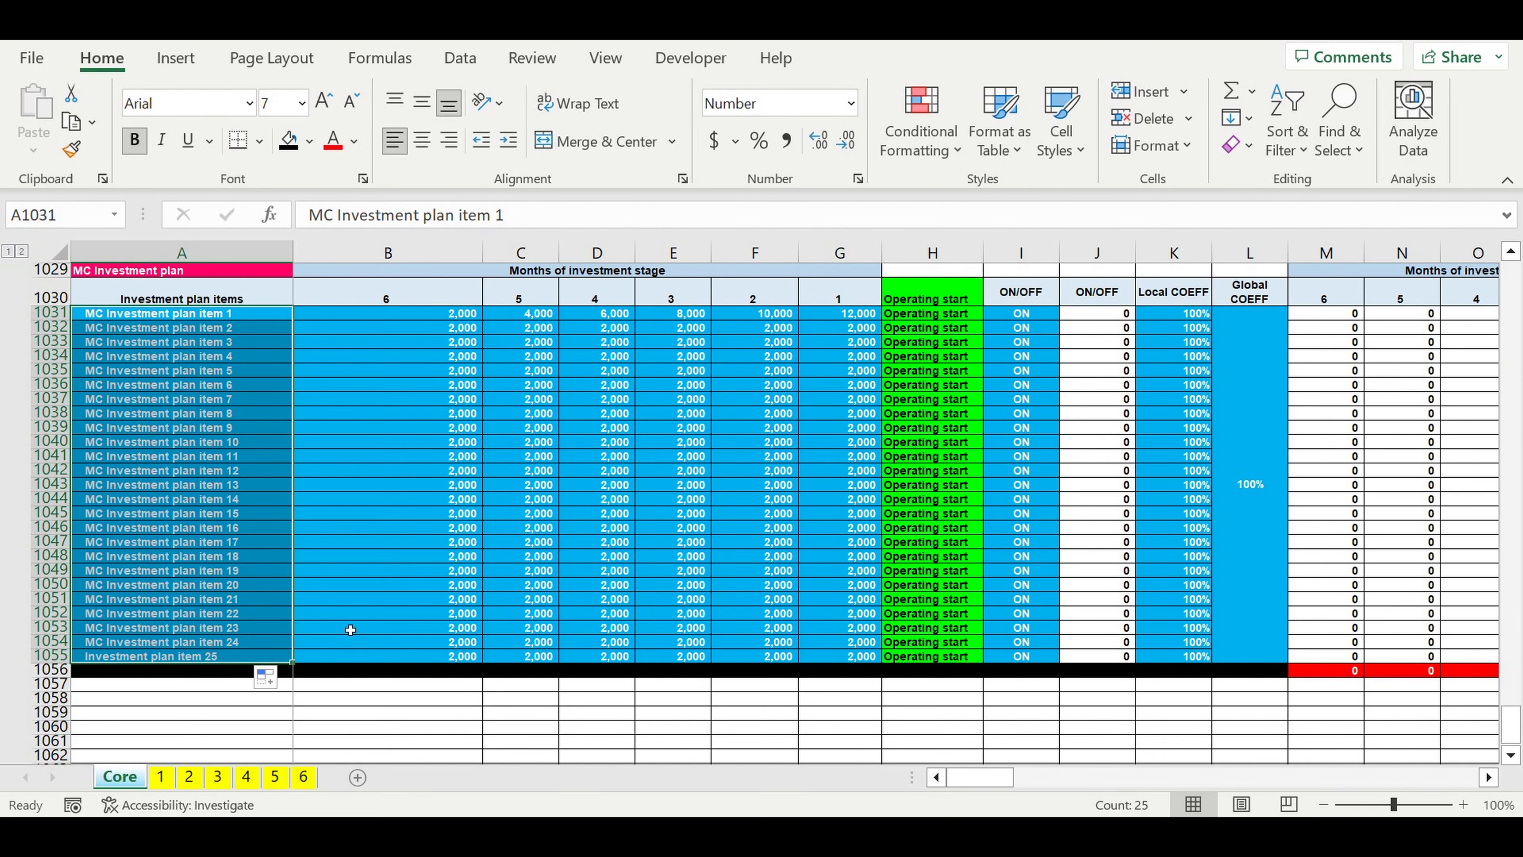
click(399, 547)
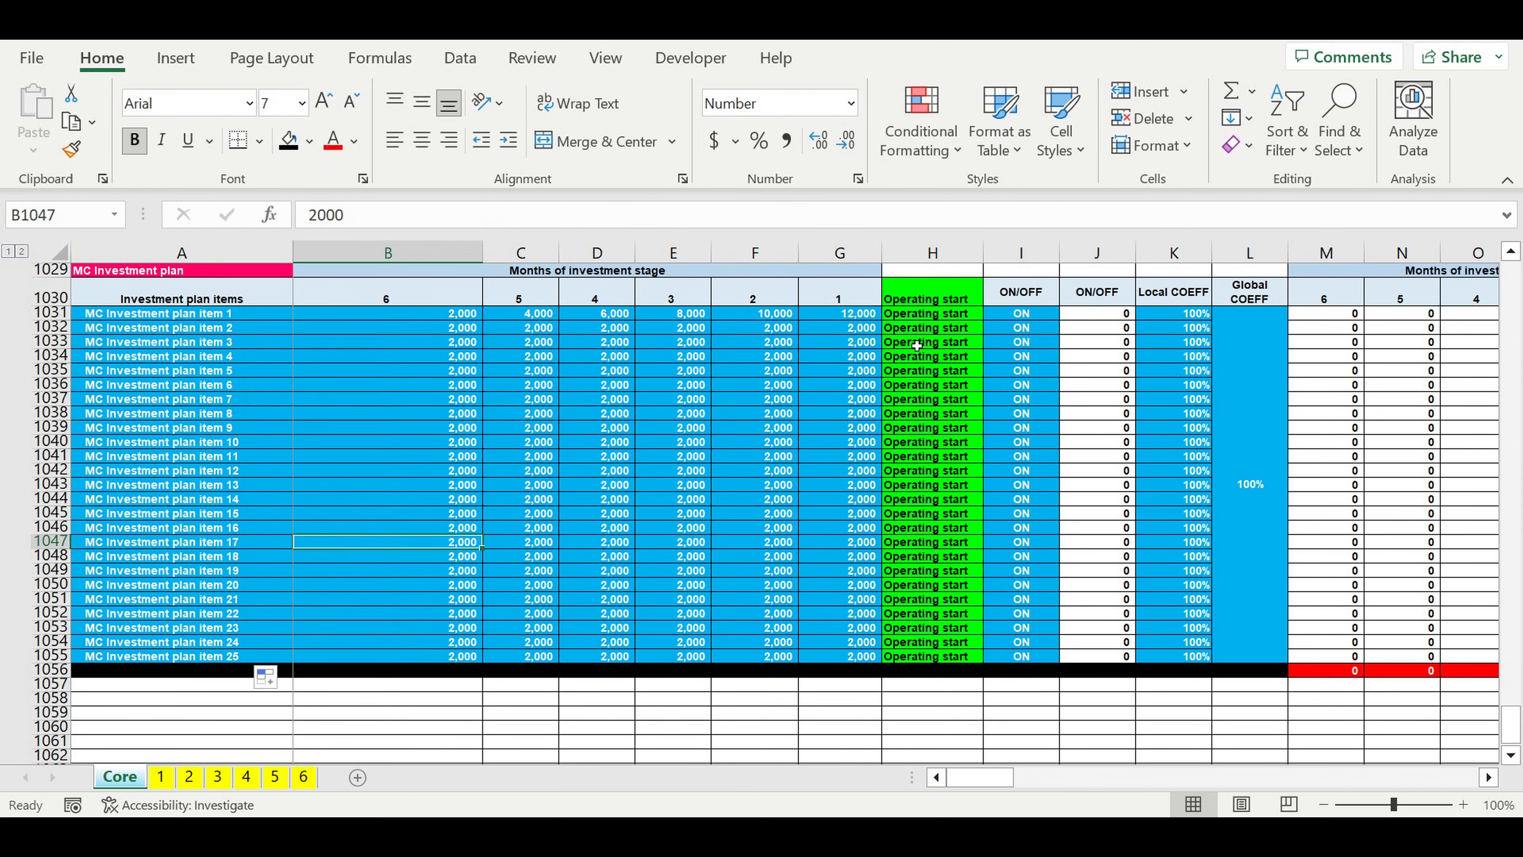
Step: Set the list source of I1031's ON/OFF data validation to =$B$1:$B$2
scroll(917, 345, up, 2)
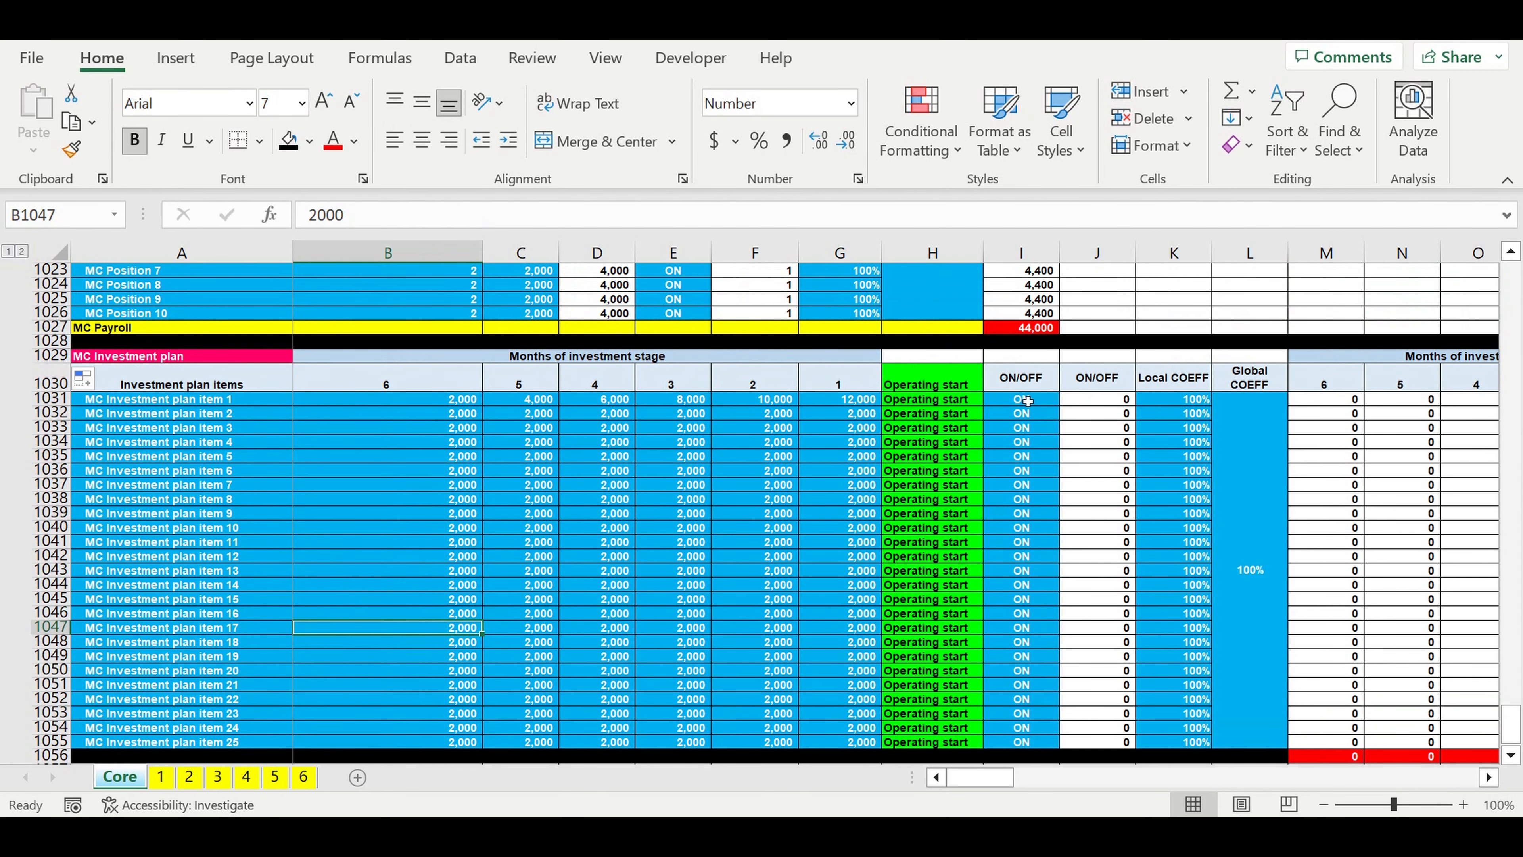
click(1028, 400)
click(1066, 399)
click(1067, 399)
click(467, 65)
click(1204, 146)
click(1211, 181)
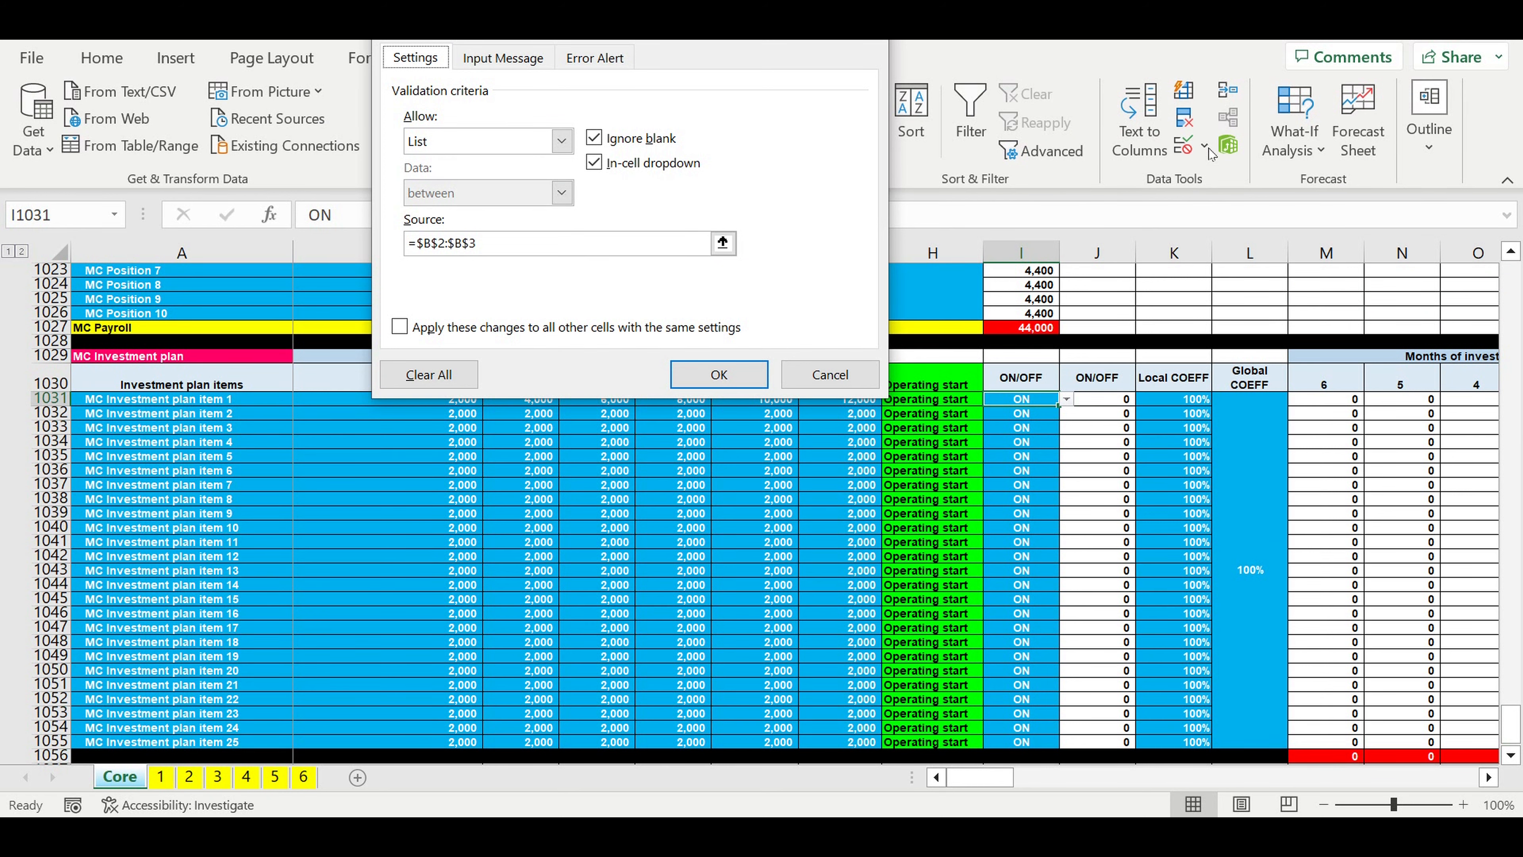
click(723, 243)
scroll(628, 445, up, 5)
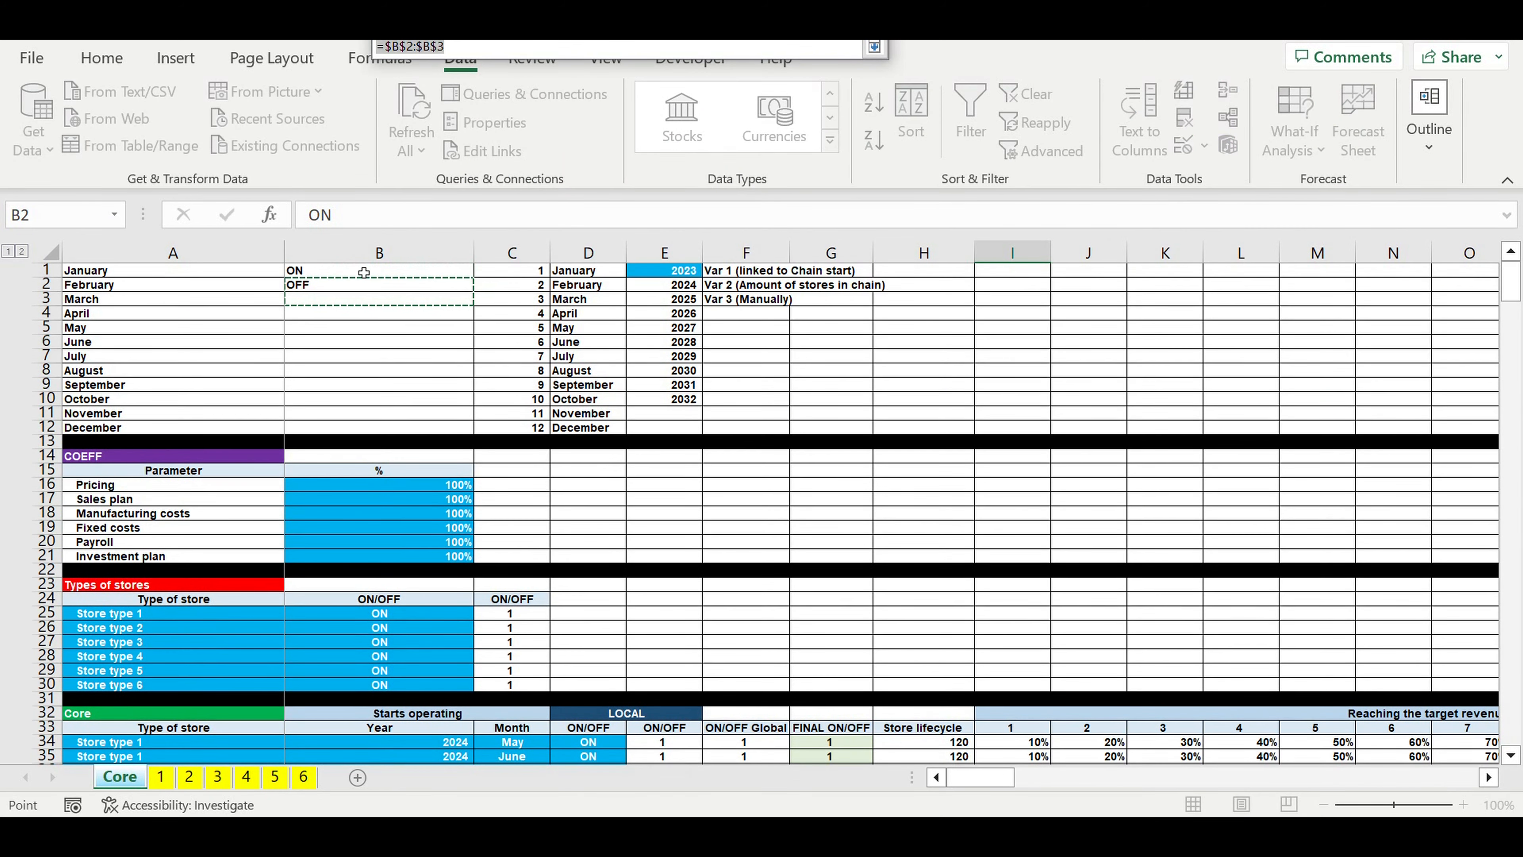
click(321, 271)
drag(324, 283, 327, 287)
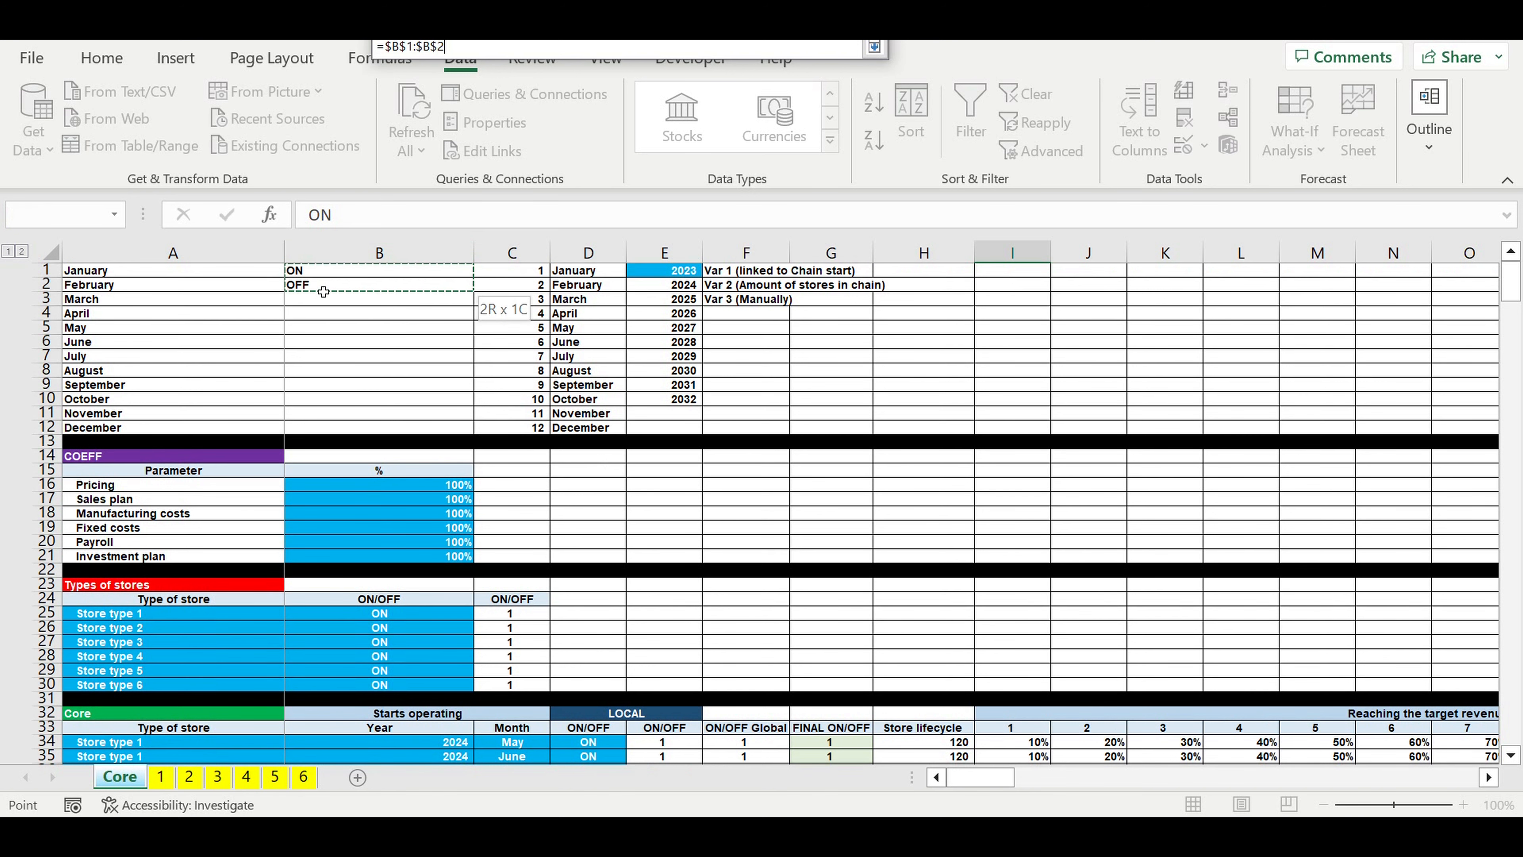
key(Return)
click(719, 375)
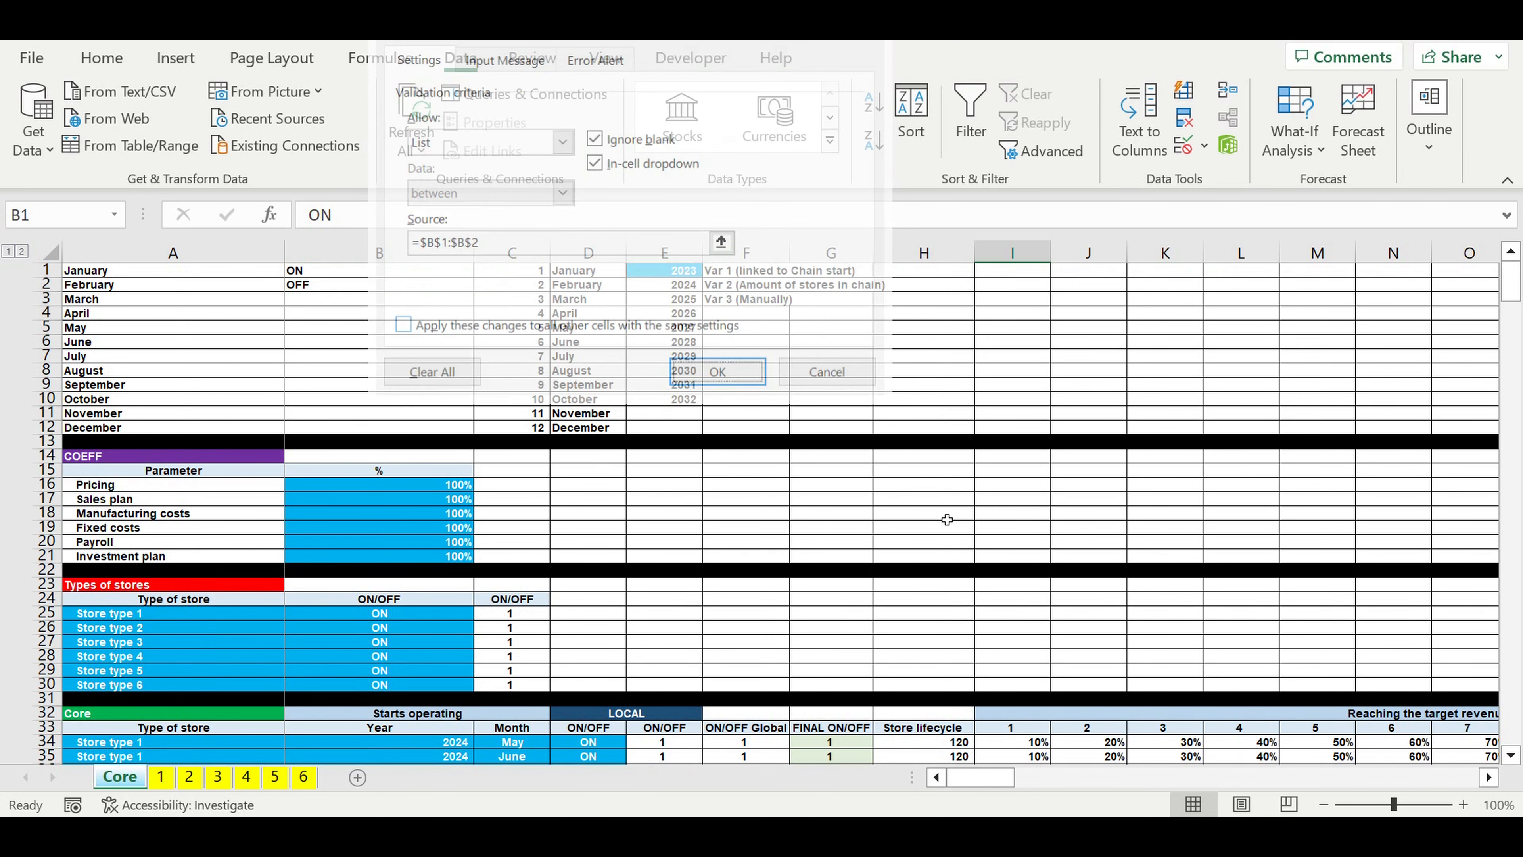
key(Down)
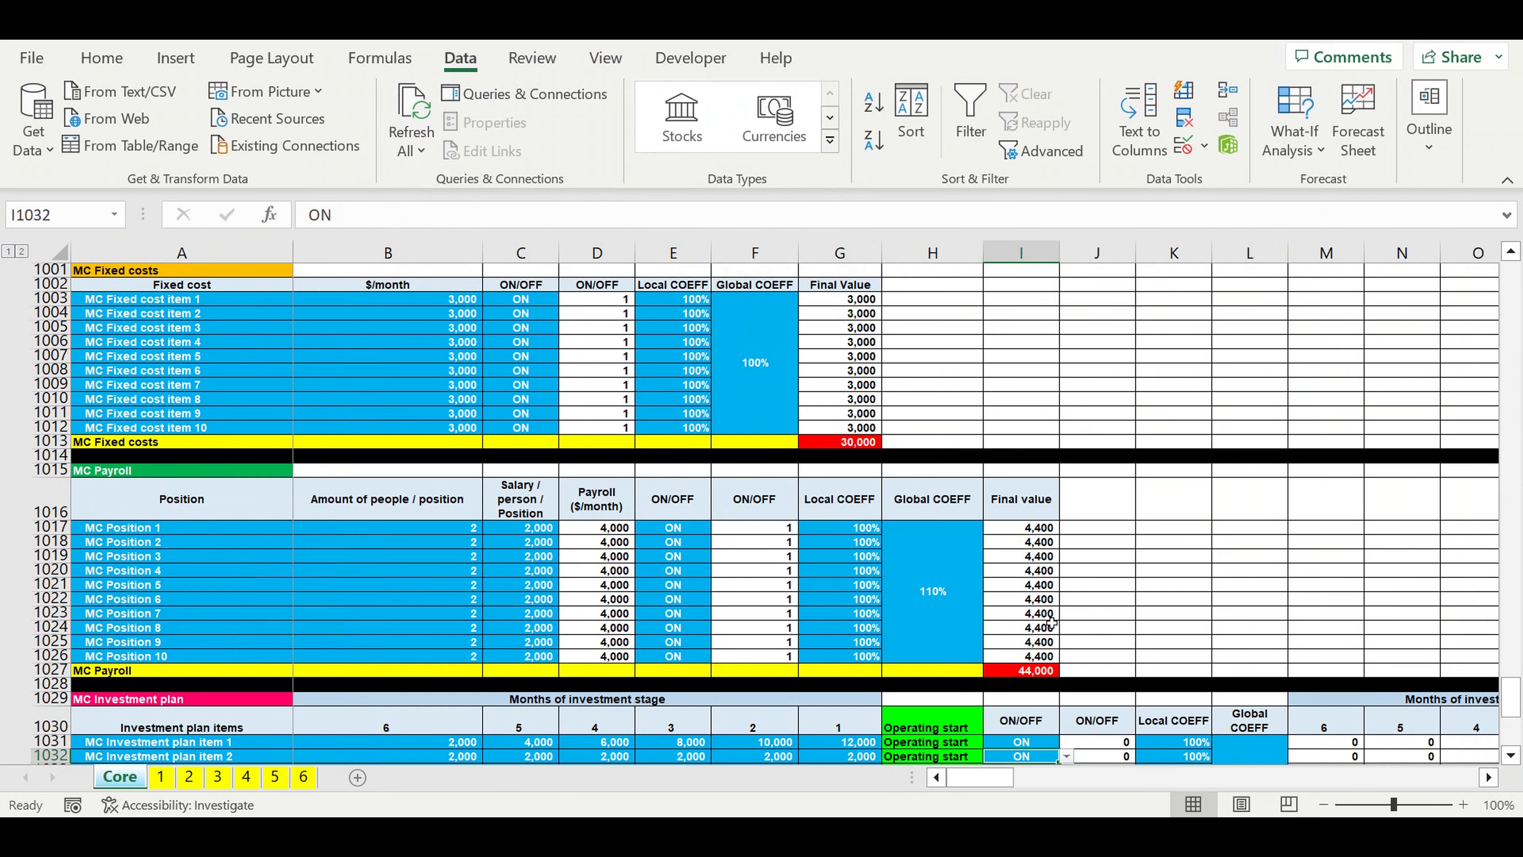
Step: Fill the ON/OFF list cell I1031 down through I1055
scroll(1054, 594, down, 4)
scroll(1059, 548, down, 2)
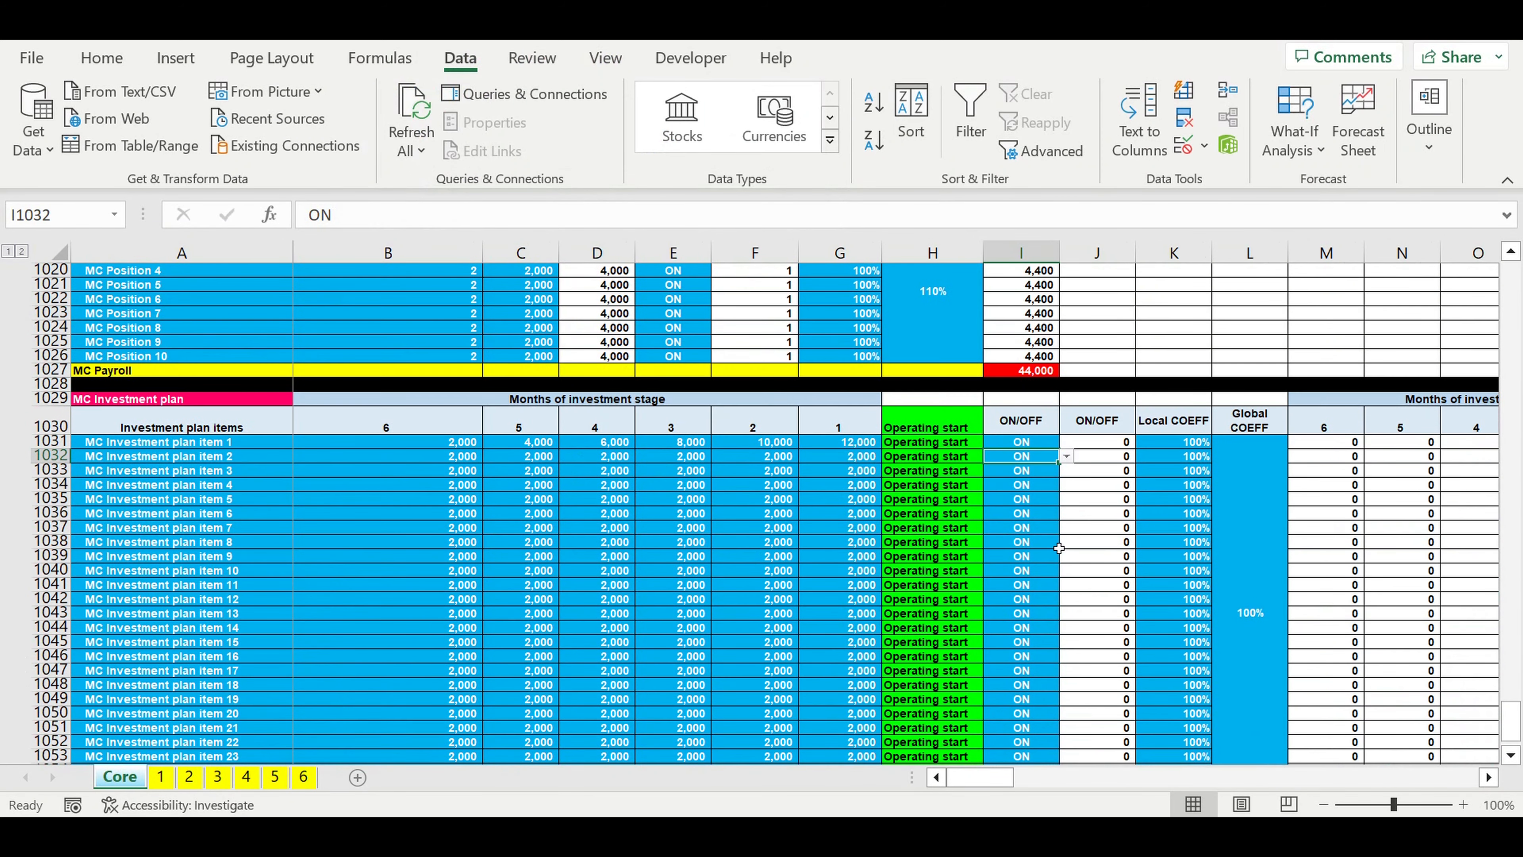
click(1026, 445)
drag(1053, 451, 1145, 669)
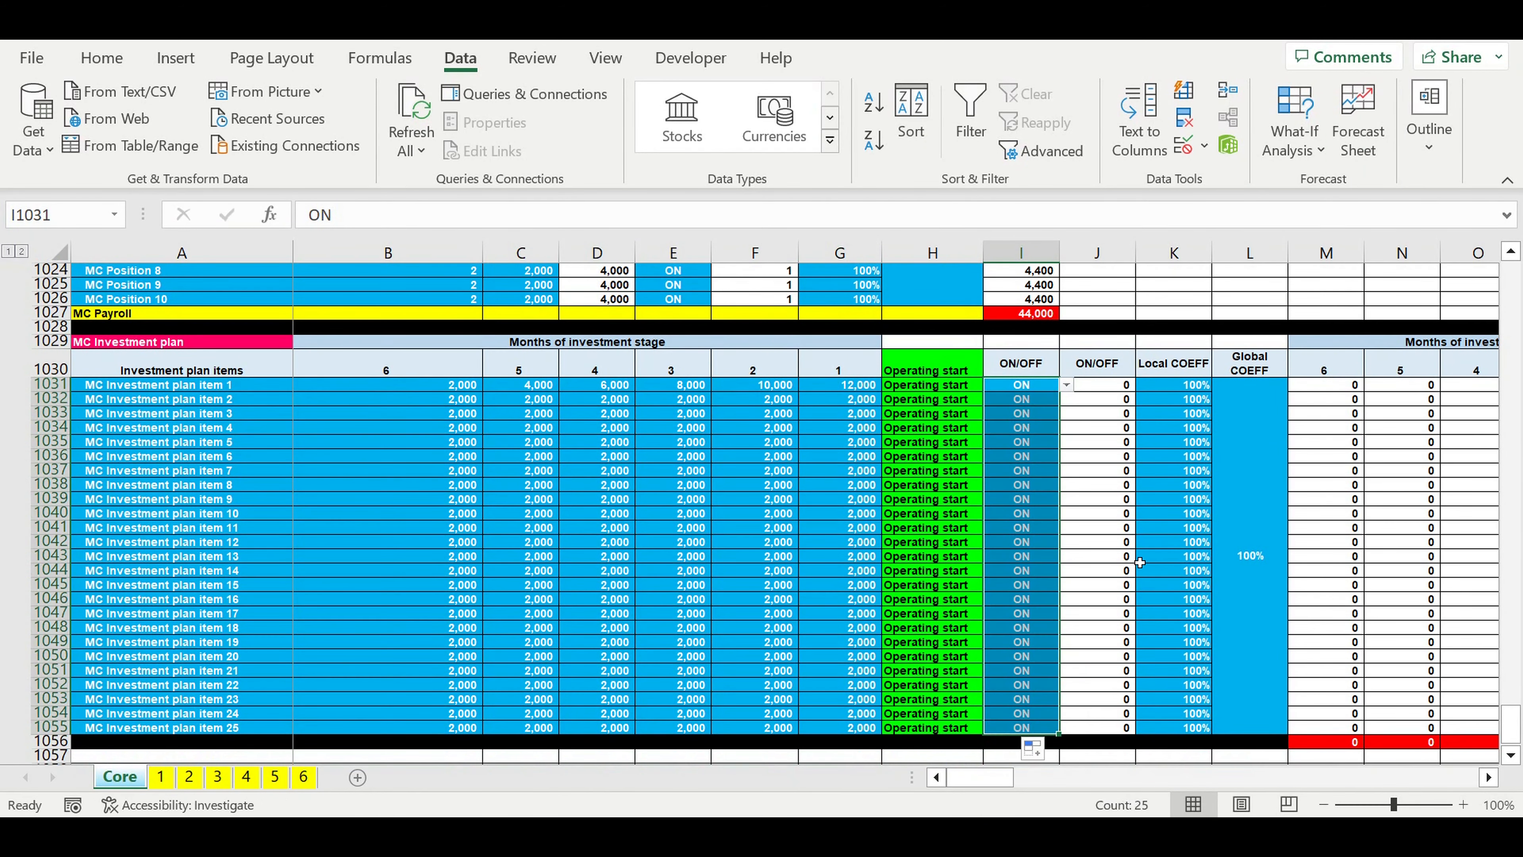
Step: Change the ON/OFF flag formula in J1031 to =IF(I1031=$B$1,1,0)
click(1108, 391)
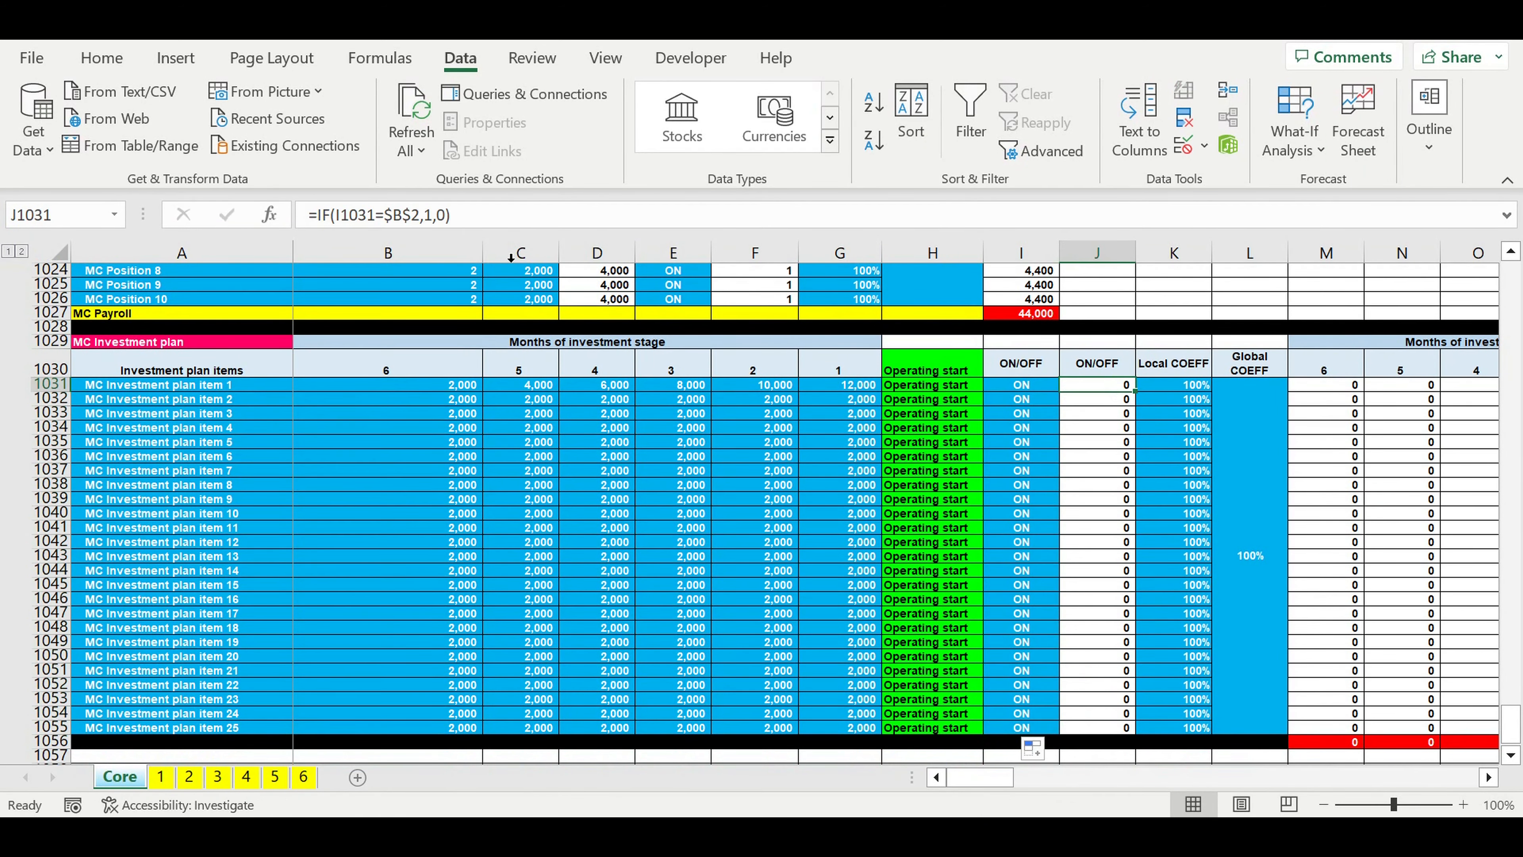
click(483, 216)
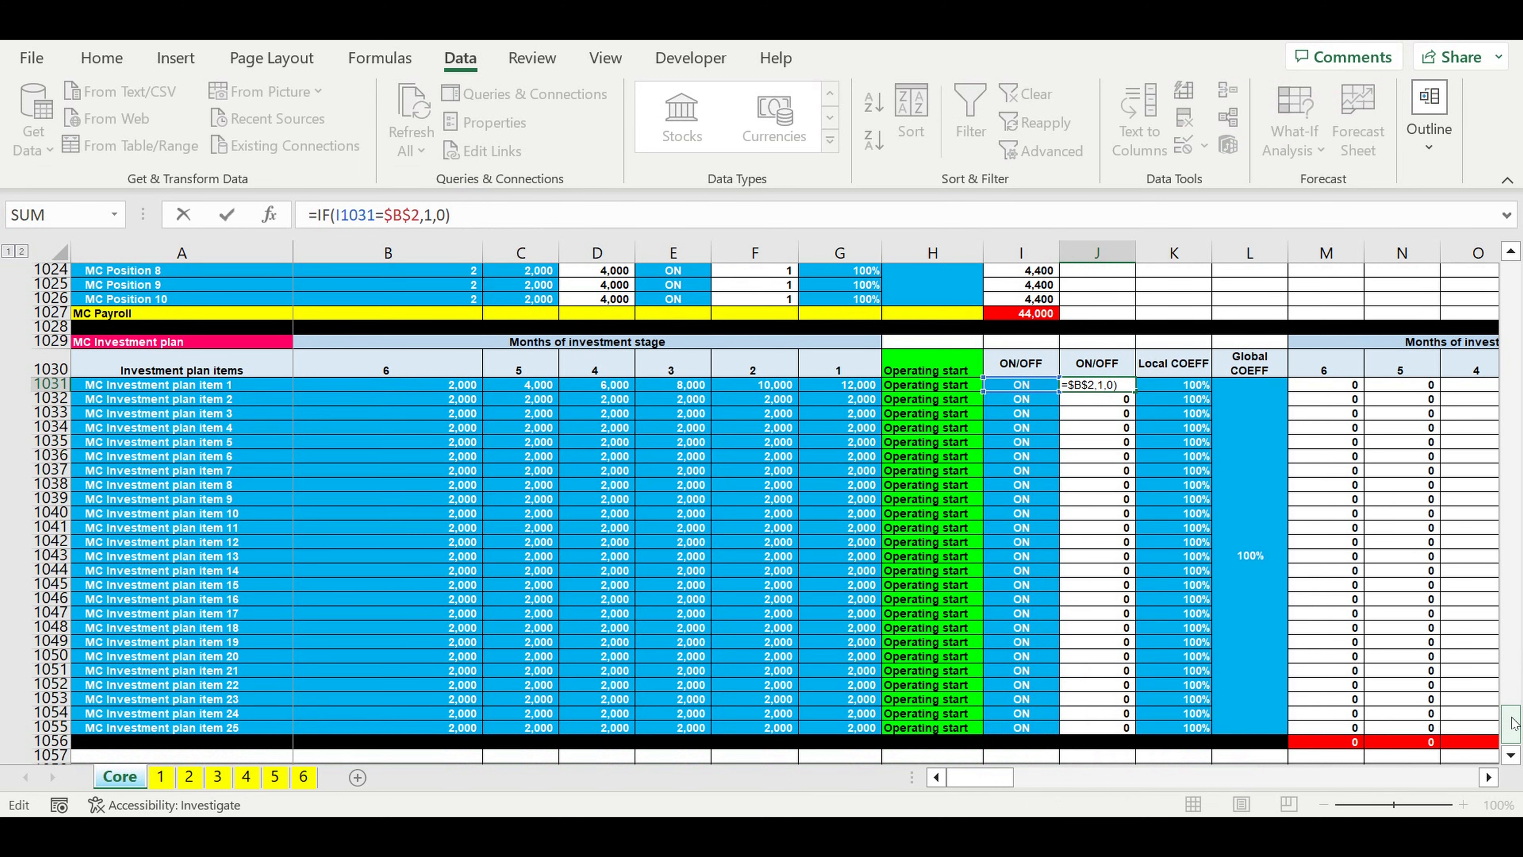
drag(1513, 723, 1511, 276)
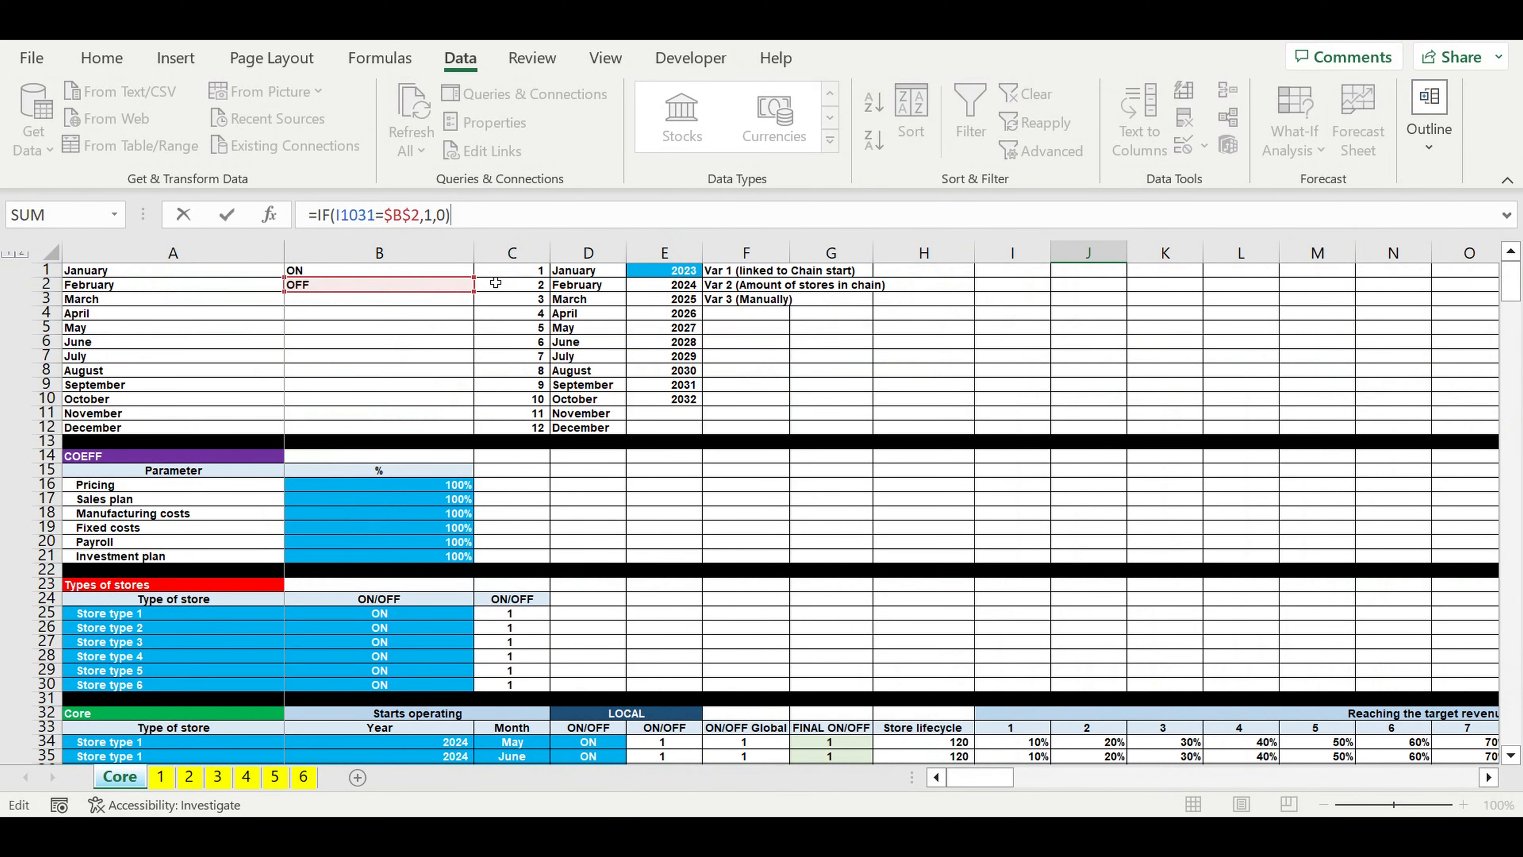
drag(369, 292, 379, 278)
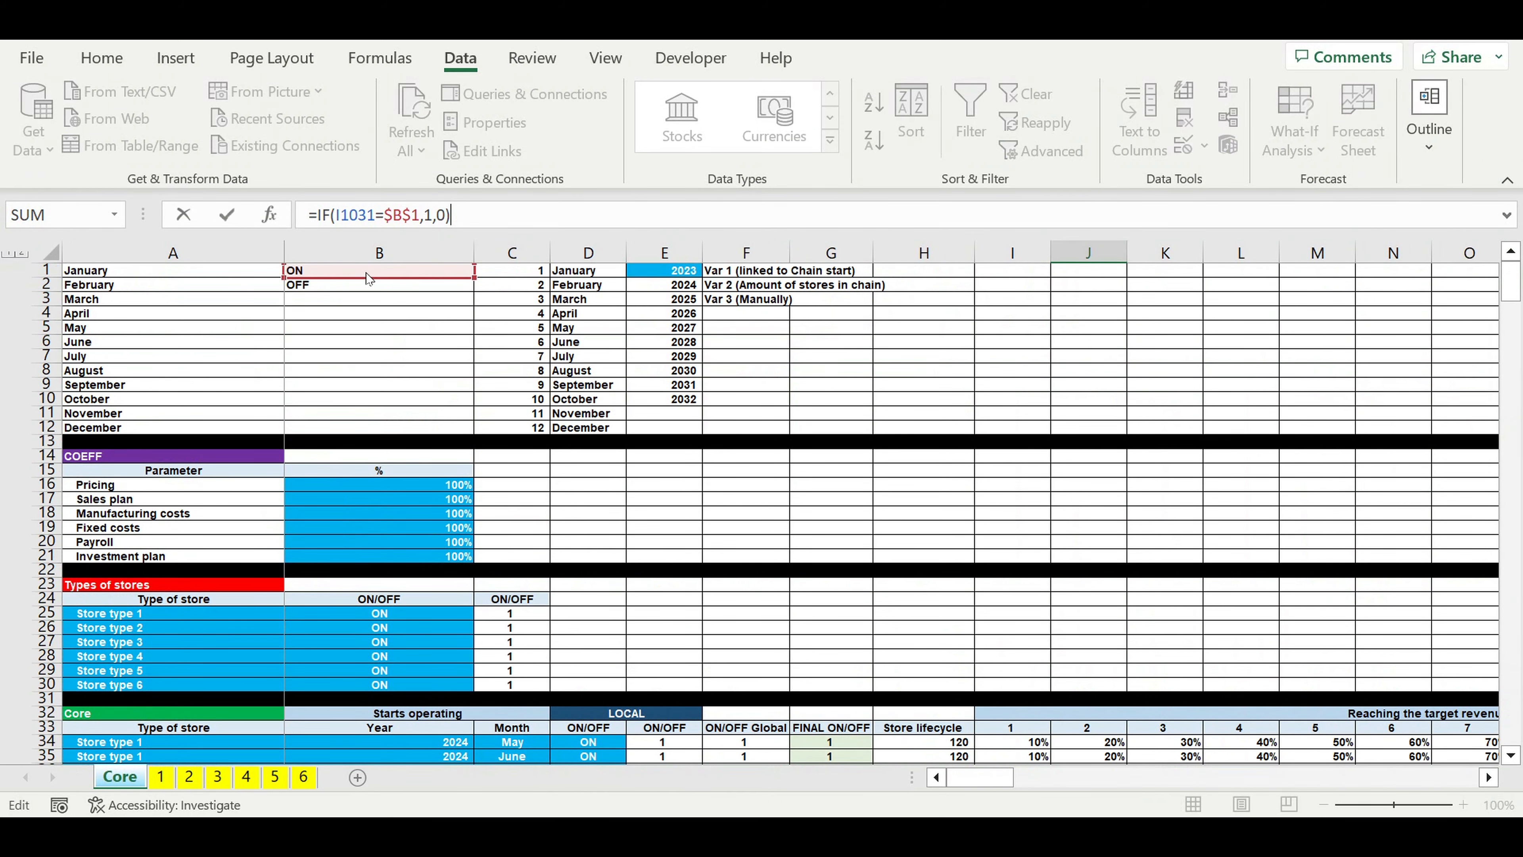
key(Return)
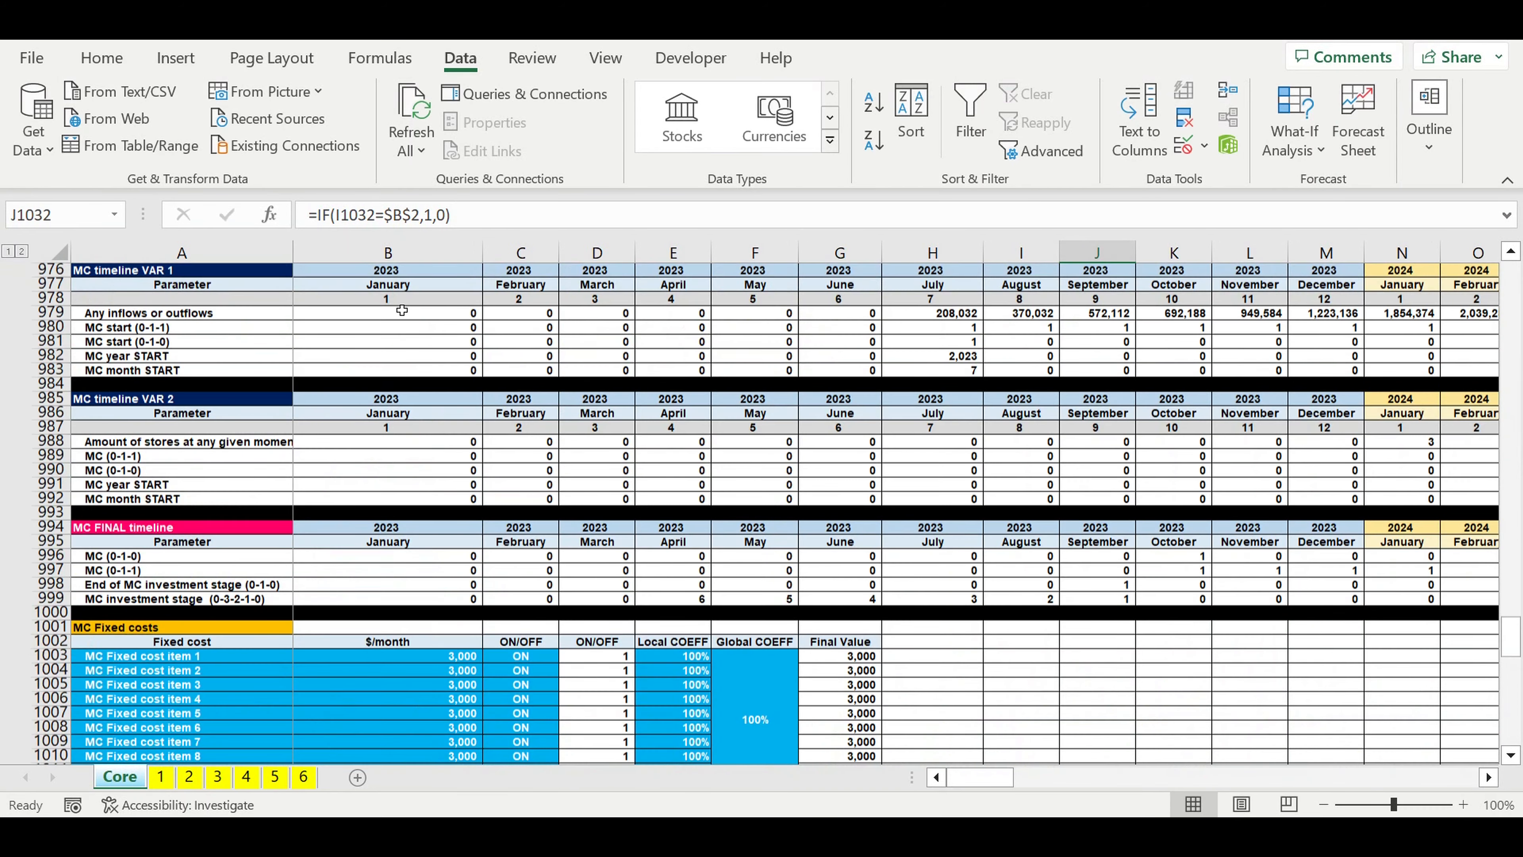
Step: Fill the ON/OFF flag formula from J1031 down to J1055
scroll(1253, 640, down, 8)
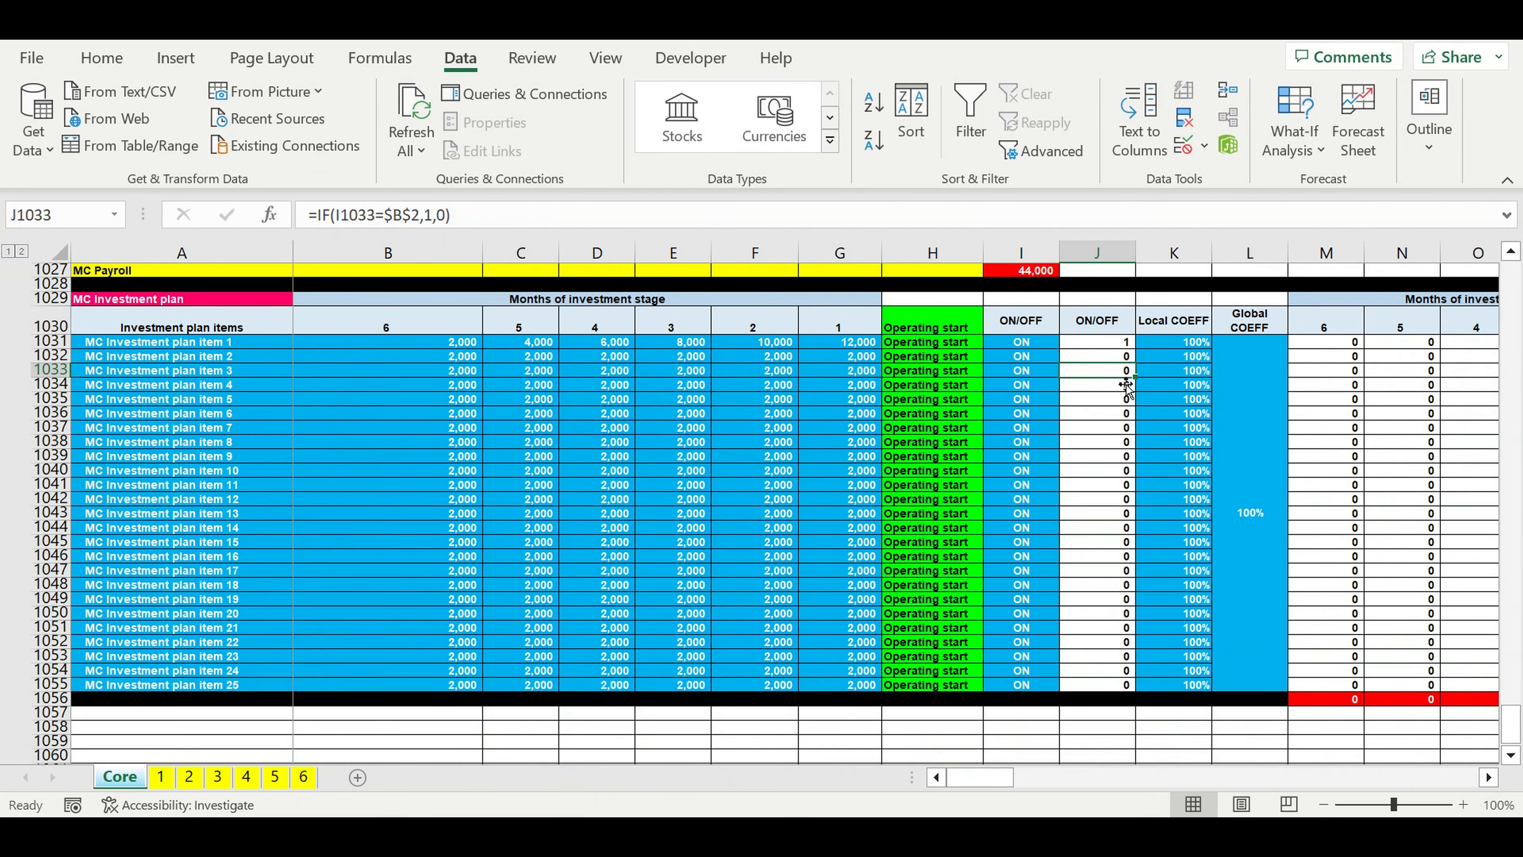
click(1106, 342)
drag(1135, 349, 1119, 687)
click(1204, 531)
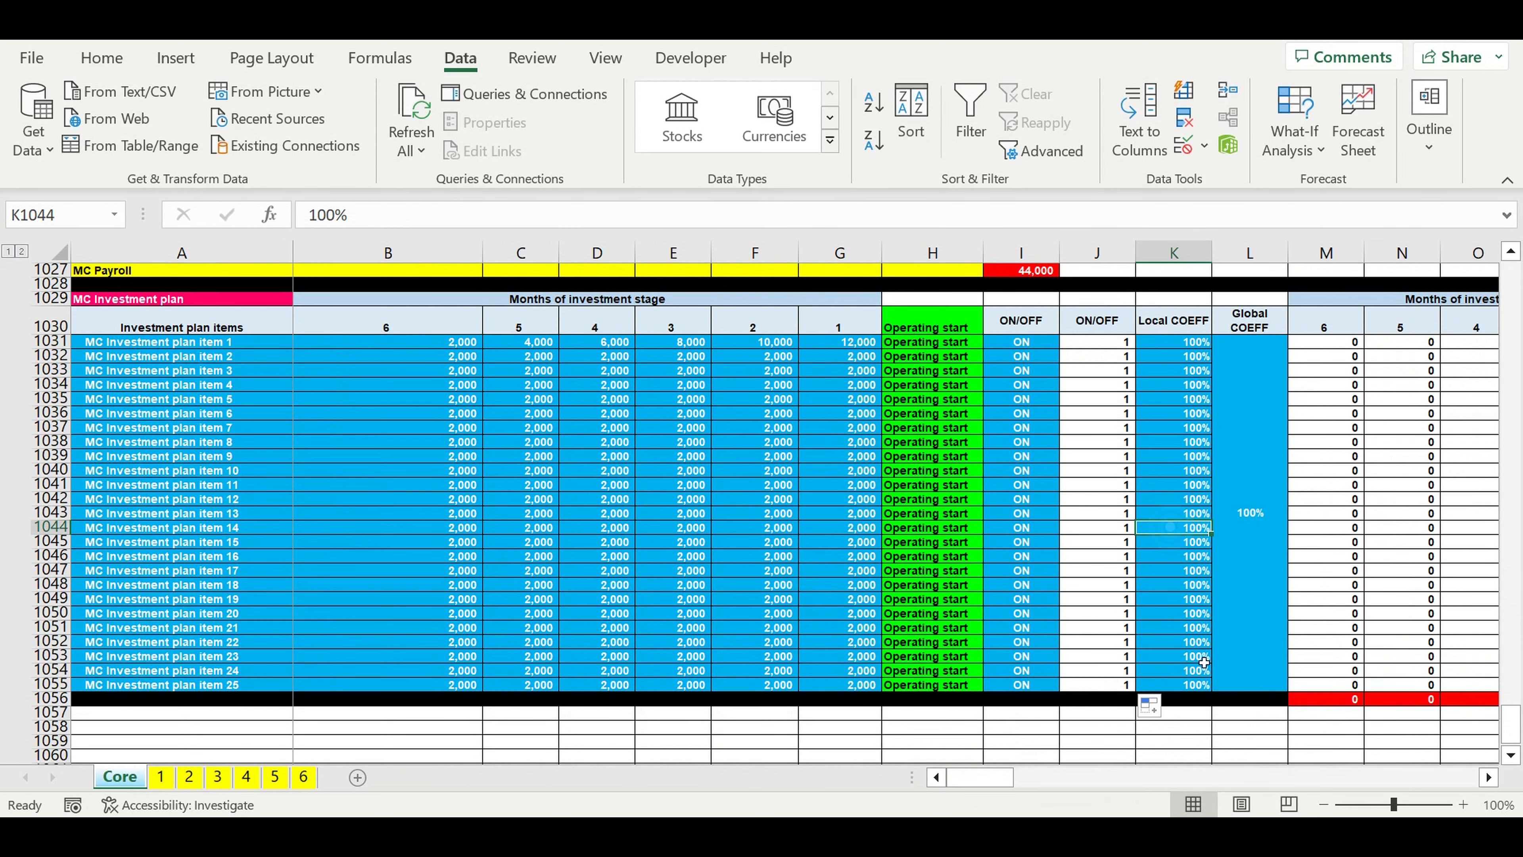
Step: In the M1031 final value formula, replace the $L$1137 reference with the block's own Global COEFF cell, $L$1031
click(1489, 777)
click(1488, 777)
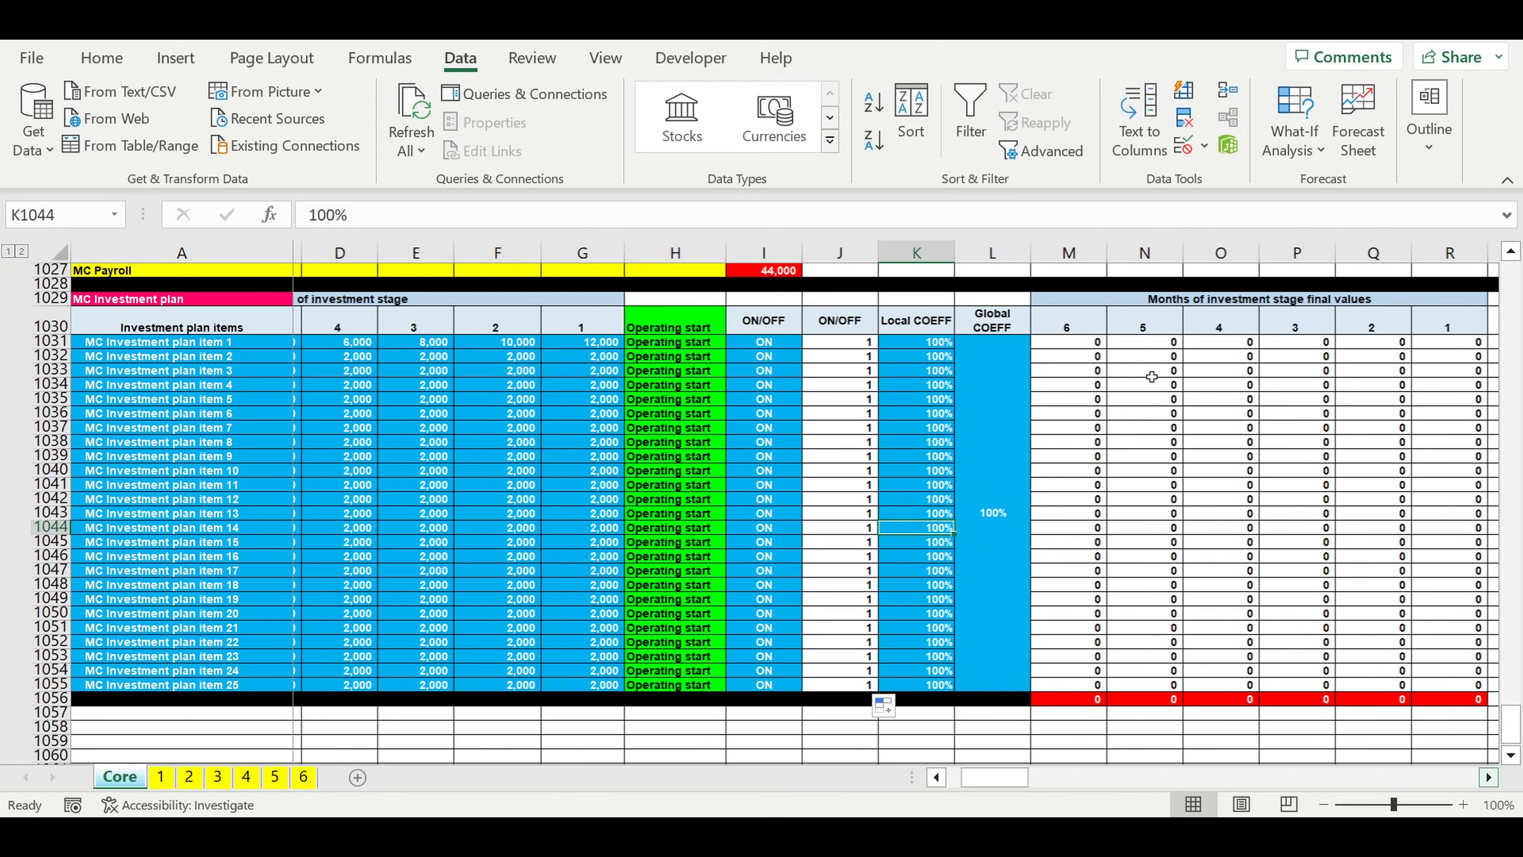
click(1086, 340)
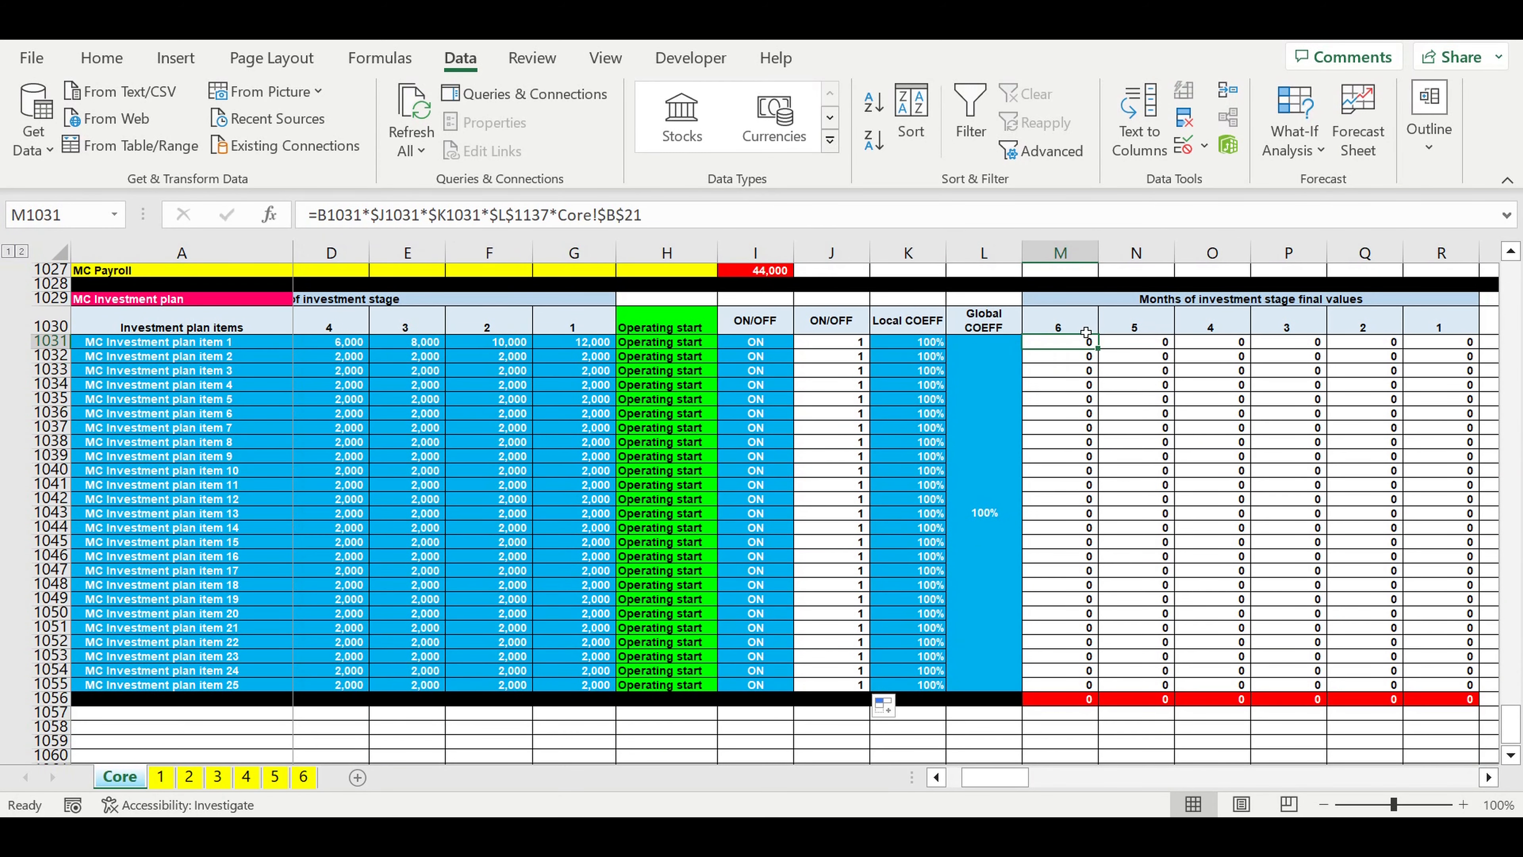
click(385, 216)
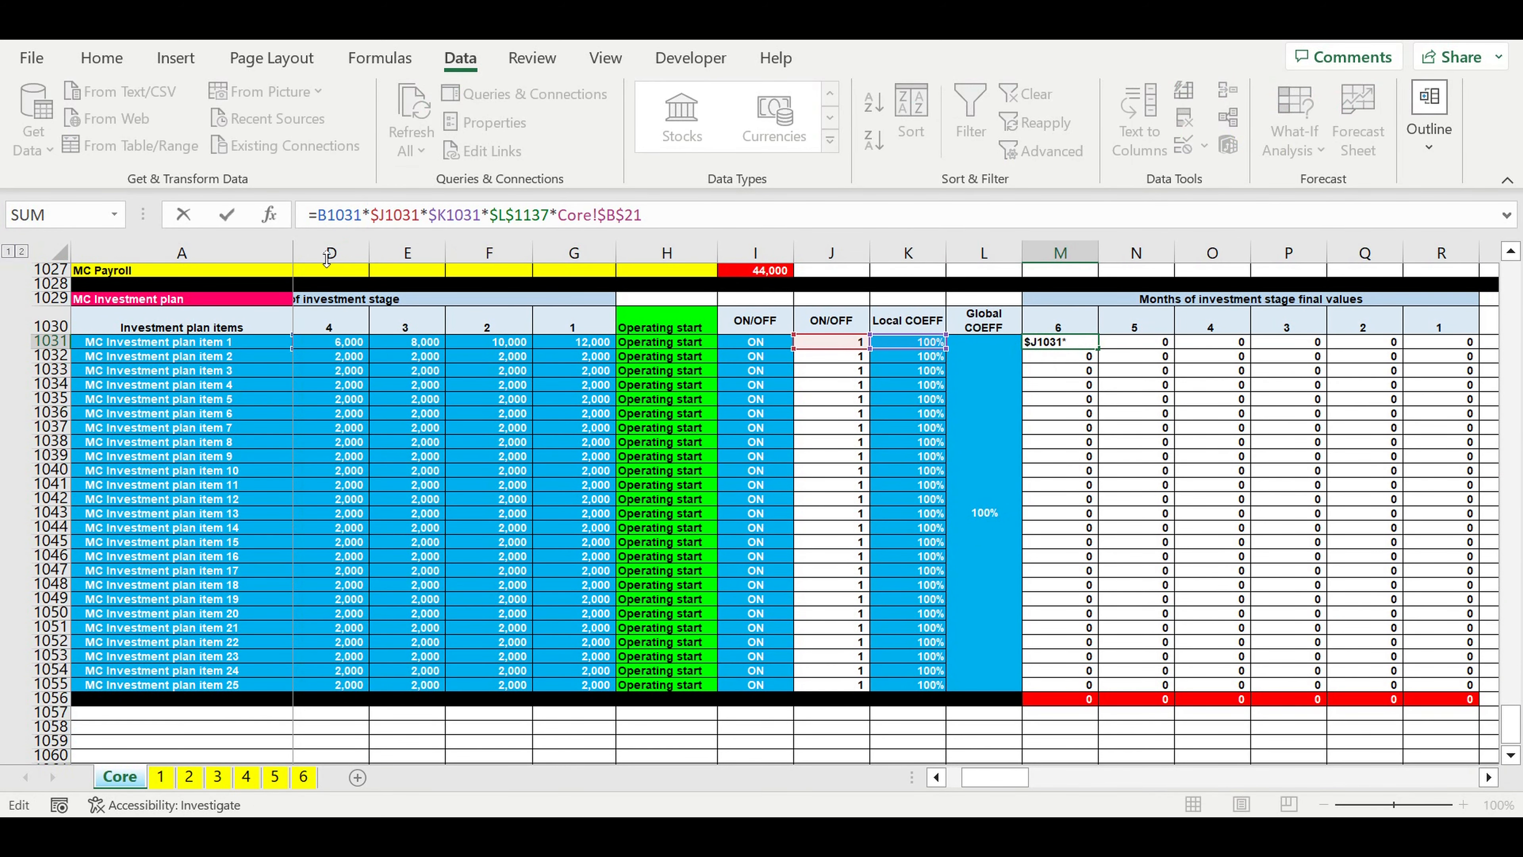
drag(1010, 778, 900, 768)
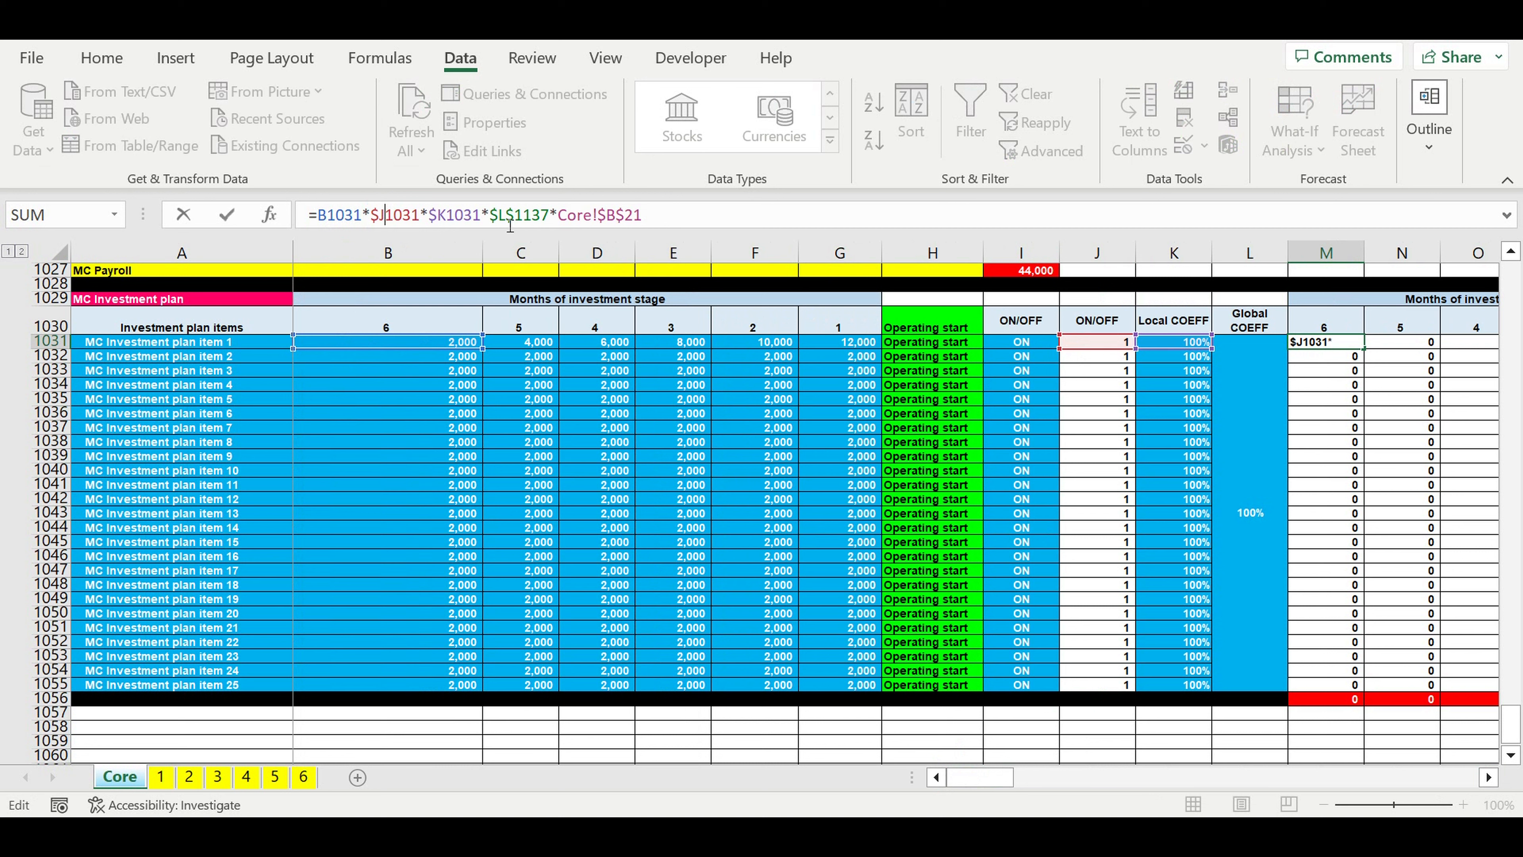
drag(491, 216, 549, 216)
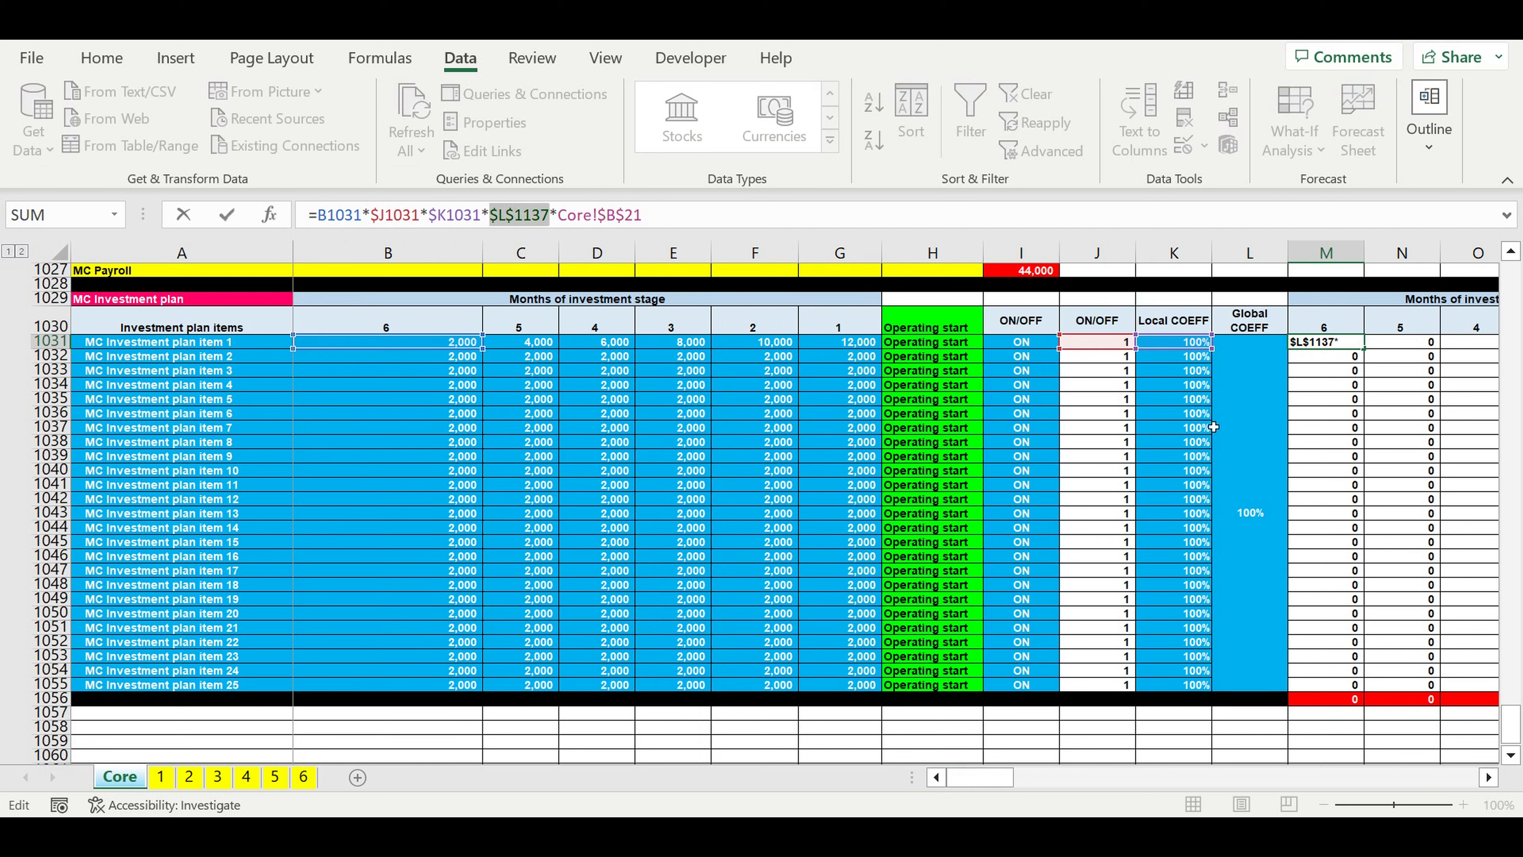
click(1254, 397)
click(507, 217)
text($)
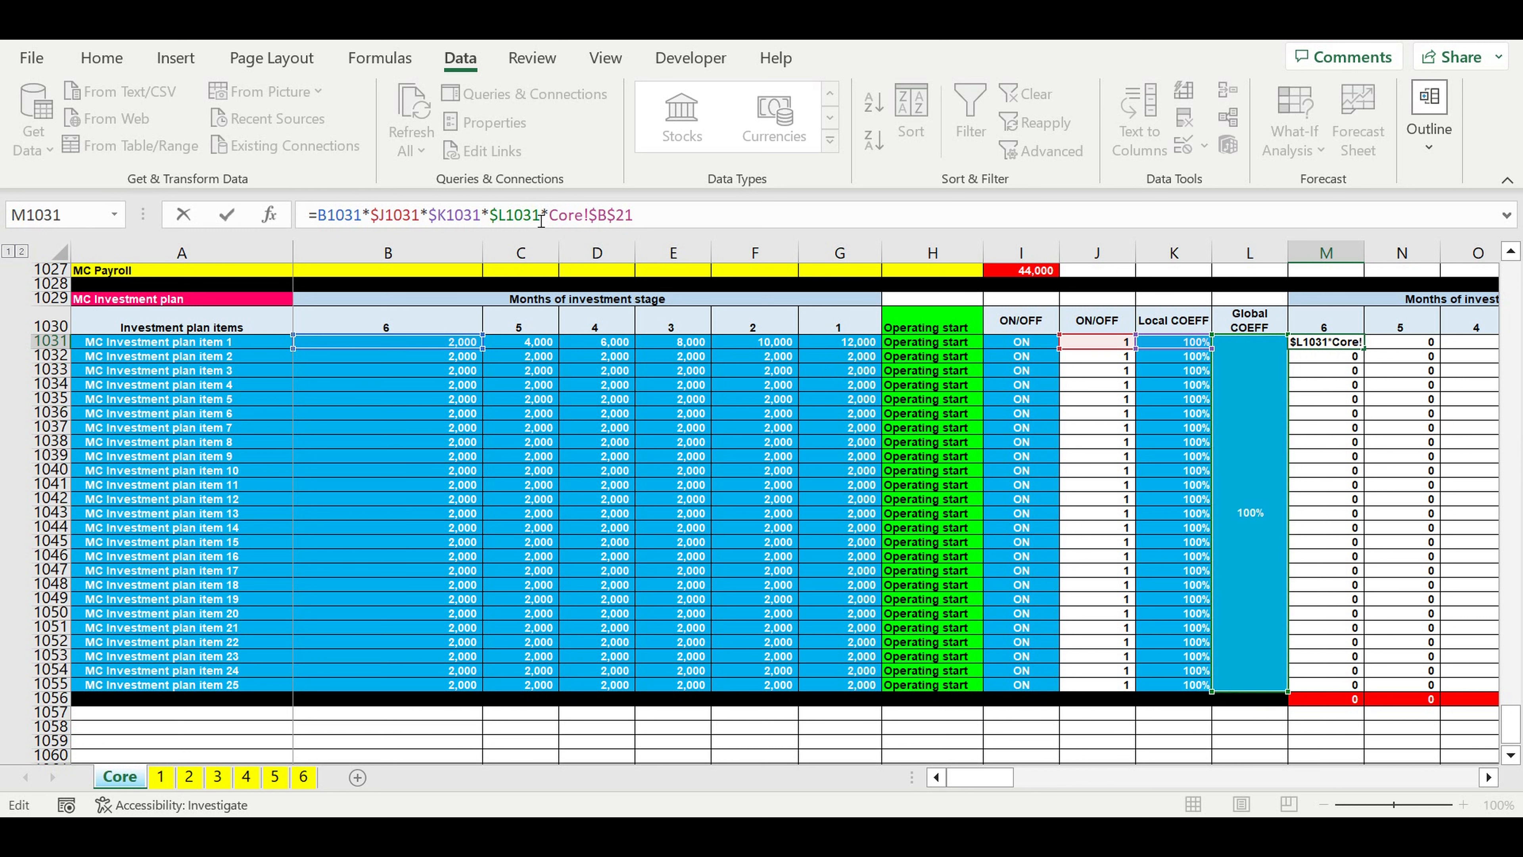
key(Right)
text($)
Step: Confirm the M1031 final value formula and fill it across and down the final values block through R1055
click(581, 217)
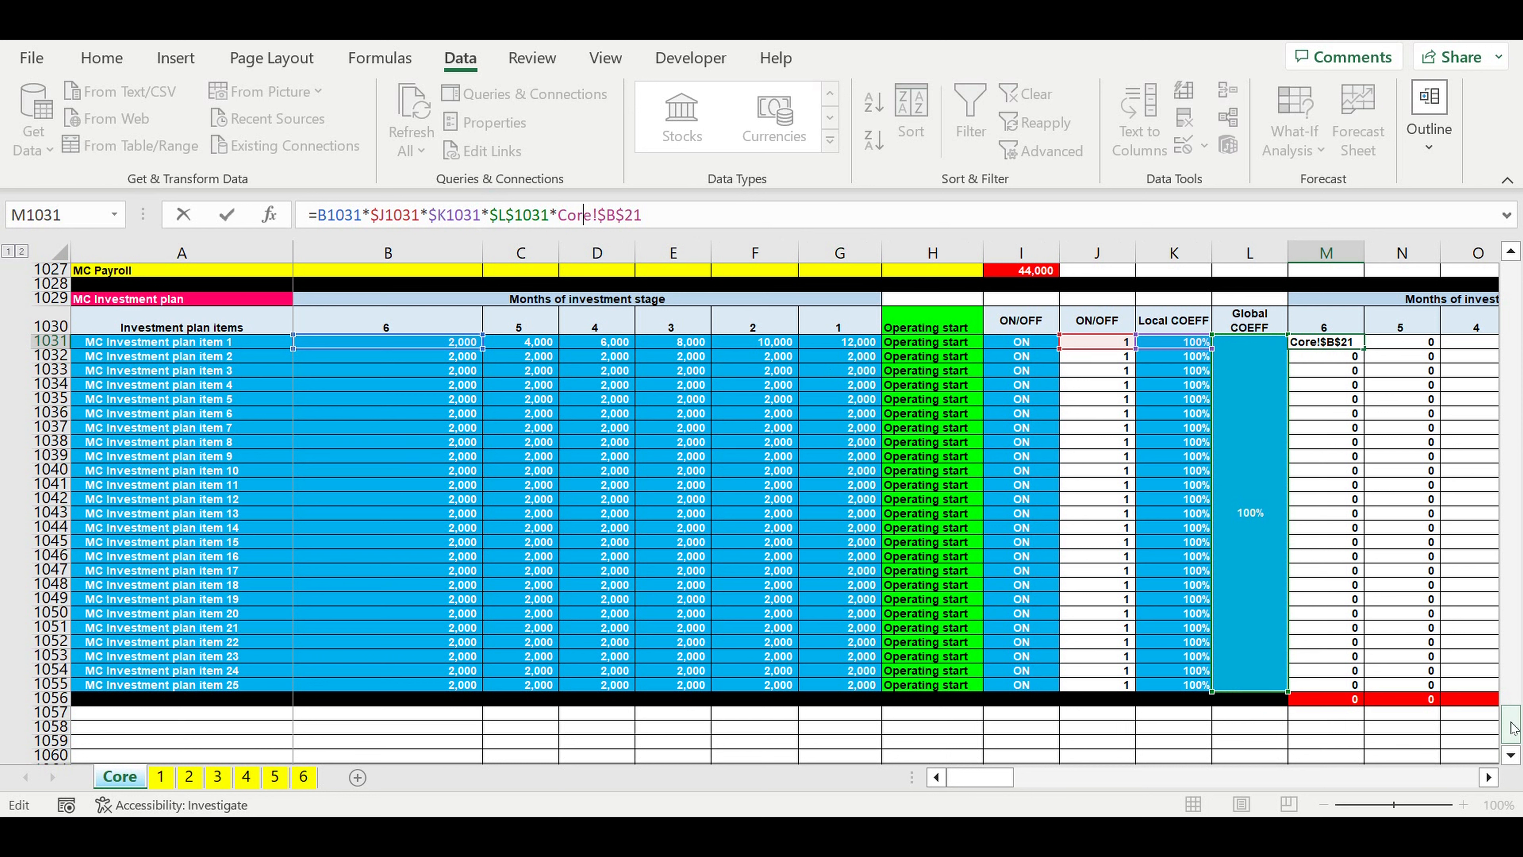
drag(1515, 728, 1505, 222)
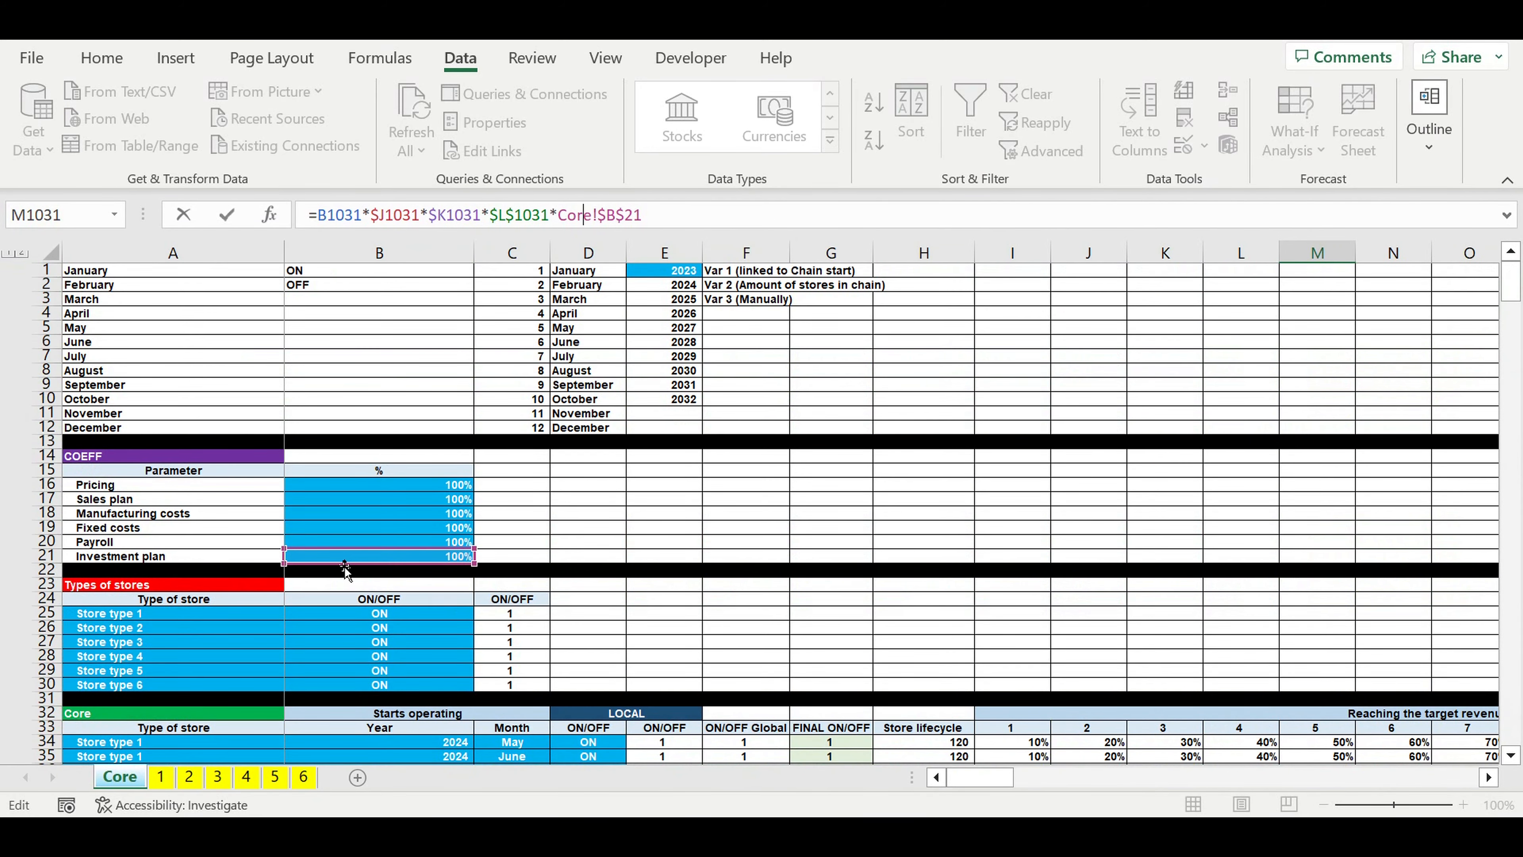
key(Return)
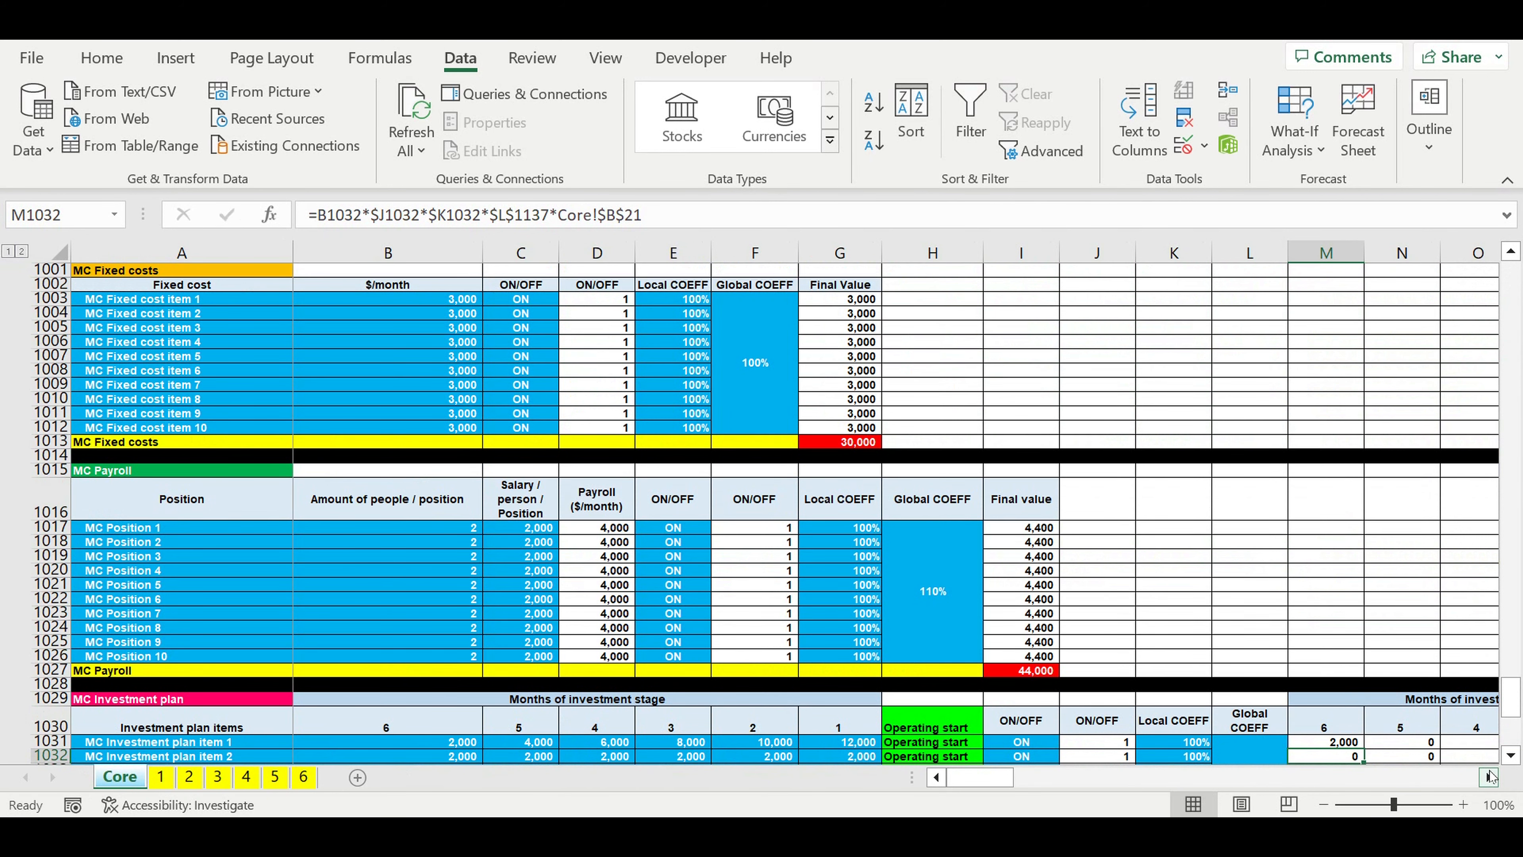
click(1490, 777)
scroll(1288, 676, down, 3)
scroll(1287, 677, down, 3)
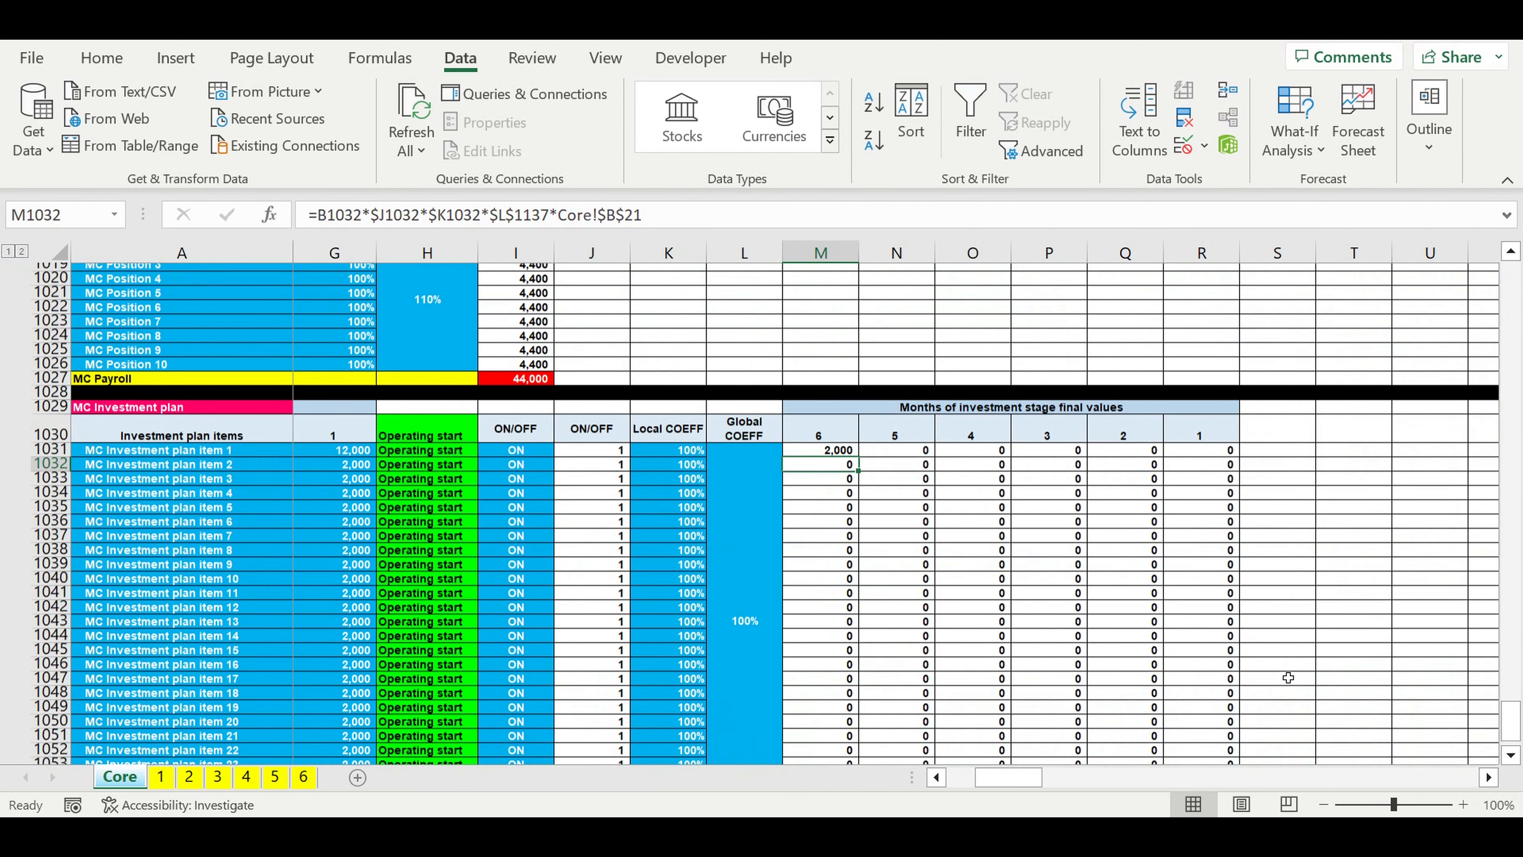
scroll(1288, 676, down, 3)
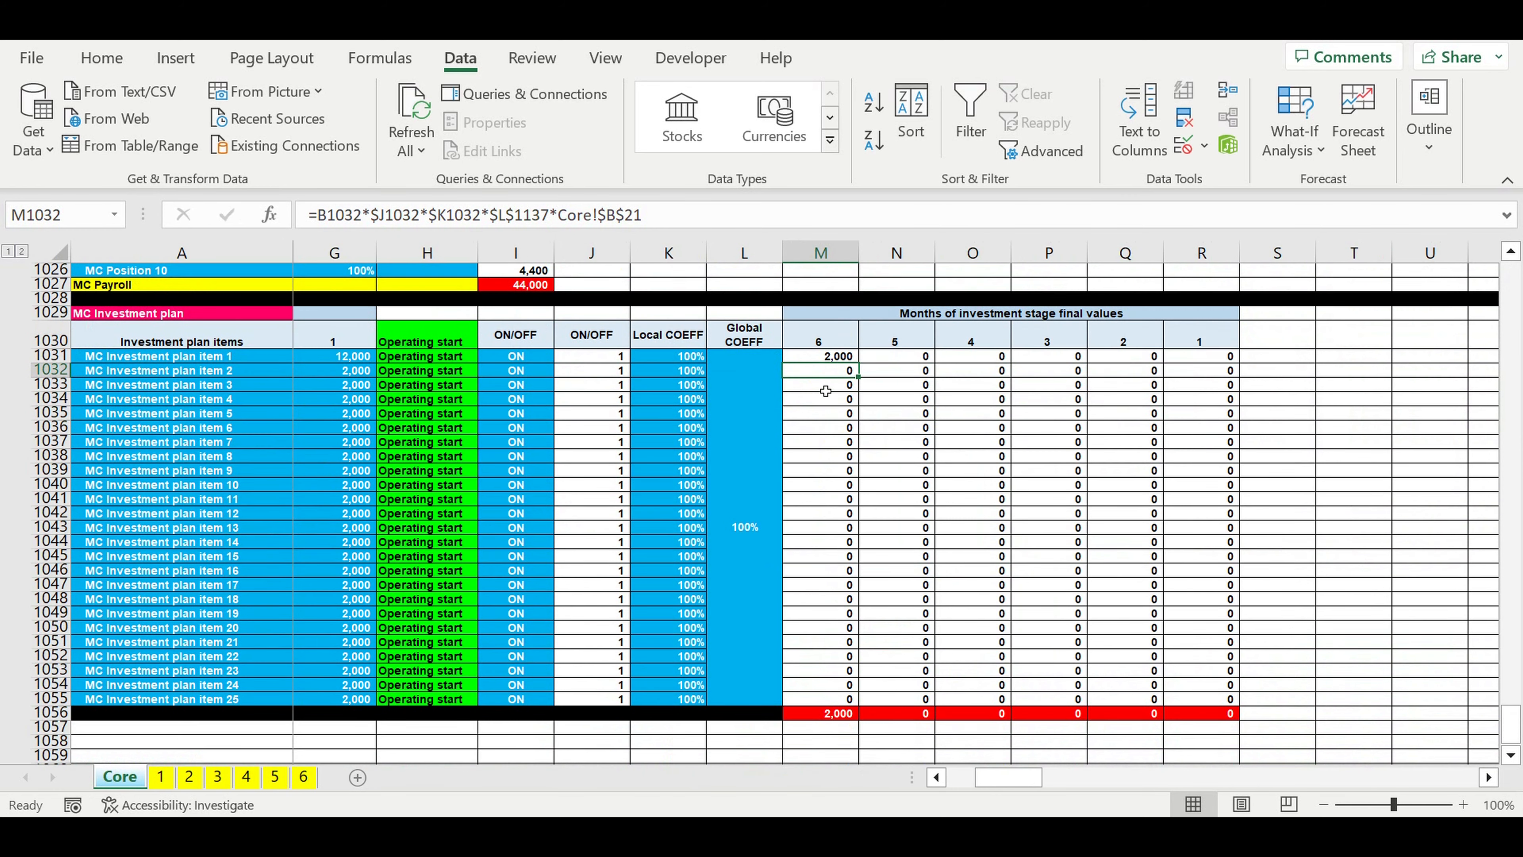
click(834, 354)
drag(859, 363, 1218, 702)
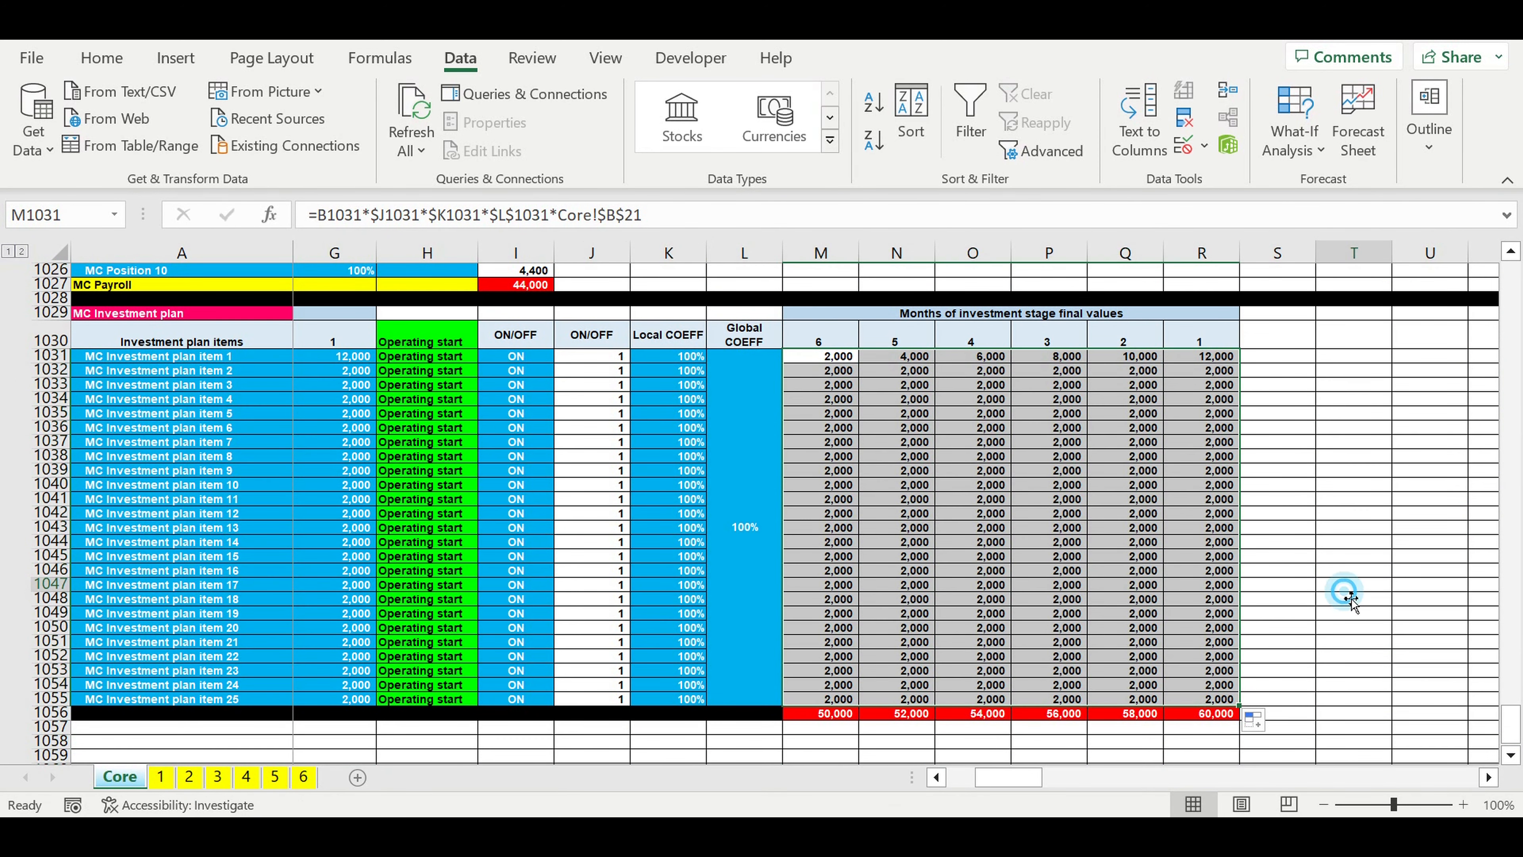
click(1348, 585)
Step: Fill the whole of row 1057, below the MC Investment plan block, with black
drag(989, 777, 833, 774)
click(65, 731)
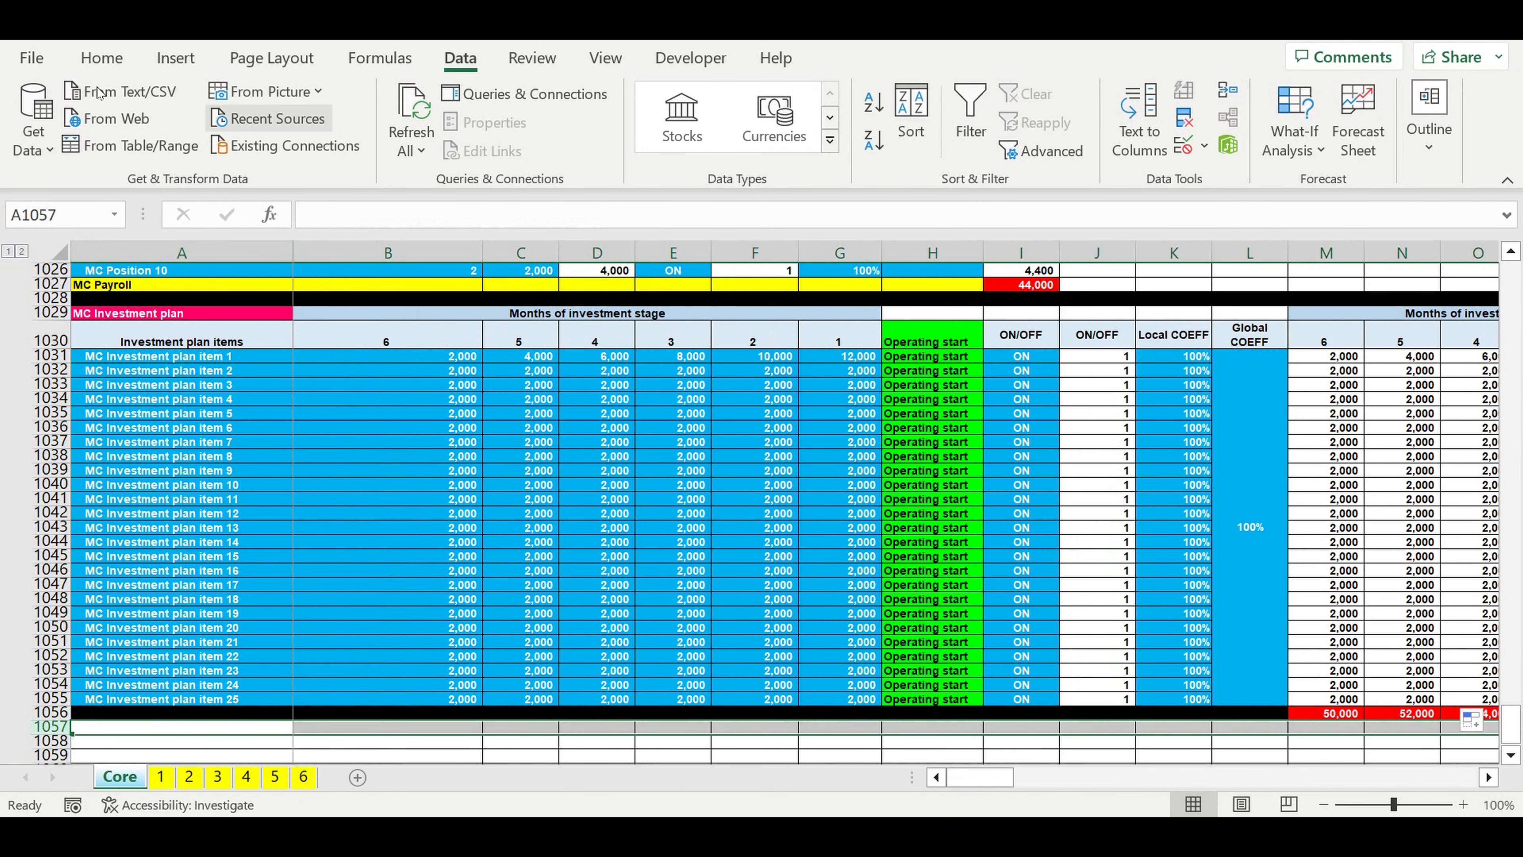
click(101, 57)
click(289, 141)
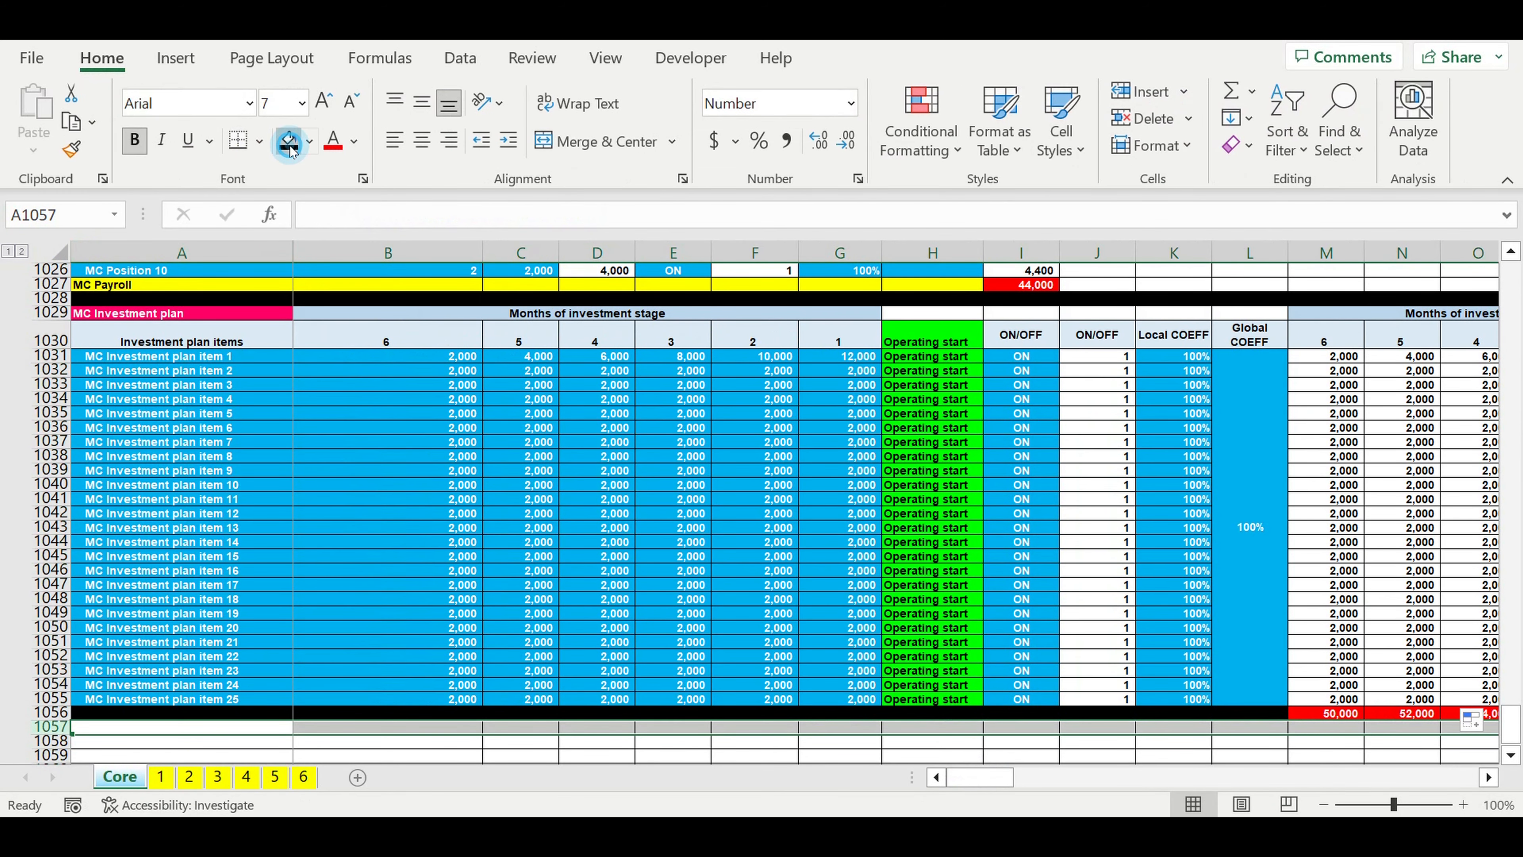
click(430, 456)
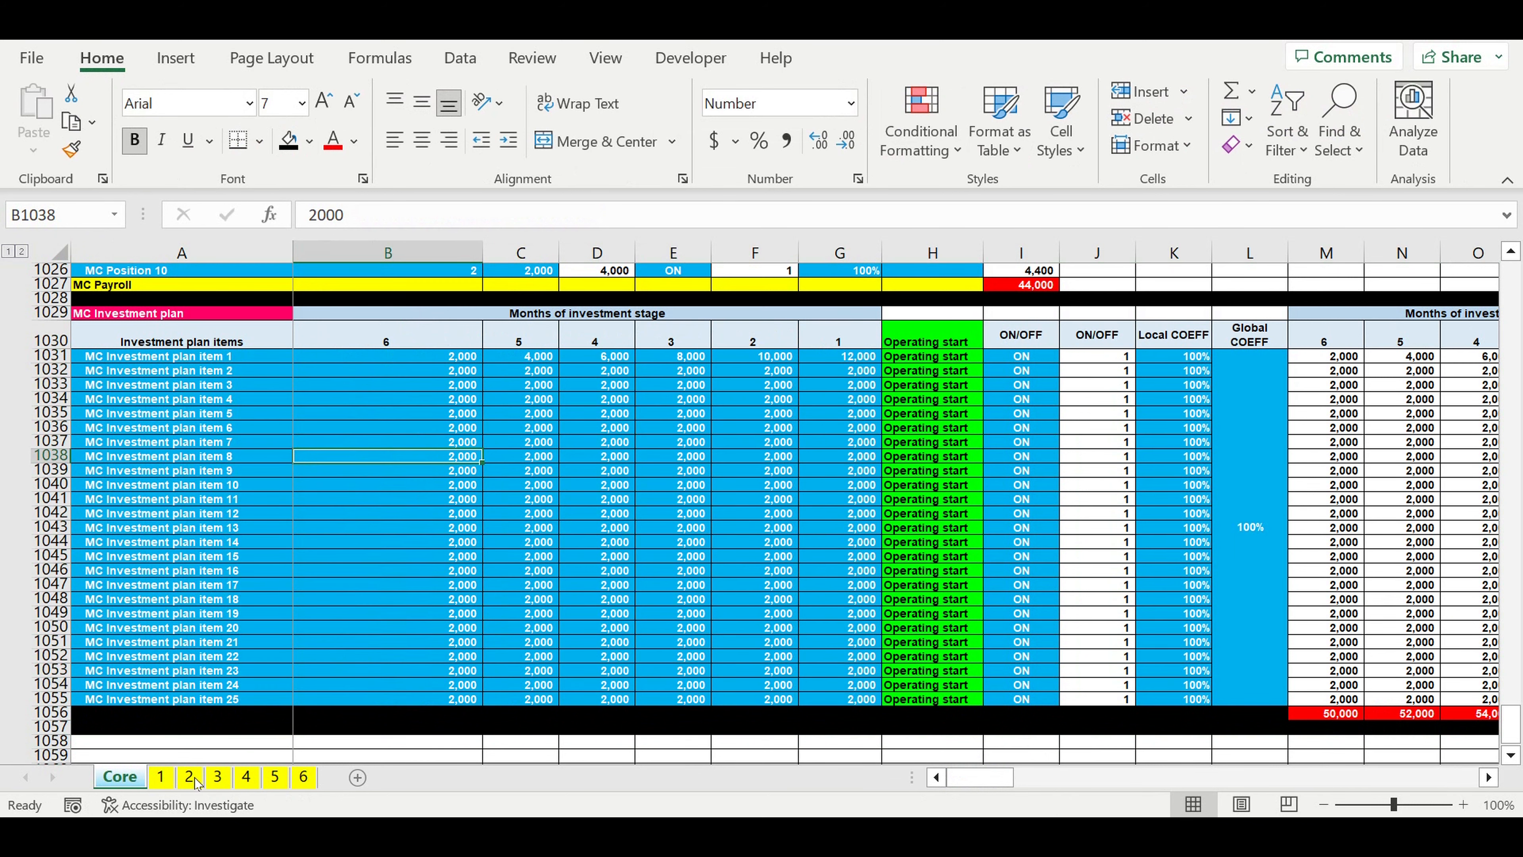
Step: Copy the Asset tax ($/month) label and value from A1165:B1165 on sheet 1 to A1058 on the Core sheet
click(160, 777)
click(357, 514)
scroll(357, 515, down, 3)
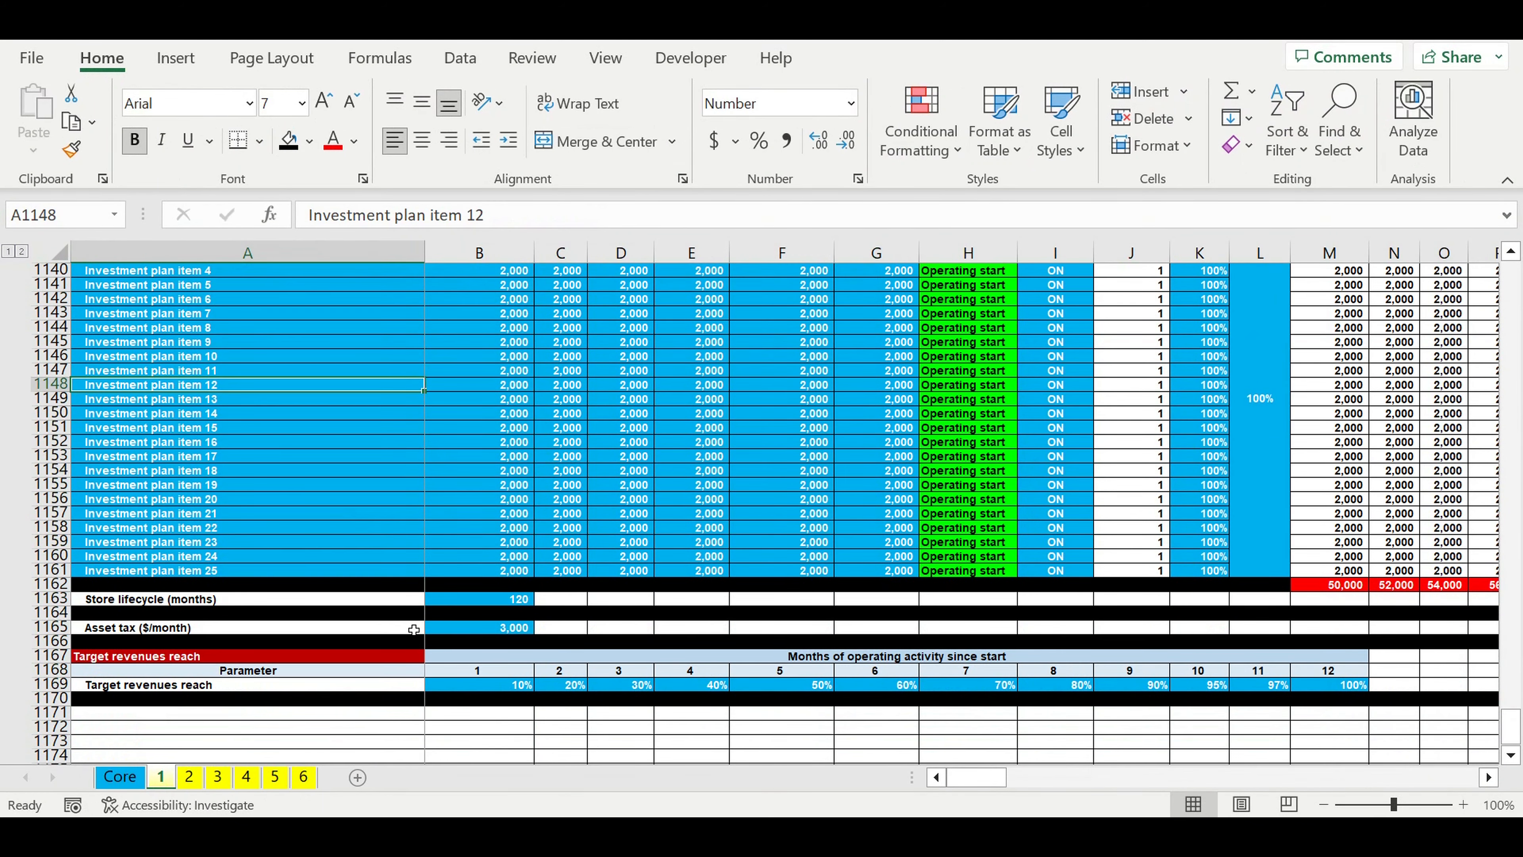
drag(413, 628, 465, 629)
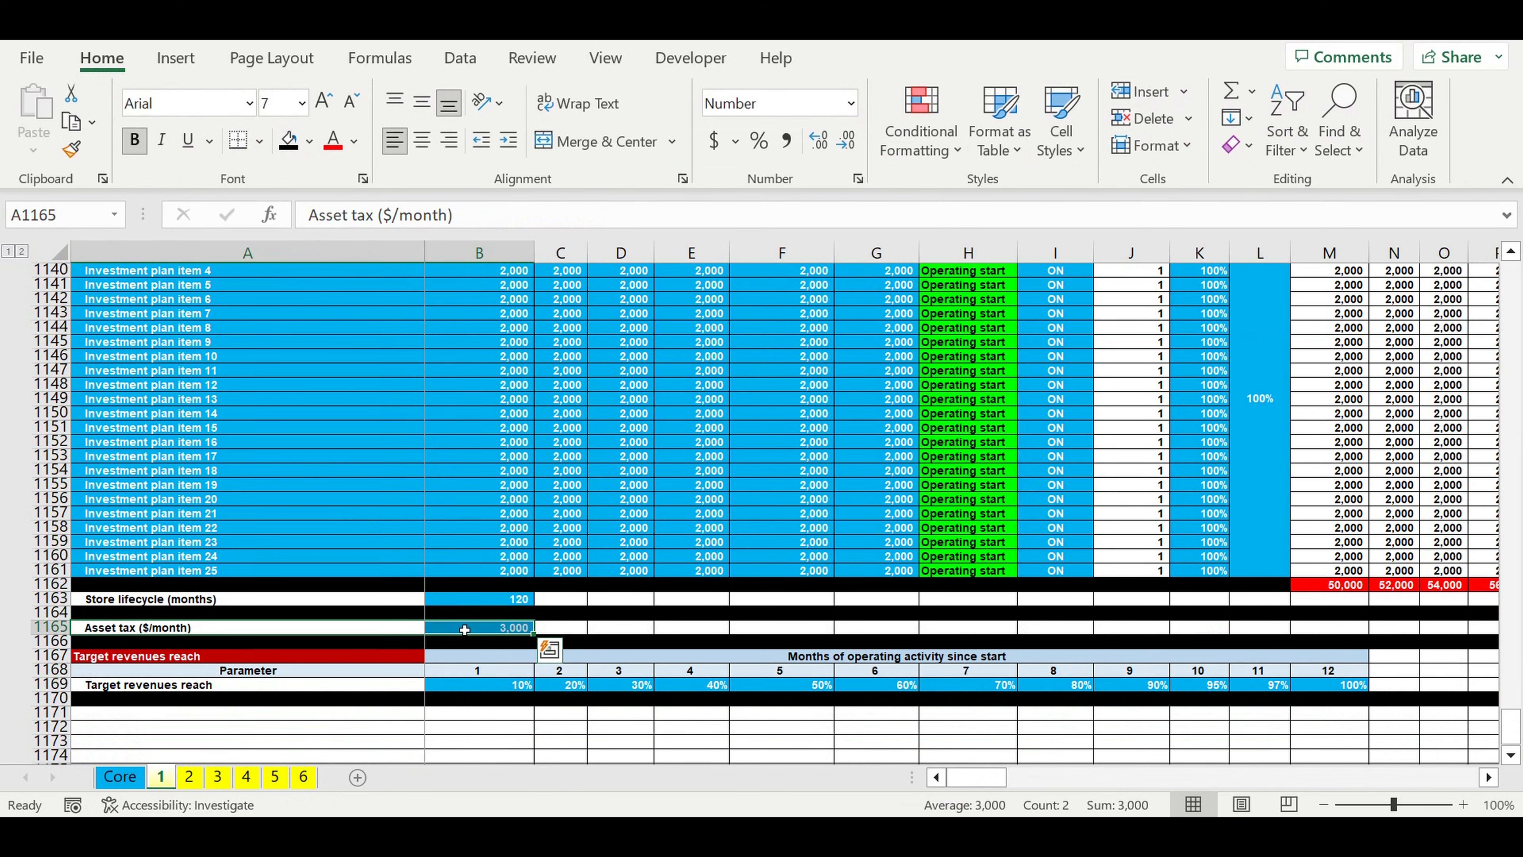
key(ctrl+c)
click(683, 527)
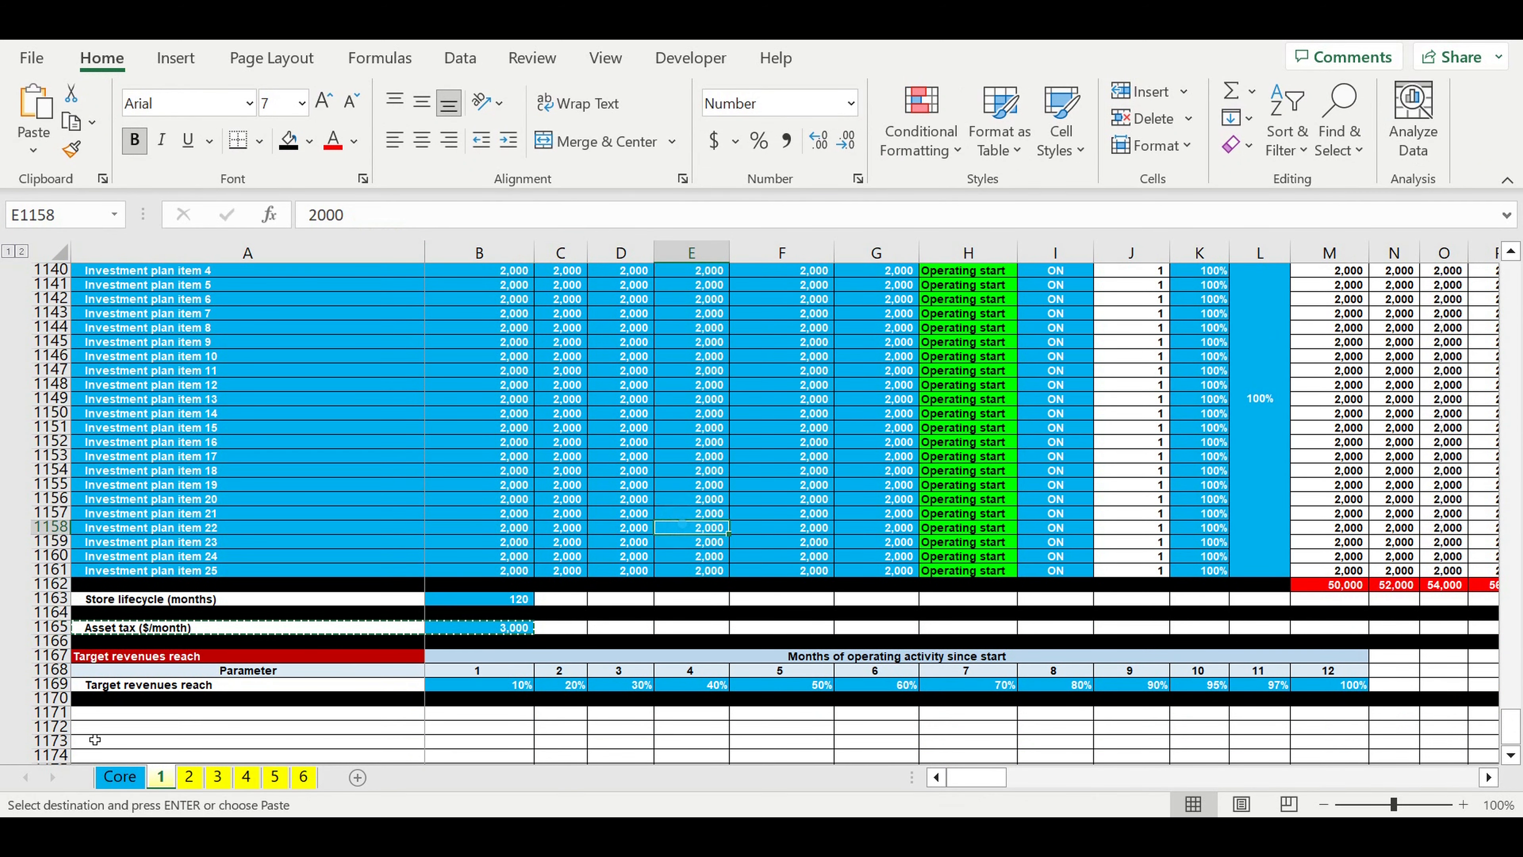
key(ctrl+Page_Up)
scroll(180, 624, down, 4)
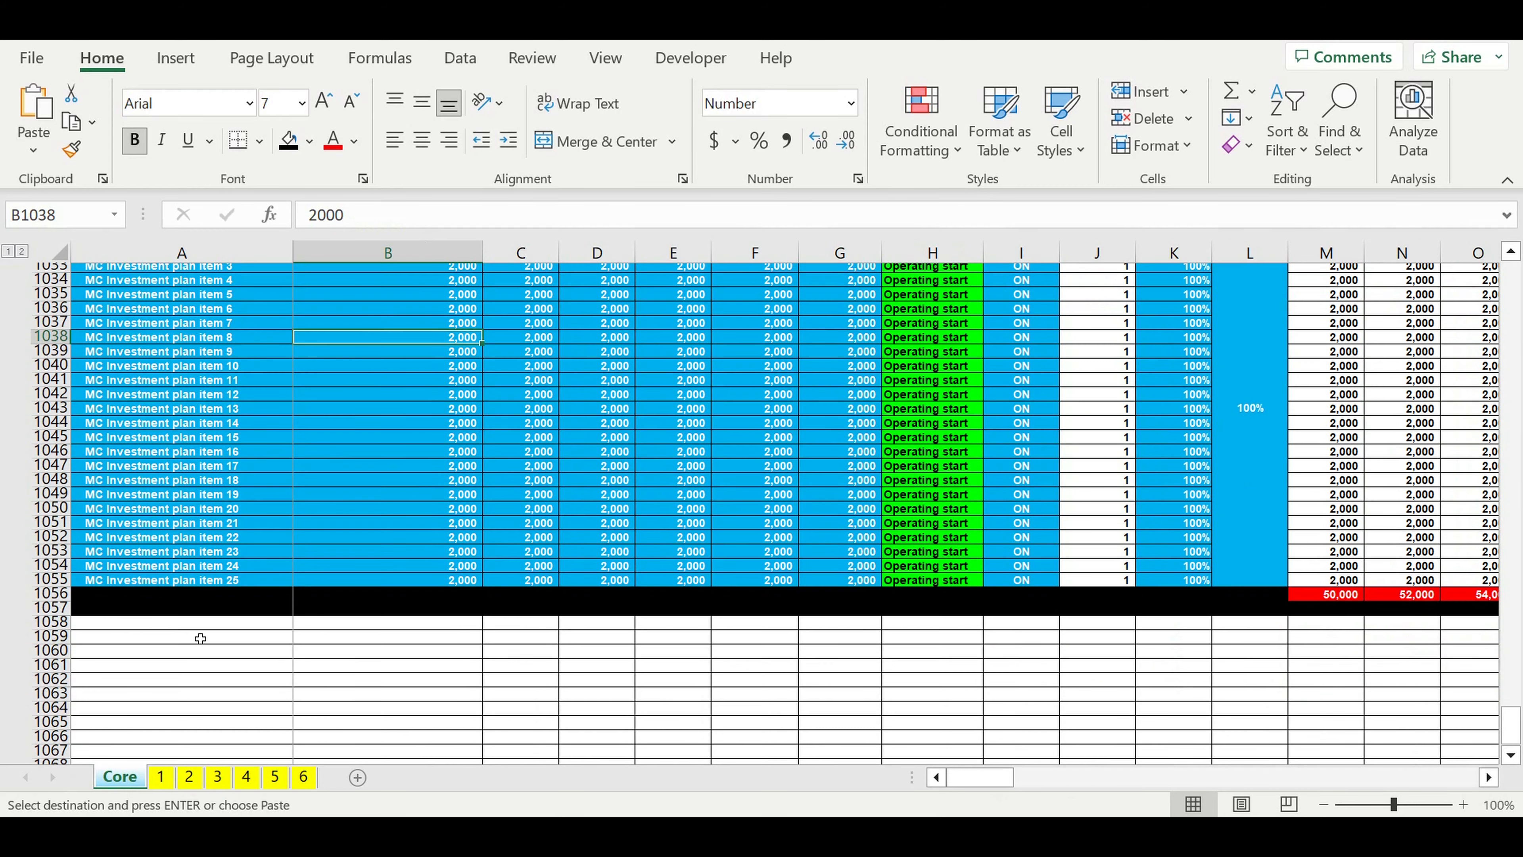
click(114, 613)
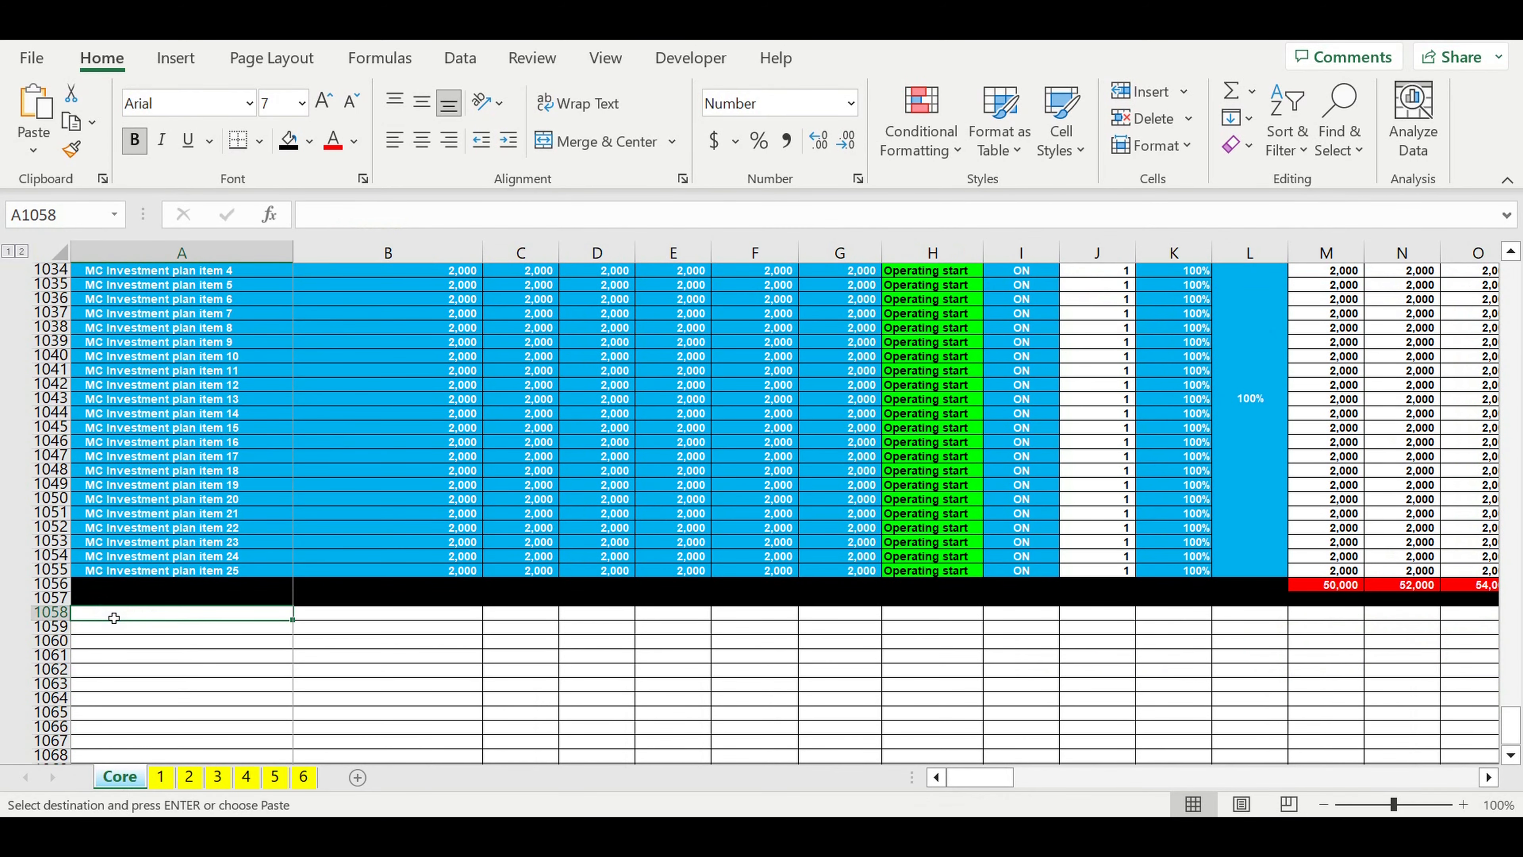
key(ctrl+v)
click(81, 652)
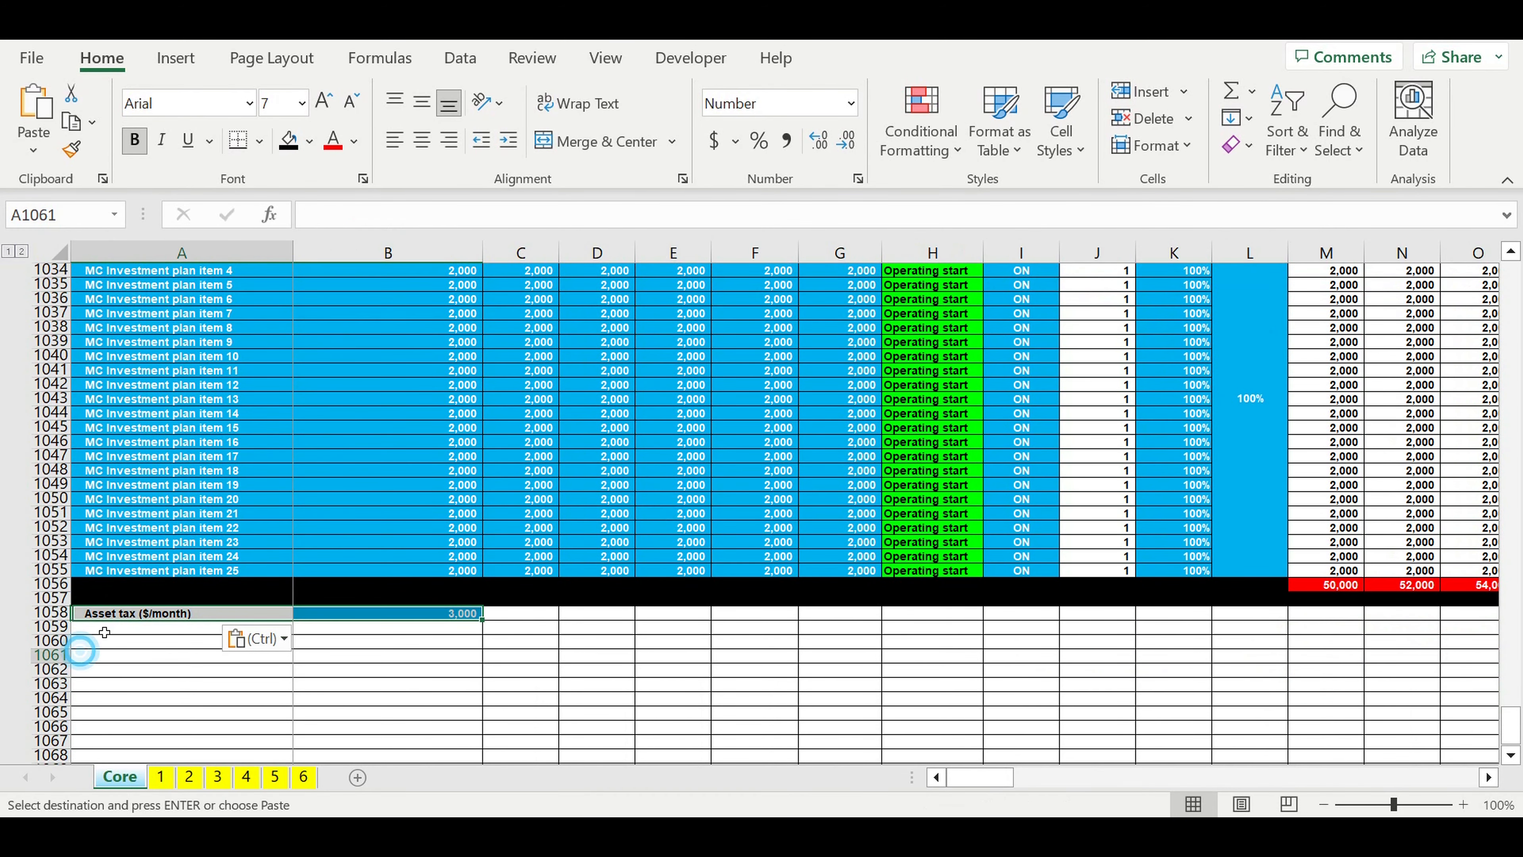
Step: Rename the label in A1058 as MC Asset tax ($/month)
click(108, 613)
click(309, 215)
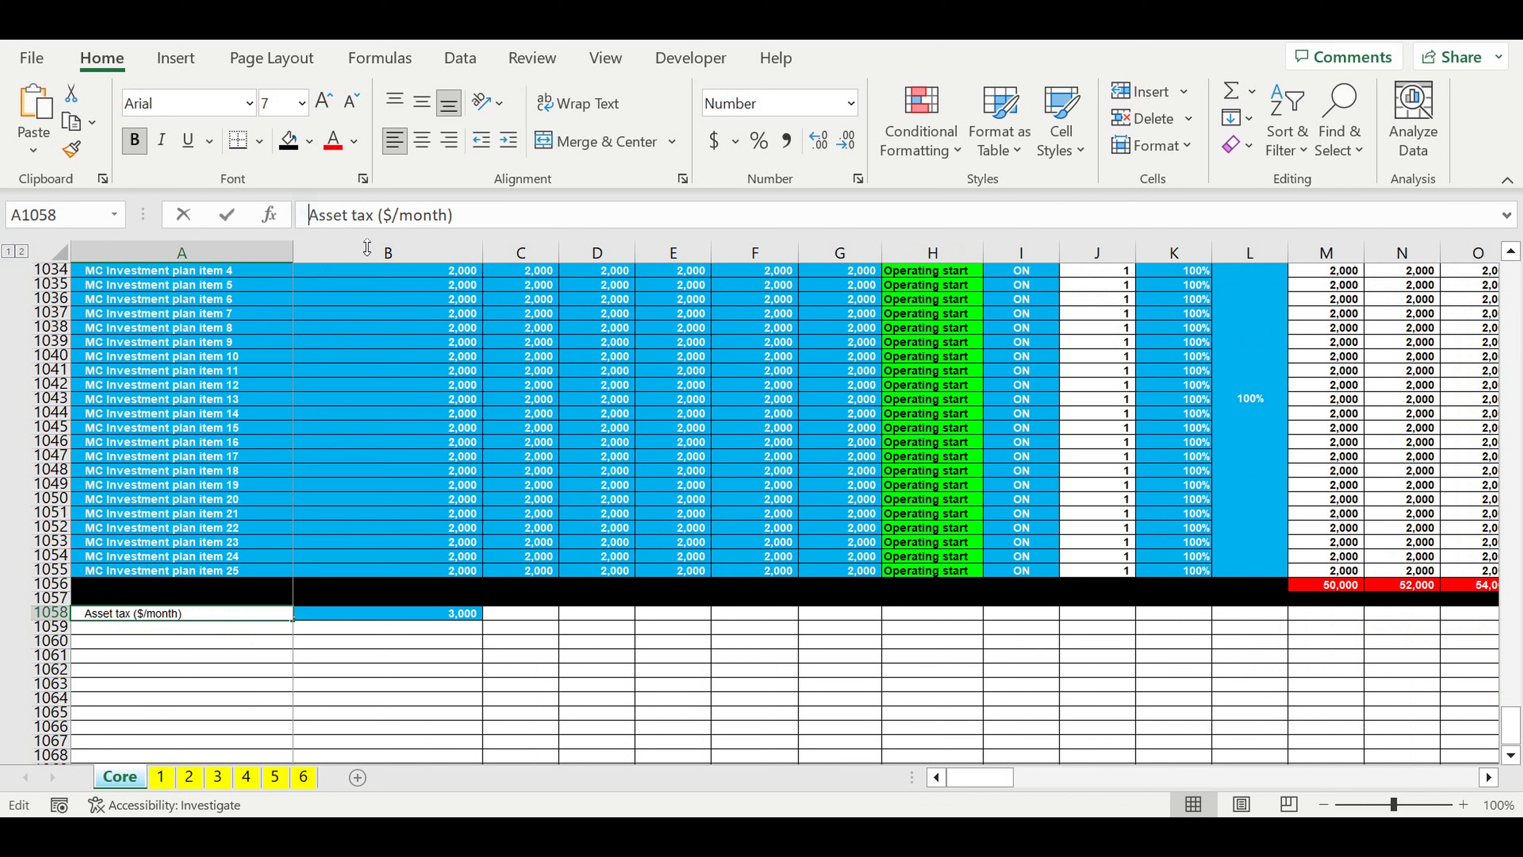
text(MC)
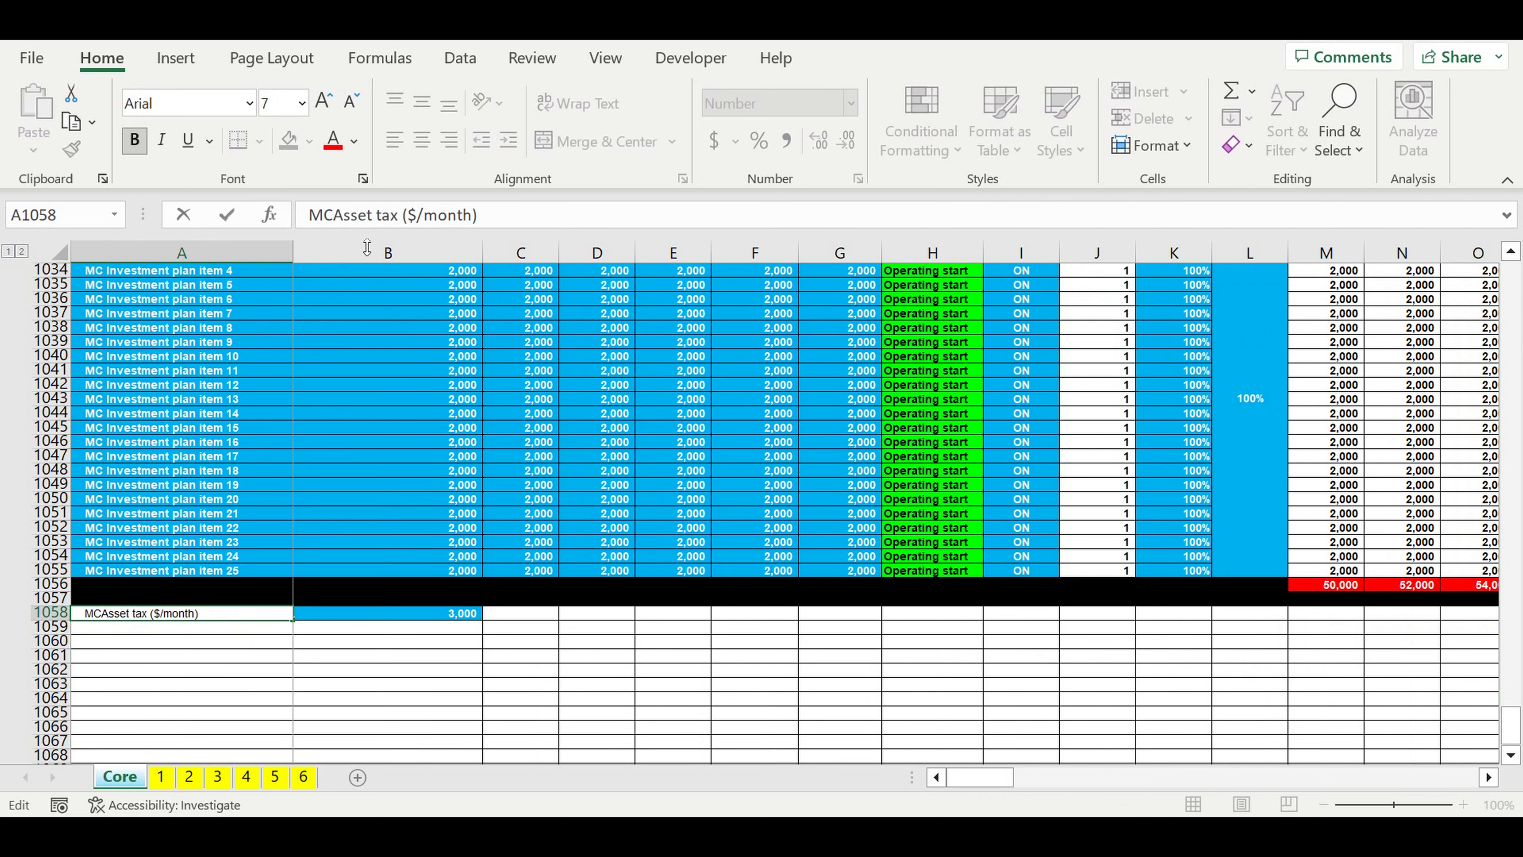
key(Return)
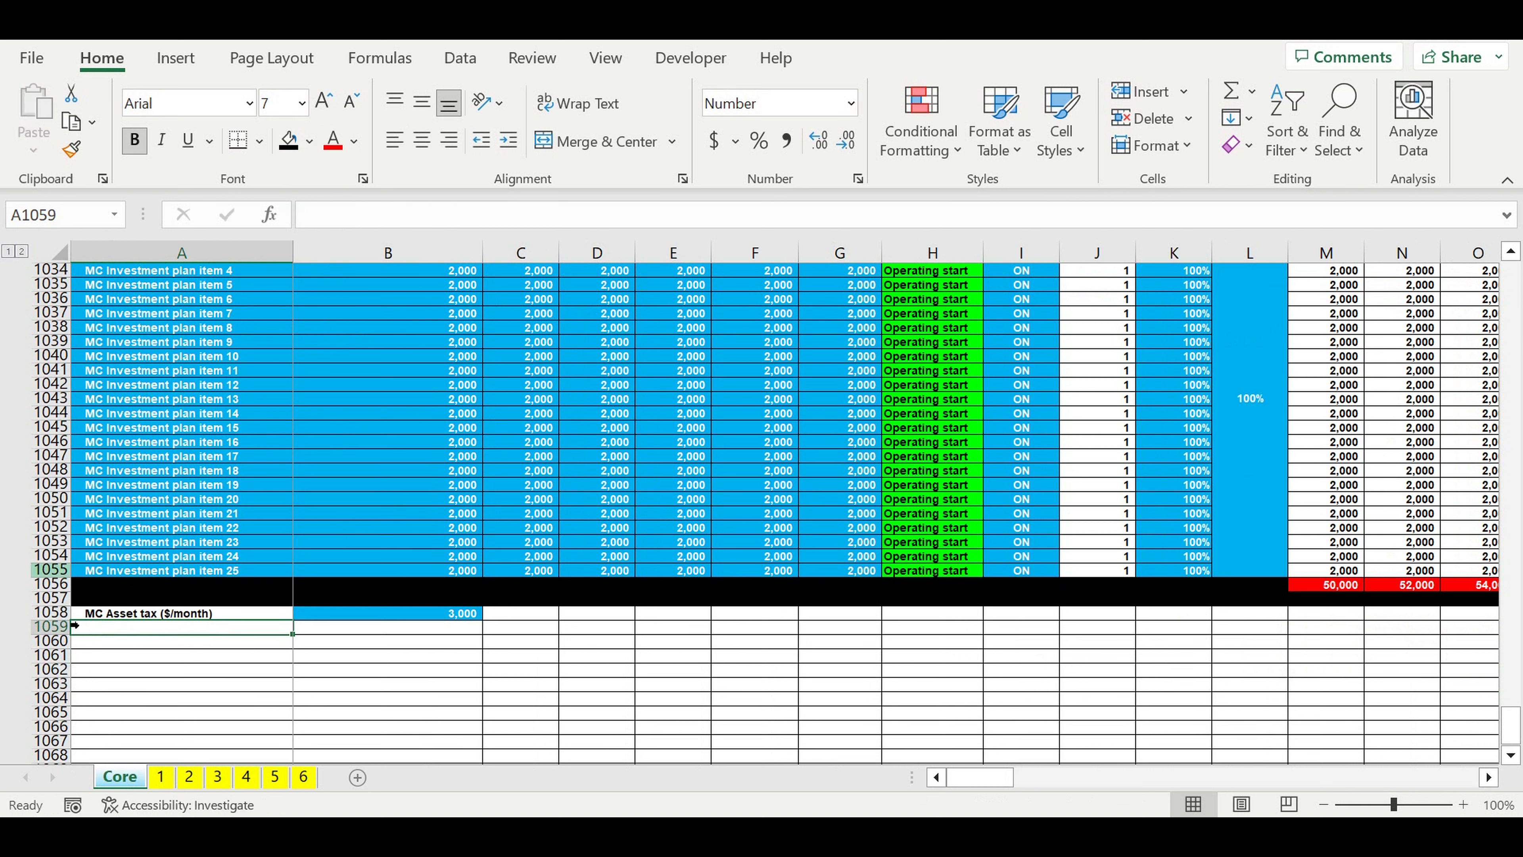
Step: Fill the whole of row 1059, below the MC Asset tax row, with black
key(shift+space)
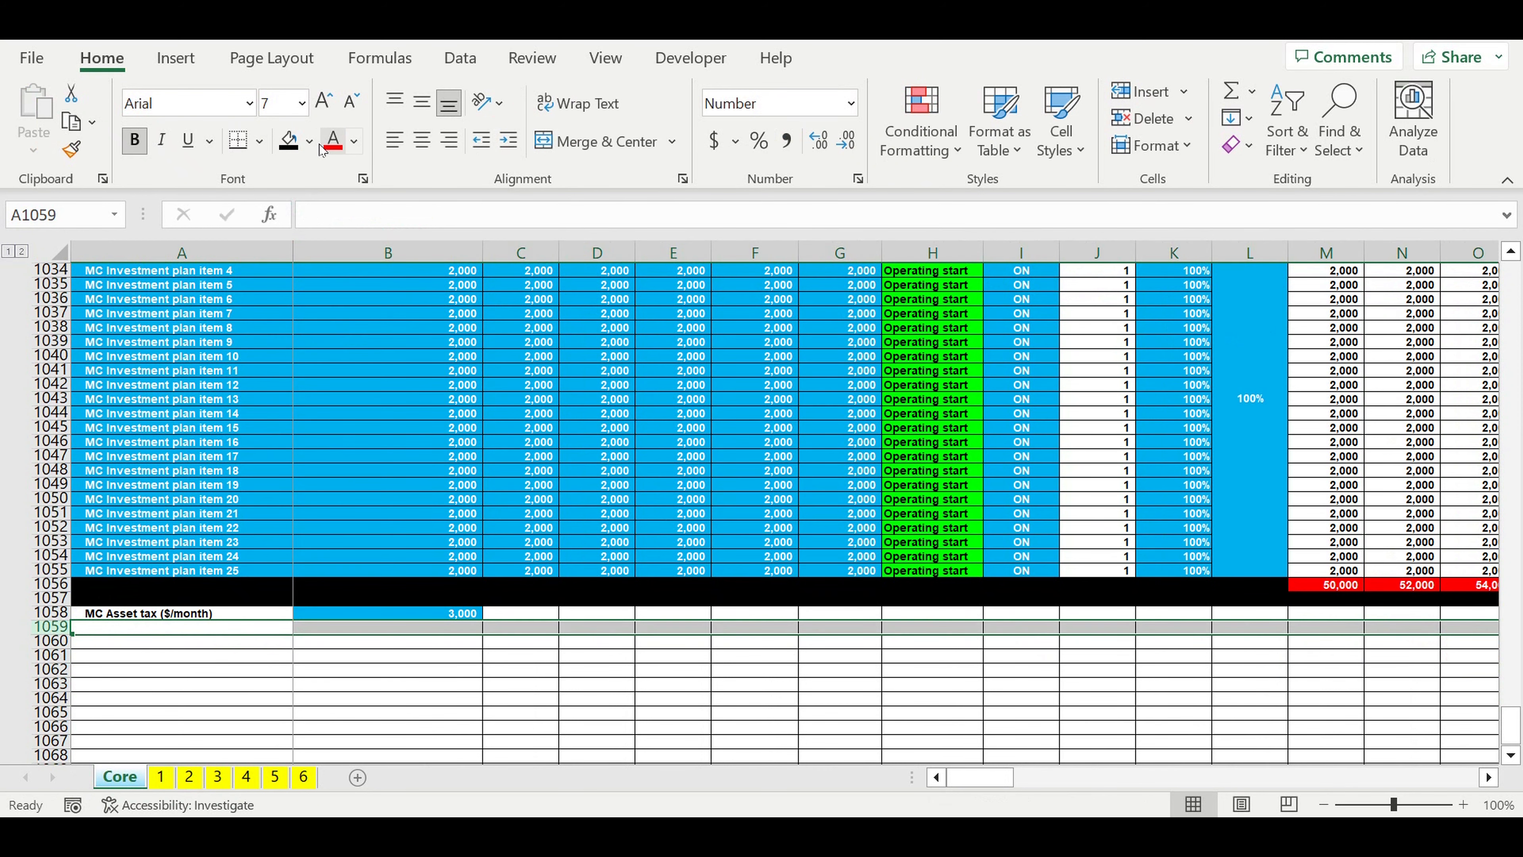
click(309, 141)
click(307, 207)
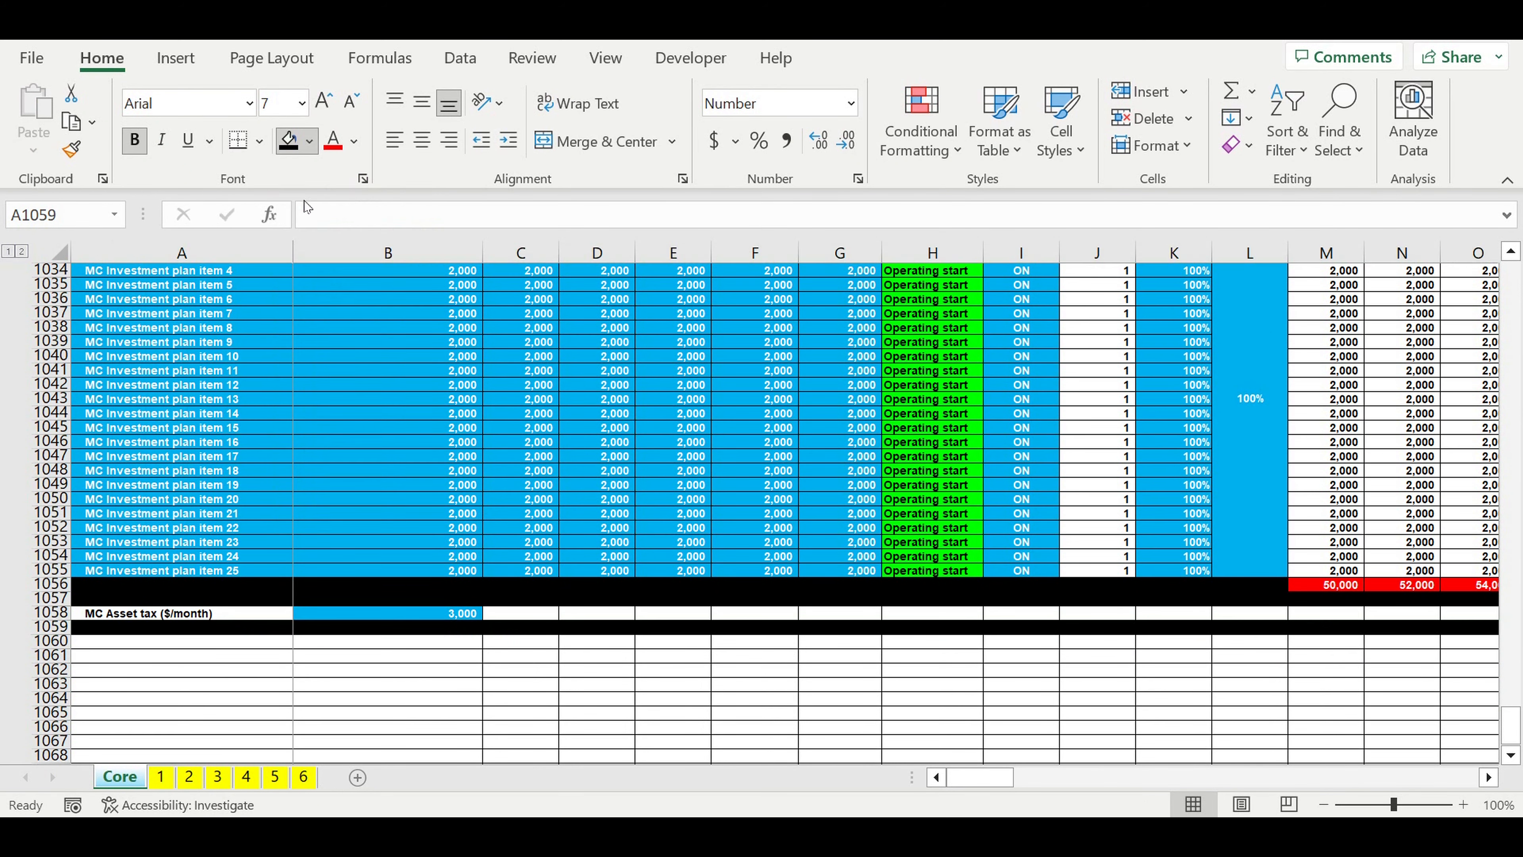
click(607, 418)
click(553, 686)
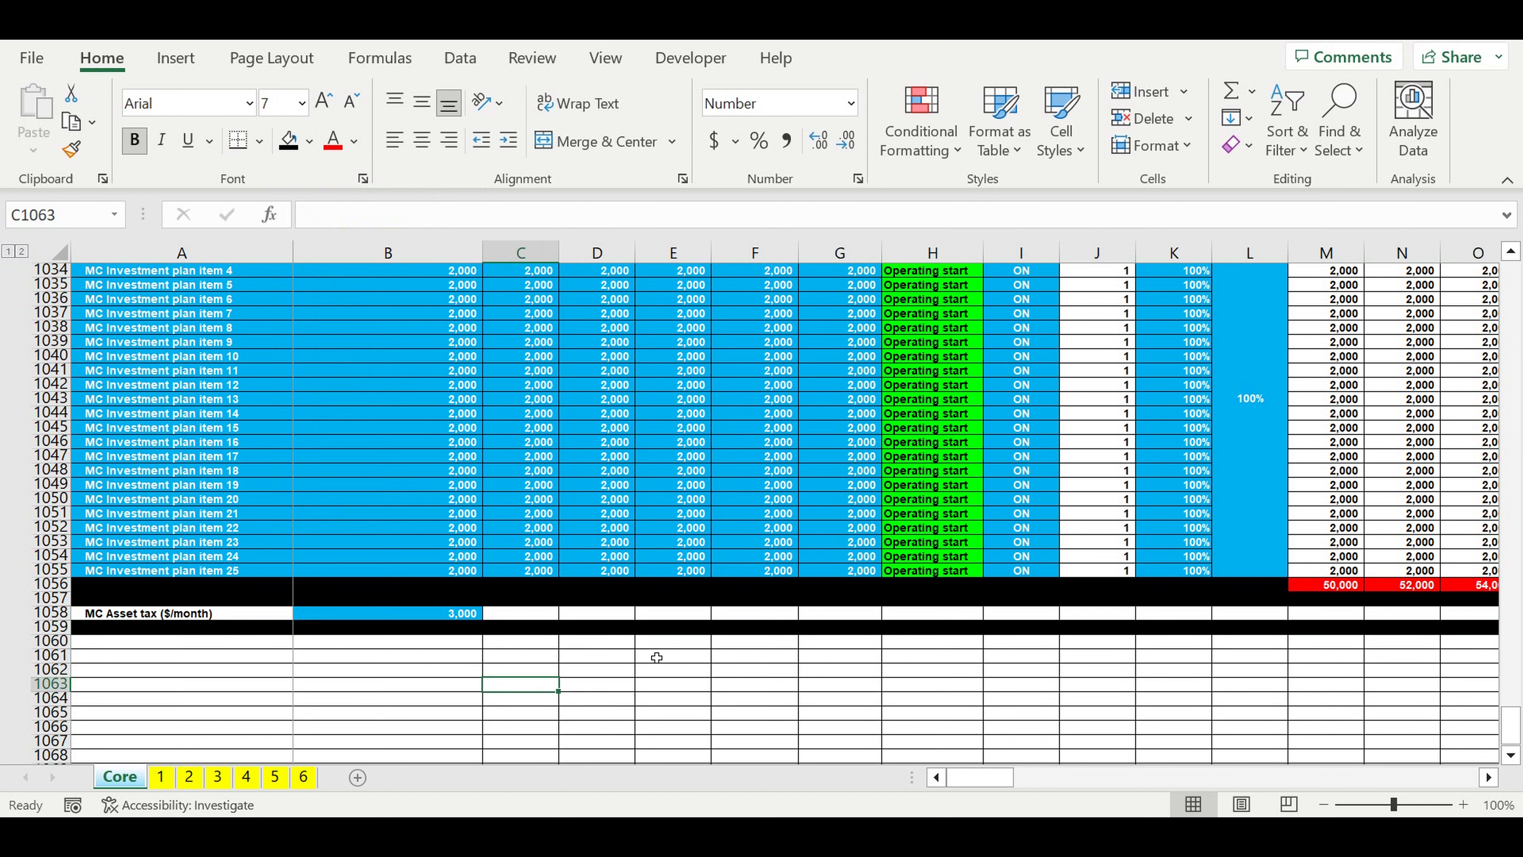
click(738, 672)
Step: Copy the MC FINAL timeline header rows 994:995 and paste them at A1060
scroll(808, 584, up, 1)
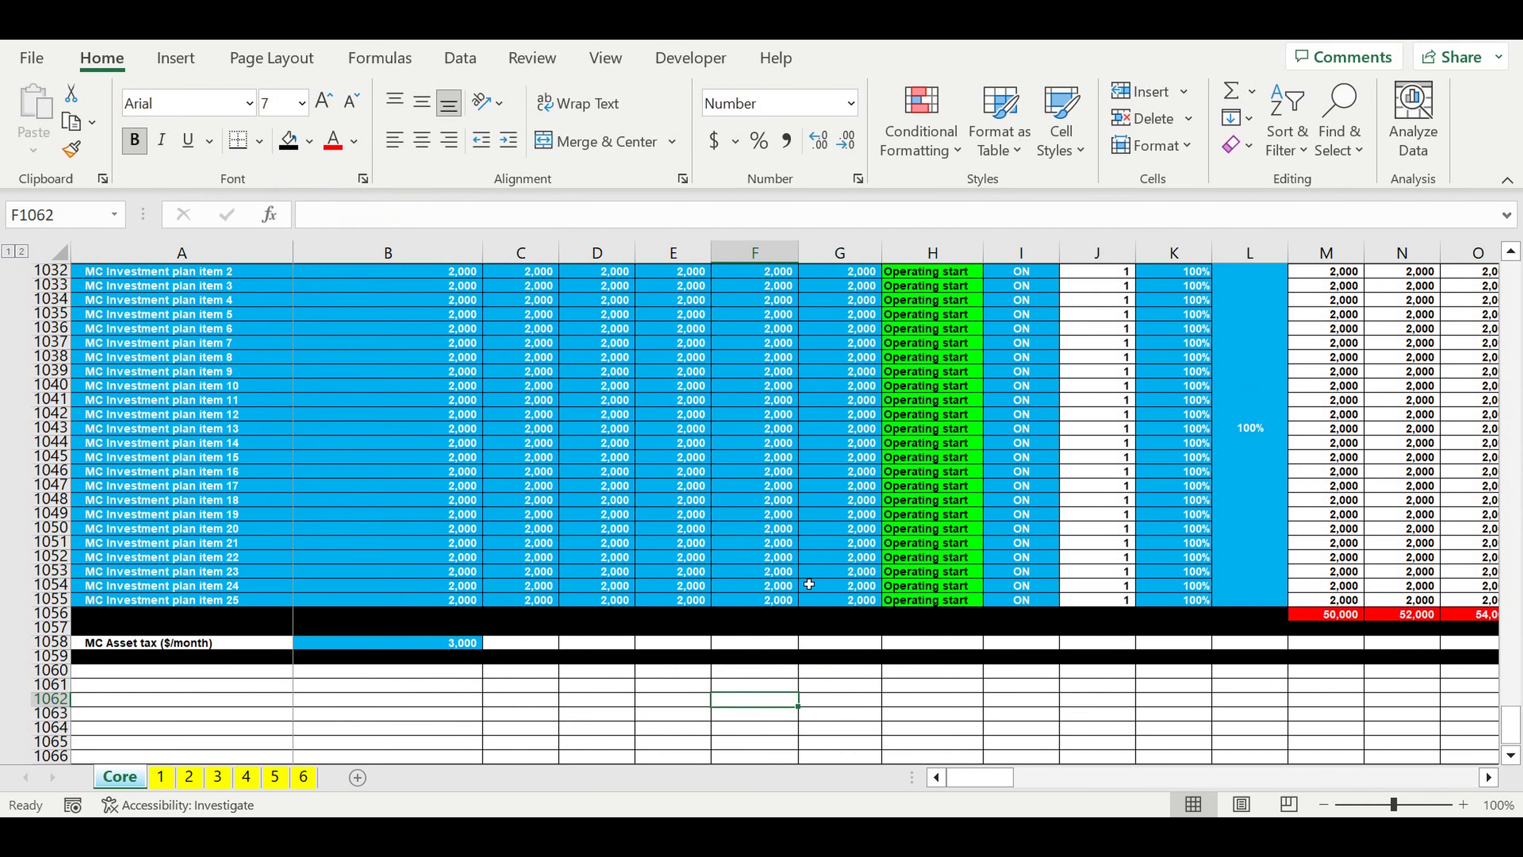
scroll(808, 583, up, 14)
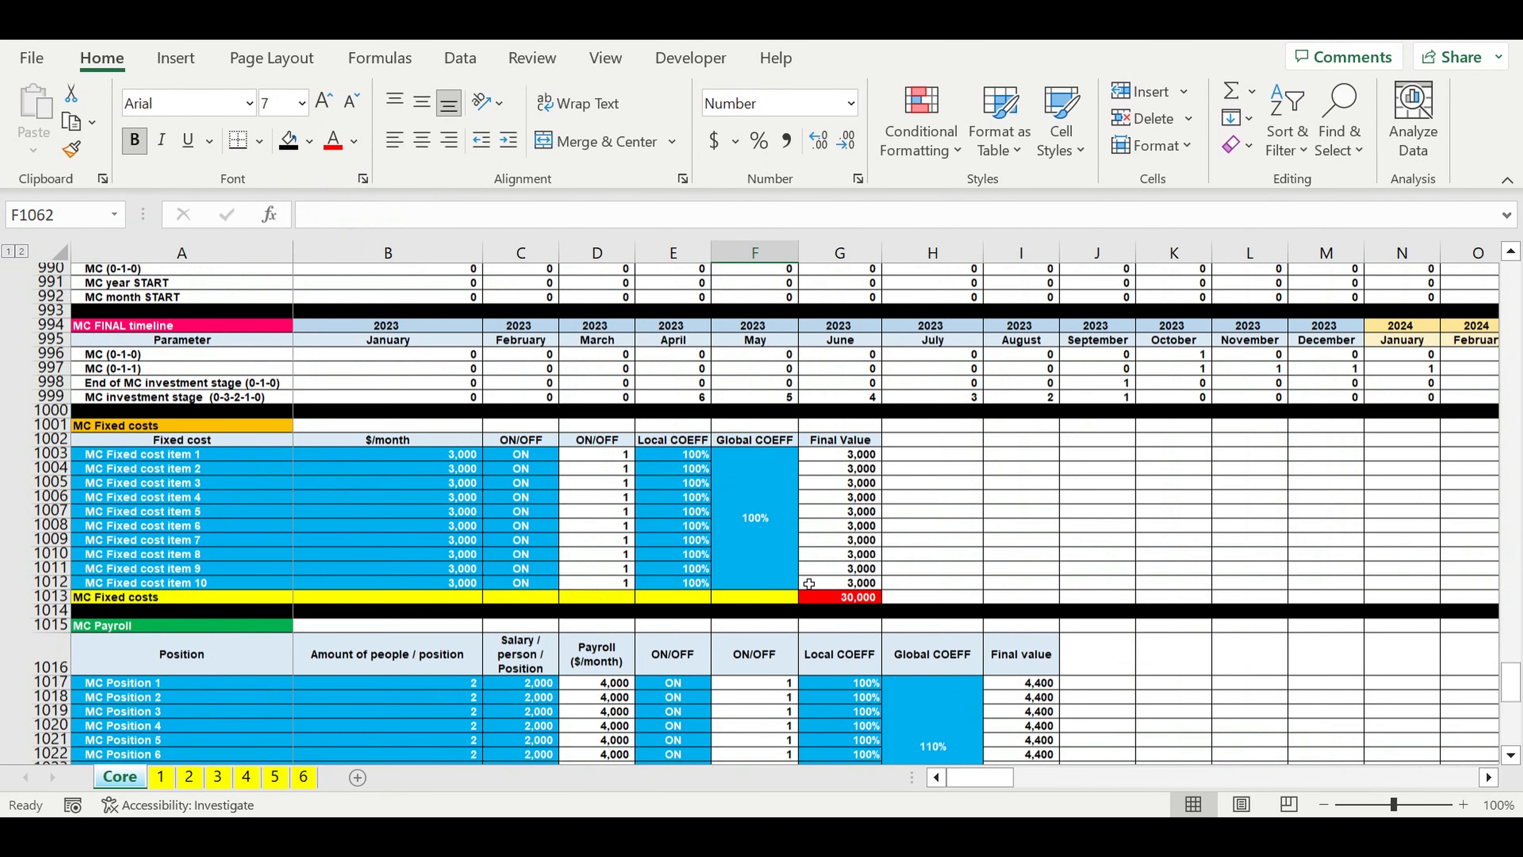
scroll(808, 584, up, 1)
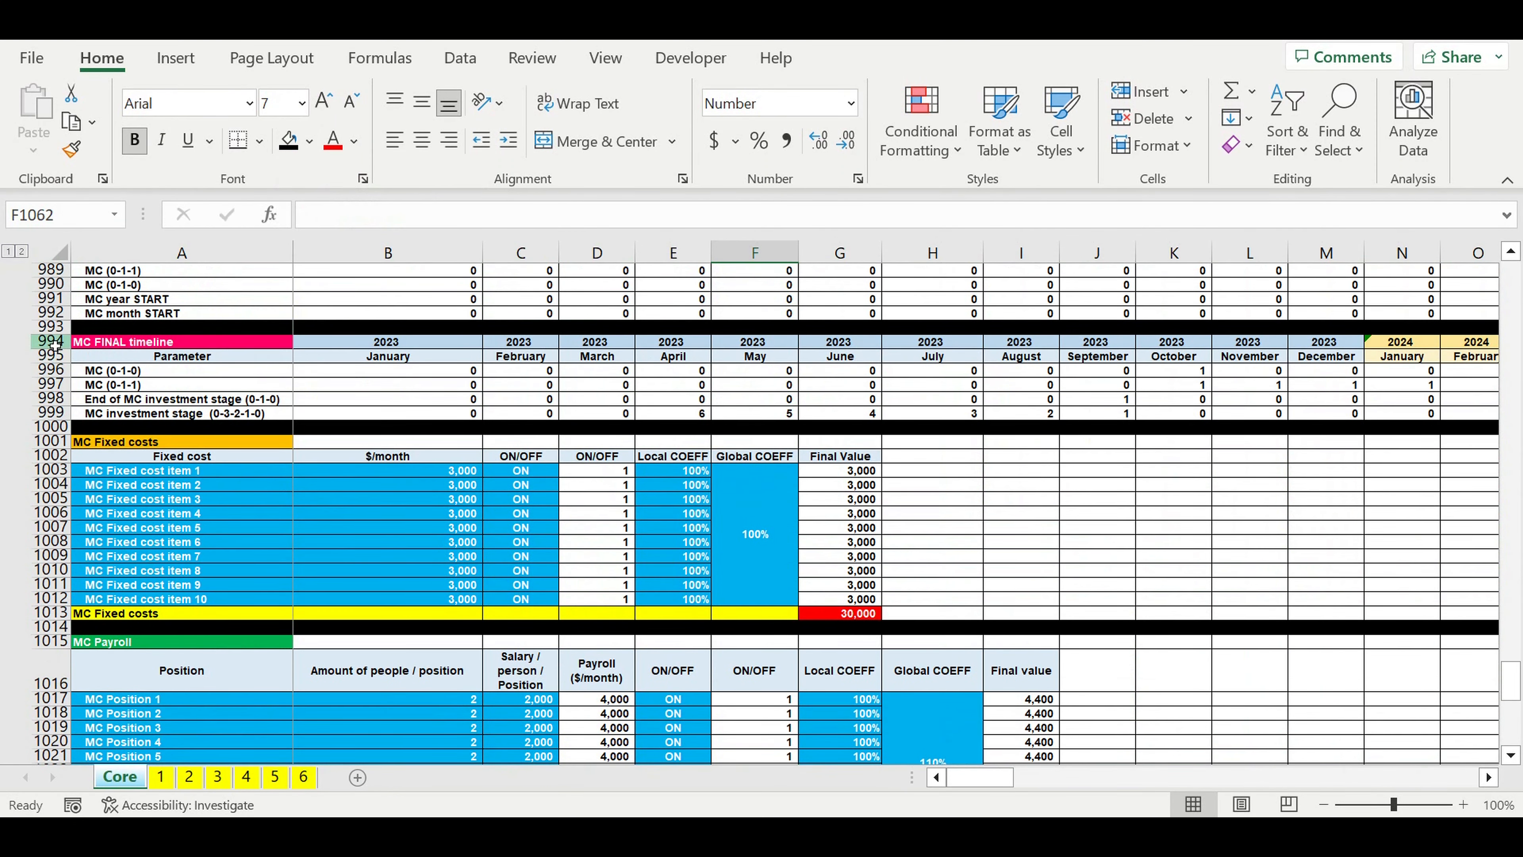
drag(54, 345, 53, 360)
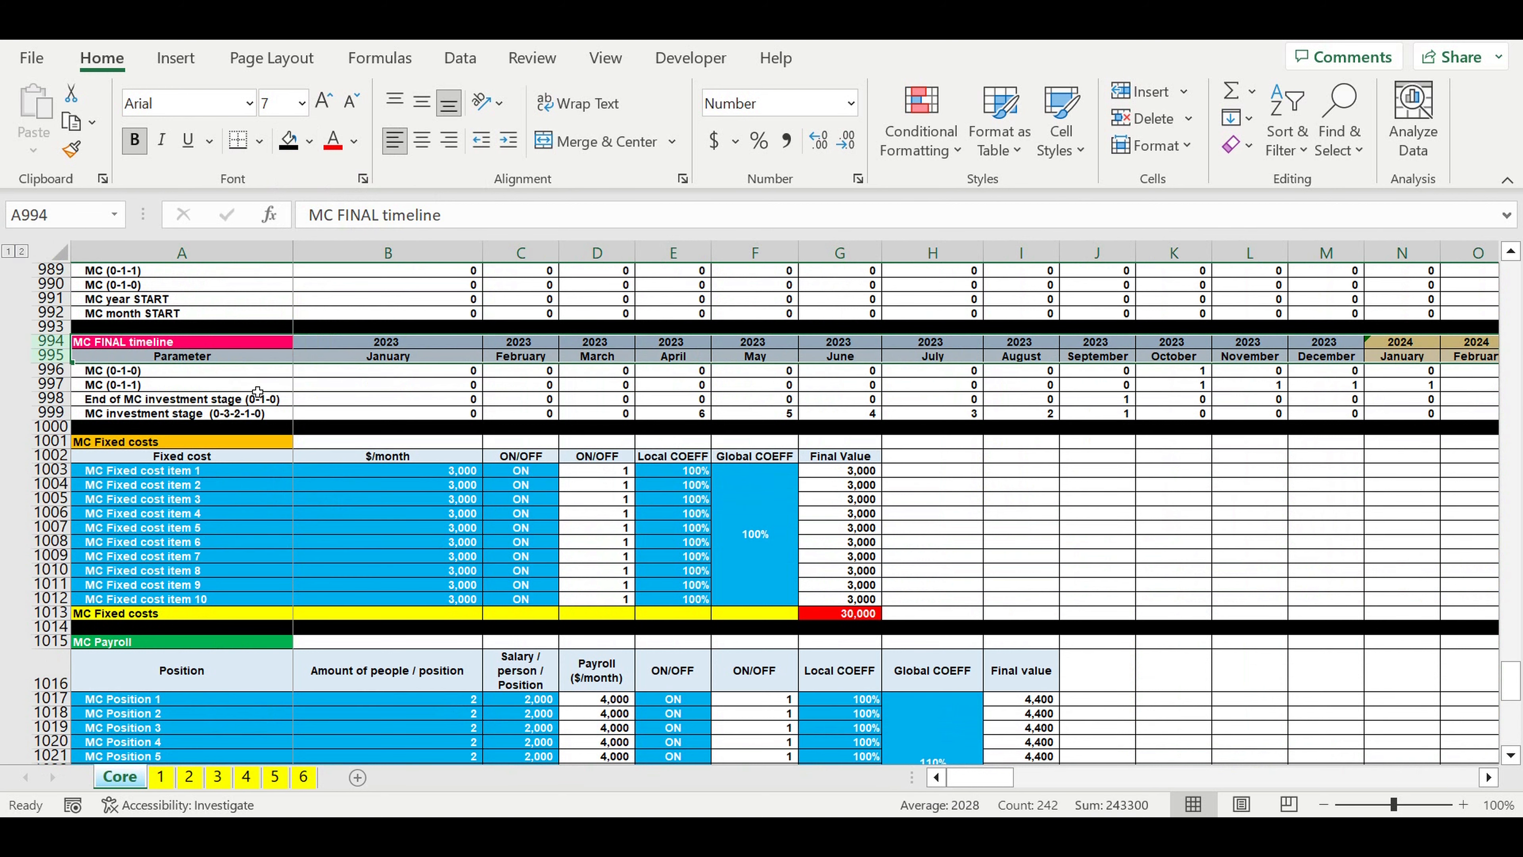
key(ctrl+c)
click(366, 499)
scroll(369, 503, down, 4)
scroll(371, 505, down, 12)
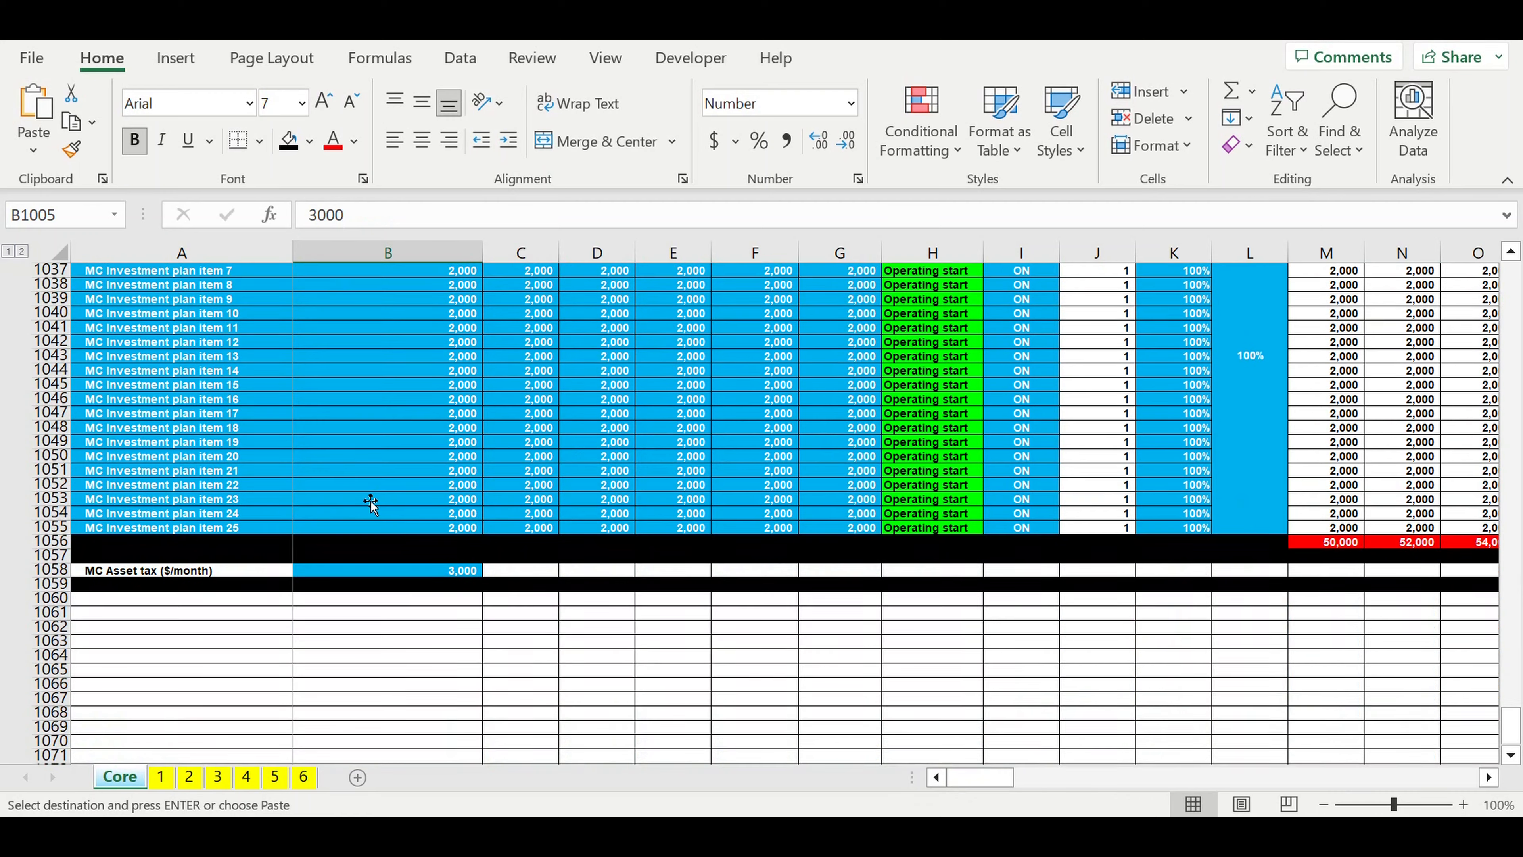
click(219, 602)
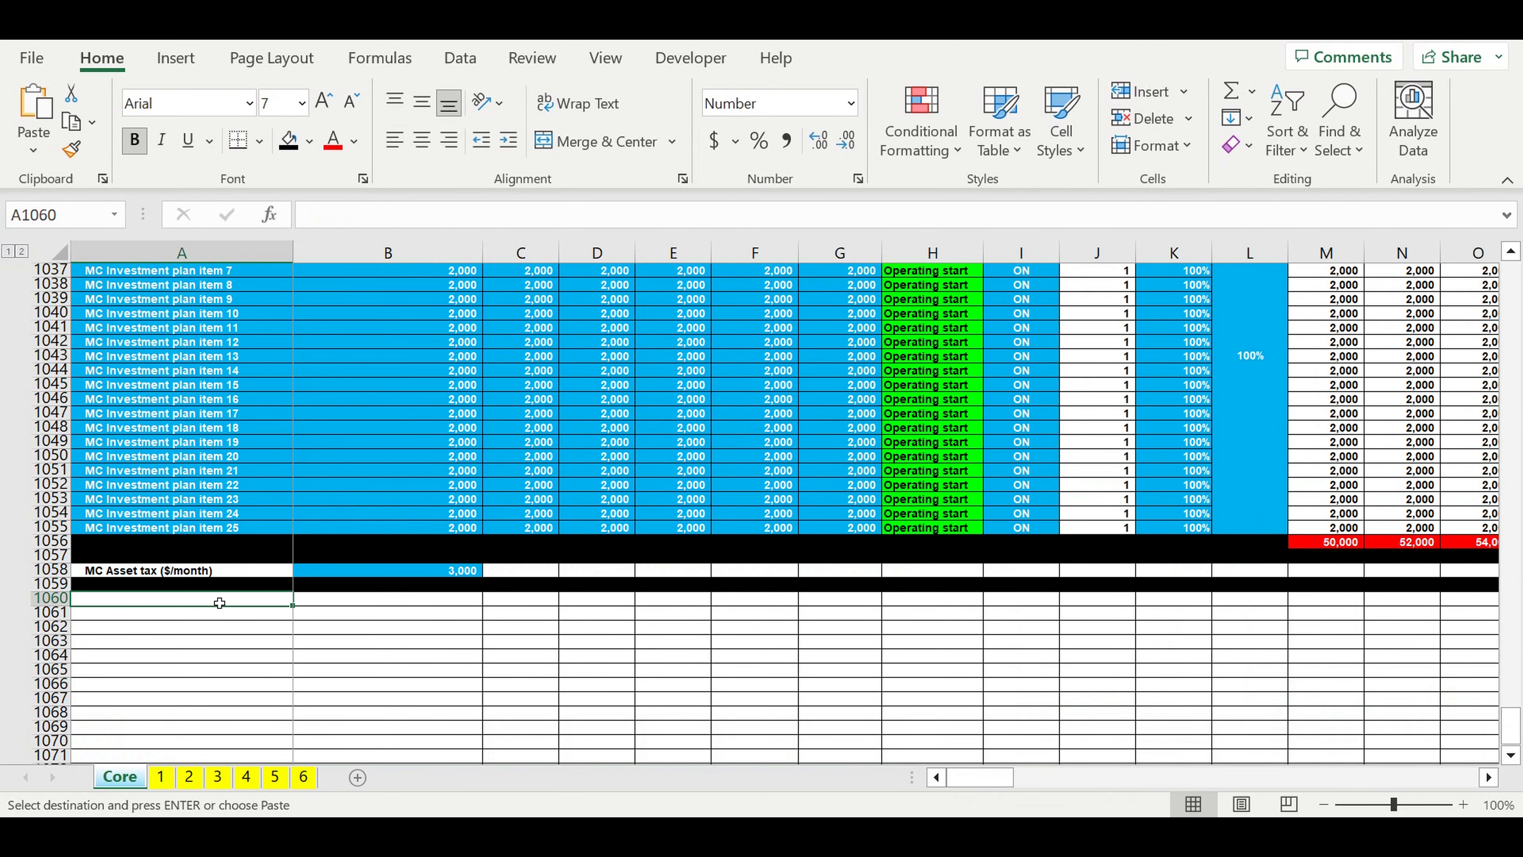
key(ctrl+v)
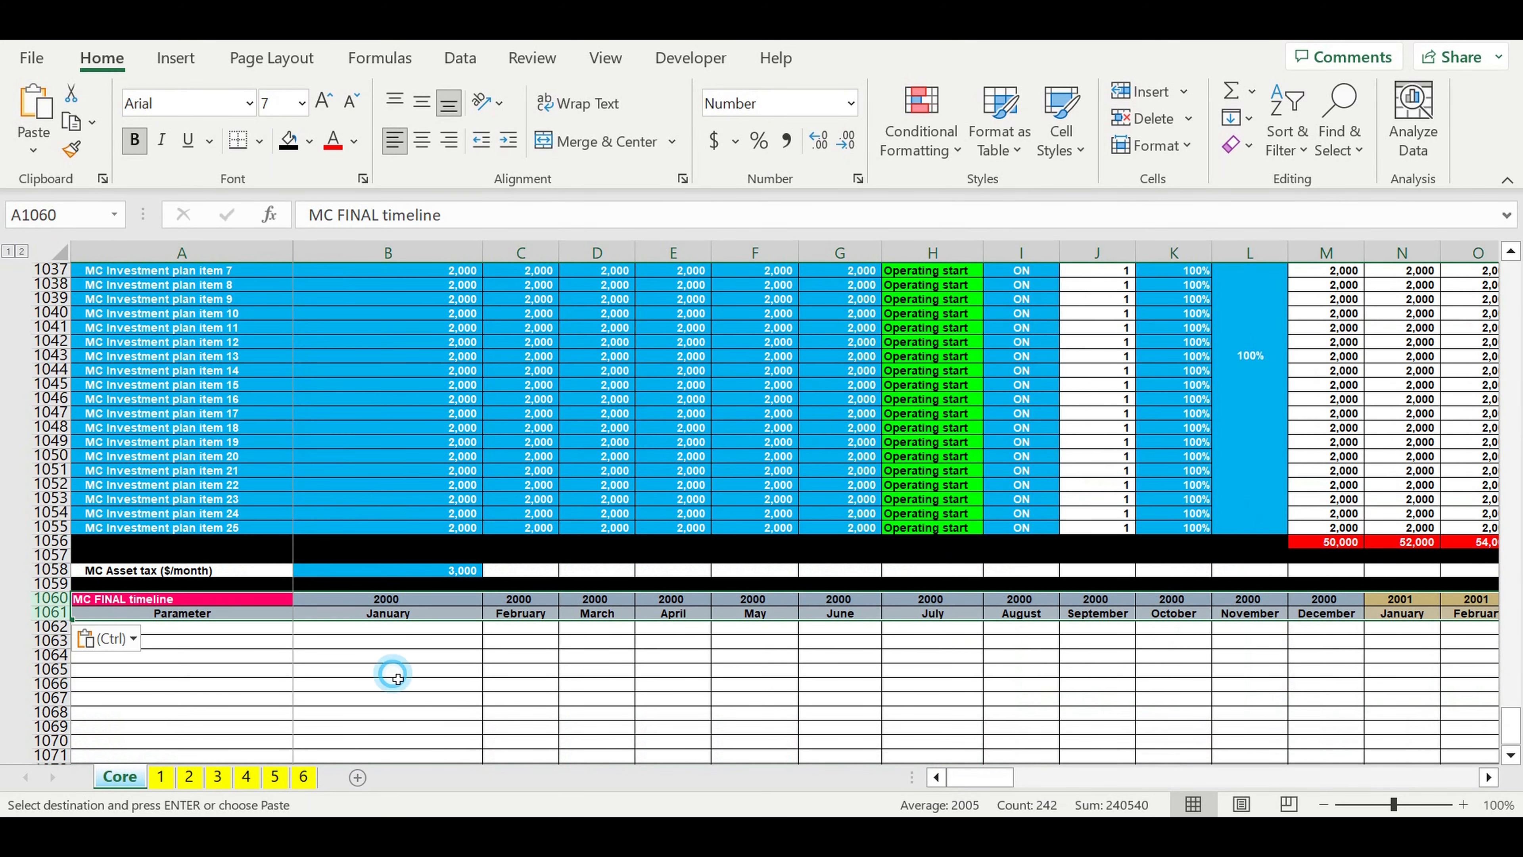
click(391, 670)
Step: Link the first year cell B1060 to the MC FINAL timeline's first year with =B994
click(391, 600)
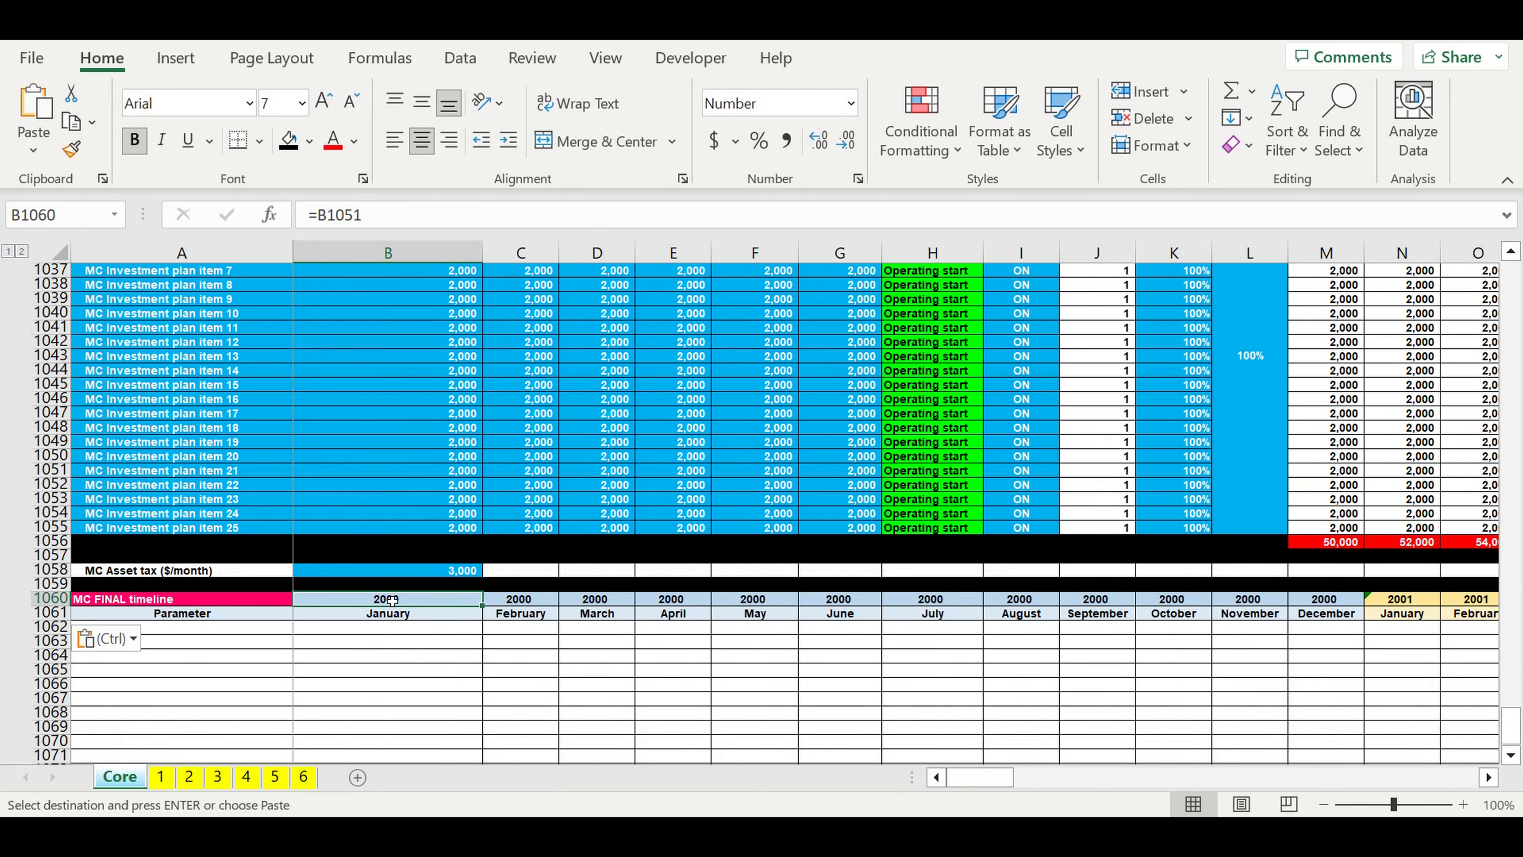
text(=)
scroll(420, 588, up, 16)
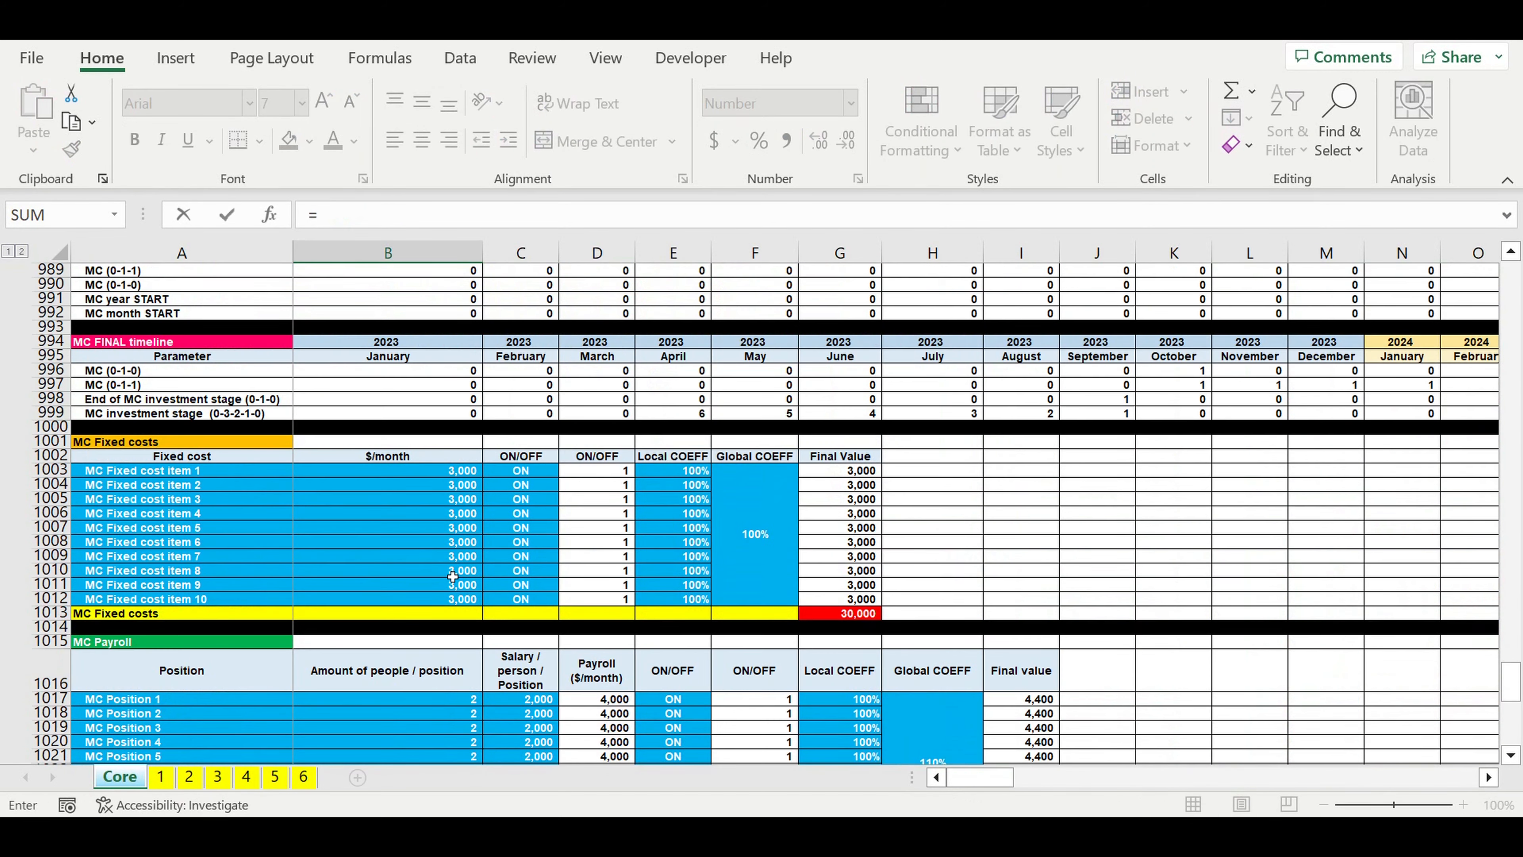
scroll(452, 577, up, 2)
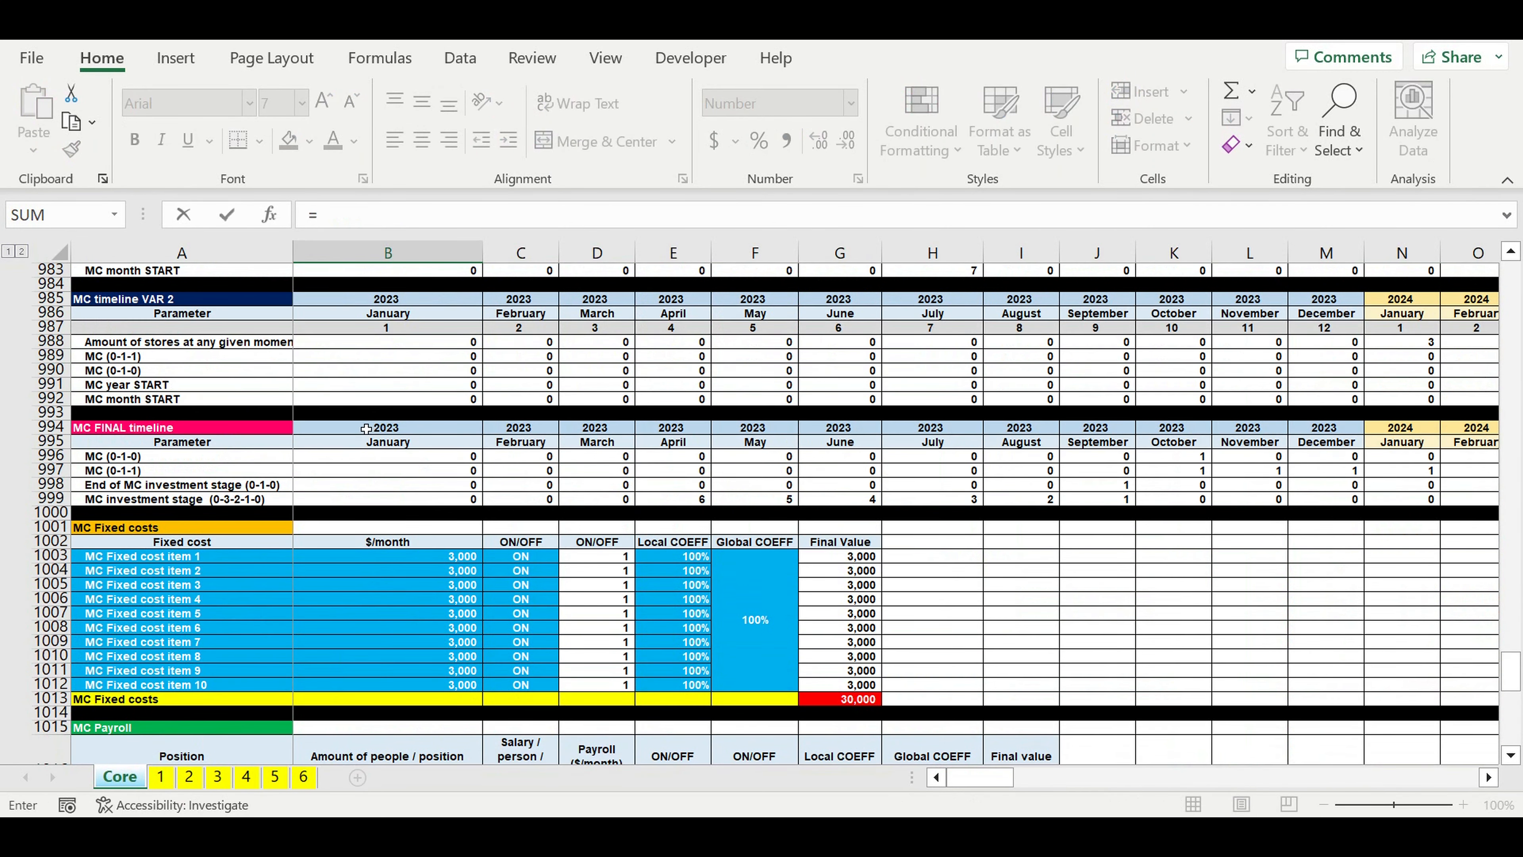
click(365, 433)
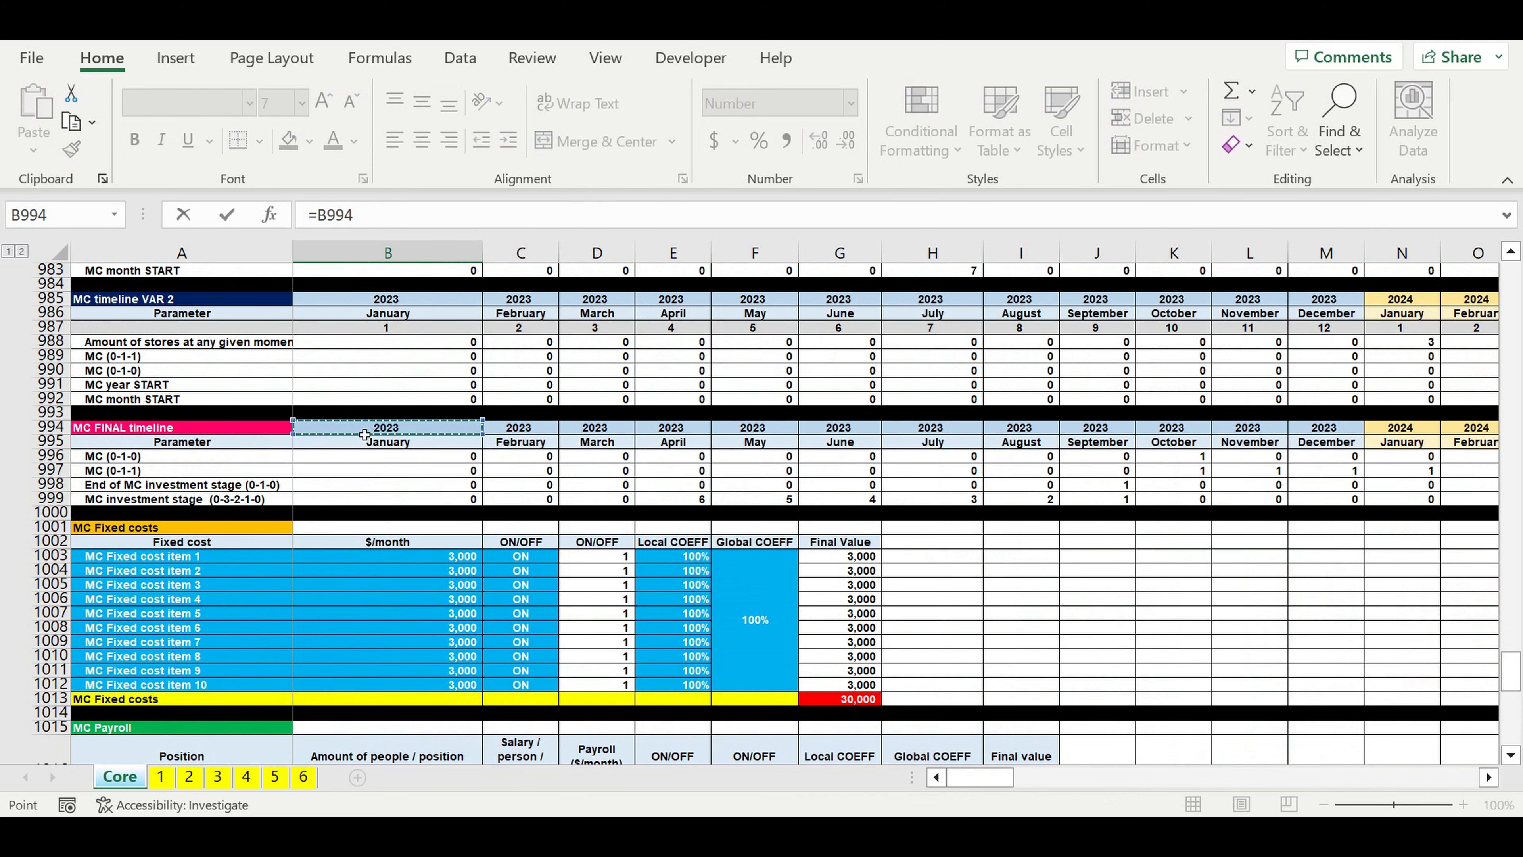
key(Return)
scroll(209, 527, down, 5)
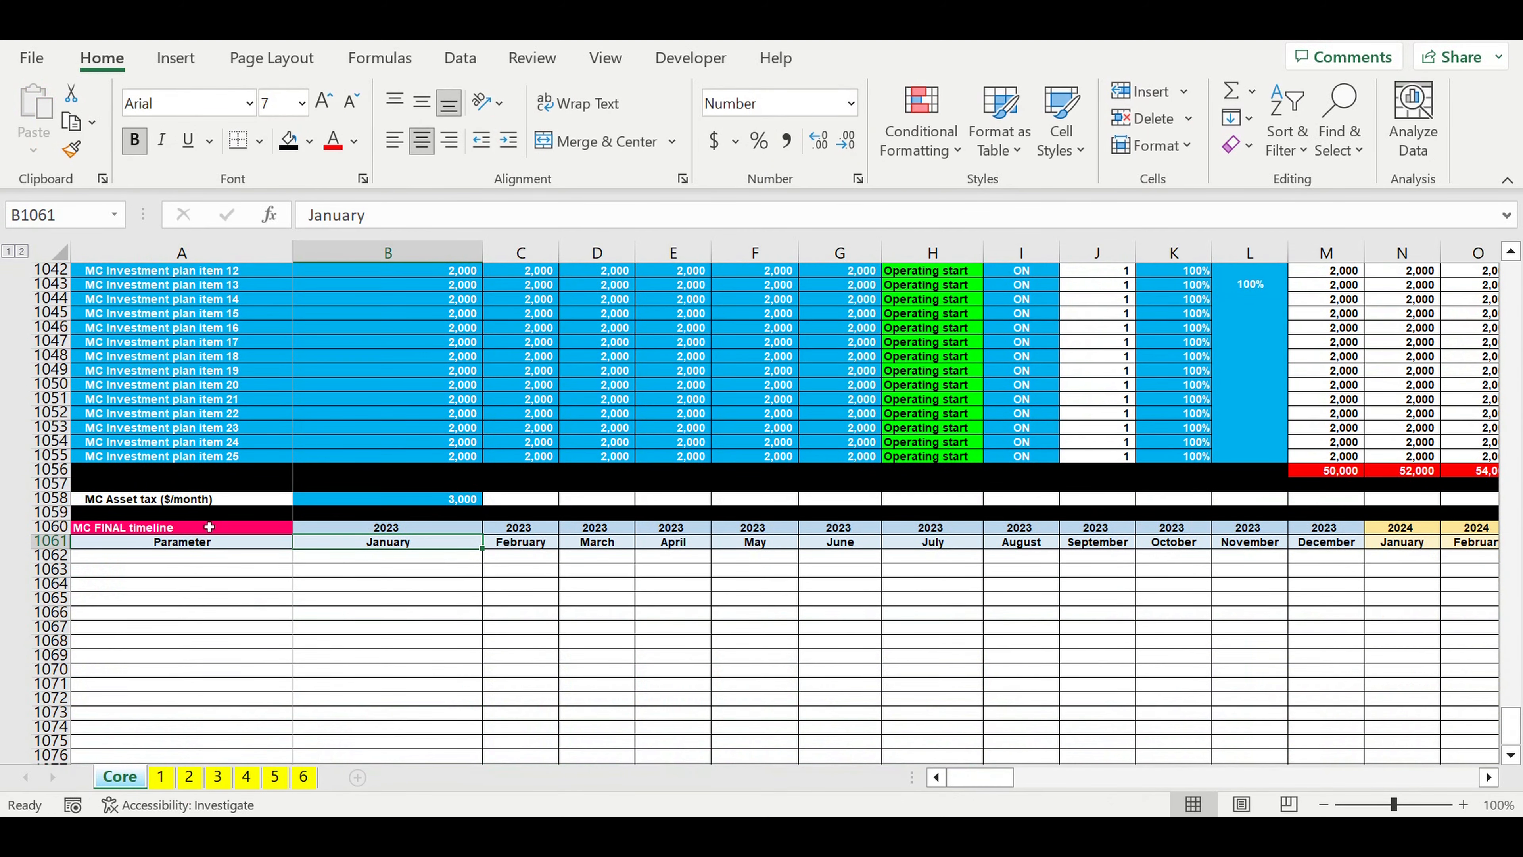
Step: Rename the pasted header title in A1060 as MC costs
click(123, 502)
click(146, 533)
drag(339, 223, 603, 229)
text(co)
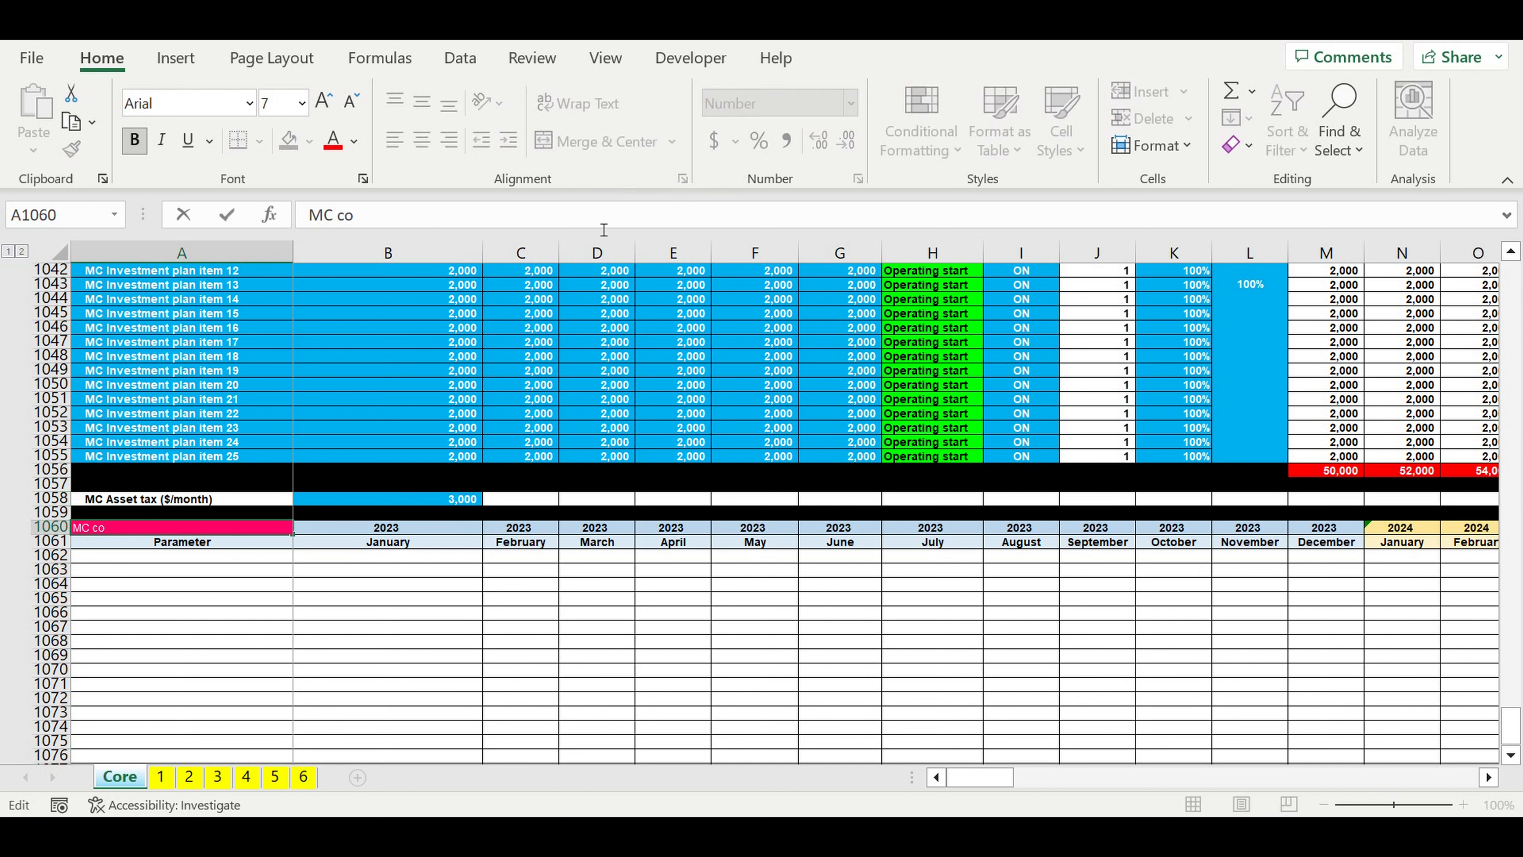
text(sts)
key(Return)
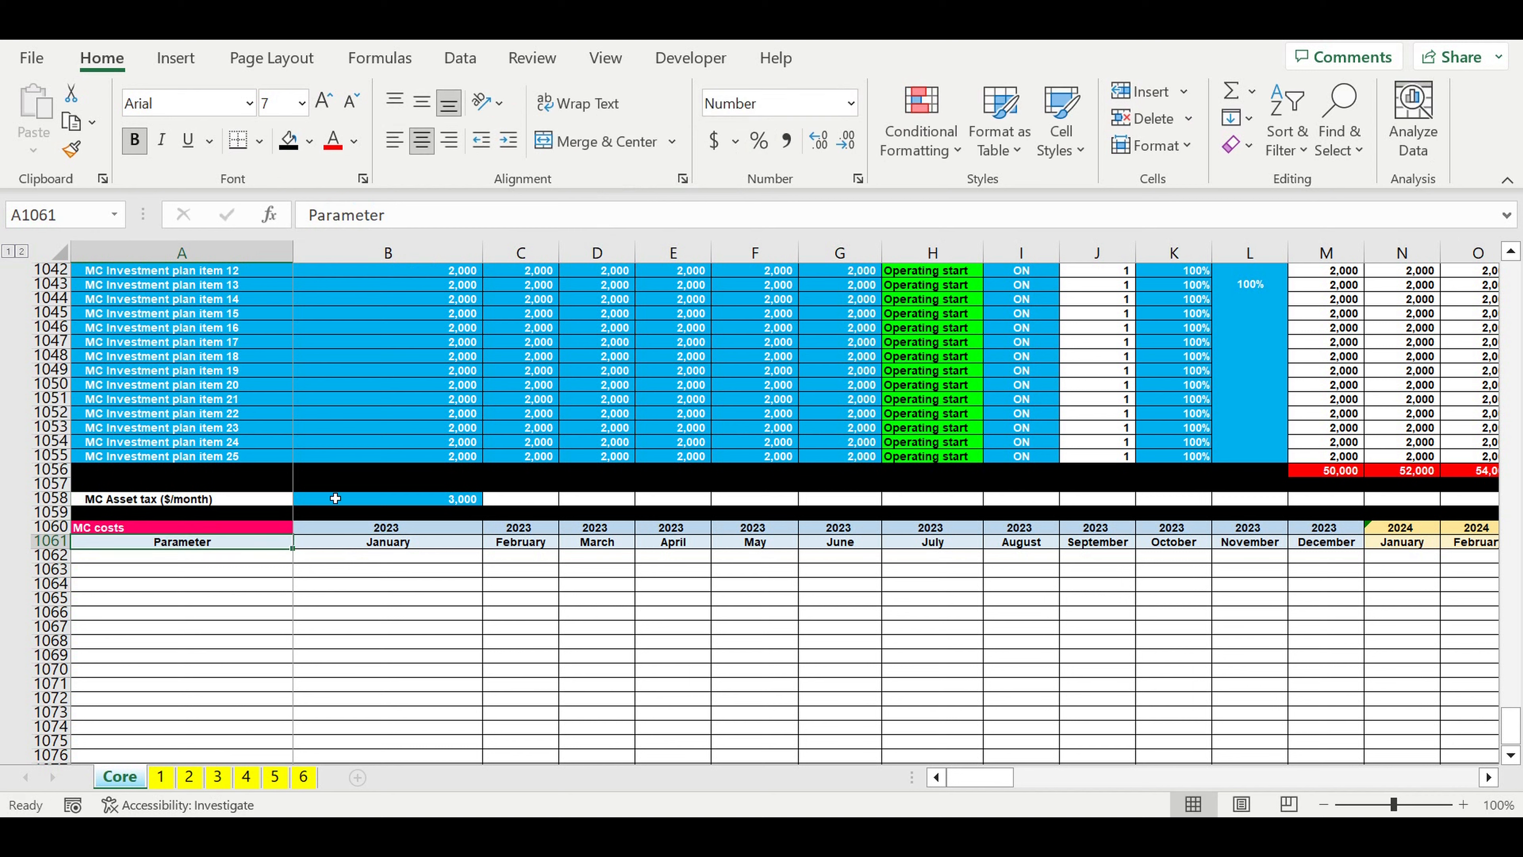
Step: Fill the MC costs title cell A1060 with purple
click(267, 532)
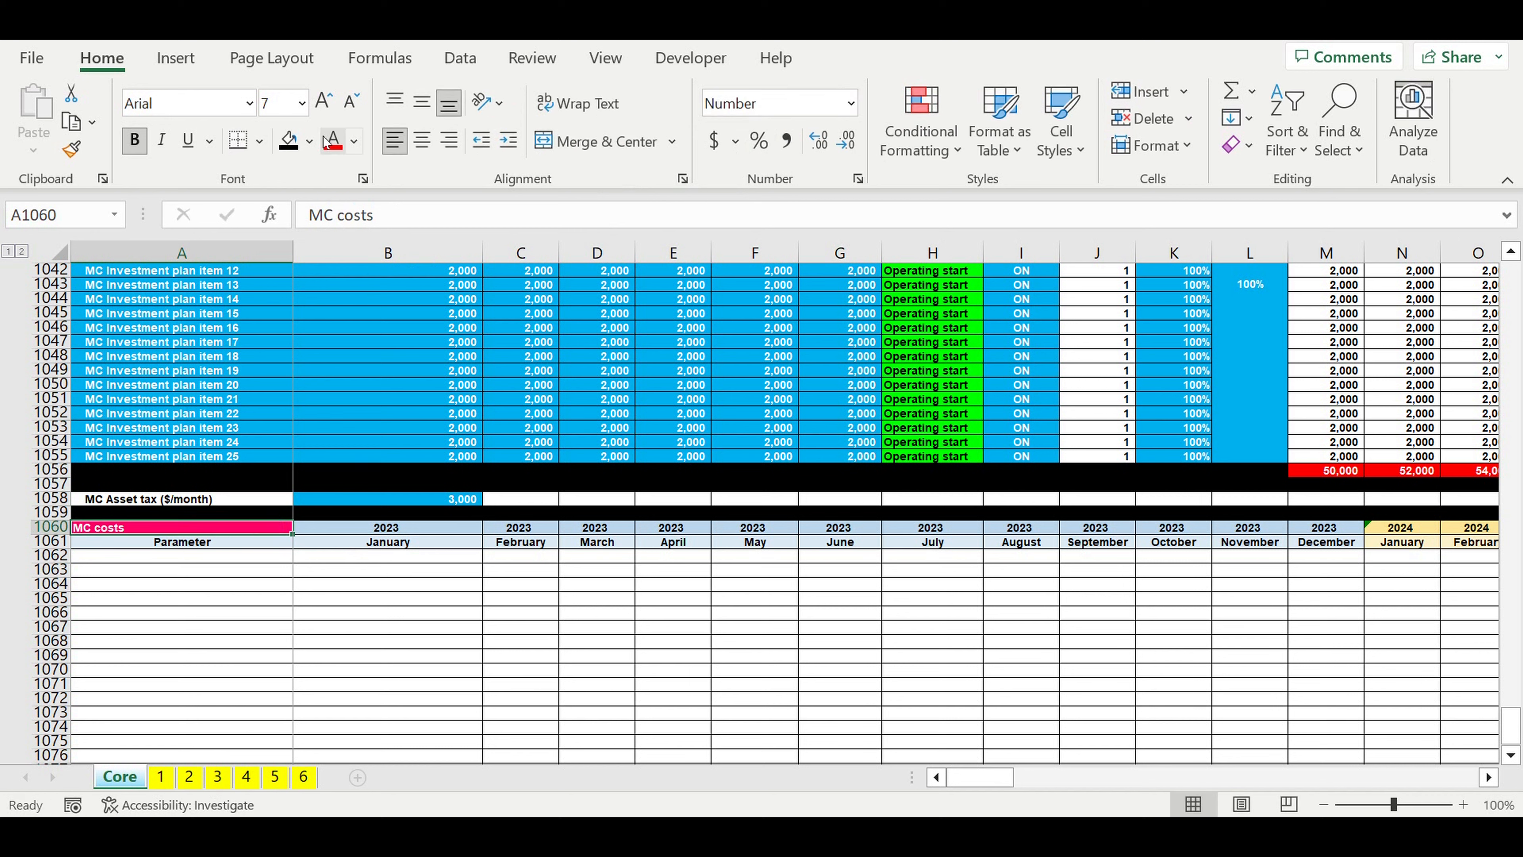
click(309, 142)
click(473, 364)
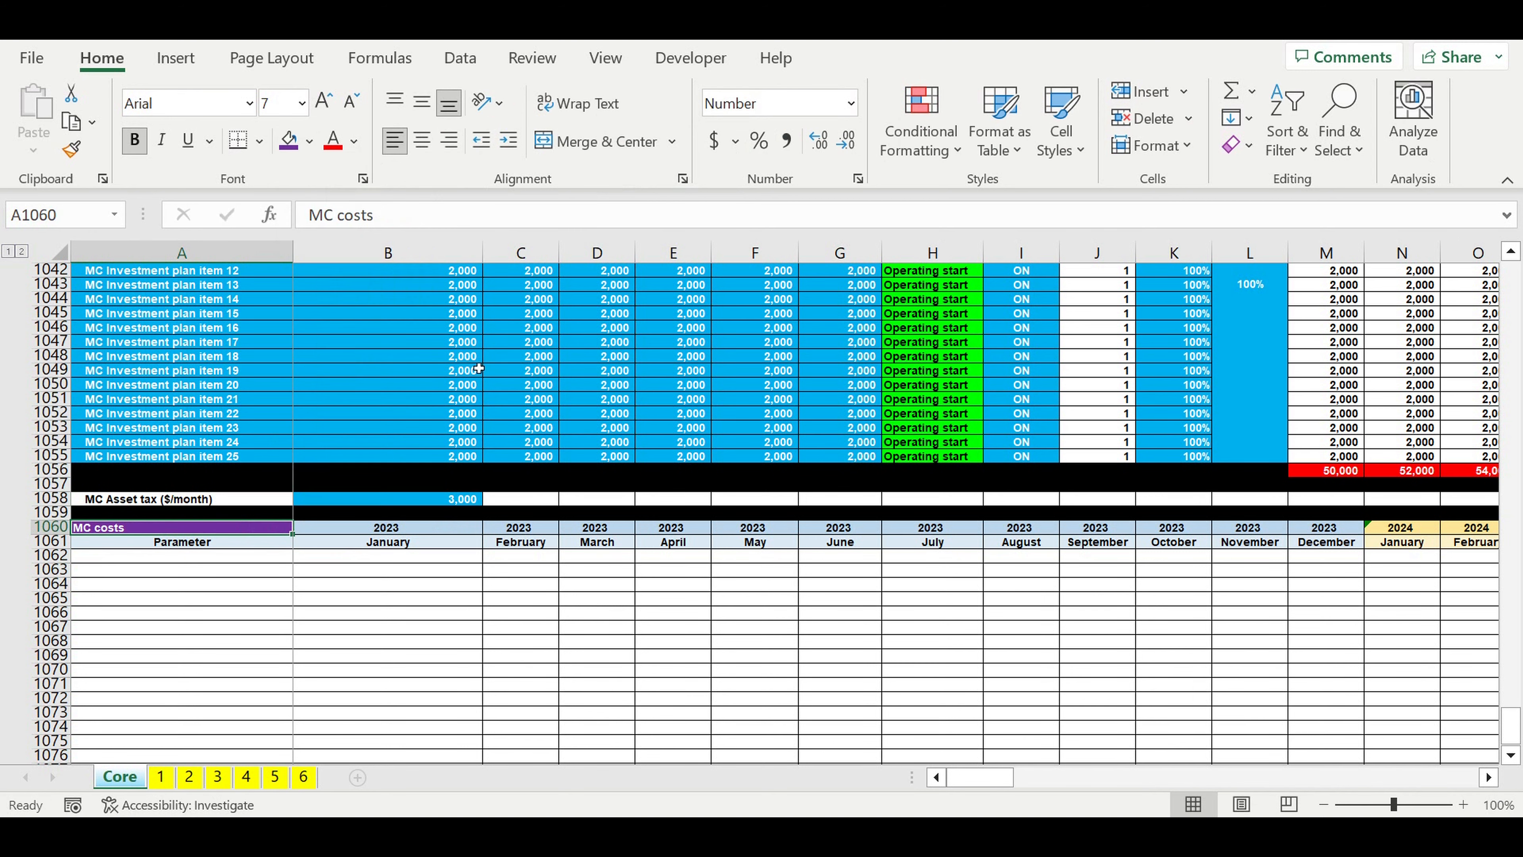
Step: Link the first MC costs row label in A1062 to the MC Fixed costs total label with =A1013
click(270, 558)
double_click(270, 558)
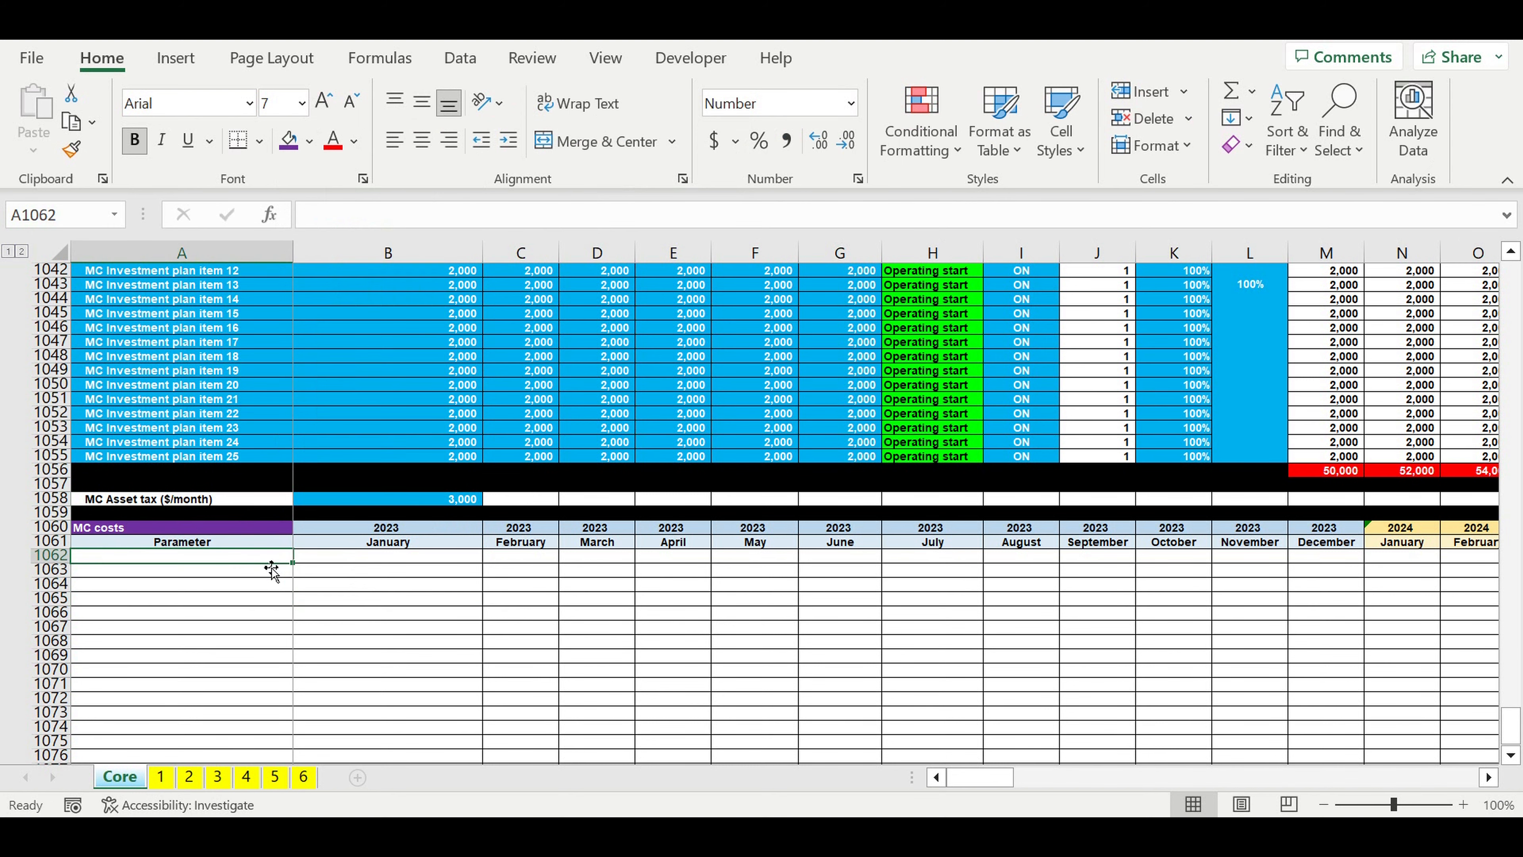
text(=)
scroll(342, 581, up, 19)
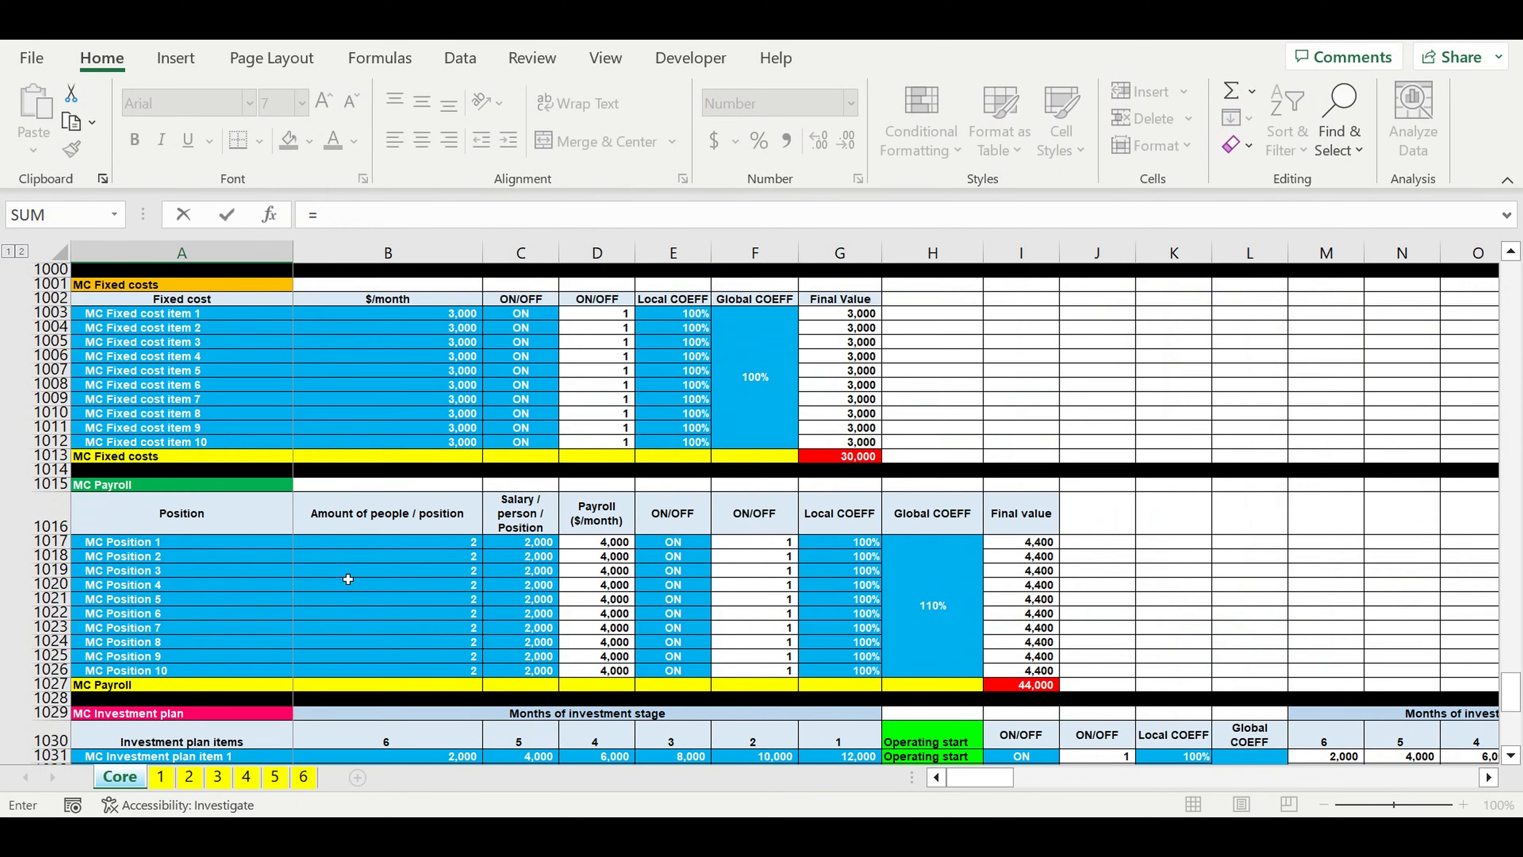
scroll(348, 579, up, 1)
scroll(348, 579, up, 4)
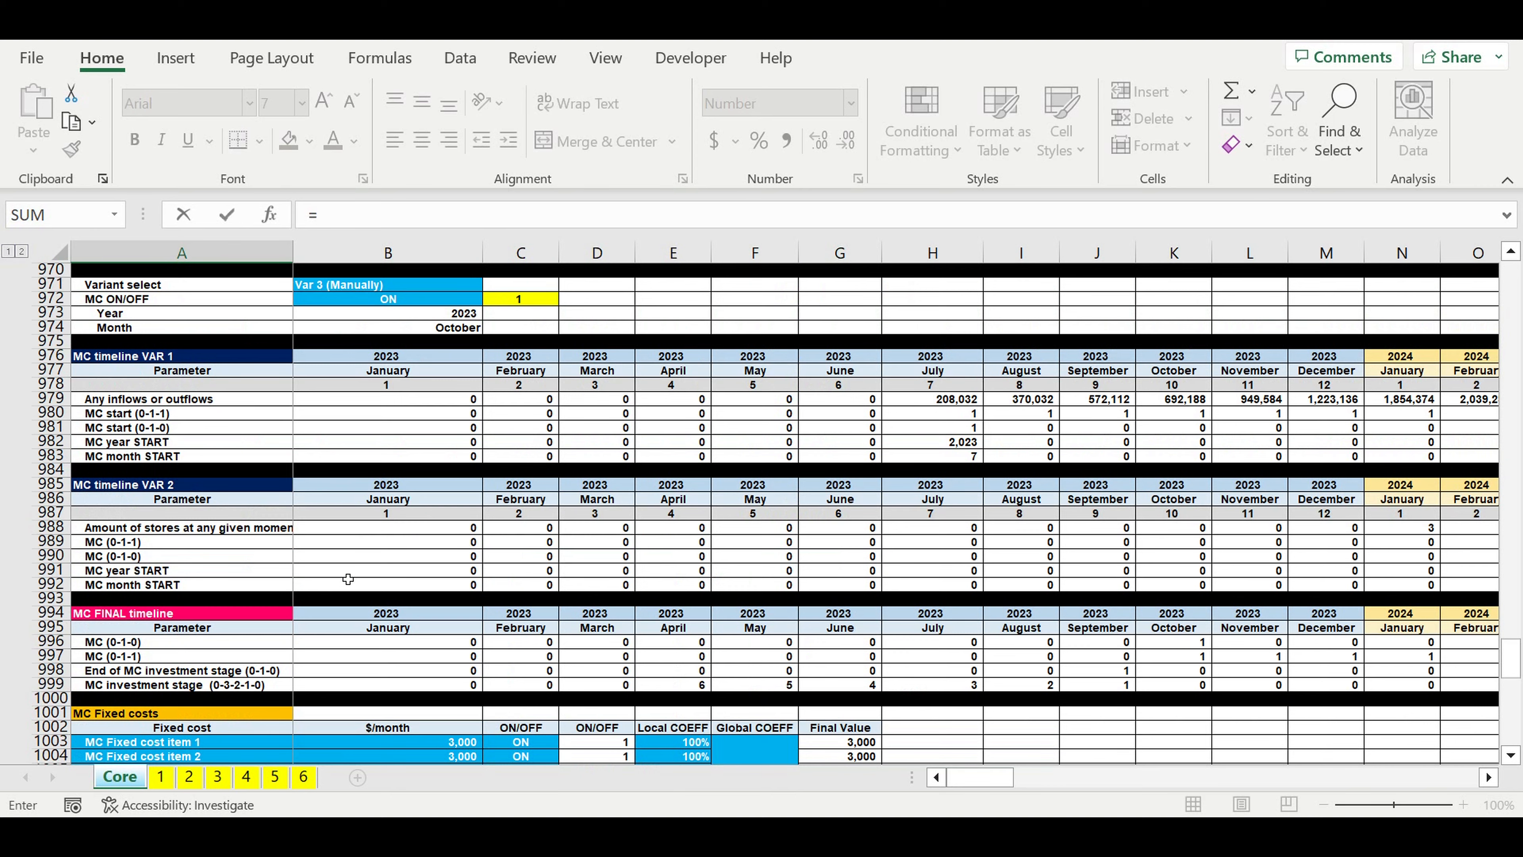
scroll(348, 578, up, 1)
scroll(348, 579, down, 5)
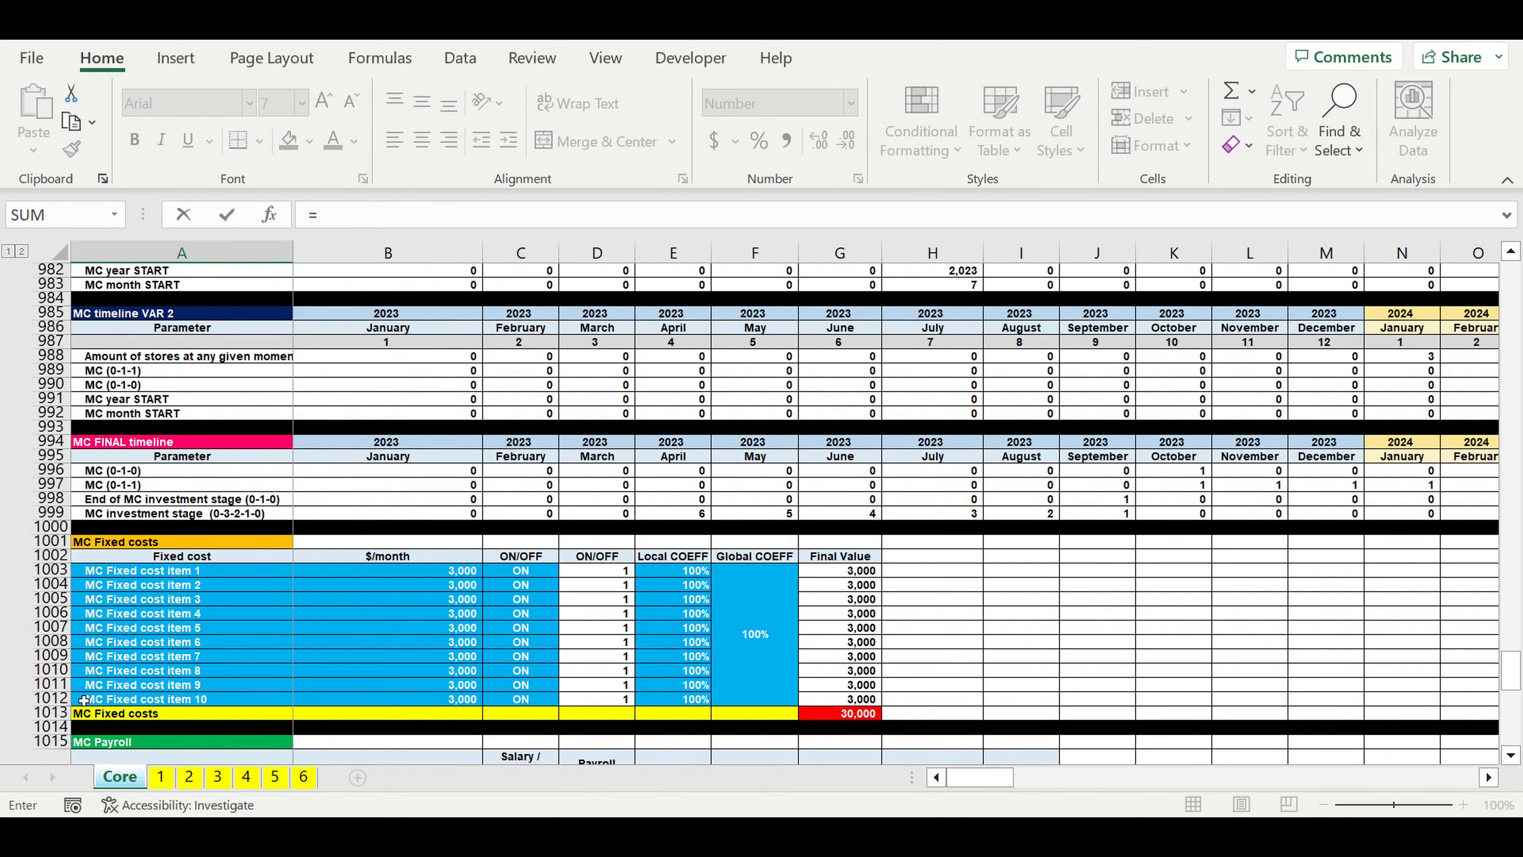
click(121, 714)
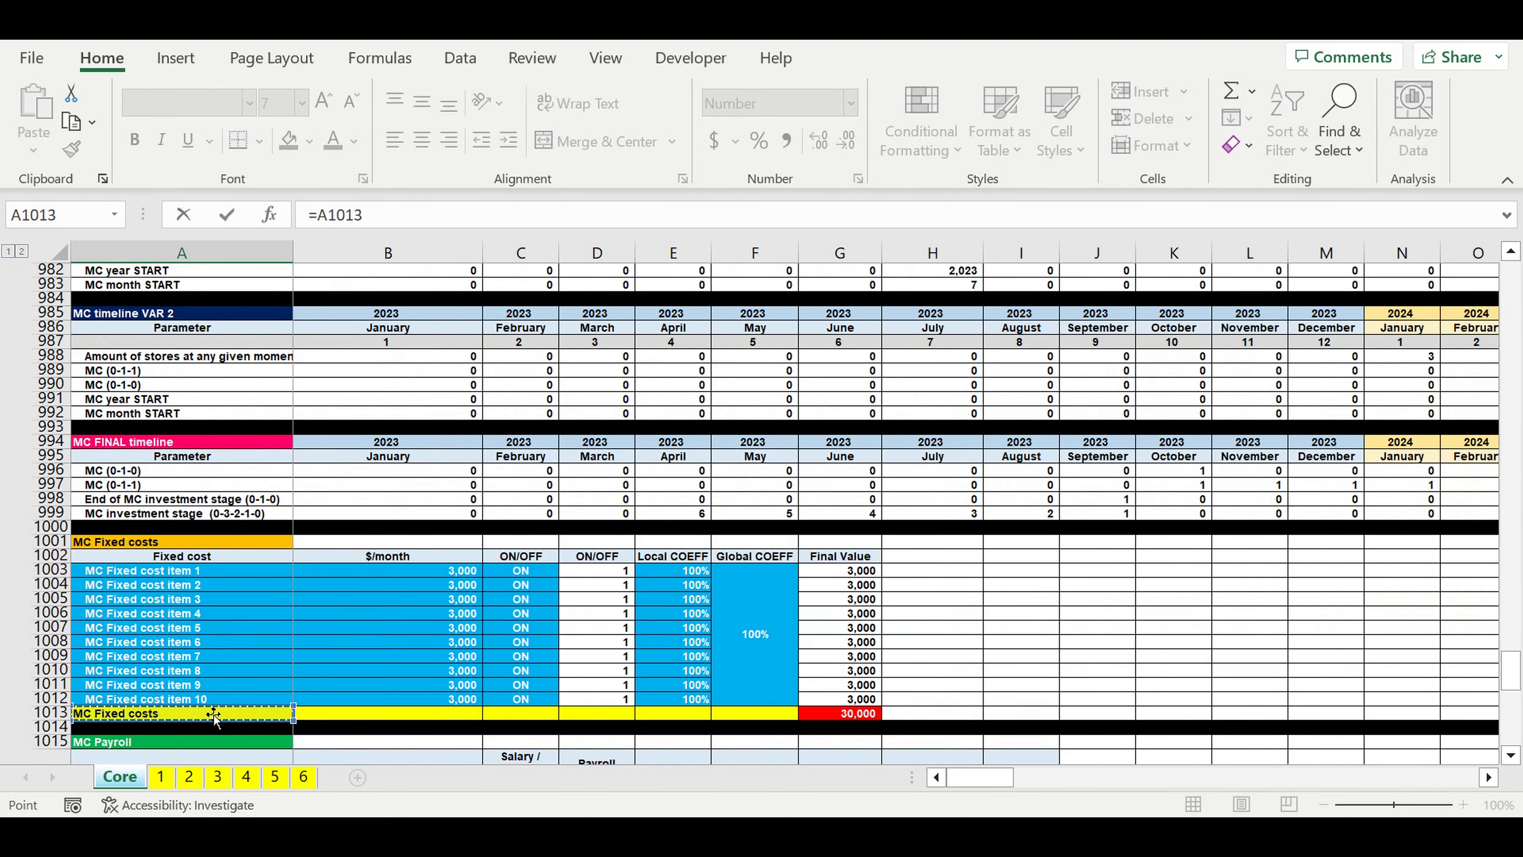
key(Return)
Step: Link the label in A1063 to the MC Payroll total label with =A1027
text(=)
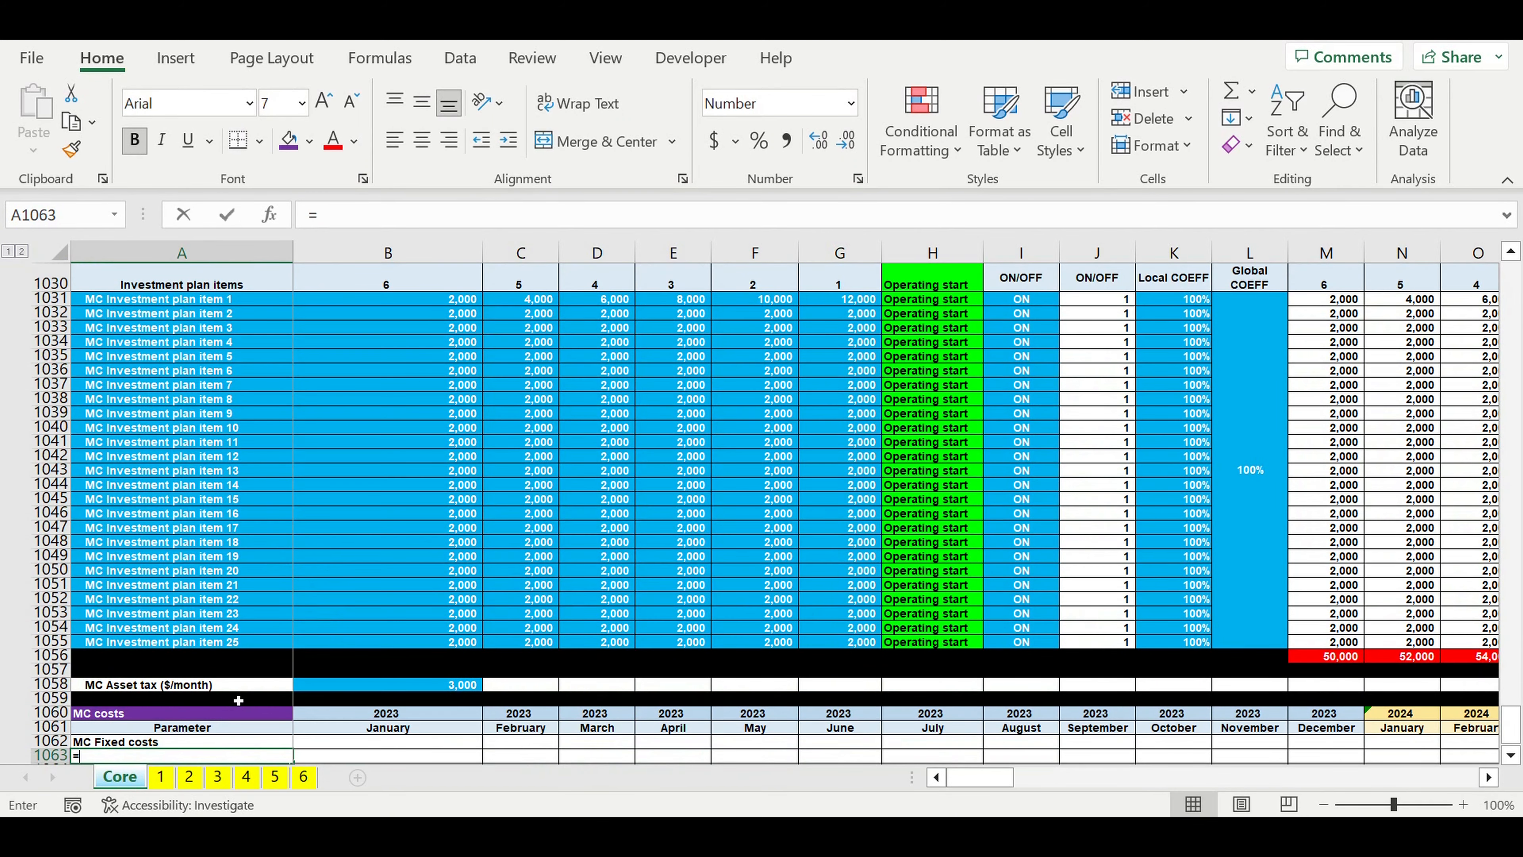
scroll(239, 696, up, 5)
scroll(239, 691, up, 6)
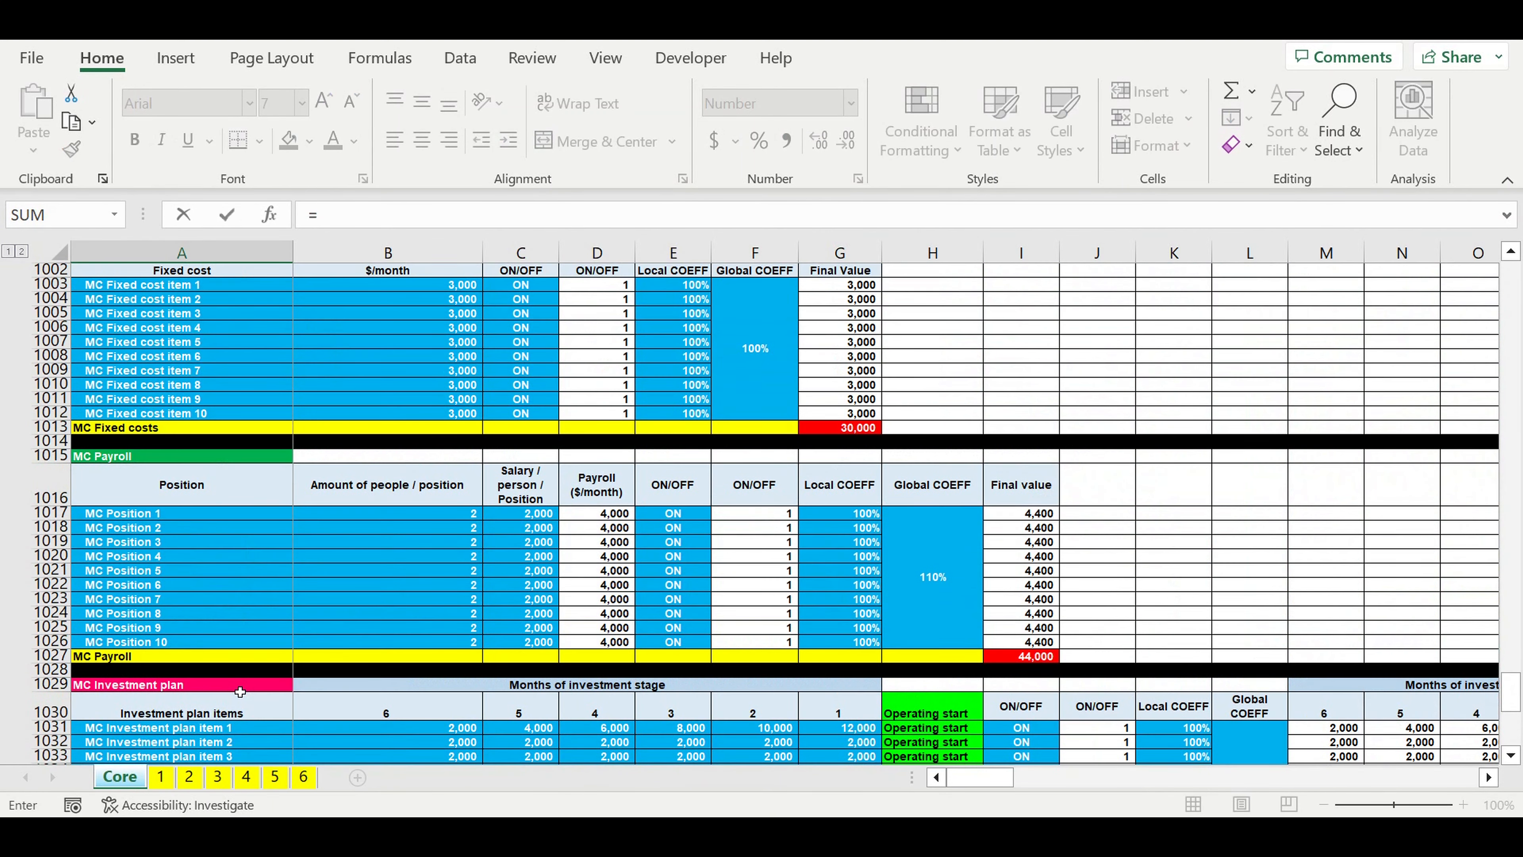
click(114, 748)
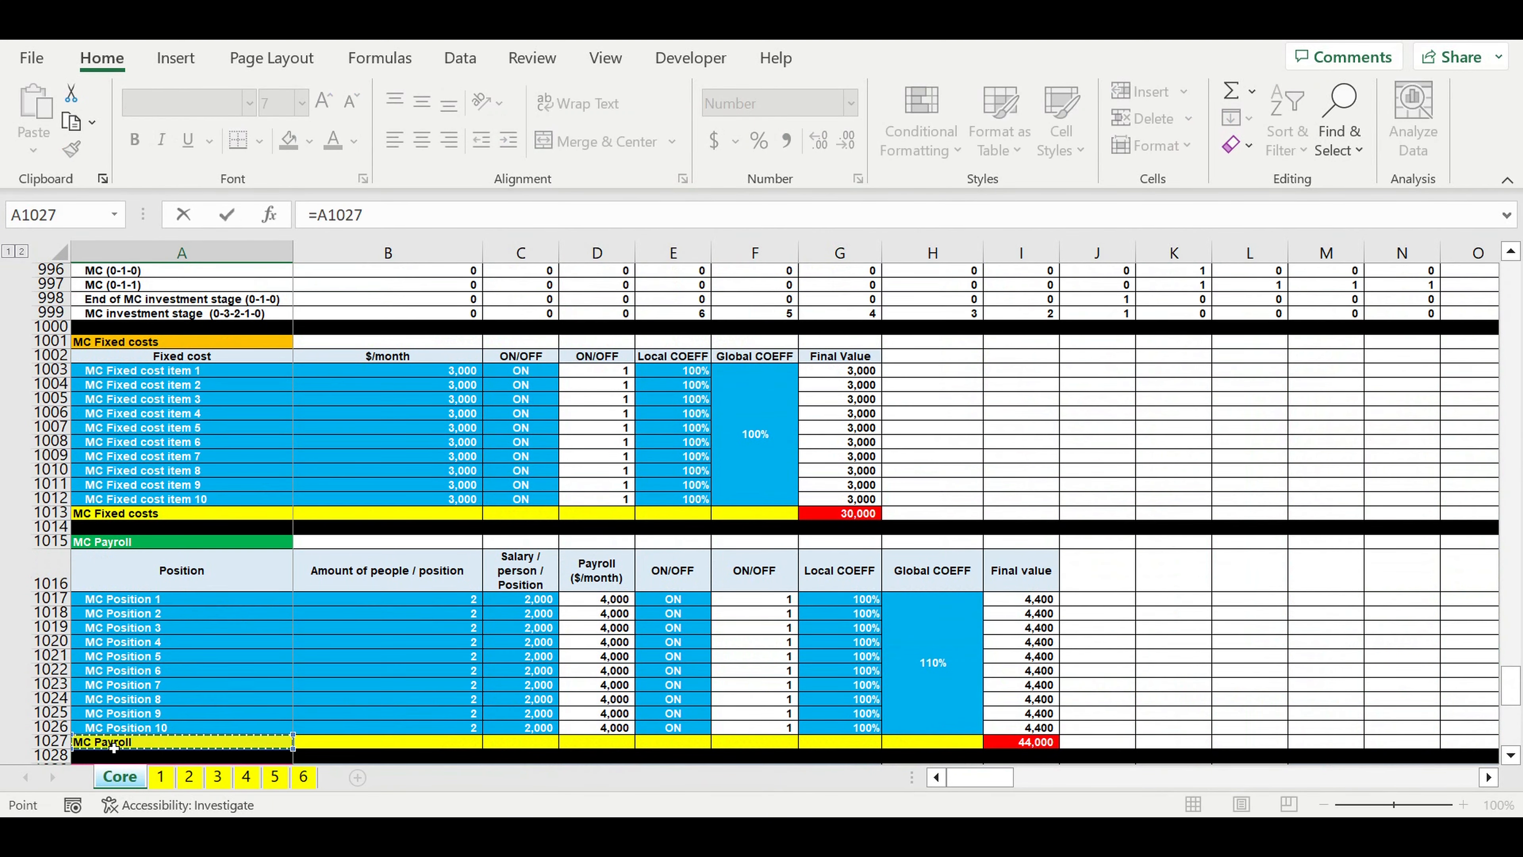
key(Return)
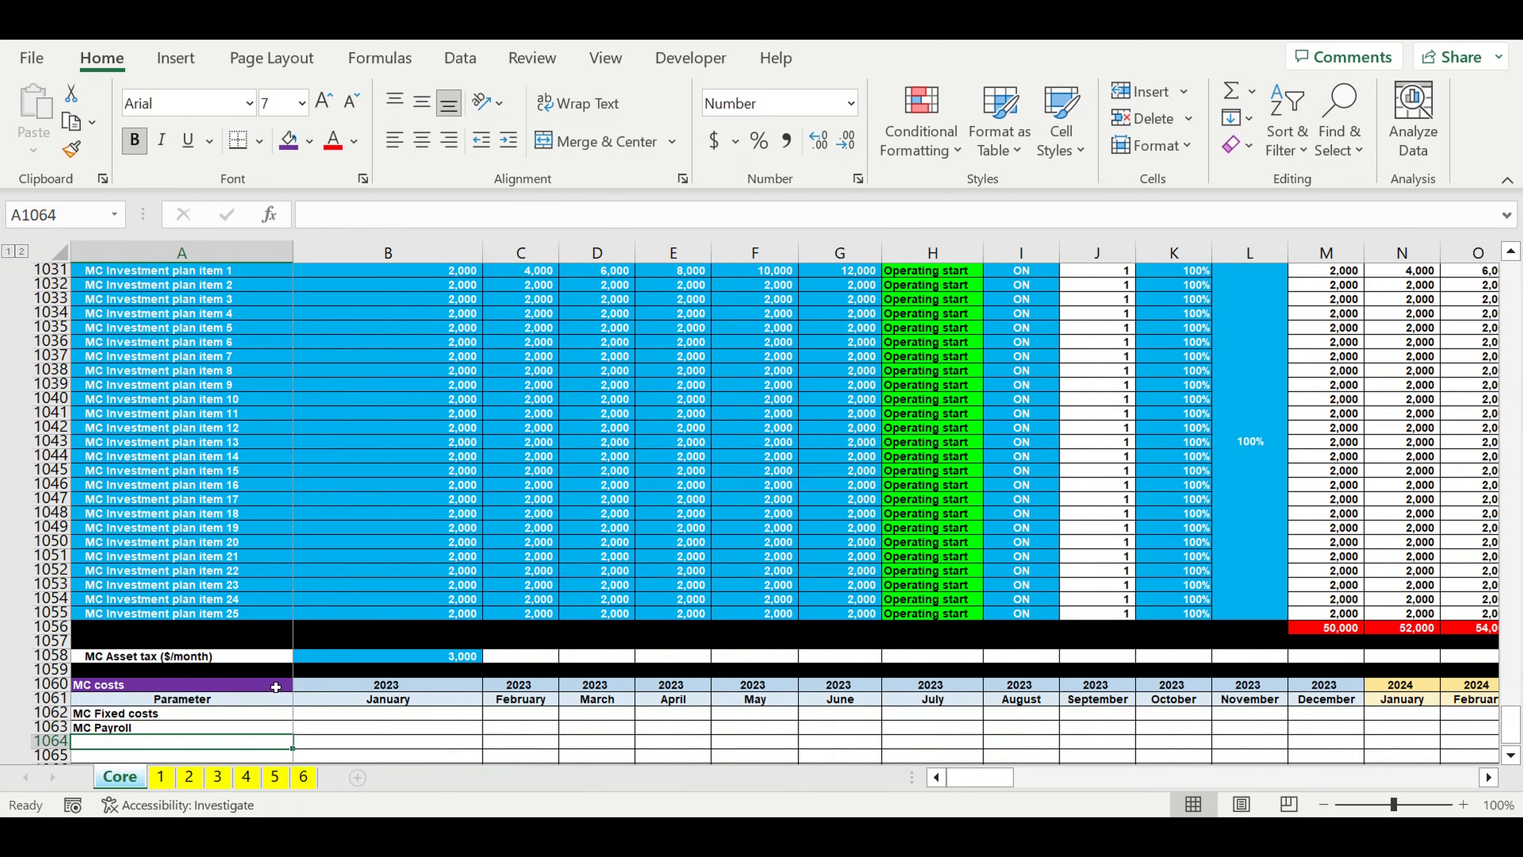
Step: Link the label in A1064 to the MC Asset tax ($/month) label in A1058
text(=)
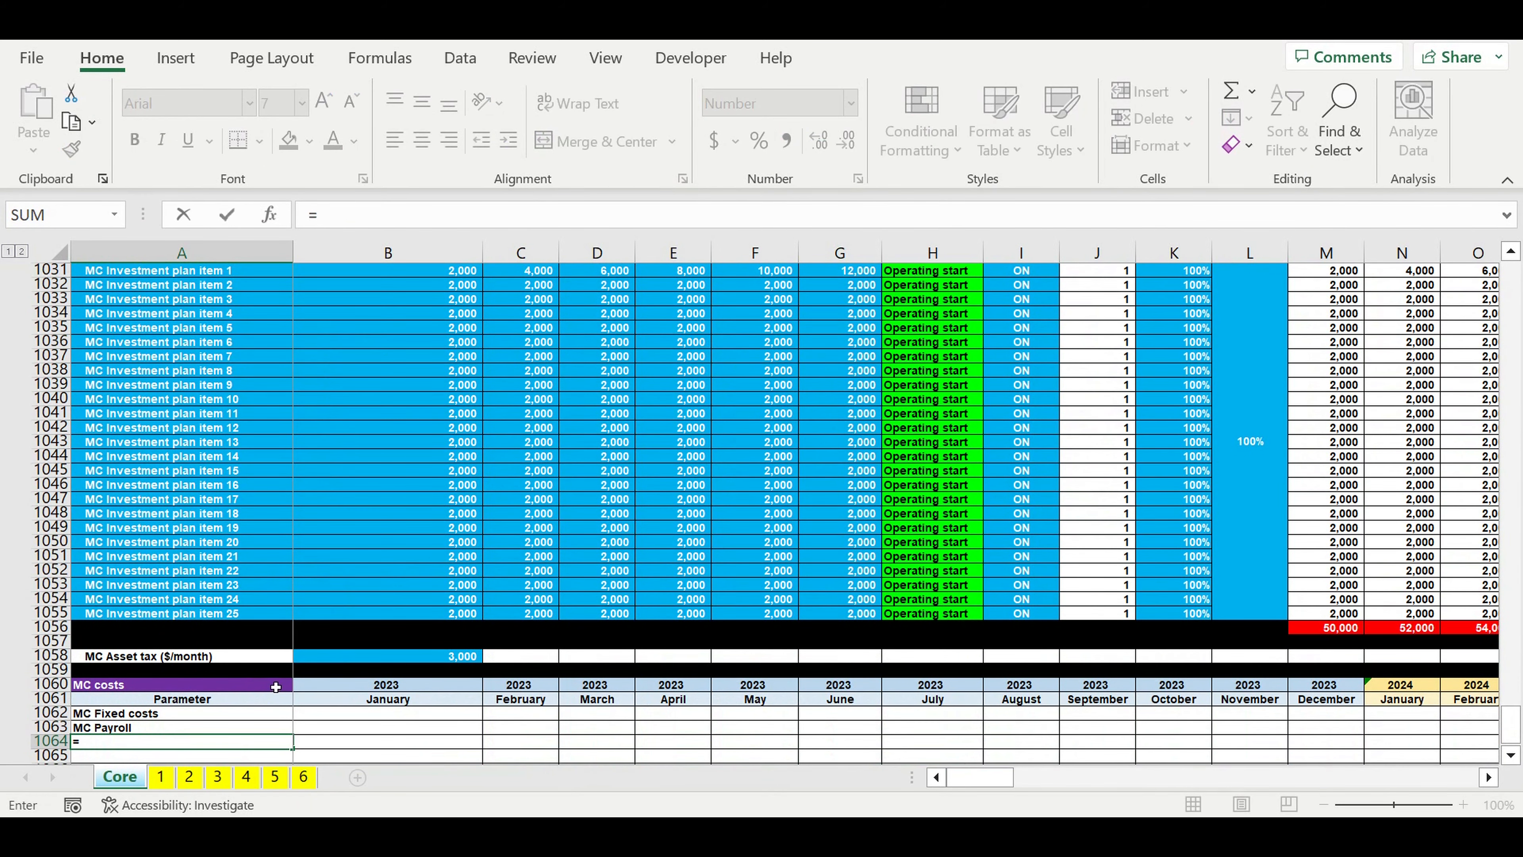
scroll(275, 687, up, 3)
scroll(135, 627, down, 4)
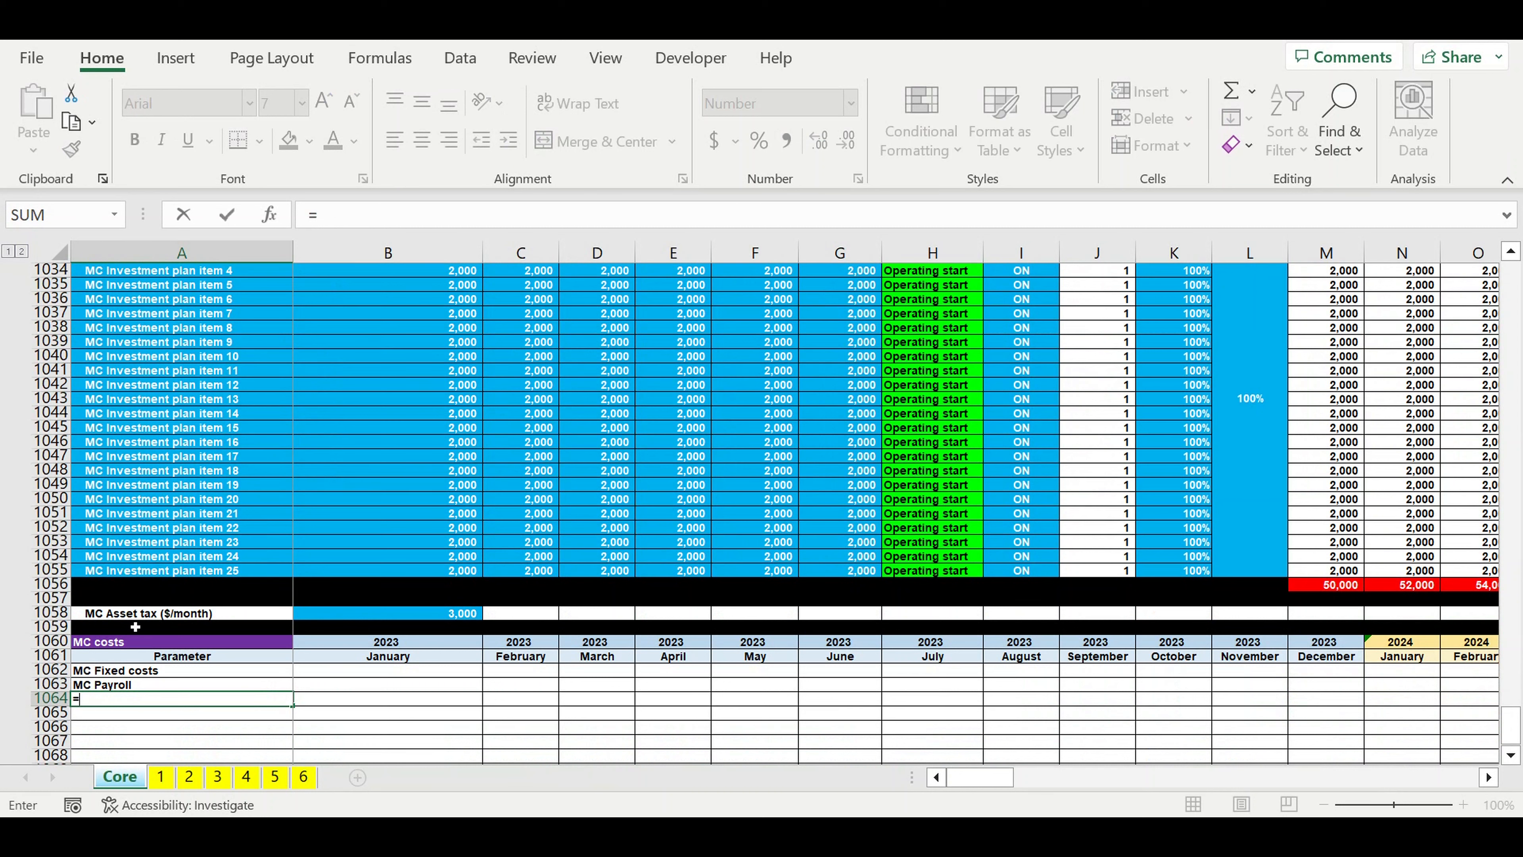
click(130, 616)
key(Return)
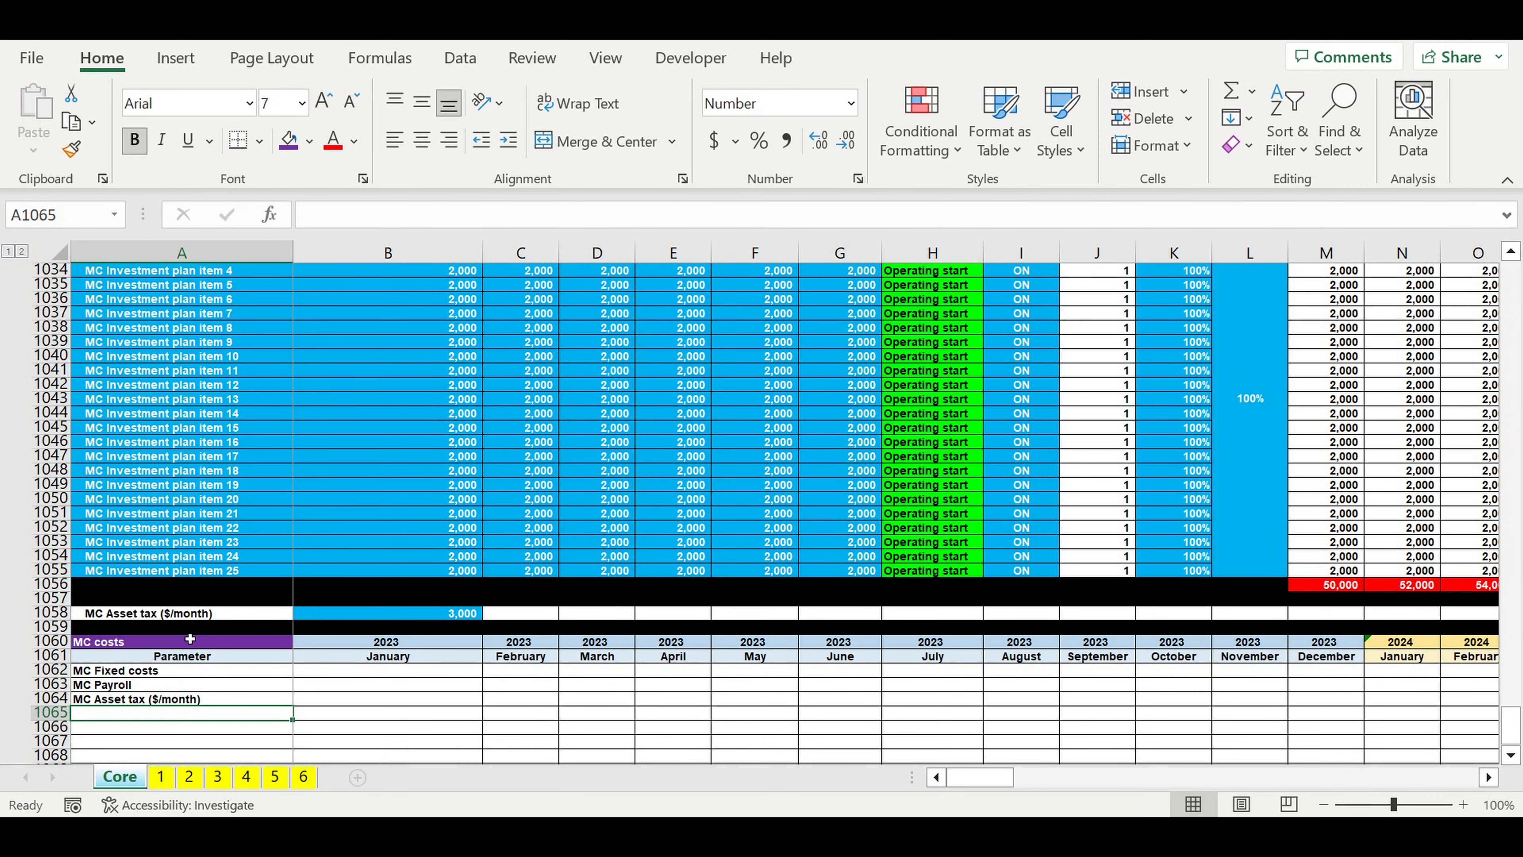
Step: Link the label in A1065 to the MC Investment plan title with =A1029
text(=)
scroll(140, 485, up, 6)
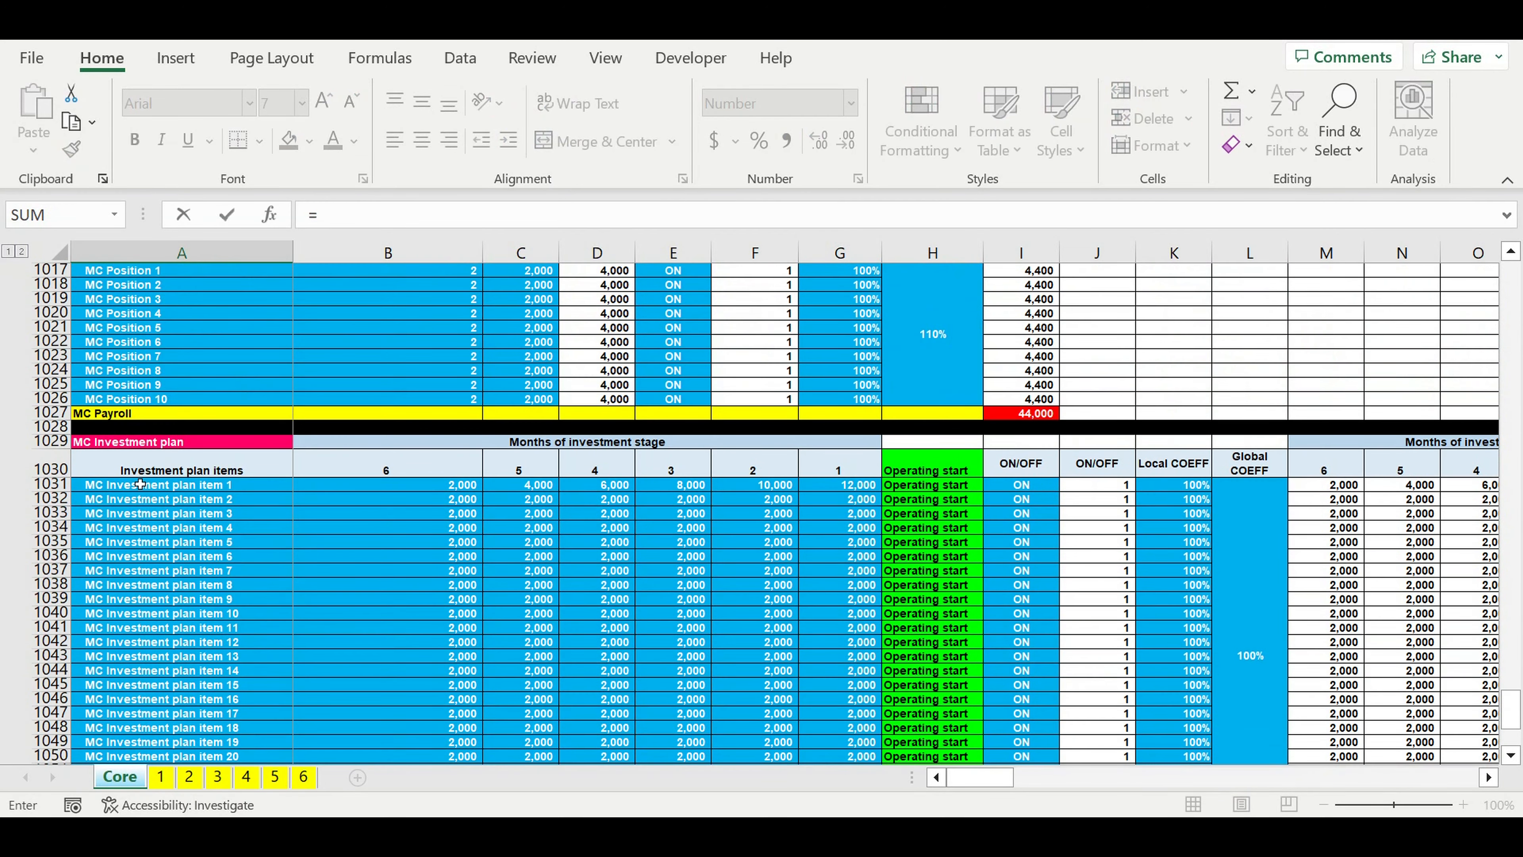
click(105, 448)
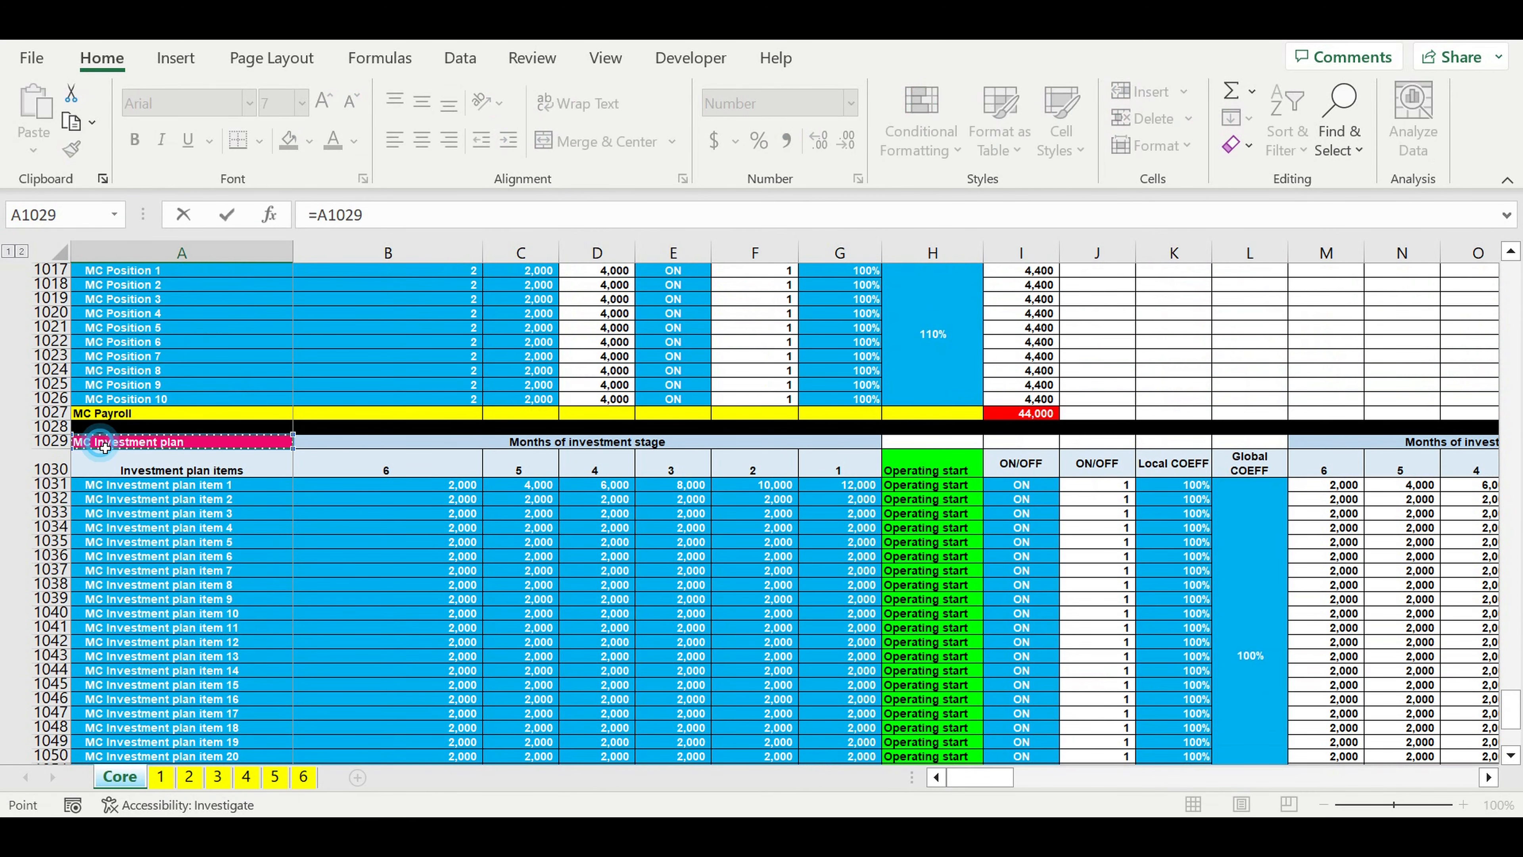
key(Return)
Step: Fill the whole of row 1066, below the MC Investment plan label, with black
scroll(252, 588, down, 3)
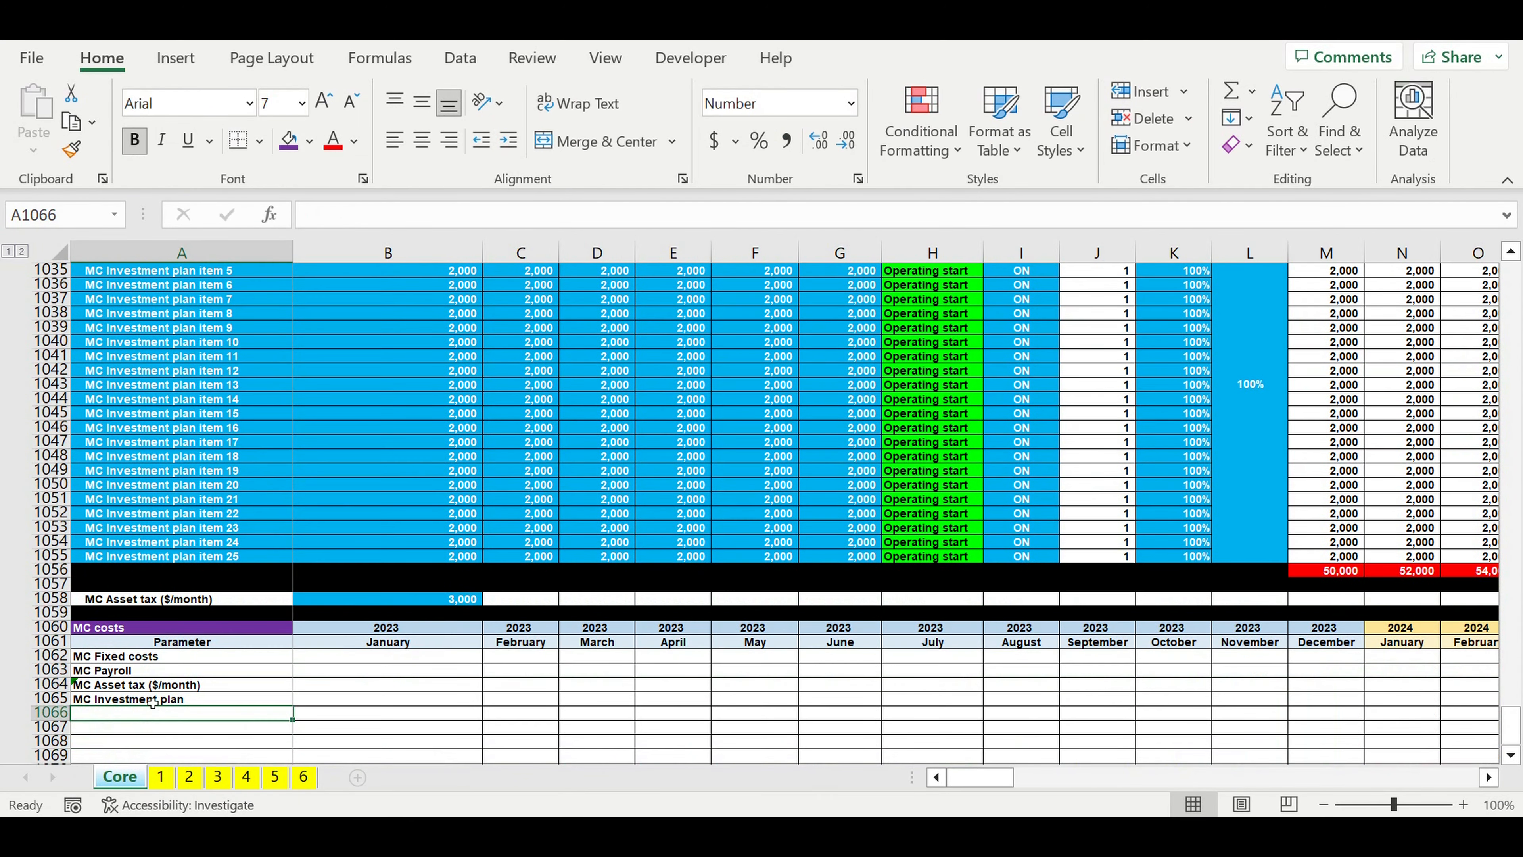
key(shift+space)
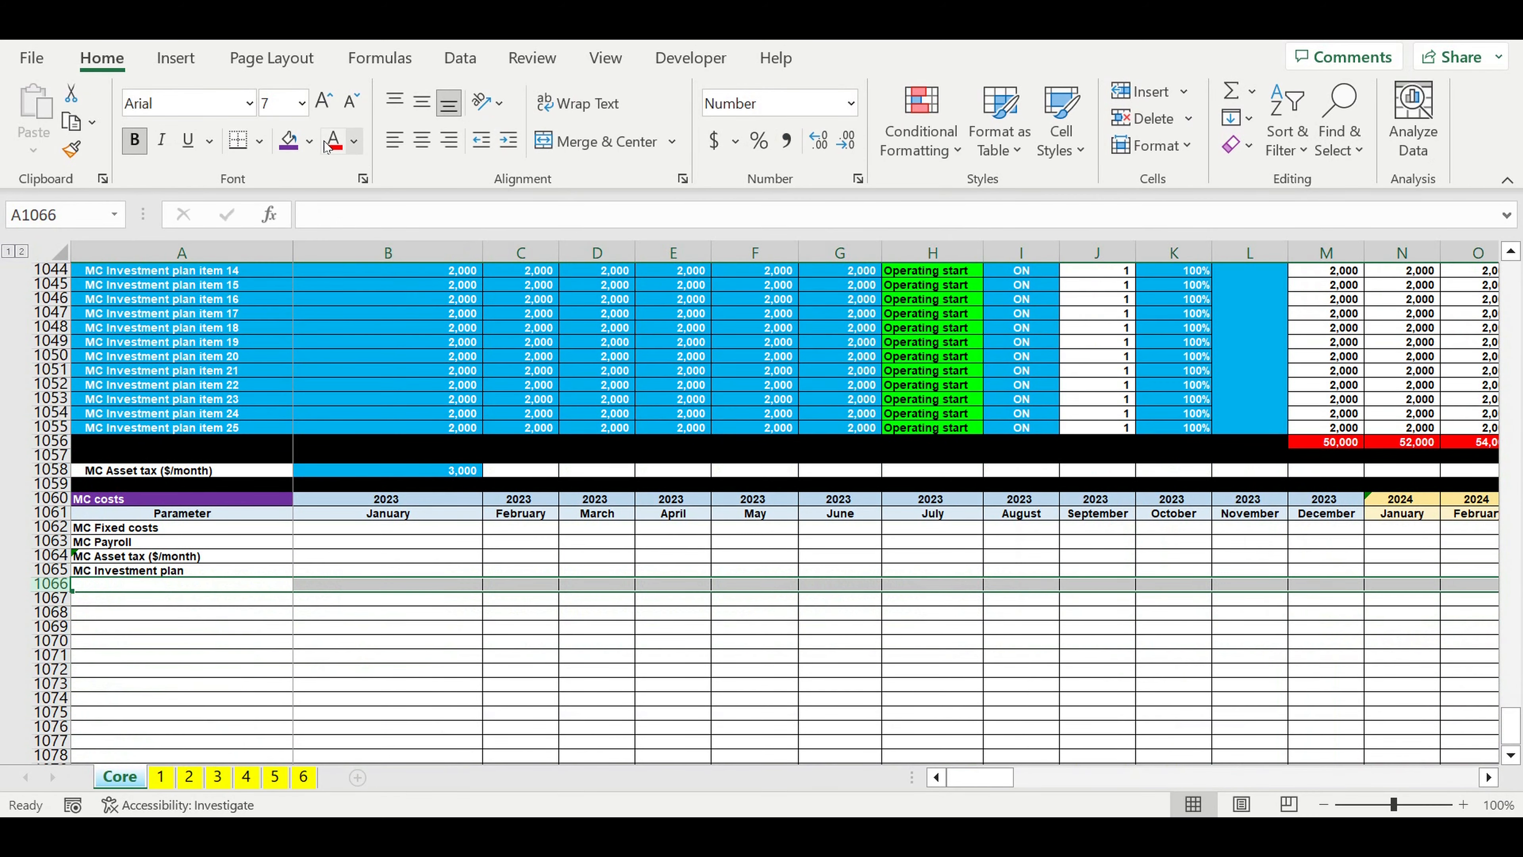
click(310, 140)
click(310, 202)
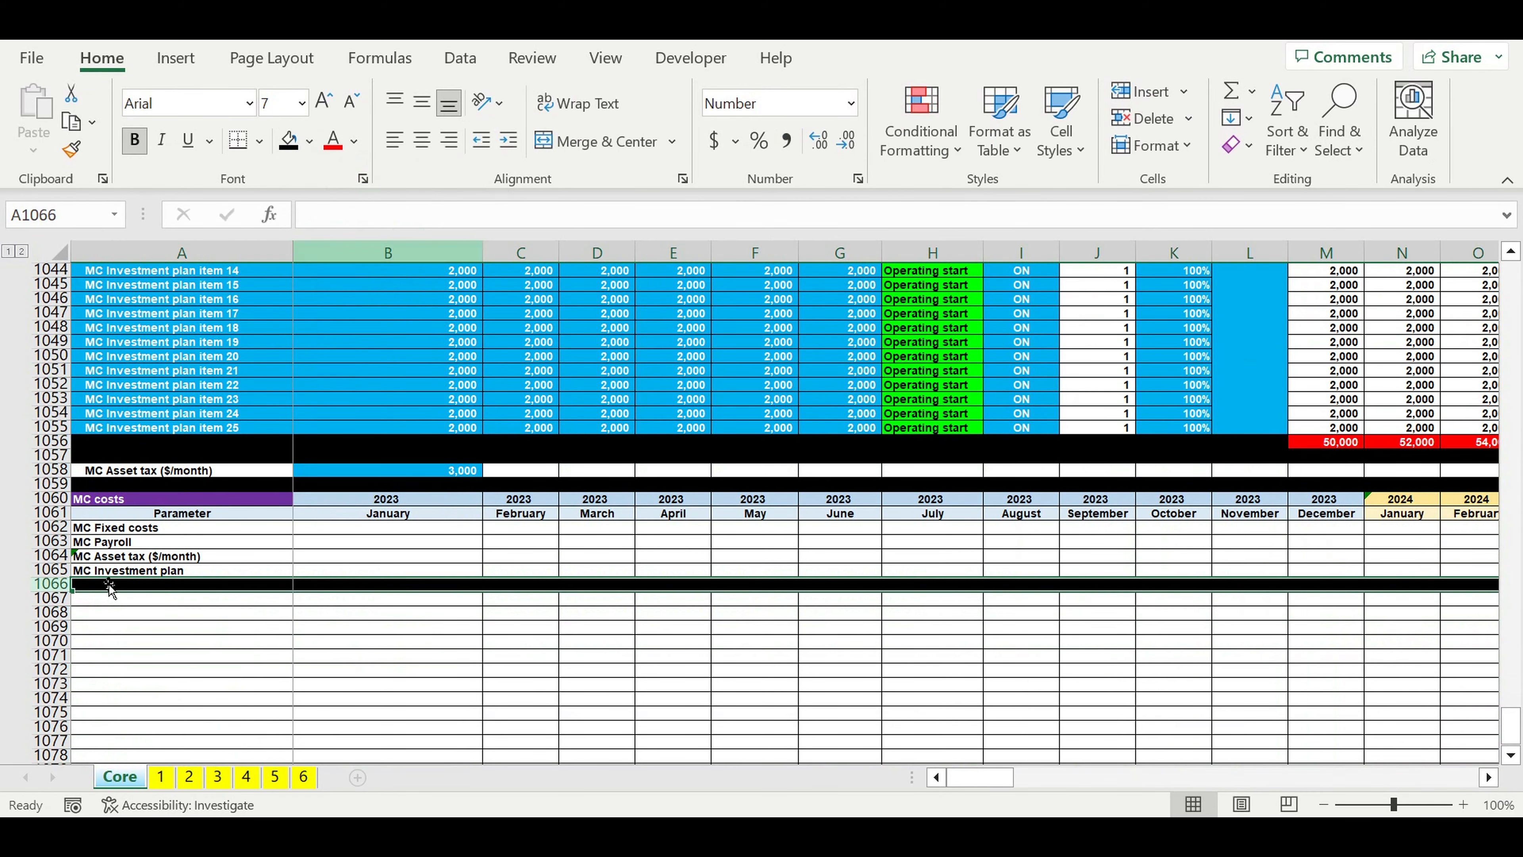
Step: Increase the indent of the four MC costs row labels in A1062:A1065
drag(121, 533, 120, 569)
click(506, 144)
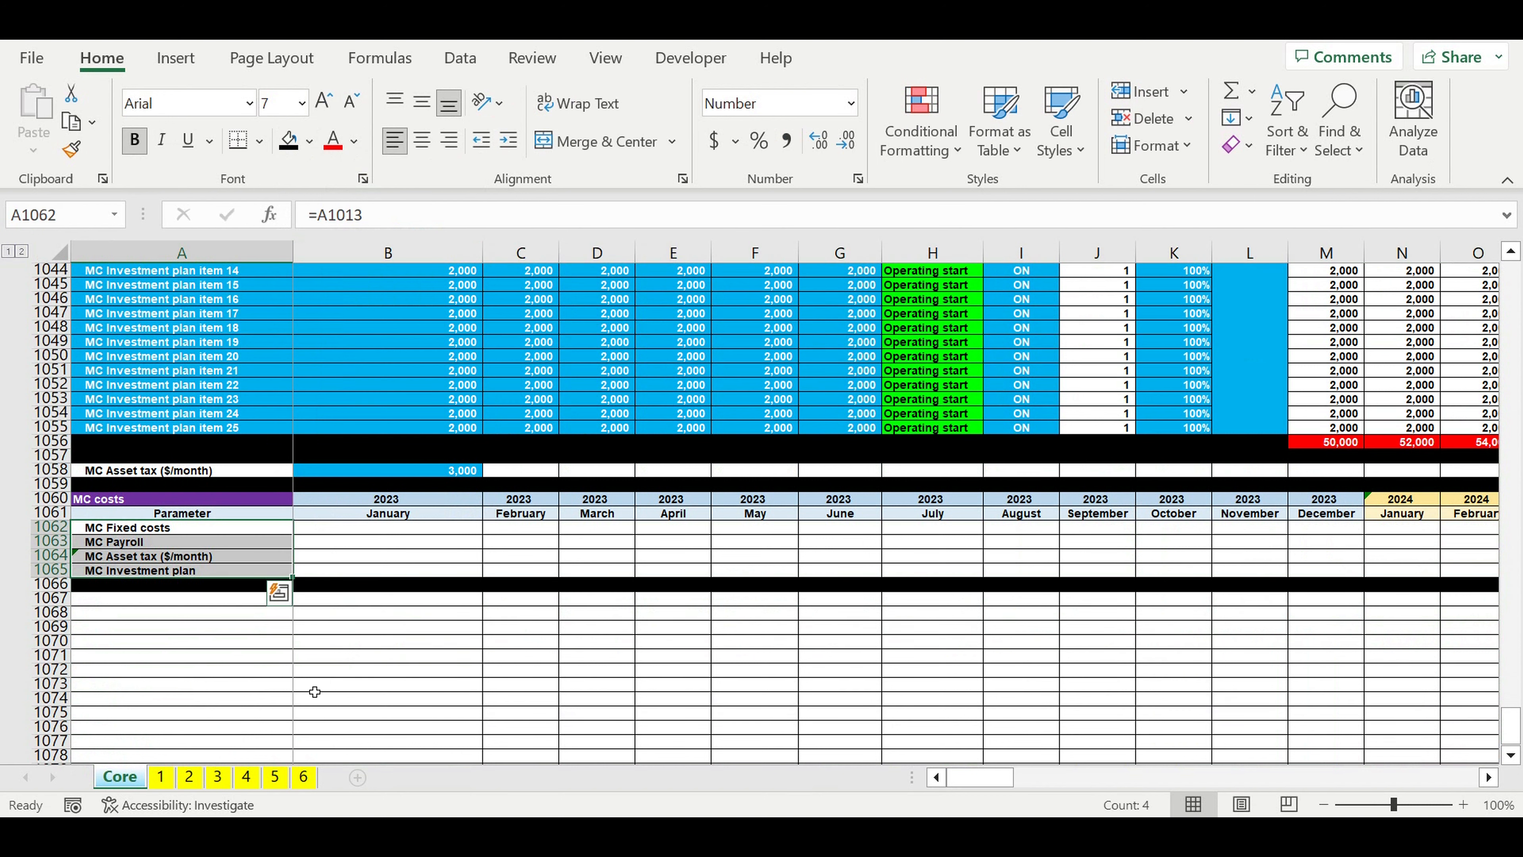
click(311, 691)
Step: Calculate January MC Fixed costs in B1062 as the MC FINAL timeline (0-1-1) flag times the fixed costs total, =B997*$G$1013
click(359, 528)
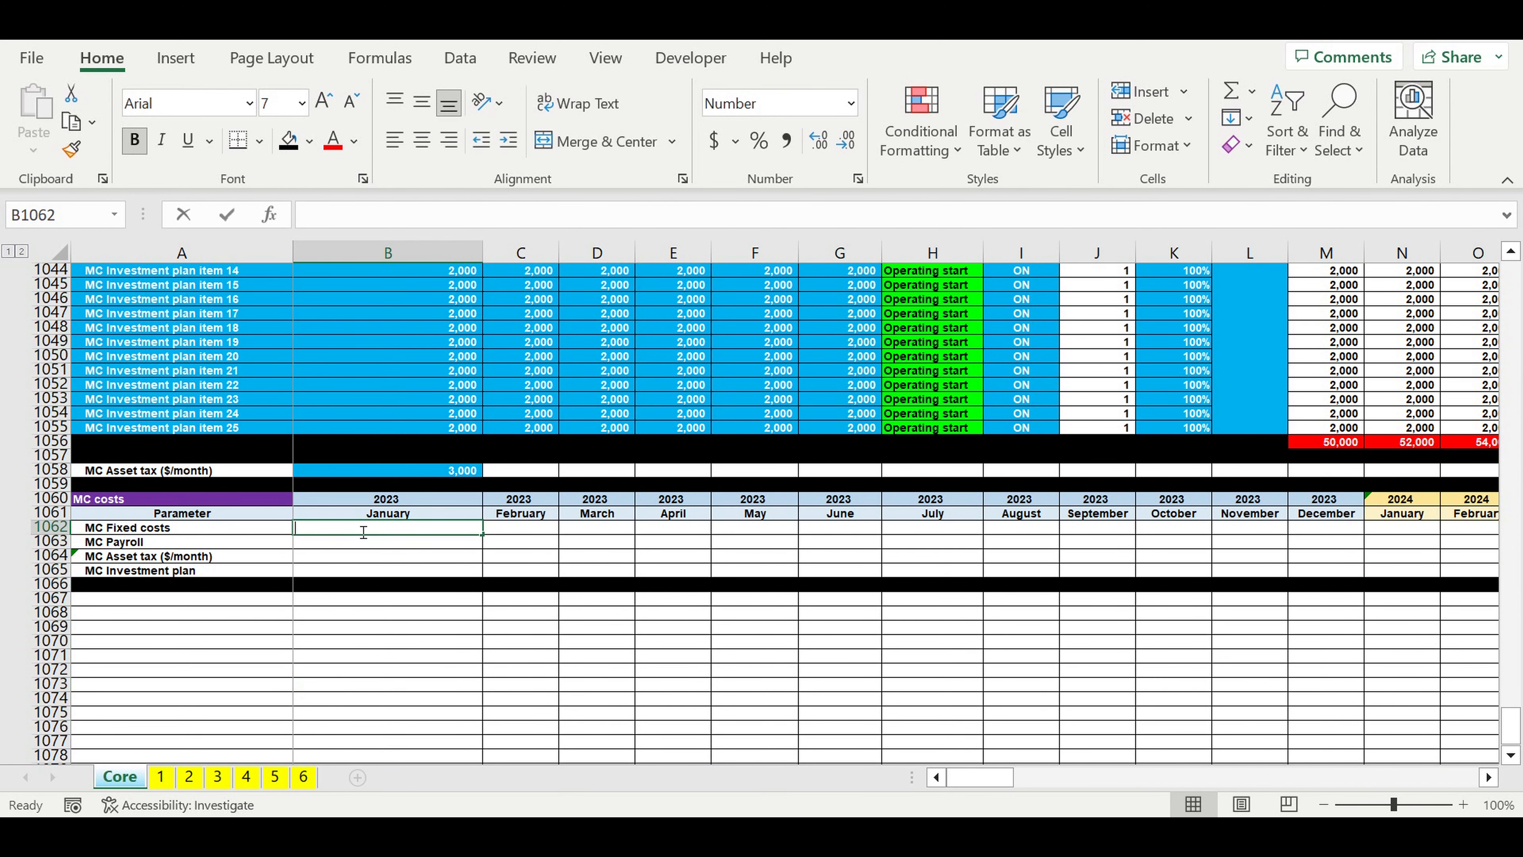
text(=)
scroll(442, 559, up, 14)
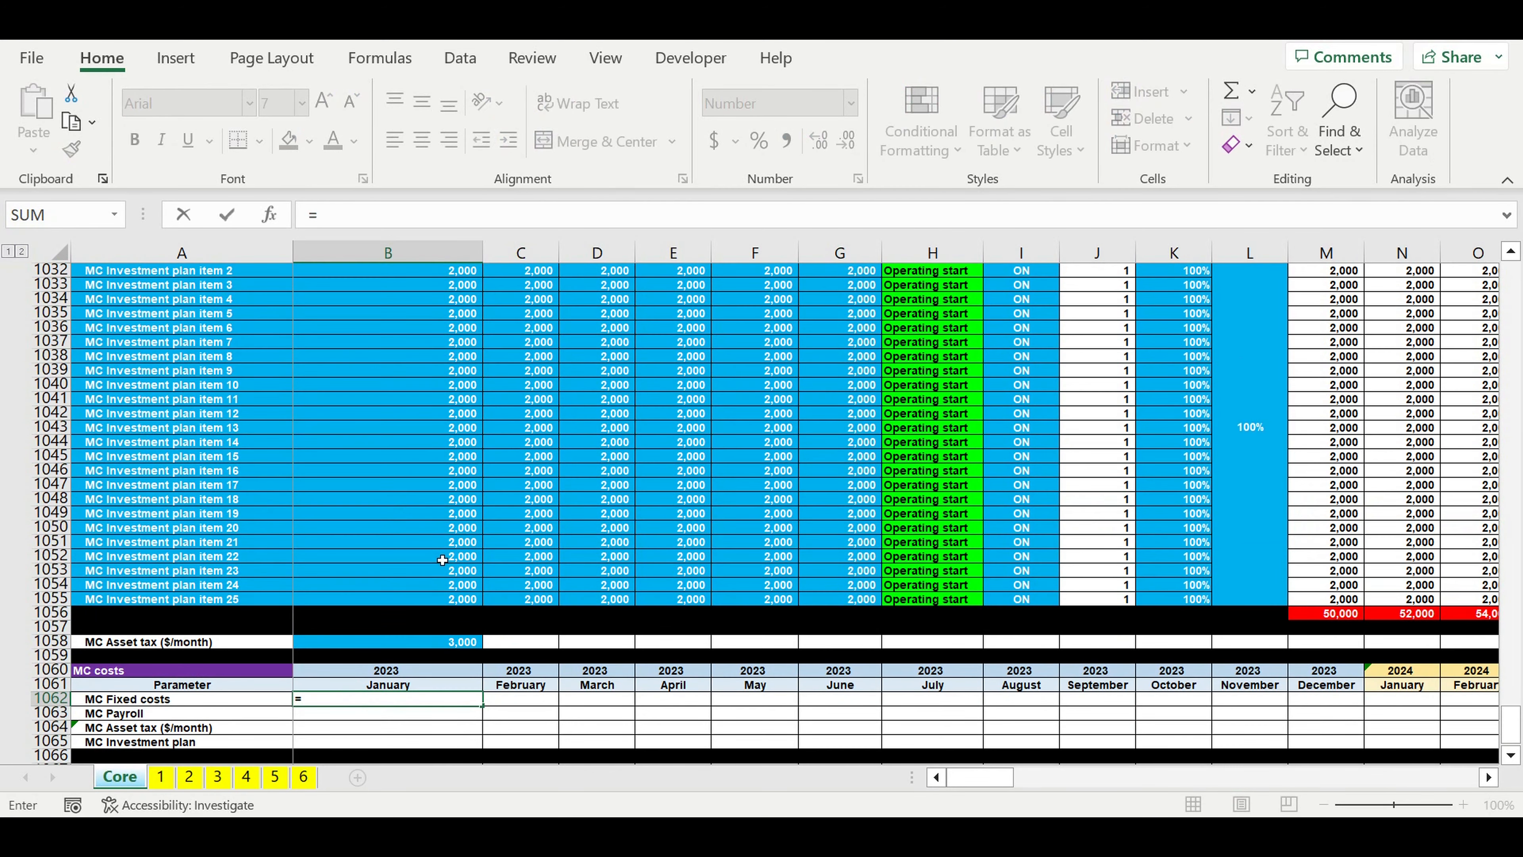
scroll(441, 560, up, 4)
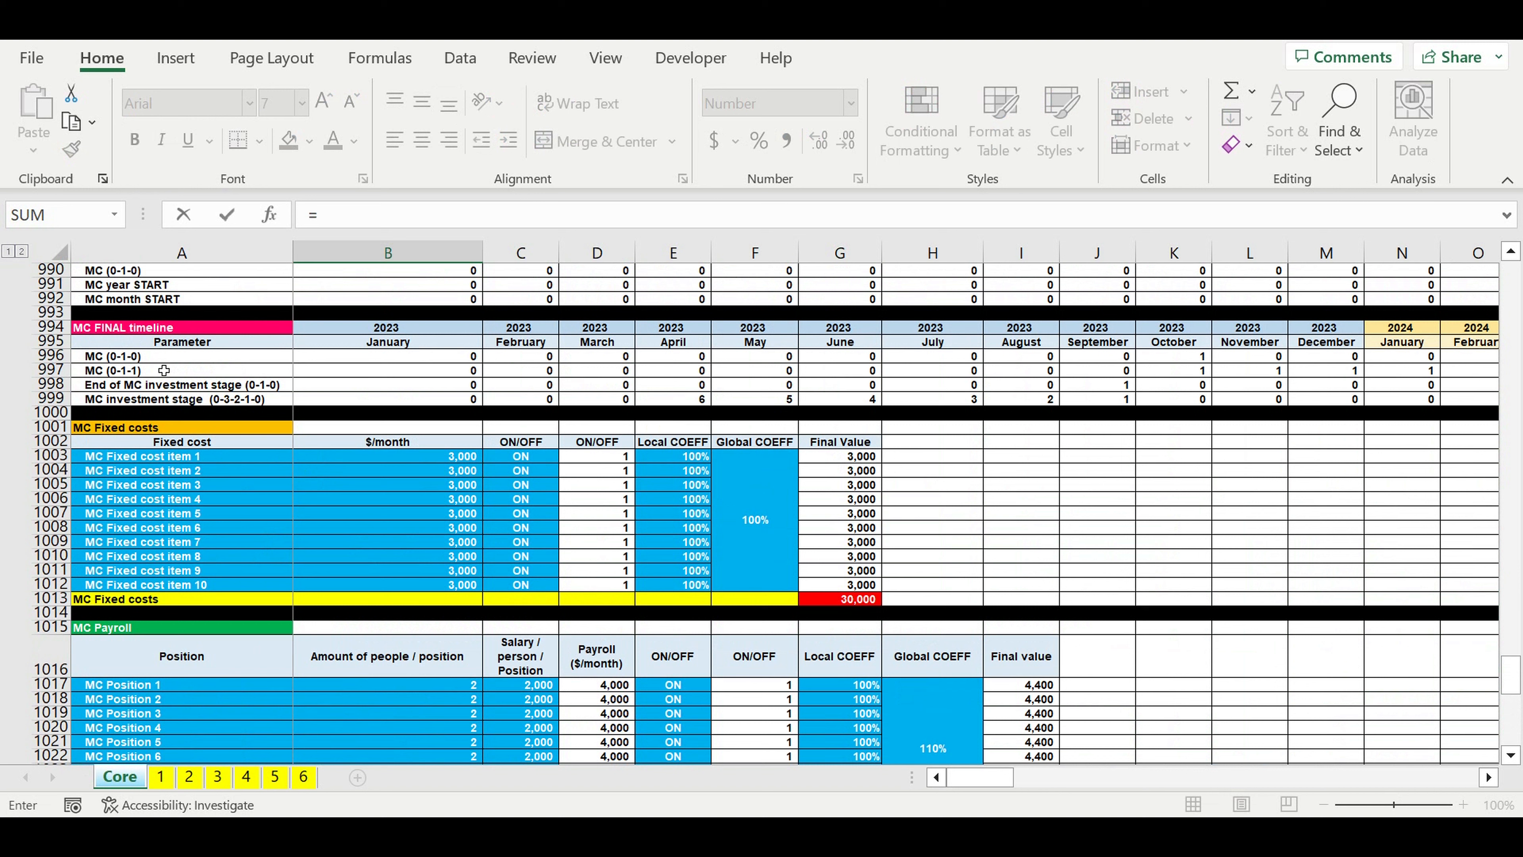
click(411, 376)
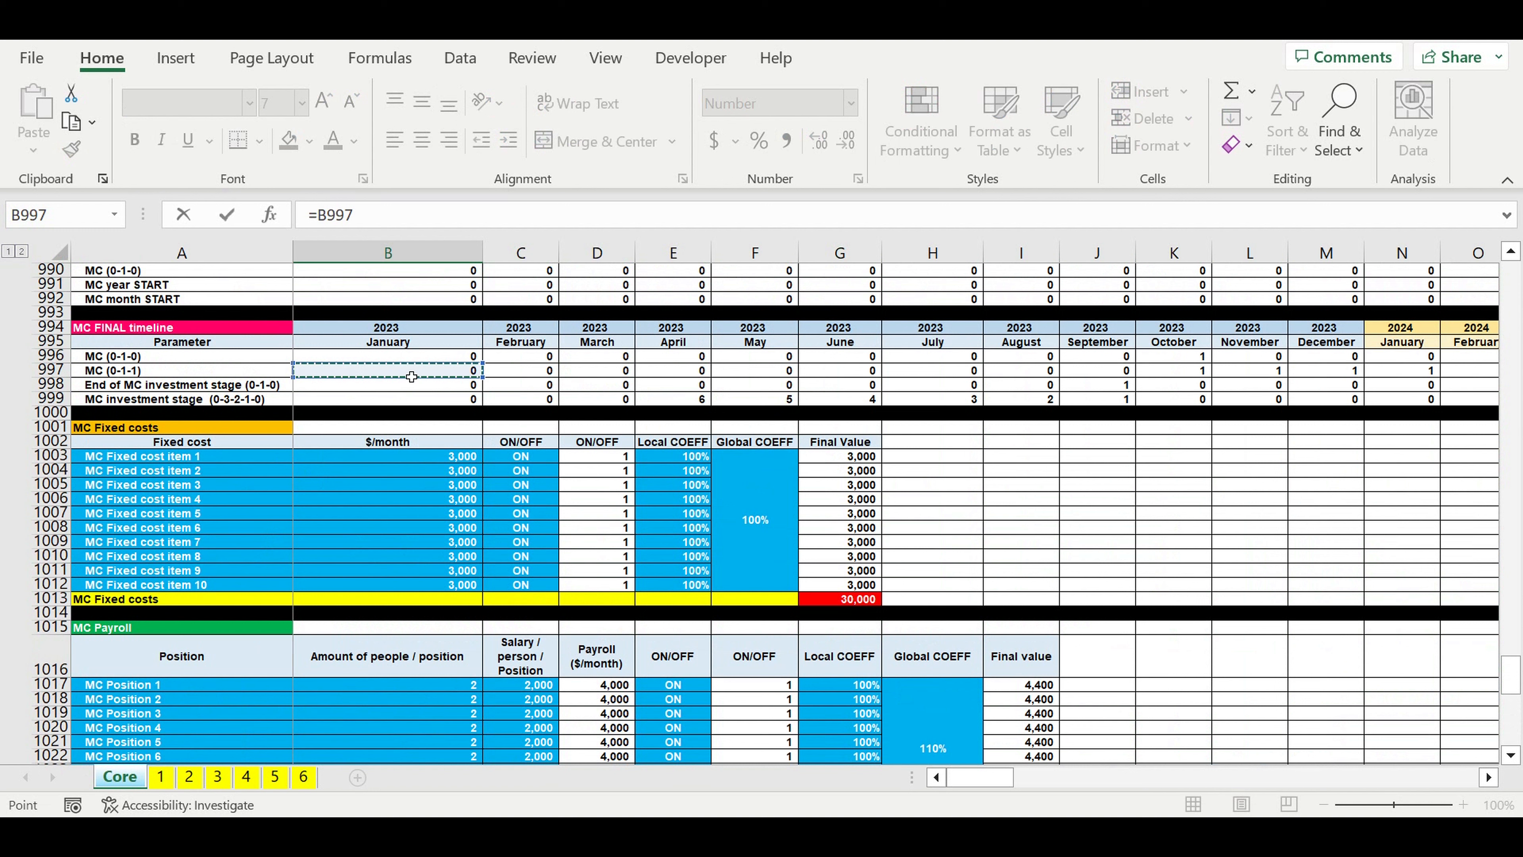
text(*)
click(857, 599)
click(368, 225)
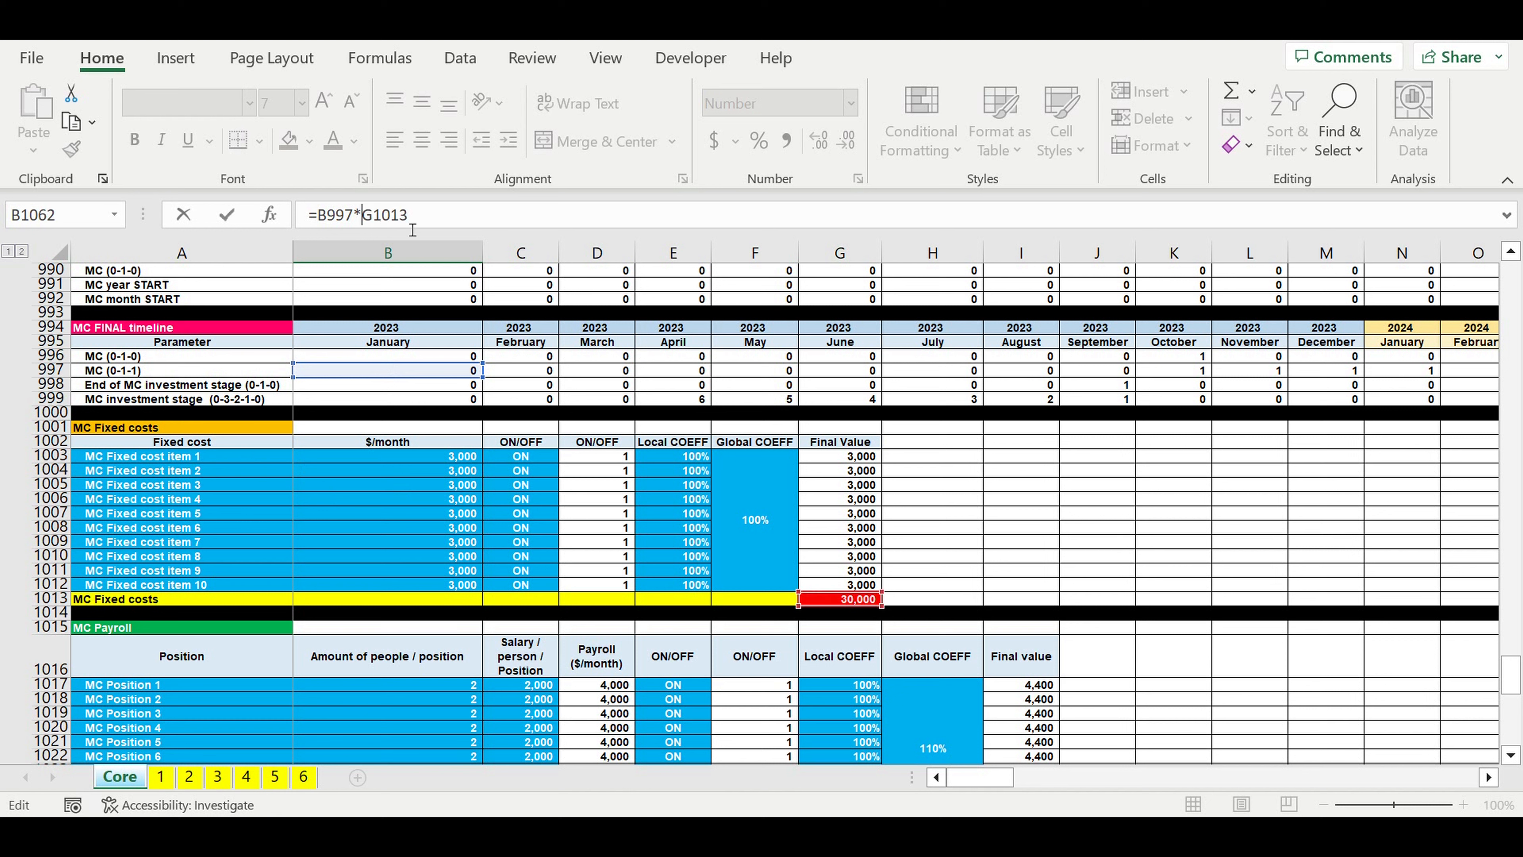
text($G$)
key(Return)
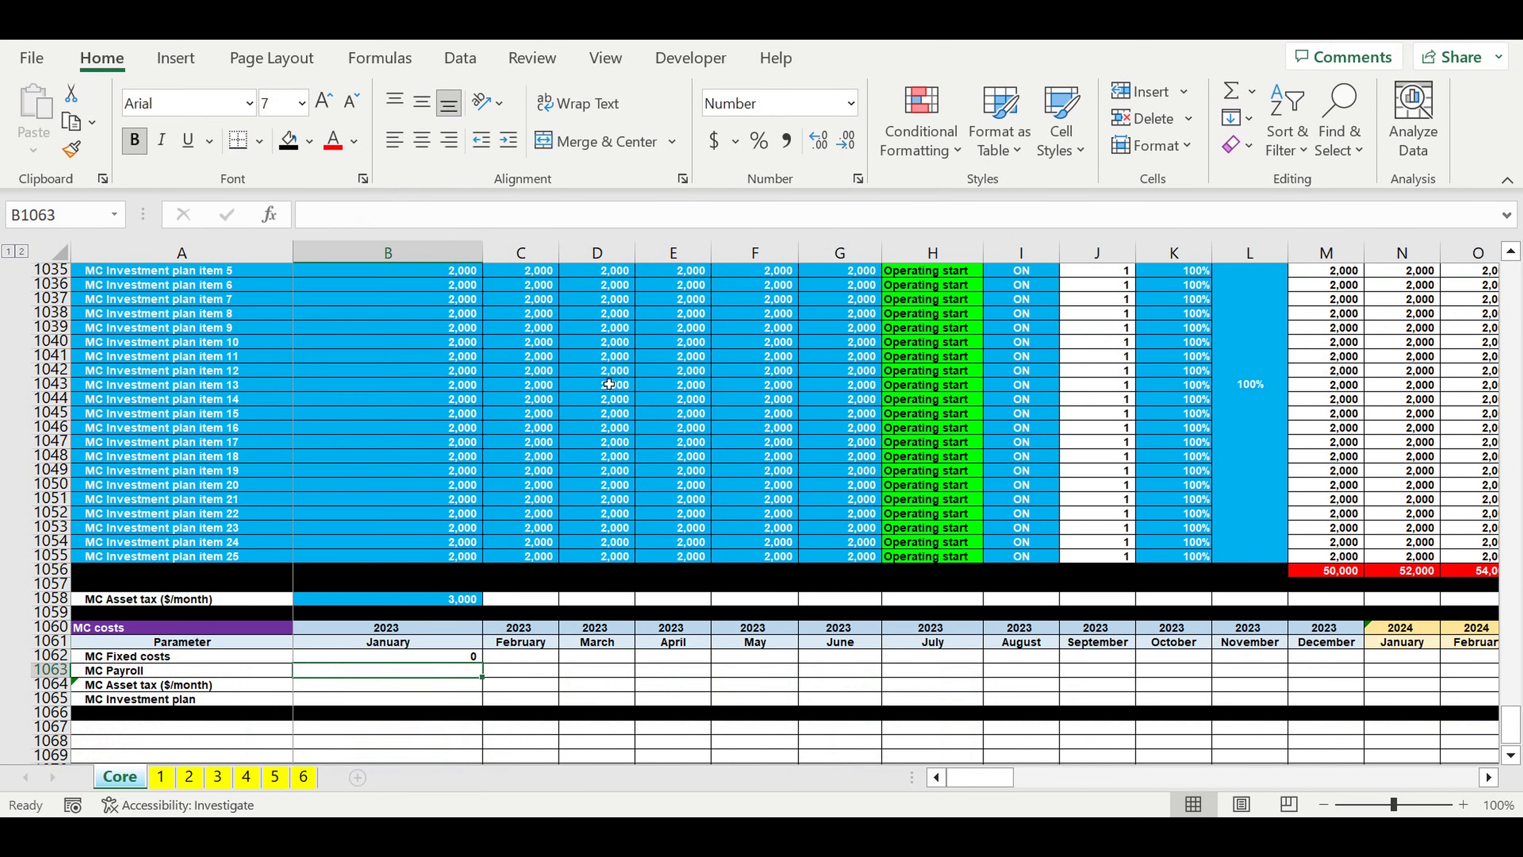
Step: Calculate January MC Payroll in B1063 as the VAR 2 MC (0-1-1) flag times the payroll total, =B989*$I$1027
text(=)
scroll(659, 408, up, 8)
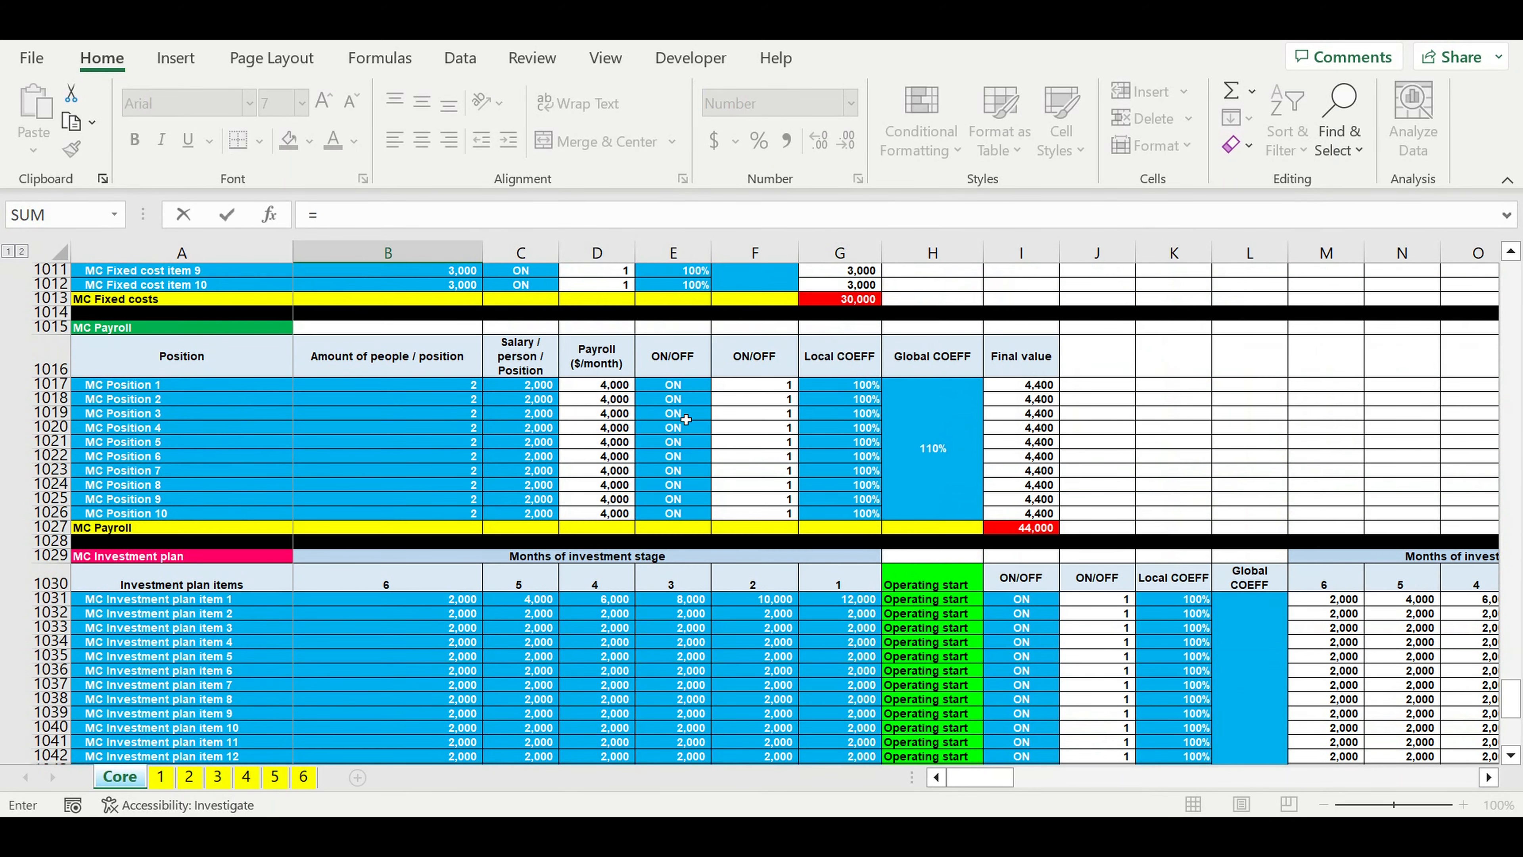
scroll(686, 419, up, 8)
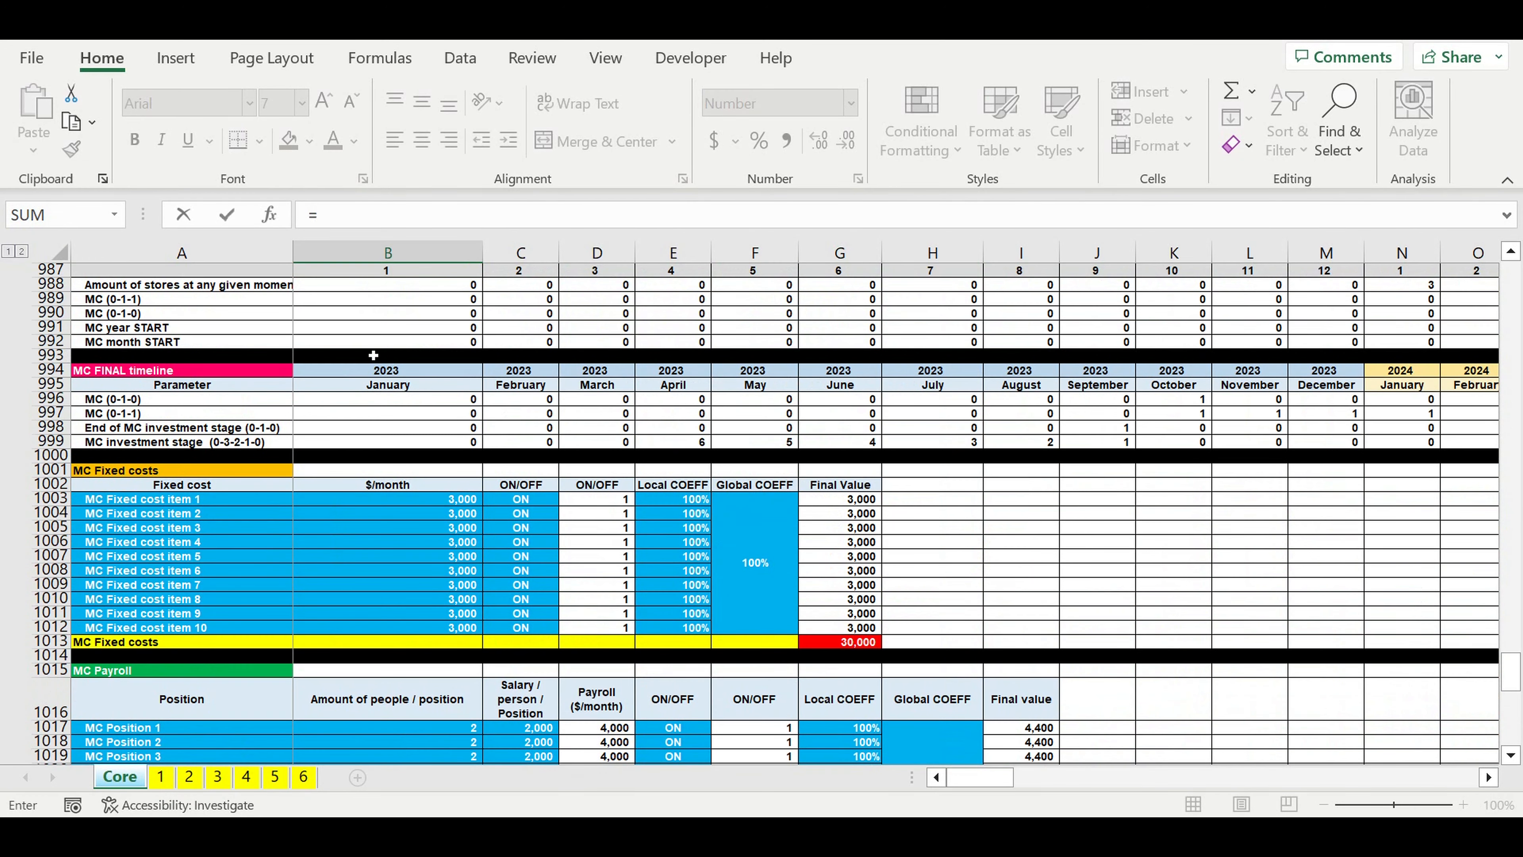
click(324, 304)
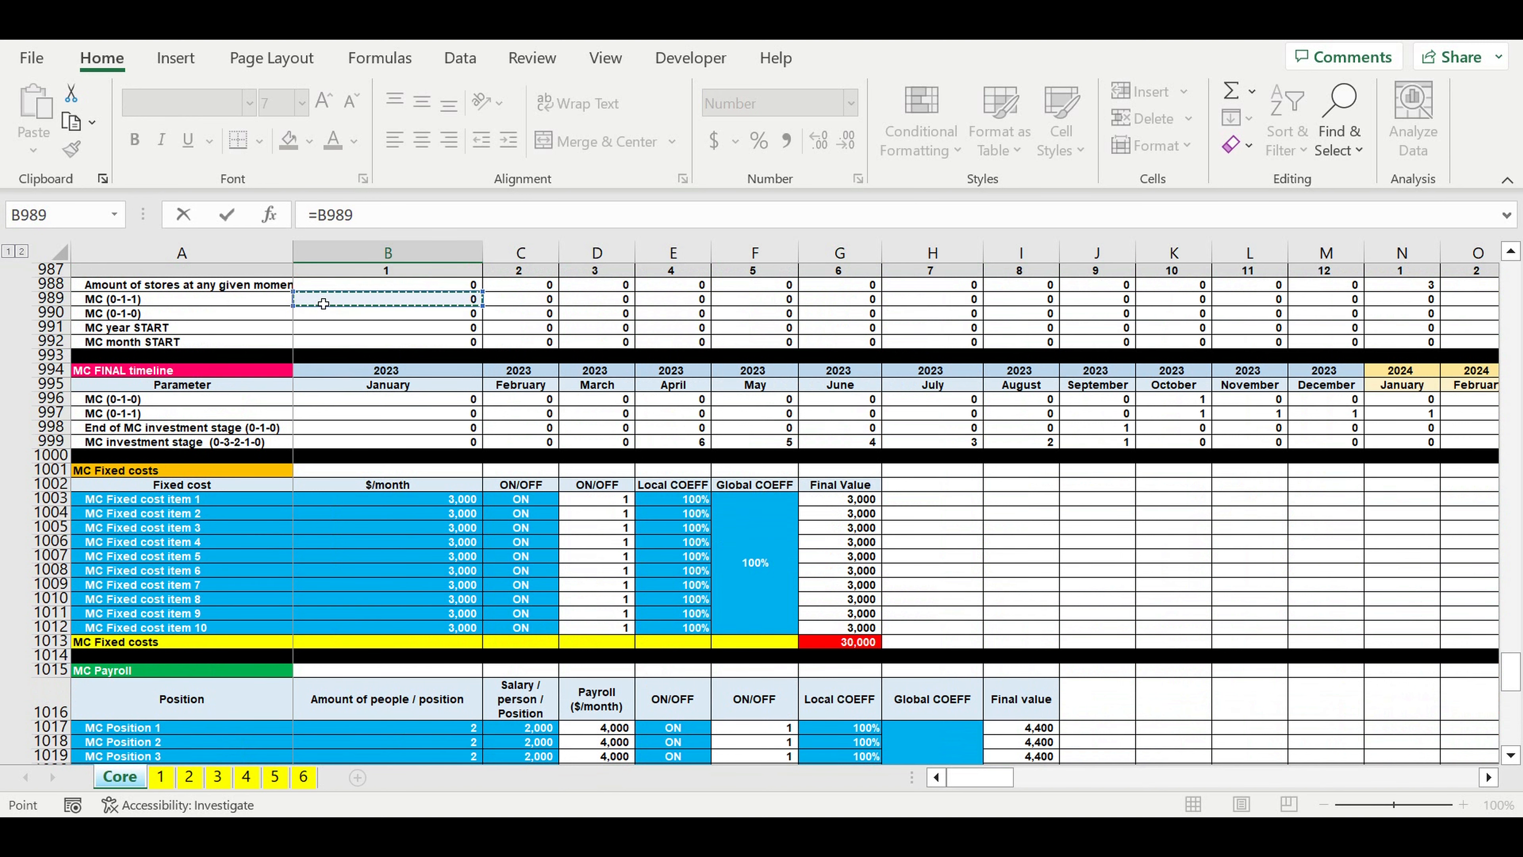
text(*)
scroll(566, 426, down, 4)
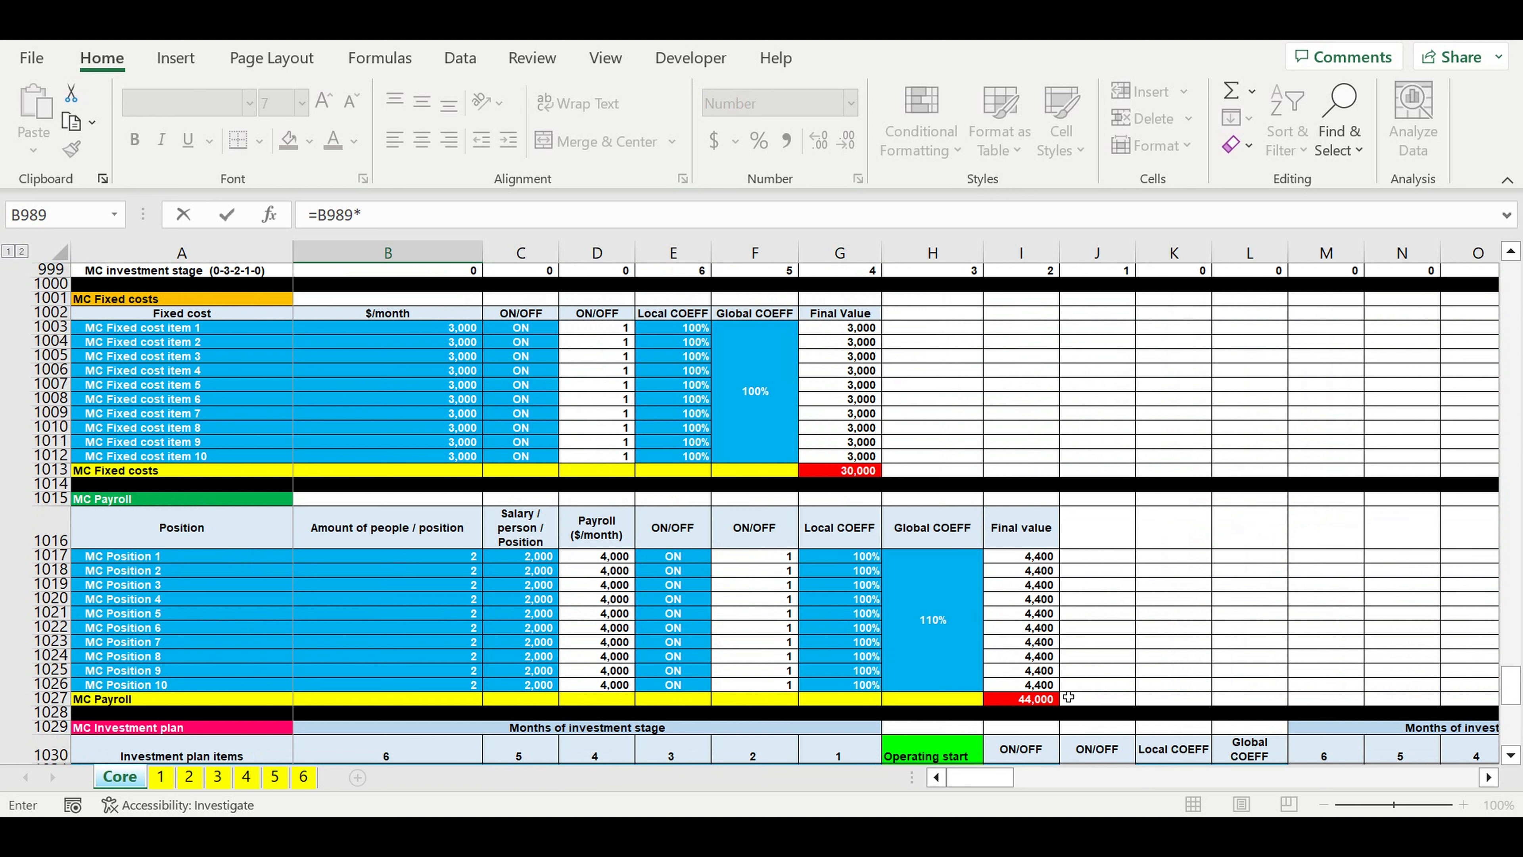
click(1031, 702)
click(426, 211)
text($I1027)
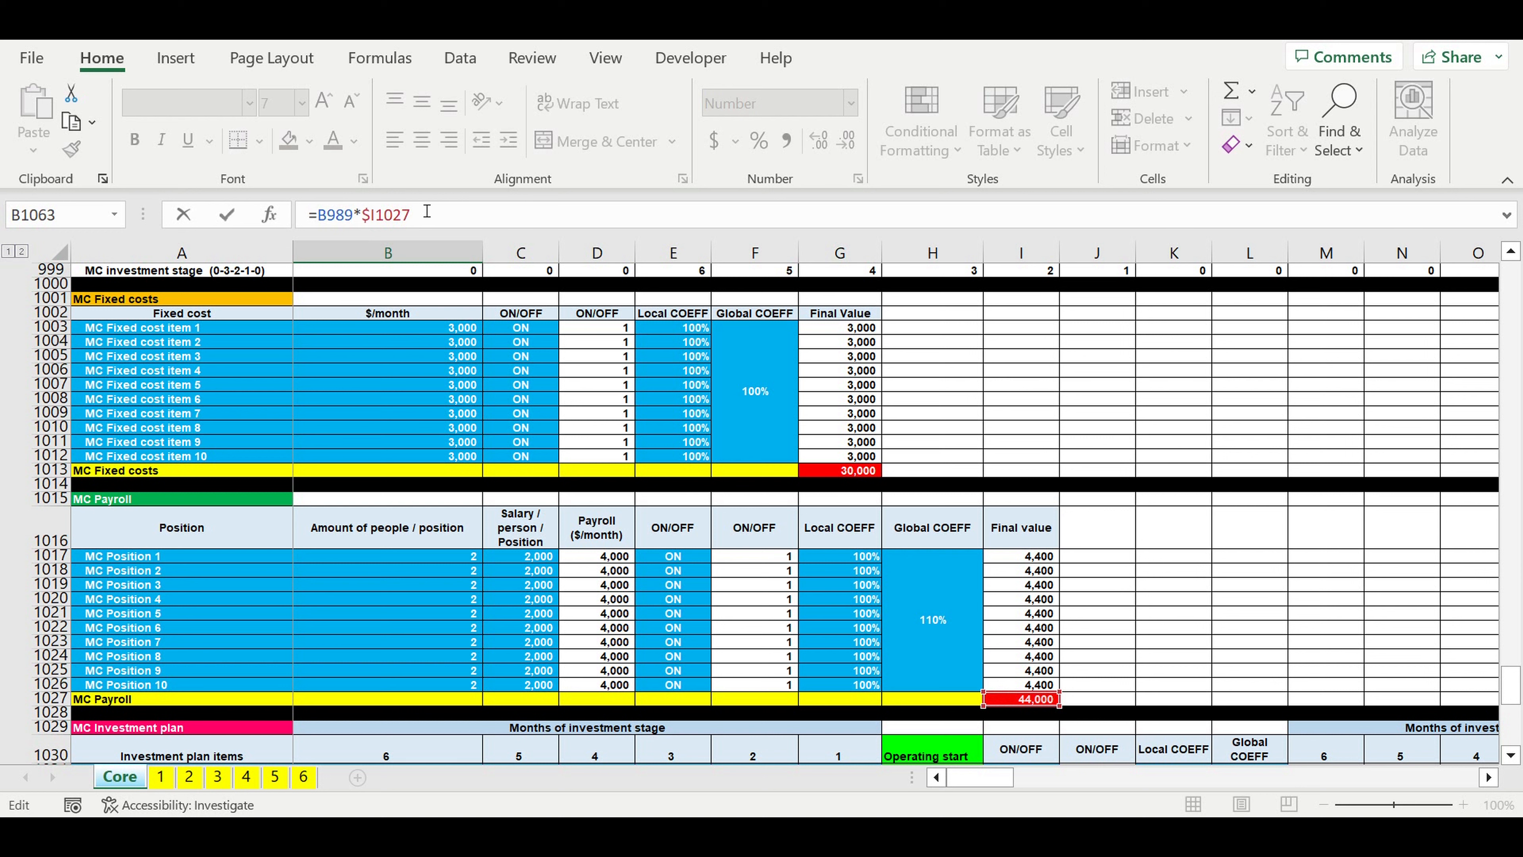
click(378, 212)
text($)
key(Return)
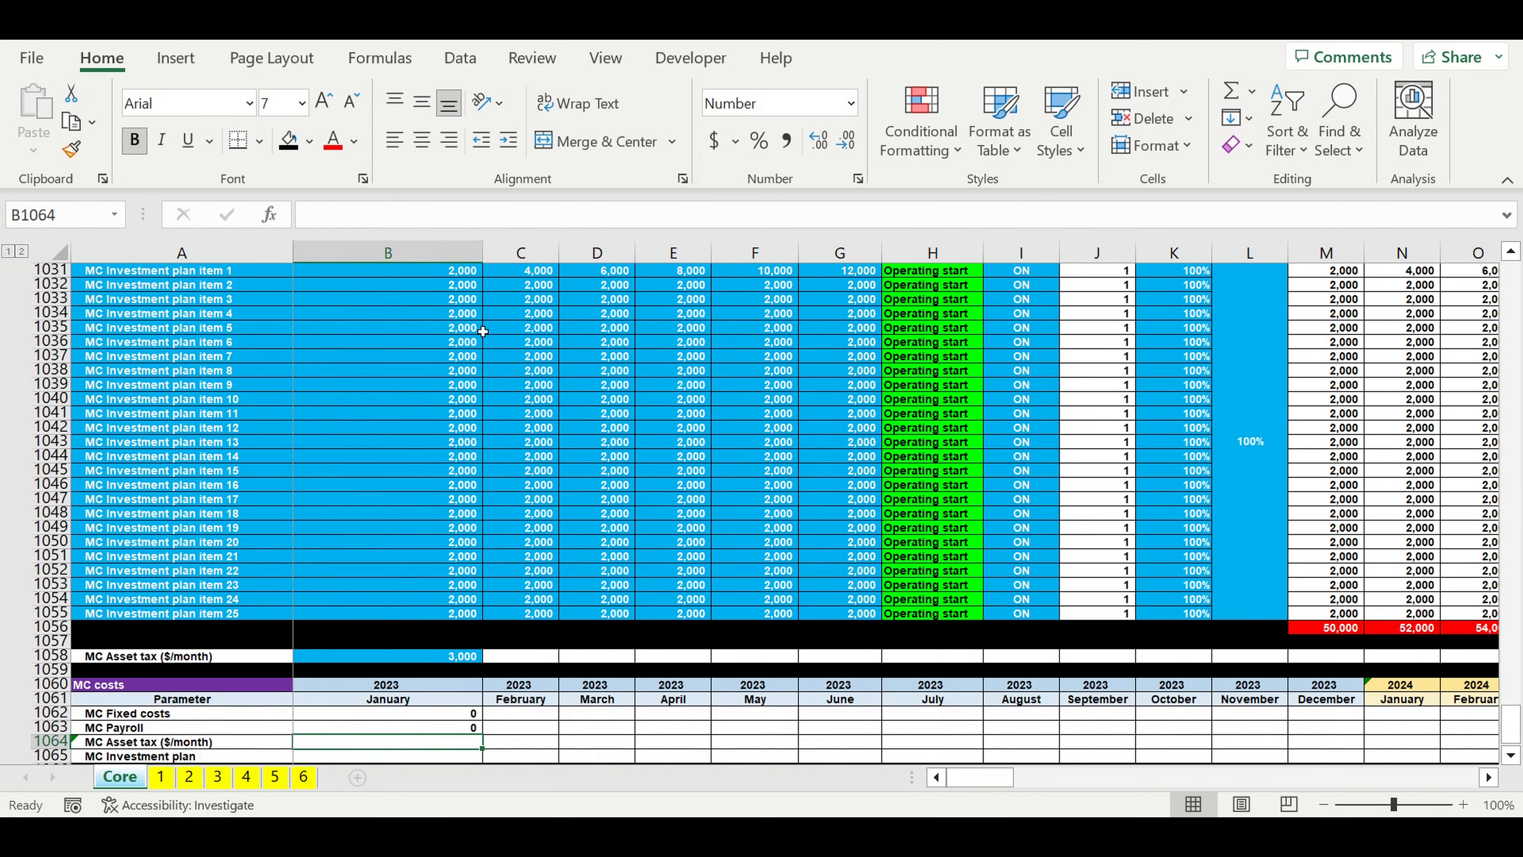
text(=)
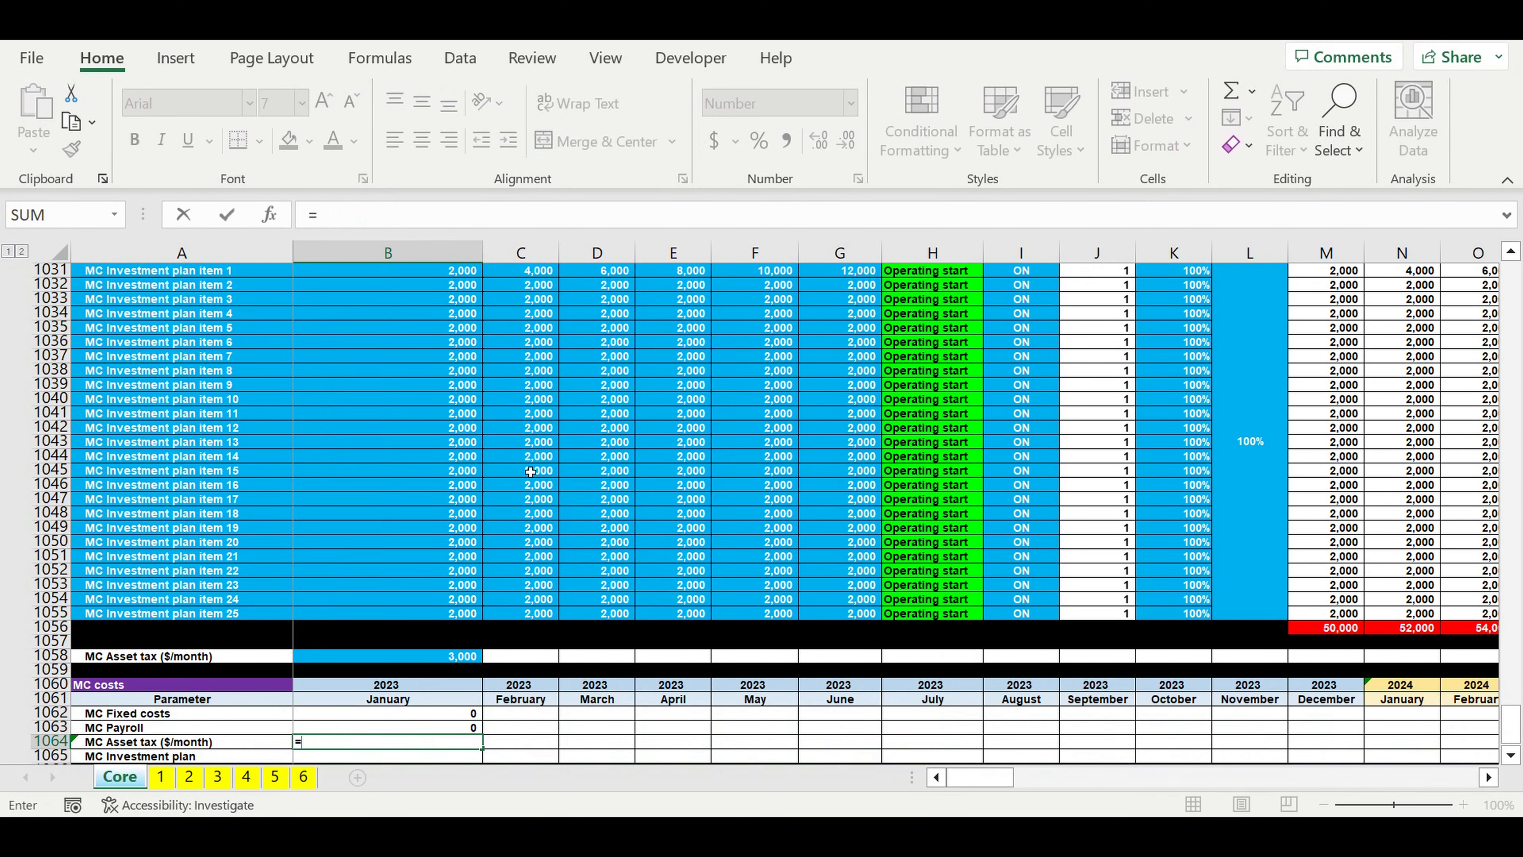
click(445, 661)
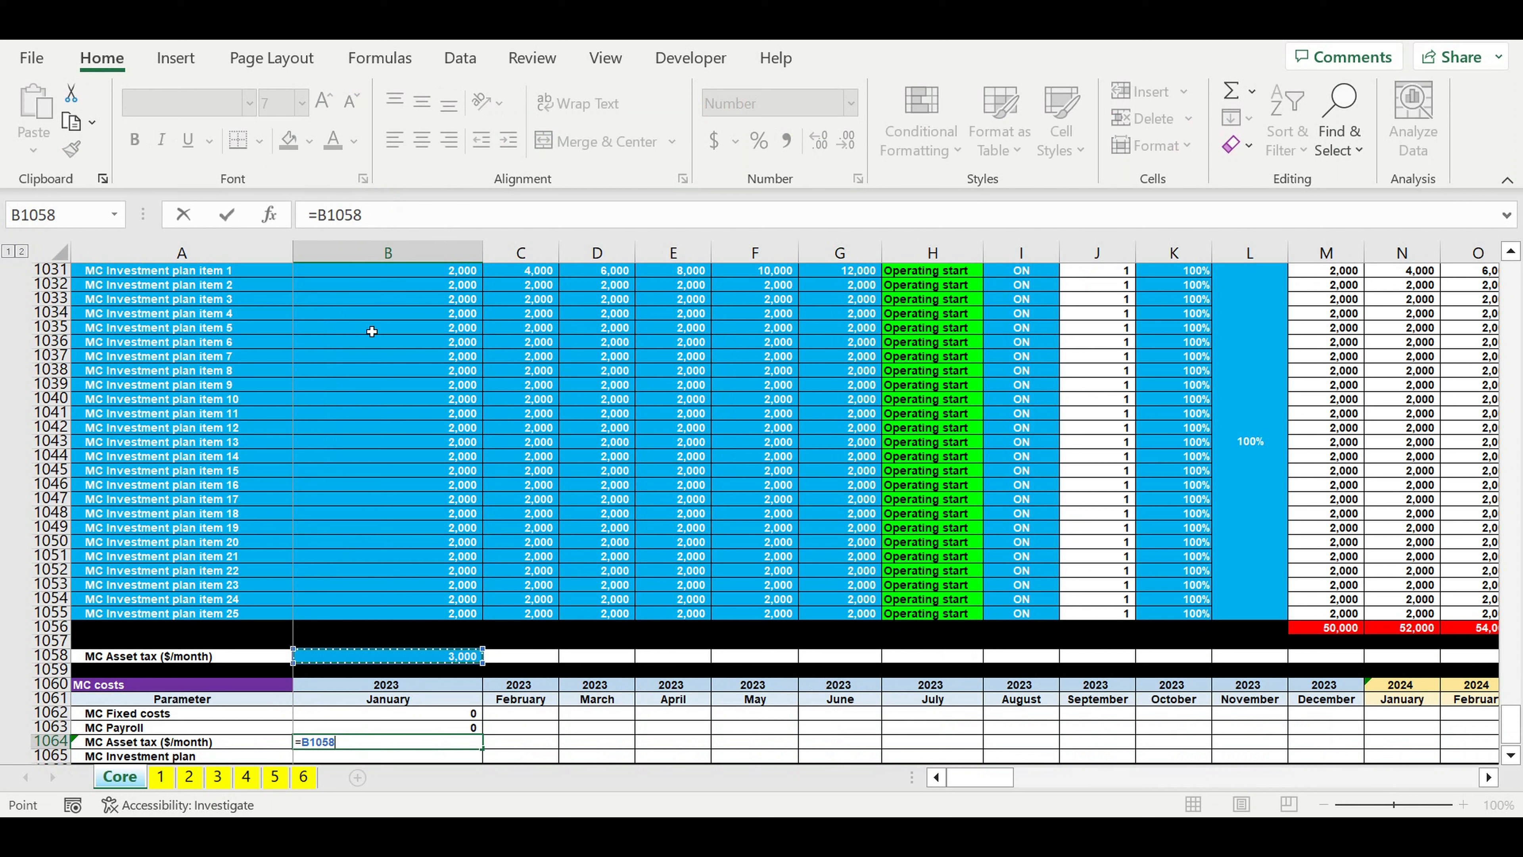
key(BackSpace)
key(BackSpace)
key(BackSpace)
key(BackSpace)
key(BackSpace)
key(Return)
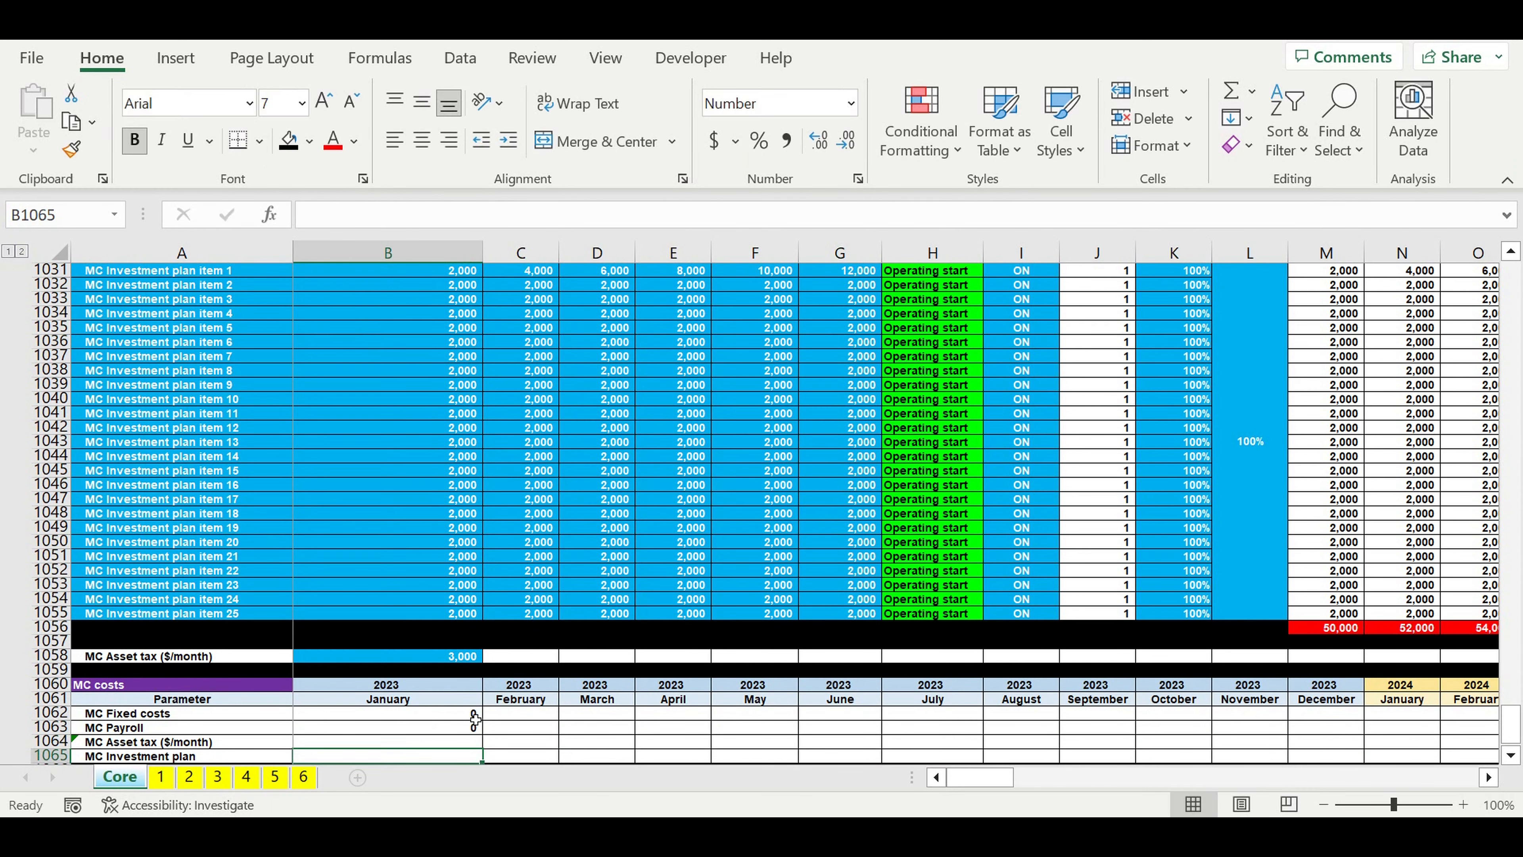
Step: Check the cells referenced by the January MC Fixed costs and MC Payroll formulas in B1062 and B1063
click(475, 714)
click(463, 216)
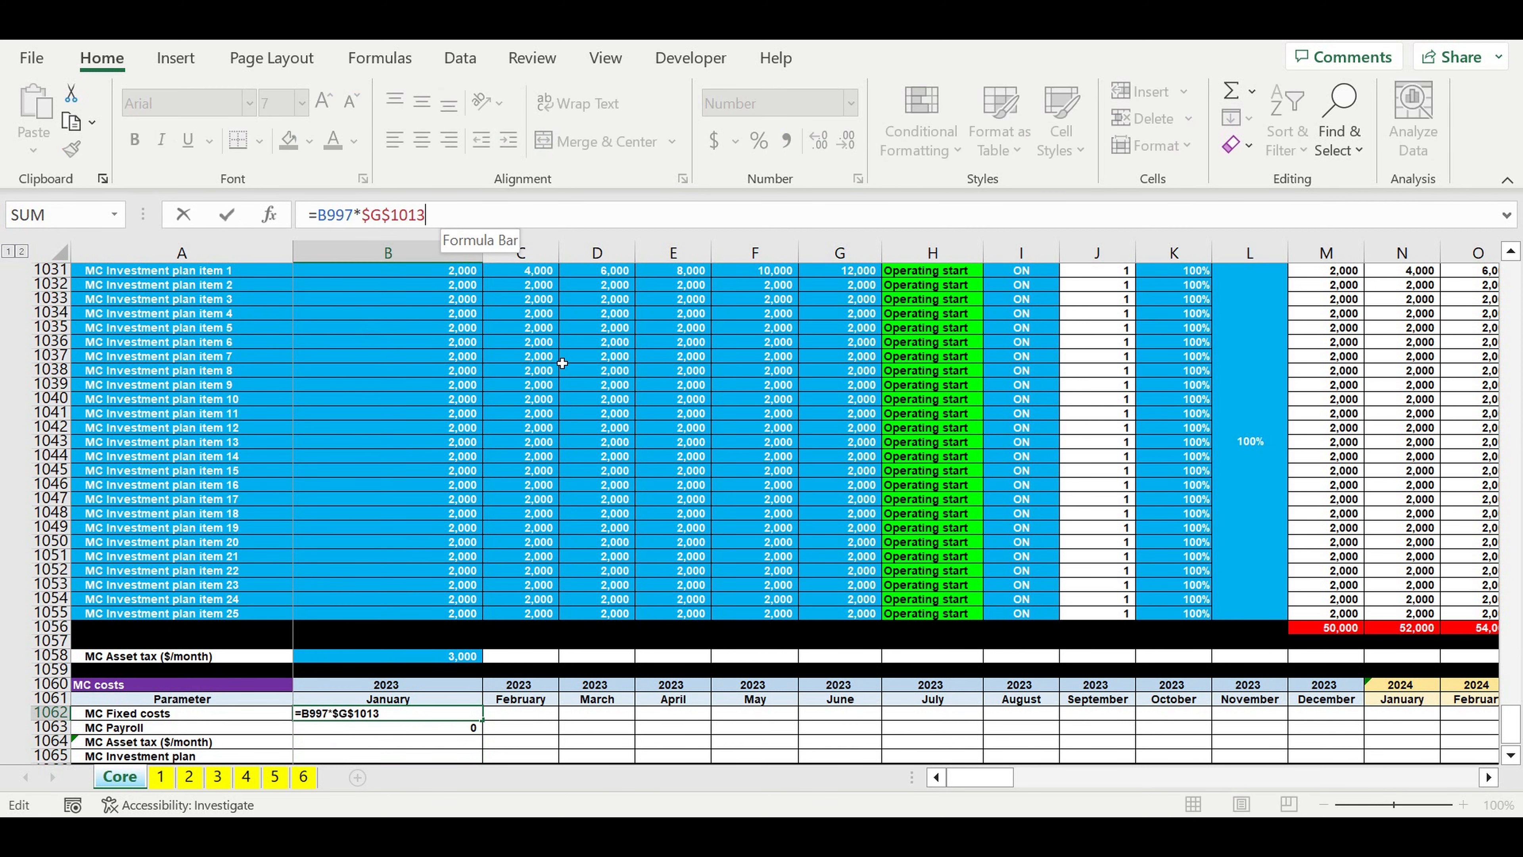
scroll(563, 363, up, 14)
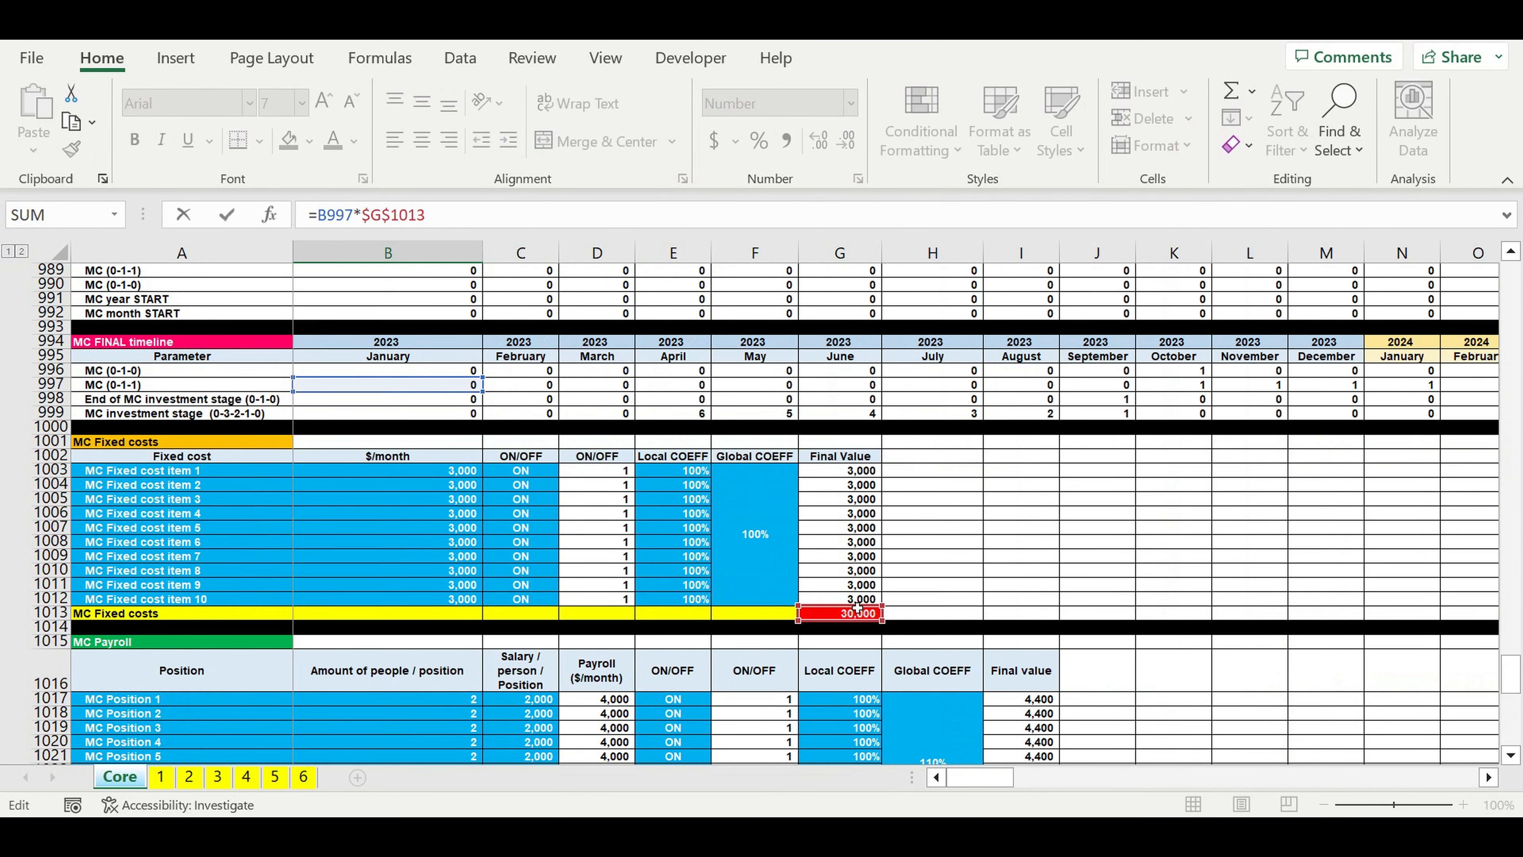
key(Return)
key(F2)
scroll(612, 313, up, 4)
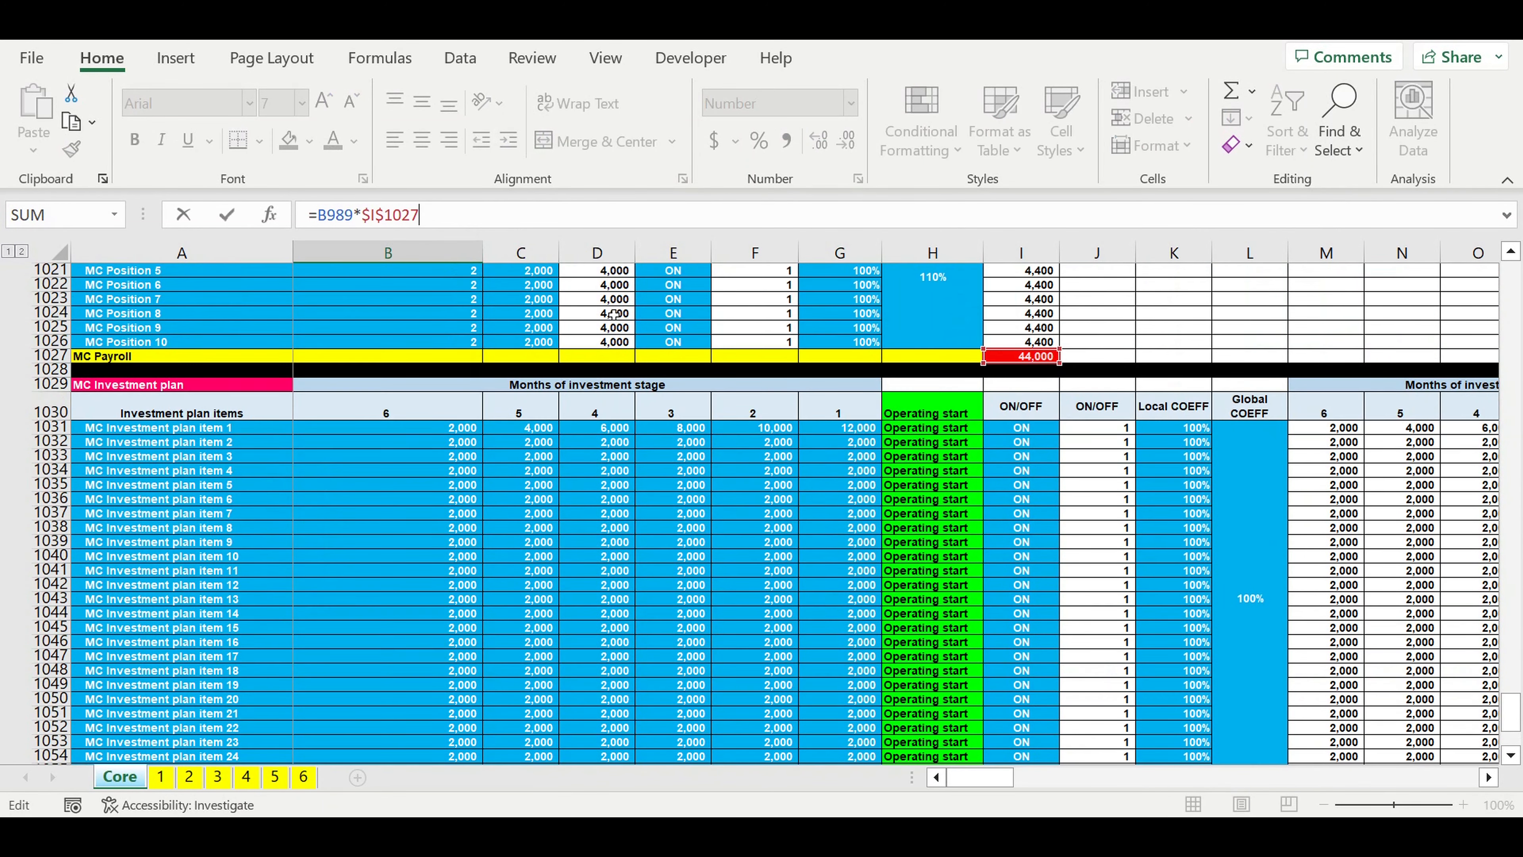
scroll(613, 313, up, 5)
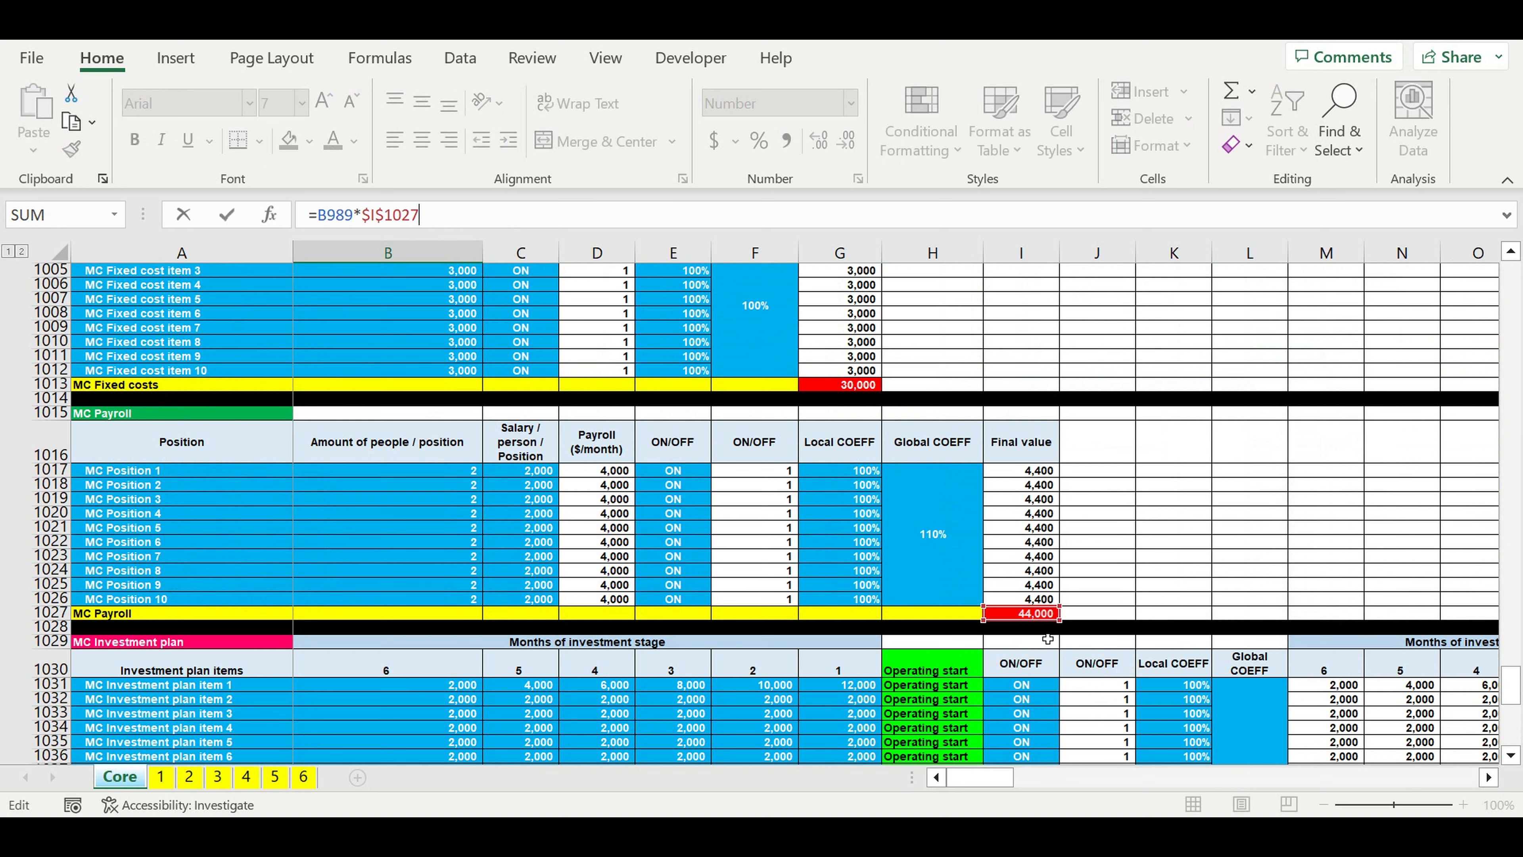
key(Return)
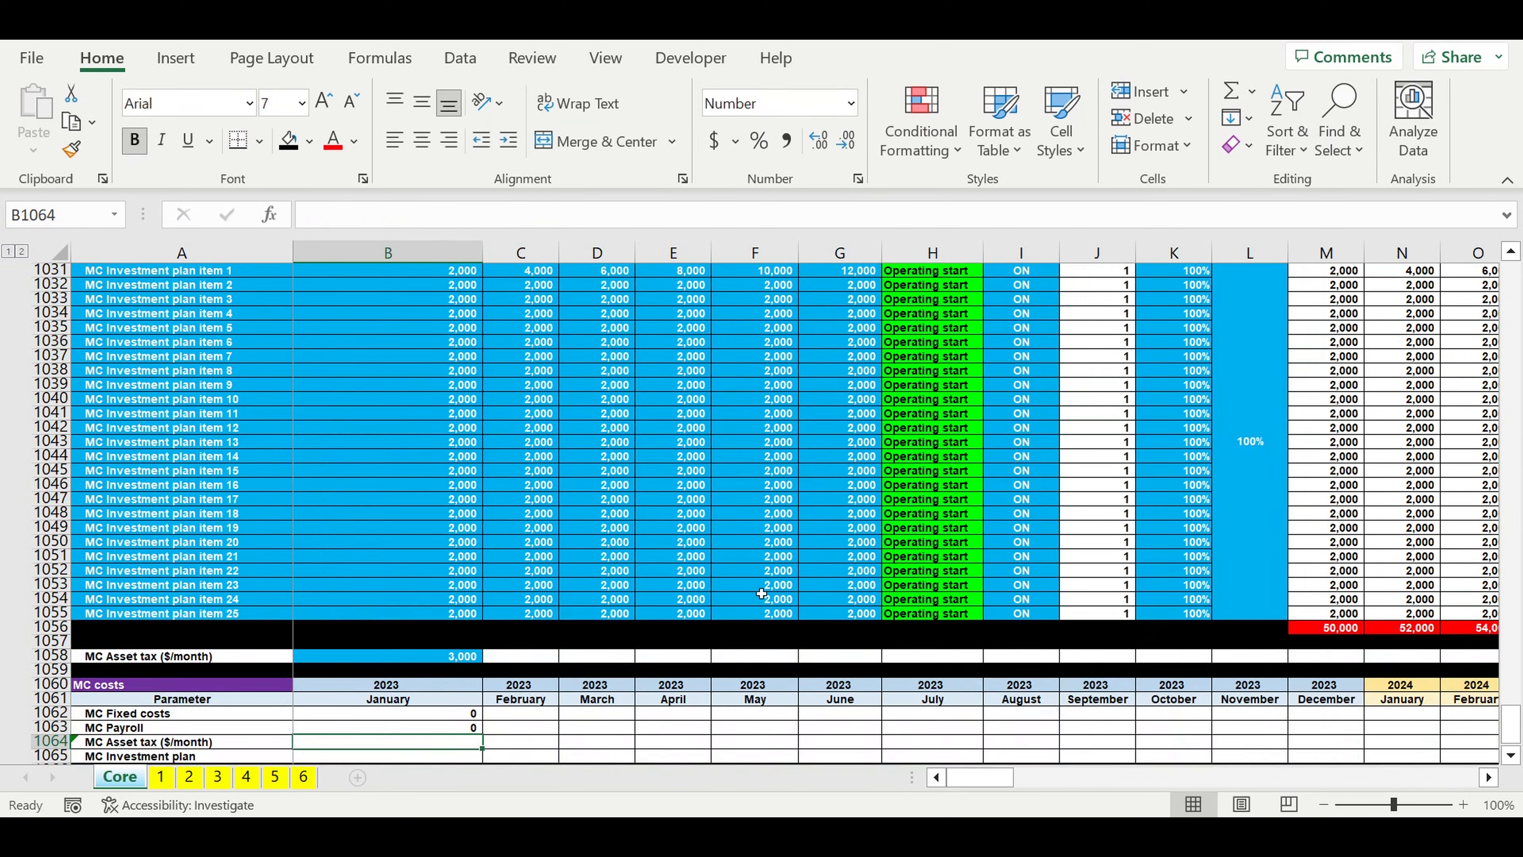
Step: Calculate January MC Asset tax in B1064 as the monthly asset tax times the MC FINAL timeline (0-1-1) flag, =$B$1058*B997
text(=)
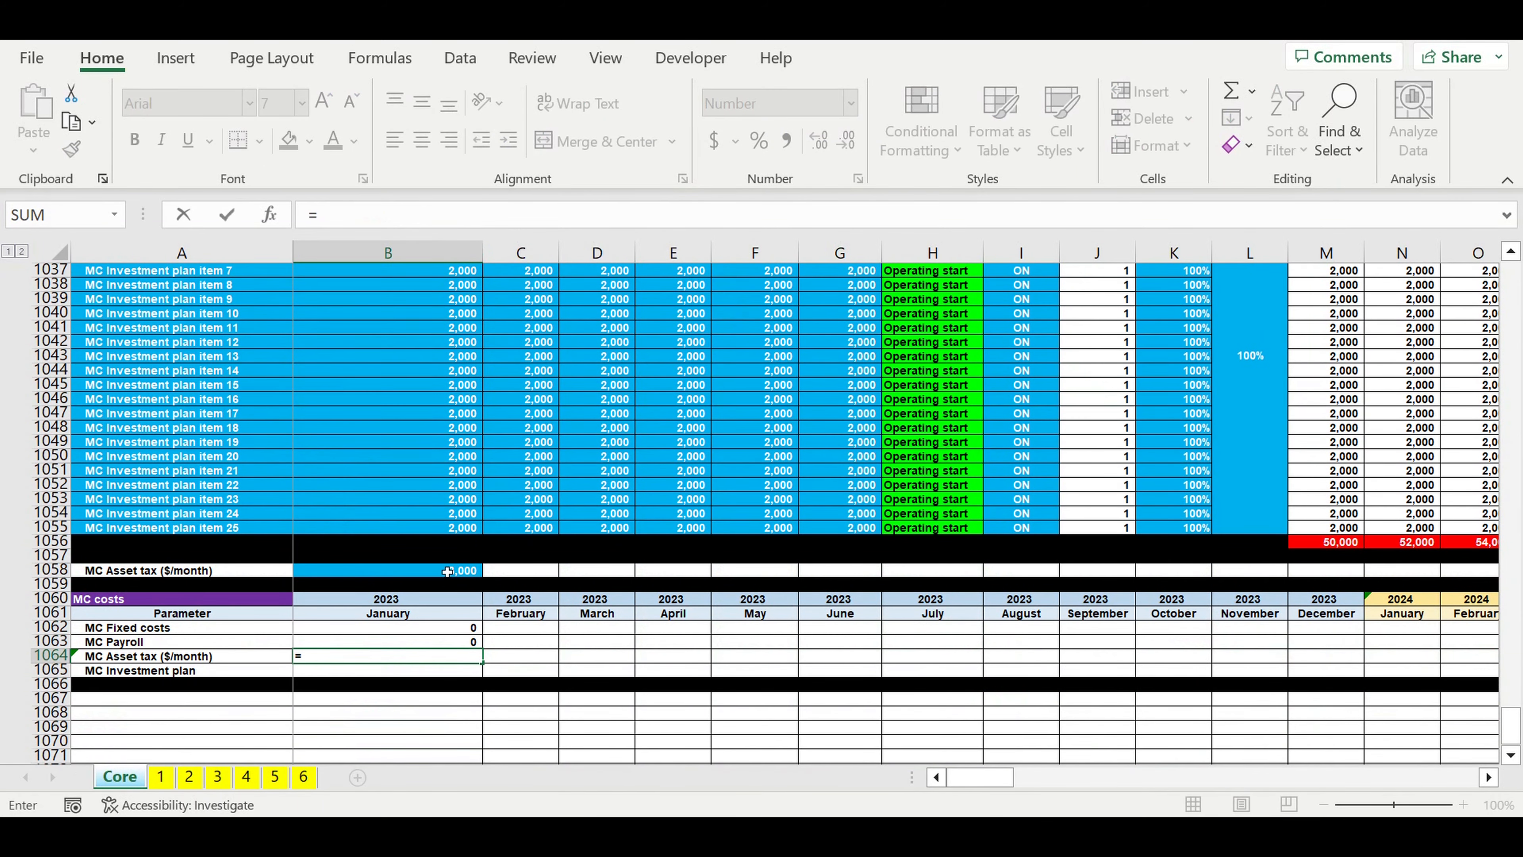
click(444, 574)
click(318, 215)
text($B1058)
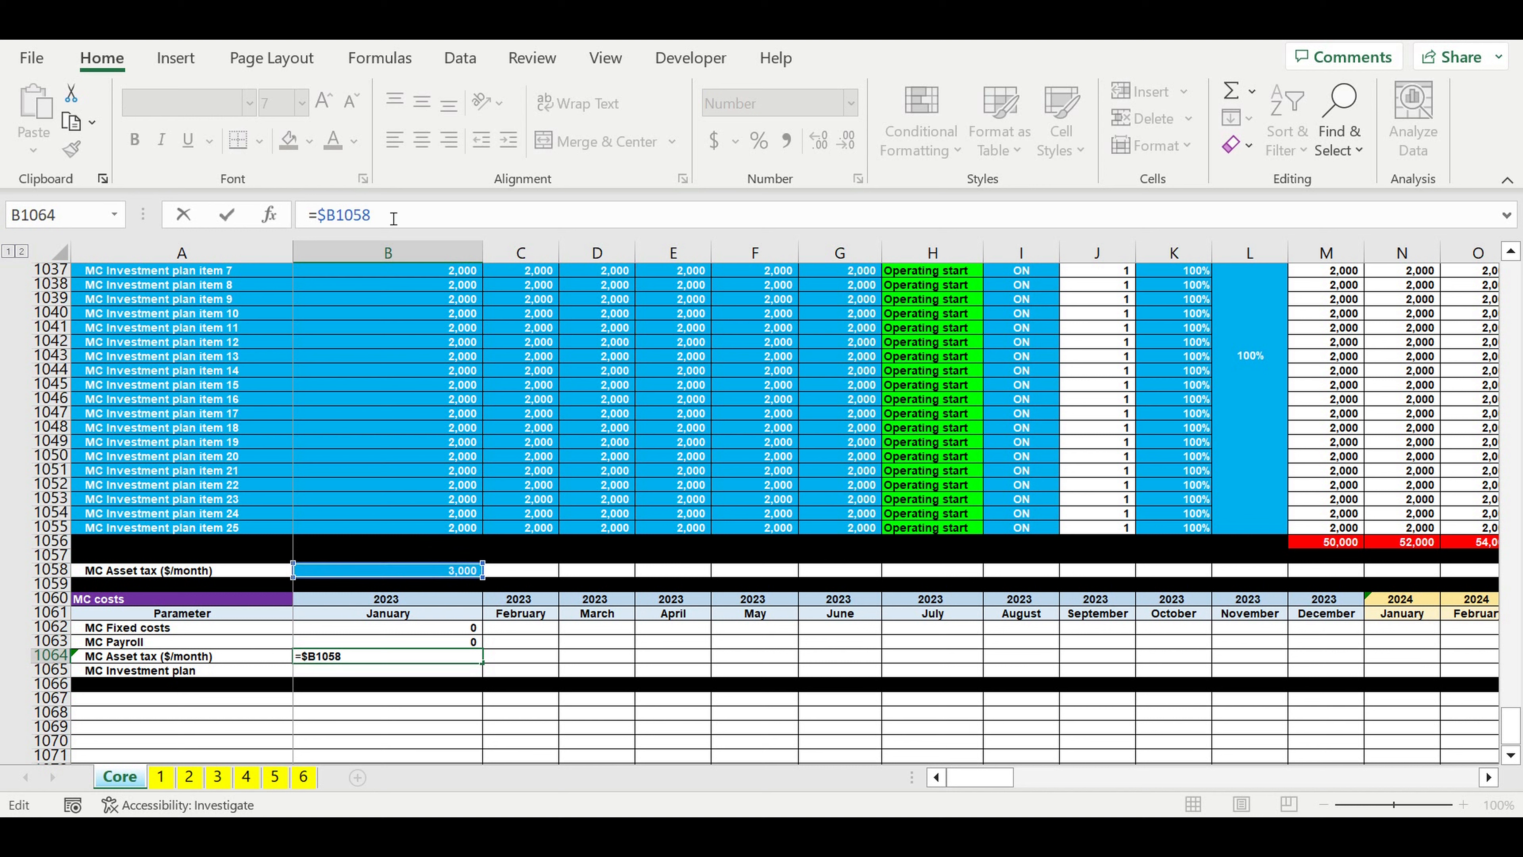
text($)
text(*)
scroll(590, 340, up, 19)
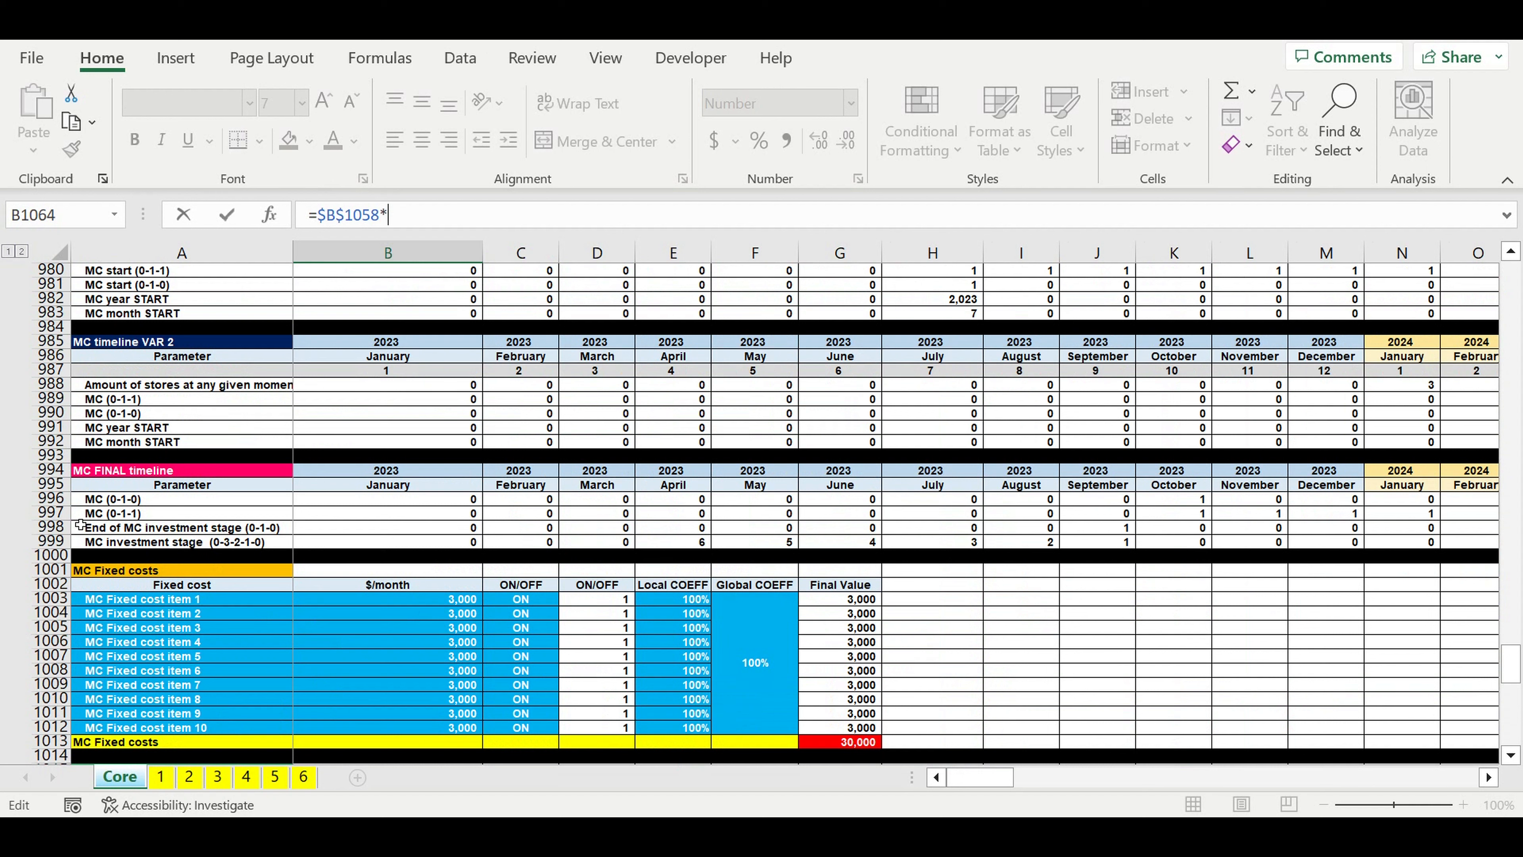
click(359, 518)
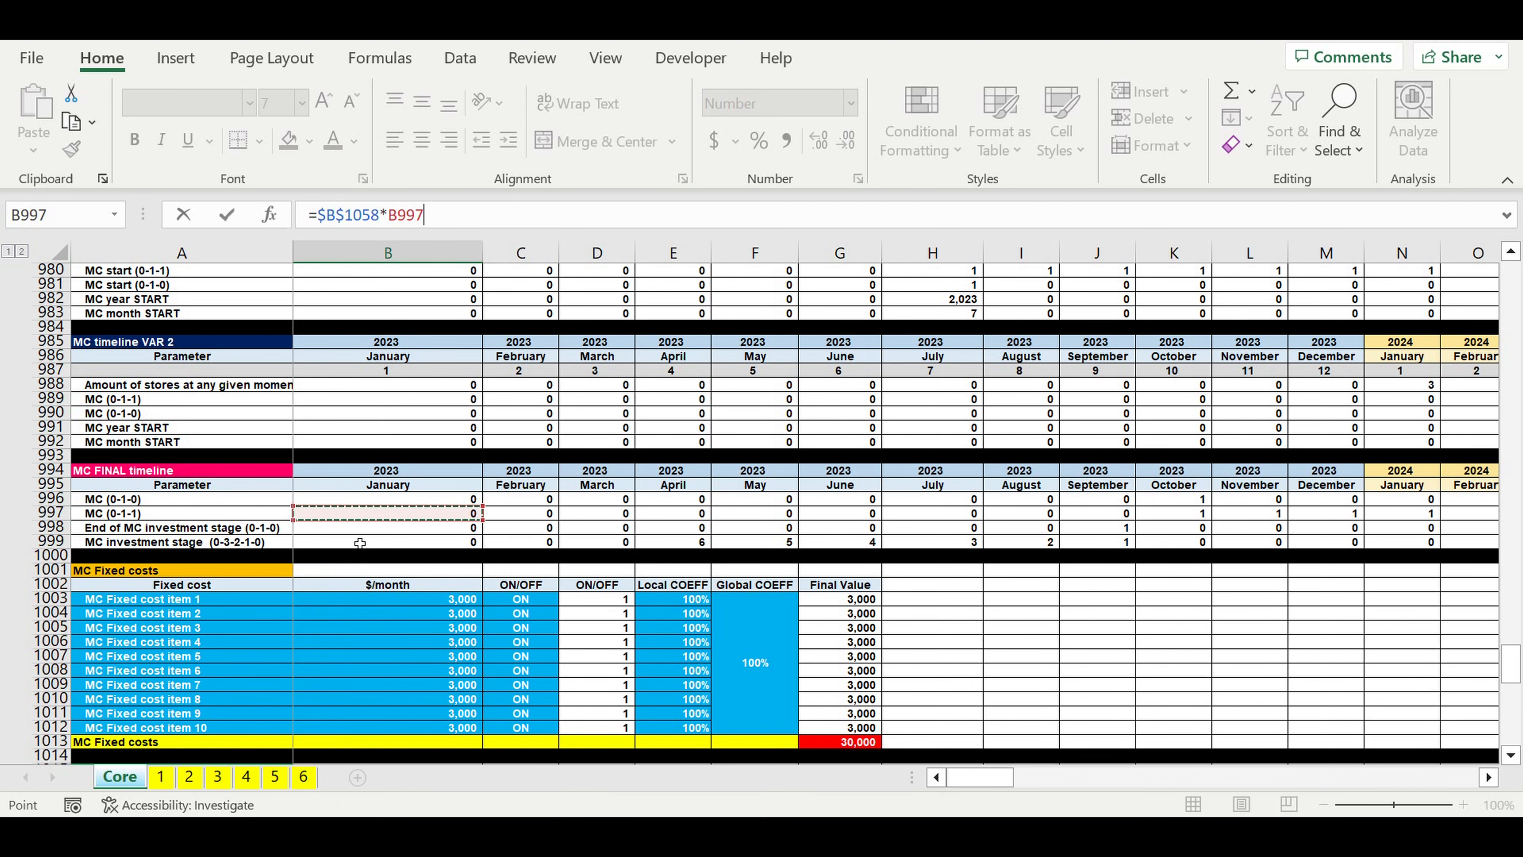
key(Return)
scroll(371, 540, down, 3)
scroll(395, 559, down, 2)
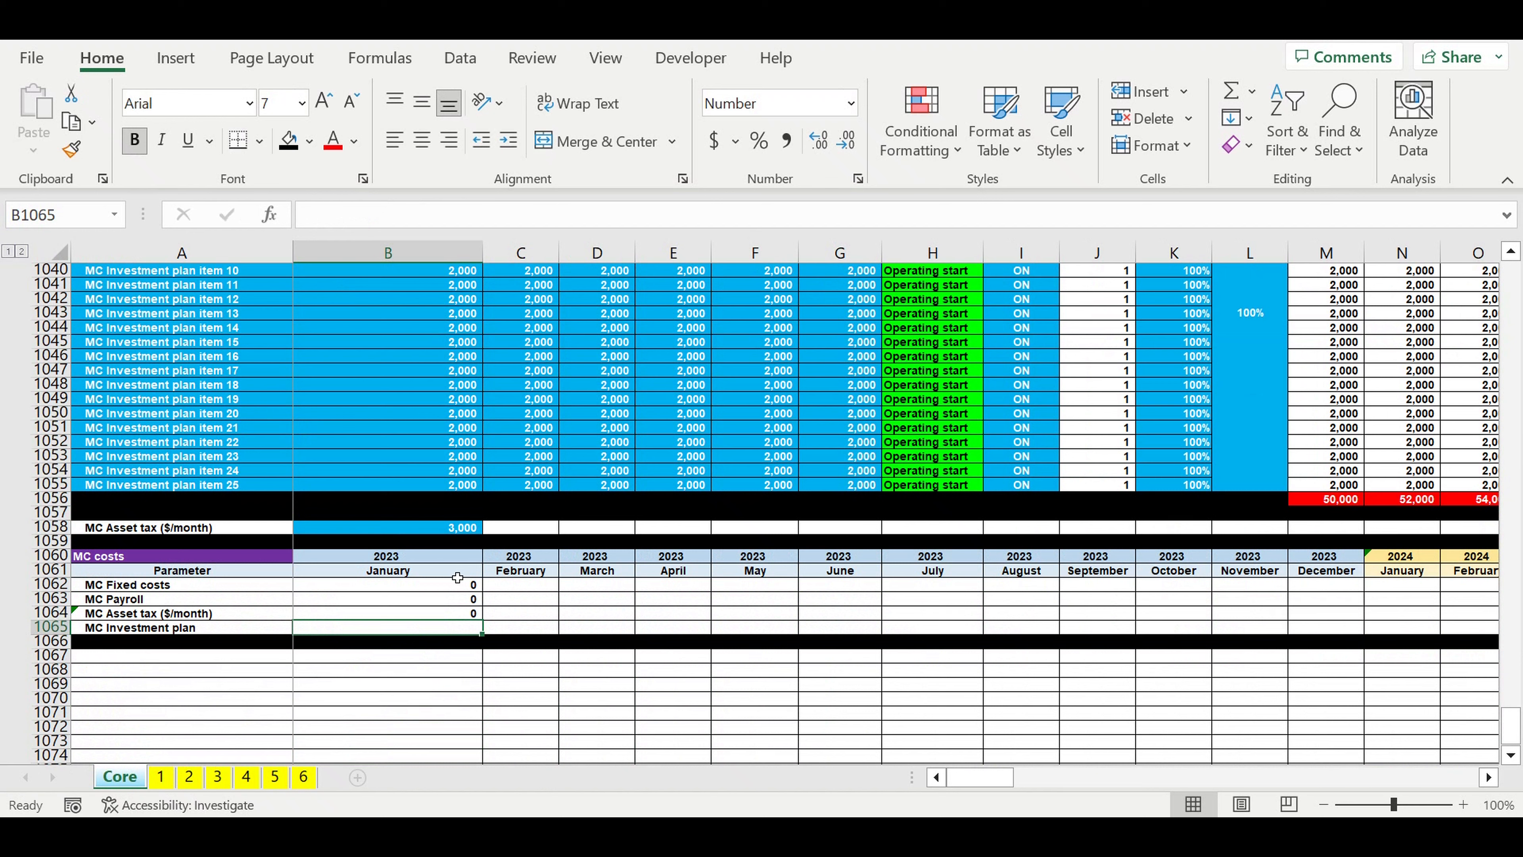
Step: Compare the investment month numbers in M1030:R1030 with the MC investment stage countdown in E999:J999
scroll(528, 566, up, 5)
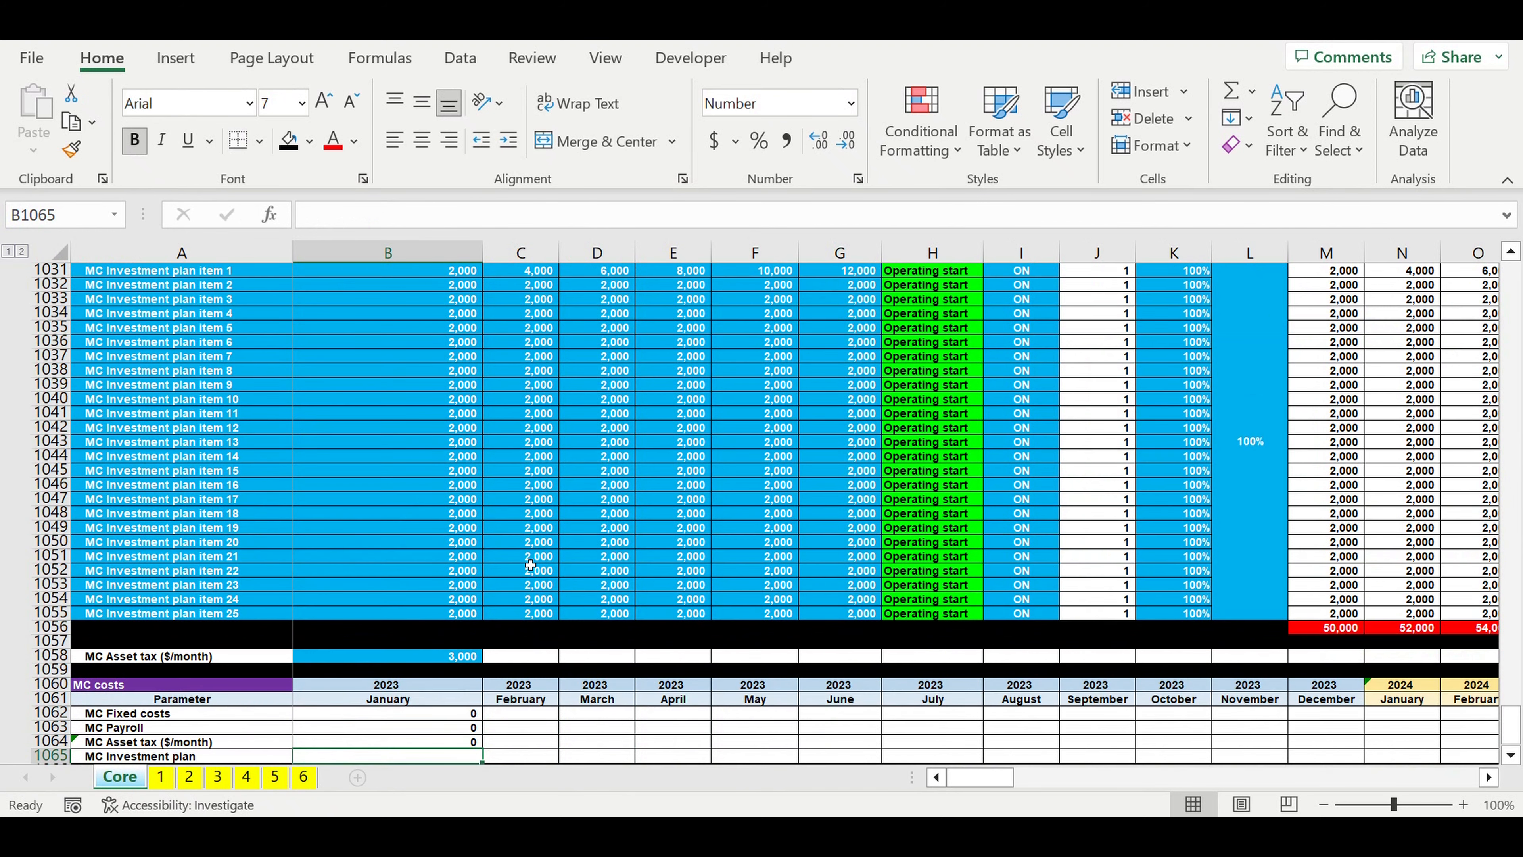
scroll(534, 564, up, 2)
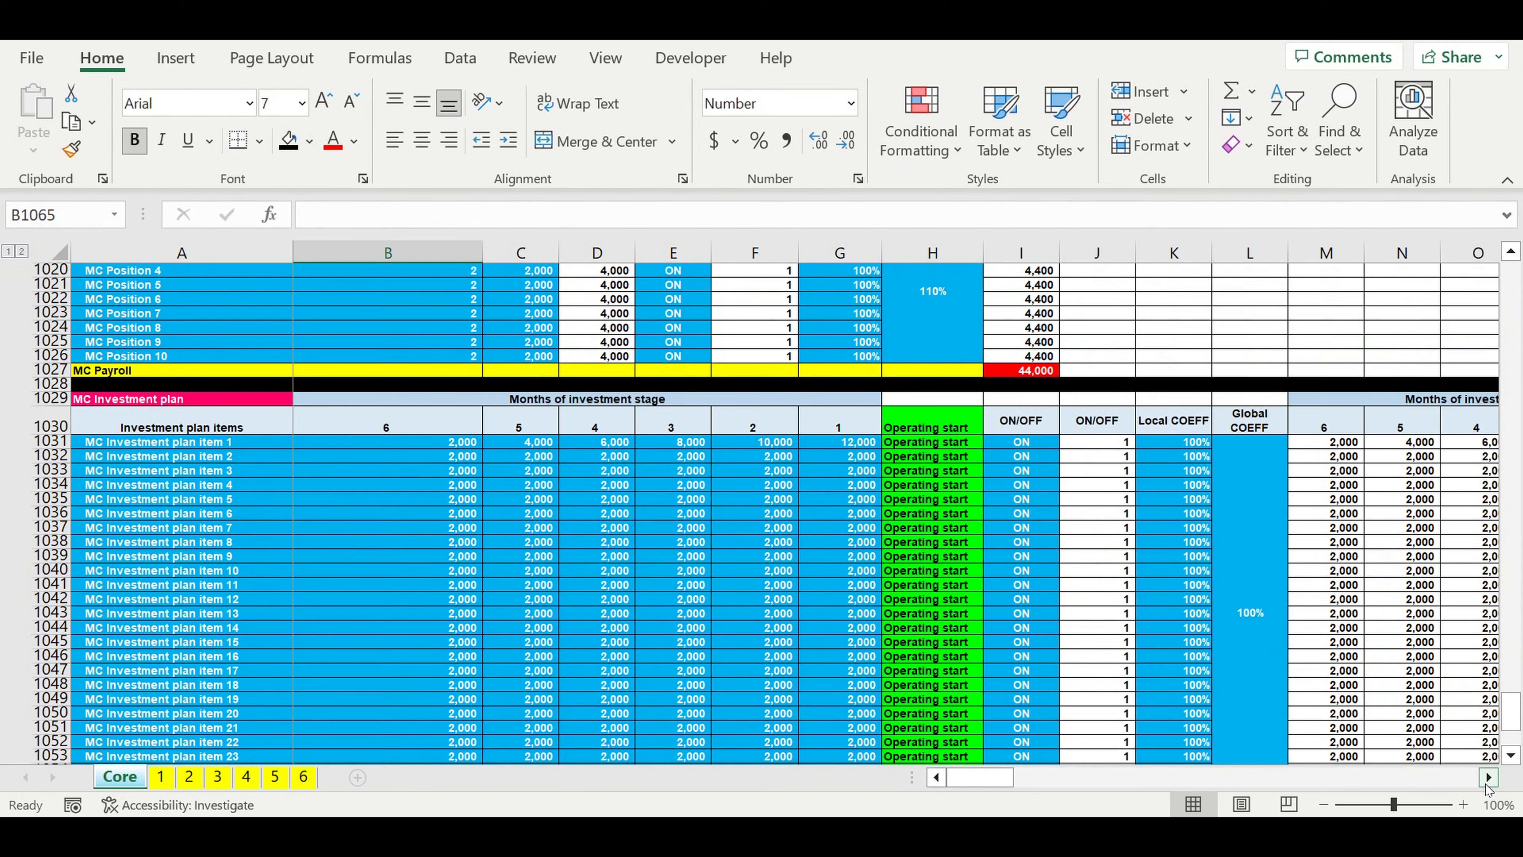
scroll(1368, 460, right, 3)
drag(1373, 426, 1015, 428)
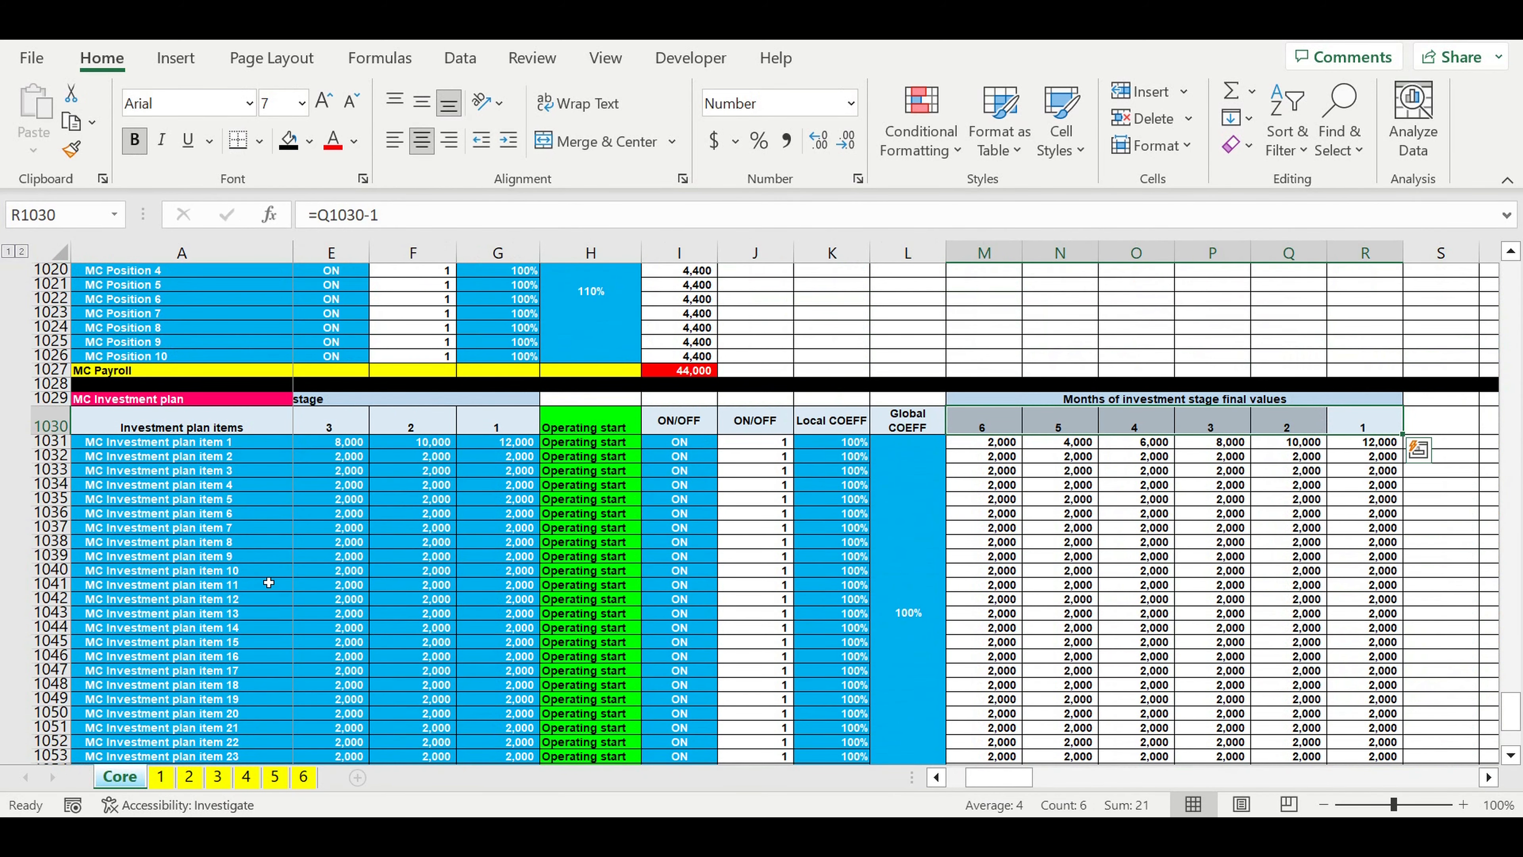
scroll(393, 573, up, 11)
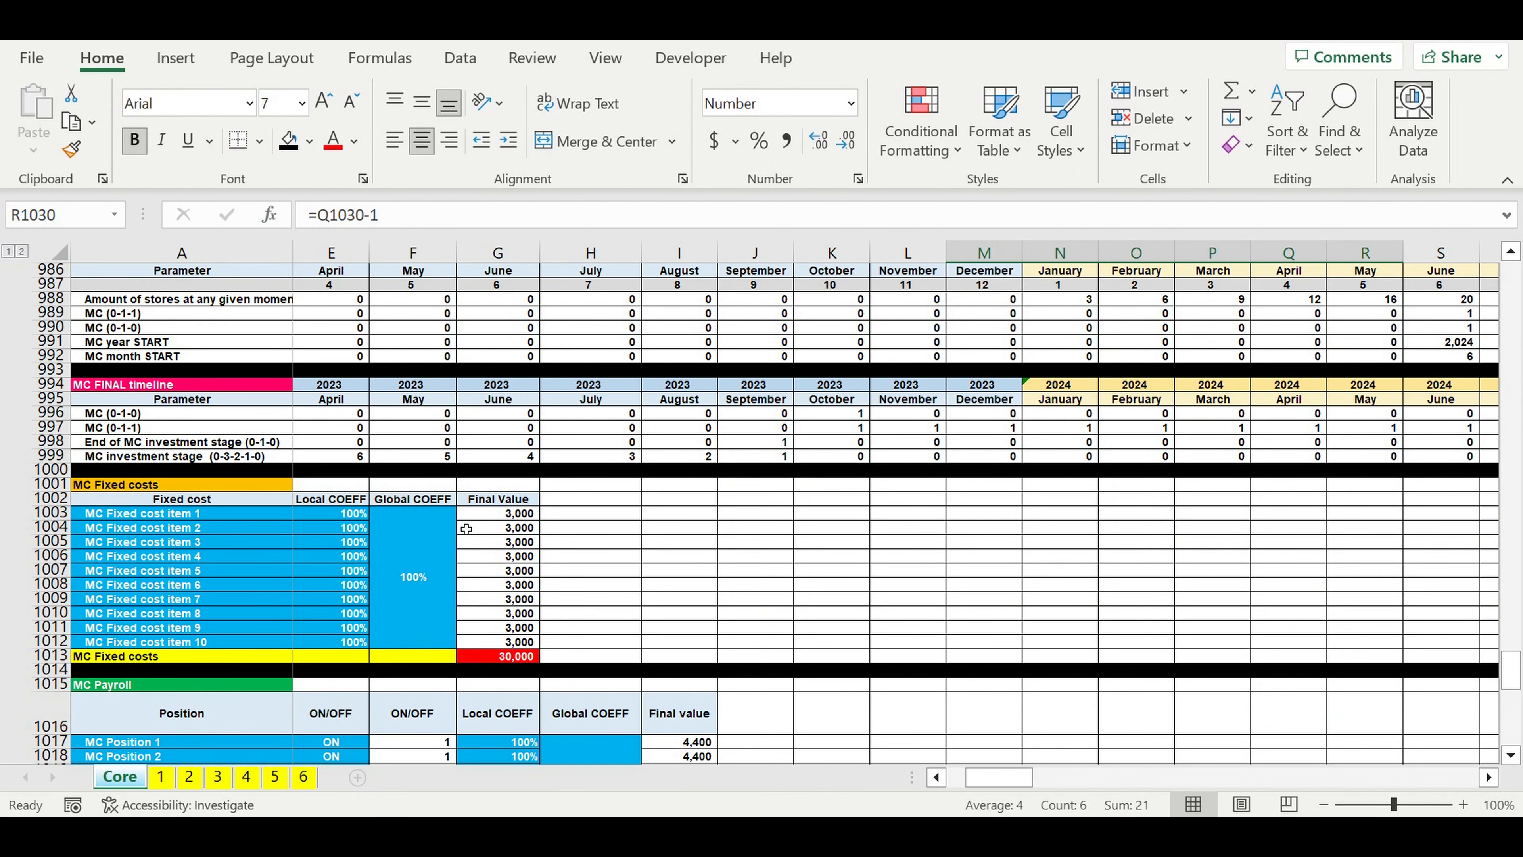
drag(775, 460, 327, 458)
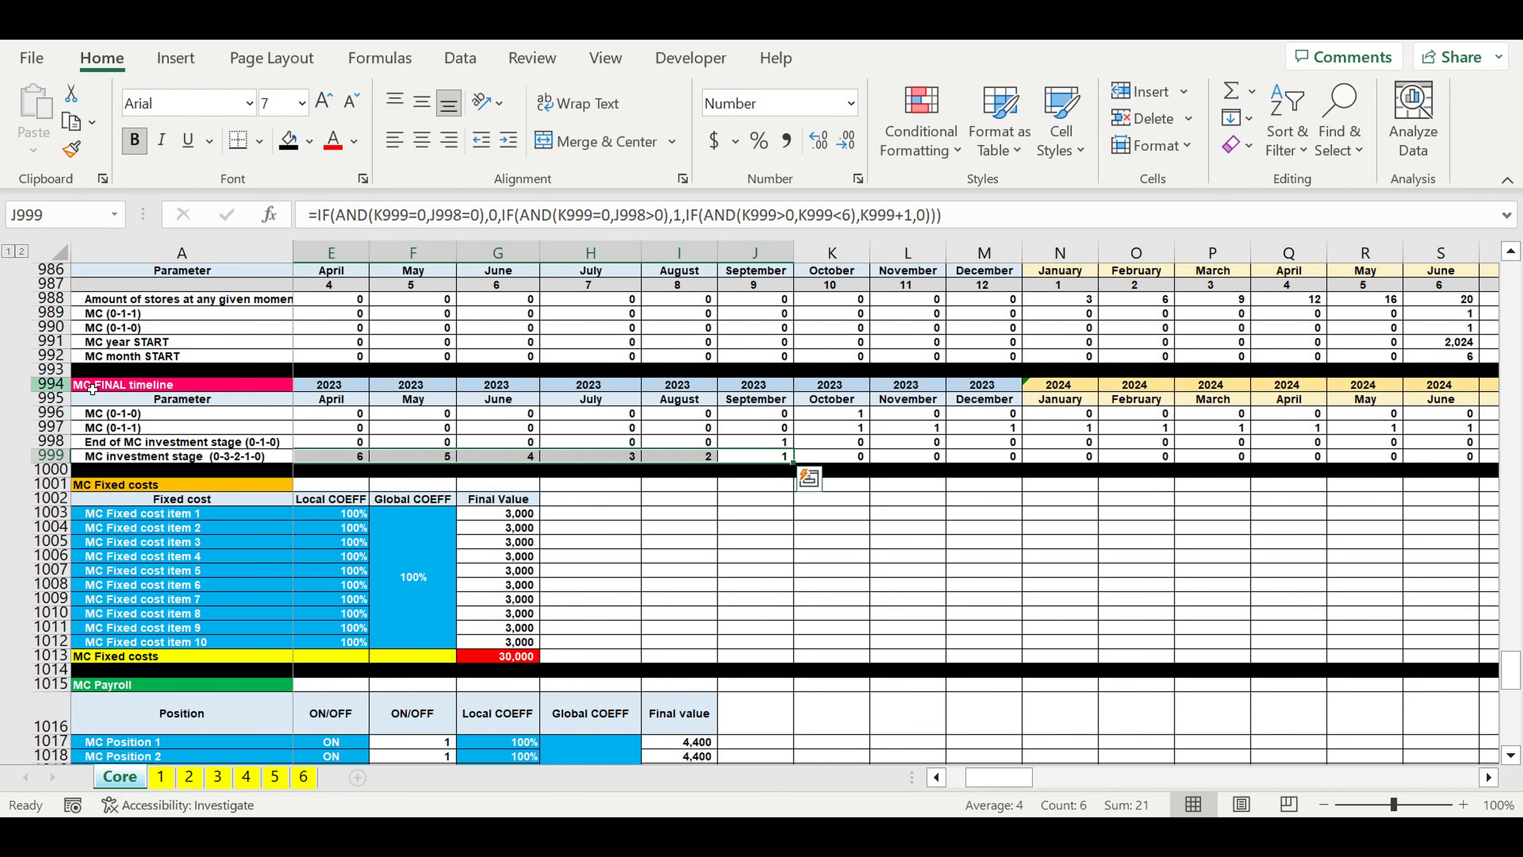
drag(998, 777, 900, 777)
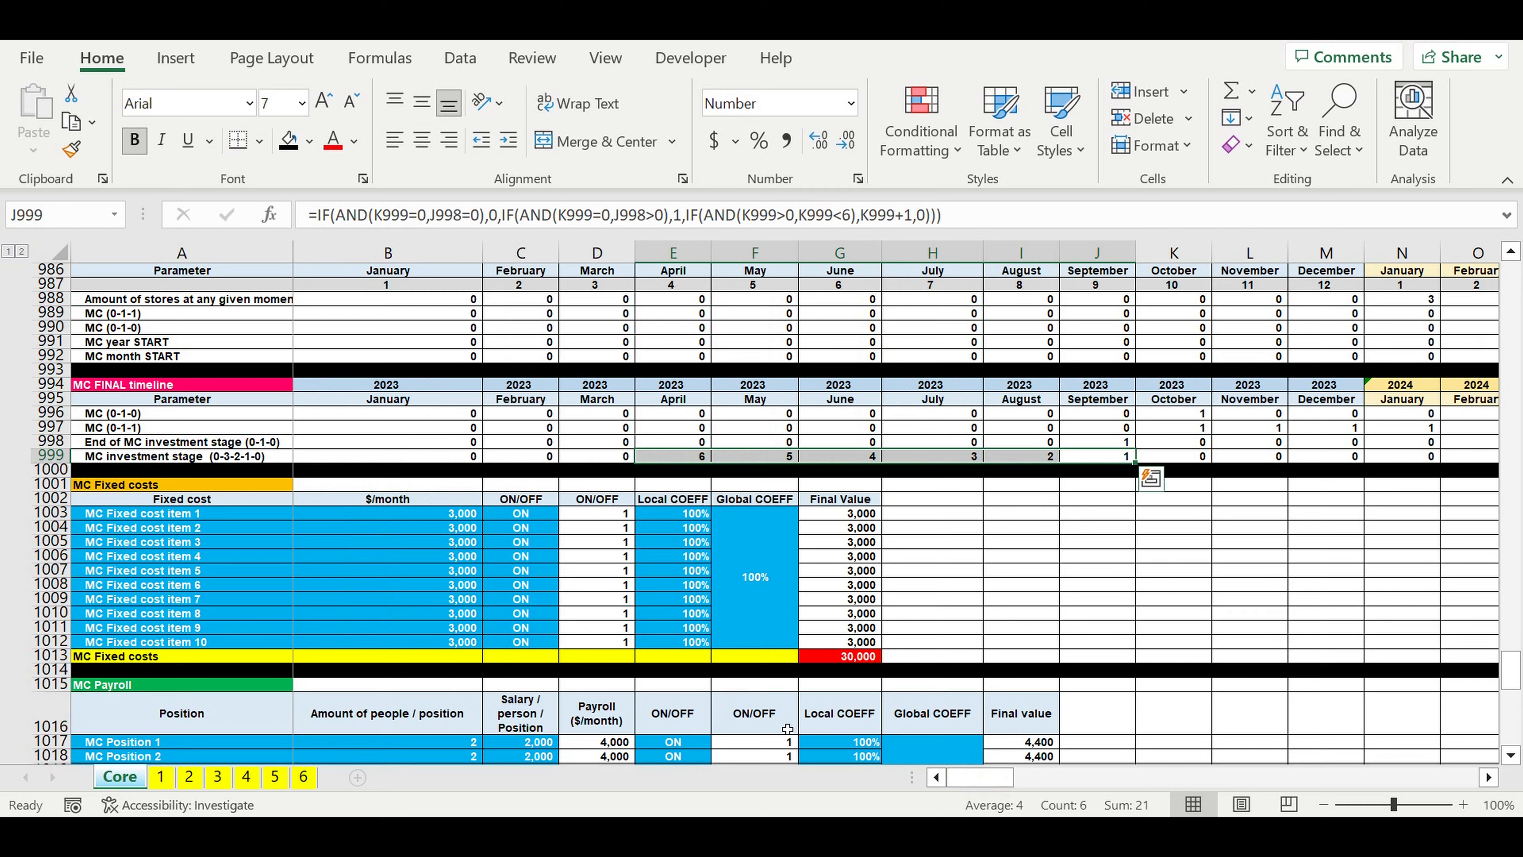
scroll(755, 696, down, 2)
scroll(755, 696, down, 20)
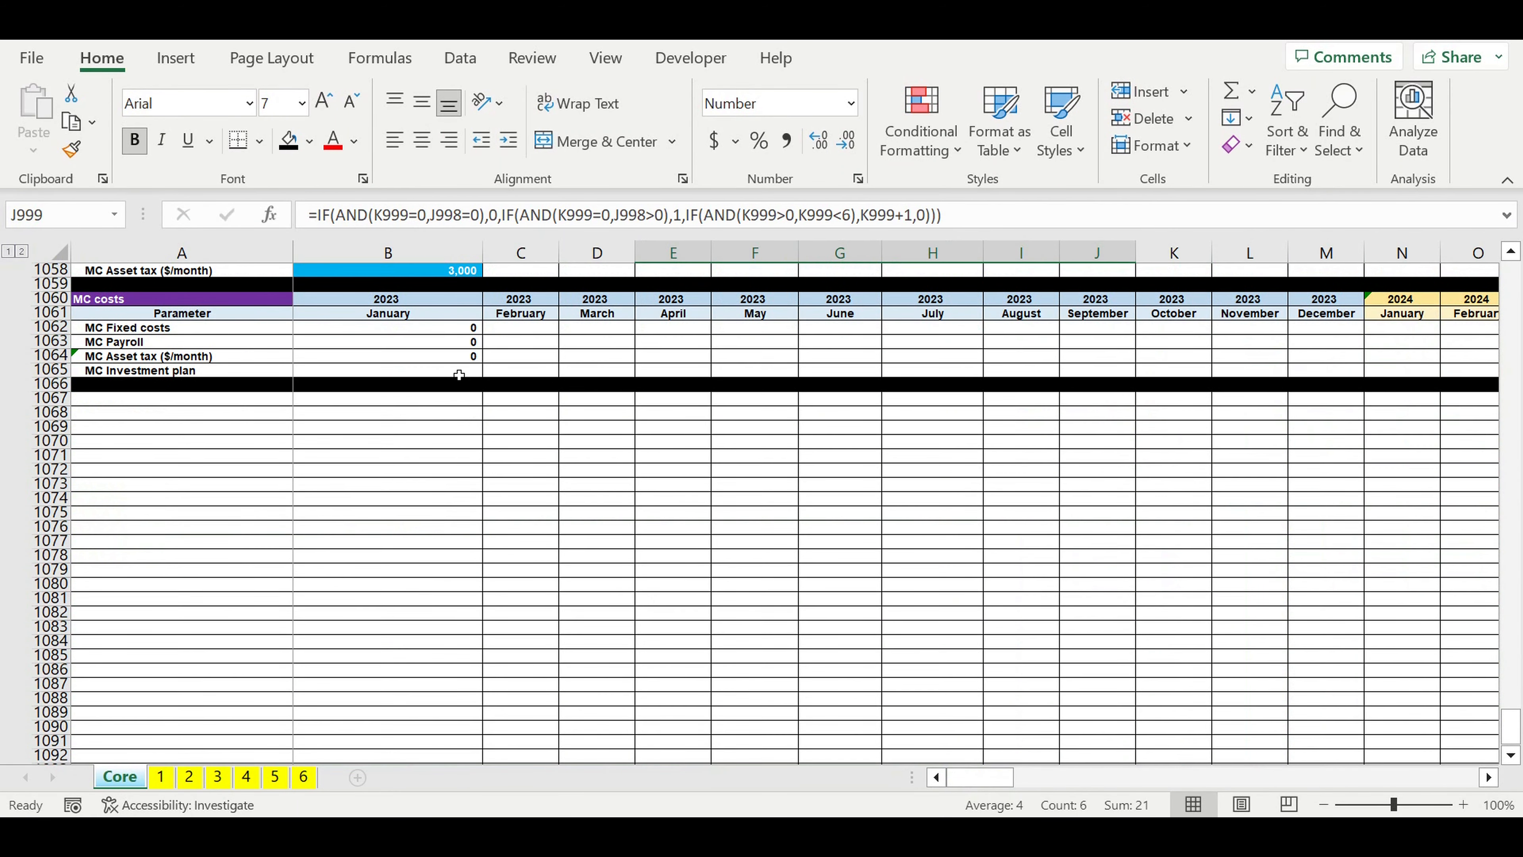
Step: Begin the January MC Investment plan formula in B1065 with an IF testing the MC investment stage for 1, =if(B999=1,
click(459, 374)
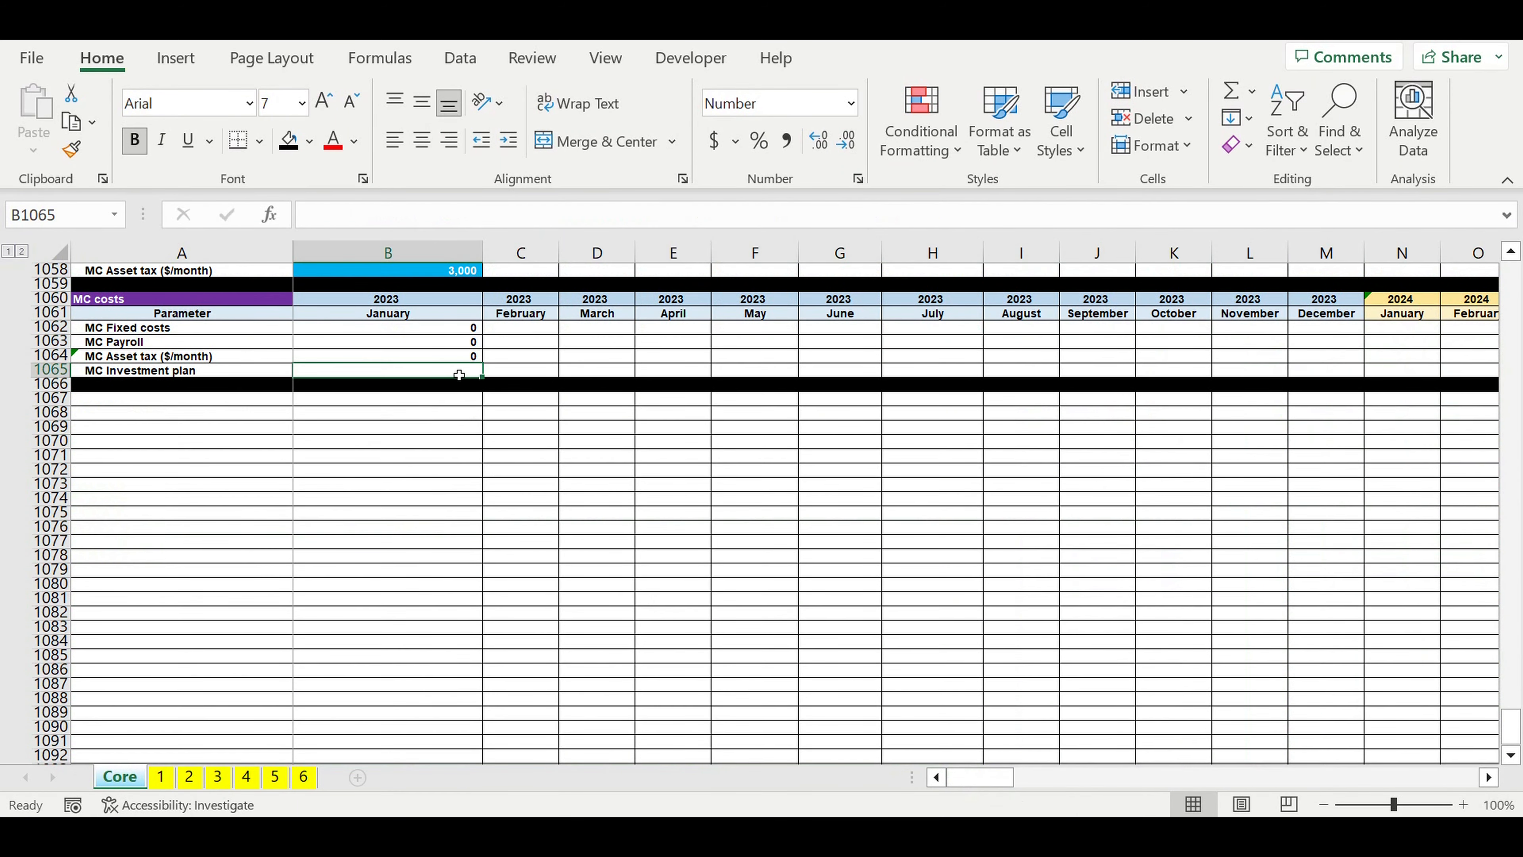
text(=if()
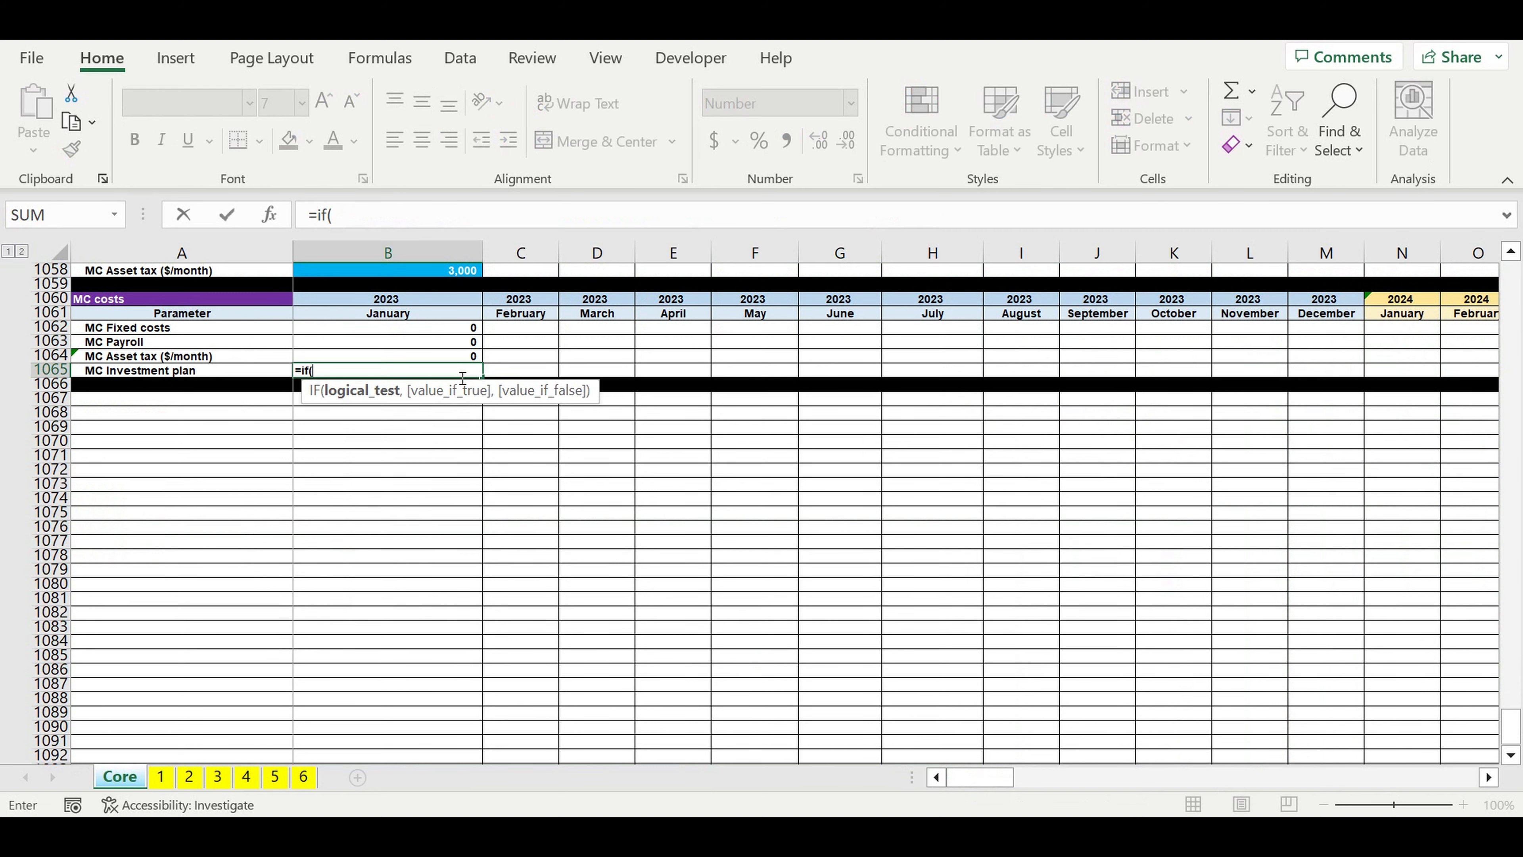
scroll(459, 375, up, 14)
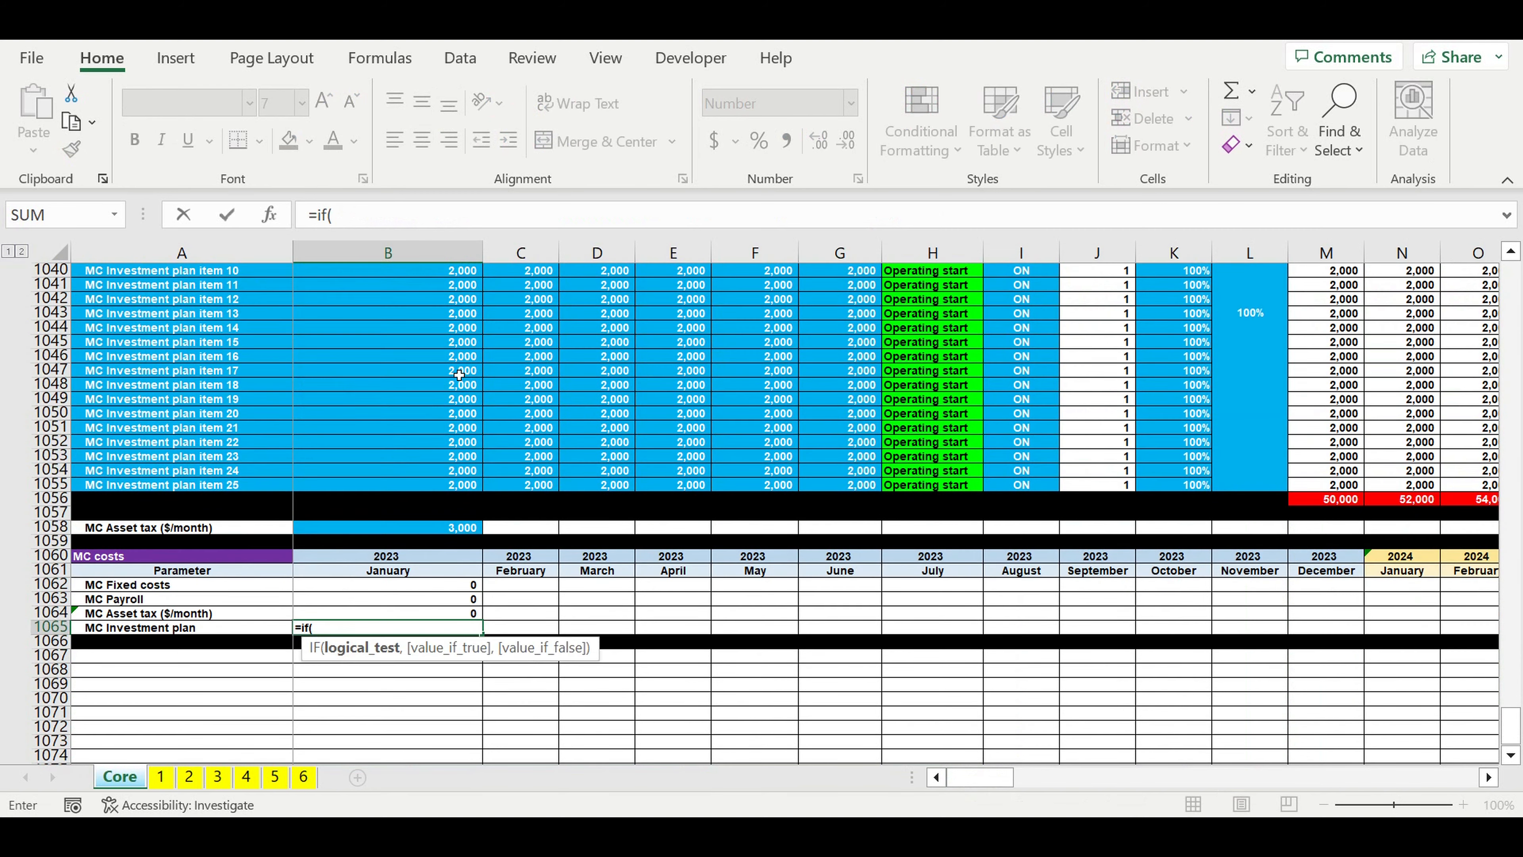
scroll(459, 375, up, 9)
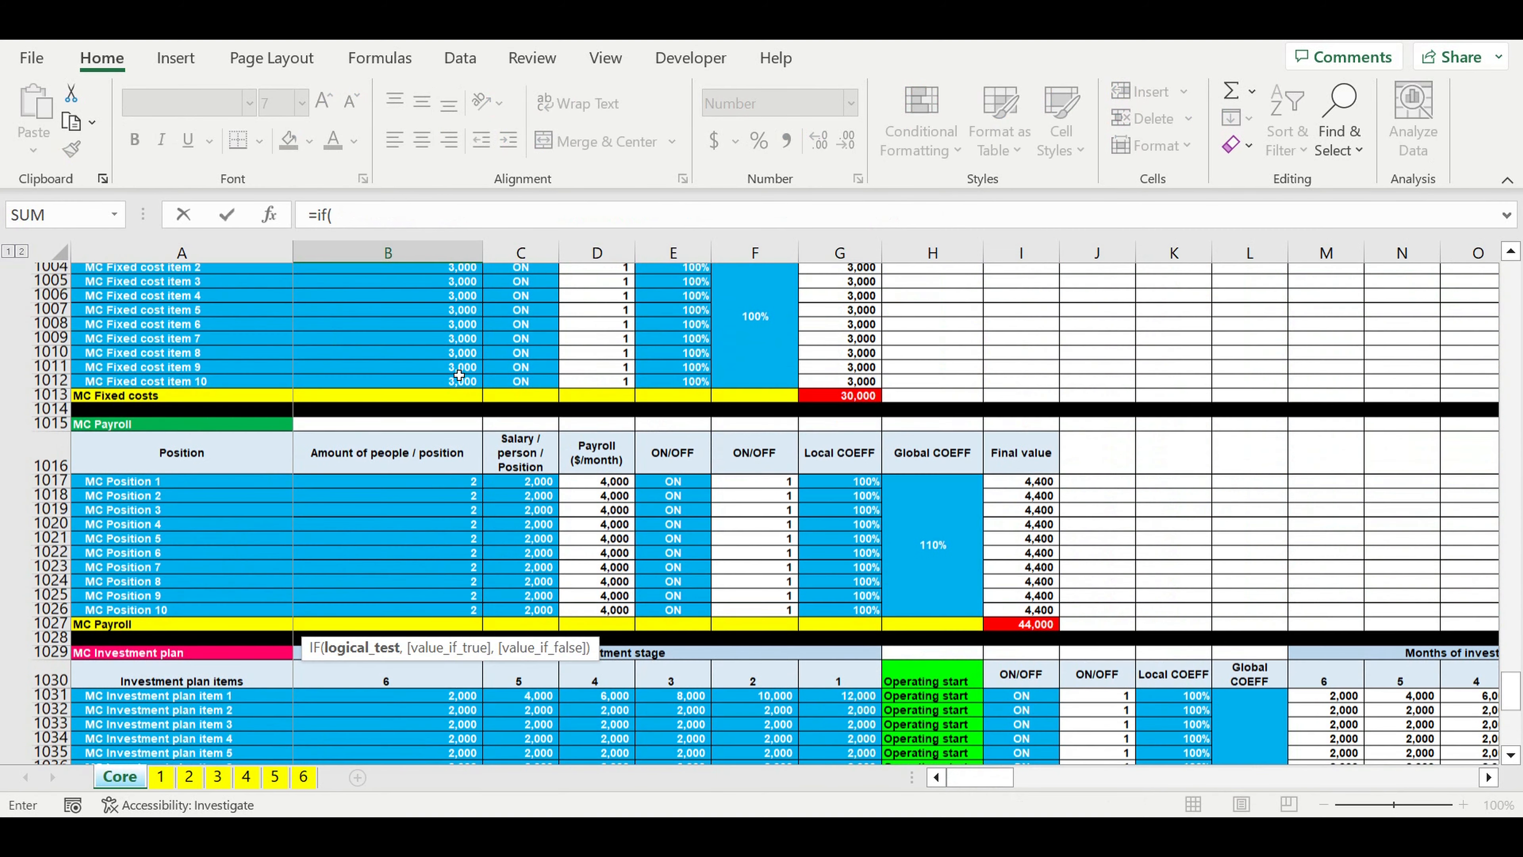
scroll(459, 374, up, 3)
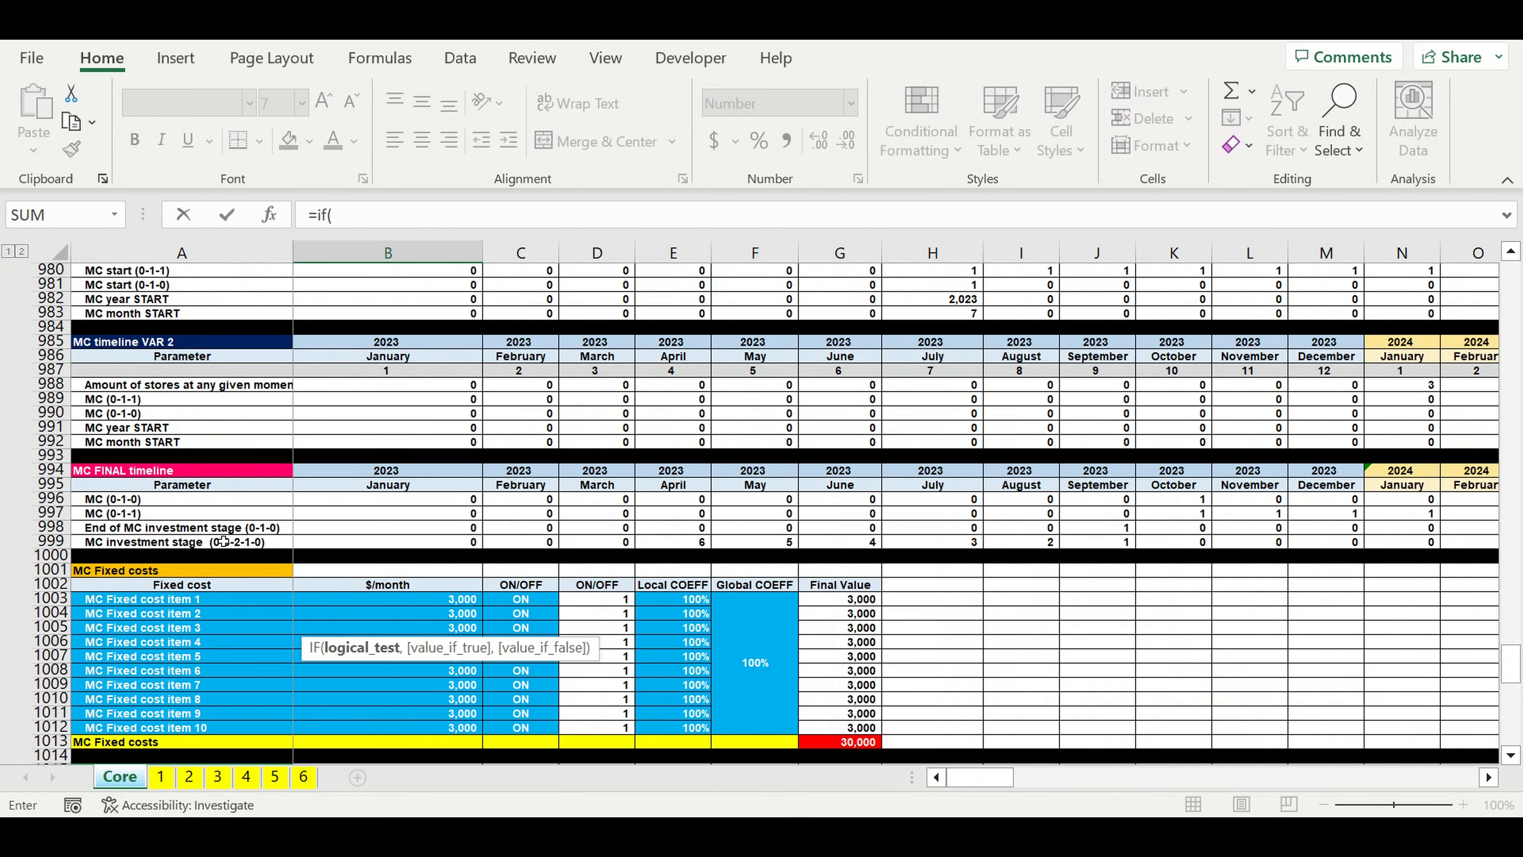
click(357, 543)
text(=1,)
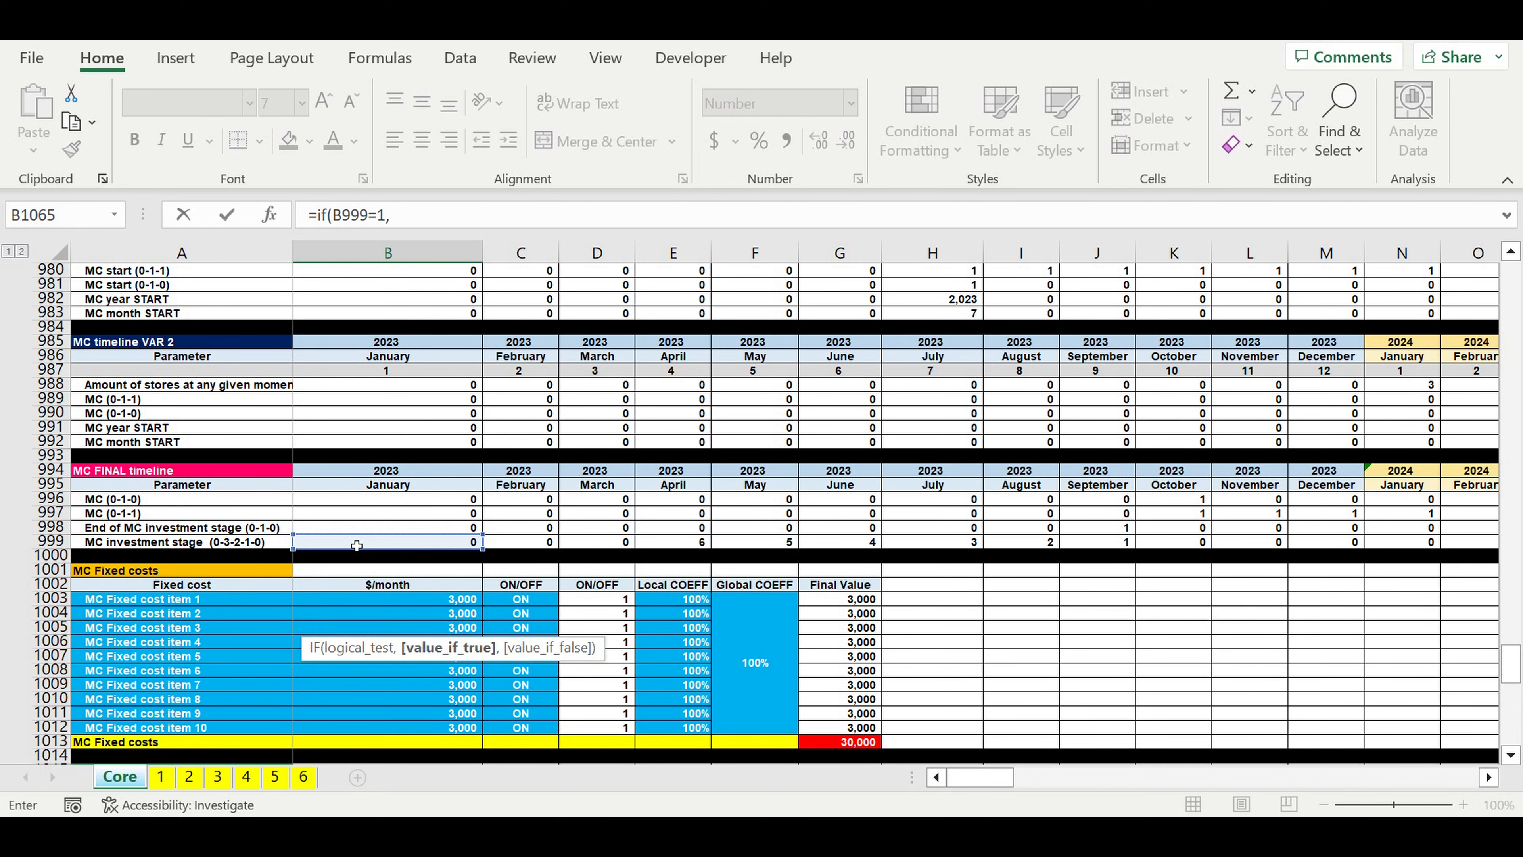
Step: Make the stage 1 IF in B1065 return the month 1 investment total as the absolute reference $R$1056
scroll(552, 551, down, 15)
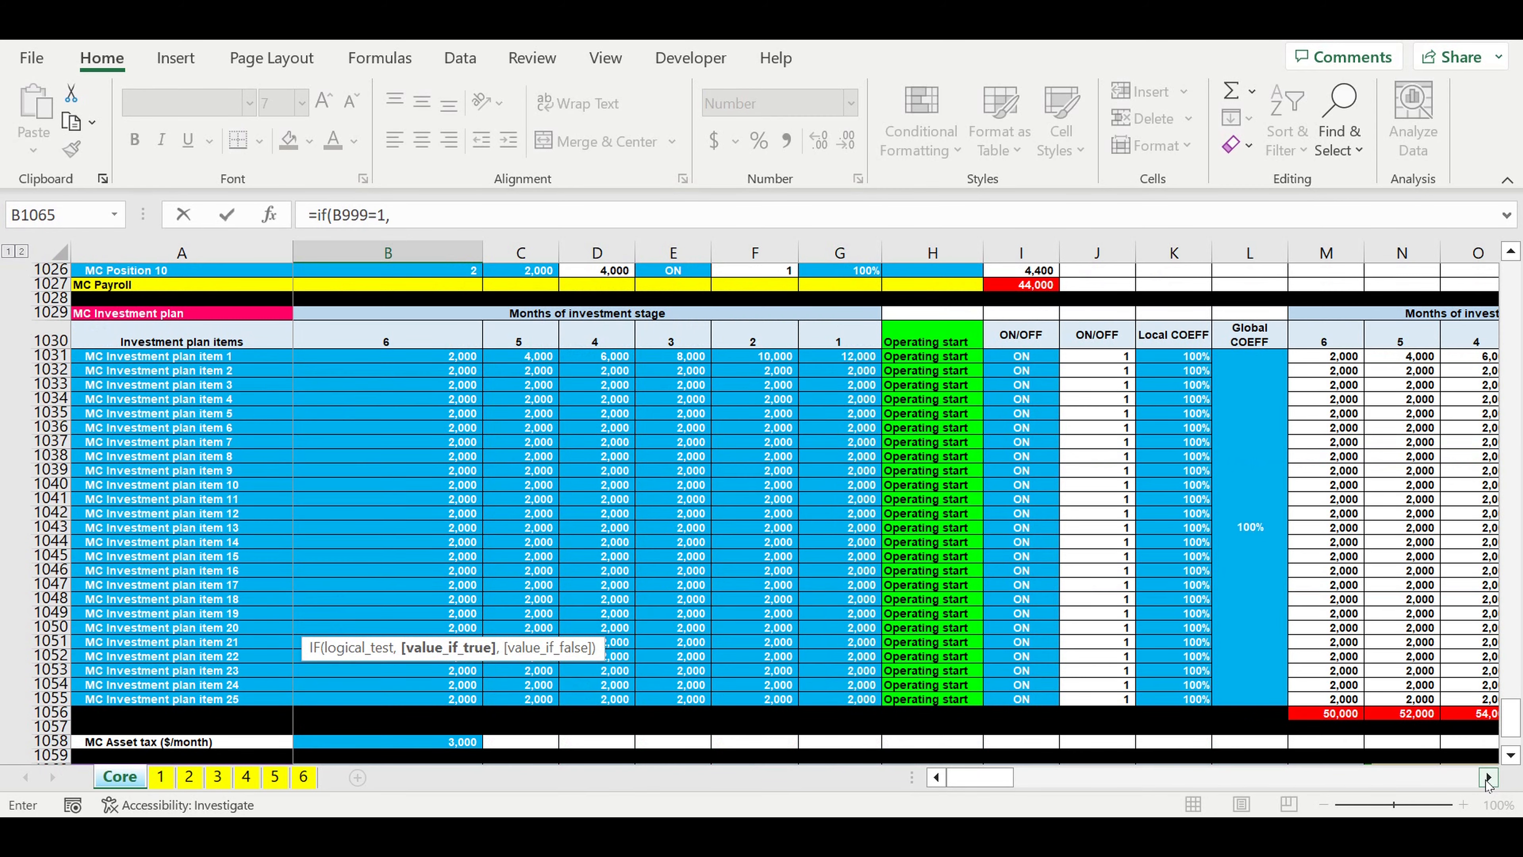
click(1487, 777)
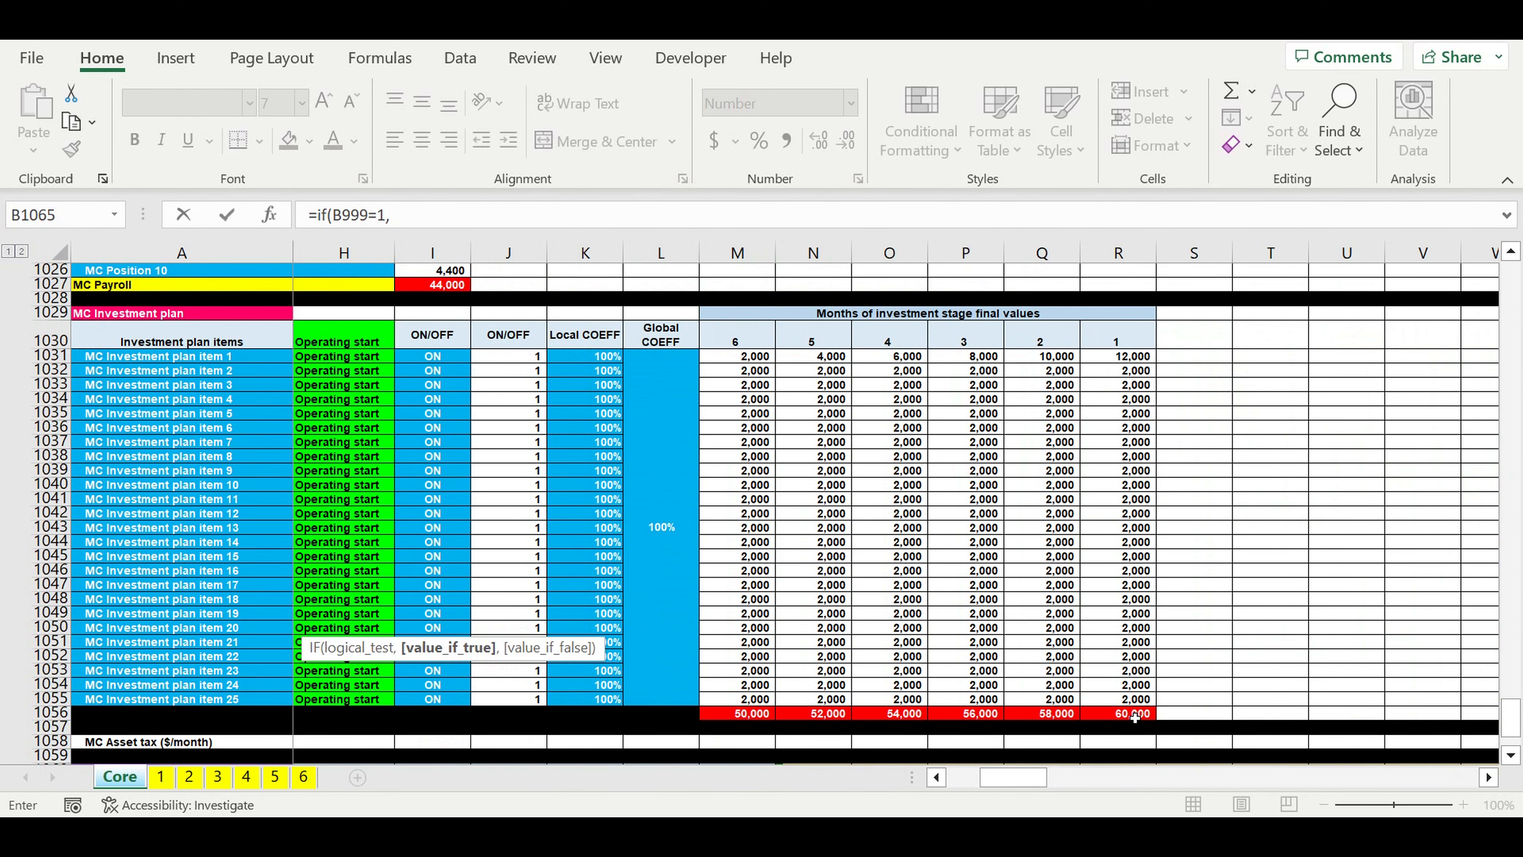
click(1135, 717)
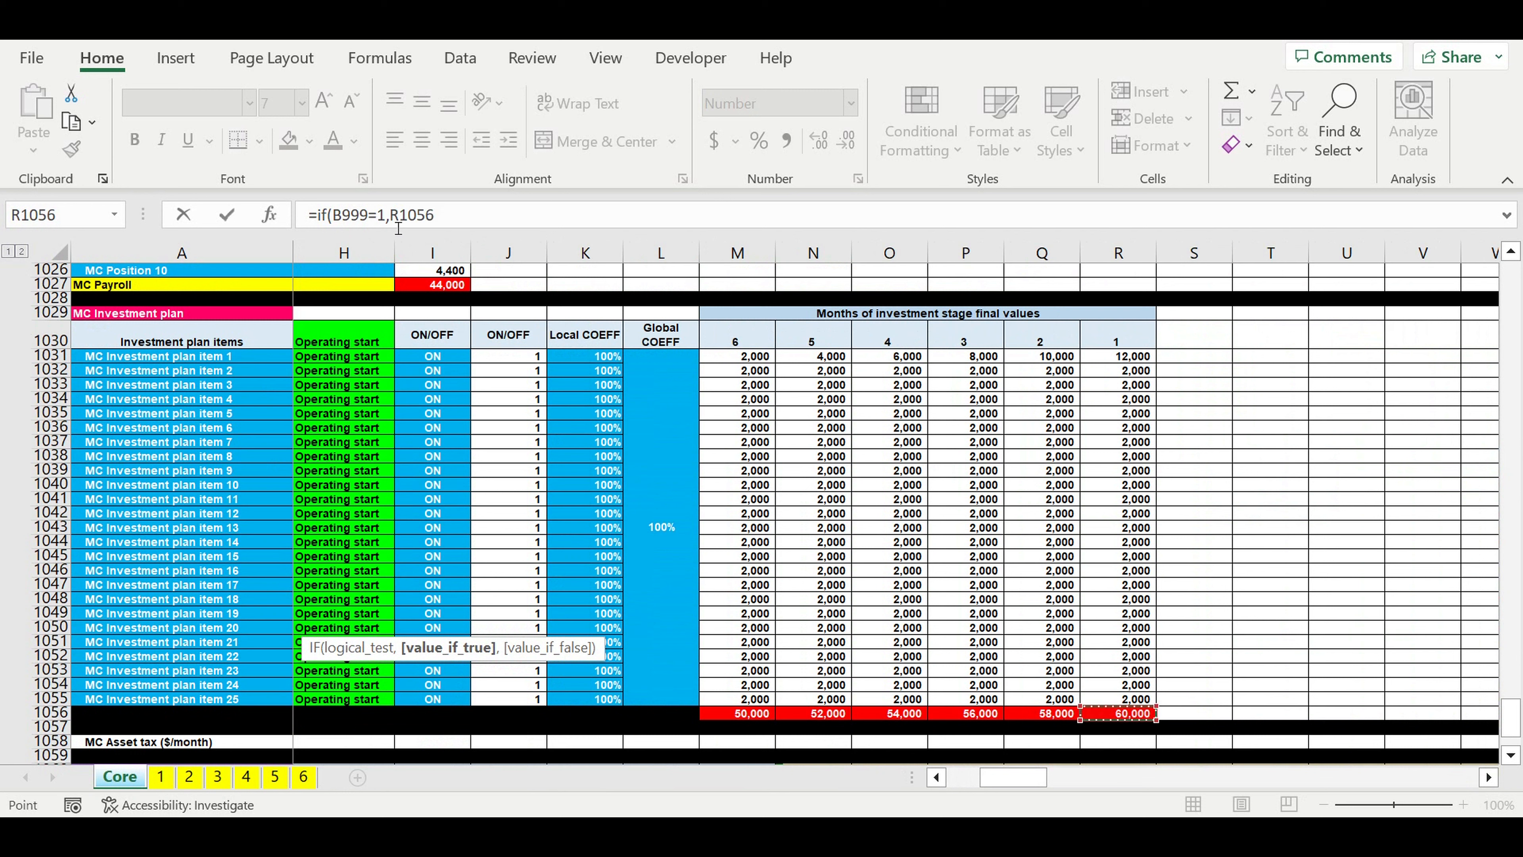
click(437, 222)
text($)
click(411, 216)
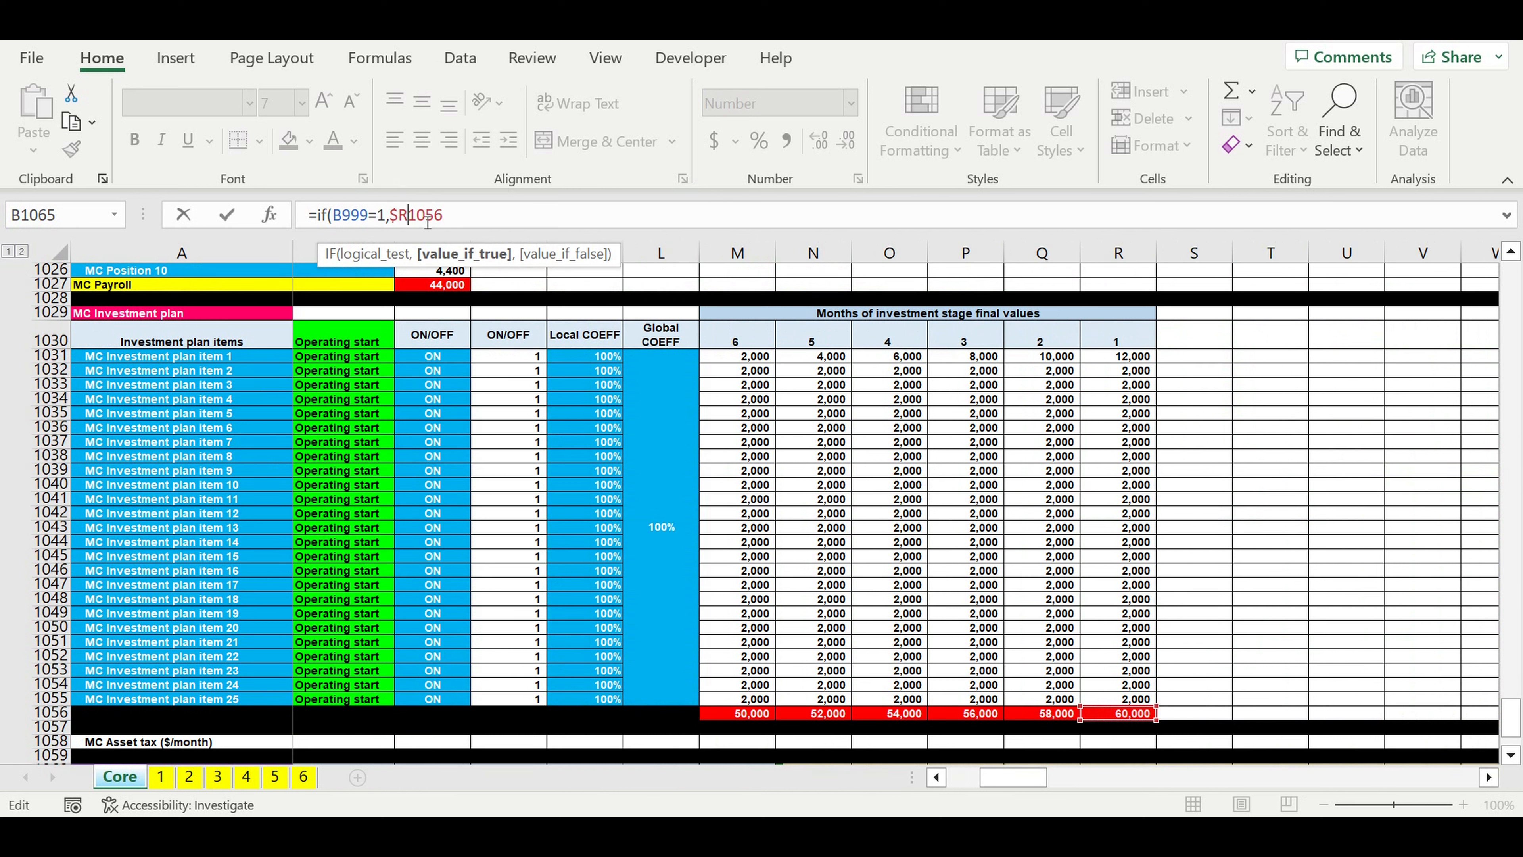
text($1056,)
Step: Nest a copied IF clause in the B1065 formula for investment stage 2, returning the month 2 total, if(B999=2,$q$1056,
drag(484, 216, 322, 222)
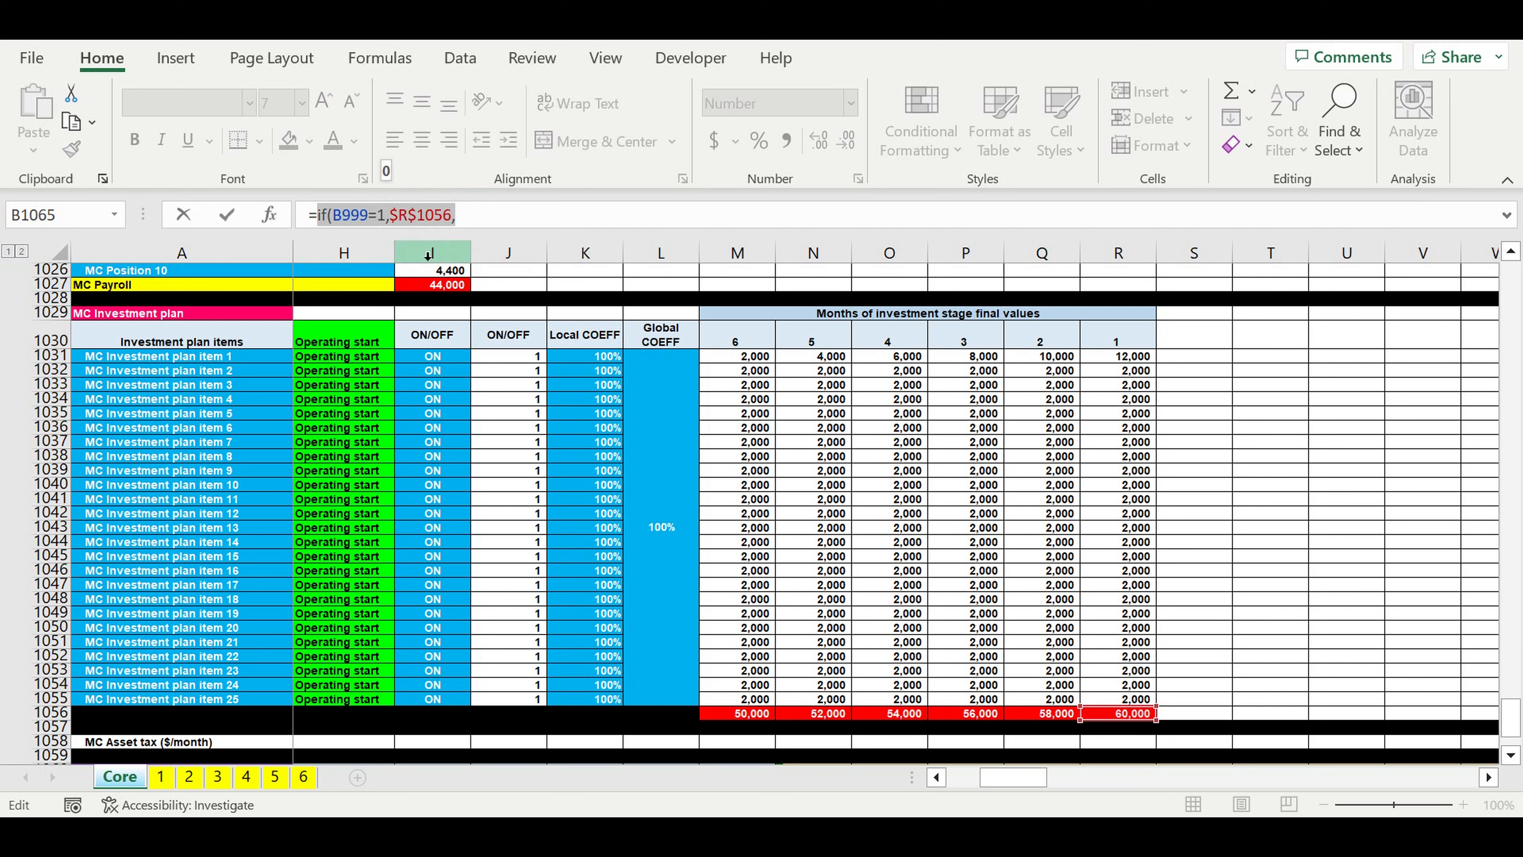
key(ctrl+c)
click(486, 231)
key(ctrl+v)
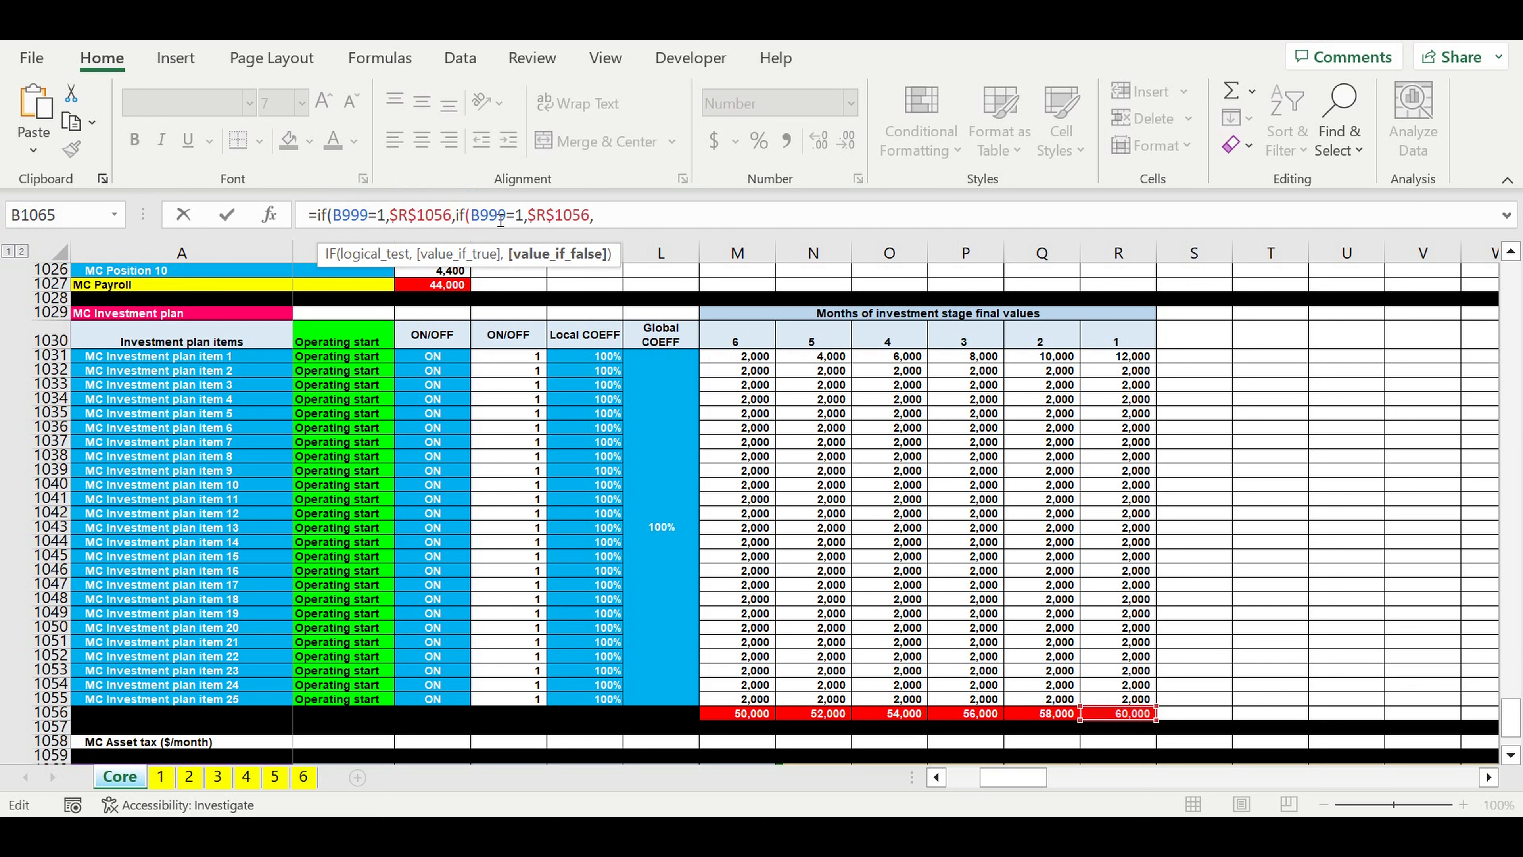
click(530, 220)
key(BackSpace)
text(2)
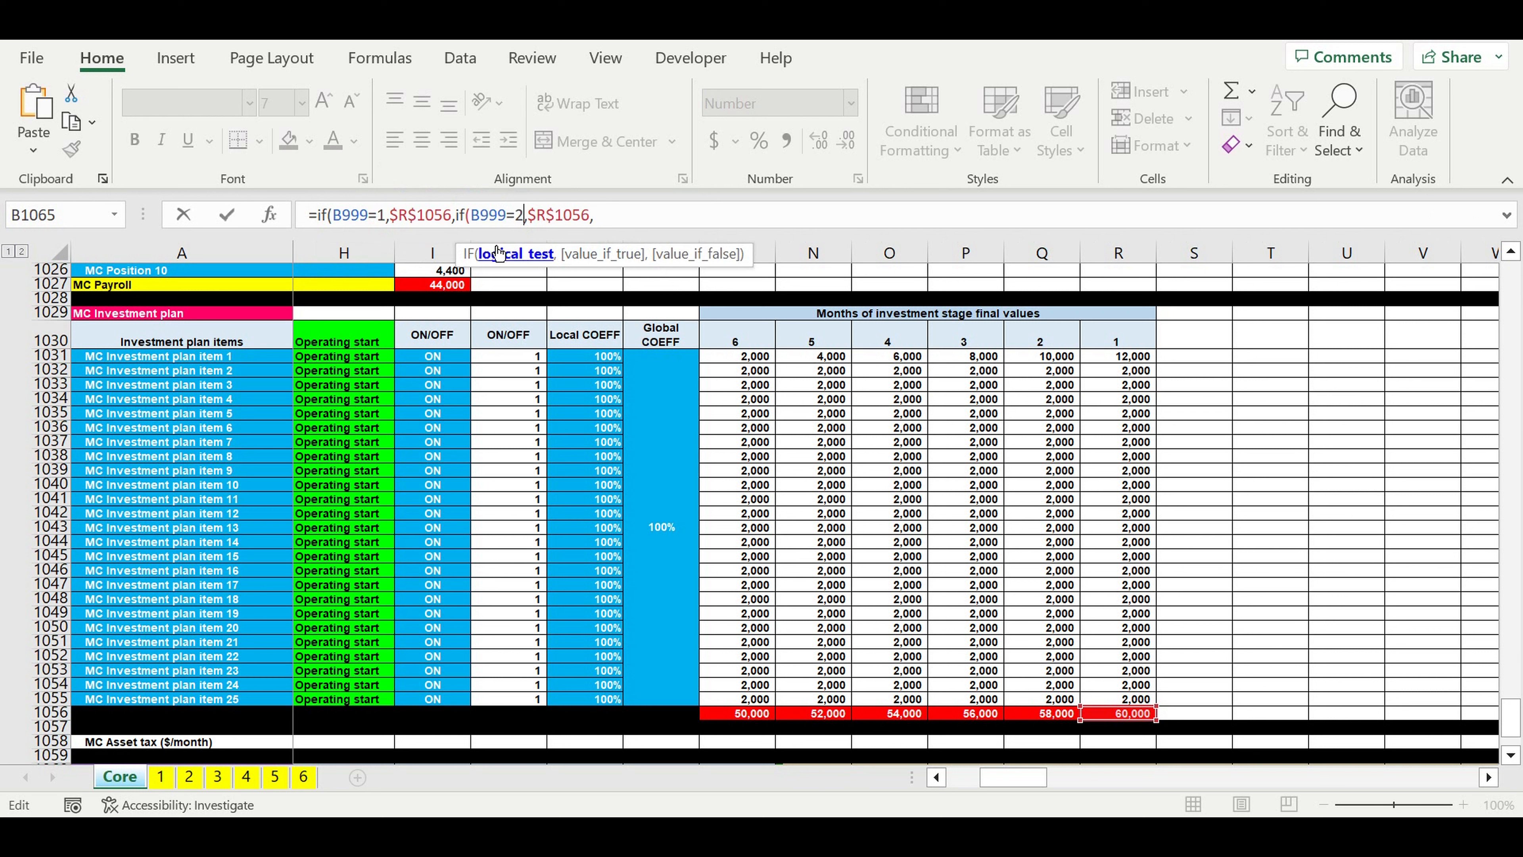
click(539, 216)
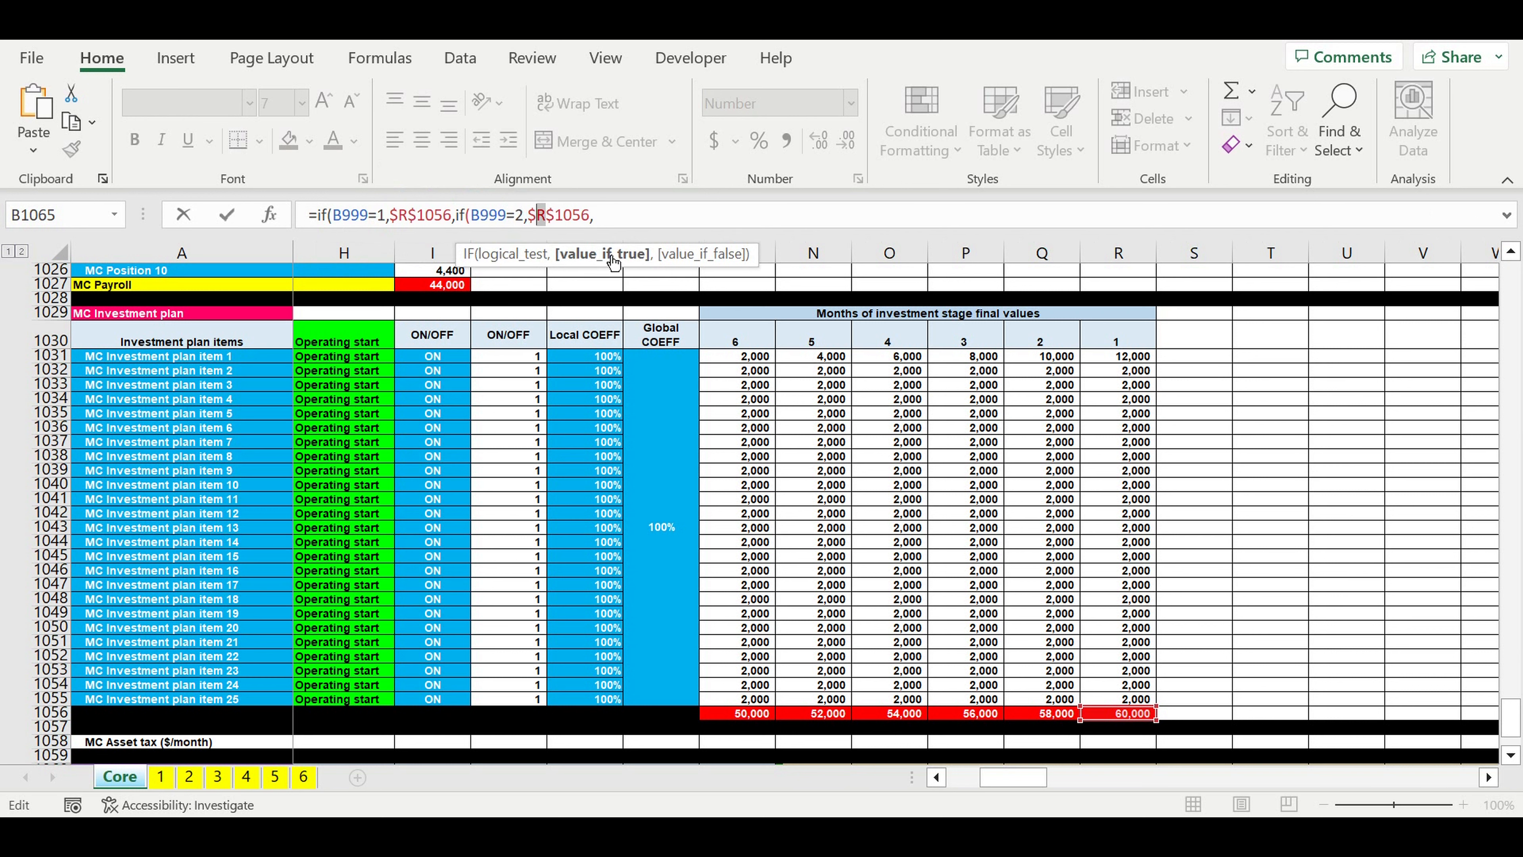
text(q)
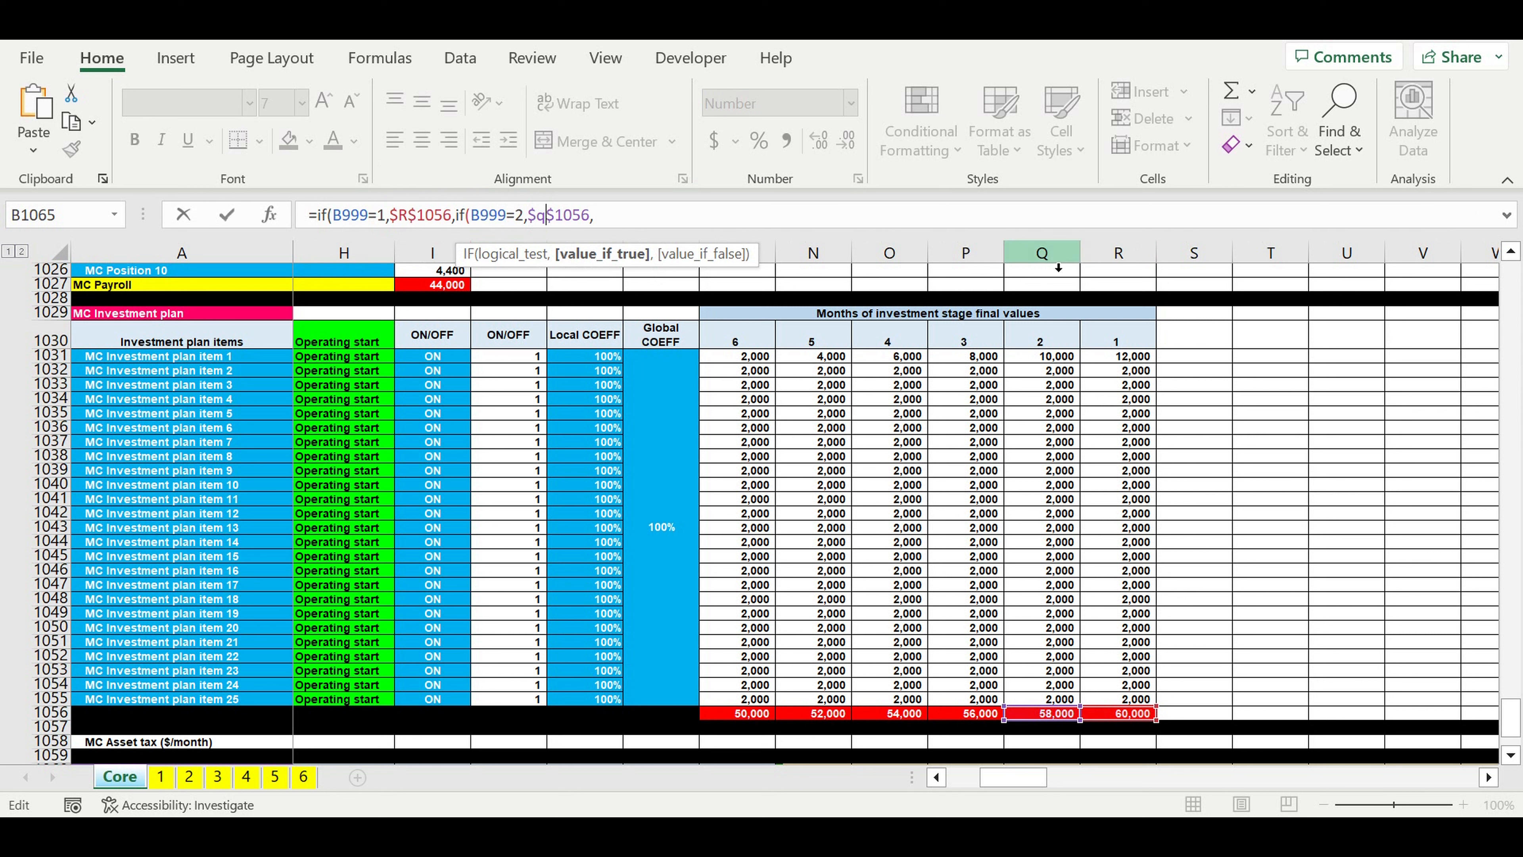
Step: Nest a copied IF clause in the B1065 formula for investment stage 3, returning the month 3 total, if(B999=3,$p$1056,
drag(627, 217, 469, 222)
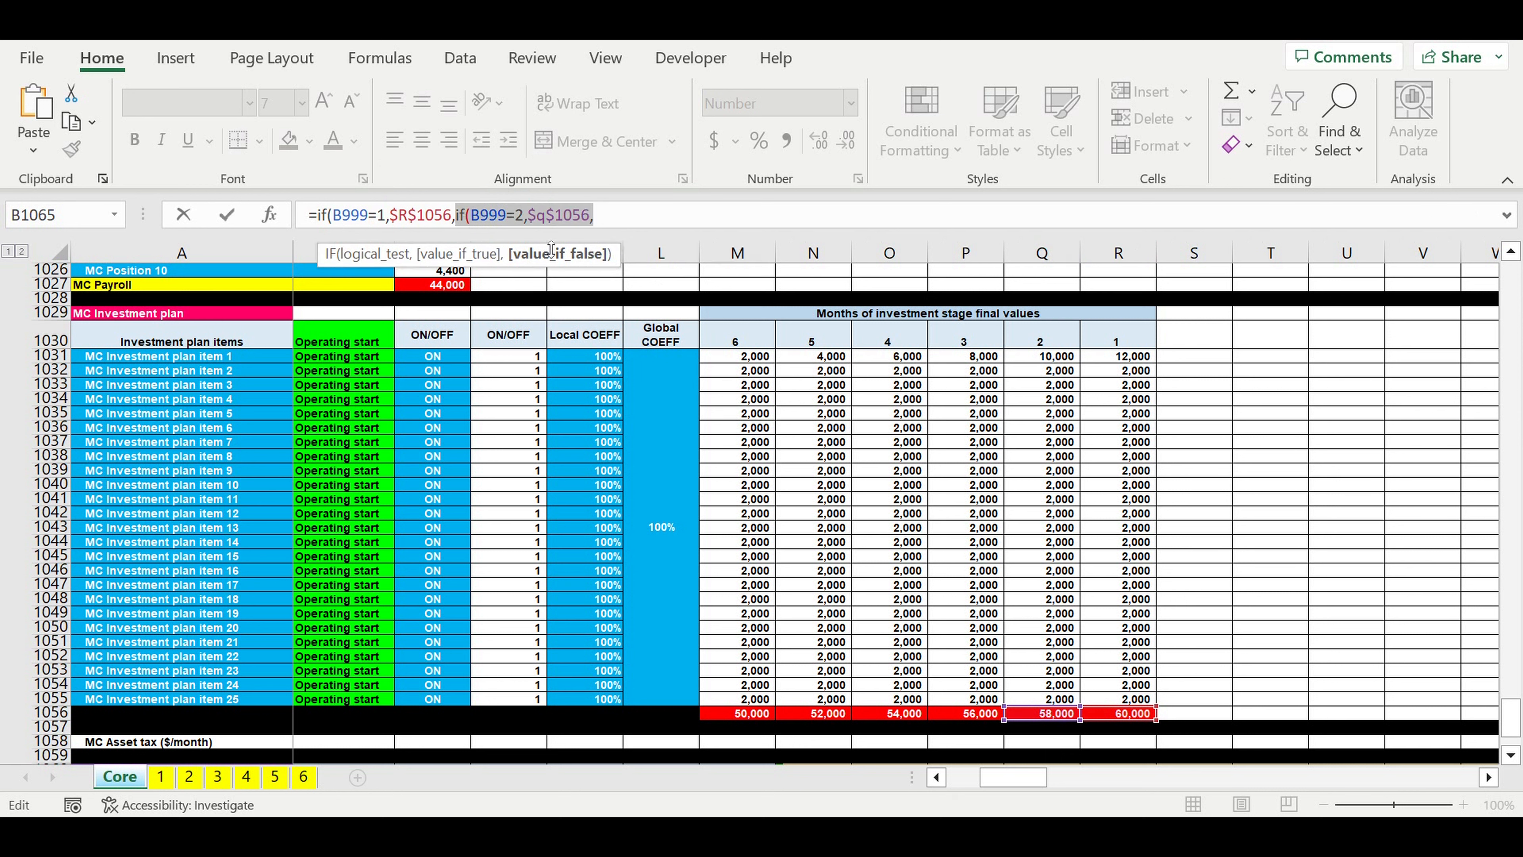
click(629, 223)
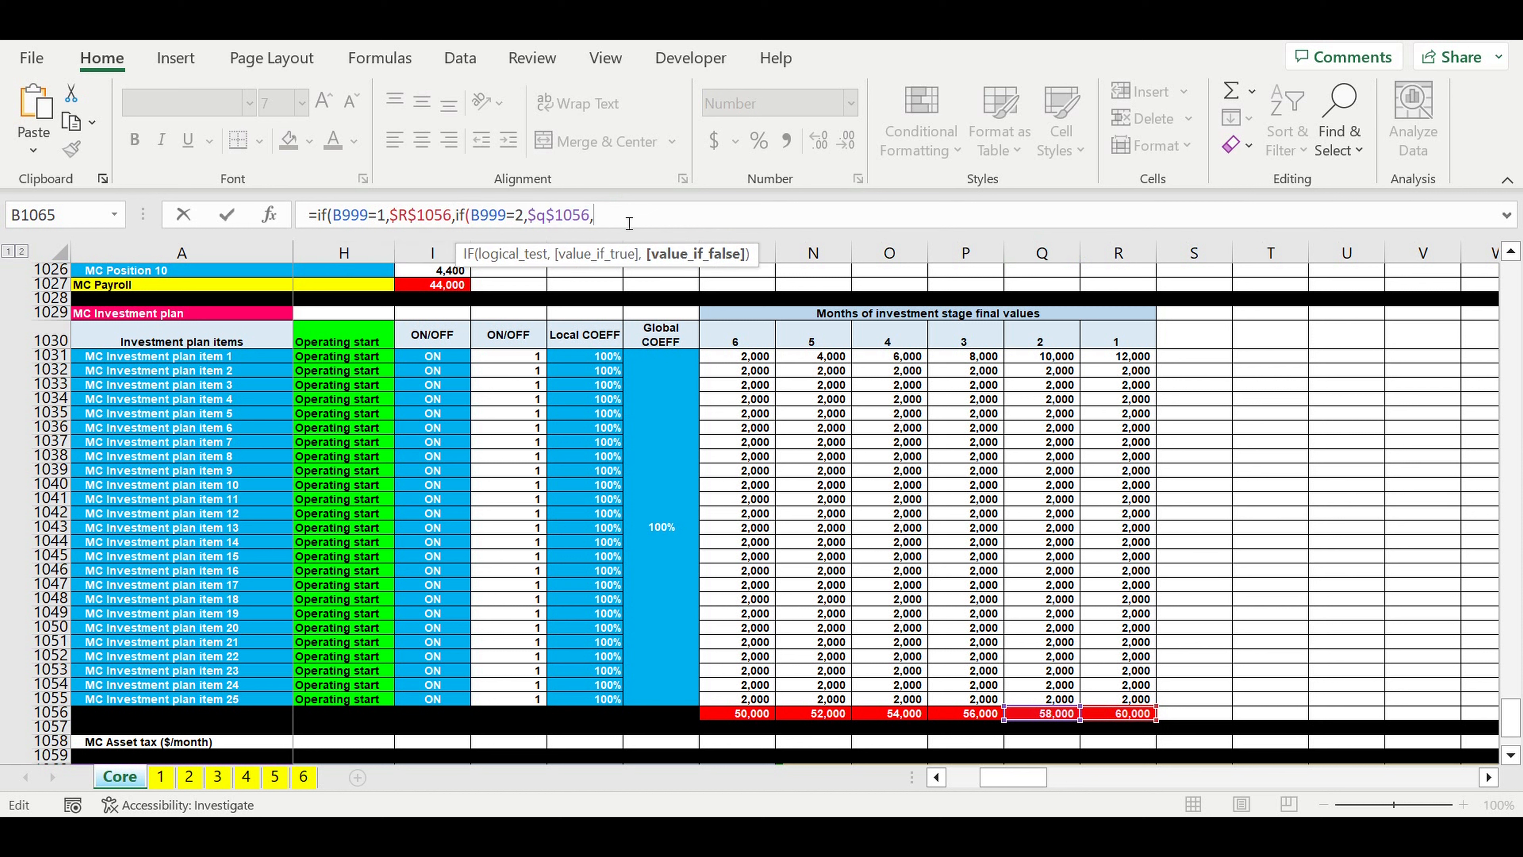
key(ctrl+v)
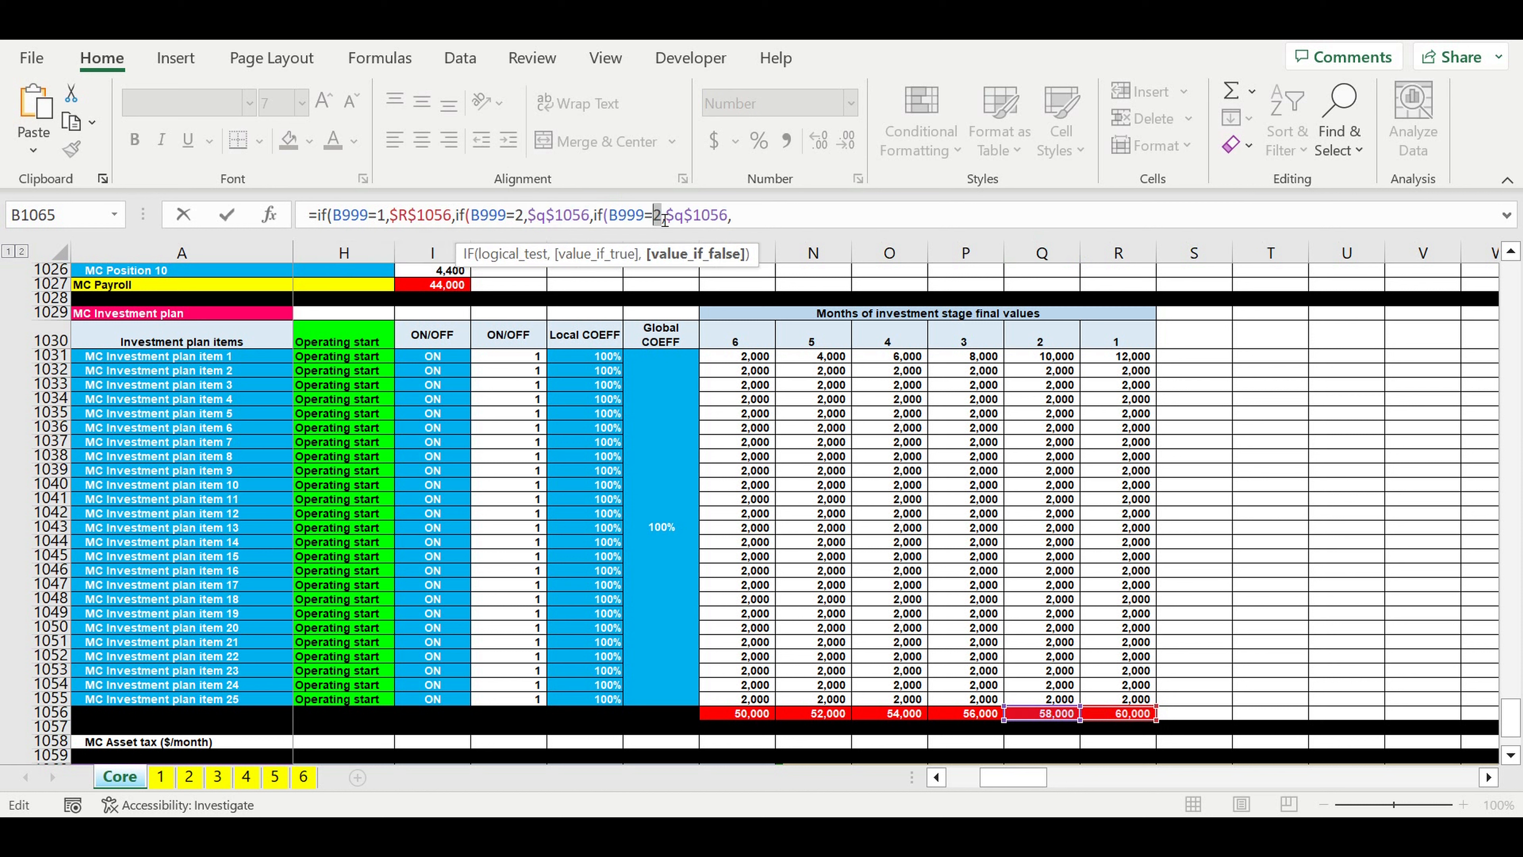
click(665, 221)
key(BackSpace)
text(3)
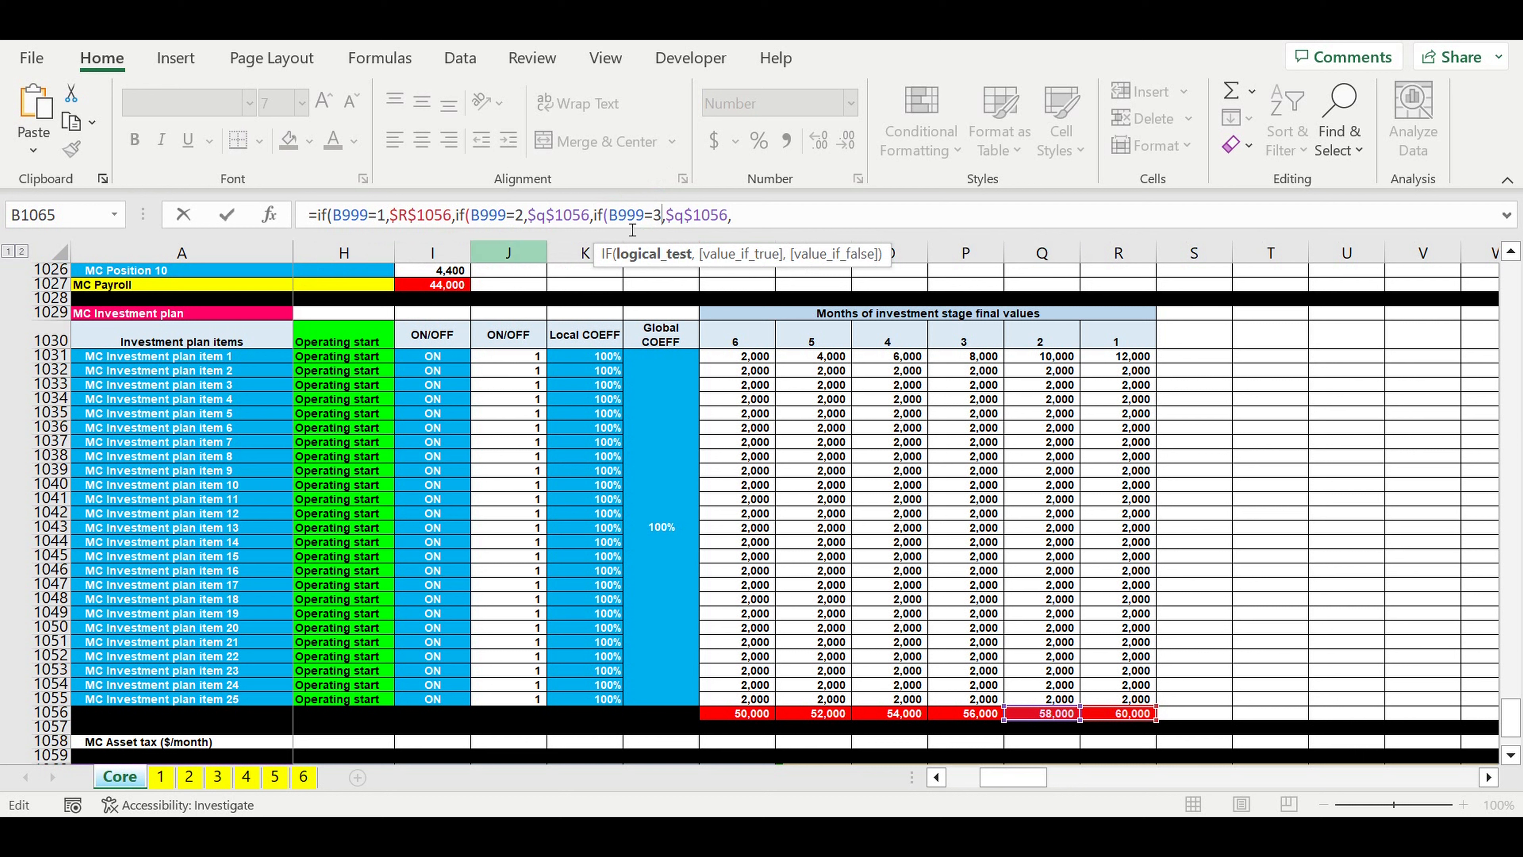
click(684, 217)
key(BackSpace)
text(p)
Step: Nest a copied IF clause in the B1065 formula for investment stage 4, returning the month 4 total, if(B999=4,$o$1056,
drag(766, 224, 601, 221)
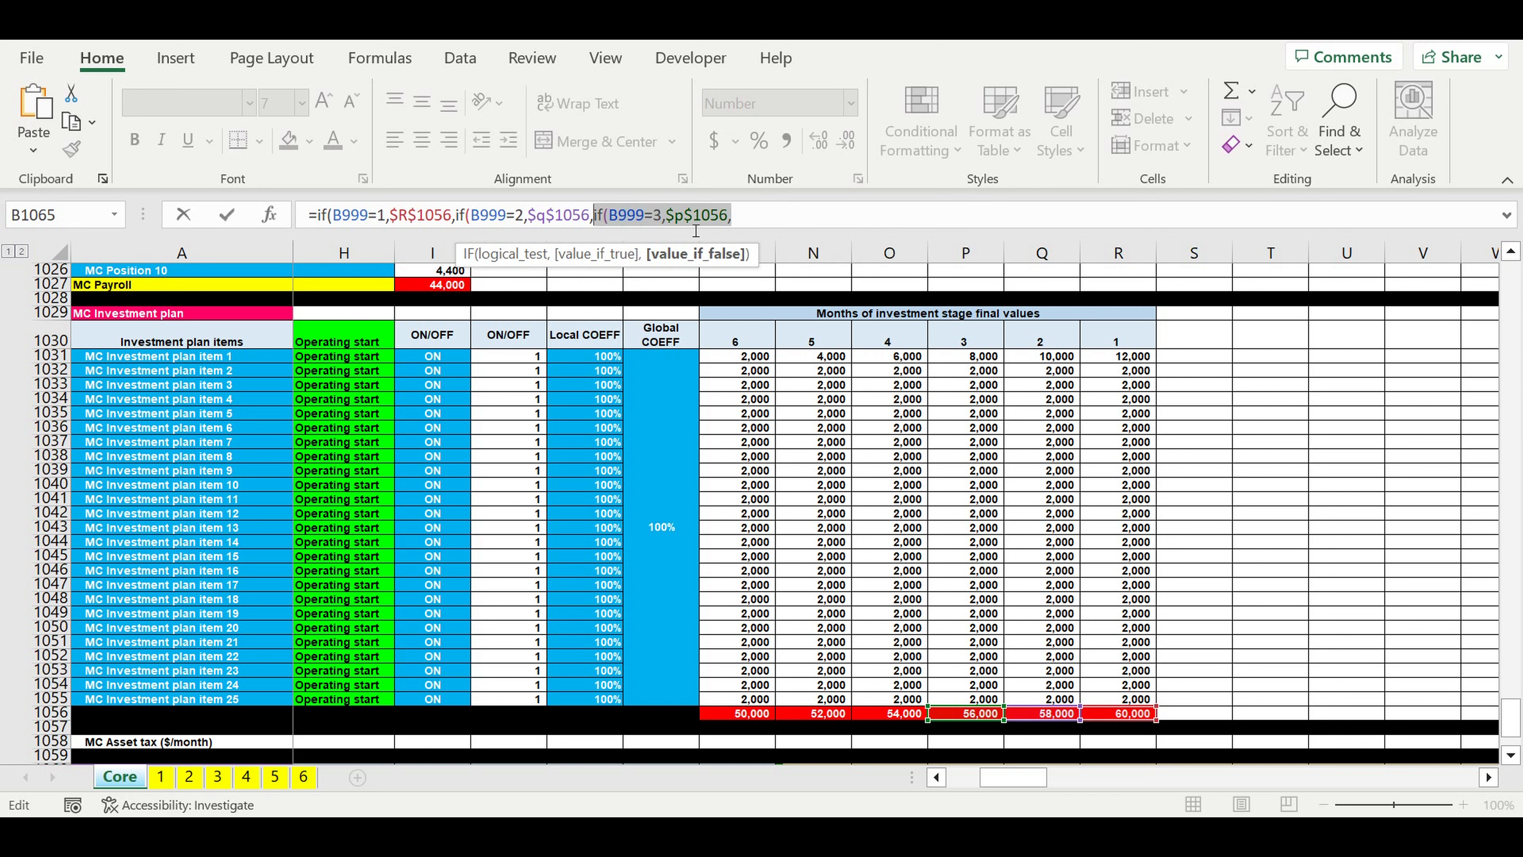
click(780, 221)
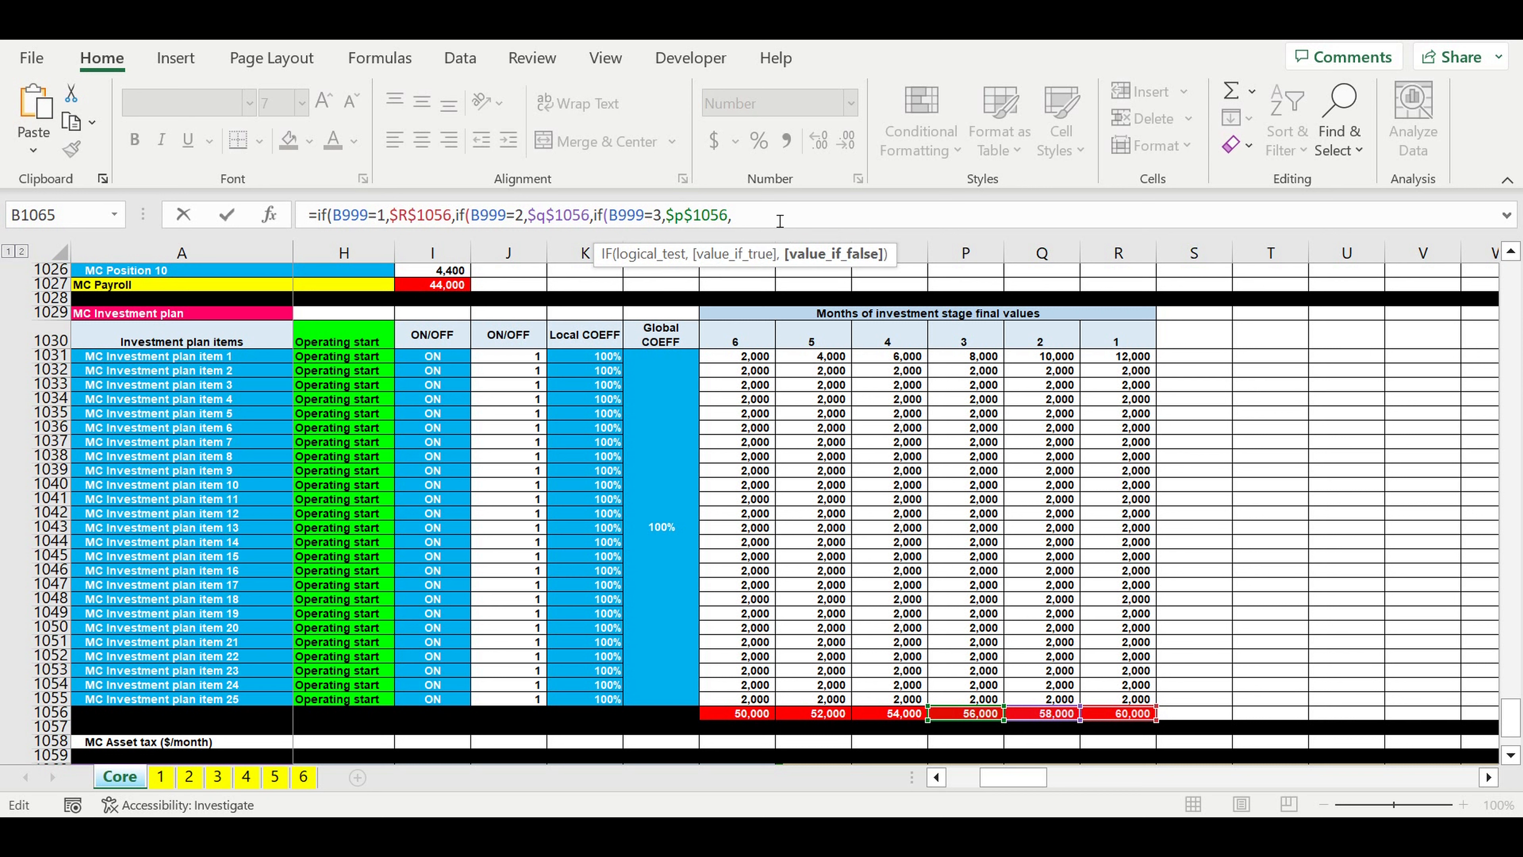
key(ctrl+v)
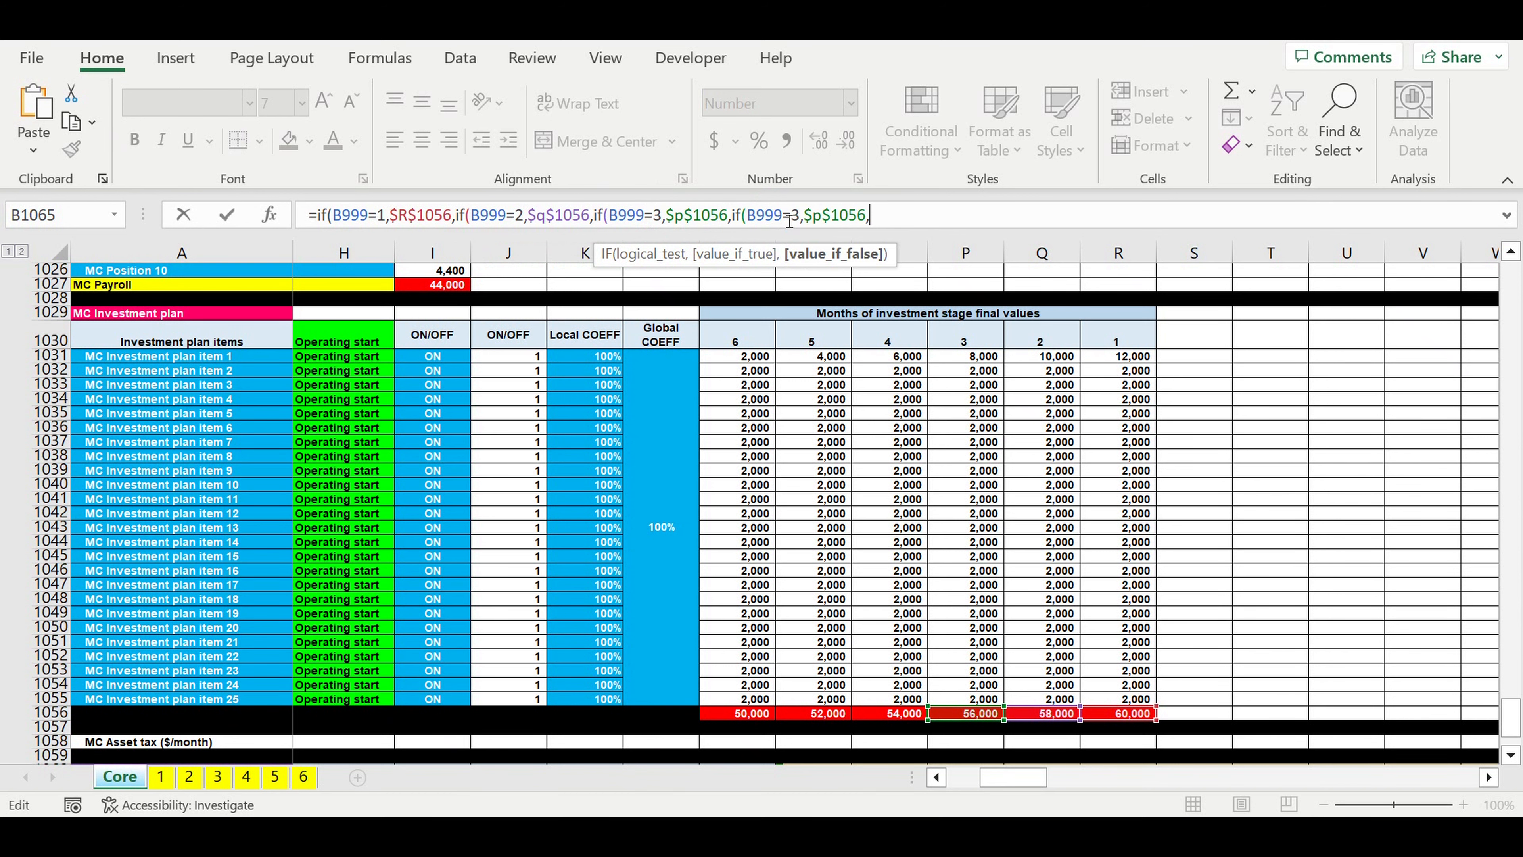
double_click(798, 217)
text(4)
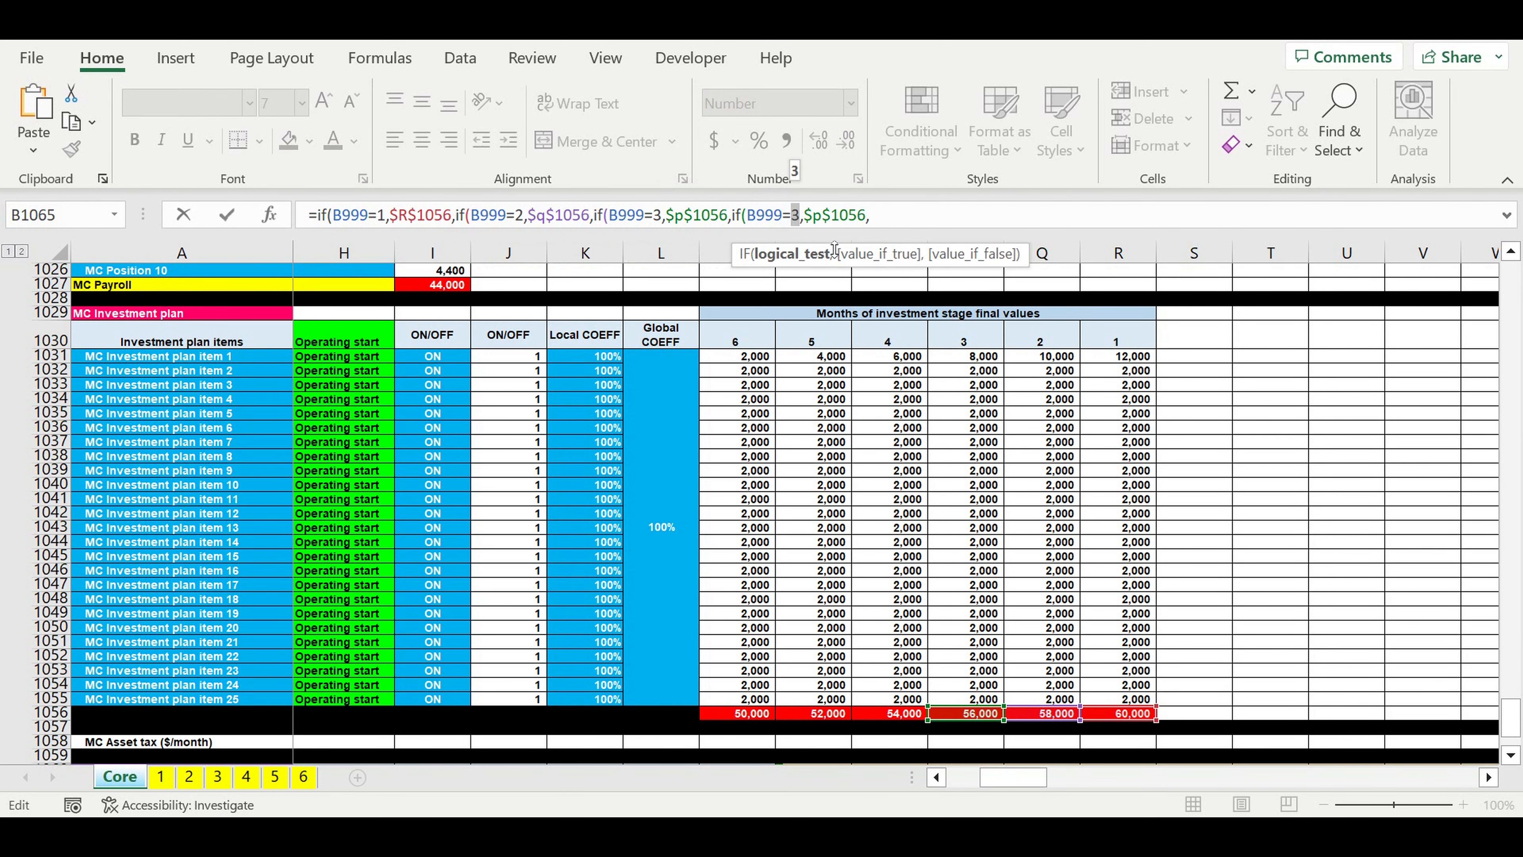
scroll(1073, 360, up, 1)
click(872, 230)
click(560, 221)
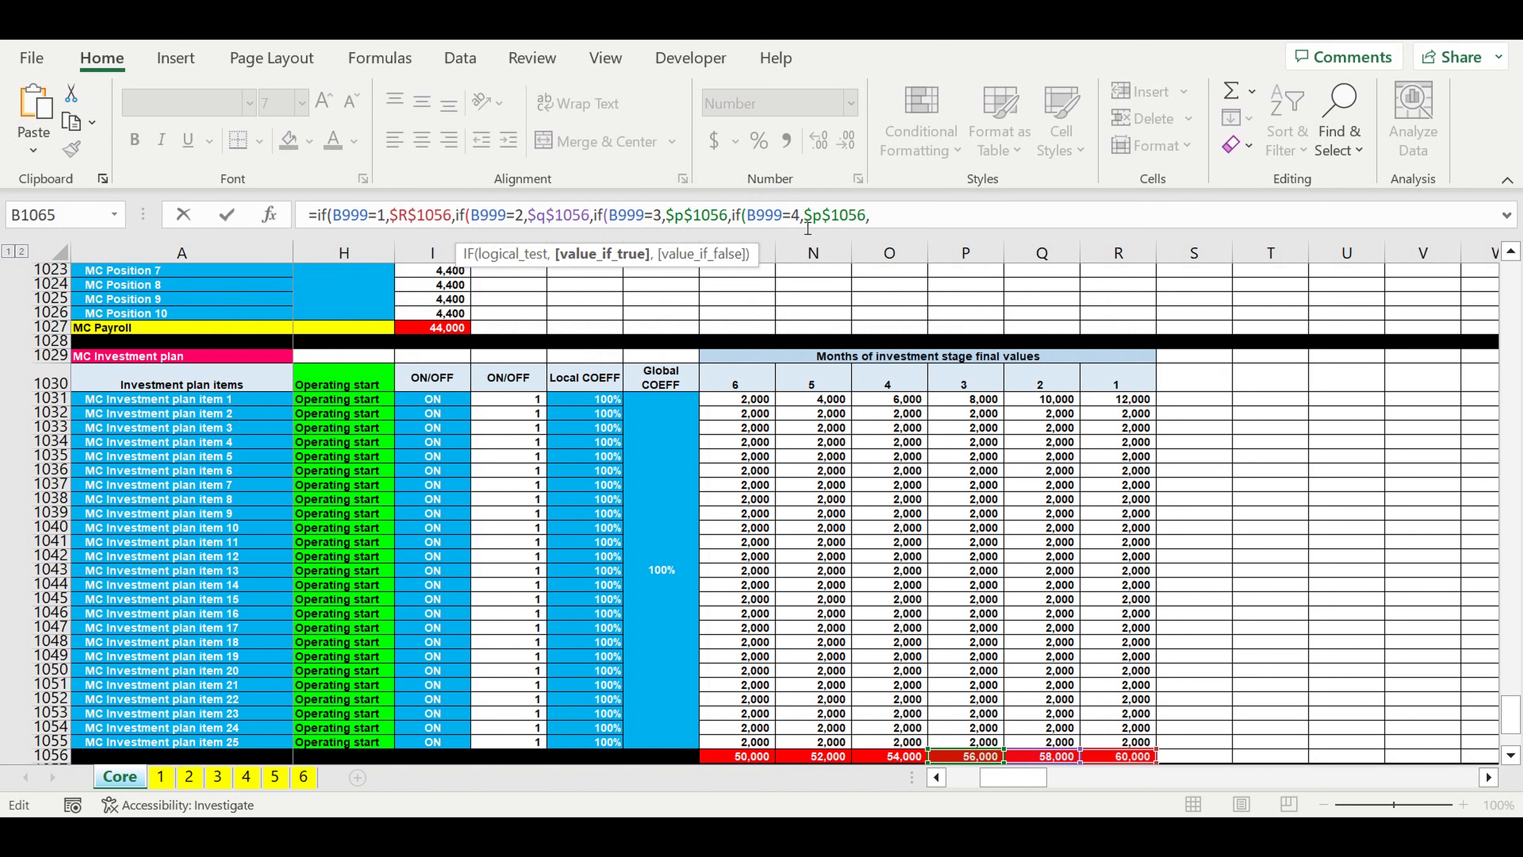
double_click(816, 215)
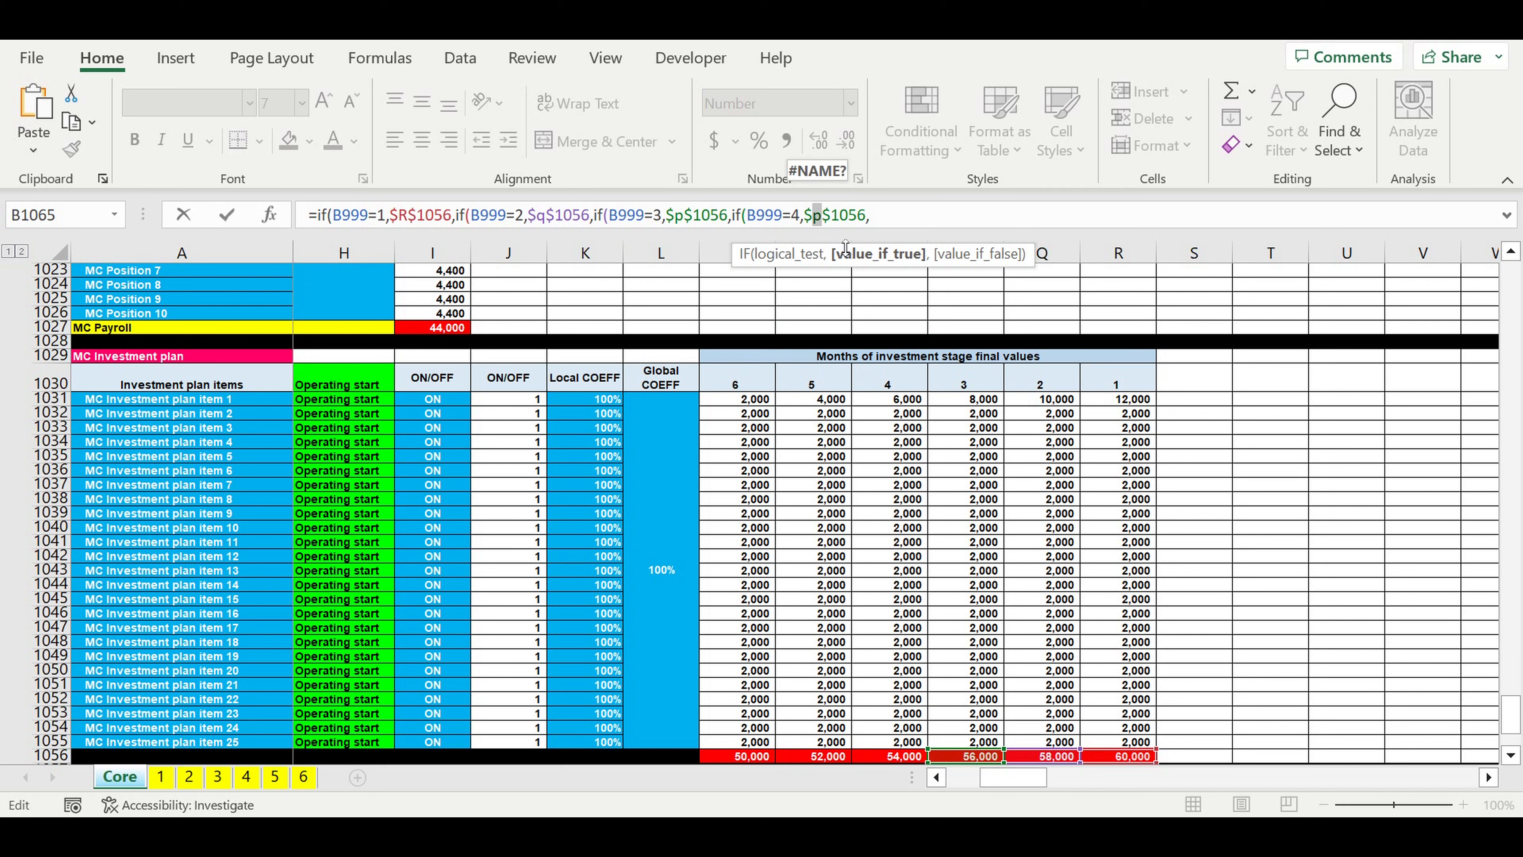
text(o)
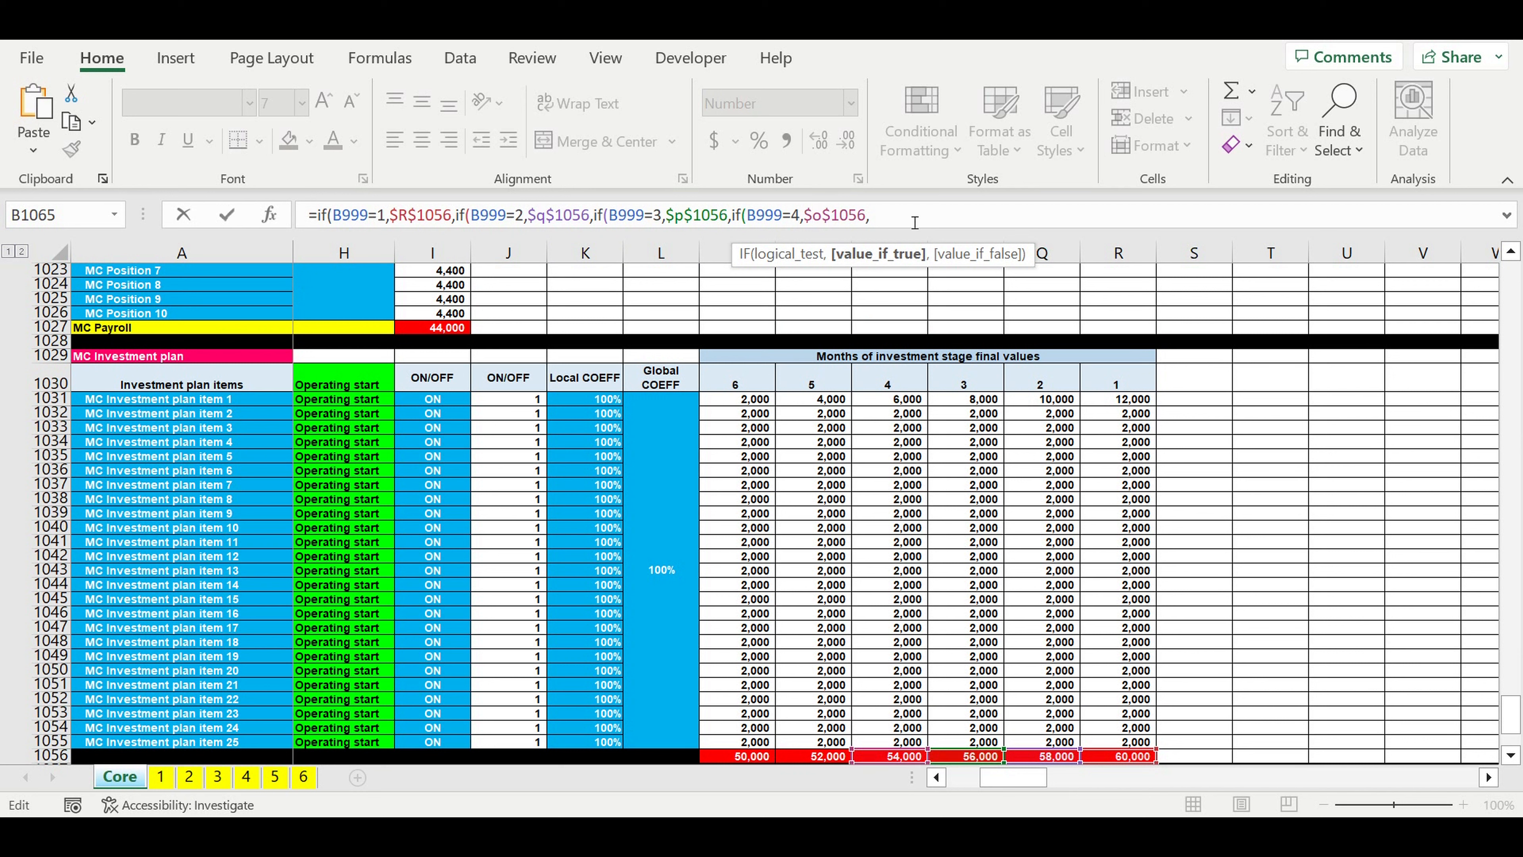
Step: Nest a copied IF clause in the B1065 formula for investment stage 5, returning the month 5 total, if(B999=5,$n$1056,
drag(870, 215, 732, 215)
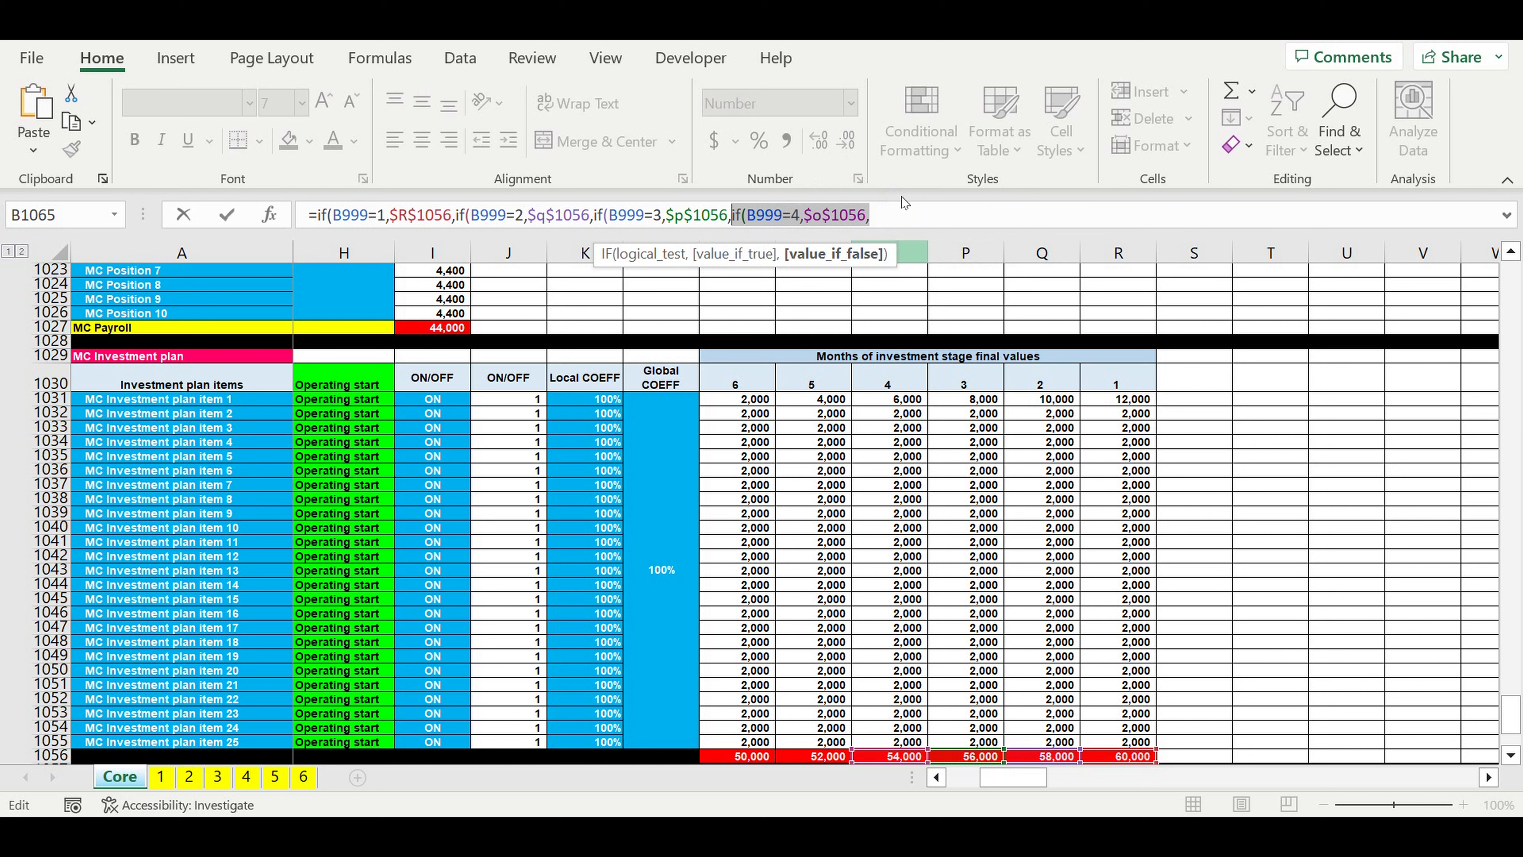
click(918, 224)
key(ctrl+v)
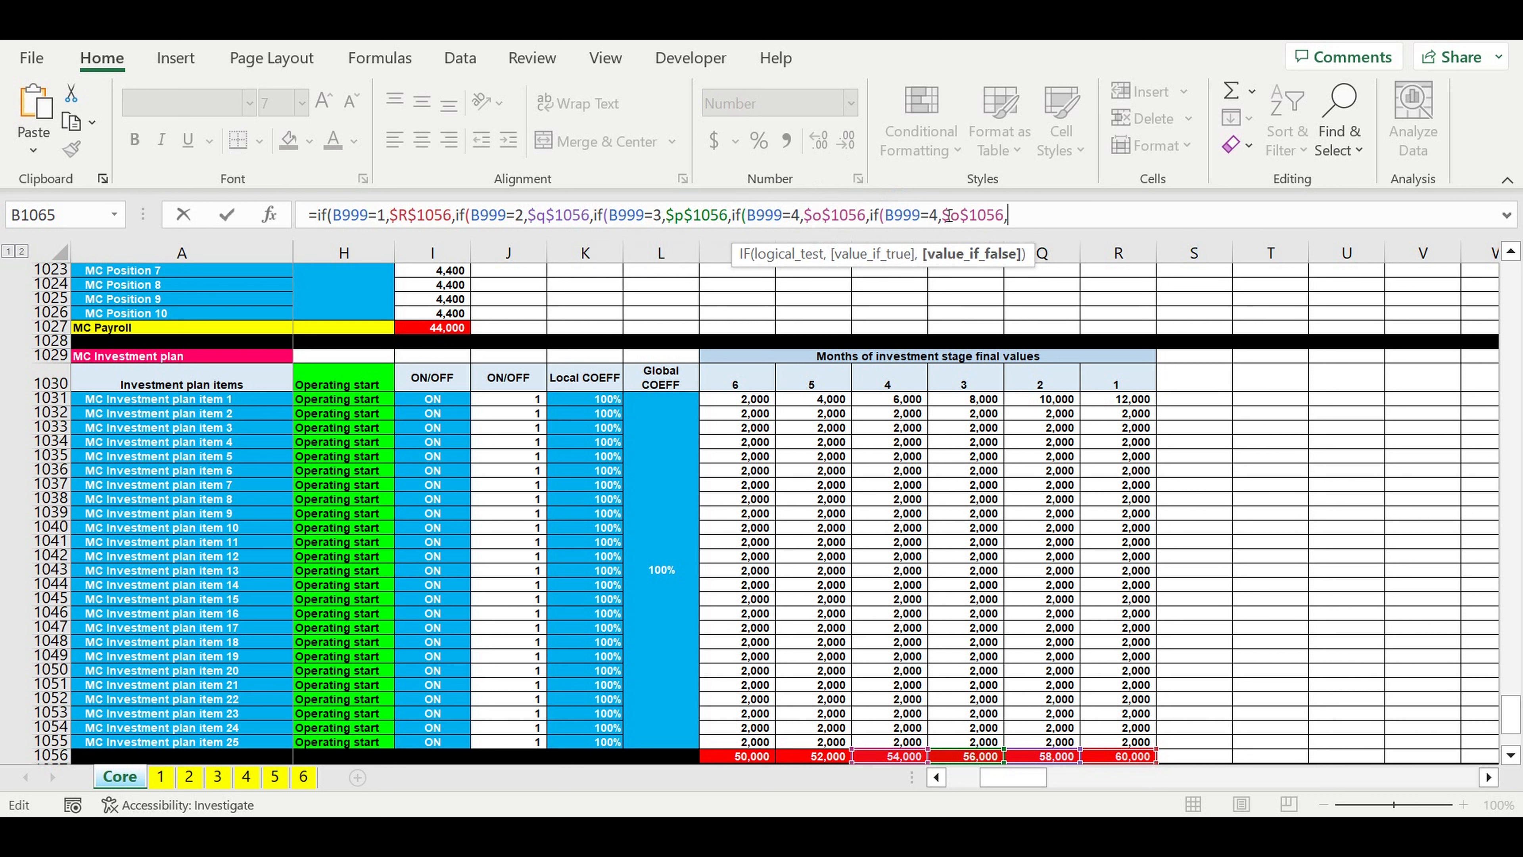
drag(937, 215, 929, 215)
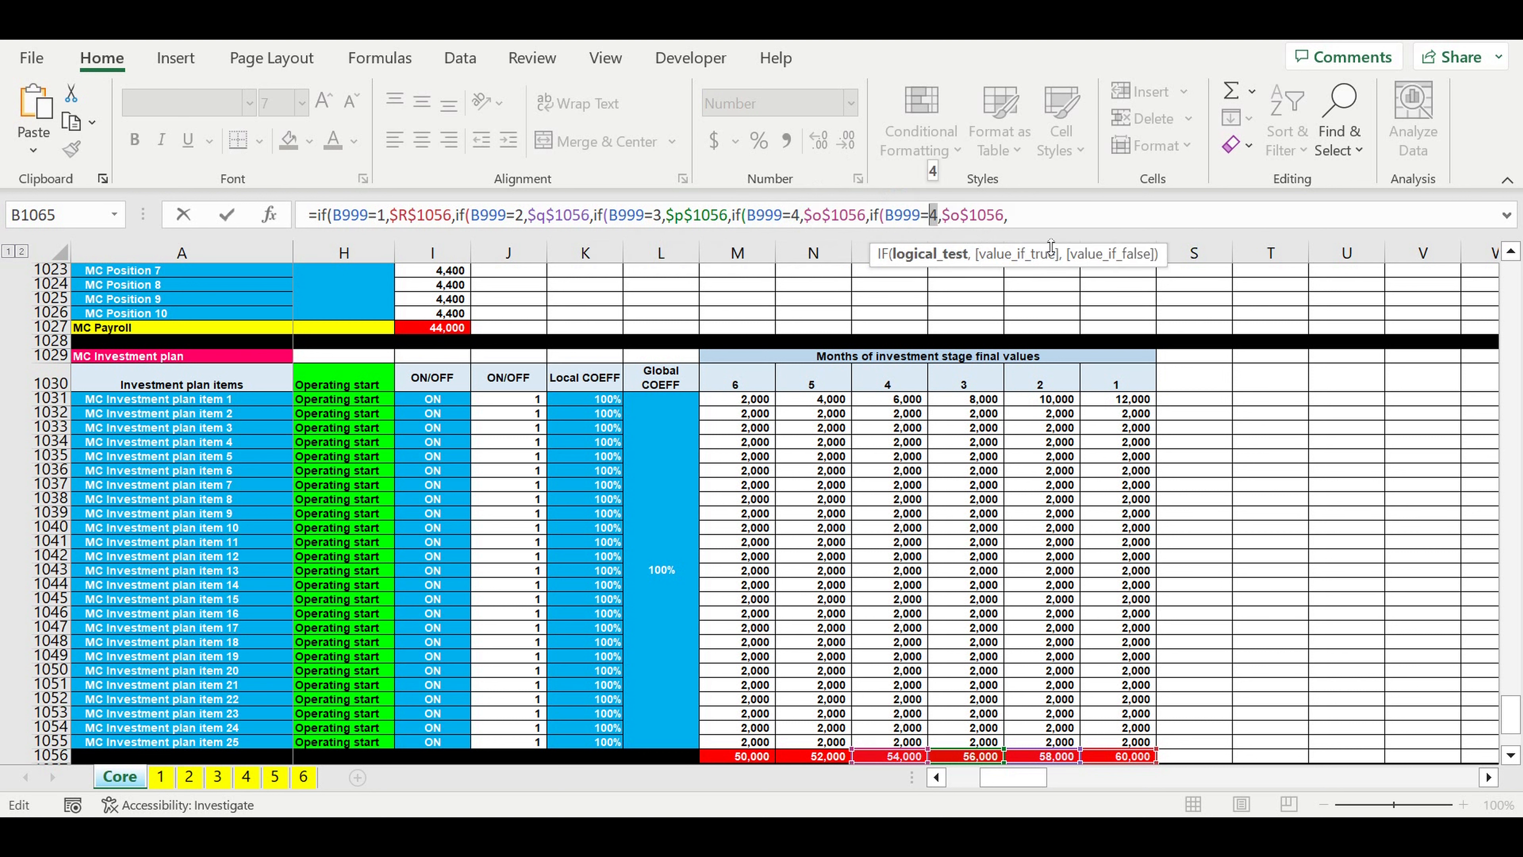
text(5)
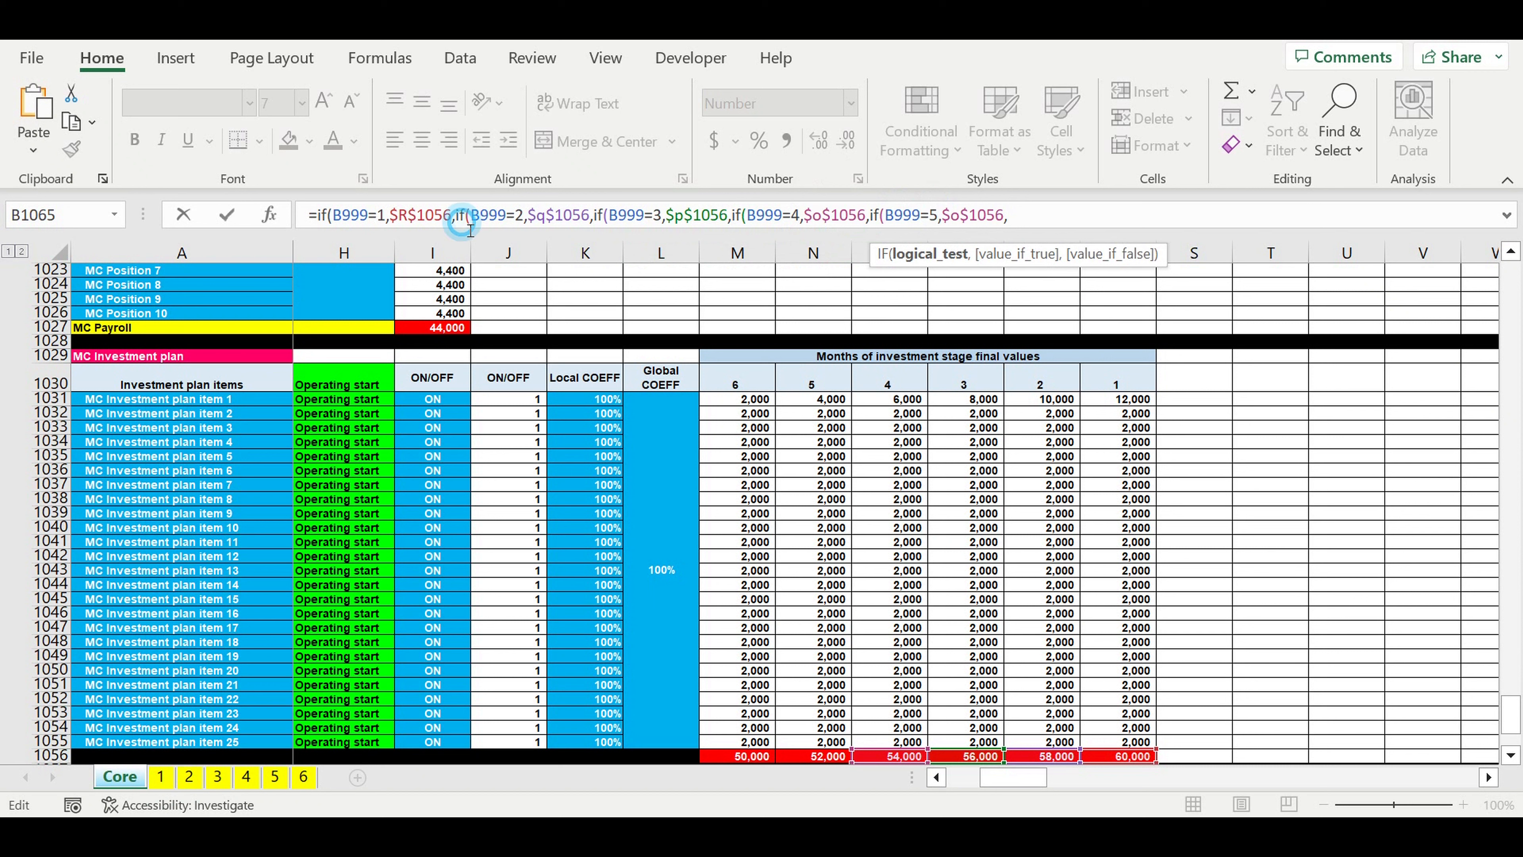
click(458, 214)
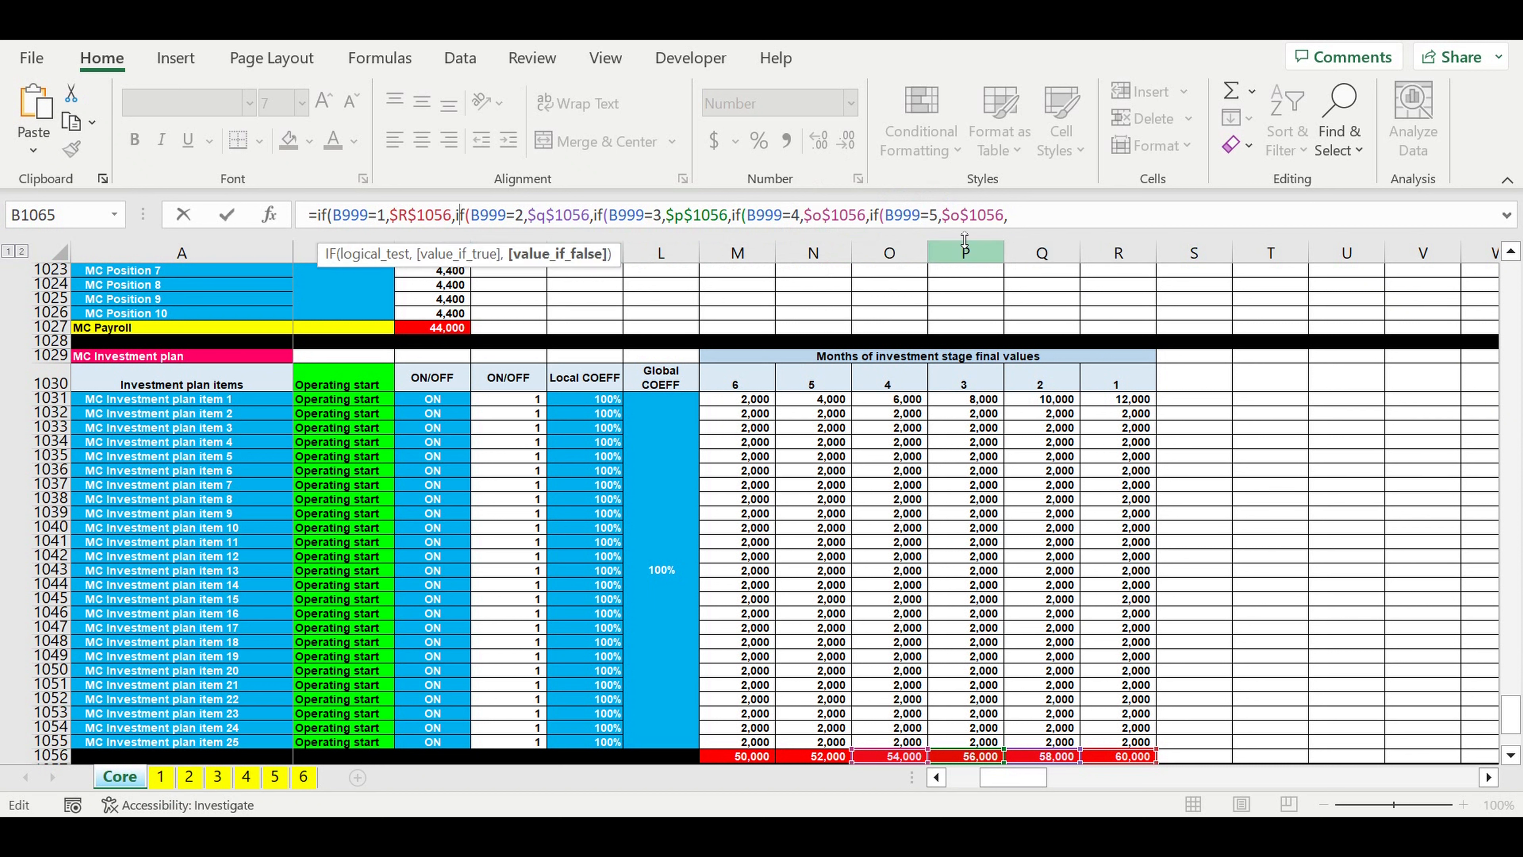
double_click(962, 225)
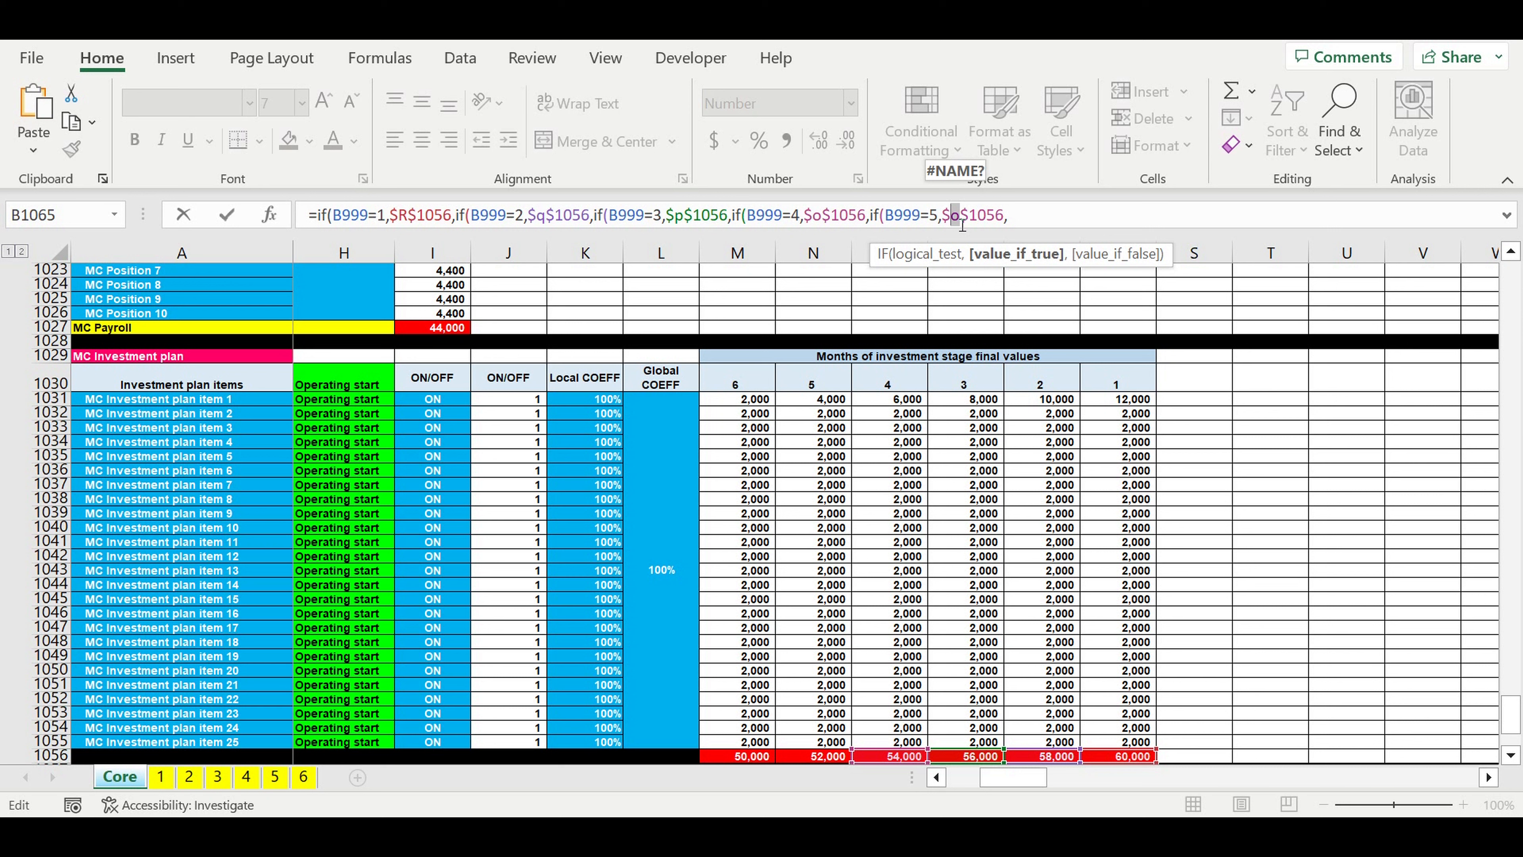
text(n)
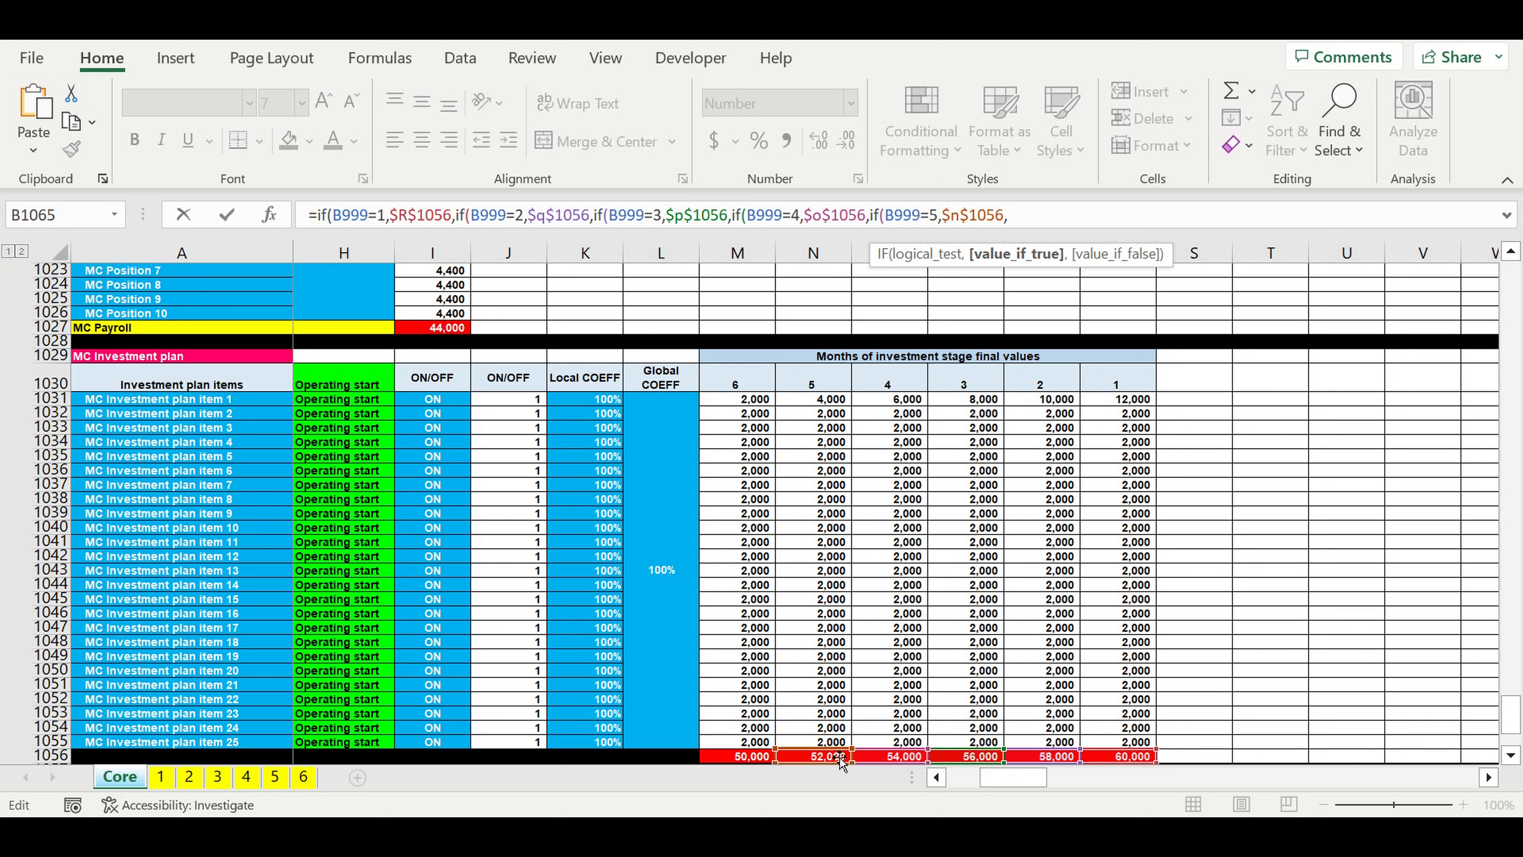
Step: Nest a copied IF clause in the B1065 formula for investment stage 6, returning the month 6 total, if(B999=6,$m$1056,
drag(1038, 222, 869, 217)
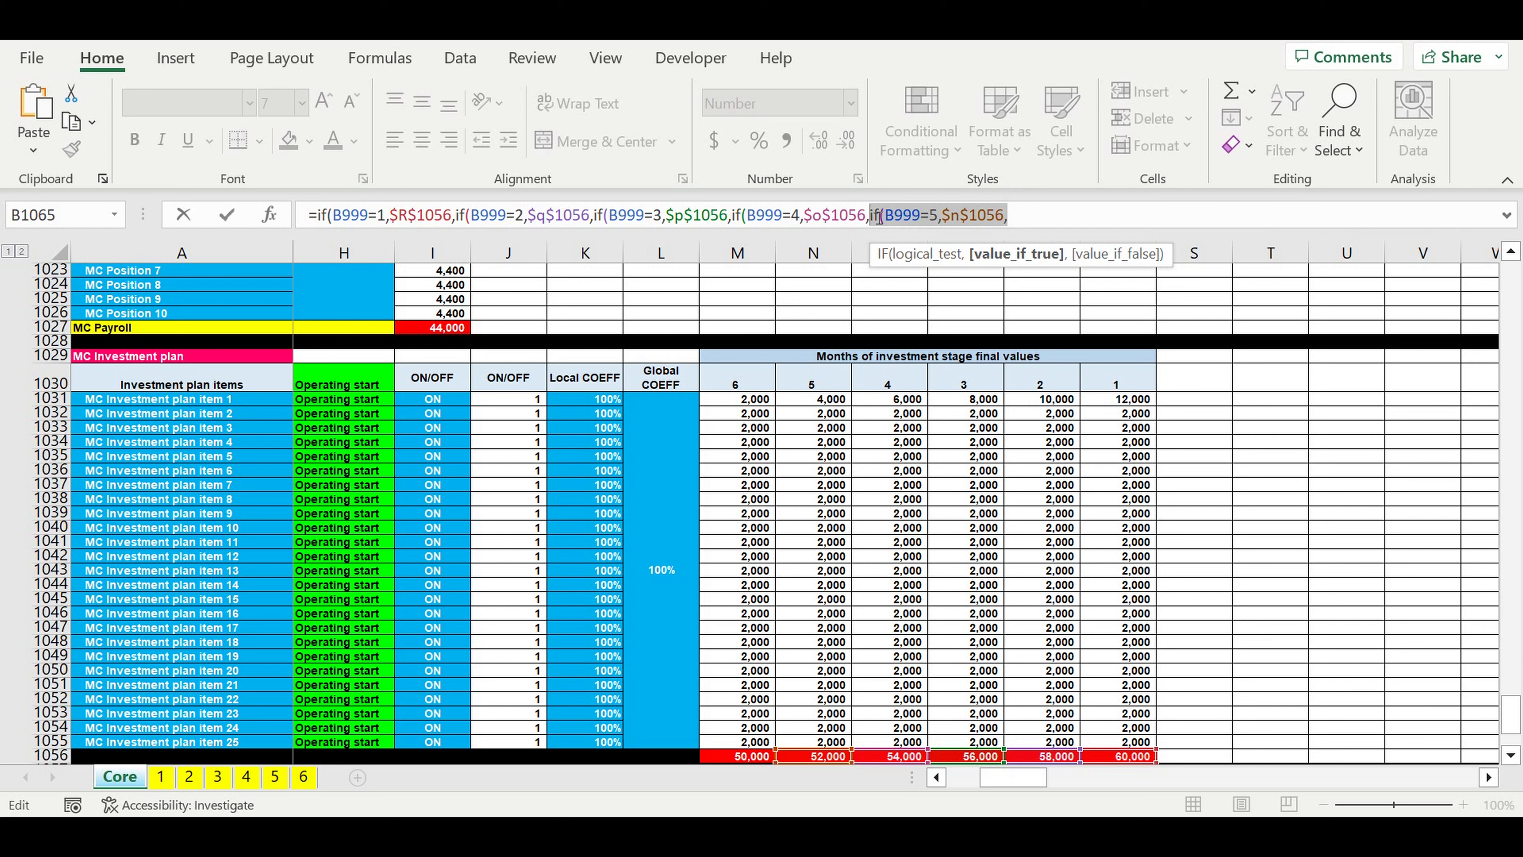
click(1045, 217)
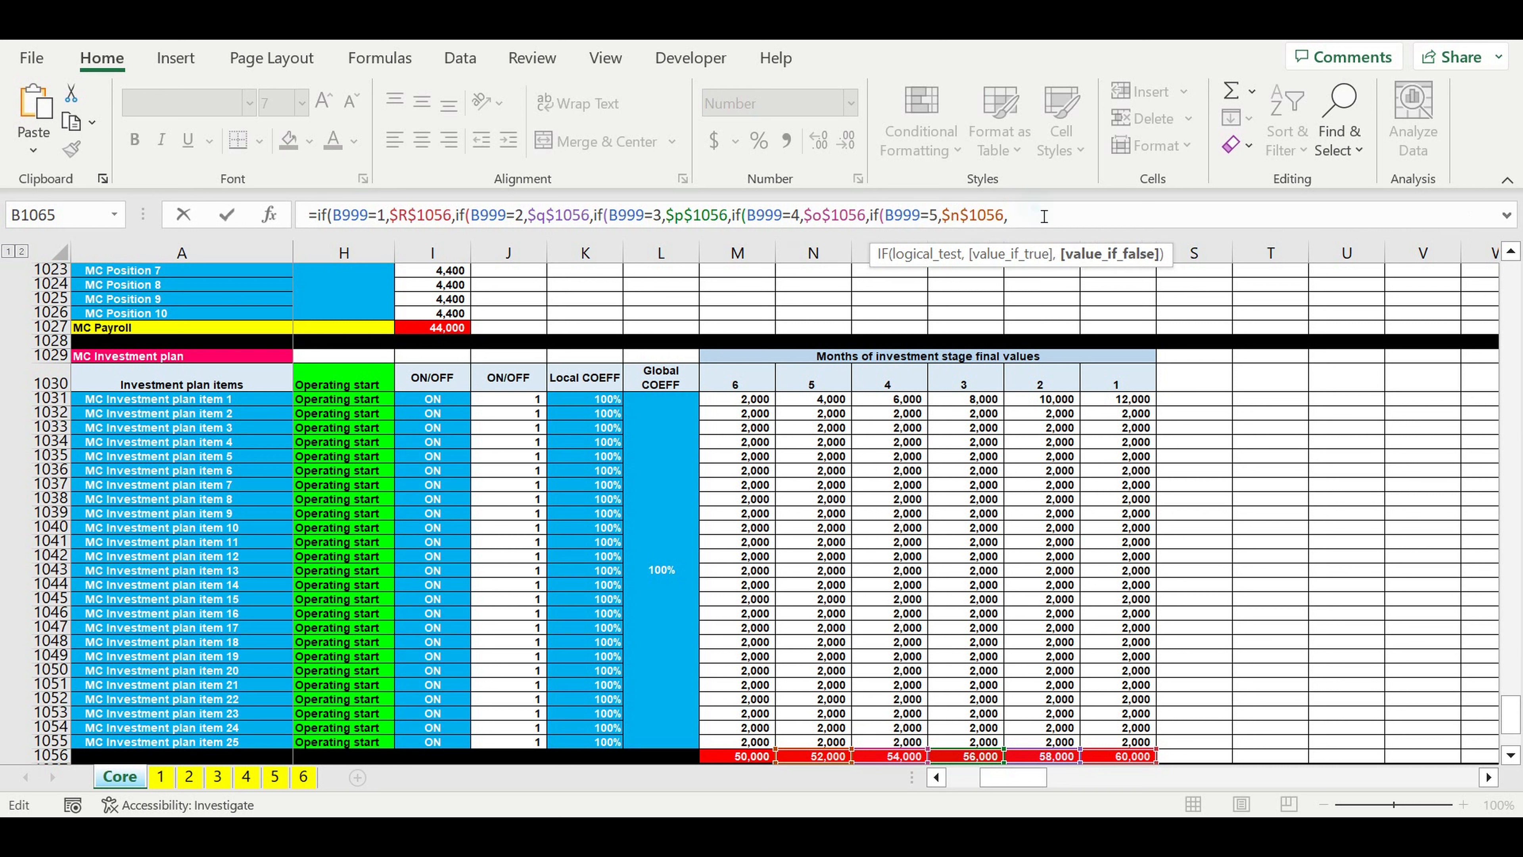
key(ctrl+v)
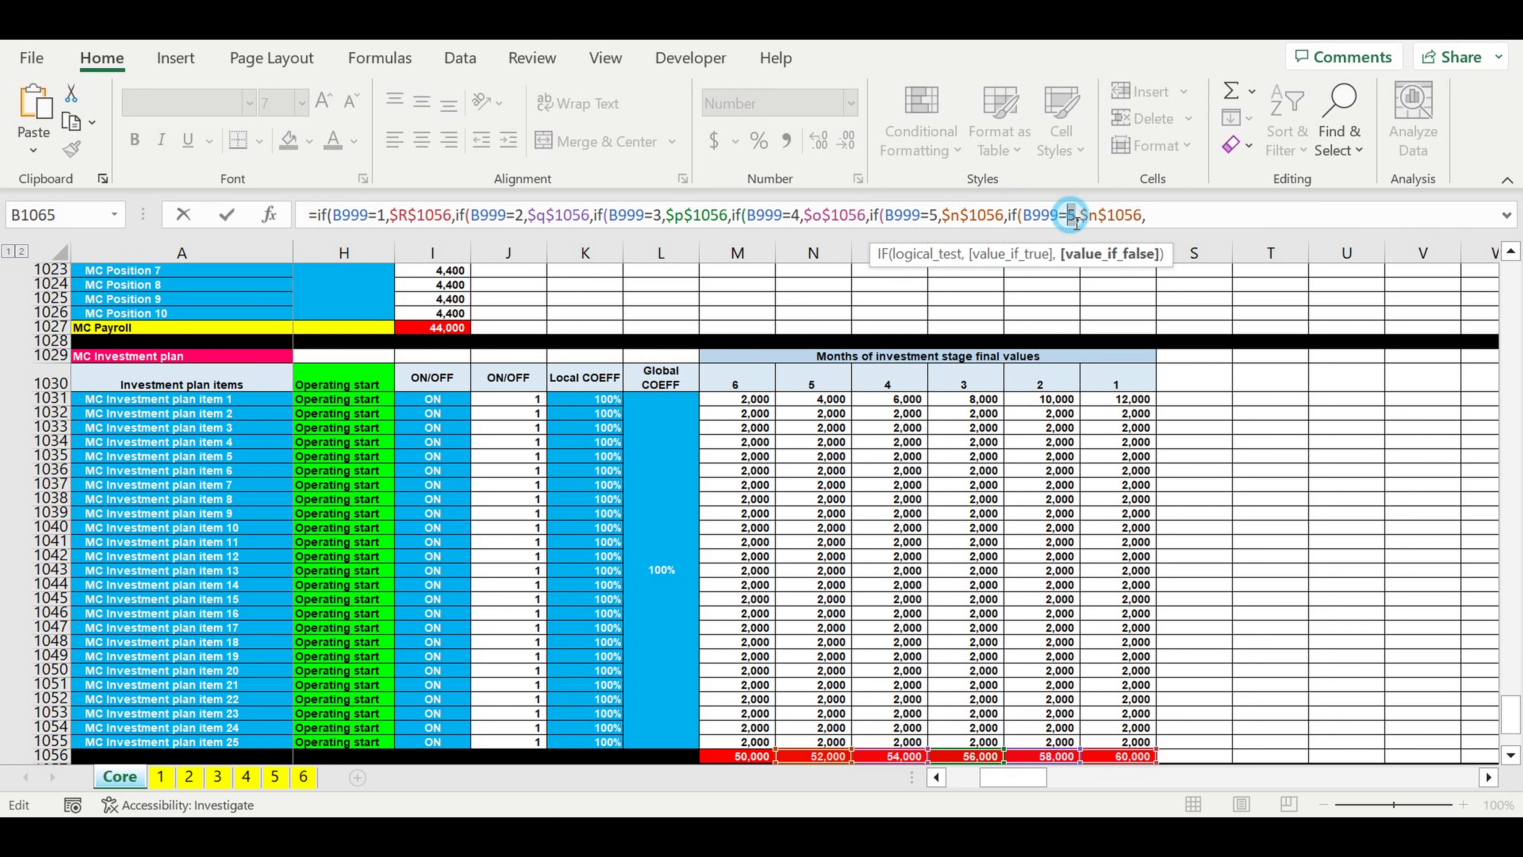
double_click(1071, 217)
text(6)
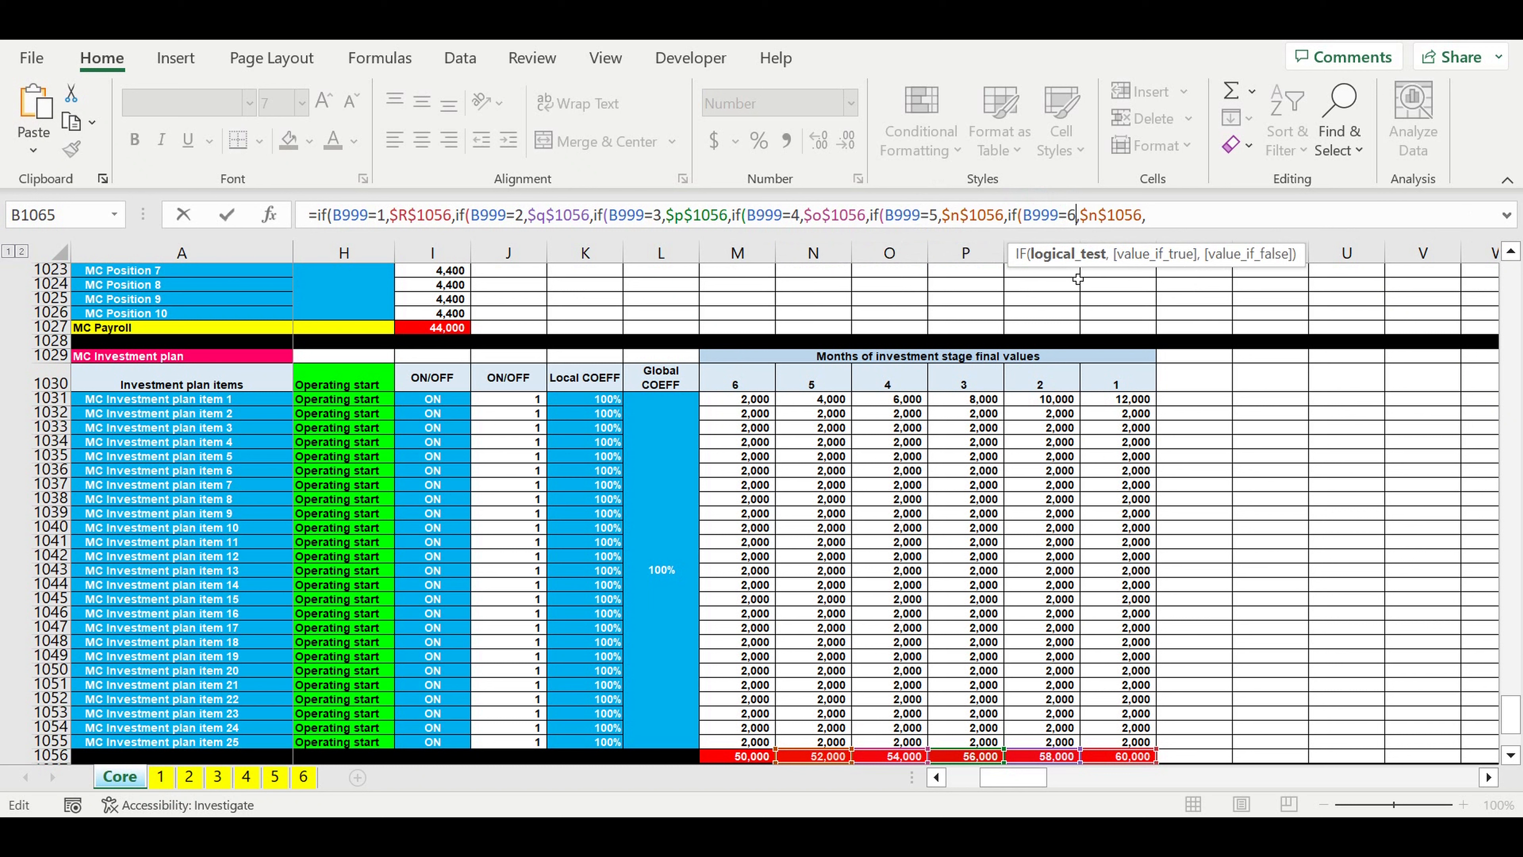
double_click(1092, 215)
text(m)
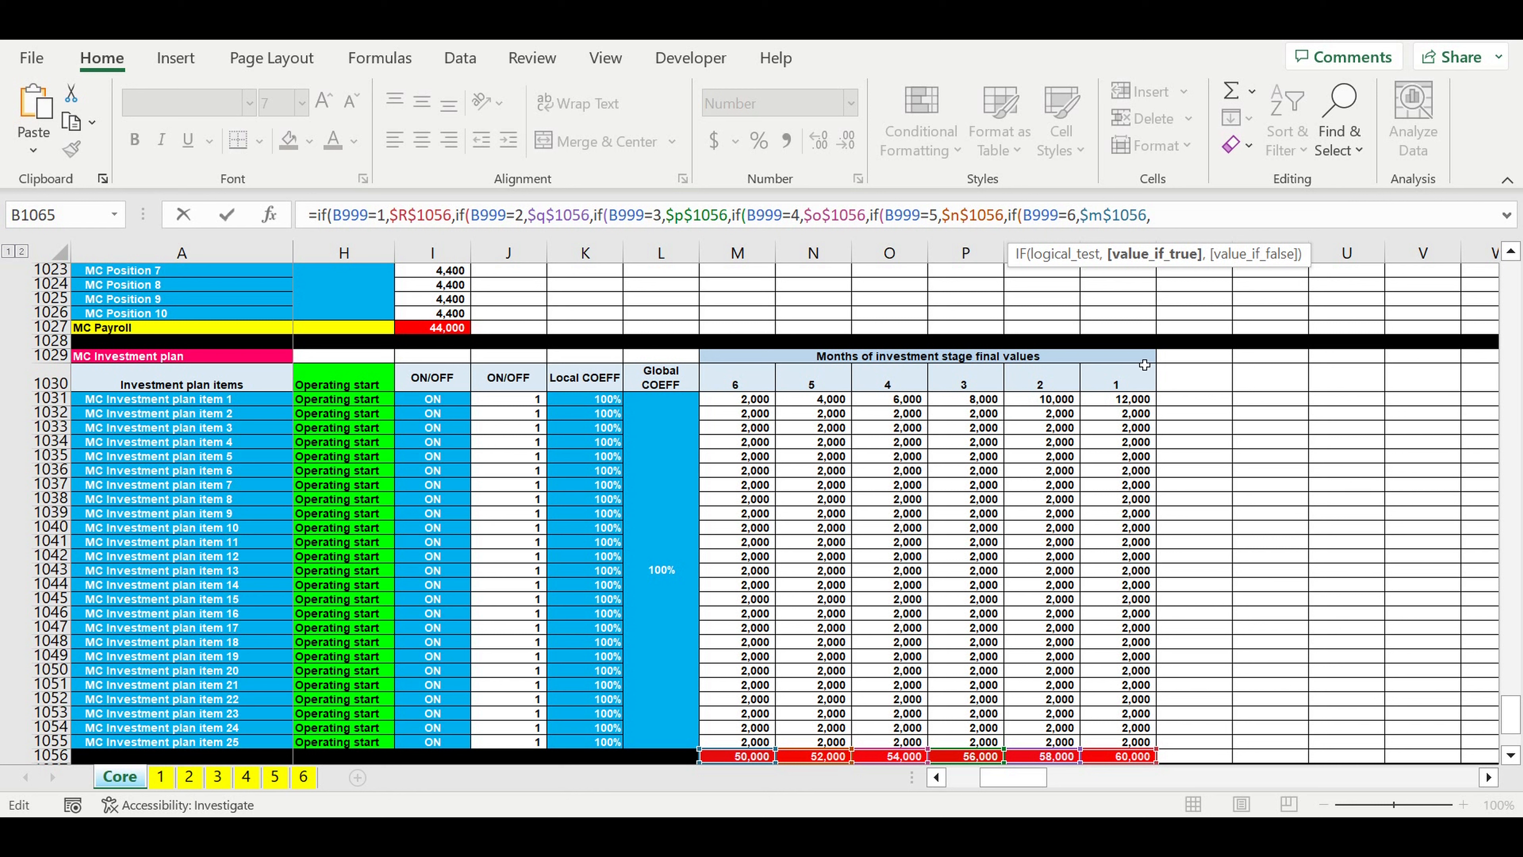
Step: Complete the B1065 nested IF with 0 as the final fallback value, close all six parentheses and enter the formula
click(1170, 219)
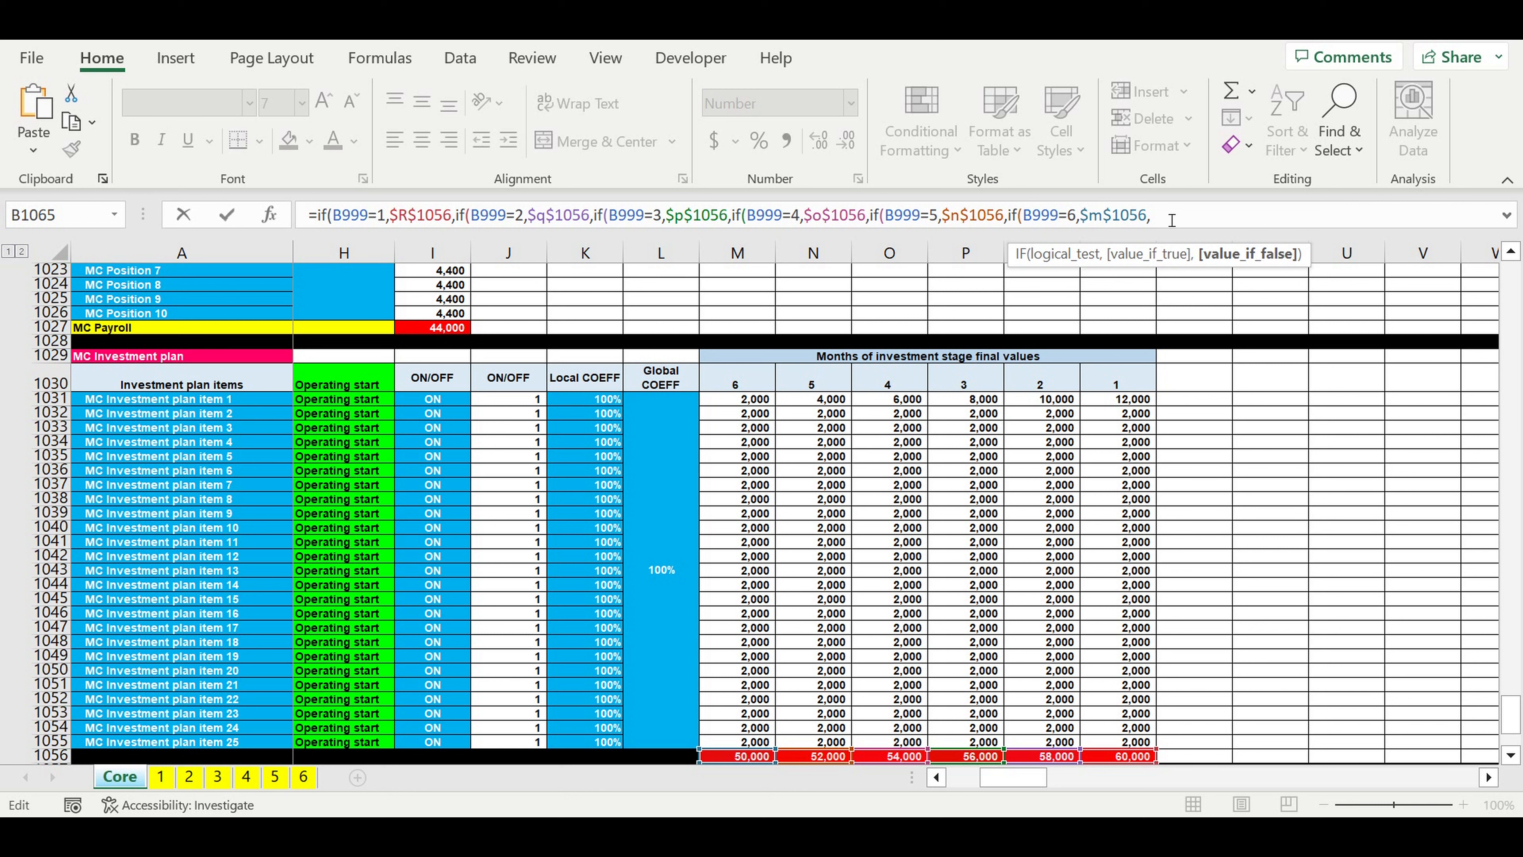
text(0))))))
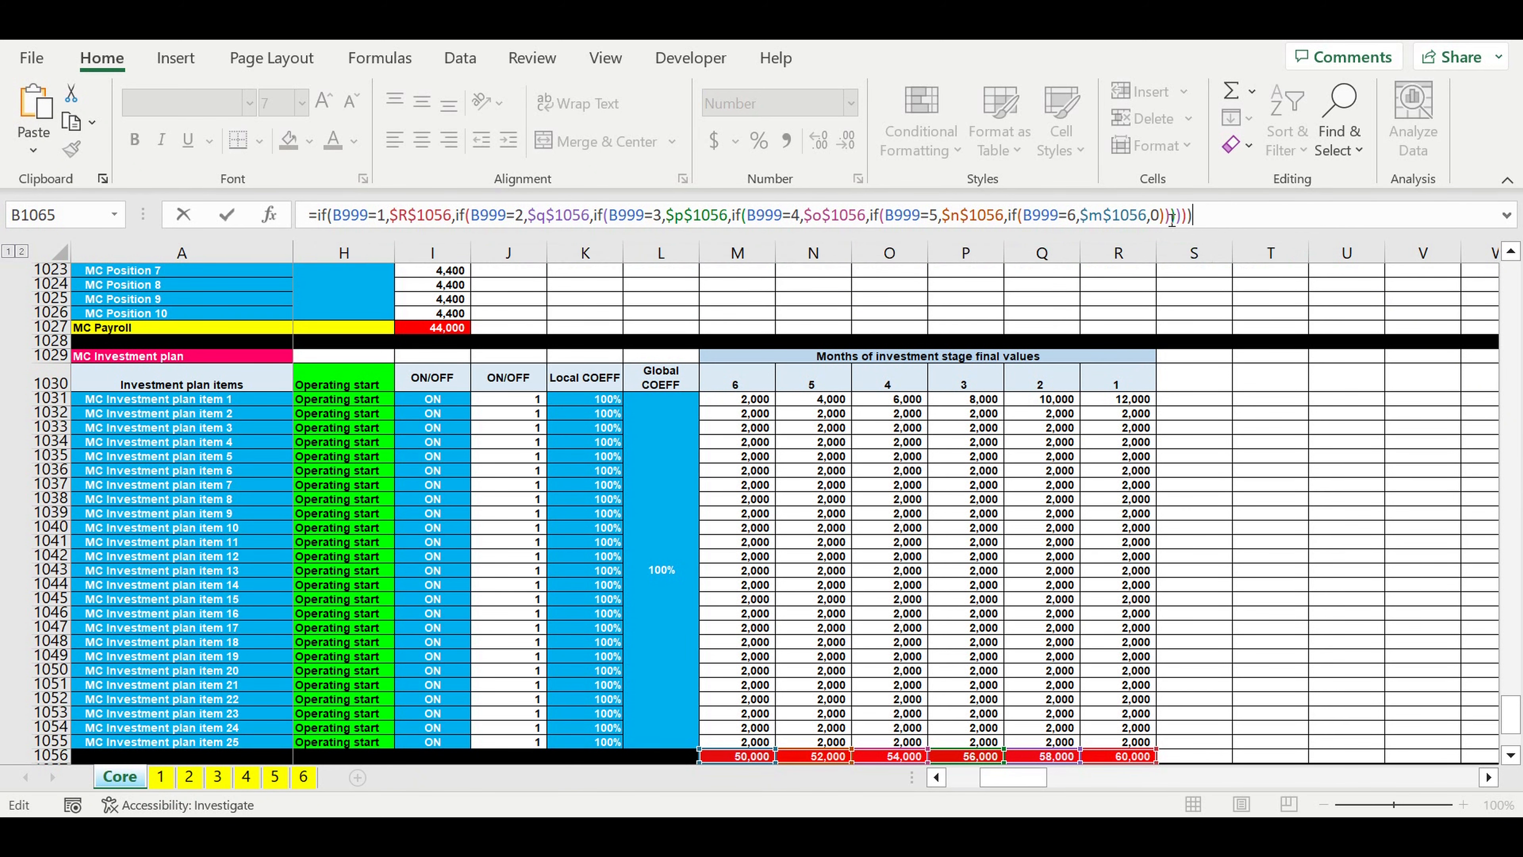
key(Return)
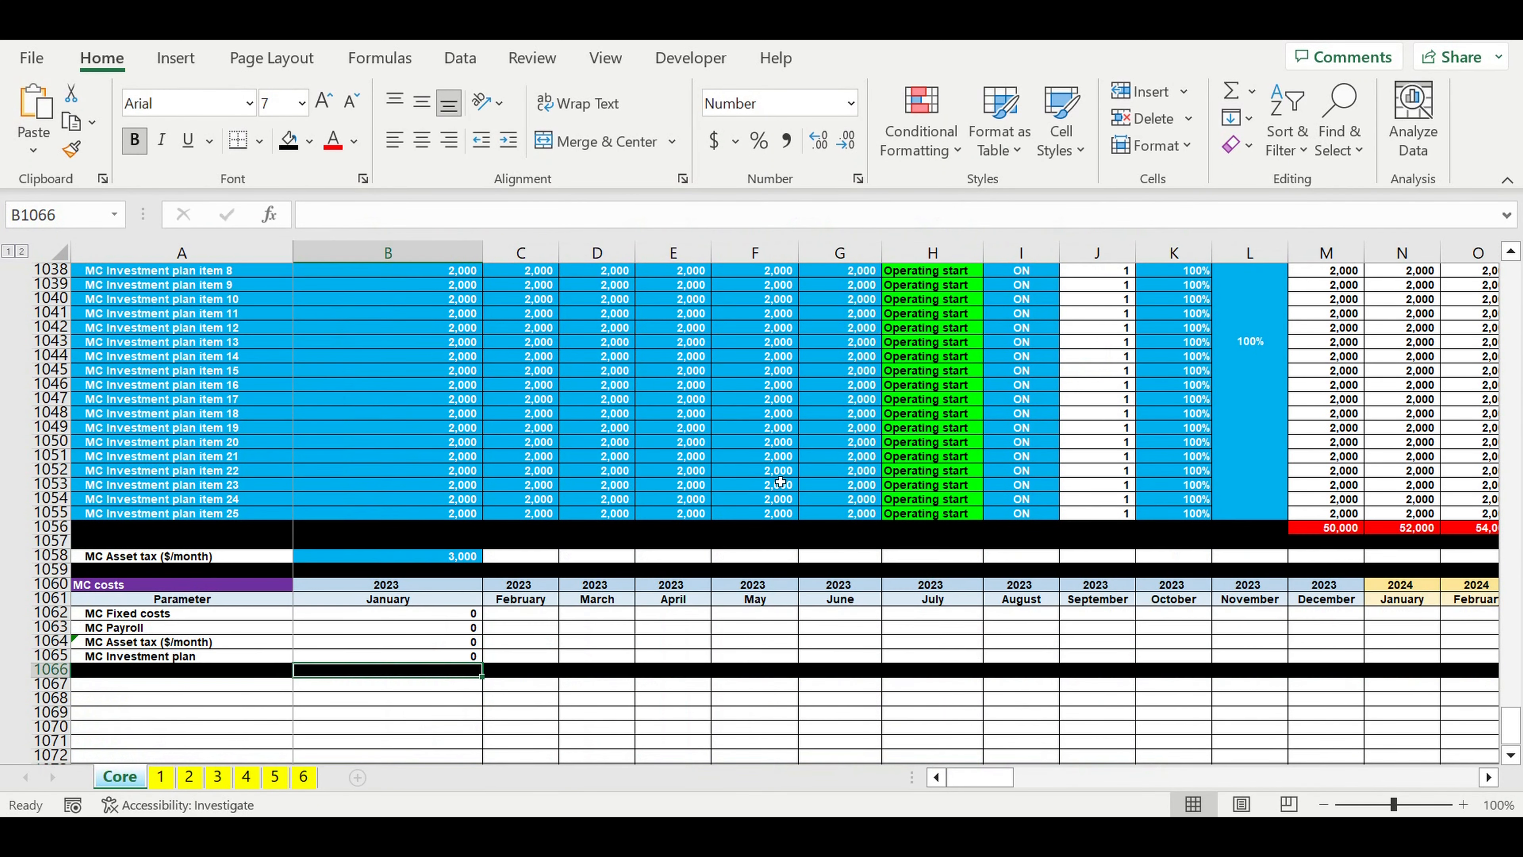
Step: Fill the January 2023 MC costs formulas in B1062:B1065 across all months through December 2032 in column DQ
scroll(780, 482, down, 1)
click(443, 571)
drag(452, 592, 1438, 621)
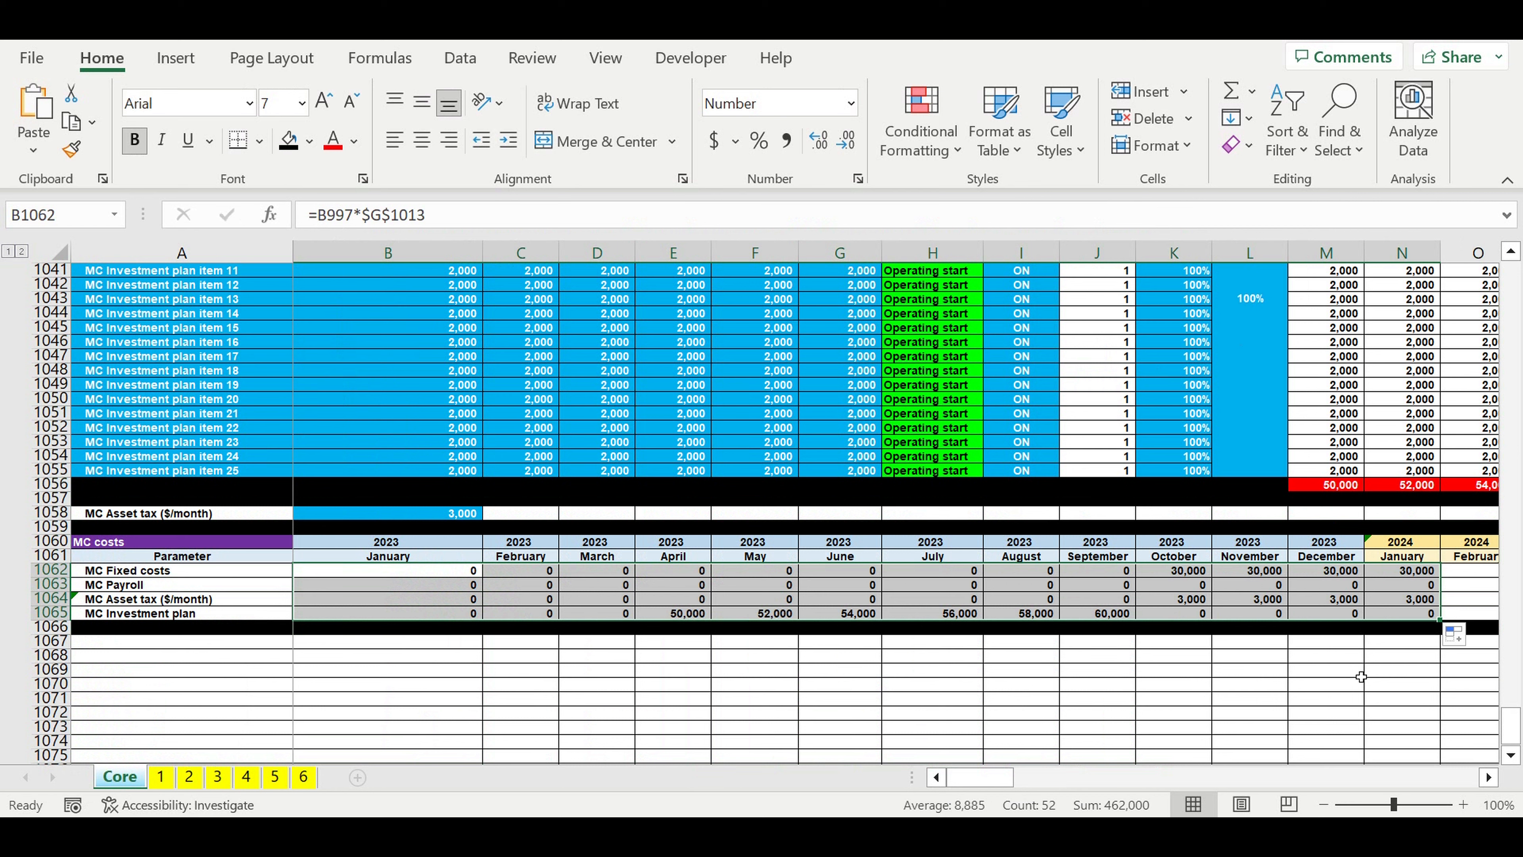
drag(1440, 620, 1356, 621)
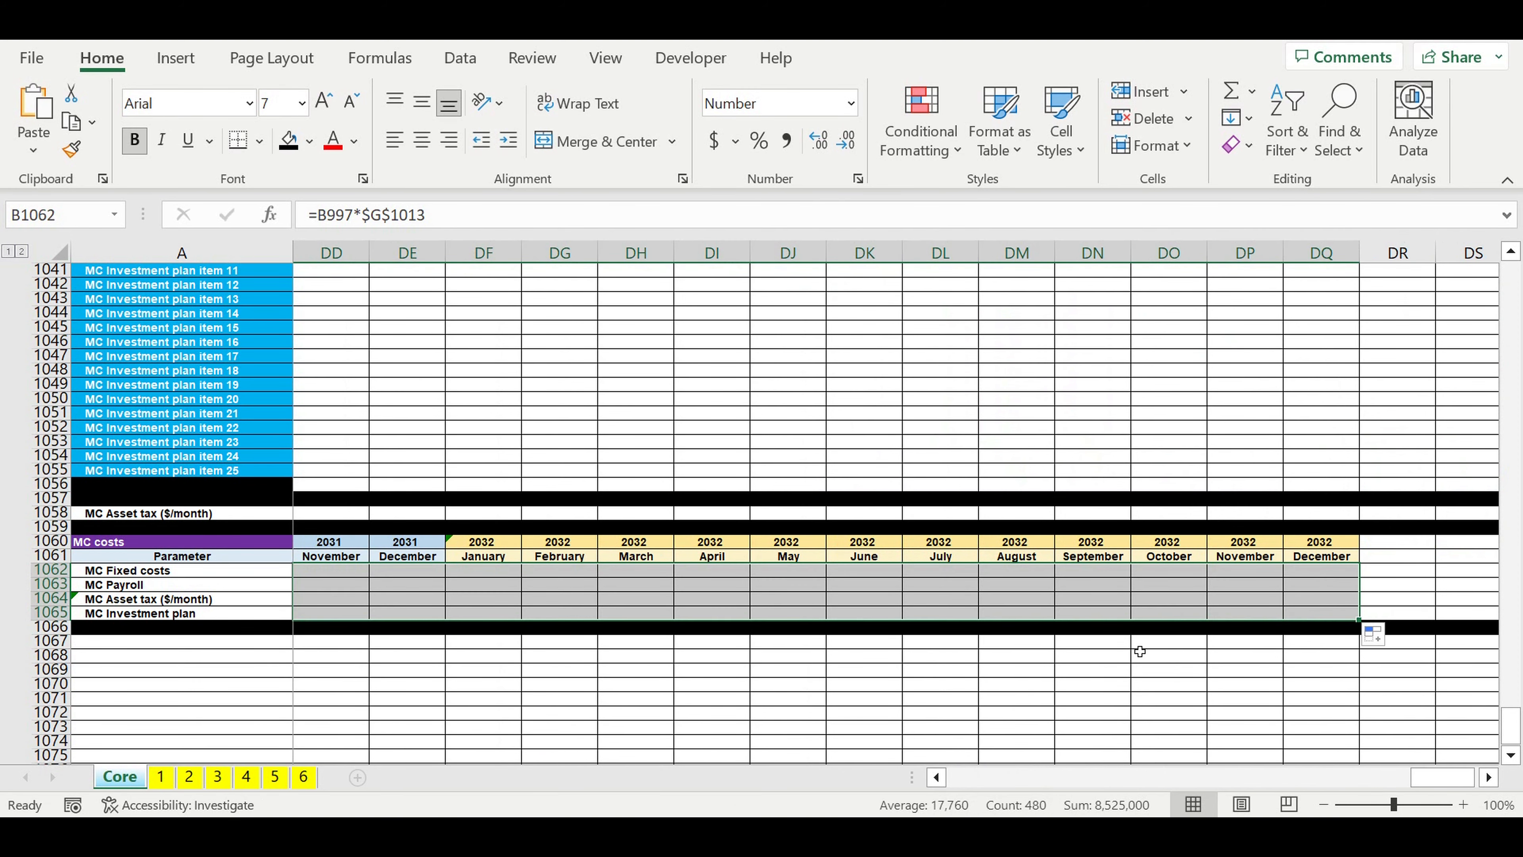
Step: Compare when the MC Payroll row starts with the MC Fixed costs and Asset tax rows across the 2023 and 2024 months
click(1064, 655)
drag(1442, 777, 948, 791)
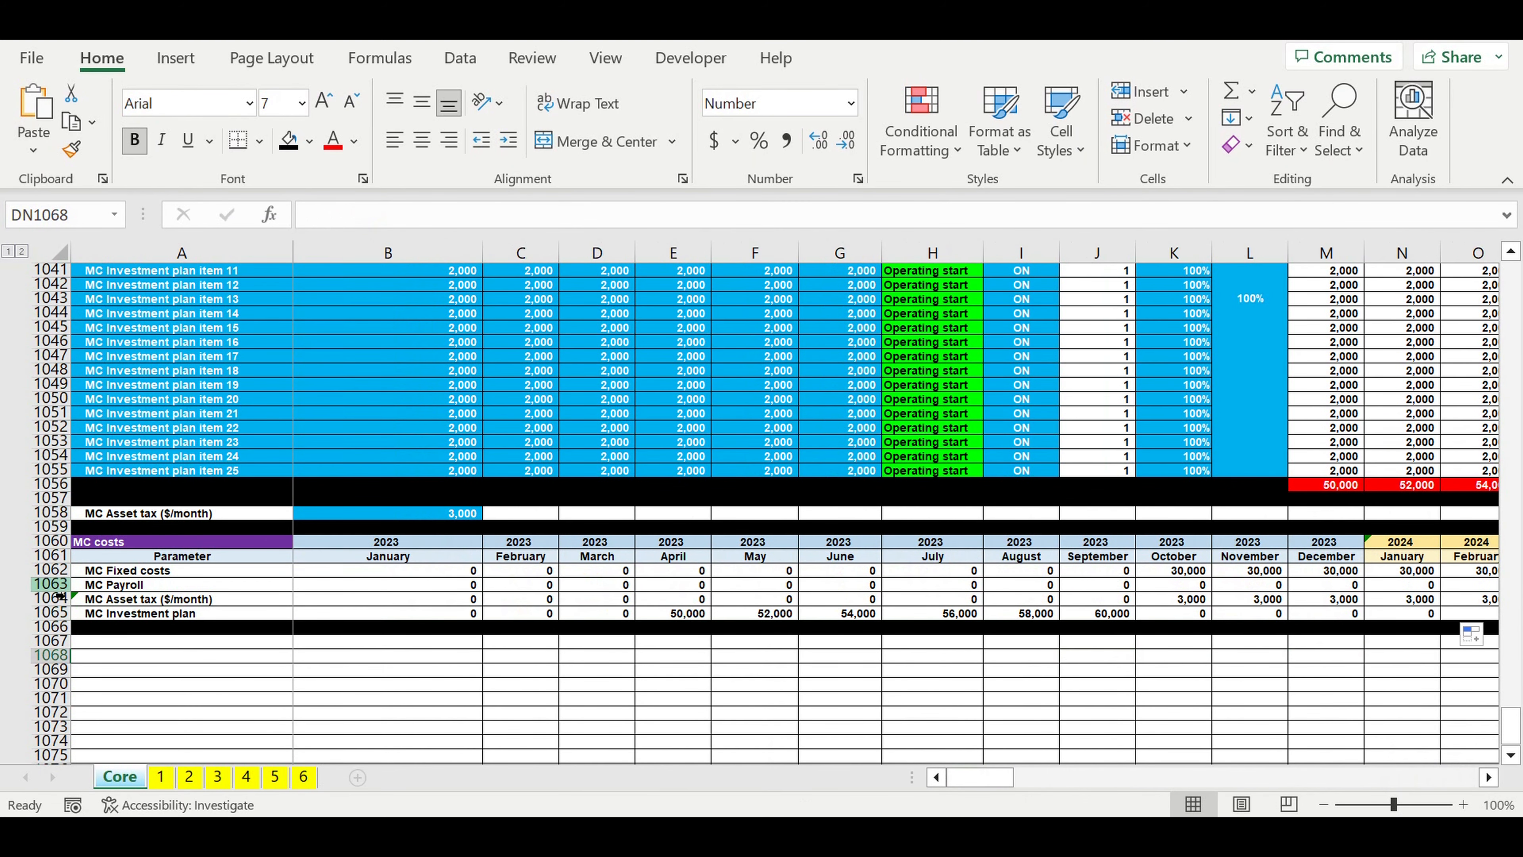
click(53, 585)
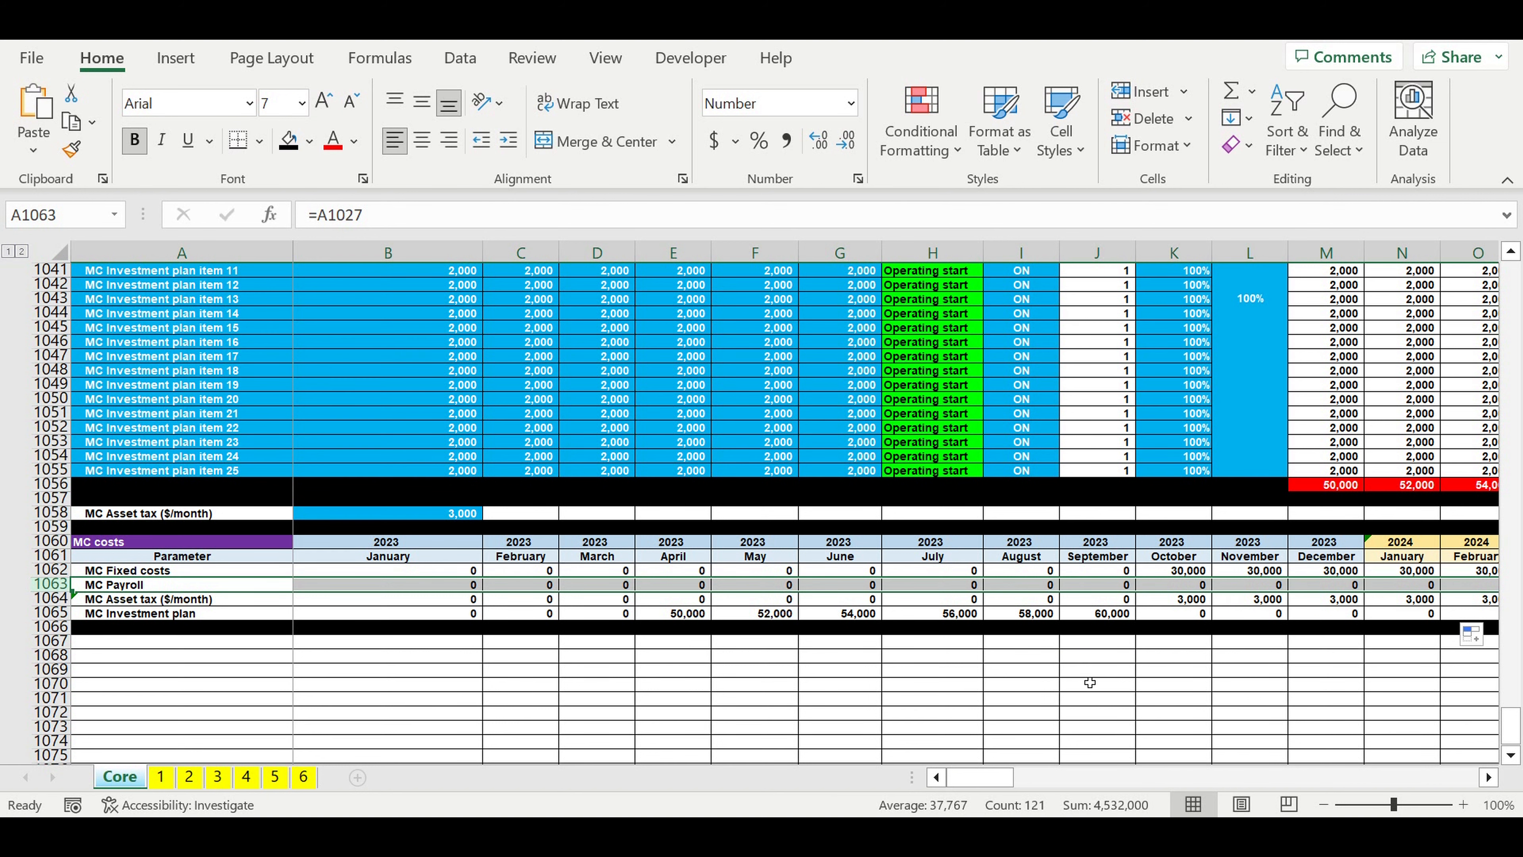
click(1090, 669)
click(1489, 777)
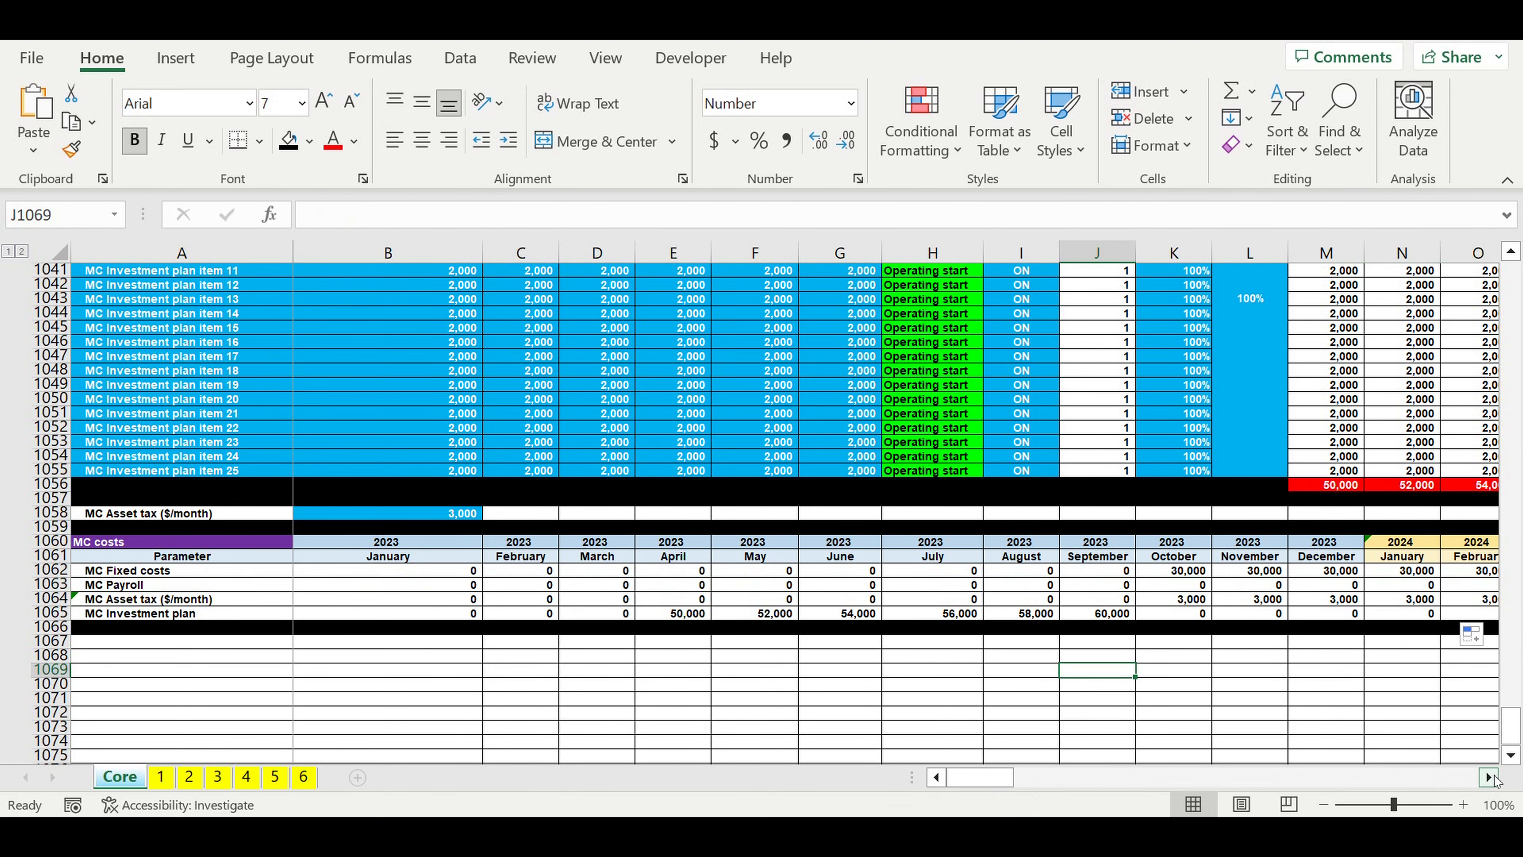
click(1492, 778)
click(1493, 778)
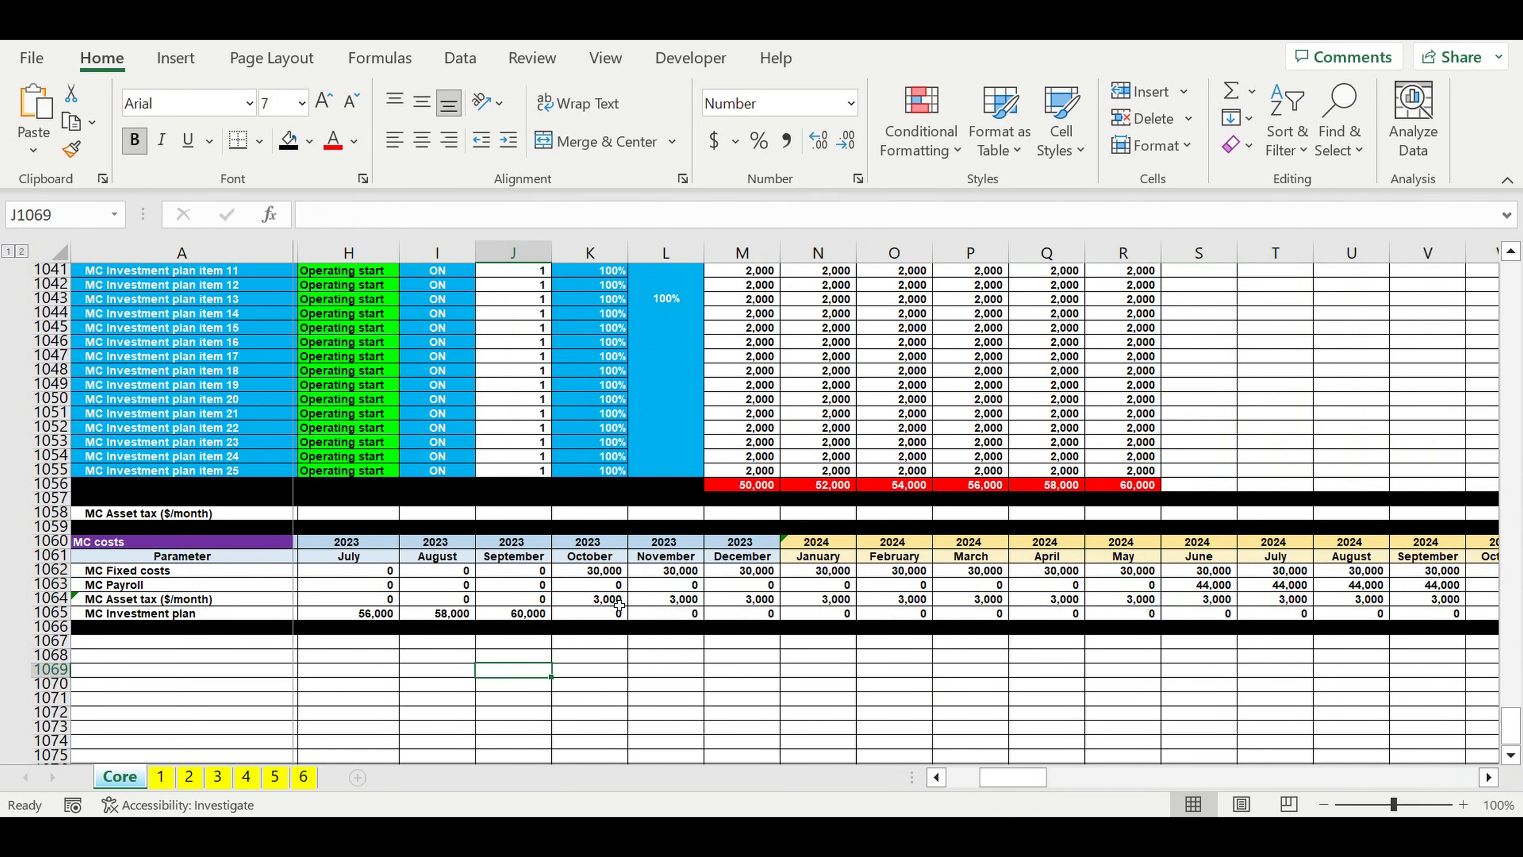
drag(1012, 778, 978, 778)
Step: Repoint the January MC Payroll formula in B1063 to the MC FINAL timeline's MC (0-1-1) row, making it =B997*$I$1027
click(438, 586)
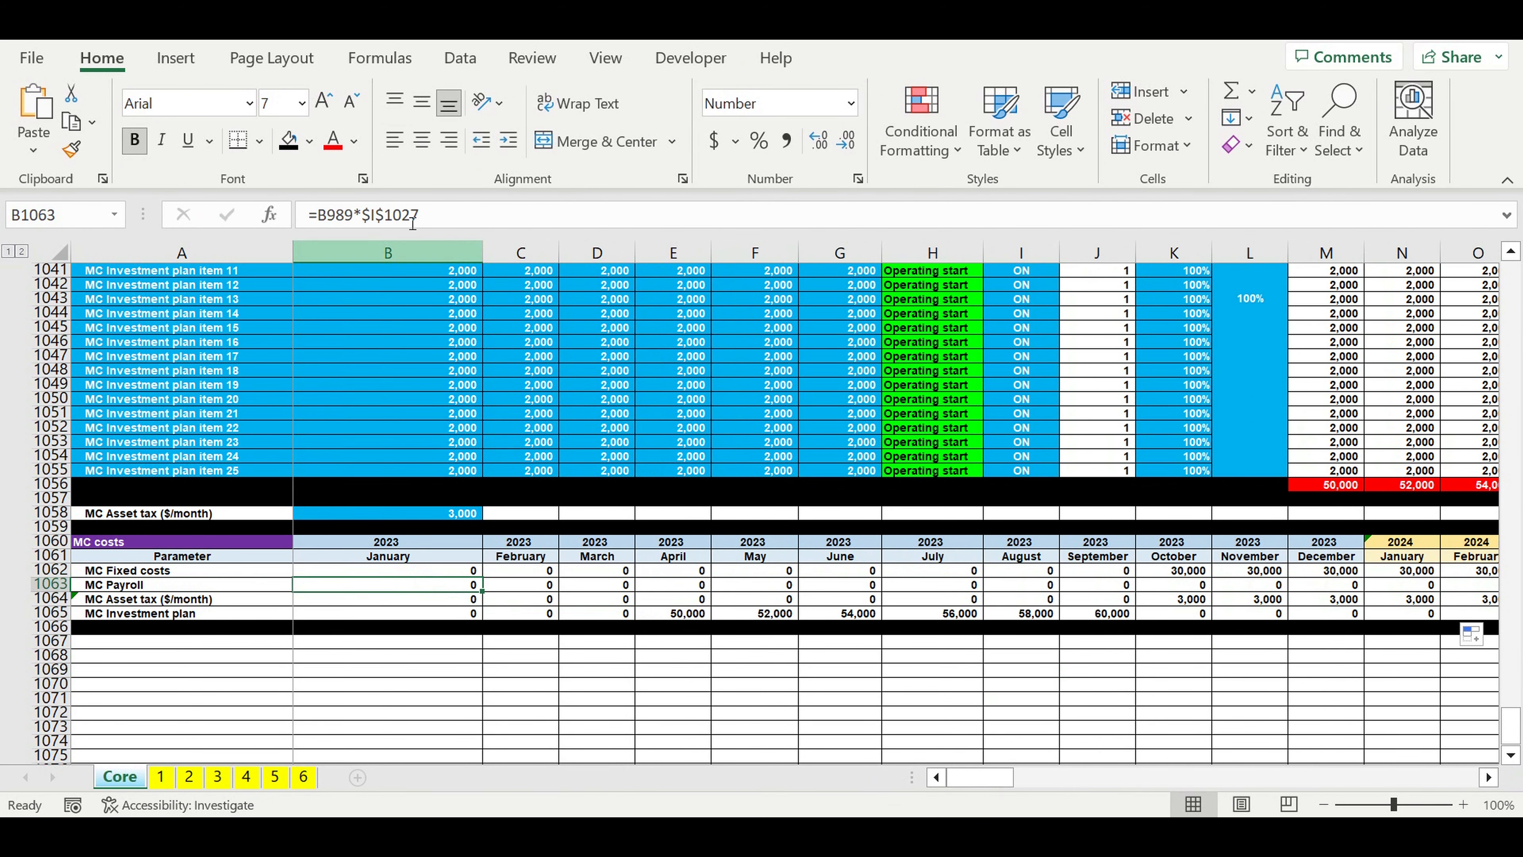
click(456, 223)
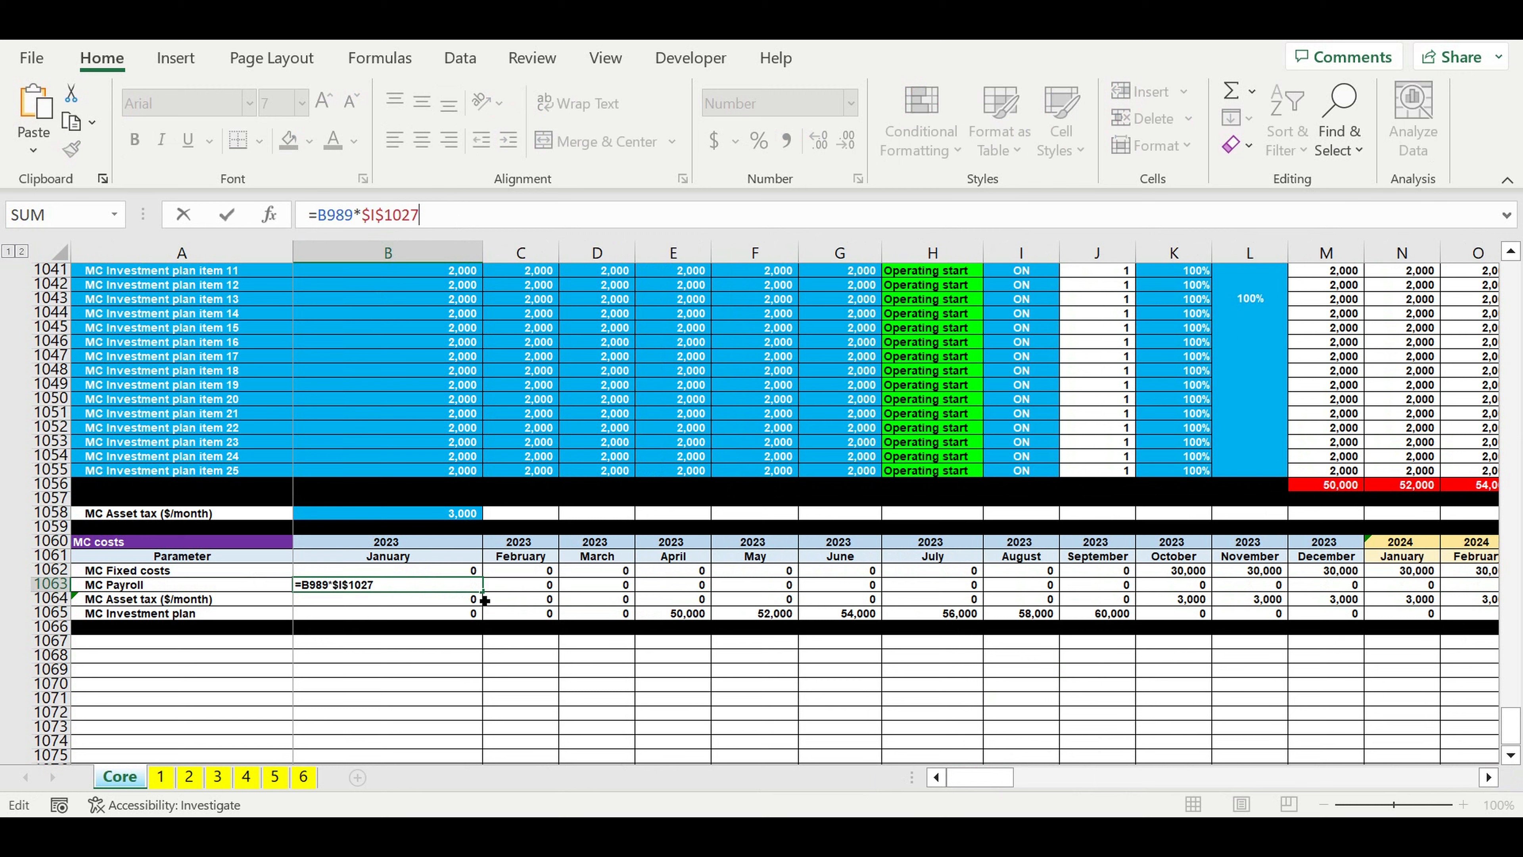
scroll(576, 565, up, 17)
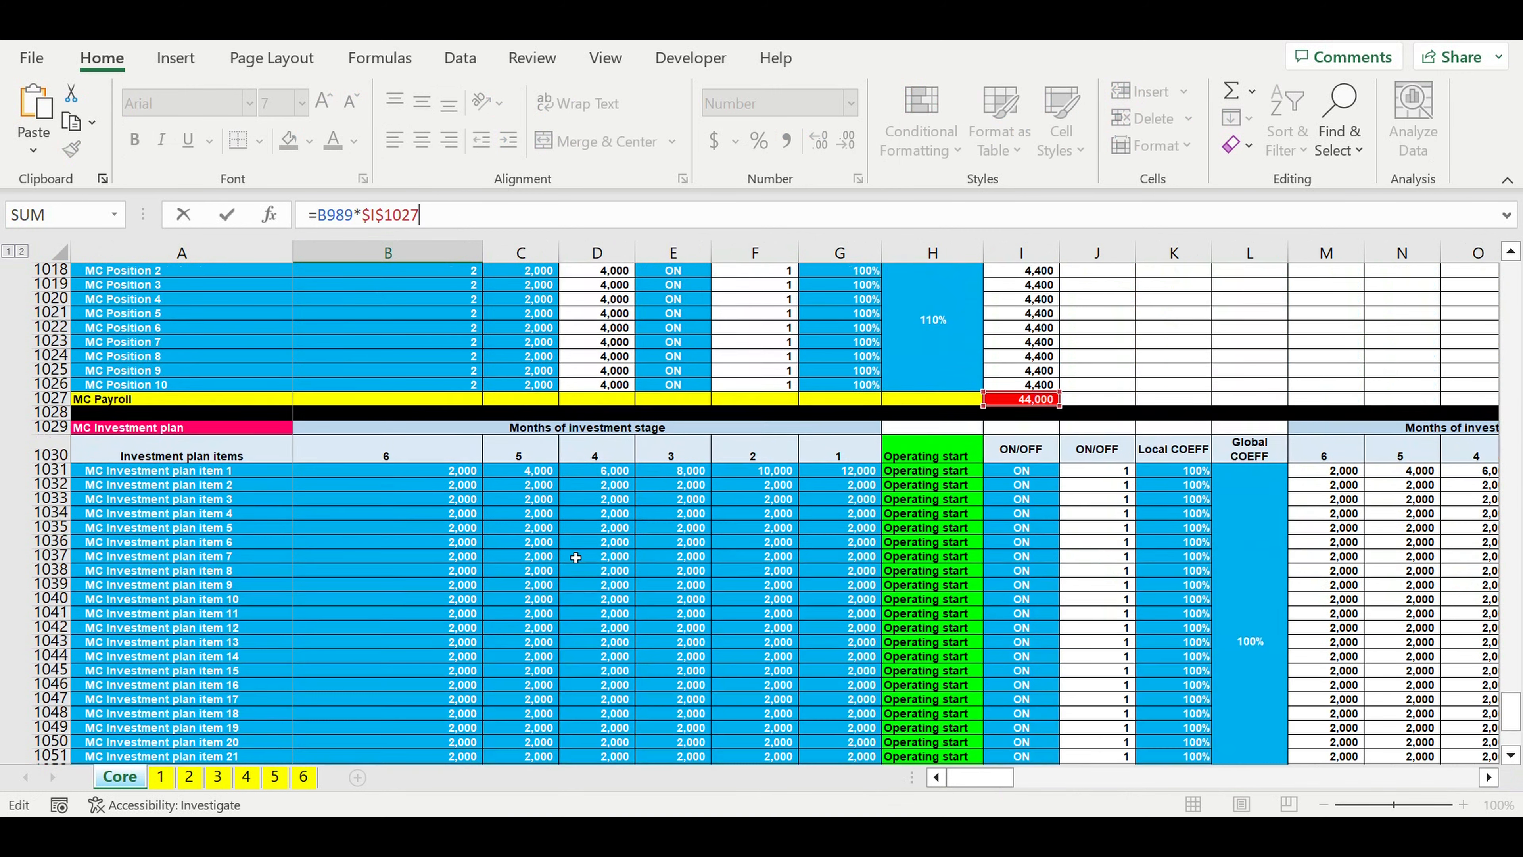
scroll(575, 557, up, 7)
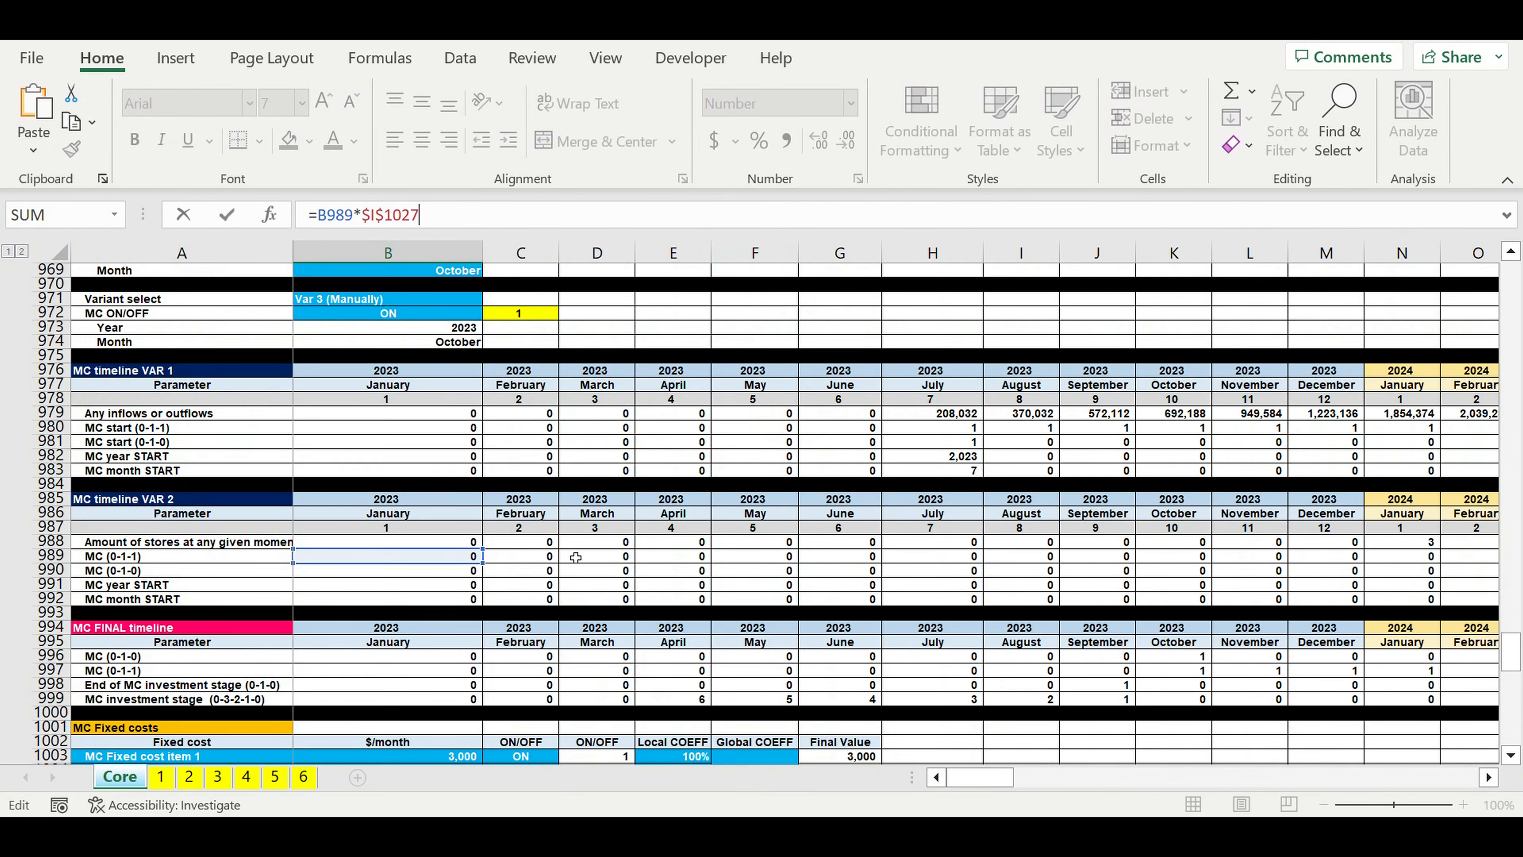
scroll(570, 560, down, 1)
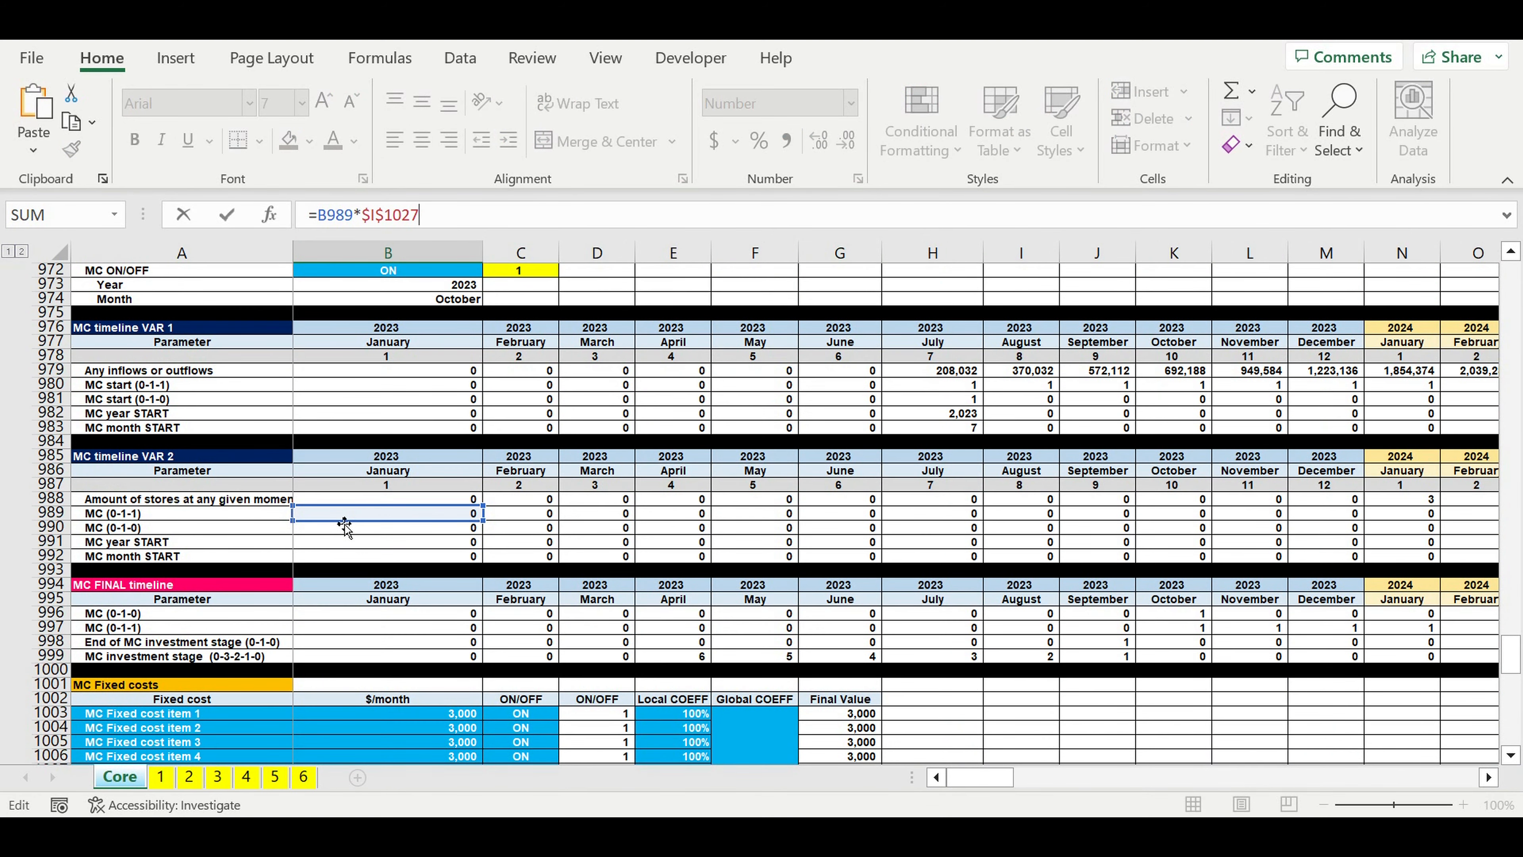
drag(345, 524, 333, 636)
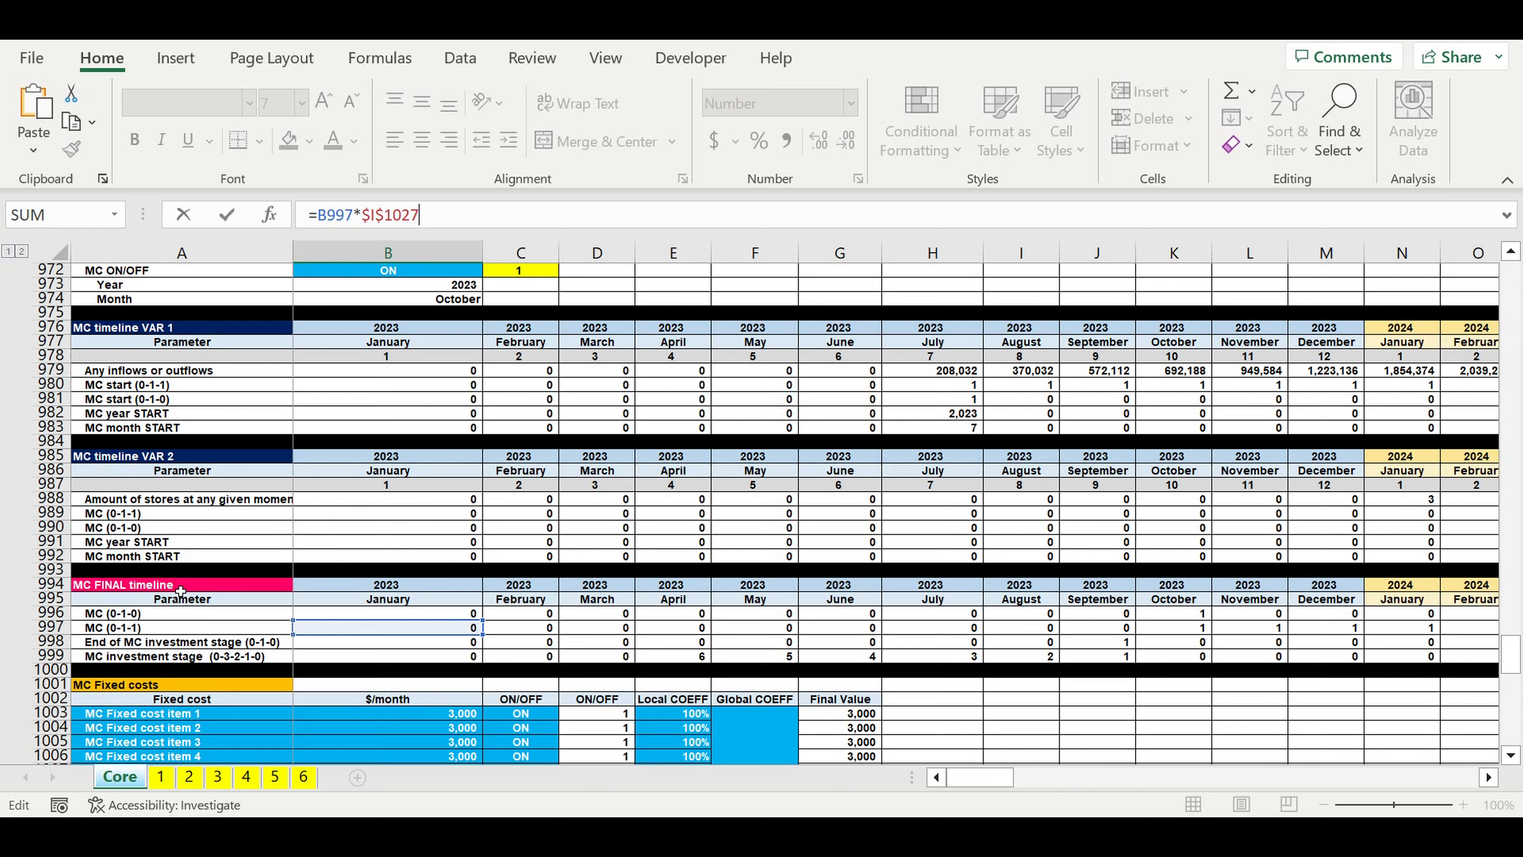
Step: Fill the January 2023 MC Payroll formula across the MC costs row through December 2032
key(Escape)
scroll(416, 631, down, 3)
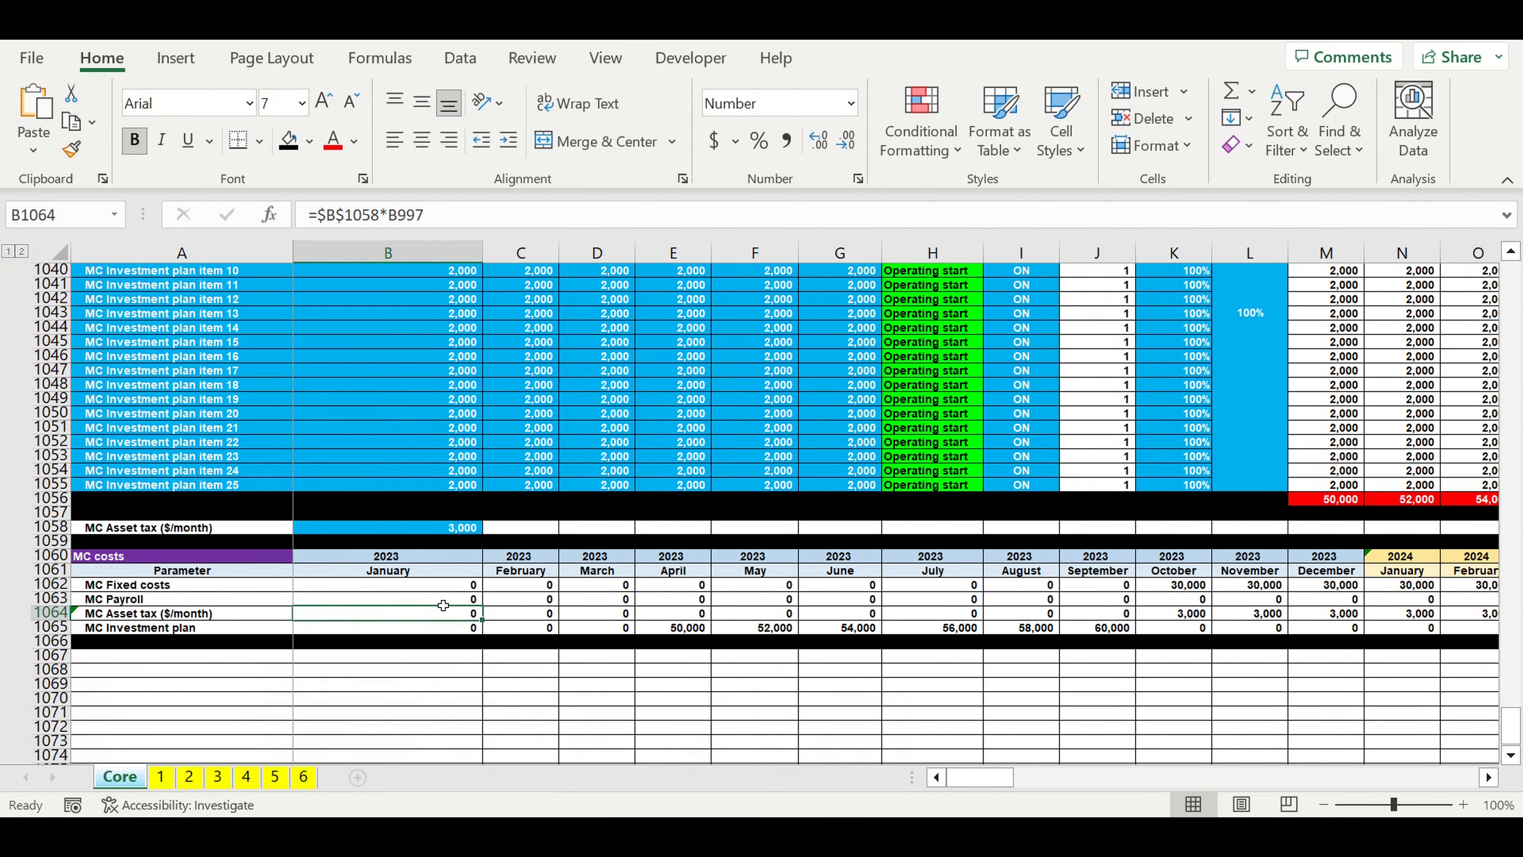
click(443, 601)
drag(483, 605, 1354, 616)
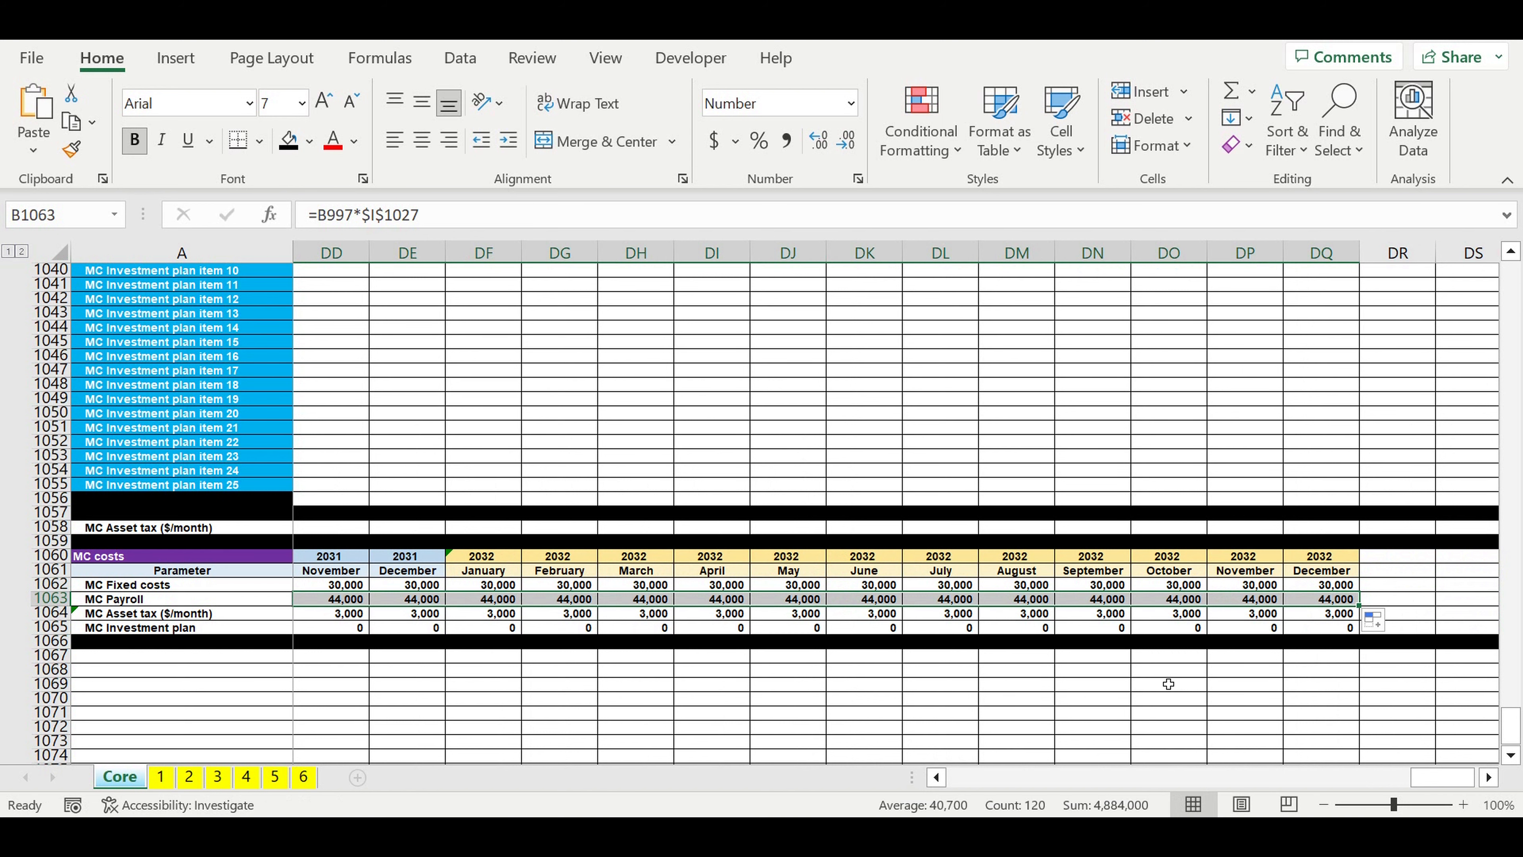
click(1168, 684)
drag(1437, 776, 705, 614)
Step: Review the July 2023 formulas of the four MC costs rows against the MC FINAL timeline they reference
click(934, 586)
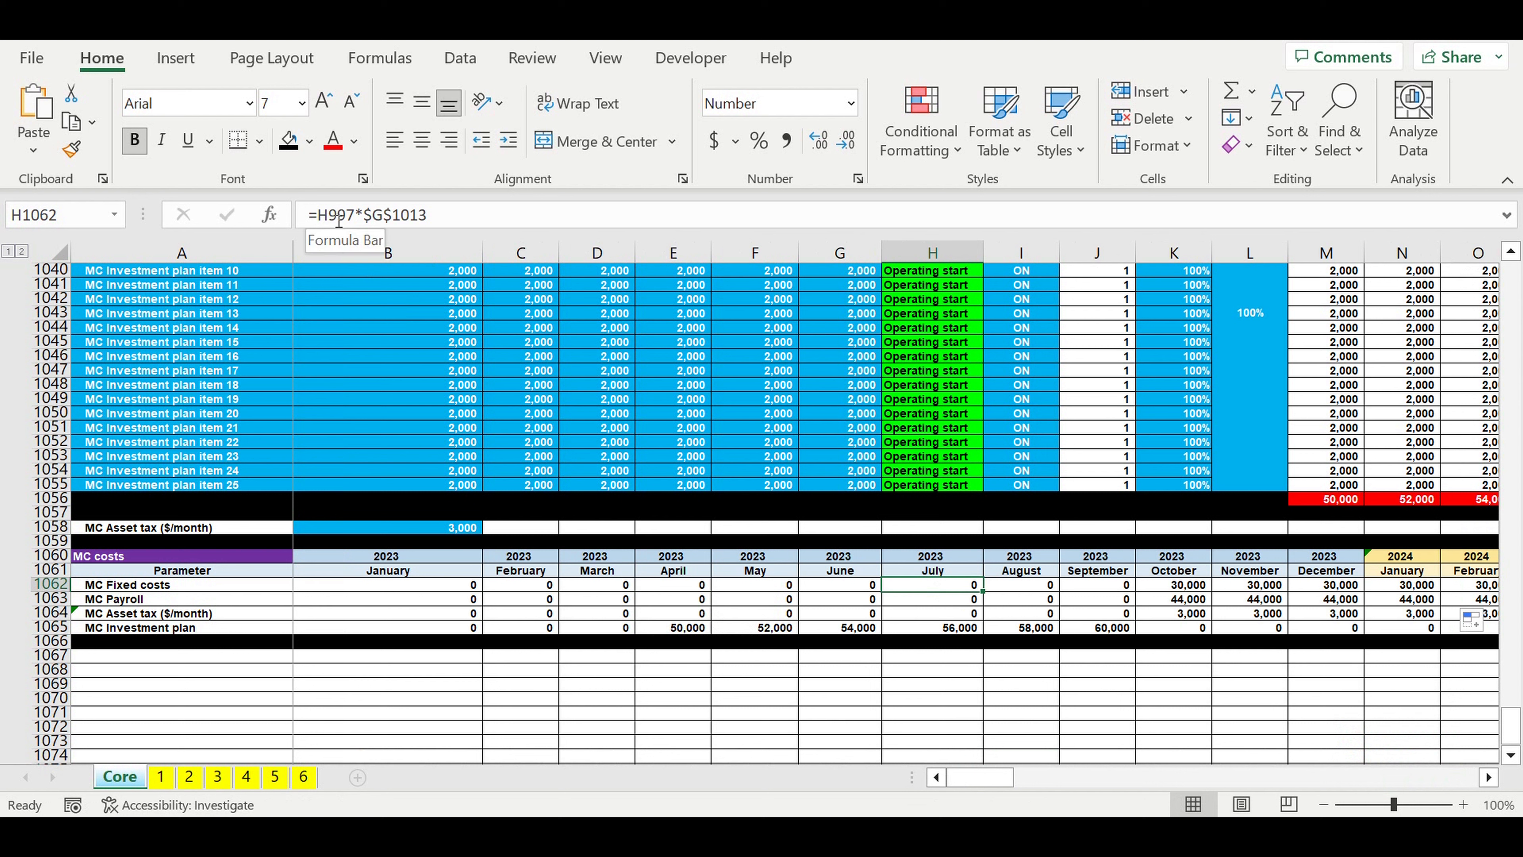
click(961, 604)
click(947, 616)
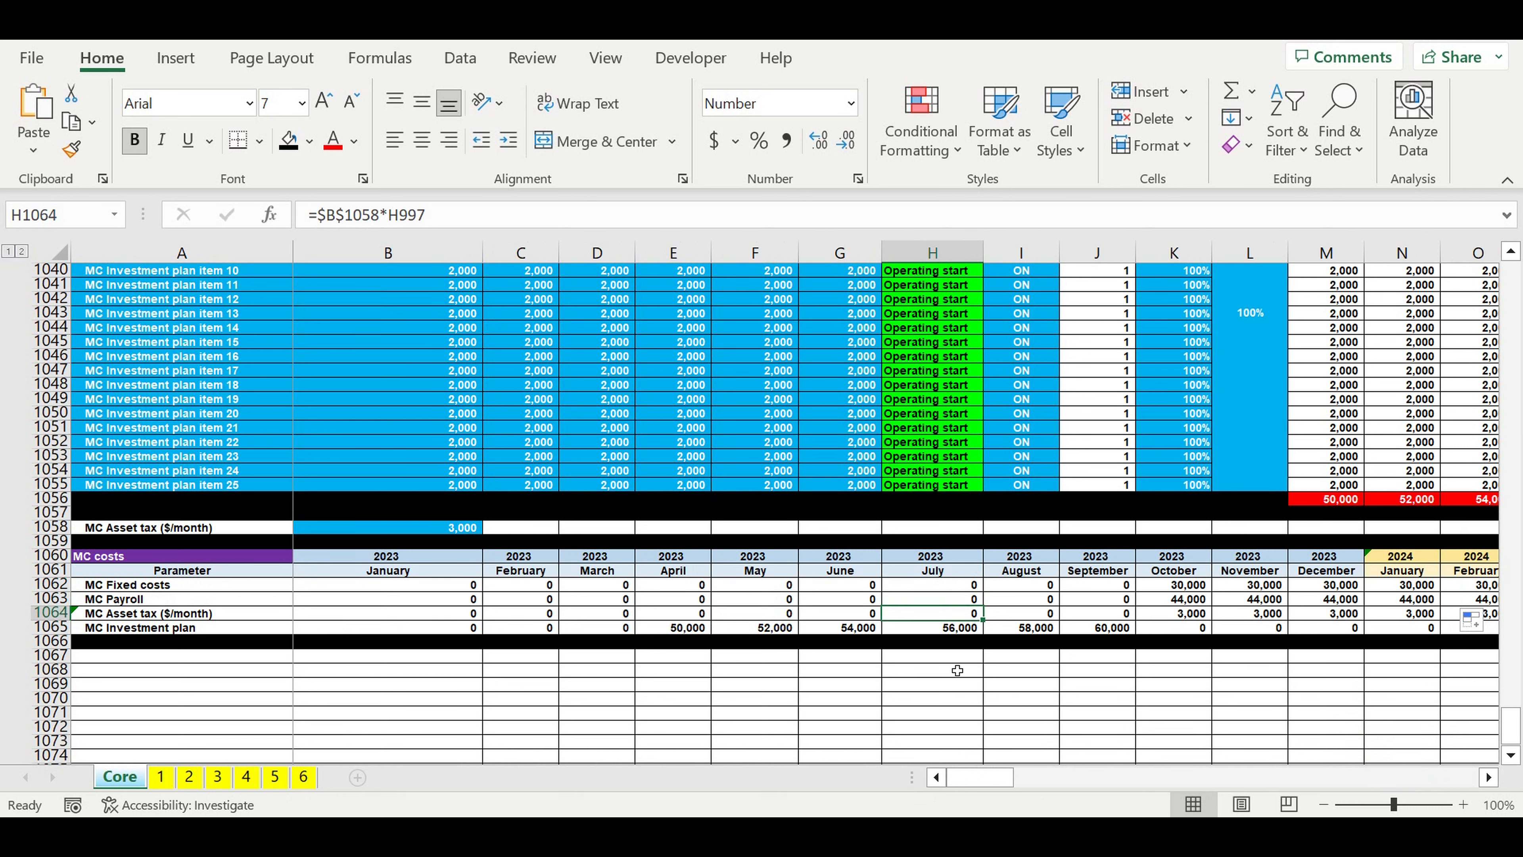
click(953, 628)
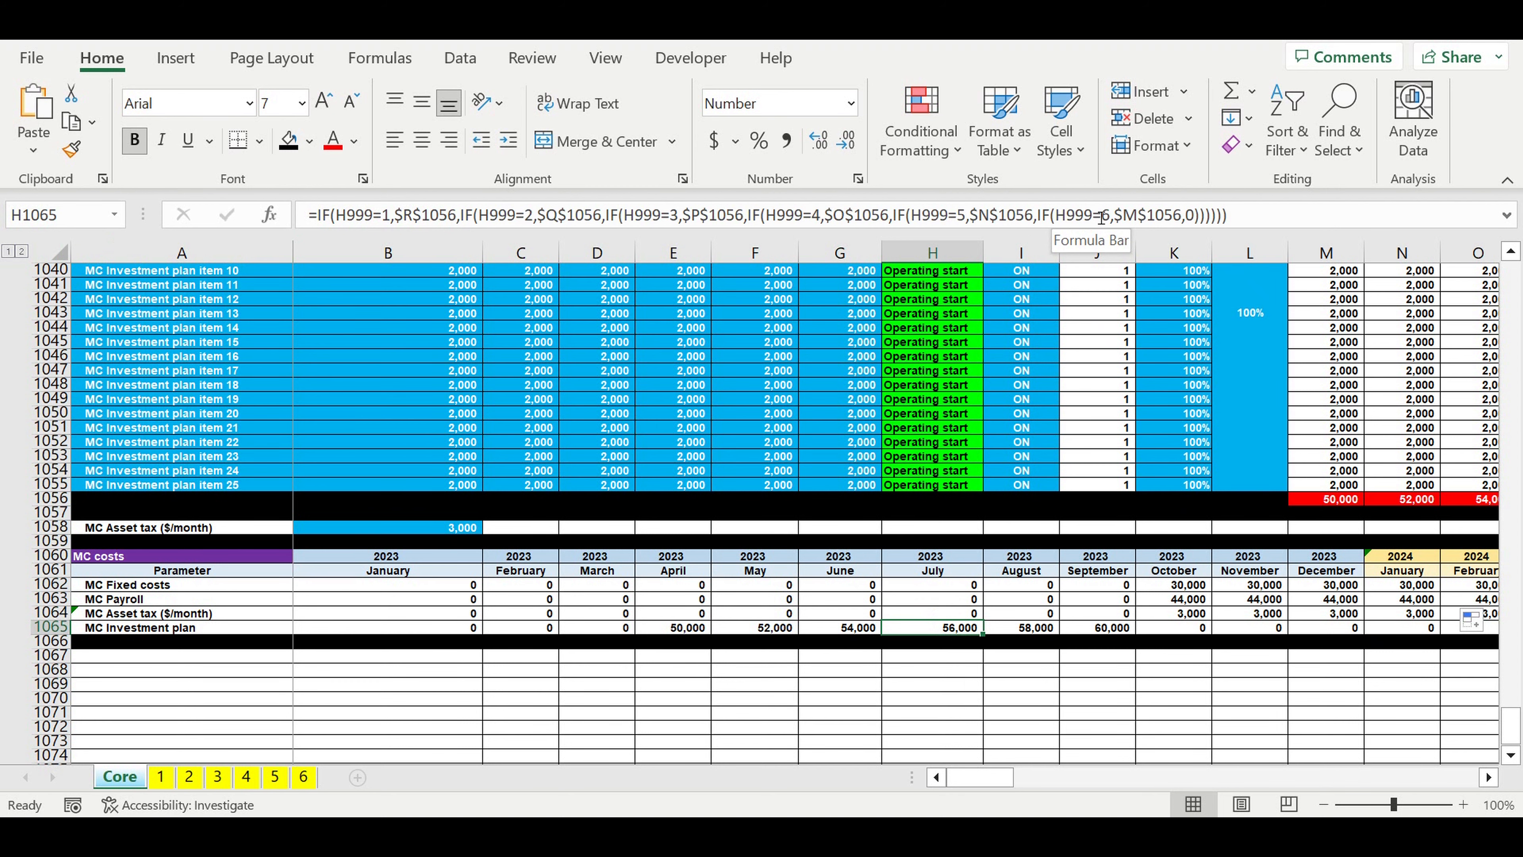
click(962, 777)
scroll(458, 571, up, 20)
scroll(461, 557, down, 4)
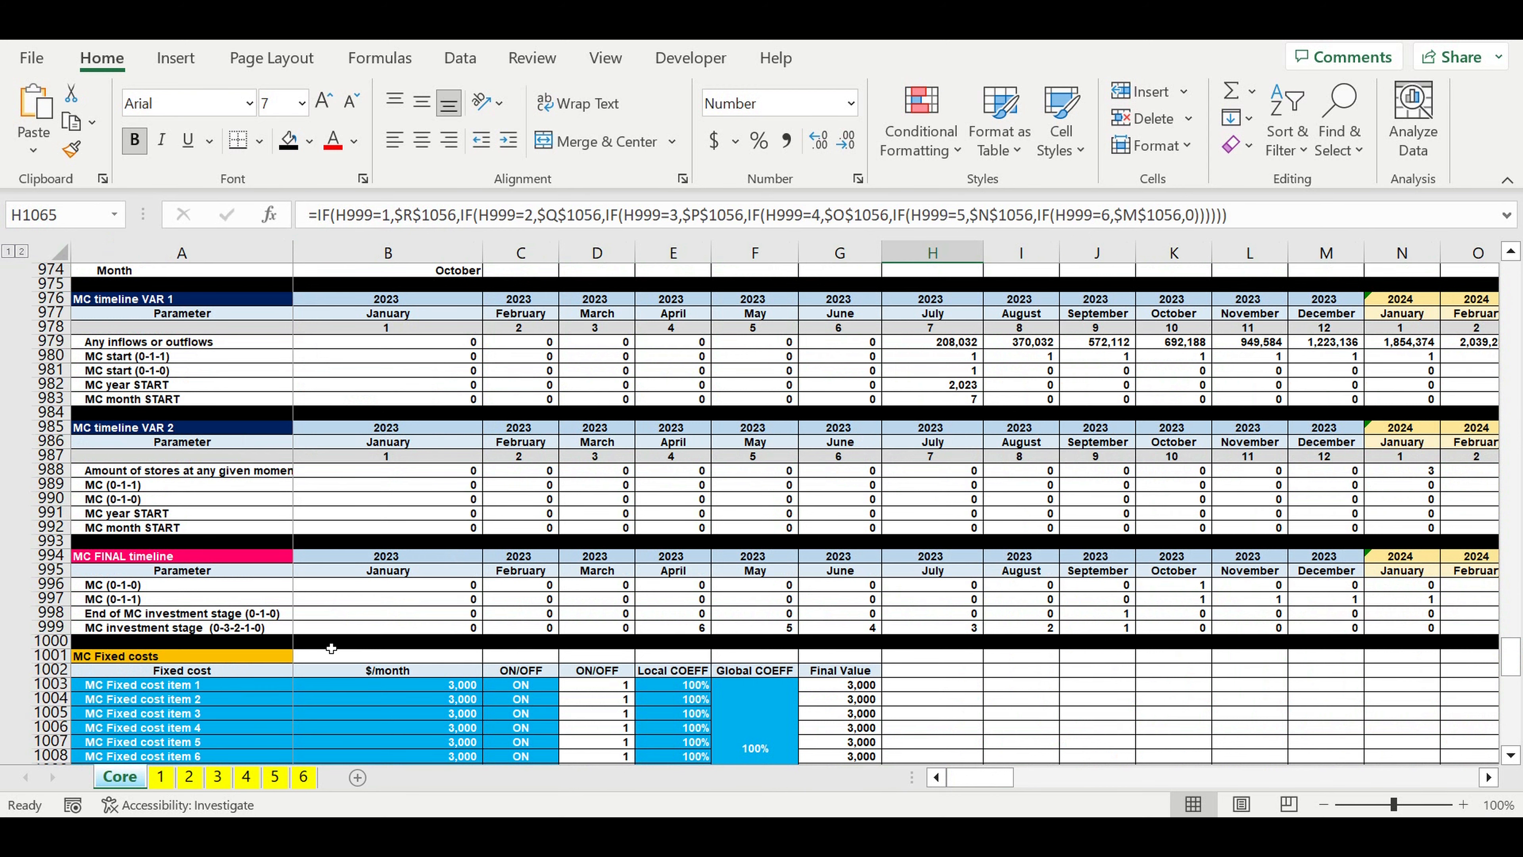
scroll(336, 635, down, 20)
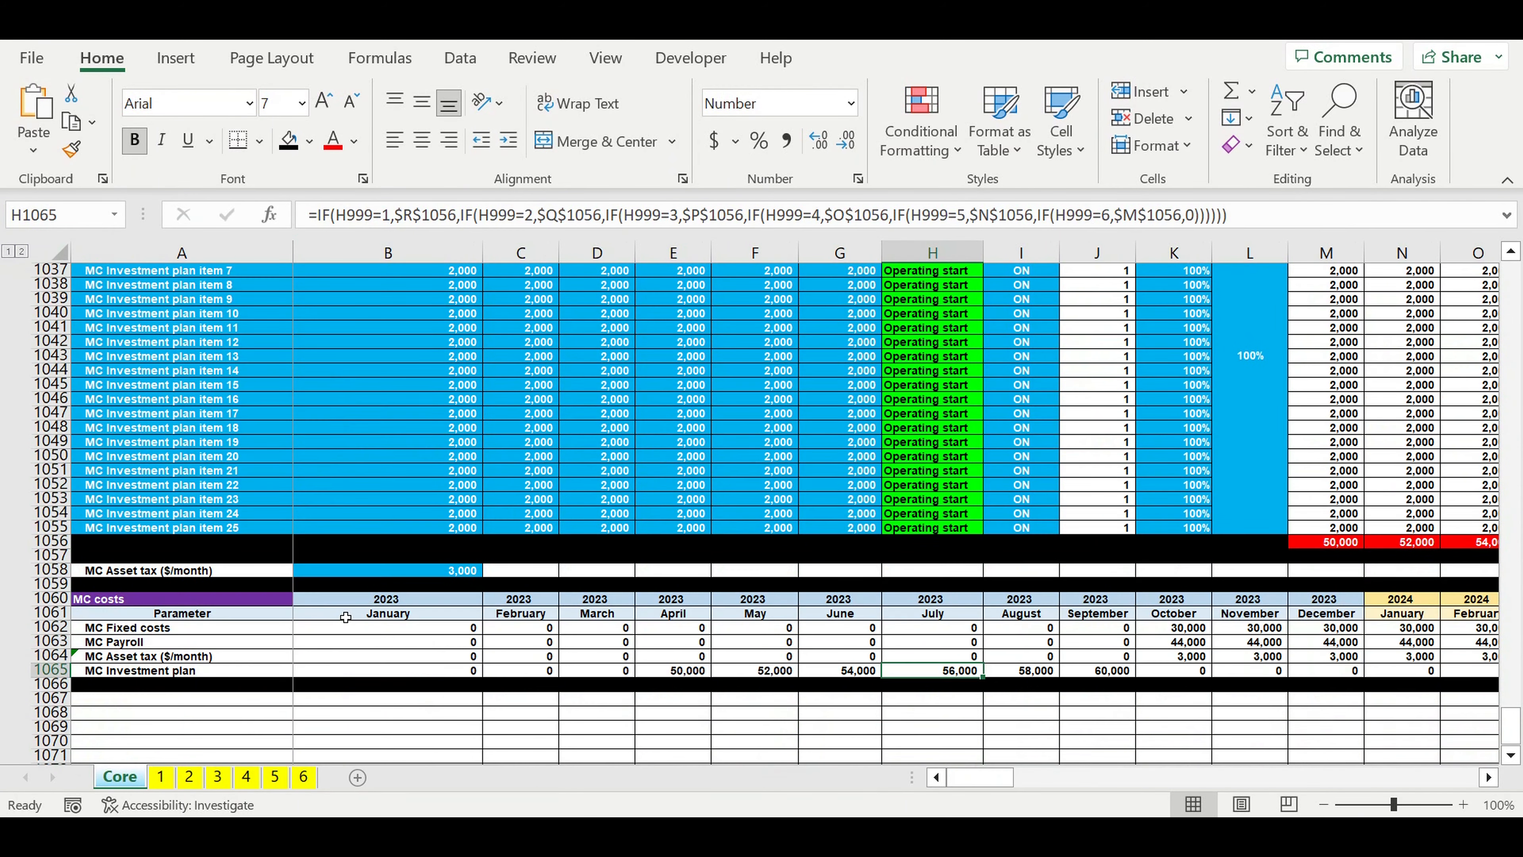
Step: Format the four MC costs rows, 1062 to 1065, with a red fill and white font
scroll(345, 616, down, 5)
click(50, 413)
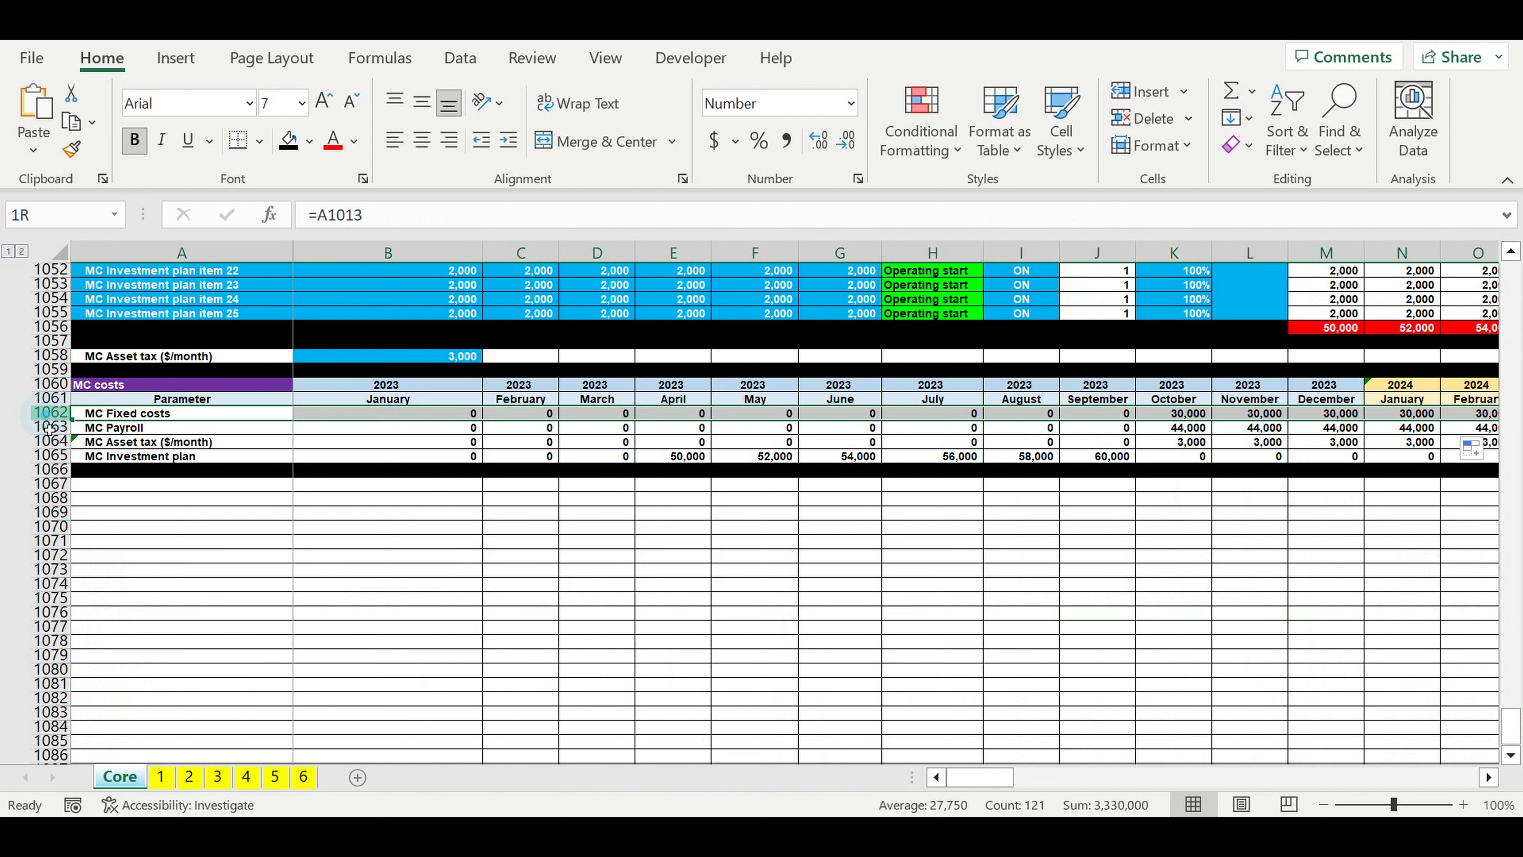
drag(51, 427, 50, 456)
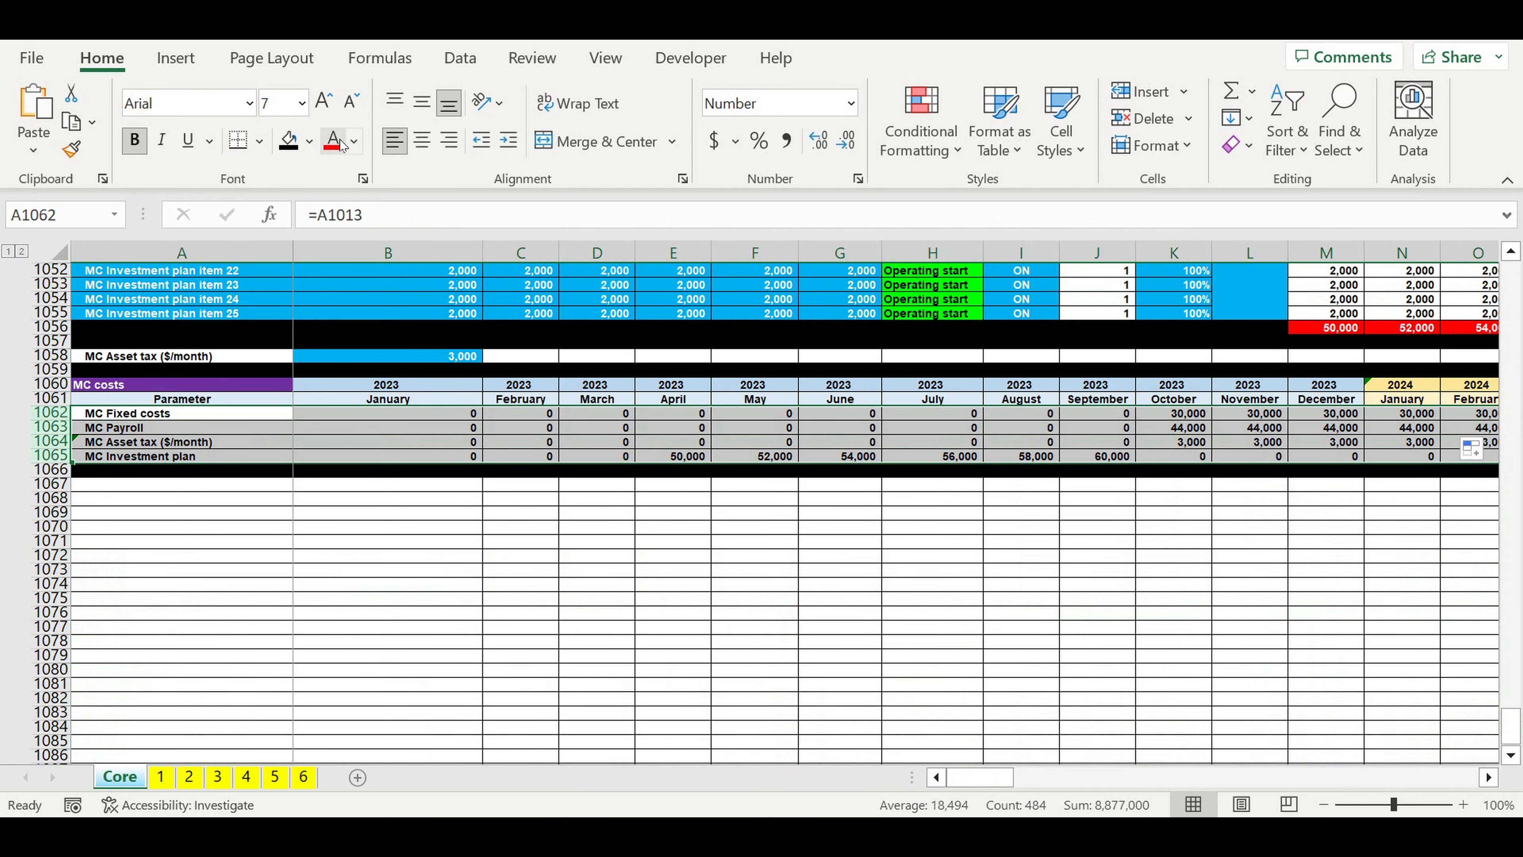
click(310, 141)
click(319, 360)
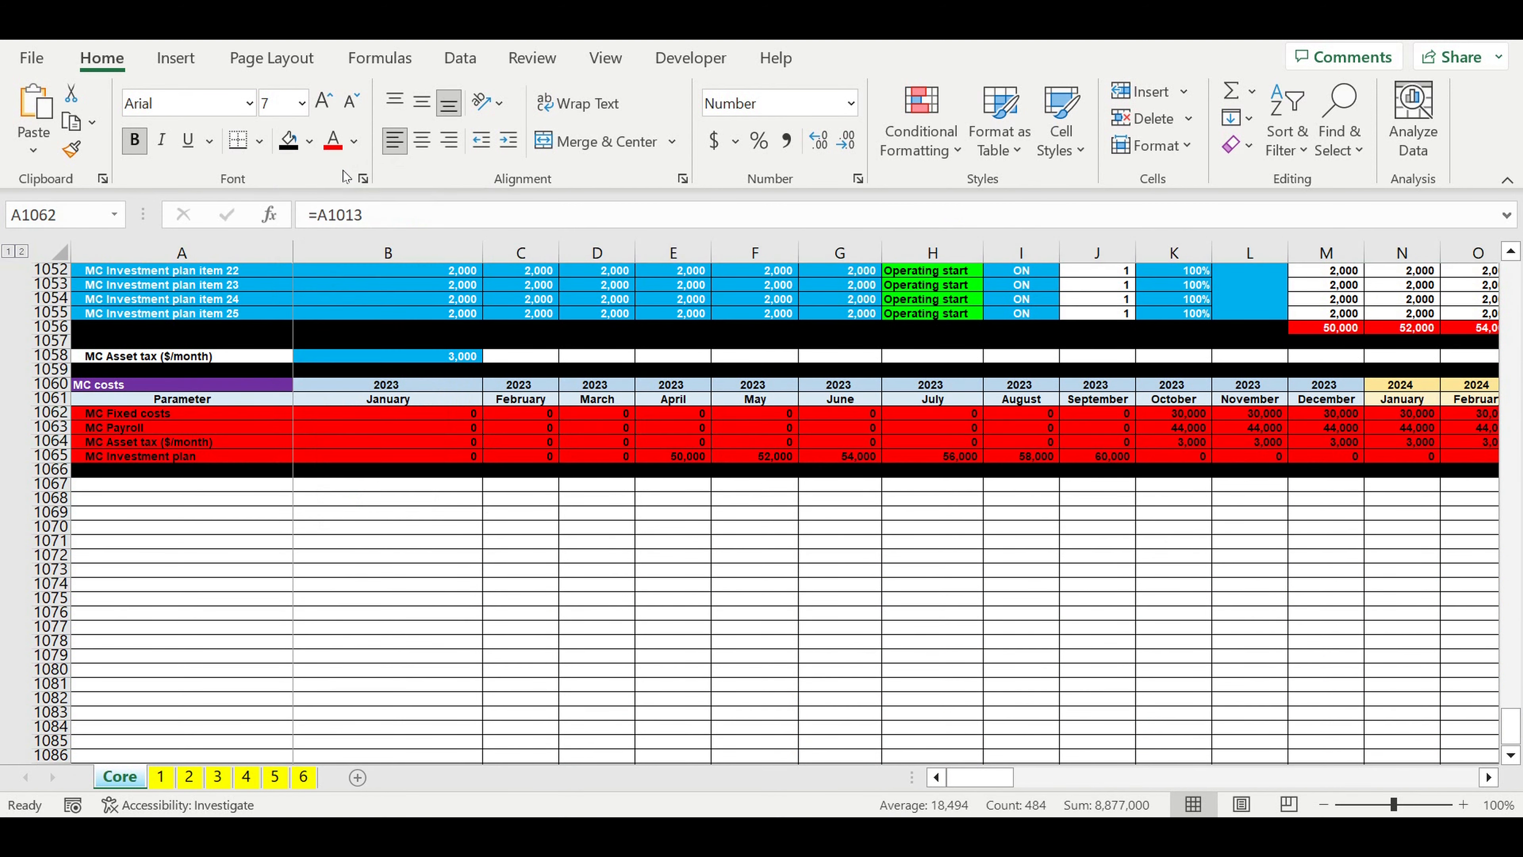
click(354, 141)
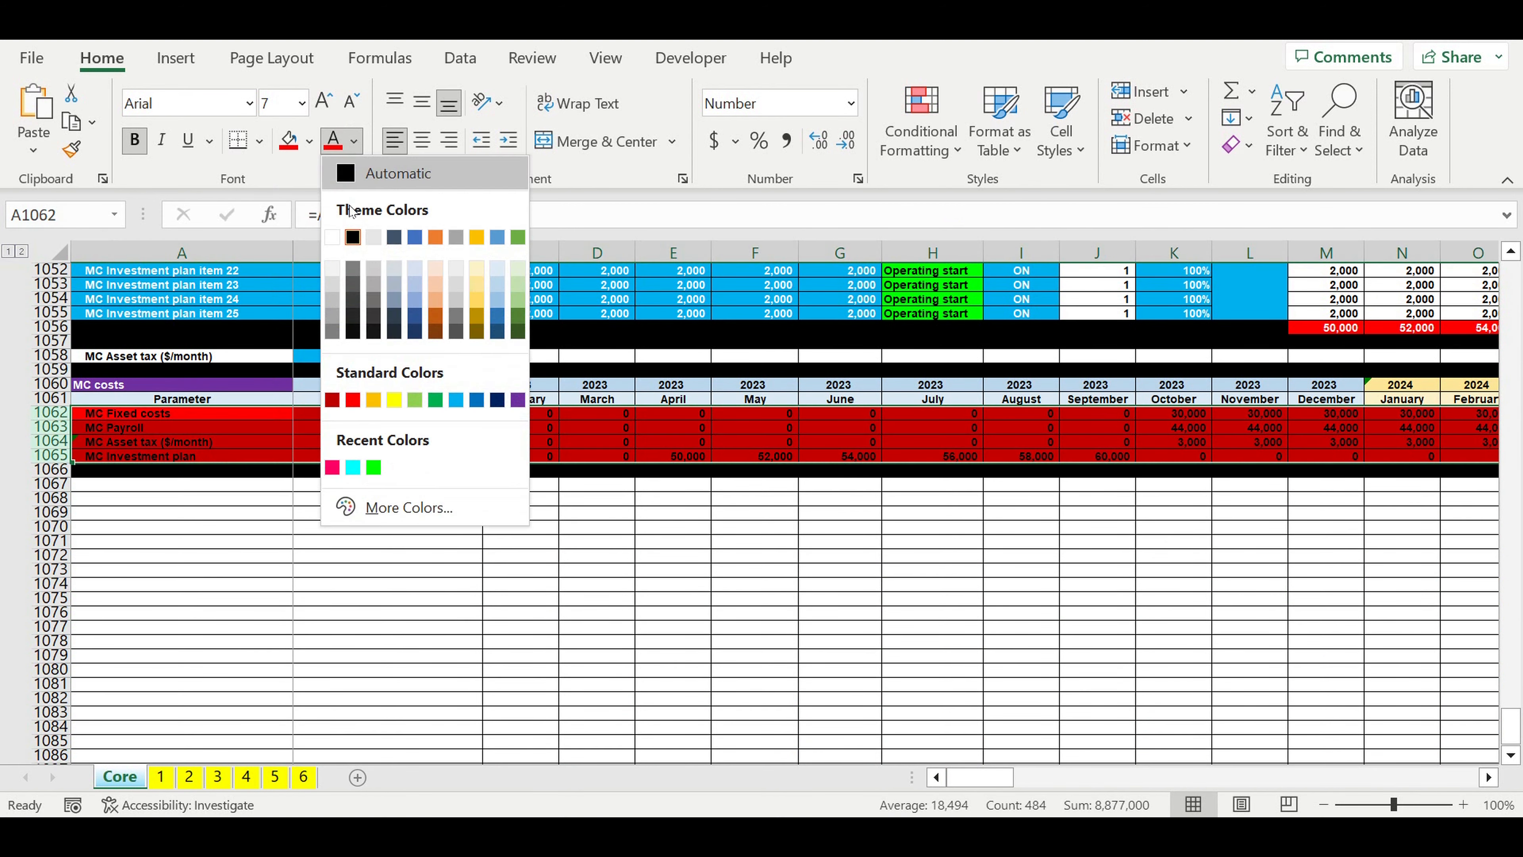
click(332, 237)
click(411, 567)
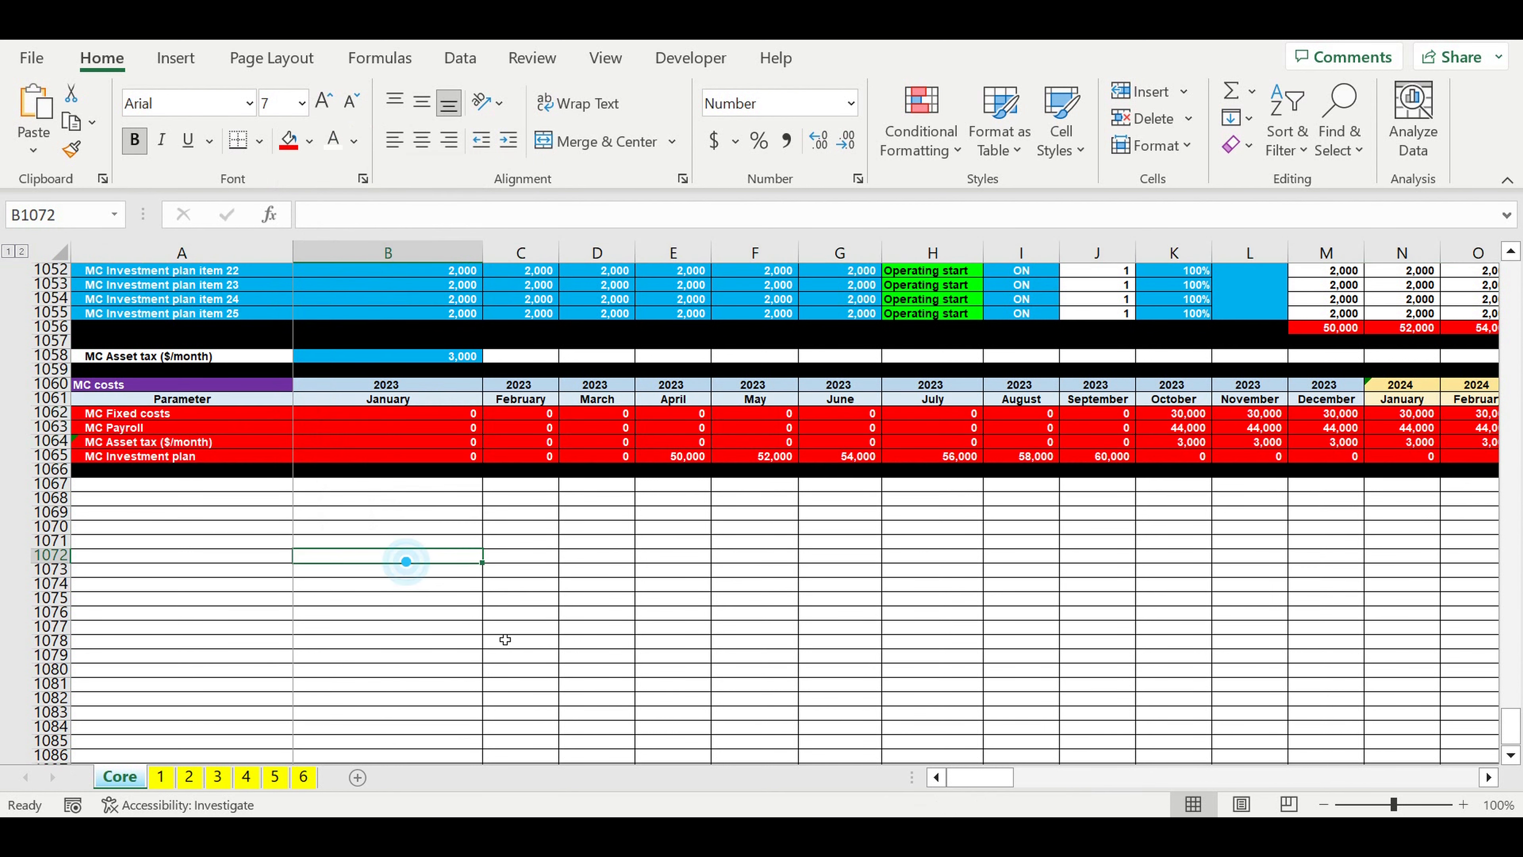
click(517, 639)
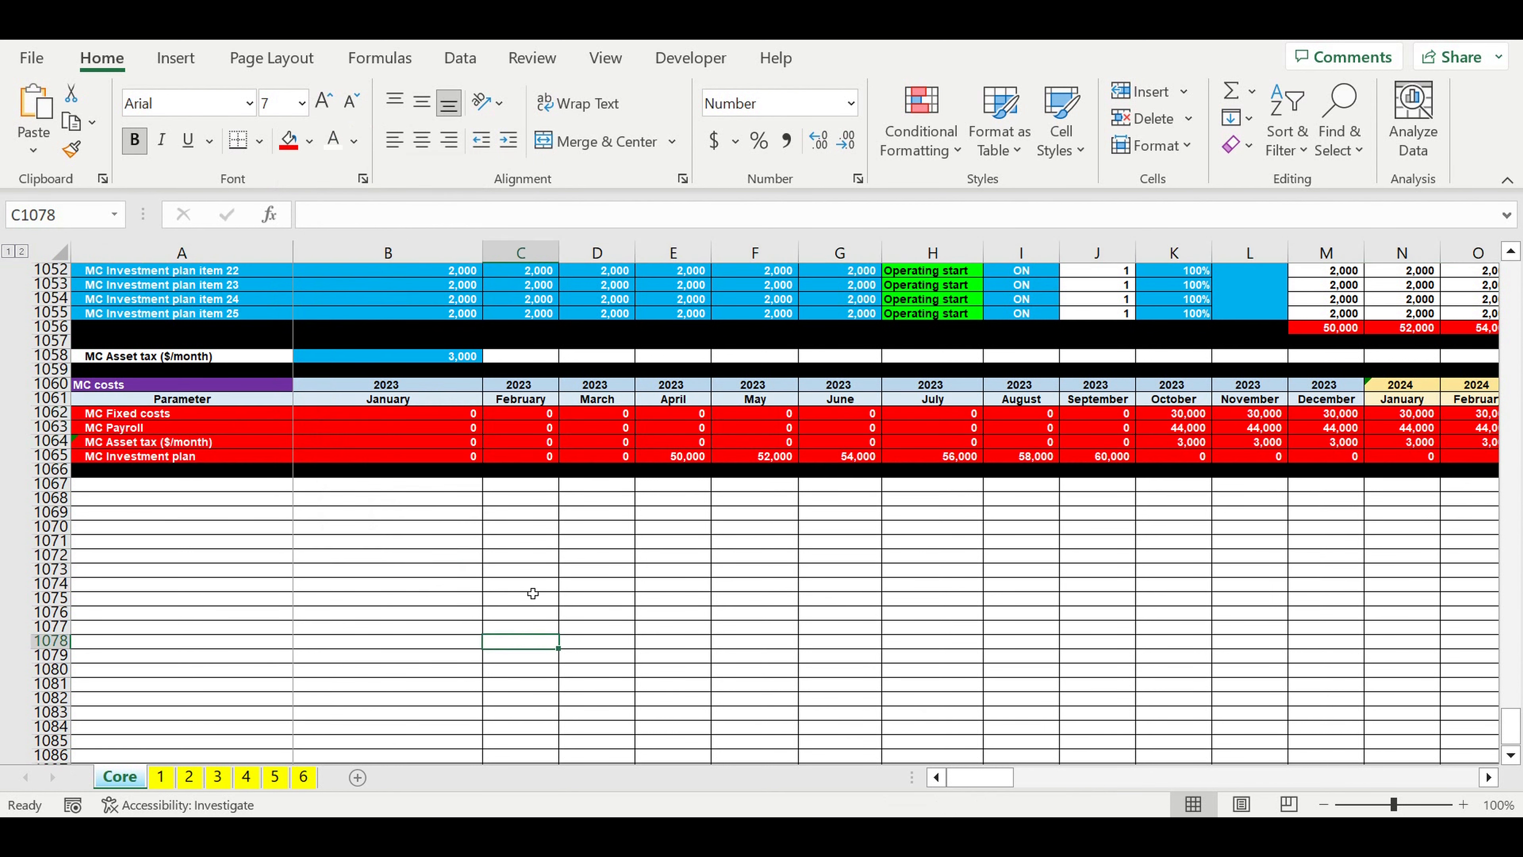
click(442, 600)
Step: Switch the Management company's MC ON/OFF setting to OFF
scroll(442, 606, up, 4)
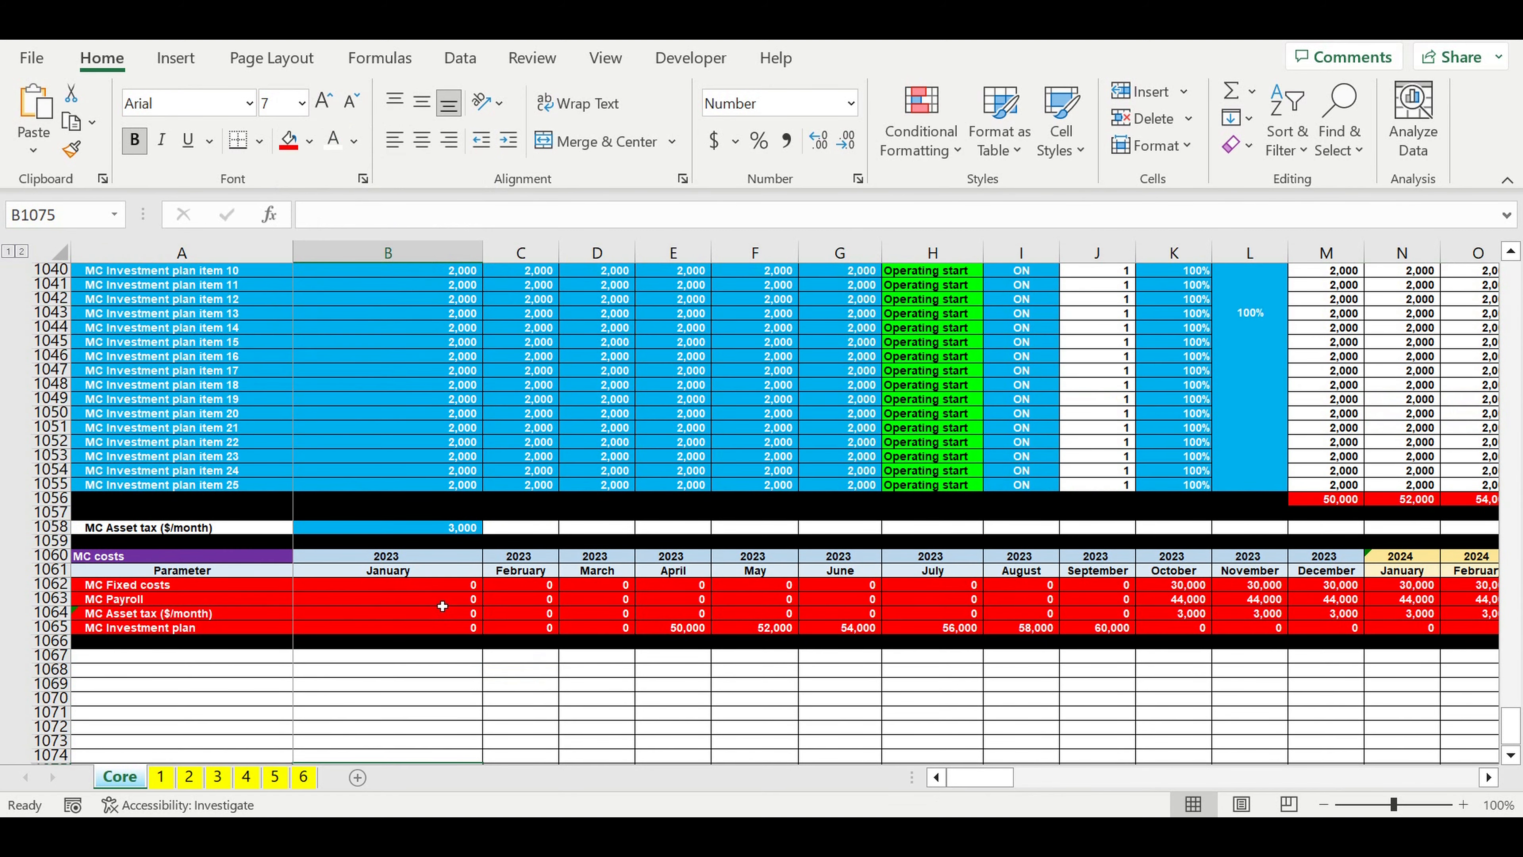
scroll(442, 606, up, 17)
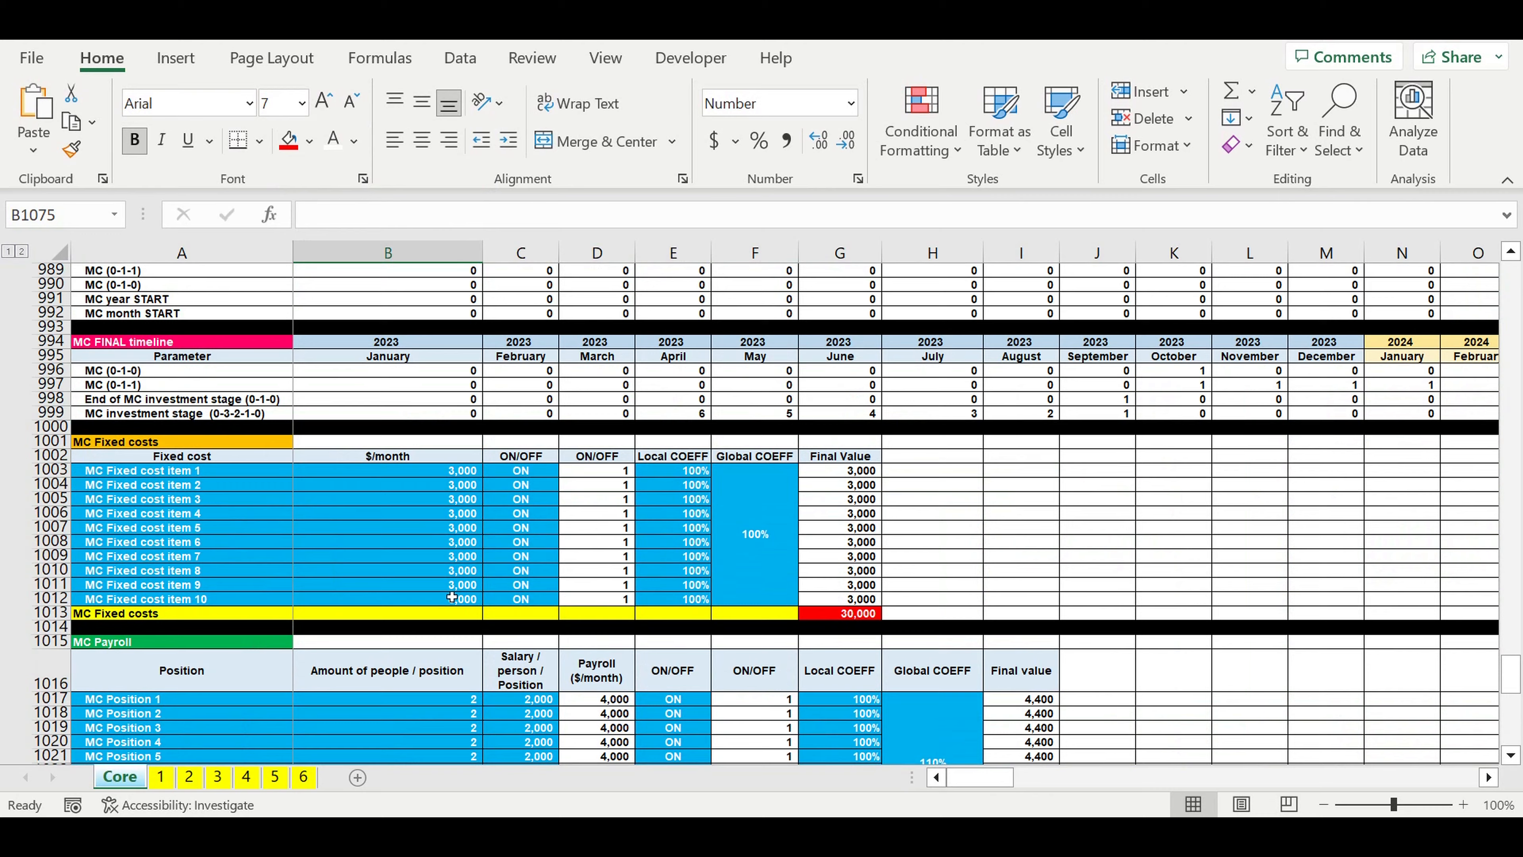
scroll(452, 597, up, 8)
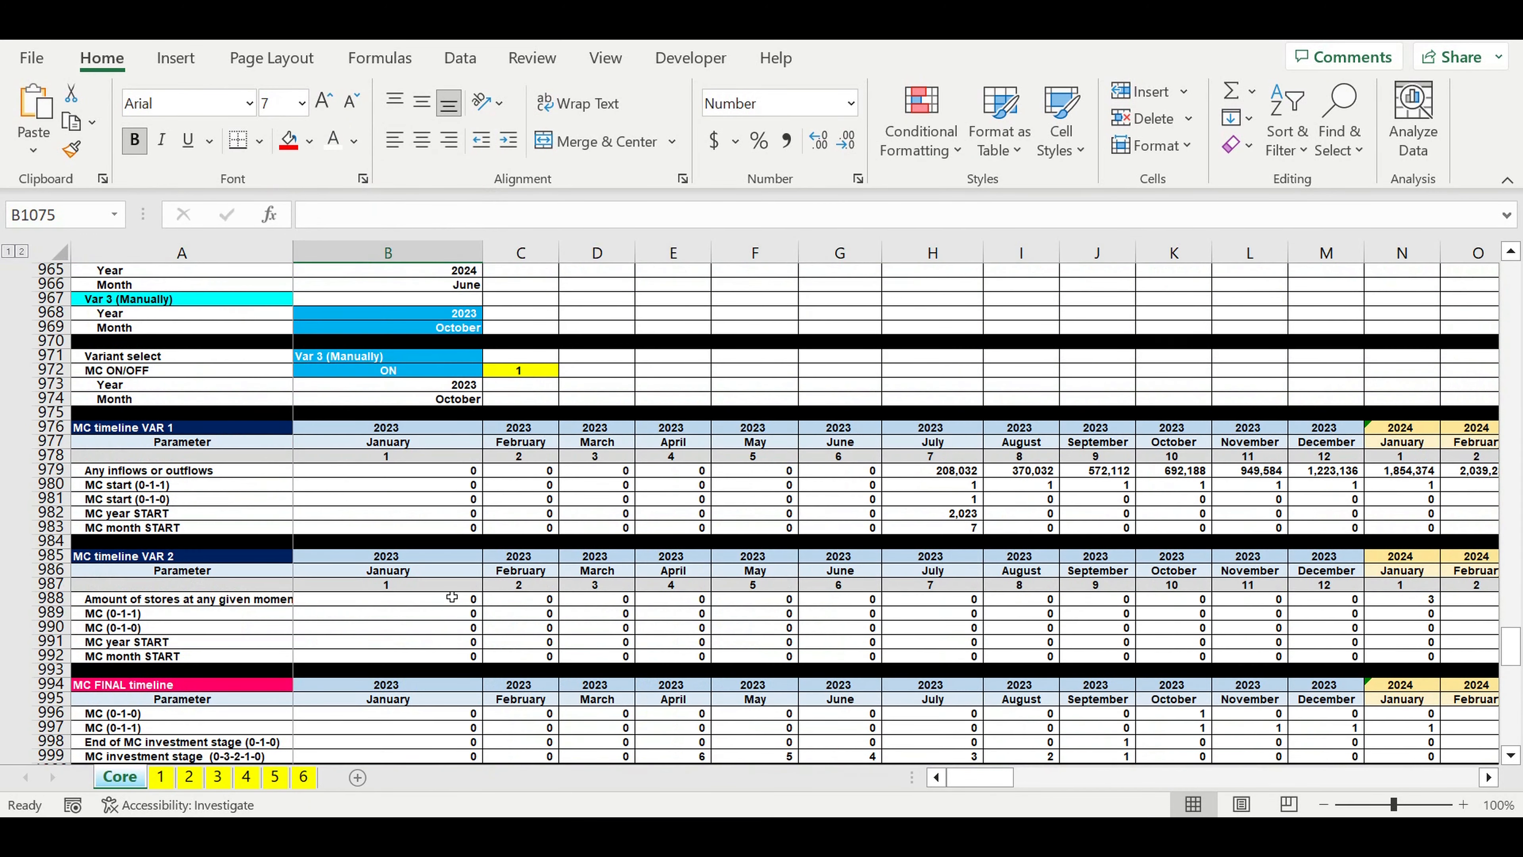
scroll(452, 597, up, 4)
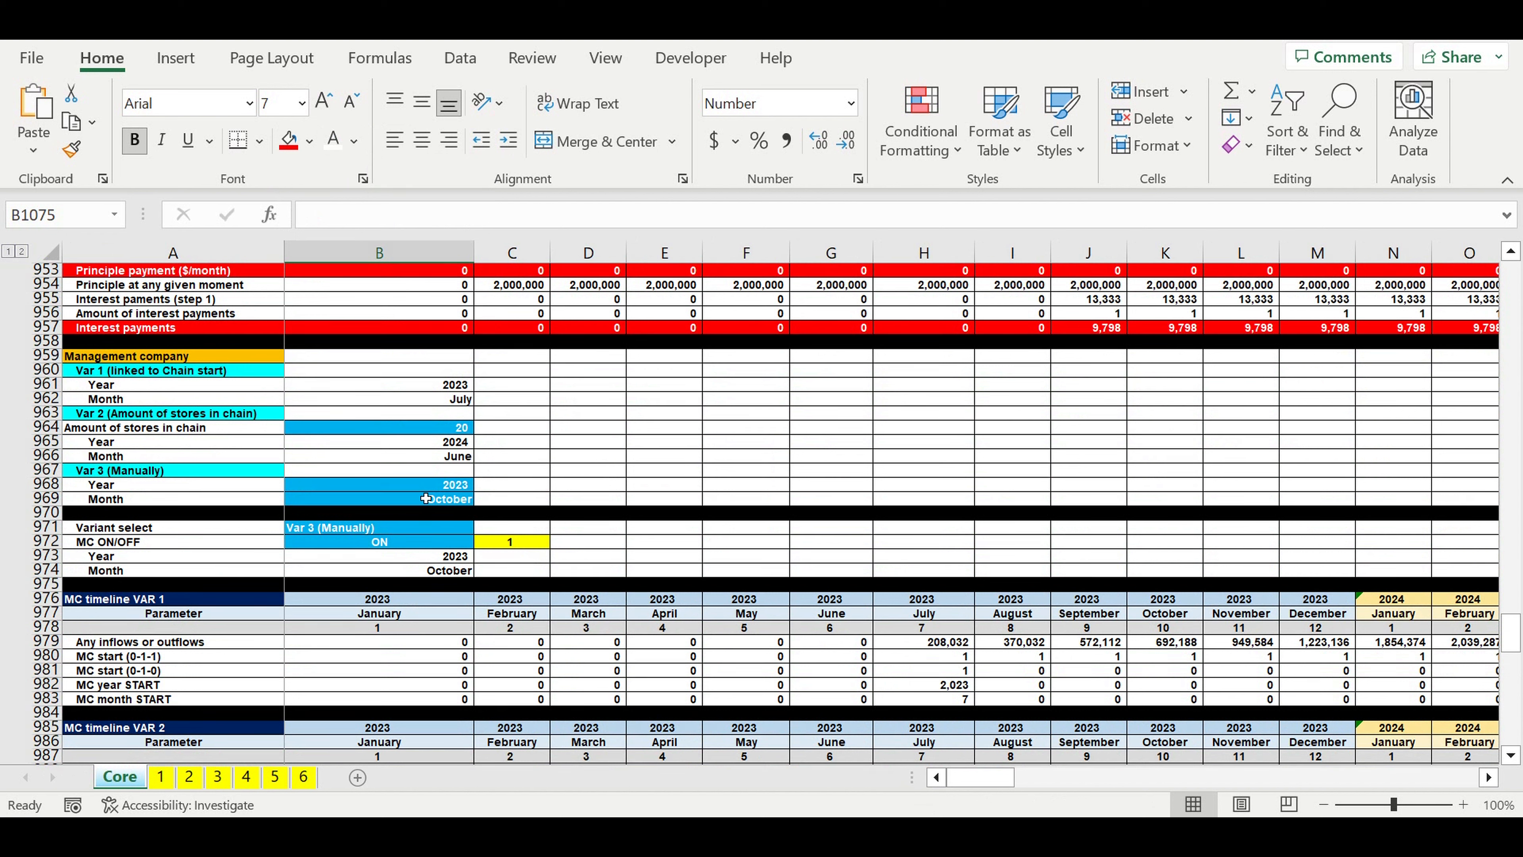
click(419, 541)
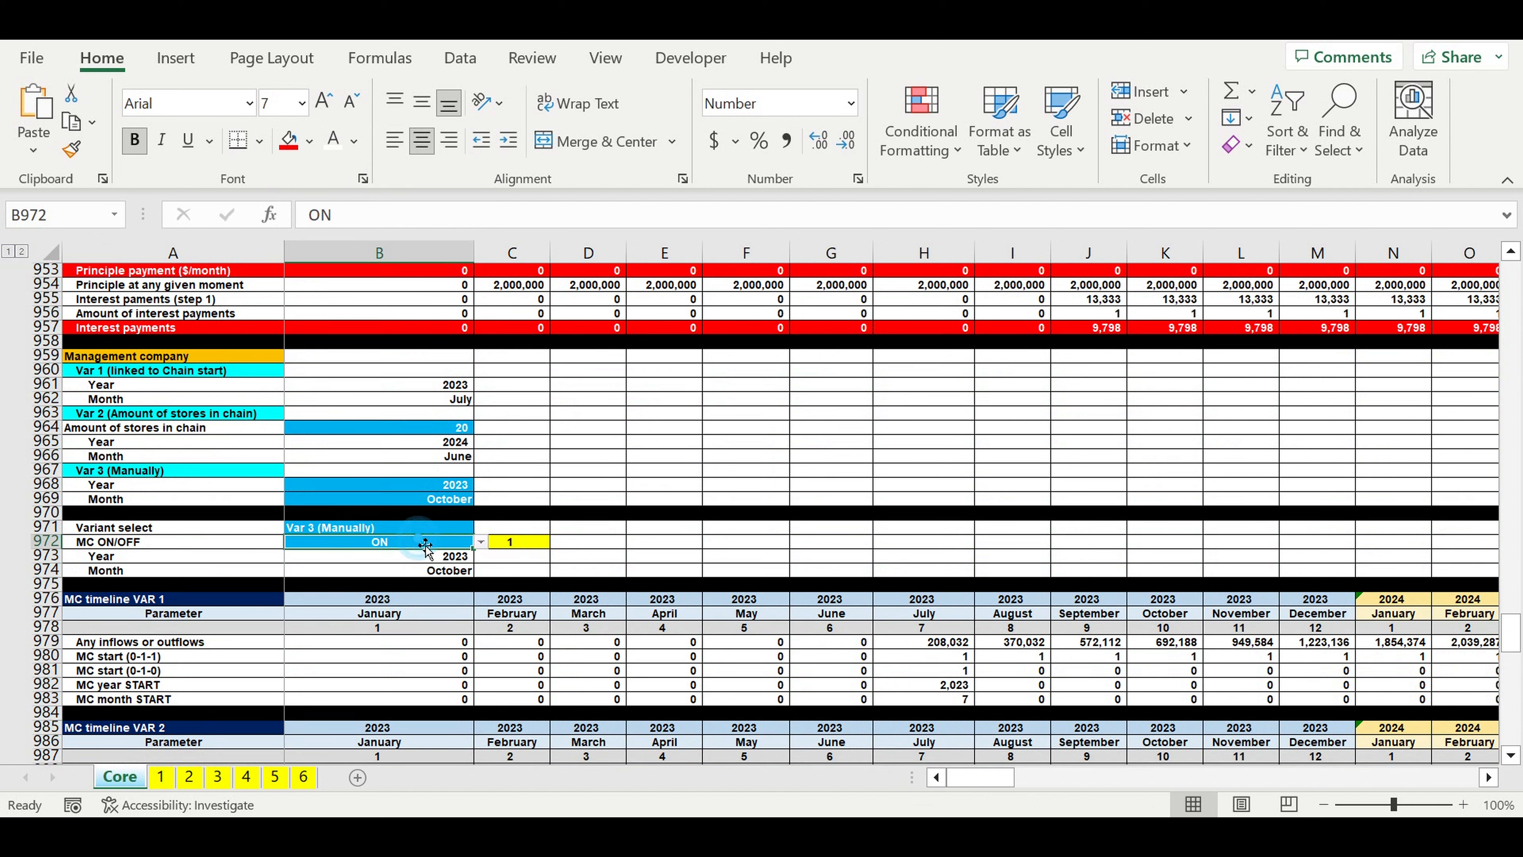
click(481, 542)
click(428, 568)
click(681, 660)
Step: Check the MC FINAL timeline and the MC costs rows across the months with the management company switched off
scroll(724, 669, down, 11)
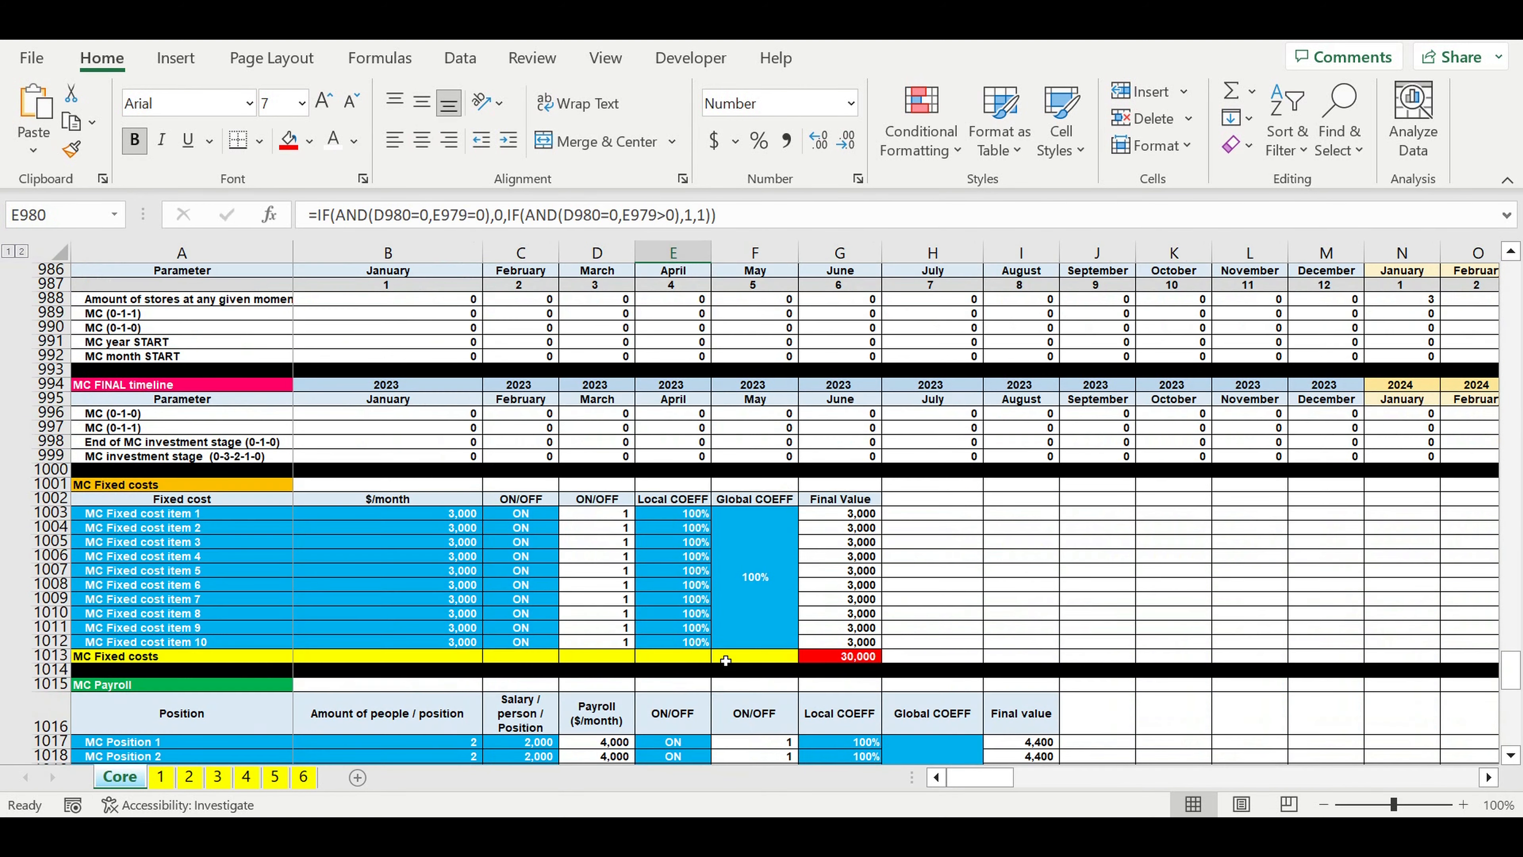
scroll(725, 661, down, 18)
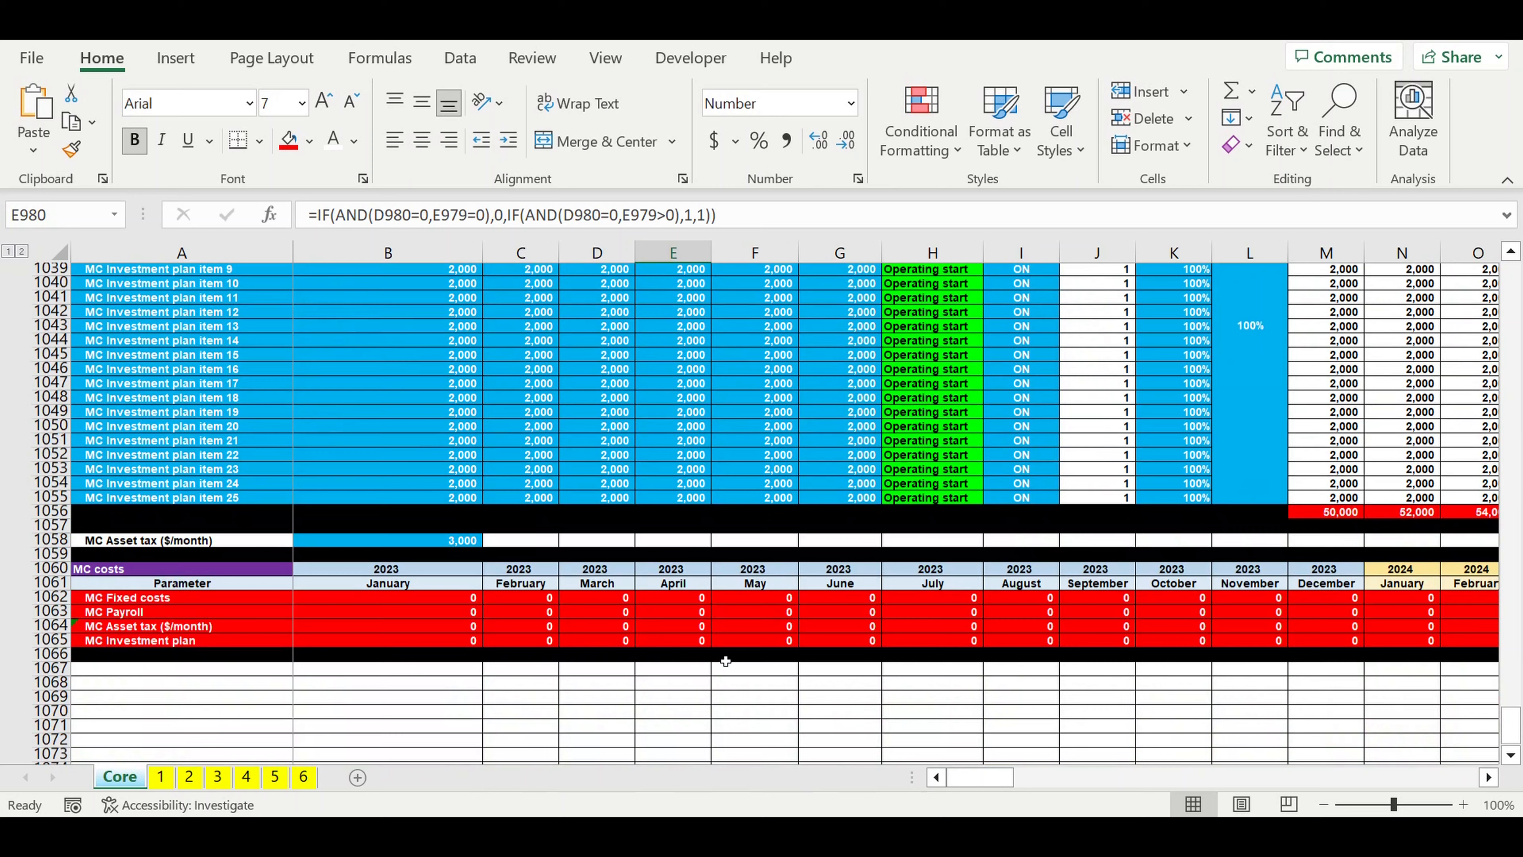
scroll(726, 661, down, 1)
click(1091, 779)
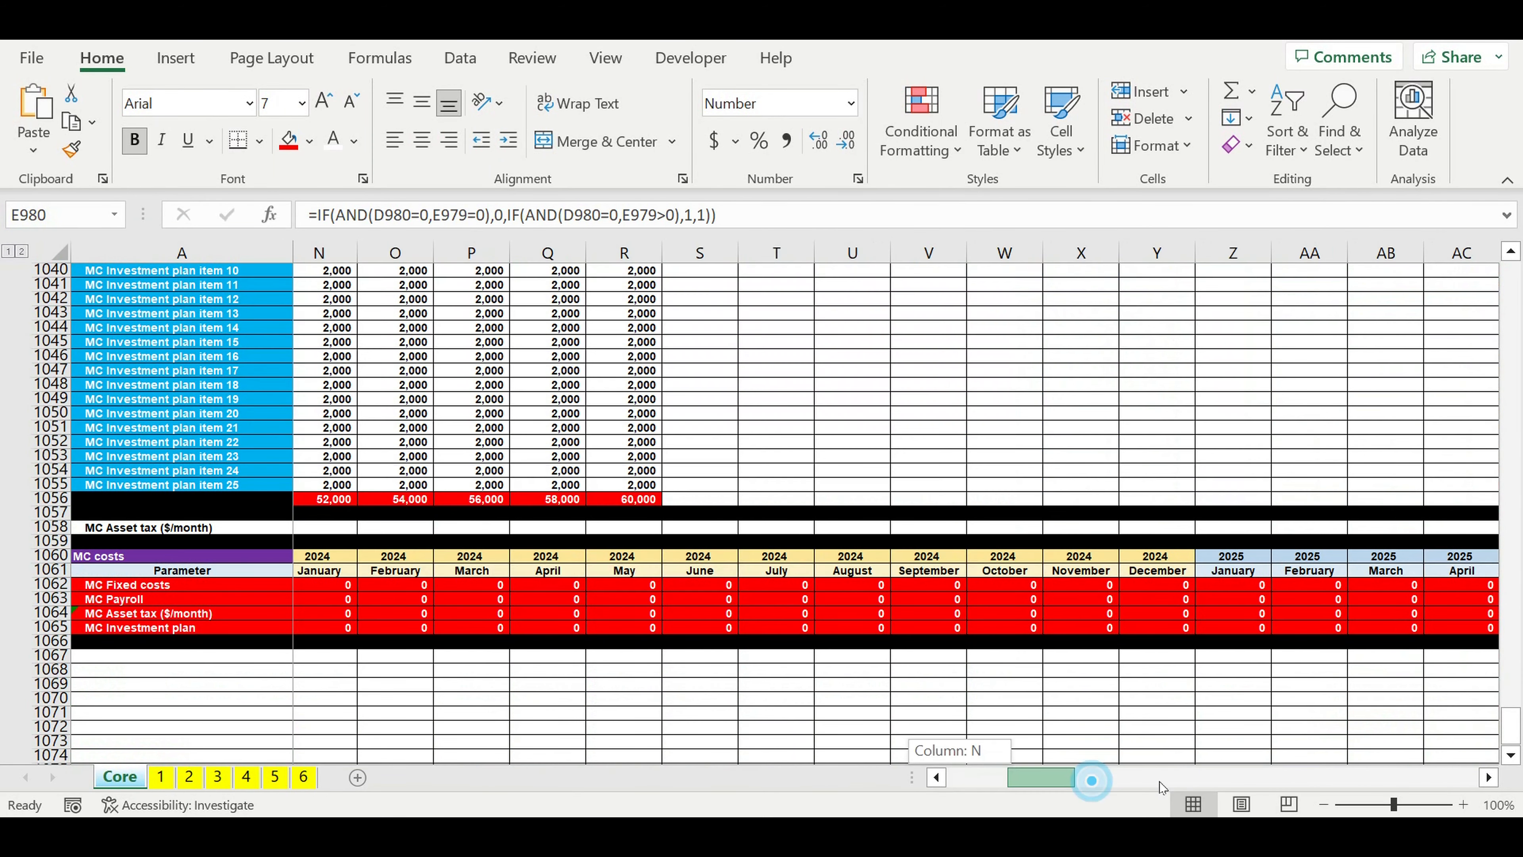
drag(1160, 784, 816, 801)
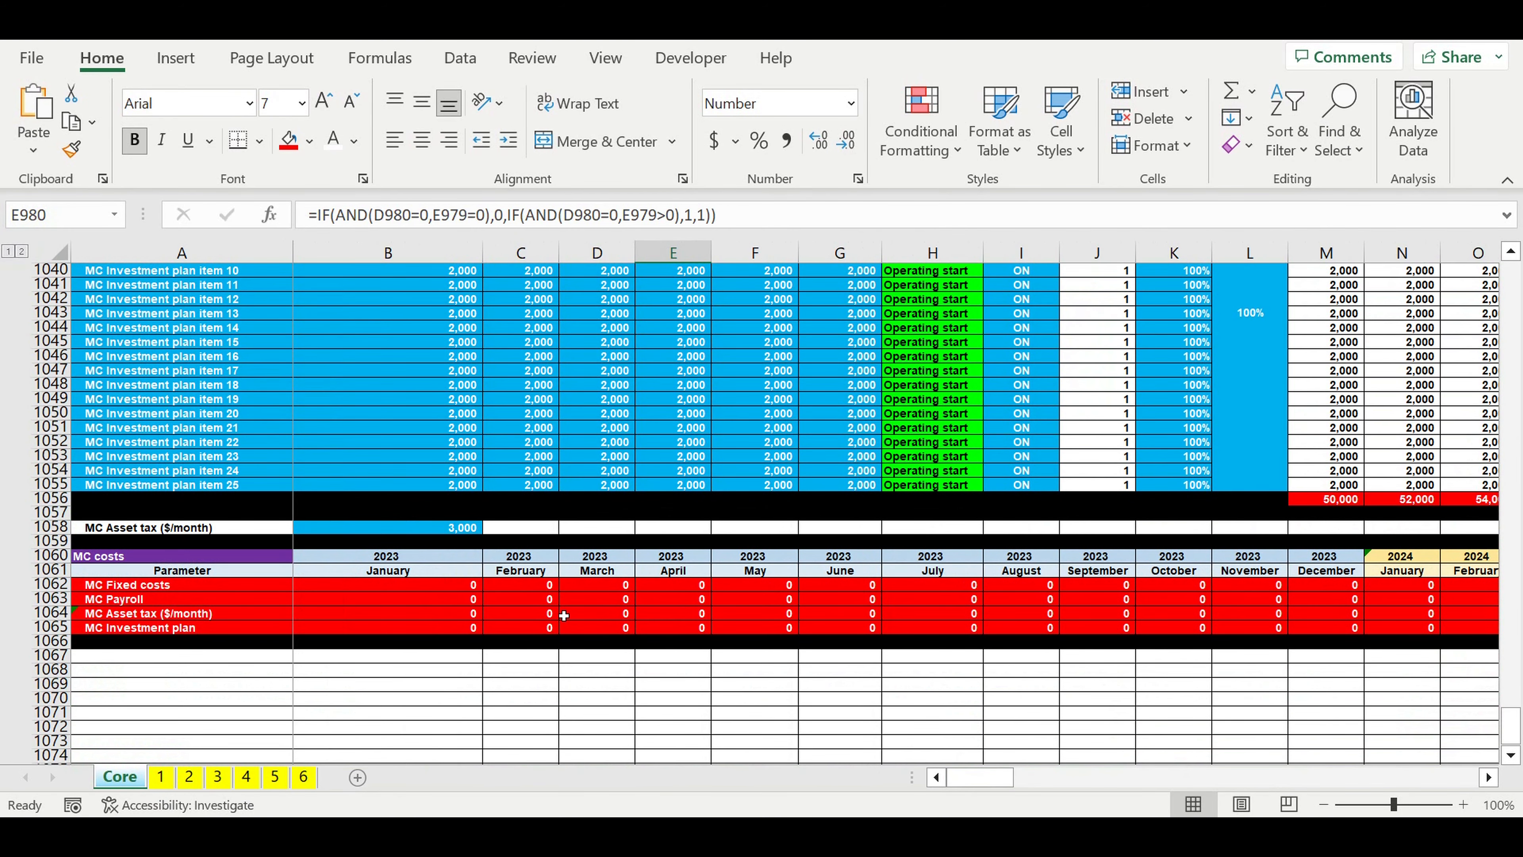
Step: Switch the Management company's MC ON/OFF setting back to ON
scroll(563, 615, up, 5)
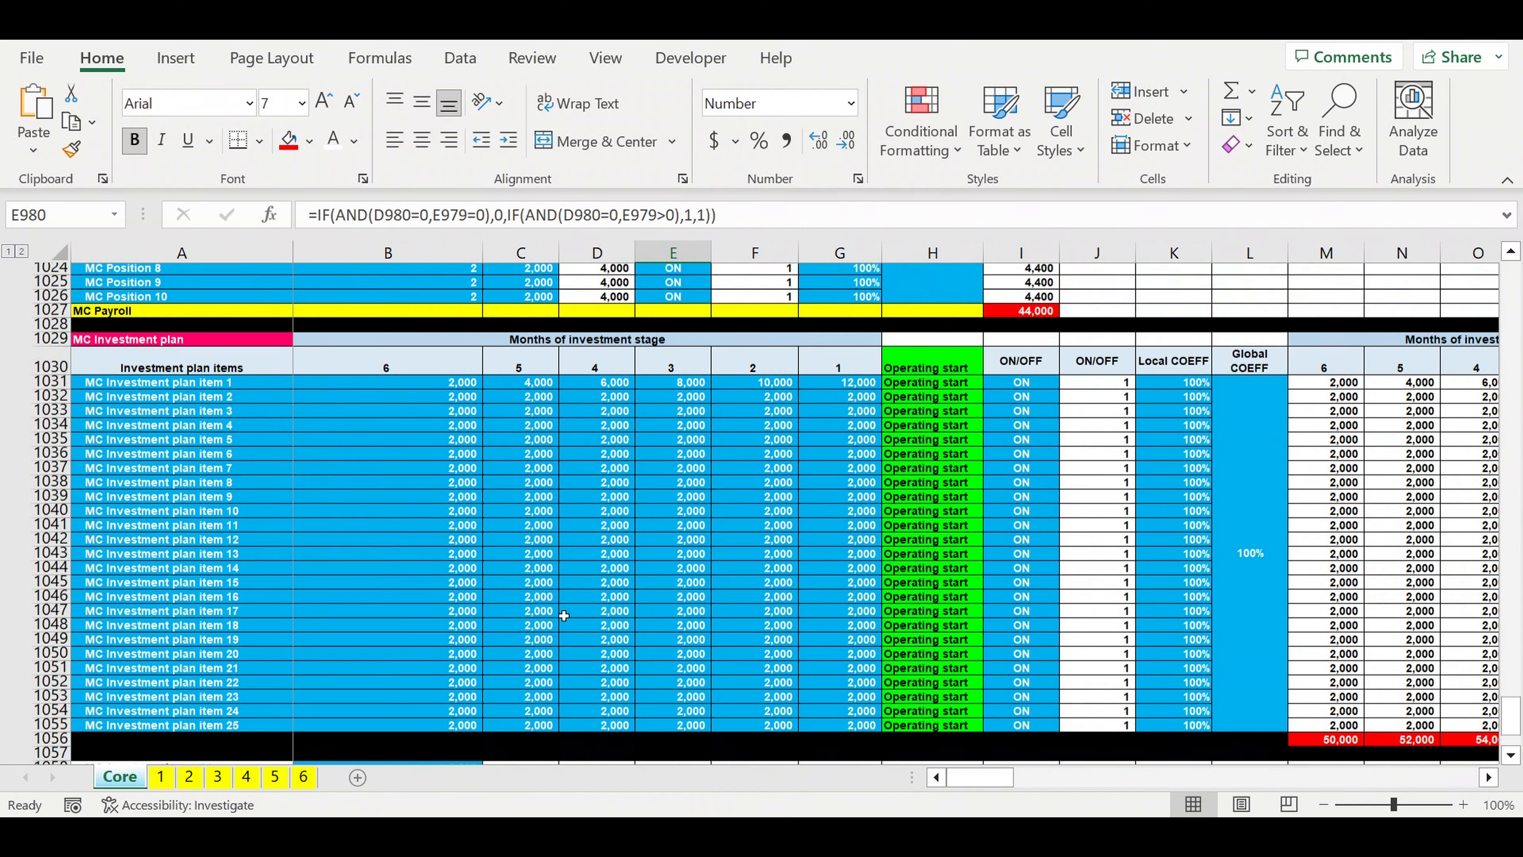
scroll(563, 615, up, 19)
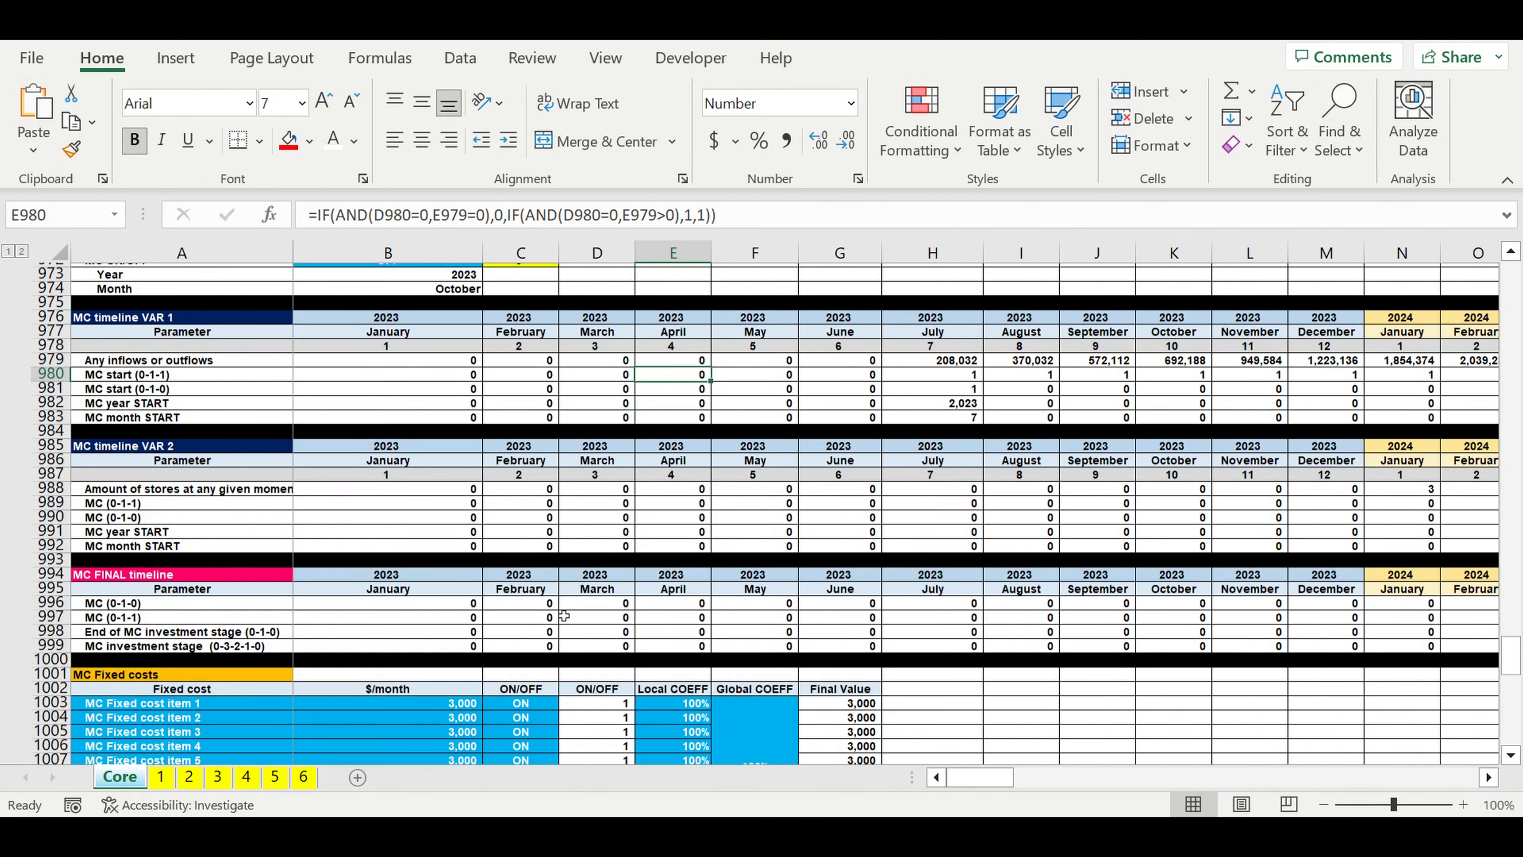
scroll(564, 615, up, 3)
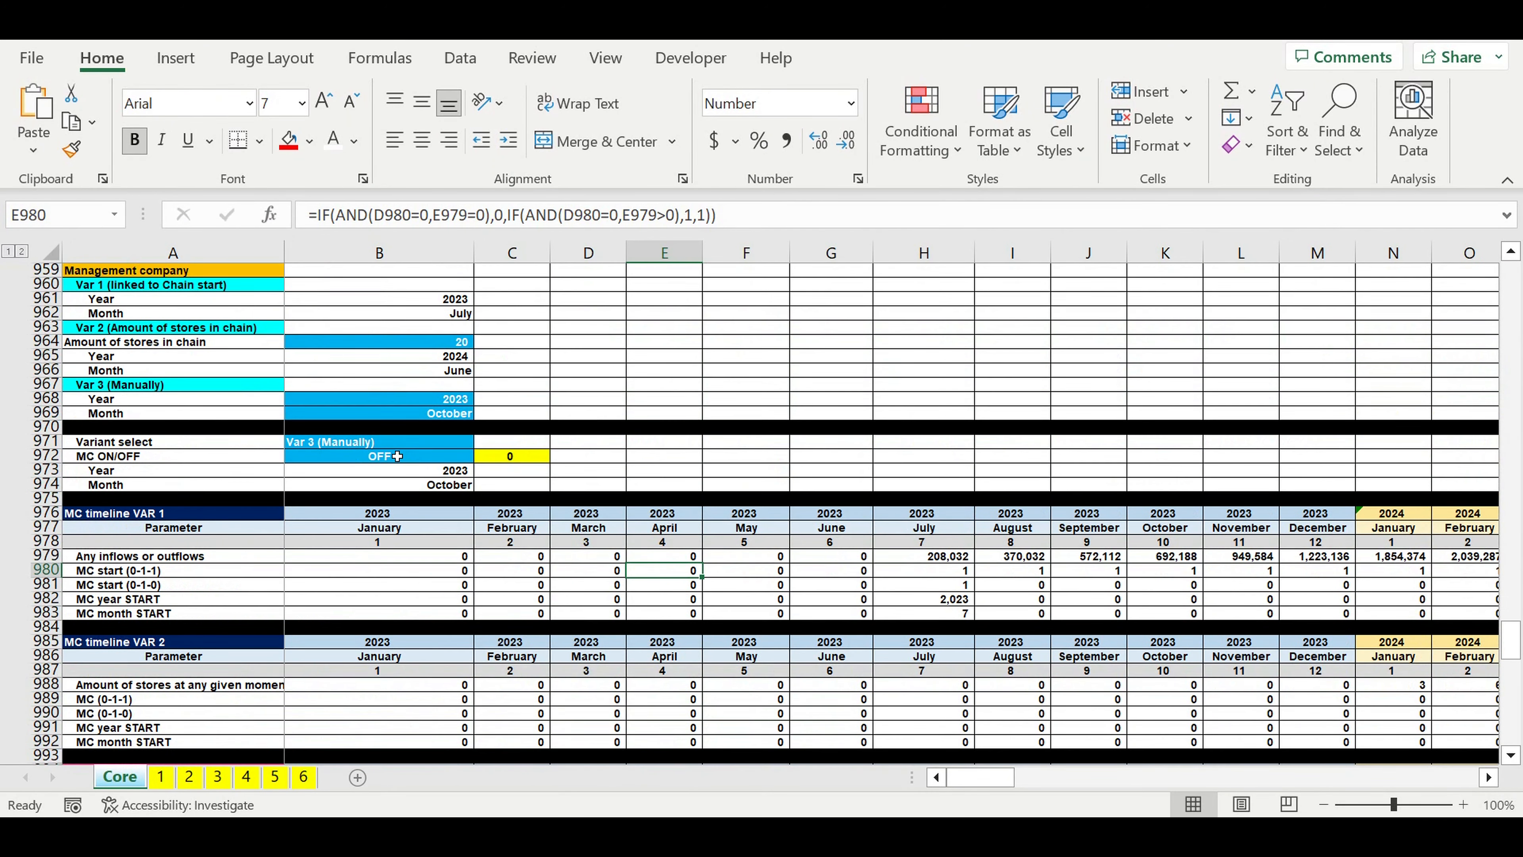
click(401, 456)
click(481, 456)
click(462, 470)
click(580, 387)
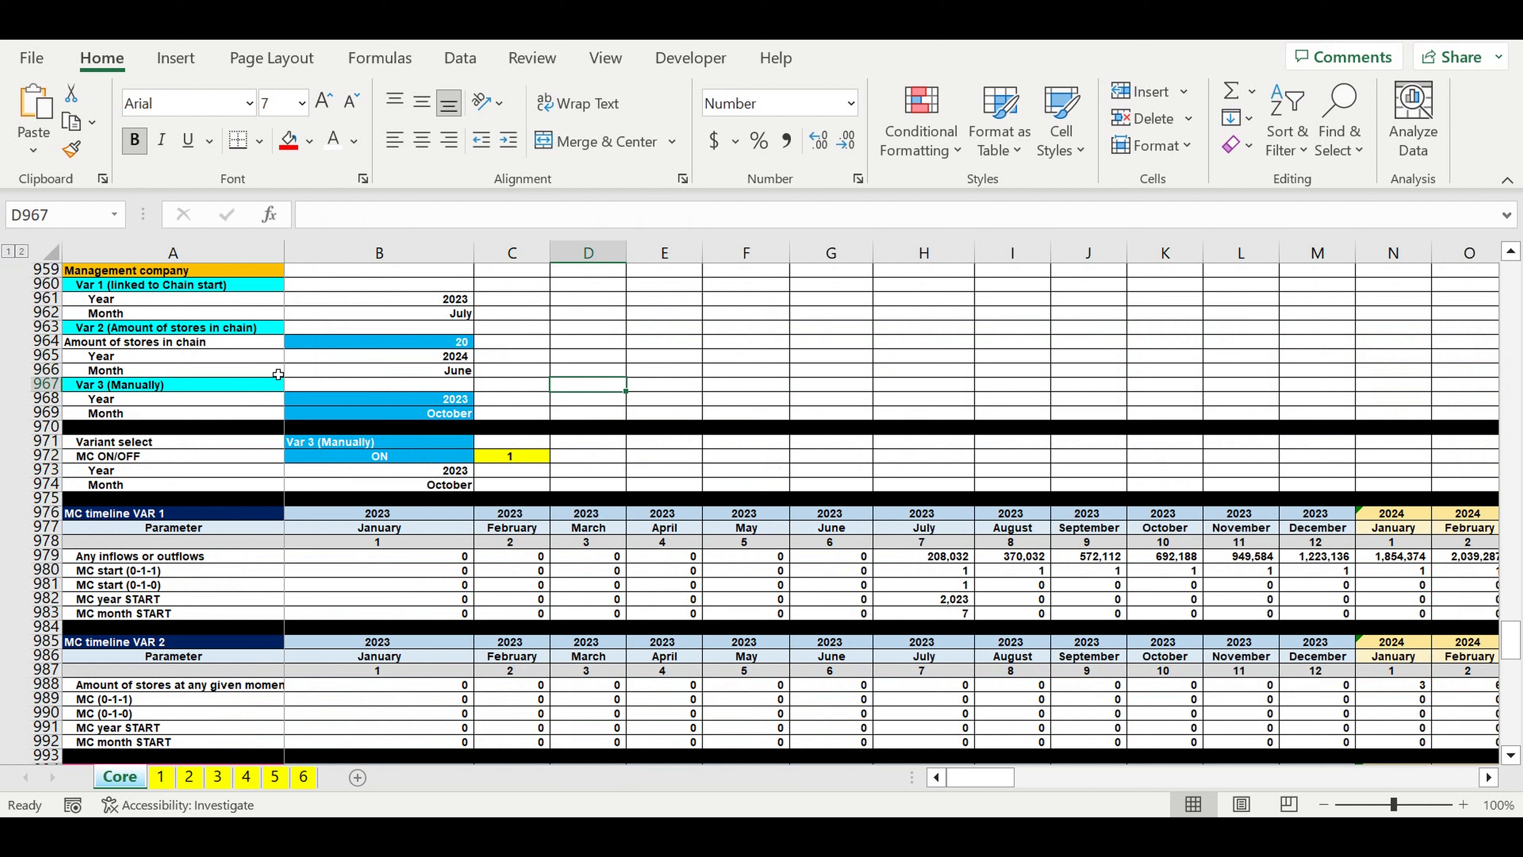
Step: Set the Var 3 (Manually) start month to May
click(429, 400)
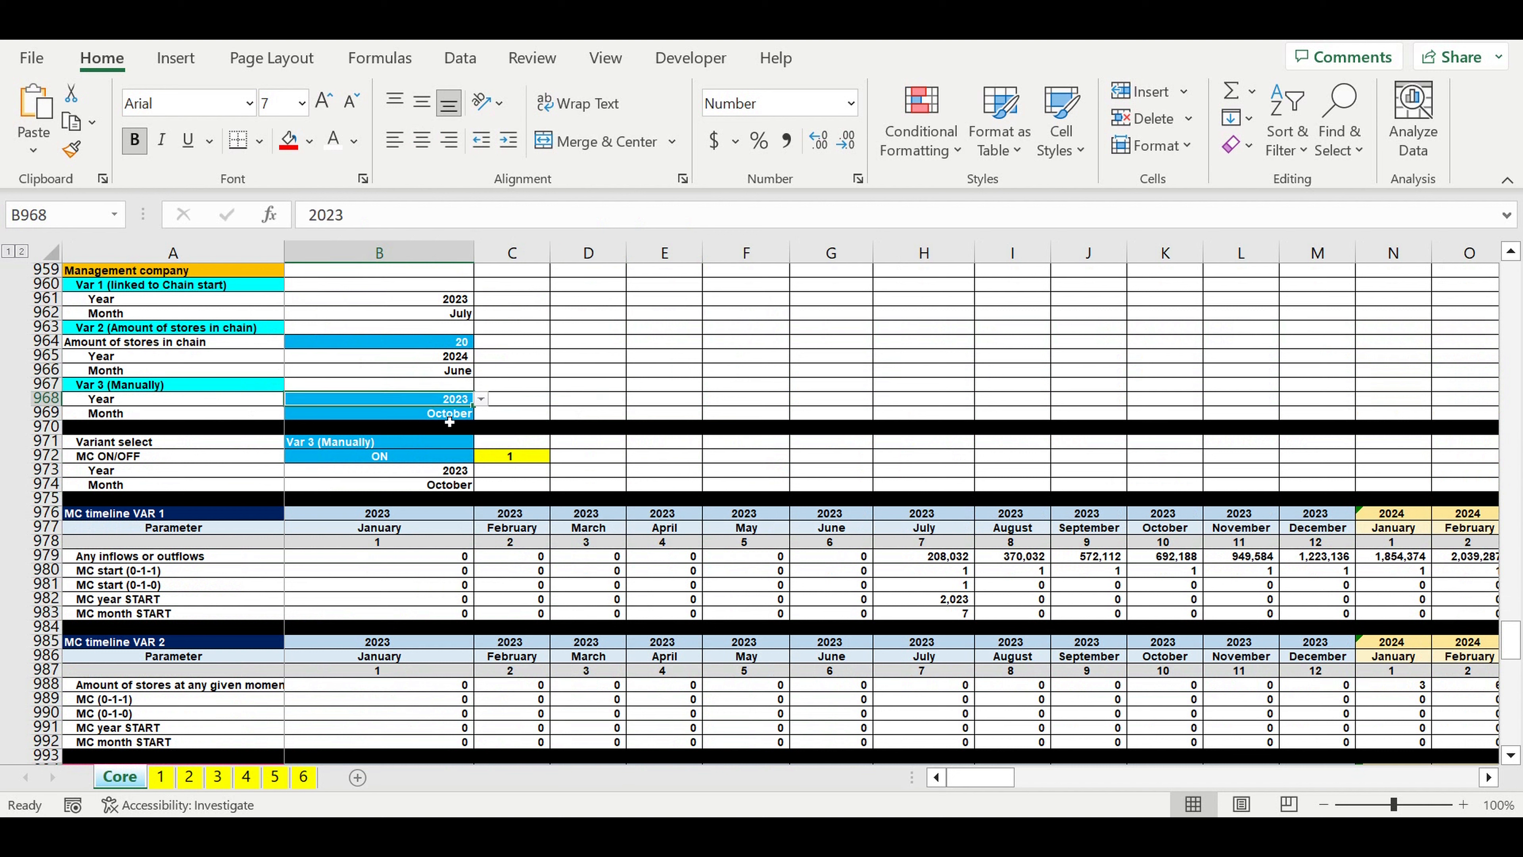
click(444, 414)
click(480, 414)
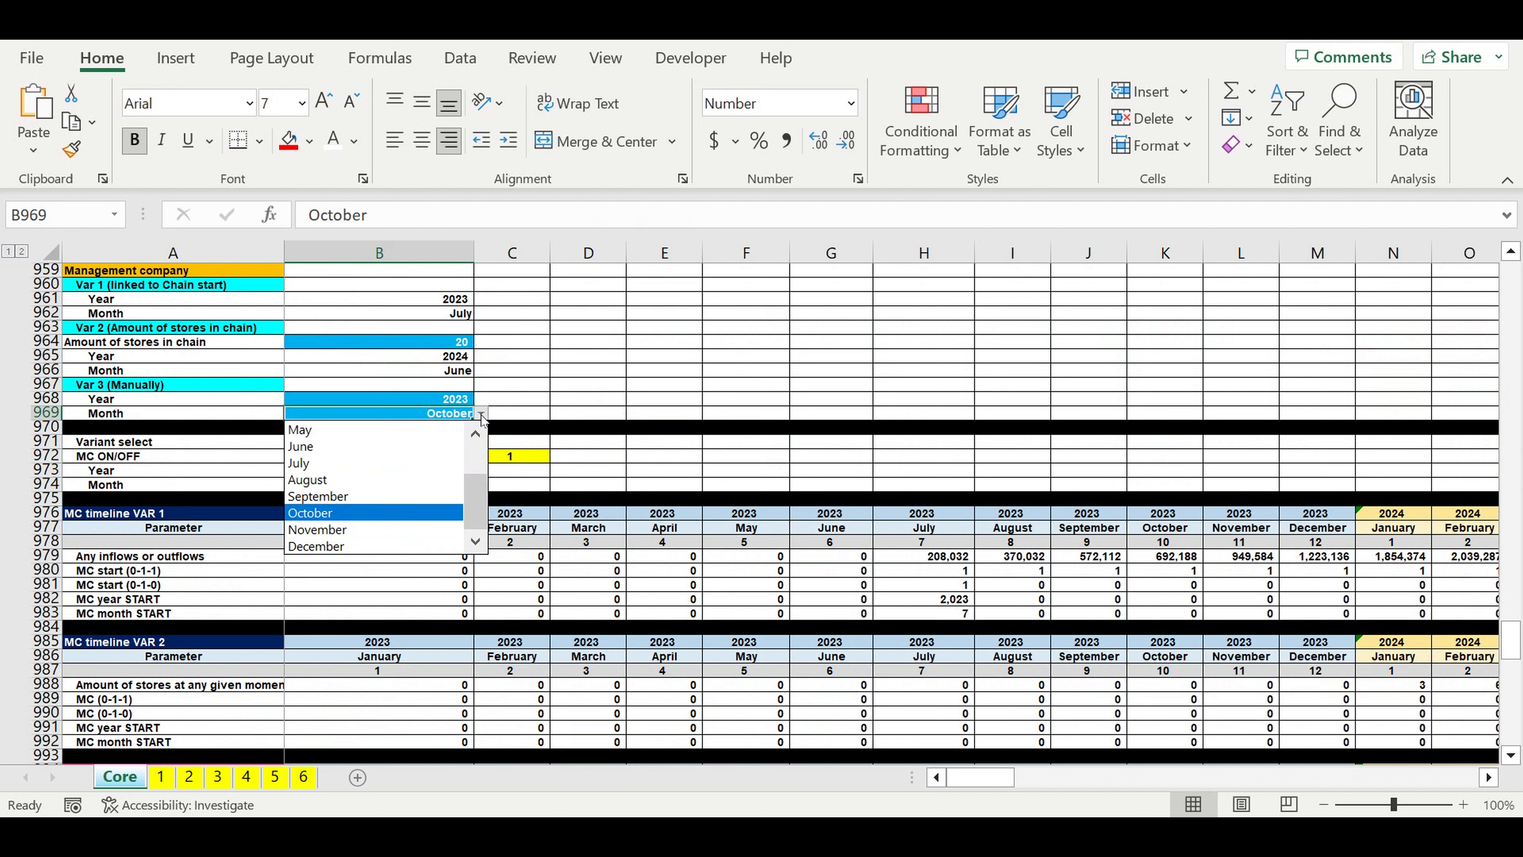
click(365, 432)
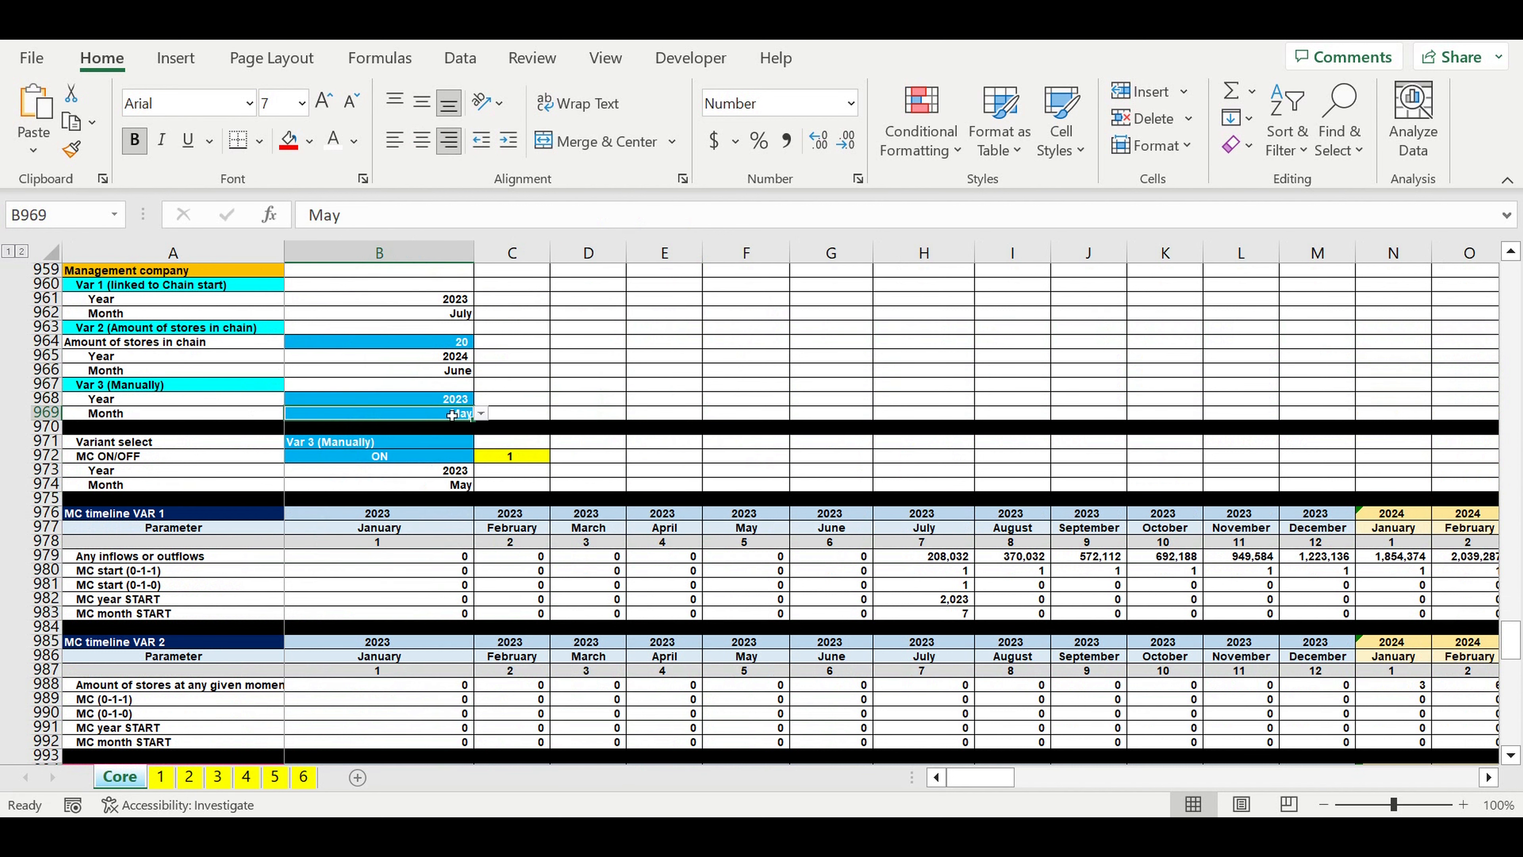
Step: Set the Var 3 (Manually) start month to September and select the Variant select cell
click(480, 414)
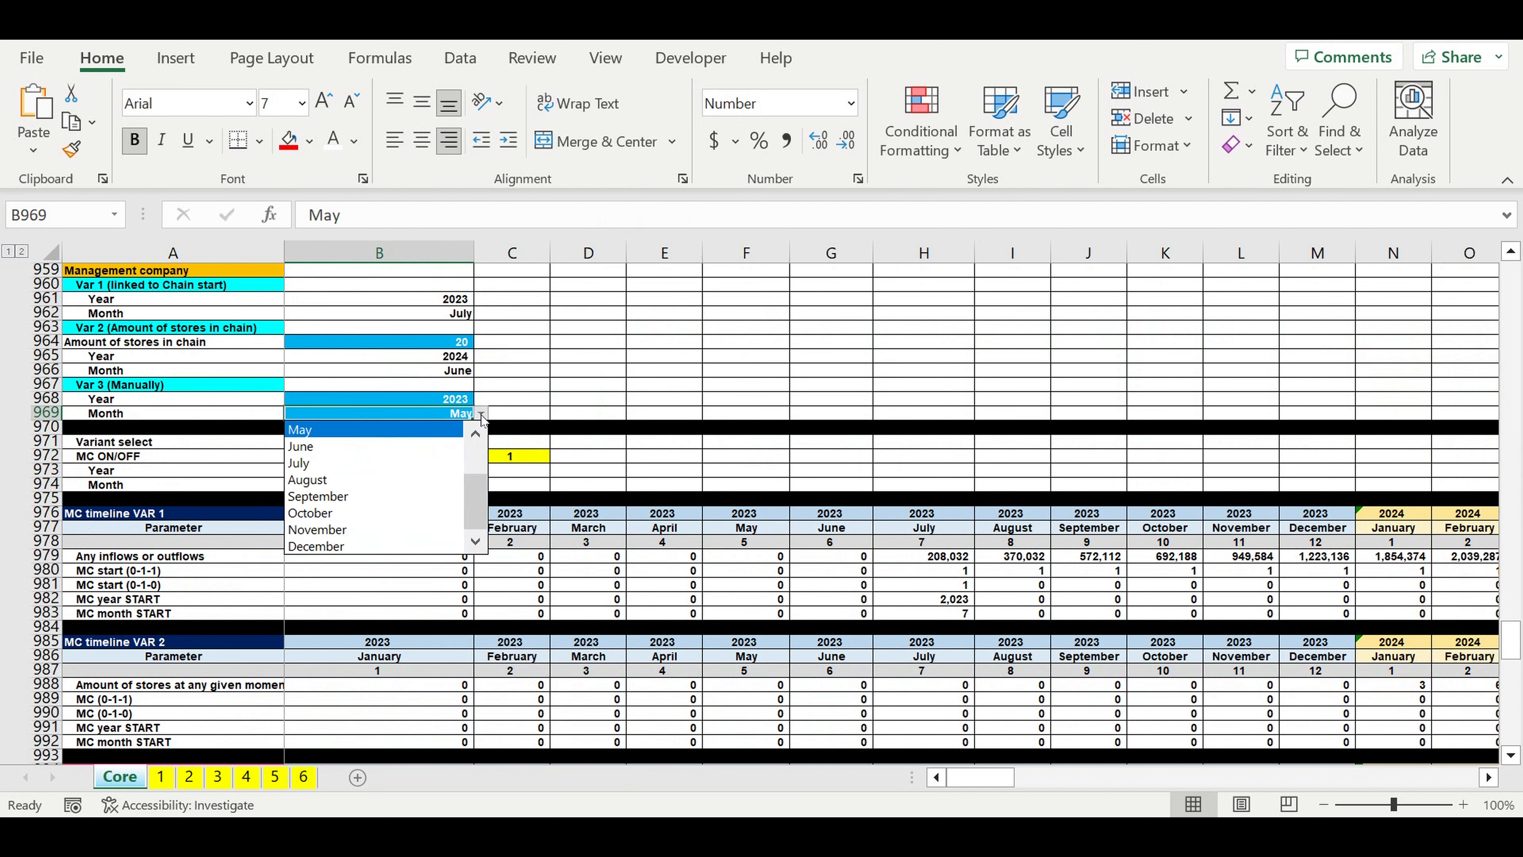
click(348, 498)
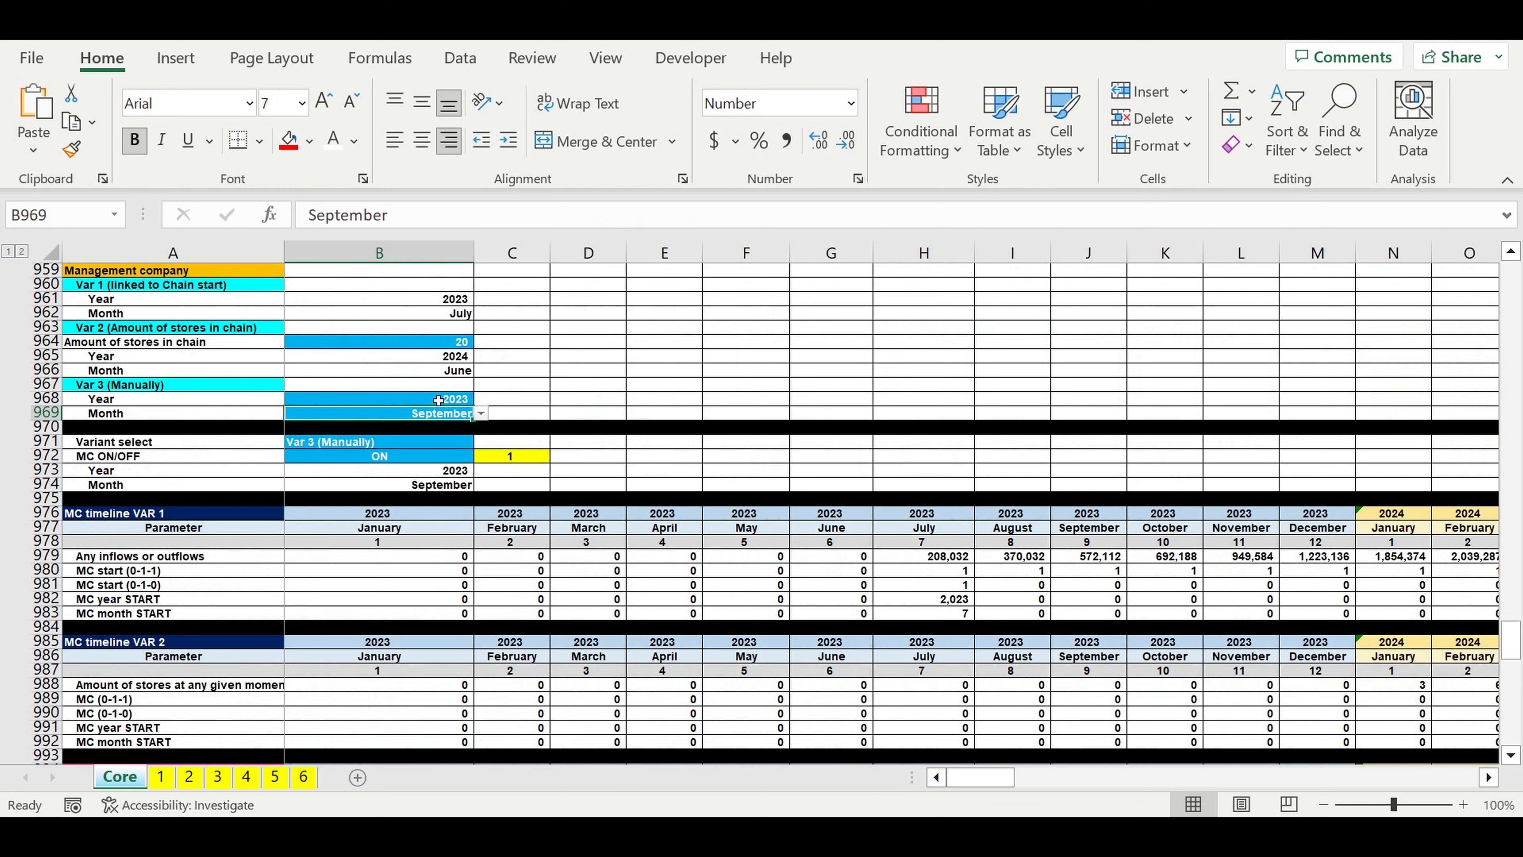
click(337, 450)
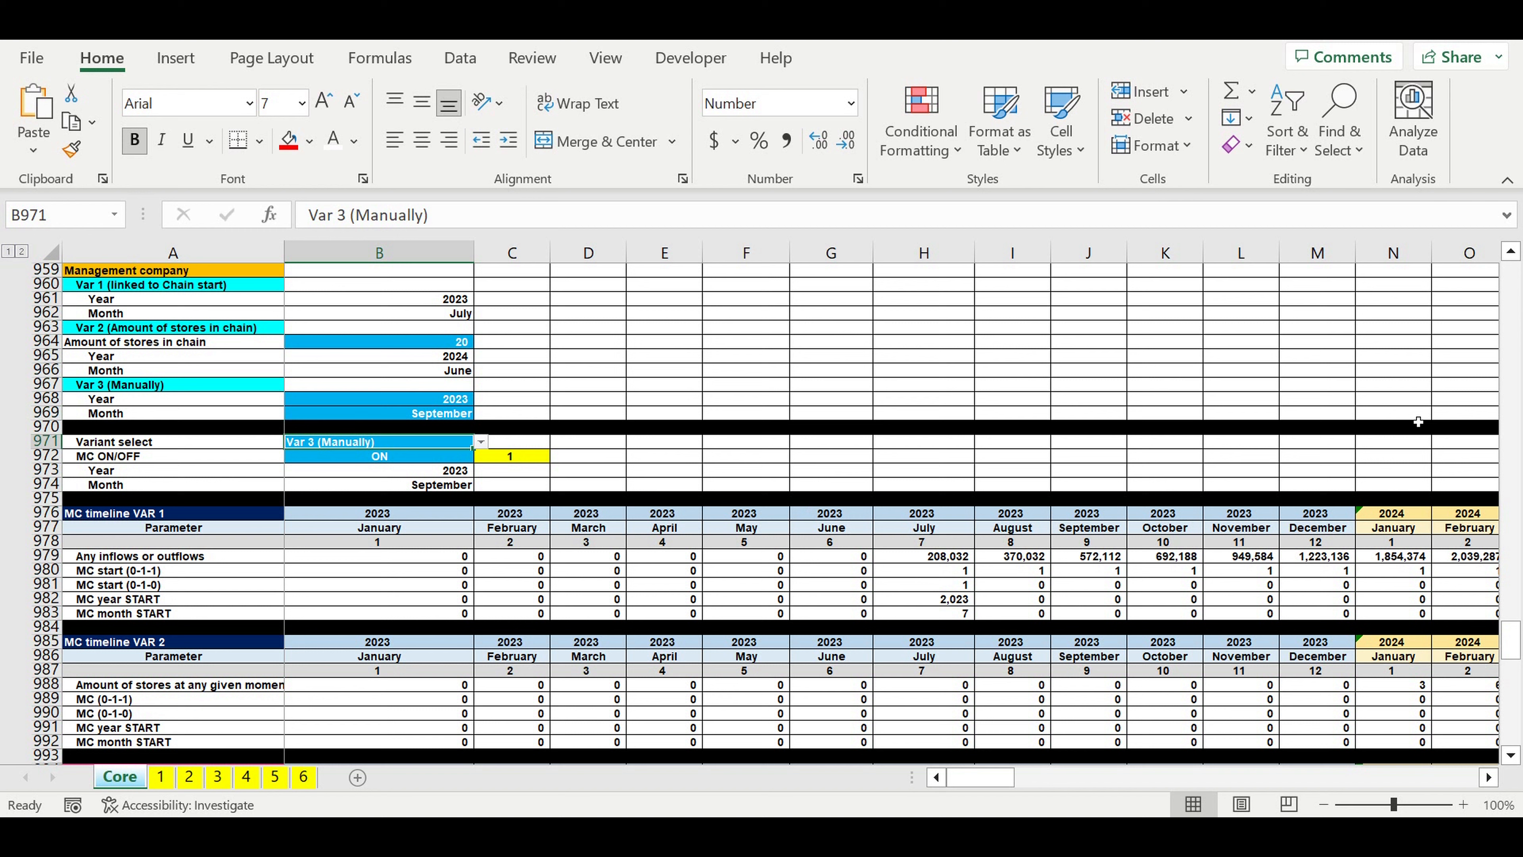
Step: Examine the MC costs around September 2023, including the MC Investment plan amounts from March to August 2023
drag(1511, 640, 1511, 768)
click(1100, 701)
drag(1104, 720, 602, 745)
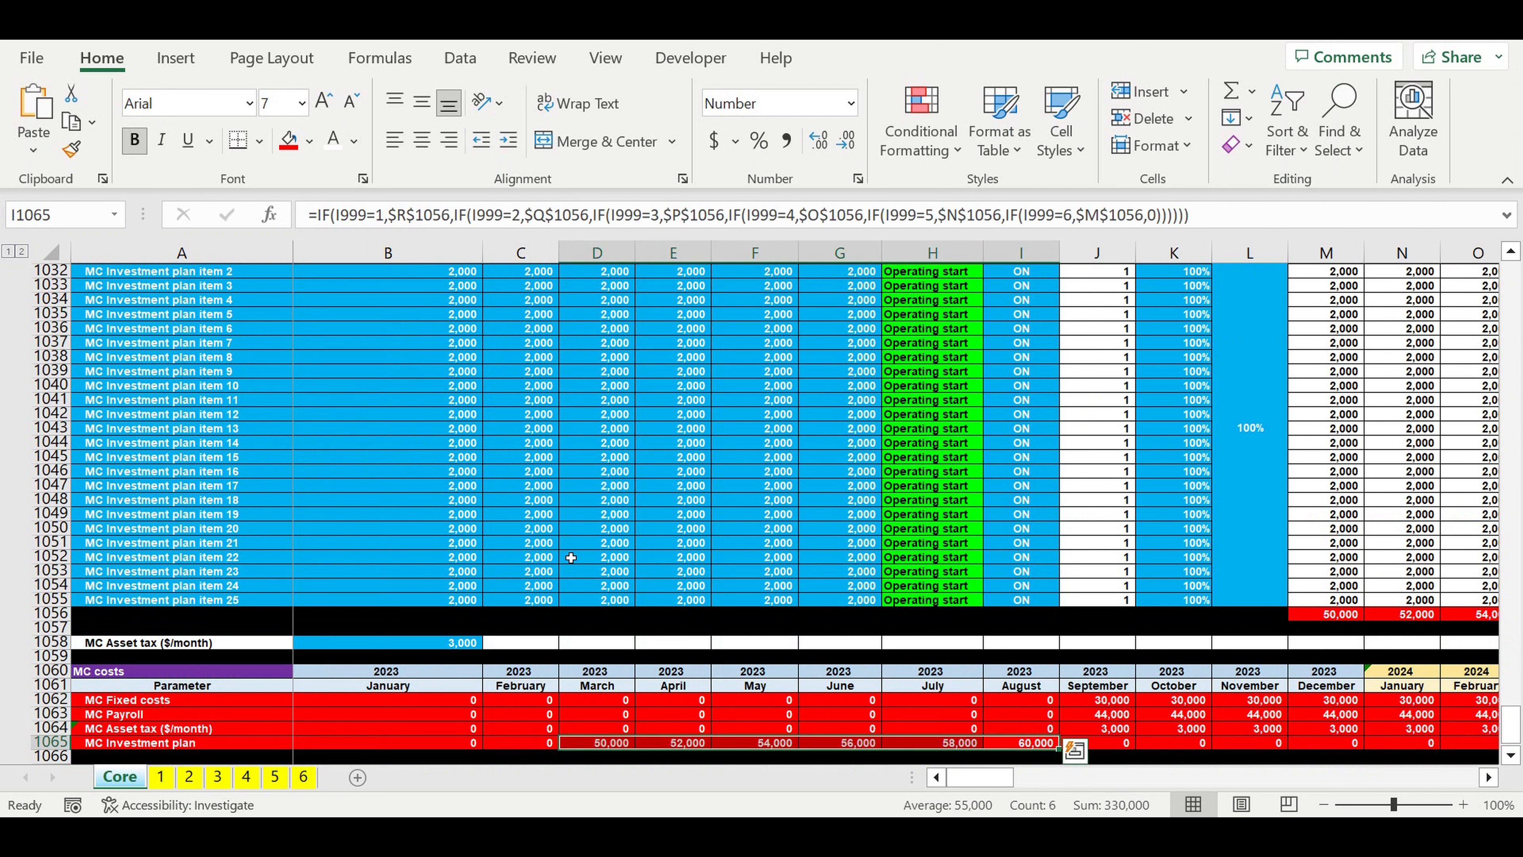
click(498, 529)
scroll(498, 529, up, 20)
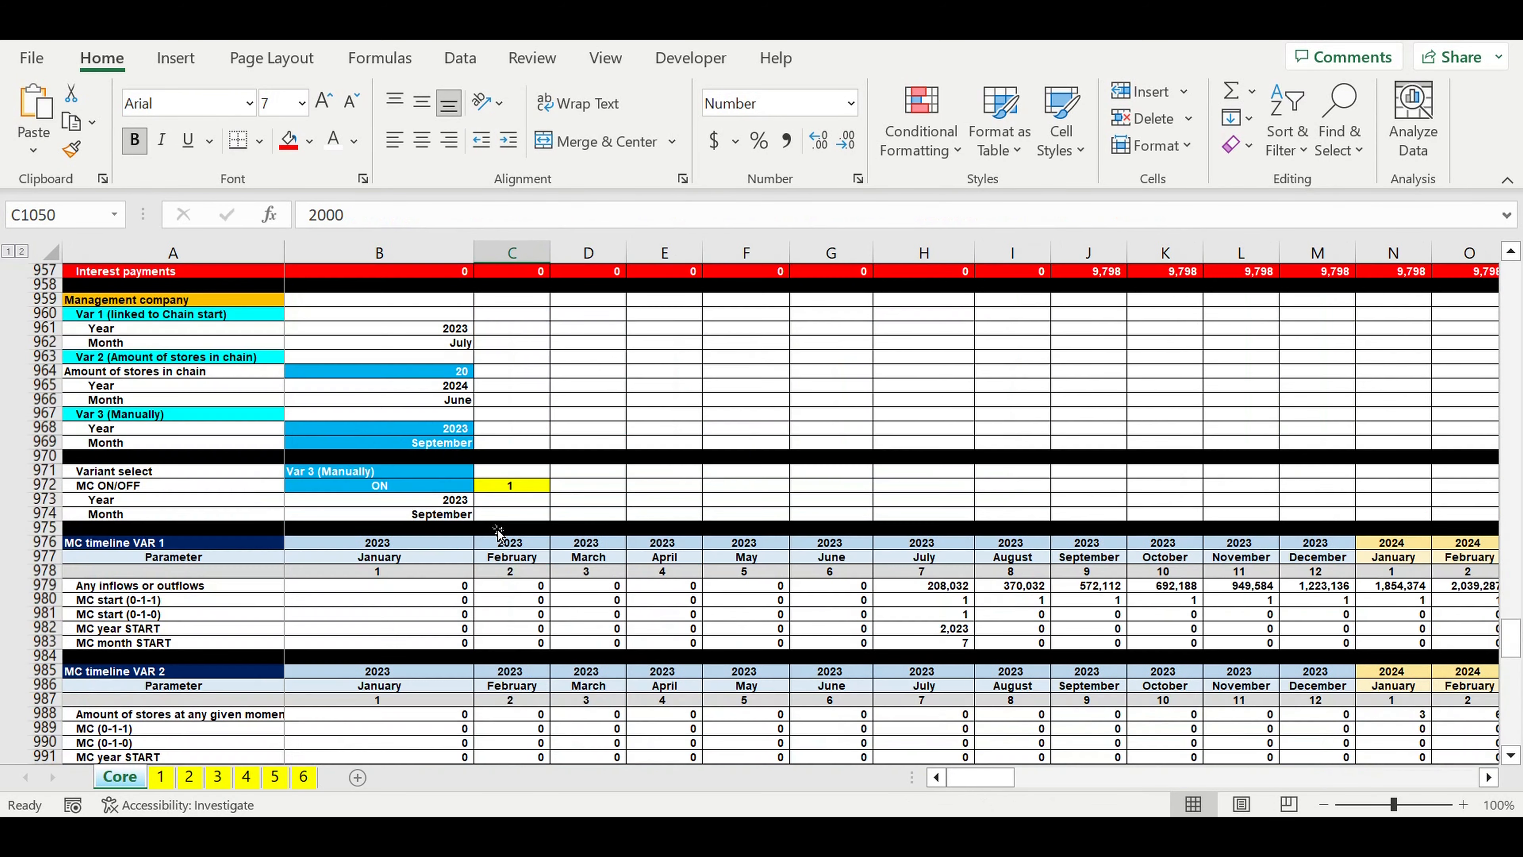
scroll(498, 529, down, 3)
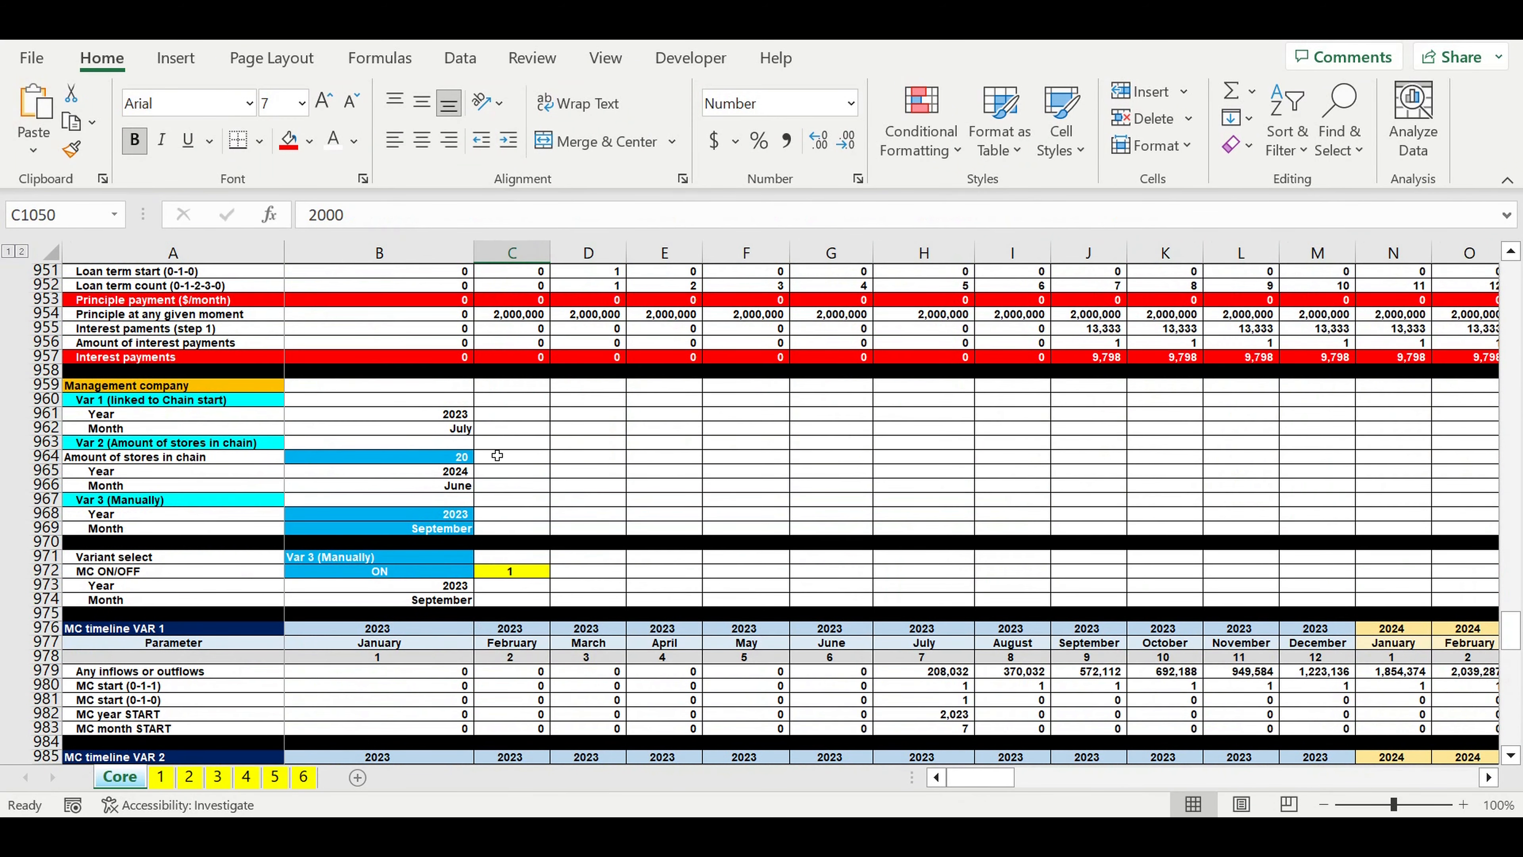
Step: Set the Var 2 amount of stores in chain to 15 in the Management company section
click(423, 463)
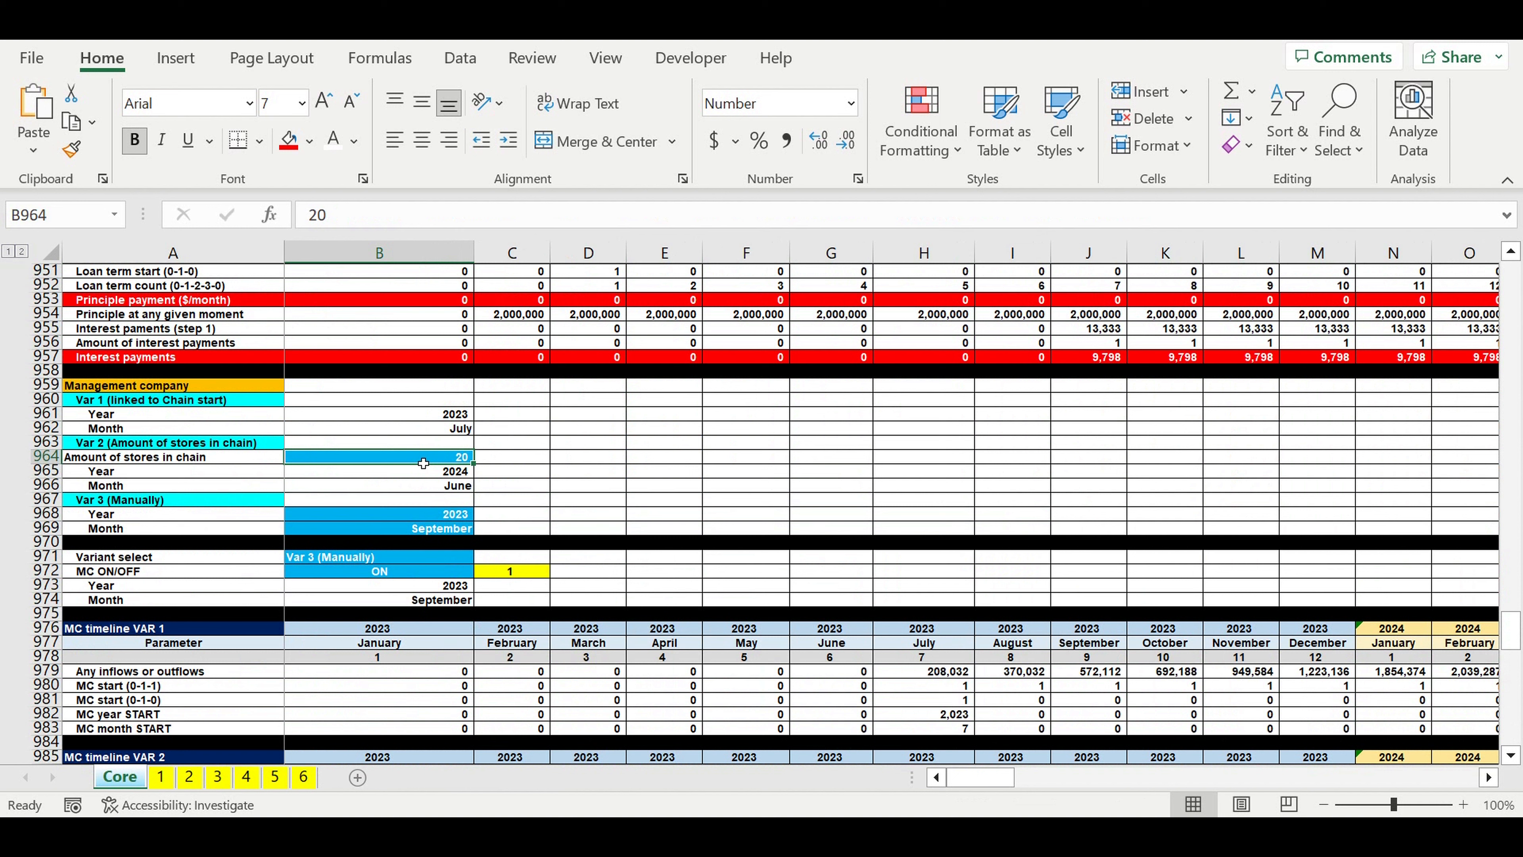
text(15)
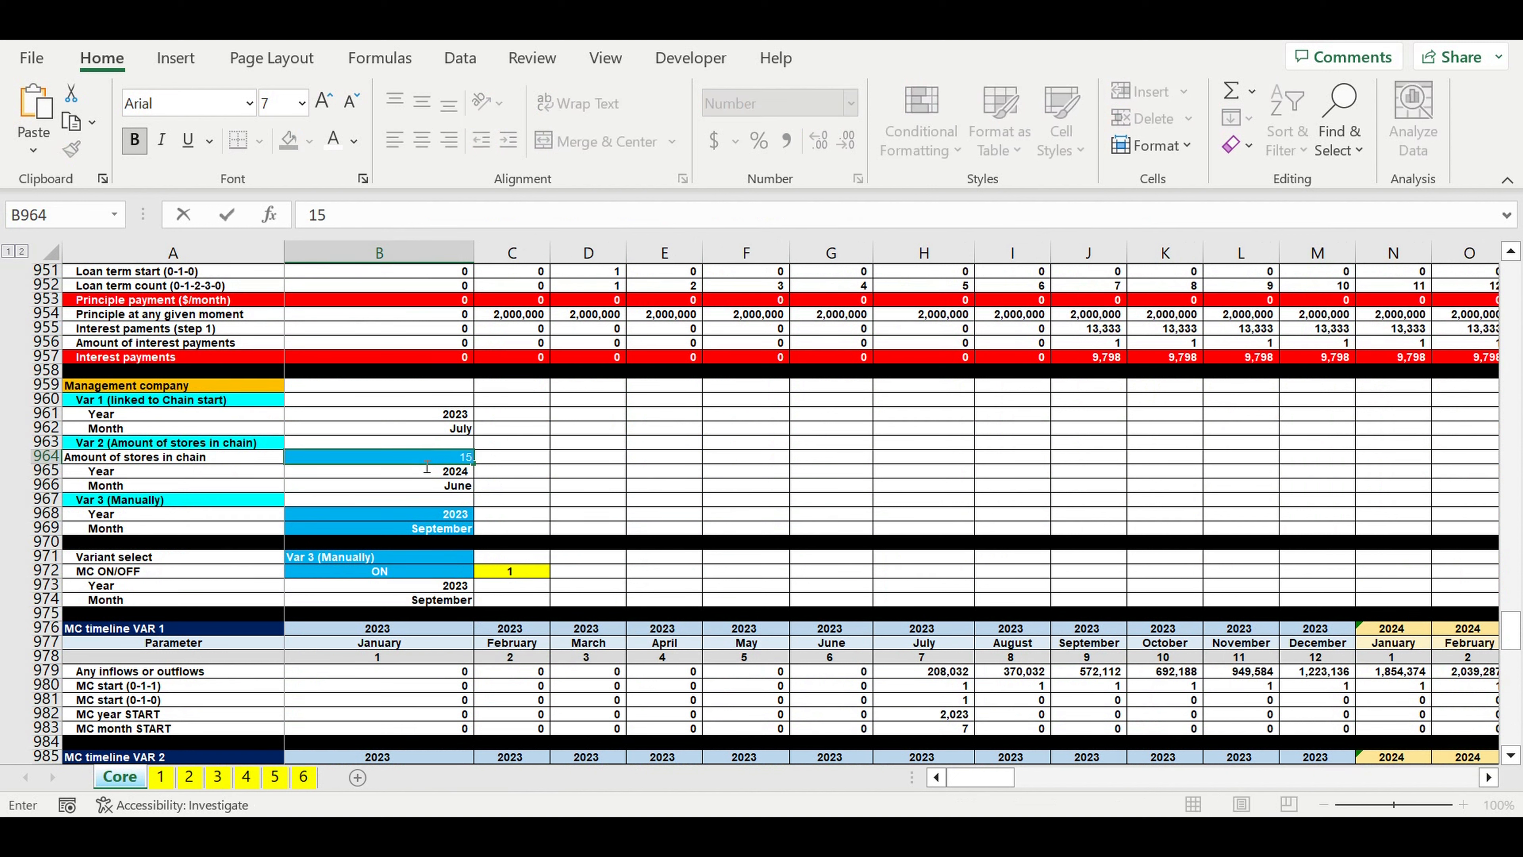
key(Return)
key(Up)
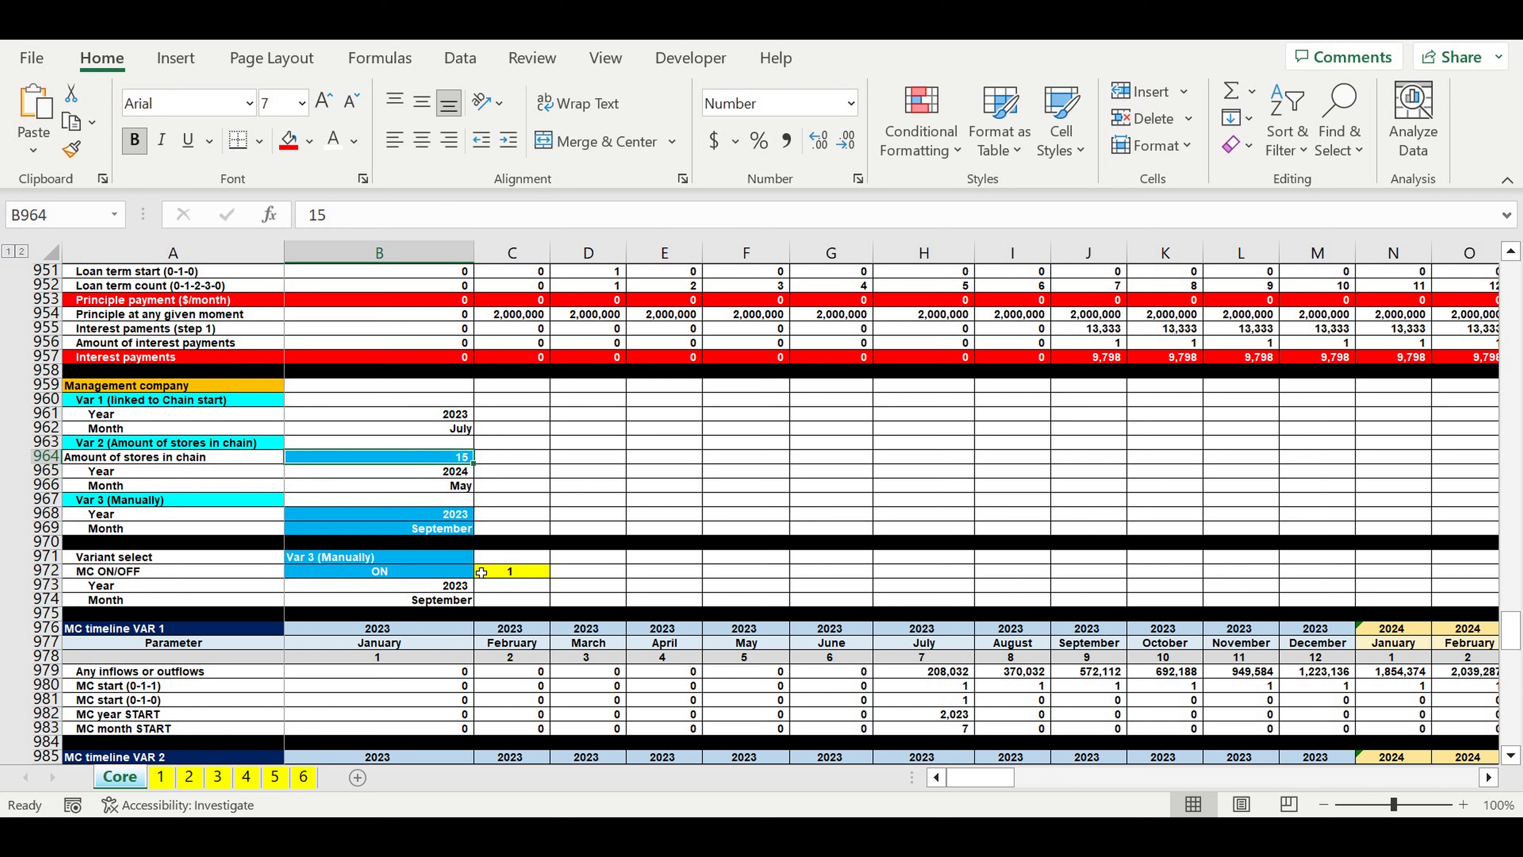
Step: Switch Variant select to Var 2 (Amount of stores in chain) and check its start year and month
click(433, 558)
click(480, 556)
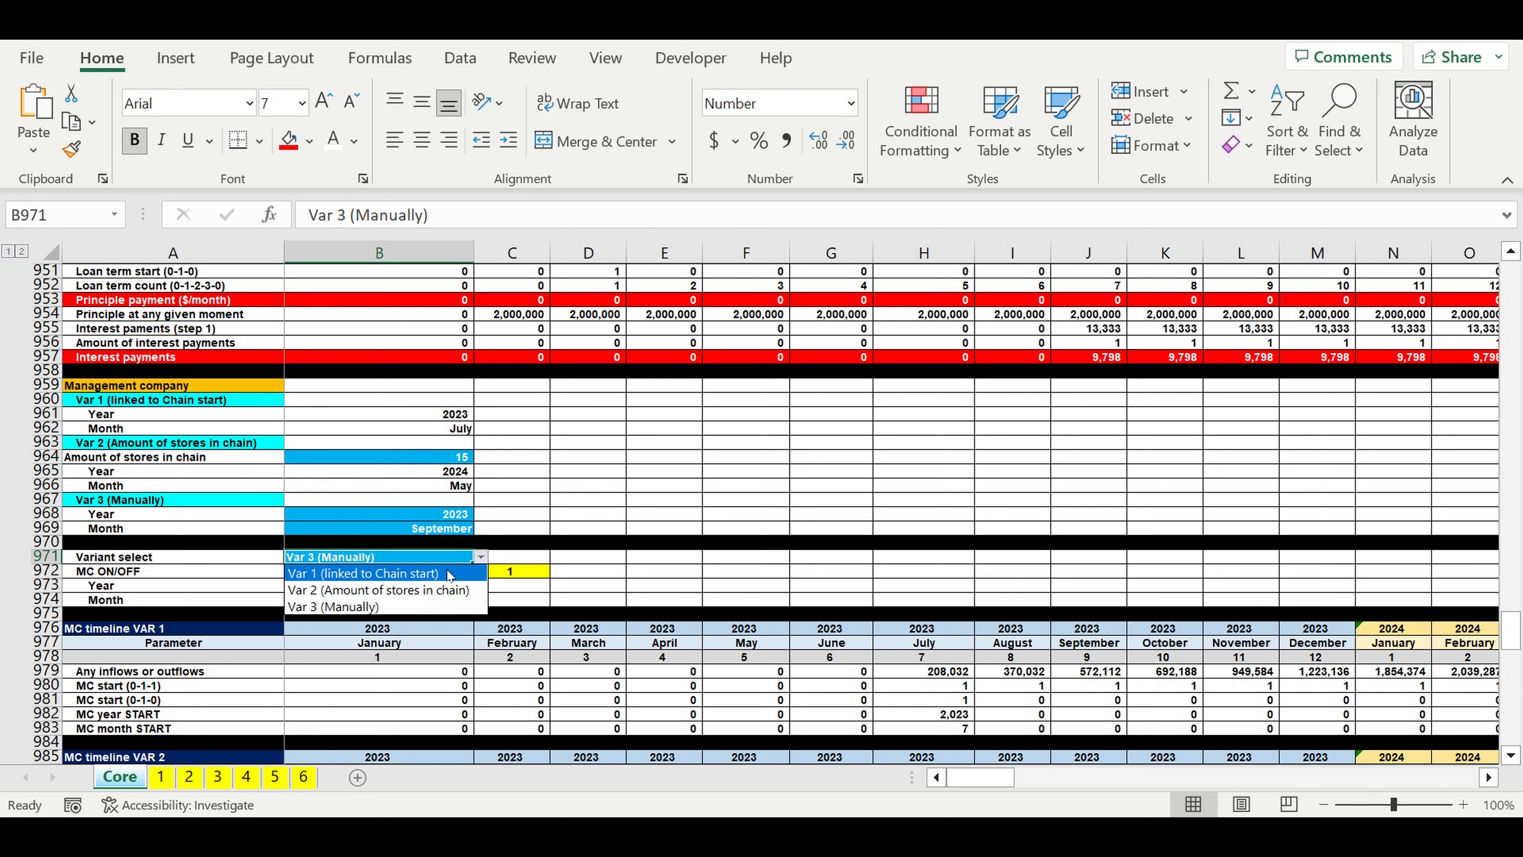
click(434, 591)
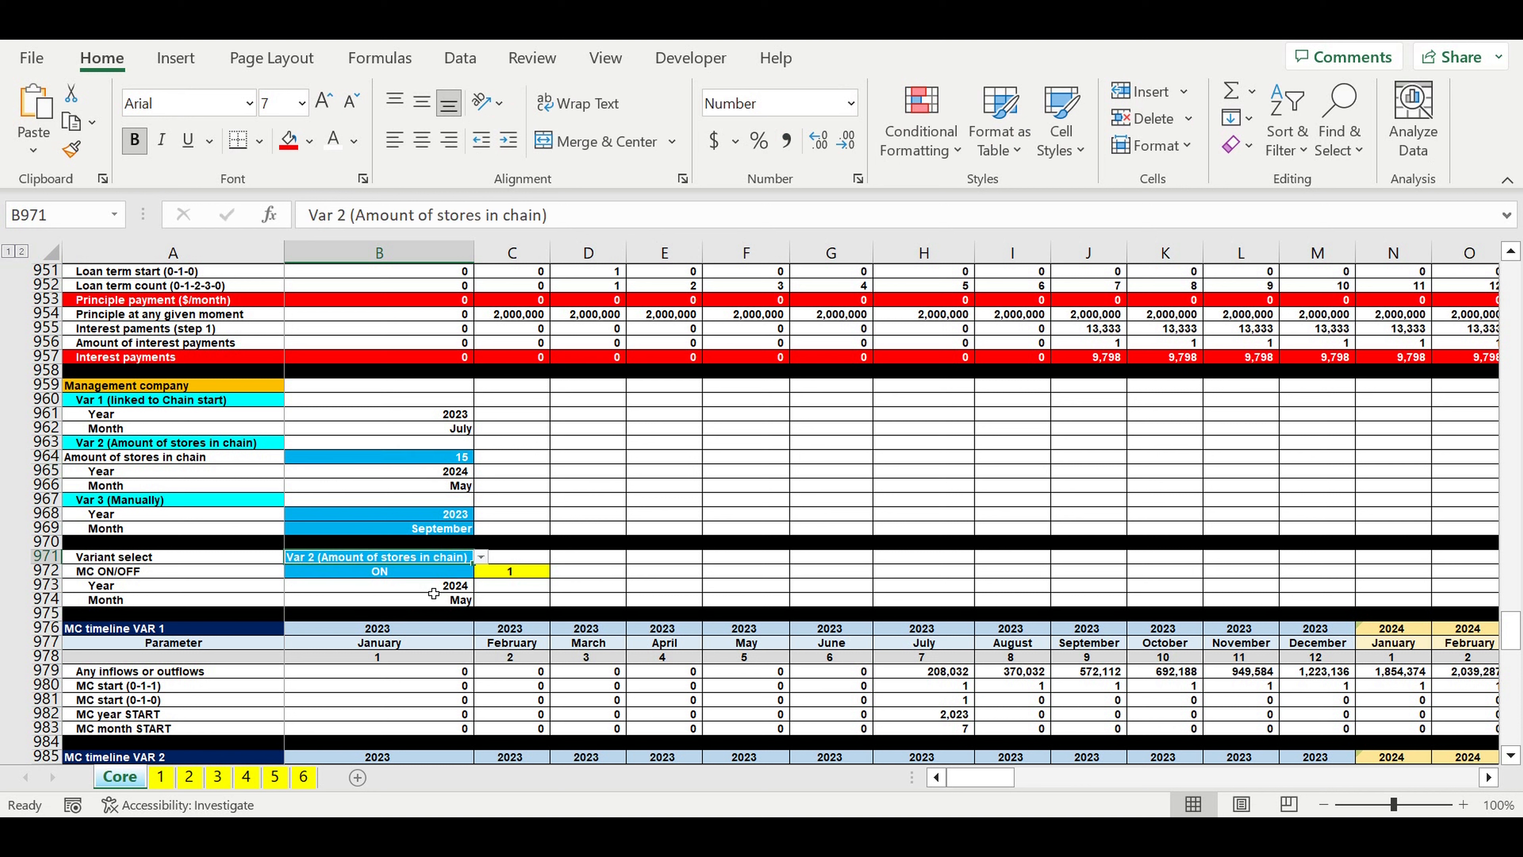
click(637, 516)
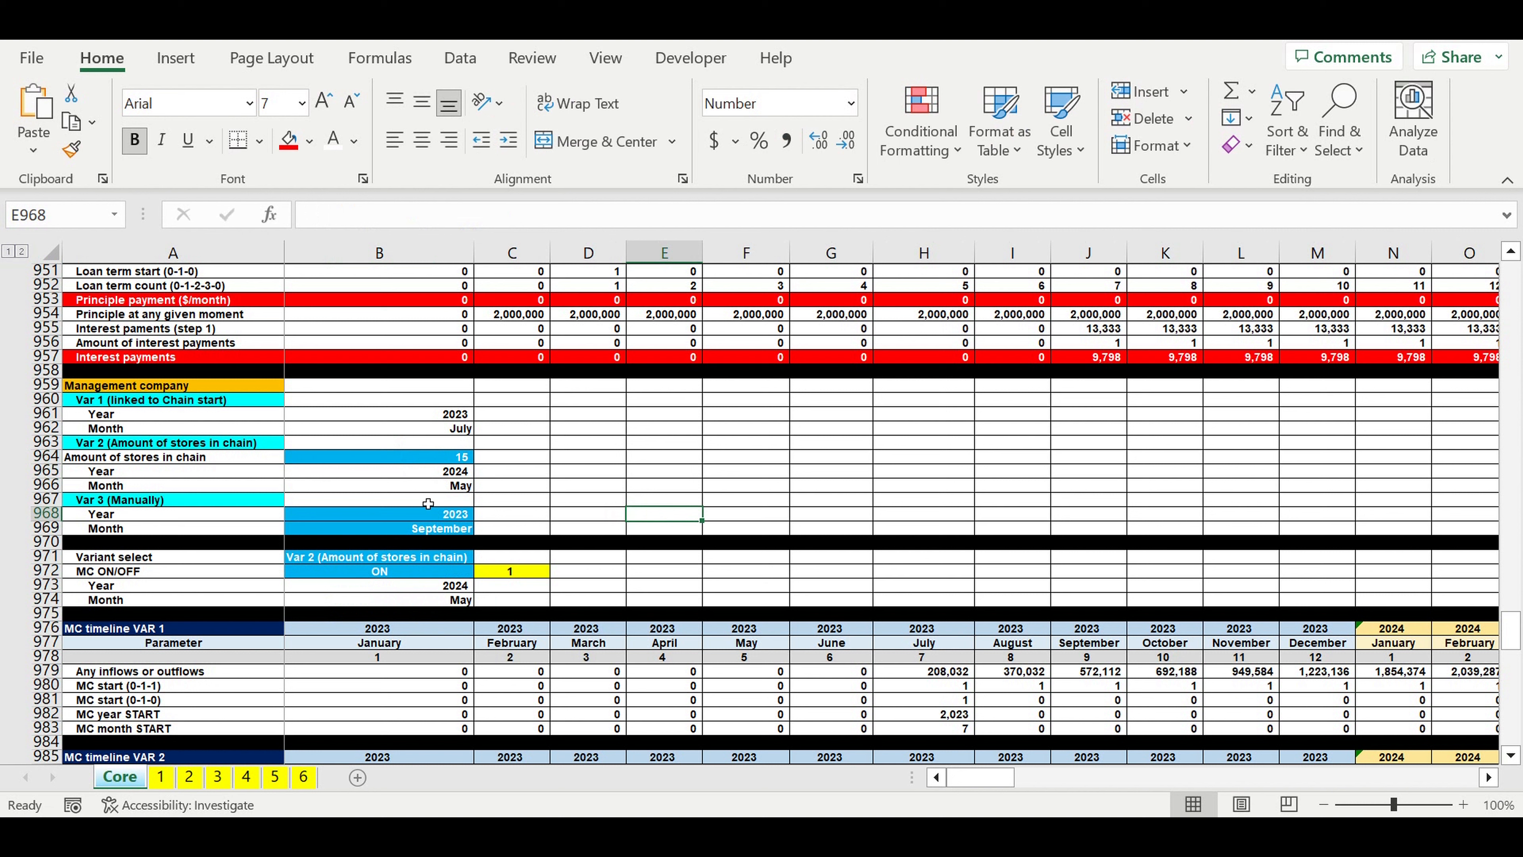
click(439, 489)
drag(442, 472, 444, 491)
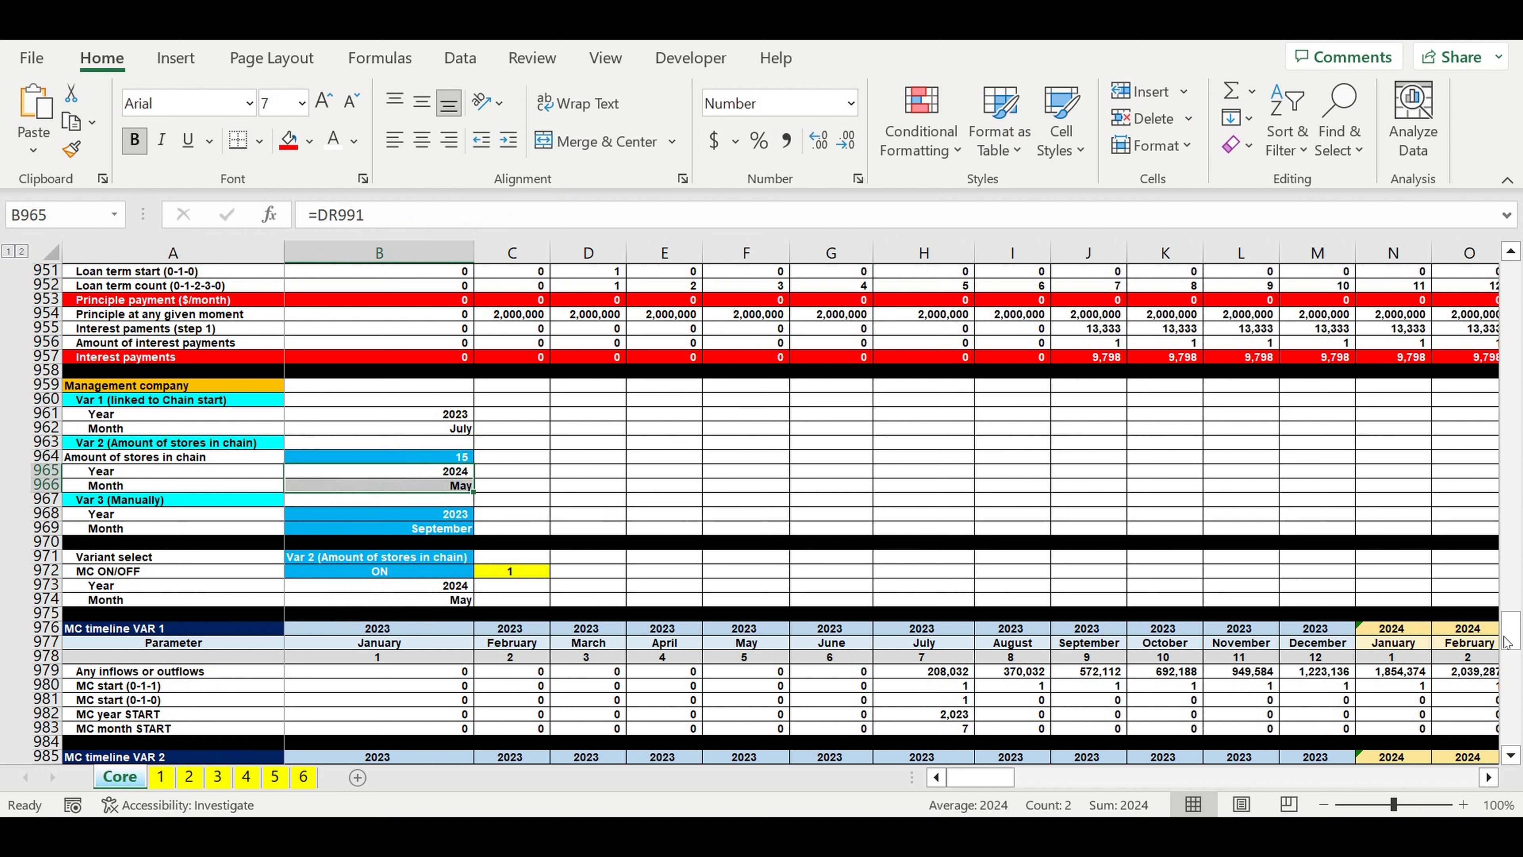
Step: Examine the MC costs around May 2024, including the MC Investment plan amounts from November 2023 to April 2024
drag(1515, 640, 1515, 735)
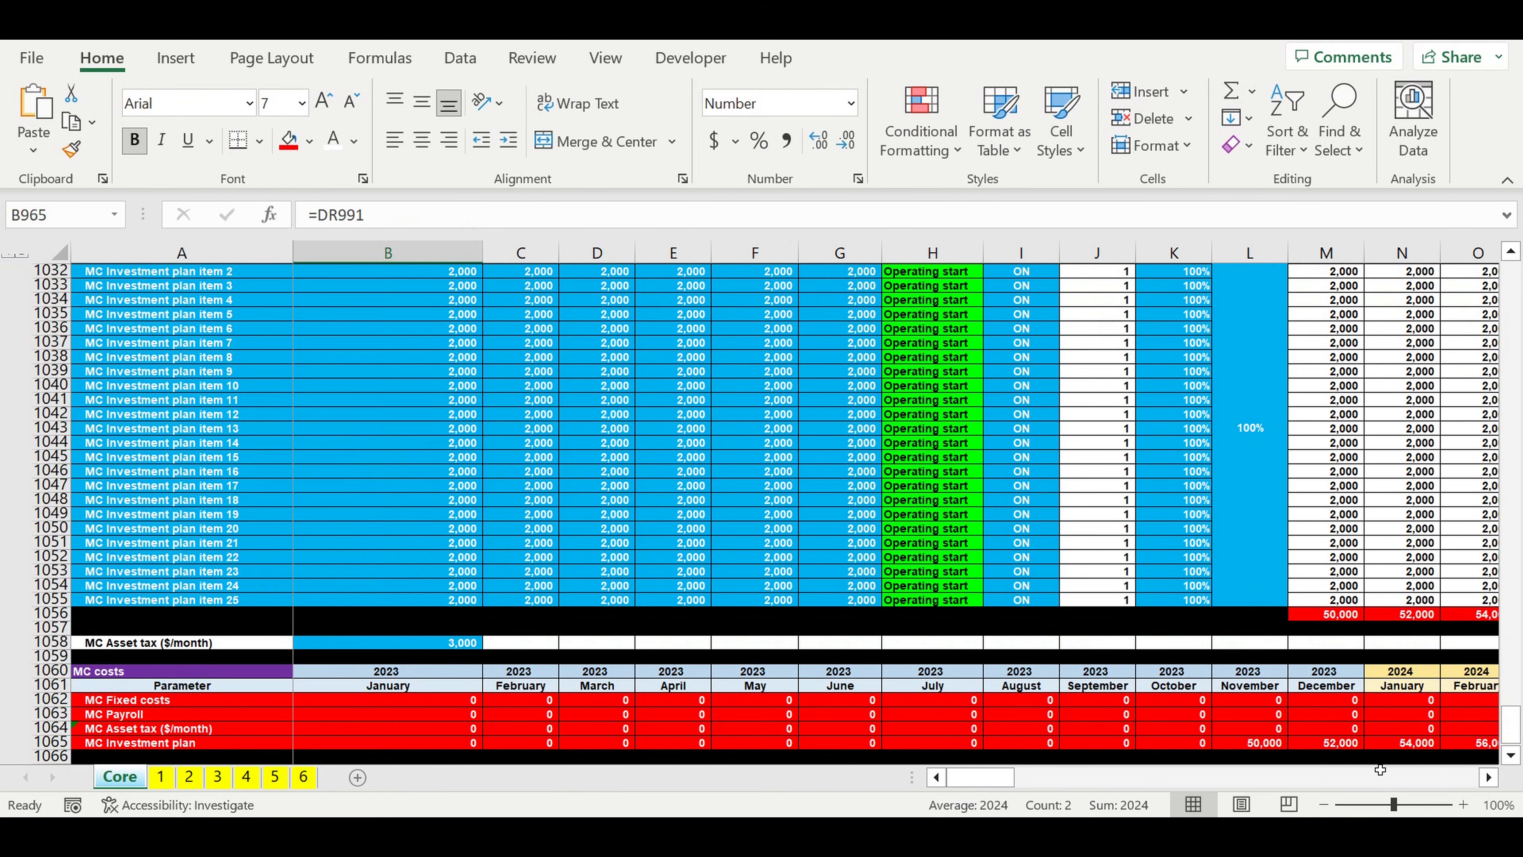
click(1488, 778)
drag(1488, 779, 1487, 778)
drag(1025, 700, 566, 748)
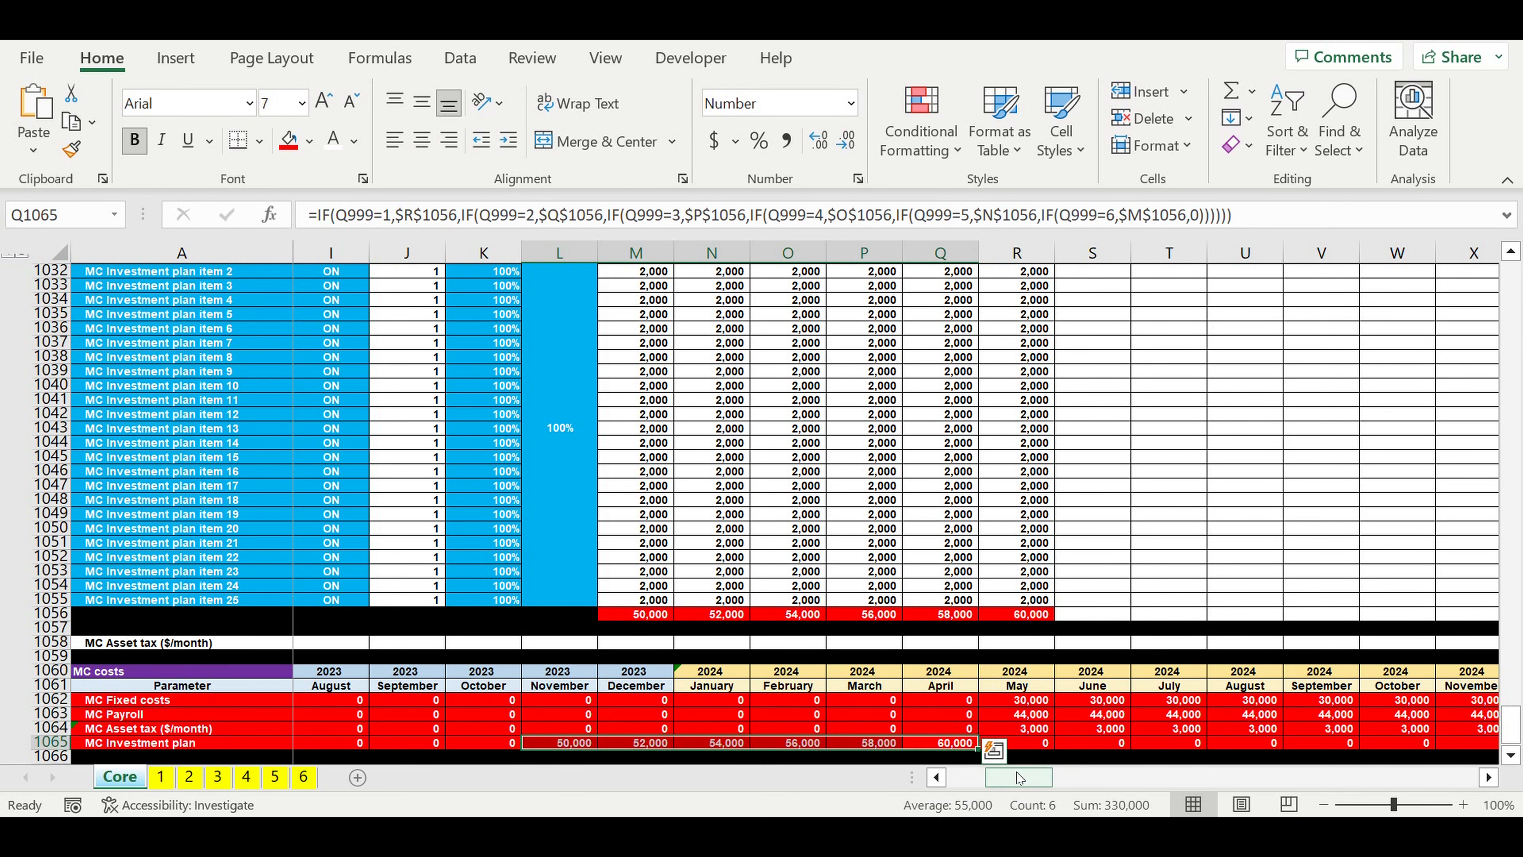
drag(1018, 786, 979, 786)
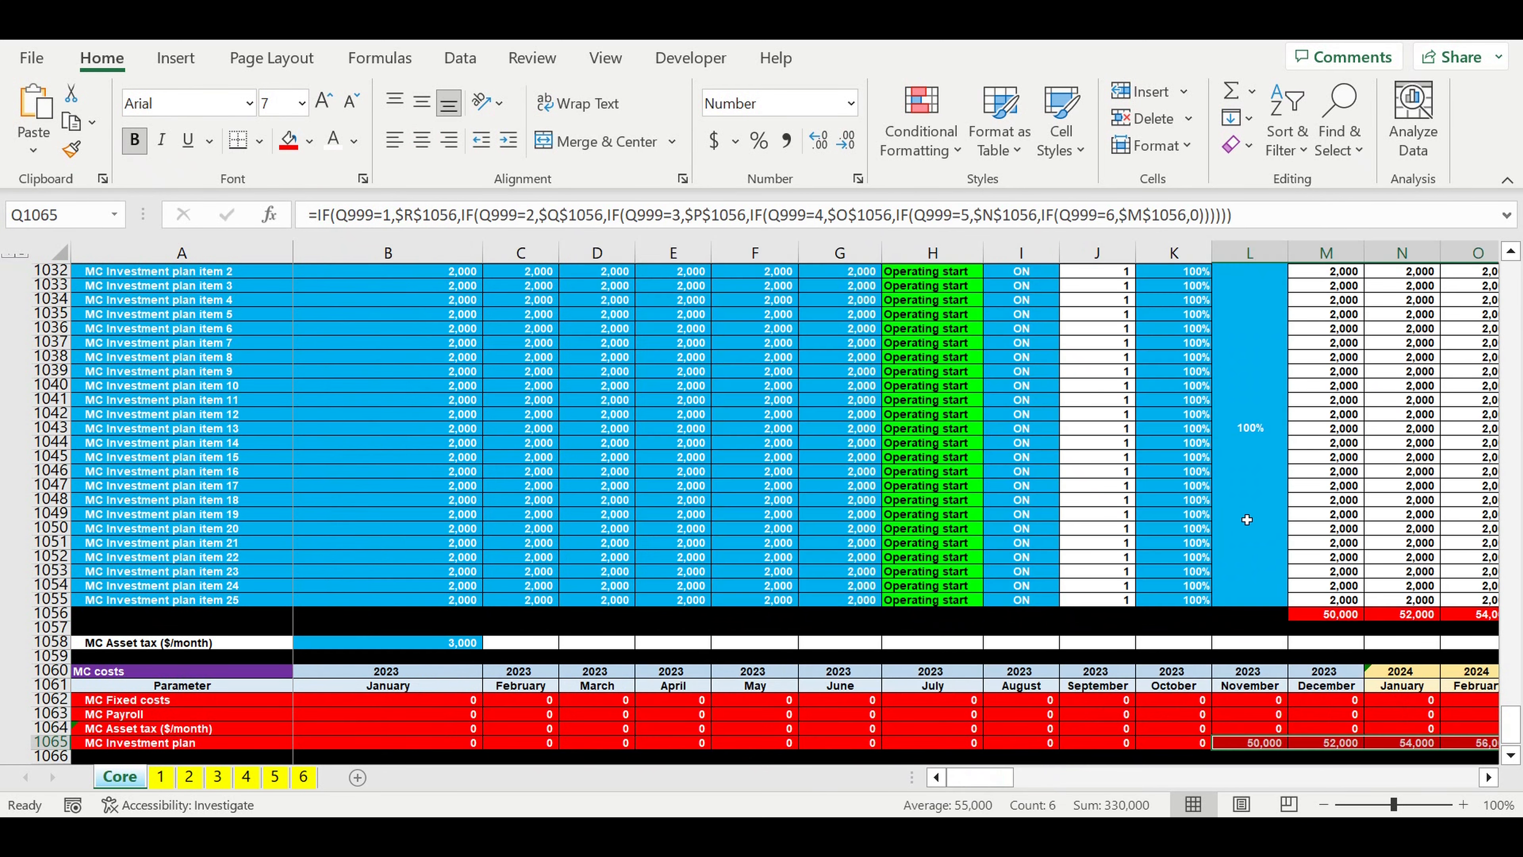
Step: Switch Variant select to Var 1 (linked to Chain start) and compare the resulting start year and month with Var 1's
scroll(963, 382, up, 14)
scroll(963, 382, up, 14)
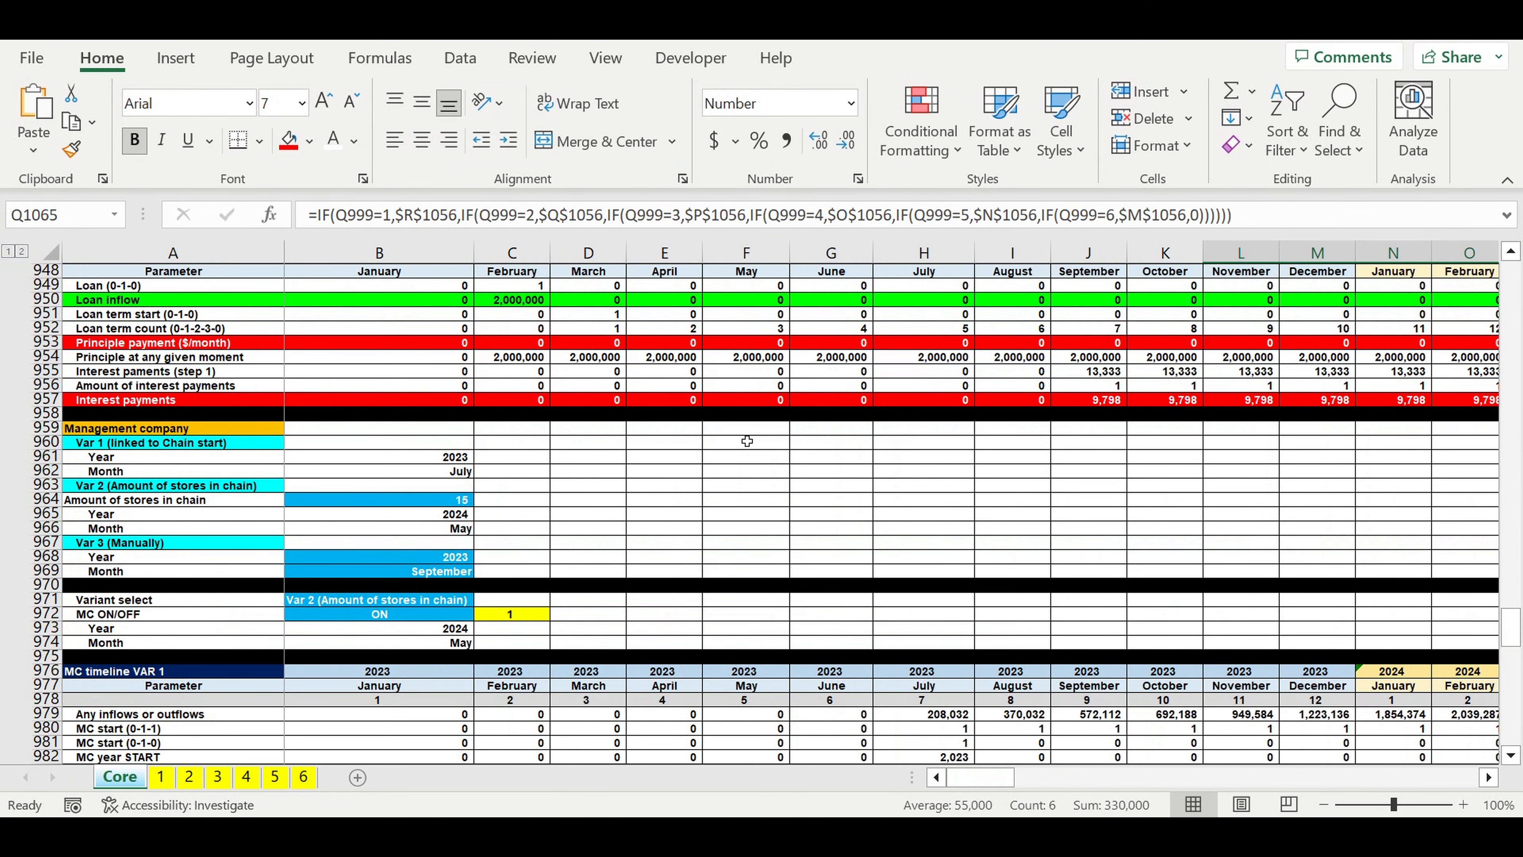
click(181, 445)
drag(430, 459, 432, 472)
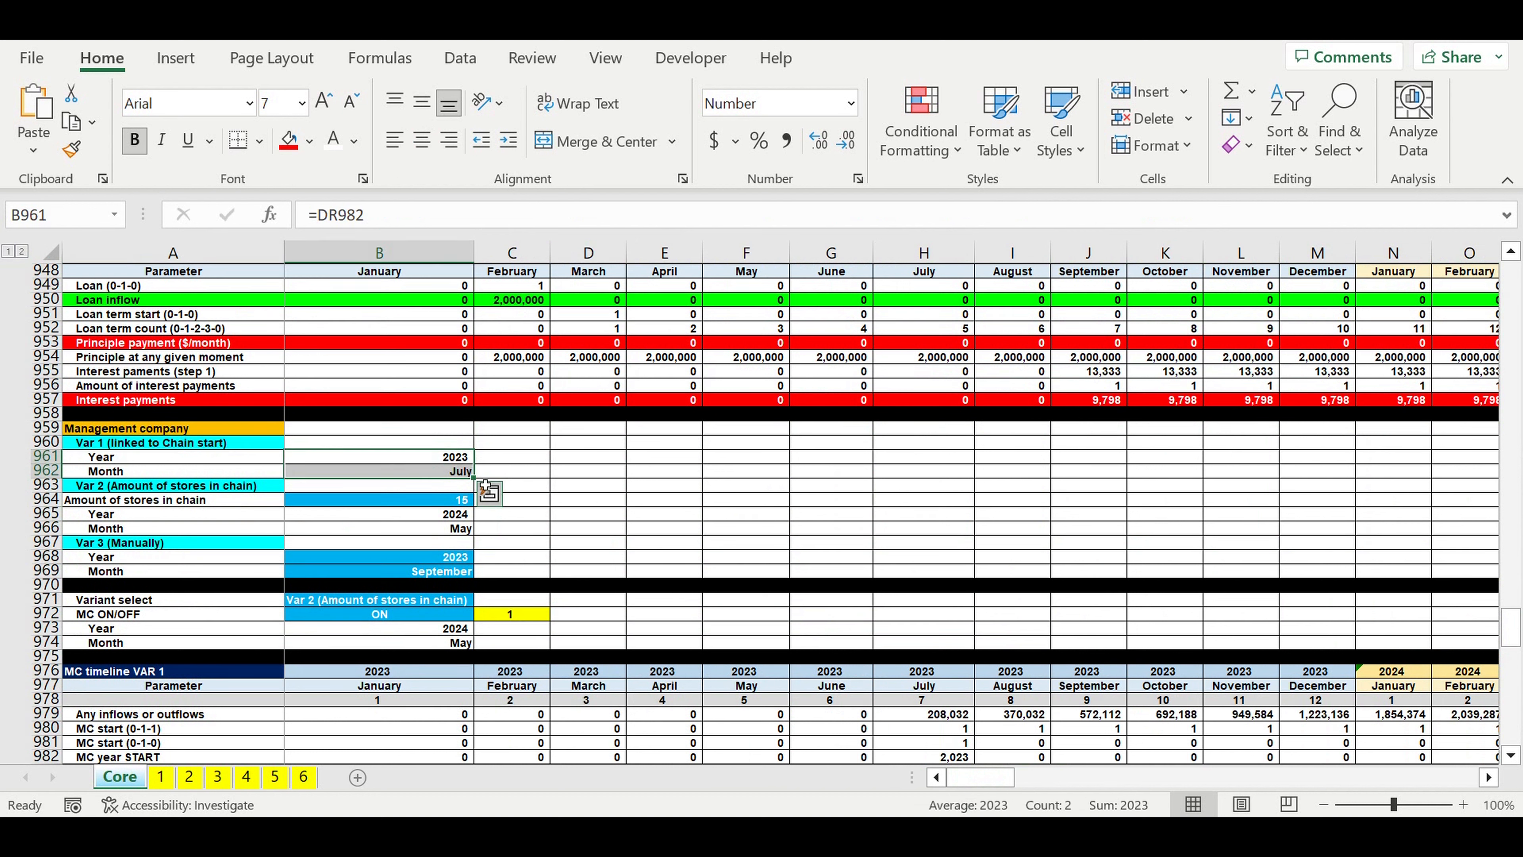
click(438, 463)
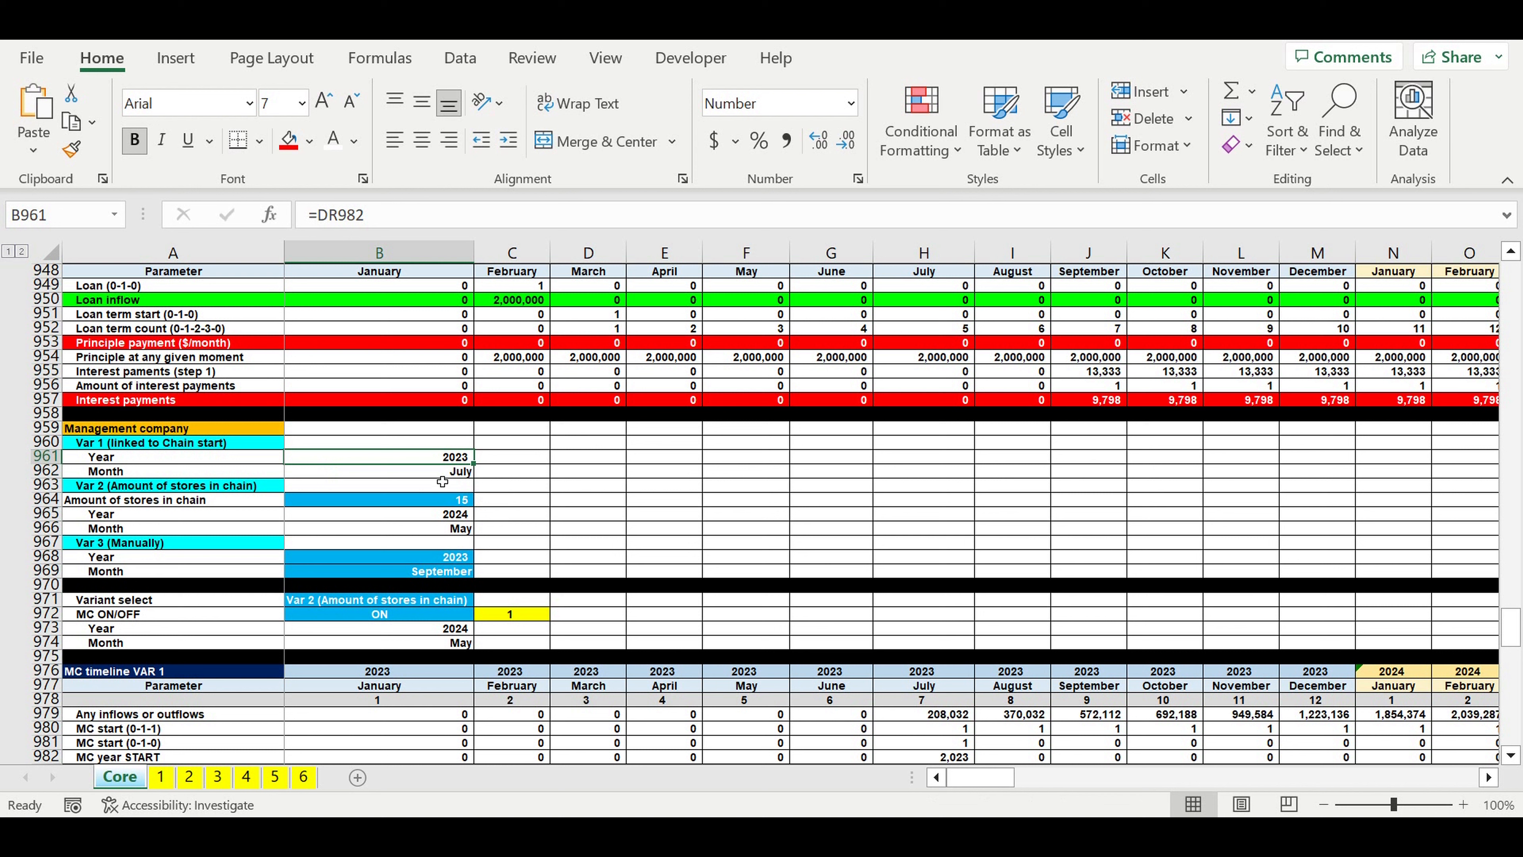
click(466, 604)
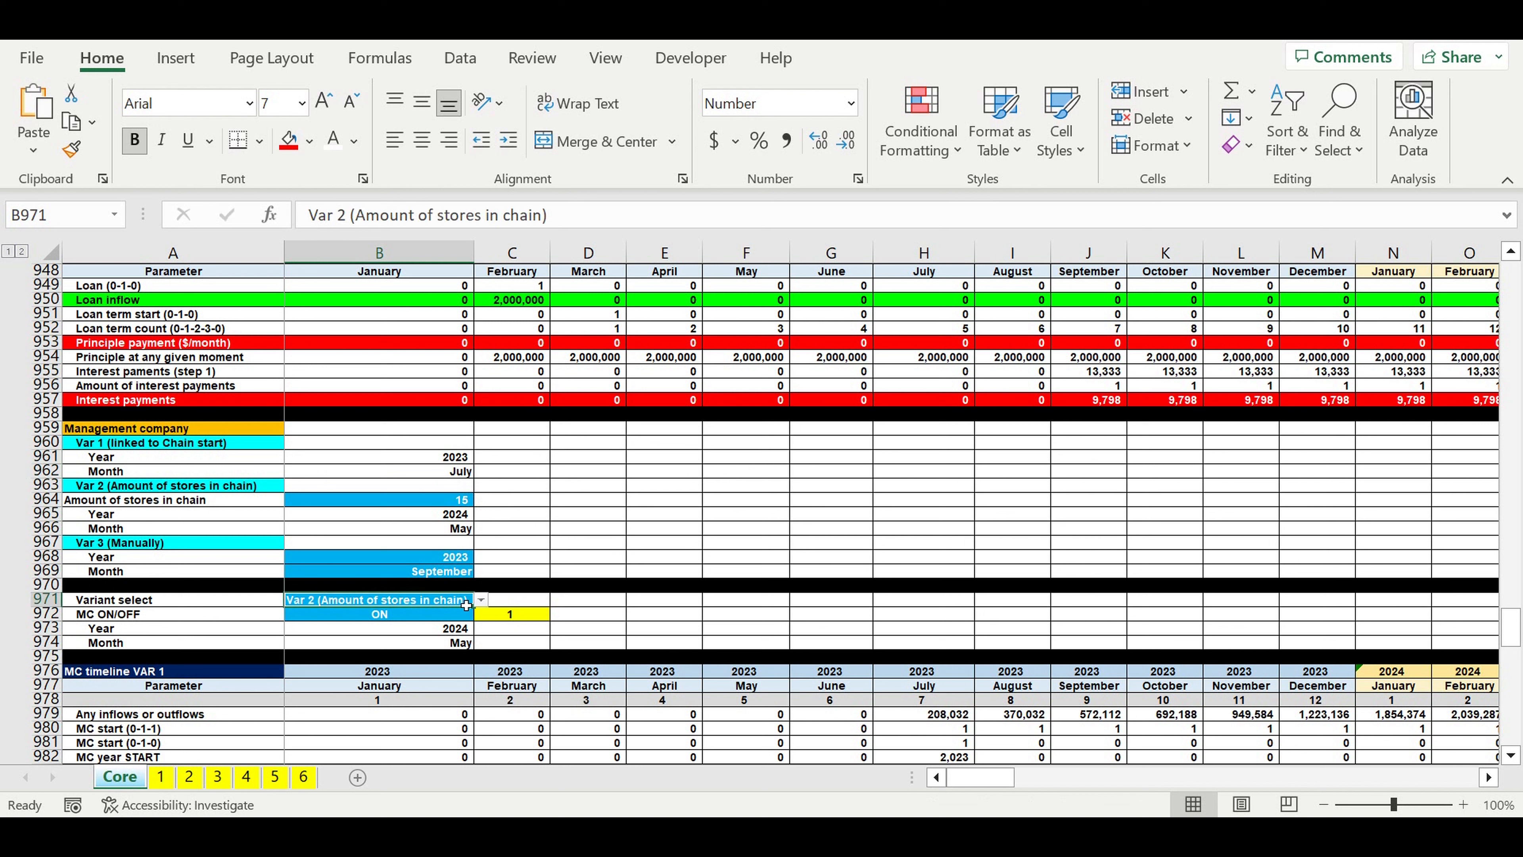
click(481, 600)
click(451, 616)
drag(439, 628, 439, 647)
drag(444, 457, 468, 474)
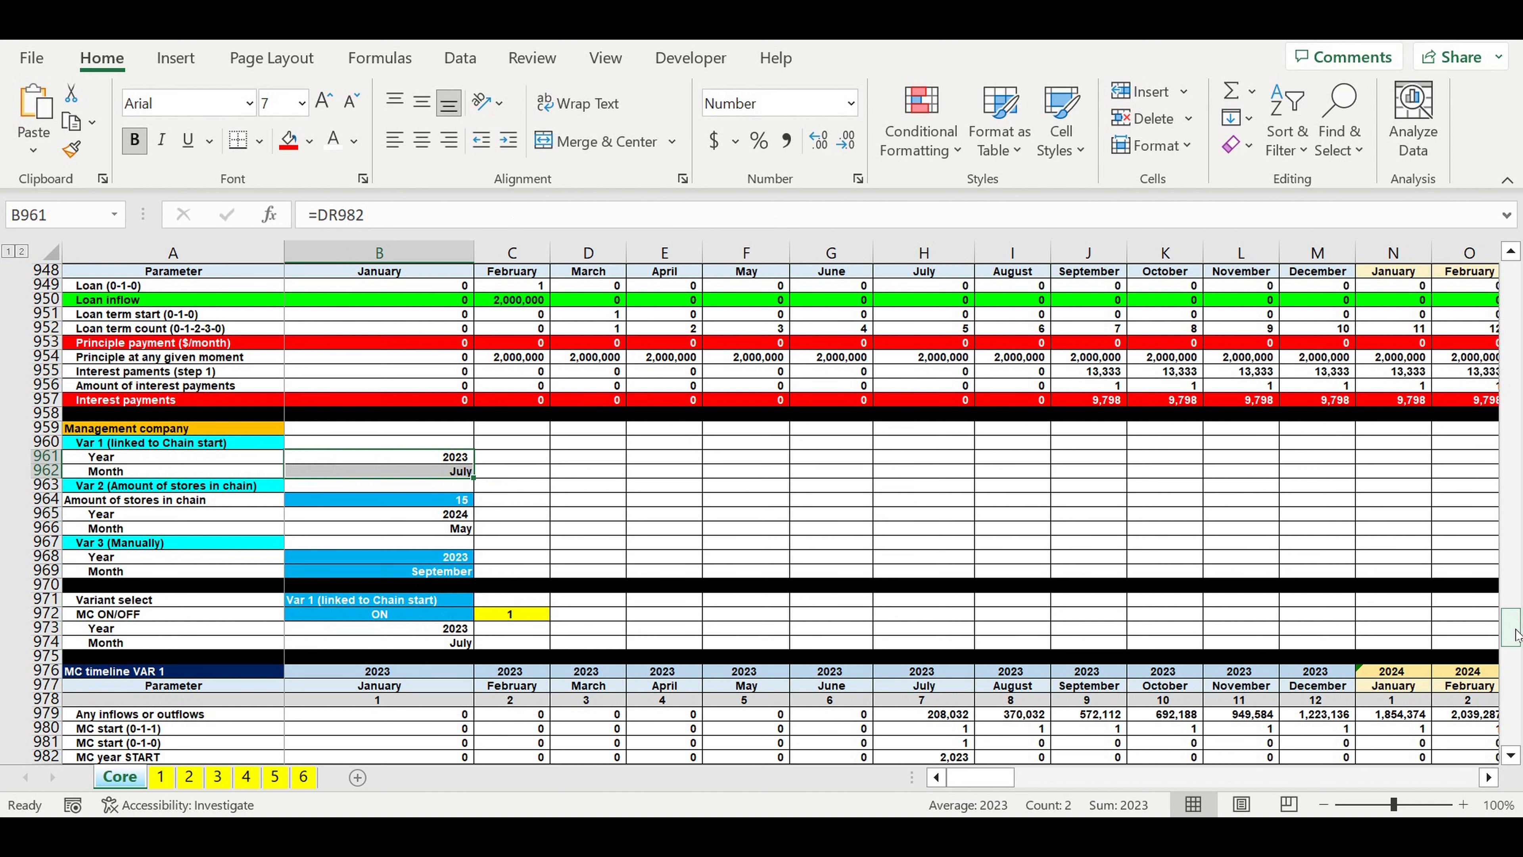
Step: Examine the MC costs around July 2023, including the MC Investment plan amounts from January to June 2023
drag(1515, 634, 1515, 732)
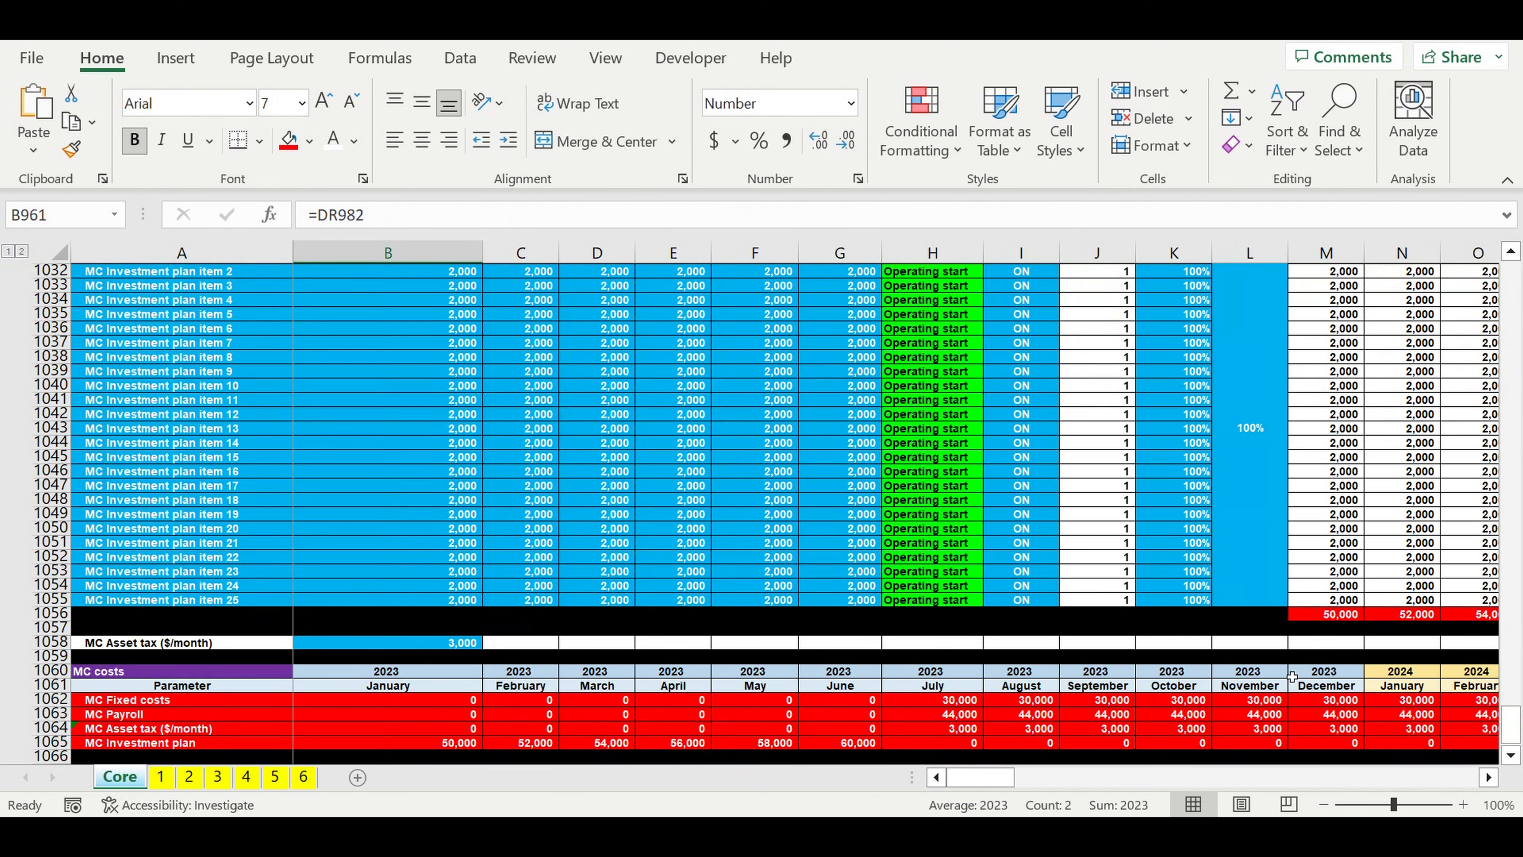
click(947, 703)
drag(852, 743, 462, 752)
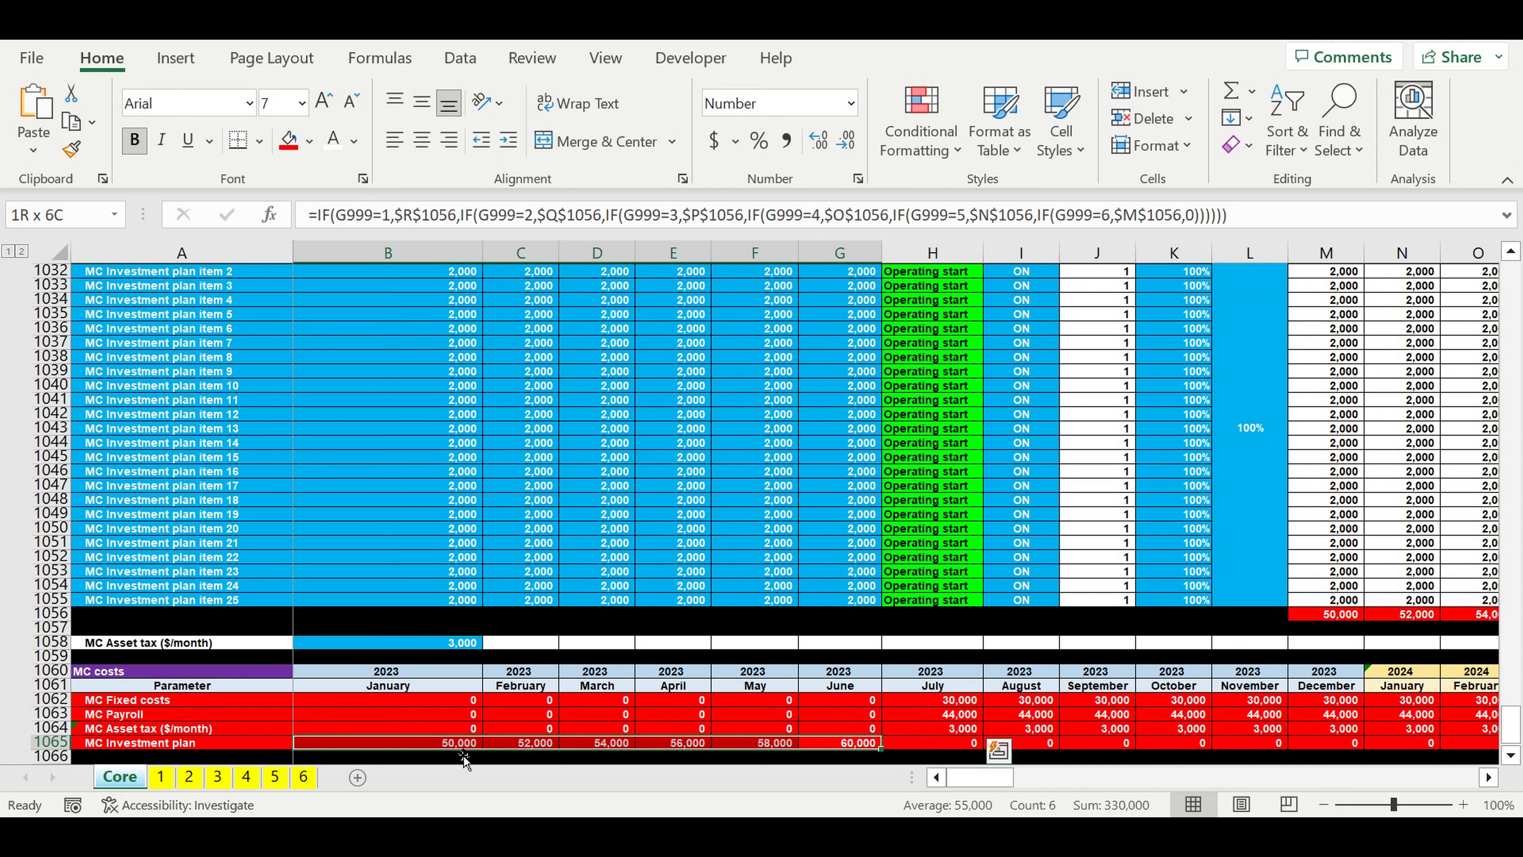
click(475, 715)
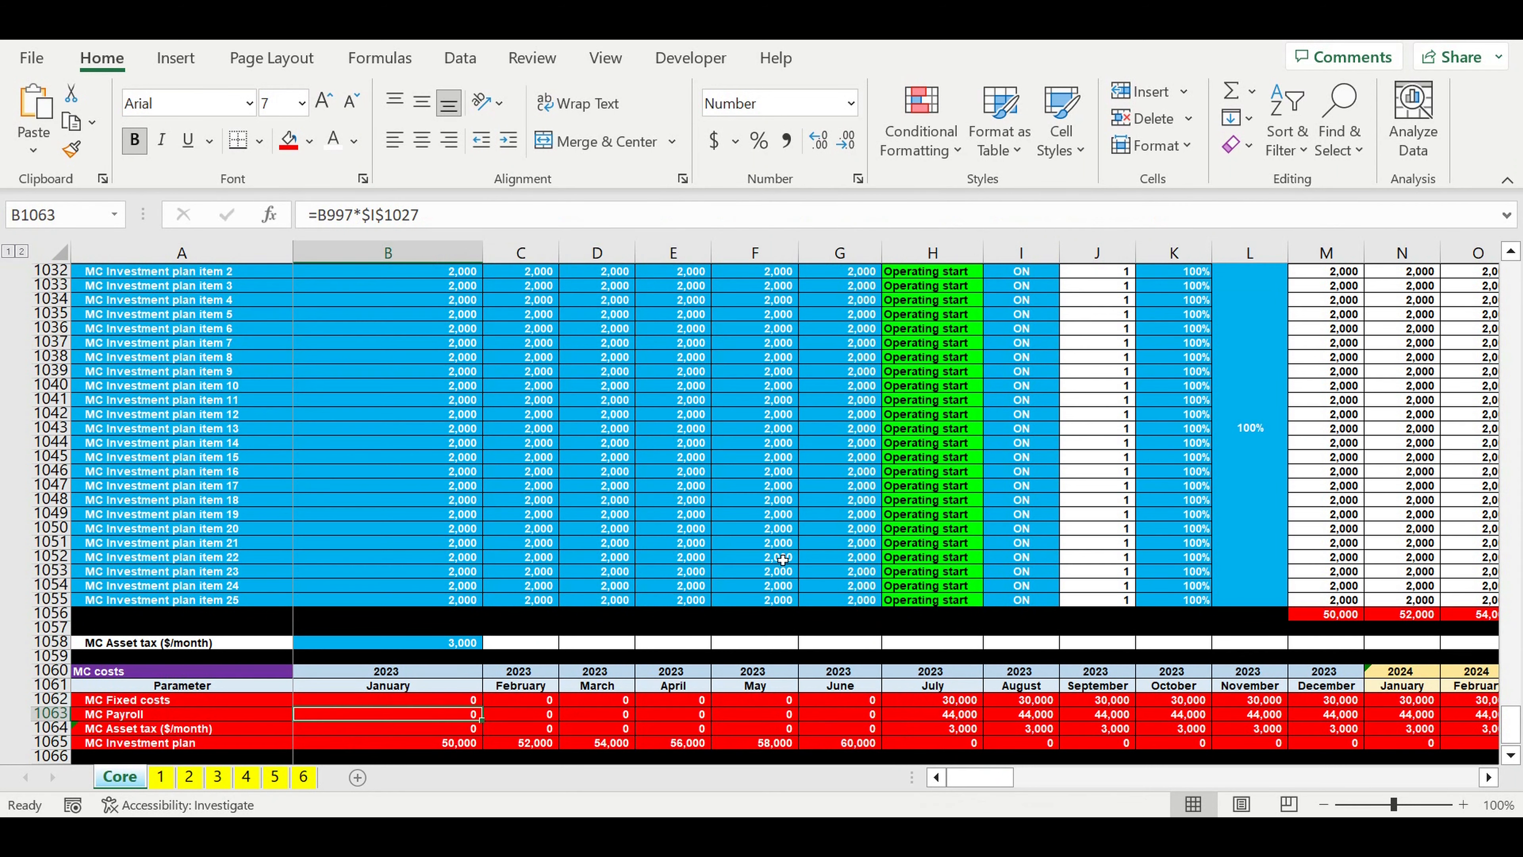
click(548, 508)
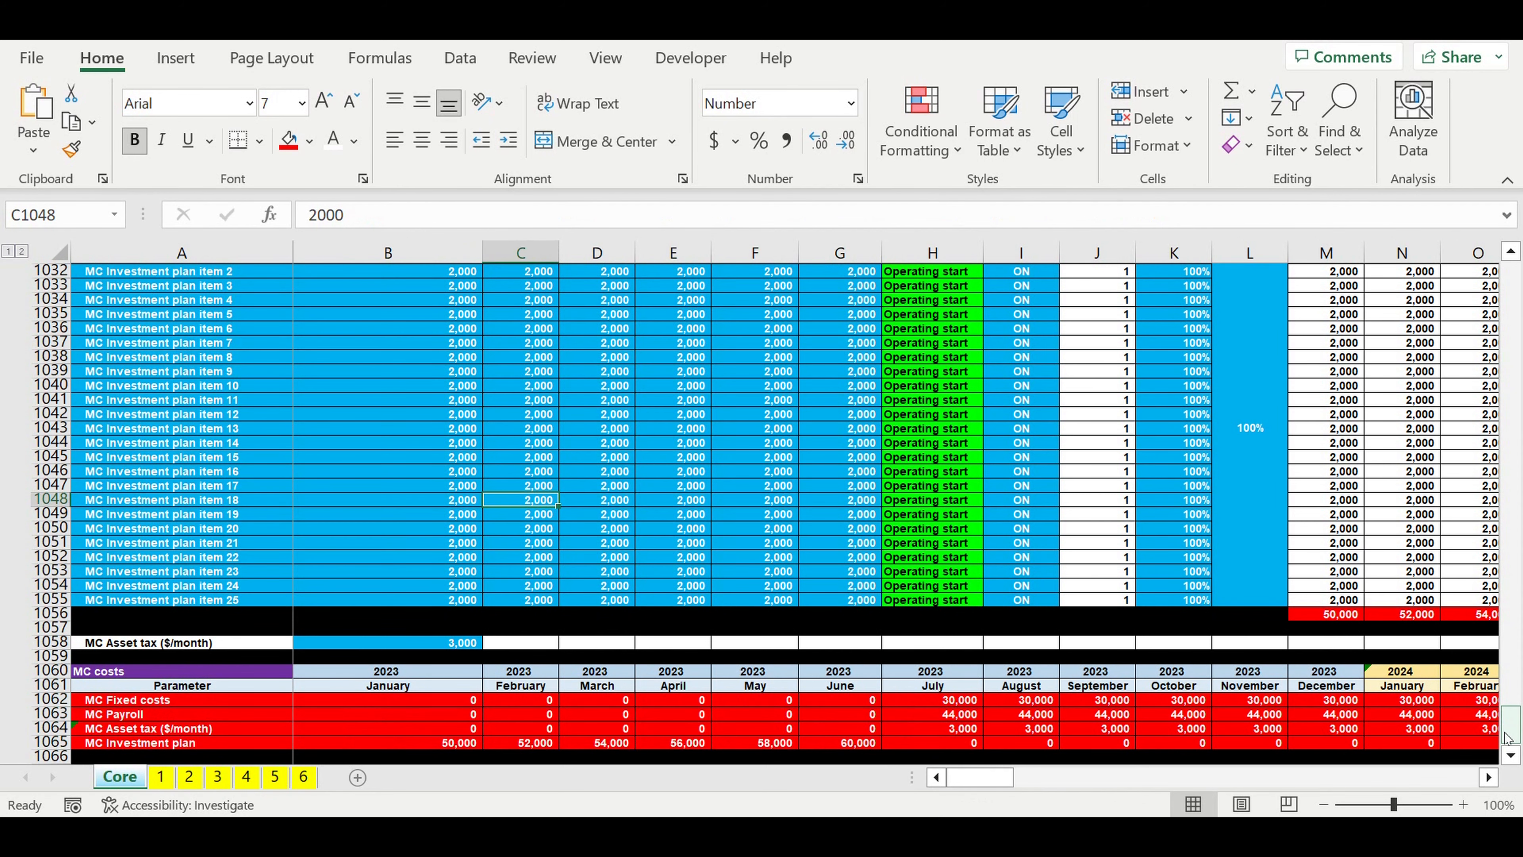
Step: Return to the COEFF and Types of stores sections of the Core sheet and select cell E26
drag(1506, 736, 1519, 195)
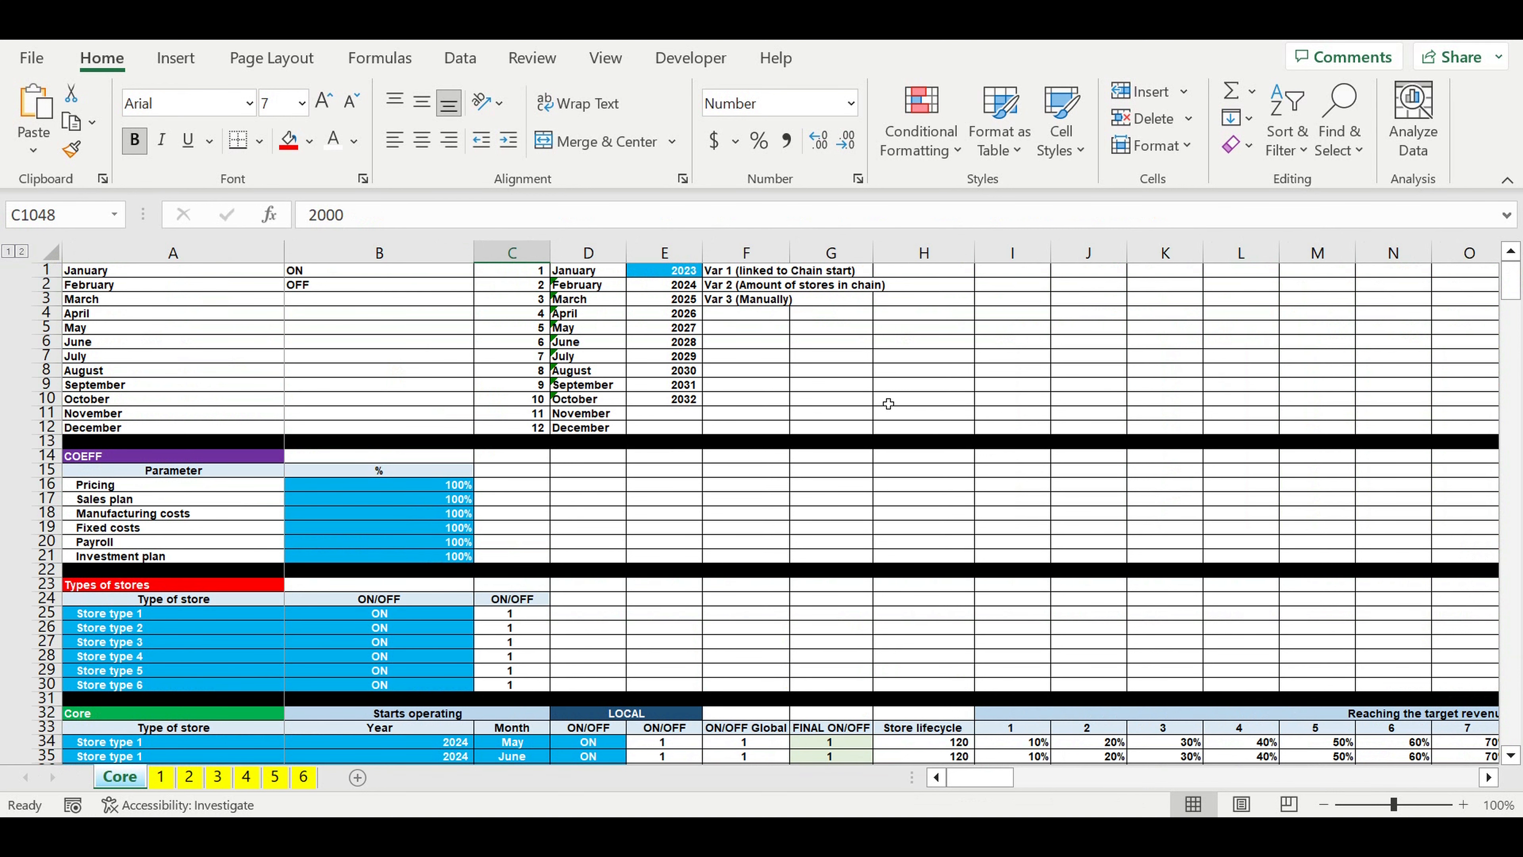
scroll(888, 404, down, 3)
click(633, 507)
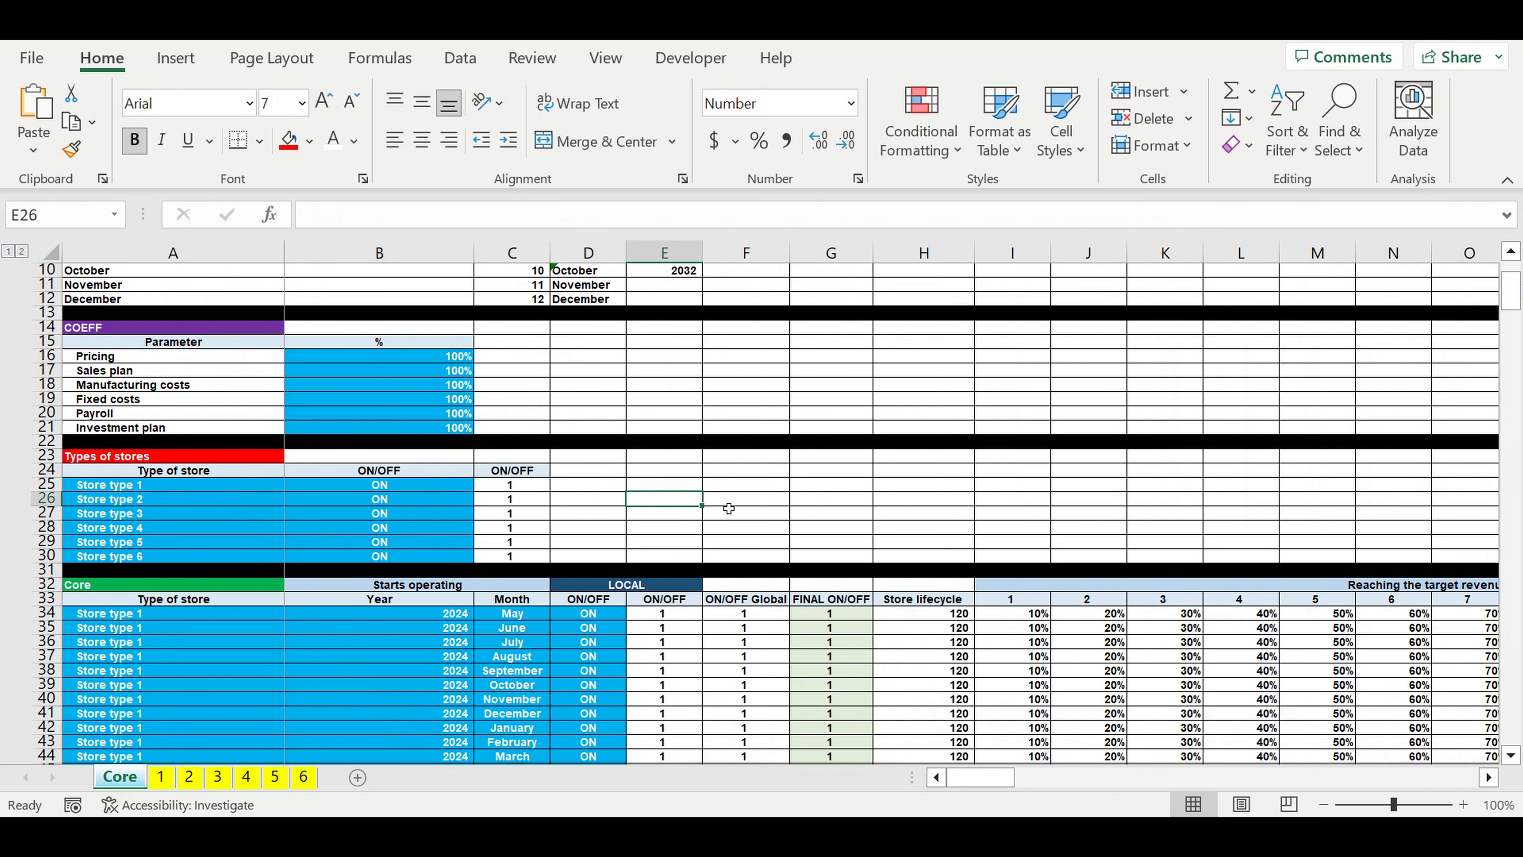